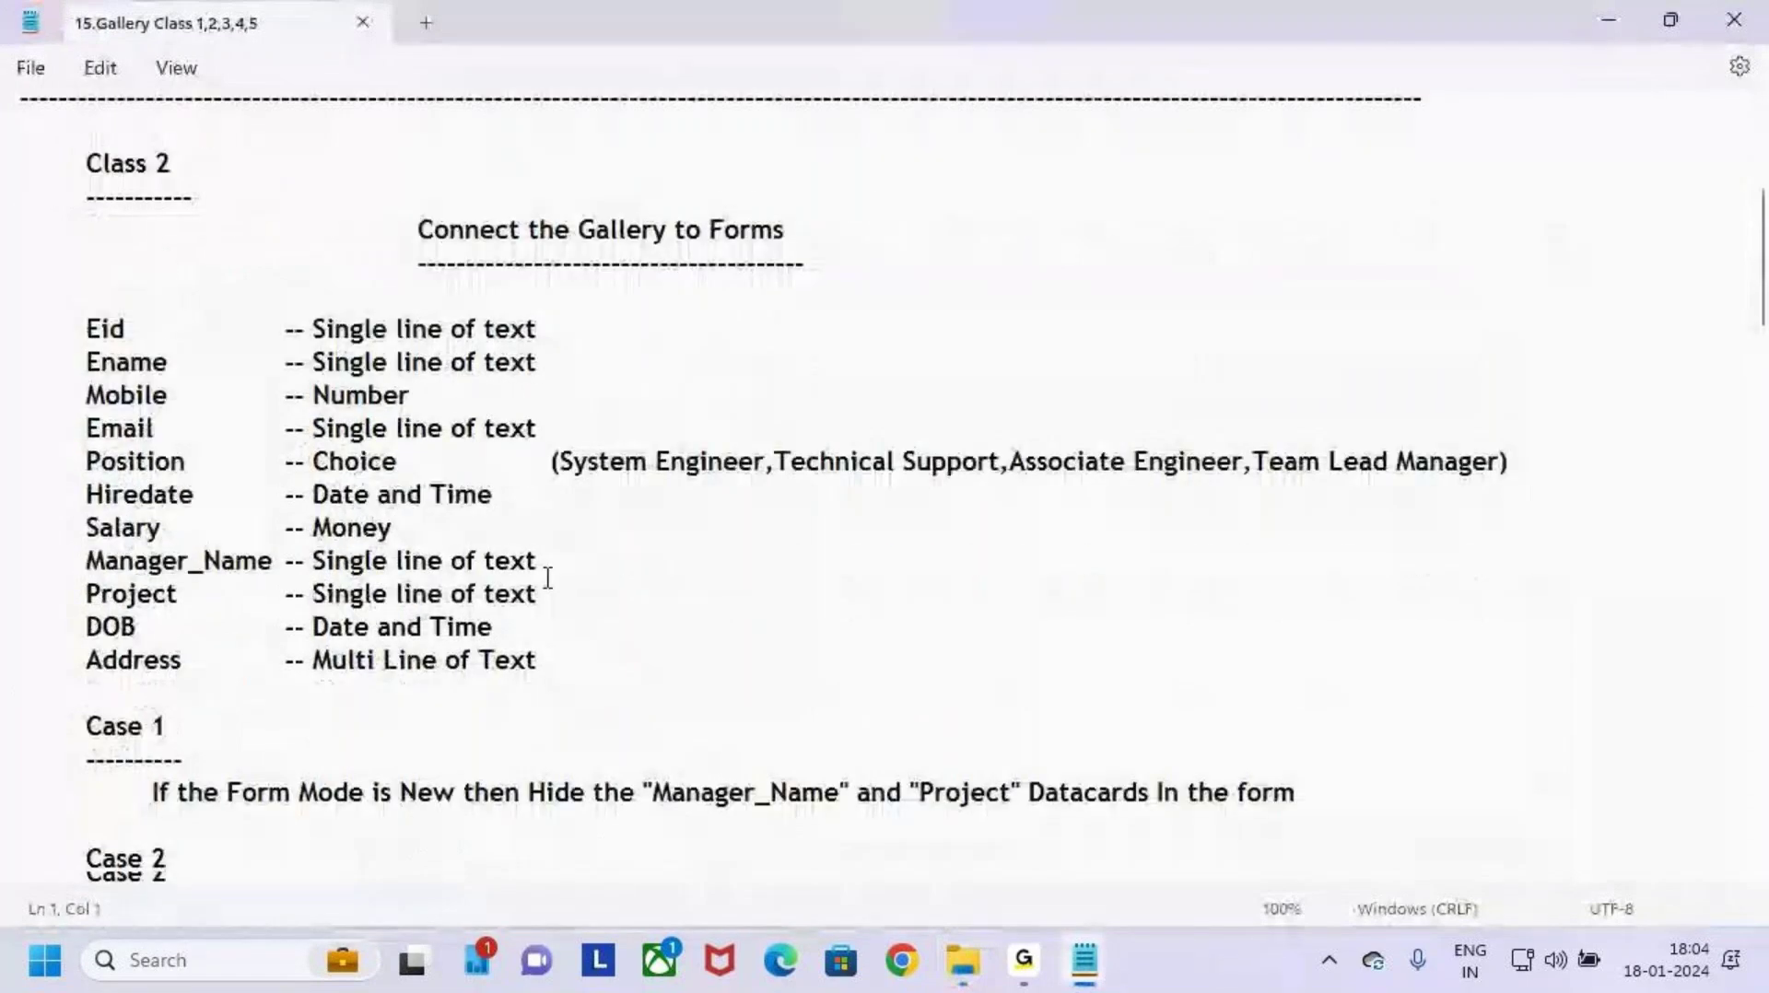
Step: Select the old notes from the Eid line through the end of Case 6
click(63, 330)
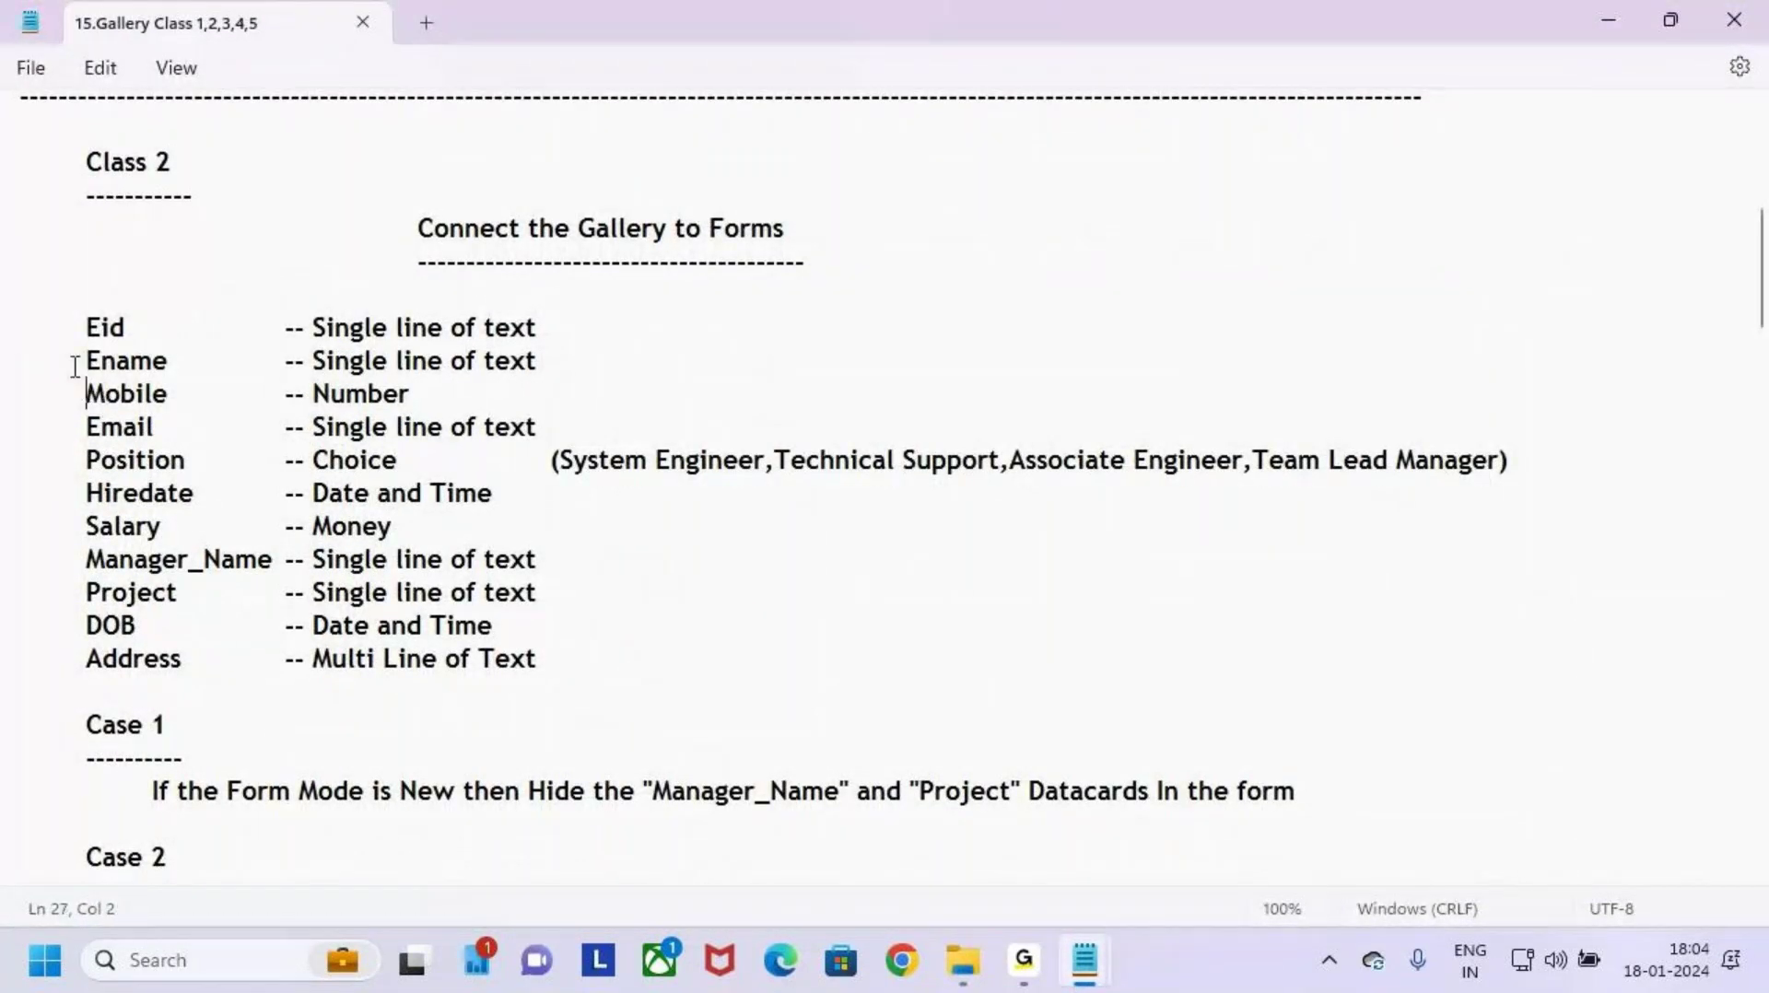
click(154, 429)
click(185, 461)
drag(55, 329, 439, 796)
click(368, 728)
click(52, 365)
click(28, 330)
scroll(276, 533, down, 5)
scroll(378, 525, down, 5)
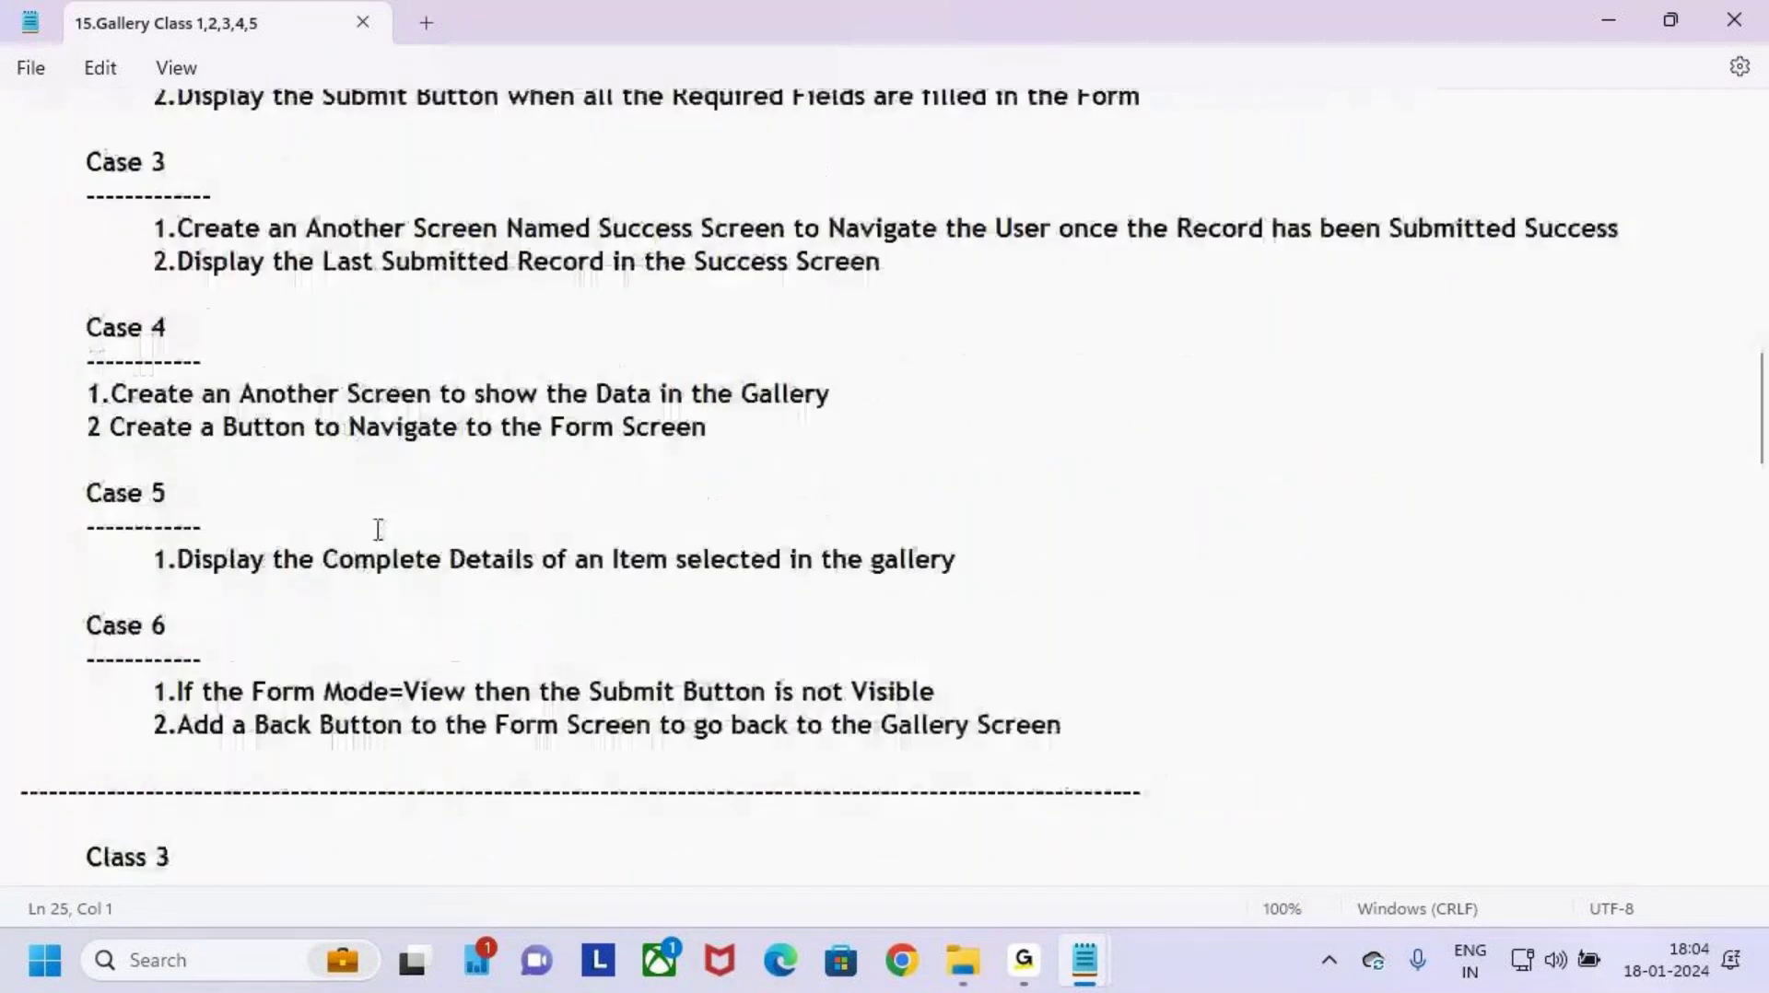
shift+click(1095, 596)
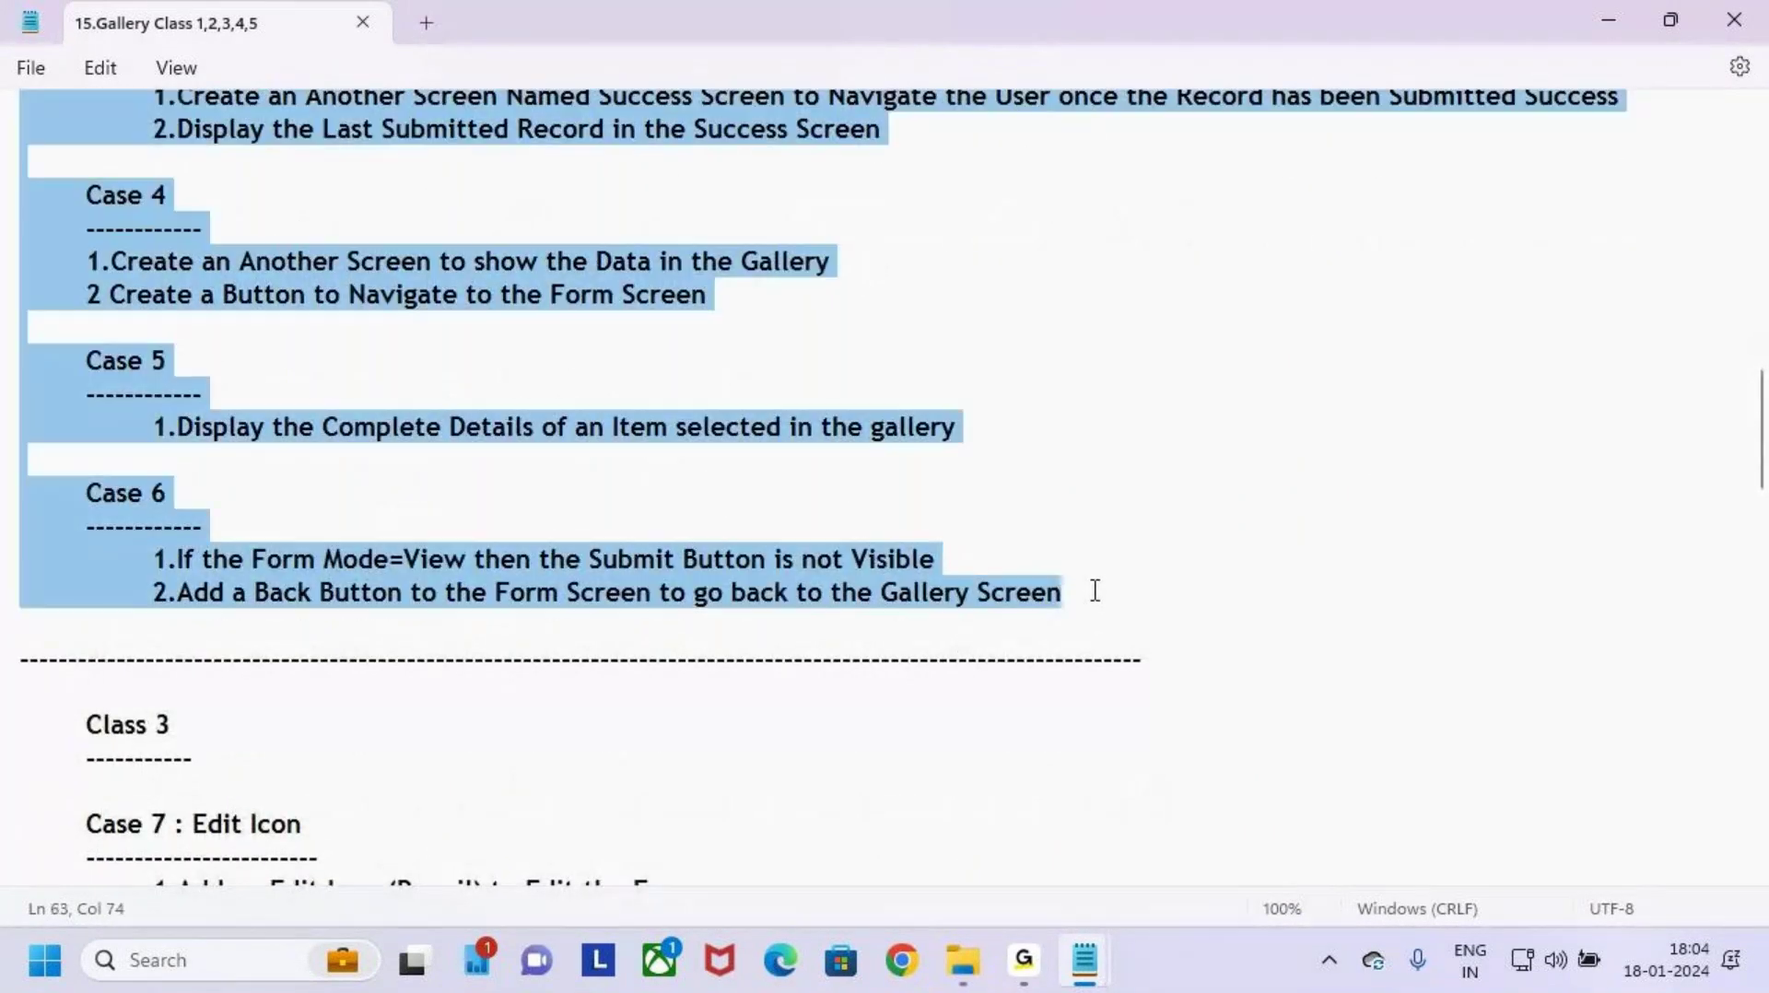
Step: Close the original gallery notes and paste the field list and cases into 15.Gallery 1
click(1748, 11)
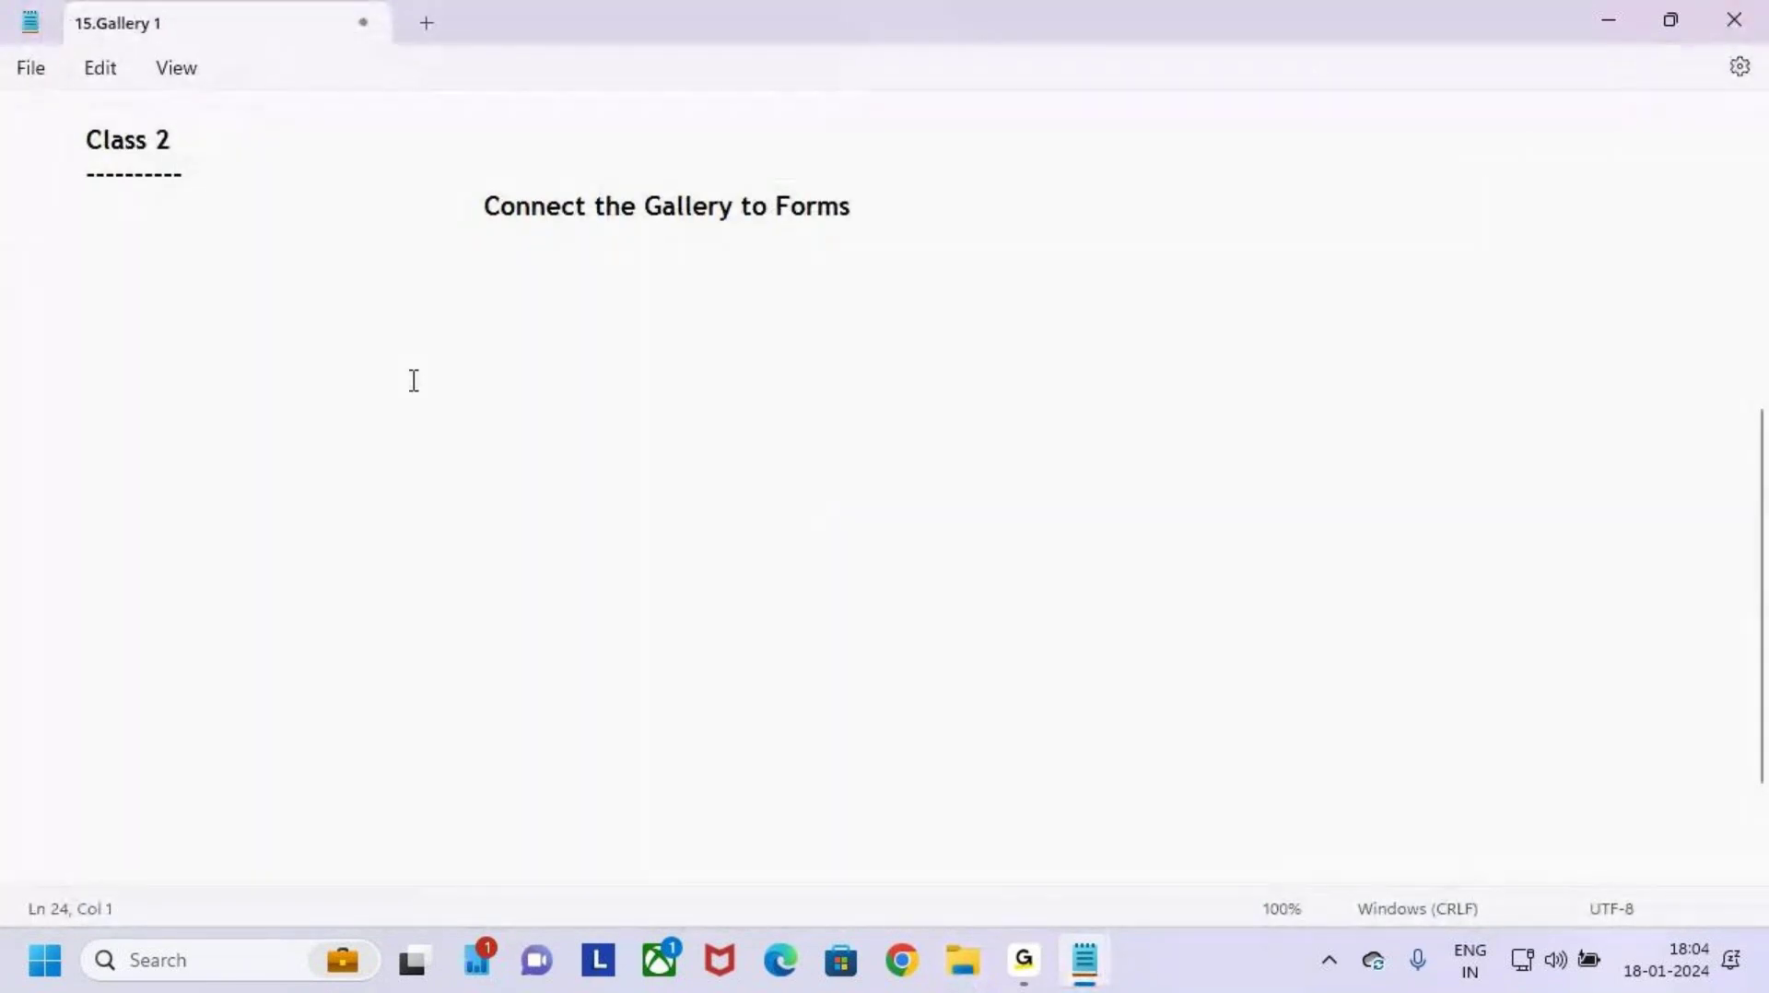
key(ctrl+v)
scroll(742, 364, up, 2)
scroll(742, 364, up, 6)
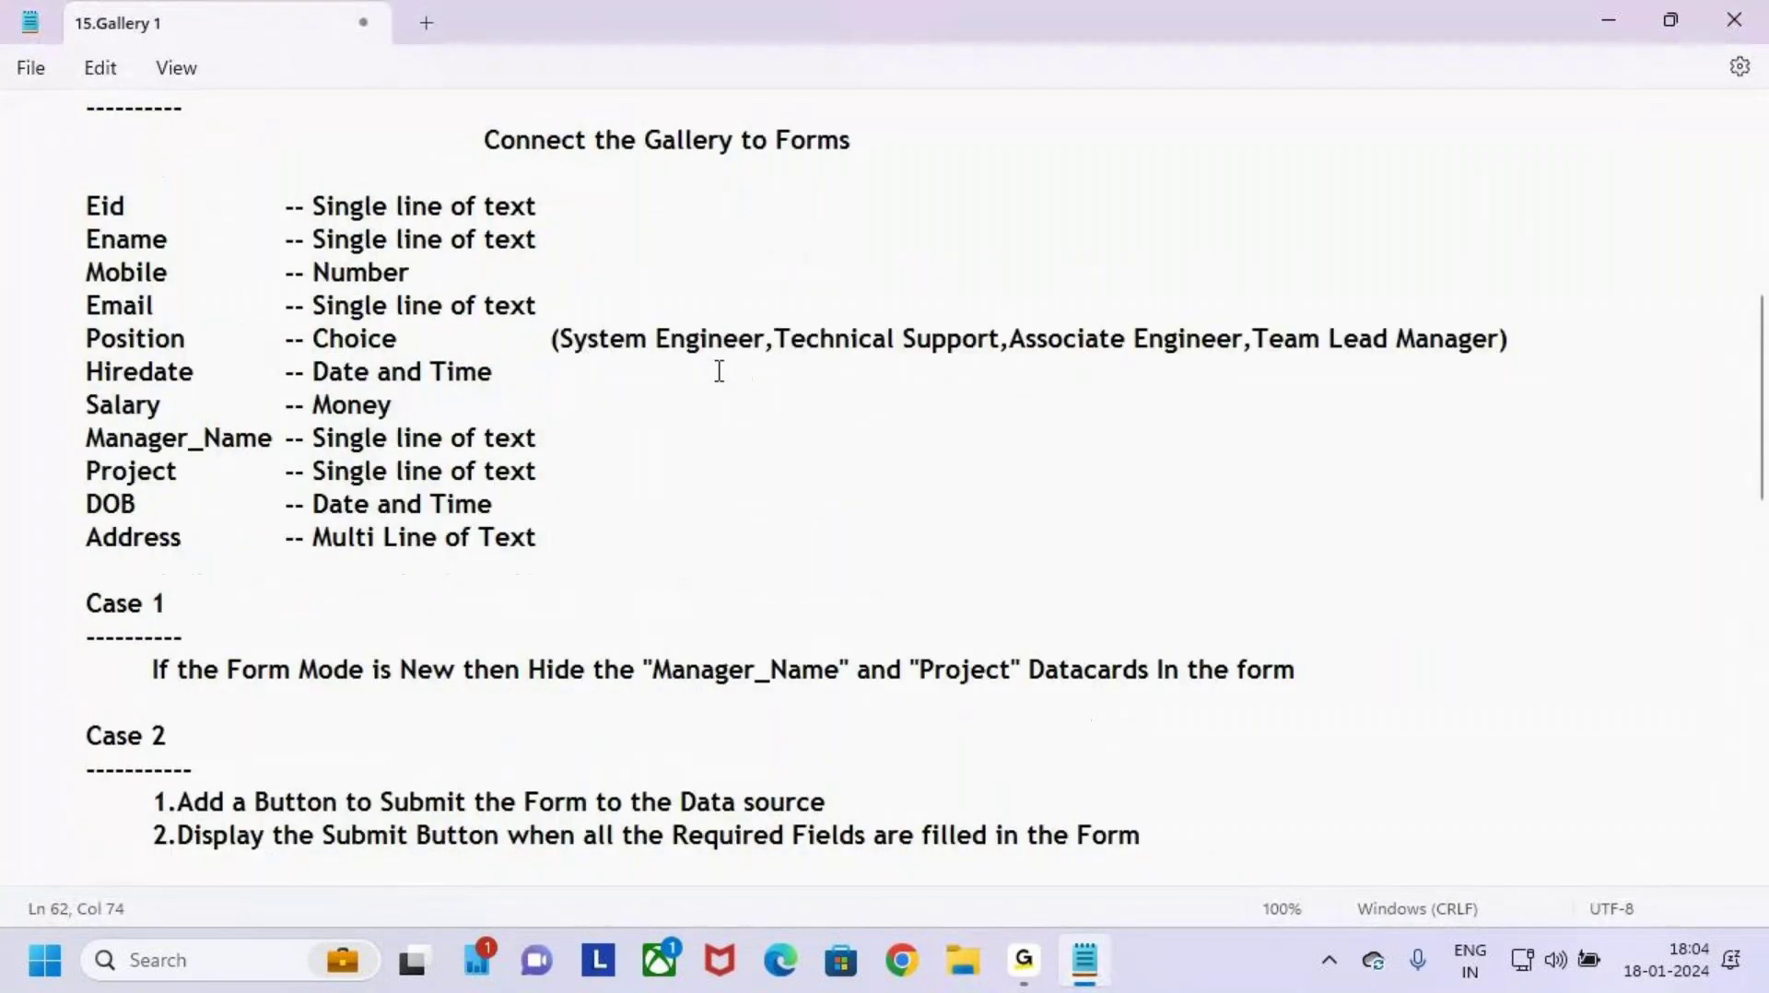
Step: Highlight the Connect the Gallery to Forms heading and the Eid–Address field list, noting 'Employees'
drag(487, 280, 865, 281)
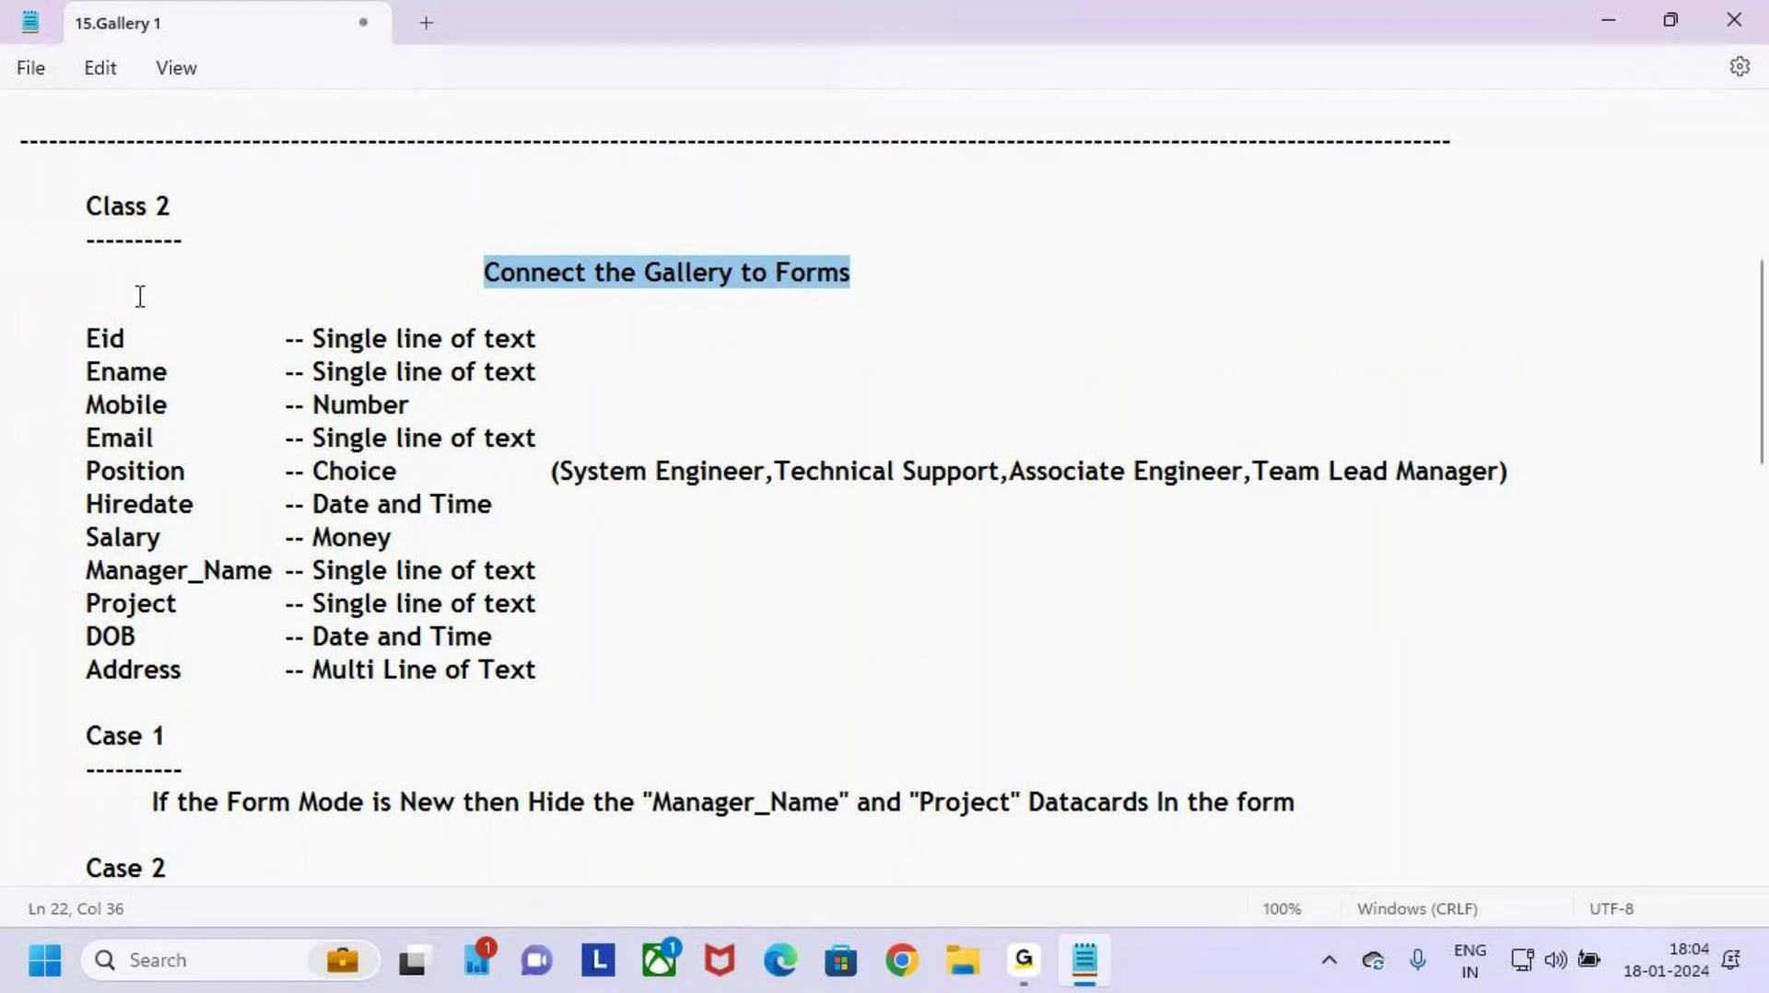
drag(74, 334, 576, 659)
click(588, 662)
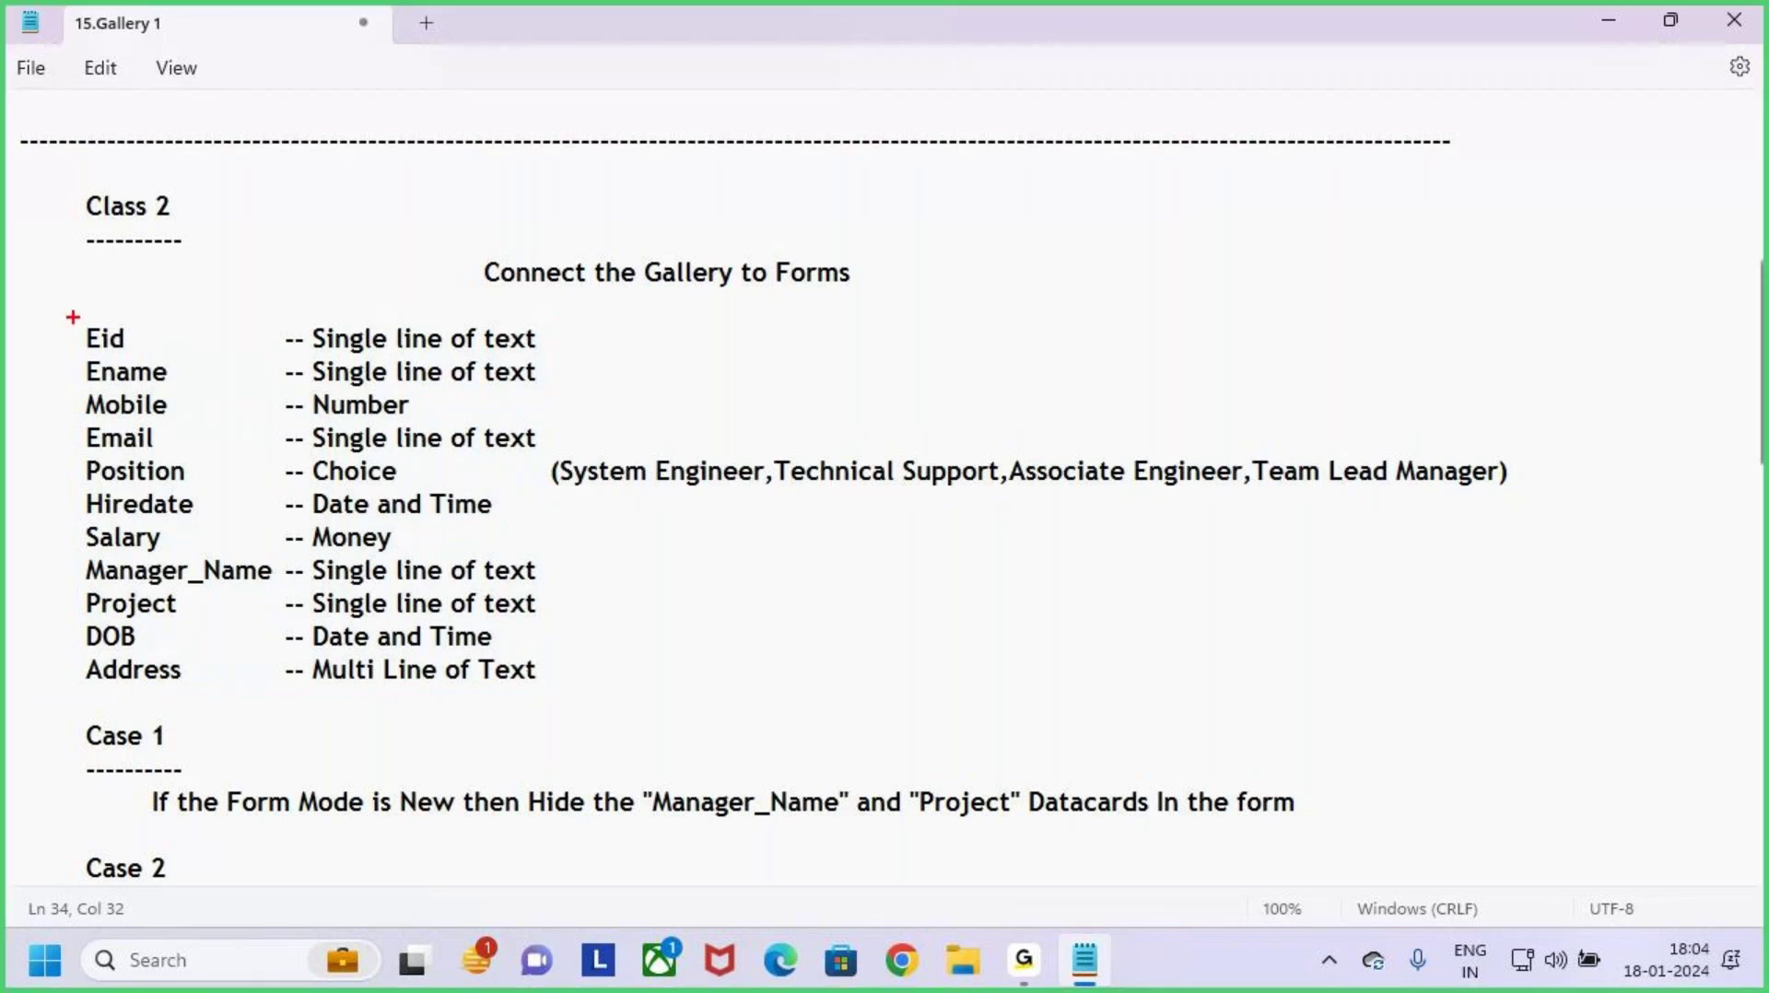
mouse_move(73, 317)
mouse_down()
mouse_move(401, 569)
mouse_move(533, 651)
mouse_move(666, 694)
mouse_up()
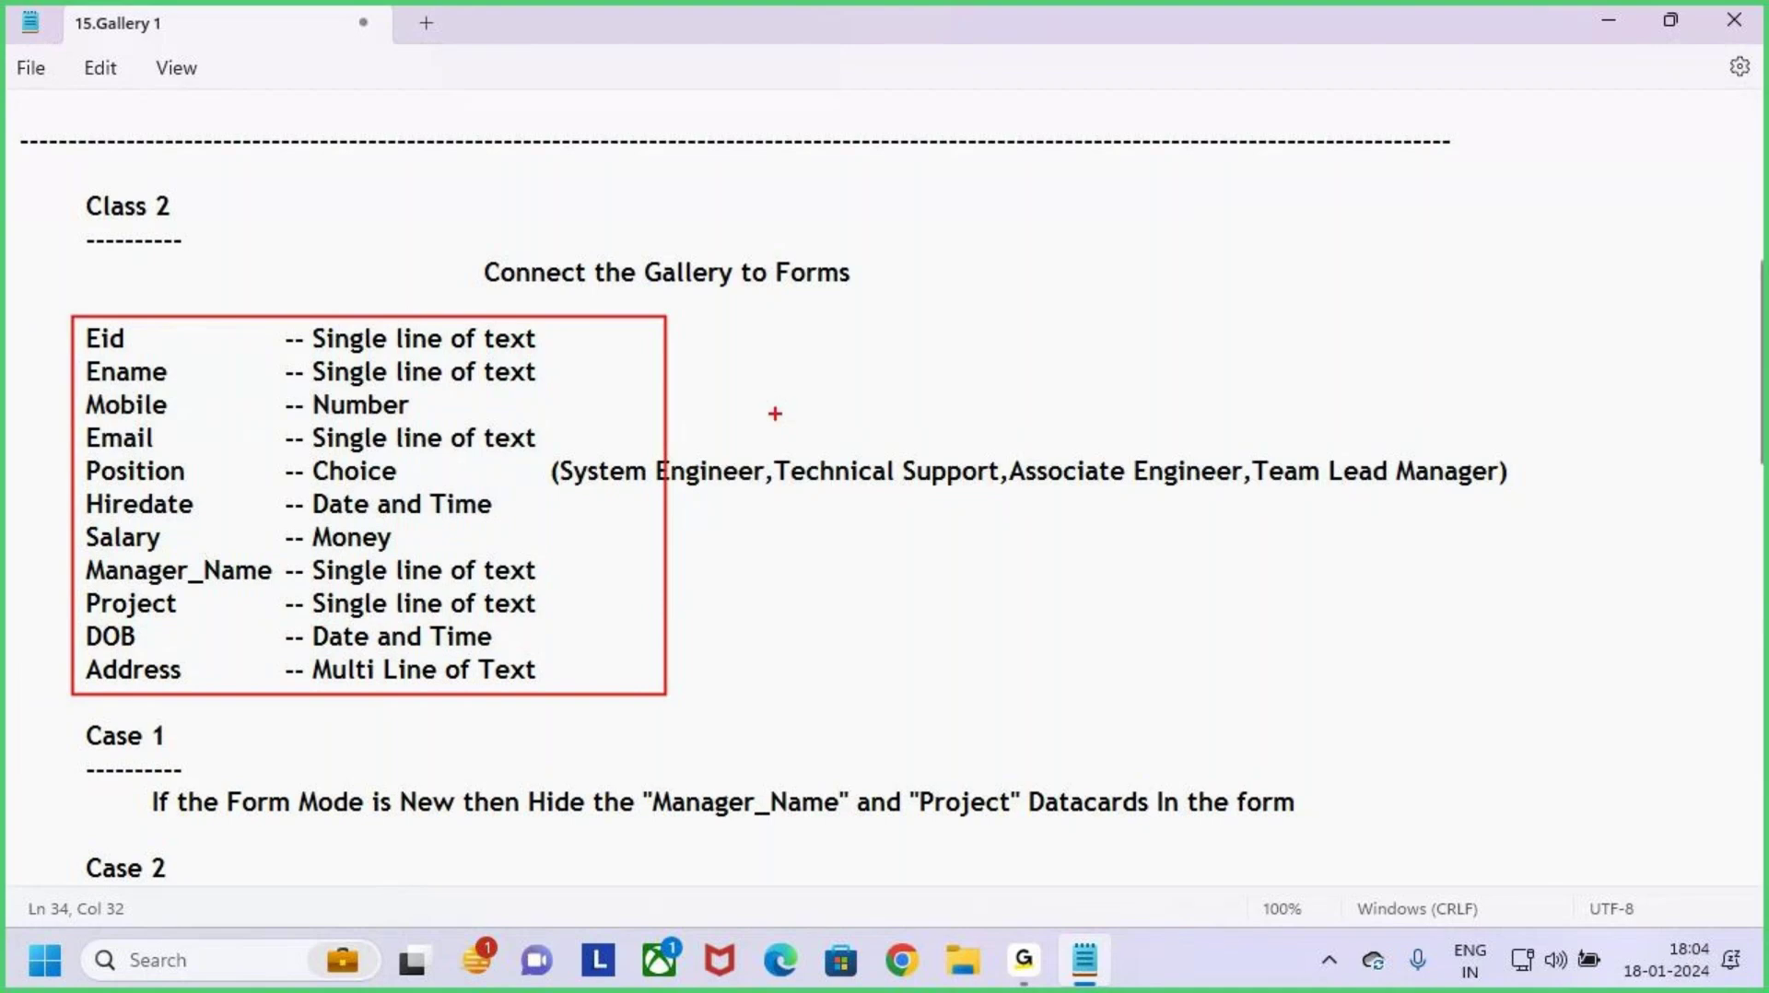
text(Employees)
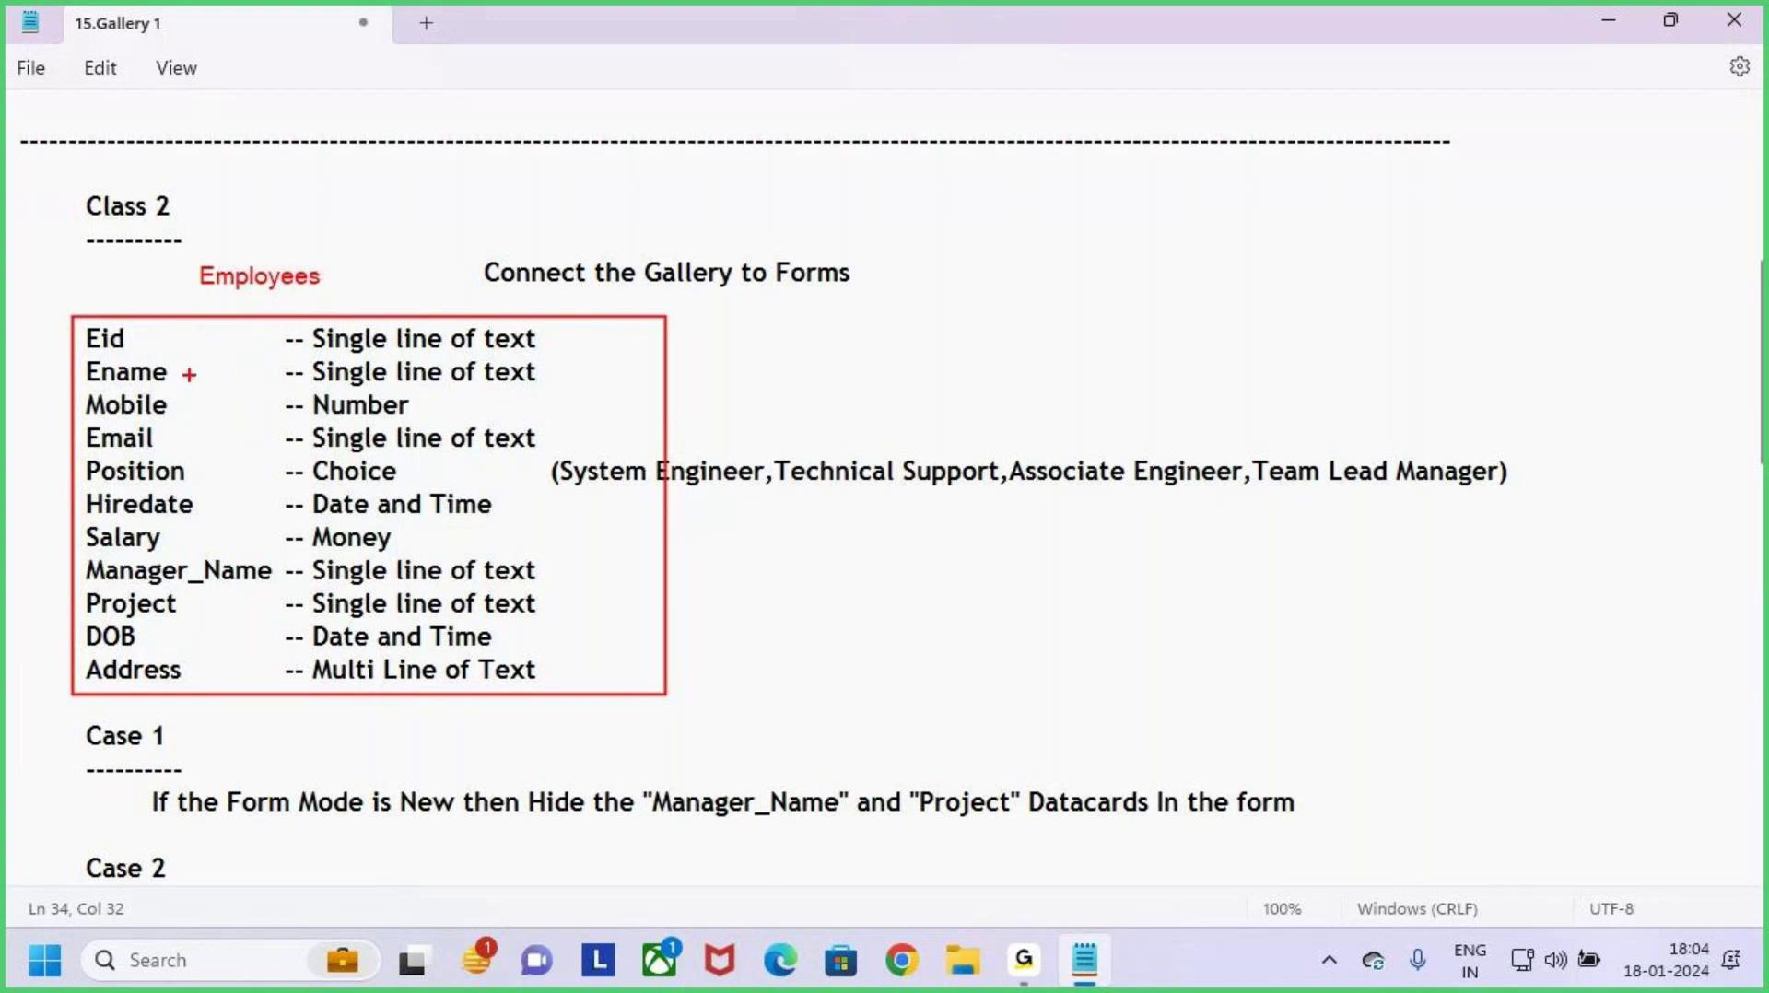
Step: Annotate the Eid, Salary and DOB fields and frame the column types and field rows
key(Escape)
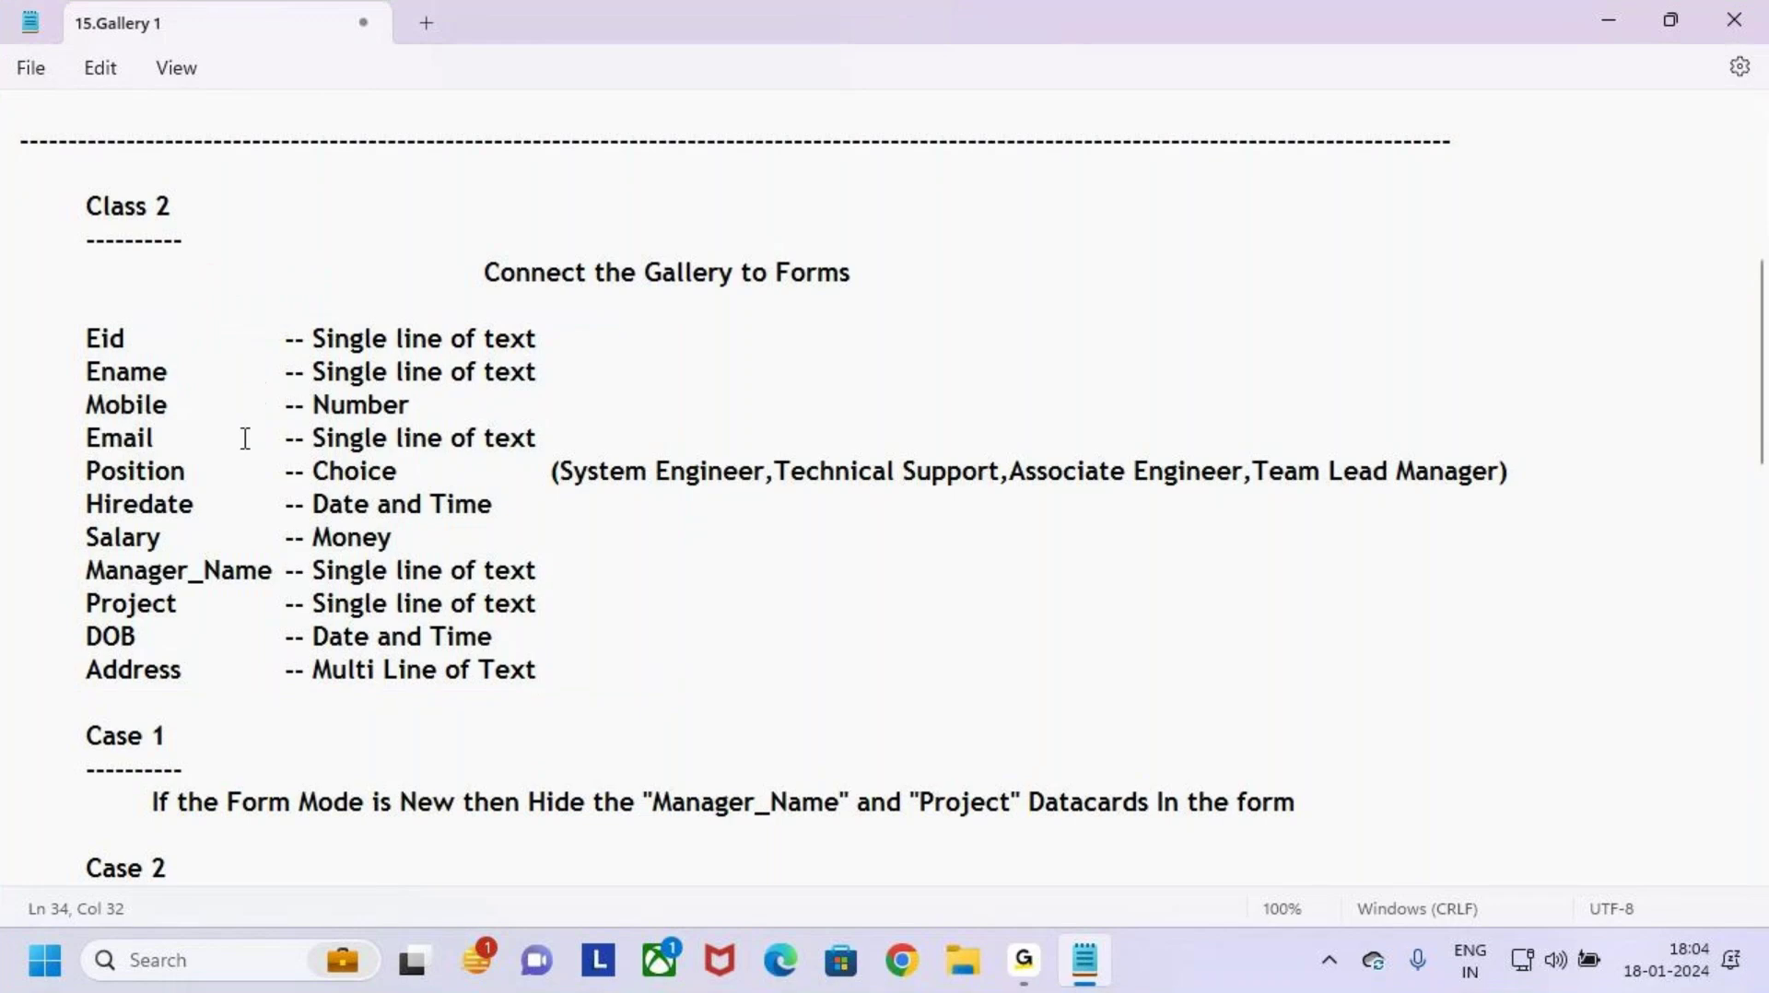
key(ctrl+2)
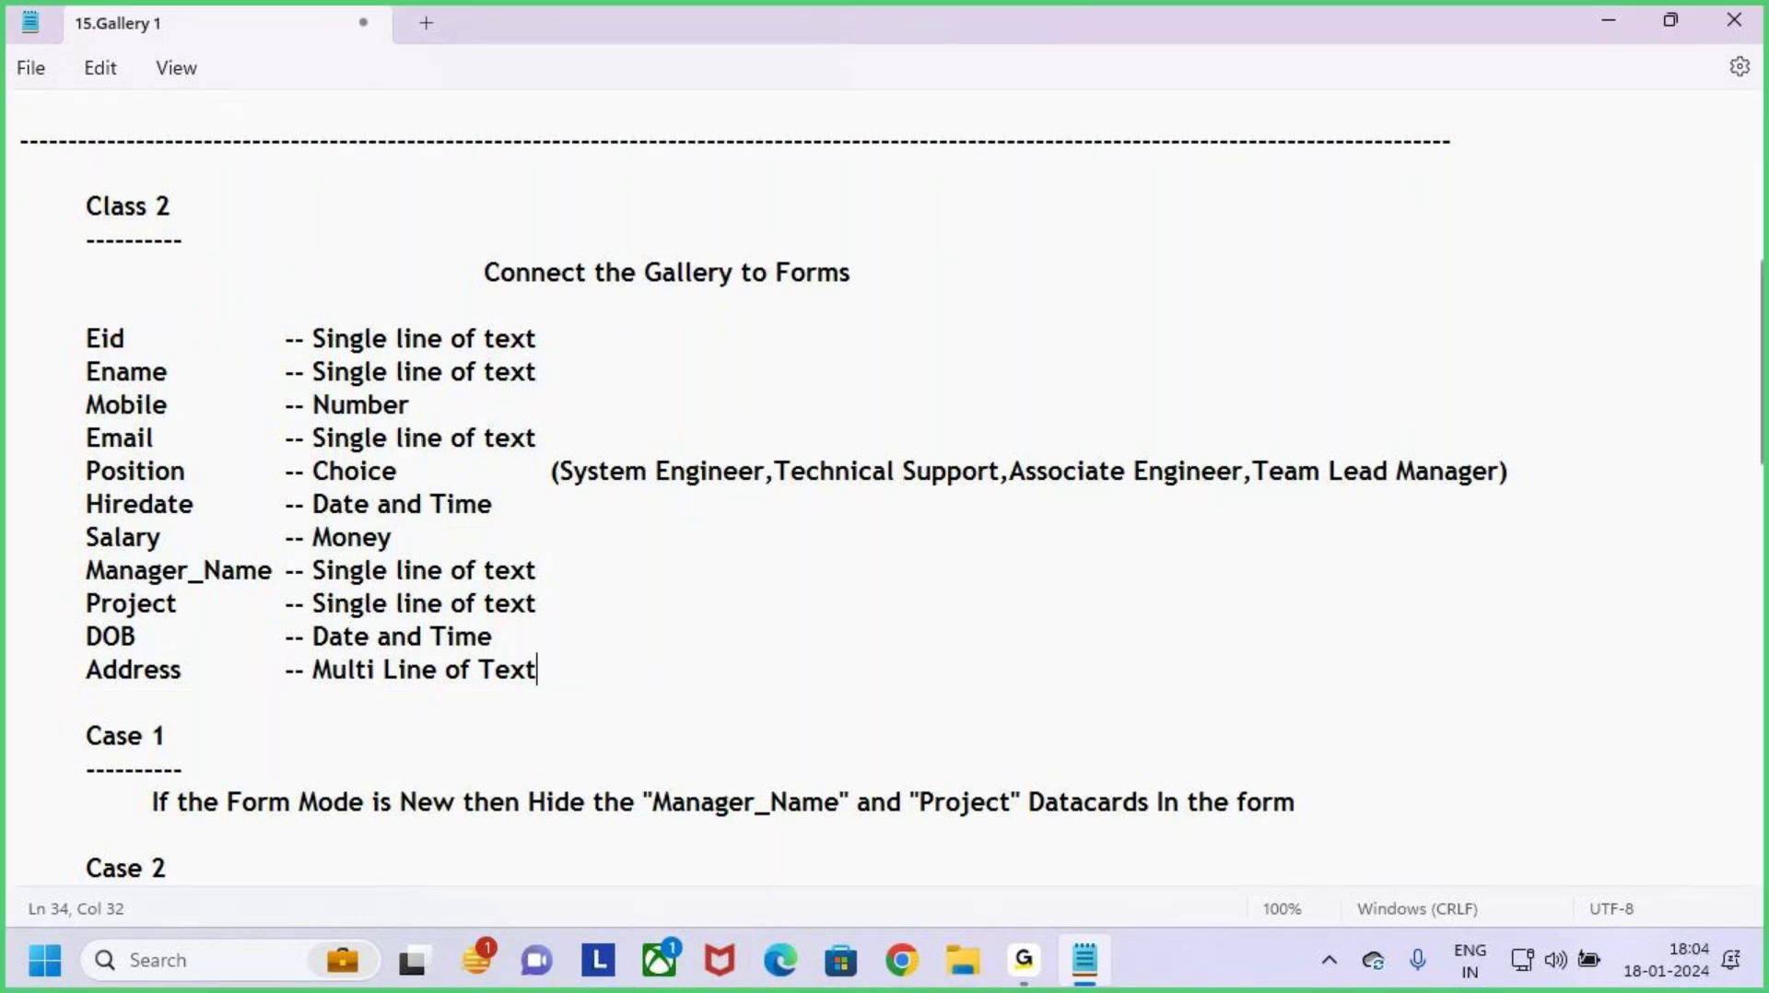
drag(62, 328, 83, 338)
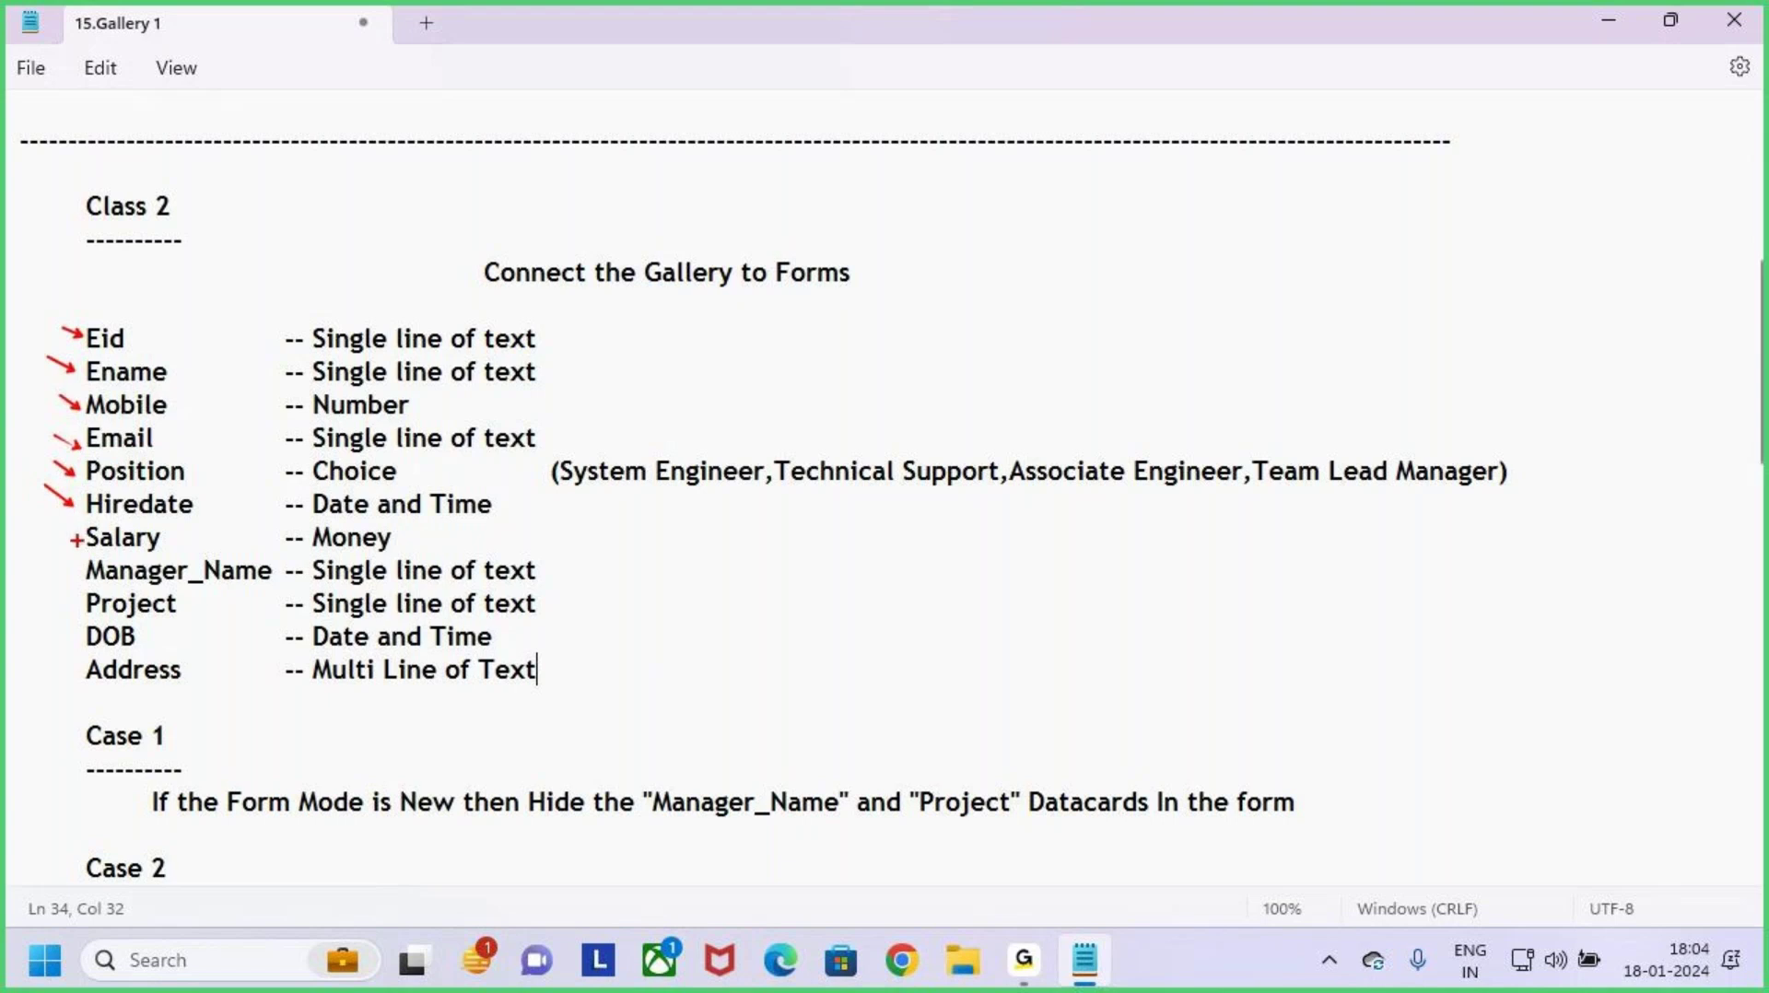
drag(59, 535, 46, 527)
drag(72, 637, 46, 626)
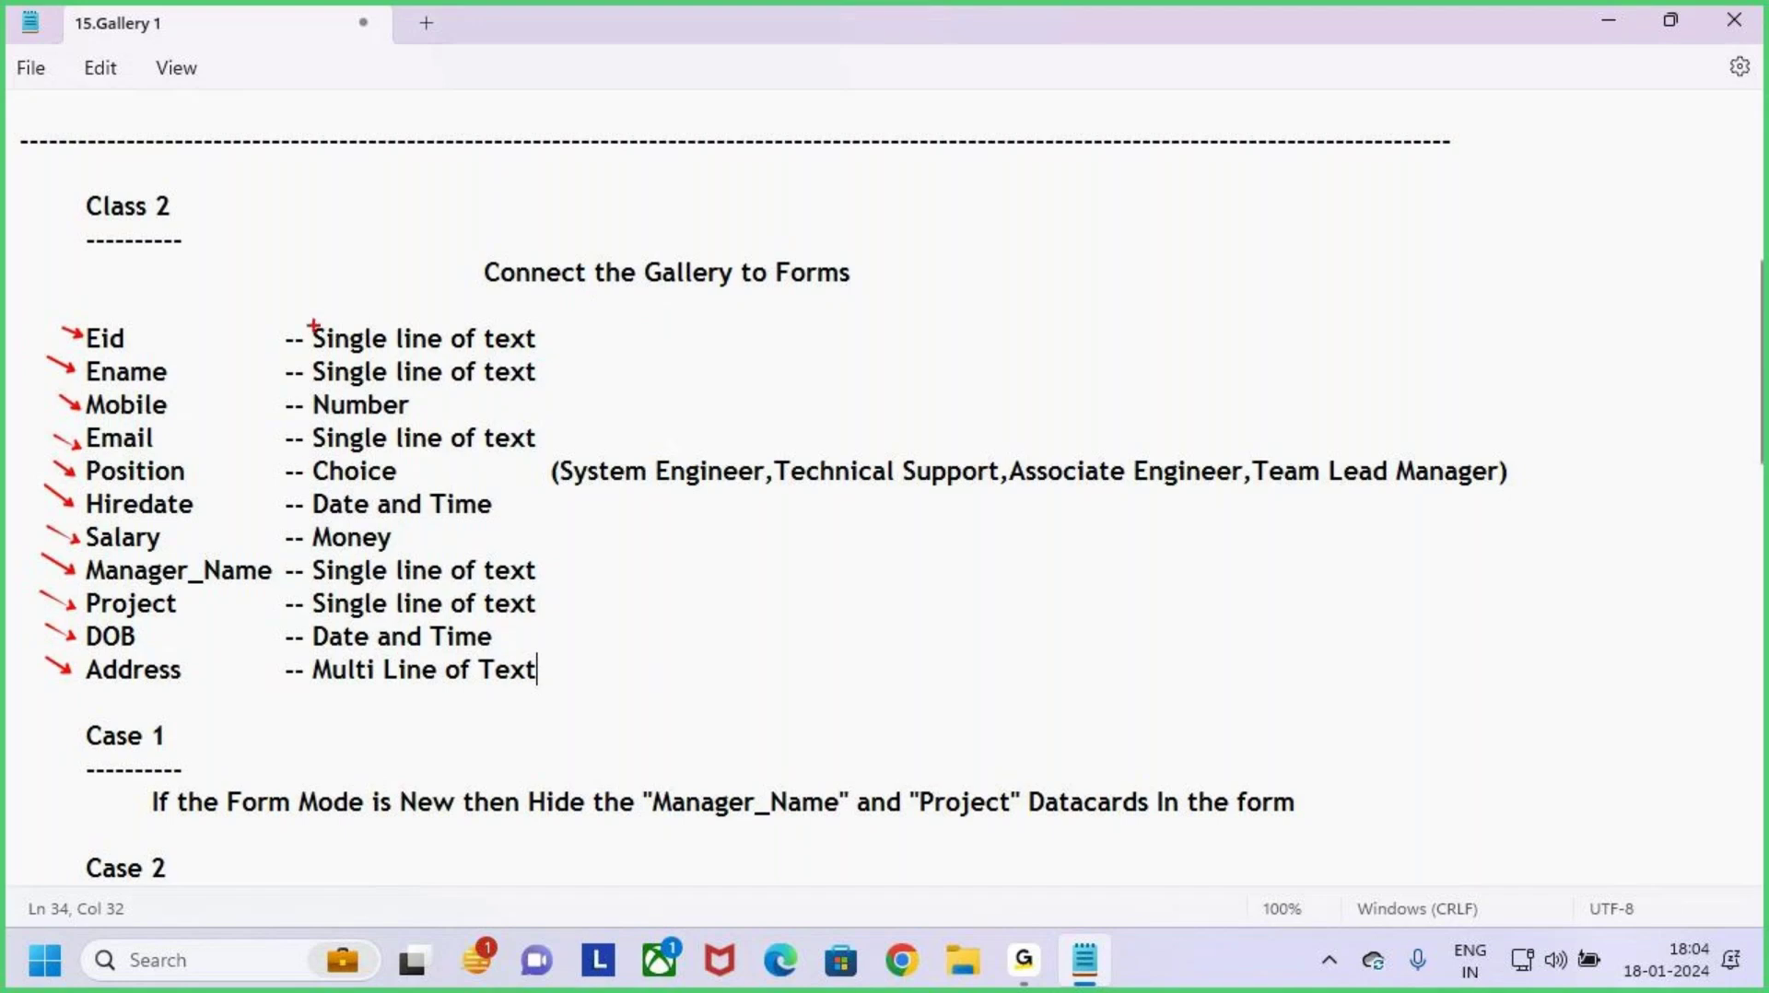
mouse_move(314, 324)
mouse_down()
mouse_move(375, 501)
mouse_move(553, 710)
mouse_move(579, 697)
mouse_up()
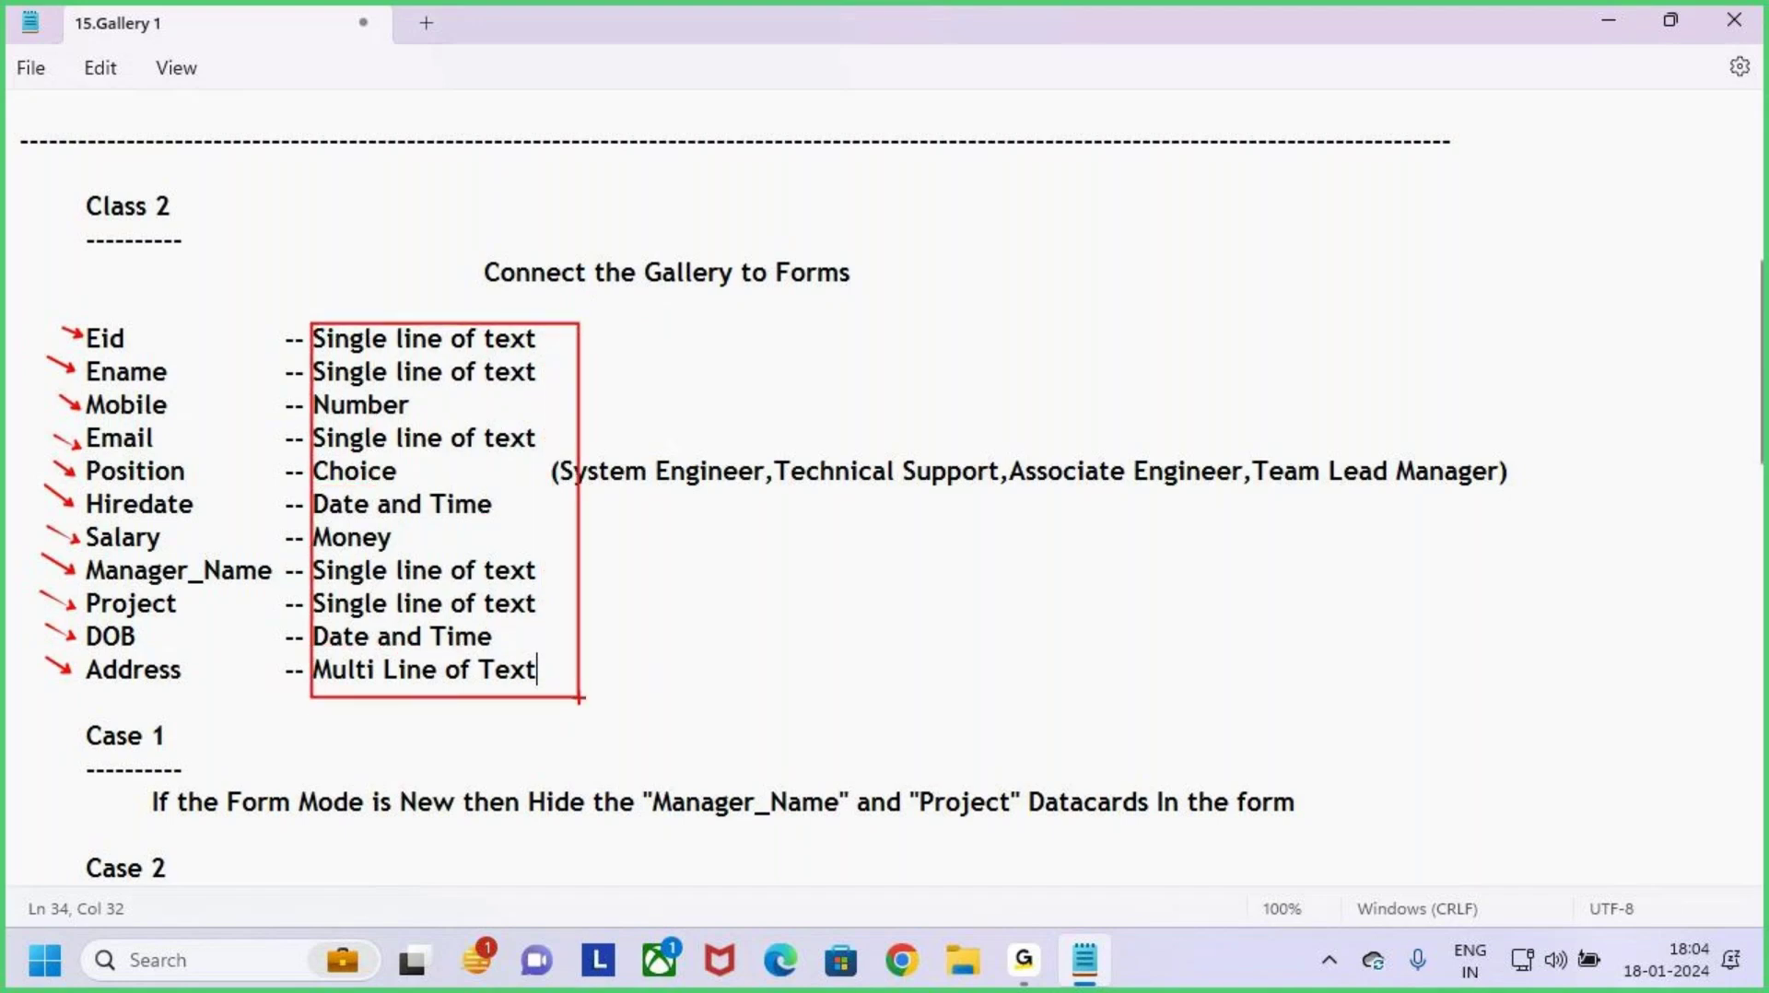
key(Escape)
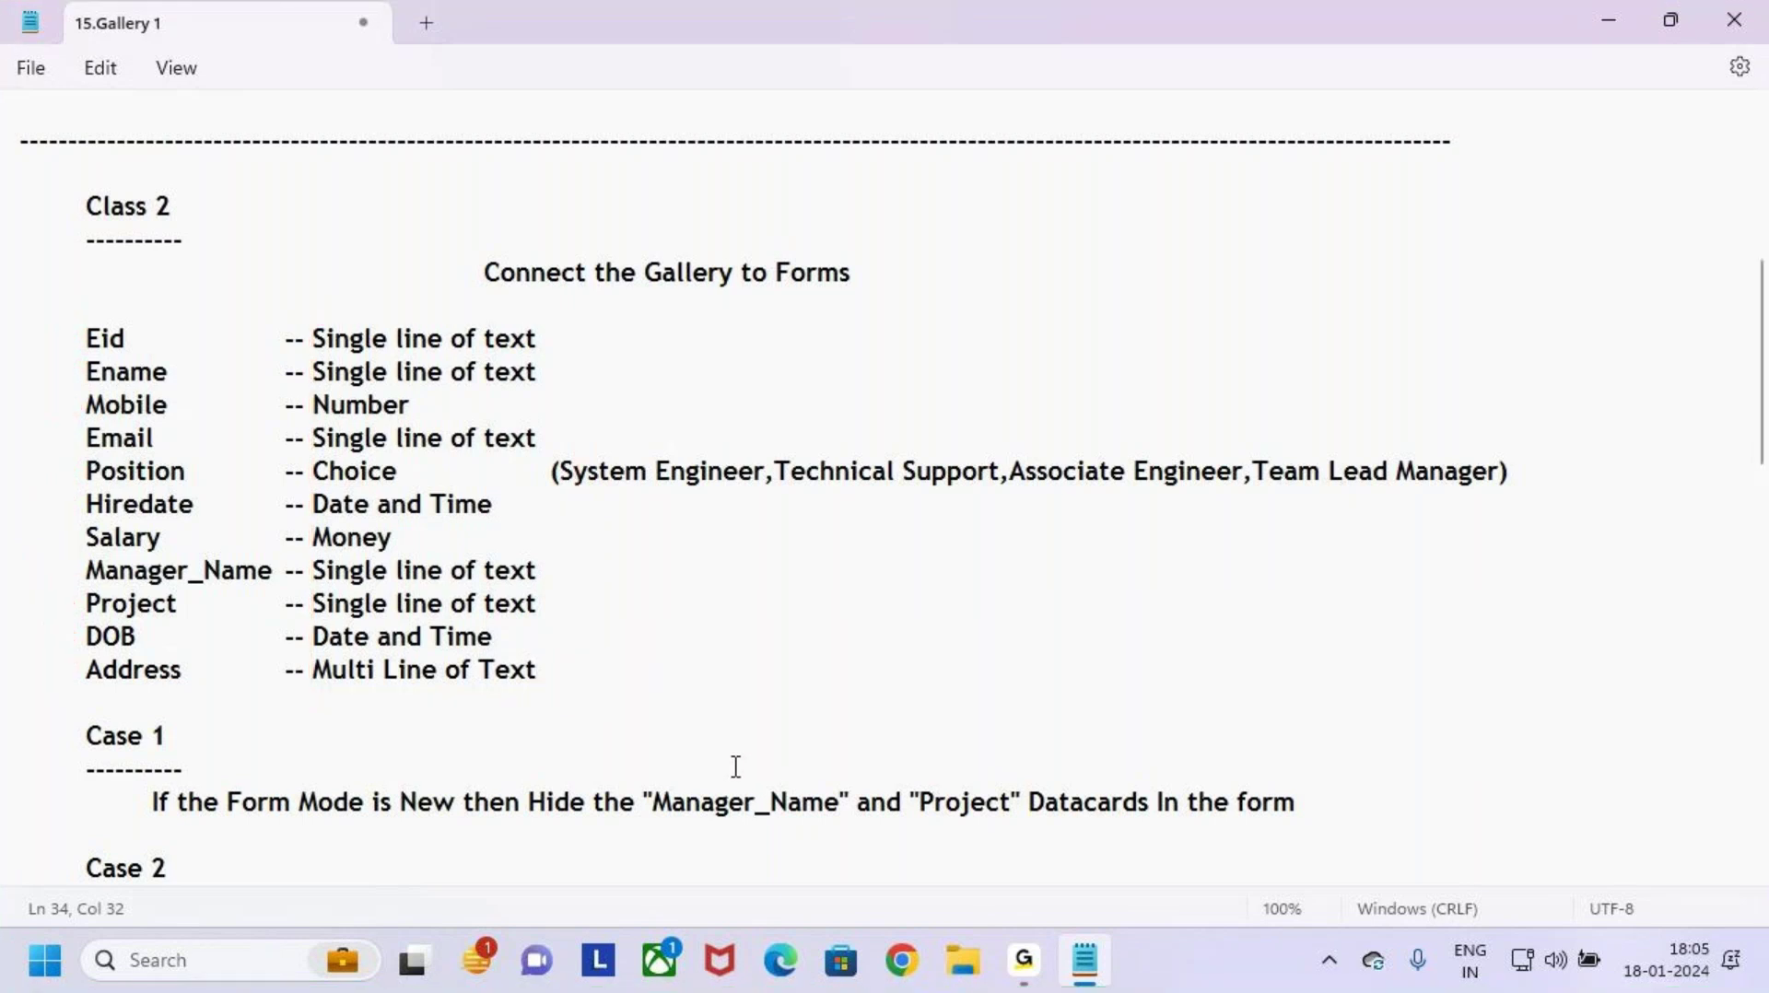
key(ctrl+2)
mouse_move(62, 314)
mouse_down()
mouse_move(849, 691)
mouse_move(1550, 676)
mouse_move(1569, 660)
mouse_up()
key(Escape)
Step: Launch Edge and go to make.powerapps.com
click(788, 977)
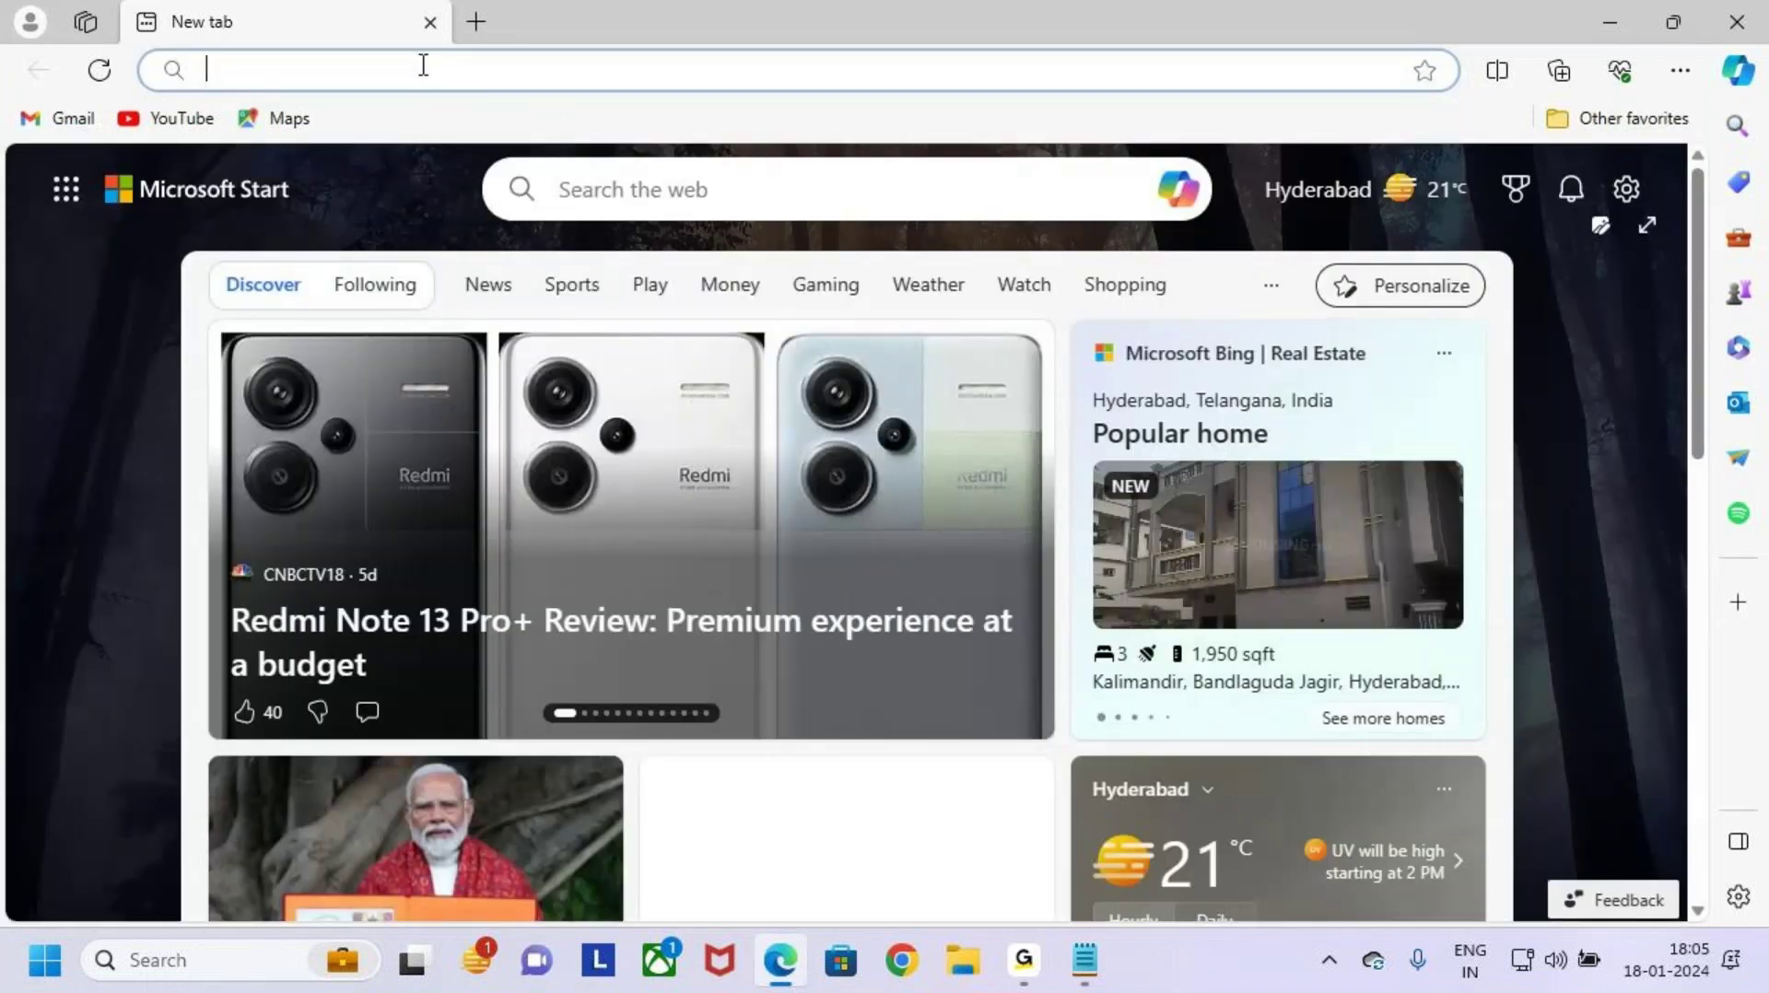
click(423, 65)
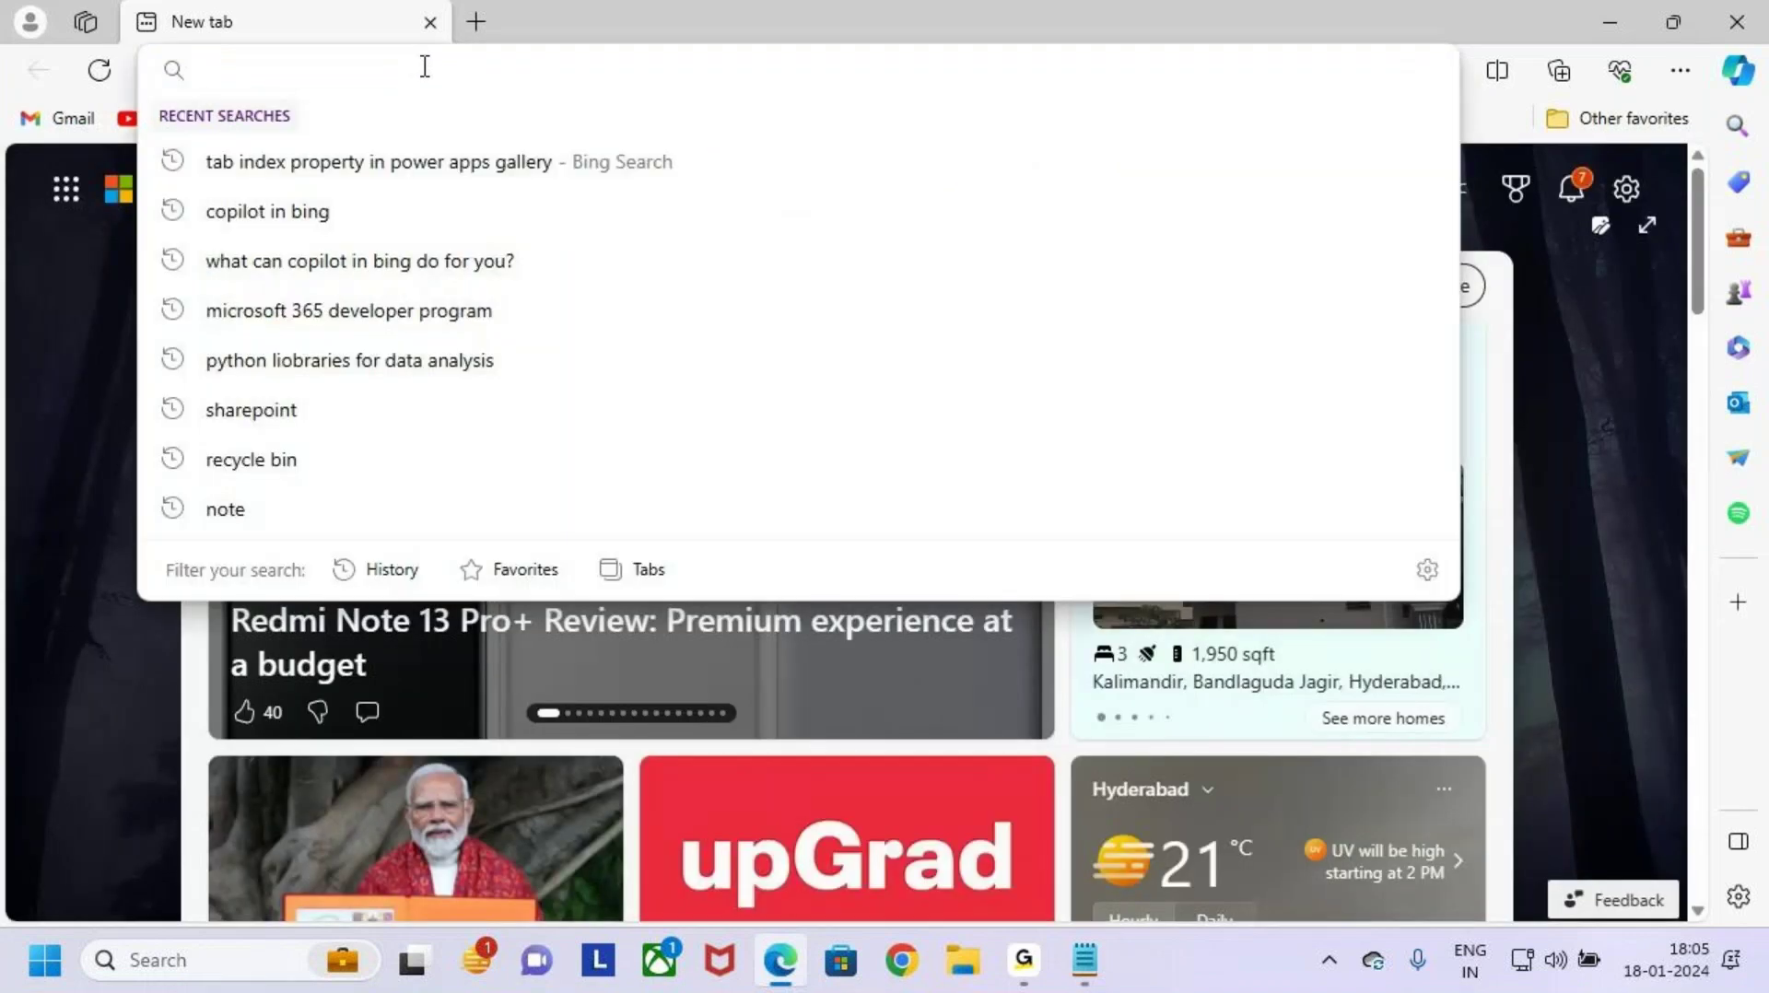
text(male)
key(BackSpace)
key(BackSpace)
key(BackSpace)
key(BackSpace)
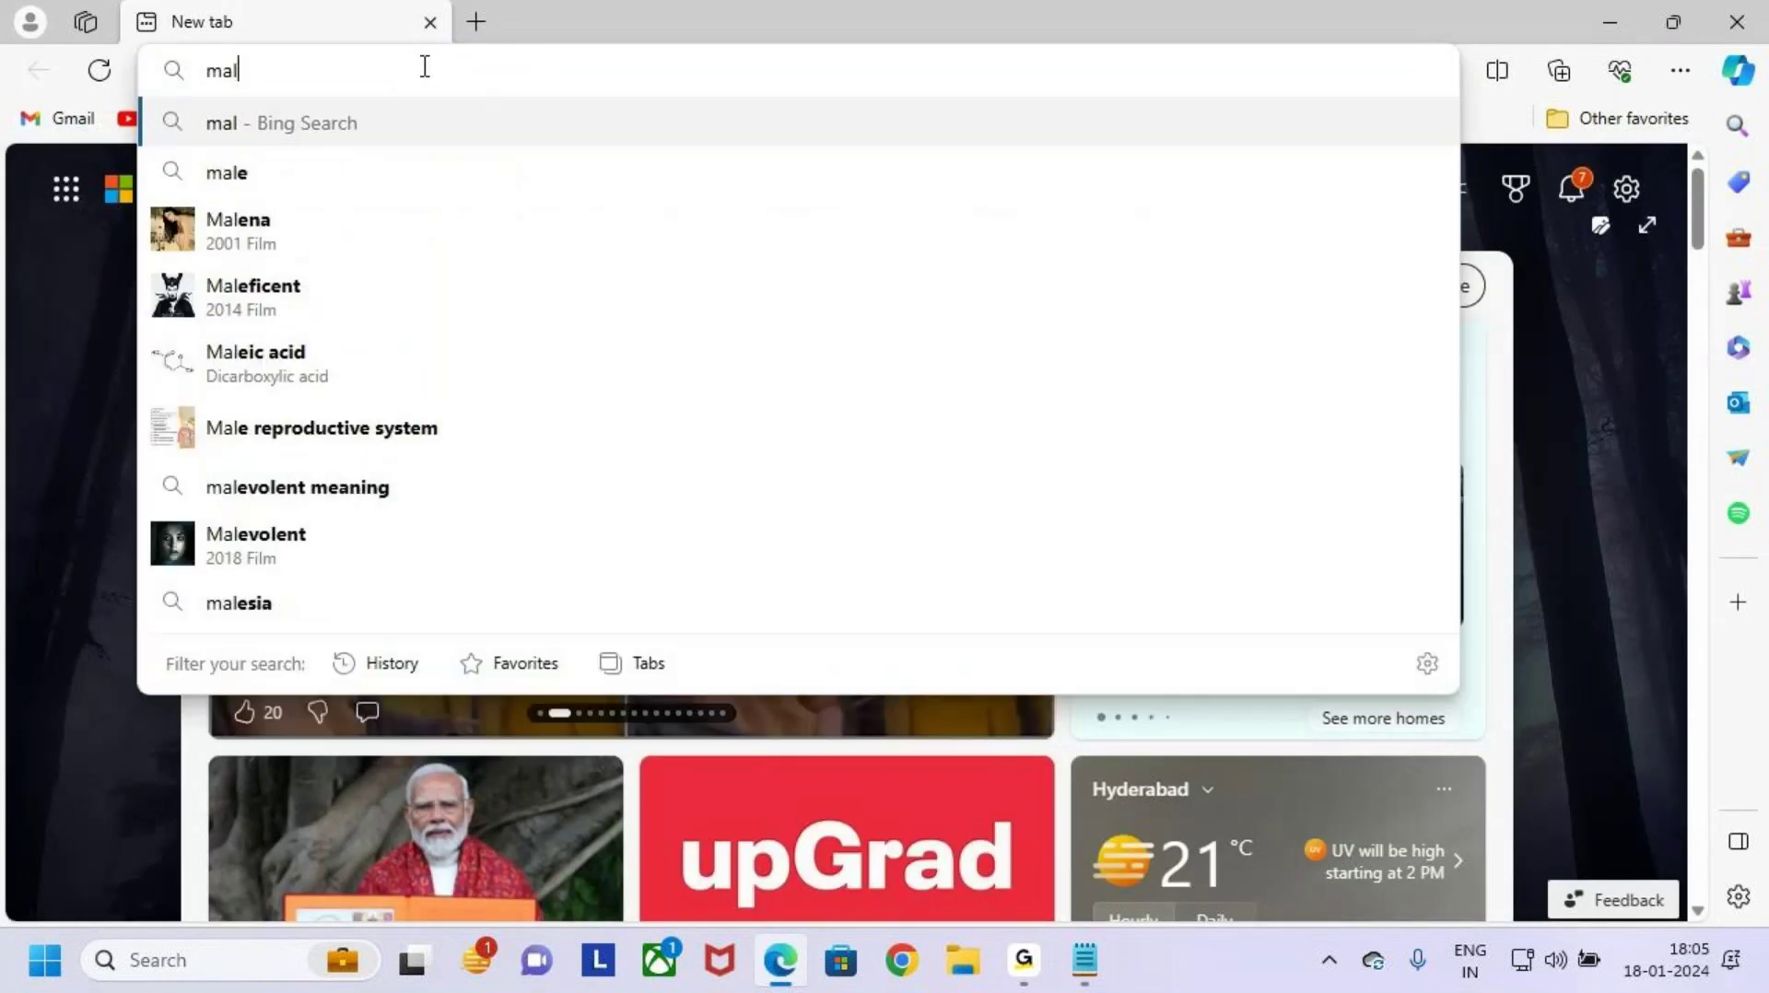
text(make.powerapps.com)
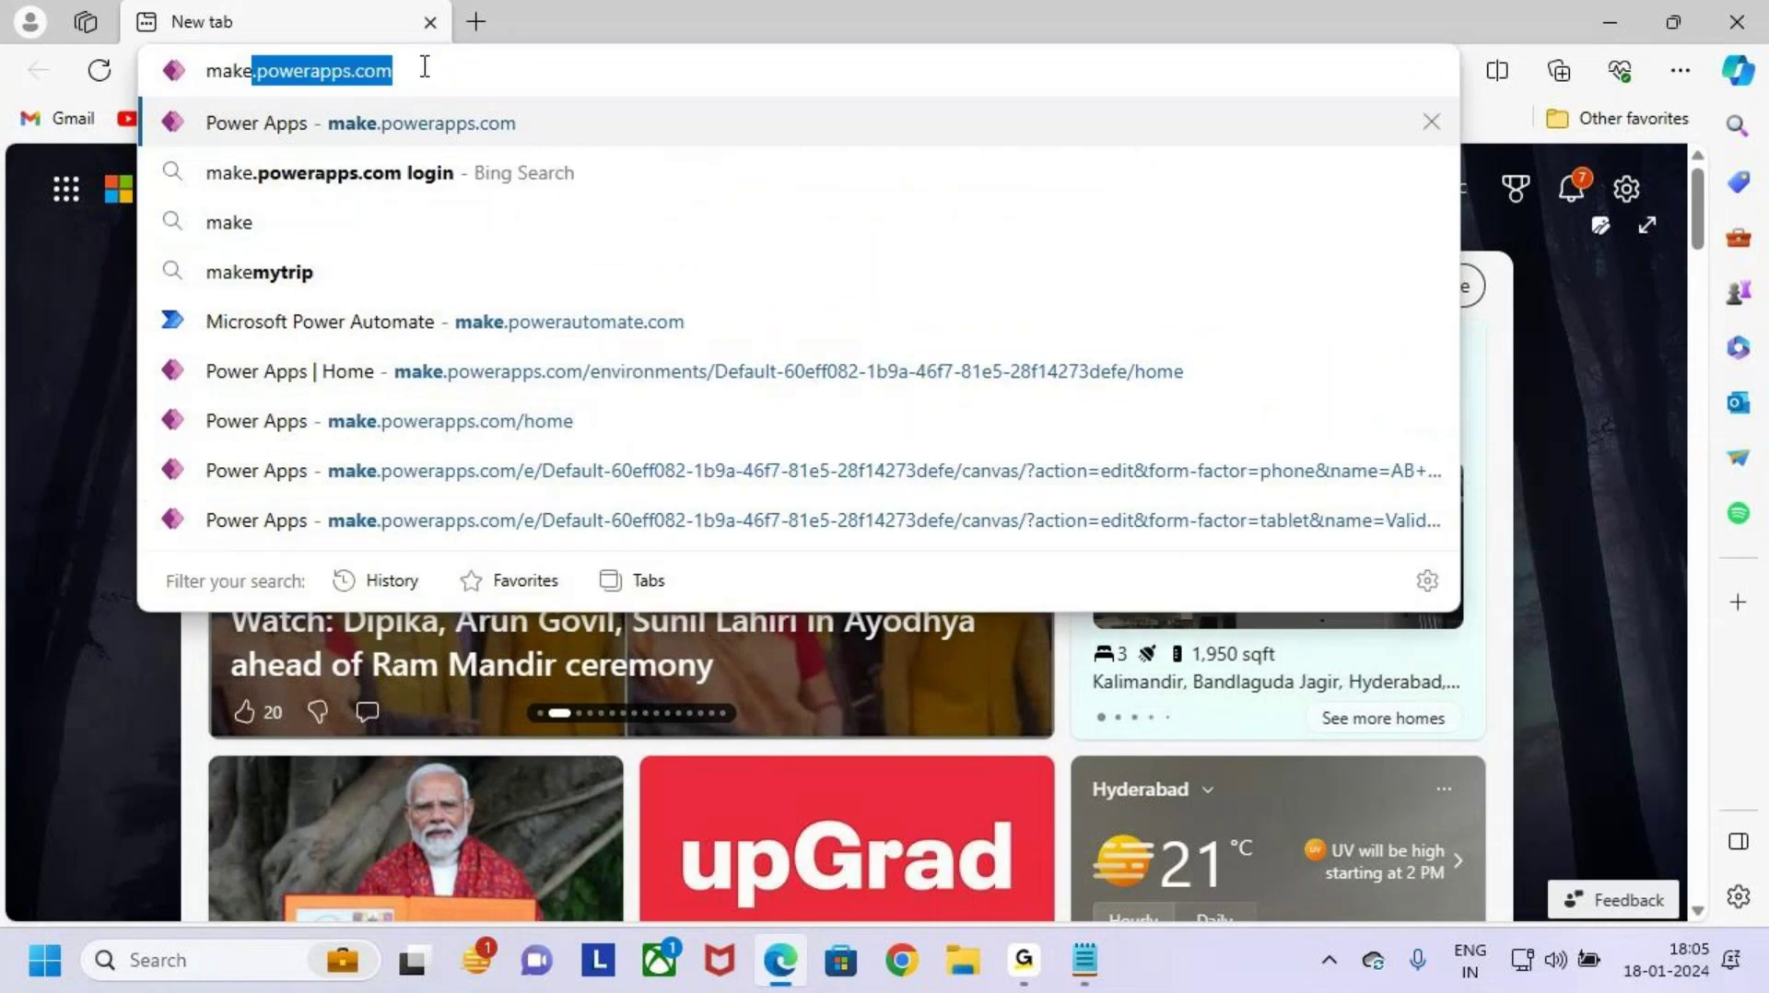
key(Return)
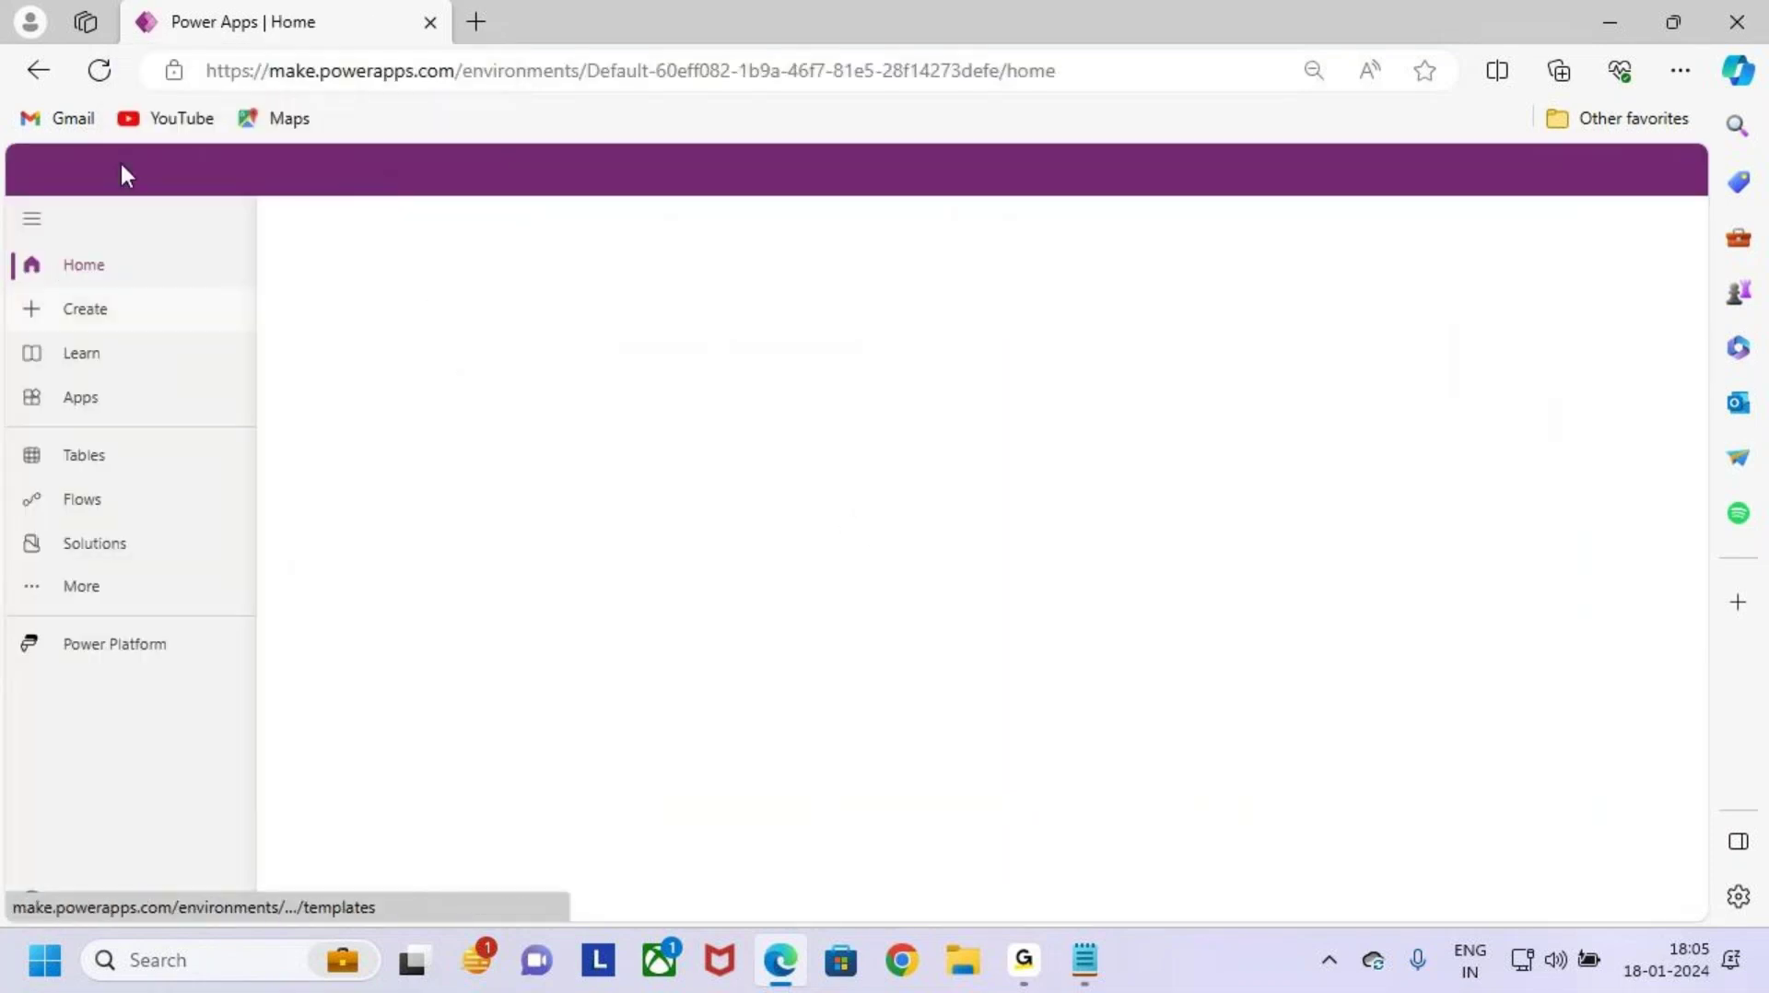
Step: Open SharePoint in a new tab from the Microsoft 365 app launcher
click(37, 183)
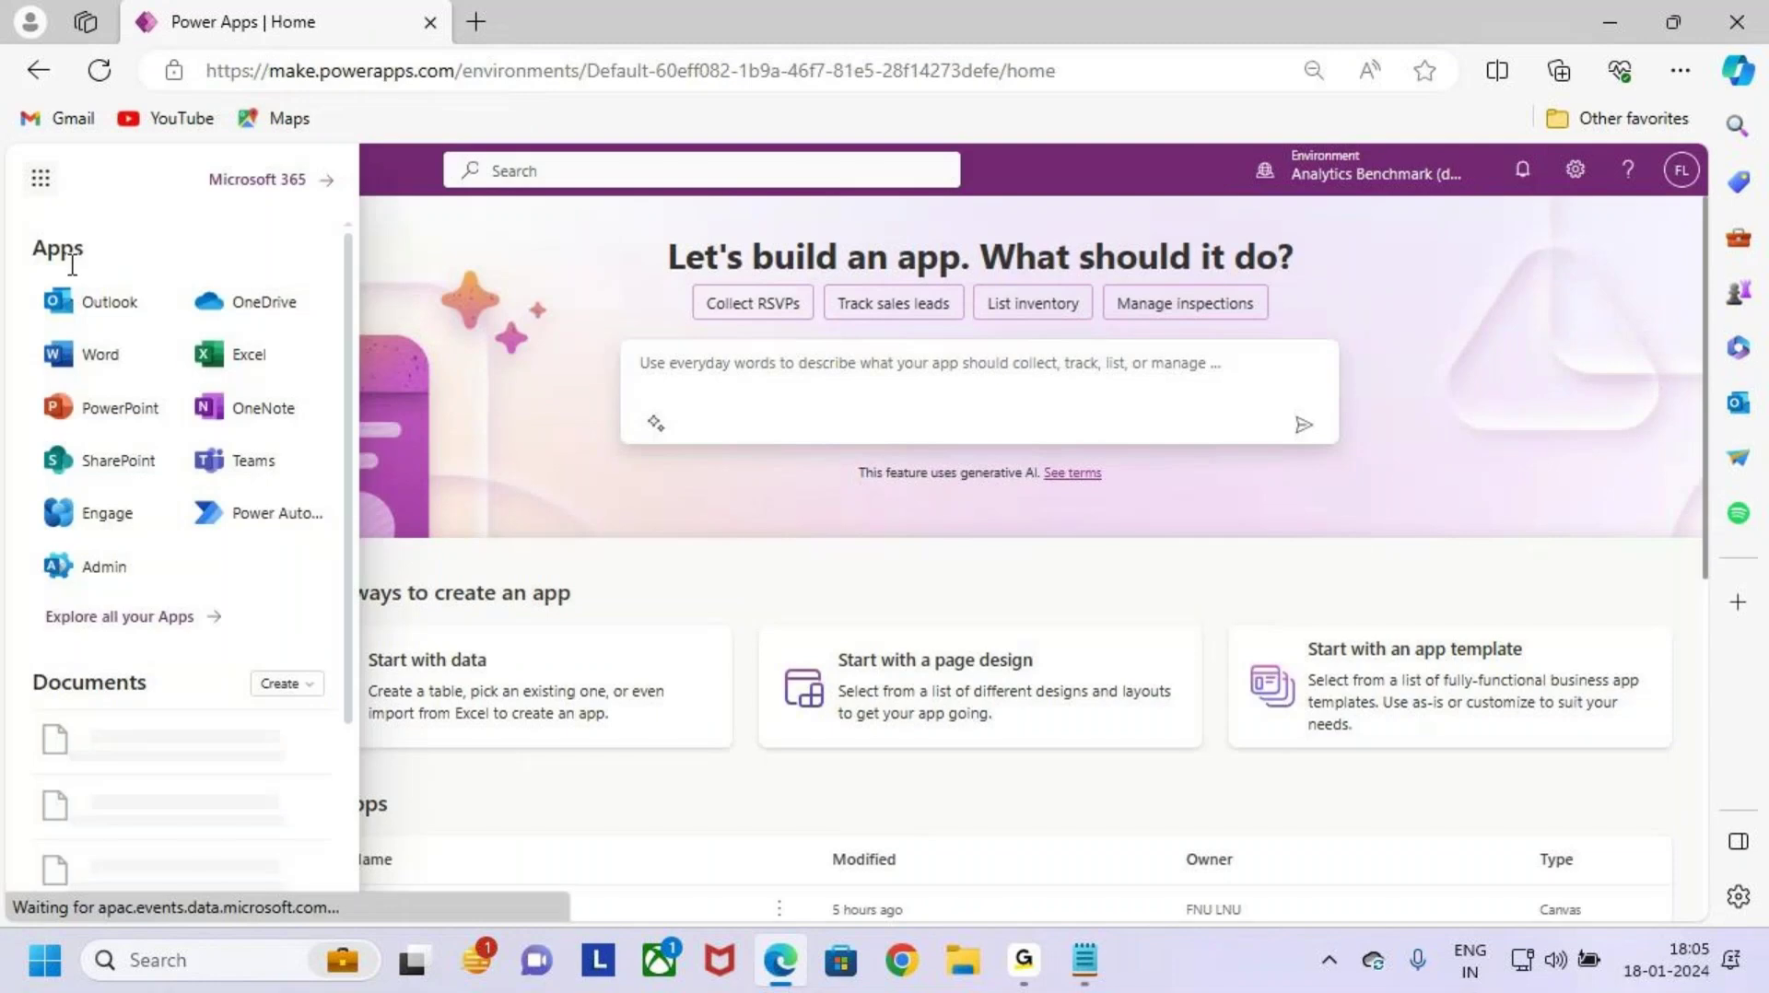
click(49, 189)
click(48, 189)
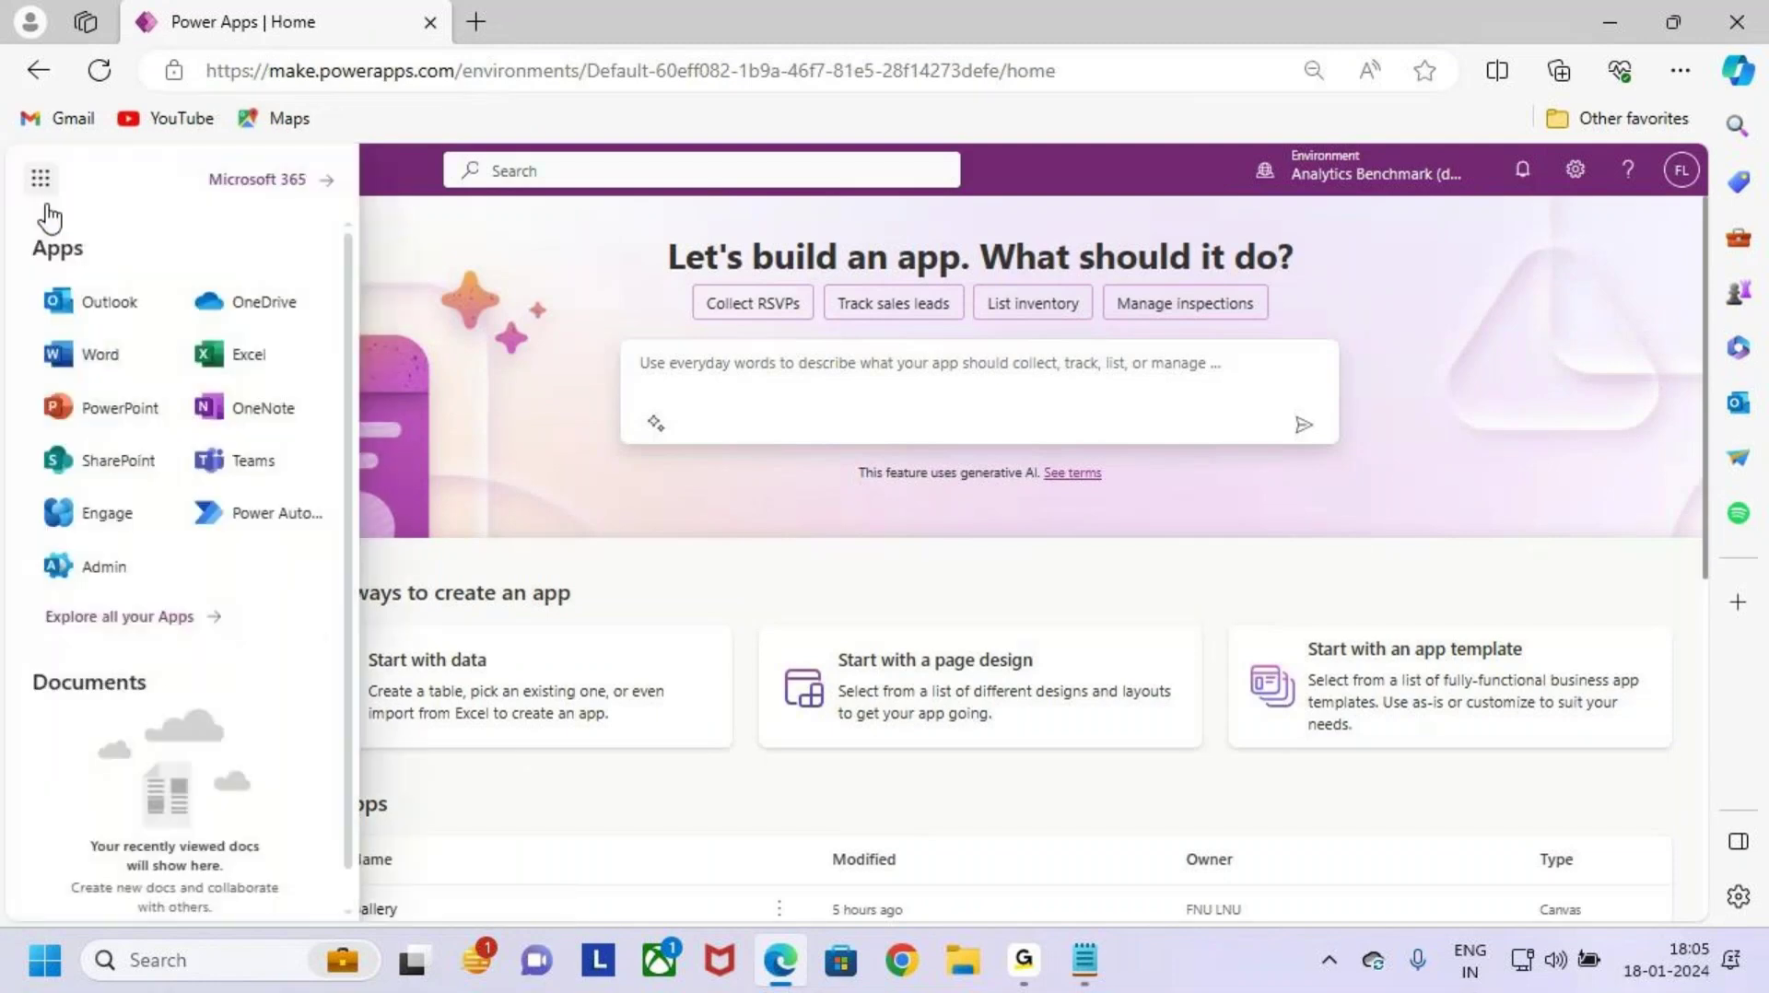
click(138, 465)
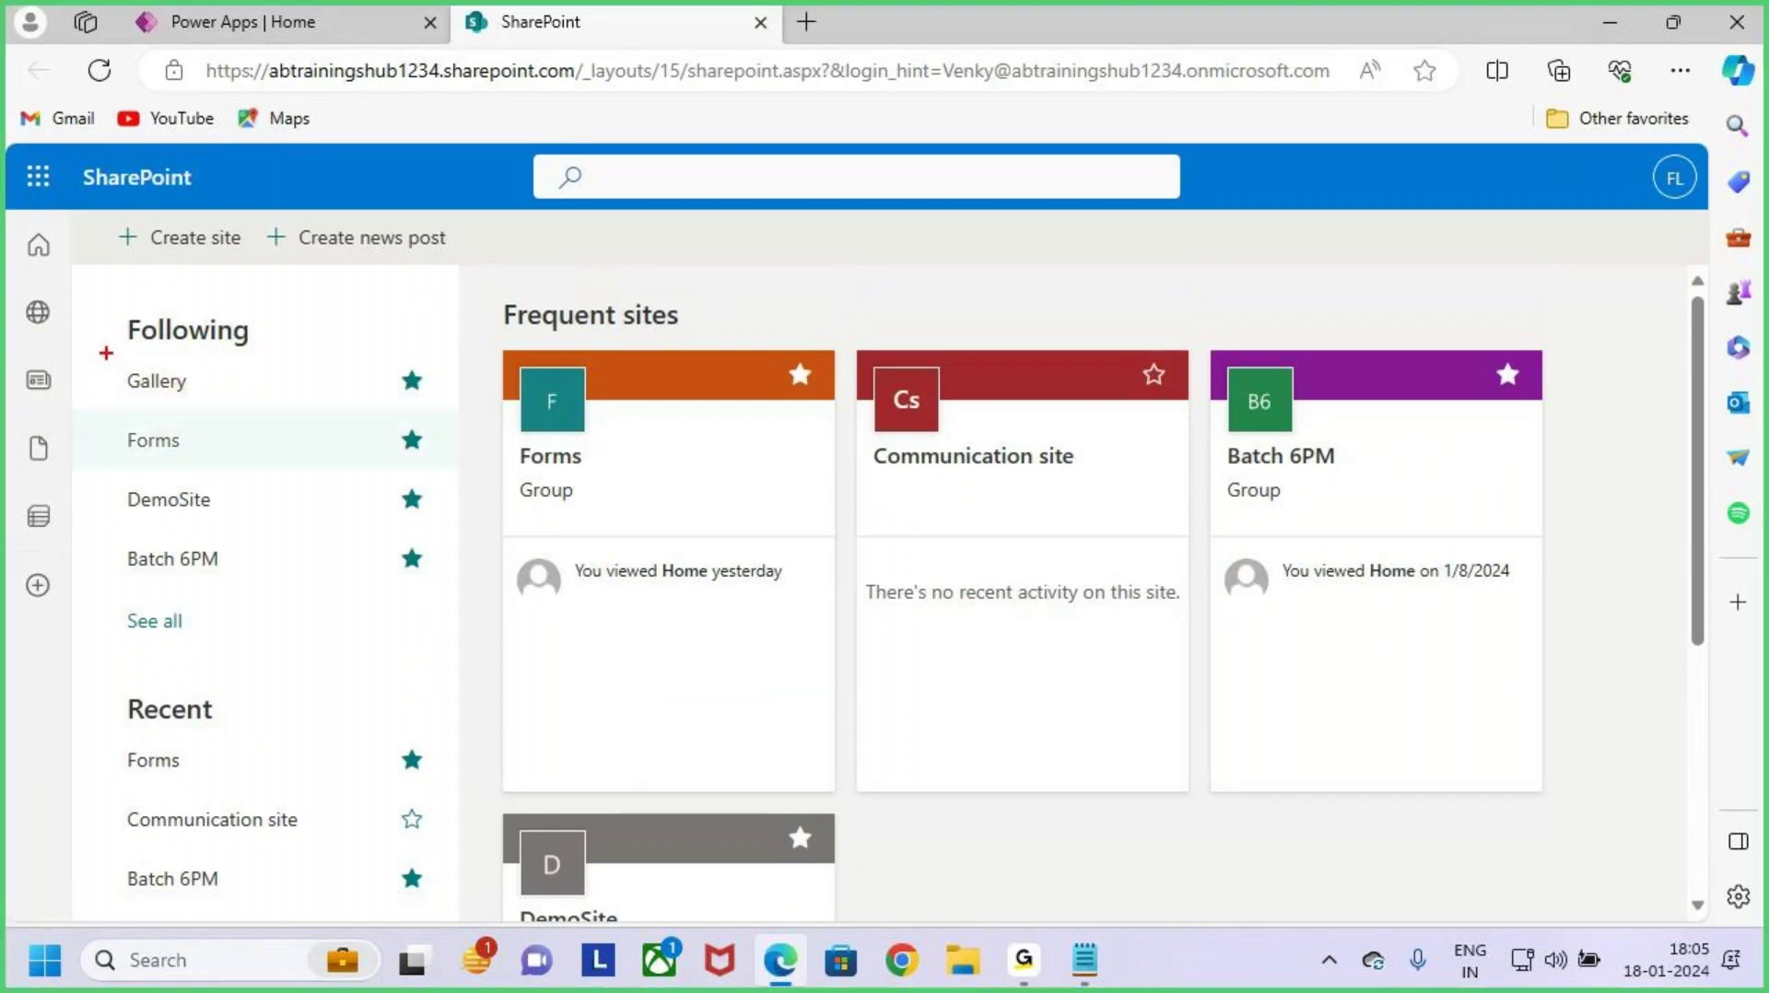
mouse_move(106, 353)
mouse_down()
mouse_move(341, 410)
mouse_move(380, 317)
mouse_up()
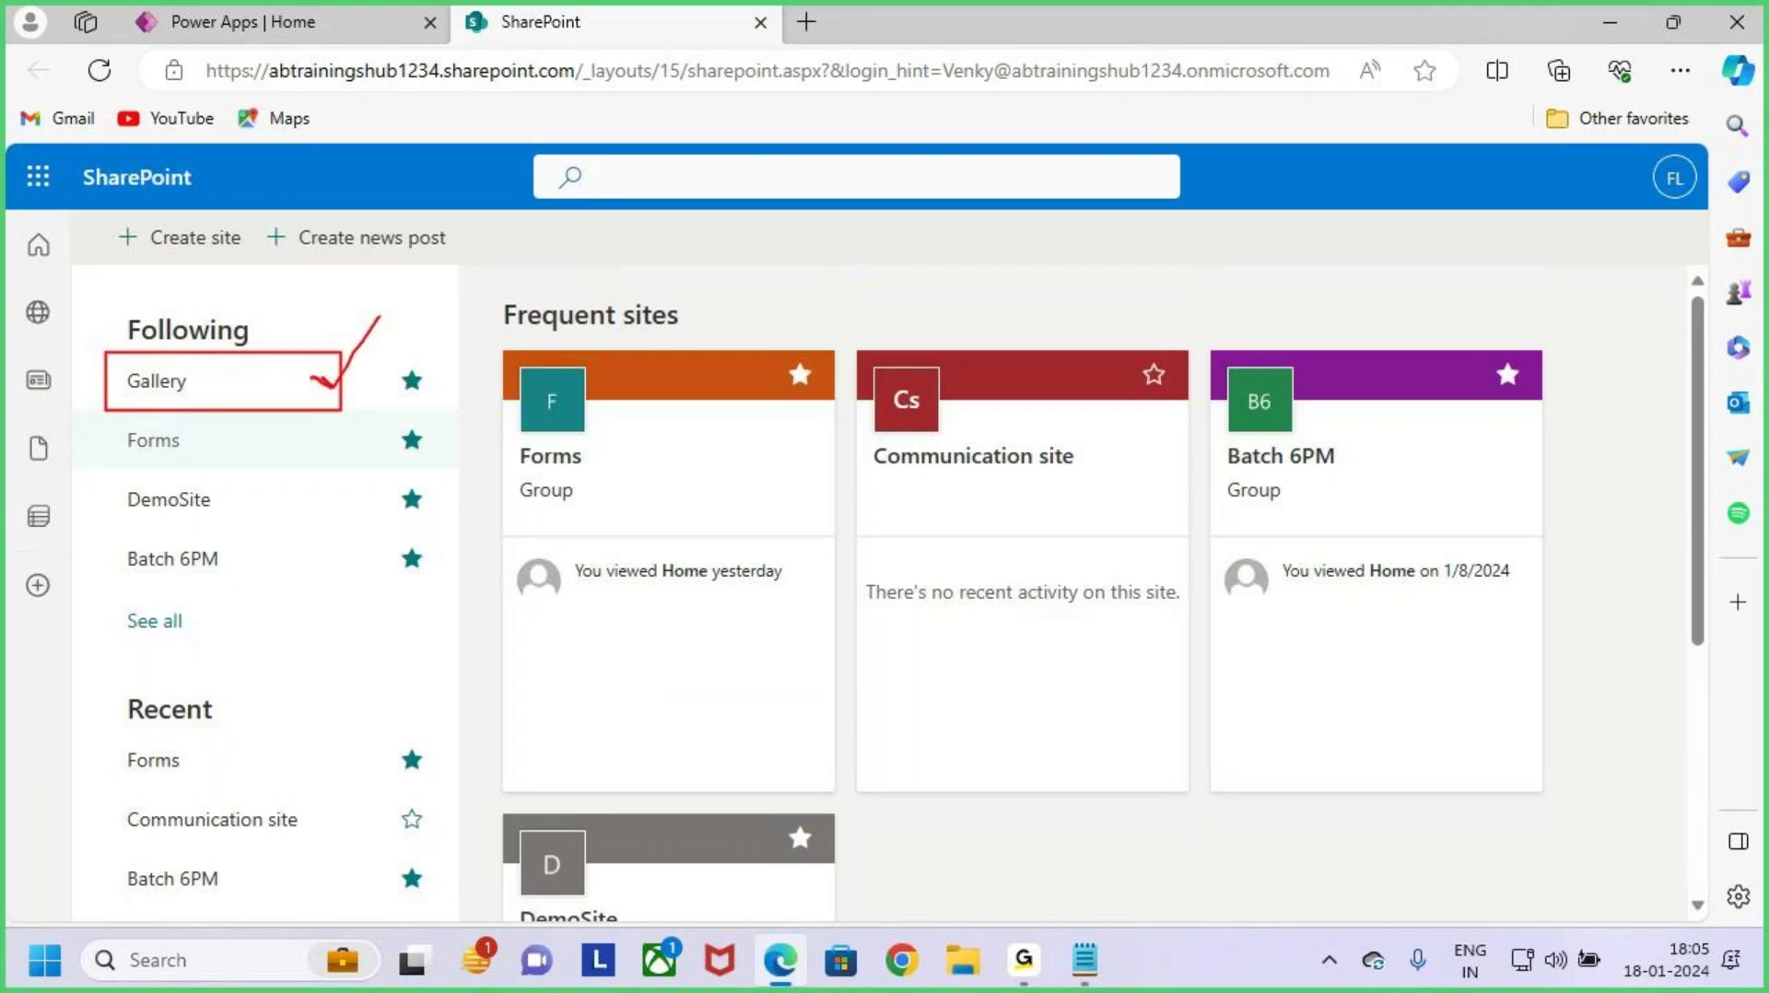
drag(334, 385, 388, 315)
key(Escape)
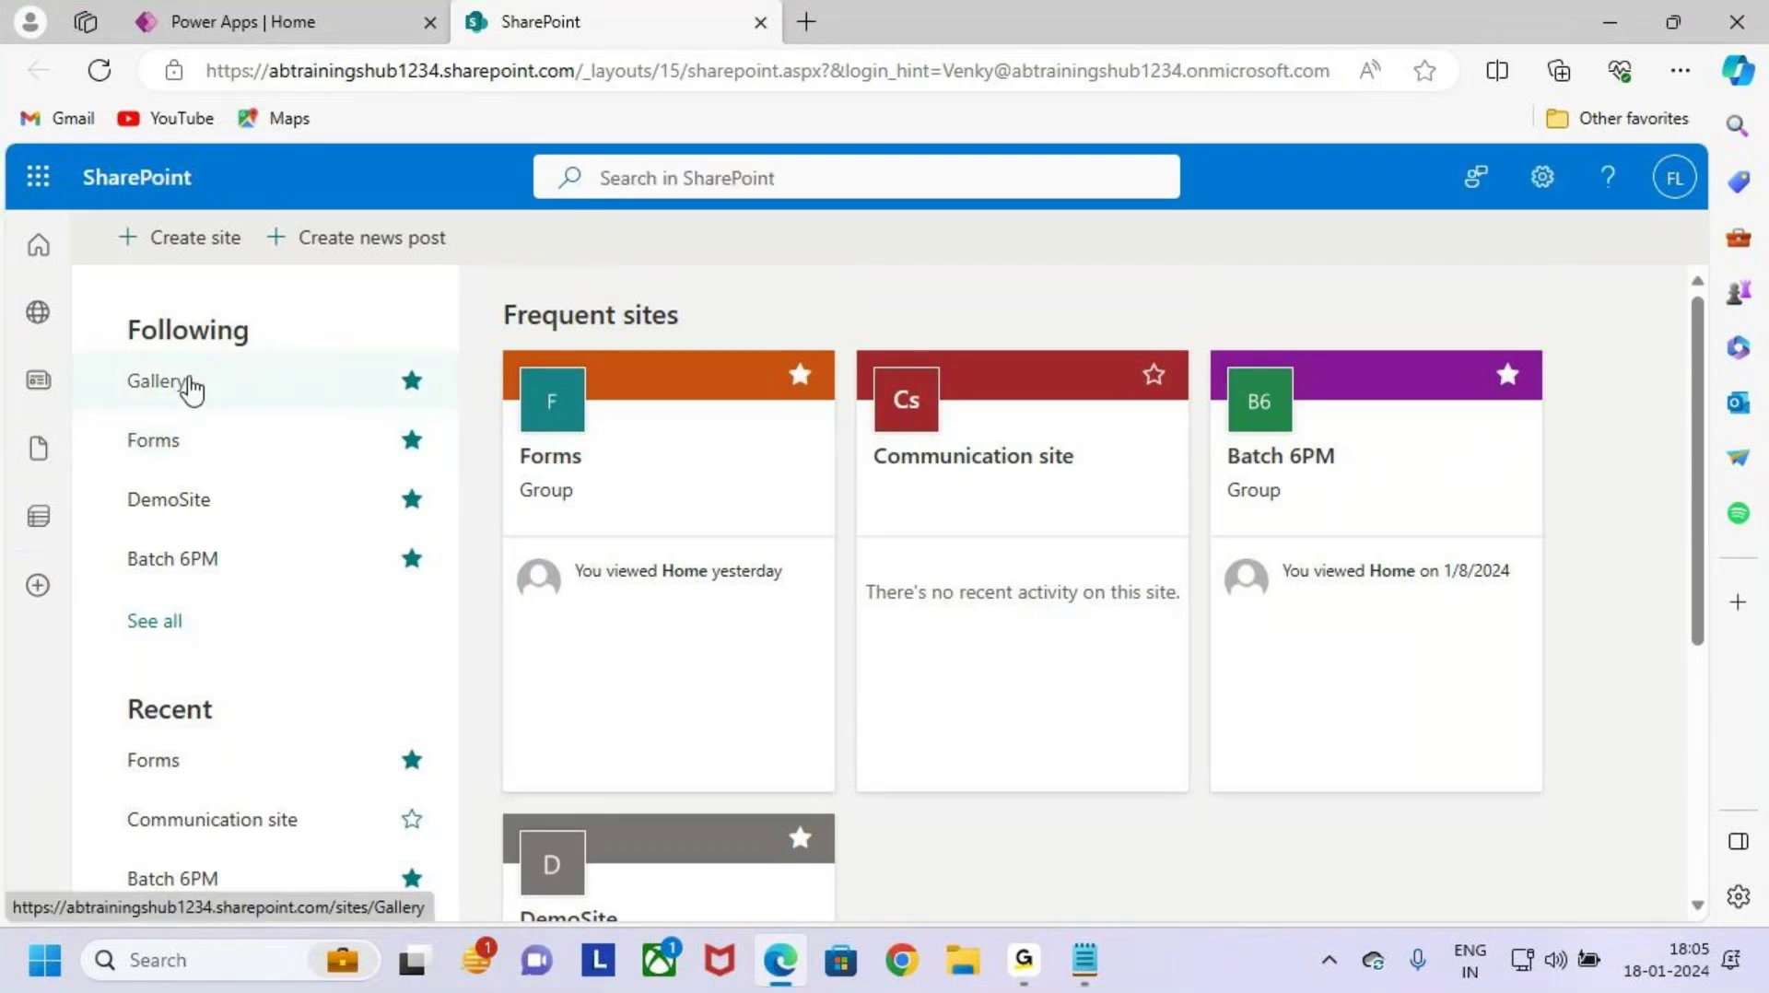
click(269, 392)
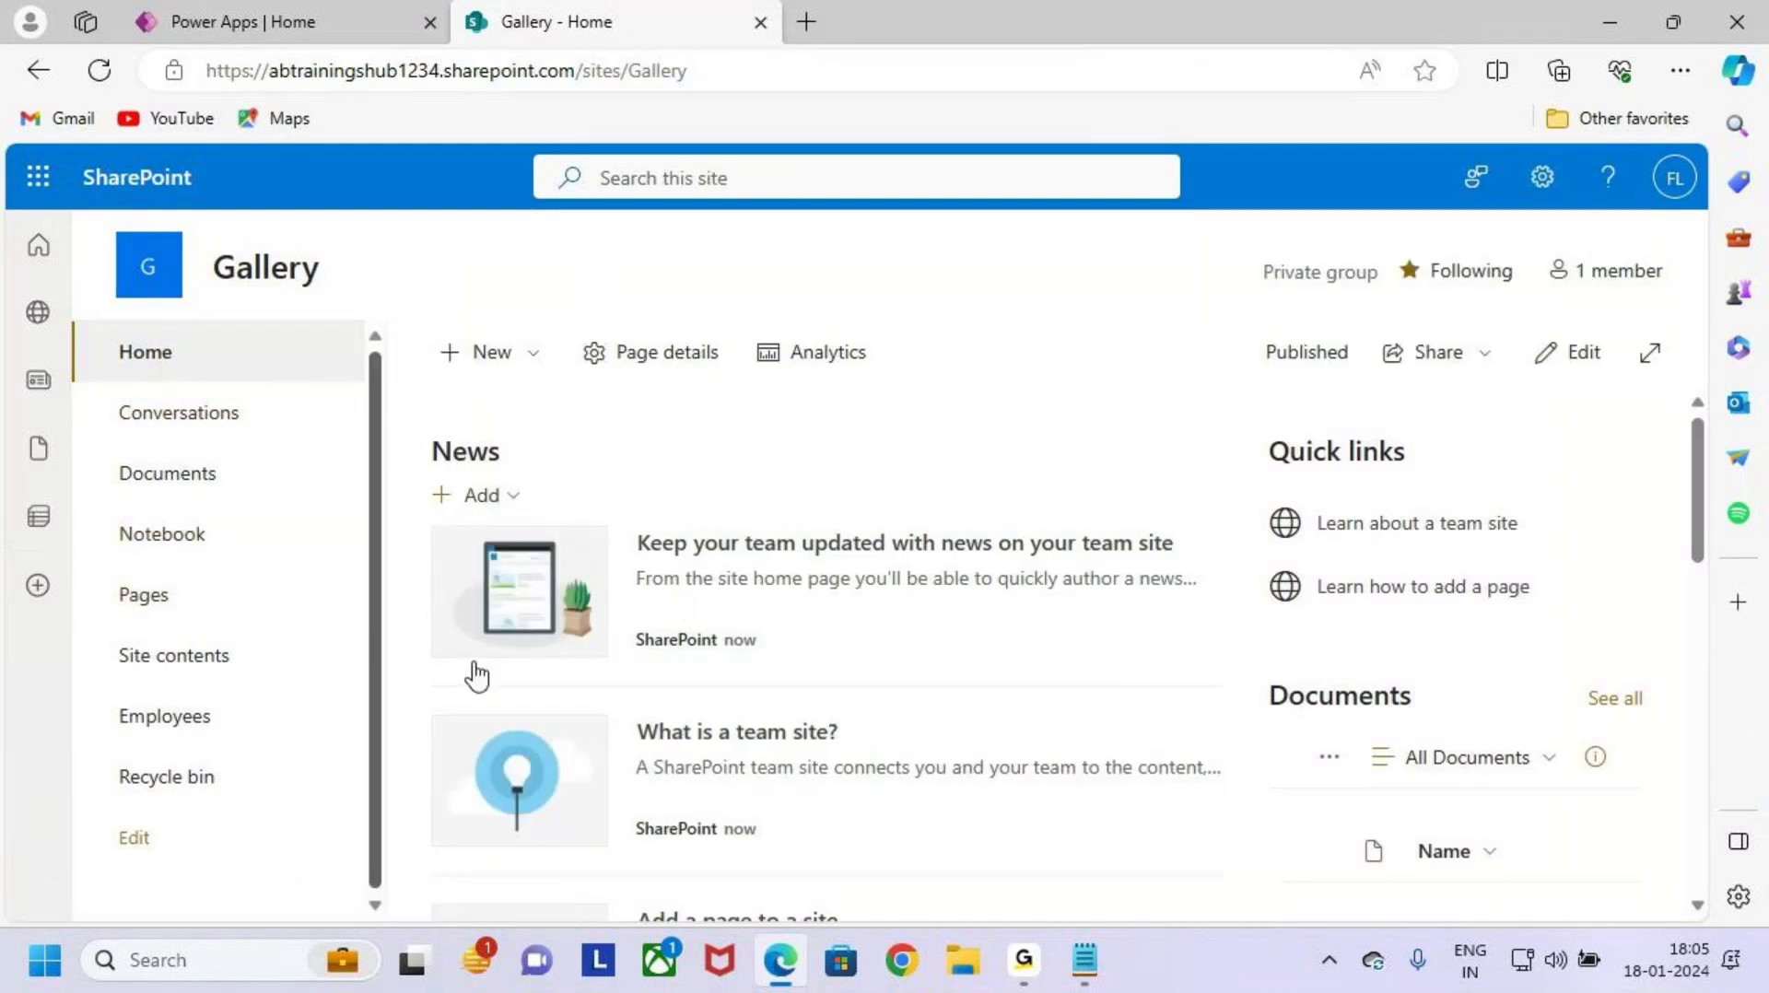
key(ctrl+2)
mouse_move(94, 693)
mouse_down()
mouse_move(271, 735)
mouse_move(313, 634)
mouse_up()
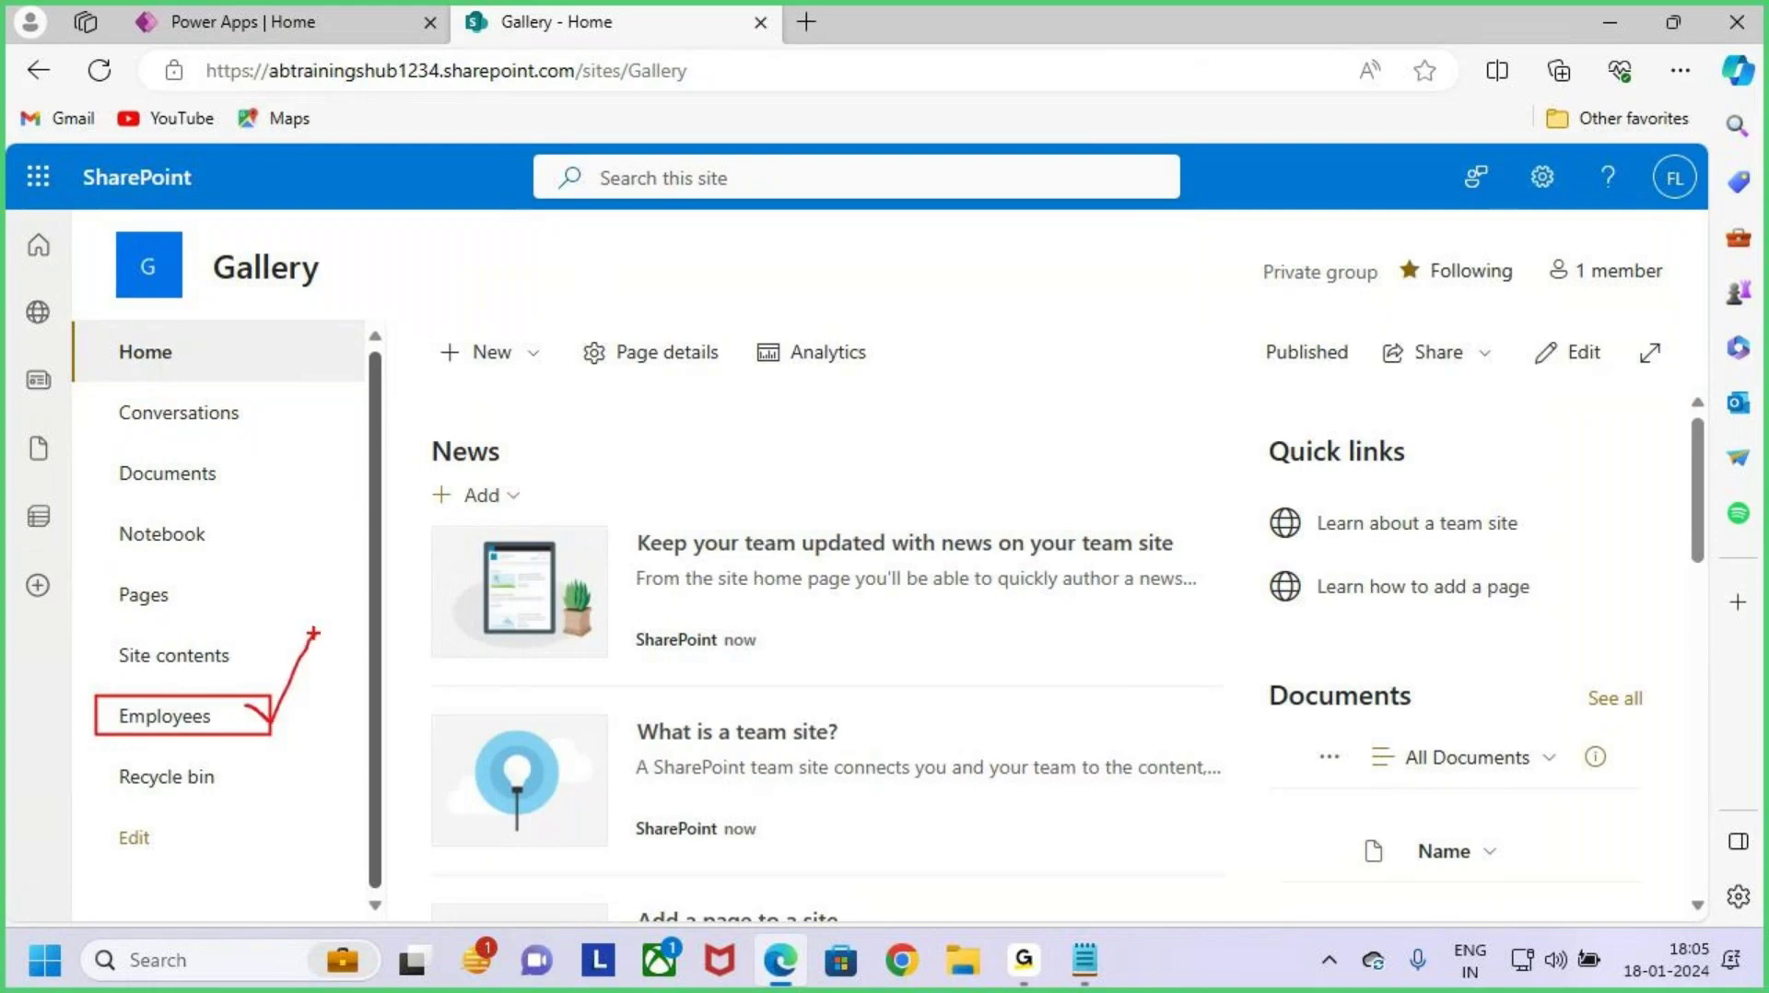
key(Escape)
scroll(301, 583, down, 1)
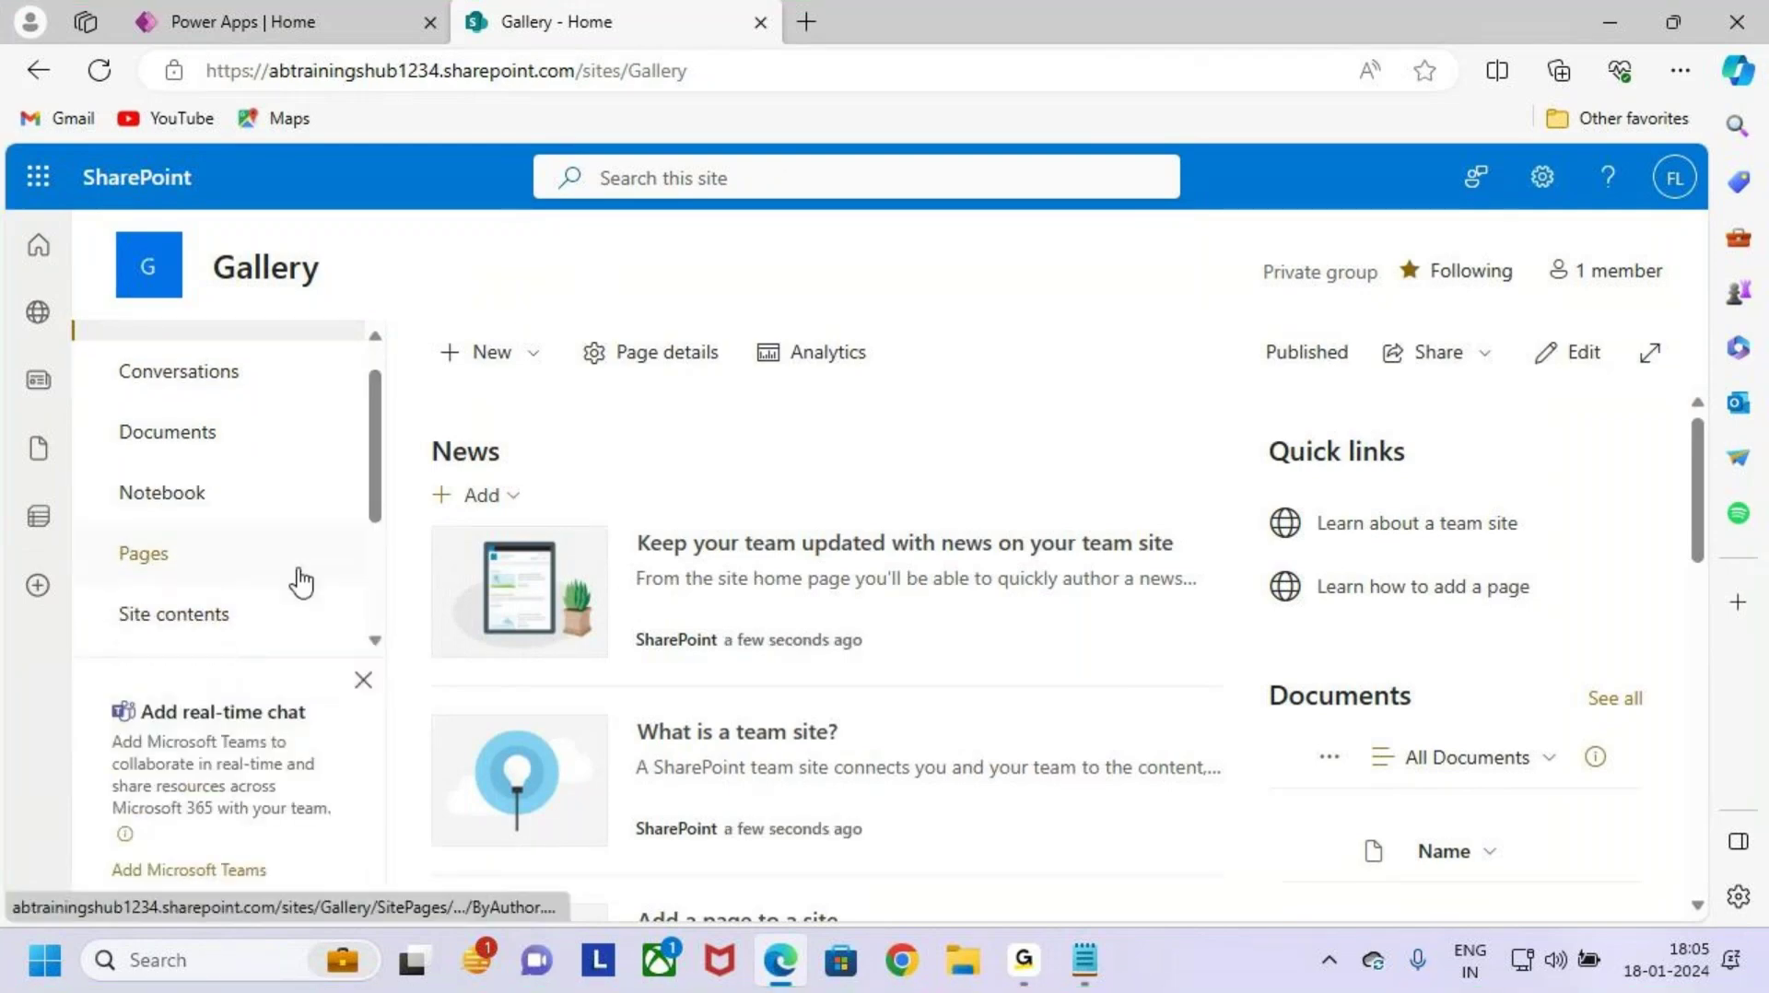
scroll(301, 583, down, 1)
click(236, 617)
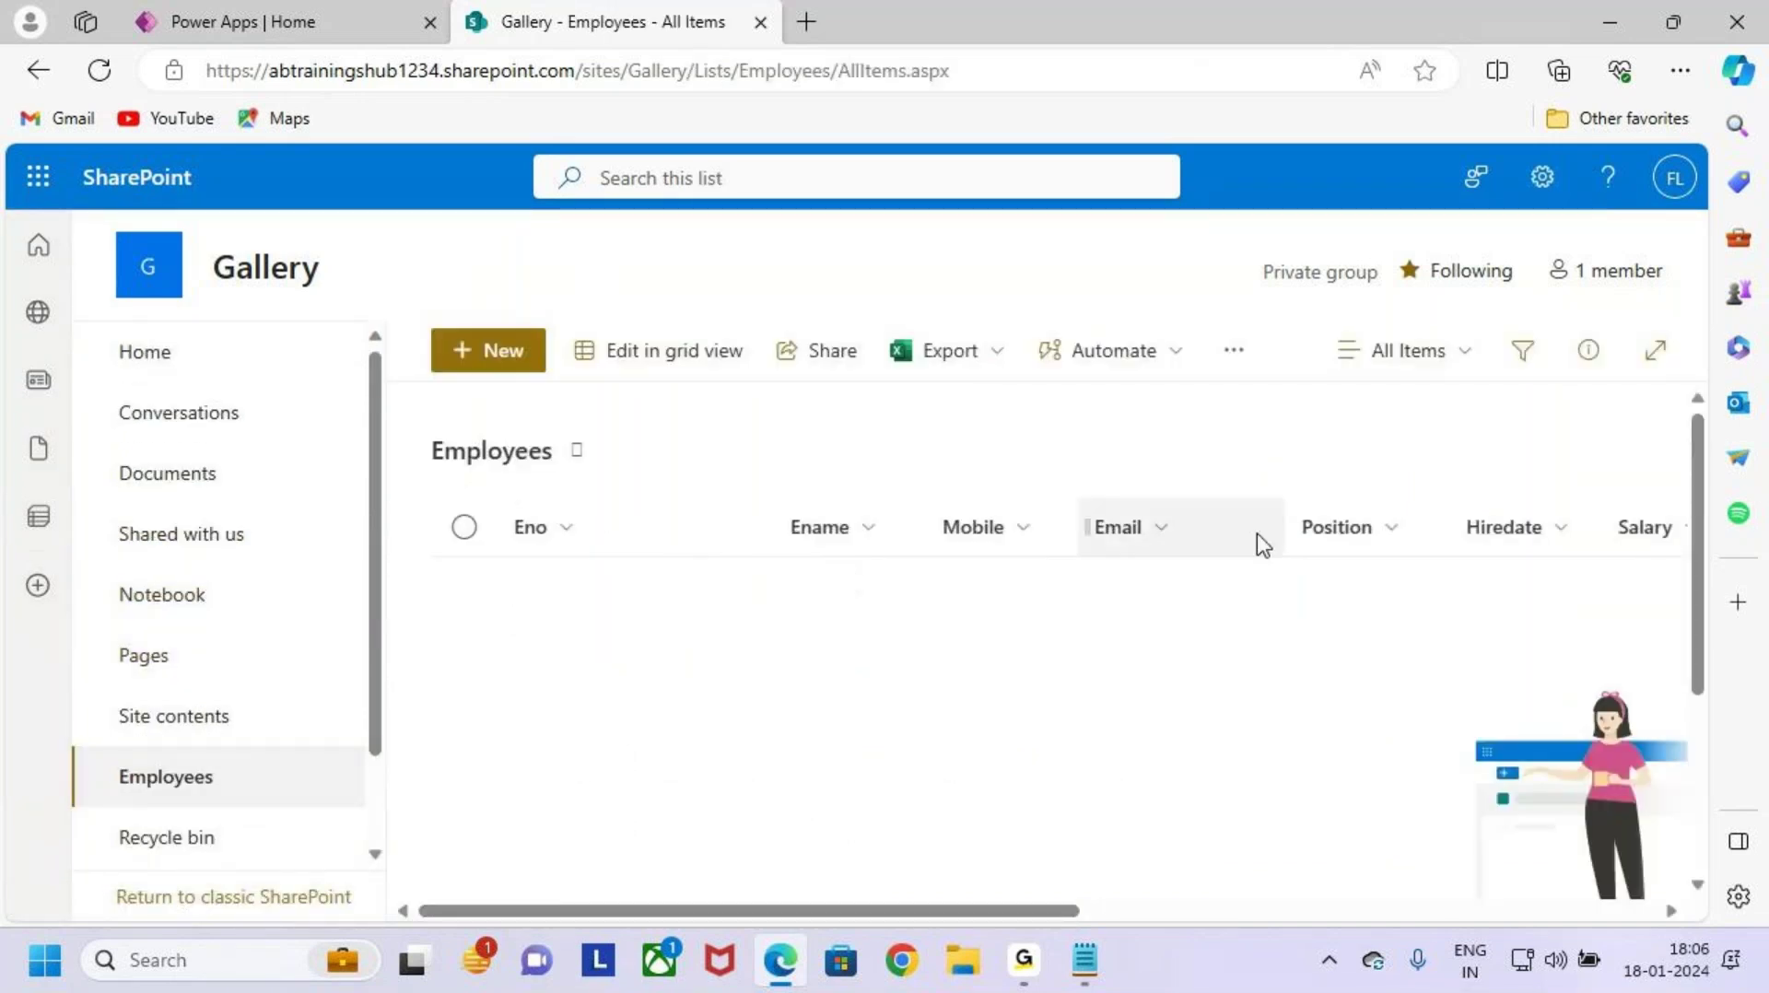
key(ctrl+2)
mouse_move(498, 505)
mouse_down()
mouse_move(748, 565)
mouse_move(1567, 551)
mouse_up()
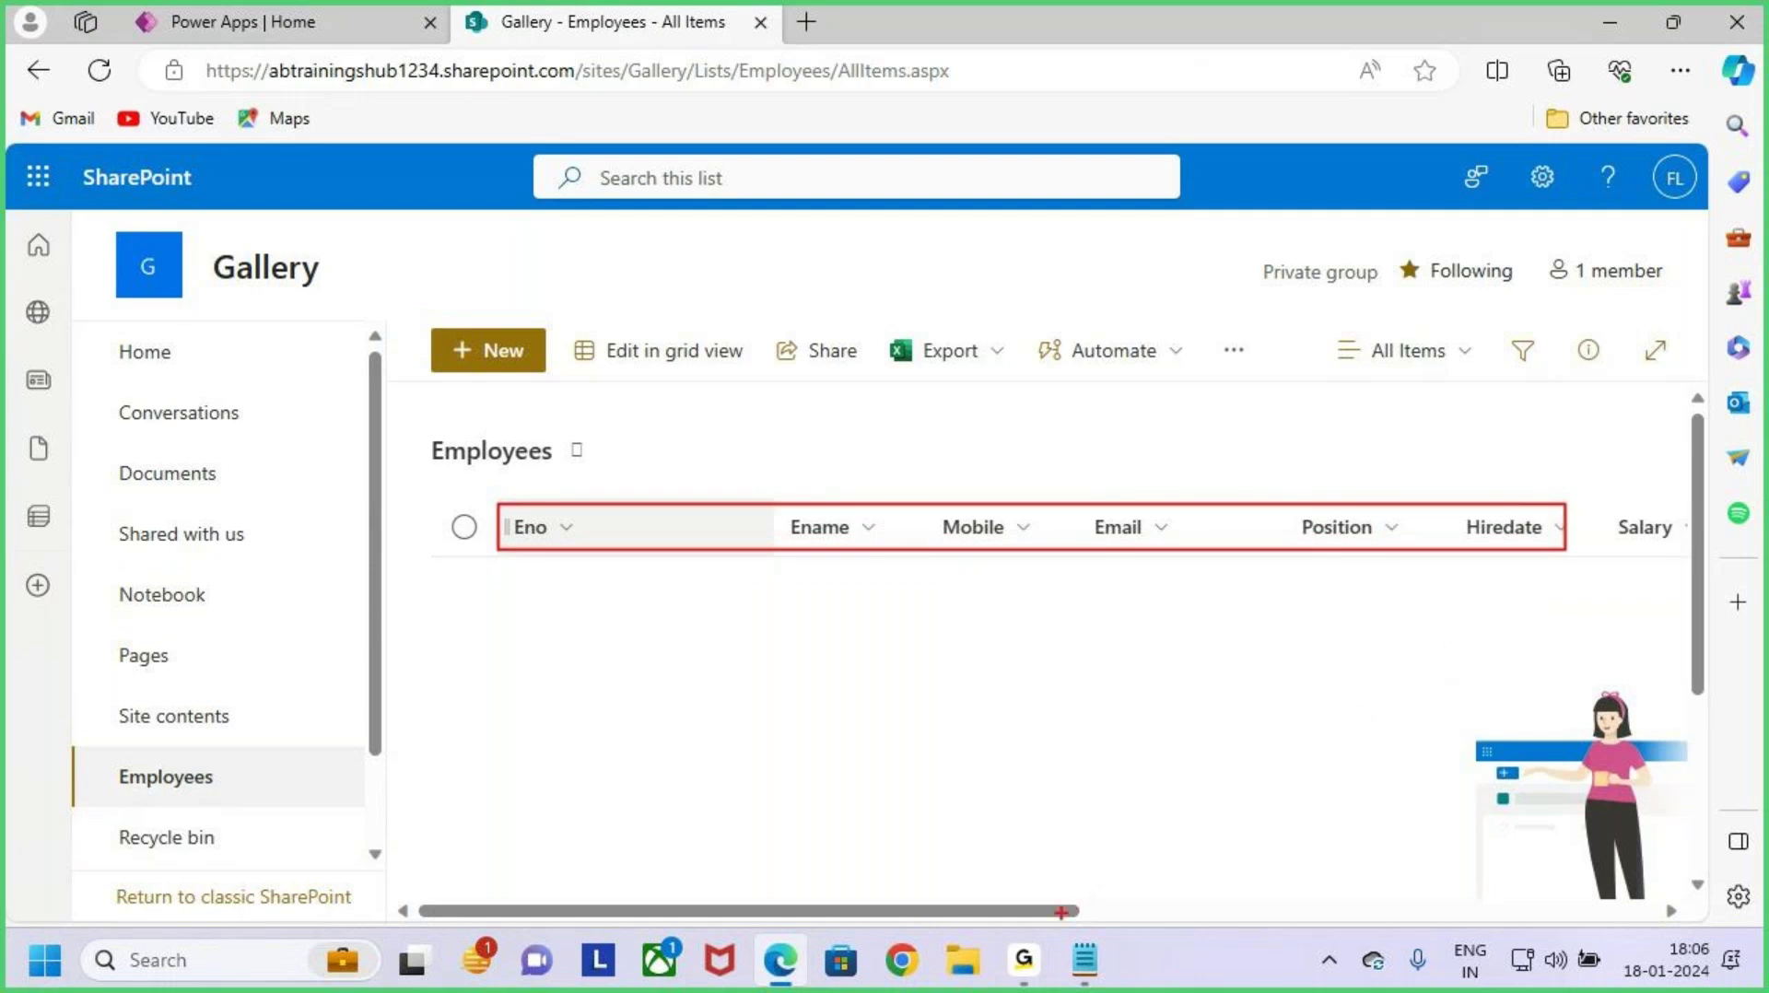
key(Escape)
drag(1035, 912, 1505, 889)
key(ctrl+2)
drag(699, 559, 763, 553)
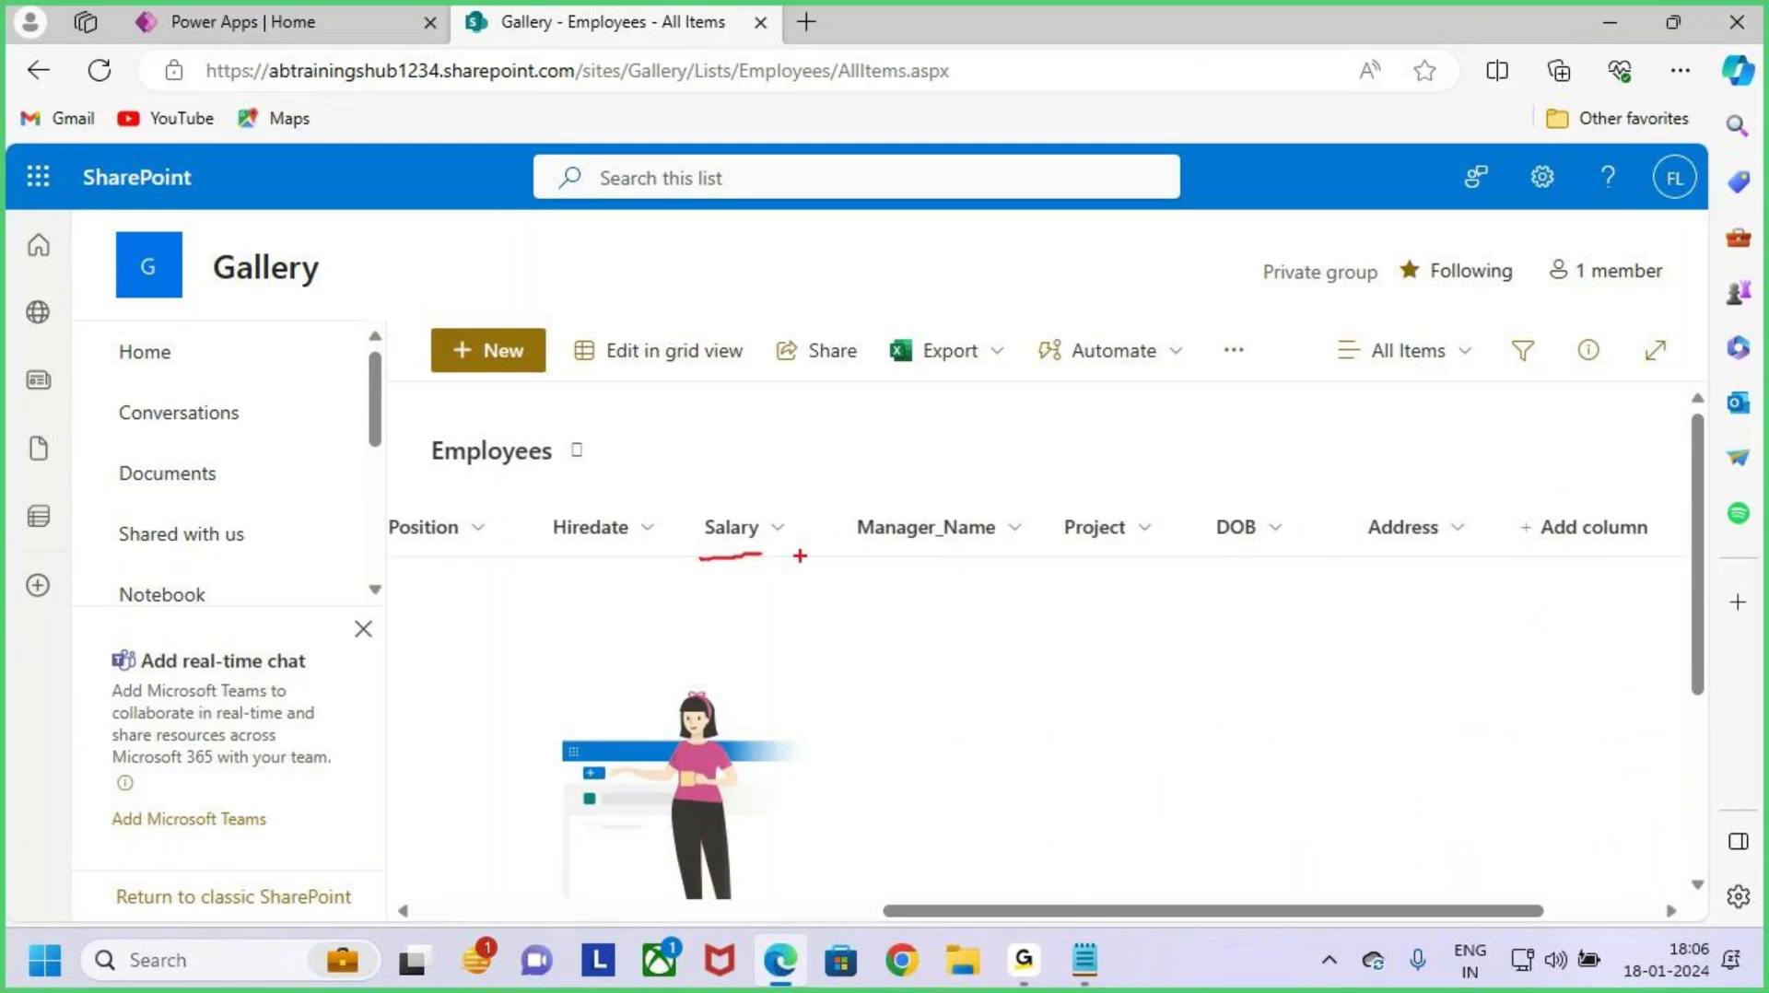
drag(907, 551, 1051, 549)
drag(1094, 563, 1472, 555)
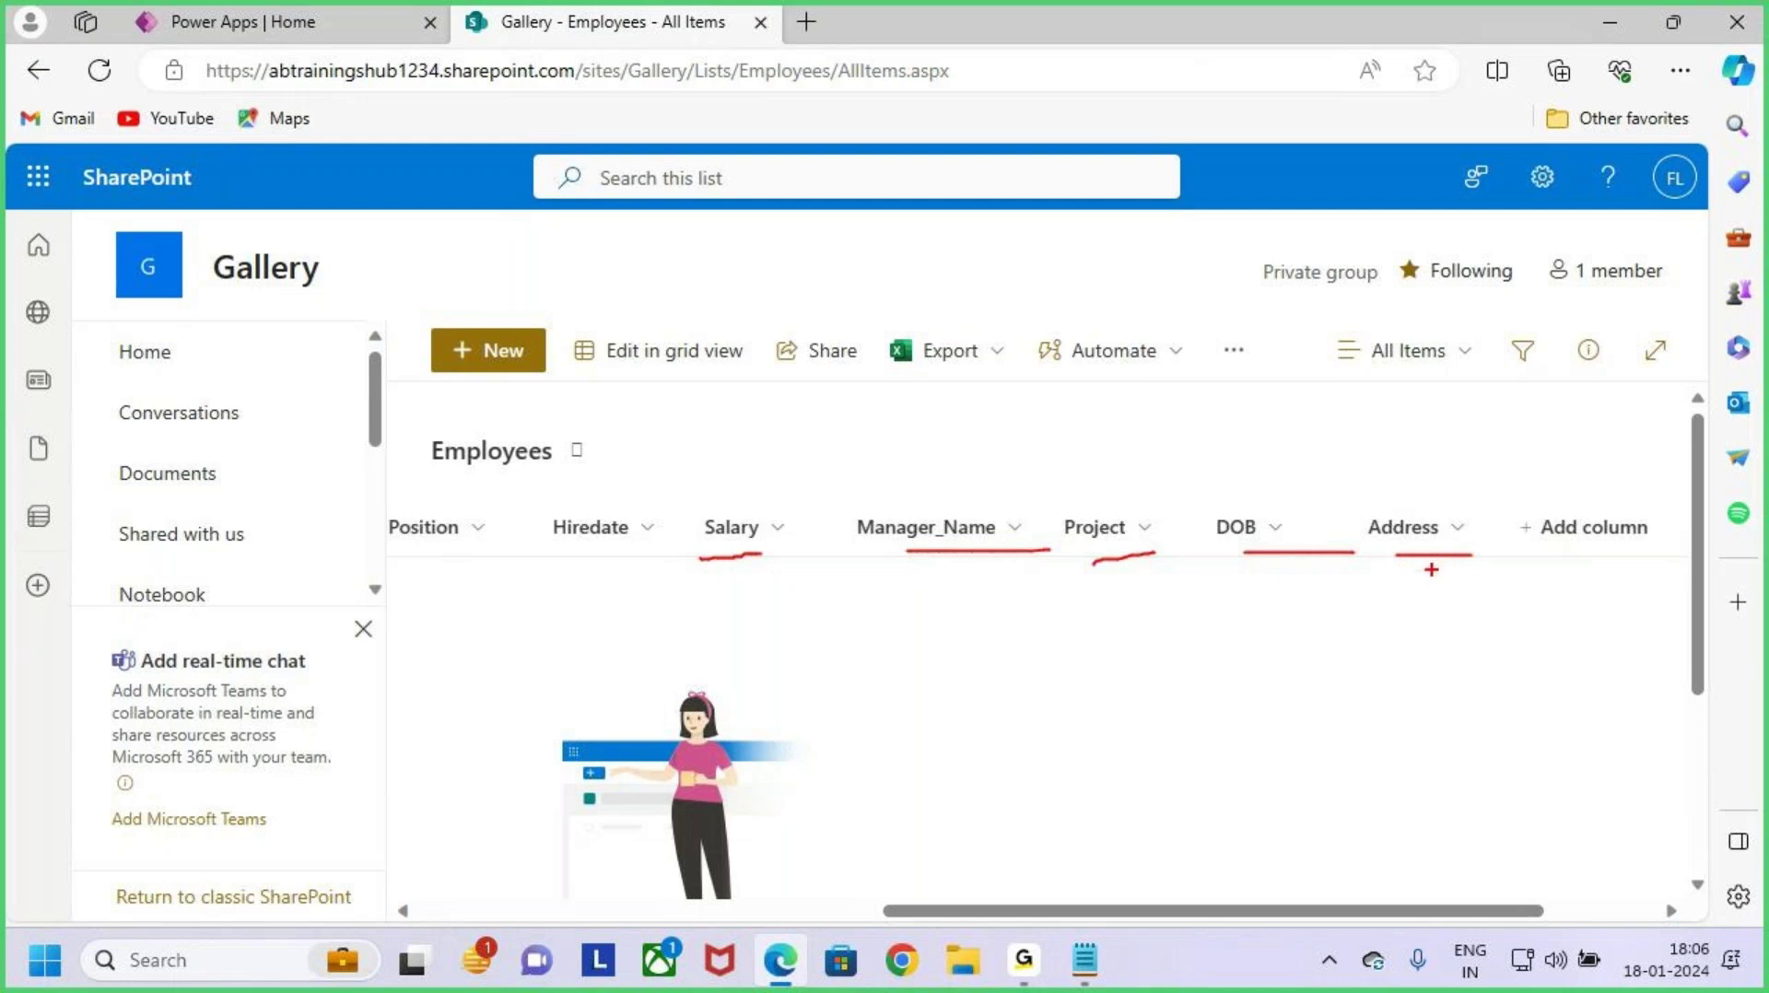
key(Escape)
drag(1484, 911, 737, 917)
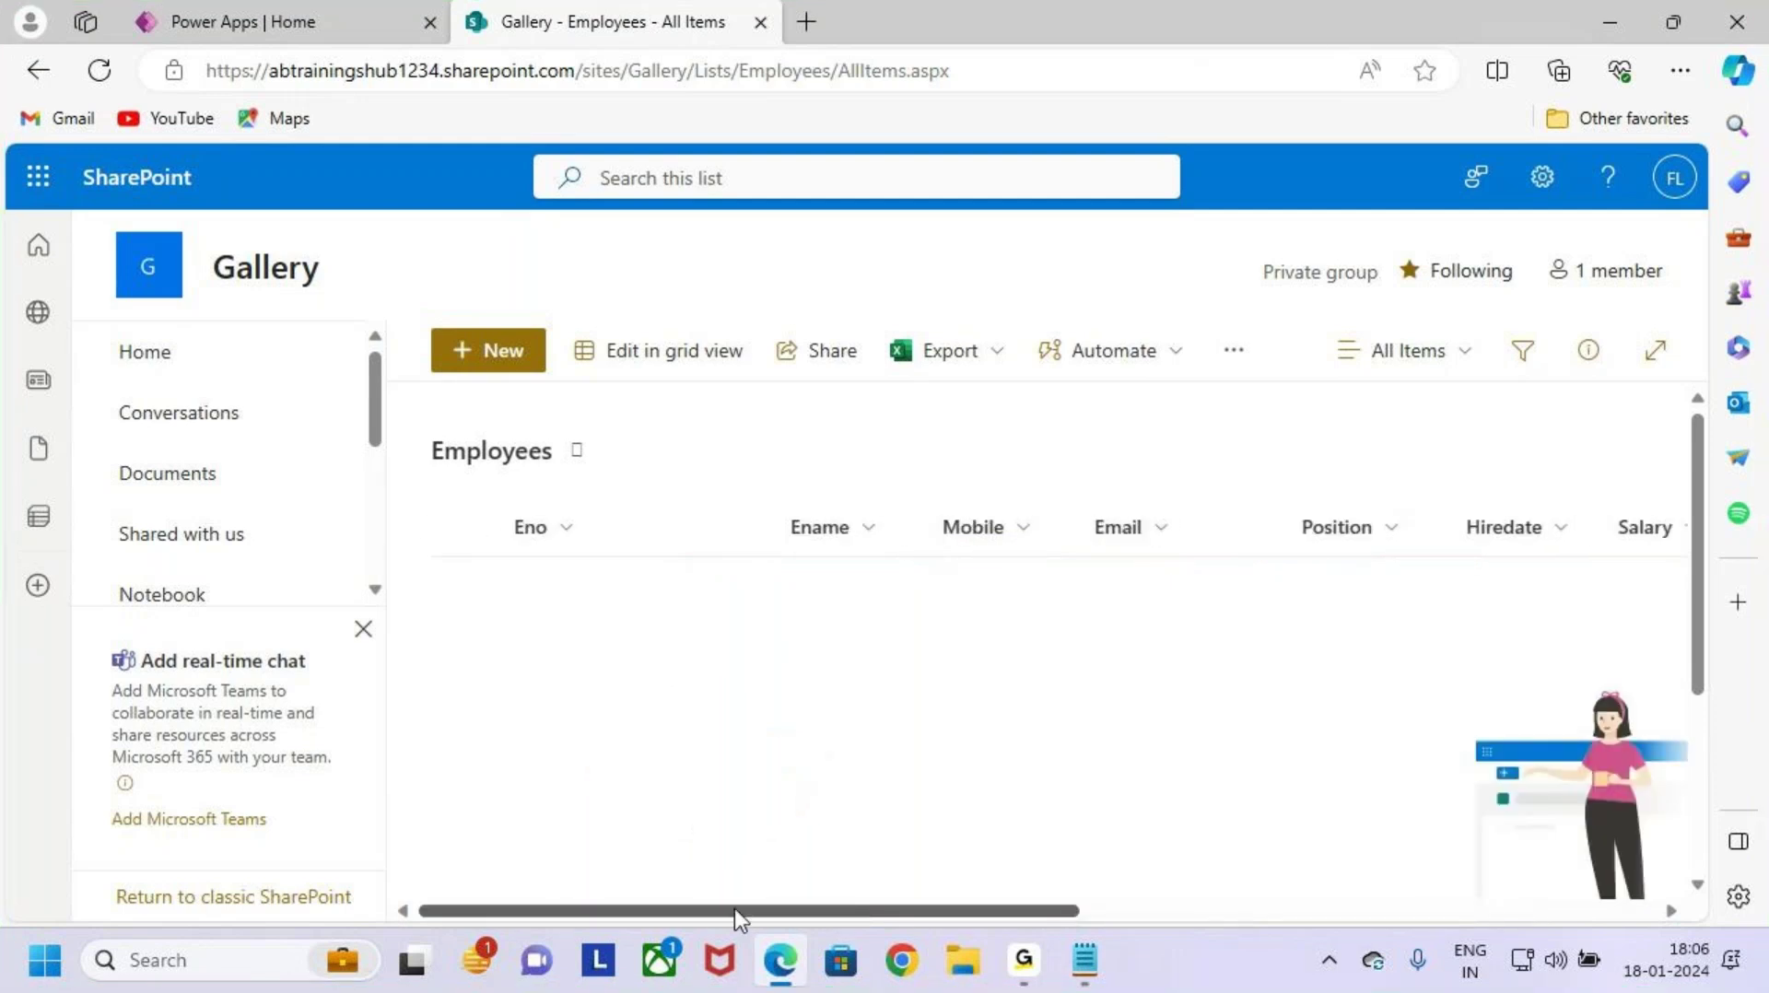
key(ctrl+2)
drag(421, 437, 639, 482)
key(Escape)
click(1545, 195)
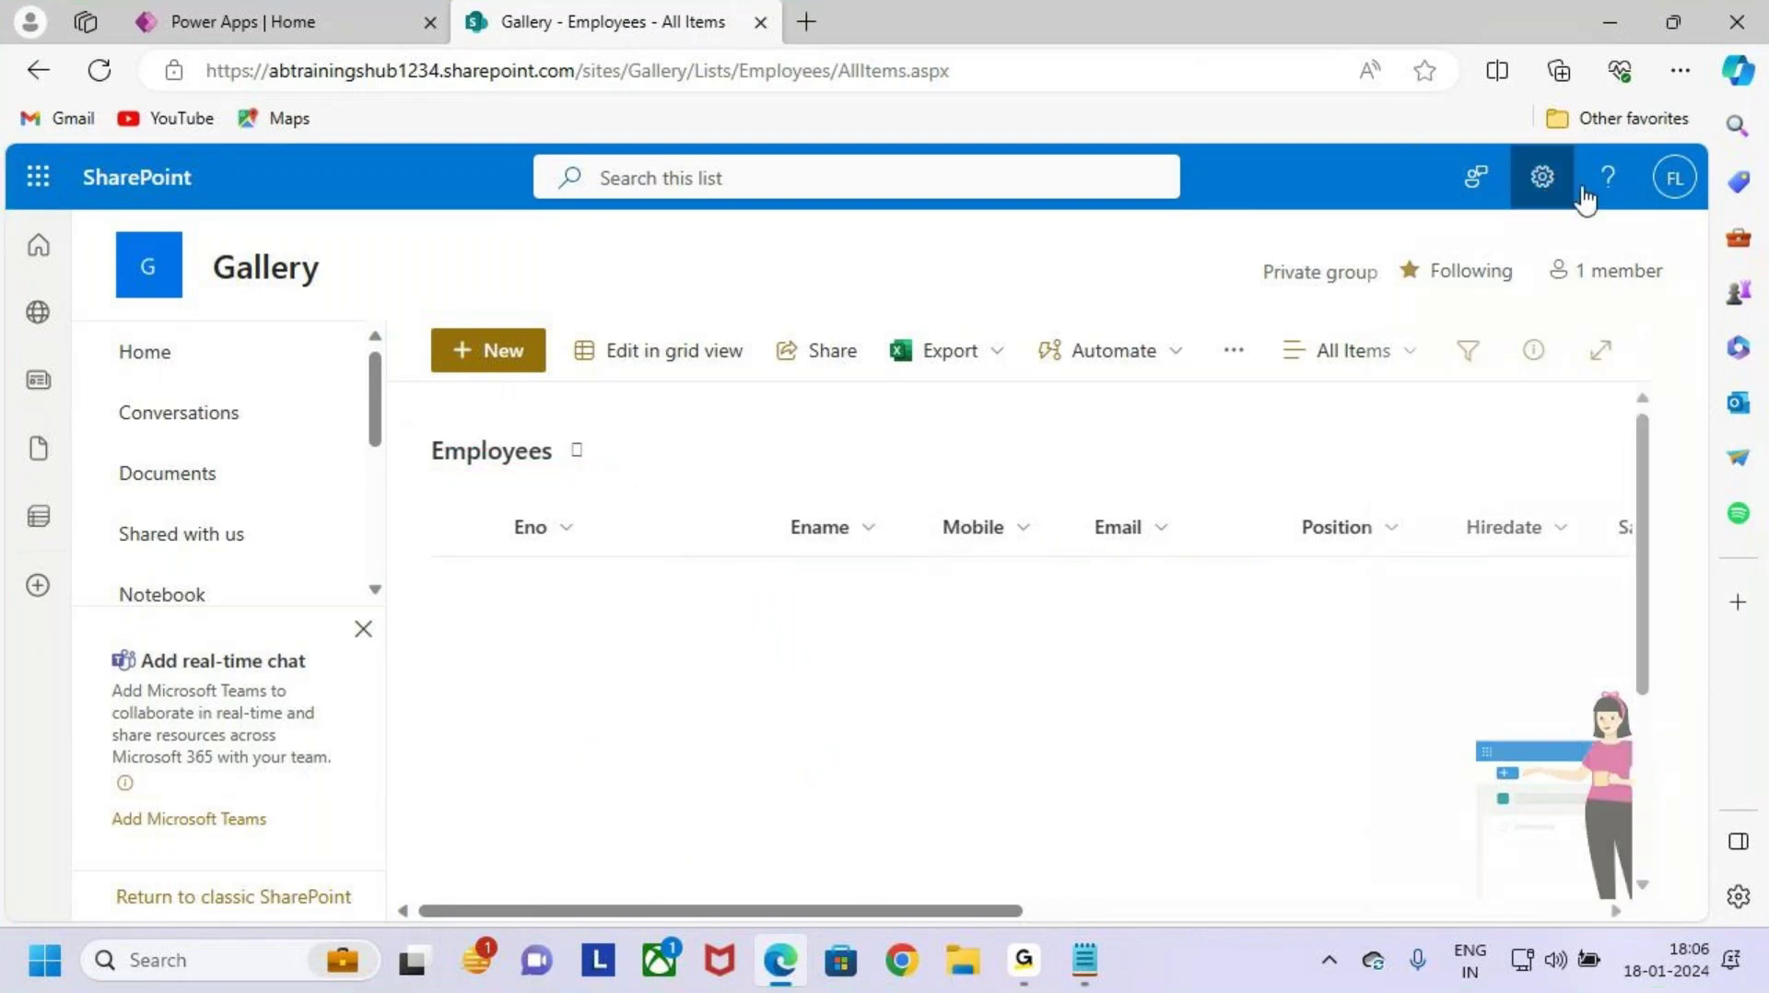
click(1363, 471)
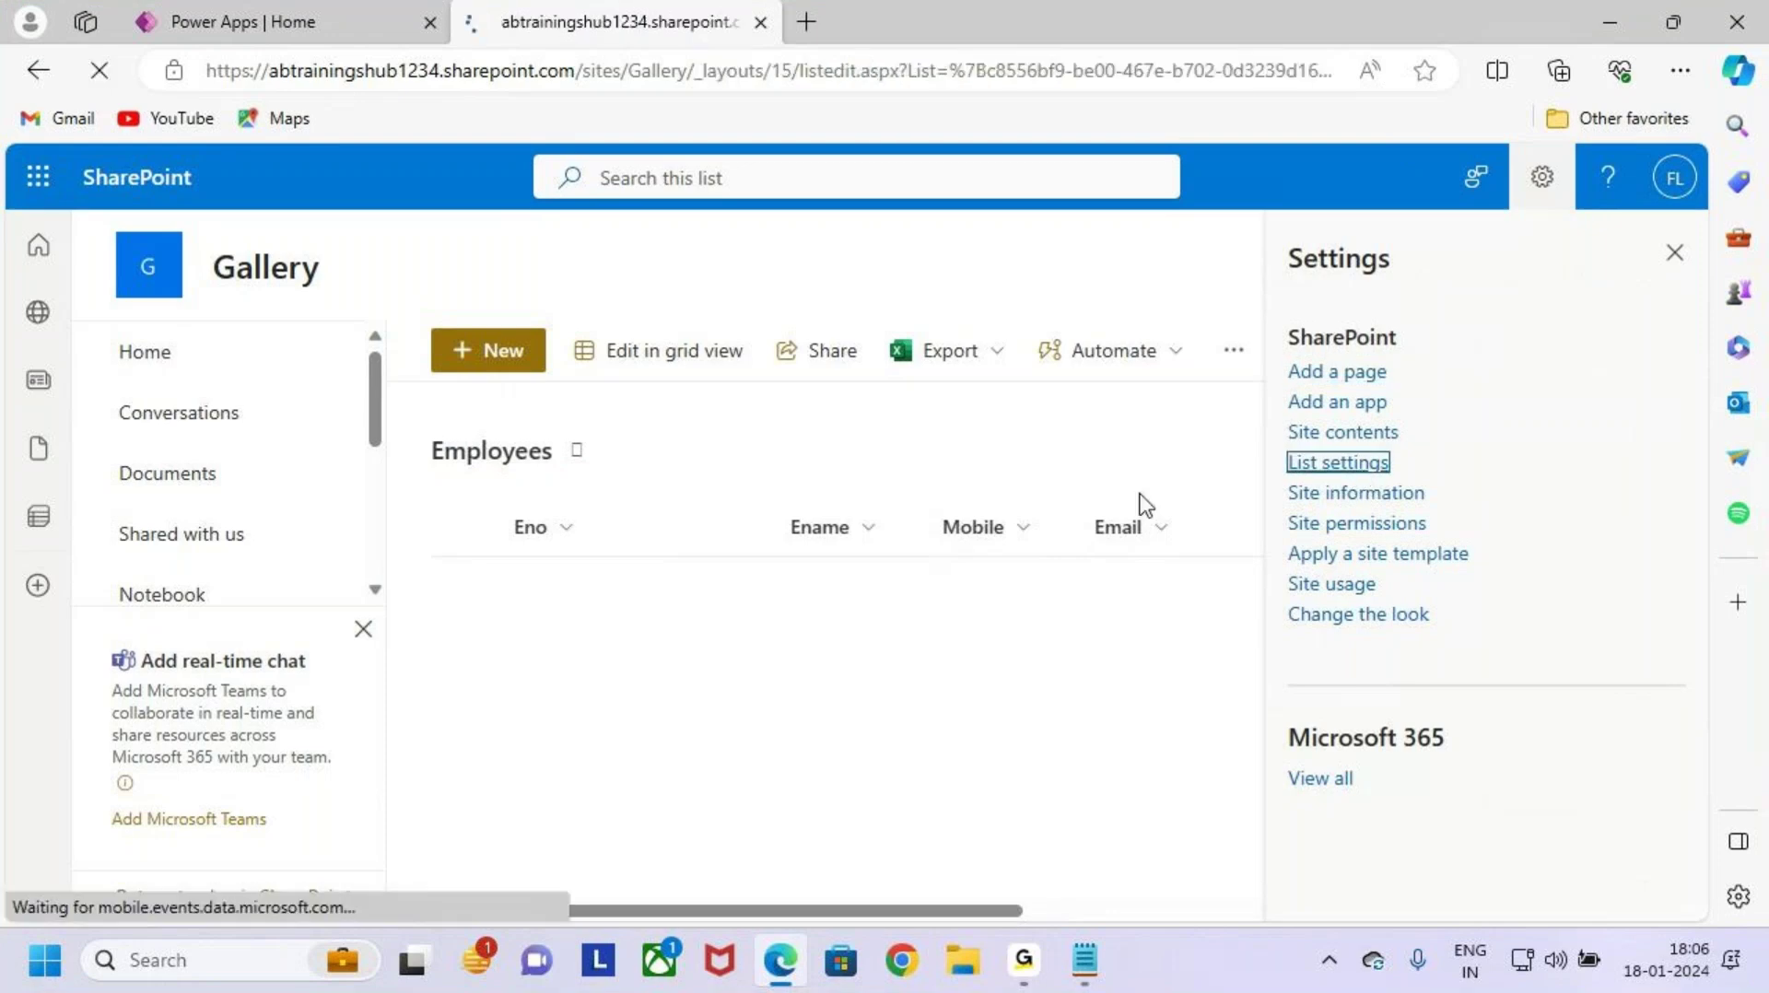
scroll(511, 576, down, 6)
scroll(686, 512, down, 1)
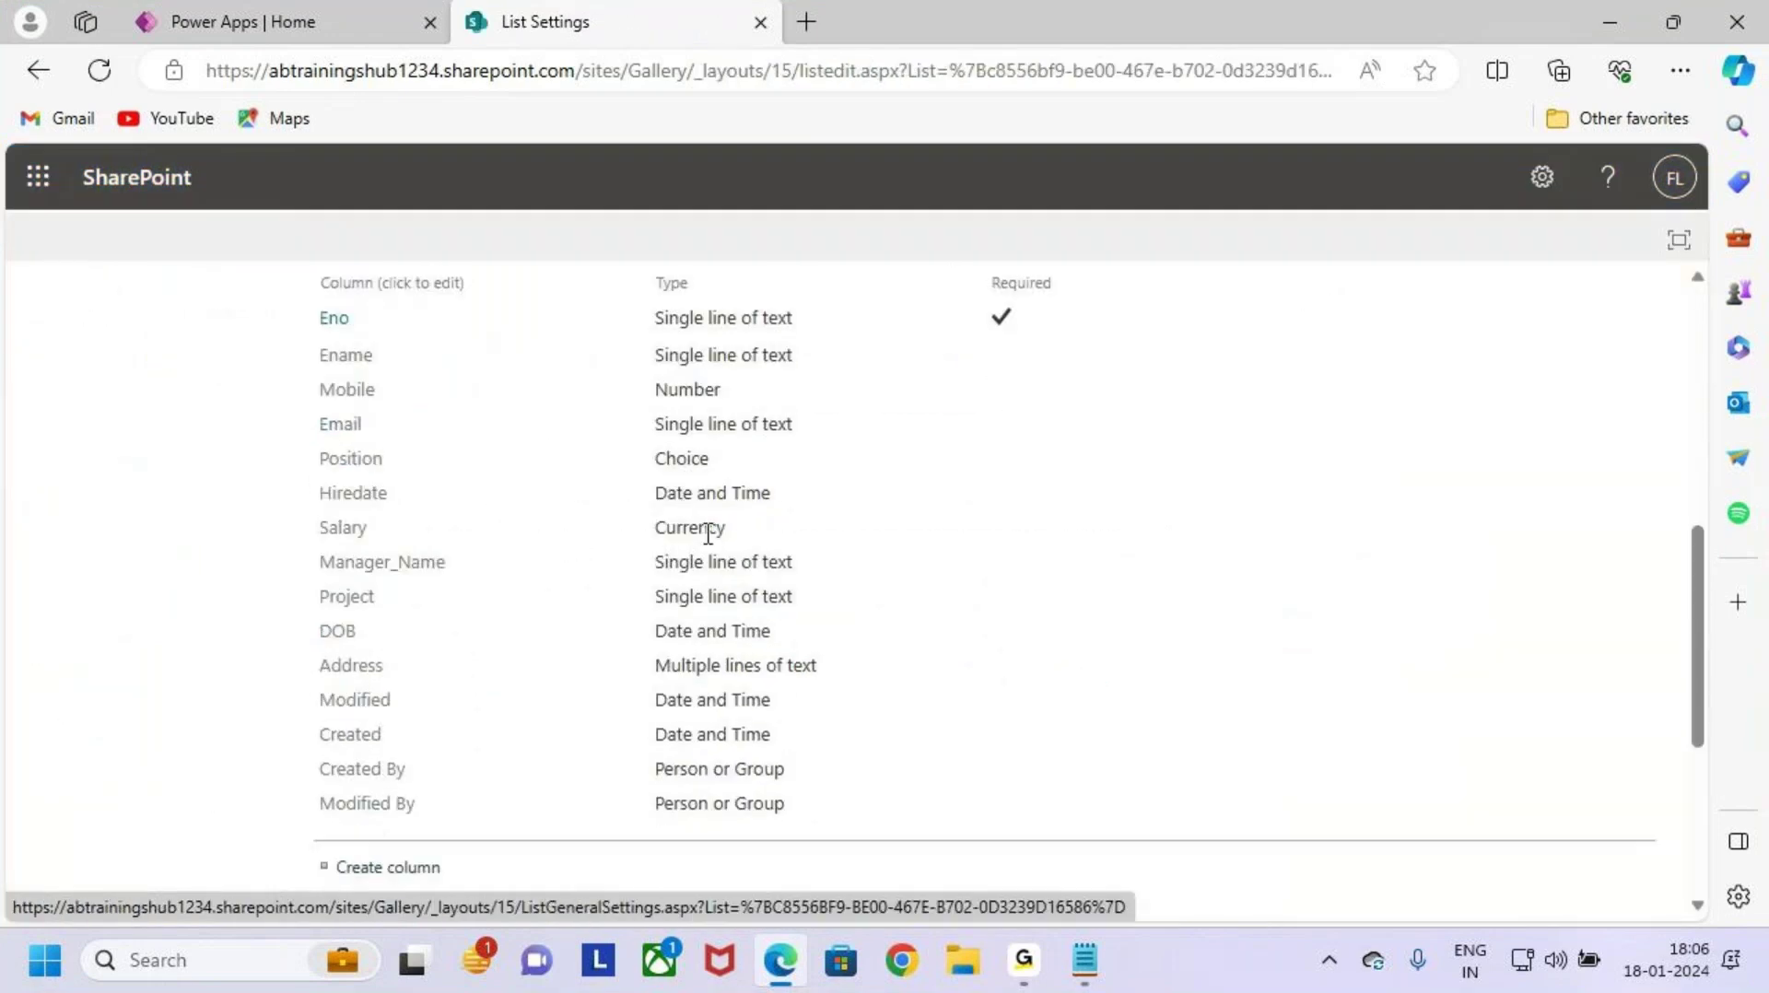
key(ctrl+2)
mouse_move(304, 293)
mouse_down()
mouse_move(651, 567)
mouse_move(833, 644)
mouse_move(841, 679)
mouse_move(1067, 691)
mouse_up()
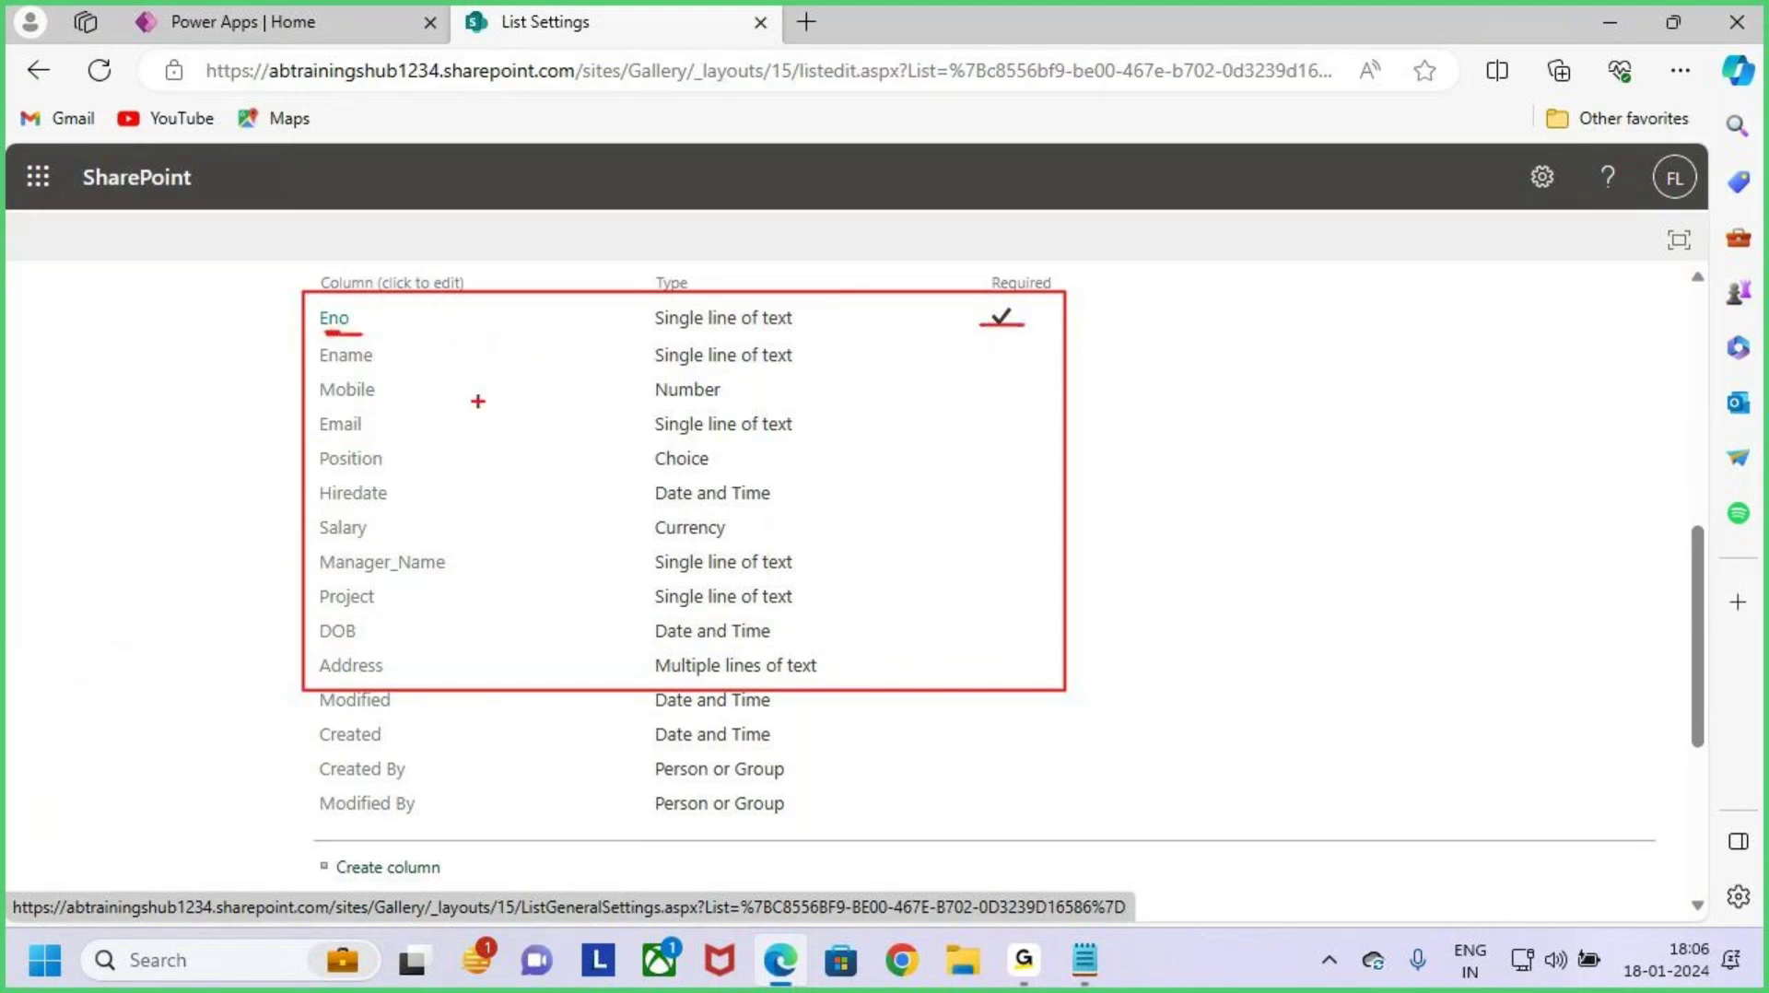
mouse_move(391, 263)
mouse_down()
mouse_move(389, 296)
mouse_move(416, 308)
mouse_up()
drag(667, 250, 660, 318)
key(Escape)
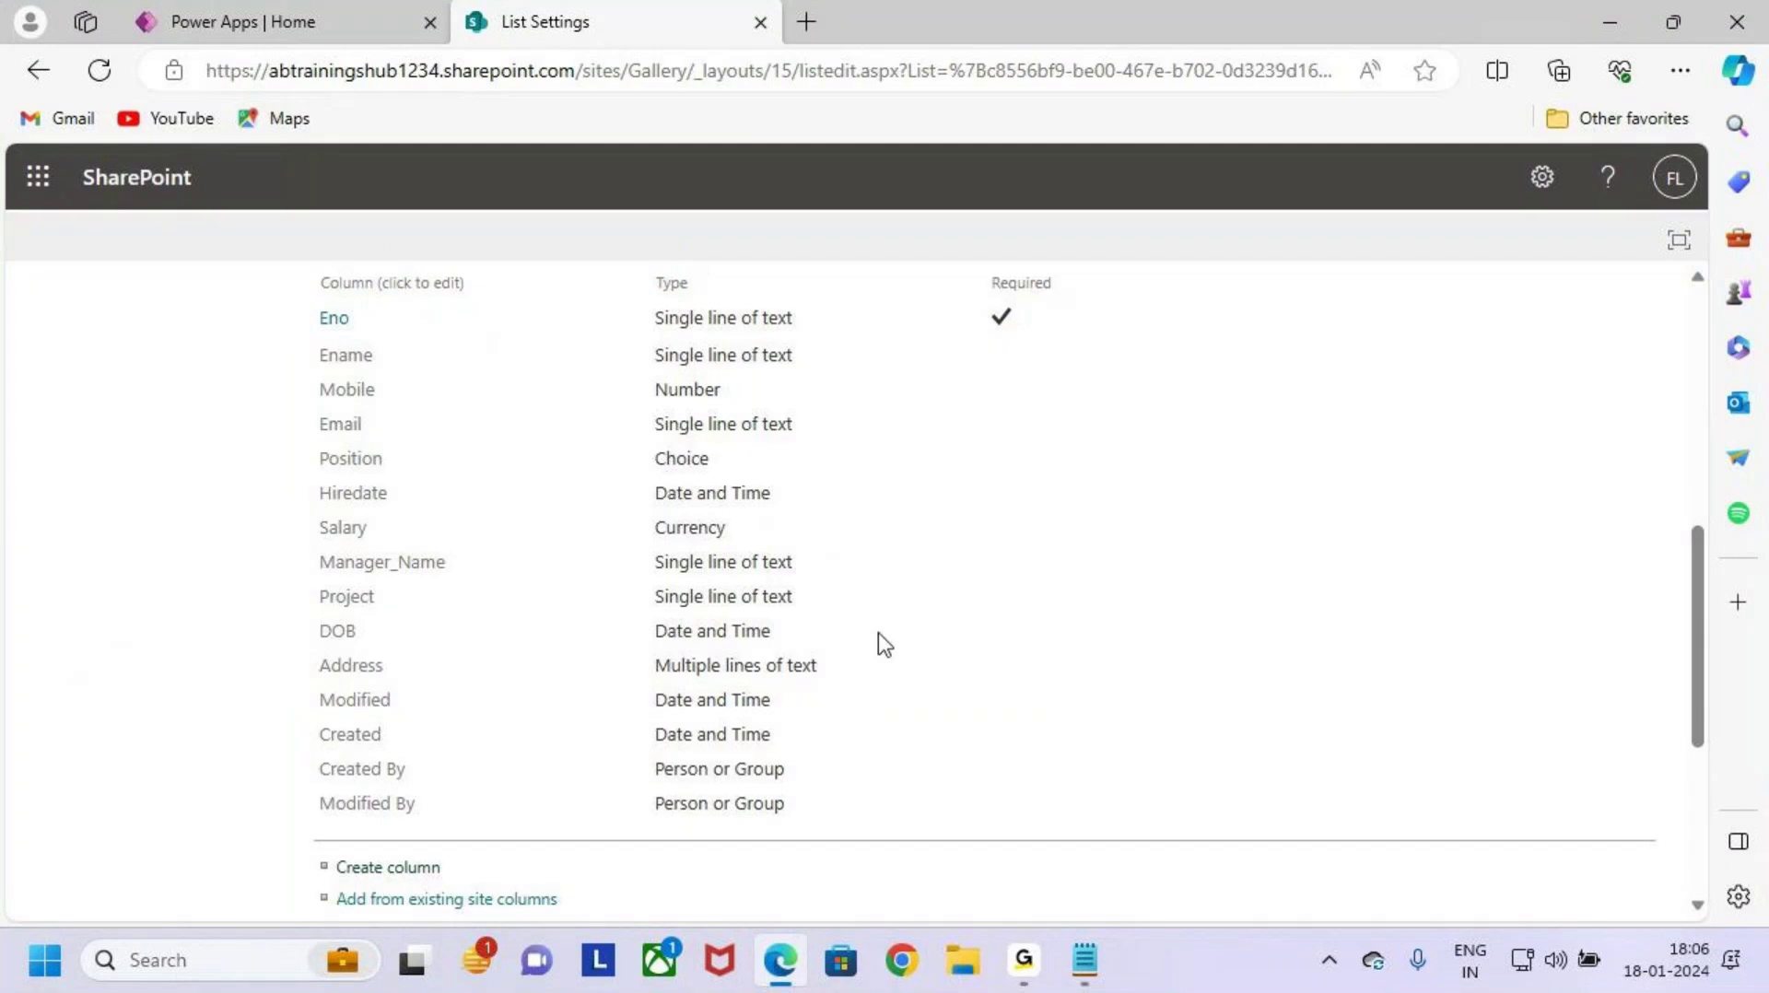
scroll(829, 678, up, 6)
click(245, 363)
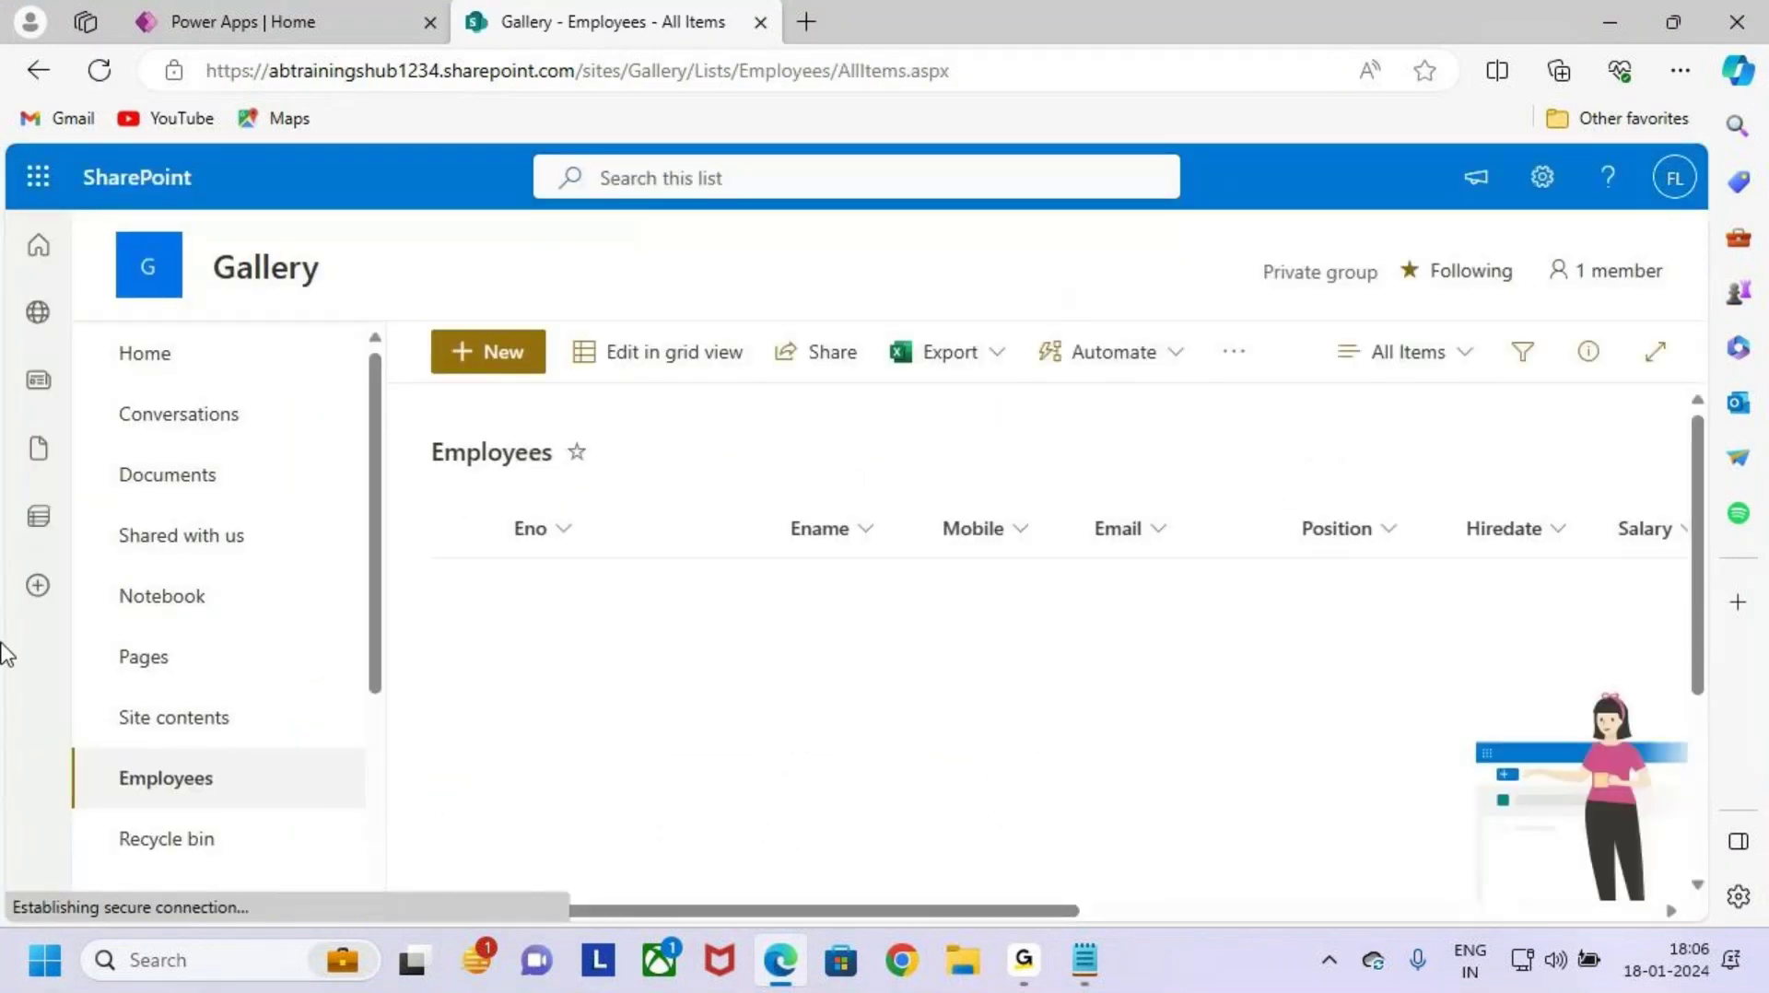
key(ctrl+2)
mouse_move(489, 506)
mouse_down()
mouse_move(1761, 714)
mouse_move(1536, 715)
mouse_move(1561, 754)
mouse_up()
drag(965, 403, 982, 520)
mouse_move(235, 31)
mouse_down()
mouse_move(229, 58)
mouse_move(268, 85)
mouse_up()
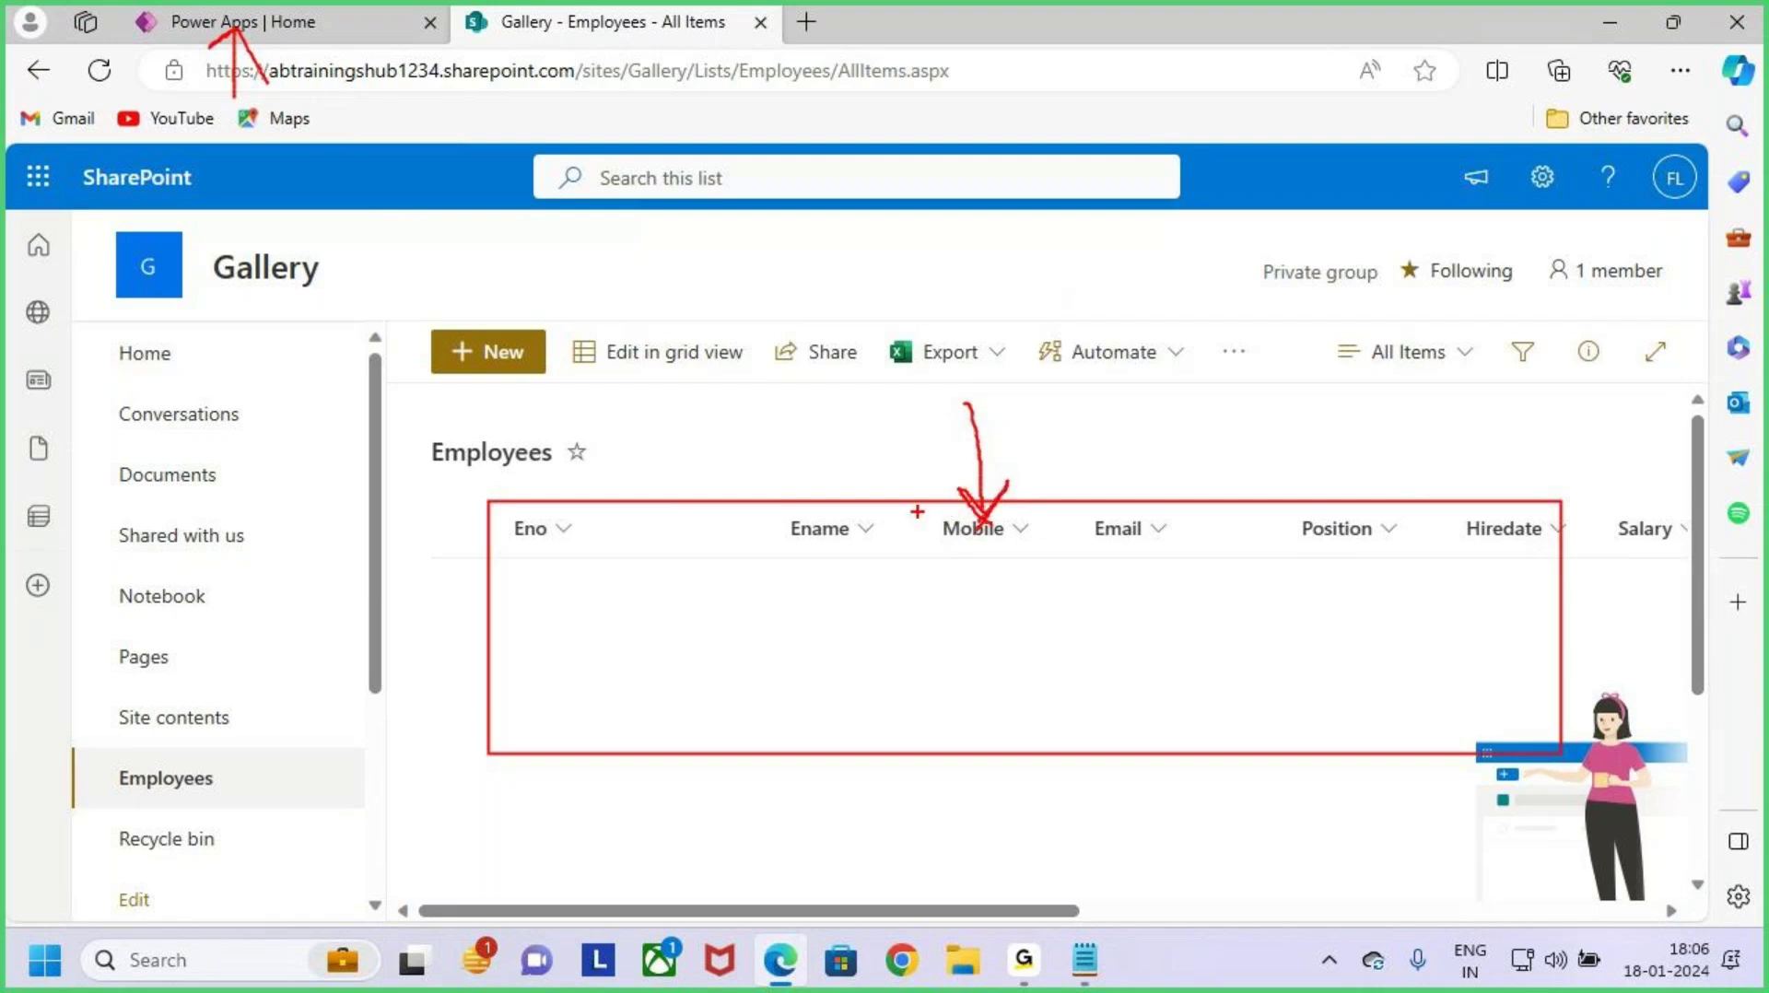
key(Escape)
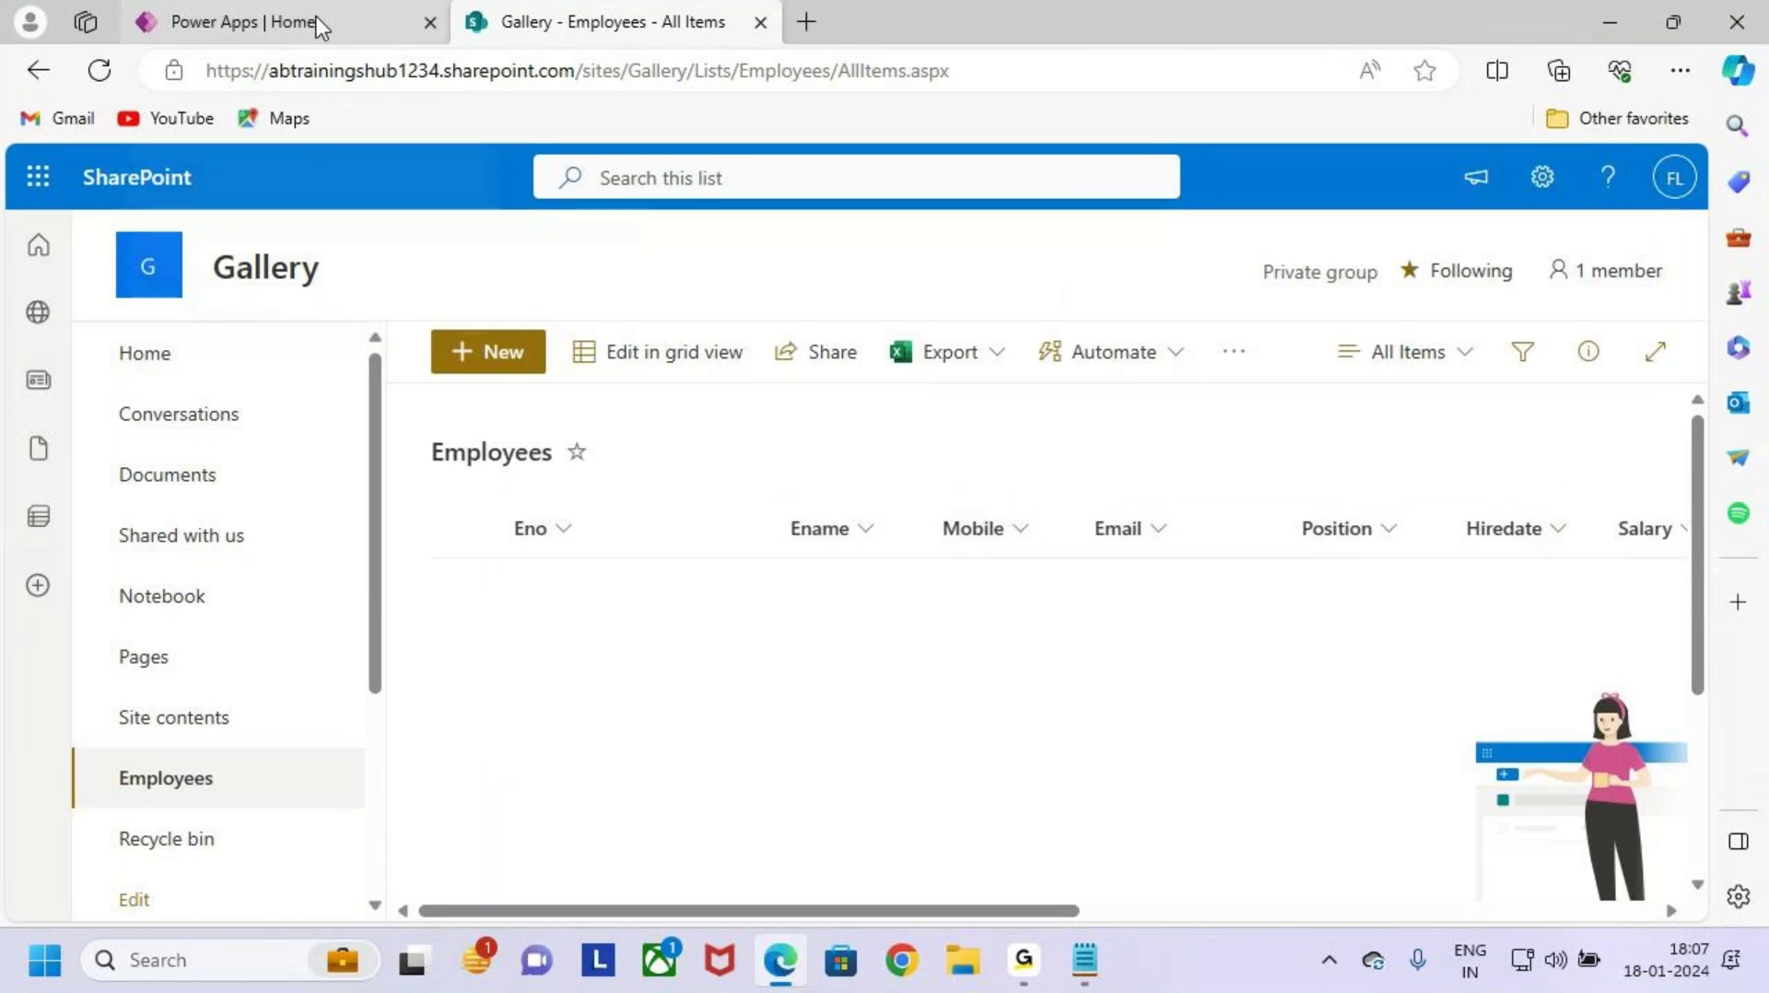
mouse_move(318, 26)
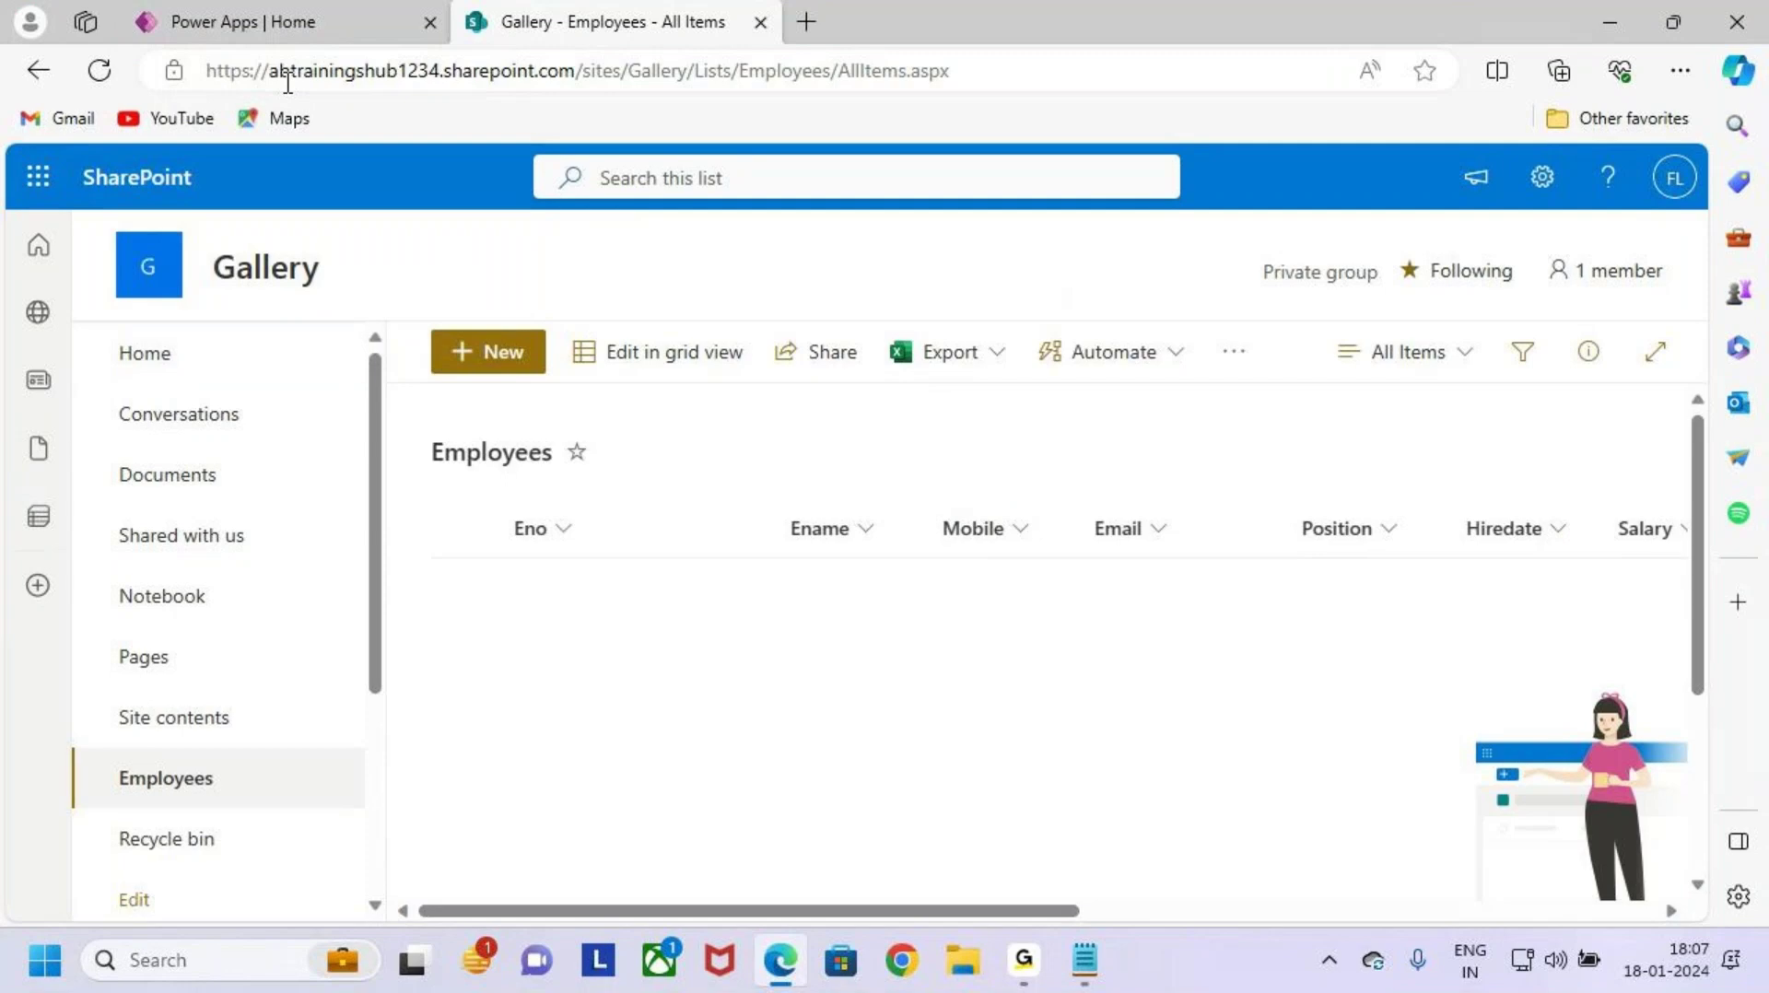
Step: From My apps on the Power Apps home page, open the Gallery canvas app in Studio
click(293, 33)
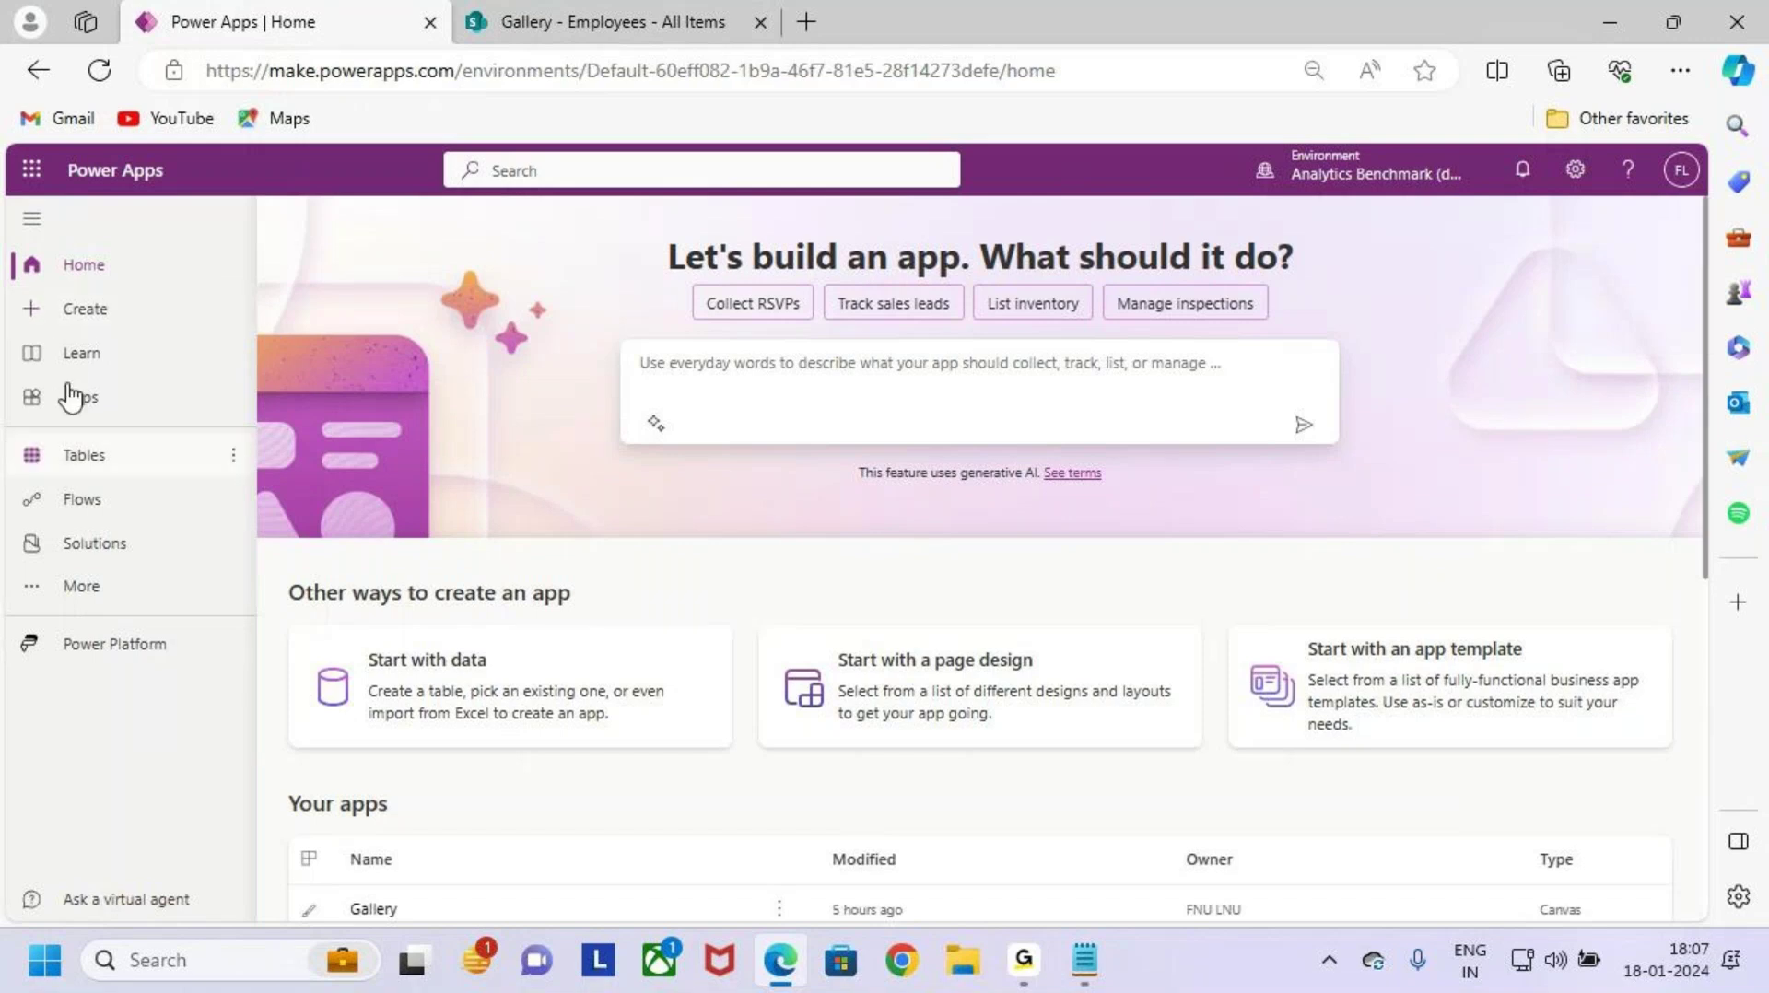
click(122, 410)
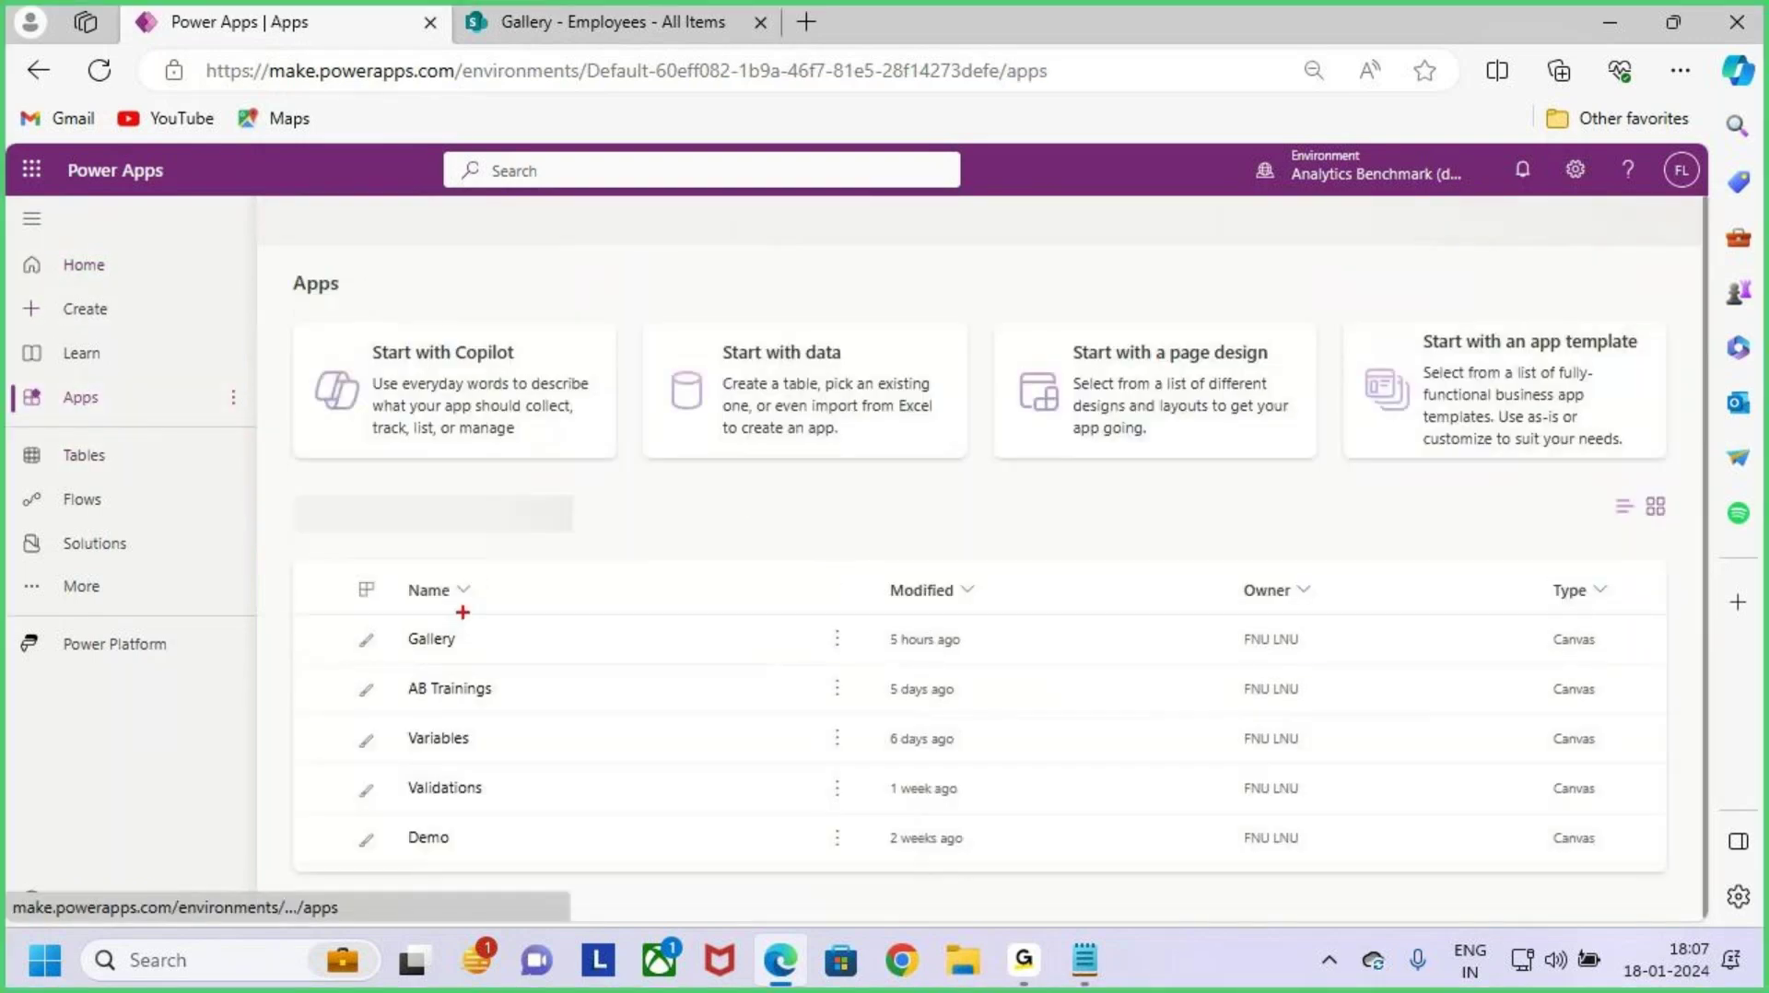
mouse_move(389, 616)
mouse_down()
mouse_move(604, 662)
mouse_move(832, 661)
mouse_up()
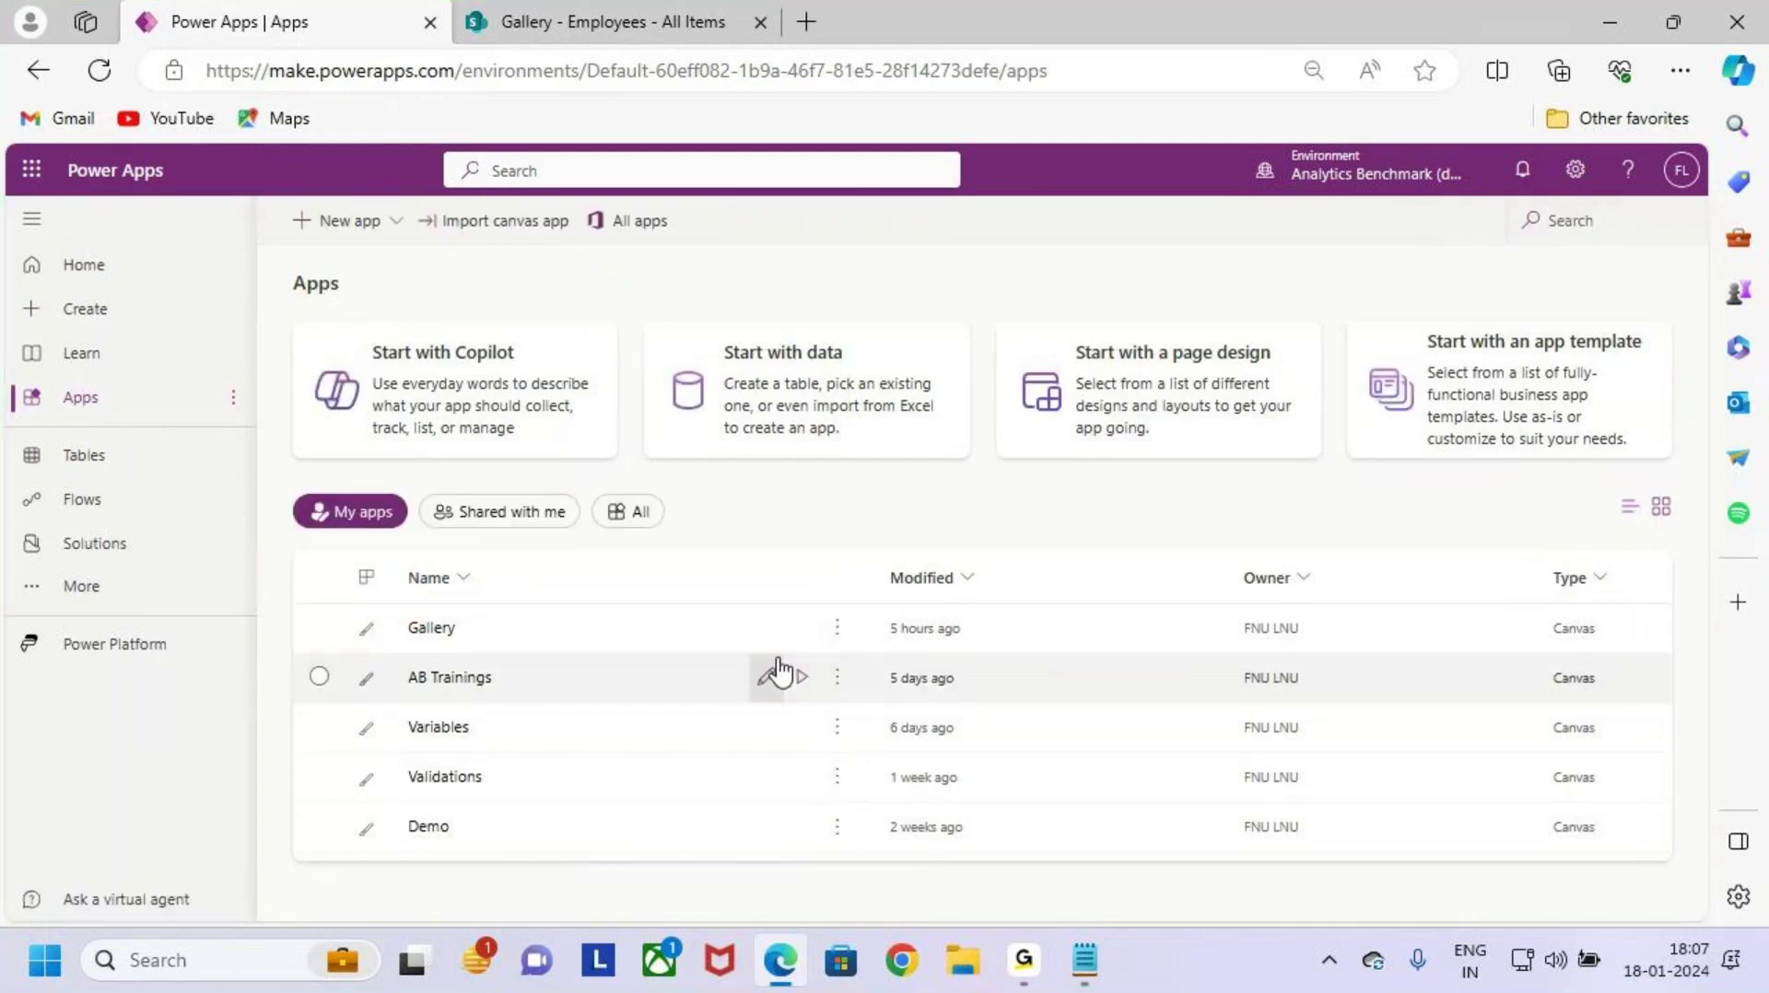
click(766, 628)
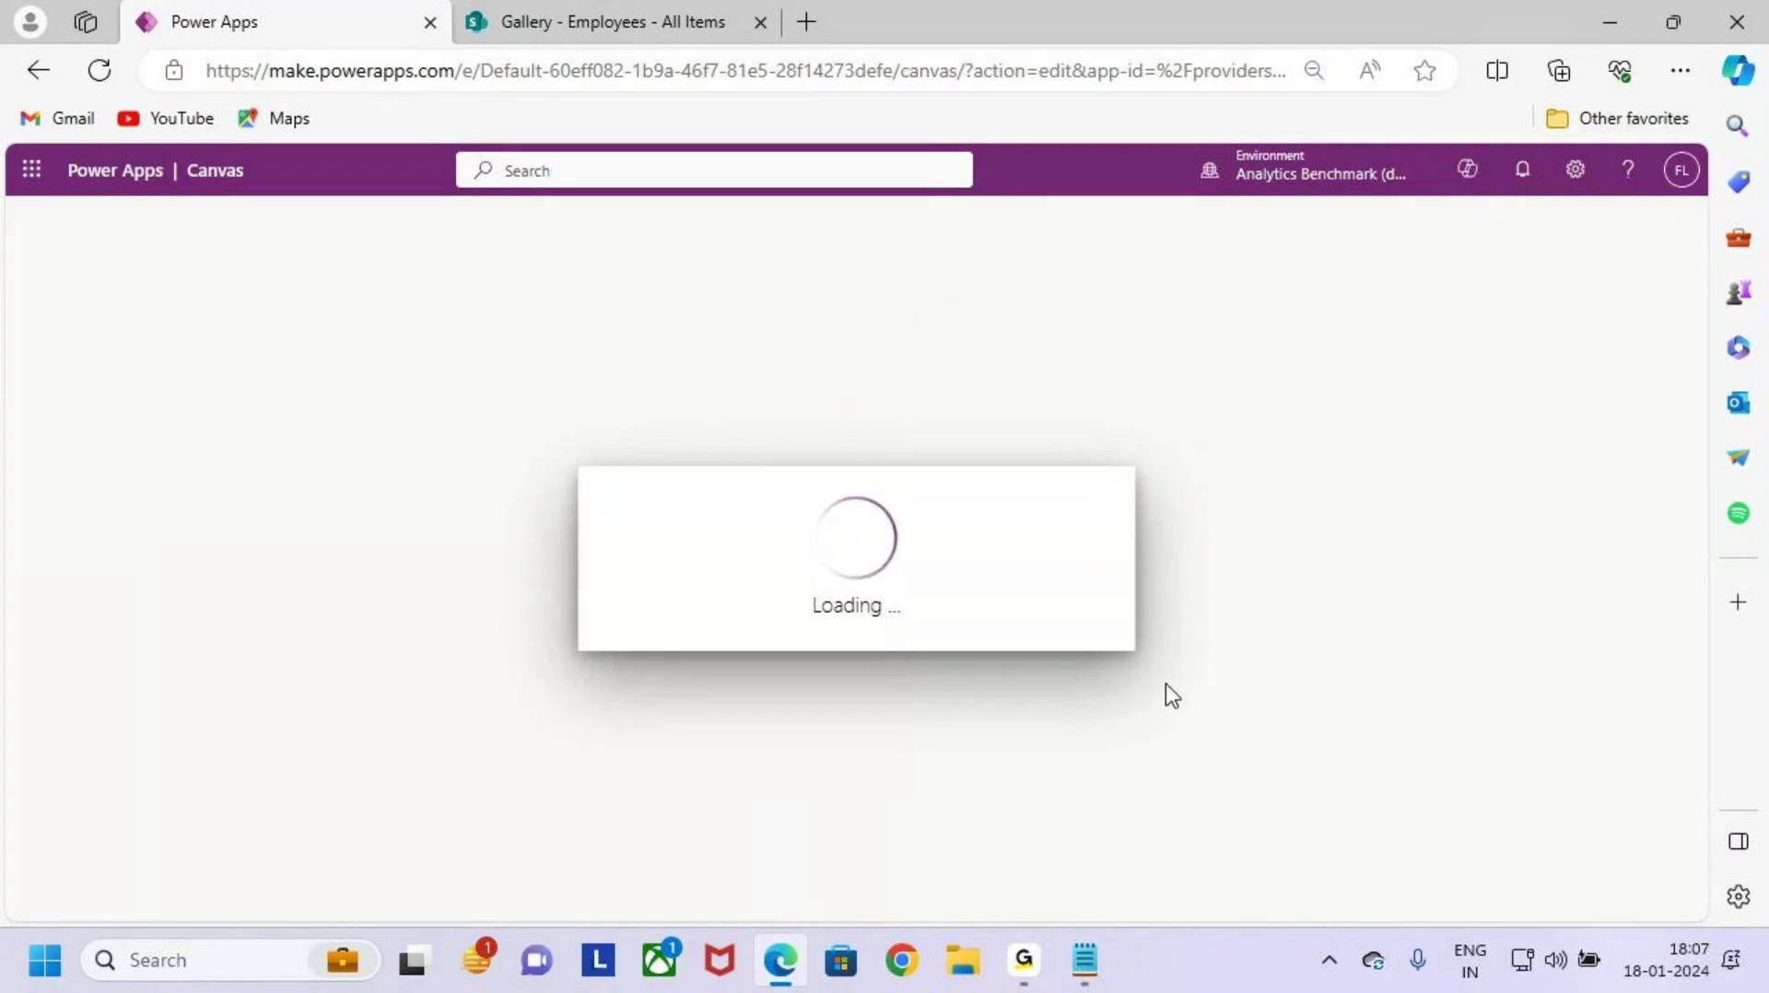
click(1028, 974)
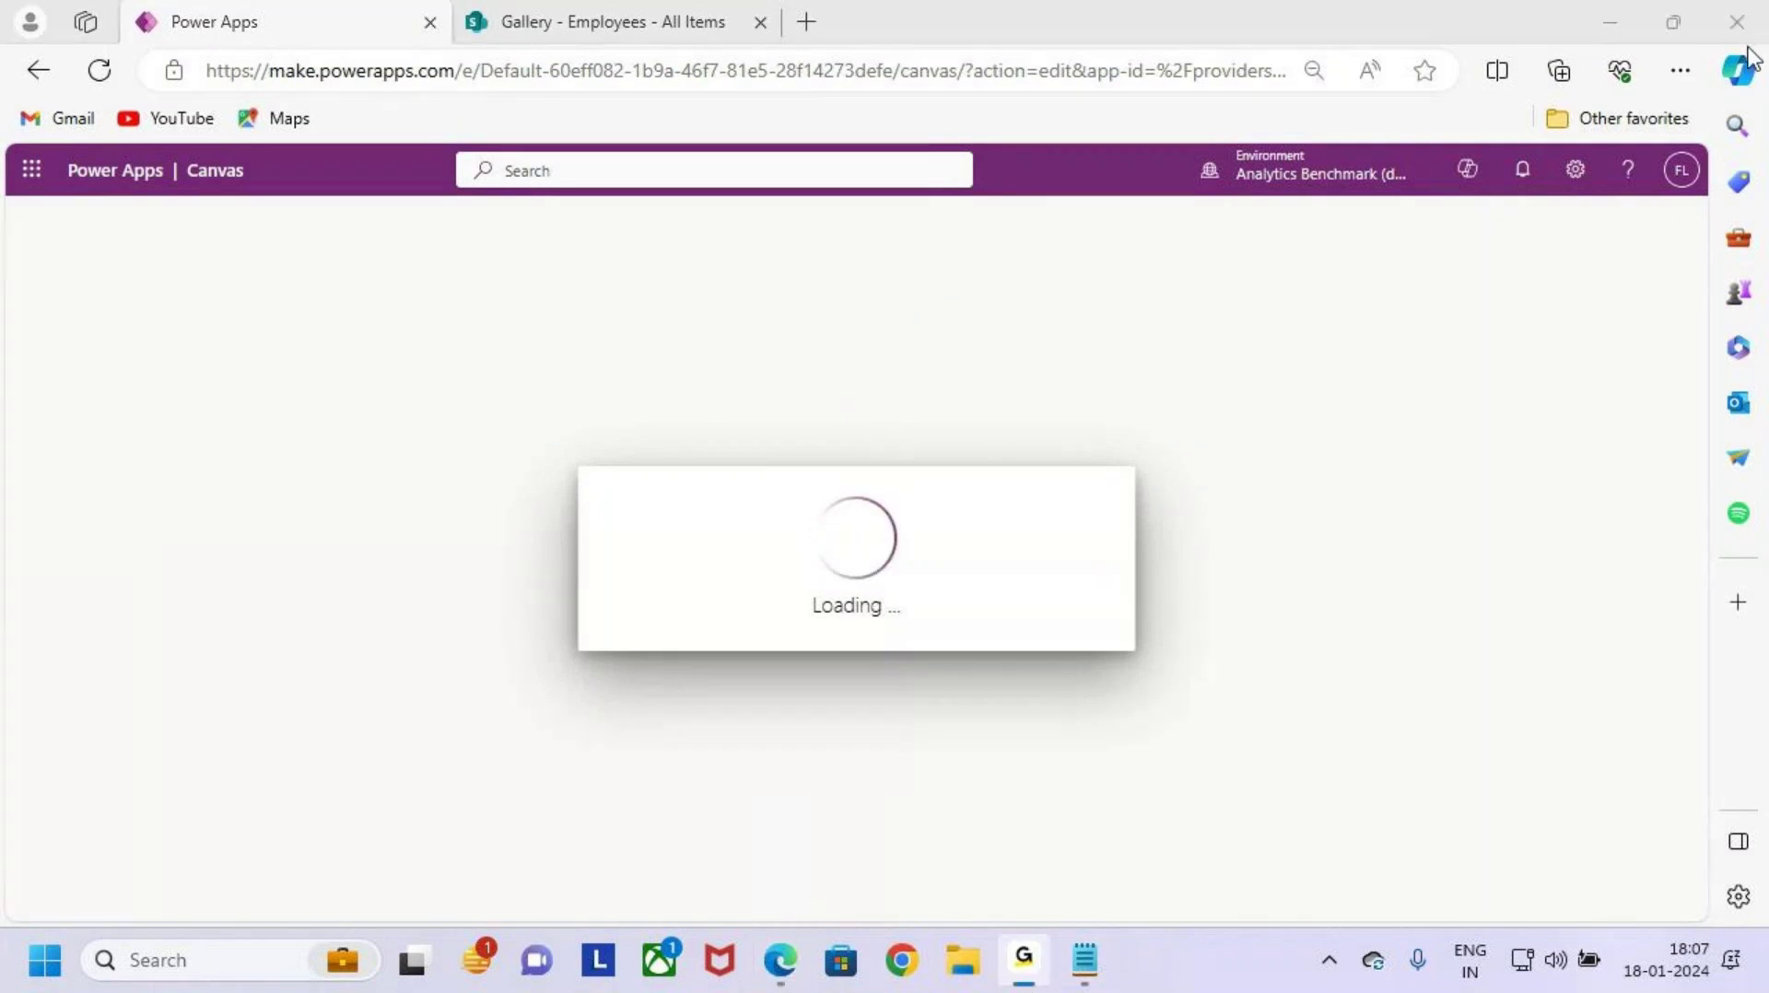
click(1630, 13)
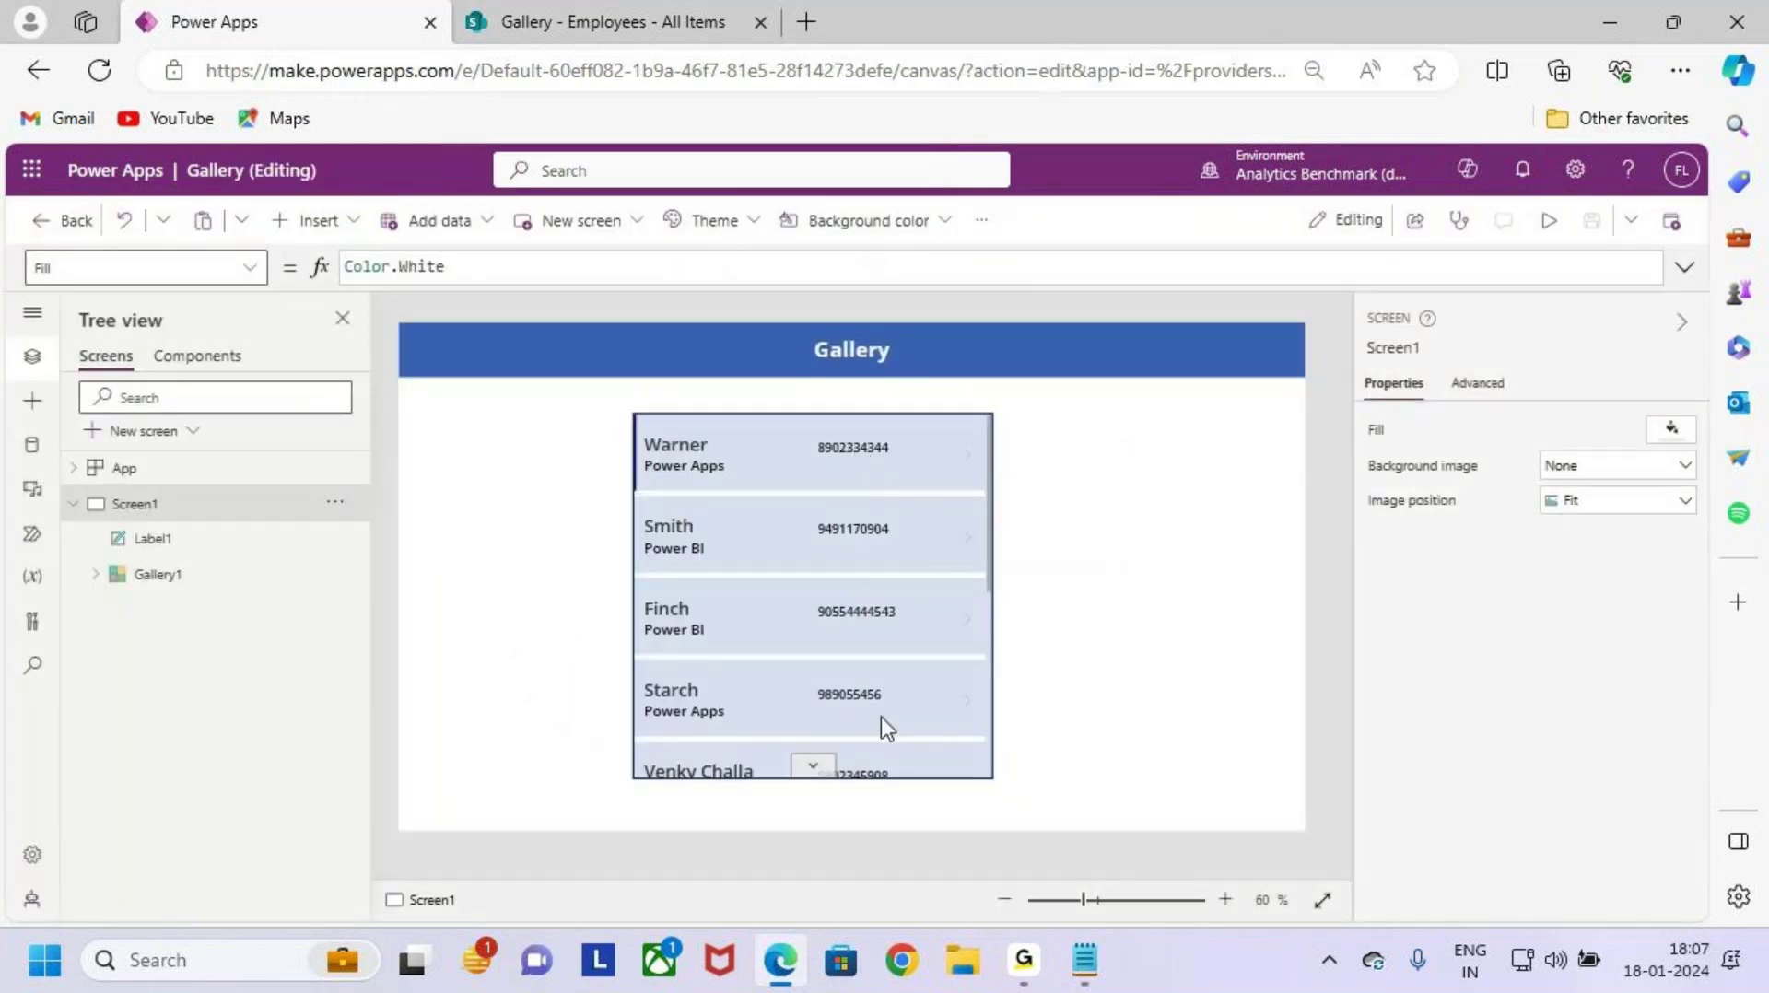
key(ctrl+2)
drag(632, 404, 991, 796)
Step: Delete Gallery1 from Screen1, then select the blue 'Gallery' title label
drag(971, 682, 1075, 607)
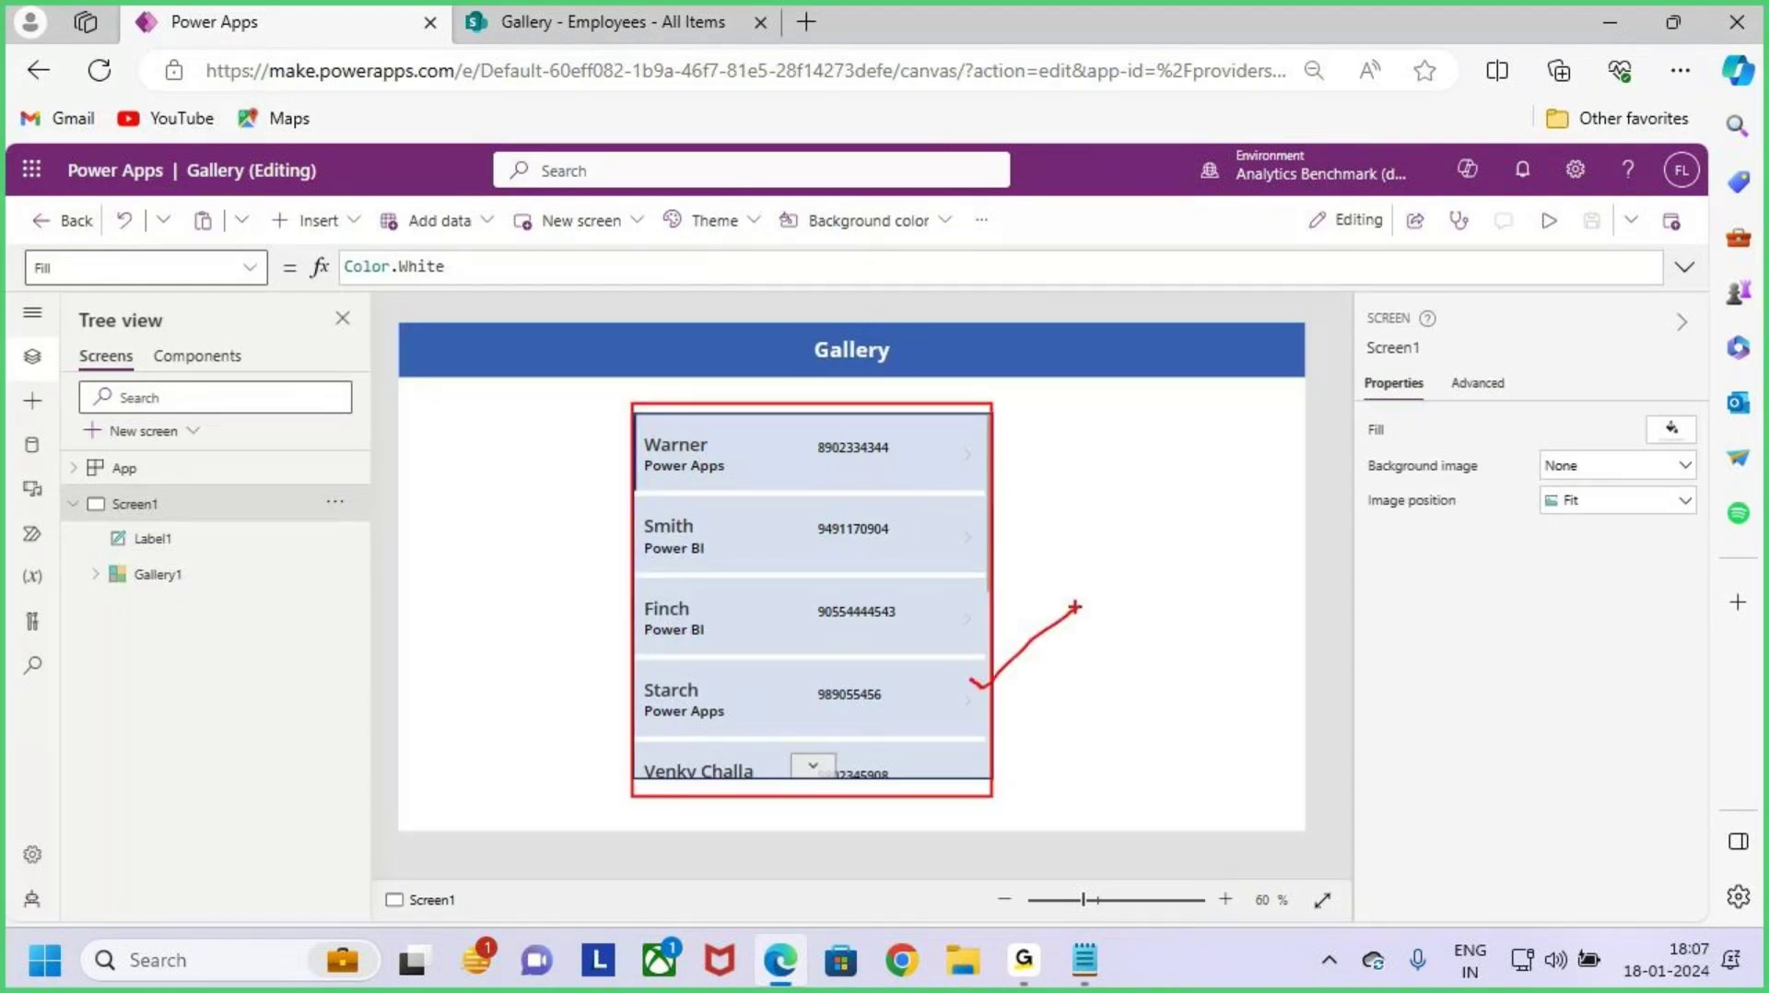
key(Escape)
click(861, 622)
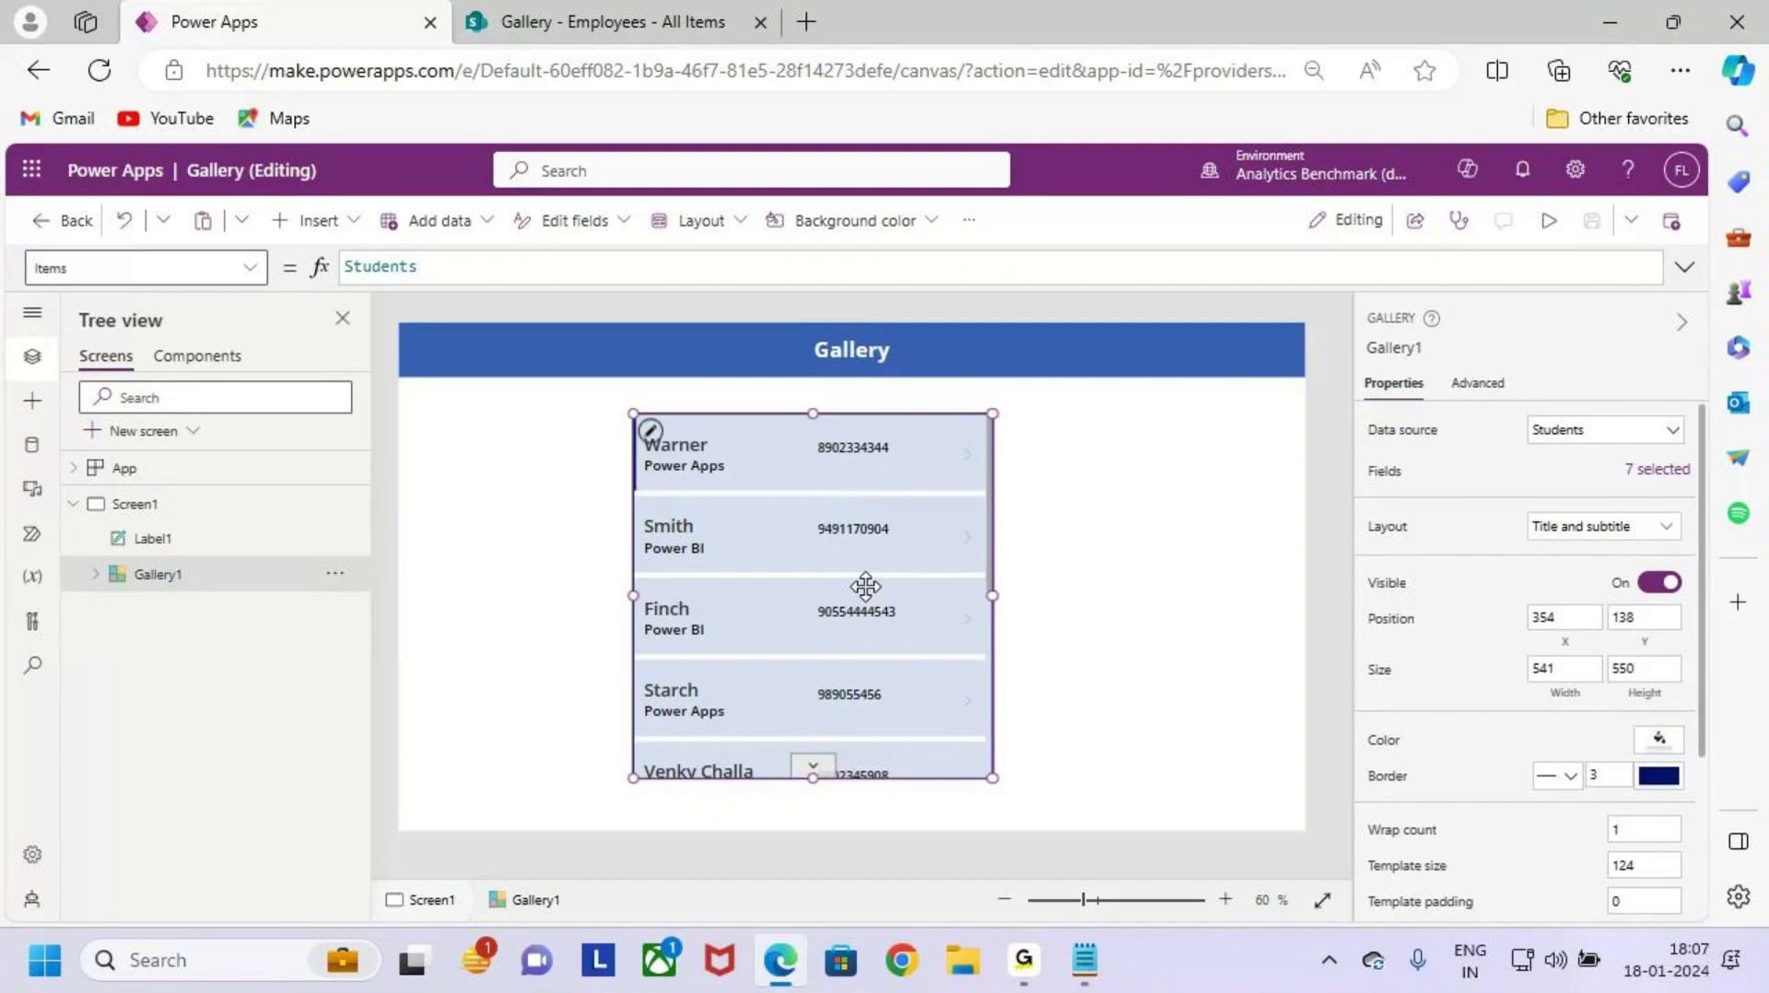
key(Delete)
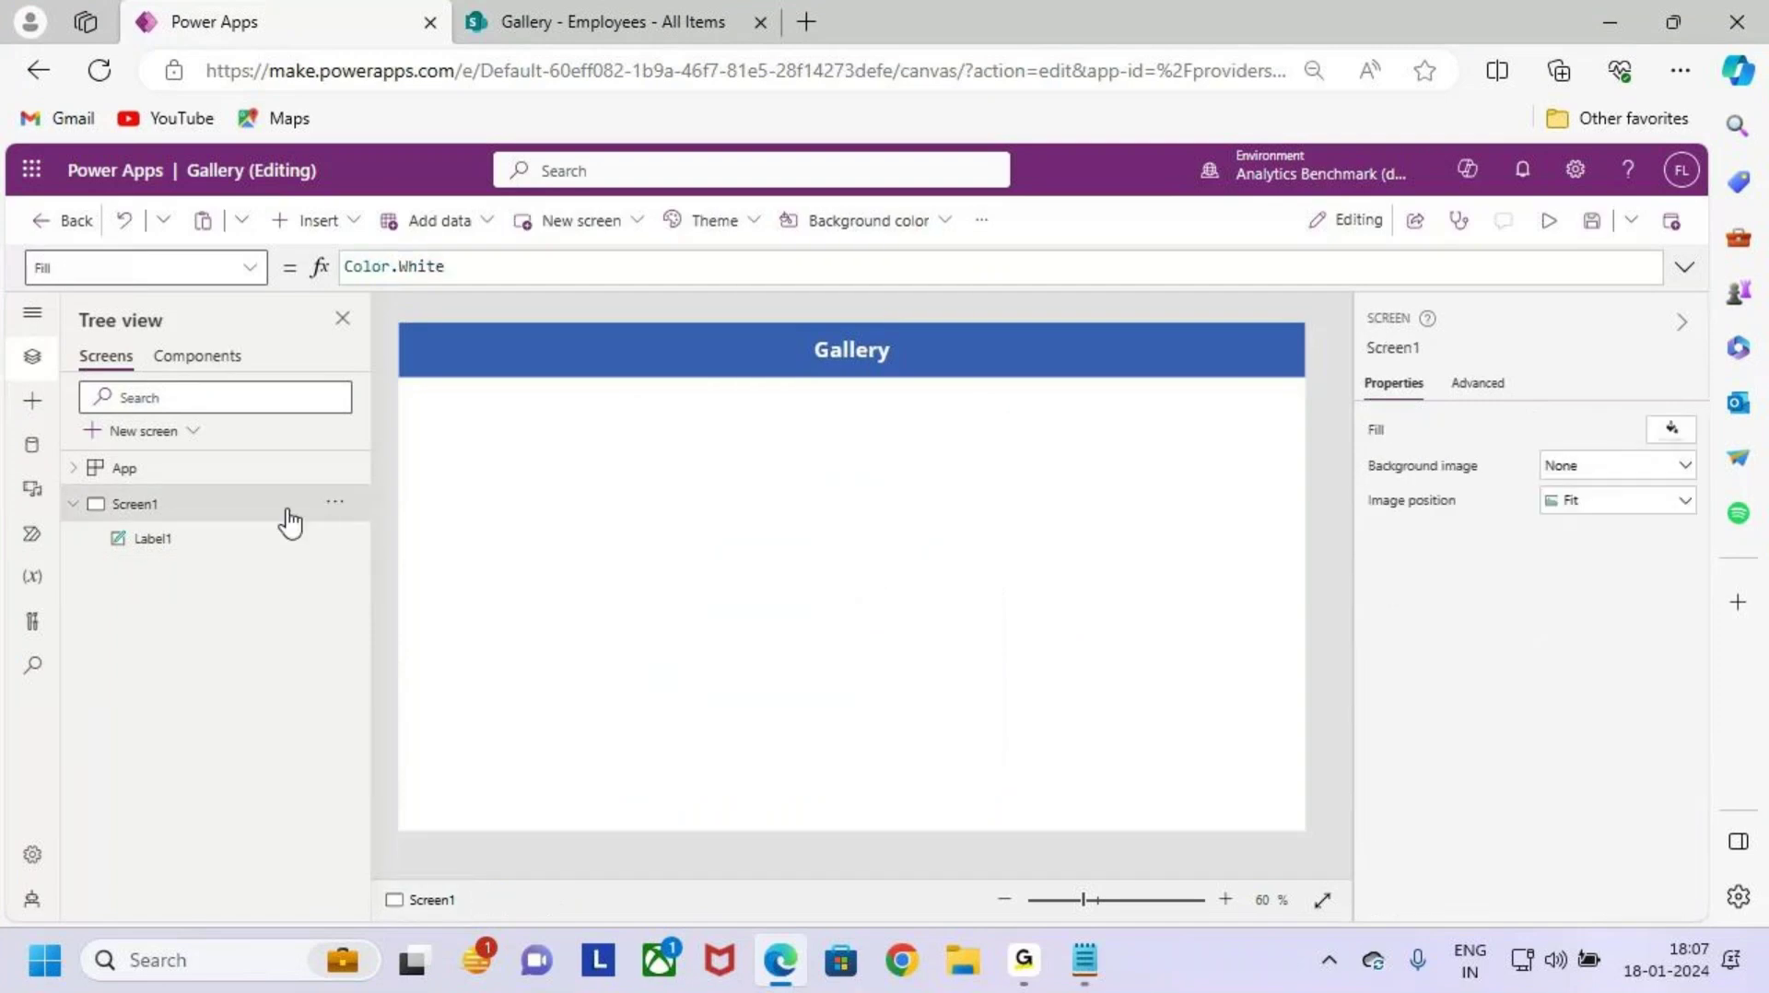
click(299, 539)
click(334, 538)
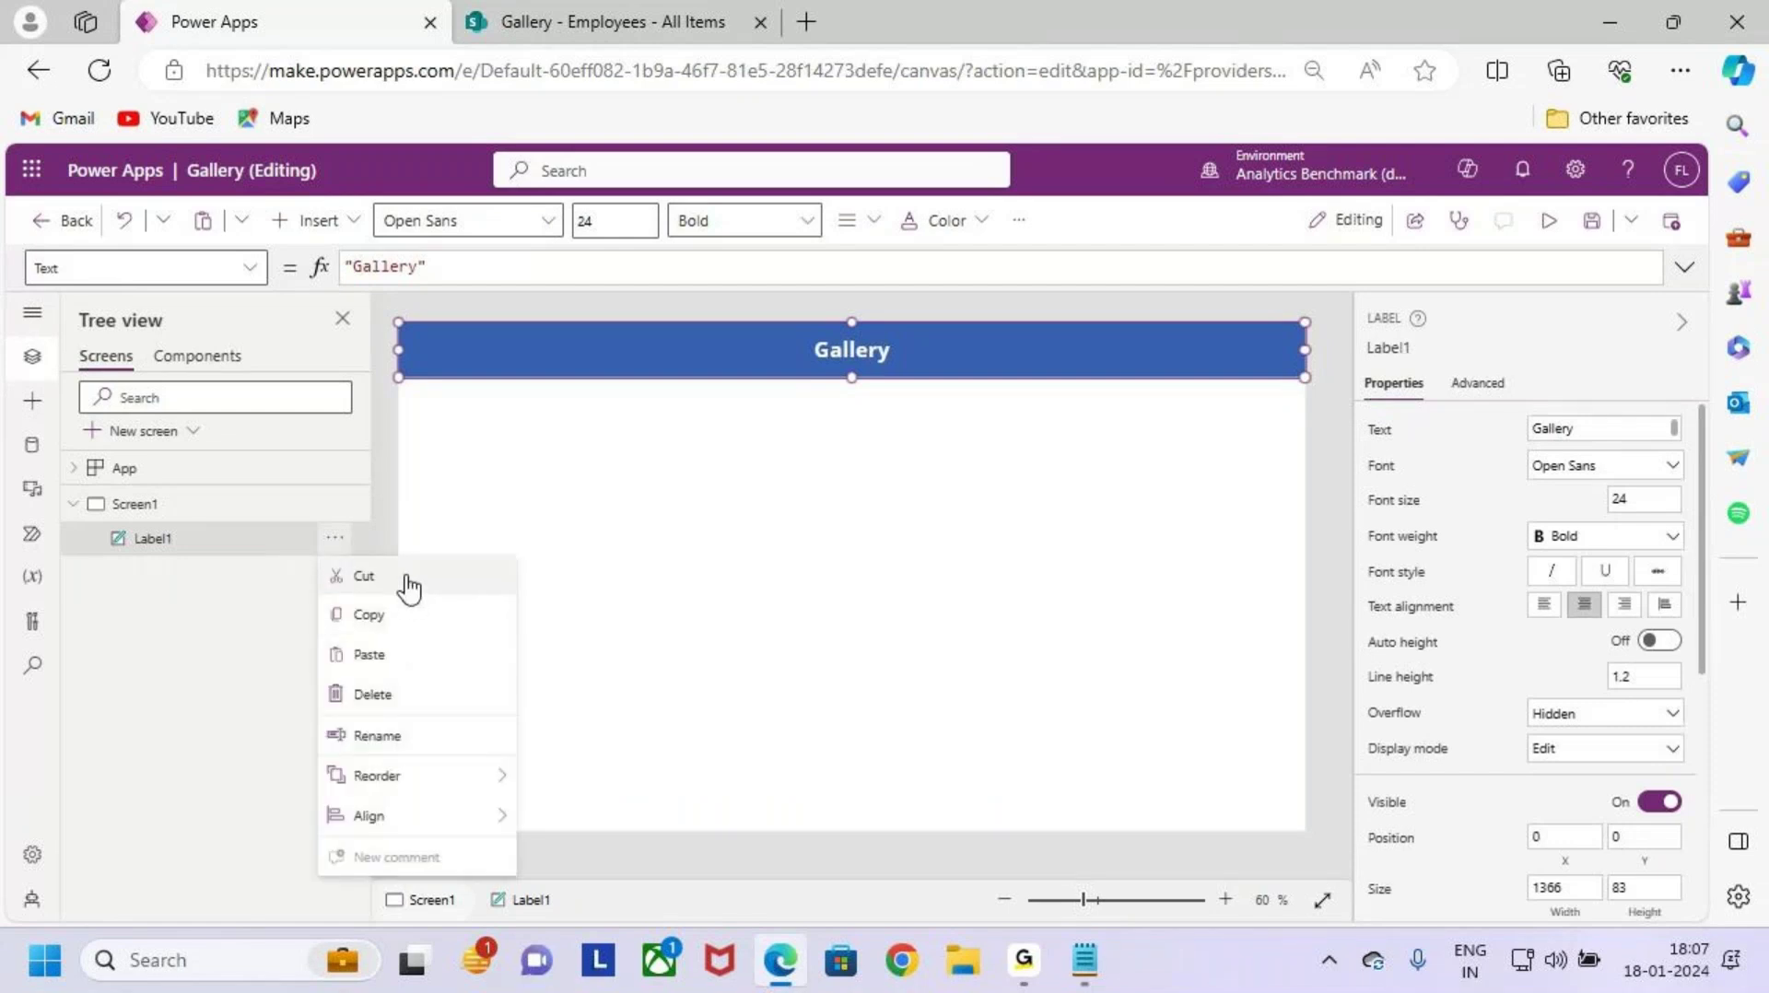
click(798, 479)
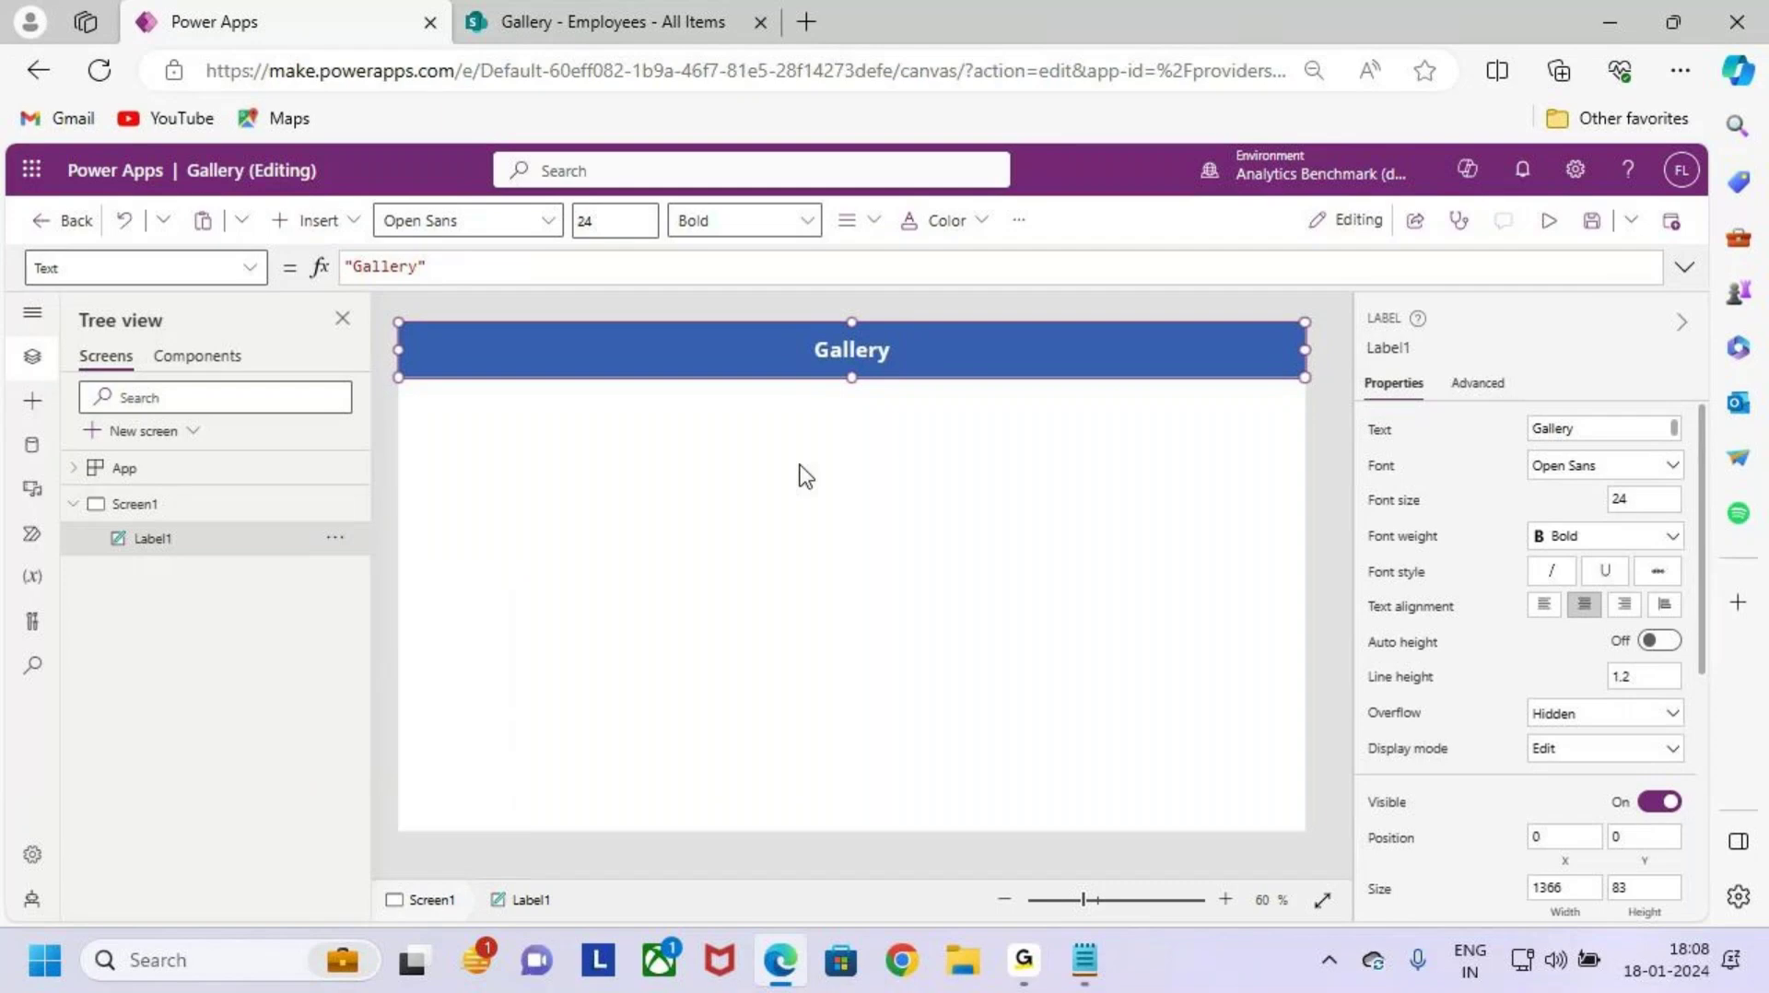
click(147, 508)
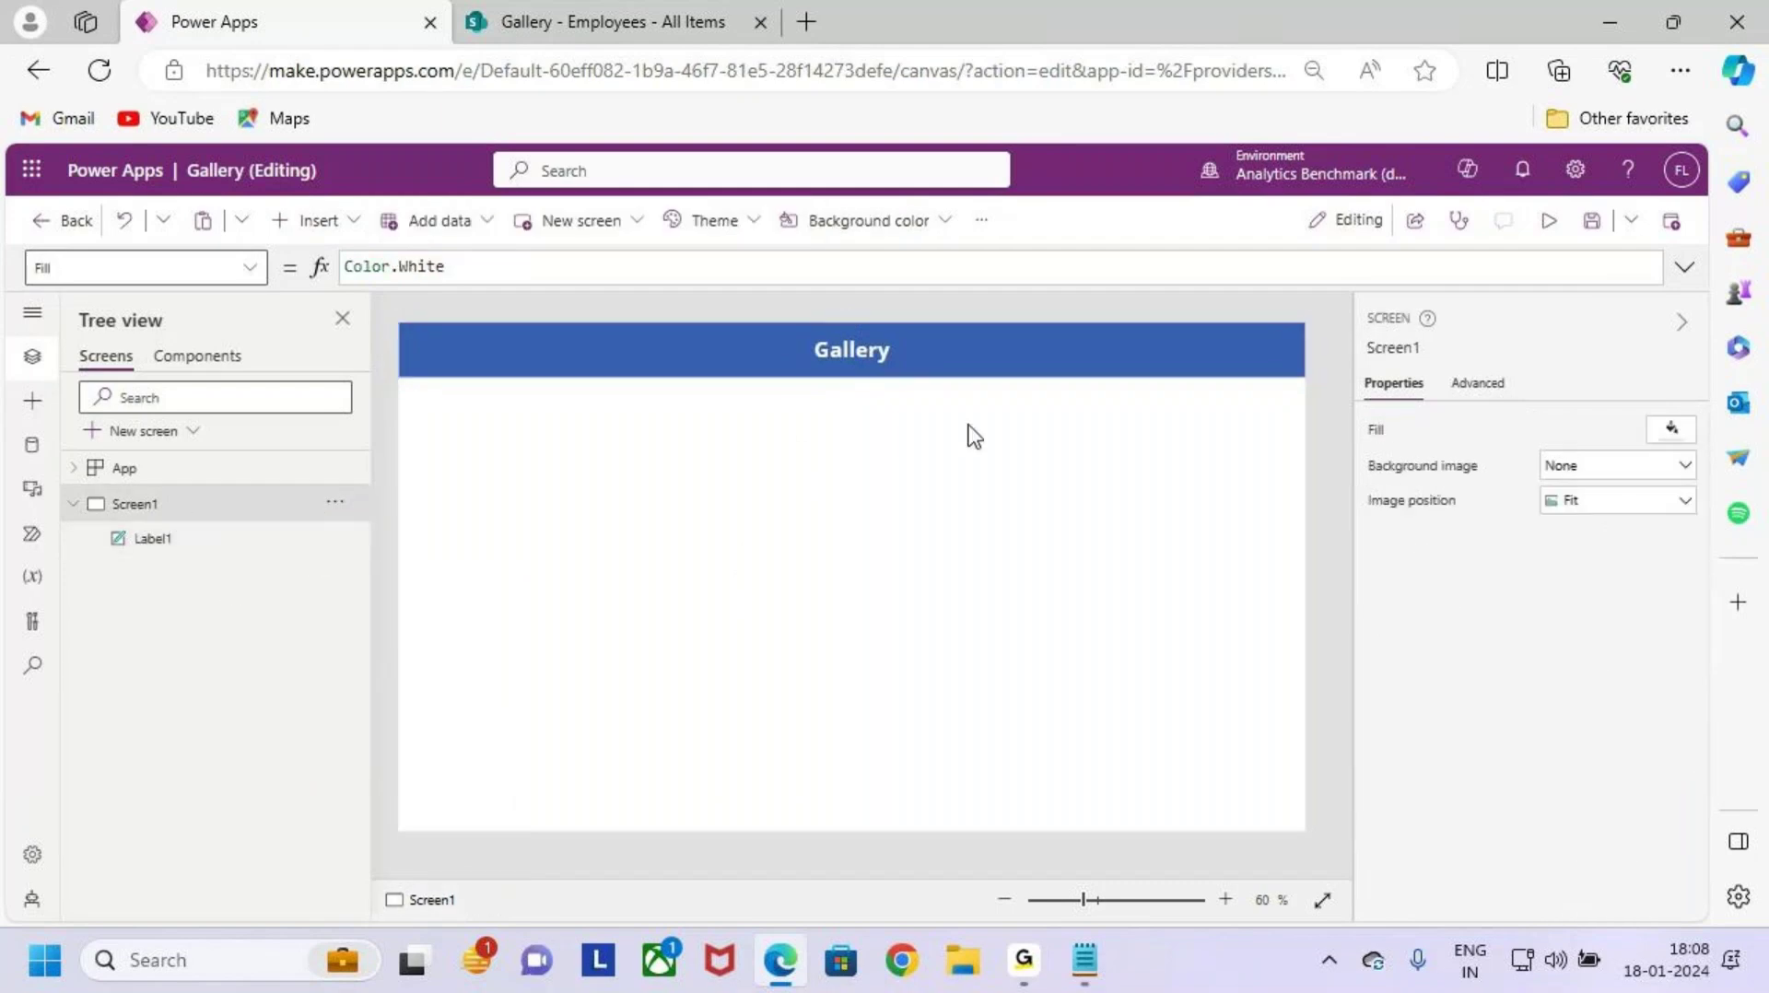
click(856, 347)
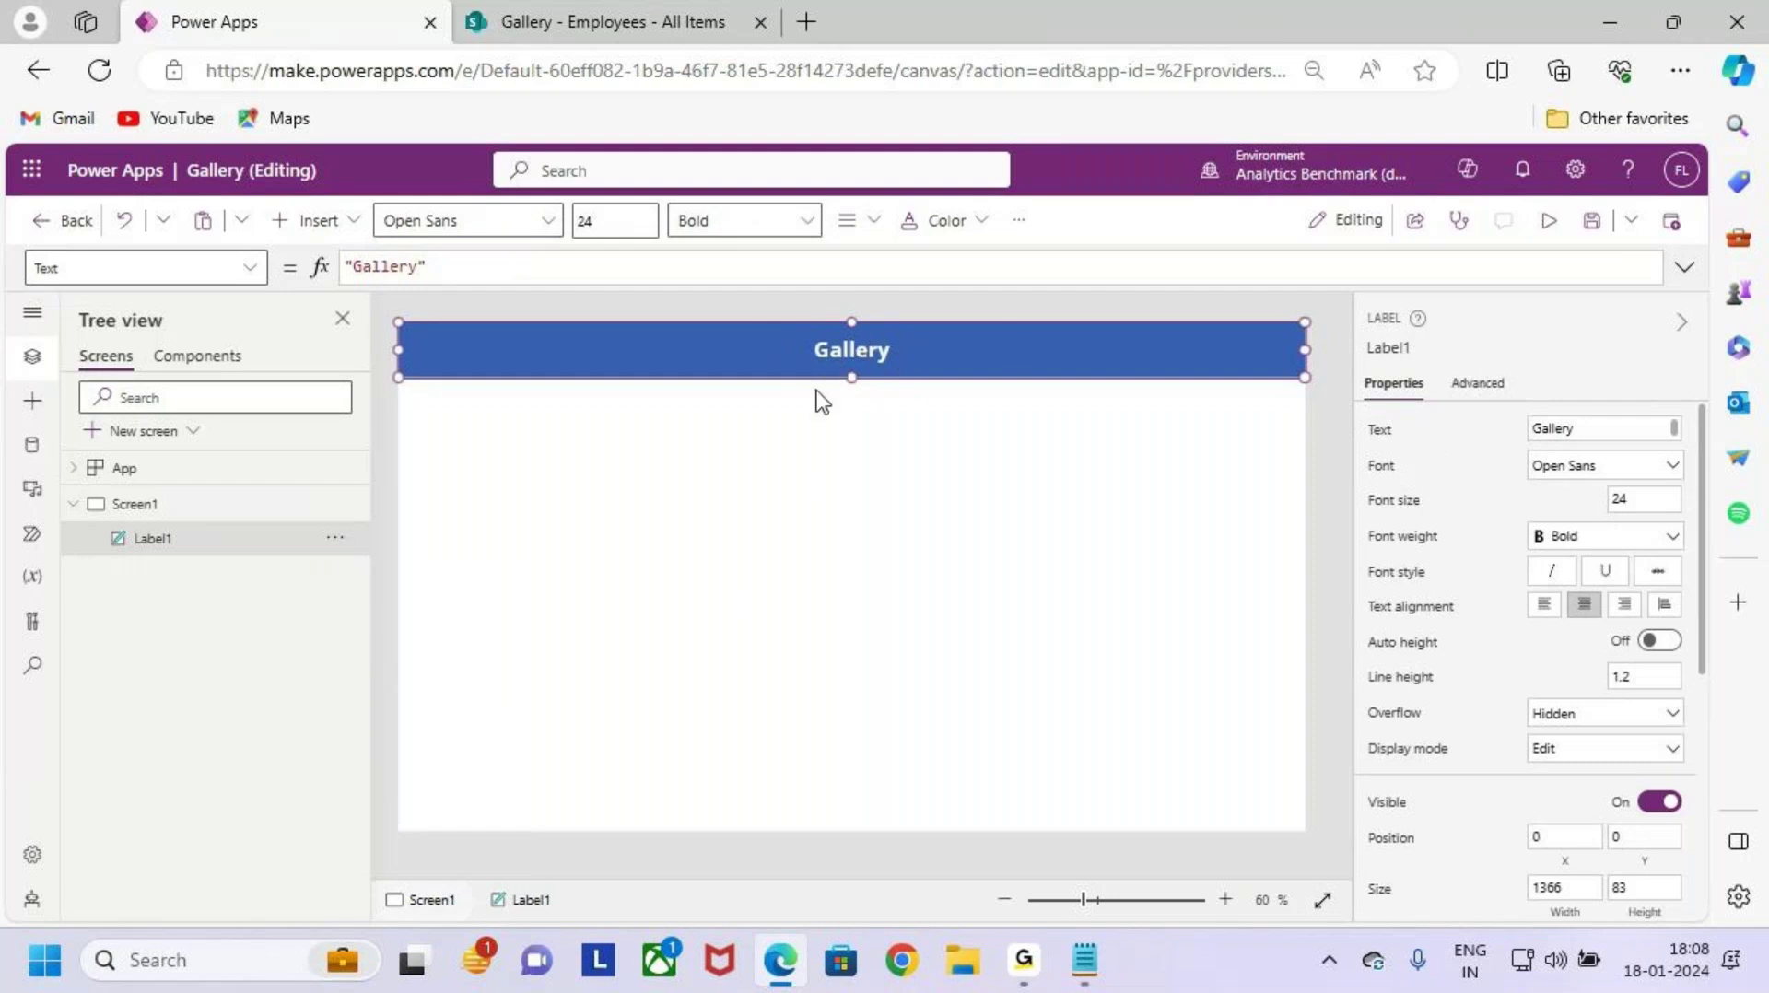
click(458, 268)
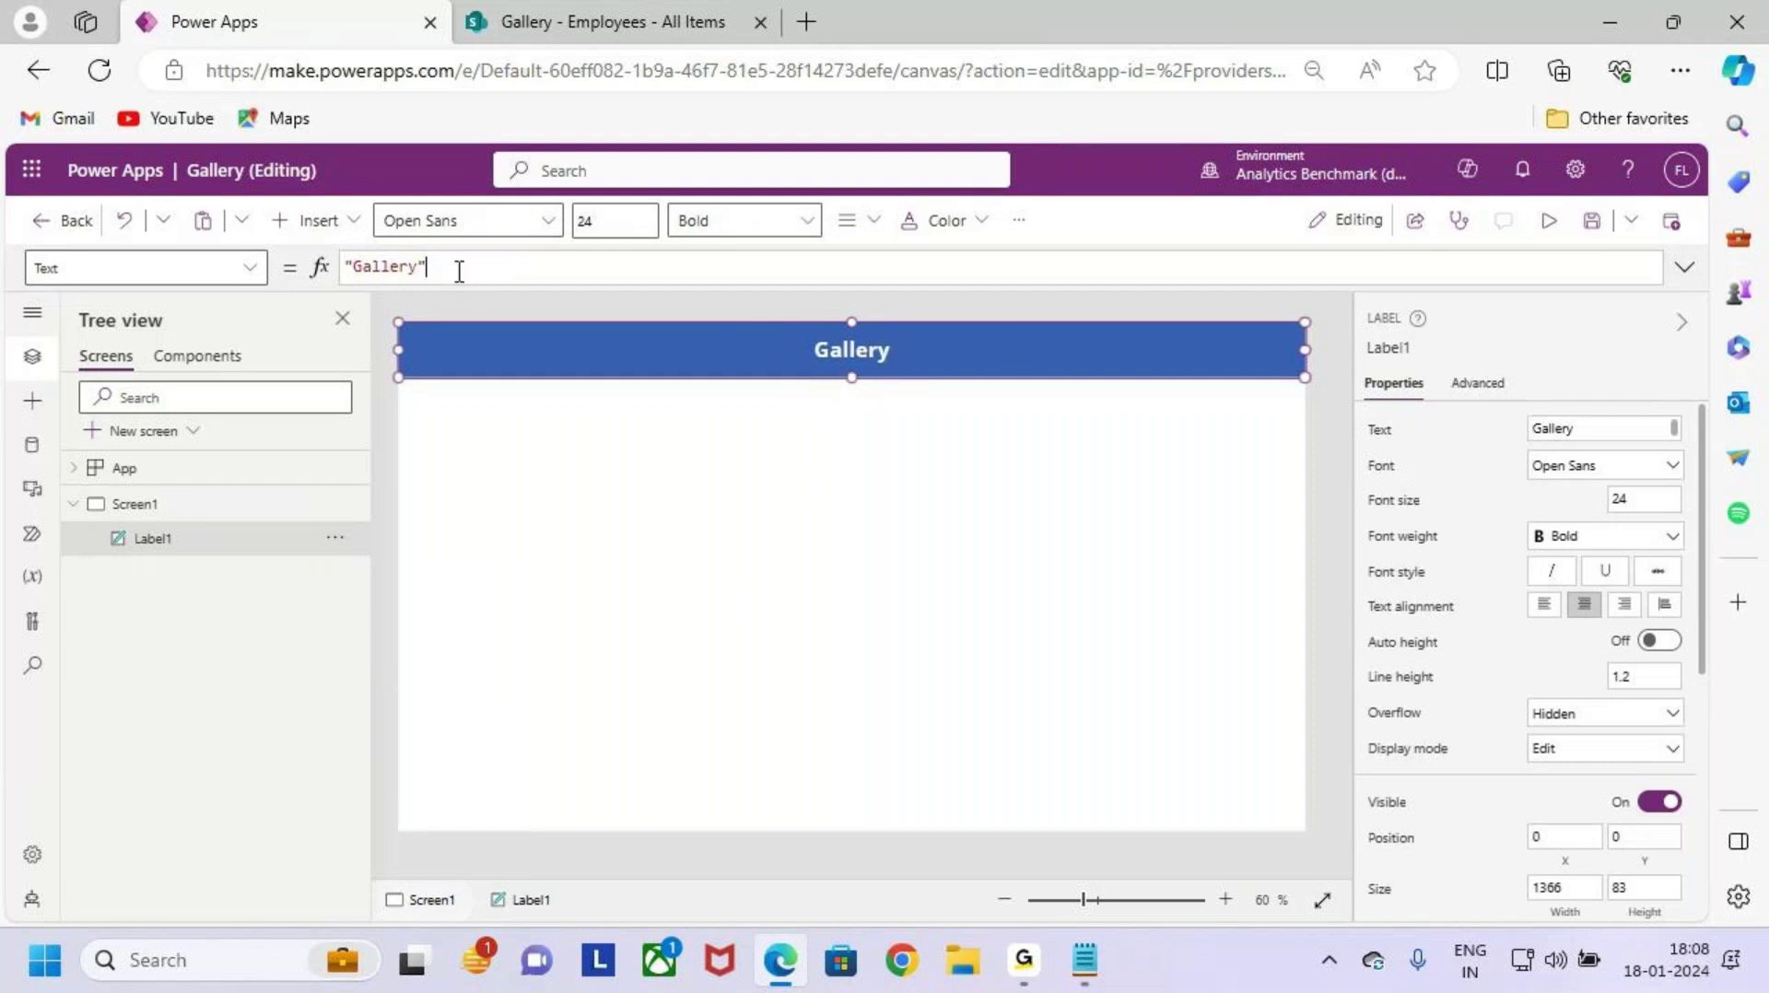
double_click(388, 267)
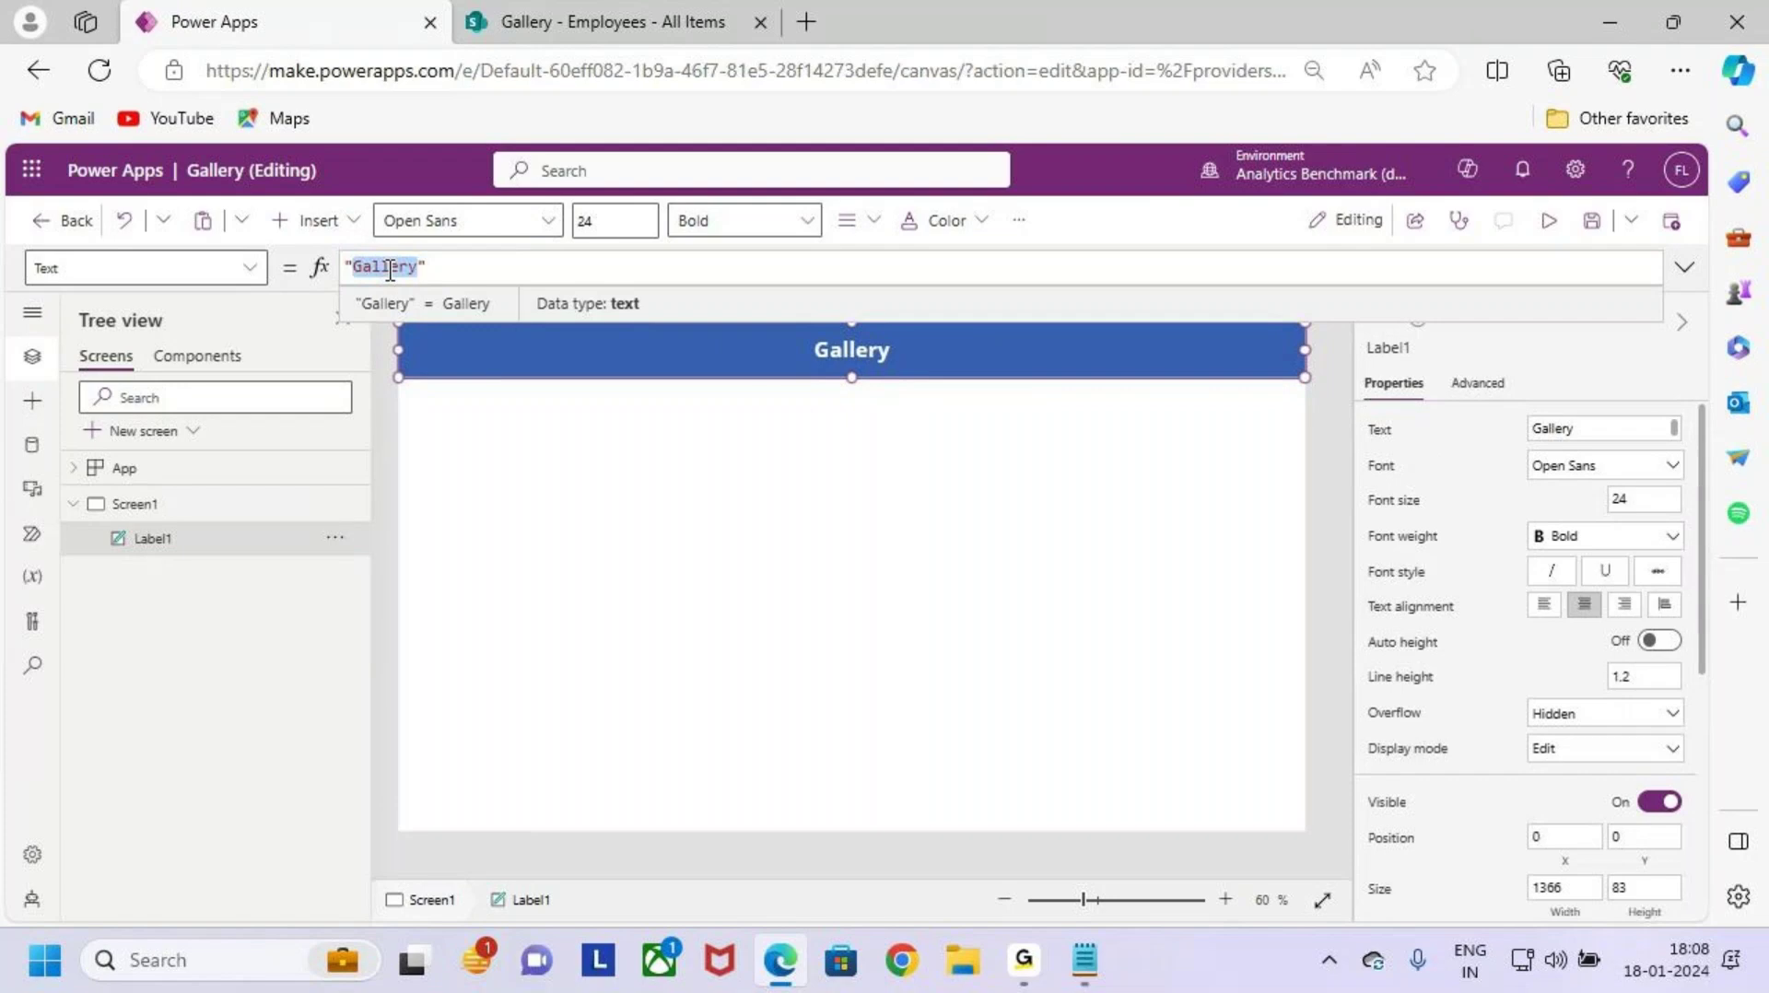
text(New Employee)
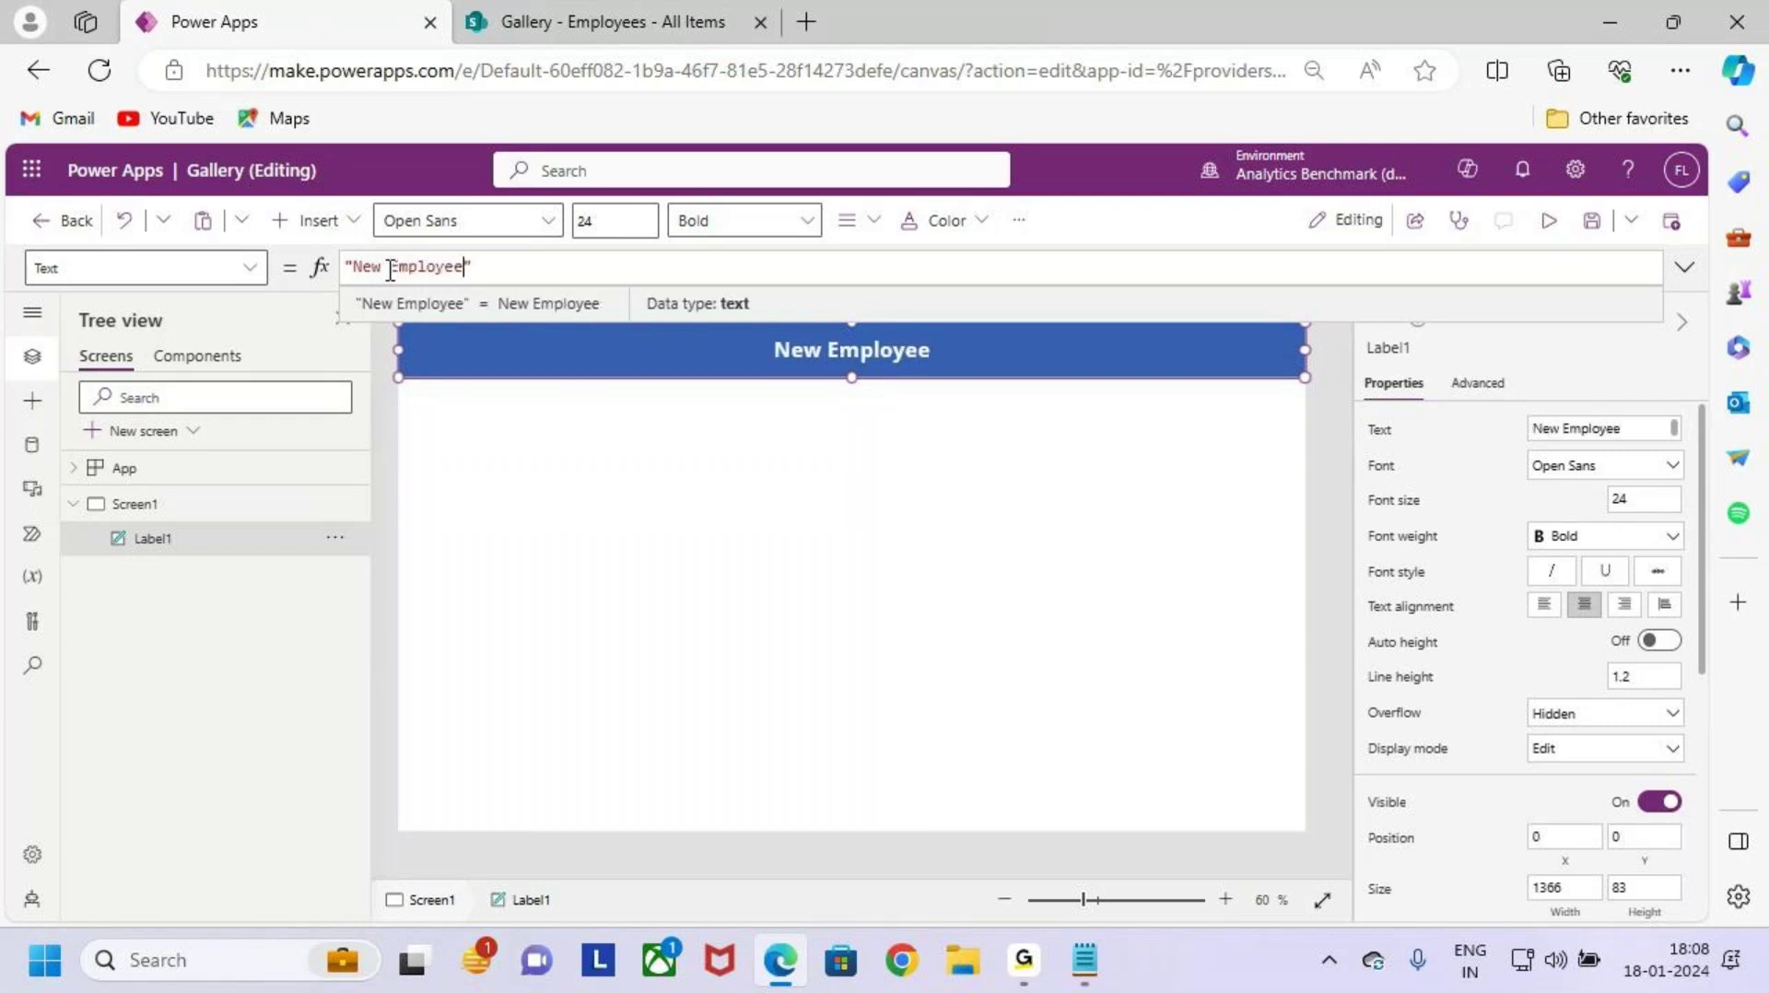
text( Onb)
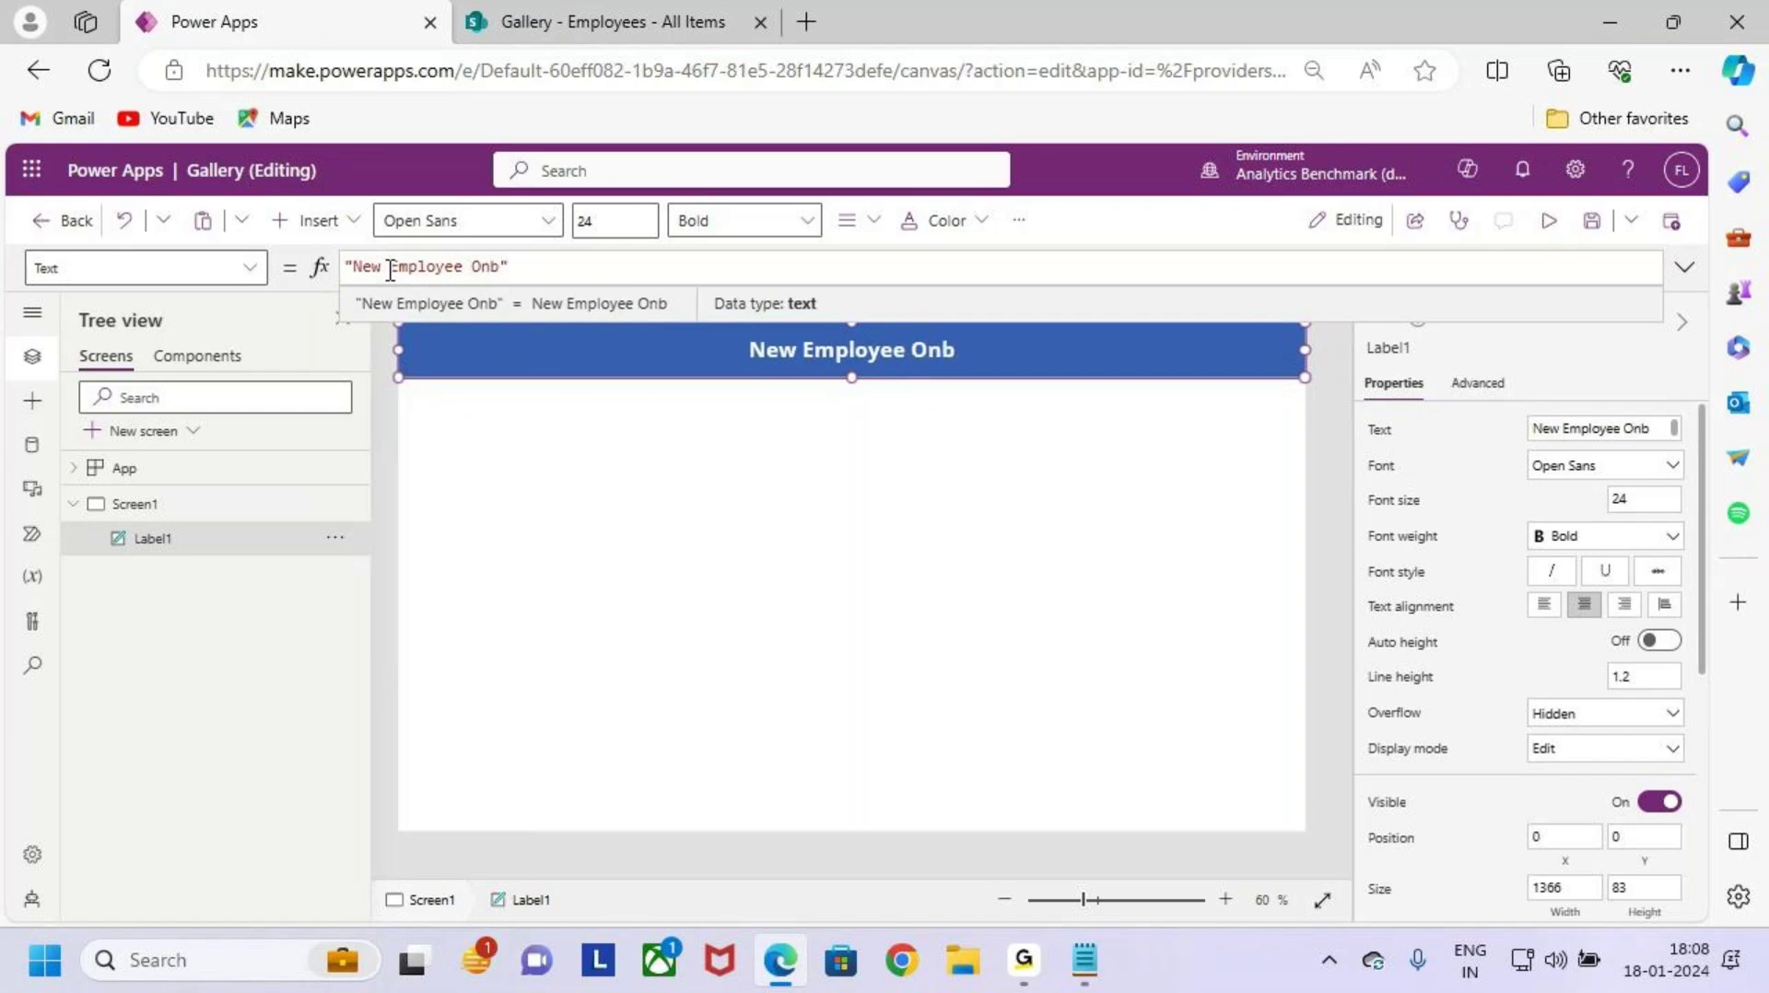
text(oarding)
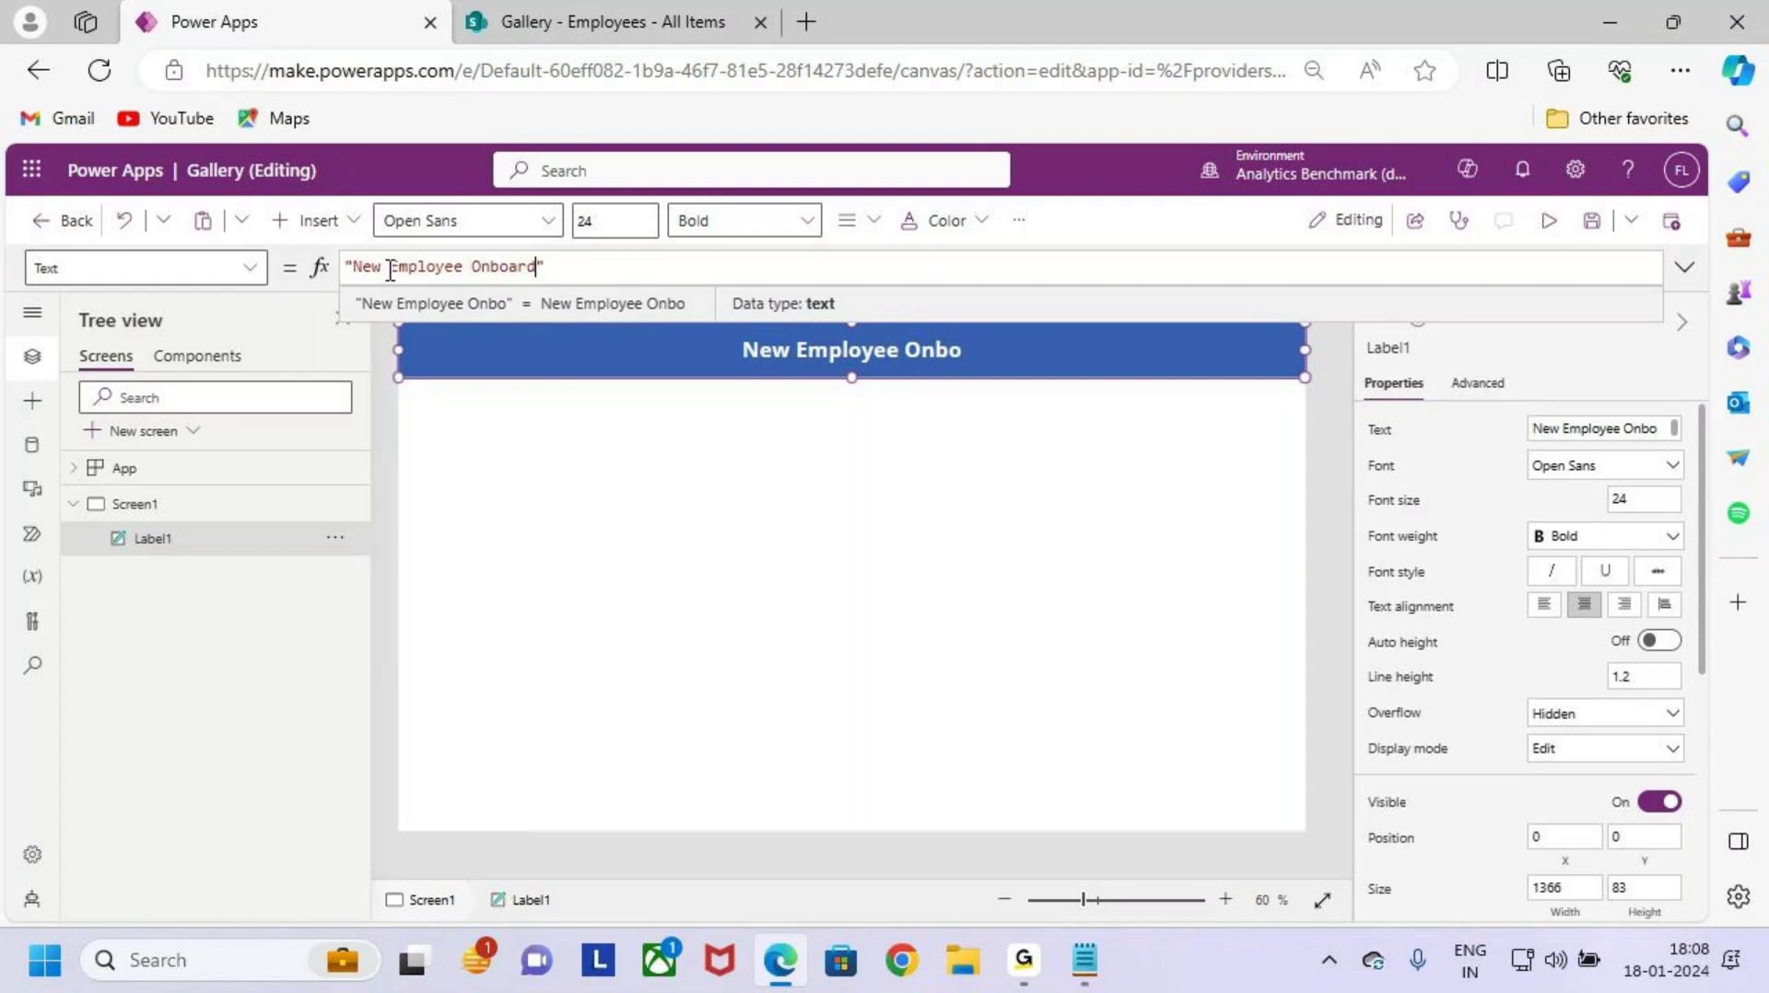
click(929, 477)
key(ctrl+2)
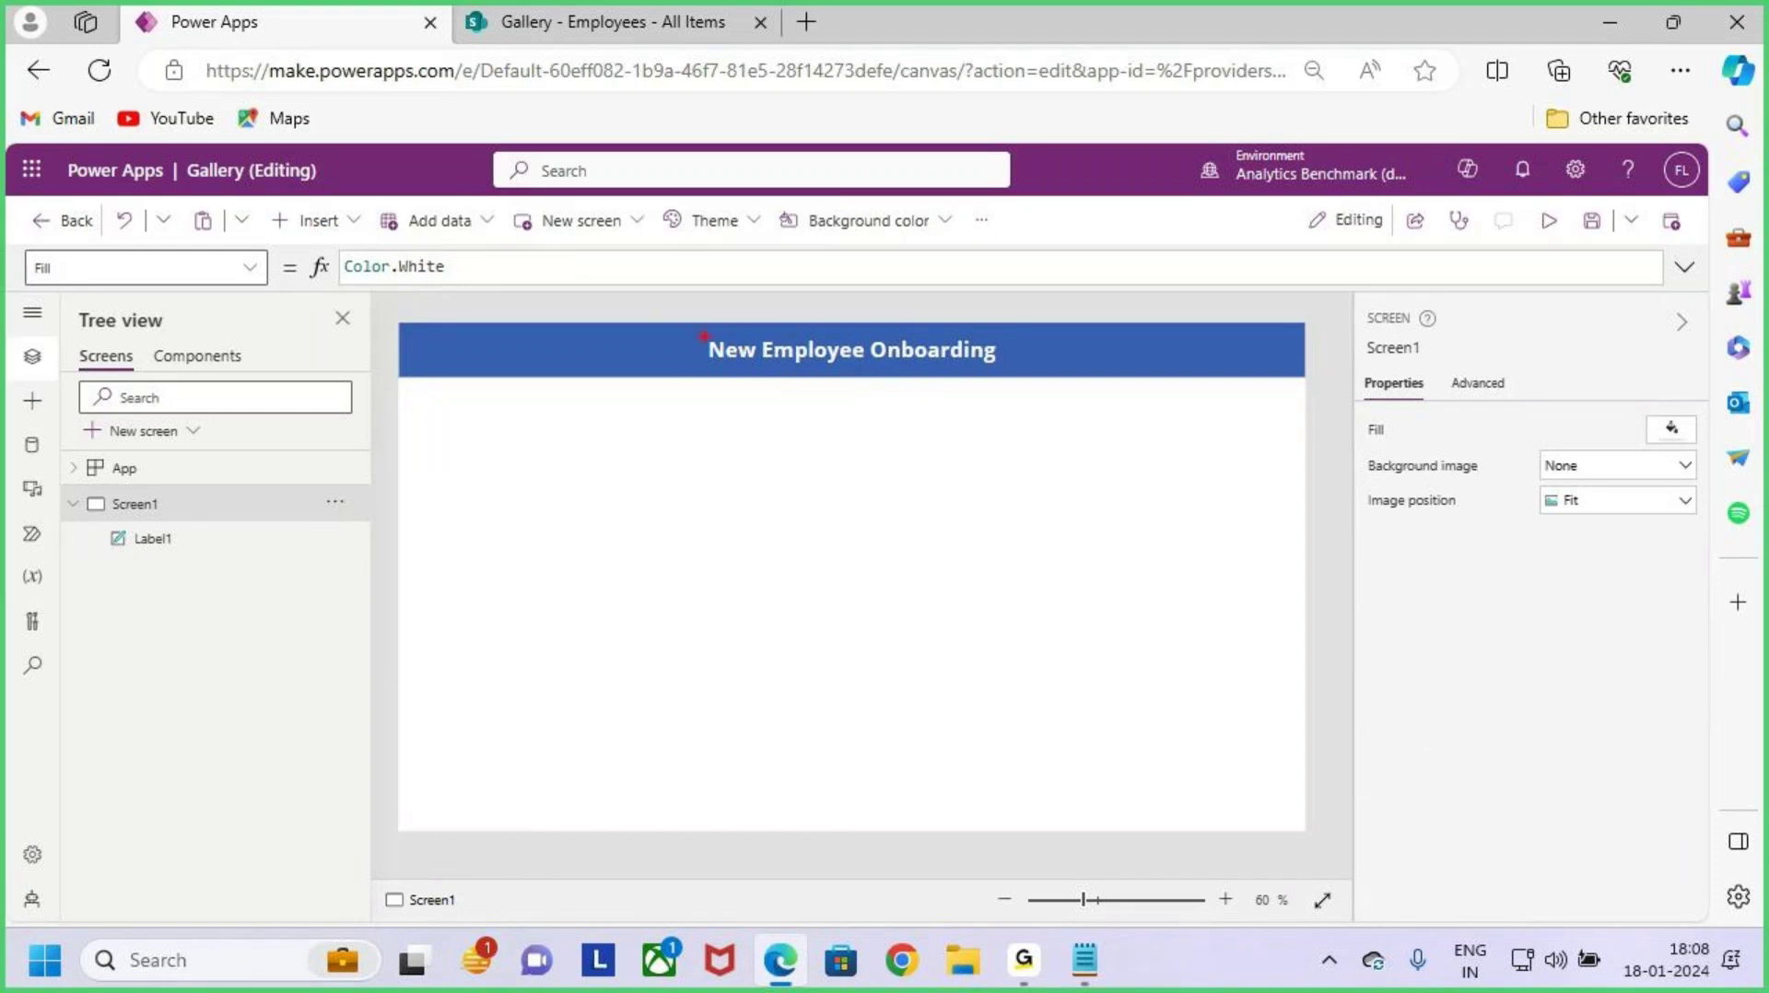
mouse_move(683, 323)
mouse_down()
mouse_move(890, 381)
mouse_move(1007, 385)
mouse_up()
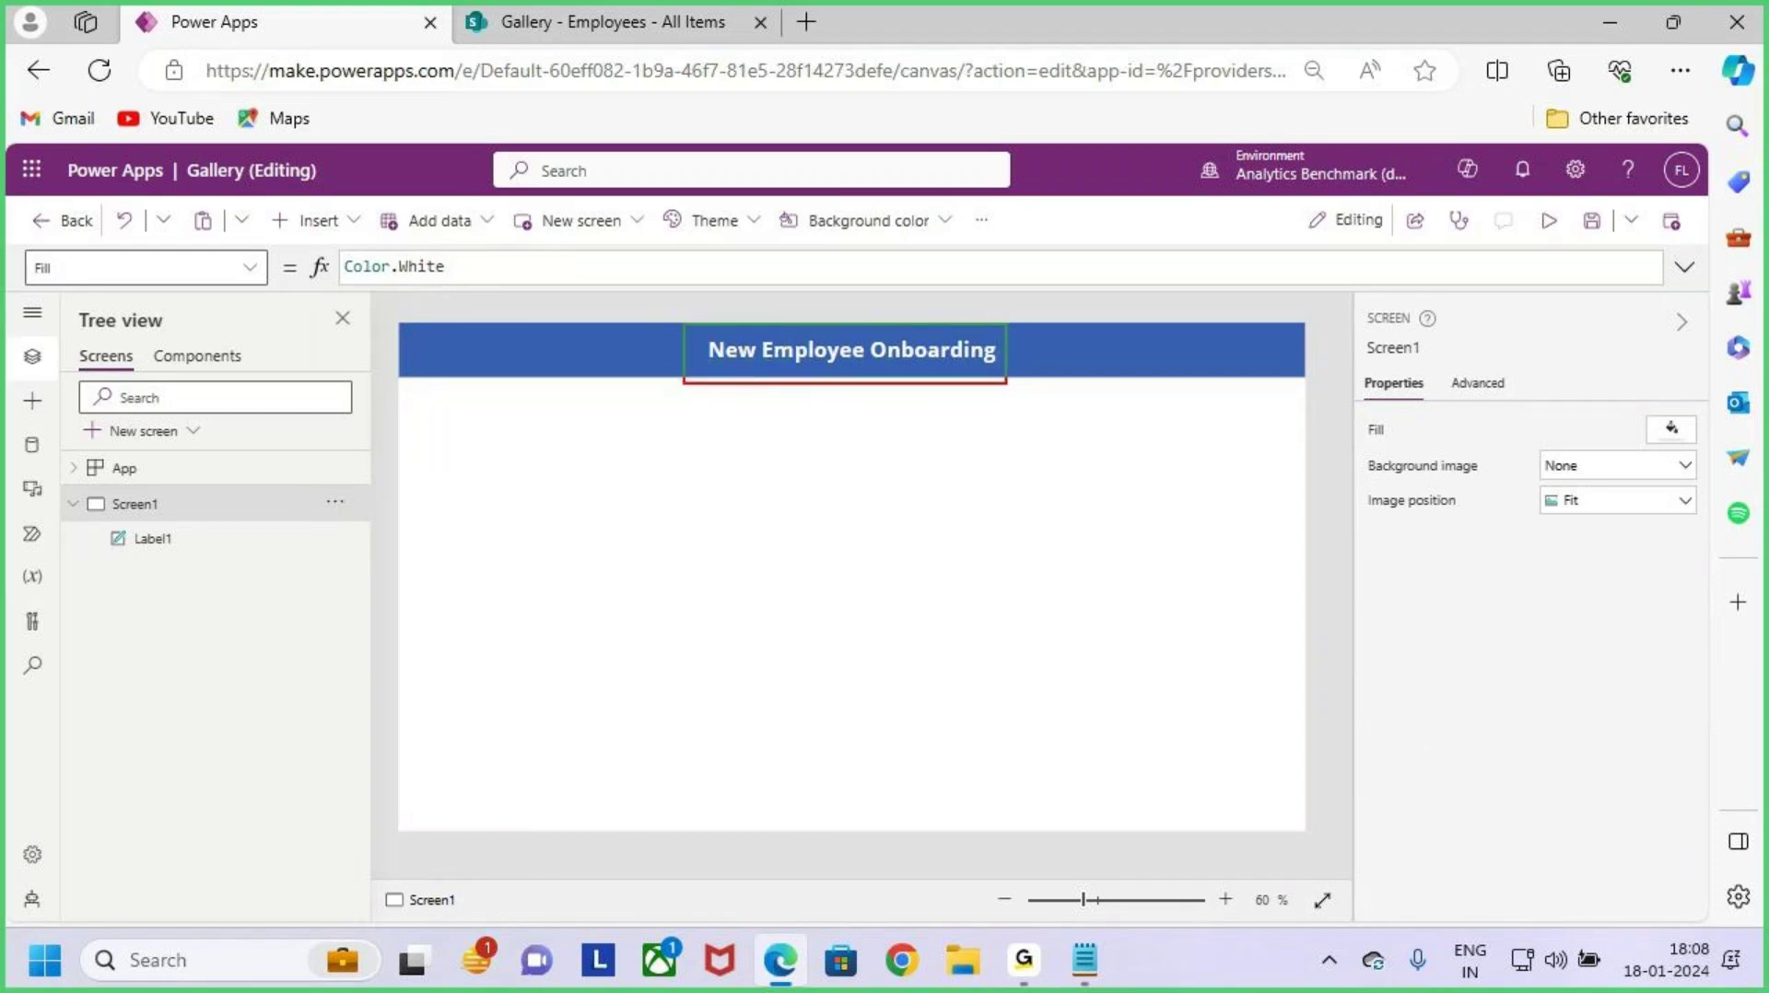
drag(857, 271, 858, 301)
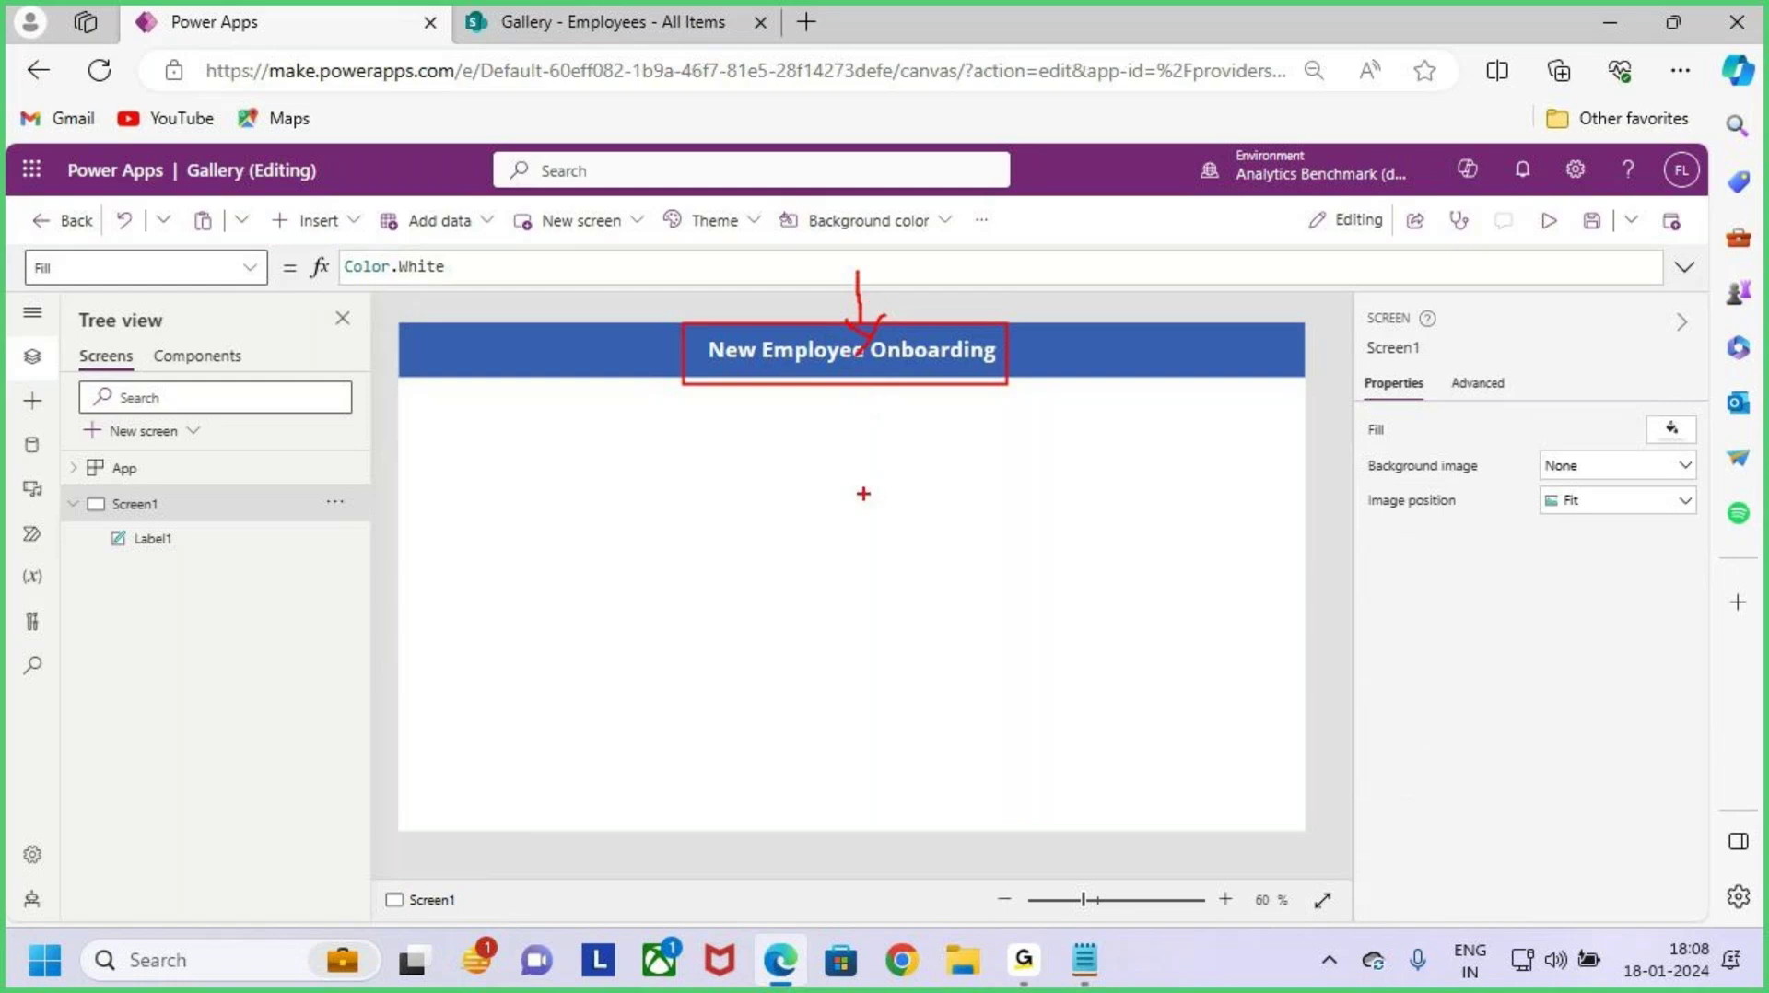
drag(855, 275, 859, 324)
click(1014, 348)
click(829, 498)
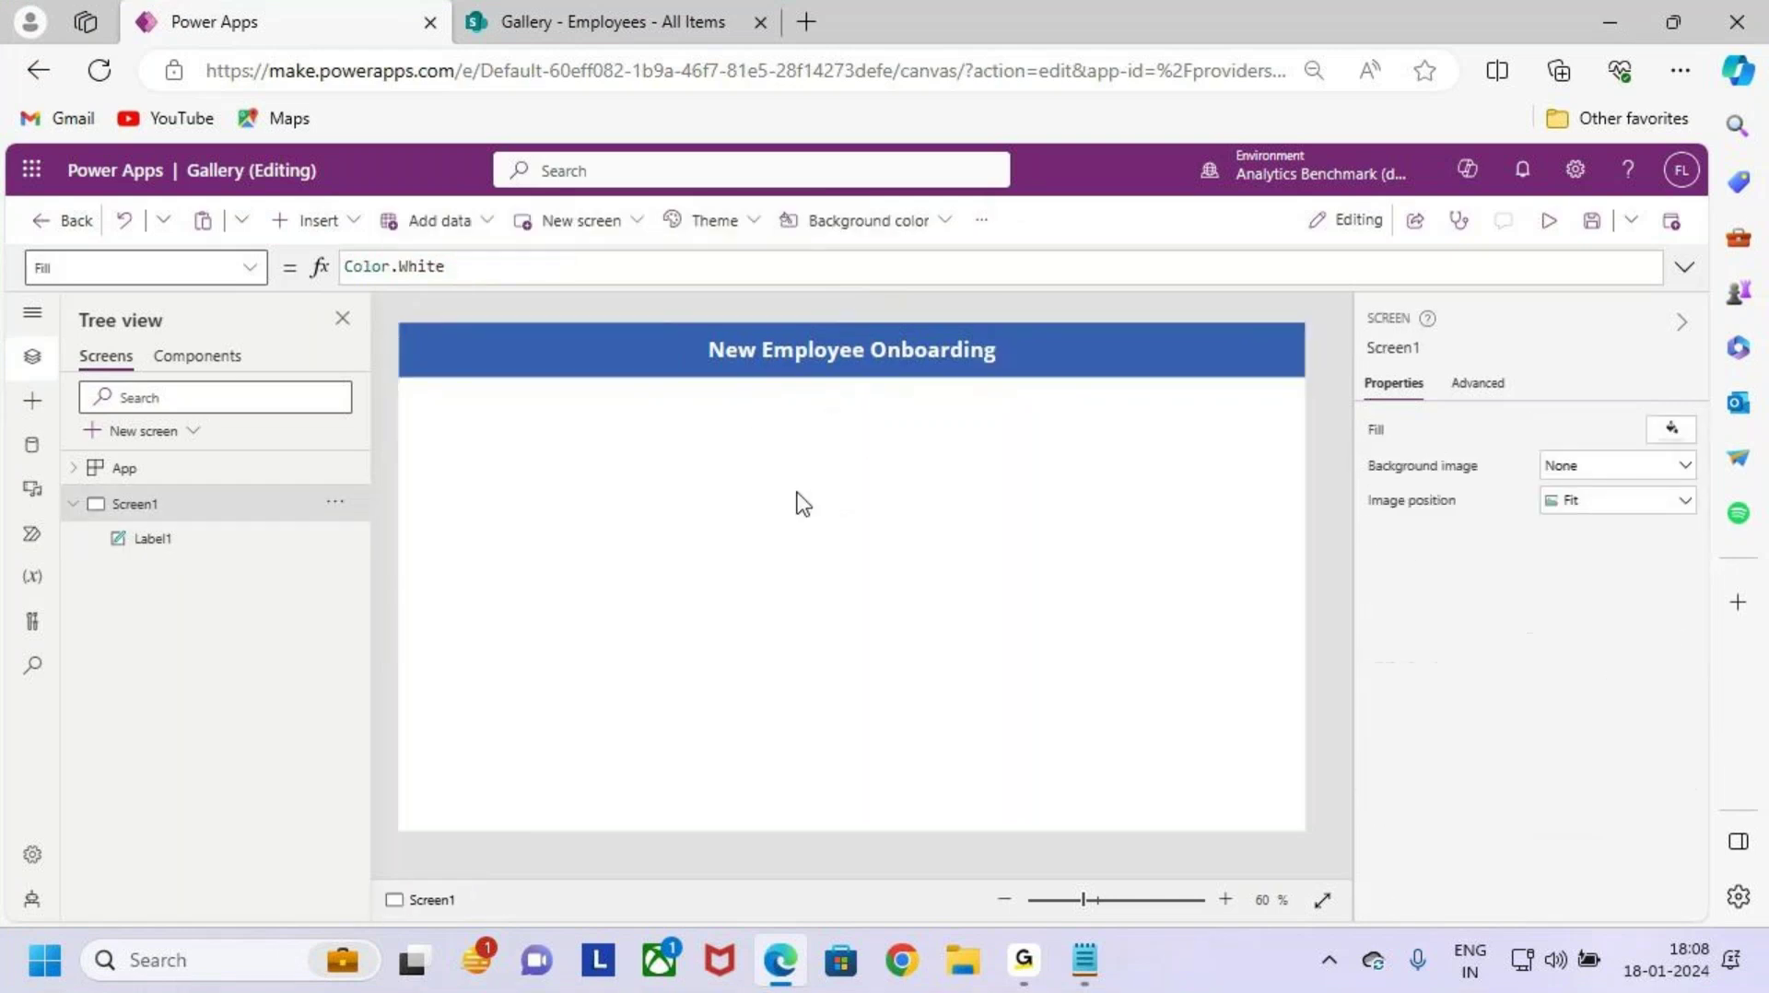
mouse_move(601, 325)
mouse_down()
mouse_move(702, 373)
mouse_move(763, 251)
mouse_up()
key(Escape)
Step: Insert an image control and move it into the header beside the title
click(313, 220)
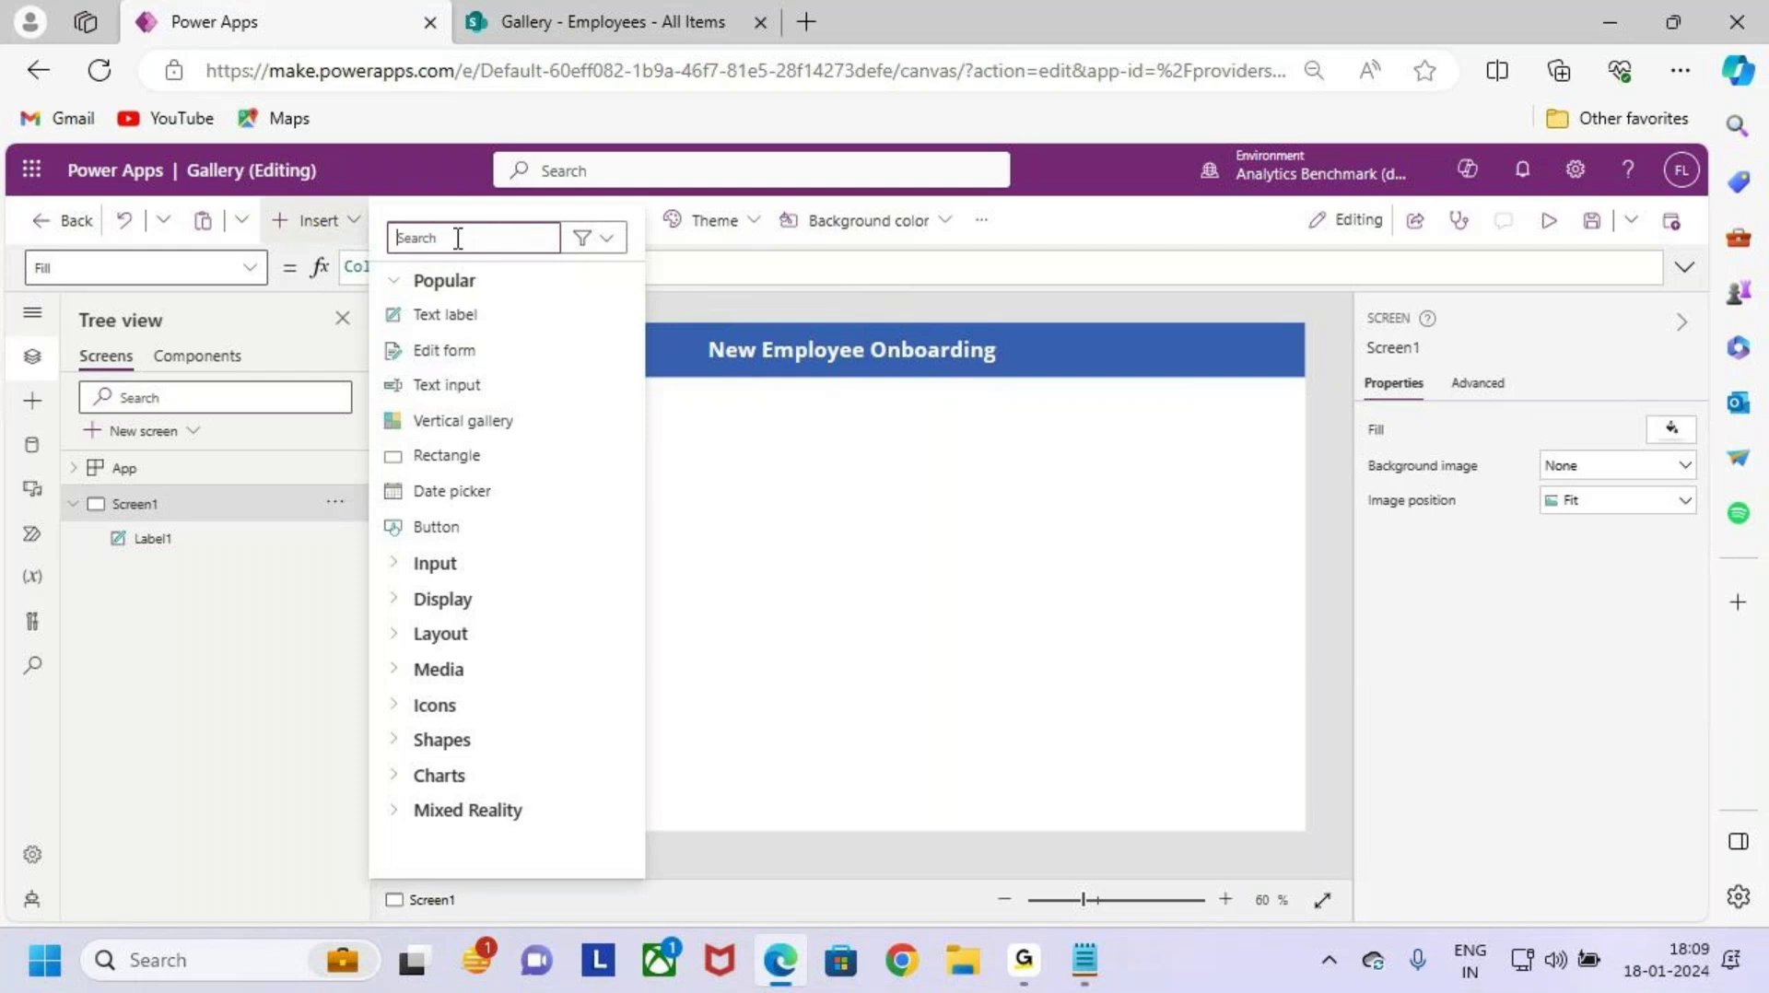
text(im)
key(BackSpace)
key(BackSpace)
text(image)
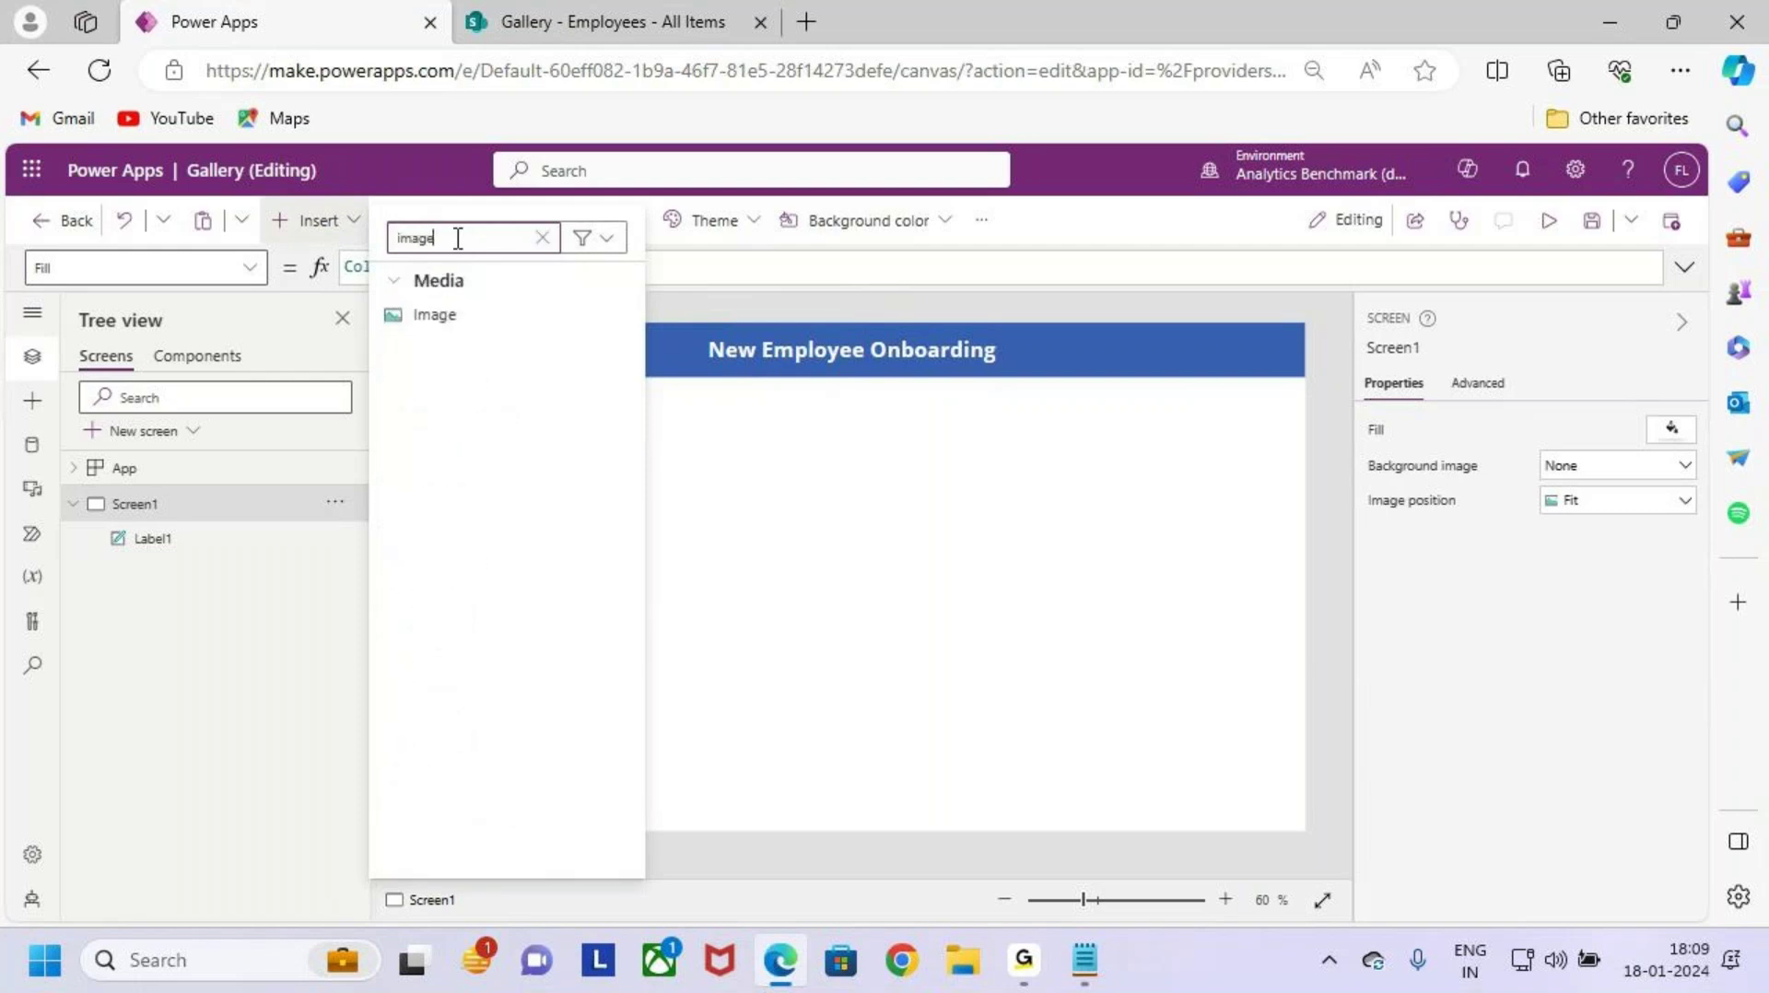
click(496, 314)
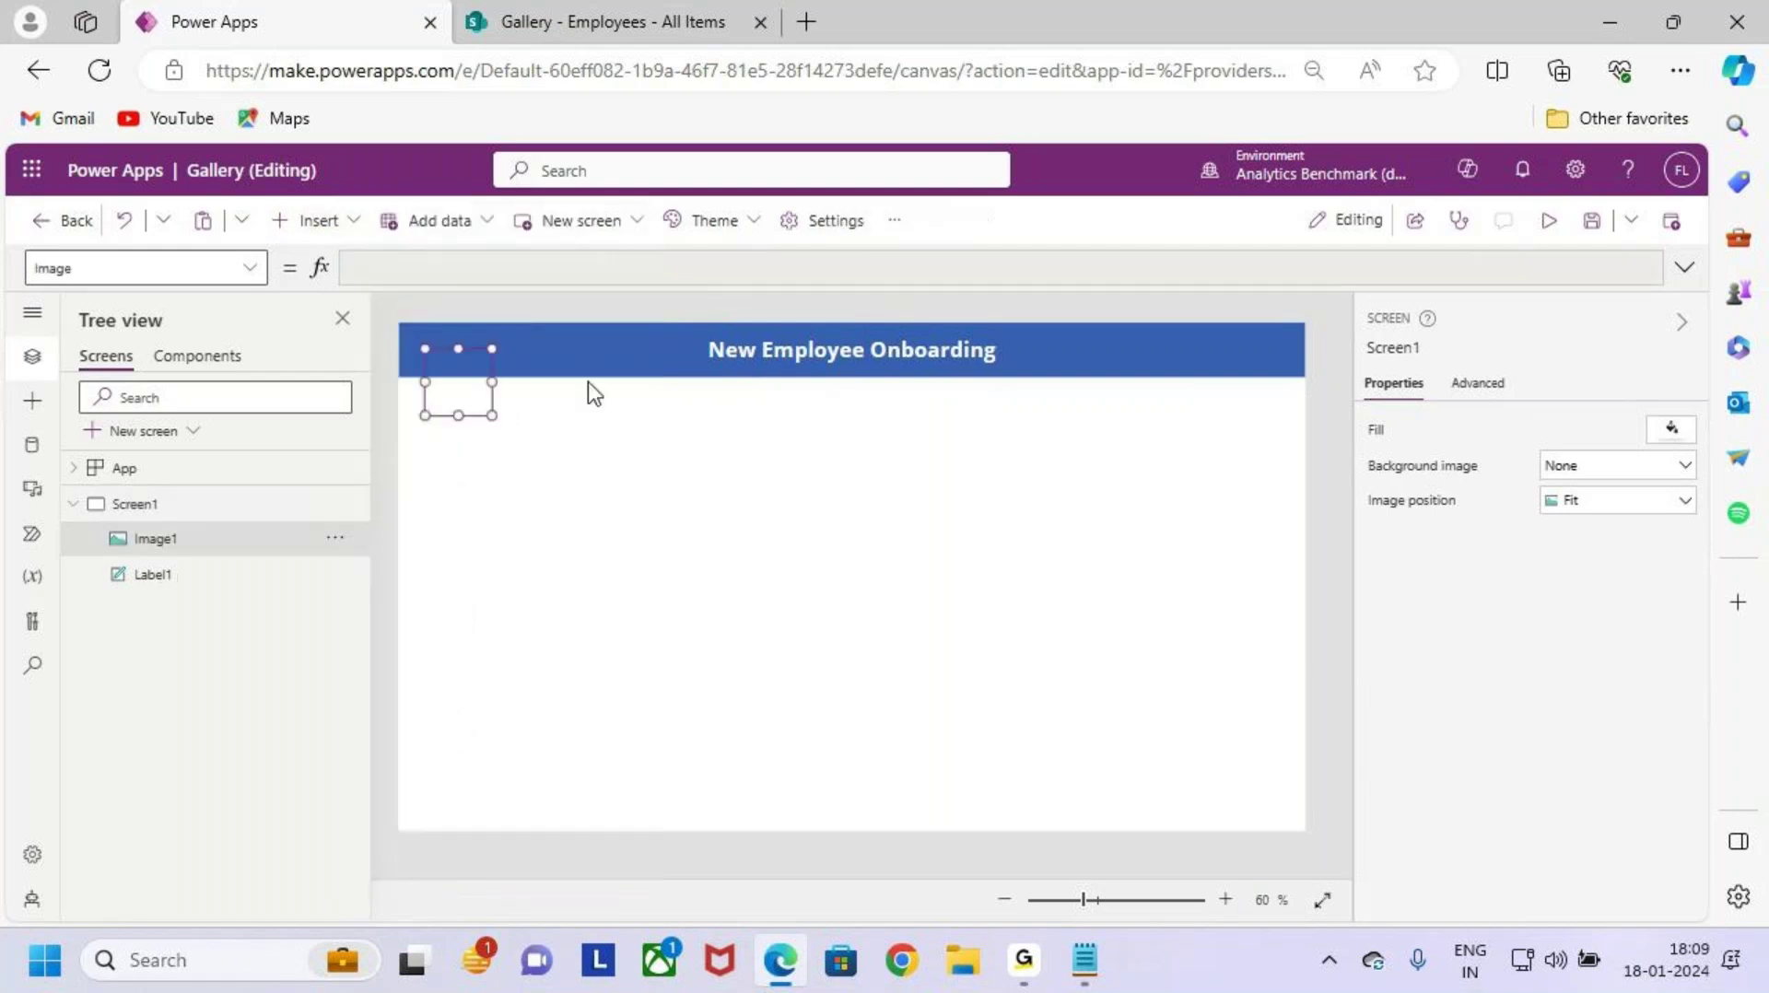
drag(480, 366, 647, 348)
Step: Set the image to the uploaded logo_png-removebg-preview file, keeping both copies by renaming
click(1627, 431)
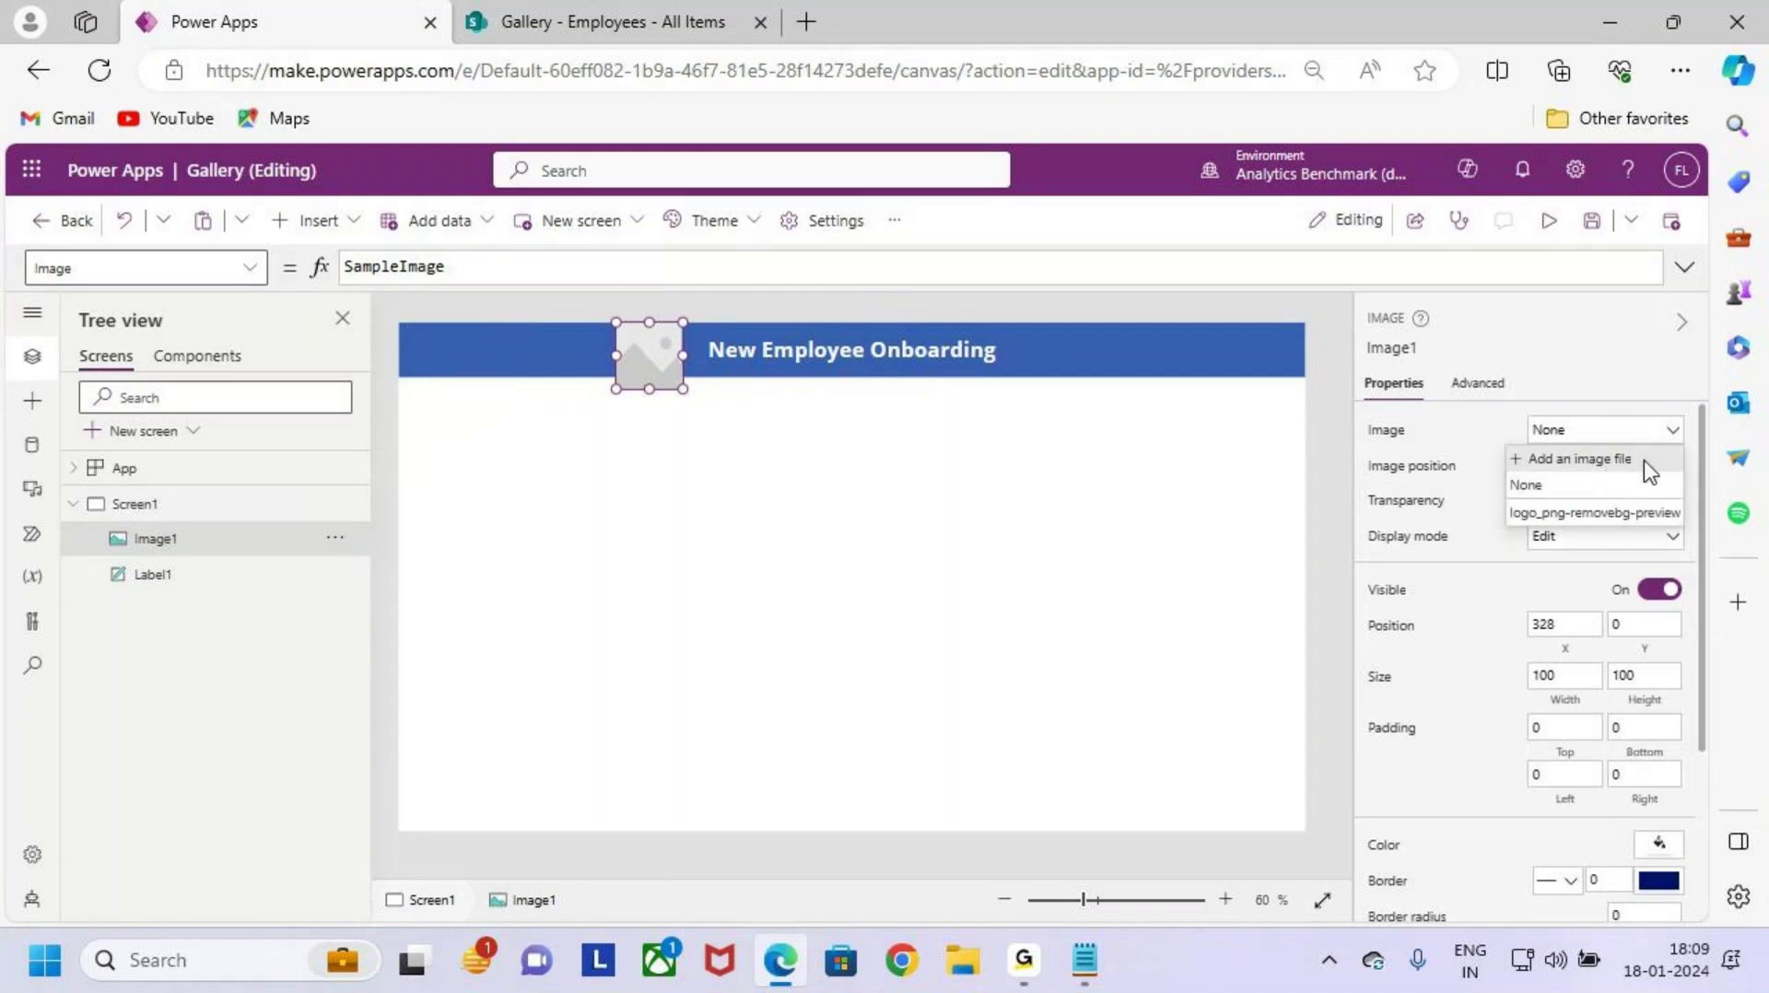
click(1644, 461)
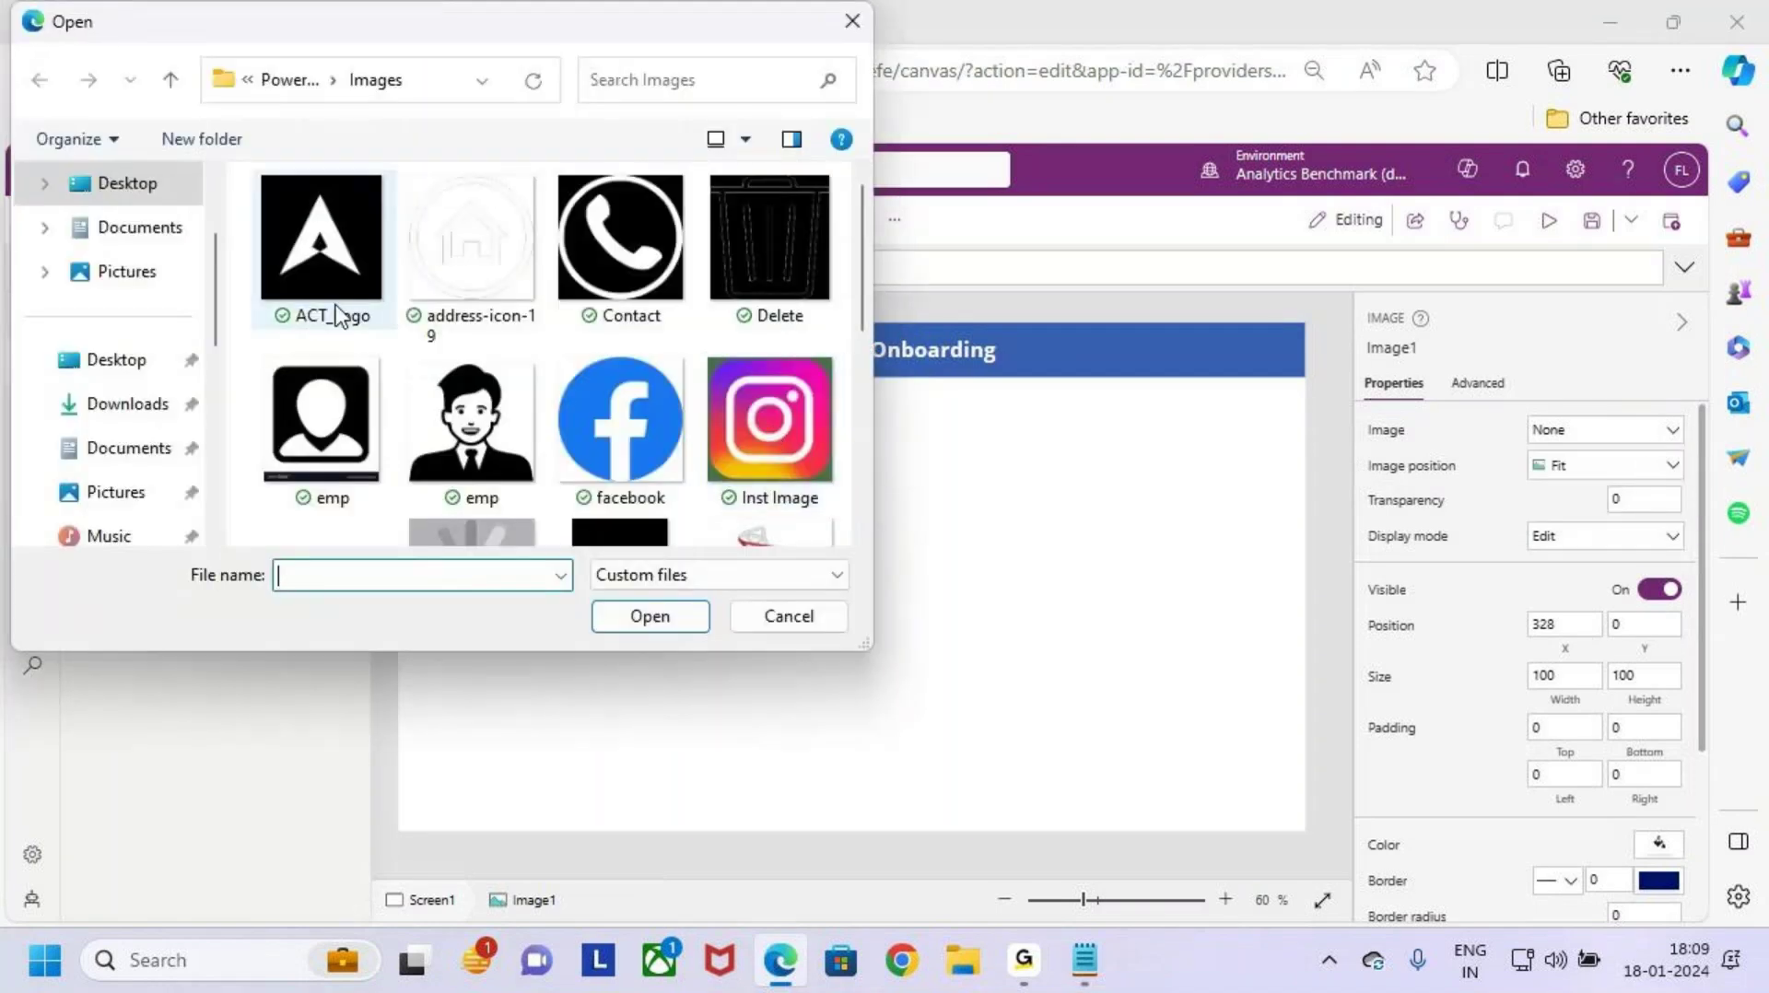
scroll(562, 395, down, 3)
click(636, 240)
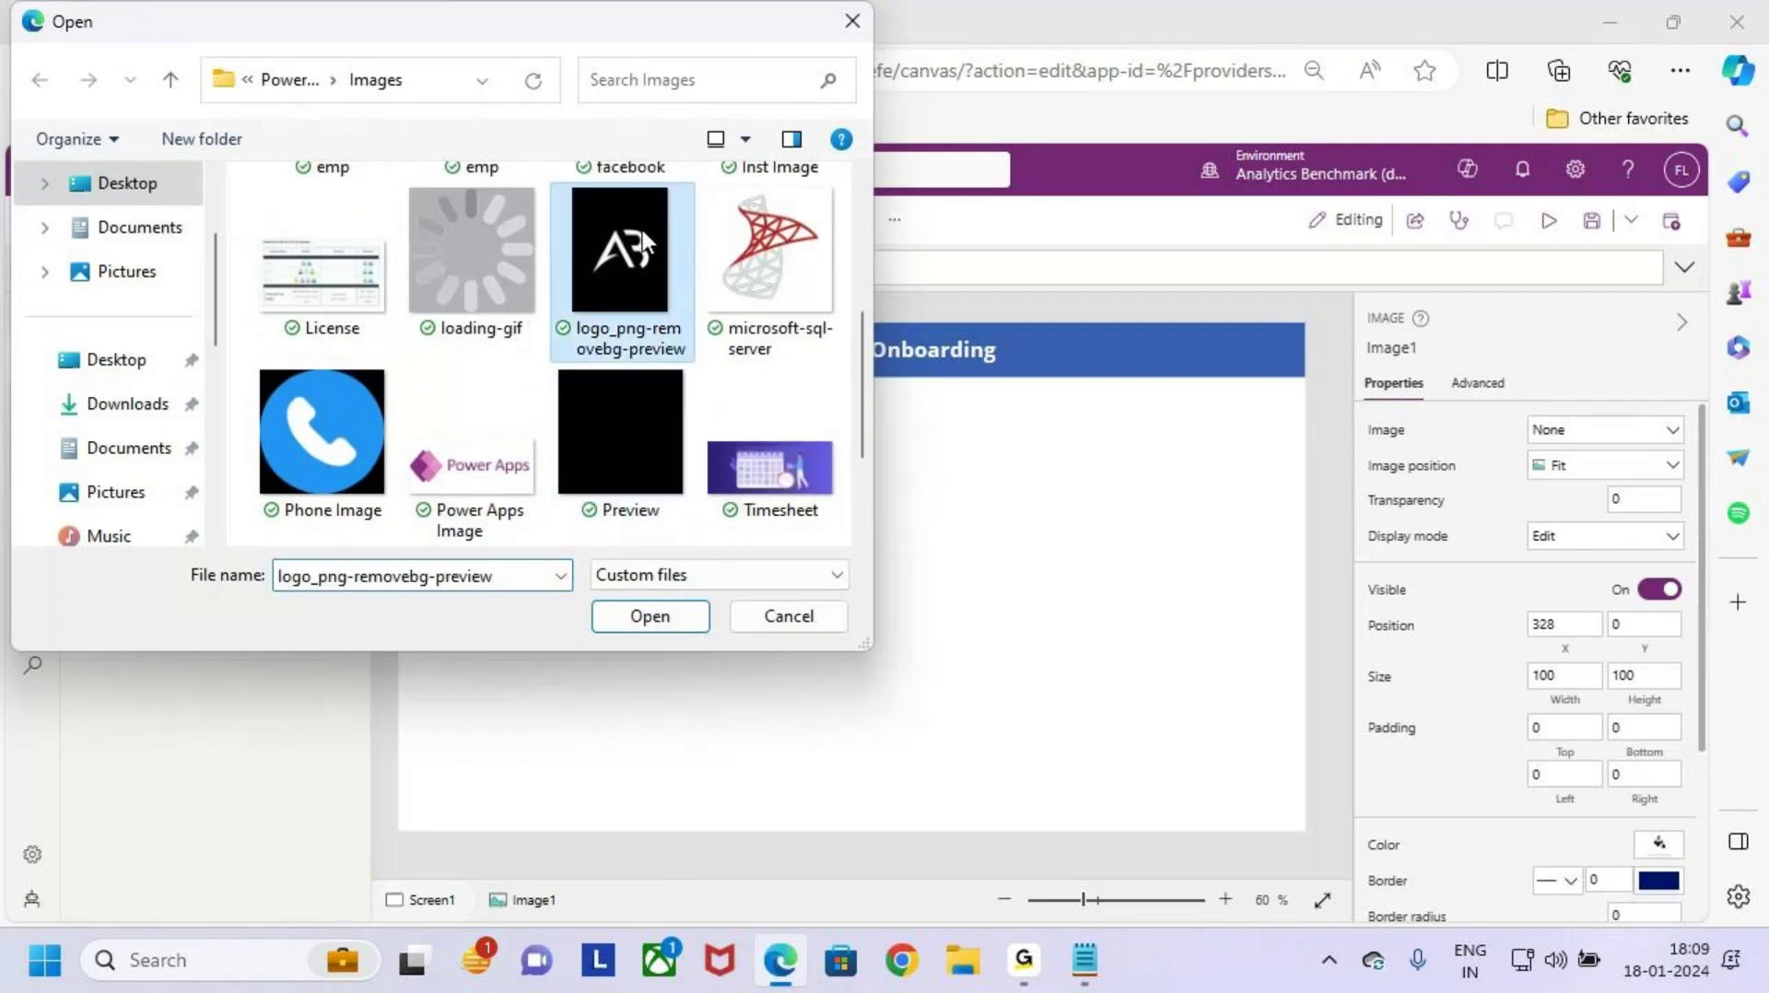
click(651, 617)
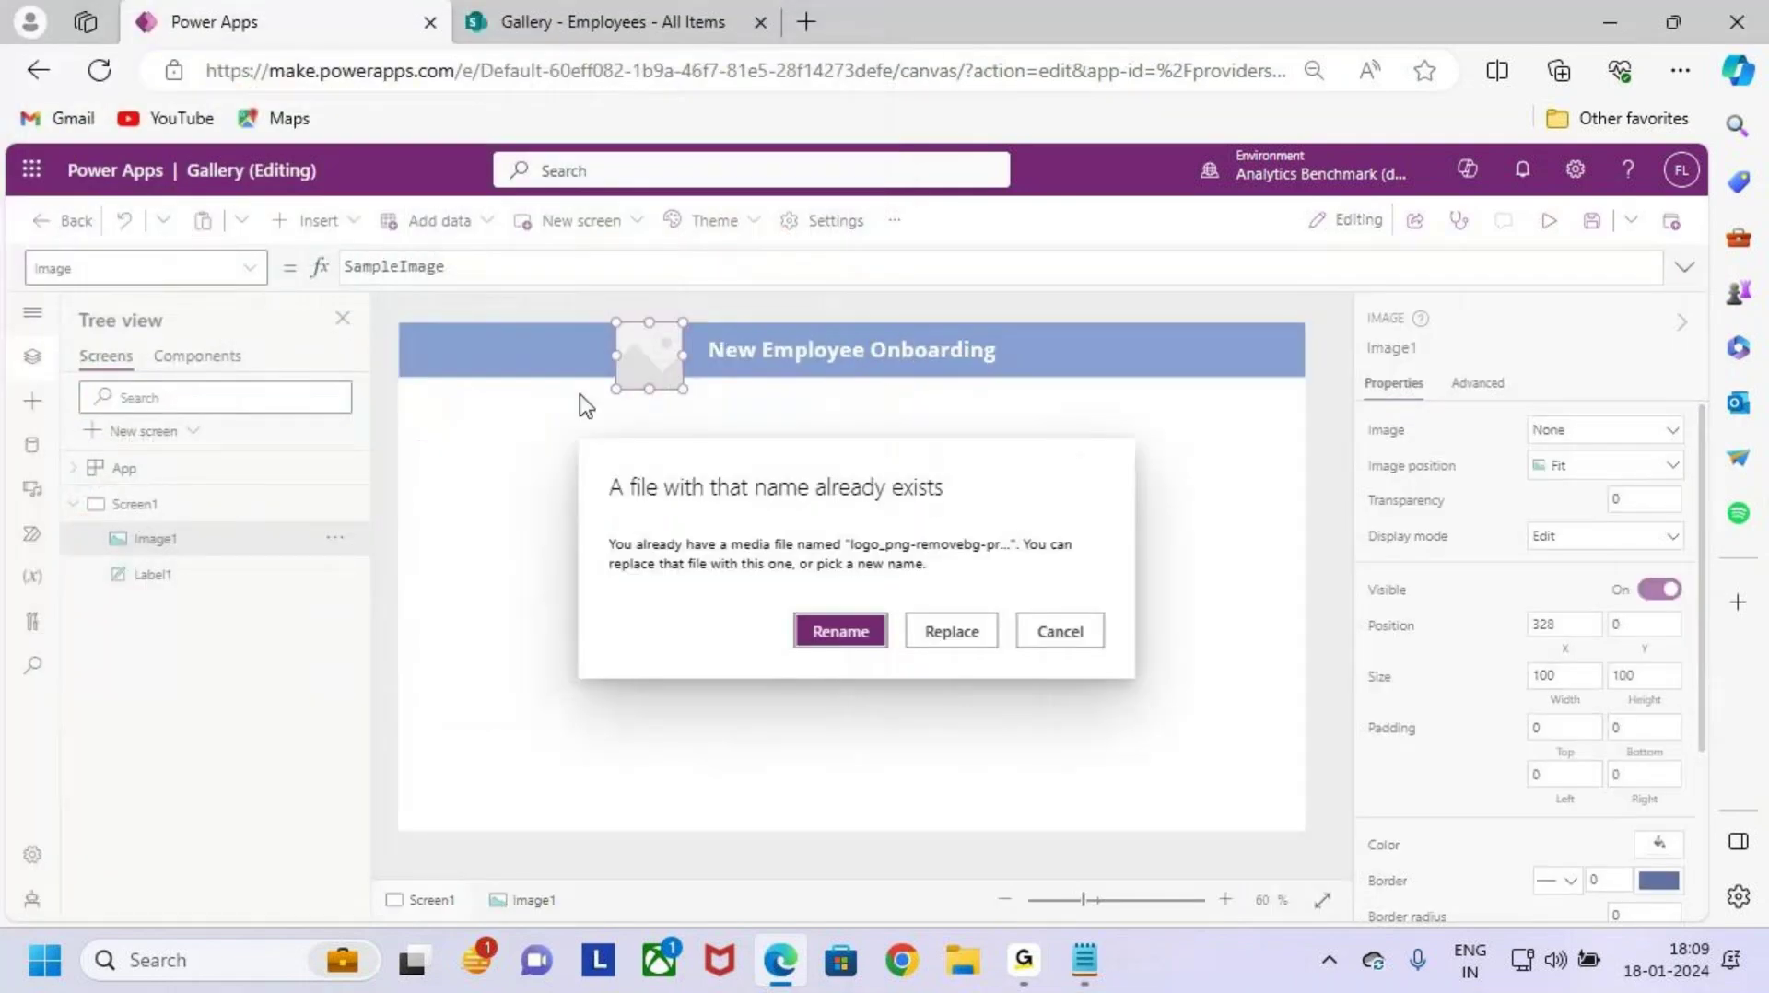
click(840, 632)
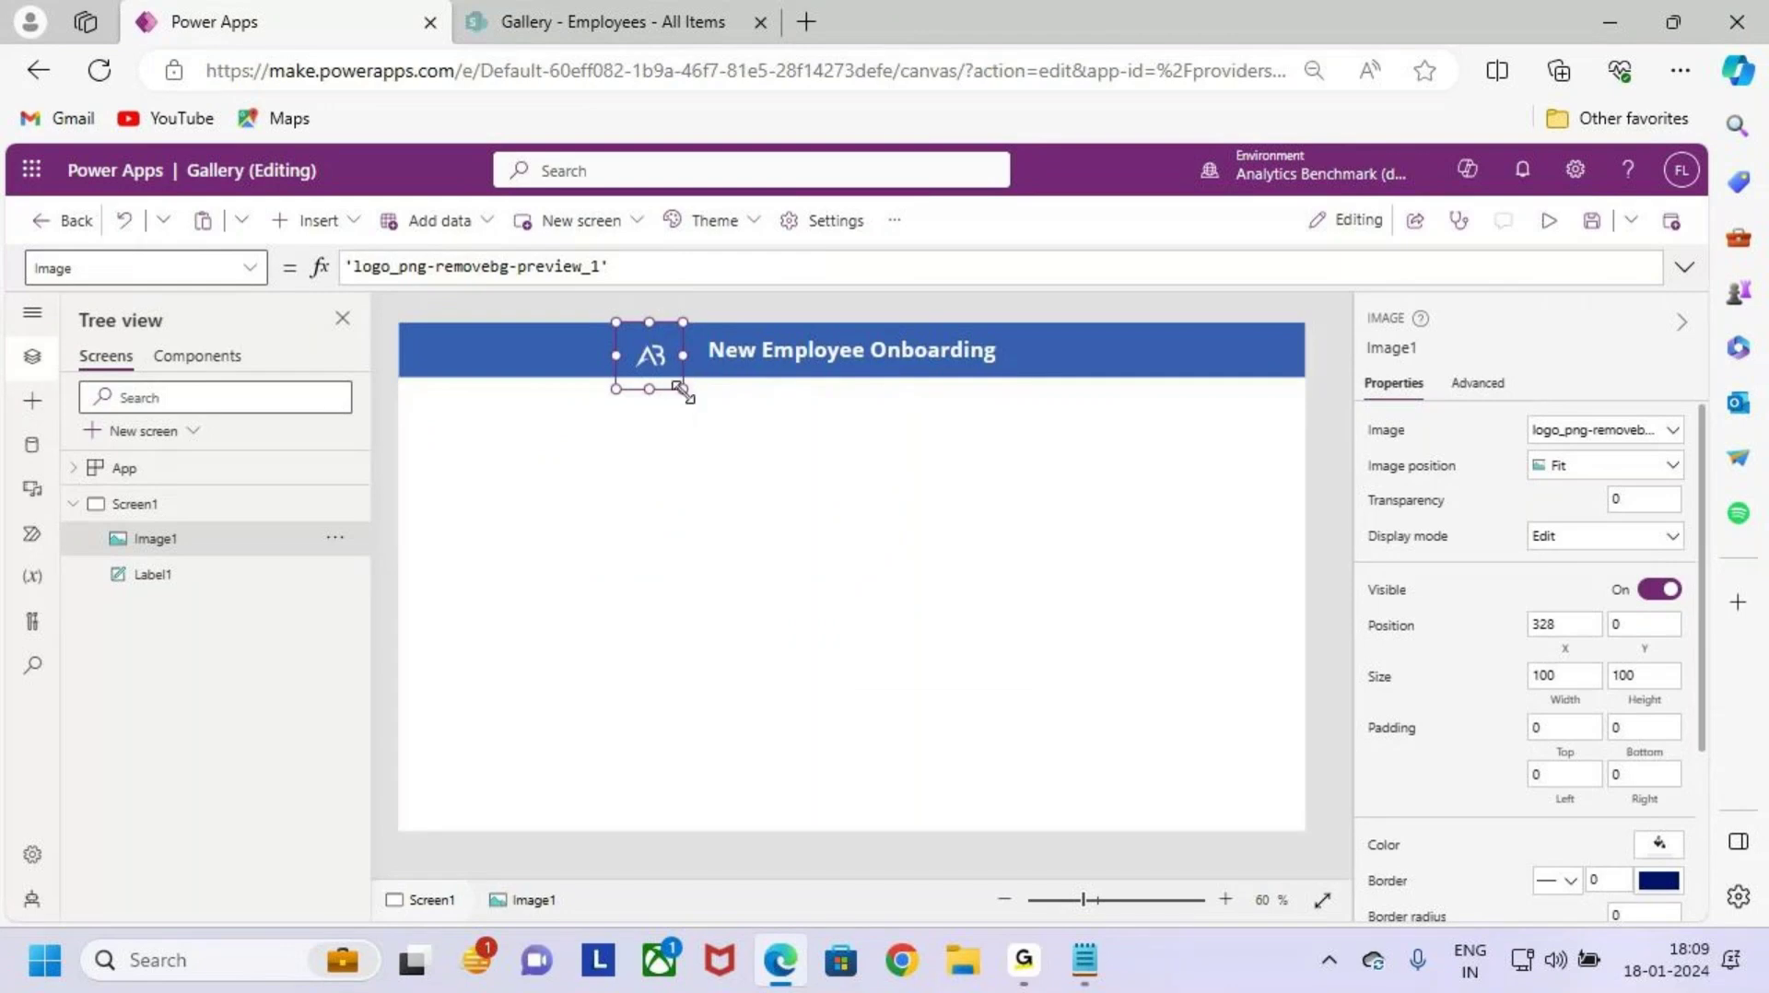
Step: Resize the logo image to about 105 by 98
drag(682, 391, 686, 399)
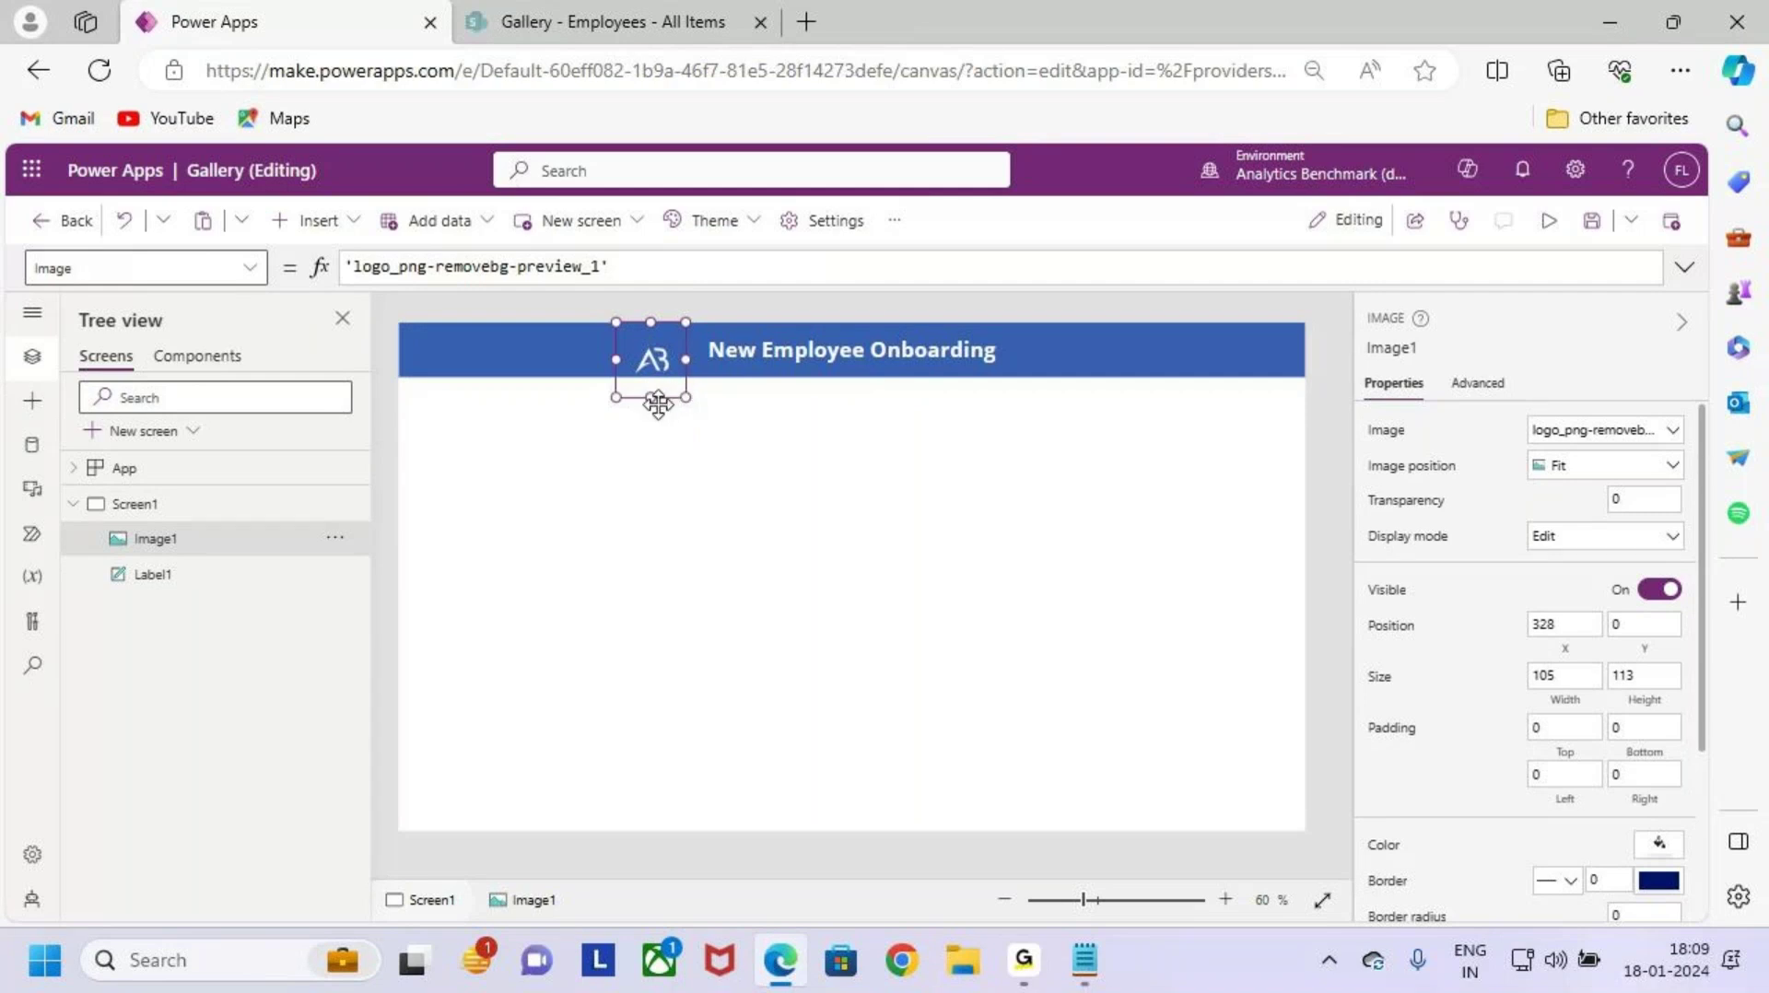
click(791, 446)
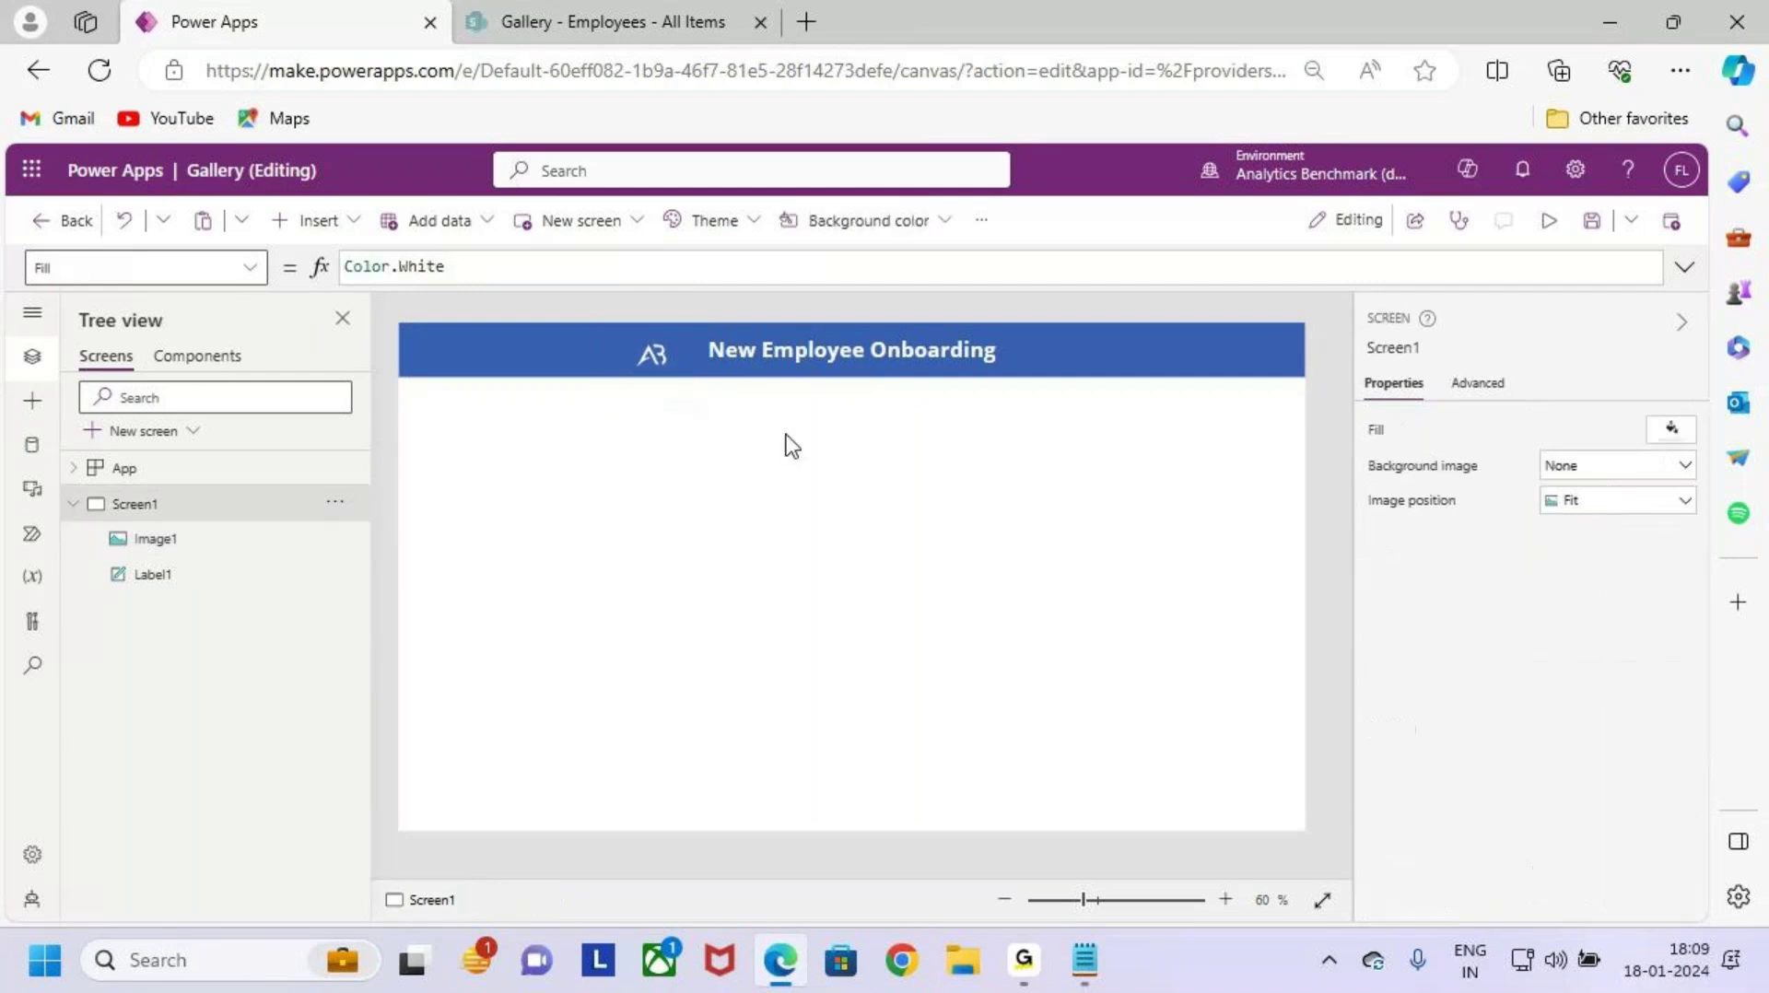
click(651, 373)
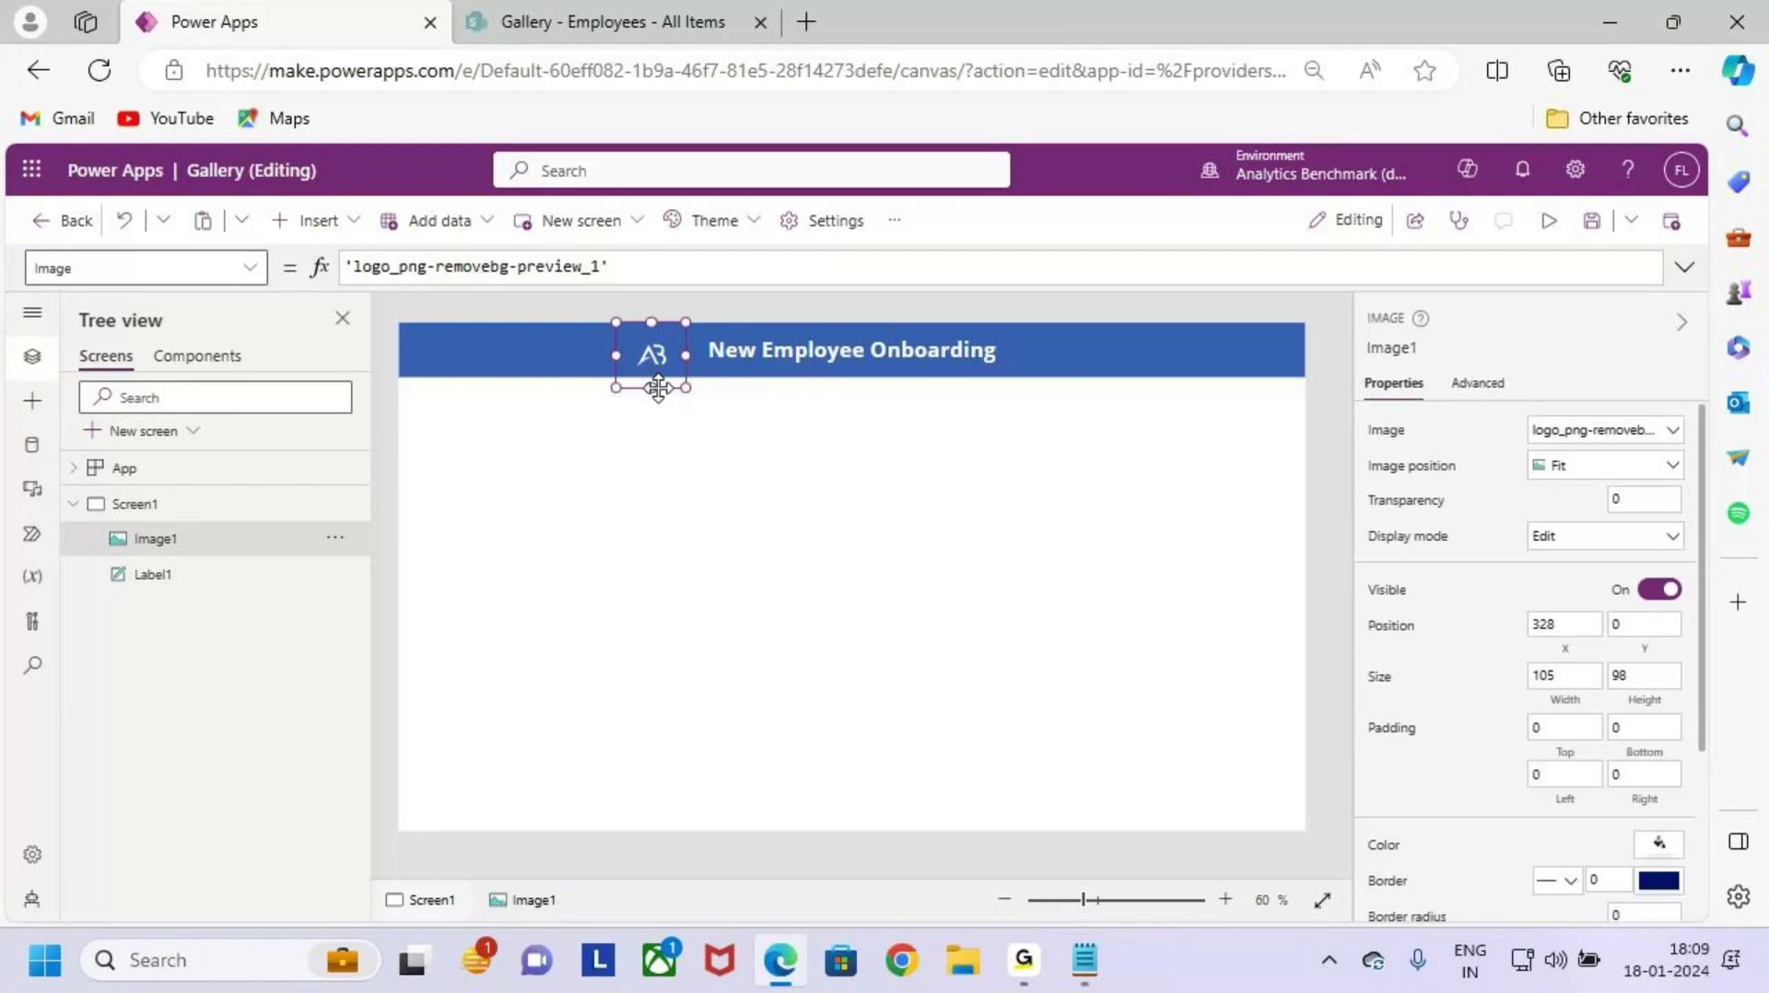
drag(652, 387, 655, 380)
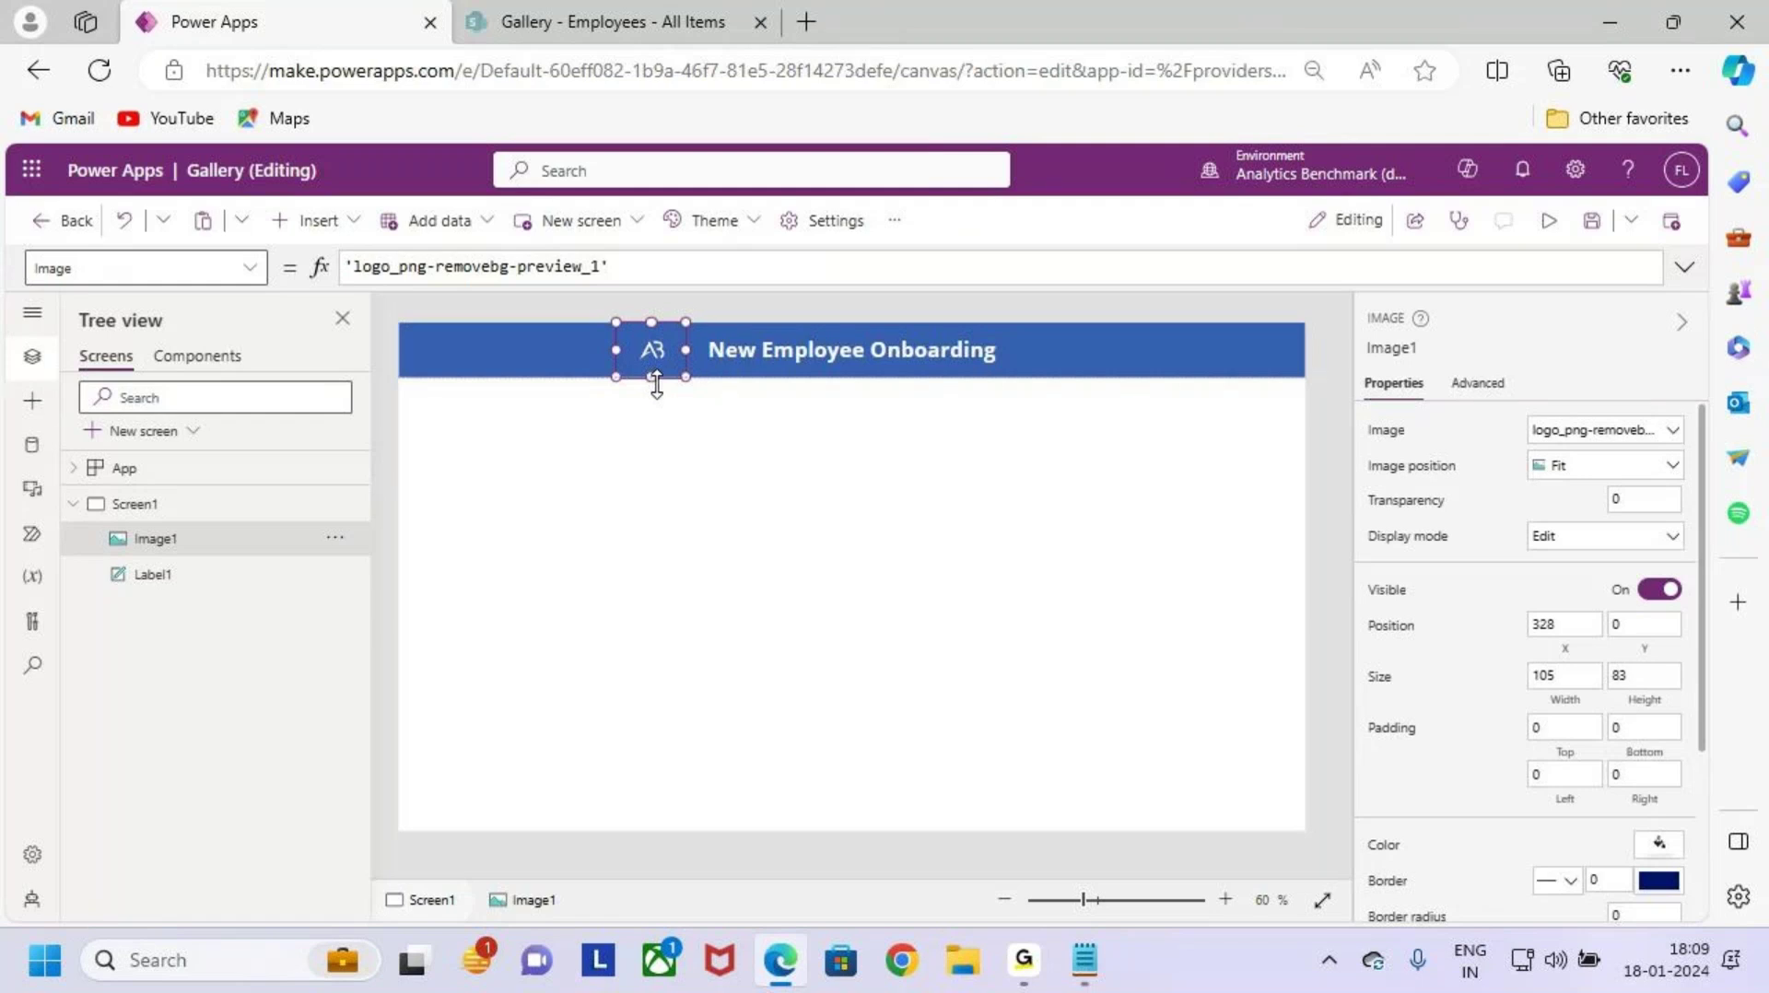
scroll(663, 394, up, 5)
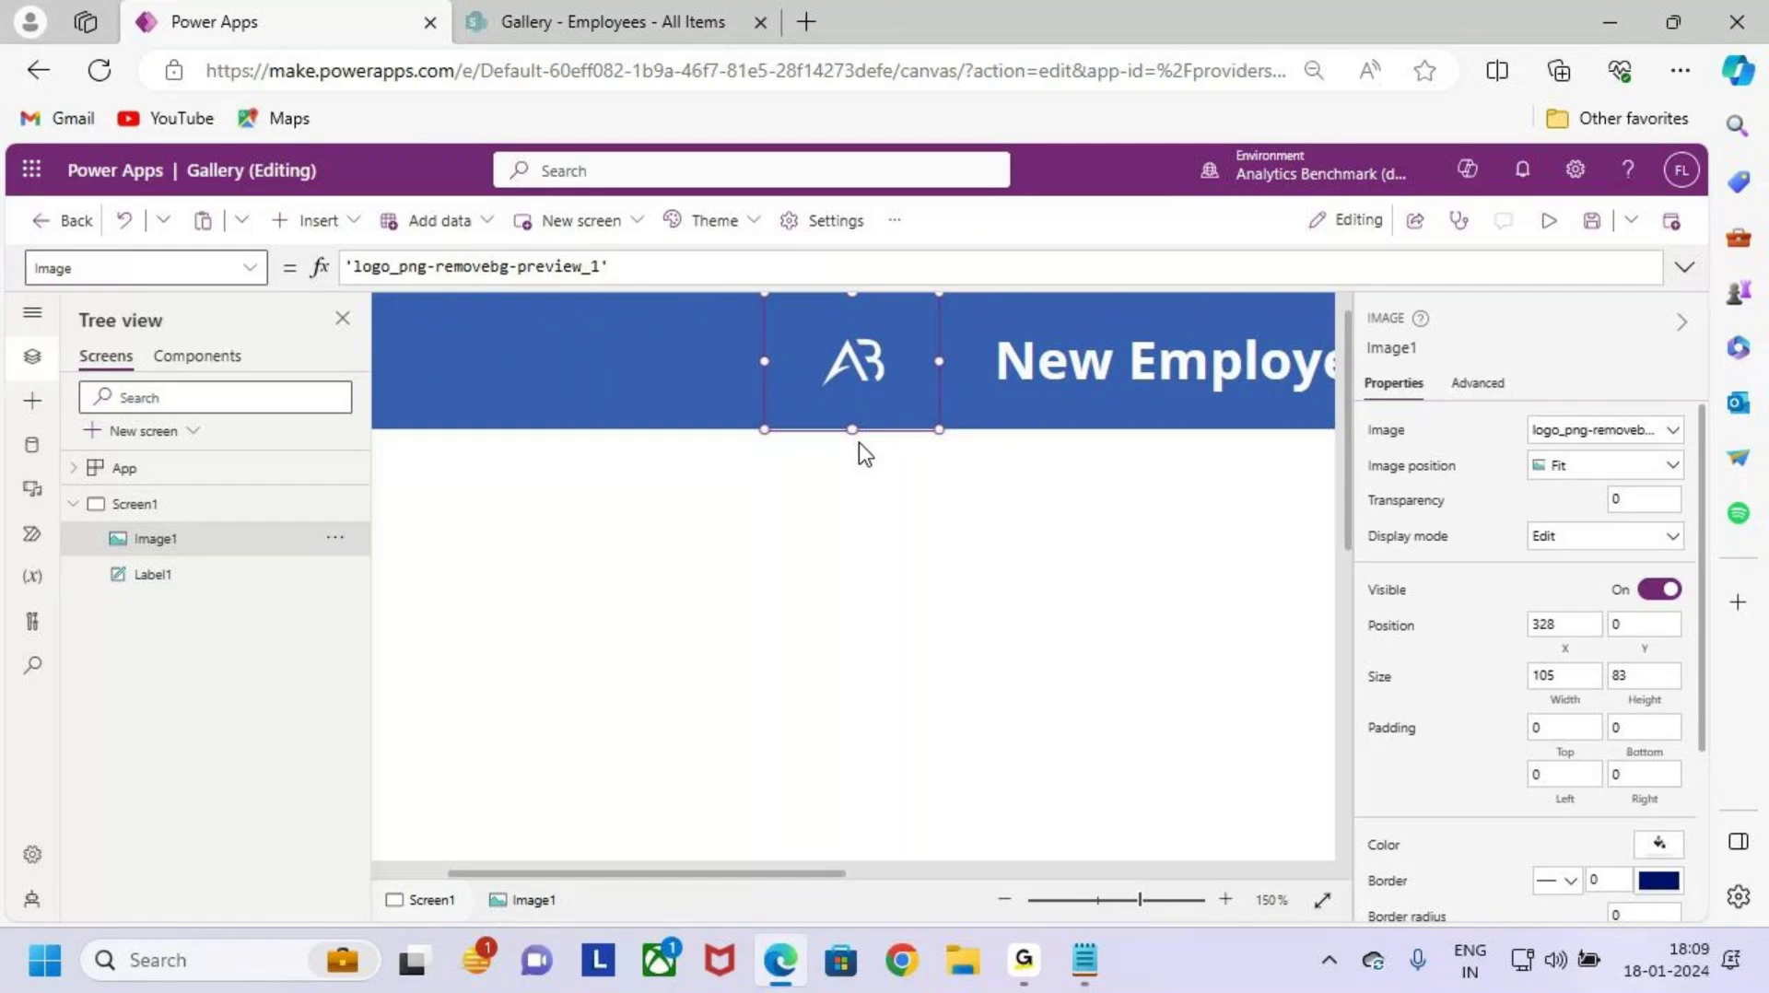
drag(852, 430, 856, 454)
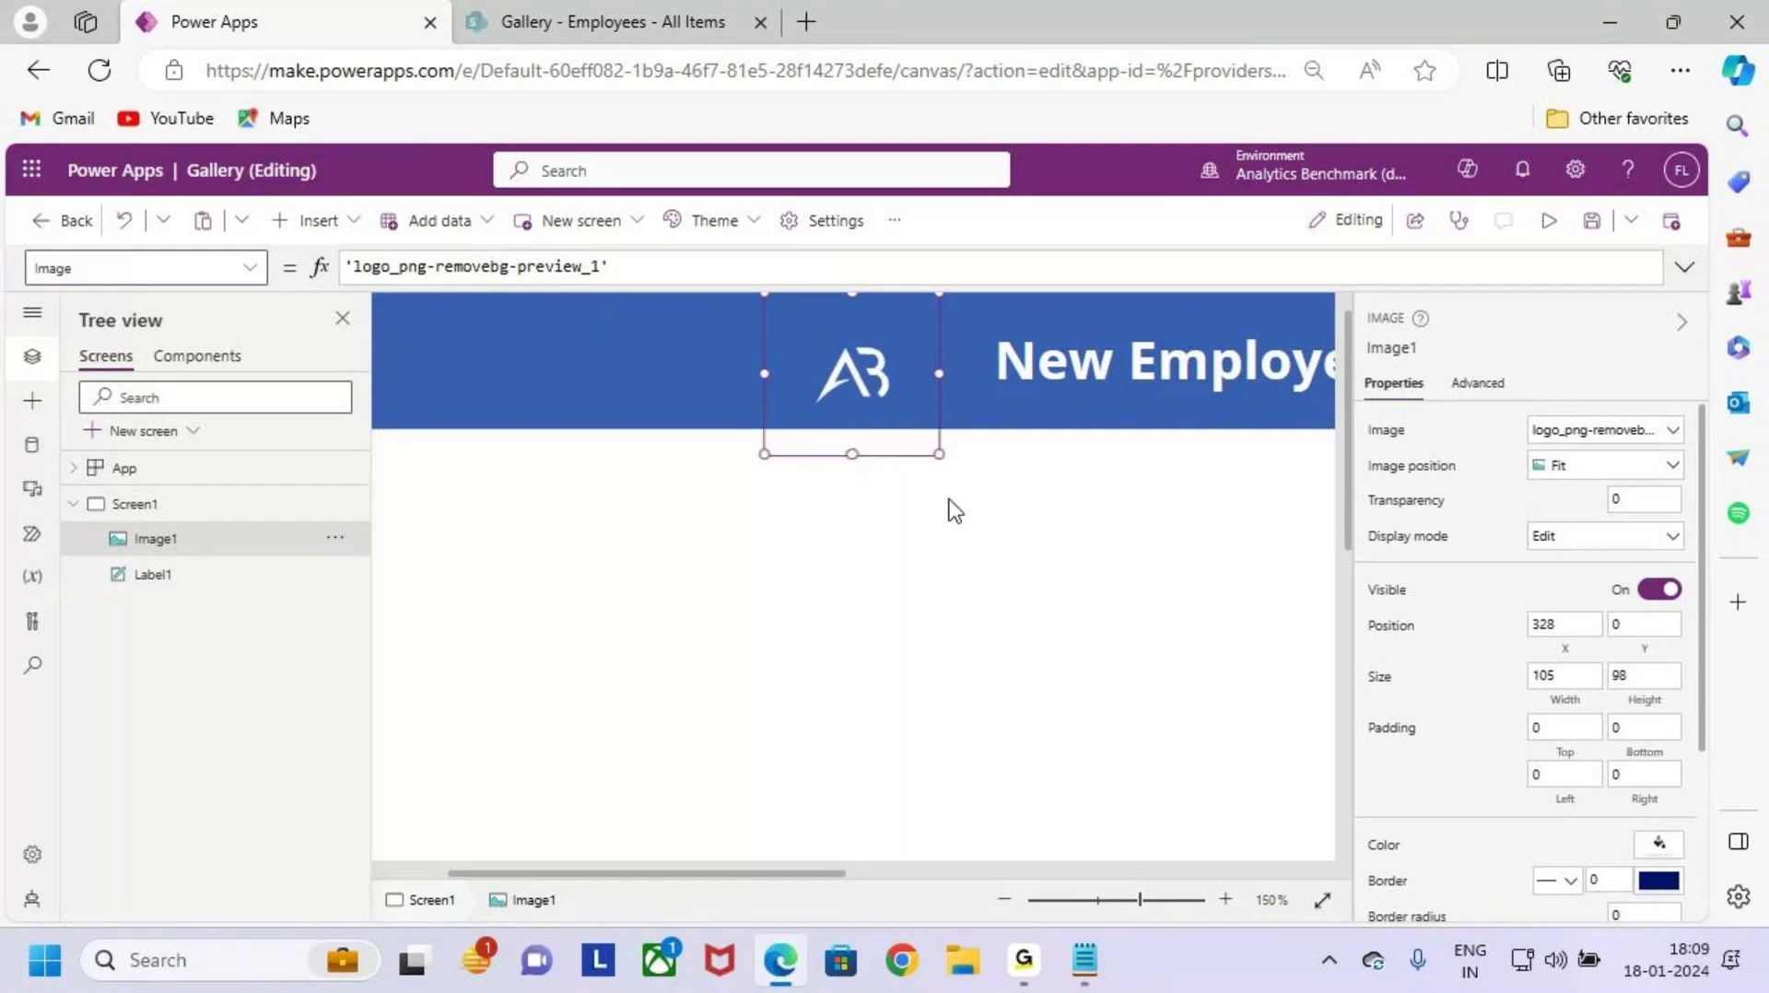
click(968, 522)
scroll(948, 517, down, 3)
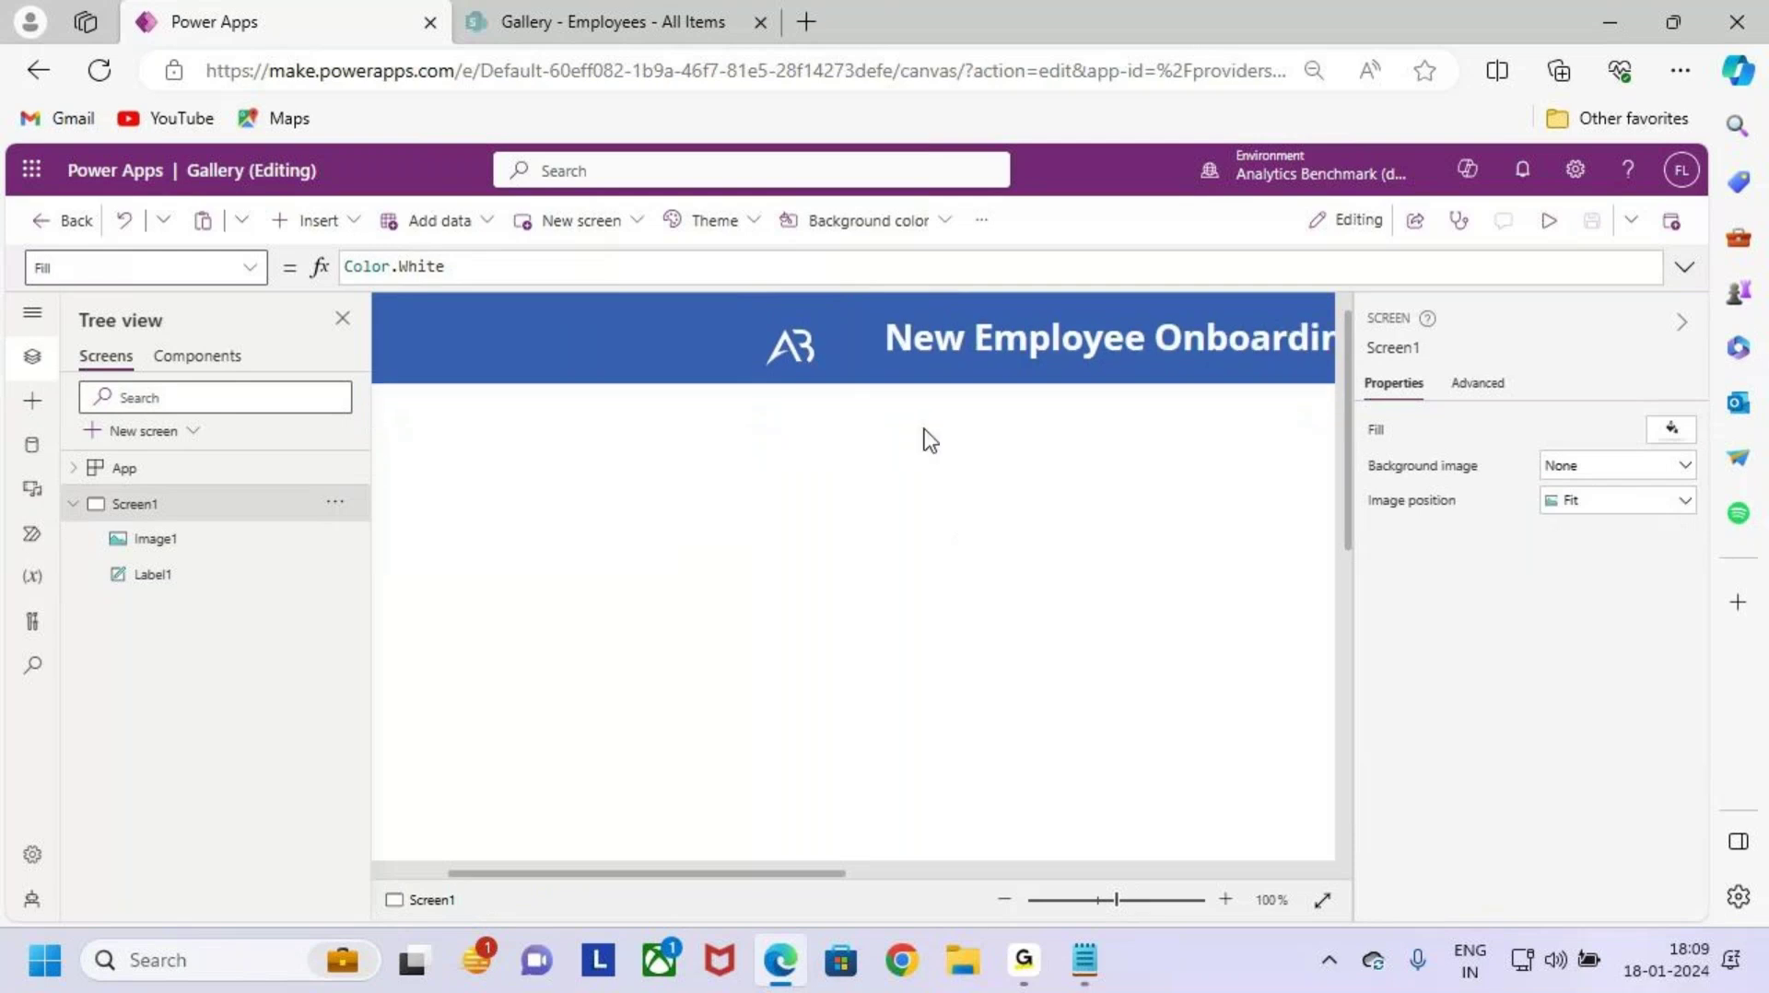
click(890, 358)
scroll(941, 437, down, 3)
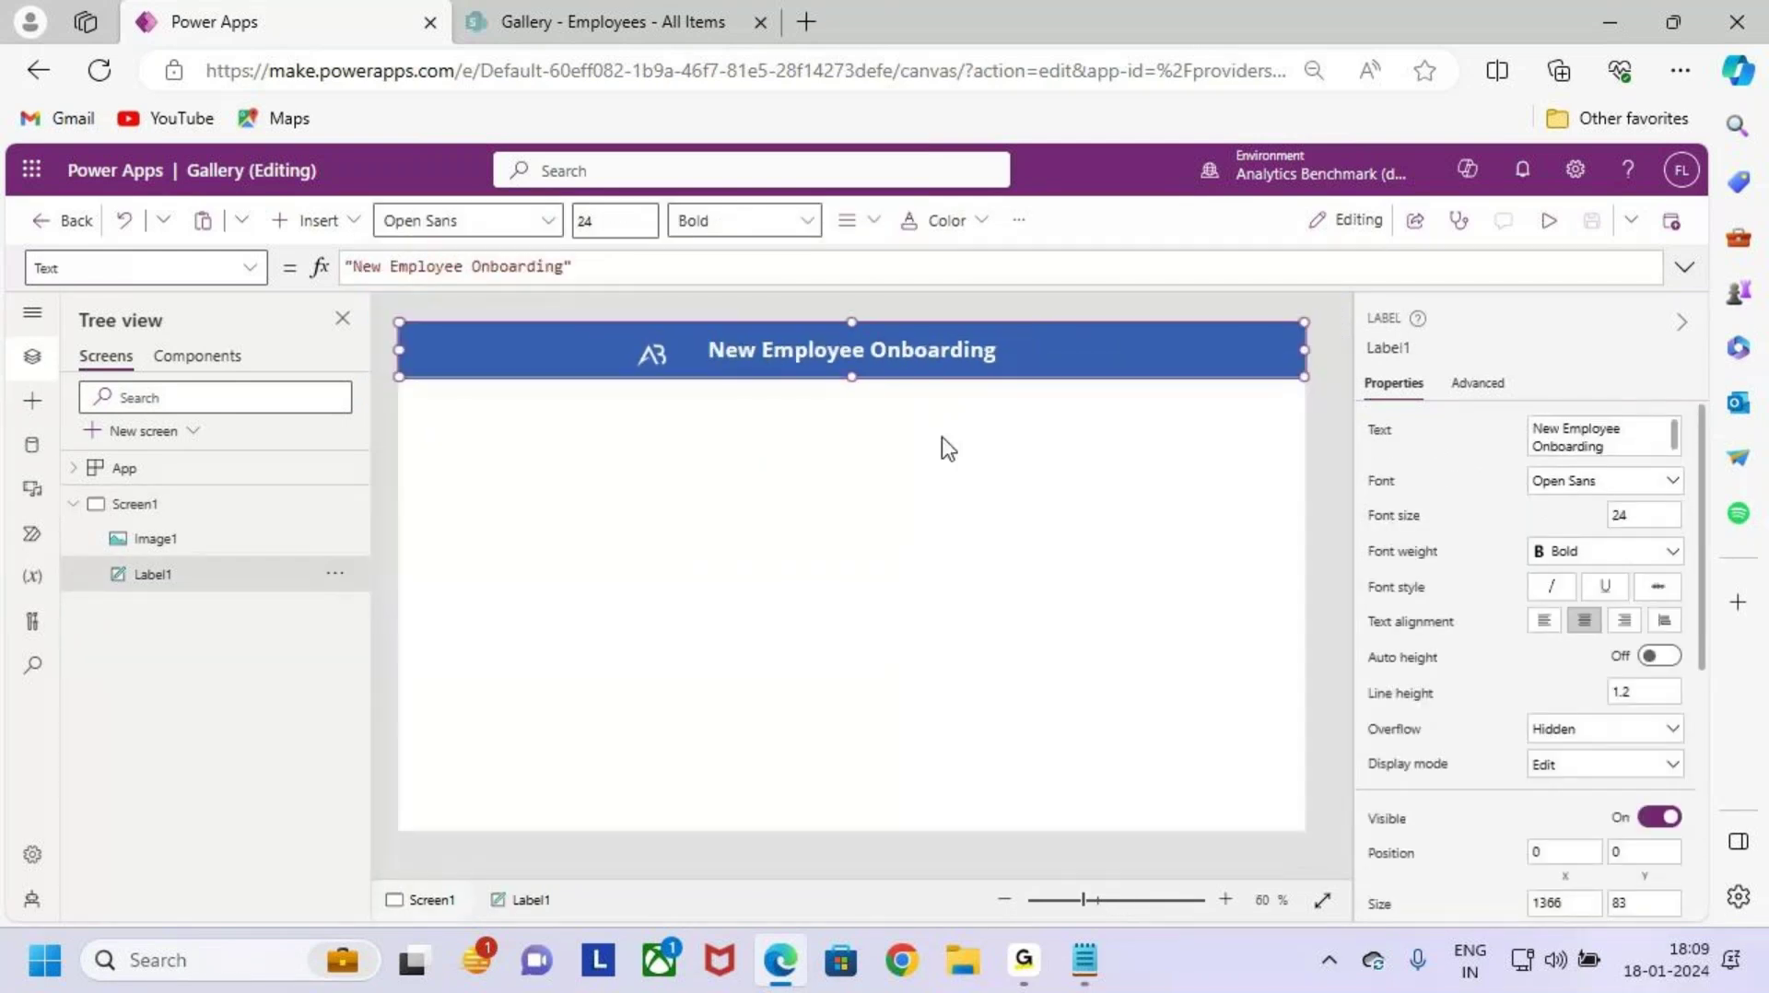
key(ctrl+2)
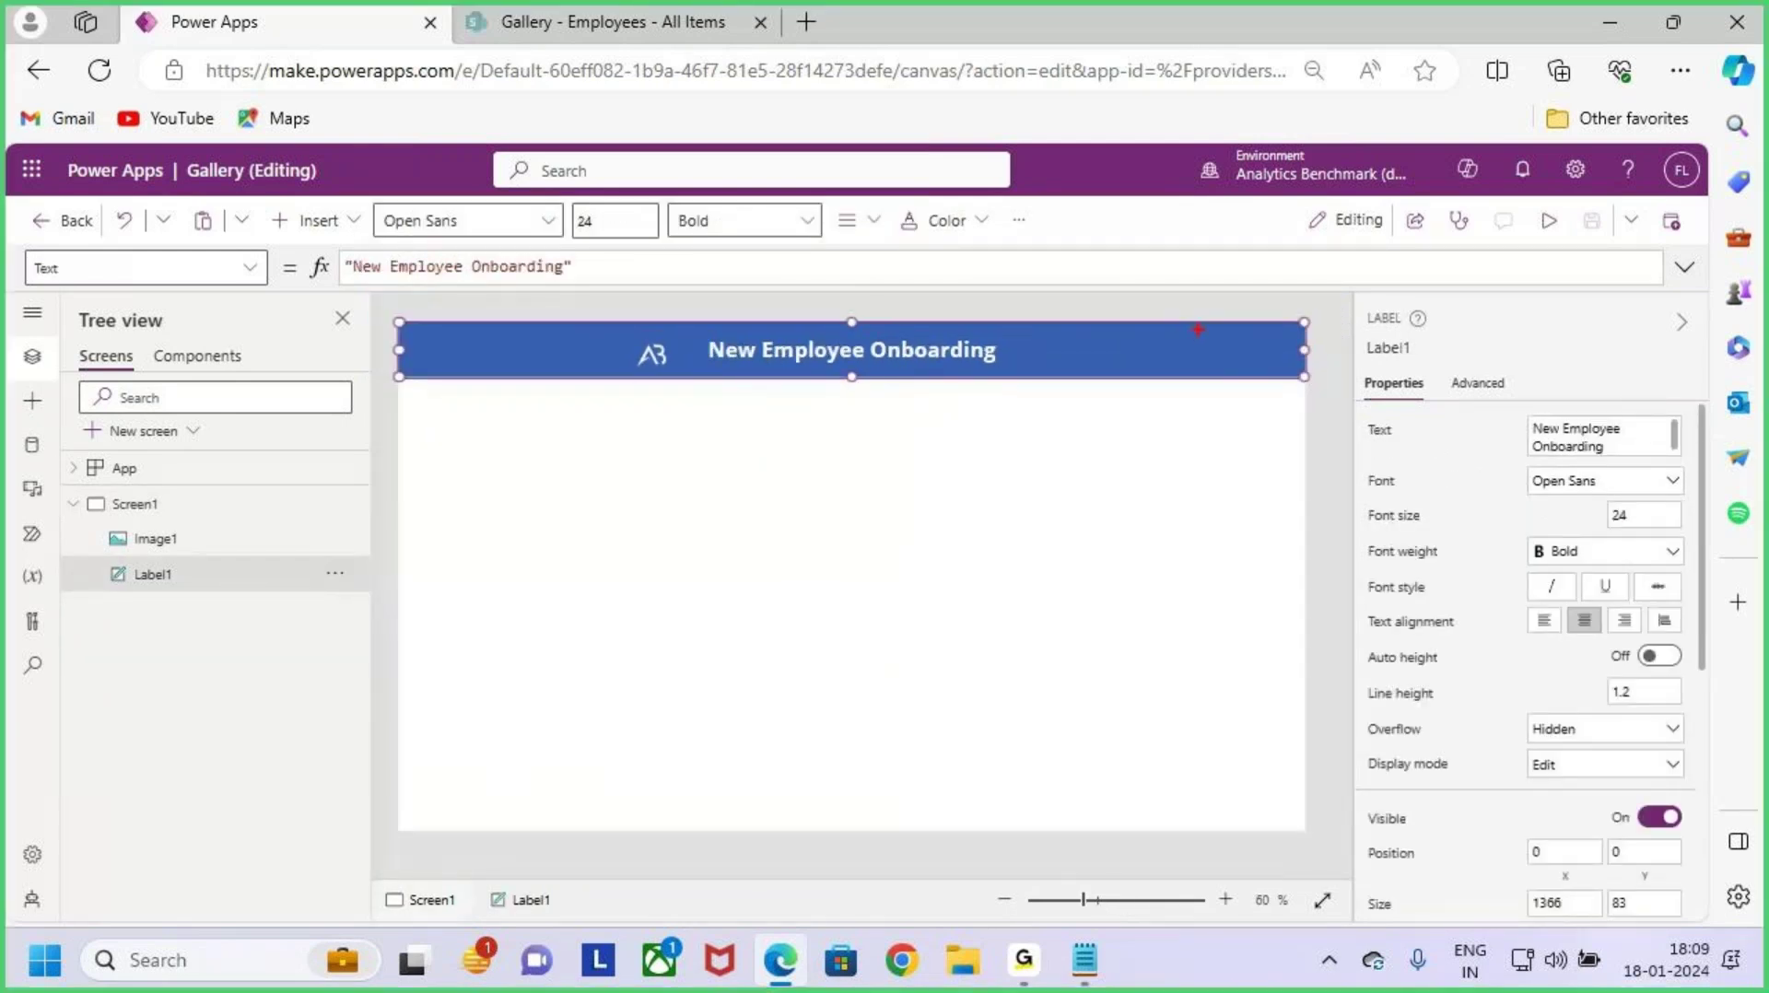
key(Escape)
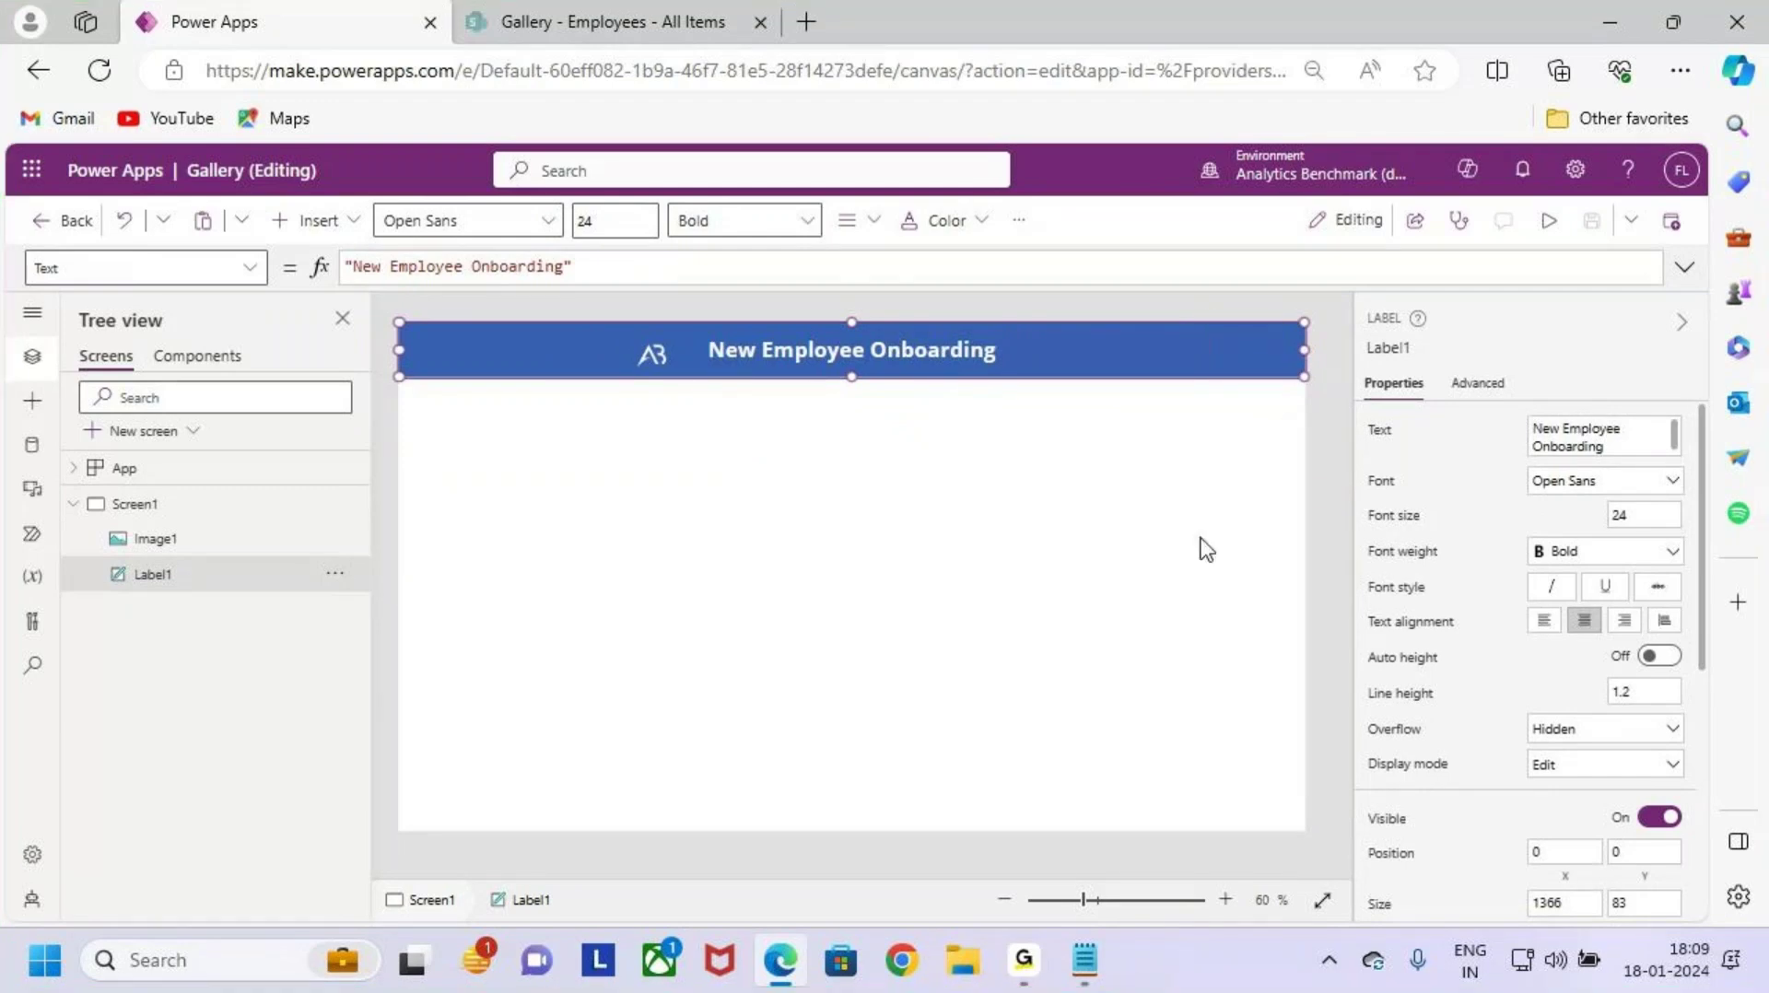
click(1201, 549)
Step: Insert a Home icon and place it at the header's right end, sized 64 by 59
click(324, 242)
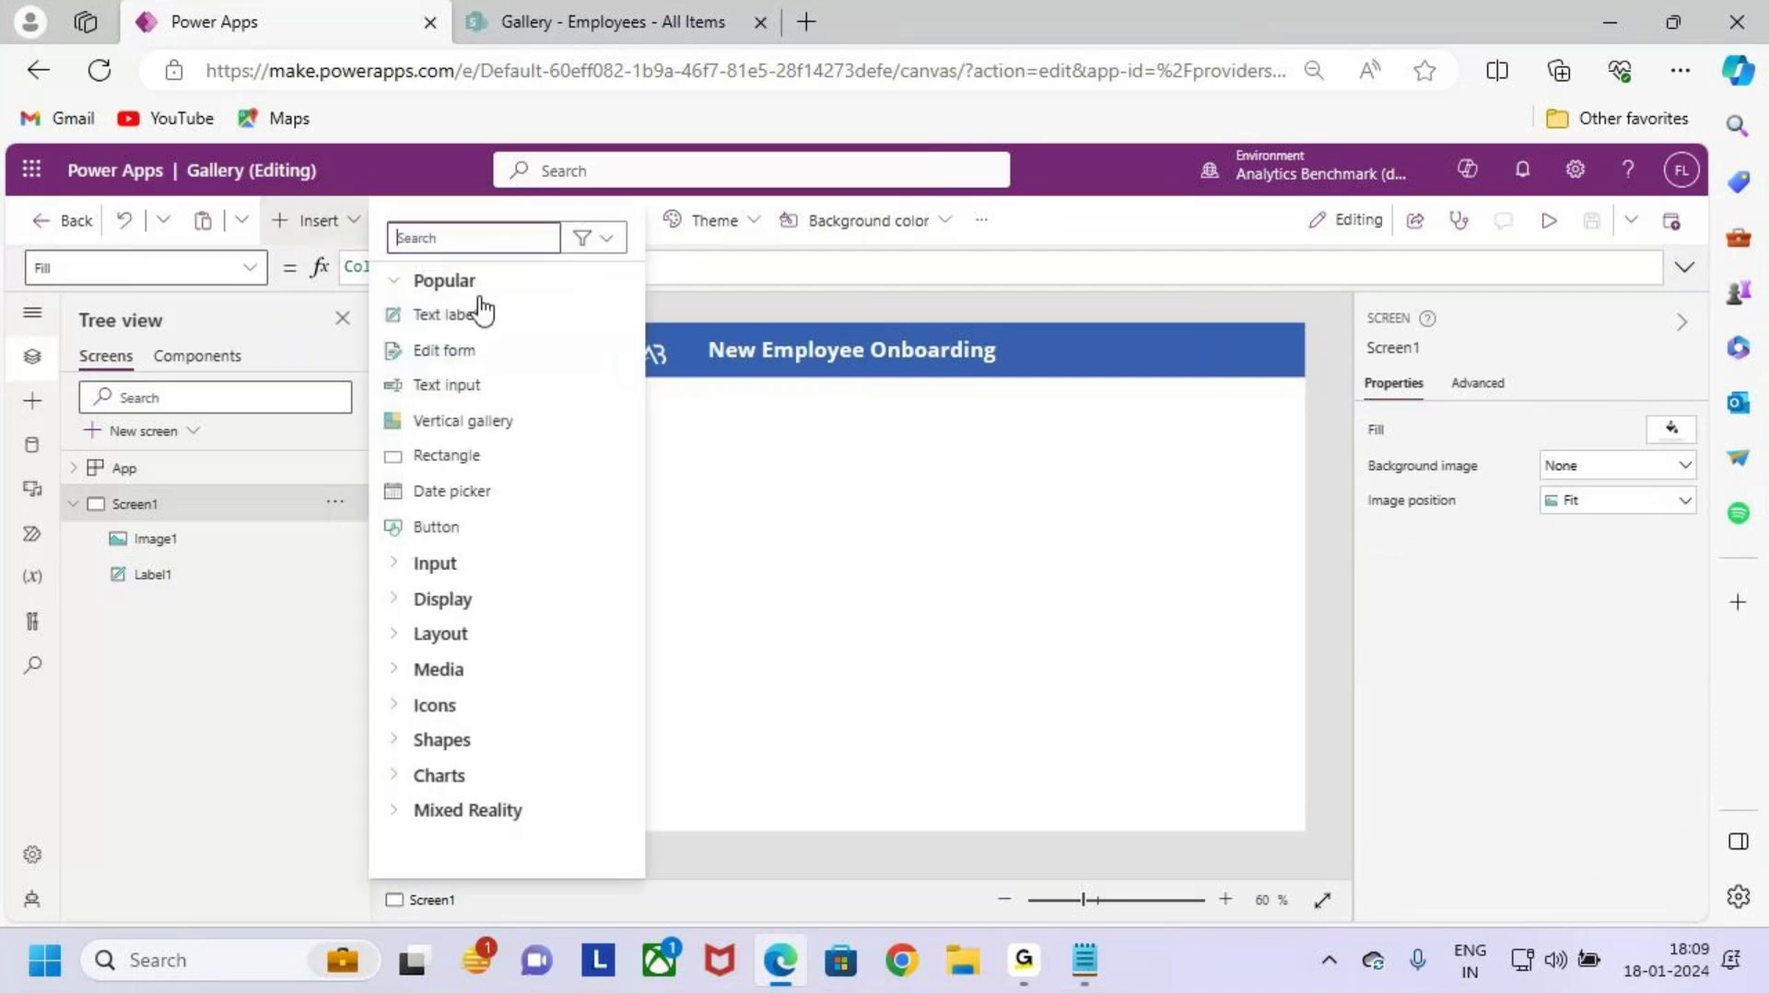
click(447, 240)
text(home)
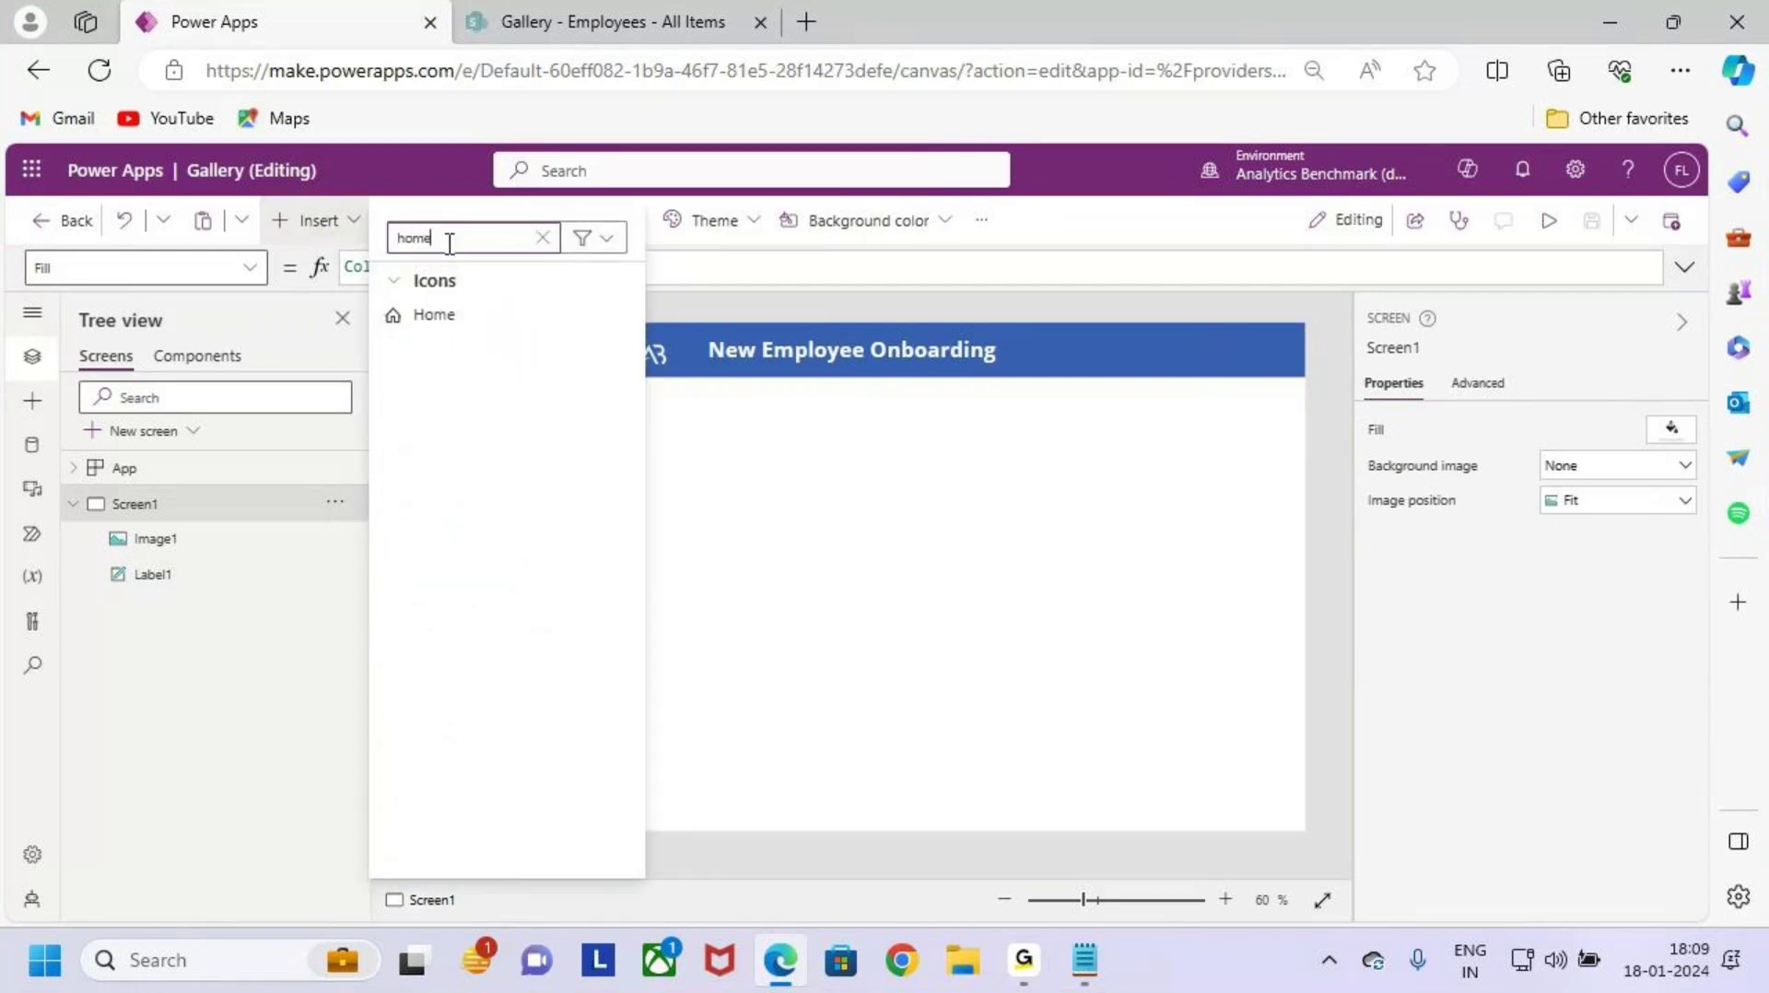
click(451, 318)
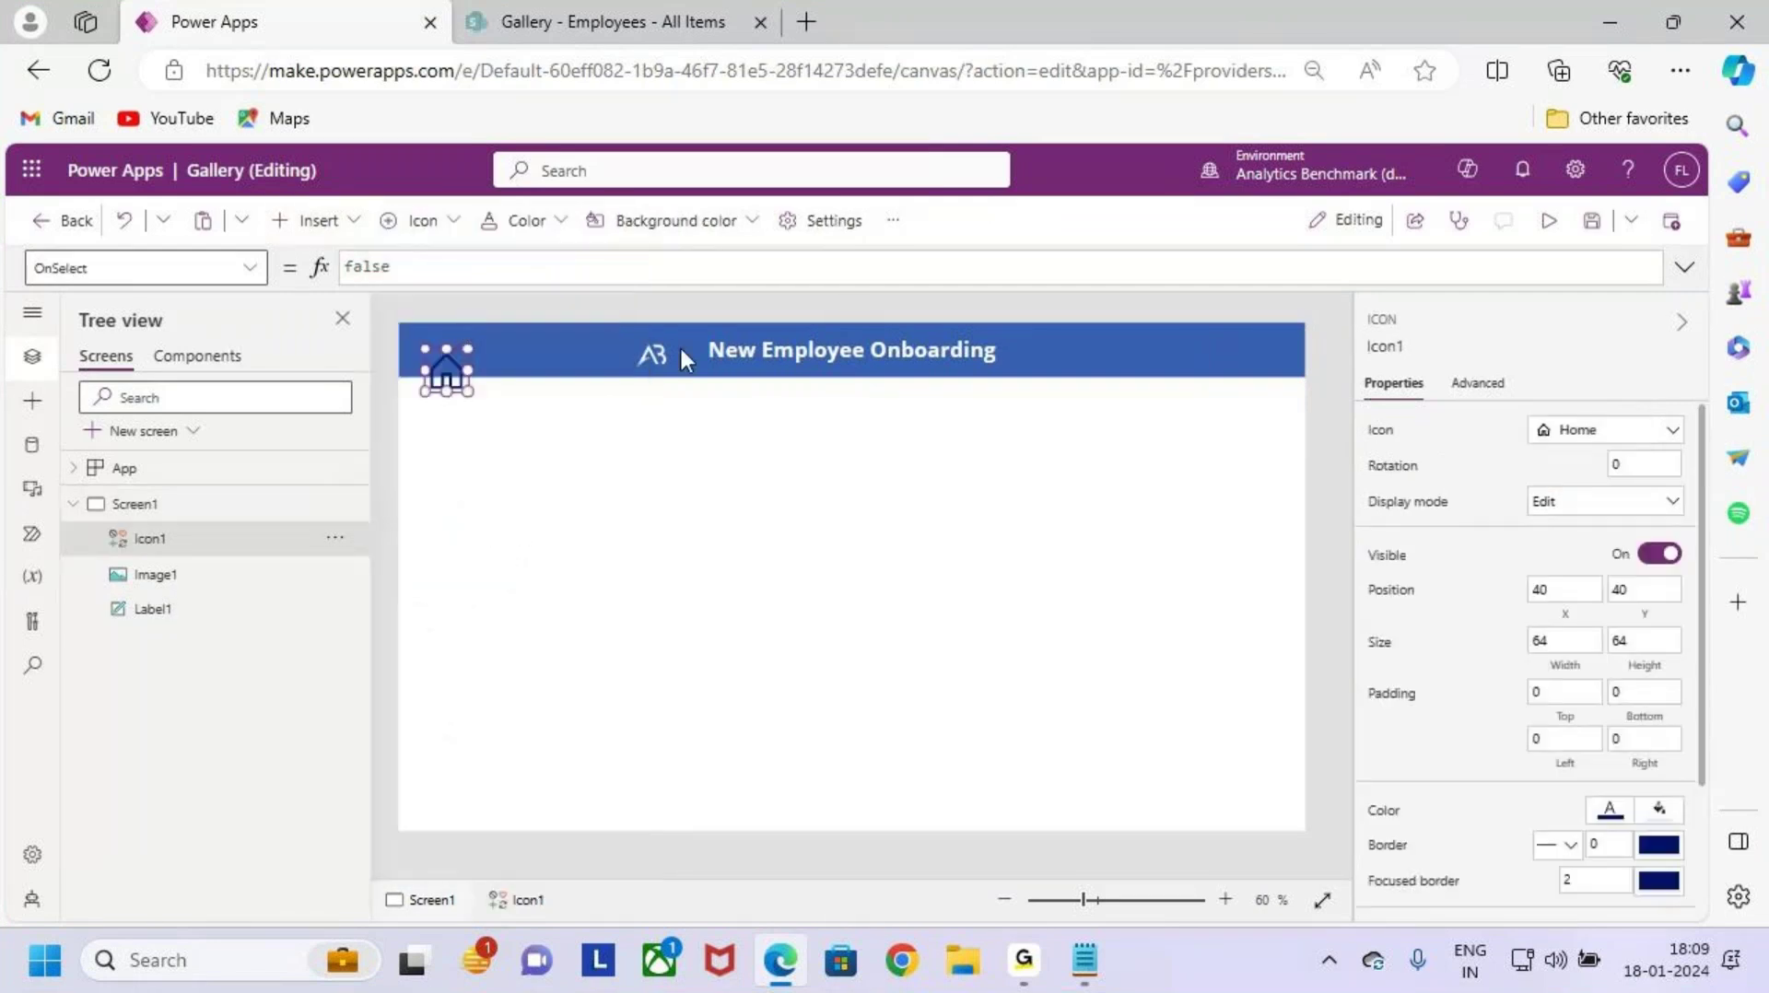
drag(446, 371, 1231, 351)
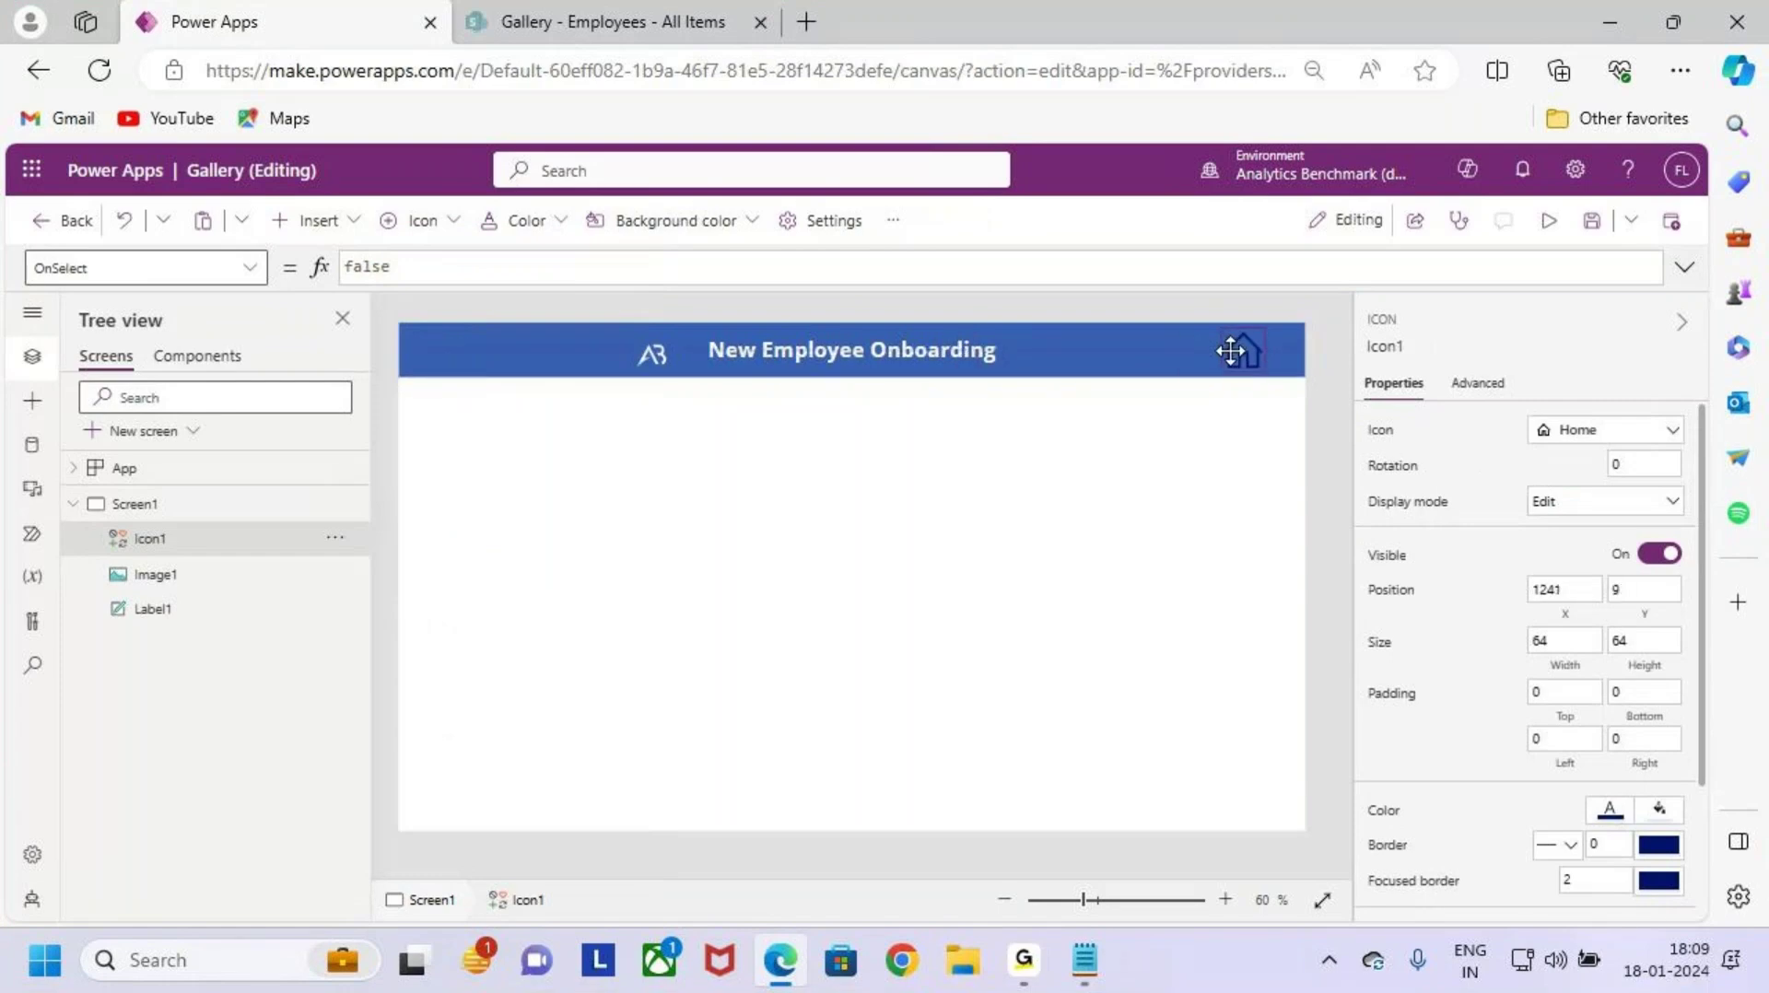
scroll(1311, 423, up, 5)
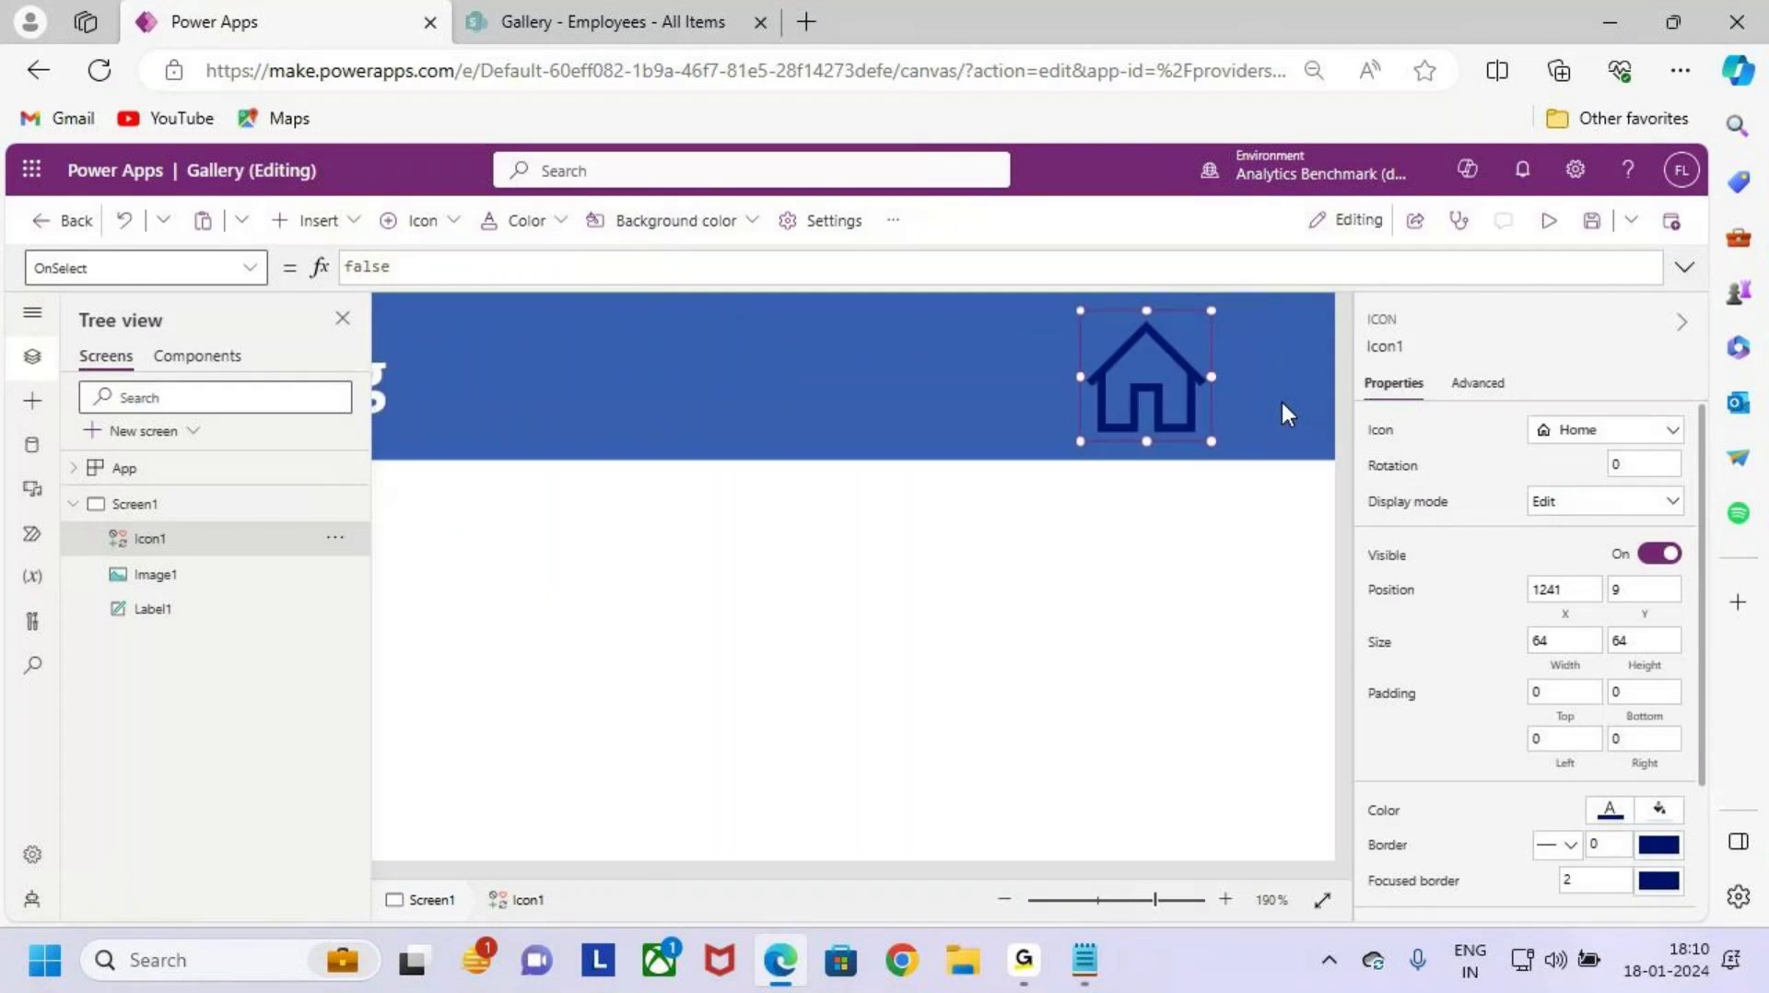
scroll(1160, 516, up, 1)
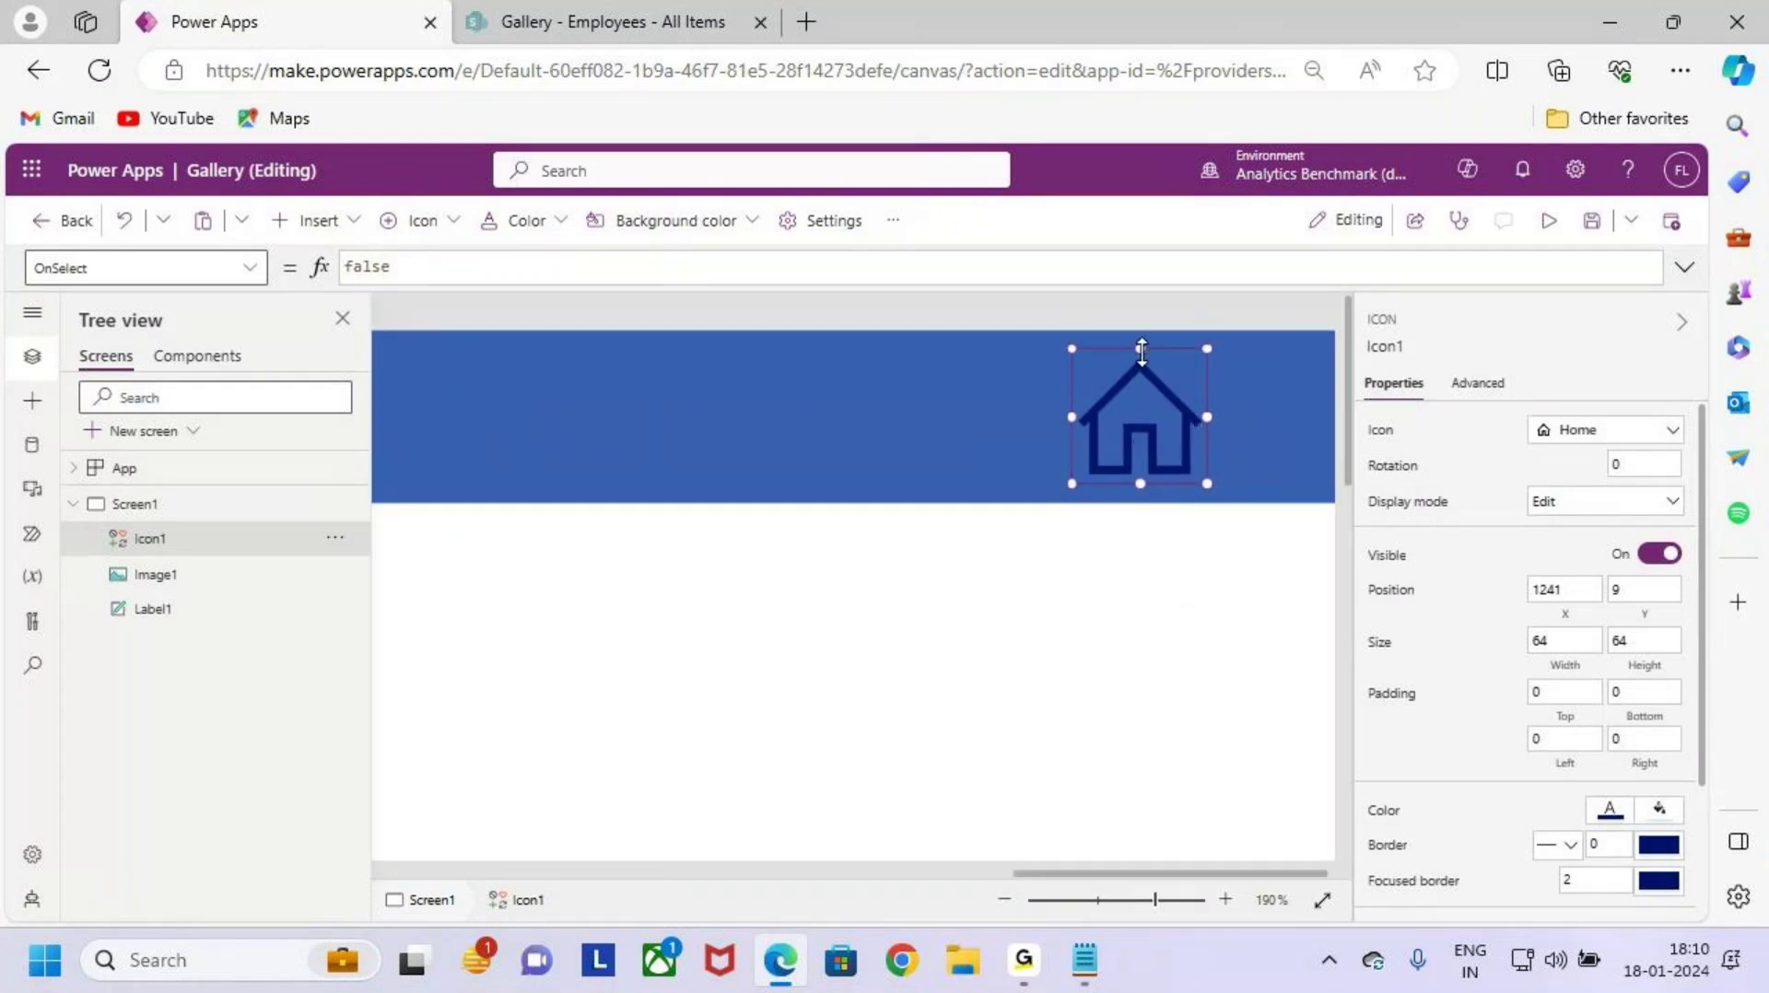
drag(1142, 353, 1164, 401)
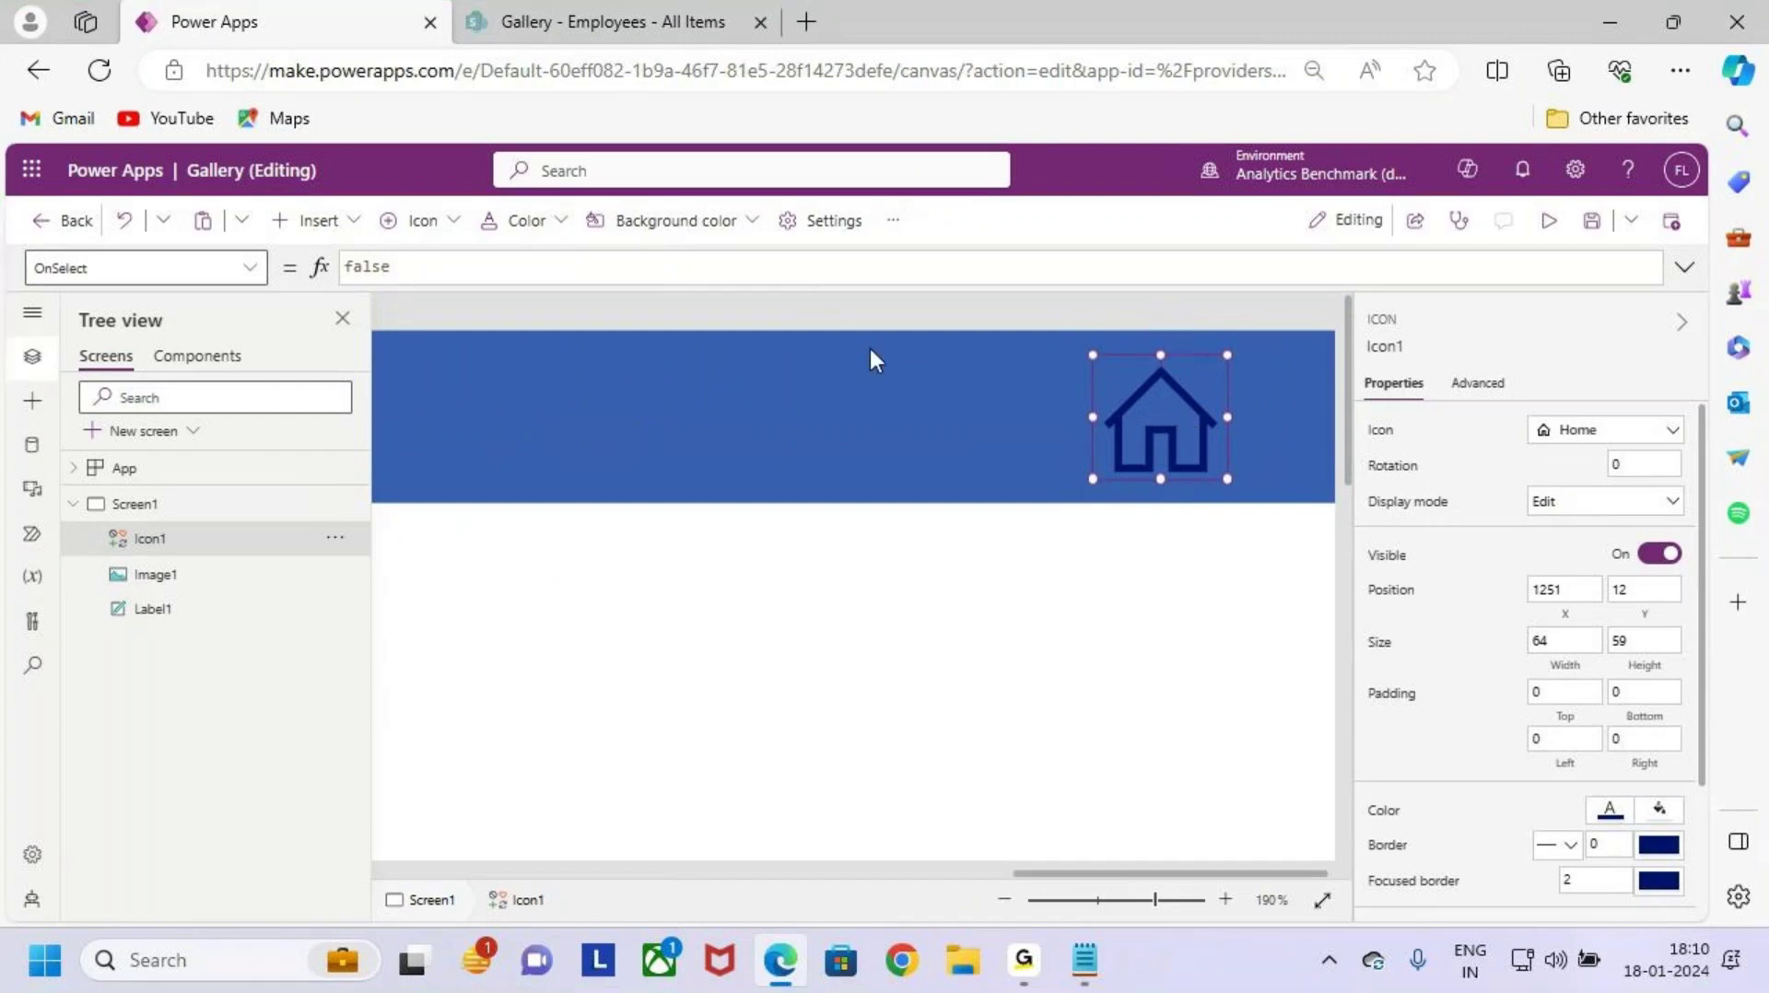
Step: Set the Home icon's colour to white
click(435, 229)
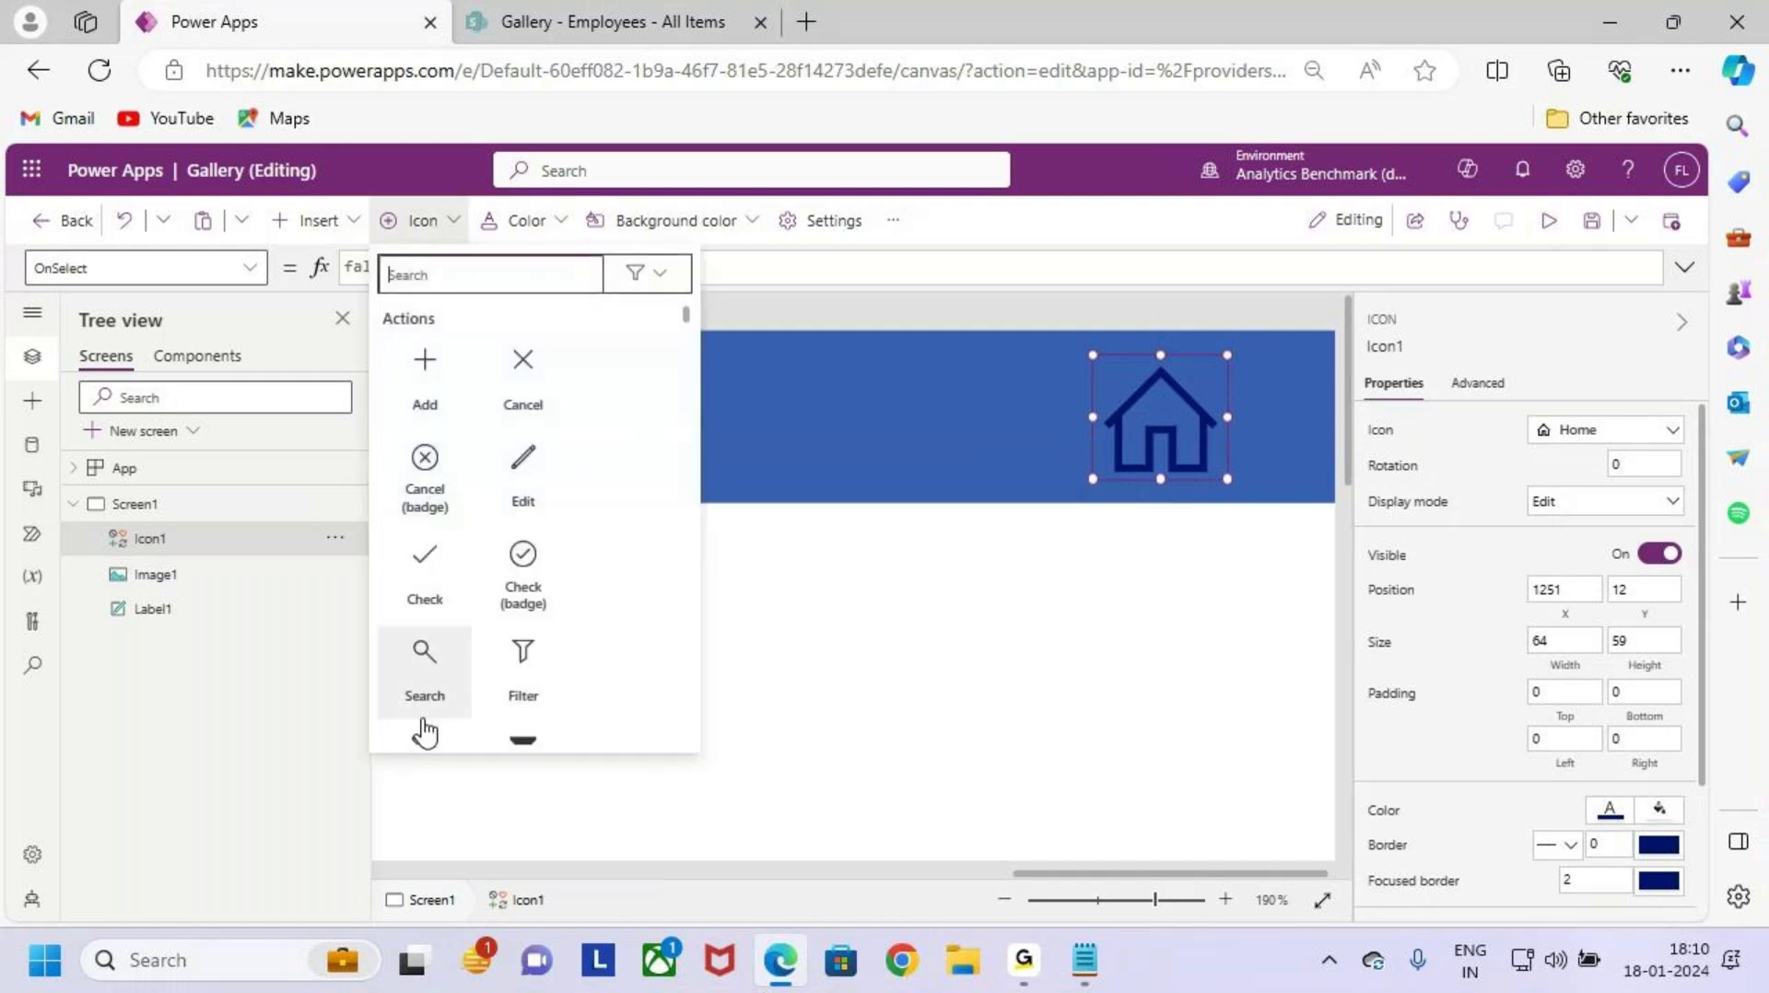
click(336, 226)
click(337, 225)
click(538, 225)
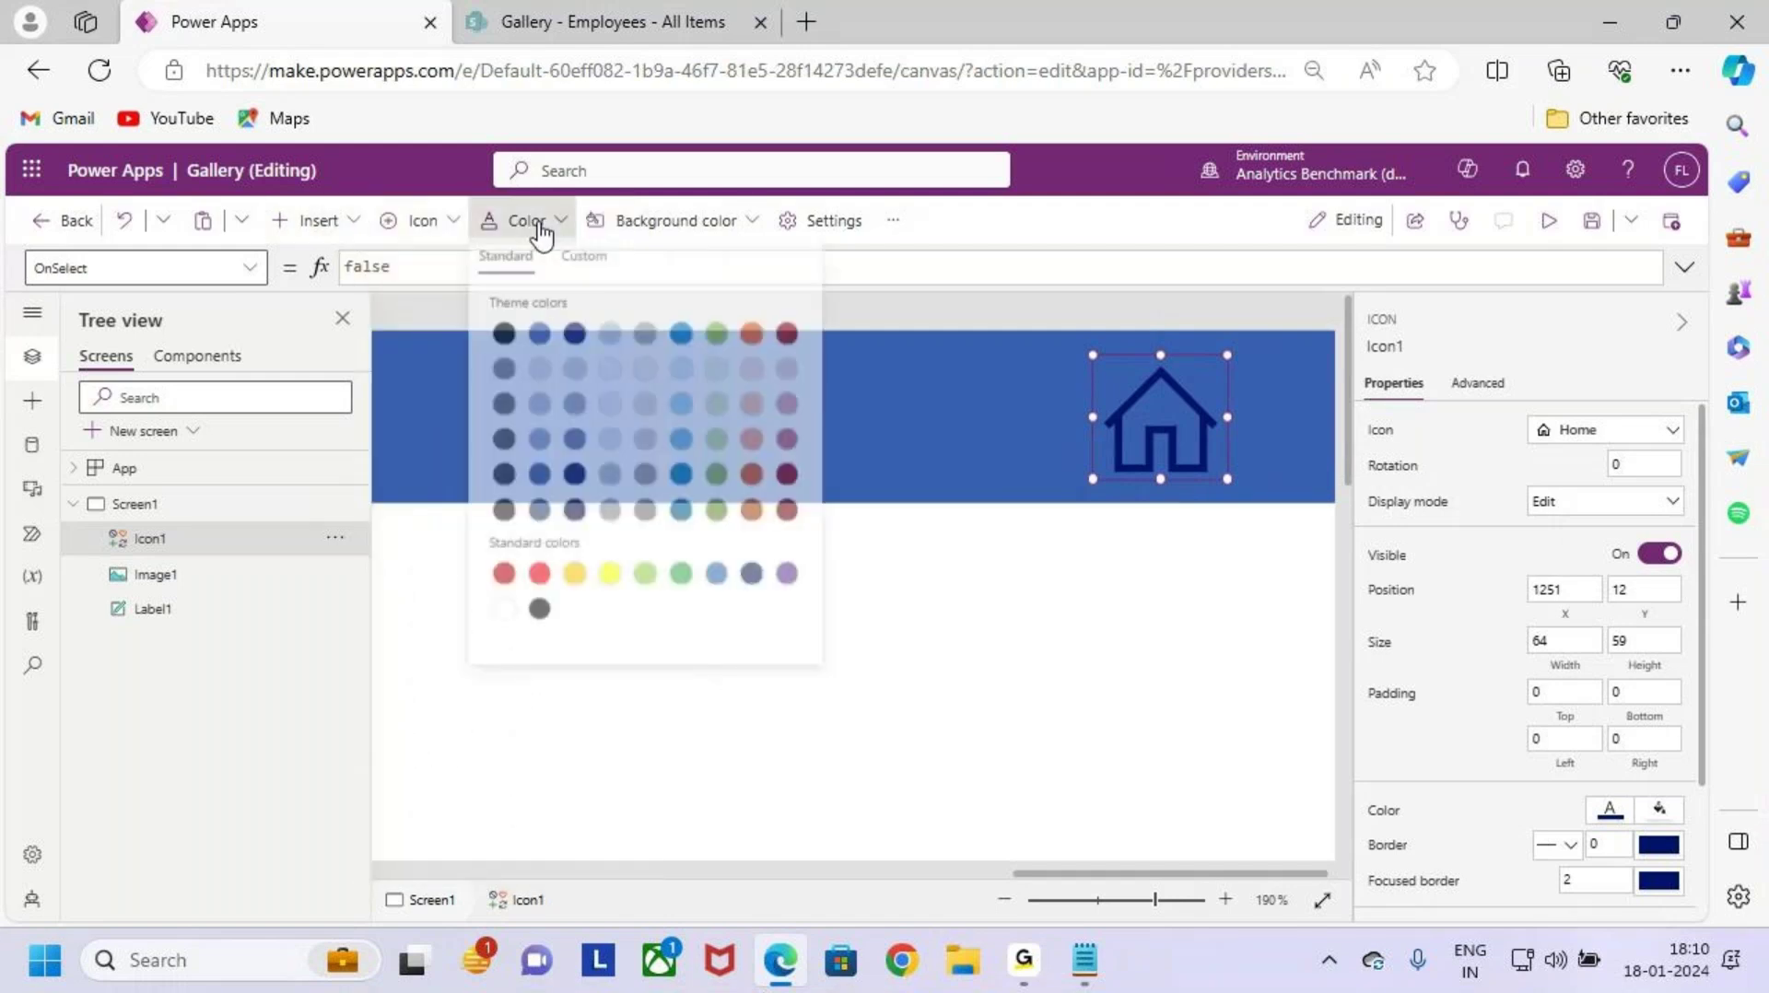
click(504, 615)
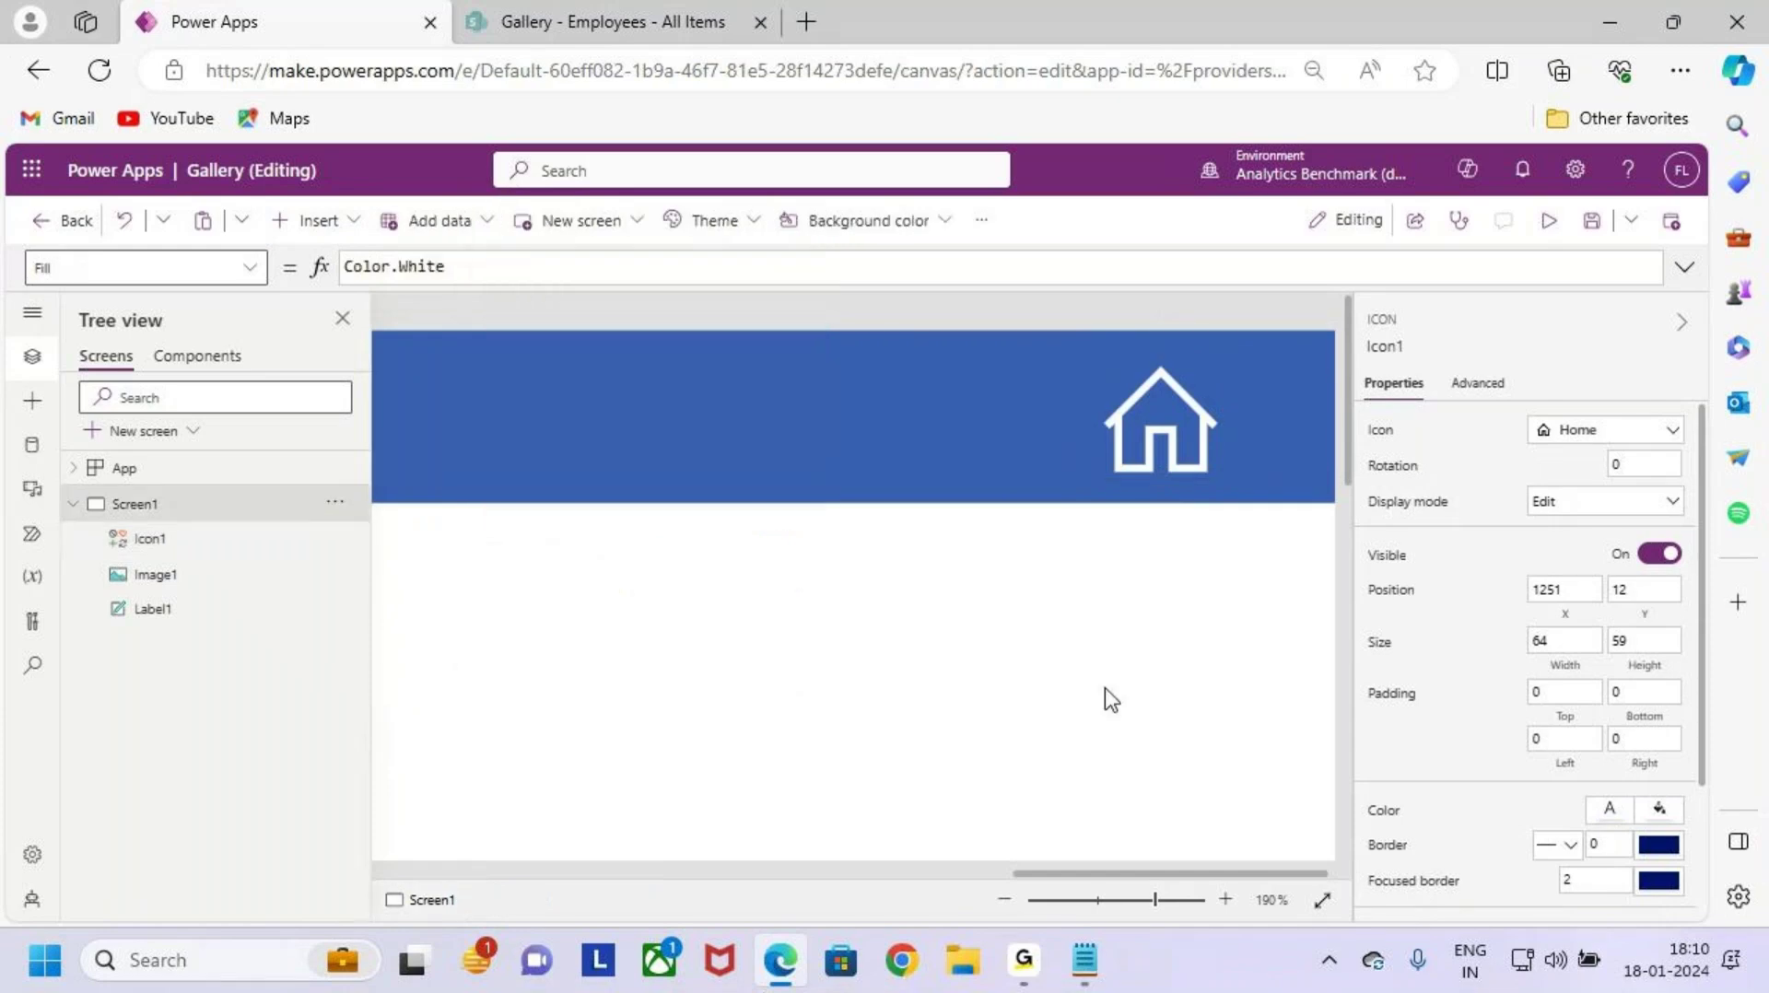
click(1047, 631)
key(ctrl+0)
key(ctrl+0)
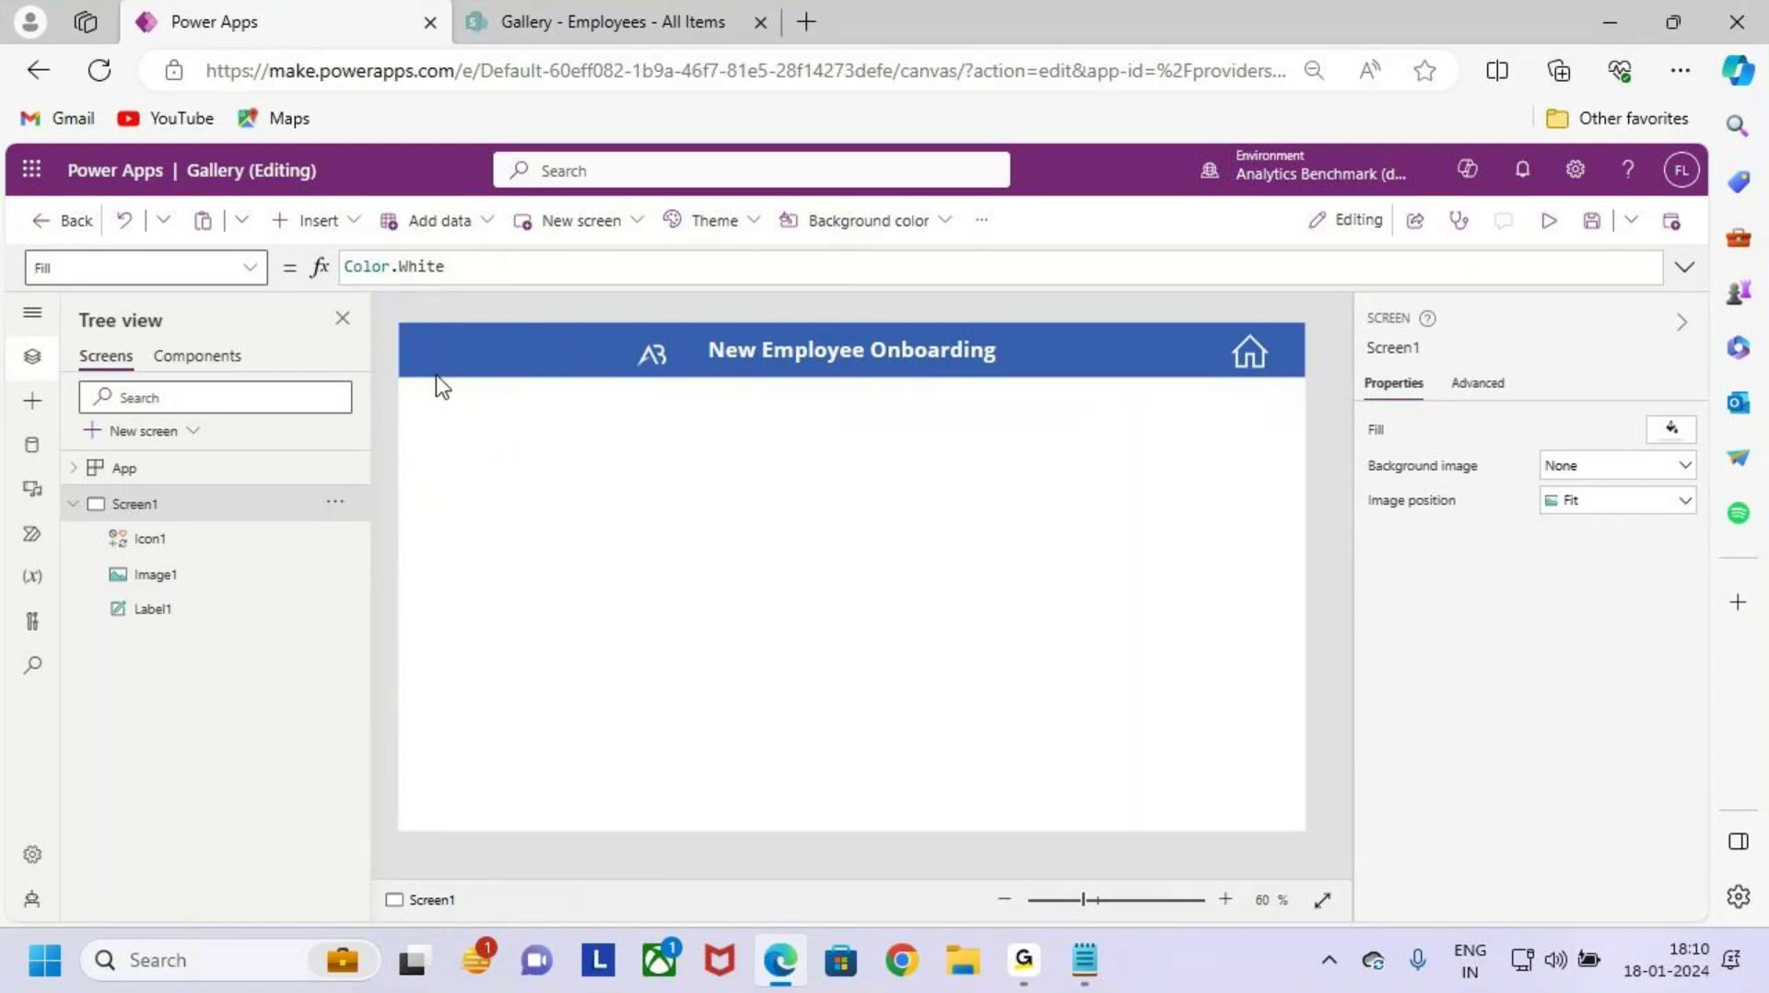
Step: Insert a Back arrow icon at the header's left end with height 59
click(327, 220)
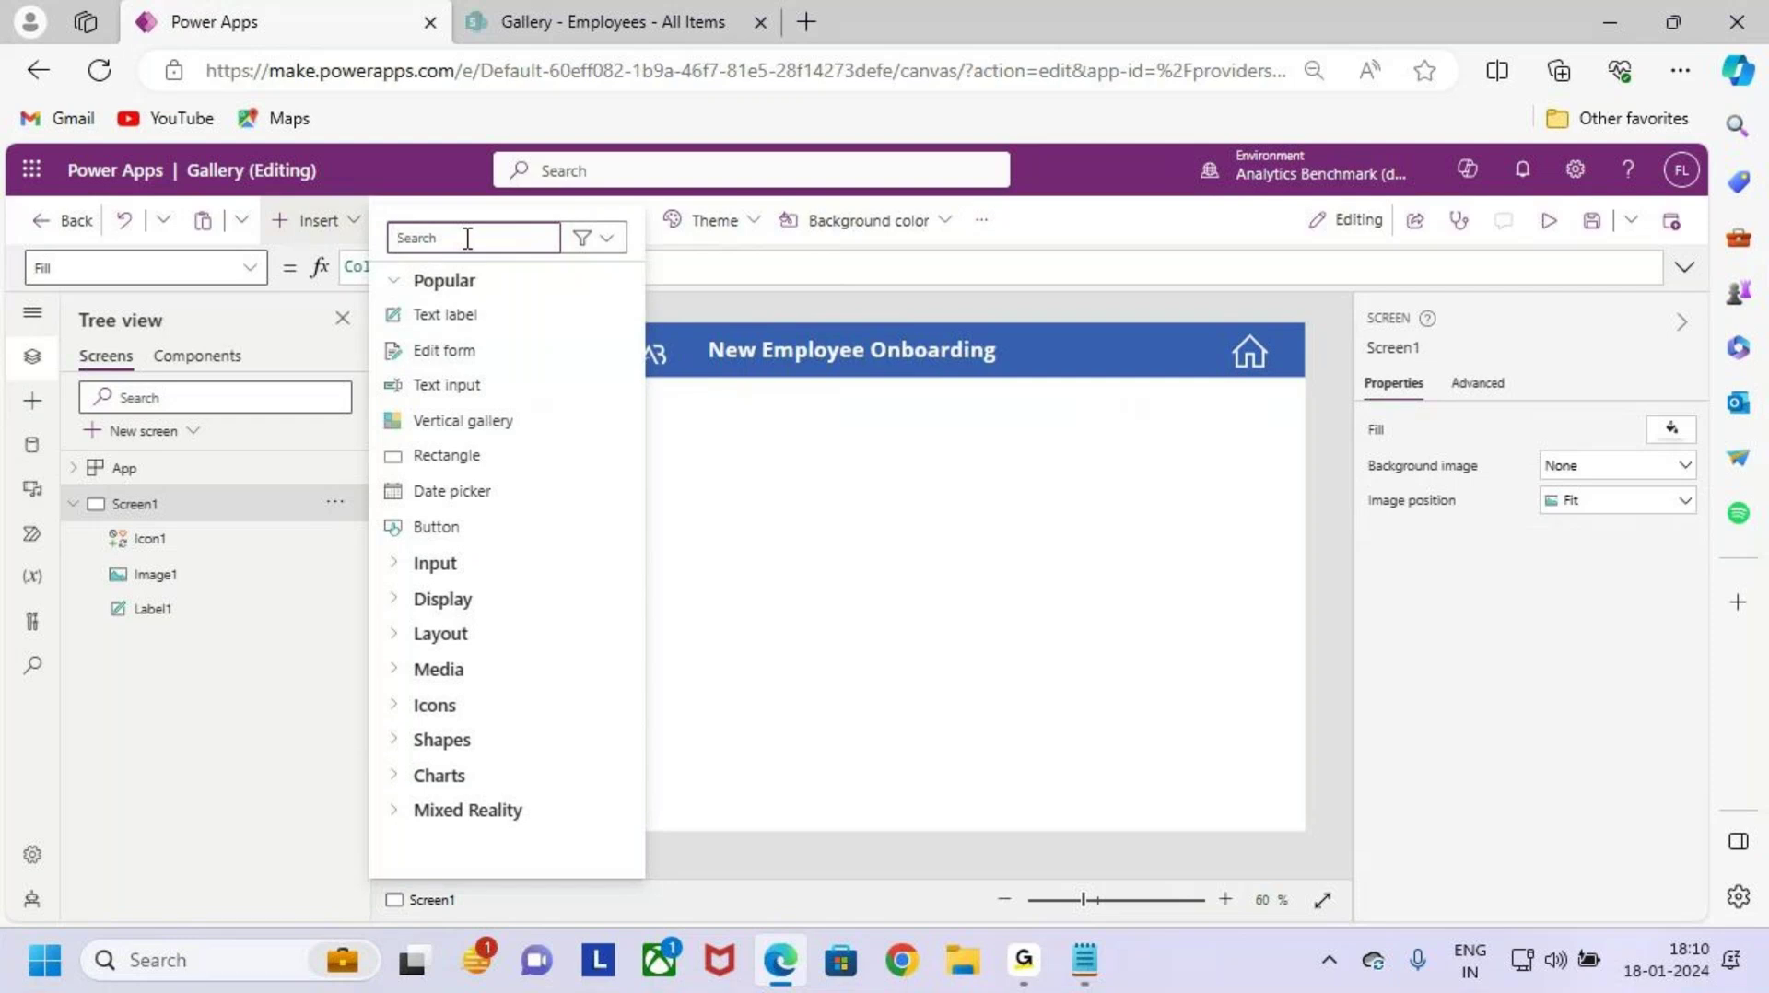
text(back)
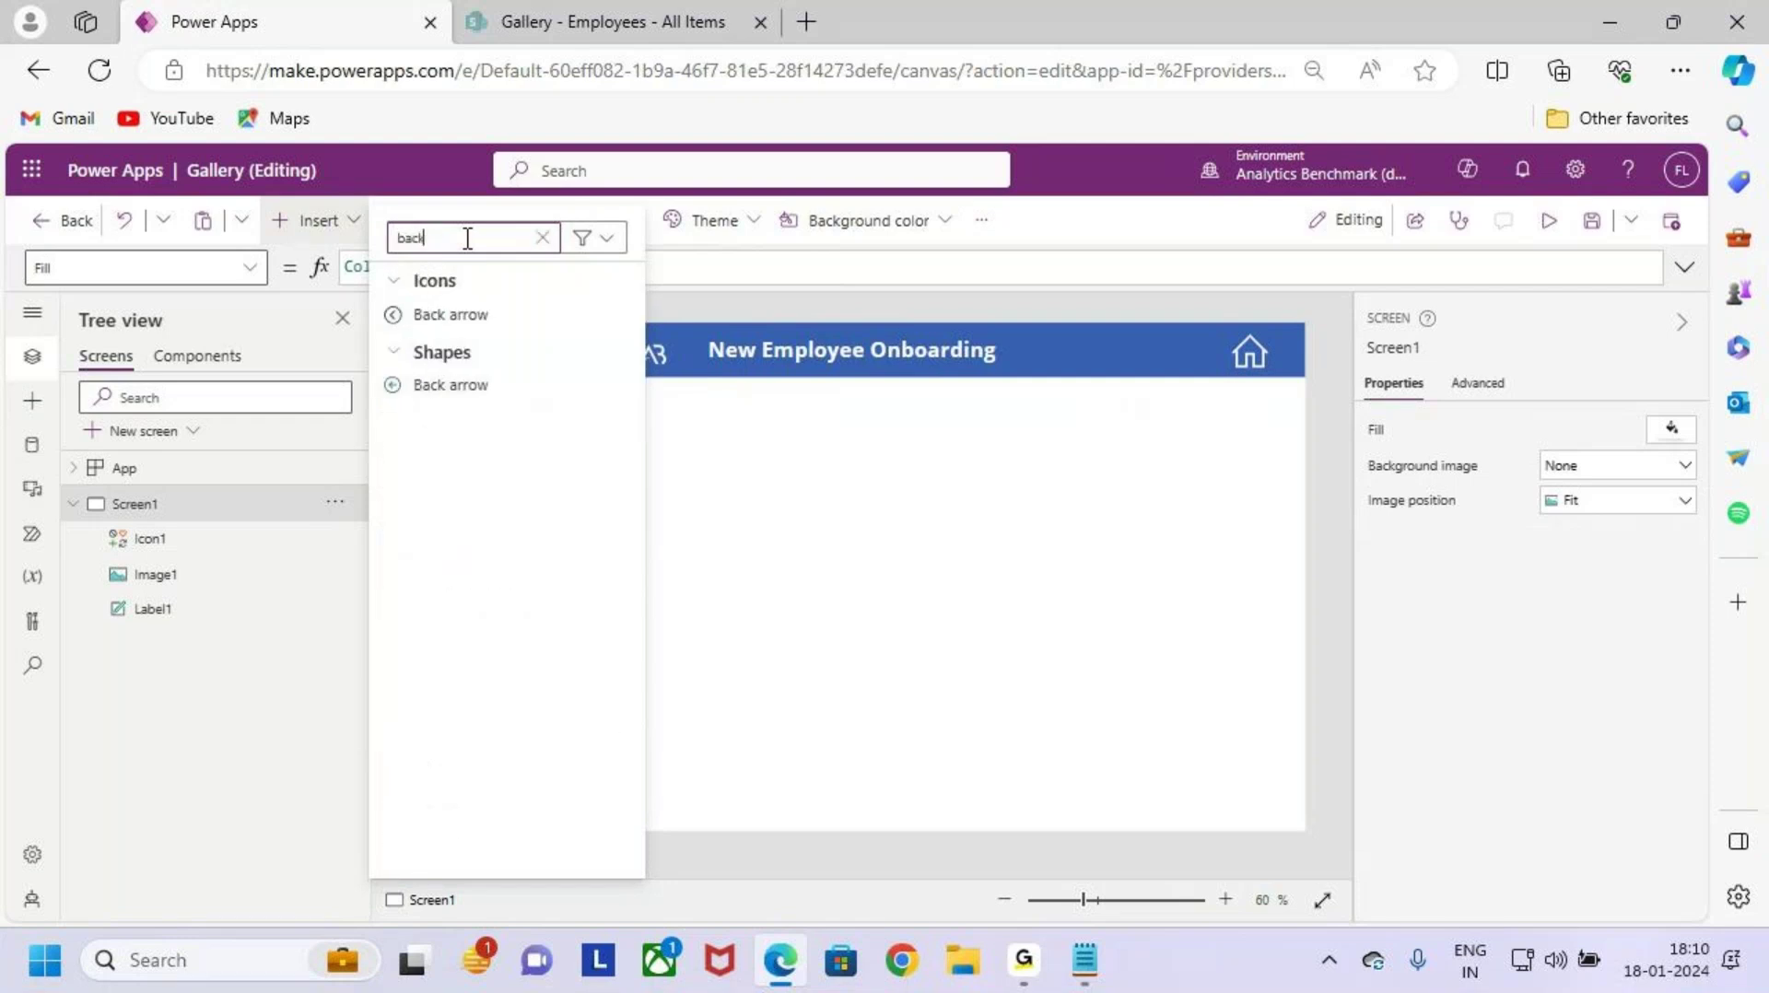
click(508, 323)
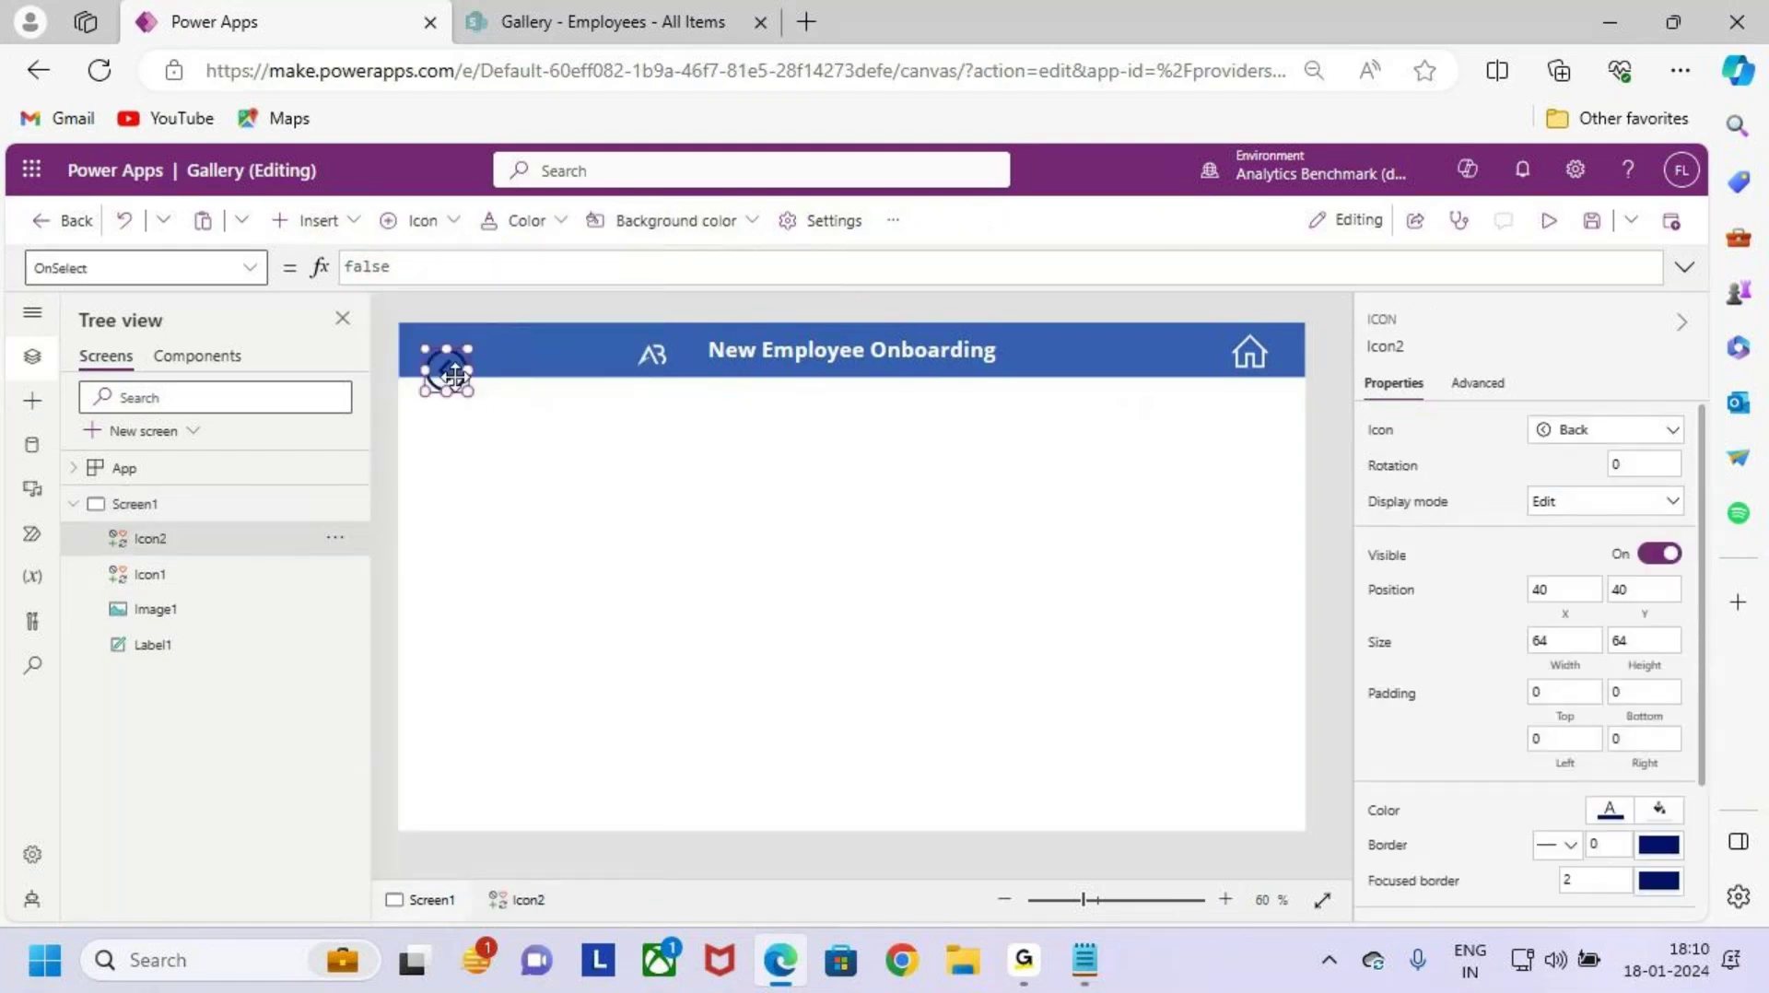
drag(454, 375, 446, 359)
scroll(607, 694, up, 3)
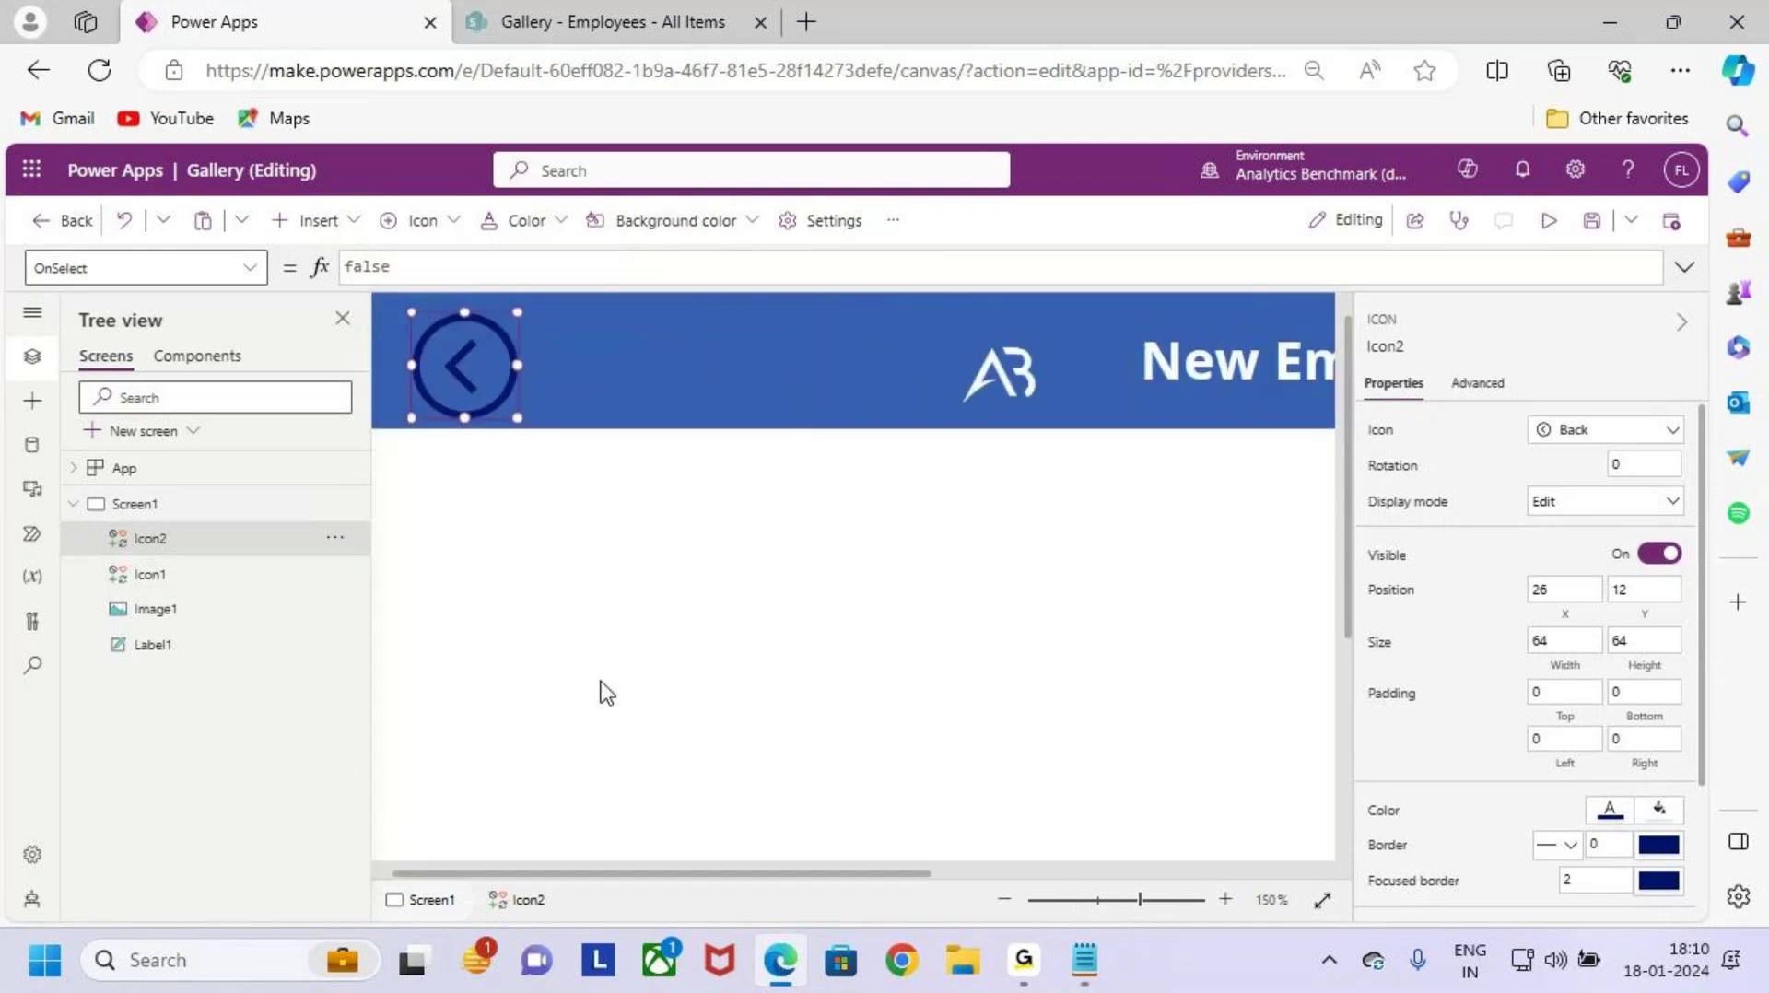
drag(660, 872, 478, 878)
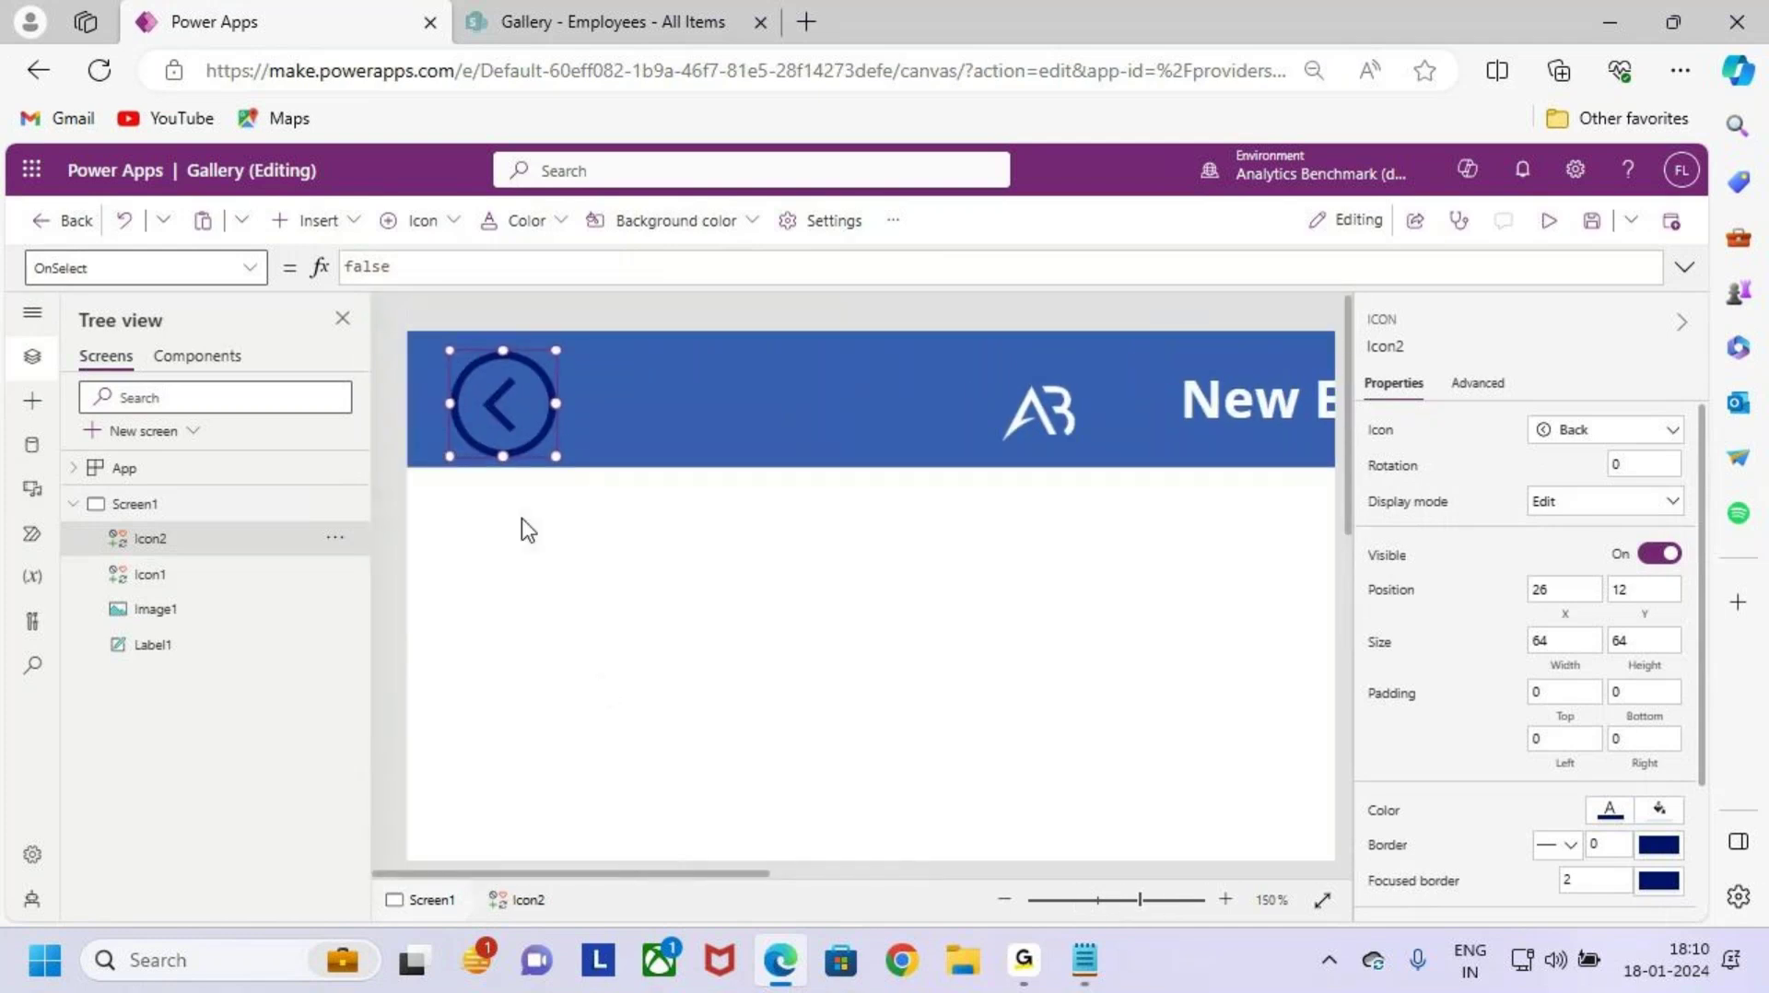
drag(503, 456, 510, 401)
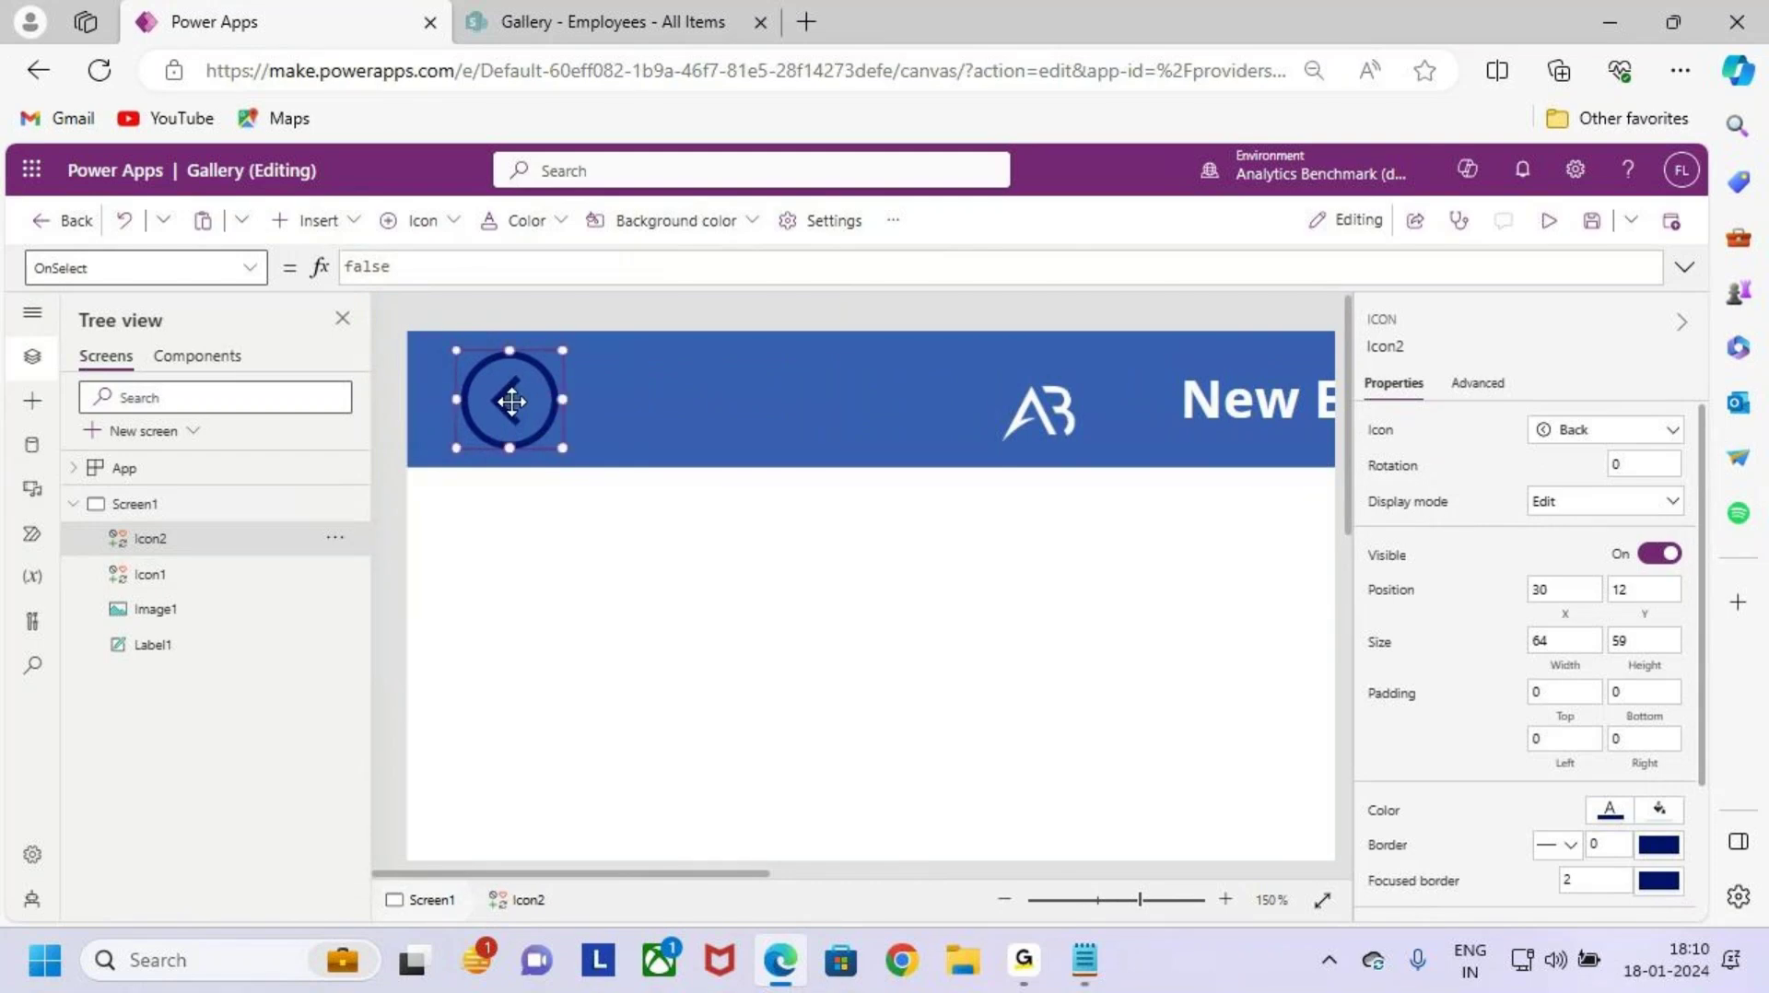
Step: Set the back arrow's colour to white
click(556, 228)
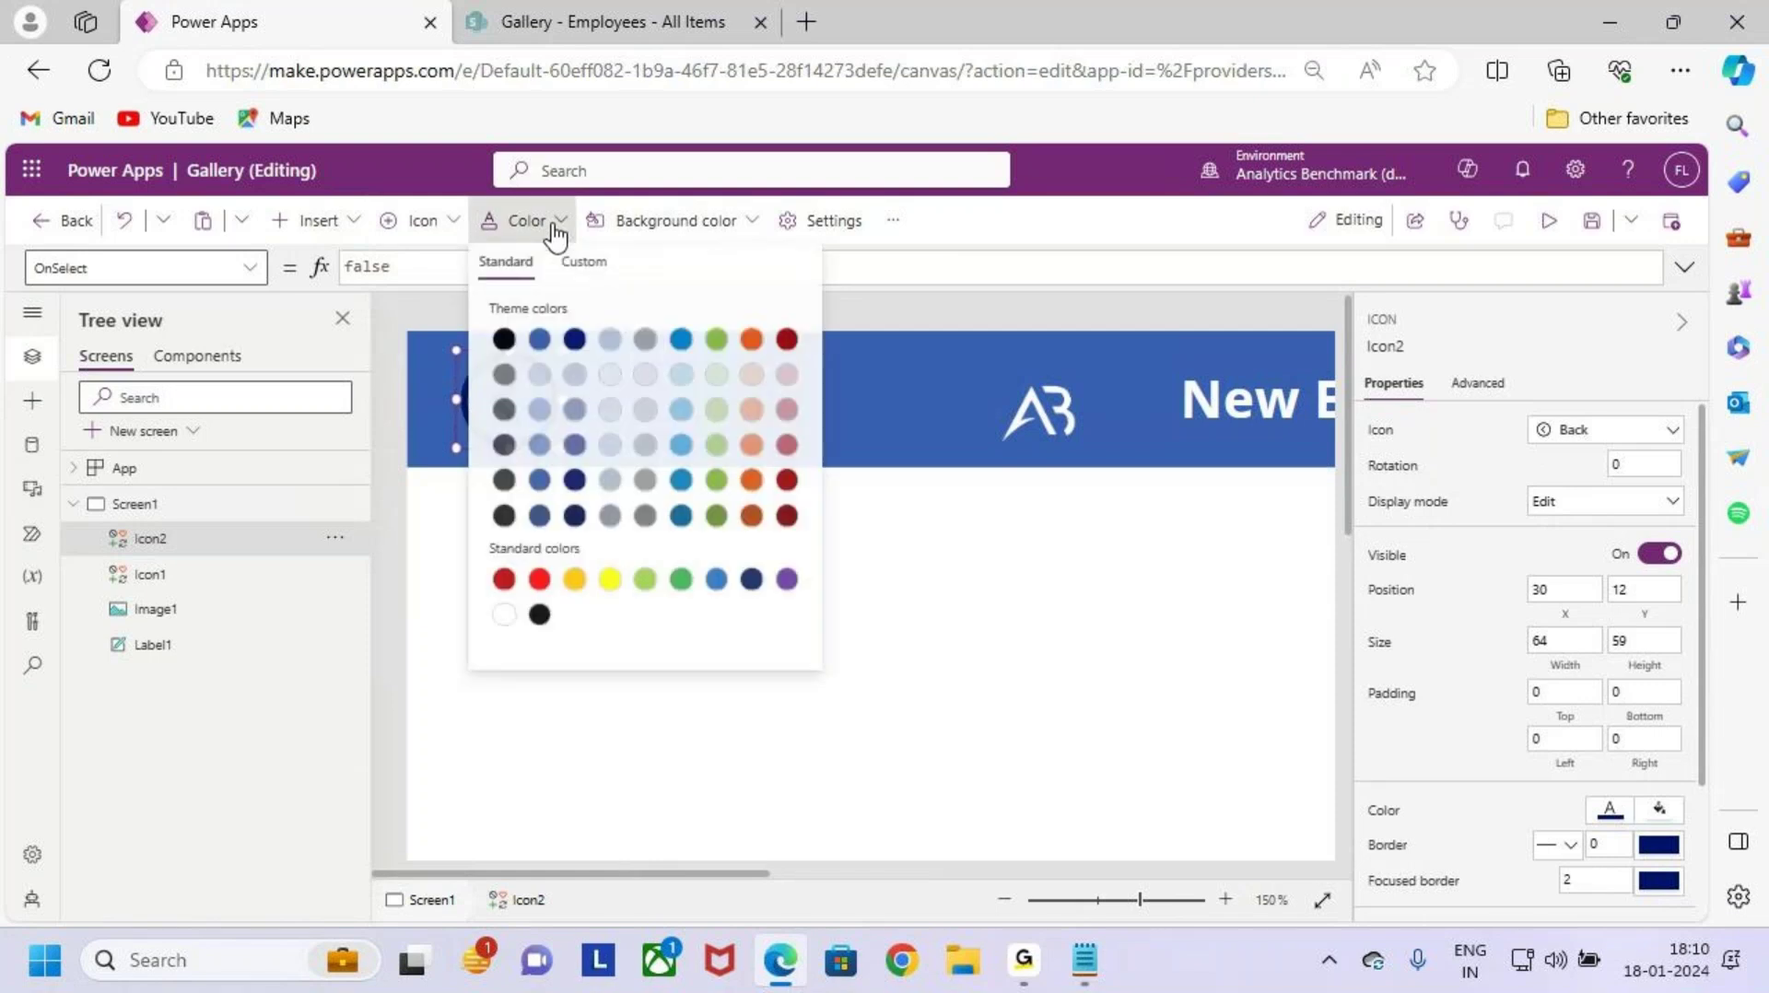
click(504, 616)
click(905, 364)
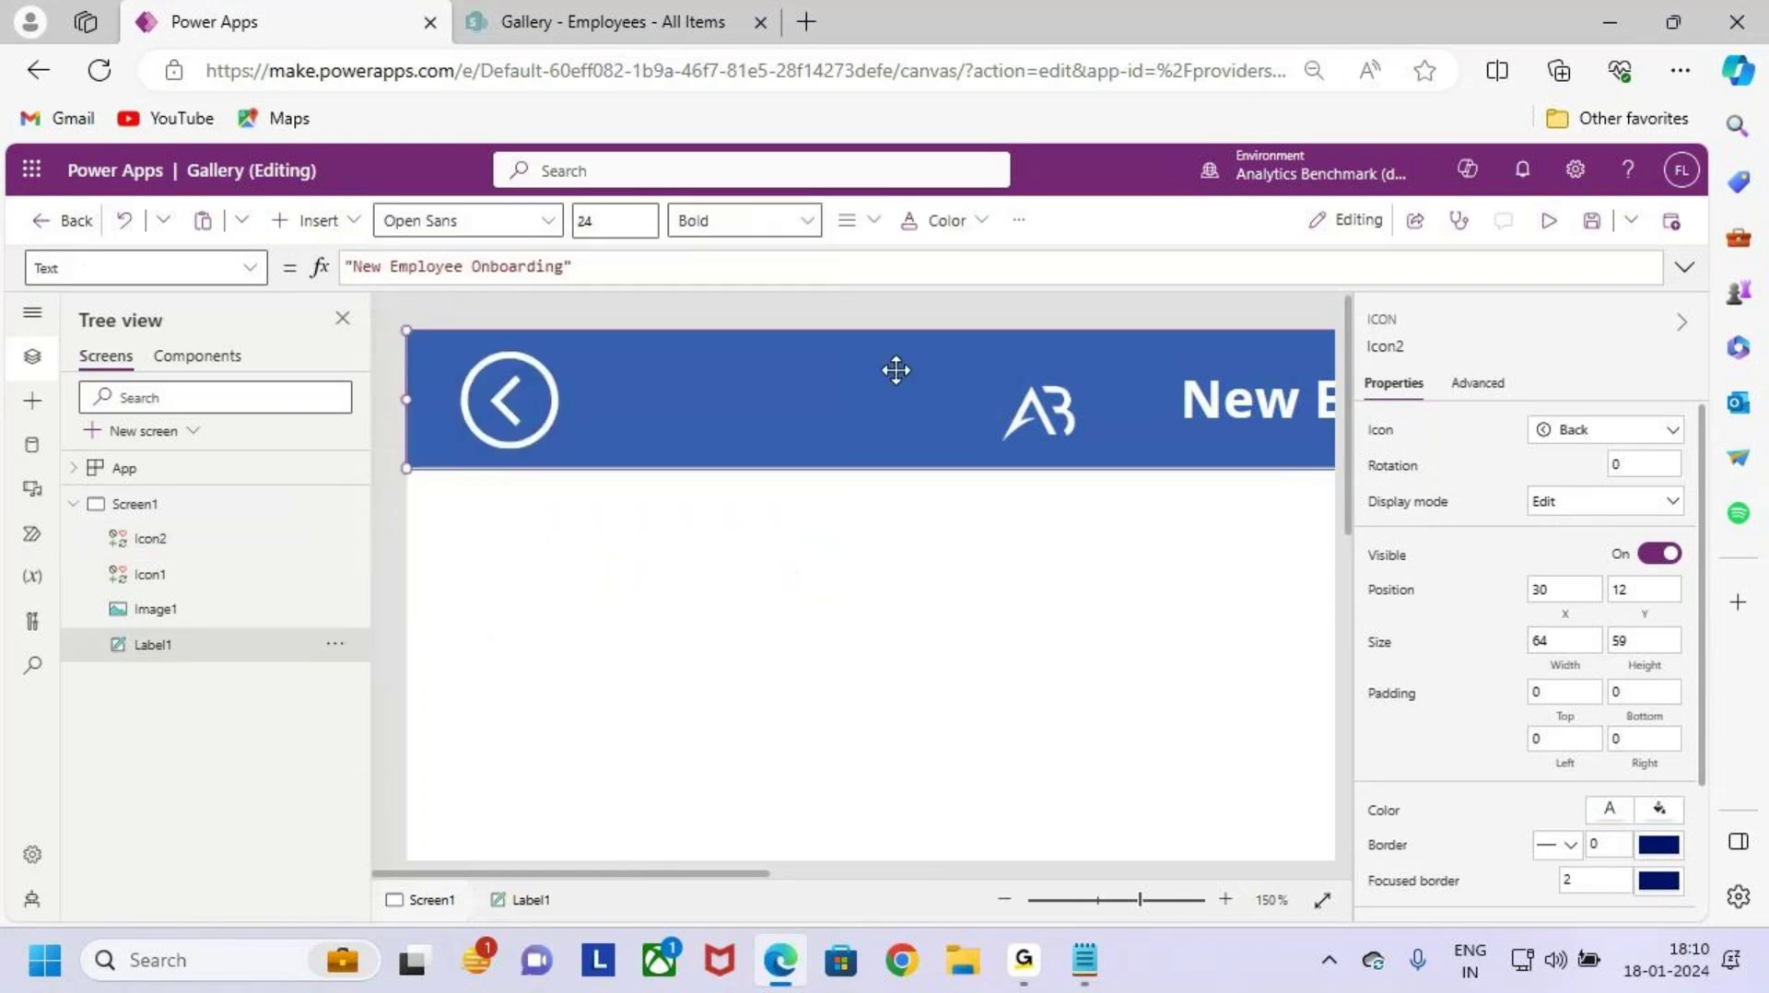
scroll(735, 561, down, 5)
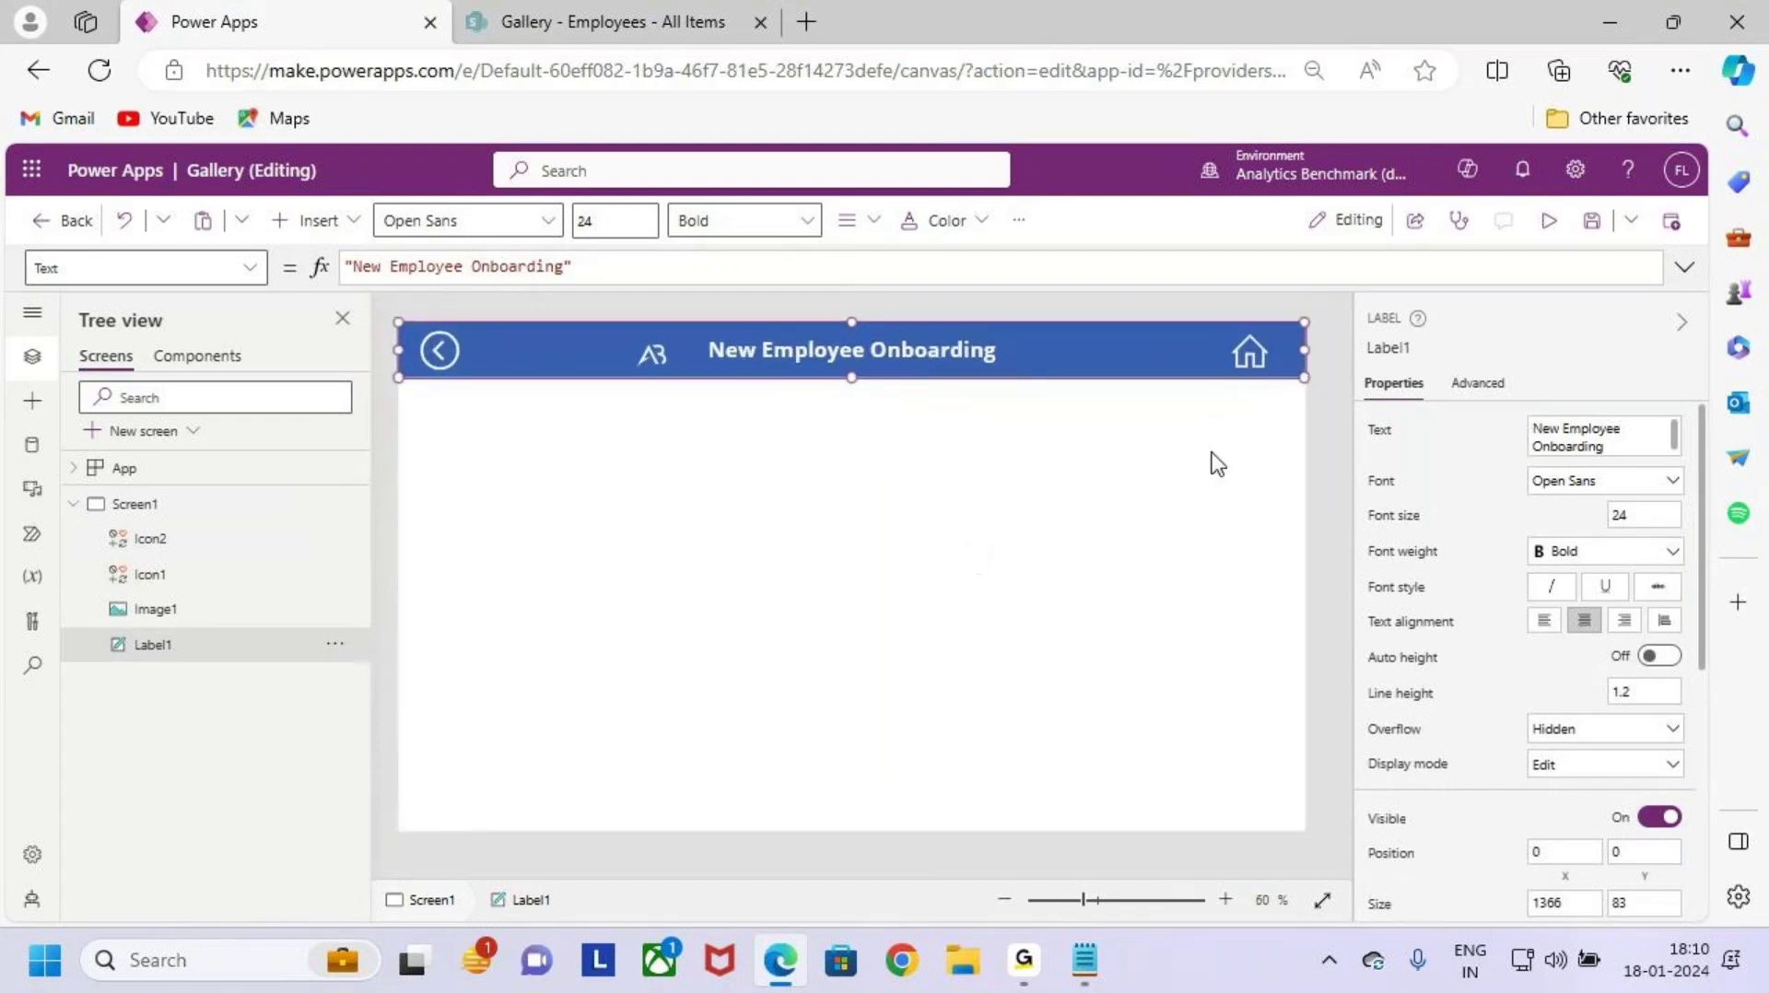
Step: Mark the empty area below the header where the form will go
click(1176, 496)
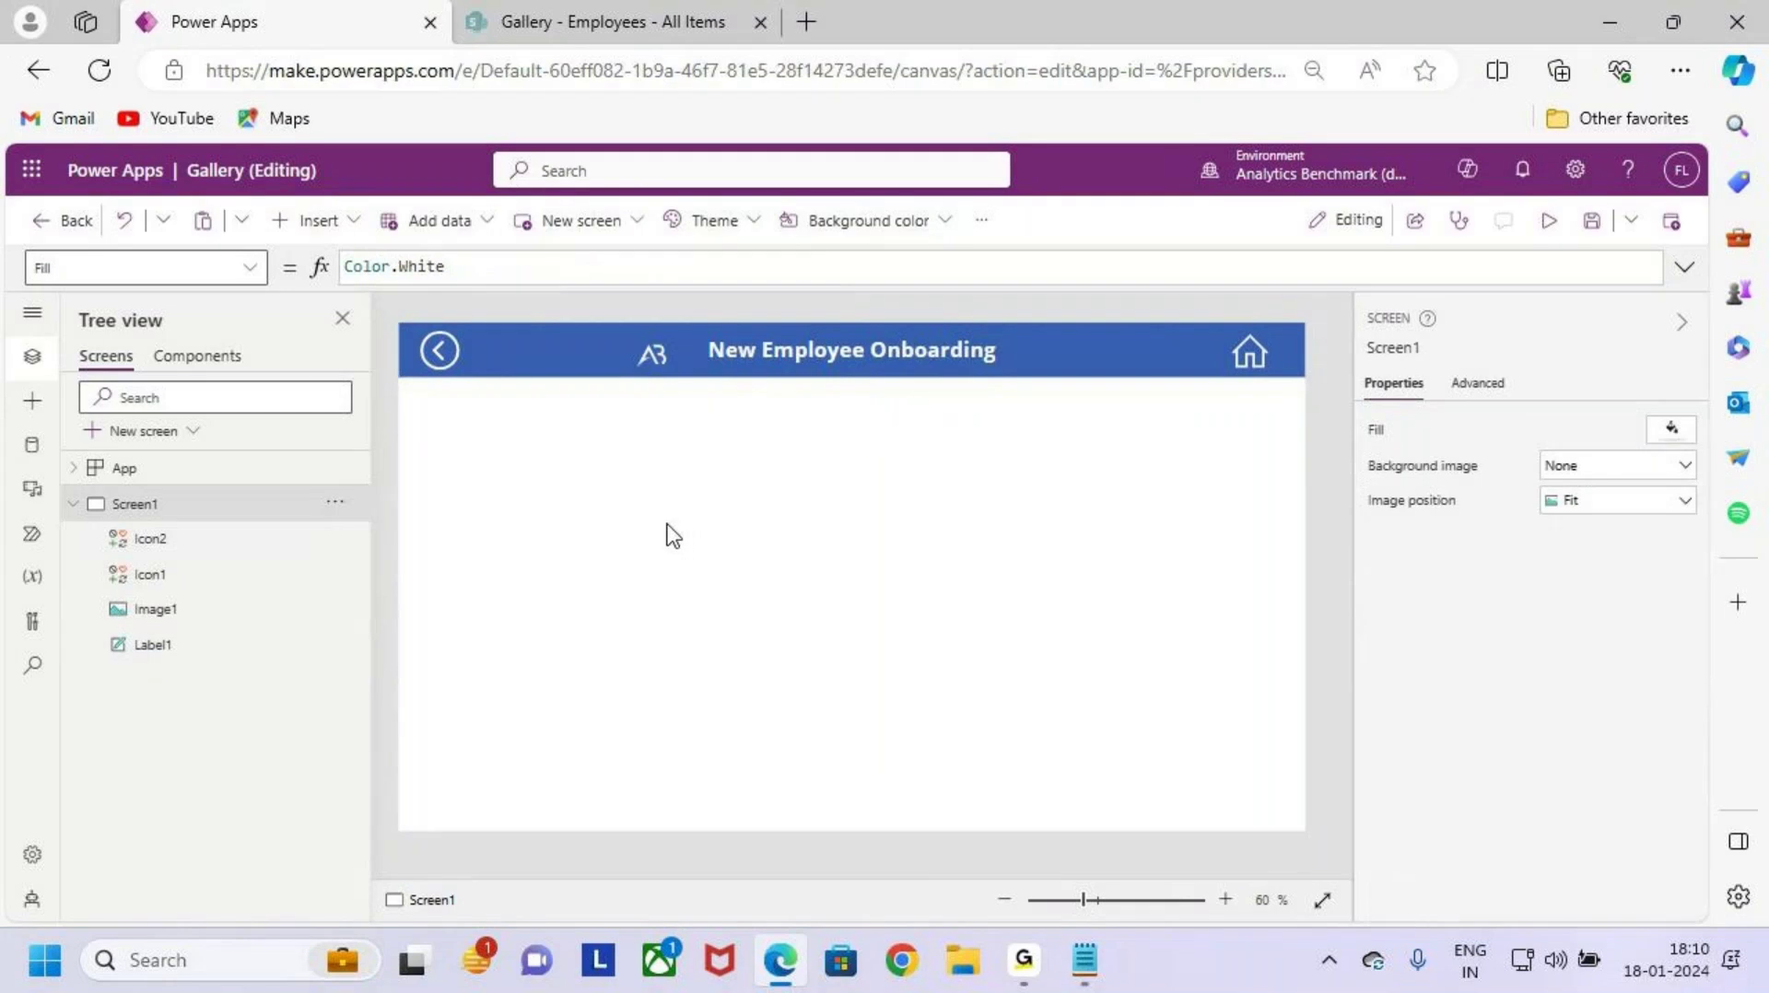
key(ctrl+2)
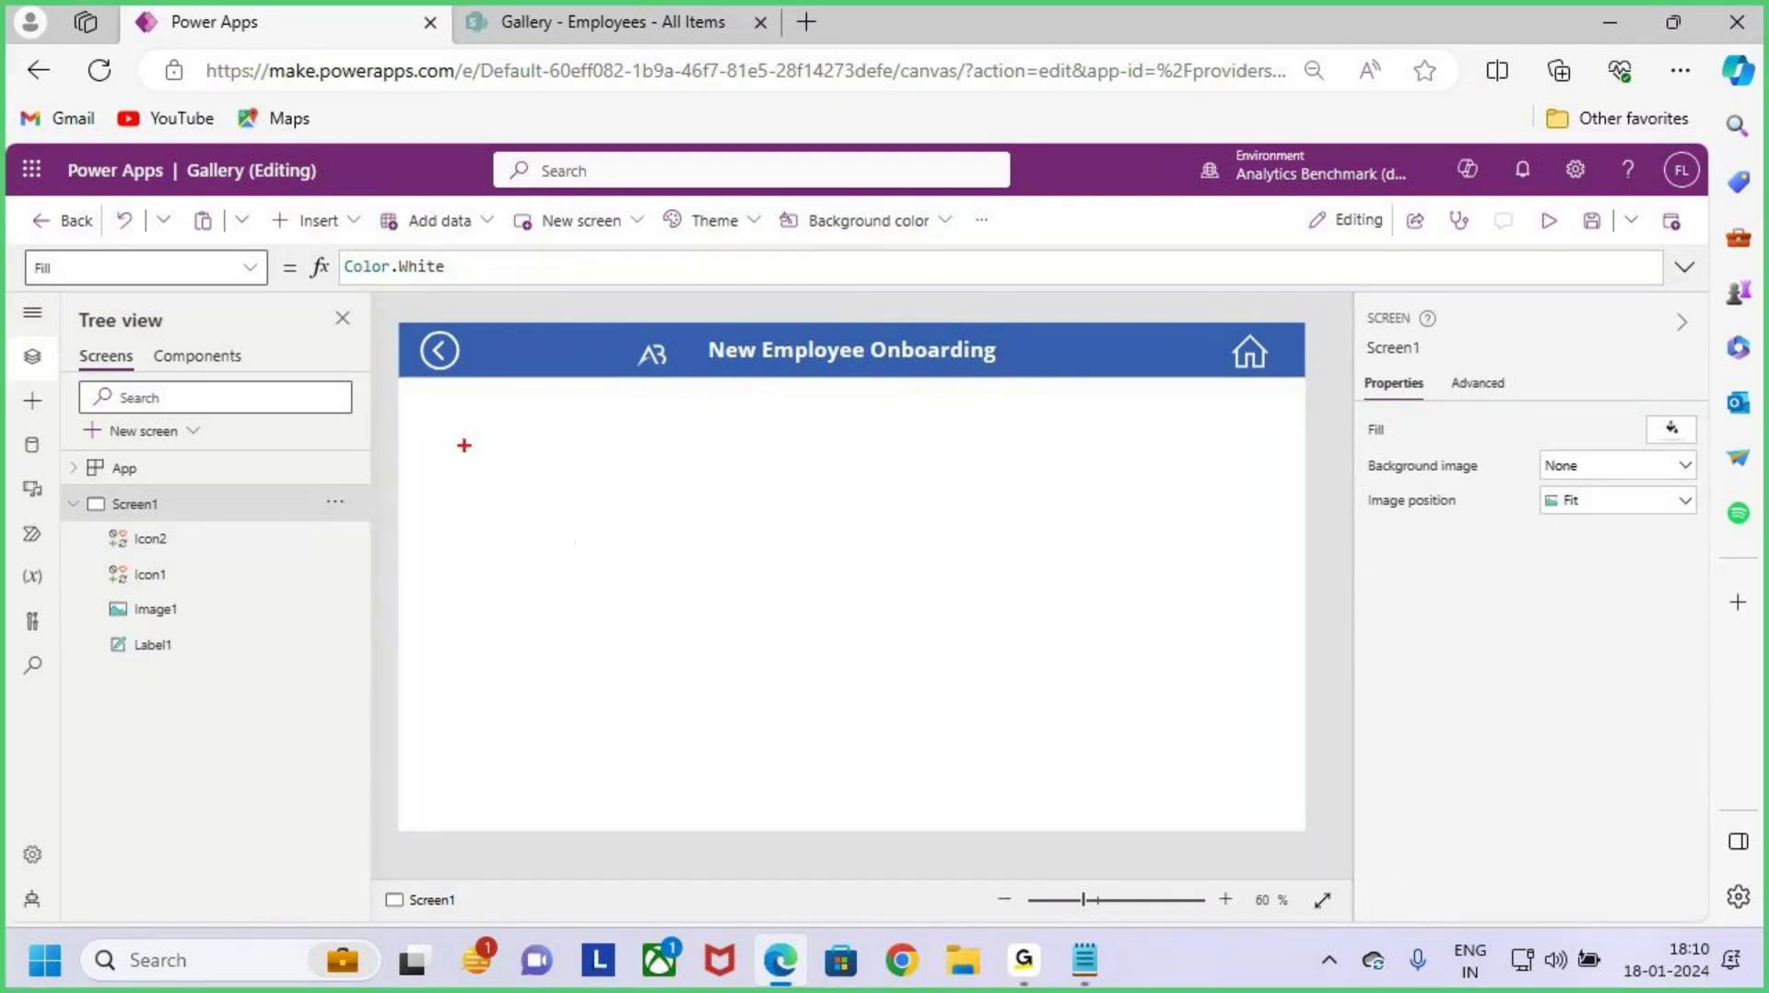
mouse_move(423, 405)
mouse_down()
mouse_move(959, 695)
mouse_move(1288, 801)
mouse_up()
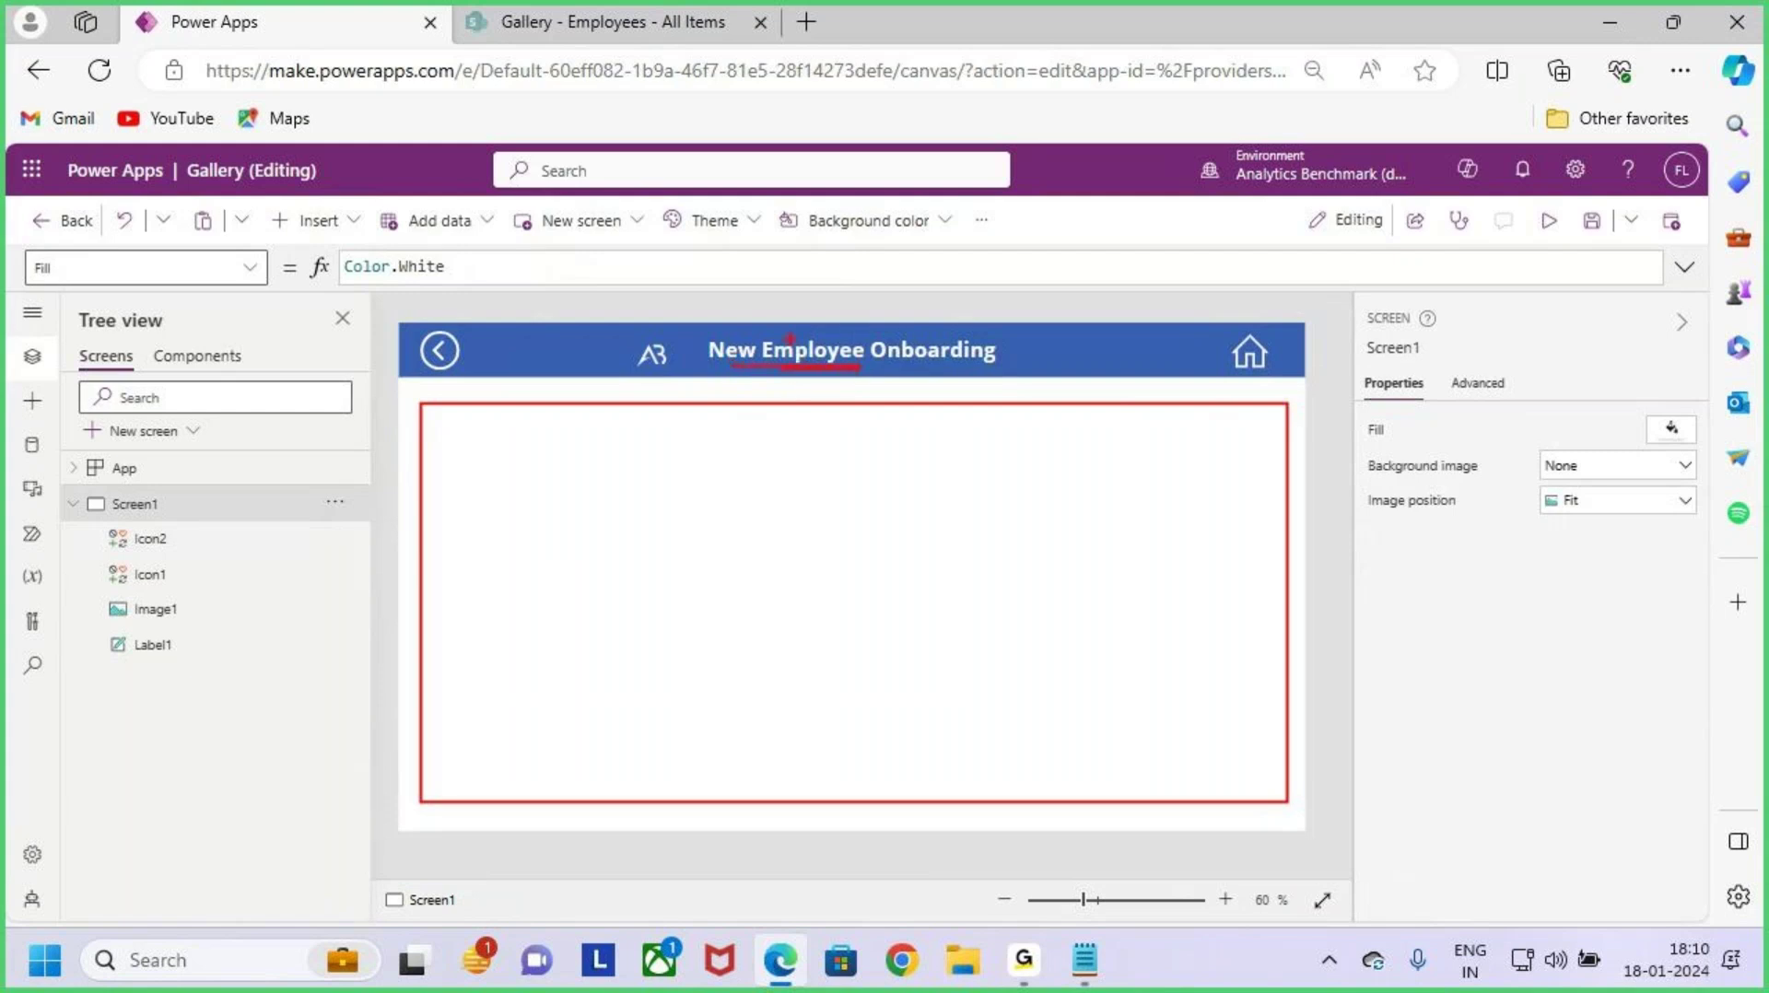
drag(800, 412, 805, 423)
key(Escape)
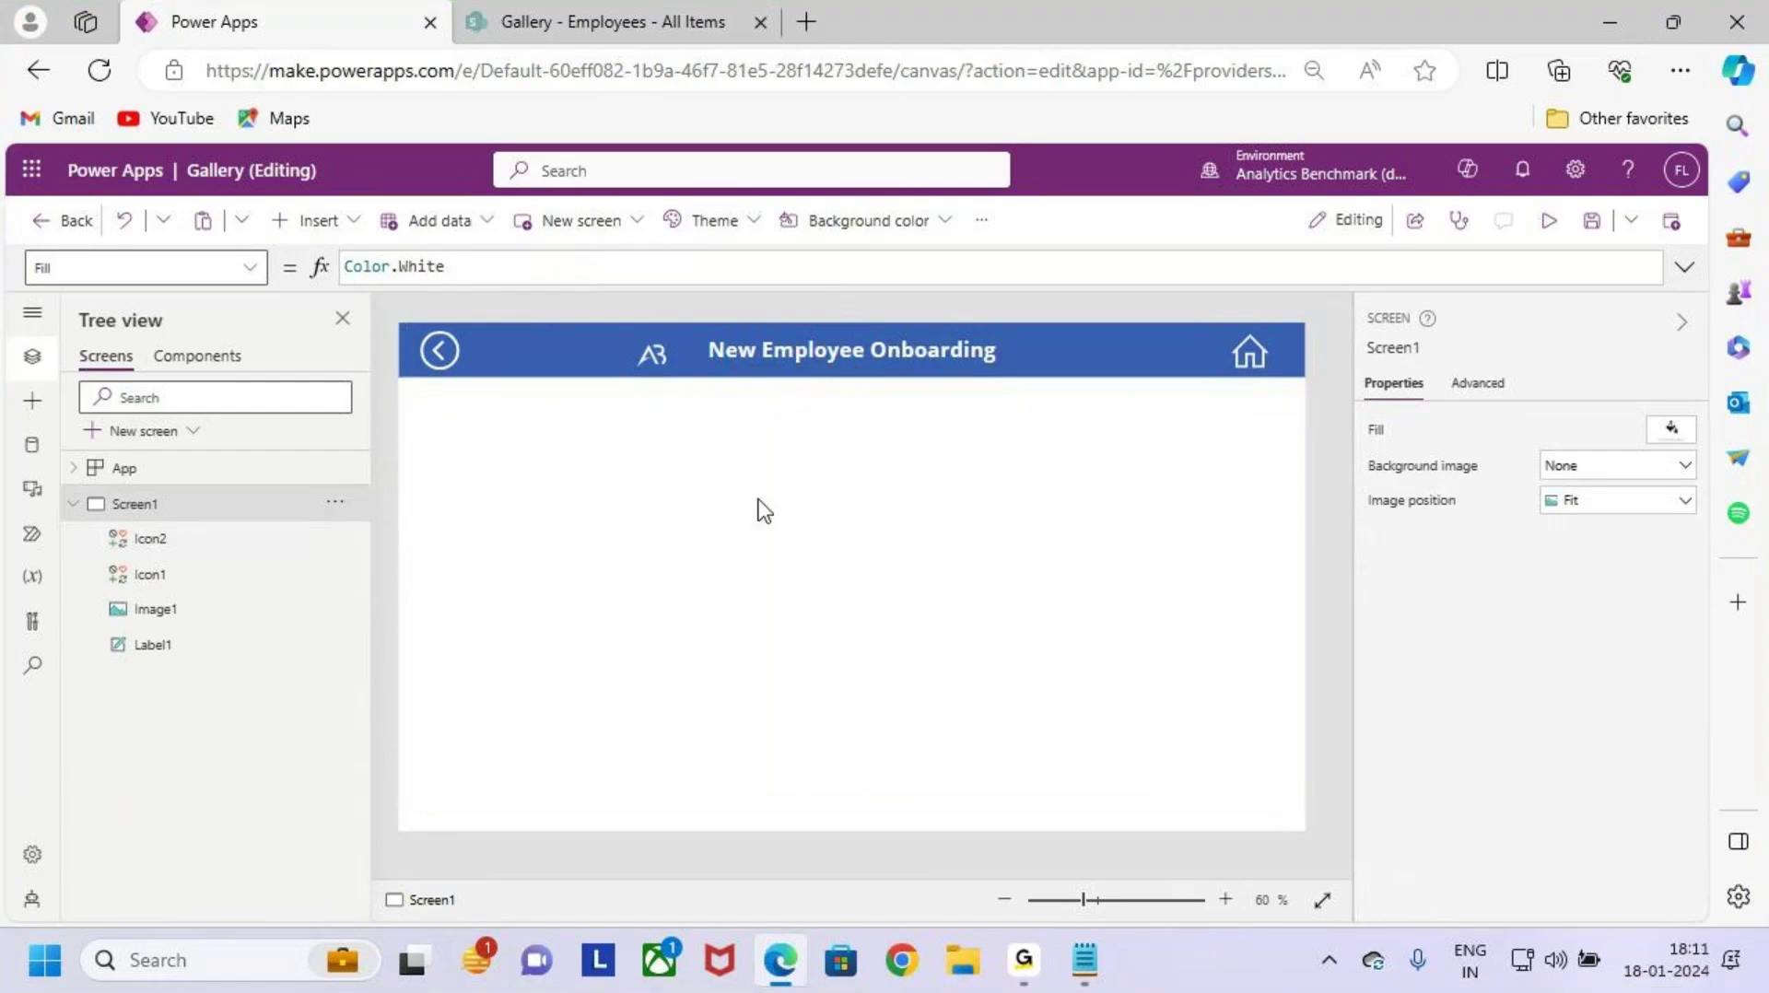
Step: Insert an edit form, Form1, below the header and resize it to about 1326 by 541
click(313, 226)
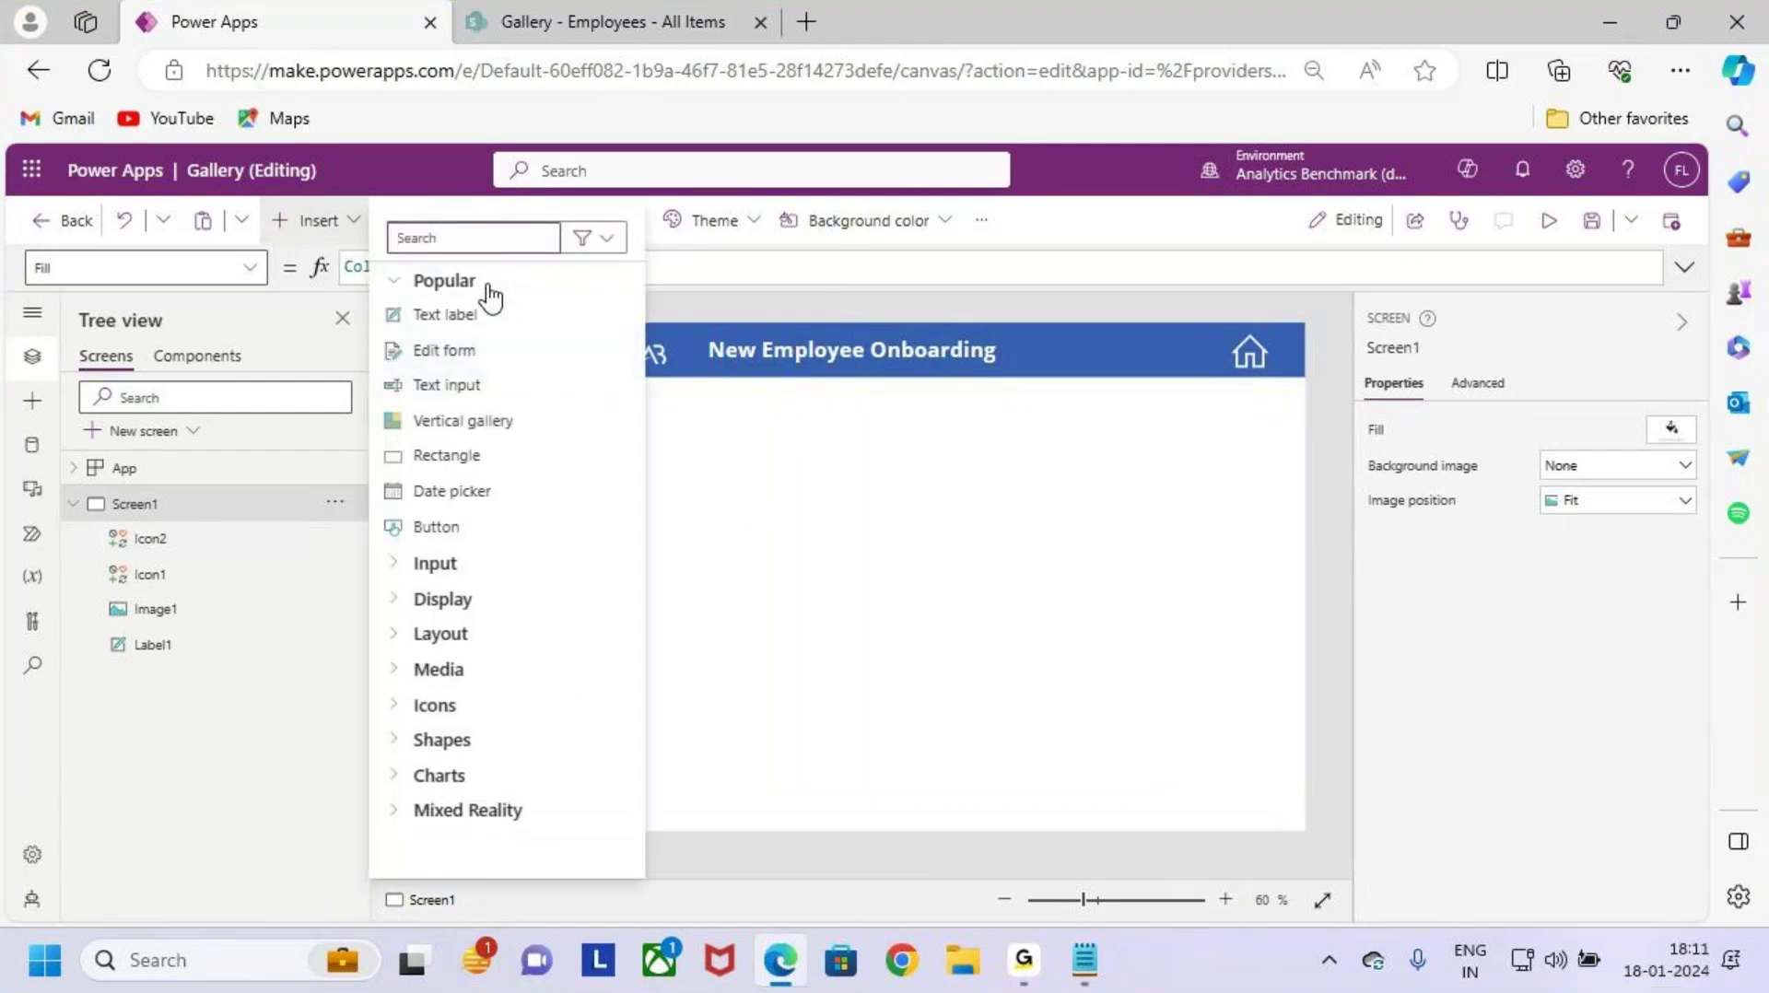
key(ctrl+2)
mouse_move(389, 338)
mouse_down()
mouse_move(546, 372)
mouse_move(582, 300)
mouse_up()
key(Escape)
click(481, 356)
drag(721, 347, 709, 399)
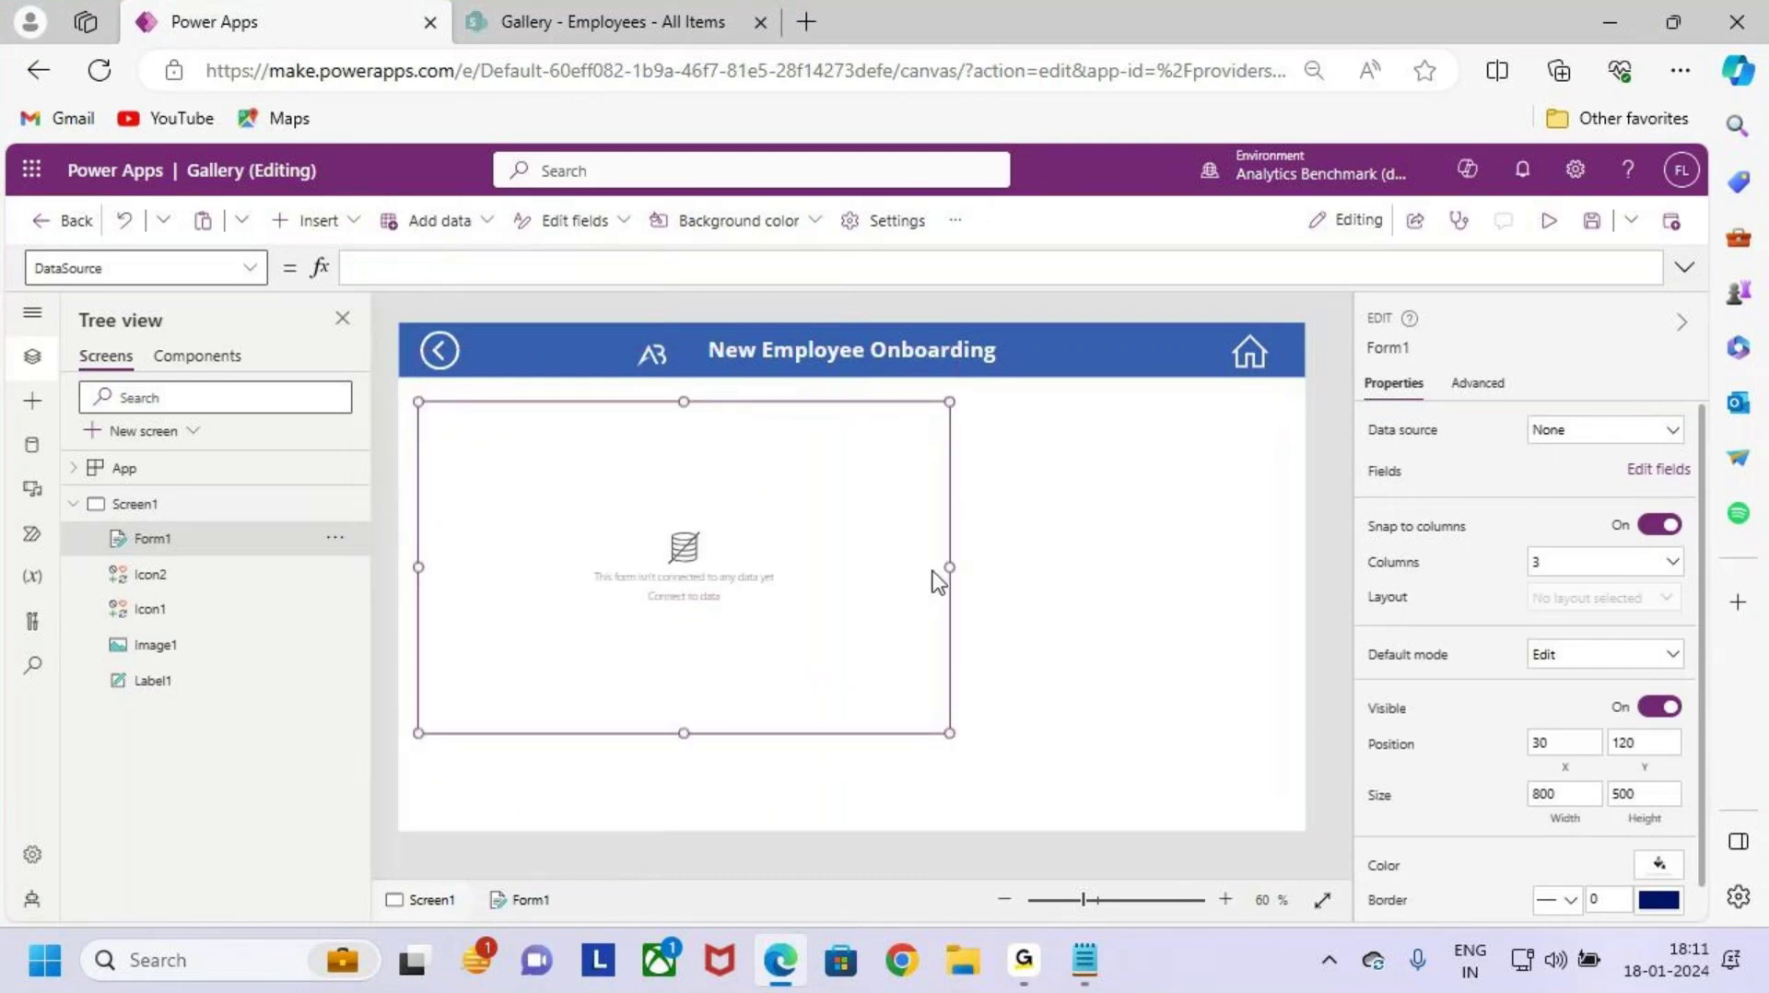
drag(951, 568, 1286, 572)
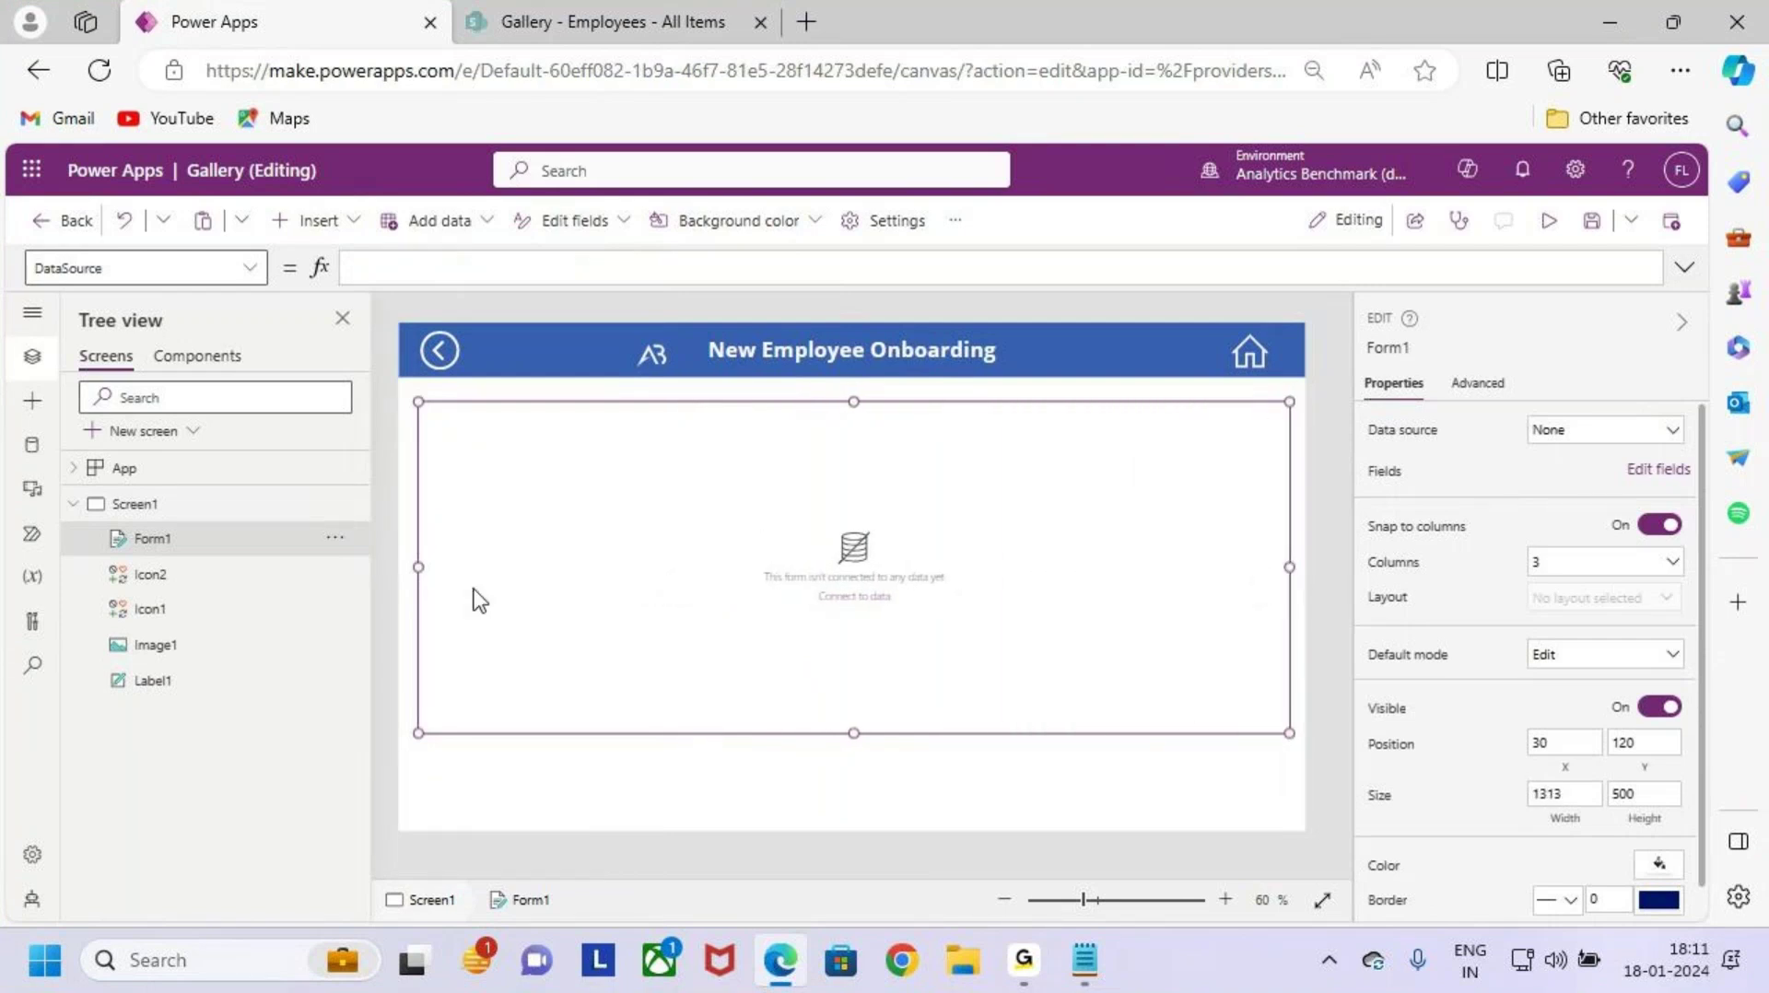
drag(416, 568, 408, 569)
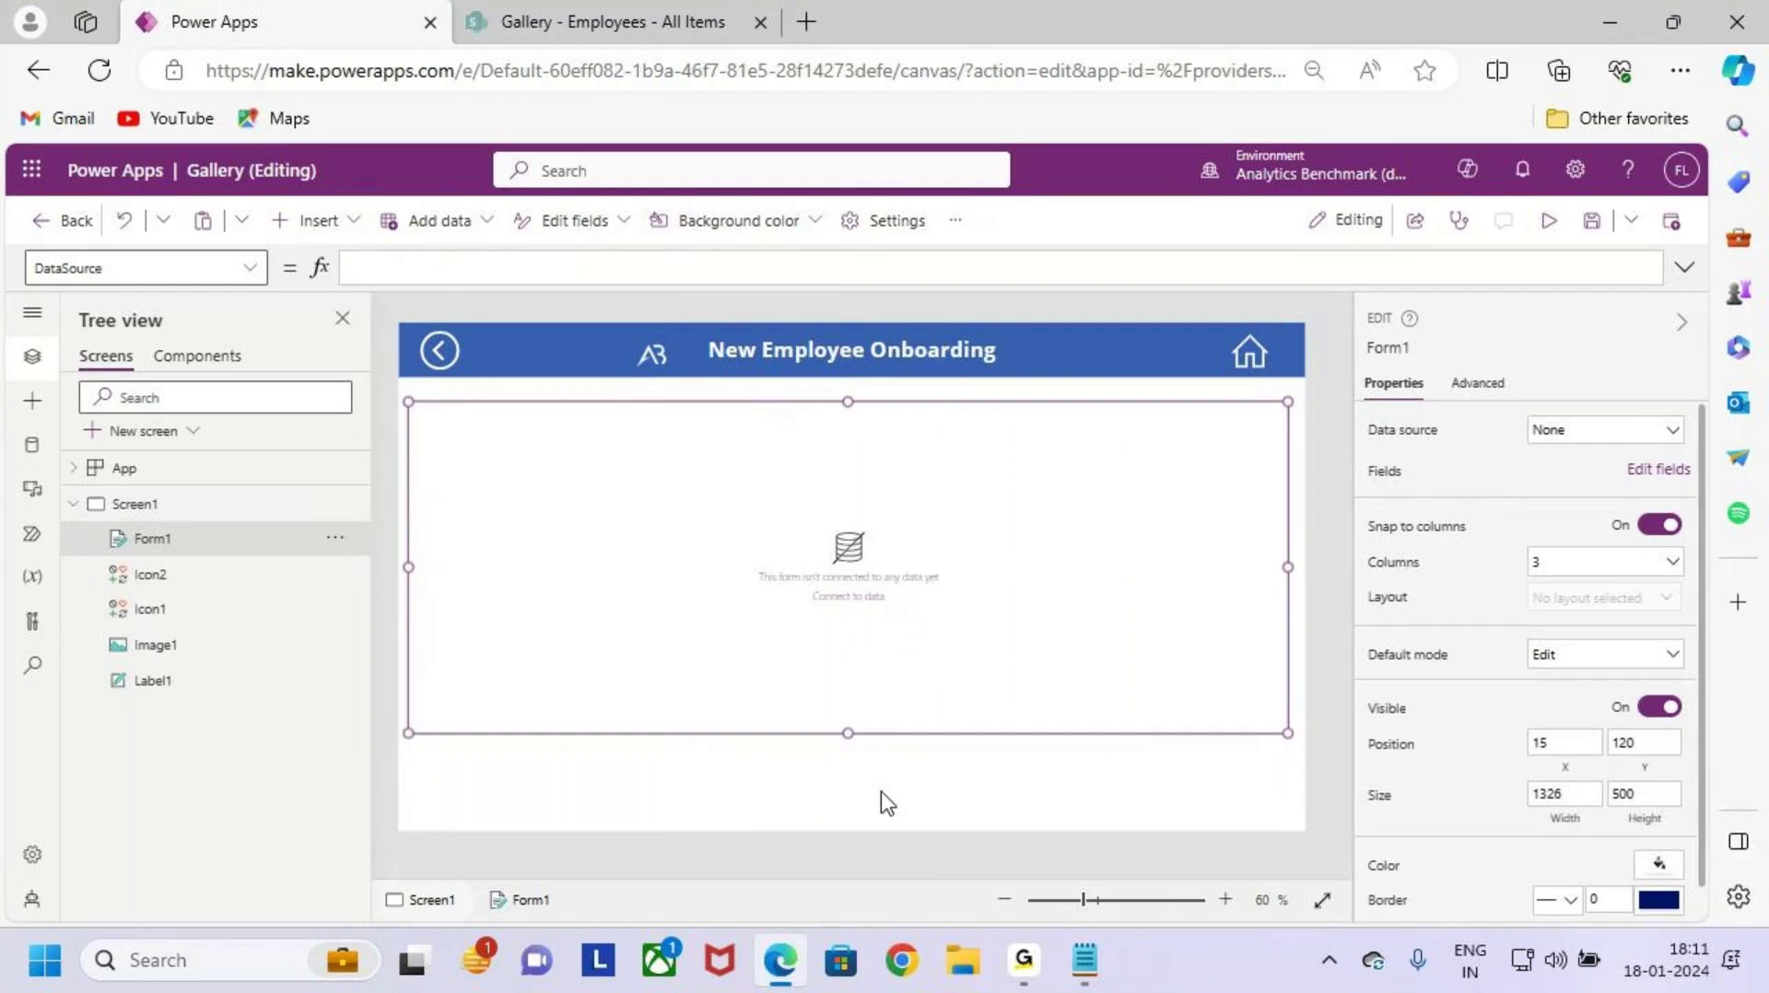
drag(849, 734, 857, 759)
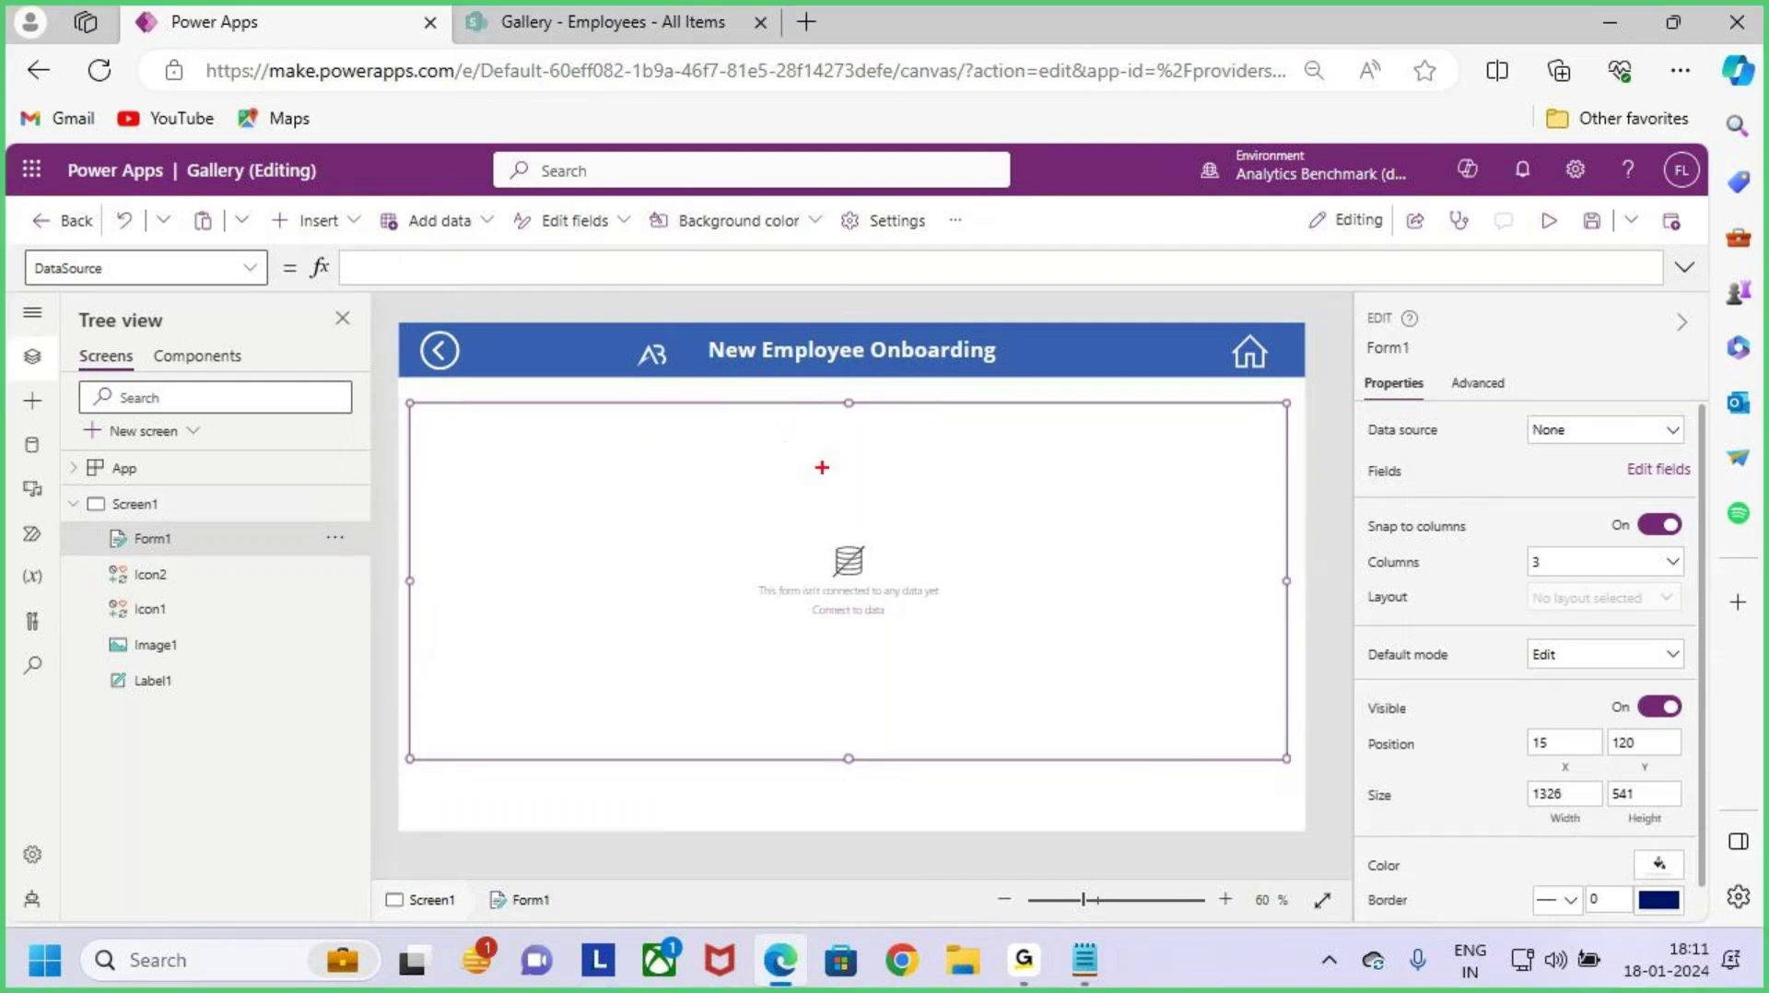
drag(848, 324, 865, 452)
key(Escape)
Step: Glance at the SharePoint Employees list, then return to the app editor
click(717, 21)
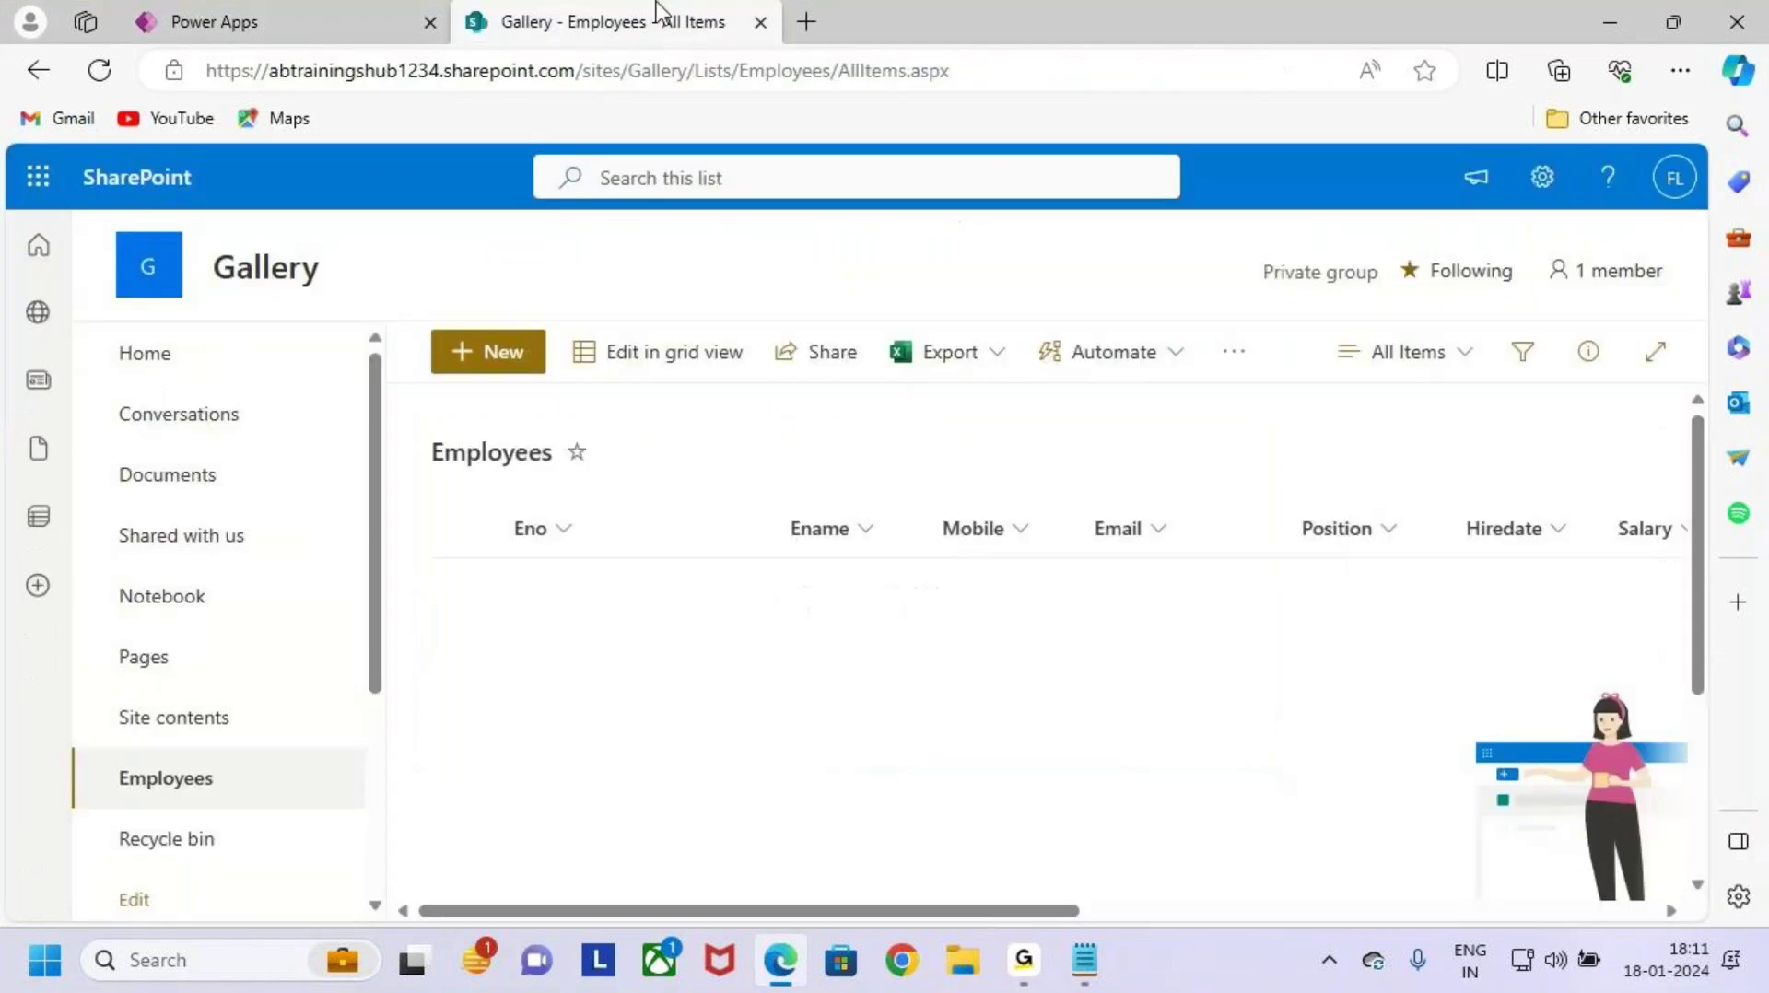
mouse_move(421, 434)
mouse_down()
mouse_move(580, 489)
mouse_move(728, 318)
mouse_up()
key(Escape)
click(289, 13)
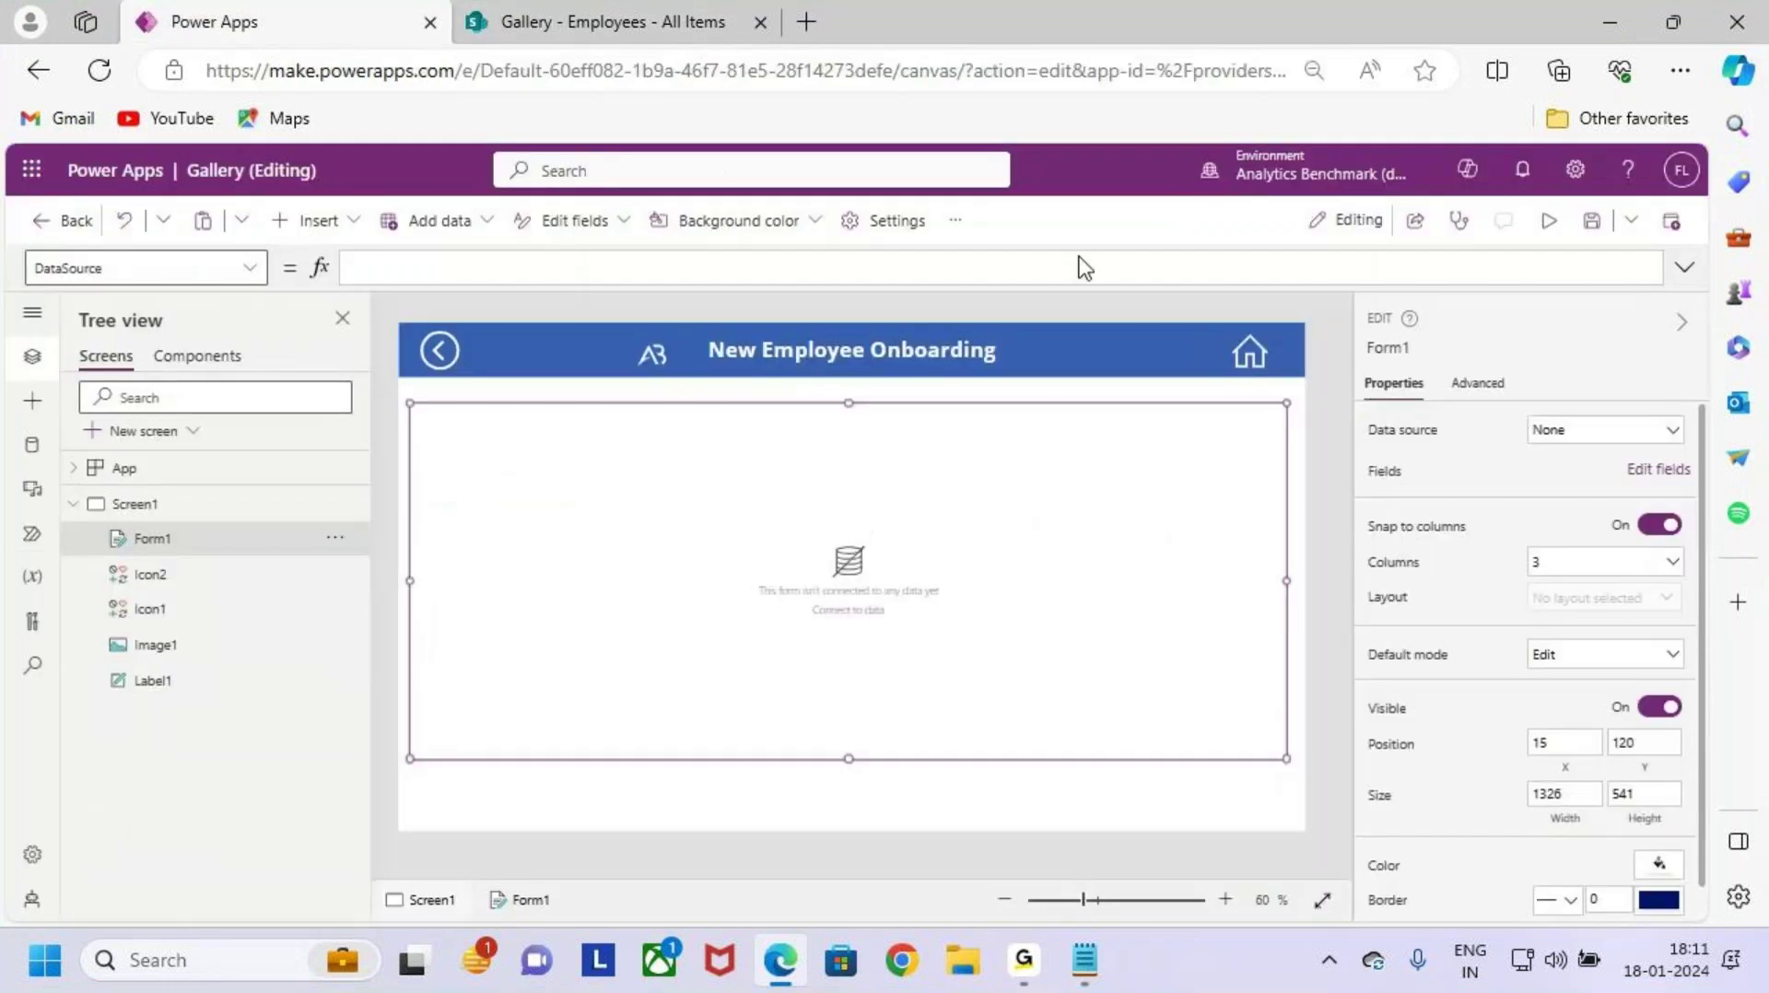
Step: Show the app's data sources and remove the Students data source
key(ctrl+2)
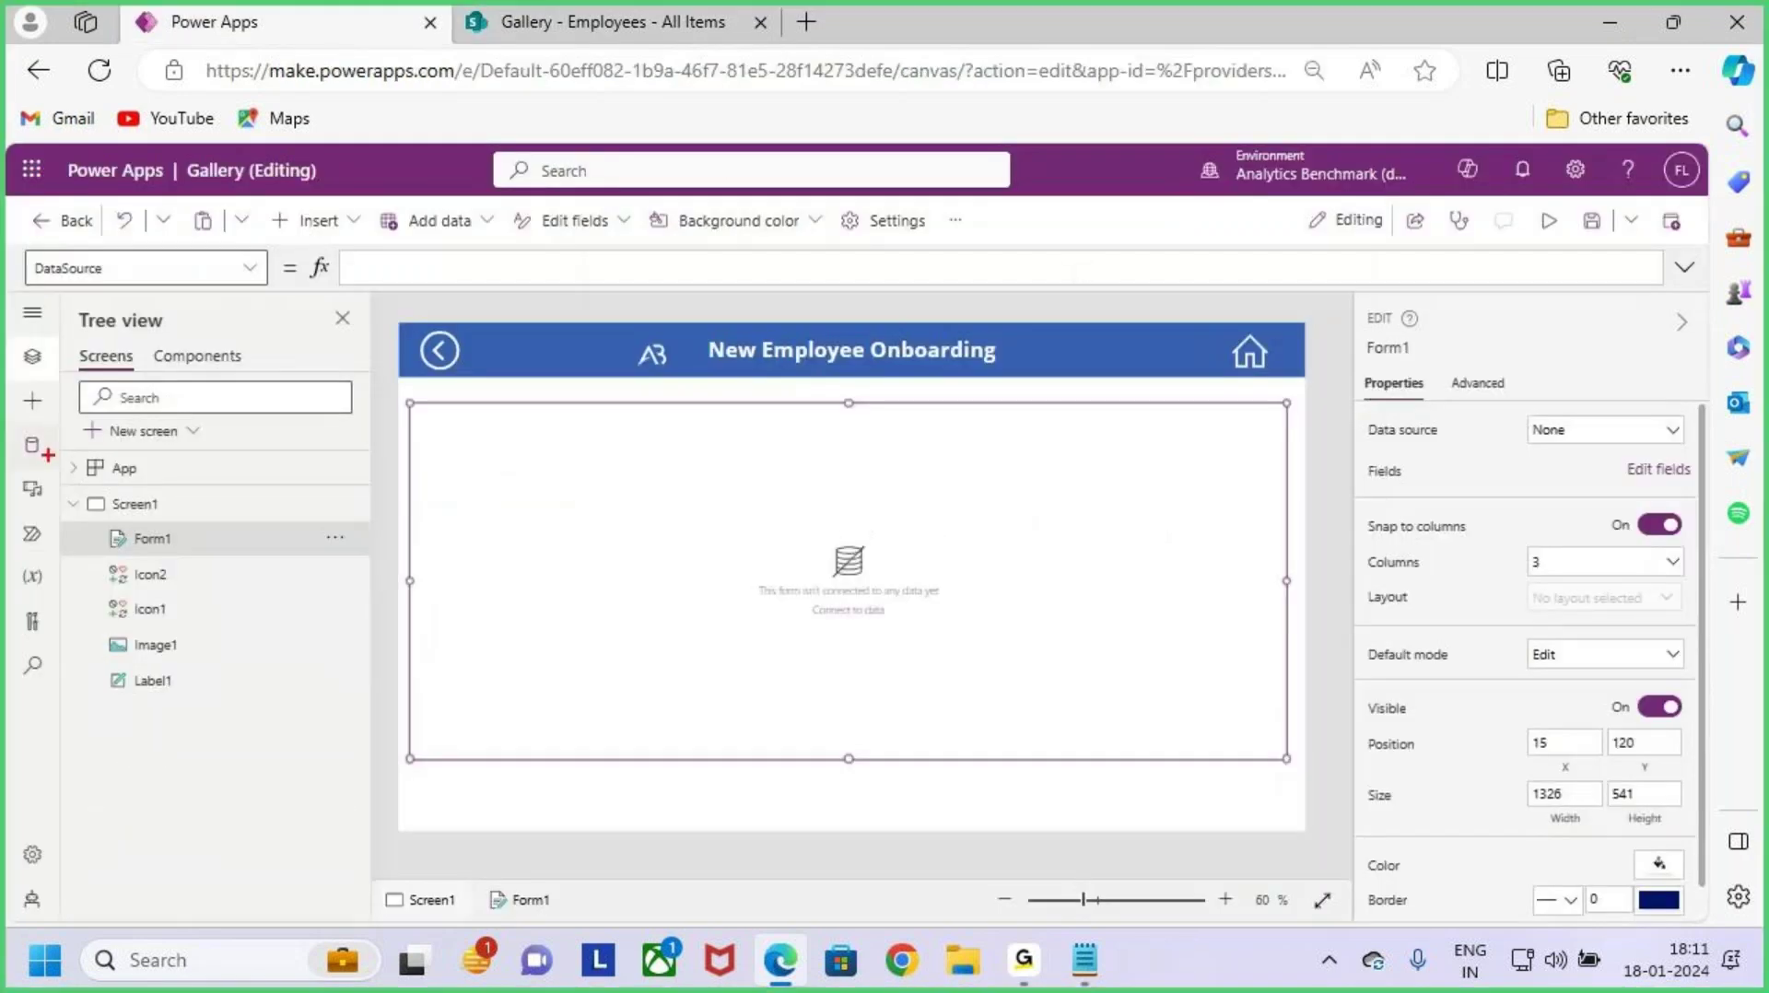
drag(9, 425, 59, 471)
key(Escape)
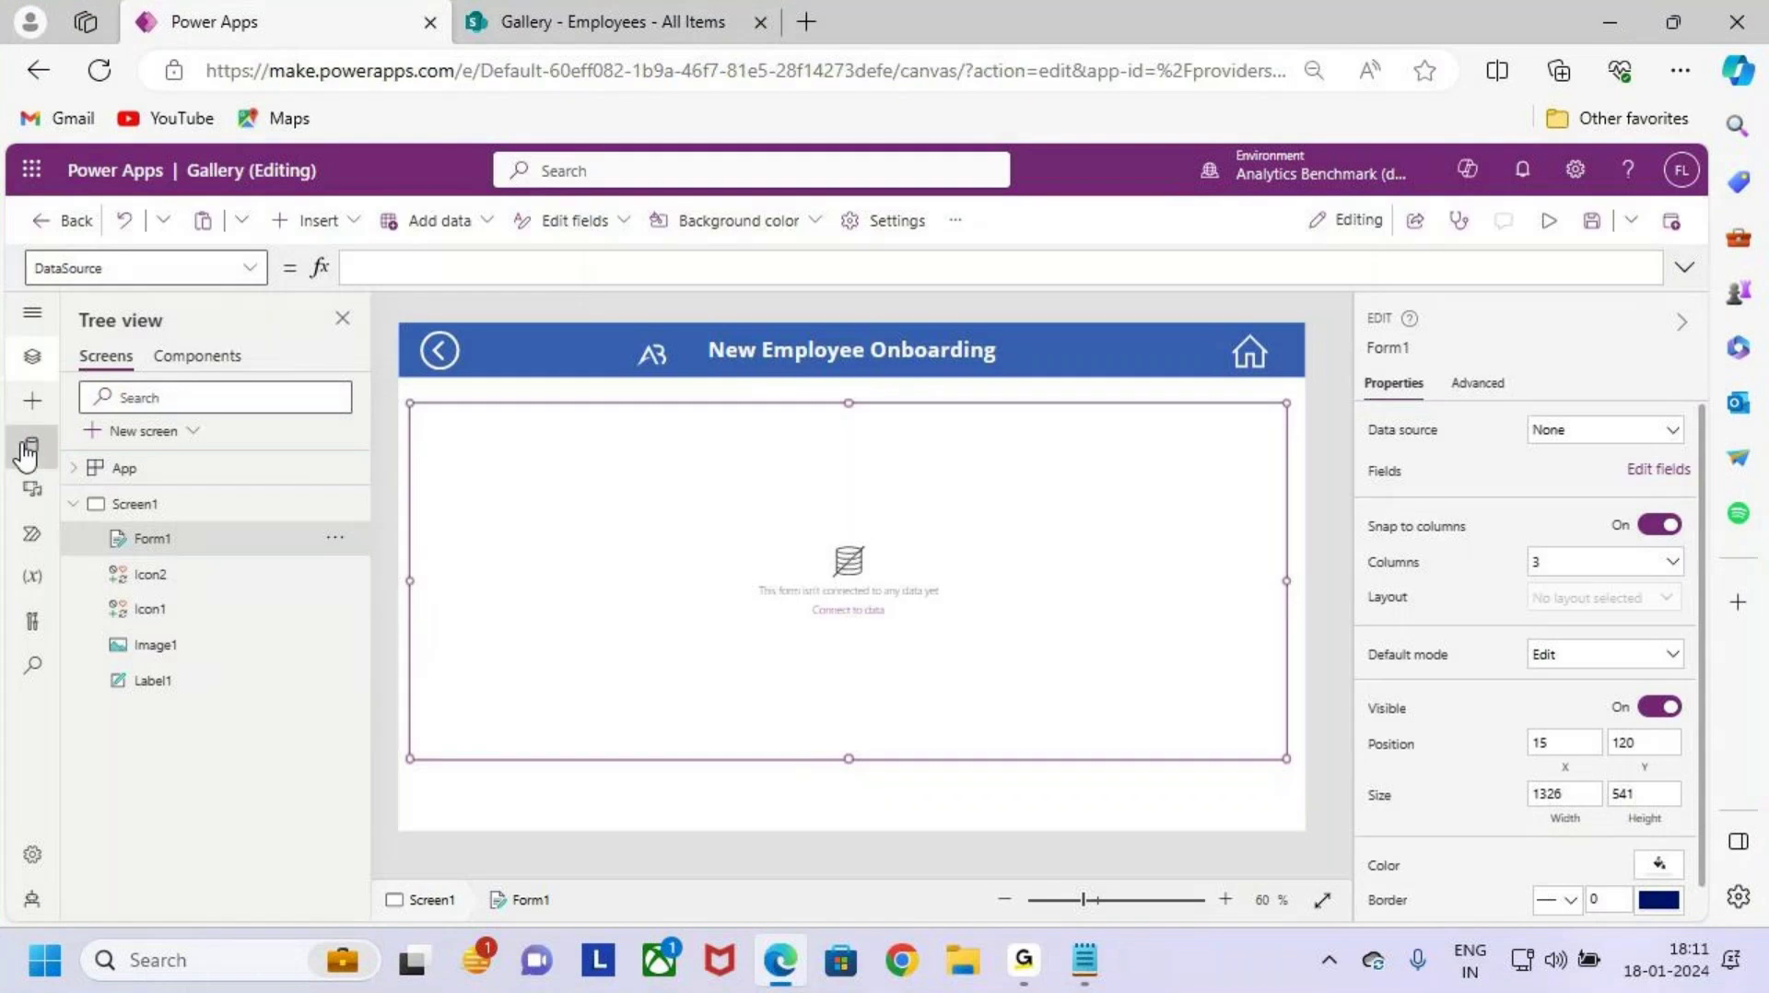
click(26, 450)
mouse_move(201, 459)
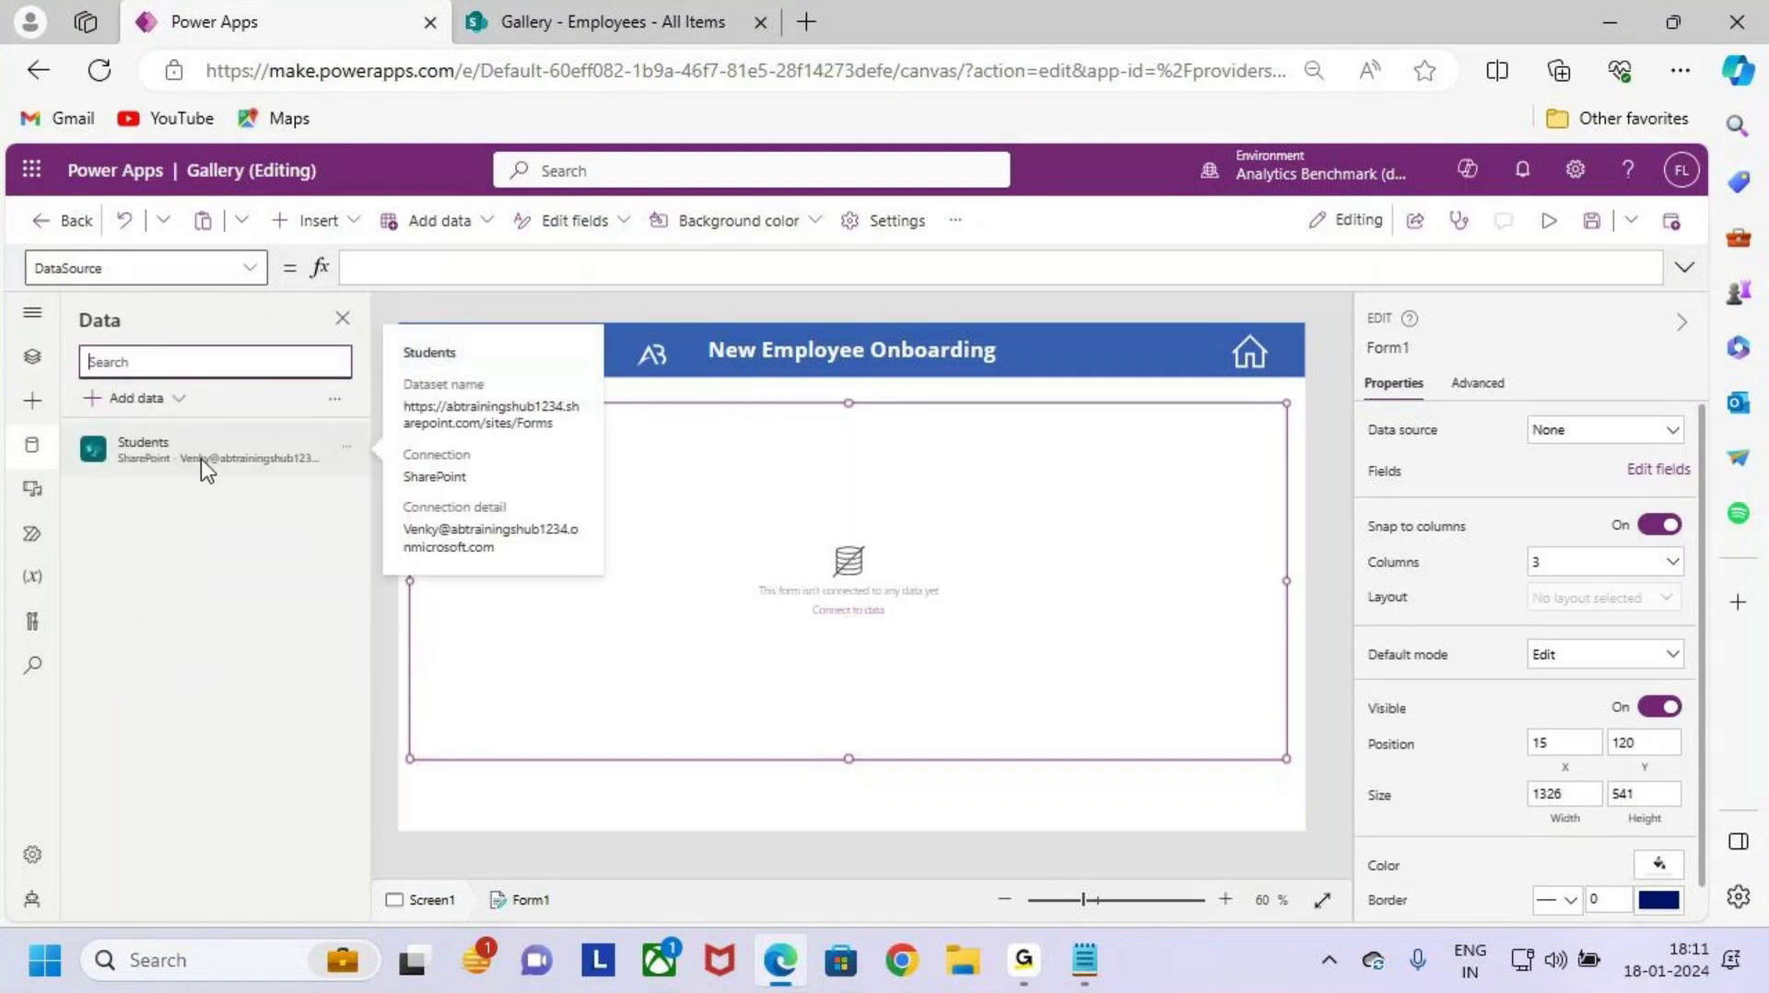
key(ctrl+2)
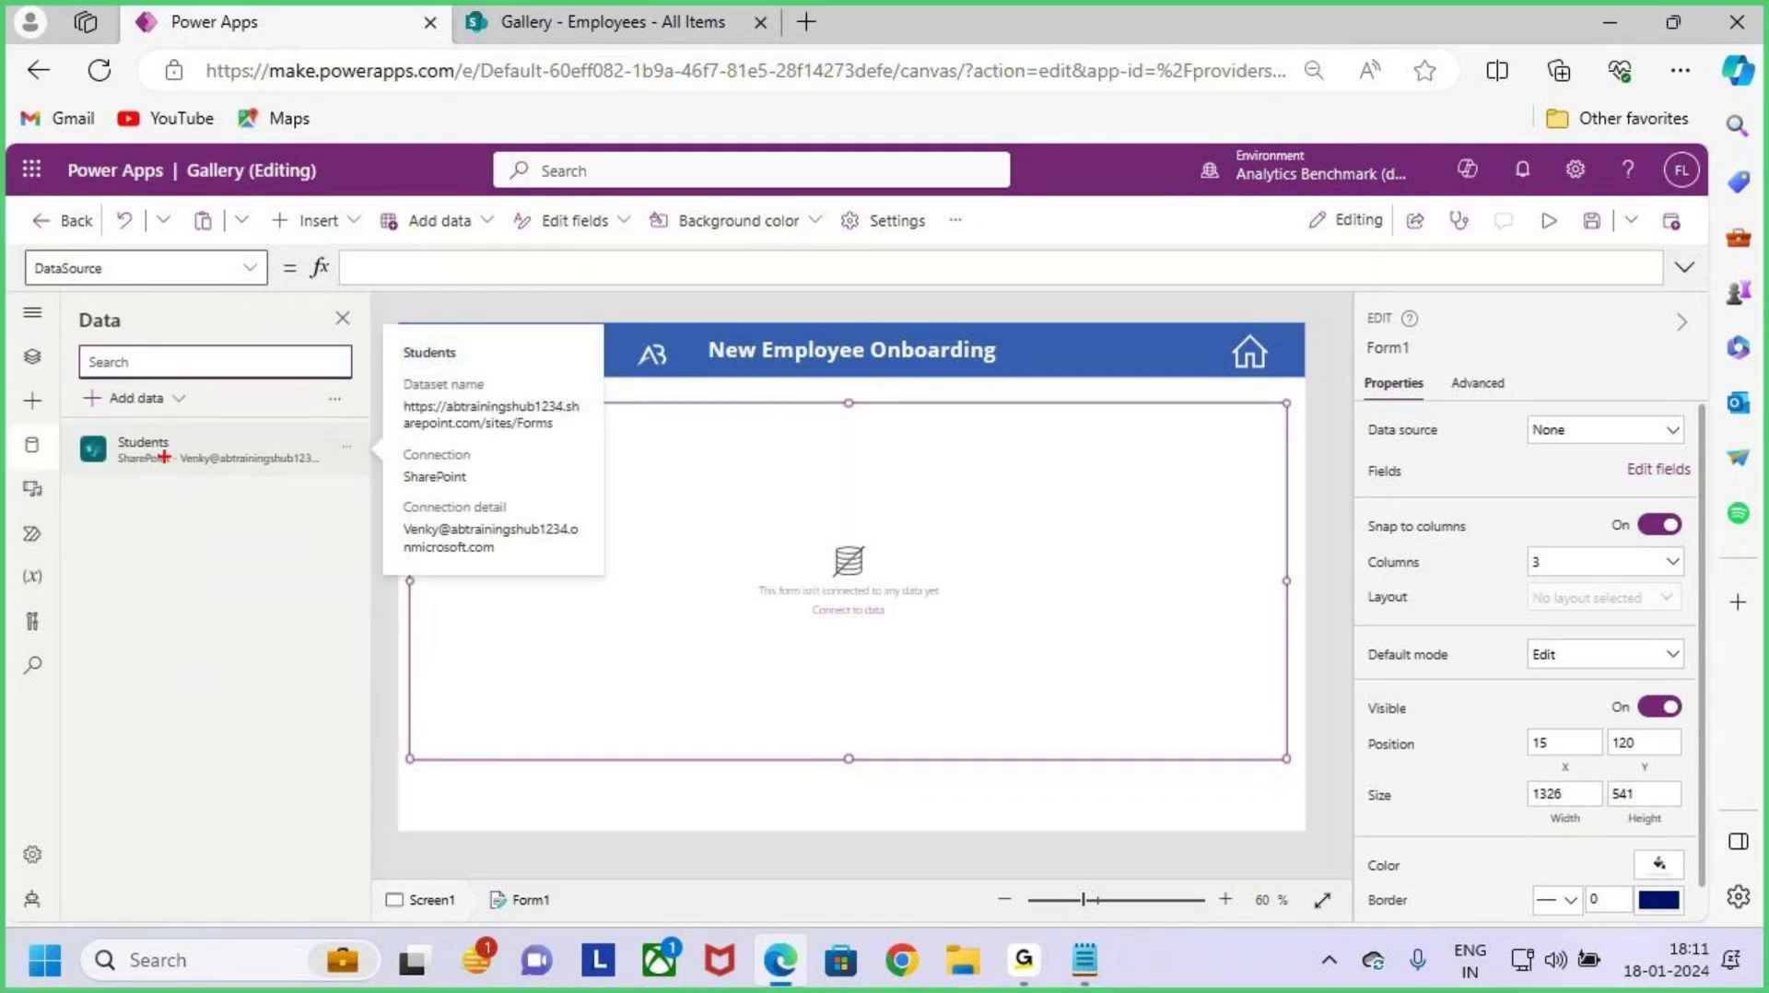
drag(130, 456, 182, 453)
key(Escape)
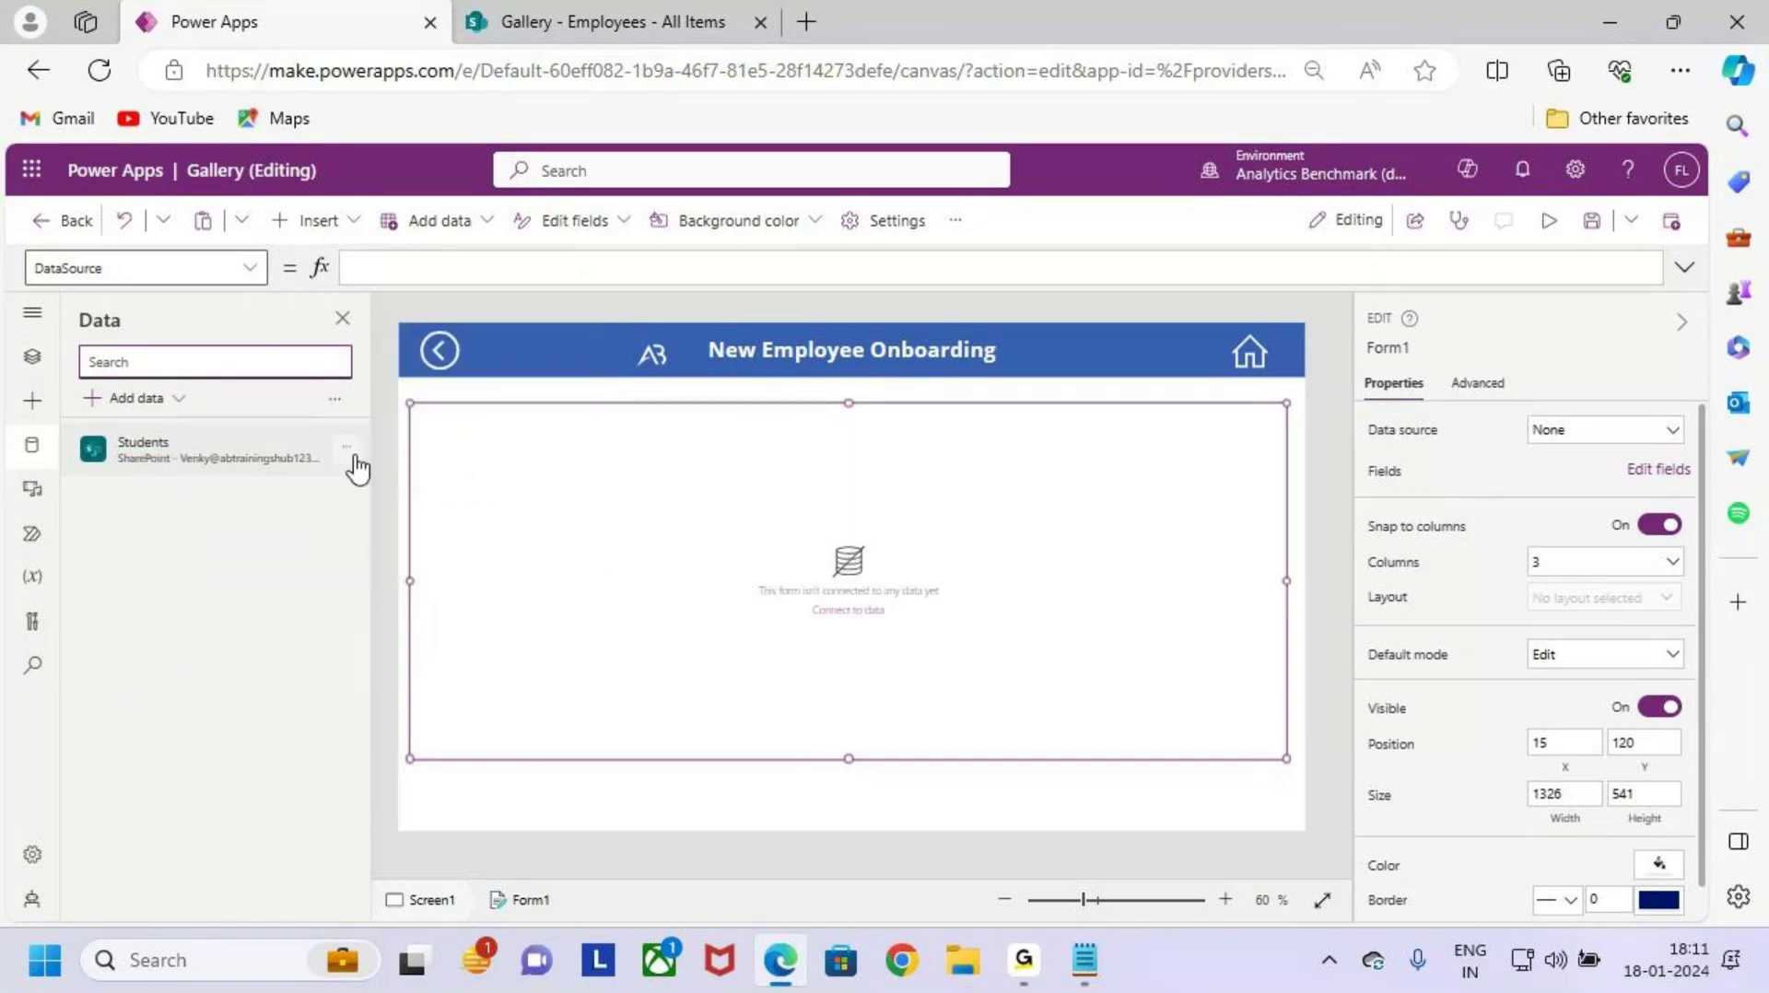
click(347, 446)
click(390, 570)
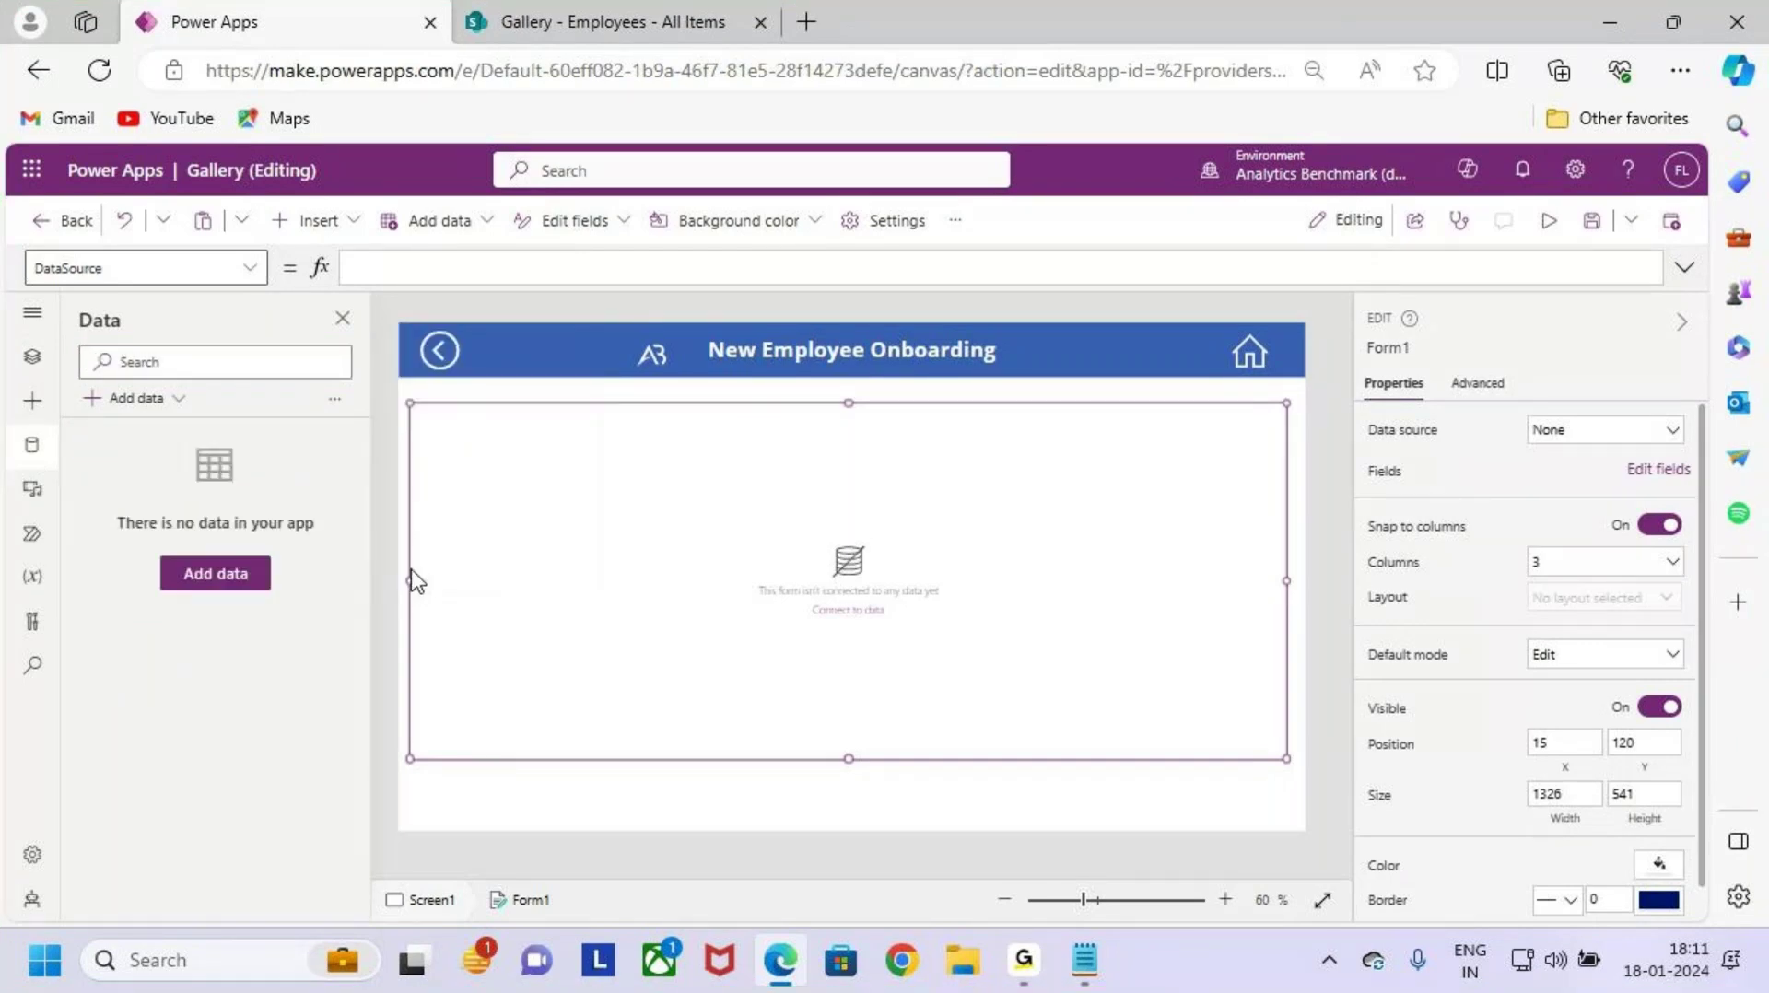
Step: Add data by searching 'sharepoi' and choosing the existing SharePoint connection
click(124, 401)
click(162, 411)
click(166, 411)
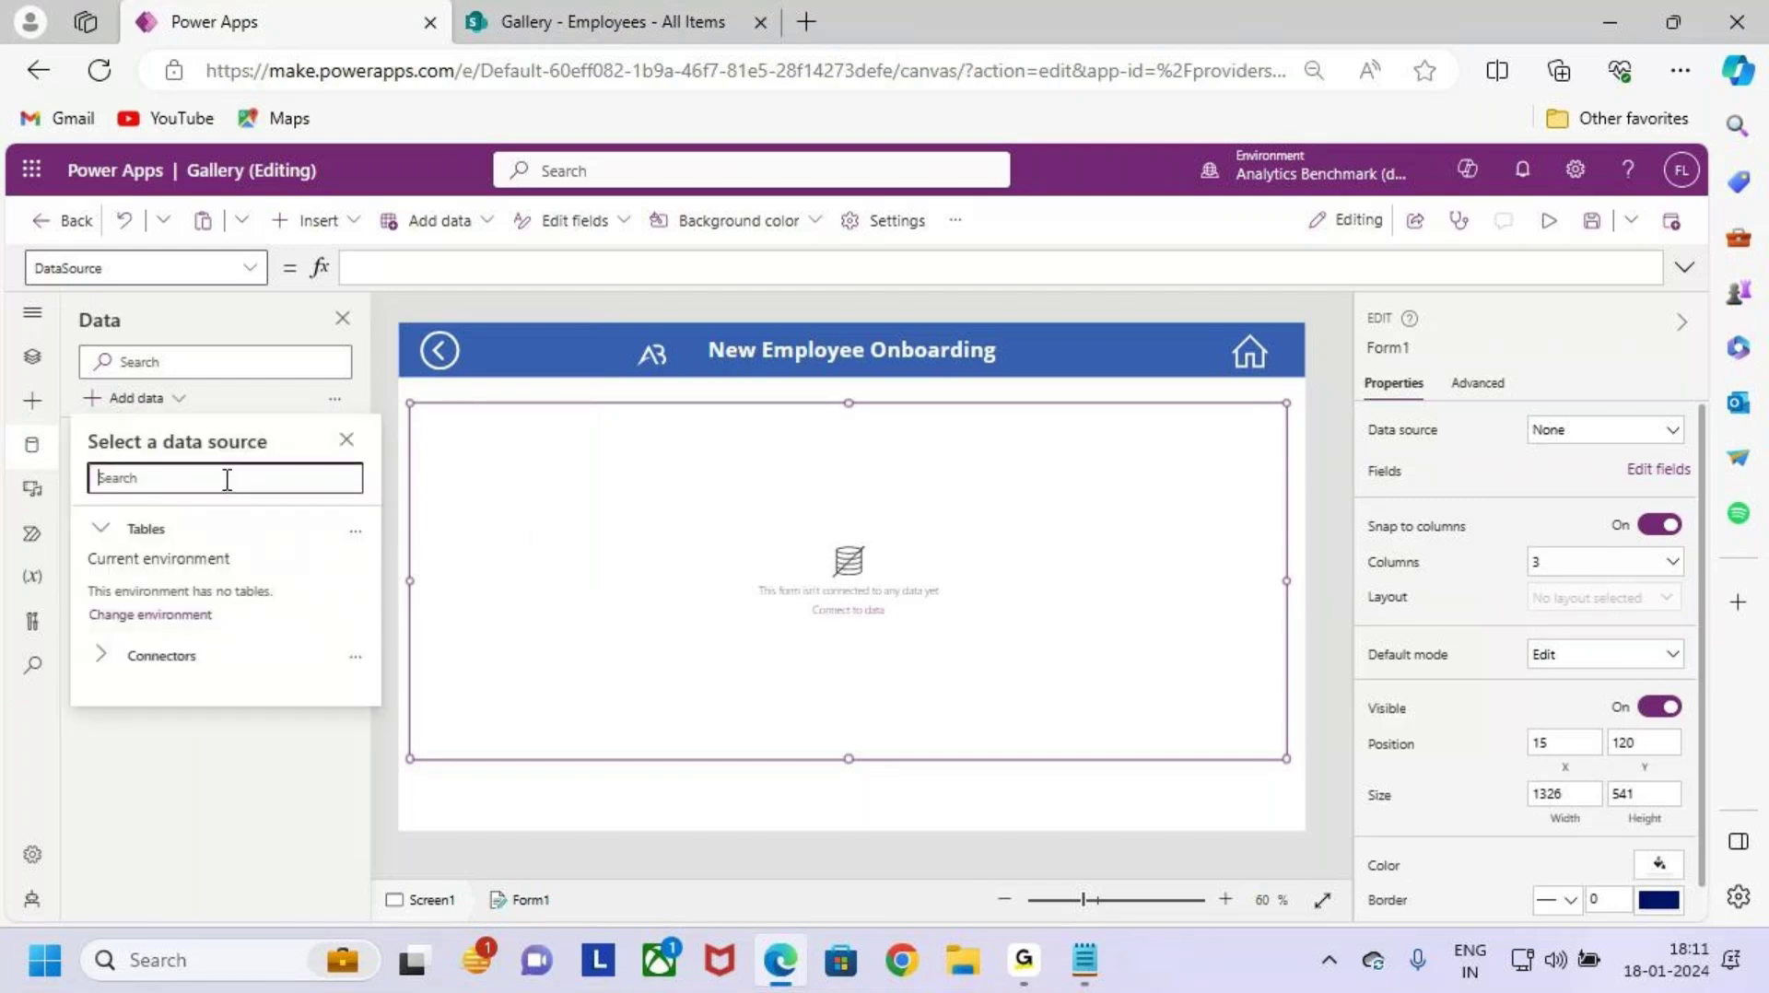
text(sharepoint)
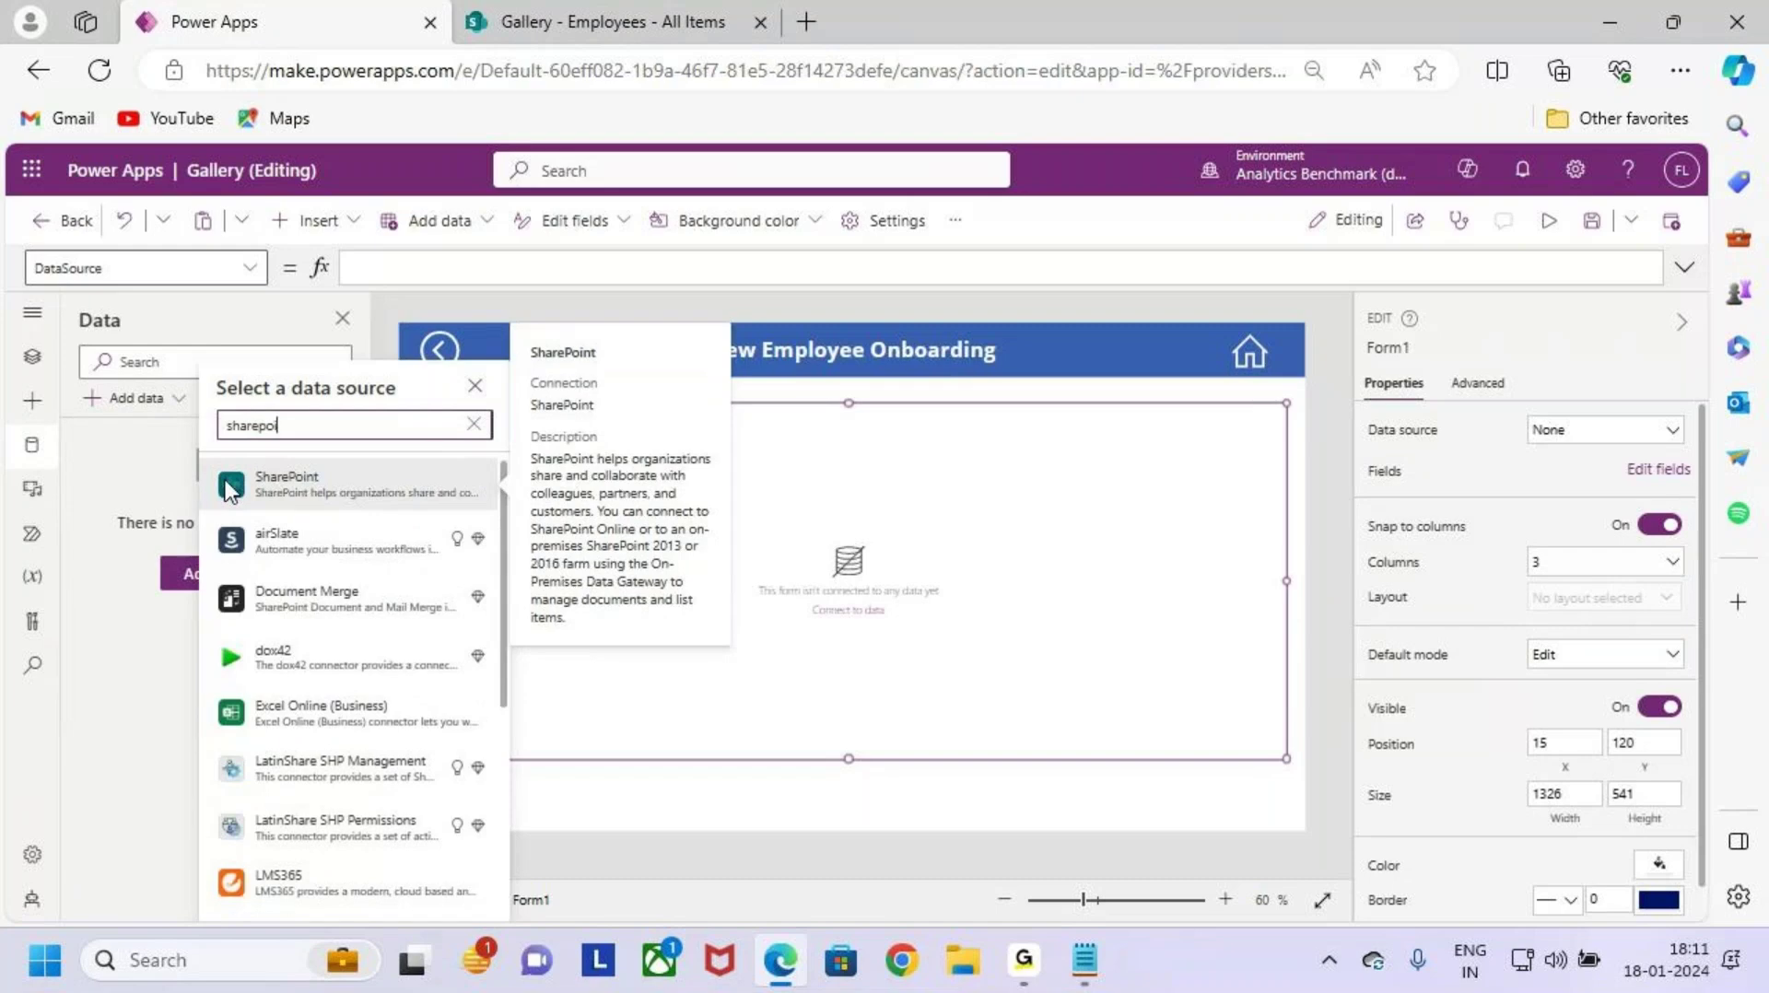
click(385, 474)
click(398, 512)
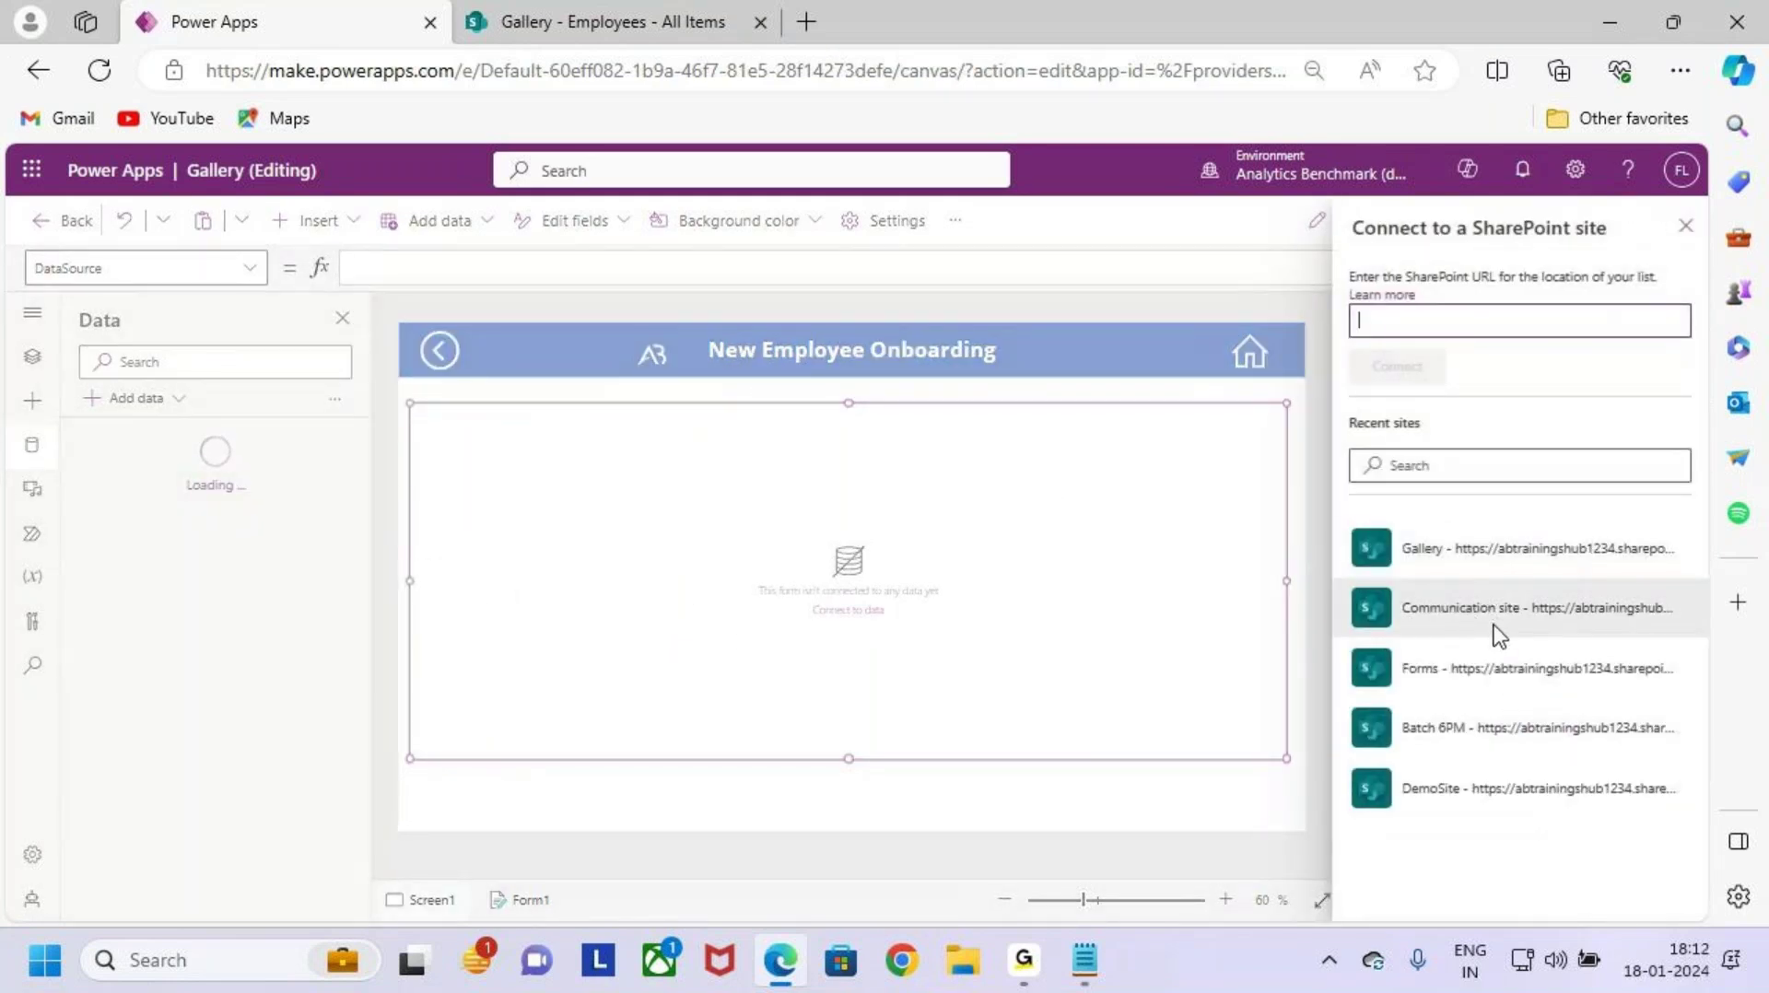
Step: Choose the Gallery site, tick the Employees list and connect it
key(ctrl+2)
mouse_move(1346, 514)
mouse_down()
mouse_move(1414, 551)
mouse_move(1687, 574)
mouse_up()
drag(1511, 469, 1523, 555)
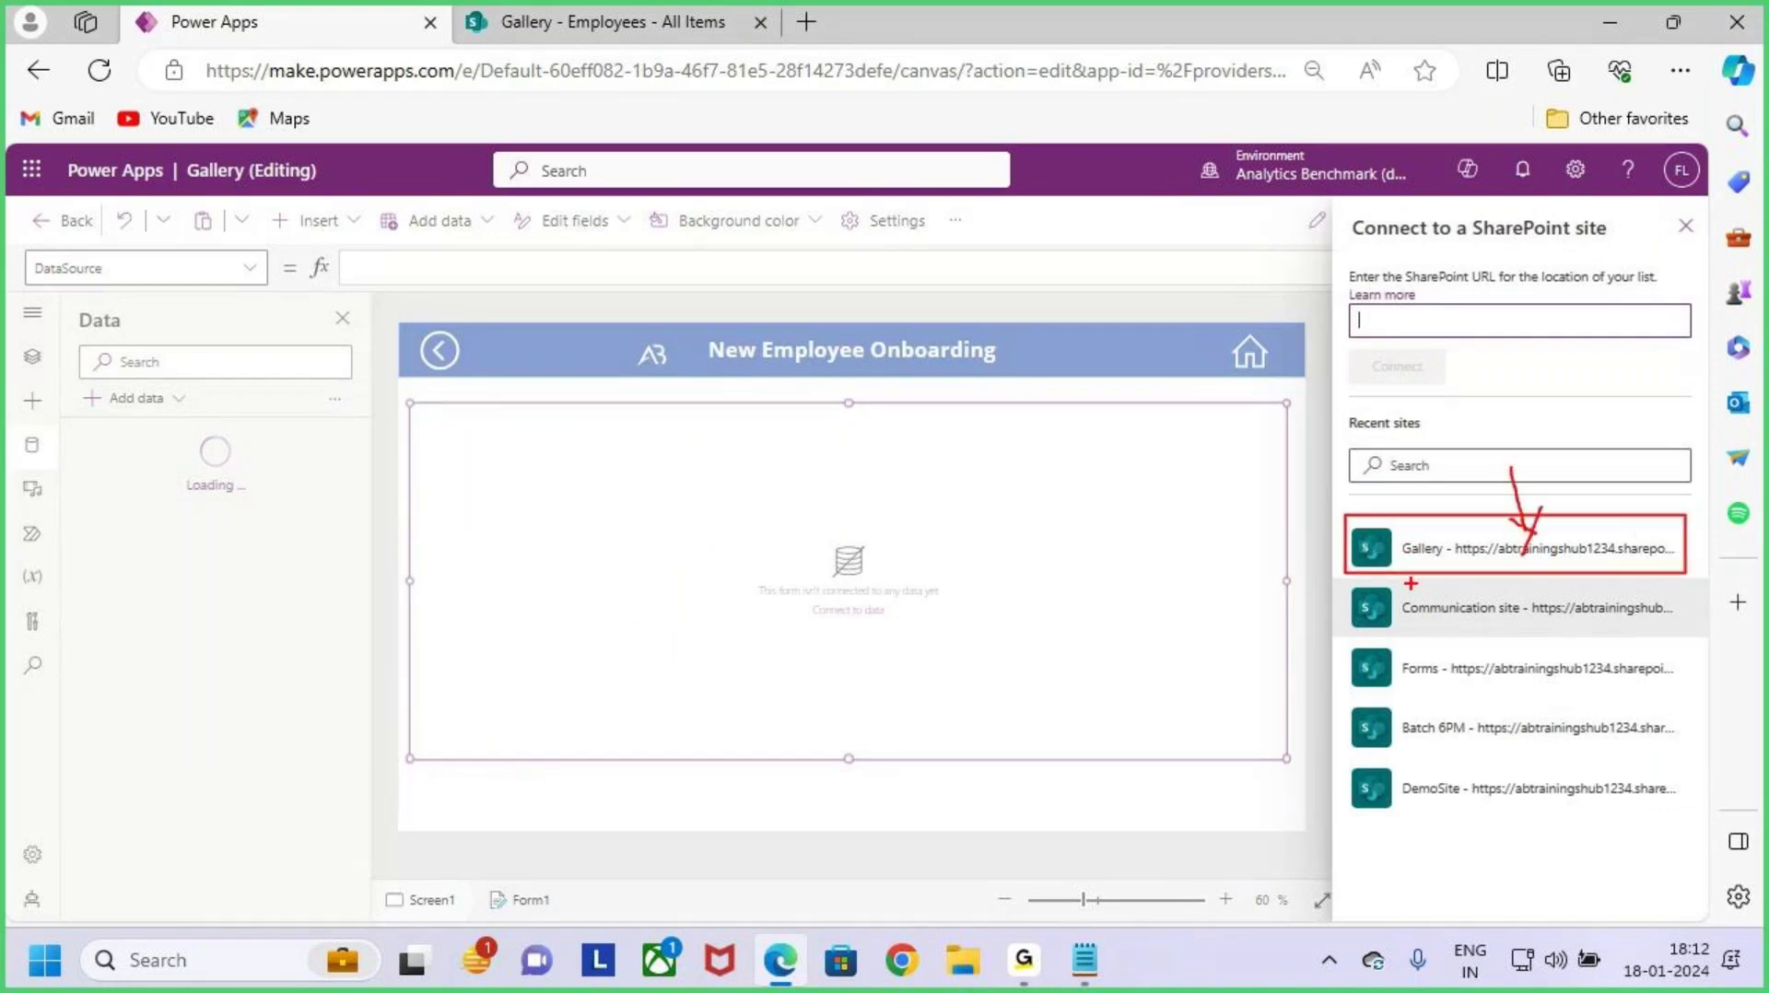
drag(1410, 576, 1472, 563)
key(Escape)
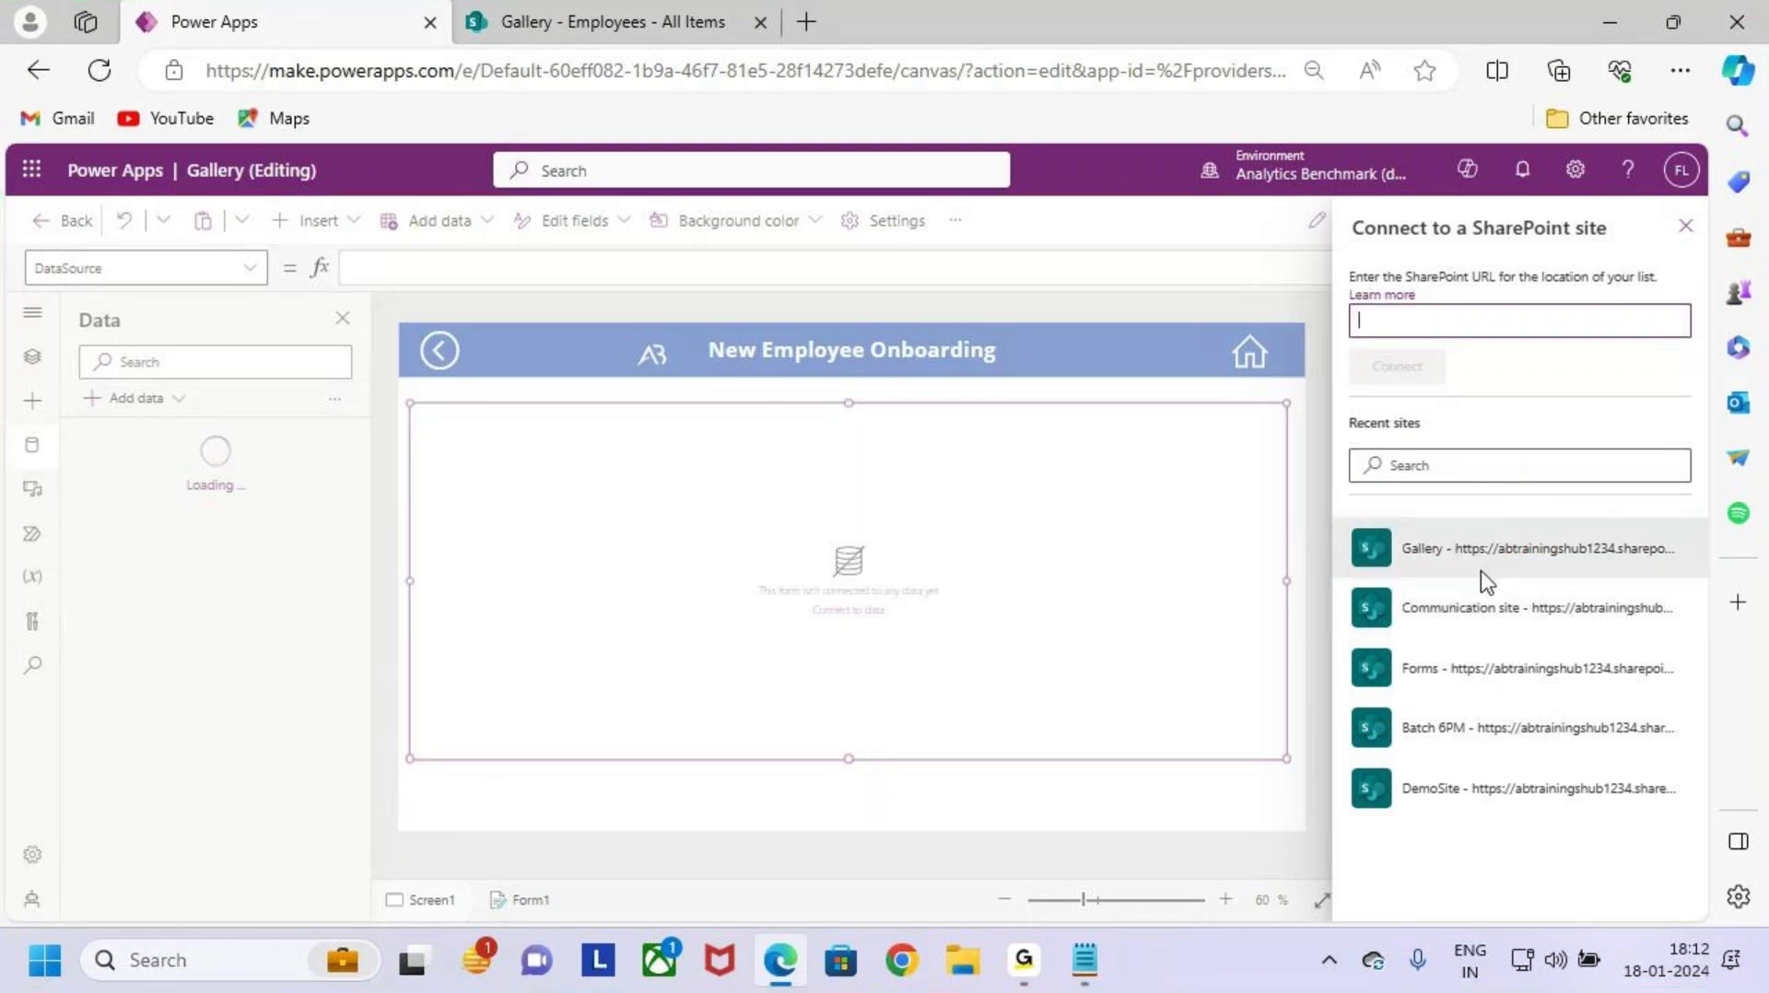
click(1501, 560)
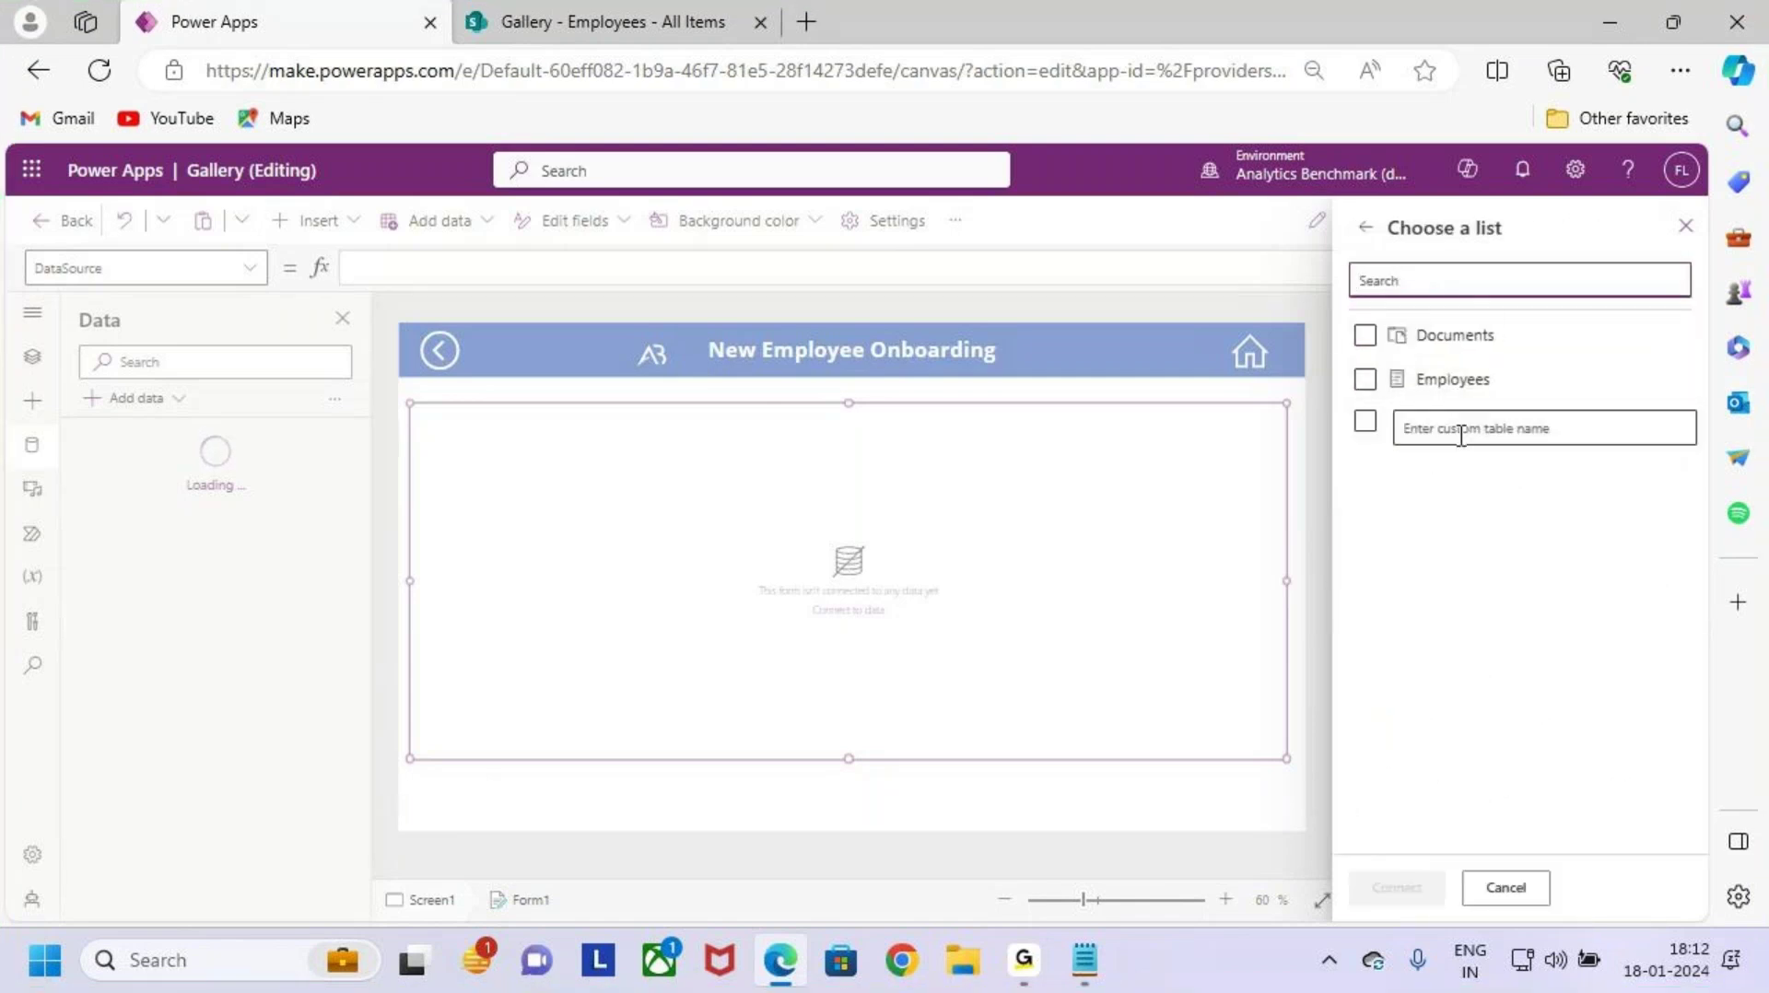
key(ctrl+2)
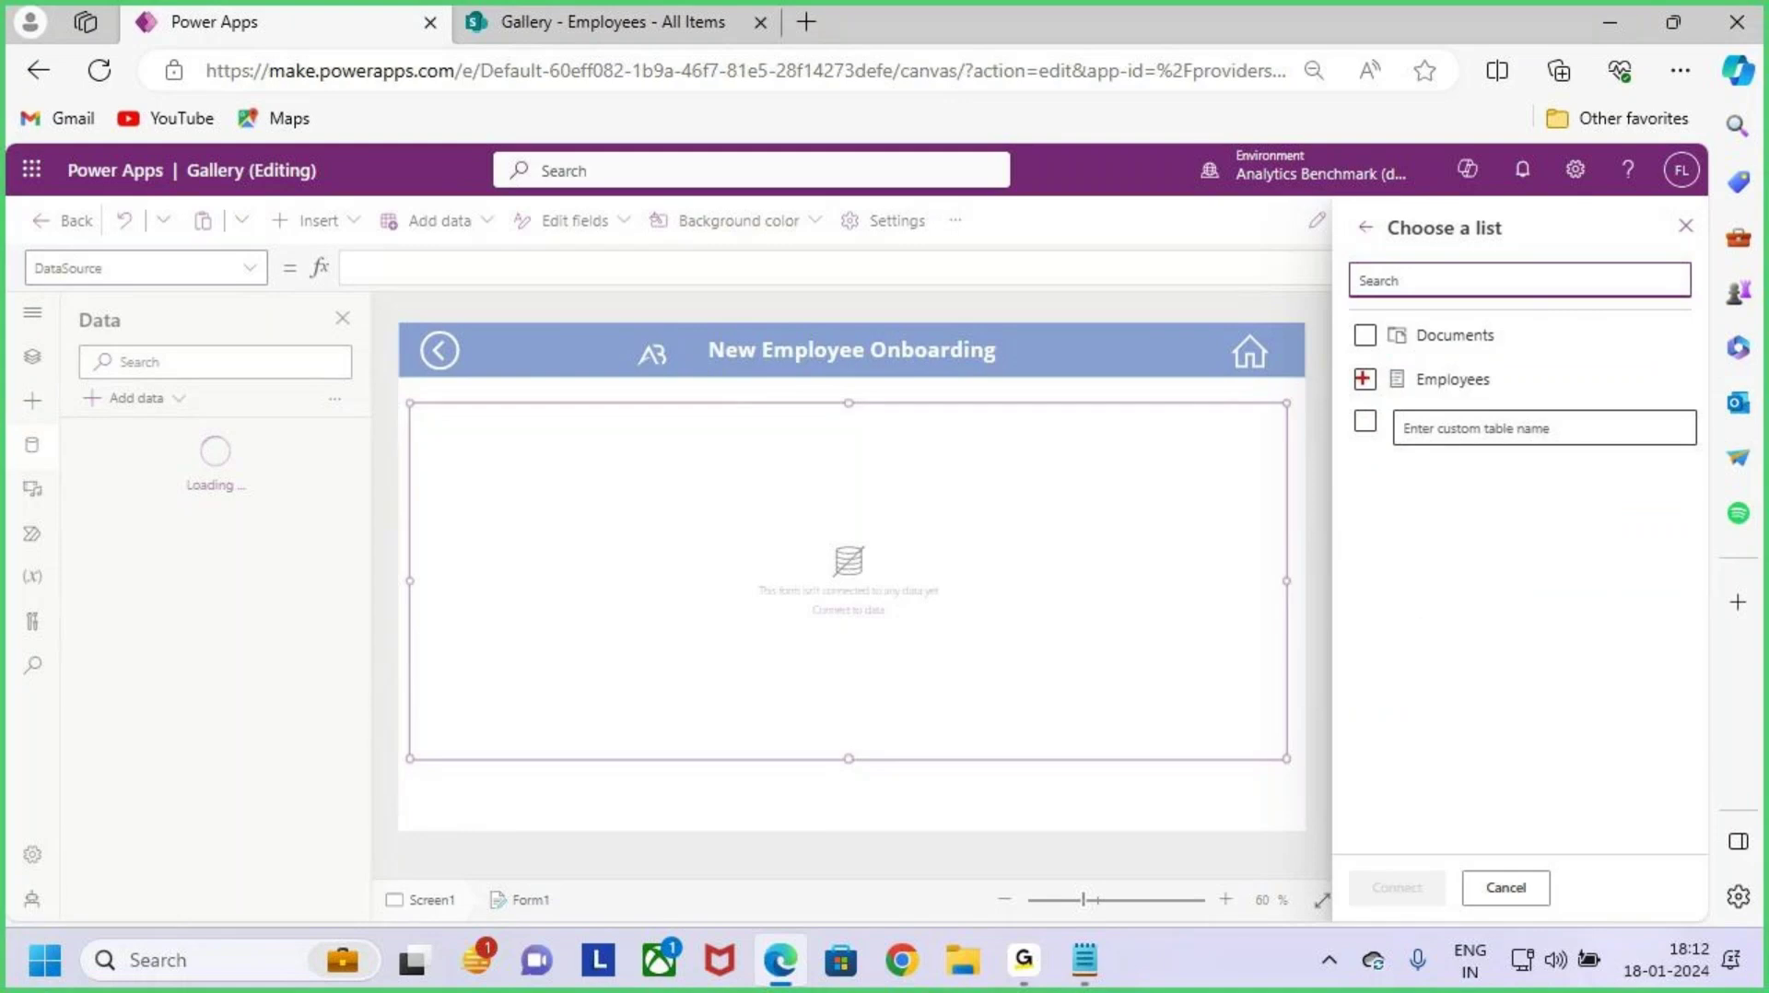
key(Escape)
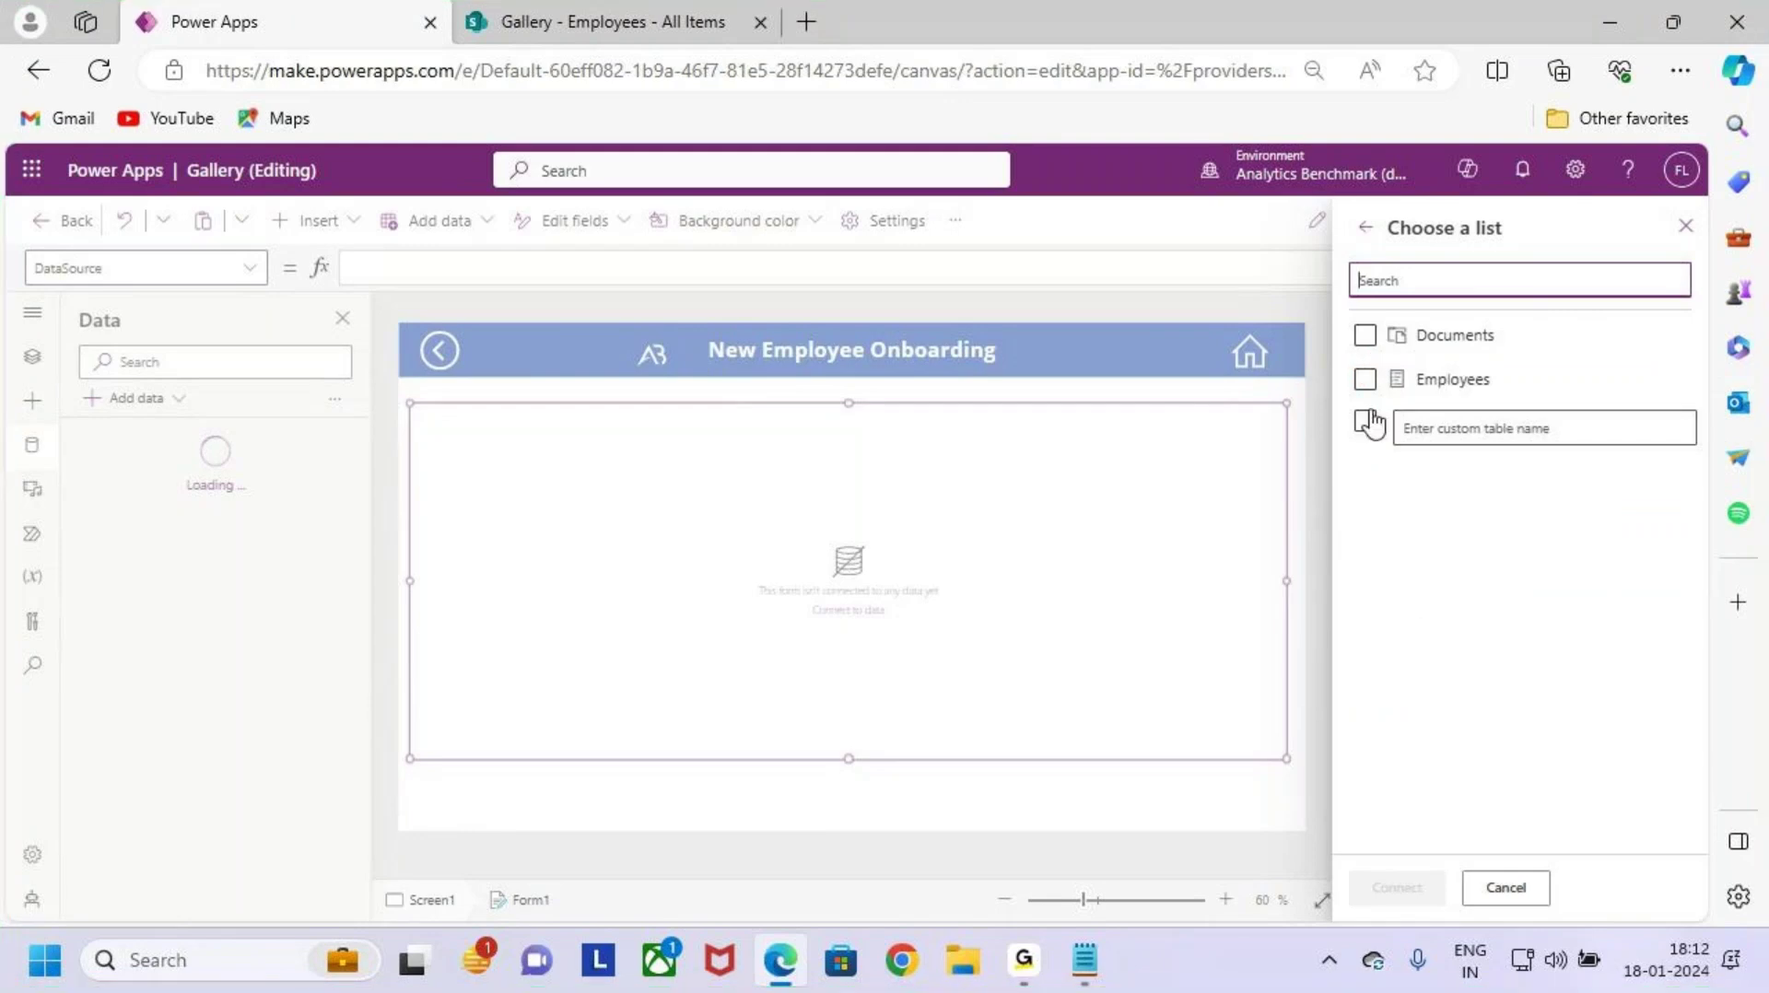
click(1365, 379)
click(1411, 892)
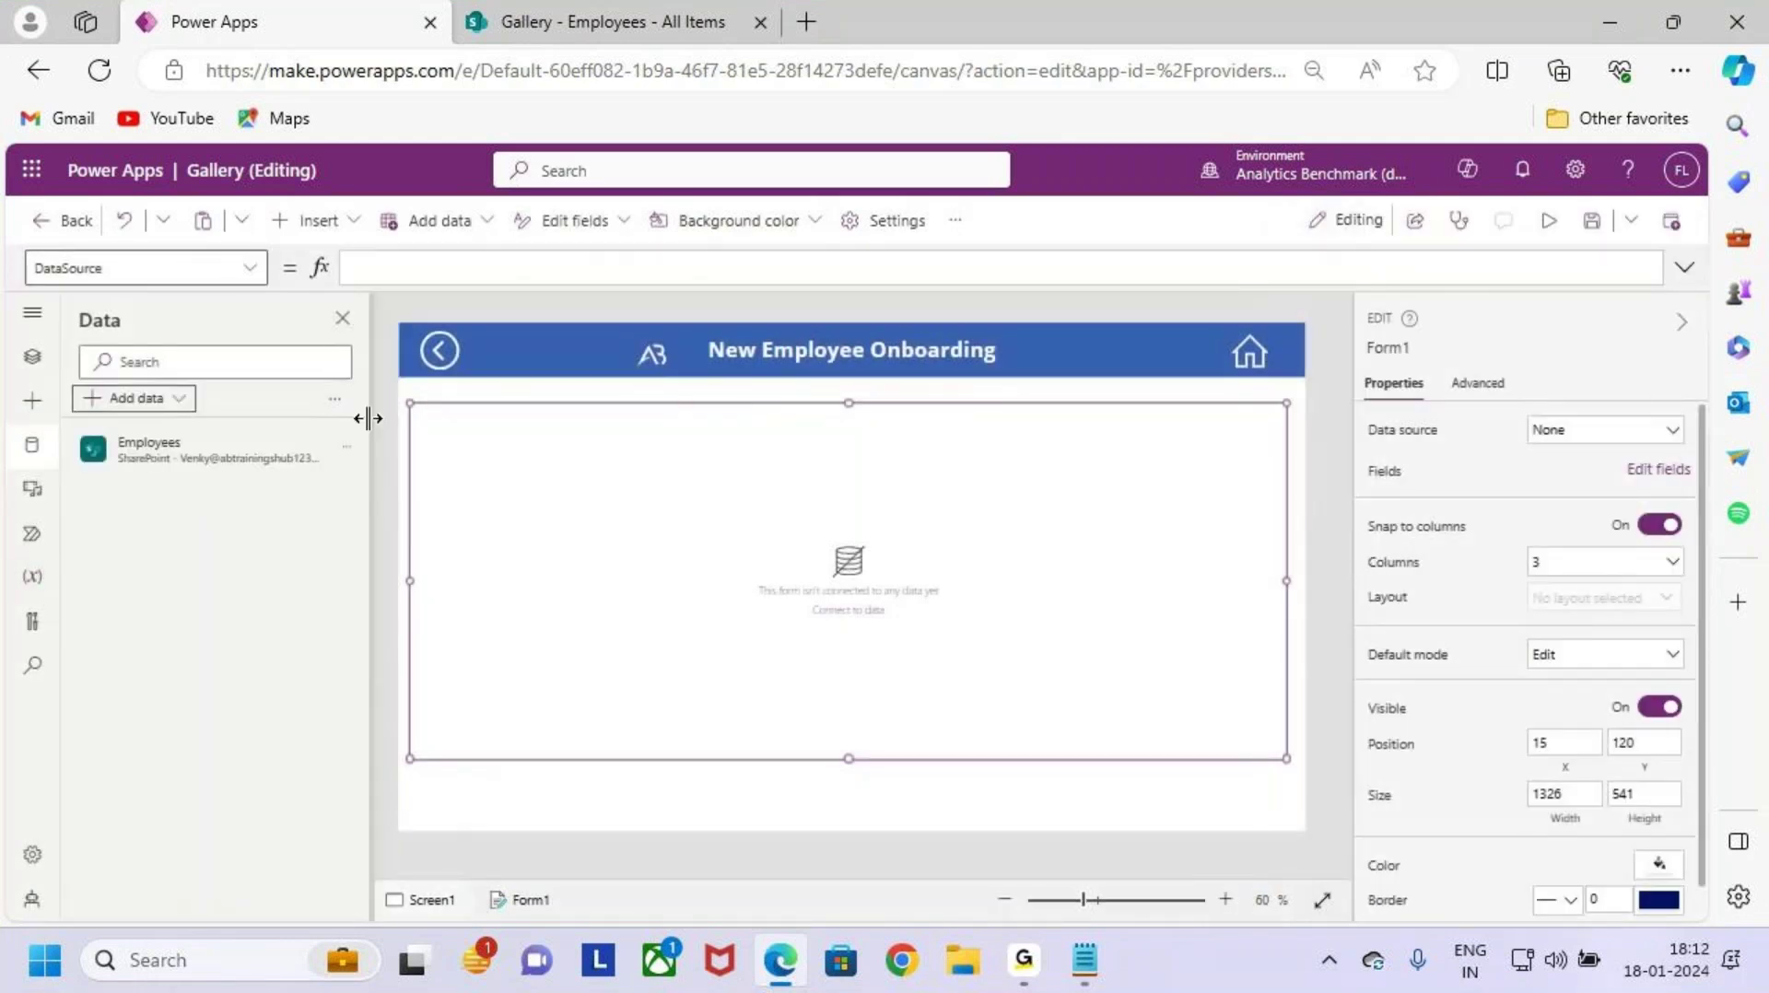
Step: Open the Tree view of the app's screens and controls
key(ctrl+2)
drag(64, 420, 333, 488)
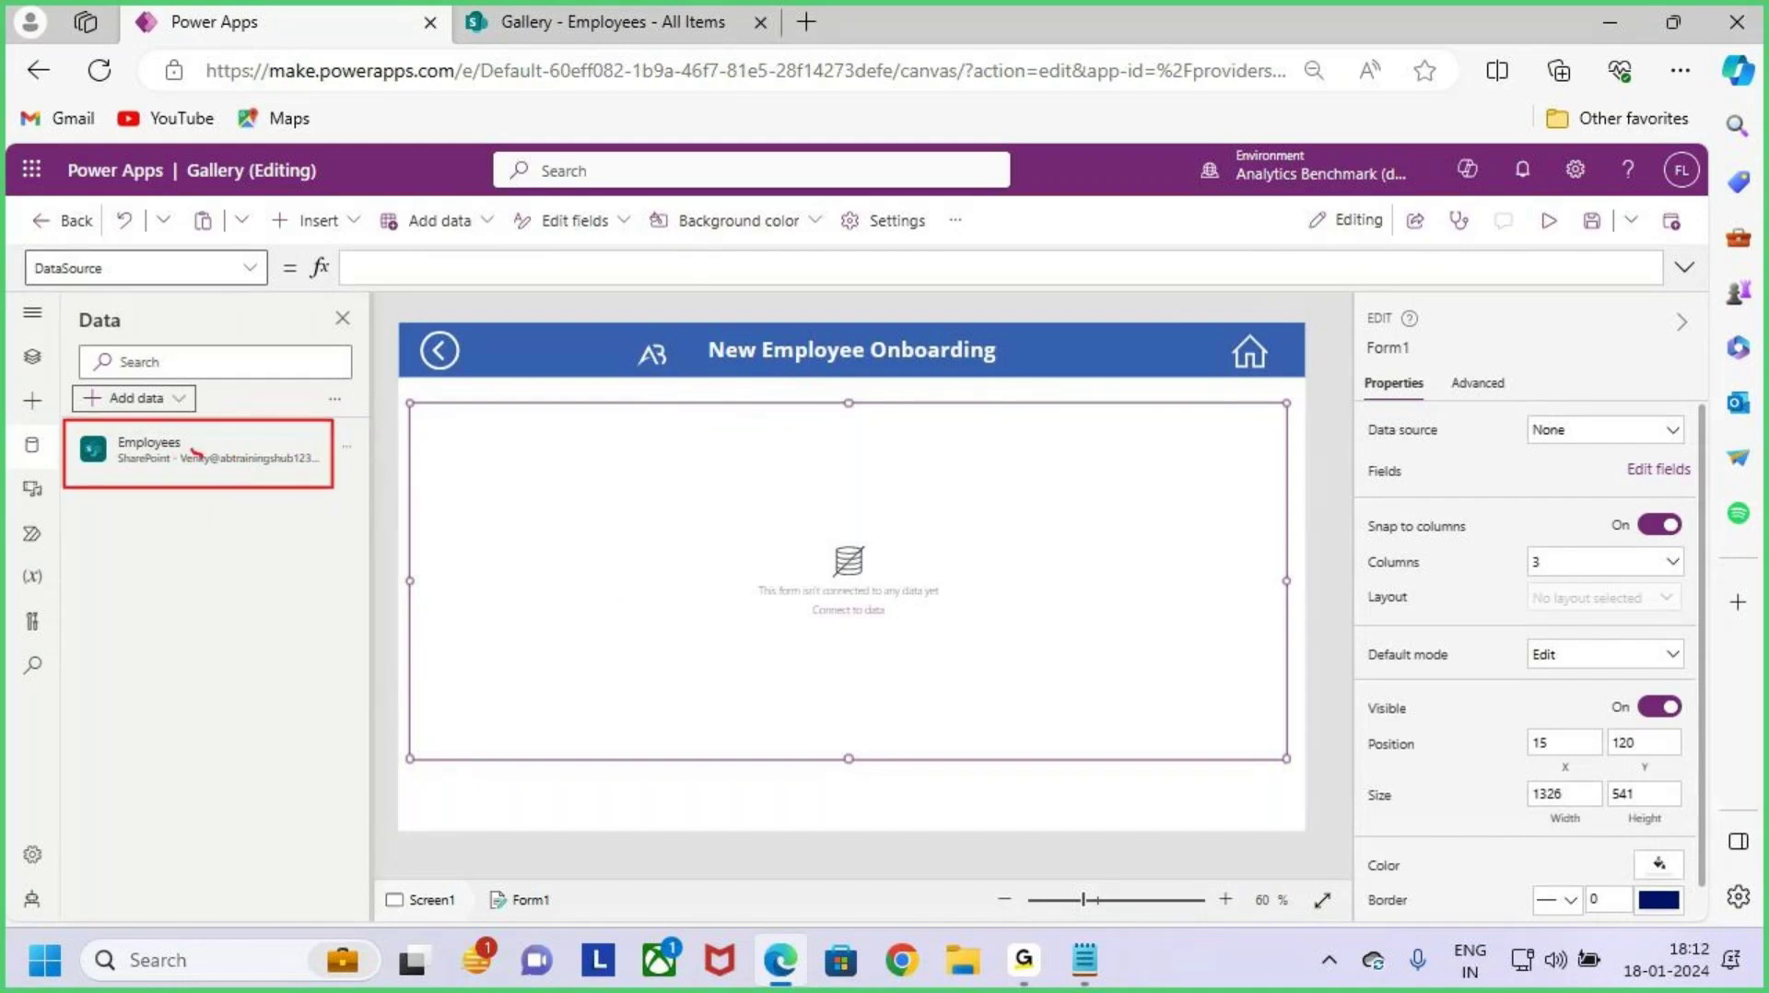
drag(194, 452, 260, 376)
key(Escape)
key(ctrl+2)
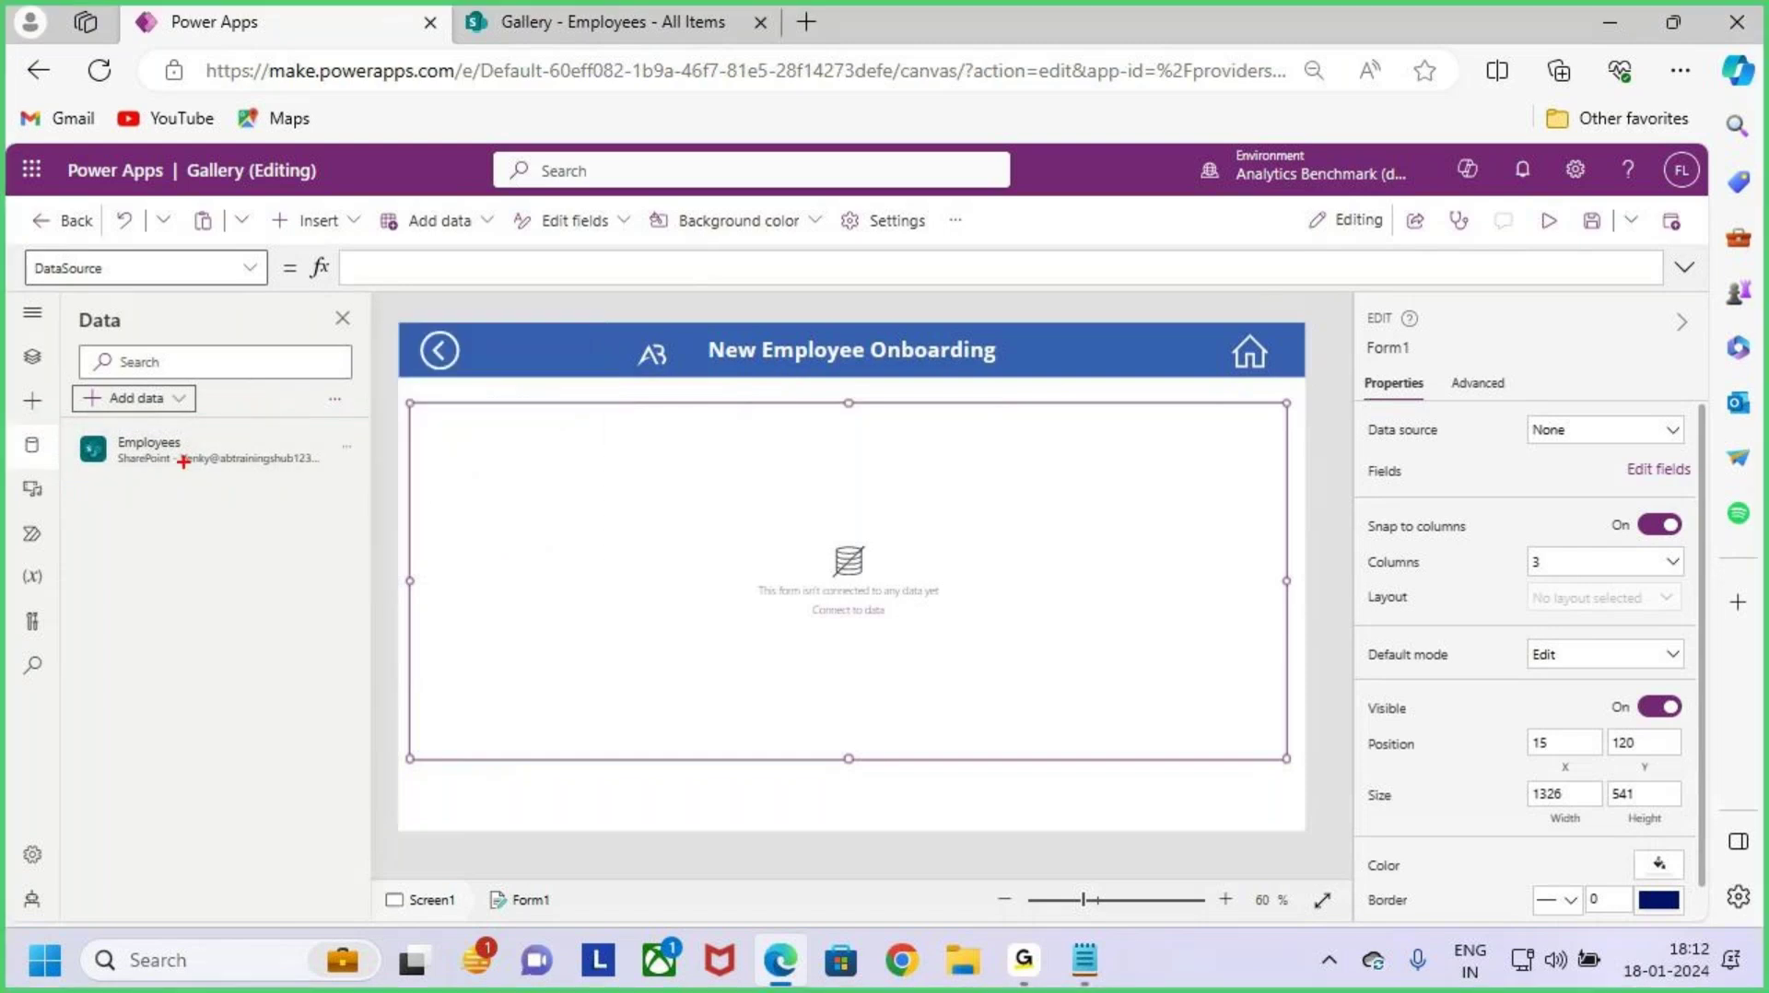
drag(97, 424, 225, 471)
mouse_move(517, 470)
mouse_down()
mouse_move(262, 445)
mouse_move(307, 467)
mouse_up()
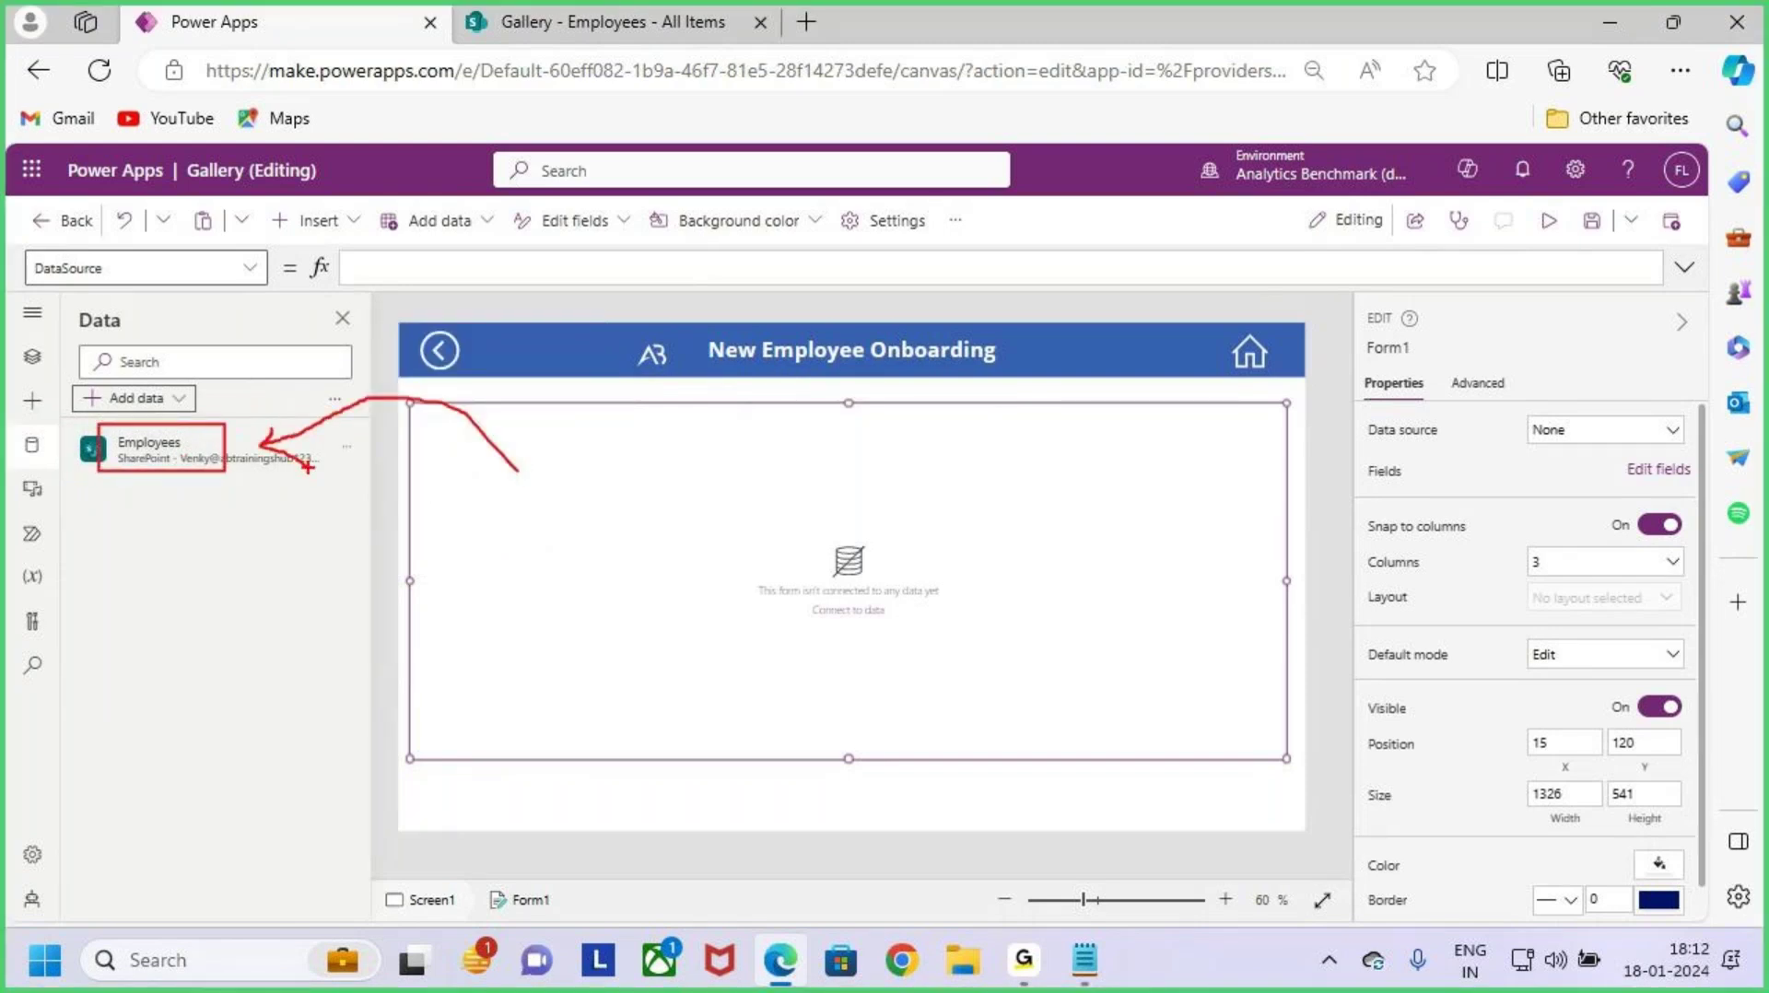
key(Escape)
click(36, 357)
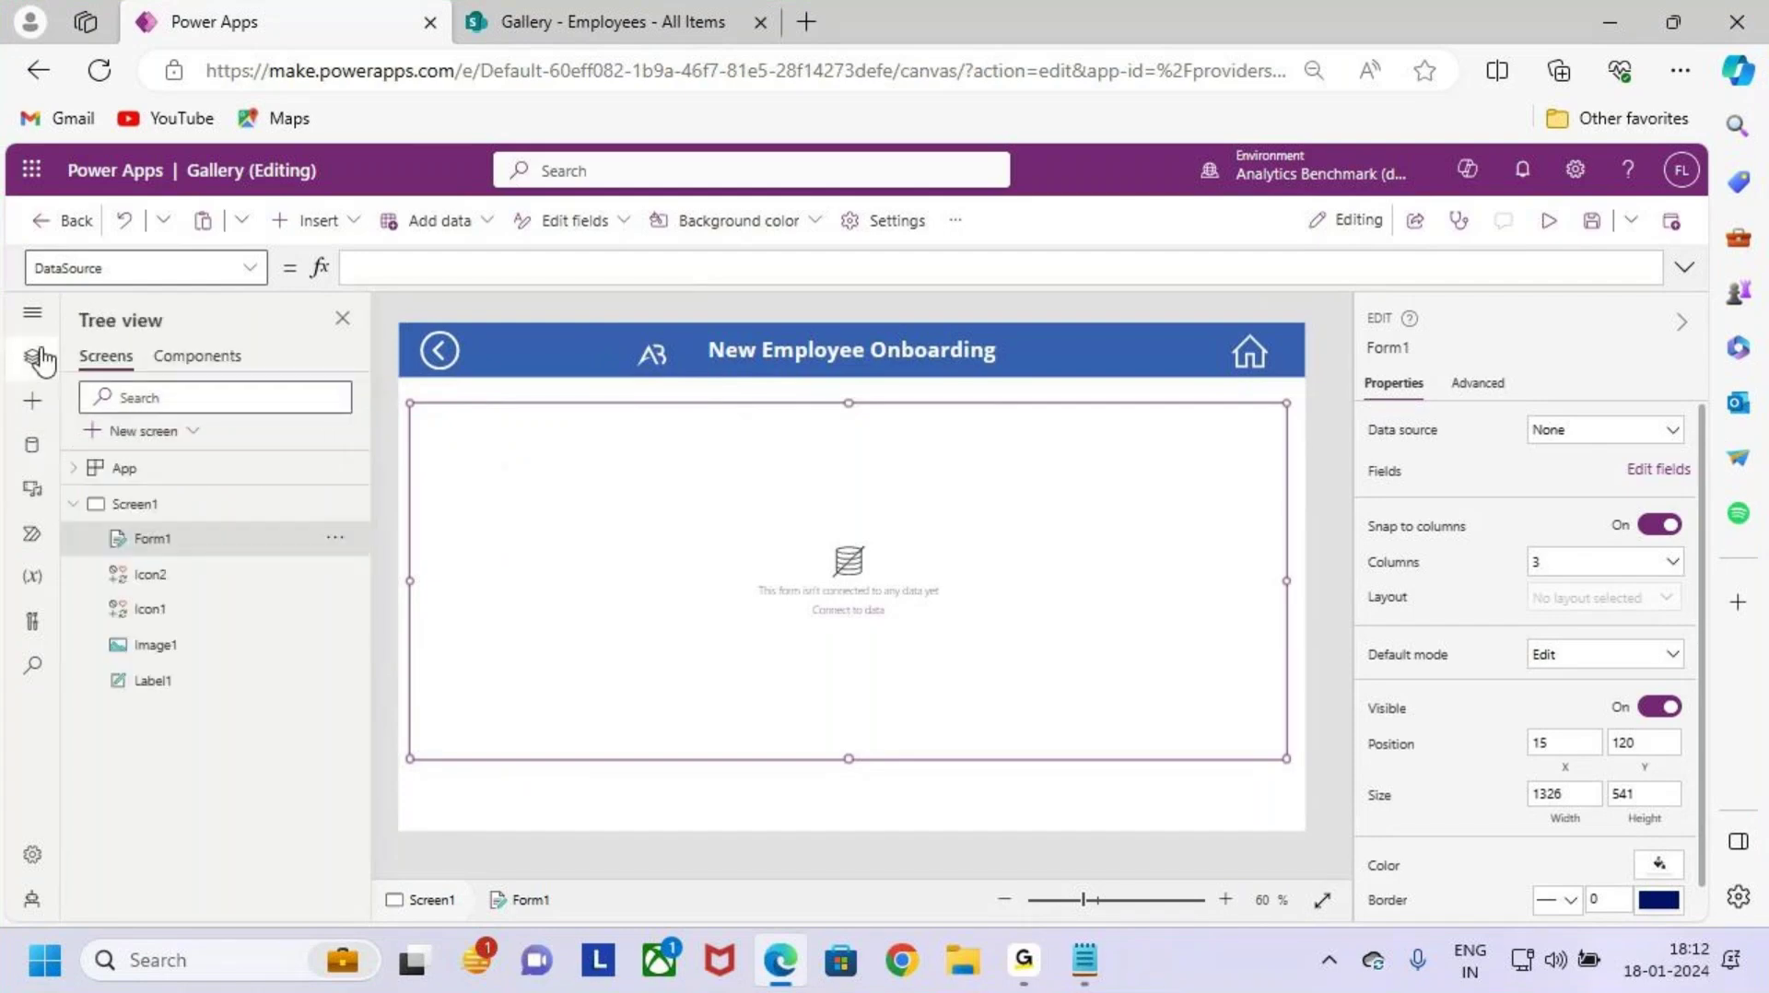
Step: Set Form1's Data source to the Employees list
key(ctrl+2)
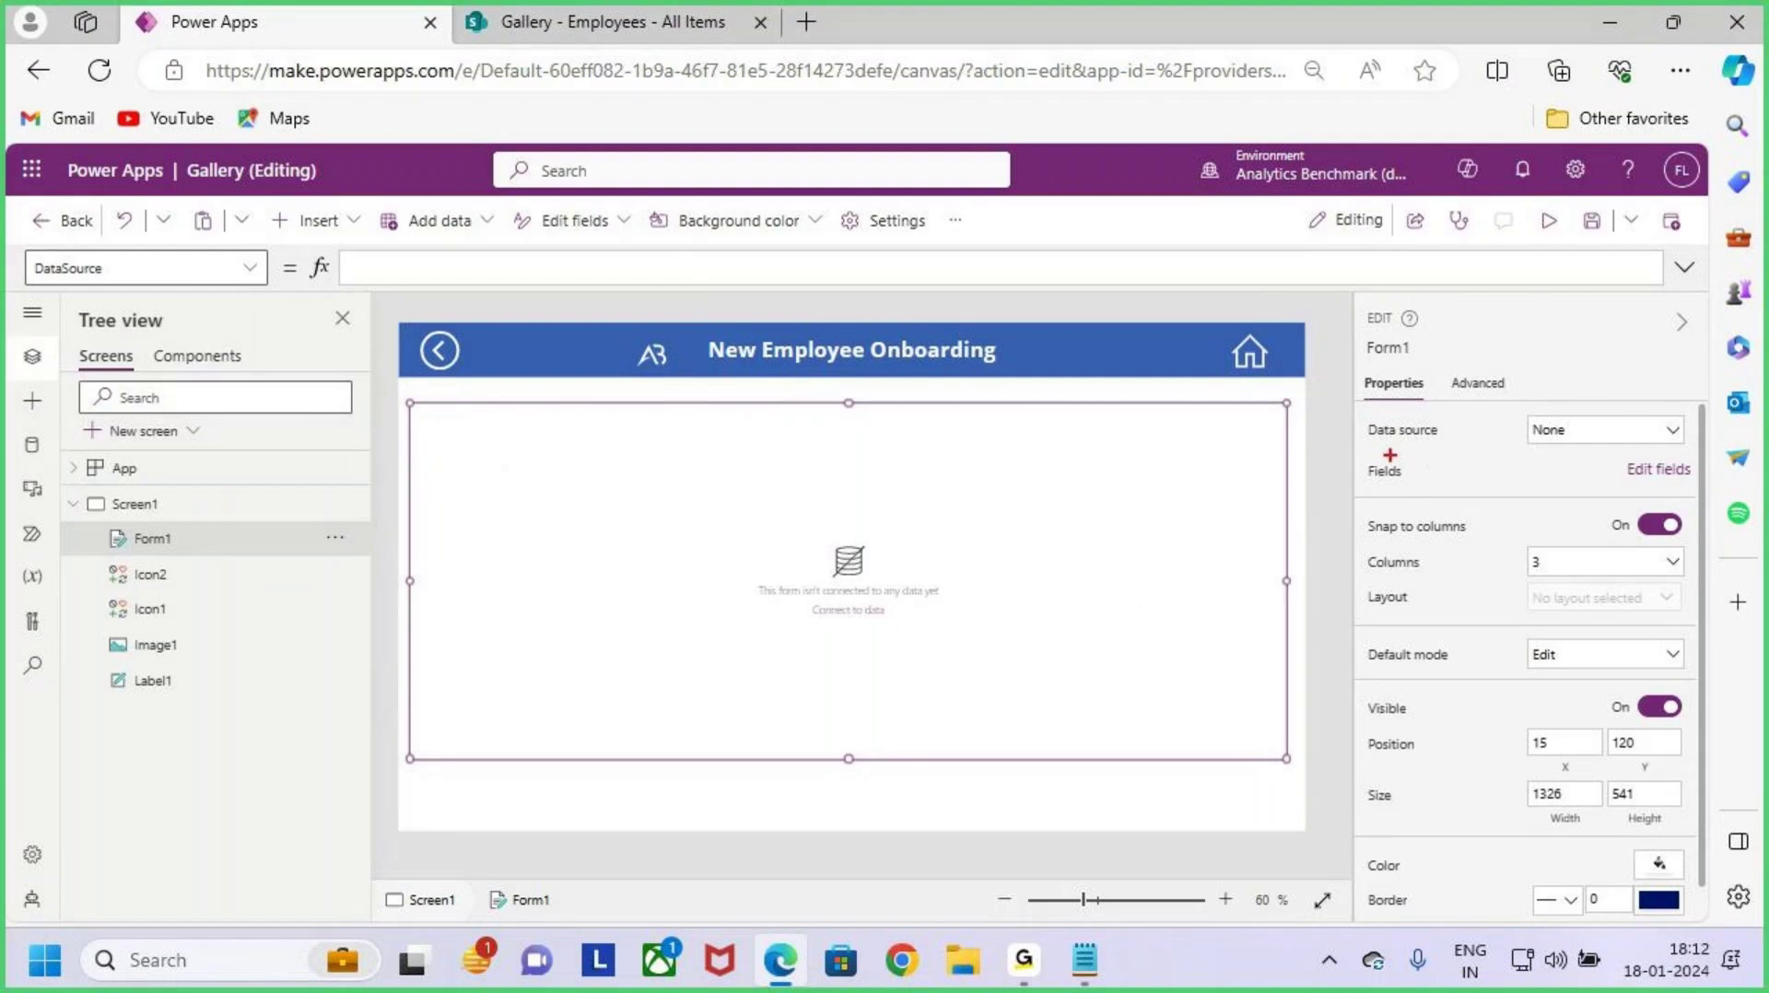
mouse_move(1390, 455)
mouse_down()
mouse_move(1443, 447)
mouse_move(1419, 445)
mouse_up()
key(Escape)
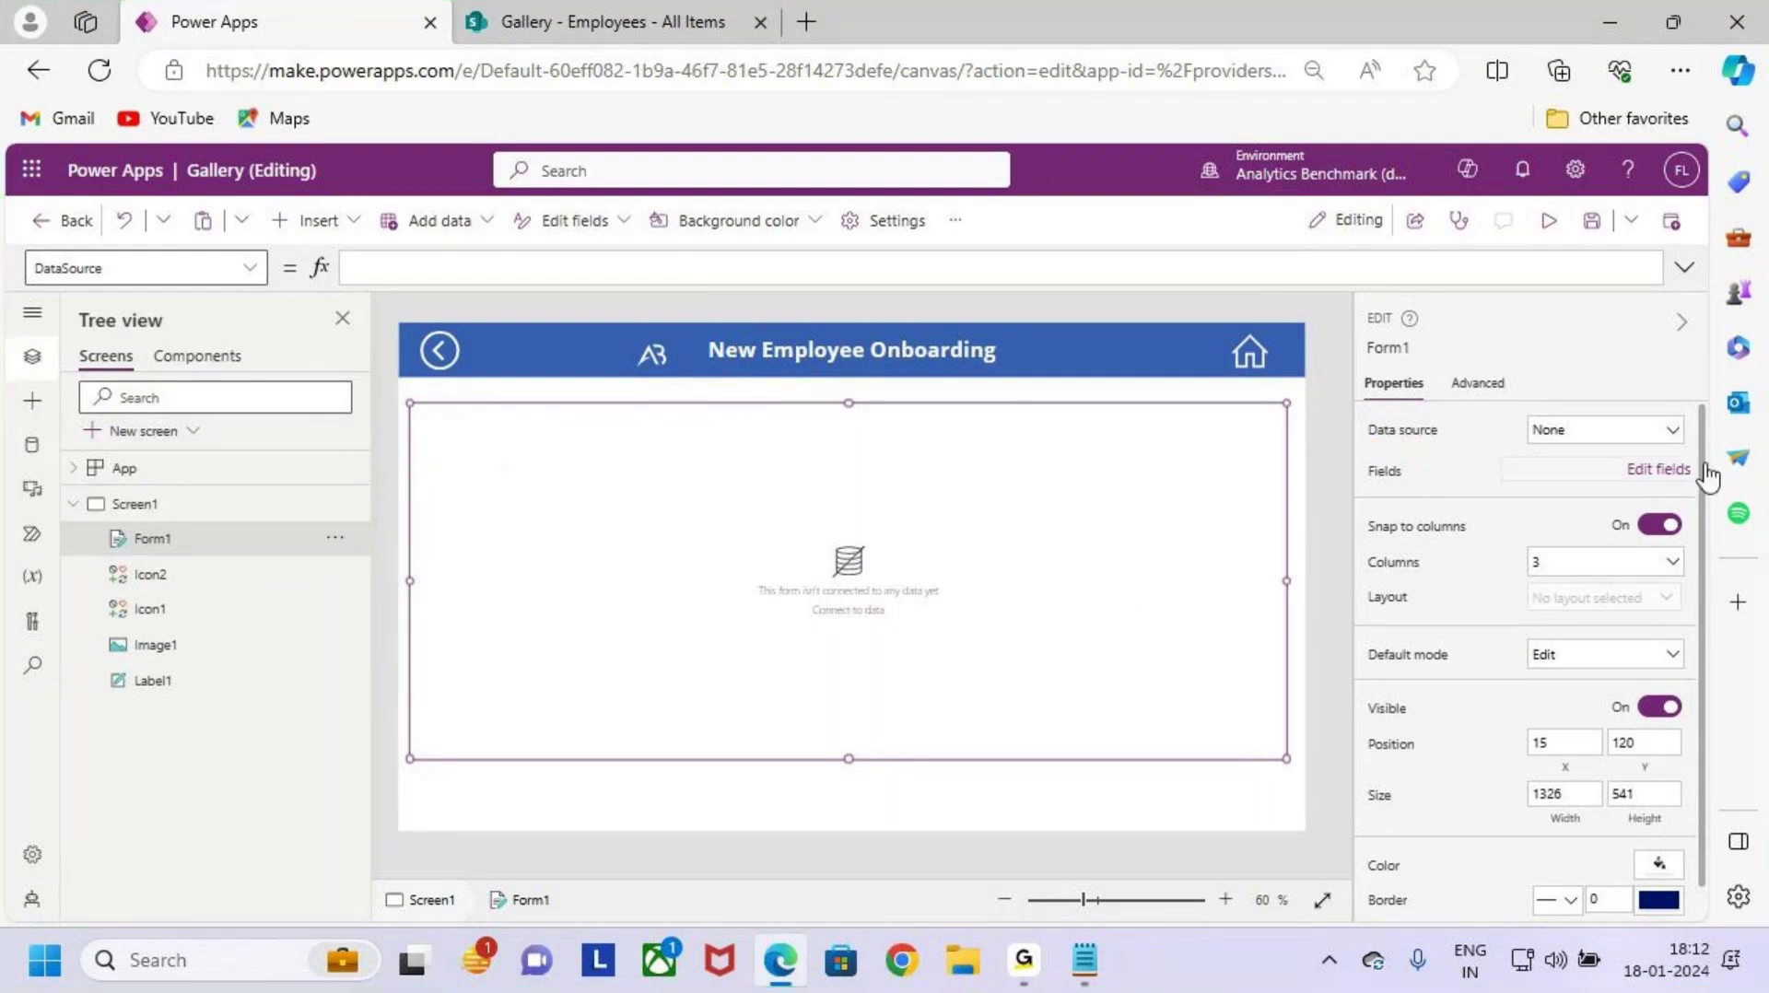
click(1610, 433)
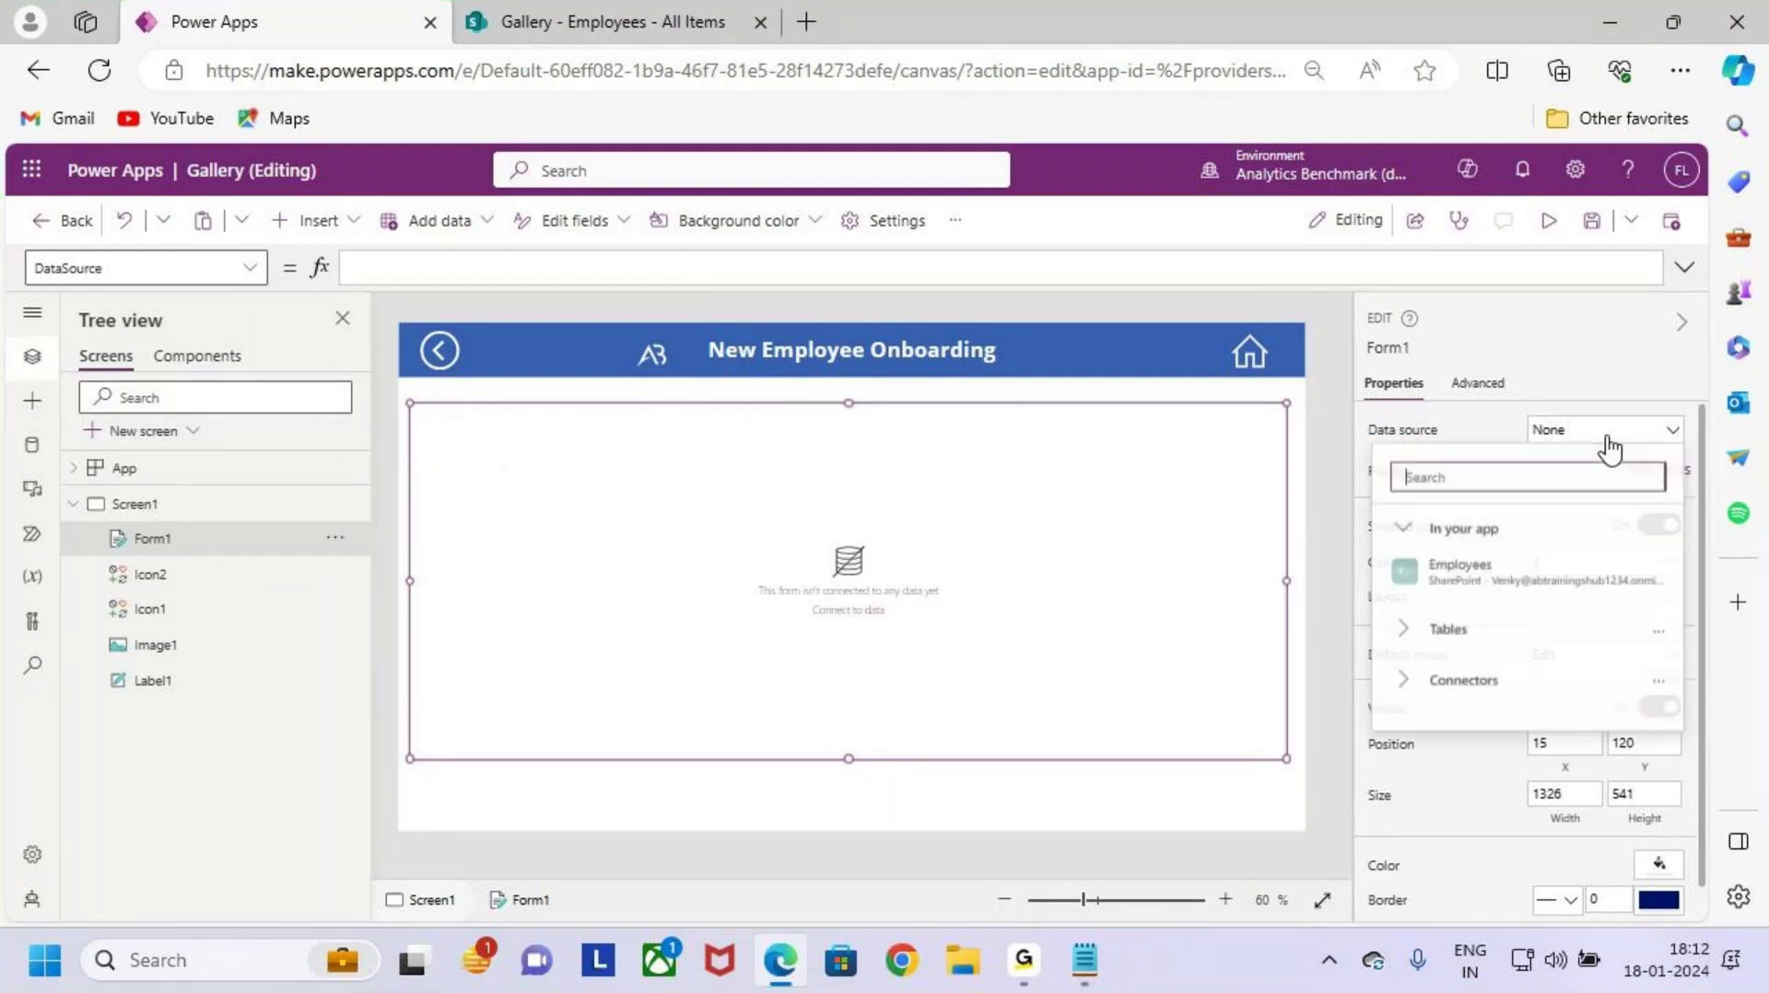
click(1541, 576)
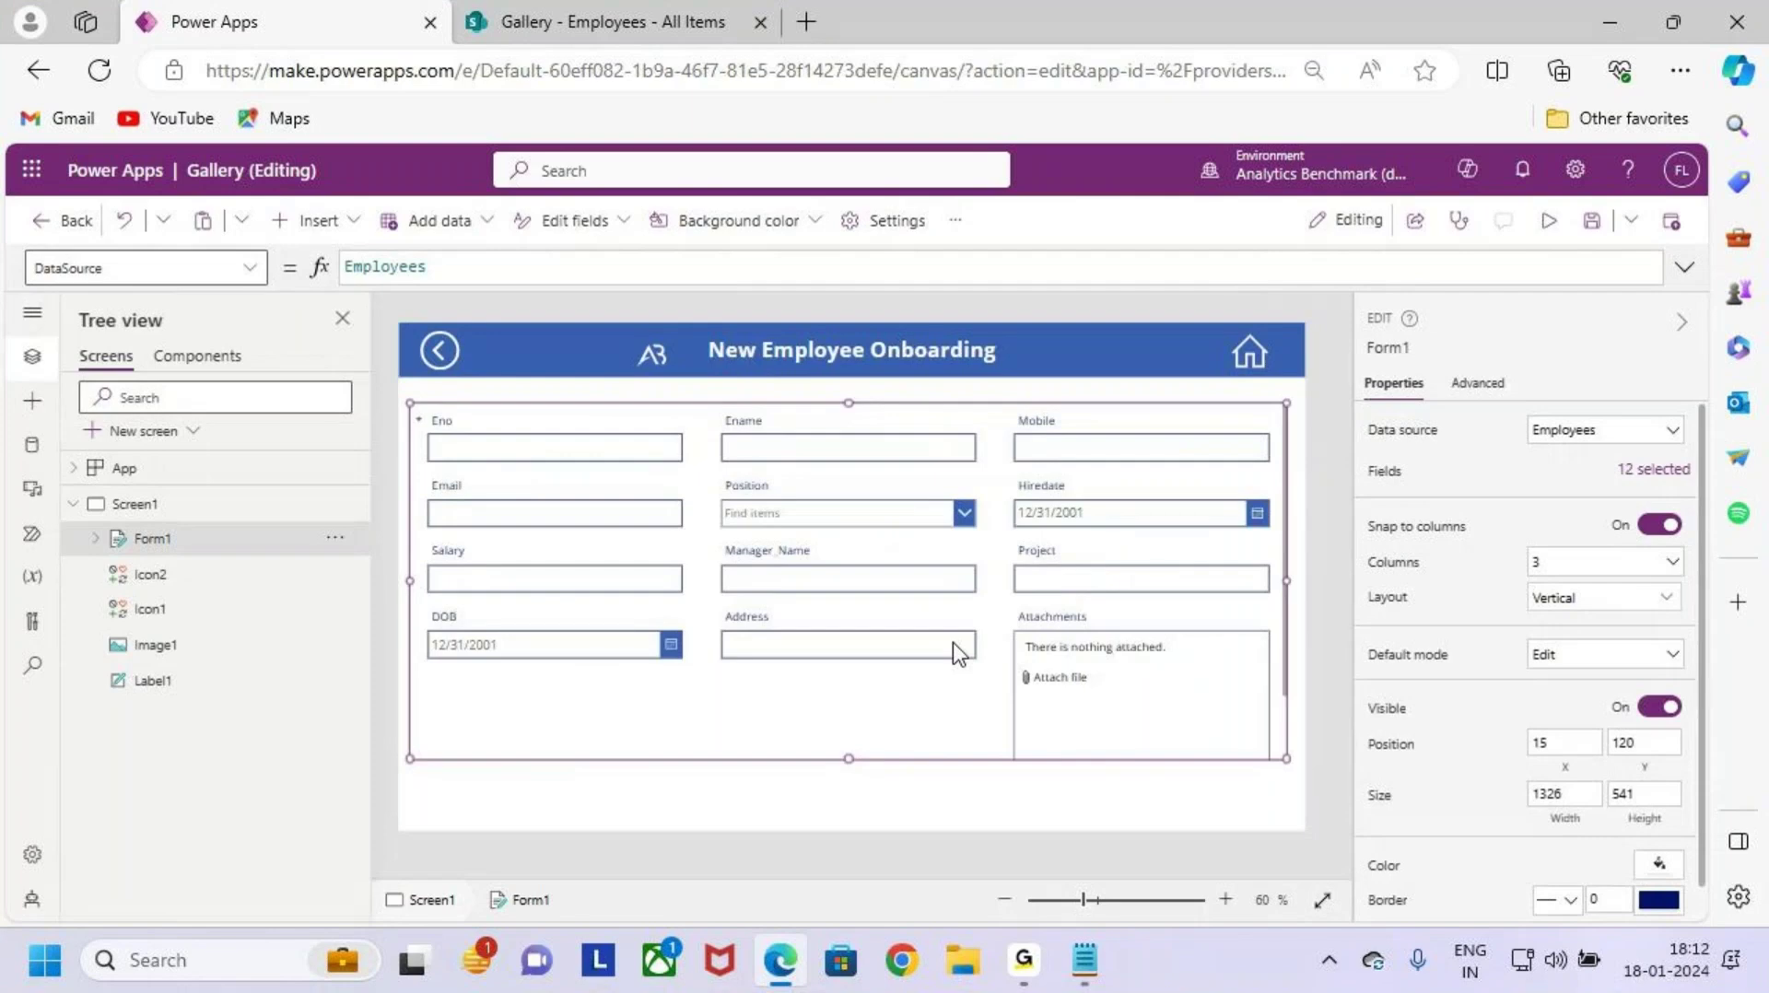
Step: Select Form1 after clicking through its Address and Attachments cards
key(ctrl+2)
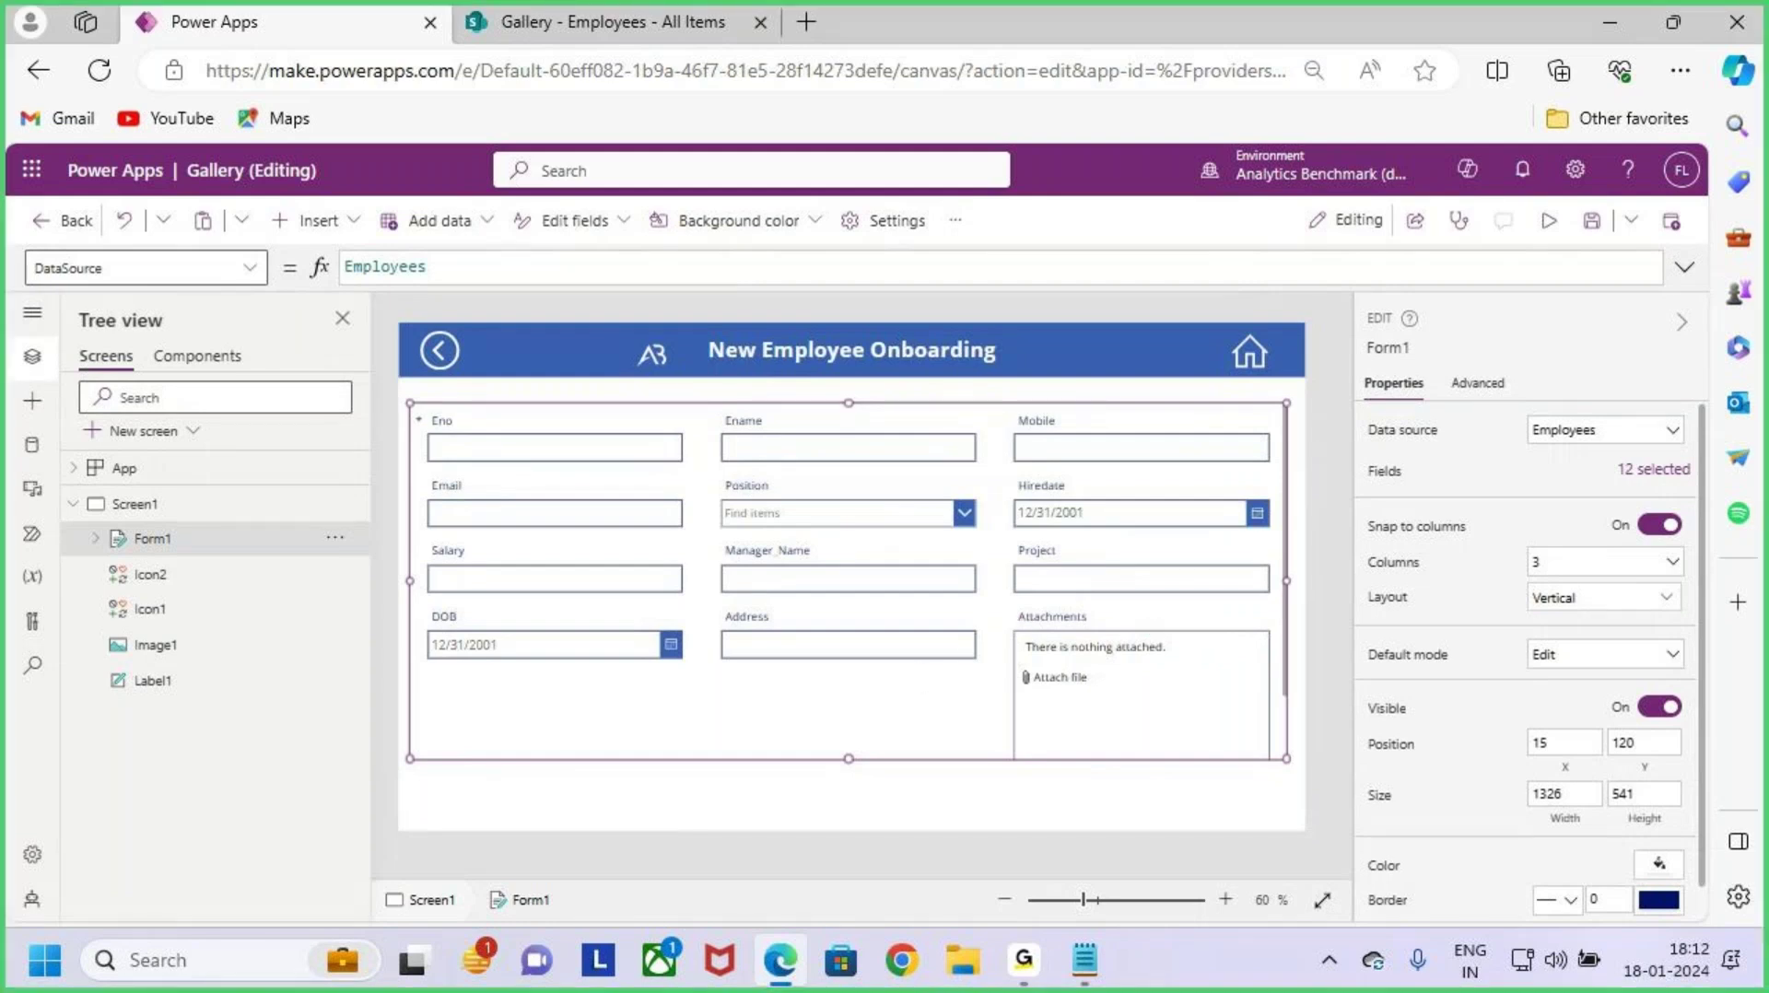
drag(1005, 607, 1260, 760)
drag(1089, 636, 1175, 741)
drag(1157, 650, 1062, 757)
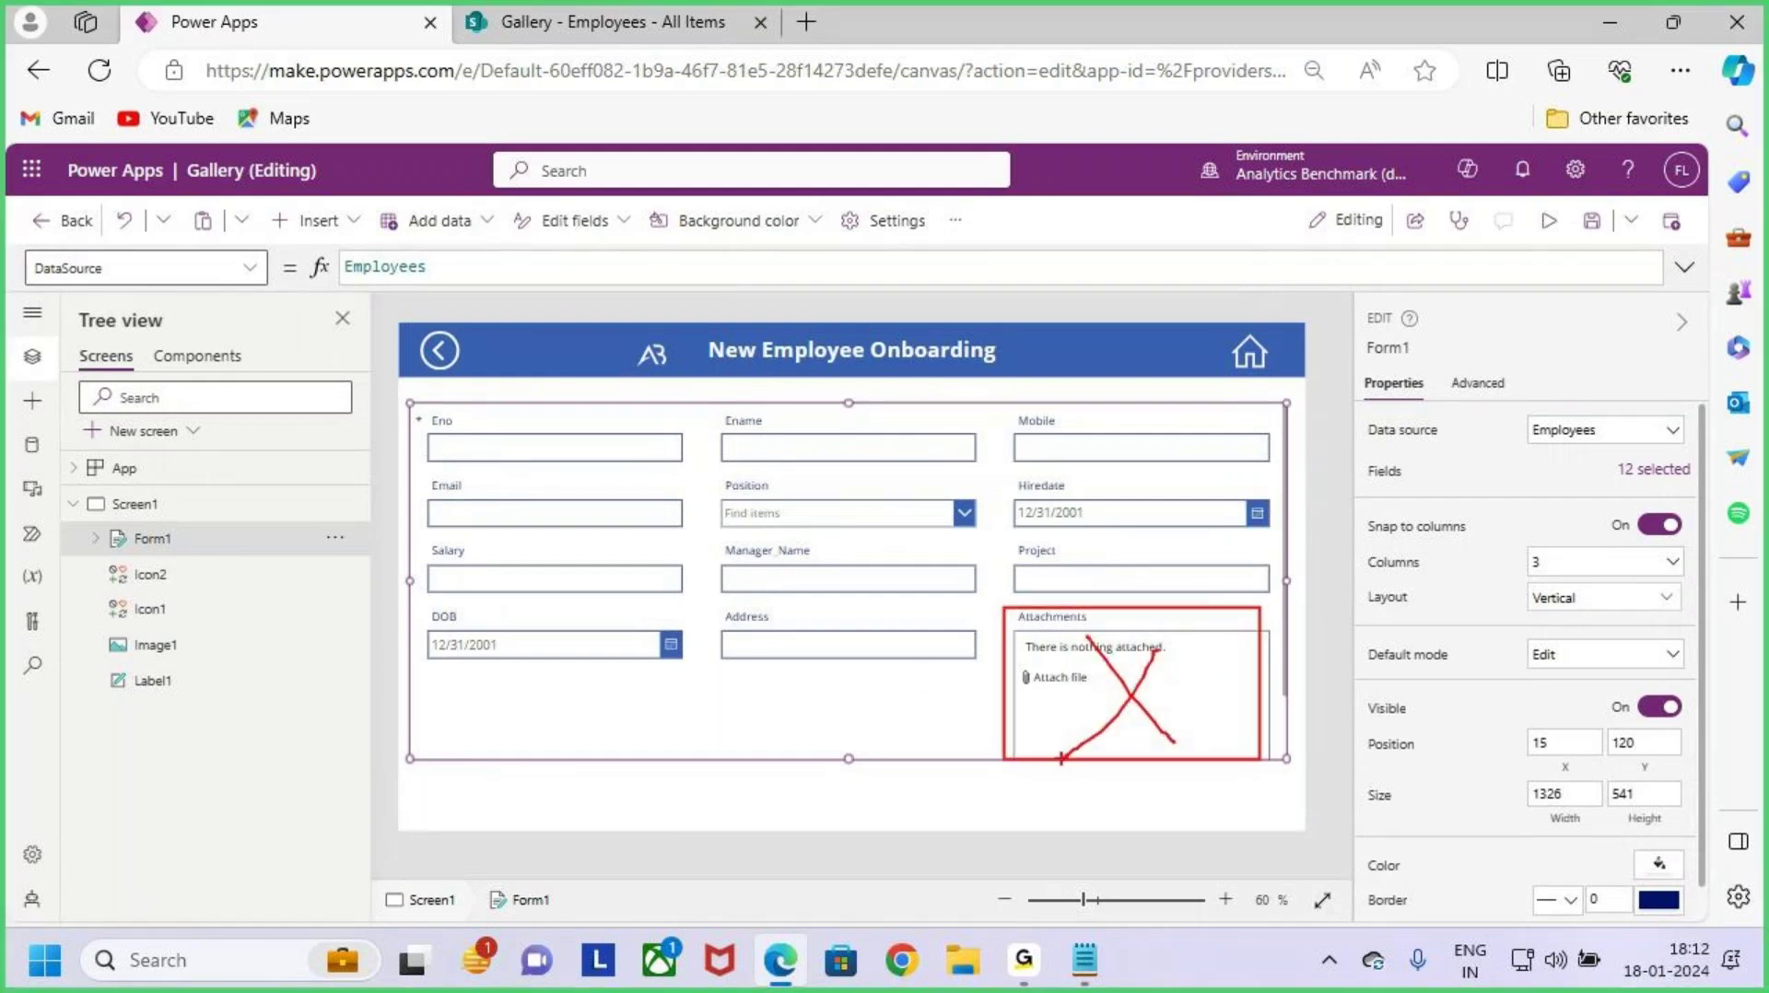
key(Escape)
click(904, 726)
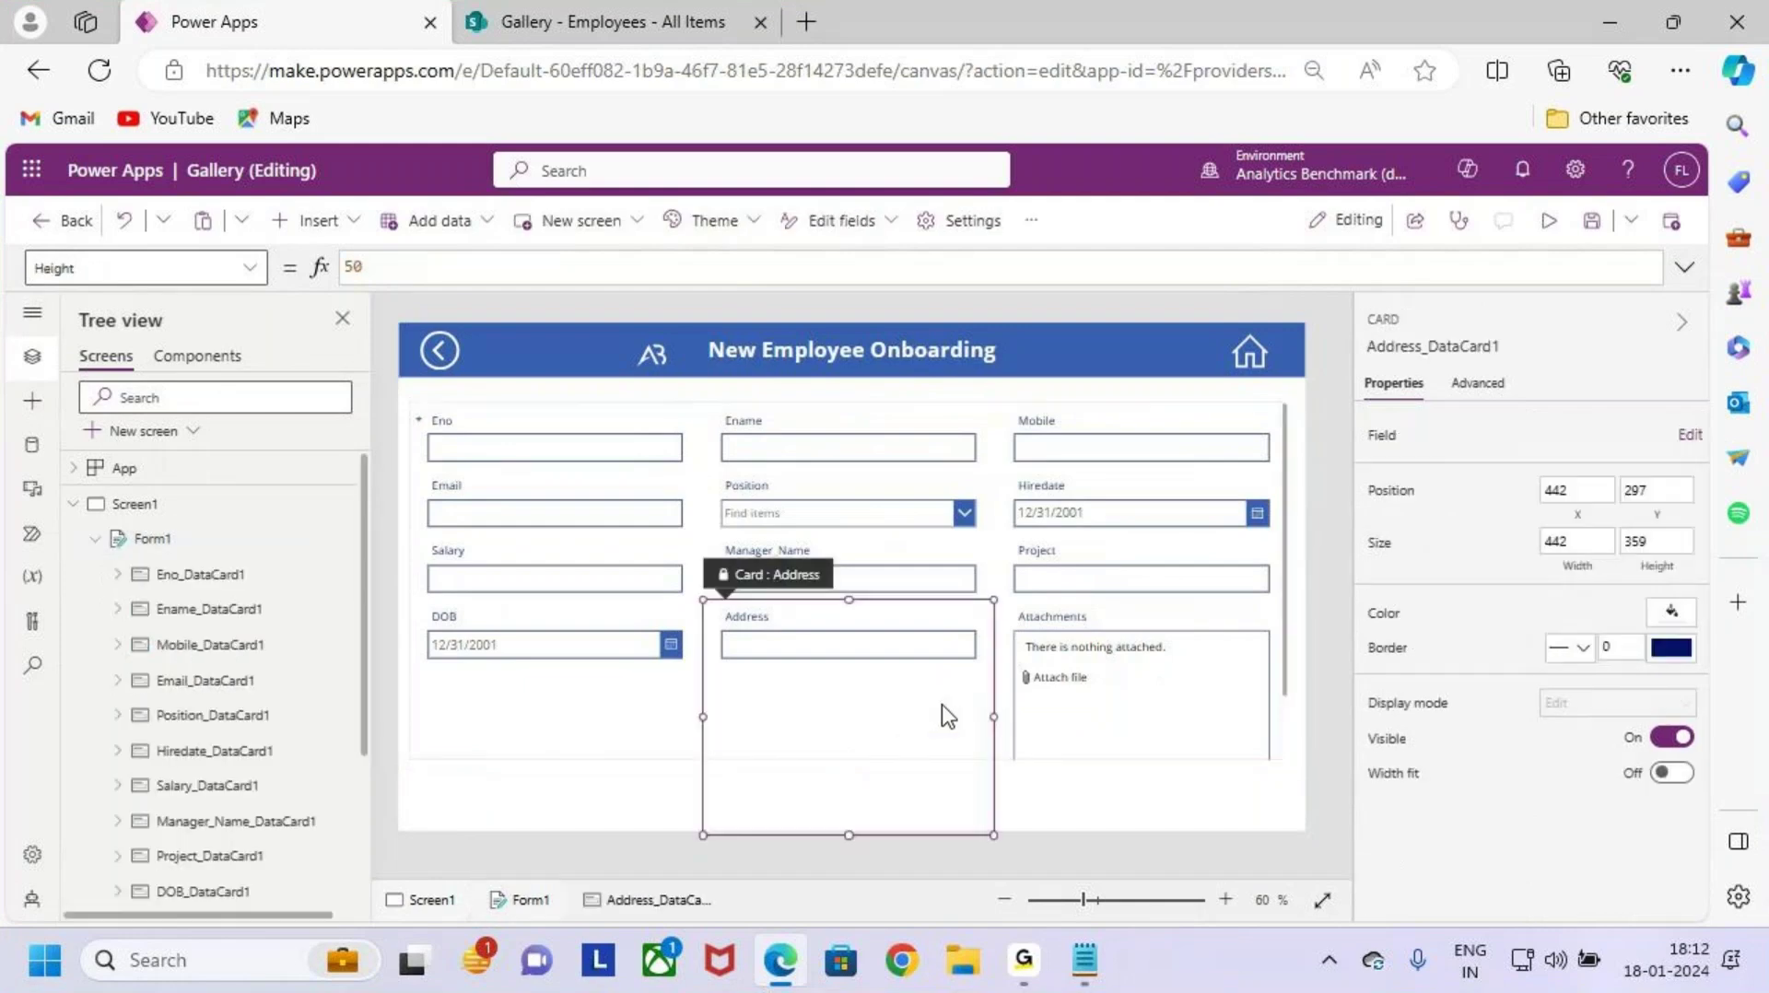
click(1047, 754)
click(1286, 571)
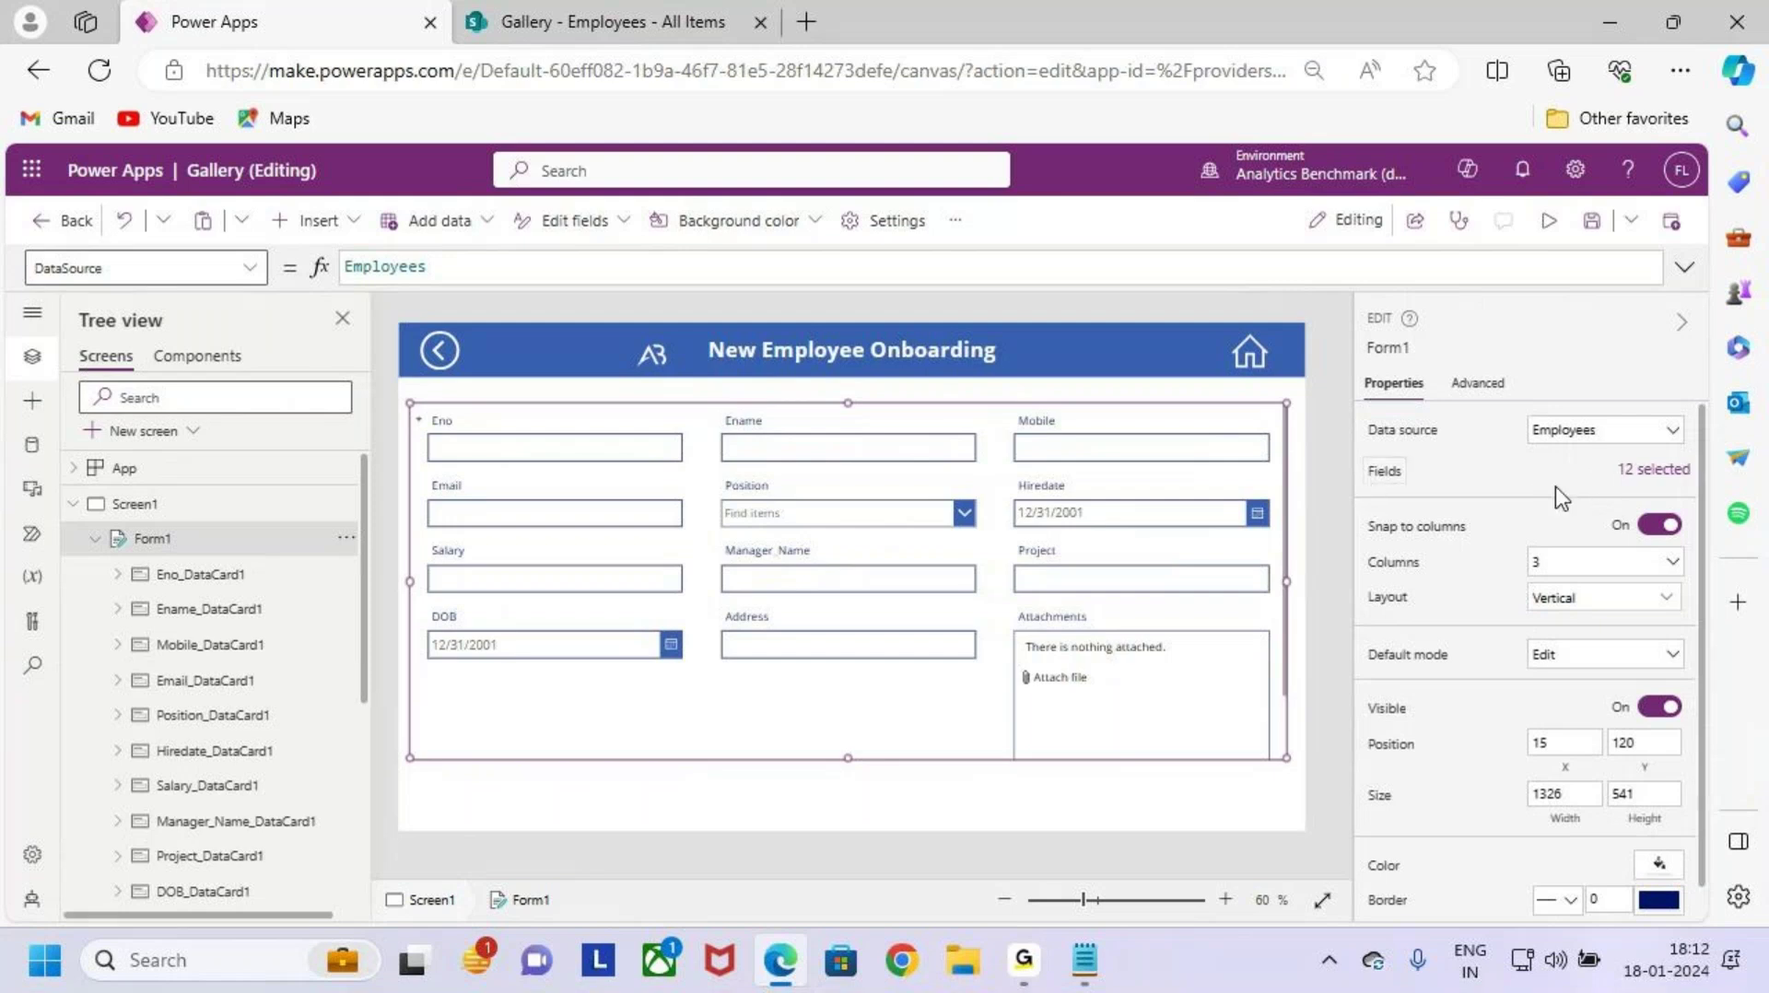
Step: Remove the Attachments field in the Fields pane, then close the pane
click(1645, 475)
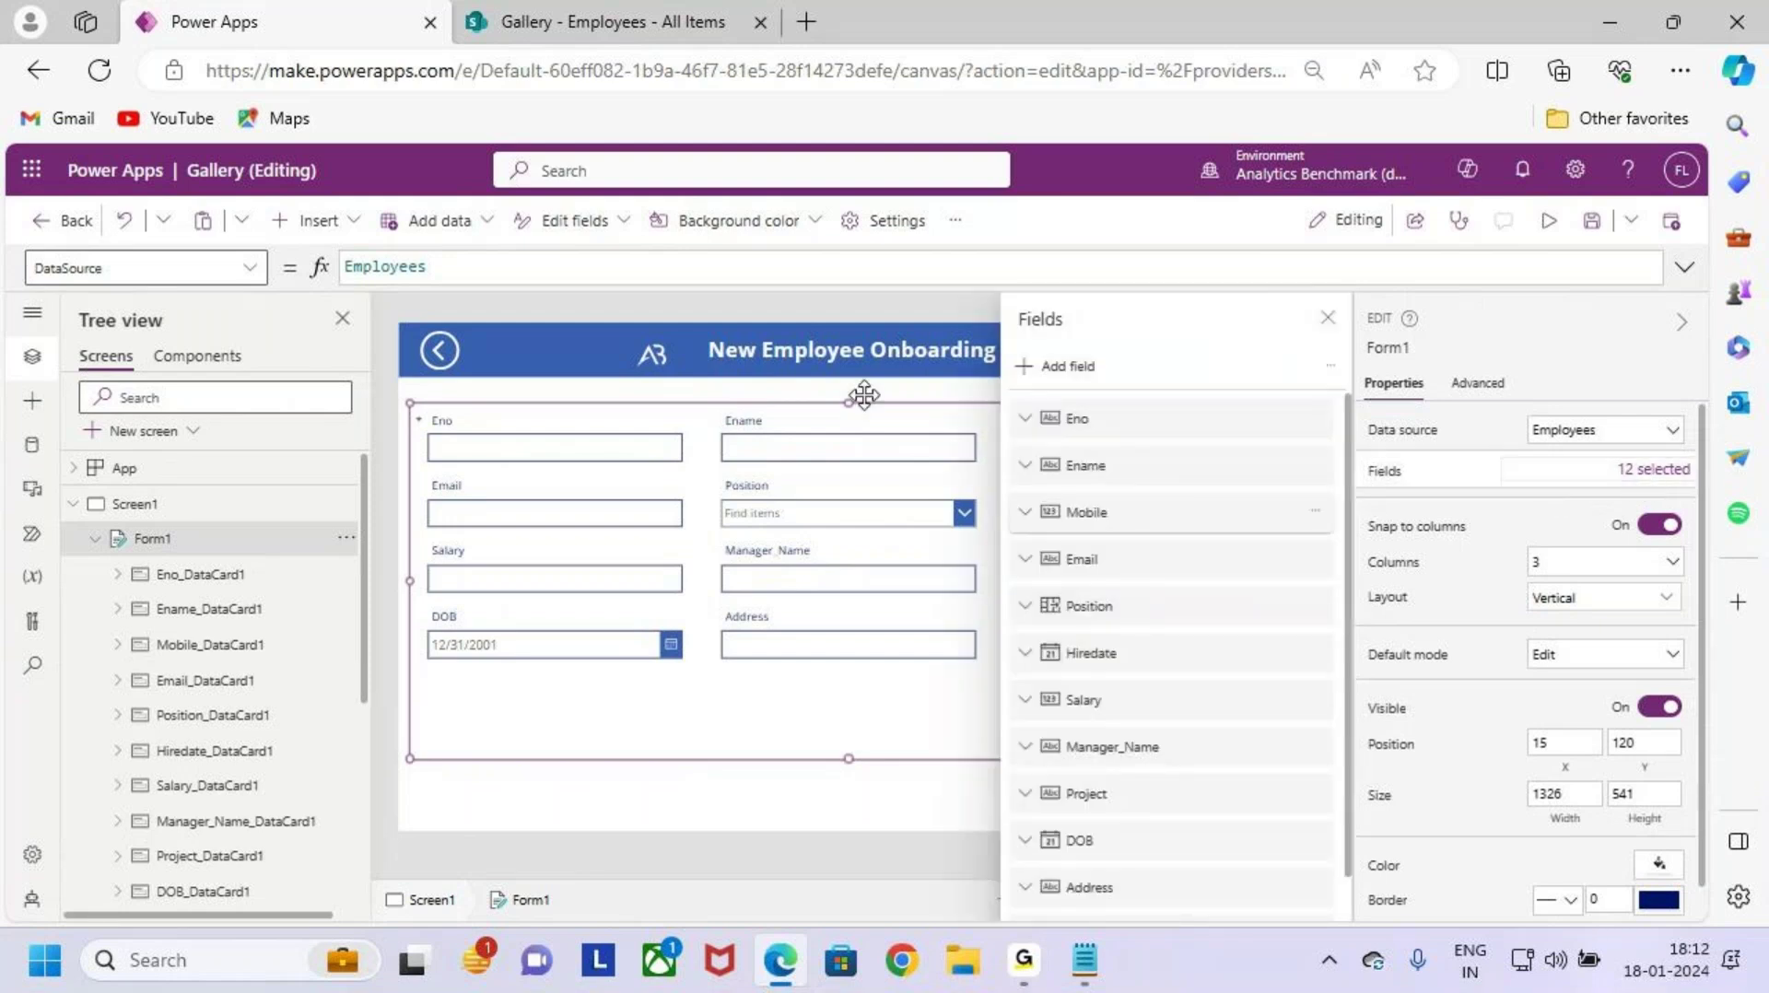
scroll(1181, 760, down, 1)
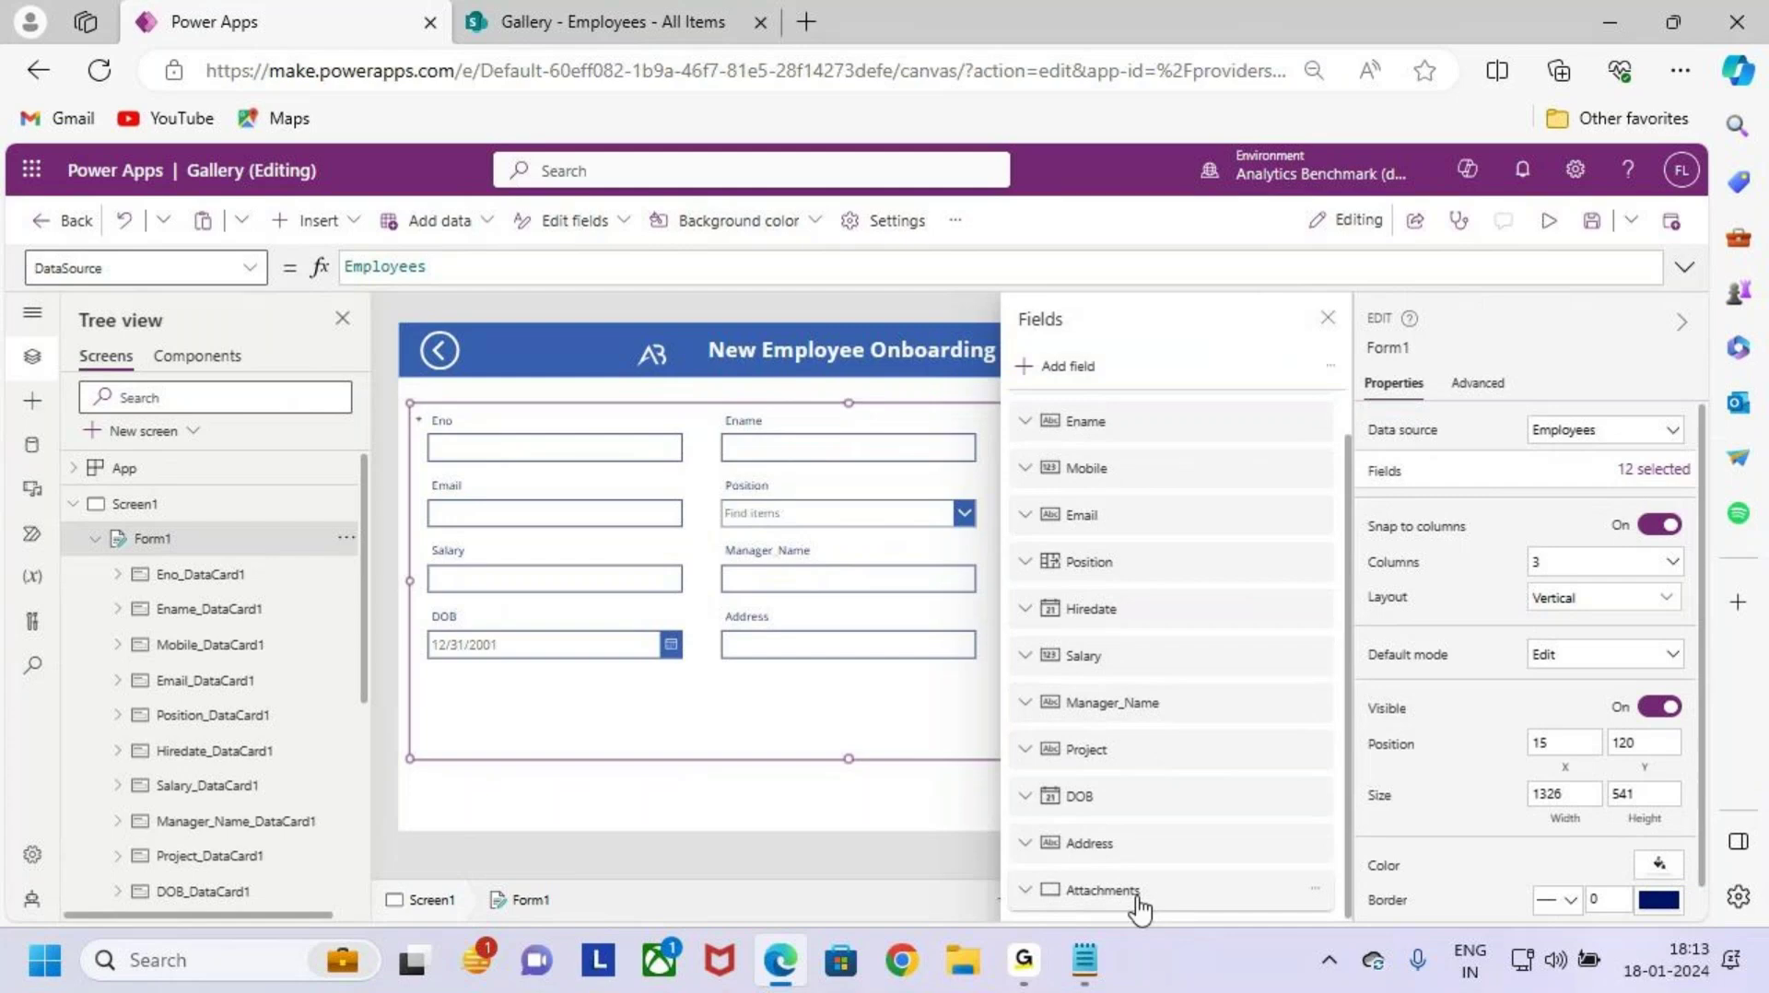
click(1316, 891)
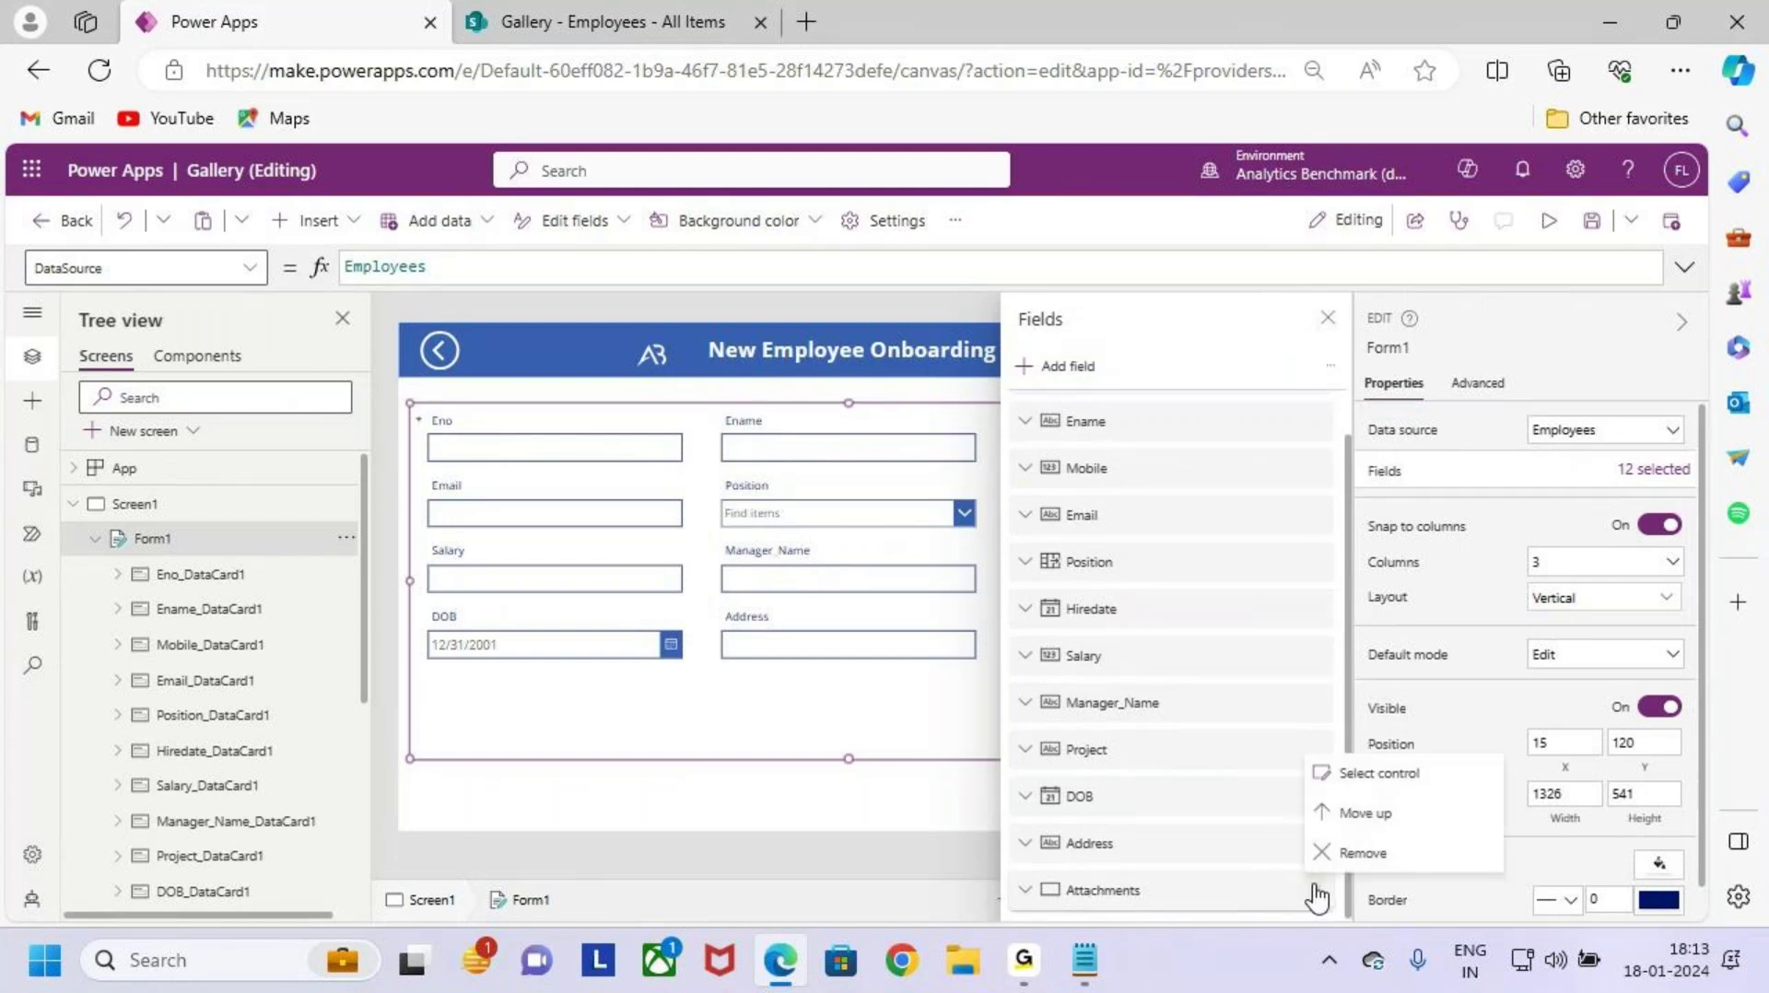
click(1406, 855)
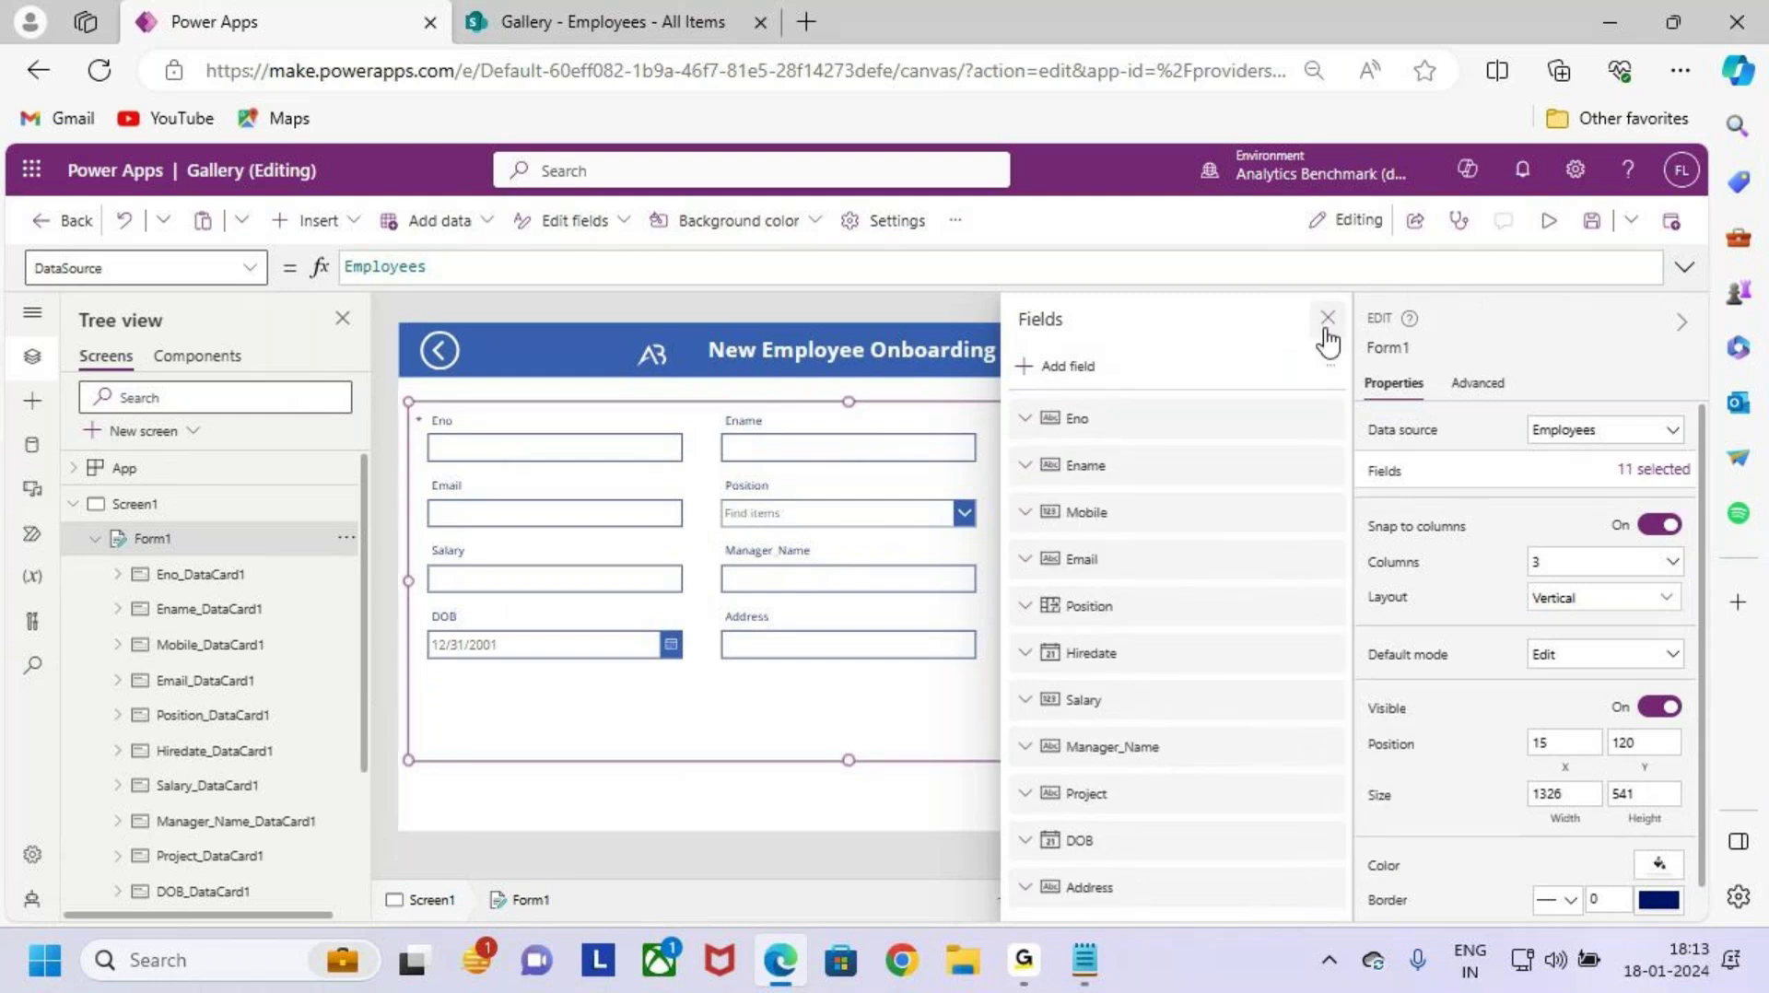
click(1327, 319)
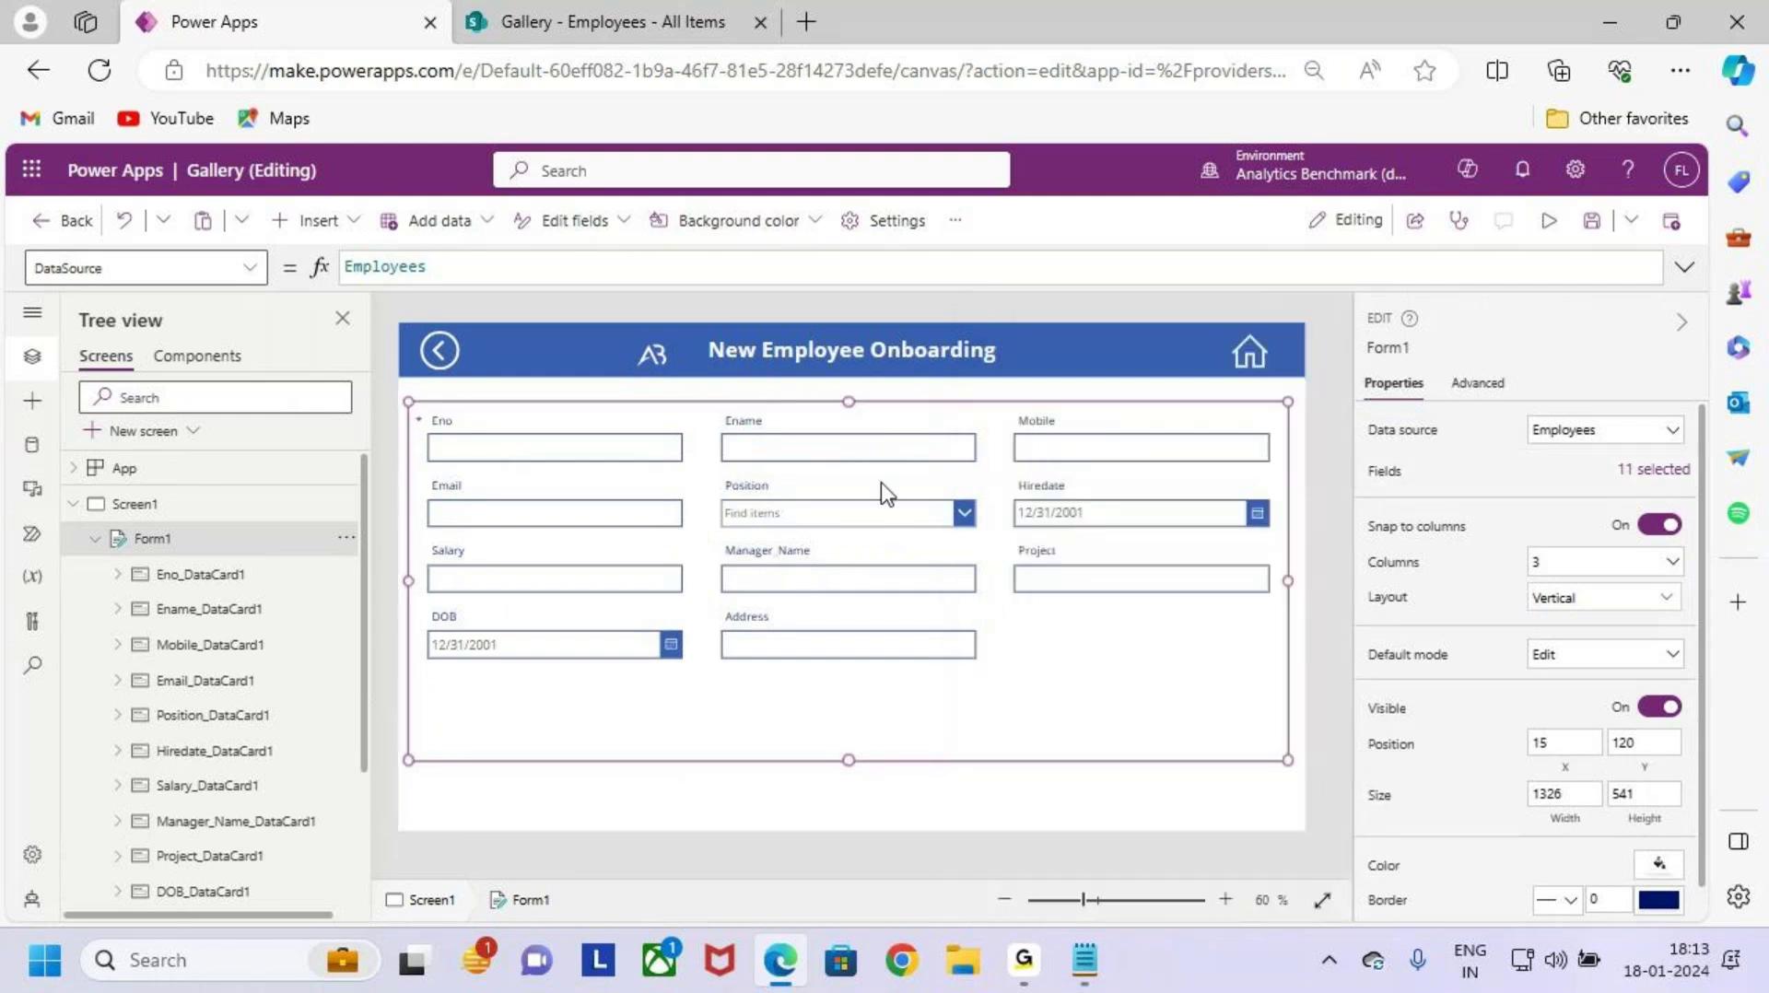
key(ctrl+2)
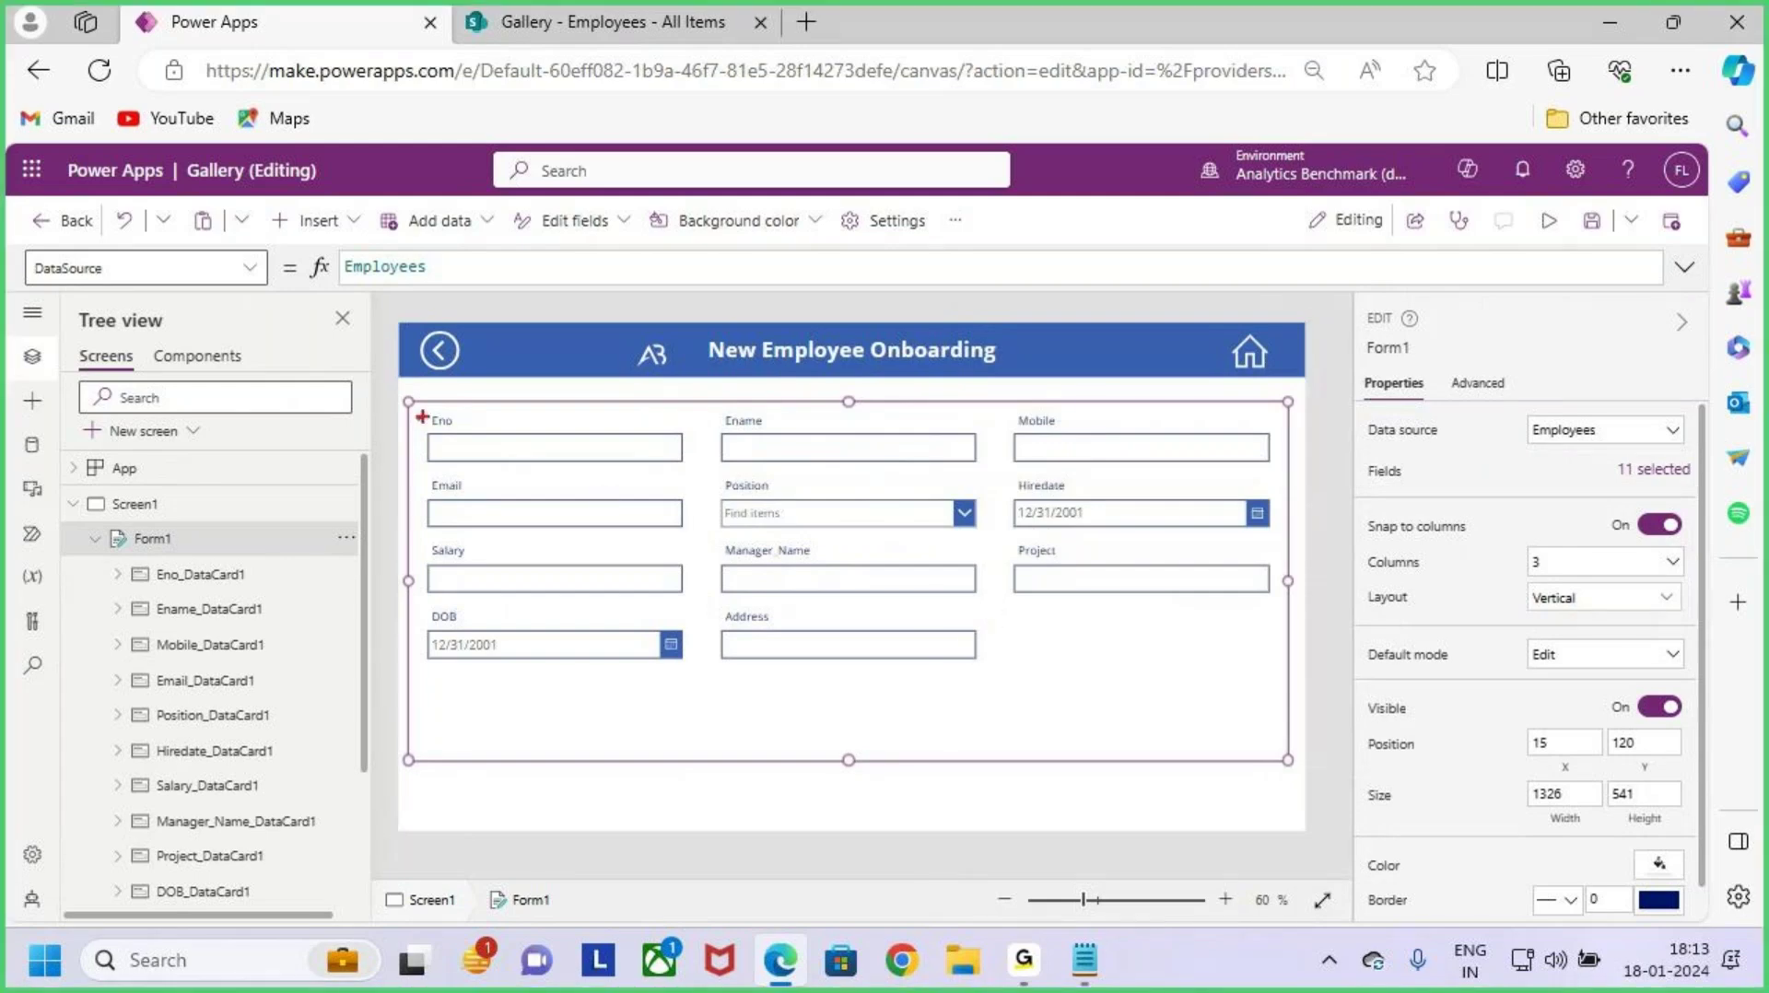
drag(416, 406, 1290, 764)
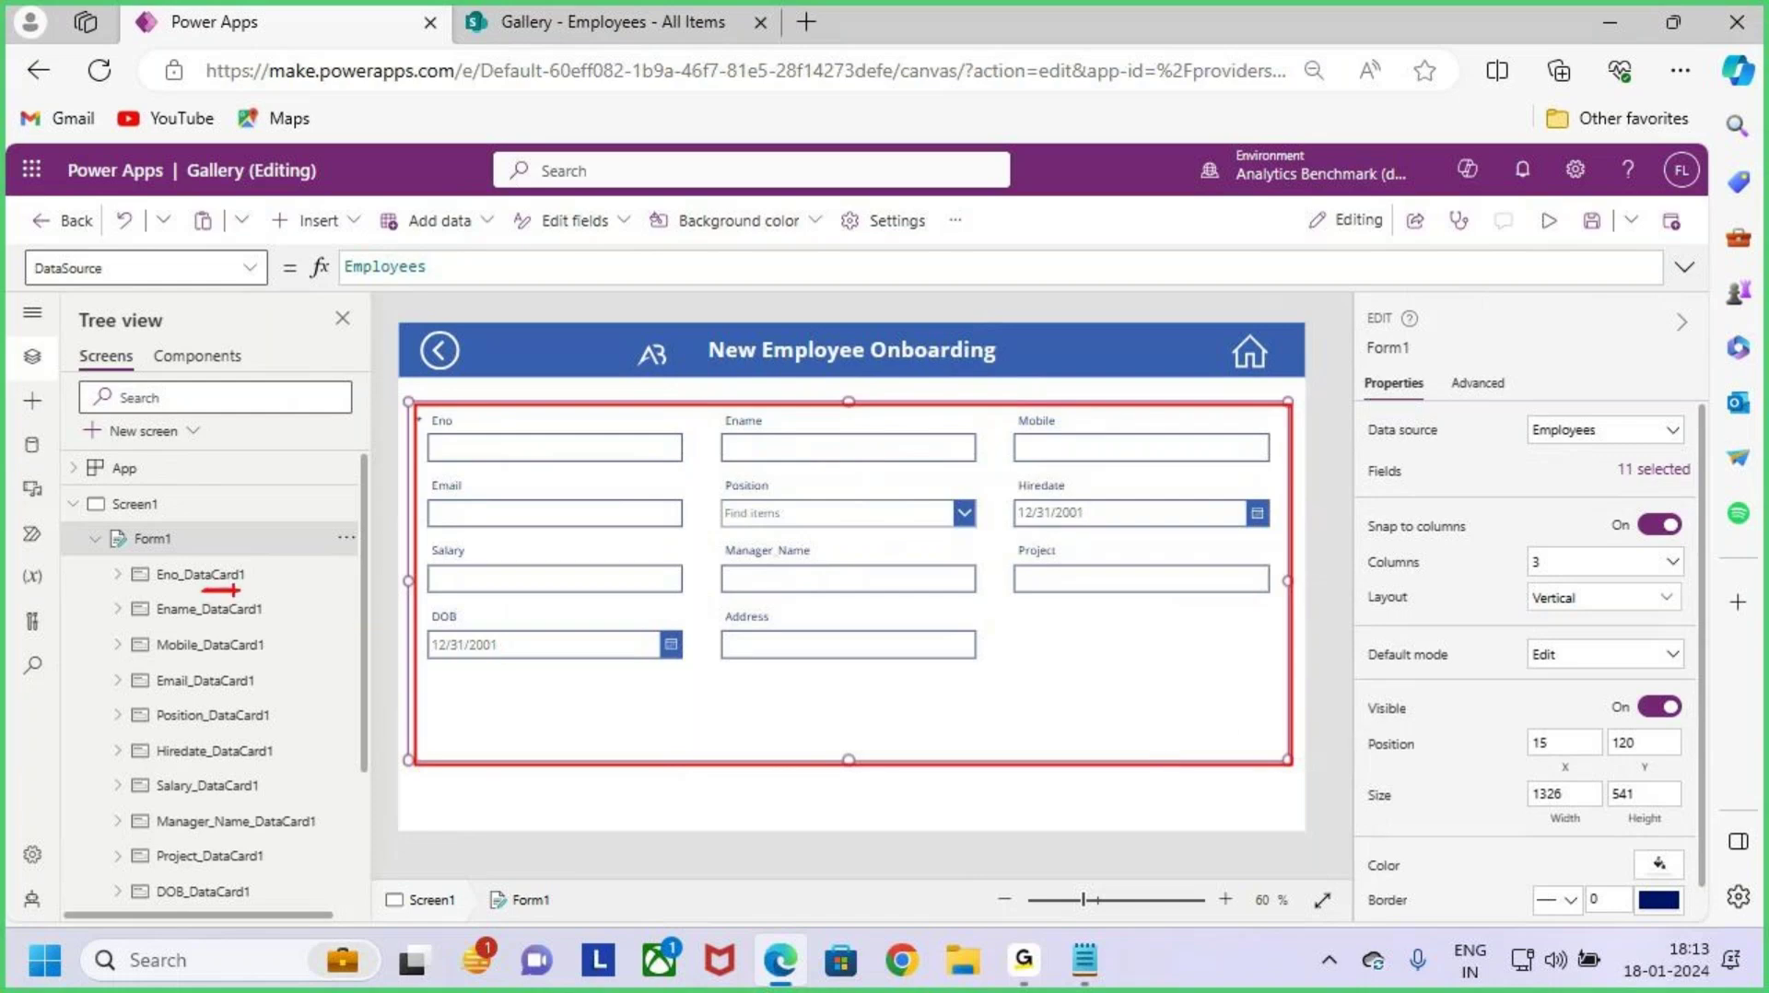
key(Escape)
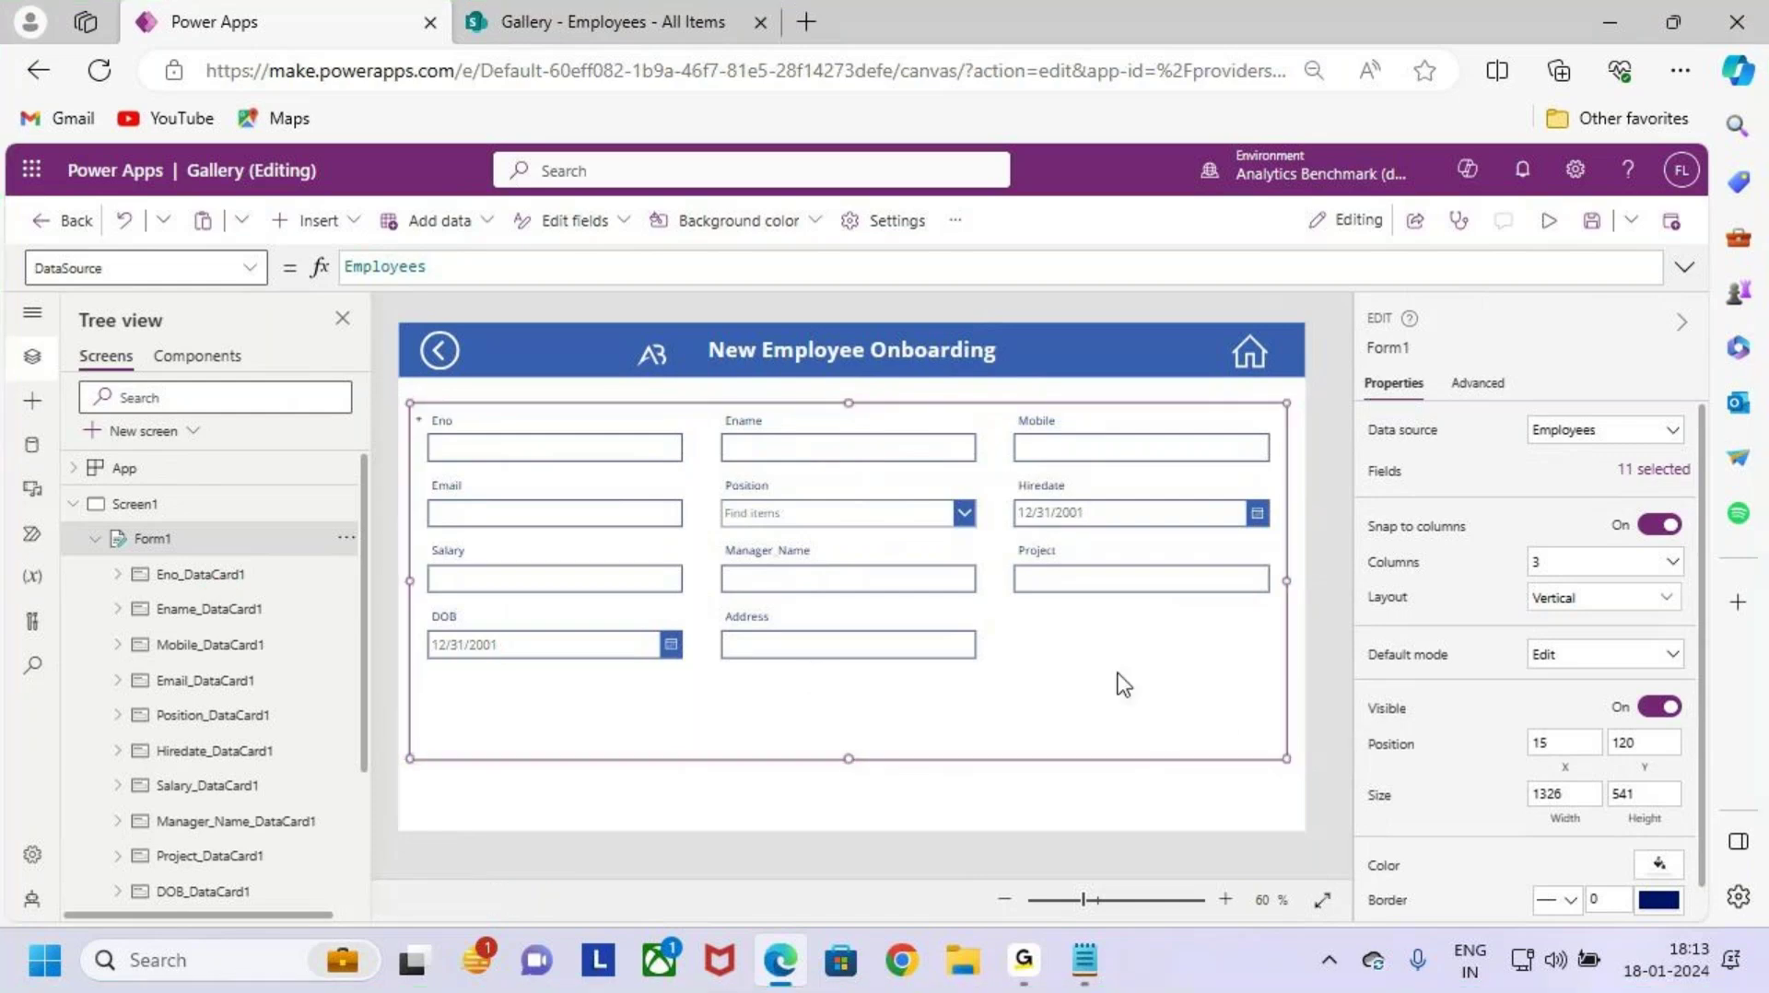
key(ctrl+2)
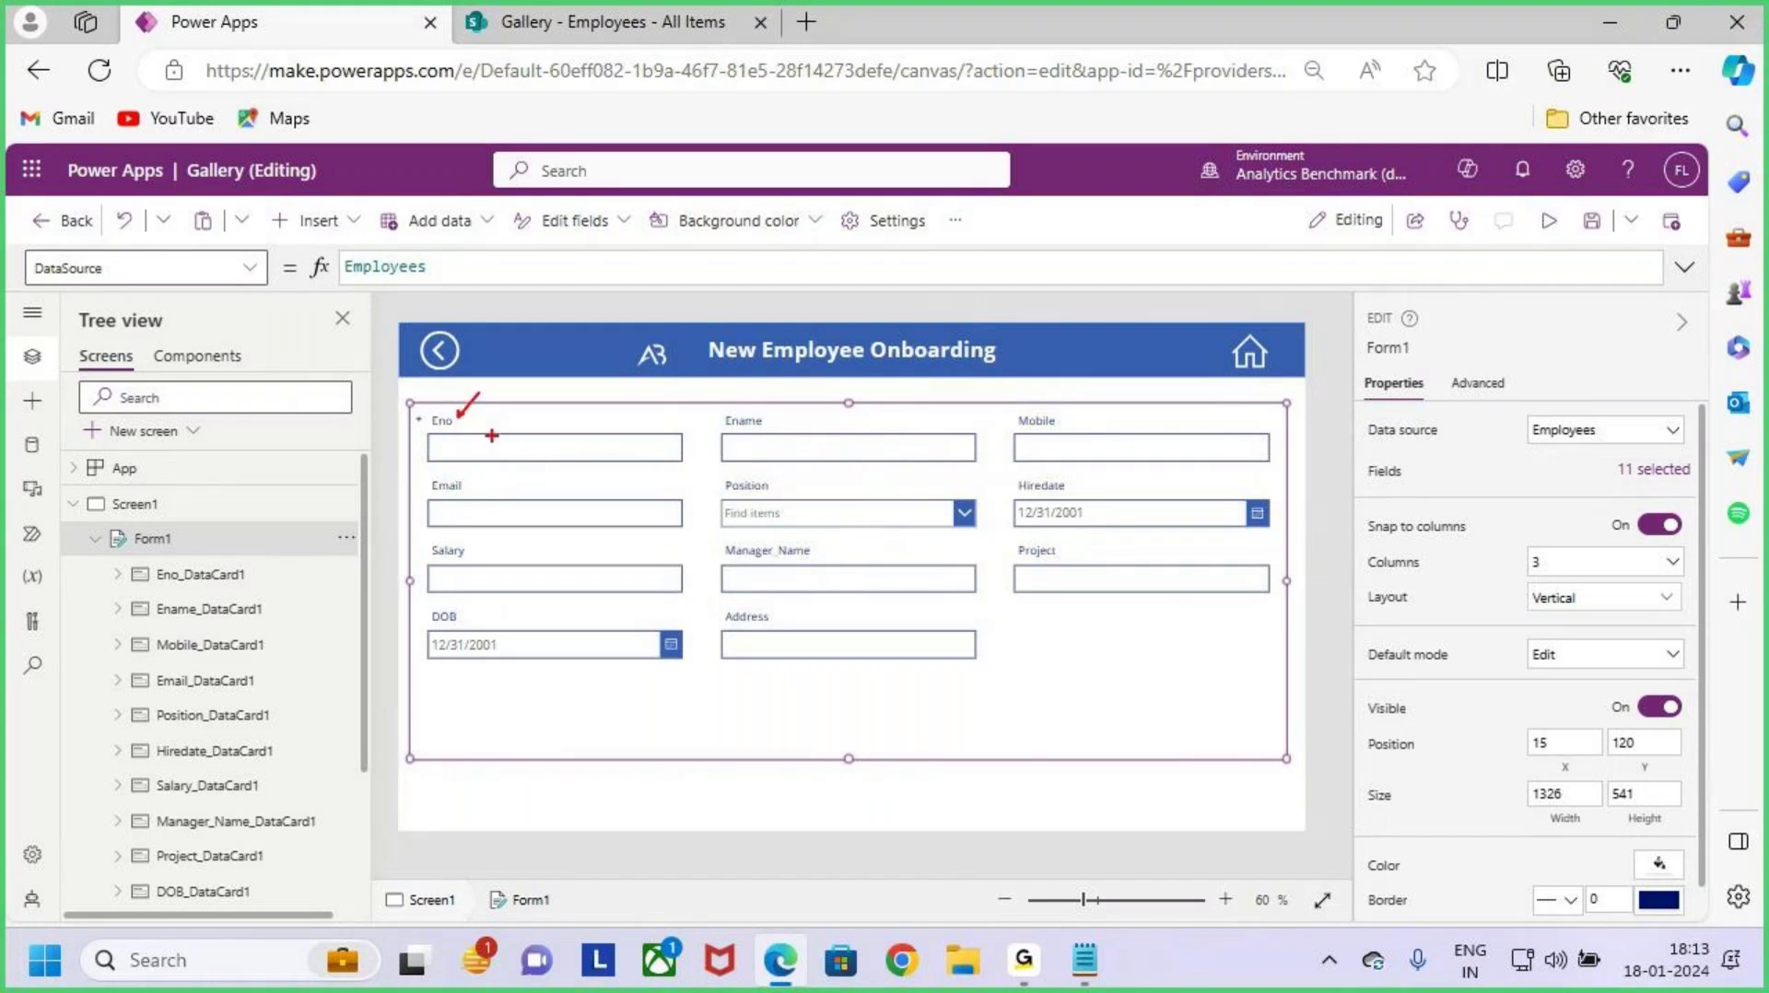
drag(501, 426, 511, 409)
Step: Click through the form's Eno, Ename, Mobile, Hiredate, Position and Project cards
click(538, 448)
click(815, 439)
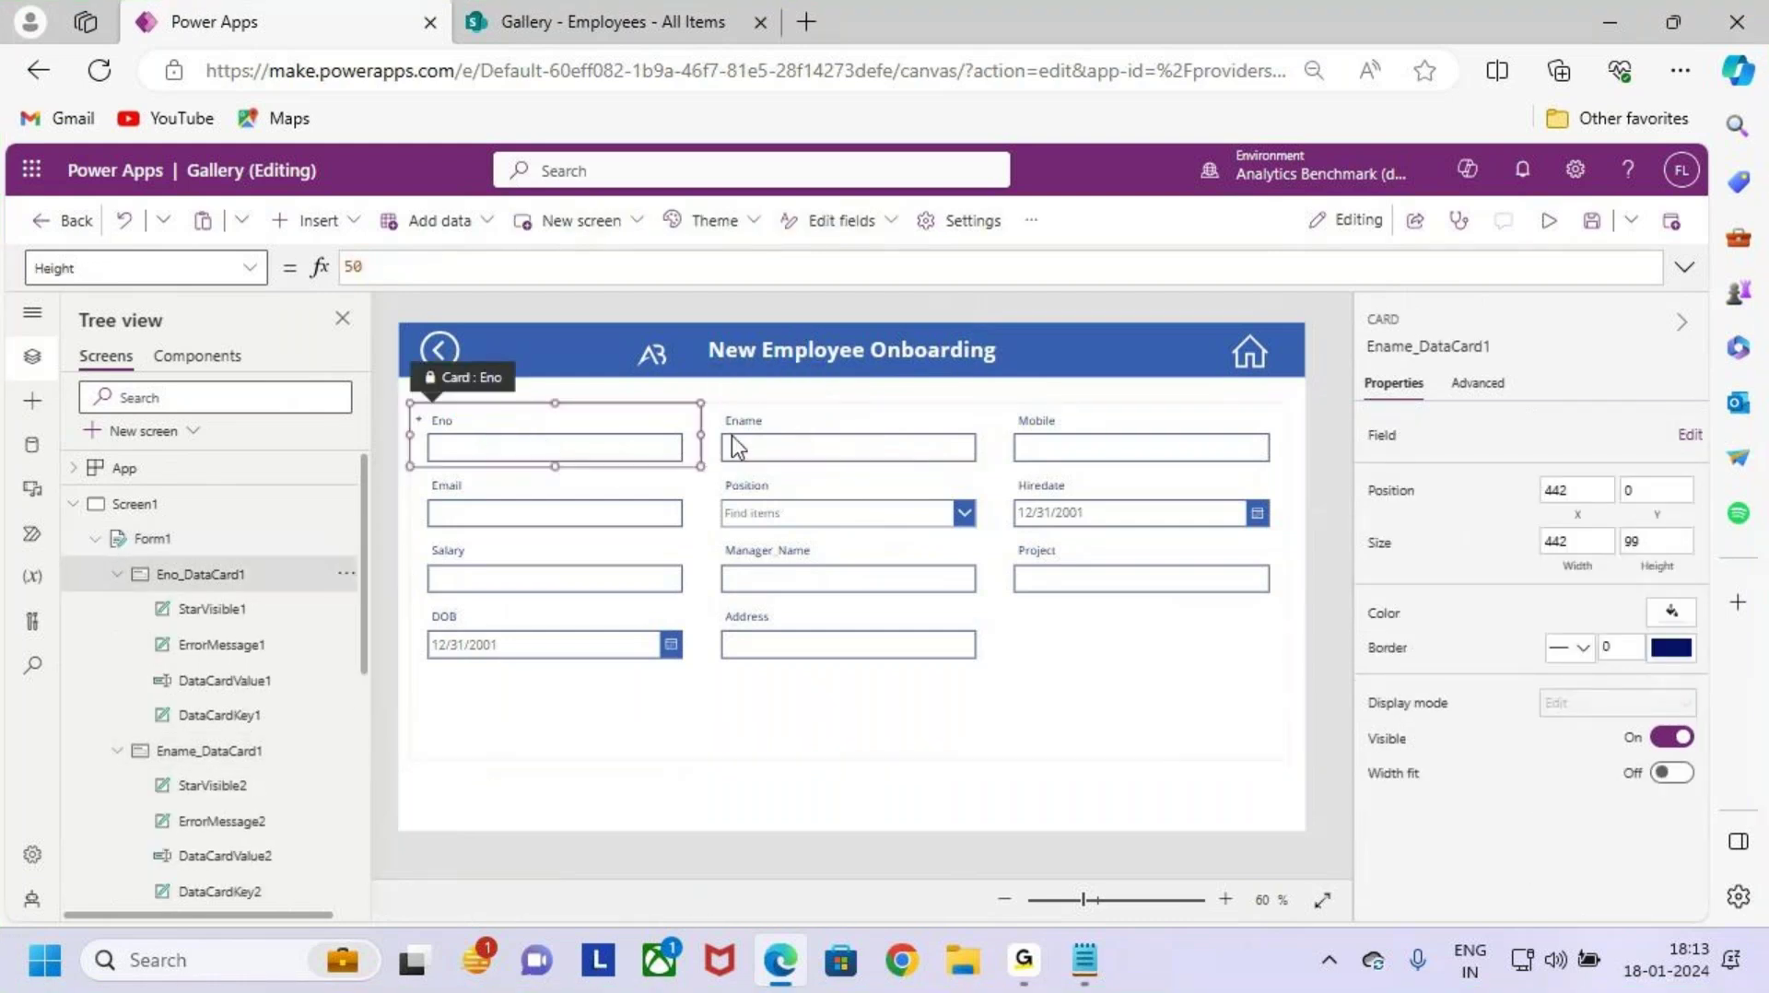
click(1094, 444)
click(1021, 530)
click(922, 519)
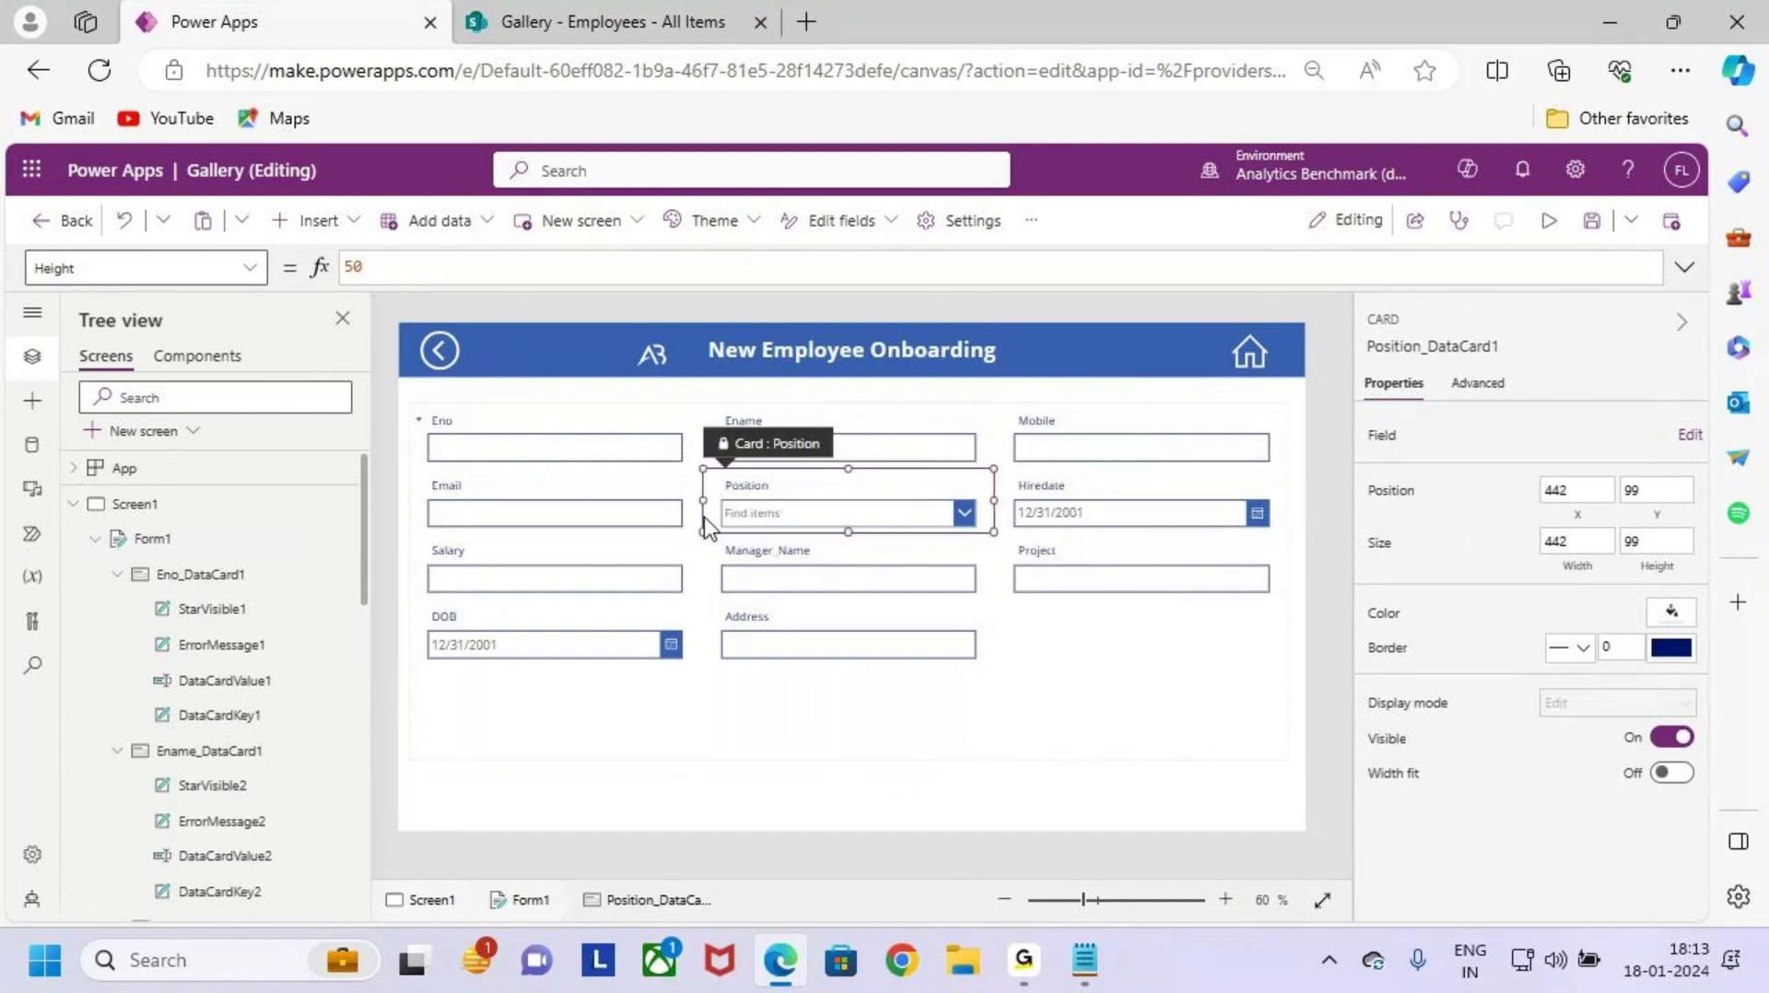
click(632, 525)
click(616, 582)
click(794, 567)
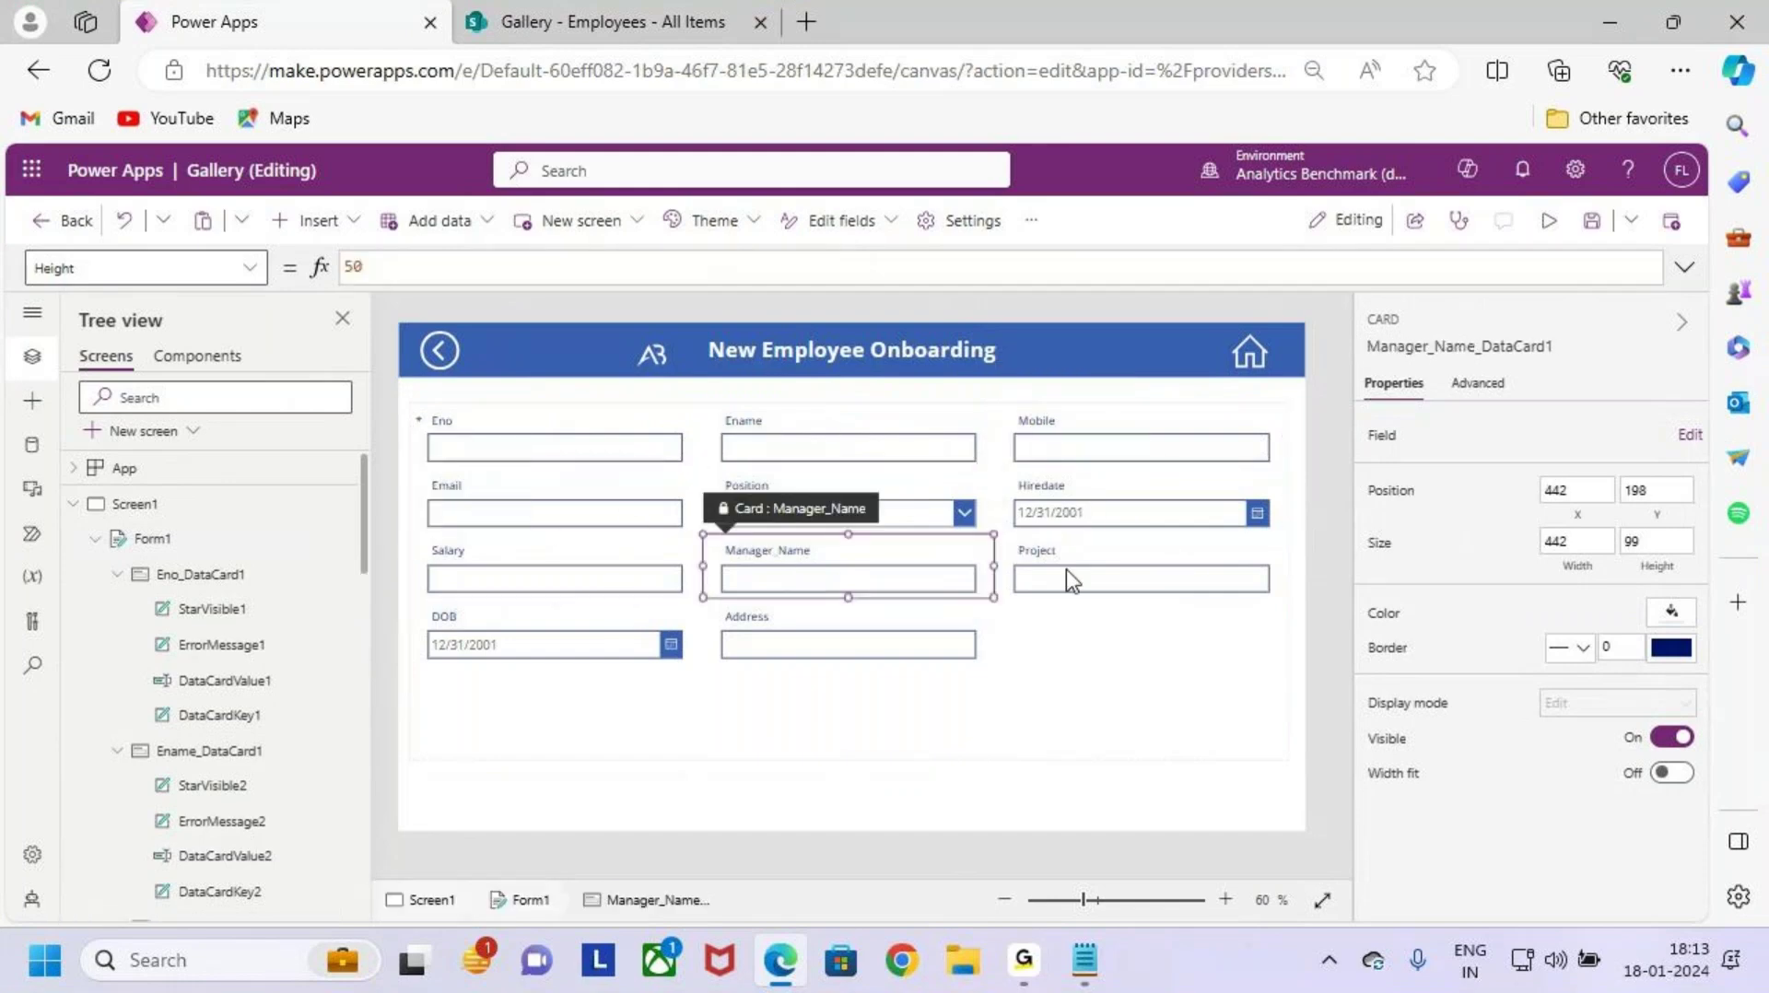
click(1066, 569)
key(Tab)
Step: Select the whole form and point out DataCardValue1, DataCardKey1 and the Eno label
click(1060, 689)
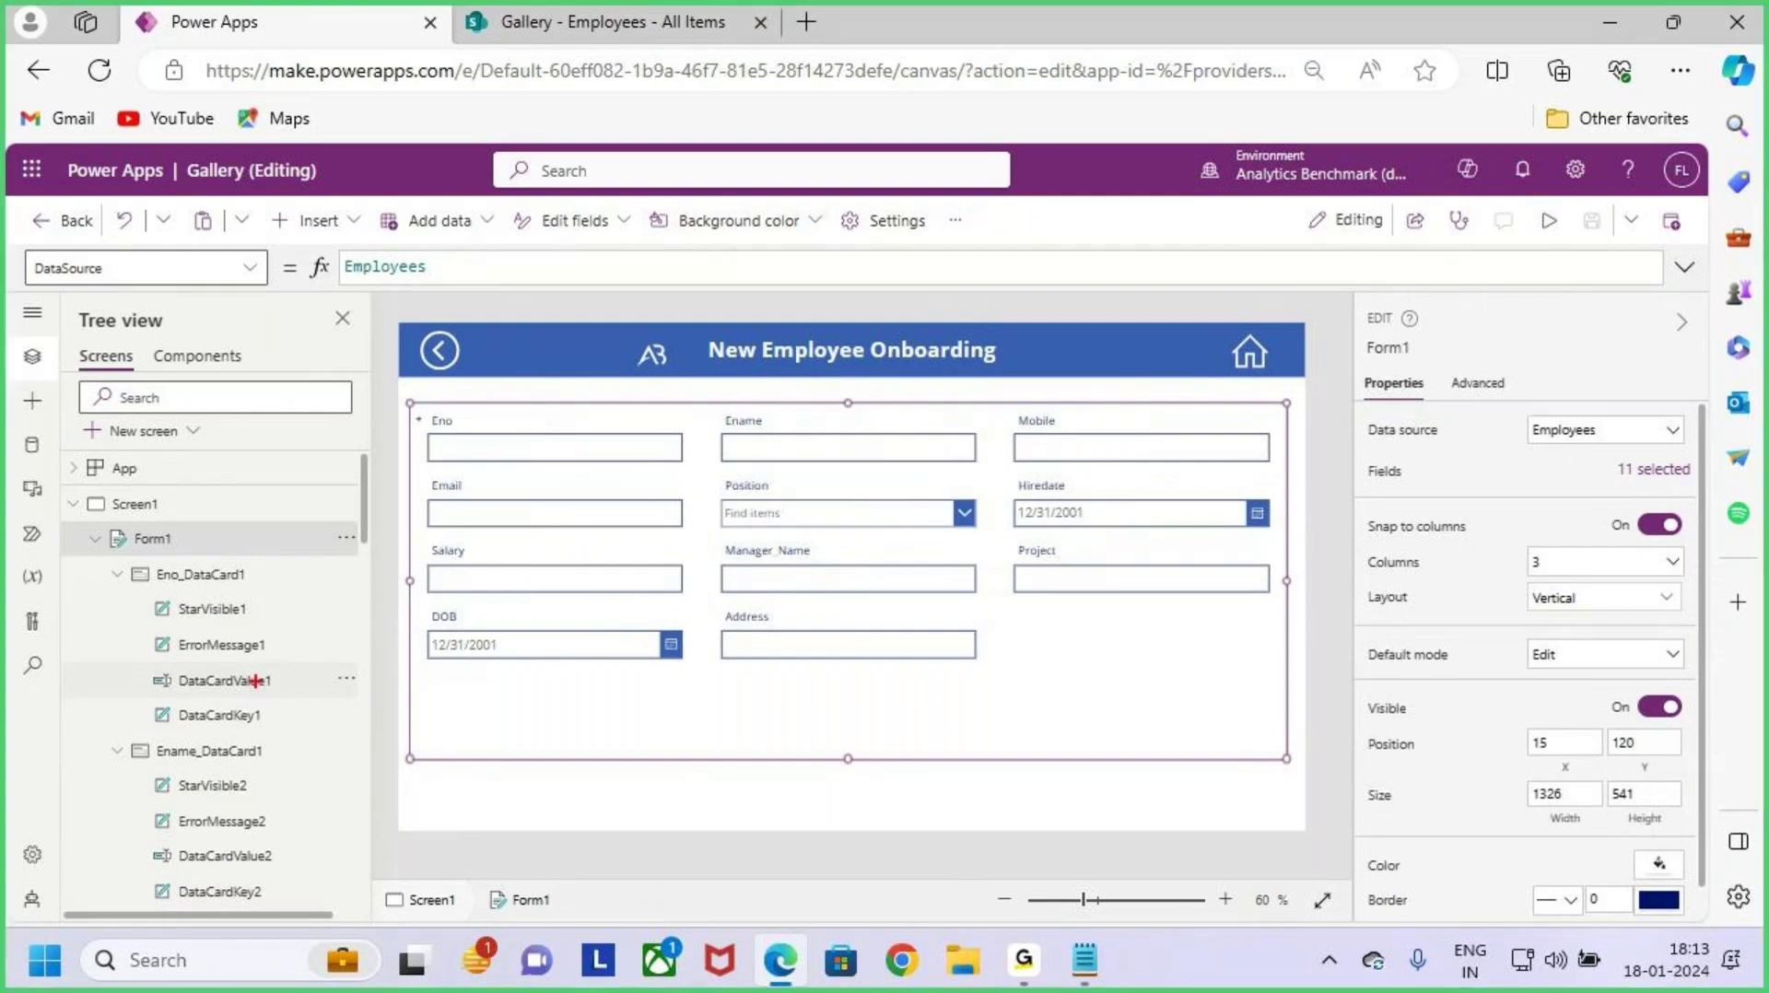
drag(278, 676, 312, 634)
drag(281, 714, 329, 683)
drag(455, 418, 489, 374)
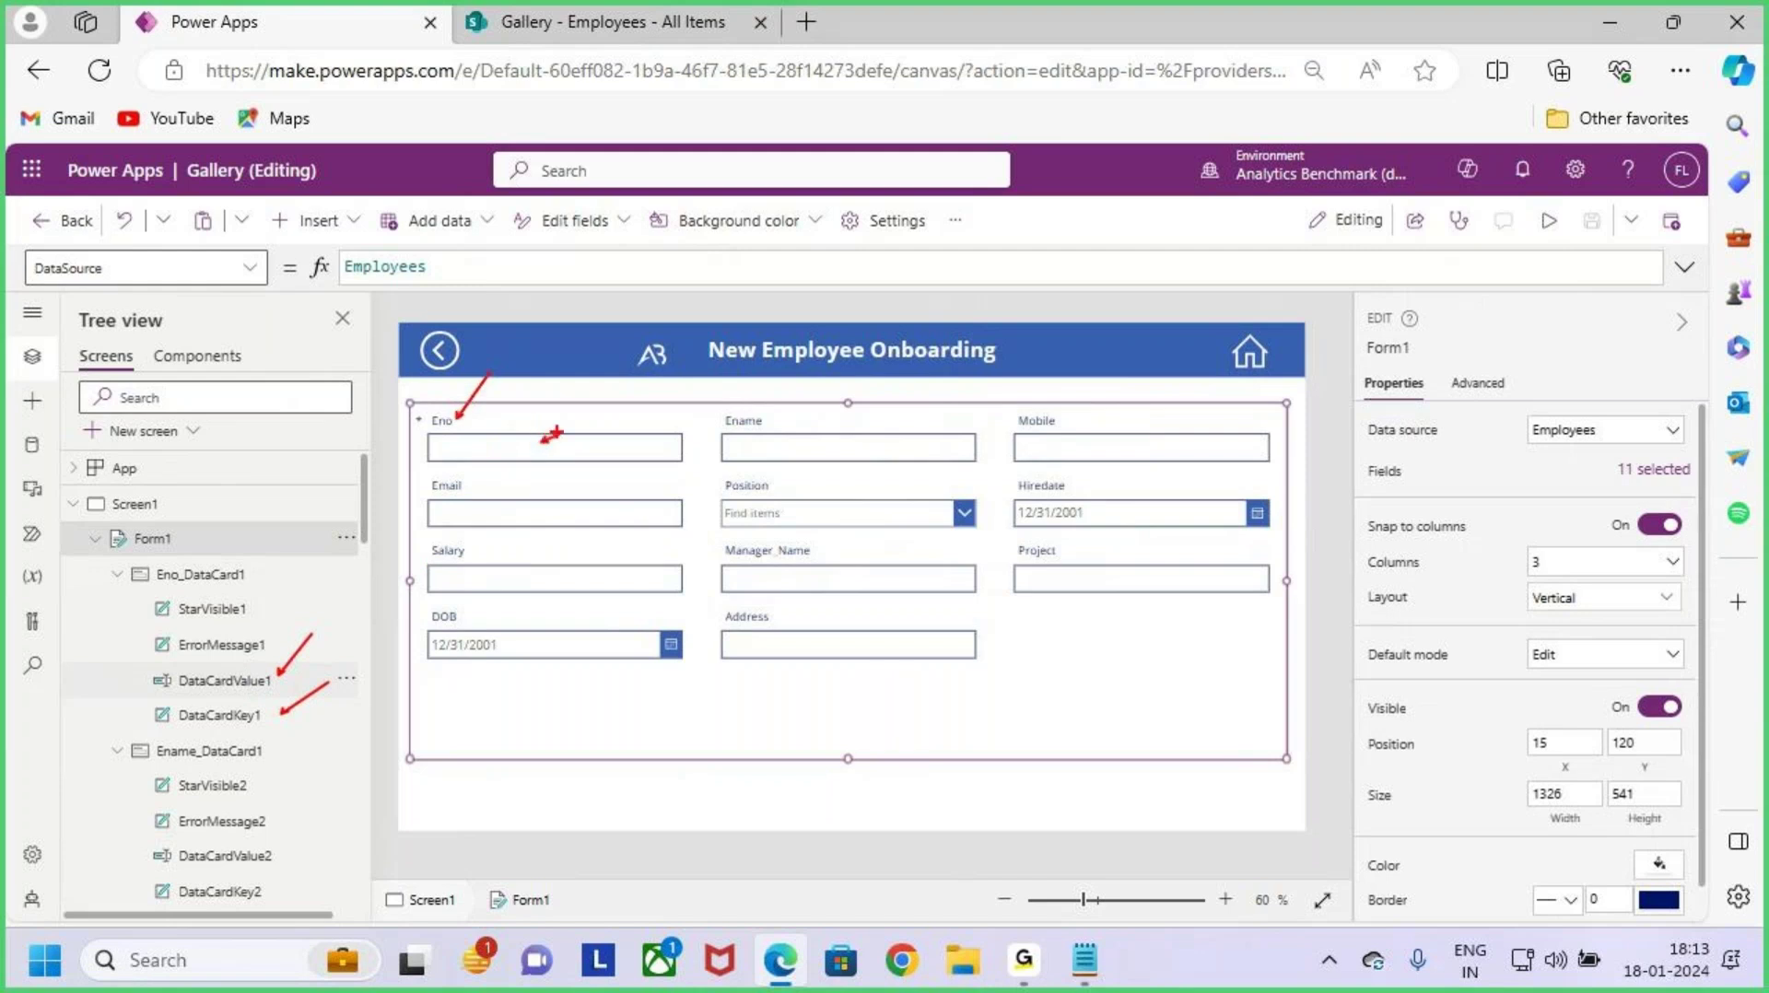
key(Escape)
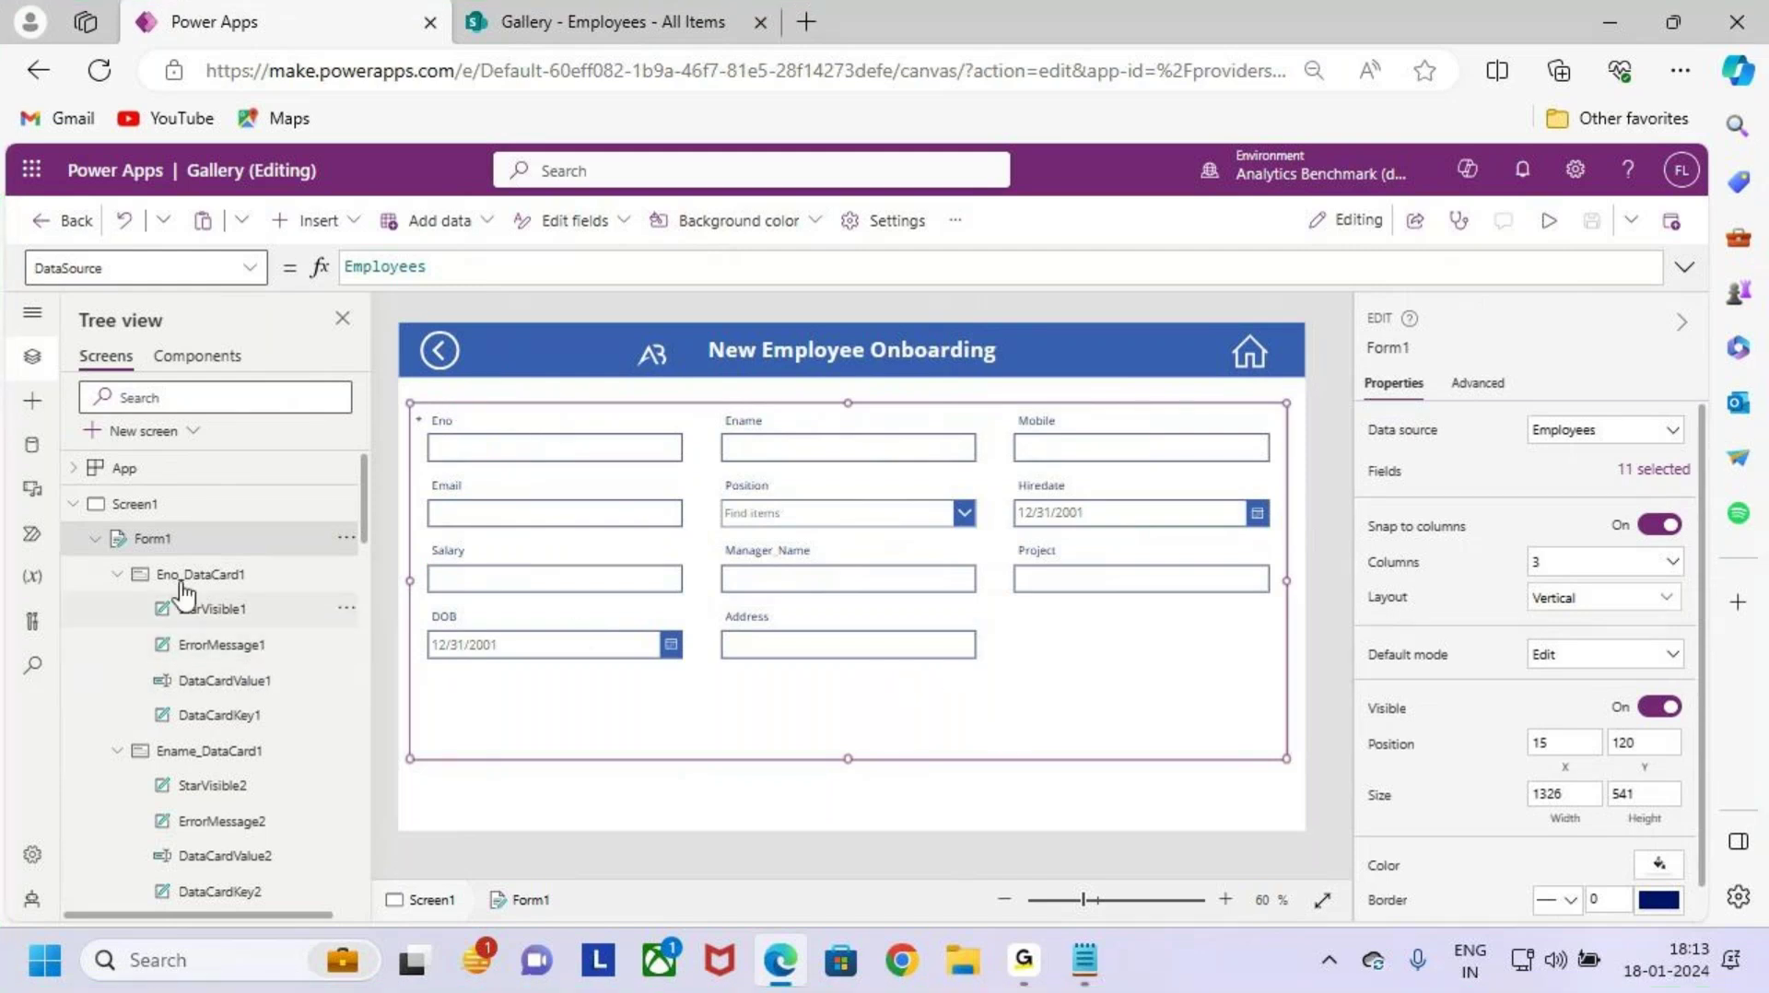
Step: Switch the form layout to Horizontal, then undo back to Vertical
click(1554, 599)
click(1602, 737)
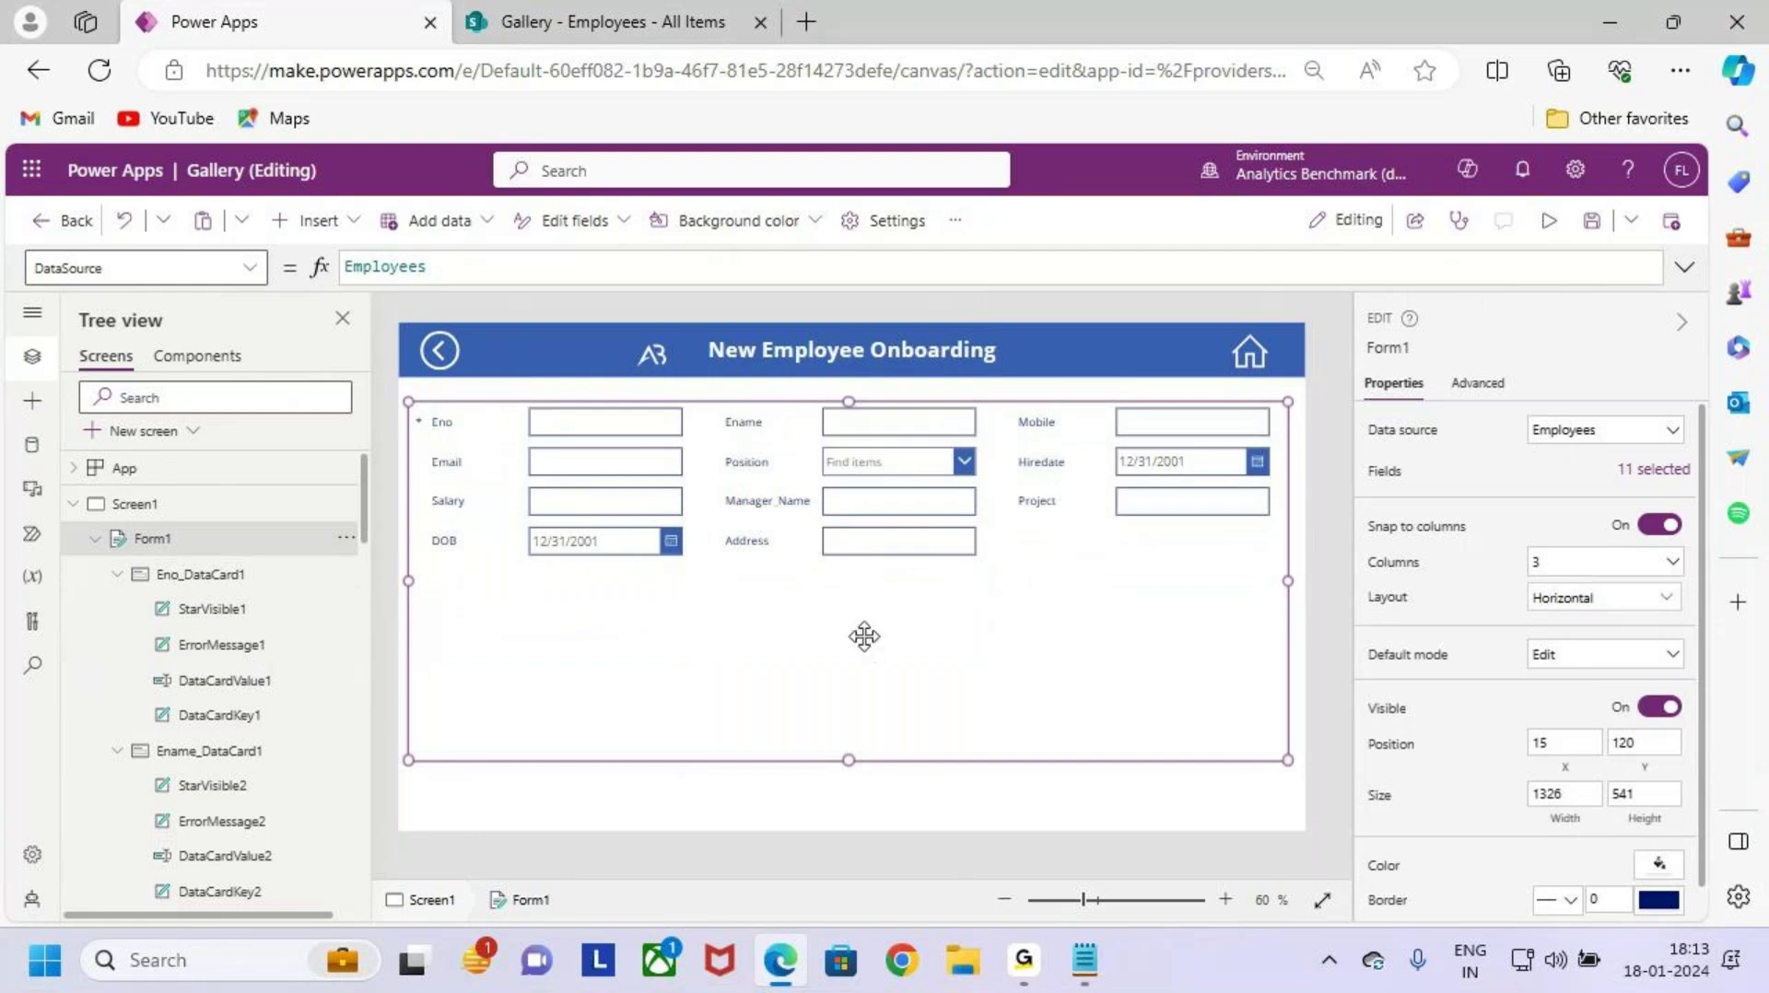
key(ctrl+z)
Step: Point out DataCardValue1 in the tree view with annotations
scroll(344, 802, down, 1)
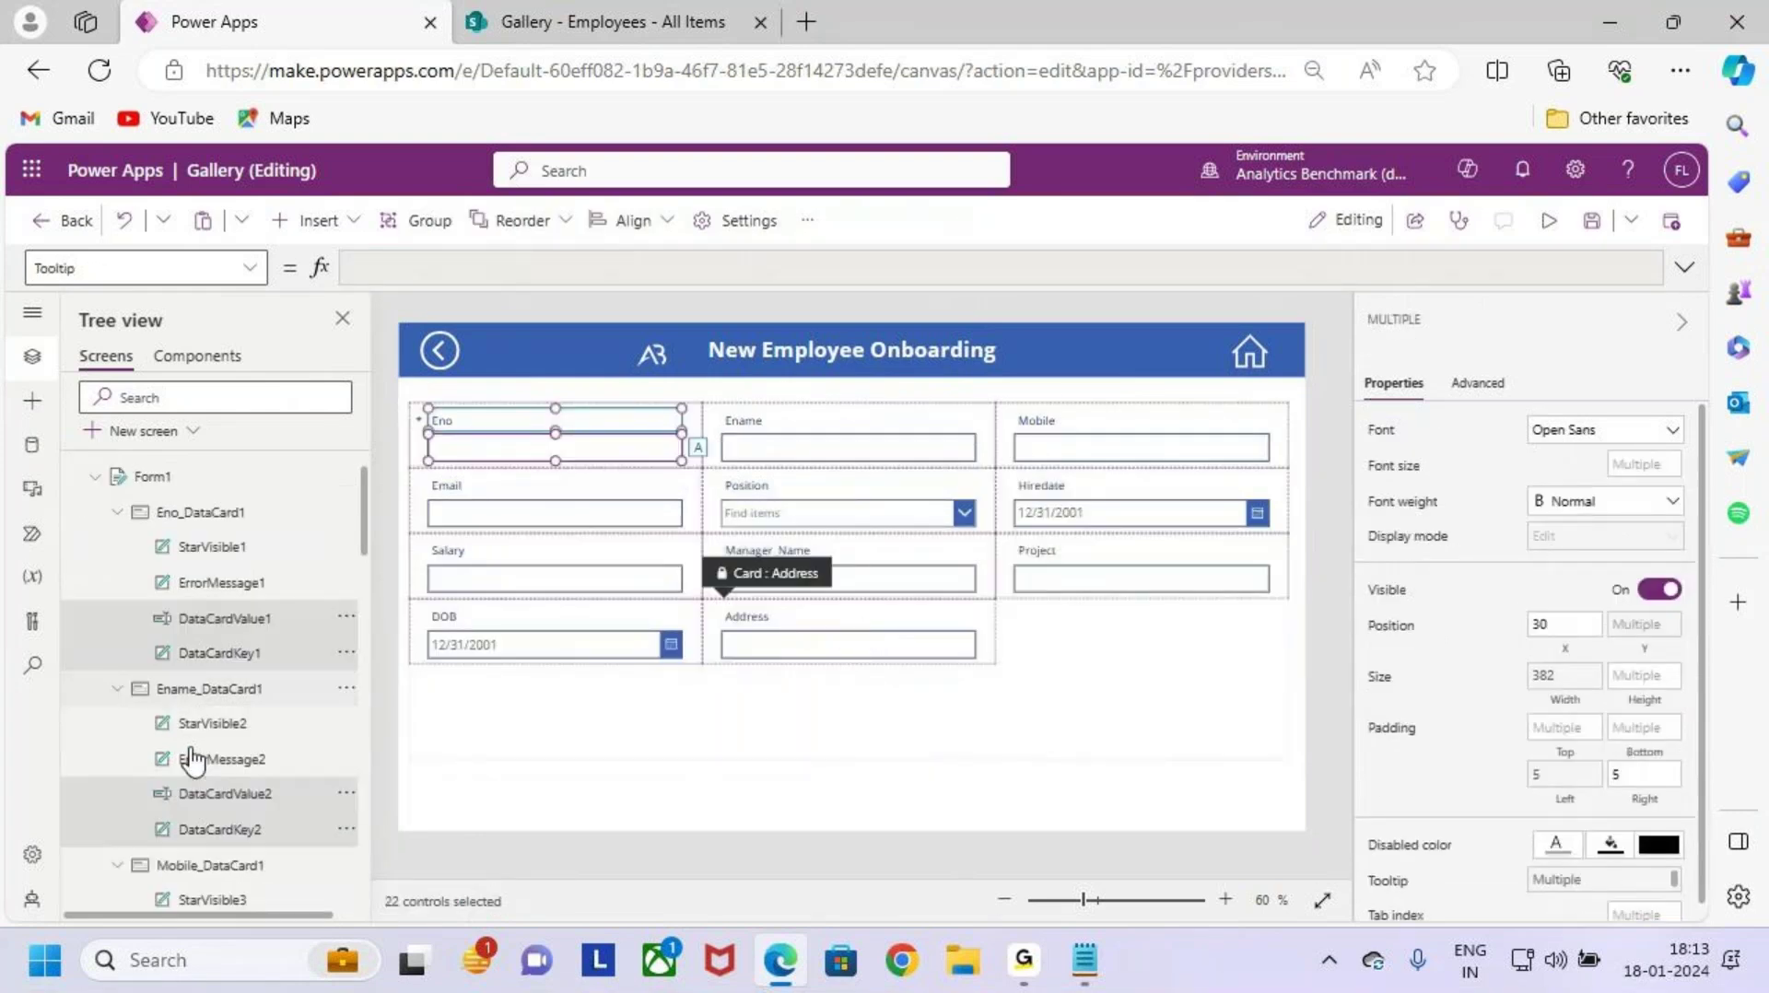
scroll(268, 634, up, 1)
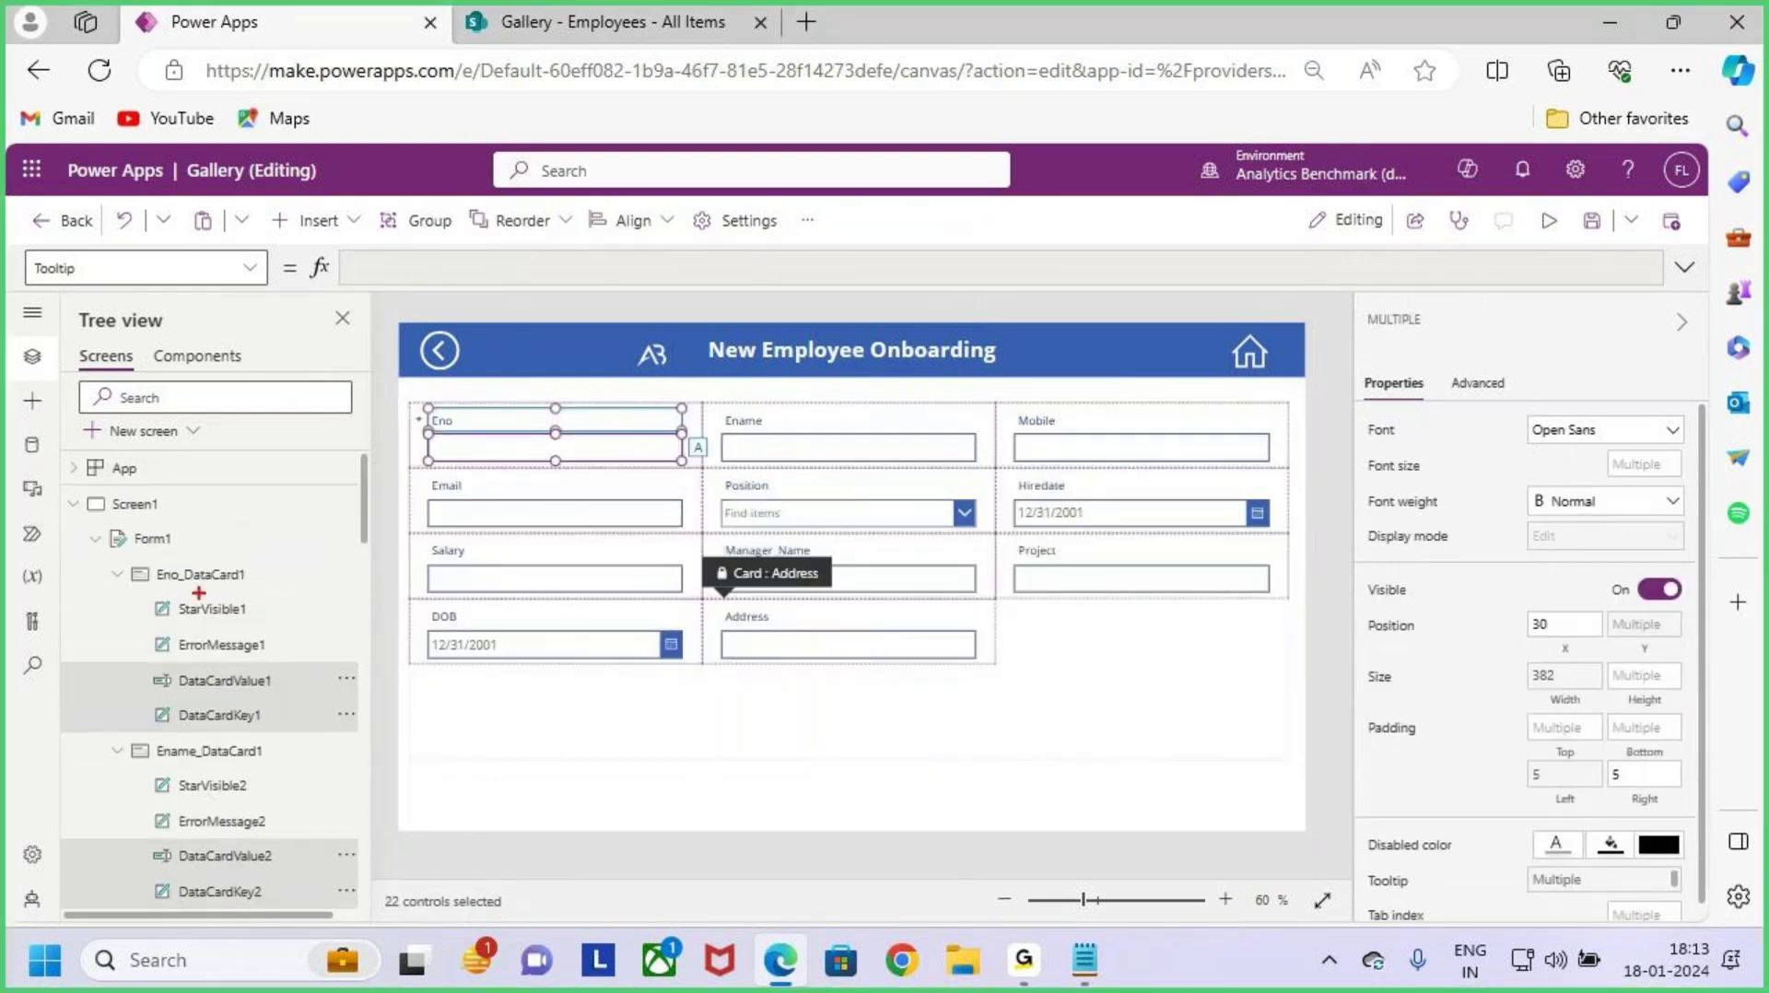
drag(330, 645, 292, 683)
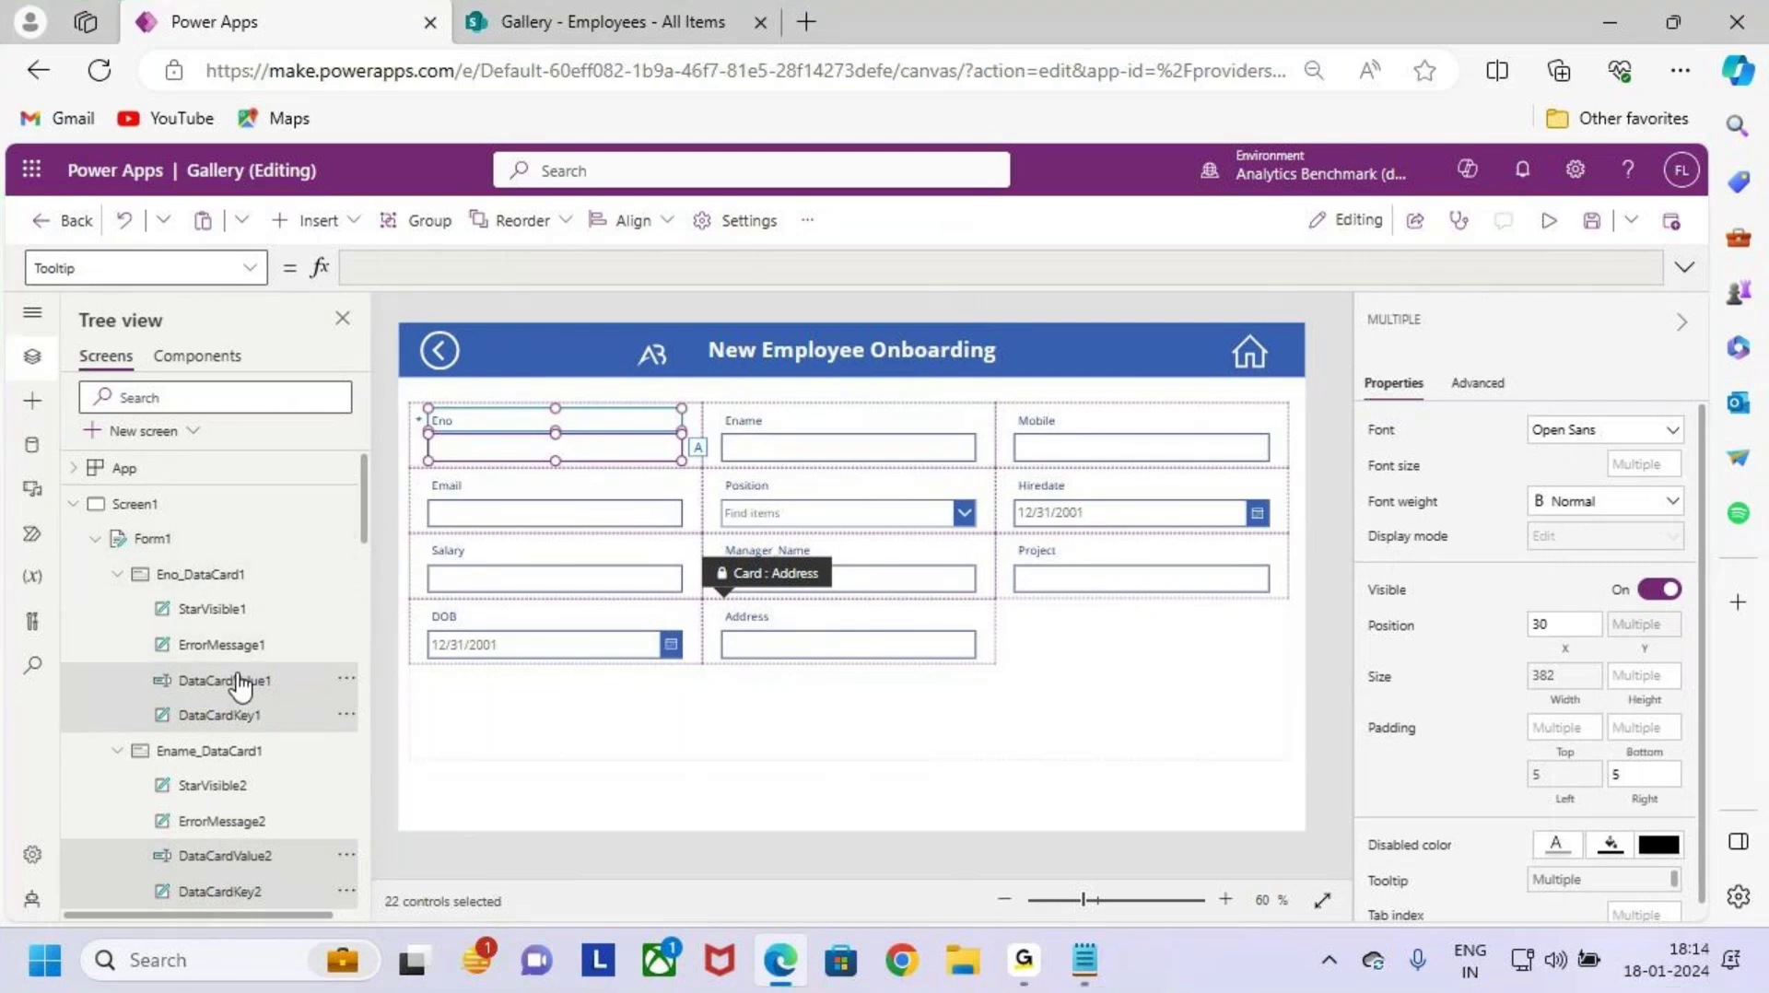
scroll(240, 687, down, 1)
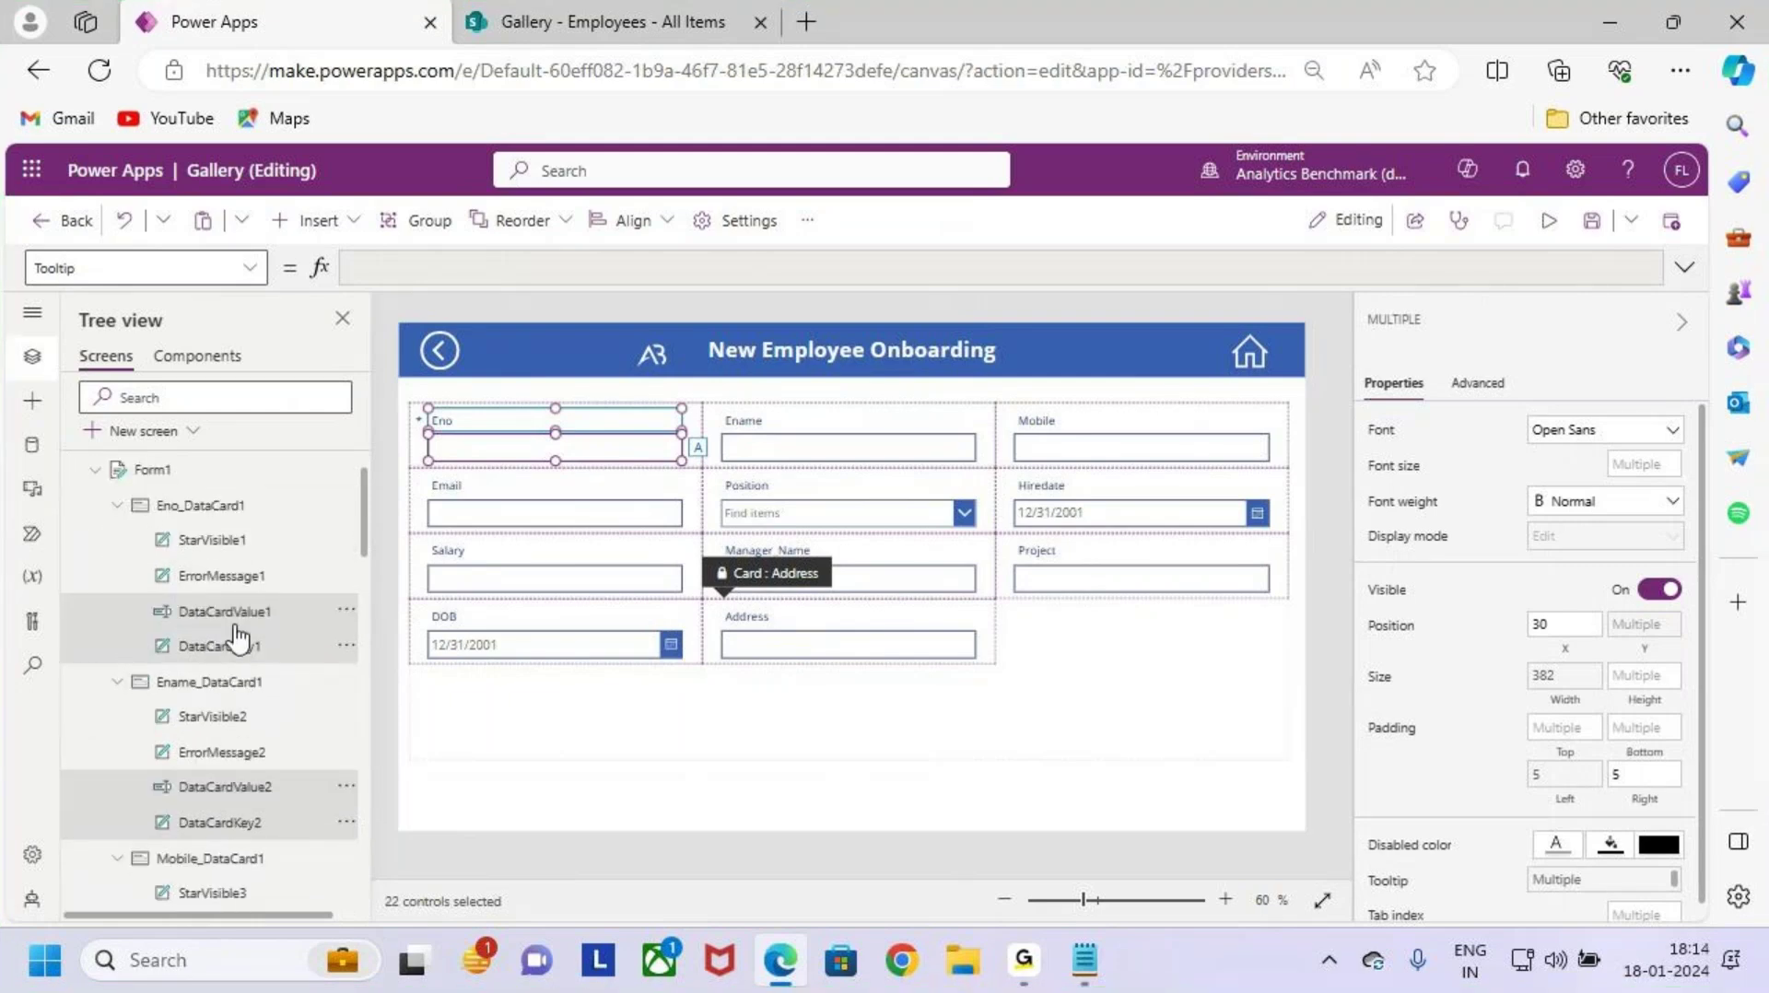
key(ctrl+2)
mouse_move(273, 610)
mouse_down()
mouse_move(296, 596)
mouse_move(317, 615)
mouse_up()
key(Escape)
Step: Set the selected labels' and fields' font size to 18 and weight to Semibold
click(1648, 463)
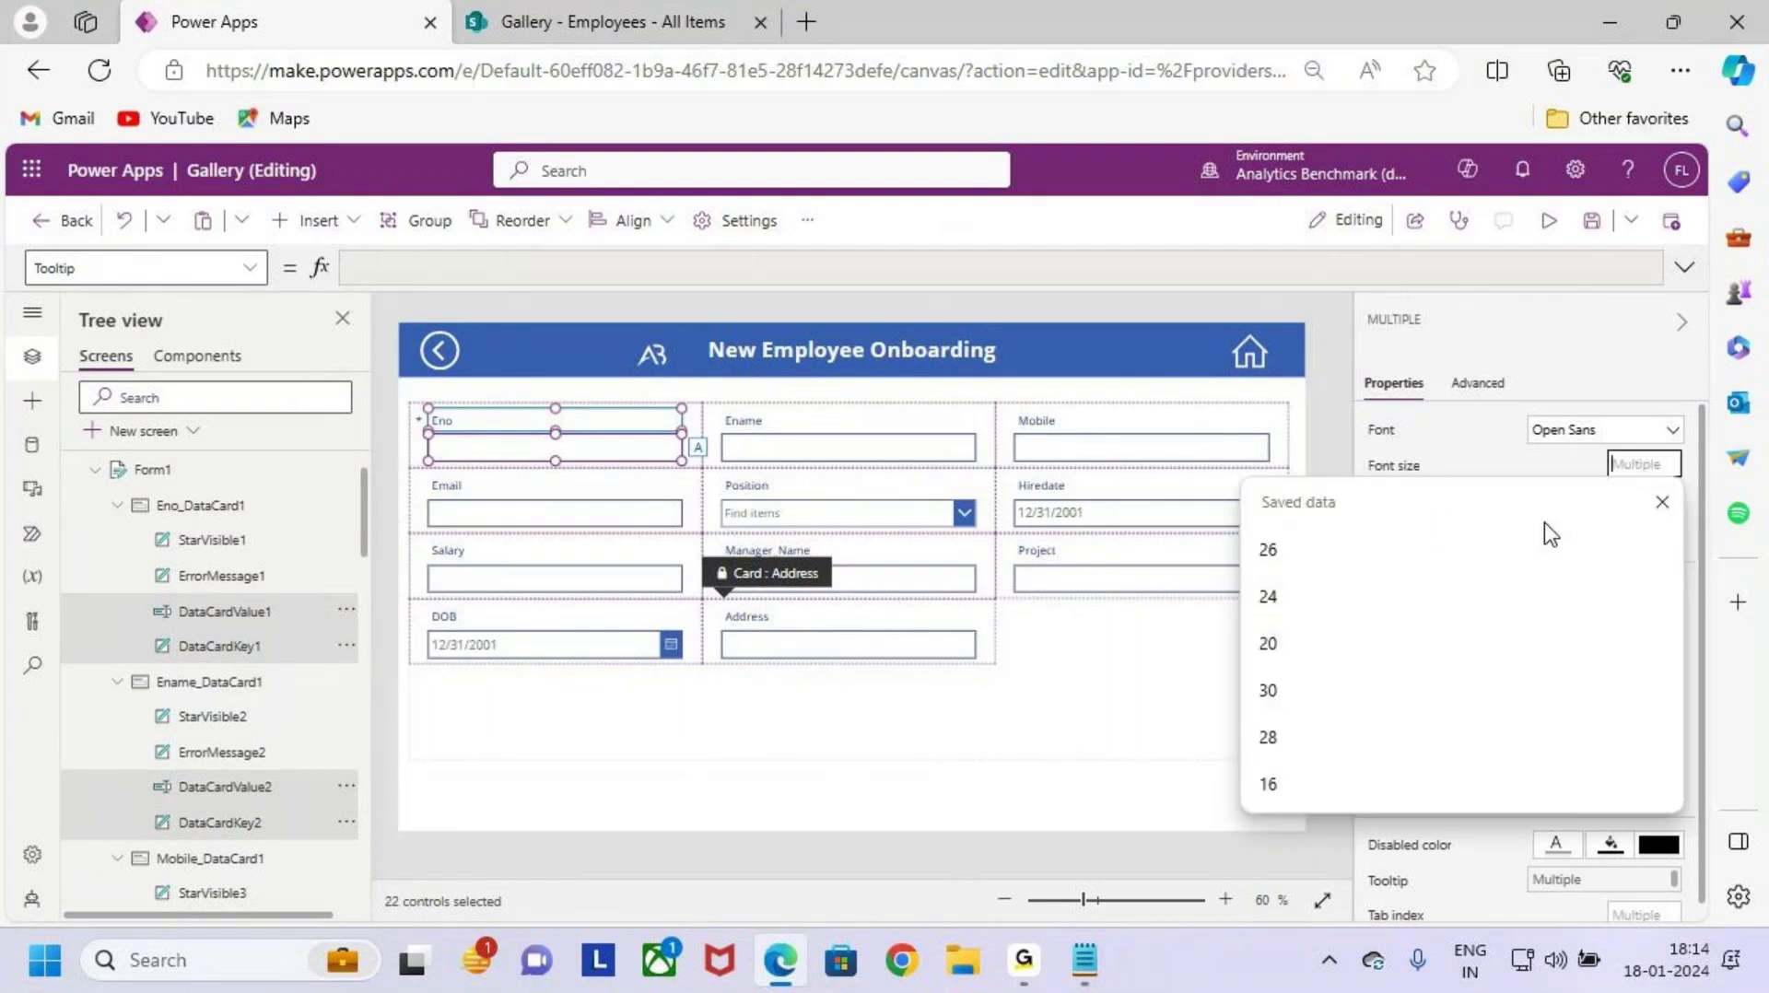
text(20)
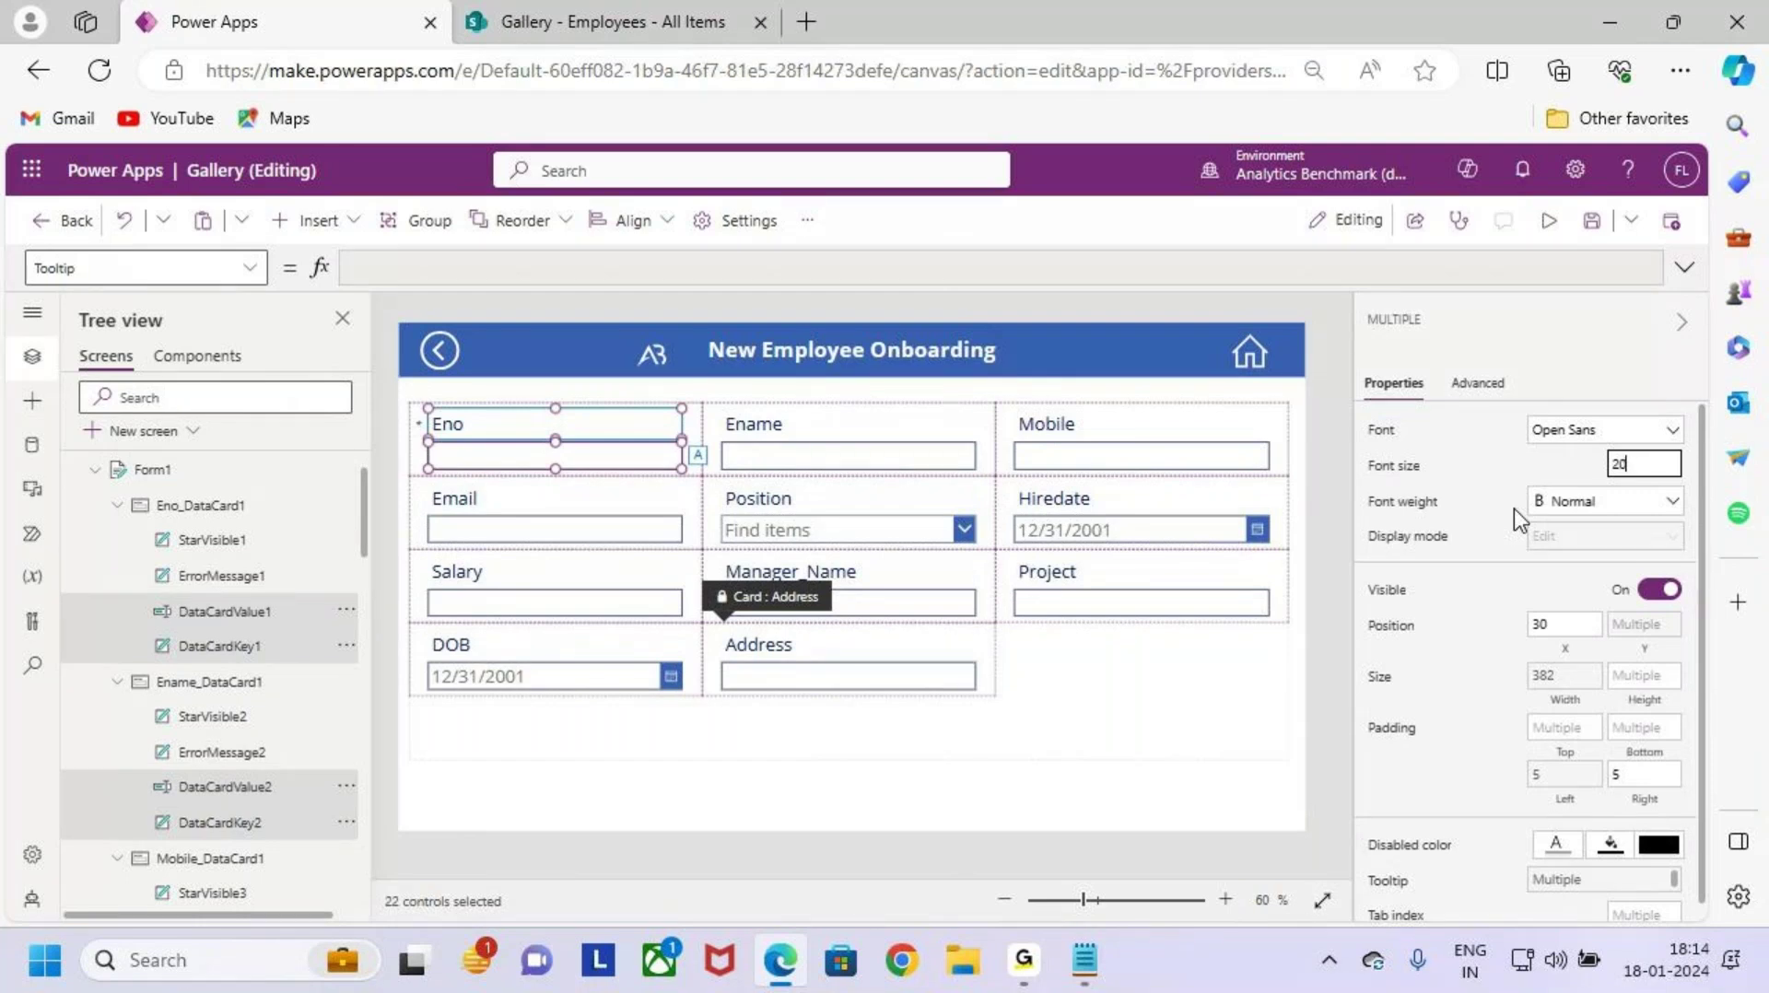
key(BackSpace)
key(BackSpace)
text(18)
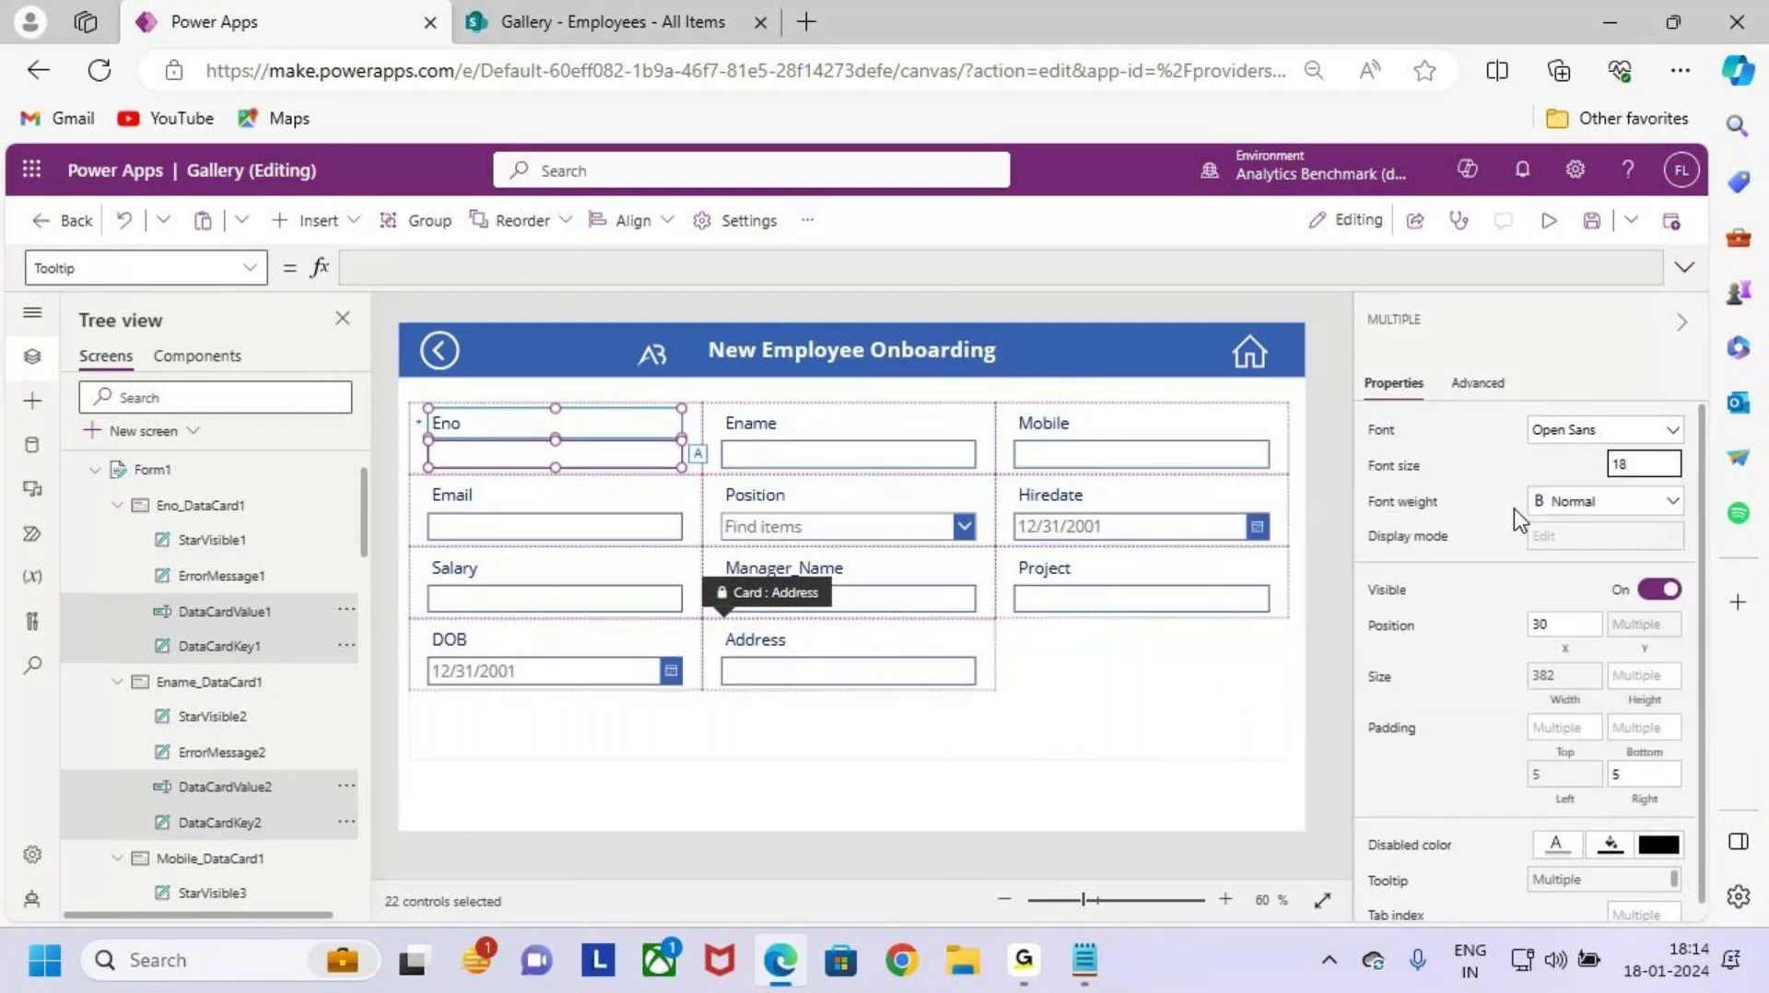
click(1599, 521)
click(1608, 576)
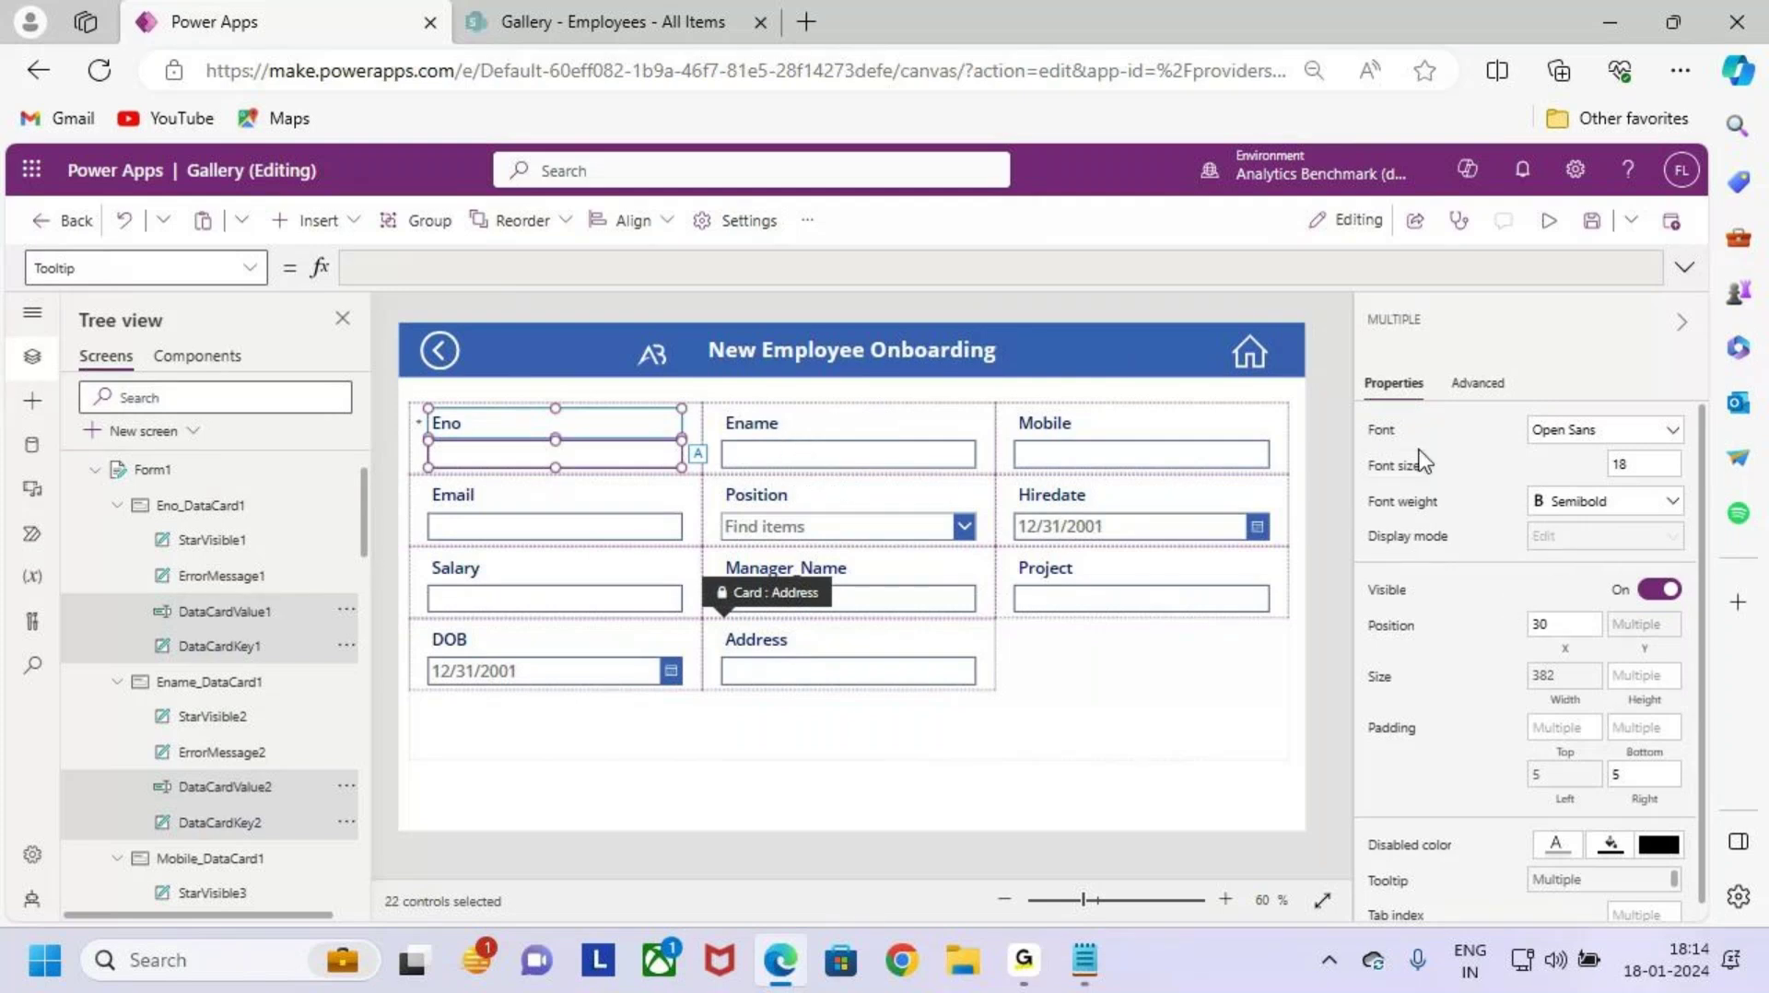
Step: Try the Patrick Hand font, revert to Open Sans, and reselect the form
click(1643, 430)
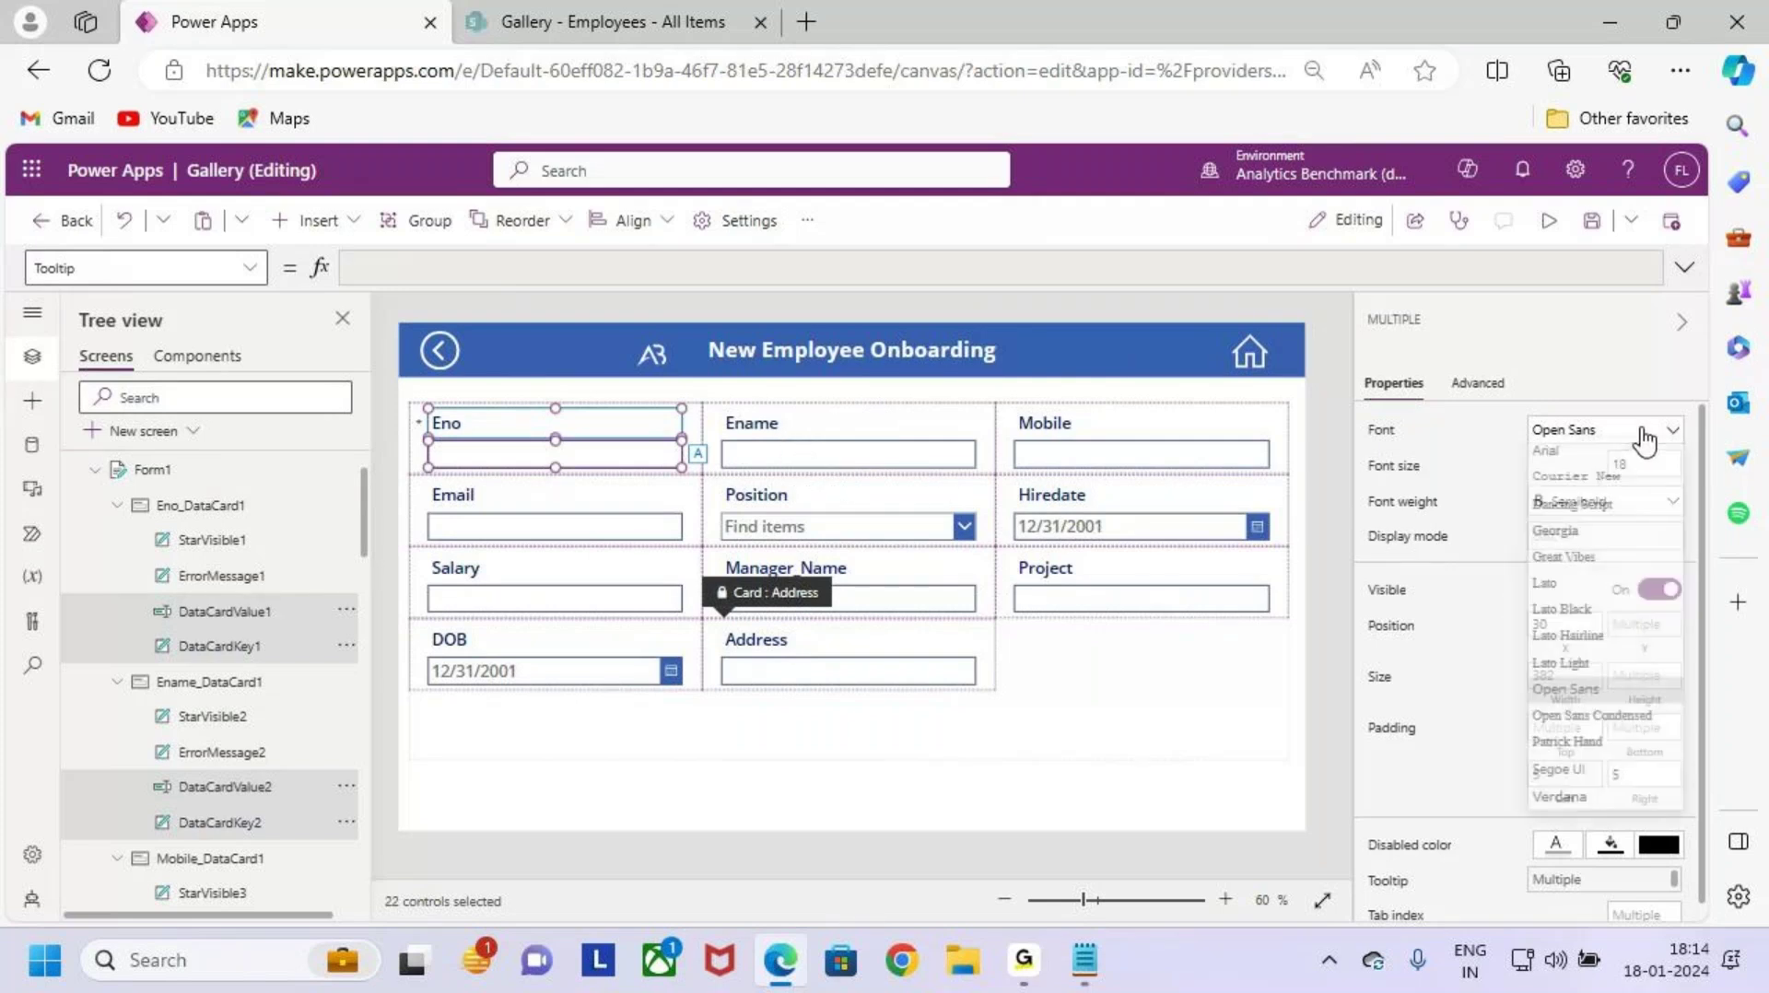
click(1618, 749)
click(1595, 433)
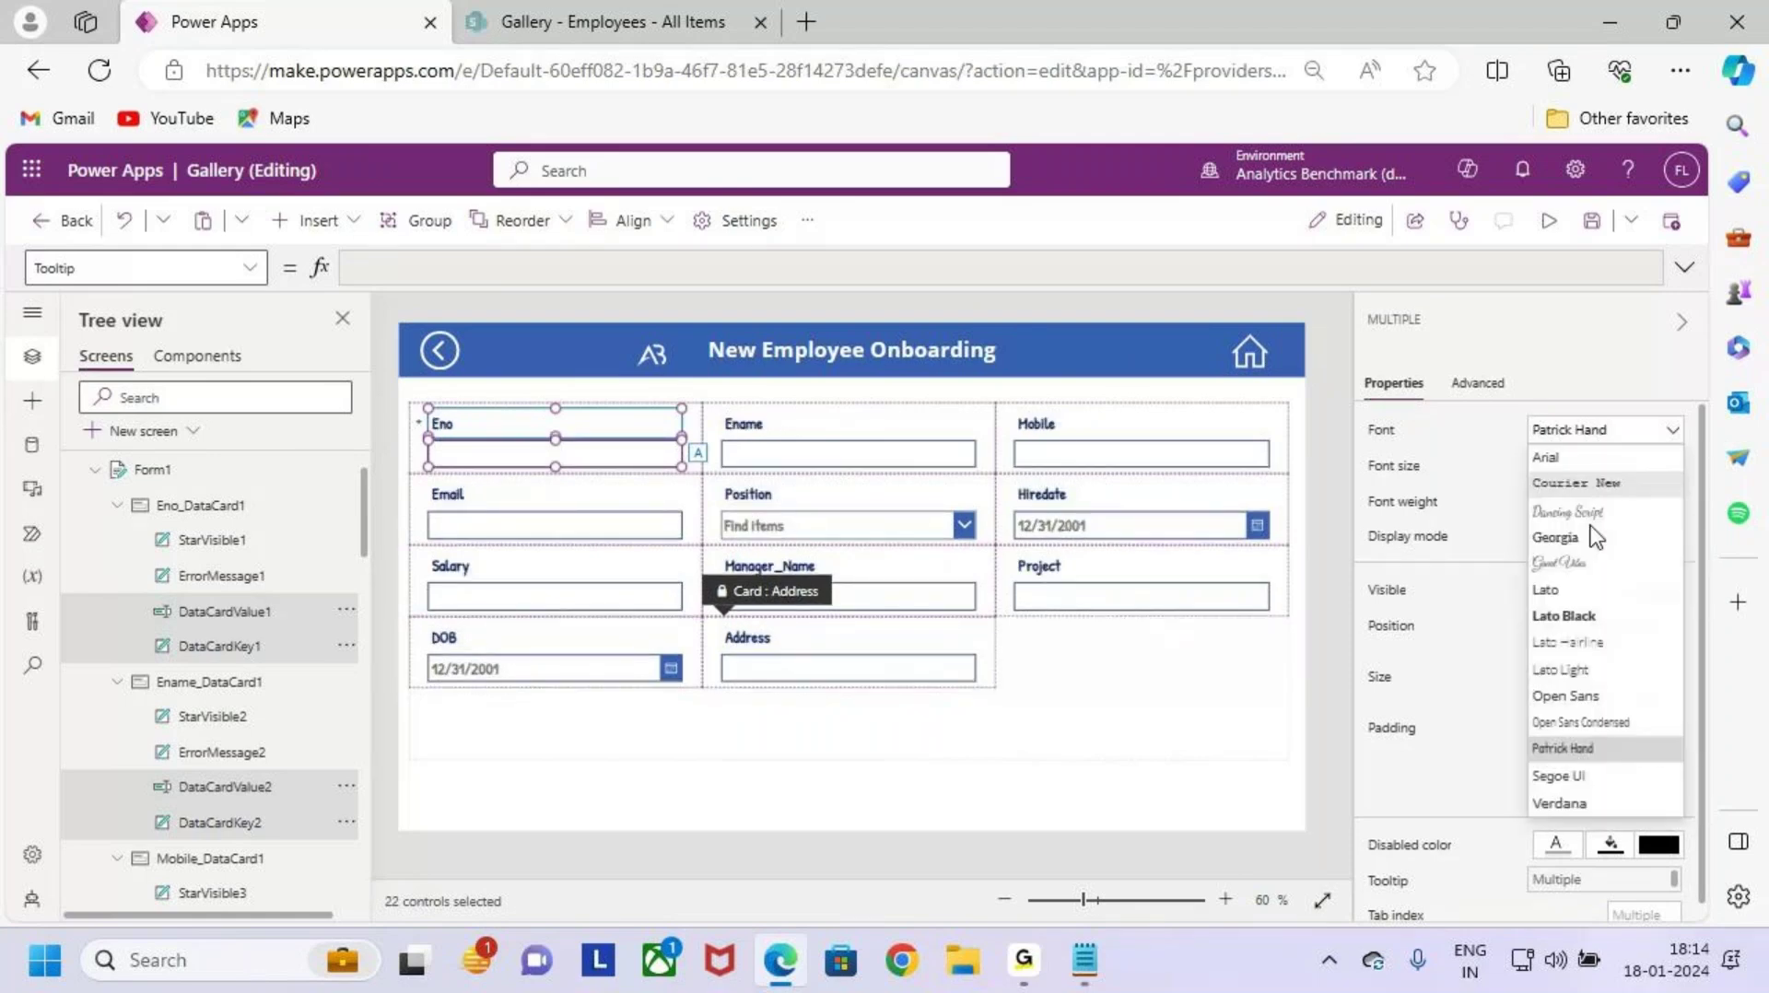
click(1606, 697)
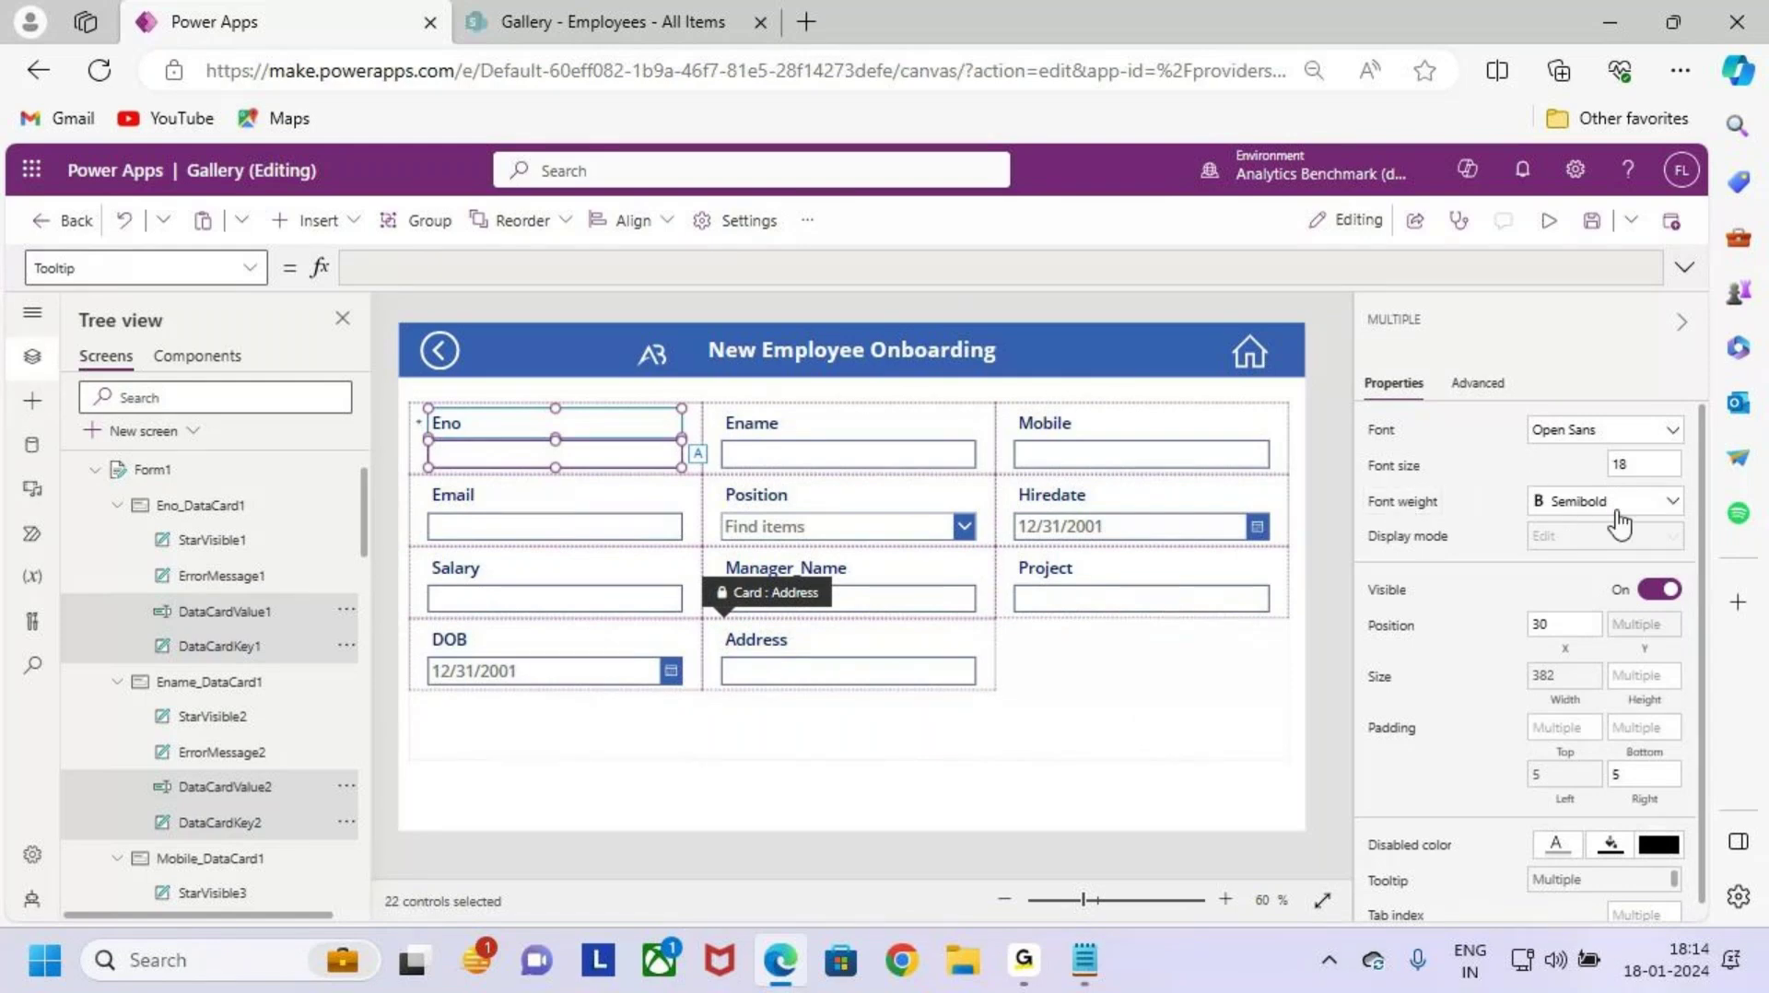
click(1132, 710)
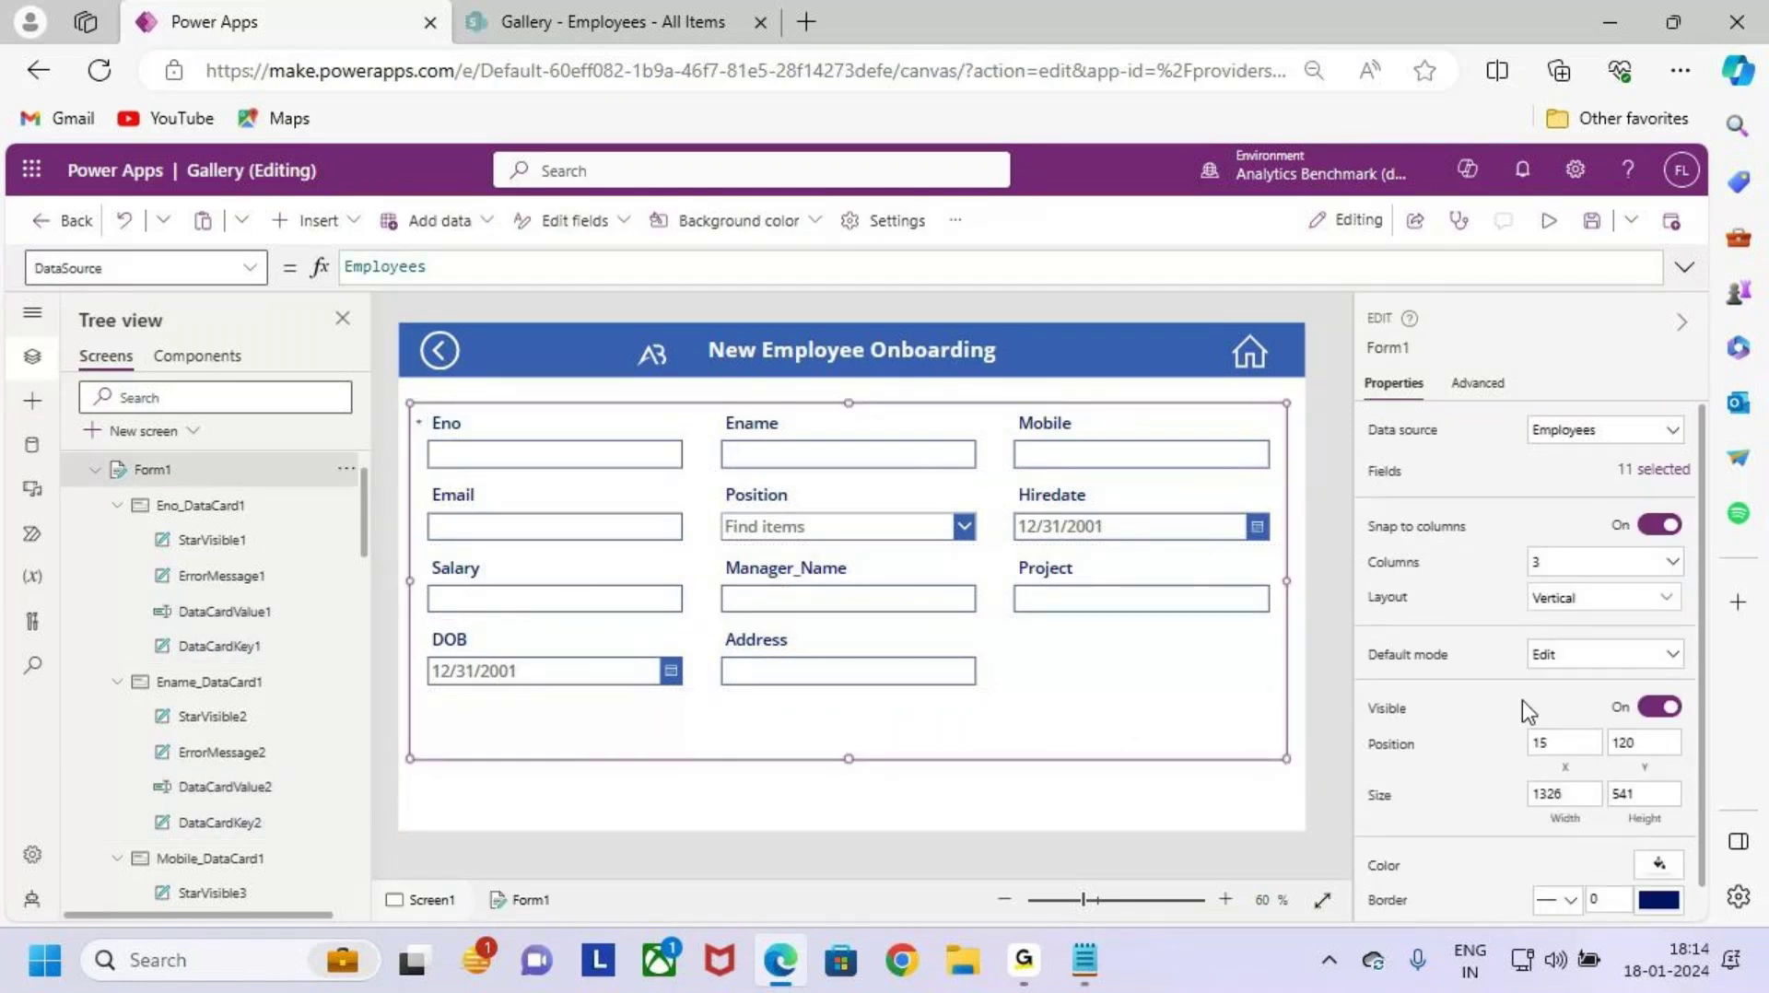
Step: Fill Form1 with a pale blue theme colour
mouse_move(412, 401)
mouse_down()
mouse_move(1194, 741)
mouse_move(1287, 761)
mouse_up()
key(Escape)
scroll(1523, 798, down, 1)
click(1659, 830)
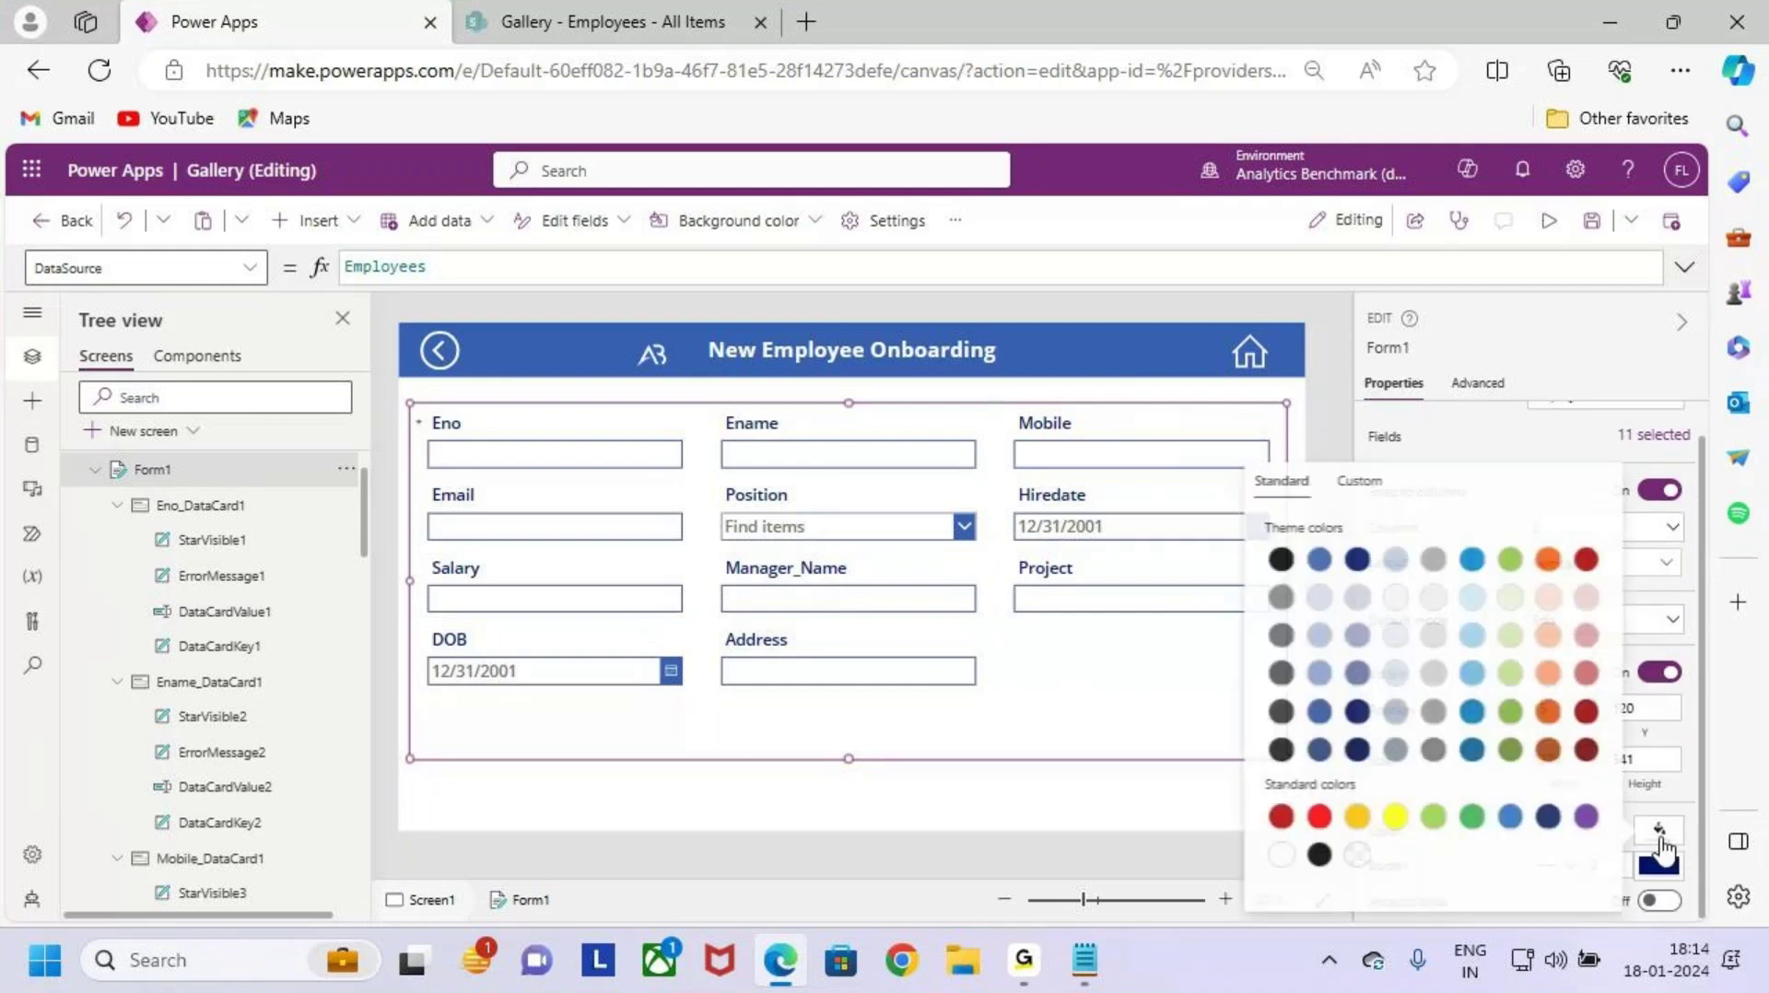
key(Escape)
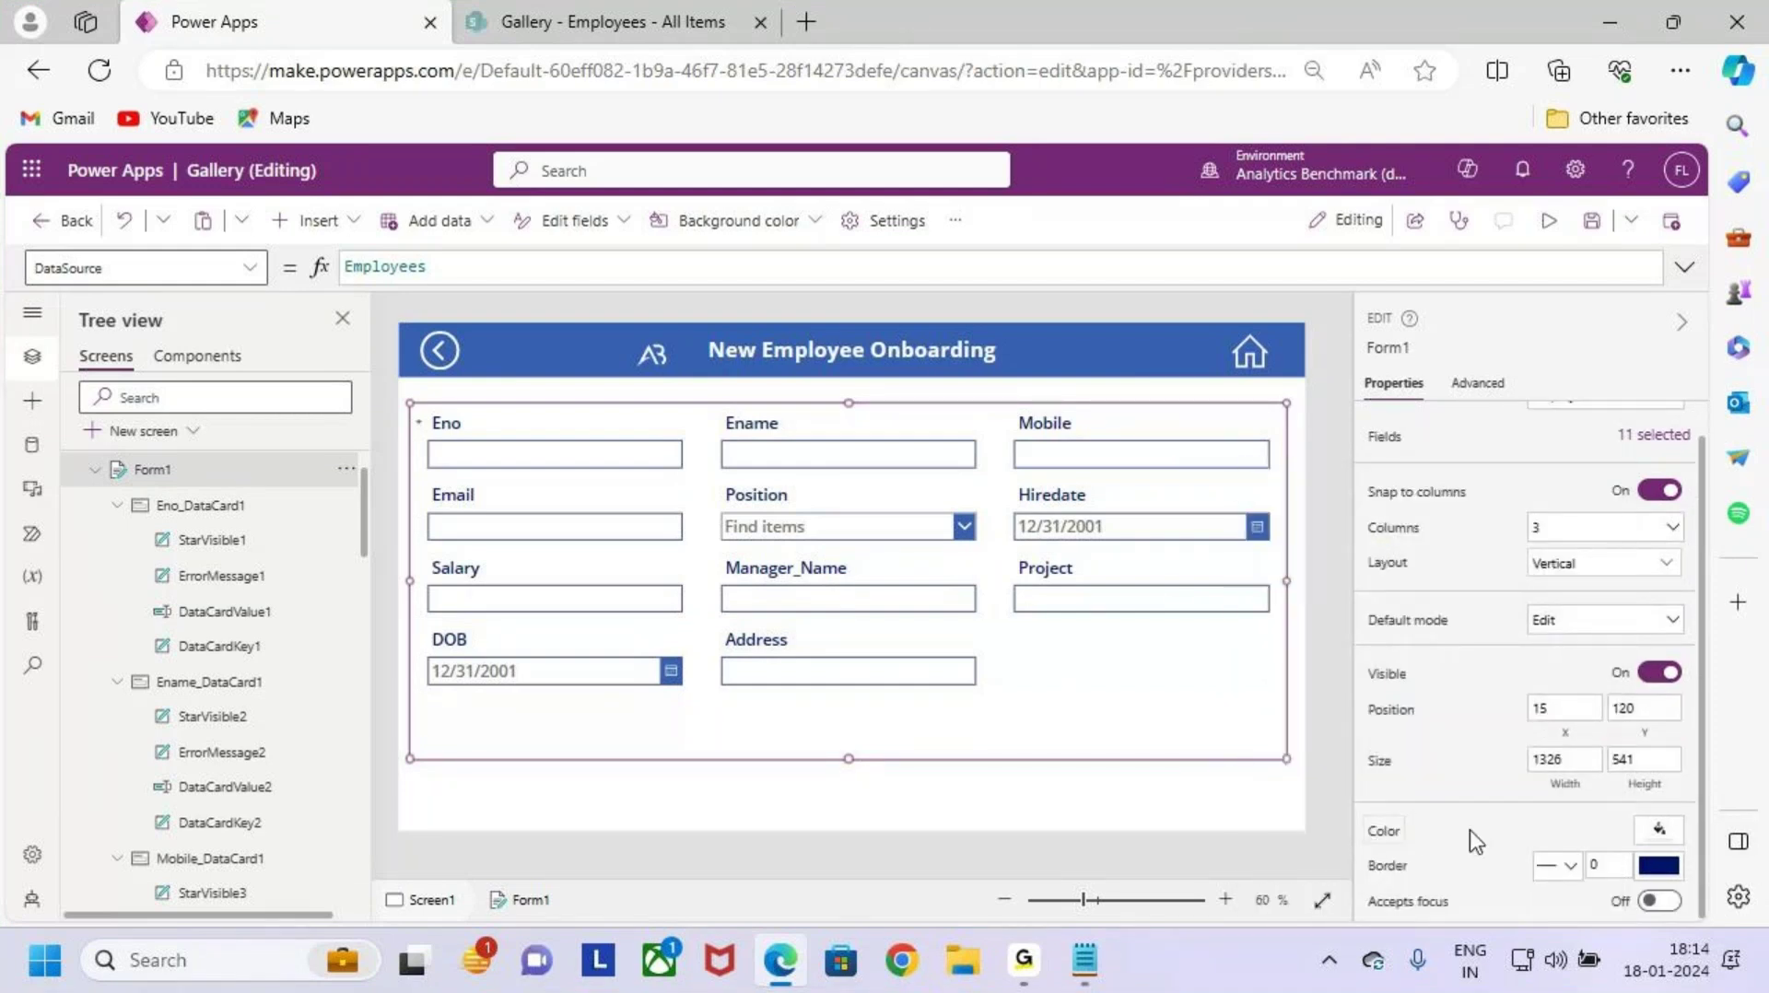
click(1659, 829)
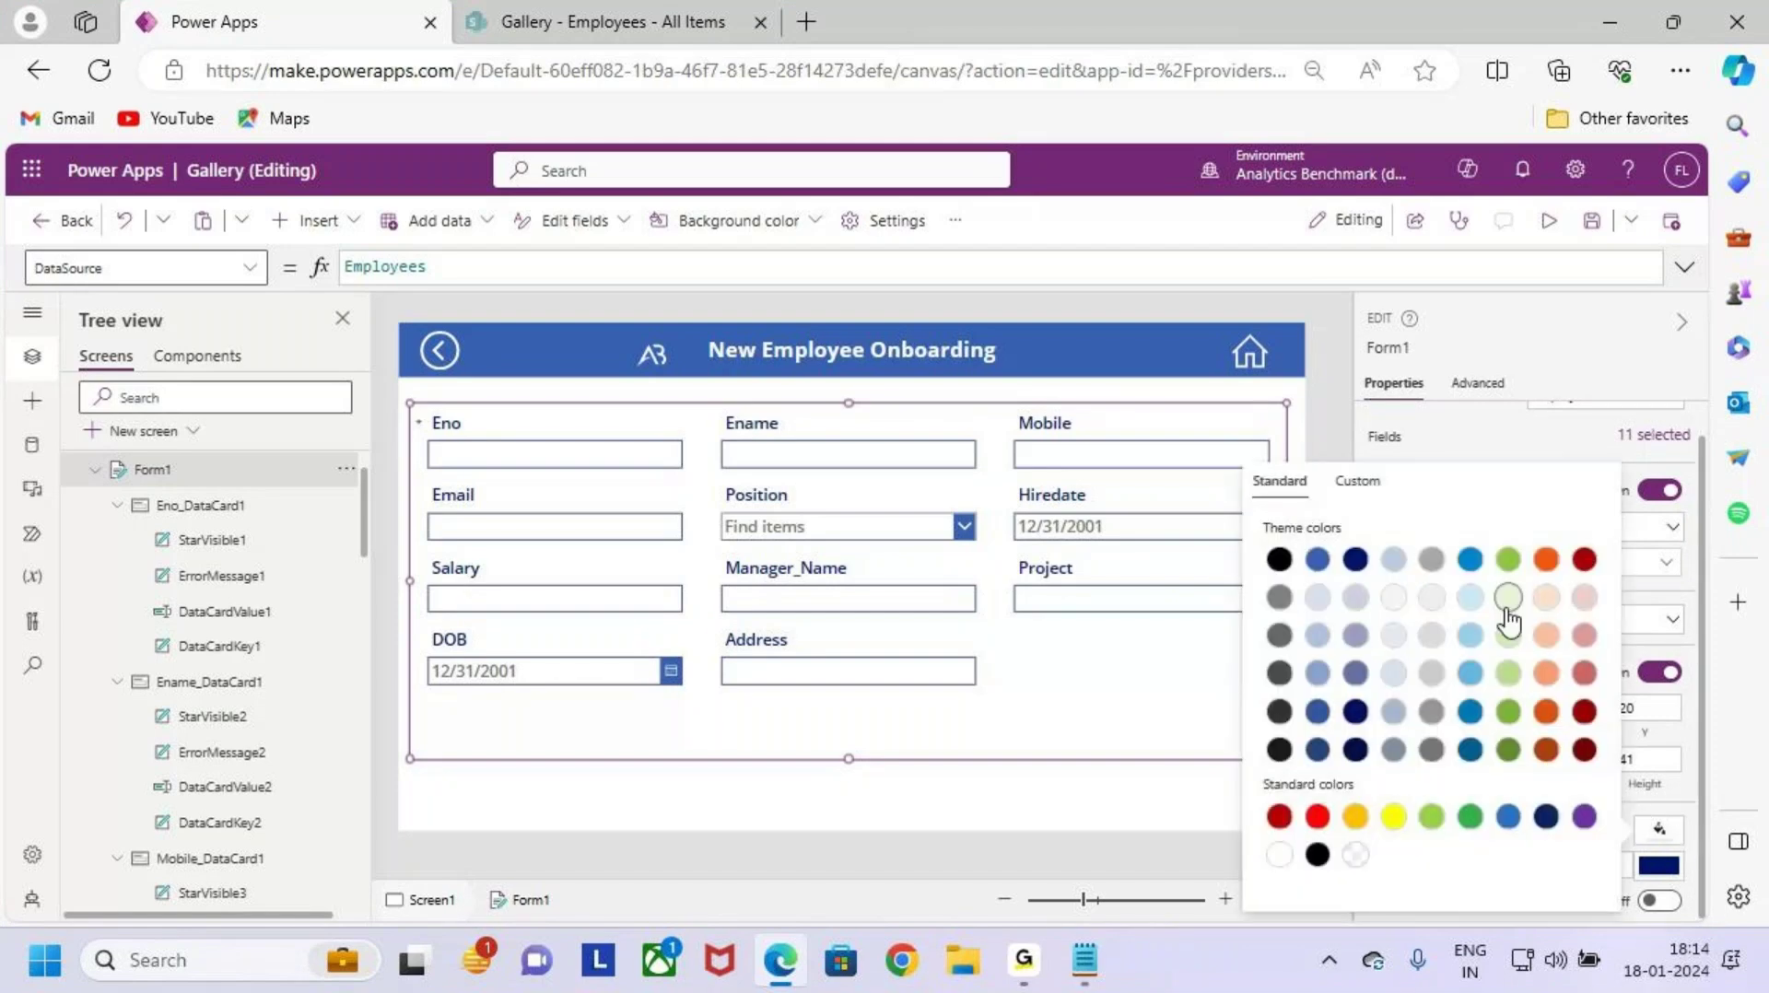
click(1471, 597)
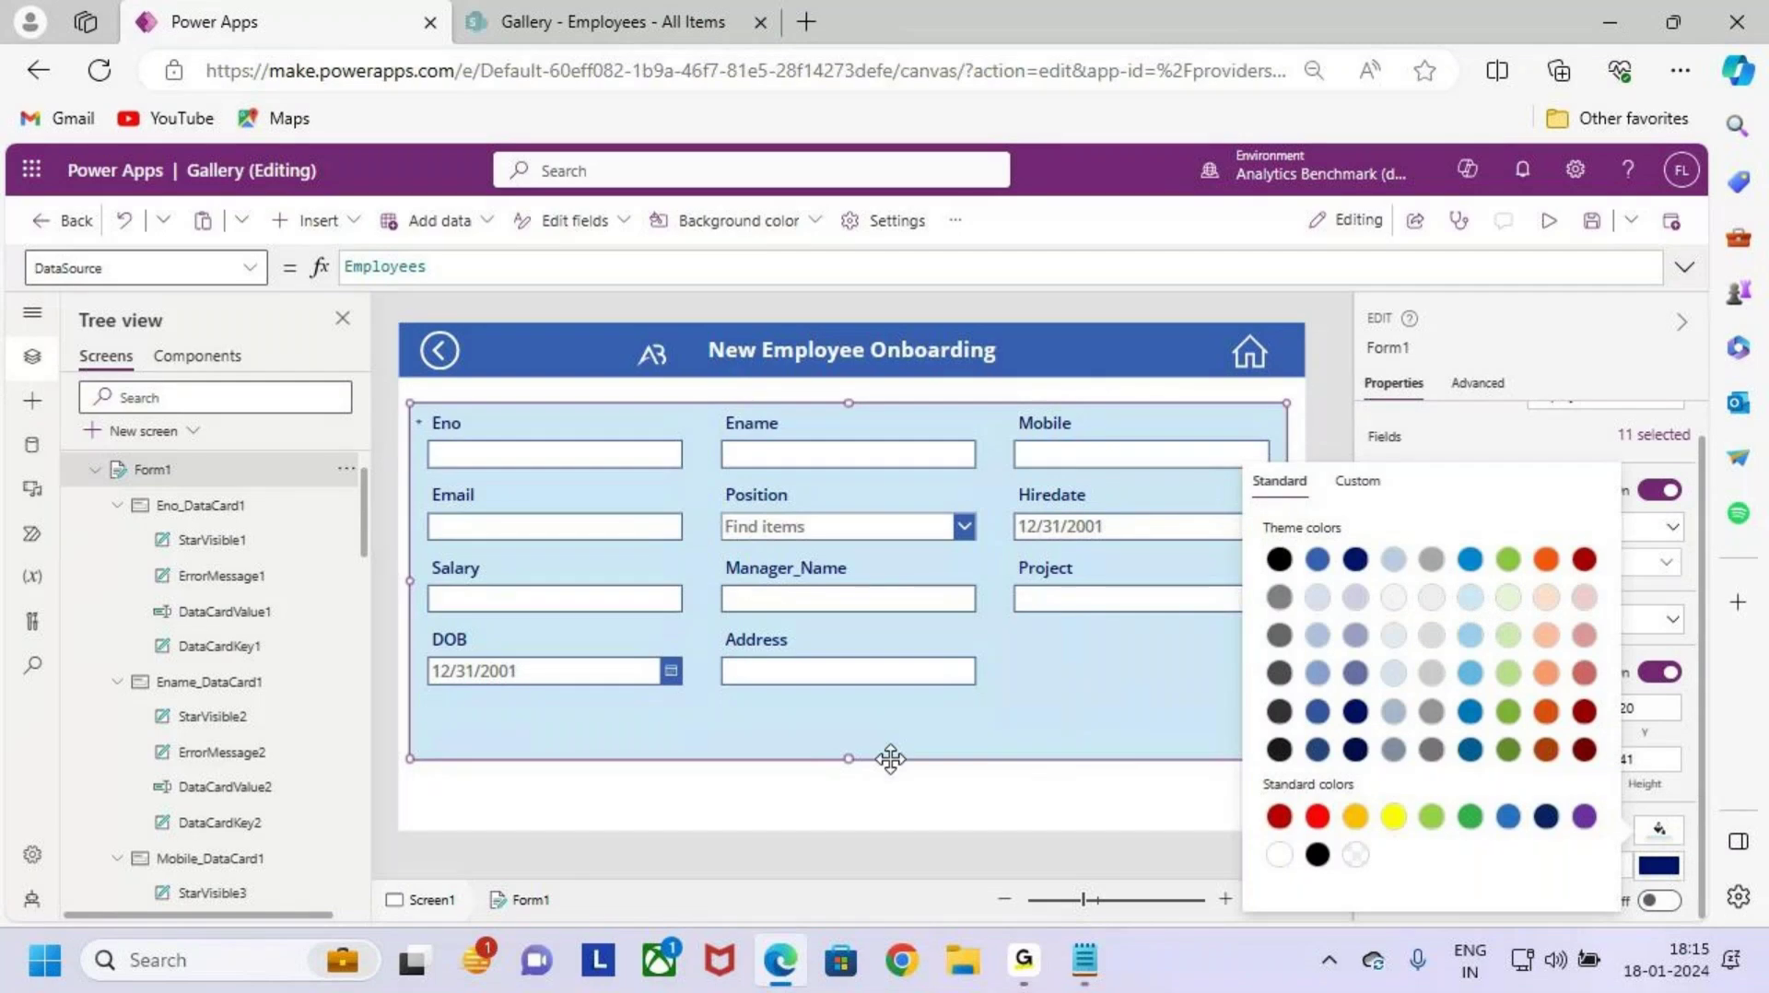
click(1038, 717)
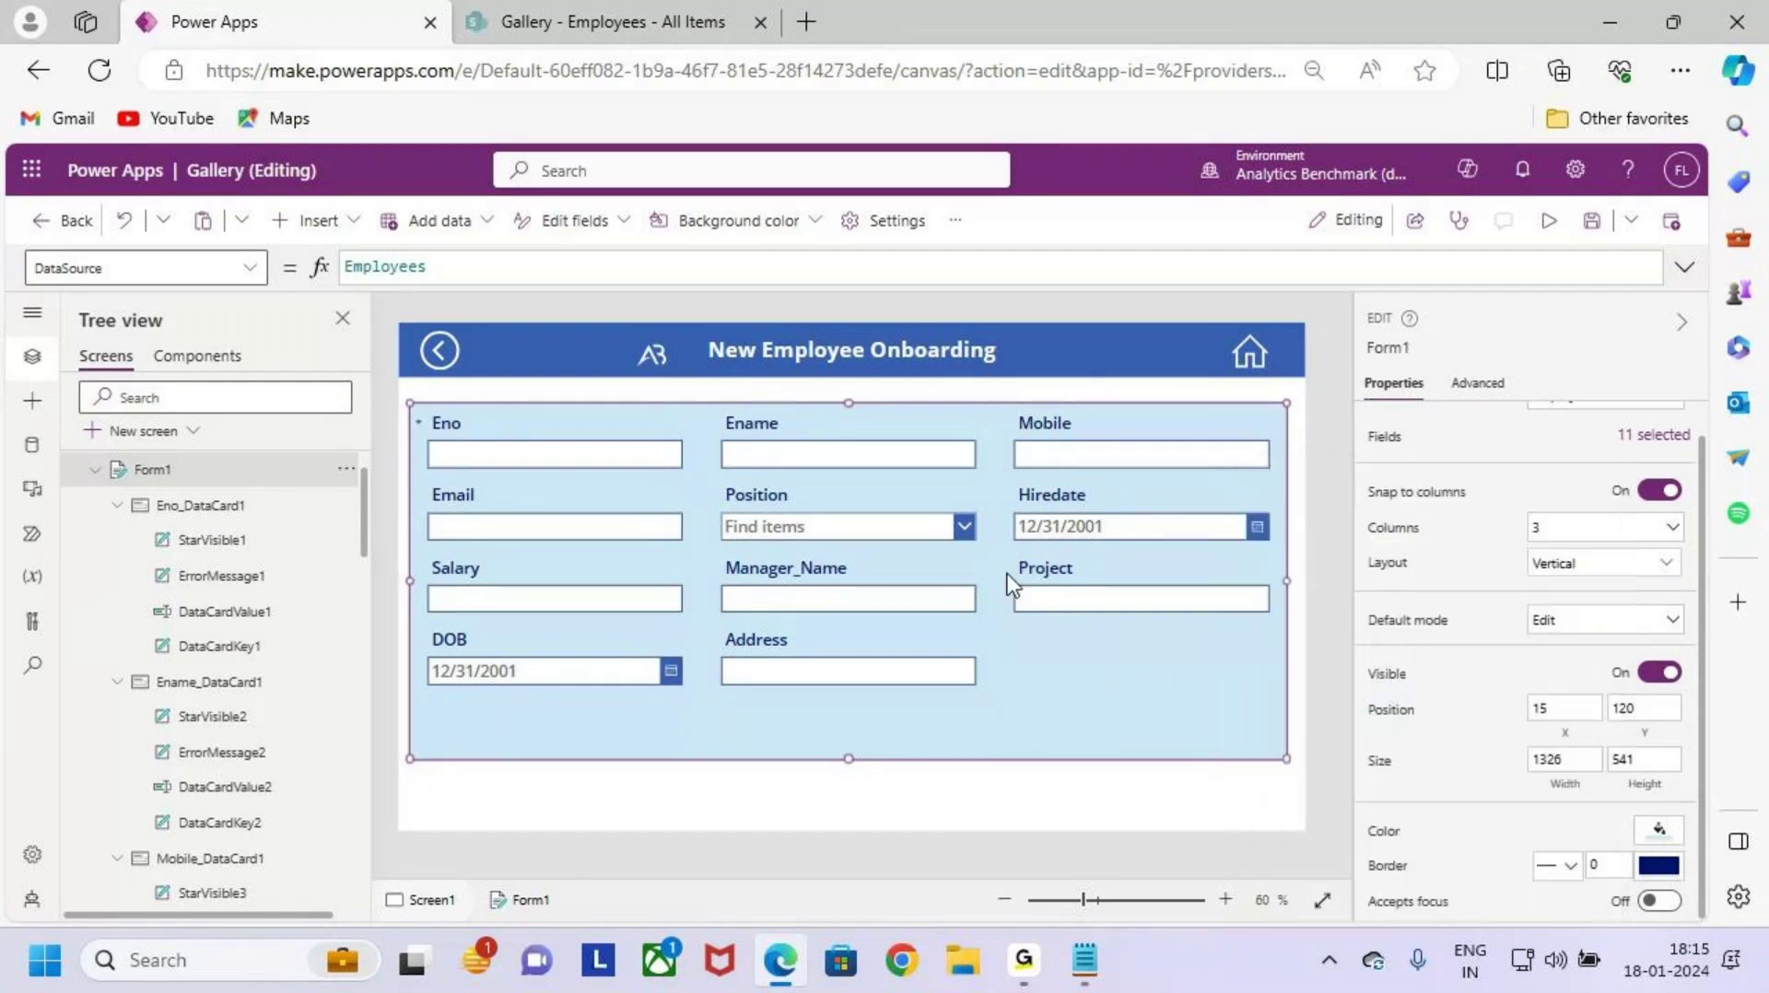
Step: Move the form up to Y 103 and stretch it to height 556
drag(953, 403, 953, 392)
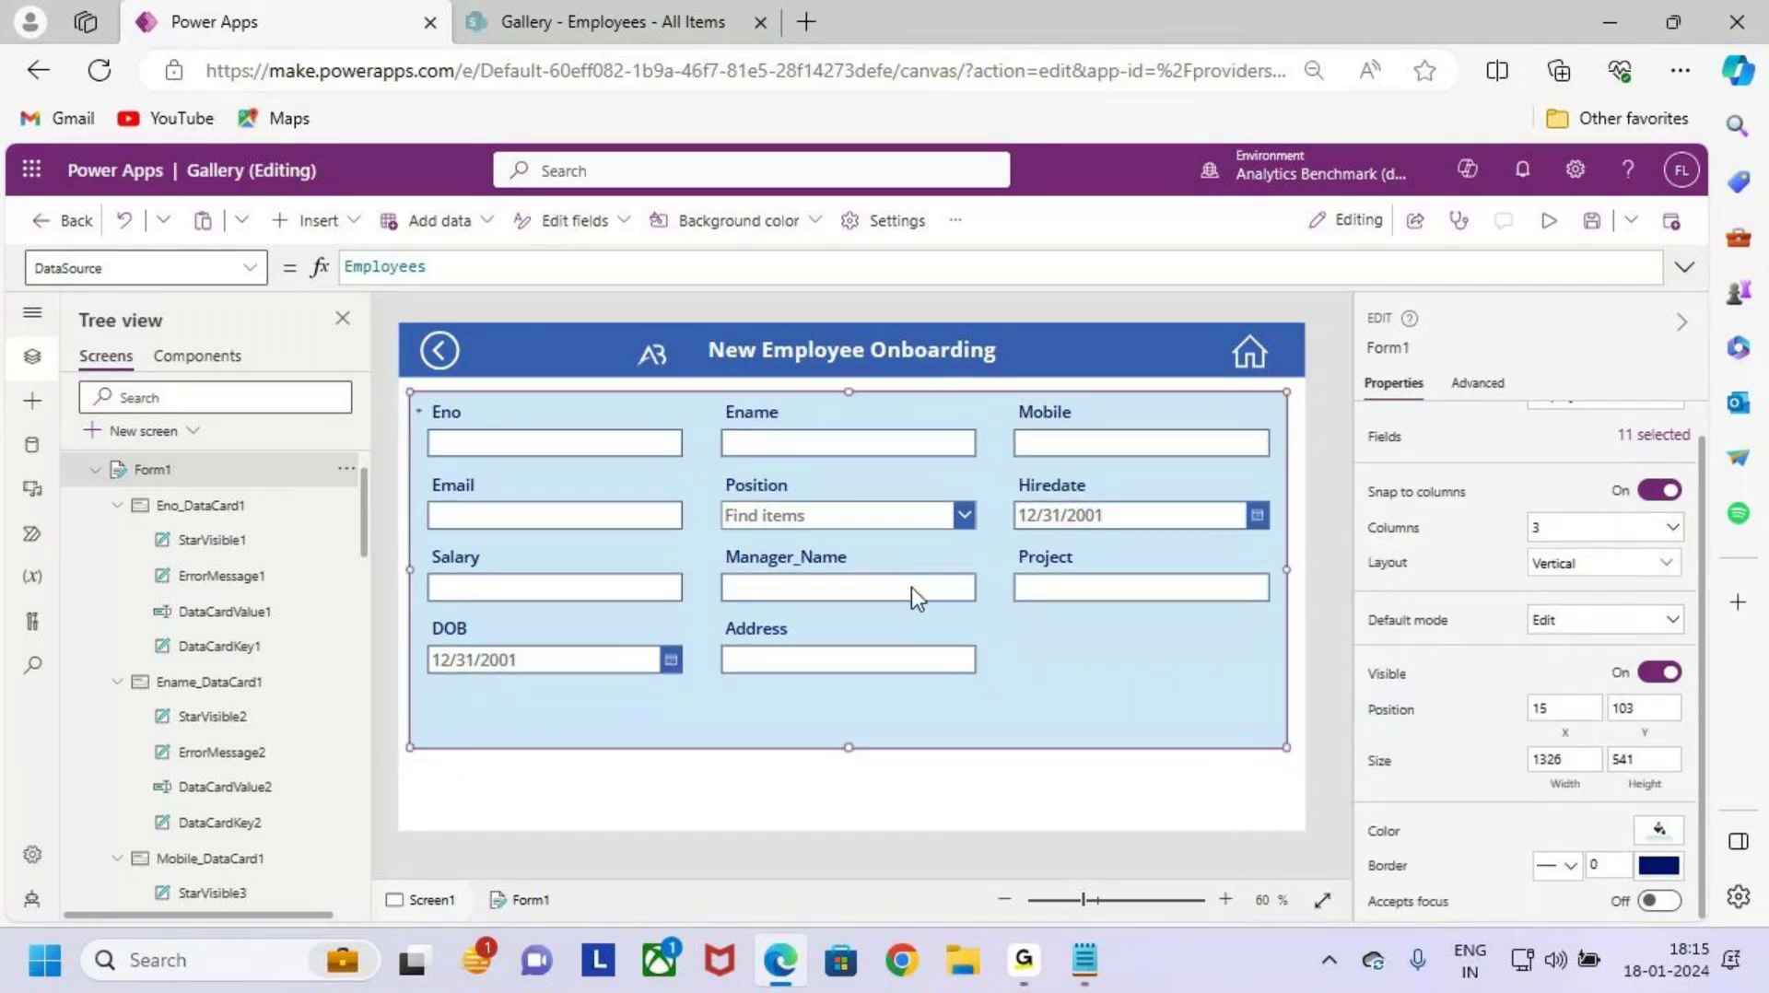
drag(852, 746, 849, 757)
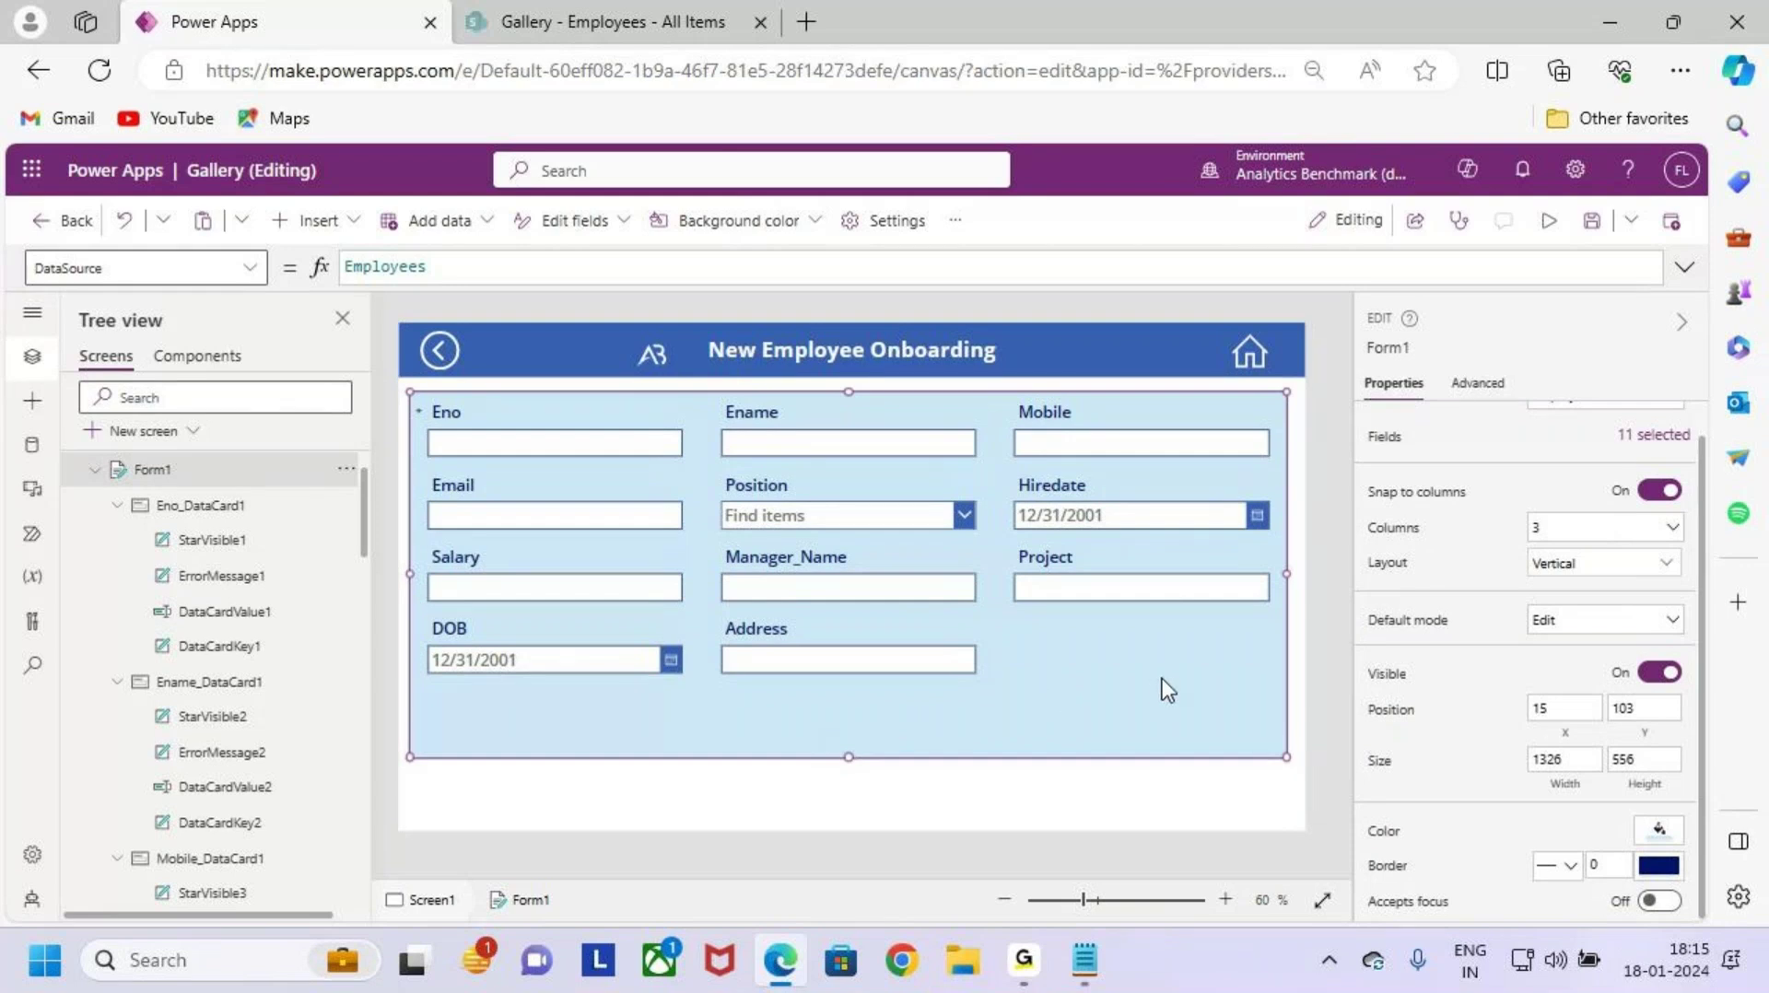
click(1174, 815)
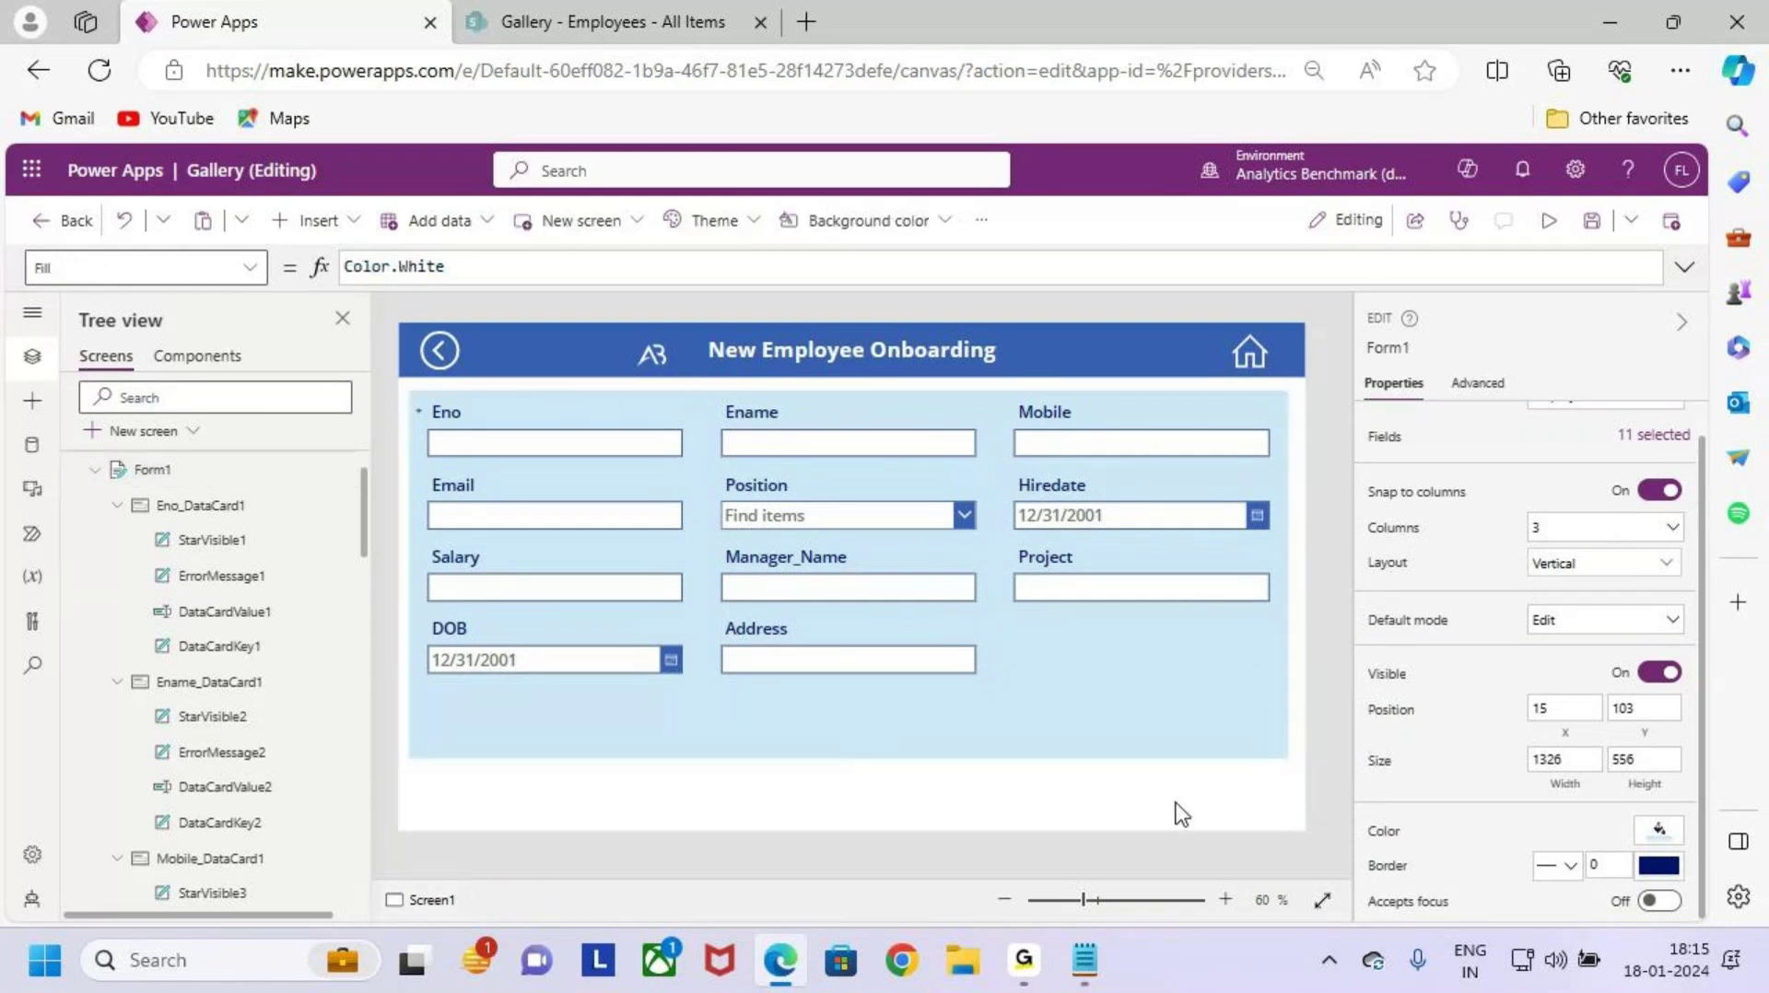
Step: Set Form1's border width to 3
click(1187, 719)
scroll(1442, 717, down, 1)
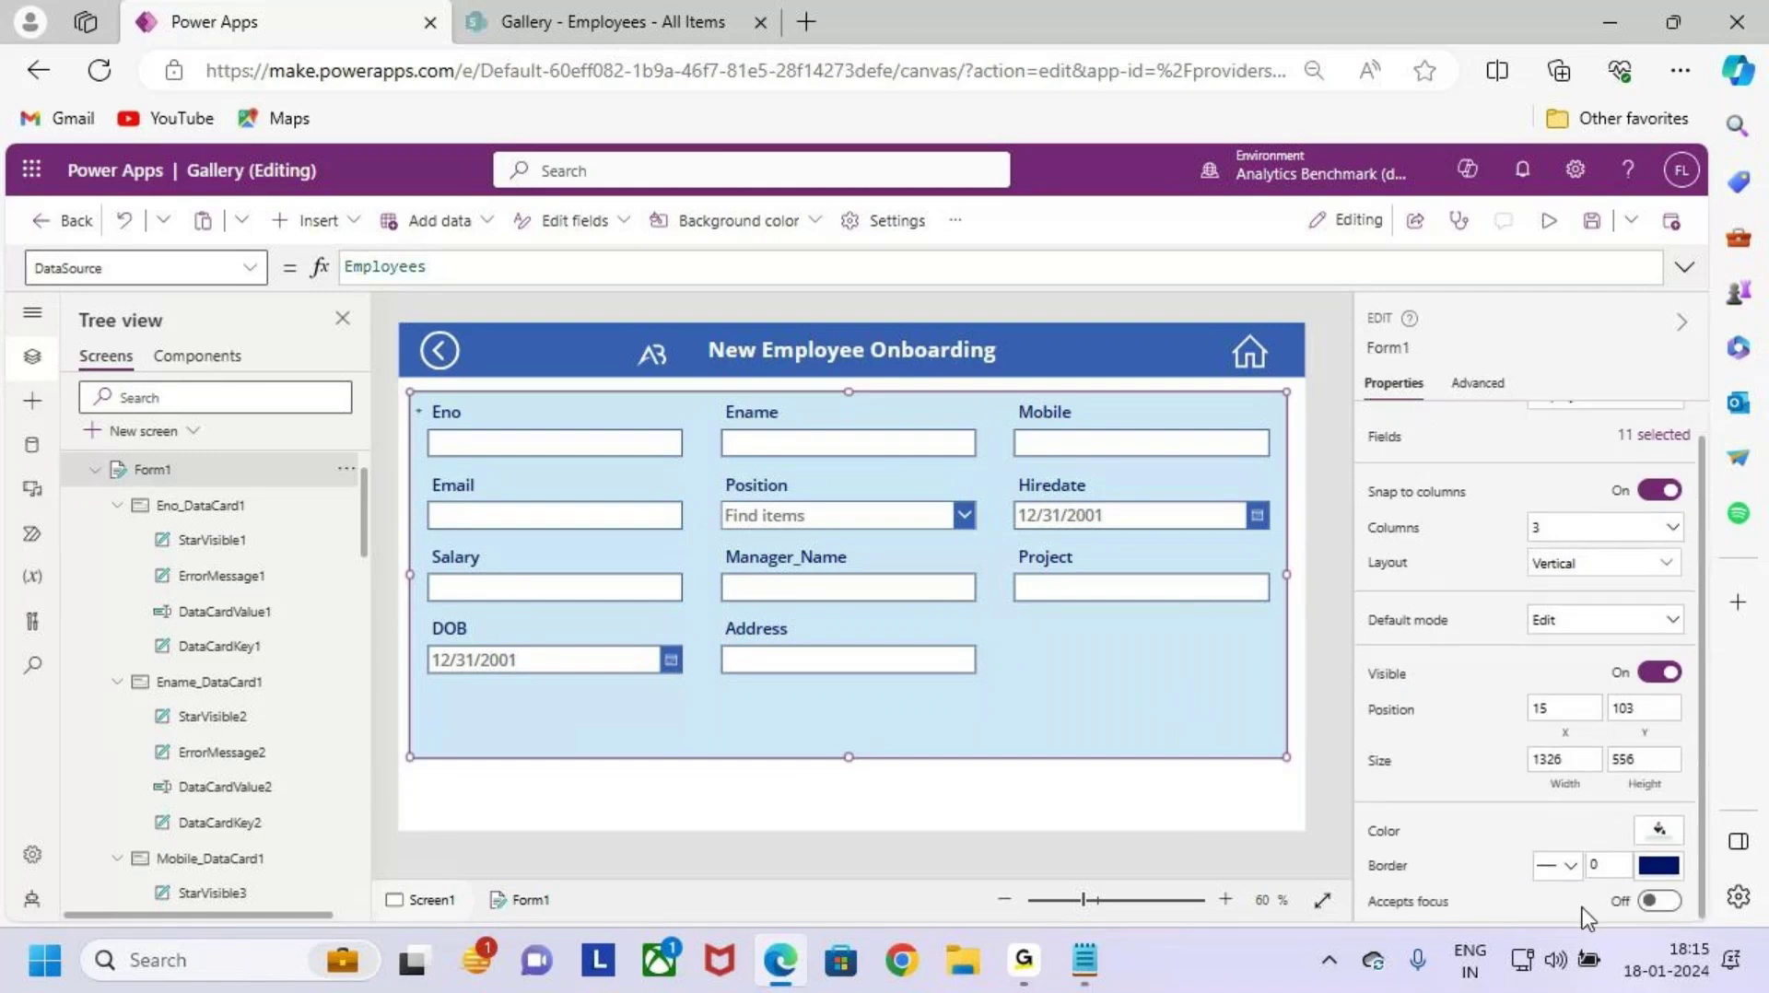
click(1608, 867)
text(3)
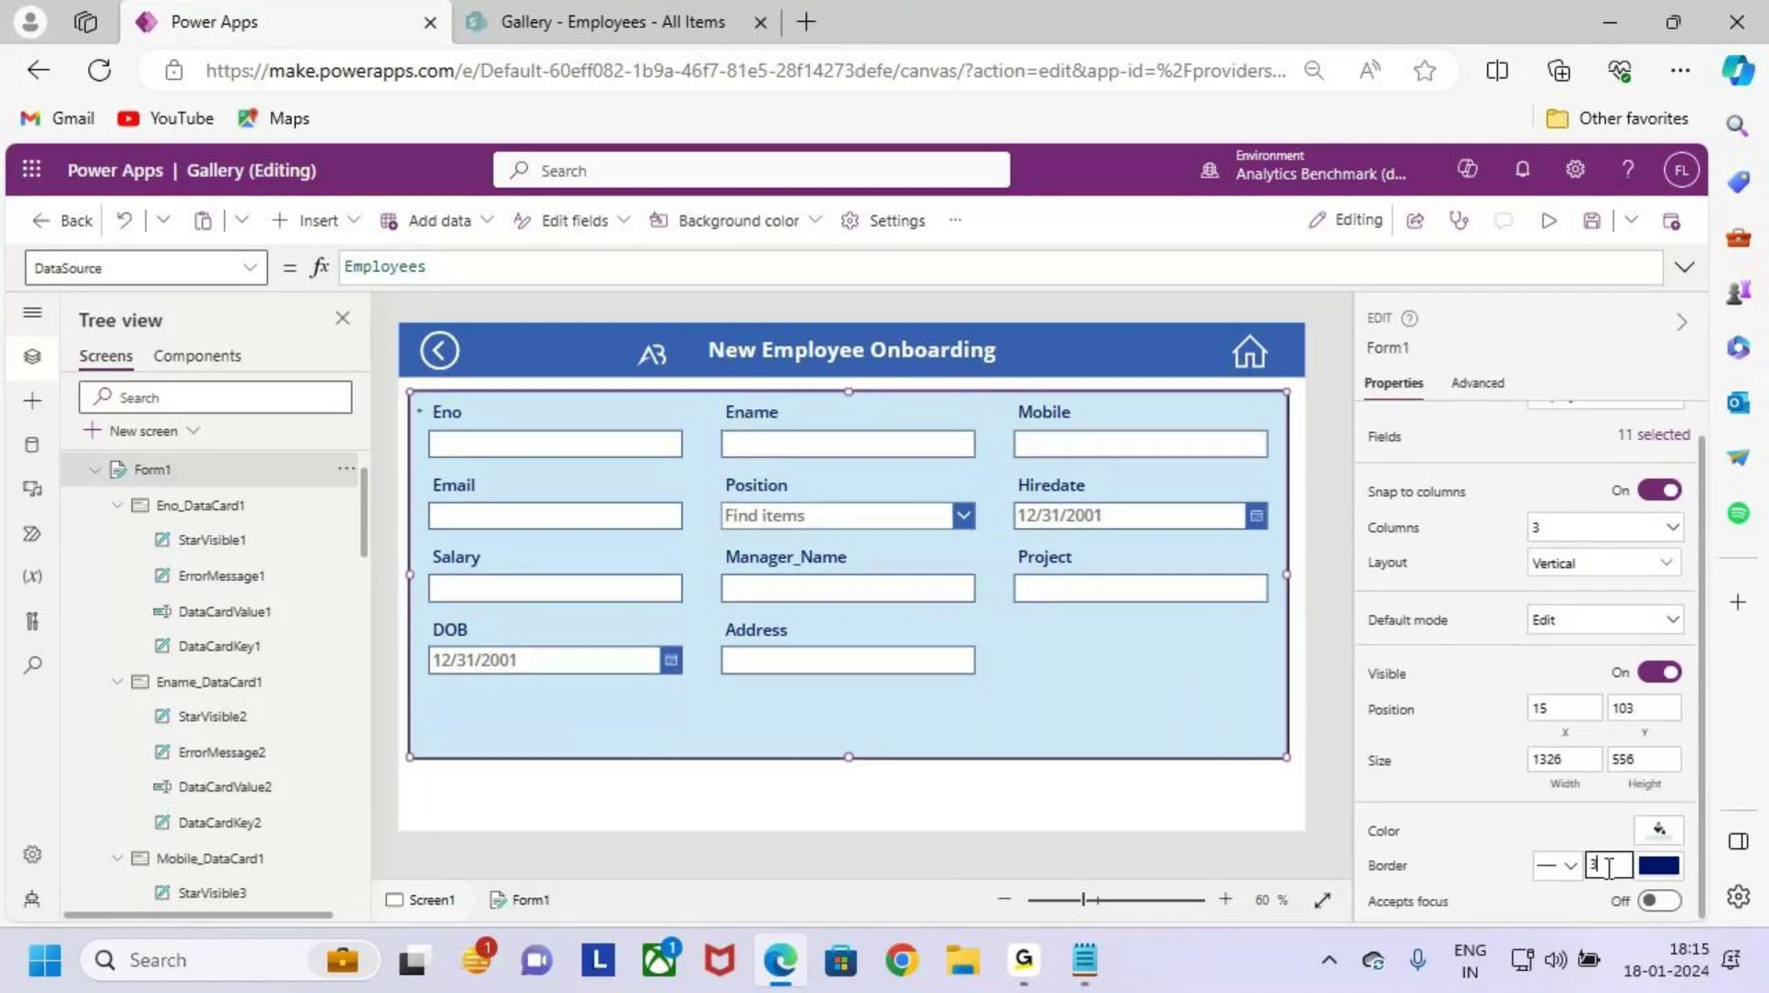
click(1253, 800)
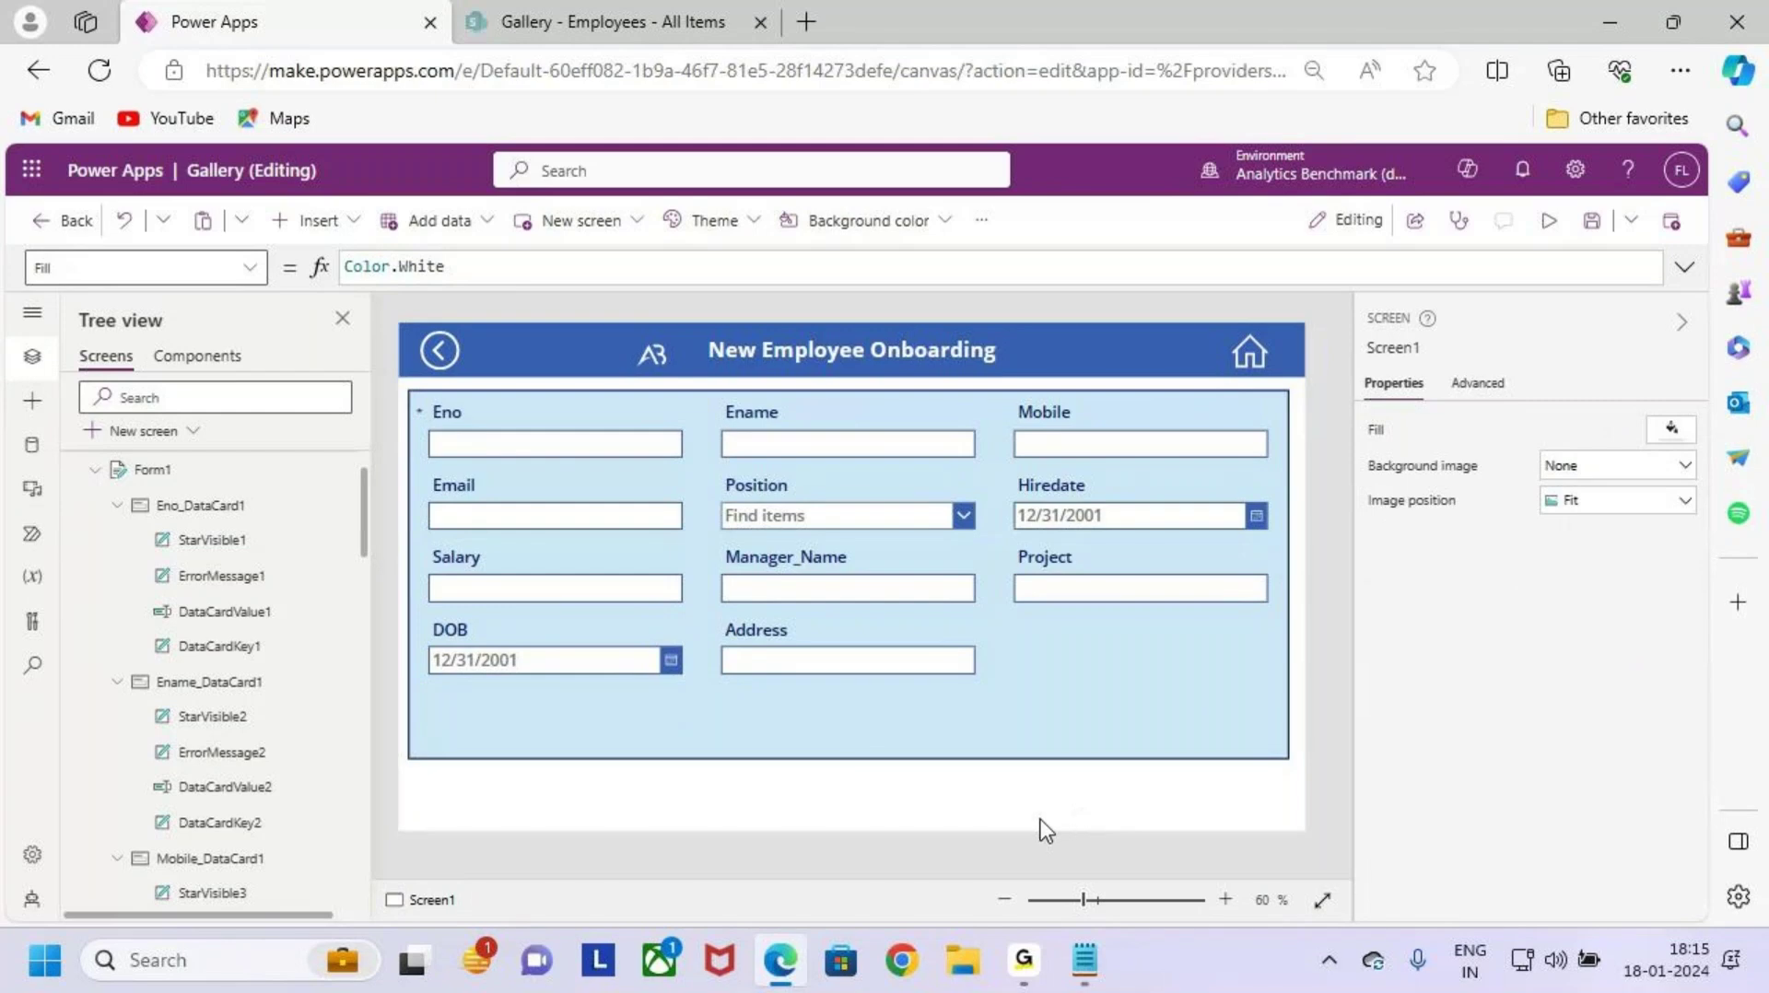
Step: Outline the bordered form and its top edge with annotations, then reselect it
key(ctrl+2)
mouse_move(405, 389)
mouse_down()
mouse_move(991, 634)
mouse_move(1186, 741)
mouse_move(1284, 763)
mouse_up()
drag(818, 279, 819, 379)
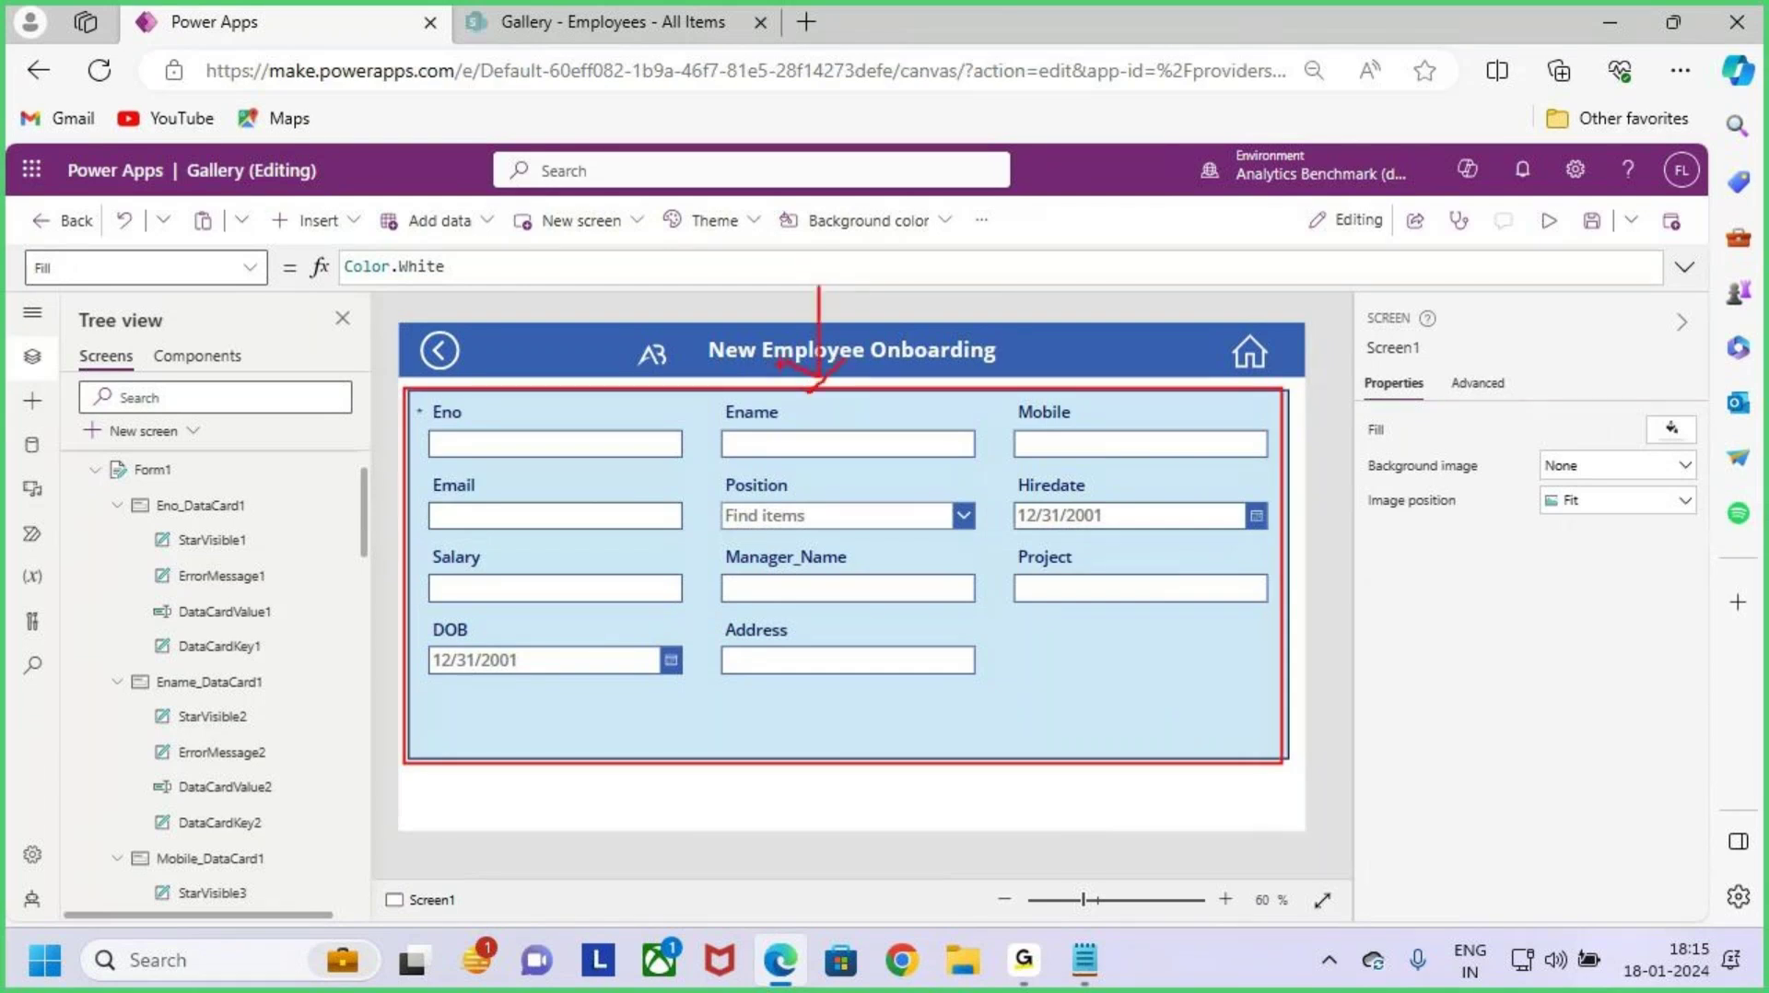
key(Escape)
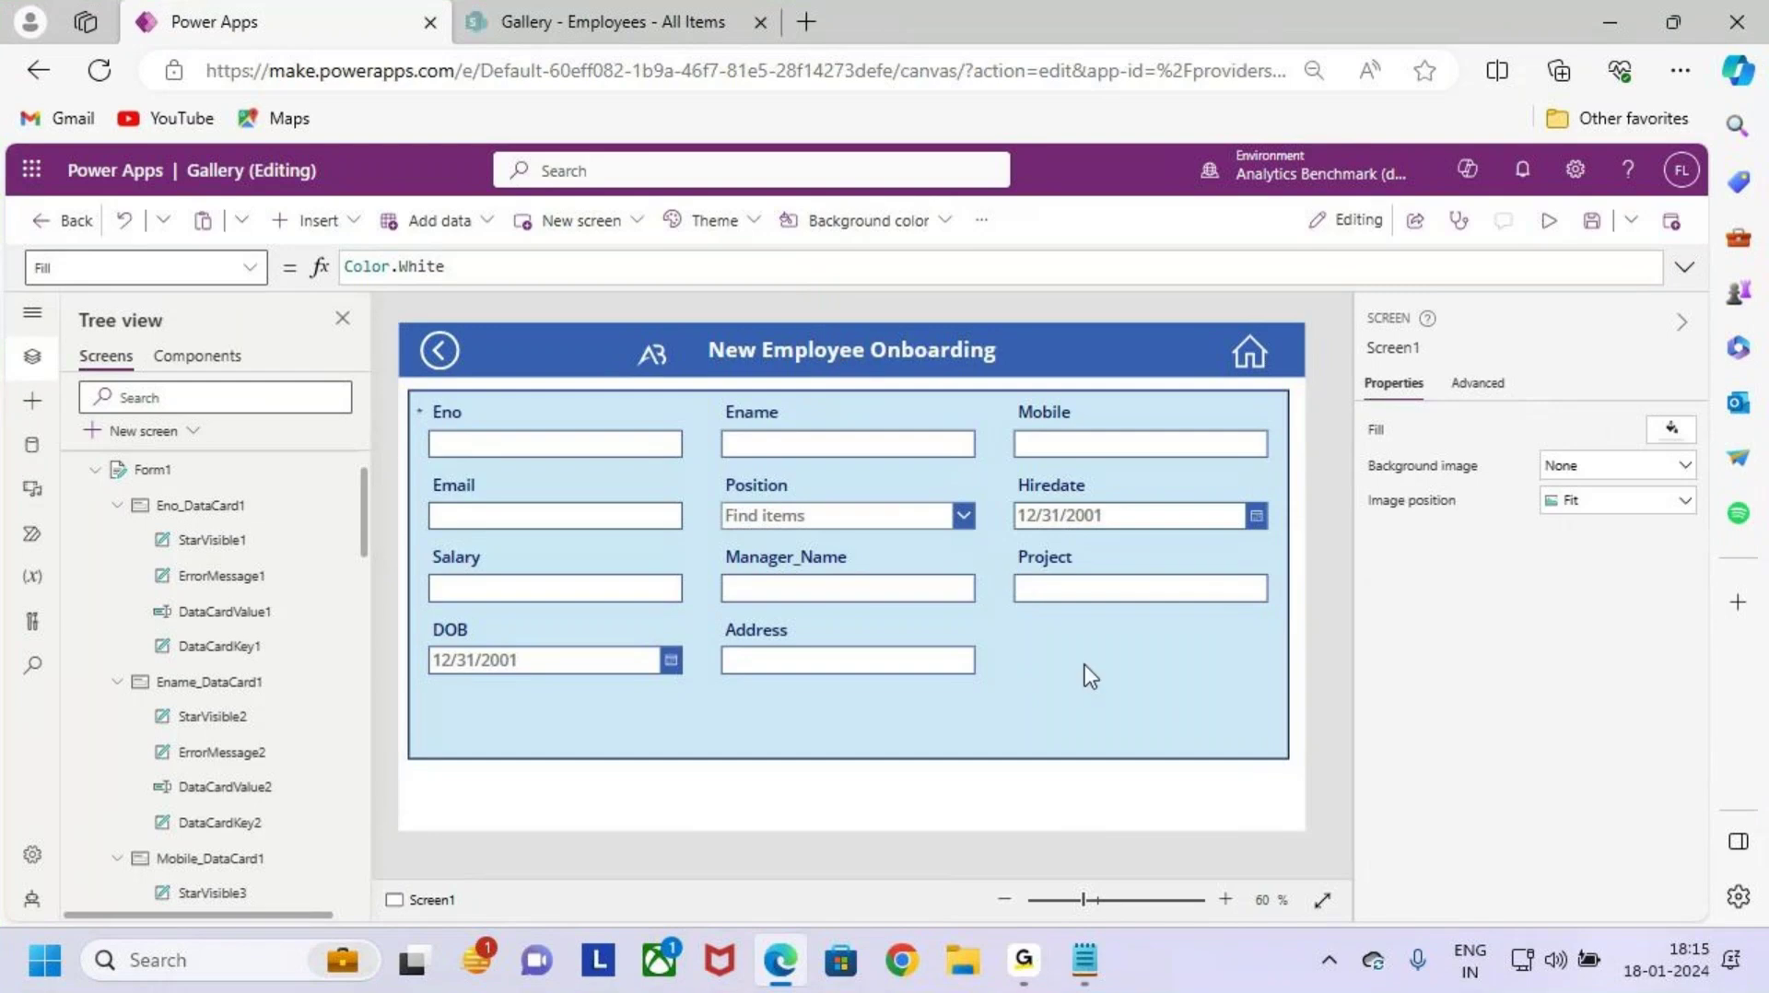
click(1085, 675)
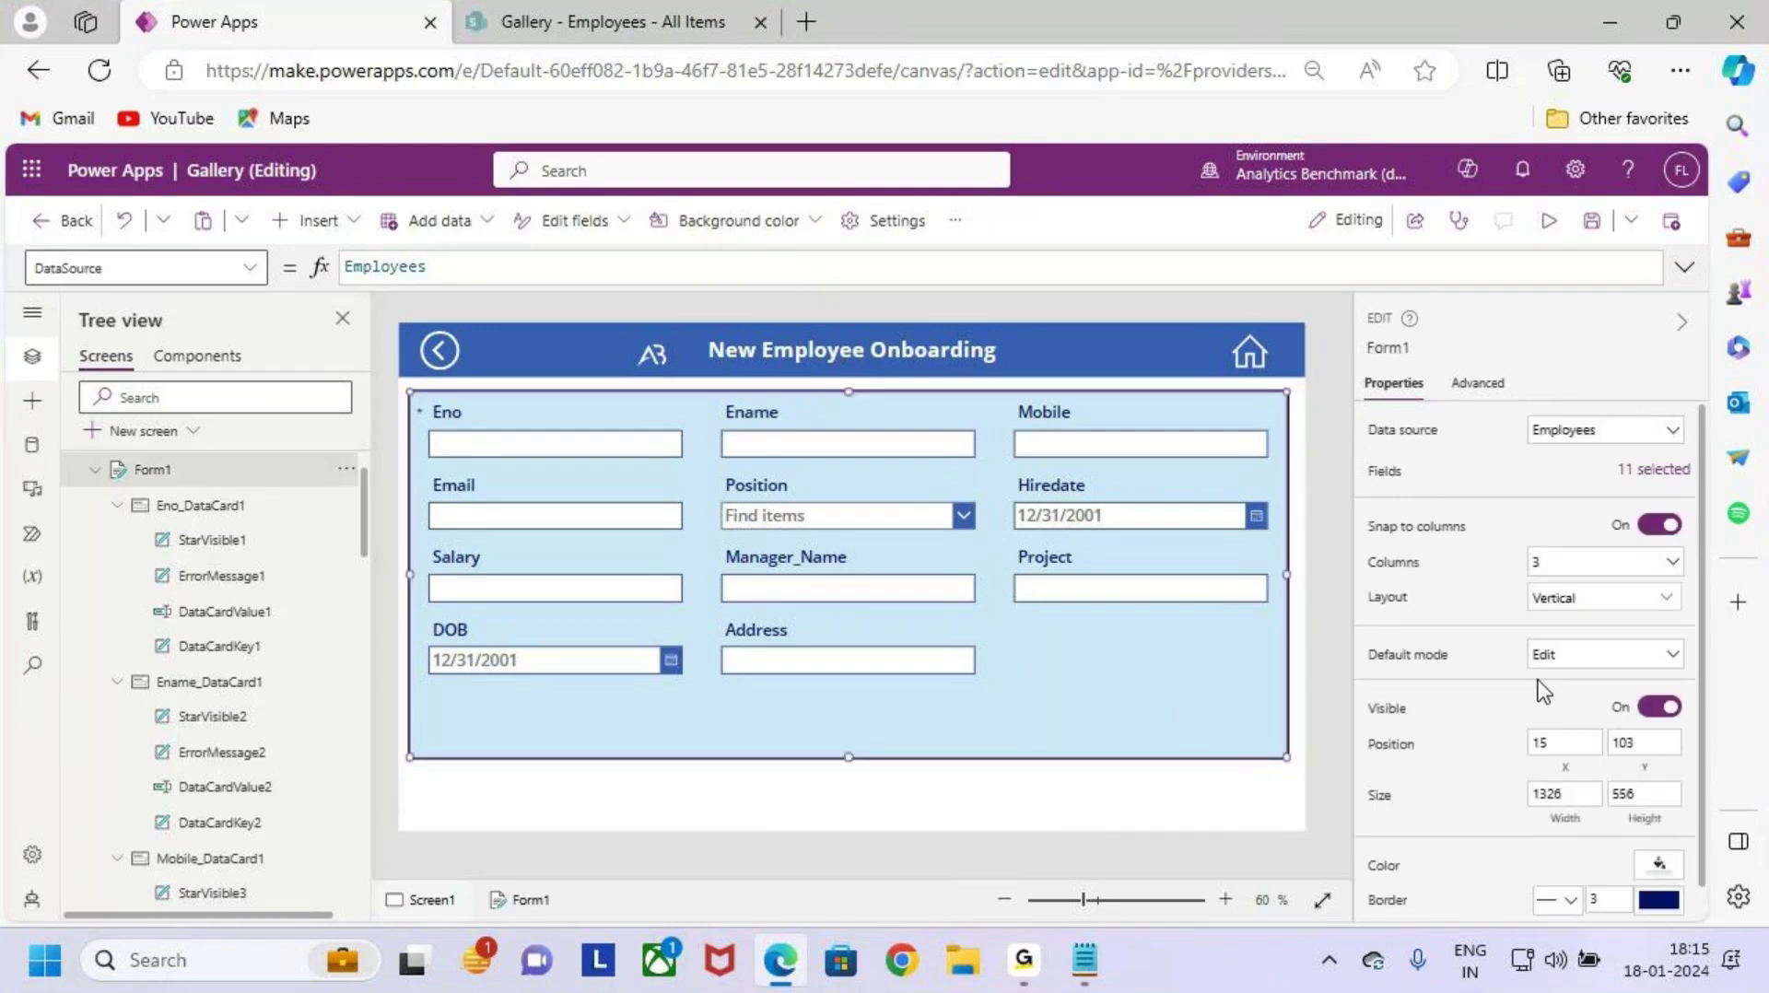
key(ctrl+2)
drag(1536, 690, 1536, 712)
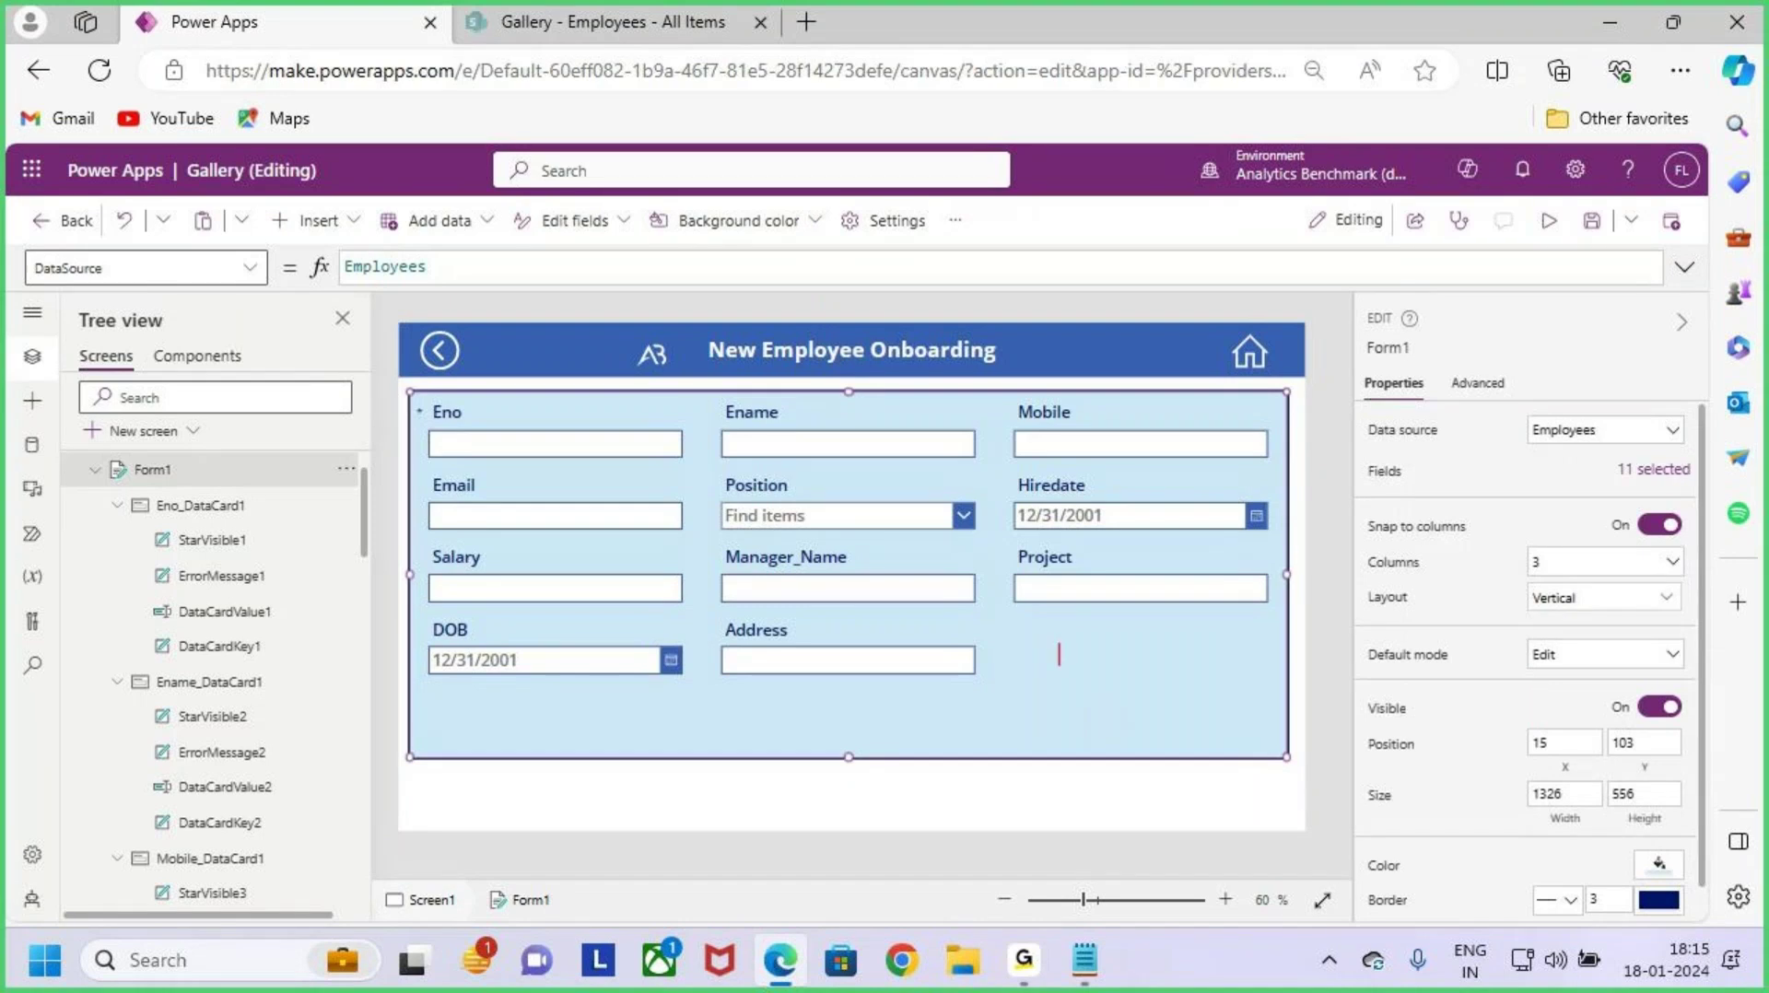
text(New Form)
key(Return)
text(Edit)
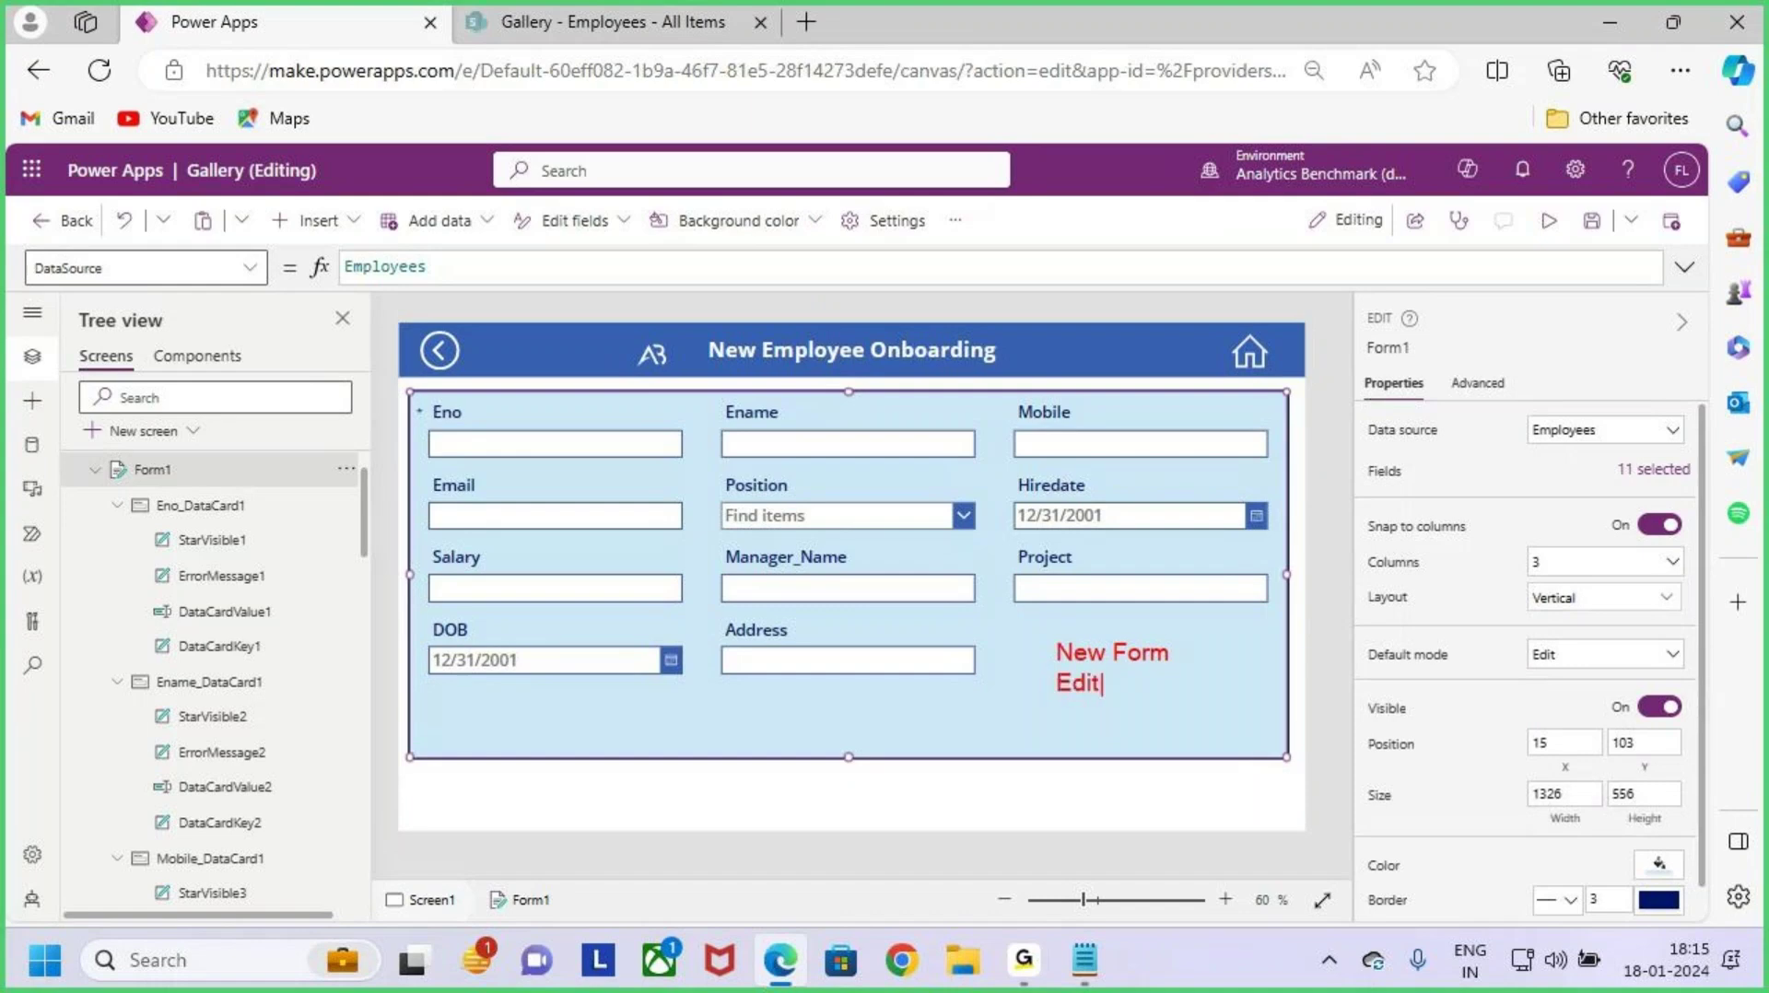
text( Form)
key(Return)
text(View Form)
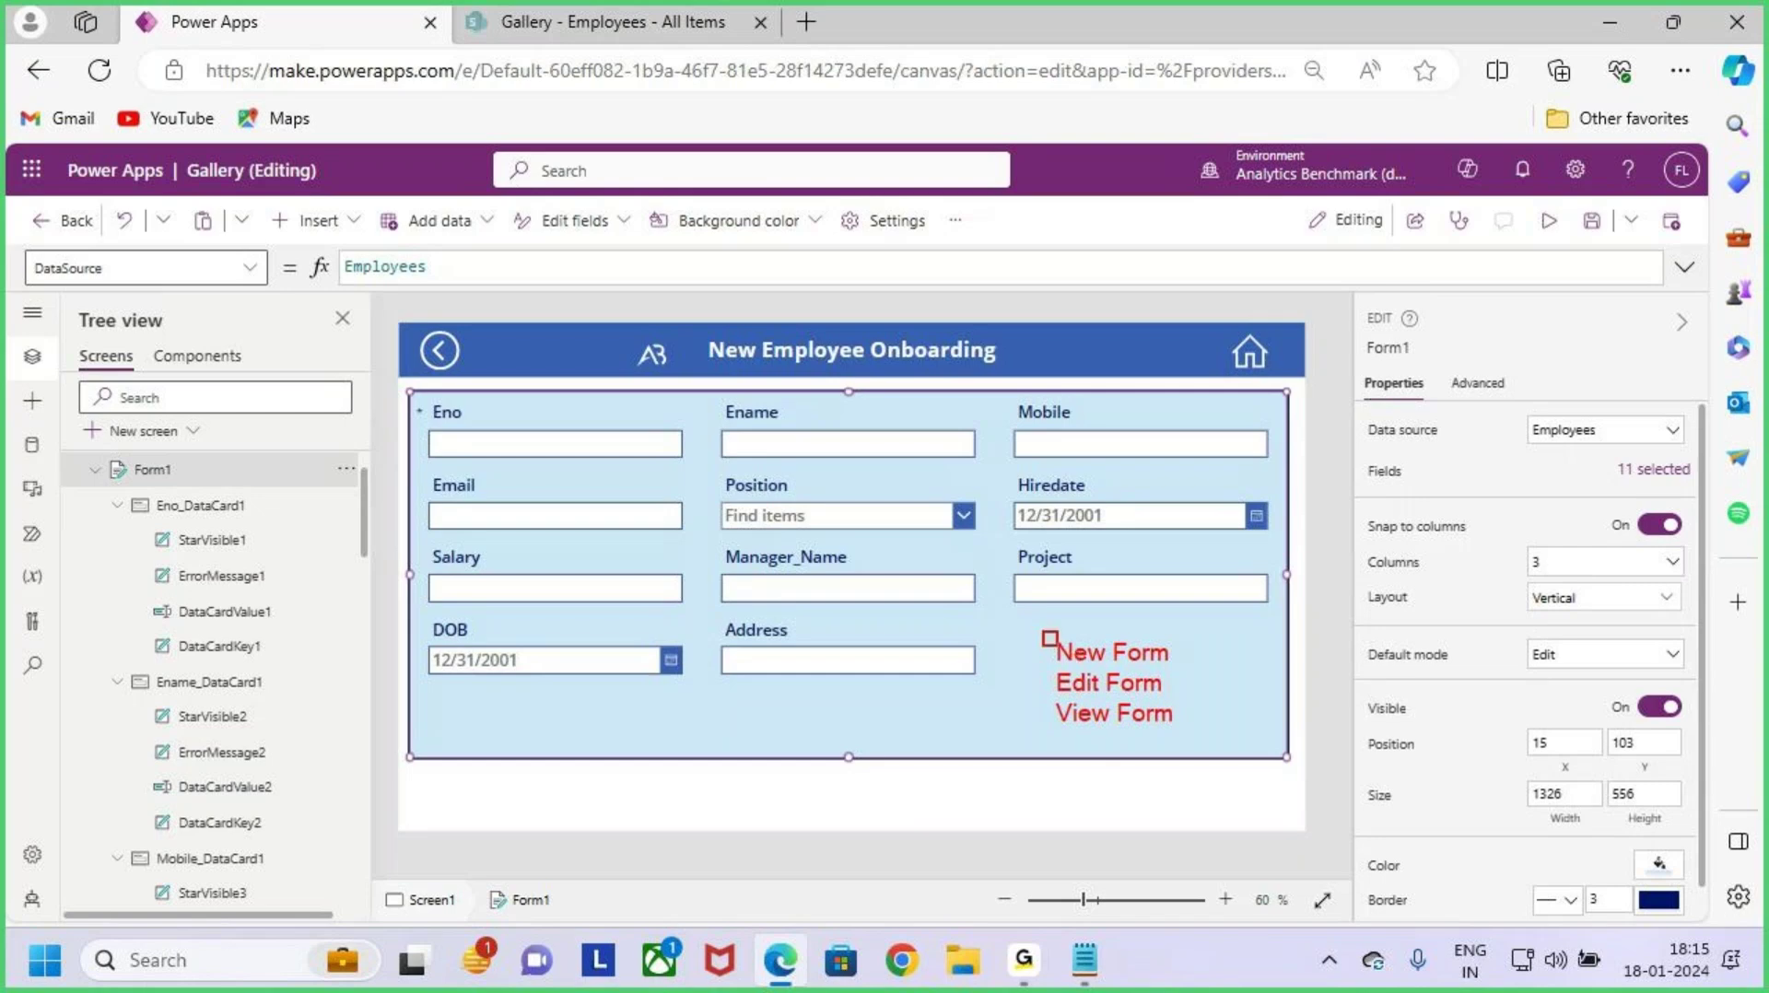
mouse_move(1044, 633)
mouse_down()
mouse_move(1160, 725)
mouse_move(1206, 737)
mouse_up()
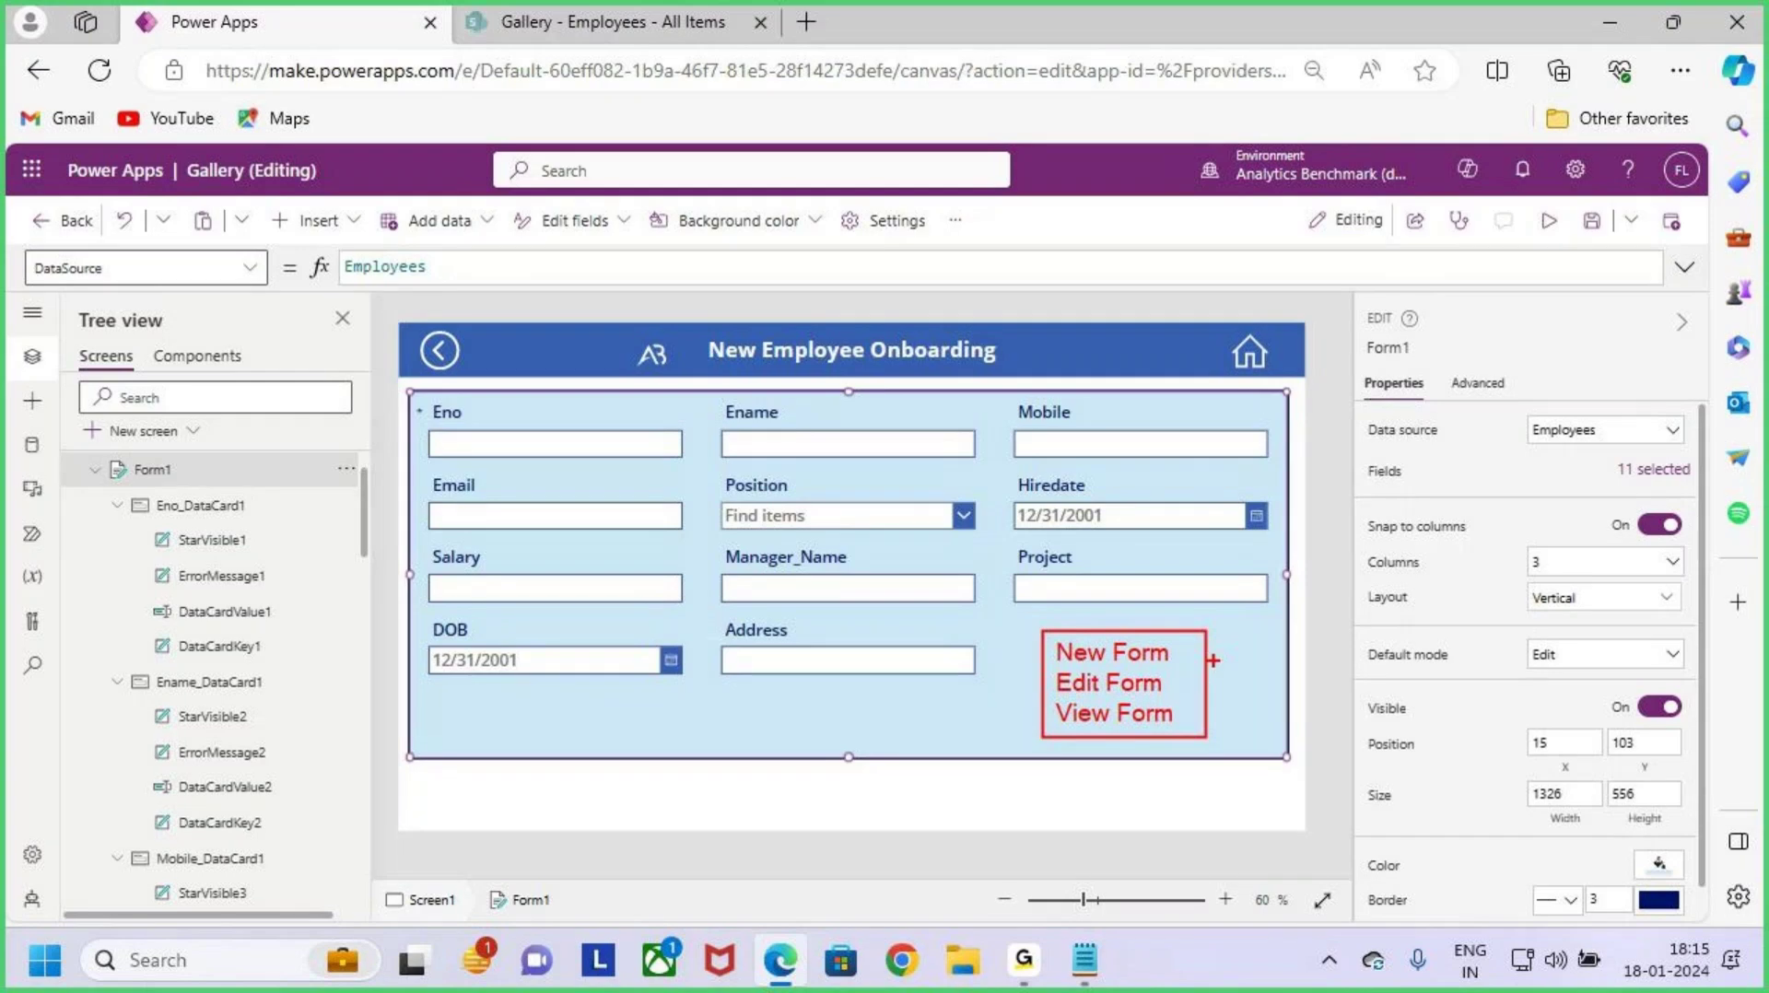
mouse_move(1206, 634)
mouse_down()
mouse_move(1184, 648)
mouse_move(1187, 688)
mouse_up()
key(e)
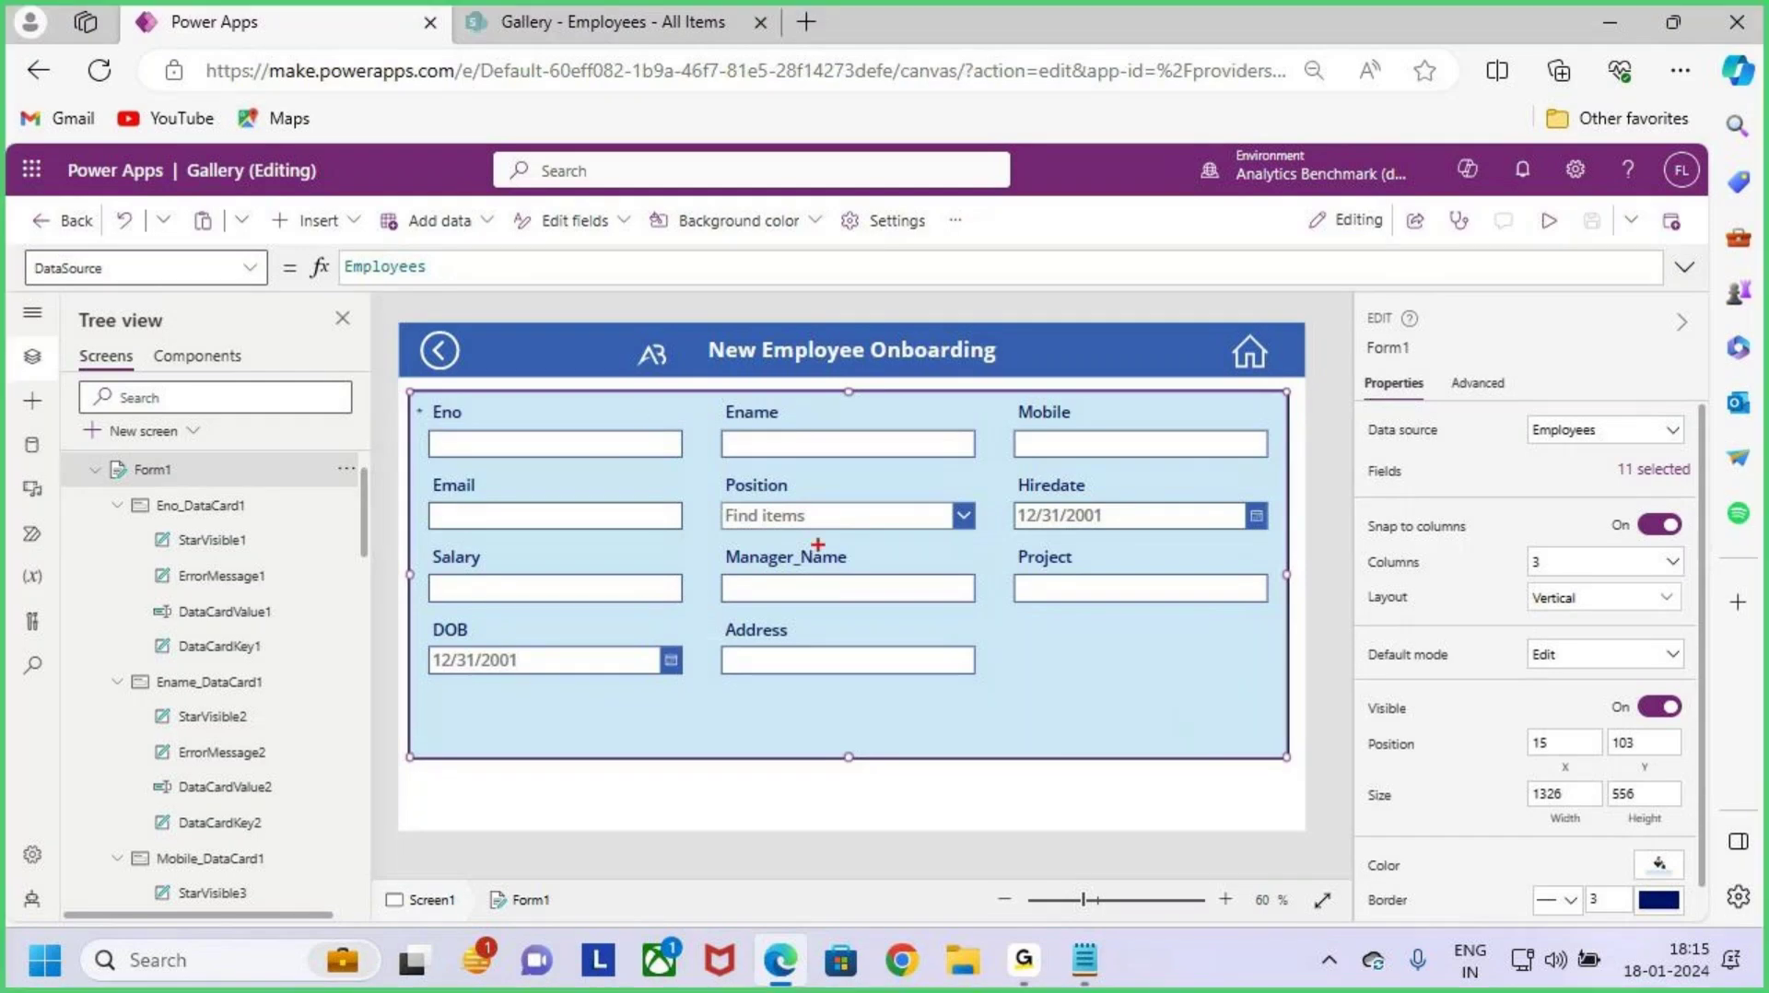
mouse_move(792, 531)
mouse_down()
mouse_move(815, 554)
mouse_move(875, 487)
mouse_up()
key(Escape)
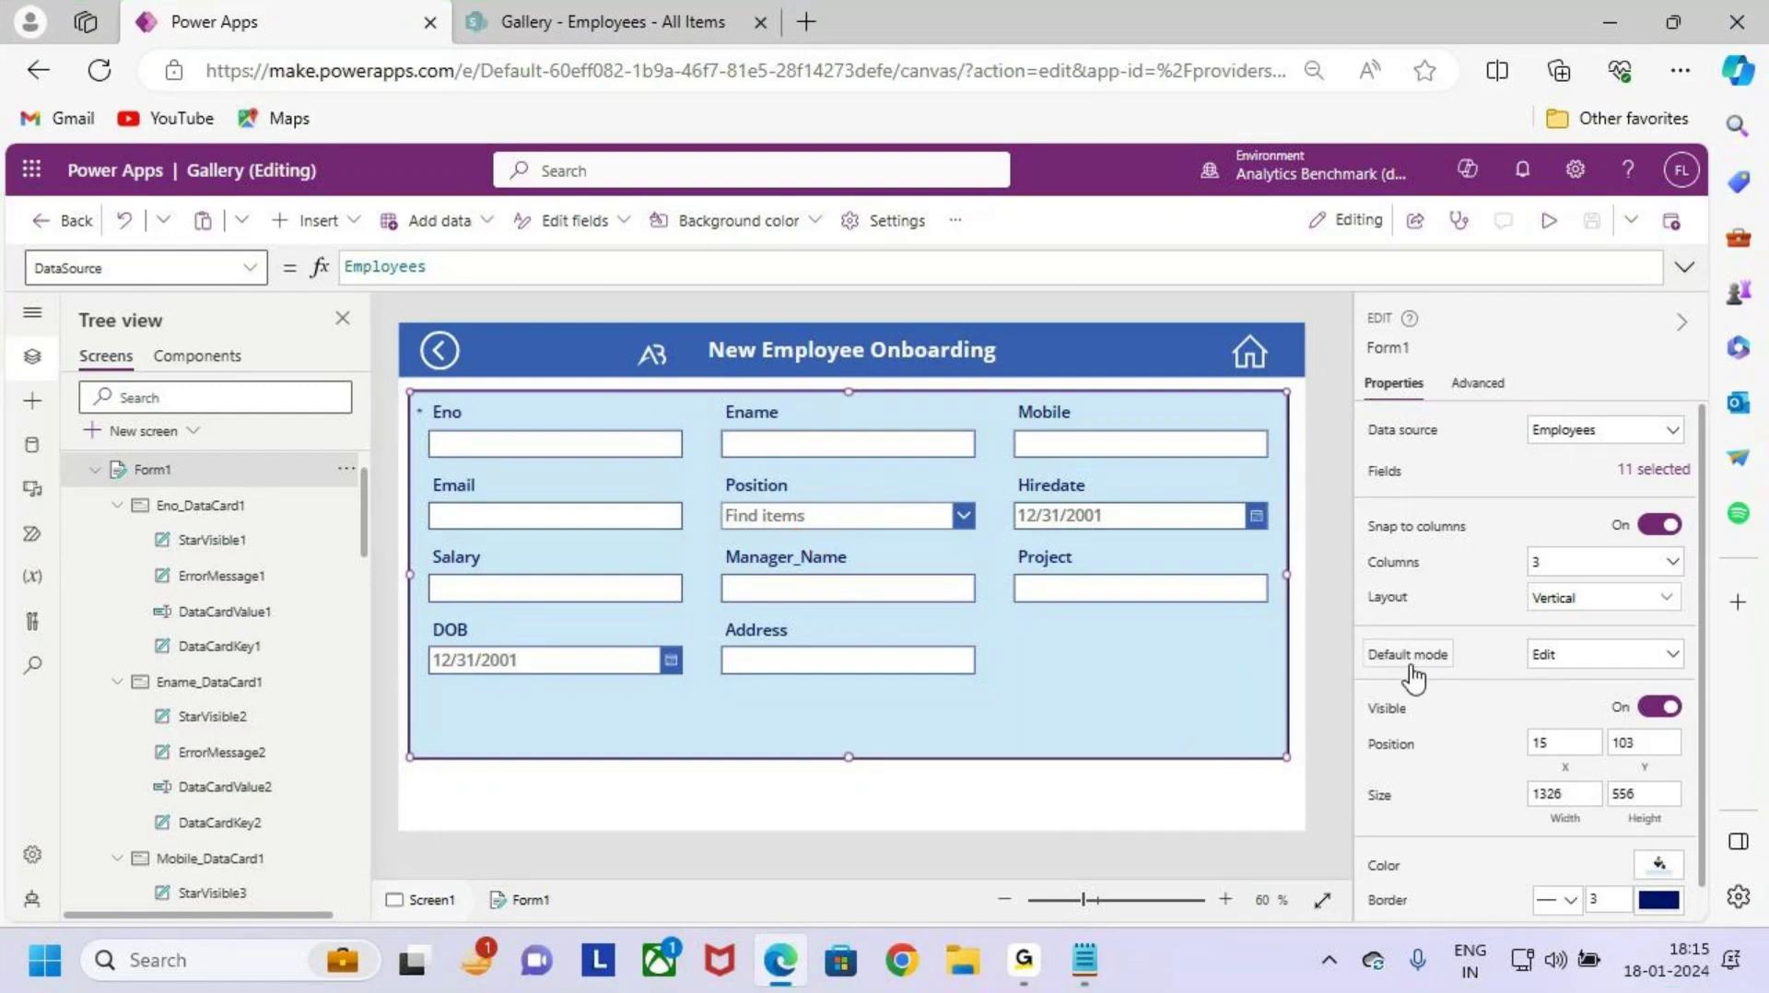
Step: Choose New as Form1's Default mode and annotate the form header
click(1622, 672)
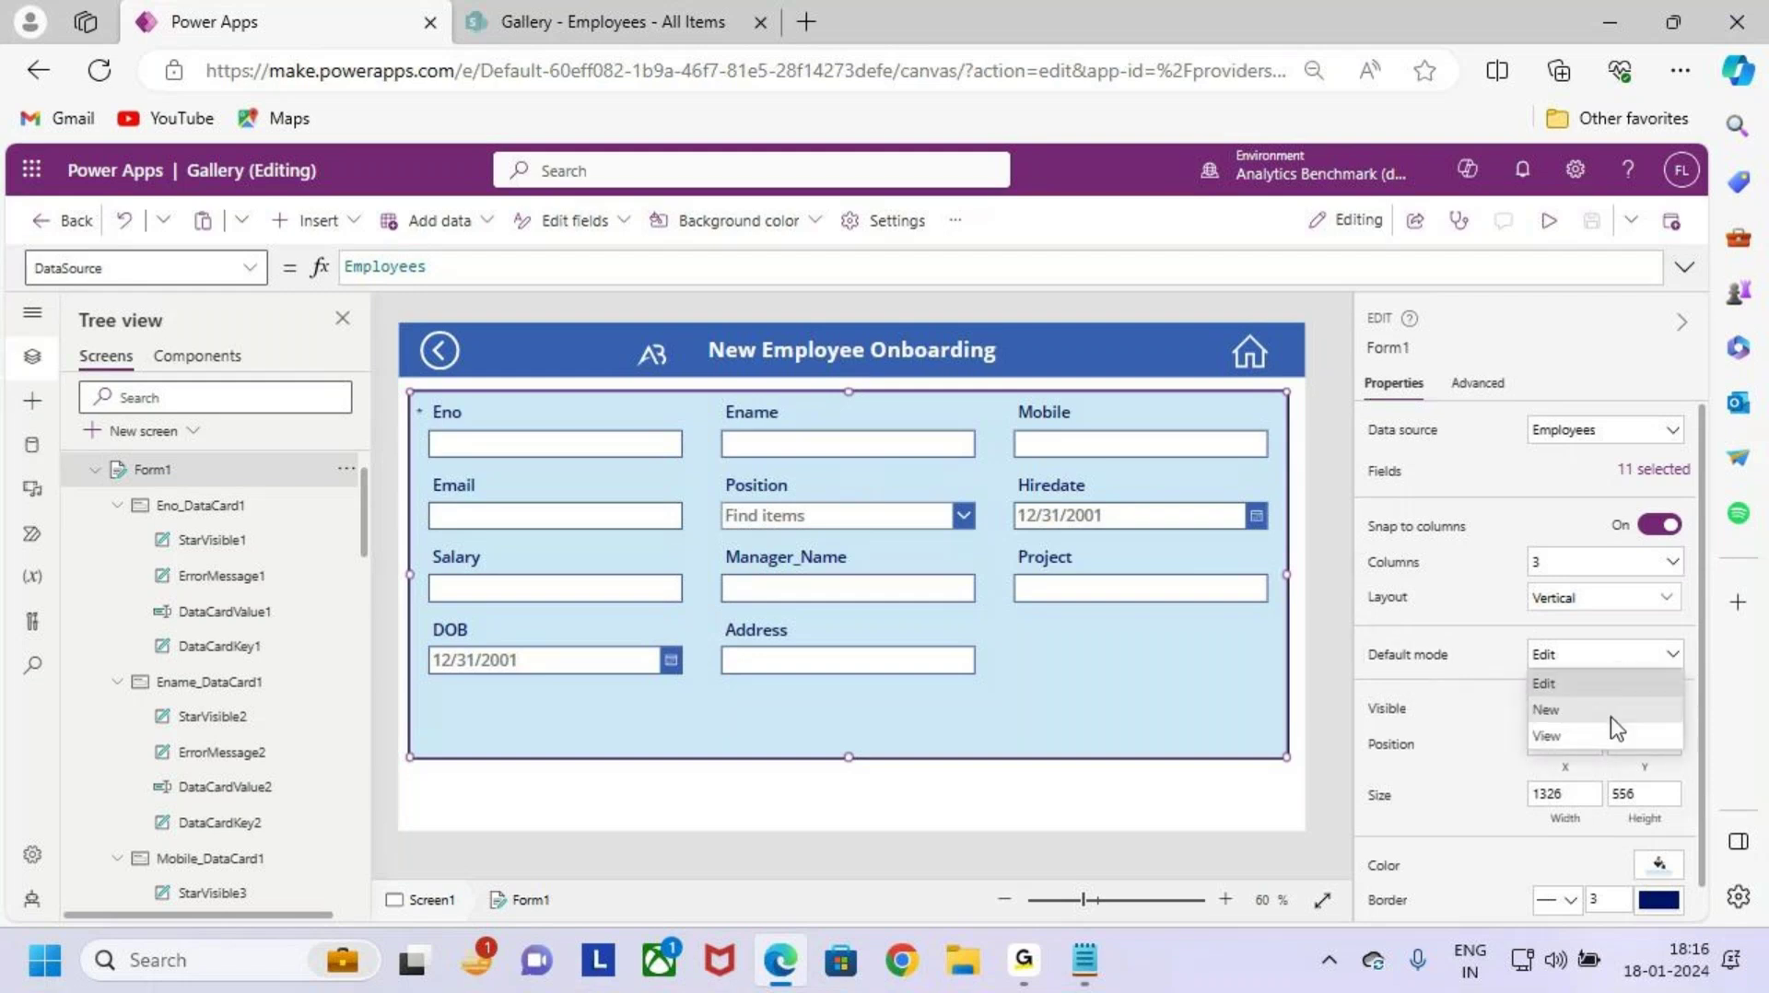
click(1611, 710)
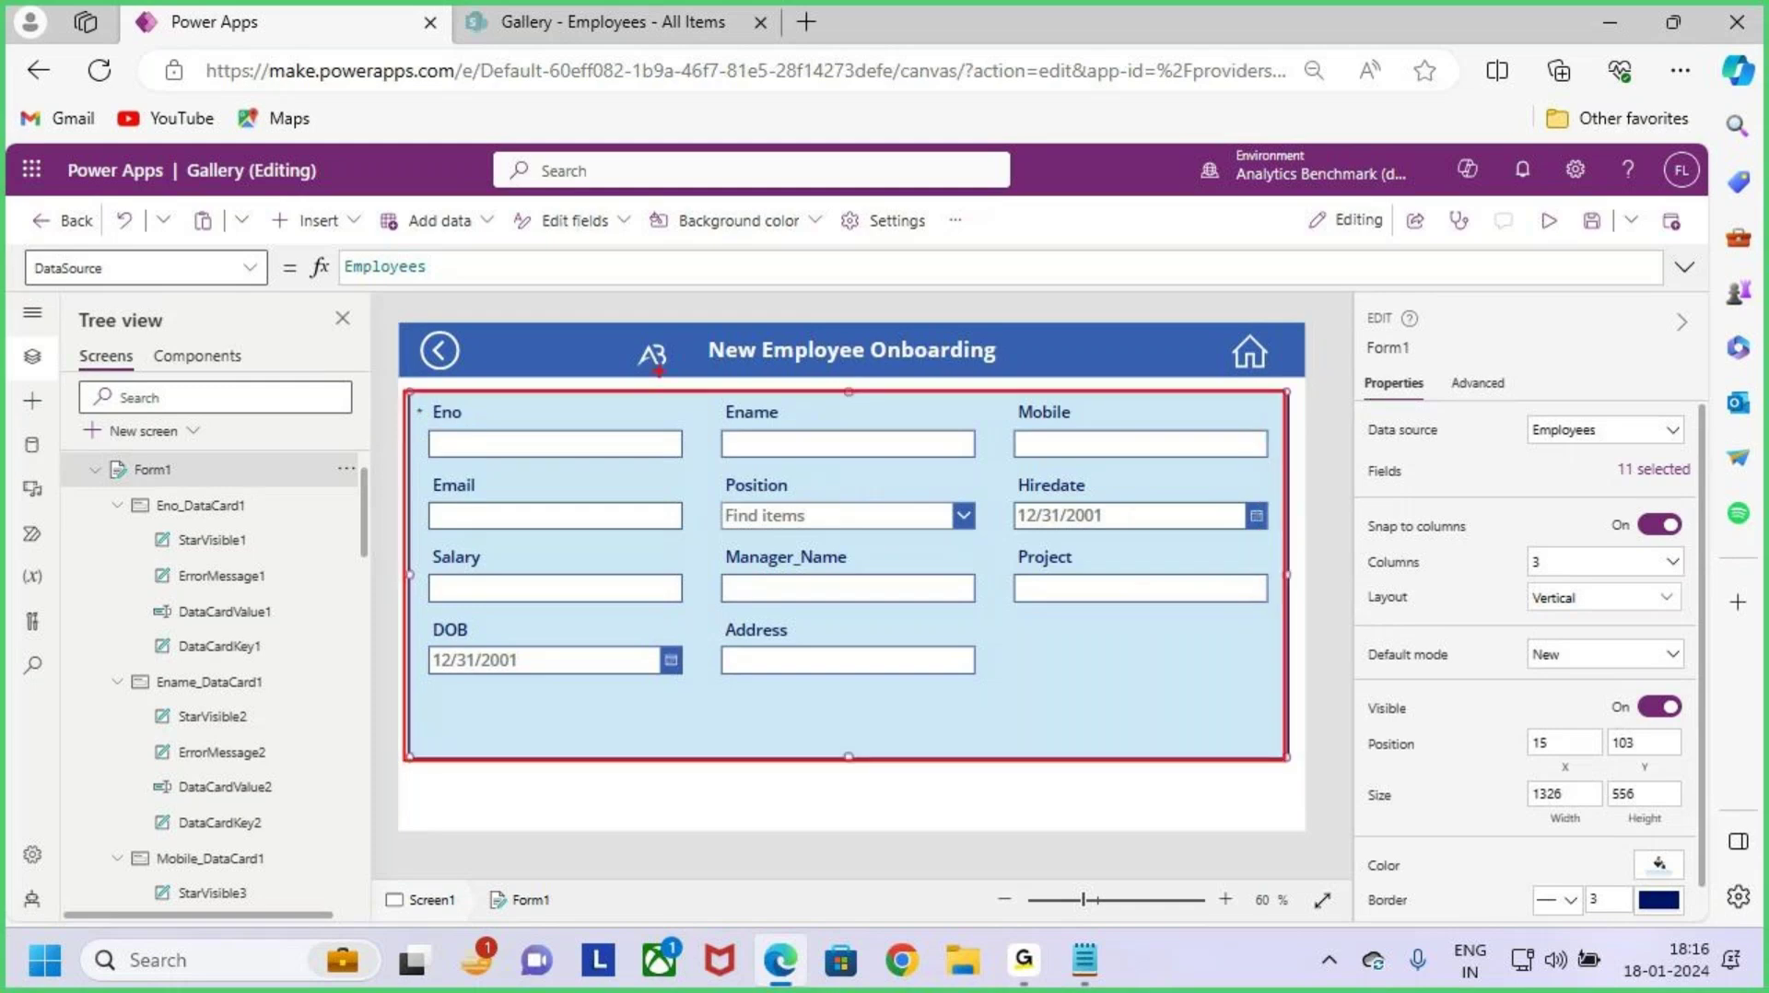
drag(750, 252, 760, 321)
mouse_move(745, 309)
mouse_down()
mouse_move(789, 321)
mouse_move(753, 361)
mouse_up()
key(Escape)
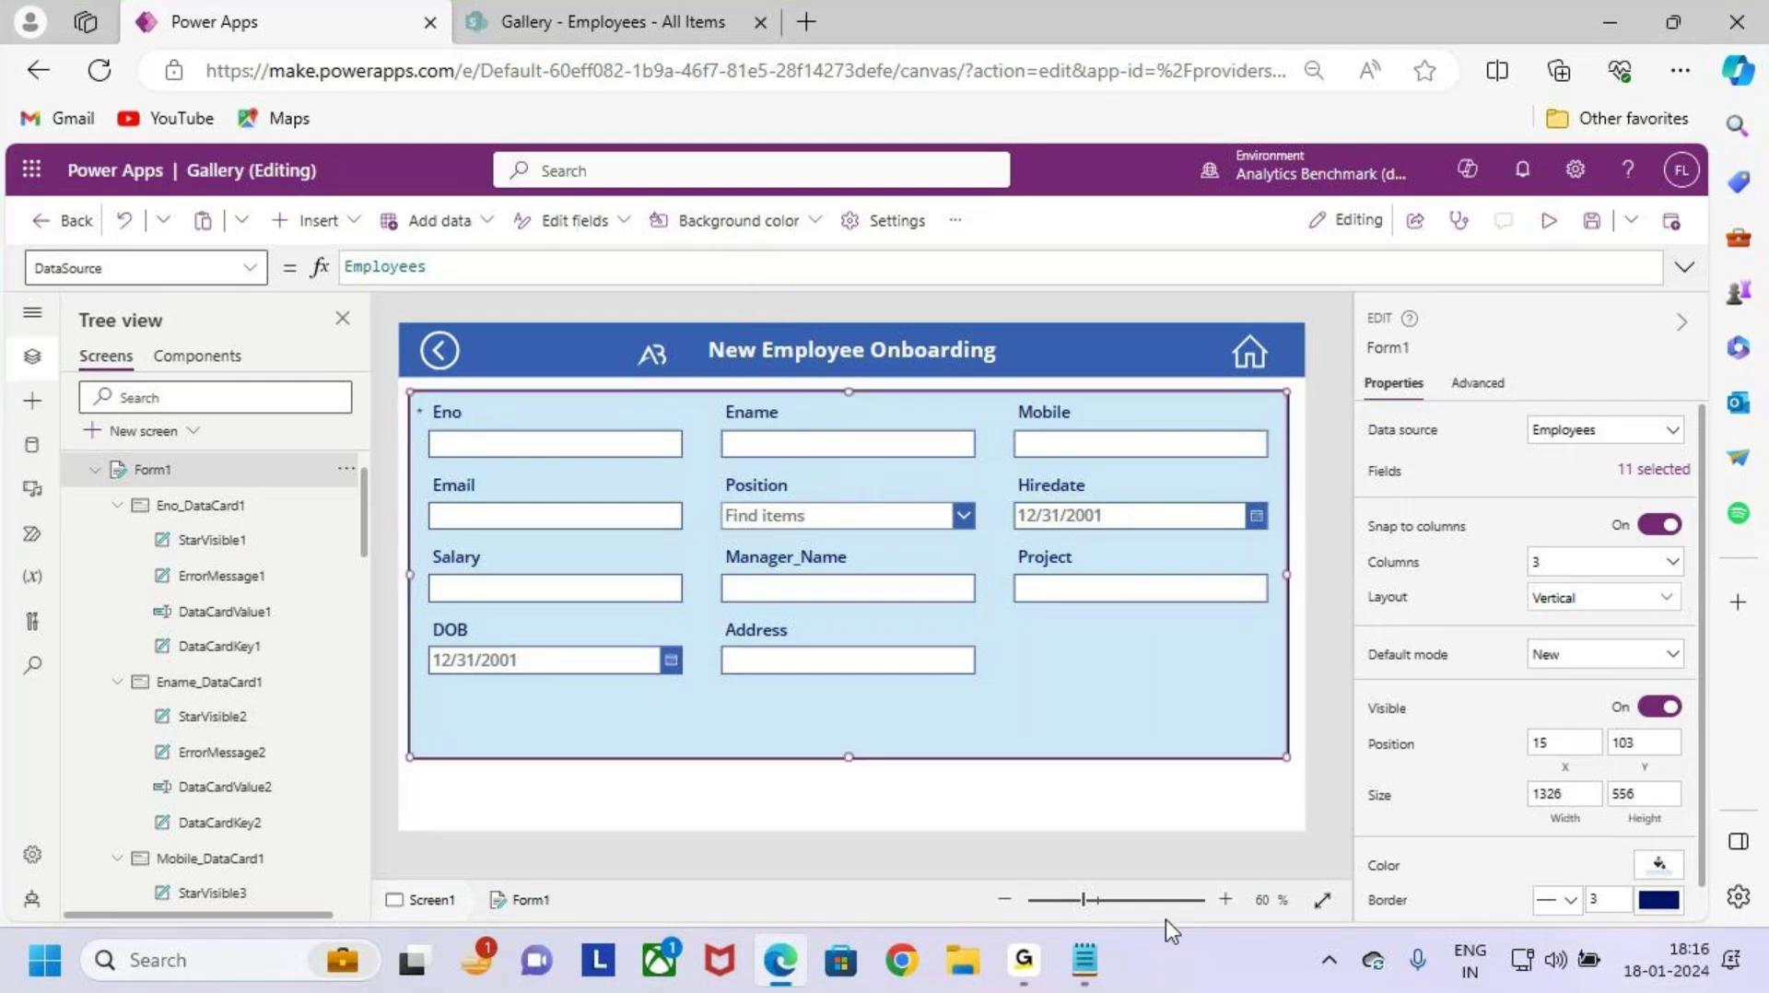
click(1085, 961)
Step: Scroll to Case 1 in the notes and select the start of its requirement
scroll(411, 706, up, 4)
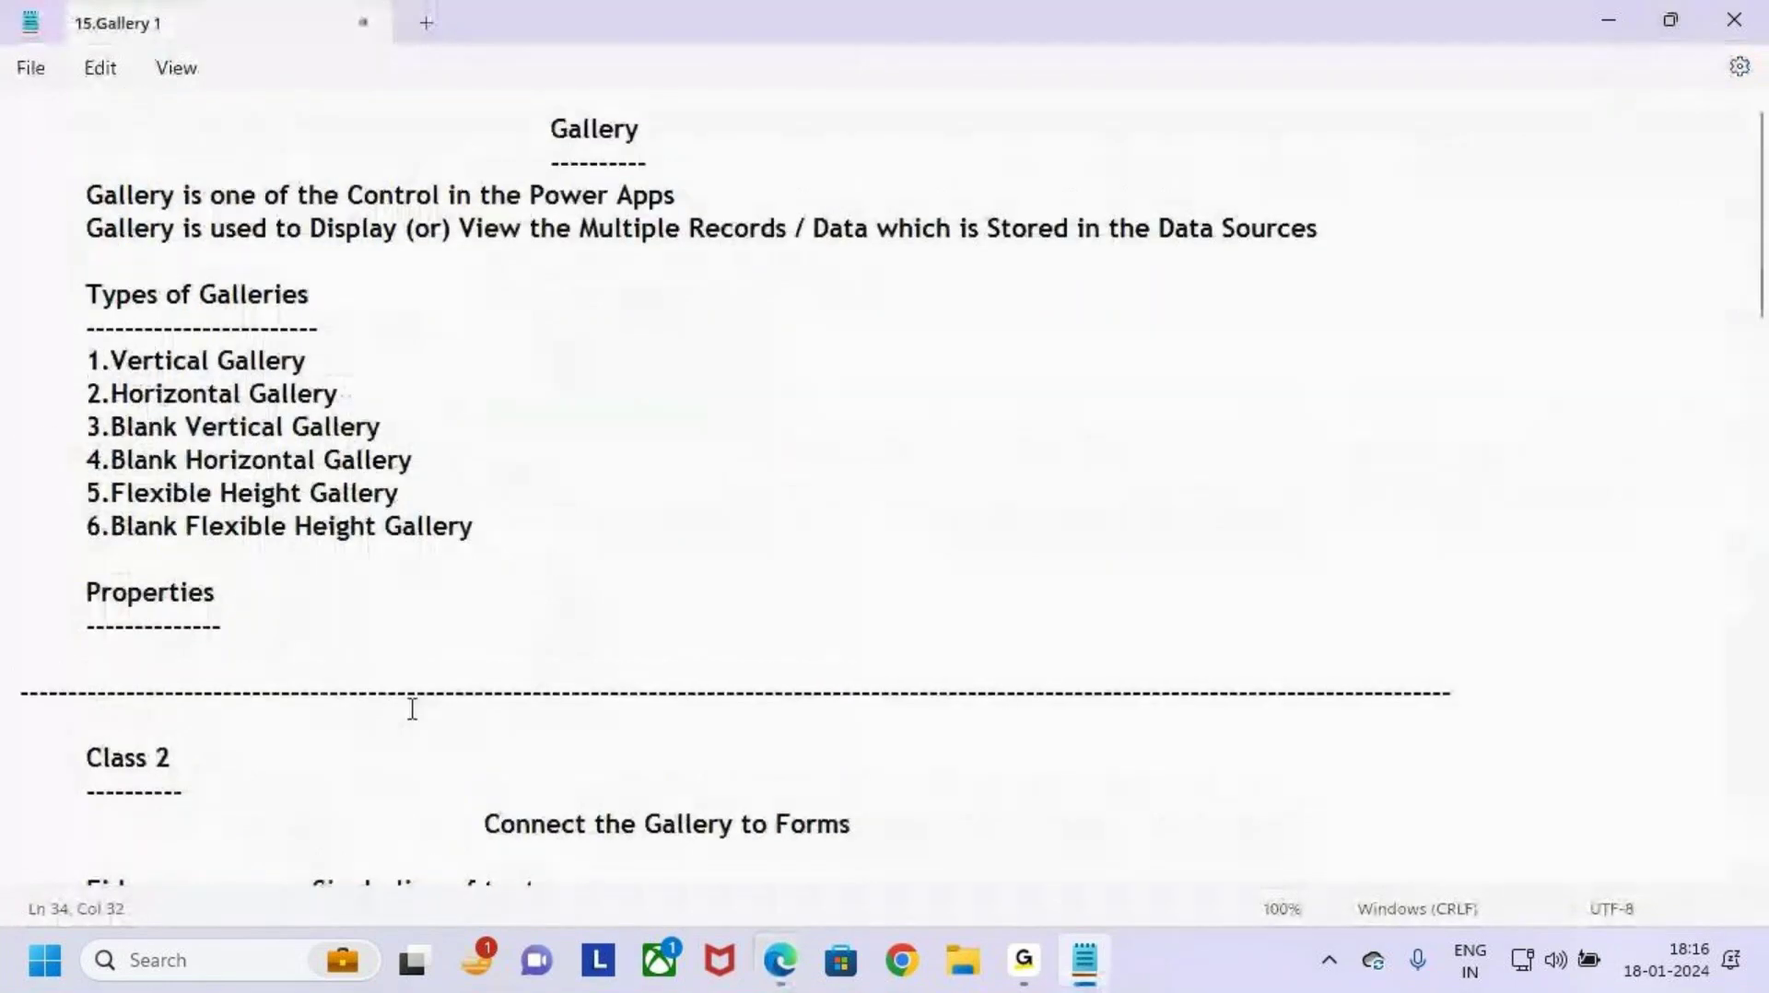
scroll(415, 694, down, 7)
scroll(420, 670, up, 3)
scroll(415, 645, down, 4)
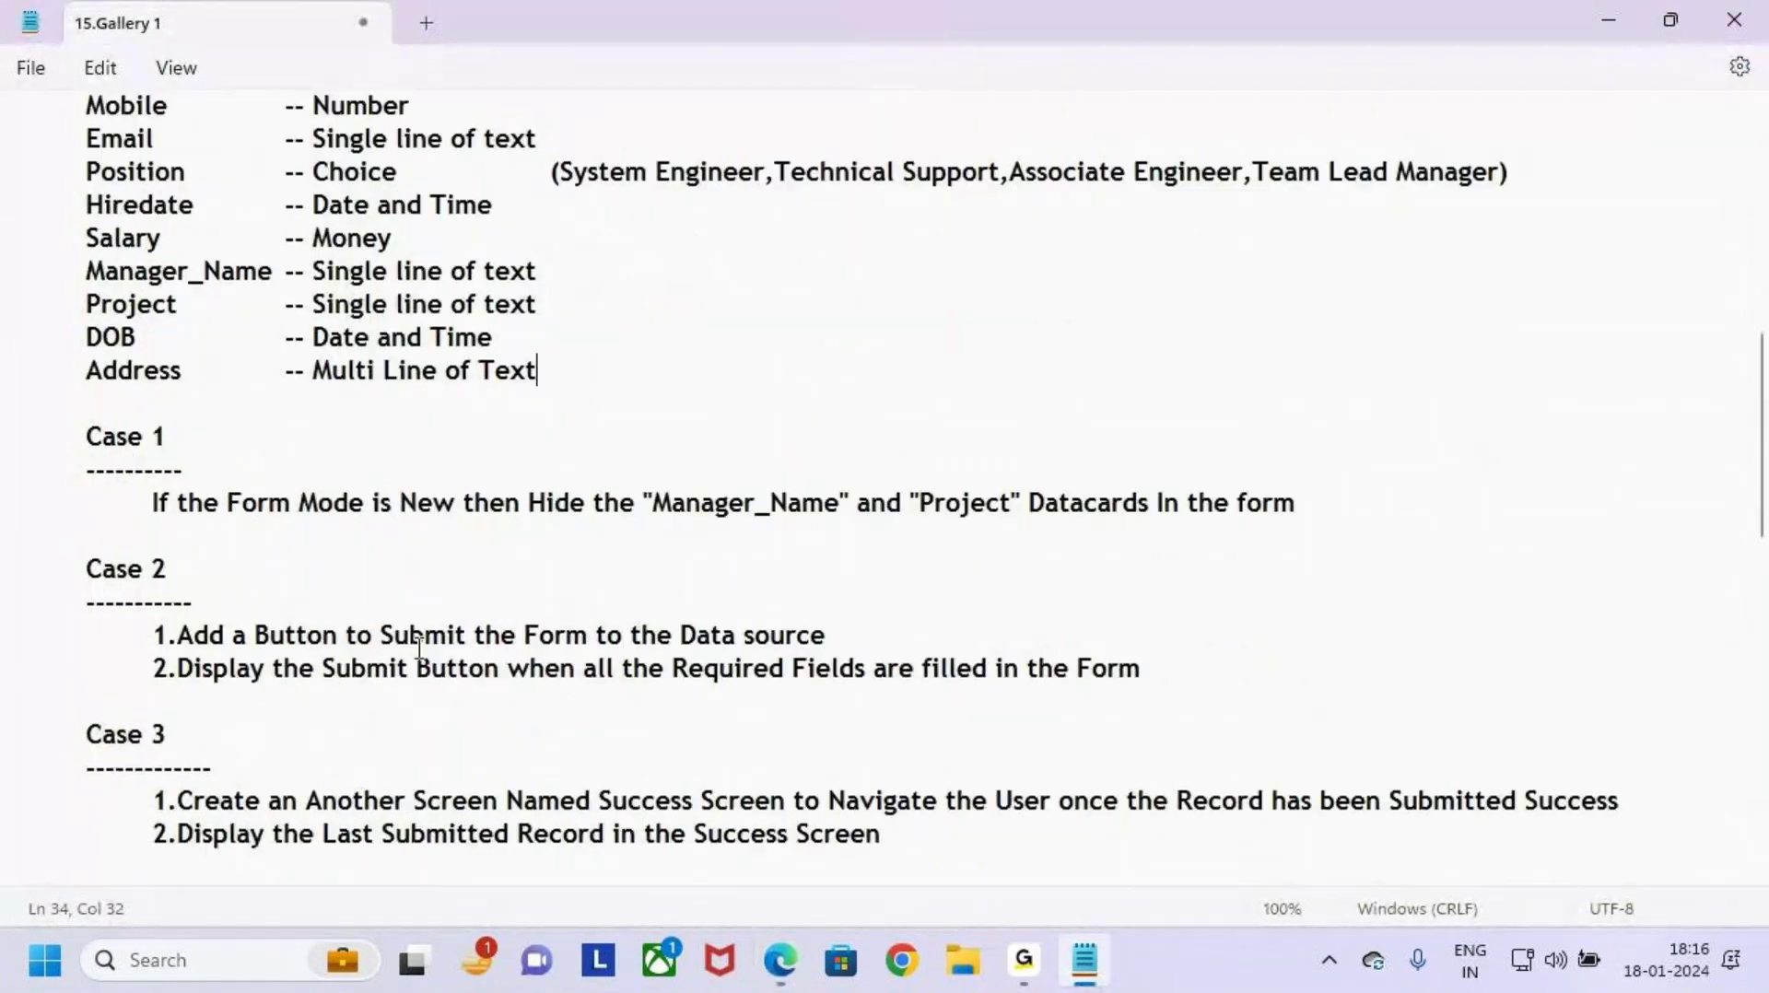
drag(79, 382, 257, 382)
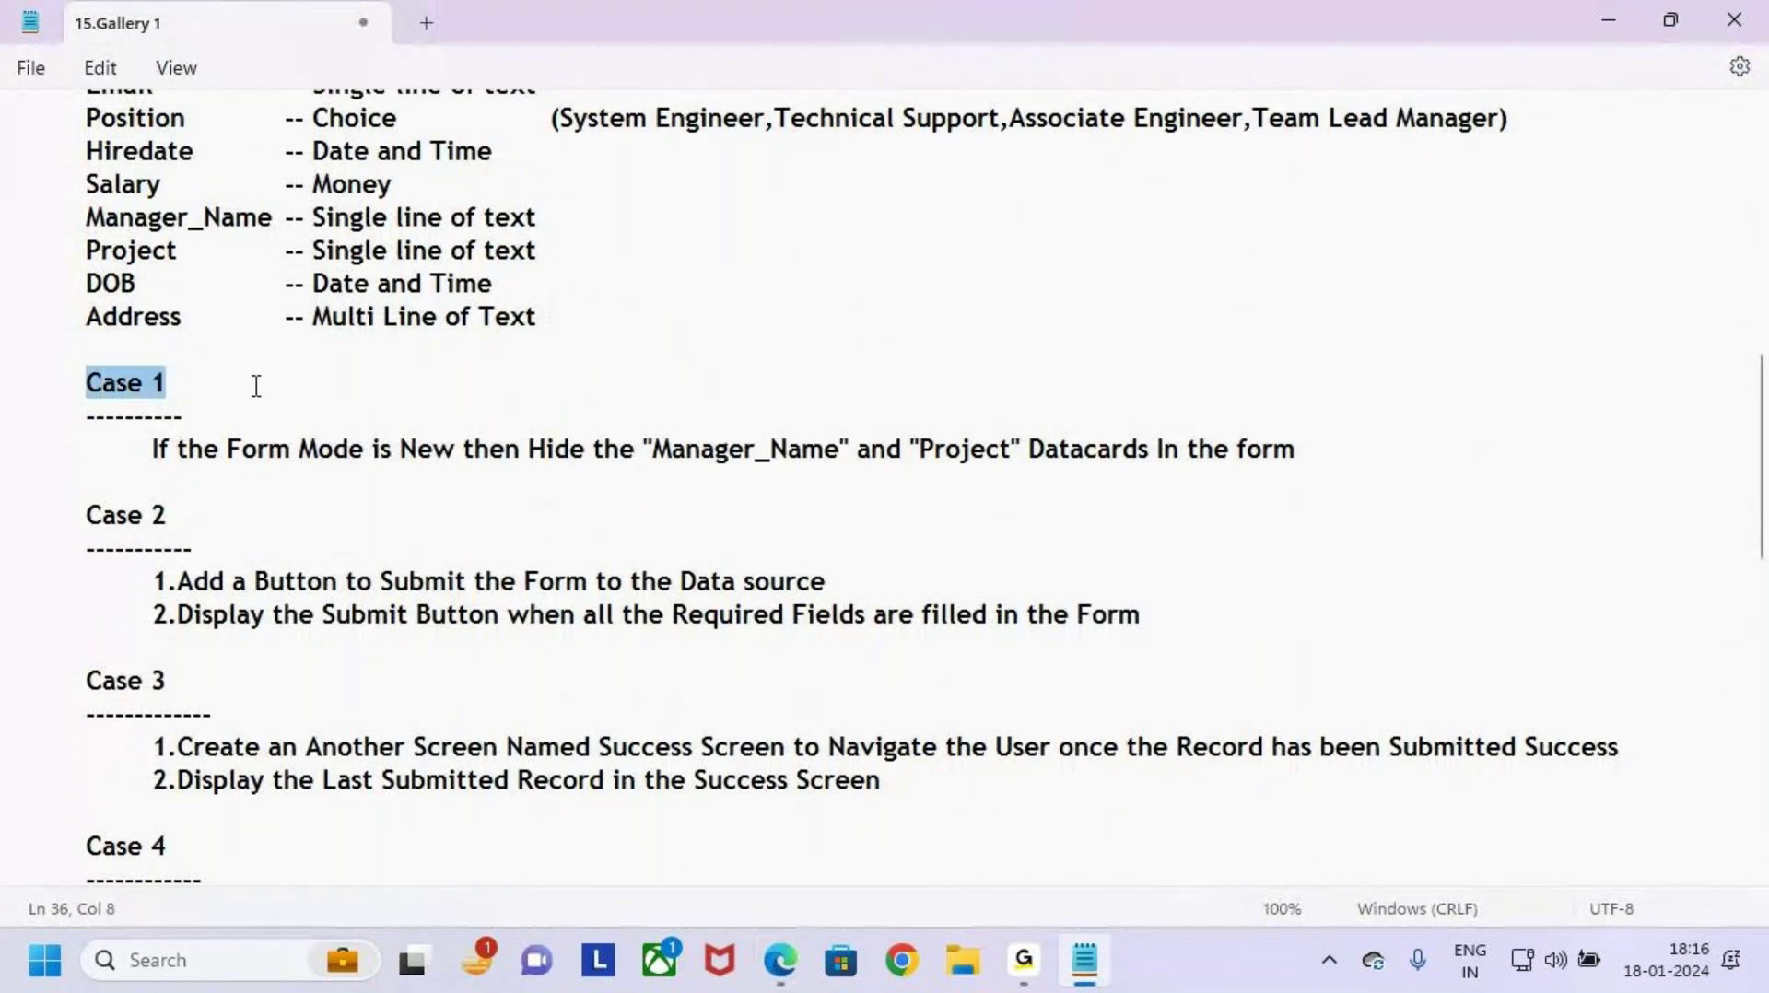
click(256, 383)
click(150, 456)
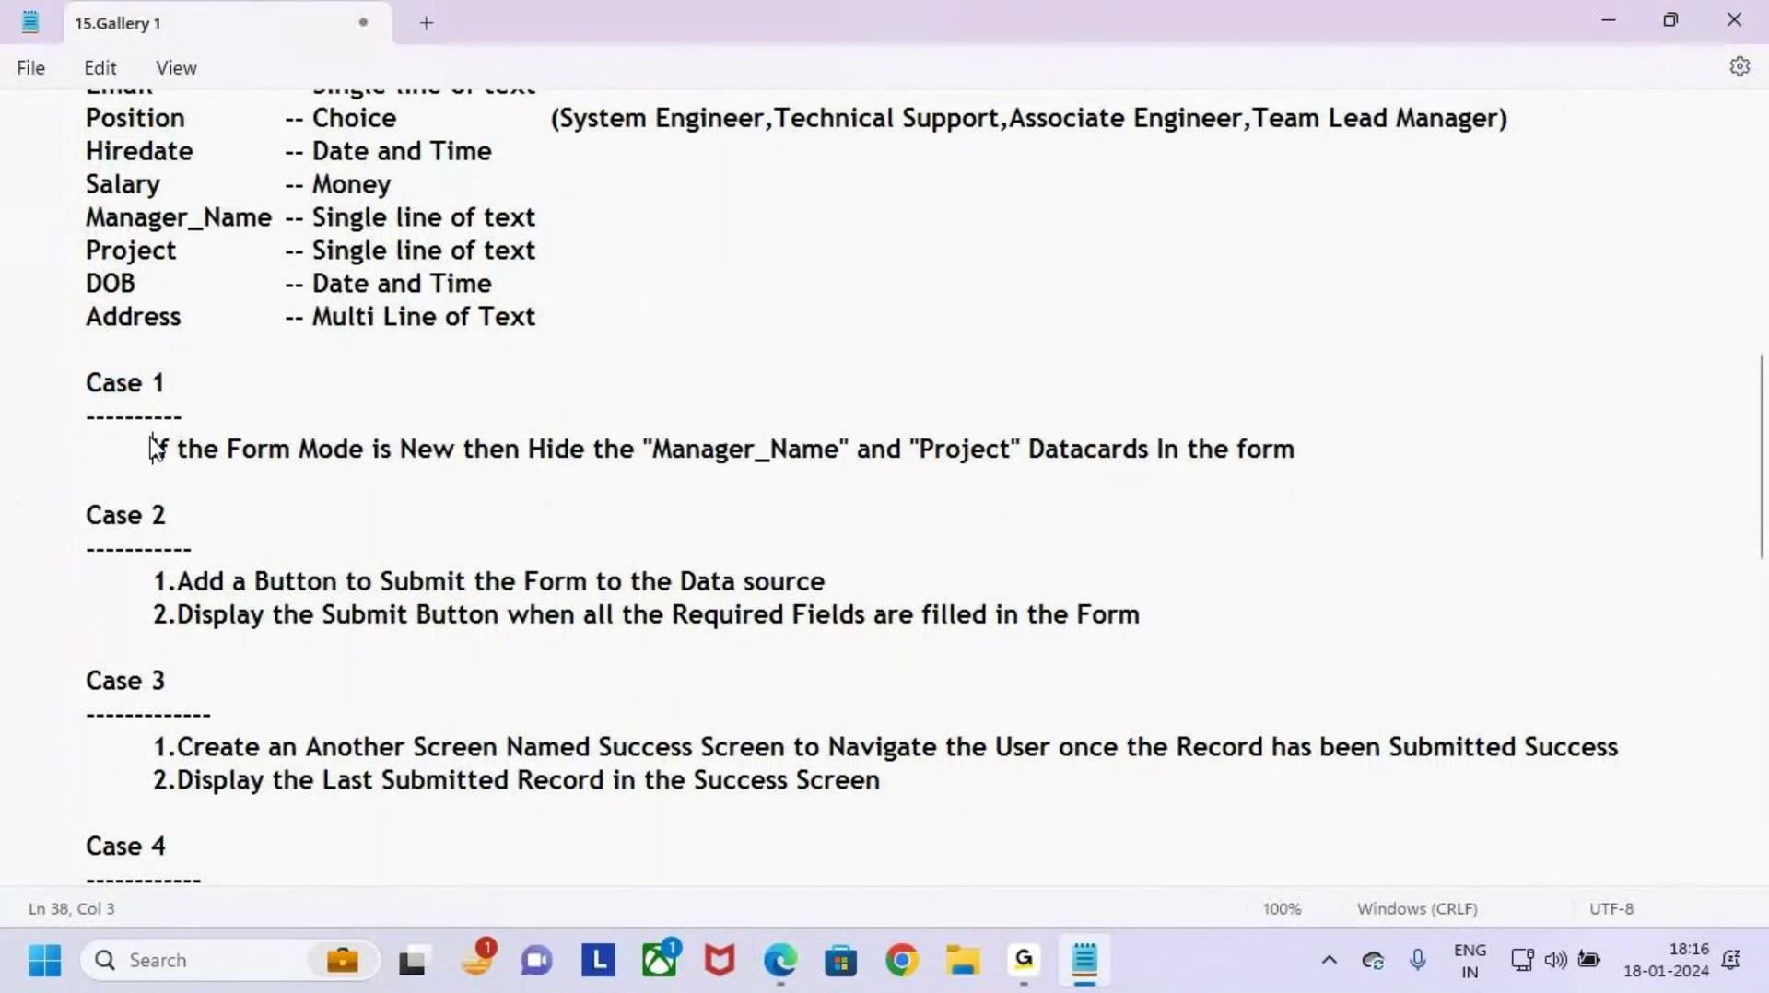
click(201, 512)
click(147, 461)
drag(142, 453, 837, 475)
click(679, 493)
Step: Mark Manager_Name, Project and 'New' in the requirement, then return to Power Apps
mouse_move(908, 427)
mouse_down()
mouse_move(1048, 479)
mouse_move(1309, 476)
mouse_up()
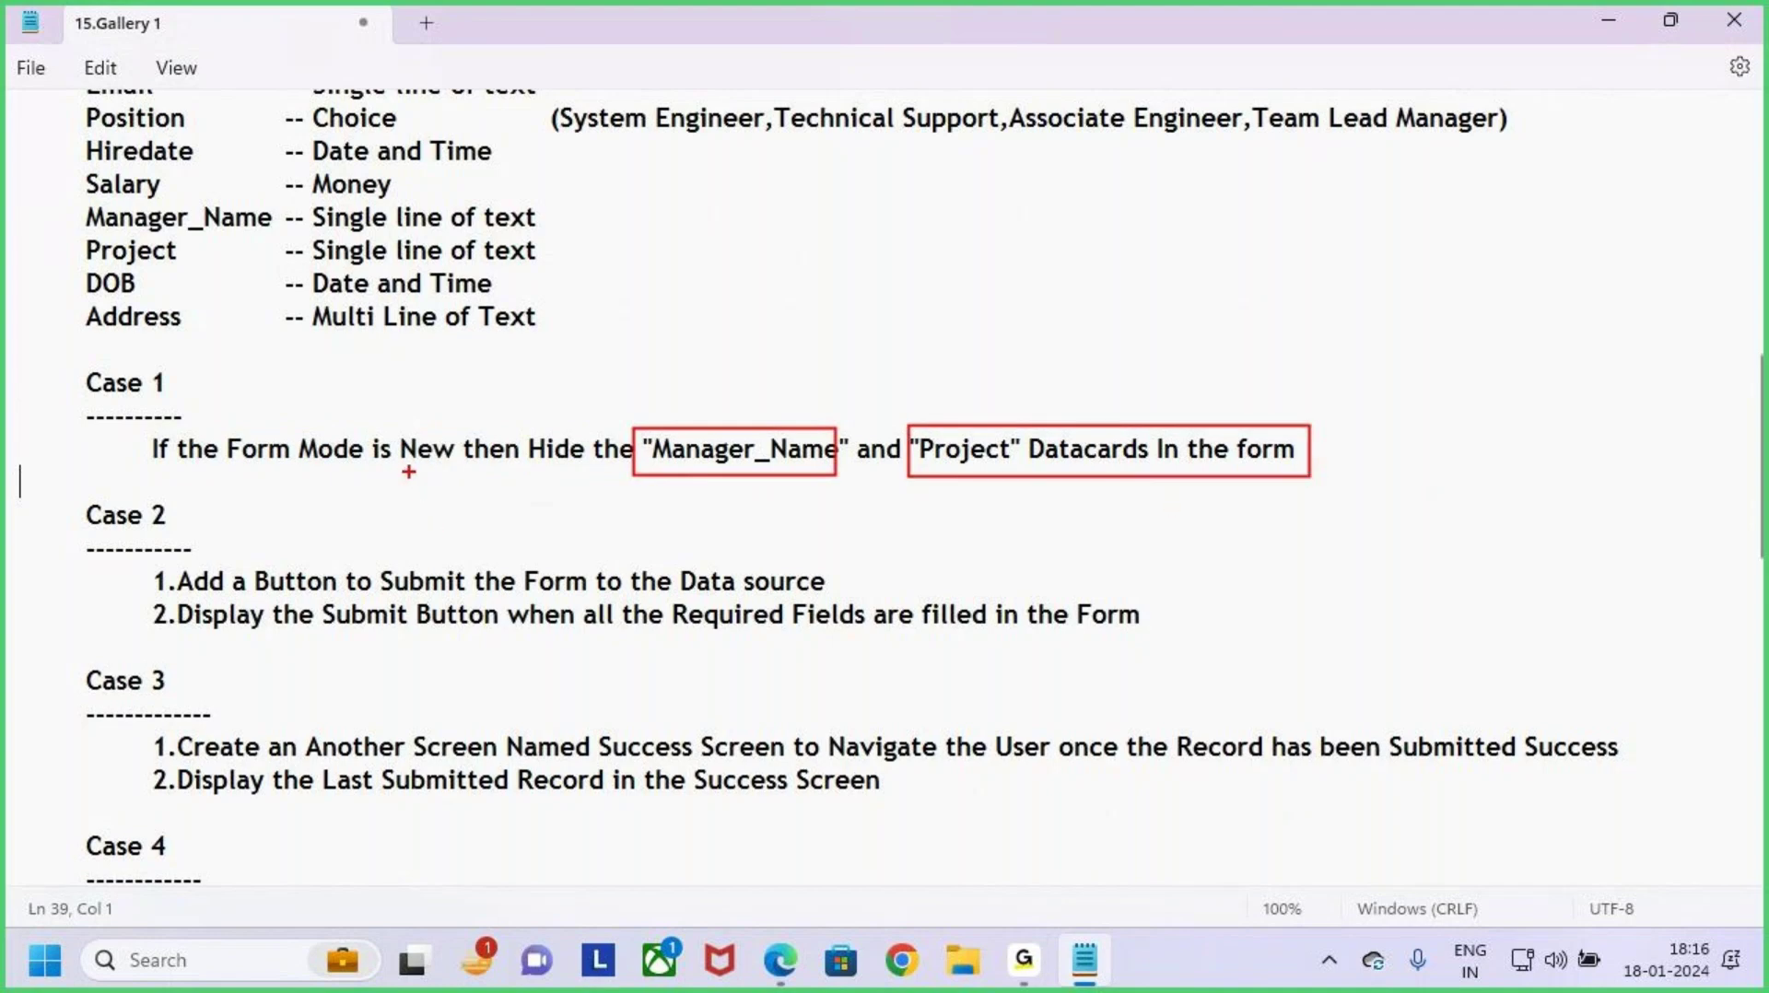
drag(400, 469, 439, 469)
drag(734, 365, 735, 404)
drag(710, 389, 751, 387)
mouse_move(948, 373)
mouse_down()
mouse_move(960, 434)
mouse_move(983, 399)
mouse_up()
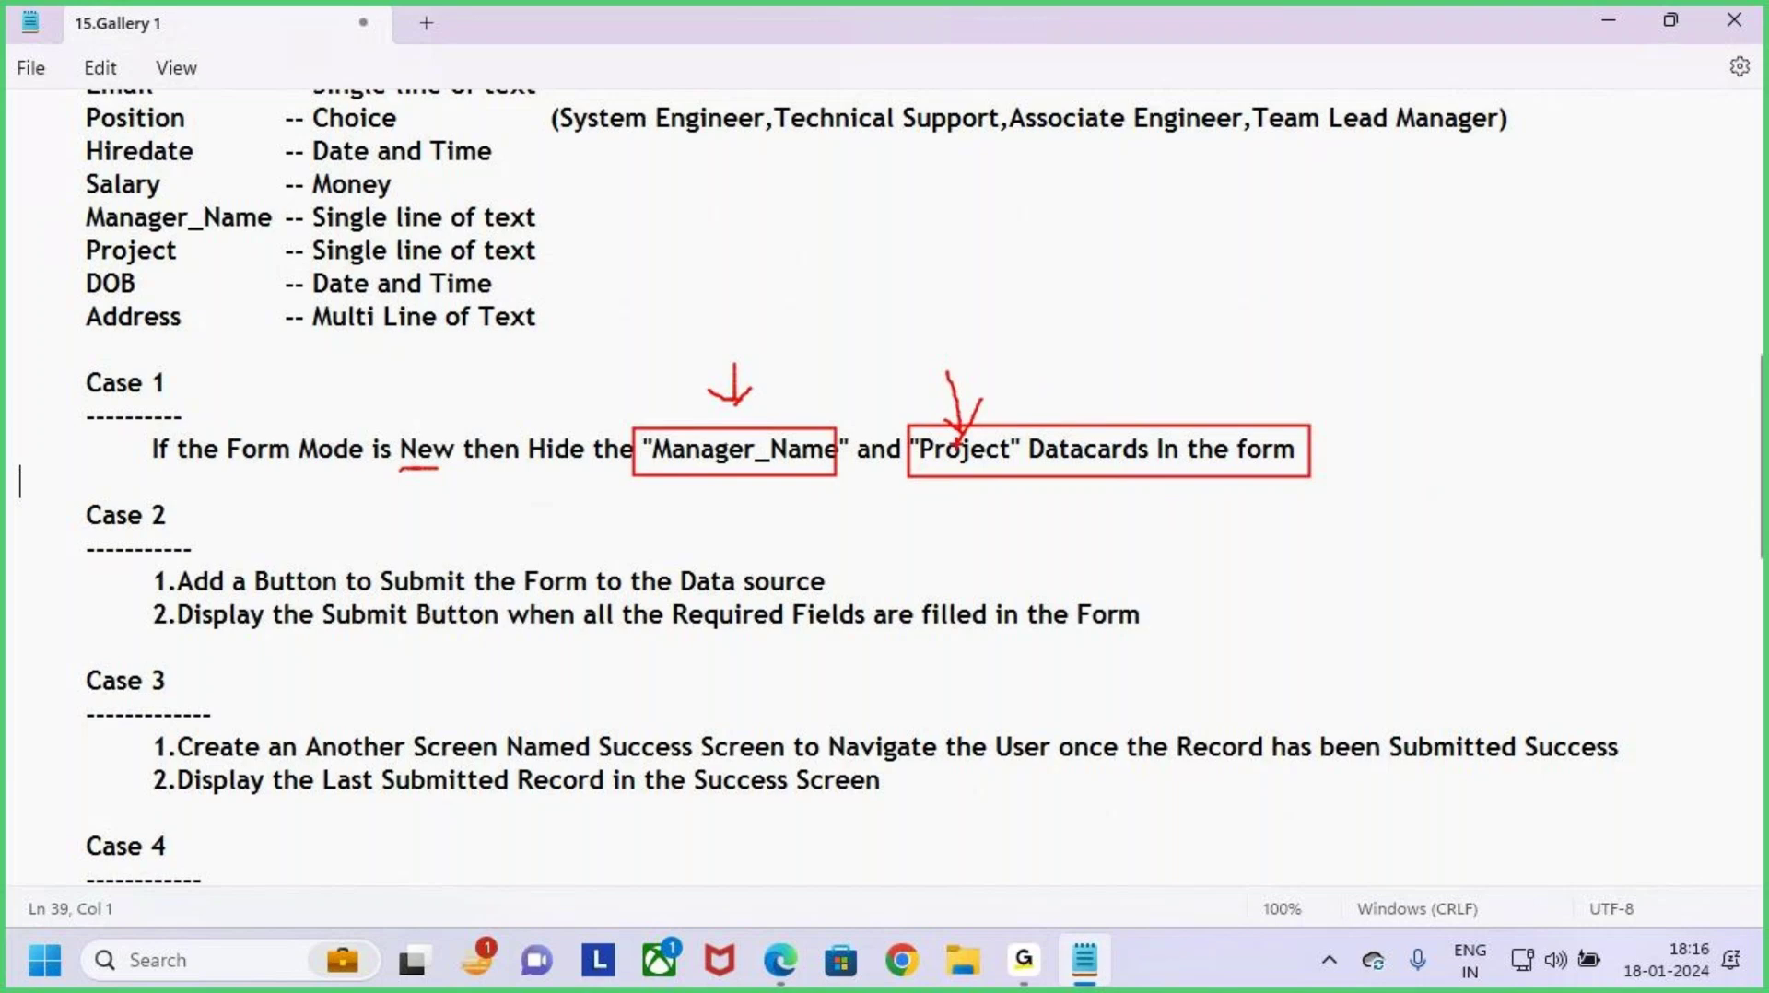
key(Escape)
key(alt+Tab)
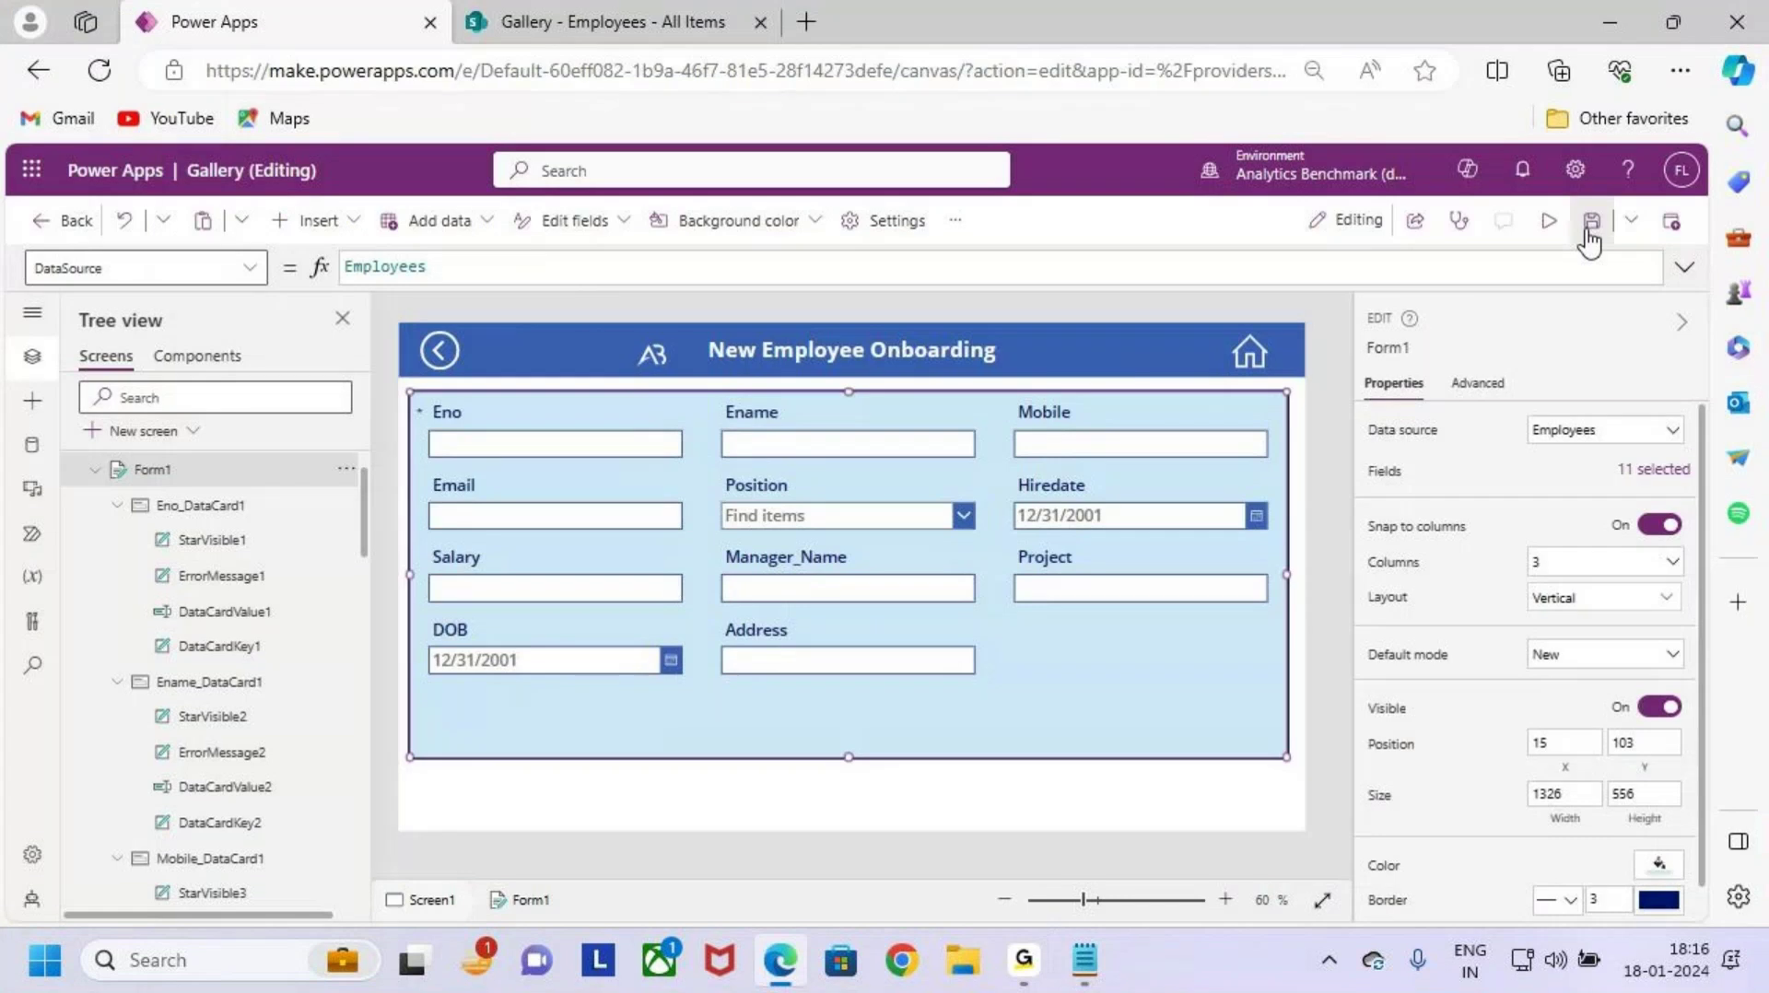
click(1548, 221)
key(ctrl+2)
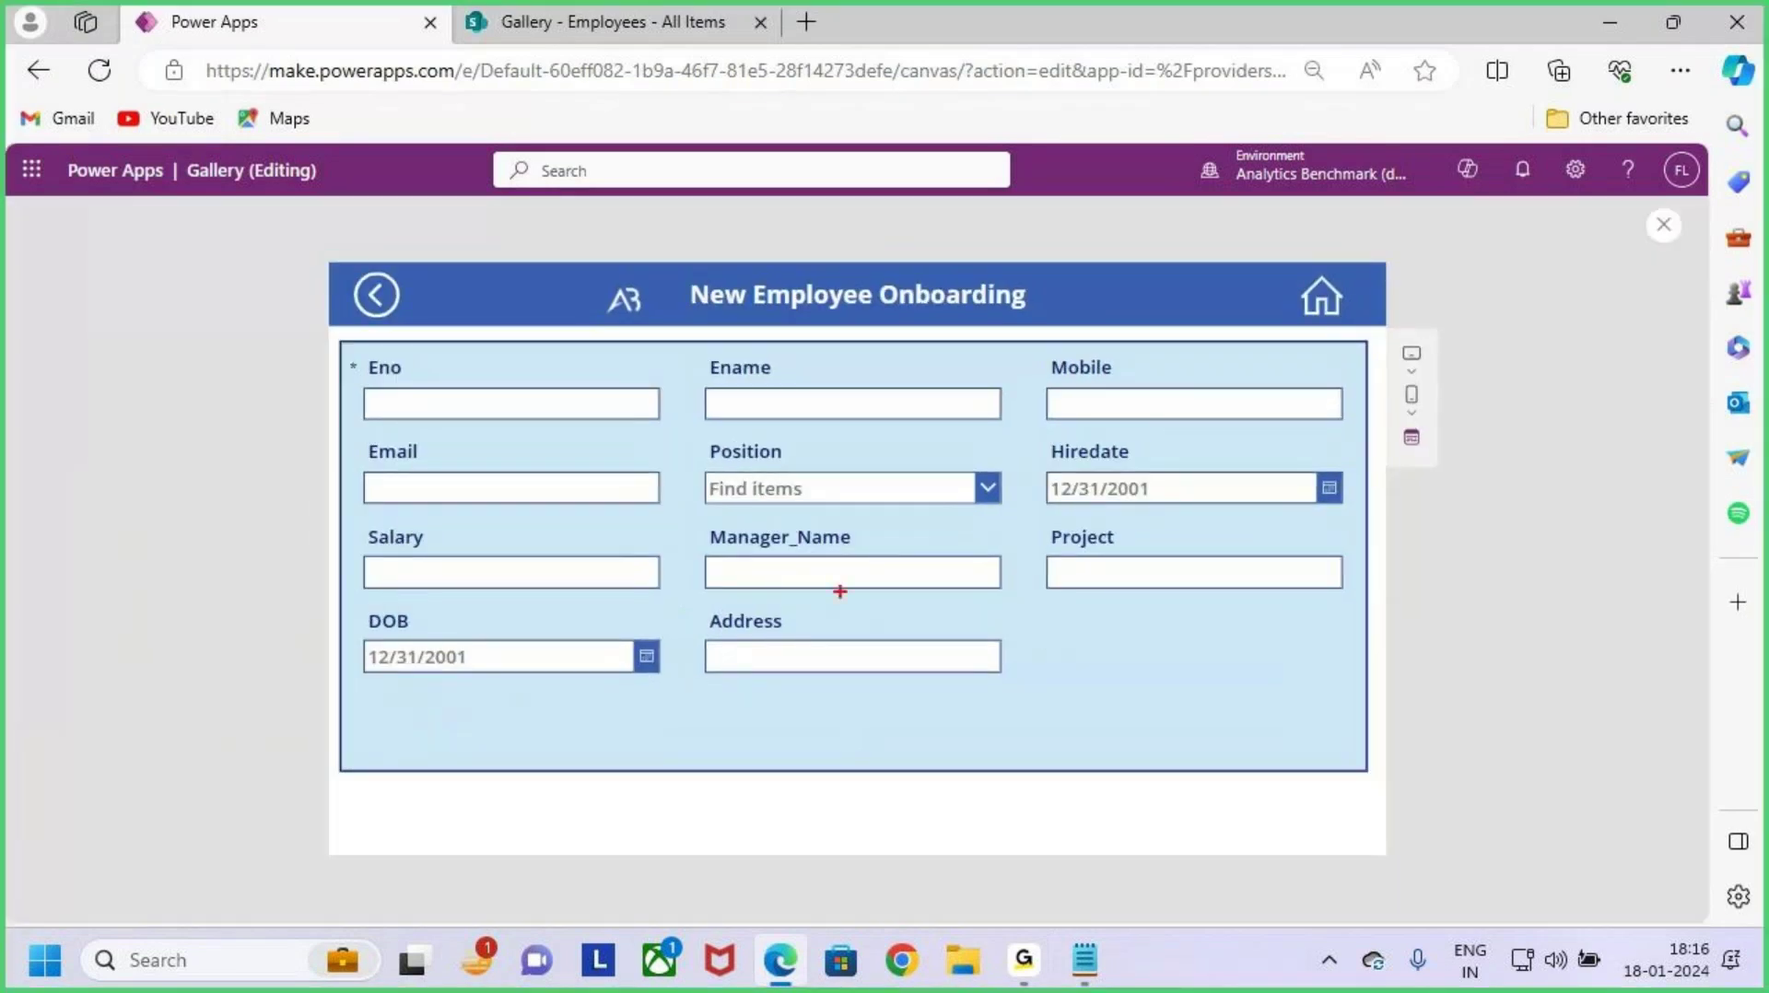
mouse_move(707, 519)
mouse_down()
mouse_move(877, 592)
mouse_move(983, 601)
mouse_up()
mouse_move(1036, 522)
mouse_down()
mouse_move(1087, 556)
mouse_move(1349, 615)
mouse_up()
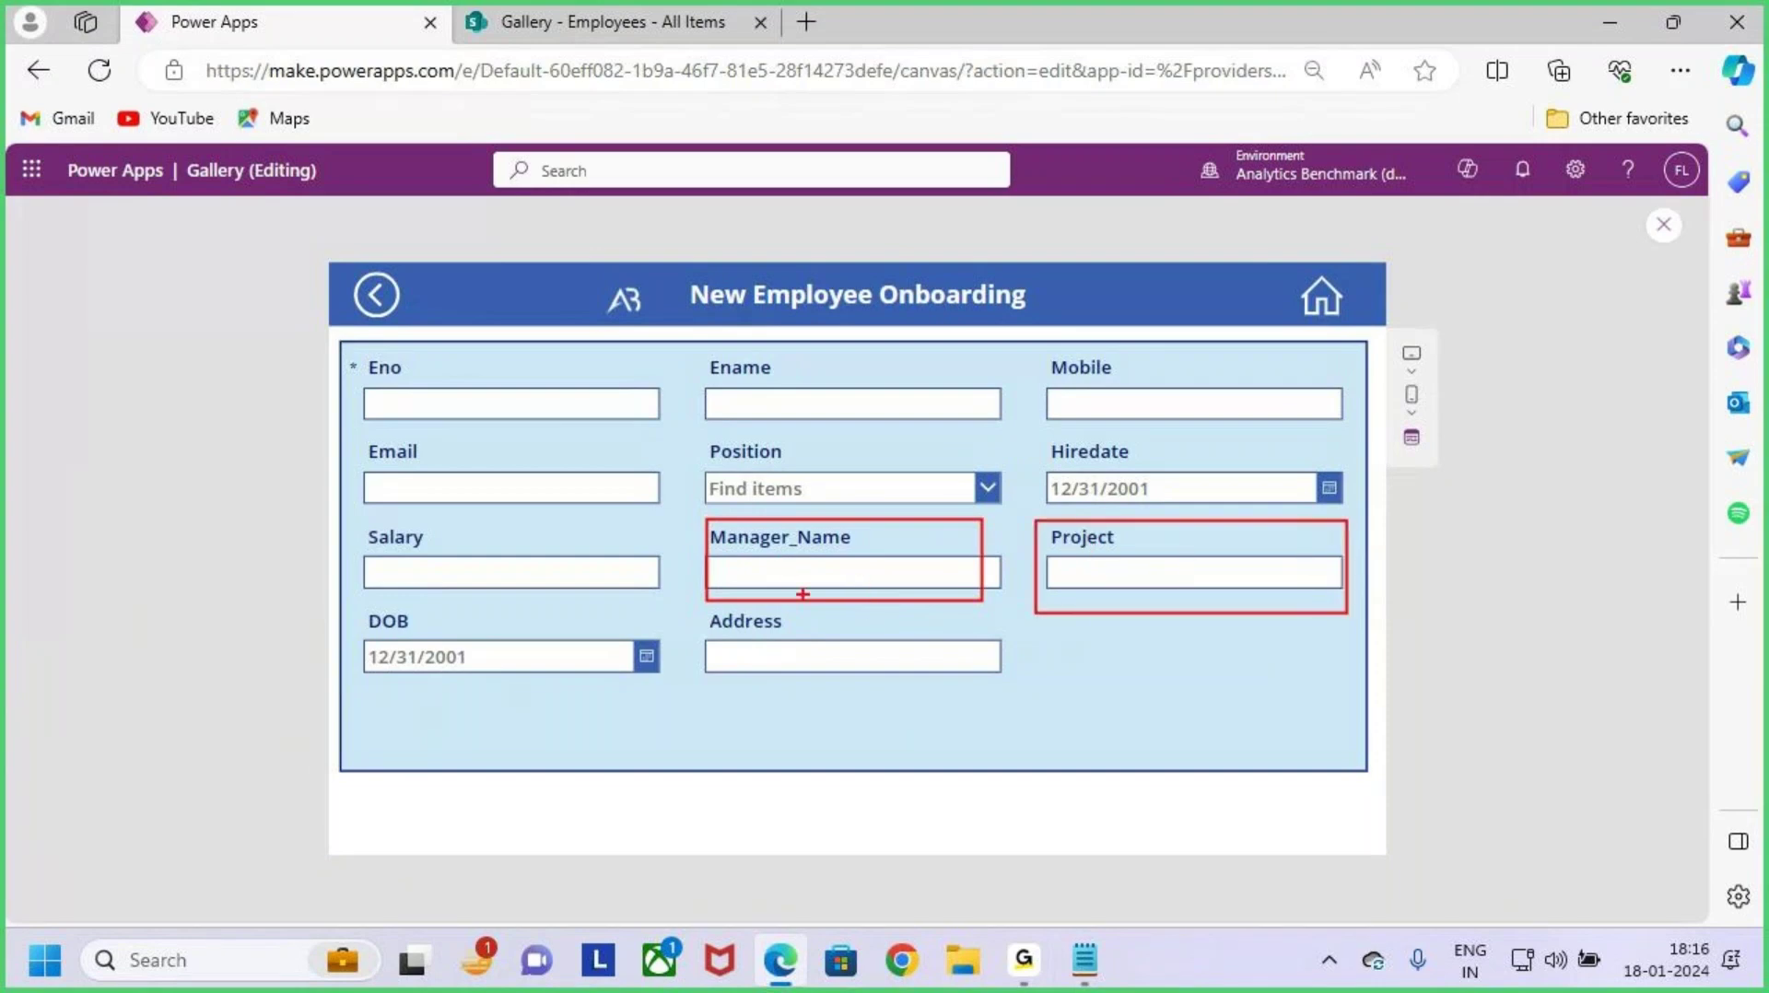
mouse_move(810, 557)
mouse_down()
mouse_move(859, 582)
mouse_move(822, 591)
mouse_up()
mouse_move(1074, 546)
mouse_down()
mouse_move(1106, 566)
mouse_move(1077, 583)
mouse_up()
mouse_move(1063, 728)
mouse_down()
mouse_move(1062, 700)
mouse_move(1139, 686)
mouse_move(1156, 708)
mouse_move(1170, 680)
mouse_up()
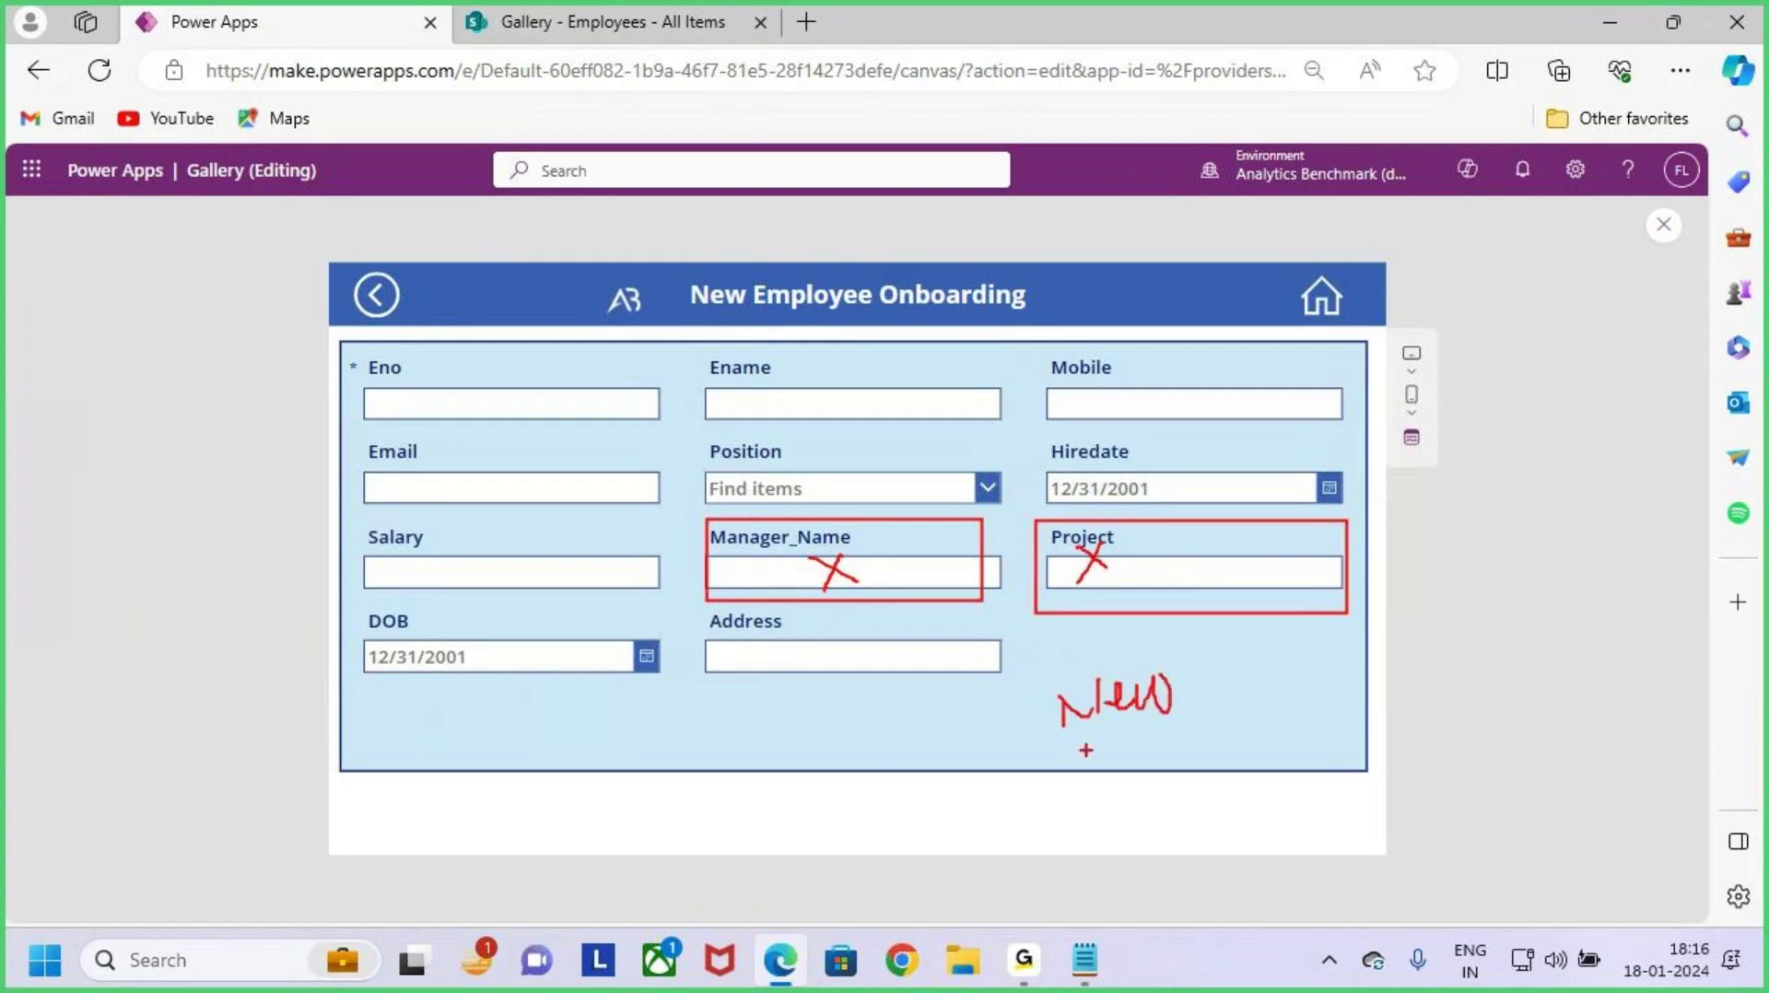
drag(1055, 751, 1171, 739)
mouse_move(1075, 548)
mouse_down()
mouse_move(1116, 571)
mouse_move(1071, 590)
mouse_up()
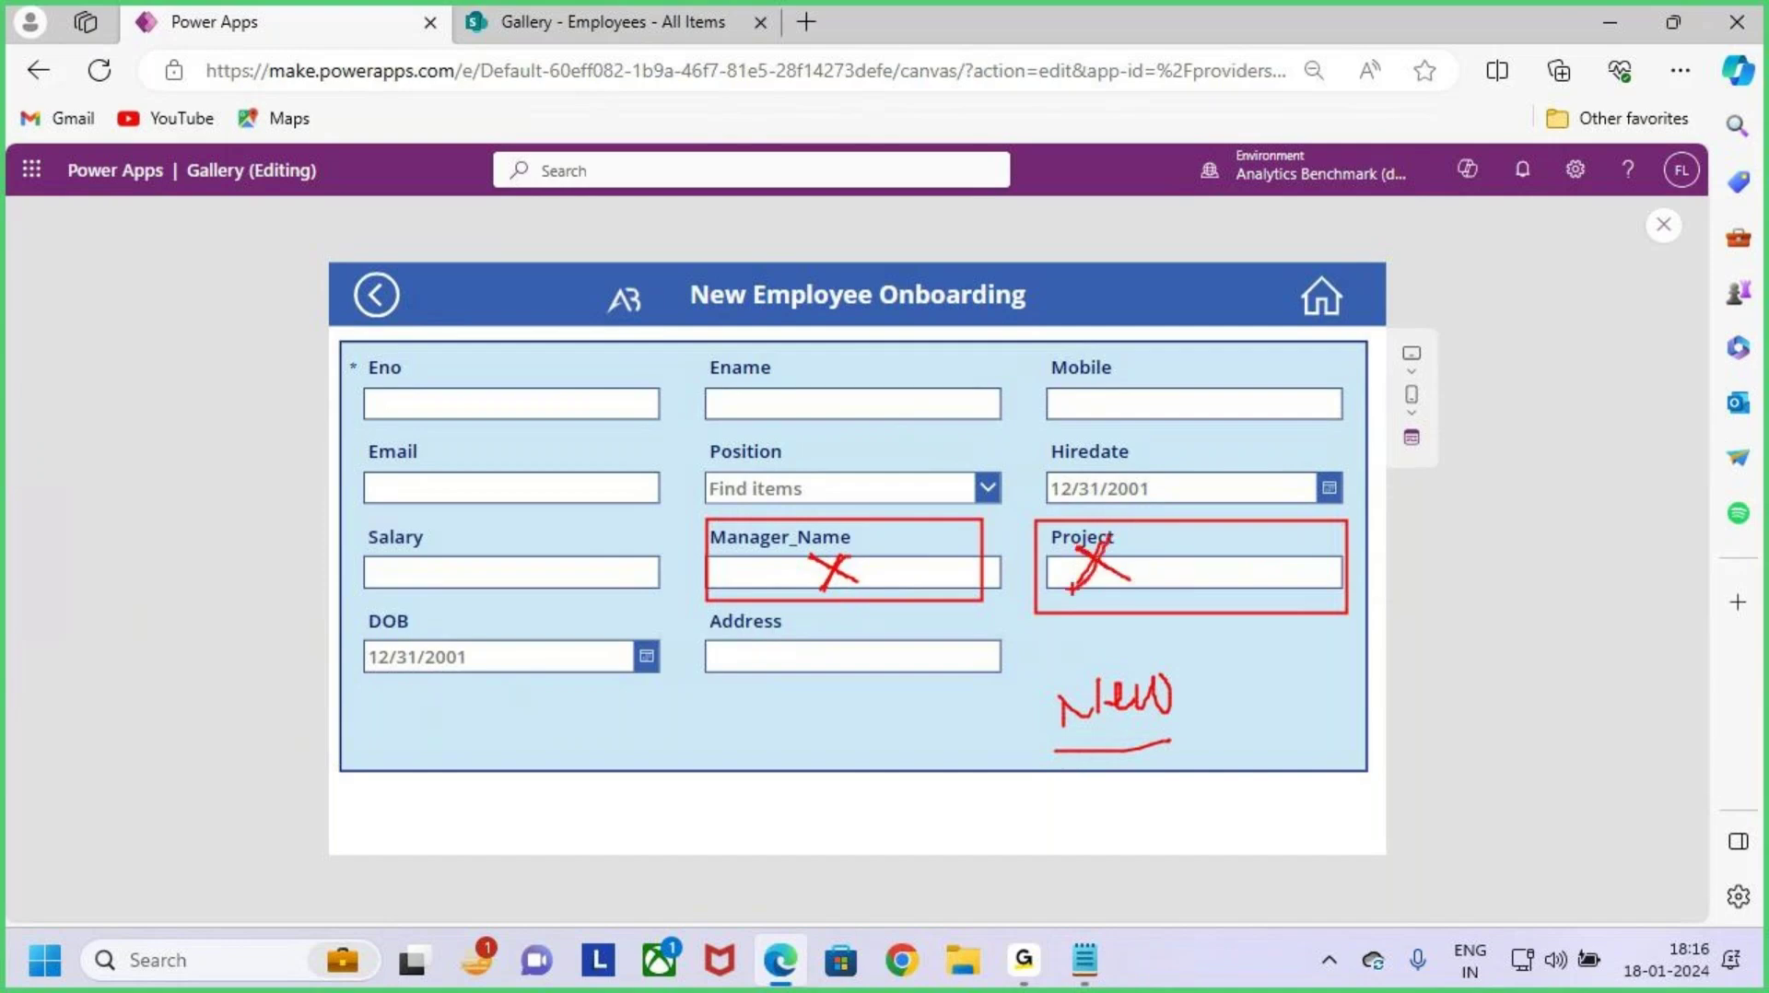
key(Escape)
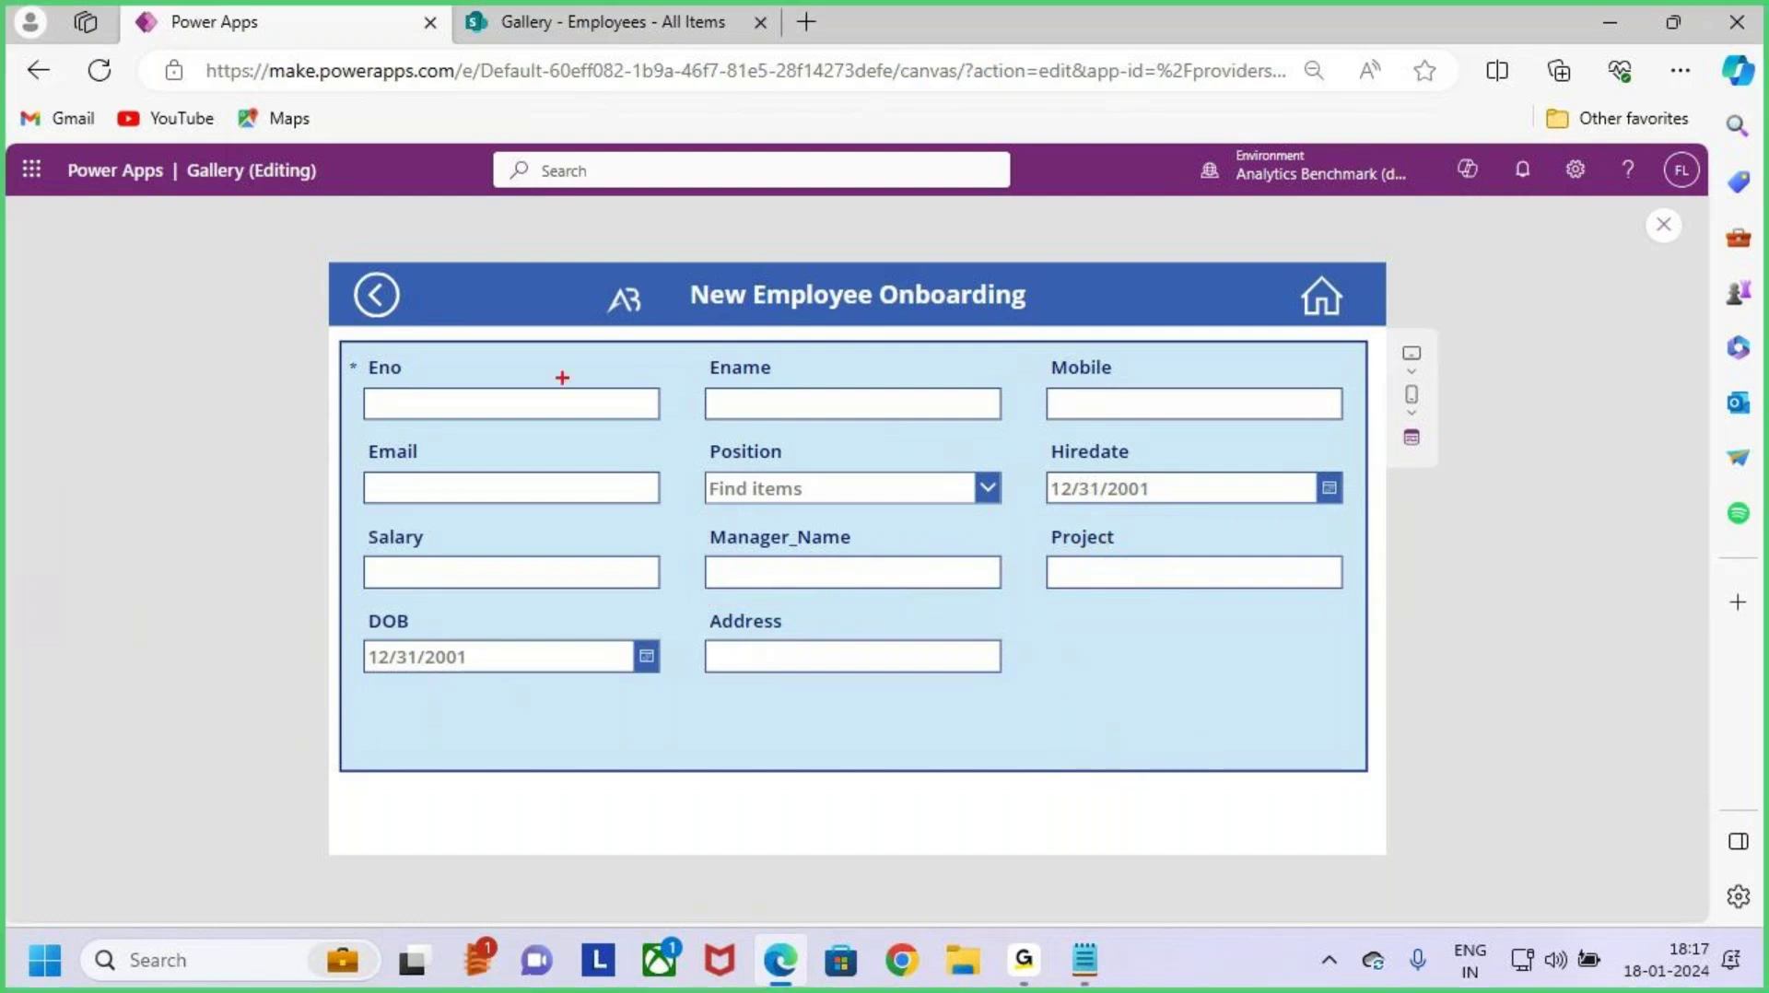
mouse_move(339, 344)
mouse_down()
mouse_move(446, 448)
mouse_move(1459, 765)
mouse_move(1369, 771)
mouse_up()
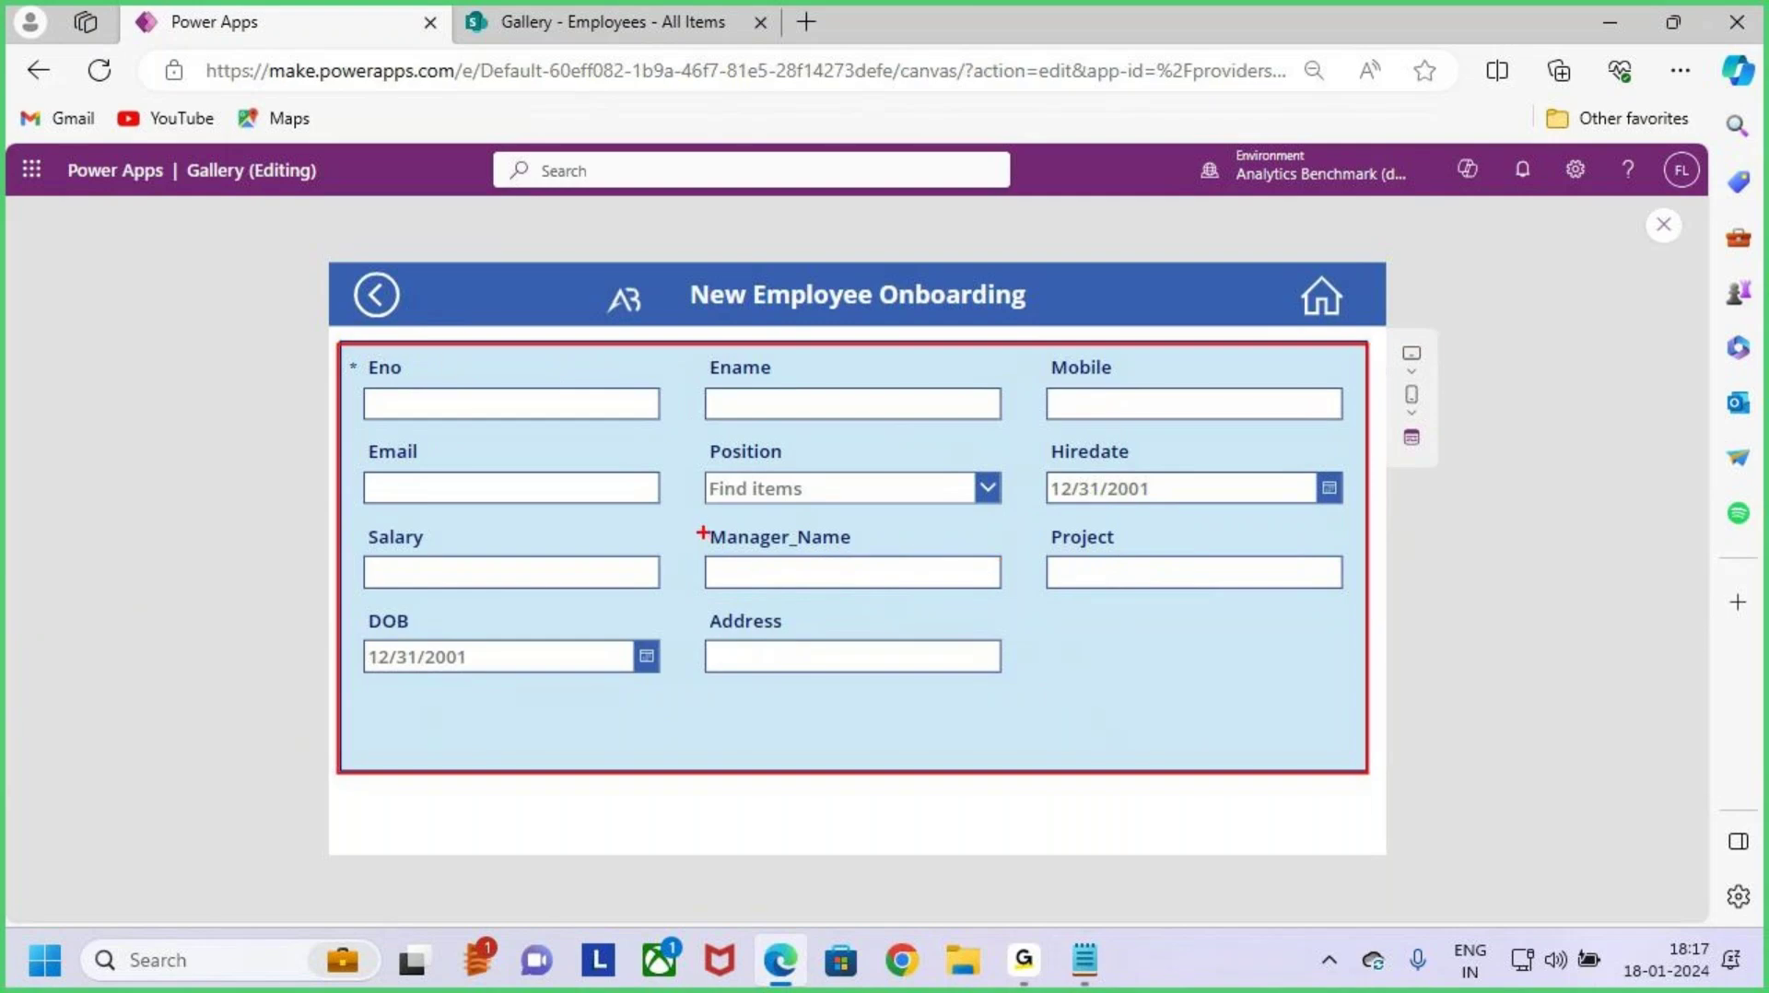
mouse_move(702, 532)
mouse_down()
mouse_move(788, 576)
mouse_move(1005, 602)
mouse_up()
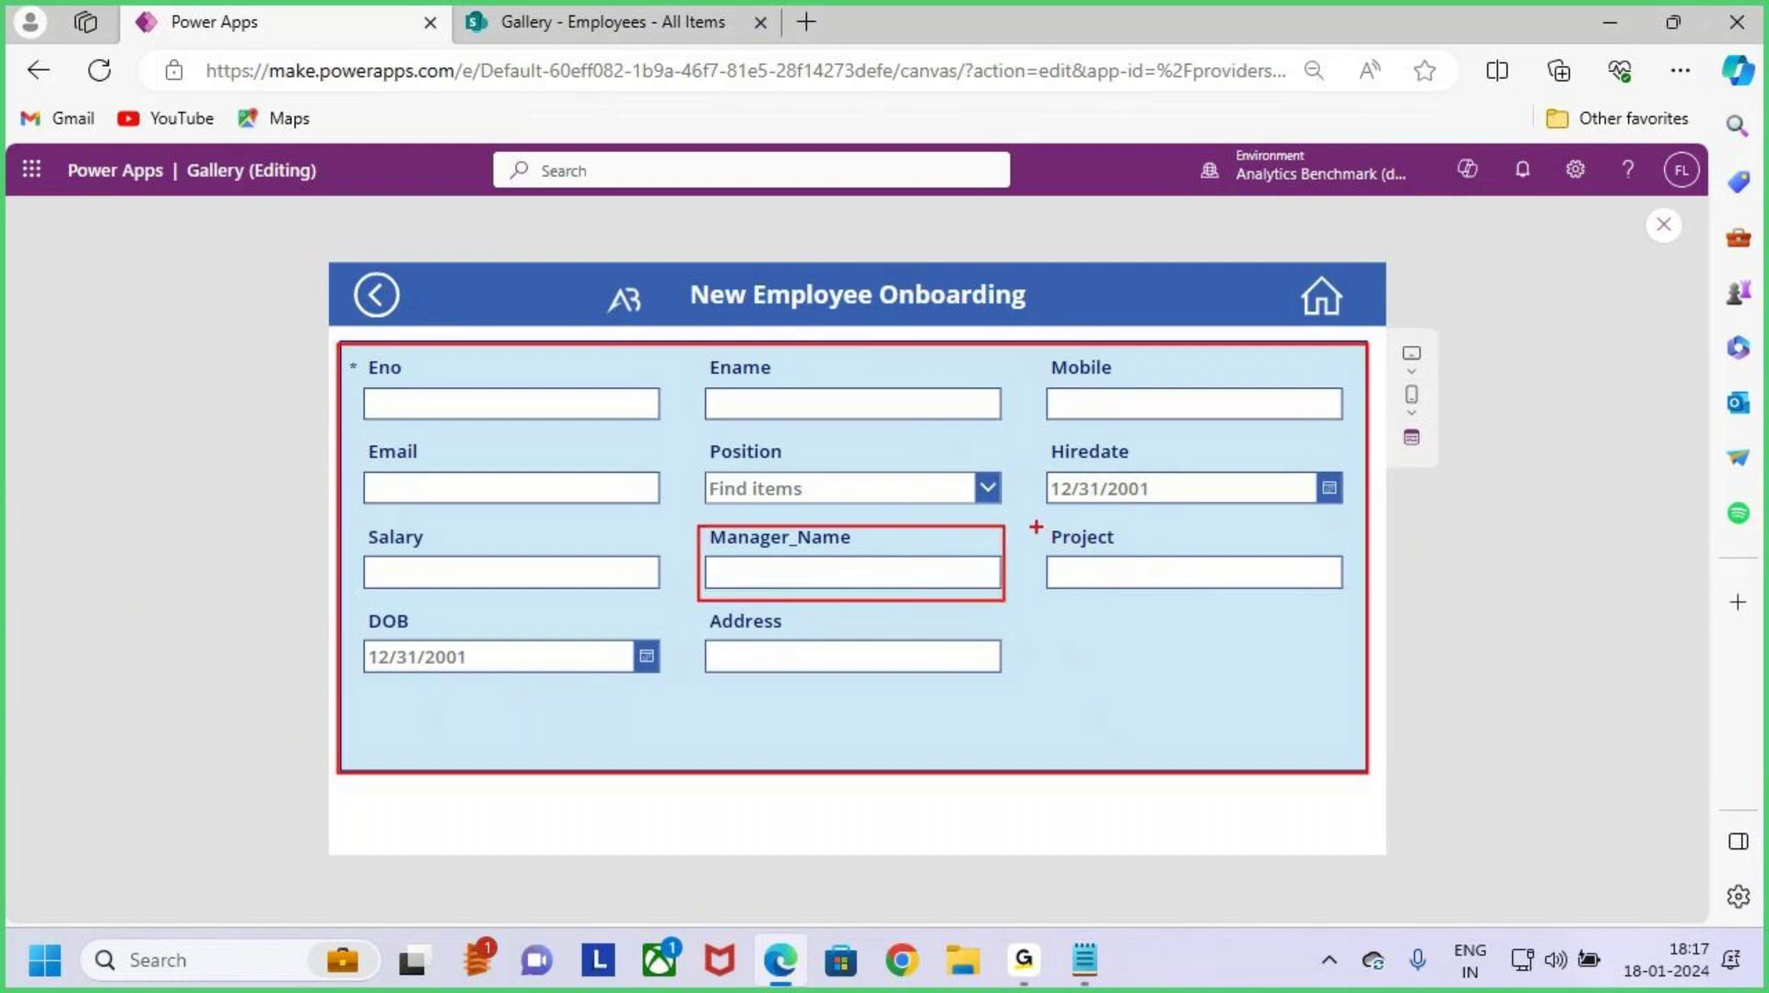
drag(1034, 527, 1356, 612)
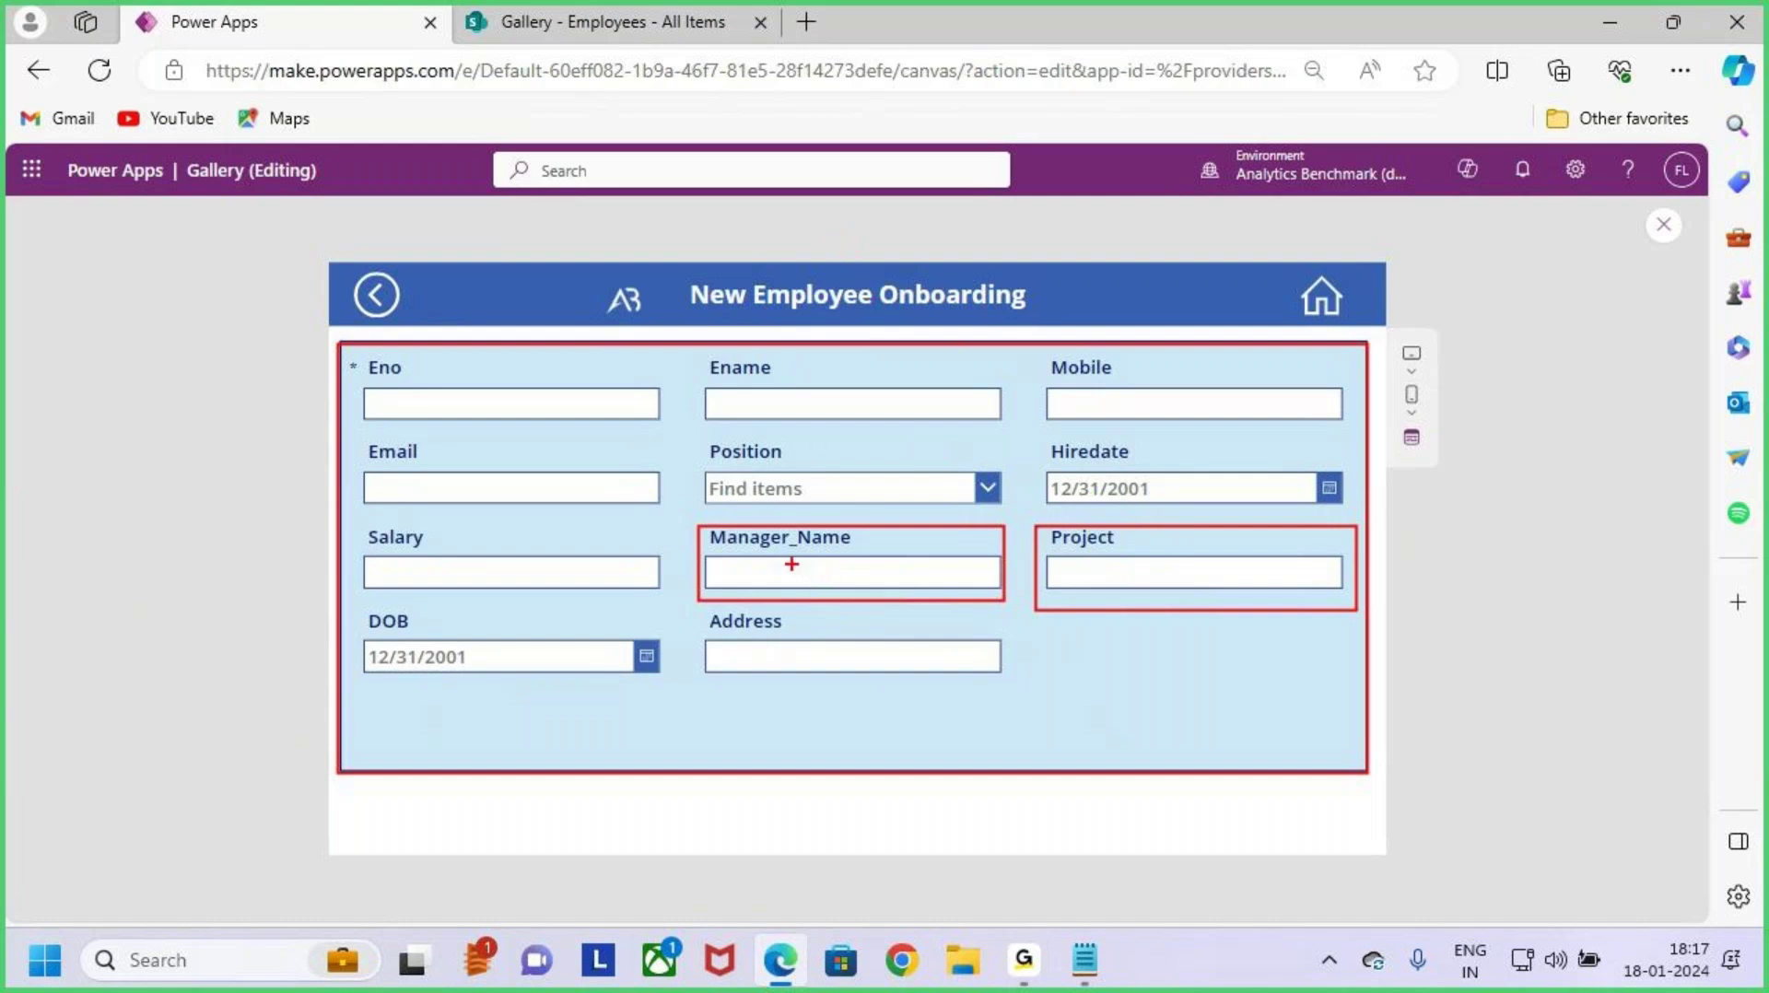
mouse_move(790, 564)
mouse_down()
mouse_move(820, 584)
mouse_move(790, 623)
mouse_up()
mouse_move(1103, 554)
mouse_down()
mouse_move(1142, 586)
mouse_move(1100, 587)
mouse_up()
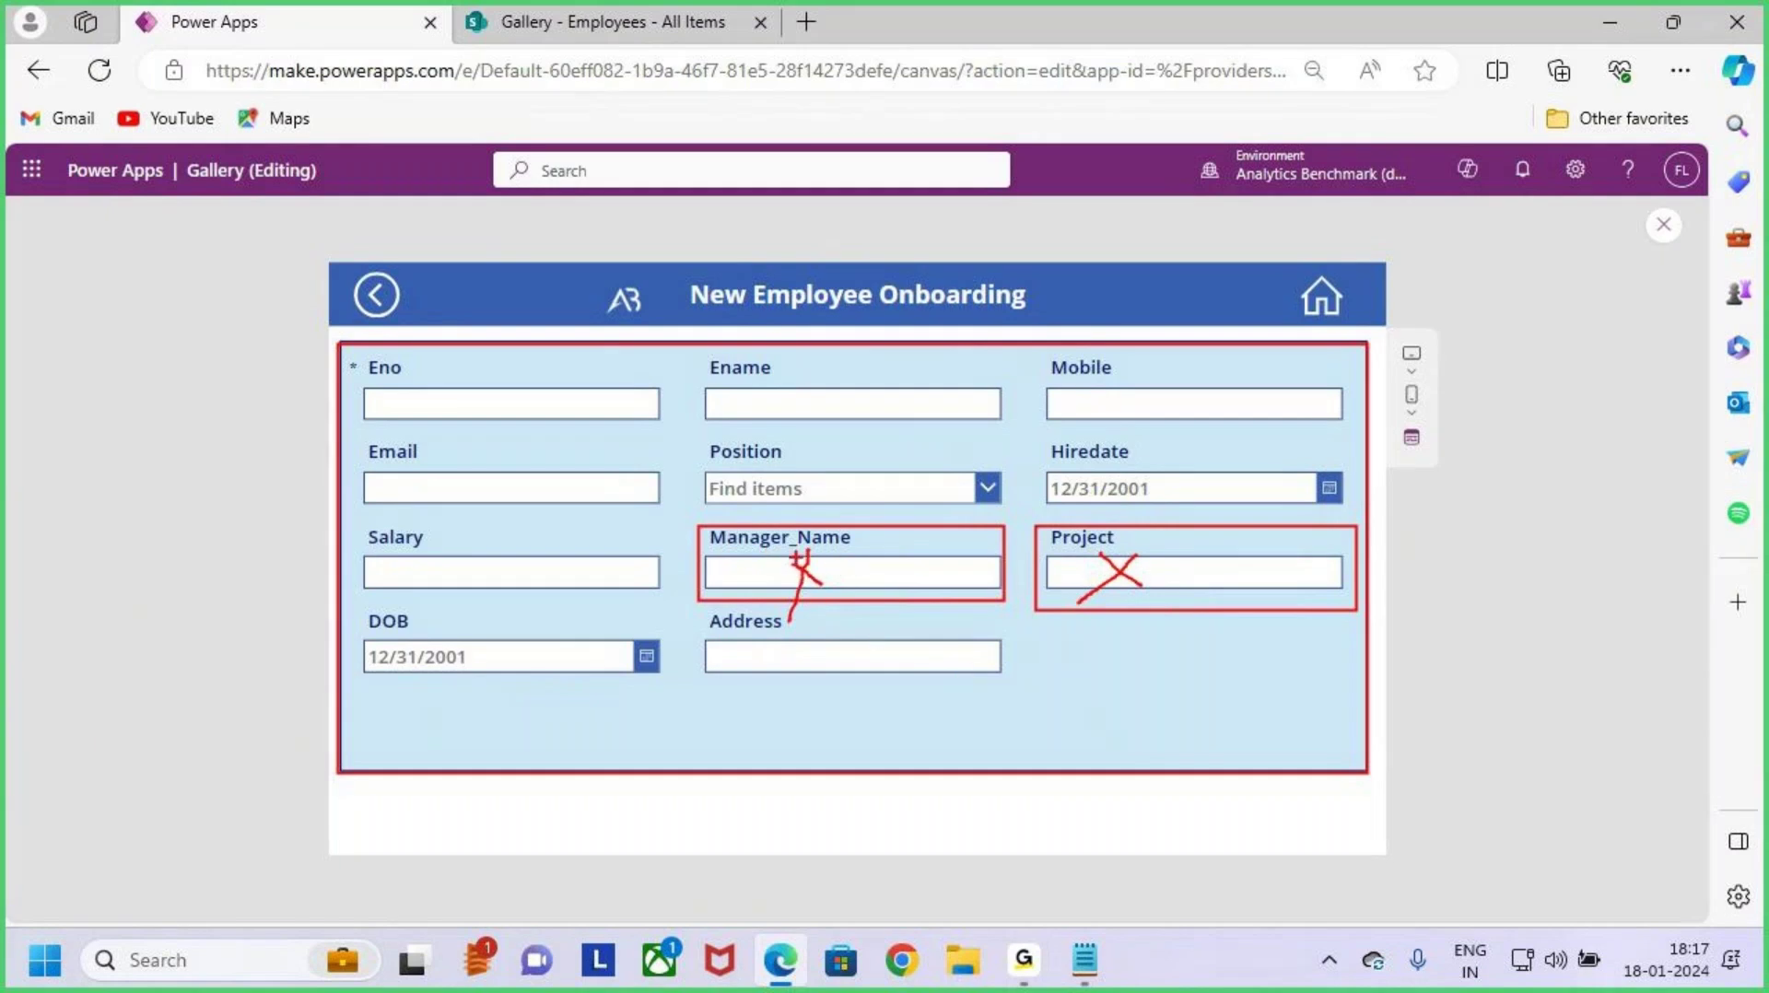
drag(786, 558, 819, 579)
drag(1037, 693, 1039, 743)
mouse_move(1037, 694)
mouse_down()
mouse_move(1079, 751)
mouse_move(1123, 762)
mouse_move(1198, 729)
mouse_up()
drag(1117, 791, 1353, 737)
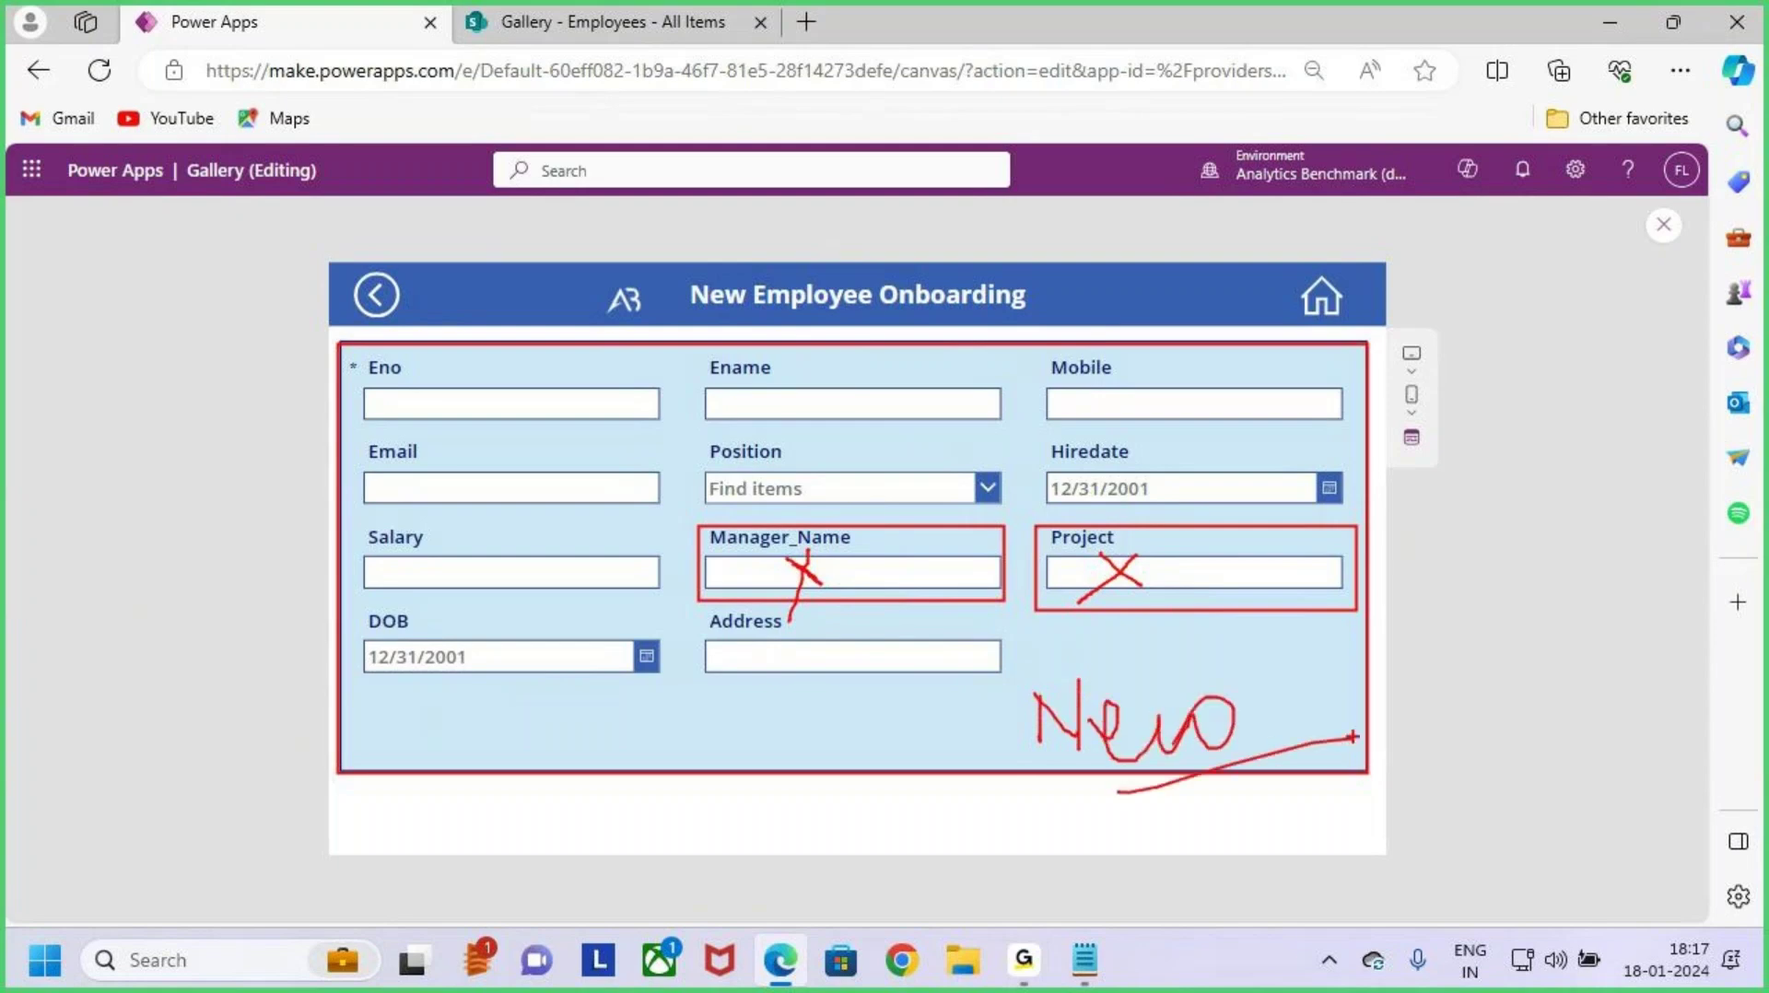
key(Escape)
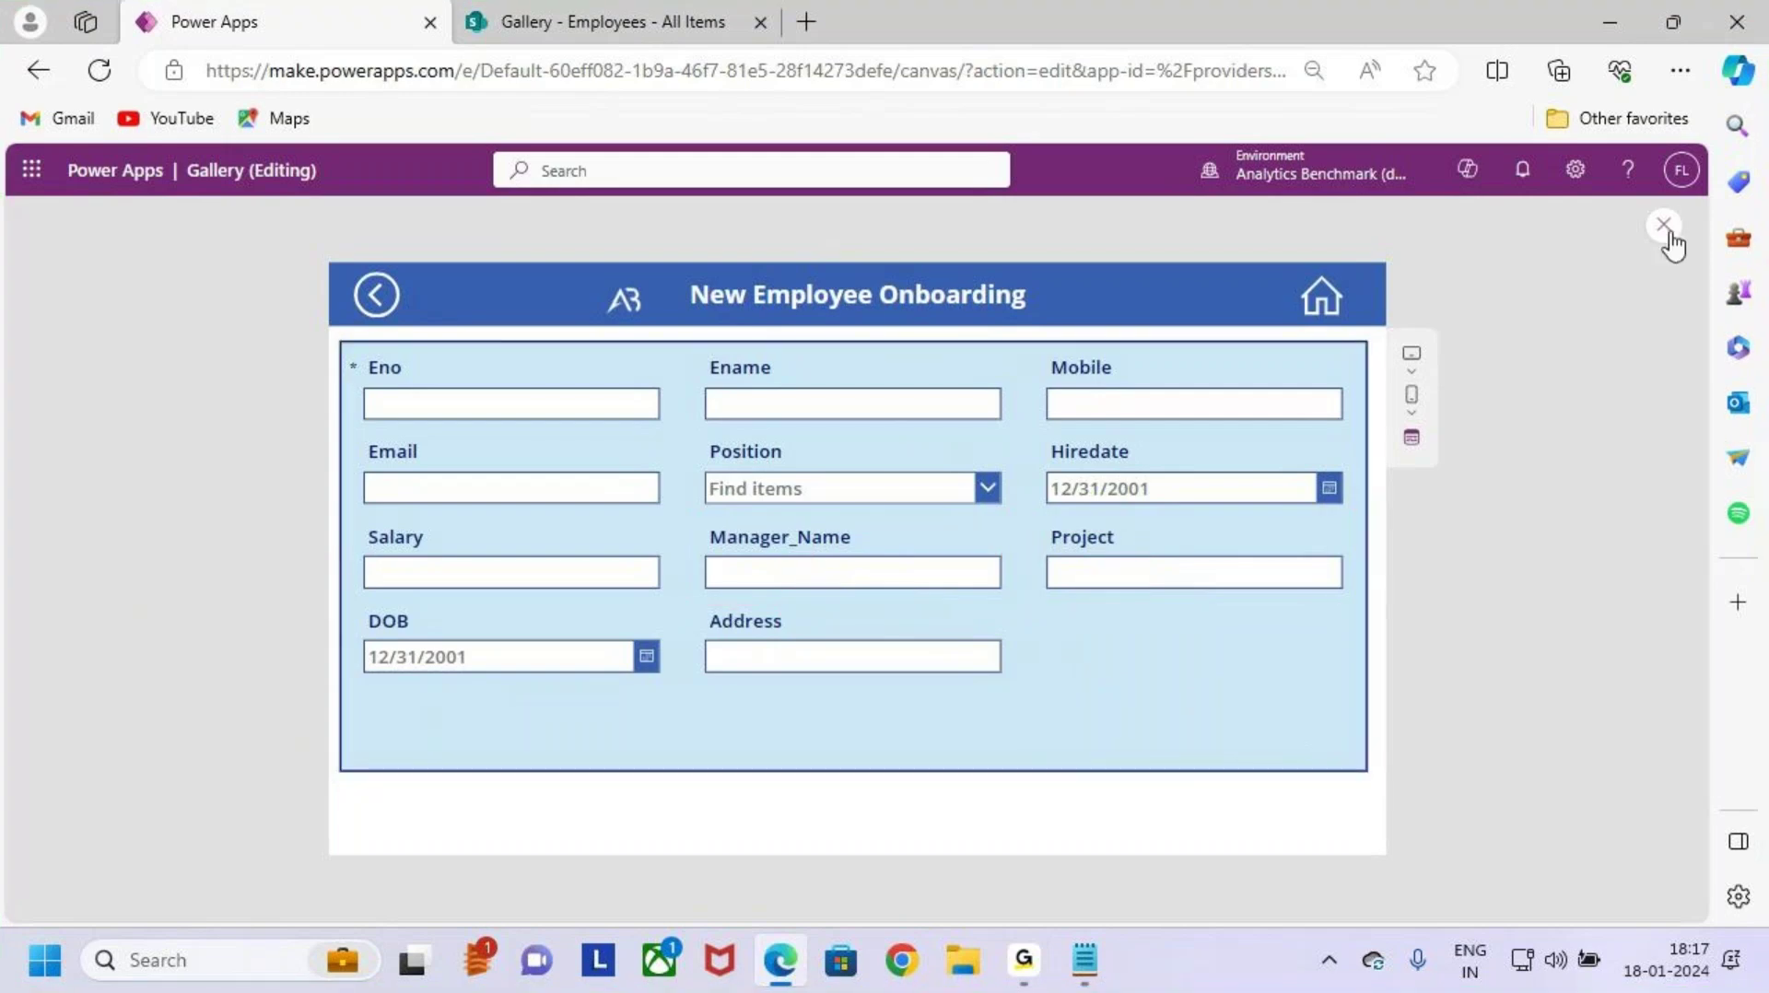
click(1666, 227)
Step: Dismiss the tip, then highlight and select the Manager_Name card on the form
click(1049, 646)
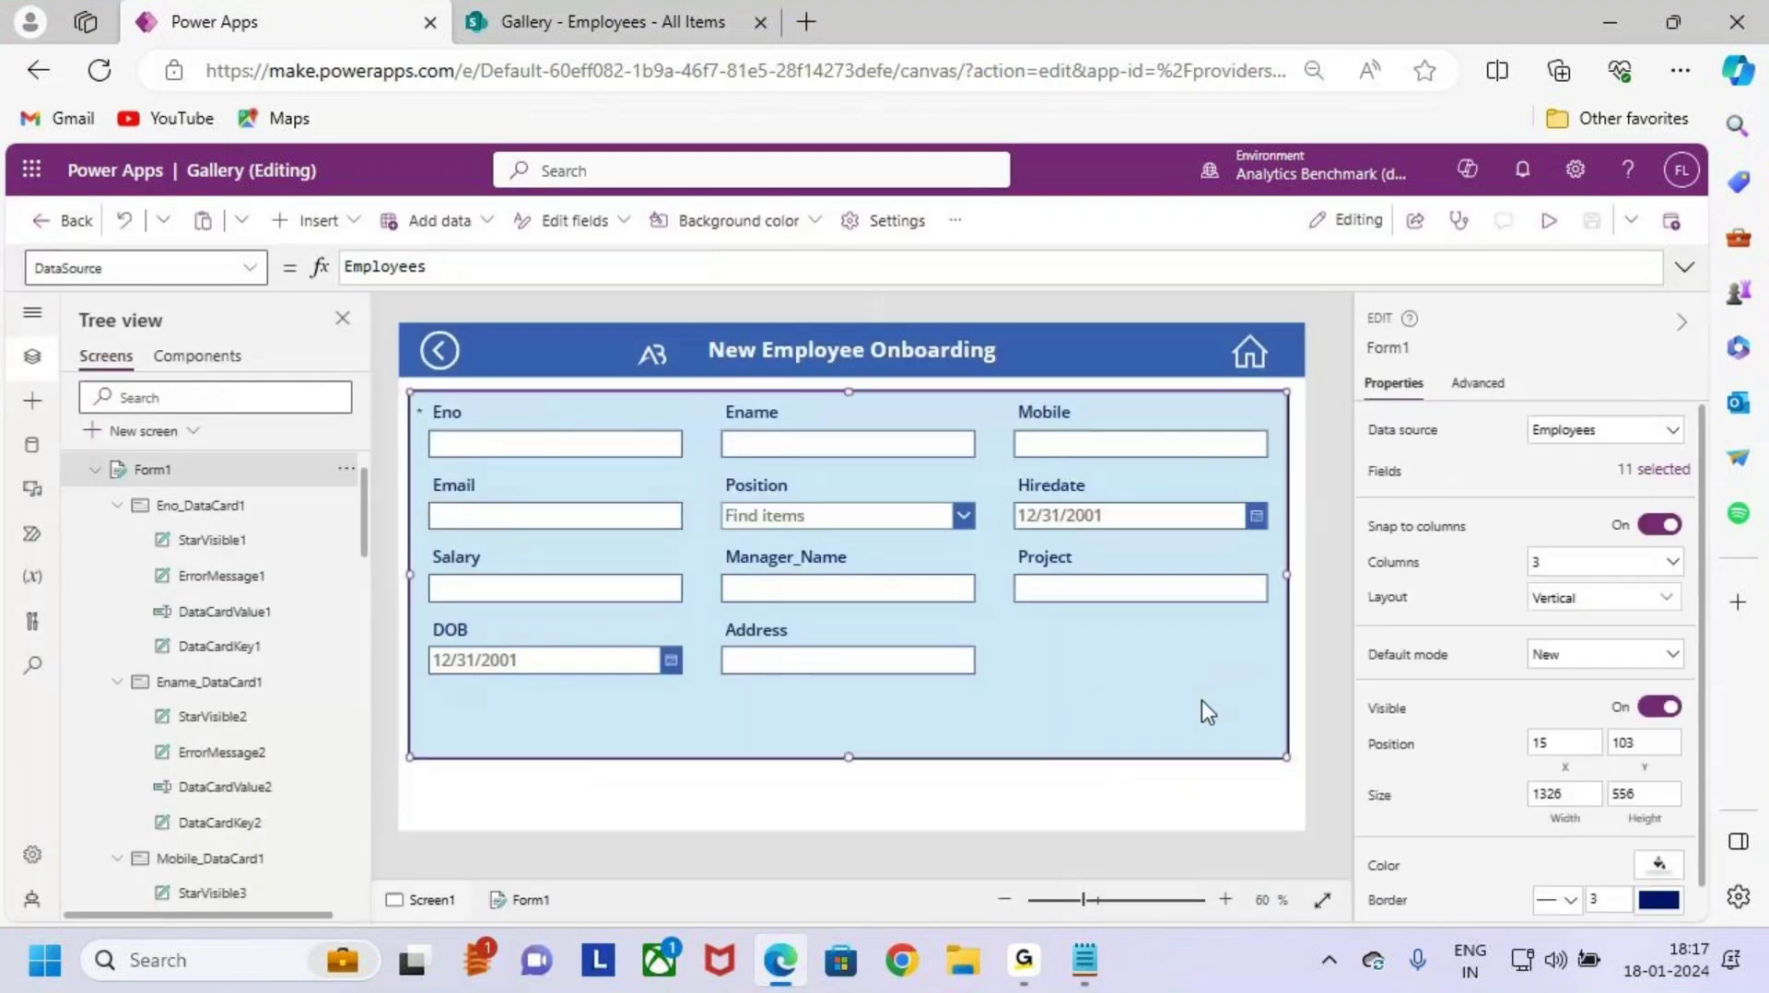
key(ctrl+2)
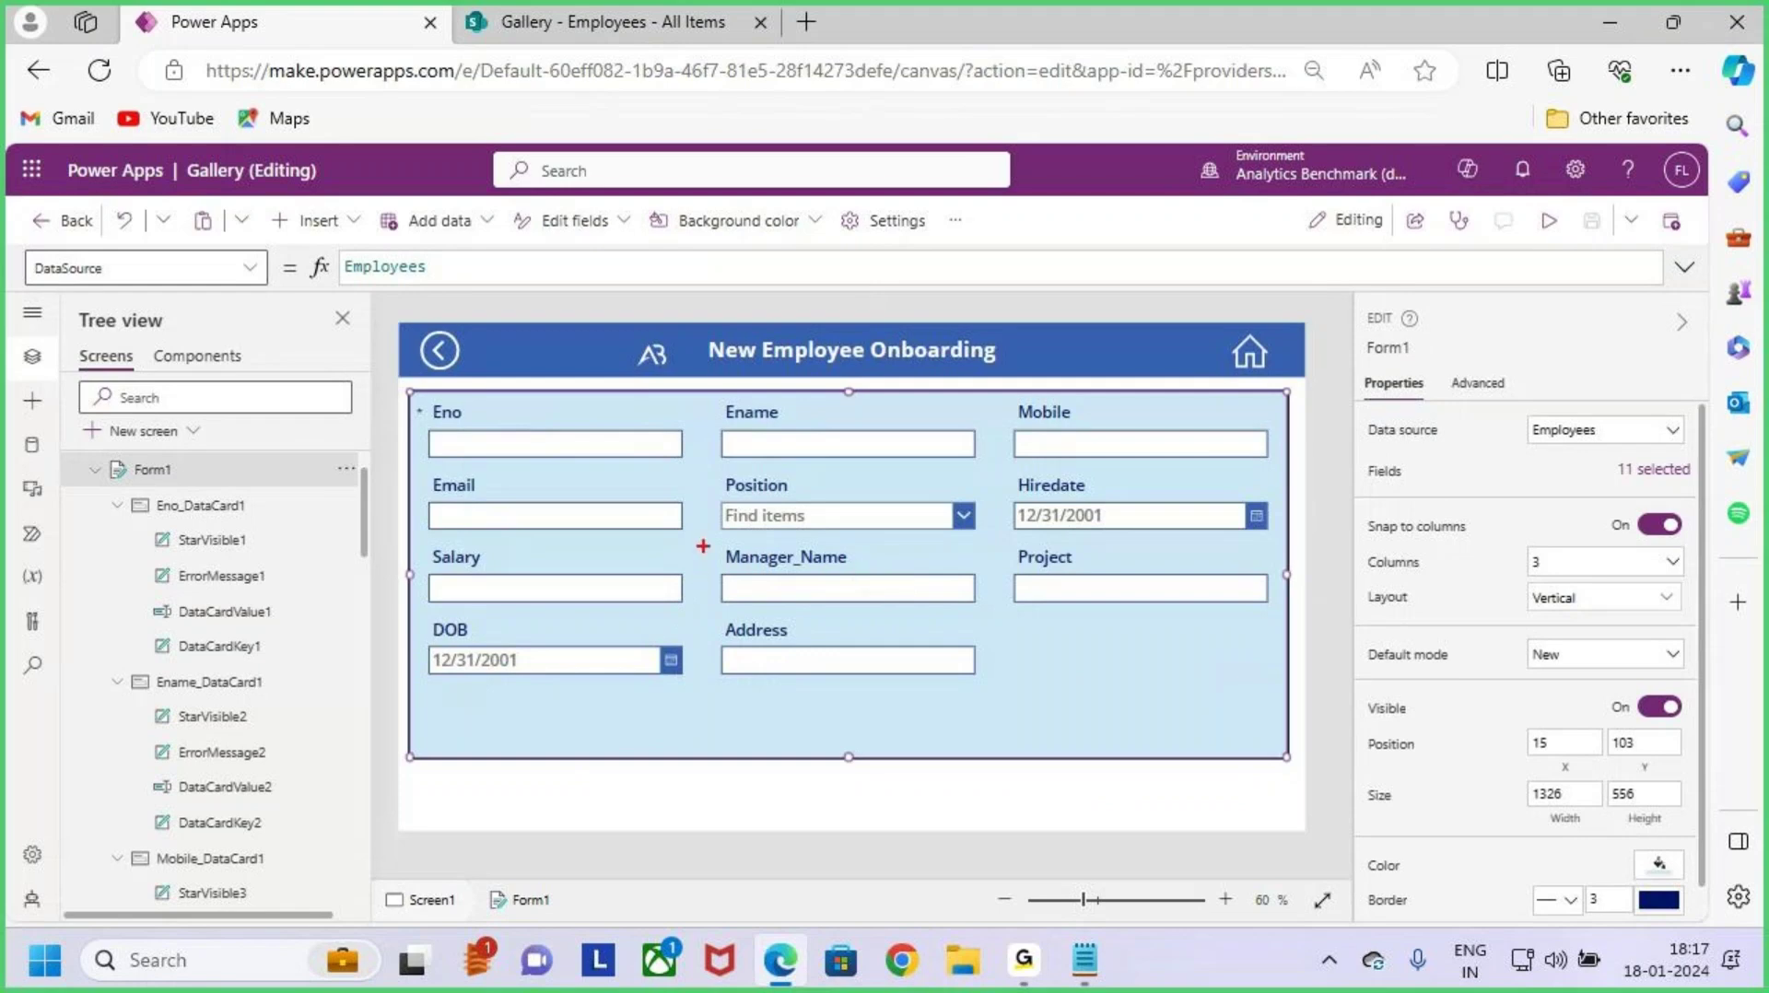
drag(703, 547, 1002, 623)
key(Escape)
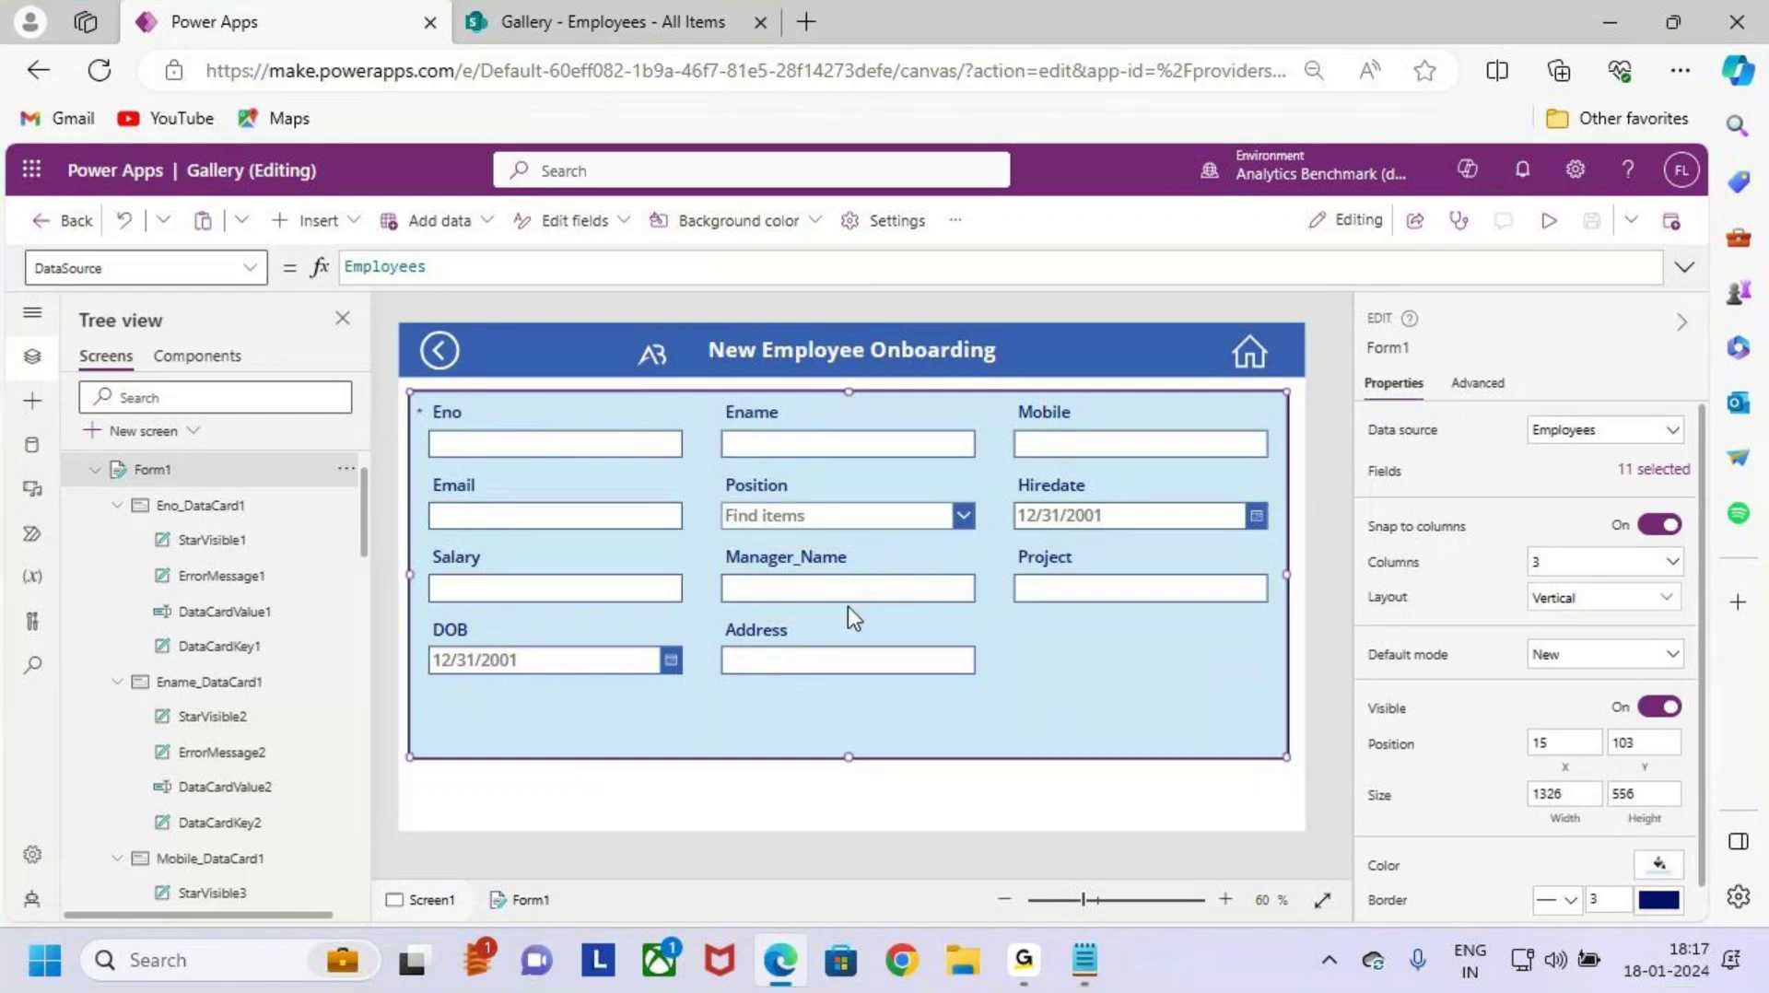
click(815, 578)
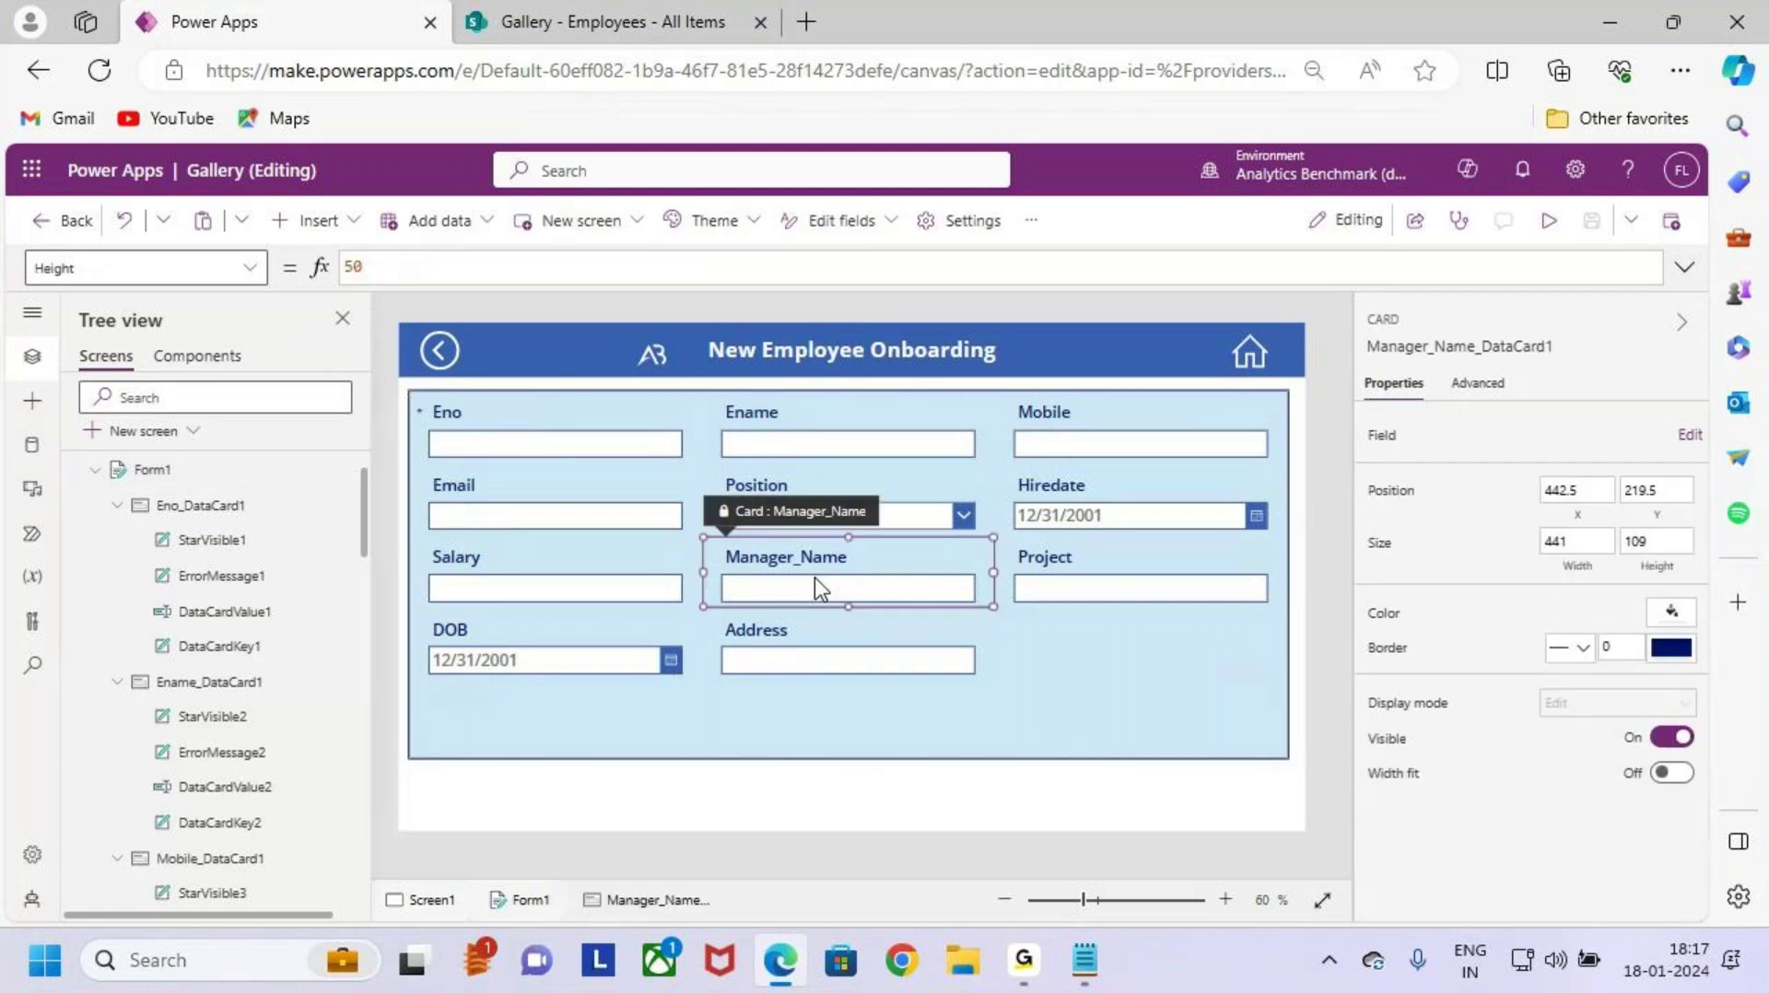
key(ctrl+2)
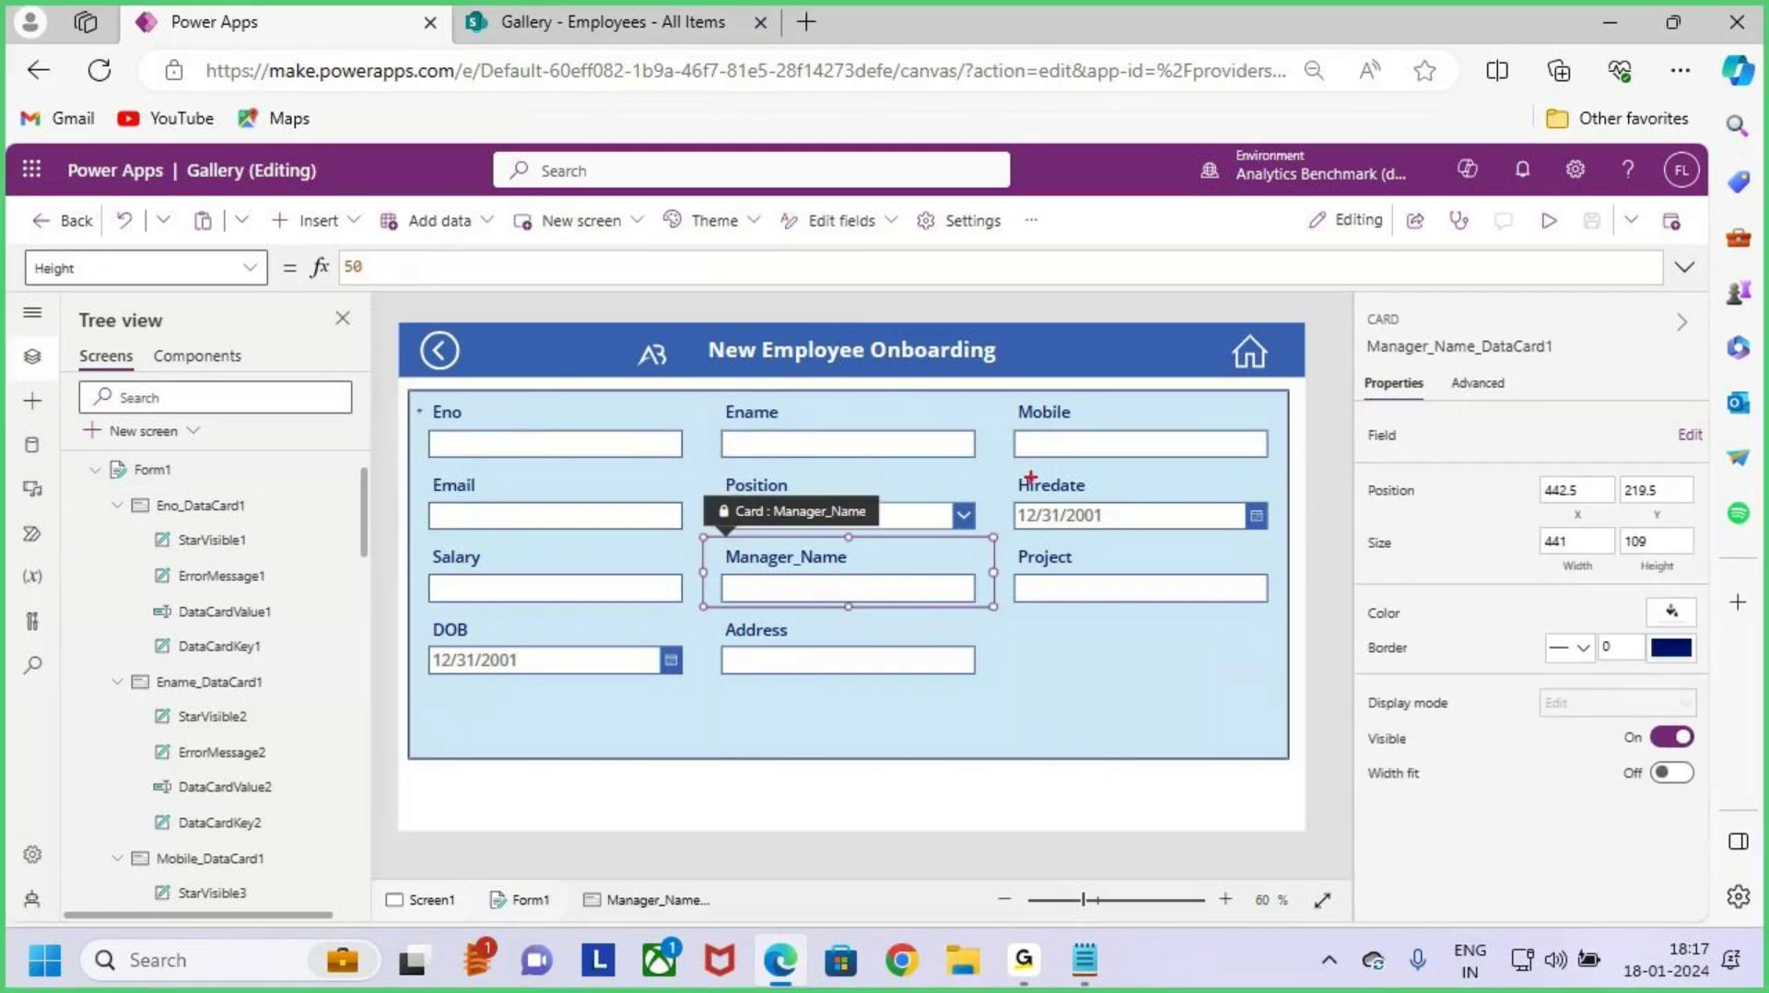
key(Escape)
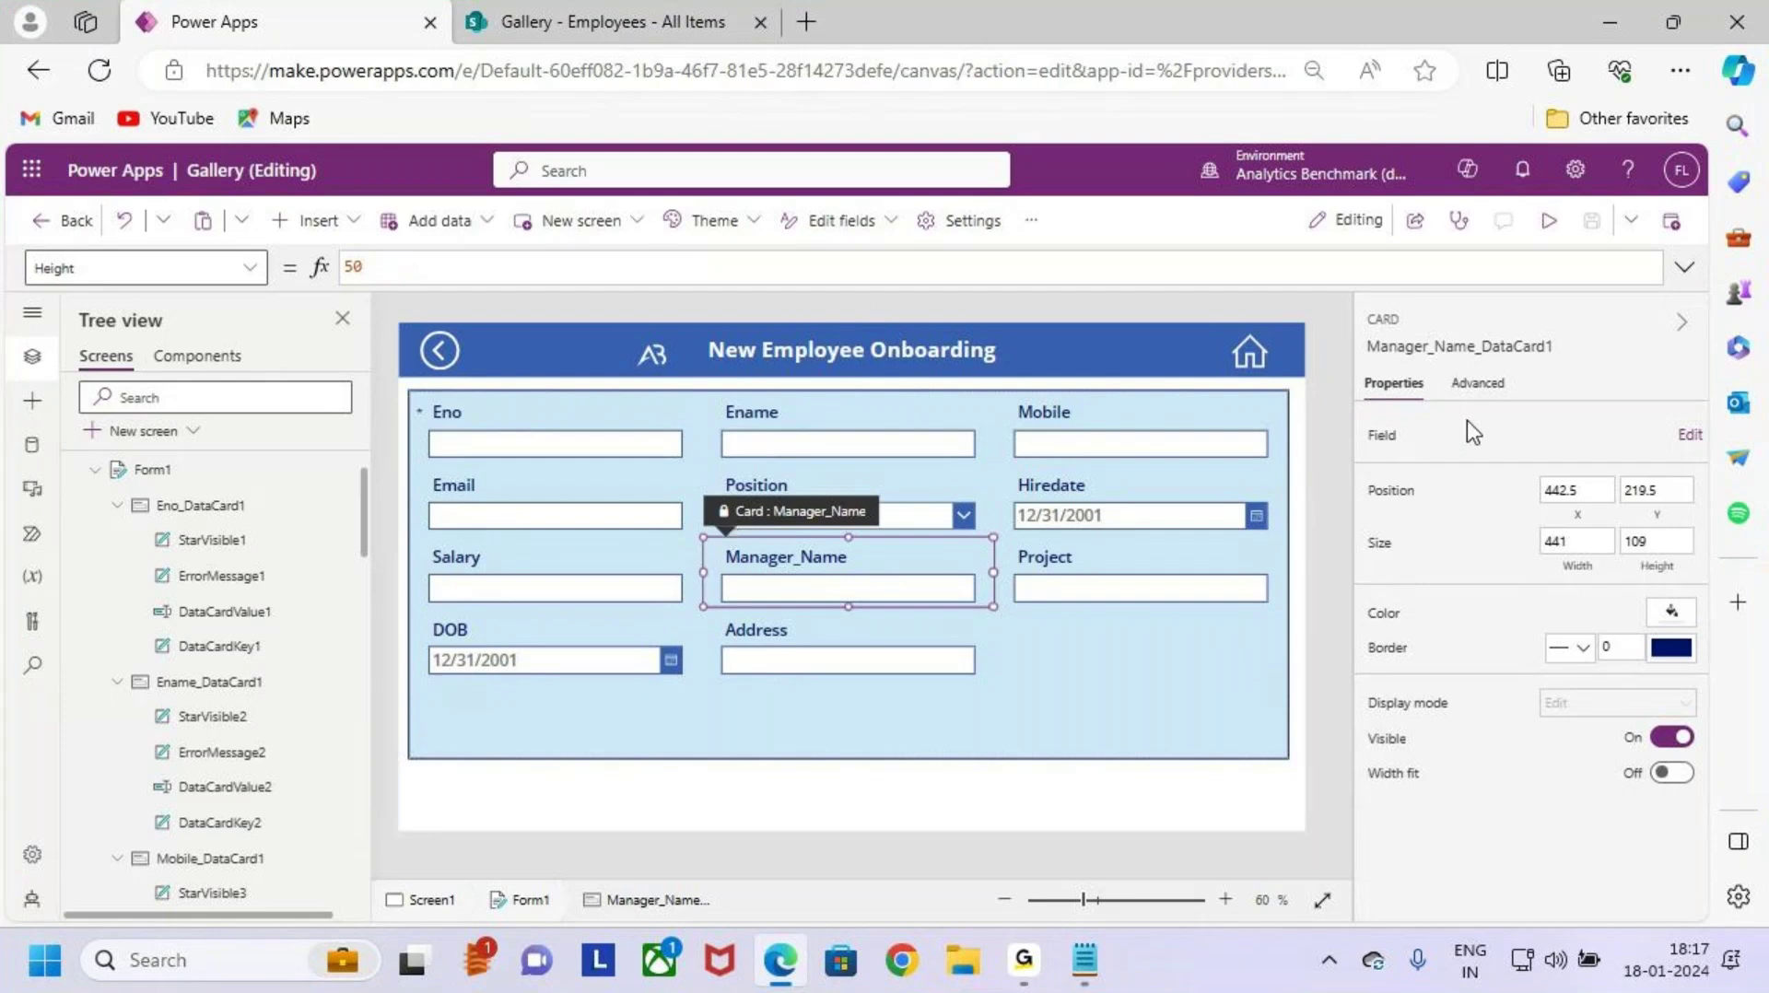
Step: Unlock the Manager_Name card under Advanced and scroll the property list toward Visible
click(1493, 387)
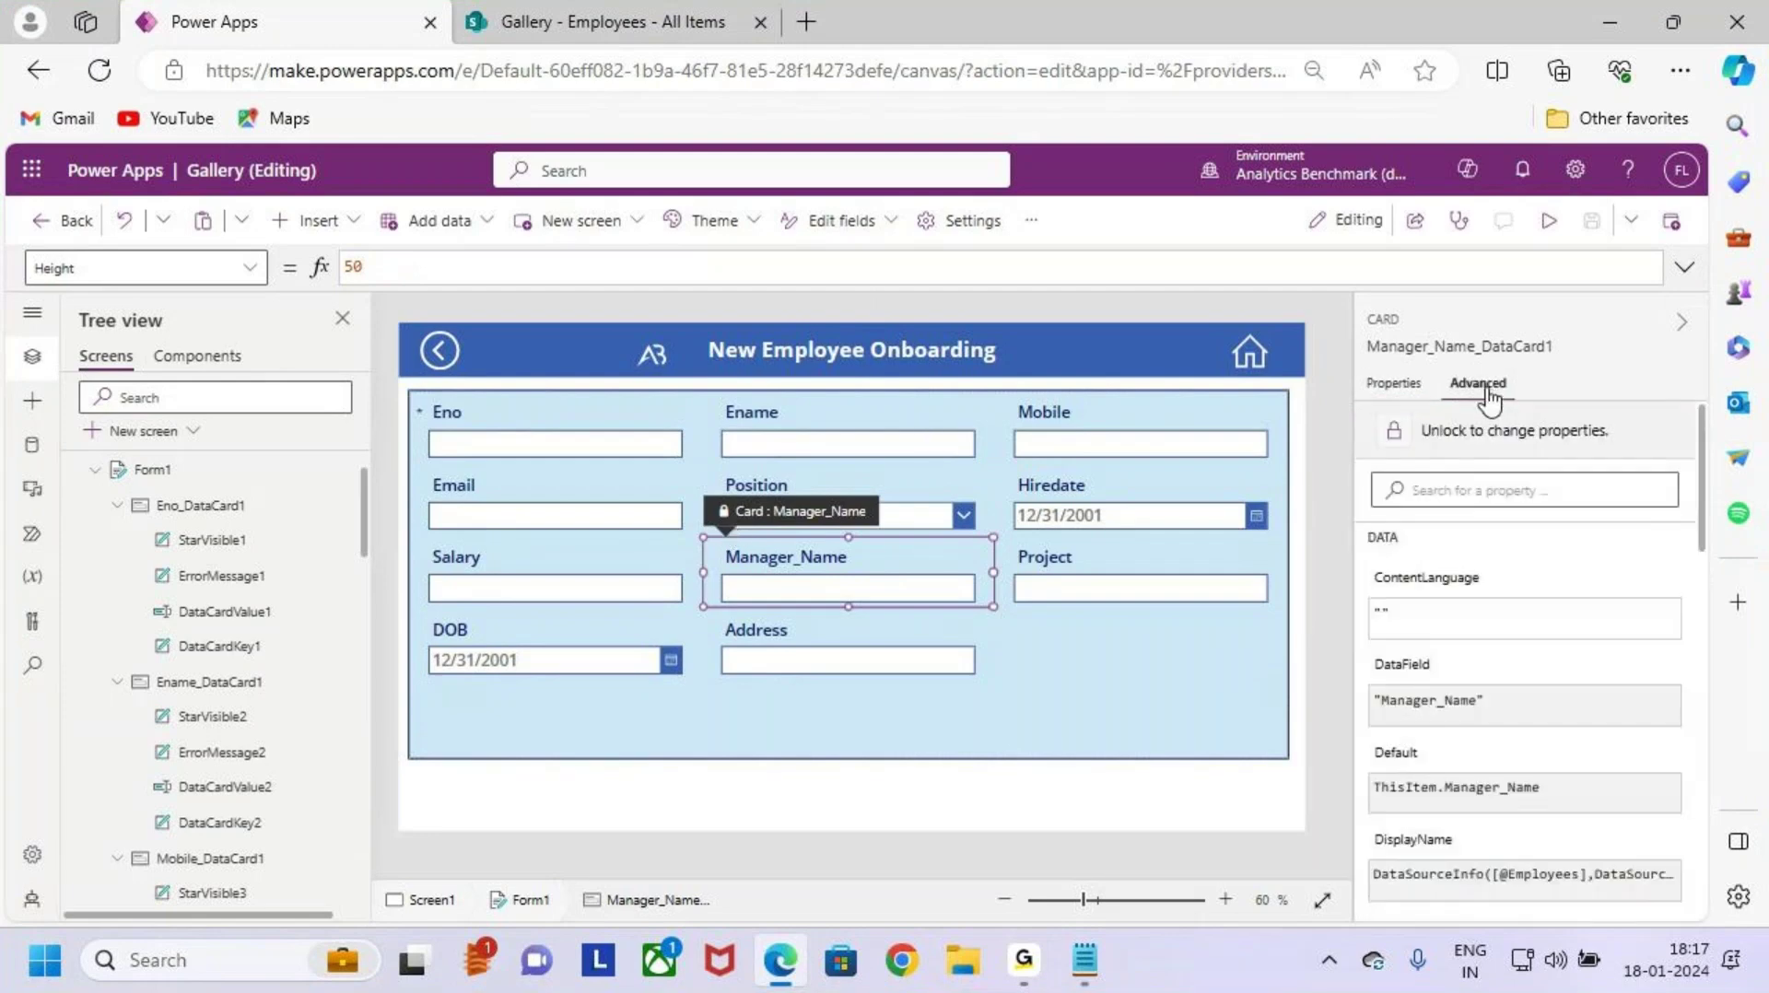
click(1549, 450)
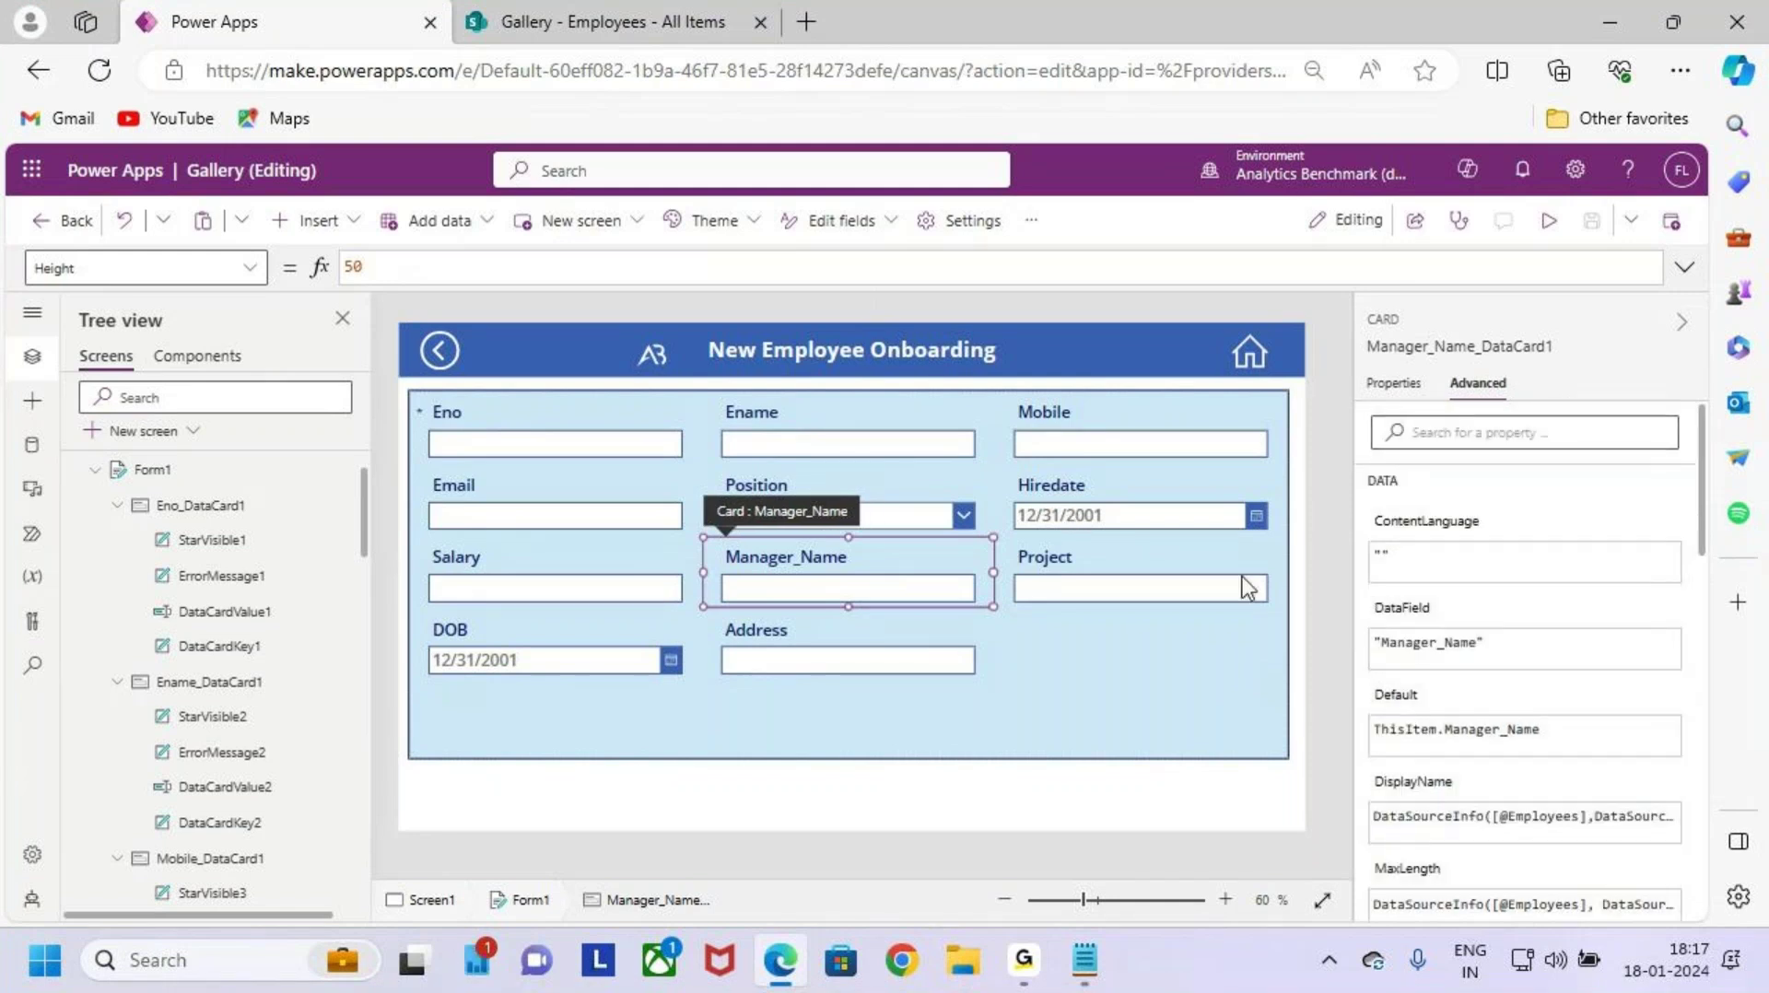
key(ctrl+2)
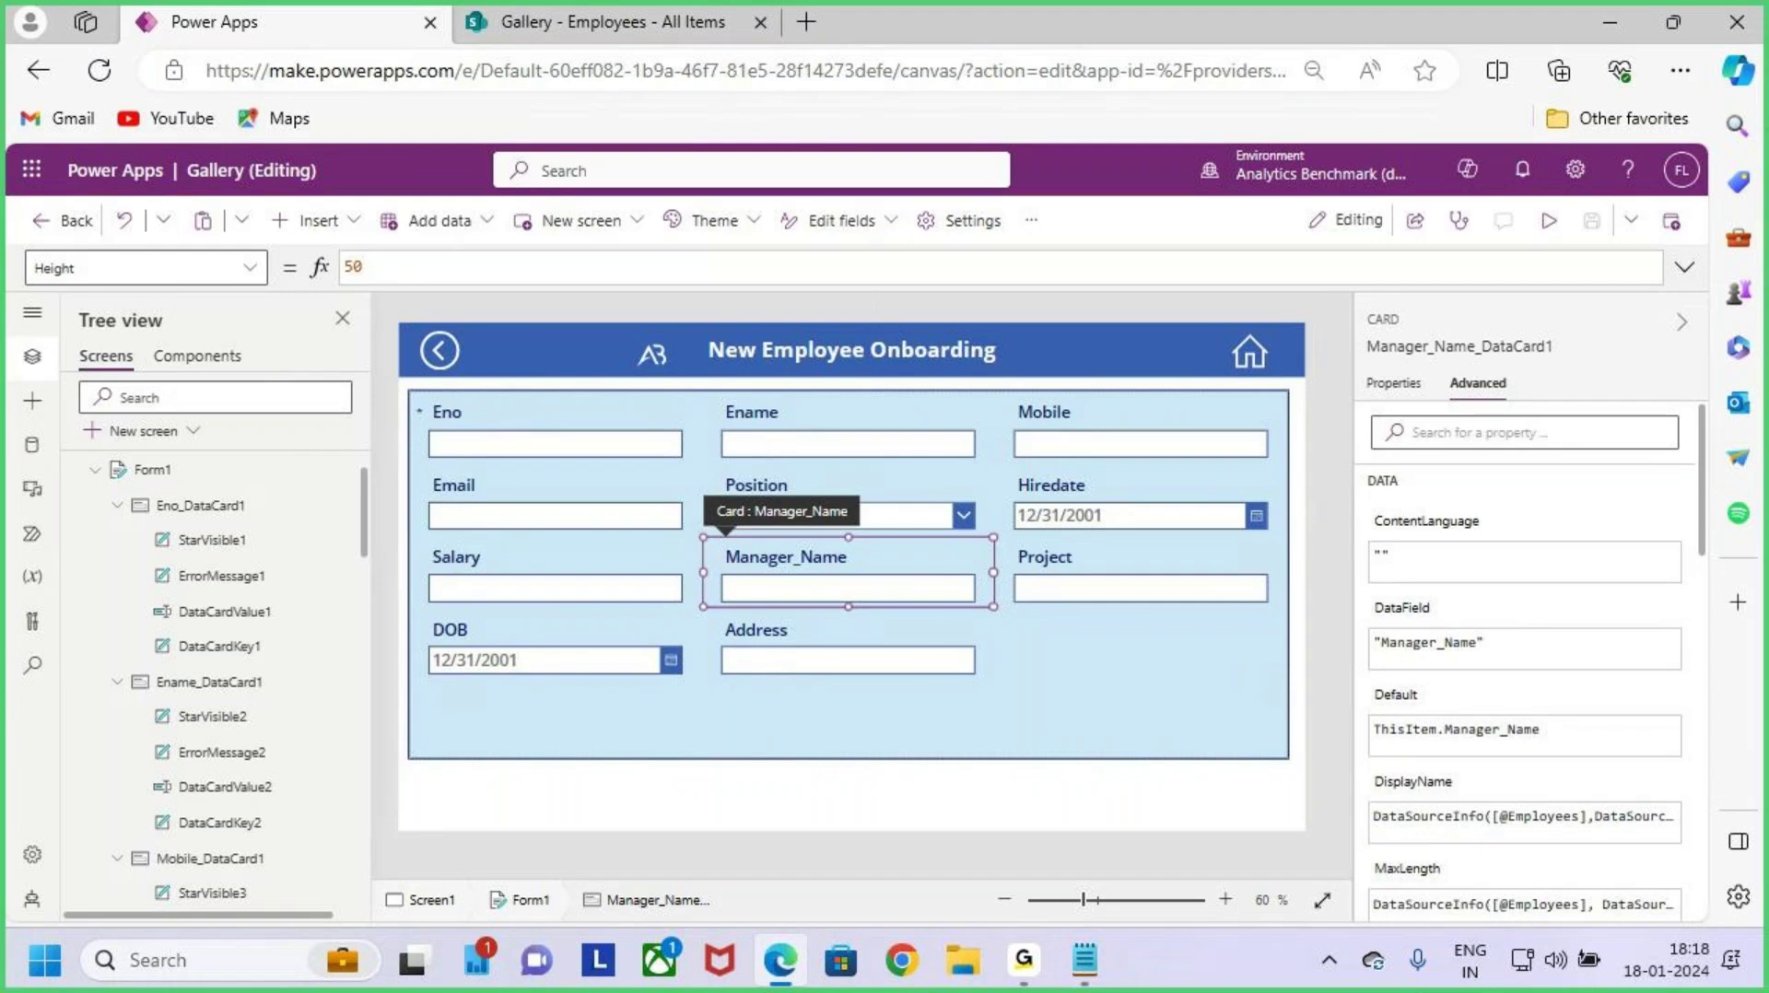
mouse_move(701, 535)
mouse_down()
mouse_move(951, 612)
mouse_move(1005, 608)
mouse_up()
key(Escape)
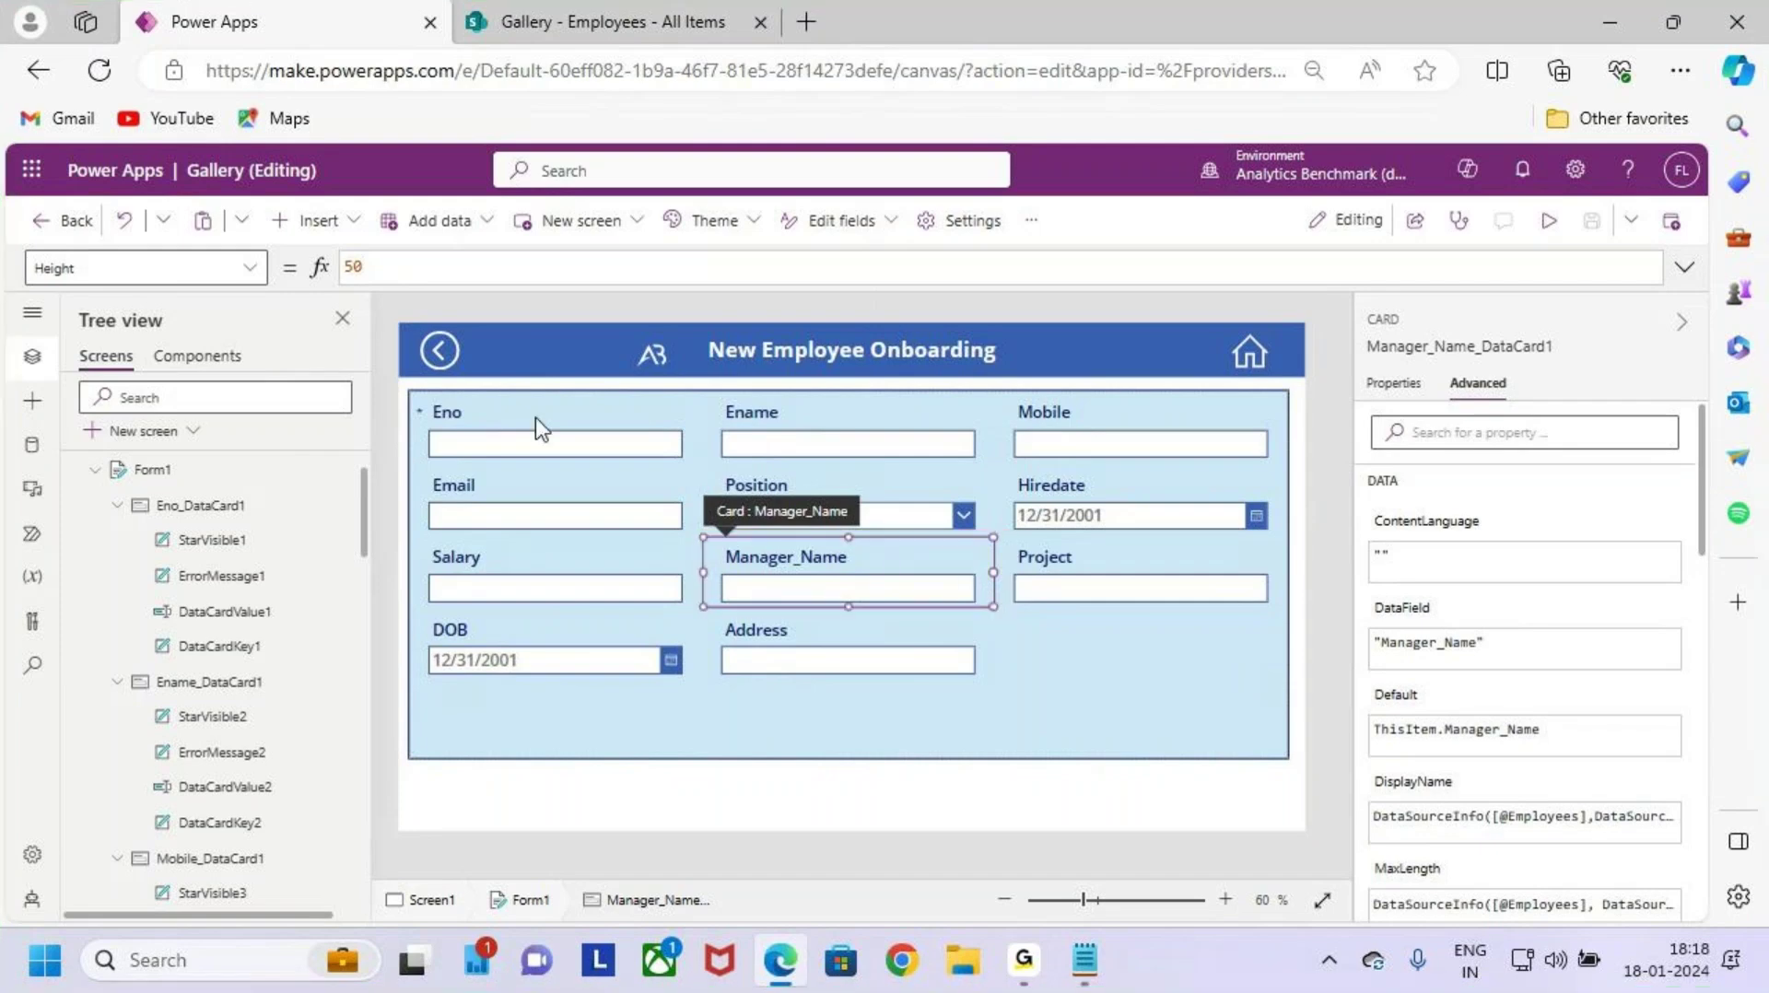
click(249, 268)
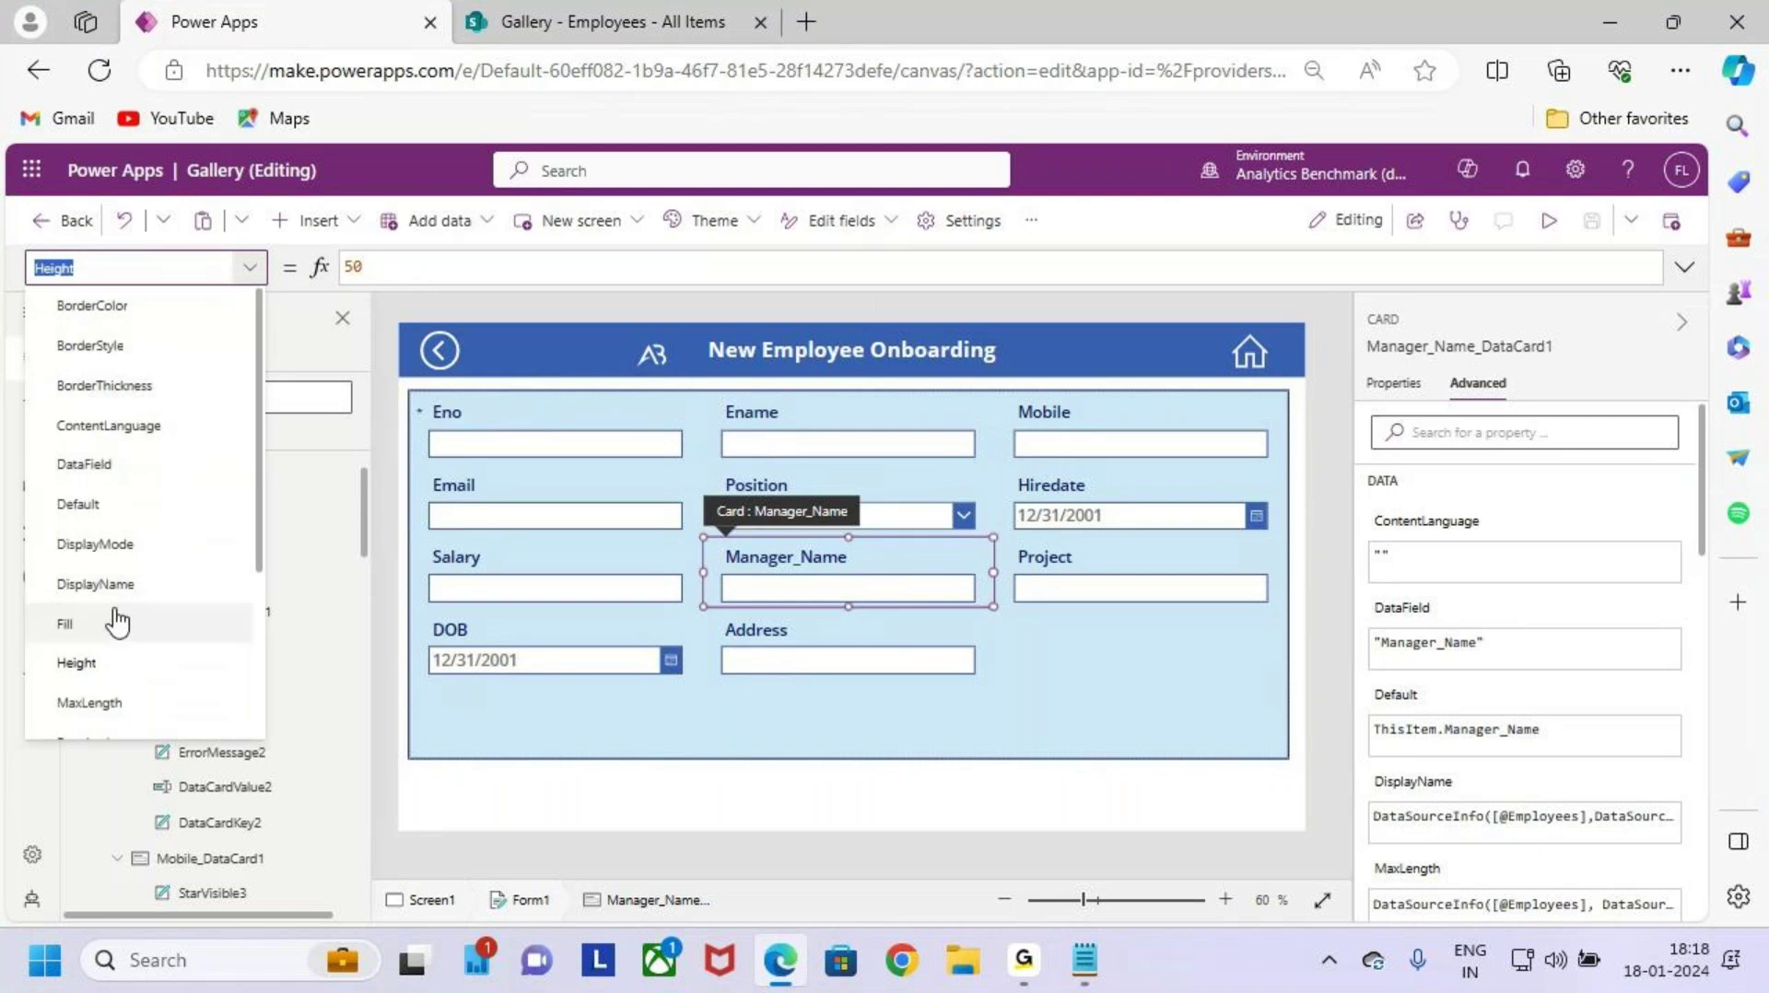
scroll(117, 624, down, 3)
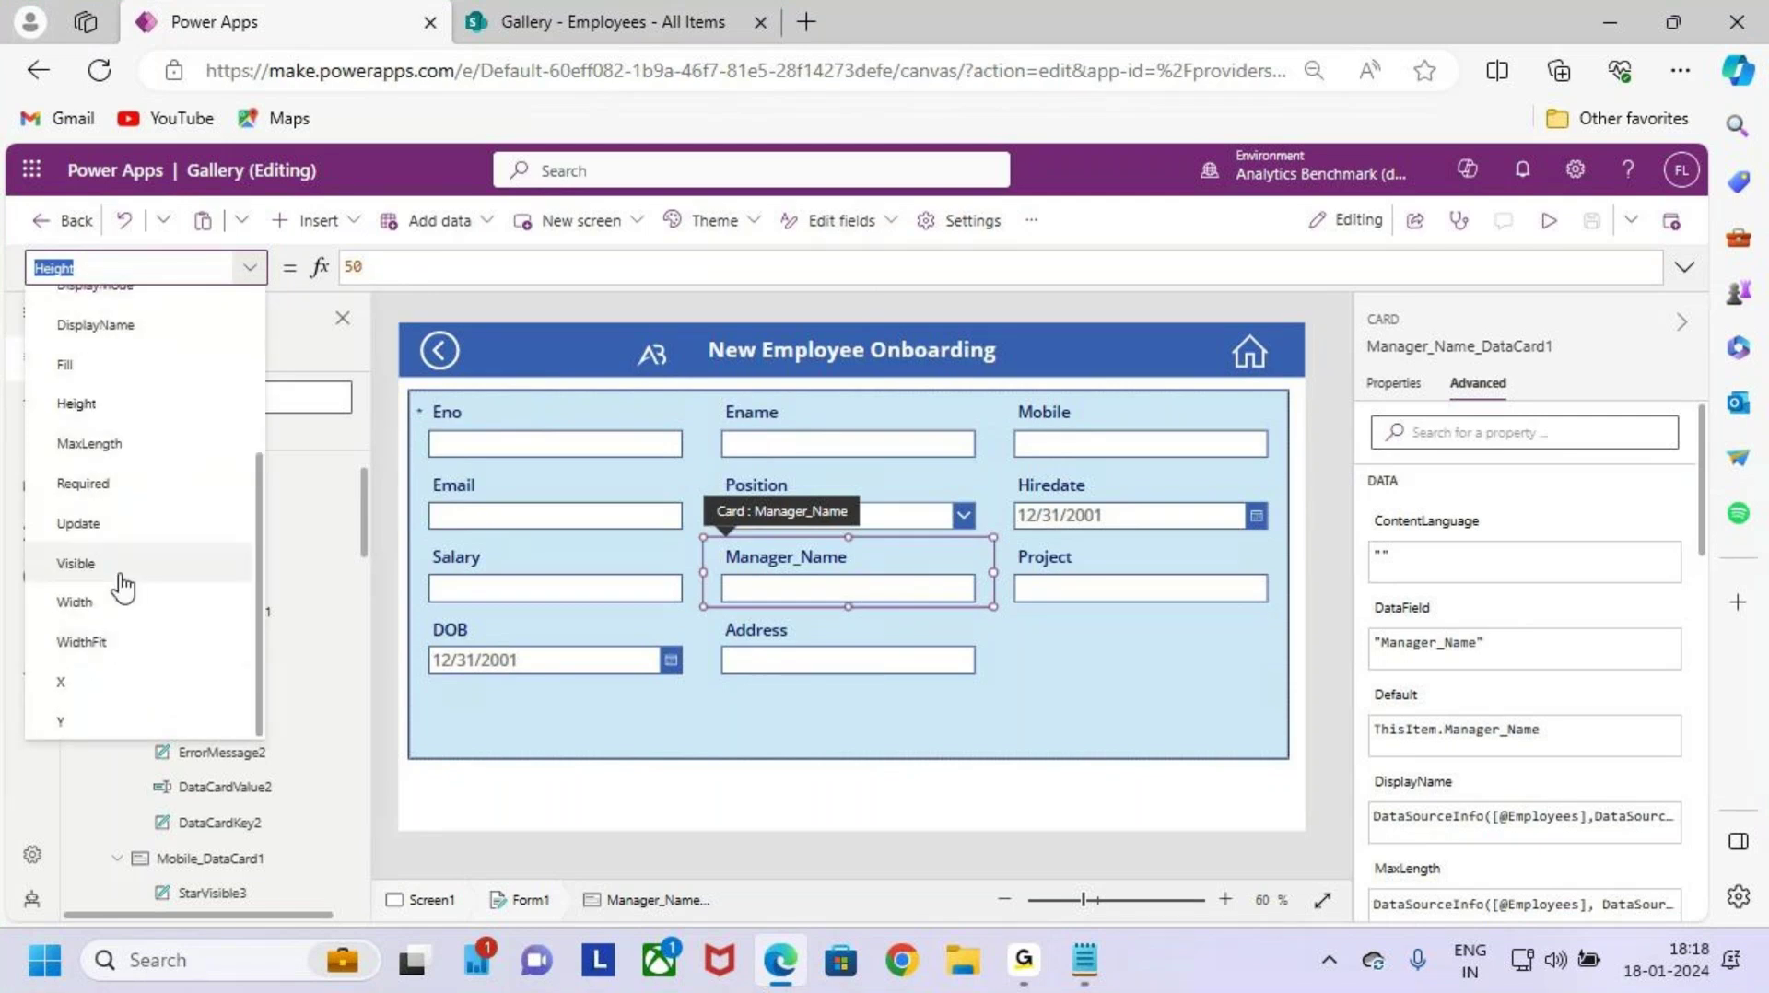
Step: Choose the card's Visible property and select its current 'true' value in the formula bar
click(75, 563)
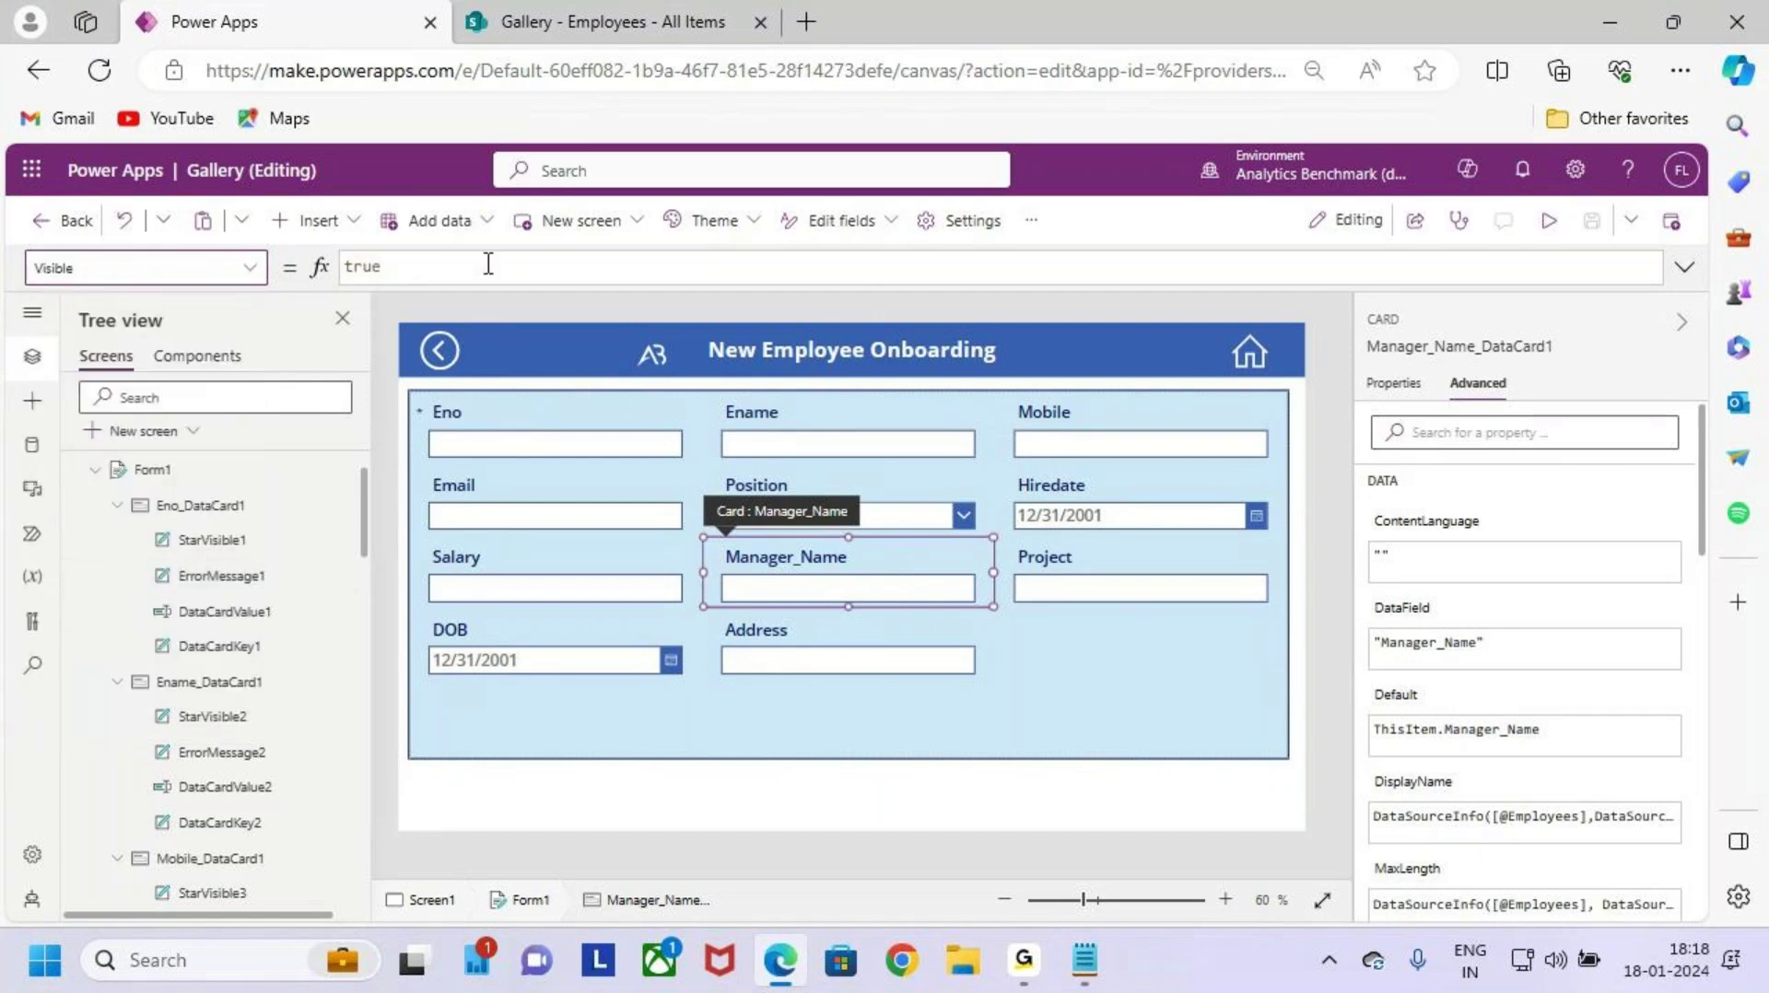
click(488, 264)
double_click(362, 267)
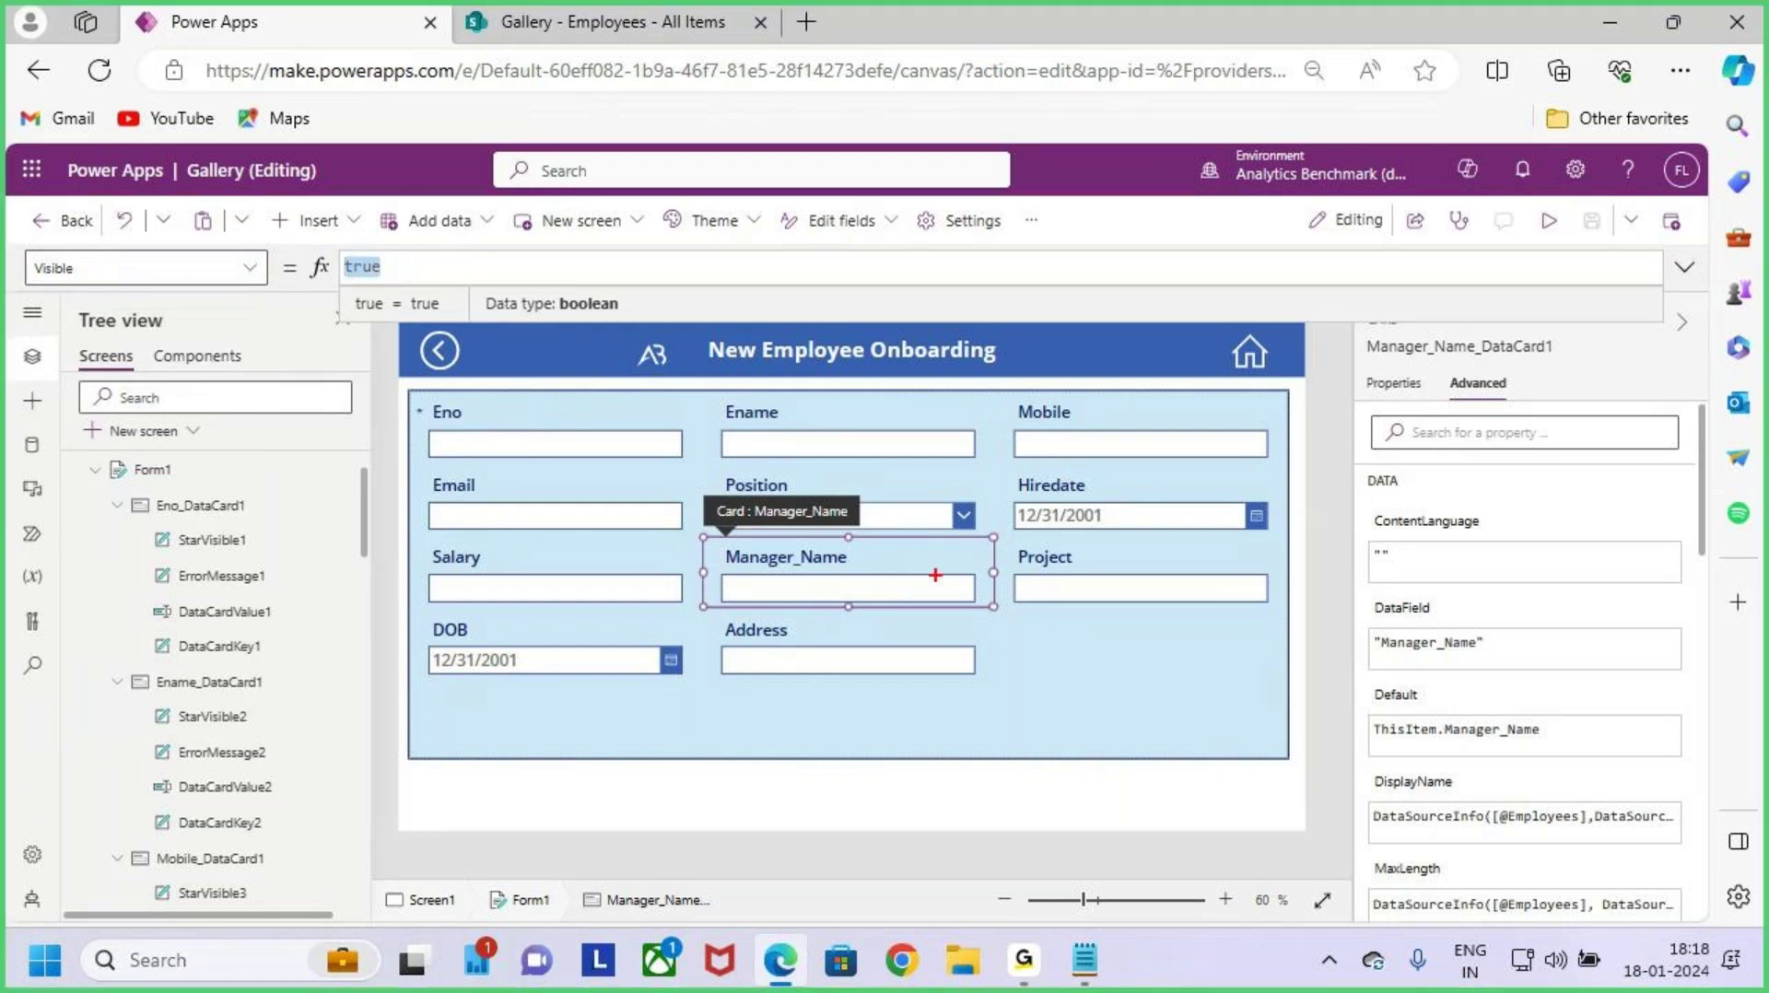
Step: Draw annotation marks around the Manager_Name card and nearby form areas
drag(699, 535, 998, 611)
mouse_move(854, 481)
mouse_down()
mouse_move(858, 502)
mouse_move(886, 503)
mouse_up()
mouse_move(1012, 698)
mouse_down()
mouse_move(1050, 691)
mouse_move(1068, 712)
mouse_move(1124, 669)
mouse_move(1150, 728)
mouse_up()
mouse_move(1230, 670)
mouse_down()
mouse_move(1191, 687)
mouse_move(1235, 726)
mouse_move(1283, 710)
mouse_up()
drag(1301, 625, 1300, 720)
drag(1292, 687, 1337, 682)
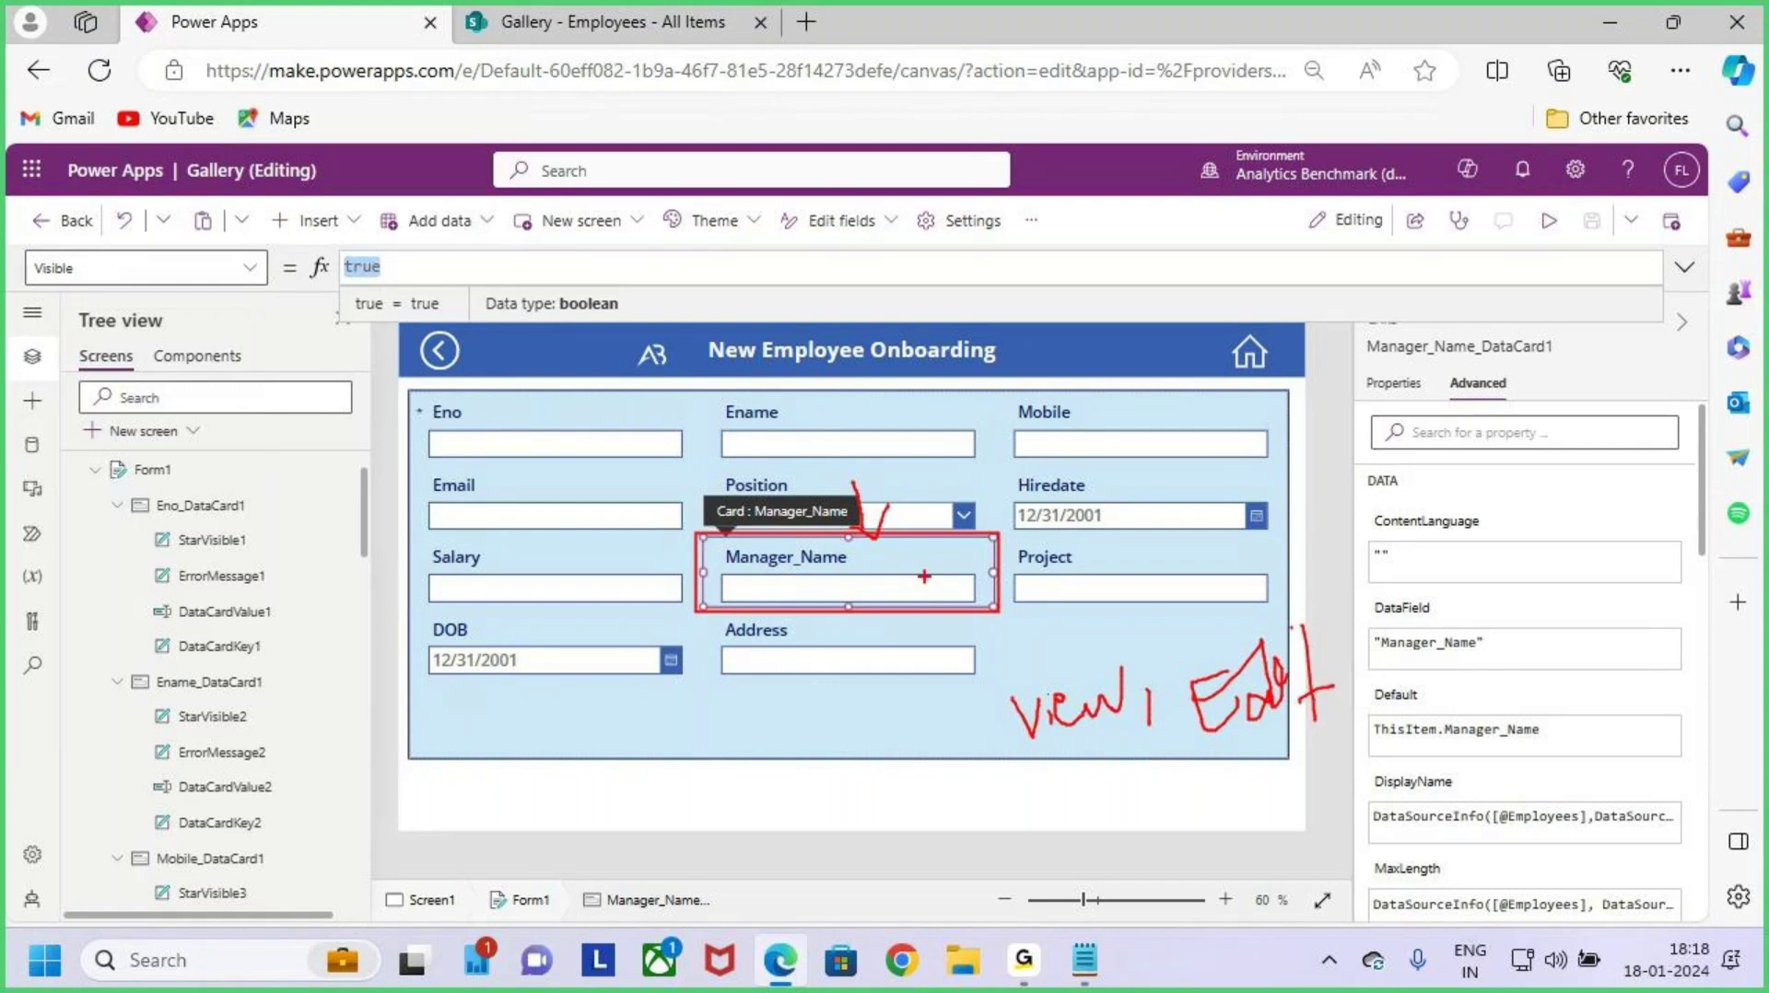
drag(556, 733, 557, 788)
mouse_move(559, 728)
mouse_down()
mouse_move(597, 769)
mouse_move(620, 698)
mouse_move(786, 737)
mouse_move(826, 699)
mouse_up()
drag(608, 842, 875, 761)
key(Escape)
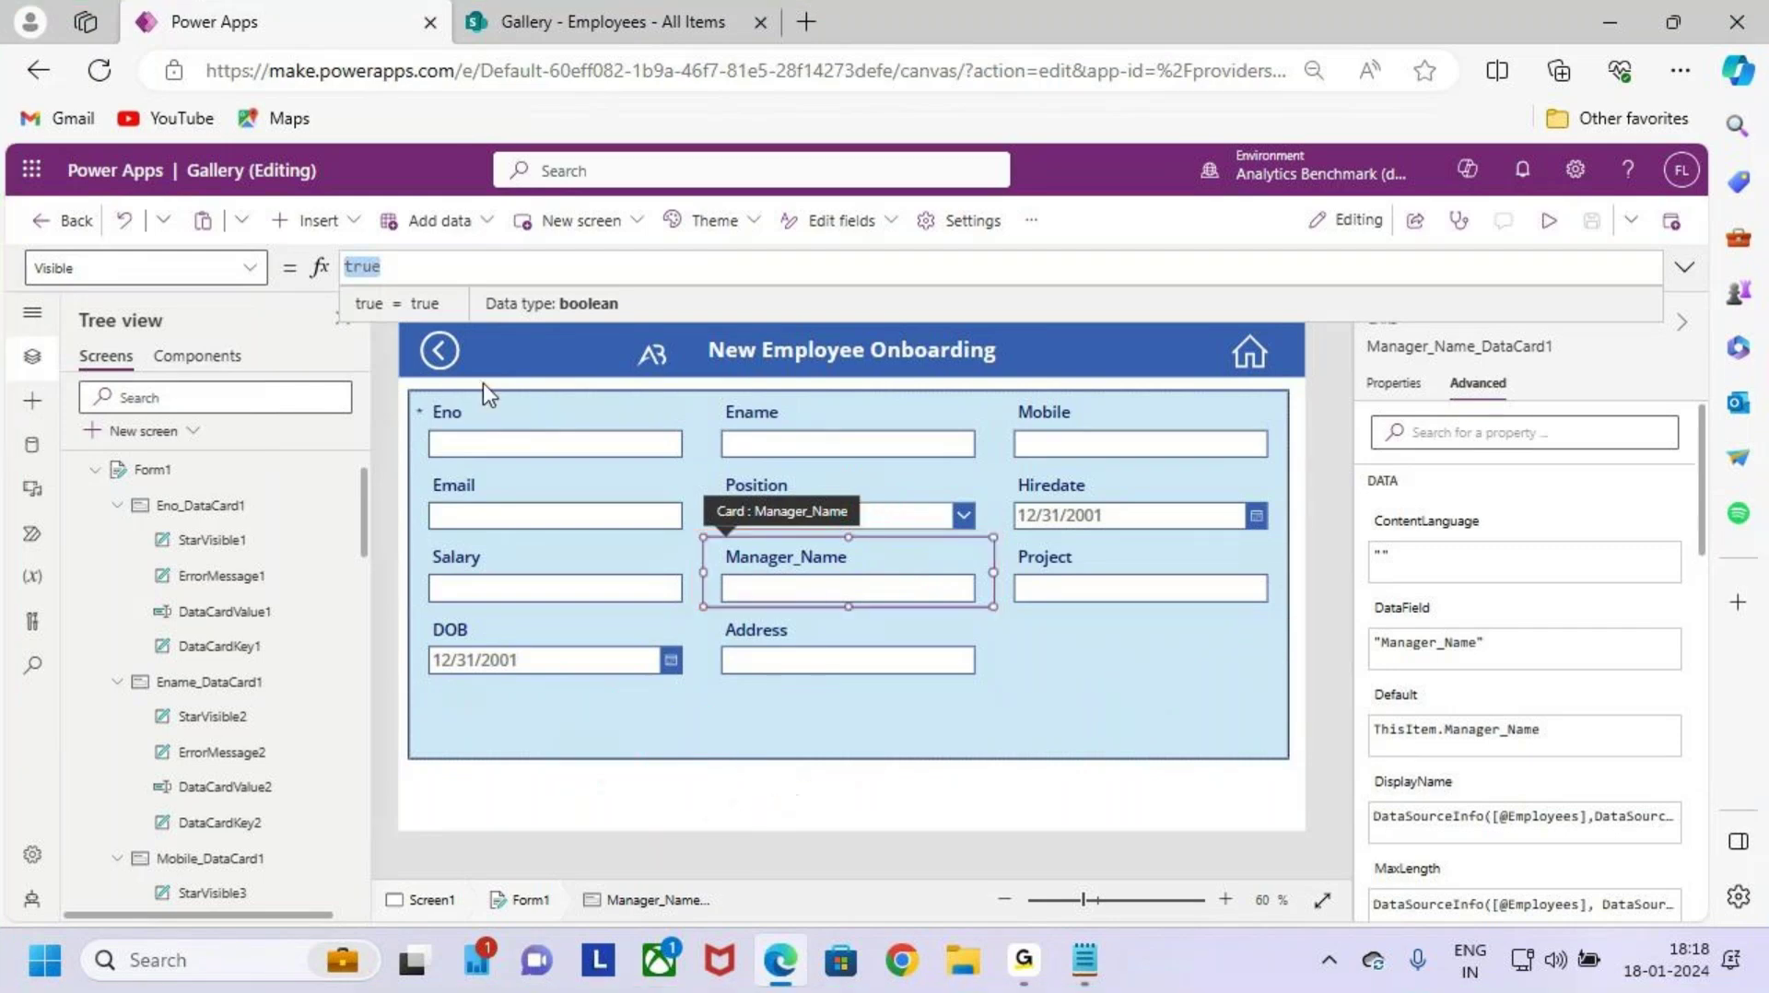
Step: Begin the Visible formula as If(Form1.Mode=FormMode.New using autocomplete
text(if)
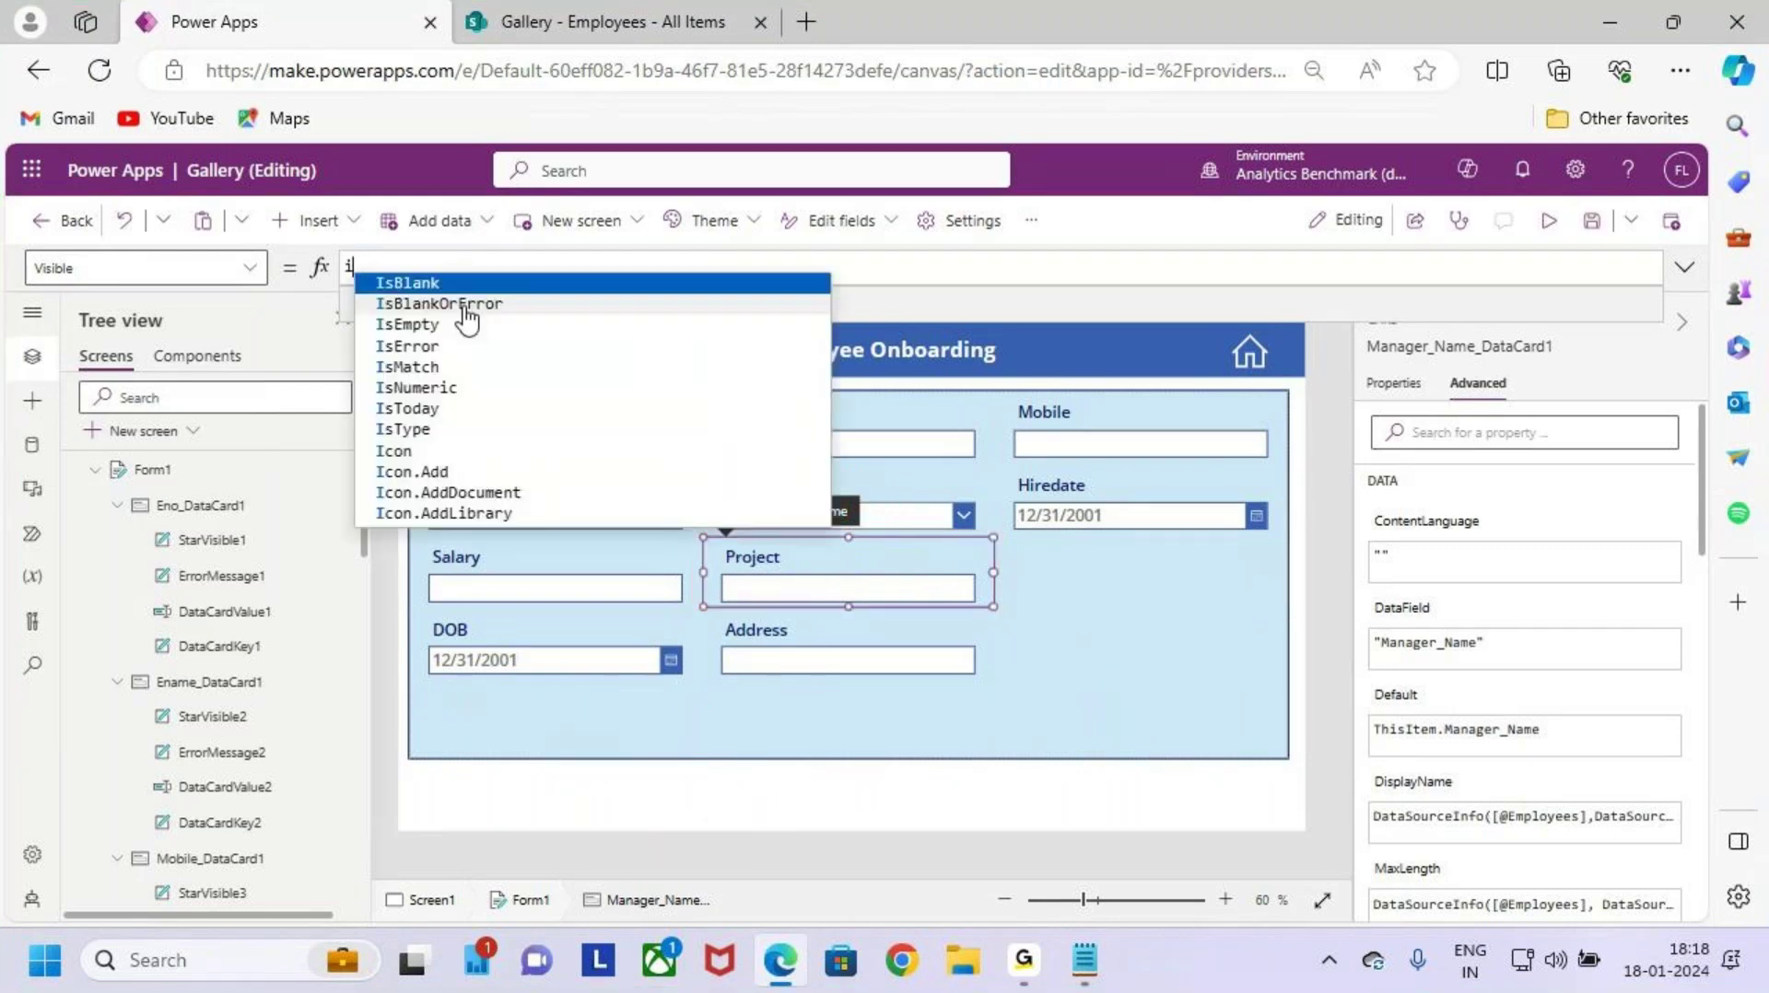
key(BackSpace)
key(BackSpace)
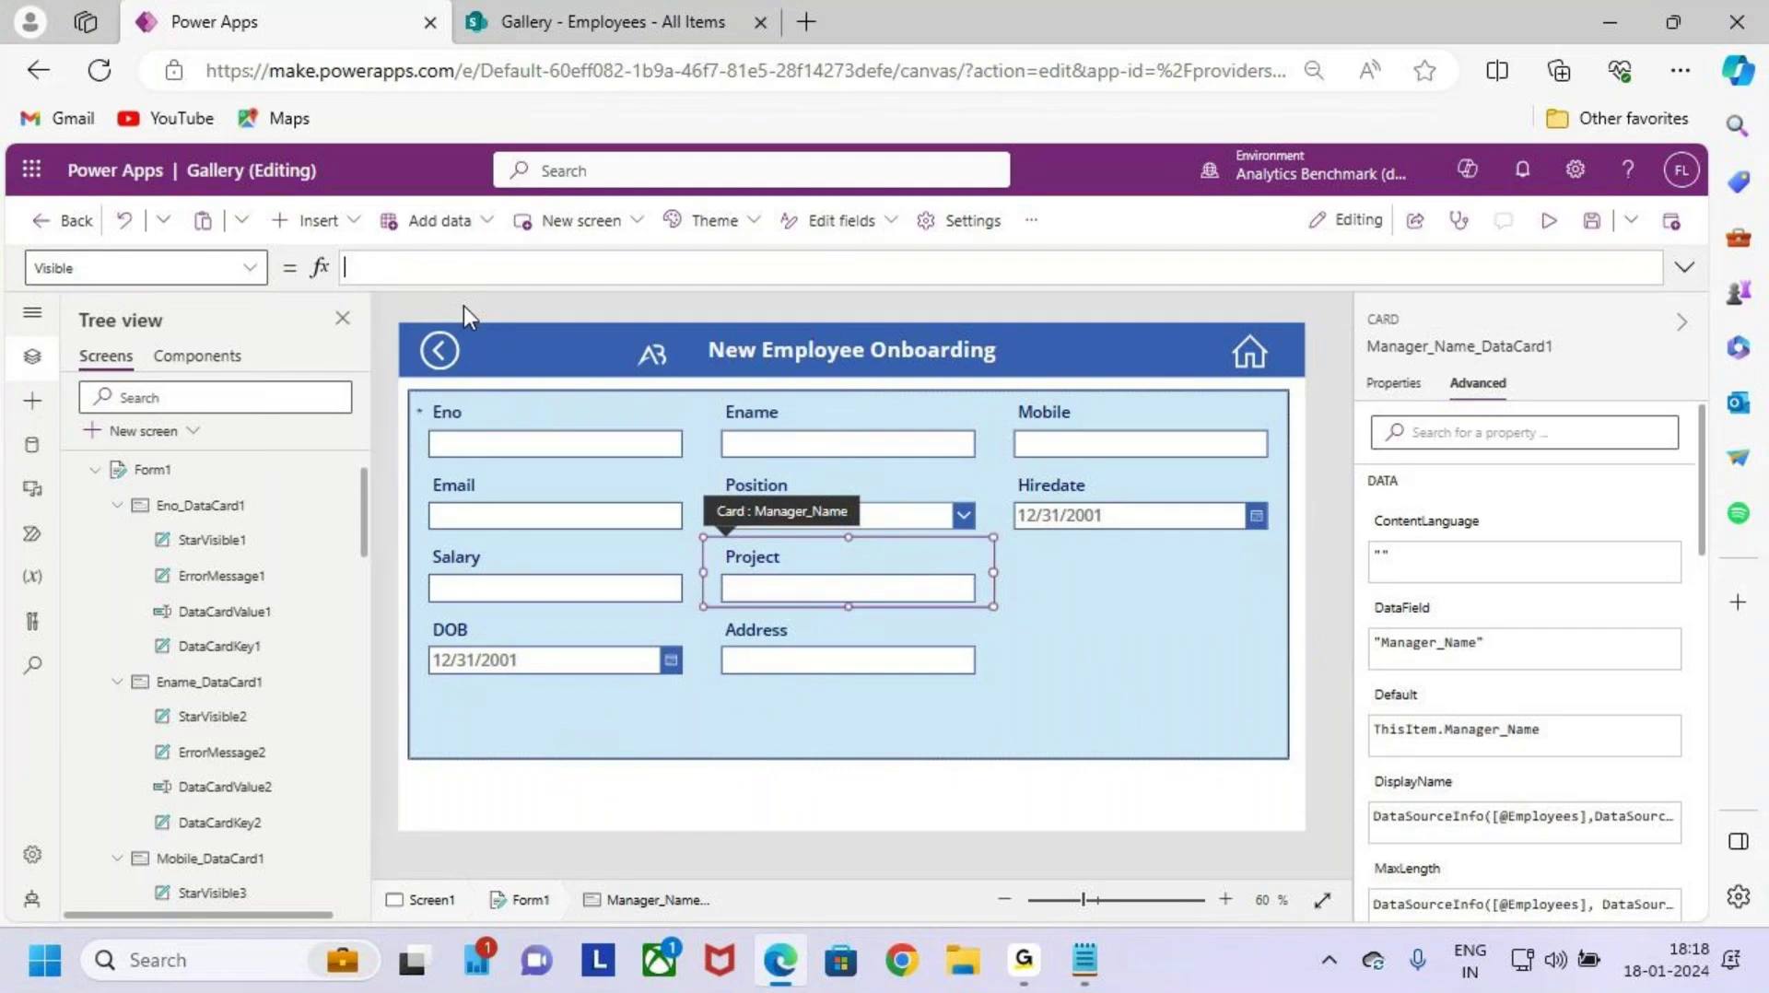
text(If(for)
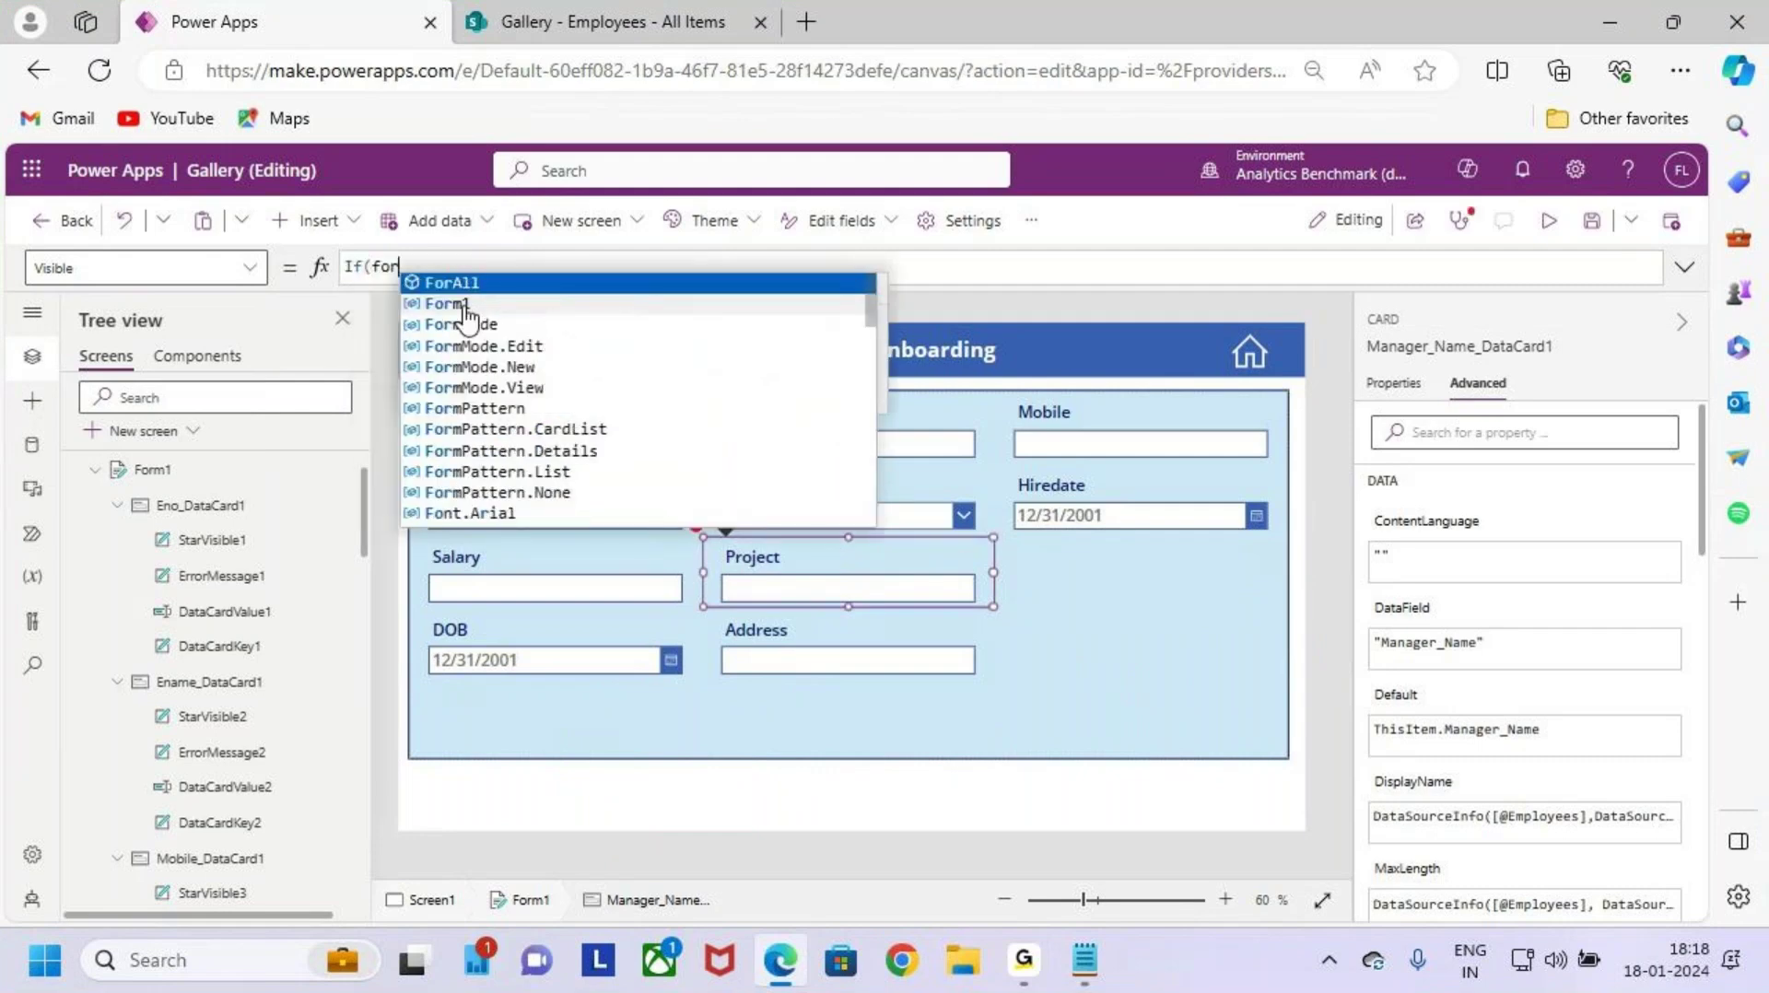
click(463, 304)
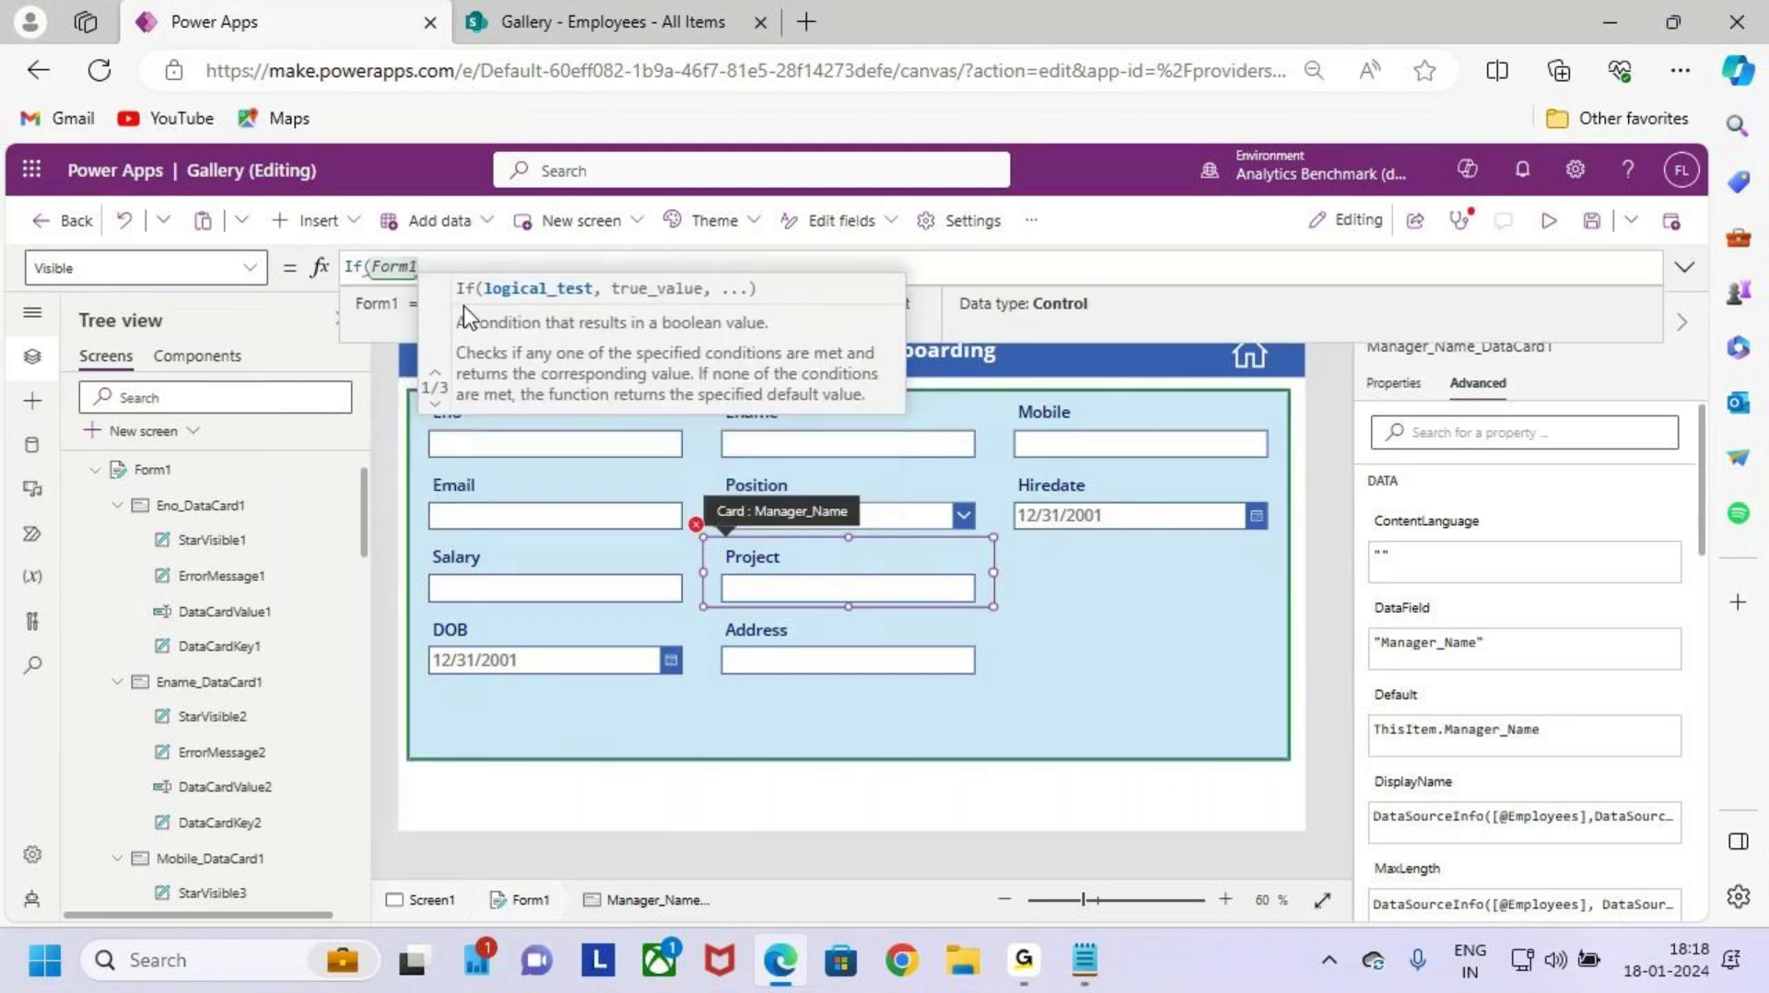
text(.Mode)
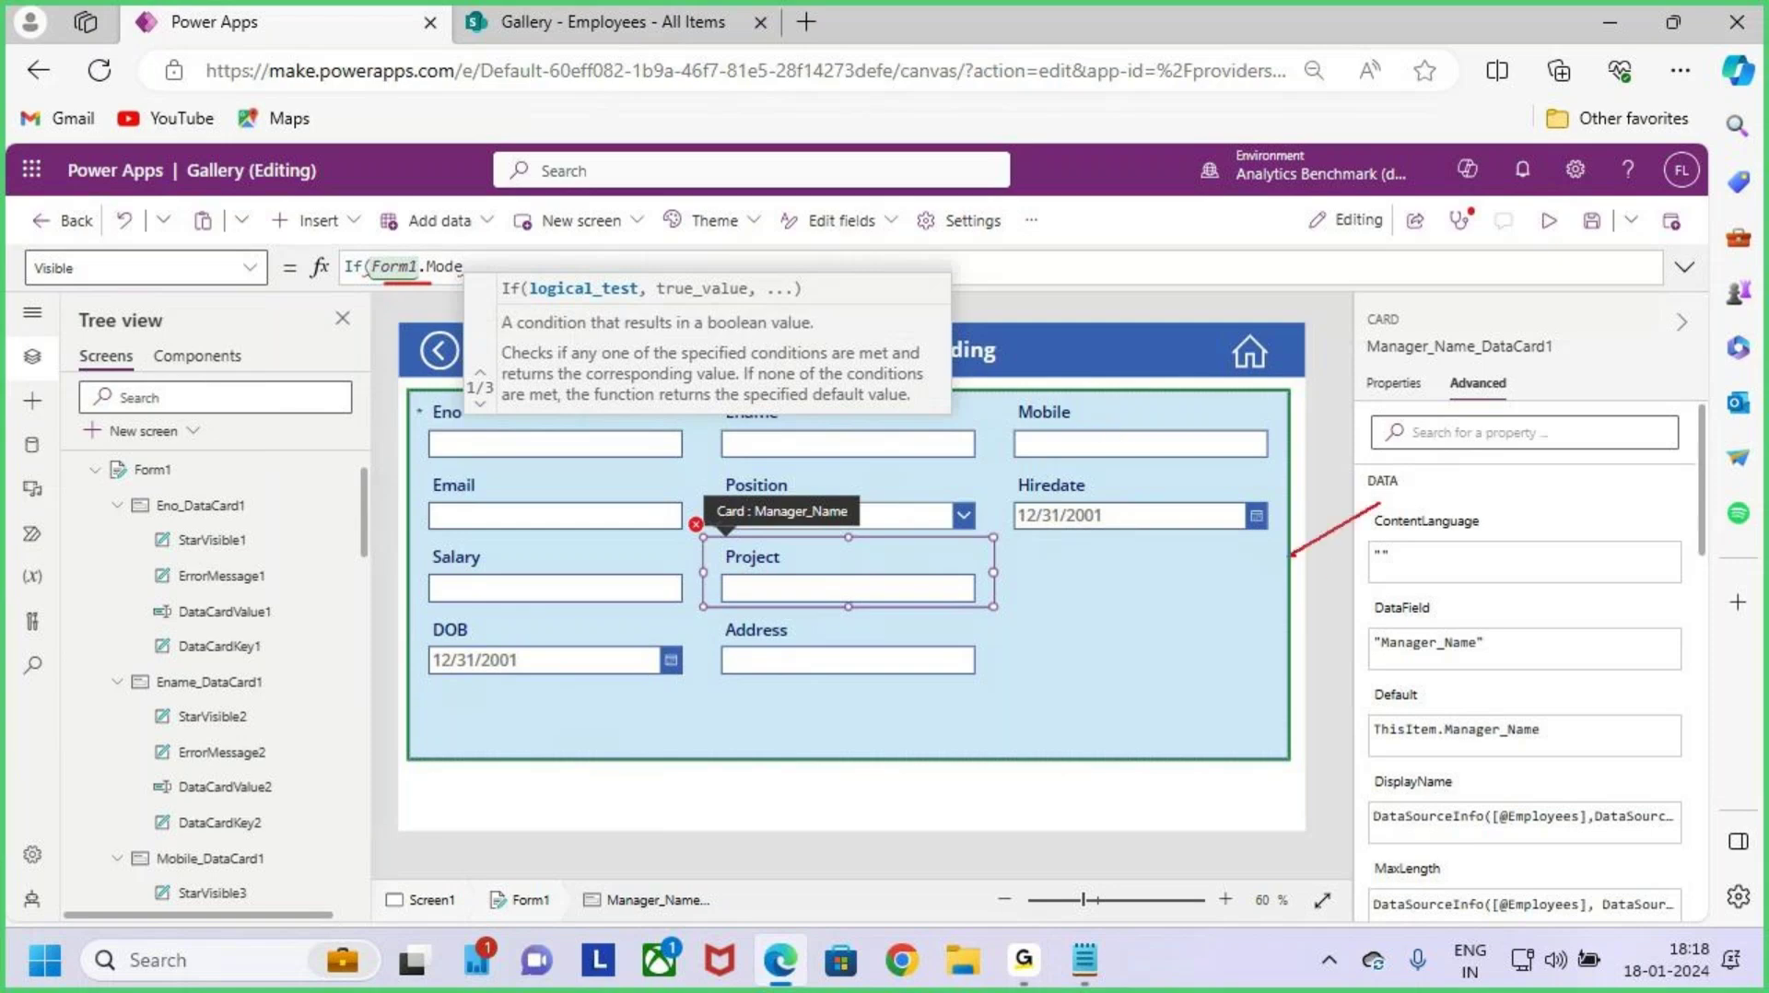
click(493, 270)
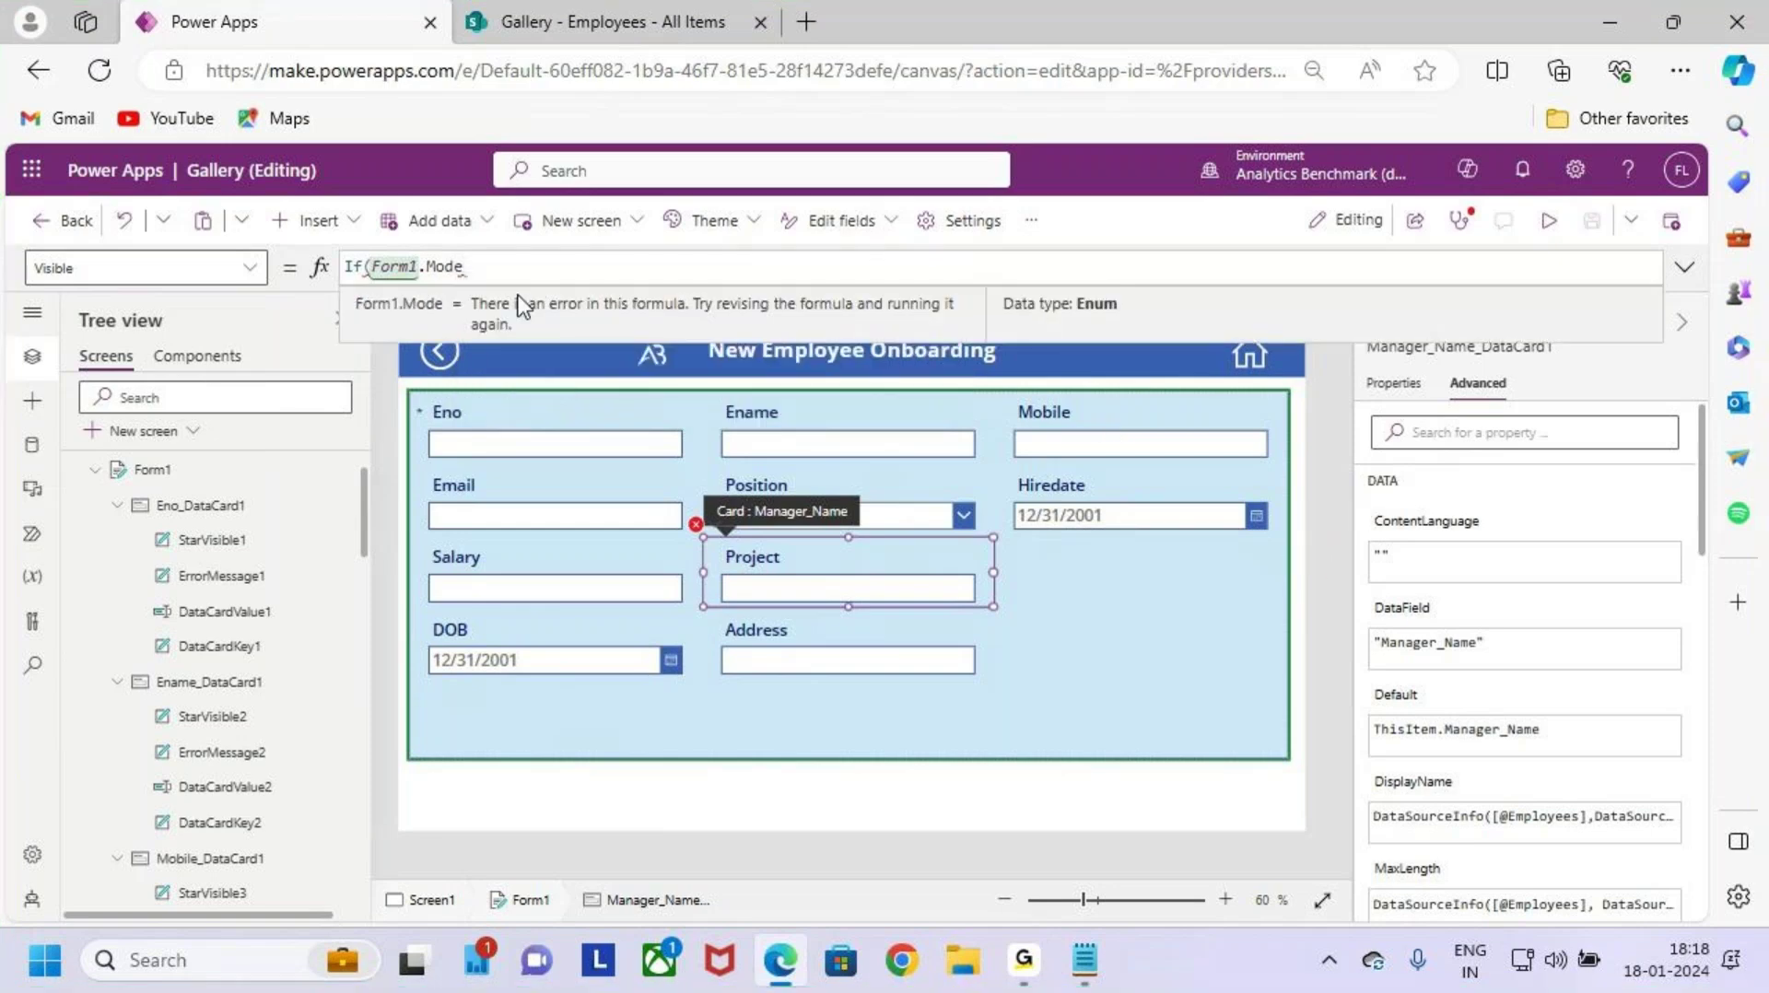
text(e=)
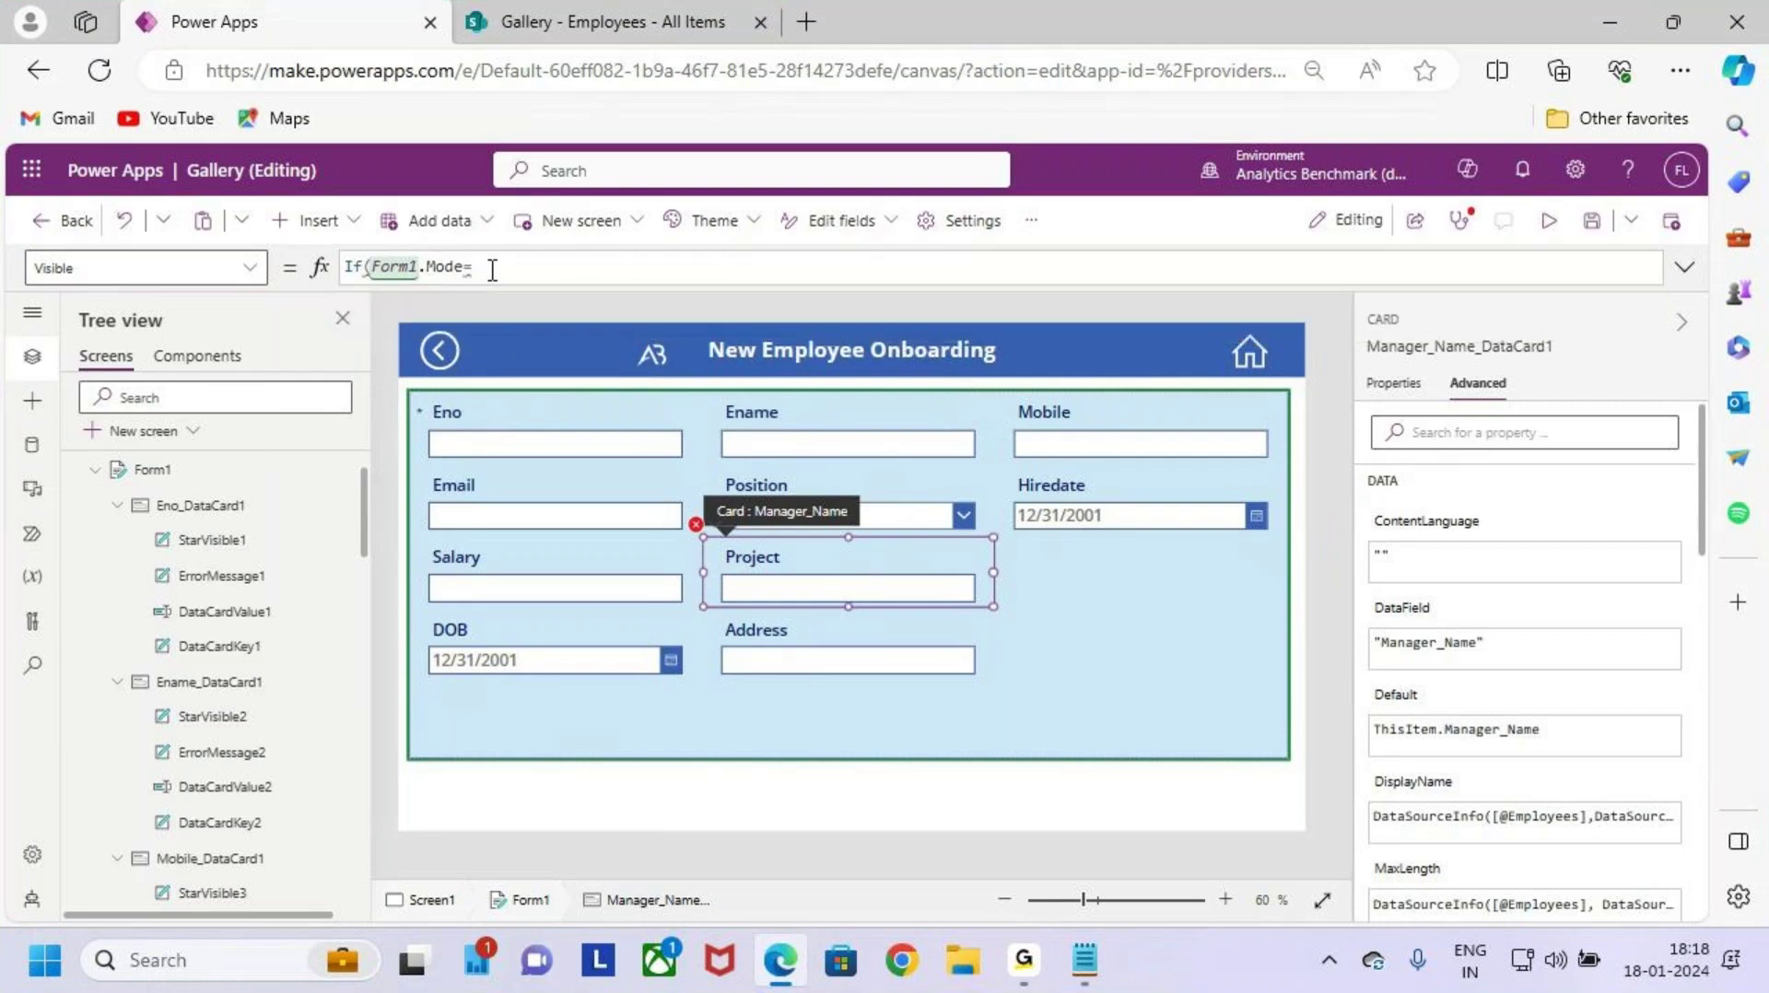
text(new)
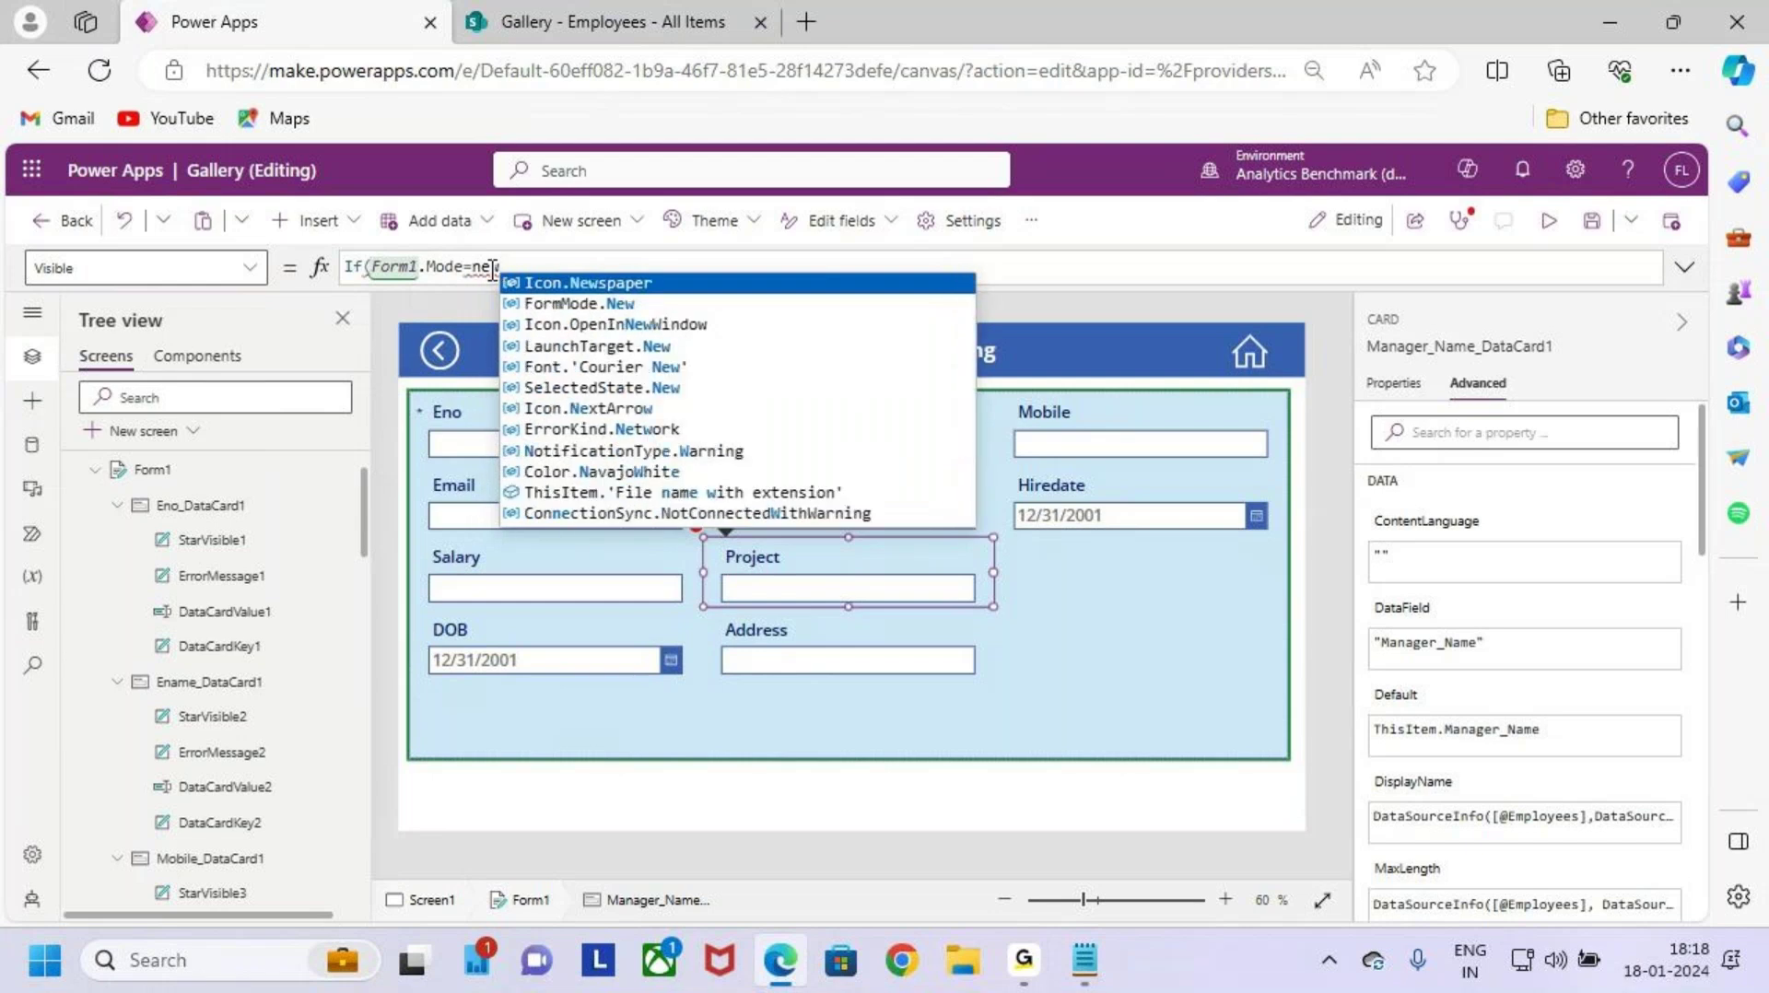
key(Down)
key(Tab)
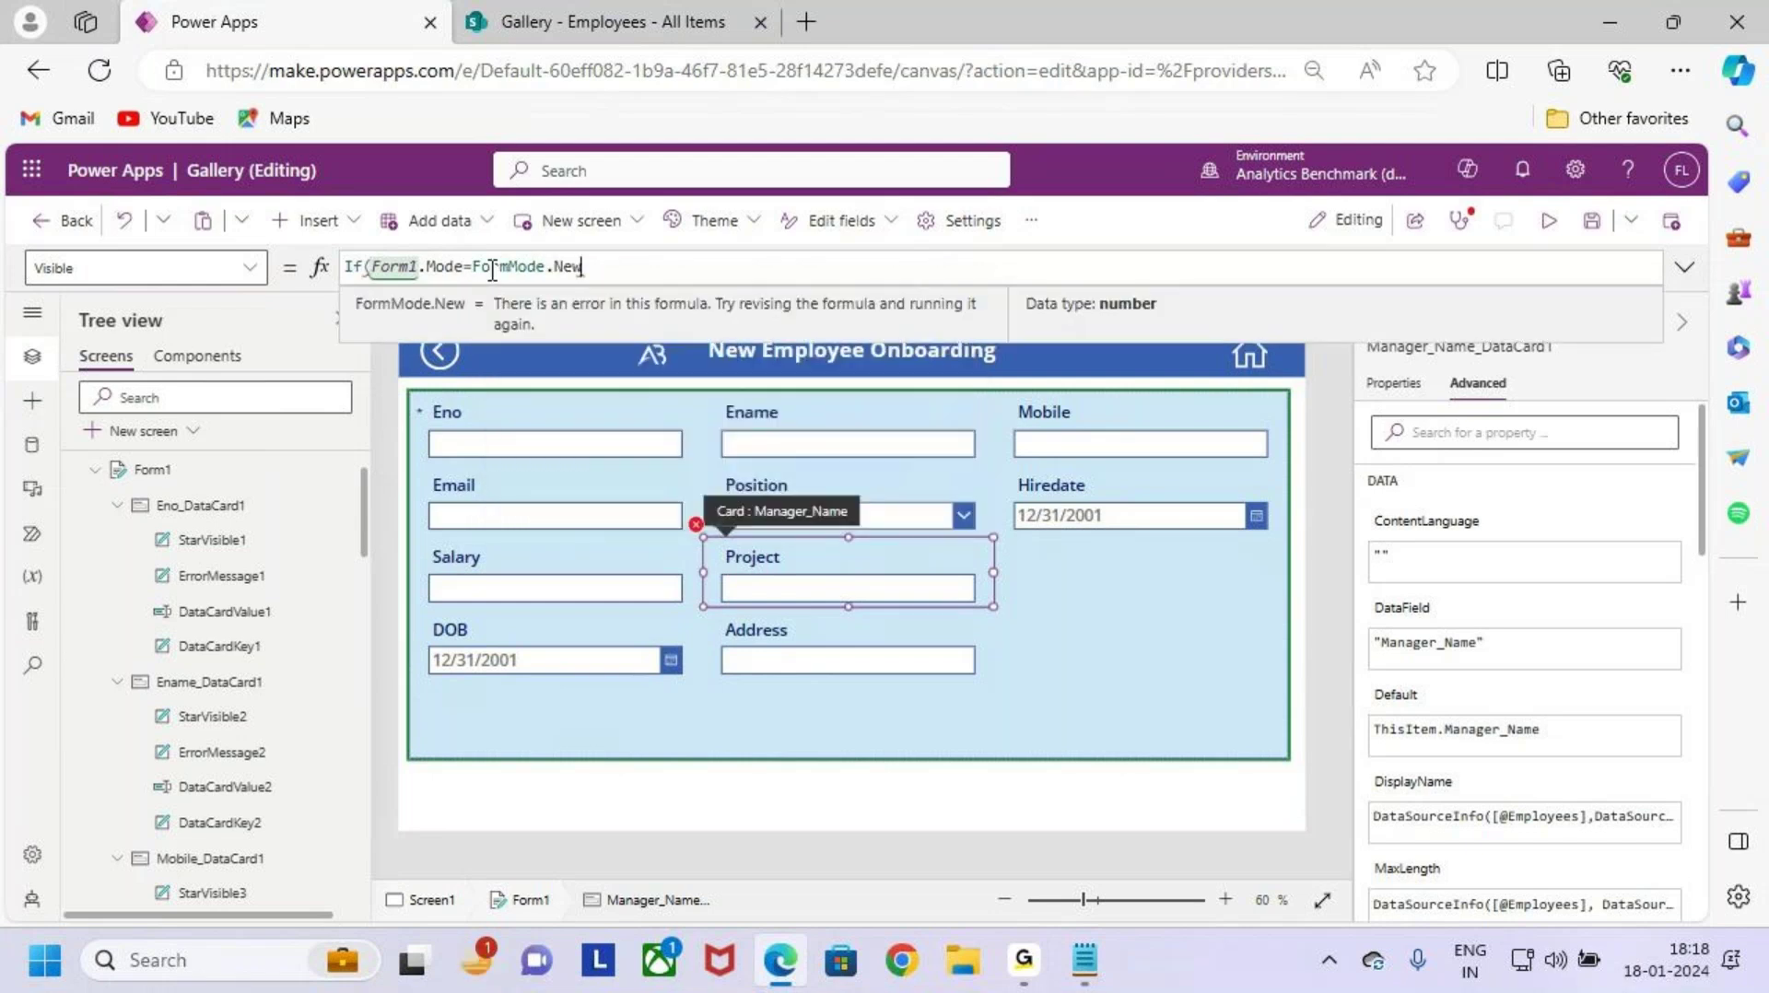
Step: Finish the formula with false, true and a closing parenthesis: If(Form1.Mode=FormMode.New,false,true)
text(,flase)
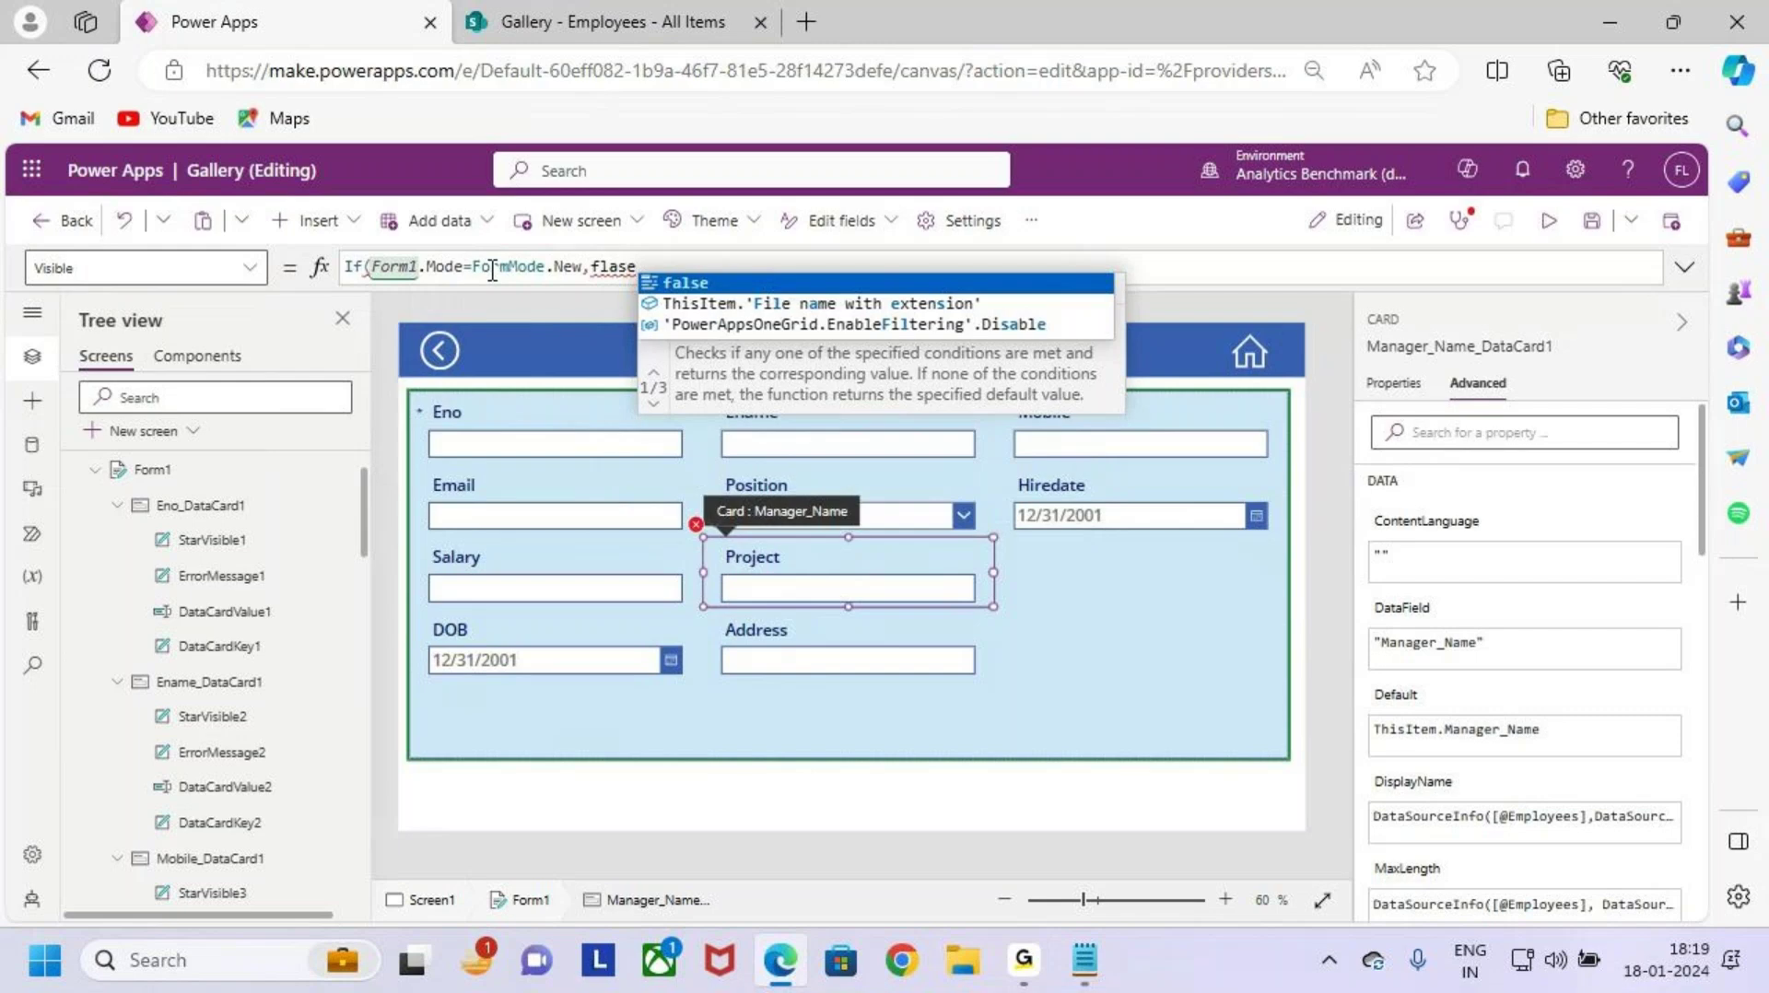
key(Tab)
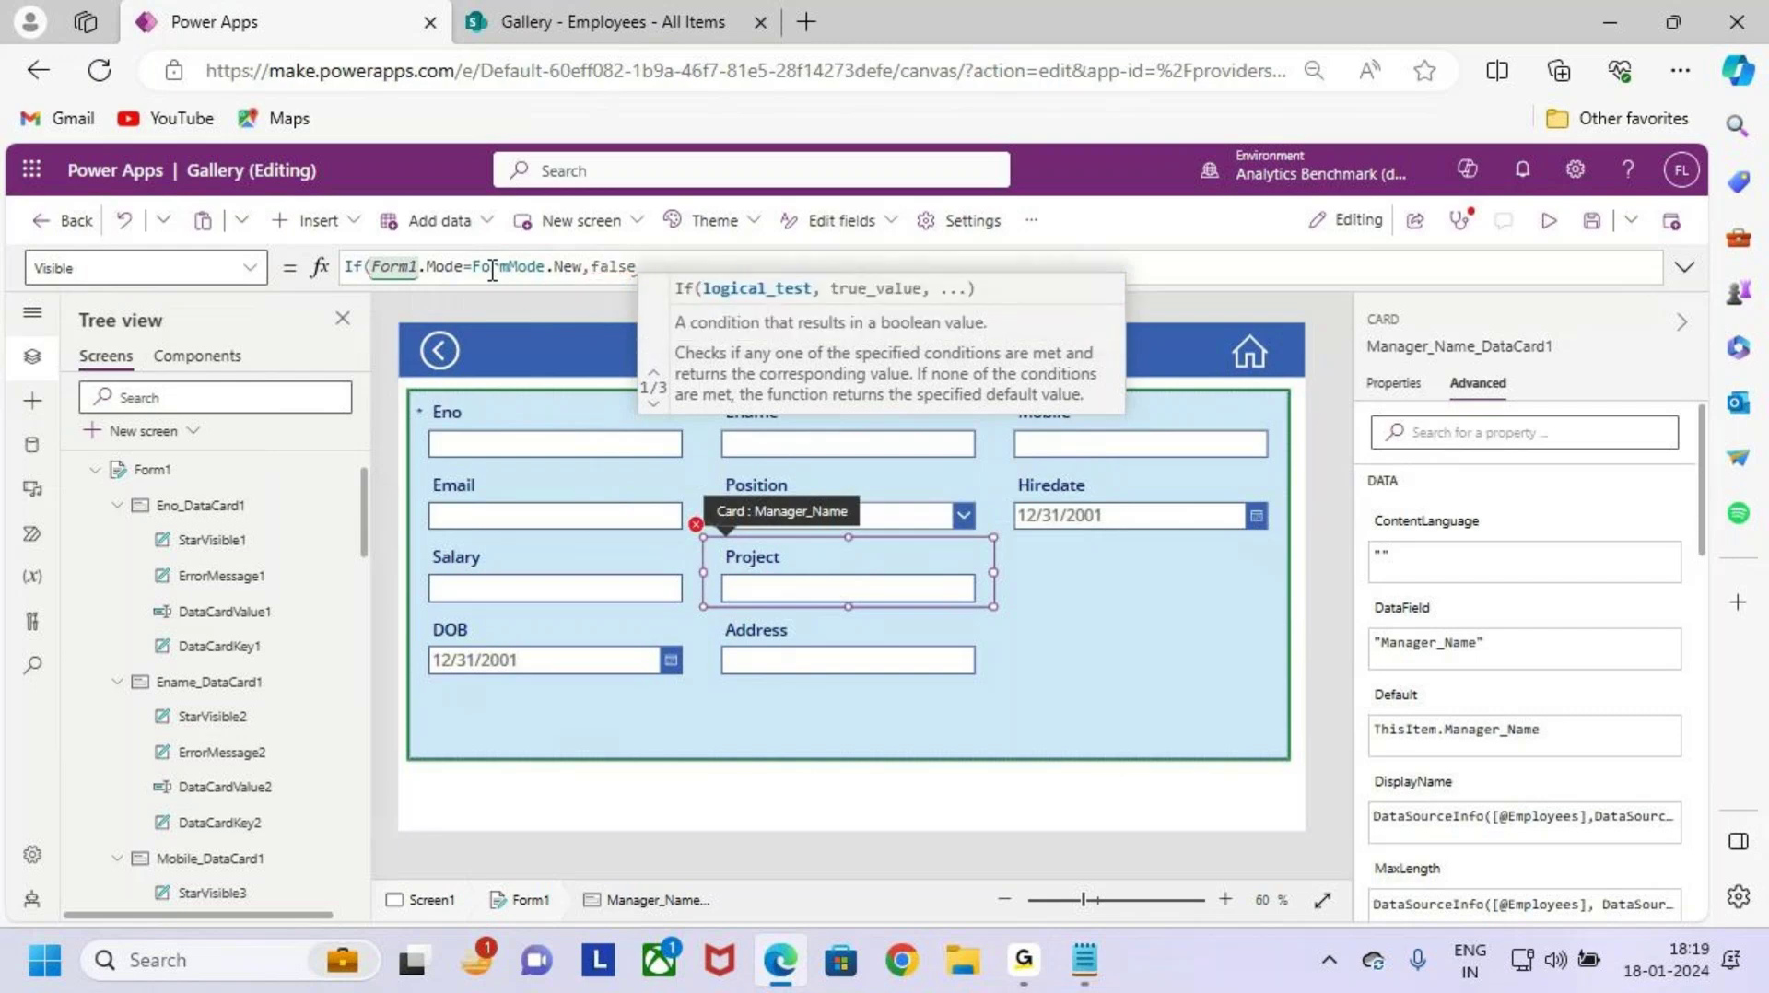
text(,true)
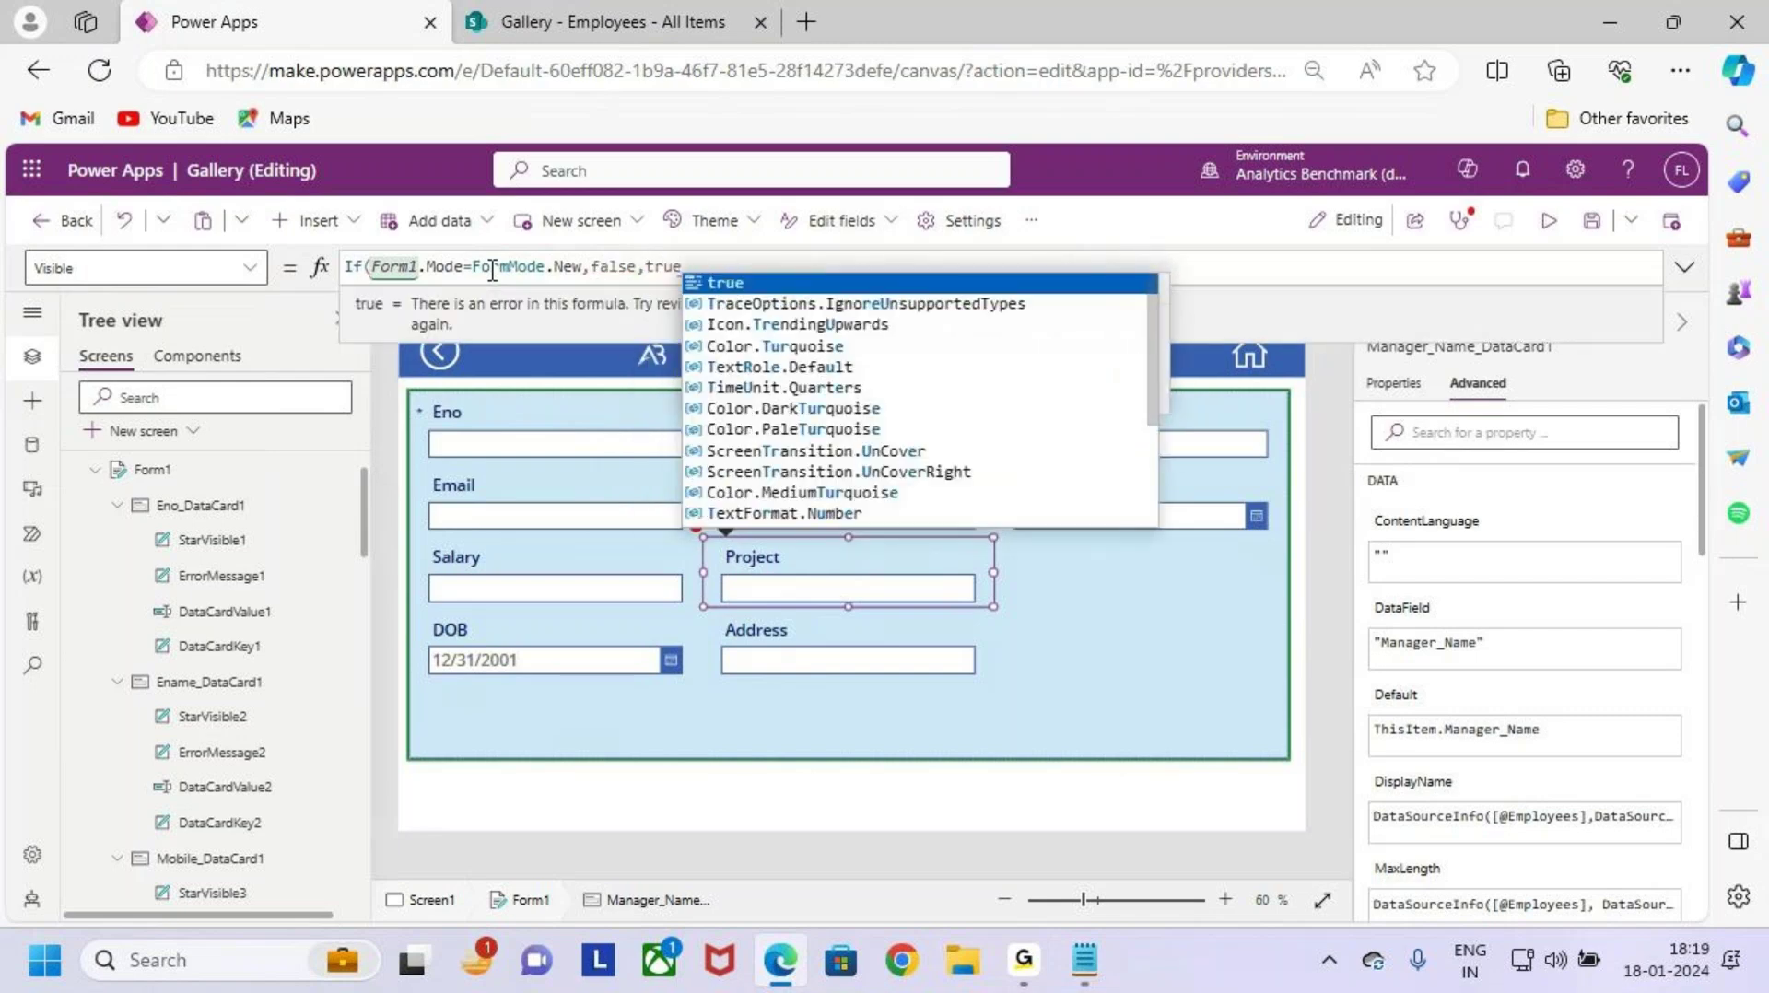
key(Tab)
drag(637, 270, 710, 274)
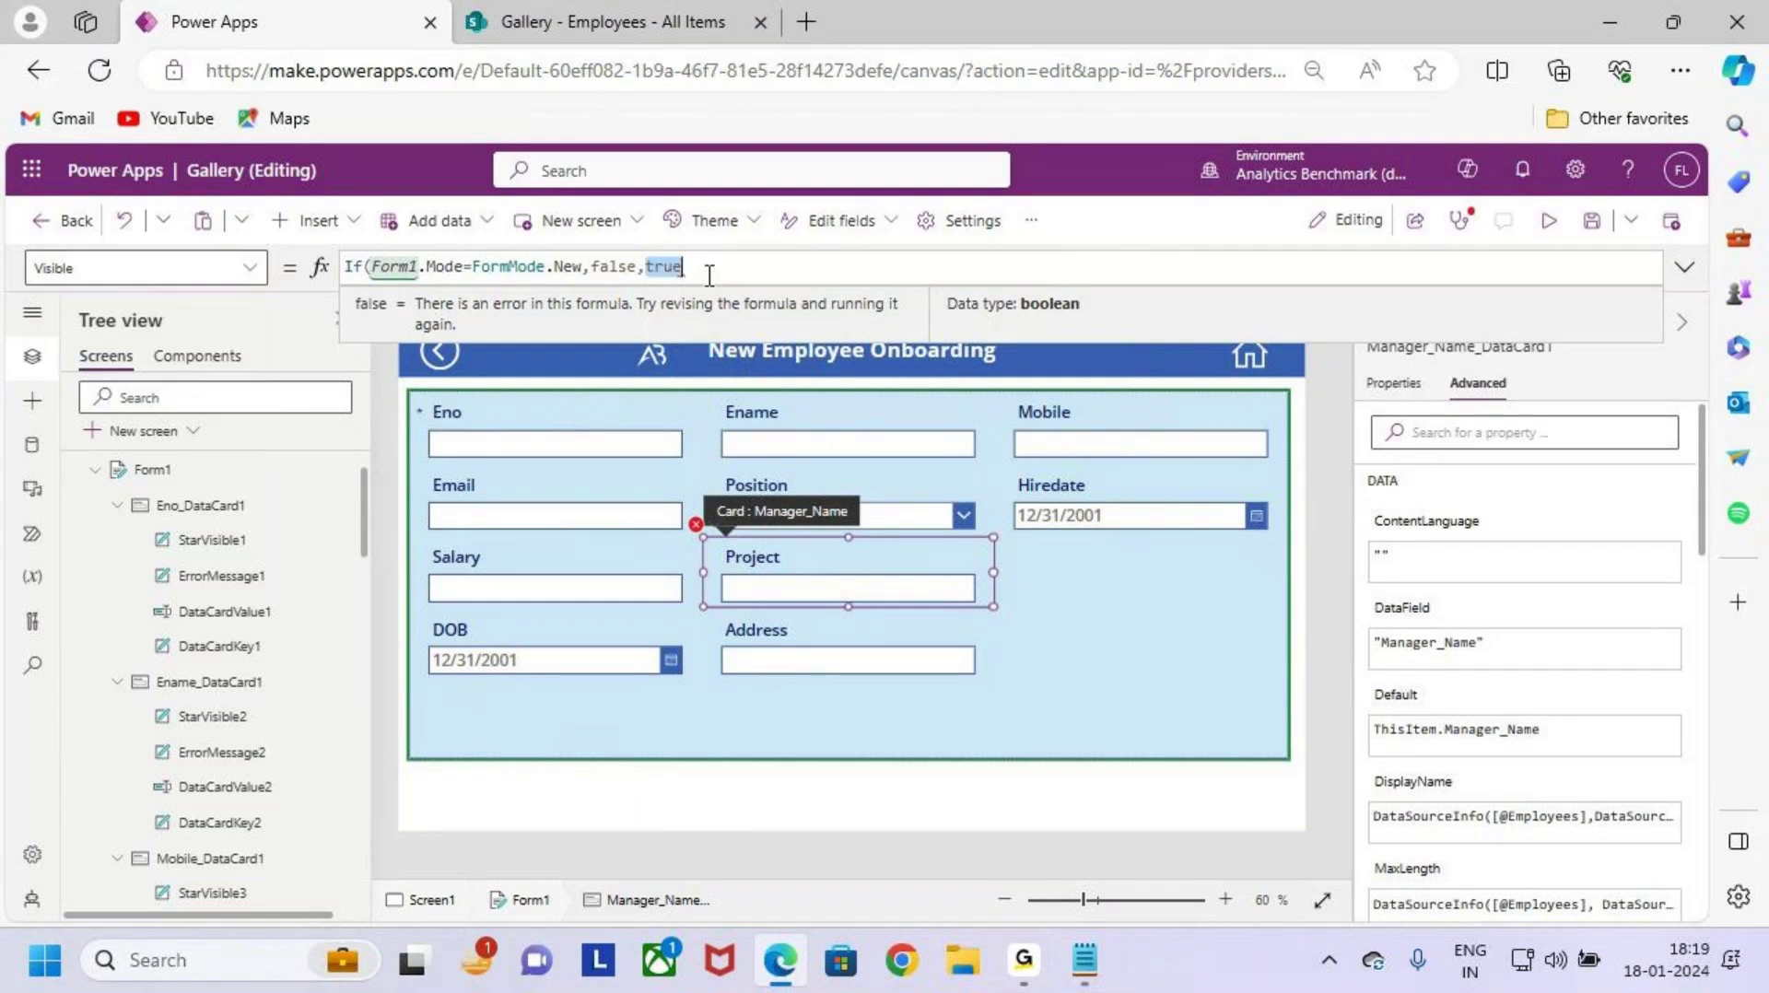
click(710, 275)
text())
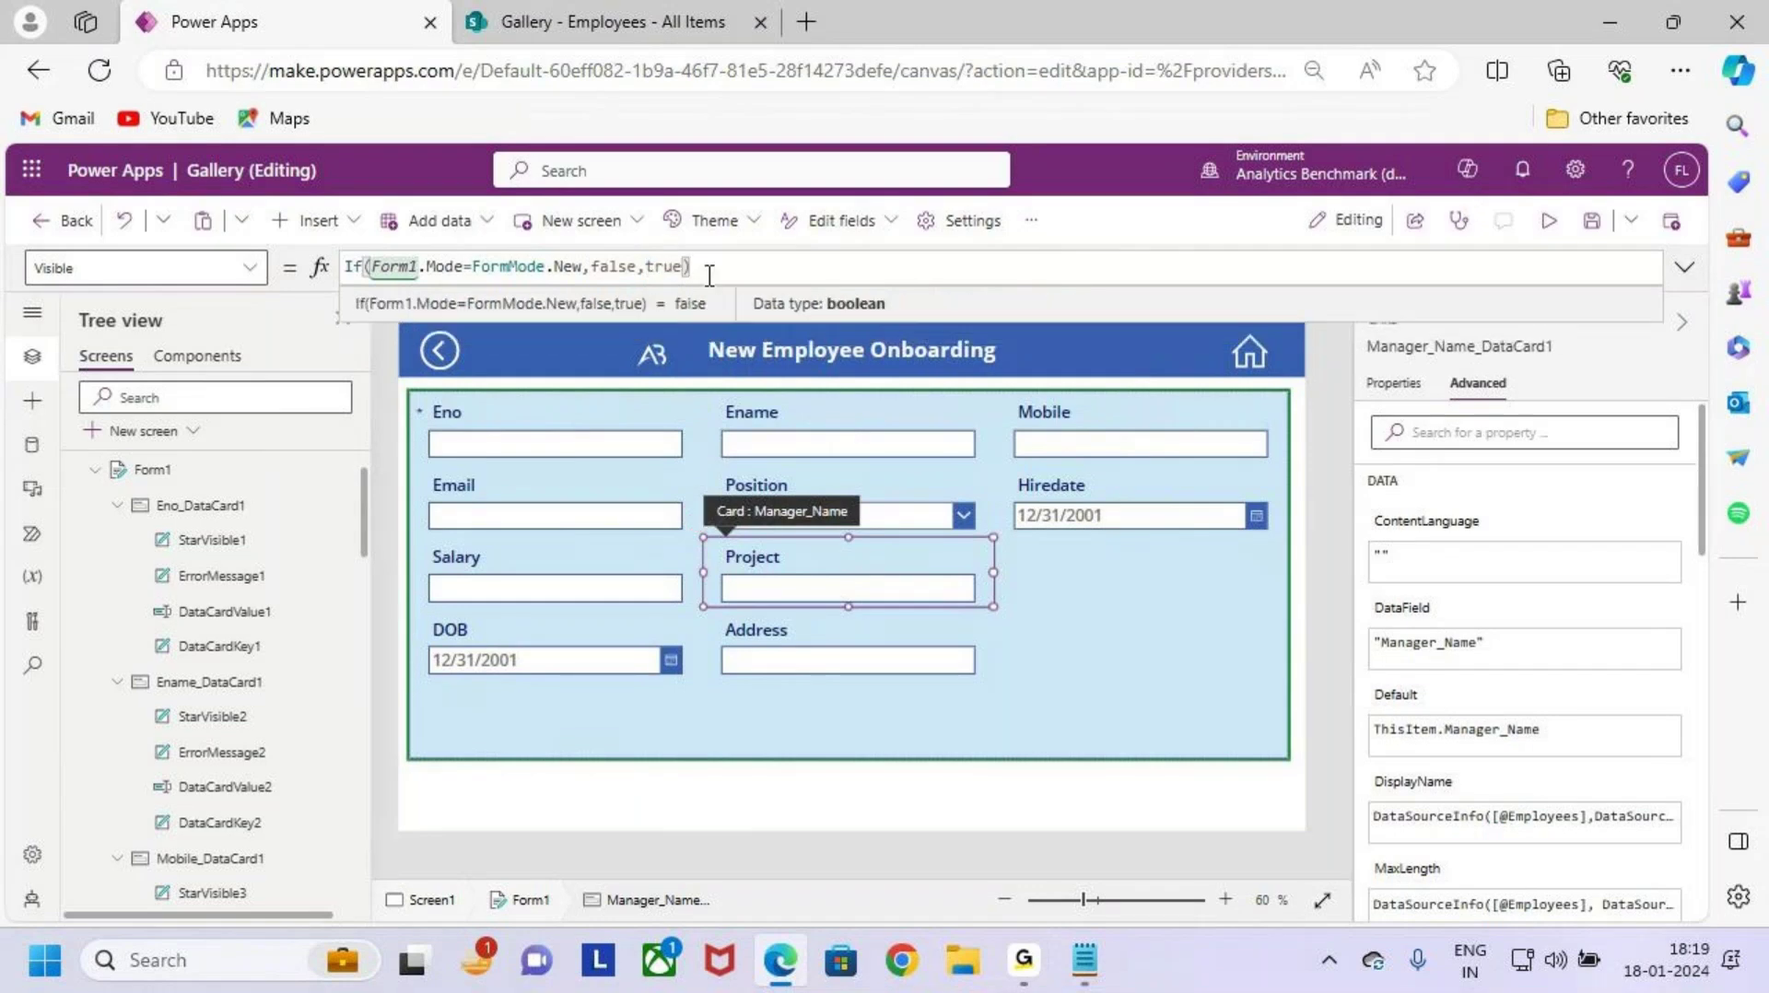
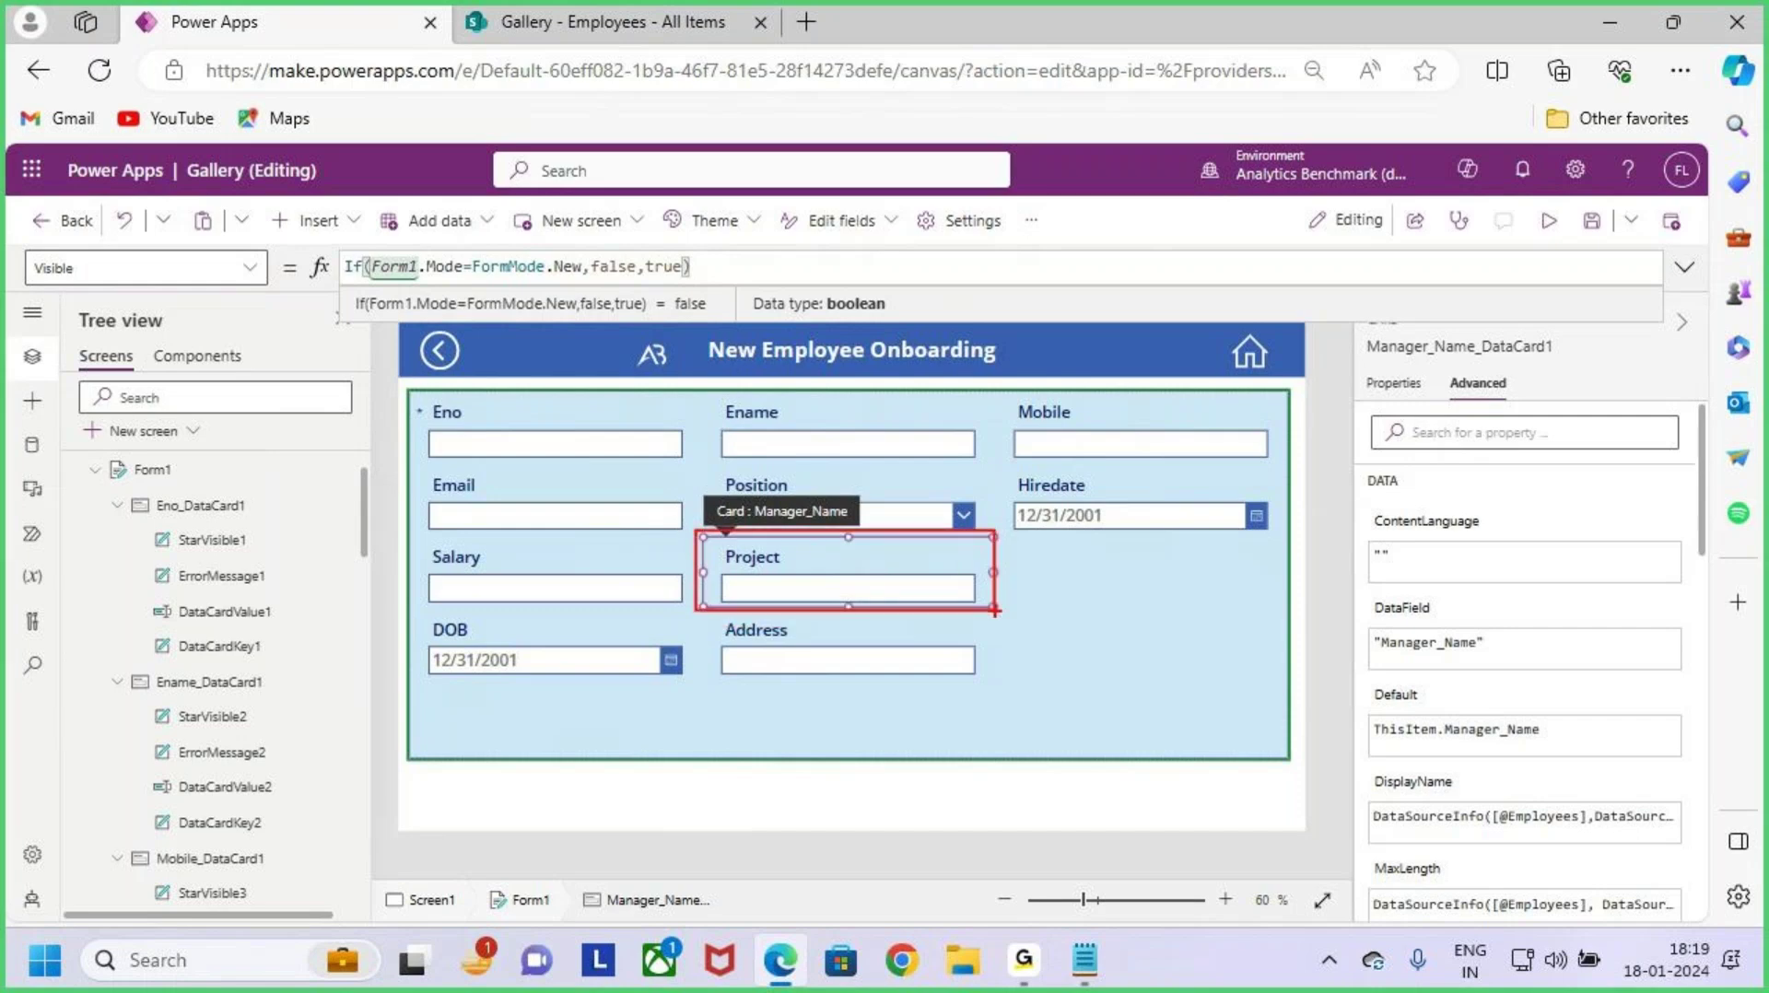
Step: Select the Project card (Project_DataCard1) inside the New Employee Onboarding form
click(1080, 724)
click(931, 592)
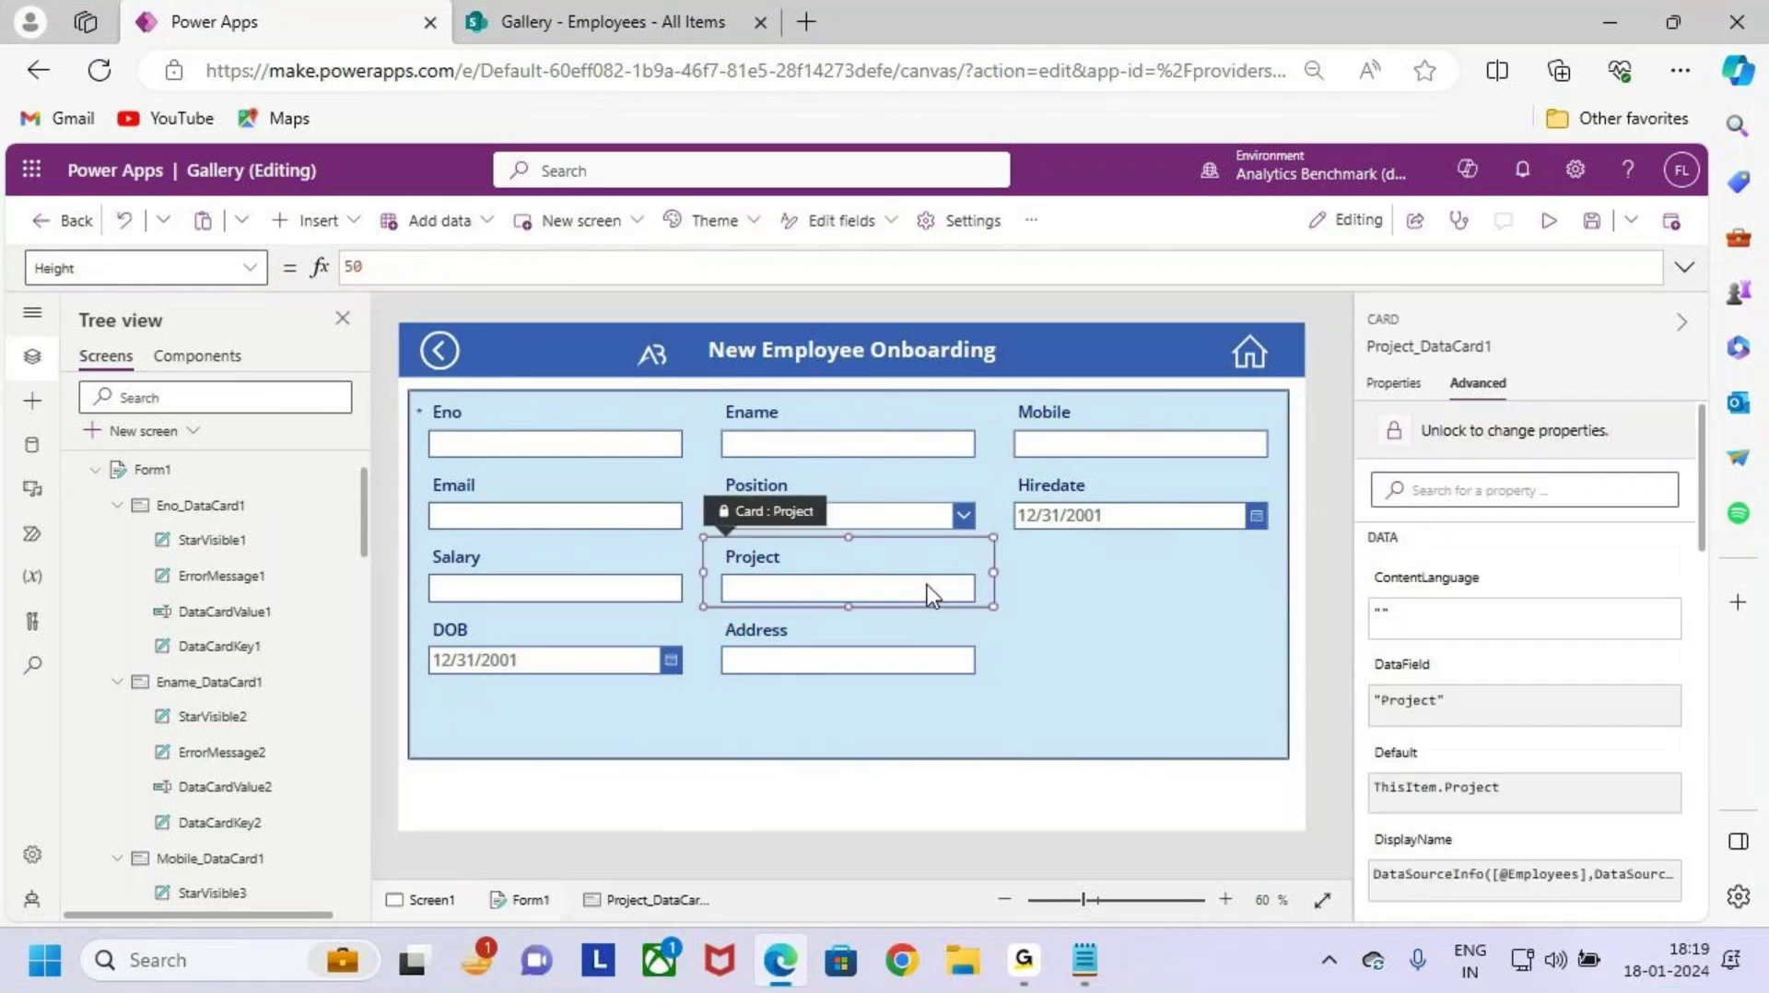
Step: Choose the Project card's Visible property, unlock the card, and clear its true value
click(244, 269)
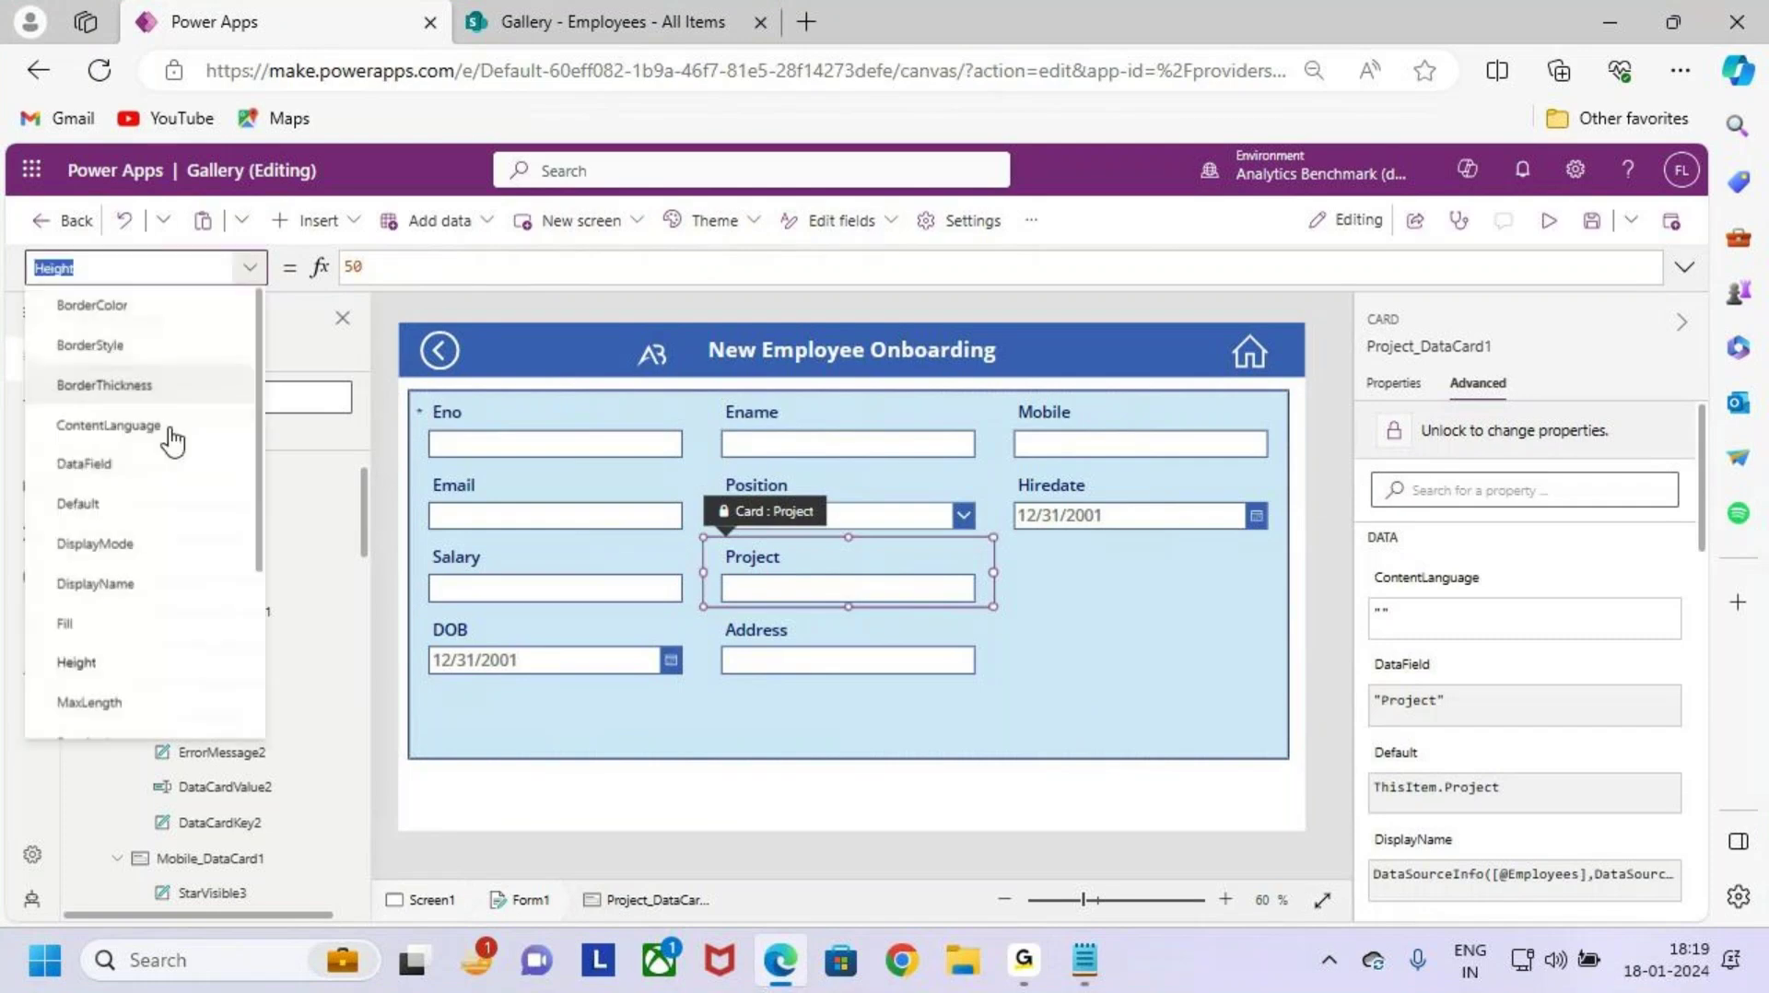
scroll(139, 663, down, 3)
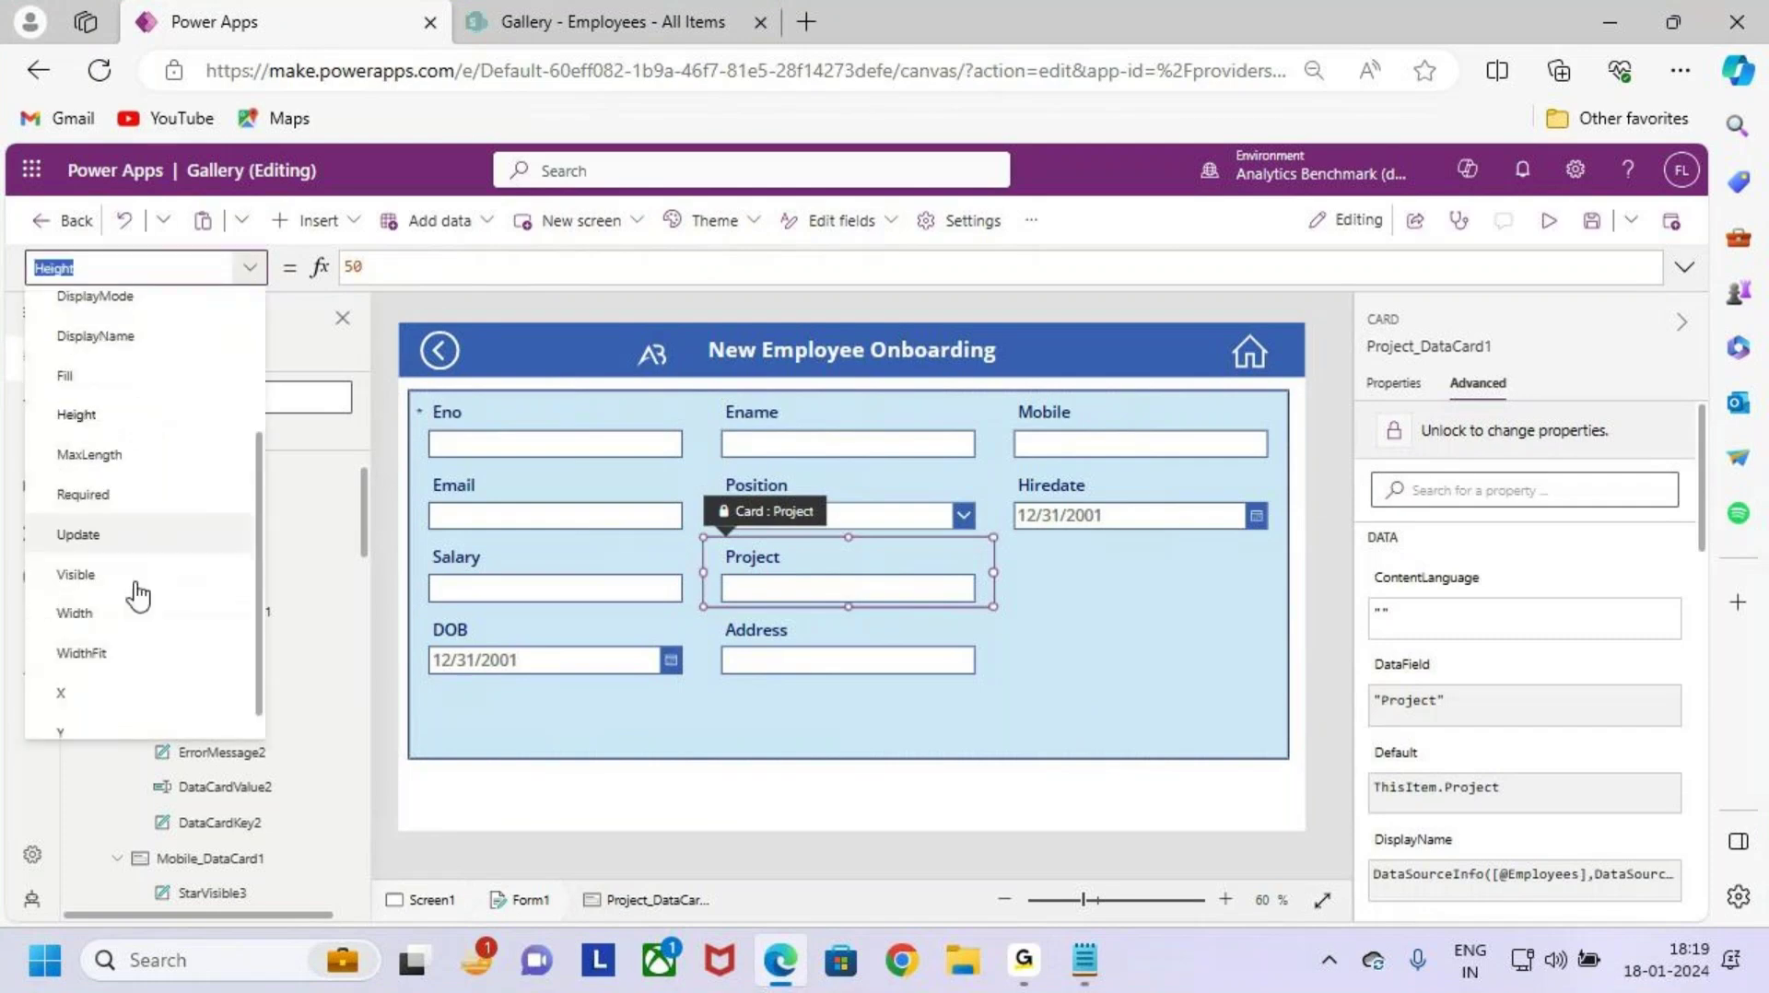
click(135, 569)
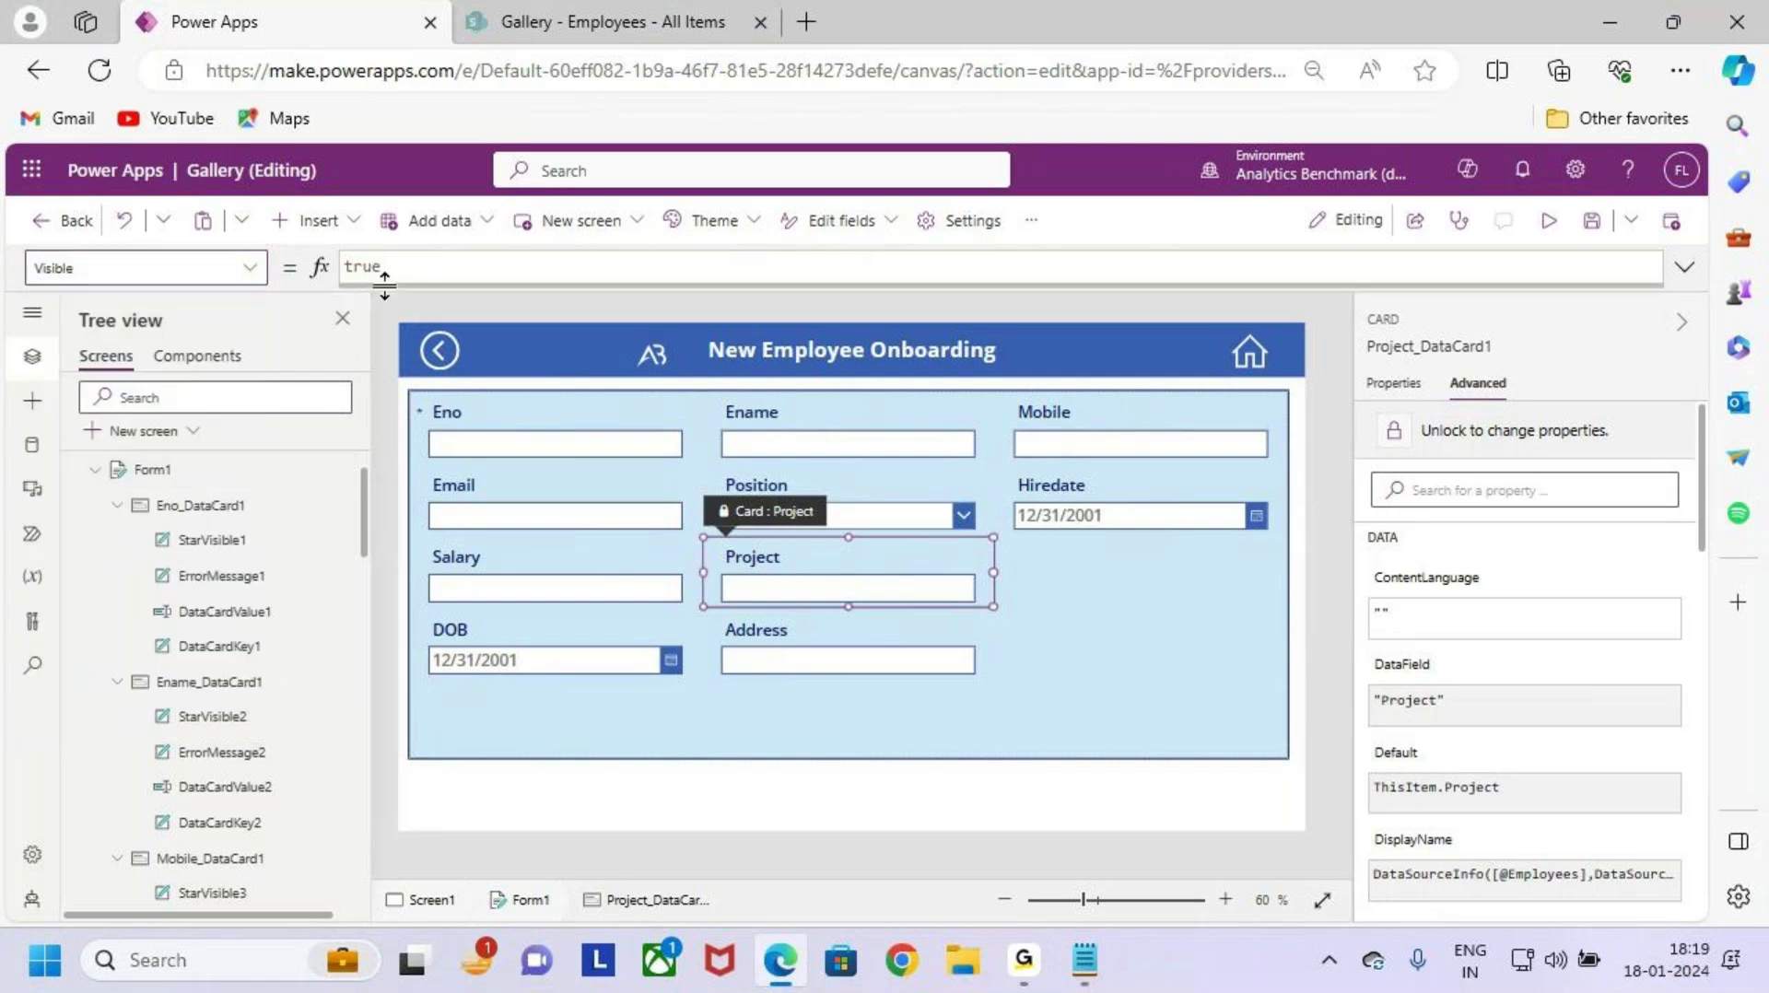
click(1474, 431)
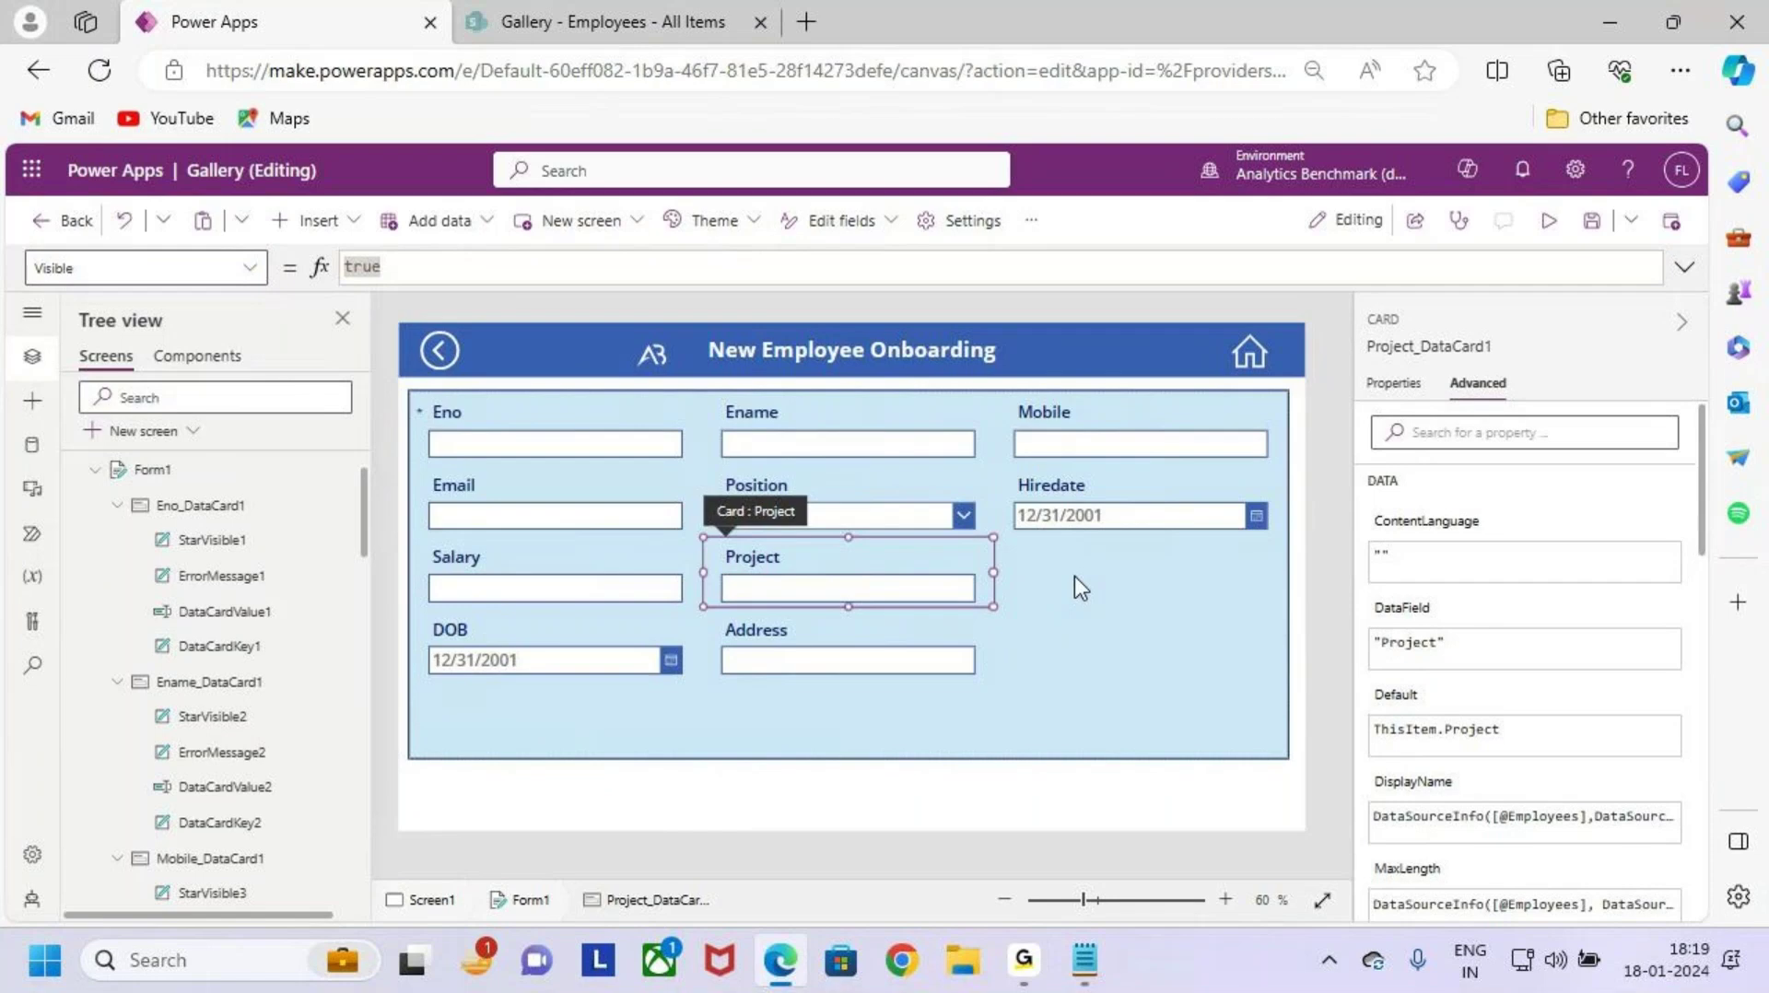
click(948, 584)
click(1042, 659)
click(892, 571)
click(55, 268)
drag(450, 266, 314, 274)
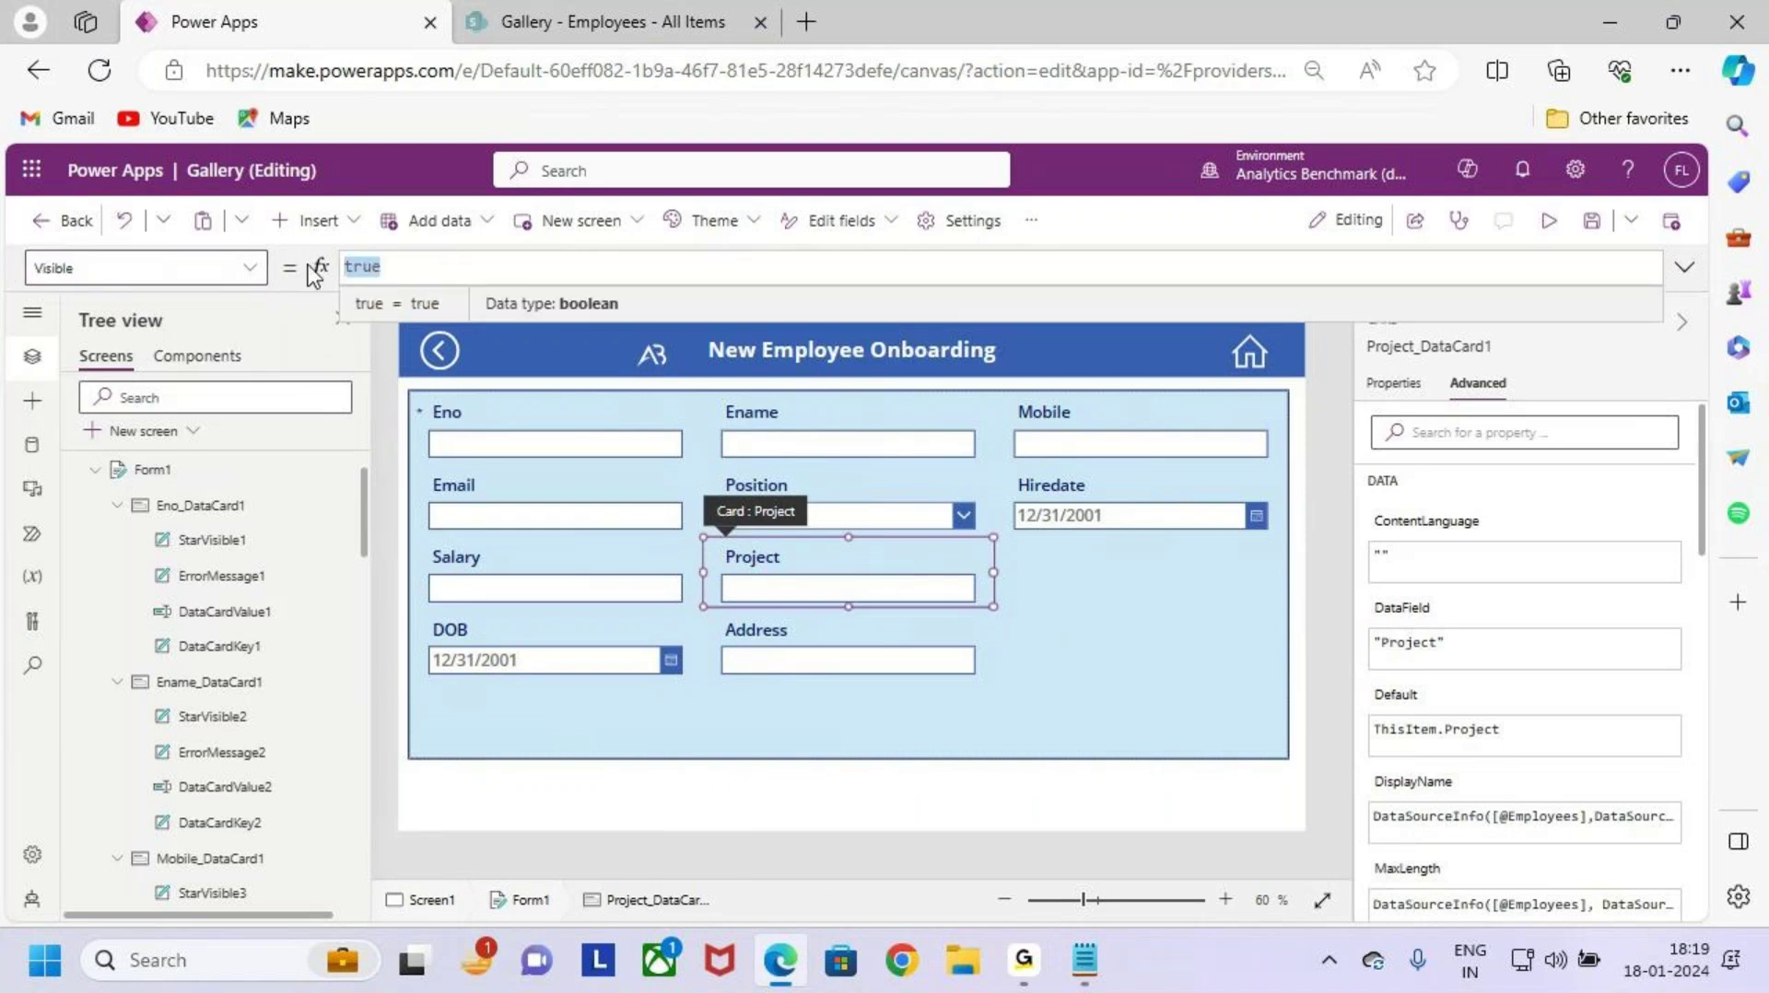
key(BackSpace)
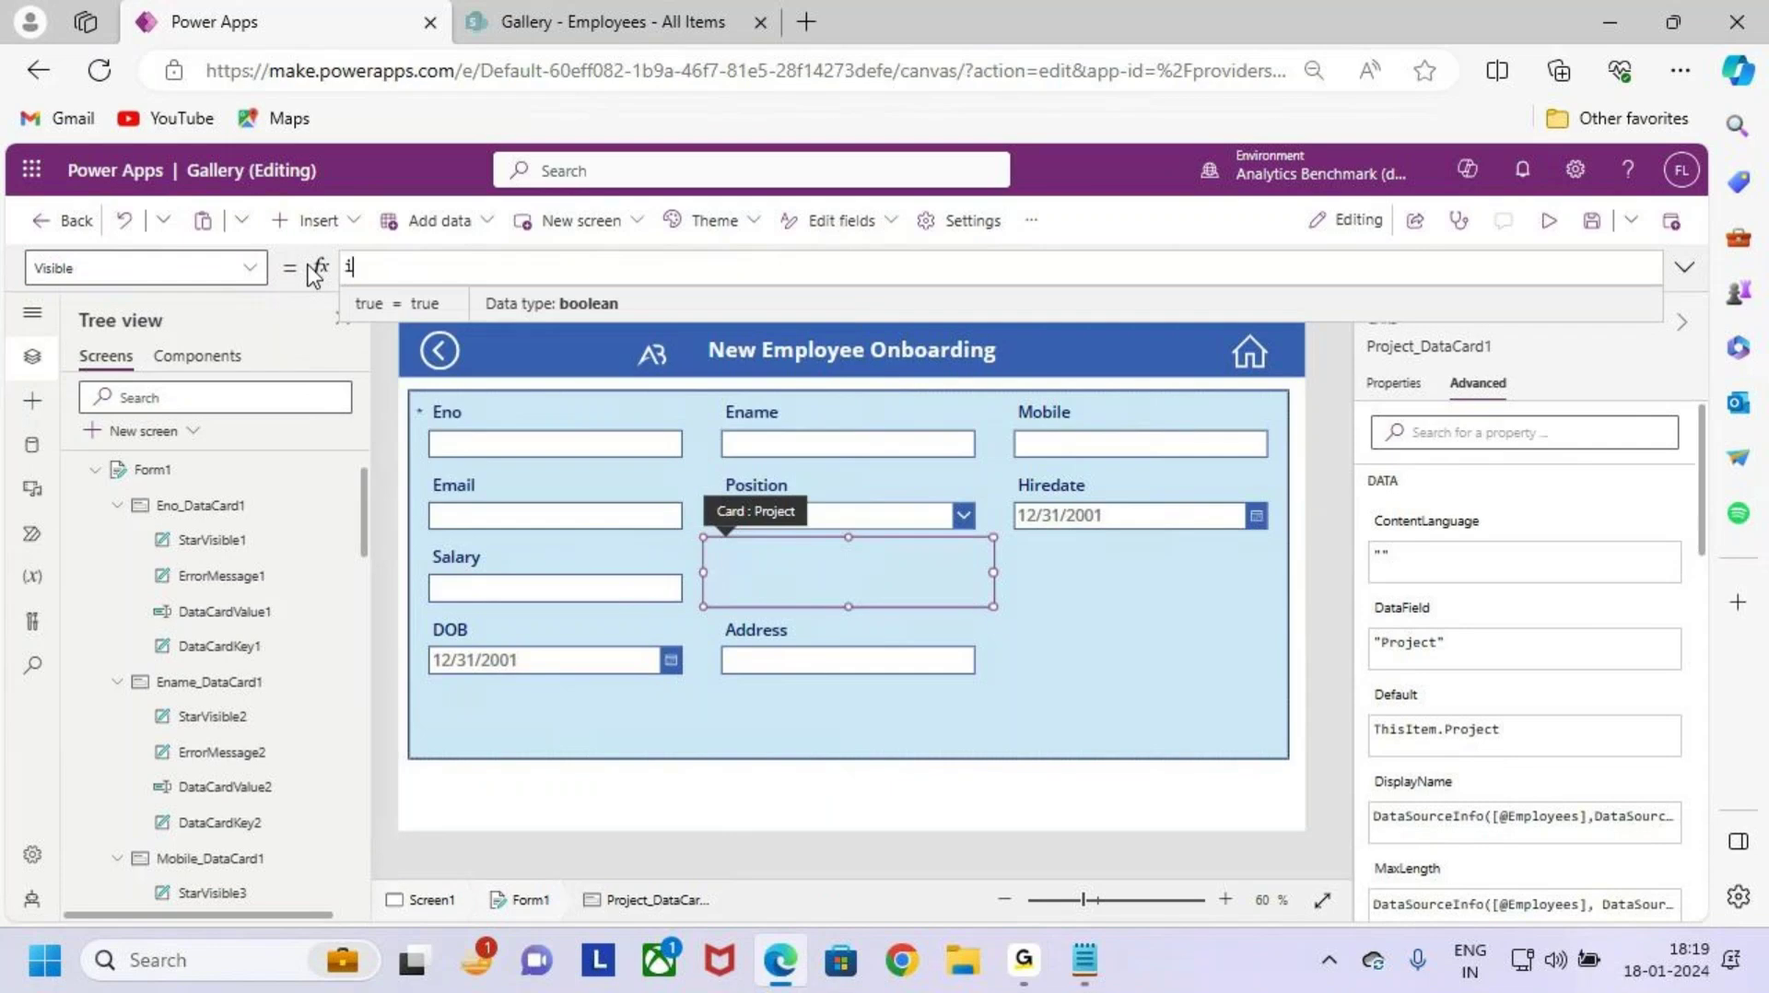
Step: Set the Project card's Visible to If(Form1.Mode=FormMode.New,false,true) with autocomplete
text(If()
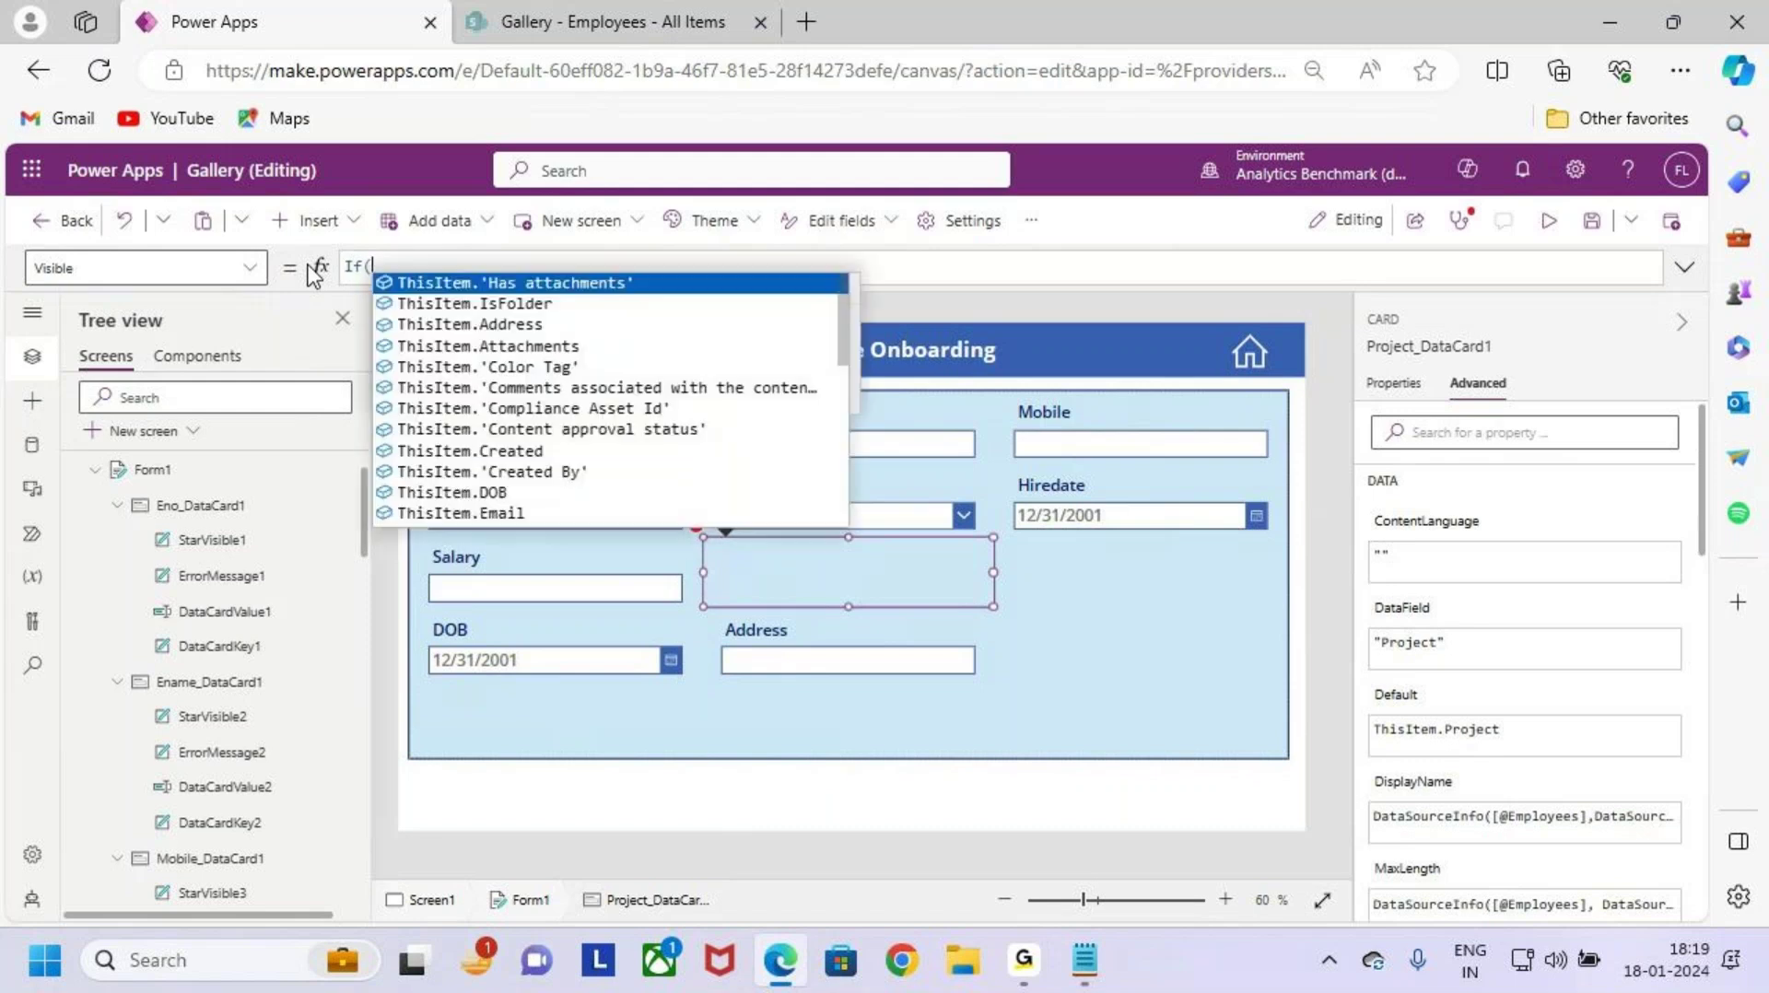
text(form)
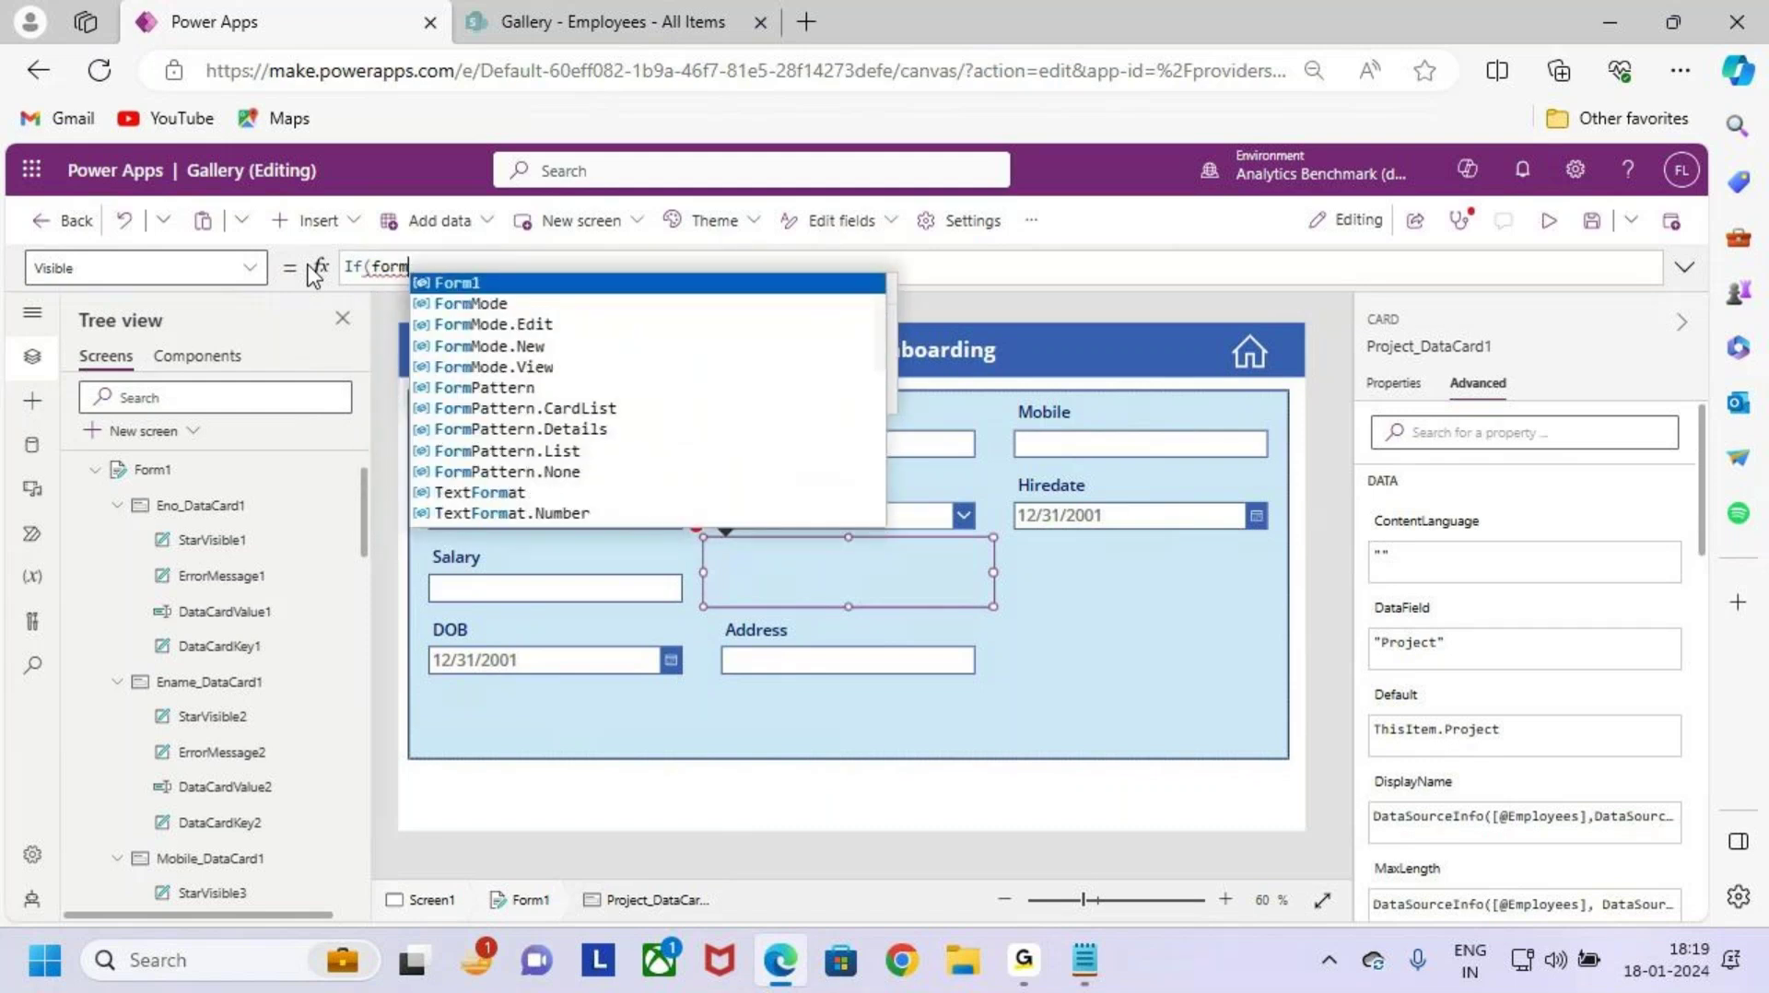
key(Tab)
text(.m)
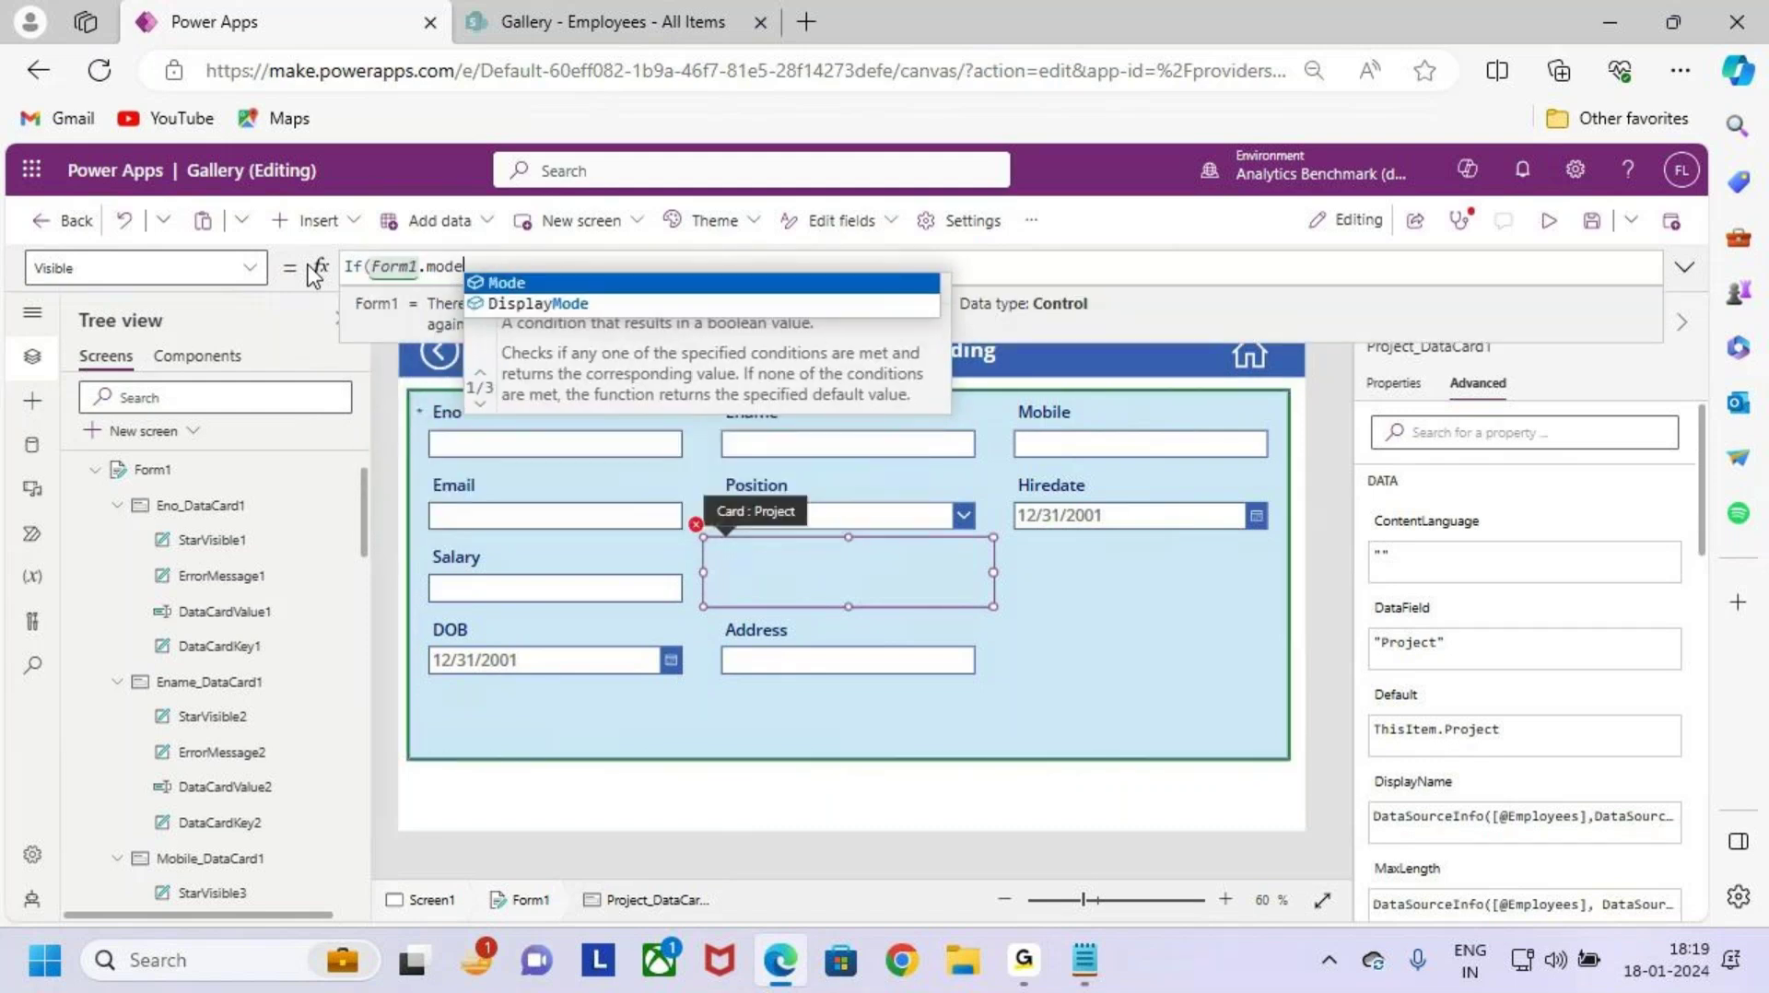
key(Tab)
text(=)
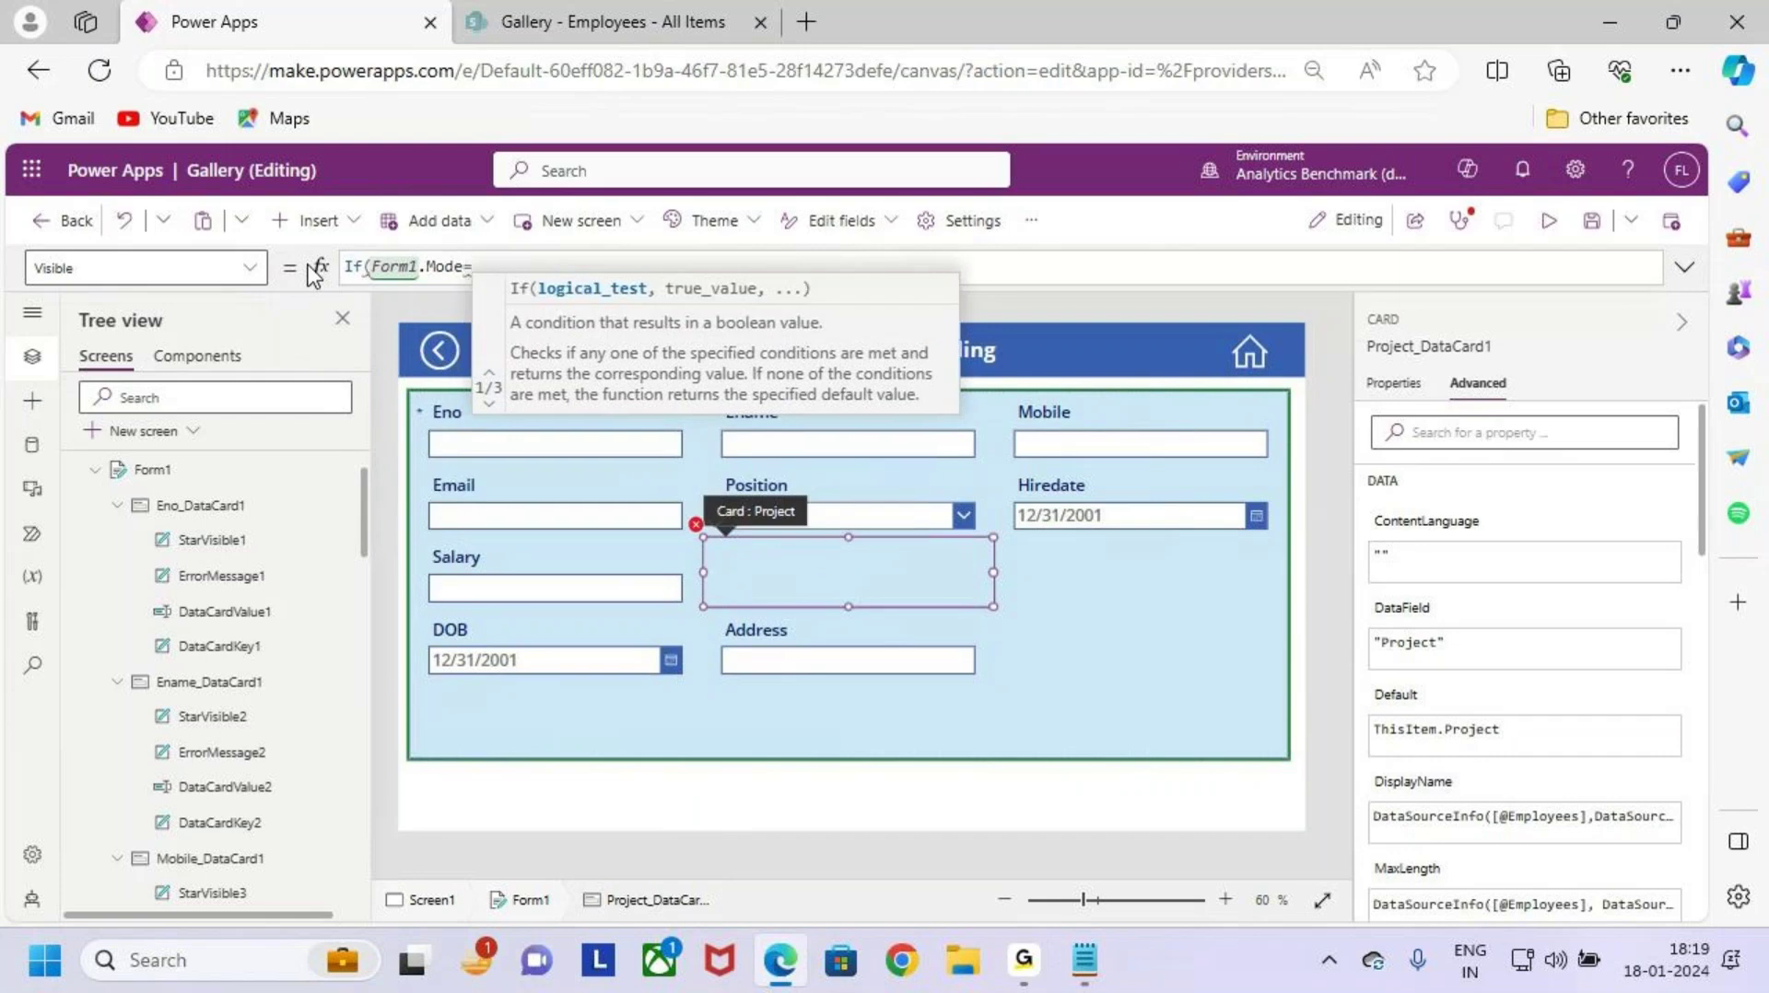
text(new)
key(Down)
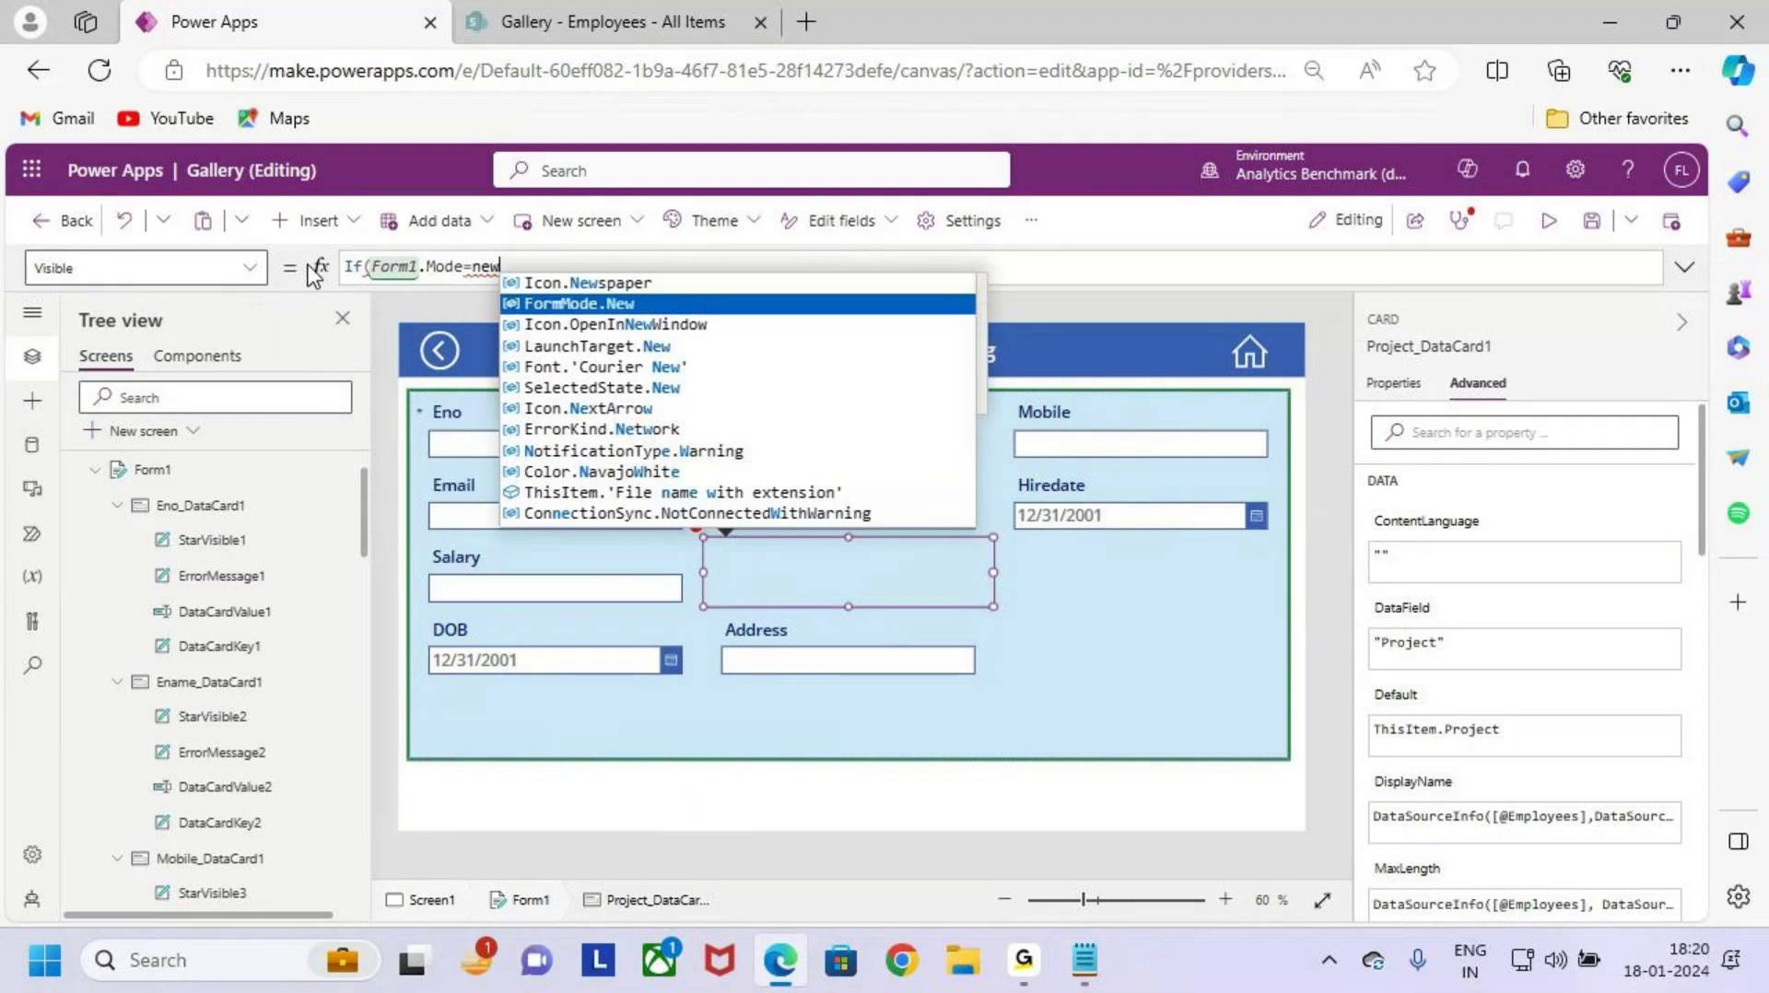
key(Tab)
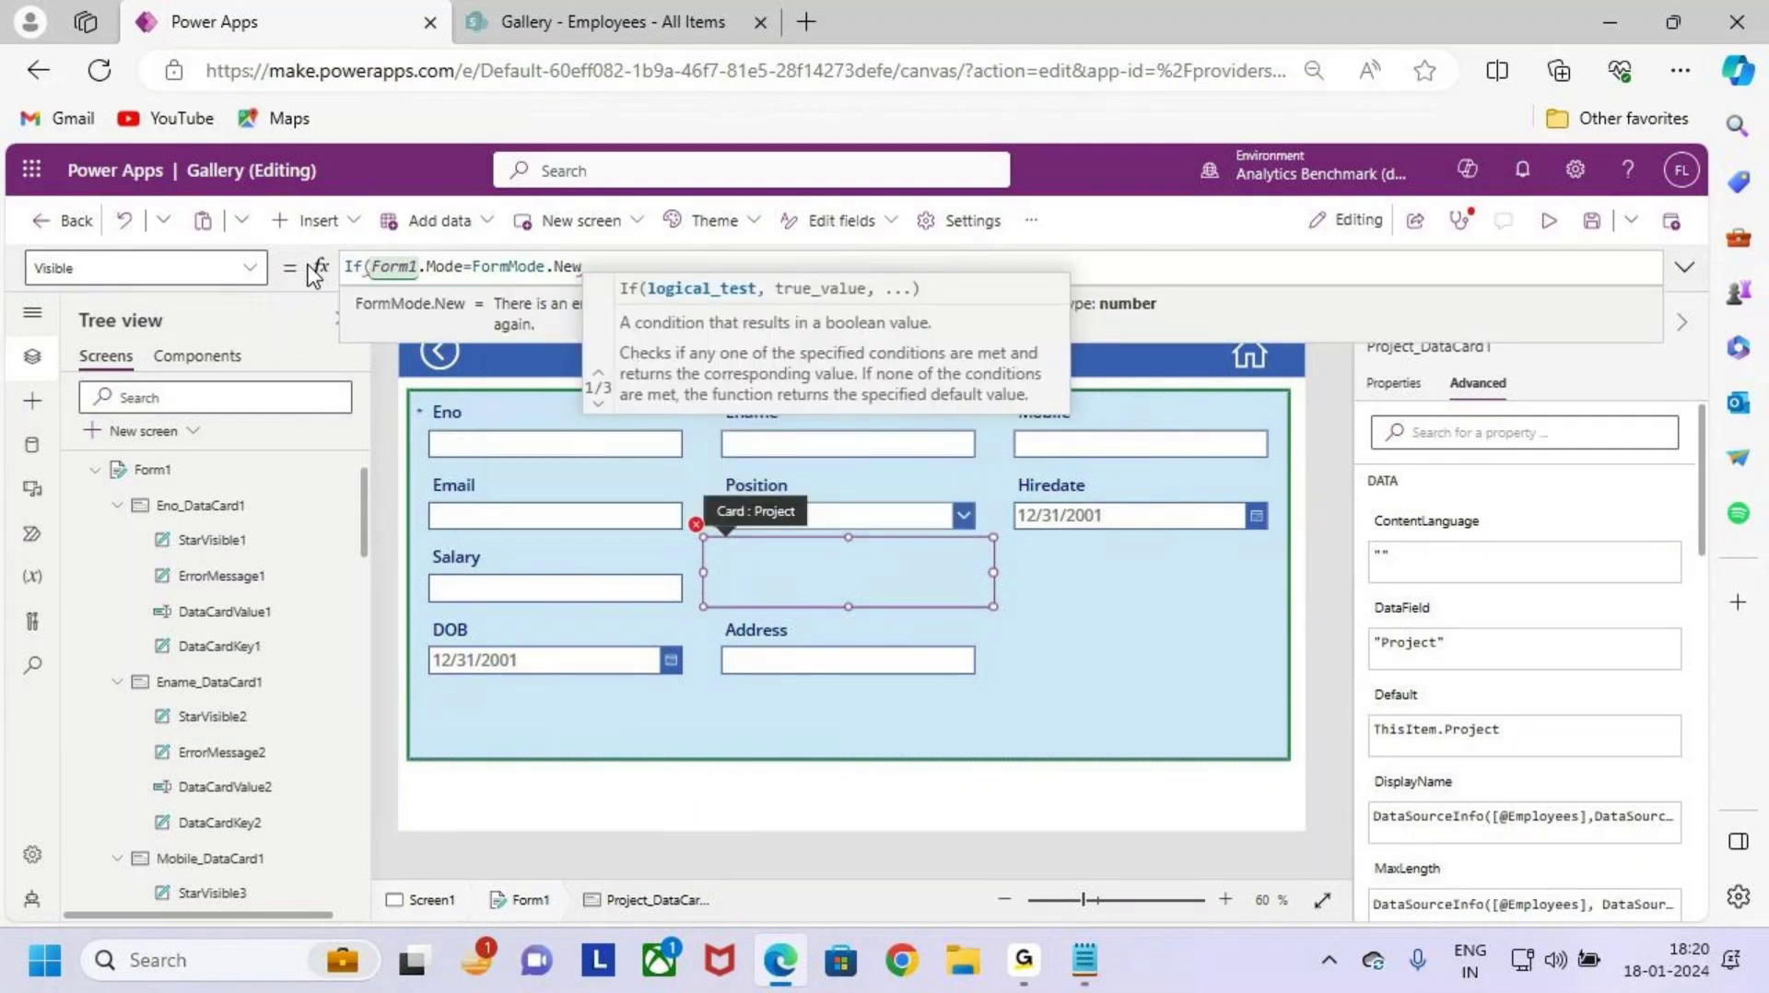
text(,flase)
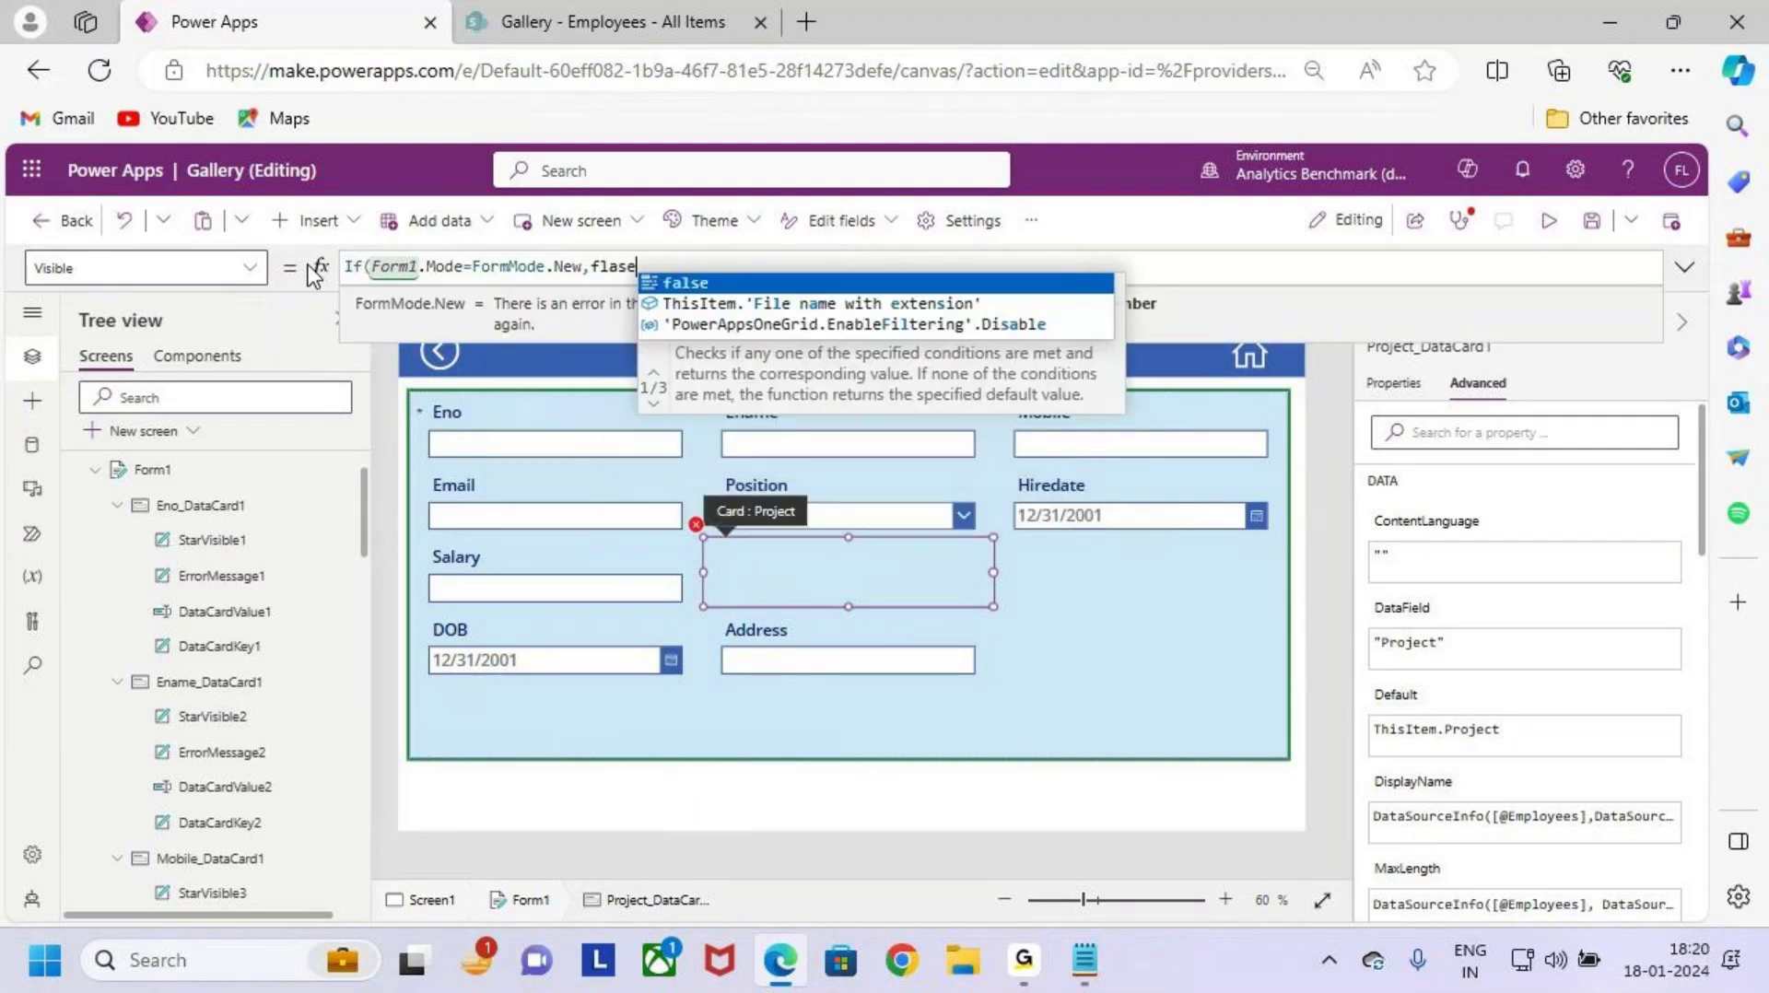
key(Tab)
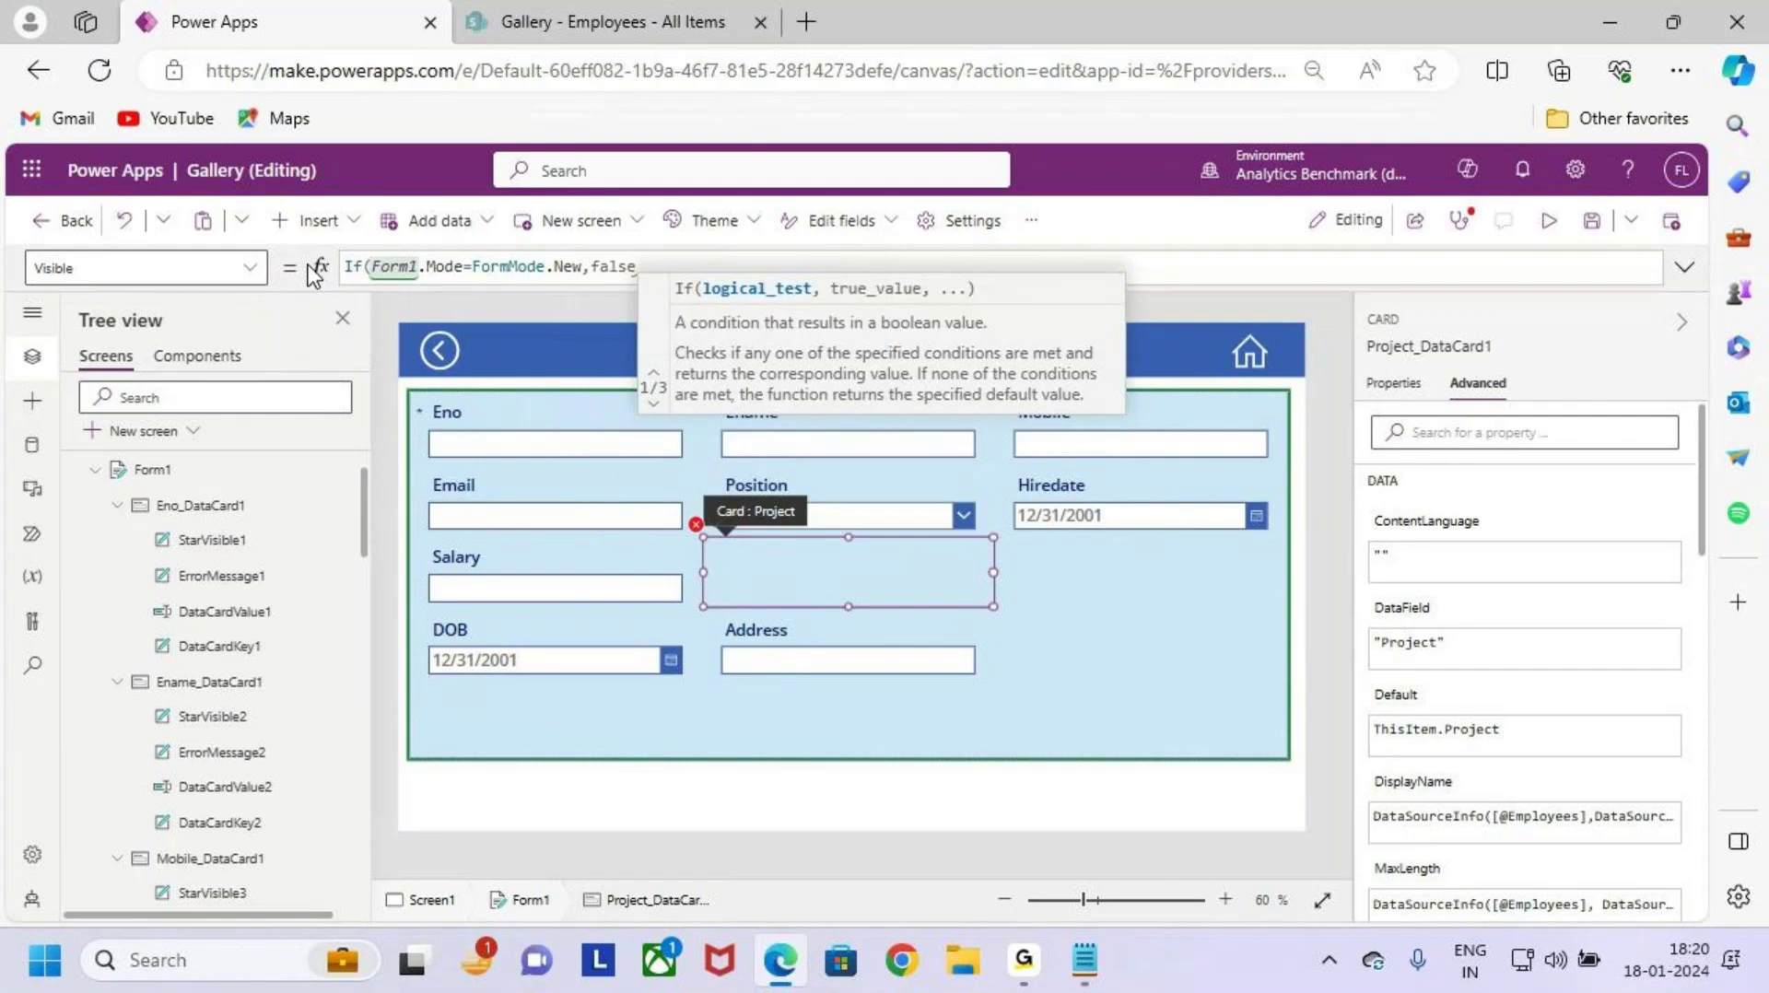
text(,true)
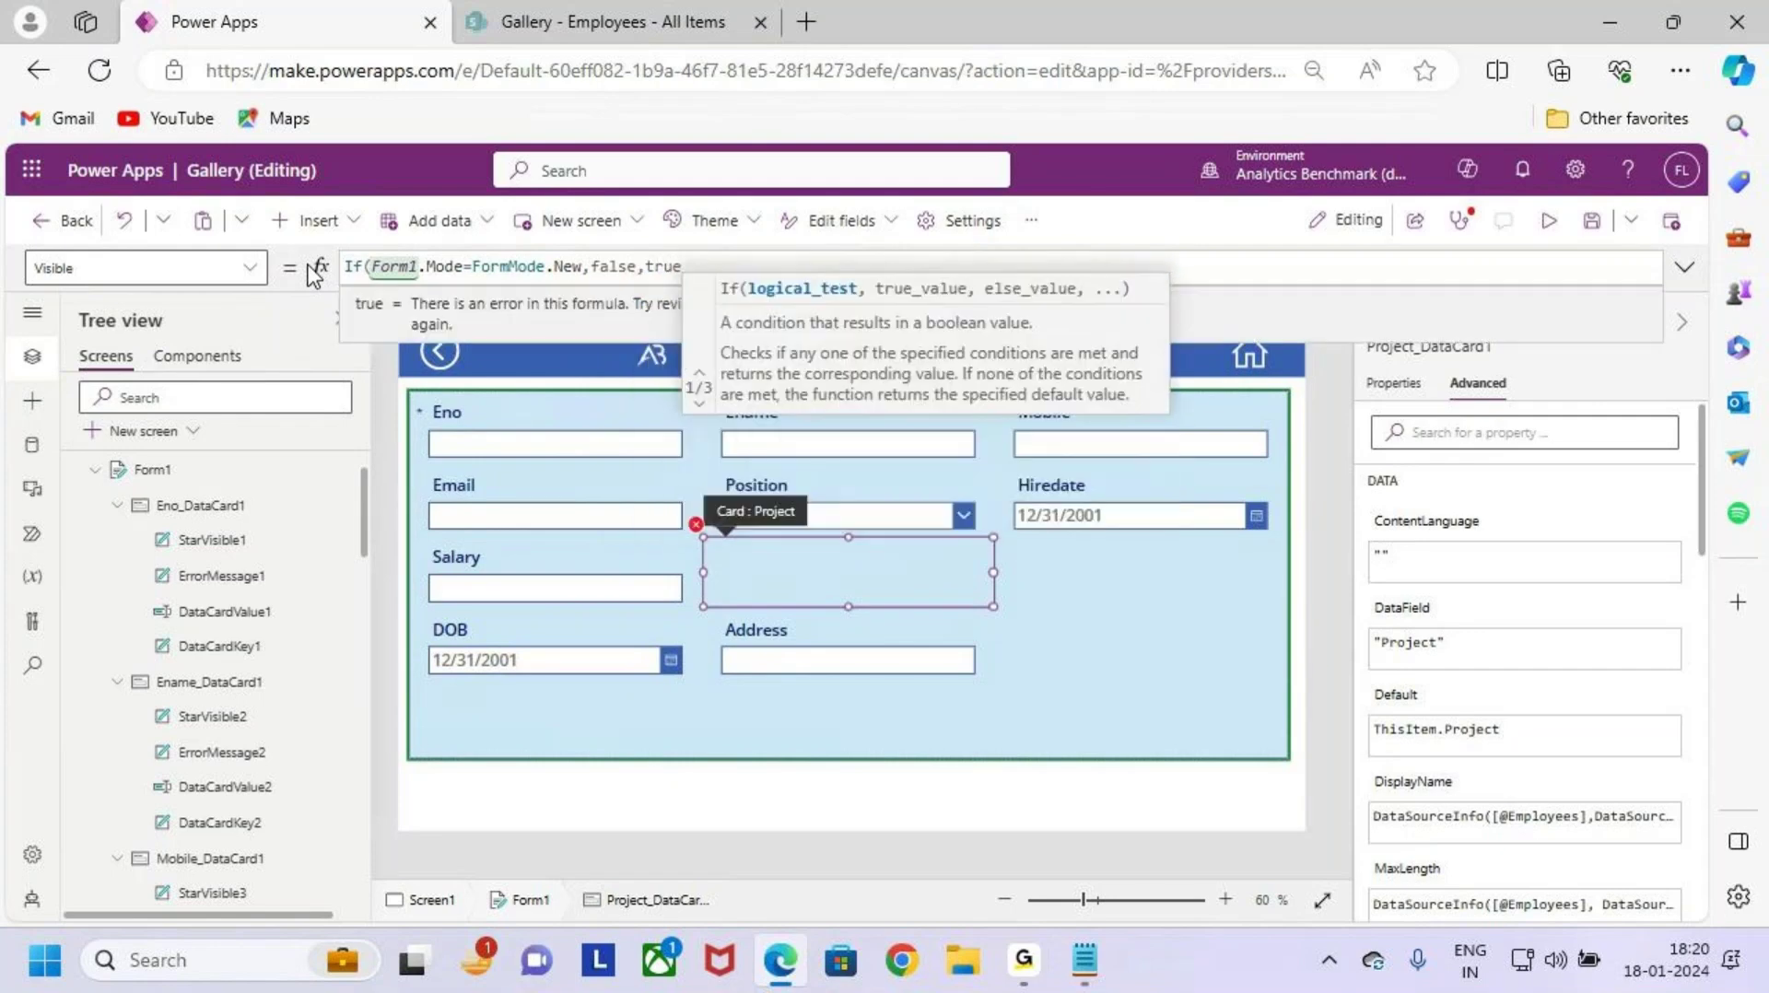
text())
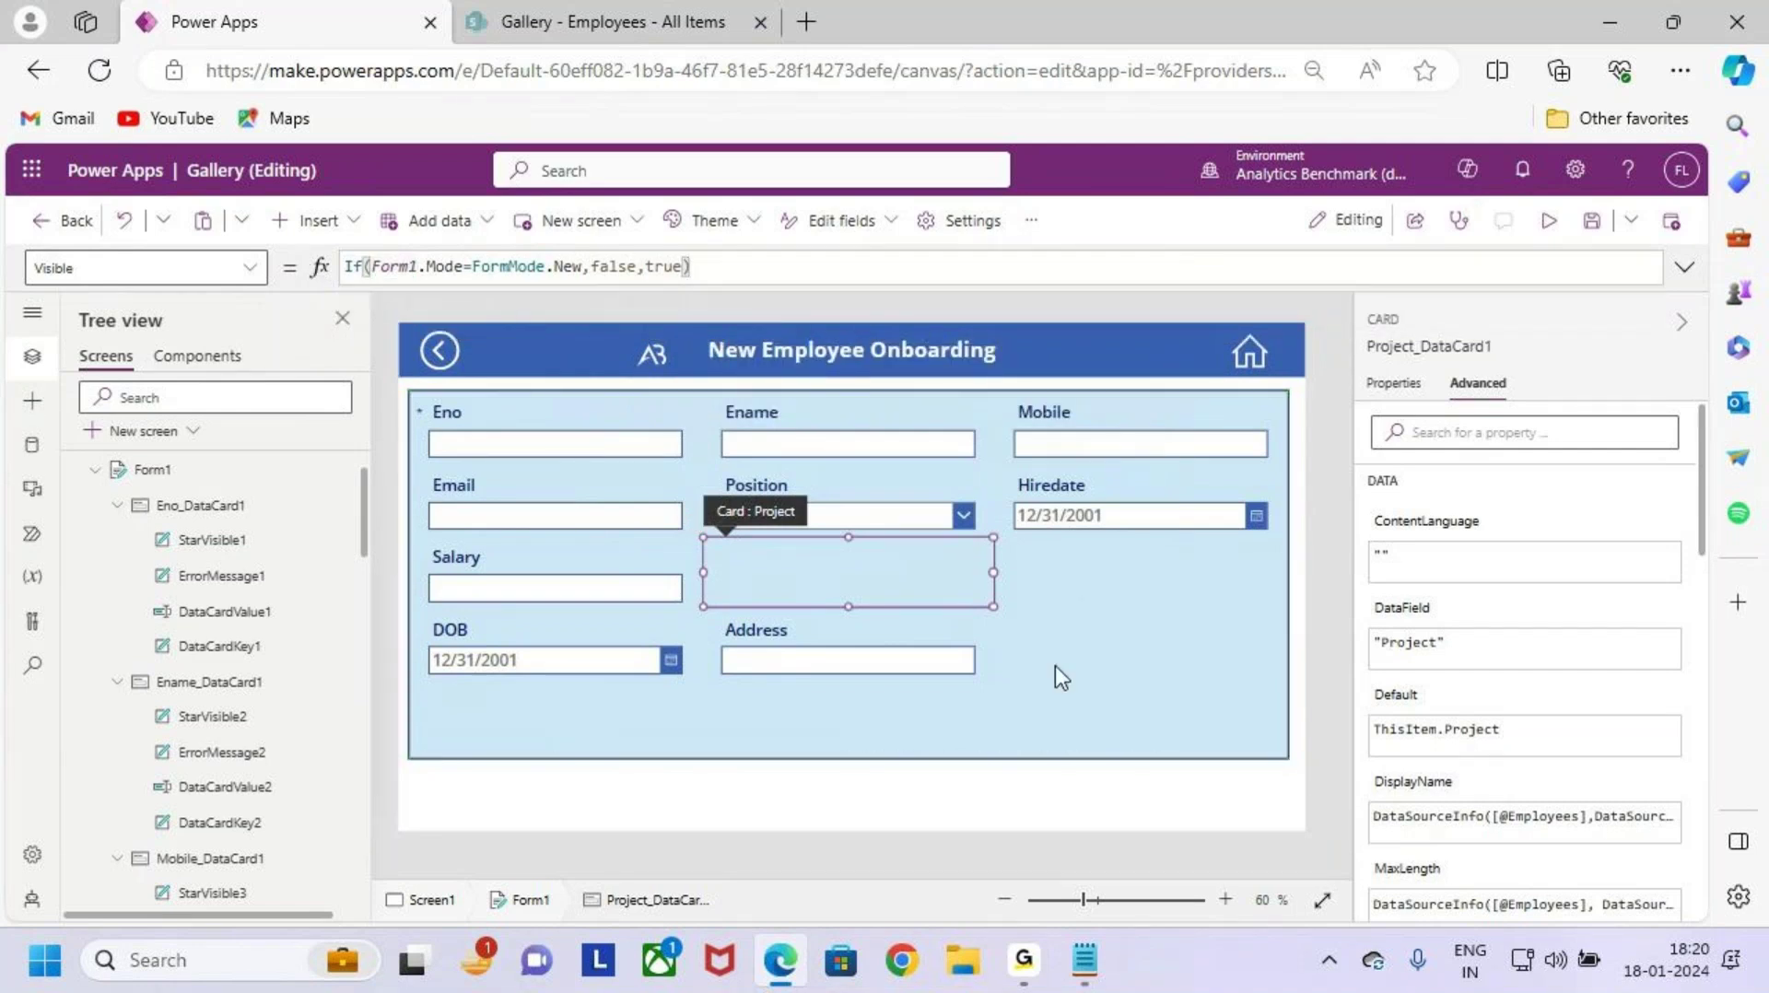
click(1055, 667)
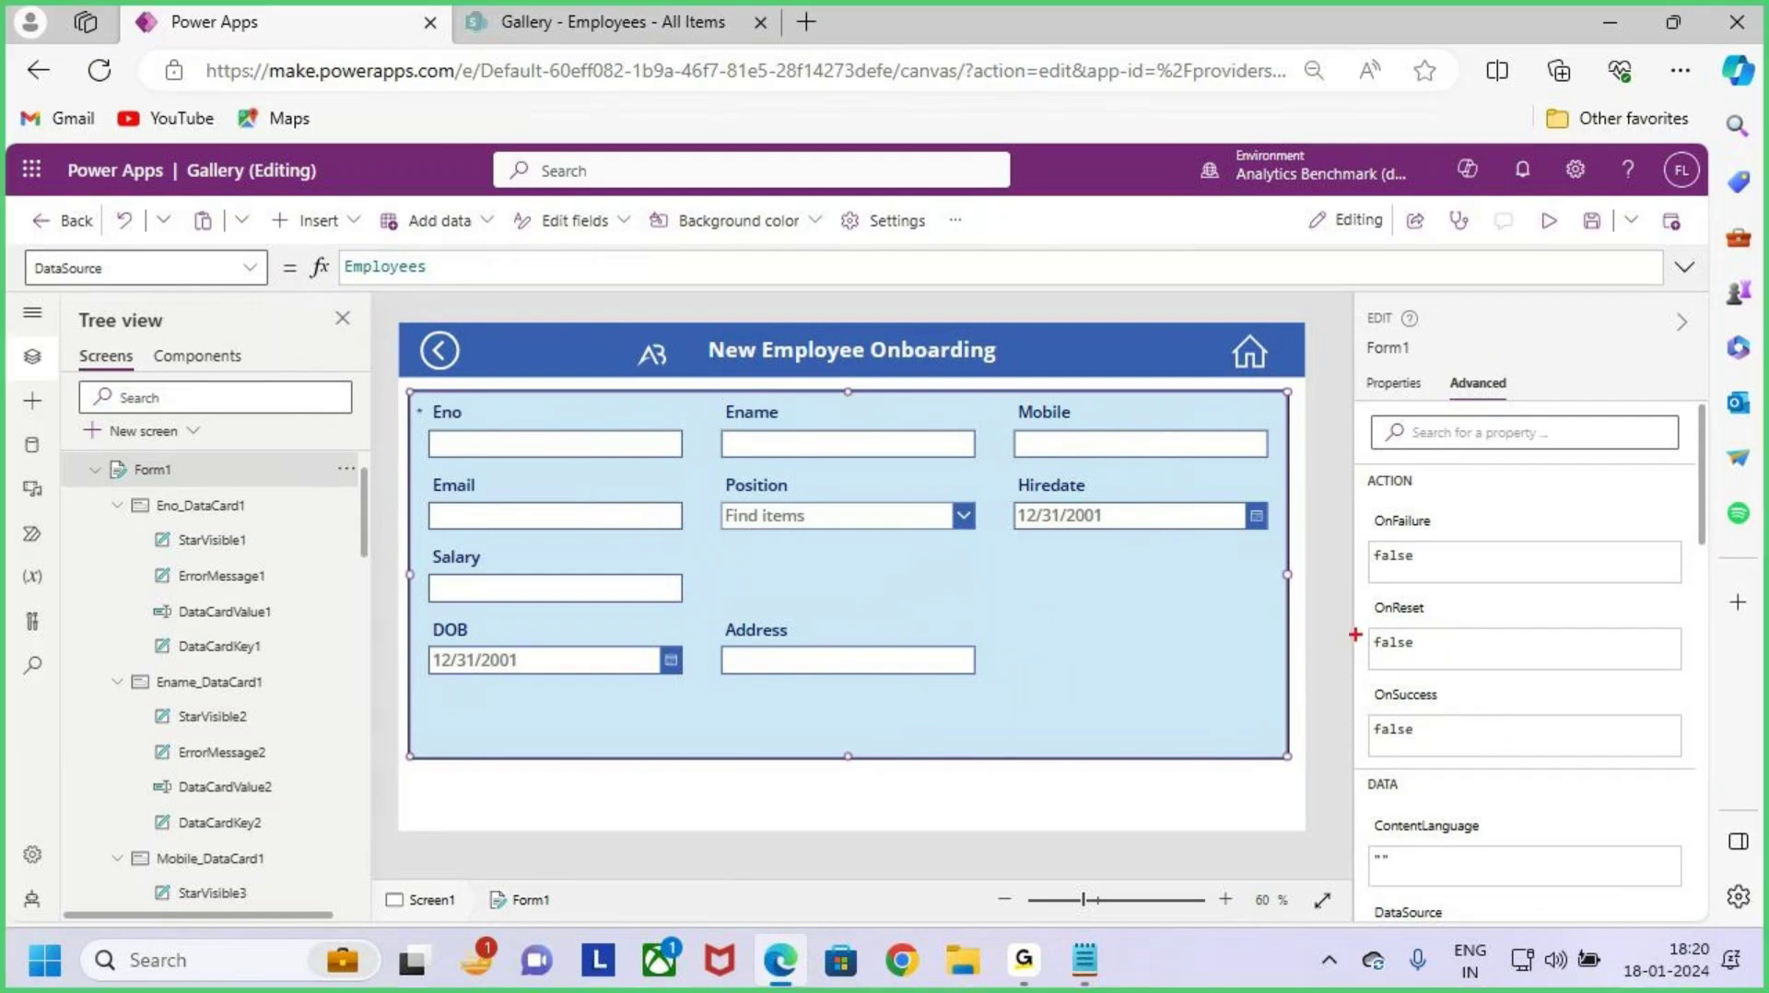
Step: Show Form1's properties and annotate the current three-column layout against a two-column one
click(1390, 385)
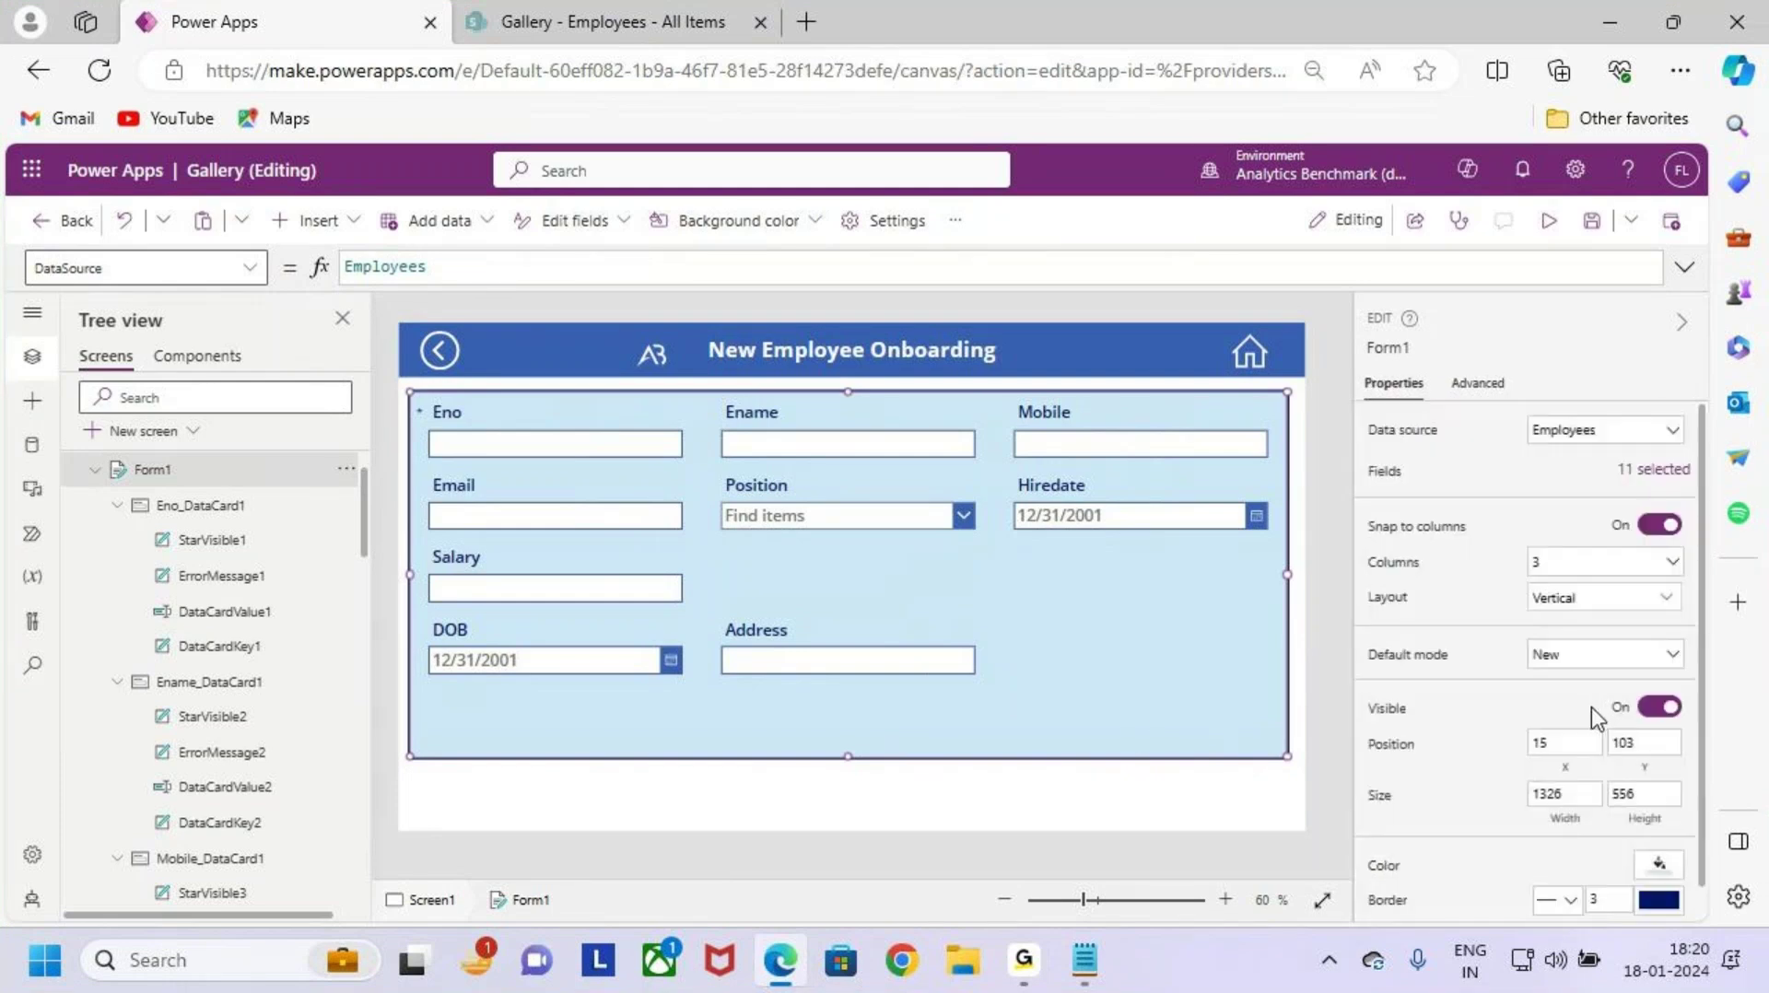
drag(1511, 637, 1602, 670)
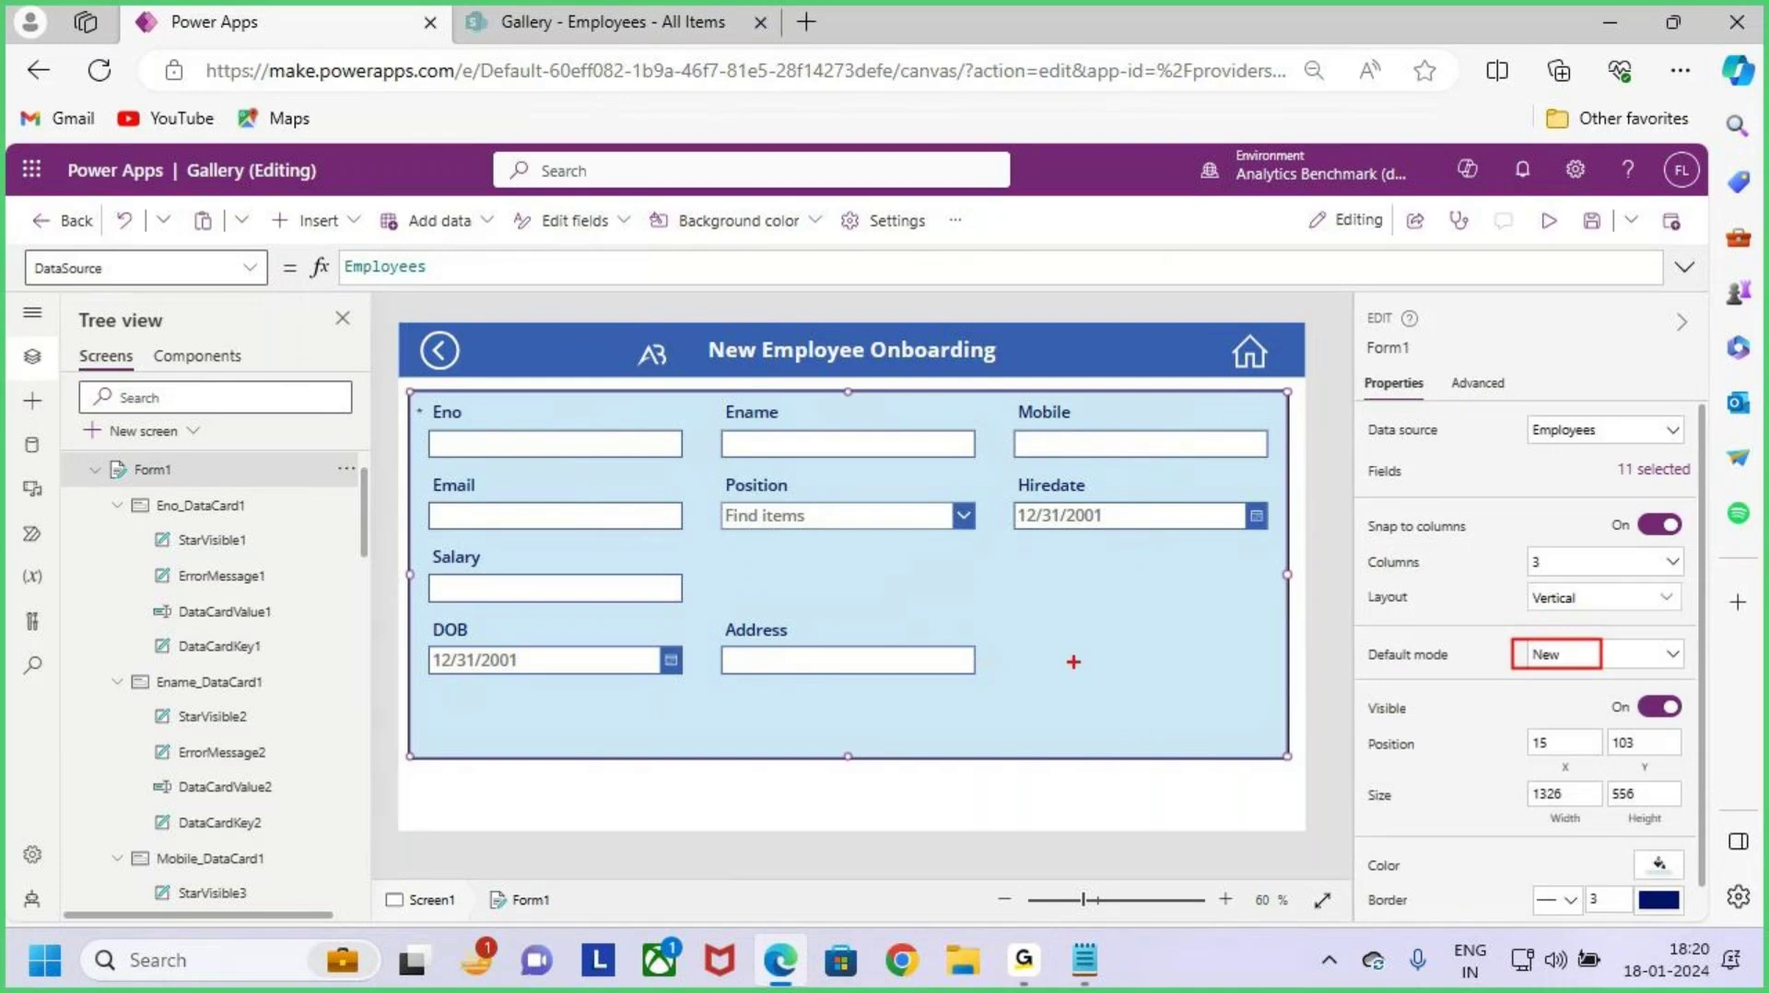
mouse_move(1074, 662)
mouse_down()
mouse_move(1072, 727)
mouse_move(1126, 725)
mouse_up()
mouse_move(1214, 658)
mouse_down()
mouse_move(1226, 765)
mouse_move(1250, 701)
mouse_up()
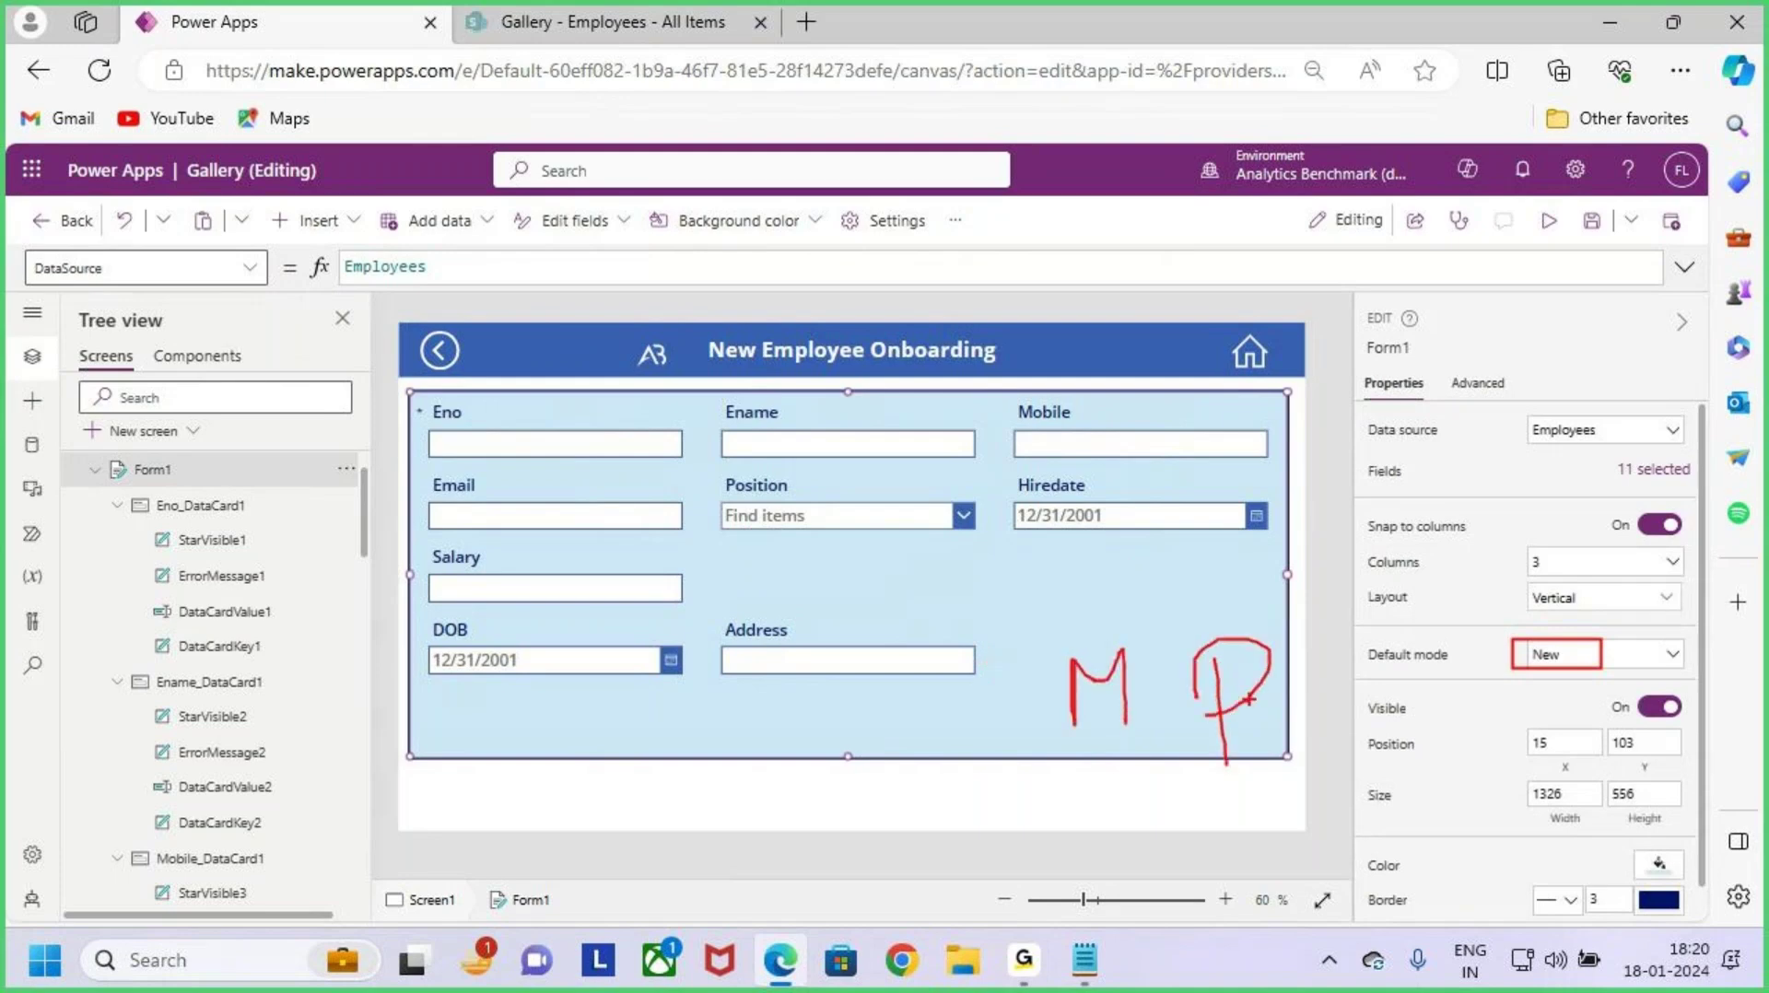
key(Escape)
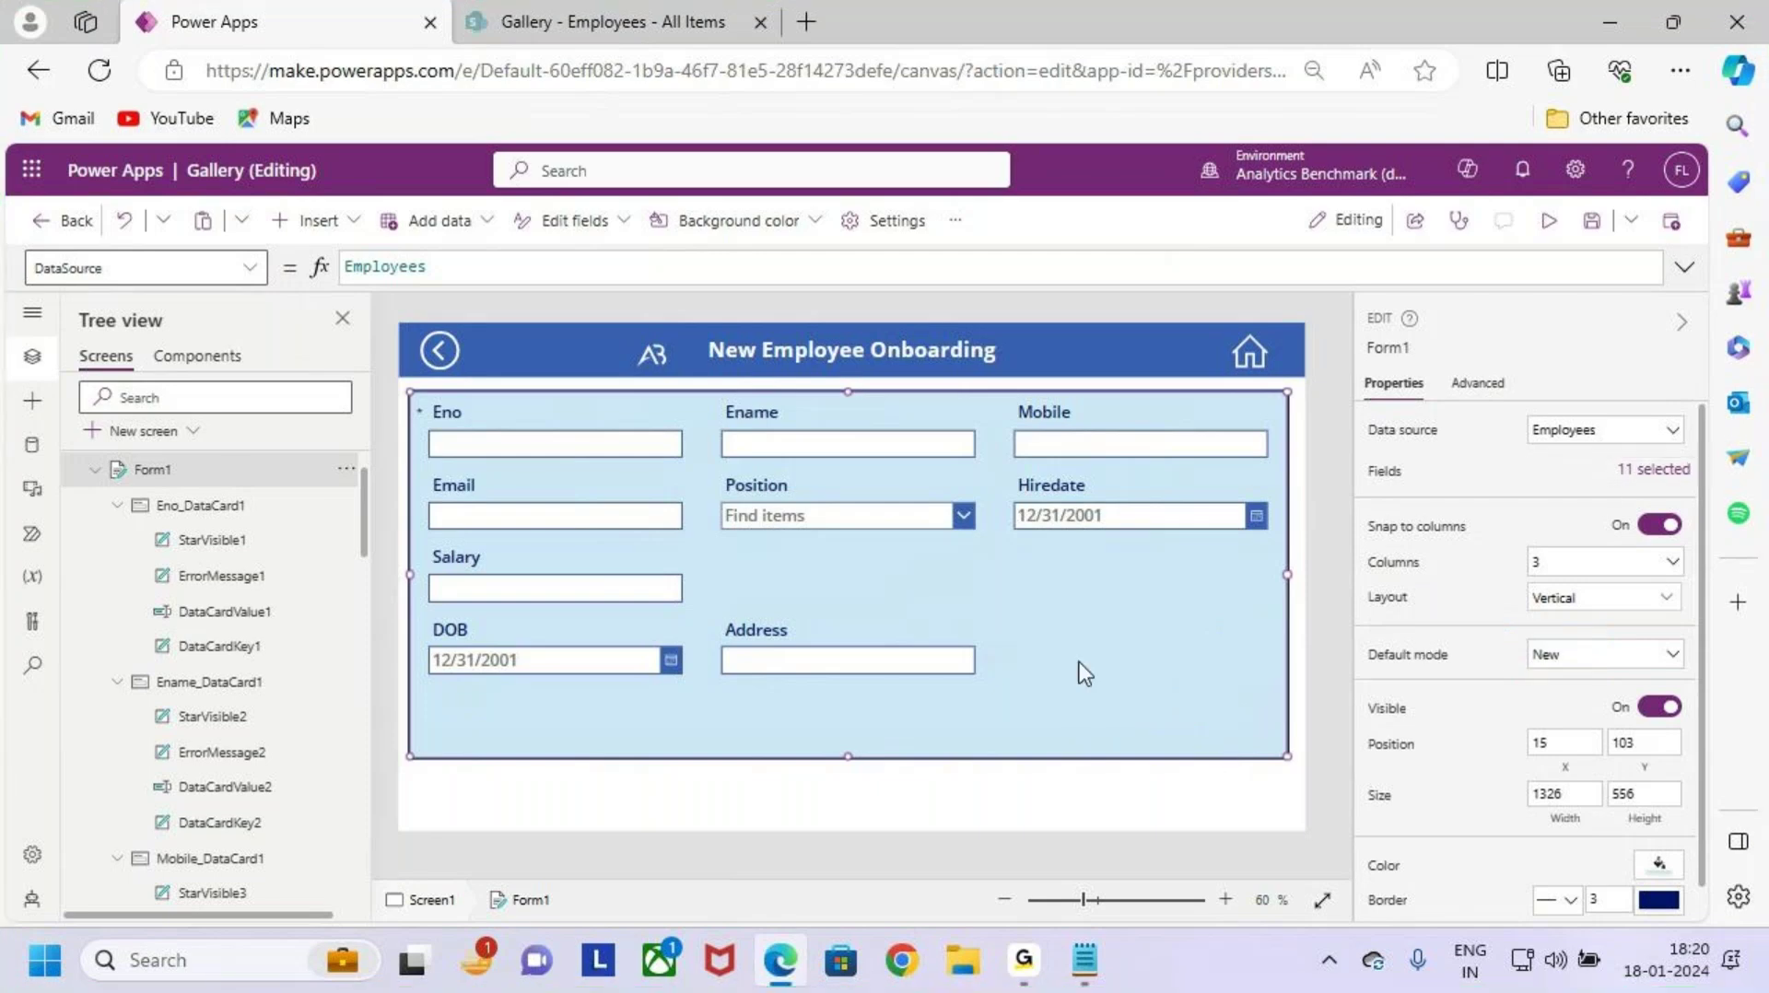
key(ctrl+2)
mouse_move(399, 390)
mouse_down()
mouse_move(649, 513)
mouse_move(691, 765)
mouse_up()
mouse_move(710, 378)
mouse_down()
mouse_move(927, 748)
mouse_move(990, 754)
mouse_up()
mouse_move(996, 387)
mouse_down()
mouse_move(1244, 737)
mouse_move(1288, 760)
mouse_up()
key(Escape)
key(ctrl+2)
mouse_move(412, 387)
mouse_down()
mouse_move(820, 658)
mouse_move(859, 747)
mouse_up()
drag(885, 376, 1288, 755)
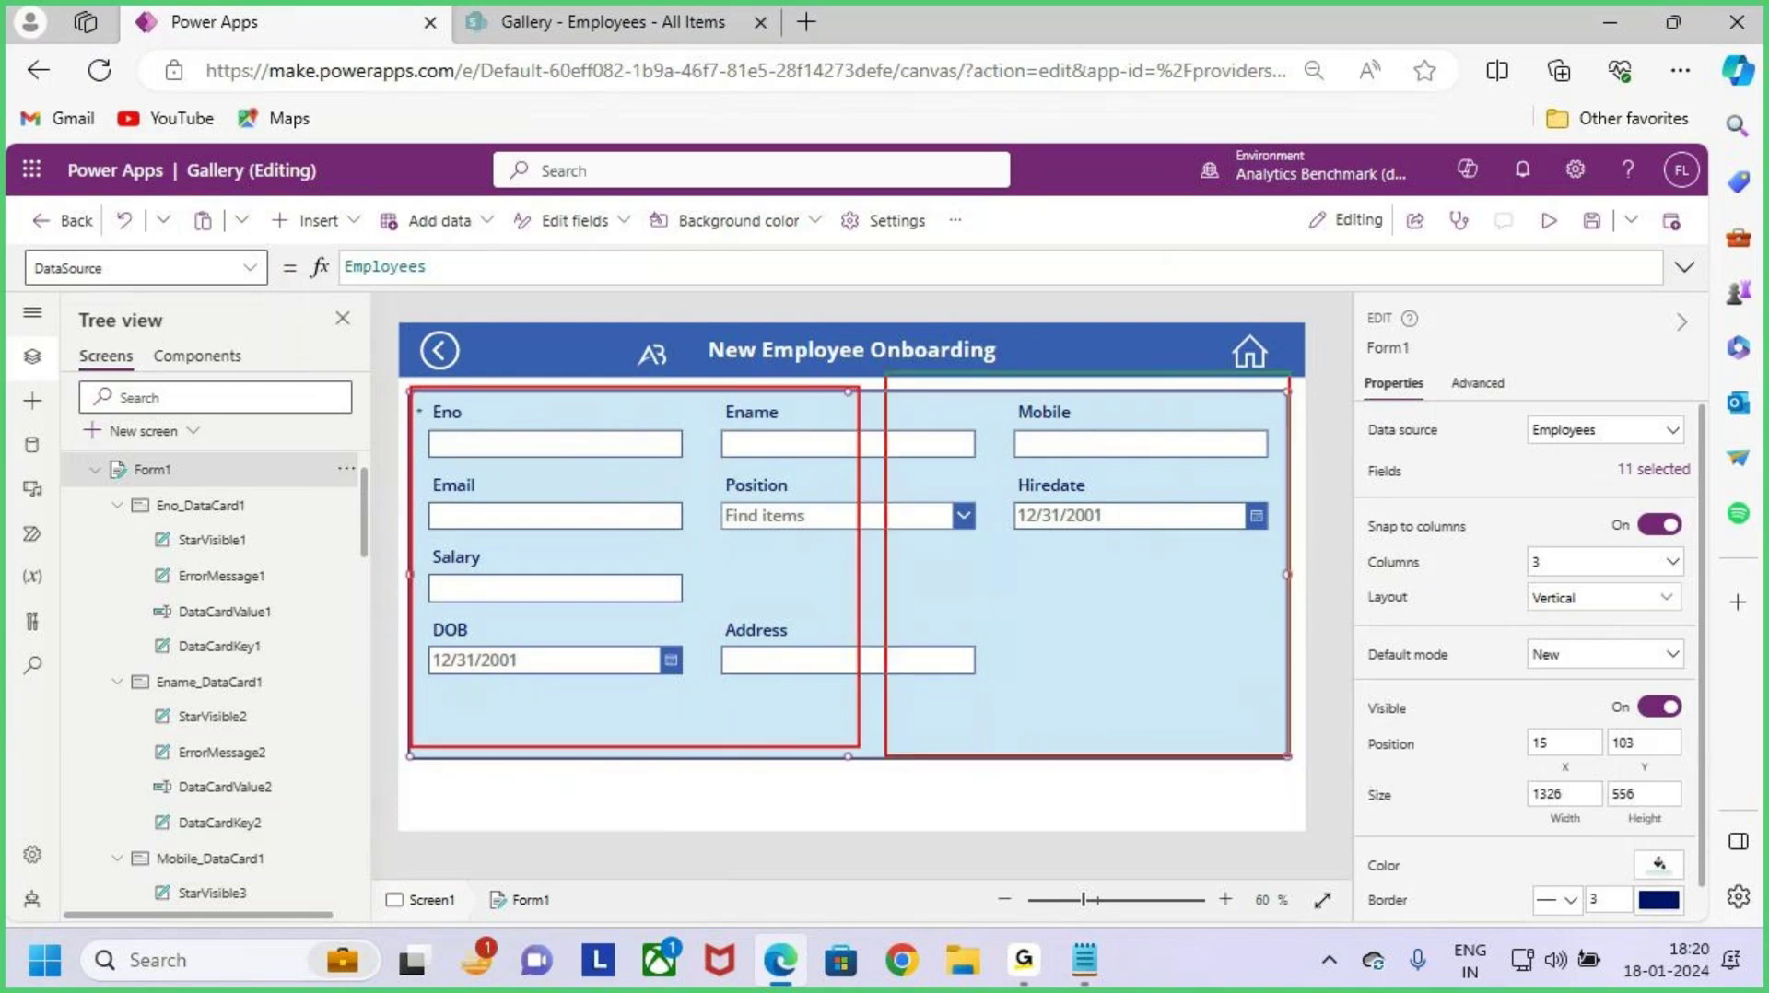
key(Escape)
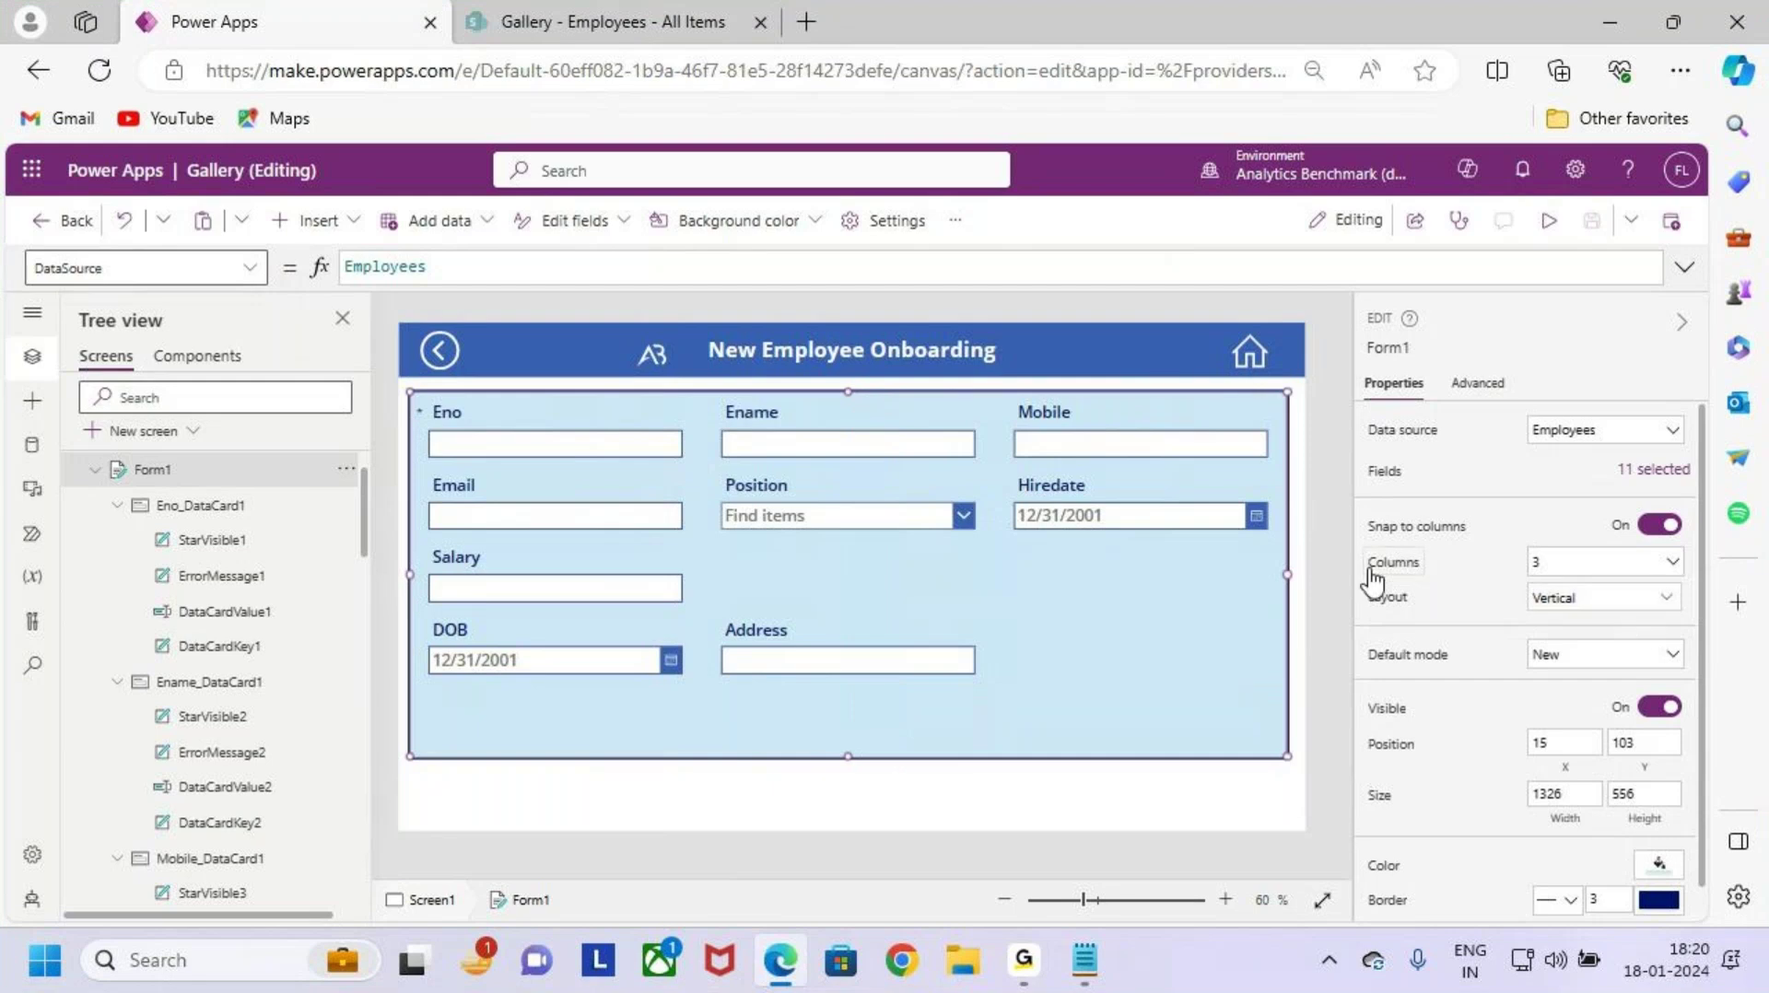
Step: Change Form1's Columns setting from 3 to 2
drag(1382, 583, 1373, 591)
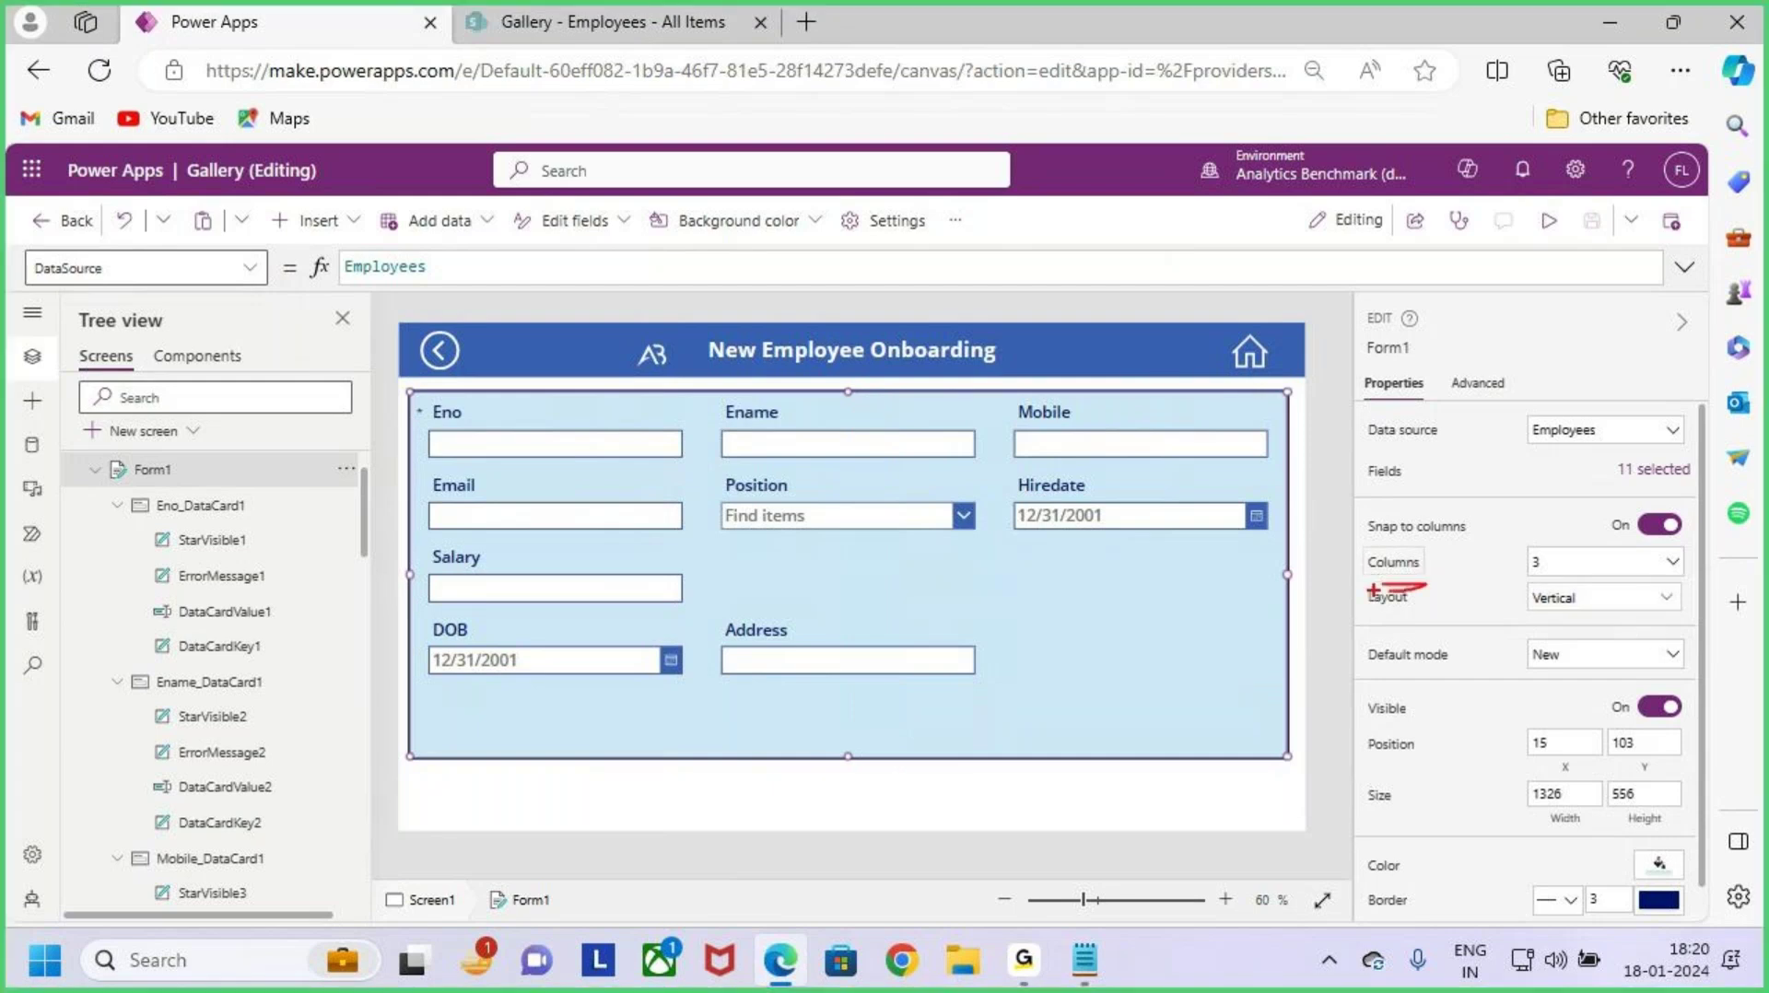
click(1569, 564)
click(1558, 561)
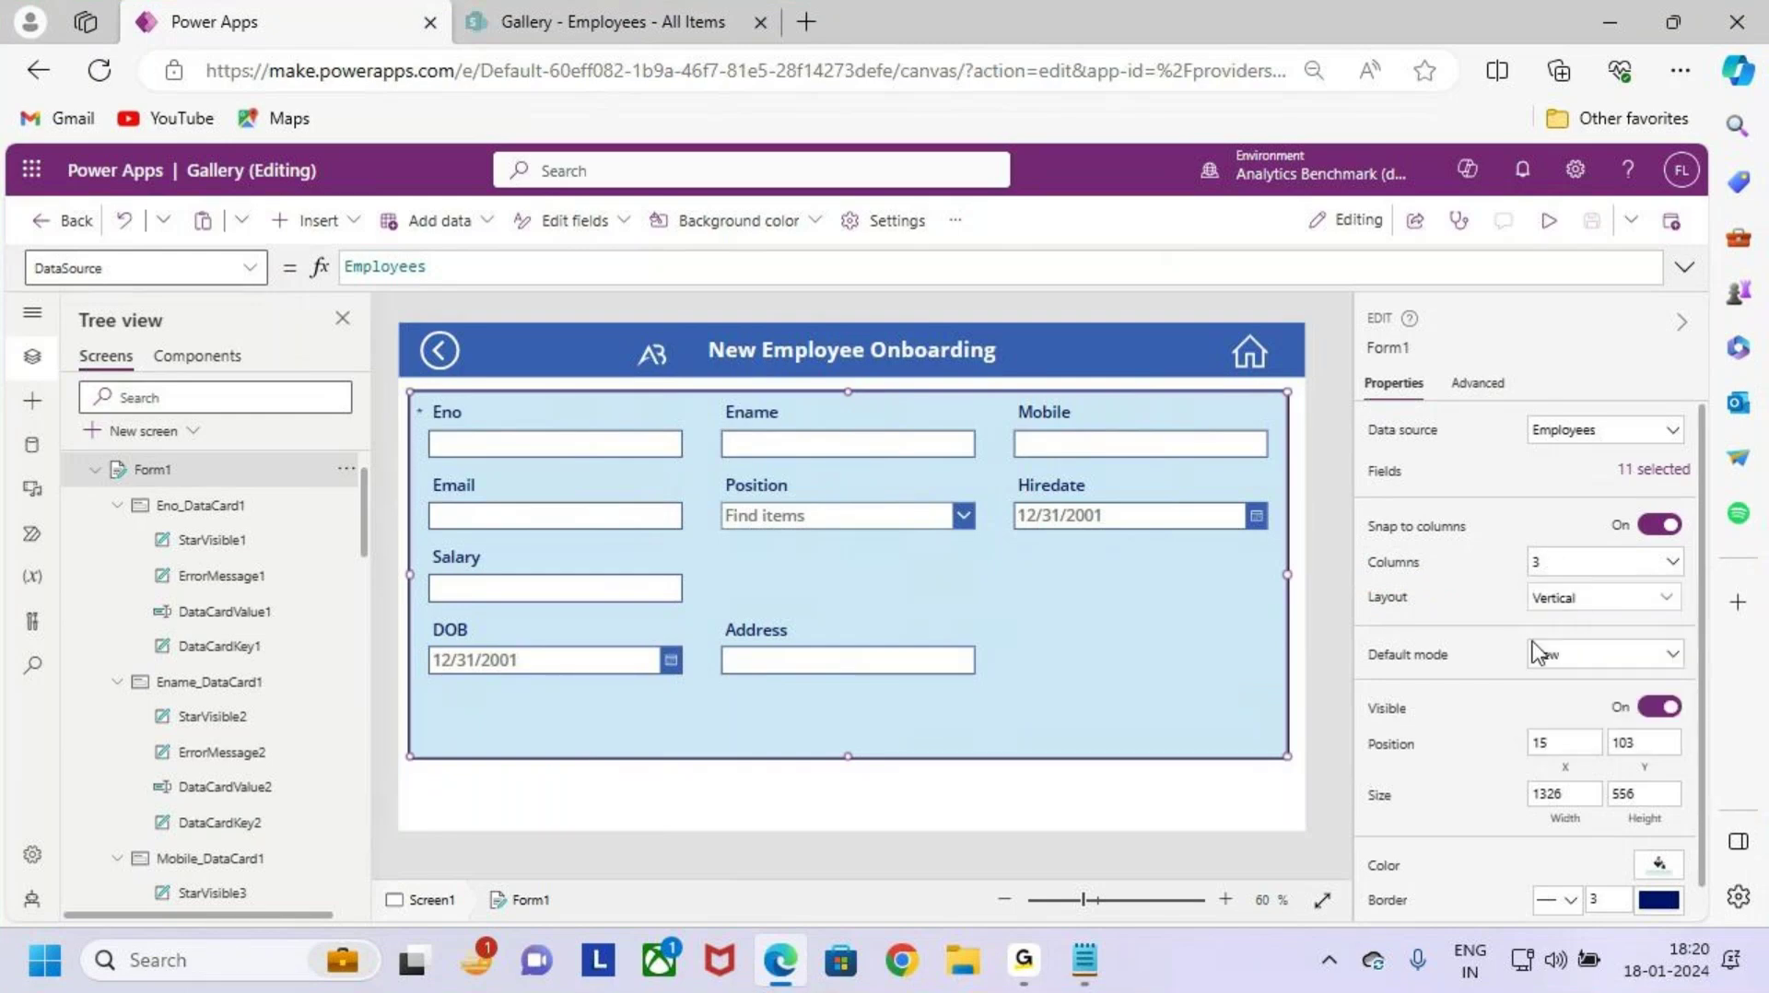
click(1555, 564)
click(1603, 618)
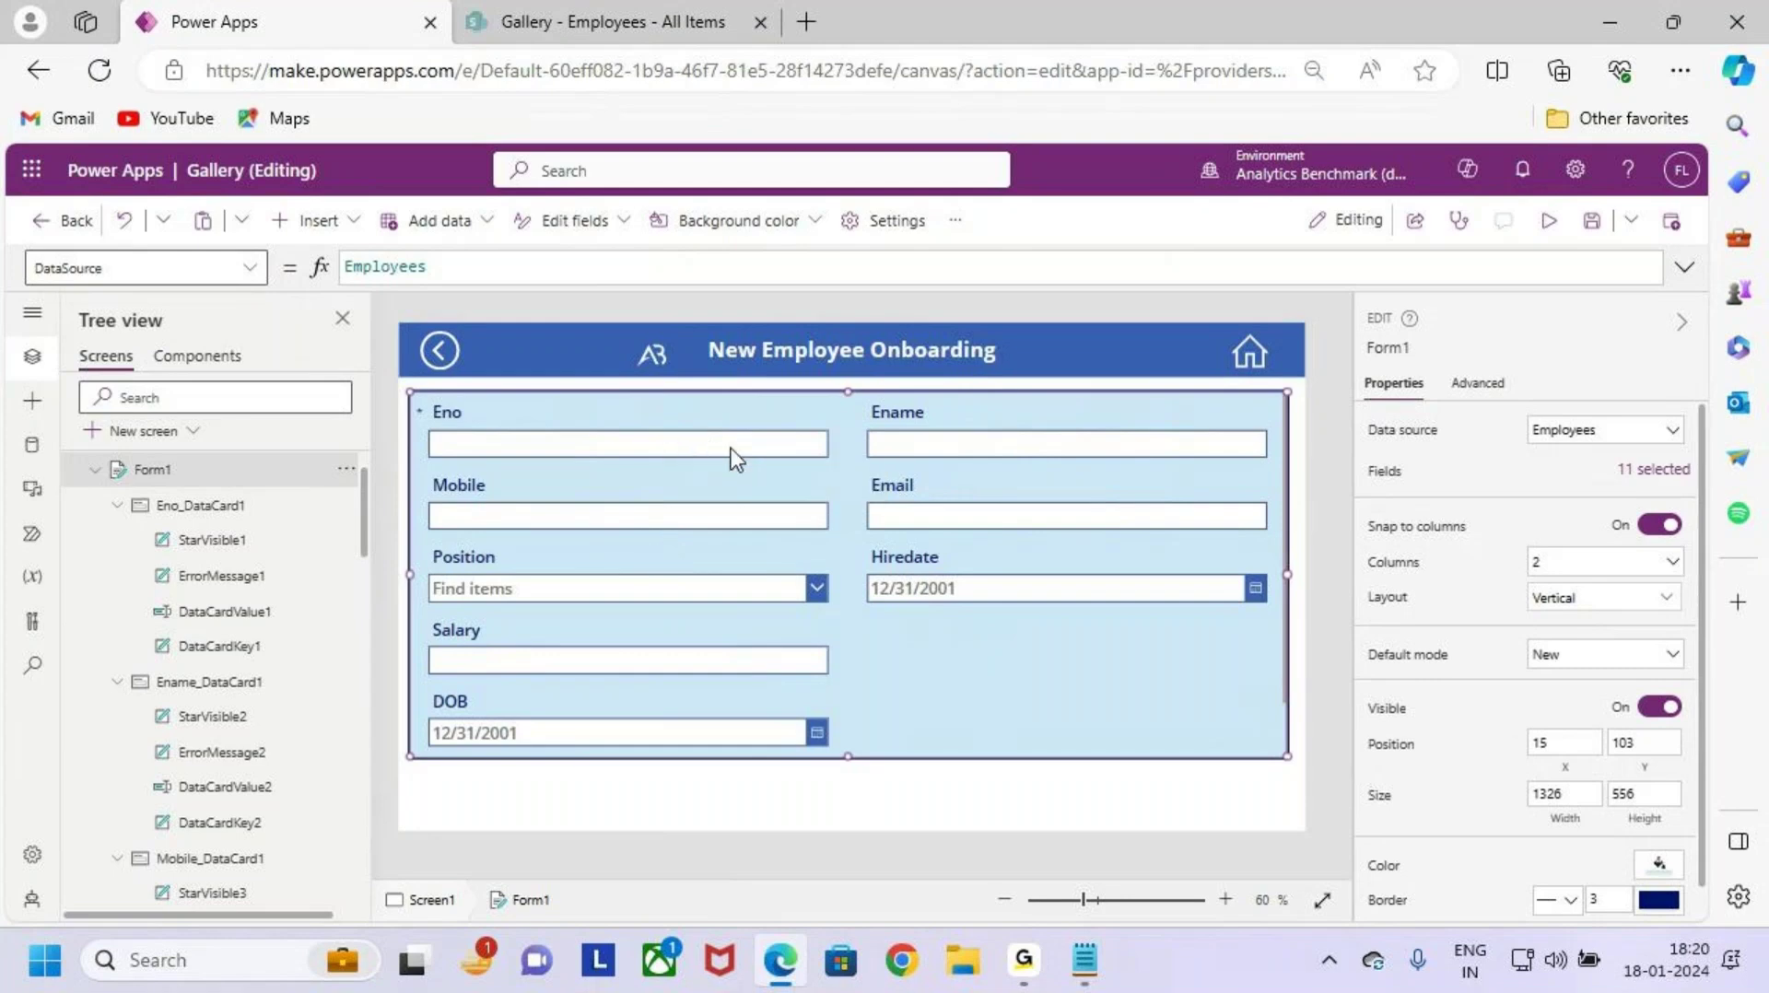
Step: Narrow the Eno and Mobile input boxes on the form
click(654, 449)
click(654, 449)
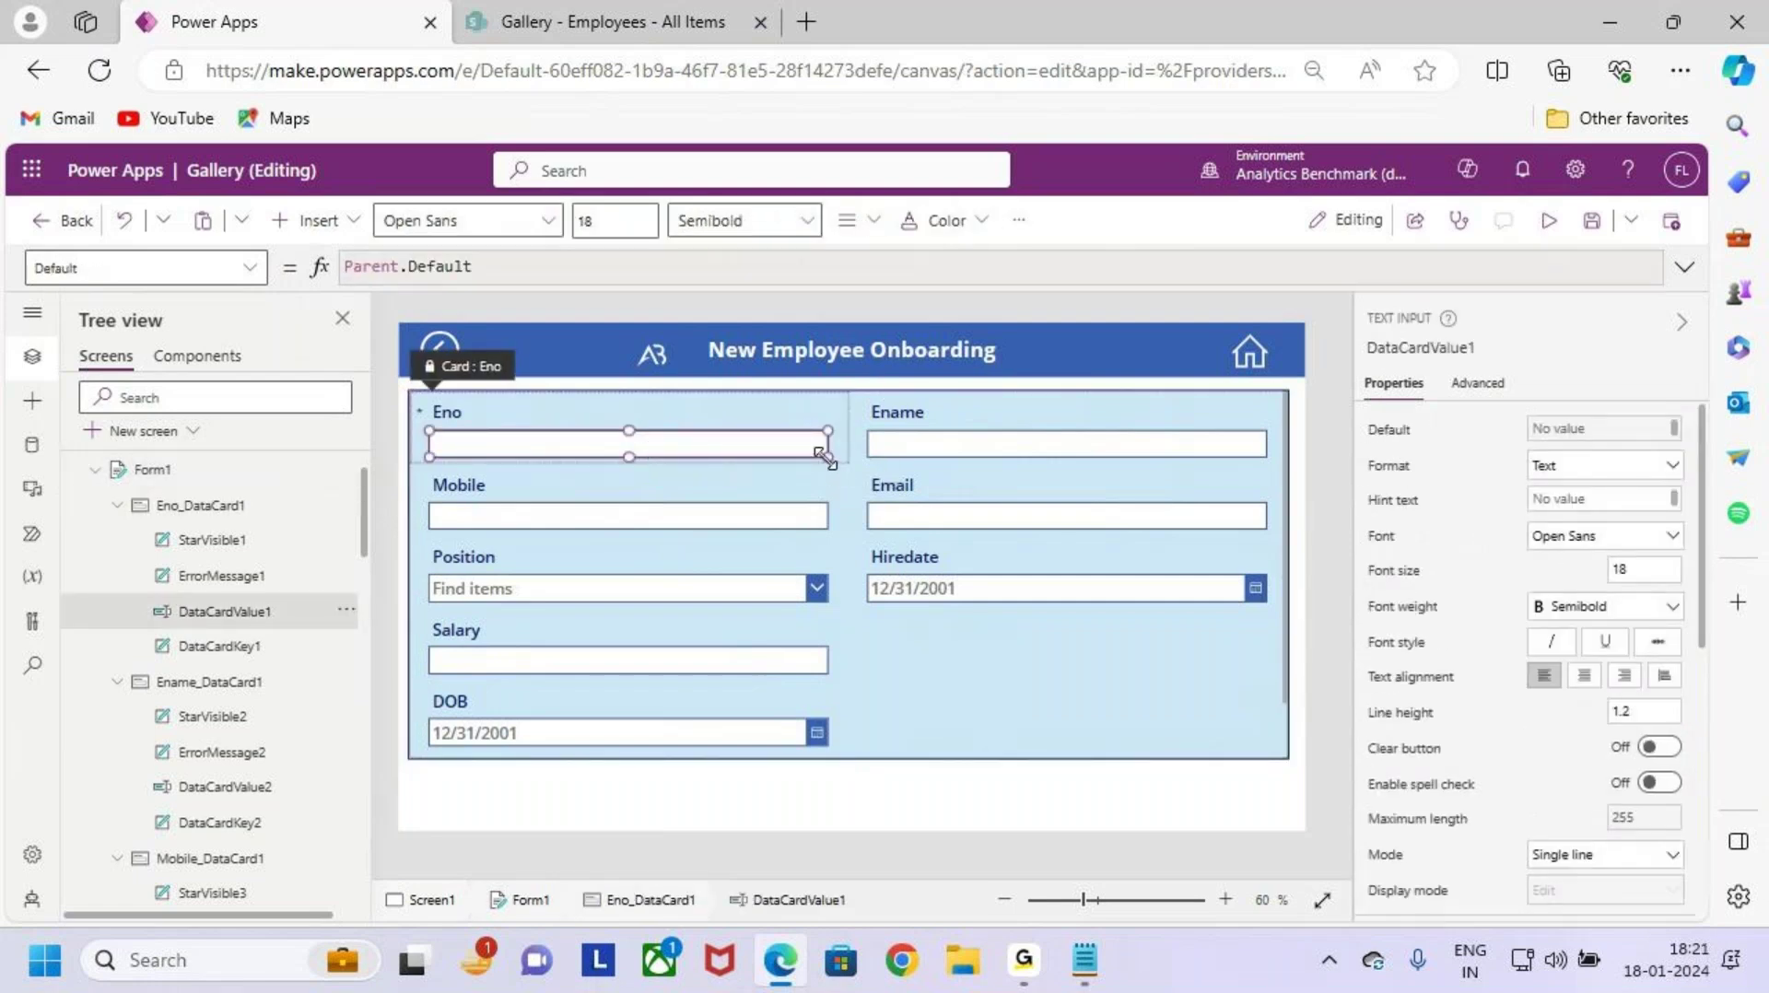
scroll(823, 454, up, 3)
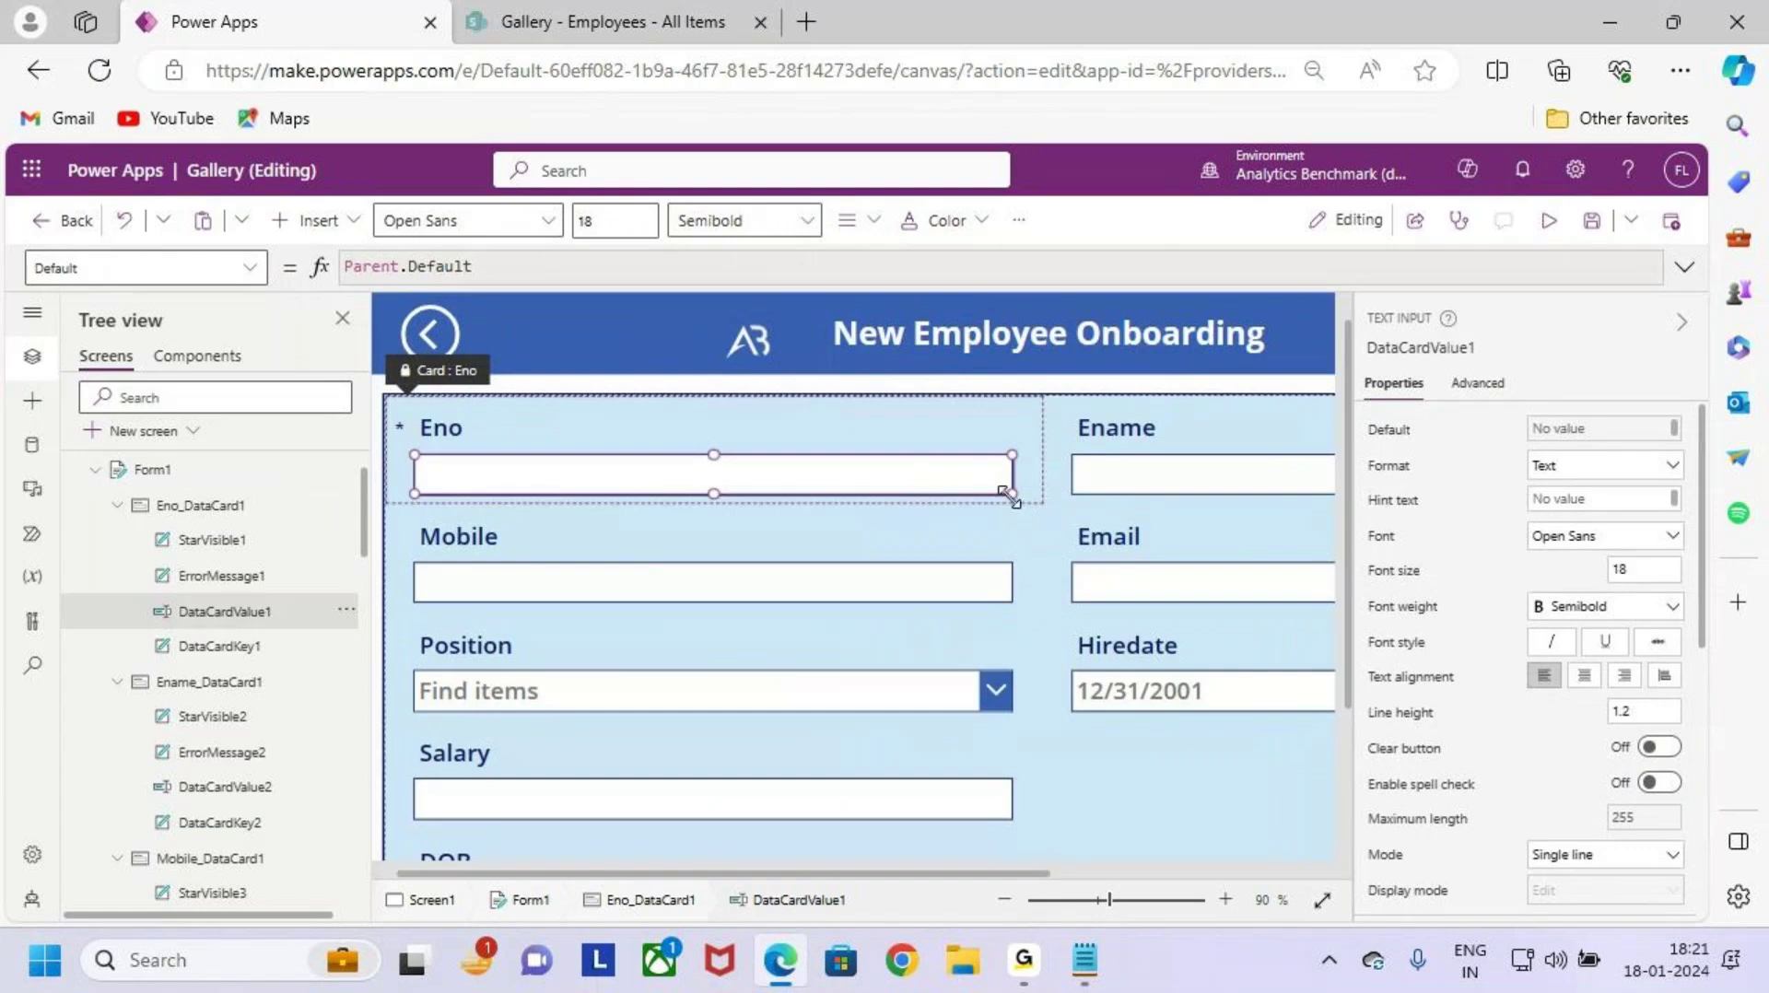
drag(1010, 498, 773, 494)
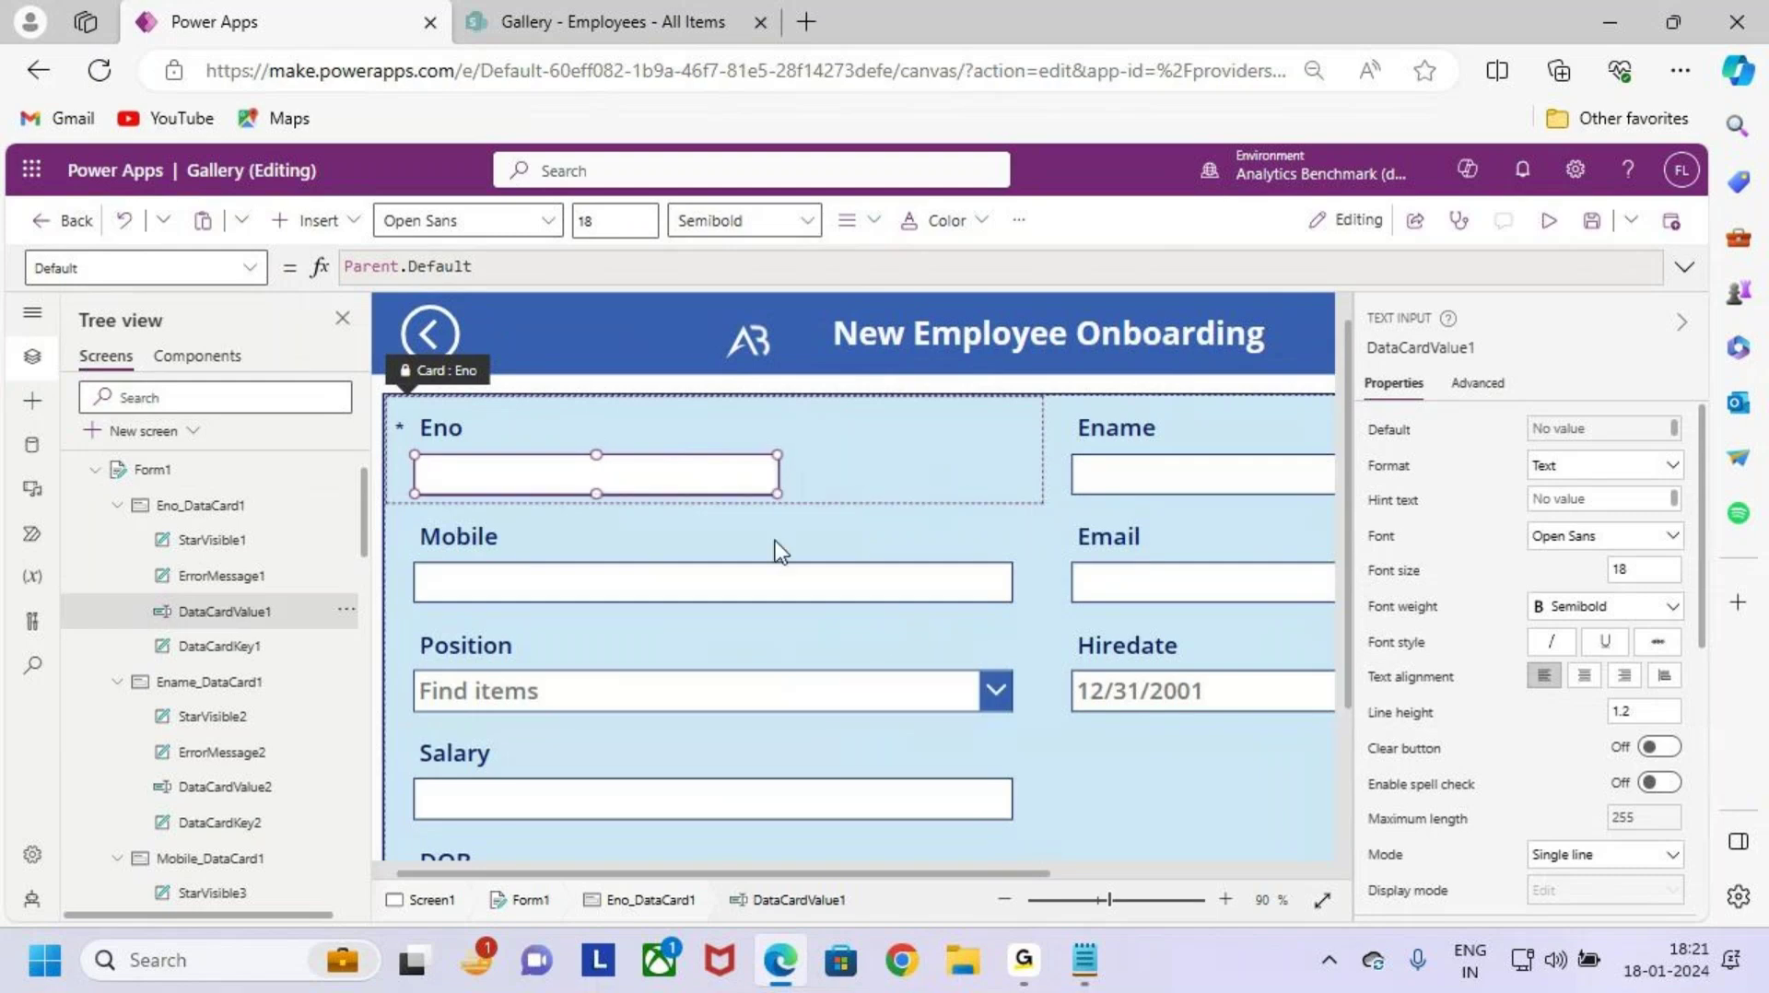
click(771, 584)
click(1010, 600)
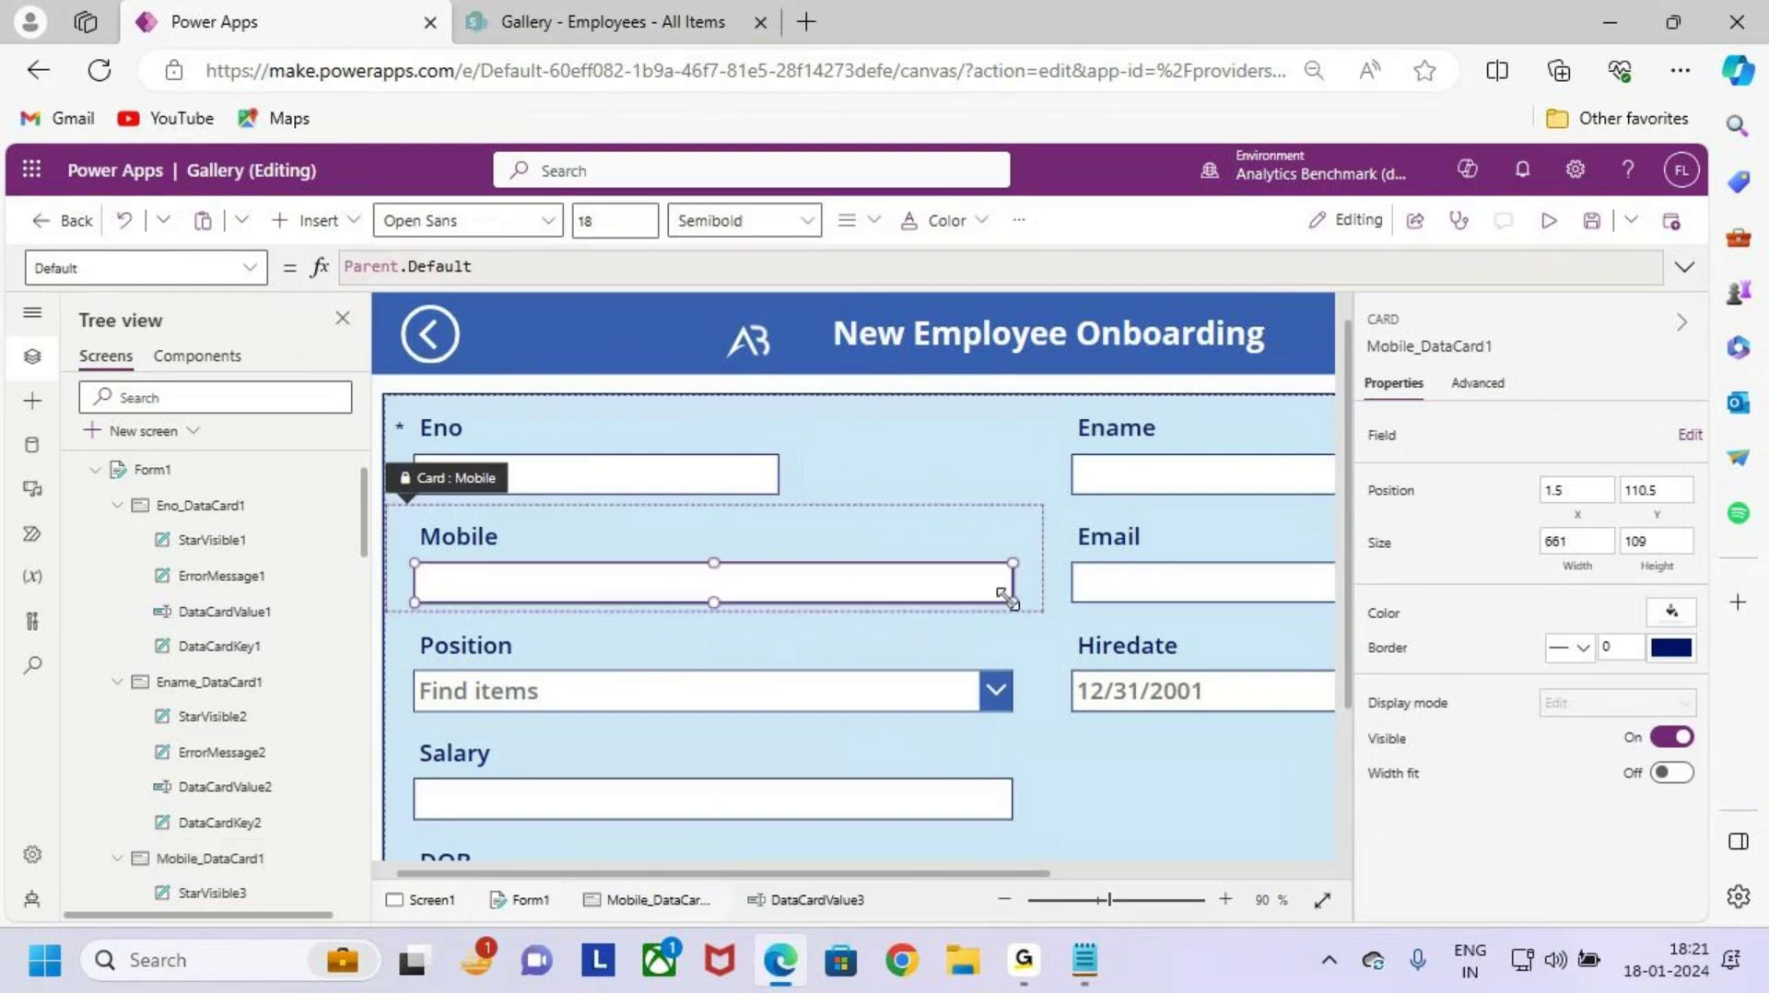
drag(1012, 599, 778, 593)
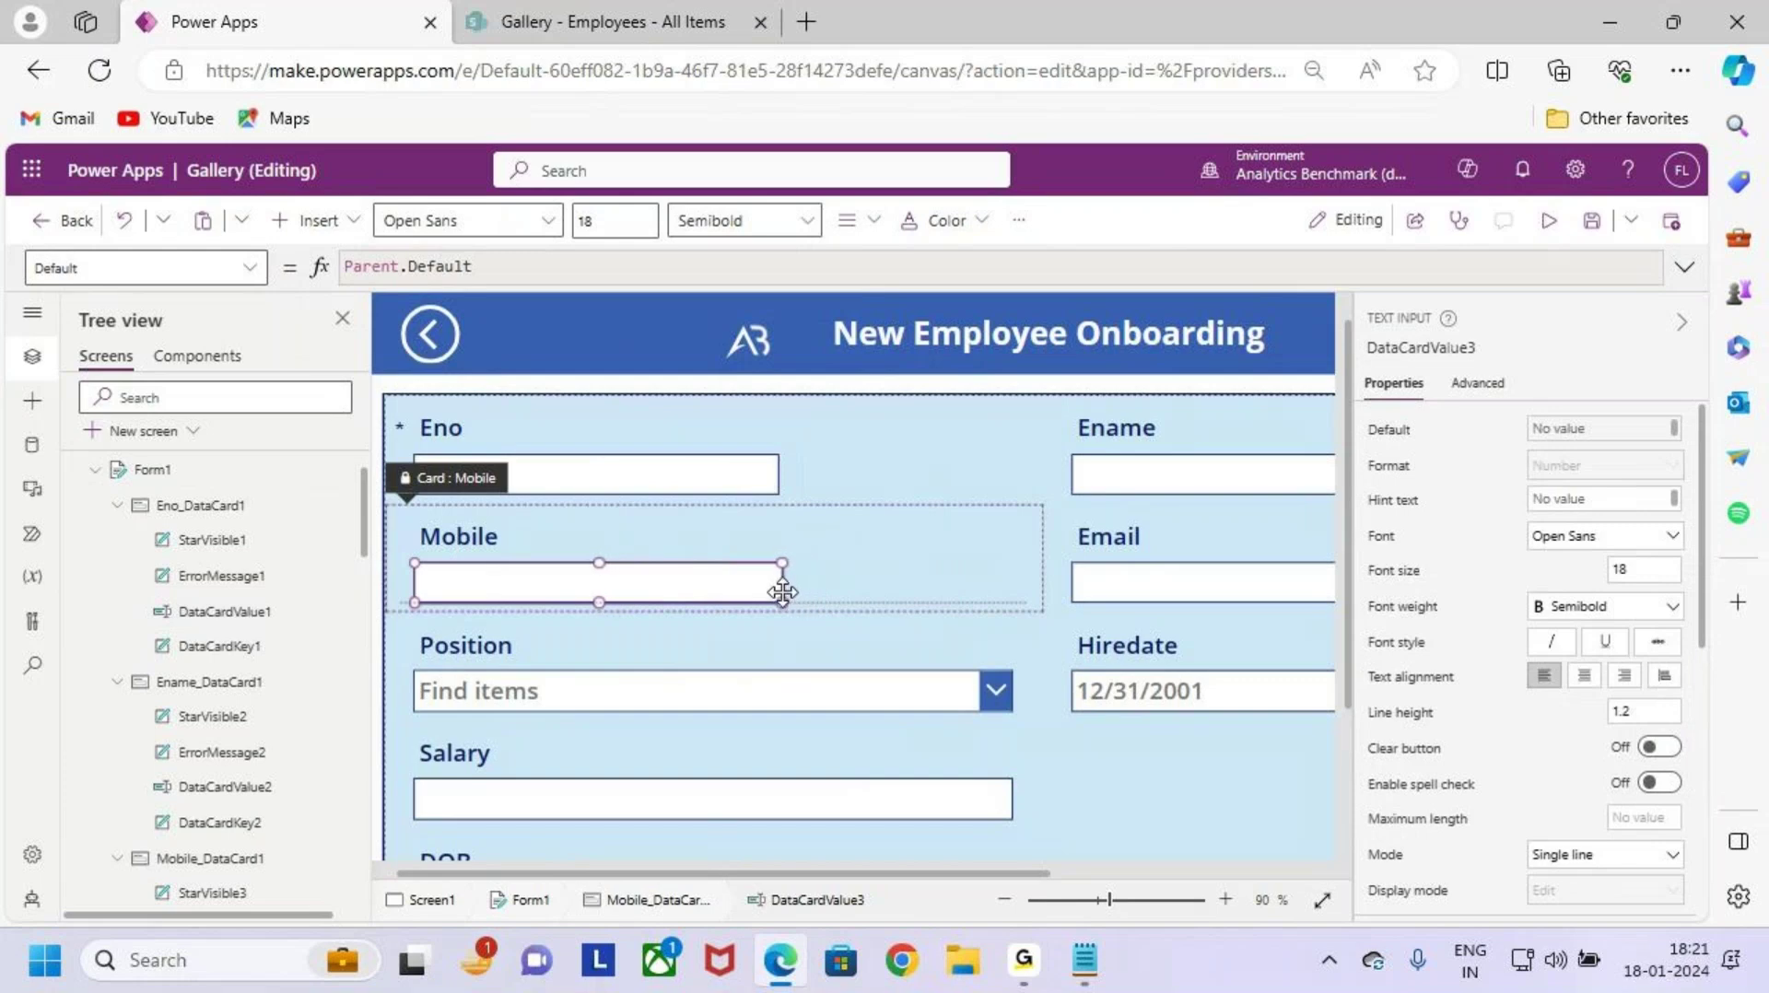
Step: Narrow the Position choice box to width 422 and make the dropdown taller
click(806, 696)
click(816, 694)
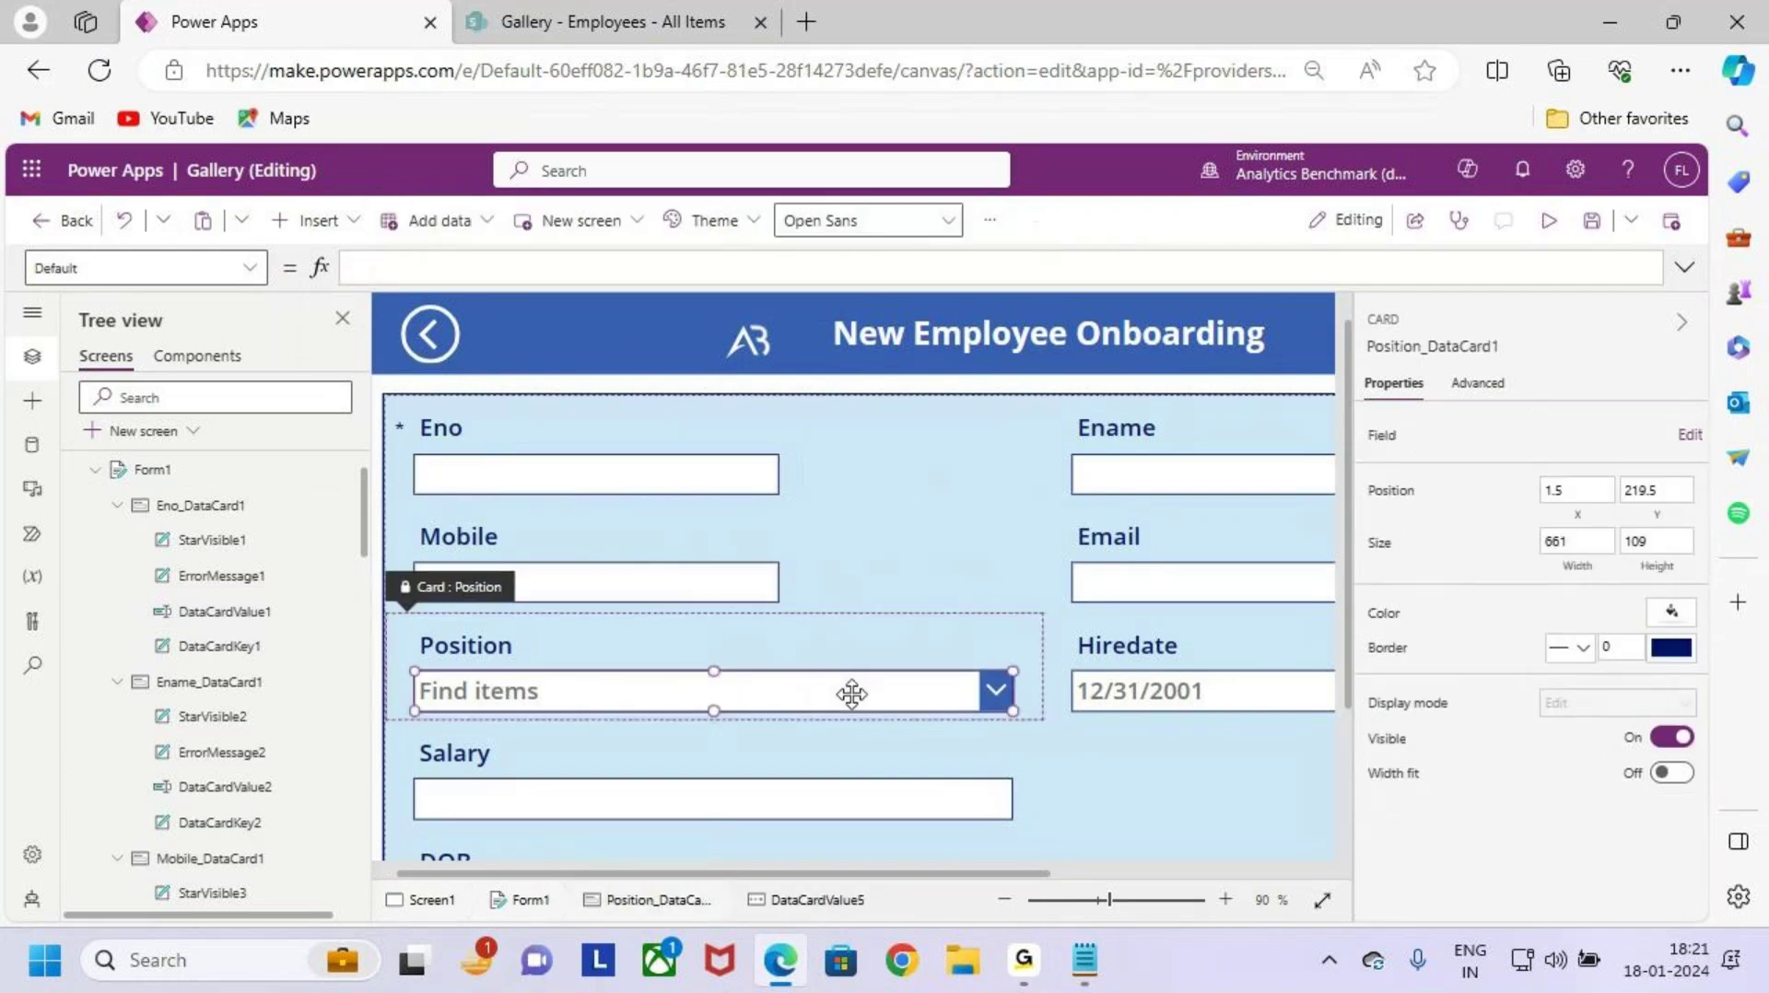
drag(1004, 708, 788, 702)
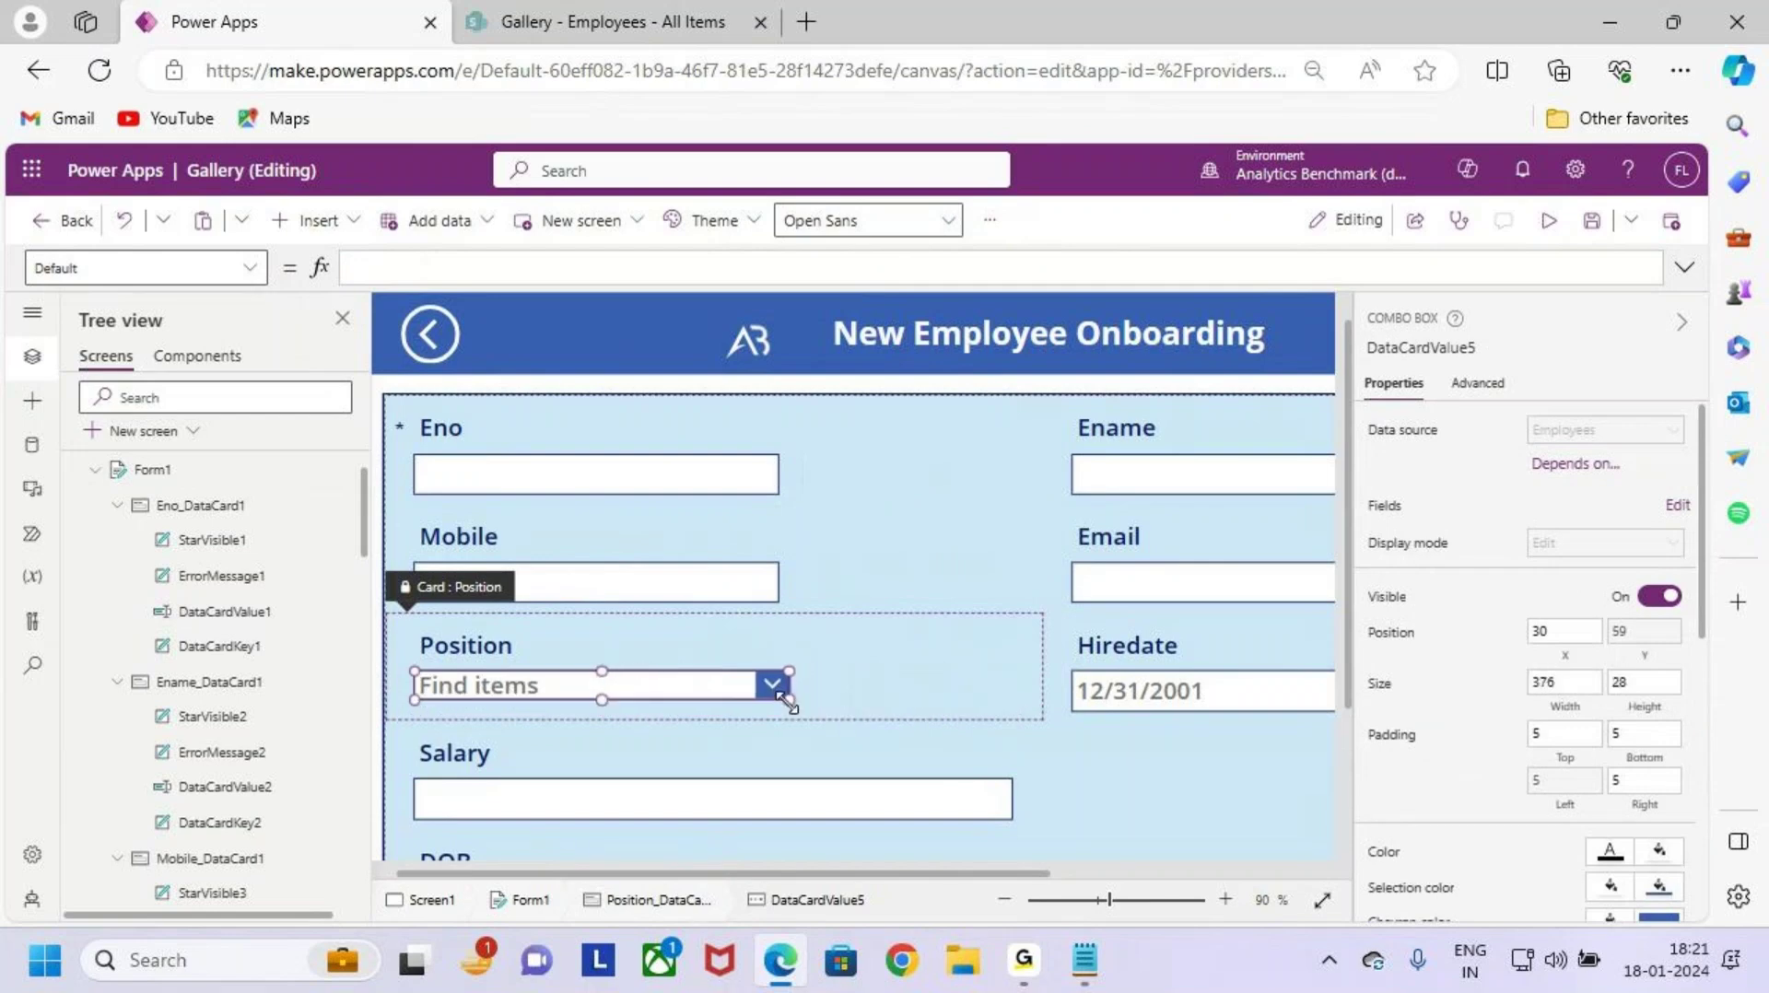
drag(601, 701, 603, 710)
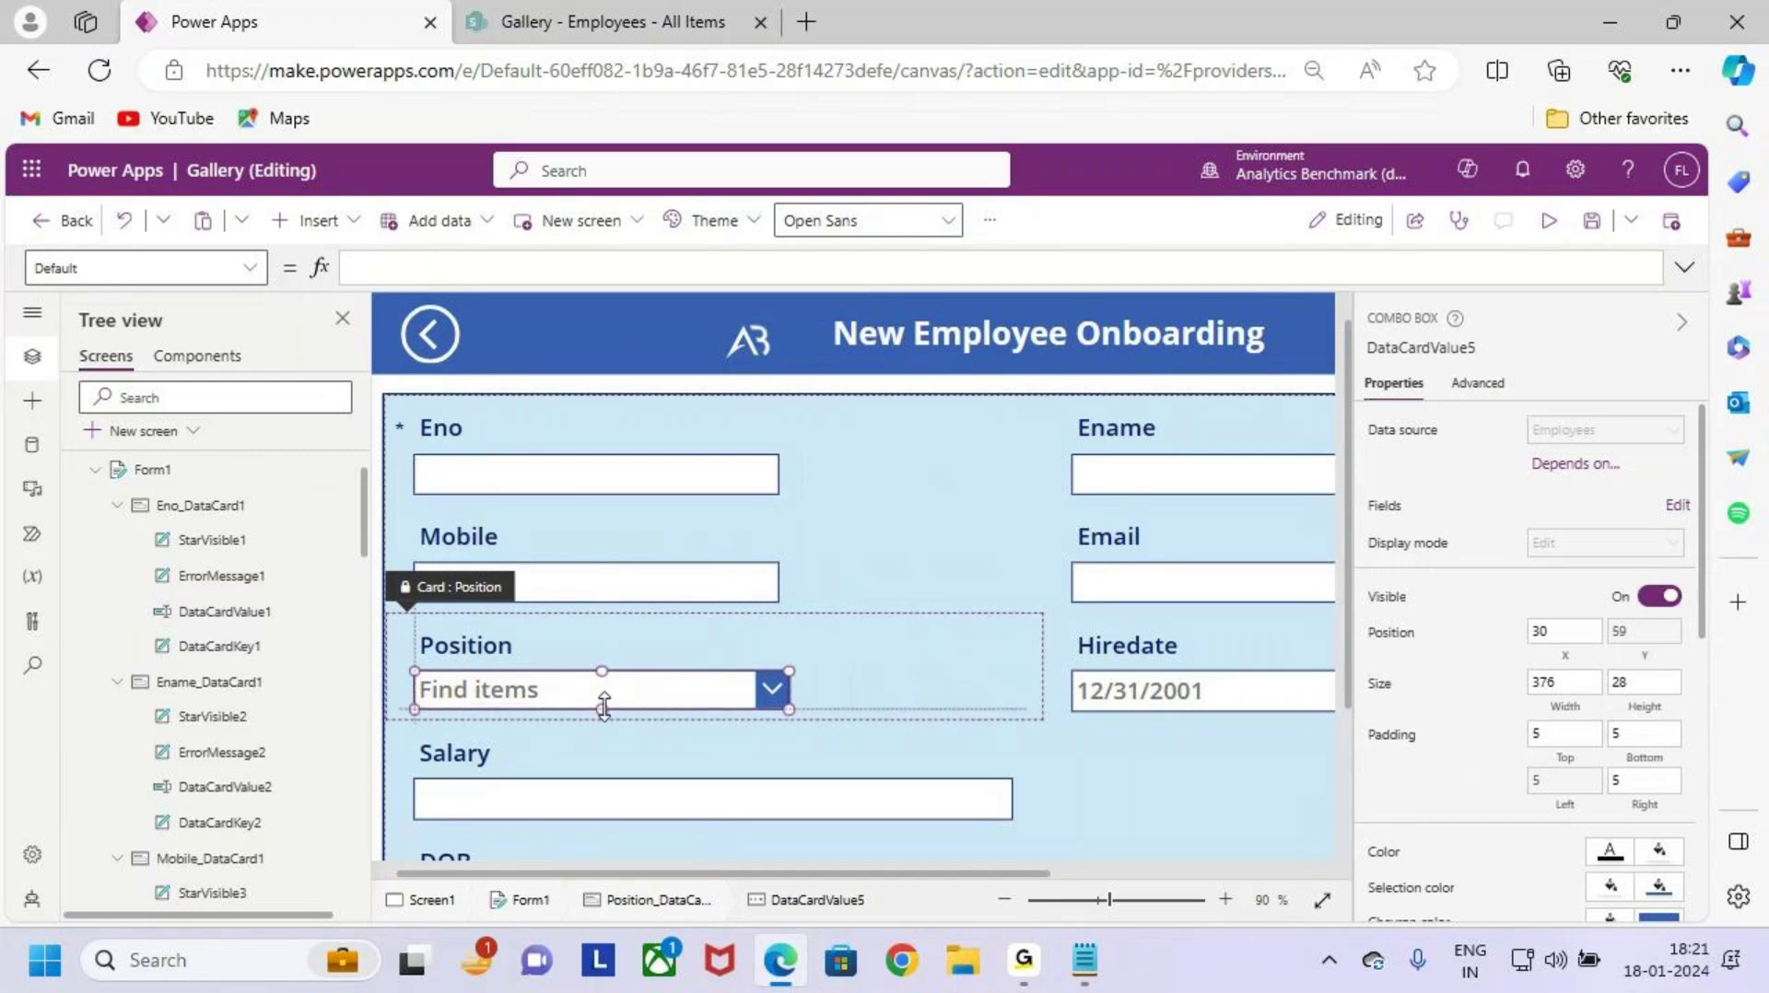
click(1026, 960)
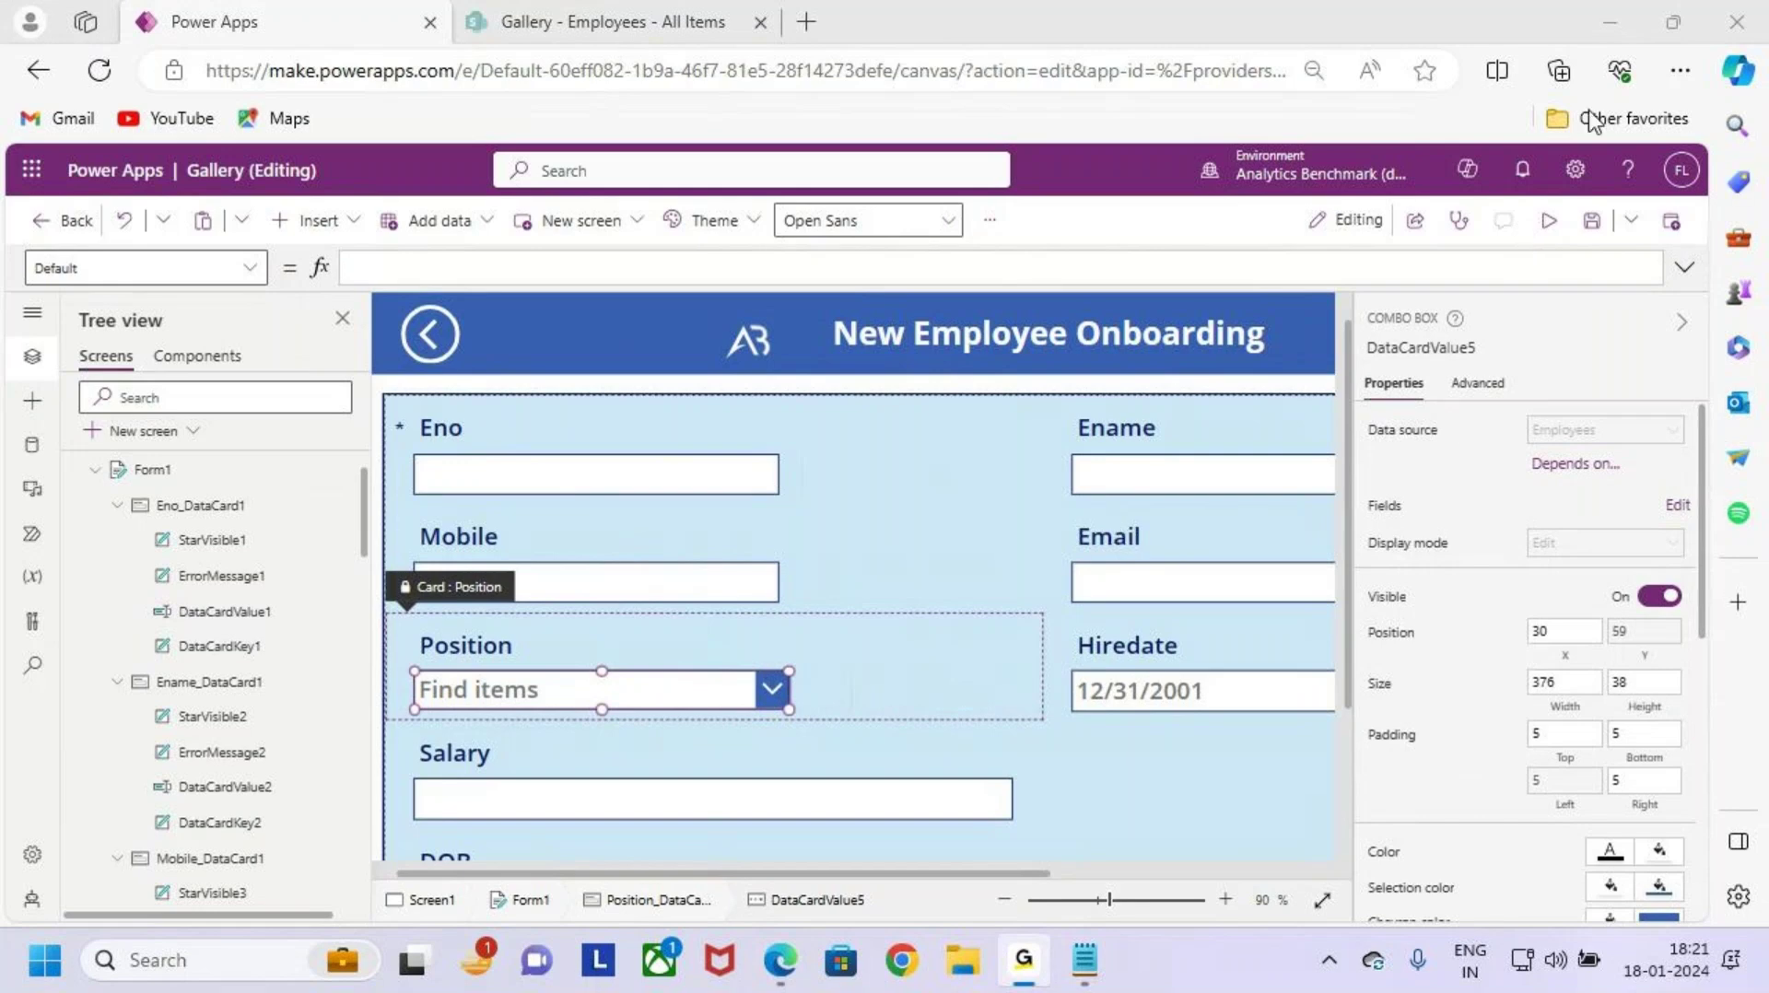
click(1586, 39)
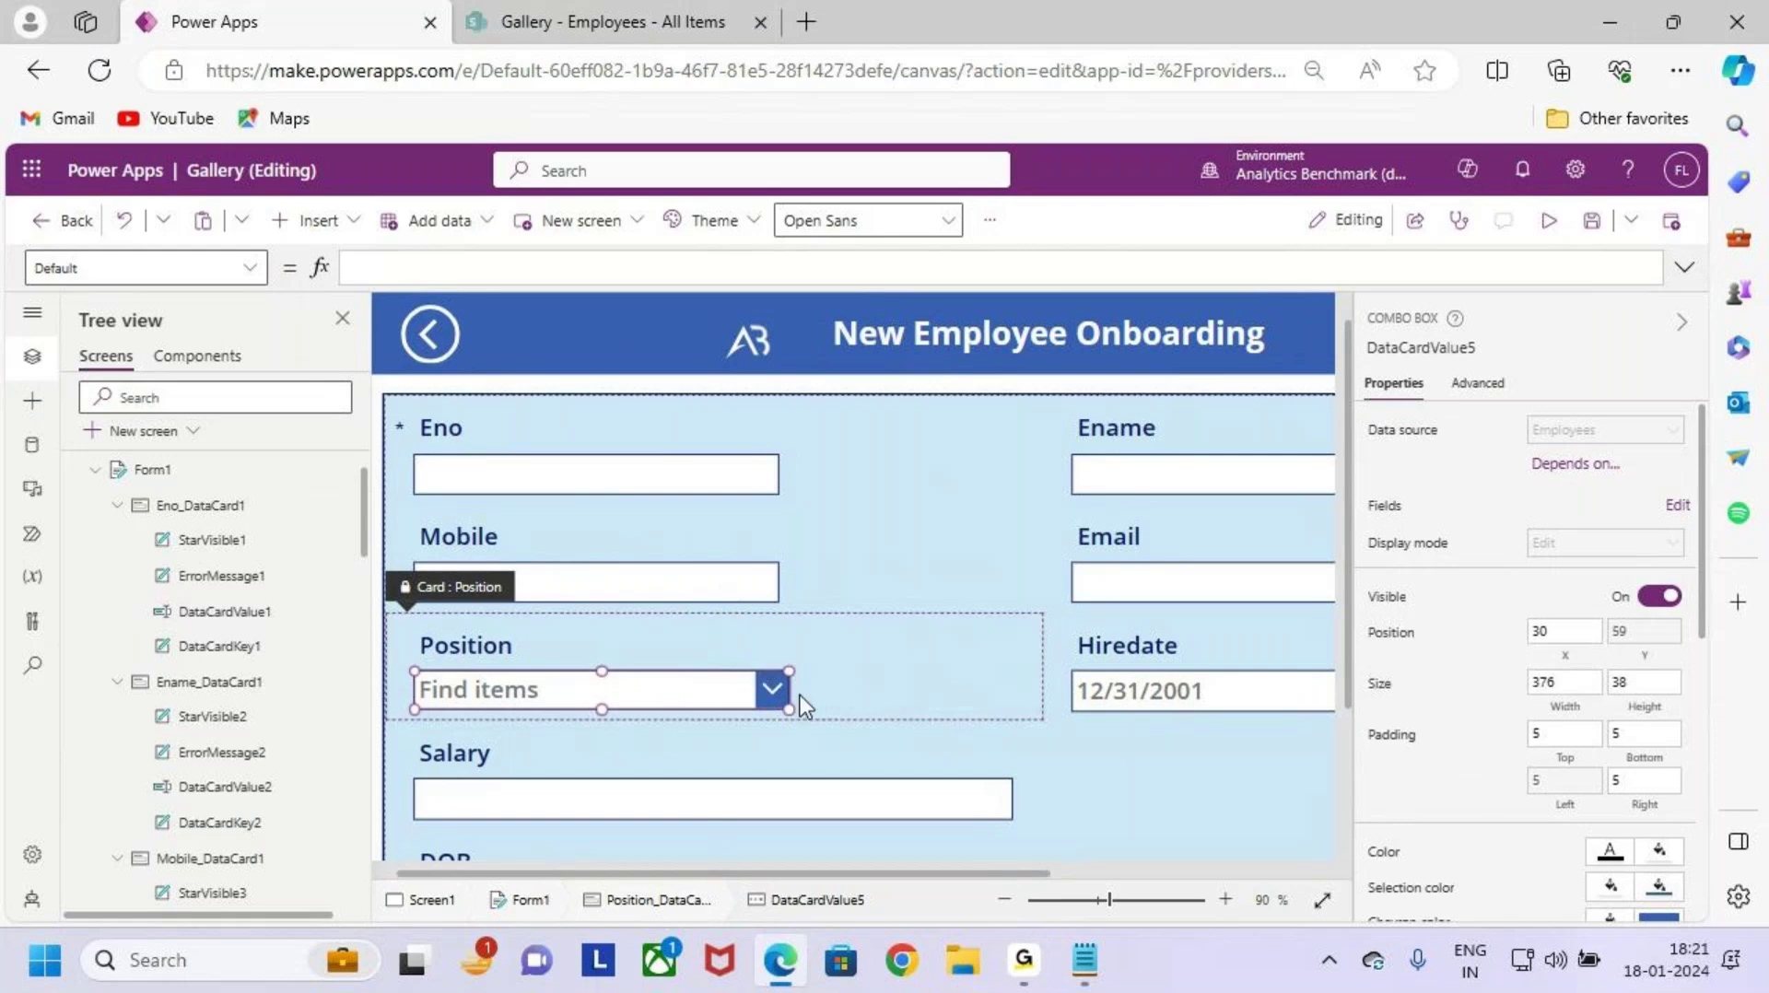
Step: Narrow the Salary input and the DOB date picker to 378 wide
scroll(818, 636, down, 3)
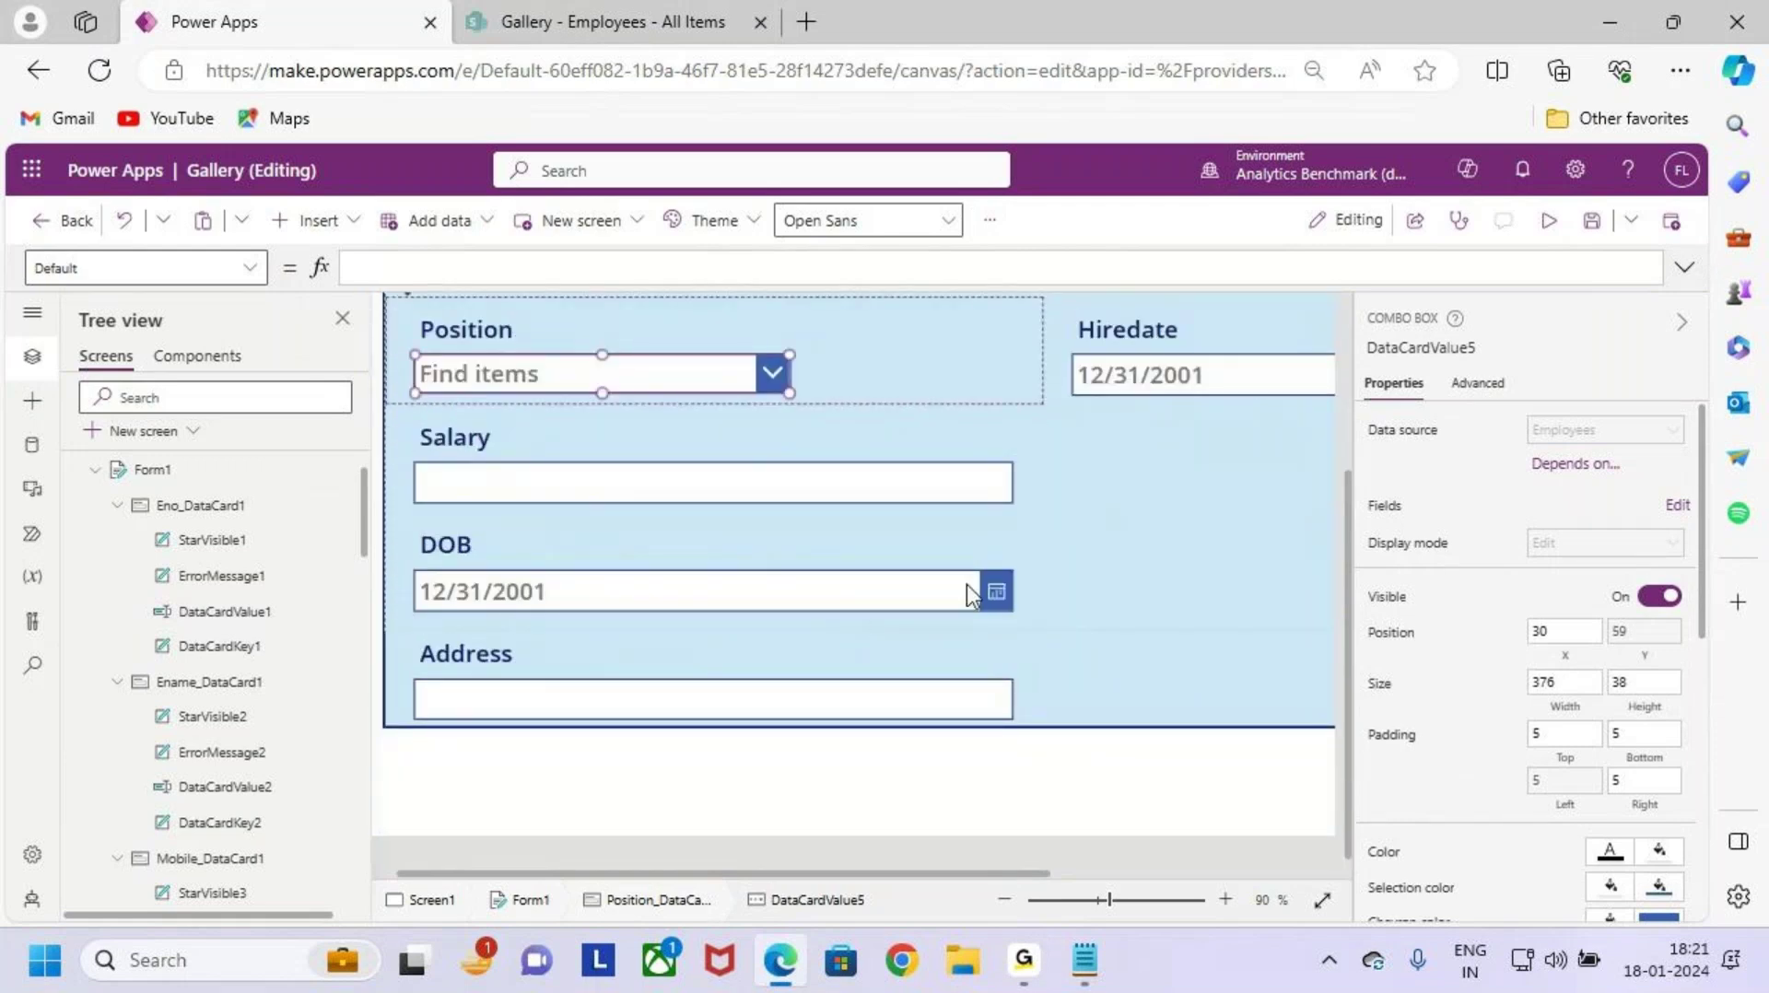
click(796, 509)
click(955, 488)
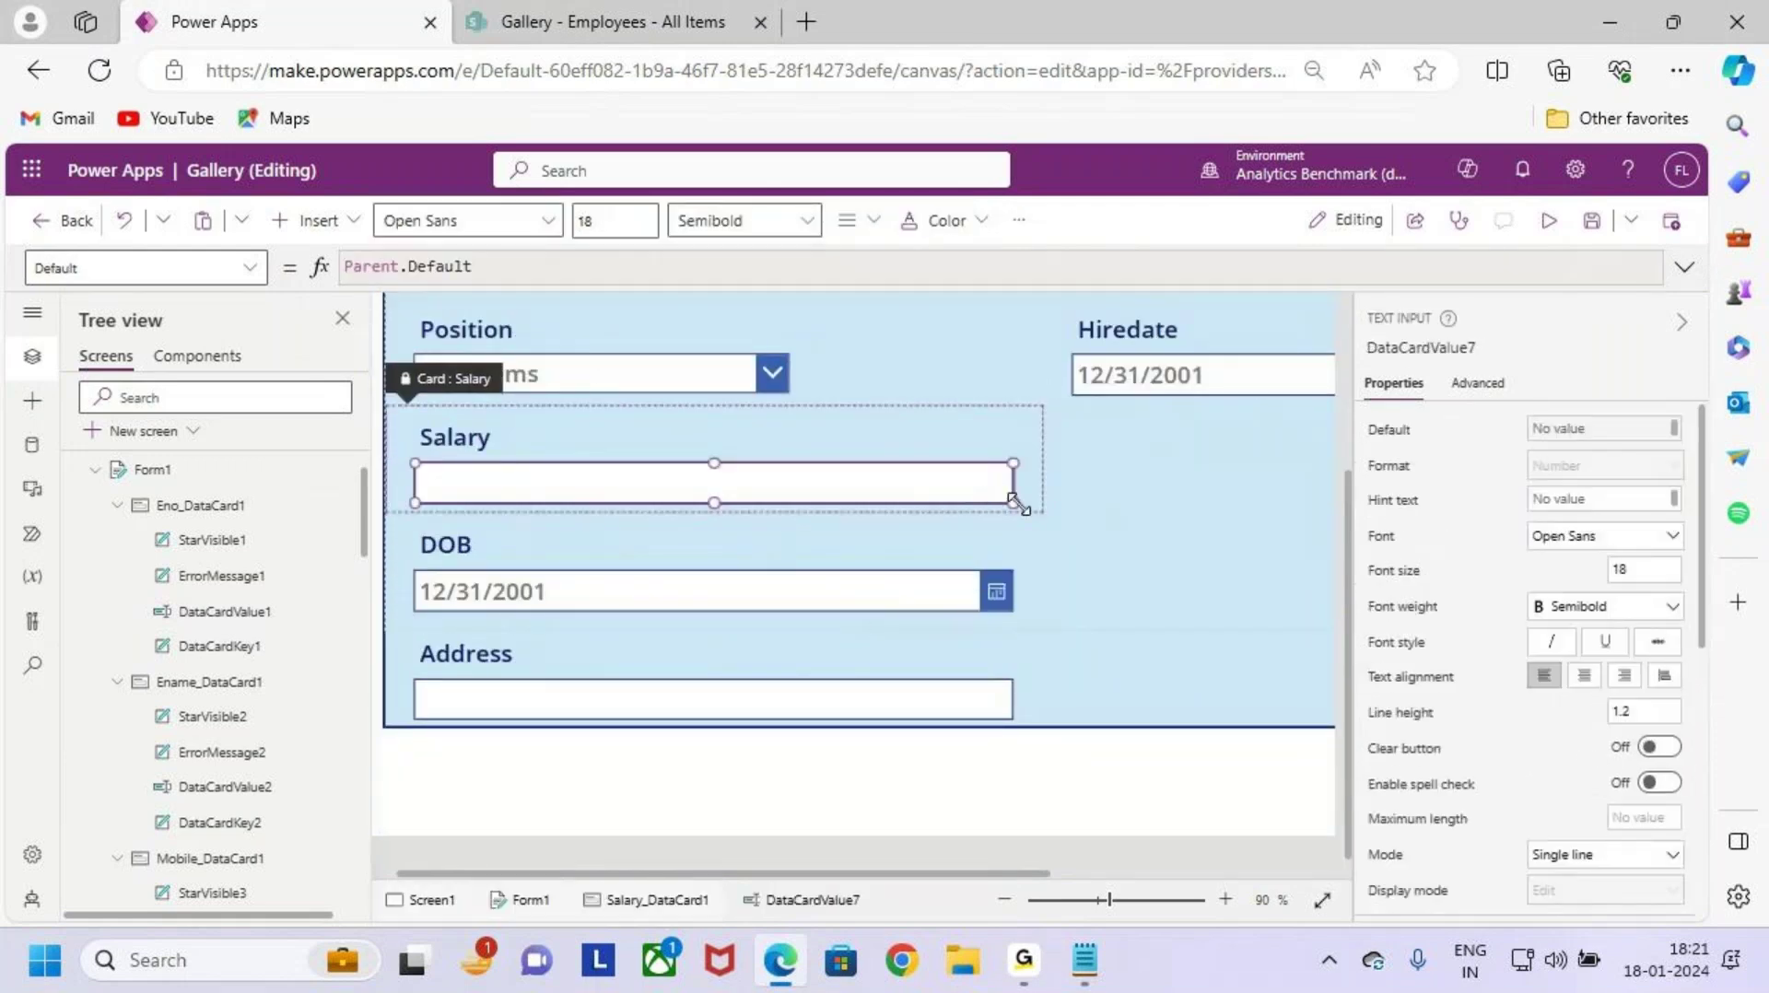
drag(1012, 502, 785, 504)
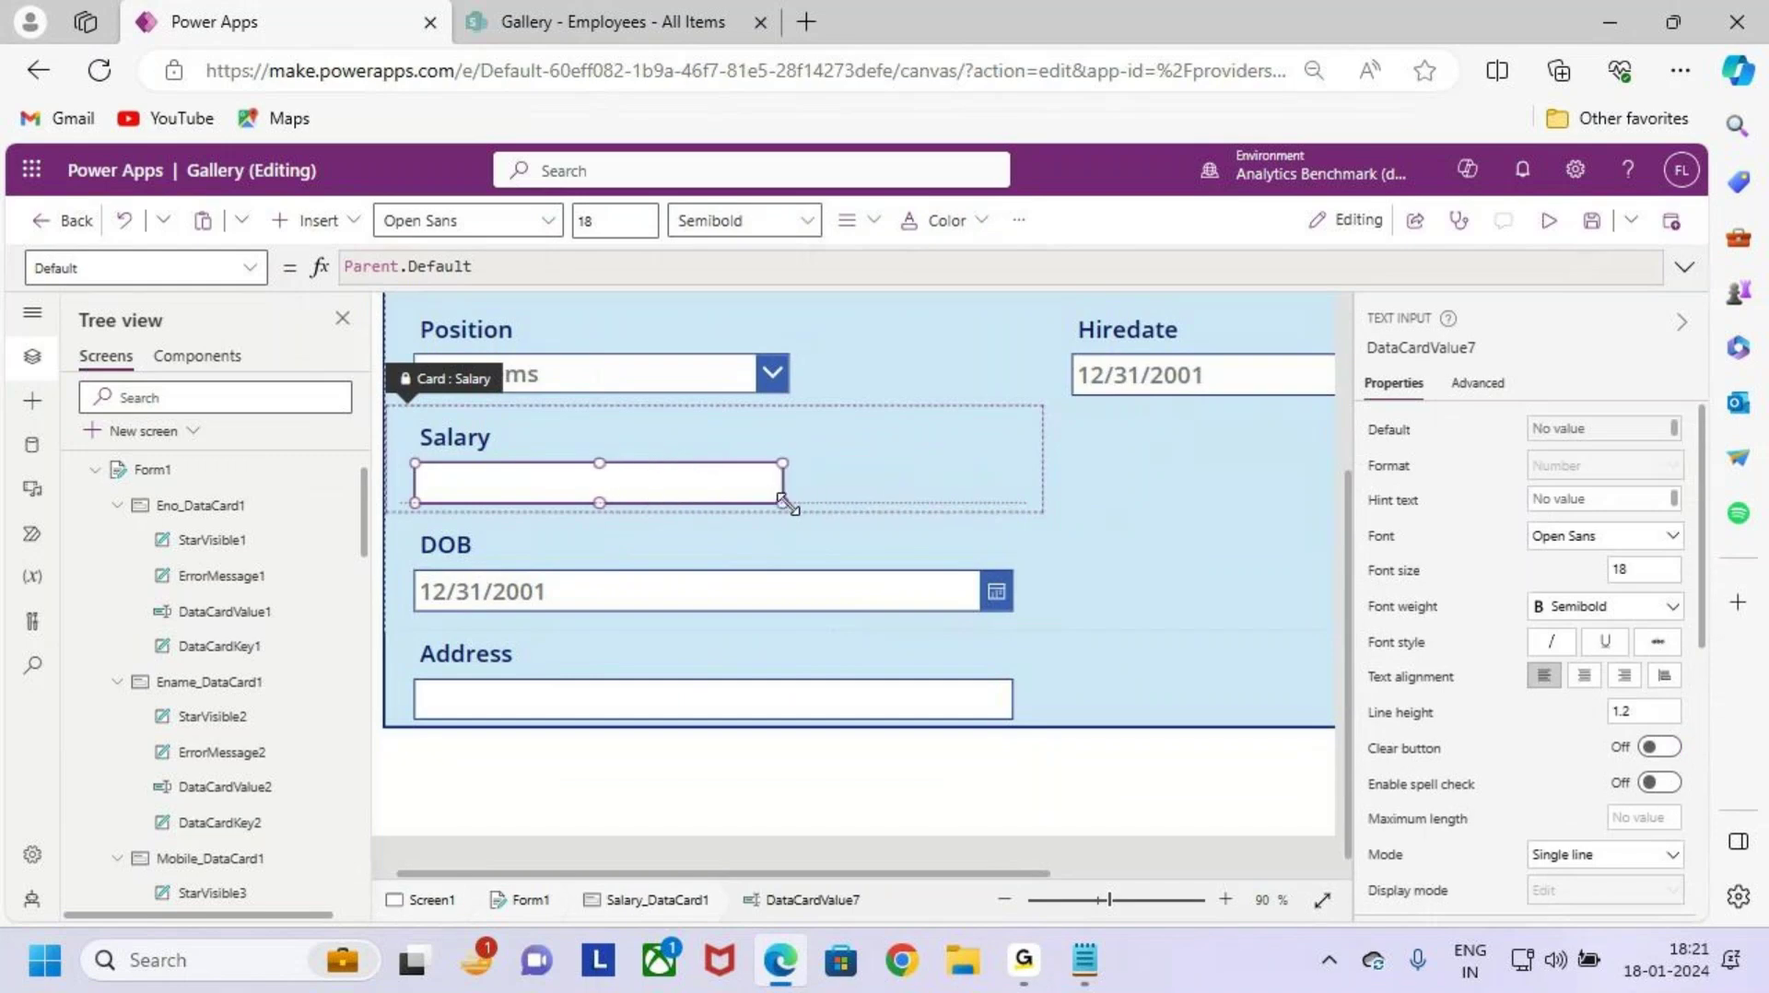
click(872, 600)
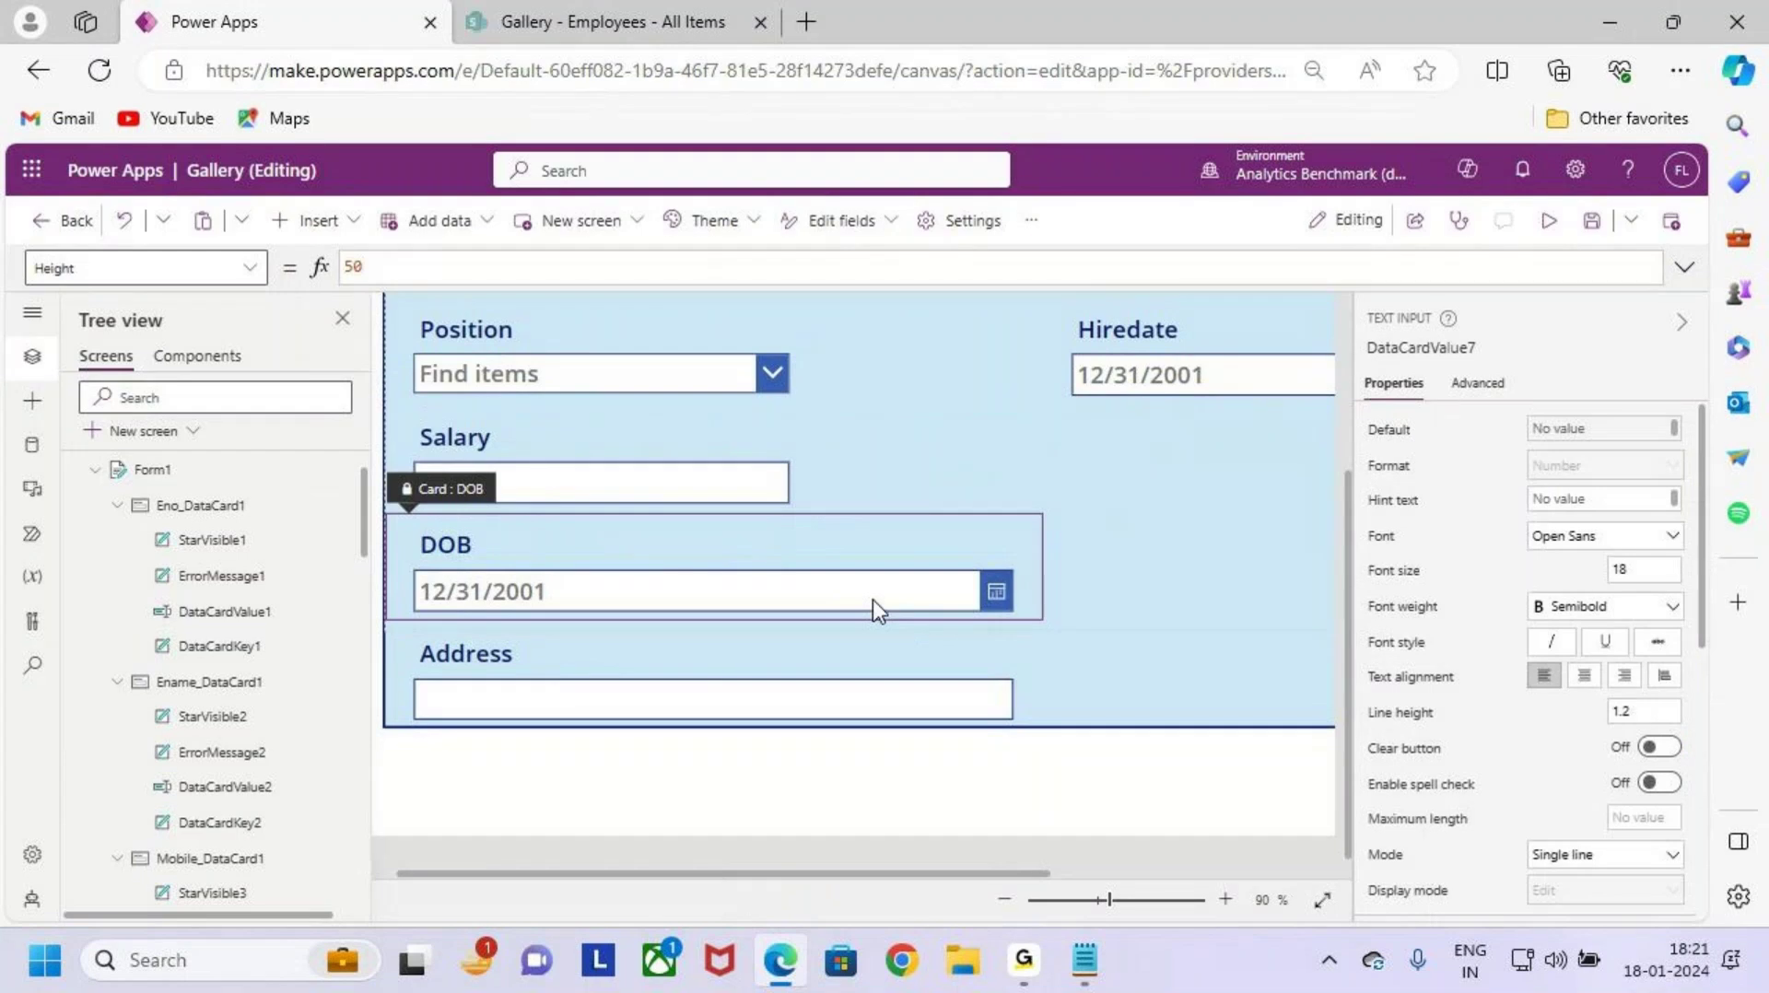
click(971, 588)
drag(1014, 608, 792, 612)
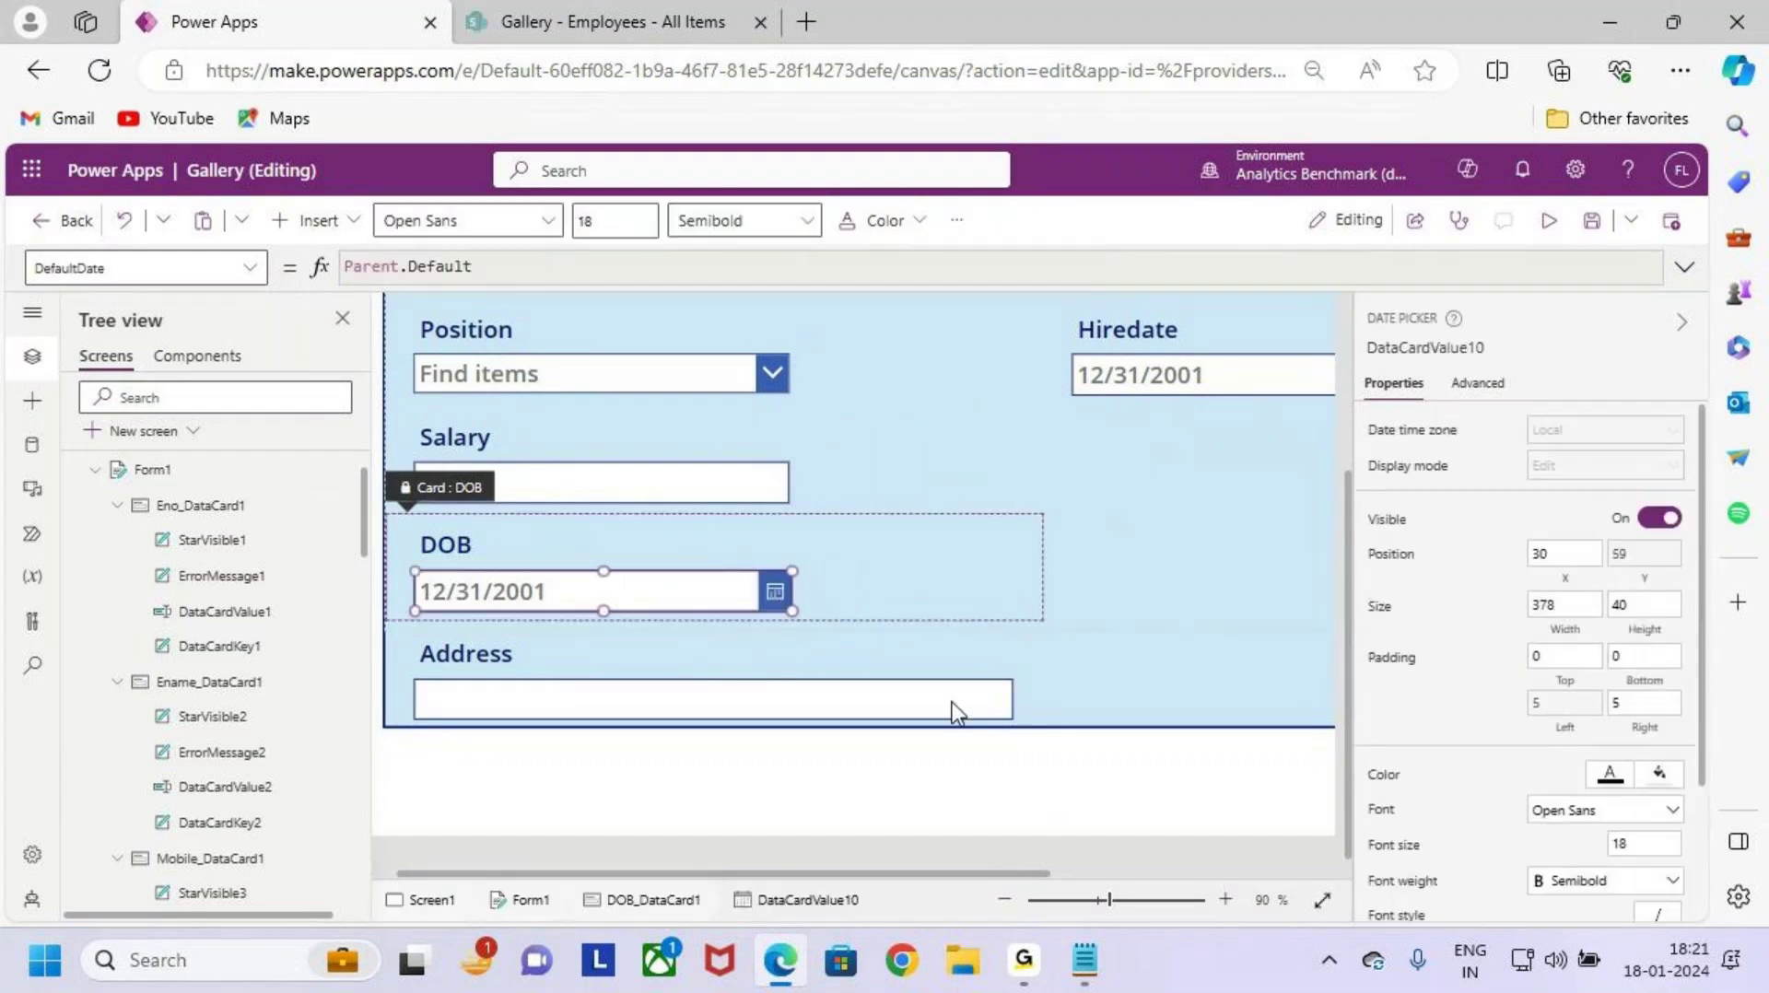
Step: Narrow the Hiredate date picker from 601 to 413 wide to match the other inputs
click(926, 708)
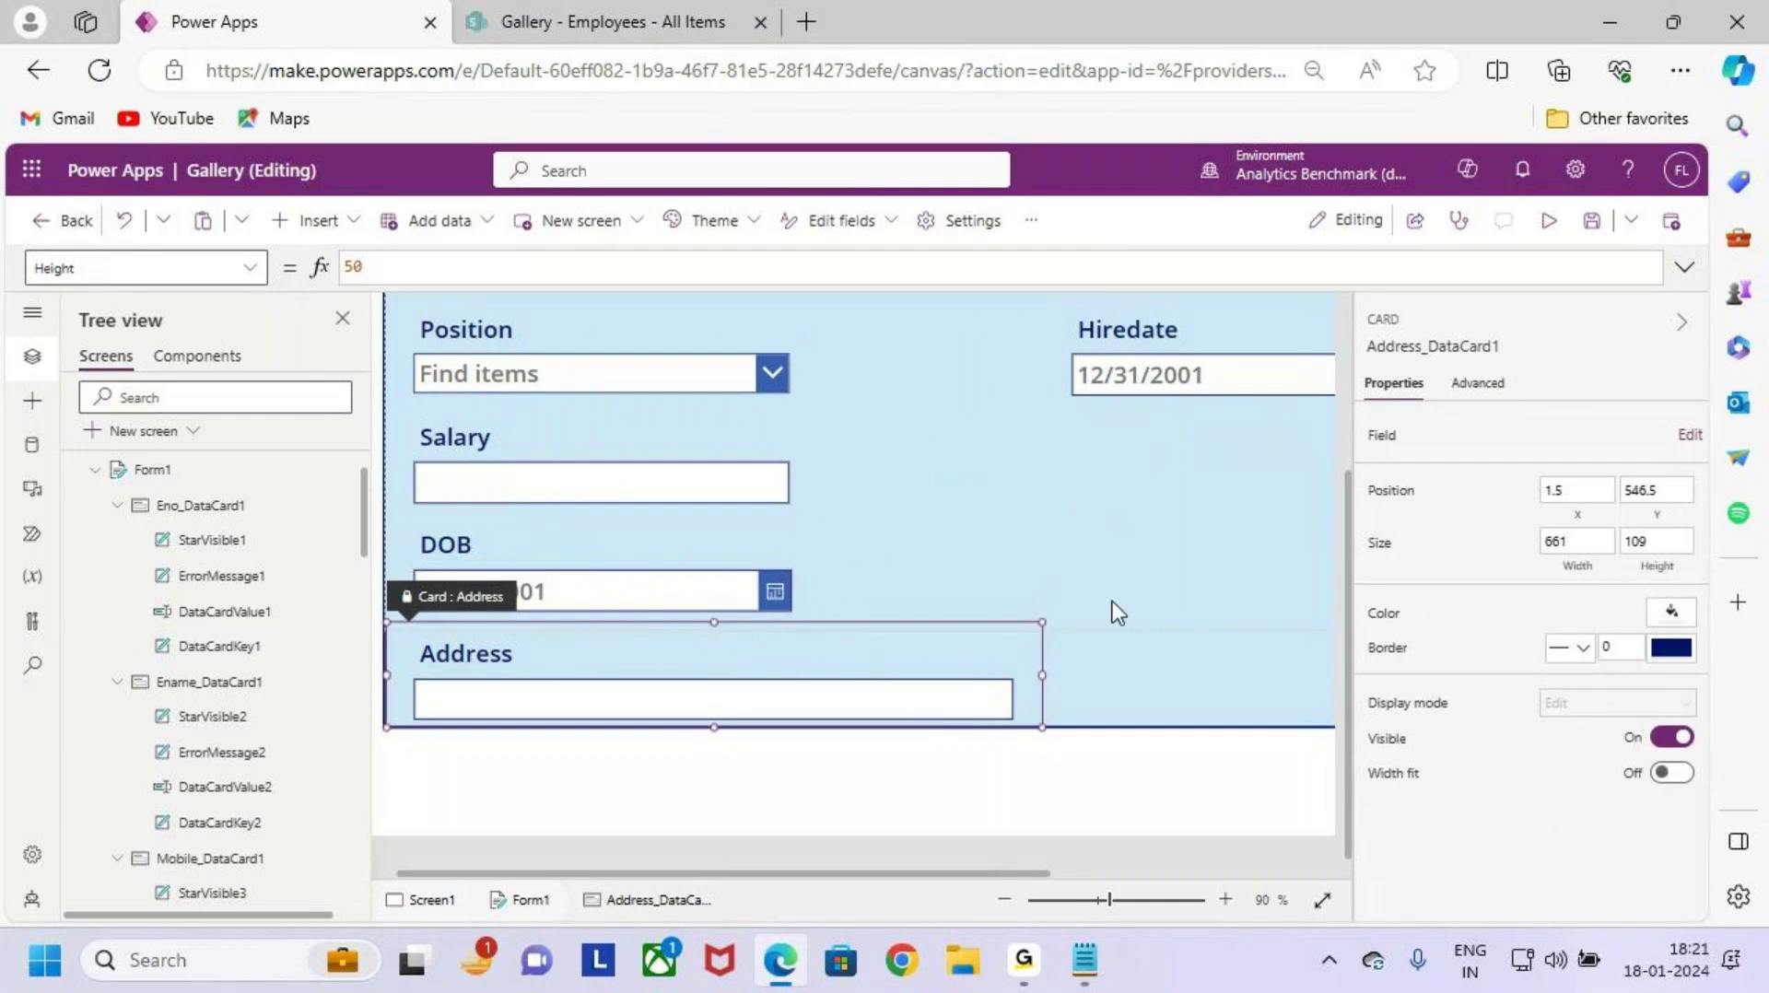
key(ctrl+0)
click(1064, 470)
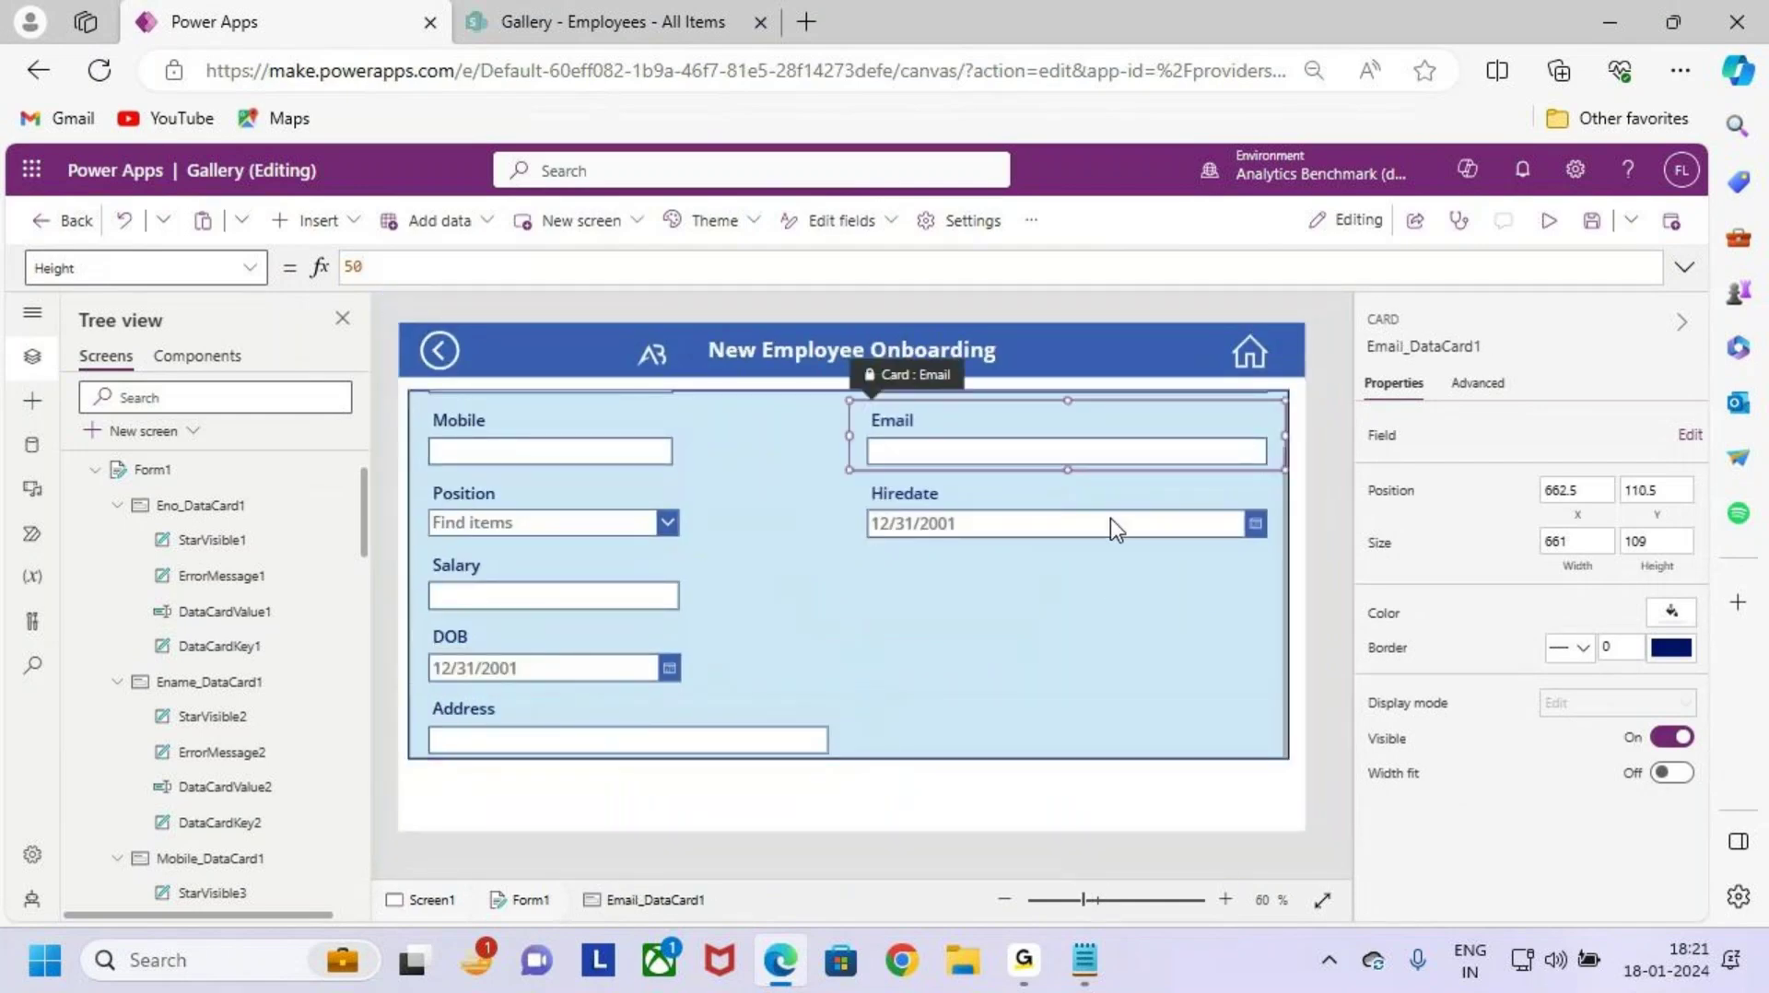
click(1109, 518)
click(1216, 551)
click(1230, 522)
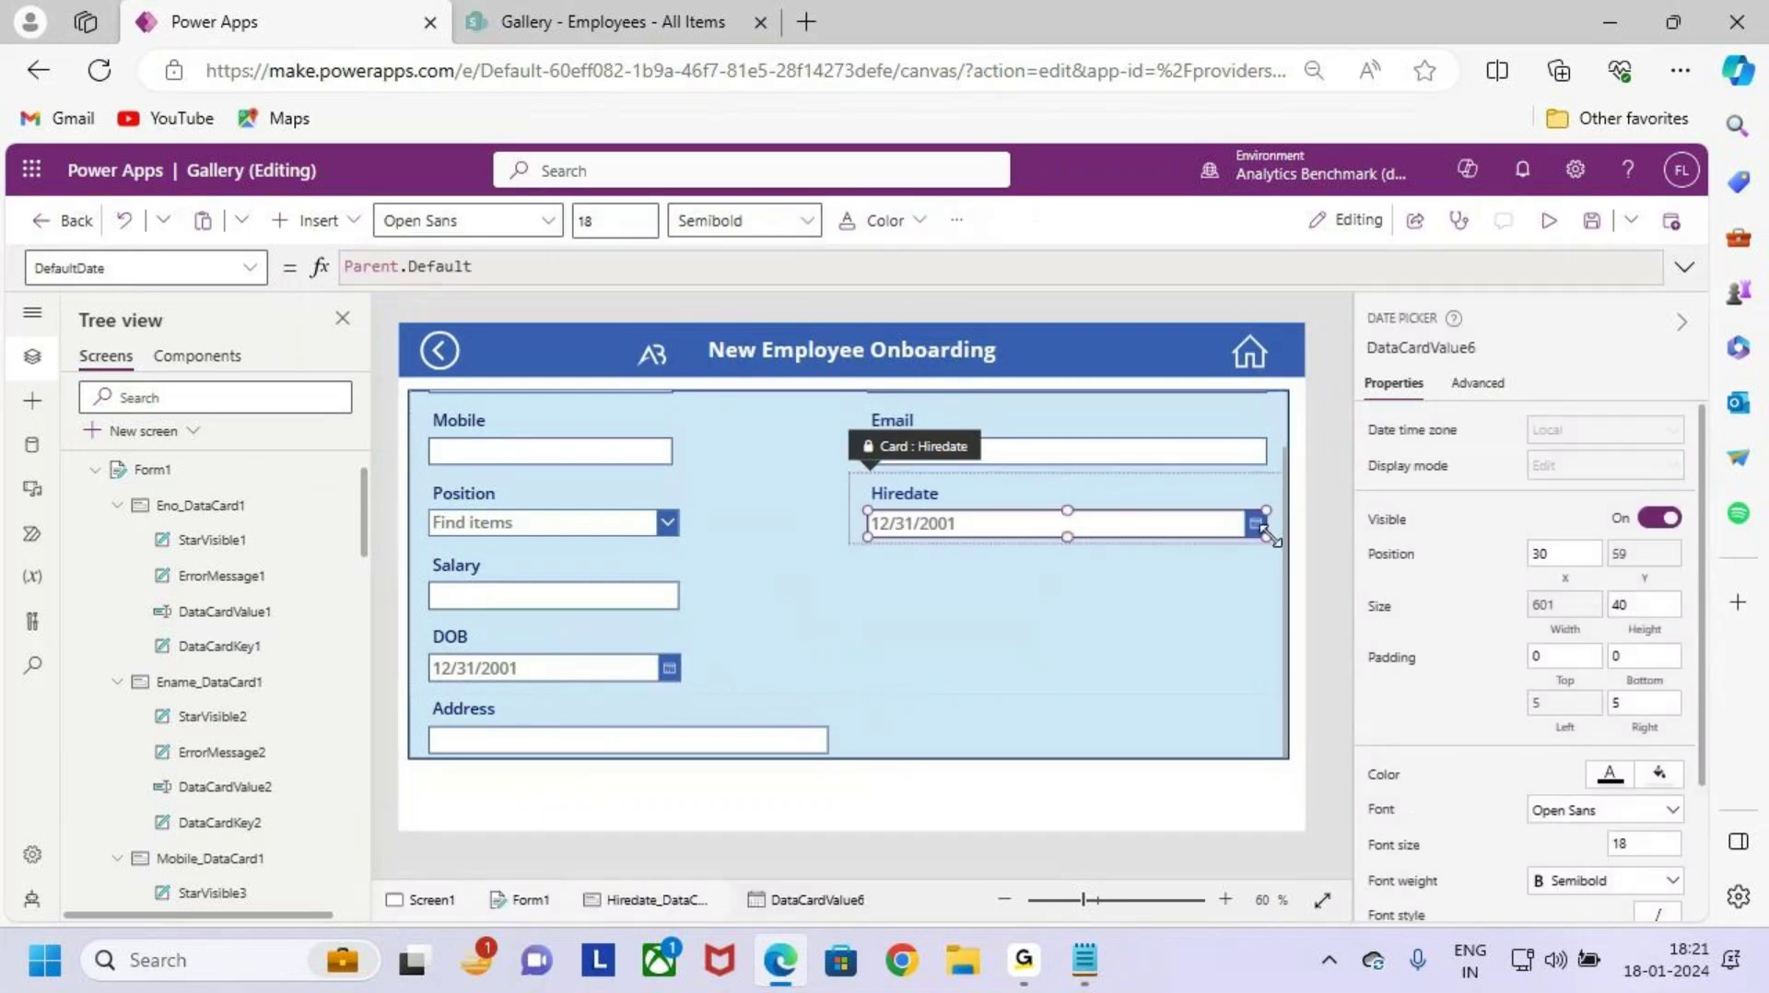
key(ctrl+equal)
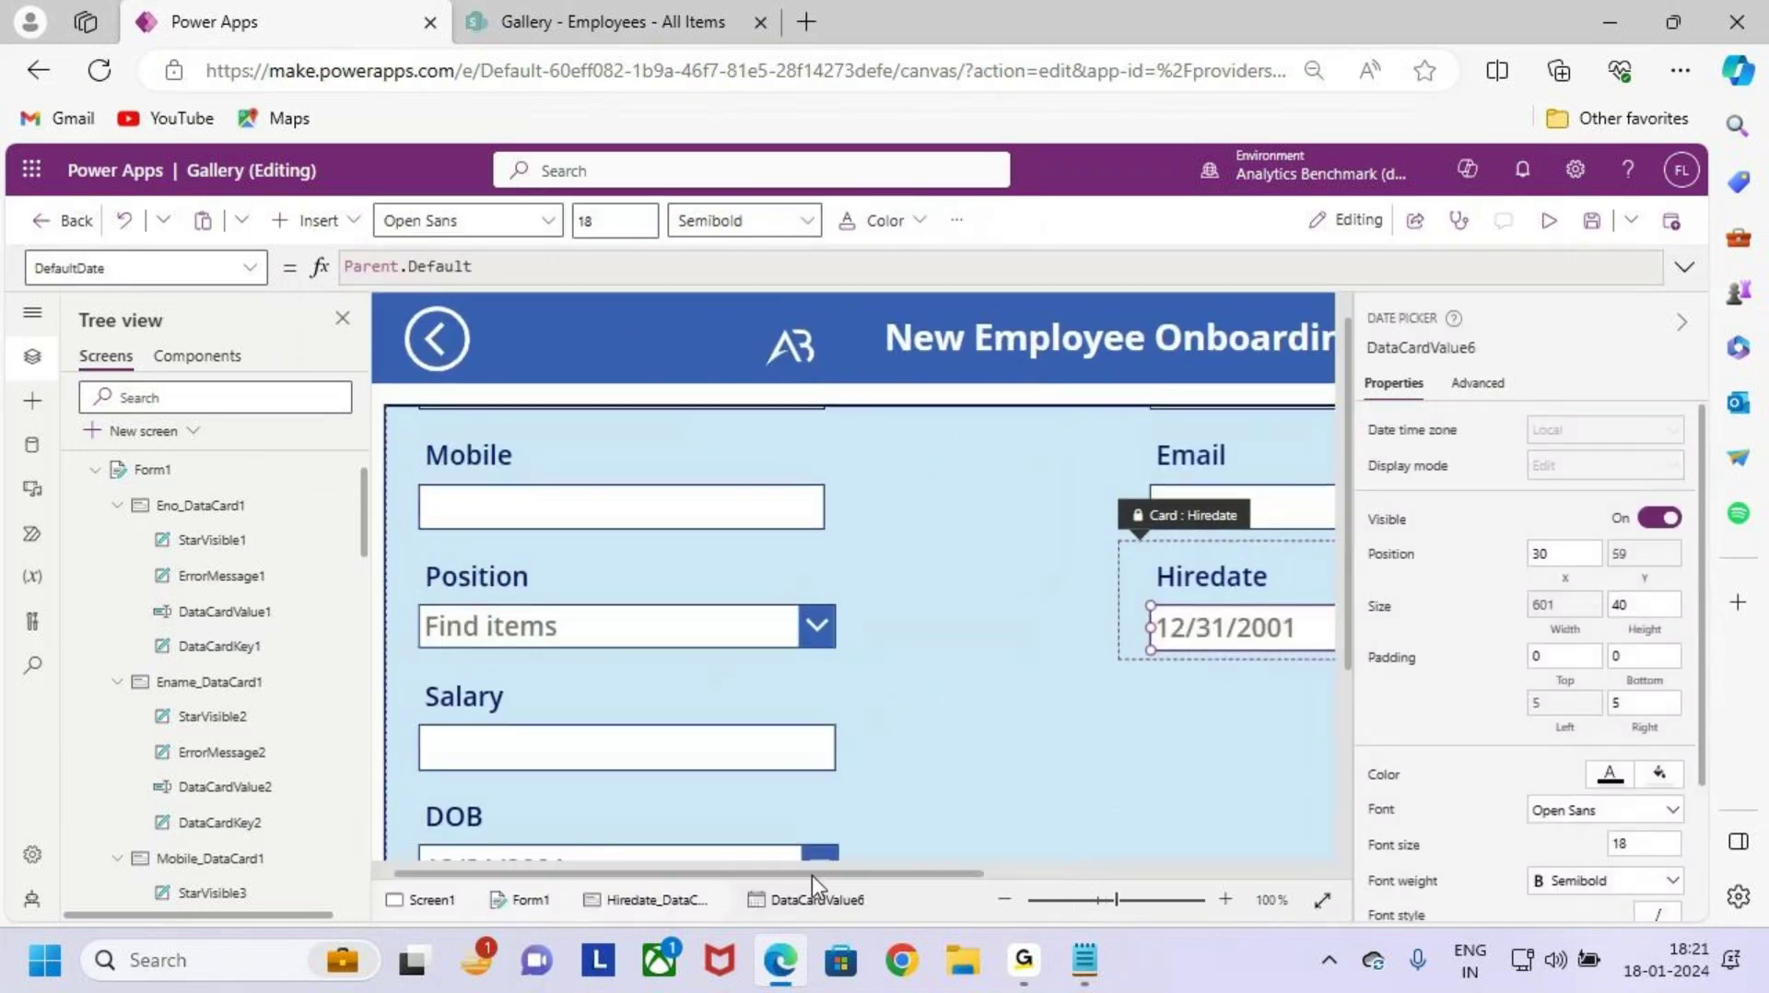
drag(811, 876, 1166, 876)
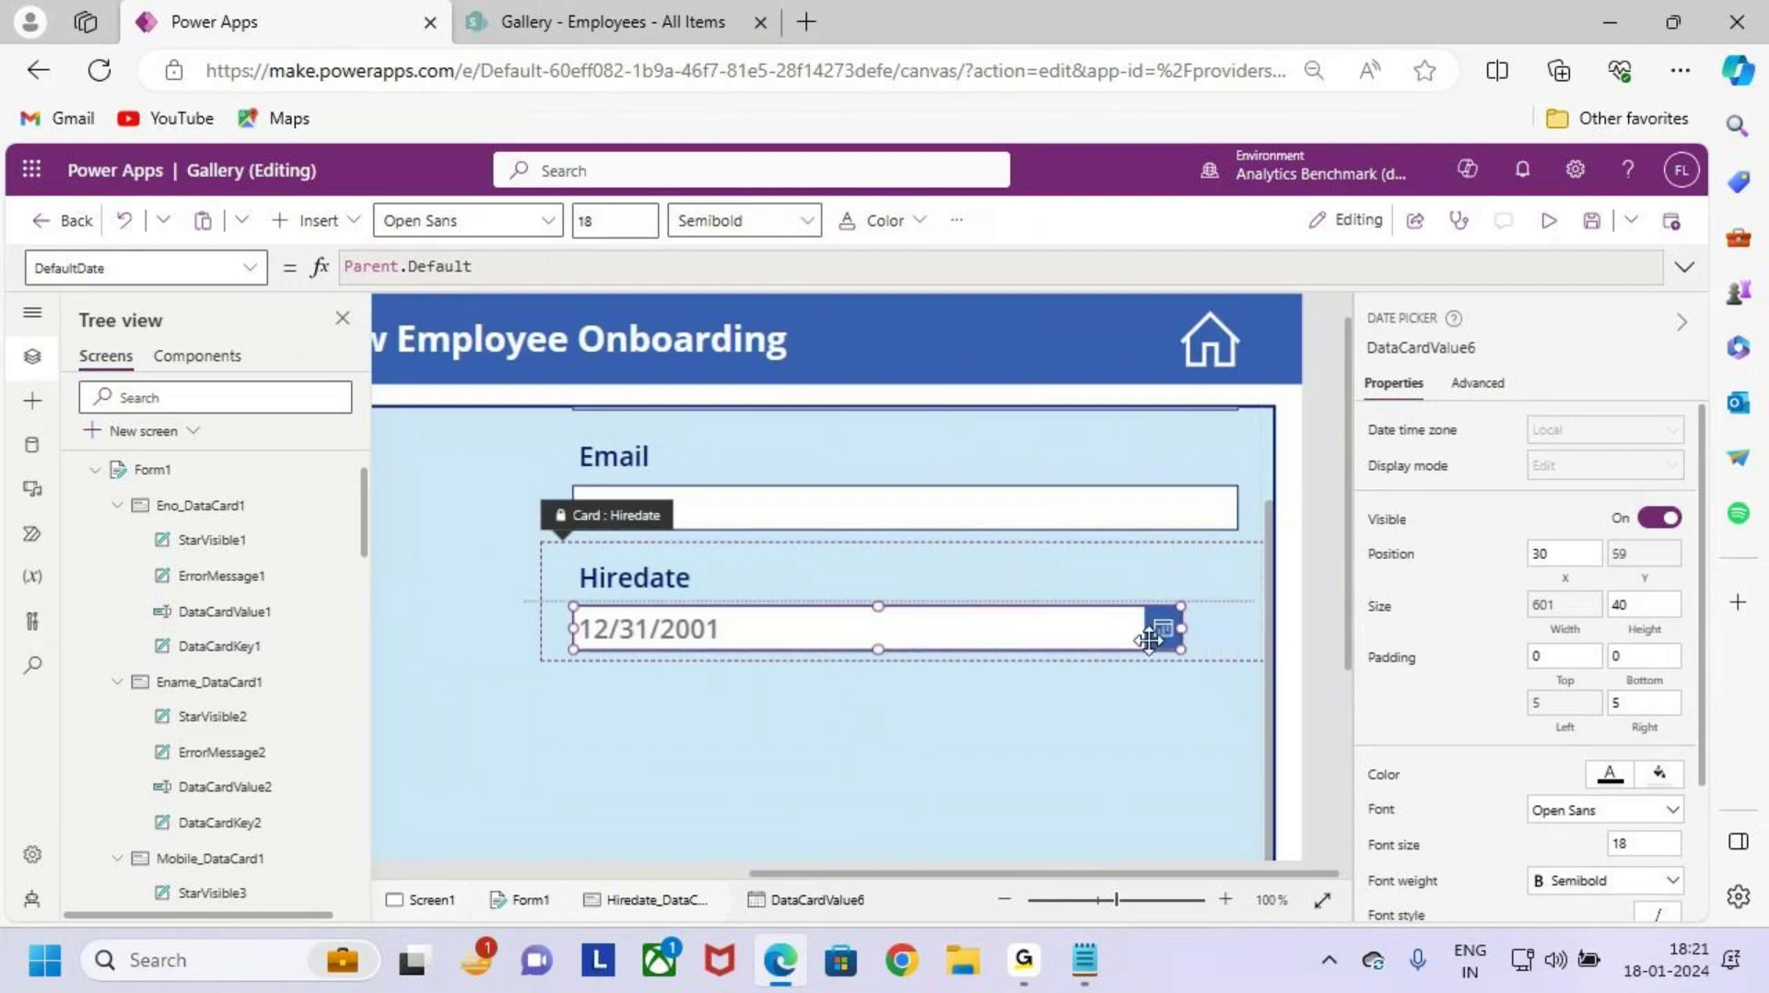
drag(1182, 628, 1030, 629)
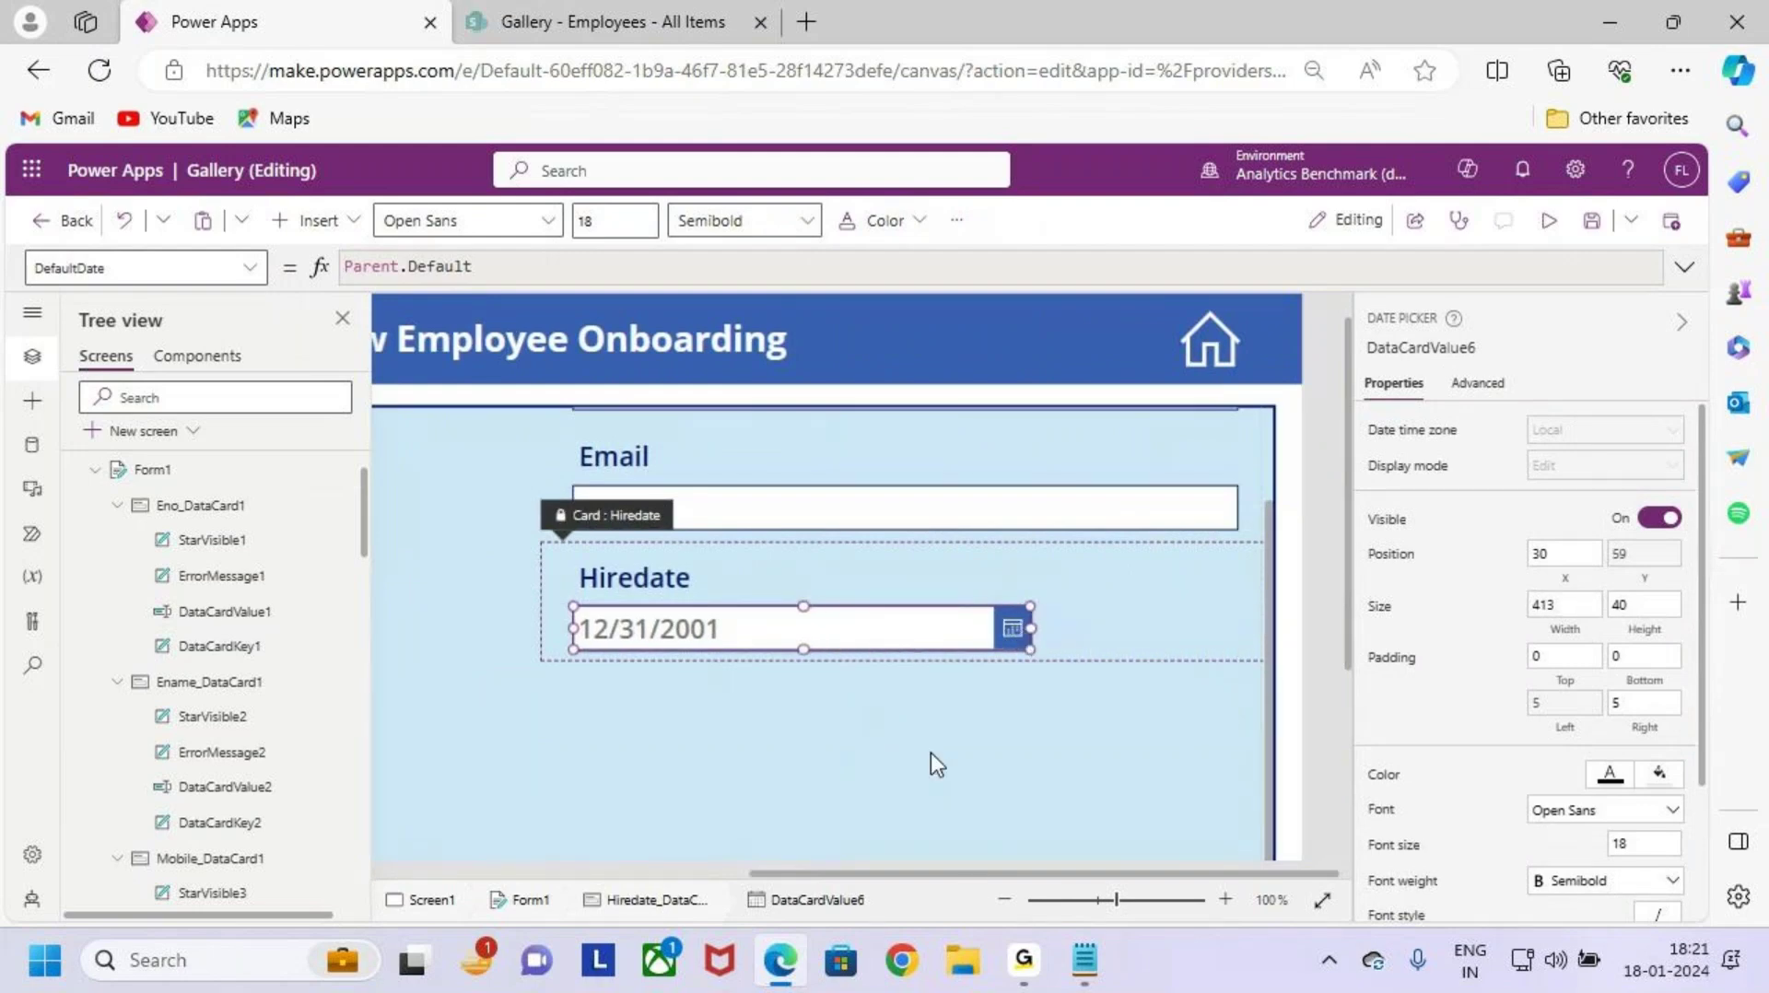
key(ctrl+minus)
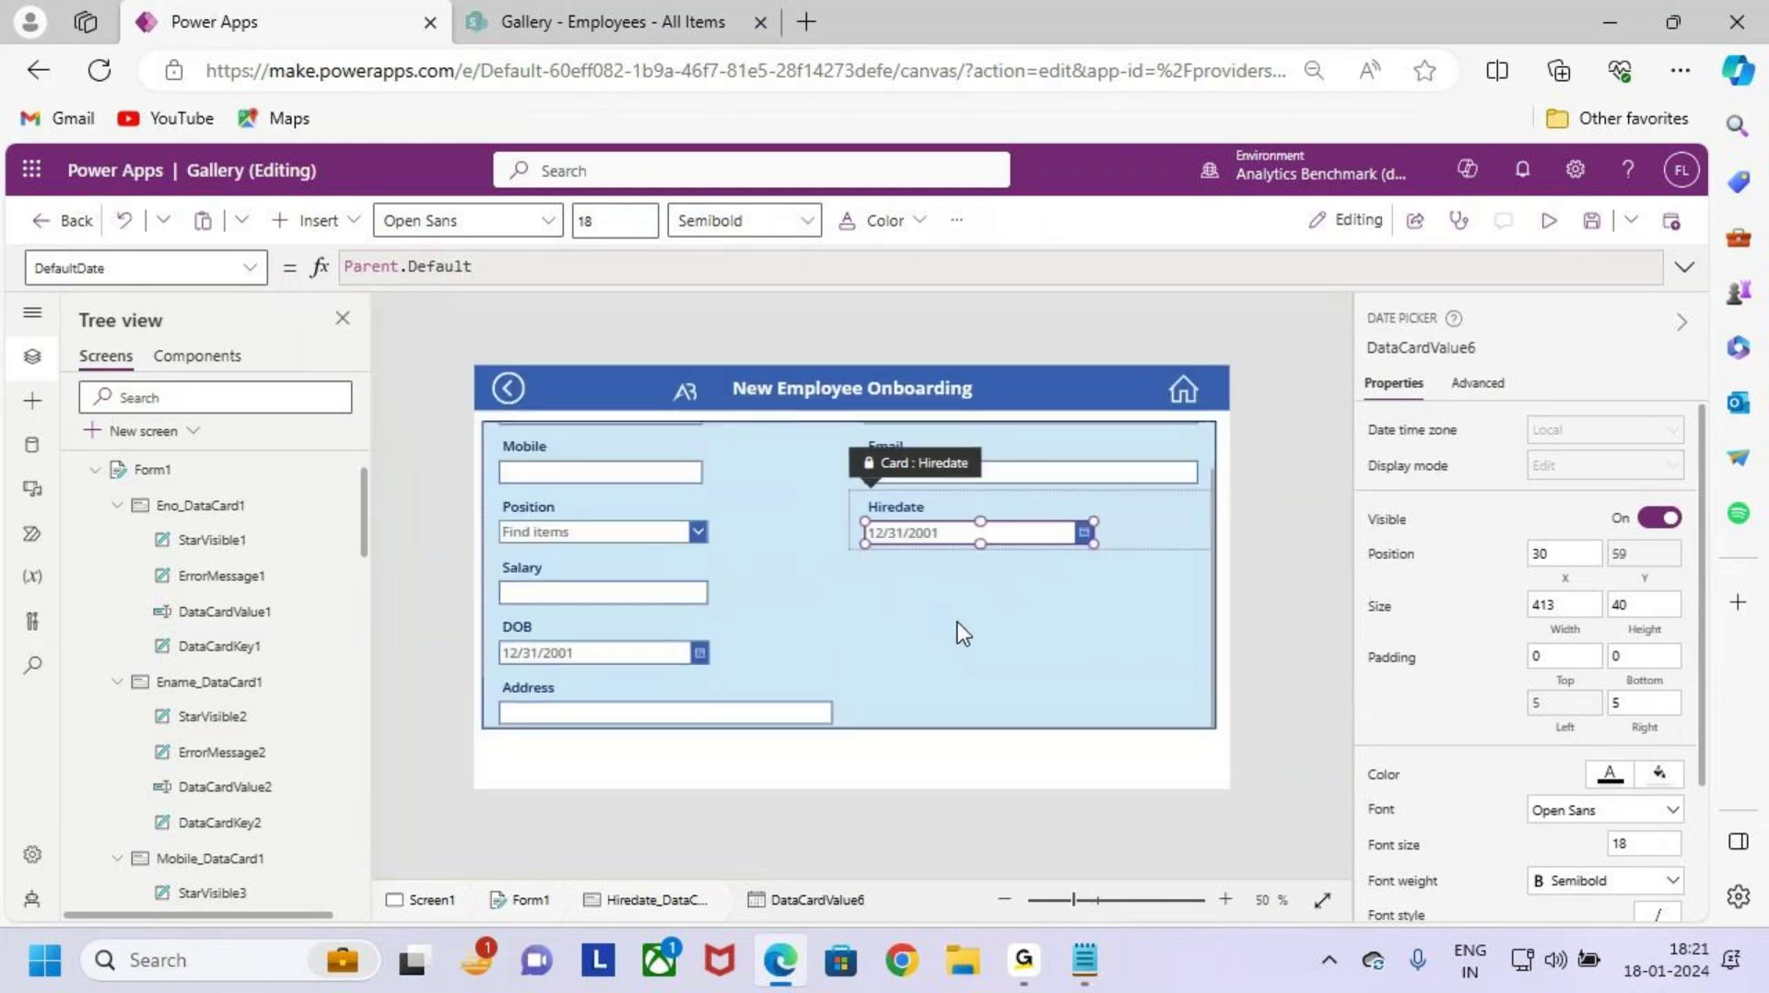
click(833, 613)
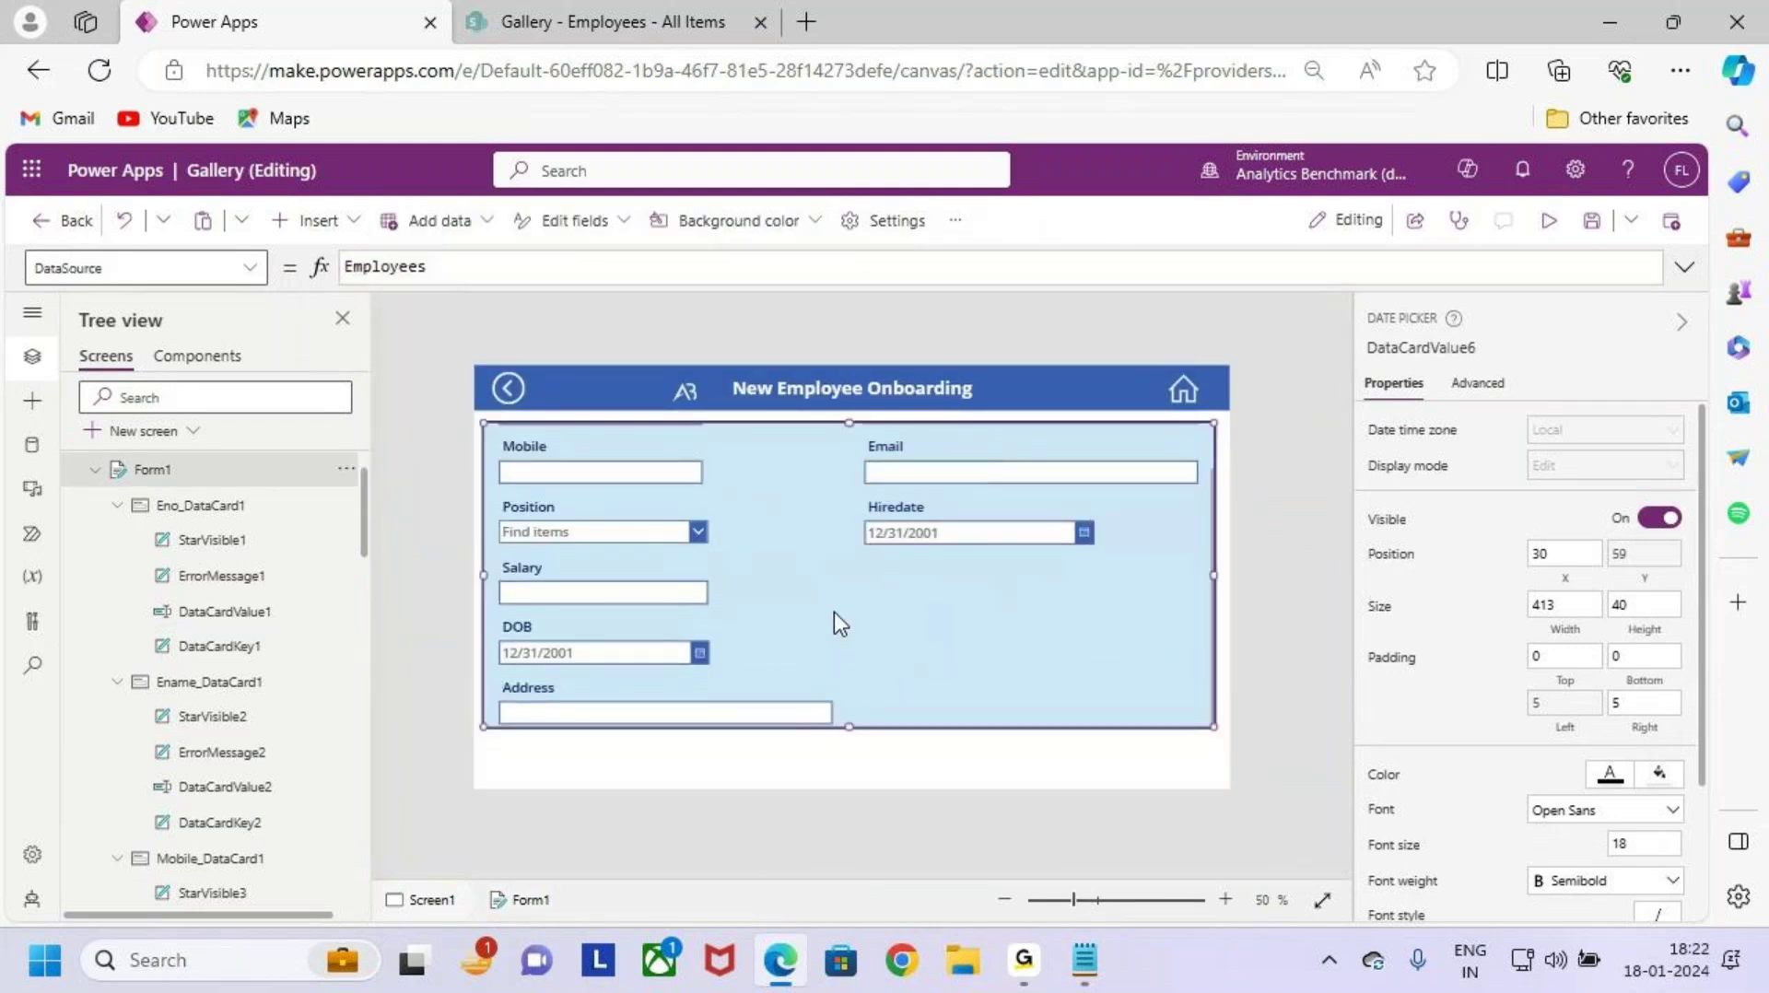
key(ctrl+plus)
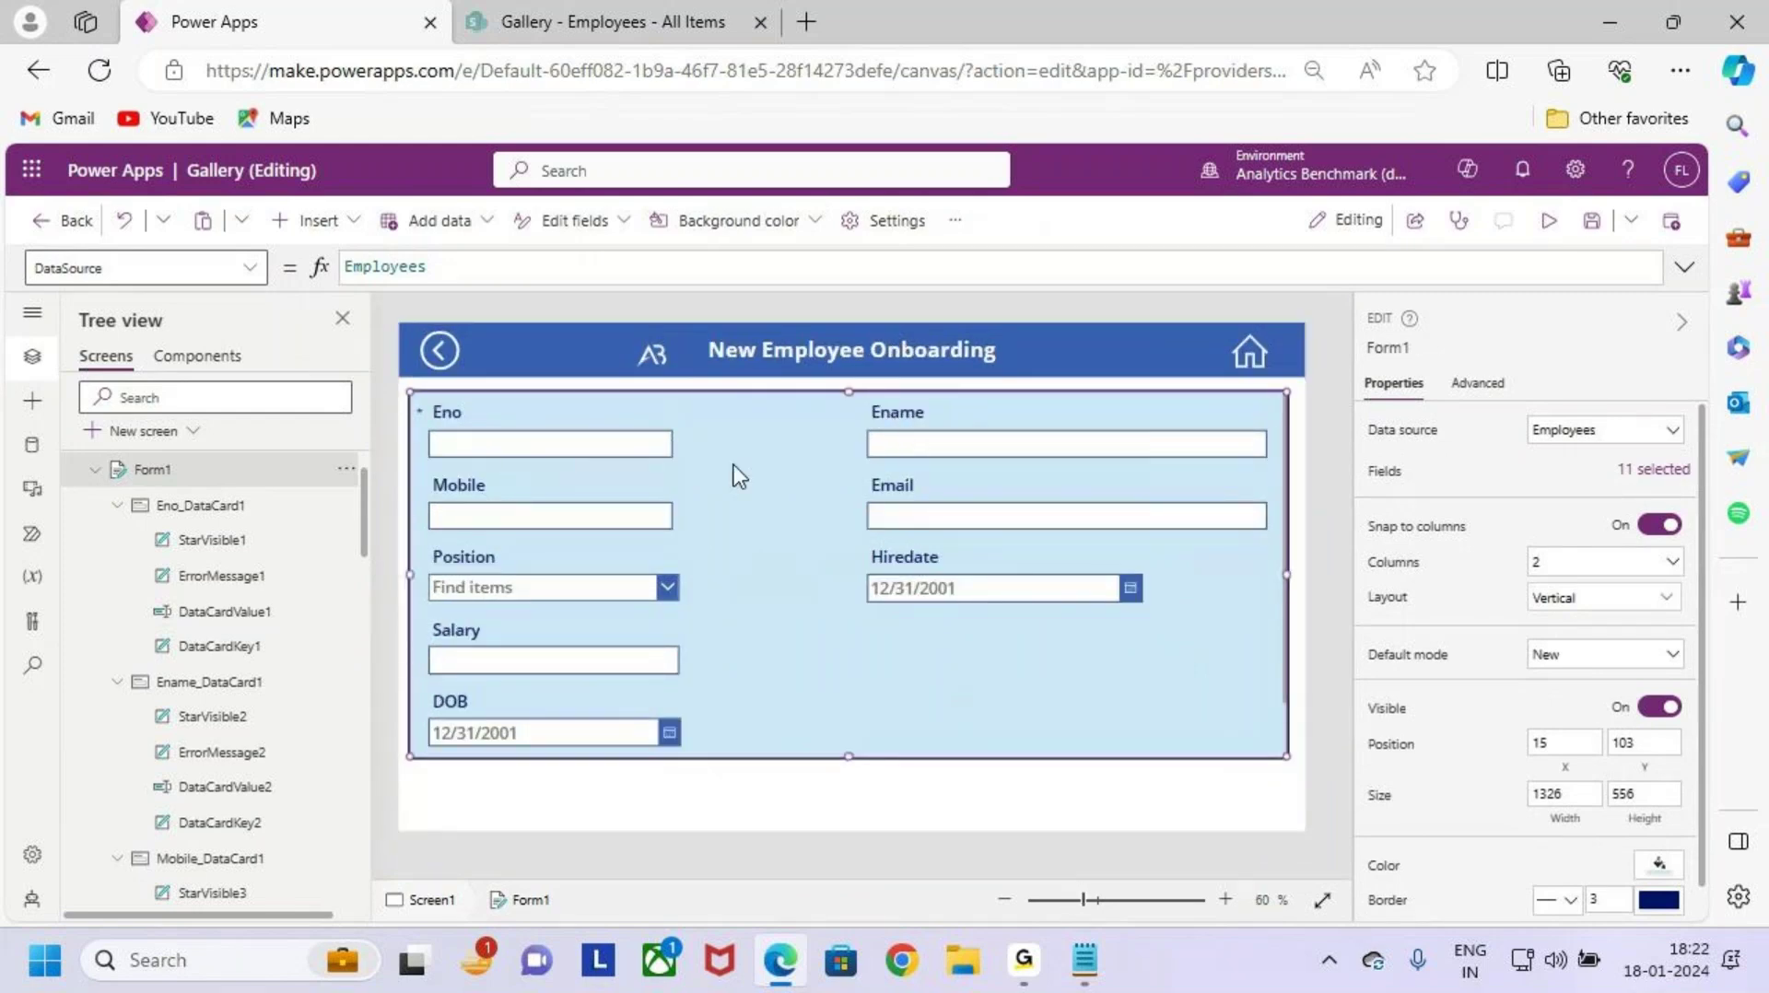
key(ctrl+2)
drag(486, 422, 555, 426)
drag(898, 415, 927, 398)
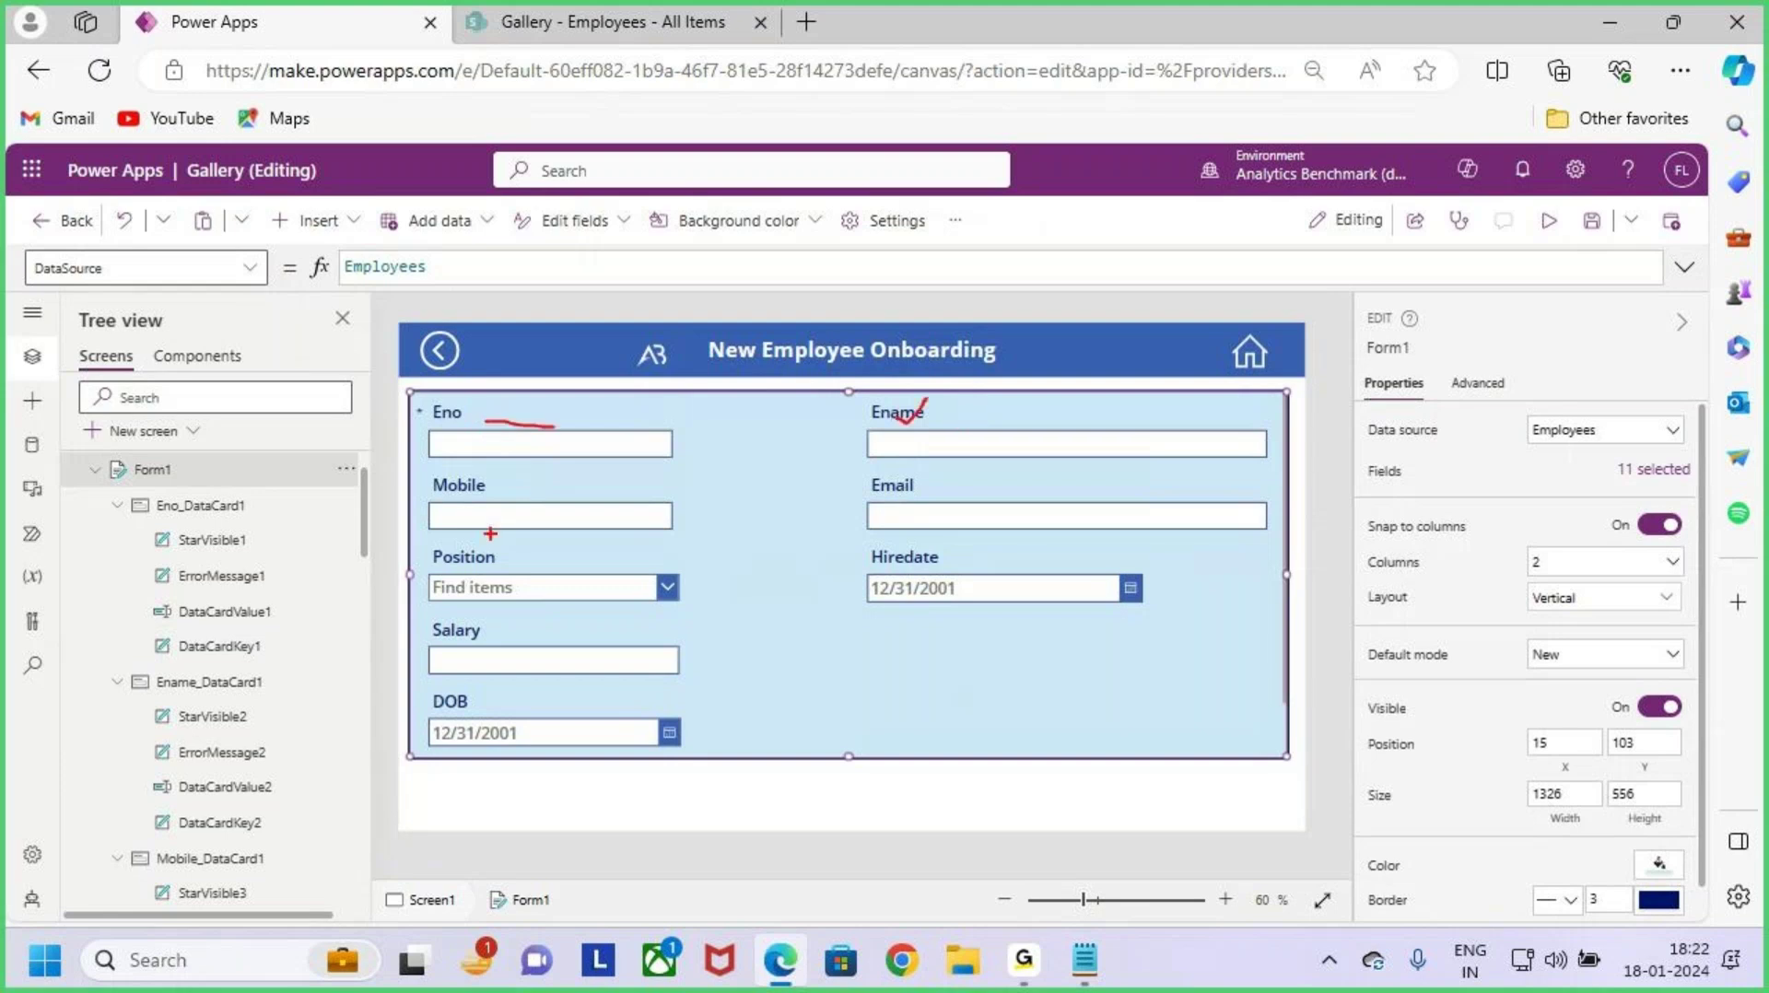
drag(484, 505, 526, 497)
drag(864, 505, 911, 486)
drag(692, 648, 824, 662)
drag(867, 599, 890, 634)
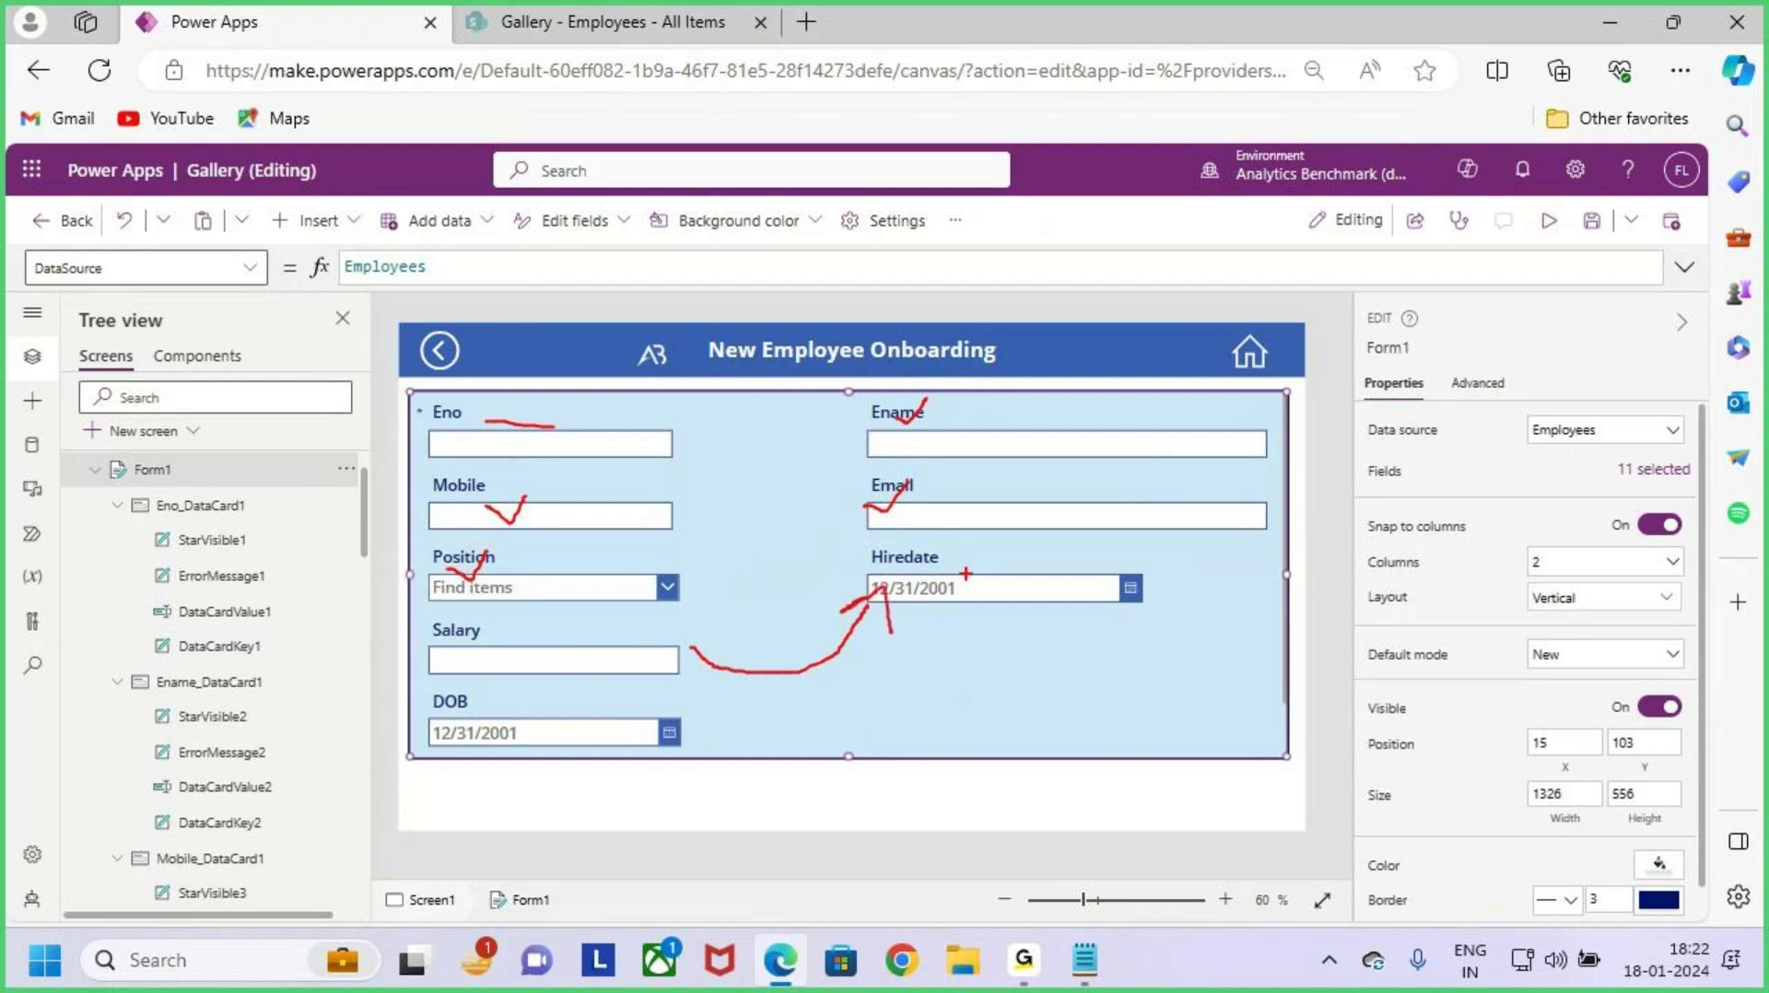
mouse_move(1020, 655)
mouse_down()
mouse_move(636, 691)
mouse_move(713, 705)
mouse_up()
key(Escape)
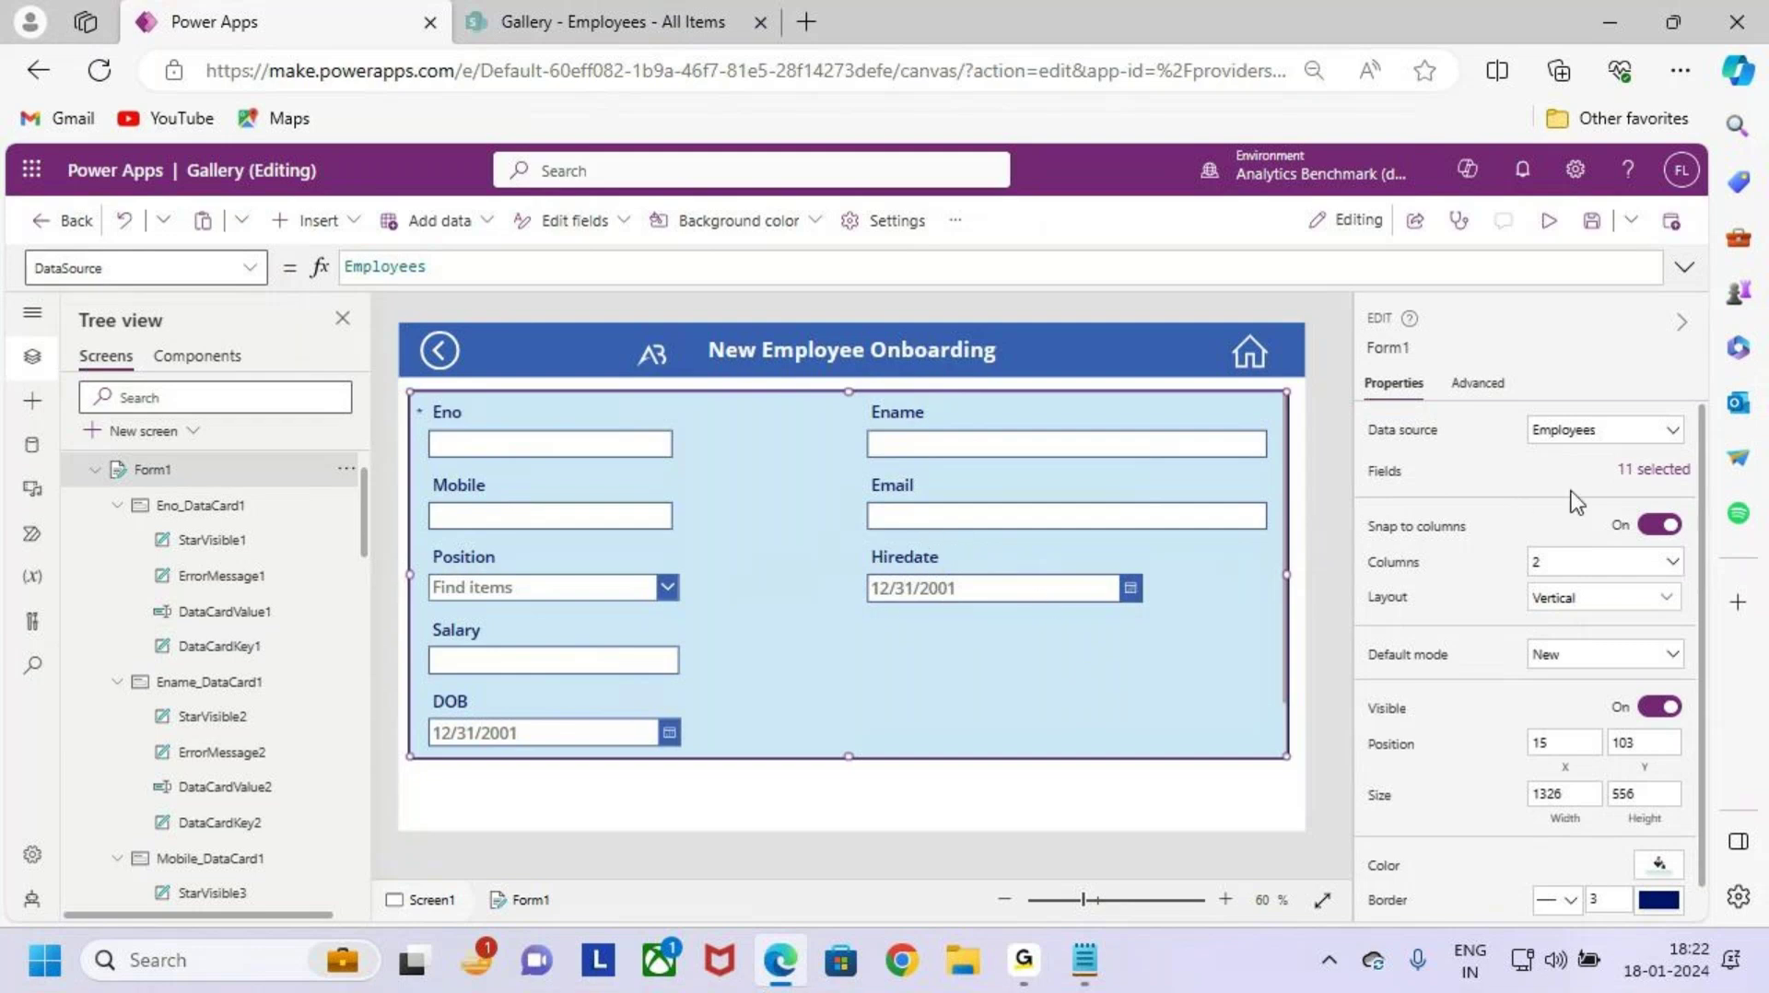
Step: In Form1's fields list, move Salary above Position
click(1657, 472)
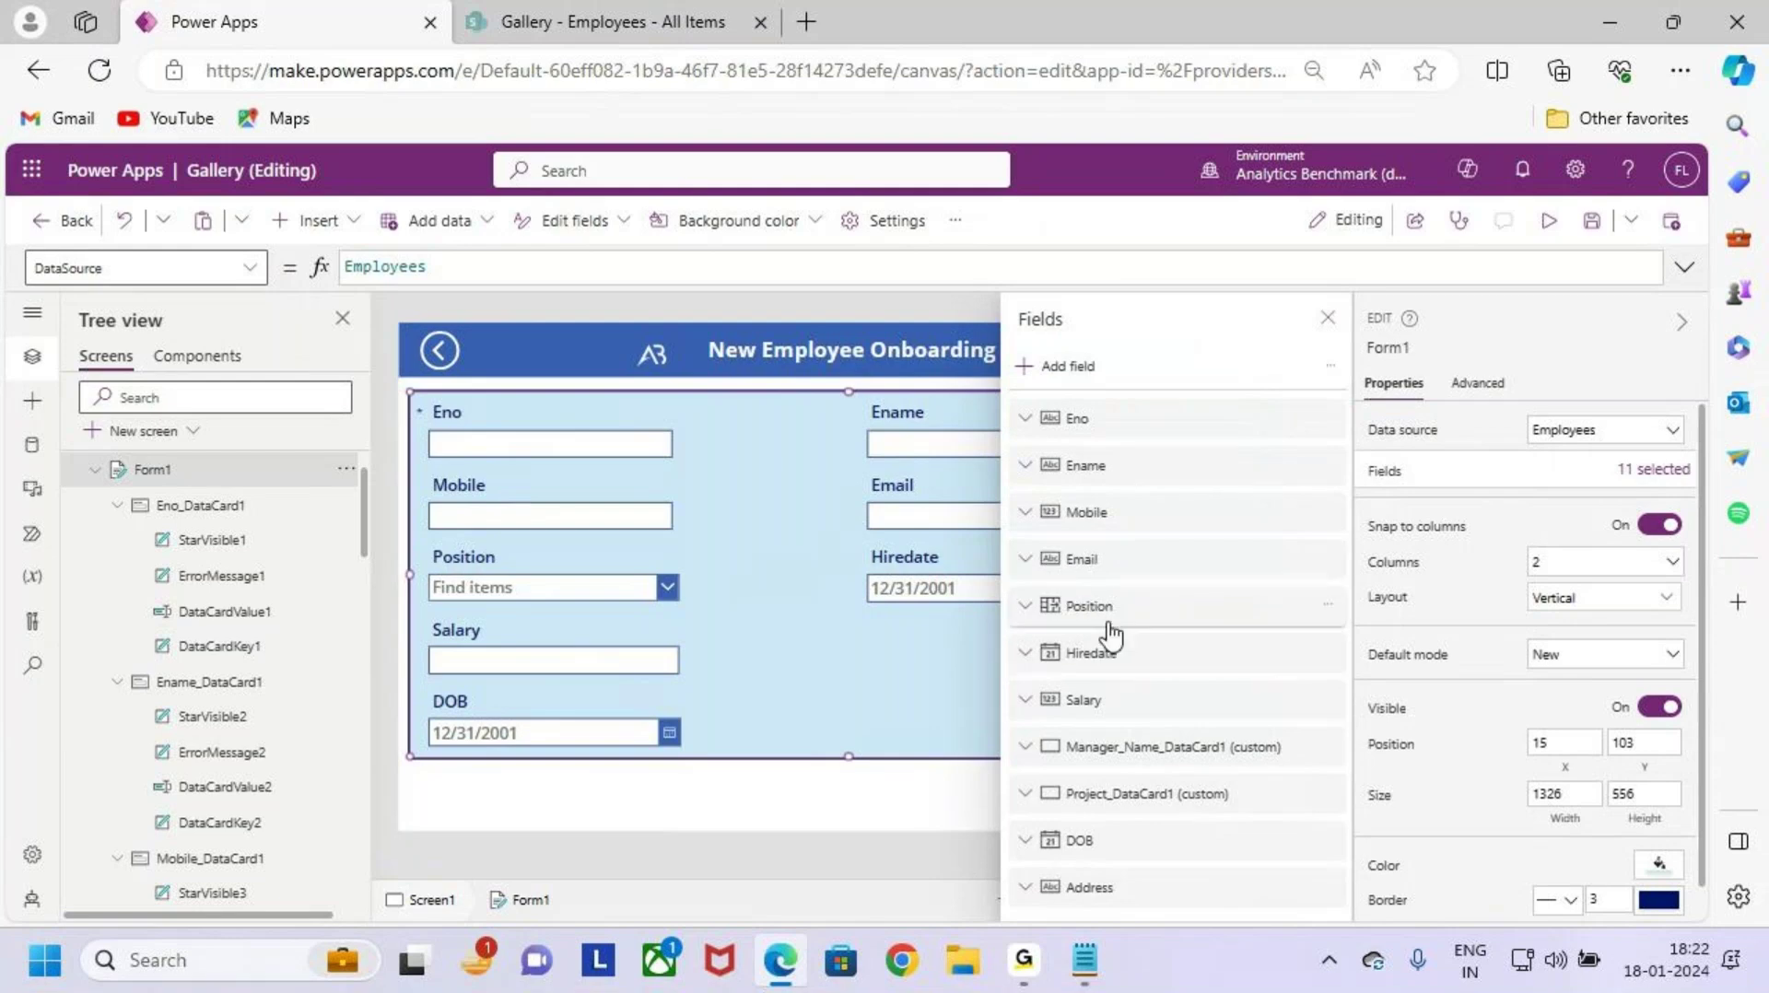
drag(1138, 698, 1131, 627)
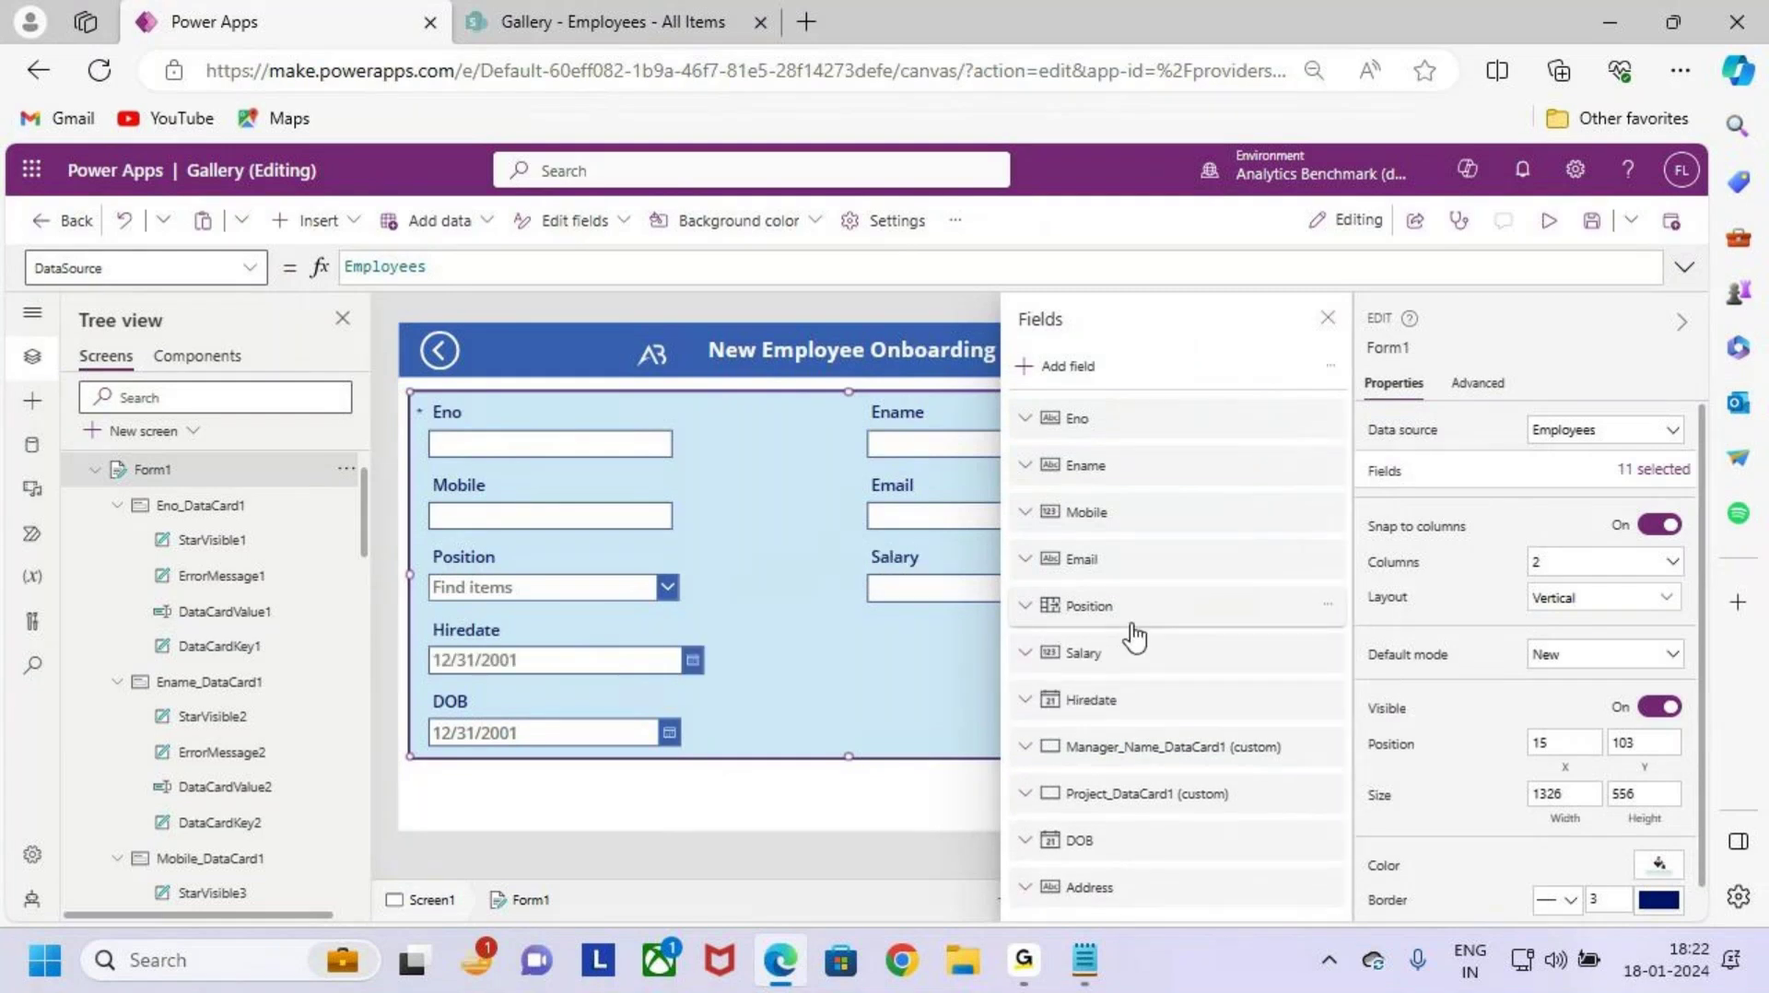
click(1132, 625)
click(1042, 607)
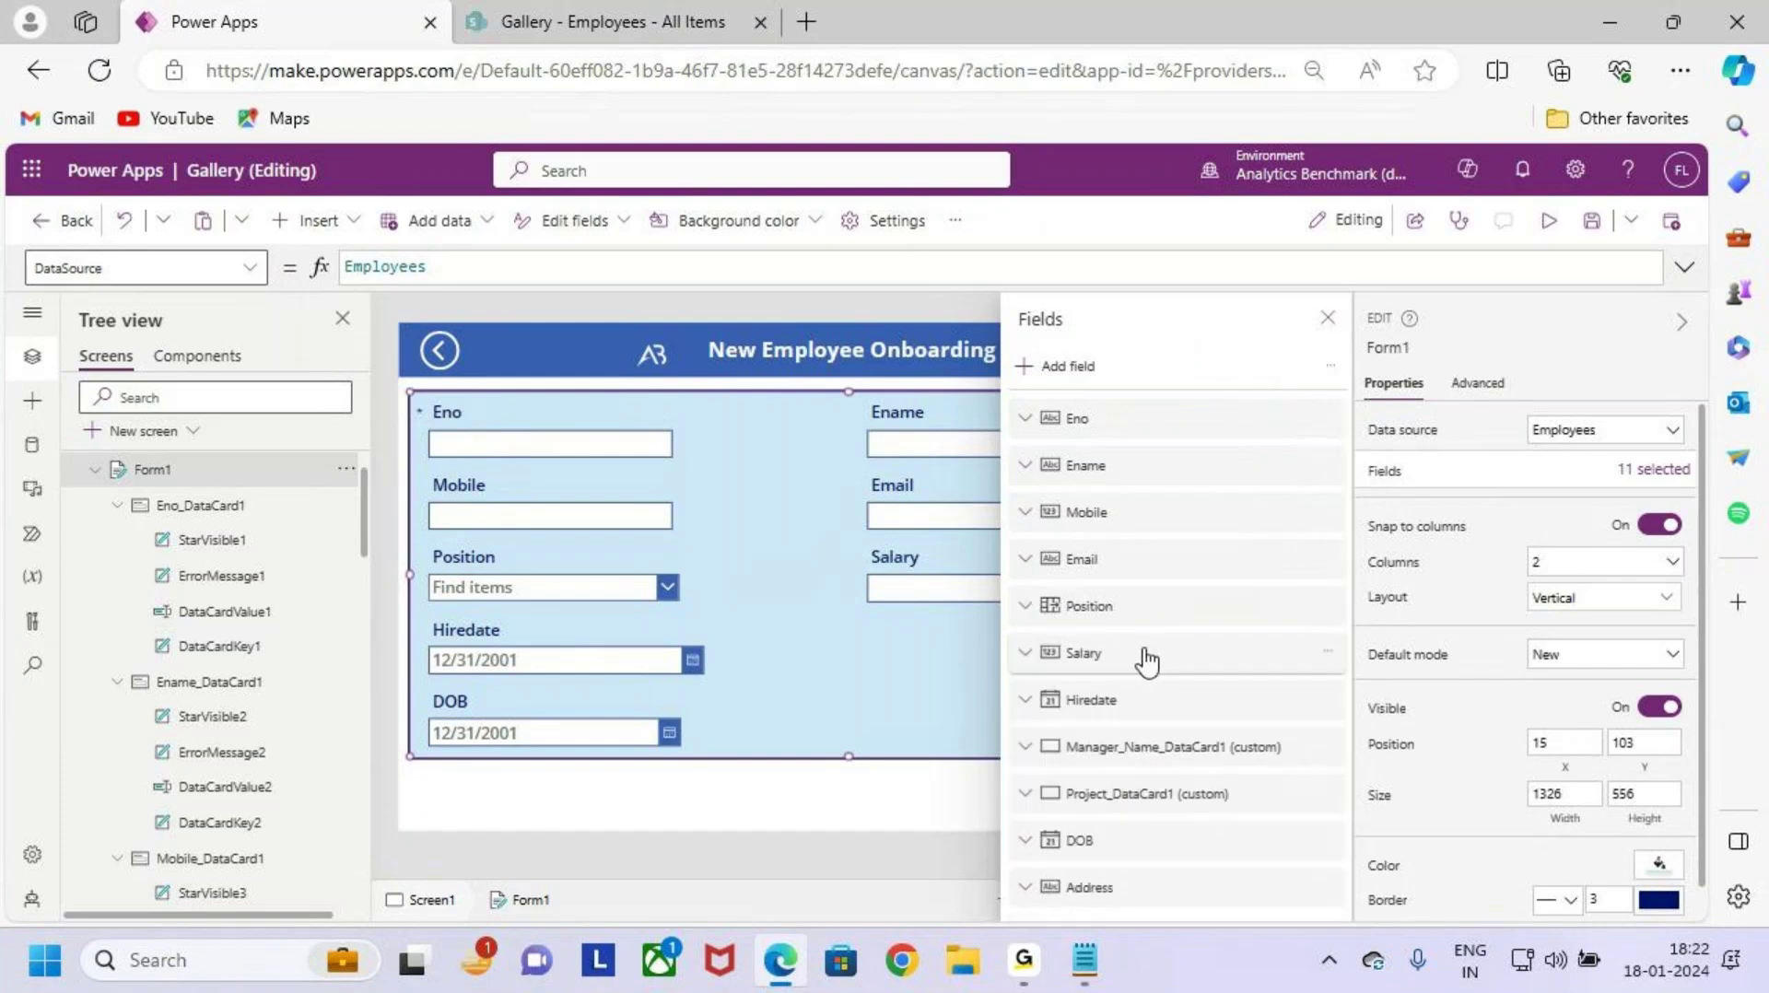
drag(1147, 662, 1157, 603)
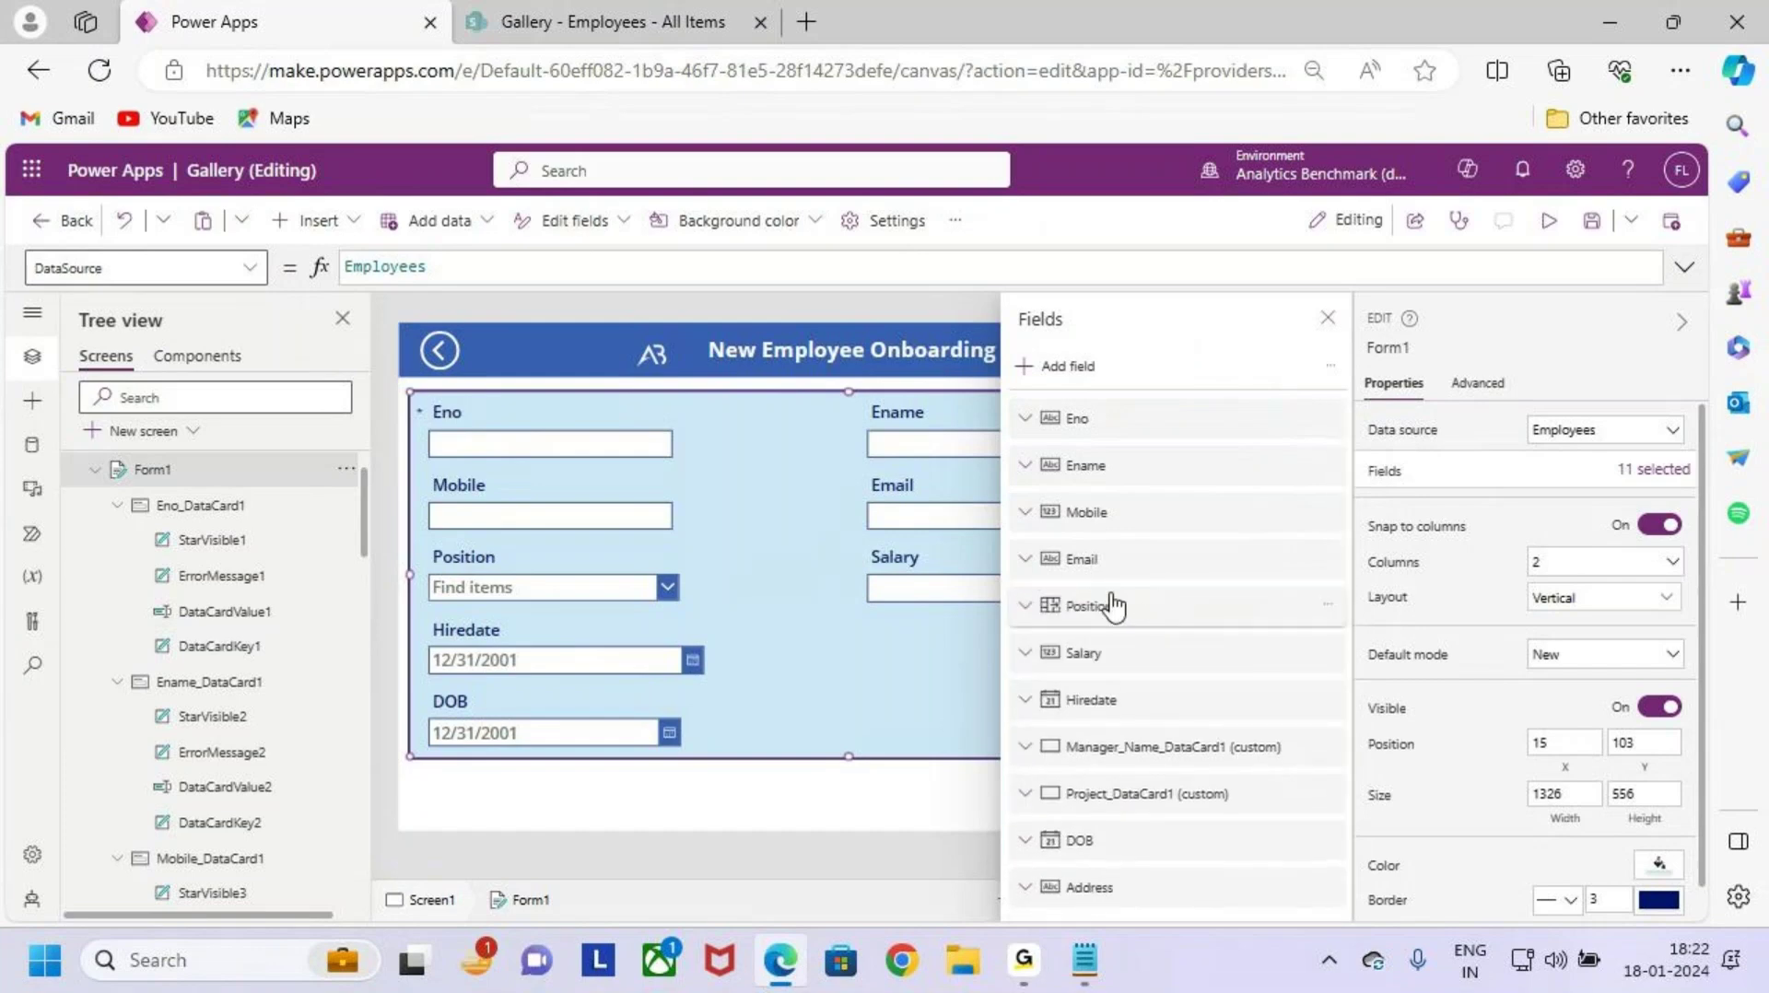
click(1327, 319)
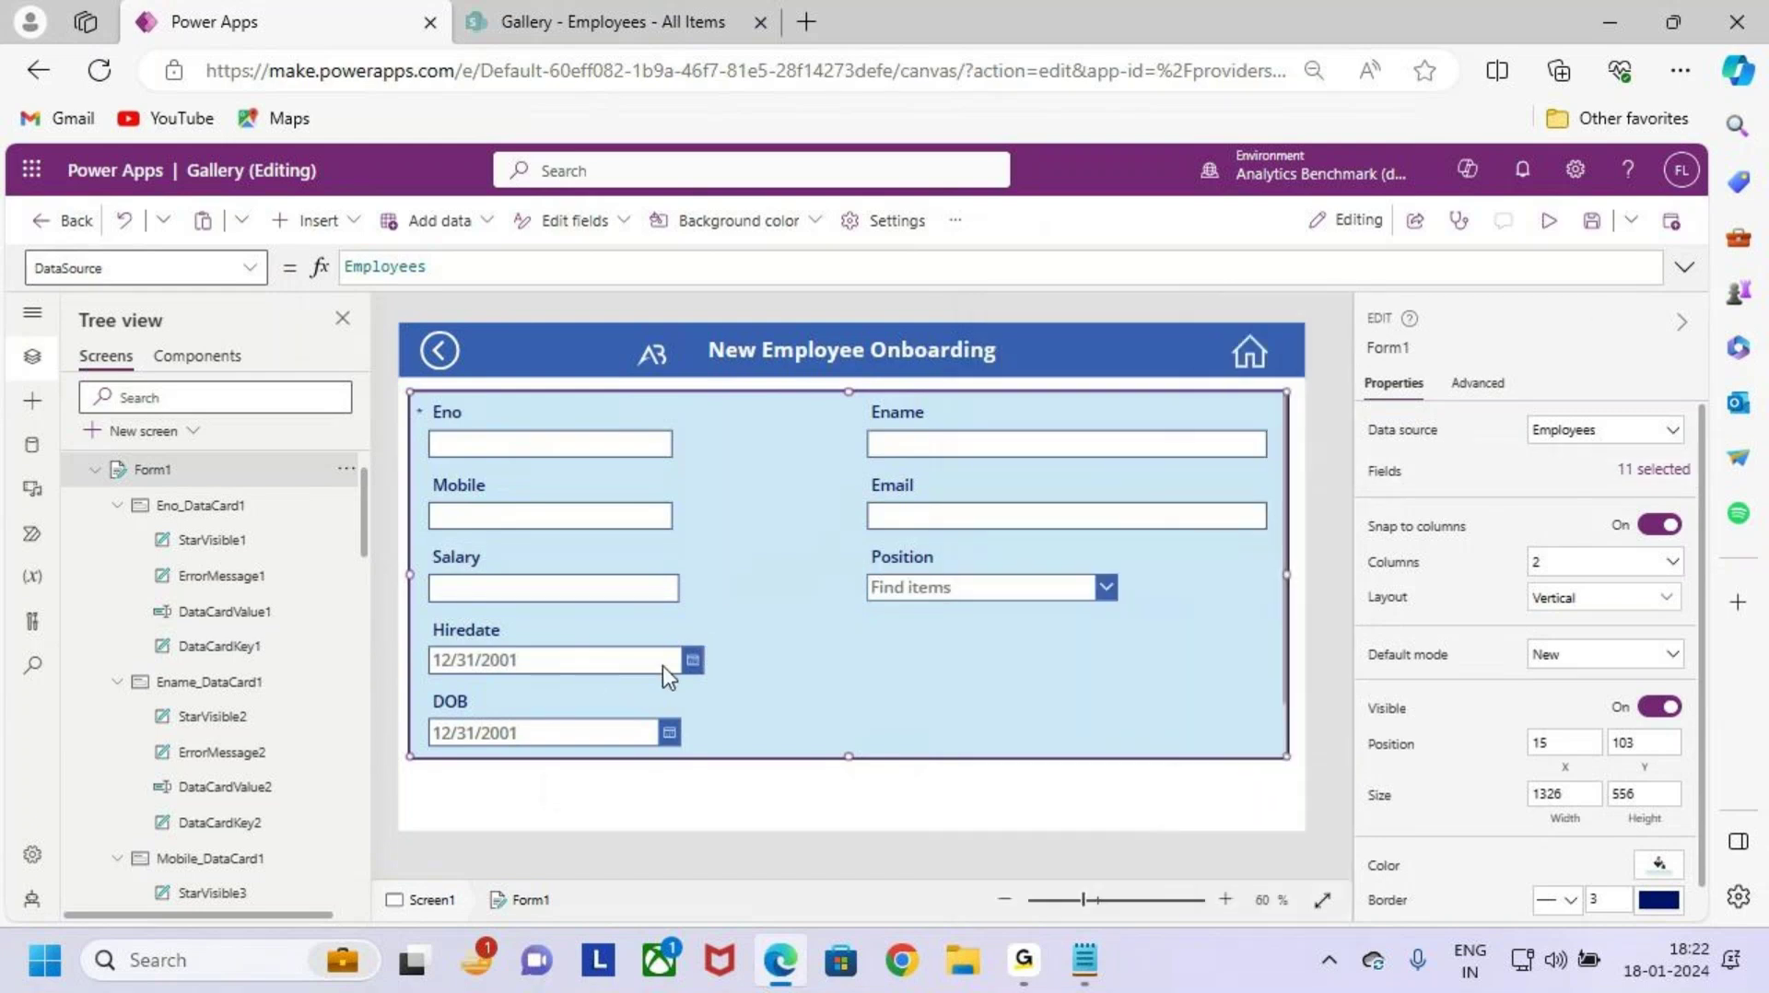
Step: Reorder fields so DOB follows Hiredate and Address follows DOB, then close the list
scroll(739, 711, down, 1)
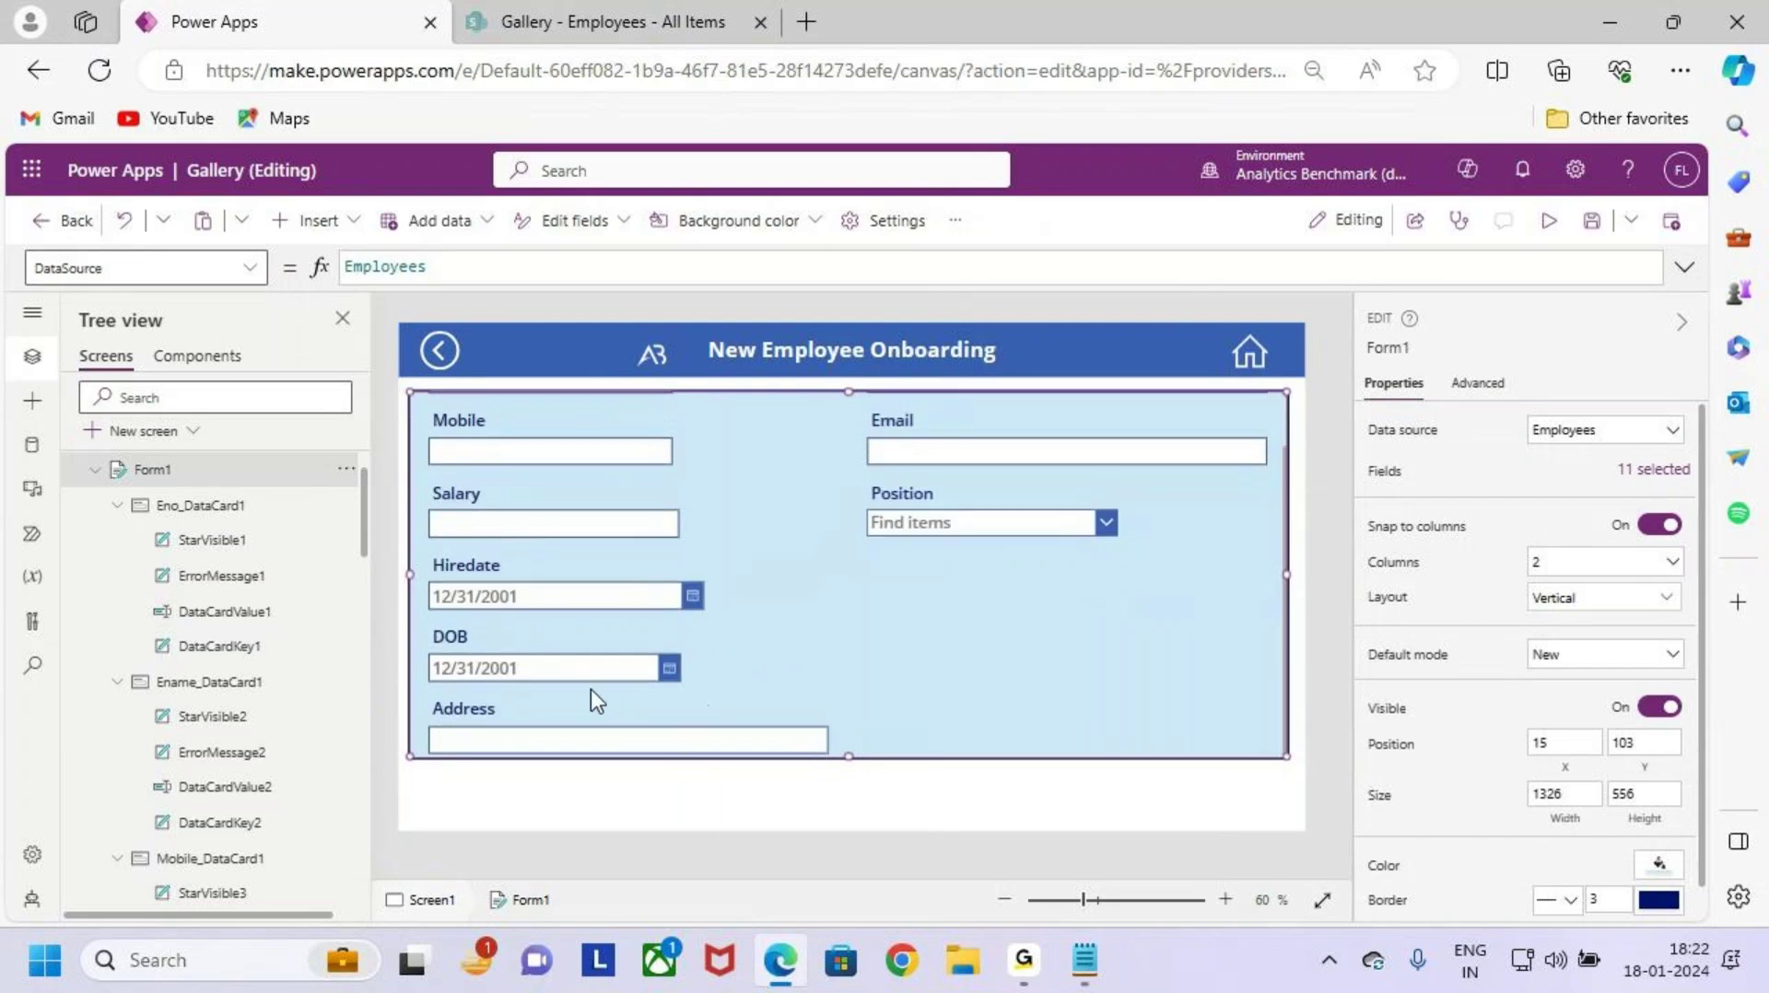
key(ctrl+2)
mouse_move(424, 617)
mouse_down()
mouse_move(696, 686)
mouse_move(914, 597)
mouse_up()
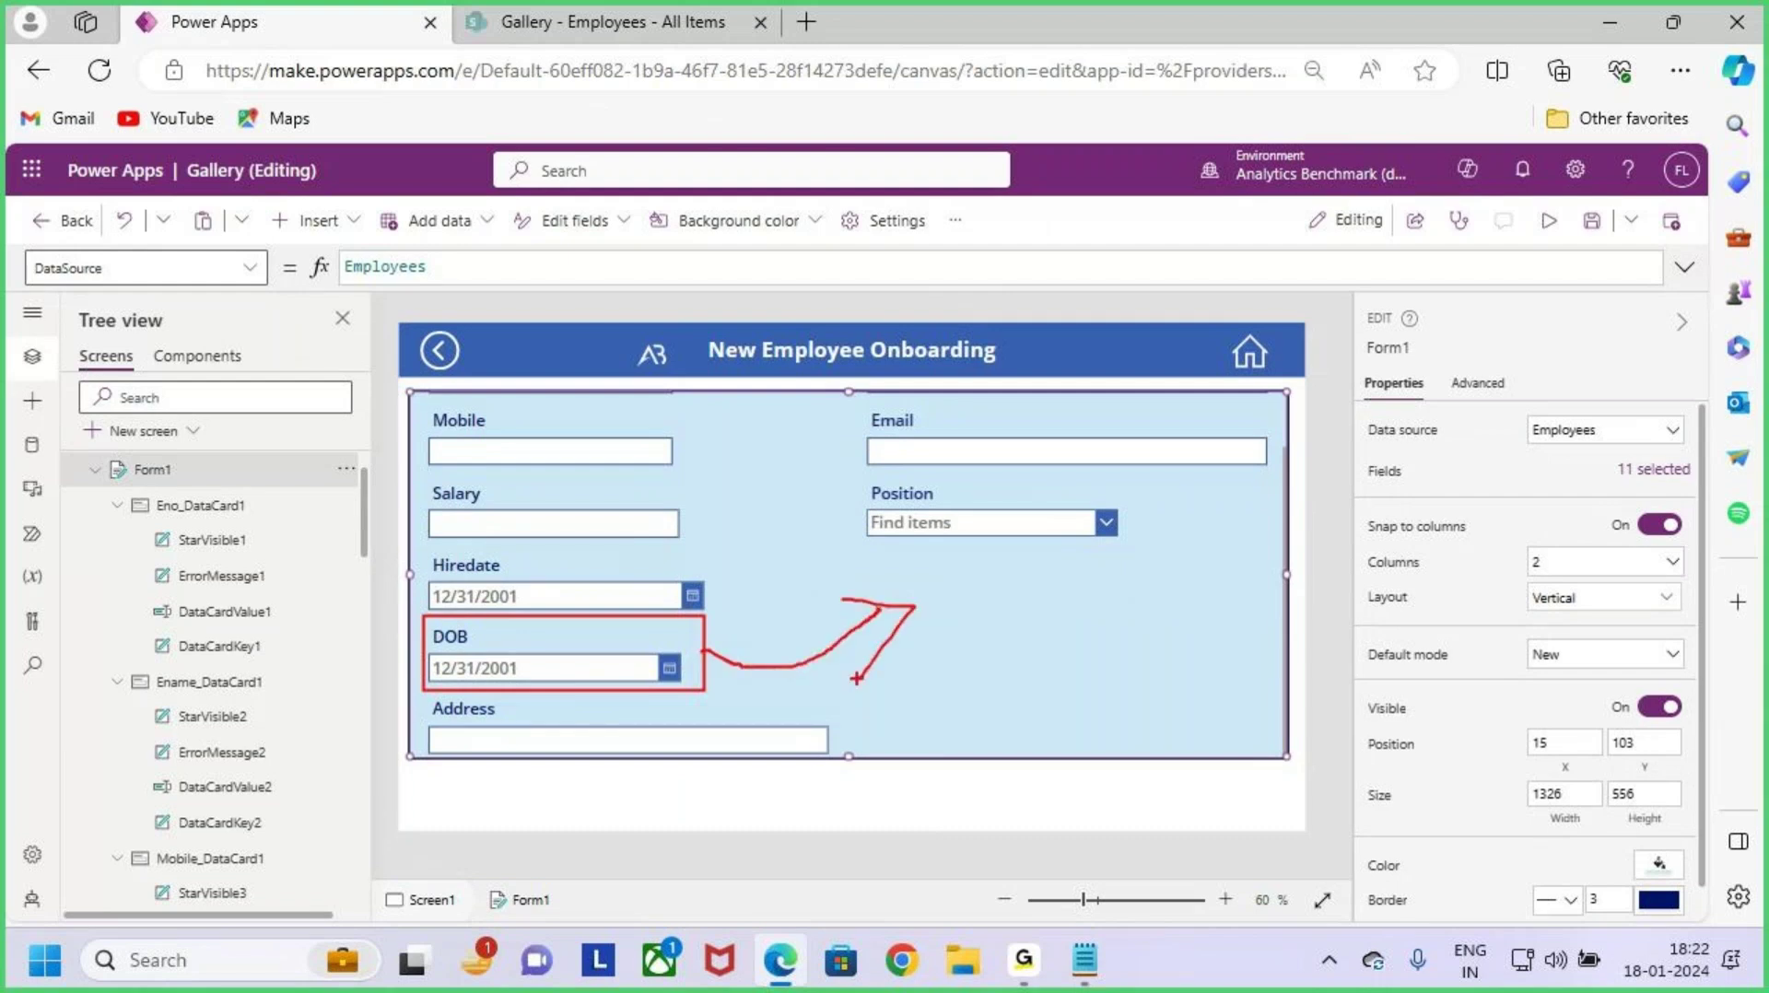
key(Escape)
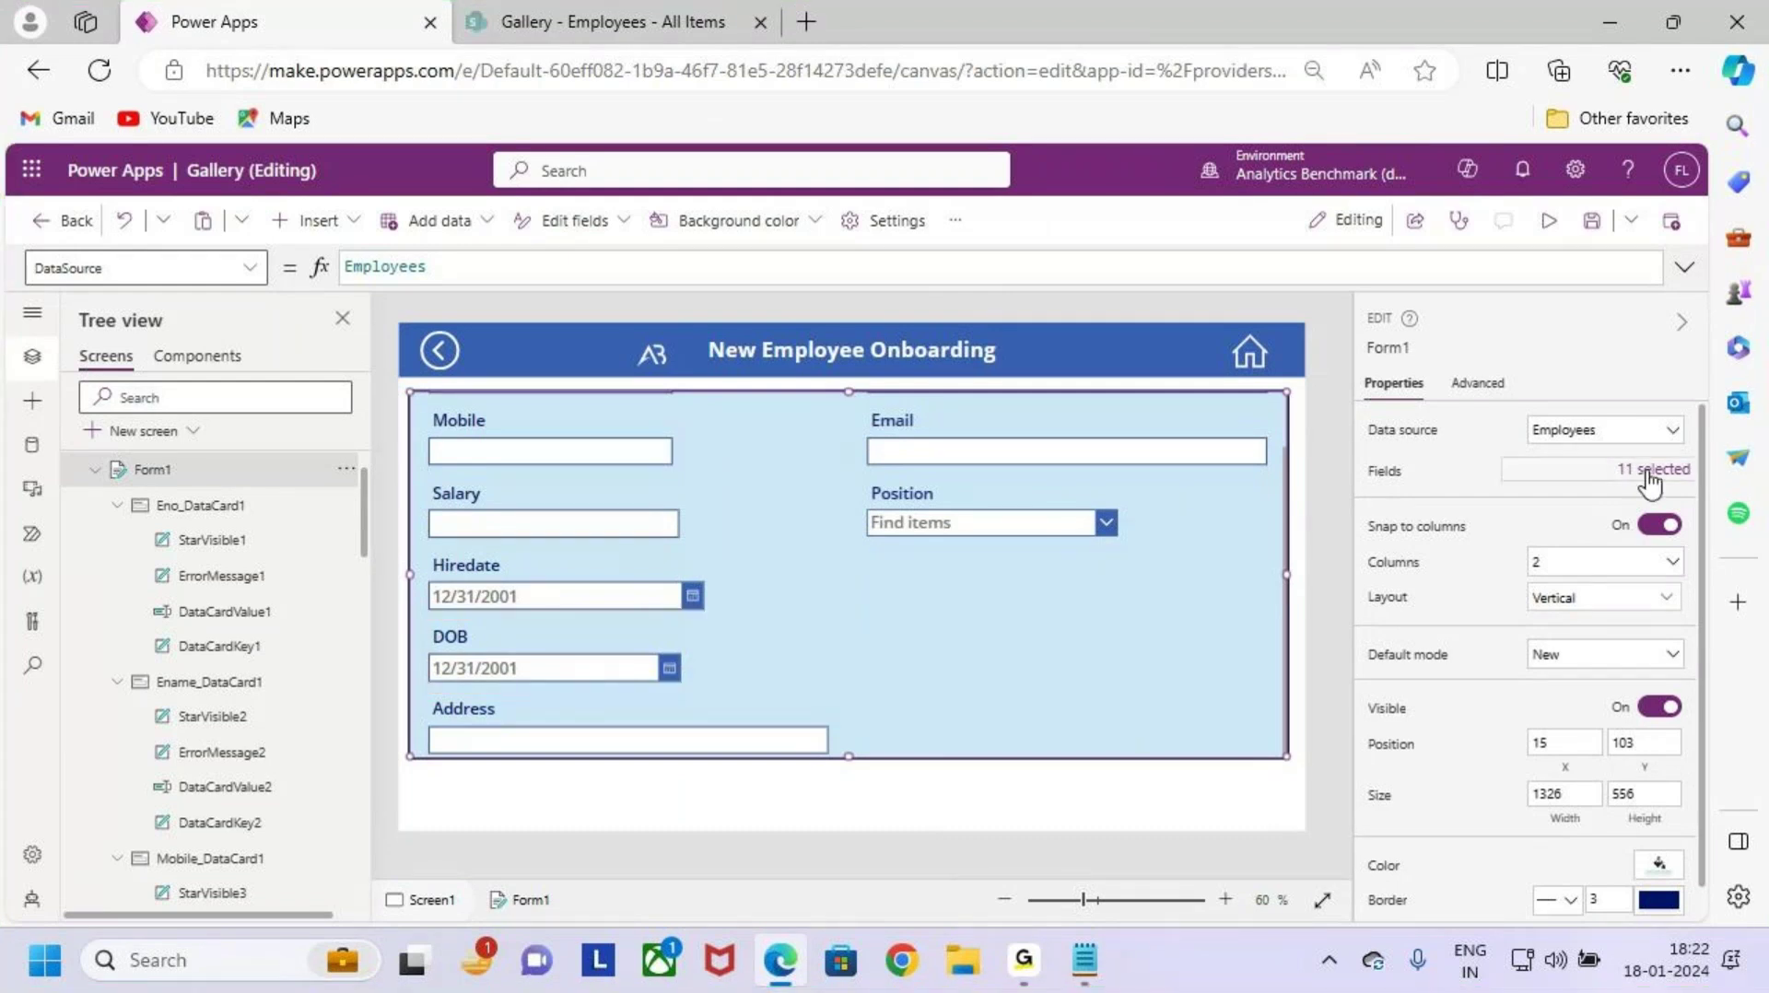
click(1654, 470)
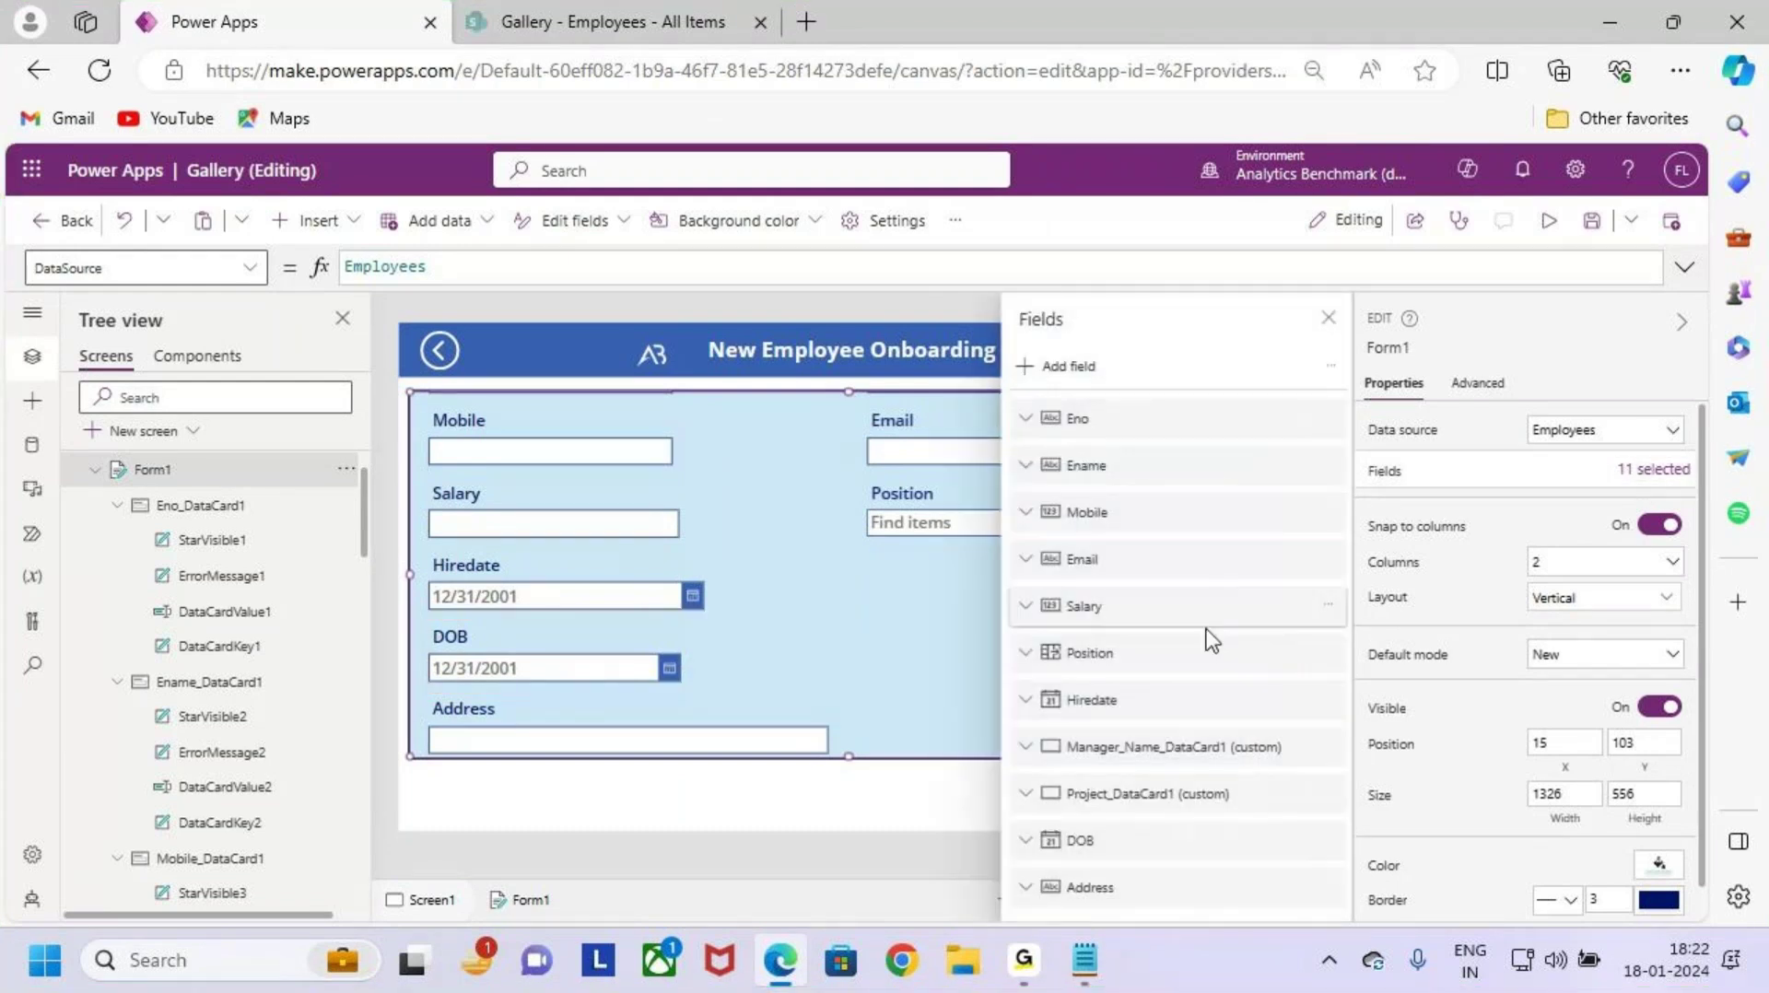
click(1136, 705)
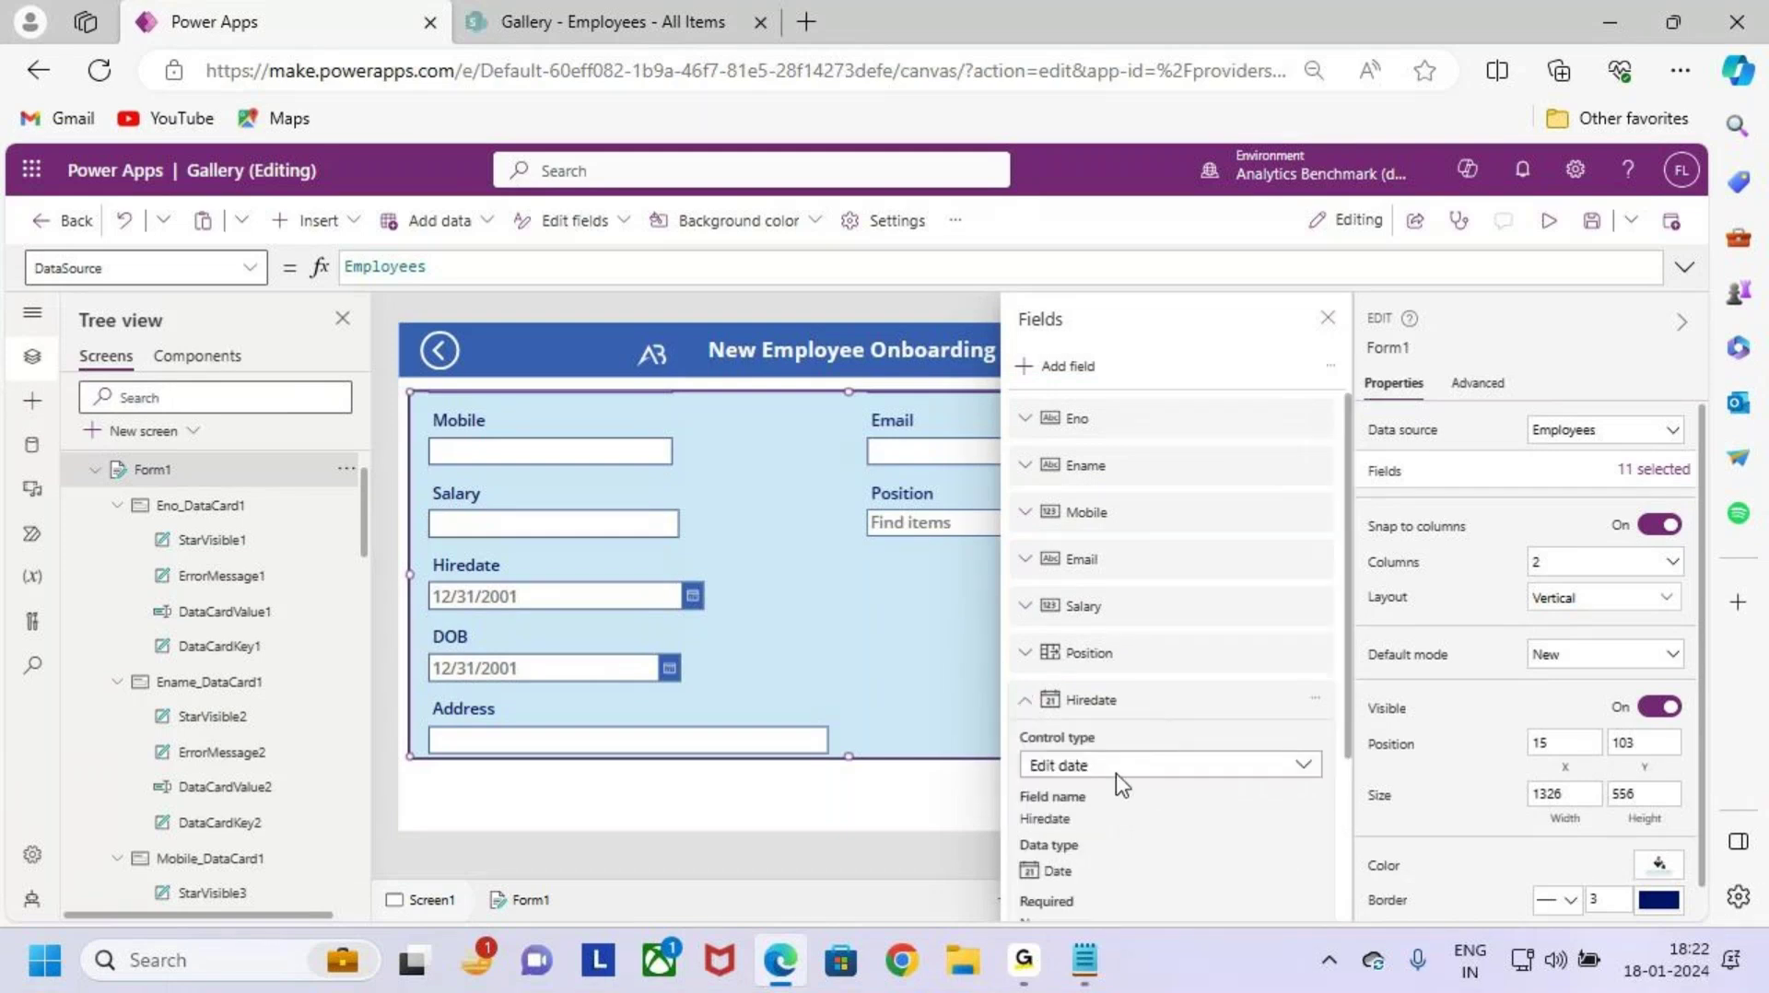
click(1096, 703)
drag(1154, 841, 1170, 730)
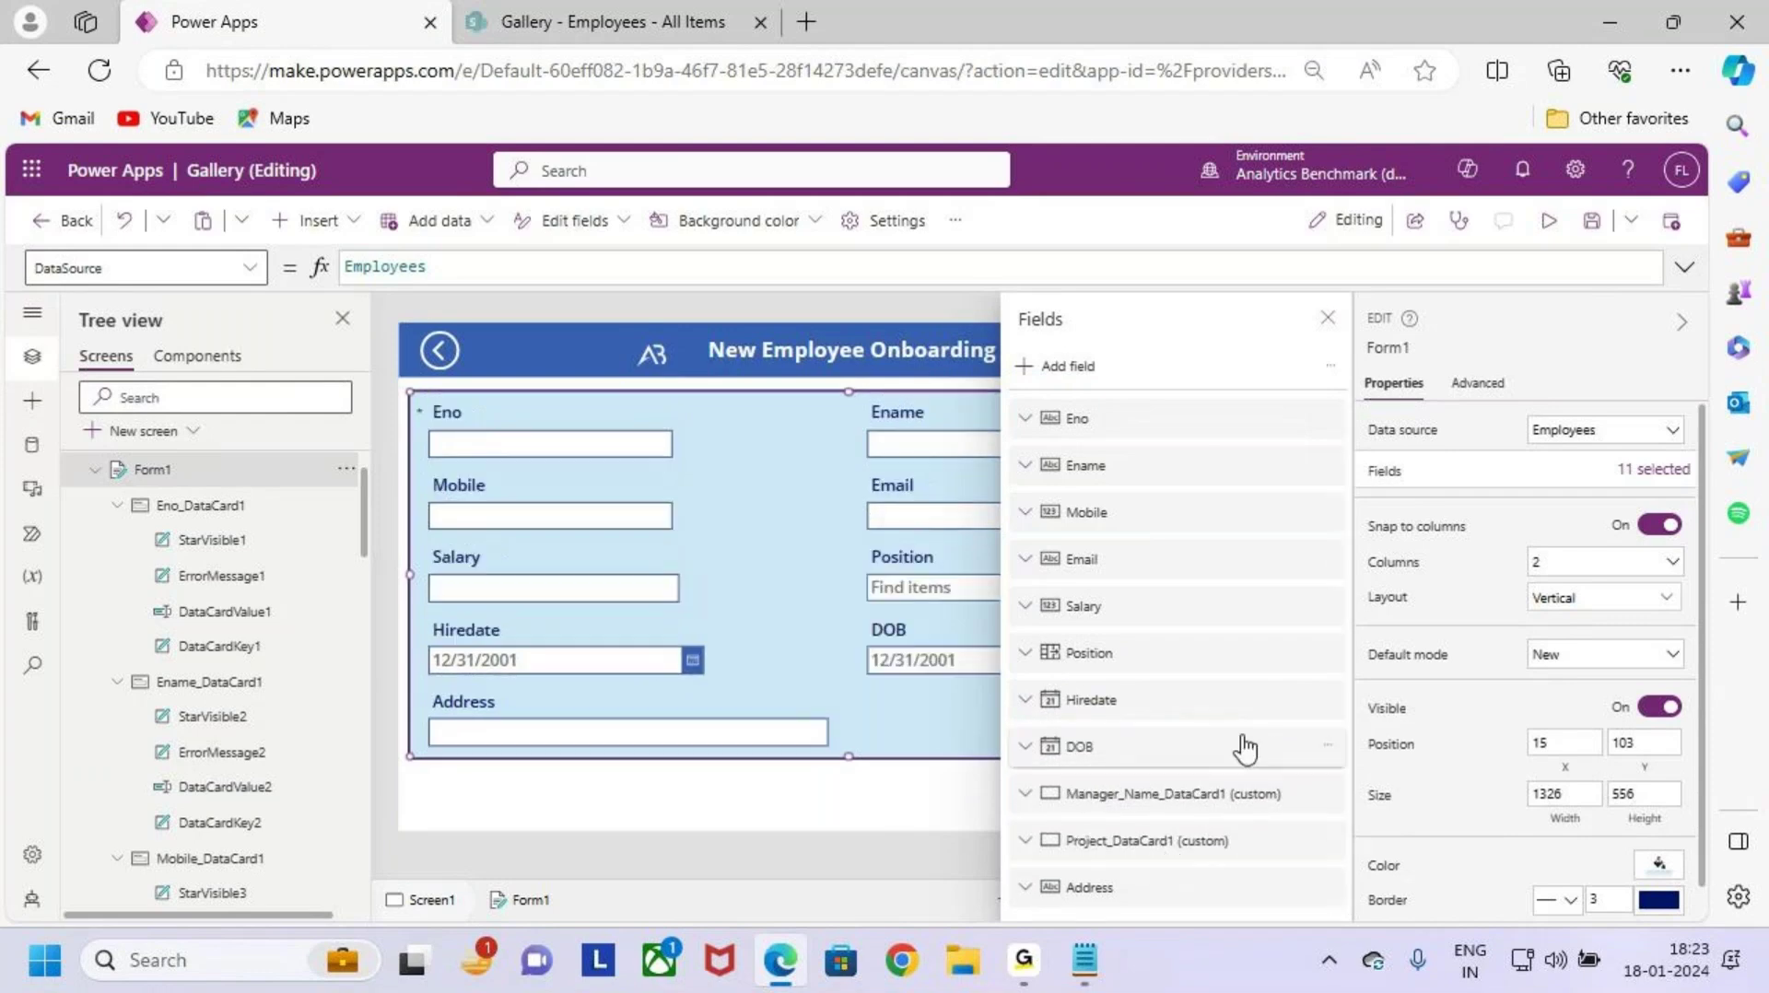
drag(1200, 890, 1191, 772)
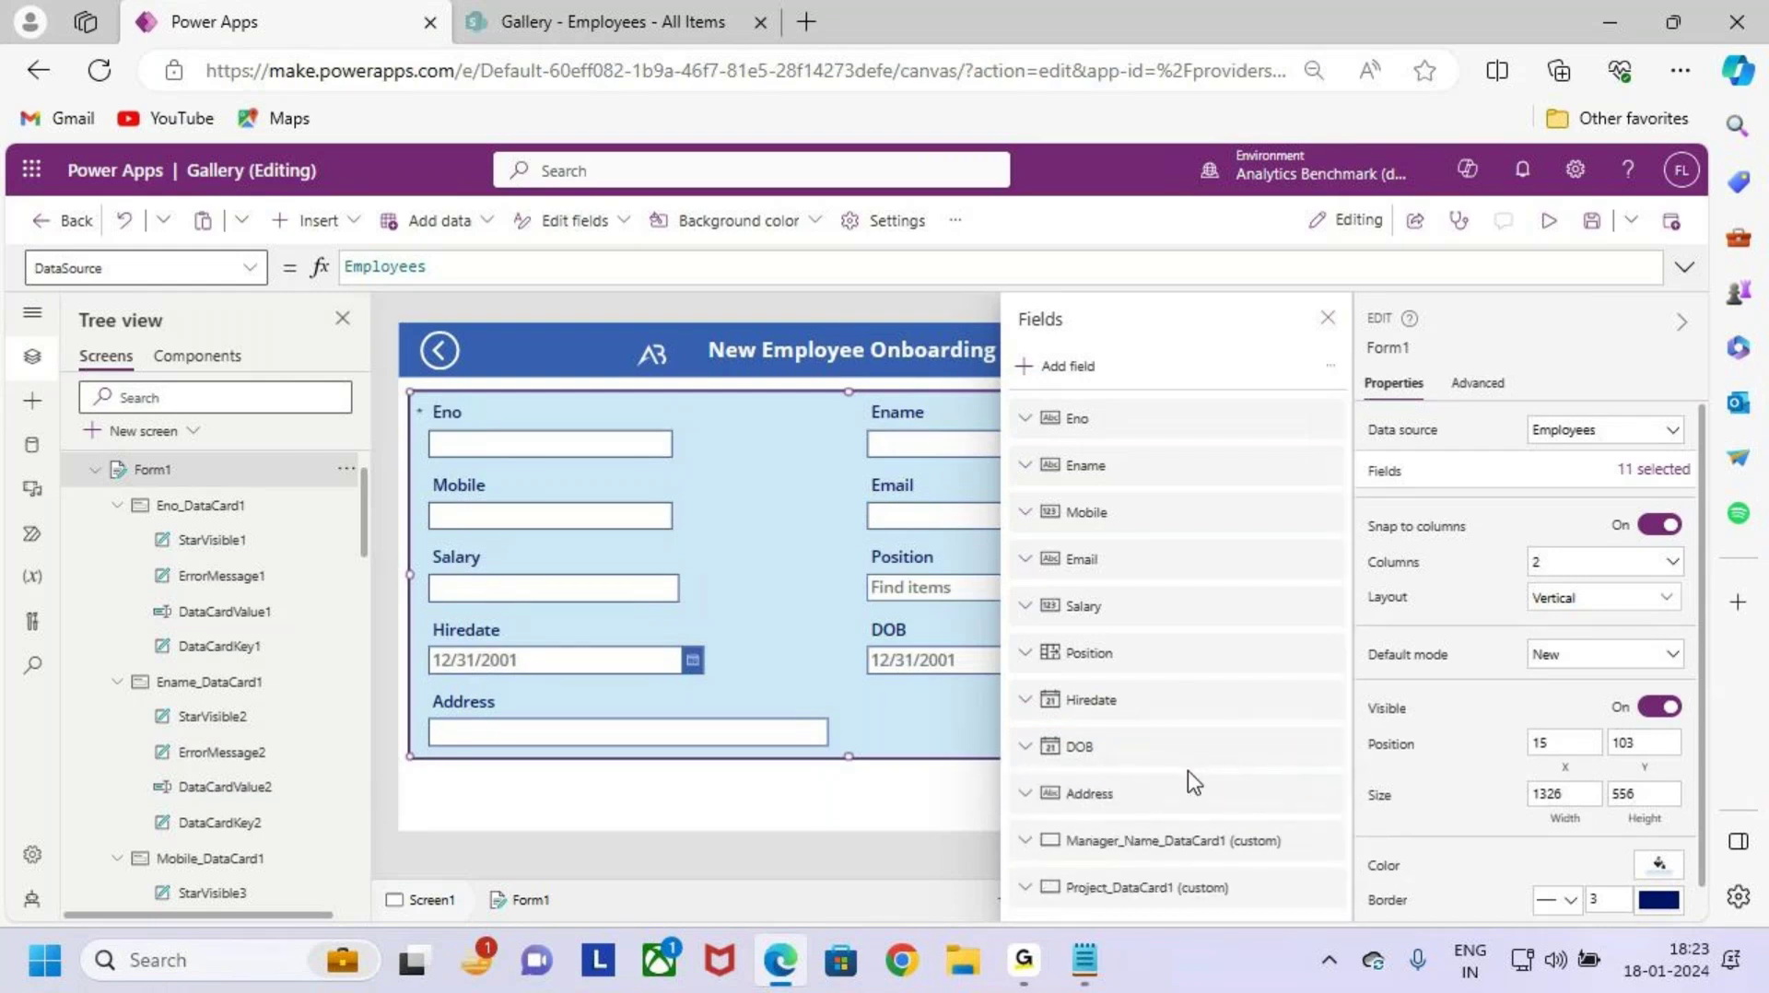
click(1327, 318)
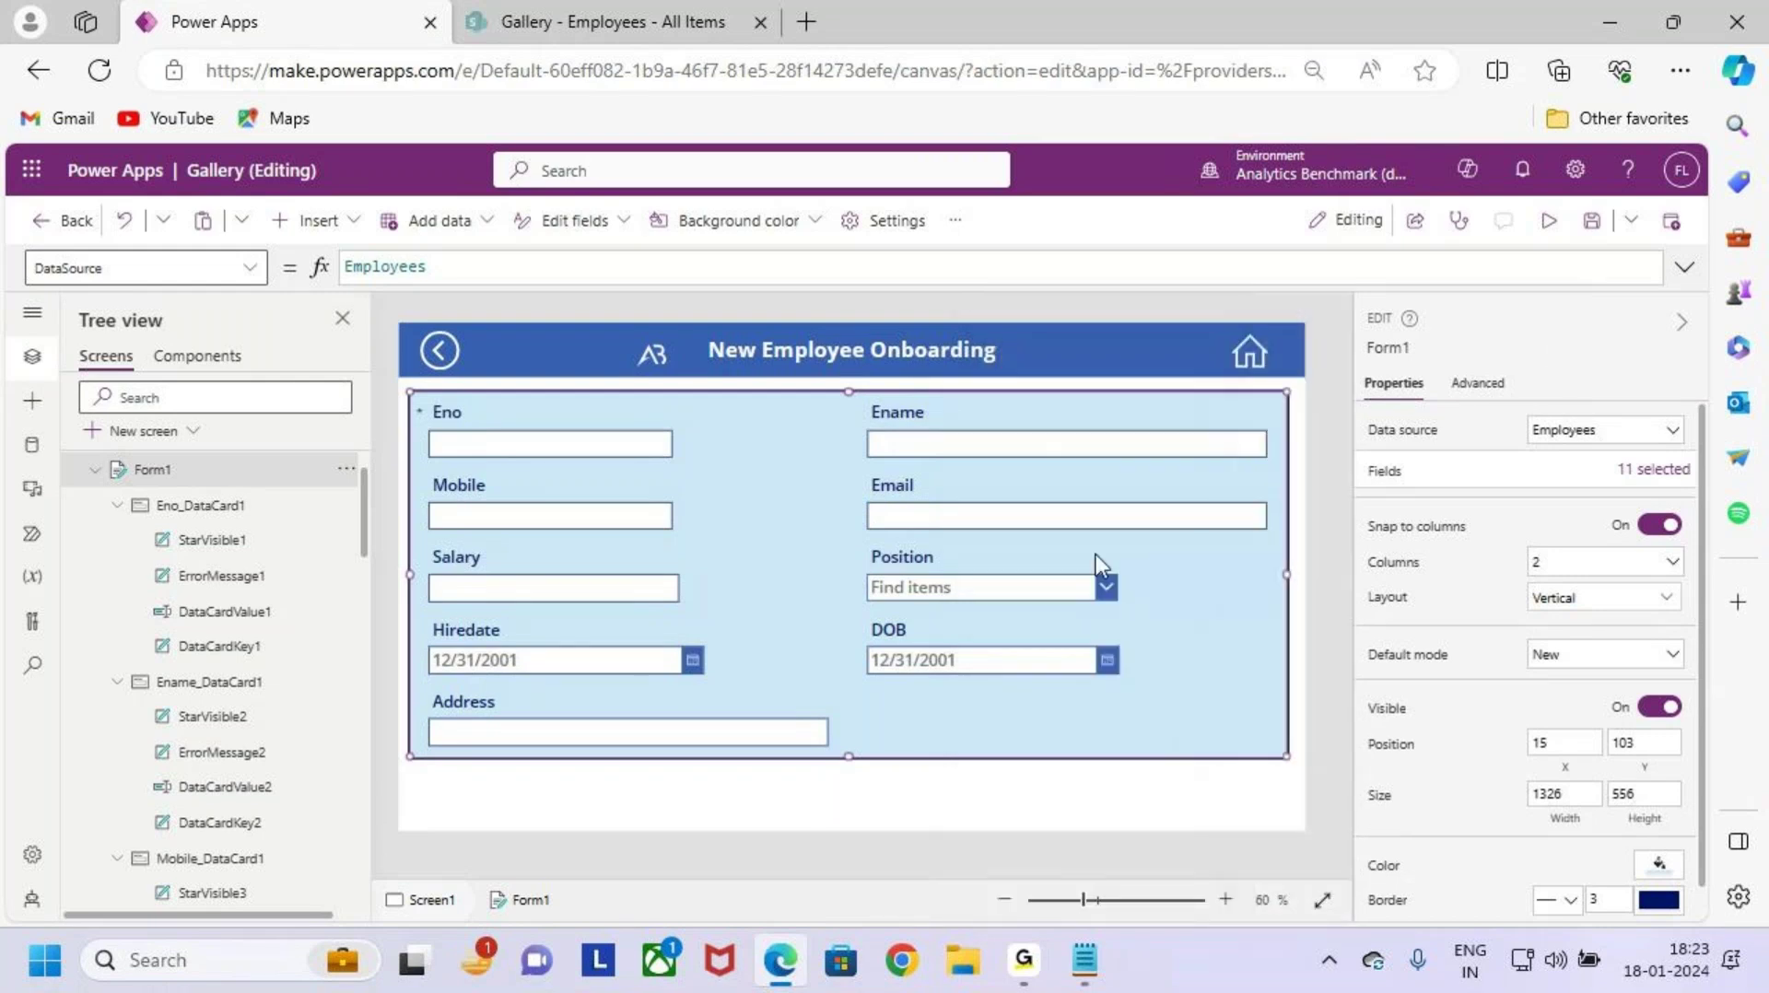
Step: Check the requirement notes for the Address field's Multi Line of Text type
click(621, 733)
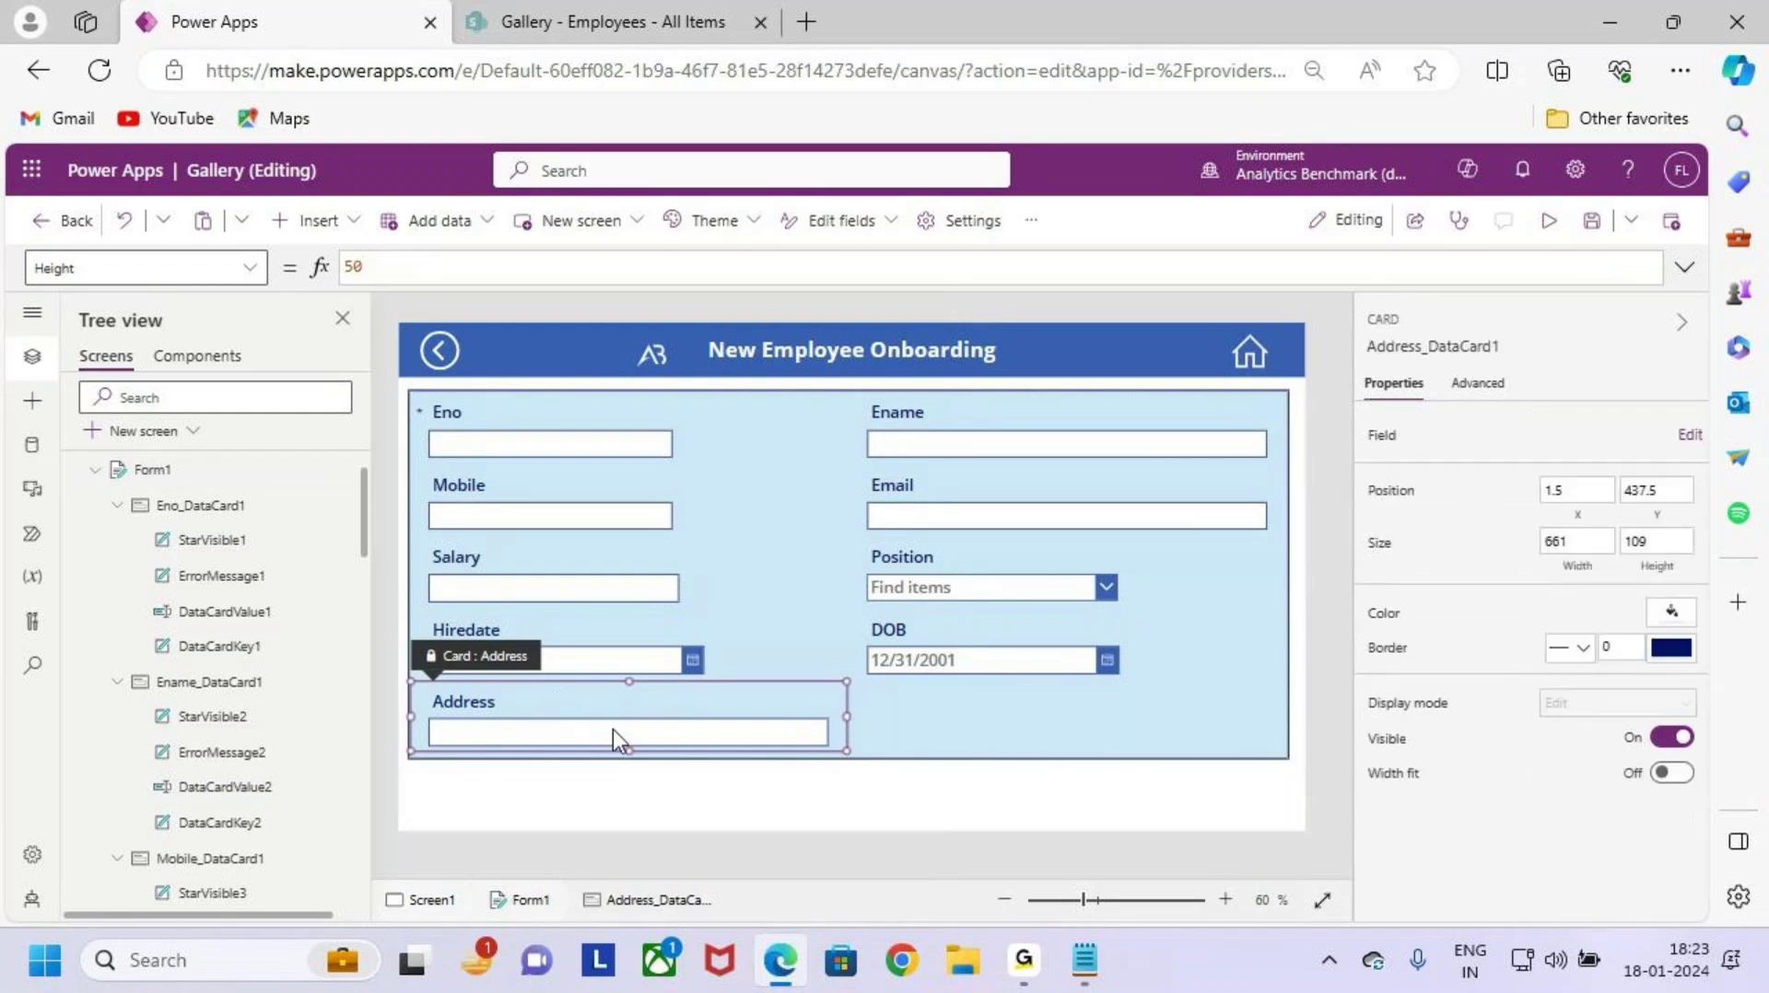
click(617, 733)
click(1101, 963)
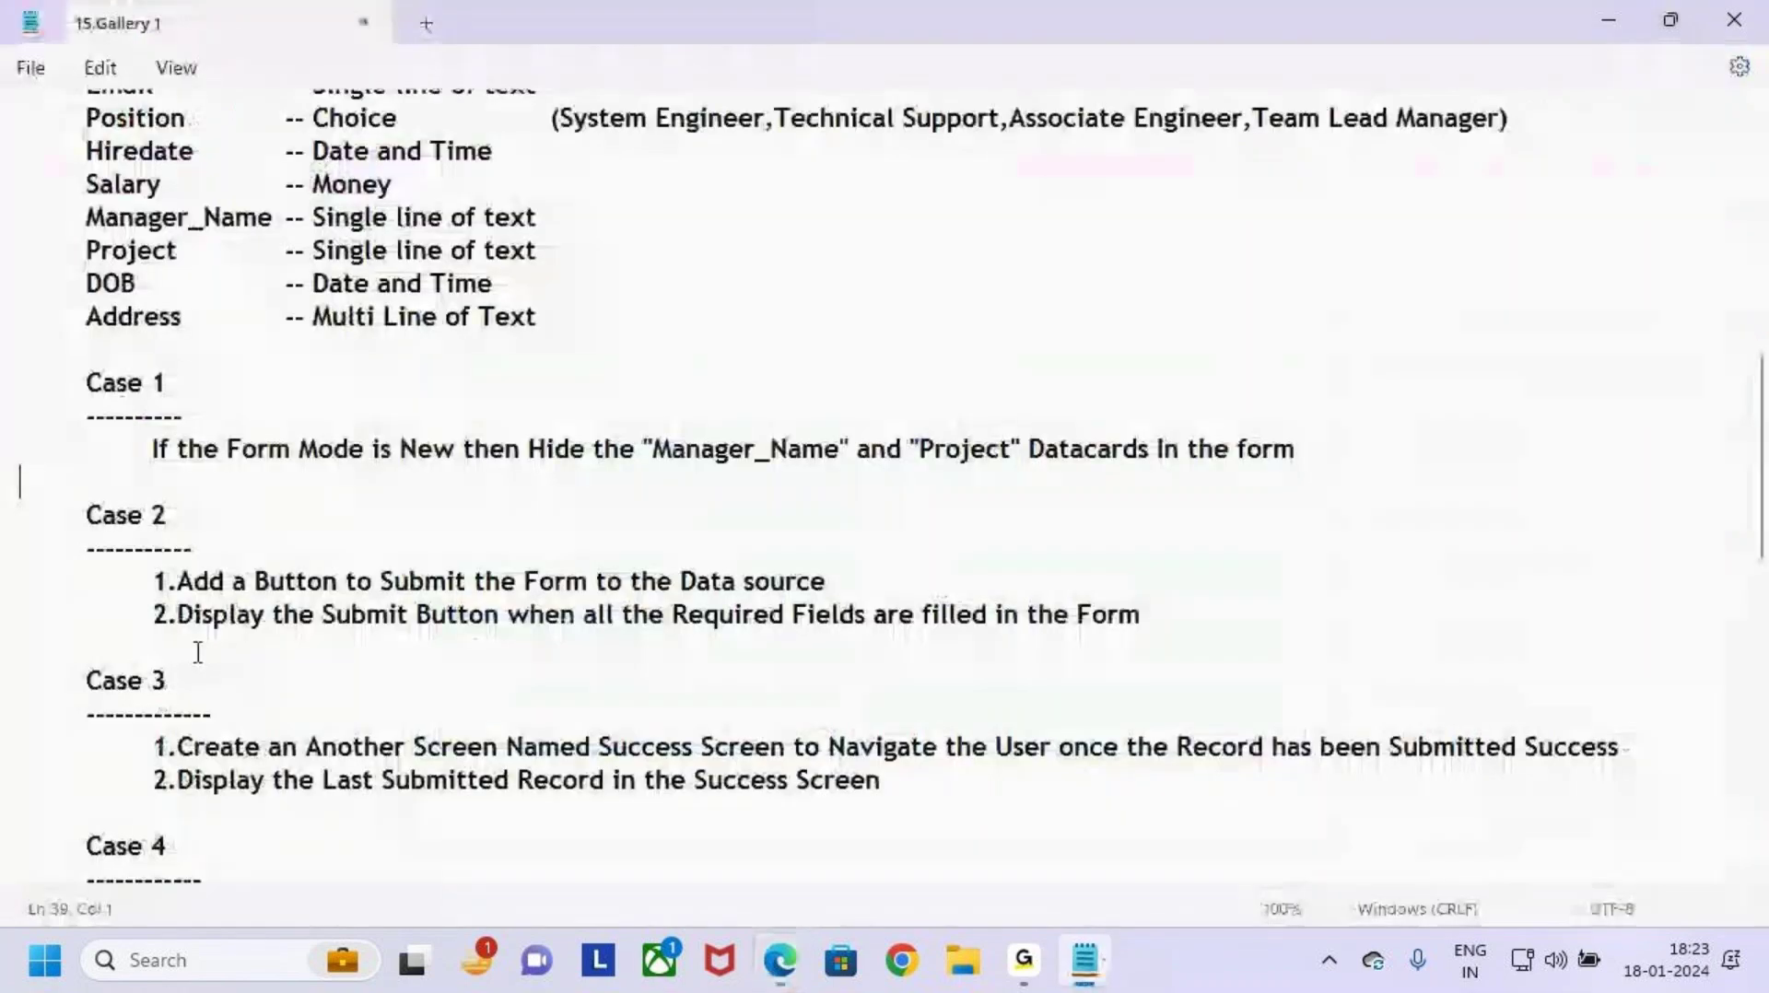
scroll(261, 580, up, 2)
drag(315, 515, 541, 514)
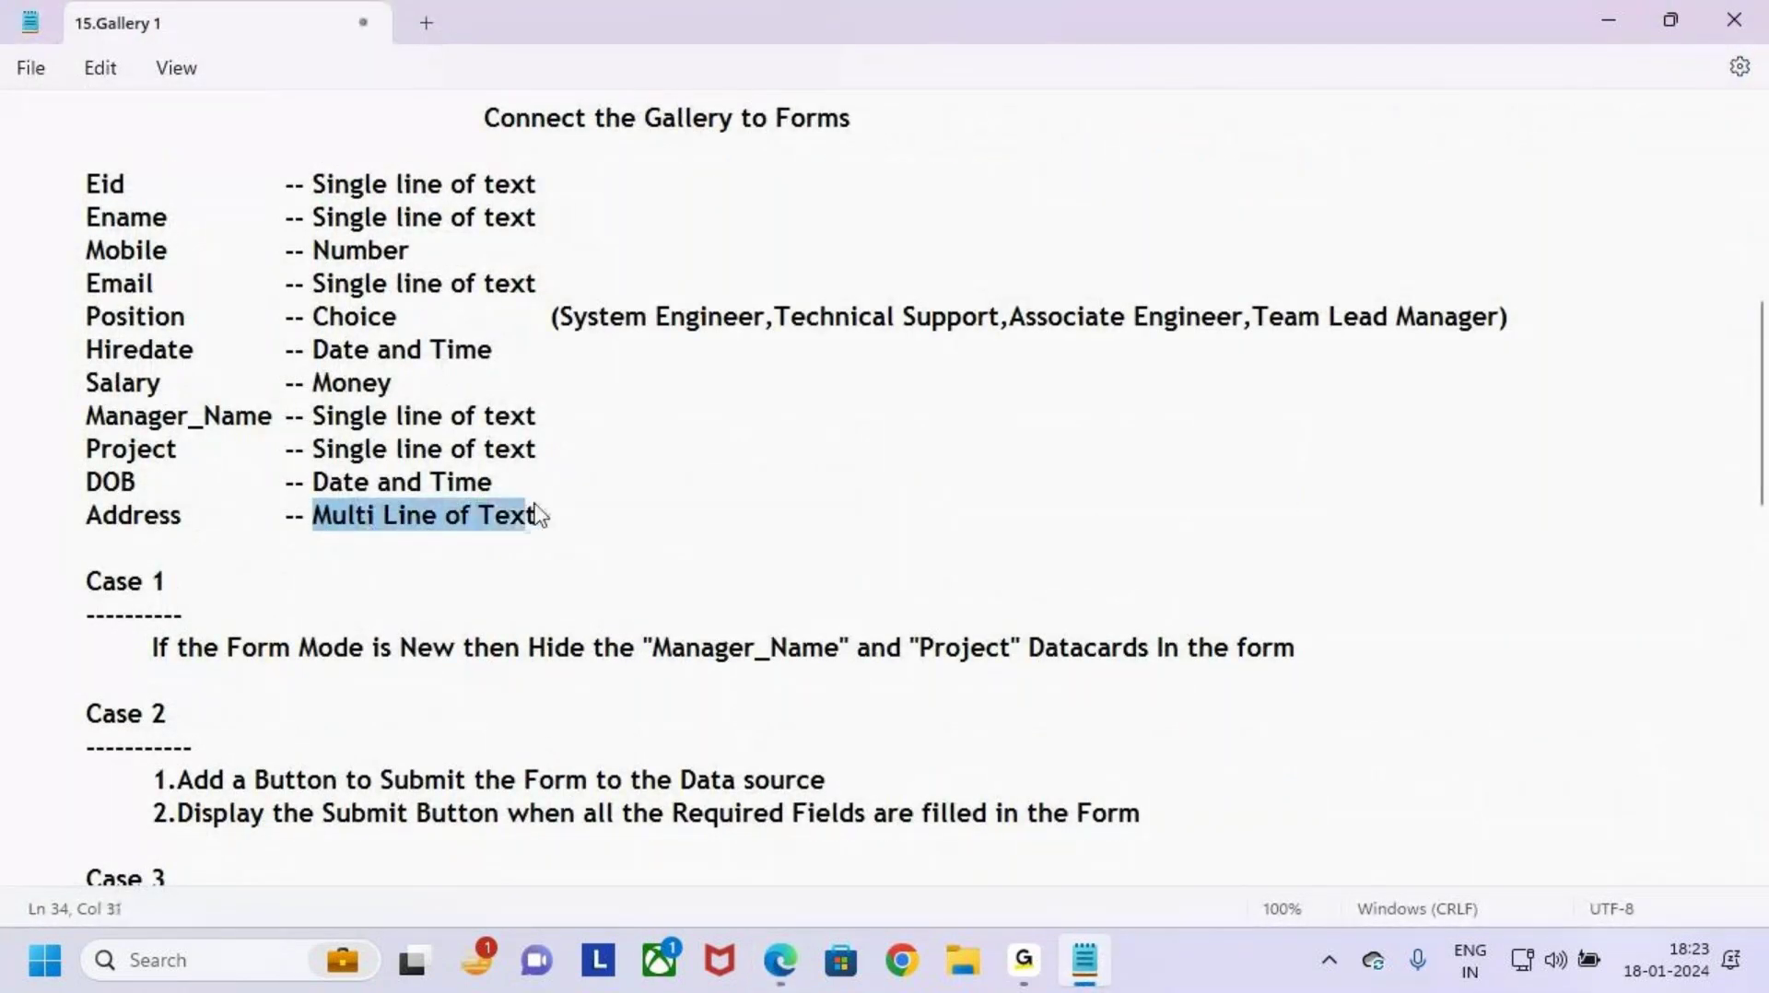
click(589, 529)
key(alt+Tab)
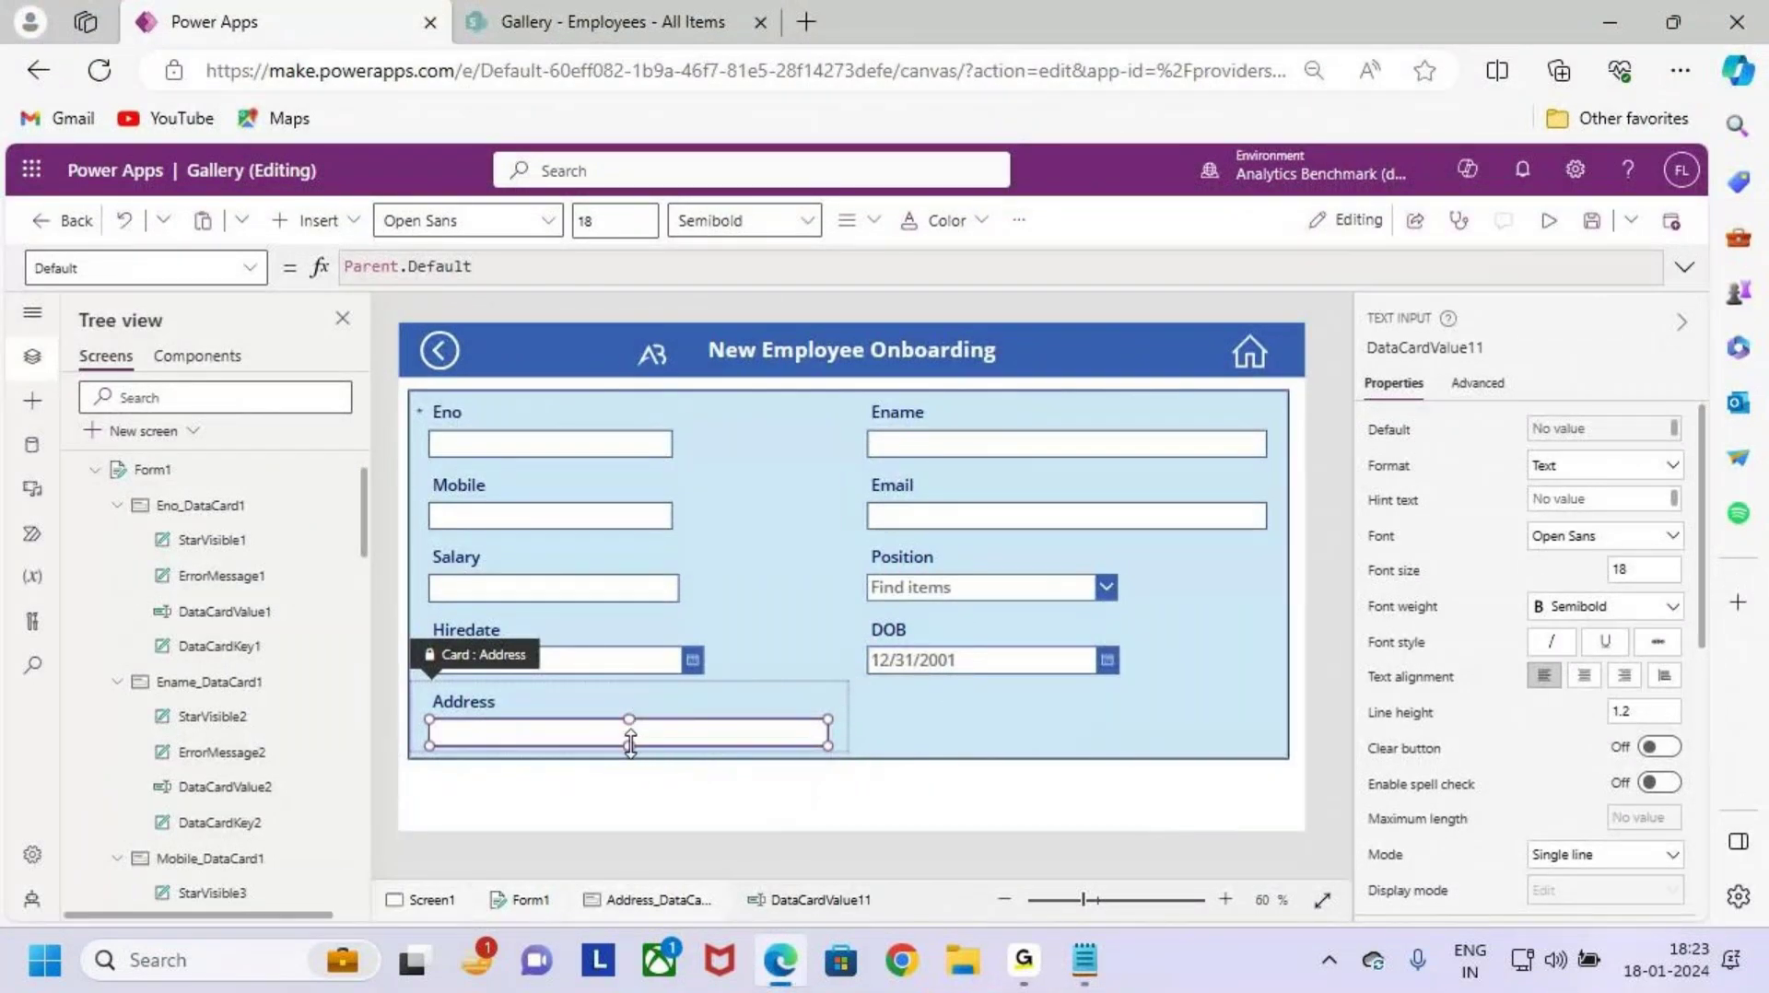
Step: Adjust the height of the Address text input box
click(860, 749)
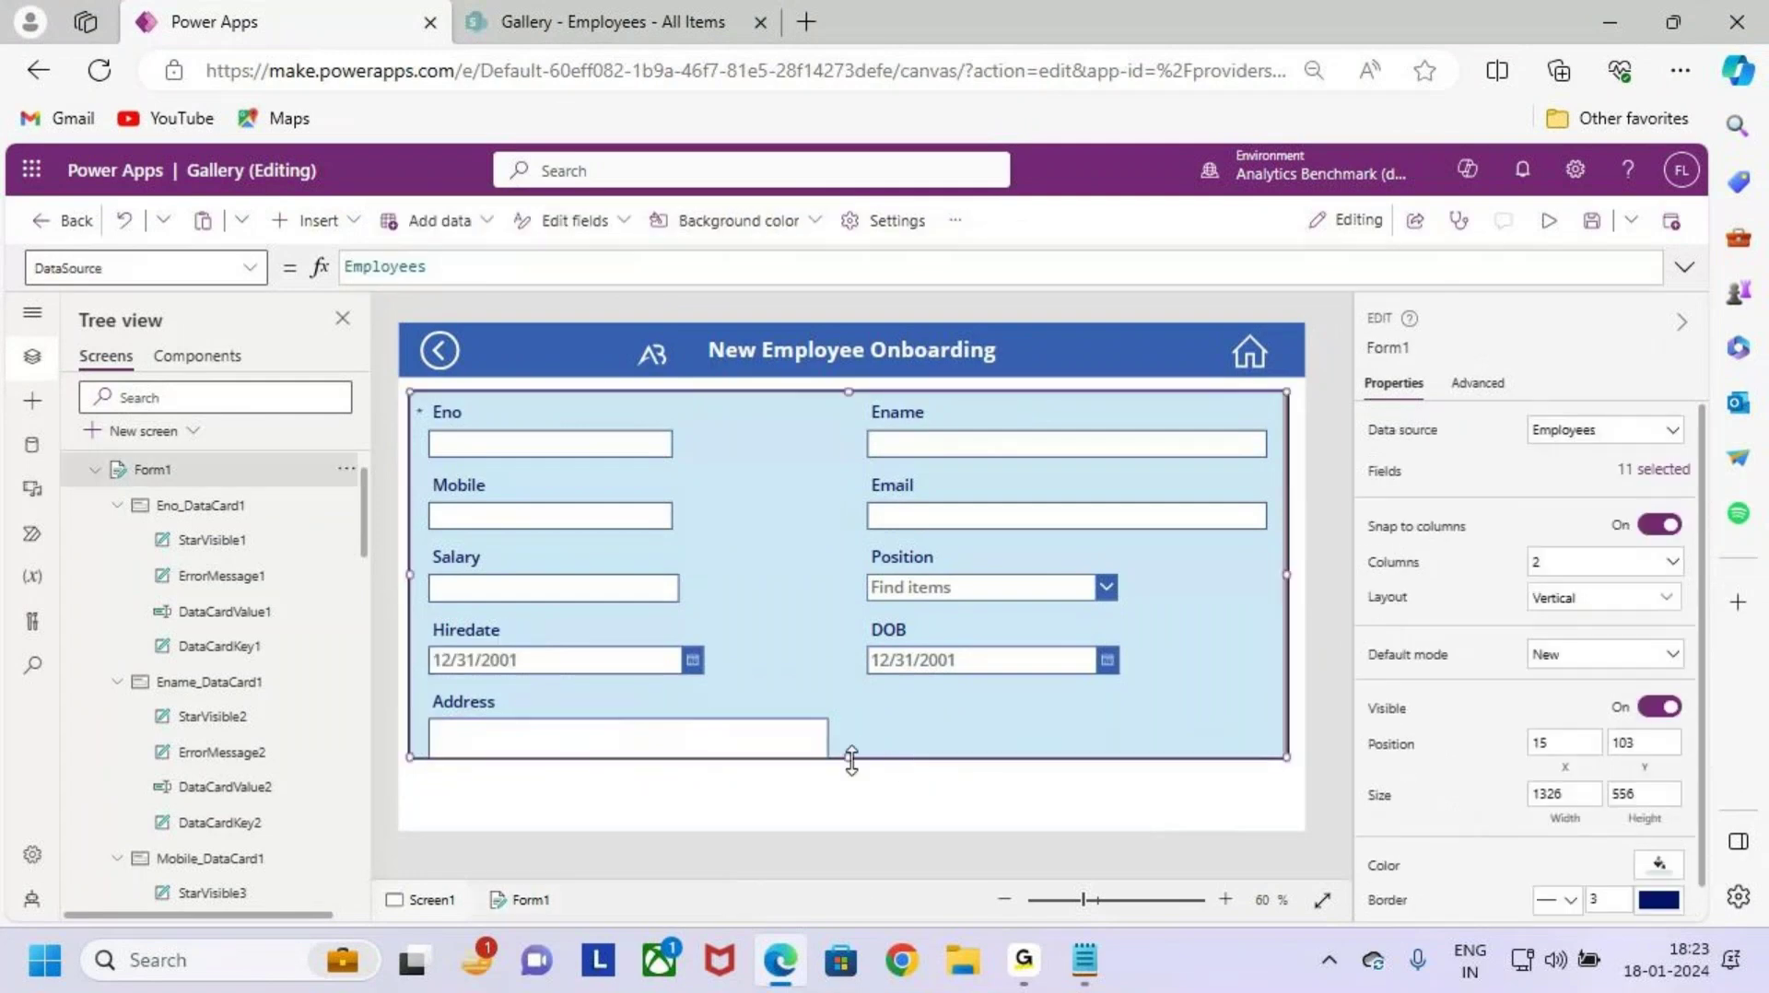
click(664, 764)
click(632, 735)
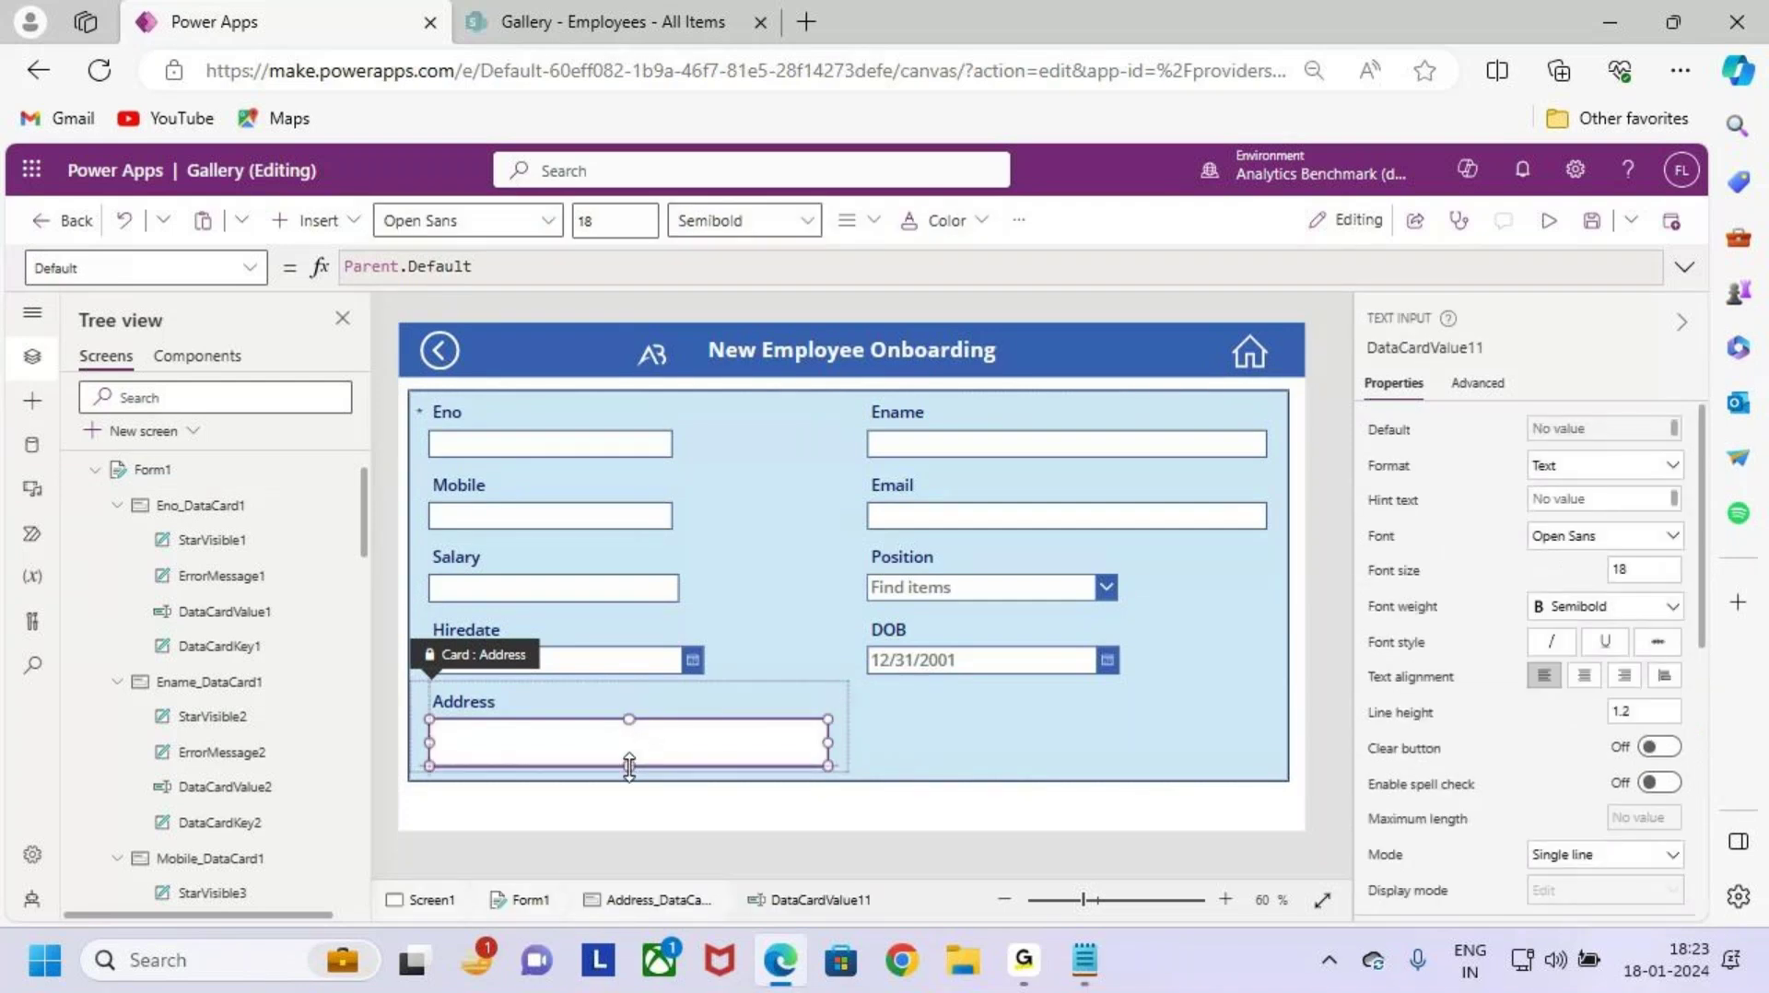
drag(631, 769, 631, 777)
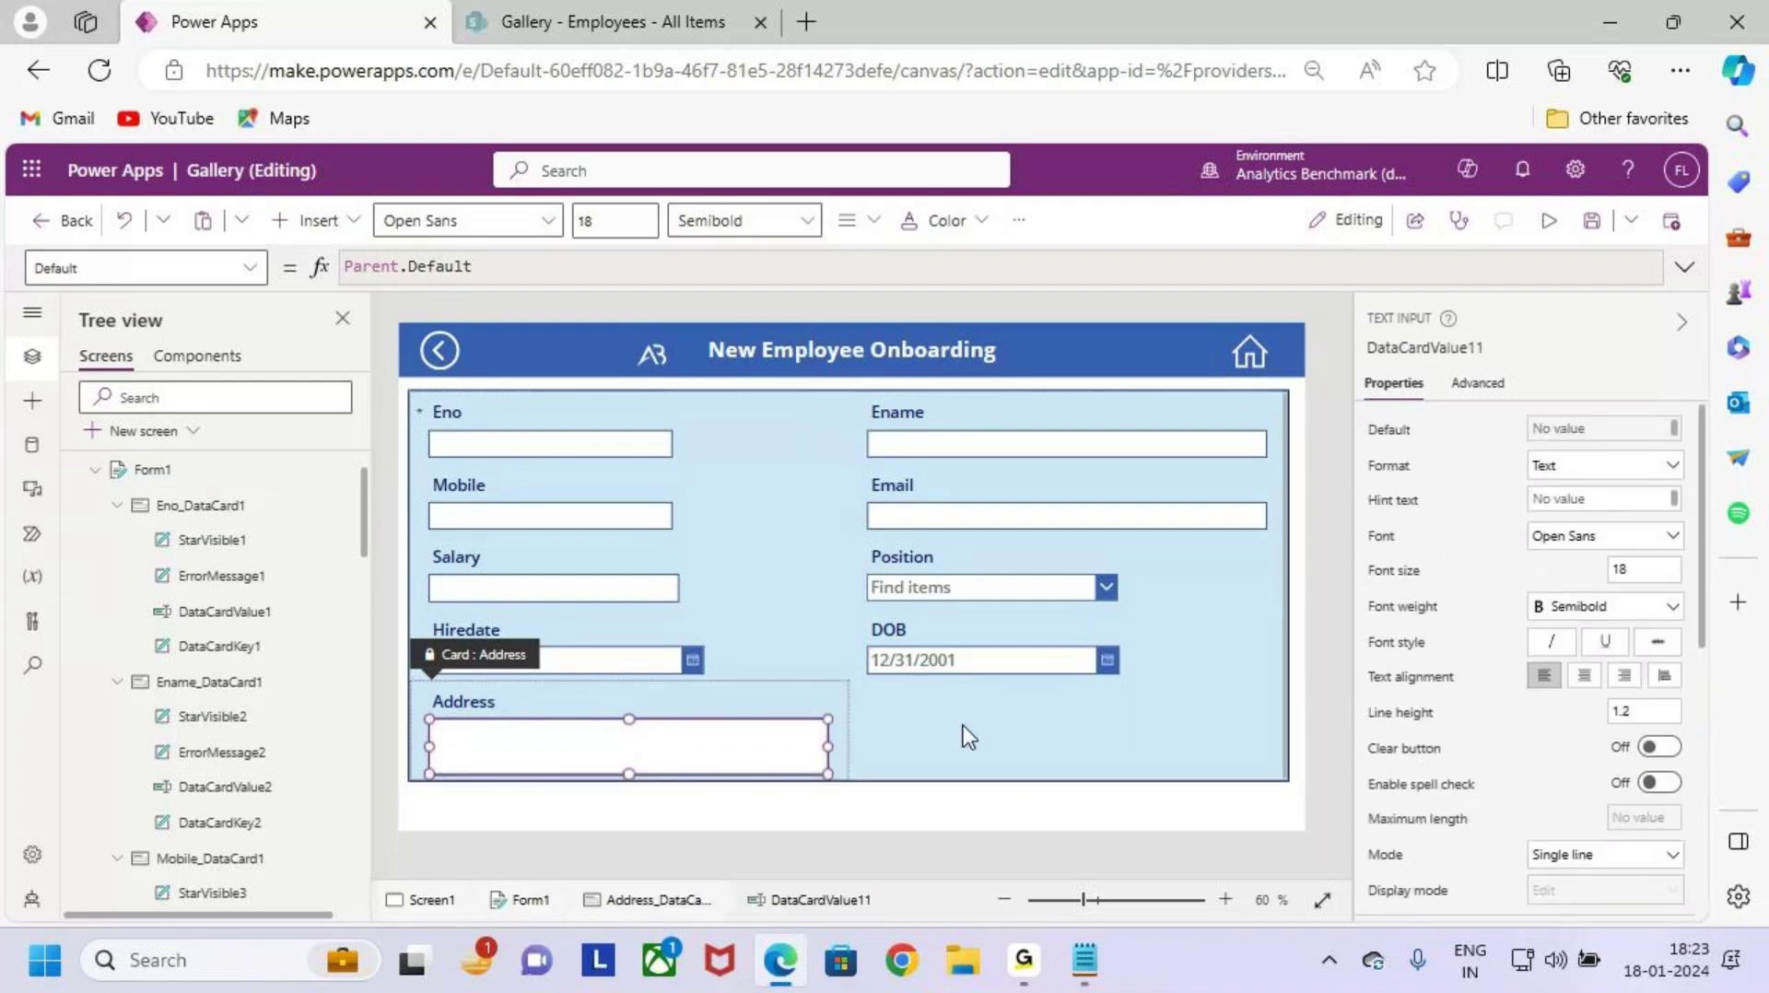
click(967, 735)
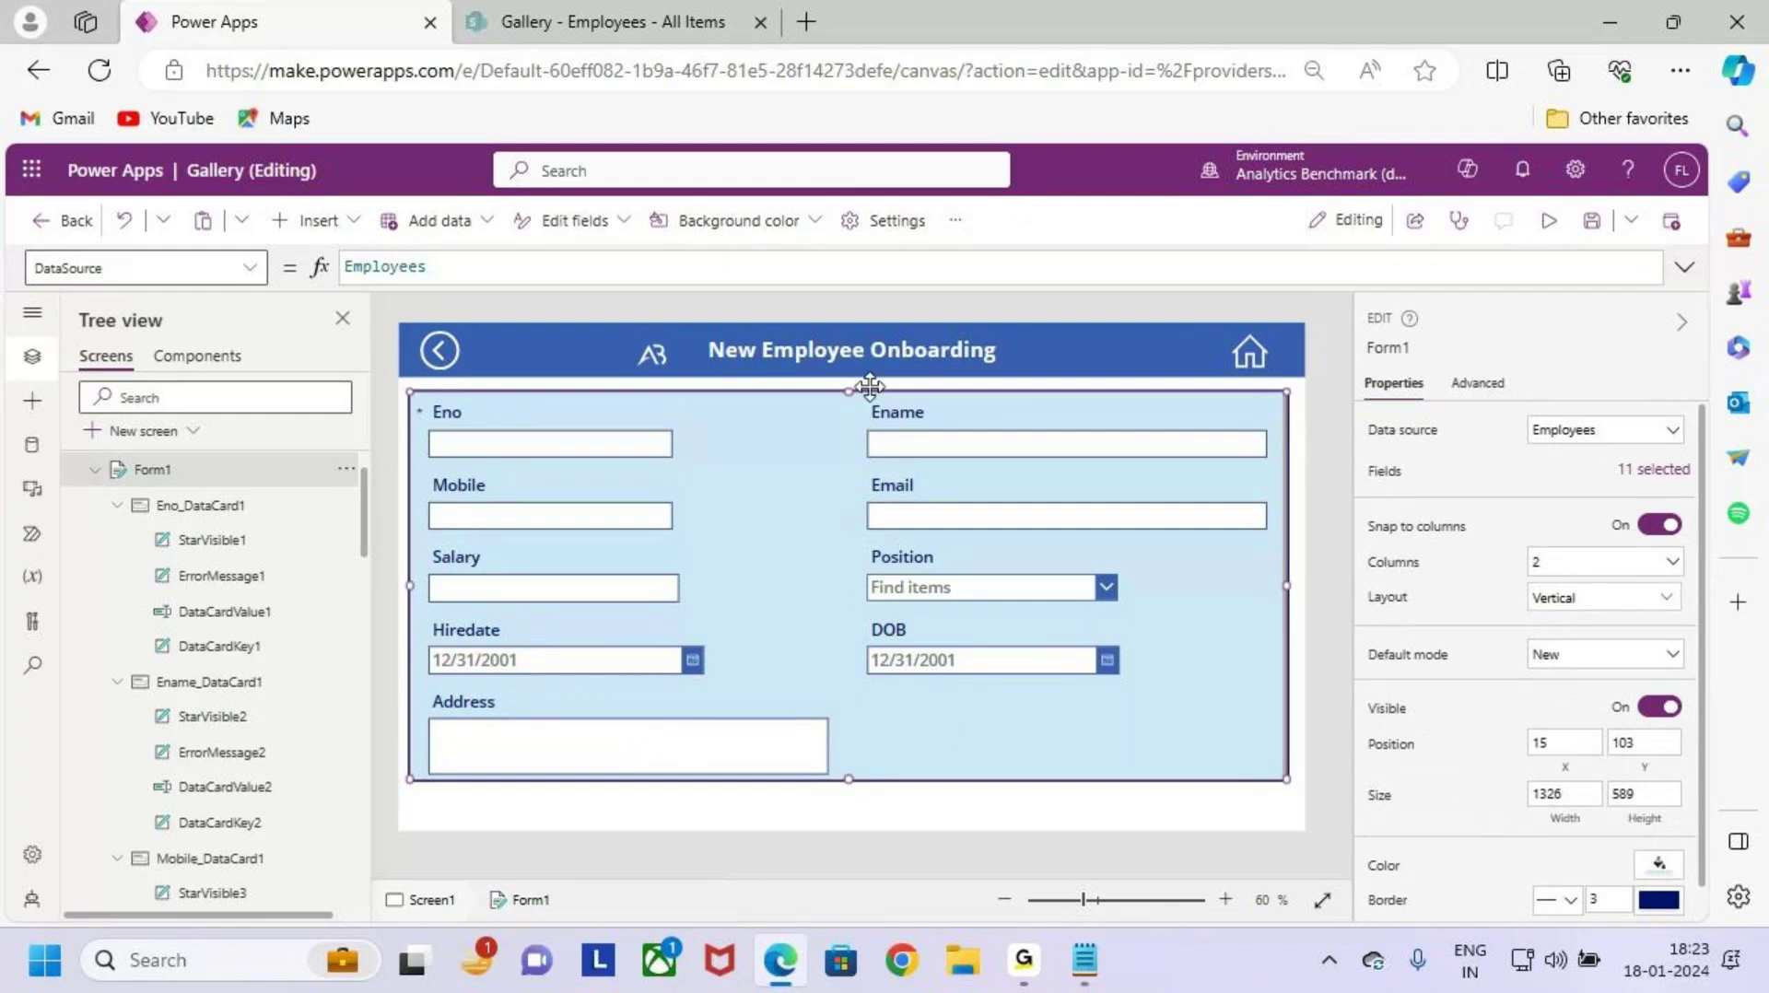
click(719, 753)
click(649, 768)
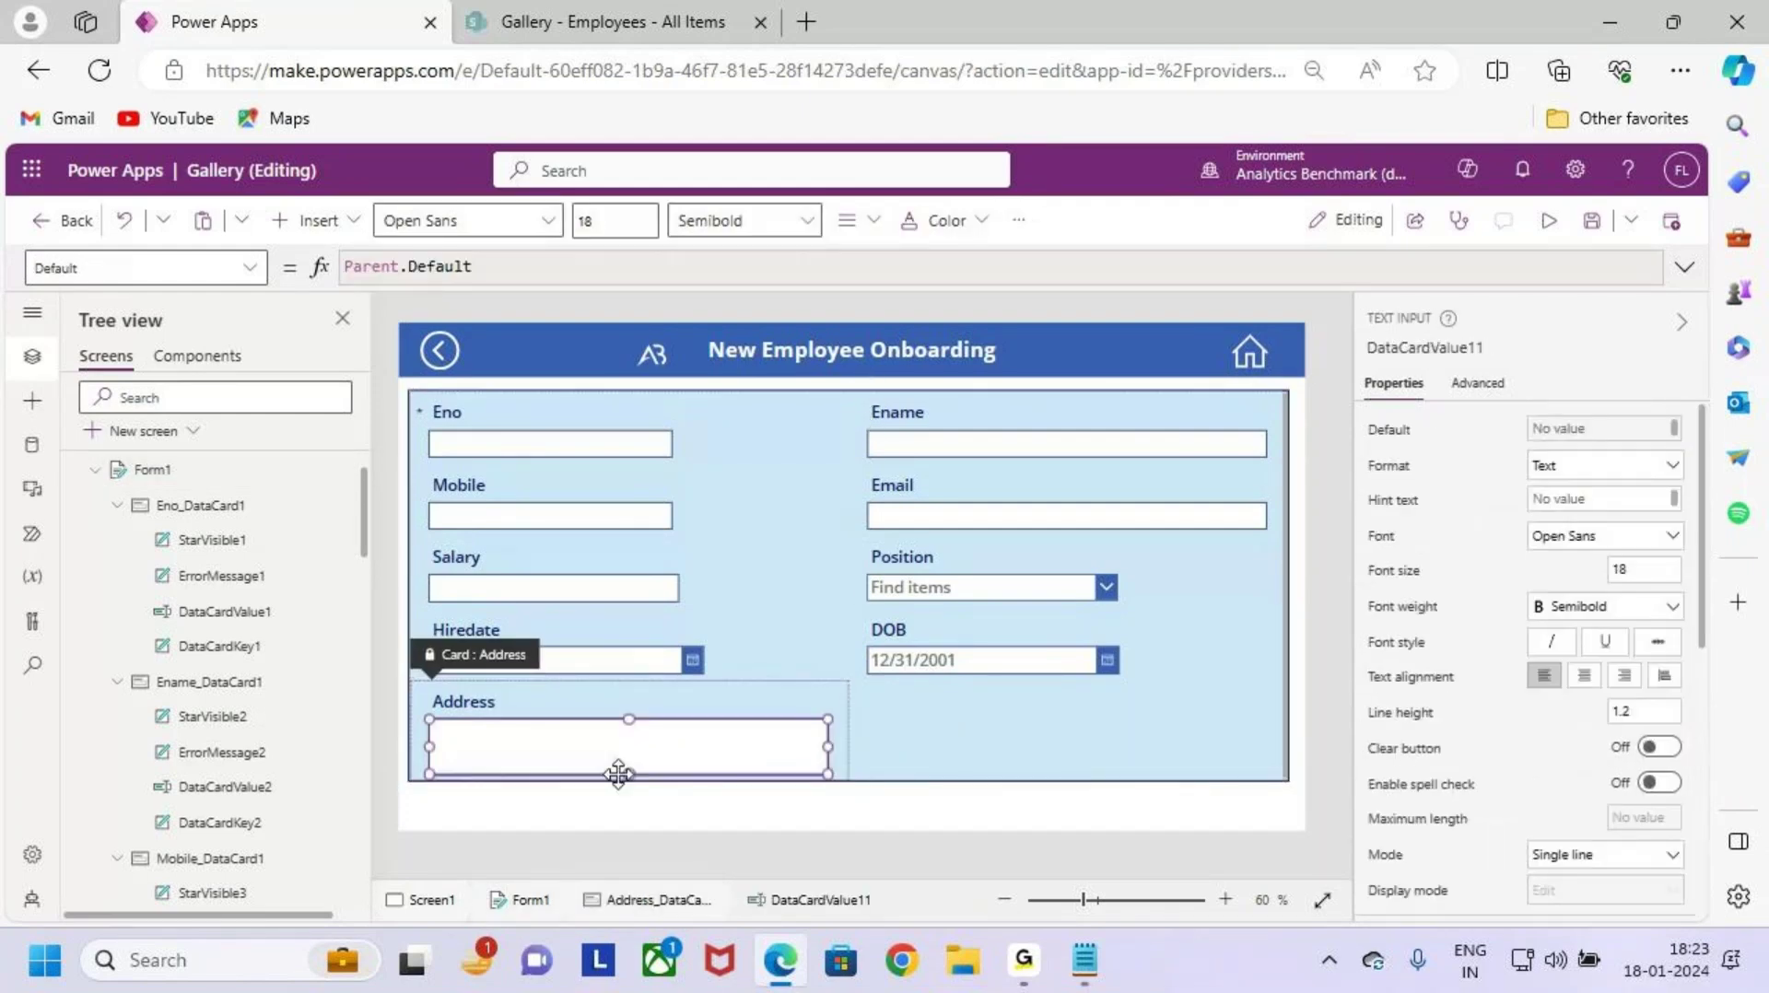
drag(629, 774, 629, 764)
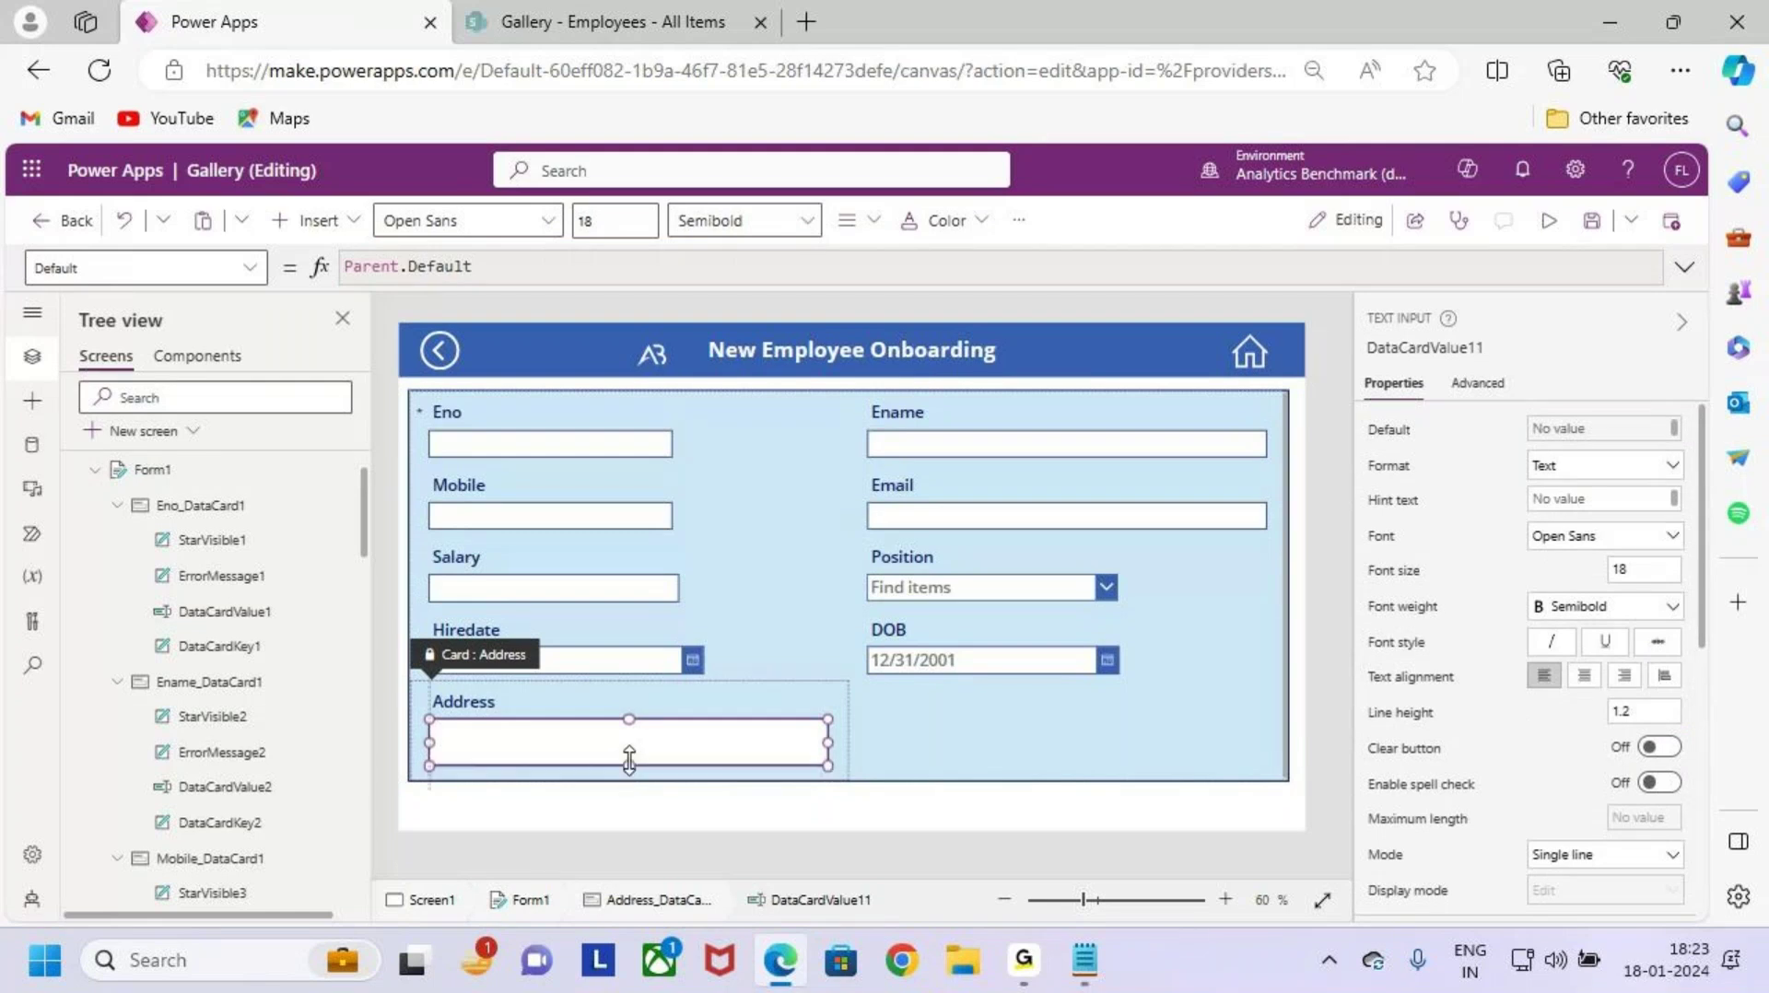
Step: Shorten Form1 to height 575 and nudge it up to position 16, 93
click(940, 728)
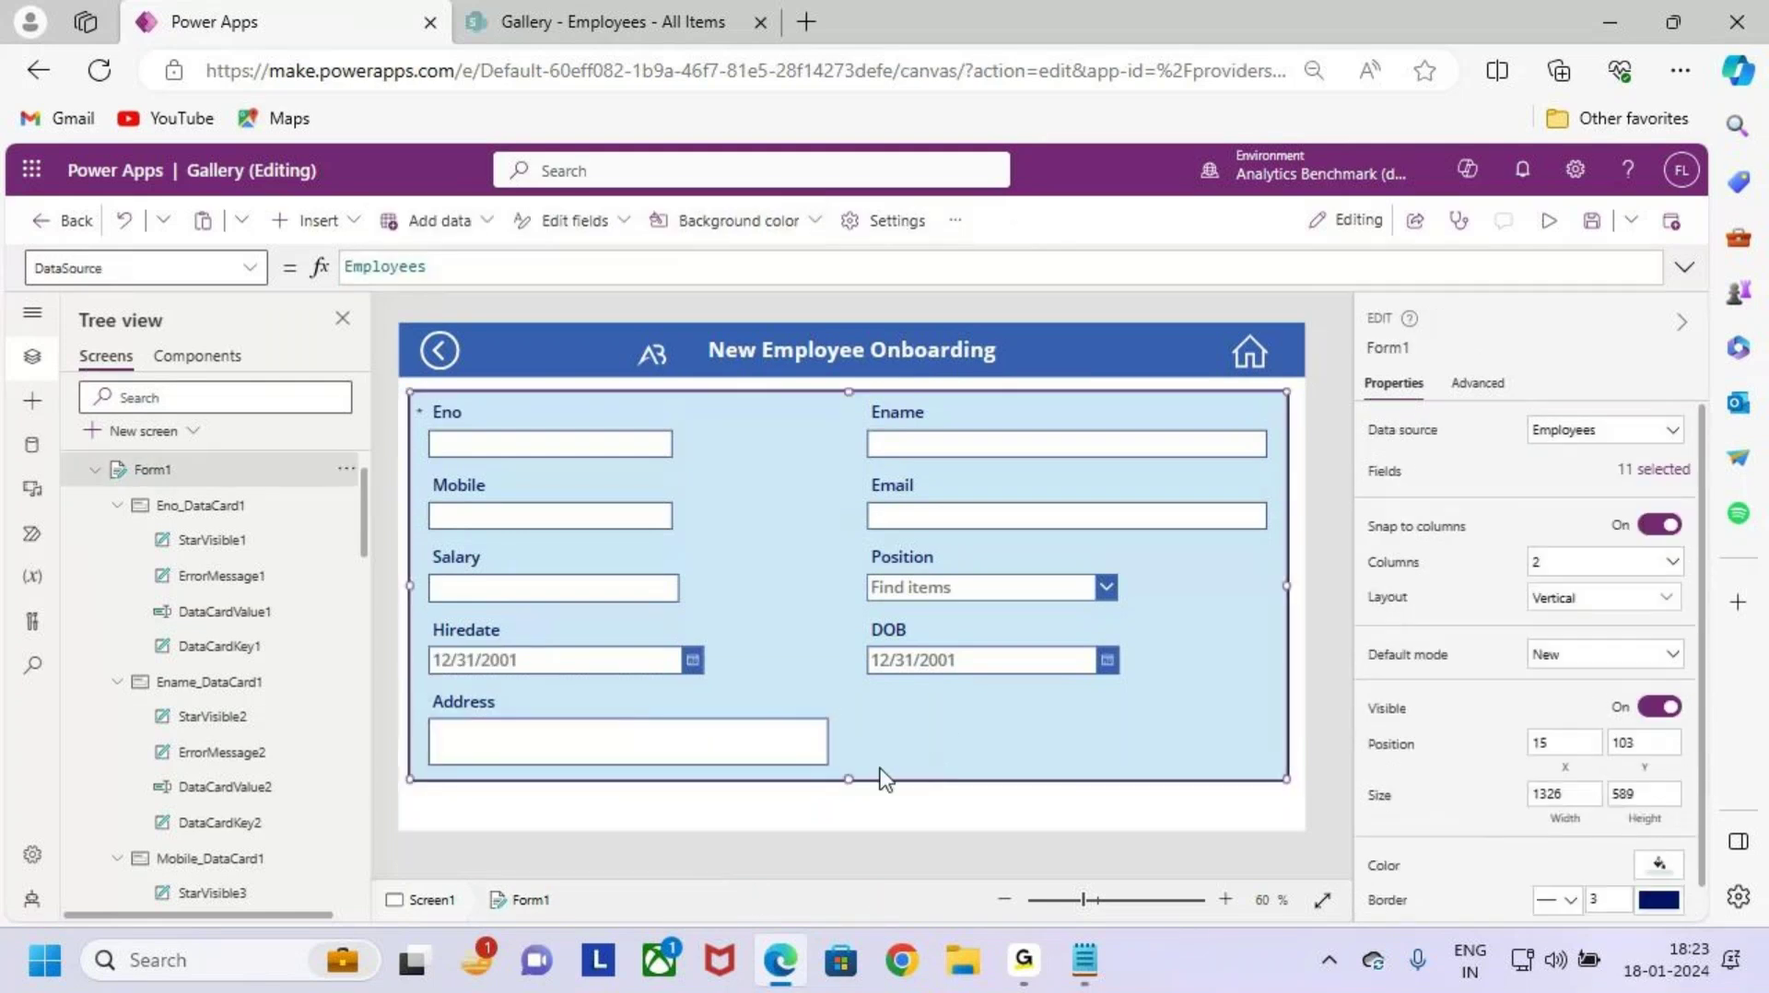
drag(848, 786, 849, 772)
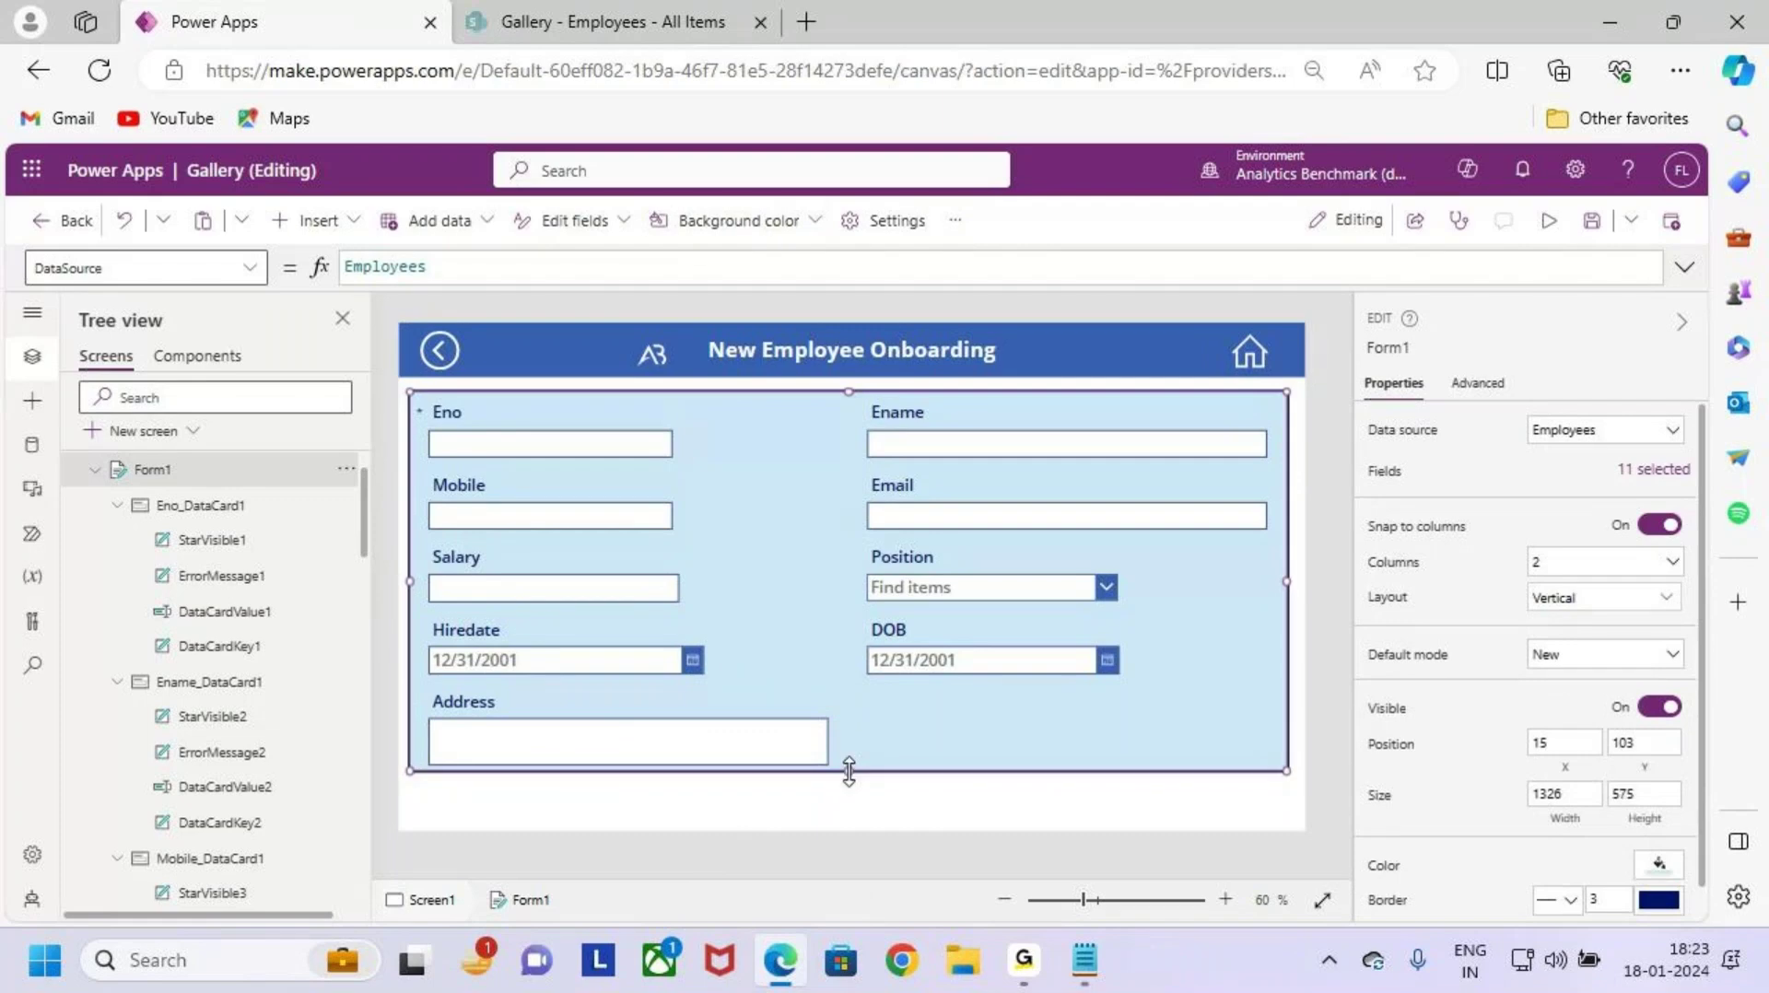
click(937, 808)
click(844, 407)
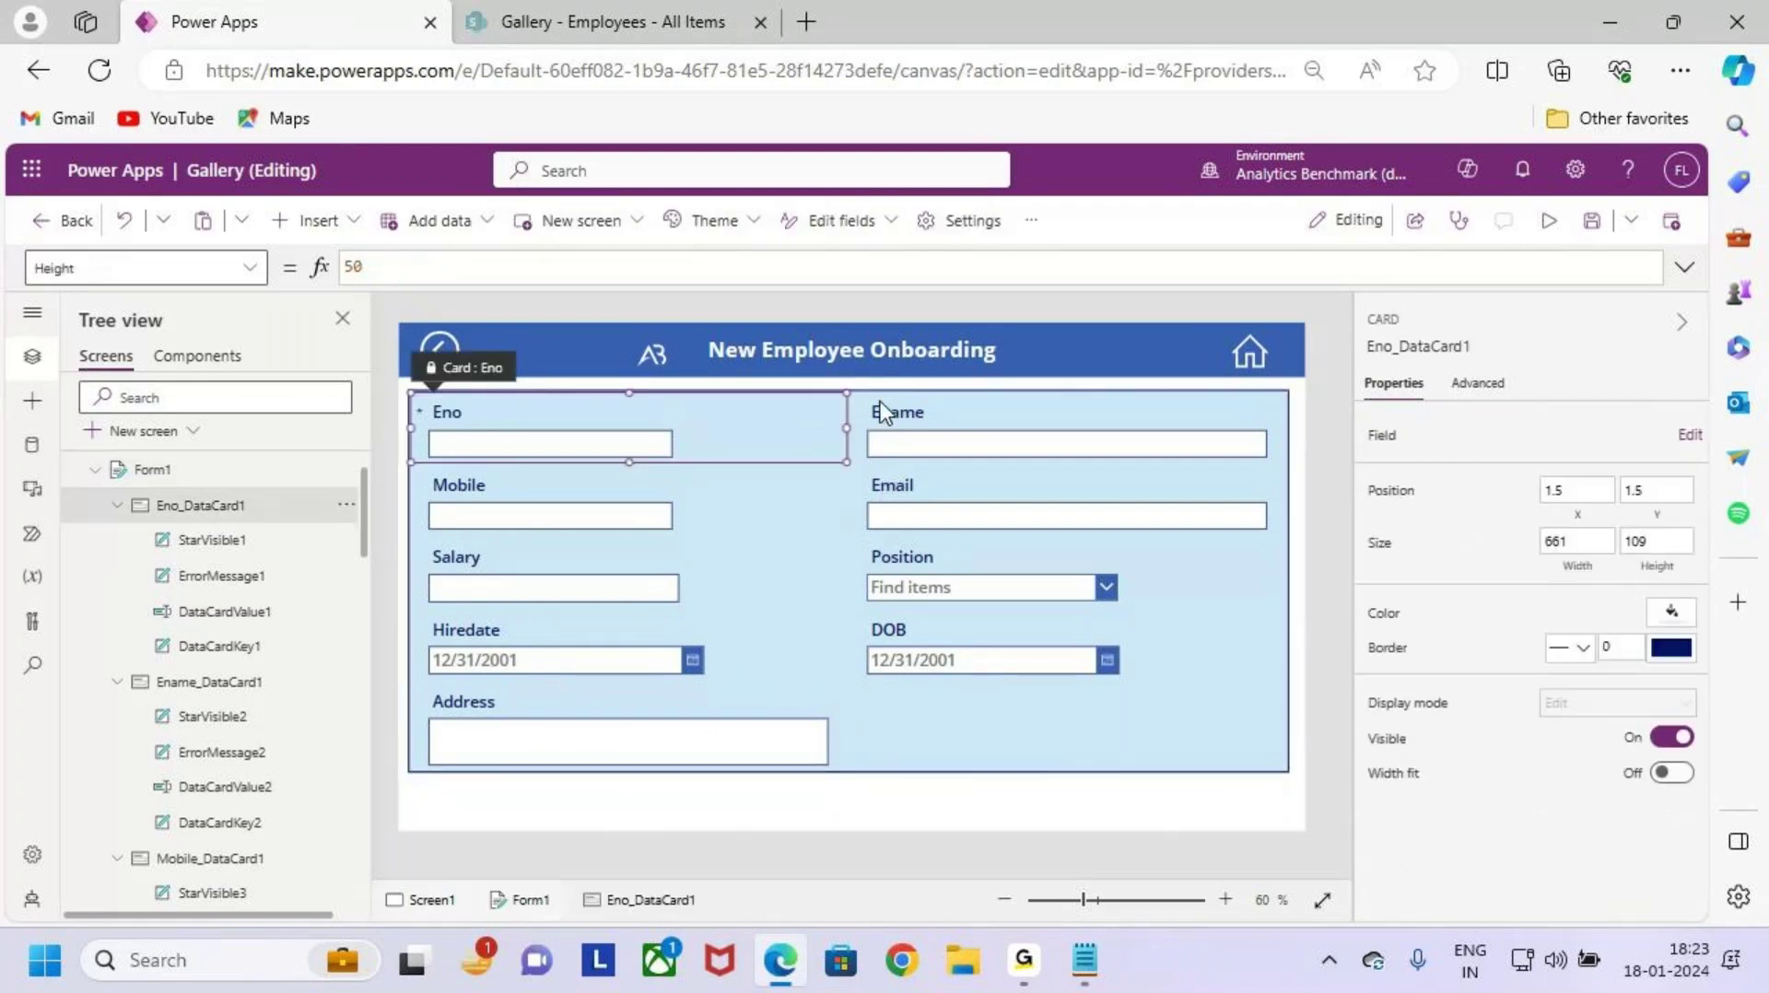
click(894, 401)
click(1125, 746)
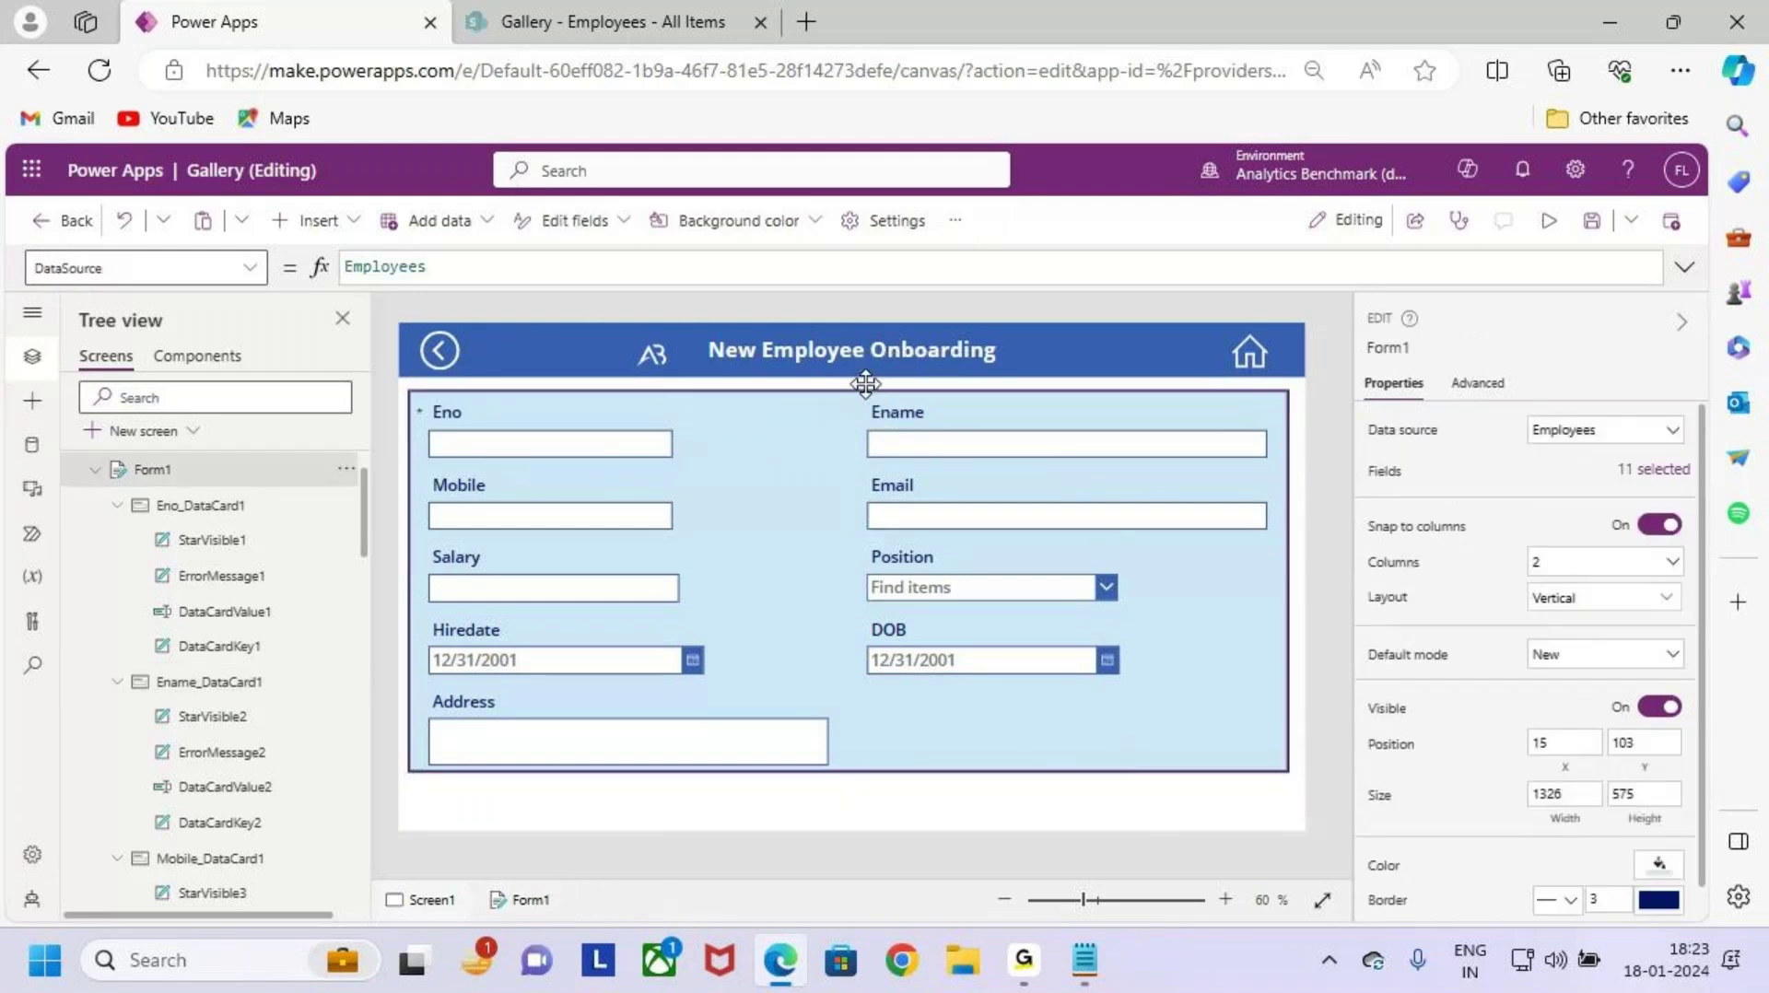
drag(867, 383, 872, 383)
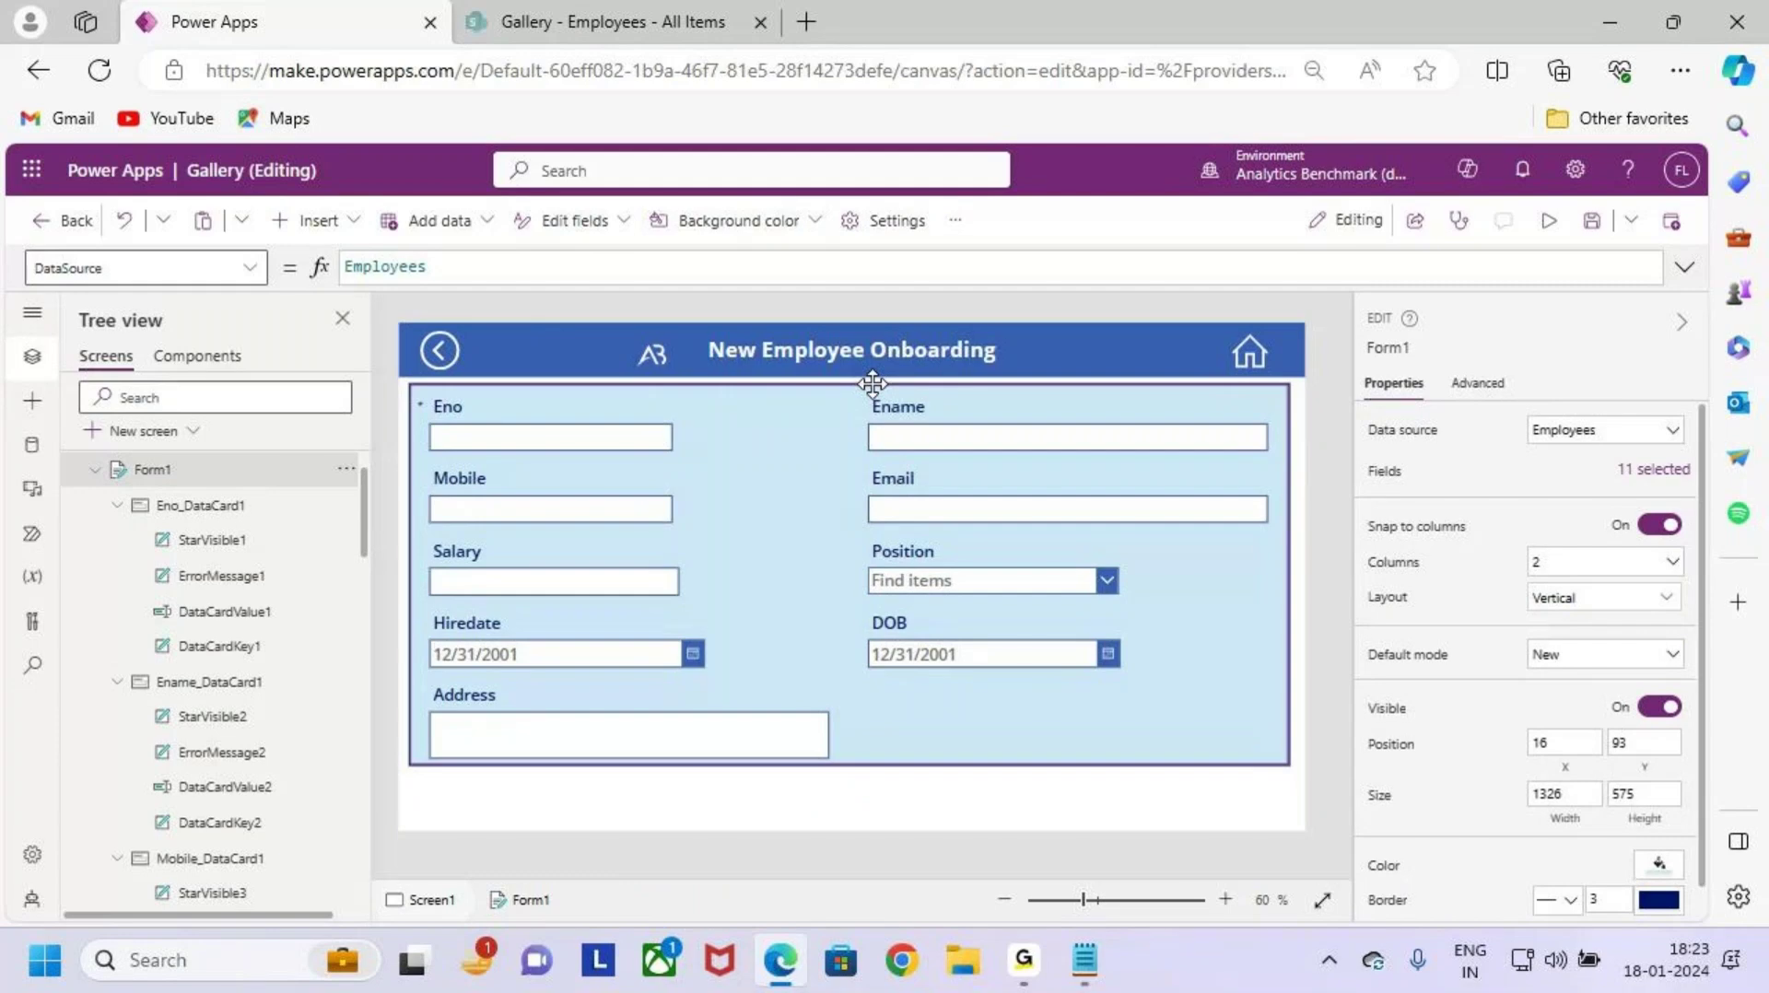
click(974, 795)
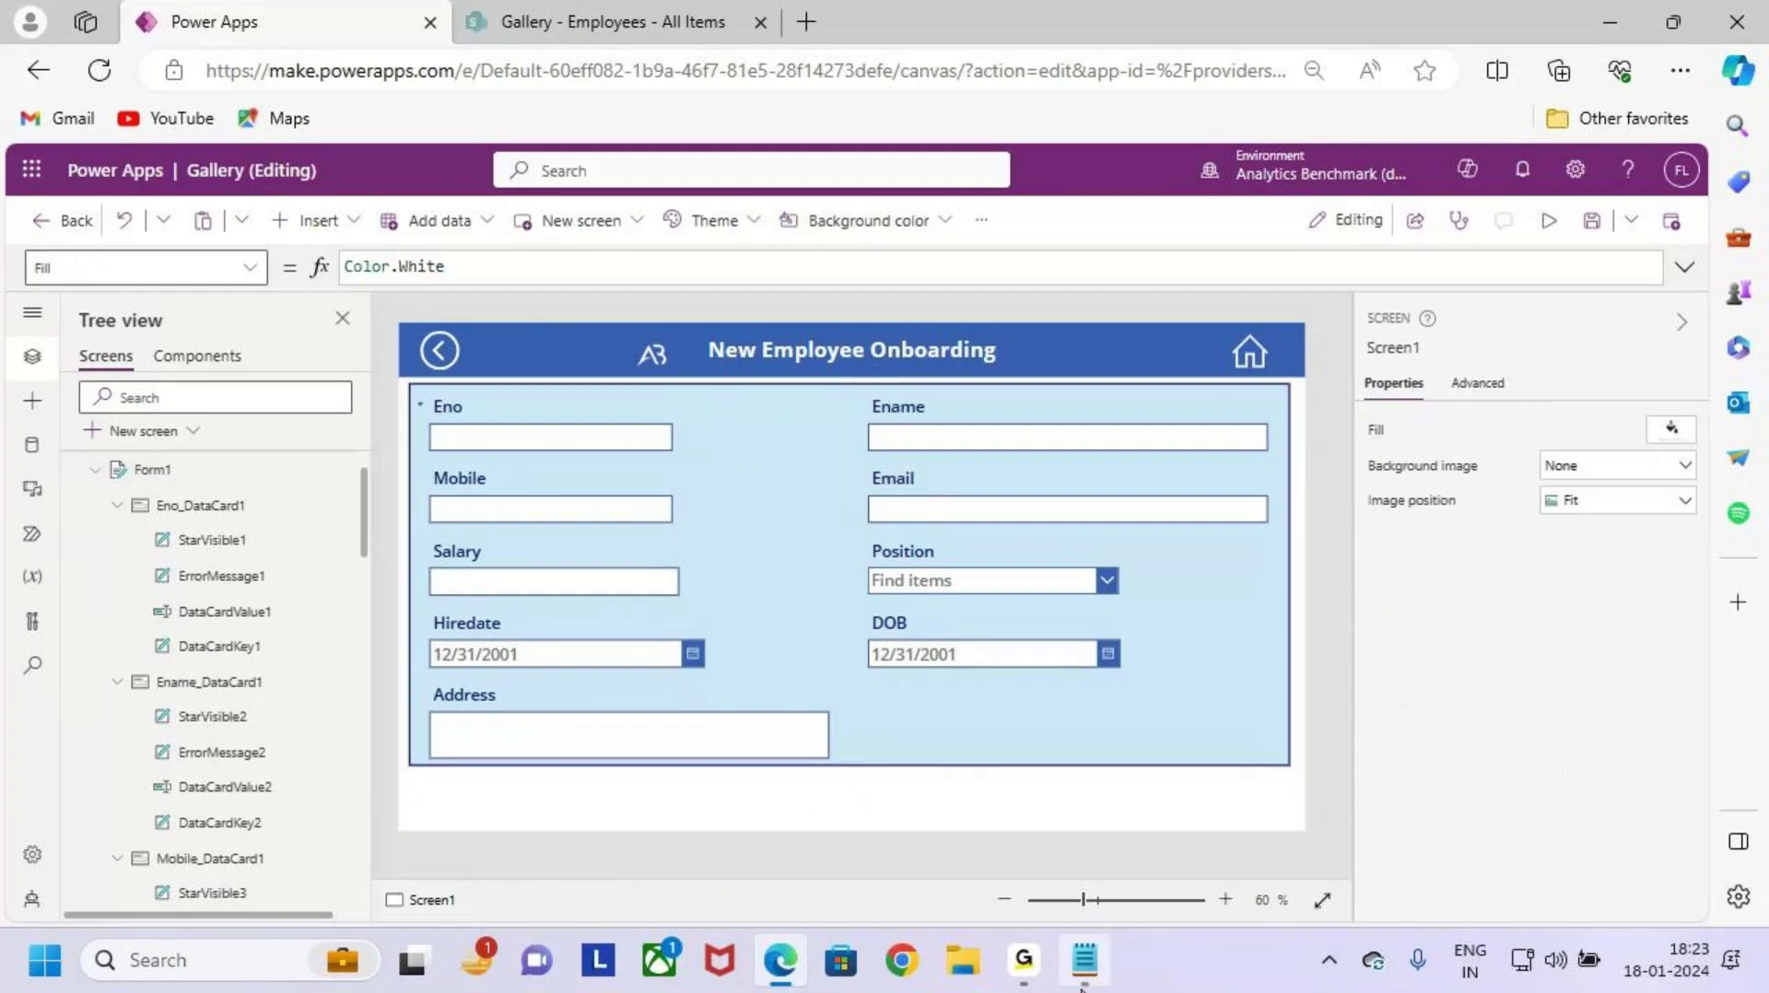
Step: Review the Case 1 Project field requirement in the notes and compare it with the form
key(alt+Tab)
scroll(445, 573, down, 2)
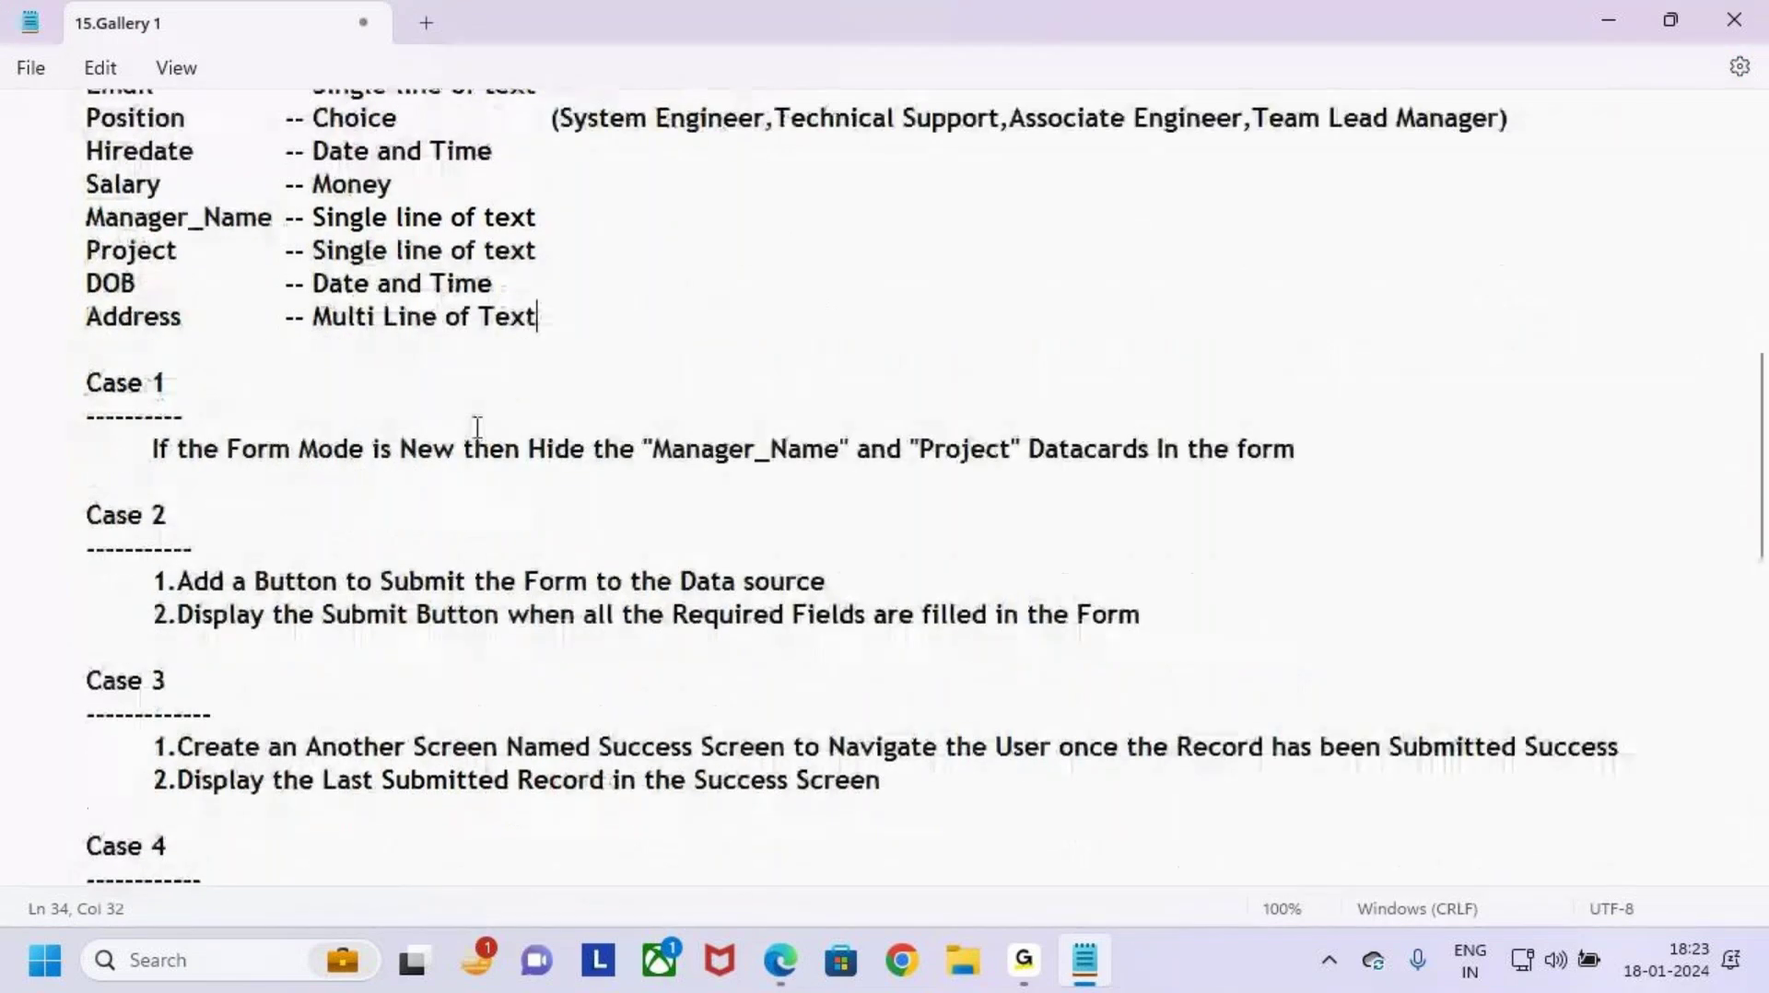
drag(394, 451, 474, 451)
drag(642, 451, 1011, 450)
drag(1188, 451, 1340, 474)
click(1354, 499)
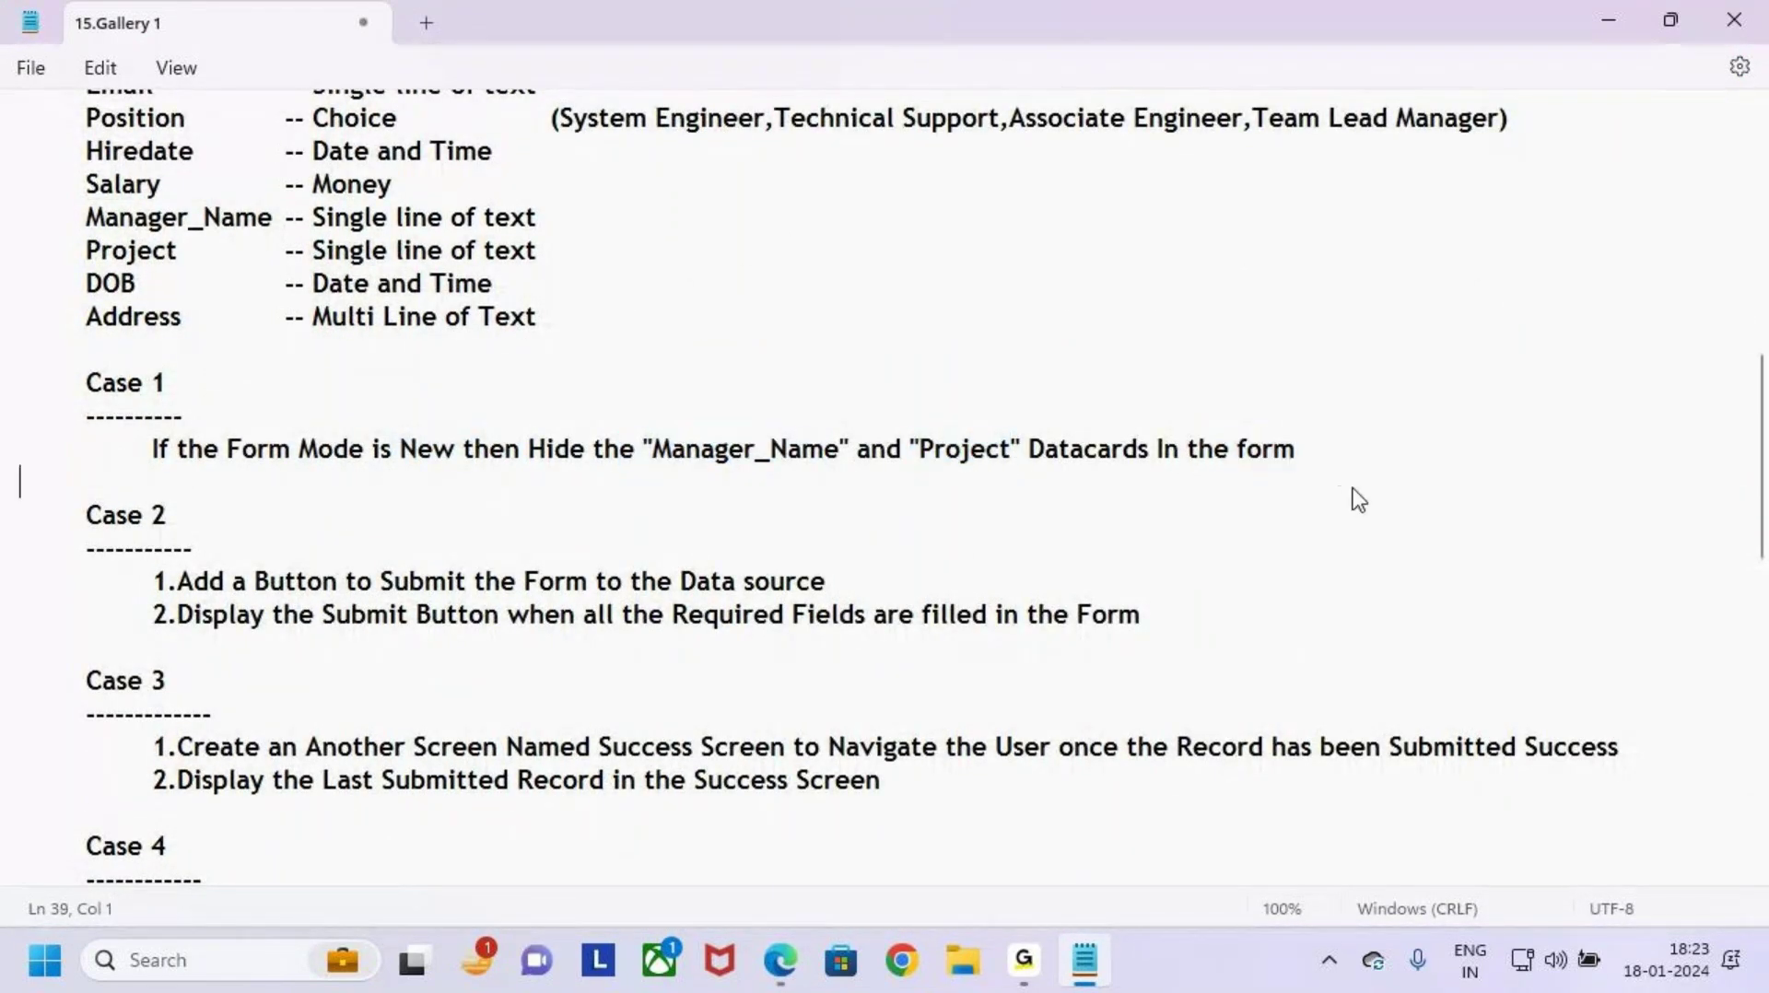
key(alt+Tab)
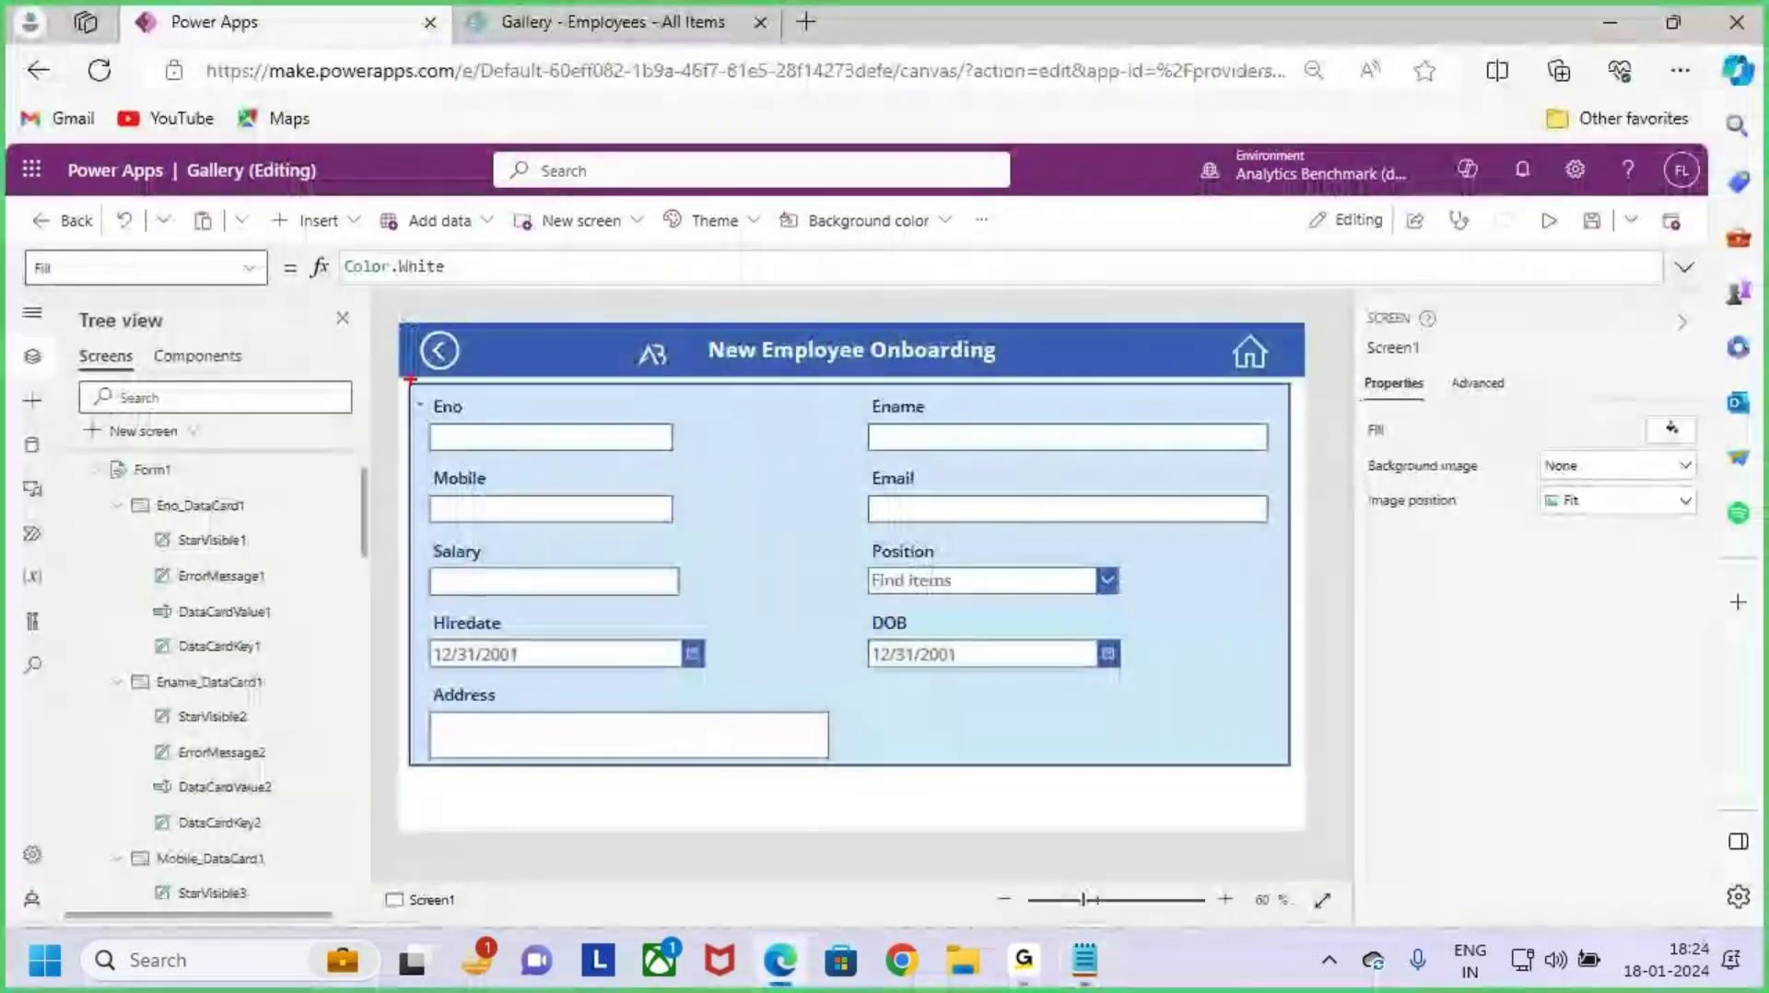
mouse_move(413, 376)
mouse_down()
mouse_move(956, 664)
mouse_move(1223, 717)
mouse_up()
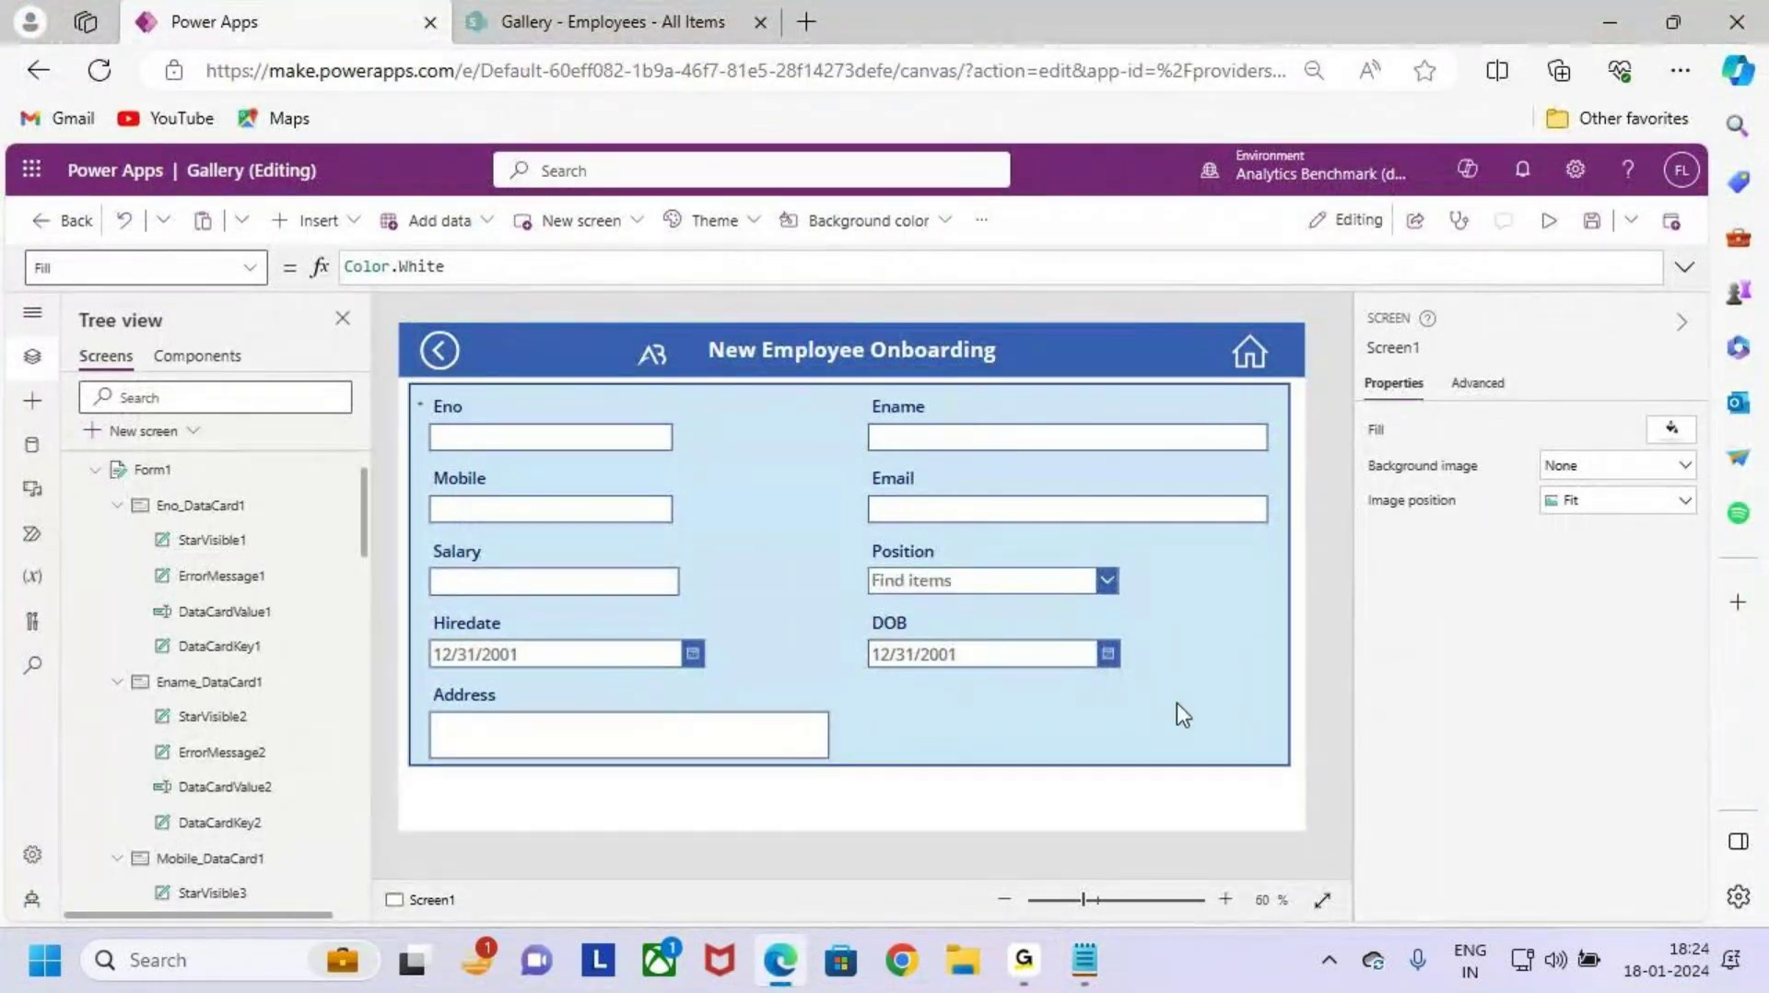
click(1176, 706)
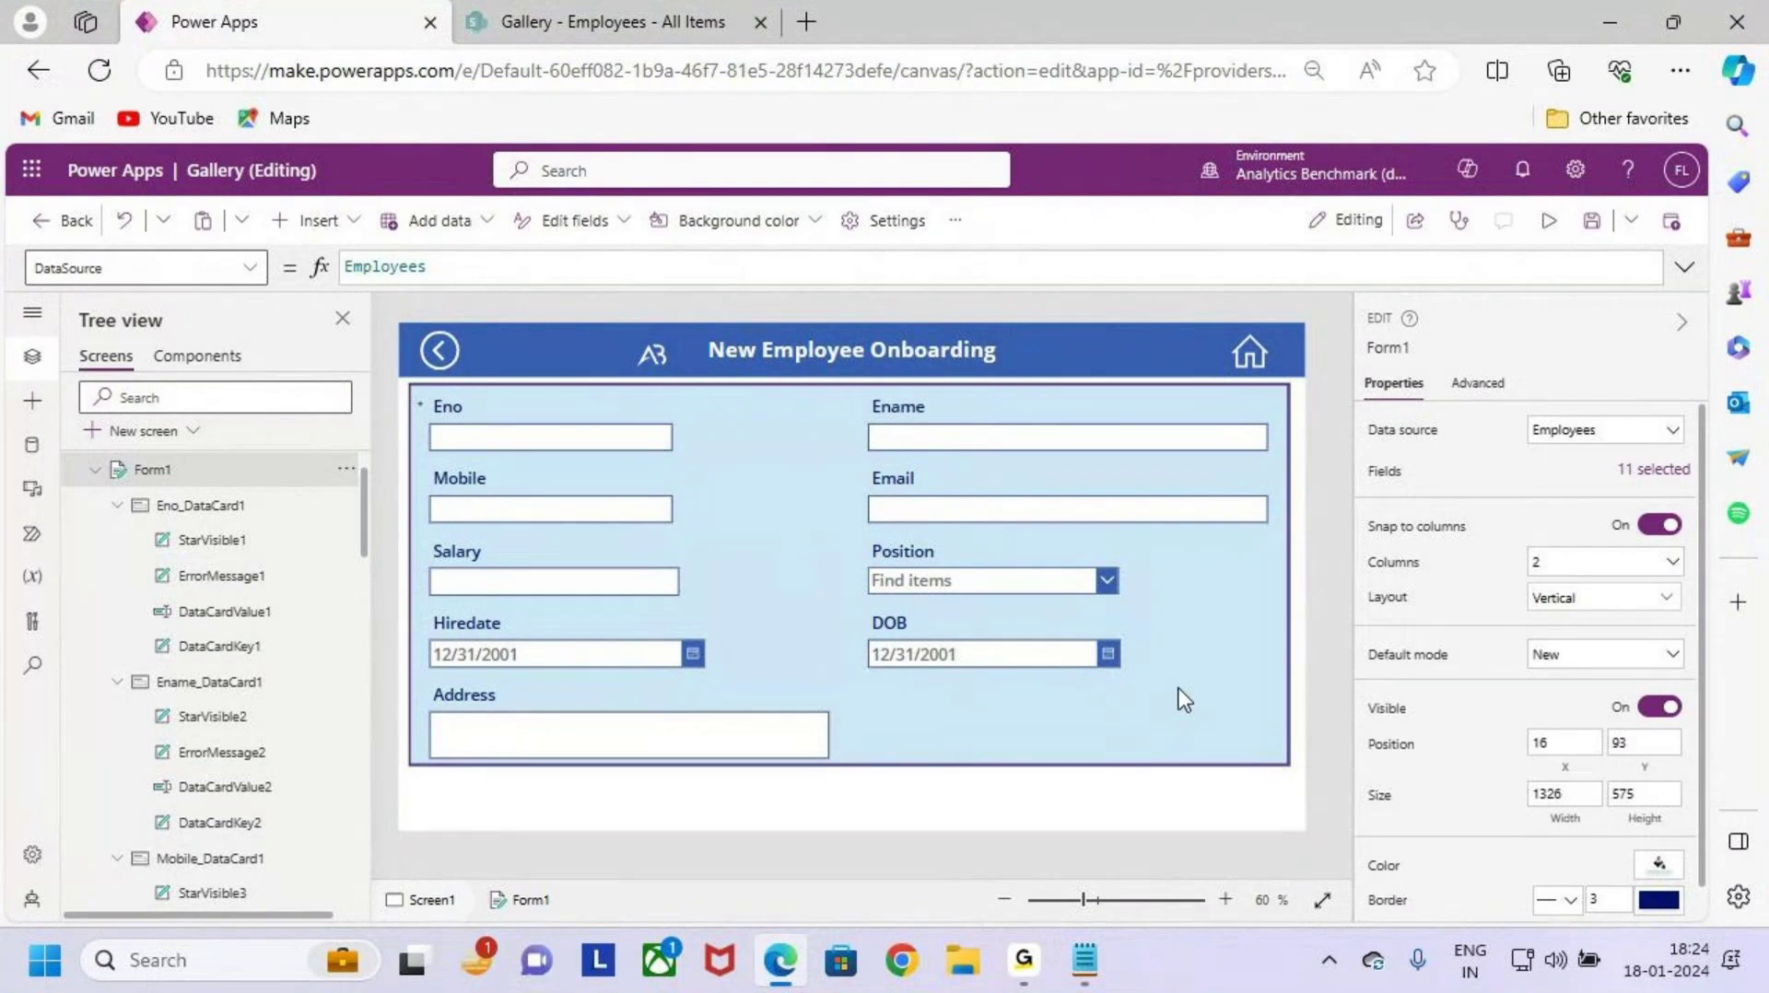
Step: Highlight Case 2's Add a Submit Button requirement, then minimize Notepad
key(alt+Tab)
drag(83, 514, 191, 551)
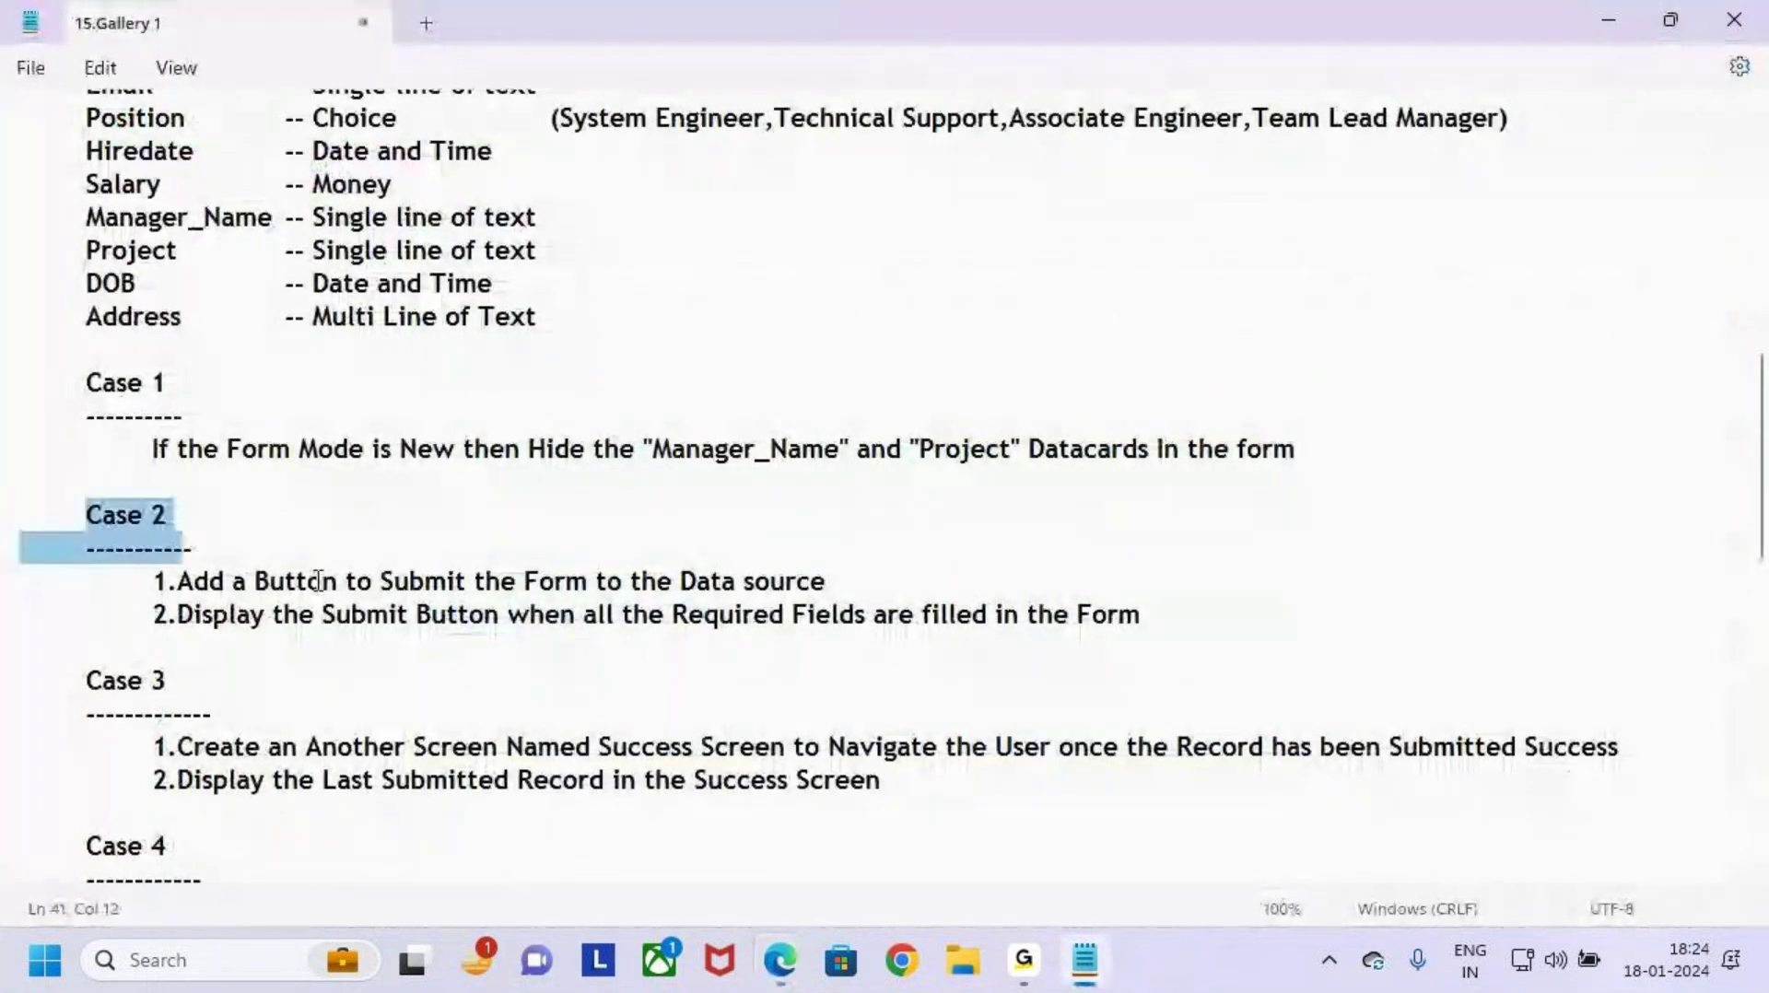
click(318, 581)
drag(87, 518, 210, 518)
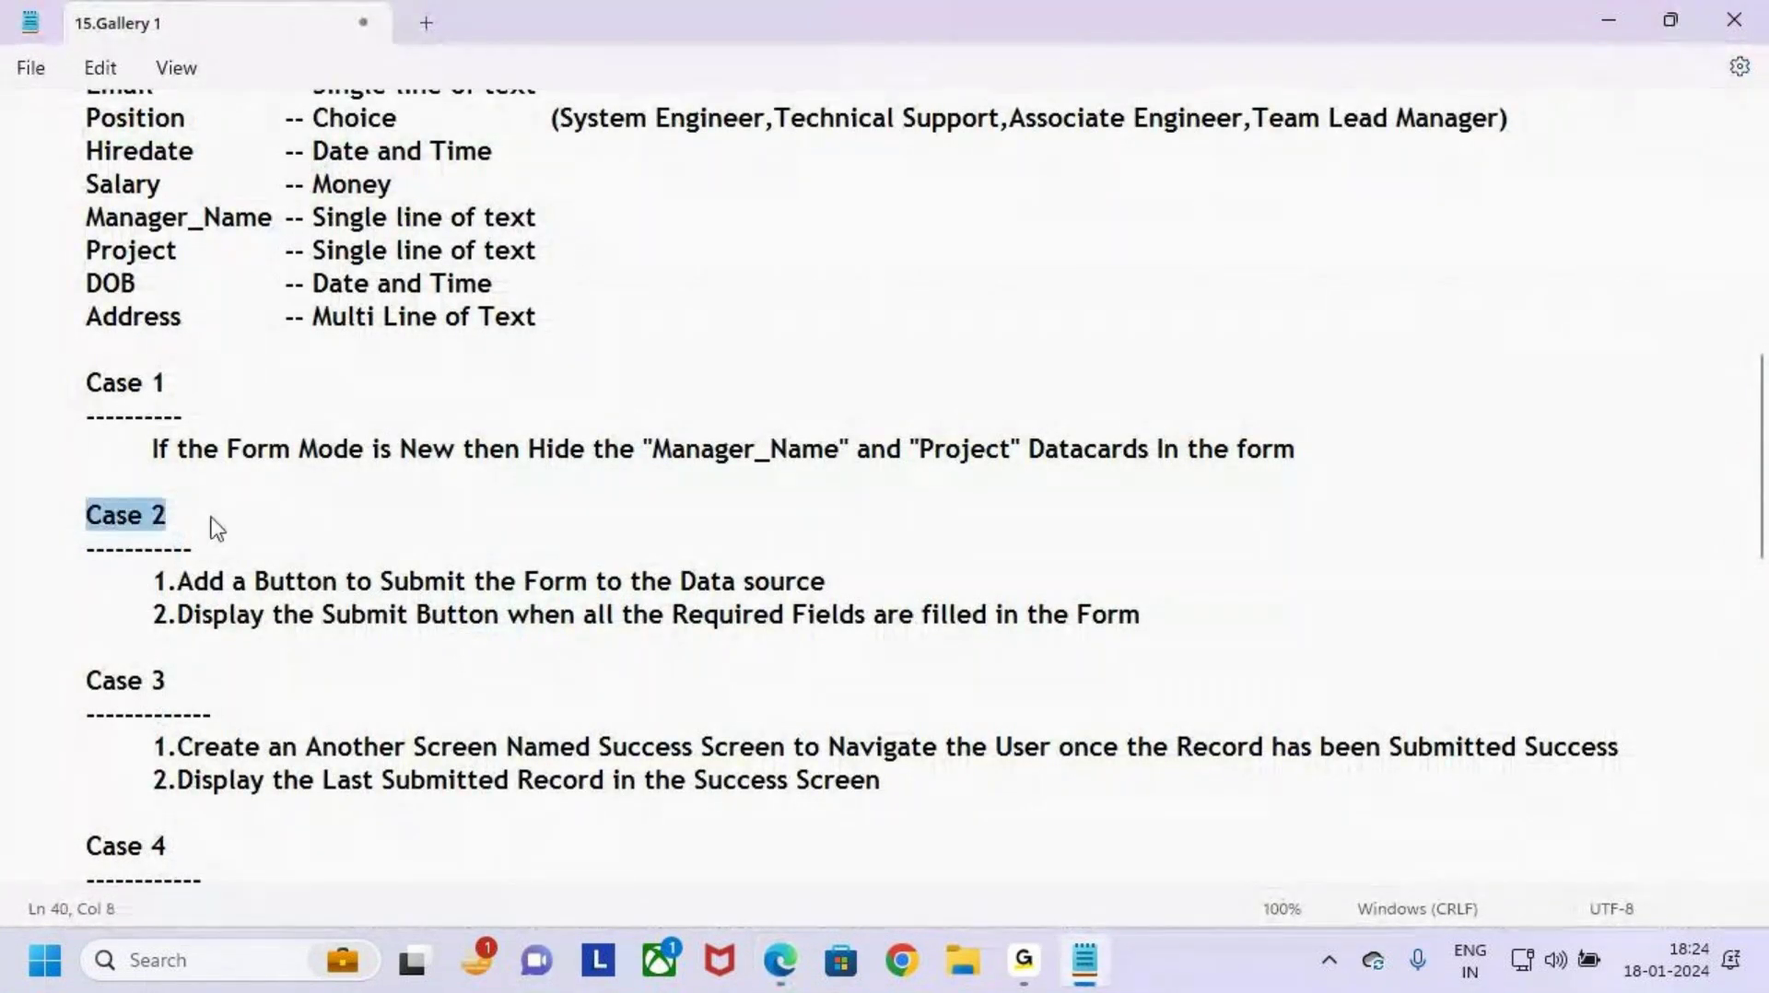
click(174, 581)
click(218, 616)
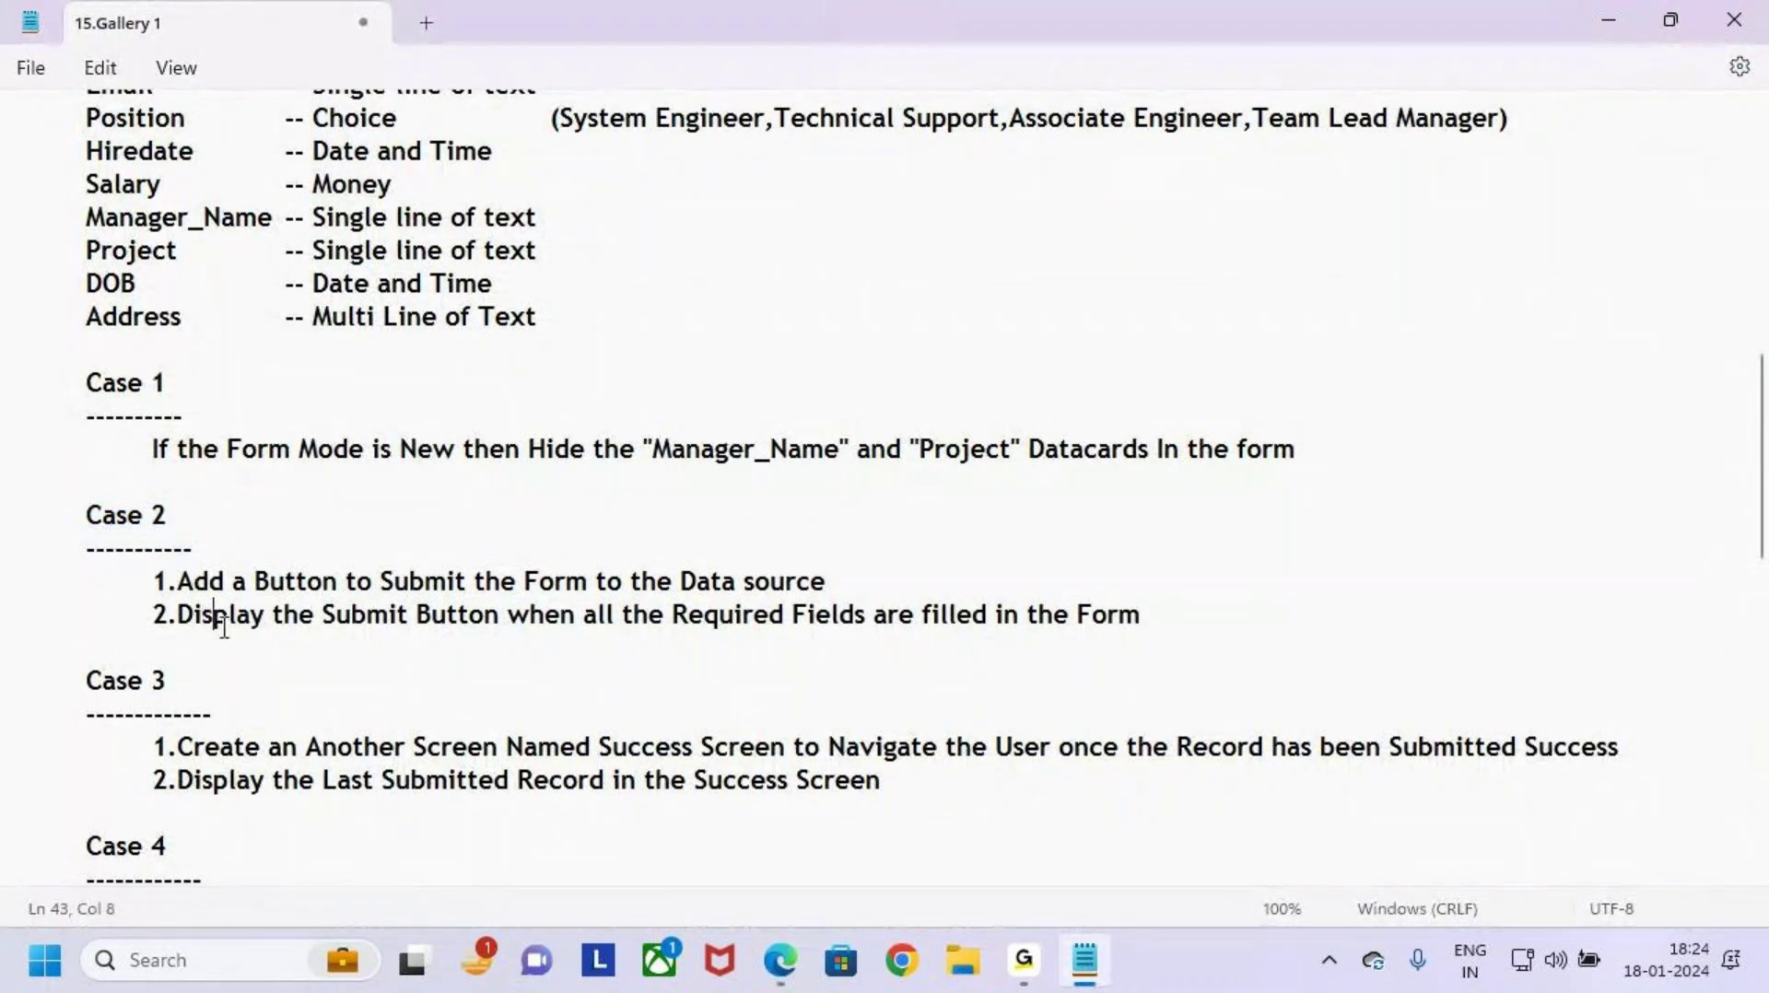
drag(177, 582, 834, 582)
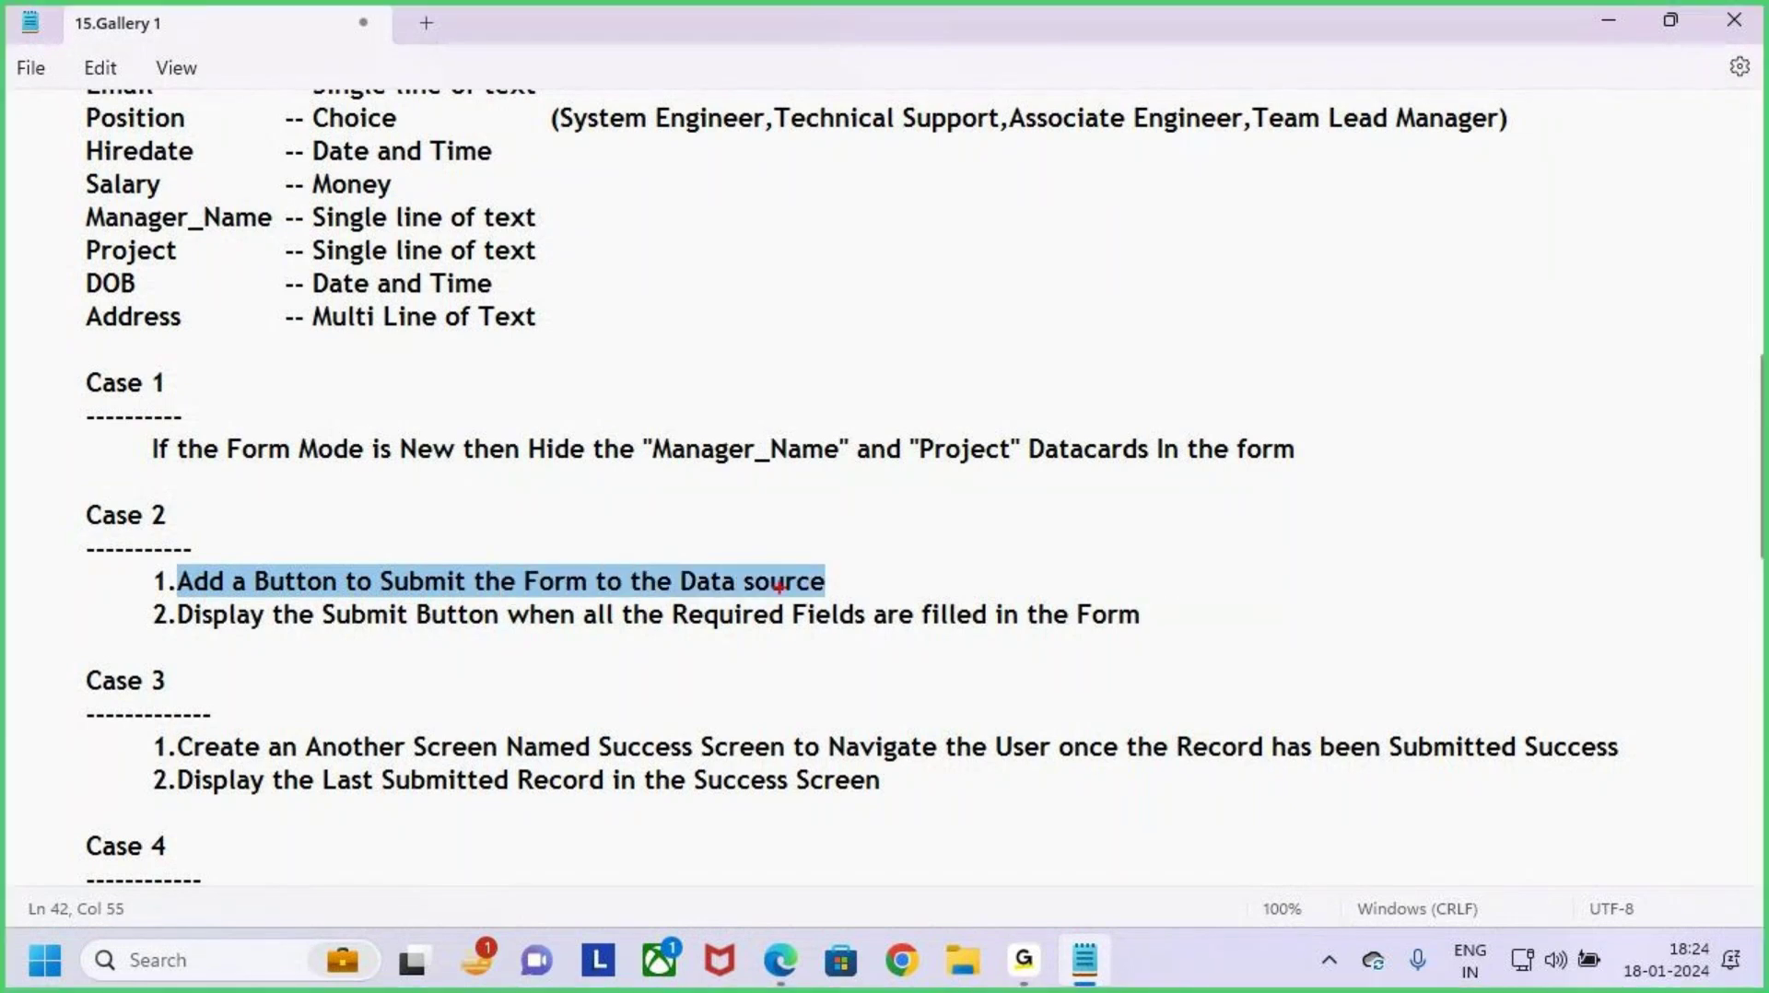
drag(390, 597, 451, 598)
drag(604, 600, 737, 599)
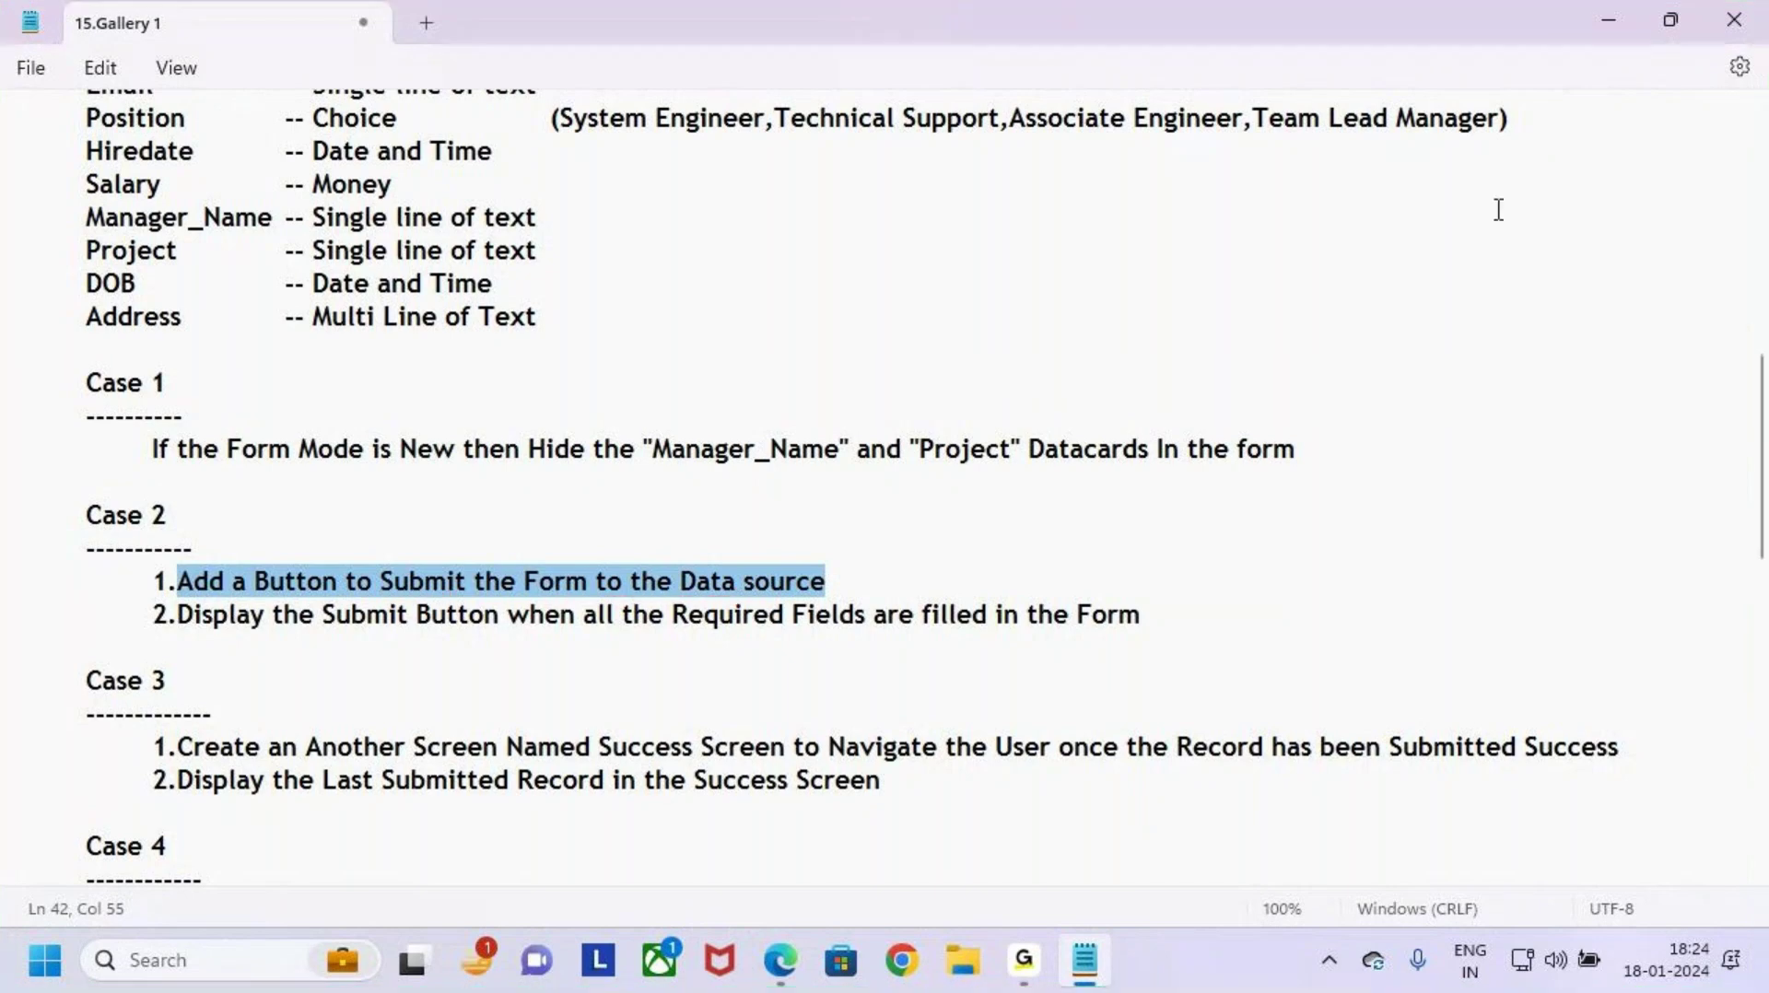
click(1606, 20)
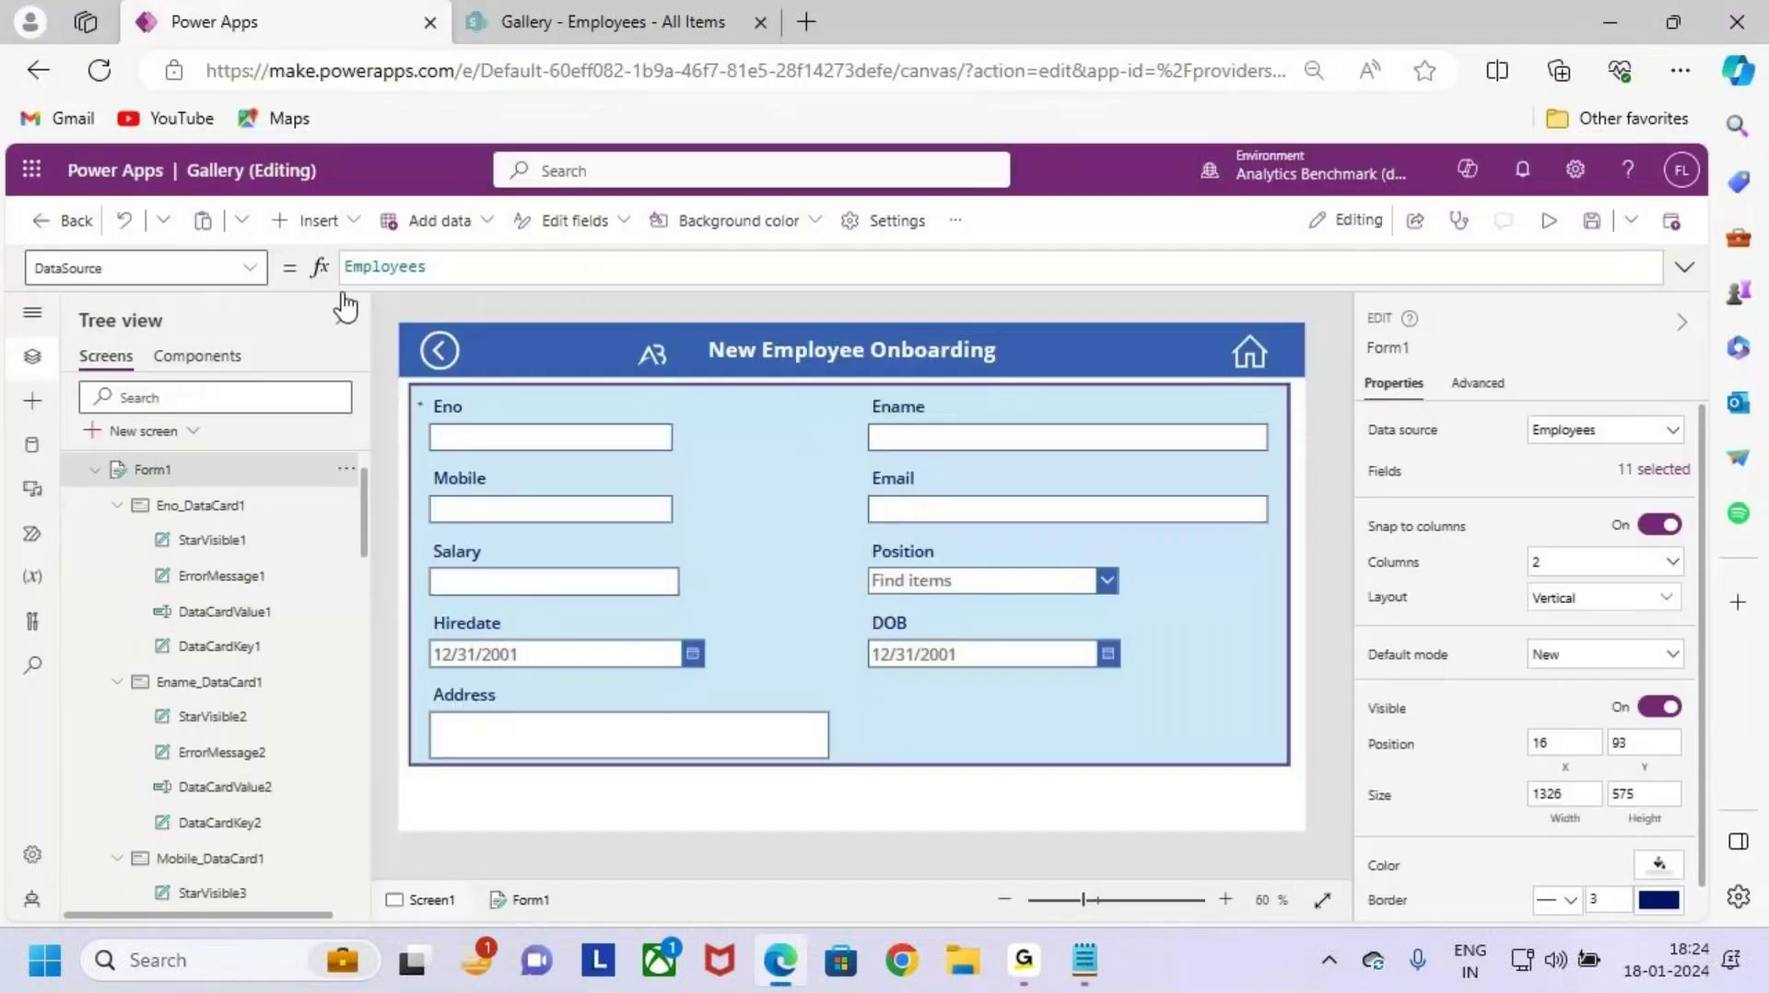
Step: Insert a new button and place it below the bottom-right of the onboarding form
click(887, 798)
click(356, 221)
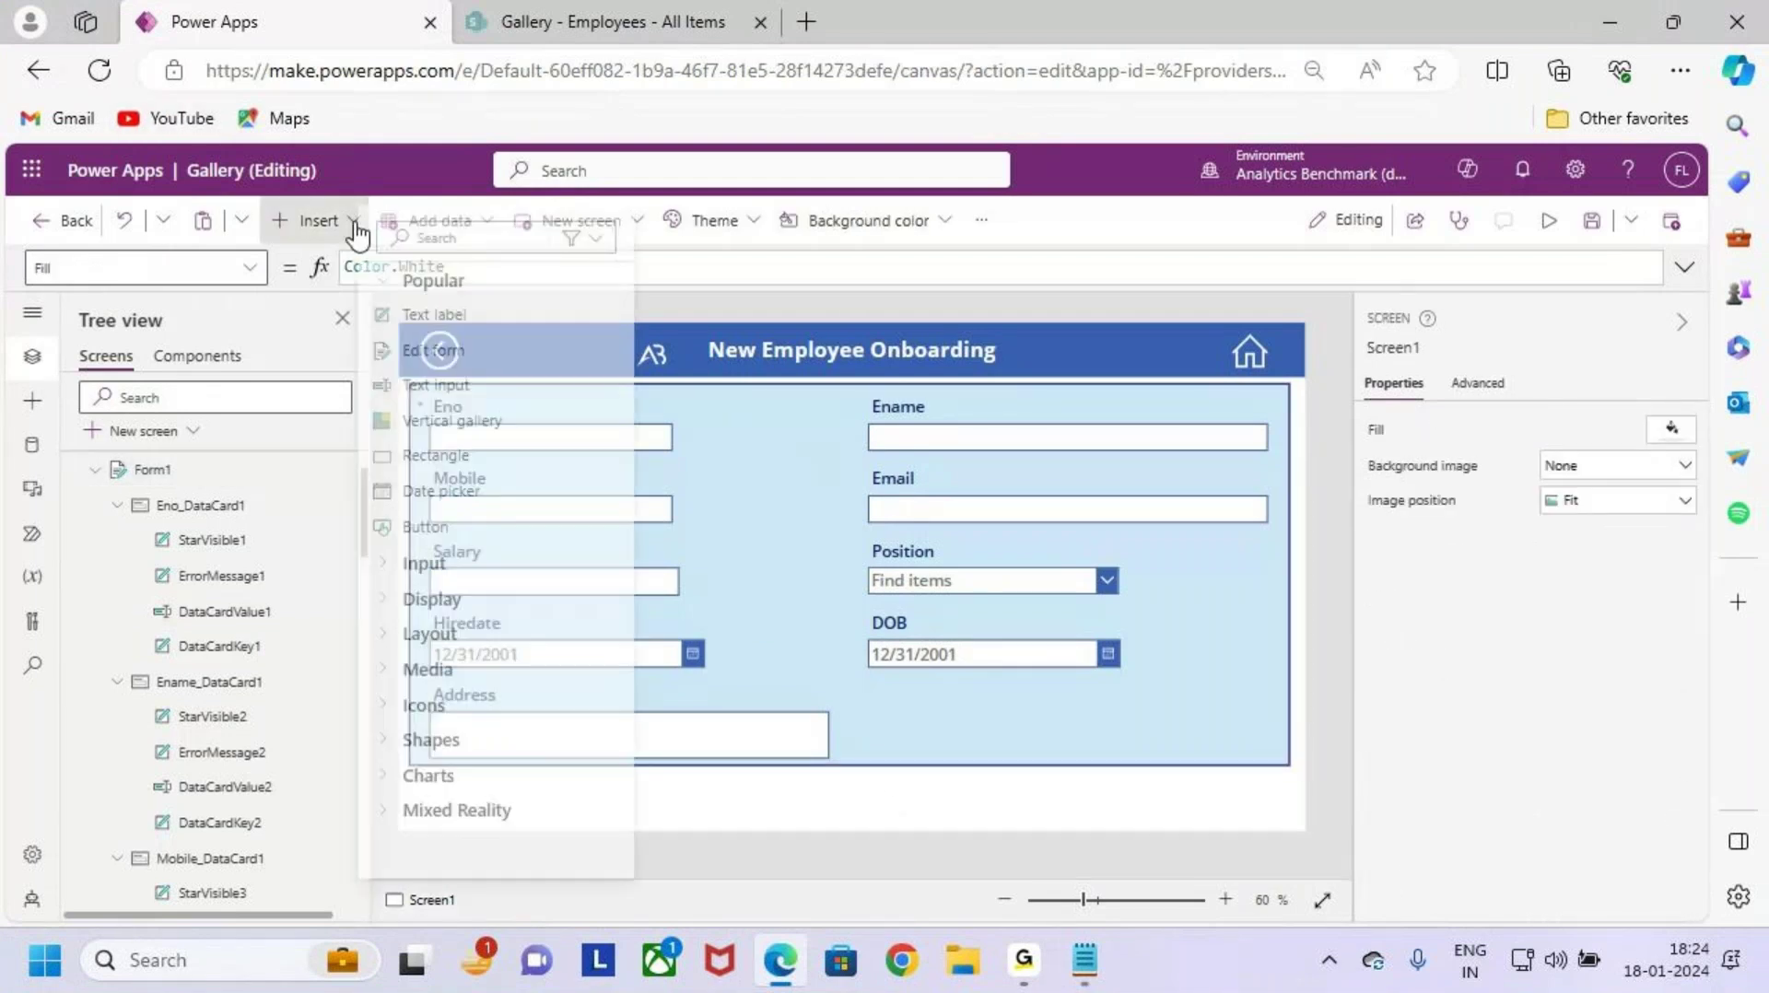
click(479, 535)
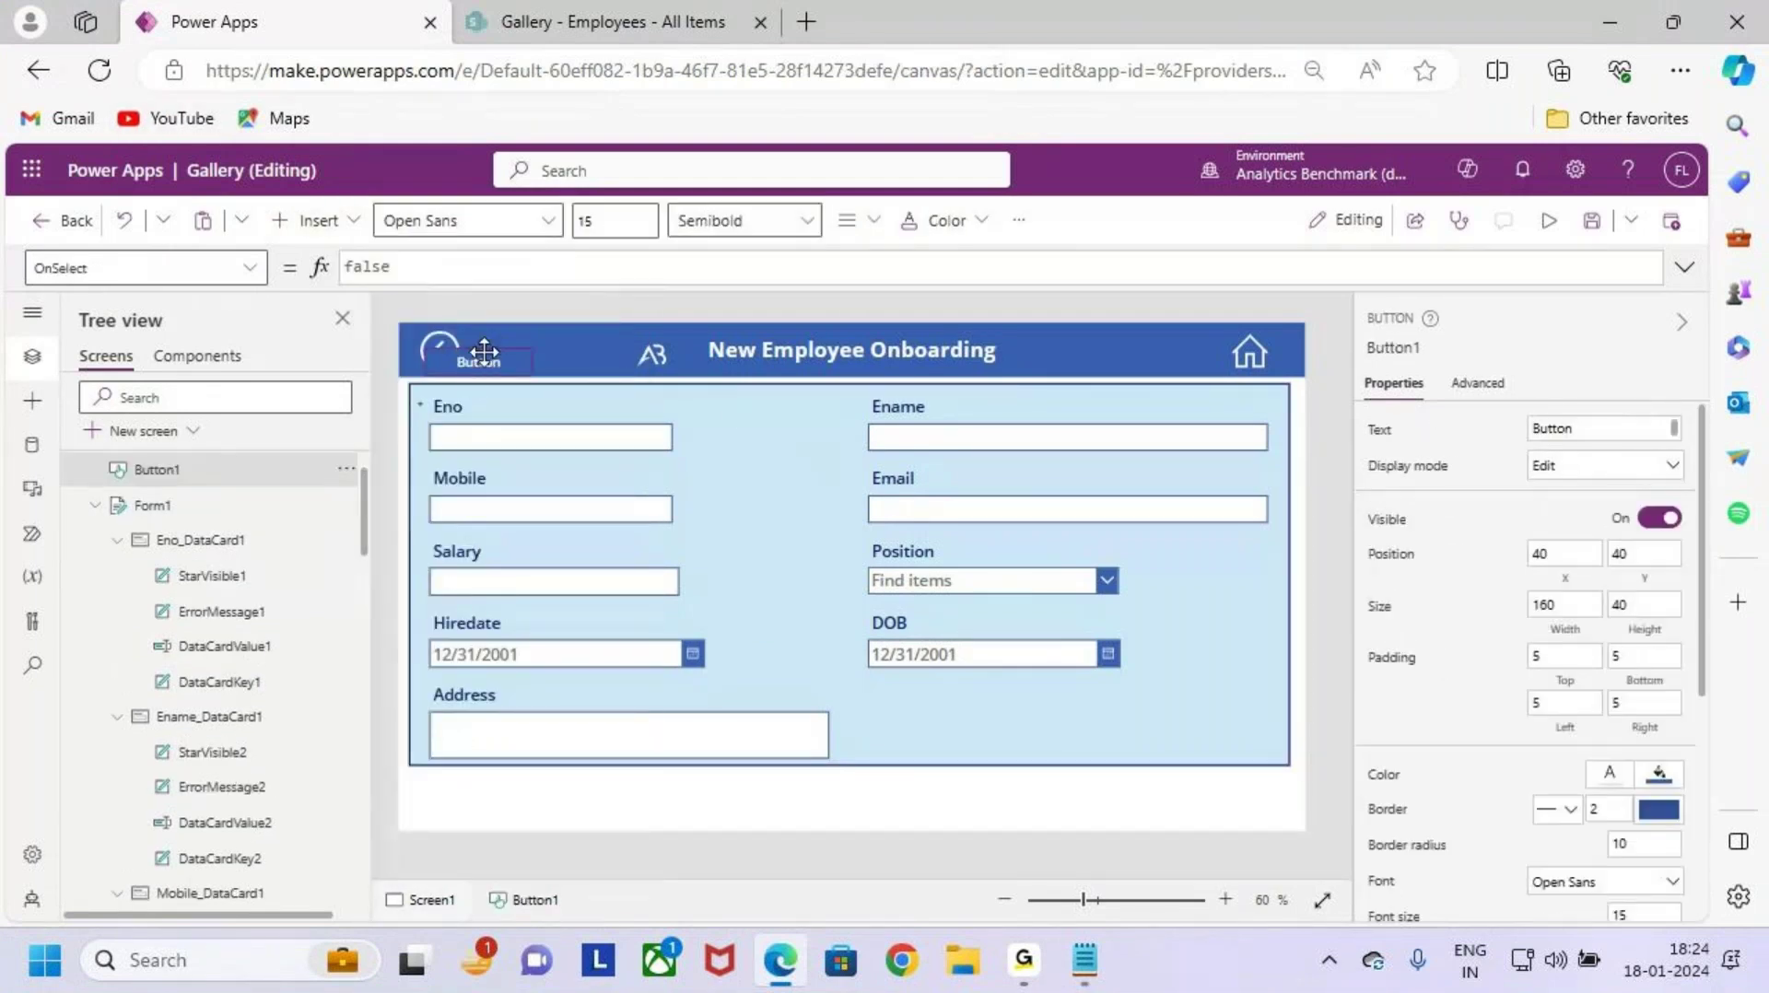
drag(474, 359, 1183, 815)
scroll(1138, 792, up, 3)
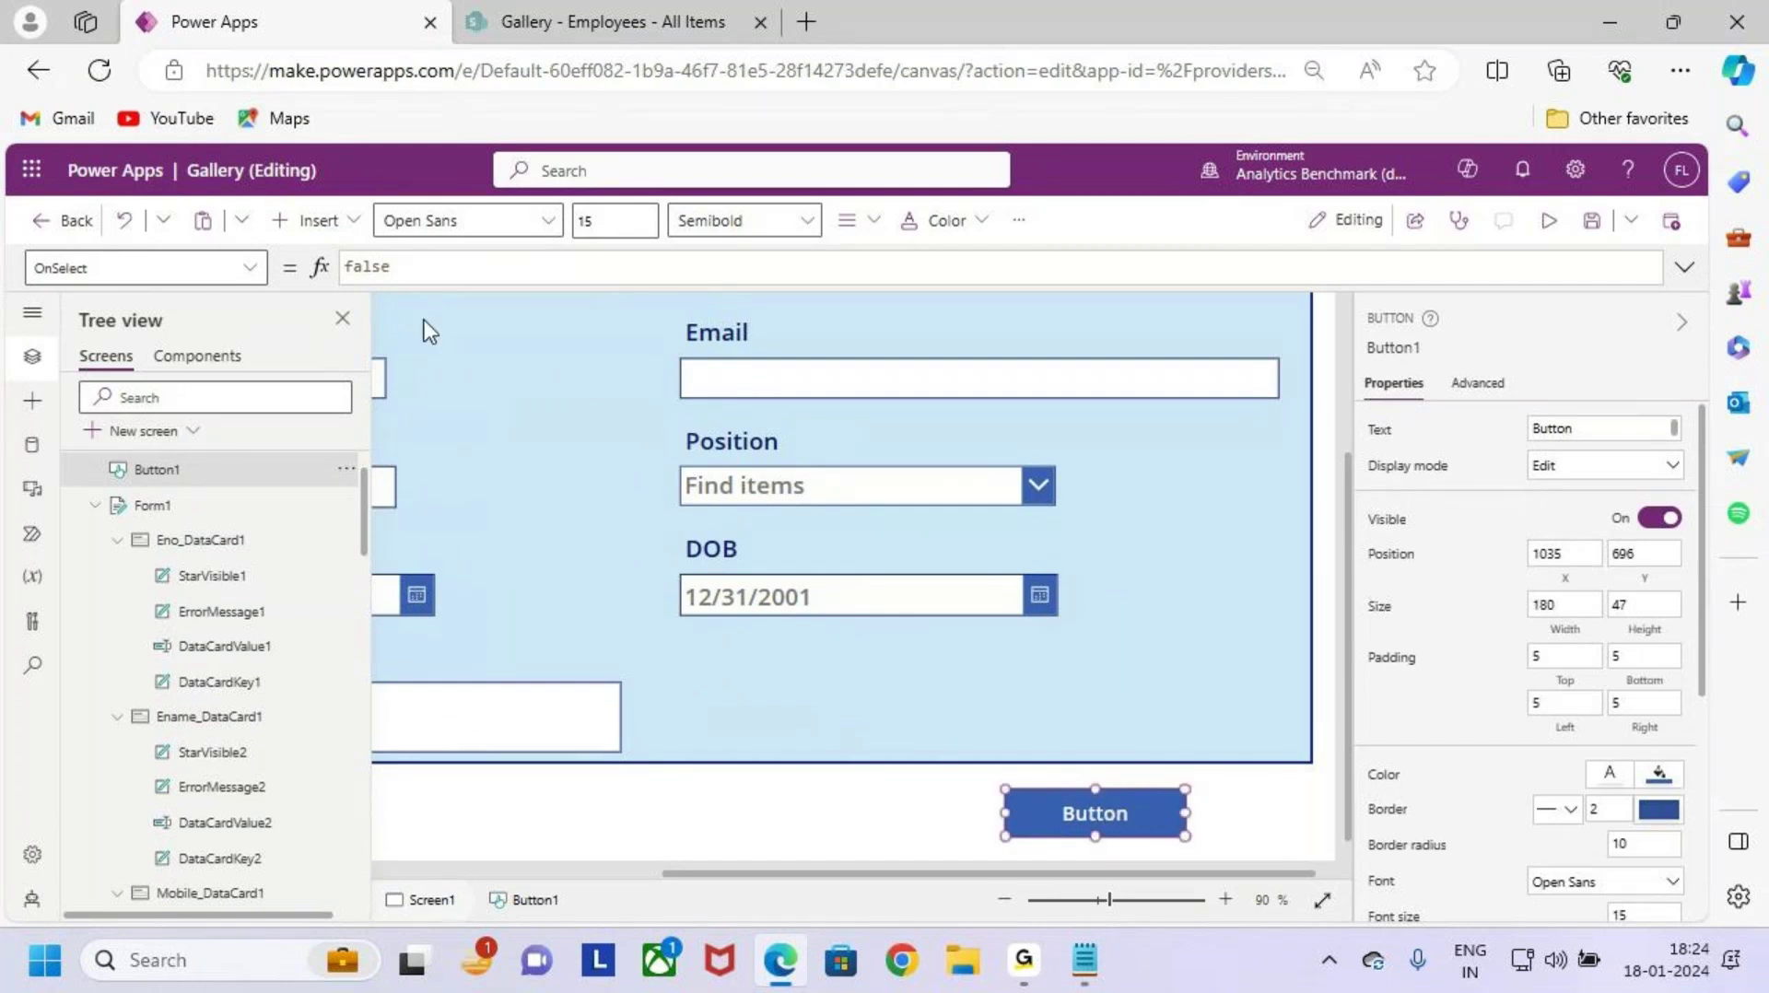
Step: Change Button1's Text property to "Submit" and reselect the button
click(1311, 551)
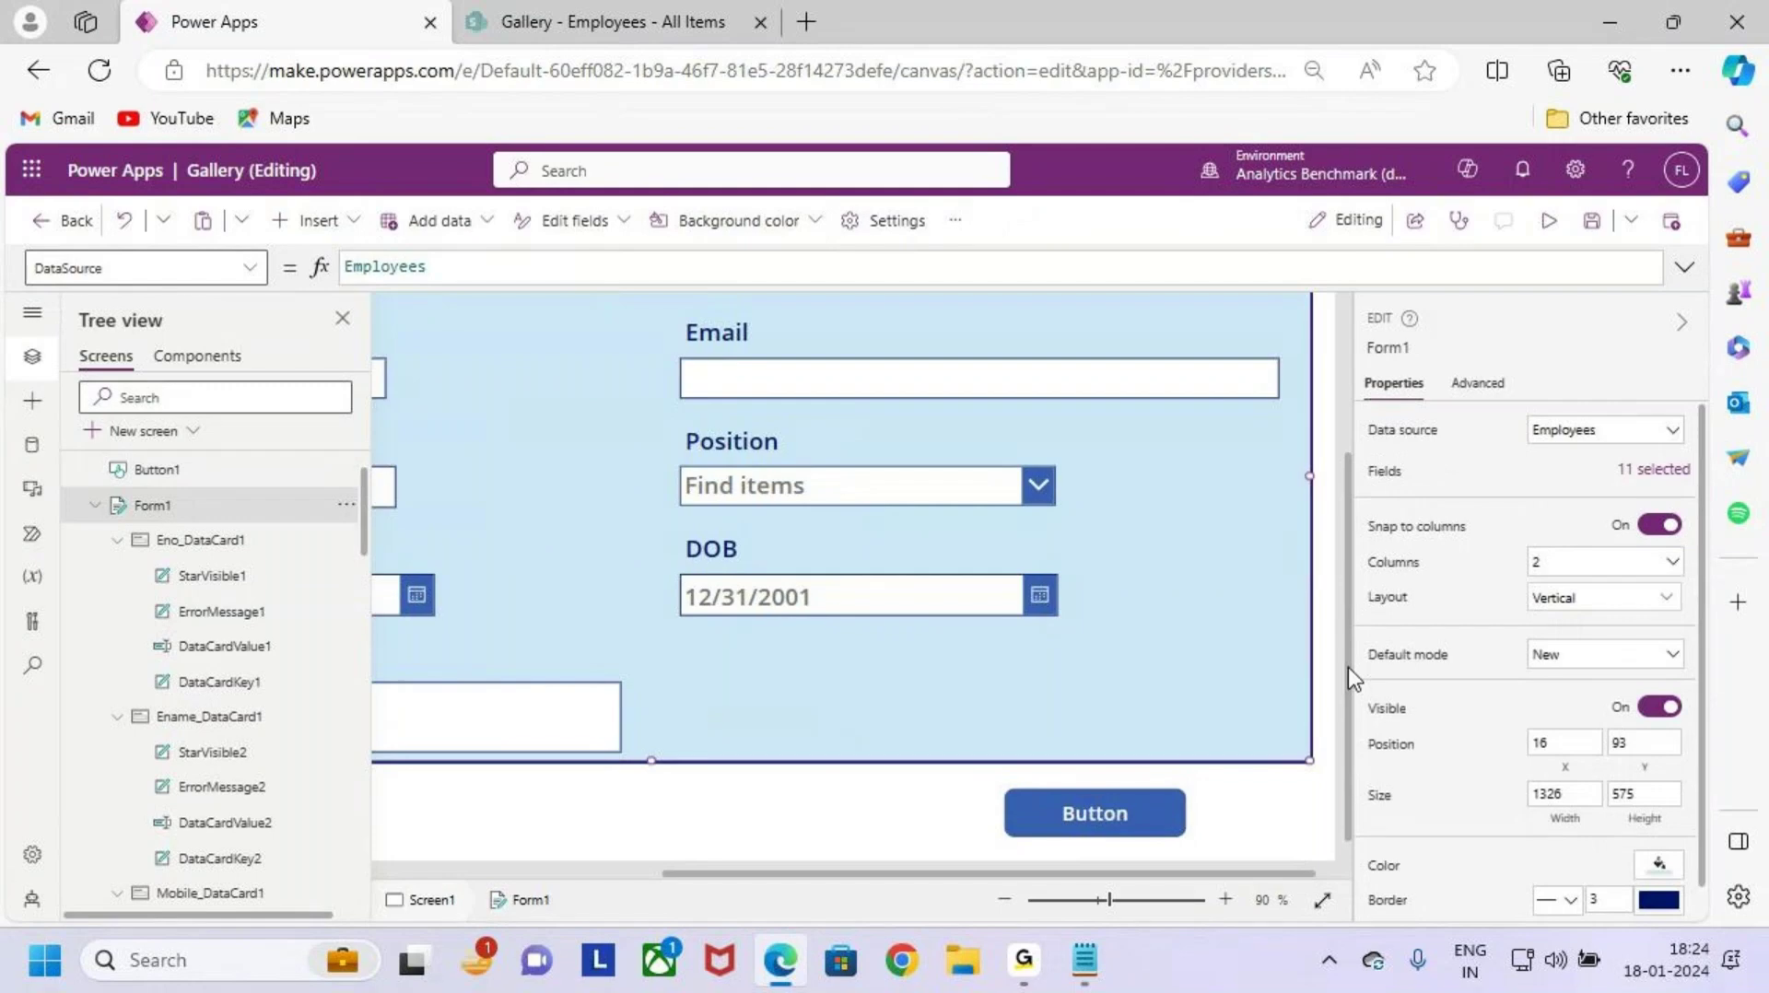
click(1136, 829)
click(1383, 433)
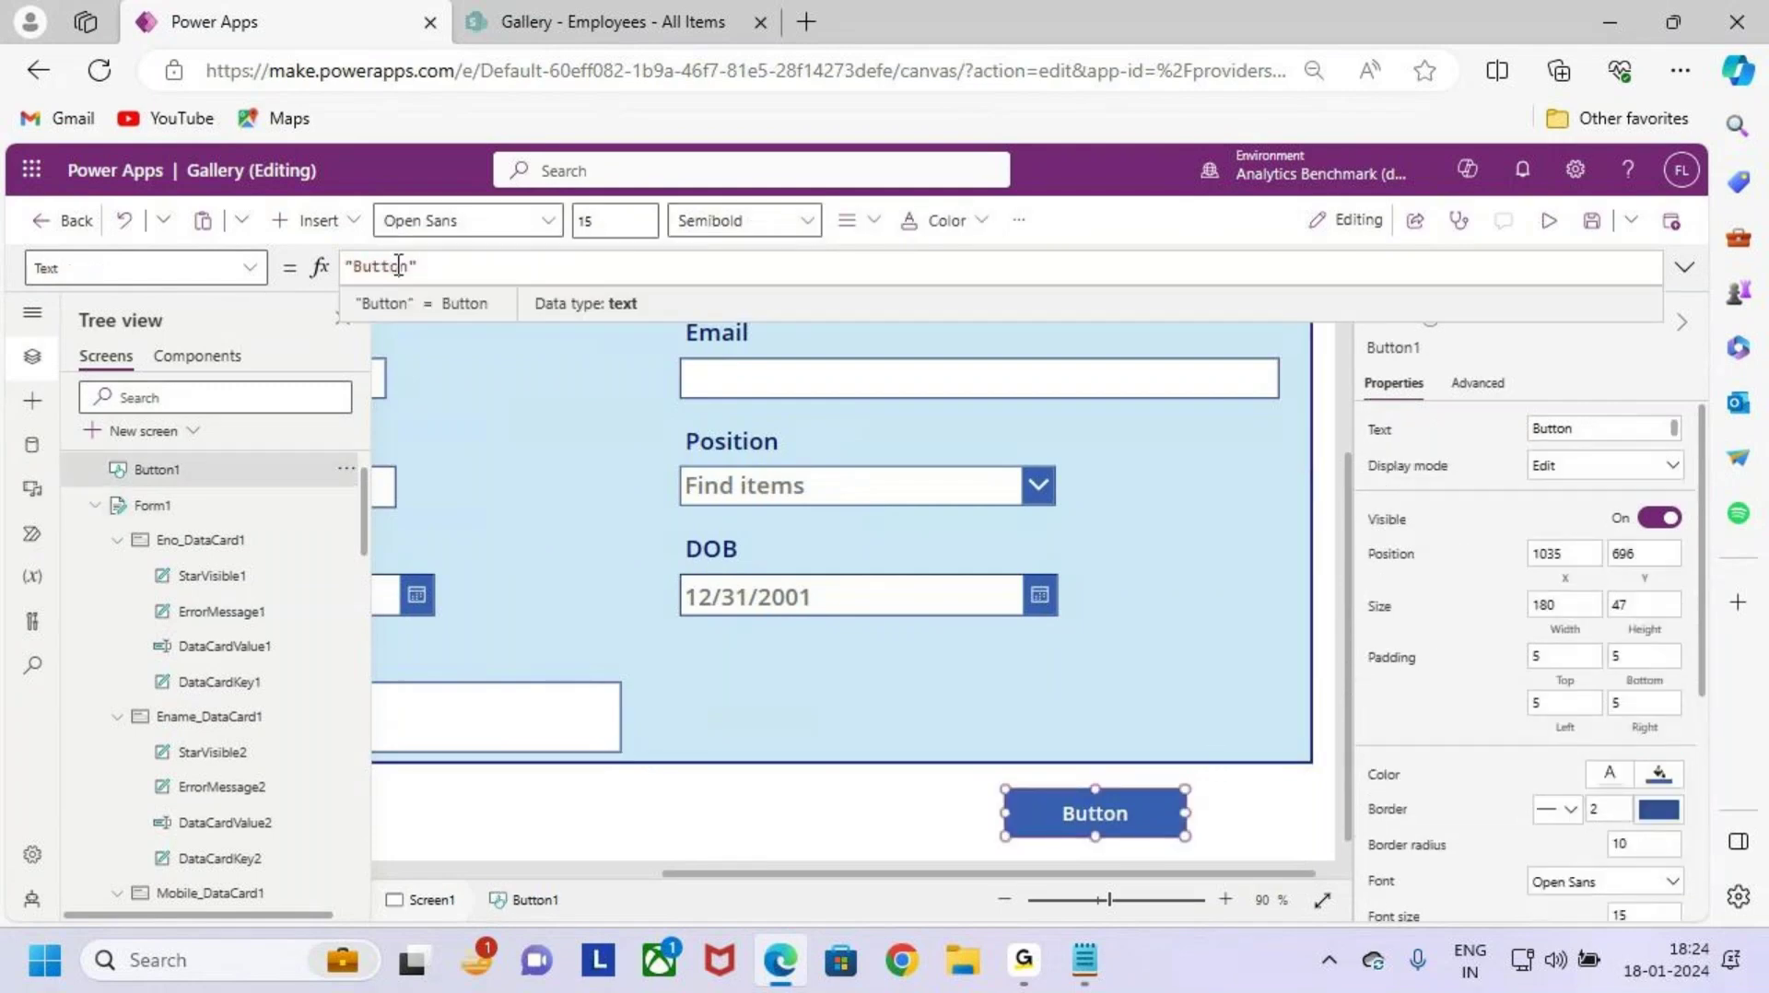
double_click(398, 266)
text(Sub)
key(BackSpace)
key(BackSpace)
key(BackSpace)
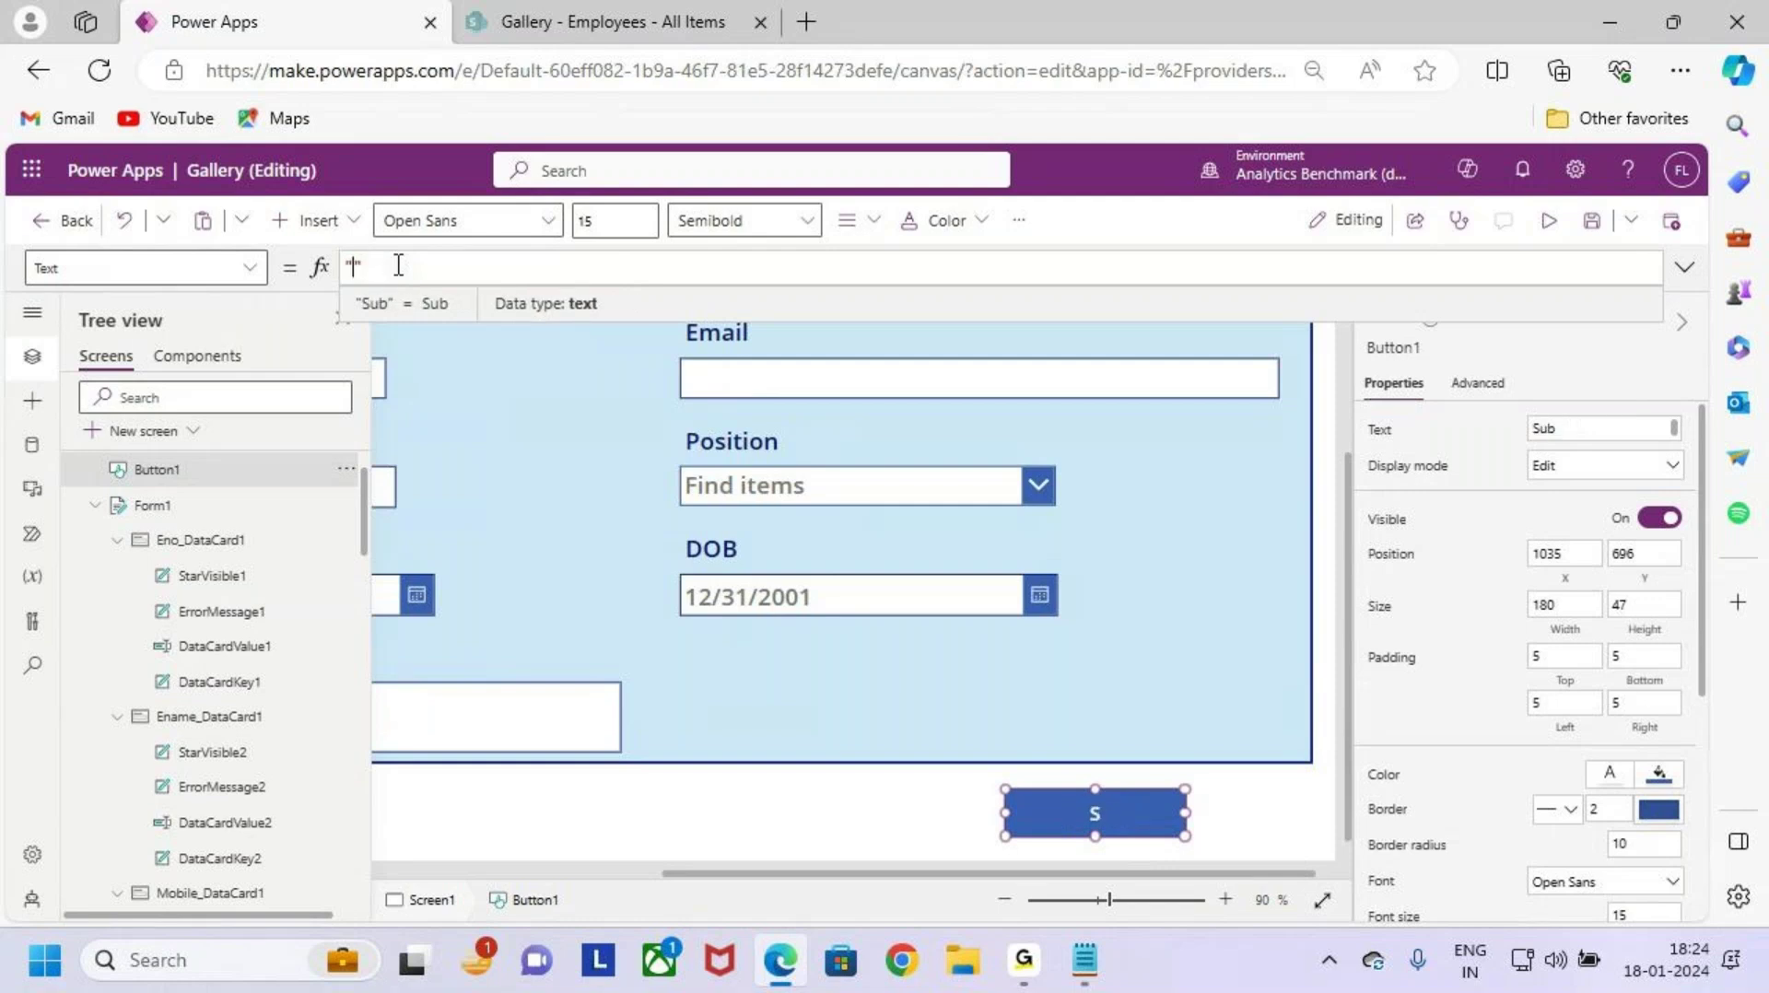
text(ubmit)
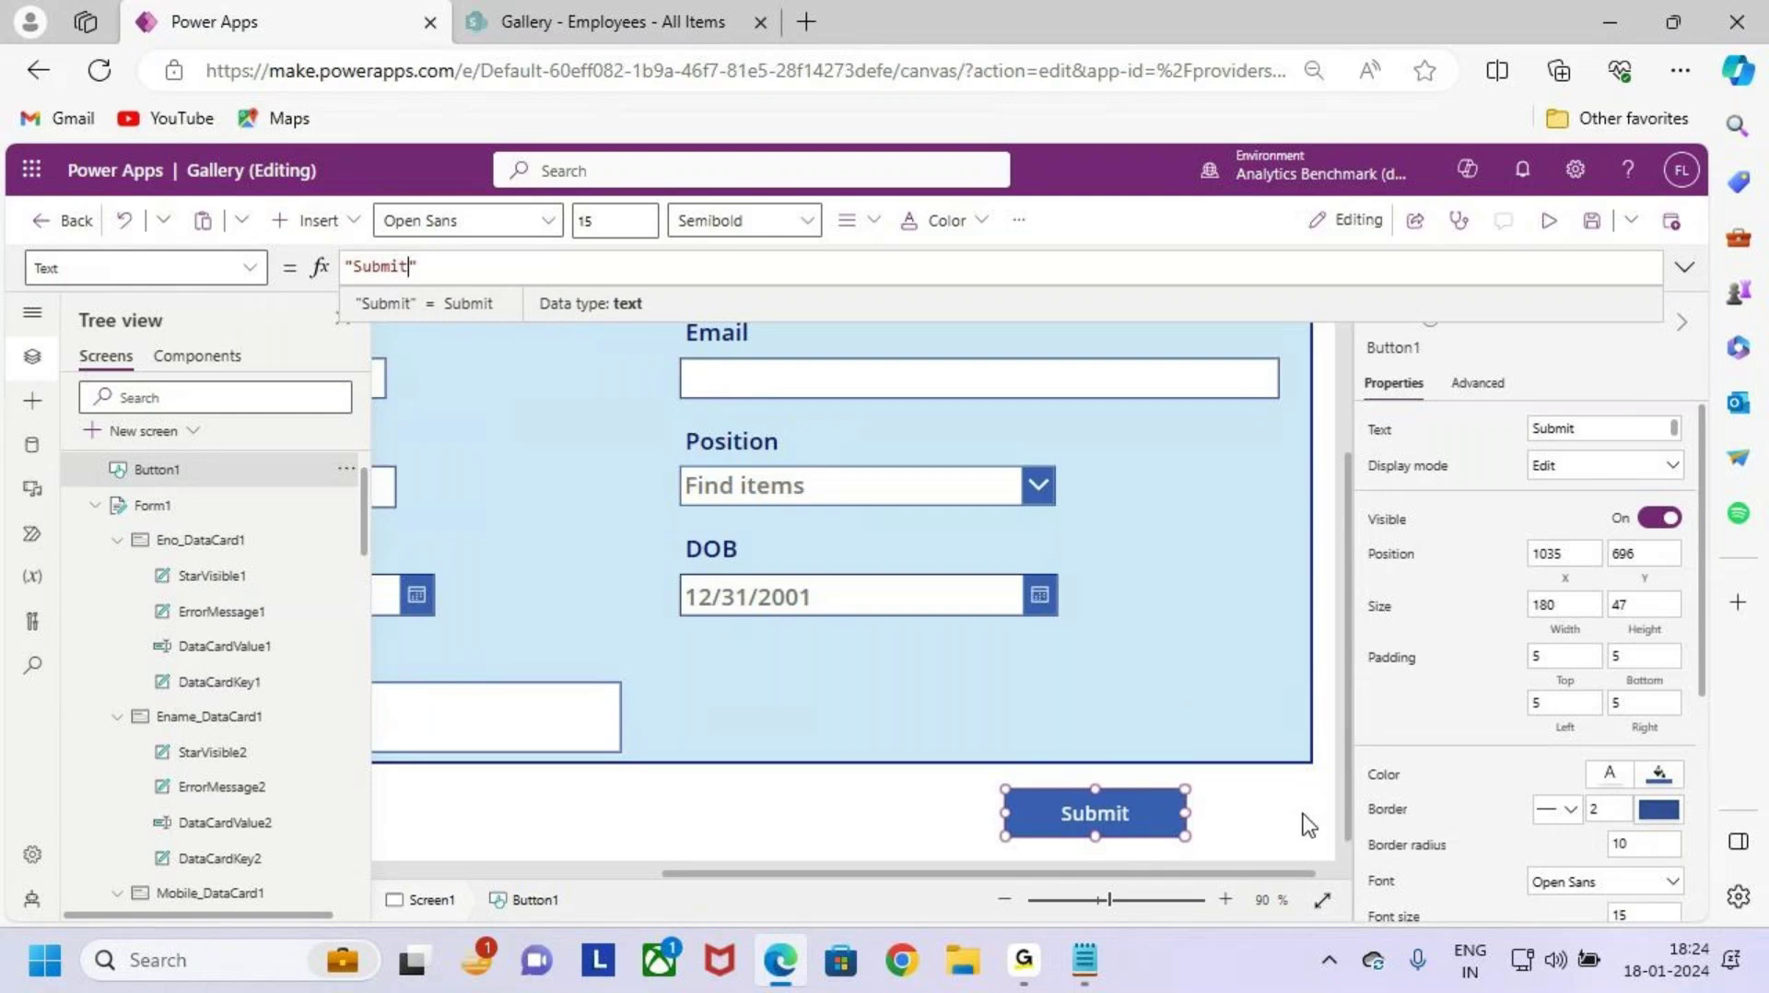
click(1235, 818)
scroll(1148, 650, down, 4)
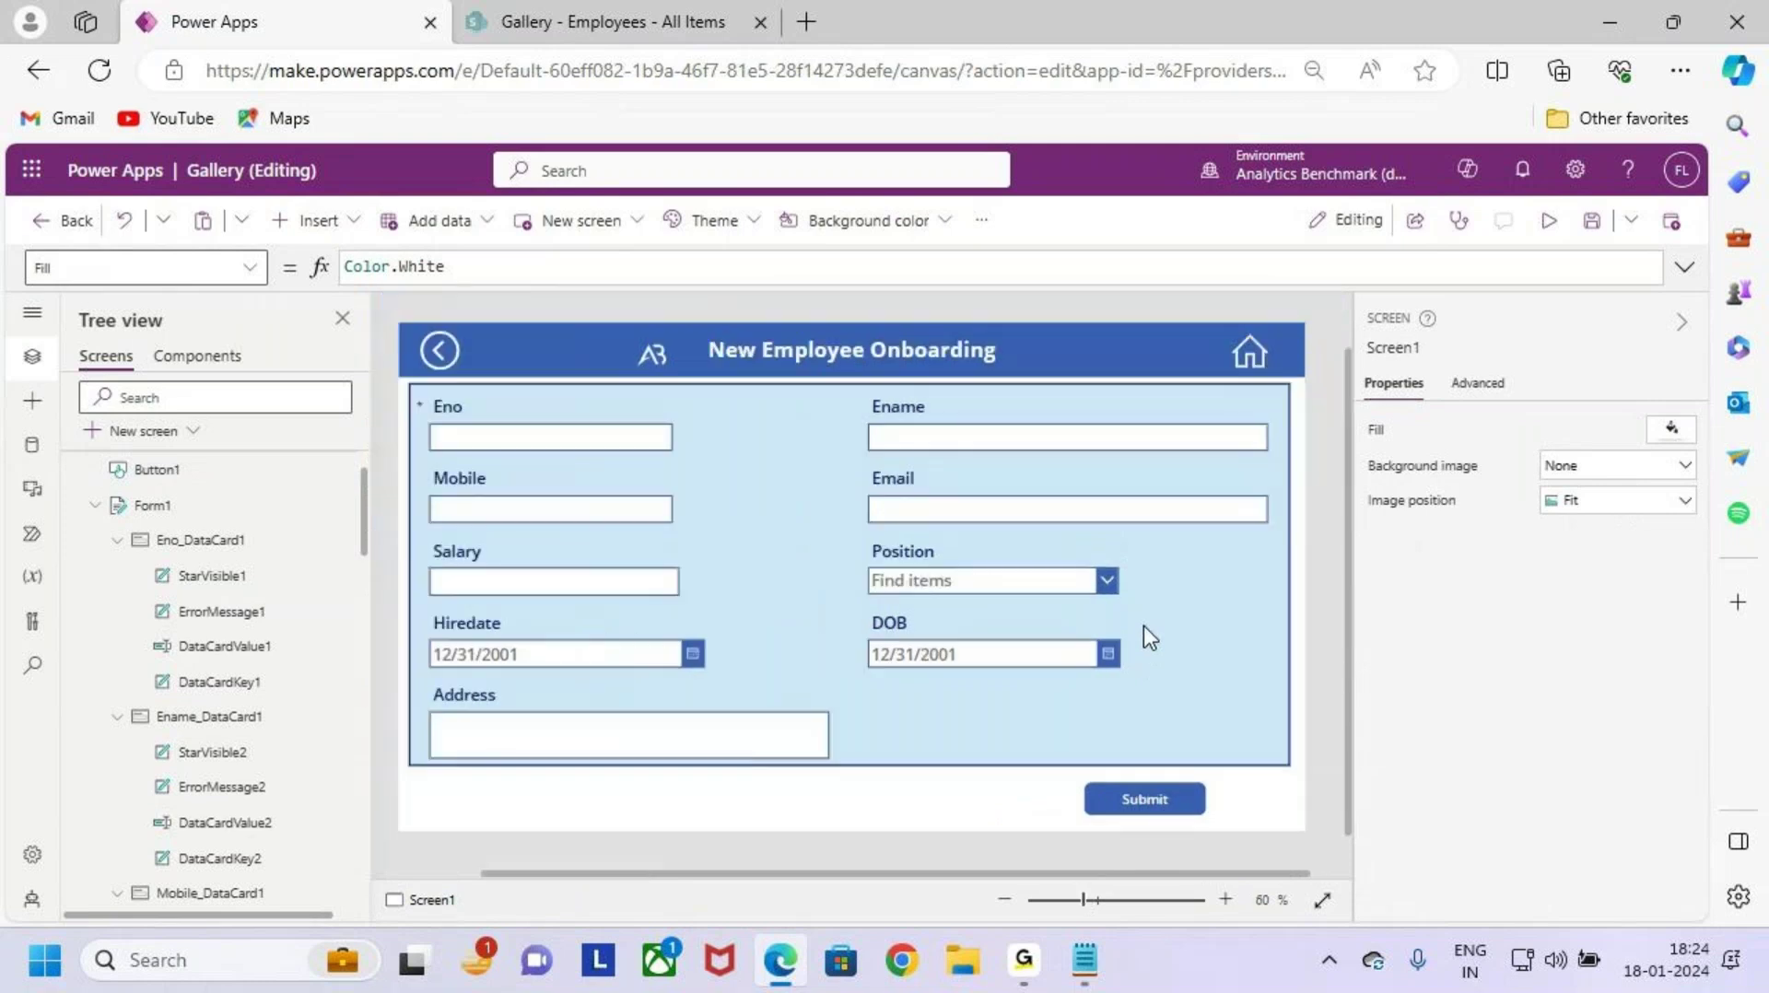
scroll(1143, 623, up, 1)
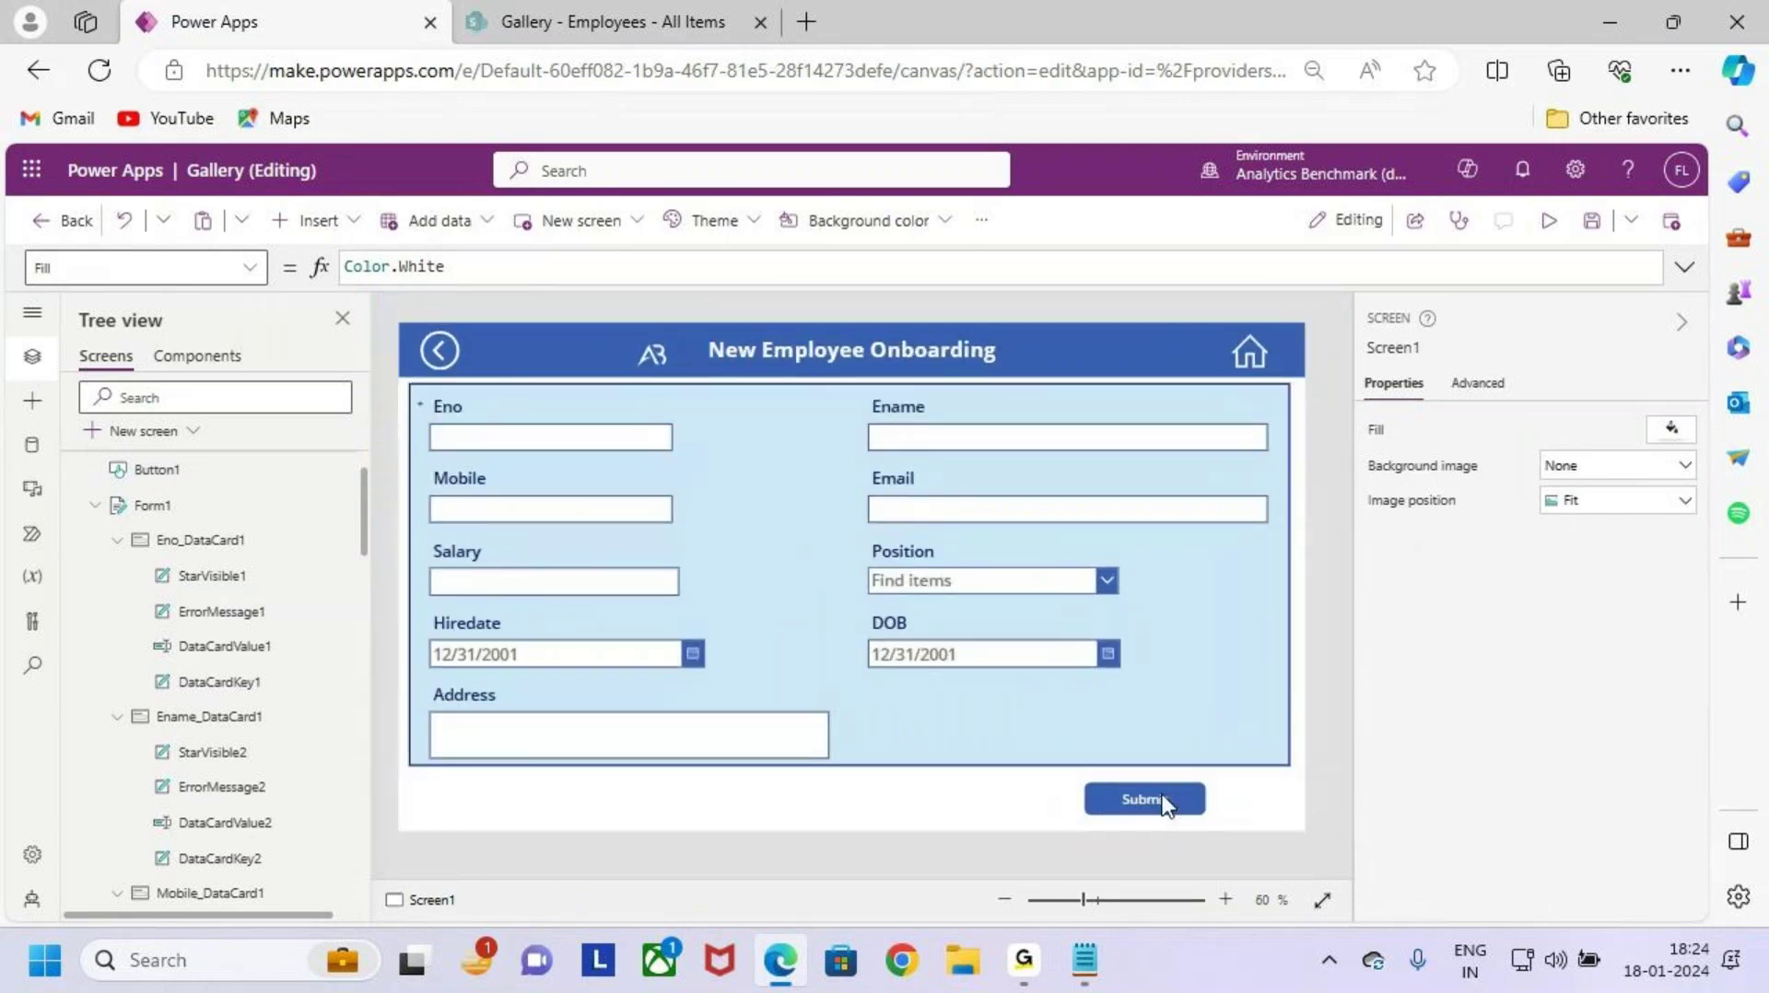
click(1154, 794)
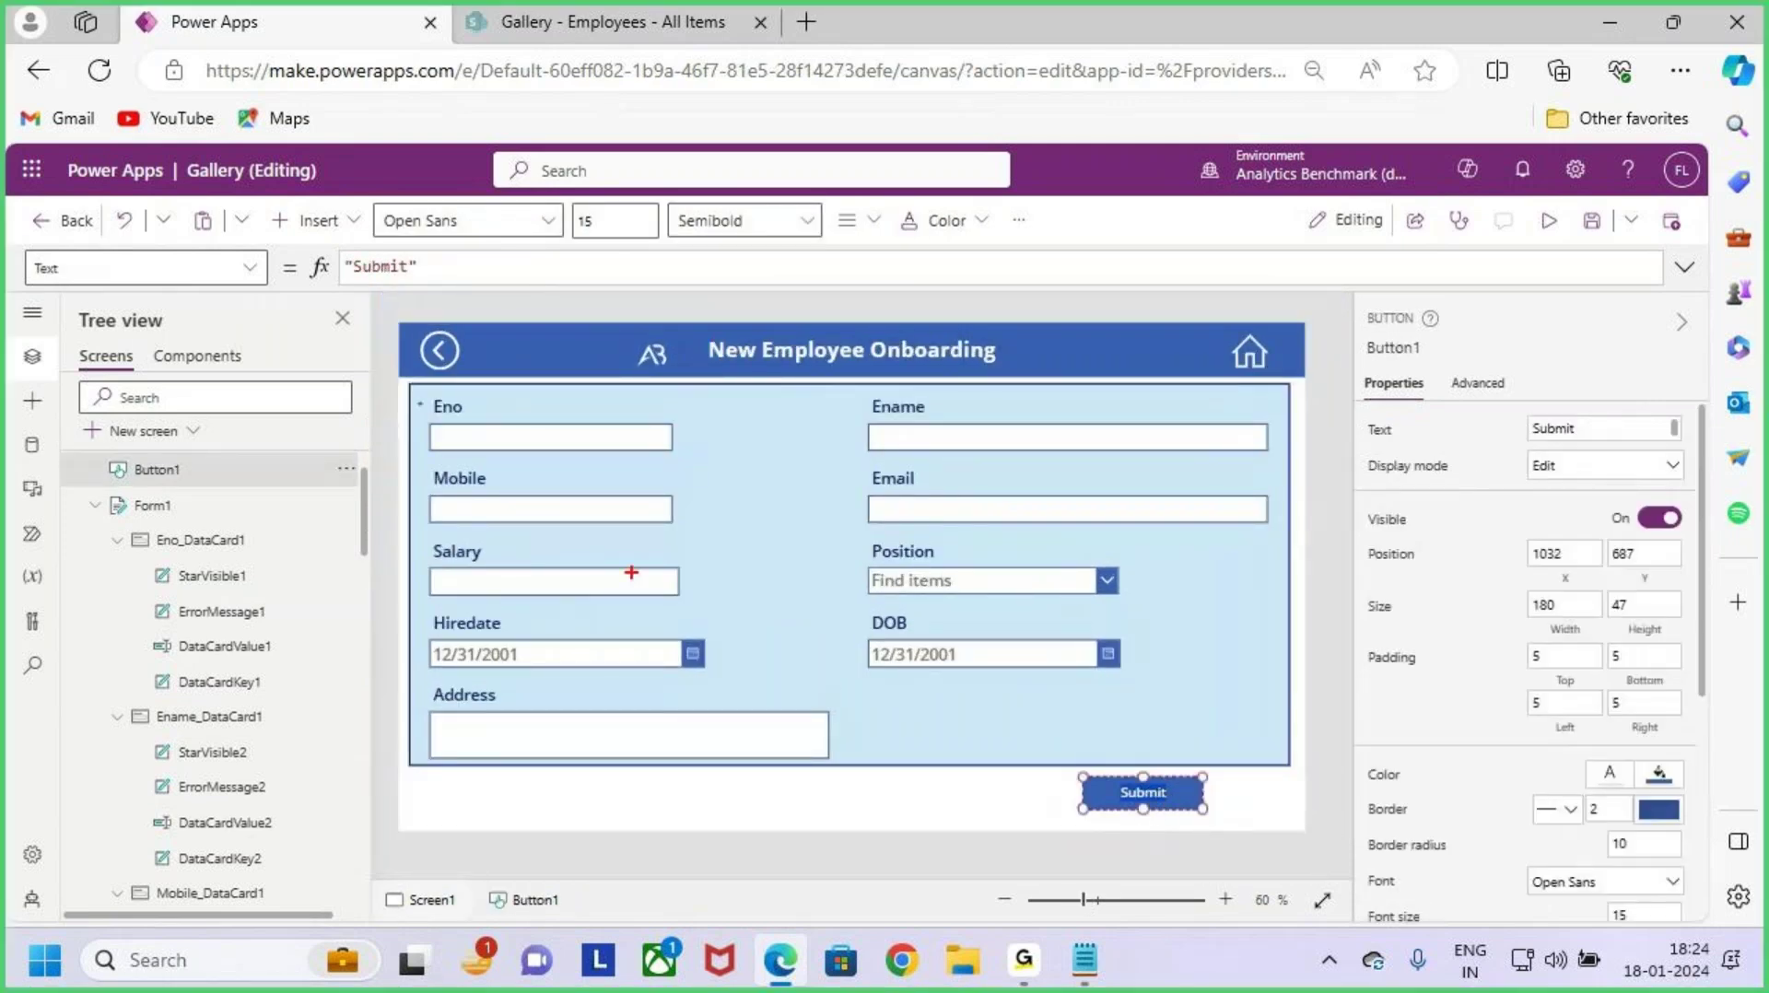
Step: Raise the Submit button's label font size from 15 to 18
mouse_move(403, 384)
mouse_down()
mouse_move(513, 459)
mouse_move(1269, 675)
mouse_move(1281, 745)
mouse_up()
mouse_move(1259, 568)
mouse_down()
mouse_move(1365, 564)
mouse_move(1370, 591)
mouse_move(1440, 567)
mouse_move(1417, 586)
mouse_up()
click(1456, 560)
drag(1515, 542, 1476, 610)
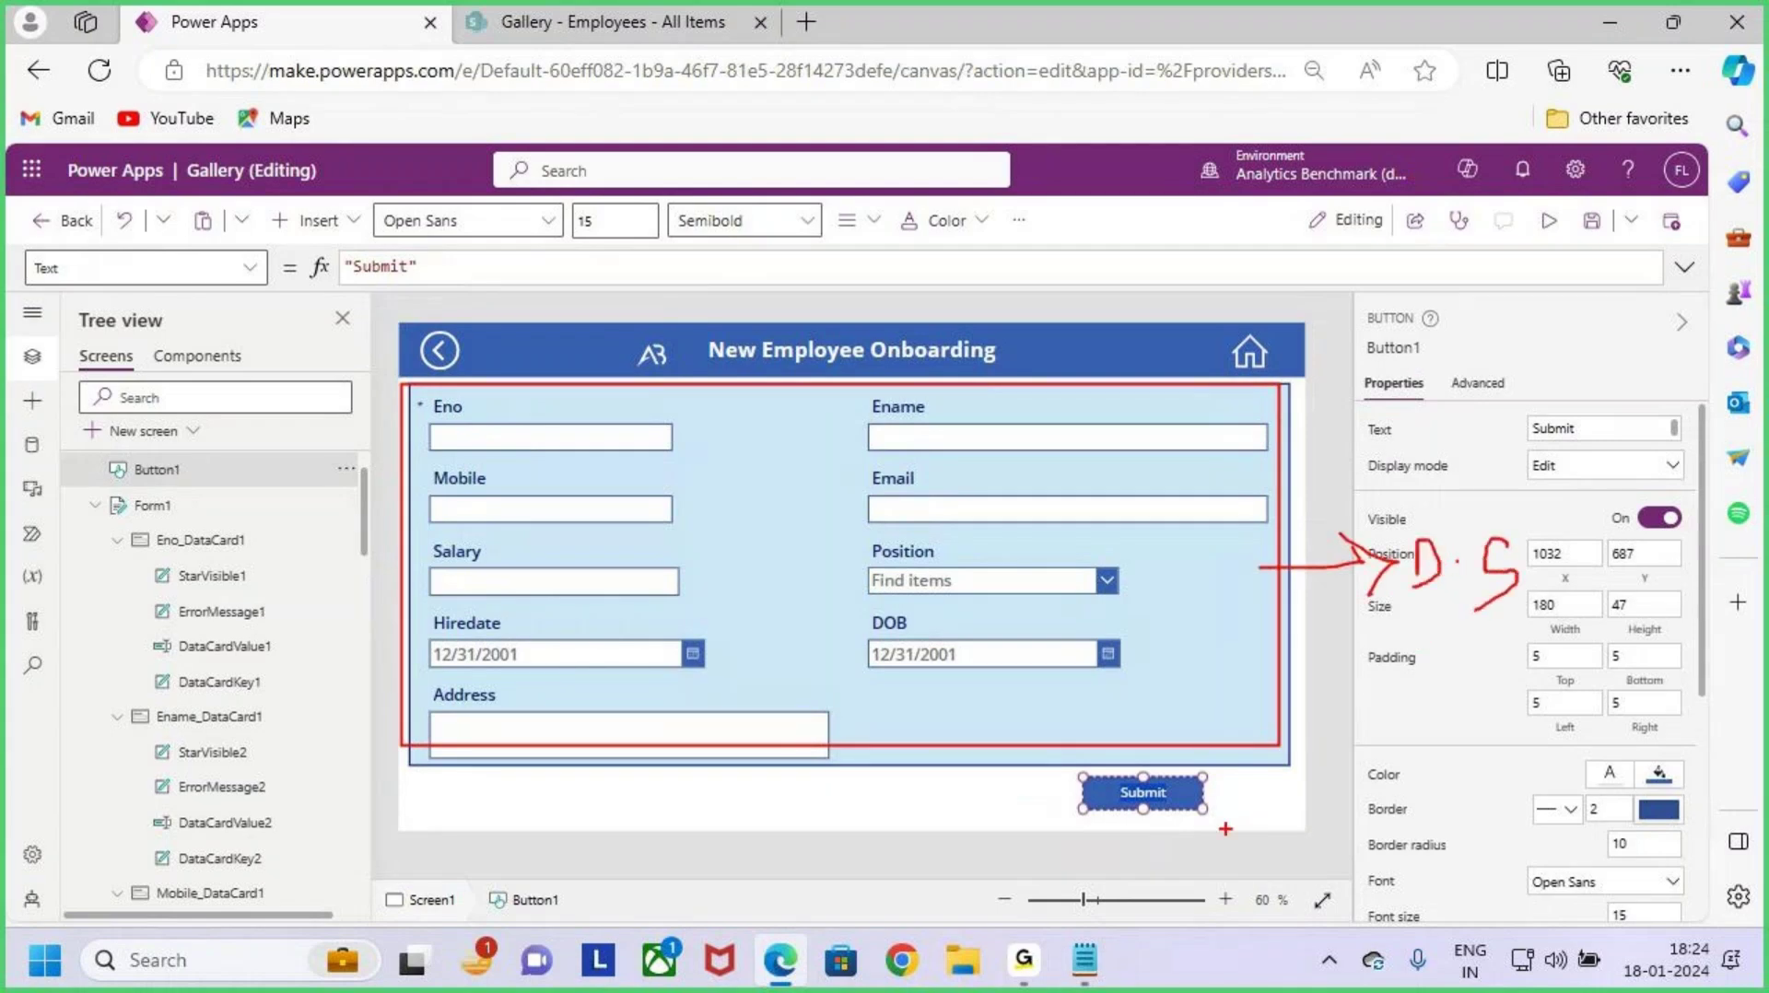
drag(1200, 811, 1257, 703)
key(Escape)
click(1167, 823)
click(1145, 791)
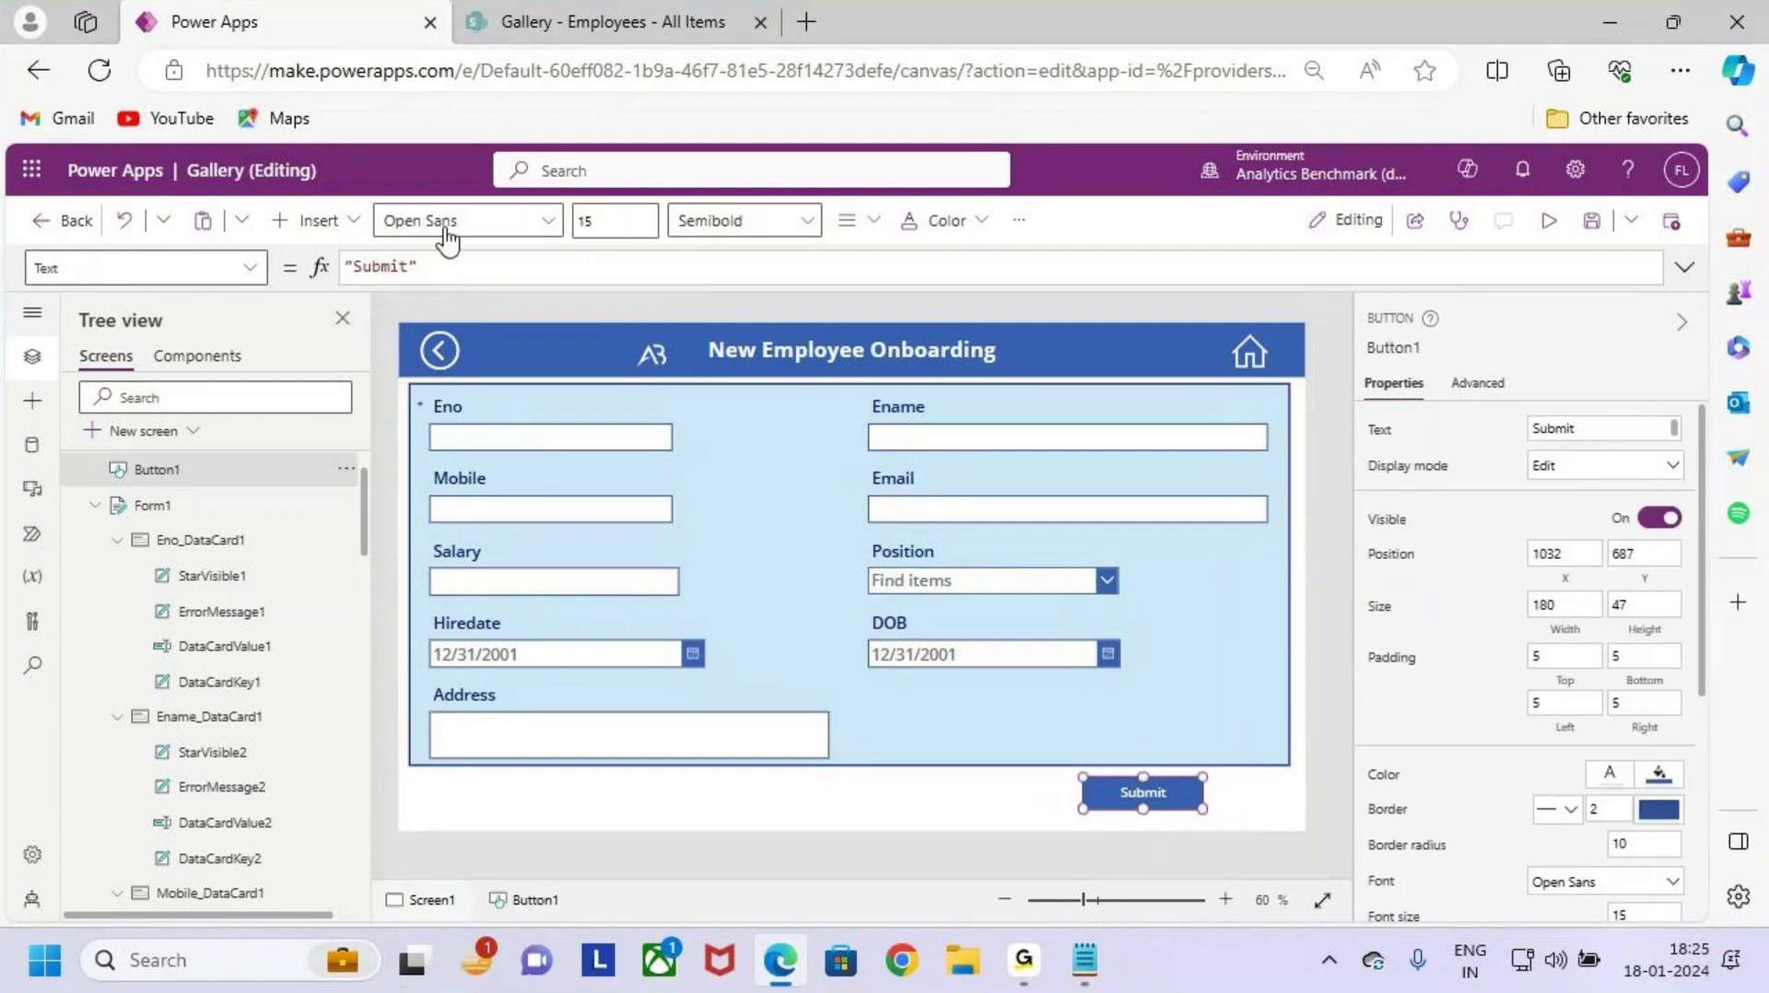
click(608, 221)
text(8)
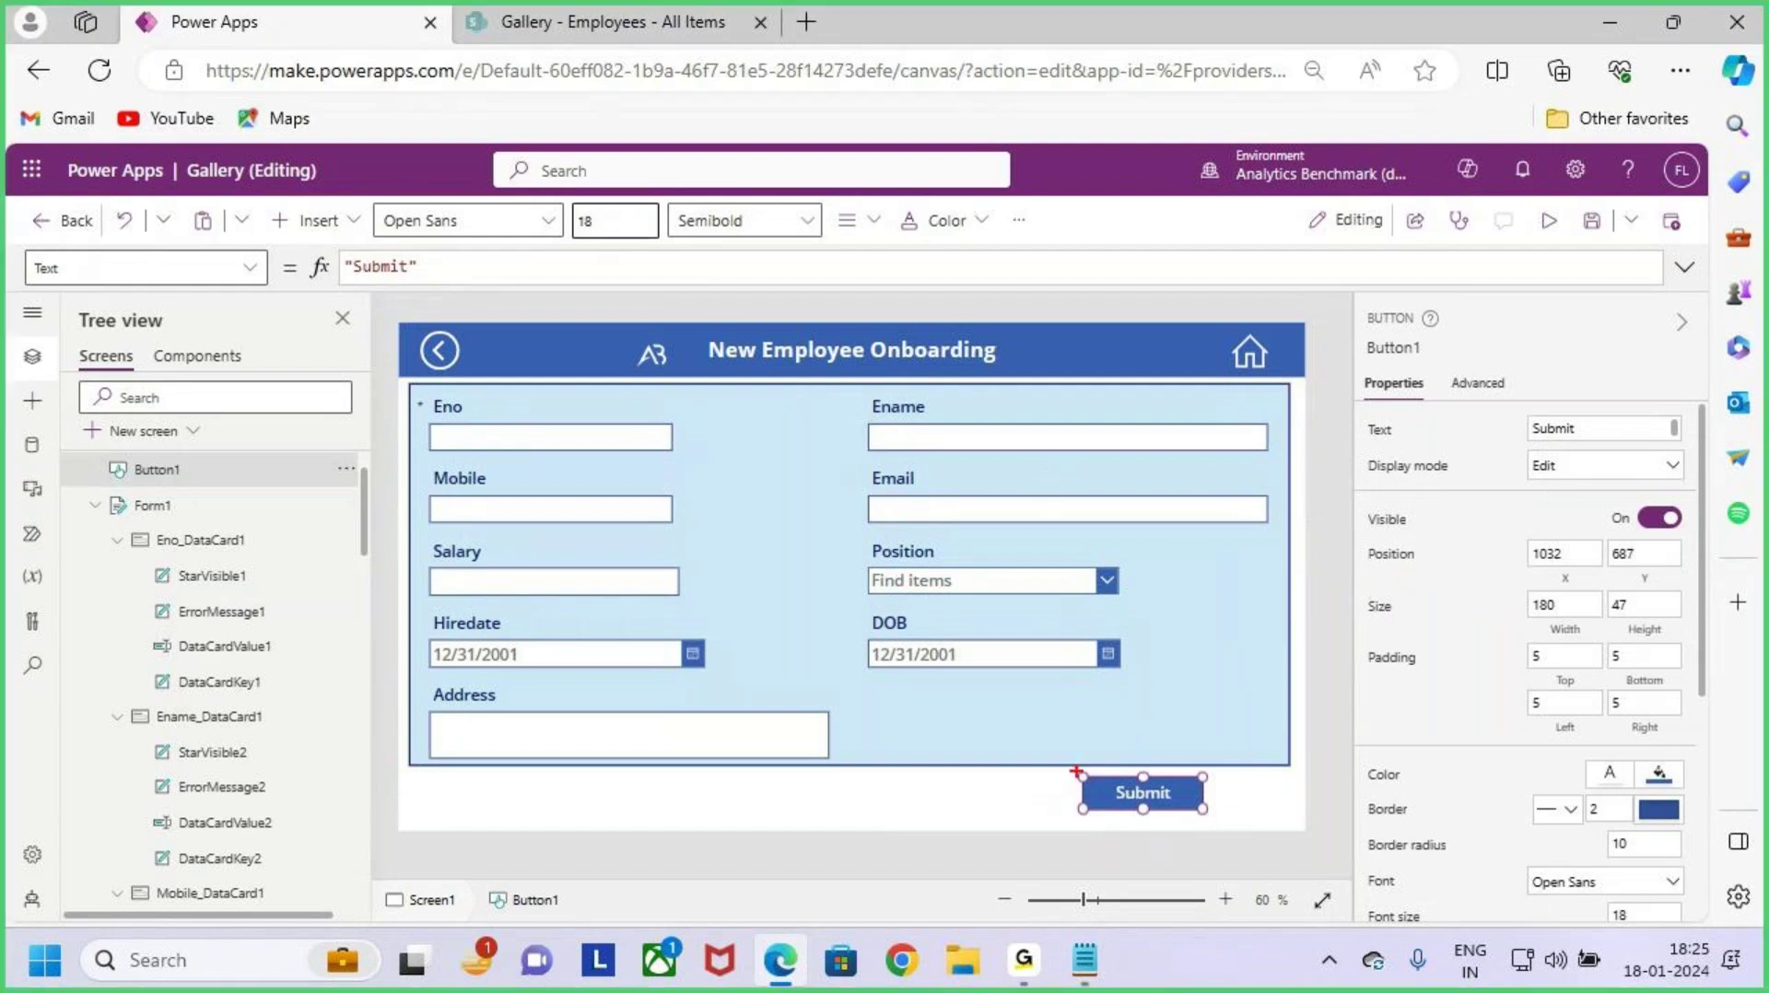
drag(1195, 600, 1364, 594)
mouse_move(1324, 558)
mouse_down()
mouse_move(1369, 583)
mouse_move(1346, 627)
mouse_up()
drag(1423, 576, 1414, 632)
drag(1562, 558, 1514, 629)
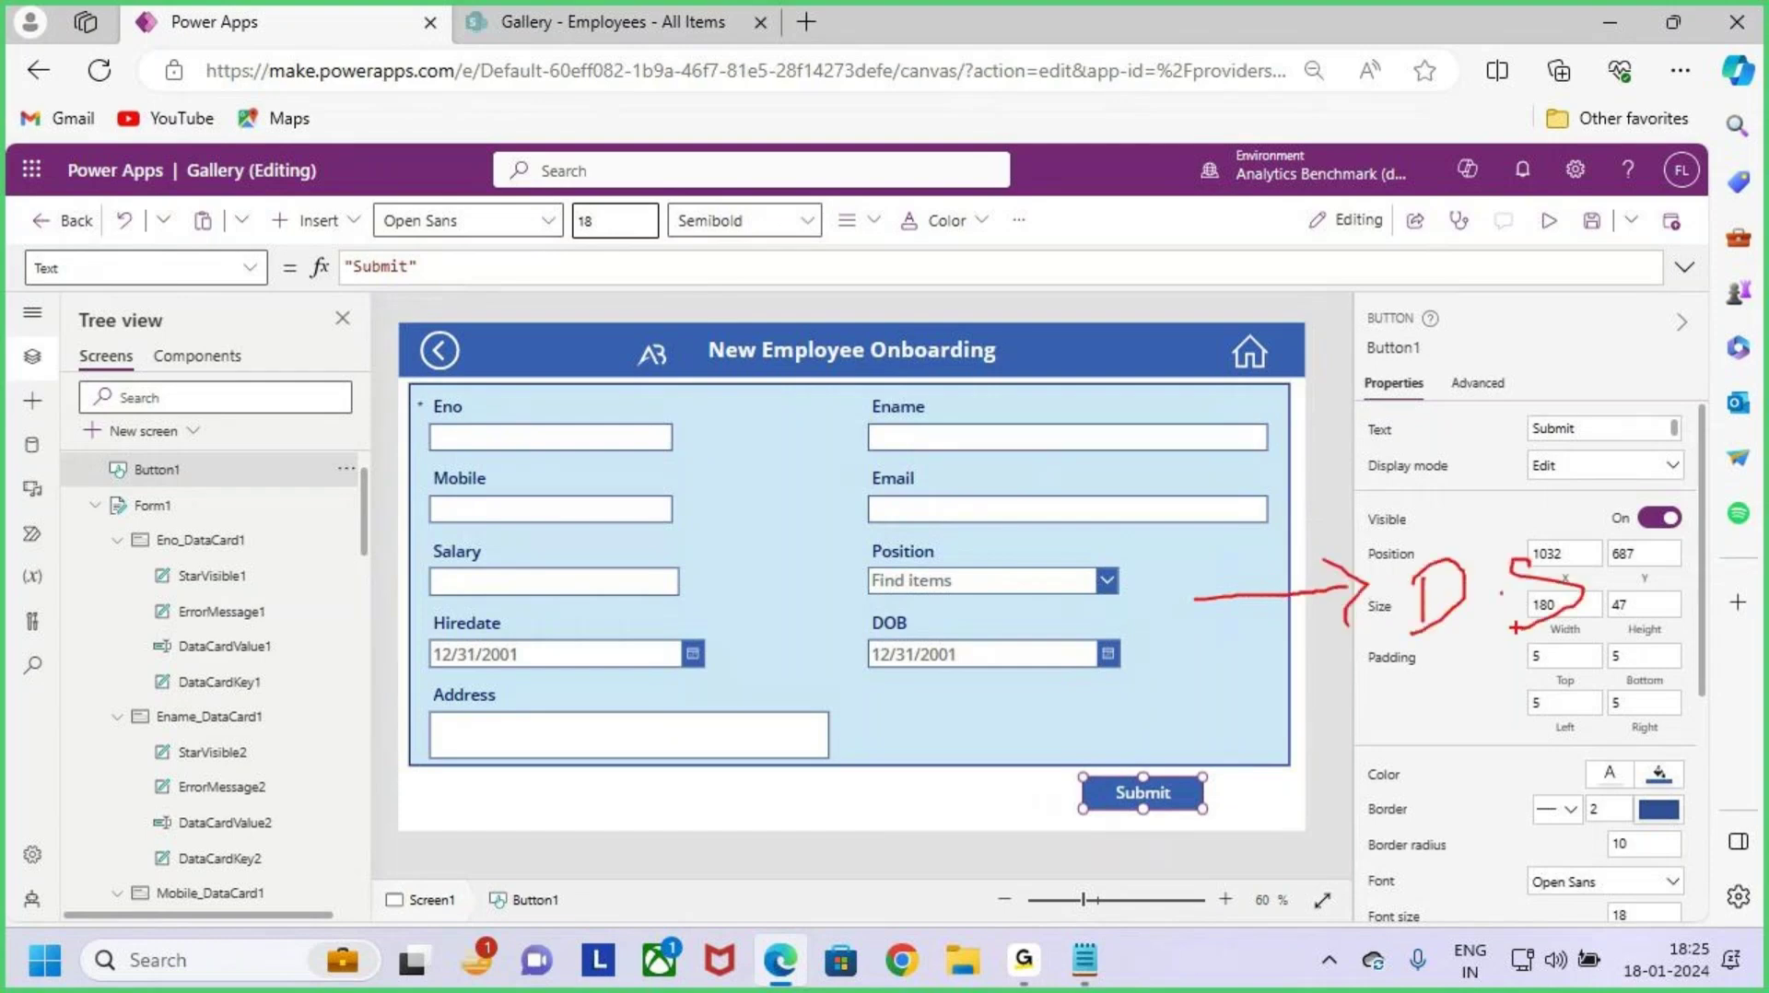
key(Escape)
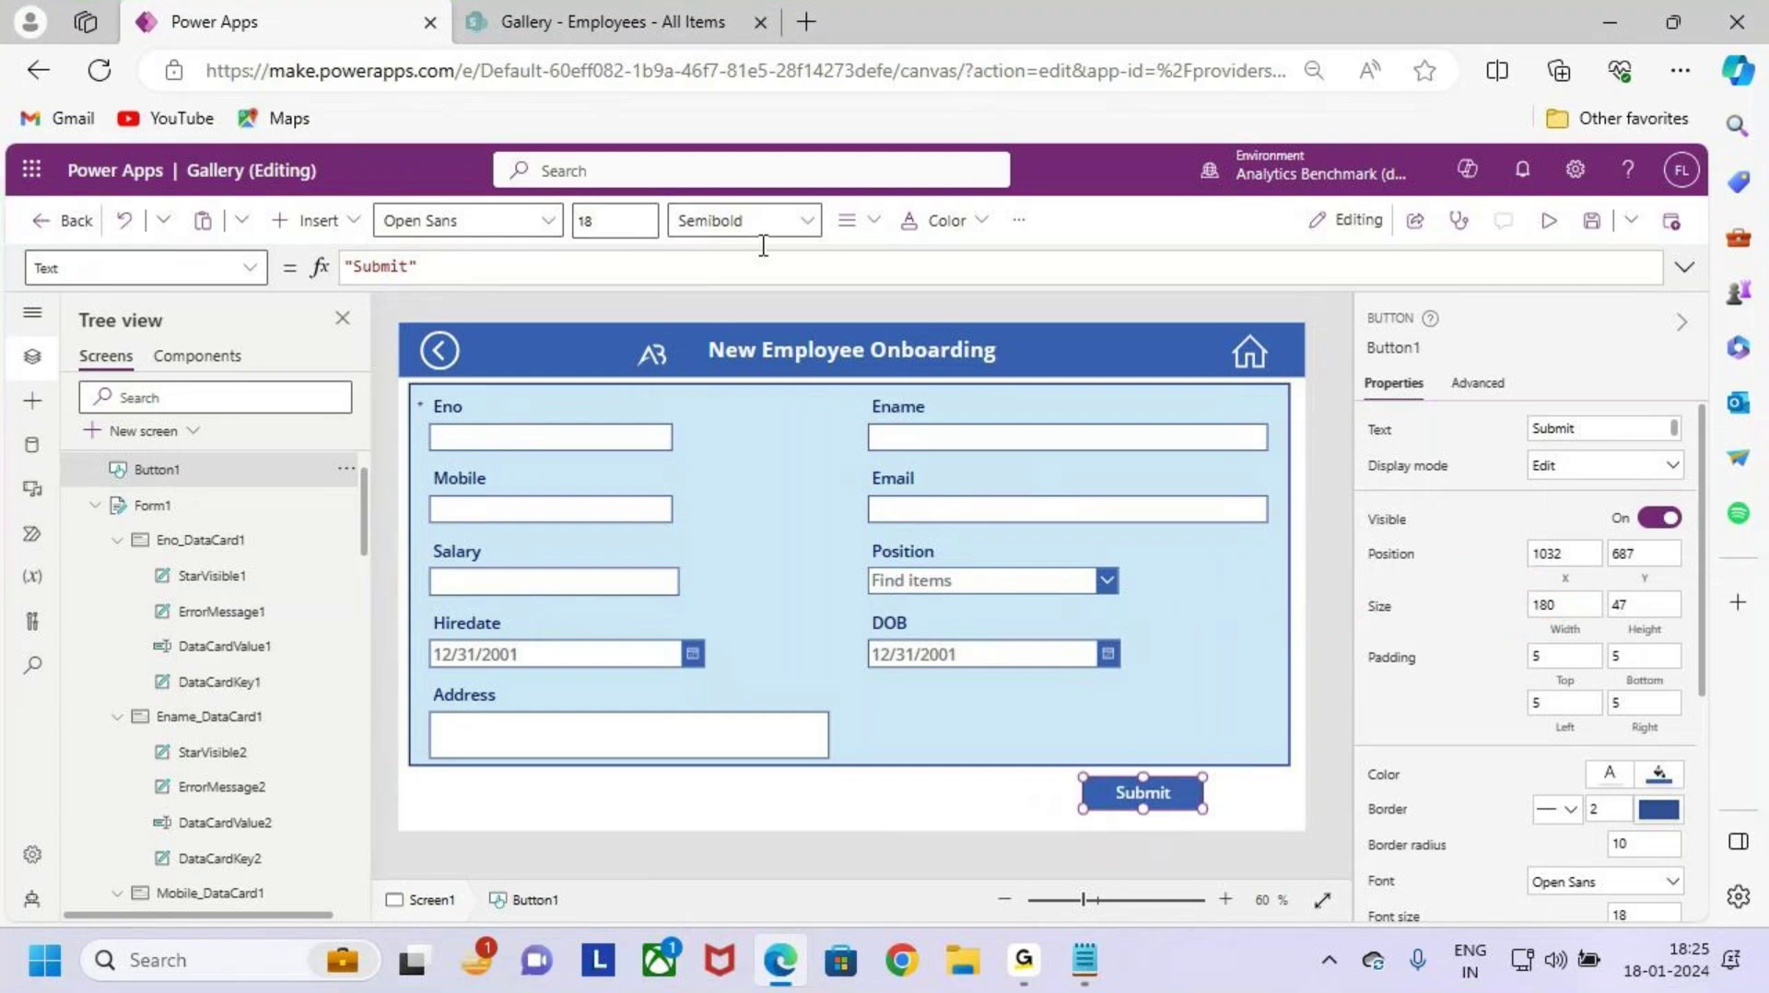
Step: Set the Submit button's OnSelect formula to SubmitForm(Form1)
click(251, 268)
scroll(41, 535, down, 3)
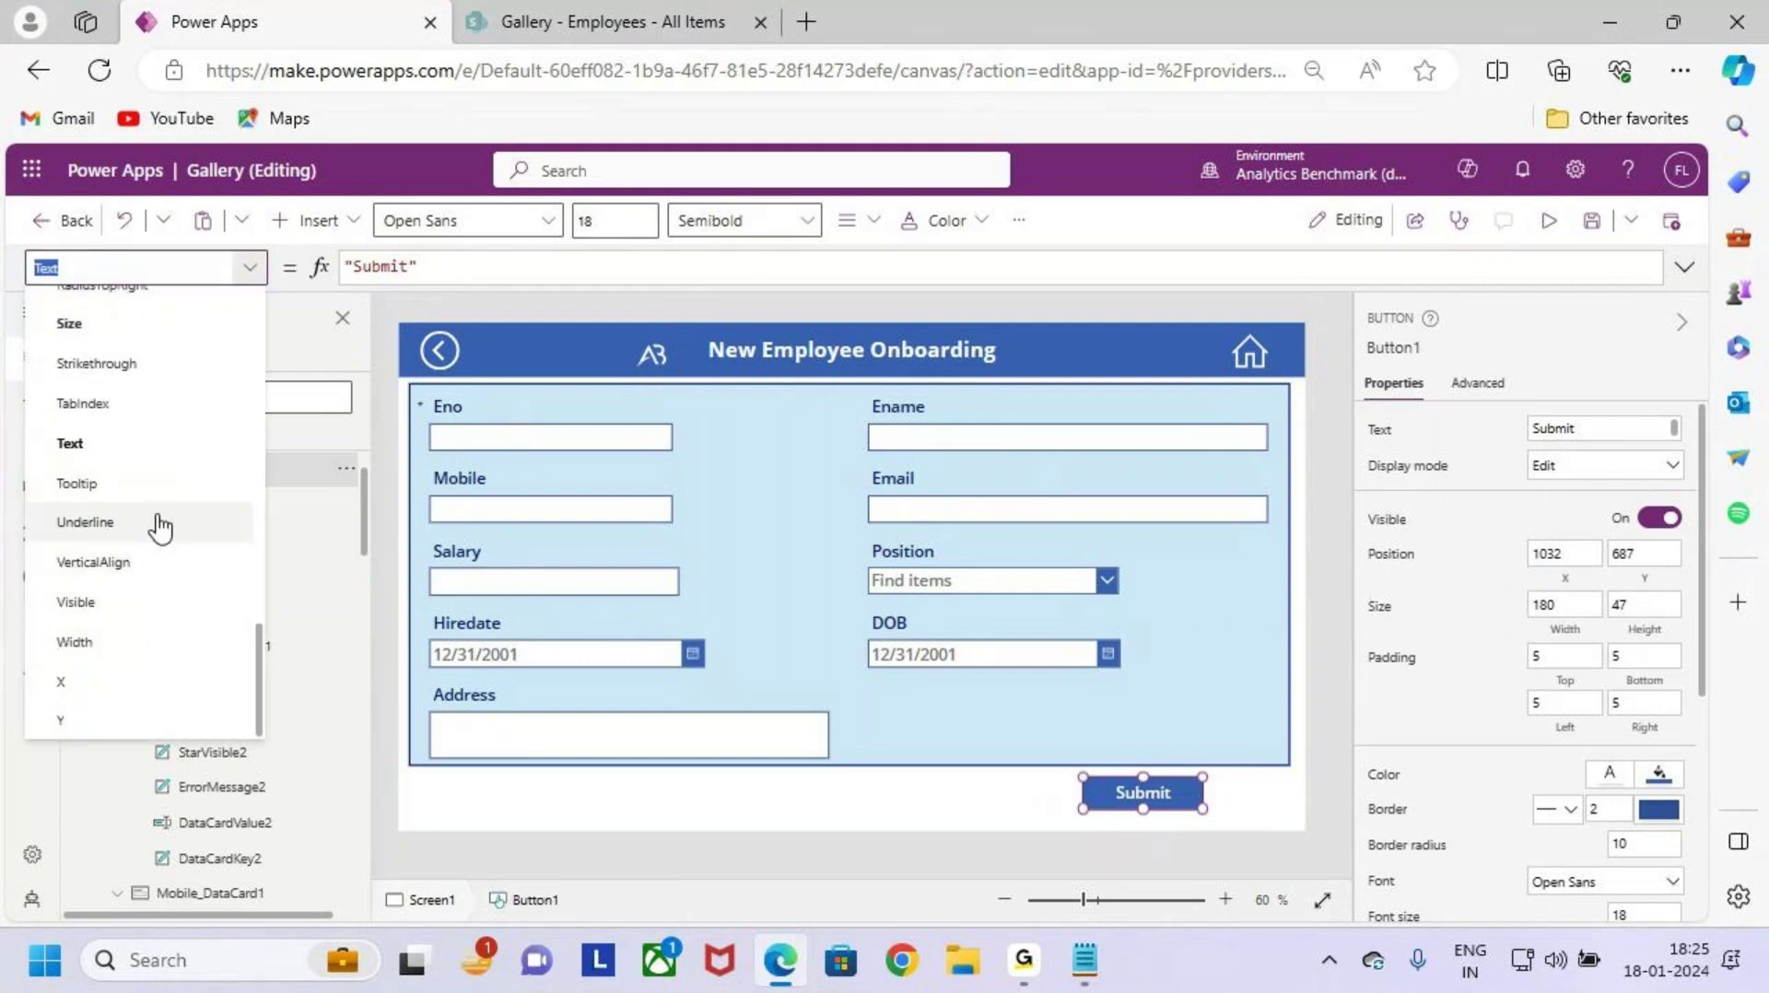
scroll(112, 502, up, 3)
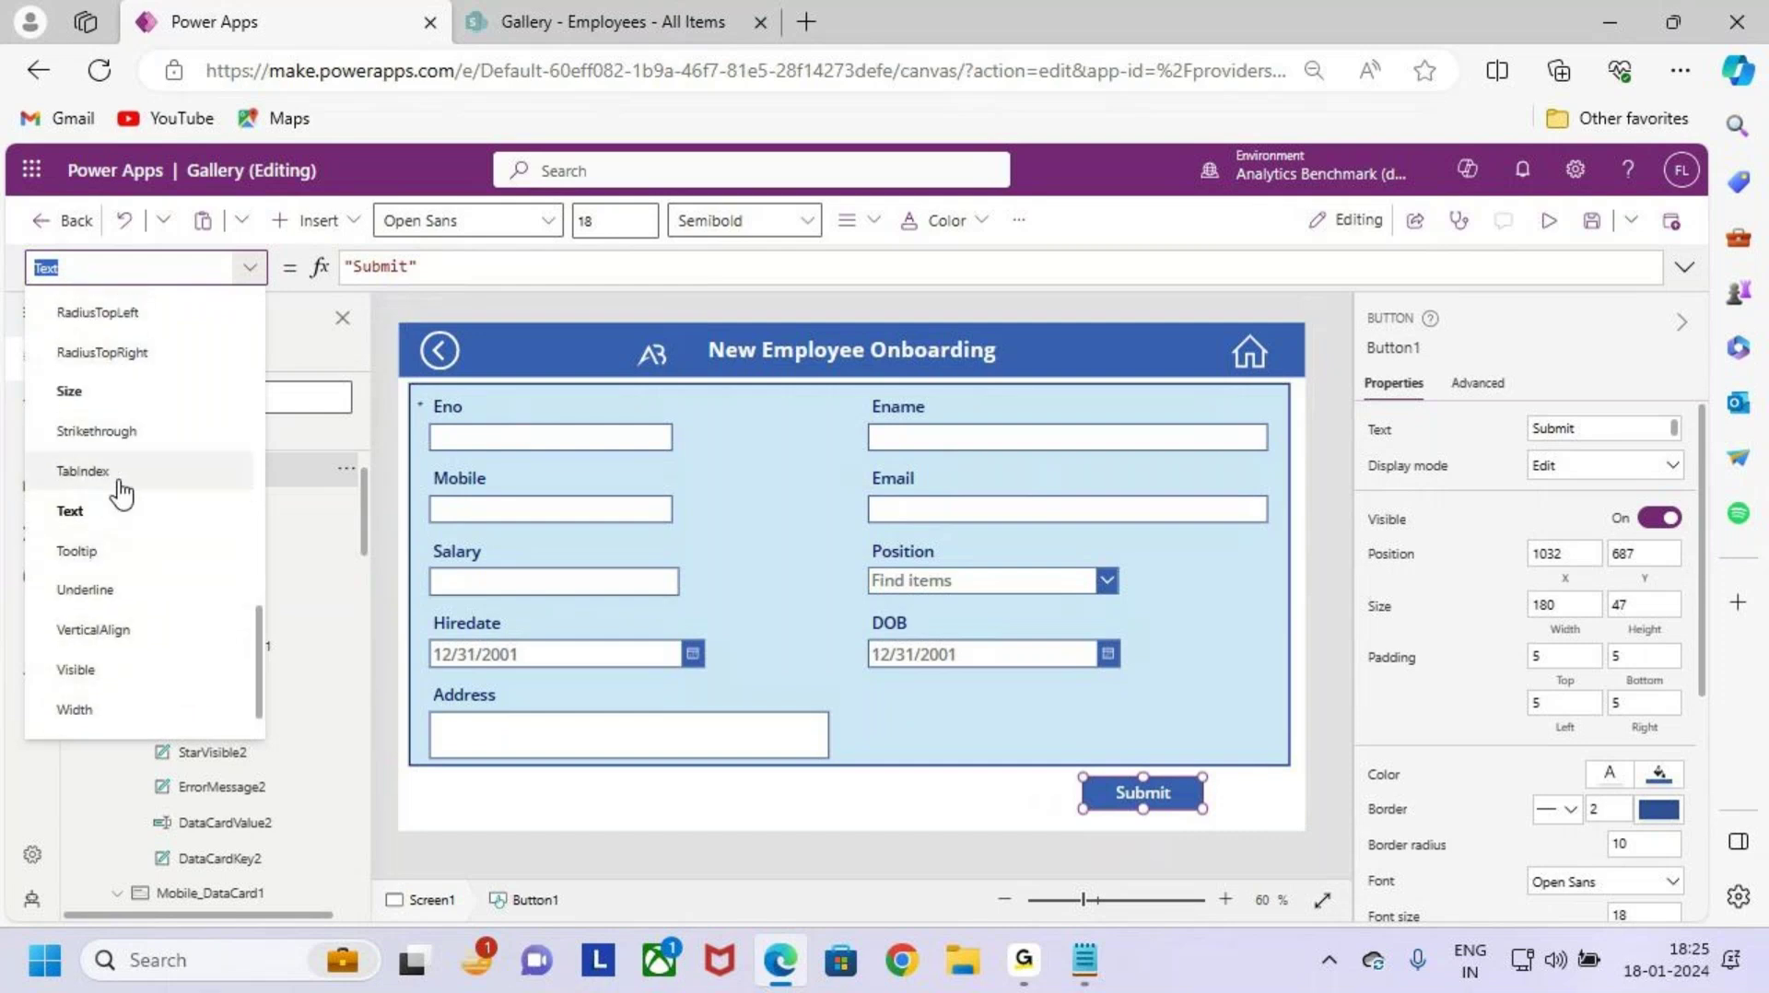
scroll(147, 466, up, 3)
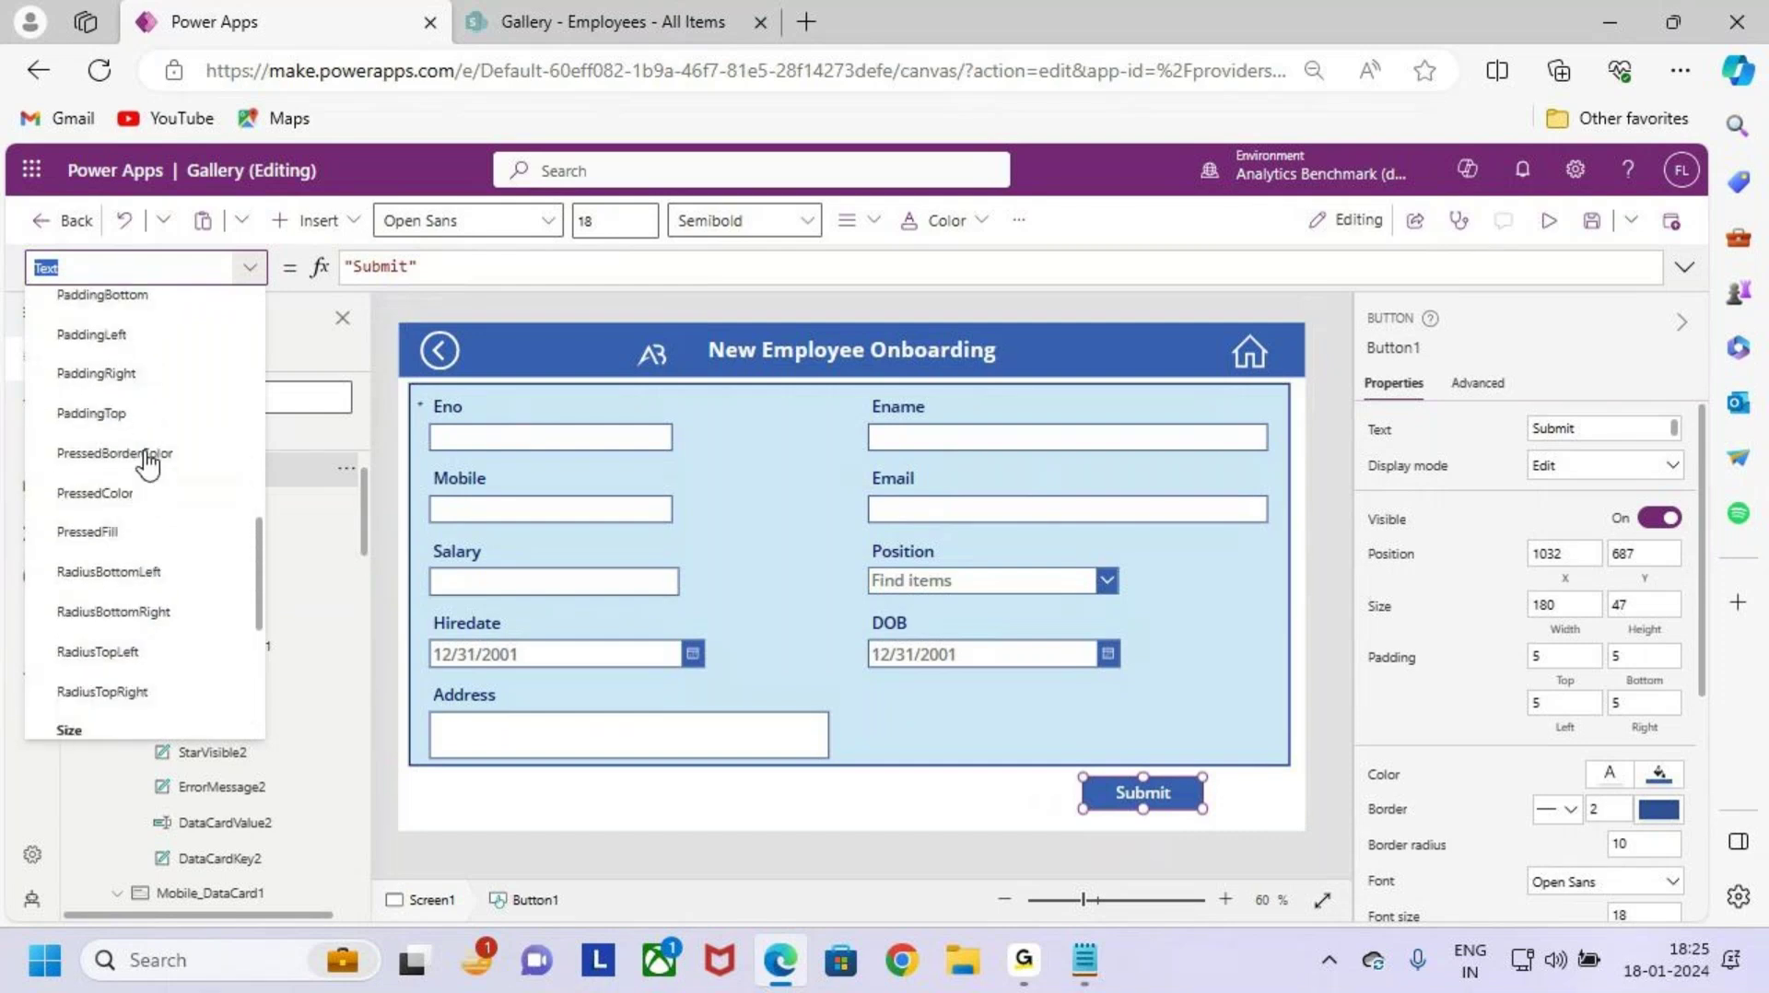
scroll(147, 465, up, 3)
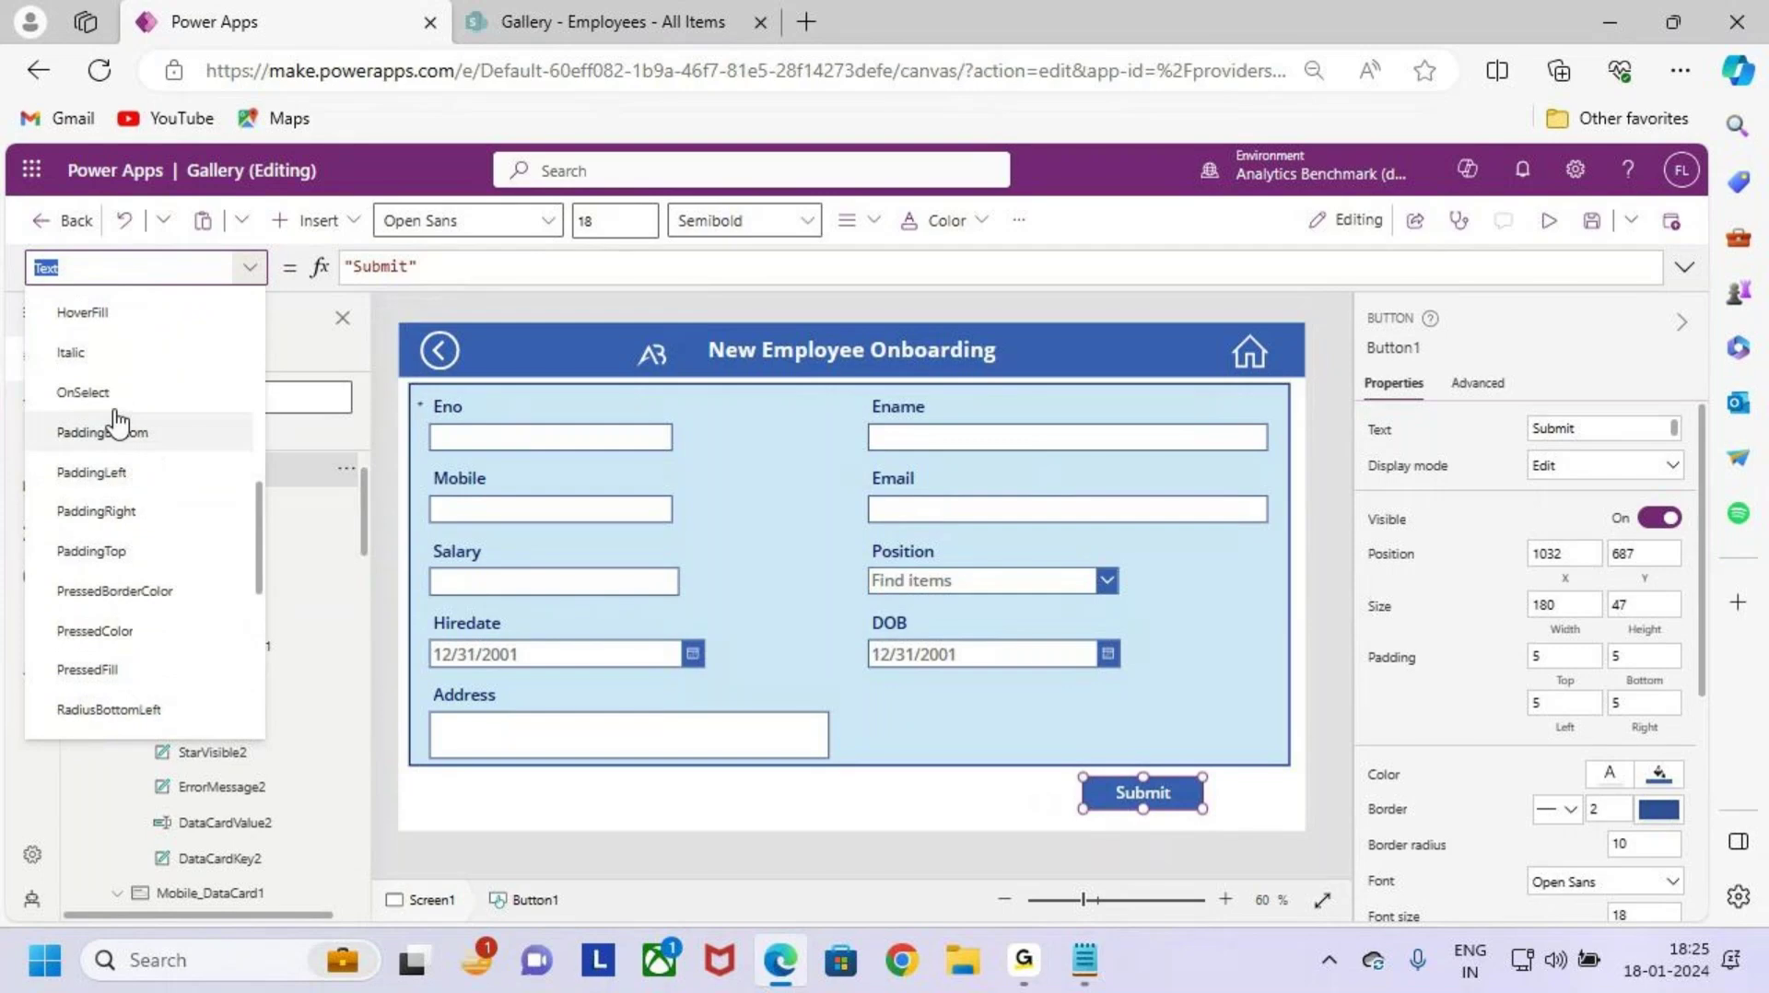
click(108, 394)
click(404, 265)
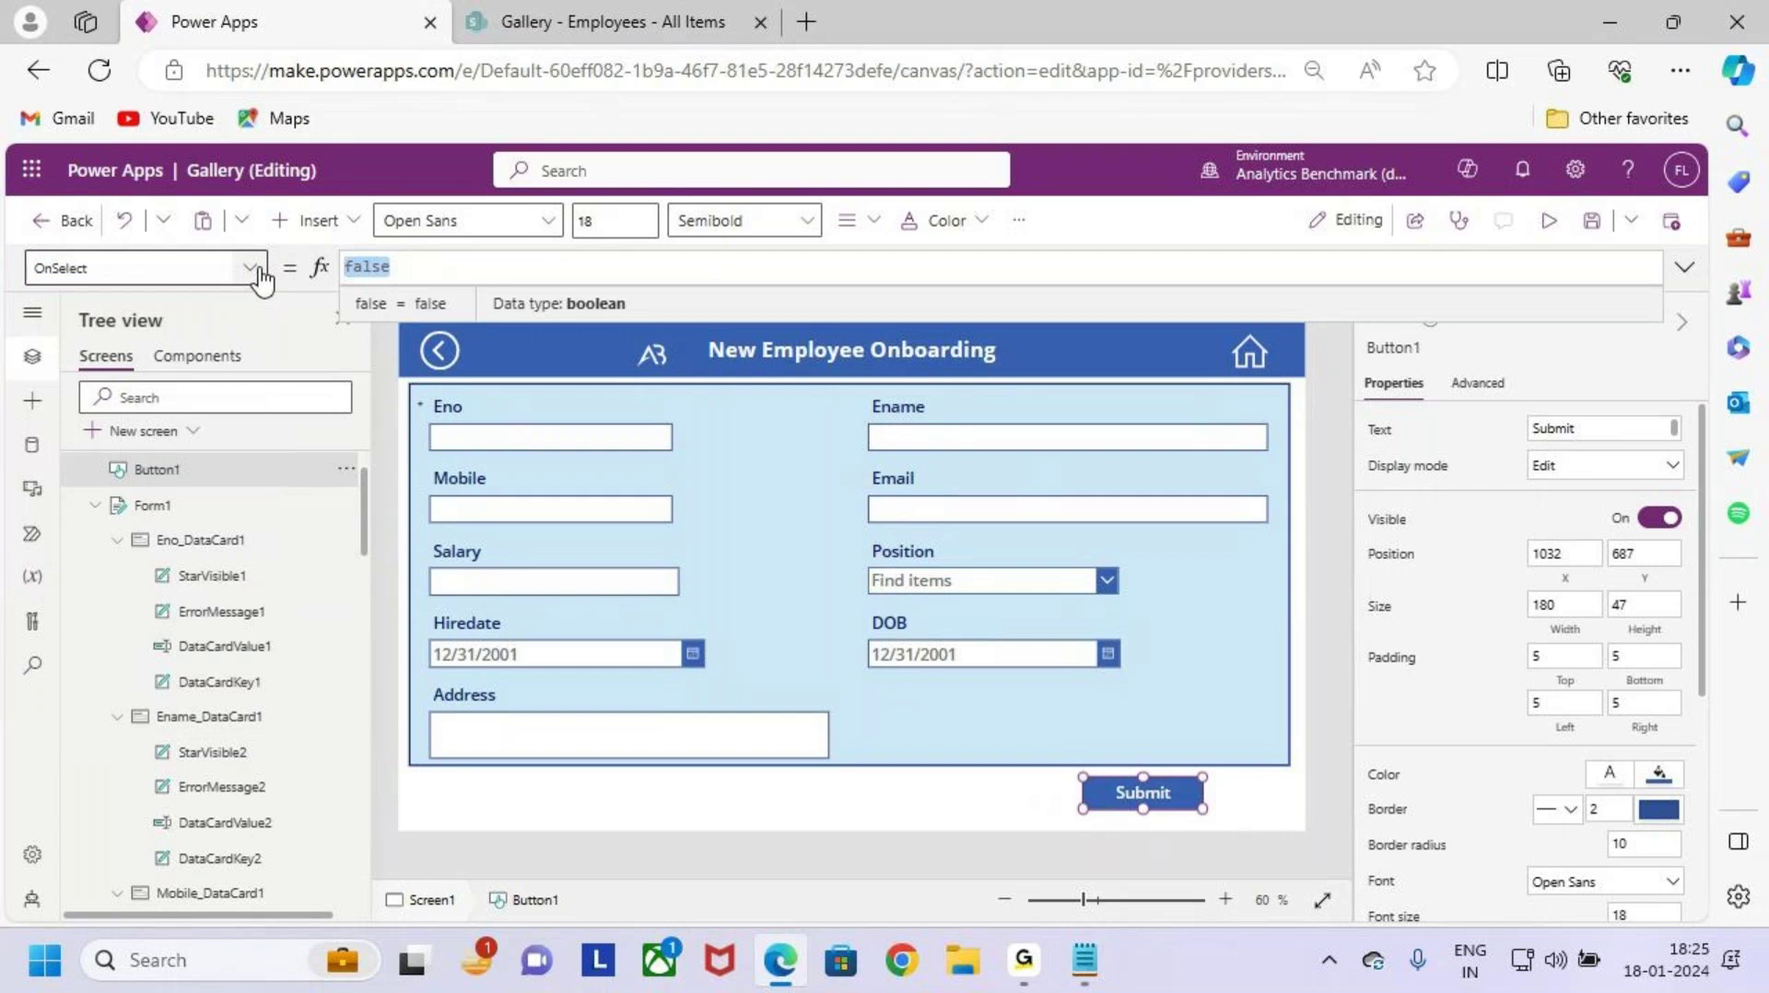
text(sub)
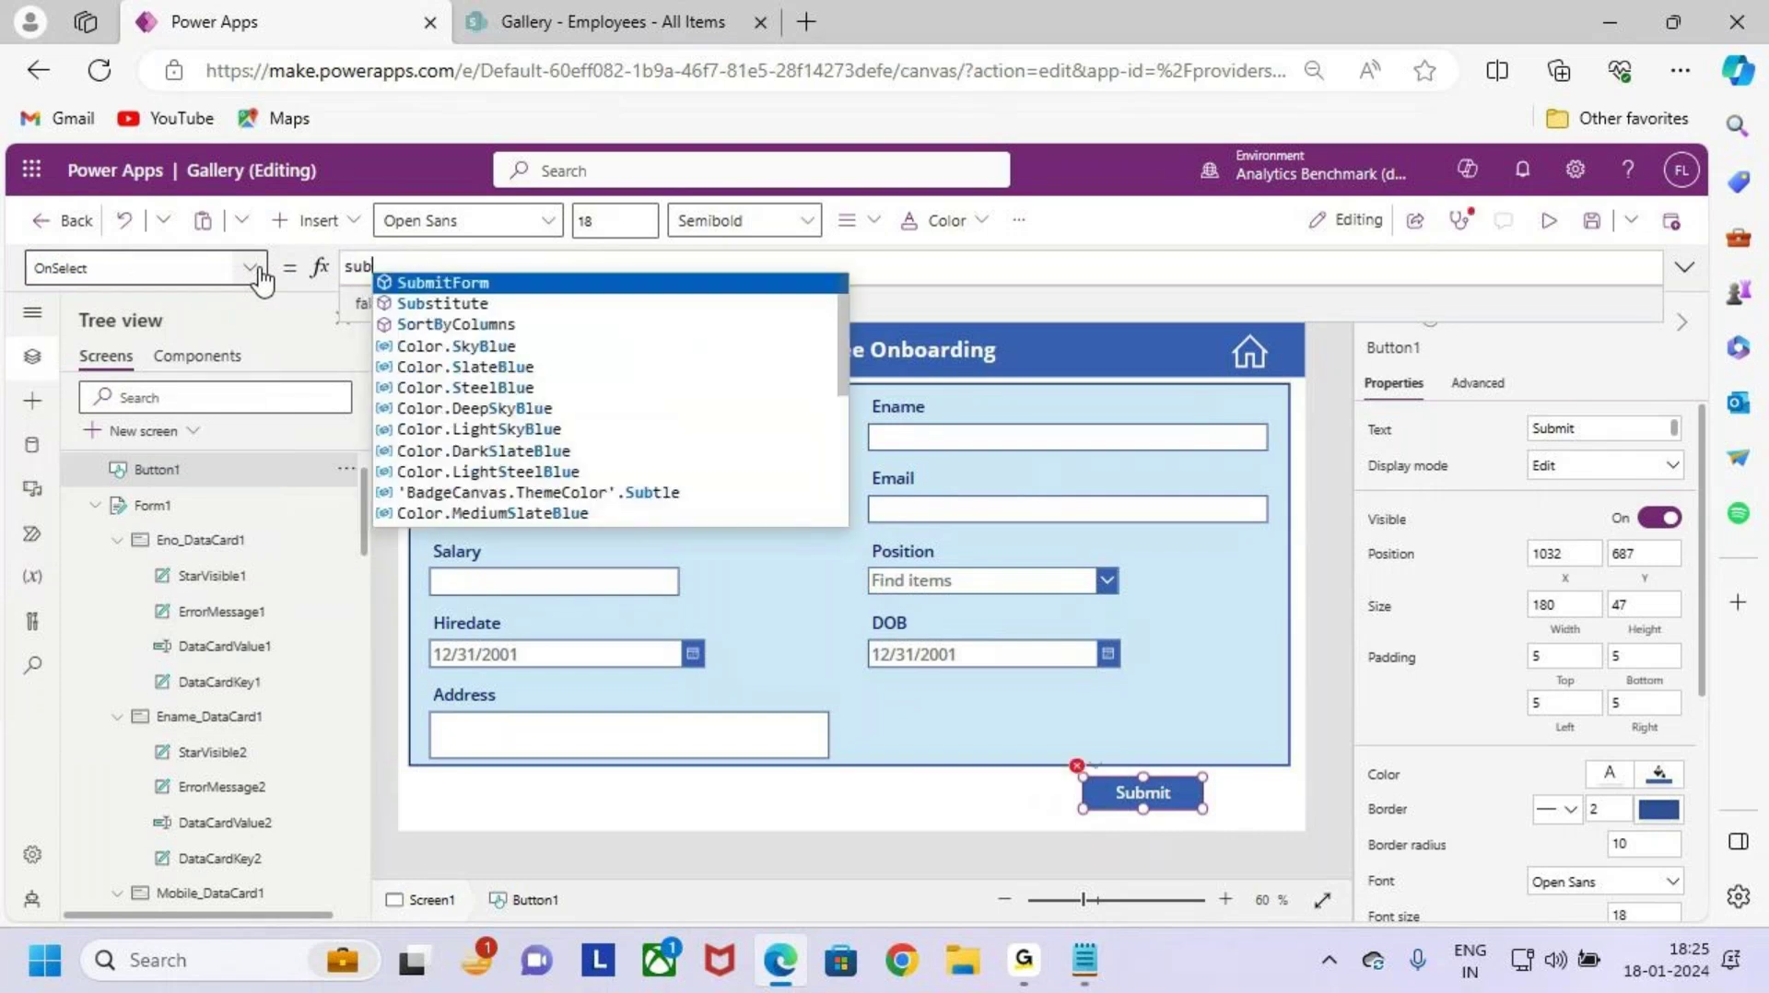
key(Tab)
text(()
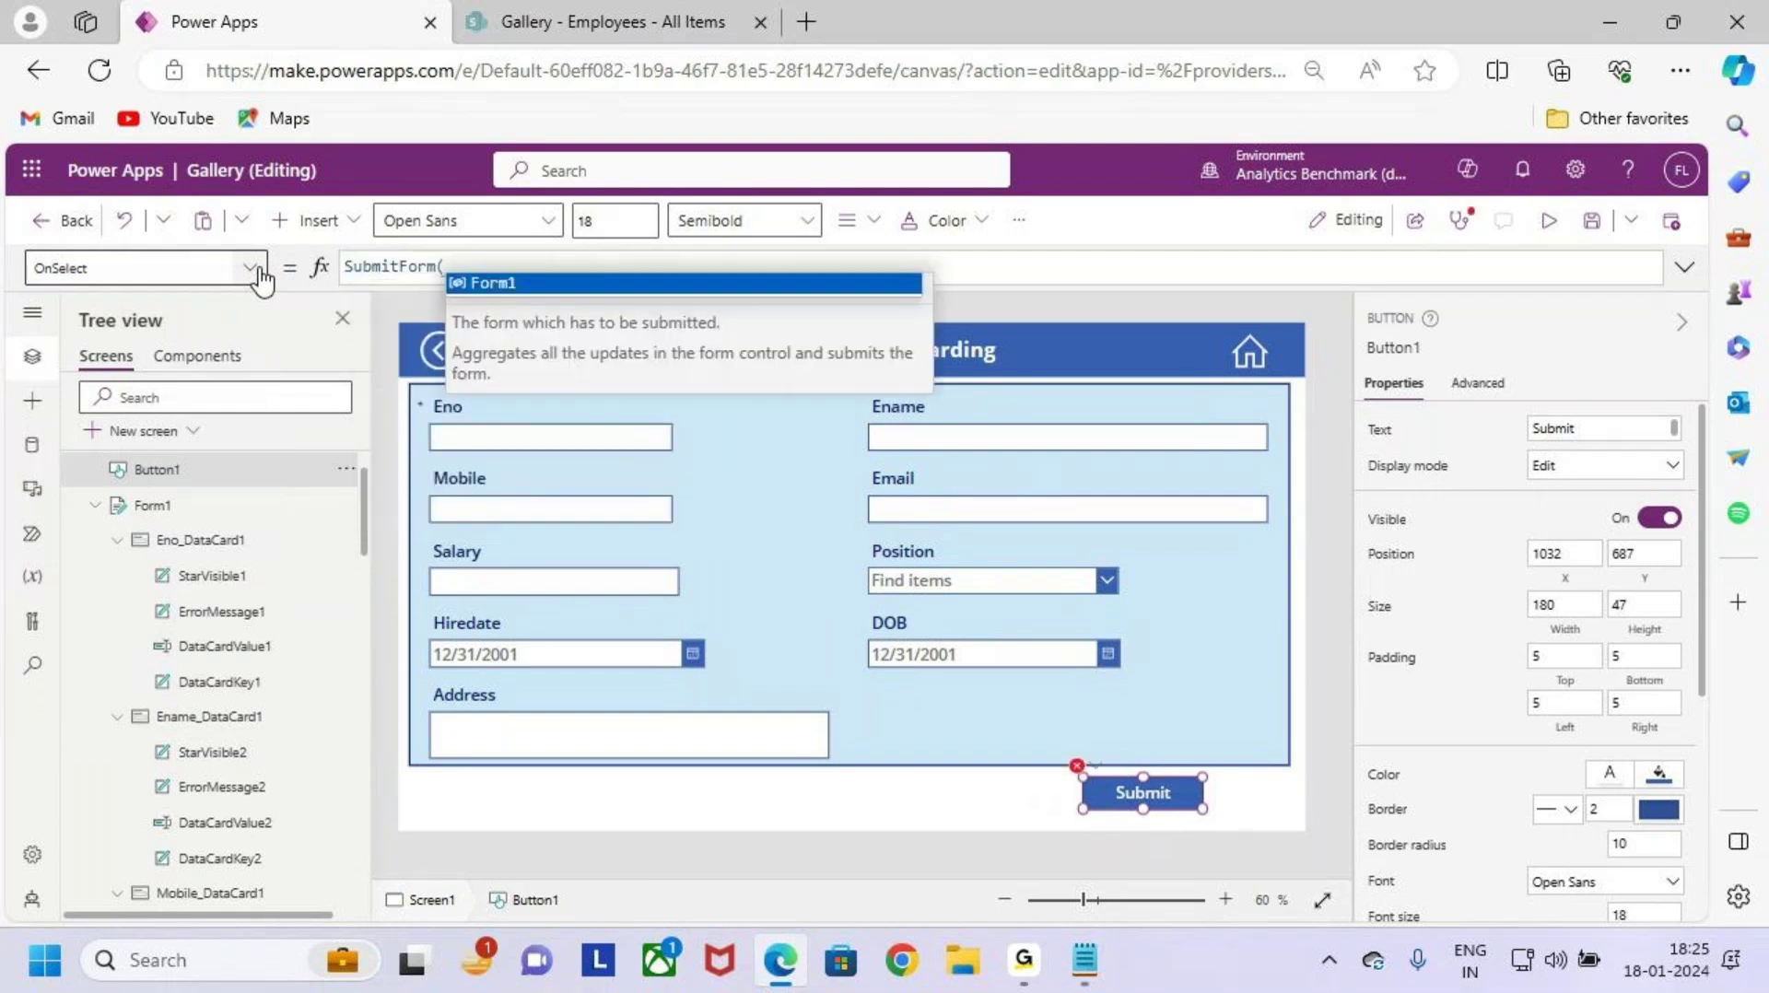
key(Tab)
text())
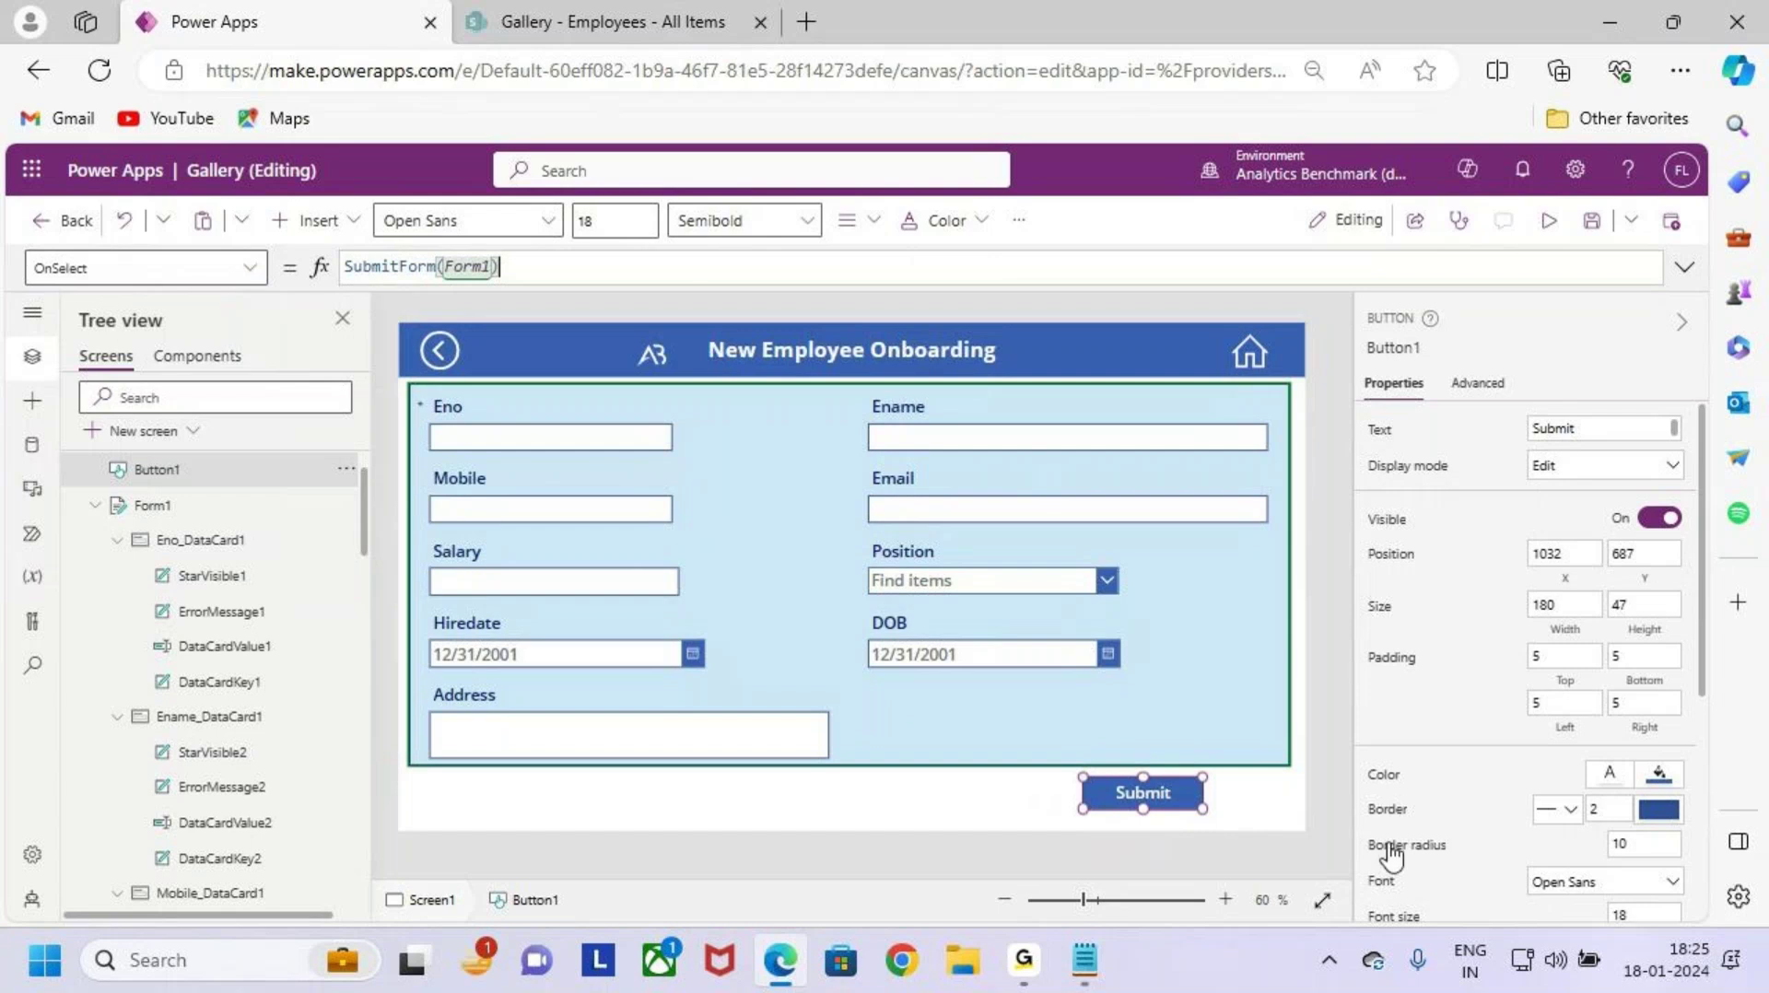
Step: Draw on-screen annotations around the formula and the Submit button
key(ctrl+2)
drag(408, 390, 1280, 723)
mouse_move(1057, 770)
mouse_down()
mouse_move(1250, 818)
mouse_move(1247, 698)
mouse_up()
mouse_move(1235, 564)
mouse_down()
mouse_move(1433, 580)
mouse_move(1406, 625)
mouse_up()
drag(1484, 556, 1484, 623)
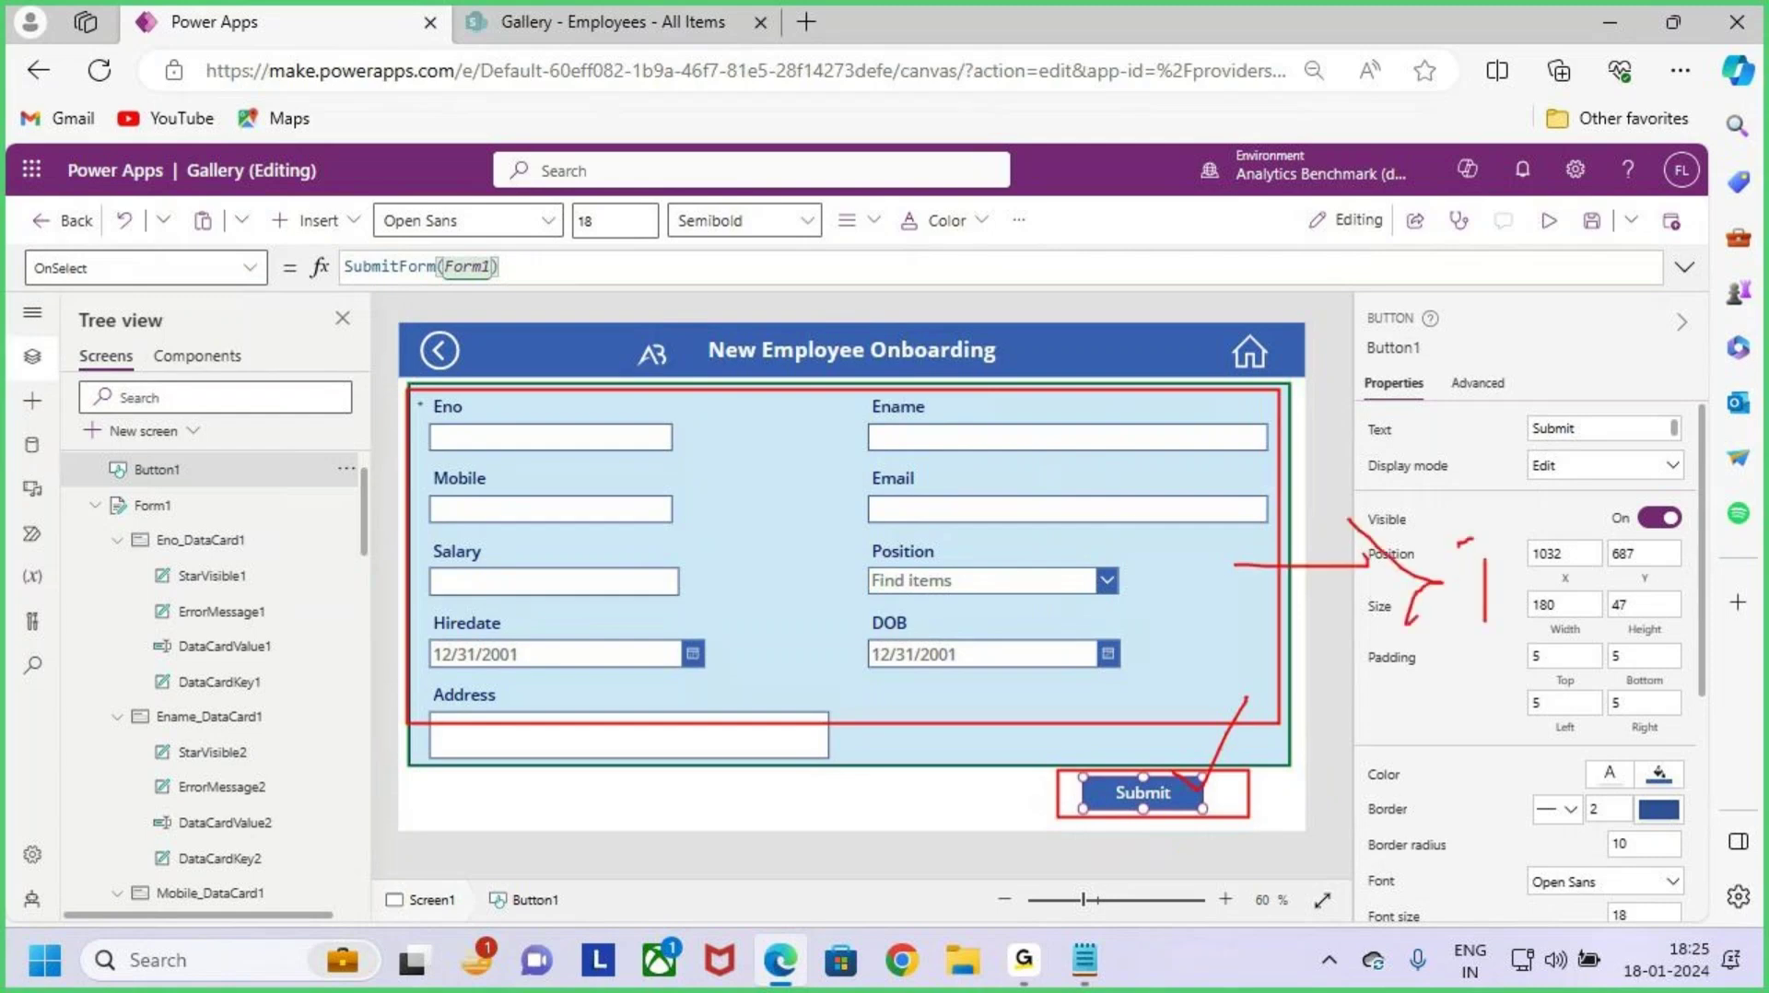
drag(1566, 559, 1567, 644)
key(Escape)
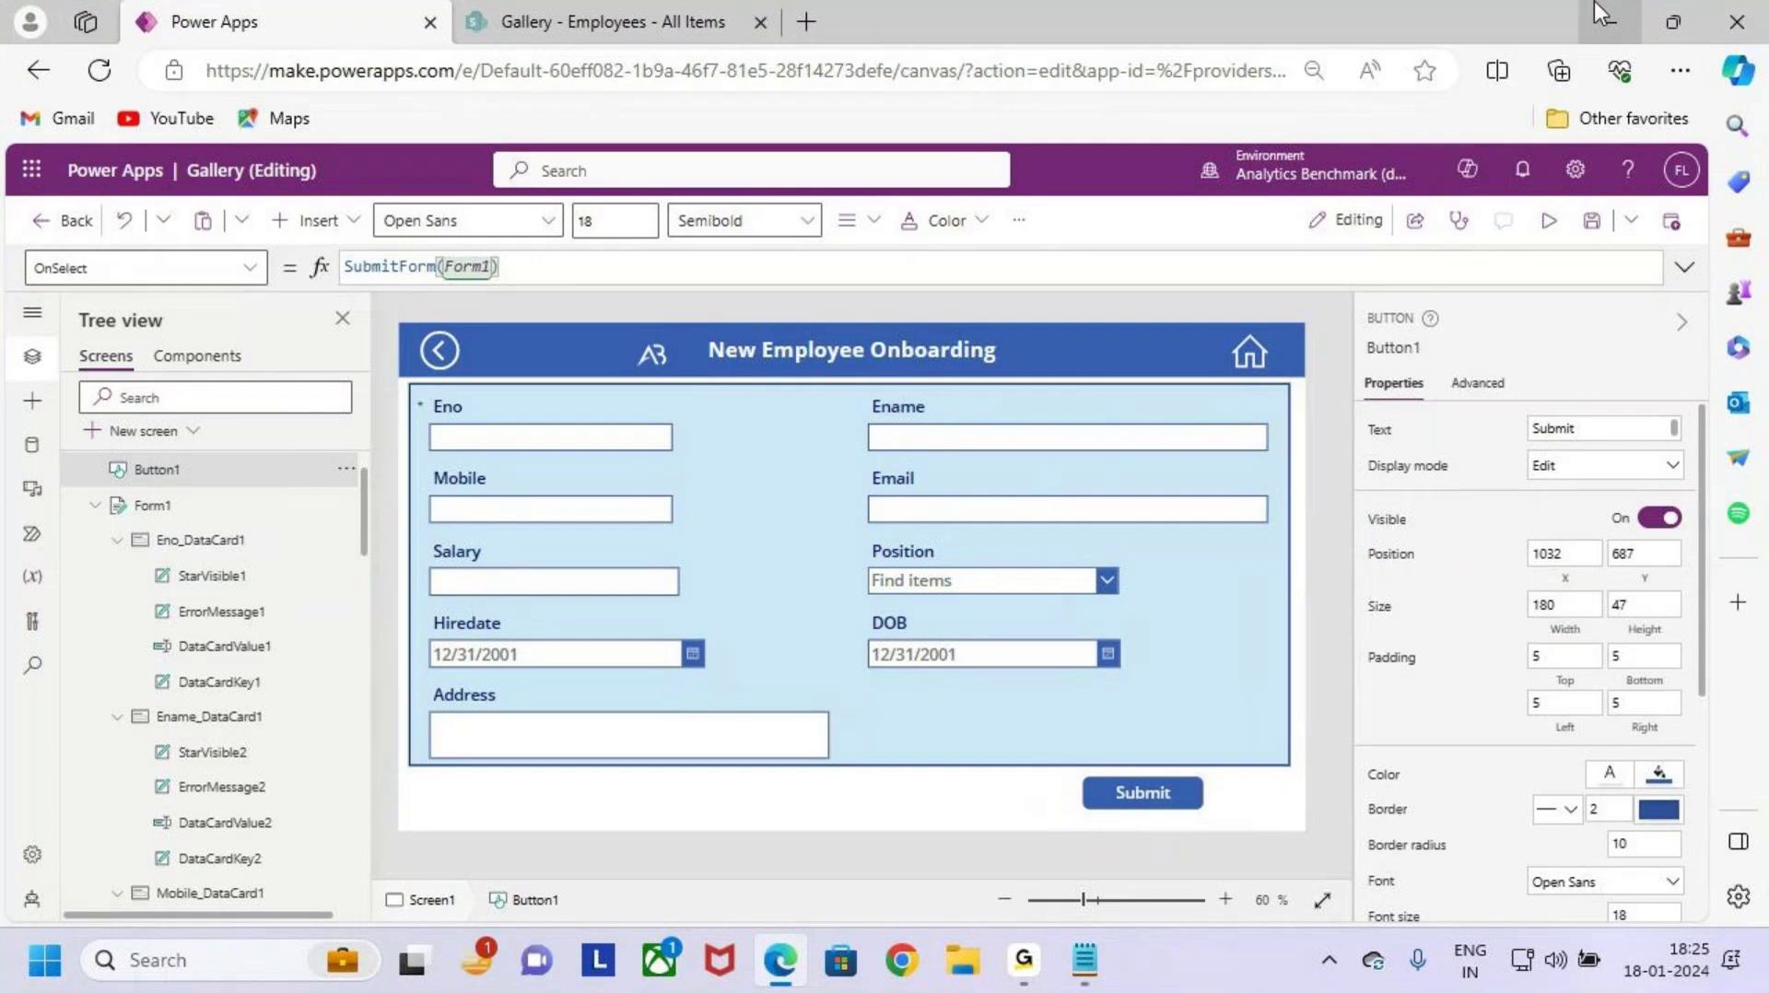
Step: Highlight the Case 2 required-fields condition in the case notes
click(1597, 6)
click(670, 647)
click(181, 616)
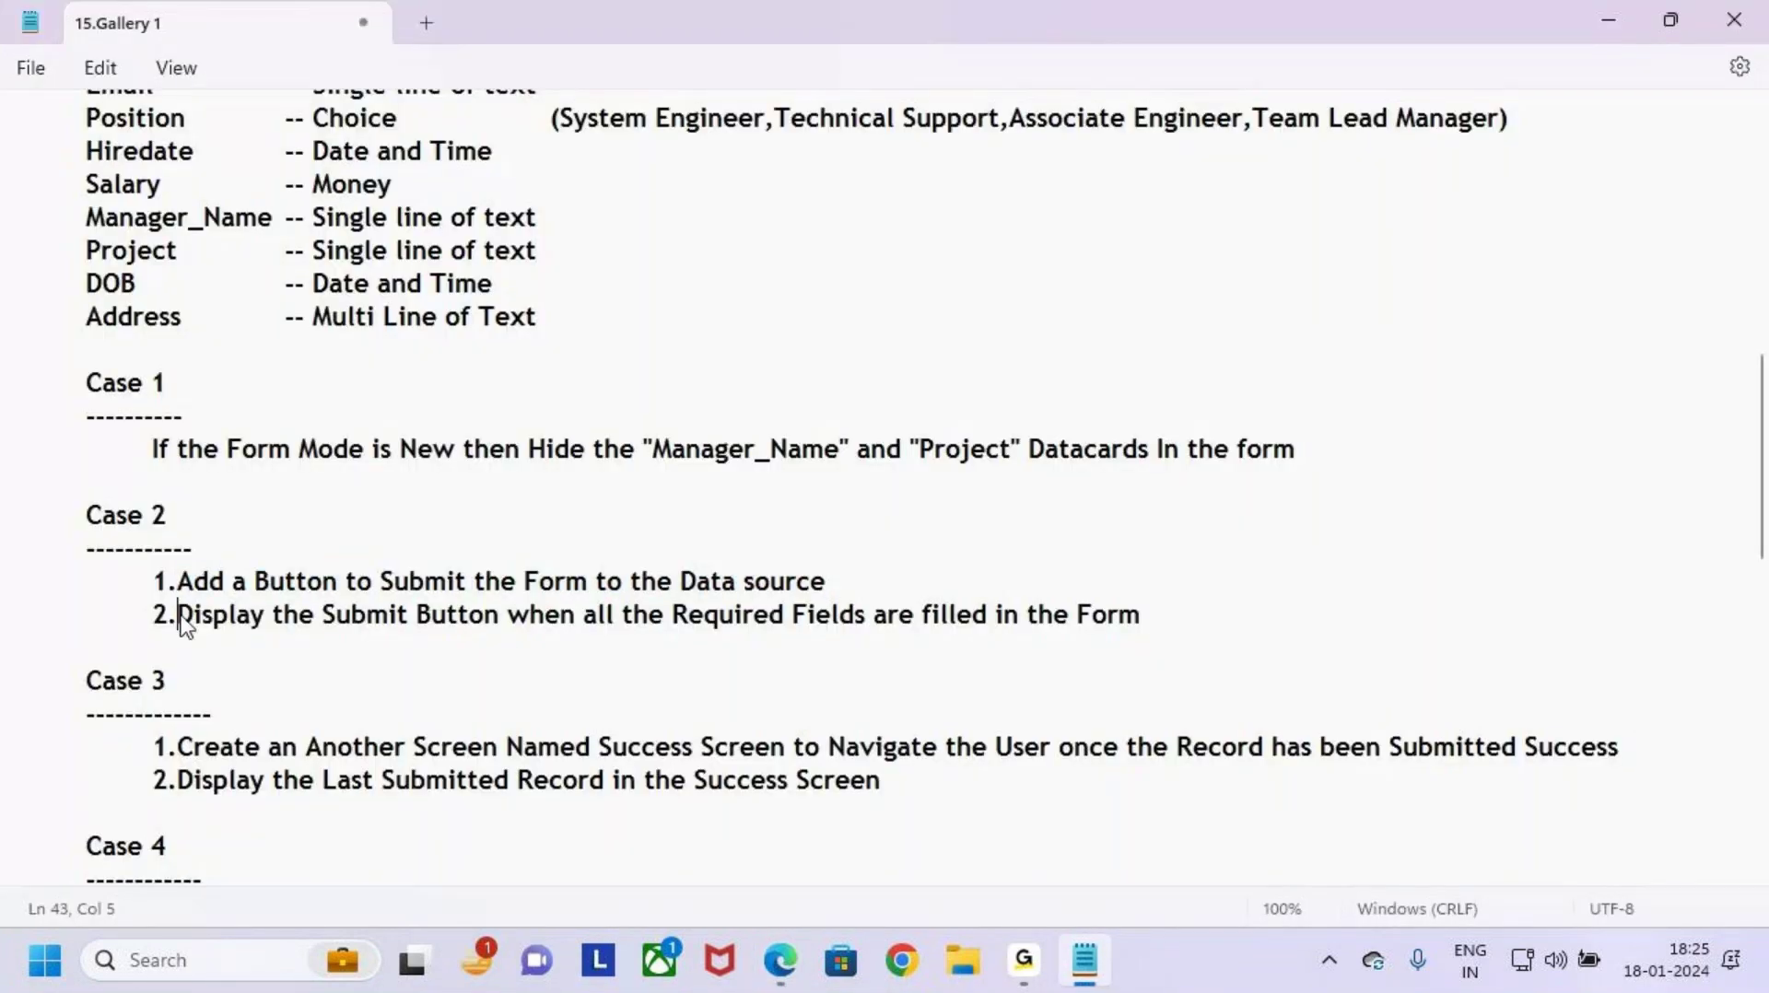
drag(181, 618, 1194, 627)
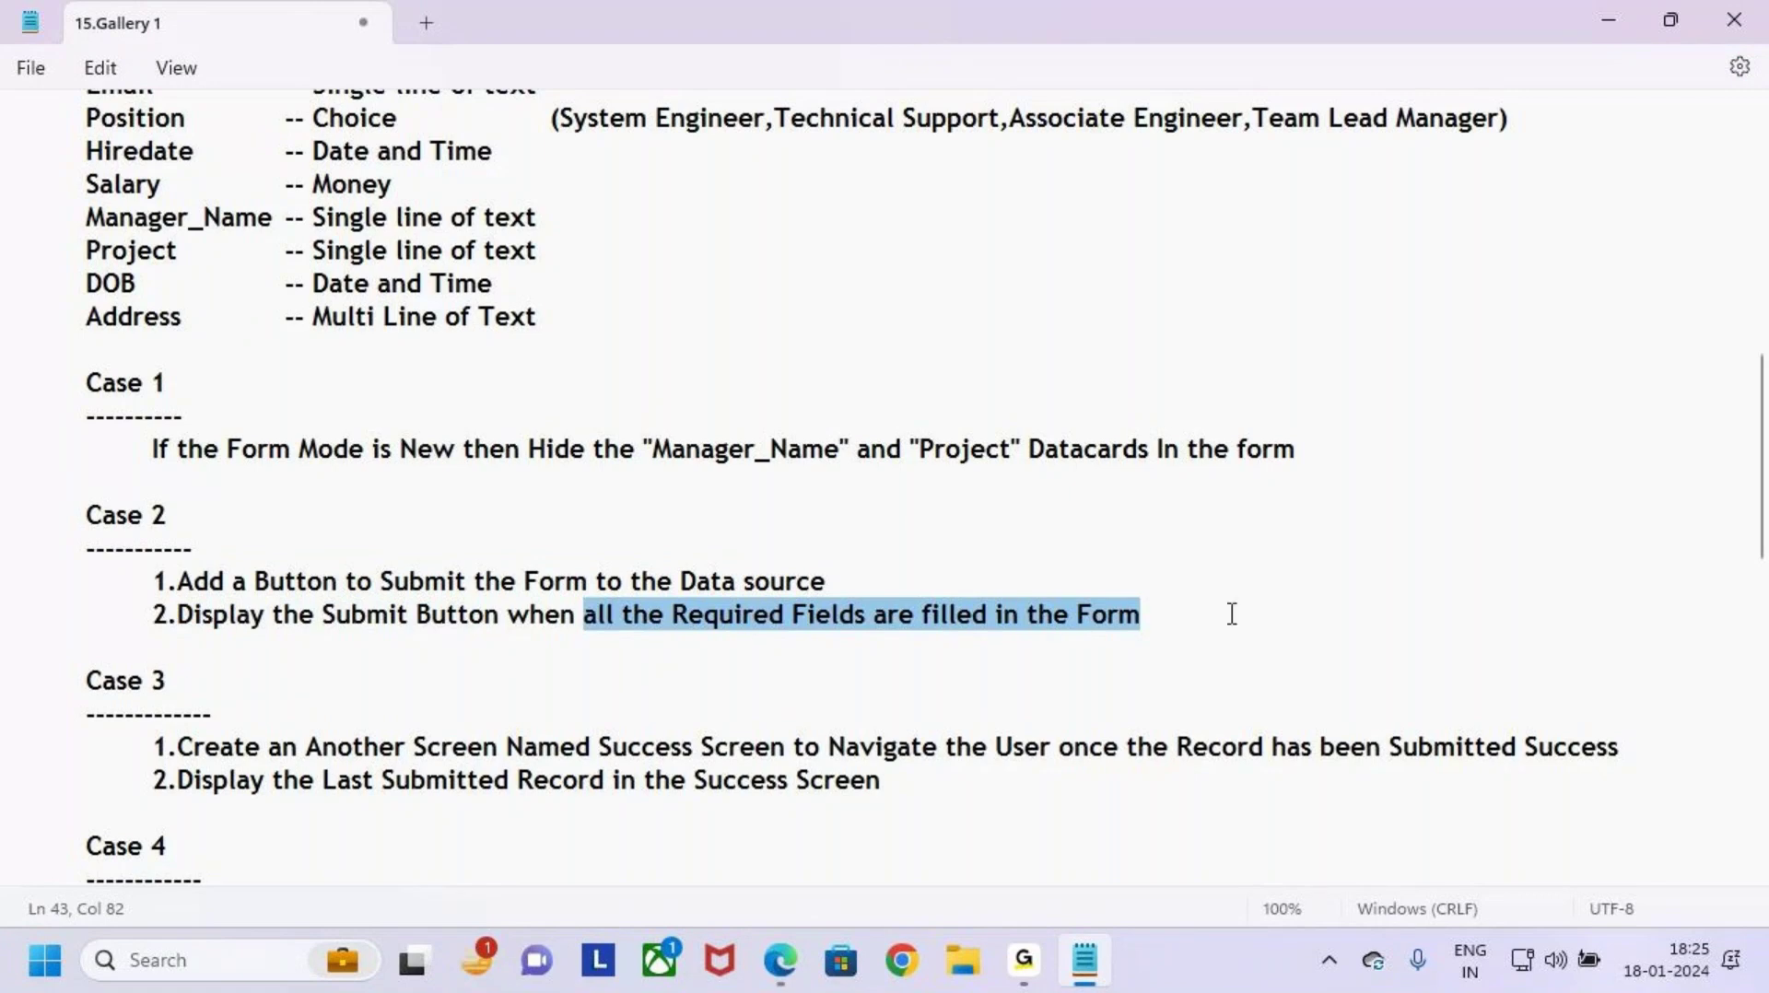
click(1232, 615)
key(alt+Tab)
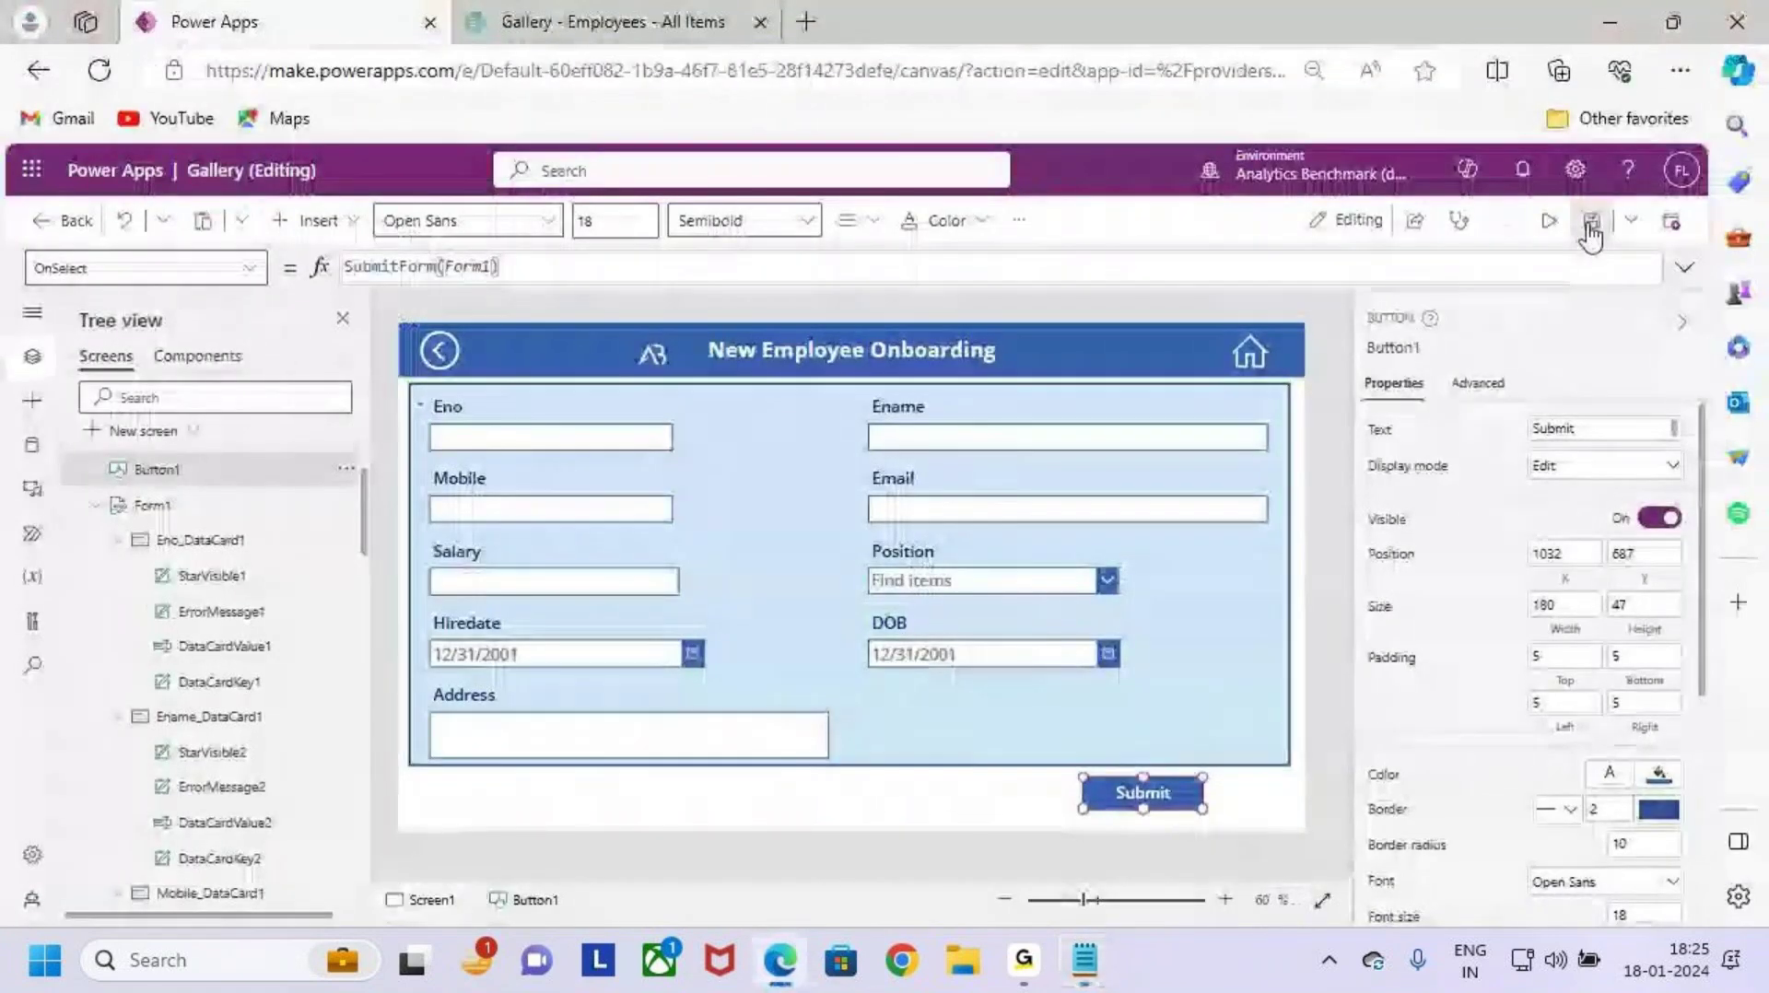
Step: Launch Preview and mark up the empty New Employee Onboarding form and its Submit button
click(1549, 221)
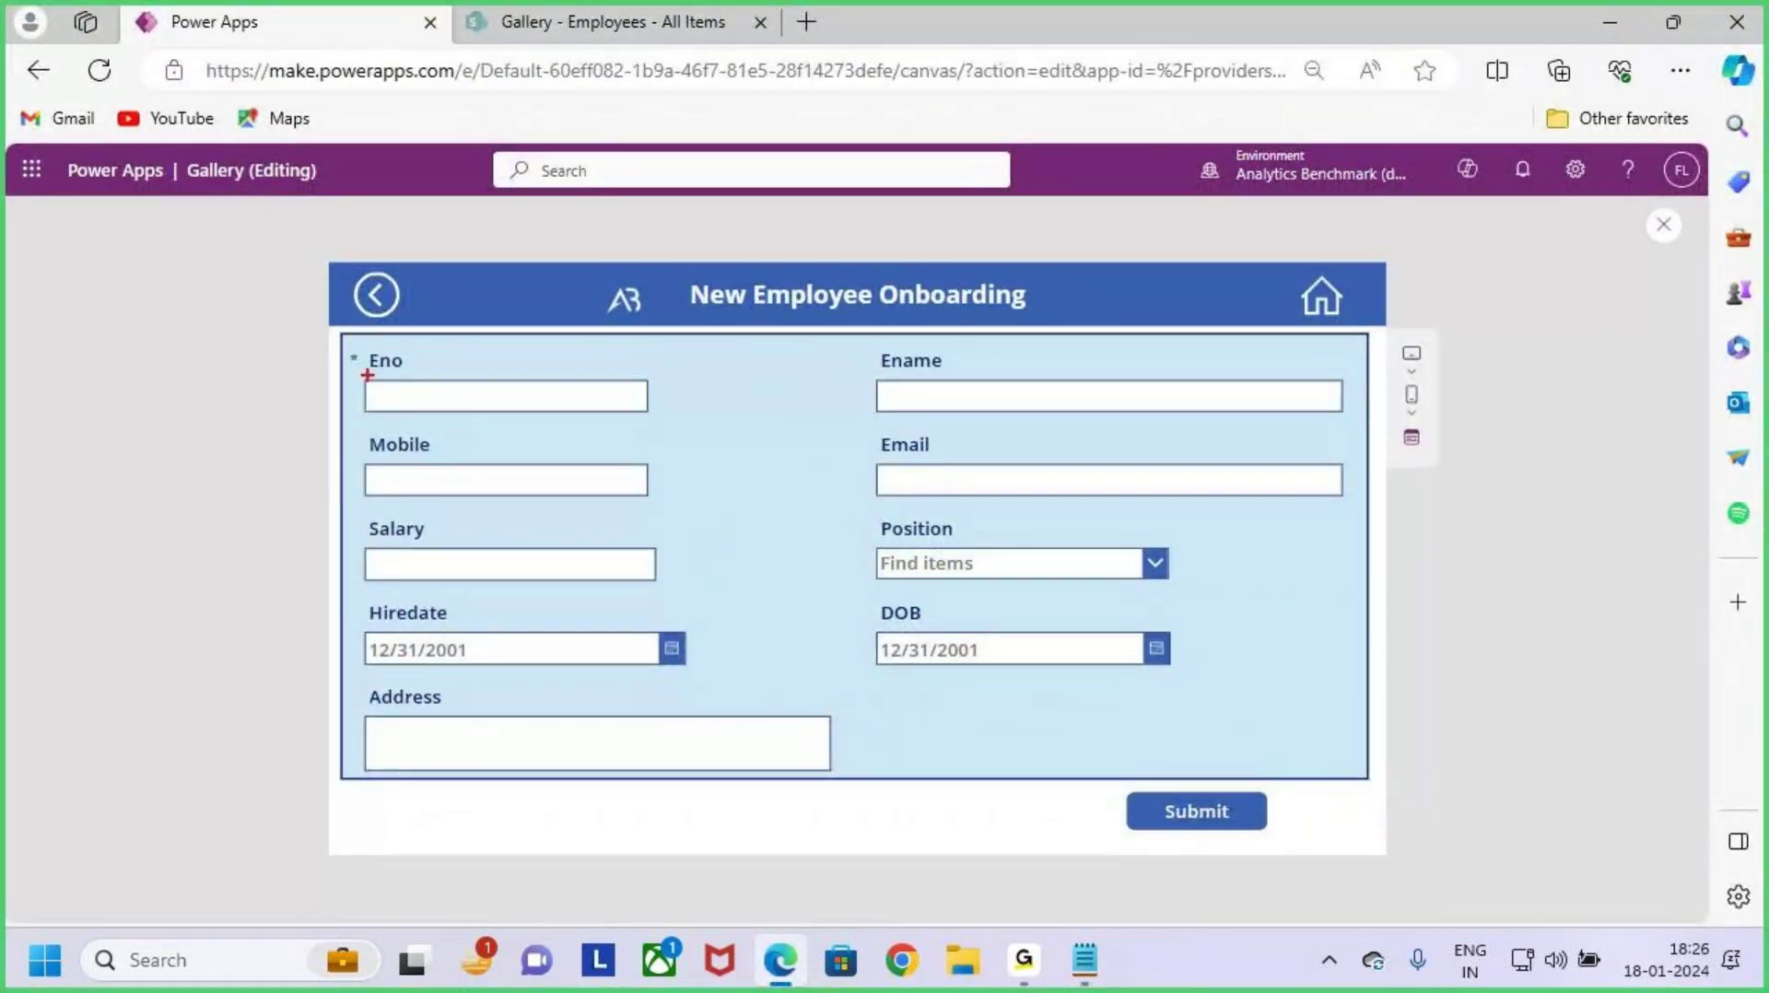
mouse_move(347, 342)
mouse_down()
mouse_move(1217, 717)
mouse_move(1372, 754)
mouse_up()
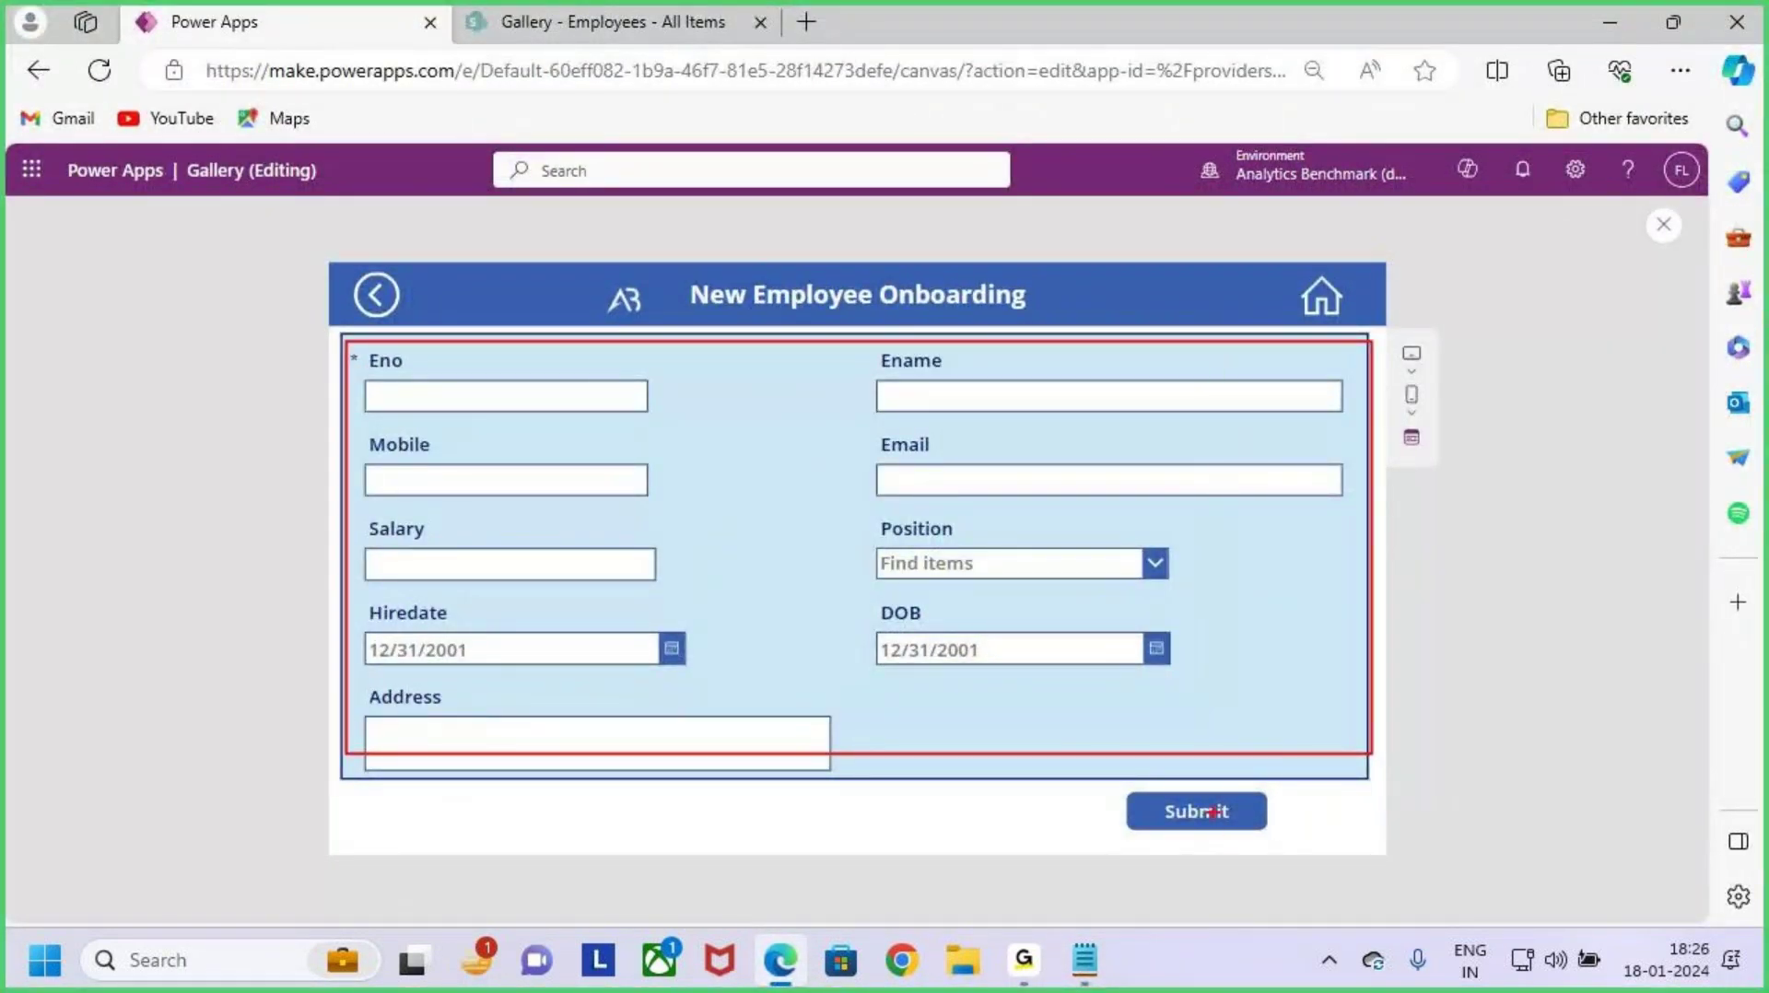
key(Escape)
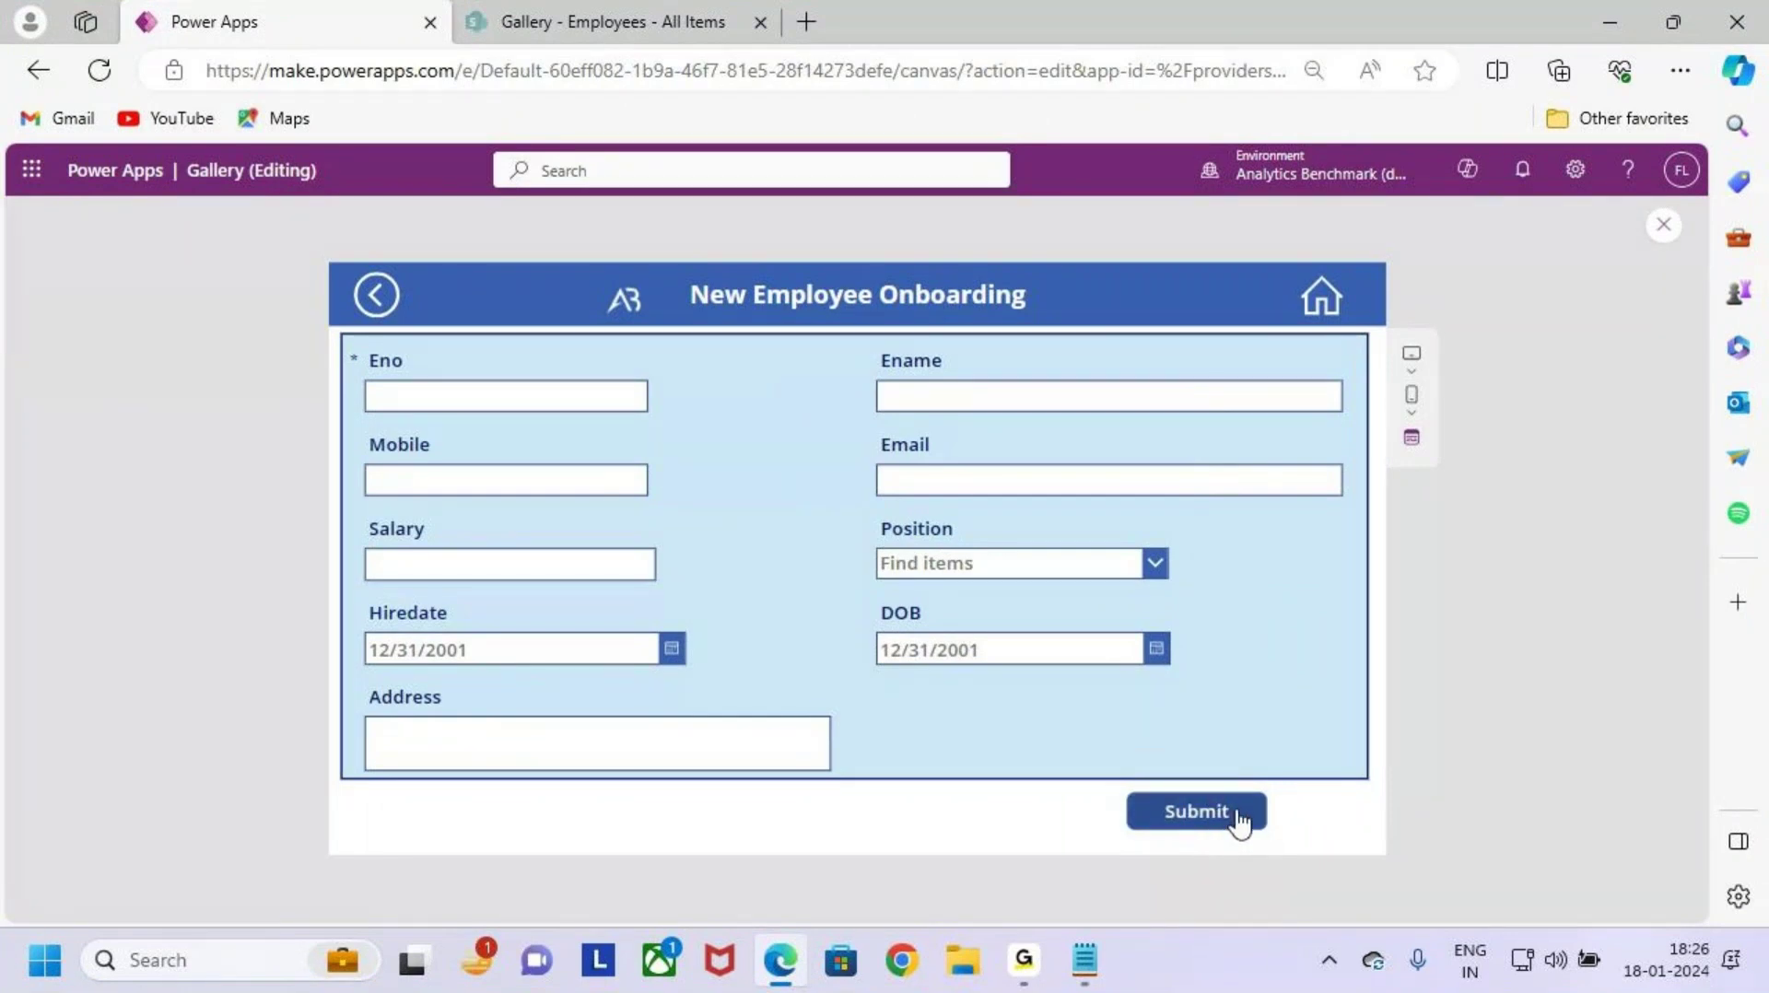
key(ctrl+2)
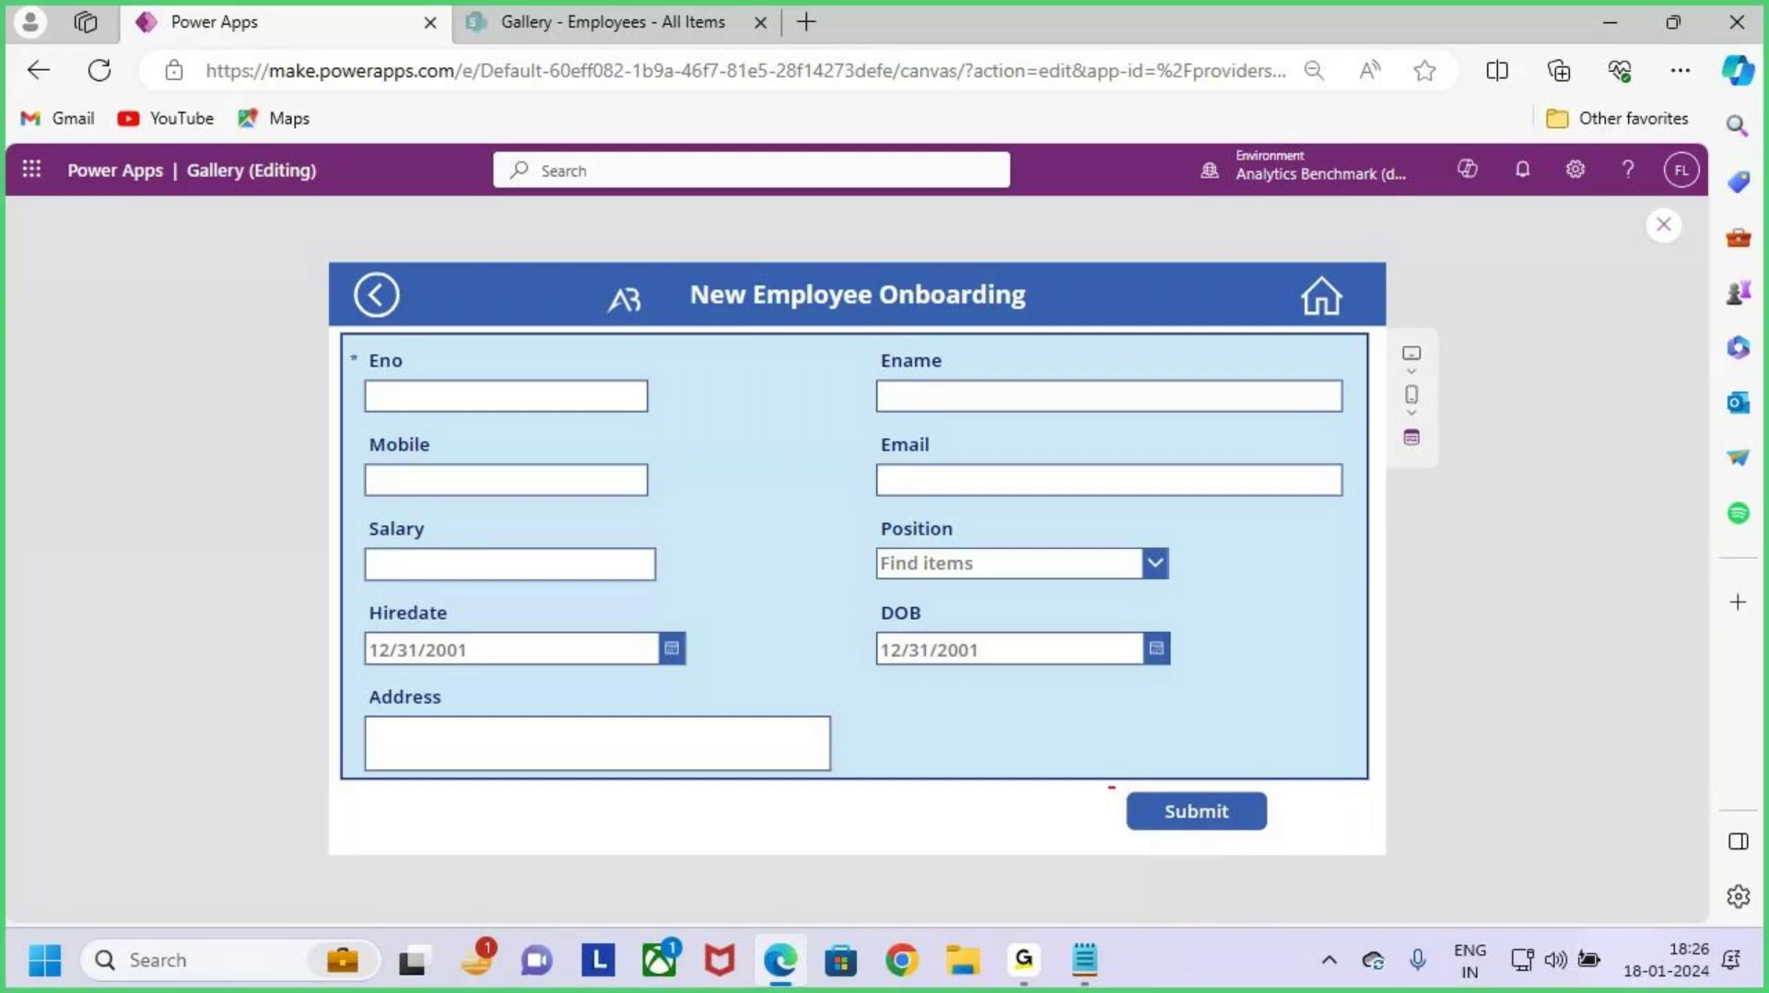
mouse_move(1109, 788)
mouse_down()
mouse_move(1313, 846)
mouse_move(1341, 723)
mouse_up()
key(Escape)
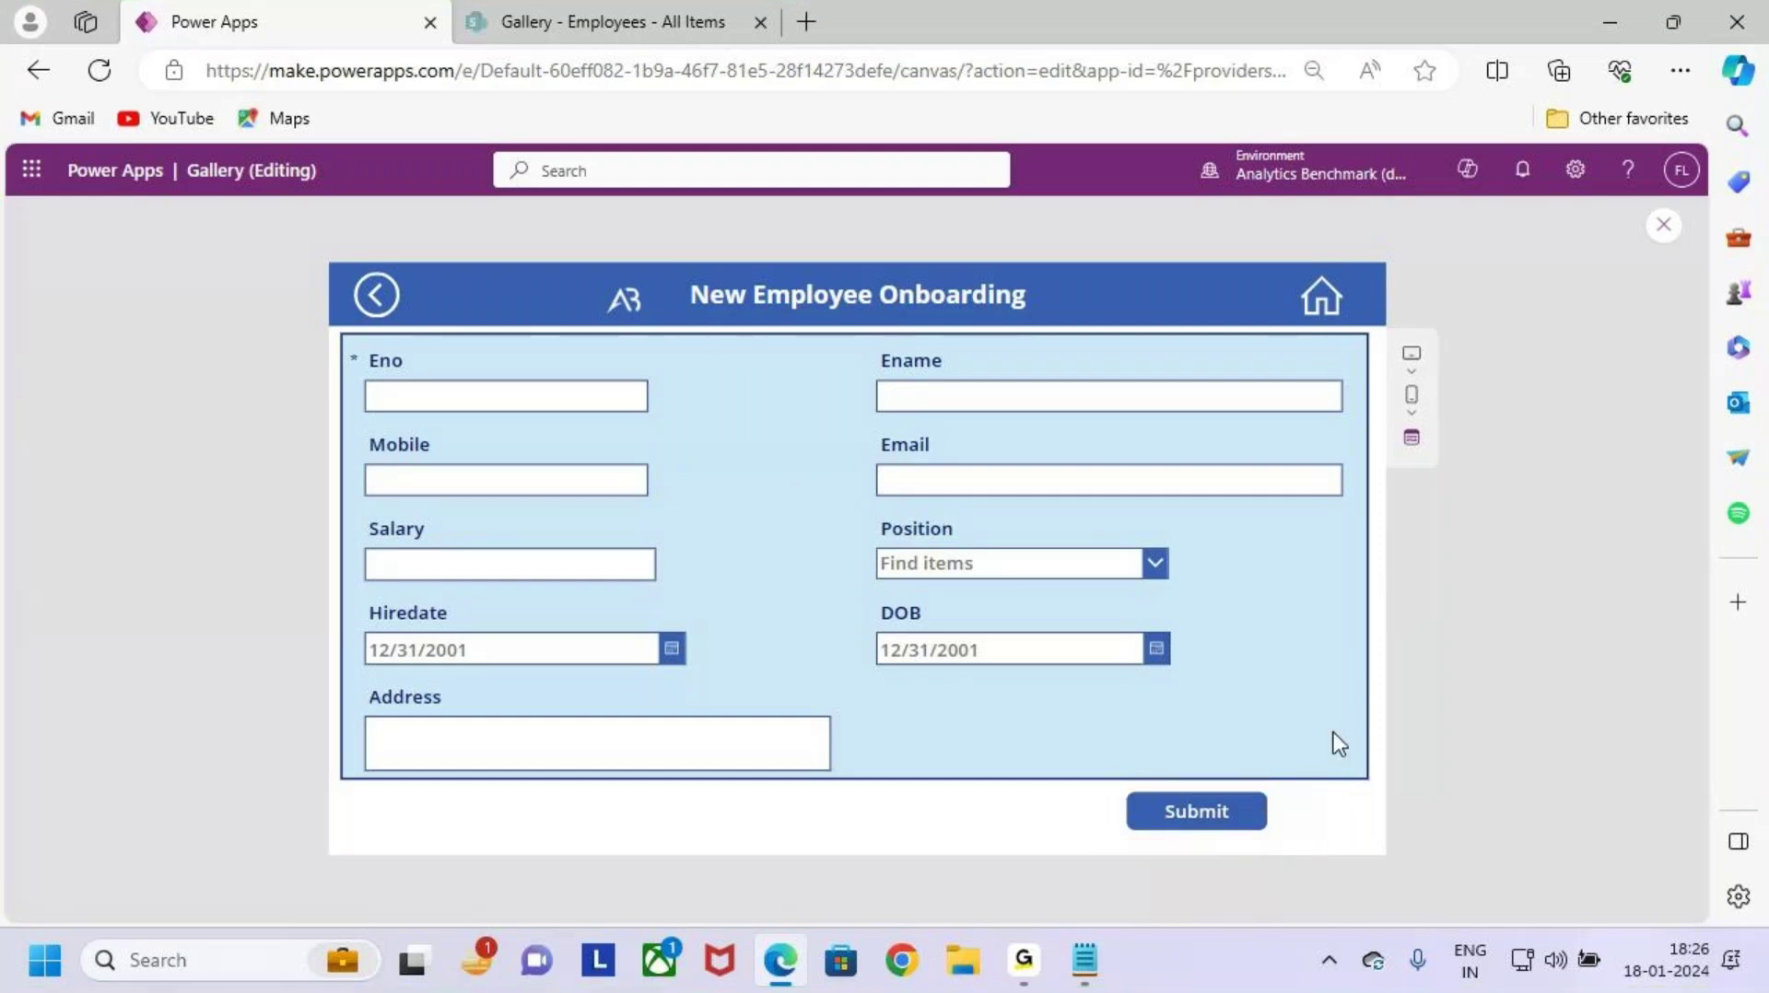
key(alt+Tab)
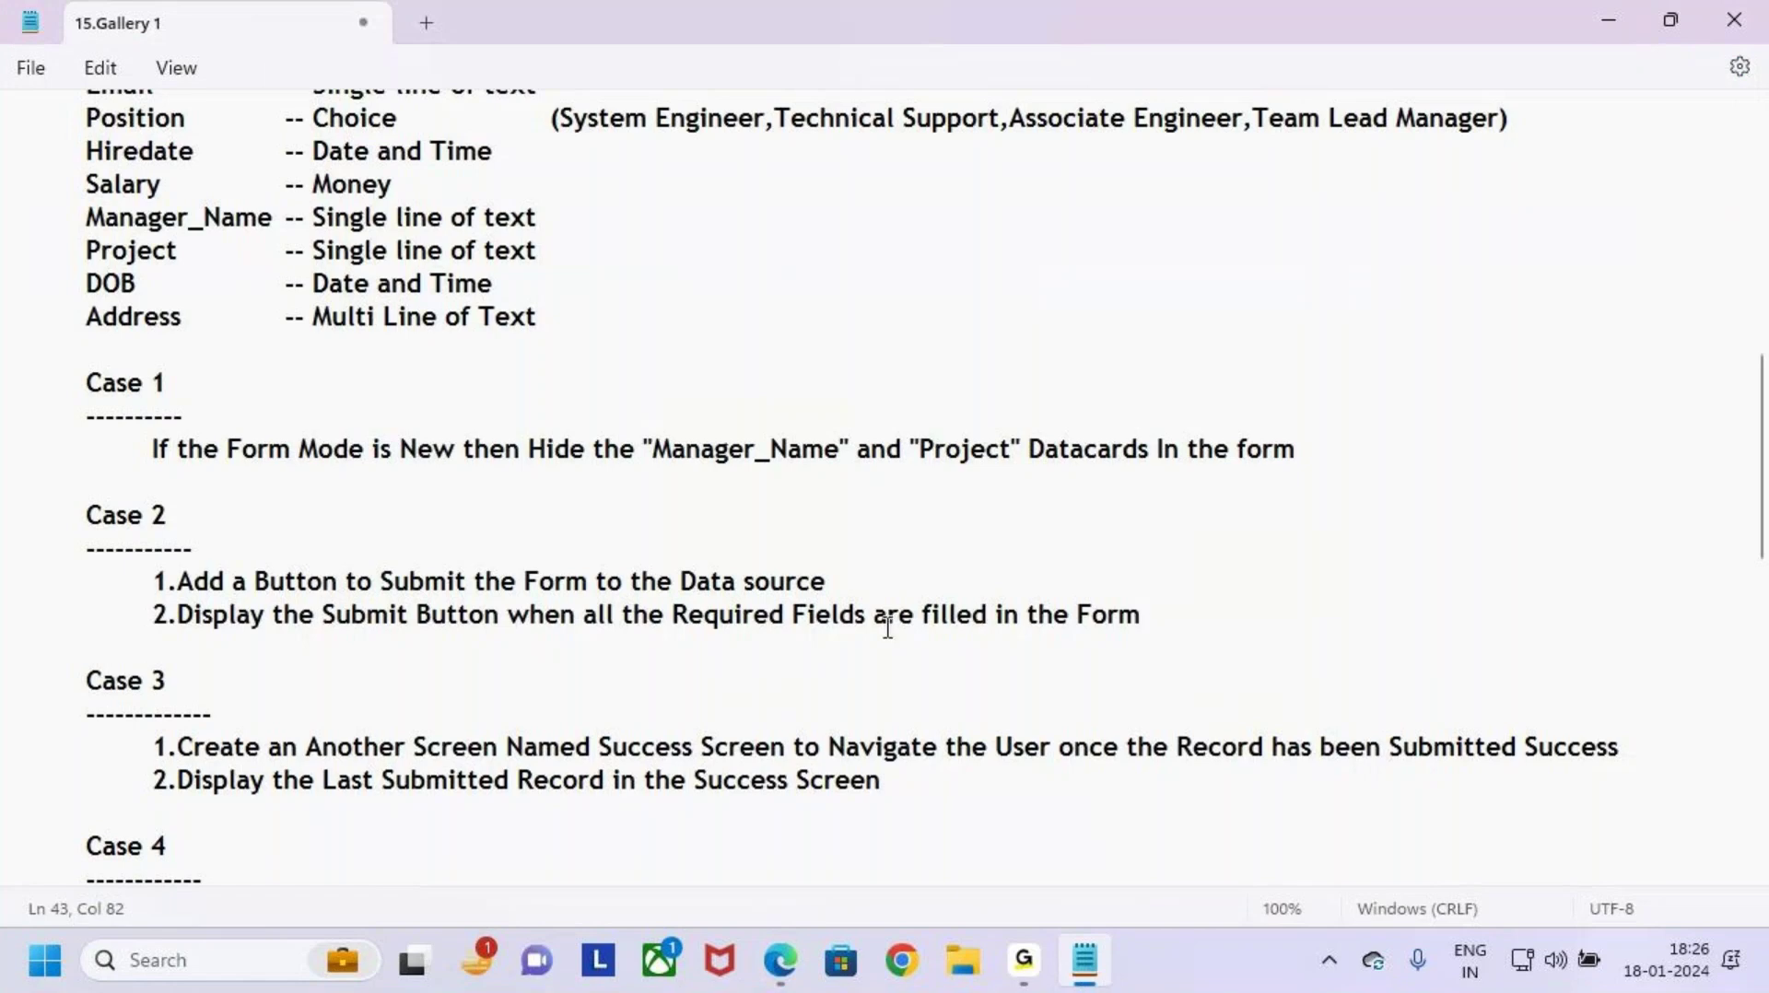
drag(177, 617, 1260, 620)
click(1260, 620)
Step: Annotate the empty form fields, including Eno, in the app preview
key(alt+Tab)
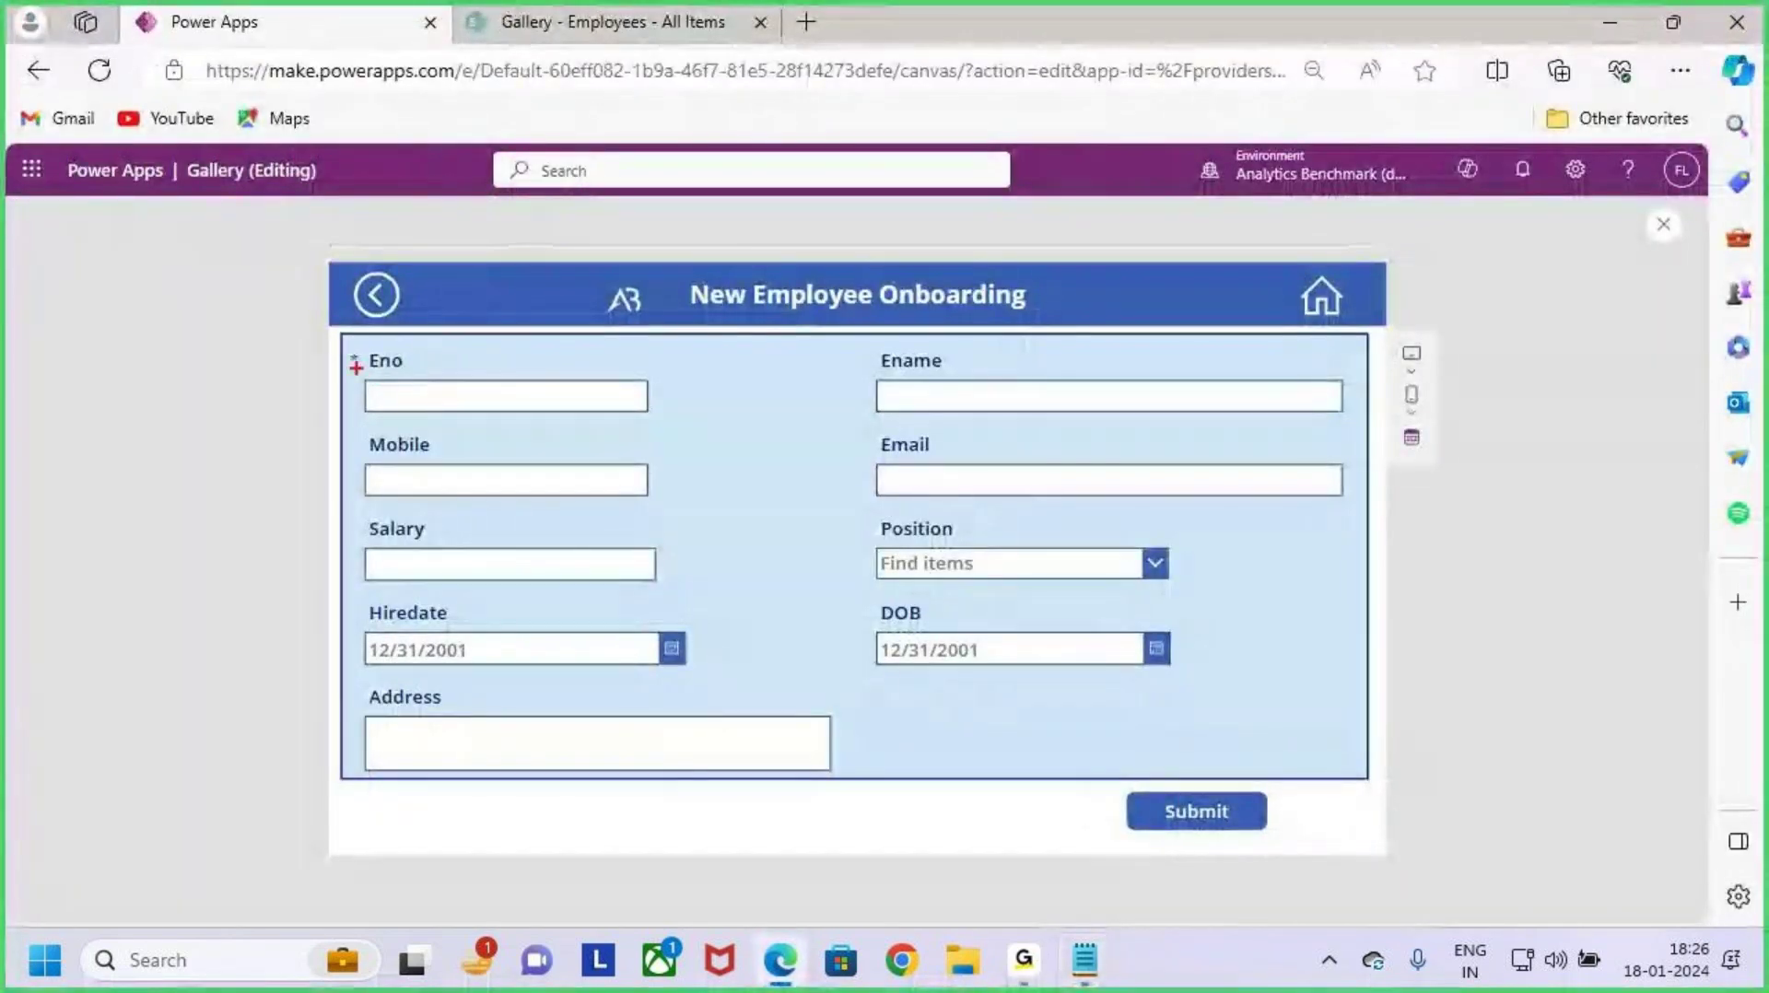
drag(355, 360, 385, 337)
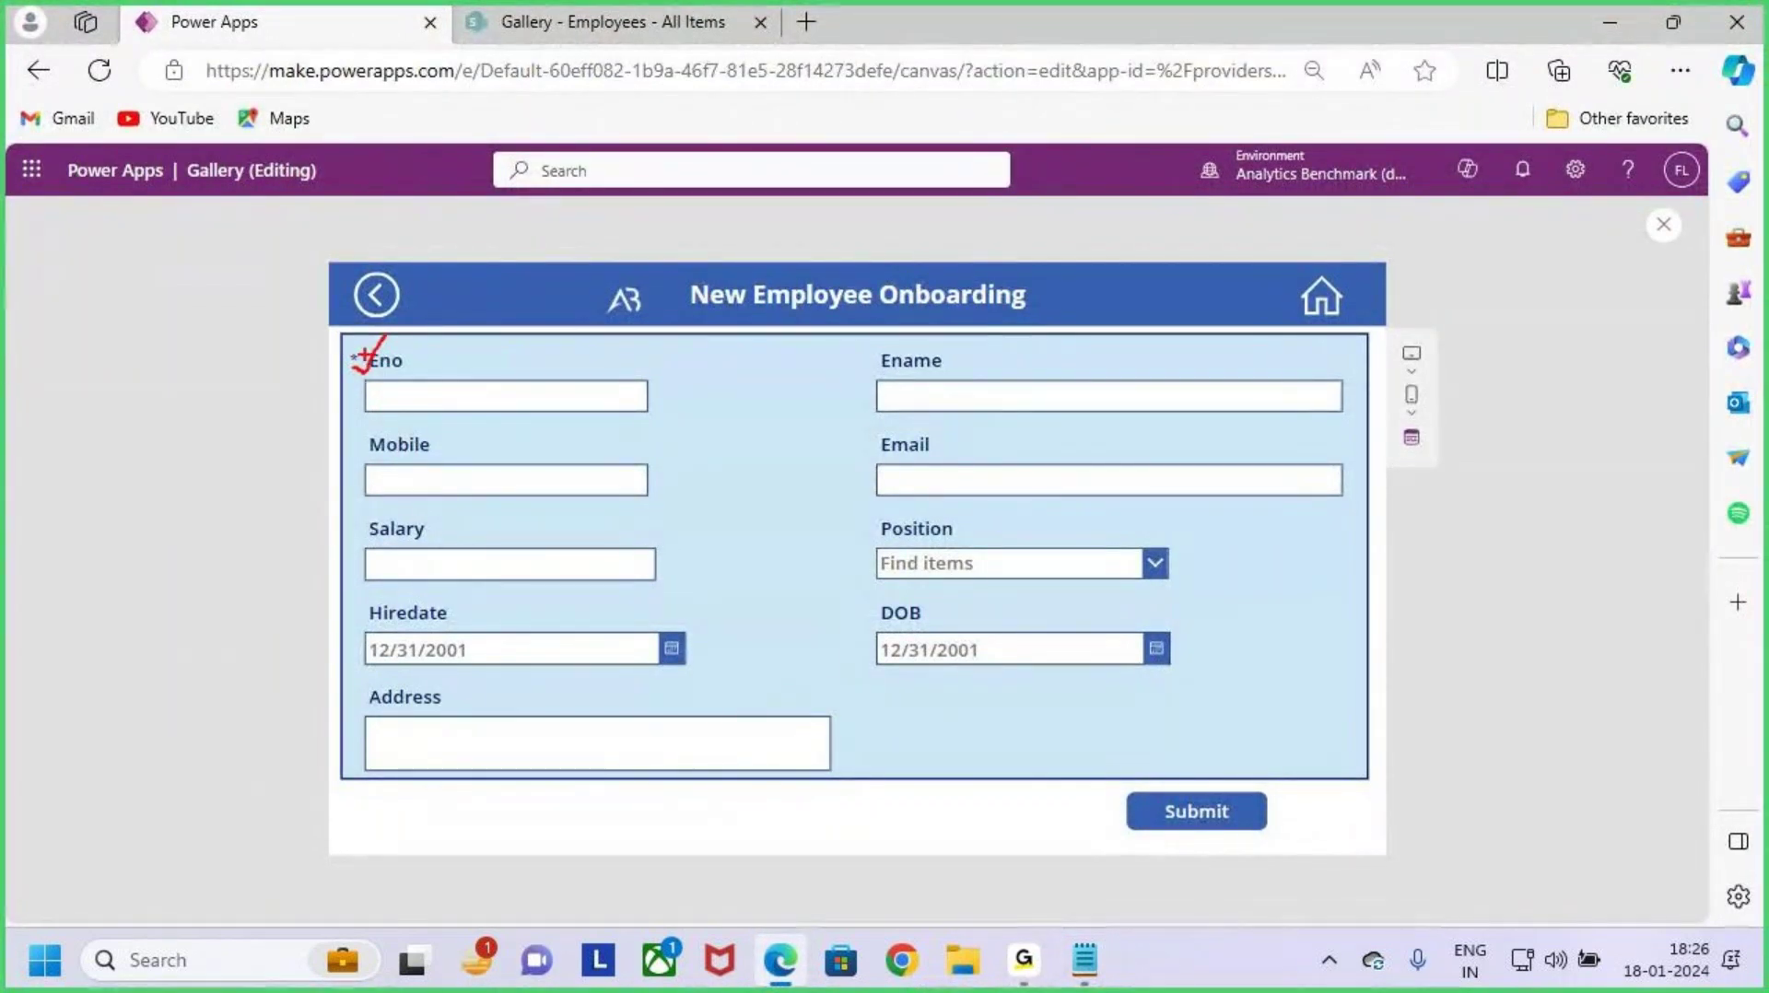
drag(335, 345, 715, 429)
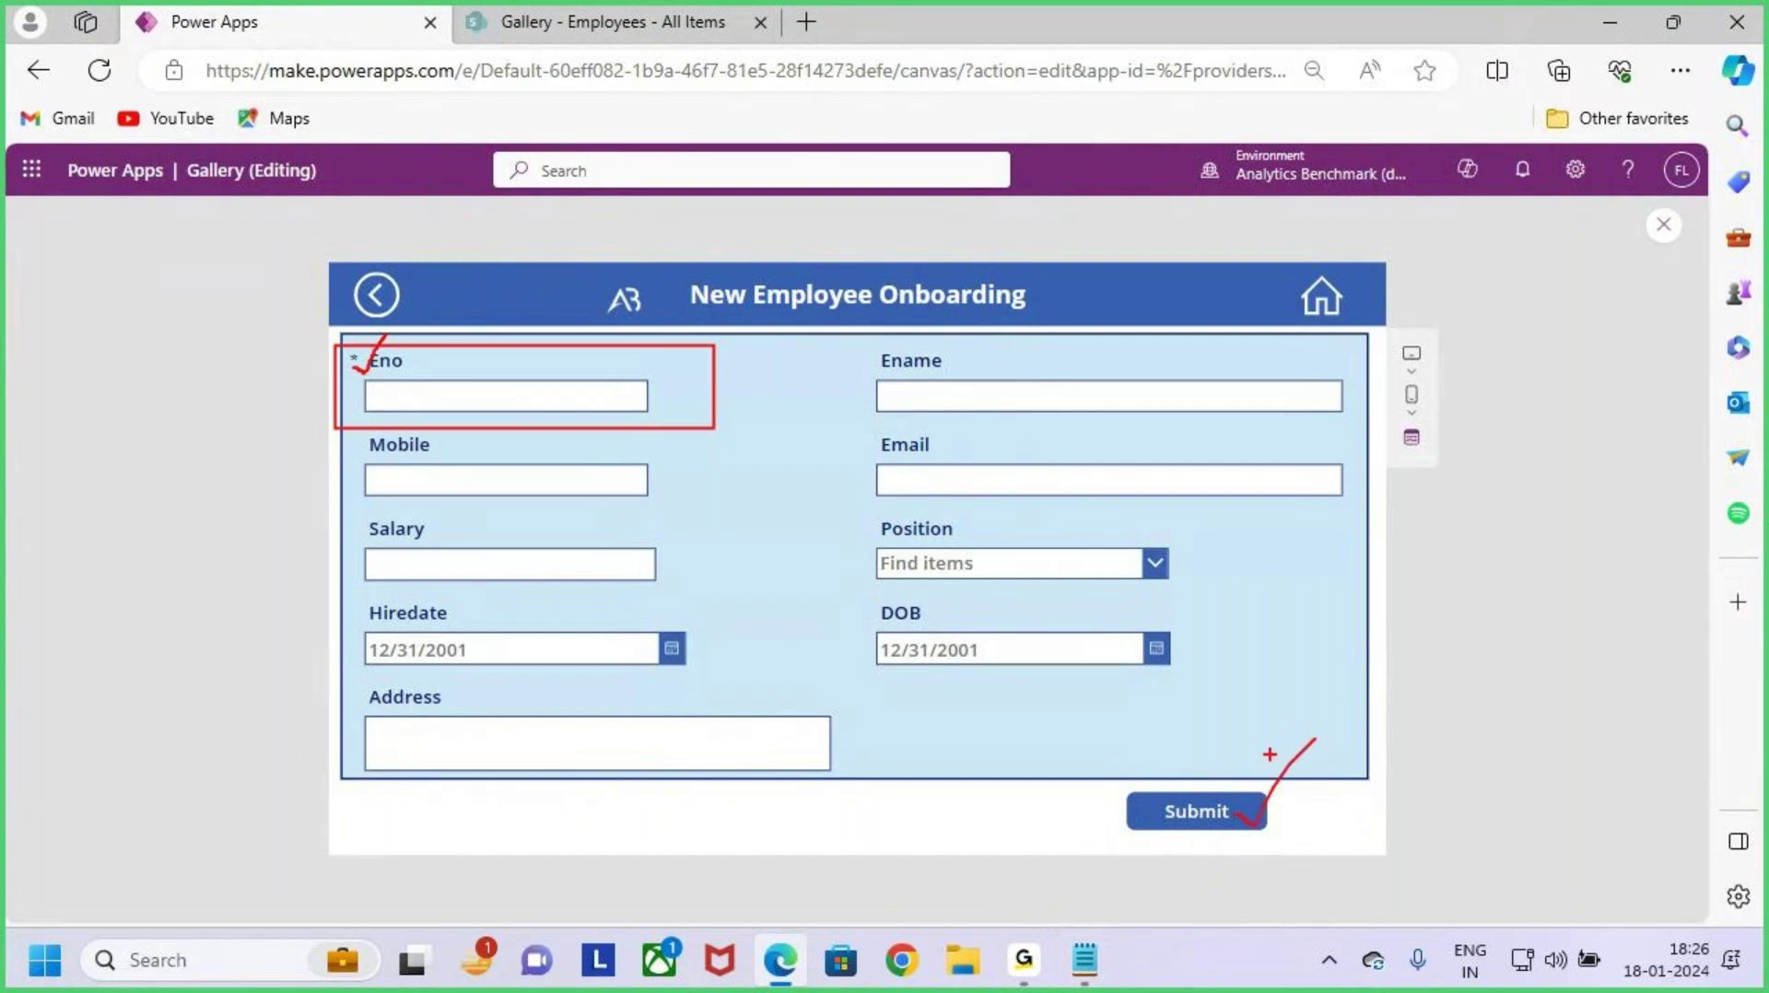
key(Escape)
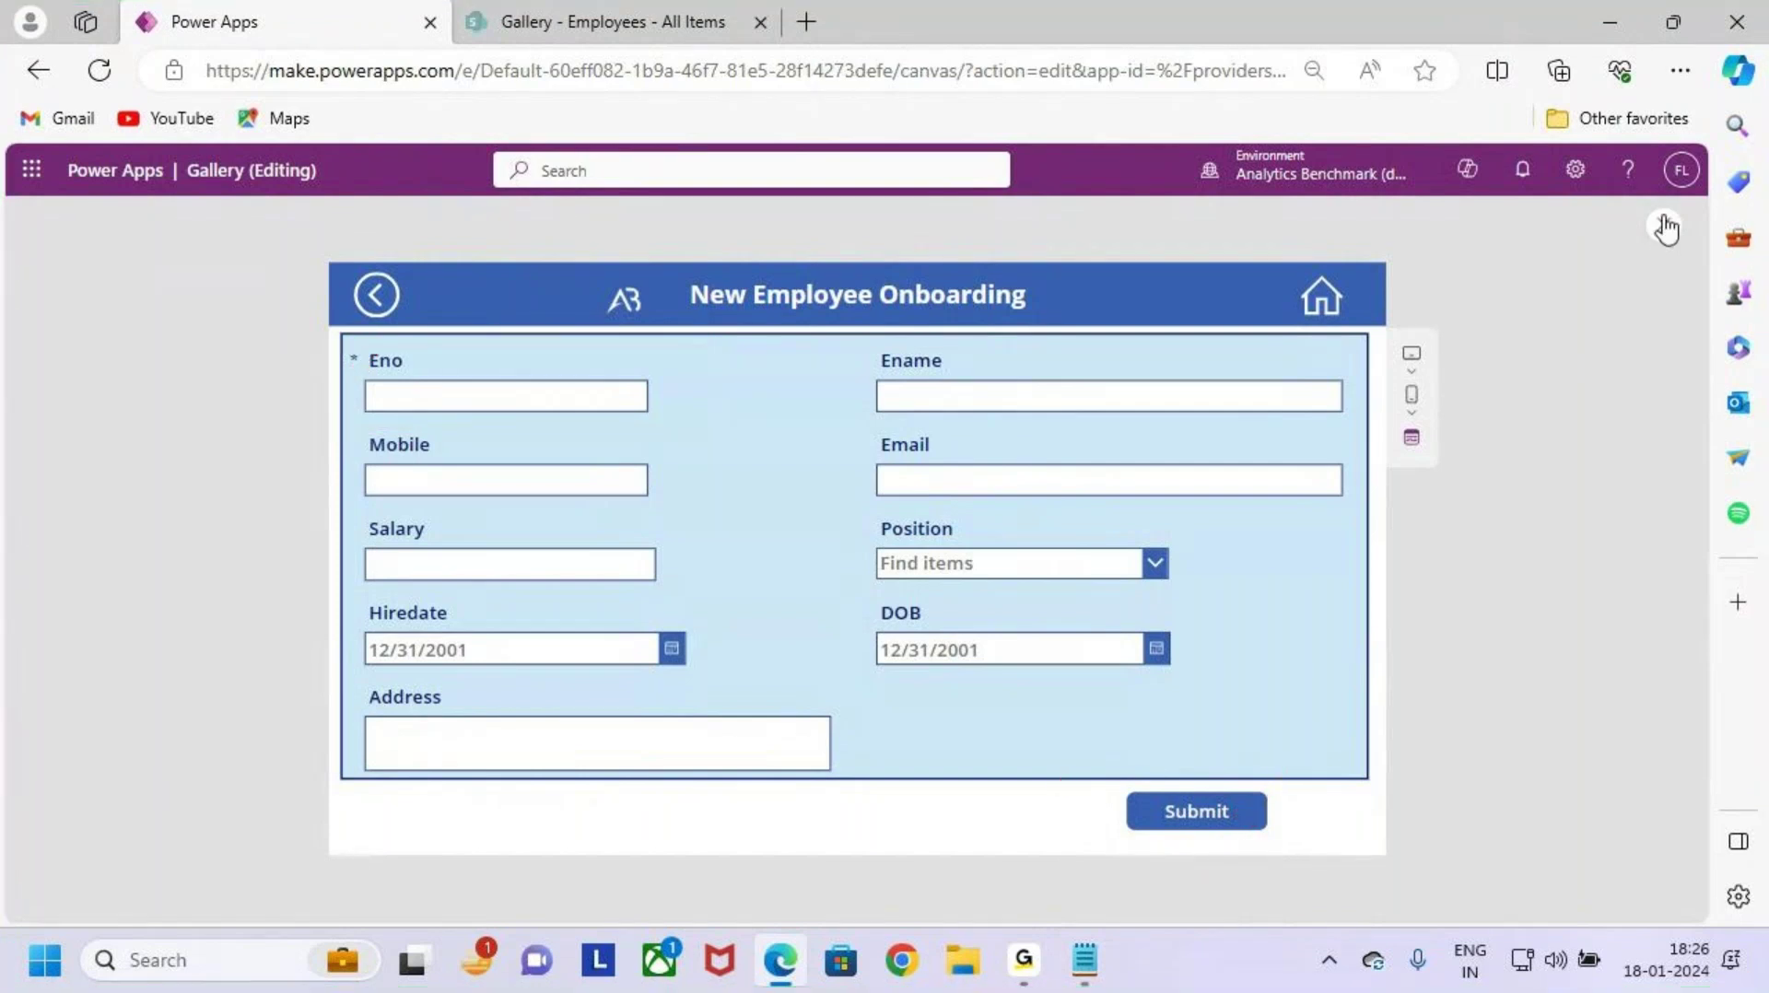
key(ctrl+2)
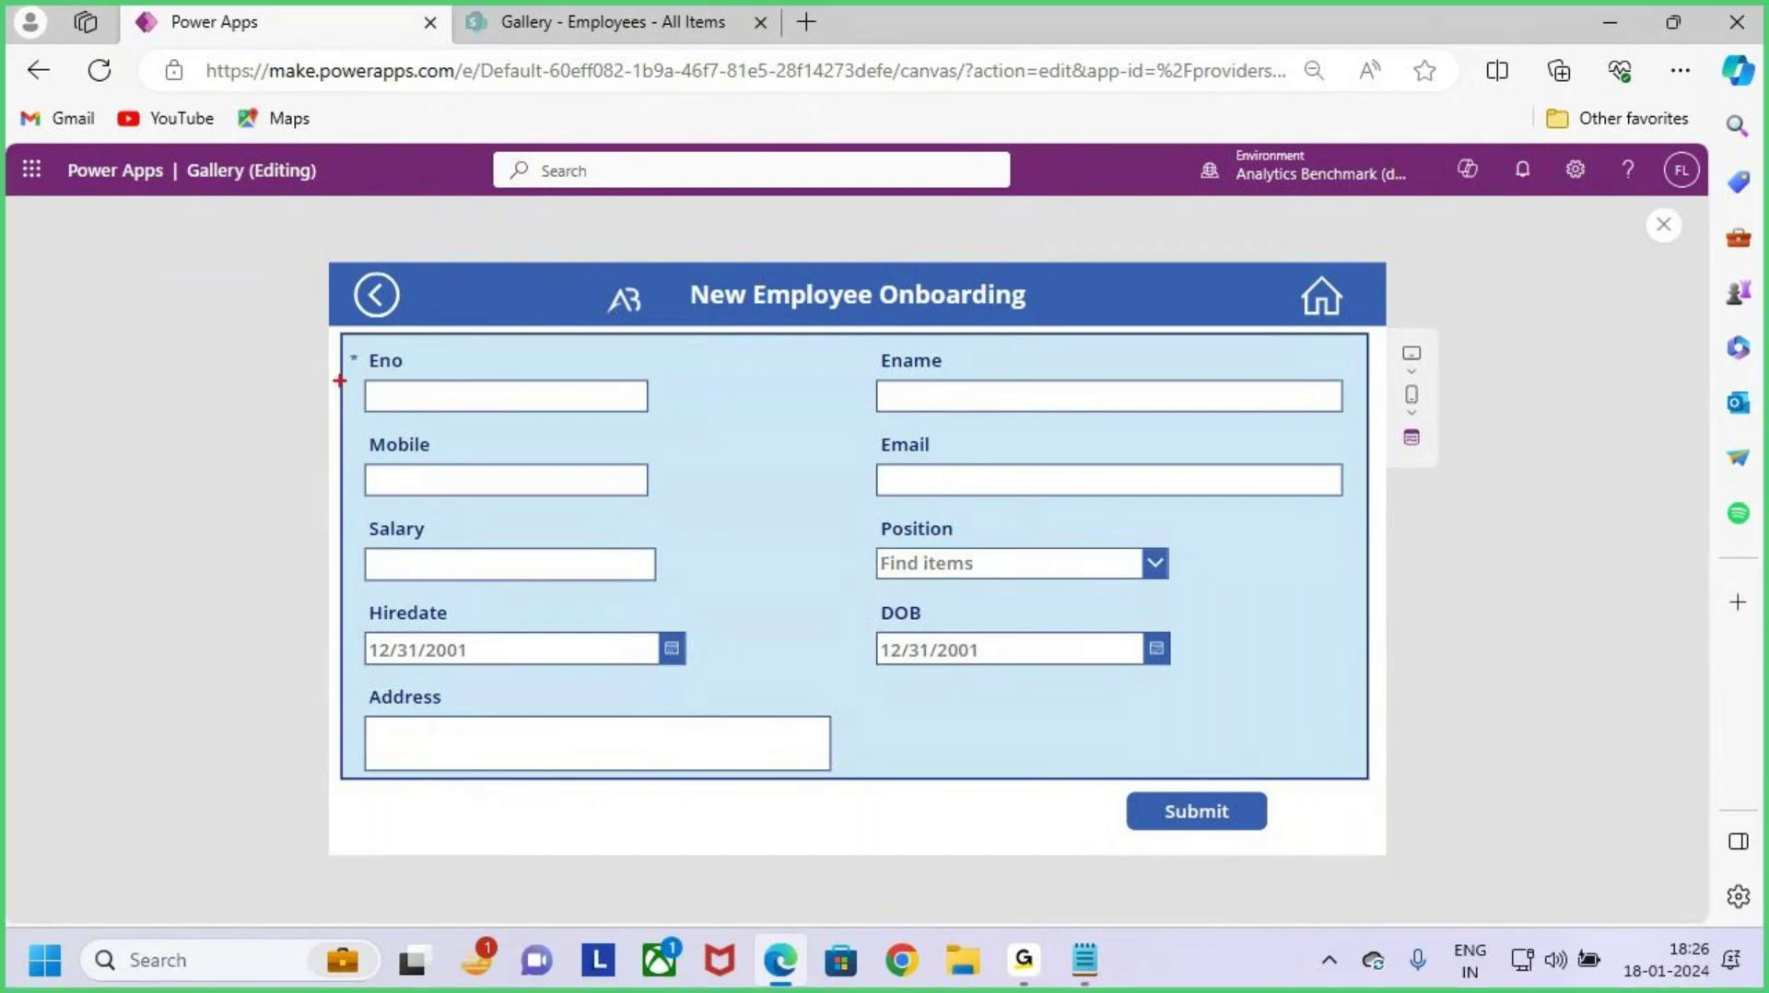
drag(362, 374, 424, 291)
key(Escape)
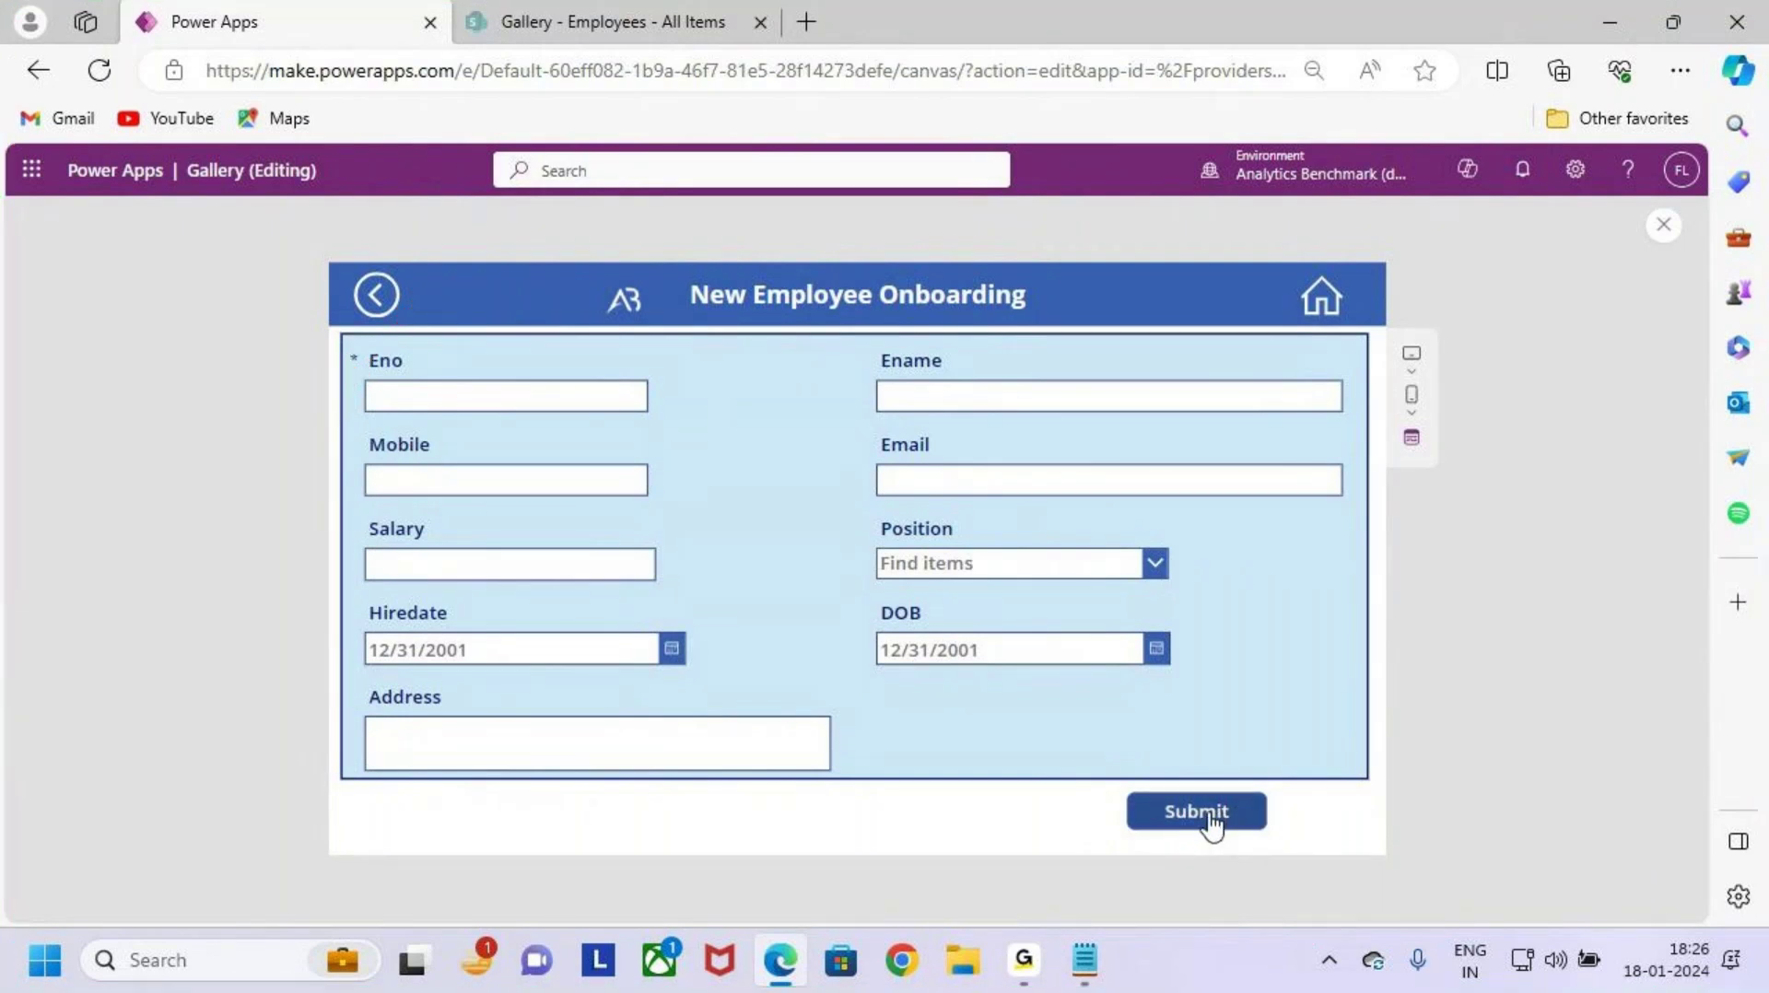
Step: Mark the Submit button while Eno is empty, then close the preview
key(ctrl+2)
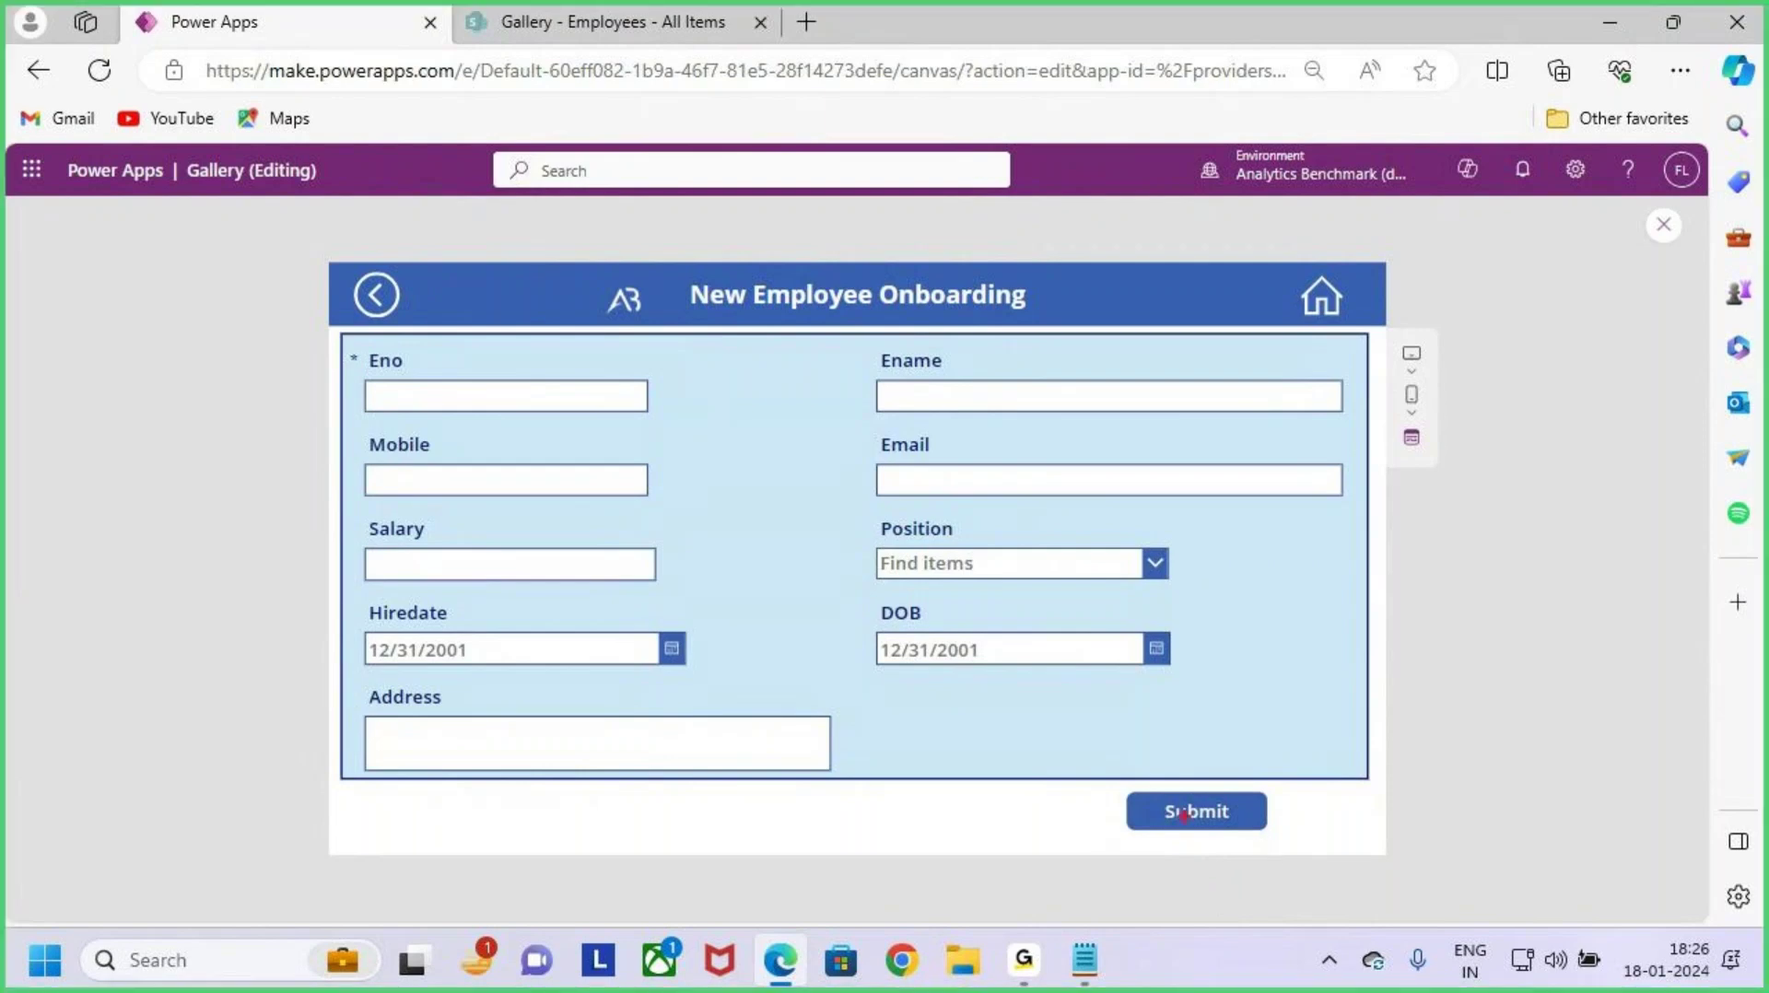
mouse_move(1119, 788)
mouse_down()
mouse_move(1300, 836)
mouse_move(1255, 836)
mouse_move(1327, 714)
mouse_move(1415, 665)
mouse_move(1390, 732)
mouse_up()
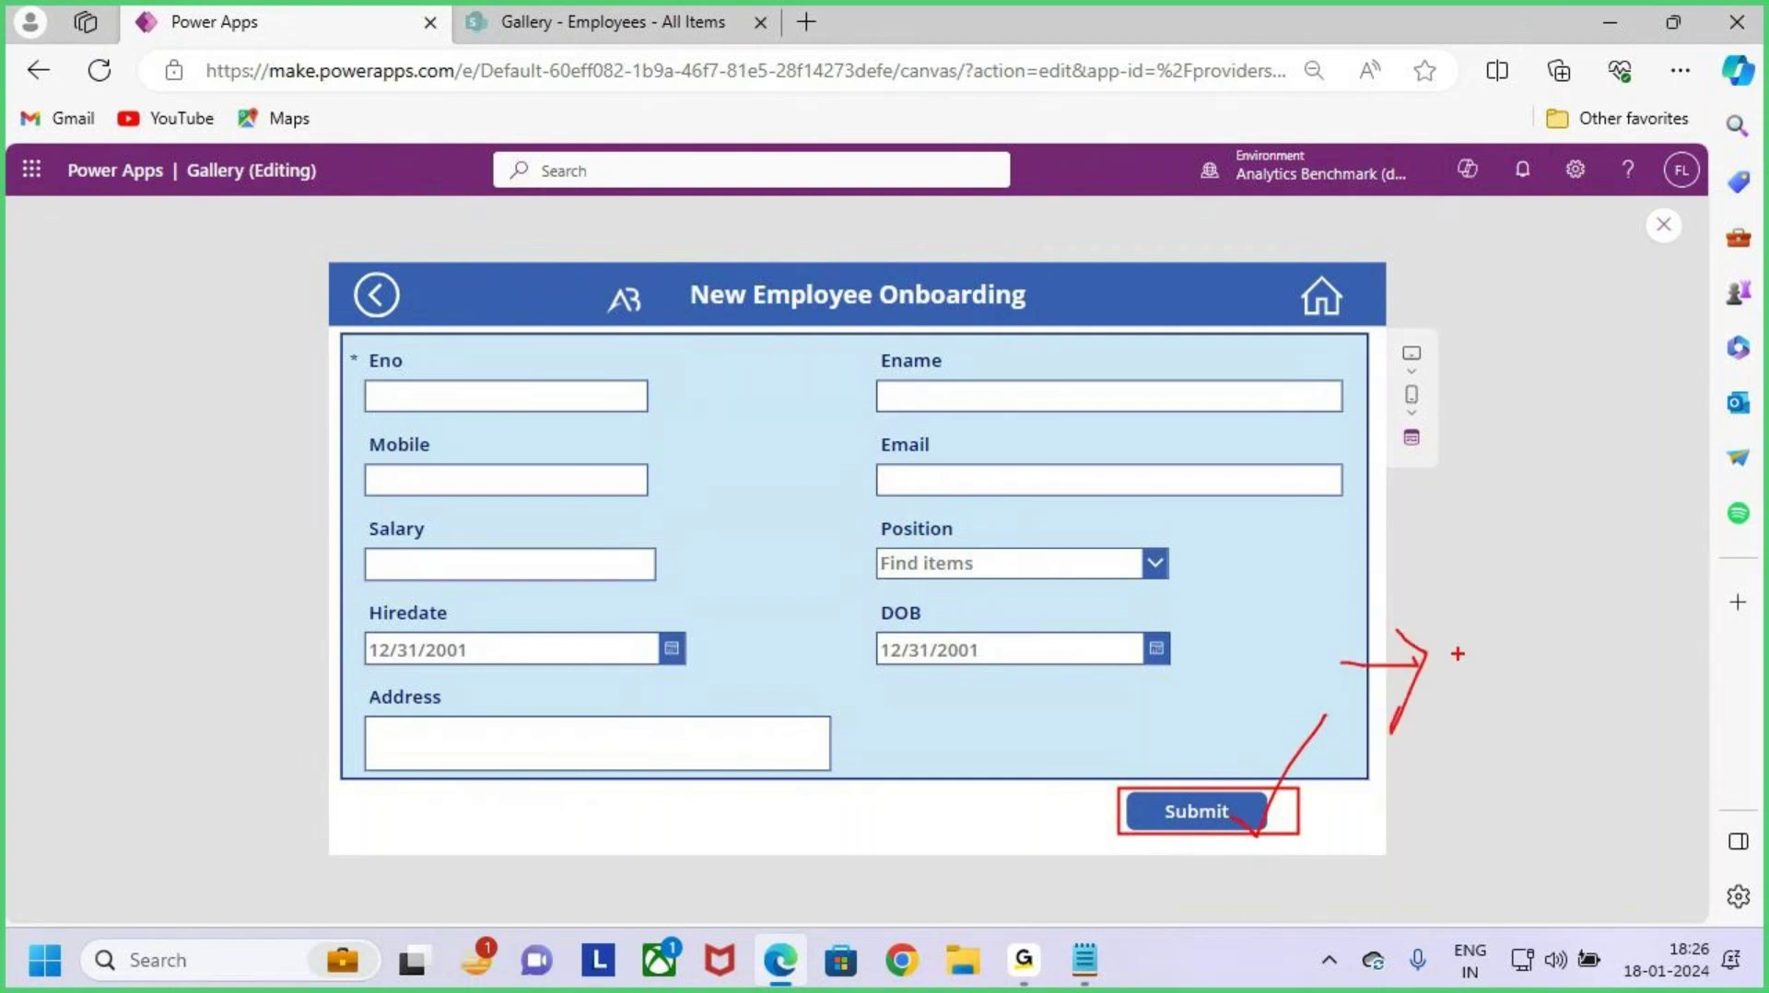
drag(1461, 659, 1542, 744)
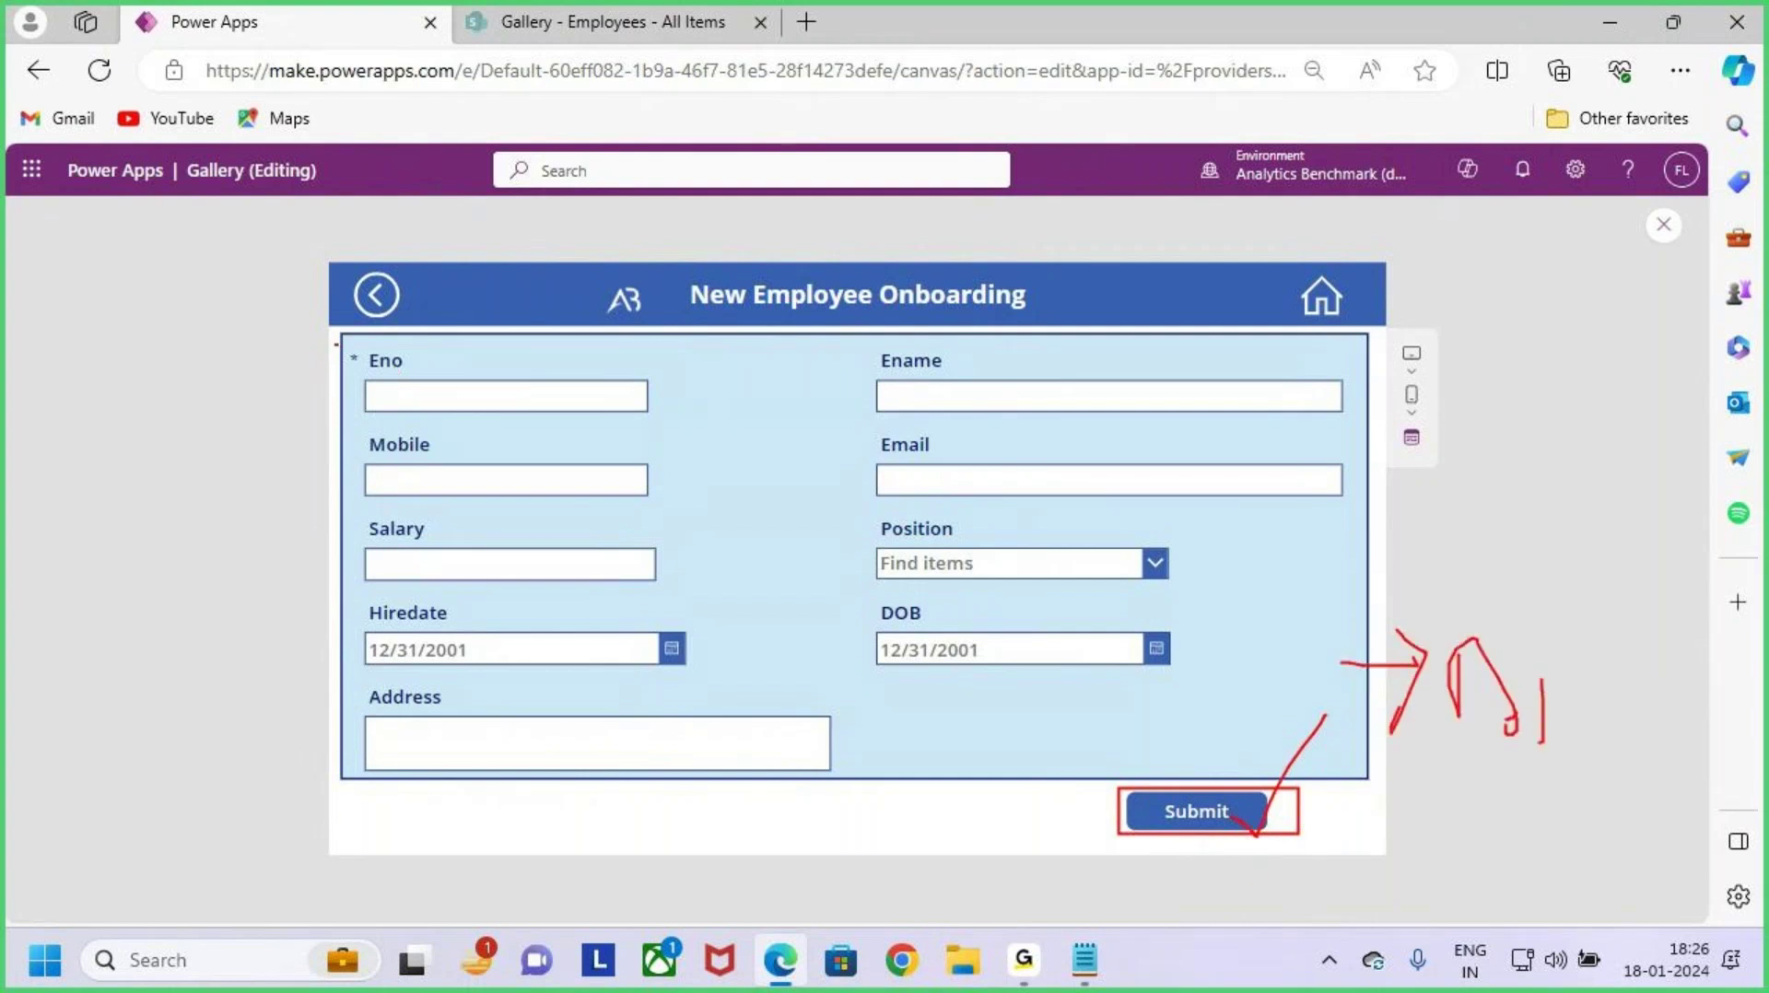
drag(335, 344, 702, 439)
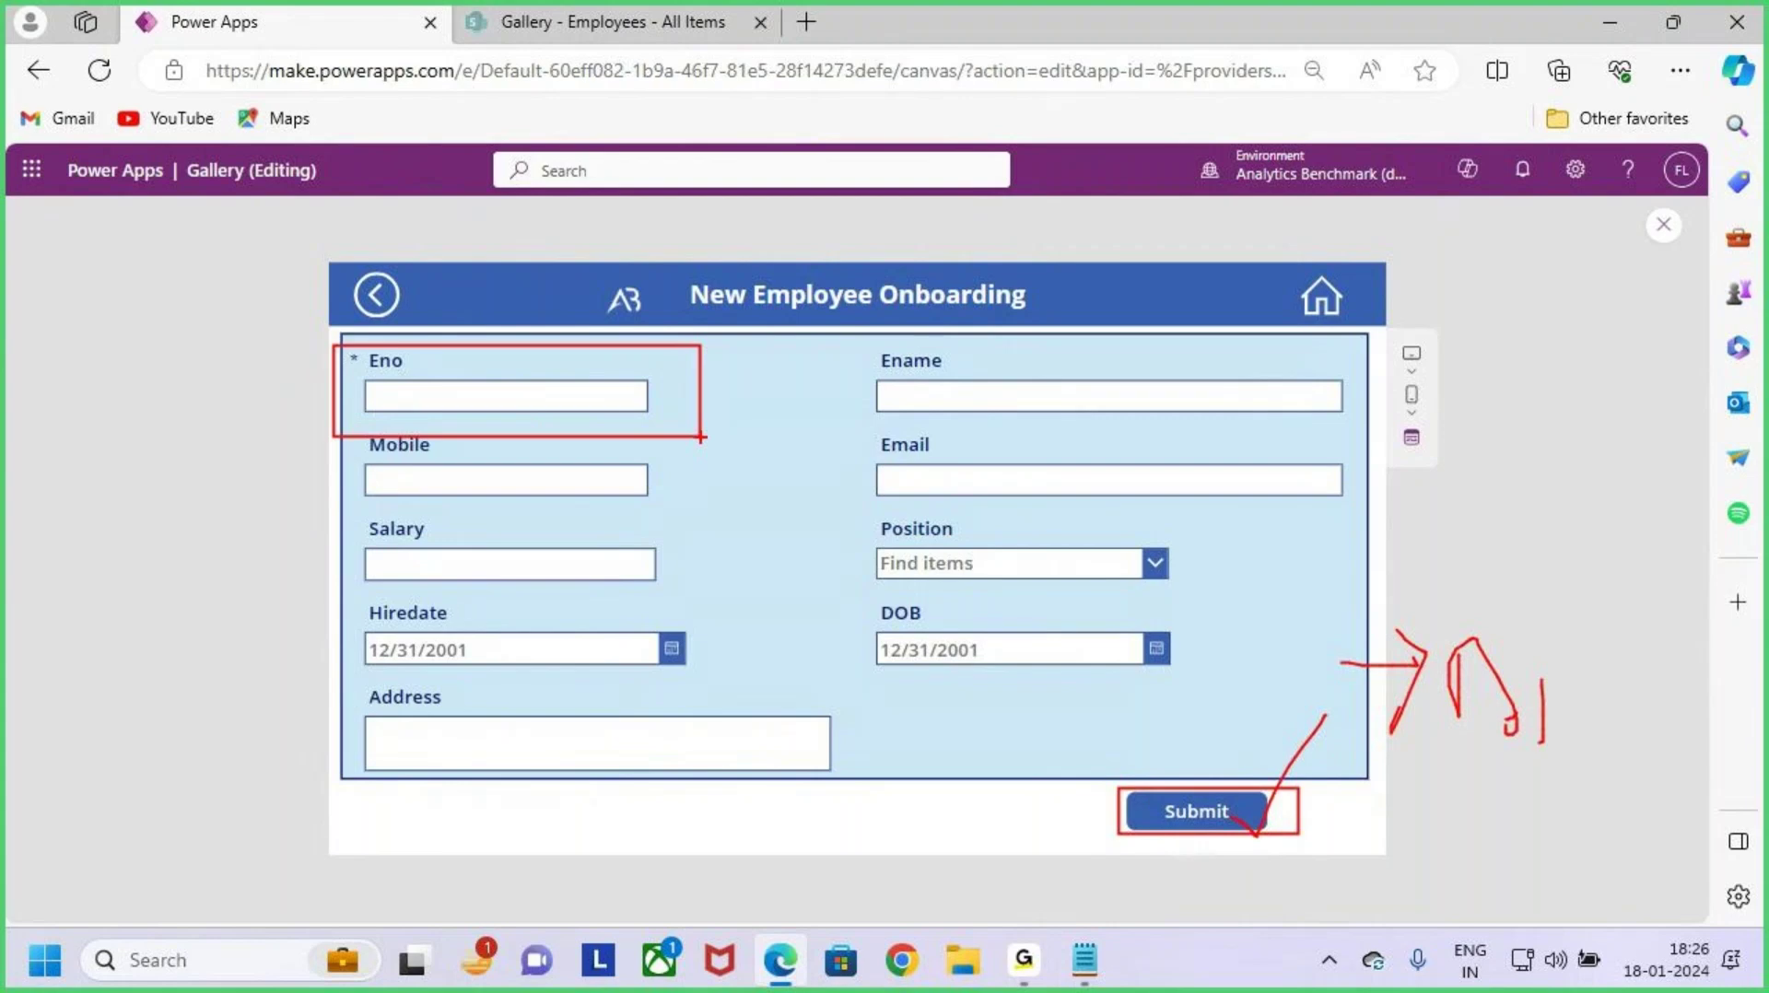
key(Escape)
key(ctrl+2)
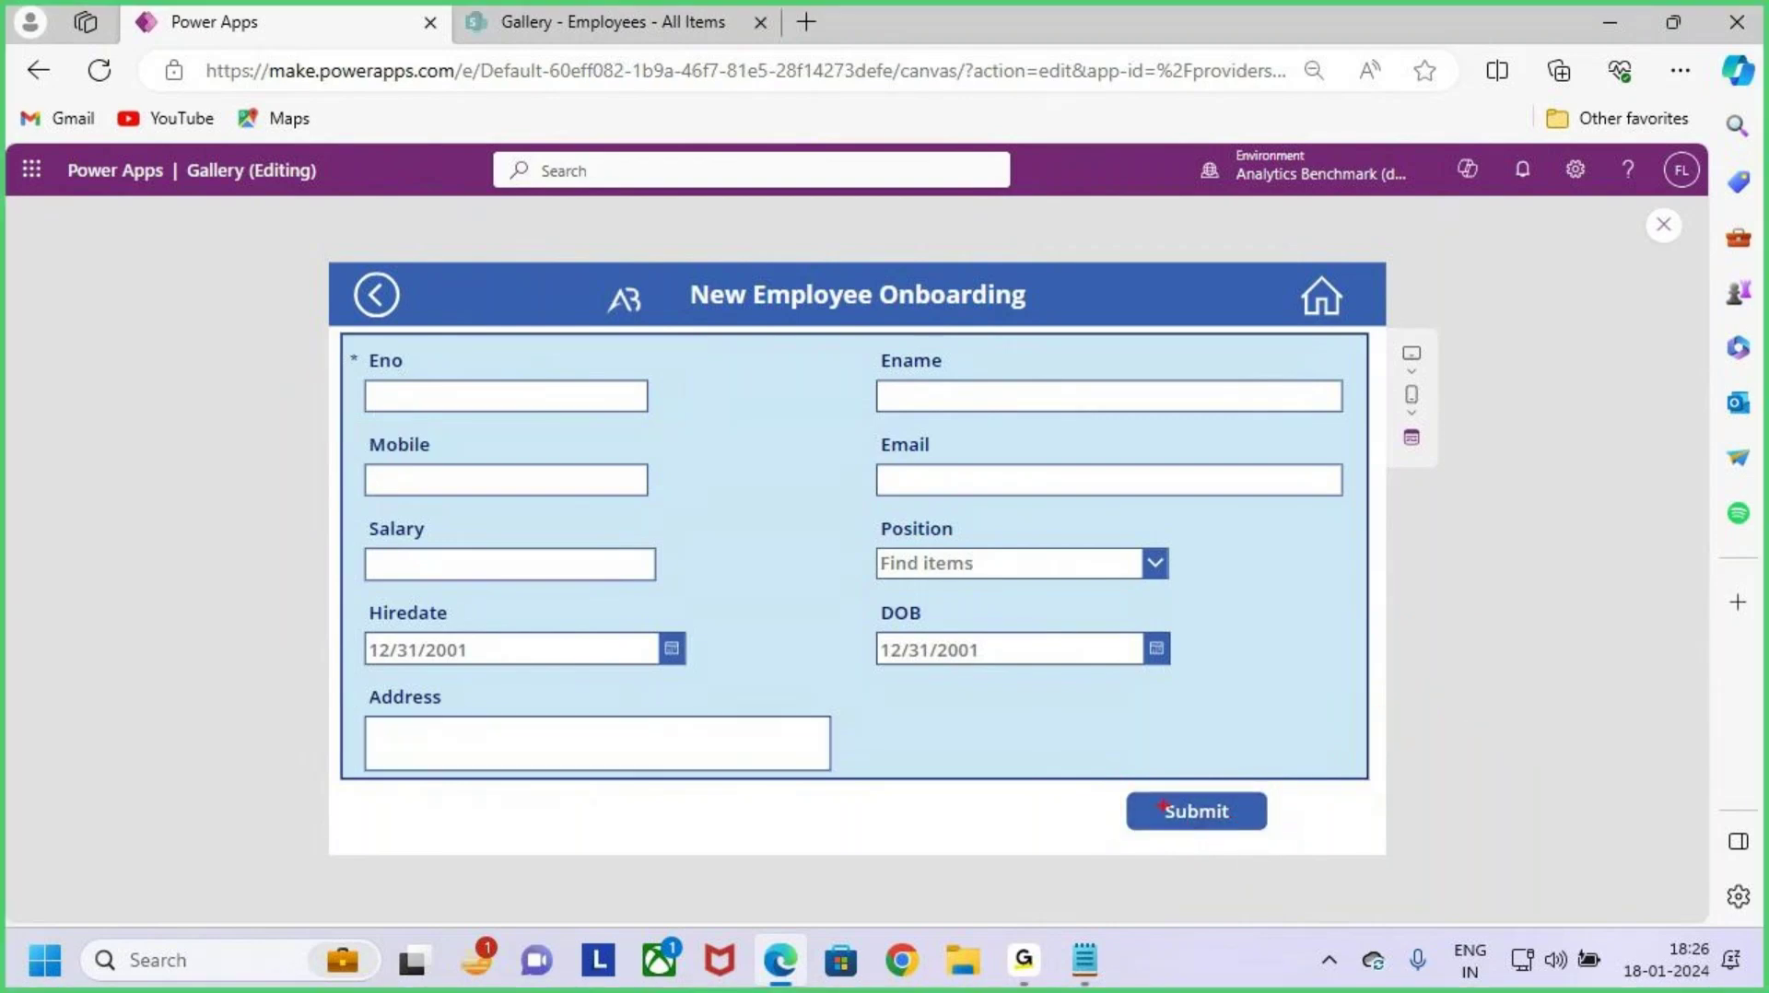
drag(1109, 774, 1294, 849)
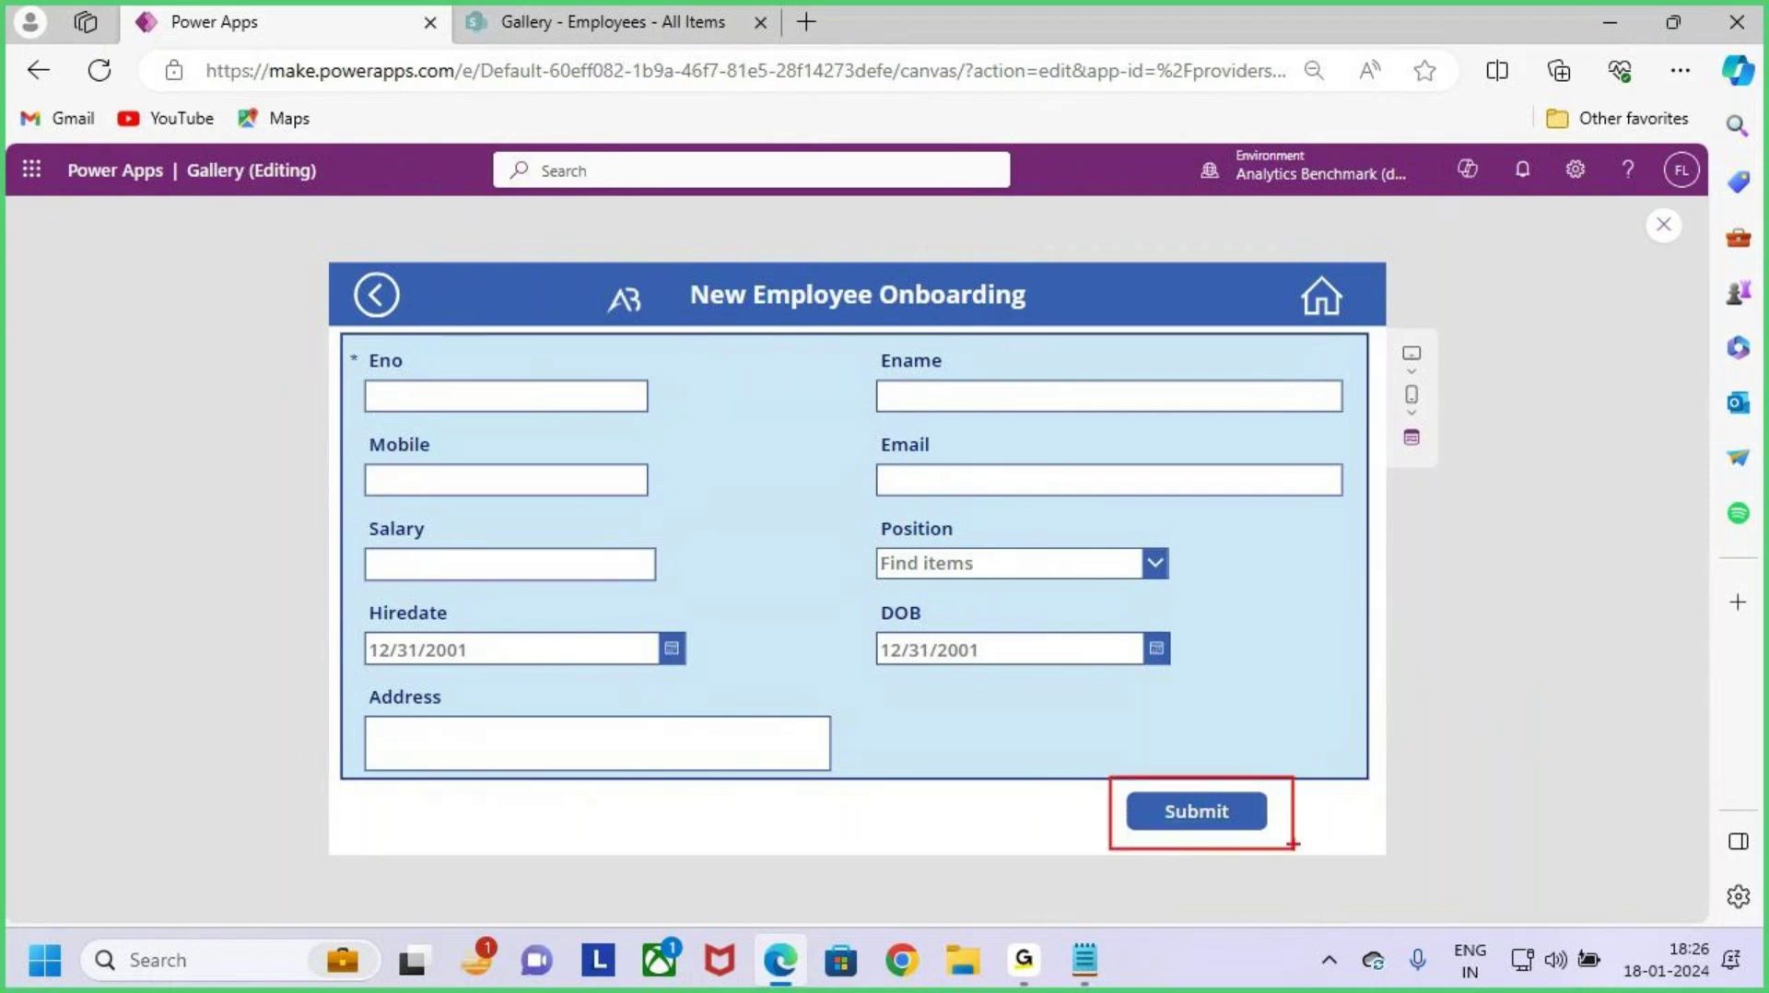
key(Escape)
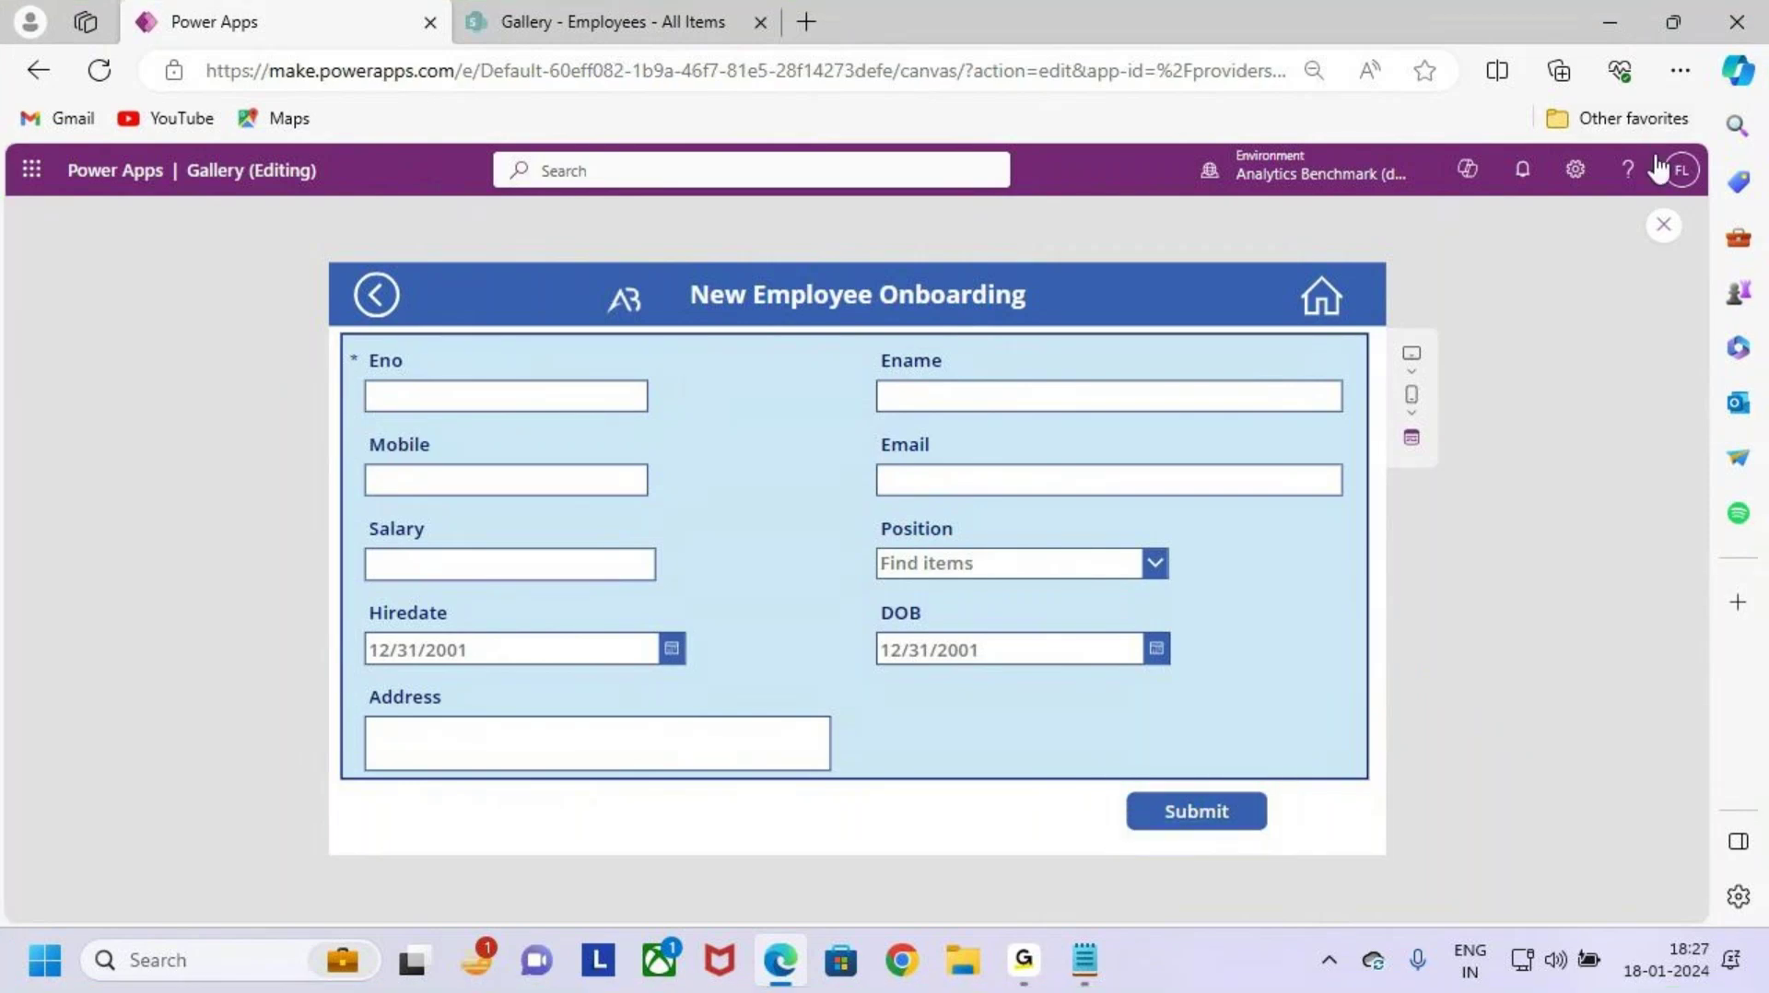
click(1665, 226)
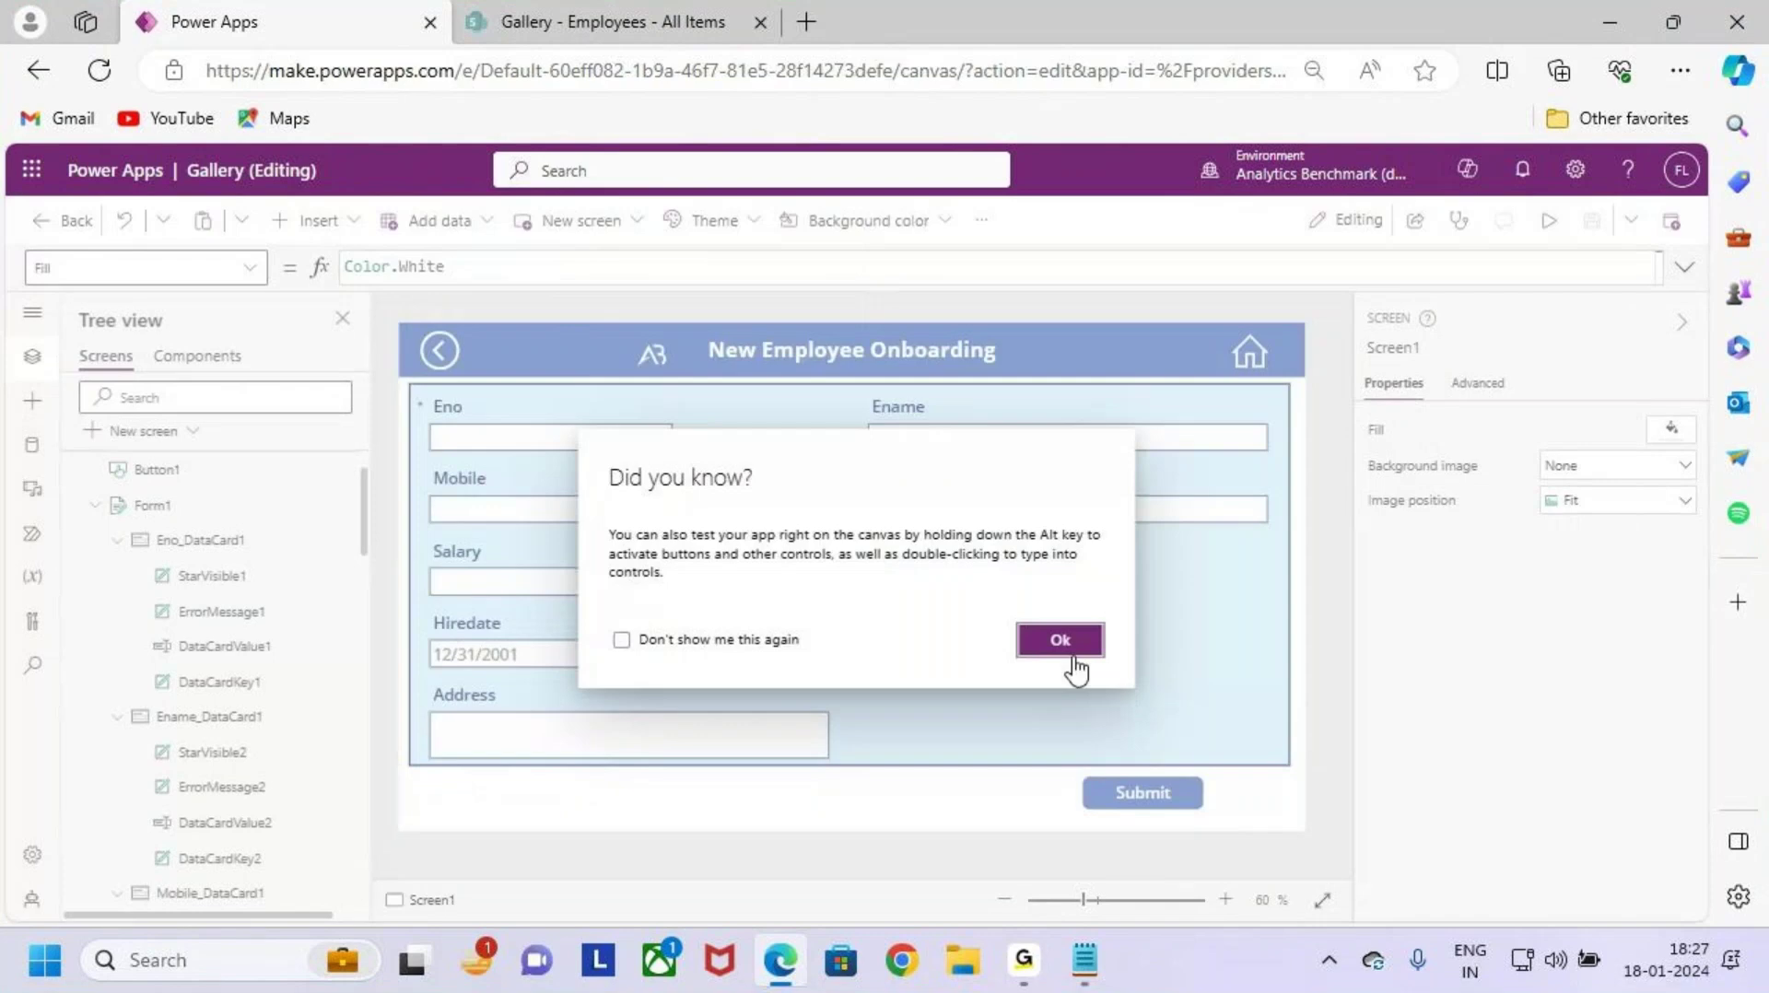
Step: Dismiss the "Did you know?" tip and select the Submit button
click(1067, 647)
click(1163, 798)
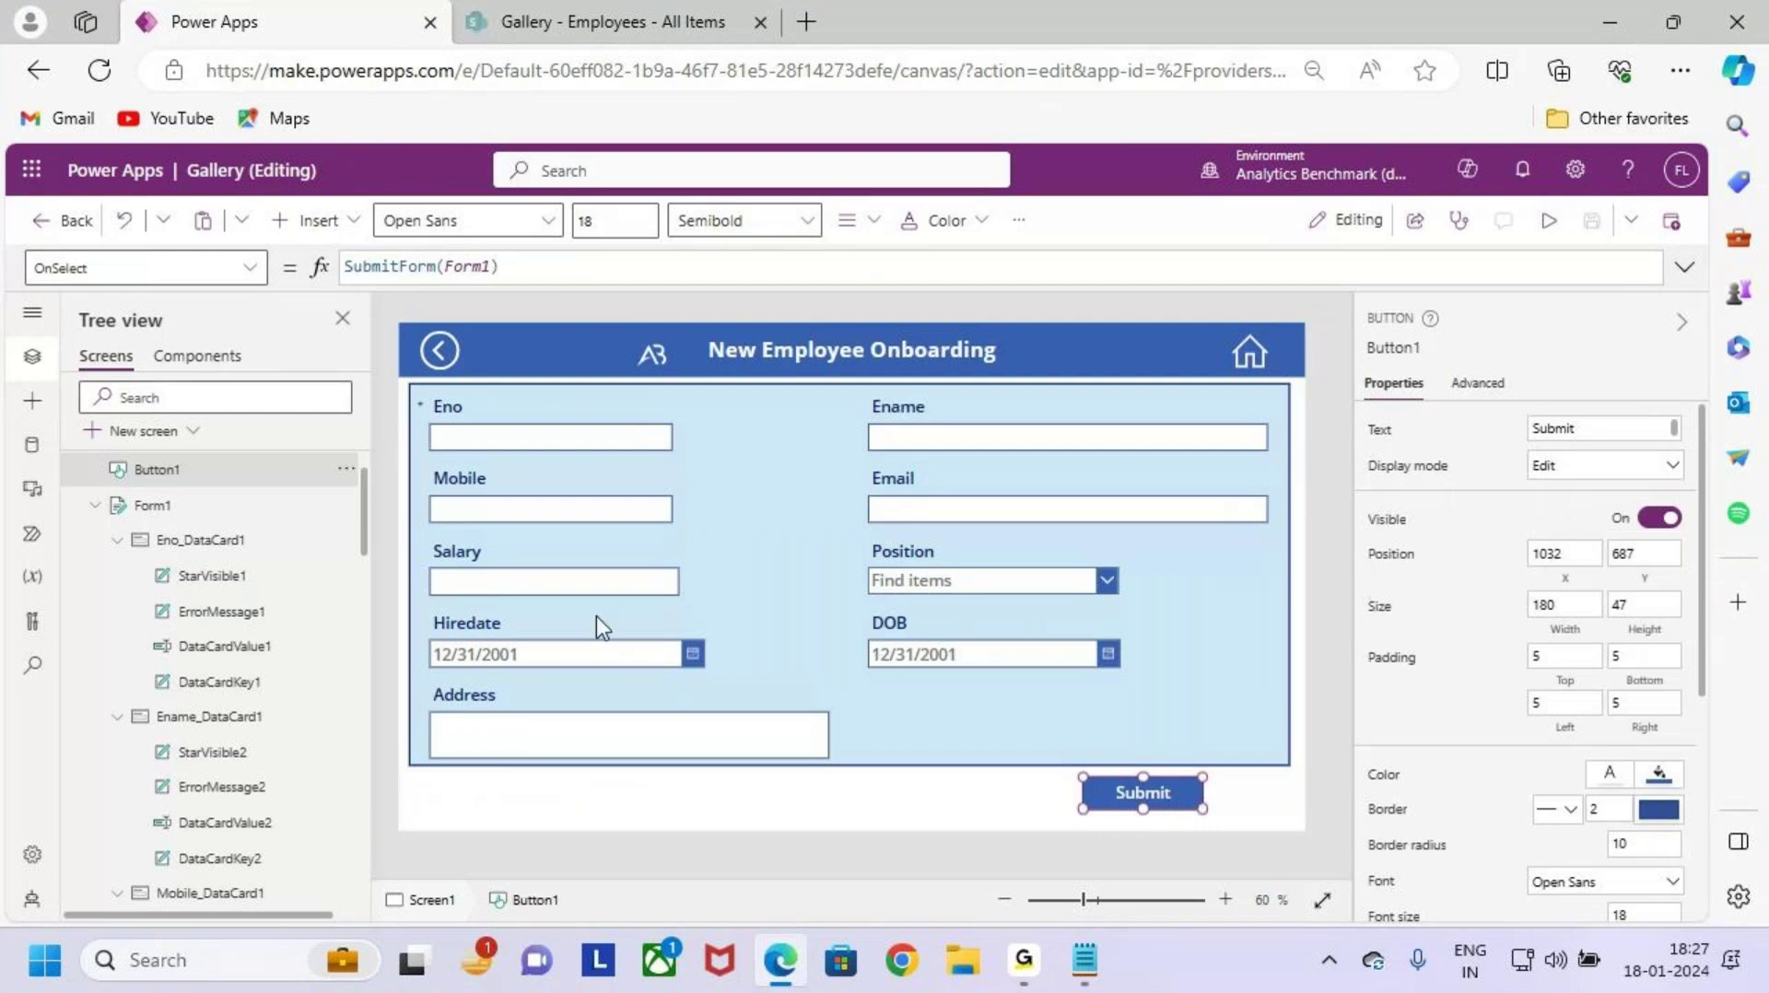
key(ctrl+2)
drag(408, 389, 705, 461)
mouse_move(671, 403)
mouse_down()
mouse_move(691, 424)
mouse_move(777, 307)
mouse_up()
key(Escape)
Step: Switch to the DisplayMode property and select its DisplayMode.Edit formula
click(251, 265)
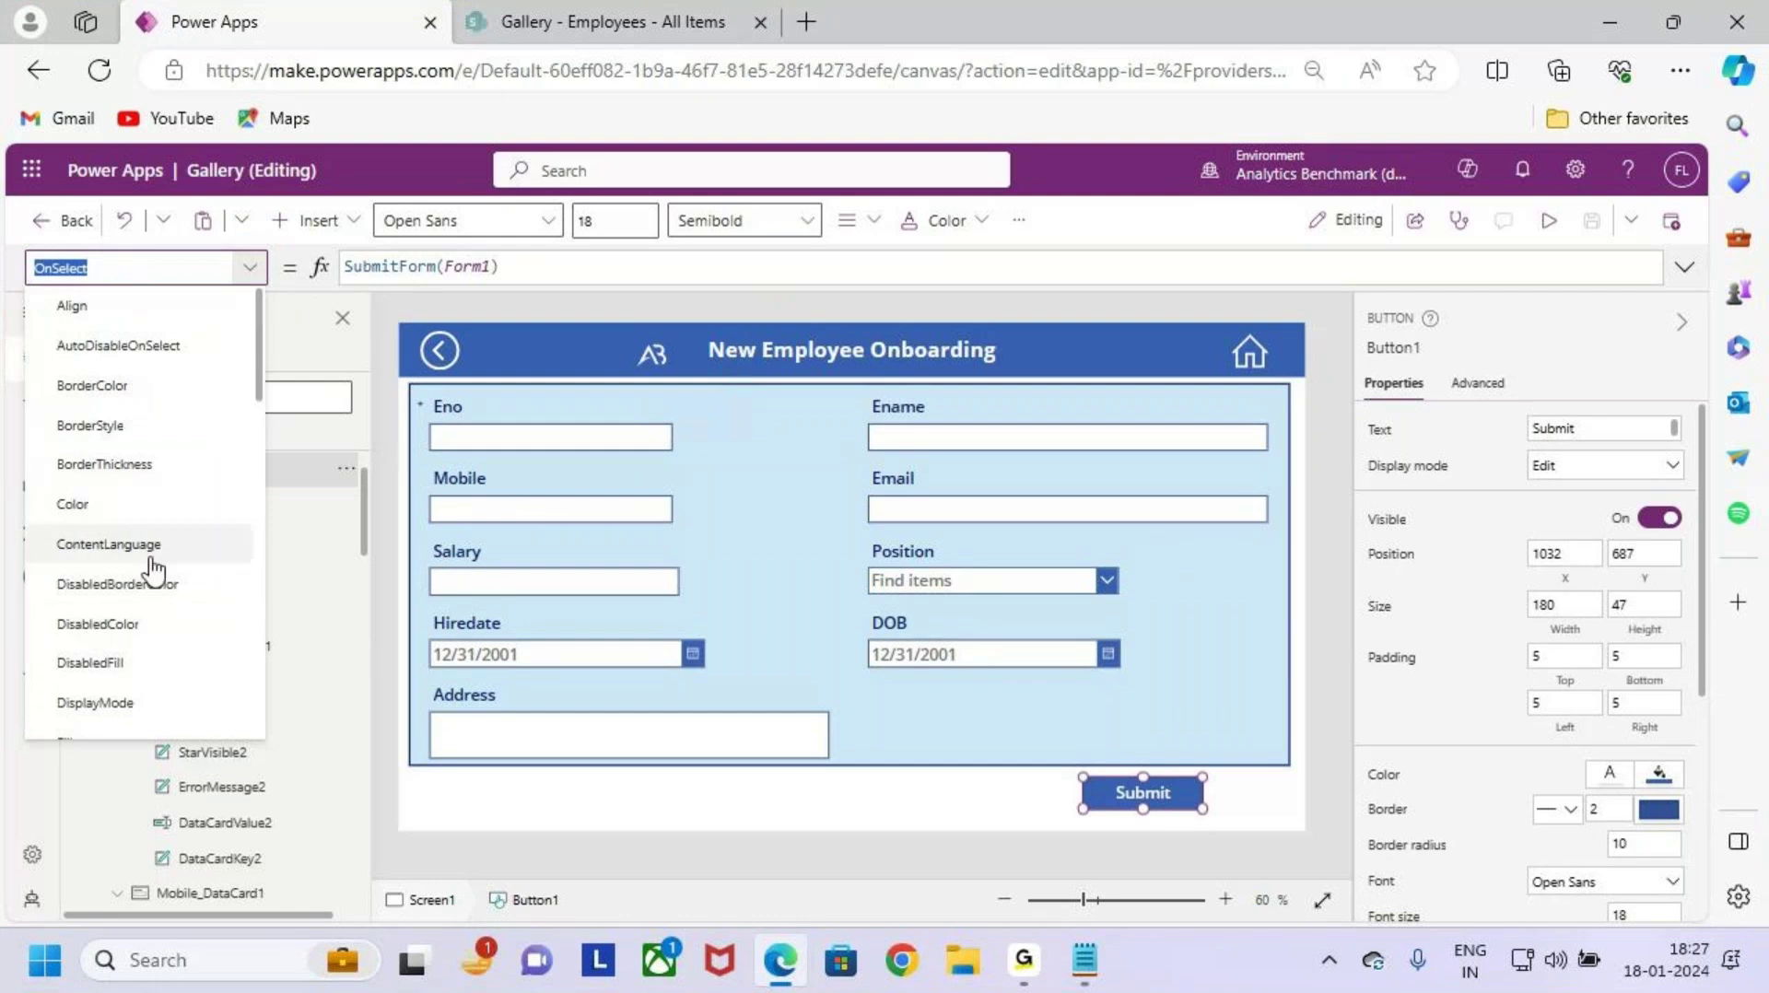
scroll(155, 565, down, 1)
scroll(155, 576, up, 1)
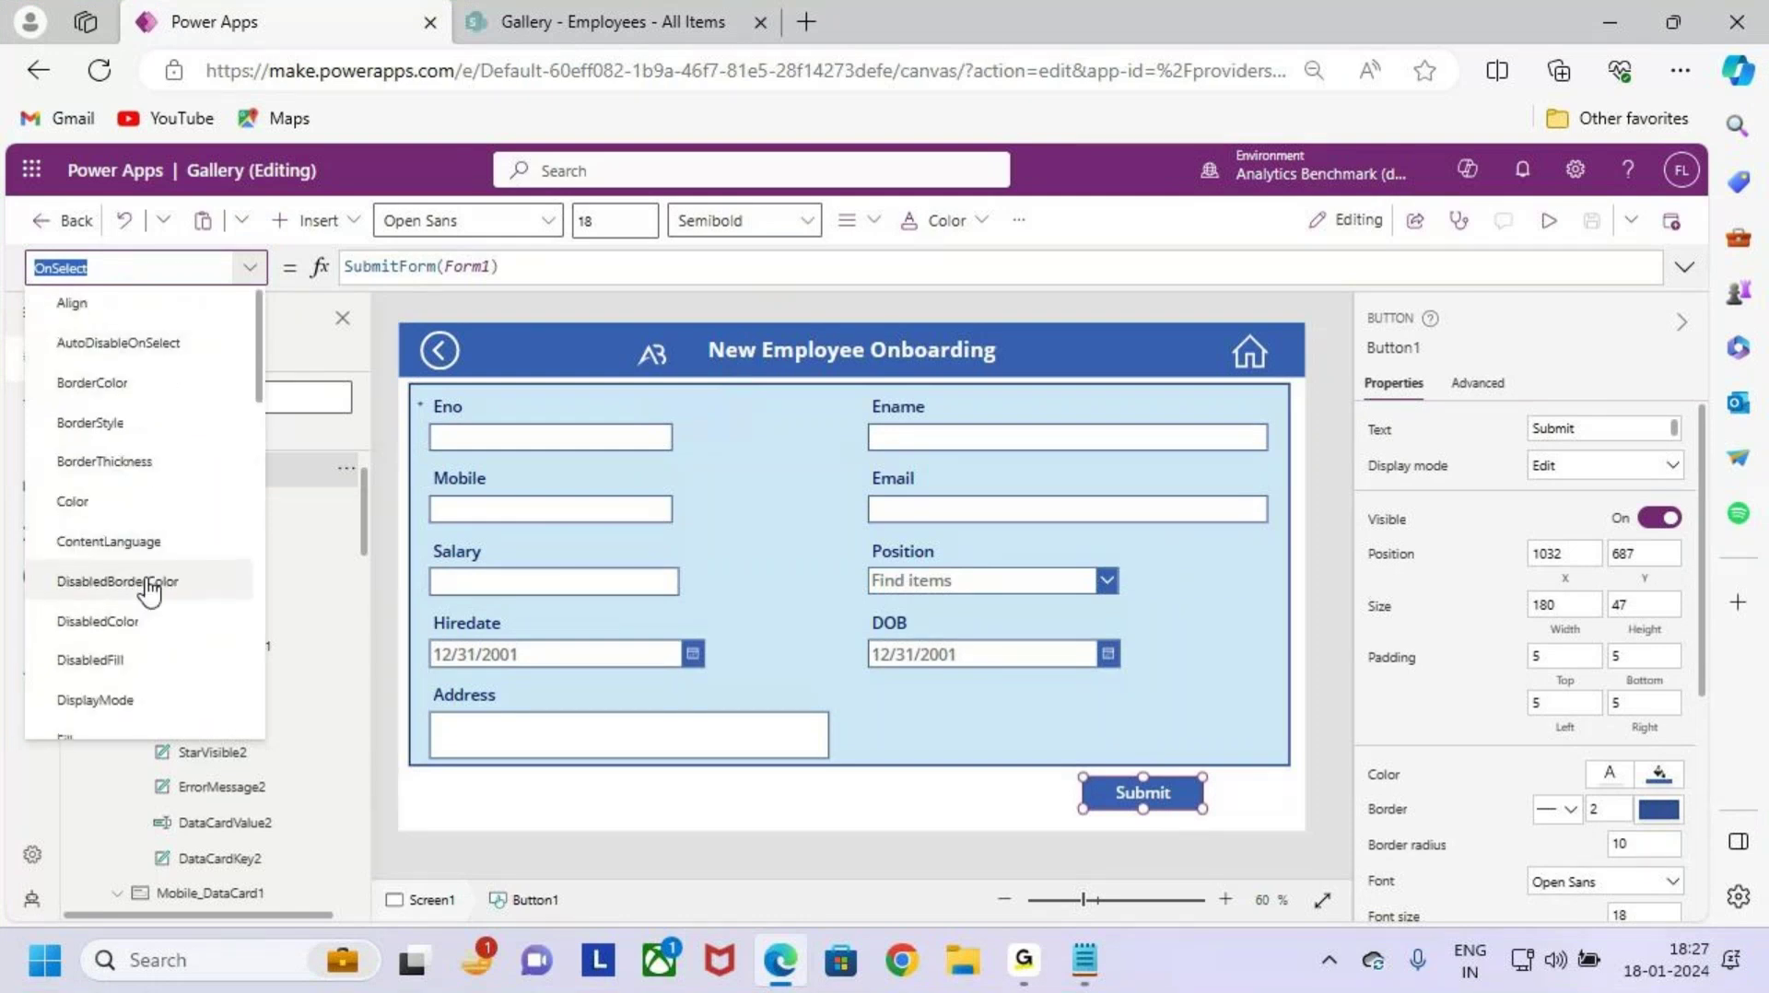
click(95, 703)
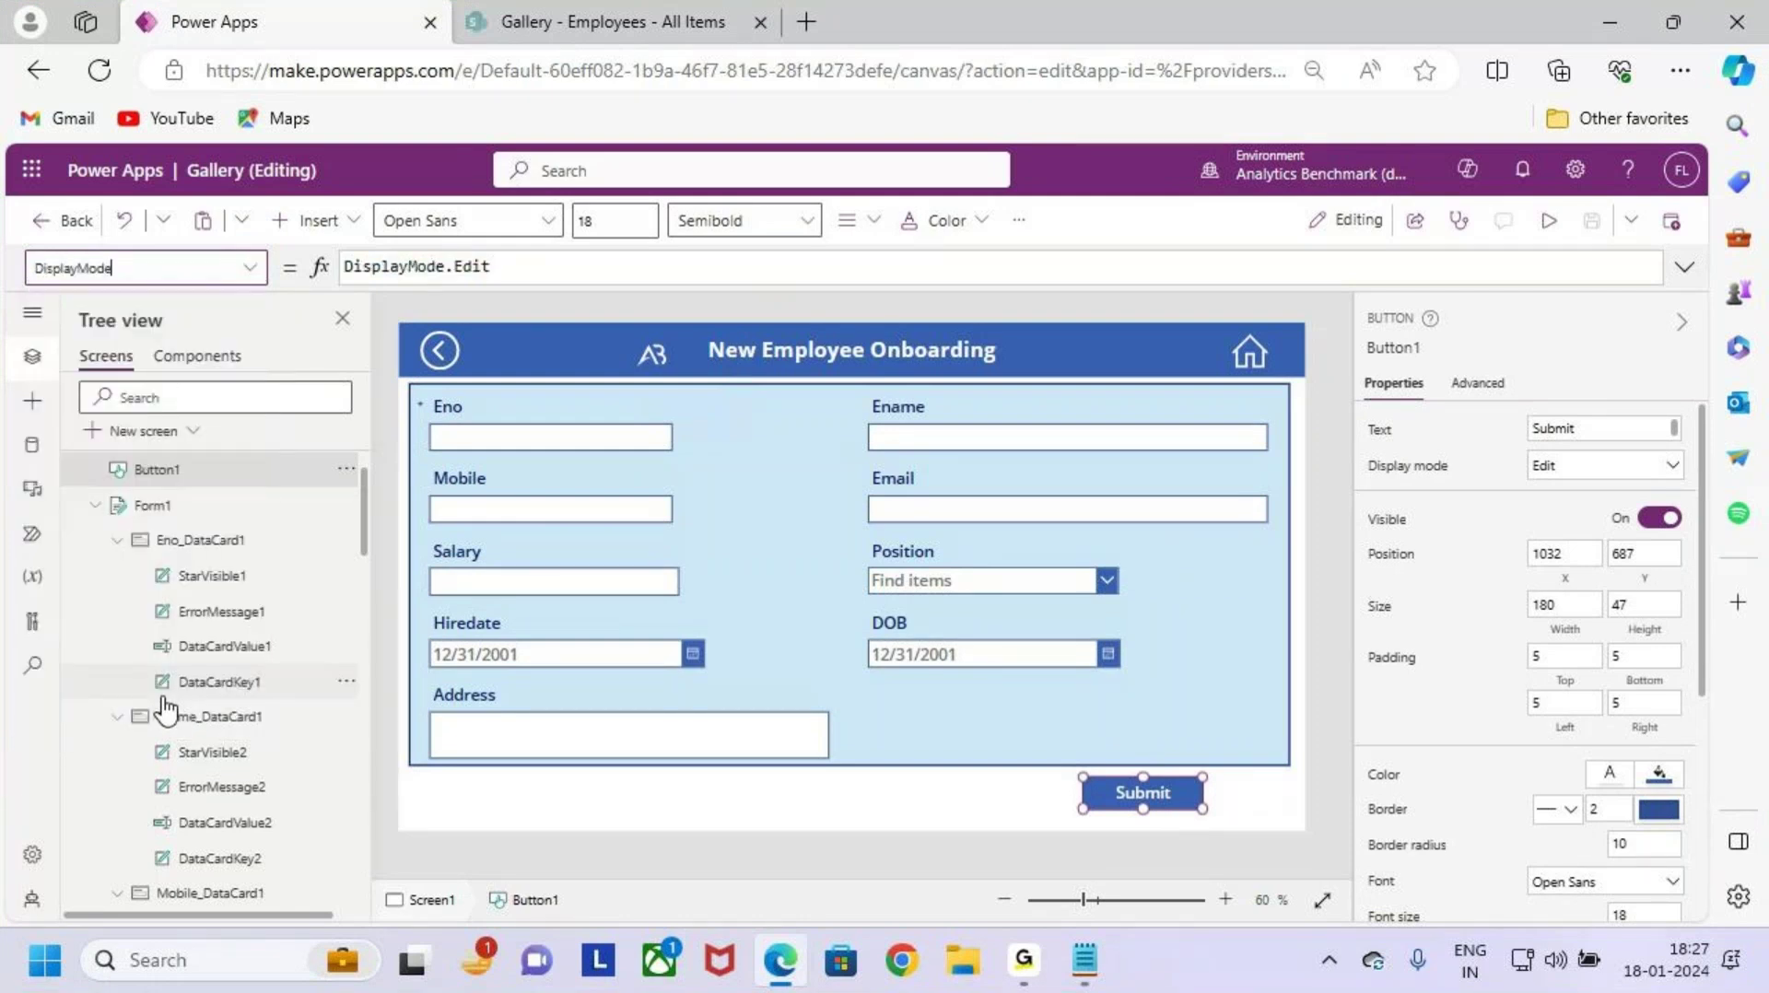
click(517, 267)
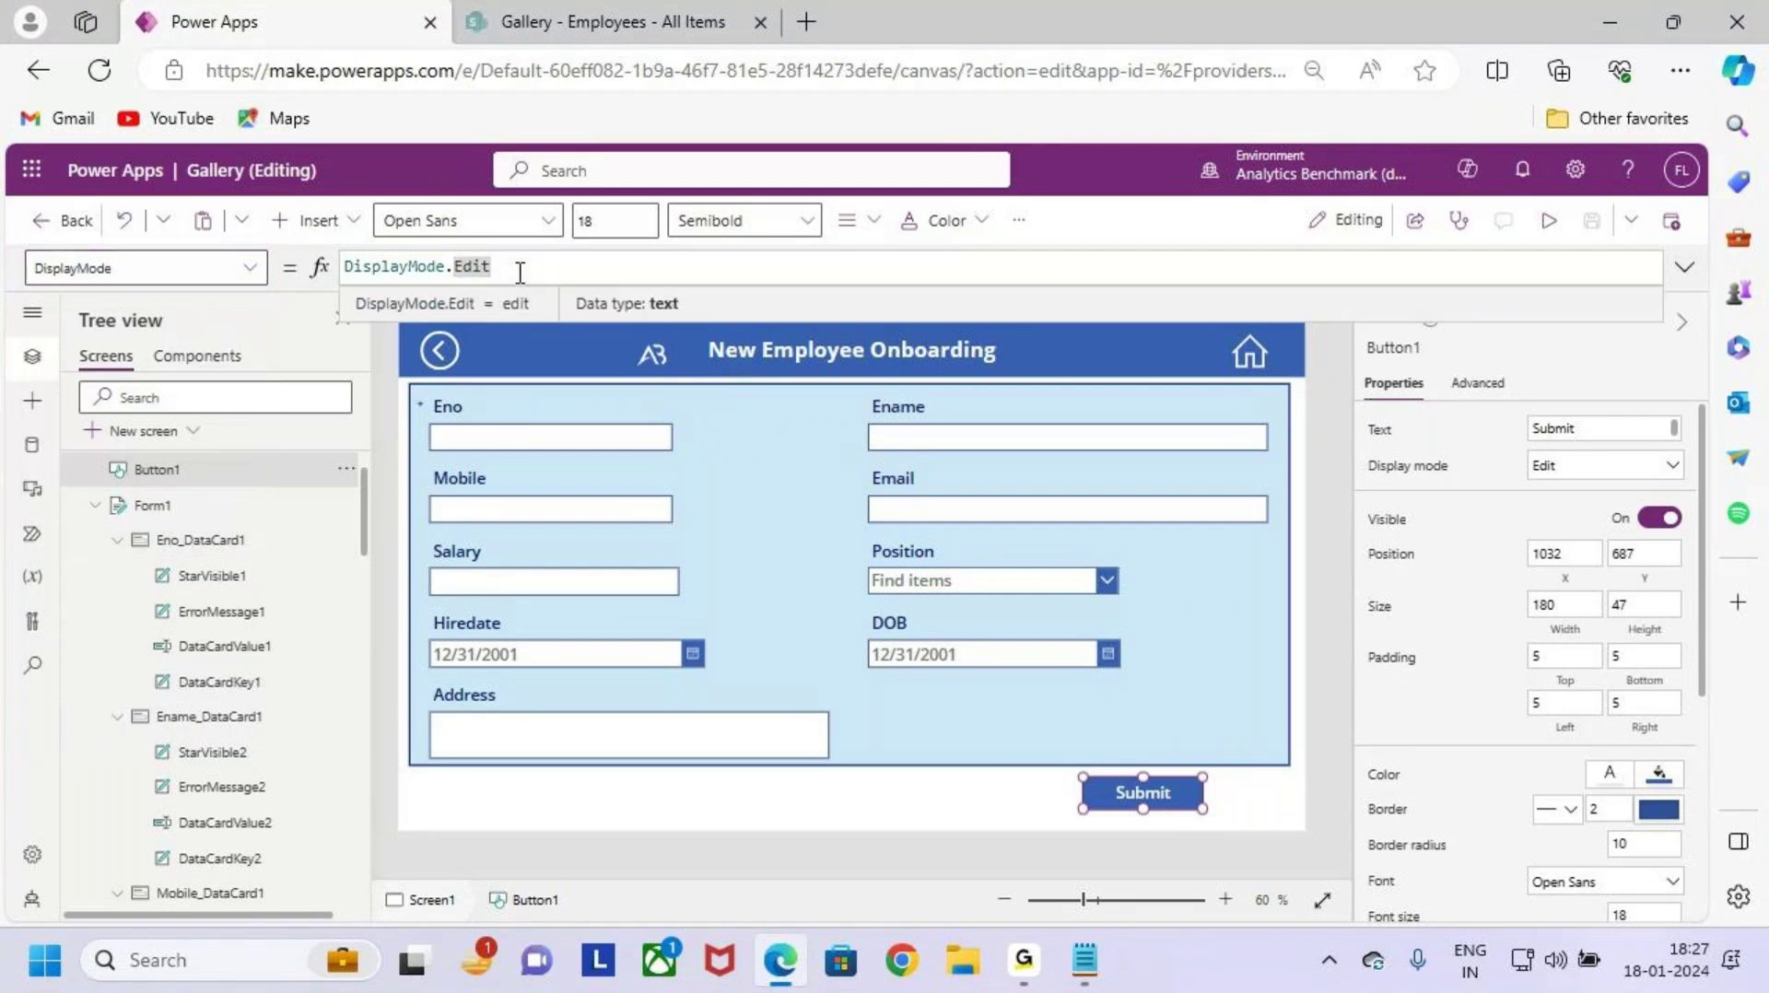
mouse_move(1137, 728)
mouse_down()
mouse_move(1143, 763)
mouse_move(1161, 748)
mouse_up()
drag(502, 267, 281, 267)
Step: Replace DisplayMode with If(Form1.Valid,DisplayMode.Edit,DisplayMode.Disabled)
key(BackSpace)
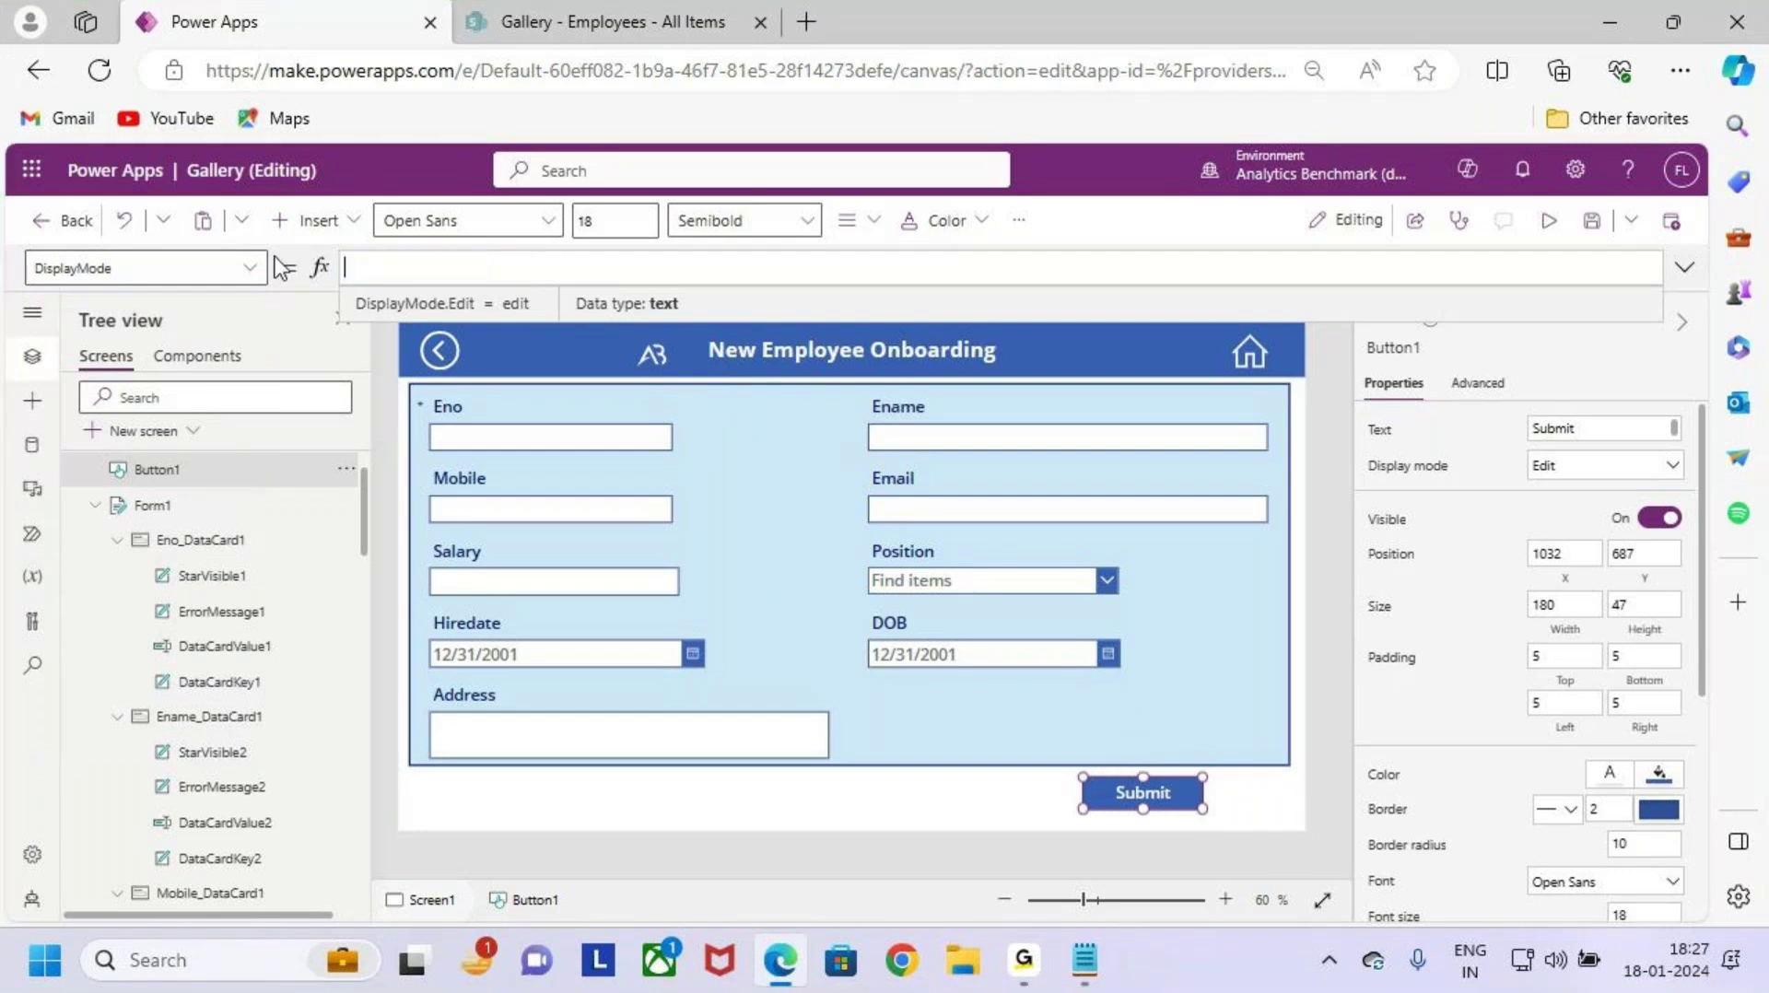
text(if)
key(Tab)
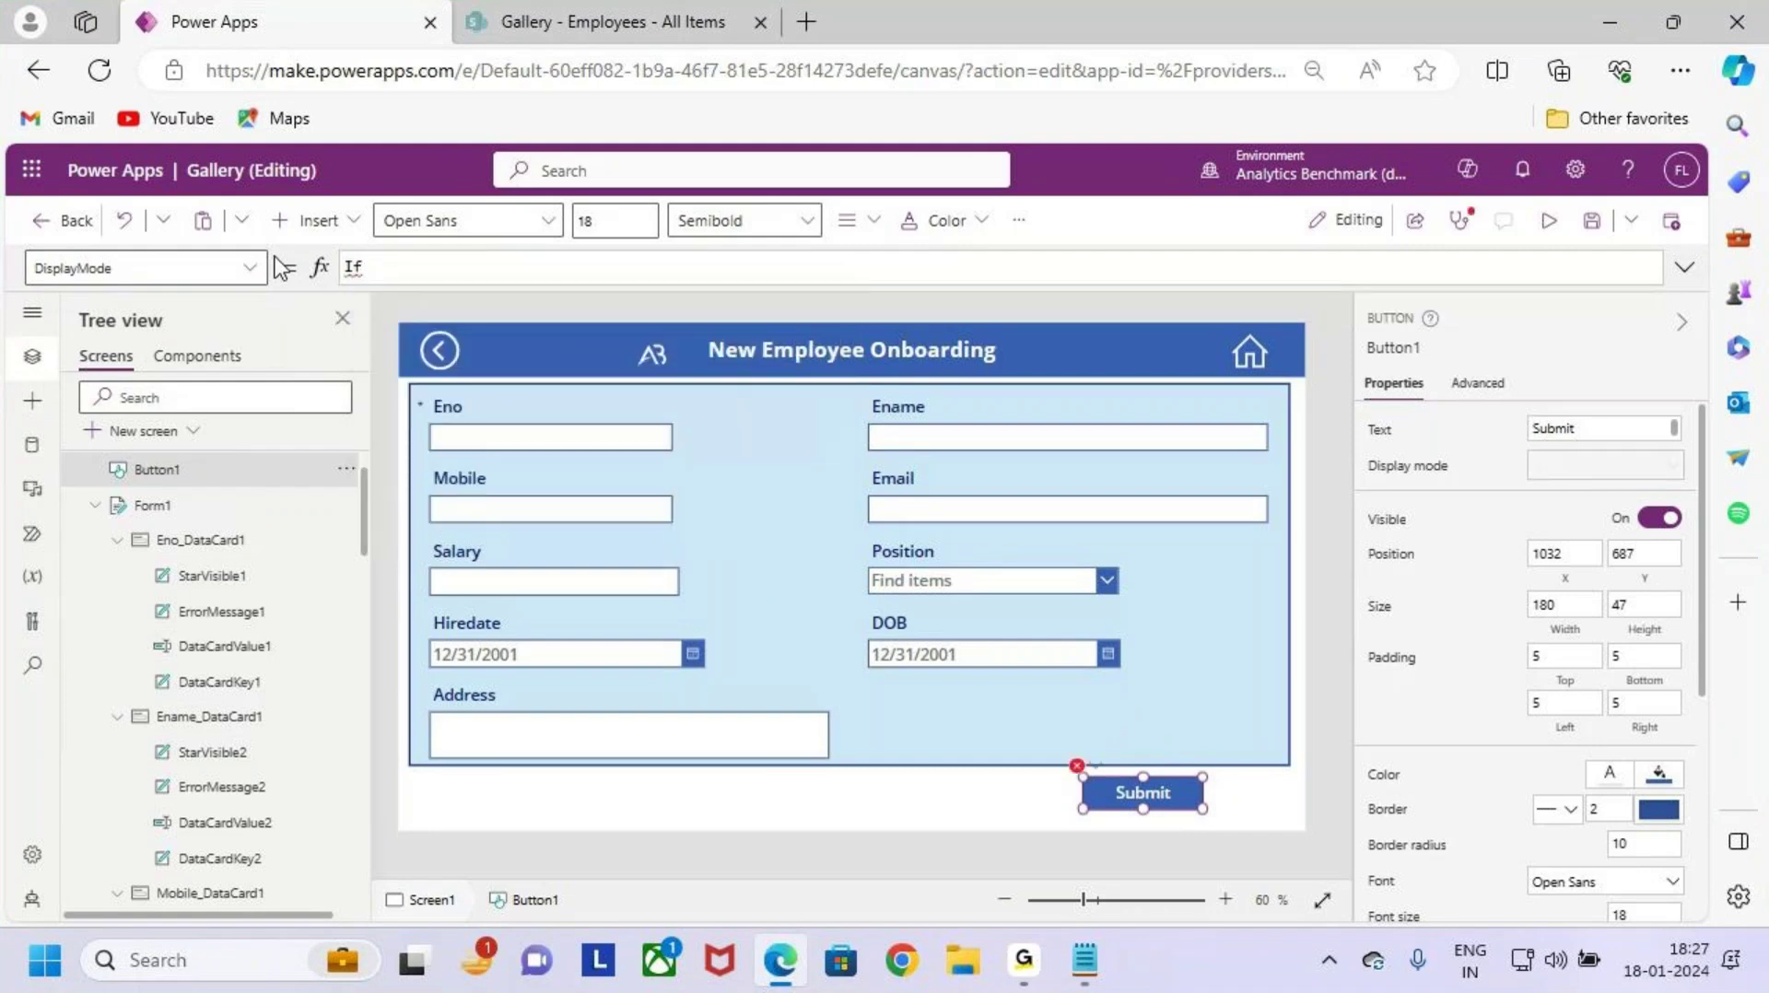
text((fo)
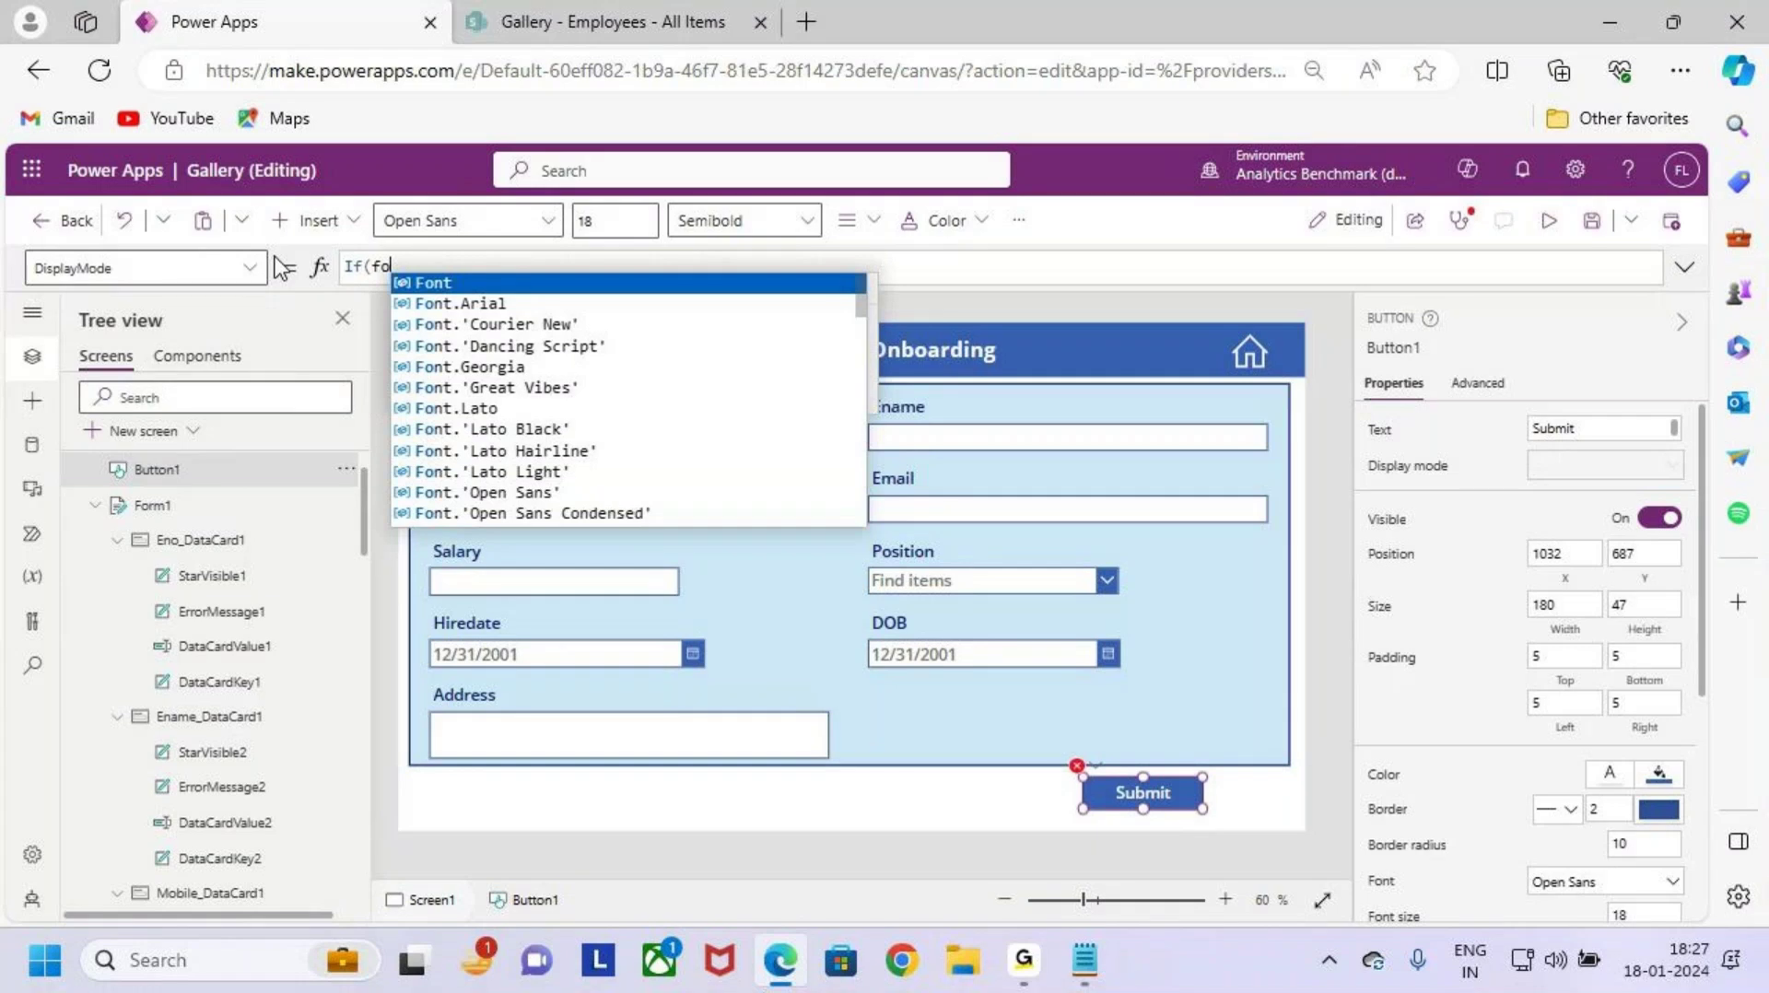
text(rm)
key(Tab)
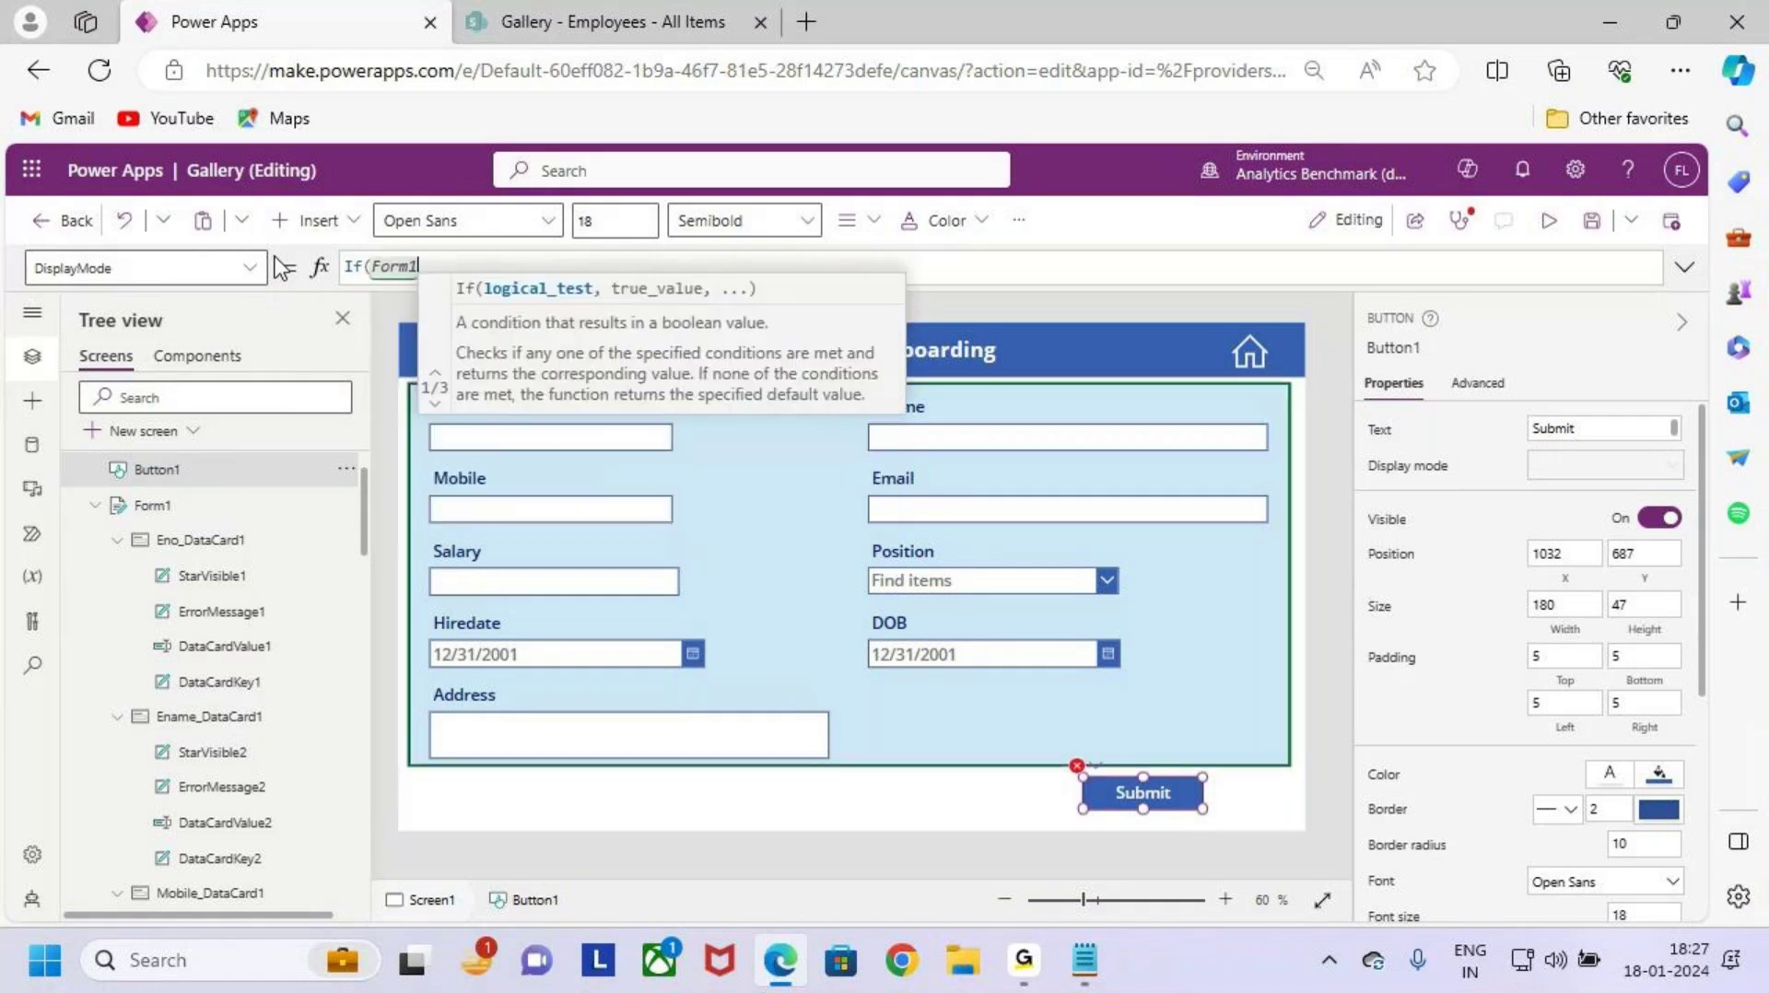
text(.valid)
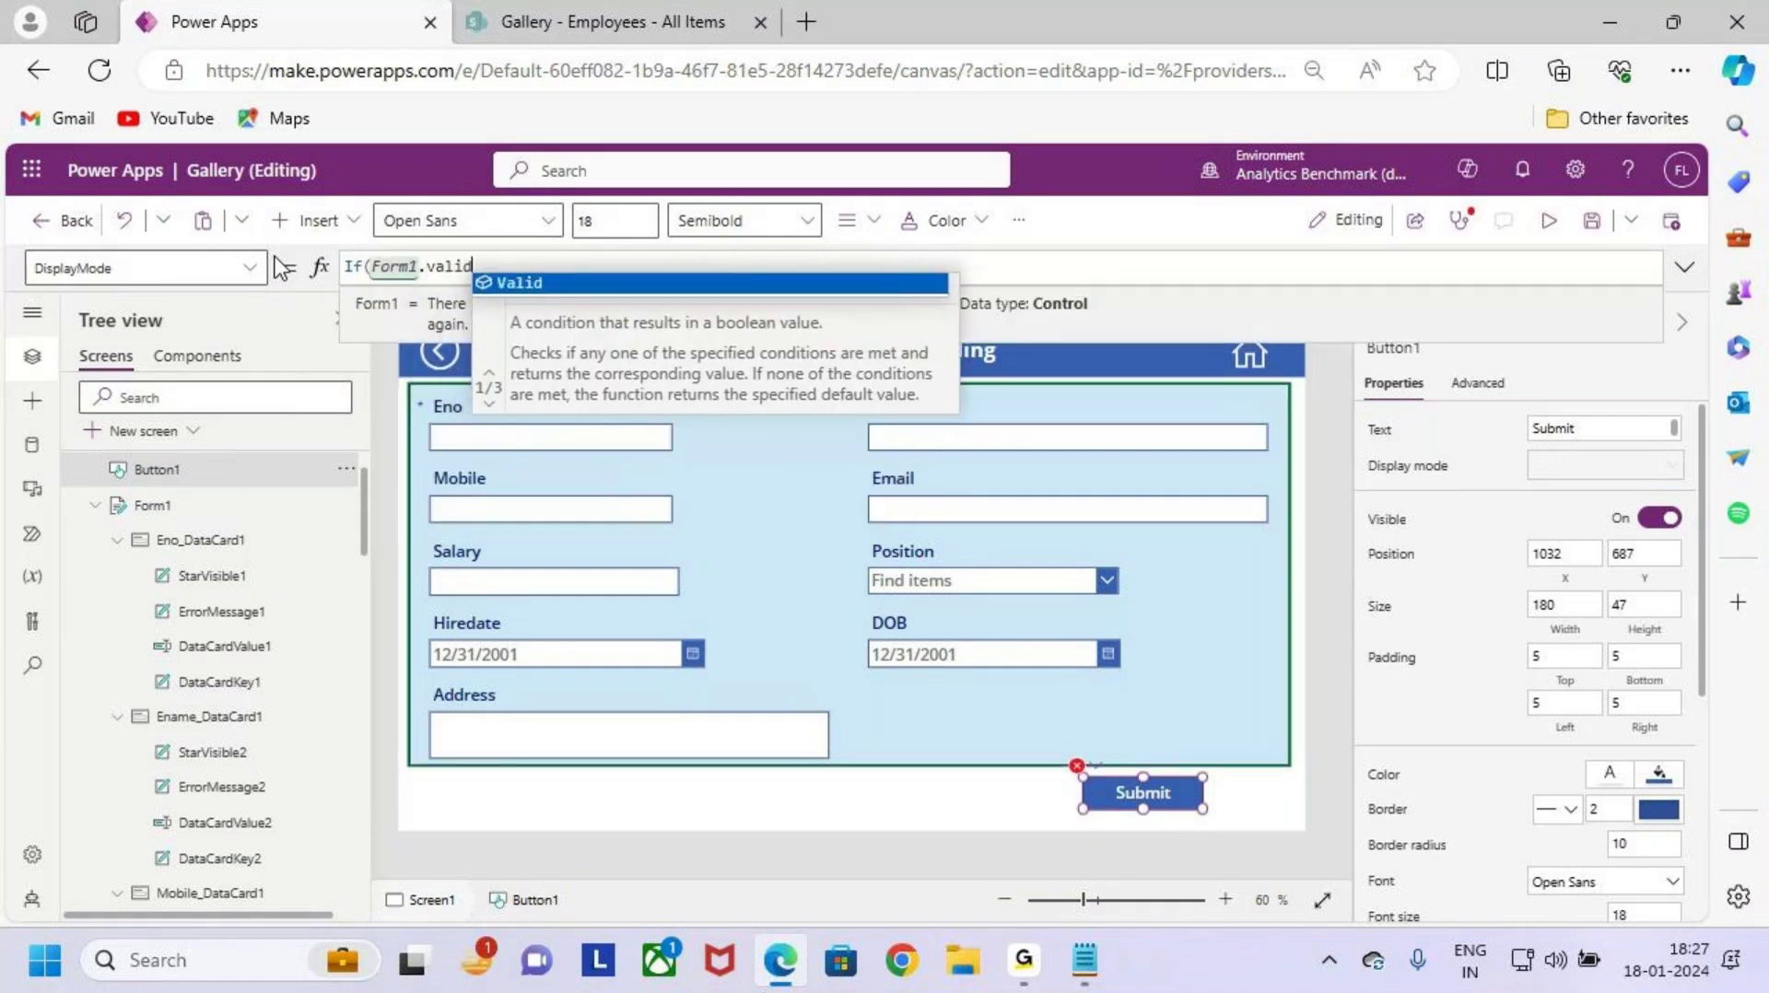
key(Tab)
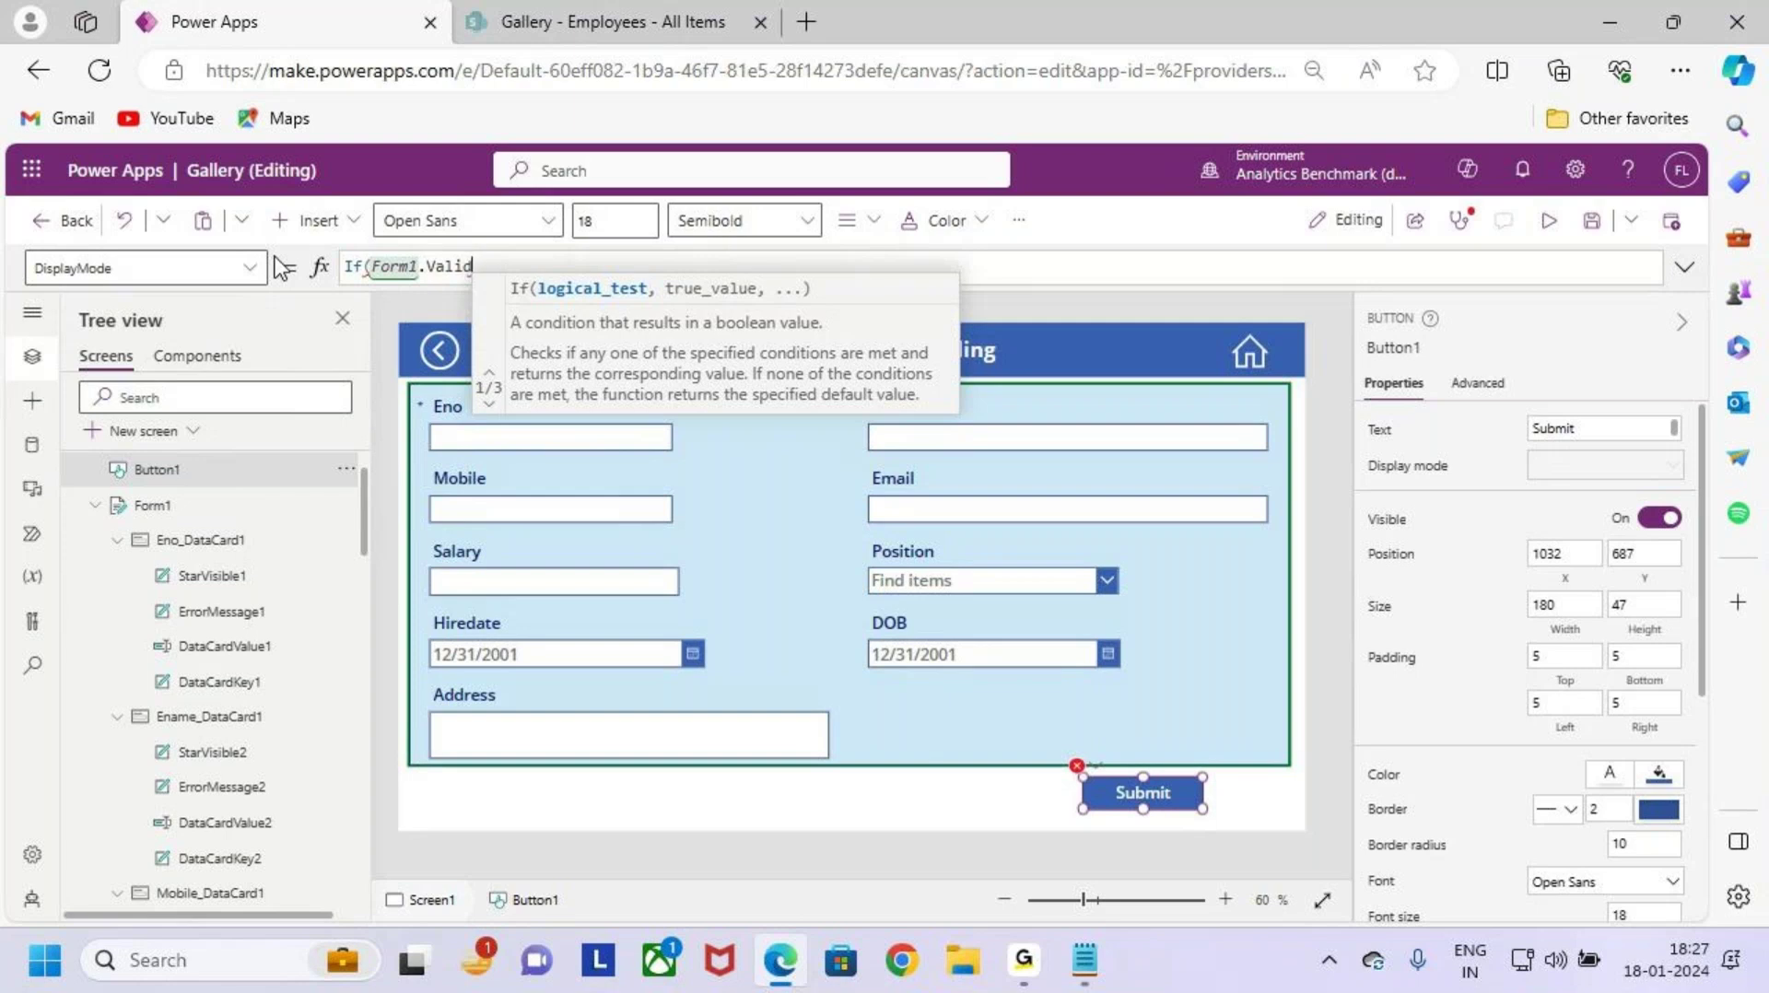
text(,)
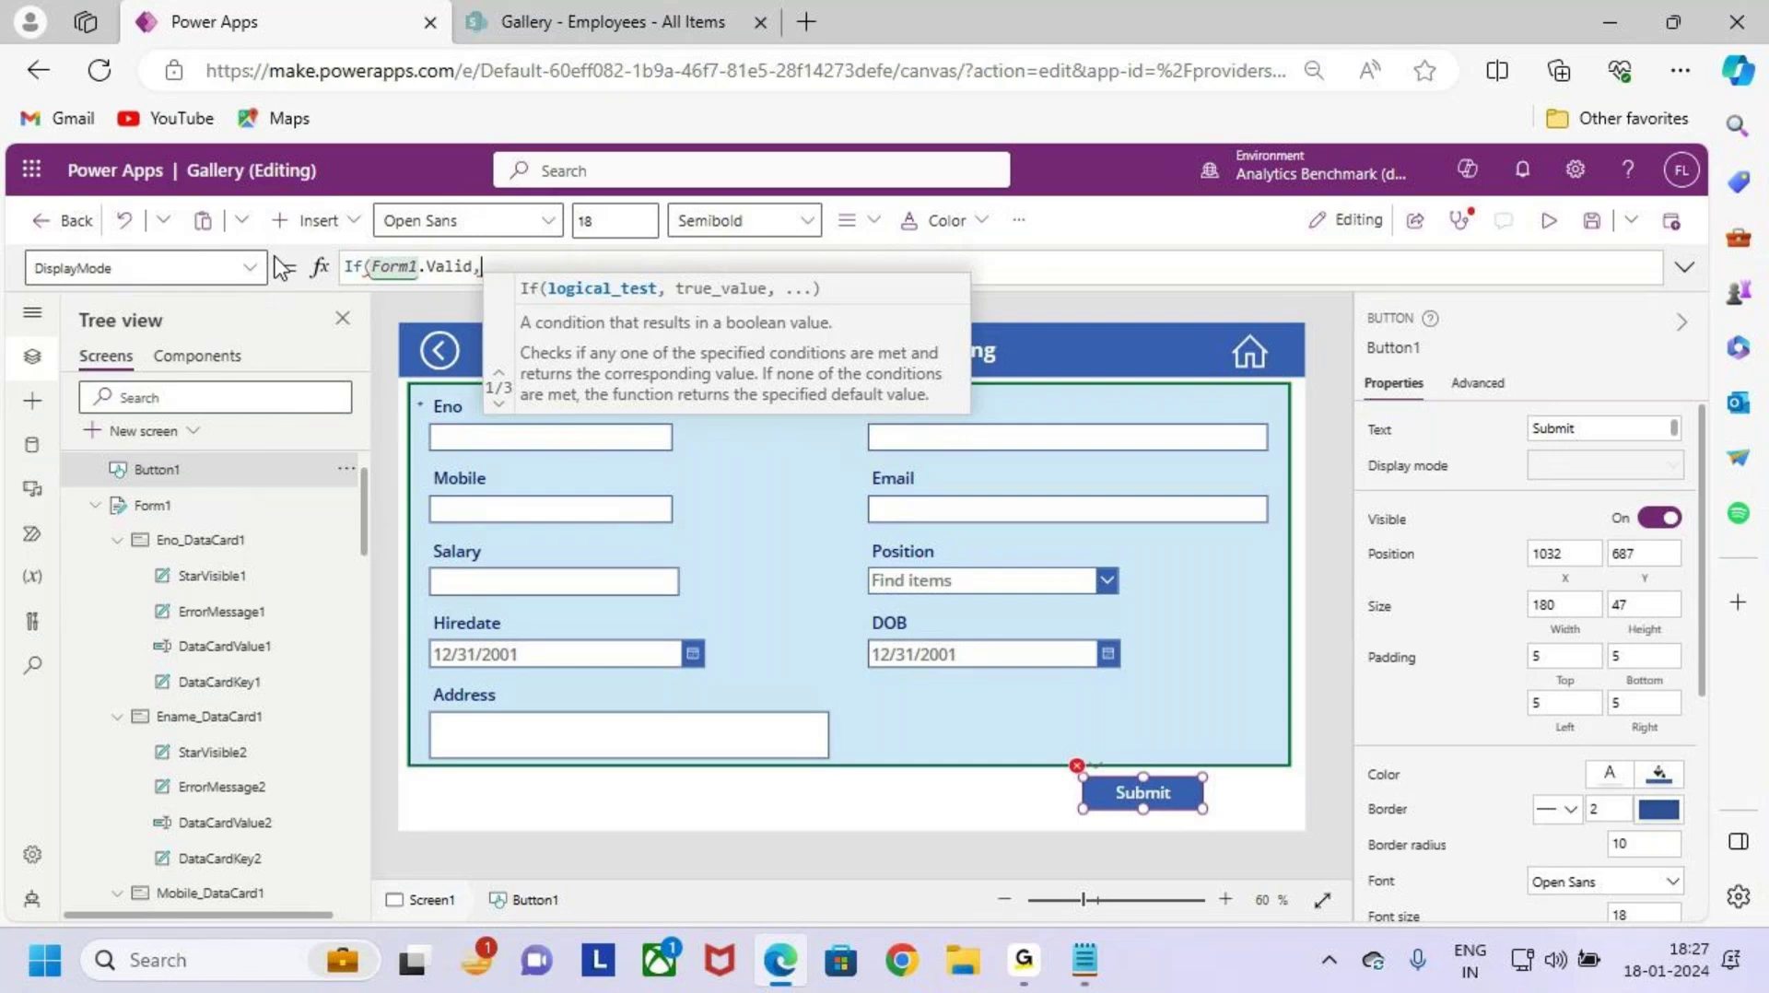
key(BackSpace)
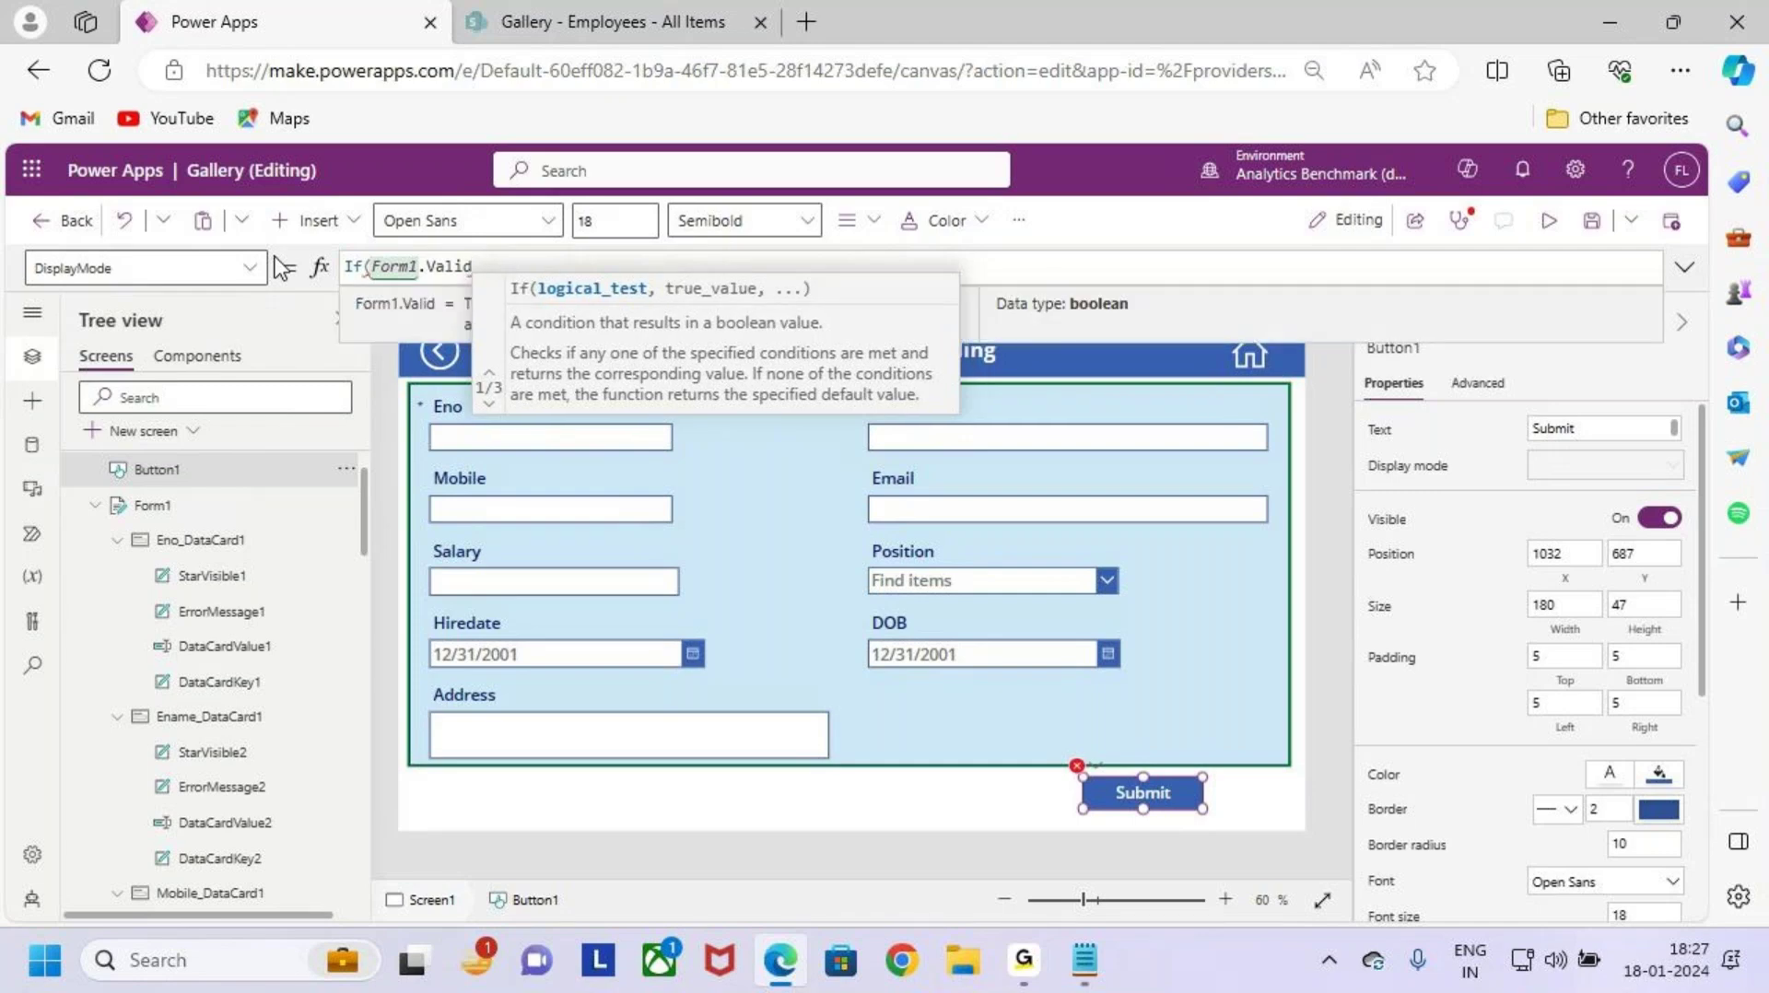
text(,dis)
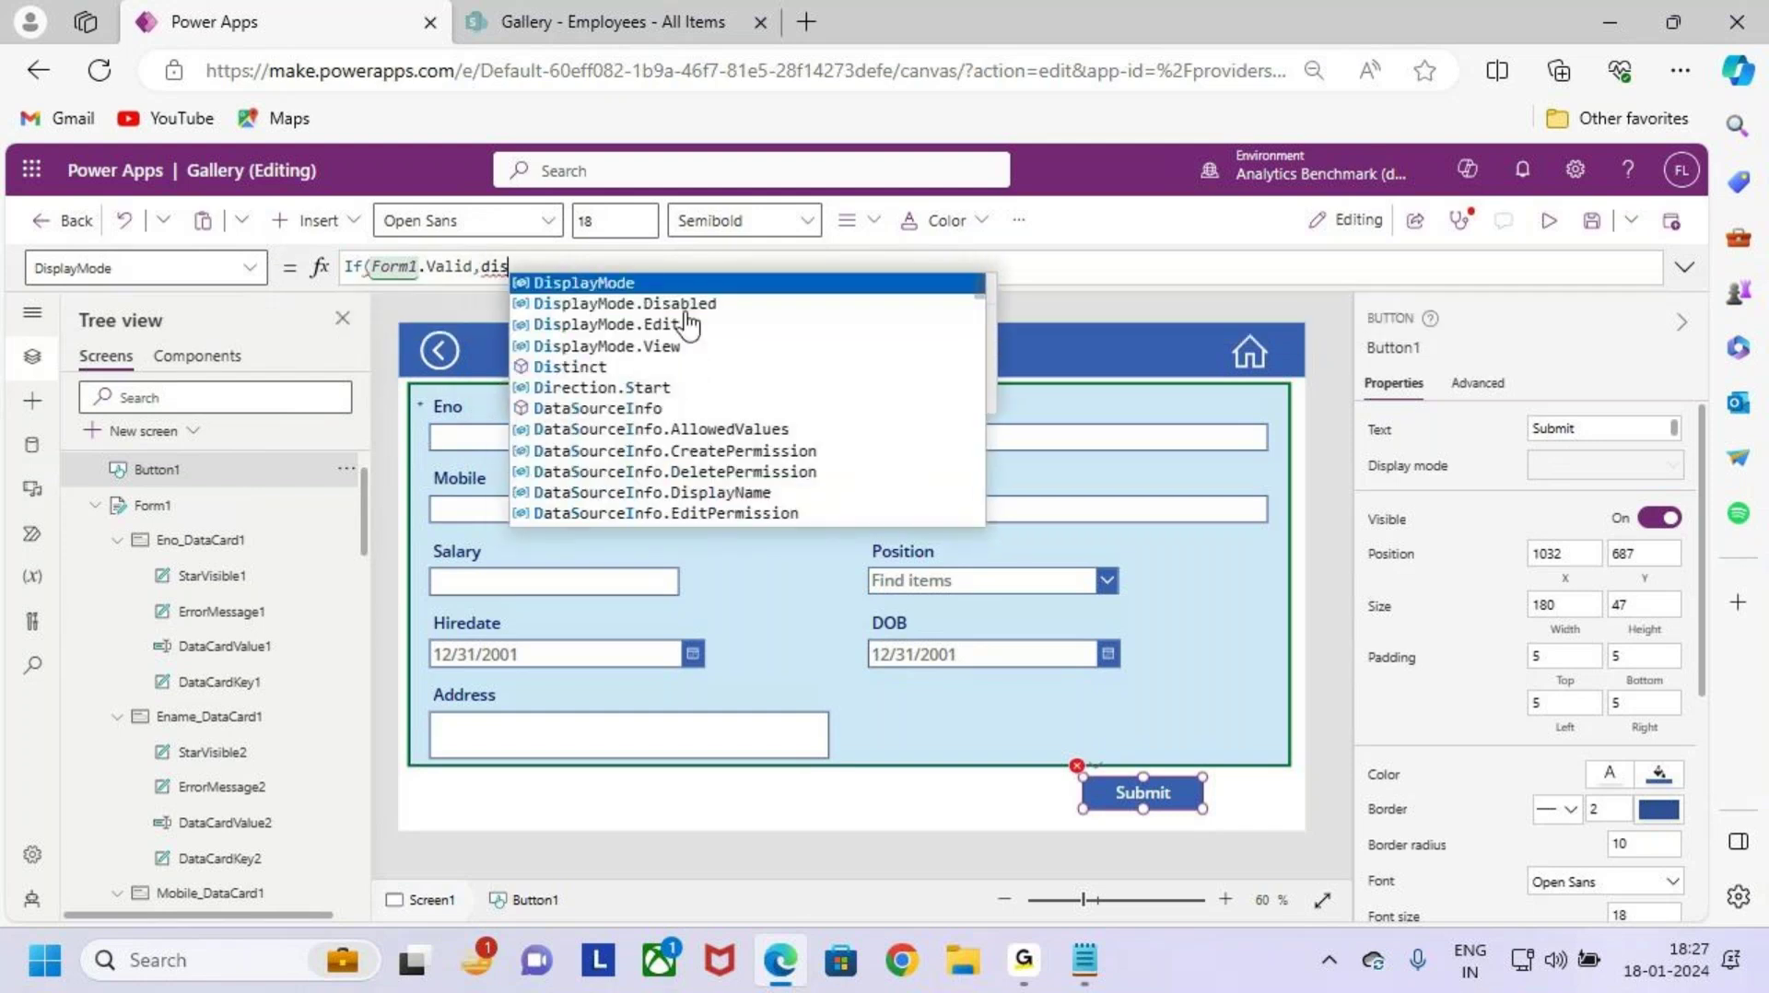
click(699, 325)
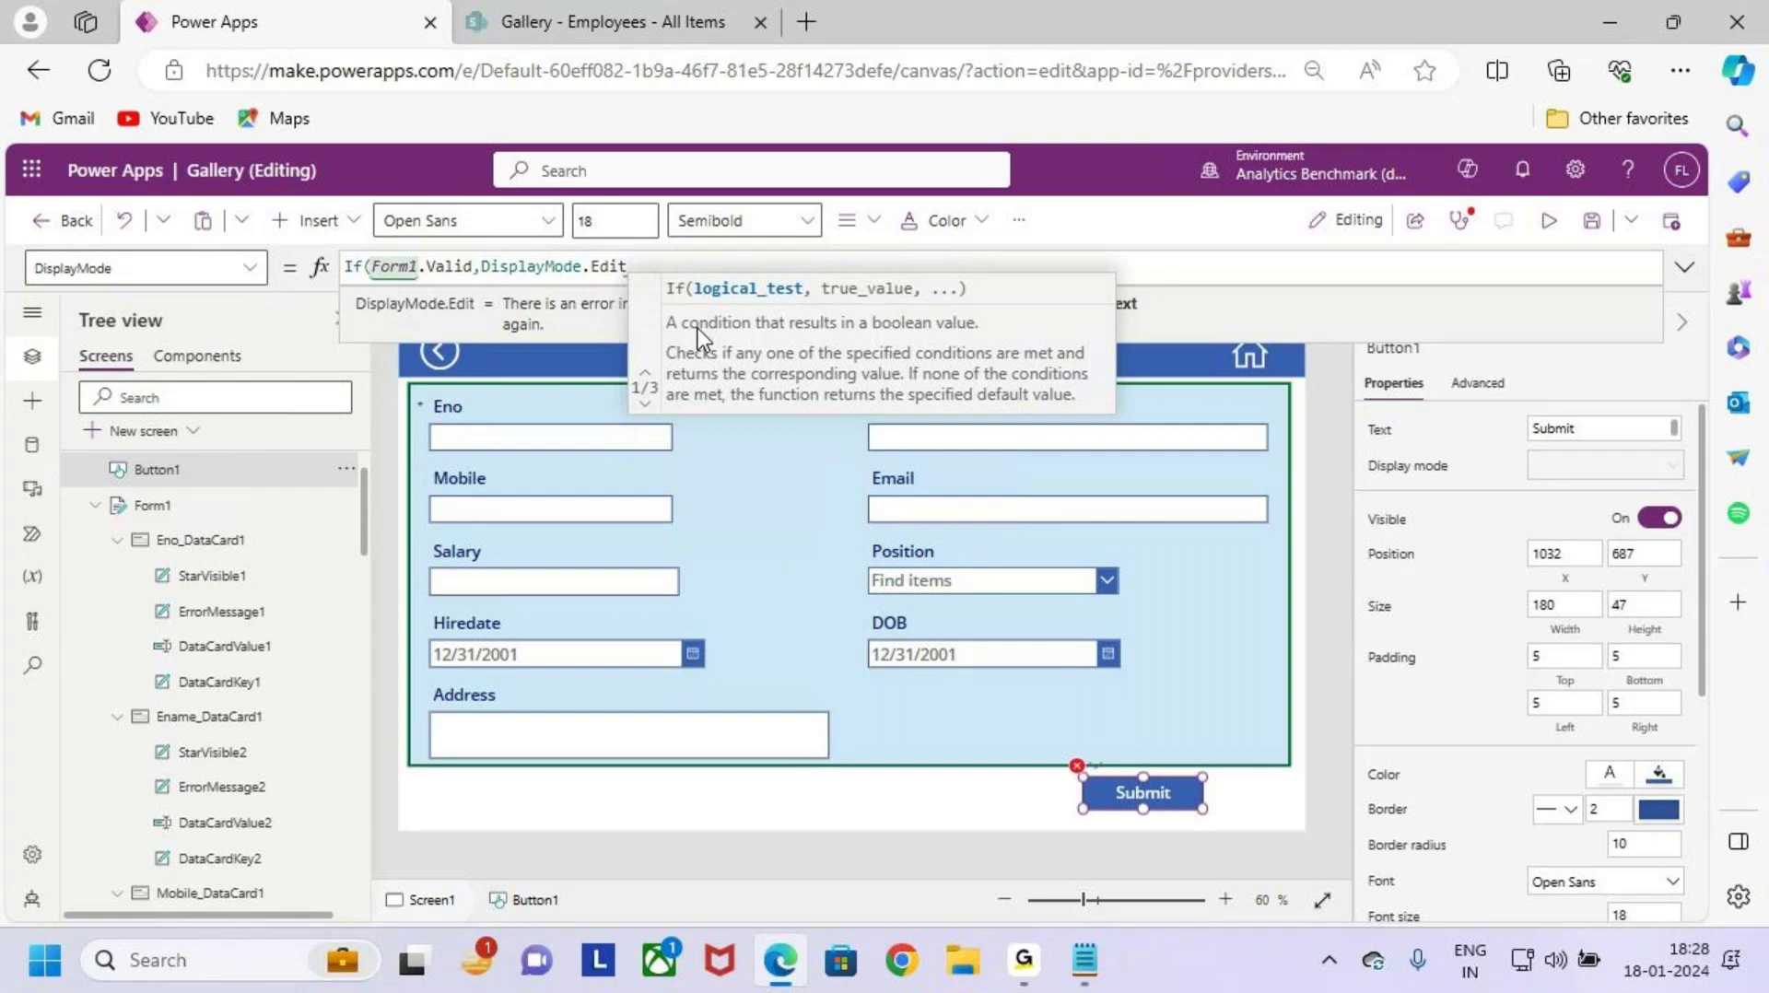
text(,displ)
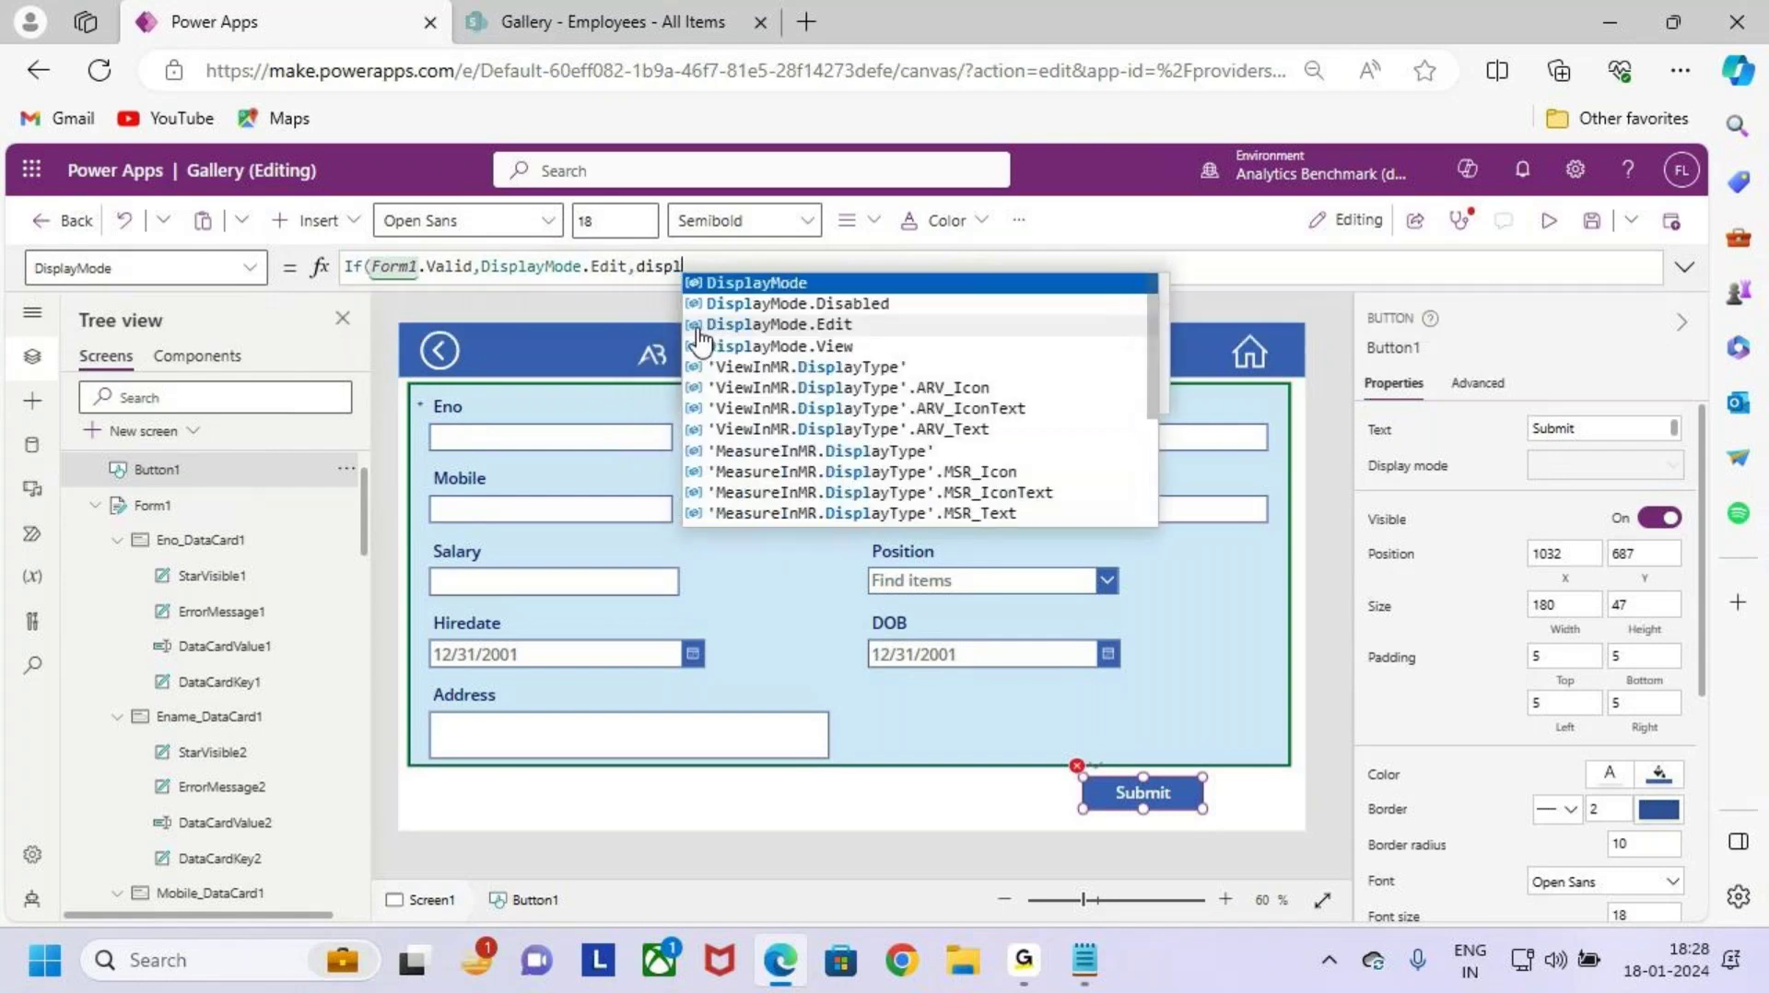
click(908, 305)
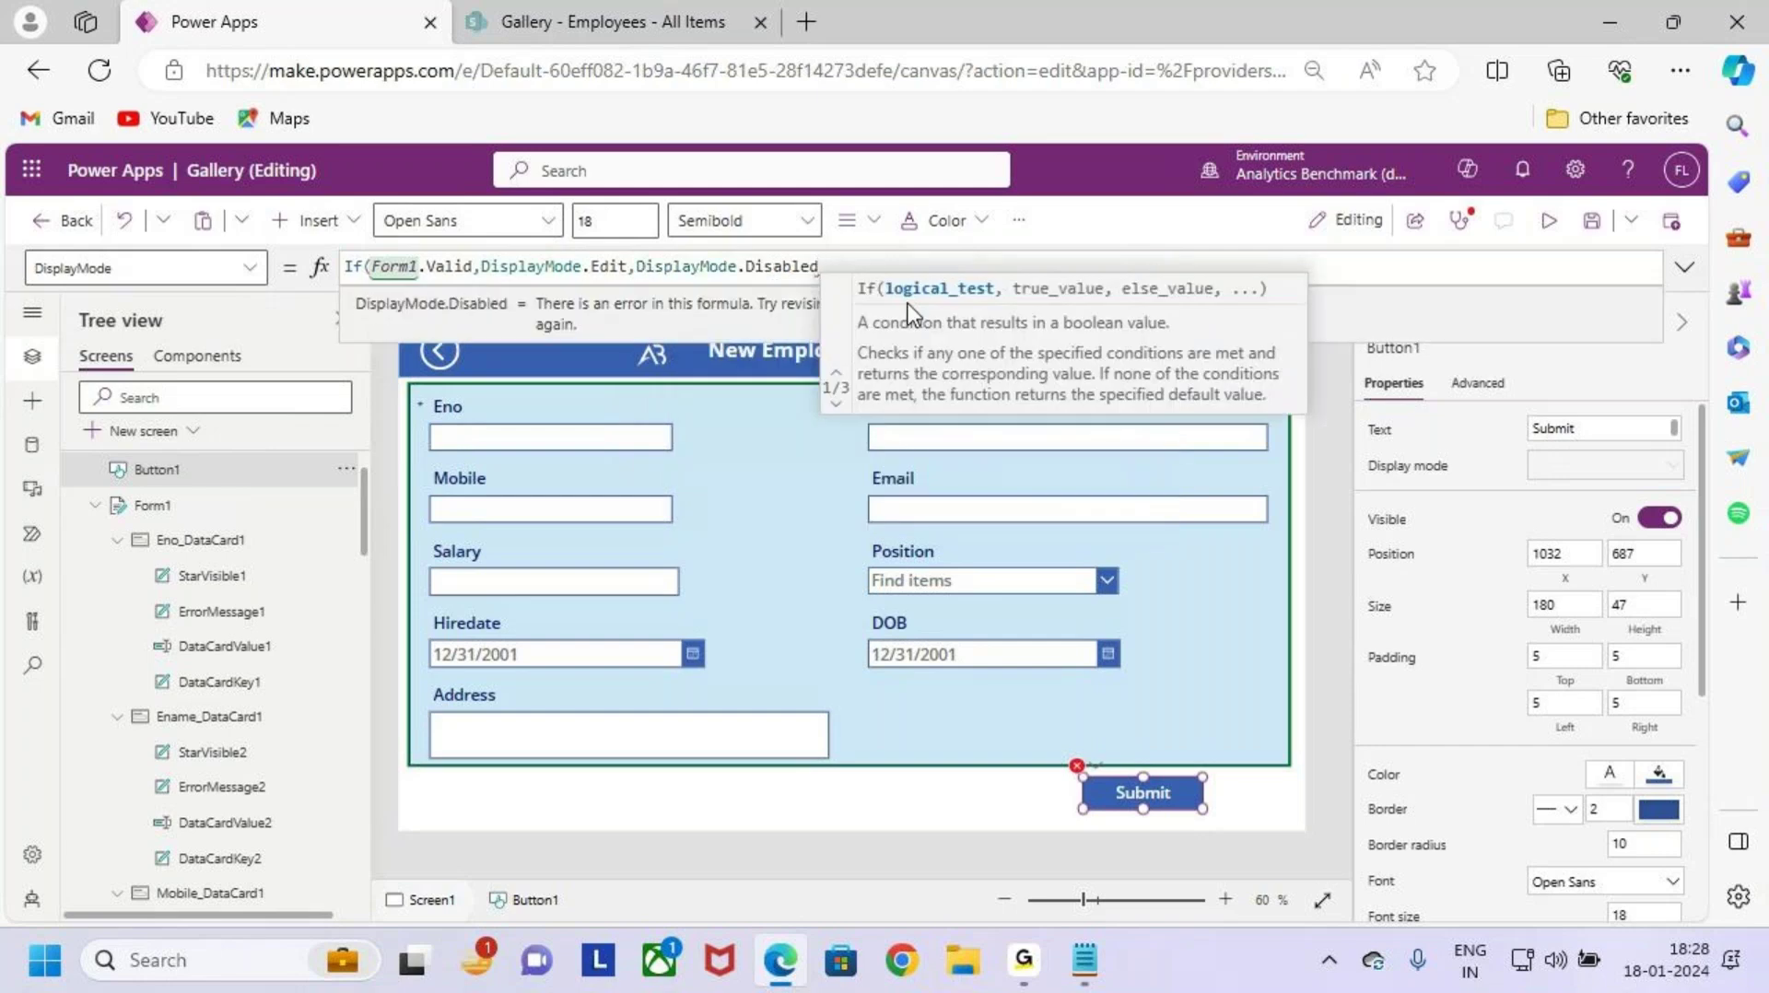
text())
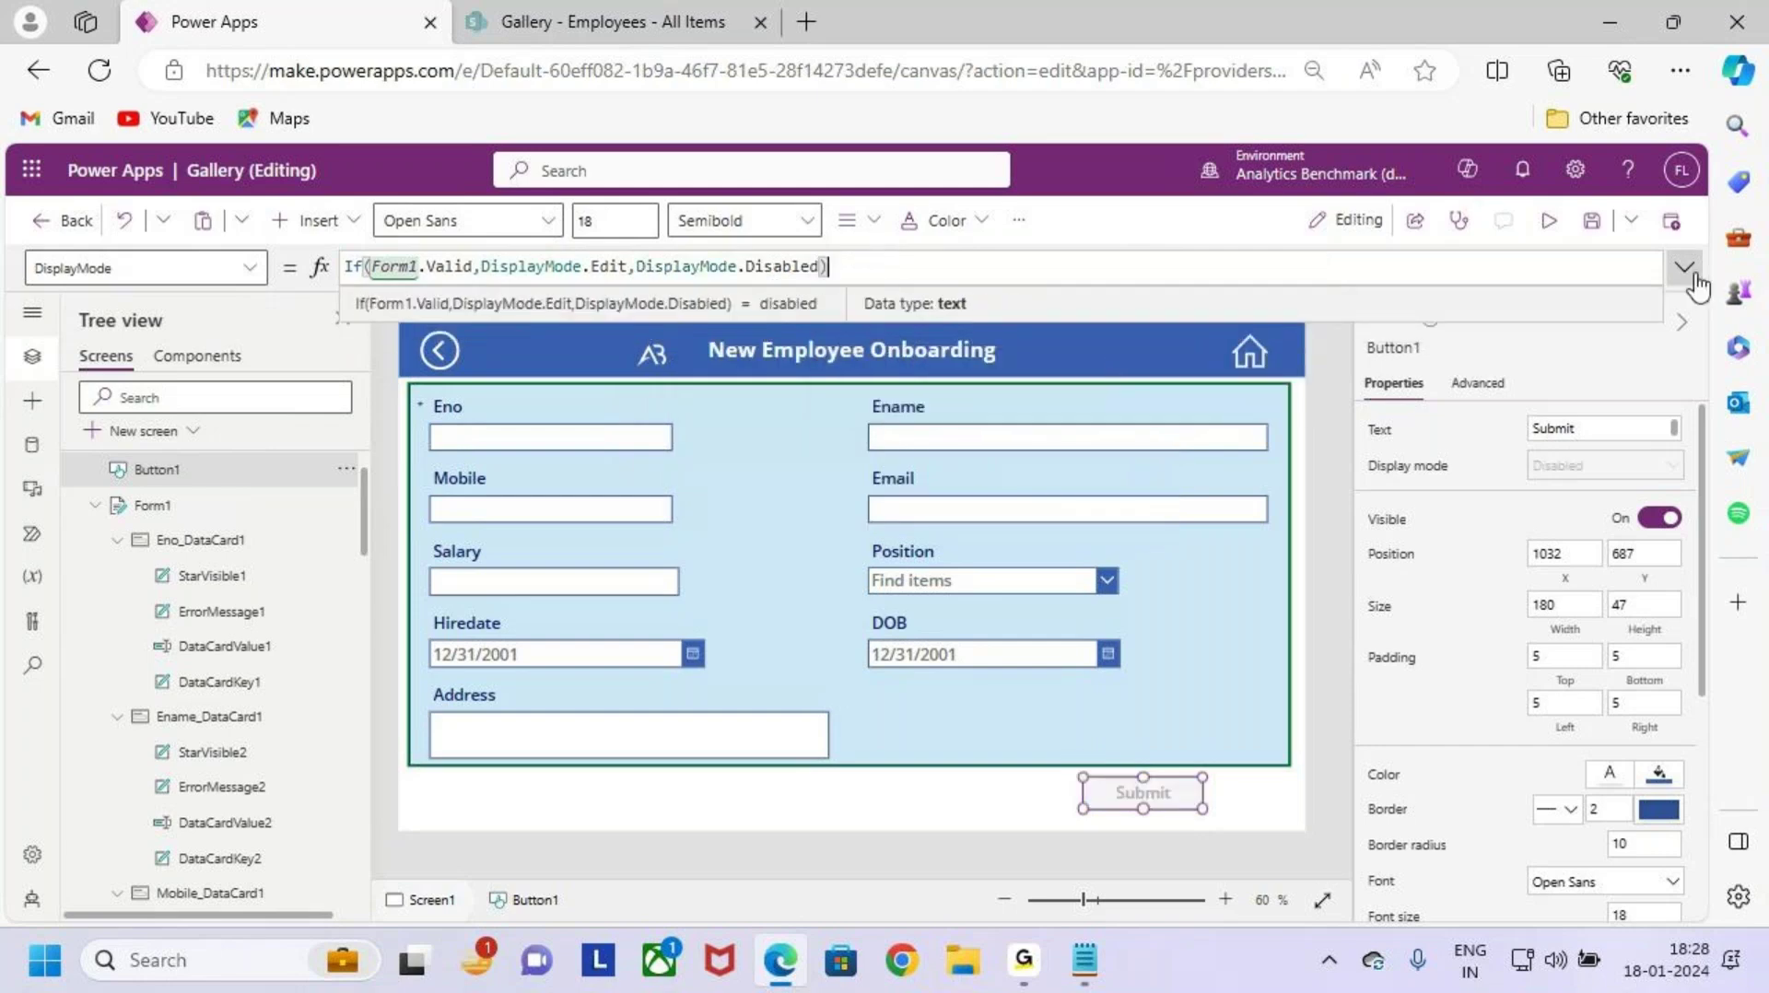
Step: Review the finished DisplayMode formula in the expanded formula bar
click(1685, 267)
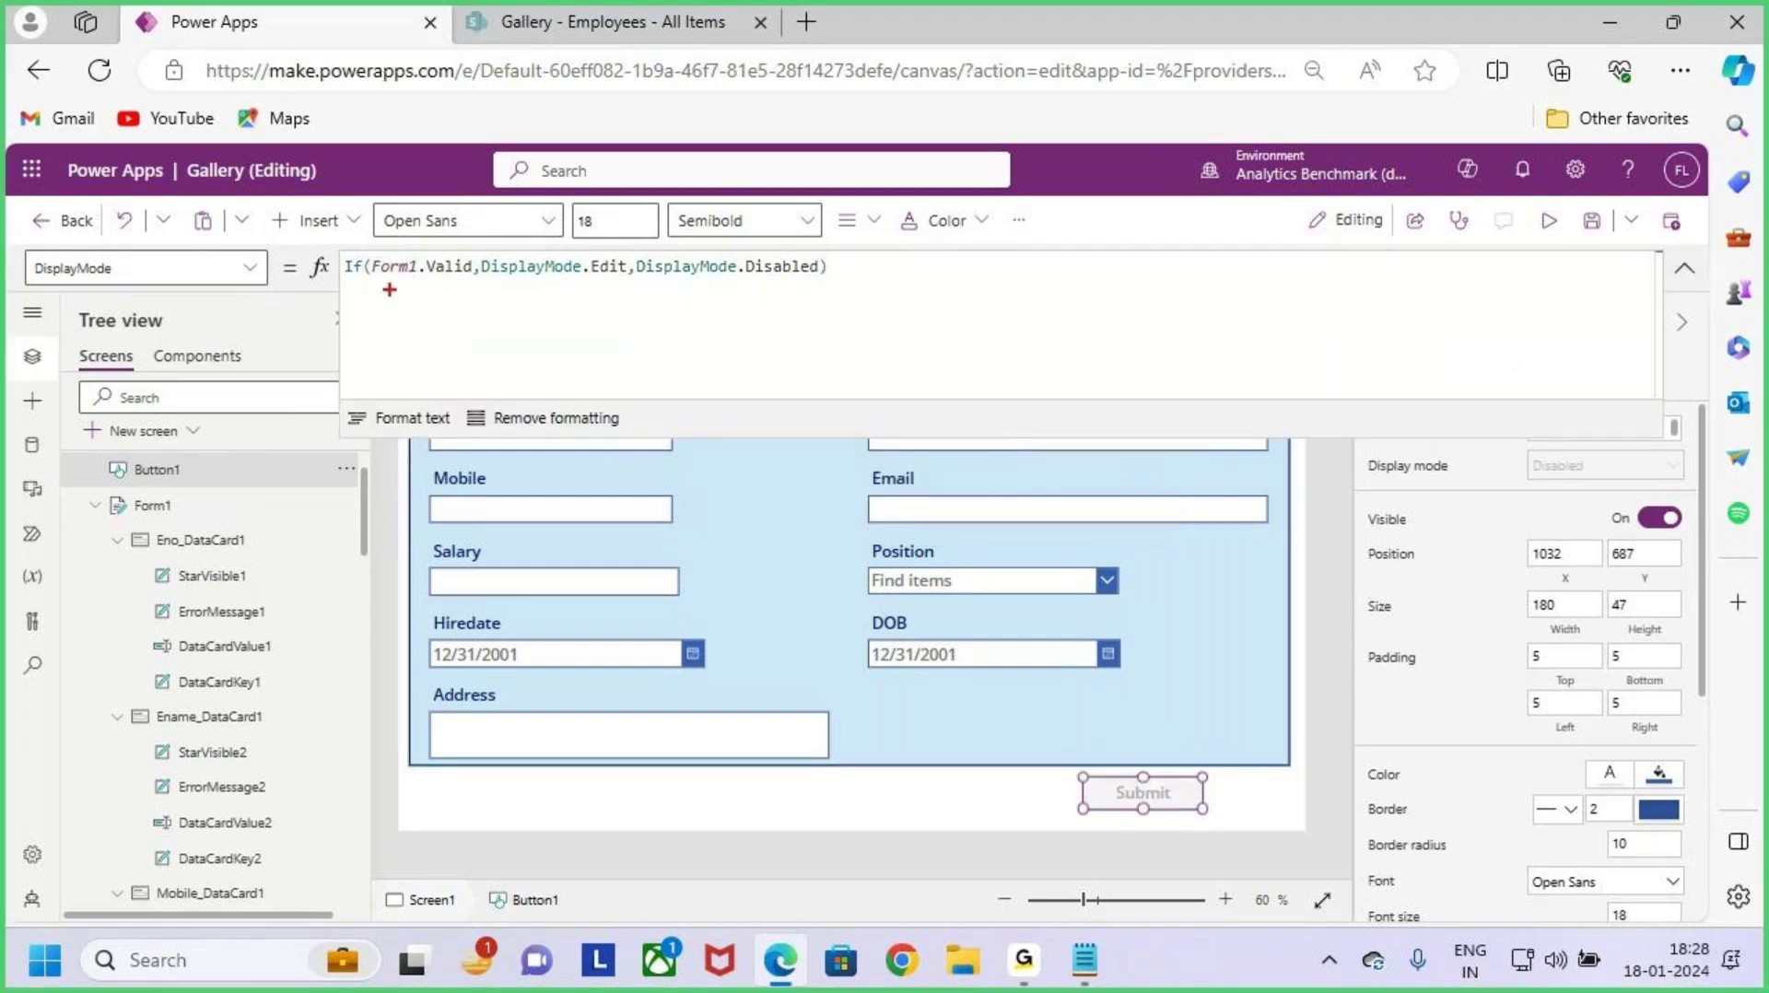
drag(378, 286, 455, 288)
key(Escape)
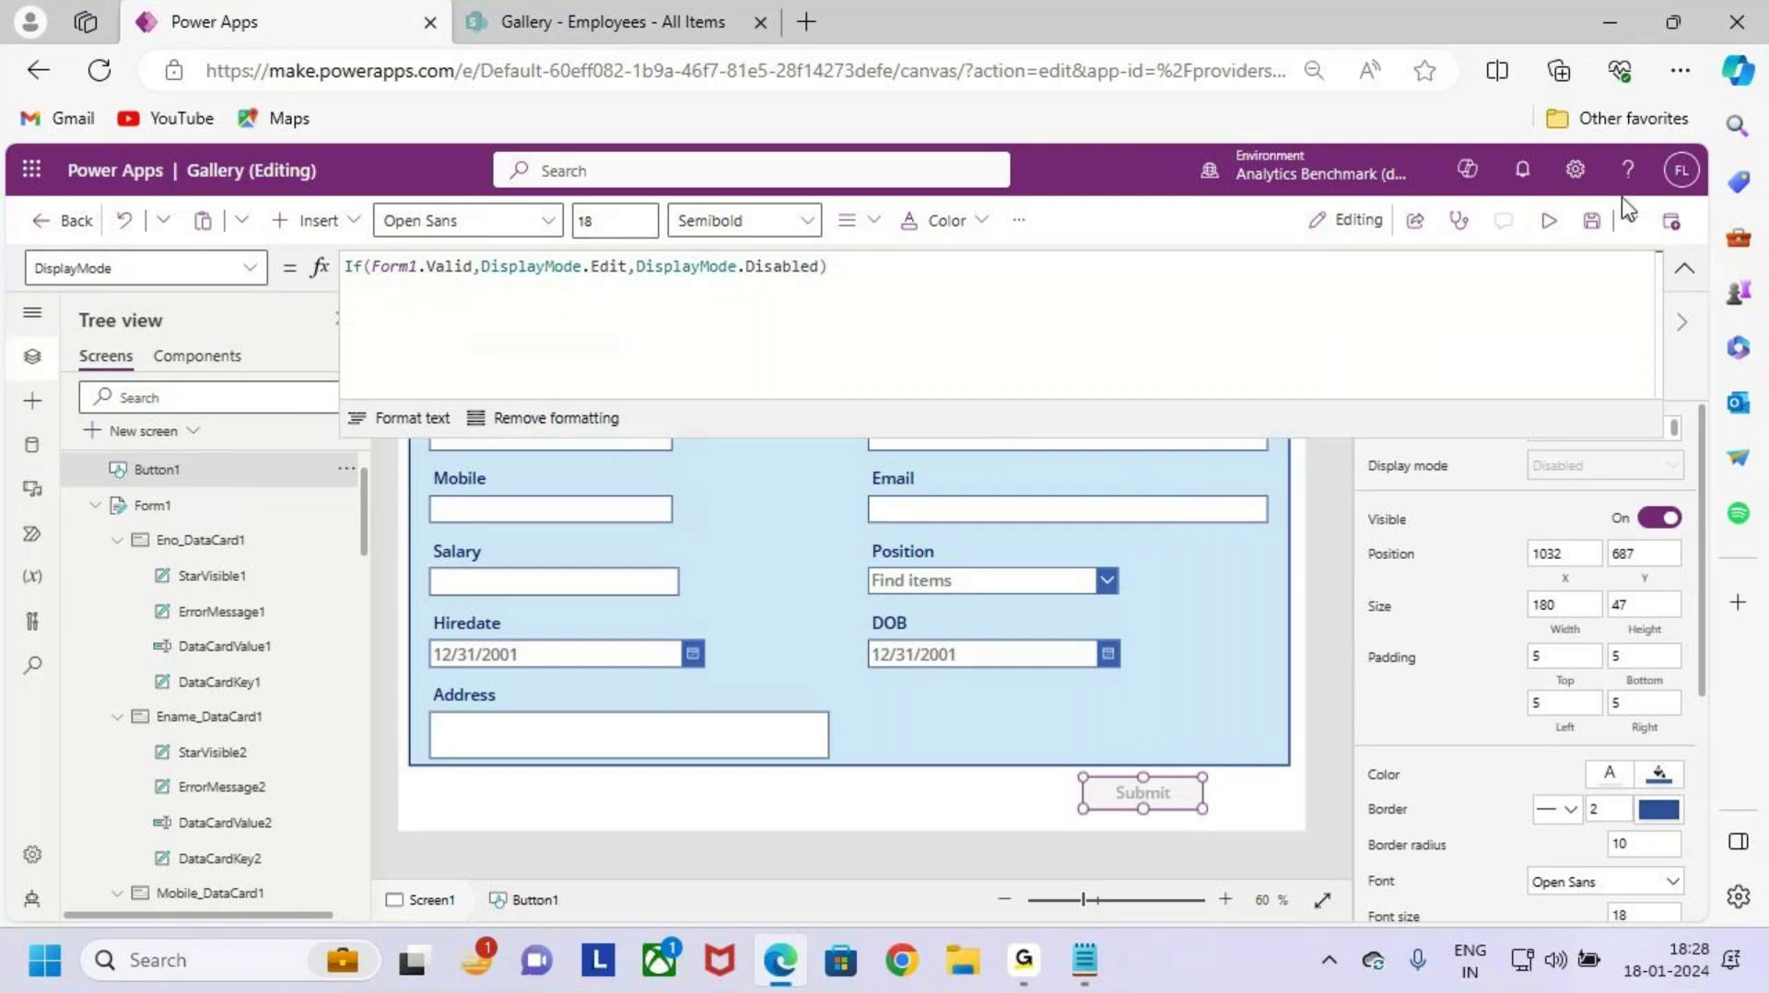
click(1685, 267)
key(ctrl+2)
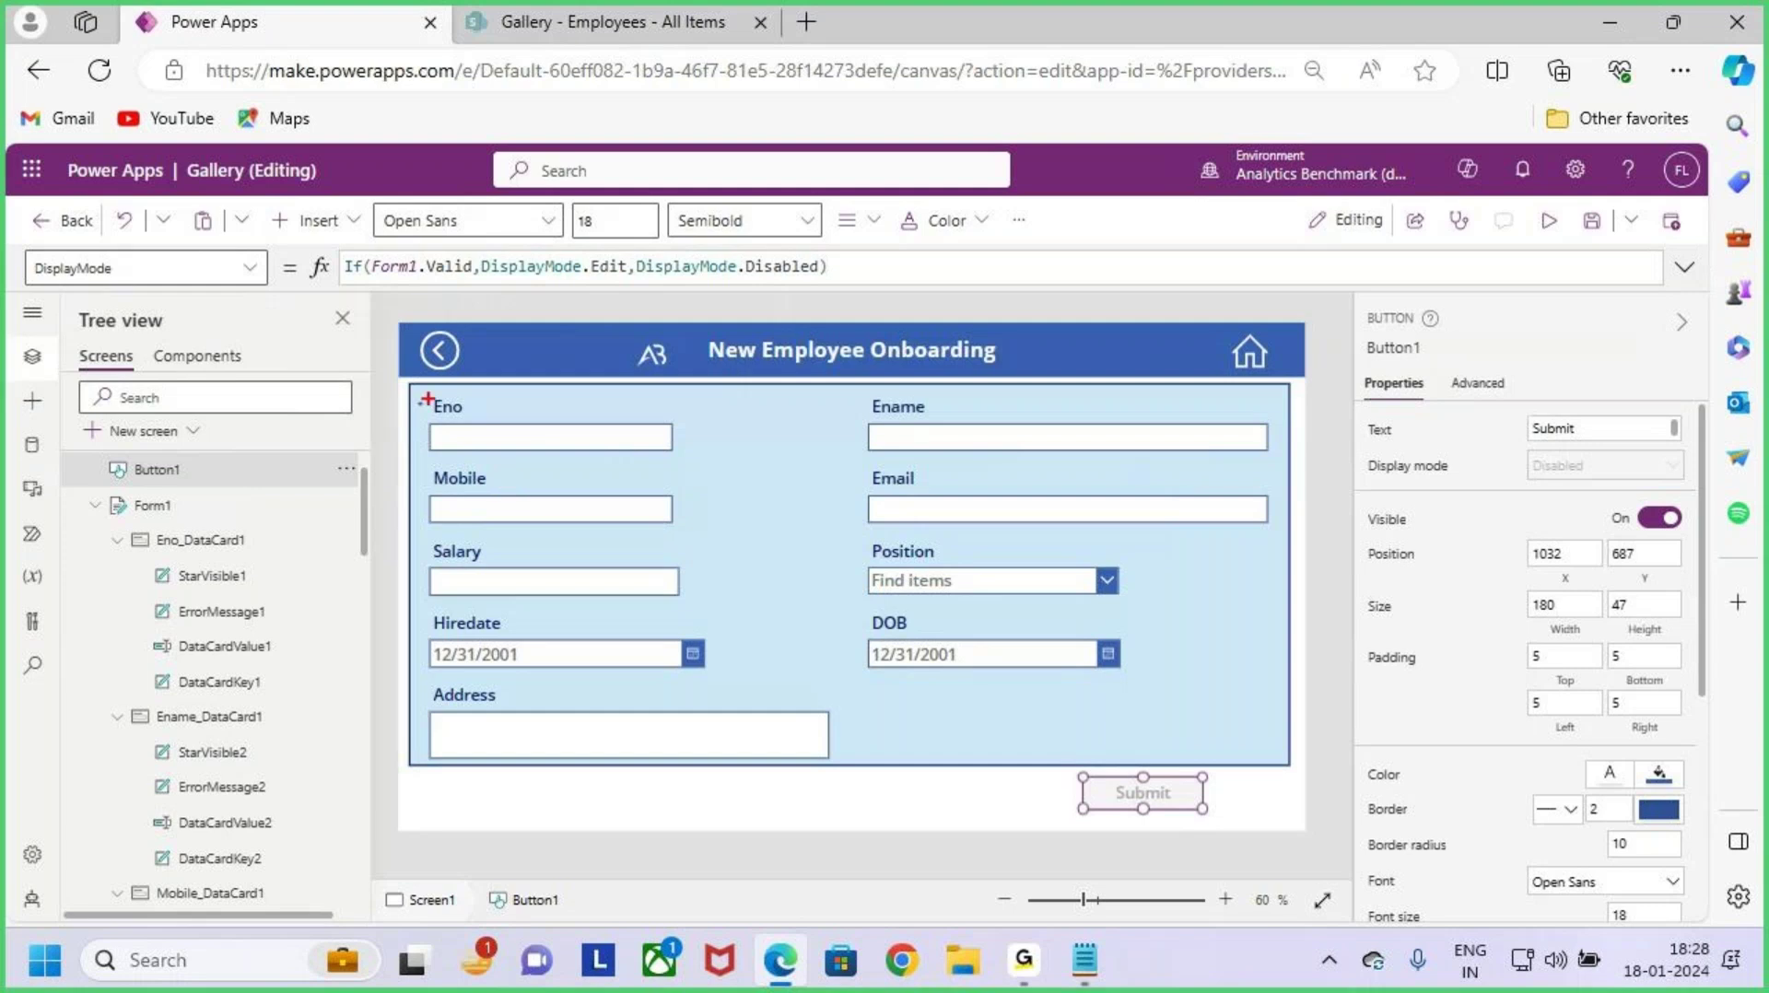
mouse_move(398, 386)
mouse_down()
mouse_move(698, 465)
mouse_move(743, 363)
mouse_up()
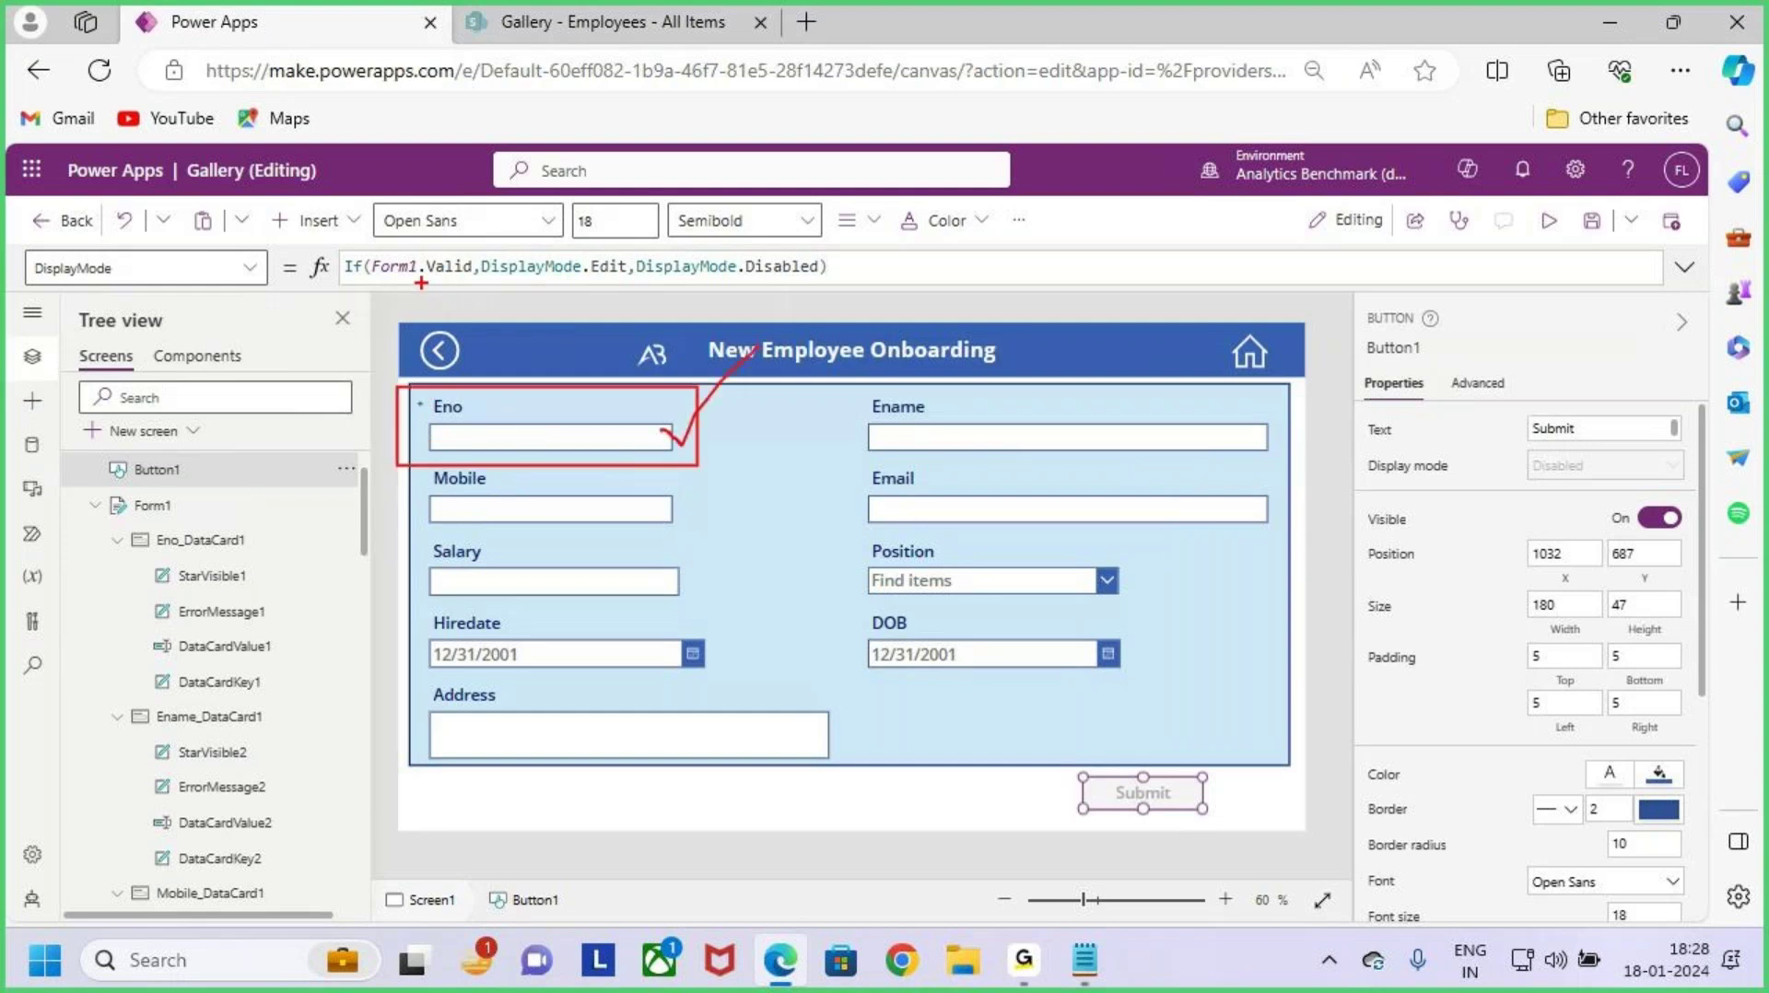
drag(393, 276, 820, 281)
key(Escape)
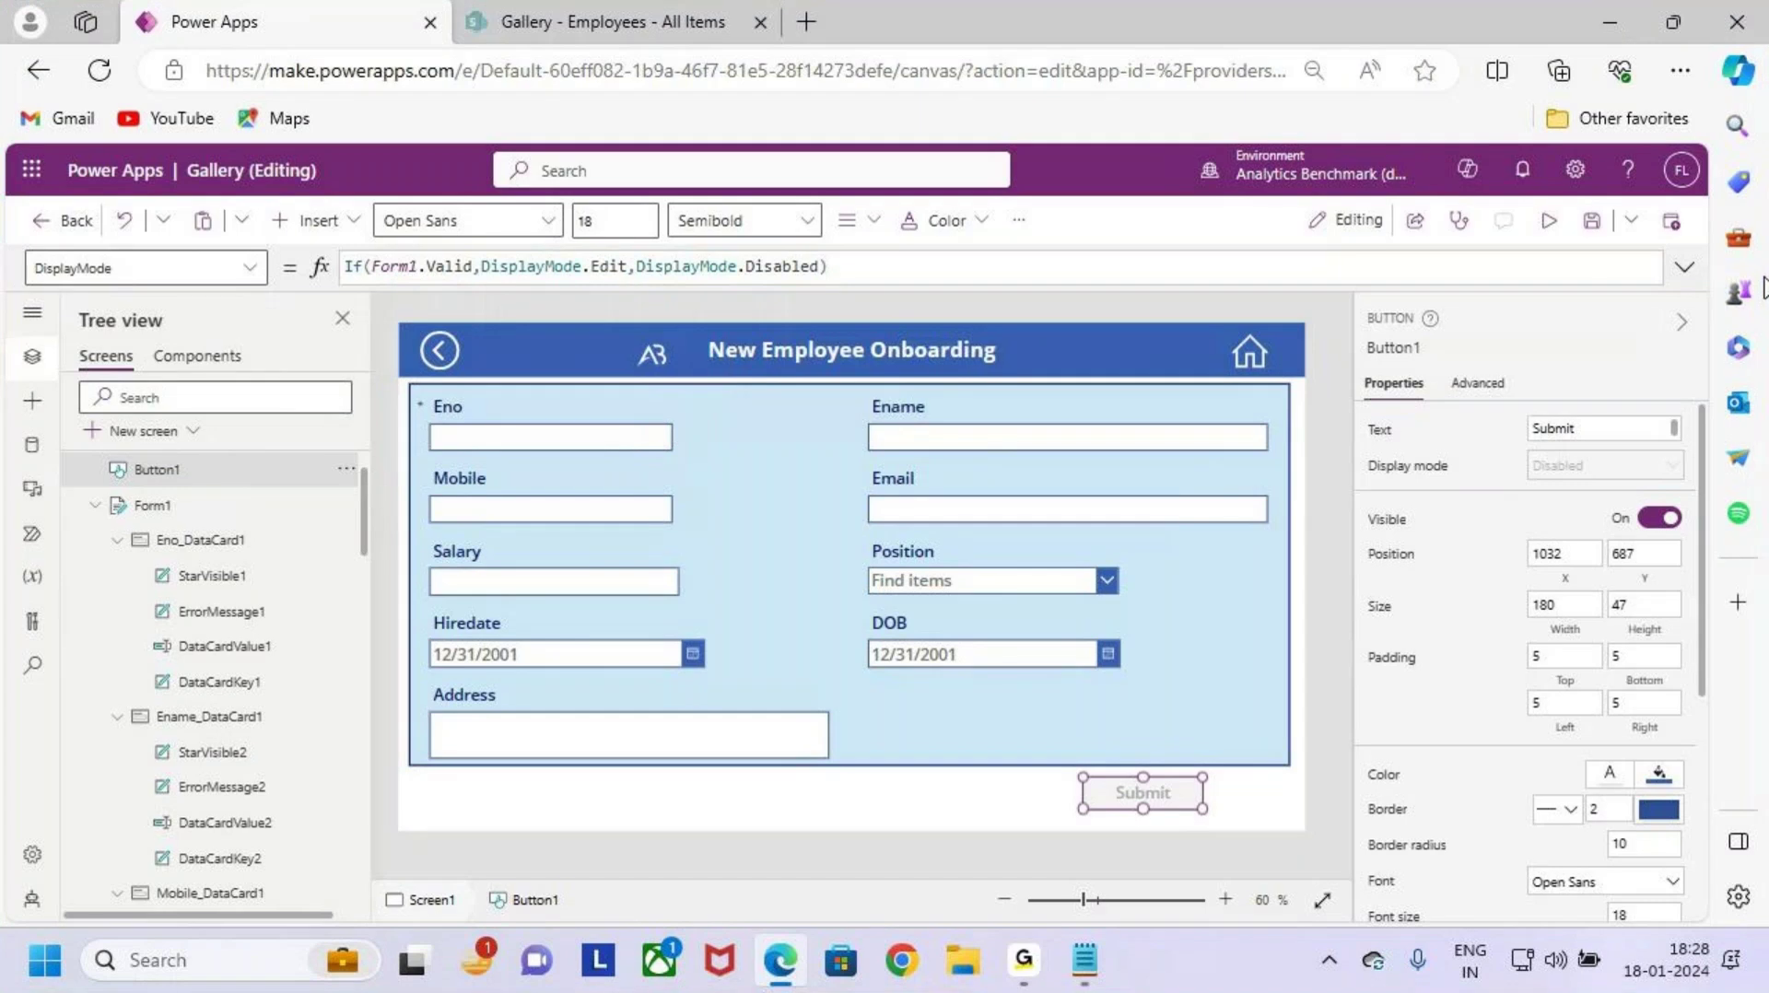
Step: Run the app in preview and mark the initially disabled Submit button
click(1564, 232)
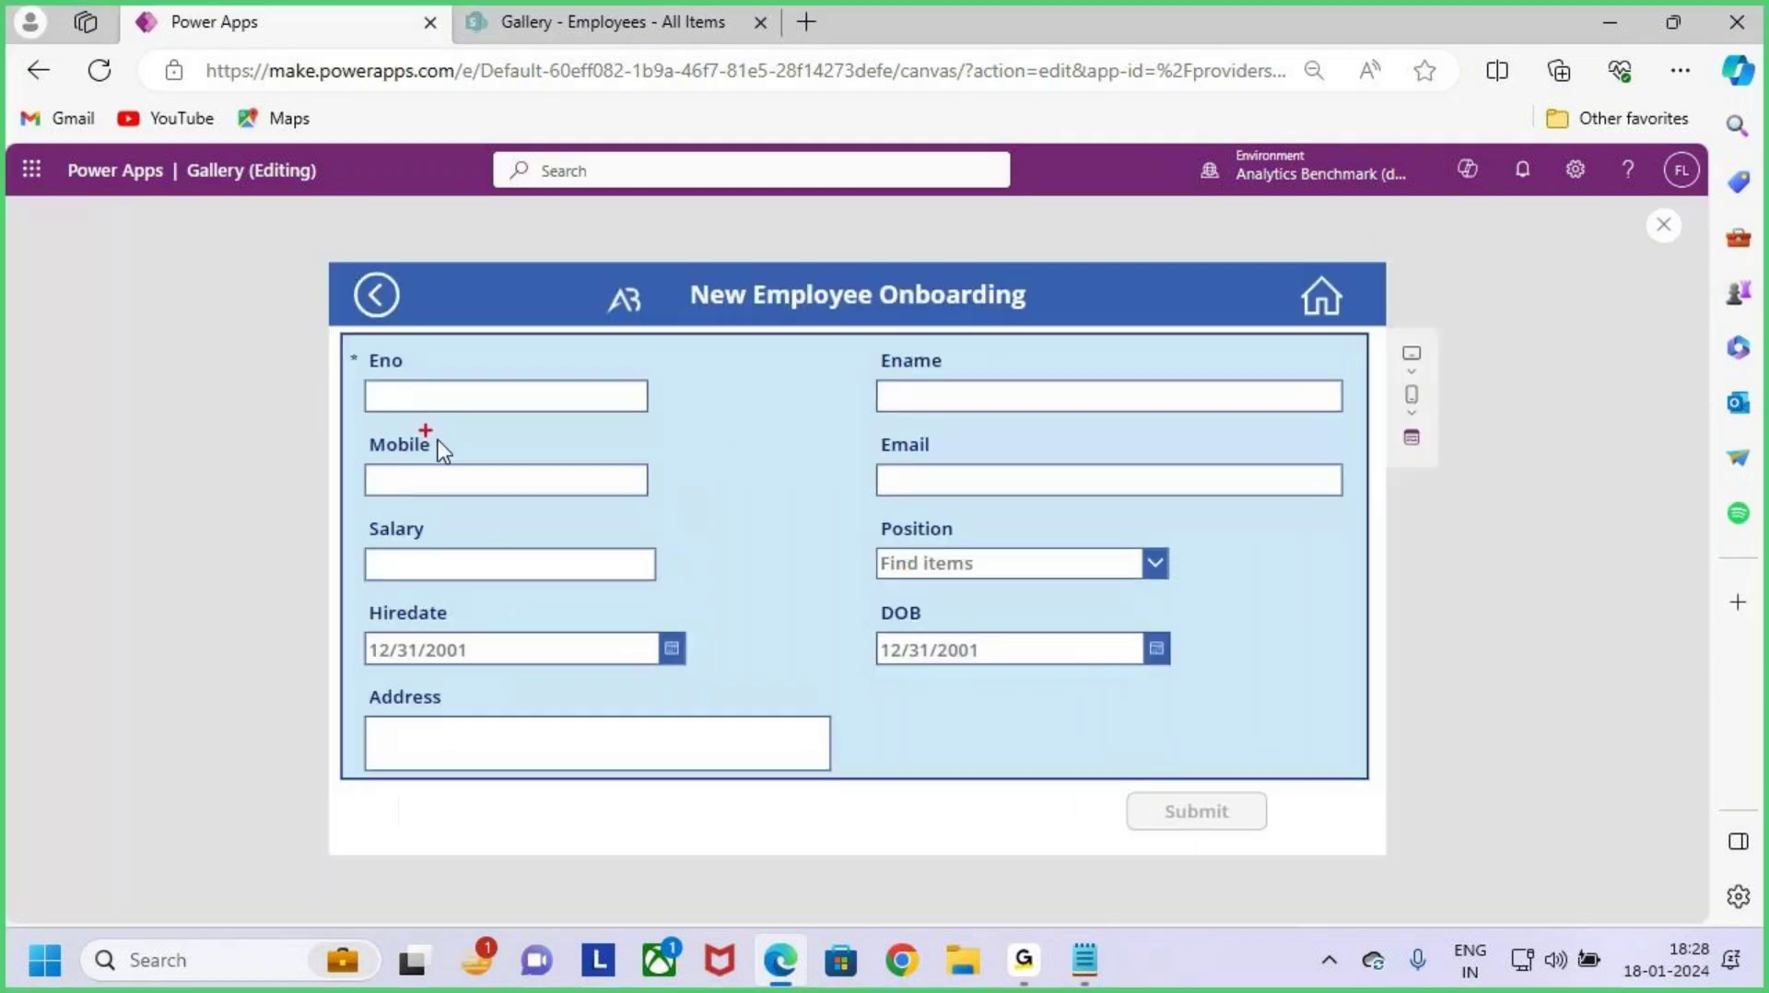
drag(338, 343, 573, 445)
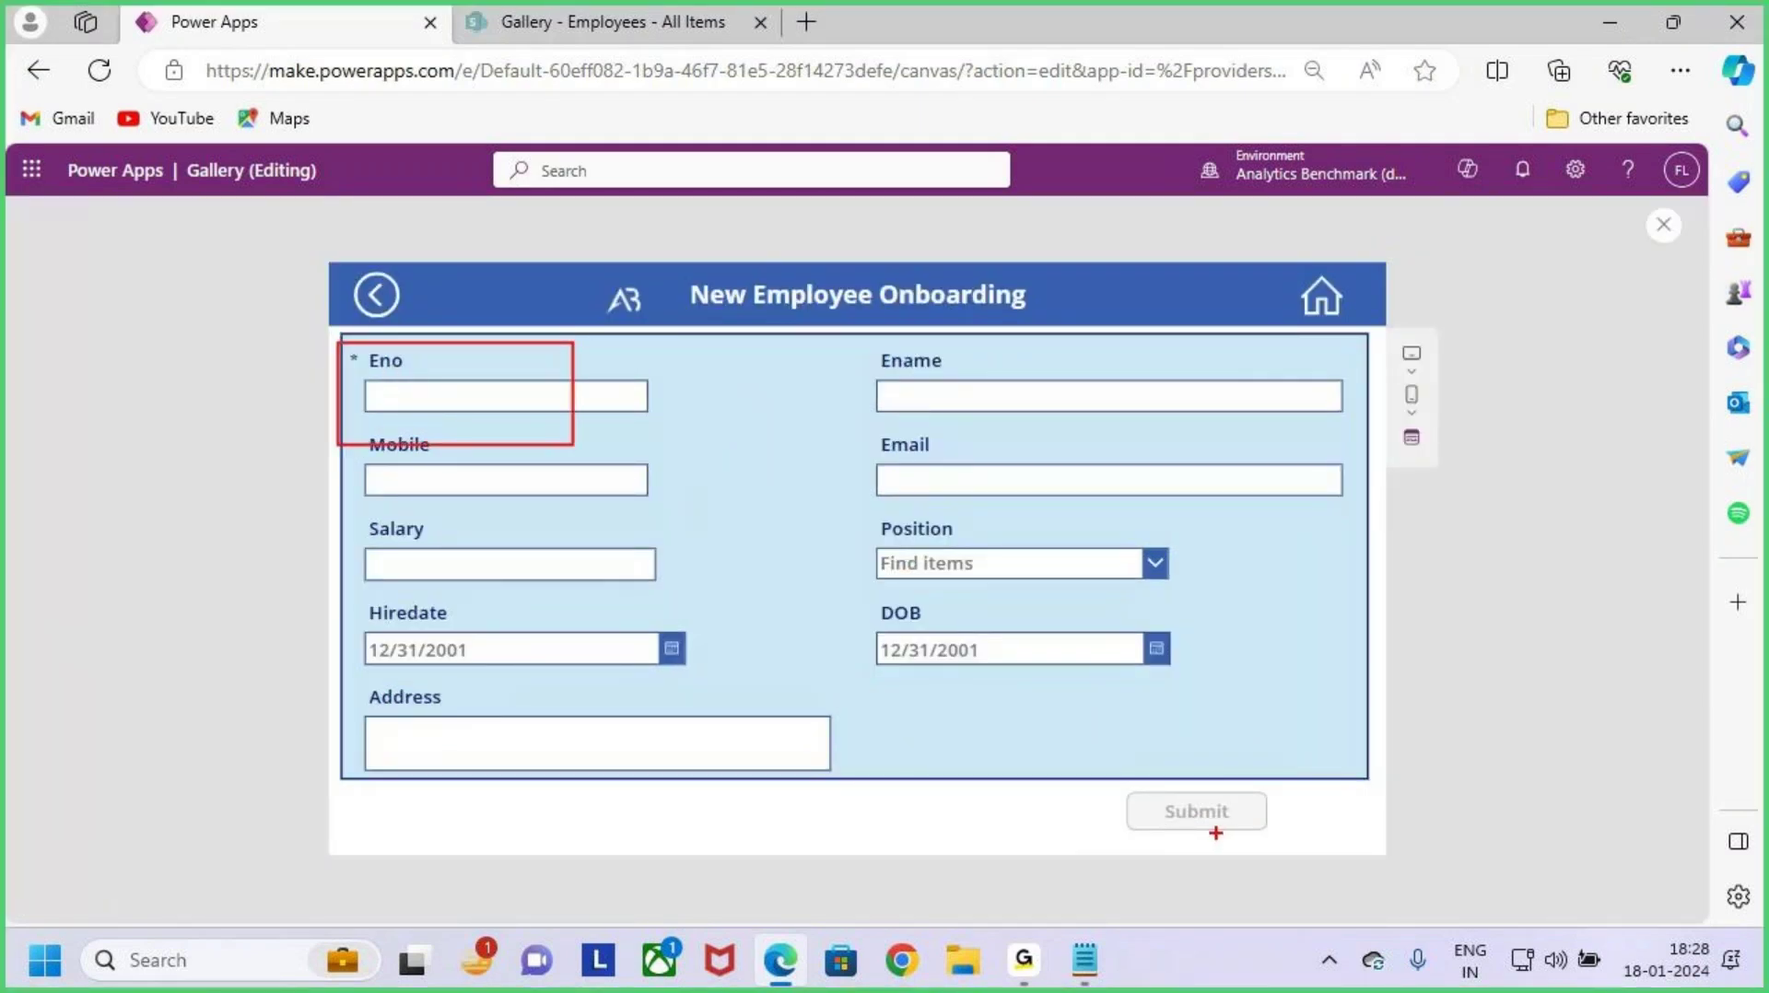
key(Escape)
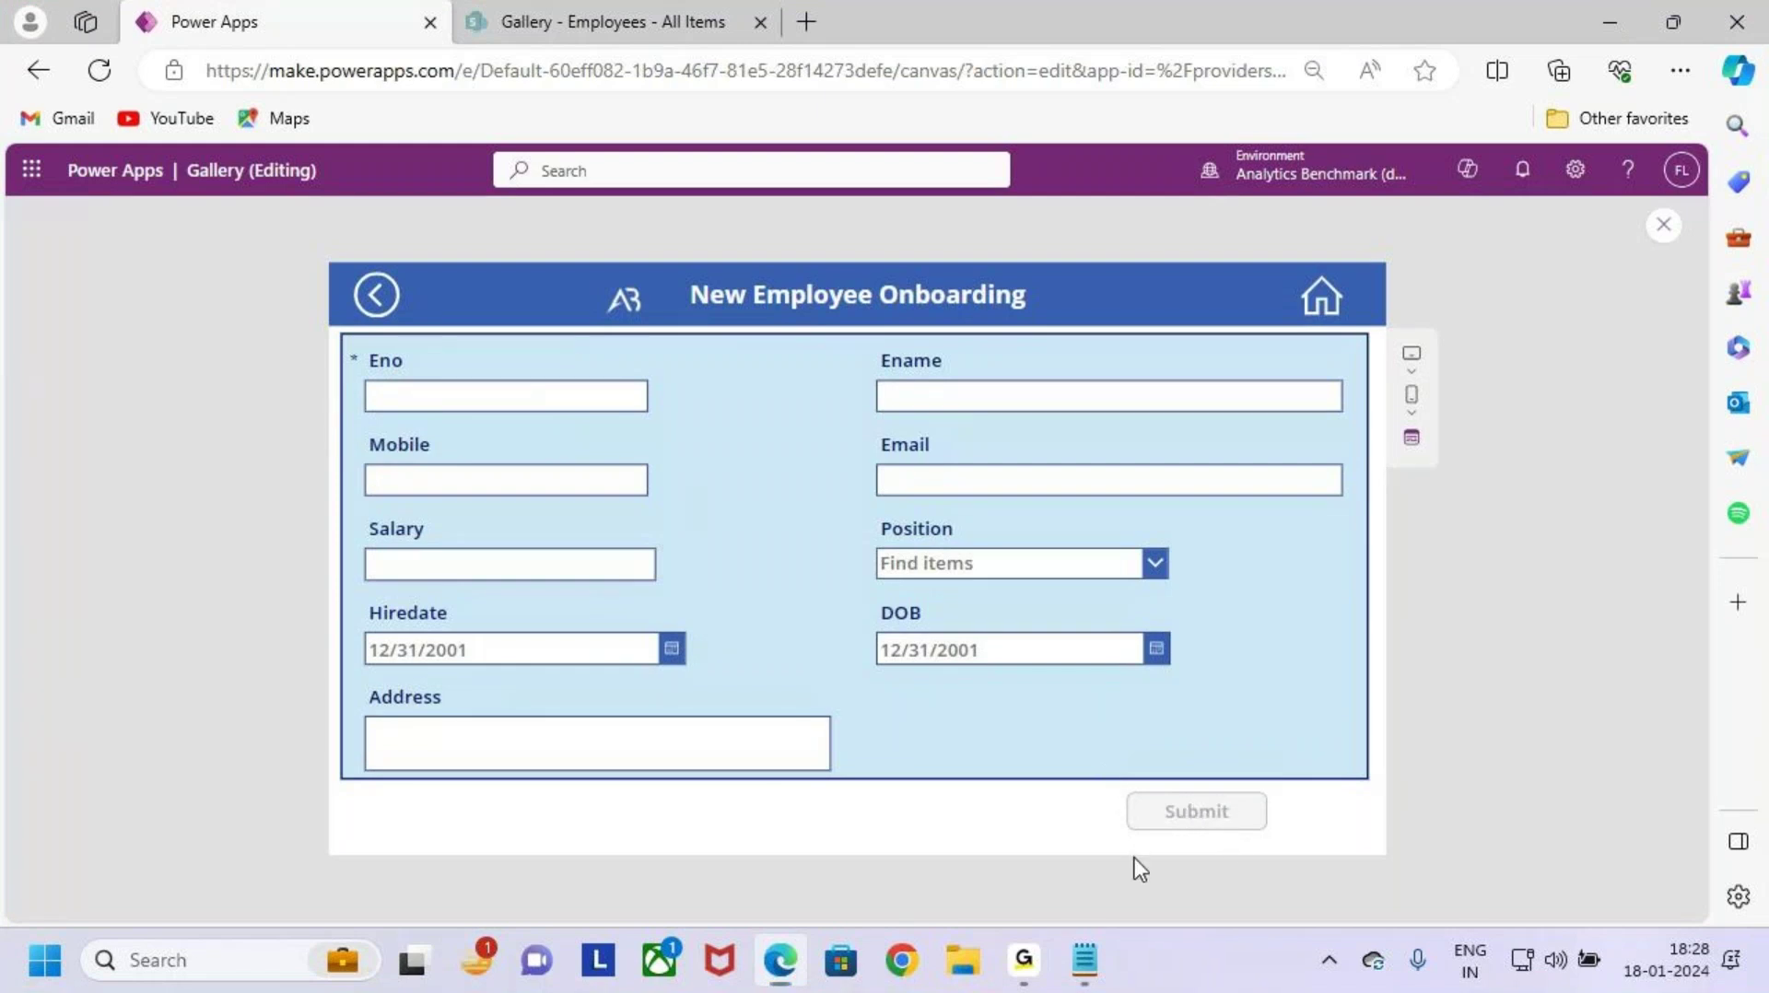
key(ctrl+2)
drag(1110, 786, 1304, 841)
key(Escape)
Step: Enter AB1234 in the Eno field and confirm Submit becomes enabled
click(415, 399)
key(Caps_Lock)
text(AB1234)
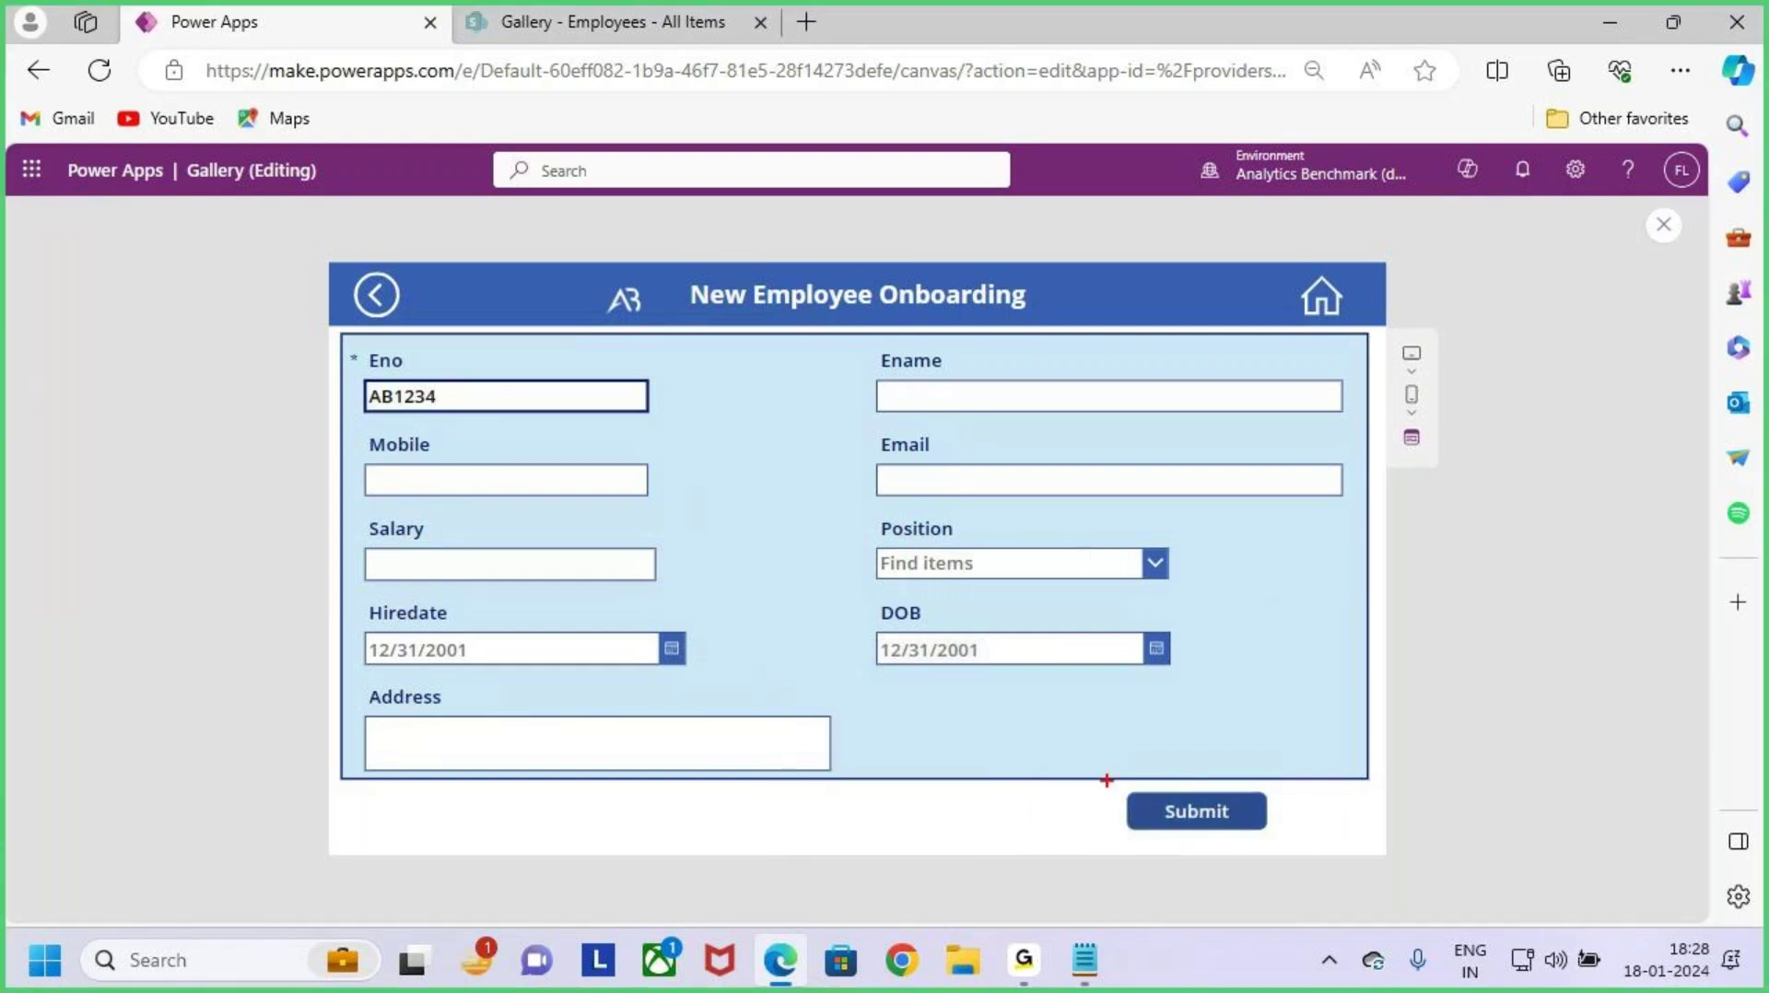
drag(1106, 774, 1291, 845)
key(Escape)
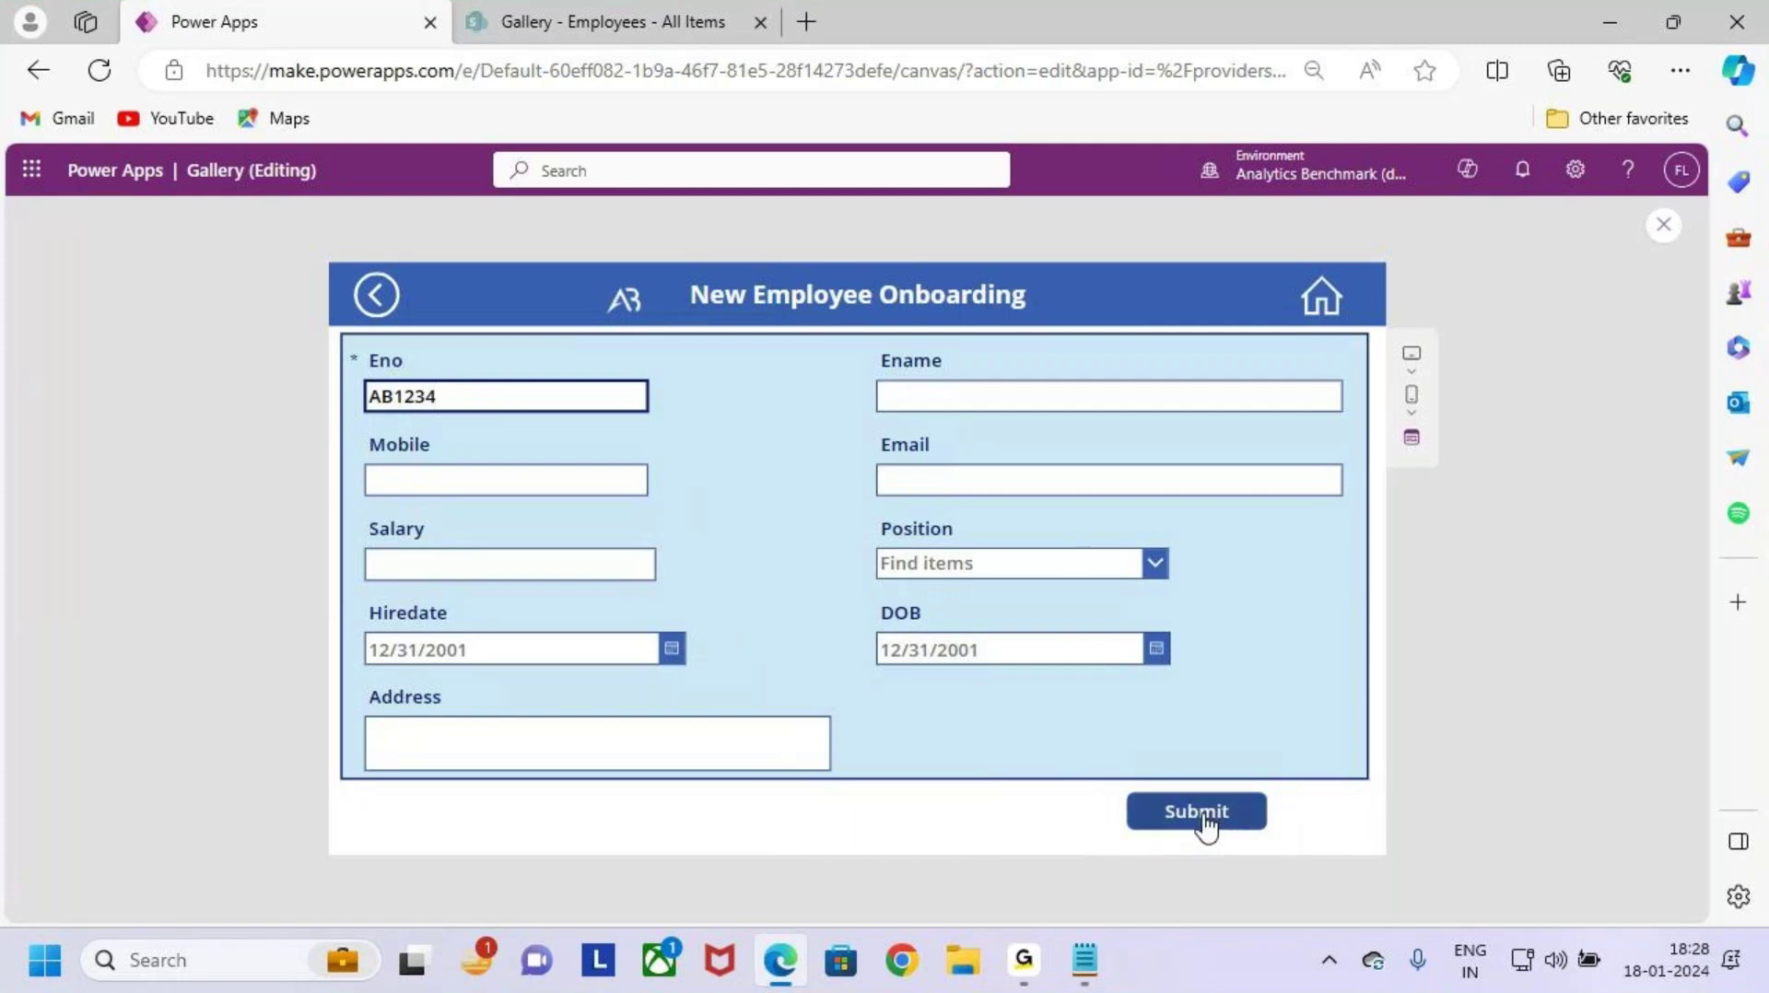
key(ctrl+2)
mouse_move(348, 346)
mouse_down()
mouse_move(1462, 735)
mouse_move(1389, 759)
mouse_move(1439, 645)
mouse_up()
key(Escape)
key(ctrl+2)
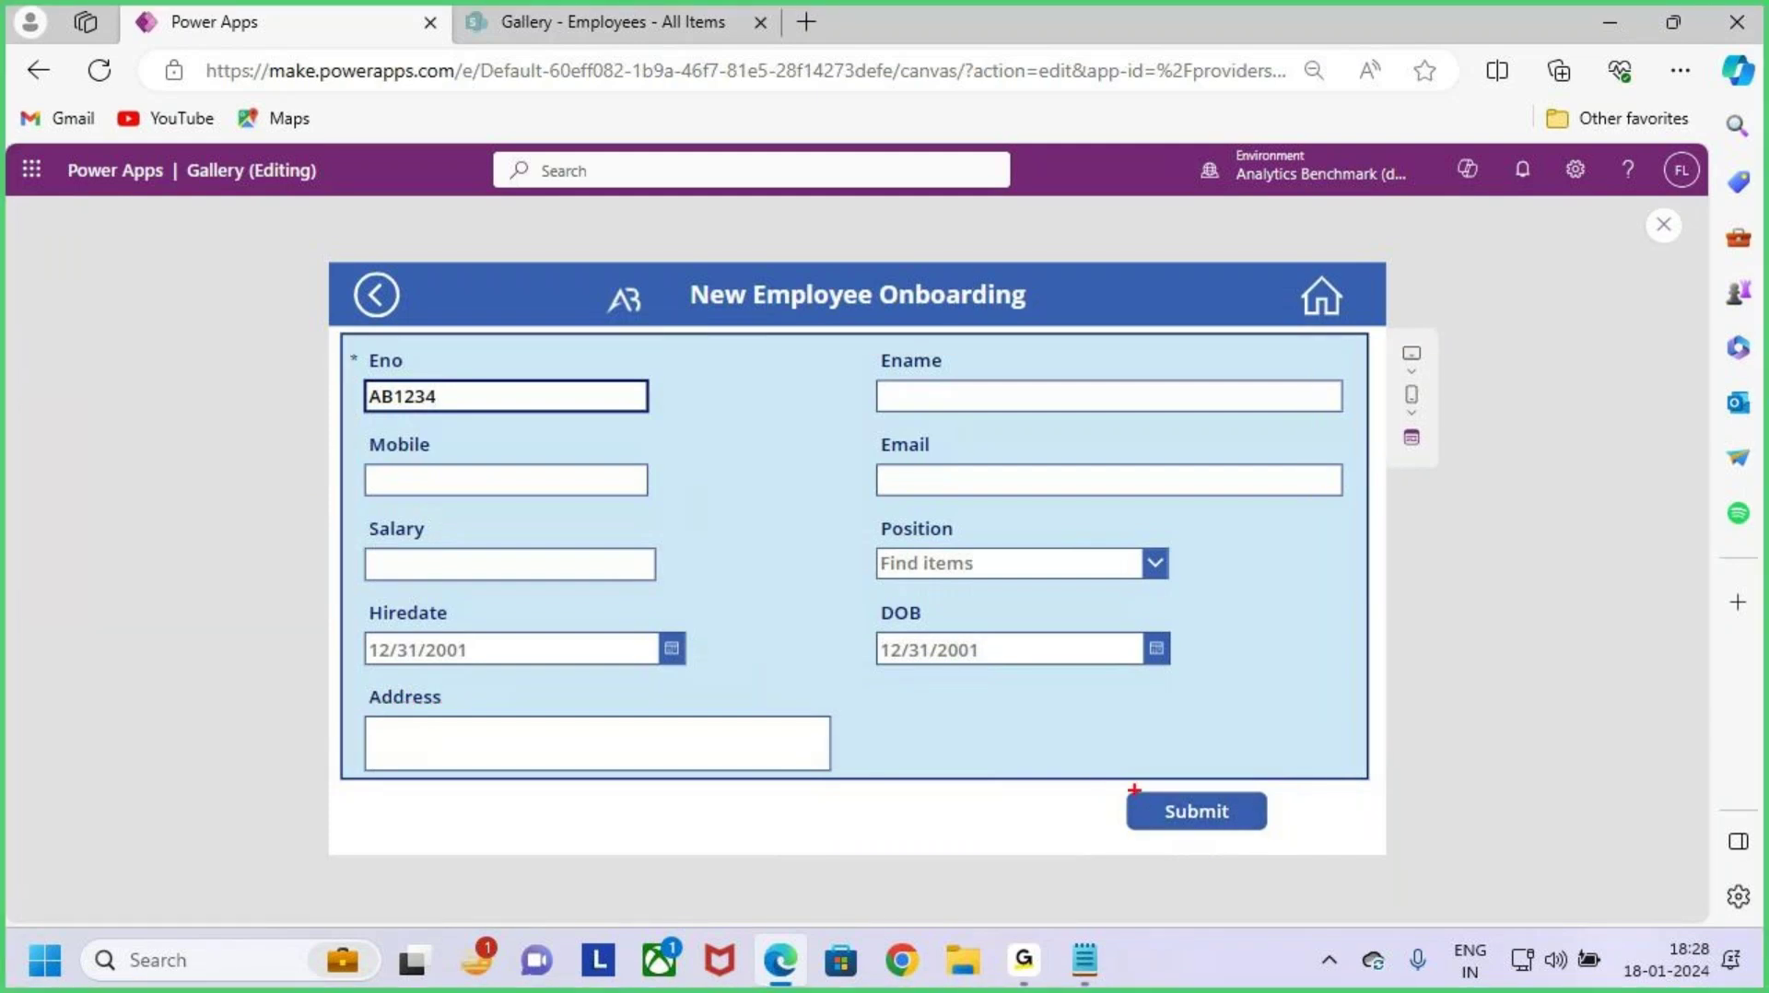
drag(344, 344, 698, 439)
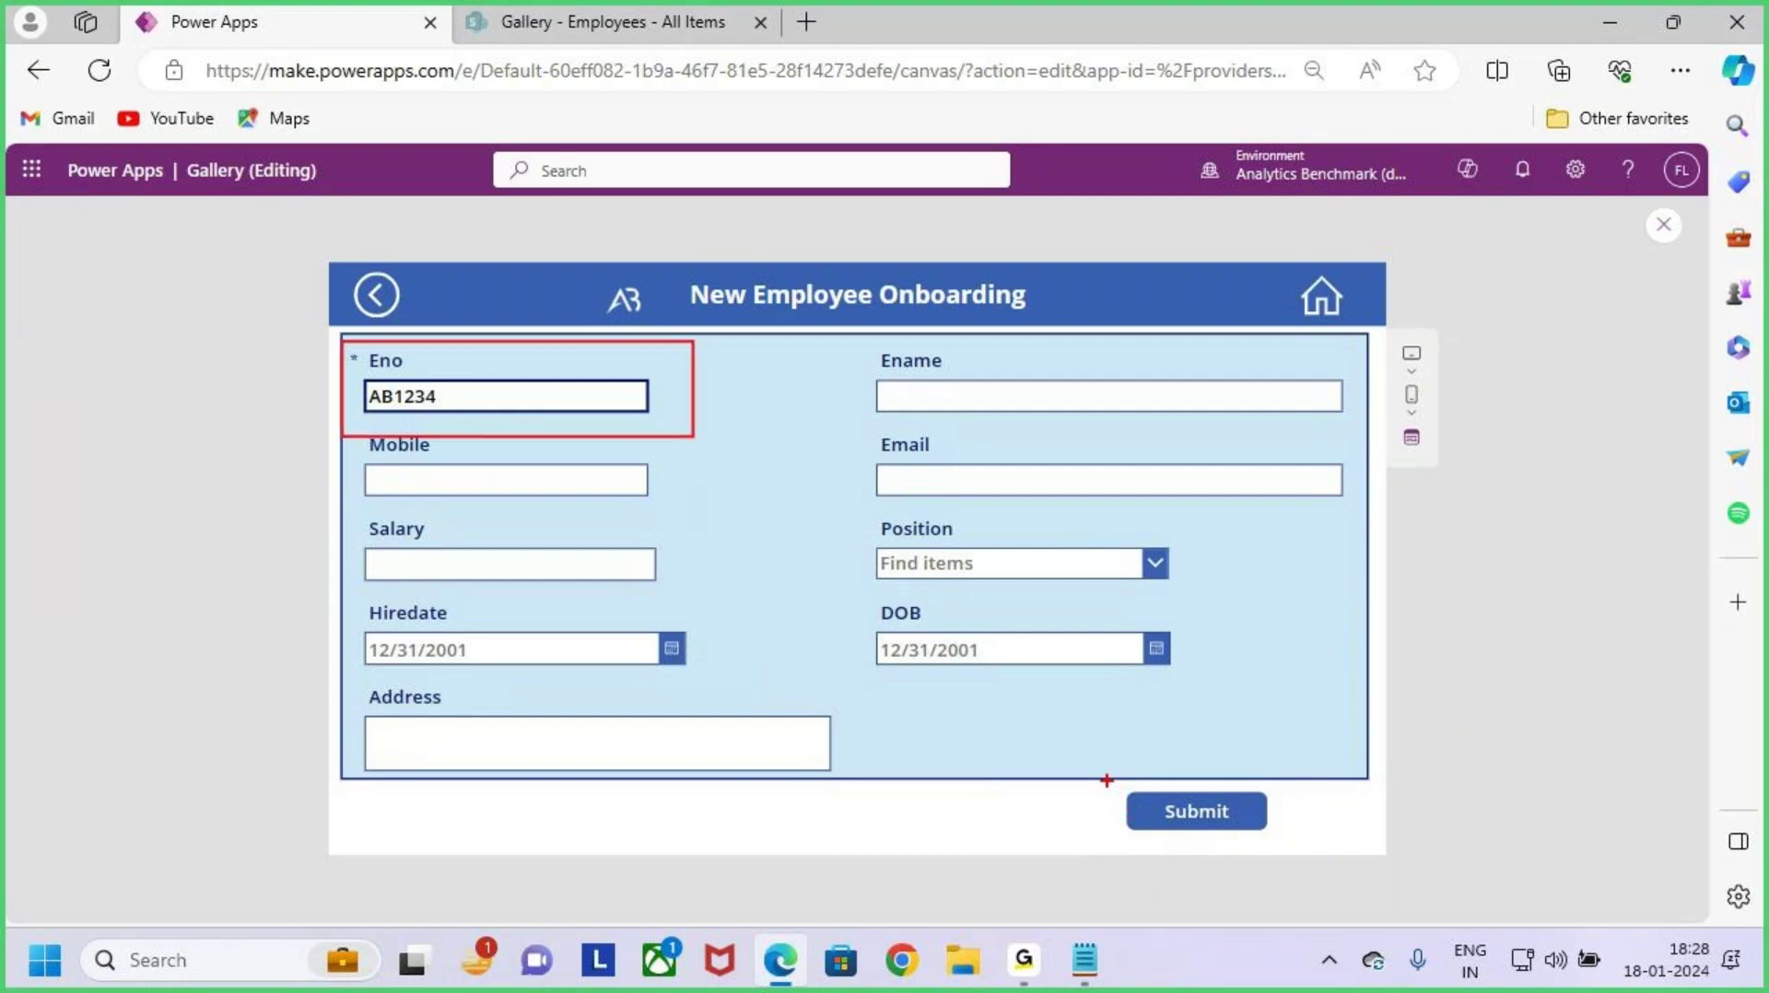
mouse_move(1106, 780)
mouse_down()
mouse_move(1299, 844)
mouse_move(1322, 771)
mouse_up()
key(Escape)
Step: Clear the Eno field and confirm Submit turns disabled again
double_click(470, 399)
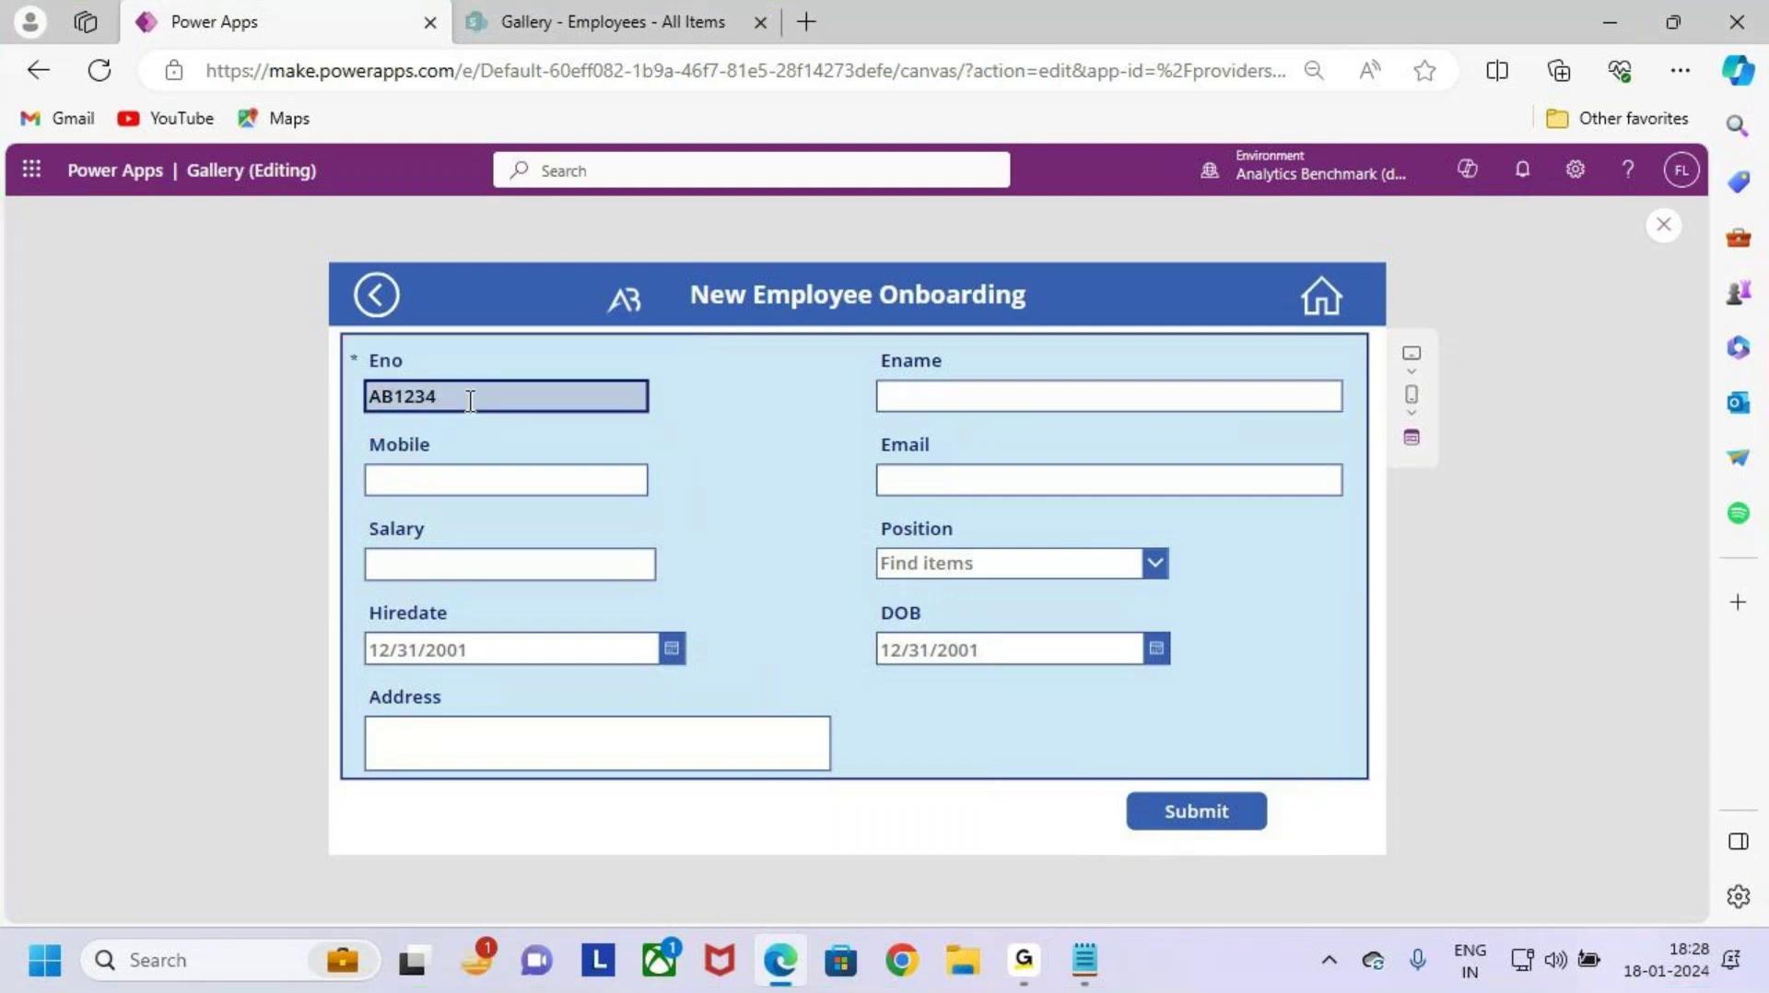
key(BackSpace)
key(ctrl+2)
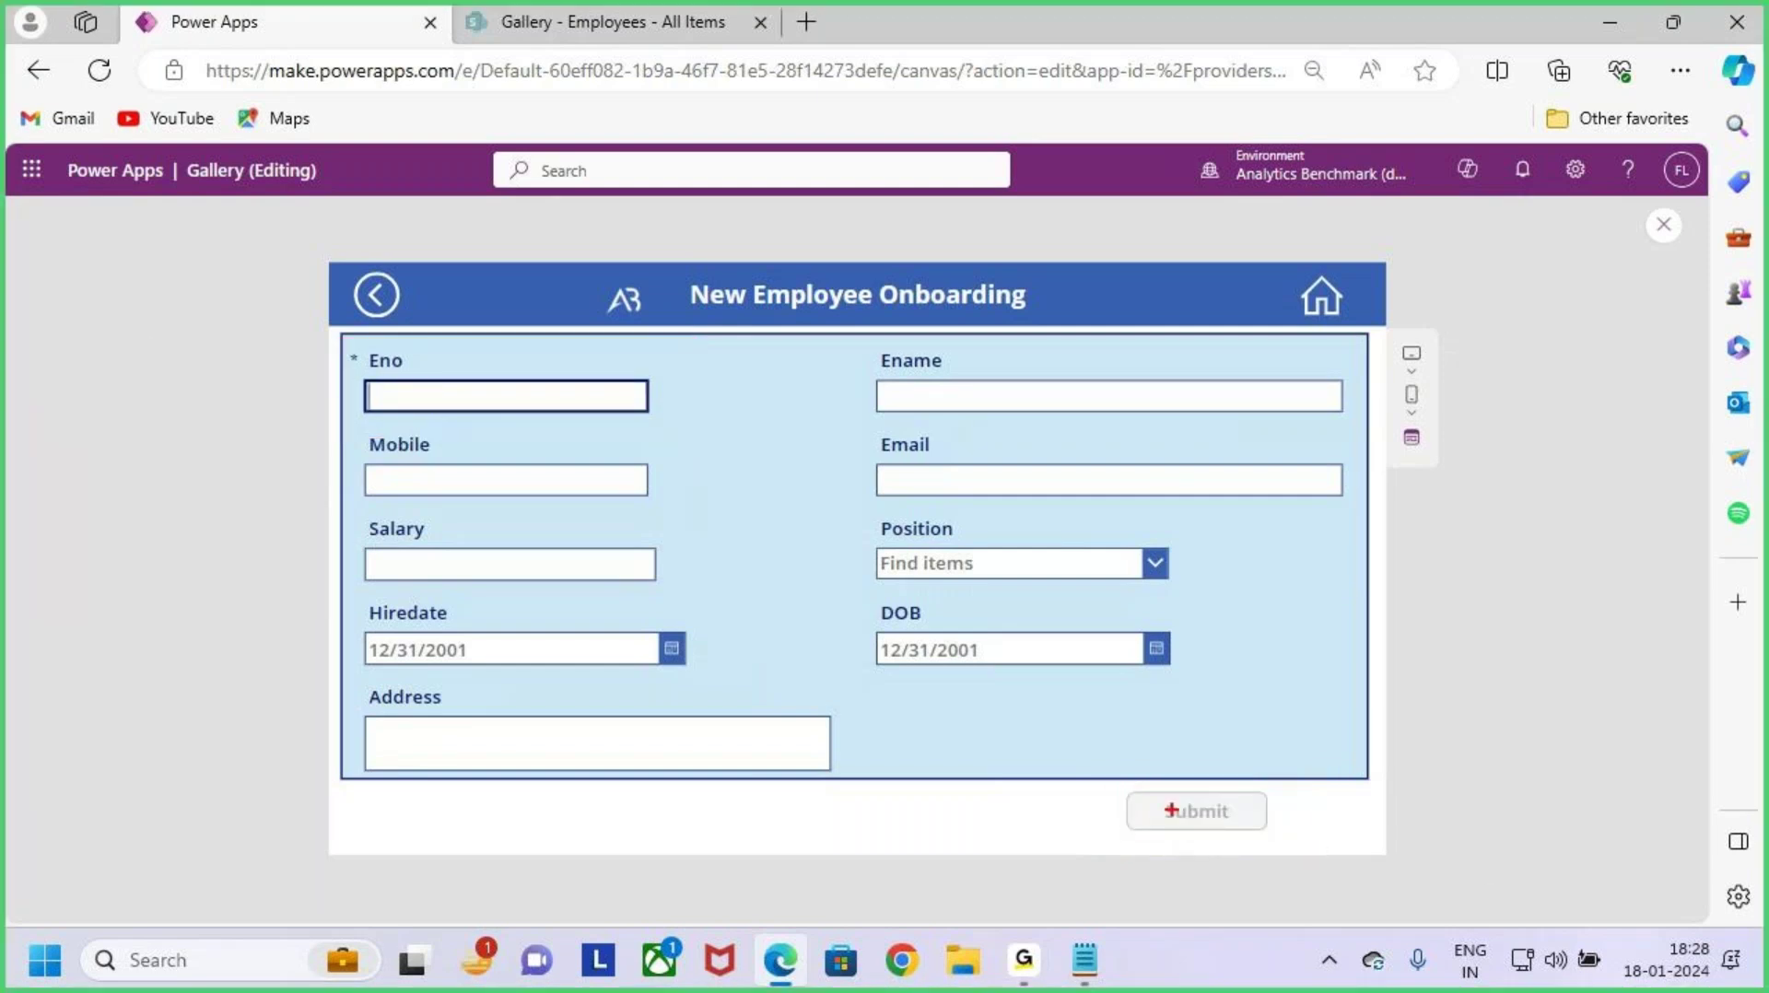
drag(1110, 778, 1302, 850)
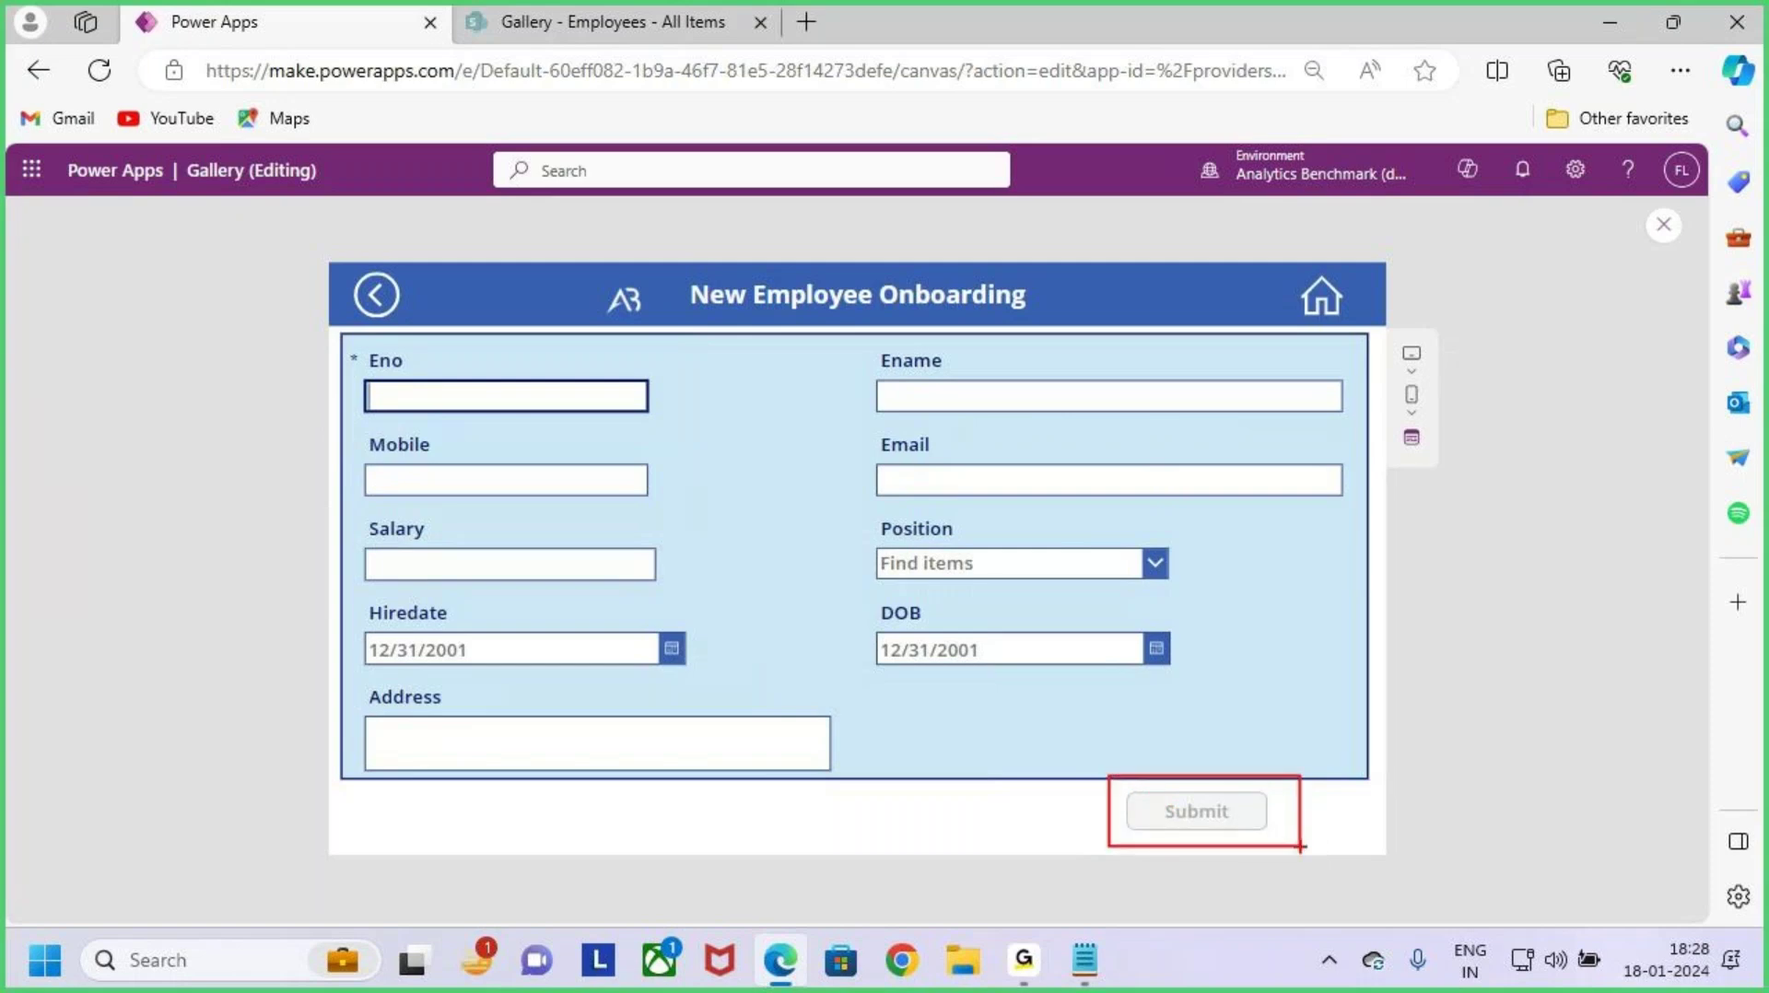
key(Escape)
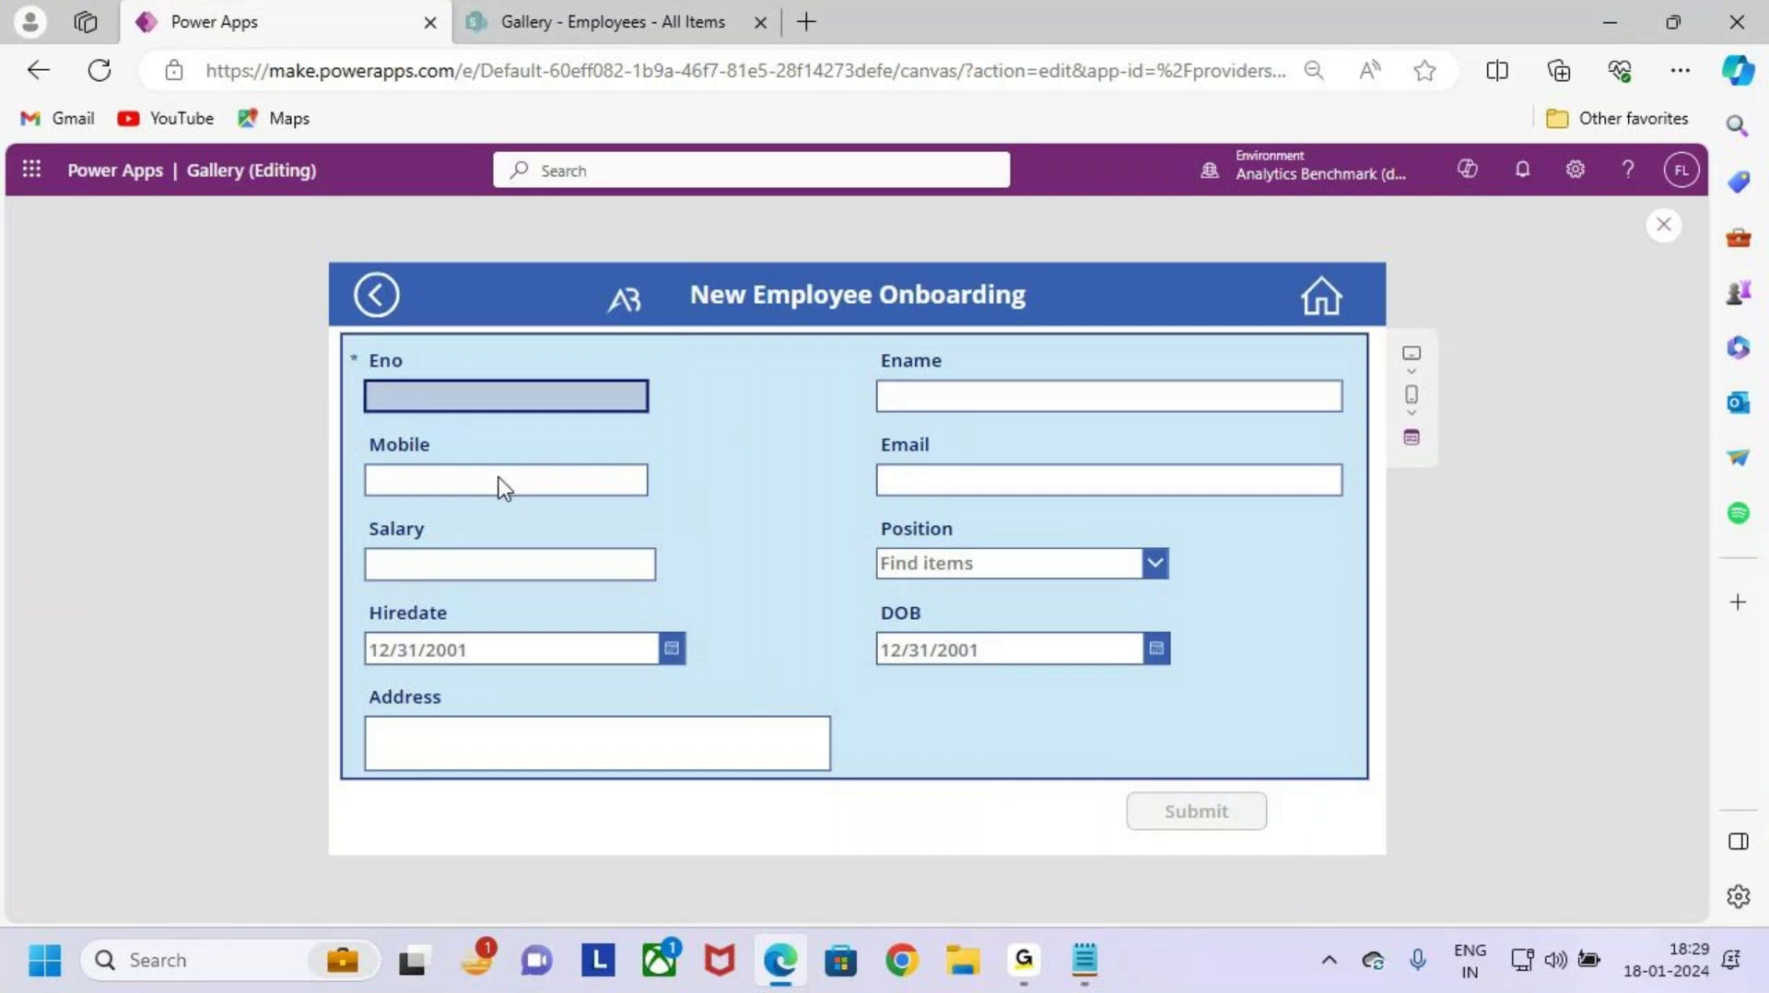
click(1218, 815)
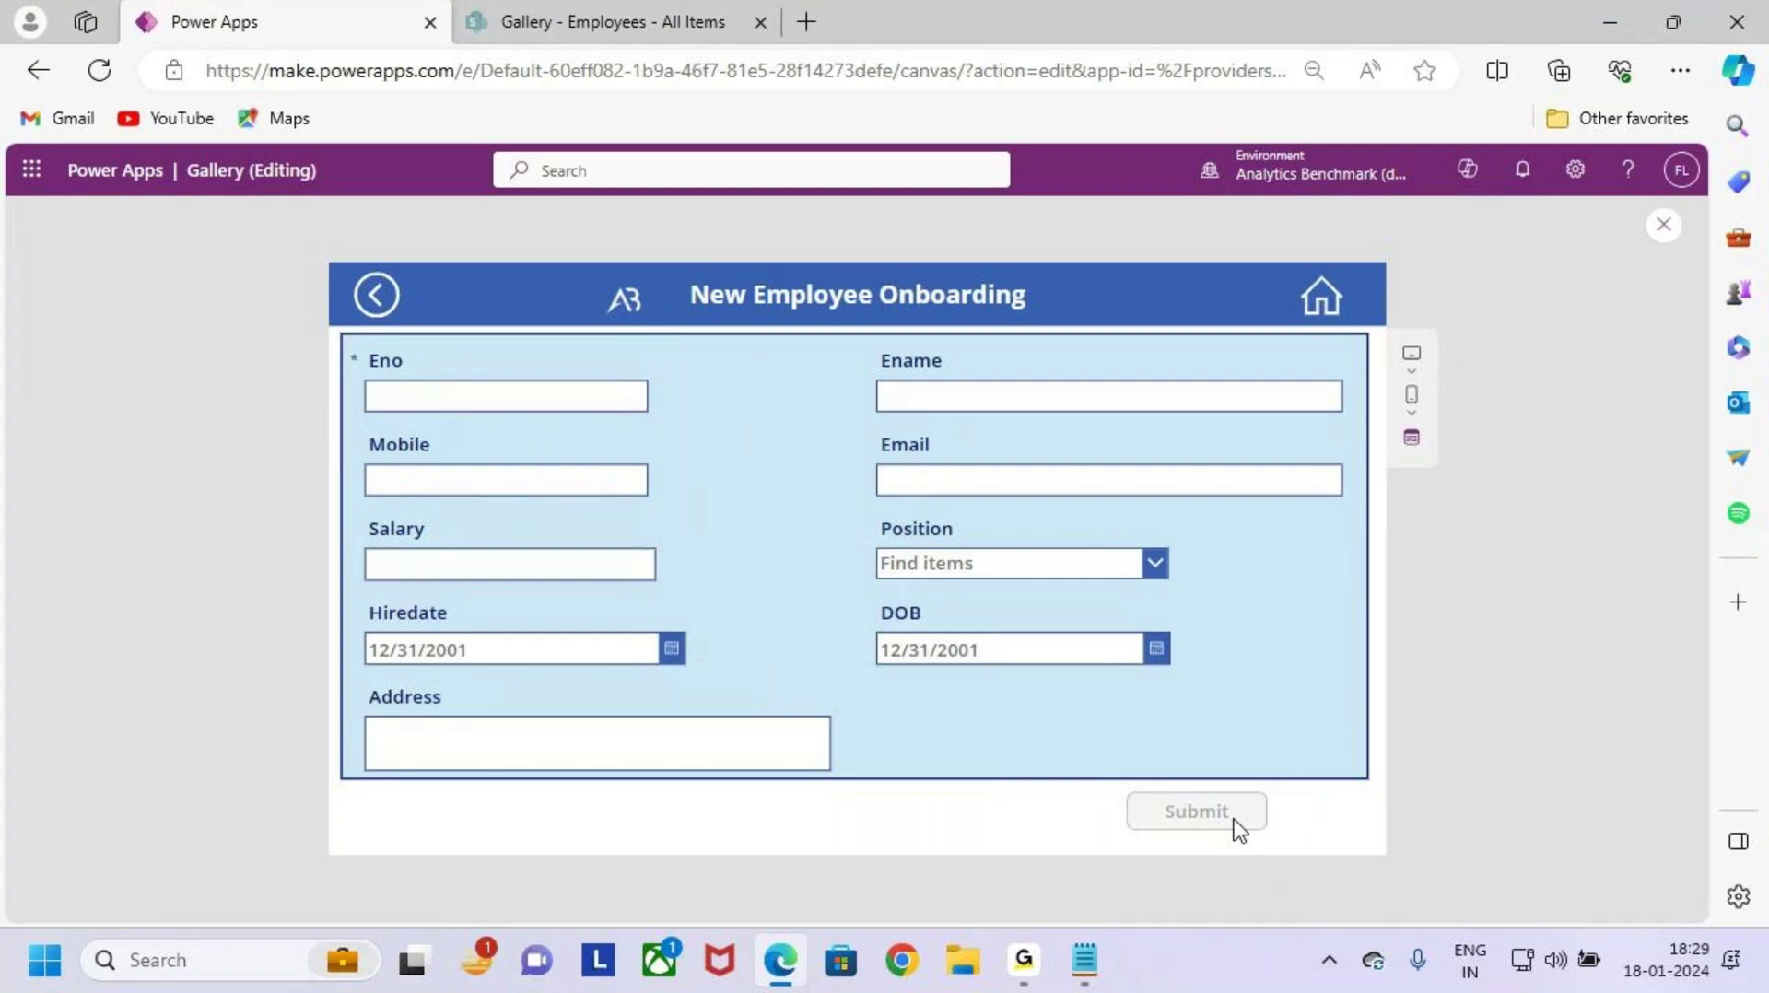
Step: Close the app preview, dismiss the tip, and bring up the Notepad notes at Case 2
click(1664, 223)
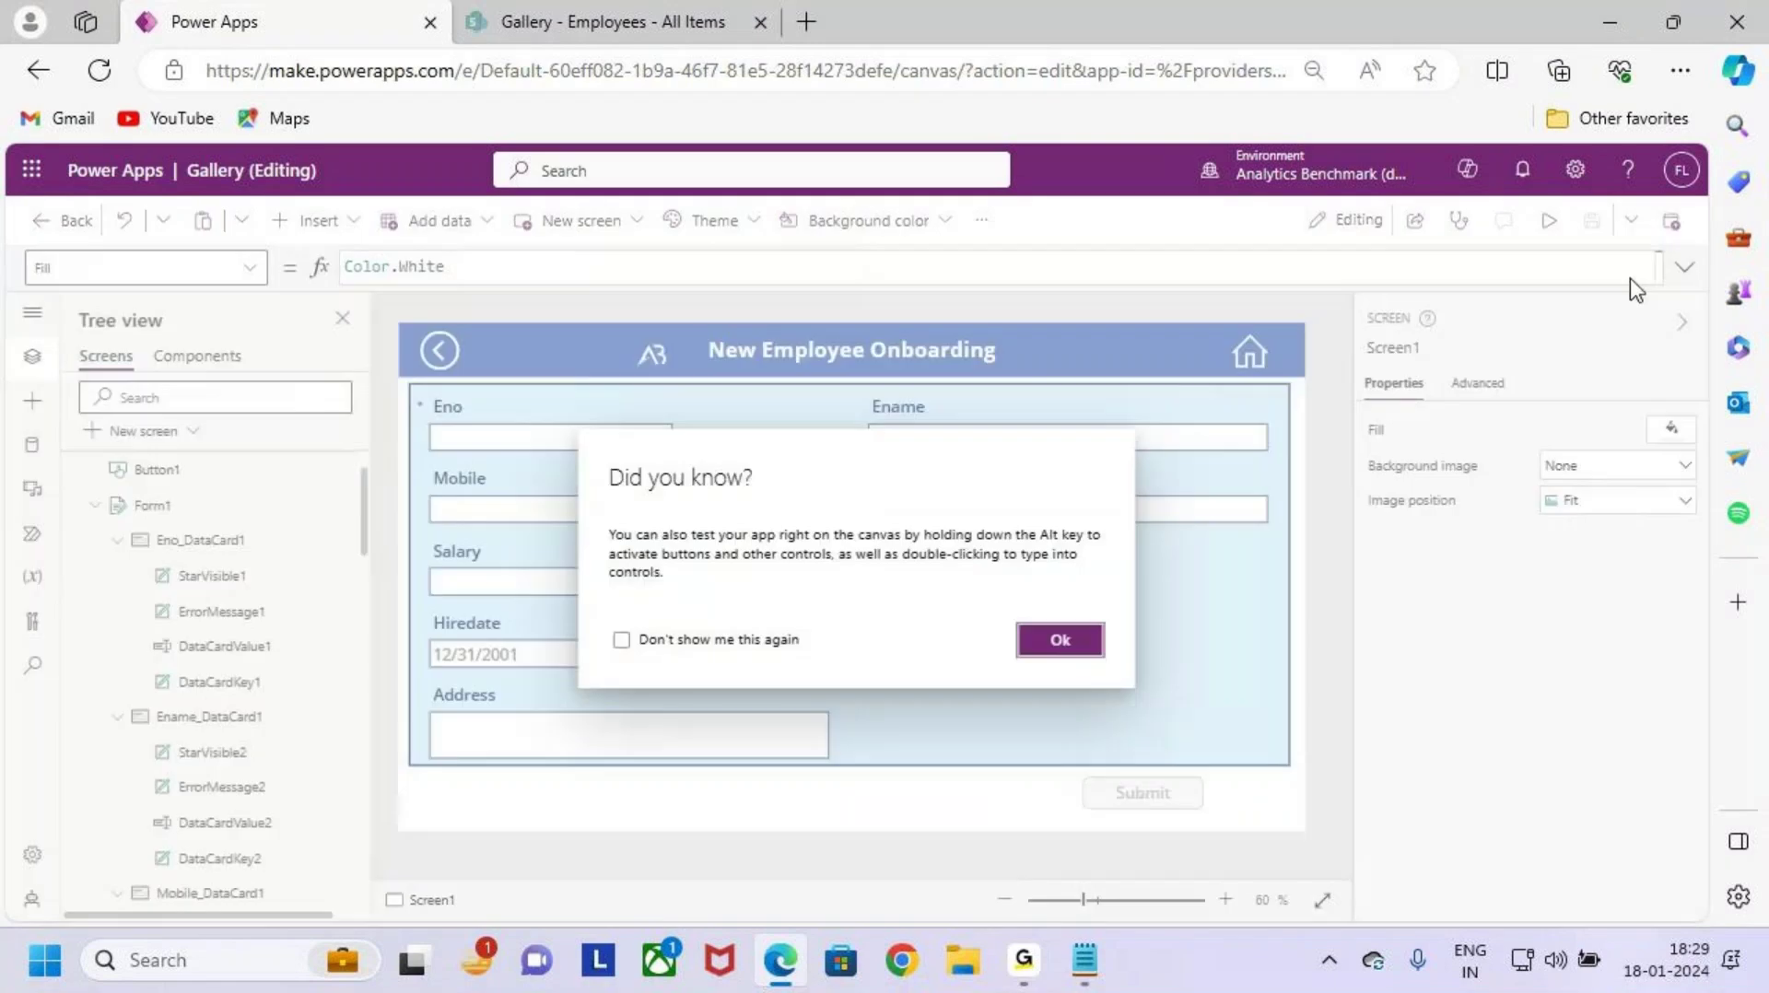
click(1060, 639)
click(1087, 963)
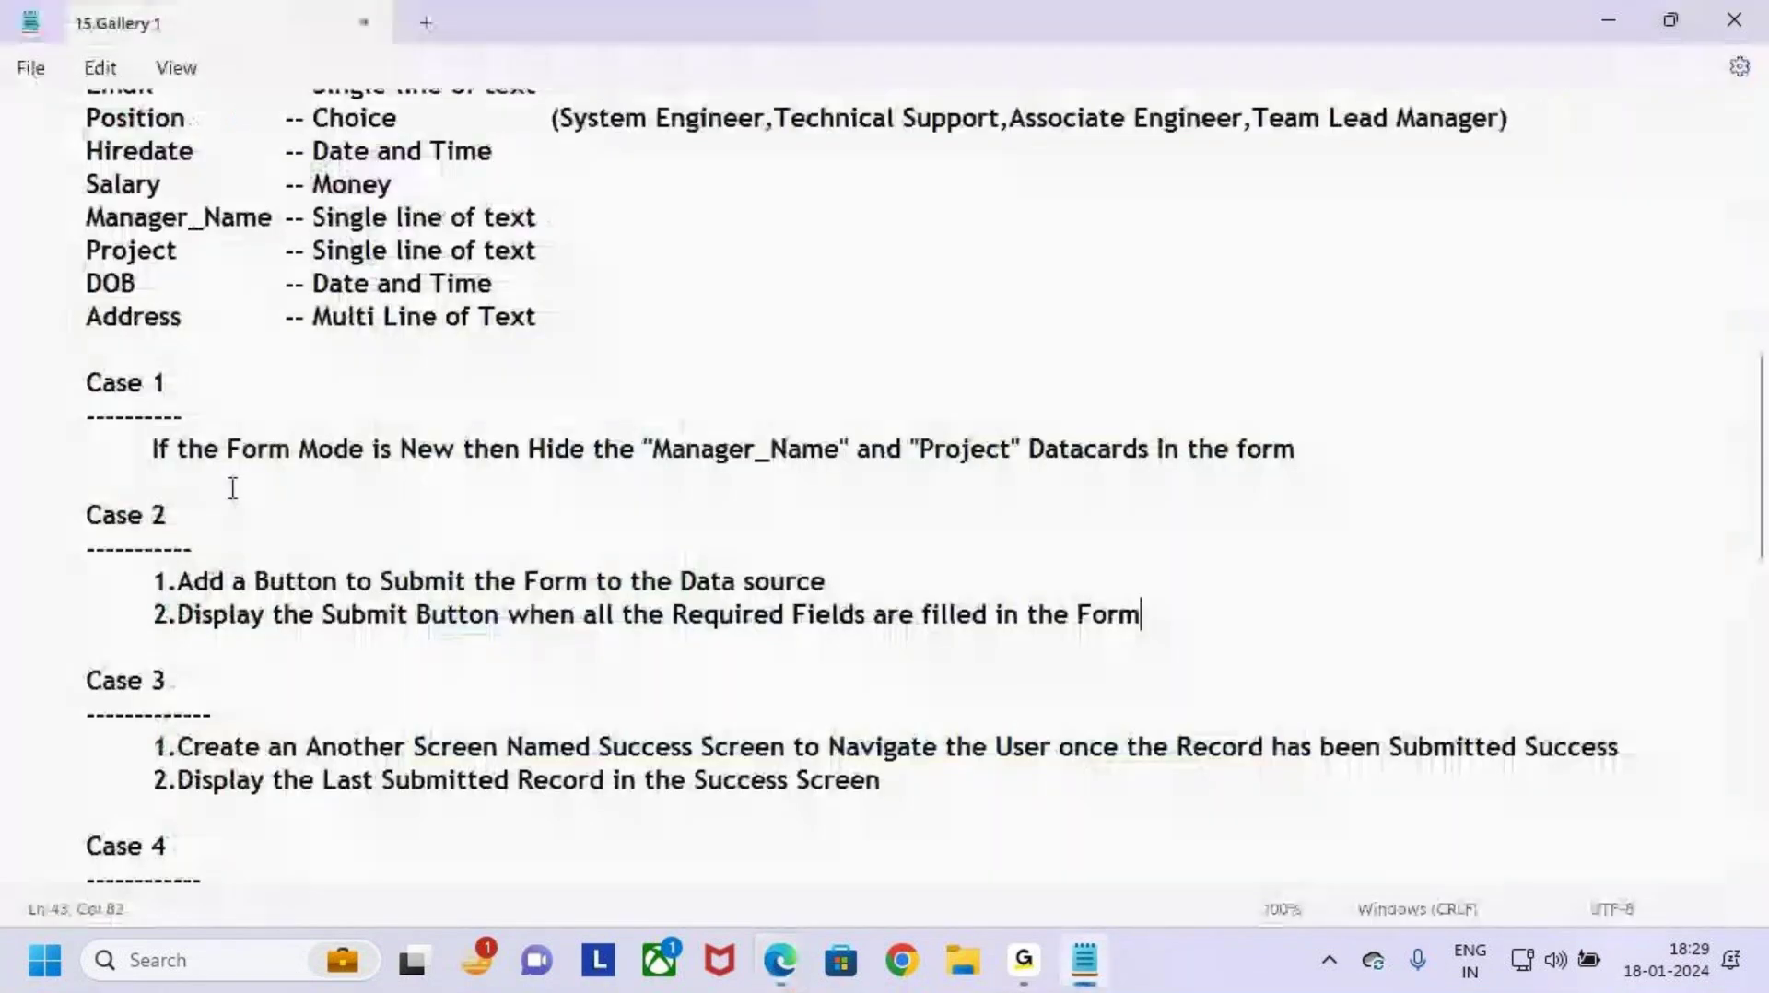
drag(81, 507, 304, 590)
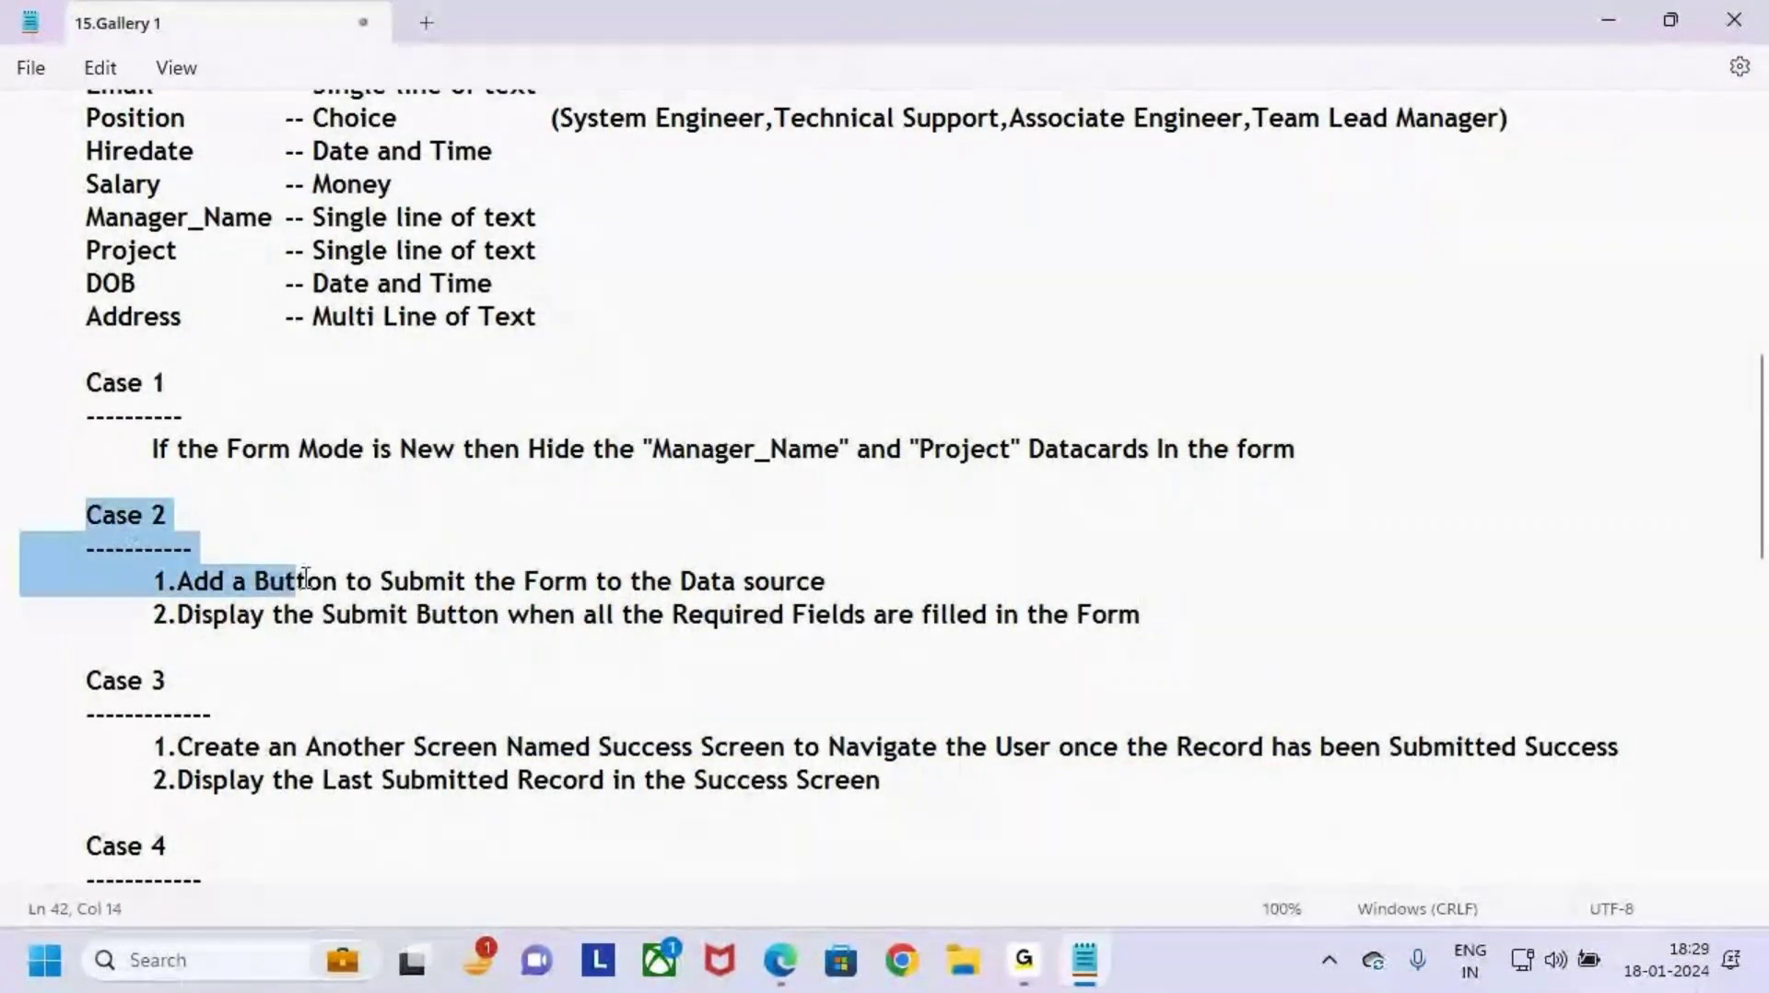
click(446, 651)
key(alt+Tab)
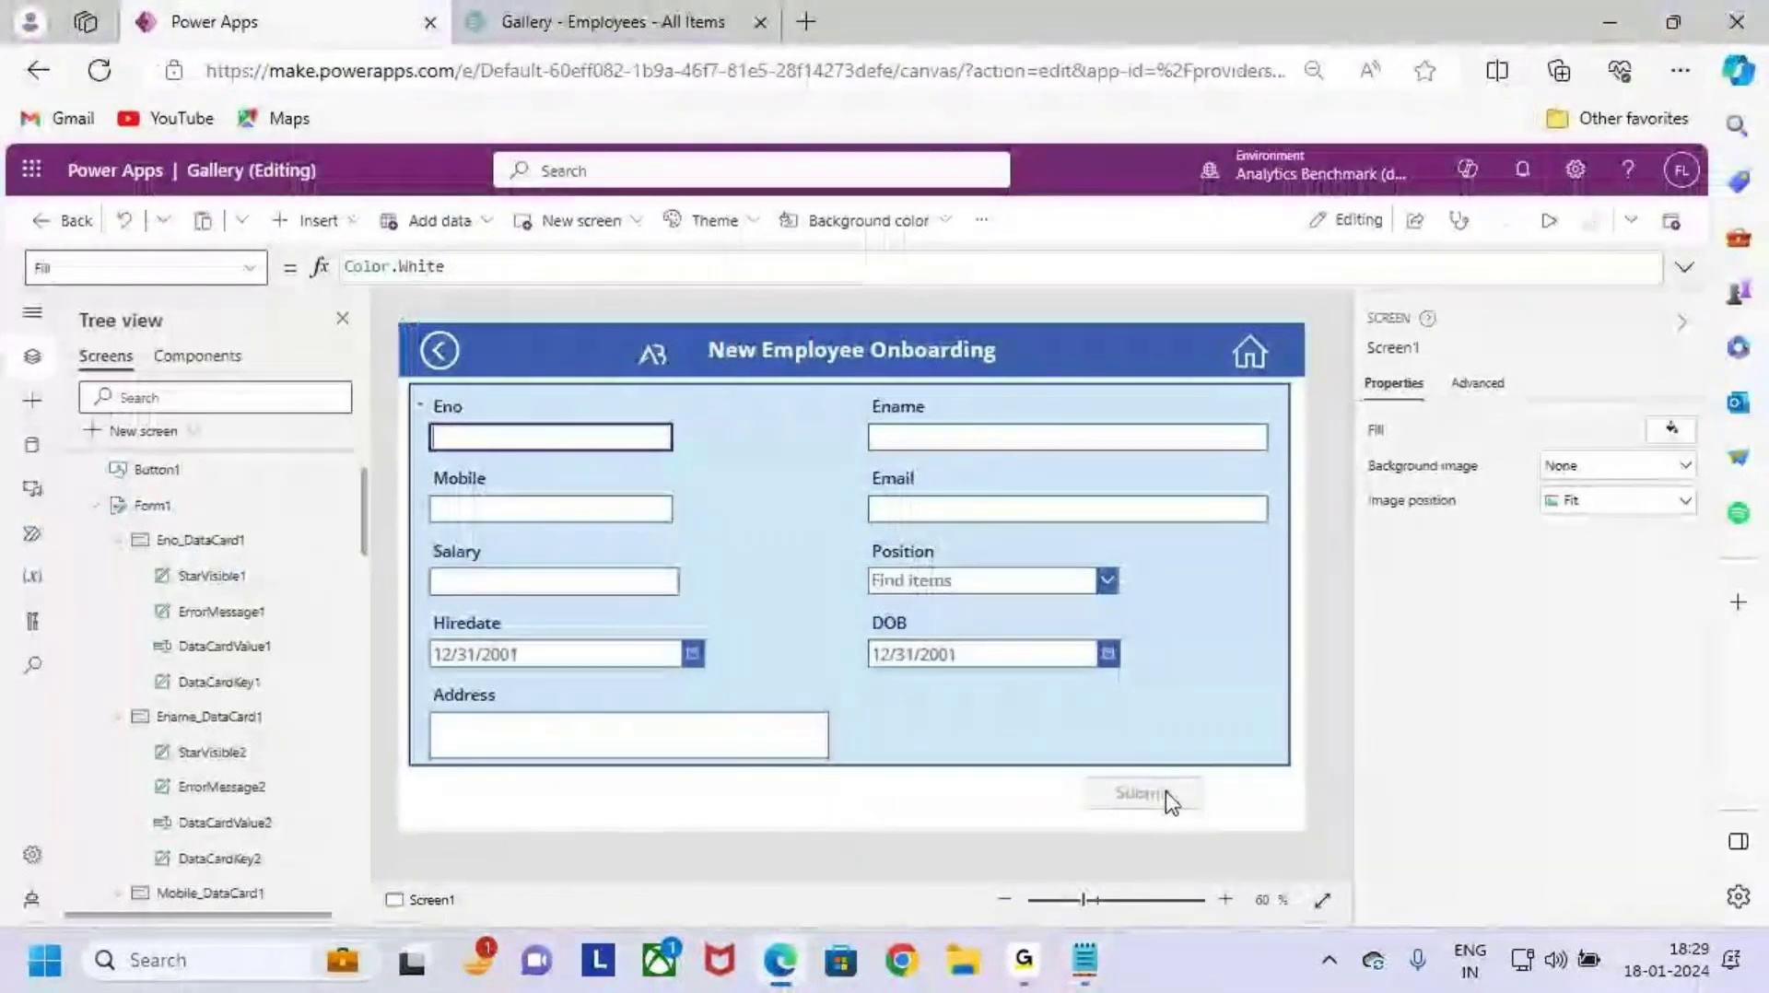
key(alt+Tab)
Step: Read Case 3's requirement: create a Success Screen showing the last submitted record
drag(87, 680, 221, 691)
click(221, 691)
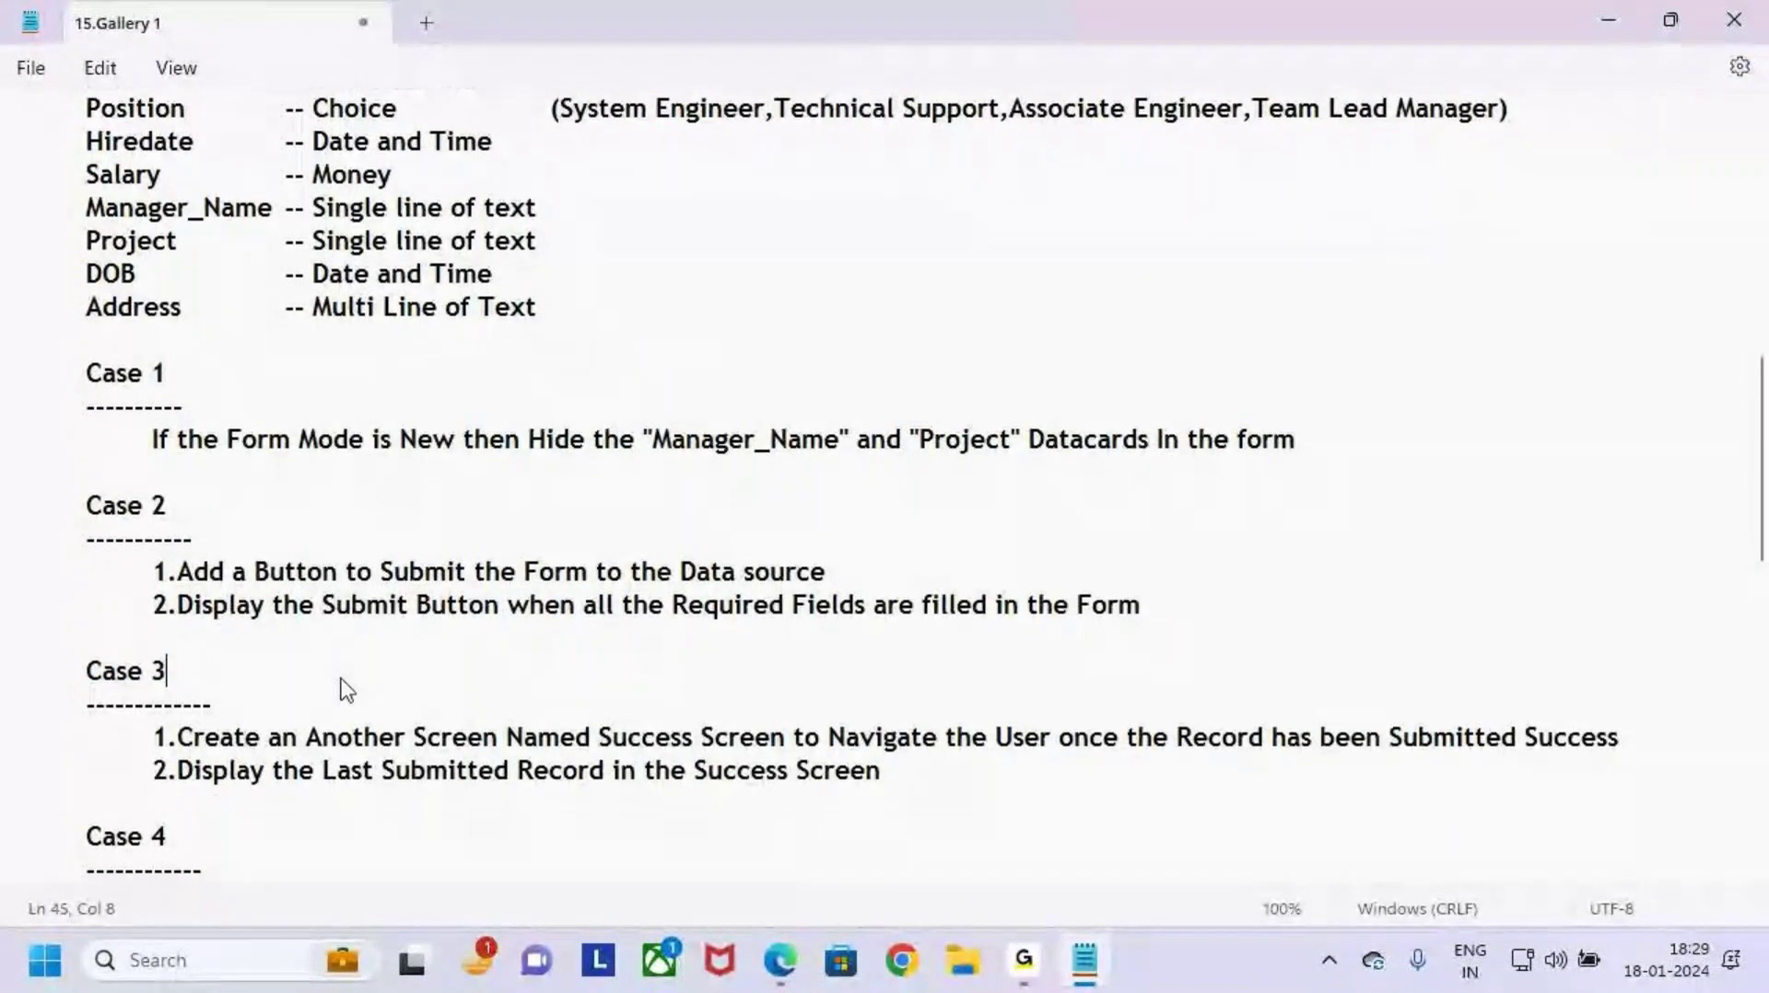
scroll(226, 687, down, 2)
drag(194, 549, 786, 553)
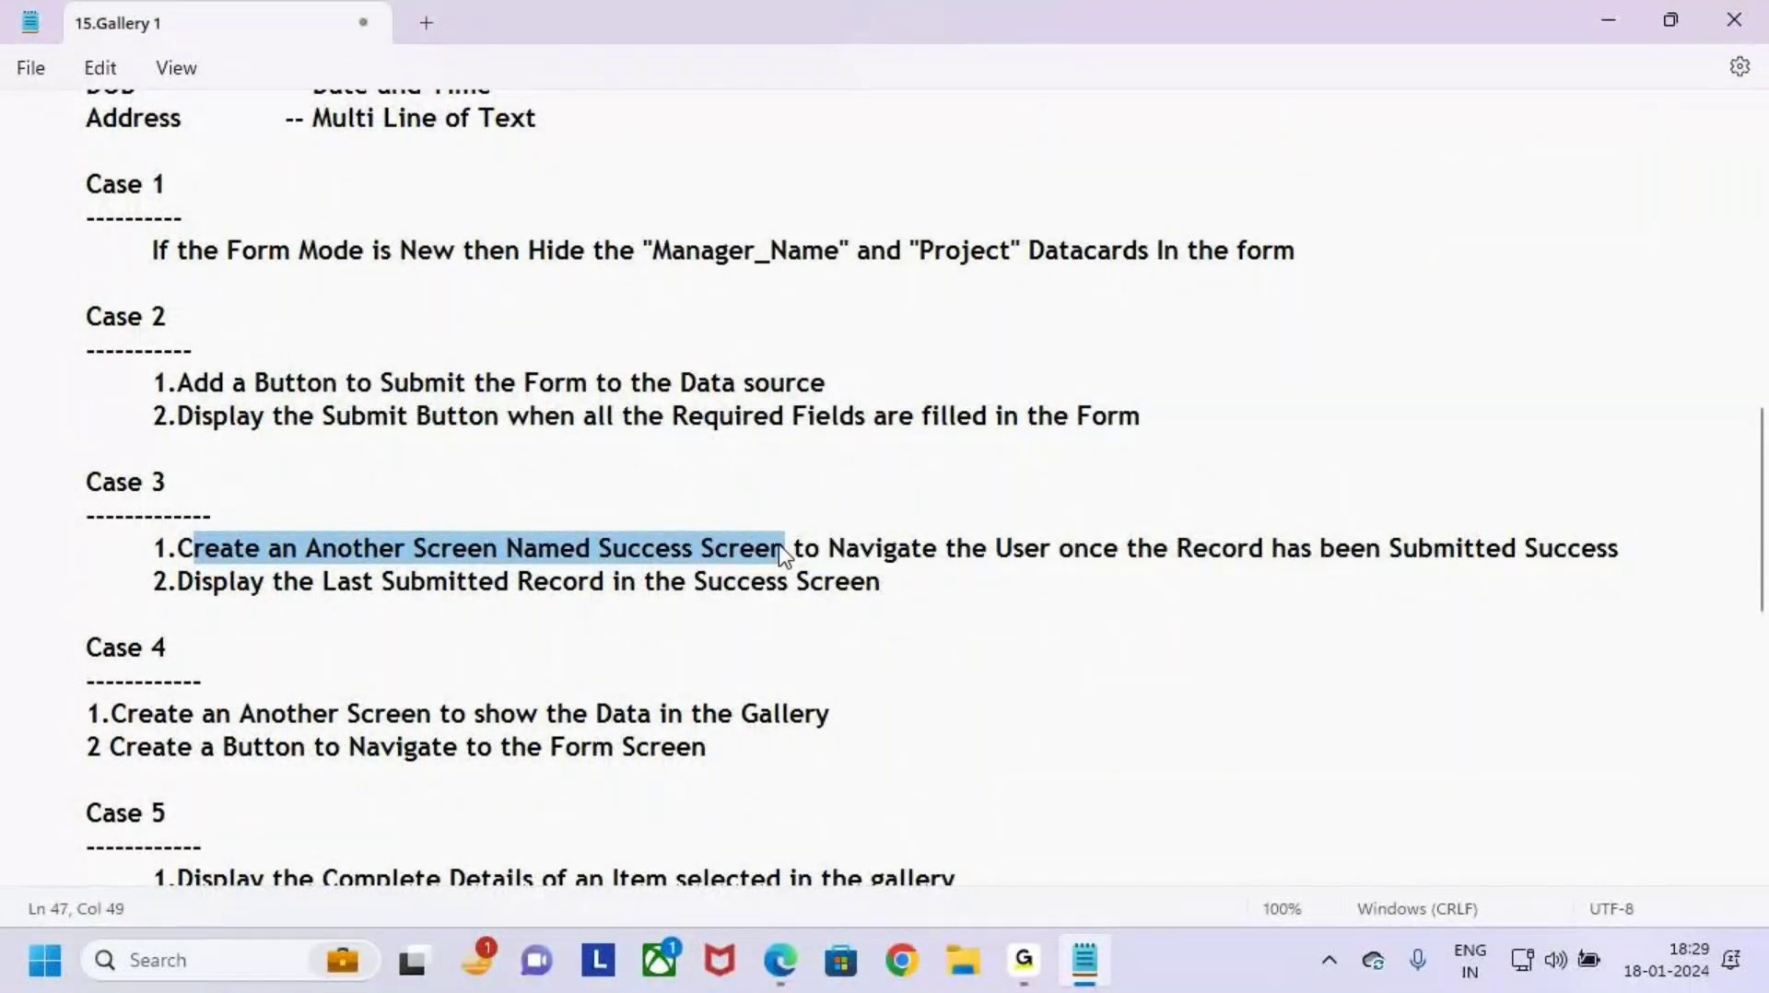
click(805, 607)
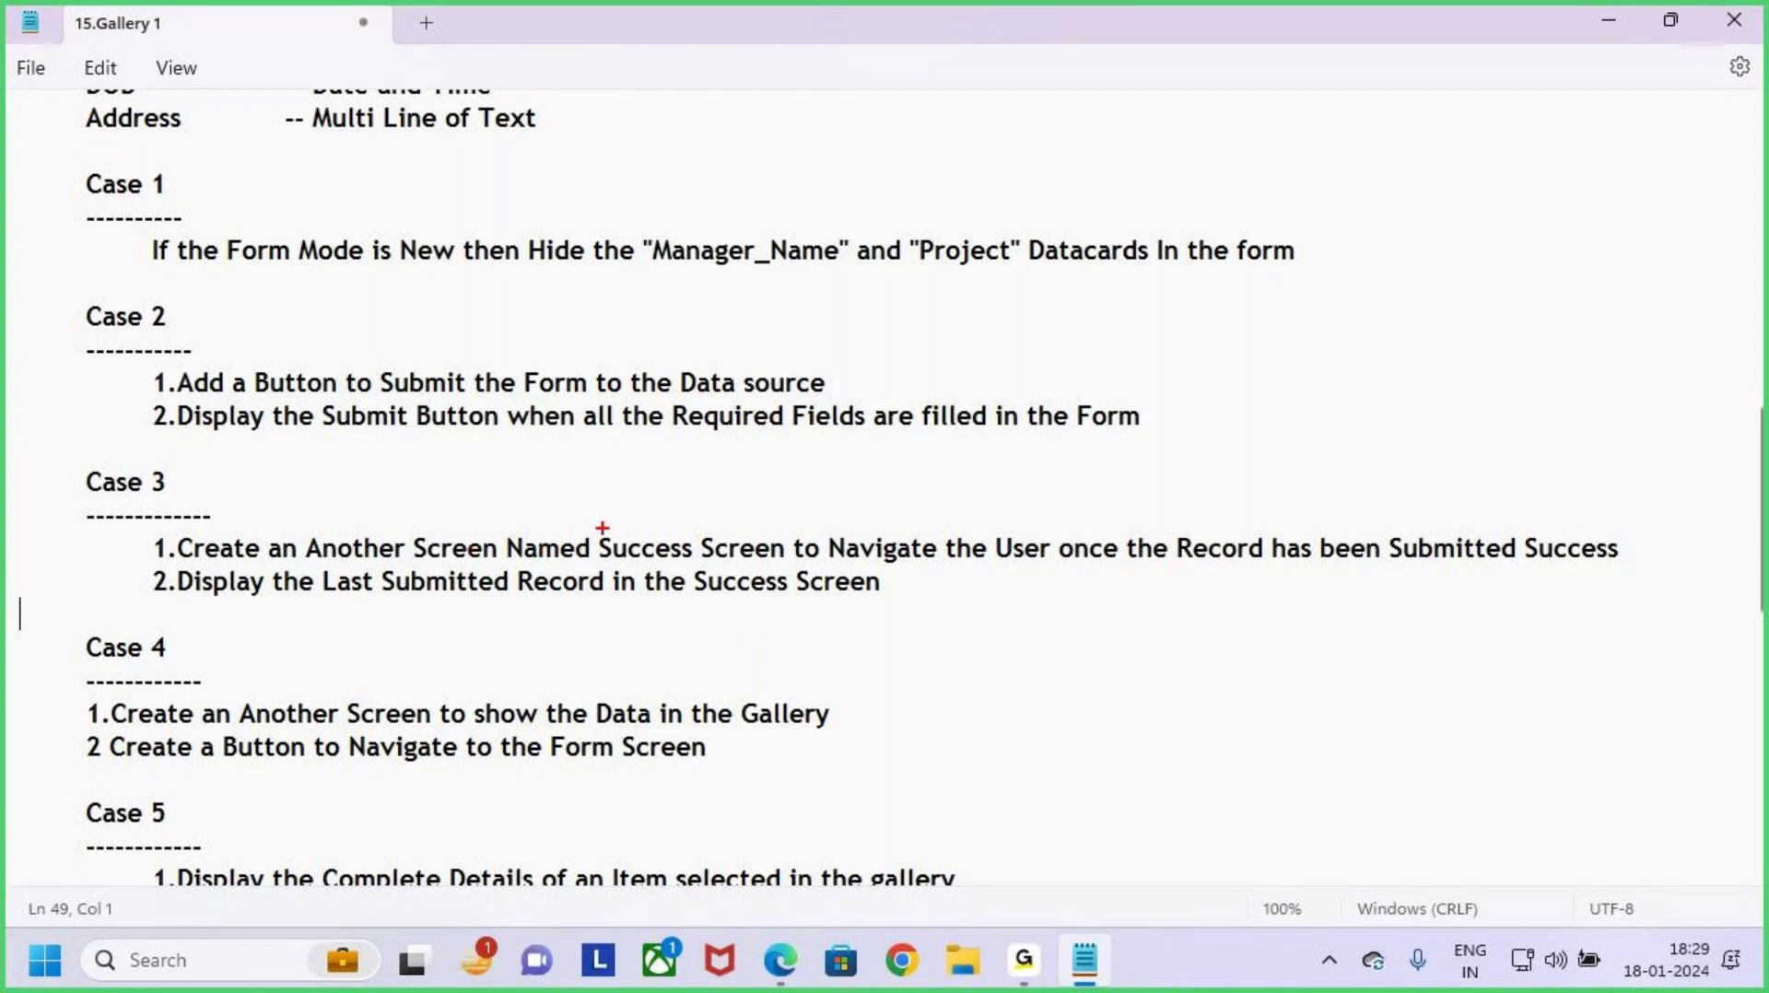
drag(597, 527, 789, 574)
drag(942, 578, 907, 573)
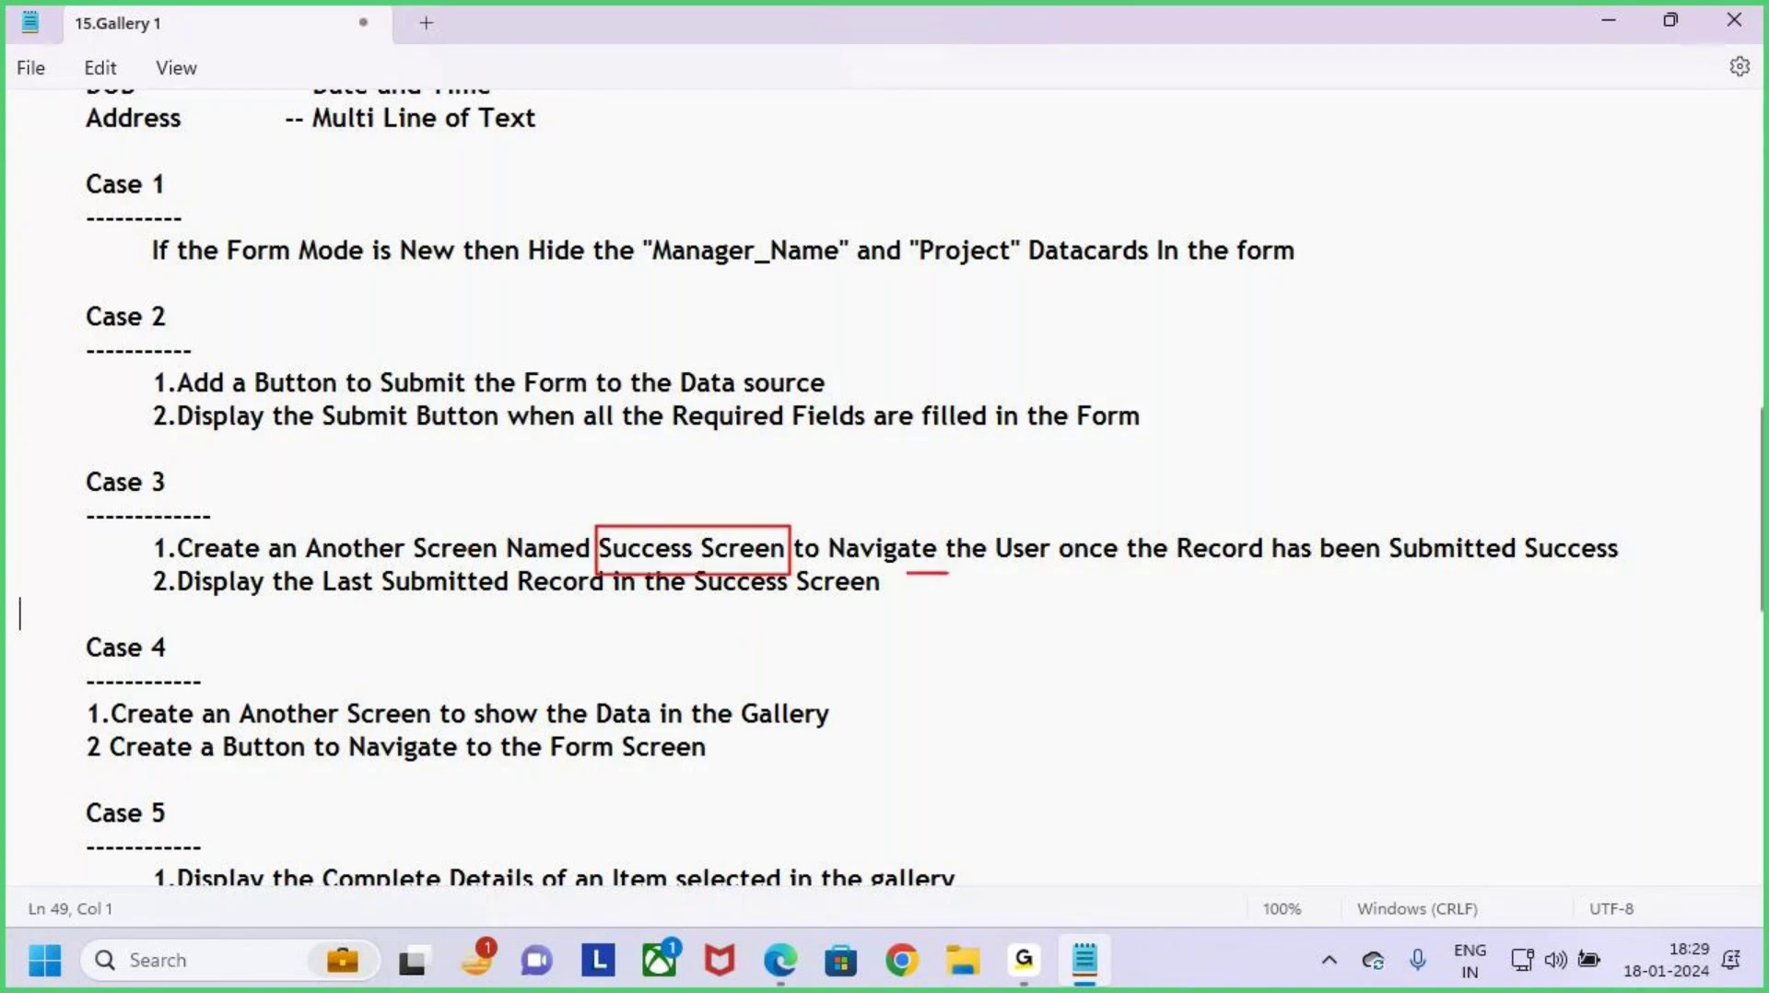
drag(1023, 576, 1061, 576)
drag(1263, 579, 1753, 579)
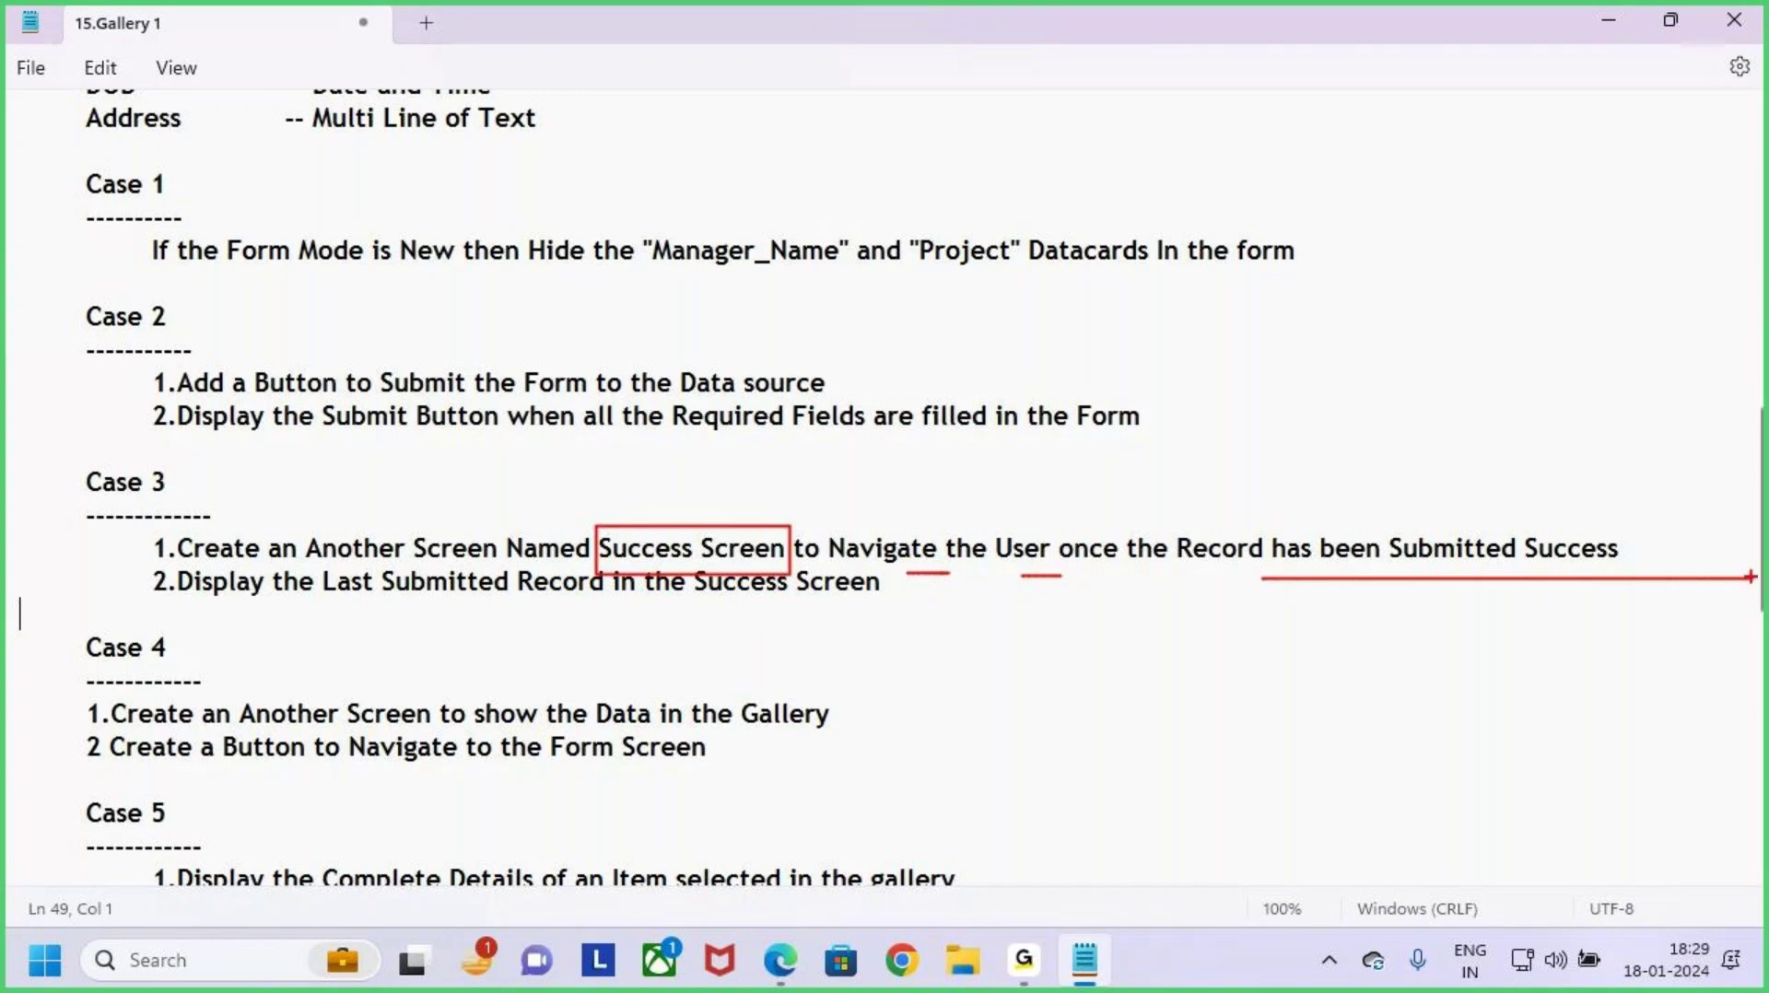
key(Escape)
Step: Minimize the notes and review the onboarding form on Screen1 in the Power Apps editor
click(1609, 19)
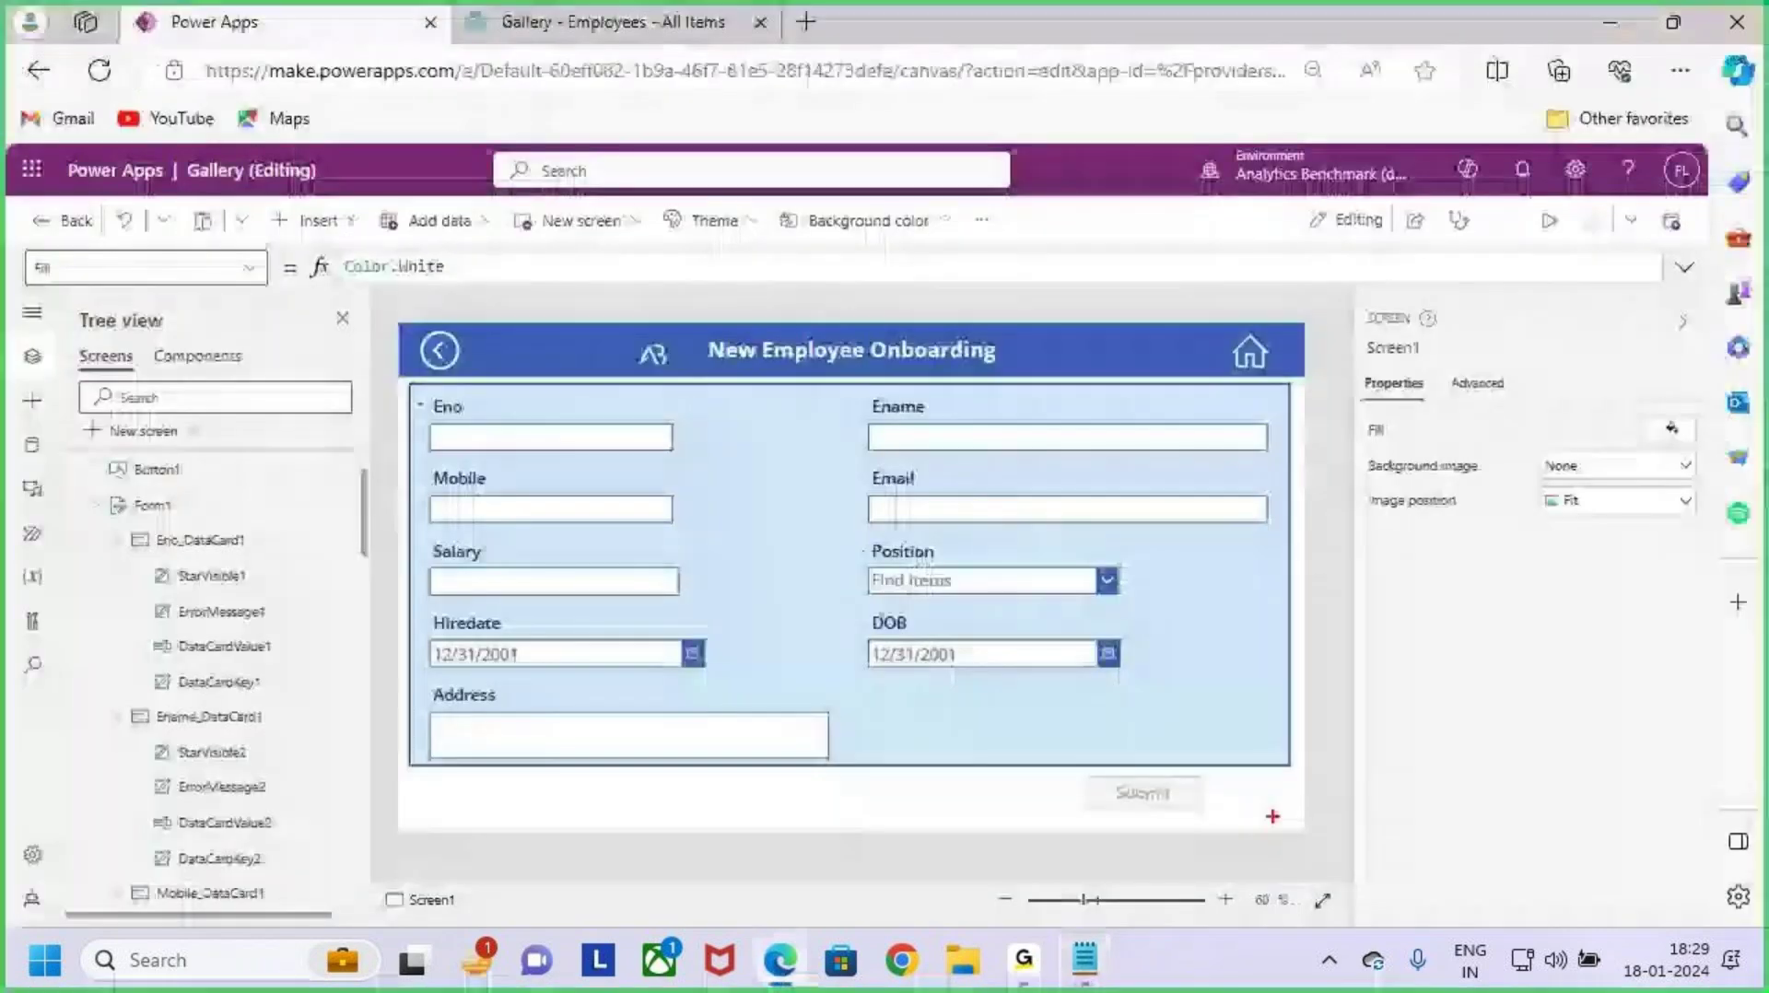
mouse_move(1072, 759)
mouse_down()
mouse_move(1212, 818)
mouse_move(1163, 796)
mouse_move(1213, 705)
mouse_up()
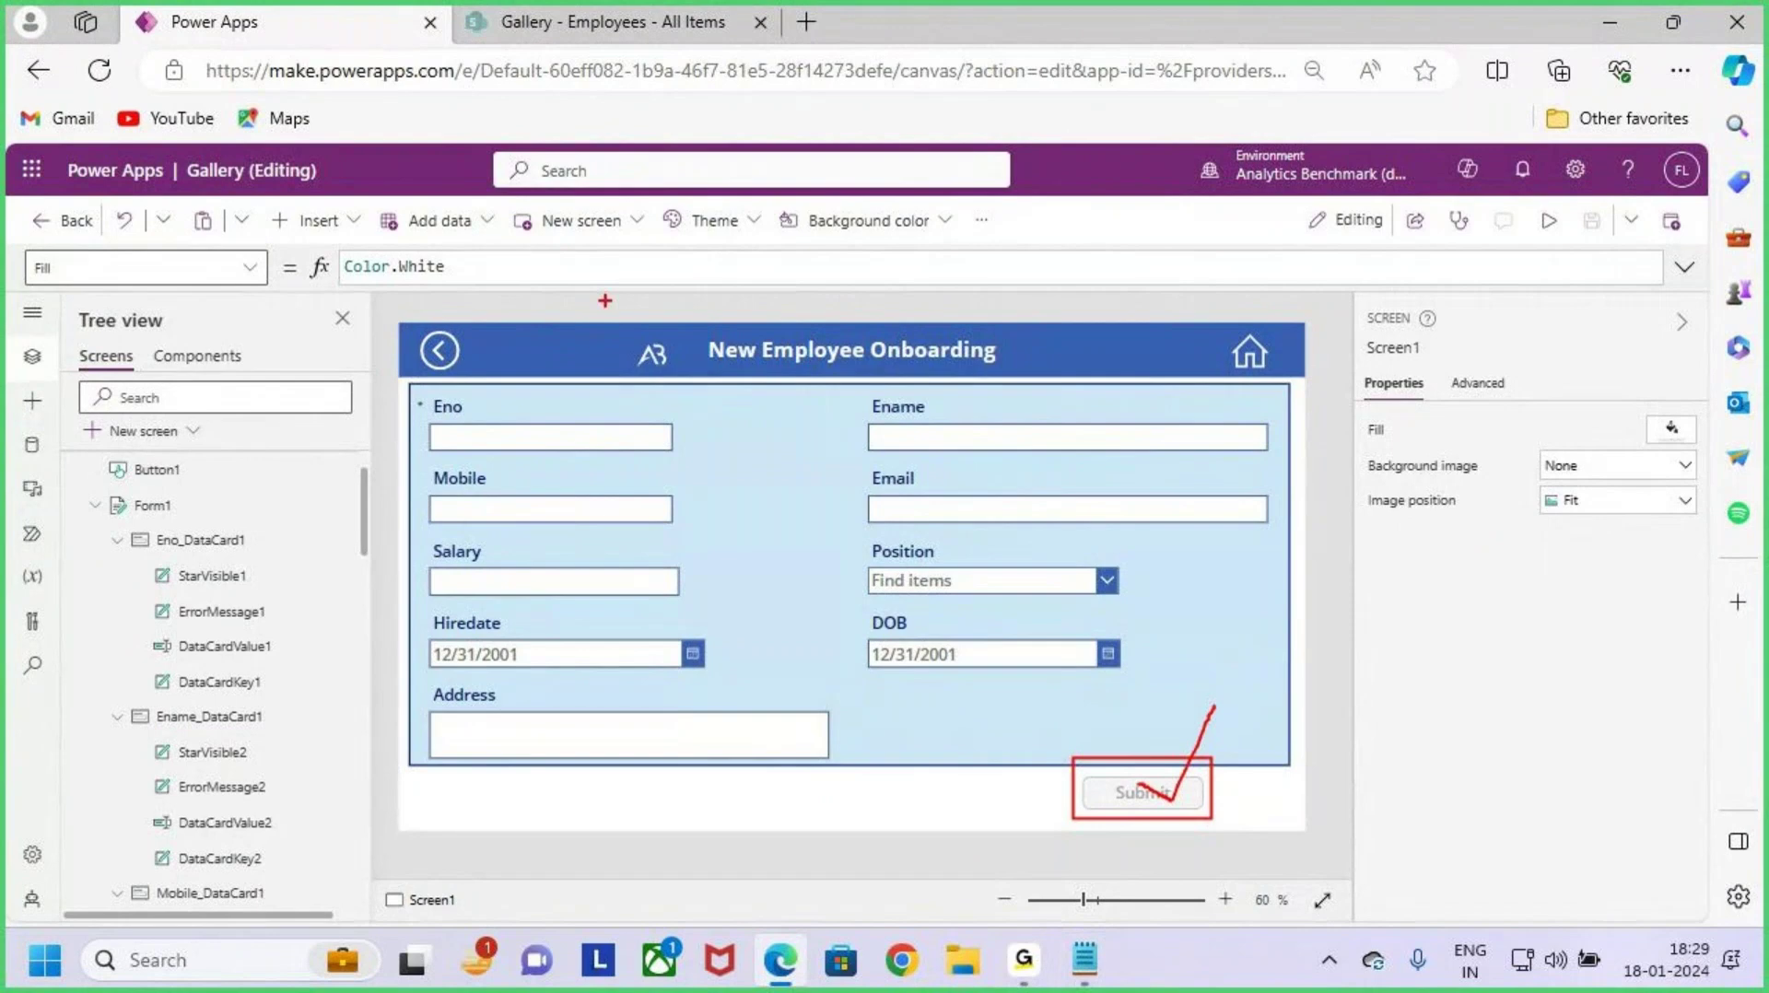
mouse_move(560, 108)
mouse_down()
mouse_move(552, 43)
mouse_move(569, 22)
mouse_move(604, 91)
mouse_up()
drag(1256, 610, 1327, 608)
mouse_move(1316, 583)
mouse_down()
mouse_move(1348, 605)
mouse_move(1325, 659)
mouse_up()
drag(1410, 580, 1358, 656)
mouse_move(1435, 605)
mouse_down()
mouse_move(1441, 653)
mouse_move(1464, 649)
mouse_up()
mouse_move(1524, 581)
mouse_down()
mouse_move(1541, 656)
mouse_move(1579, 656)
mouse_up()
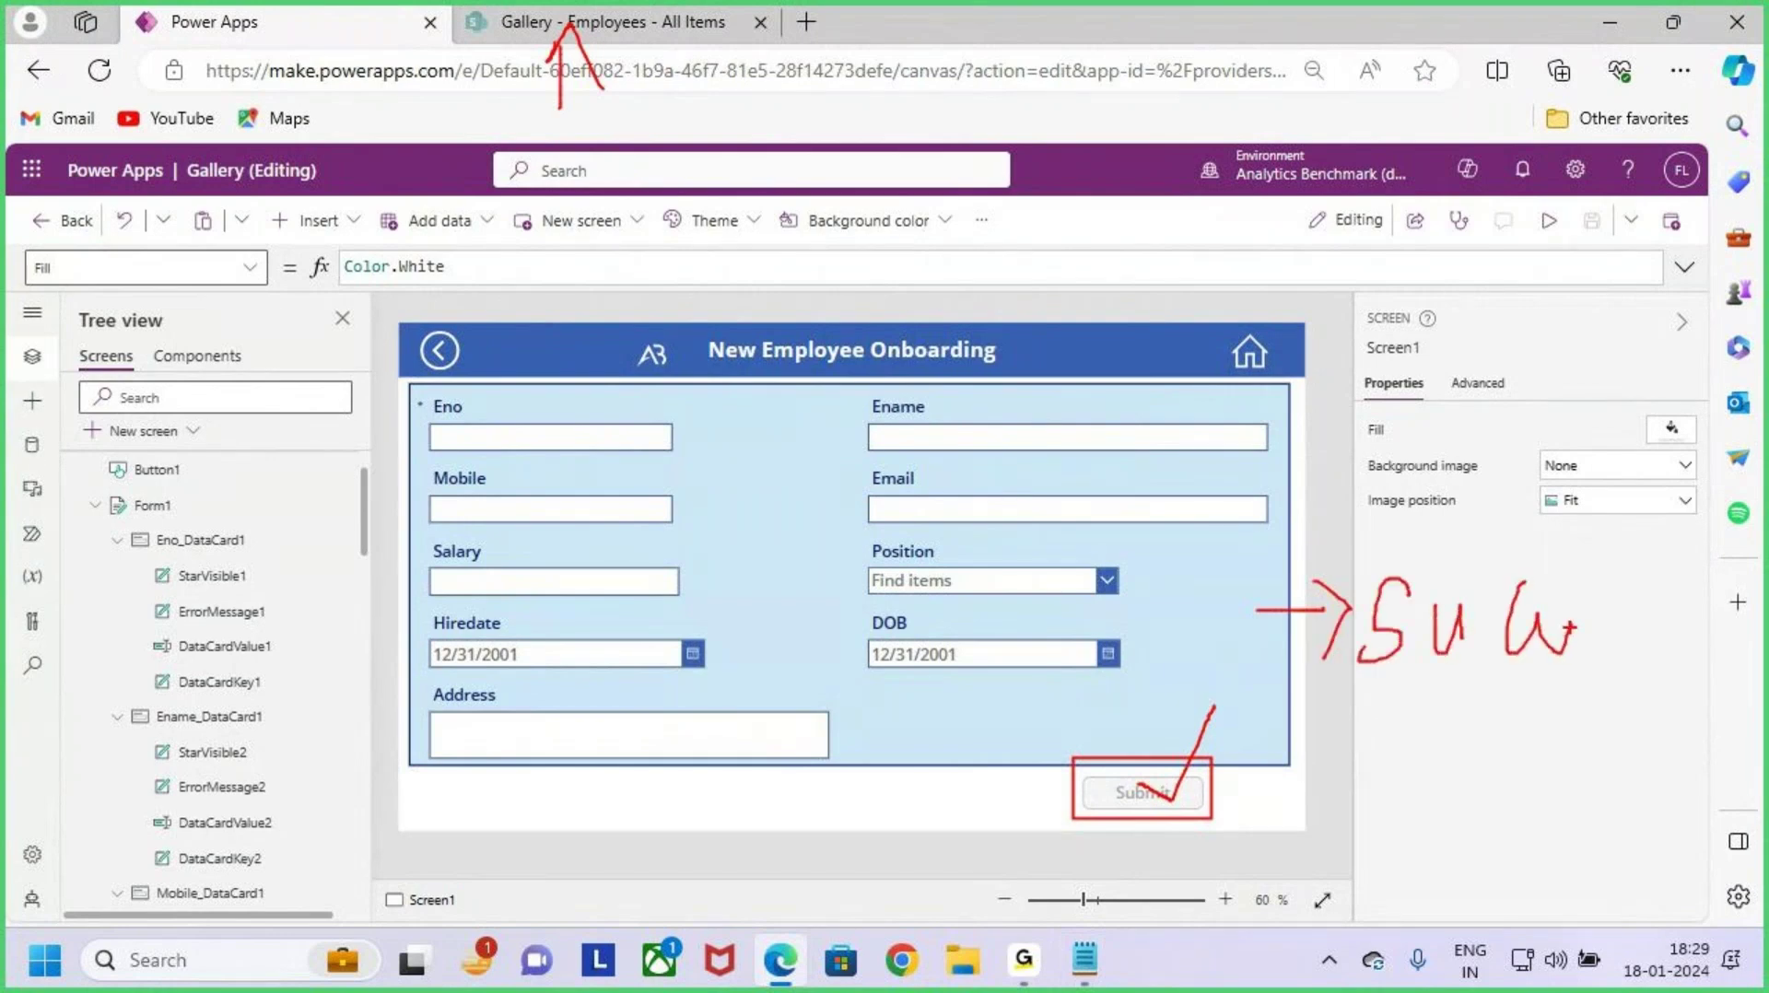
key(Escape)
scroll(120, 509, up, 1)
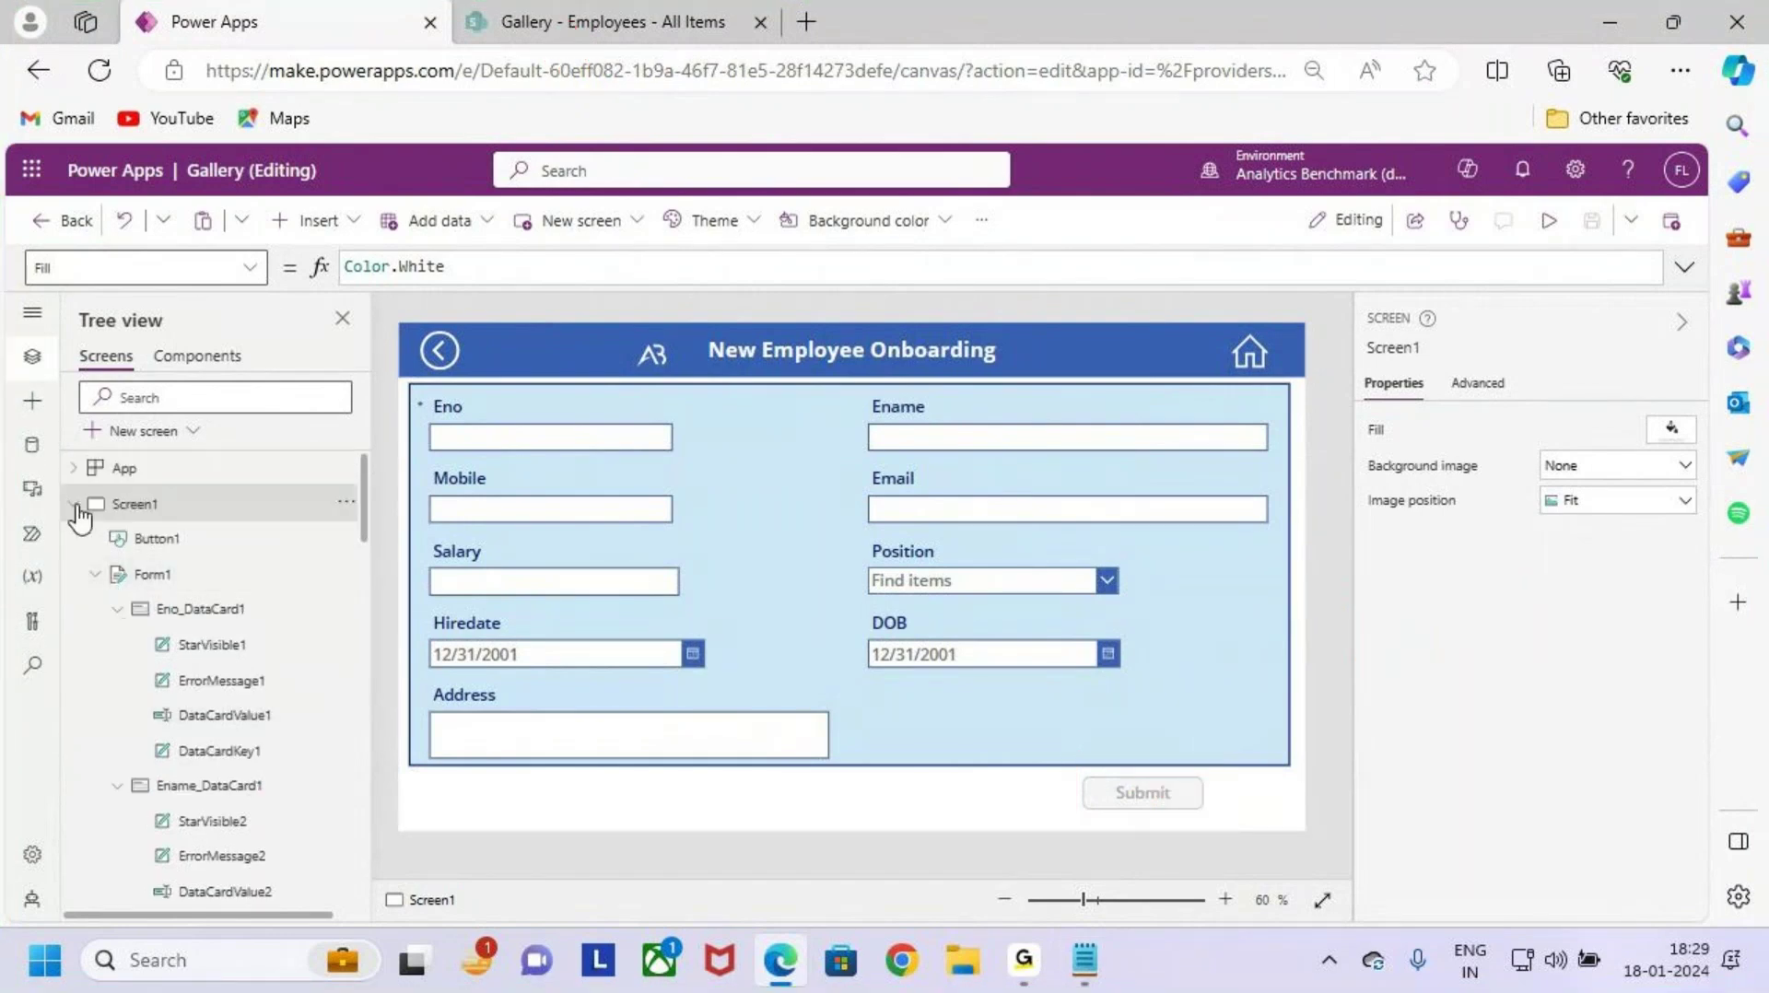
Step: Rename Screen1 to Form_Screen in Tree view and show the New screen layouts
click(77, 503)
double_click(187, 504)
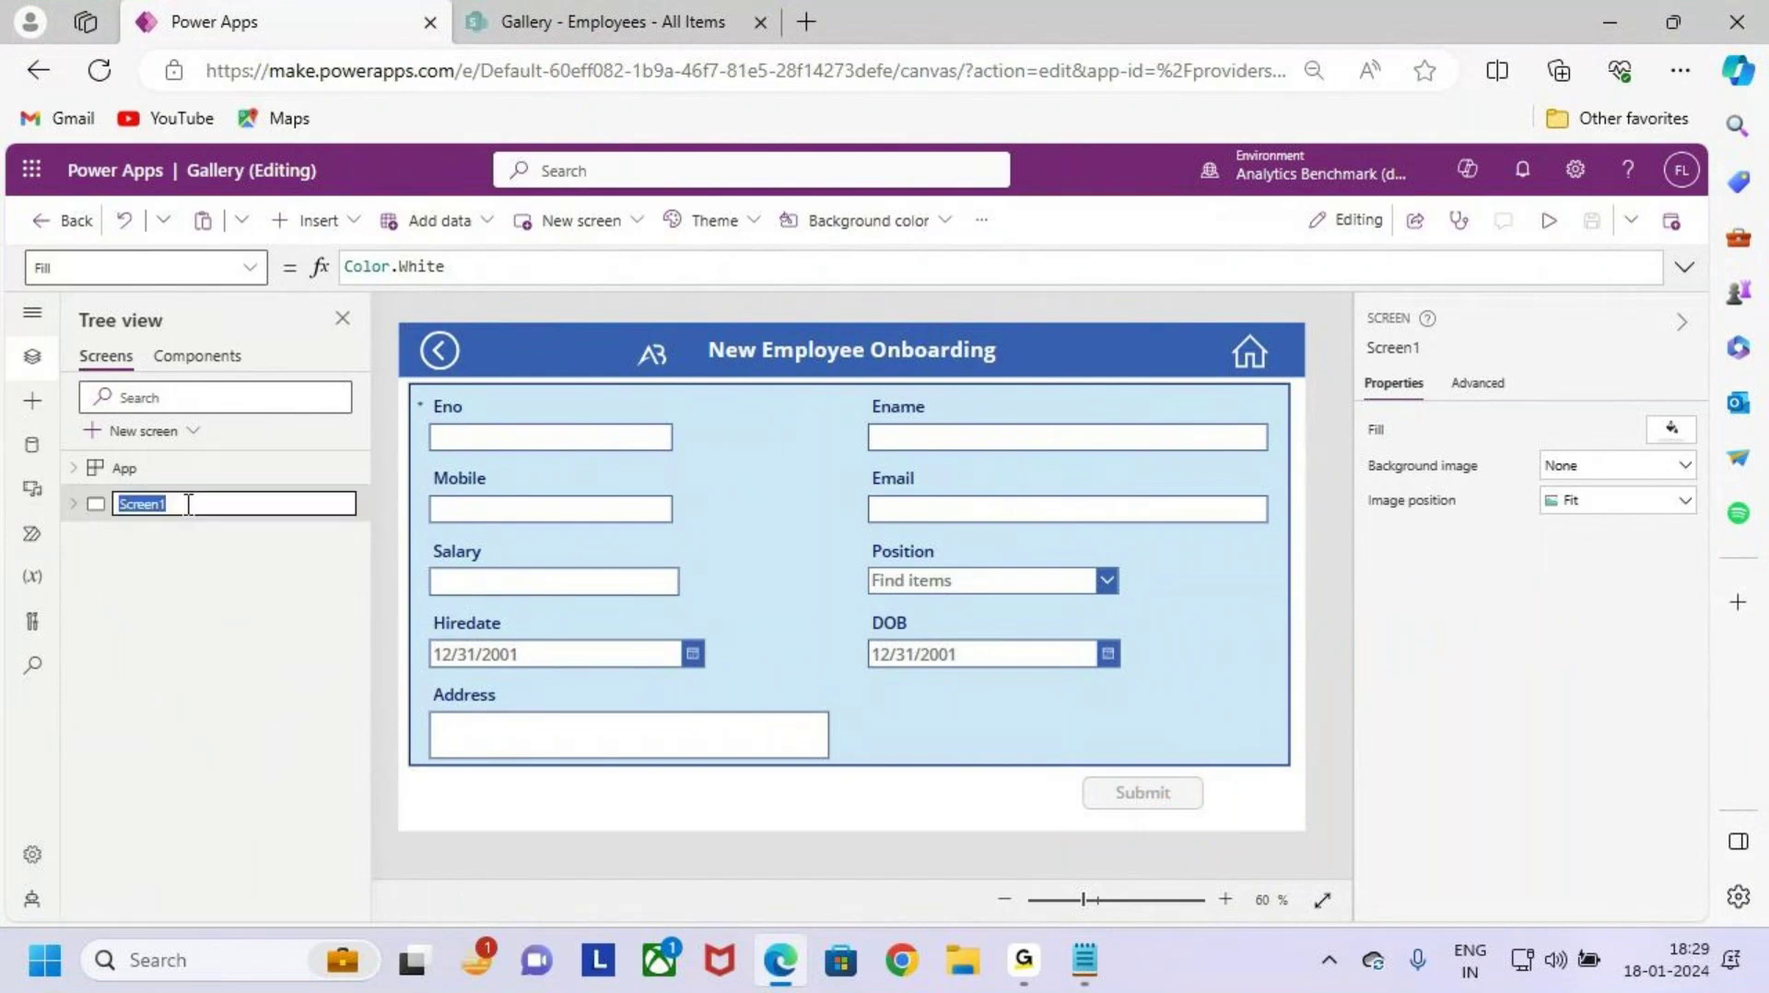
text(fORM)
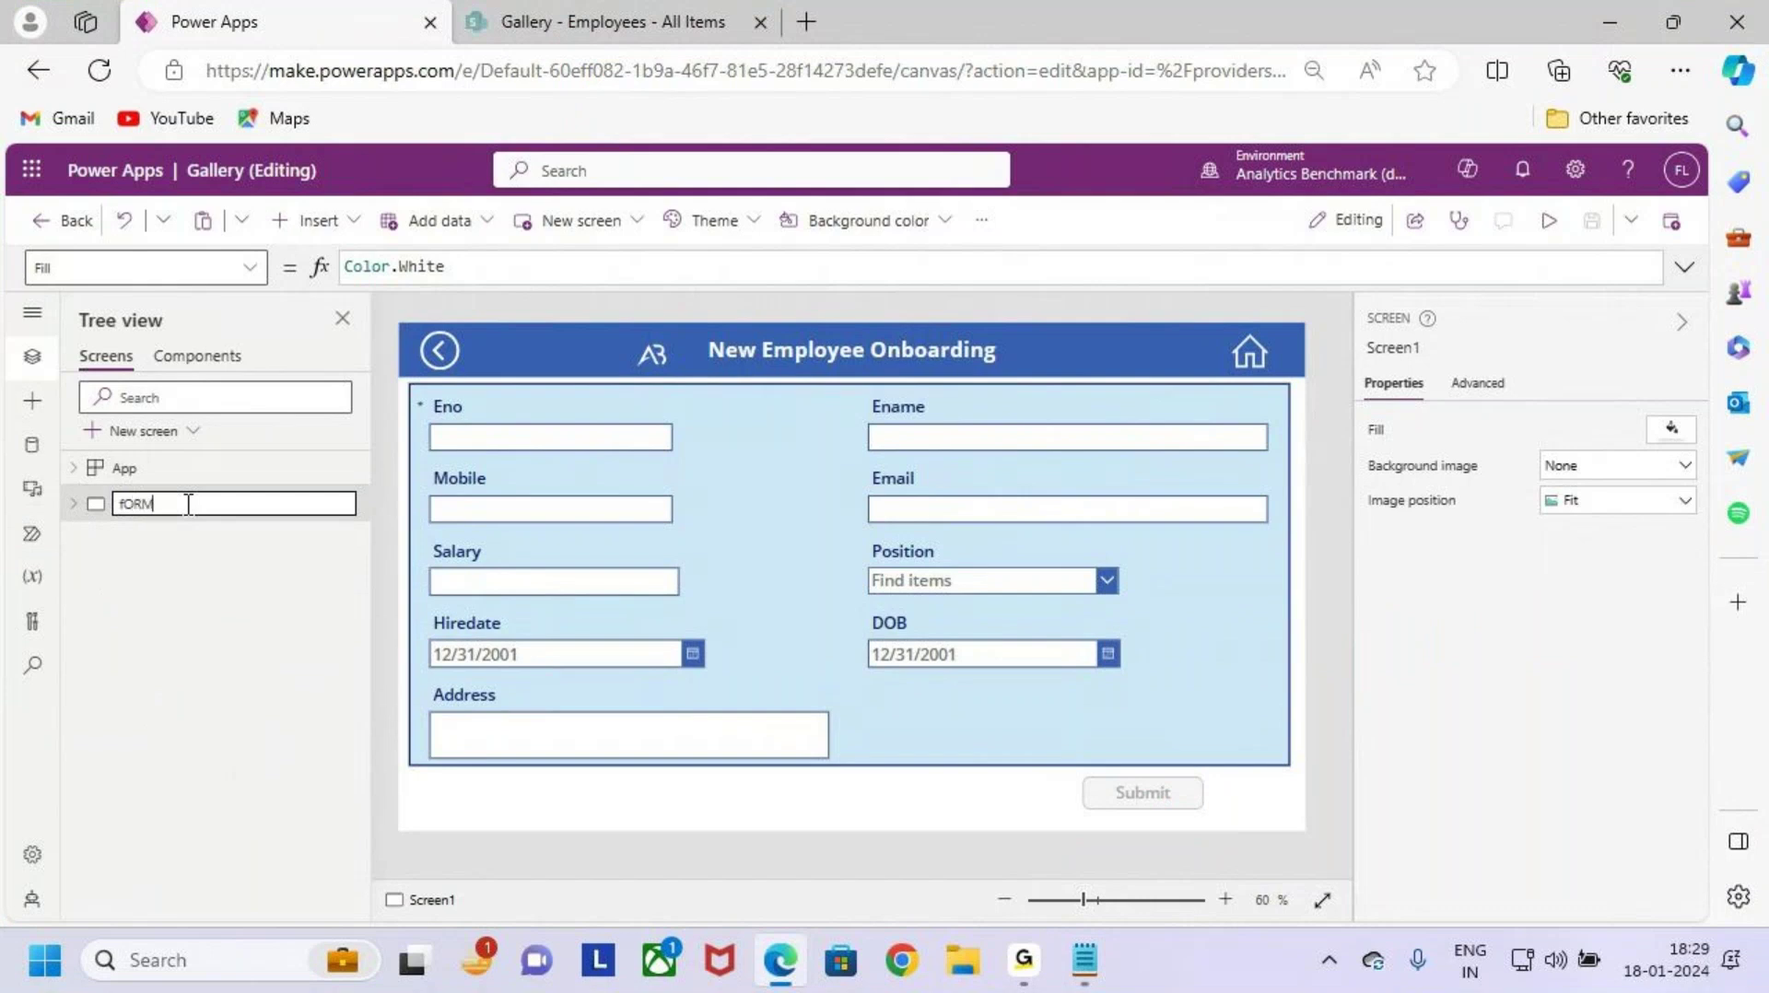
key(BackSpace)
key(BackSpace)
key(BackSpace)
key(Caps_Lock)
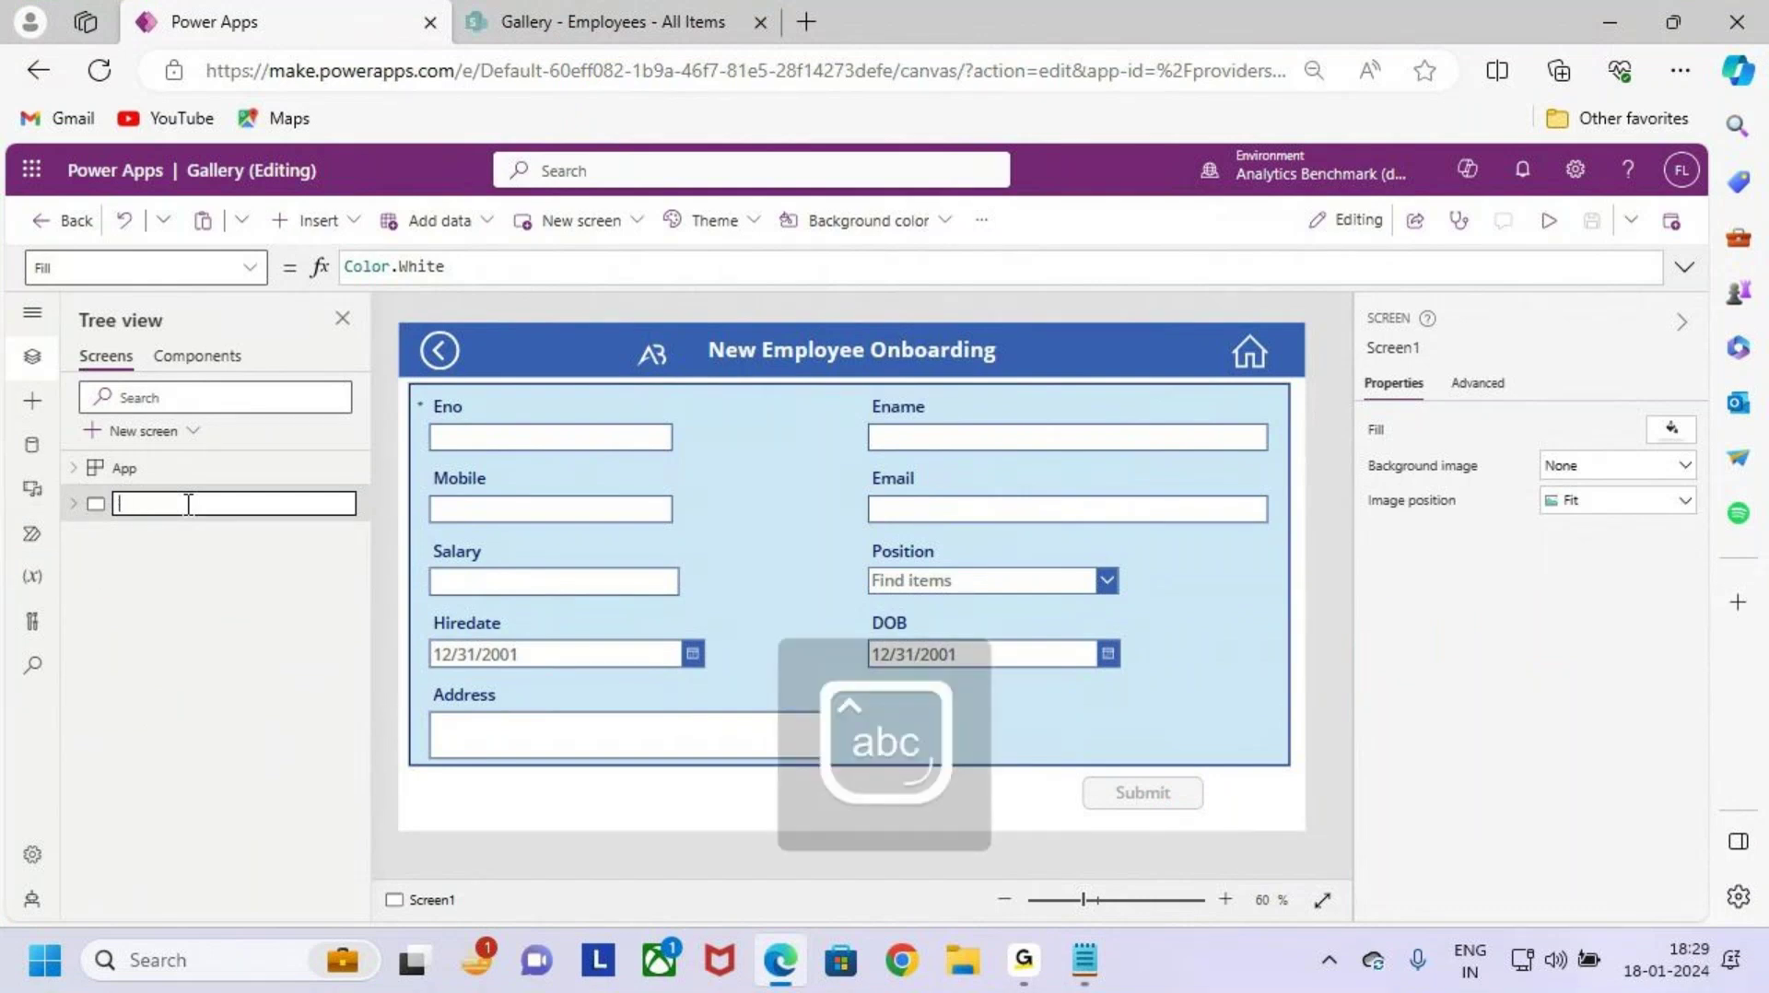
text(Fo)
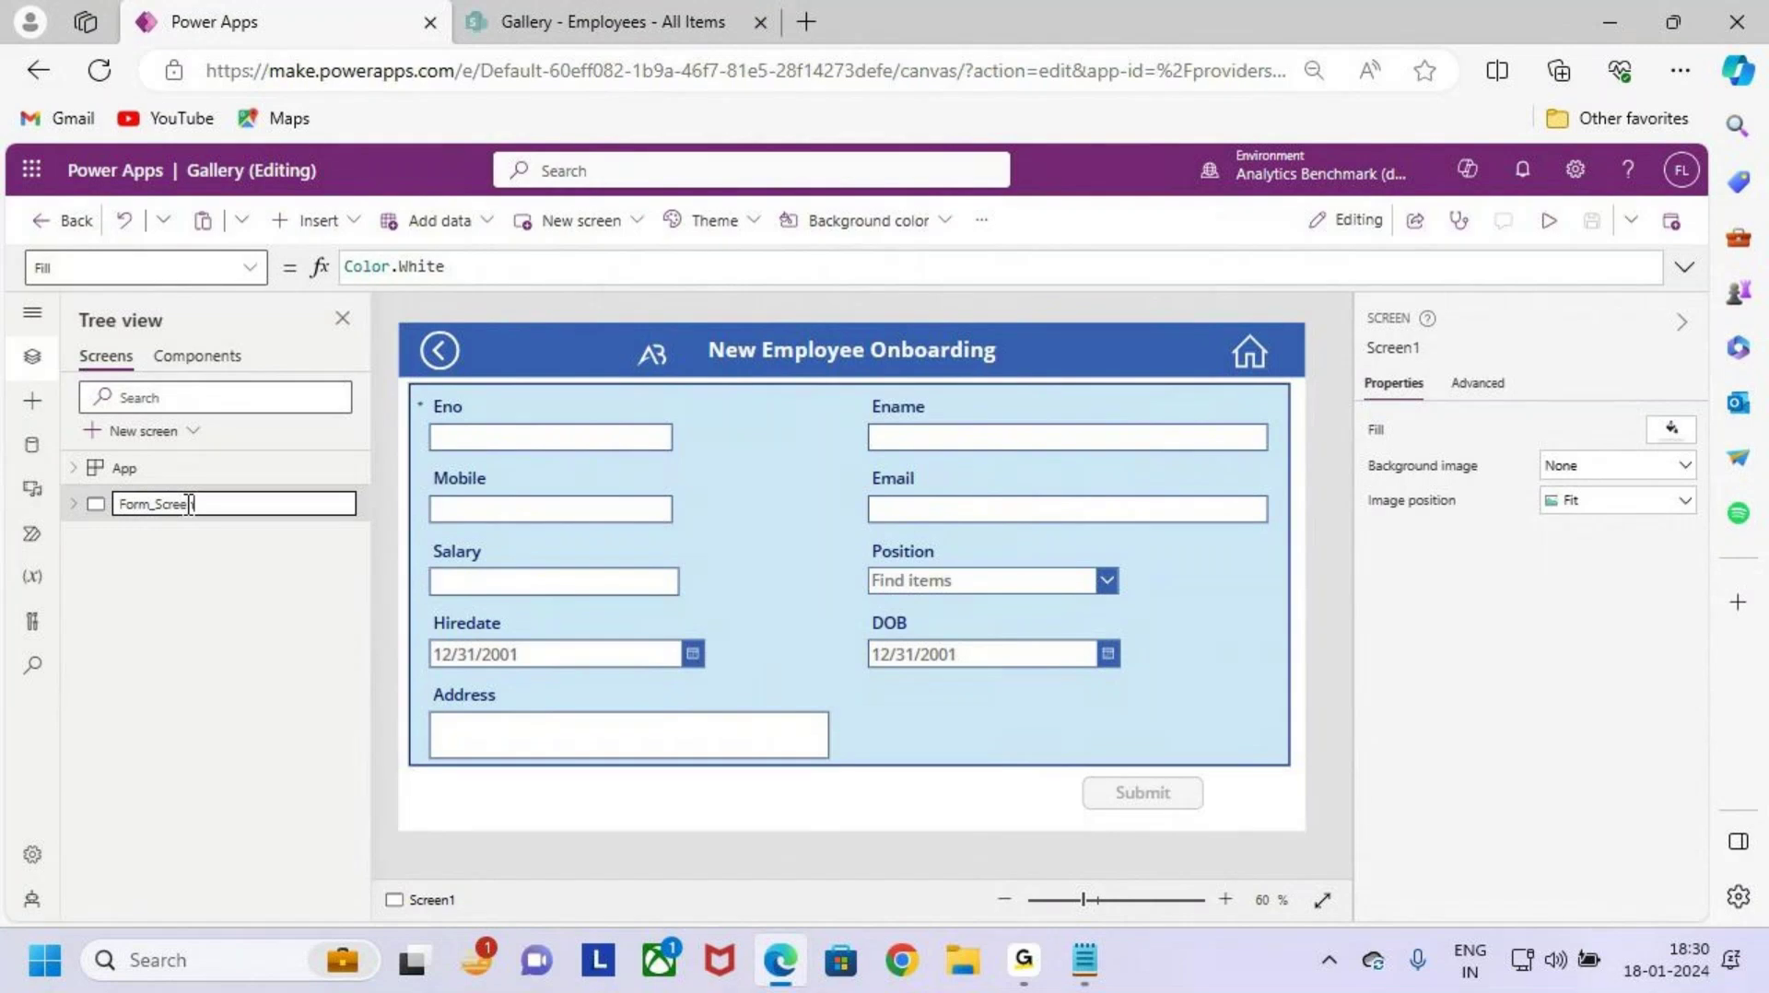
text(rm_Screen)
click(237, 574)
click(159, 433)
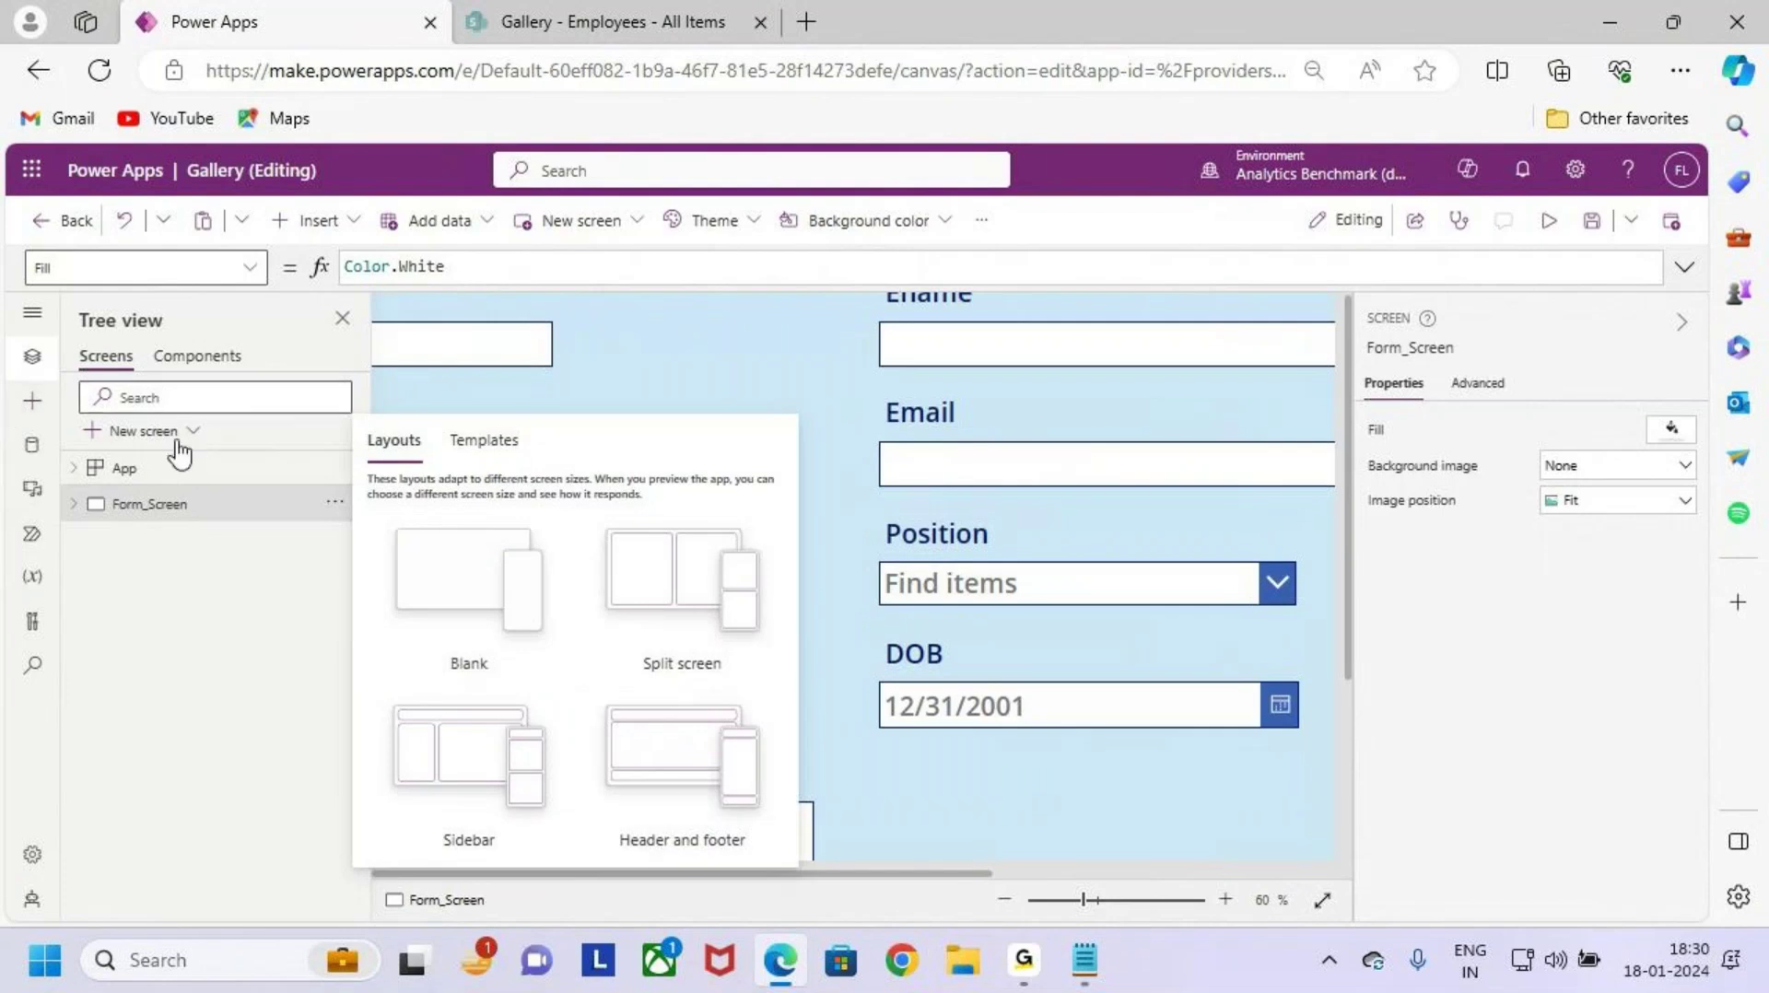
Step: Add a new screen from the Success template under New screen > Templates
click(483, 443)
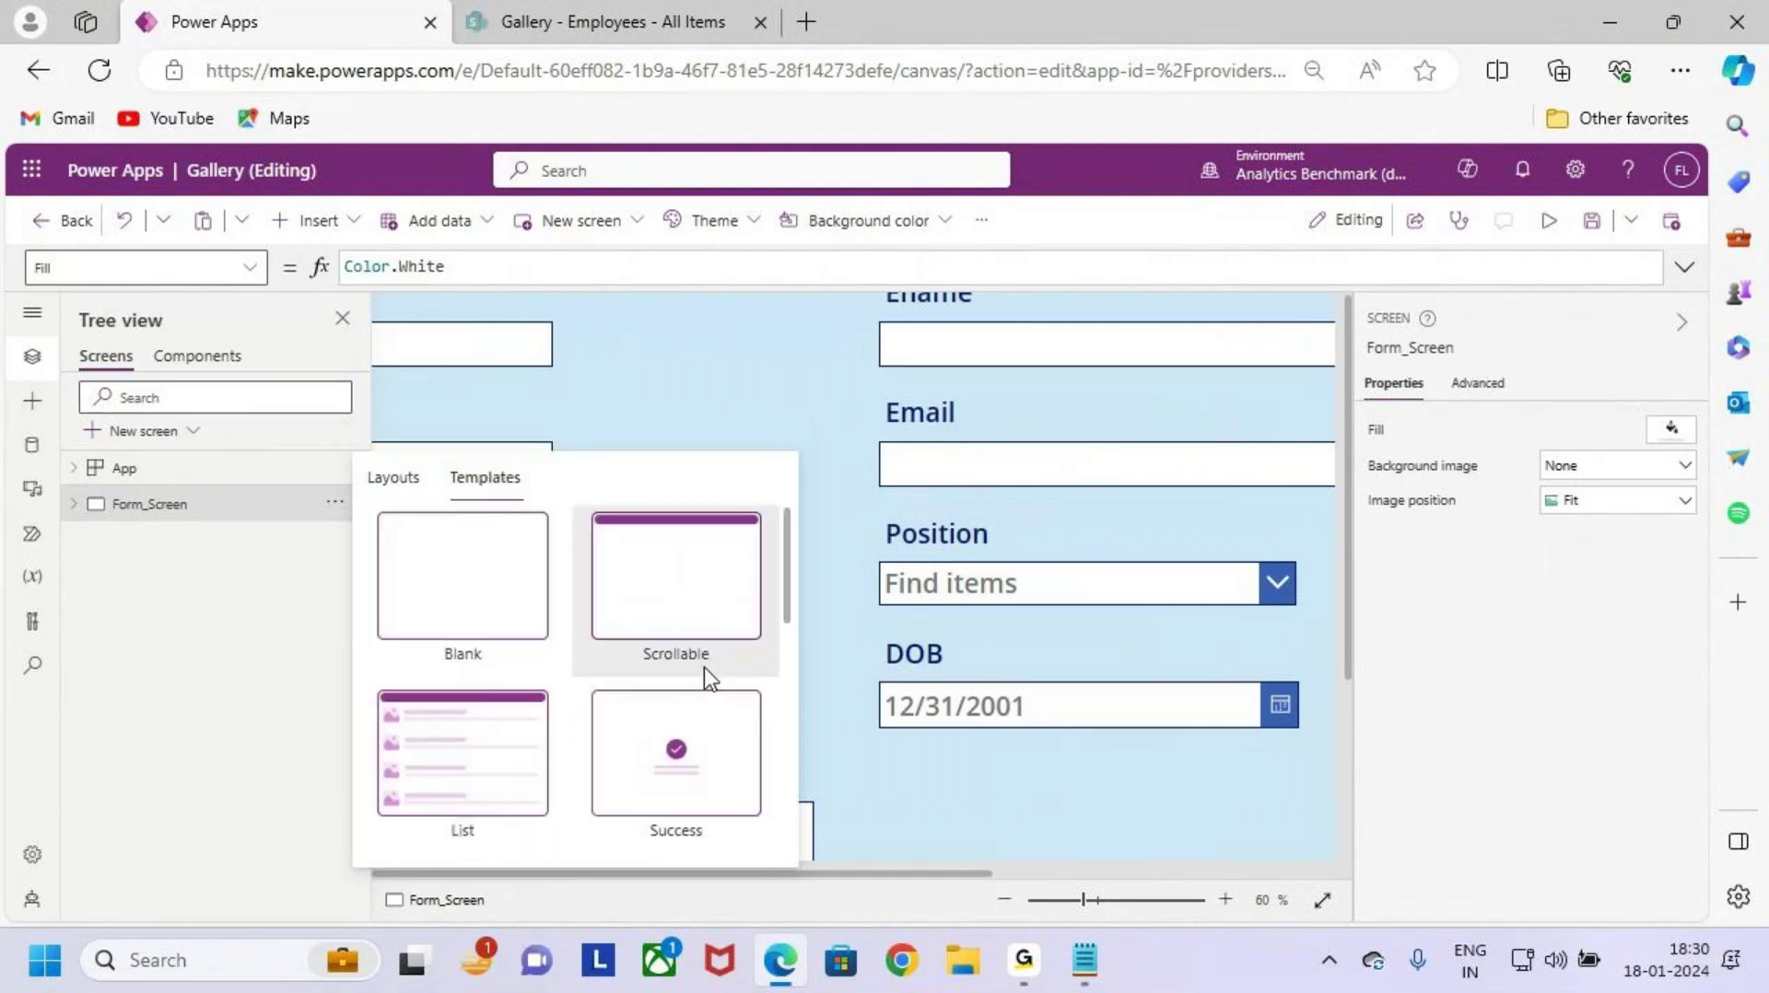
scroll(705, 668, down, 1)
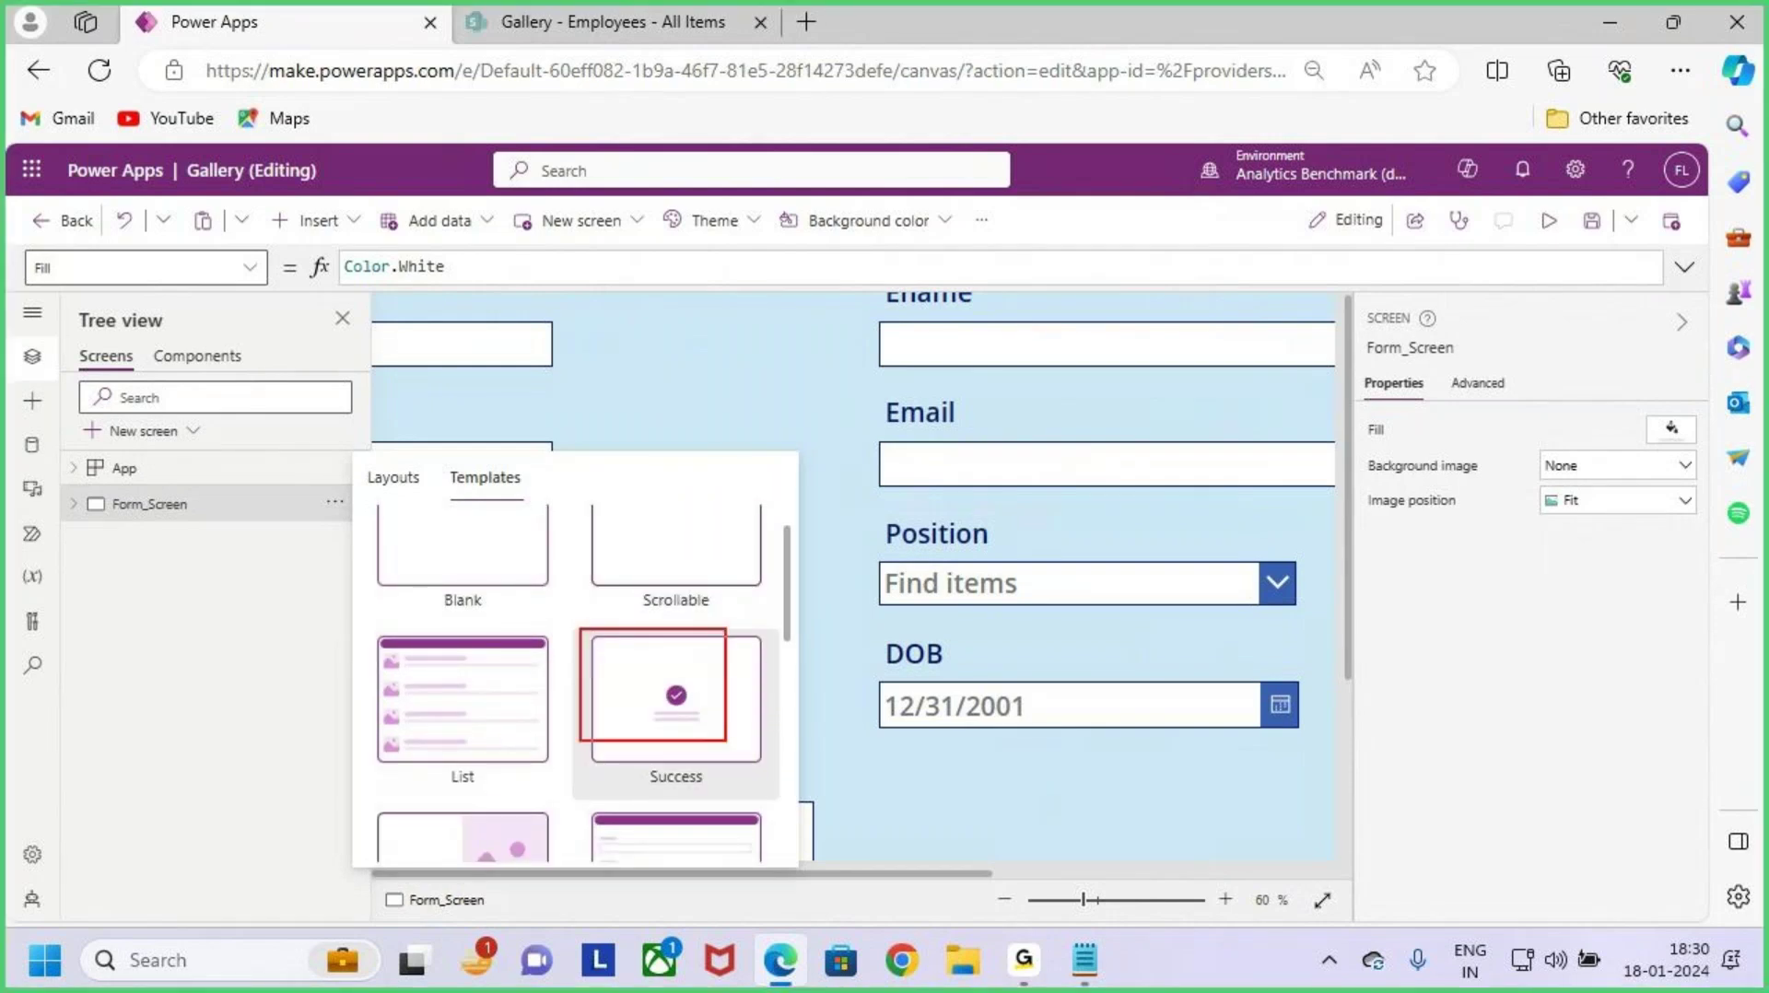
drag(726, 741, 766, 764)
click(676, 700)
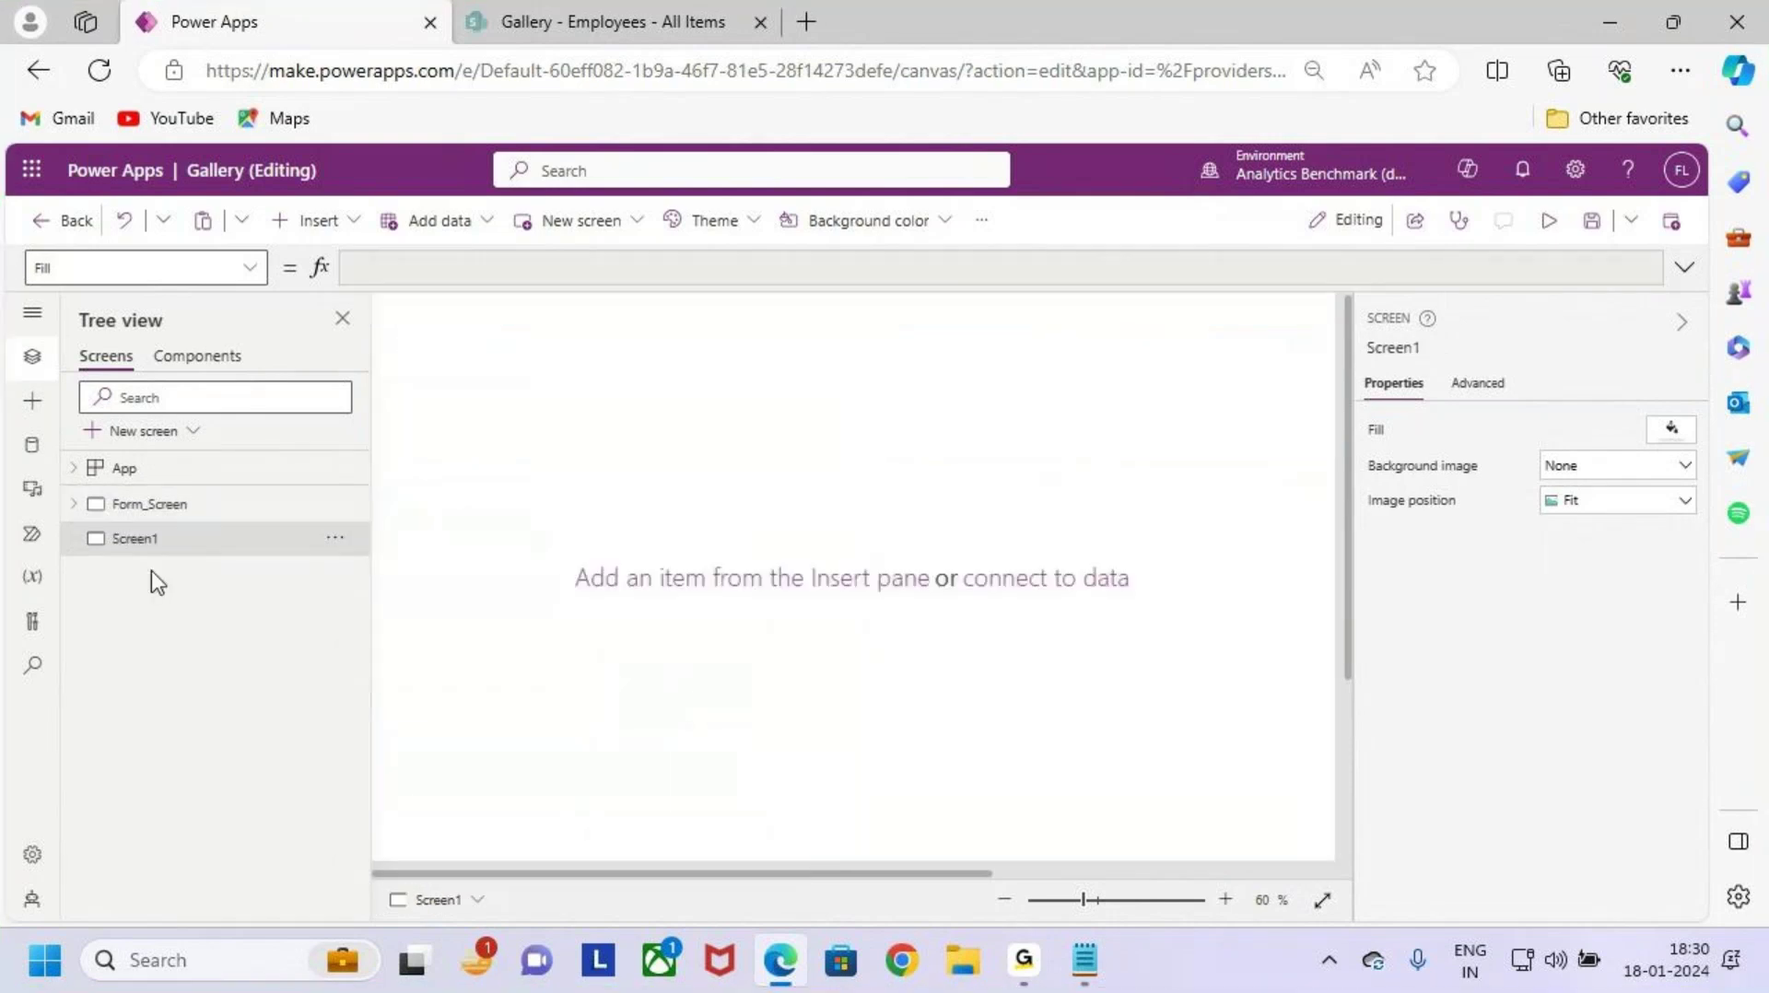
Step: Rename the new screen to Success_Screen, then reselect Form_Screen
double_click(164, 540)
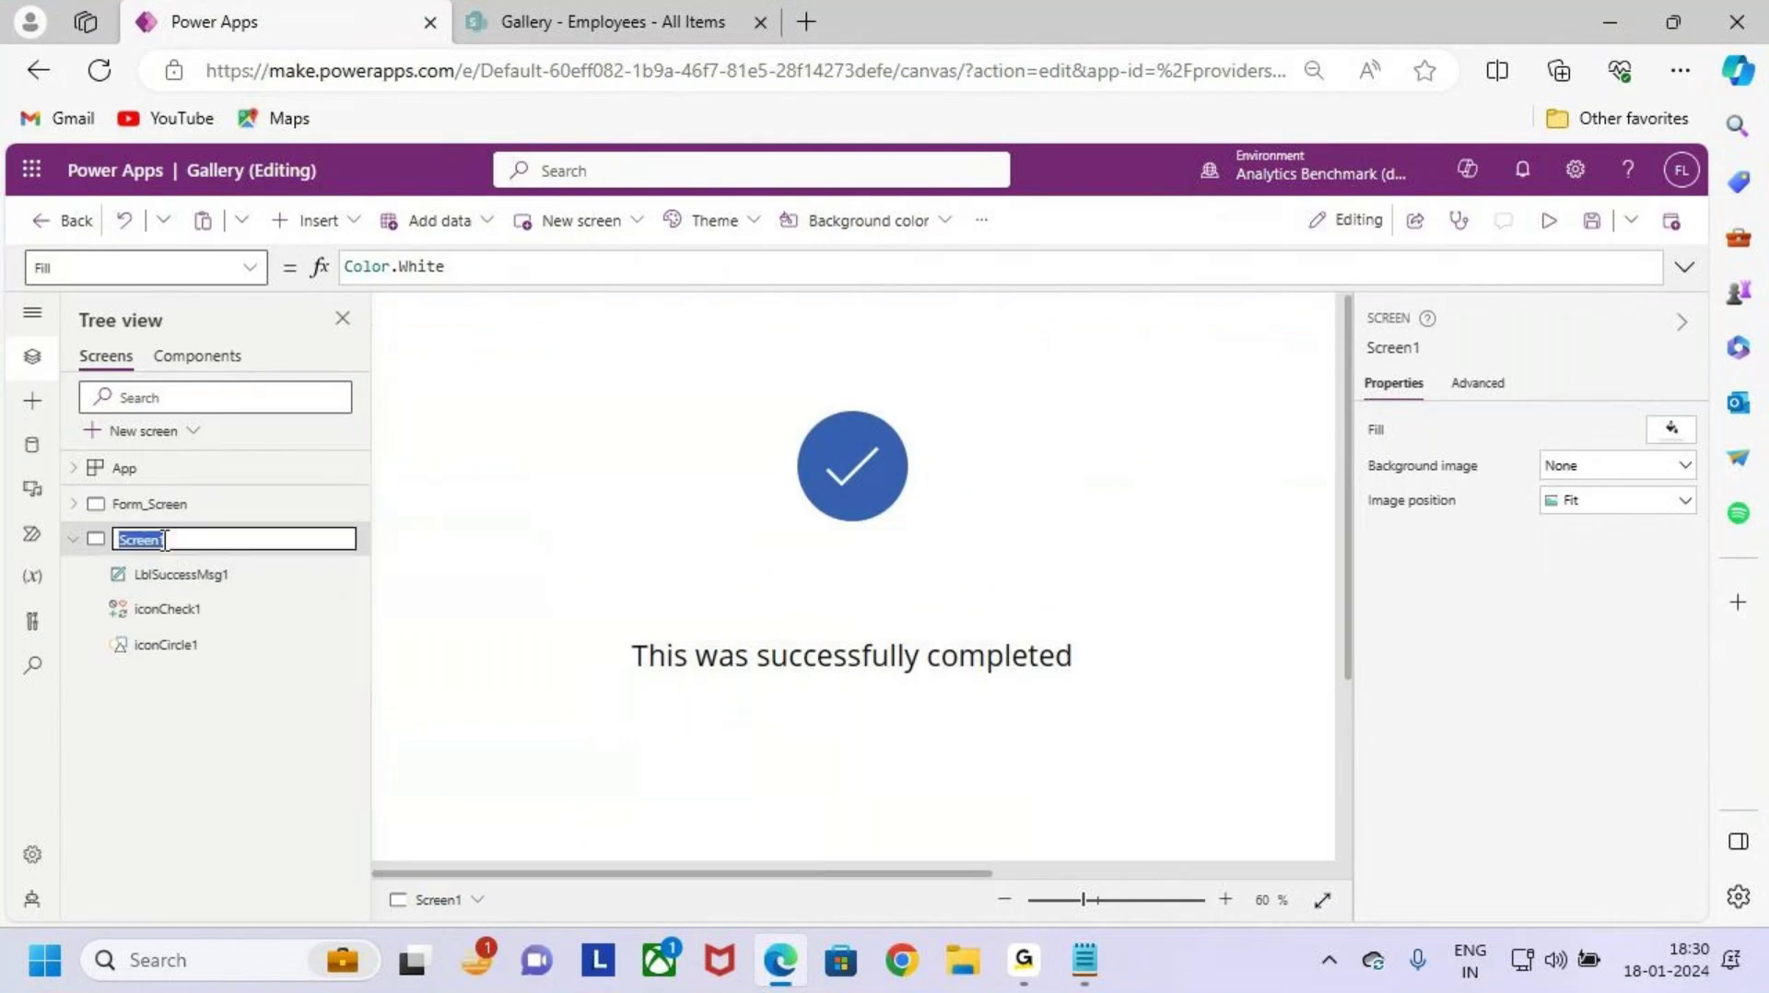
text(Success_Screen)
click(186, 539)
key(BackSpace)
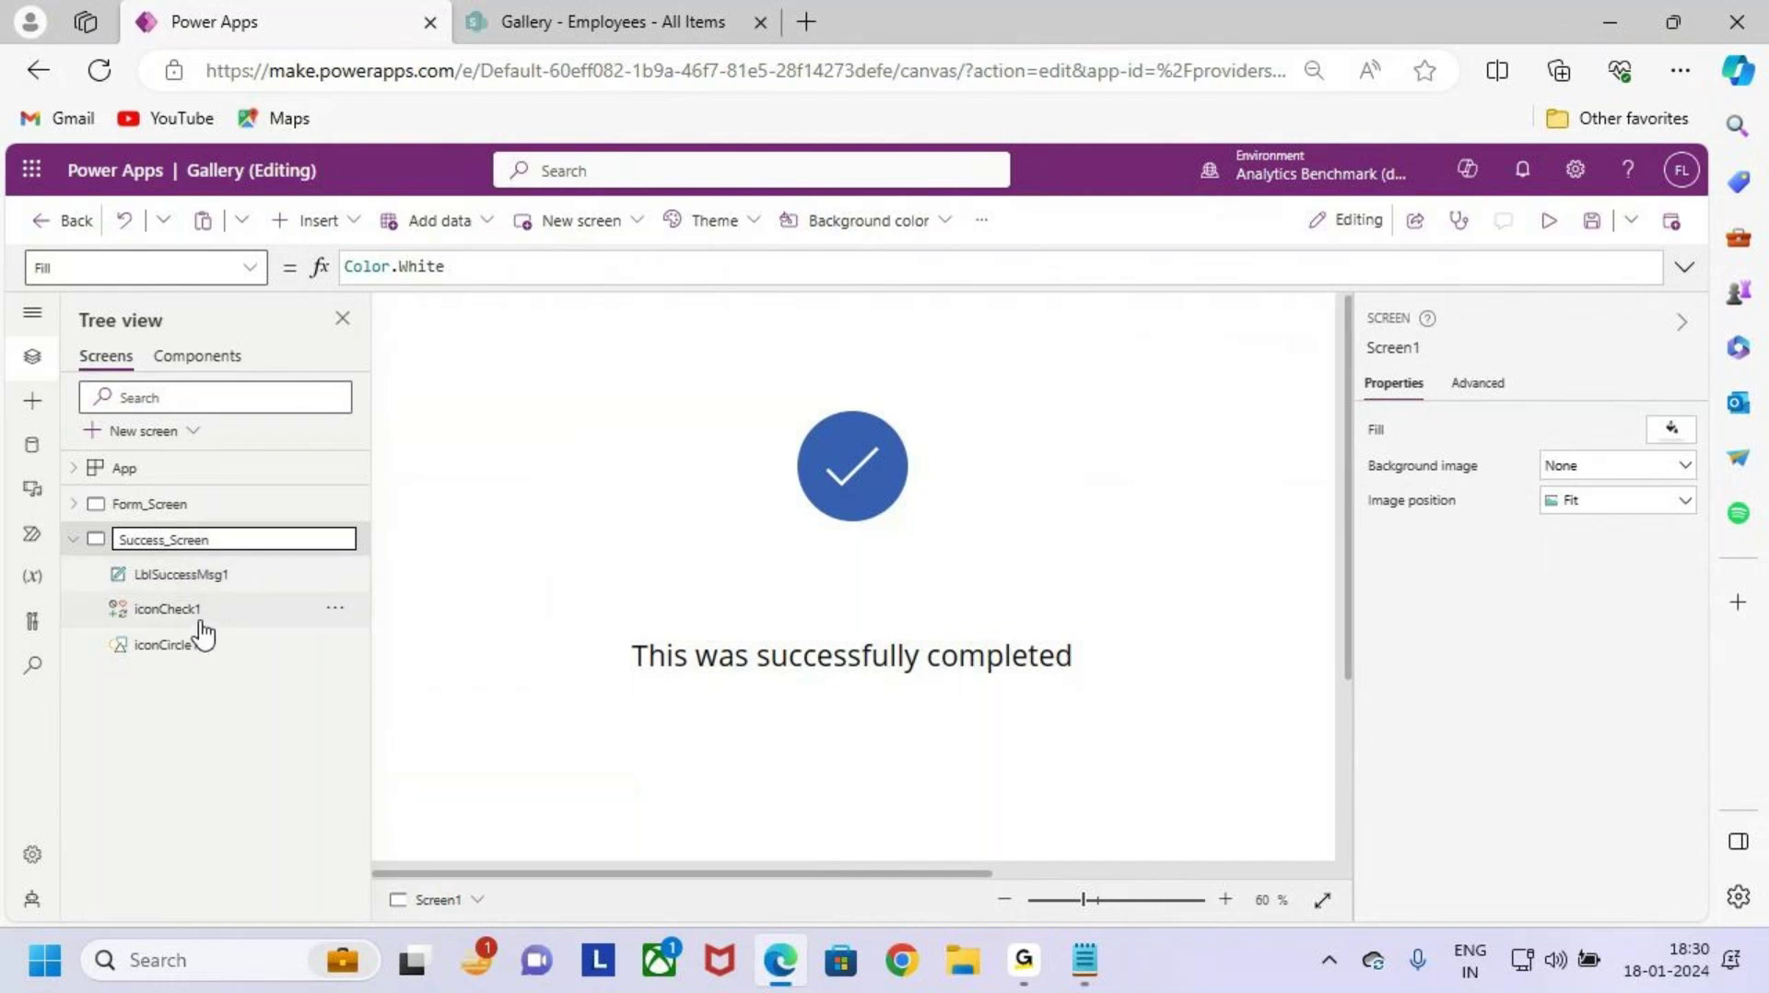
key(Escape)
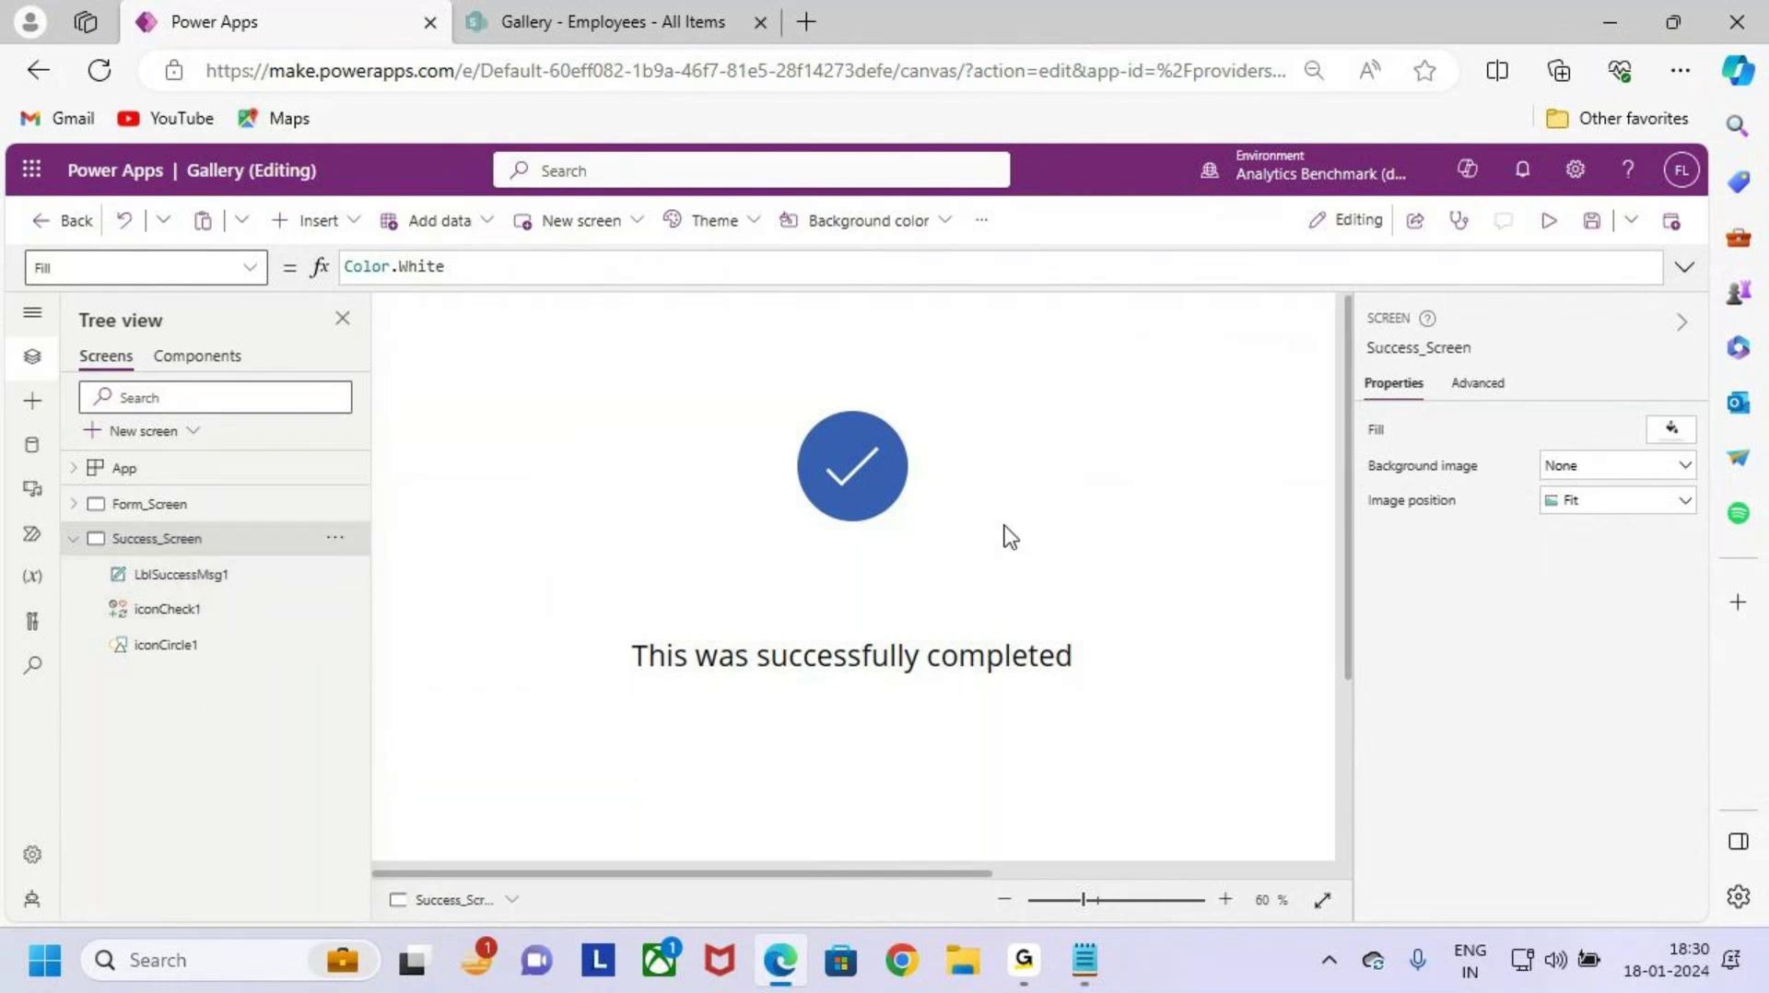
scroll(1005, 535, down, 1)
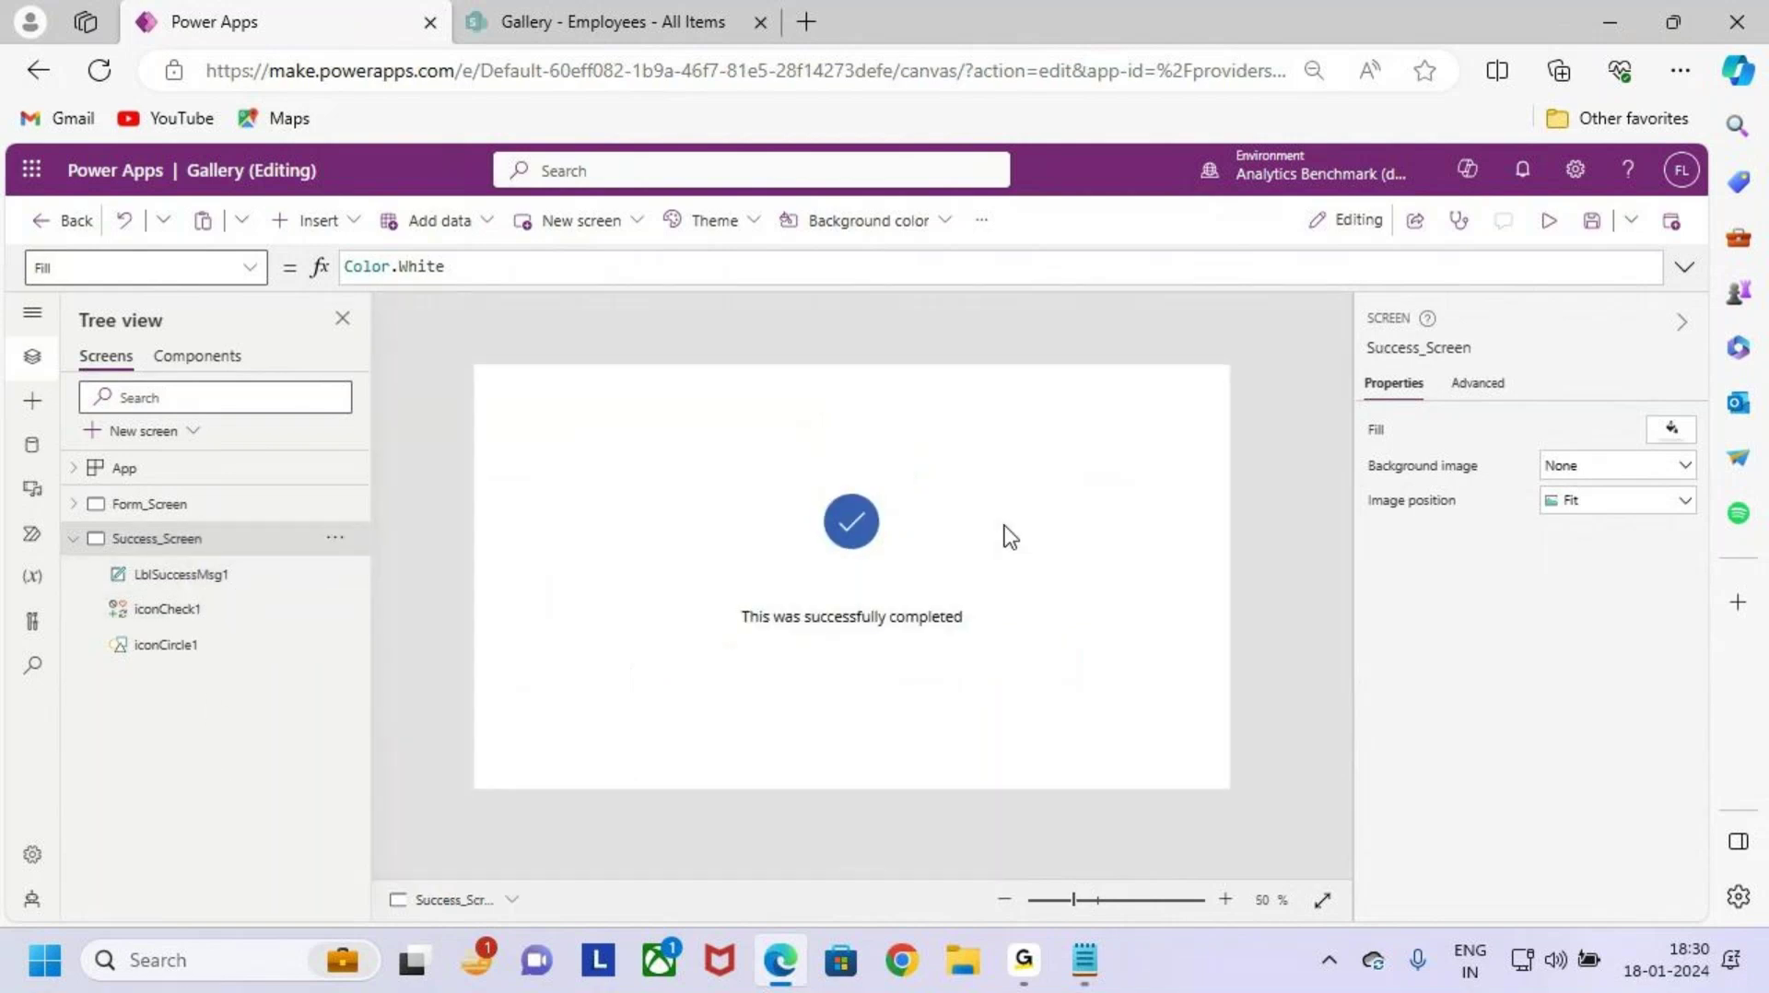
click(162, 505)
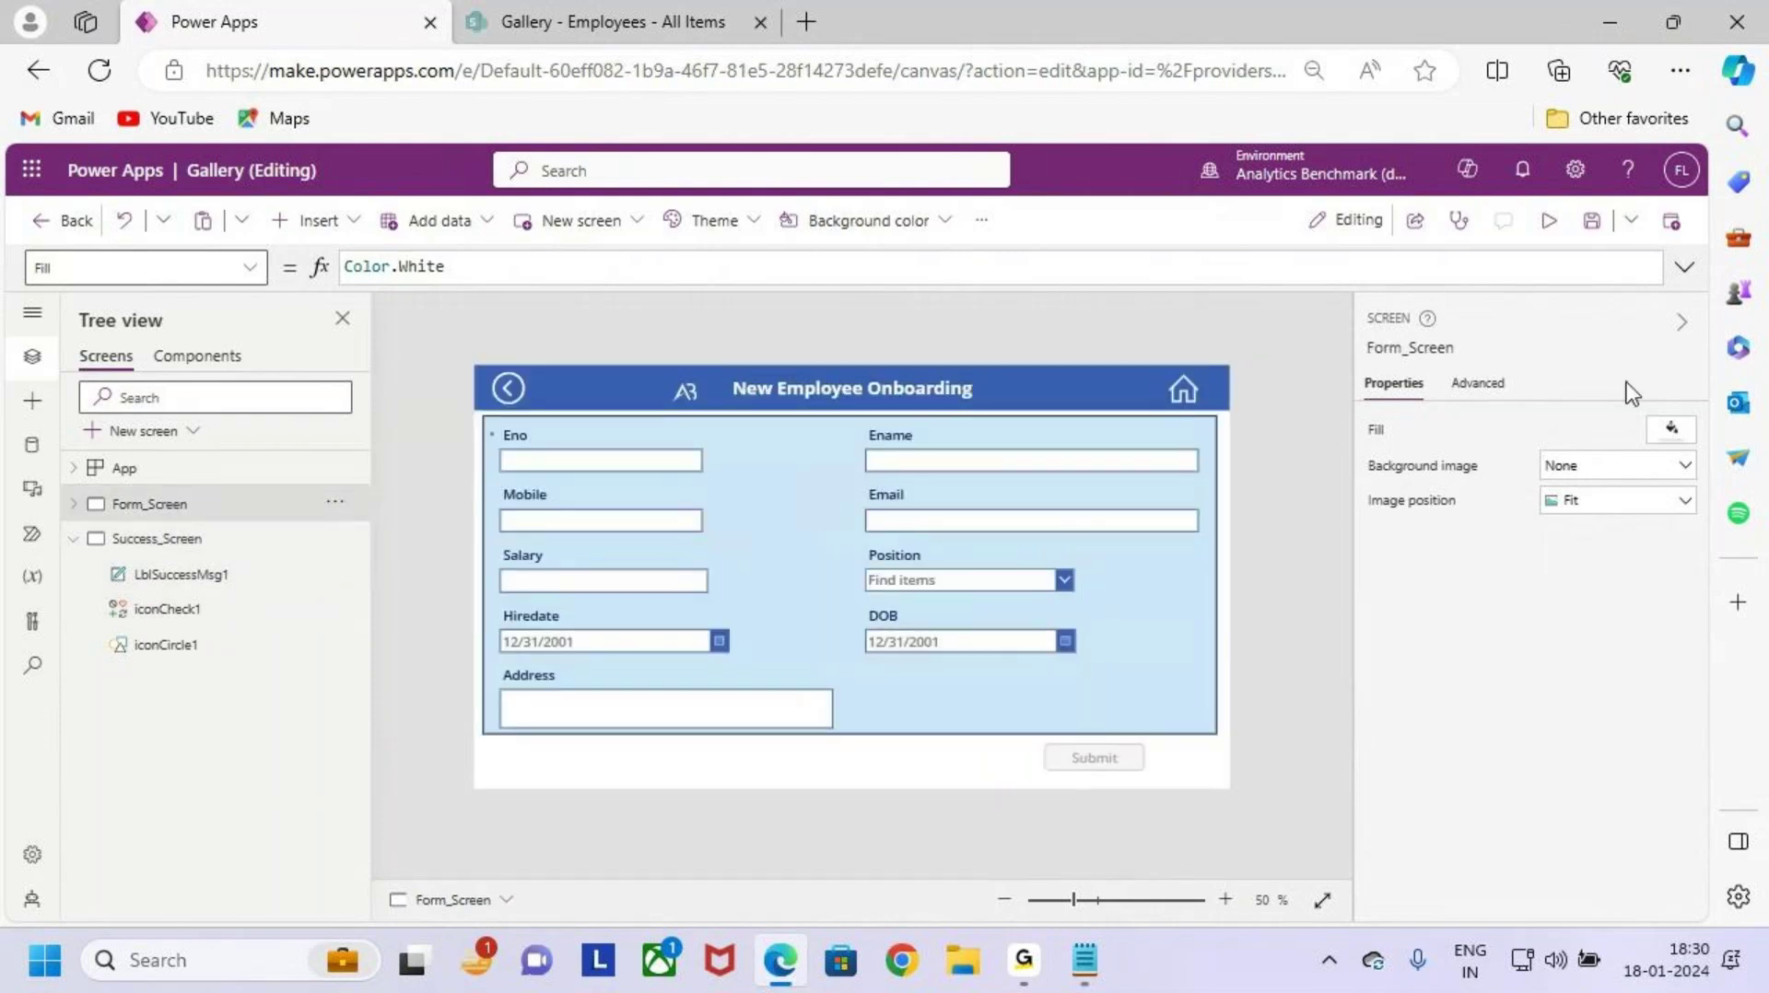
Step: Preview the app and enter AB1234 as the employee number in the Eno field
click(1550, 220)
click(475, 398)
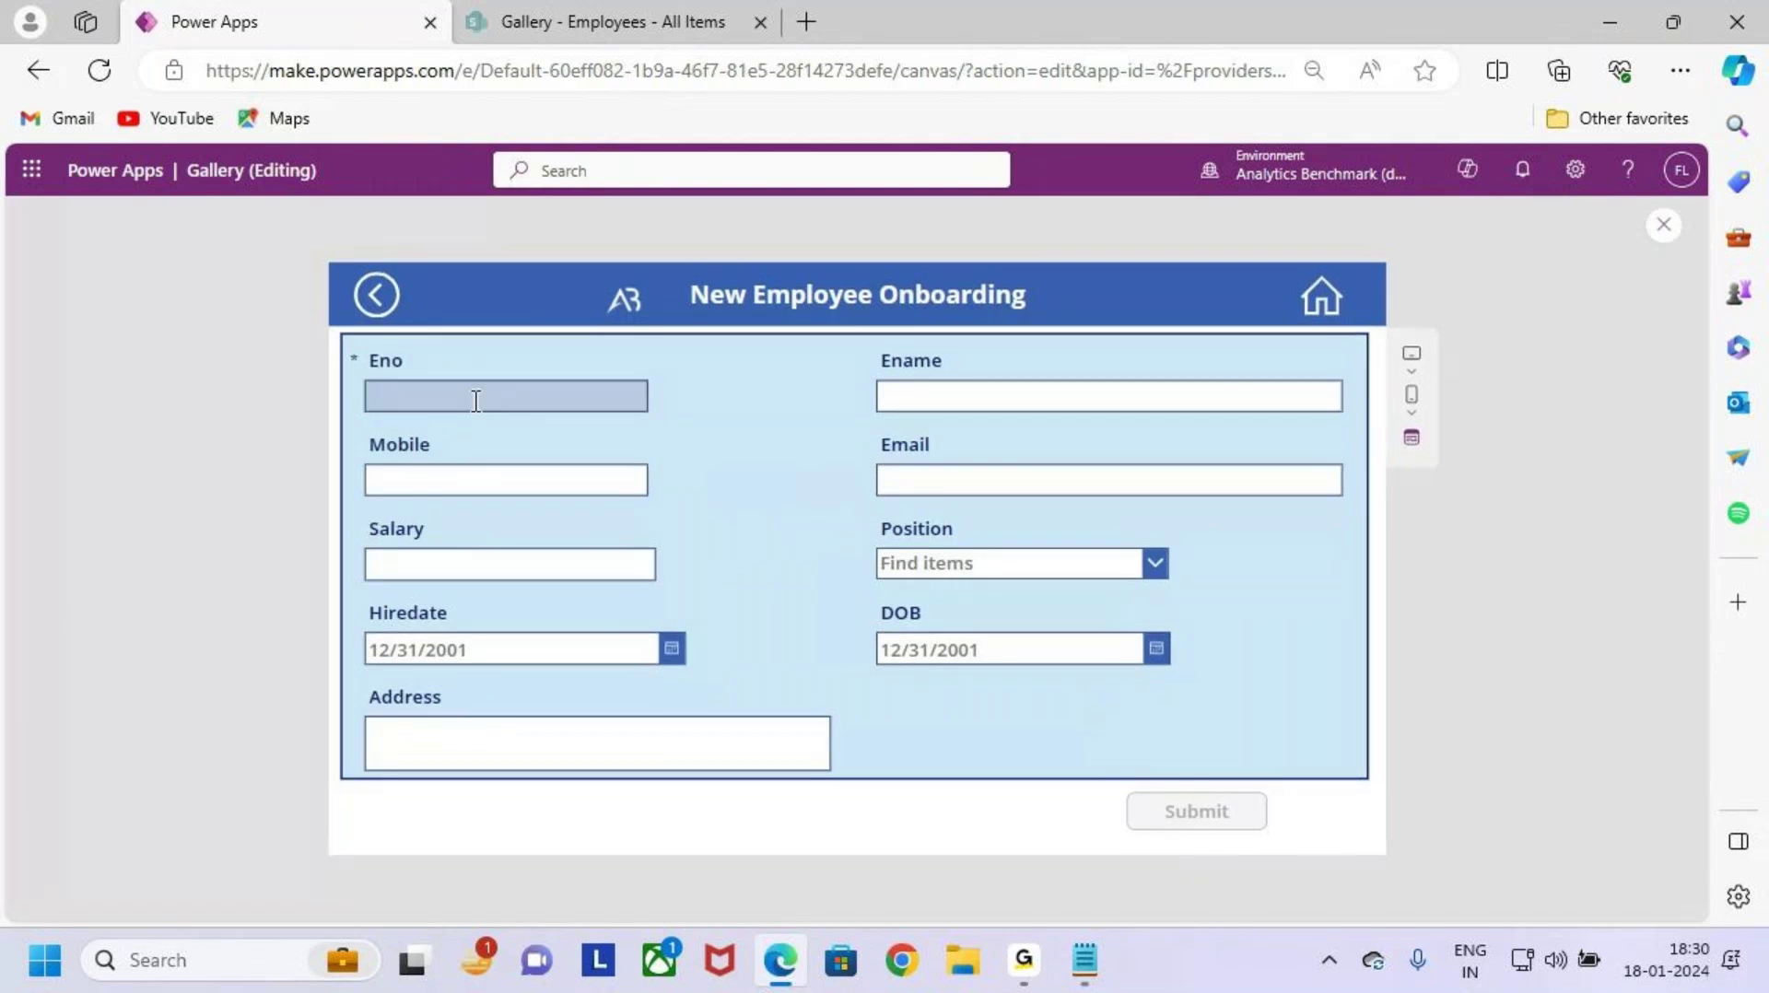
key(Caps_Lock)
text(ASB12)
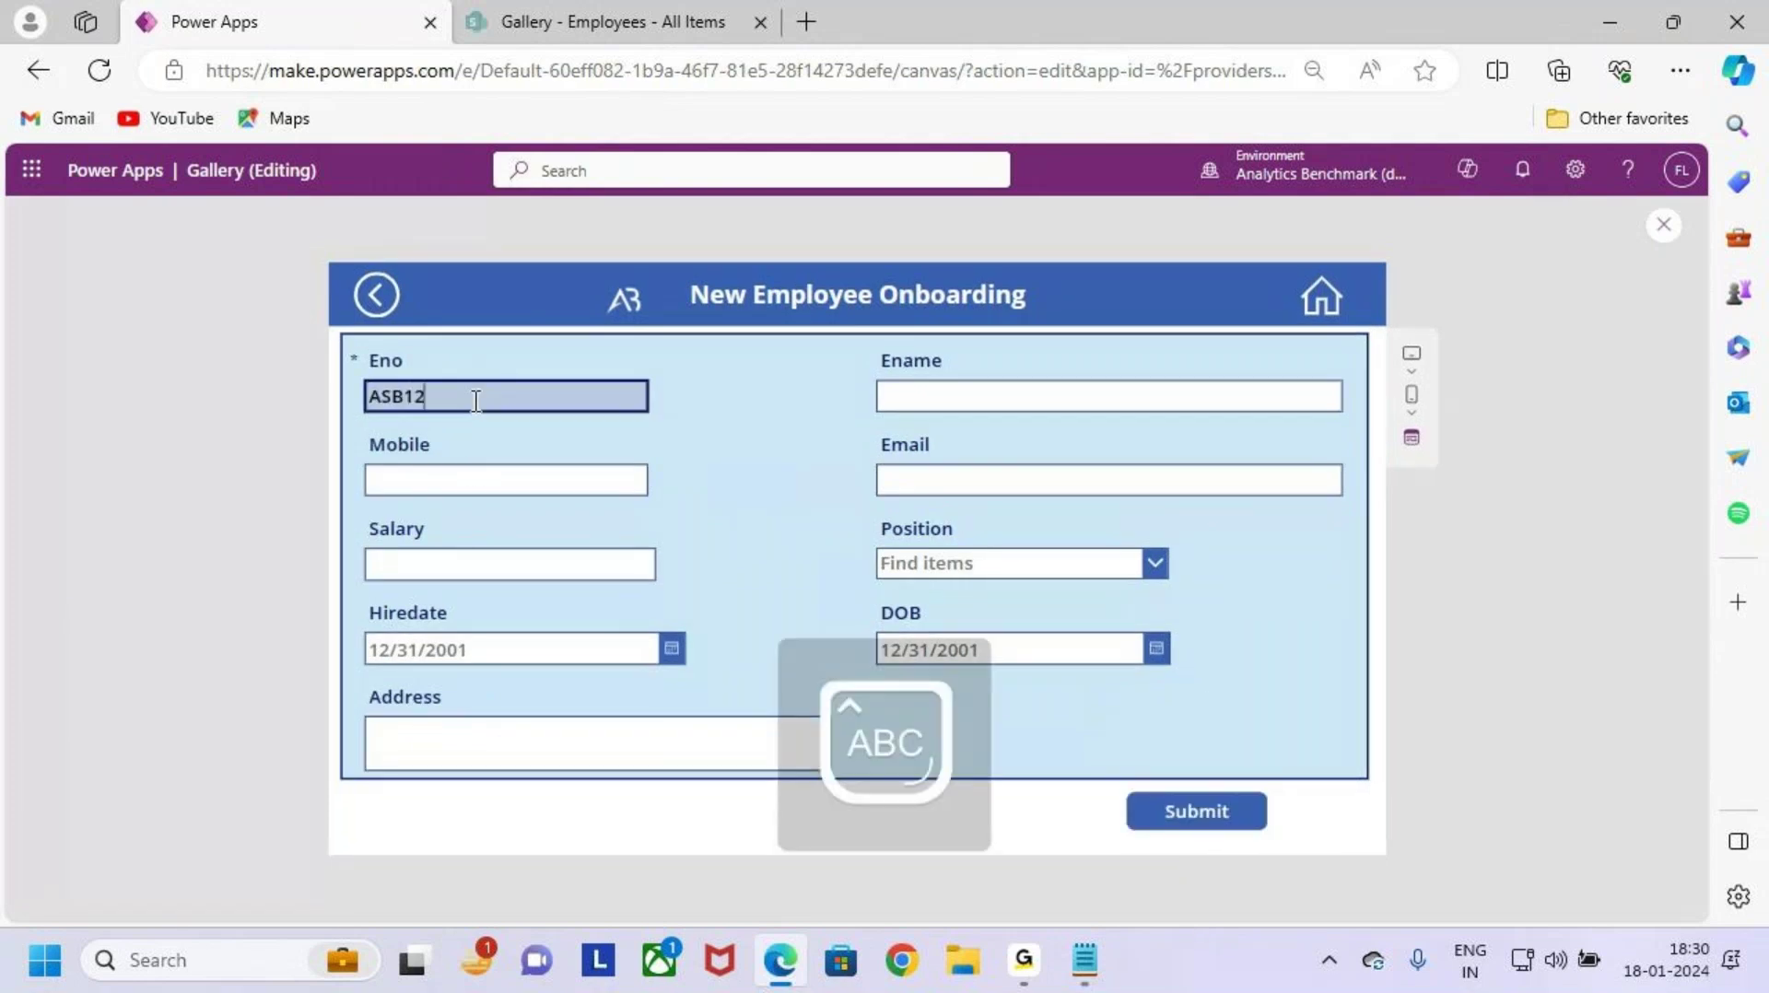
key(BackSpace)
key(BackSpace)
key(BackSpace)
key(BackSpace)
text(AB1234)
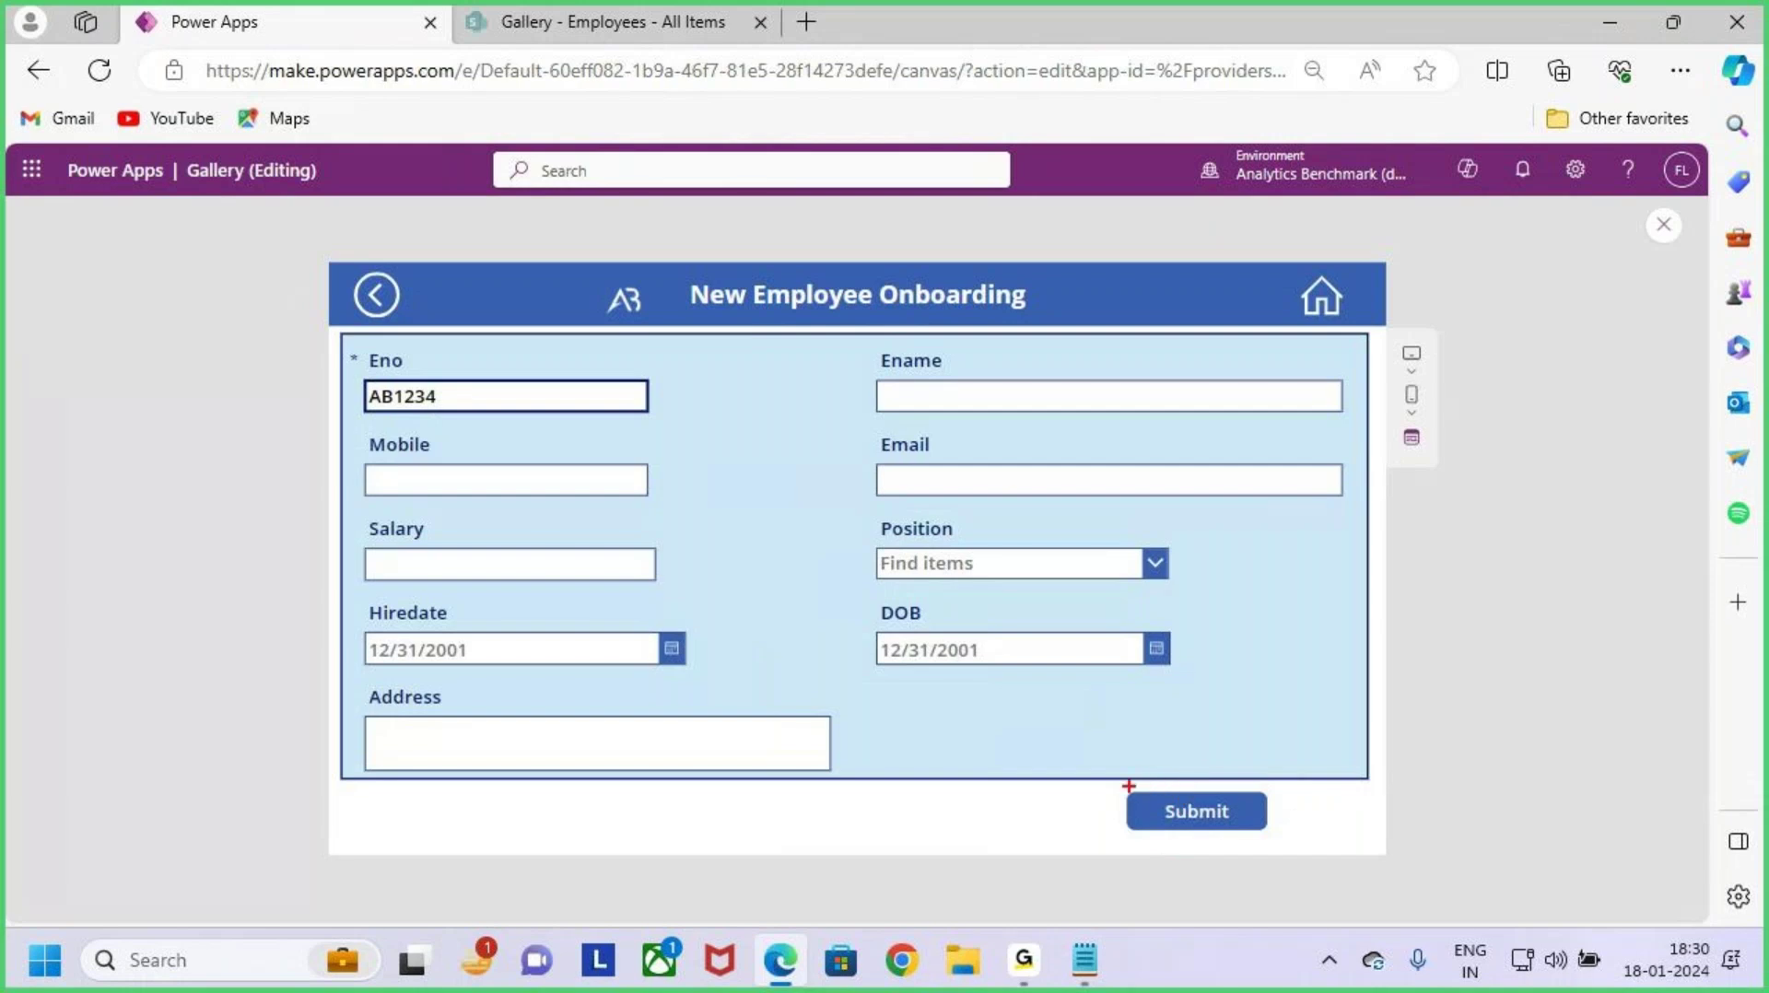
Step: Check that Submit is enabled, then close the preview and dismiss the tip dialog
mouse_move(1112, 775)
mouse_down()
mouse_move(1280, 849)
mouse_move(1306, 770)
mouse_up()
key(Escape)
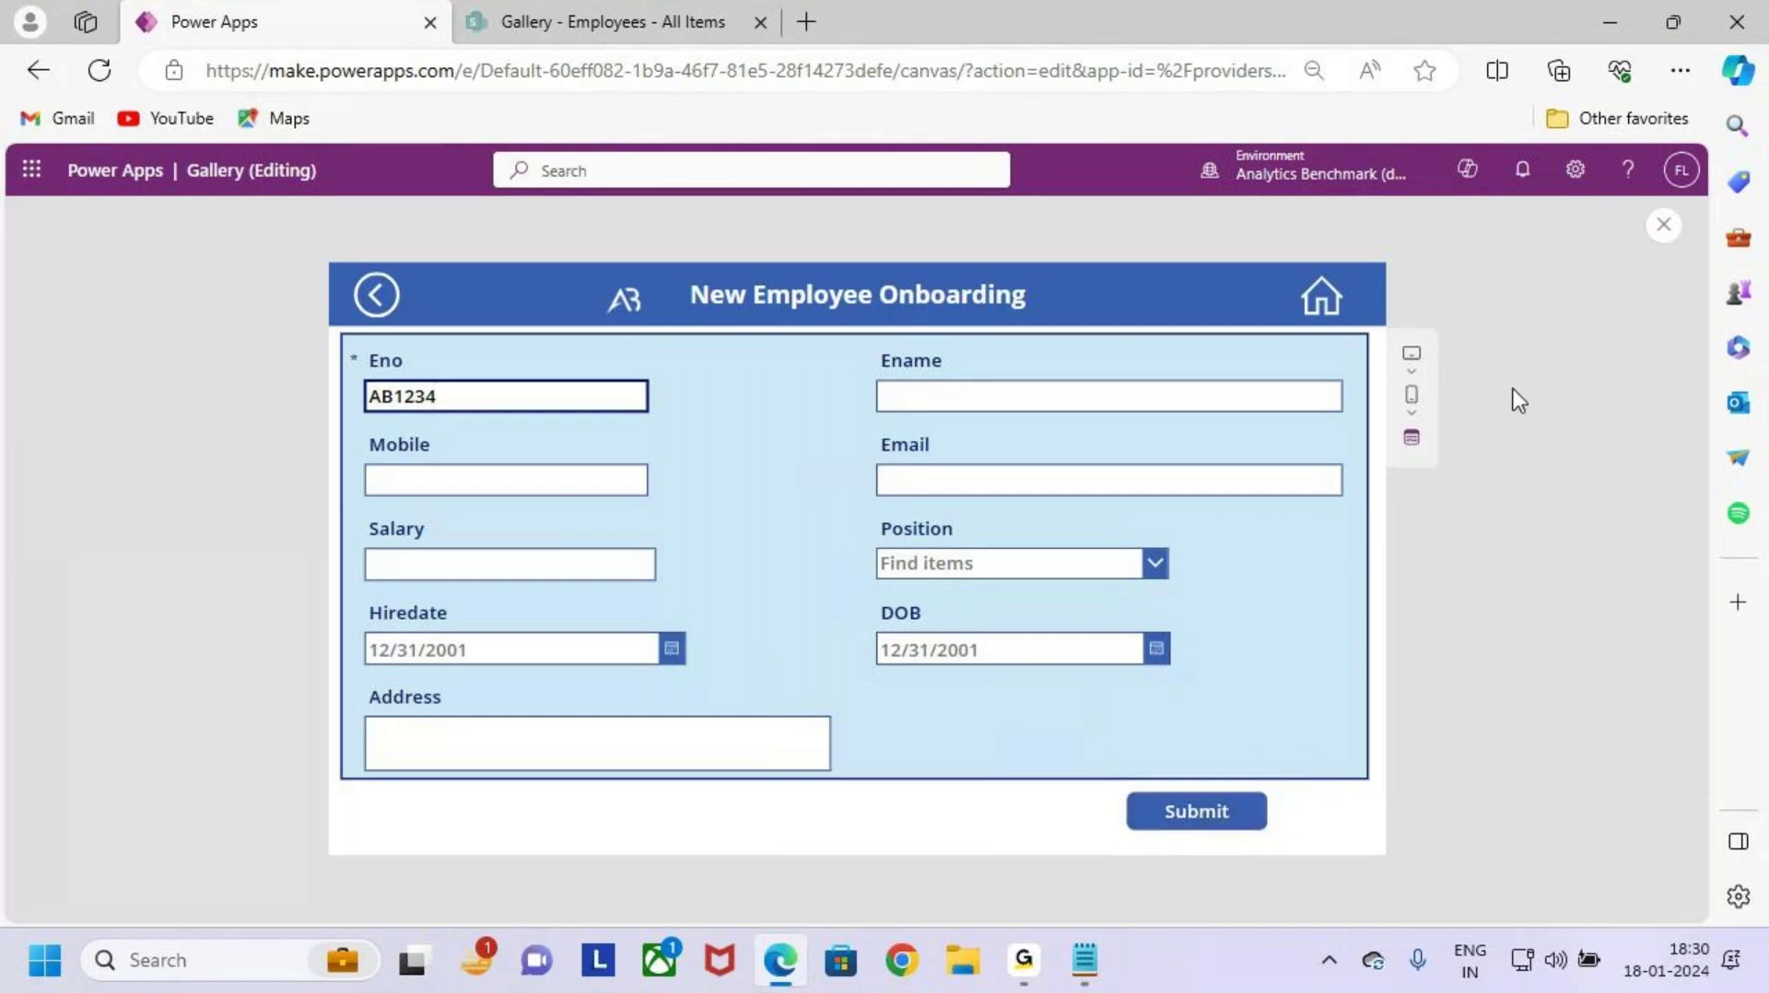
key(ctrl+2)
mouse_move(353, 324)
mouse_down()
mouse_move(410, 391)
mouse_move(1357, 781)
mouse_up()
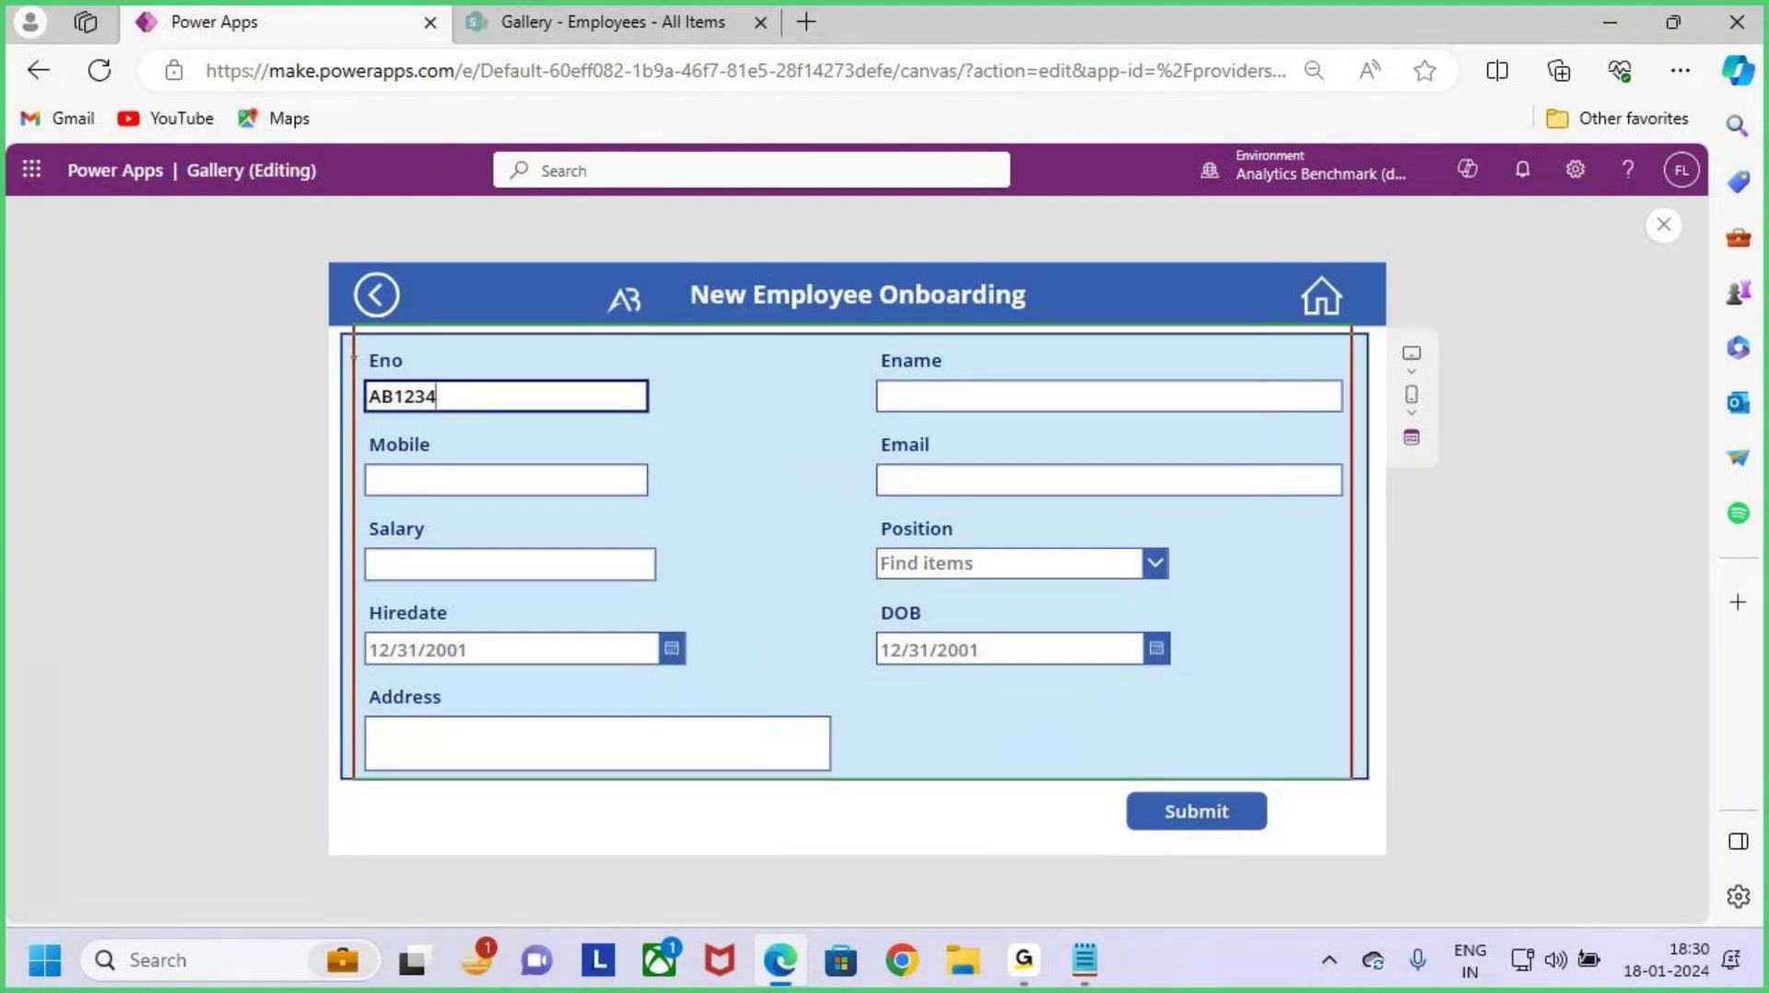
mouse_move(1317, 616)
mouse_down()
mouse_move(1392, 613)
mouse_move(1403, 678)
mouse_up()
key(Escape)
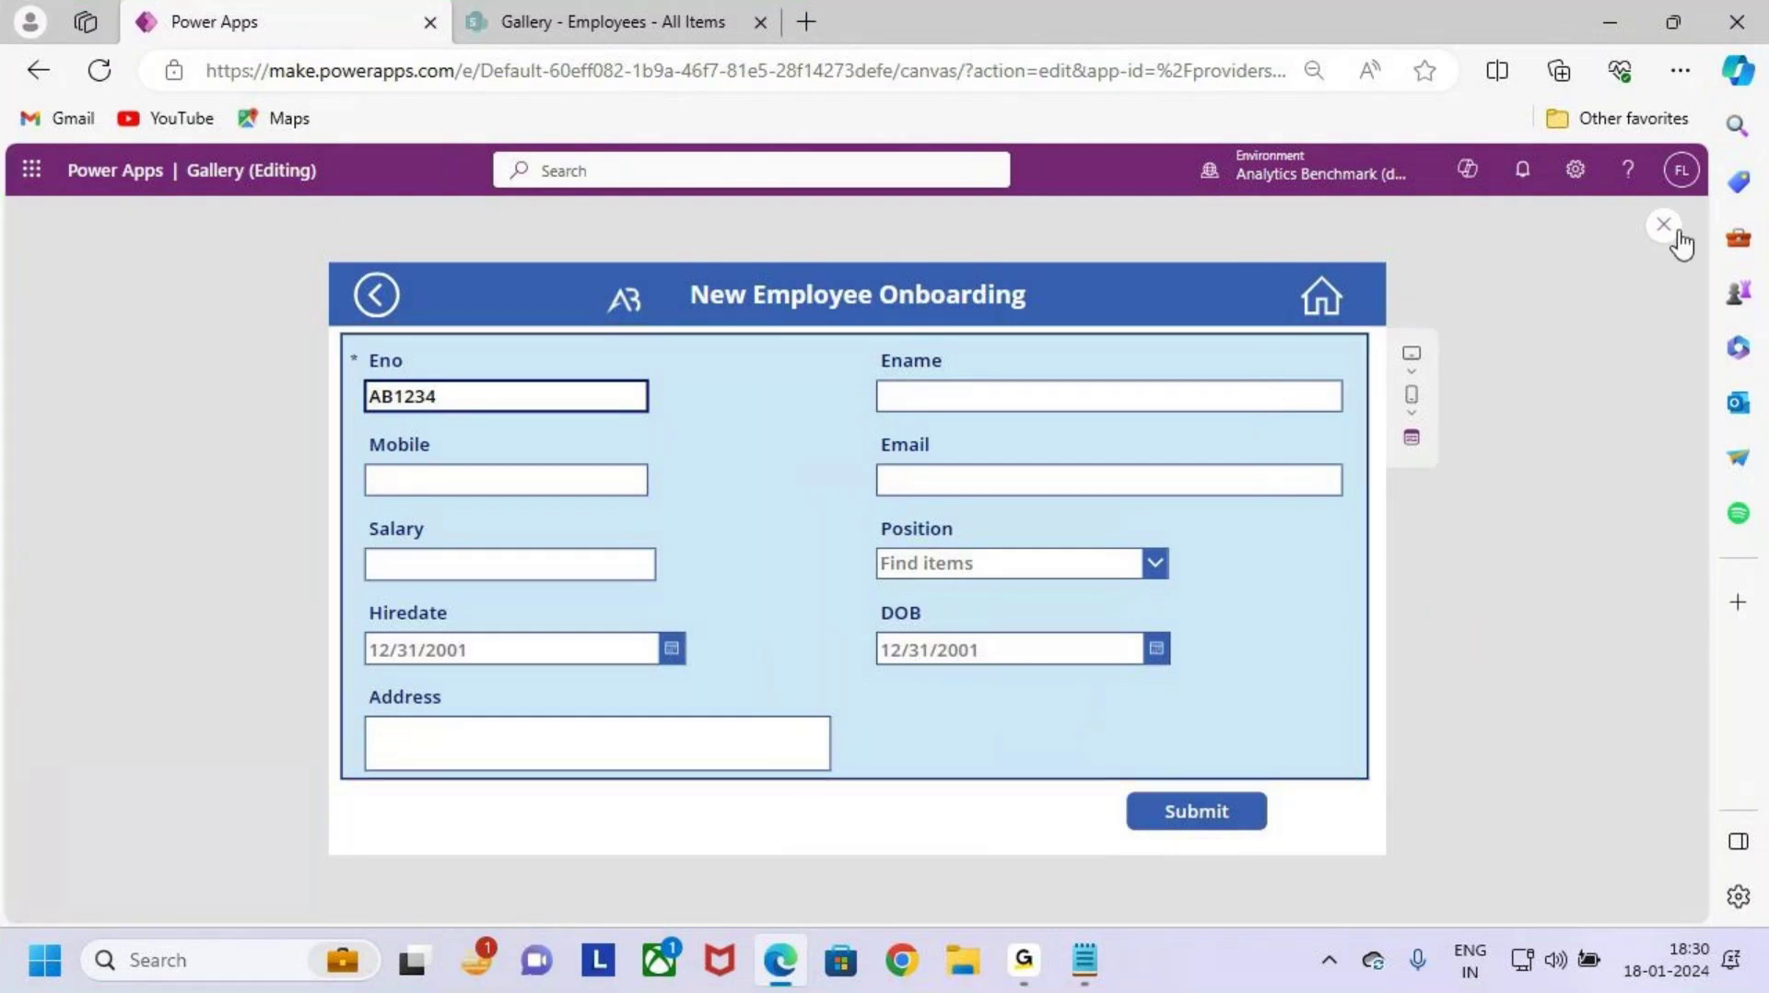
click(1663, 223)
click(1067, 637)
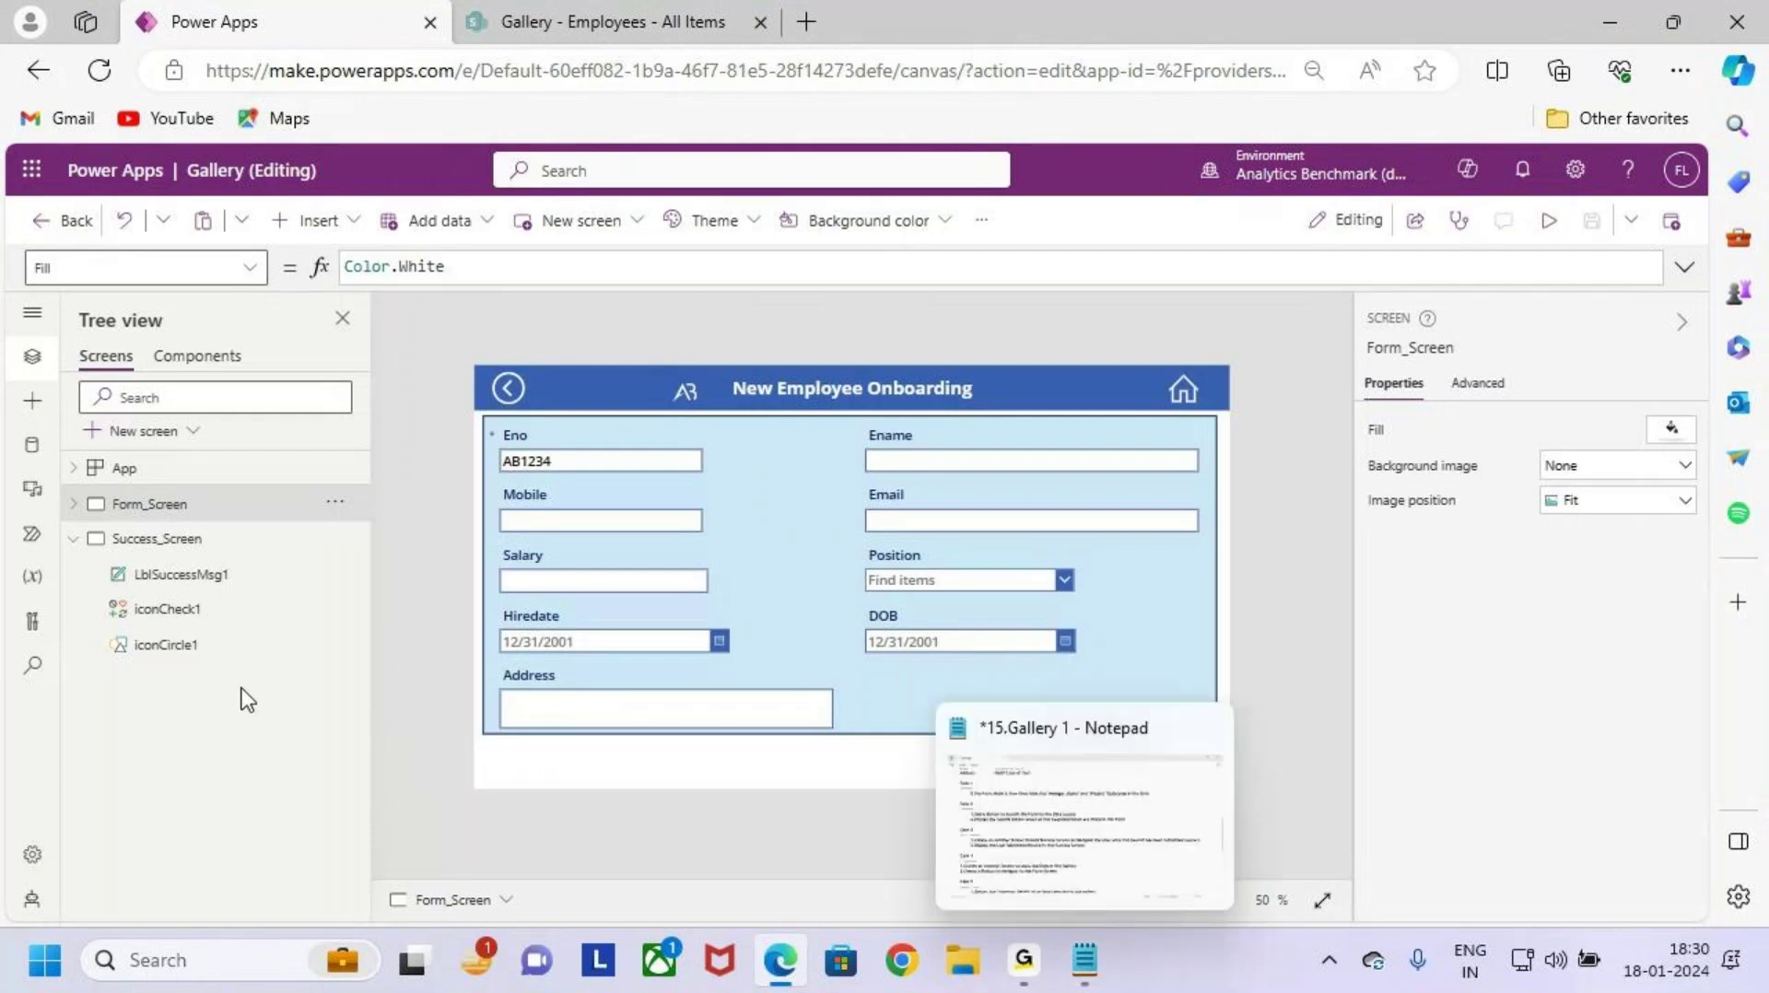
Step: Select the Submit button on Form_Screen and show its OnSelect property in the expanded formula bar
click(185, 538)
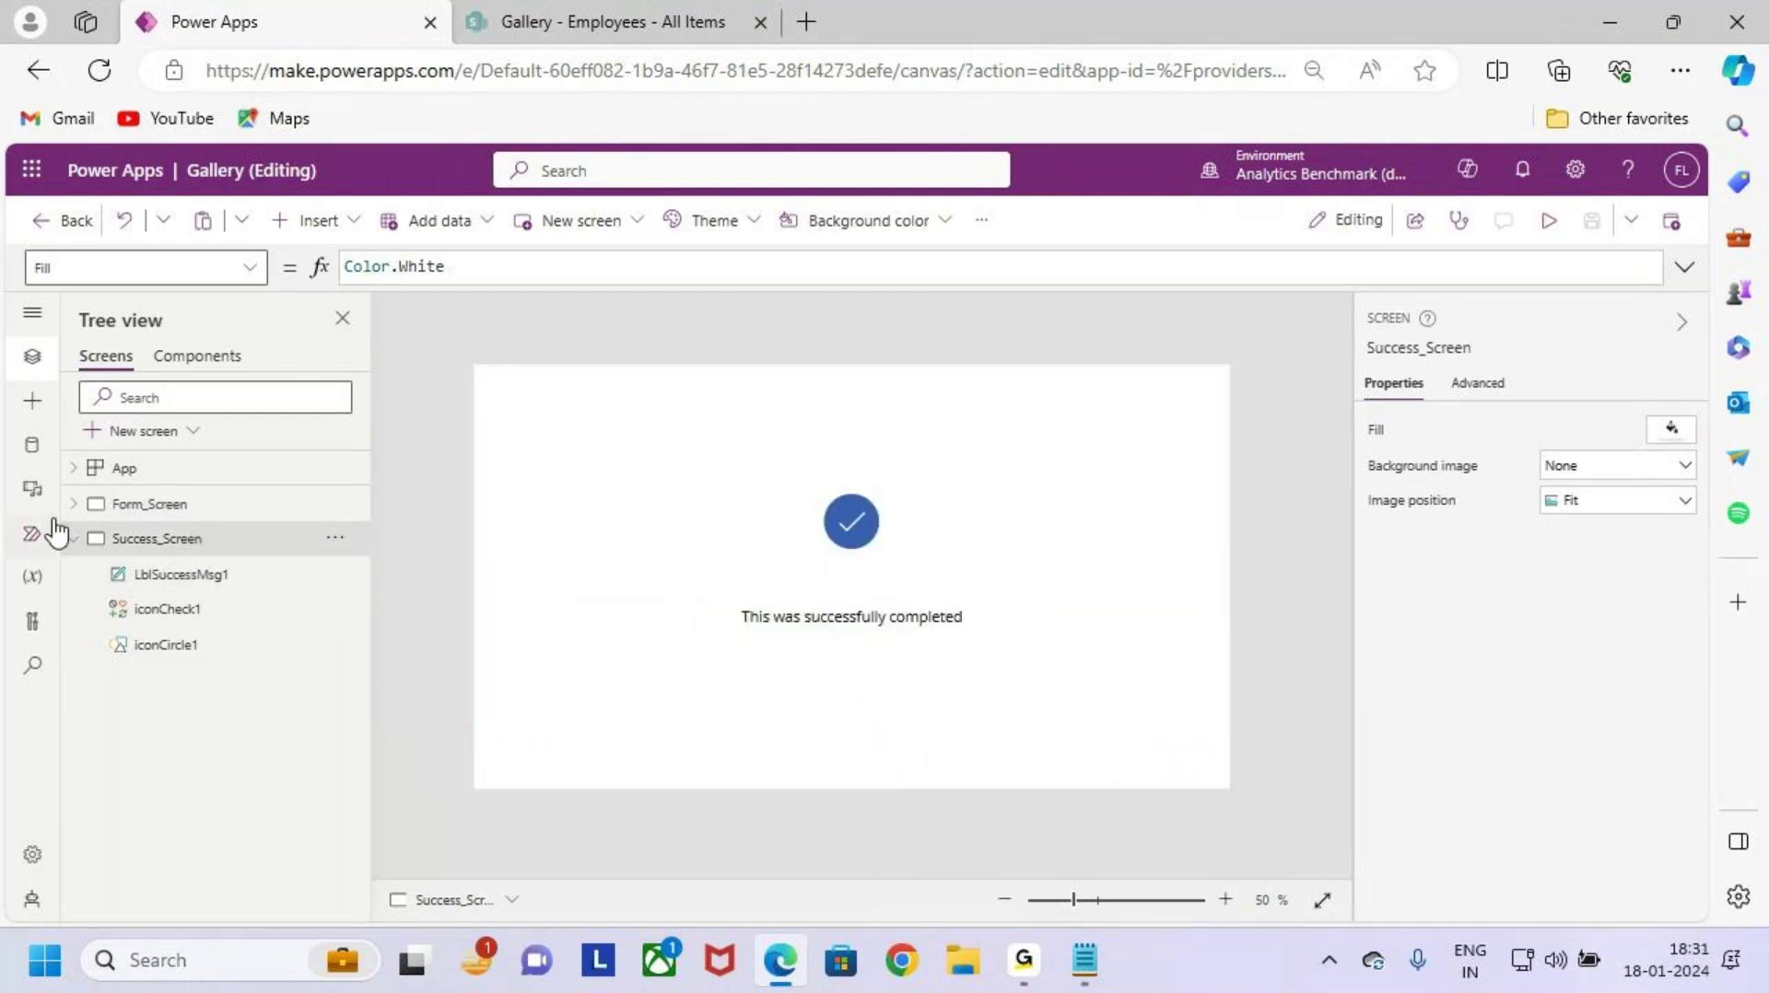
click(220, 508)
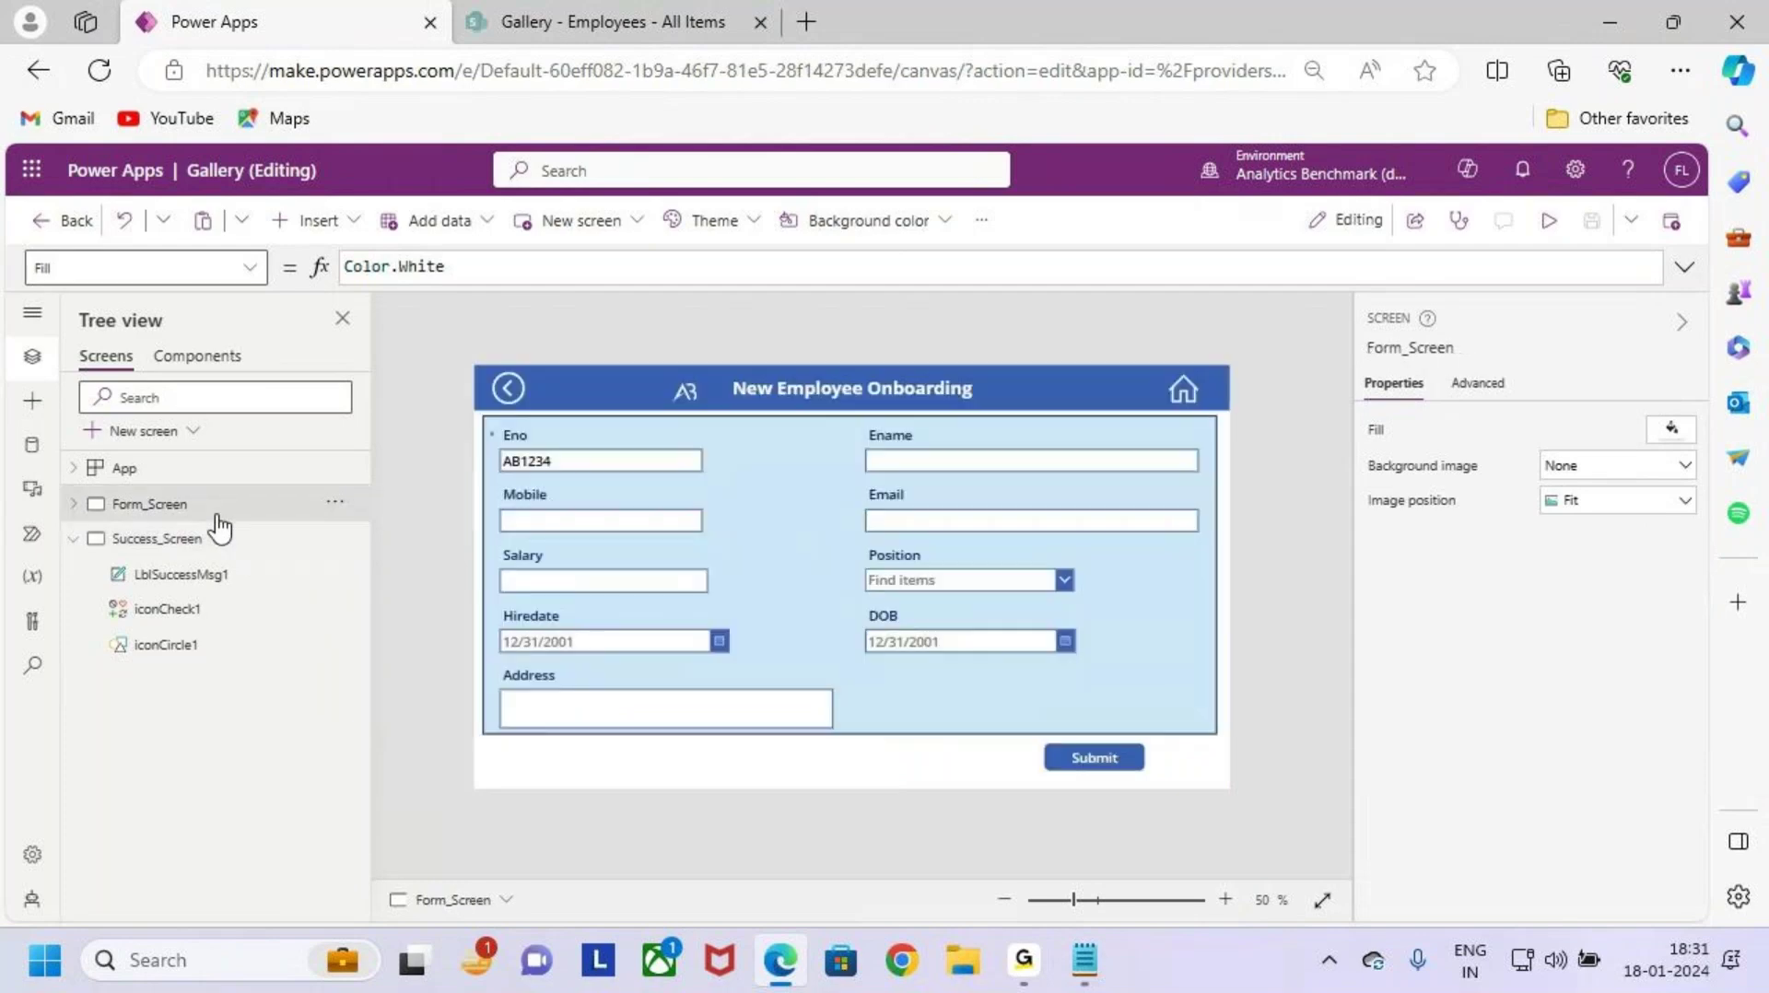
click(1106, 758)
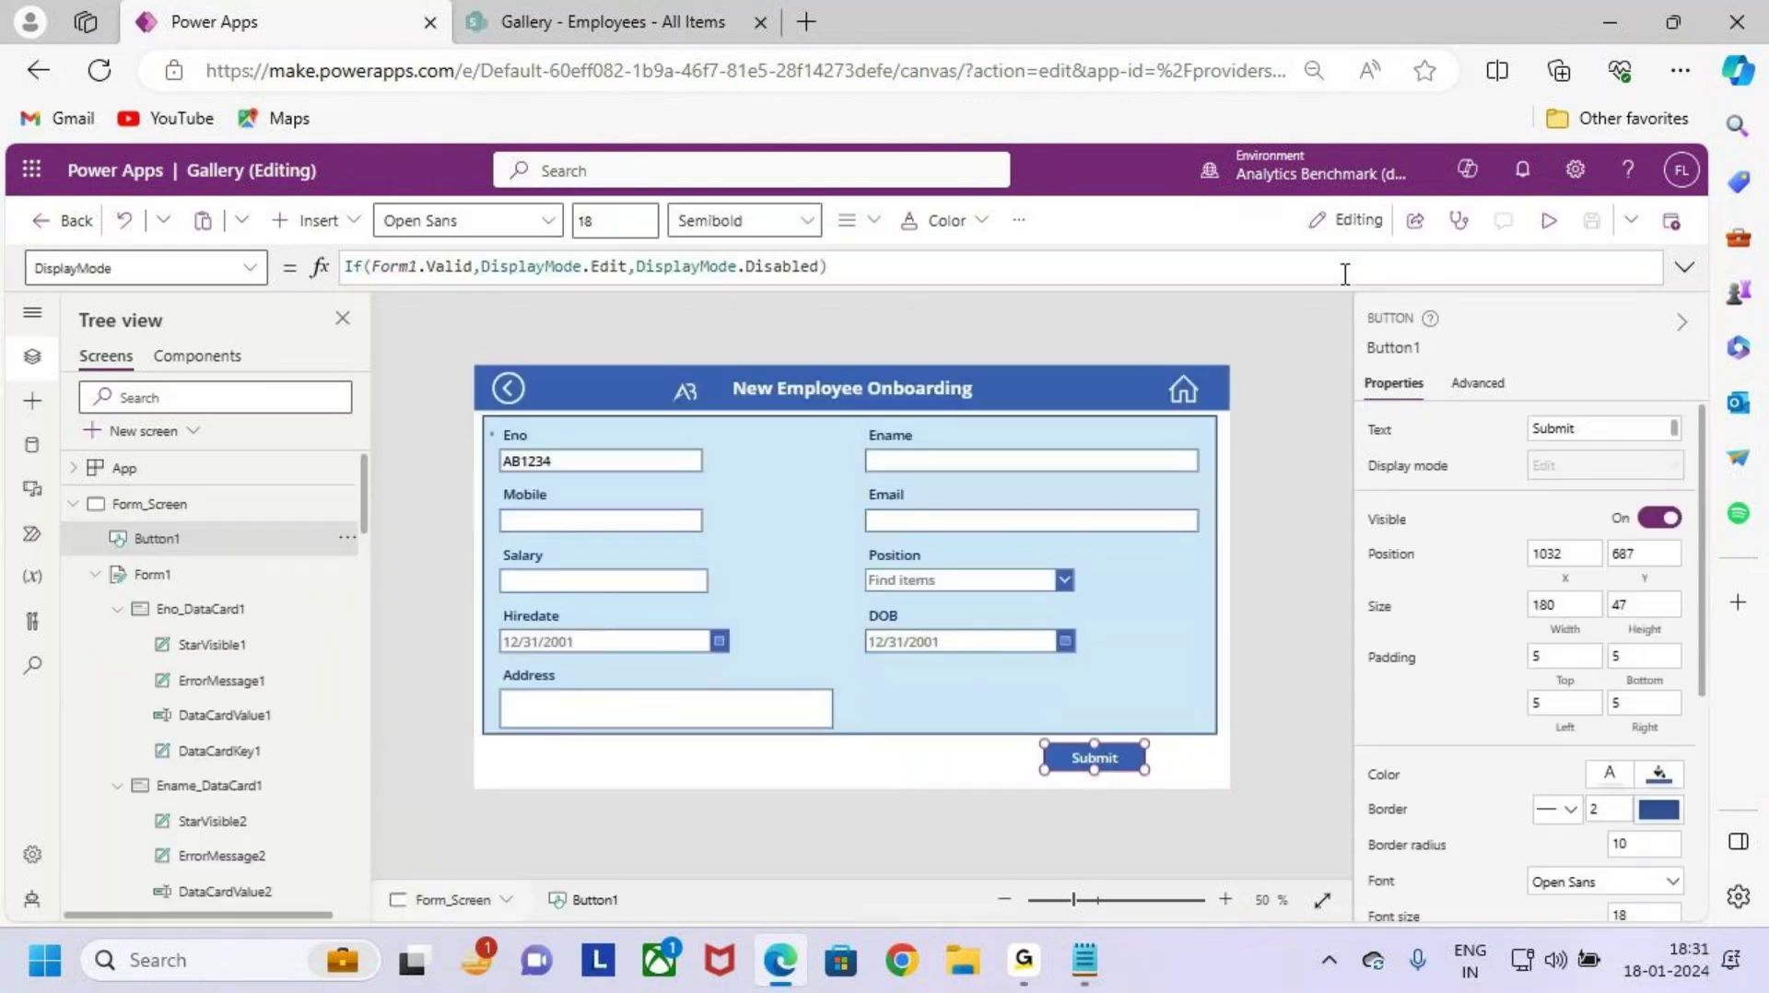
click(1685, 267)
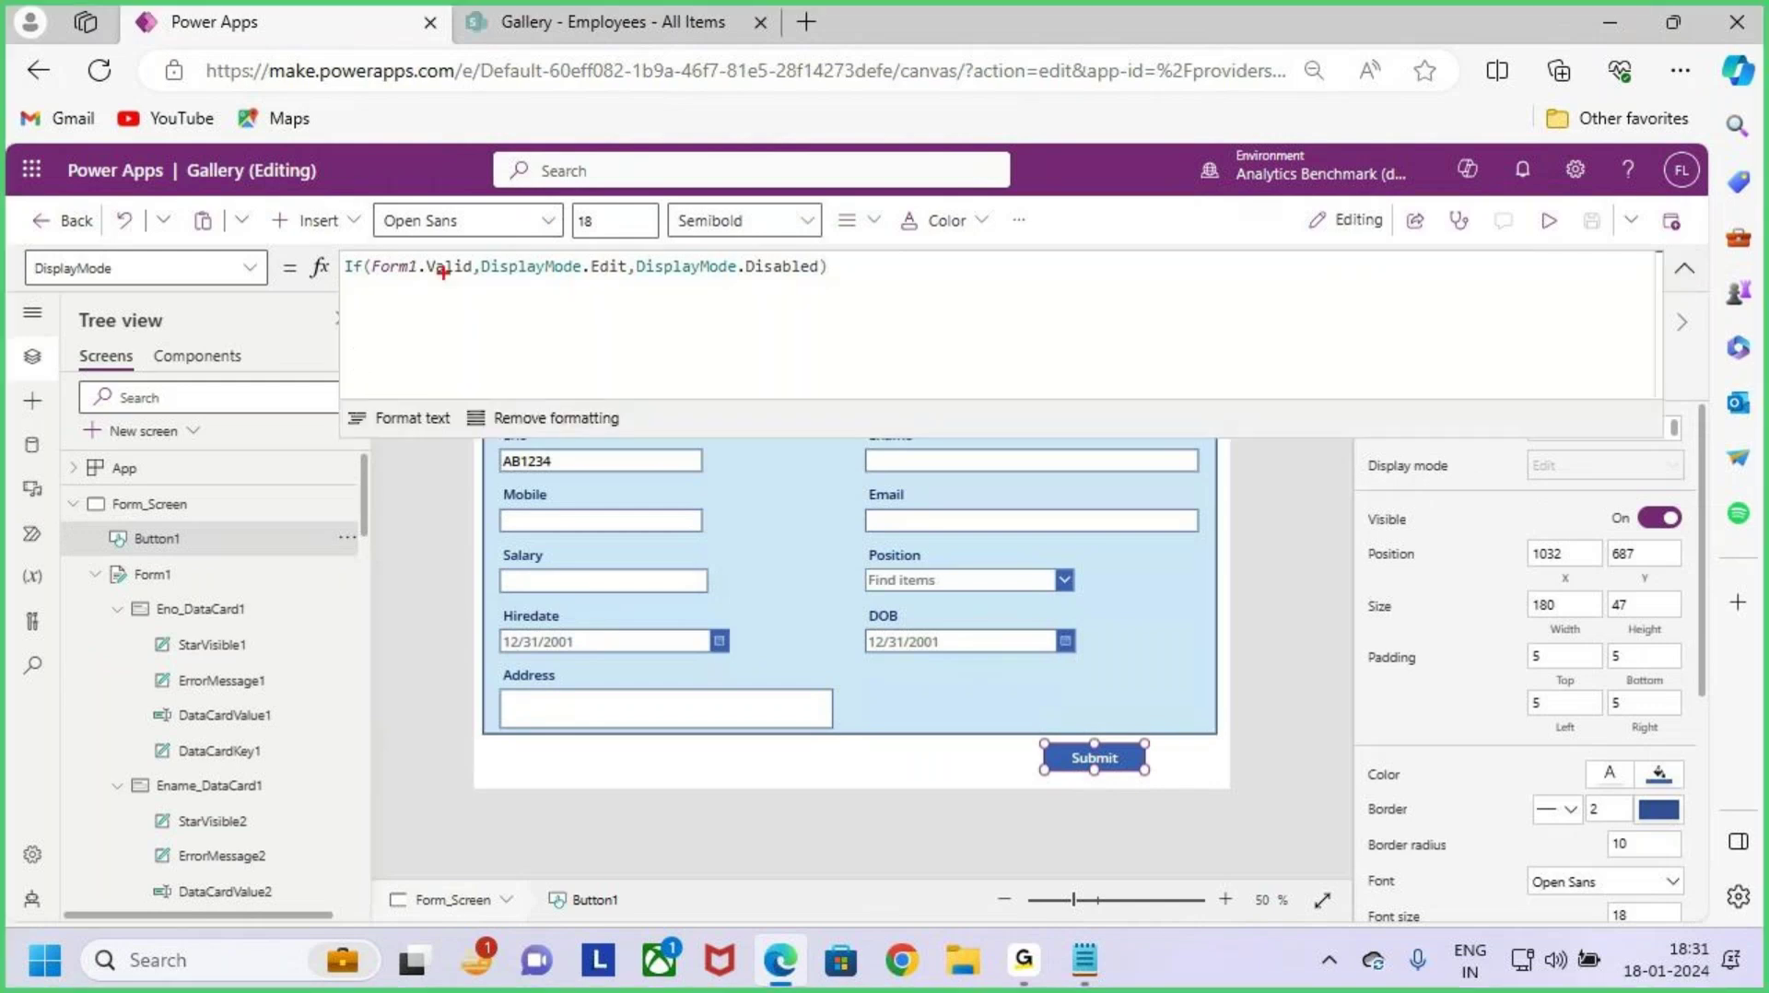
click(254, 268)
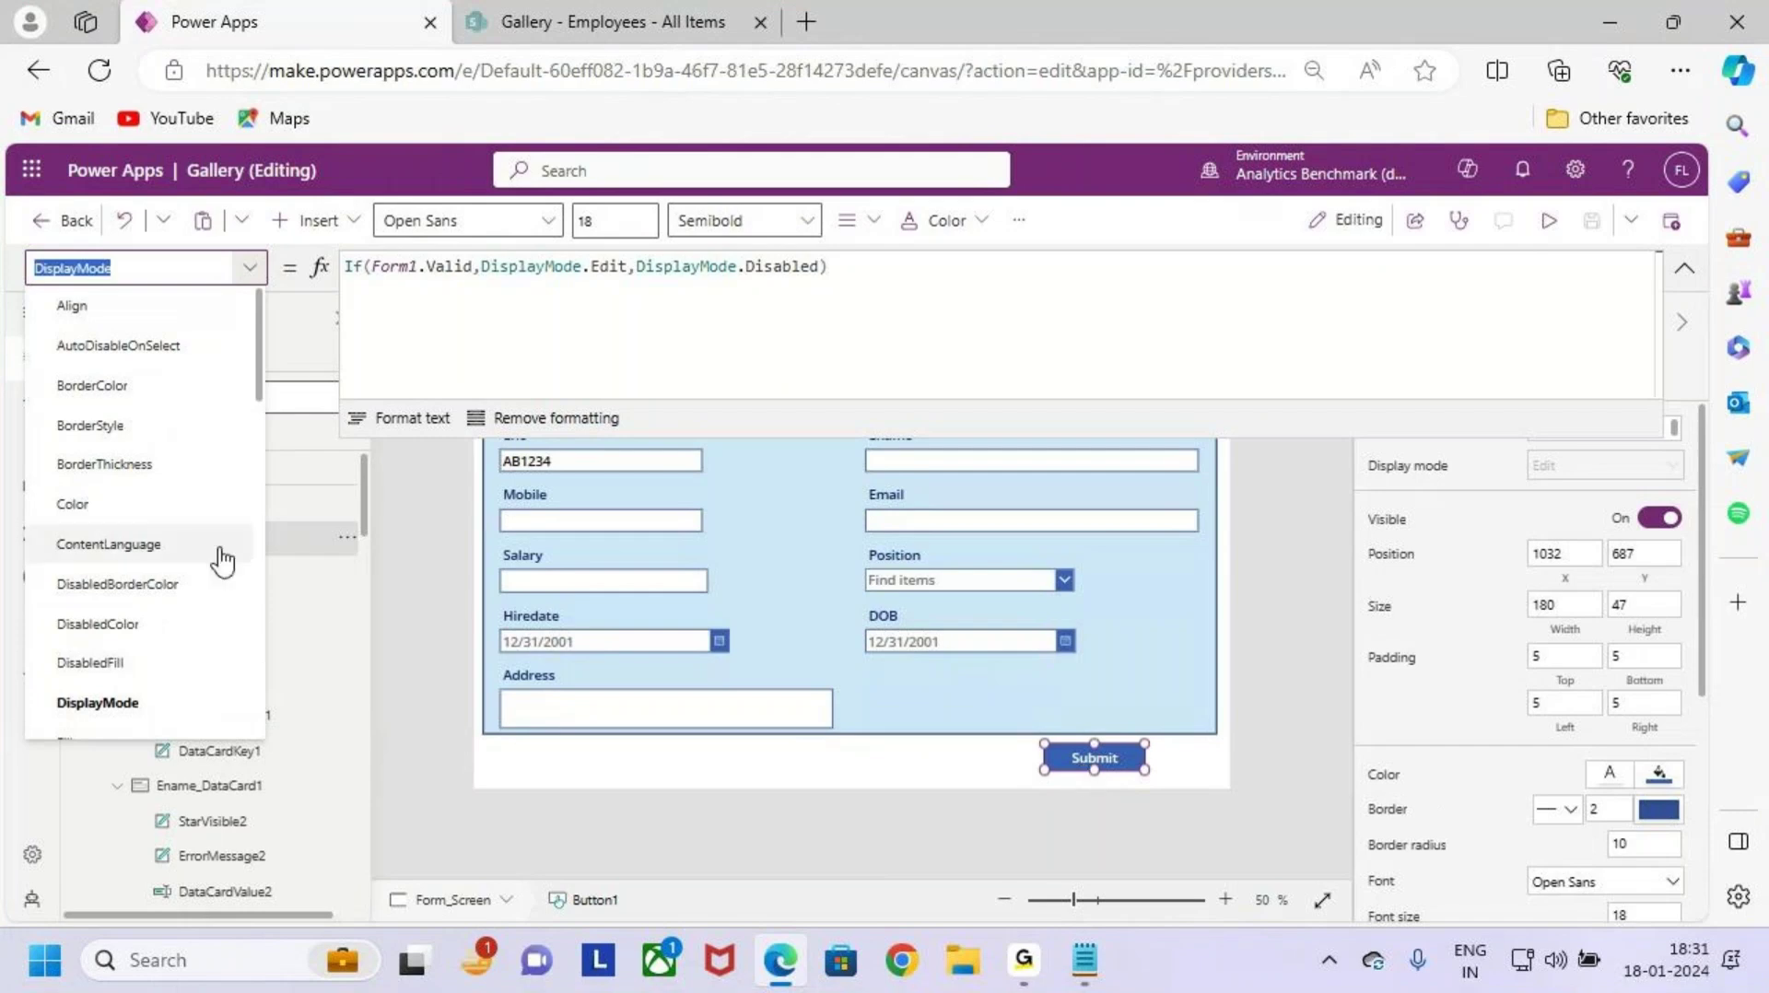
scroll(124, 505, down, 4)
scroll(122, 525, down, 5)
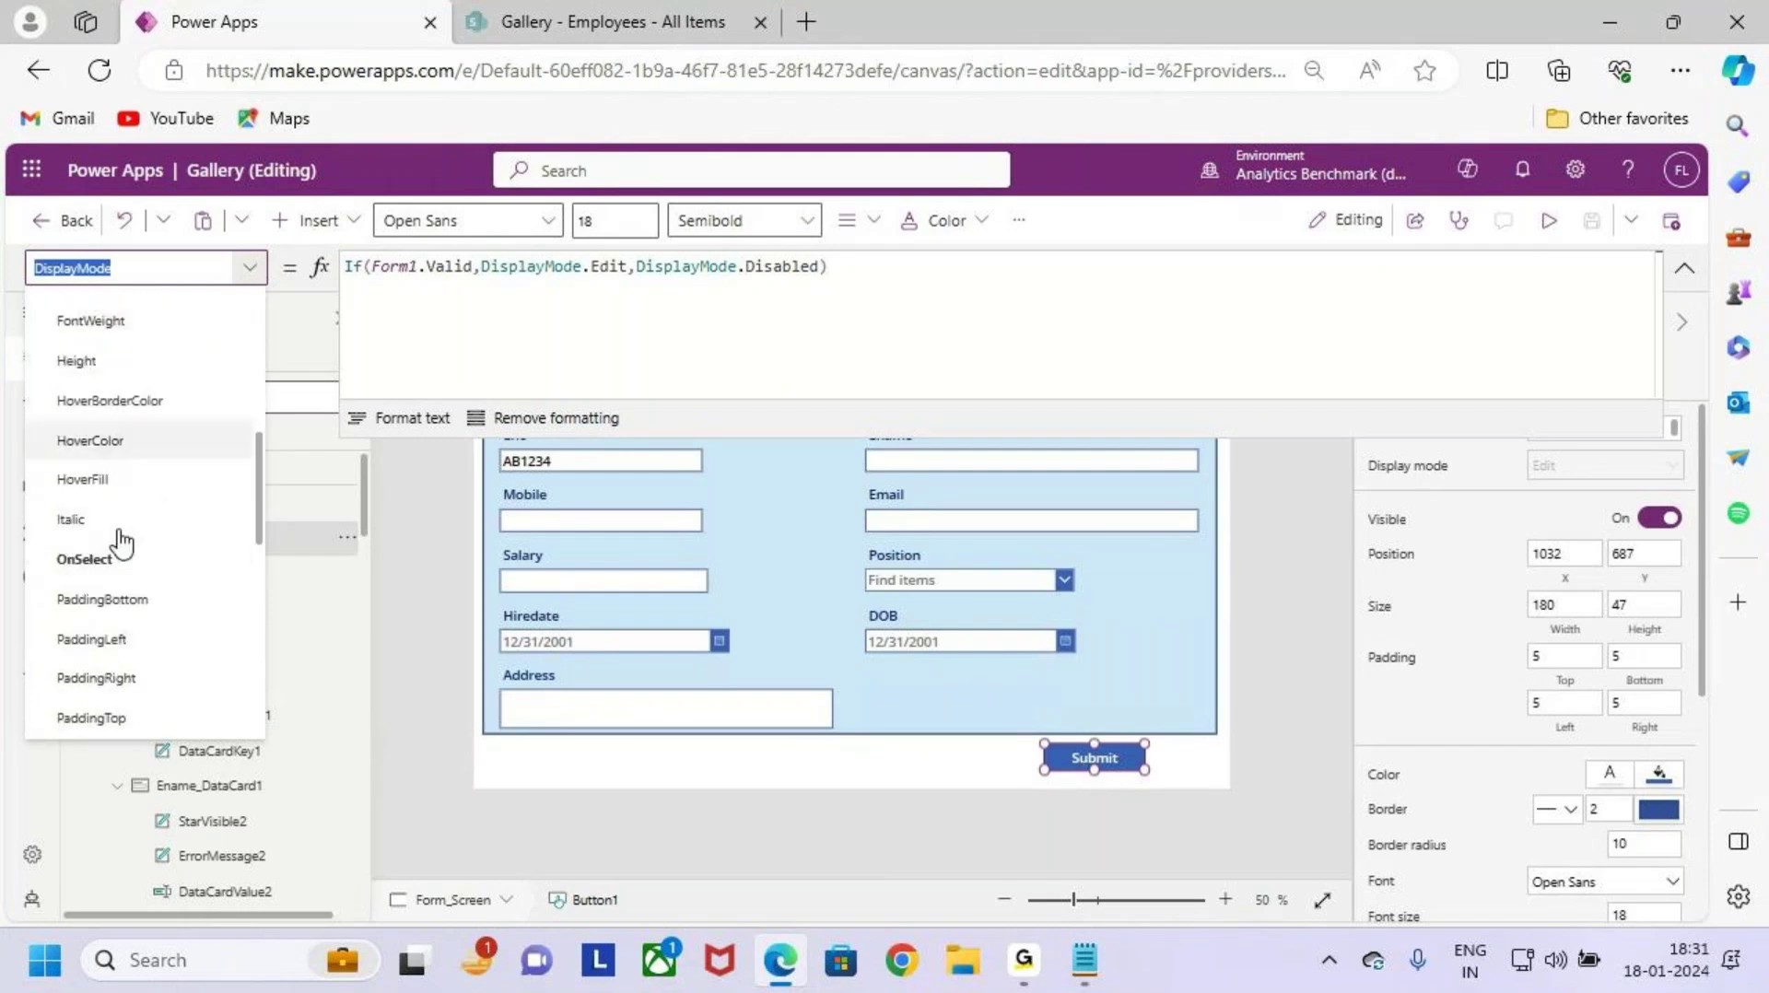
click(118, 540)
Step: Review the Submit button's OnSelect formula, SubmitForm(Form1)
click(694, 280)
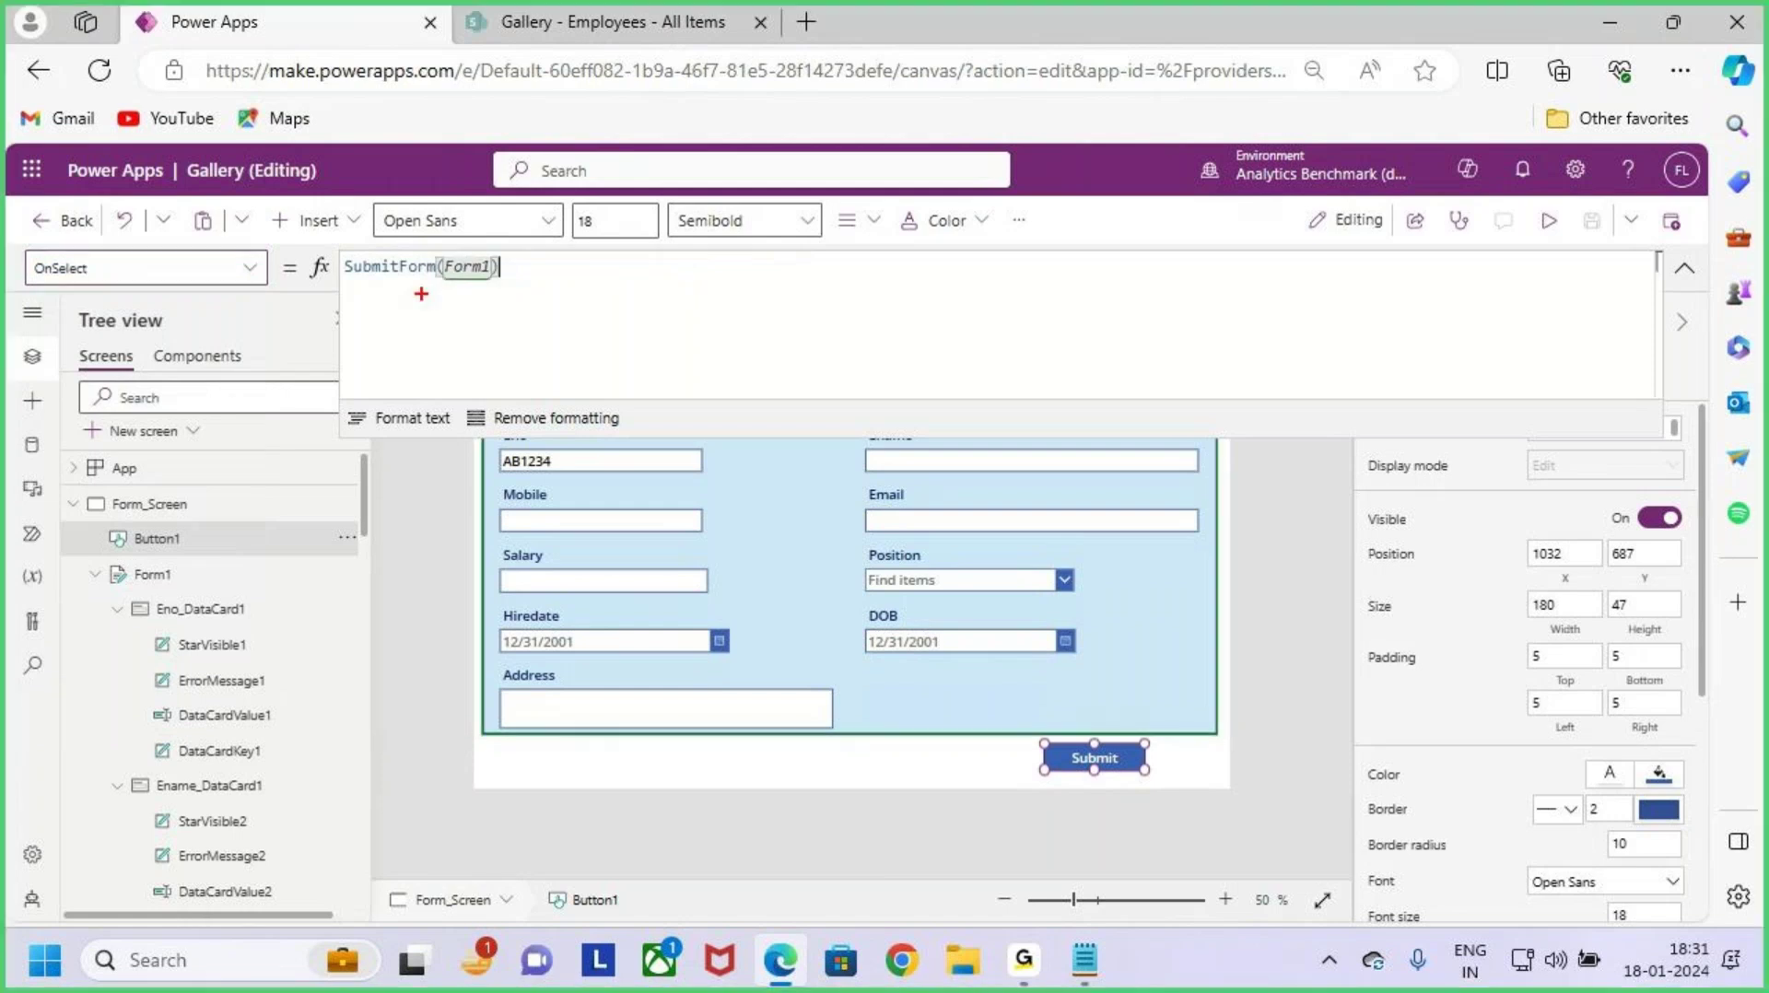
mouse_move(511, 267)
mouse_down()
mouse_move(521, 277)
mouse_move(602, 184)
mouse_up()
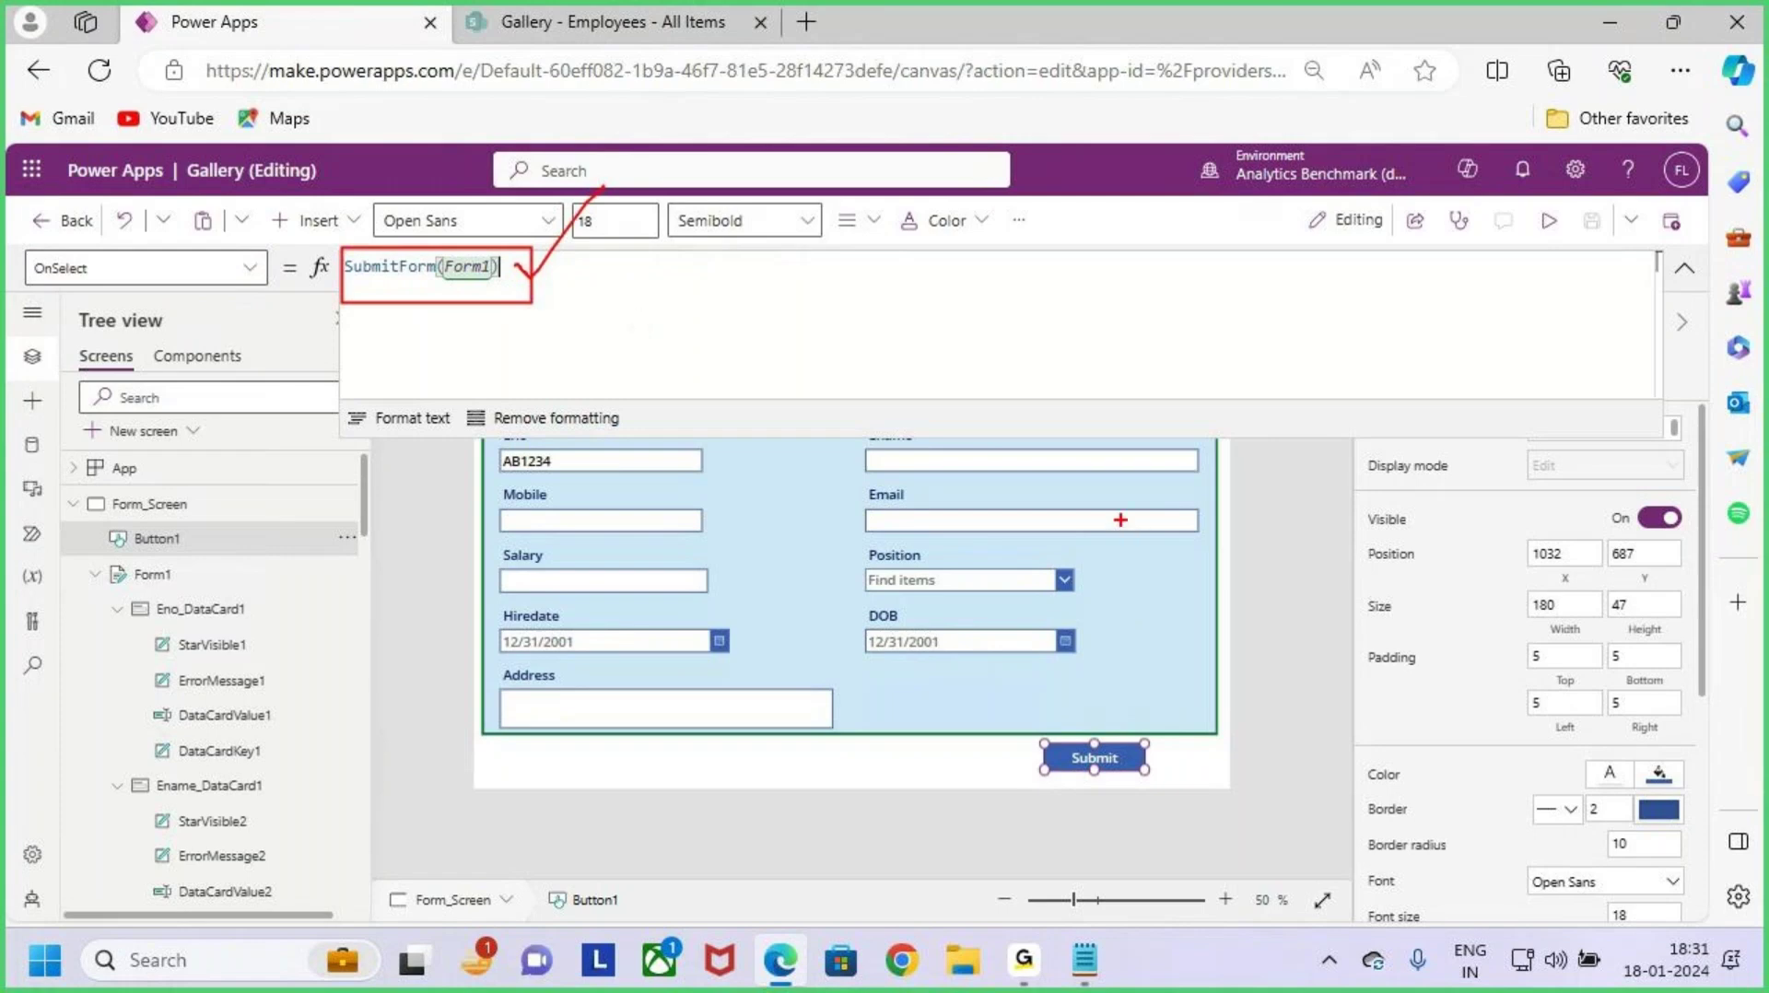
mouse_move(935, 343)
mouse_down()
mouse_move(942, 396)
mouse_move(970, 323)
mouse_move(1003, 361)
mouse_move(1058, 346)
mouse_move(1105, 364)
mouse_move(1137, 328)
mouse_move(1203, 387)
mouse_move(1179, 387)
mouse_move(1270, 367)
mouse_up()
mouse_move(1272, 306)
mouse_down()
mouse_move(1274, 392)
mouse_move(1330, 369)
mouse_up()
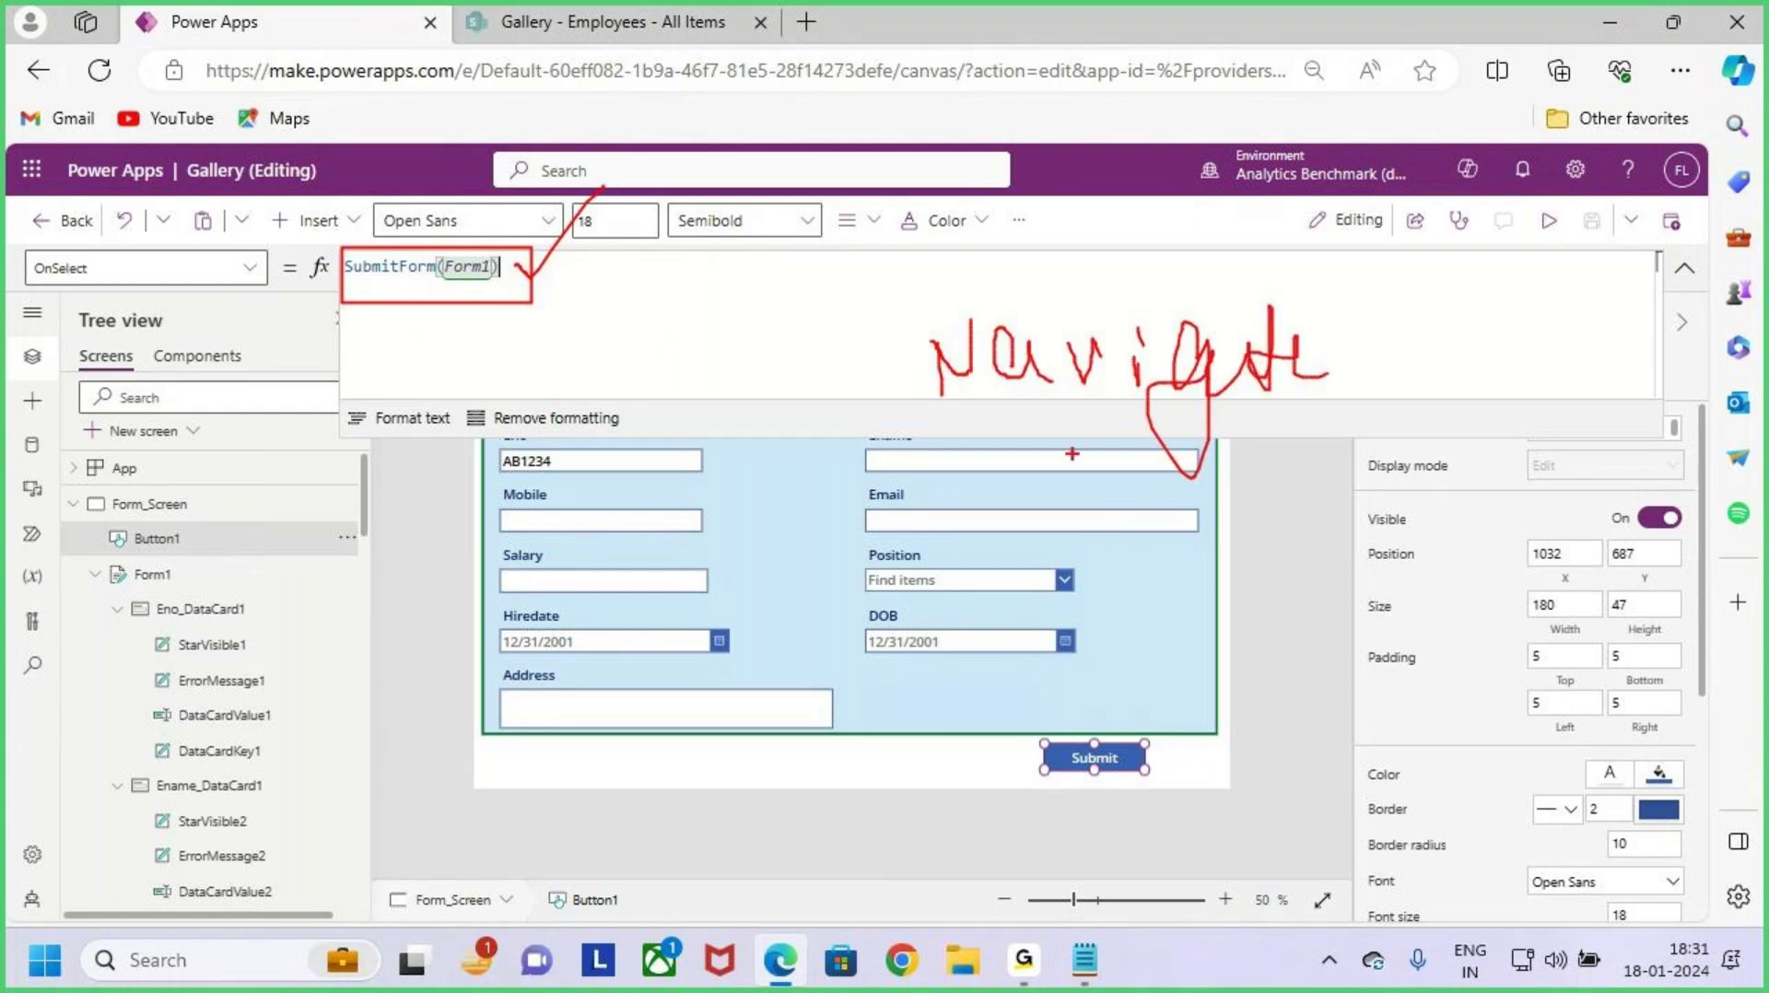
drag(1072, 453, 1212, 420)
drag(32, 300, 115, 288)
key(Escape)
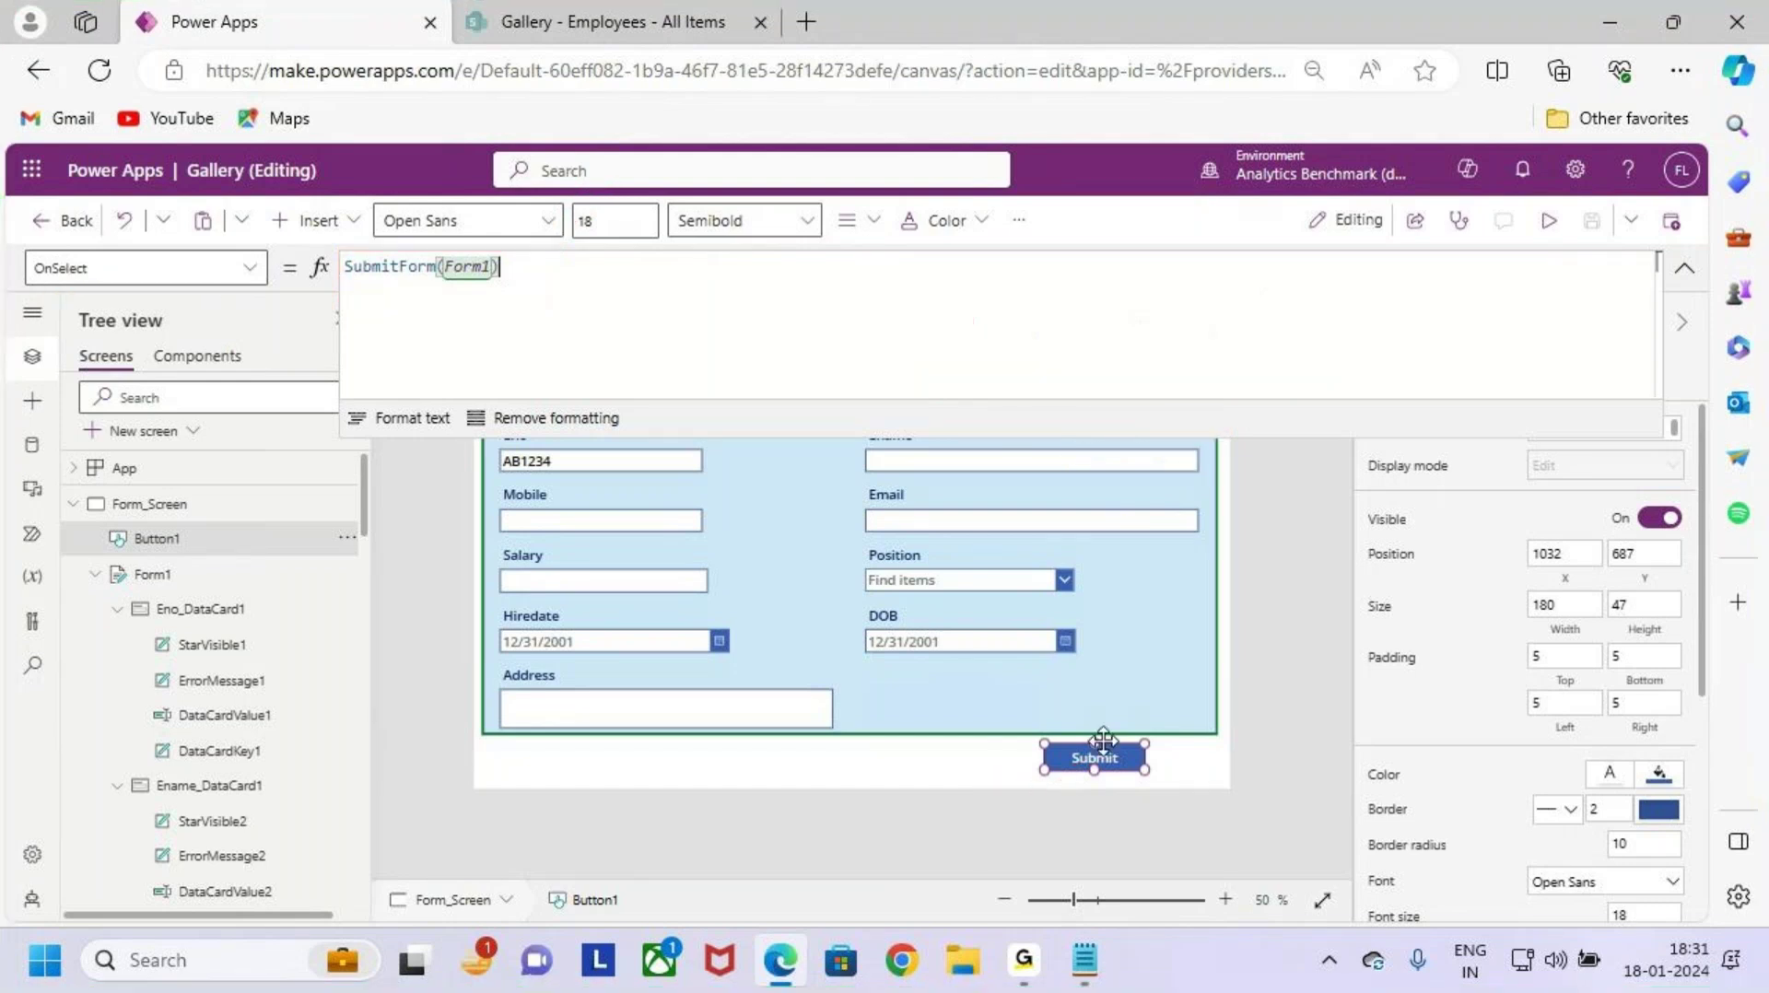
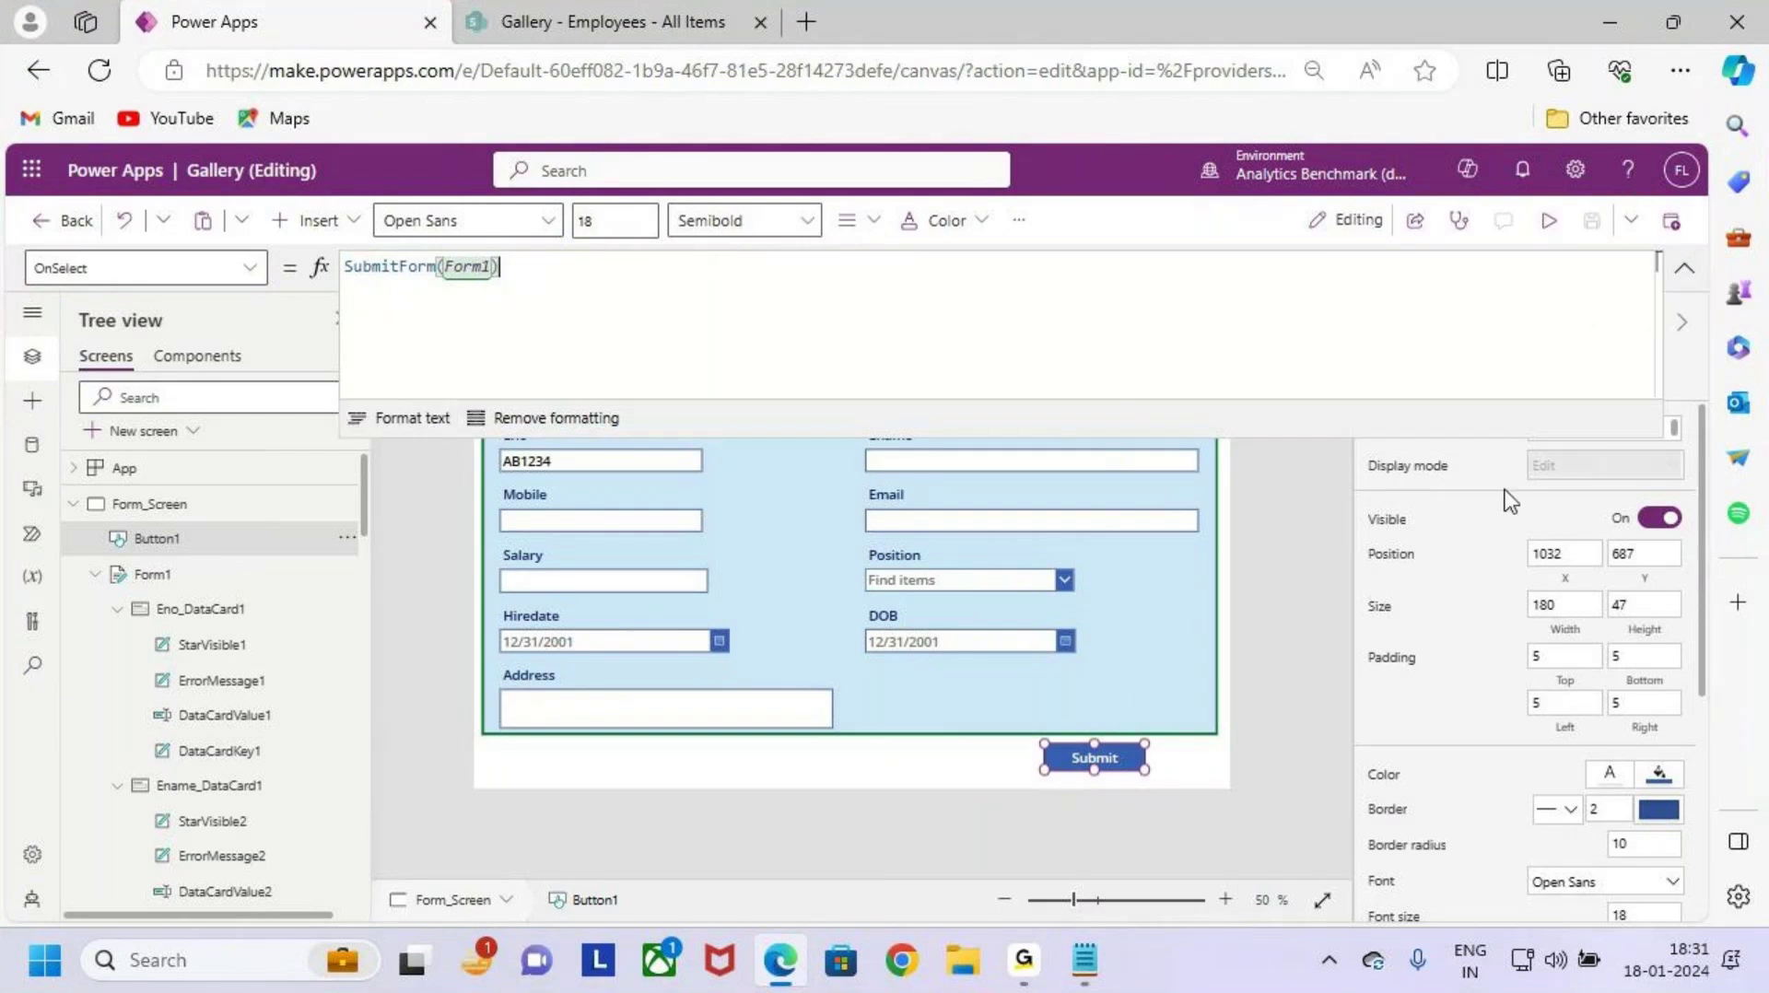
Step: Re-check the Submit button's SubmitForm(Form1) formula, then reselect the employee form
click(1132, 622)
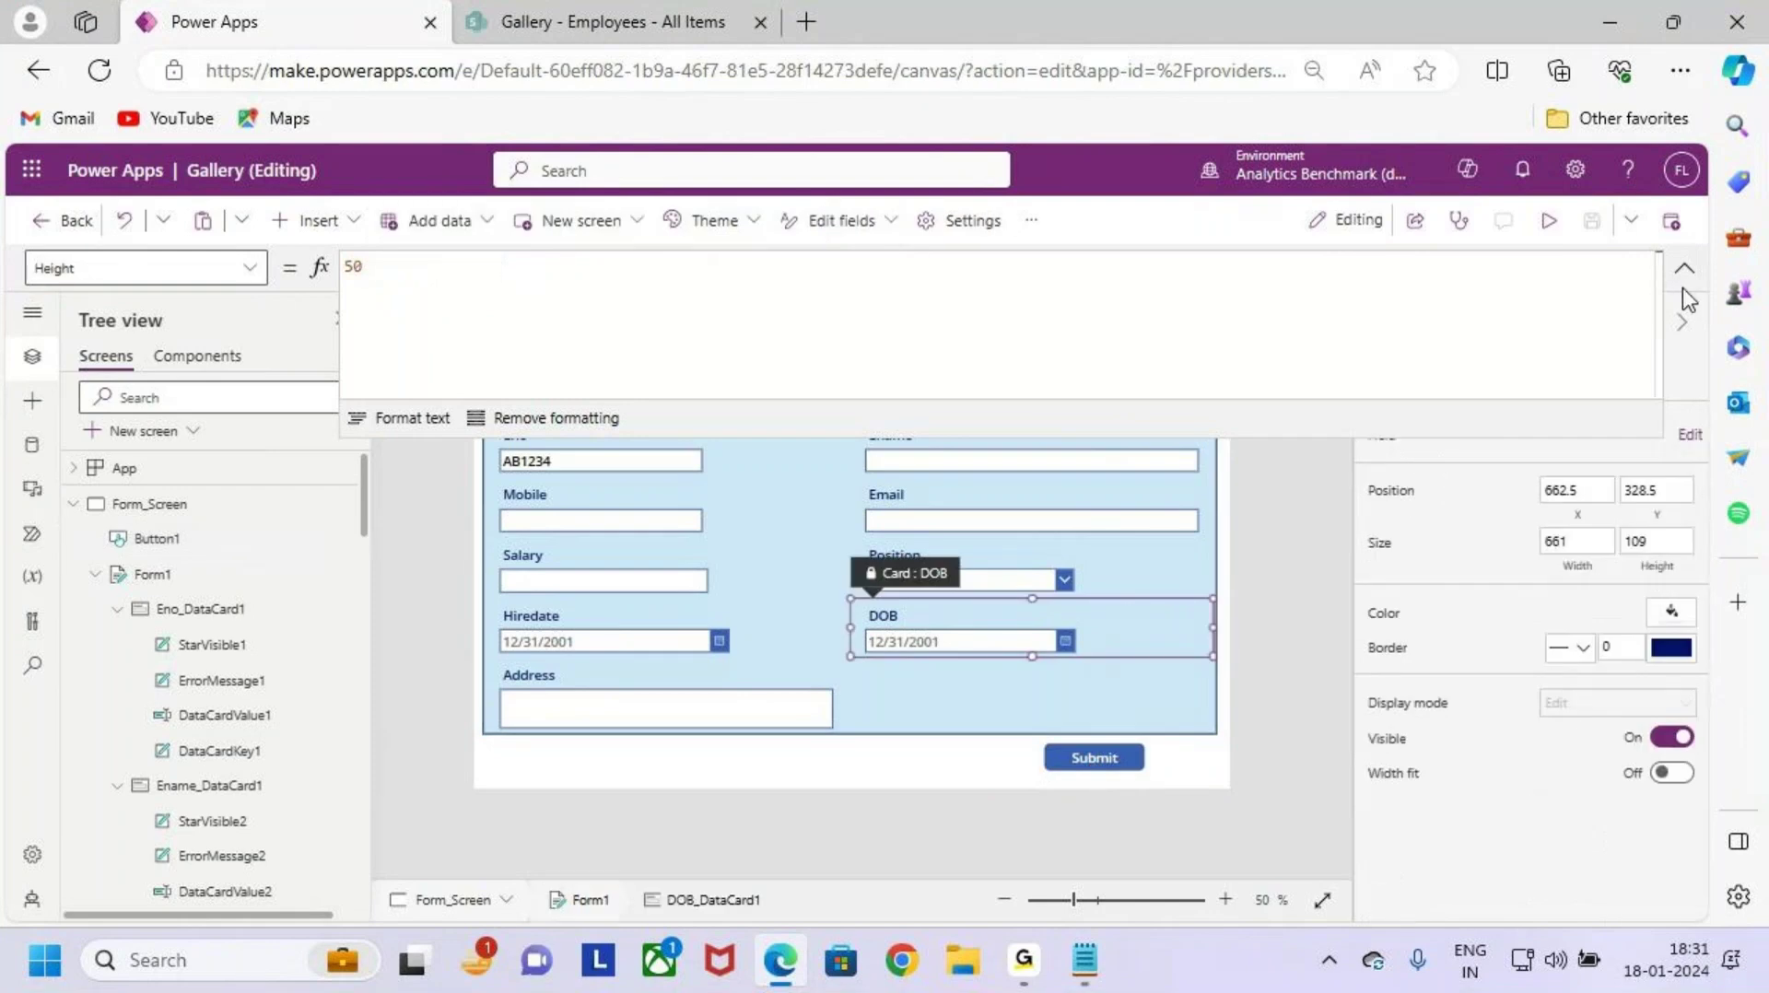
click(1126, 688)
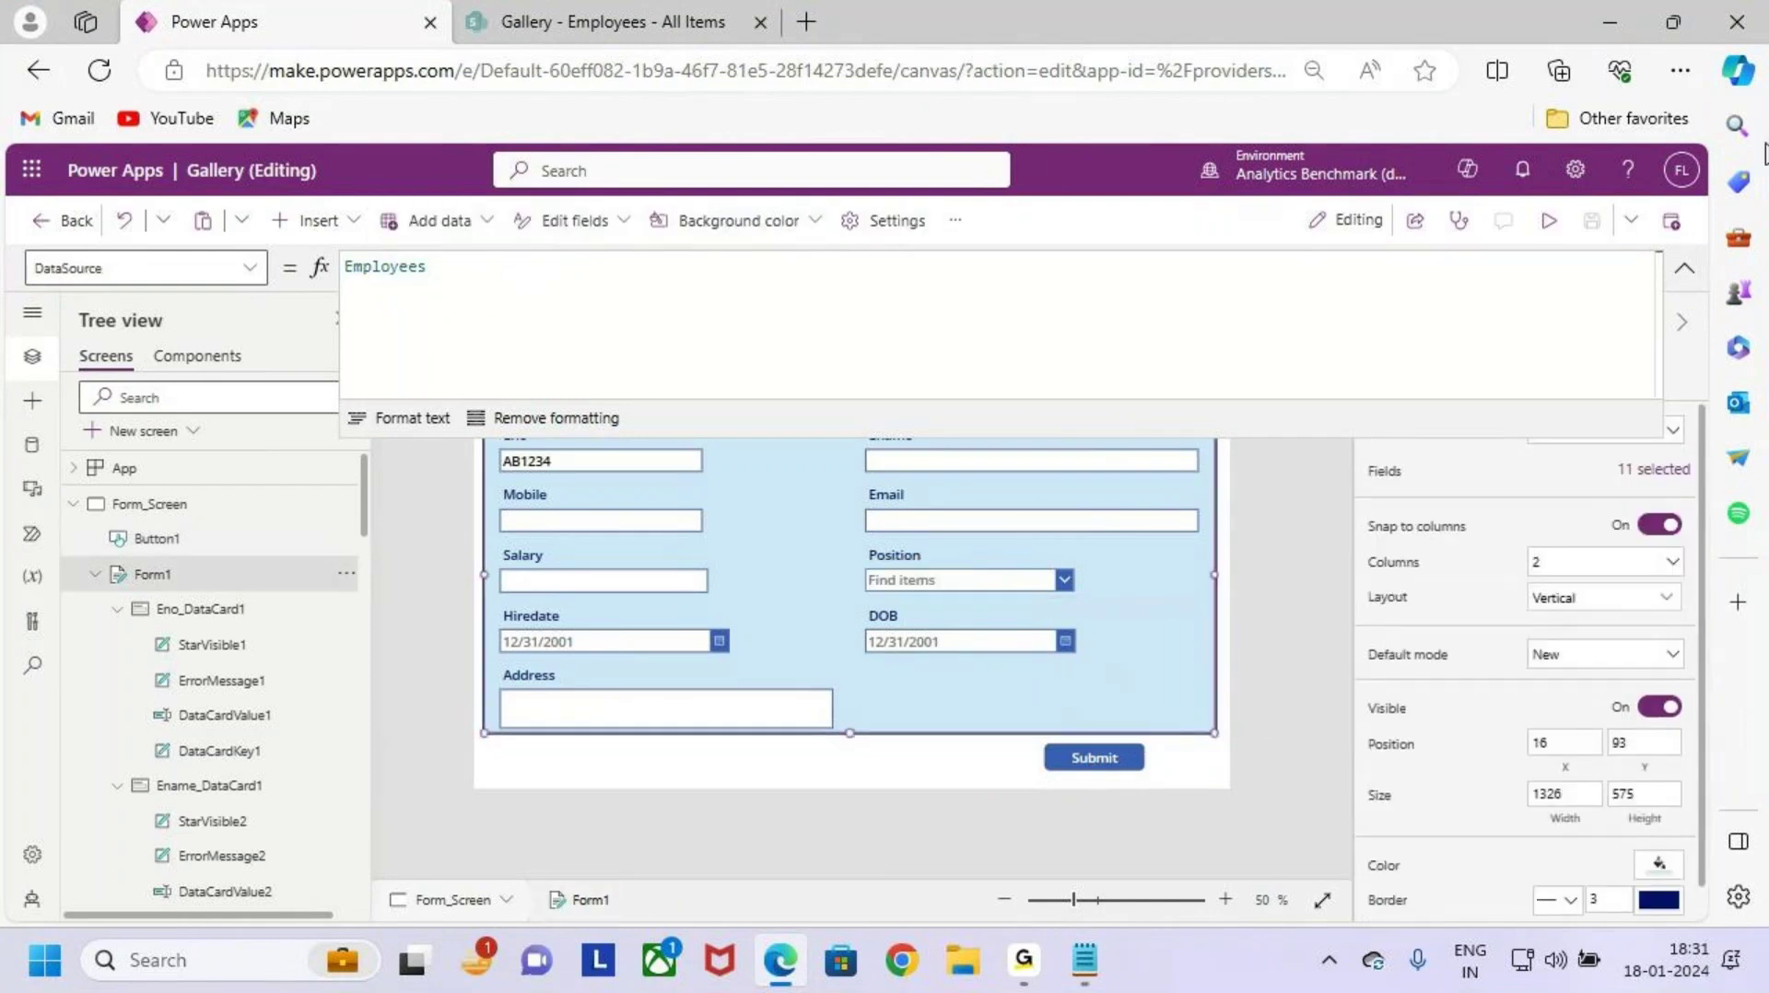
click(1685, 268)
click(1095, 757)
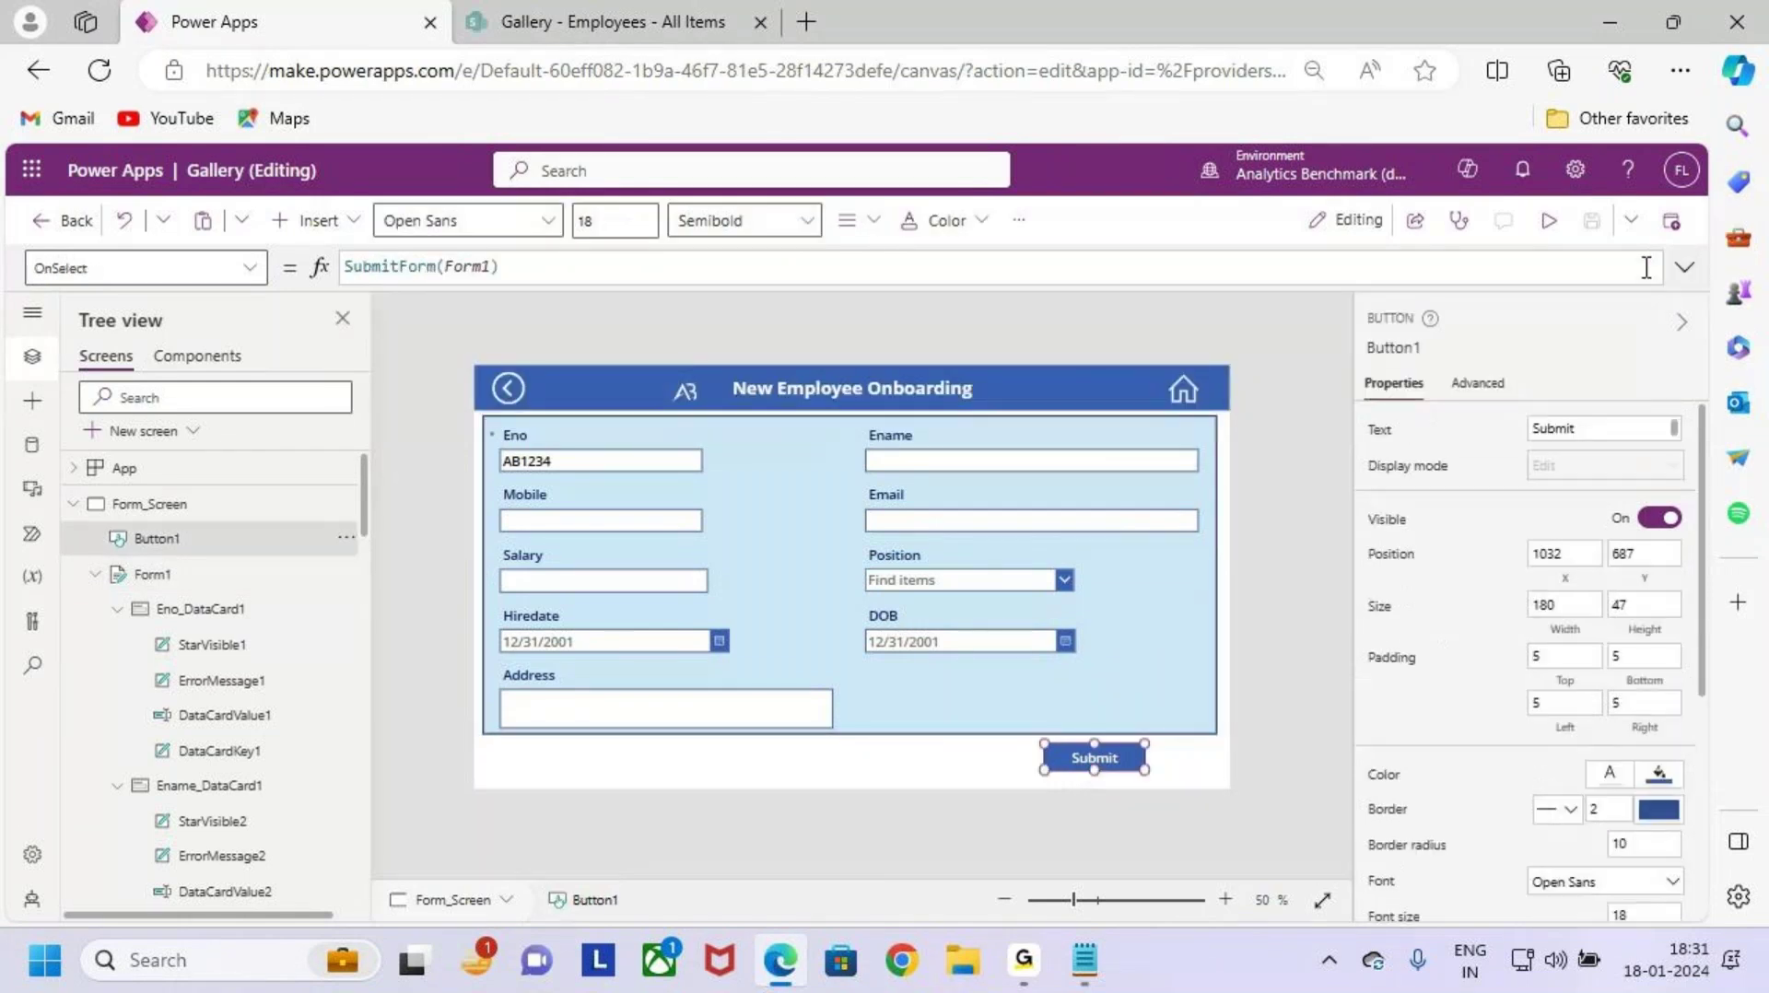
click(1685, 268)
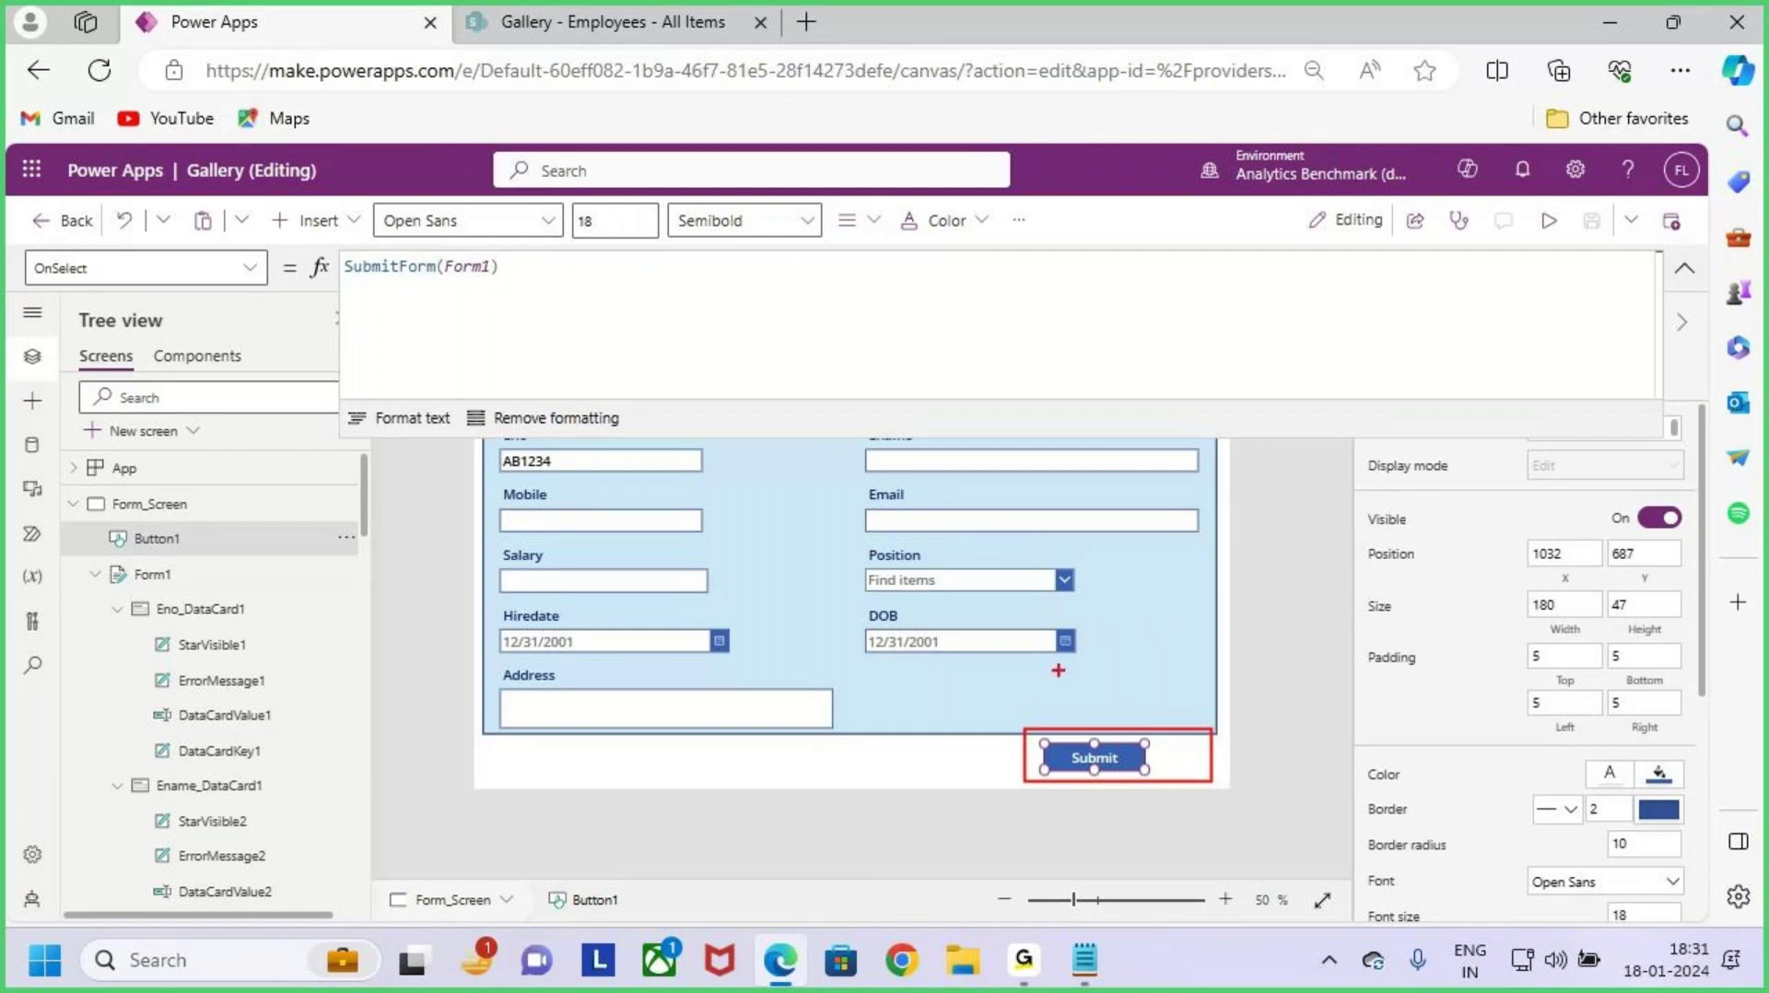
mouse_move(1169, 605)
mouse_down()
mouse_move(1283, 604)
mouse_move(1242, 636)
mouse_up()
key(Escape)
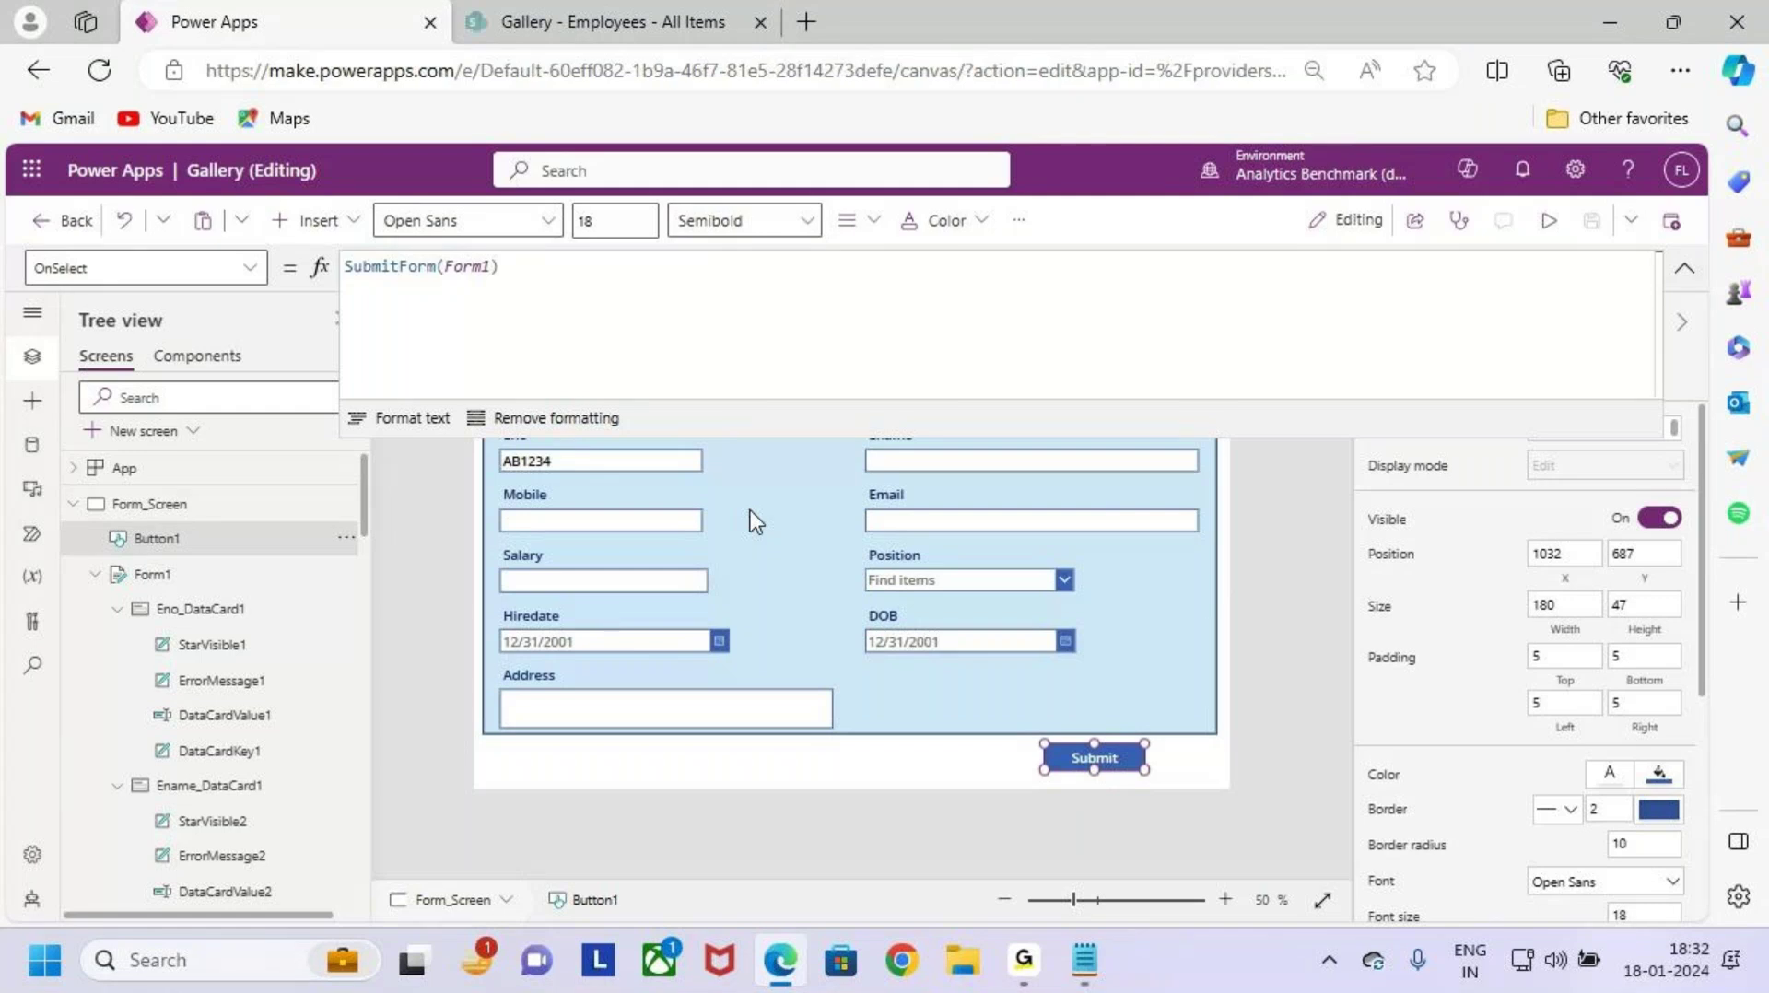
key(ctrl+2)
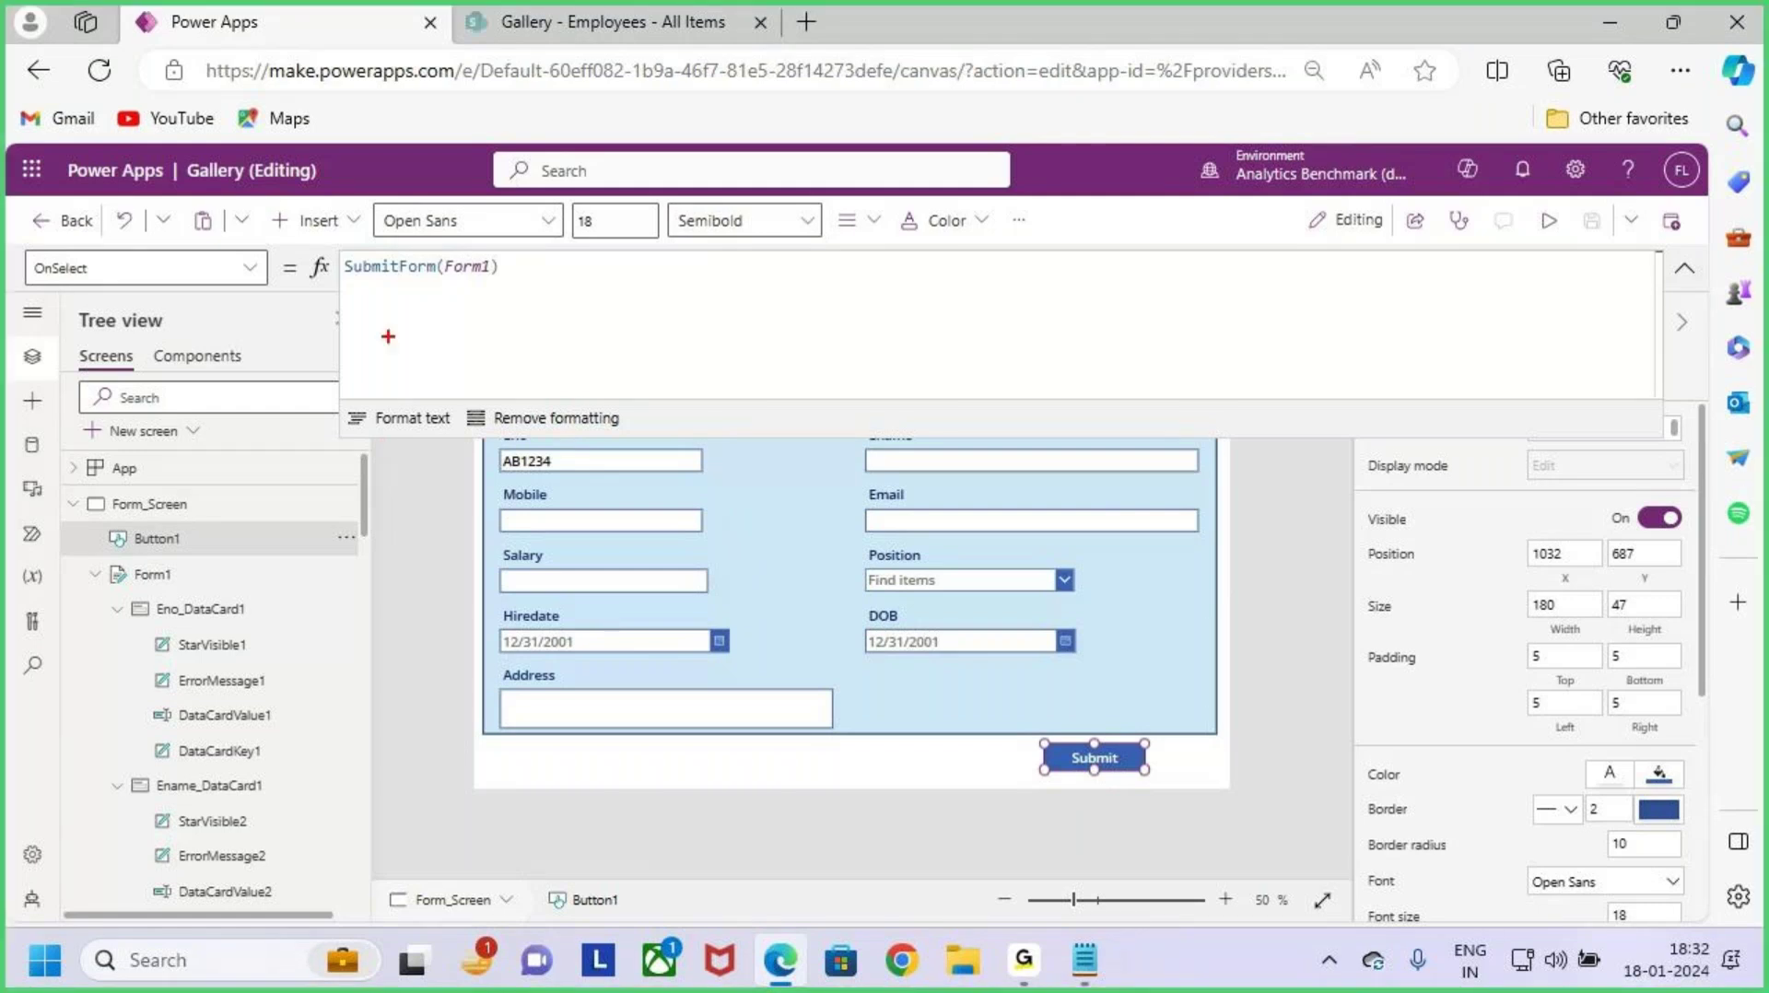
mouse_move(341, 279)
mouse_down()
mouse_move(416, 305)
mouse_move(579, 313)
mouse_up()
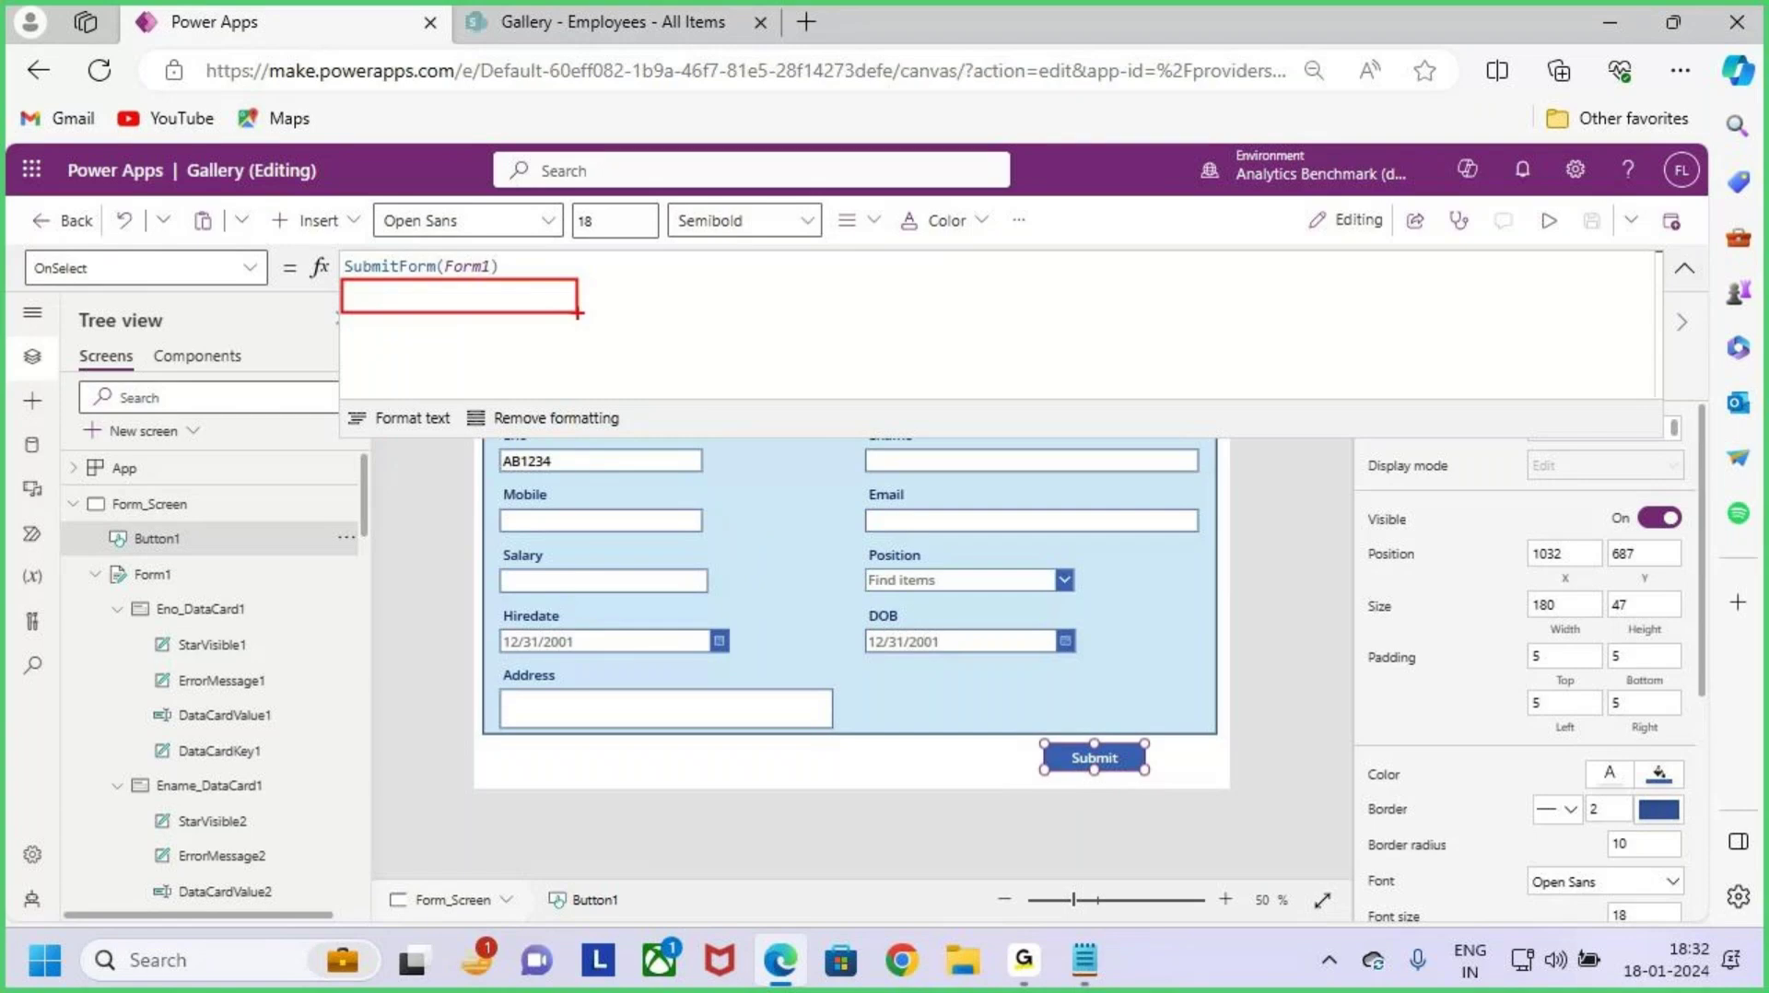
key(Escape)
click(1685, 267)
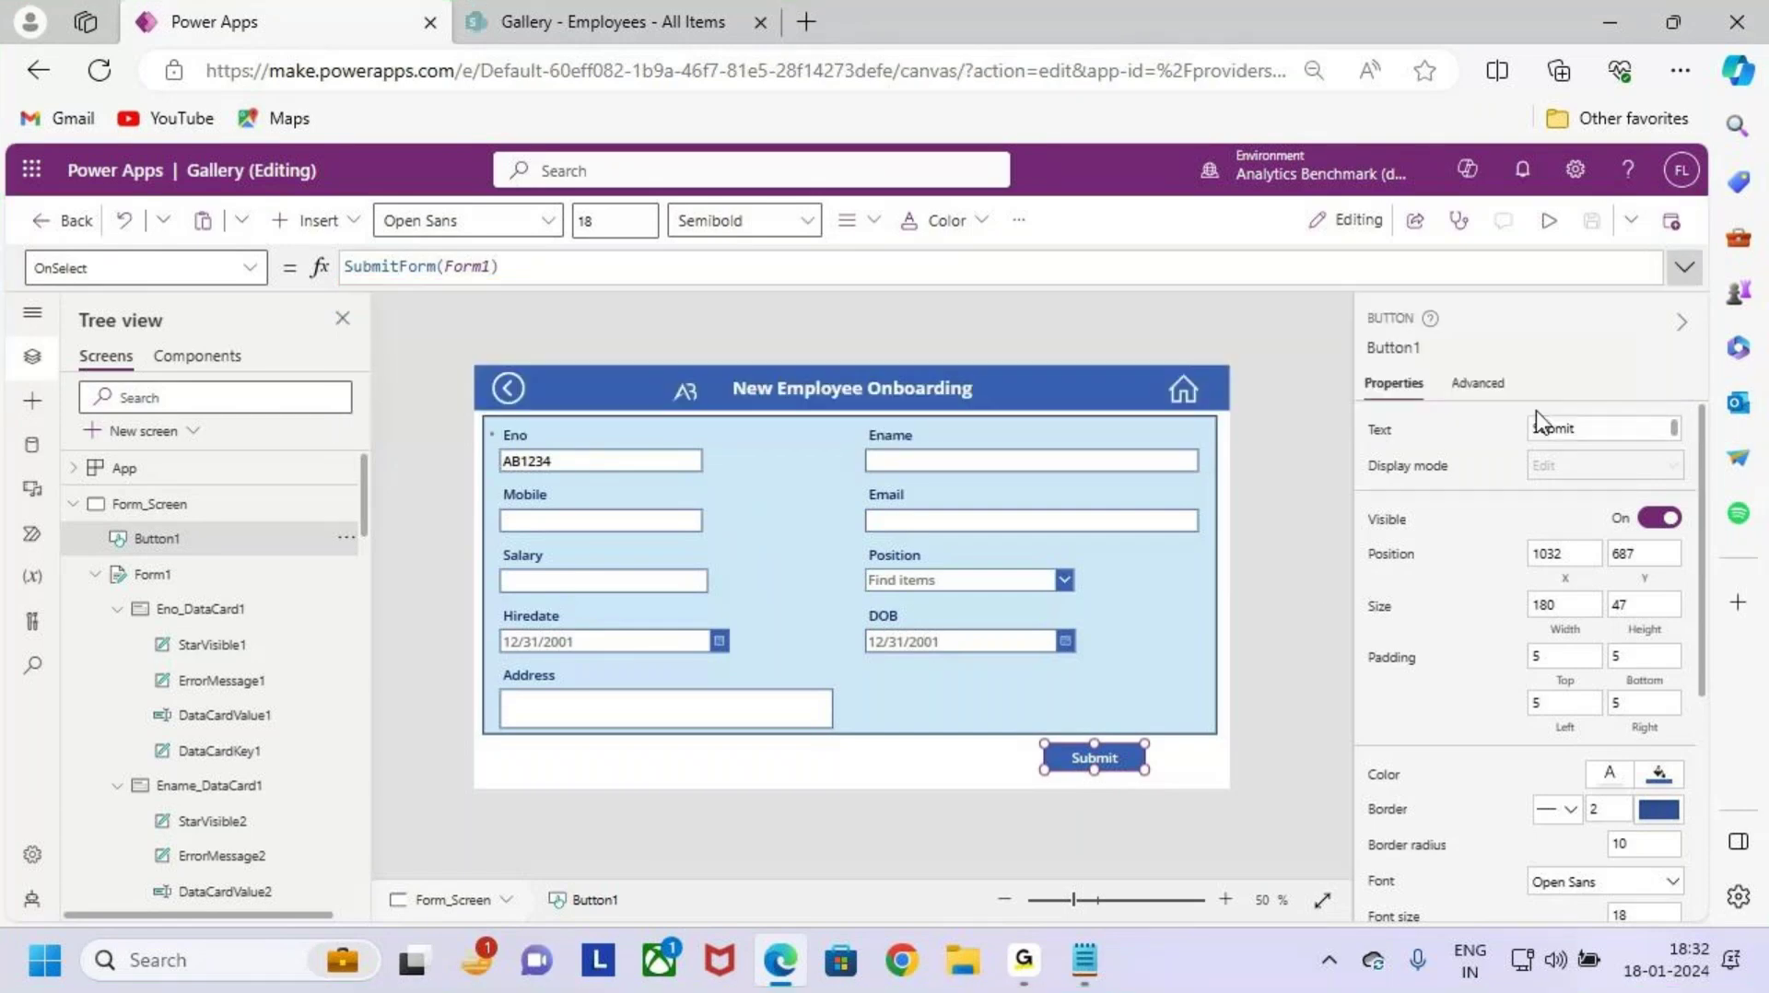
click(1160, 689)
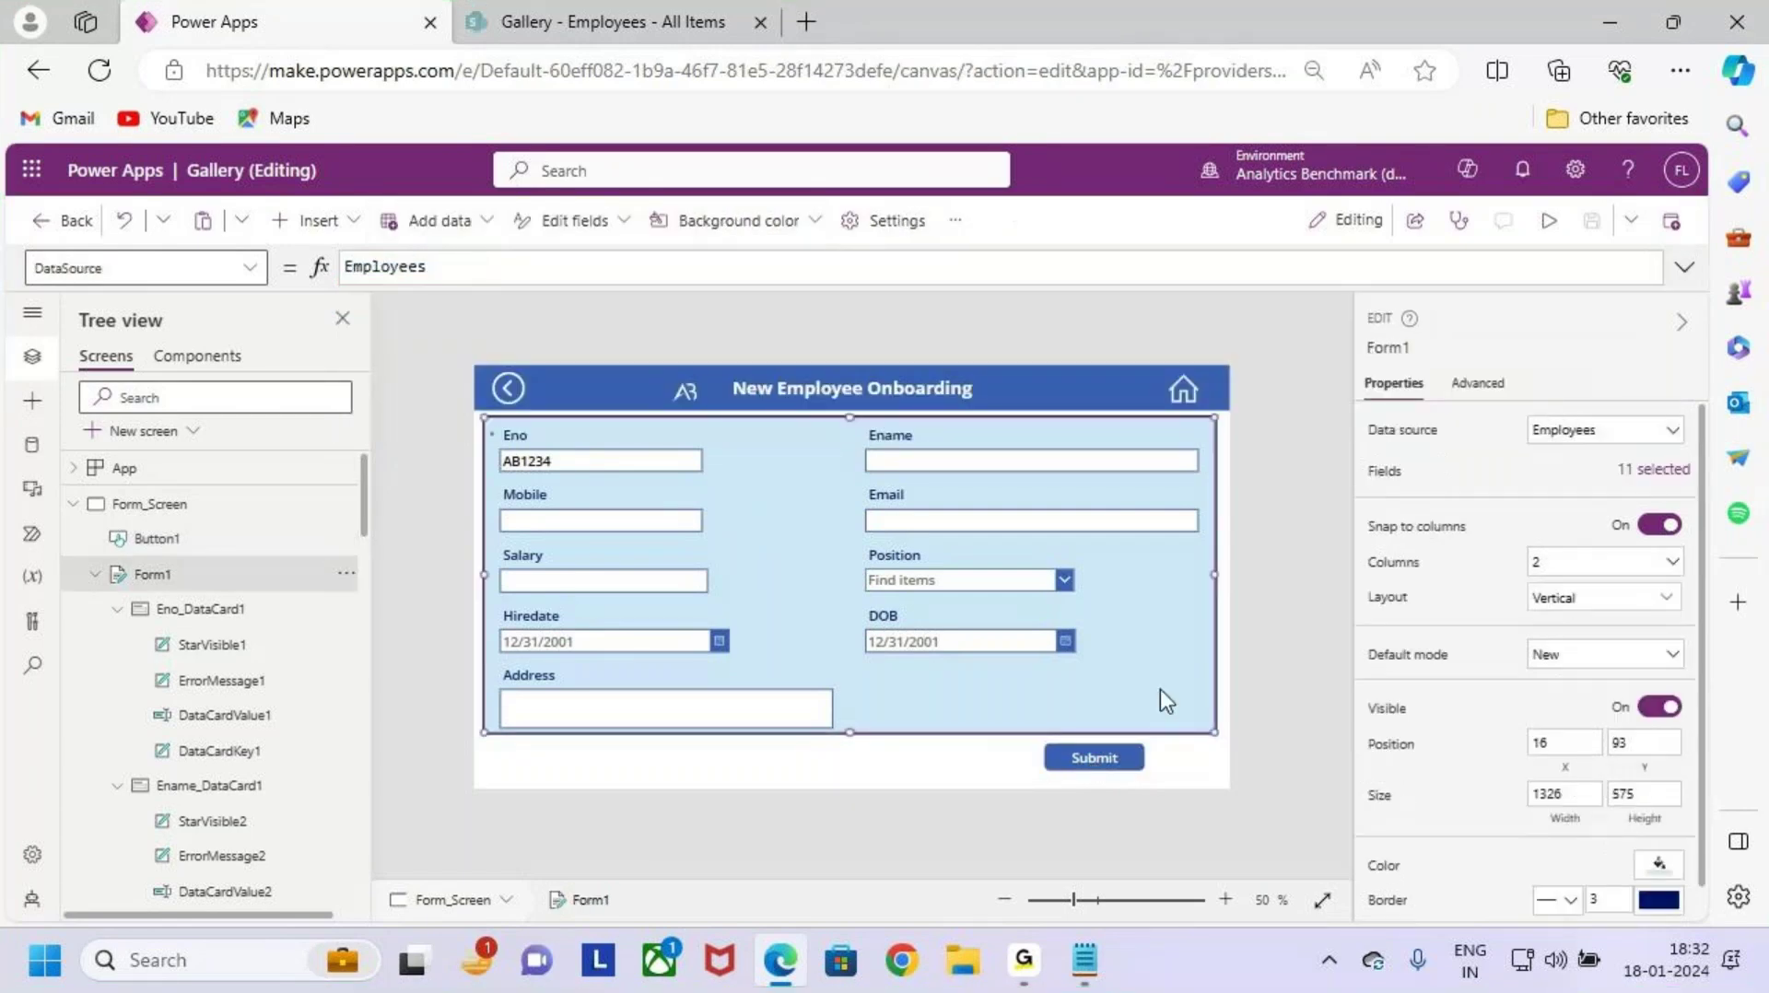
Step: Switch Form1's property to OnSuccess and clear its default false value
click(247, 268)
scroll(142, 564, down, 3)
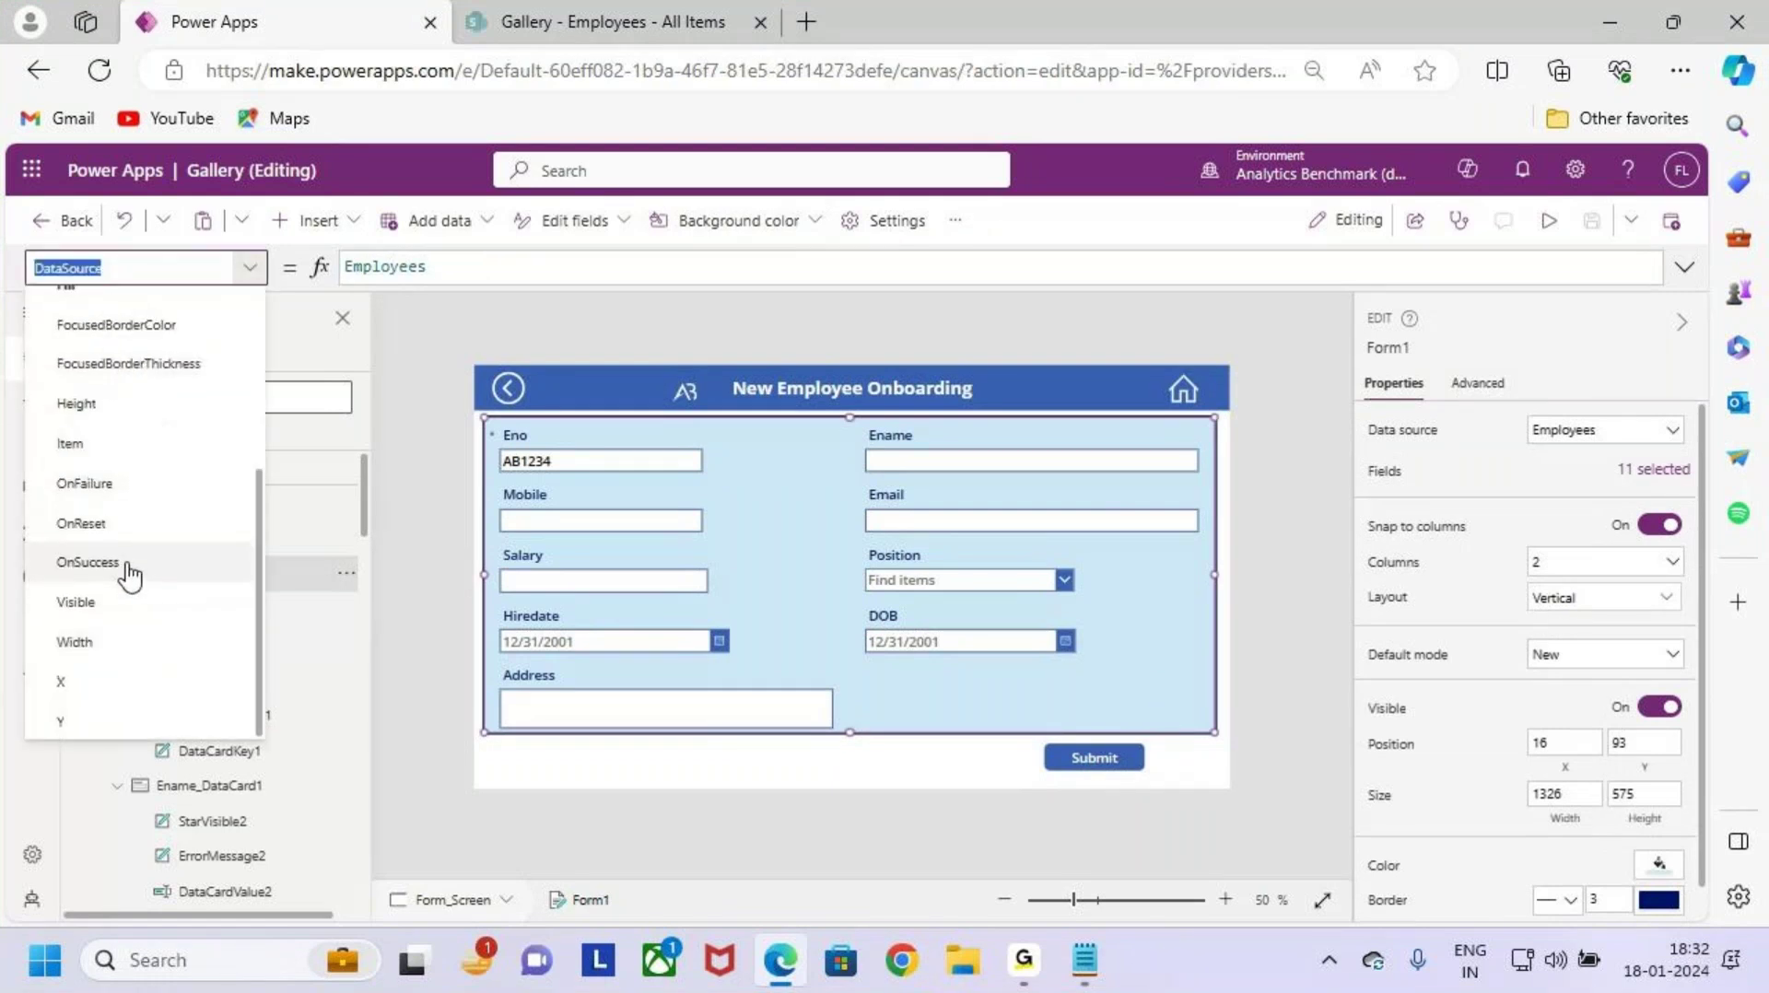
click(130, 570)
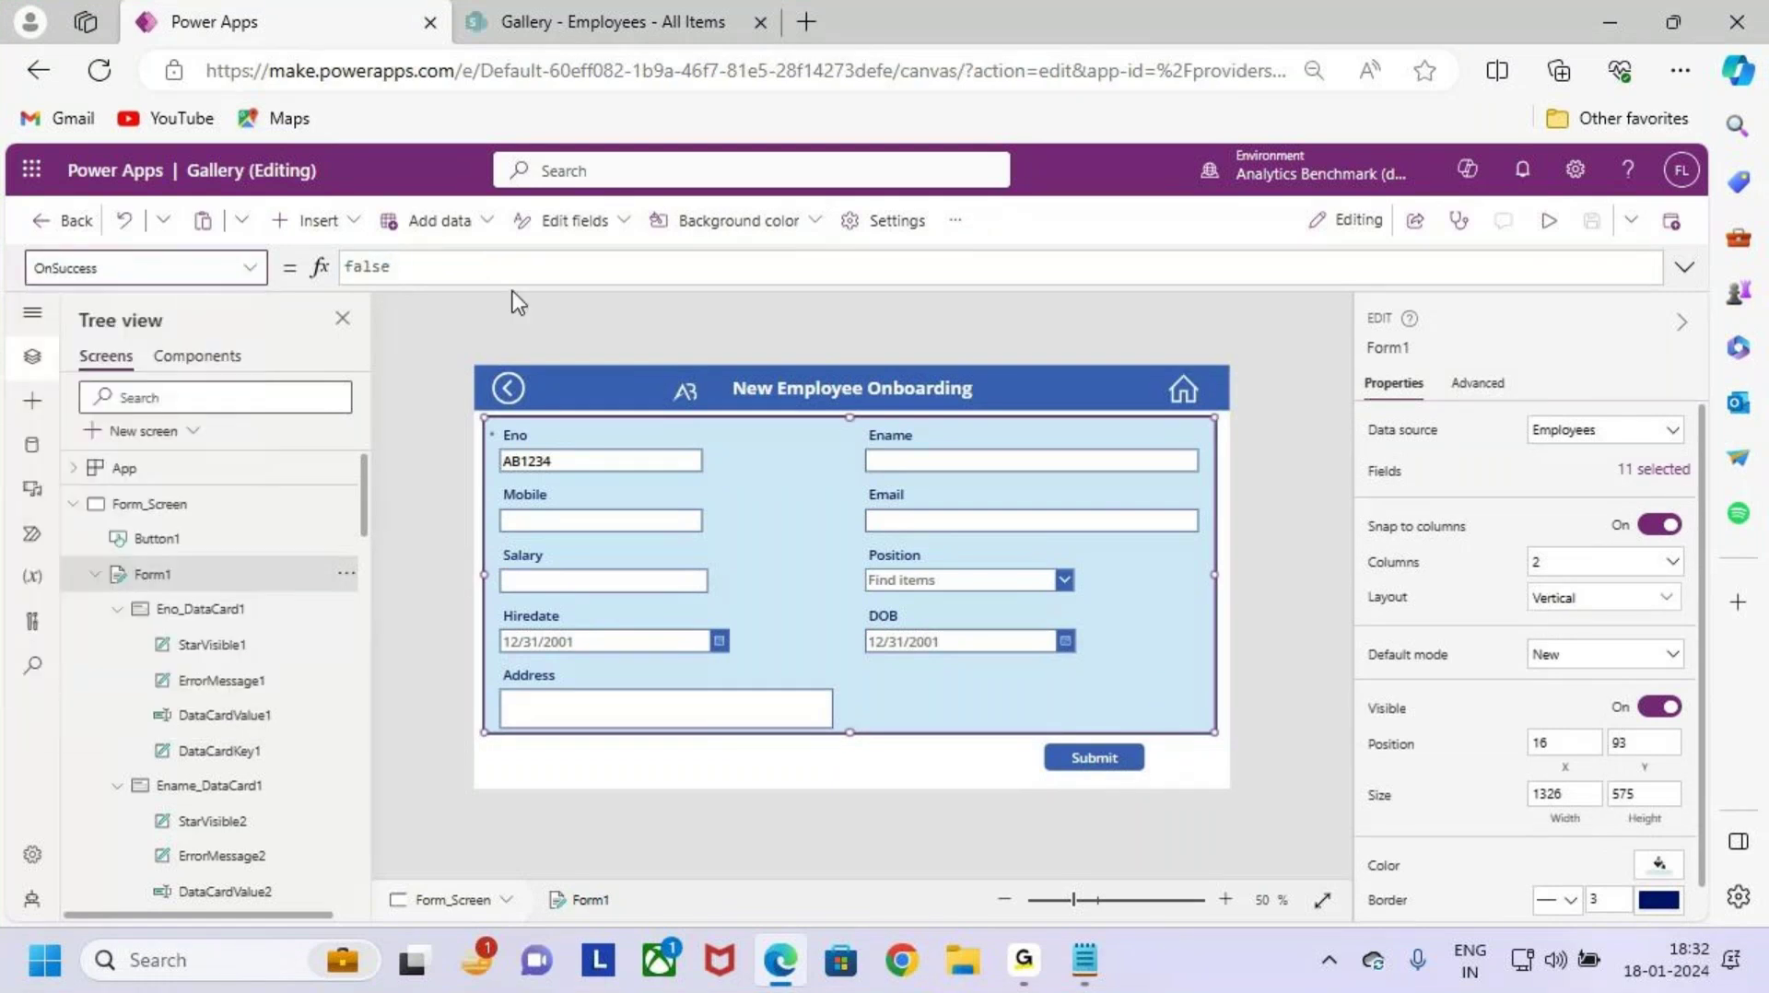
drag(462, 268, 336, 268)
key(BackSpace)
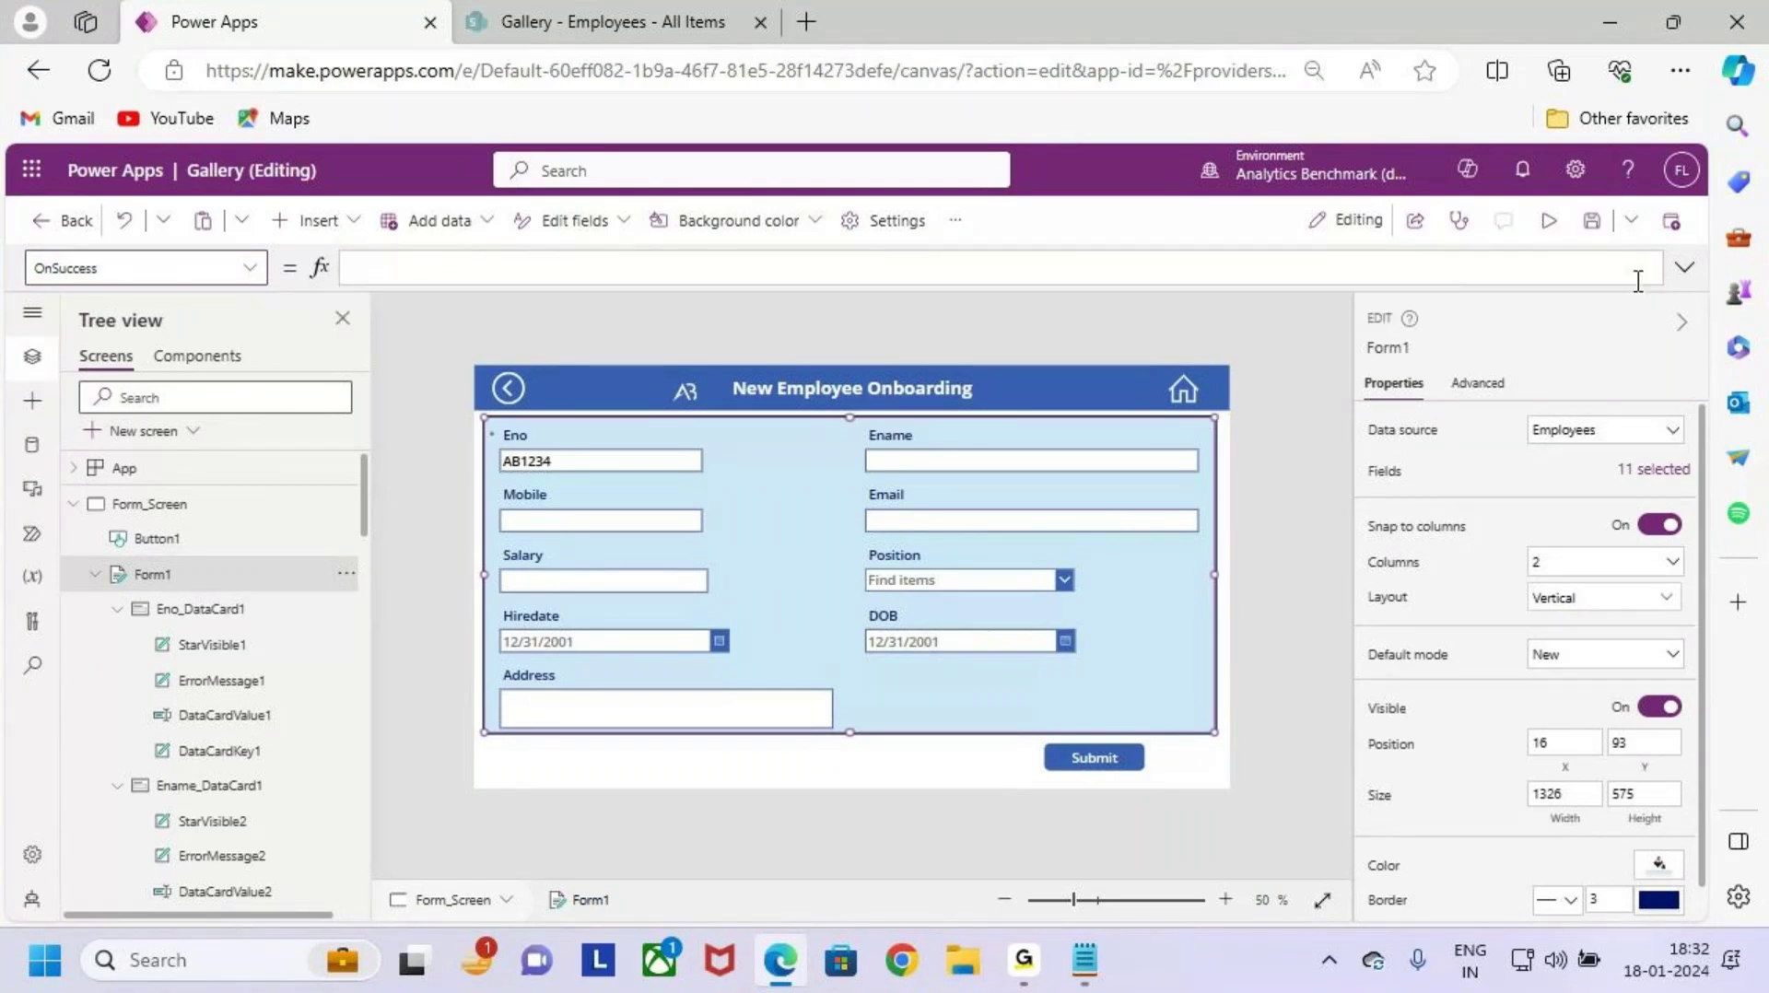
Step: Enter Navigate(Success_Screen); as the OnSuccess formula and start a new line
click(1684, 269)
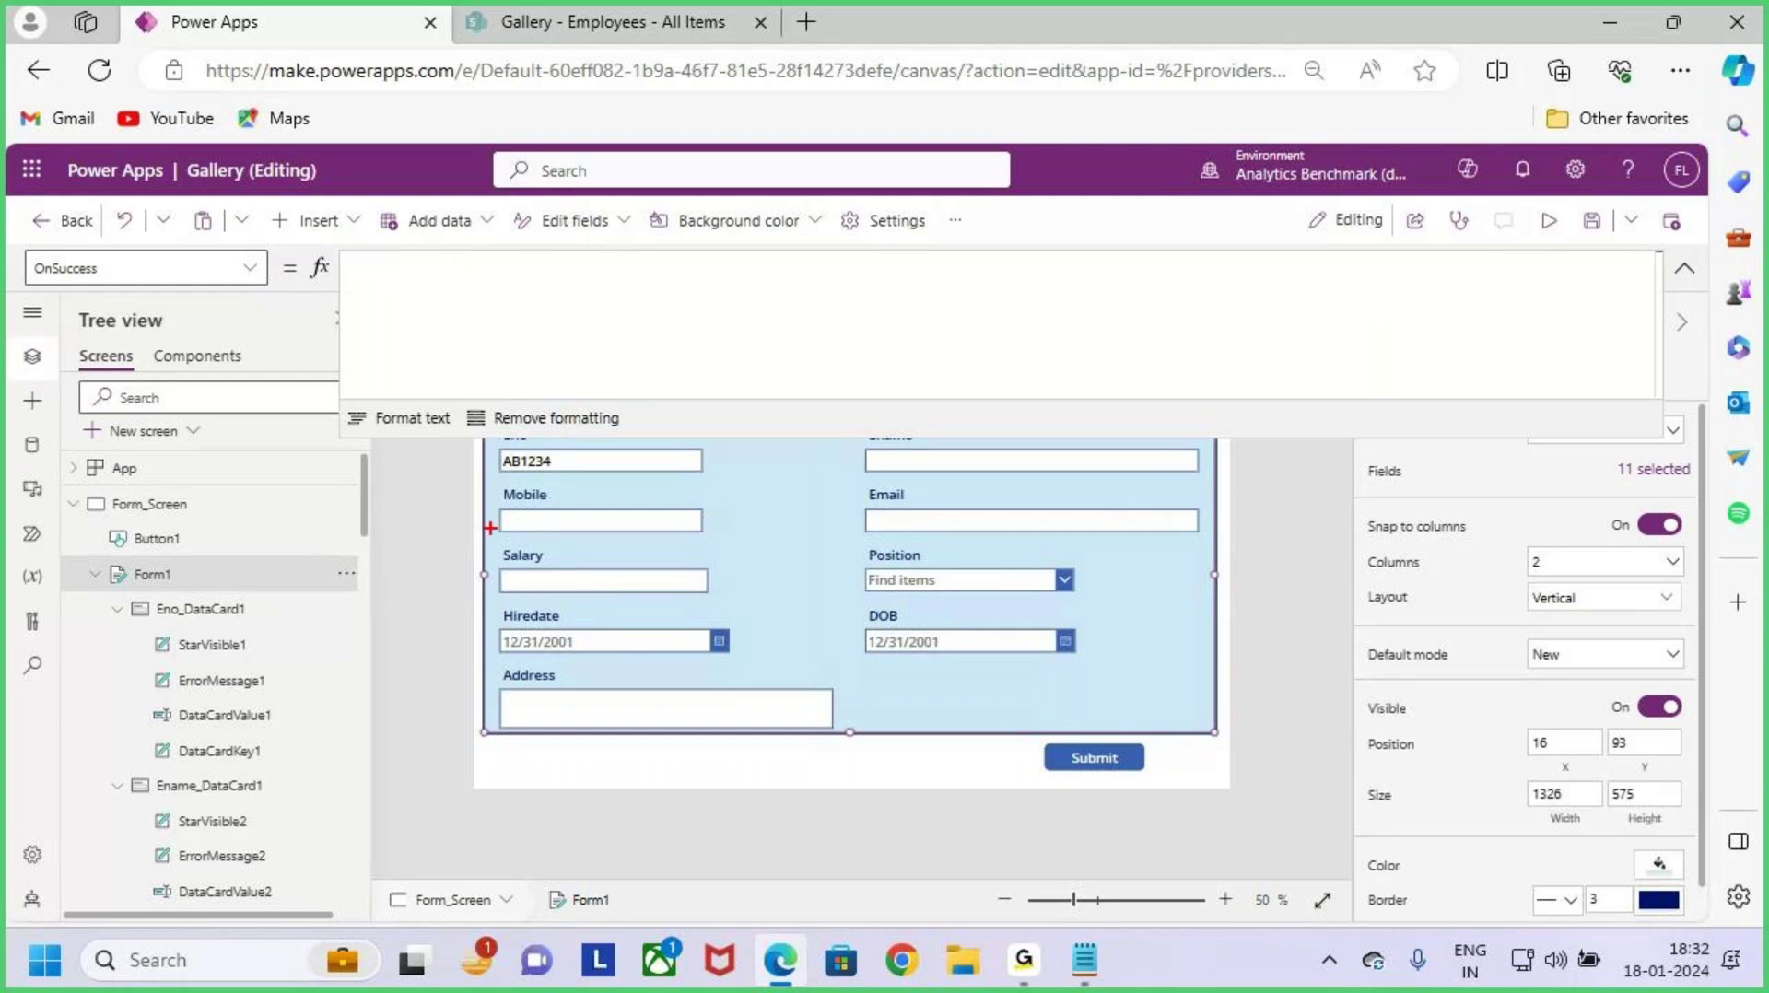
mouse_move(478, 451)
mouse_down()
mouse_move(876, 623)
mouse_move(1165, 722)
mouse_move(1198, 715)
mouse_up()
mouse_move(1166, 618)
mouse_down()
mouse_move(1239, 619)
mouse_move(1218, 687)
mouse_up()
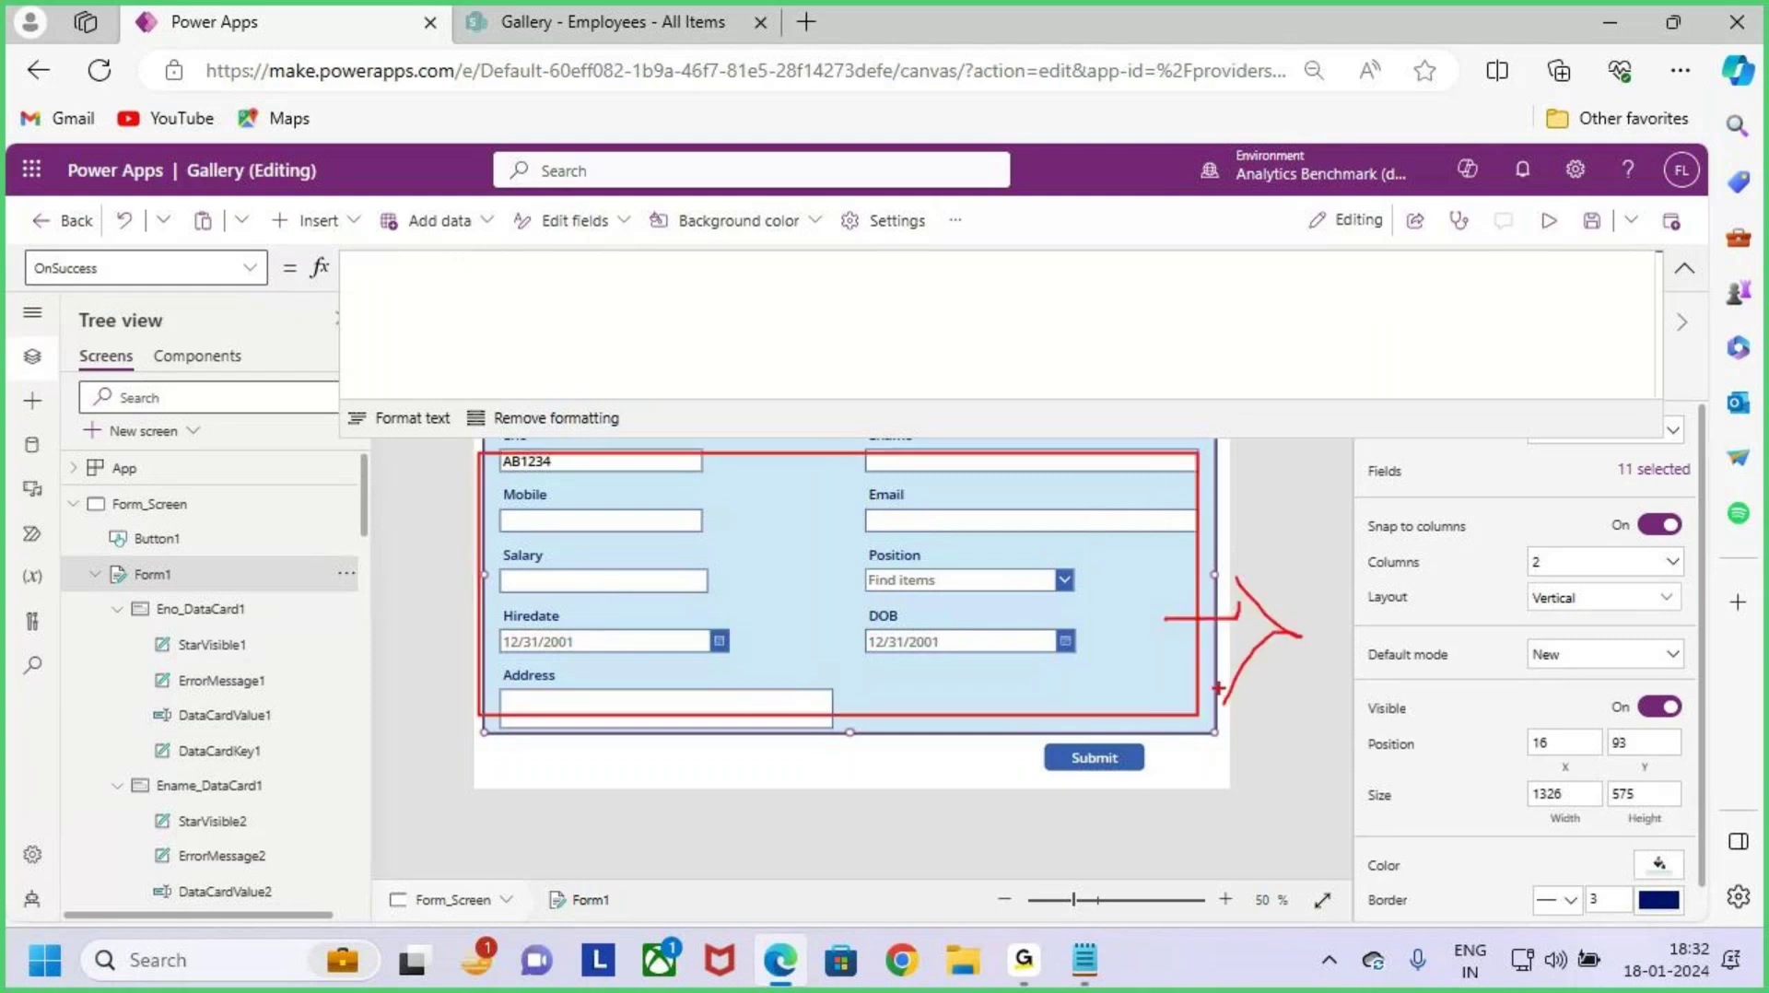
click(426, 266)
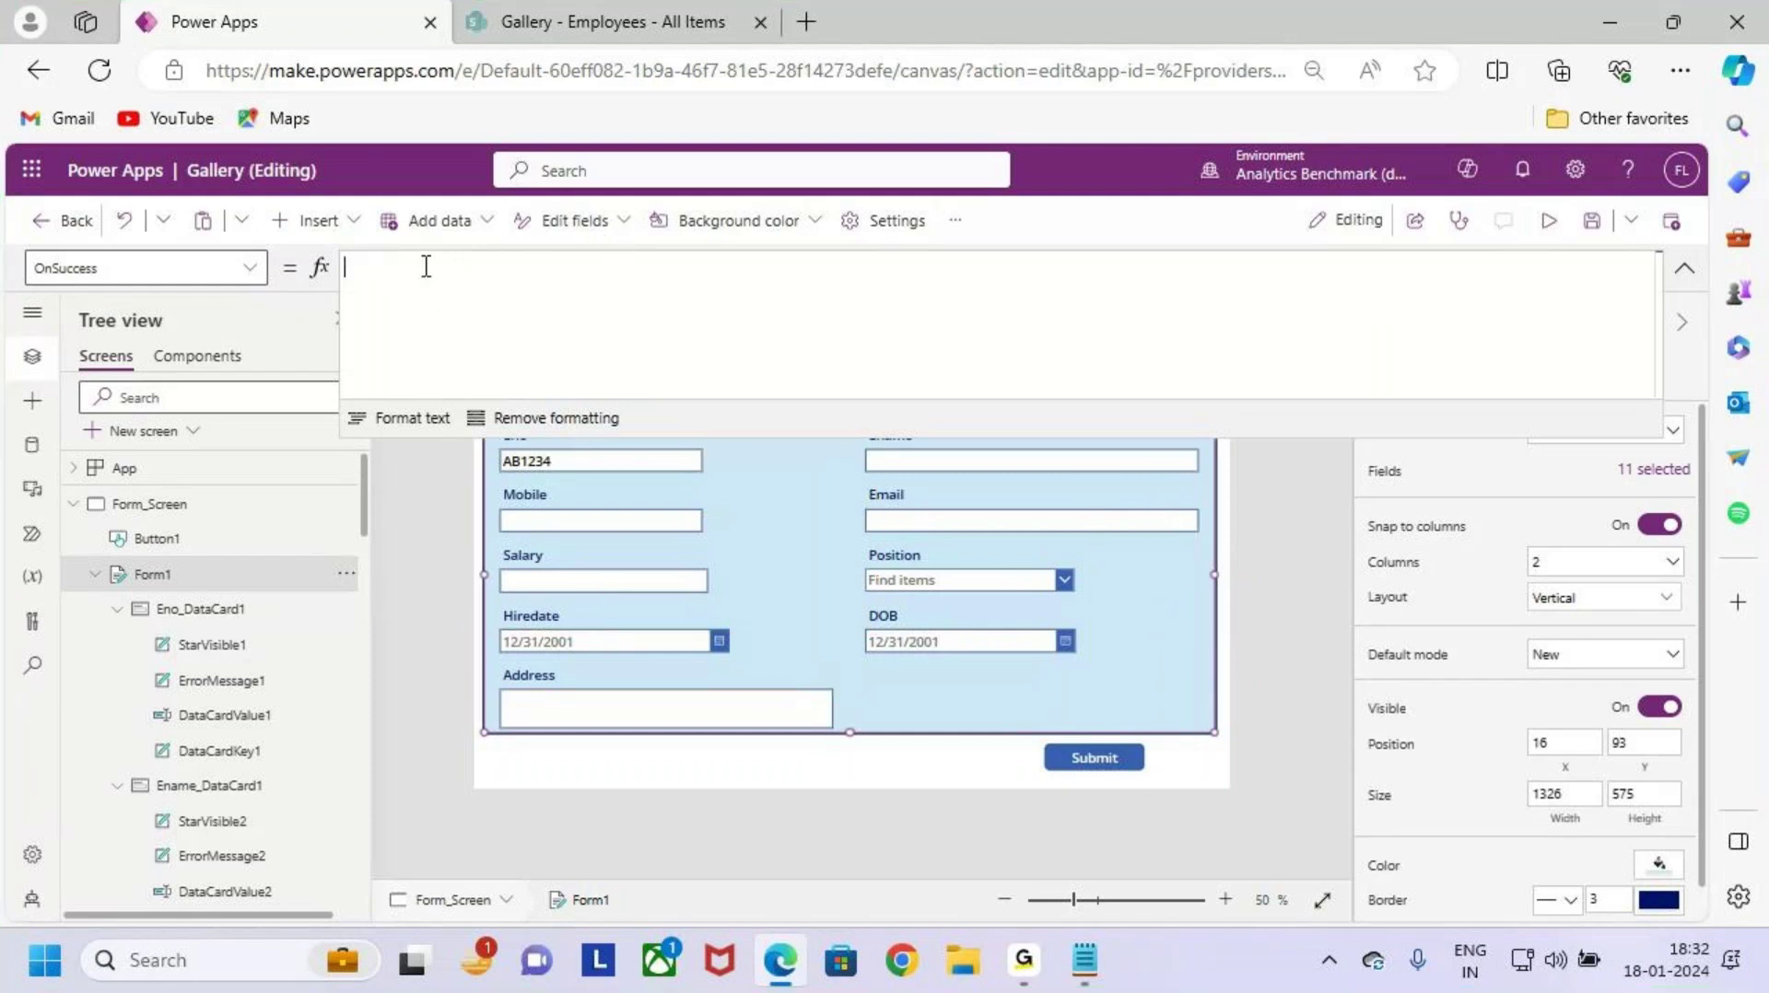
text(Nav)
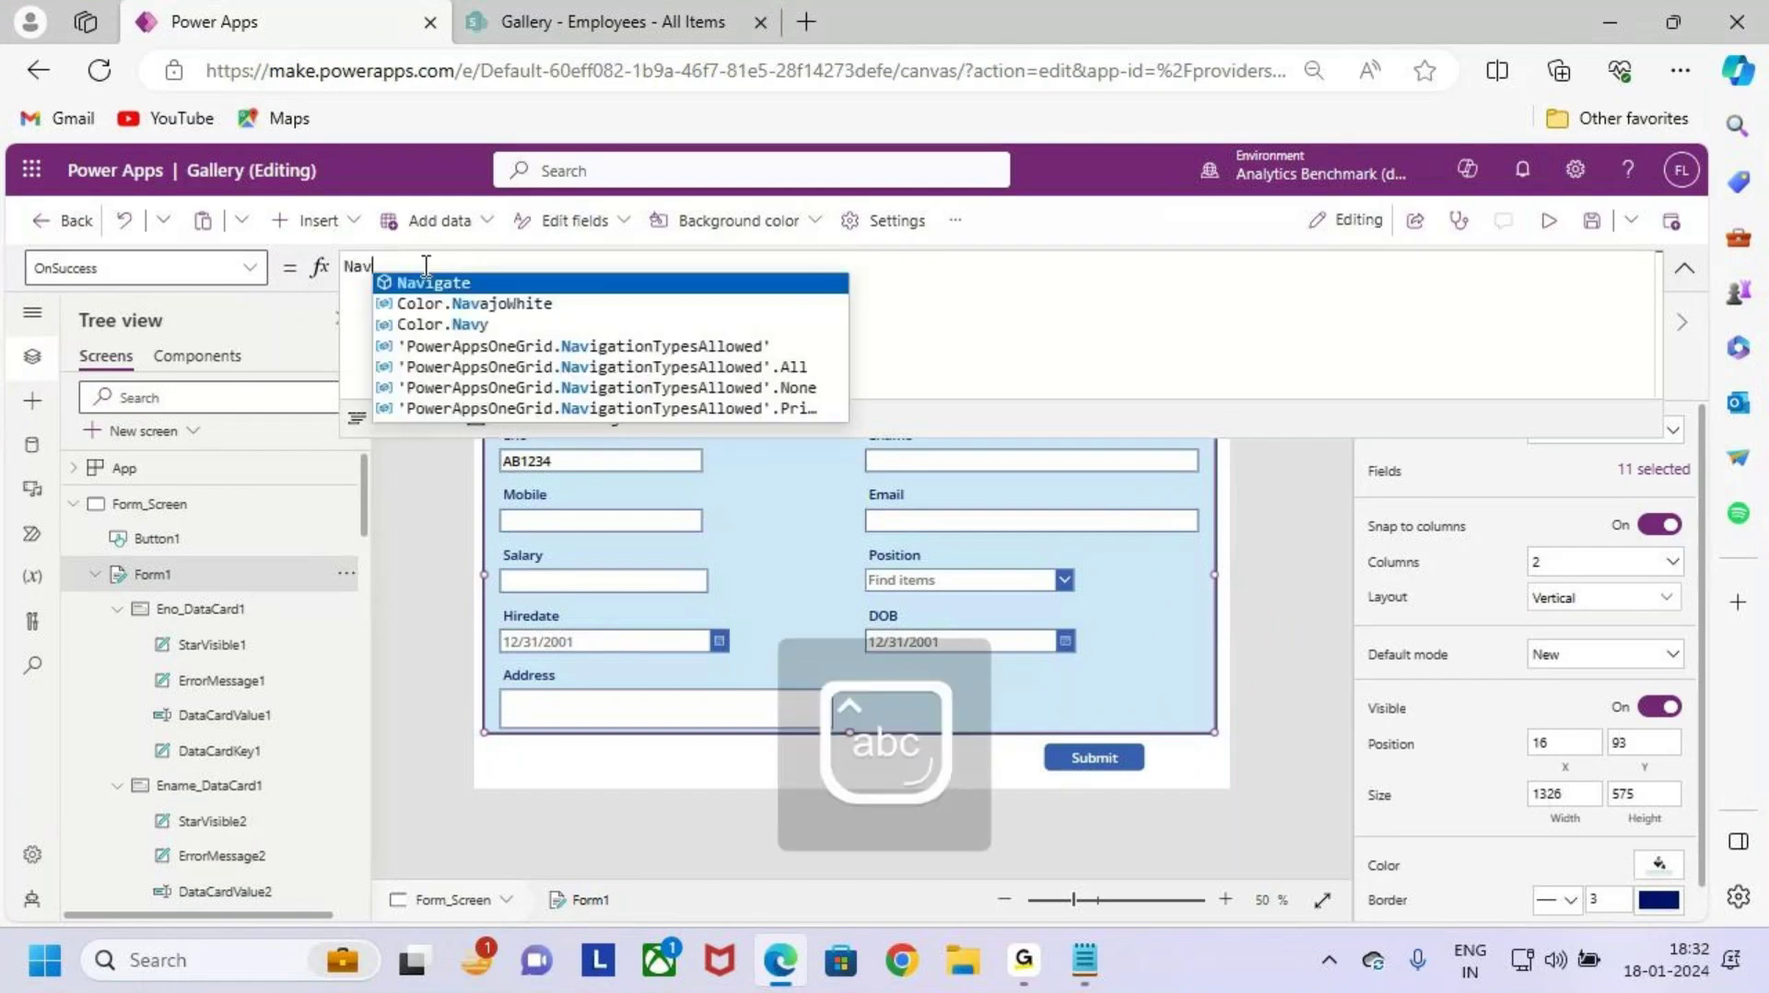
text(igate(su)
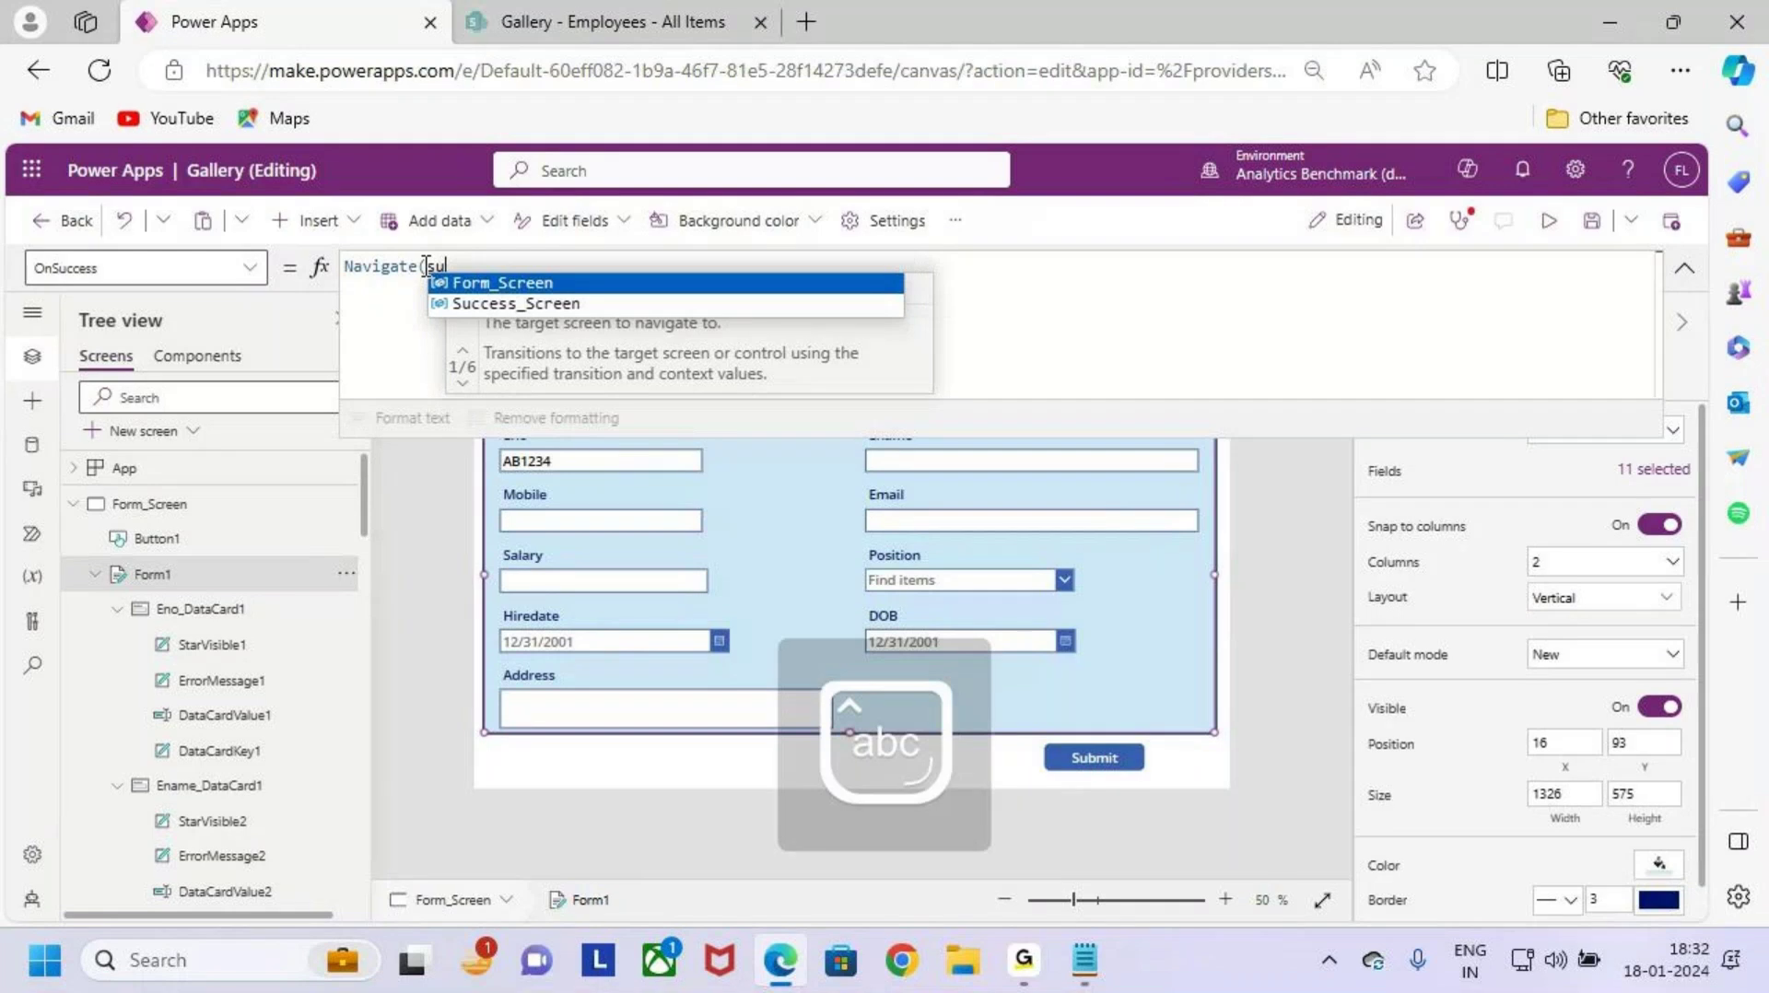
key(Down)
key(Down)
key(Tab)
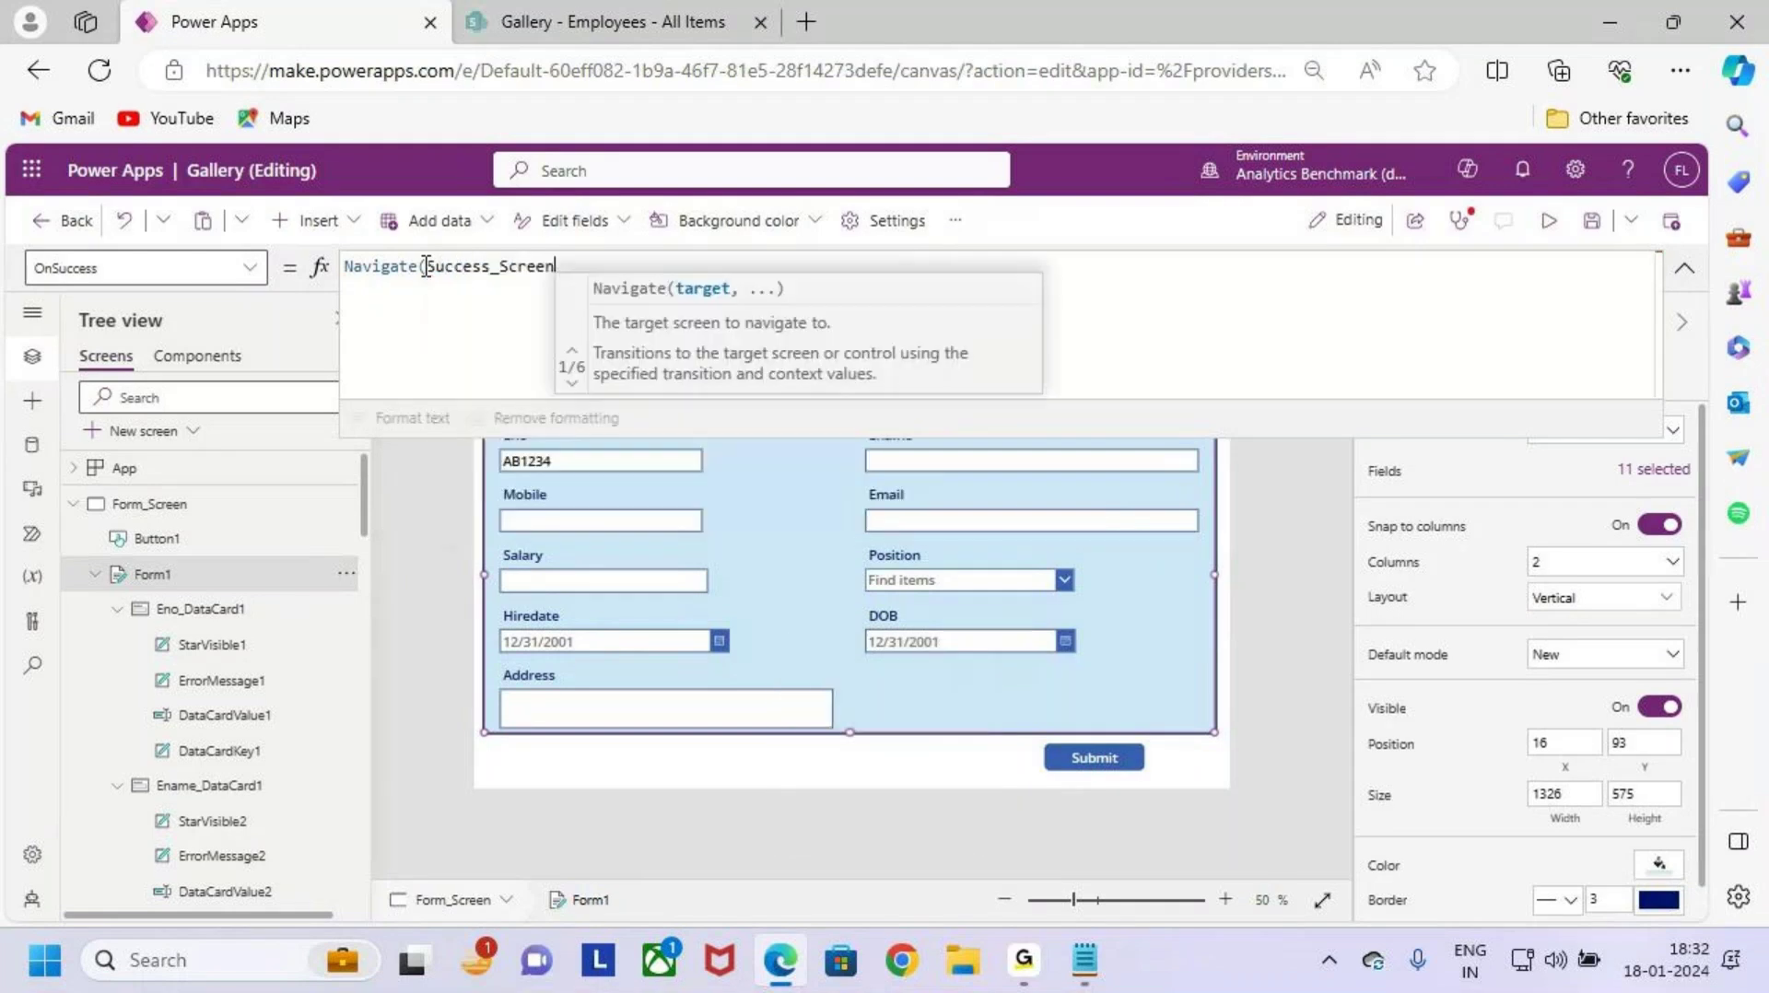
text())
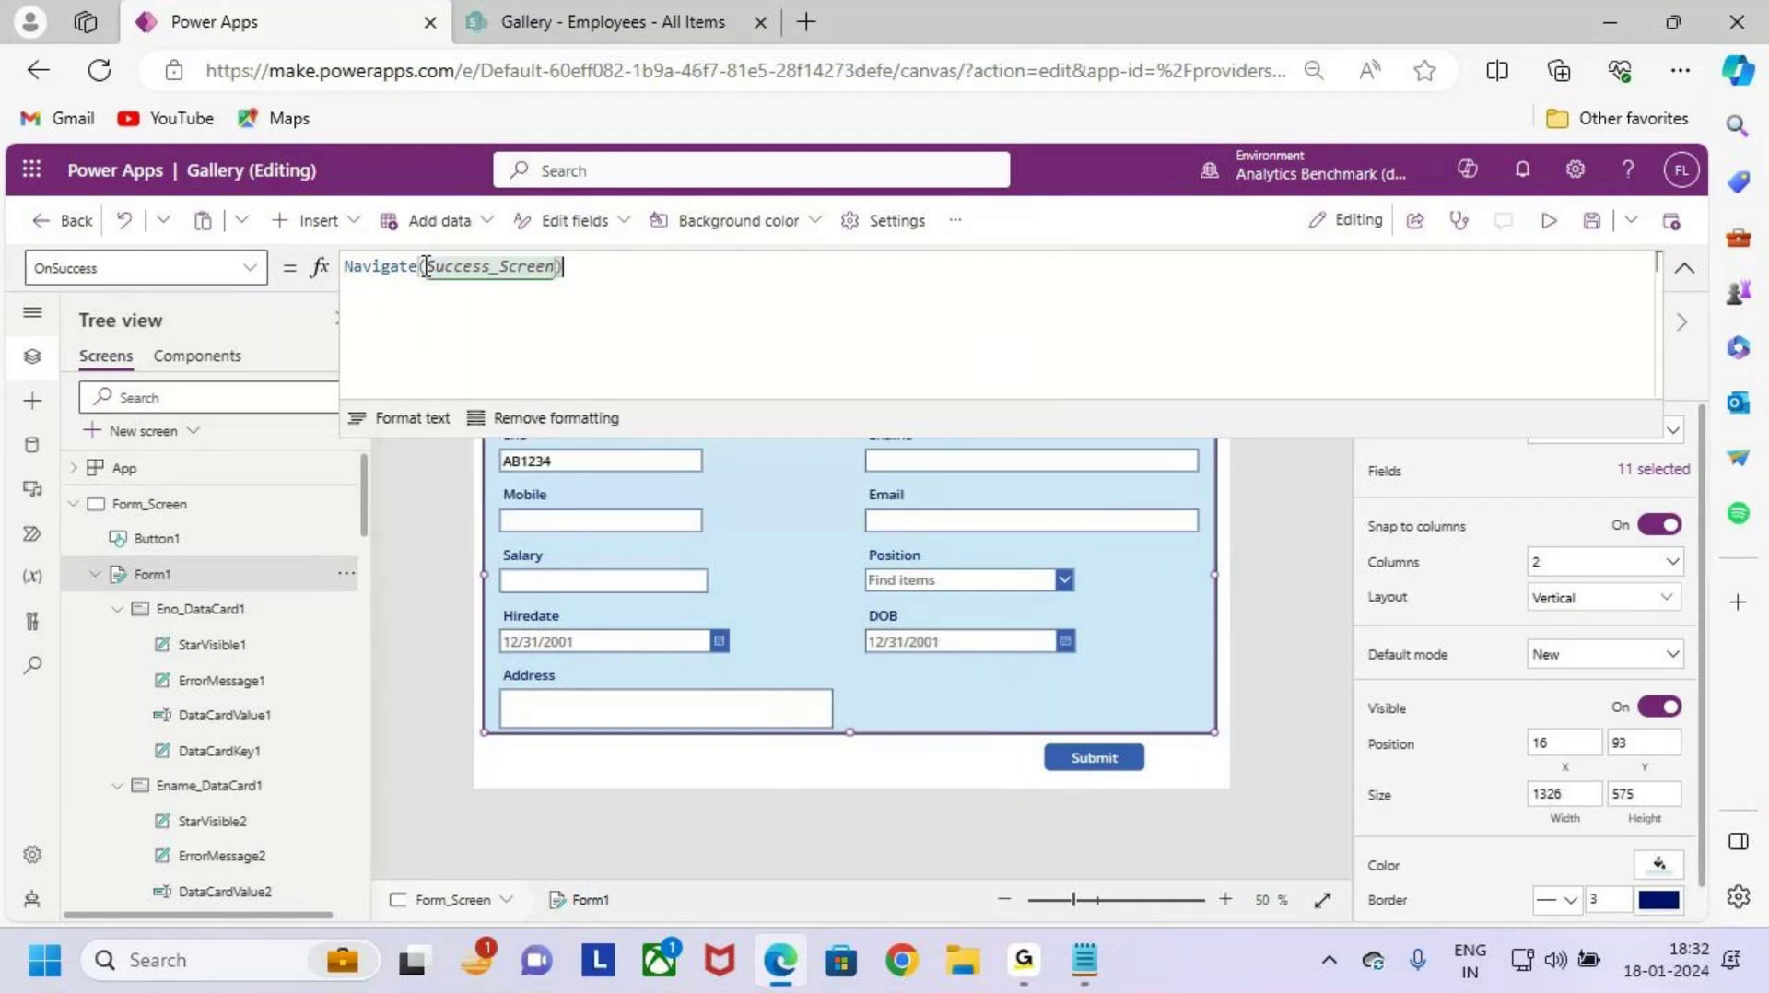
text(;)
key(shift+Return)
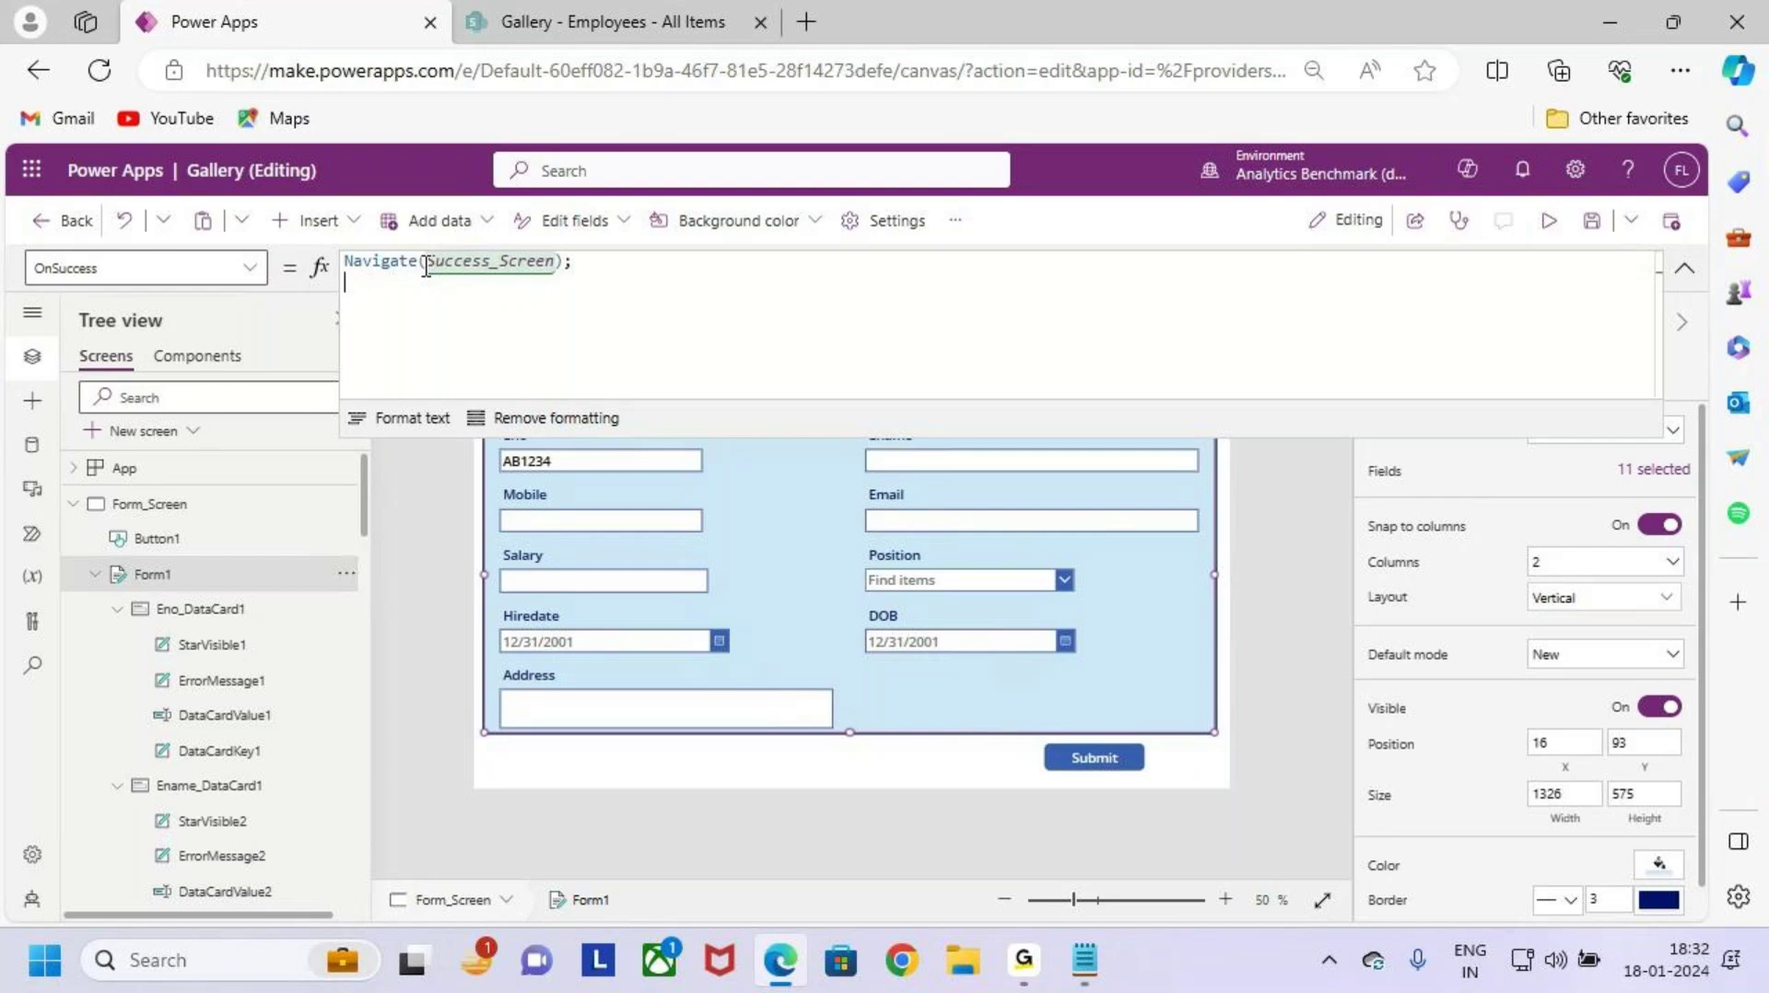
Step: Write a Notify call with the message 'The Form has been Submitted Successfully'
text(ti)
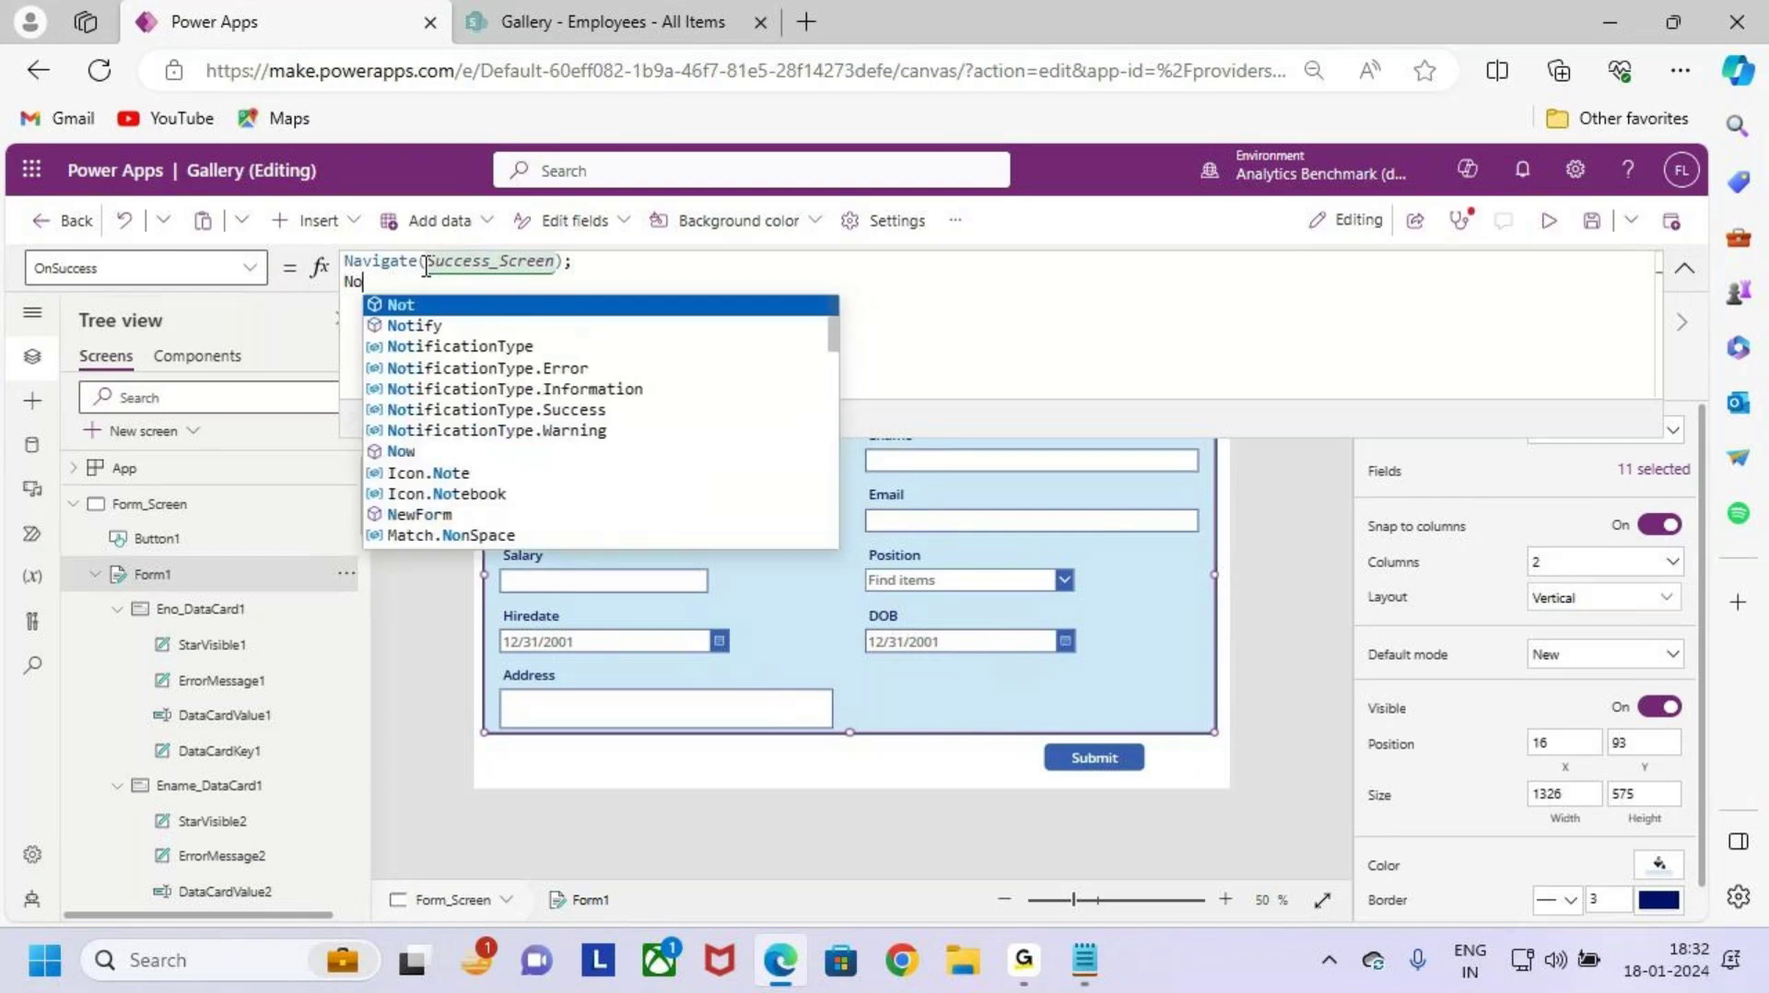
text(fy)
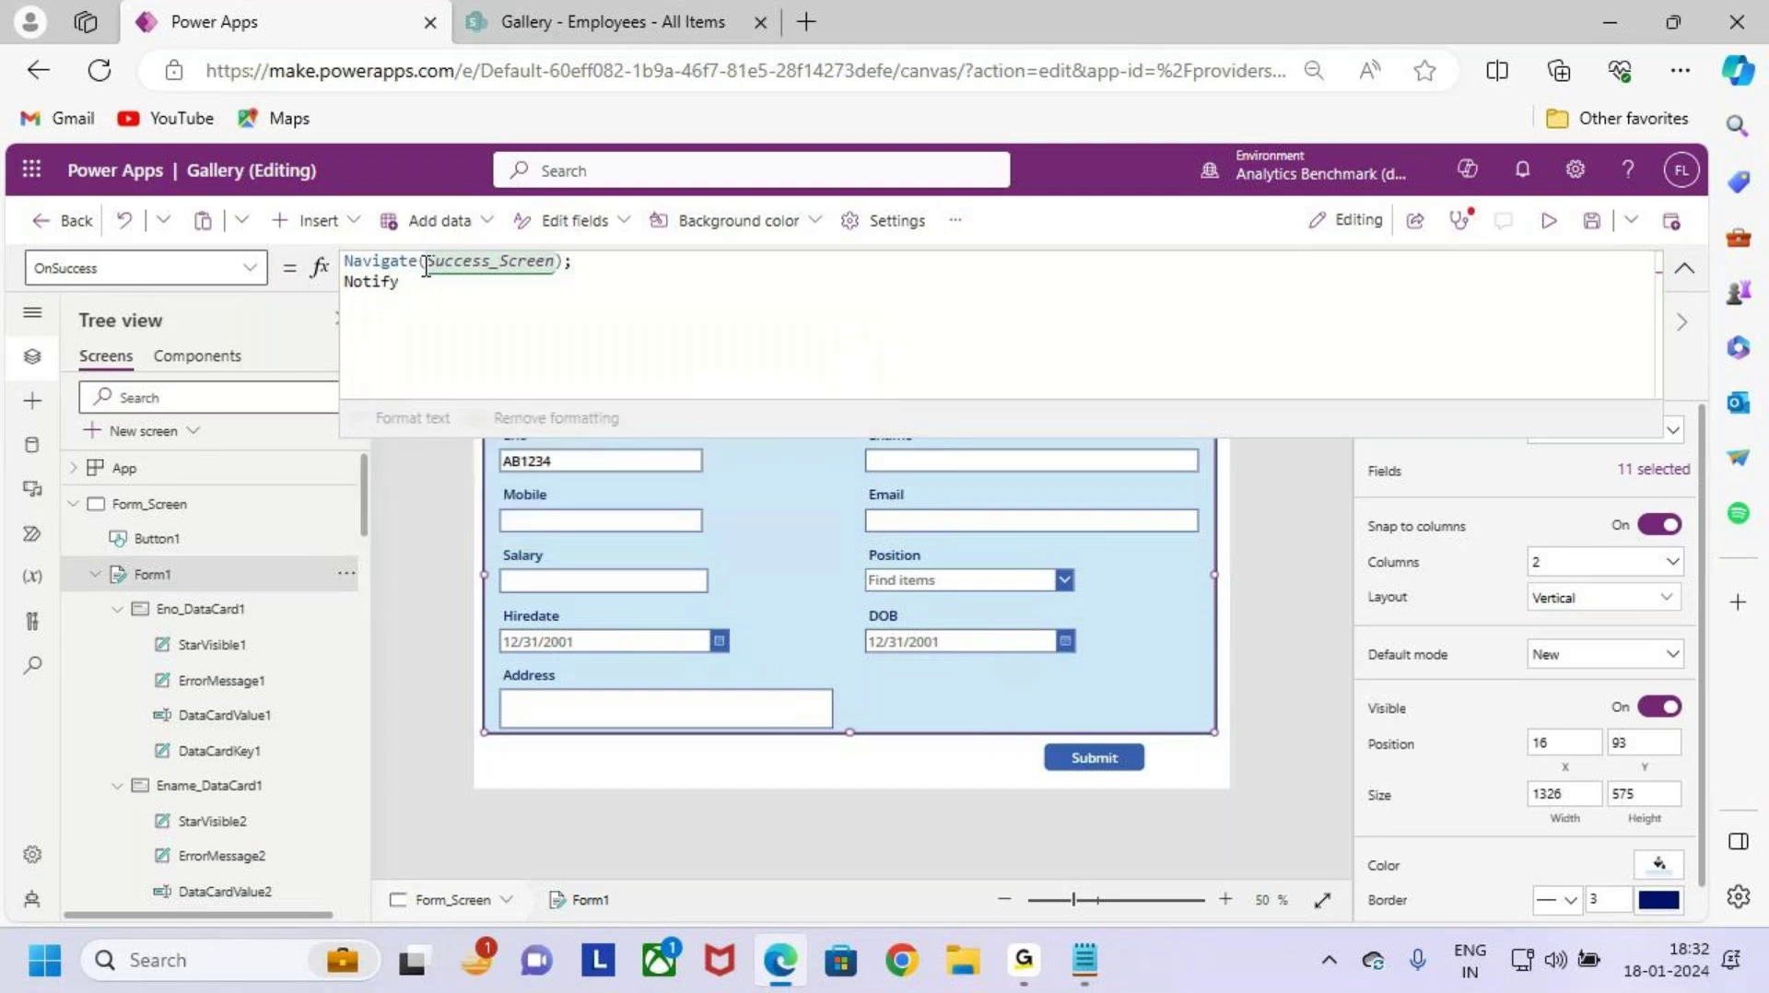
text(()
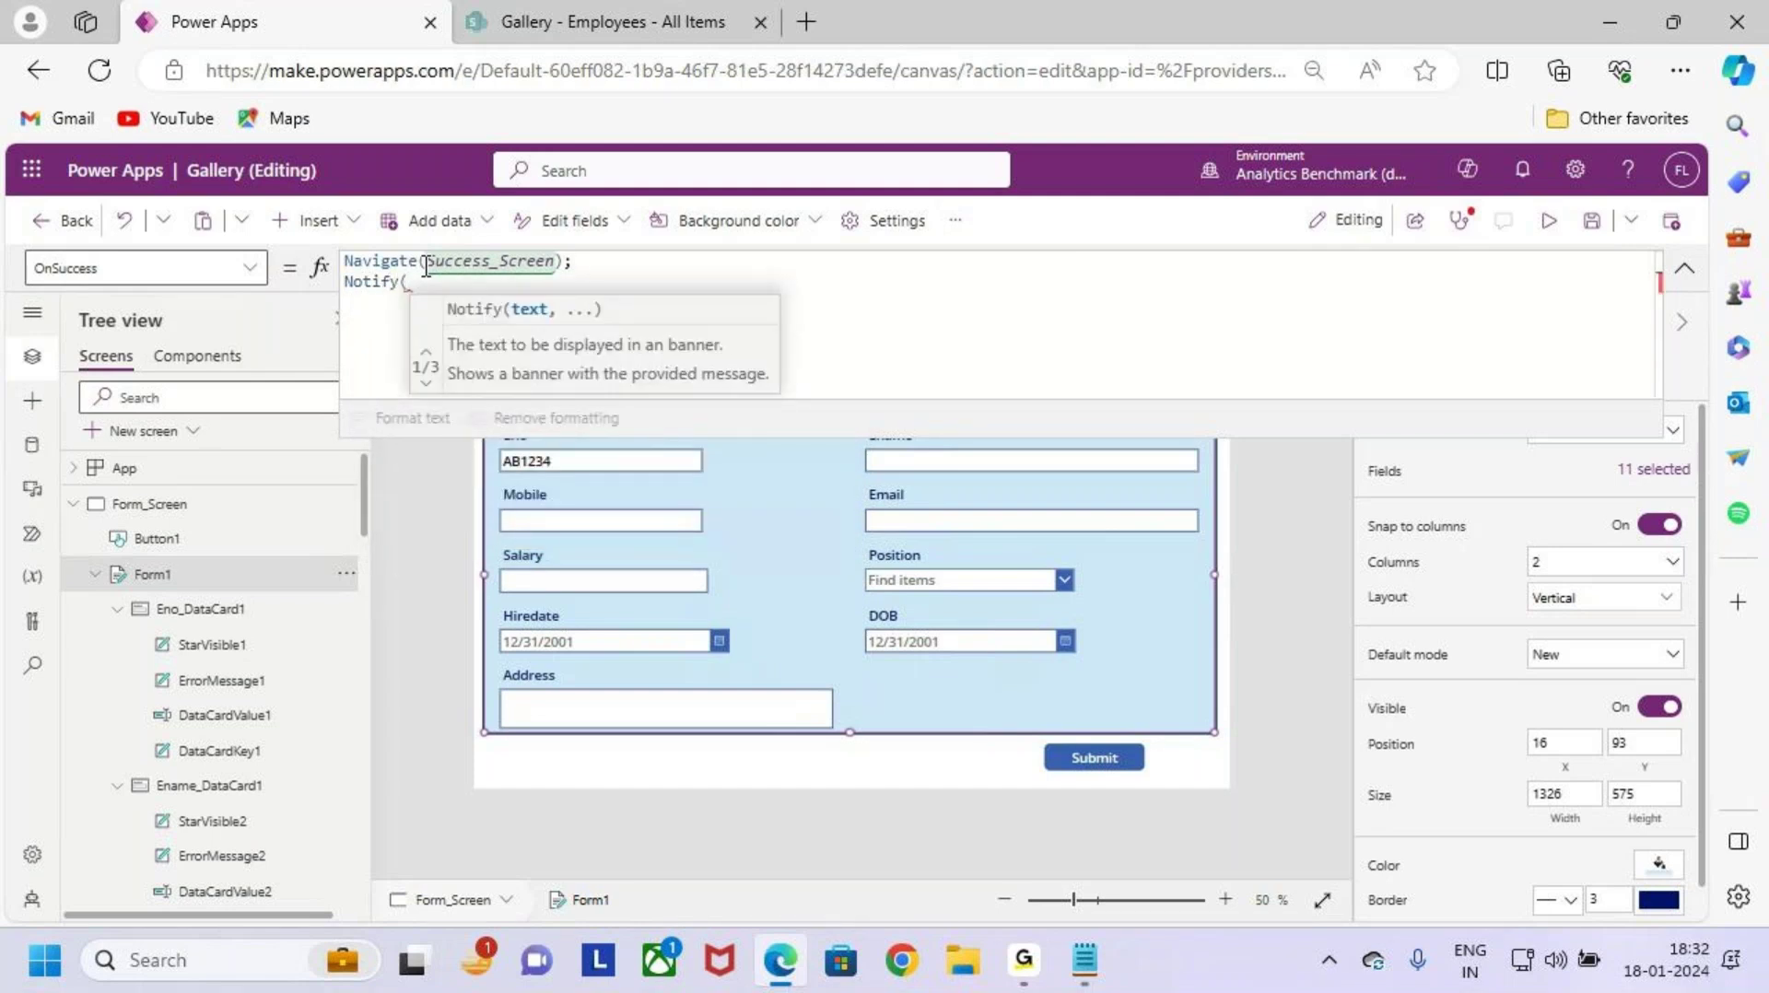
text(")
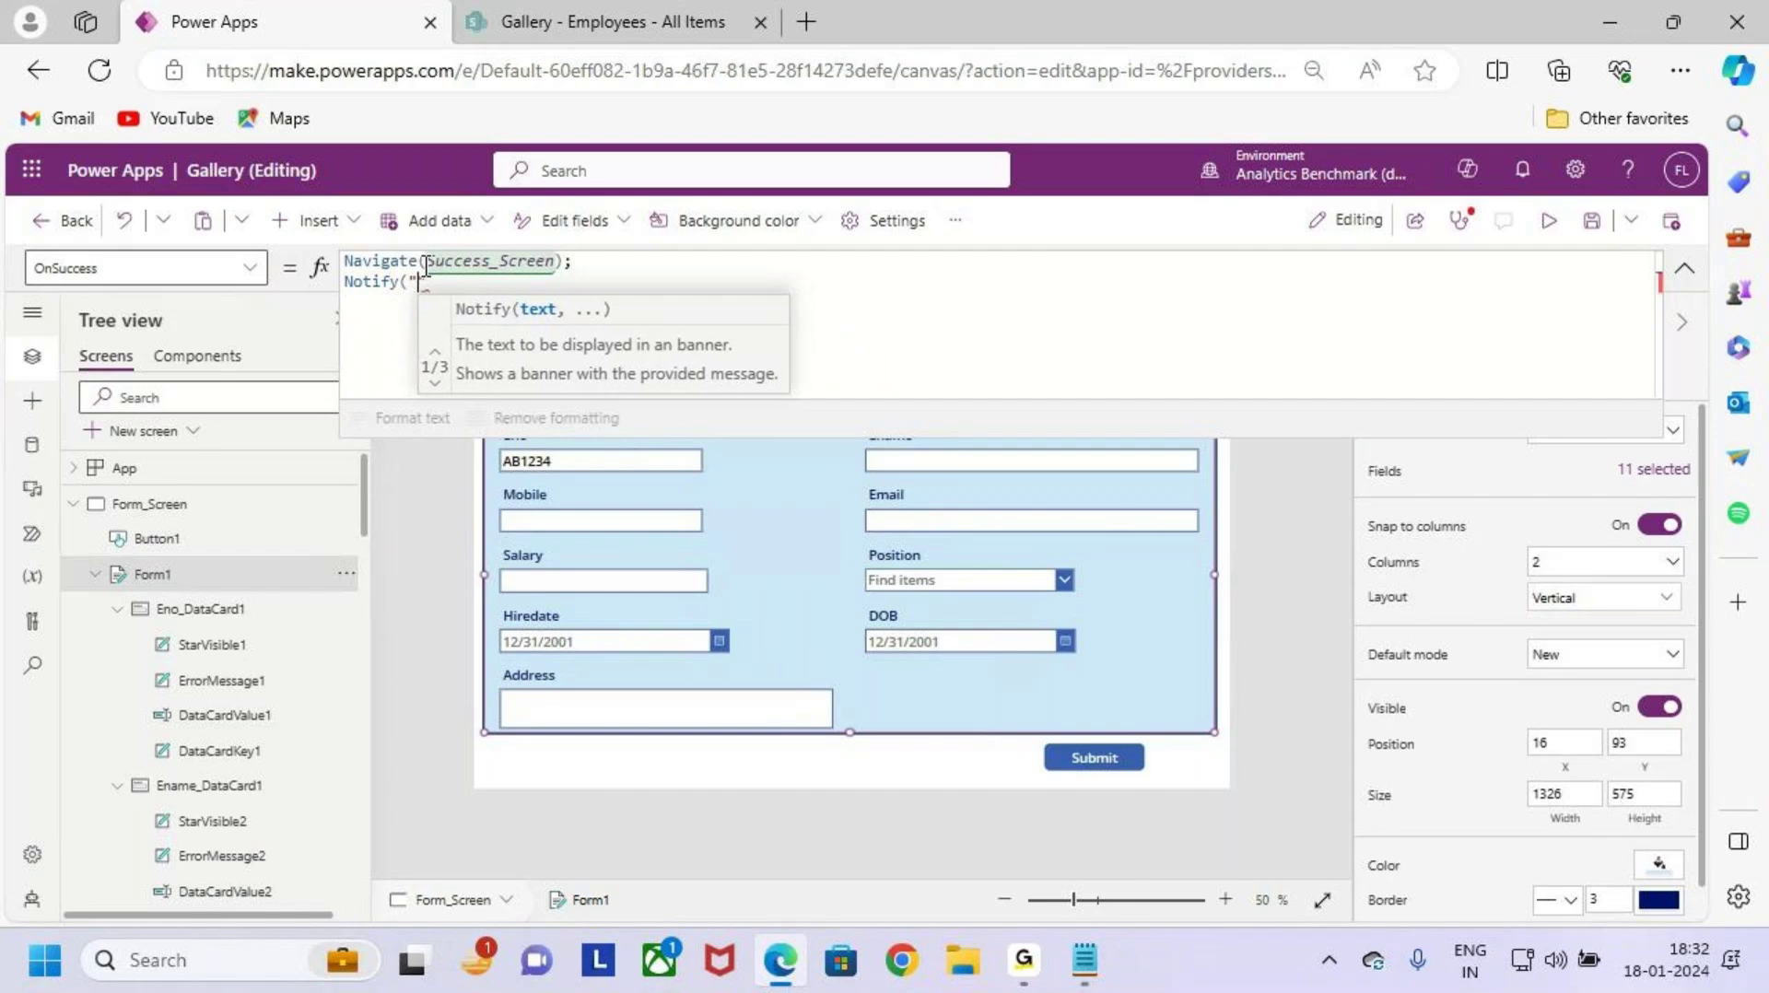
text(The Foer)
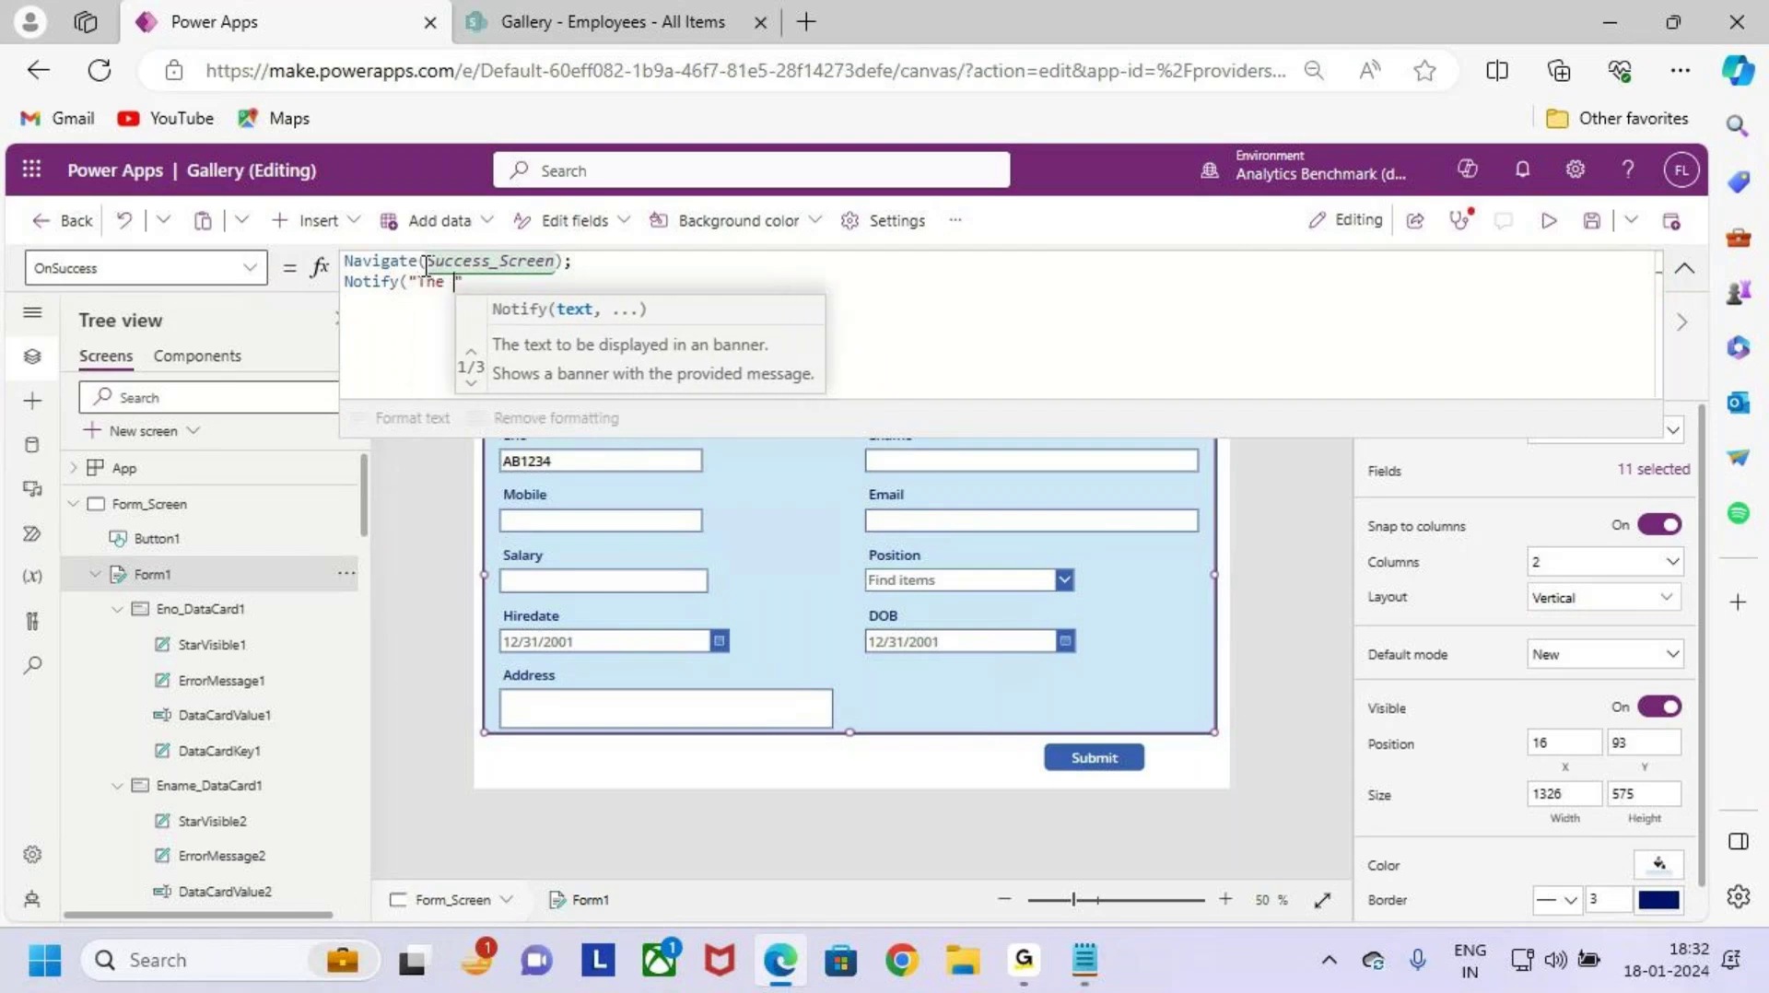
key(BackSpace)
key(BackSpace)
key(BackSpace)
key(BackSpace)
key(BackSpace)
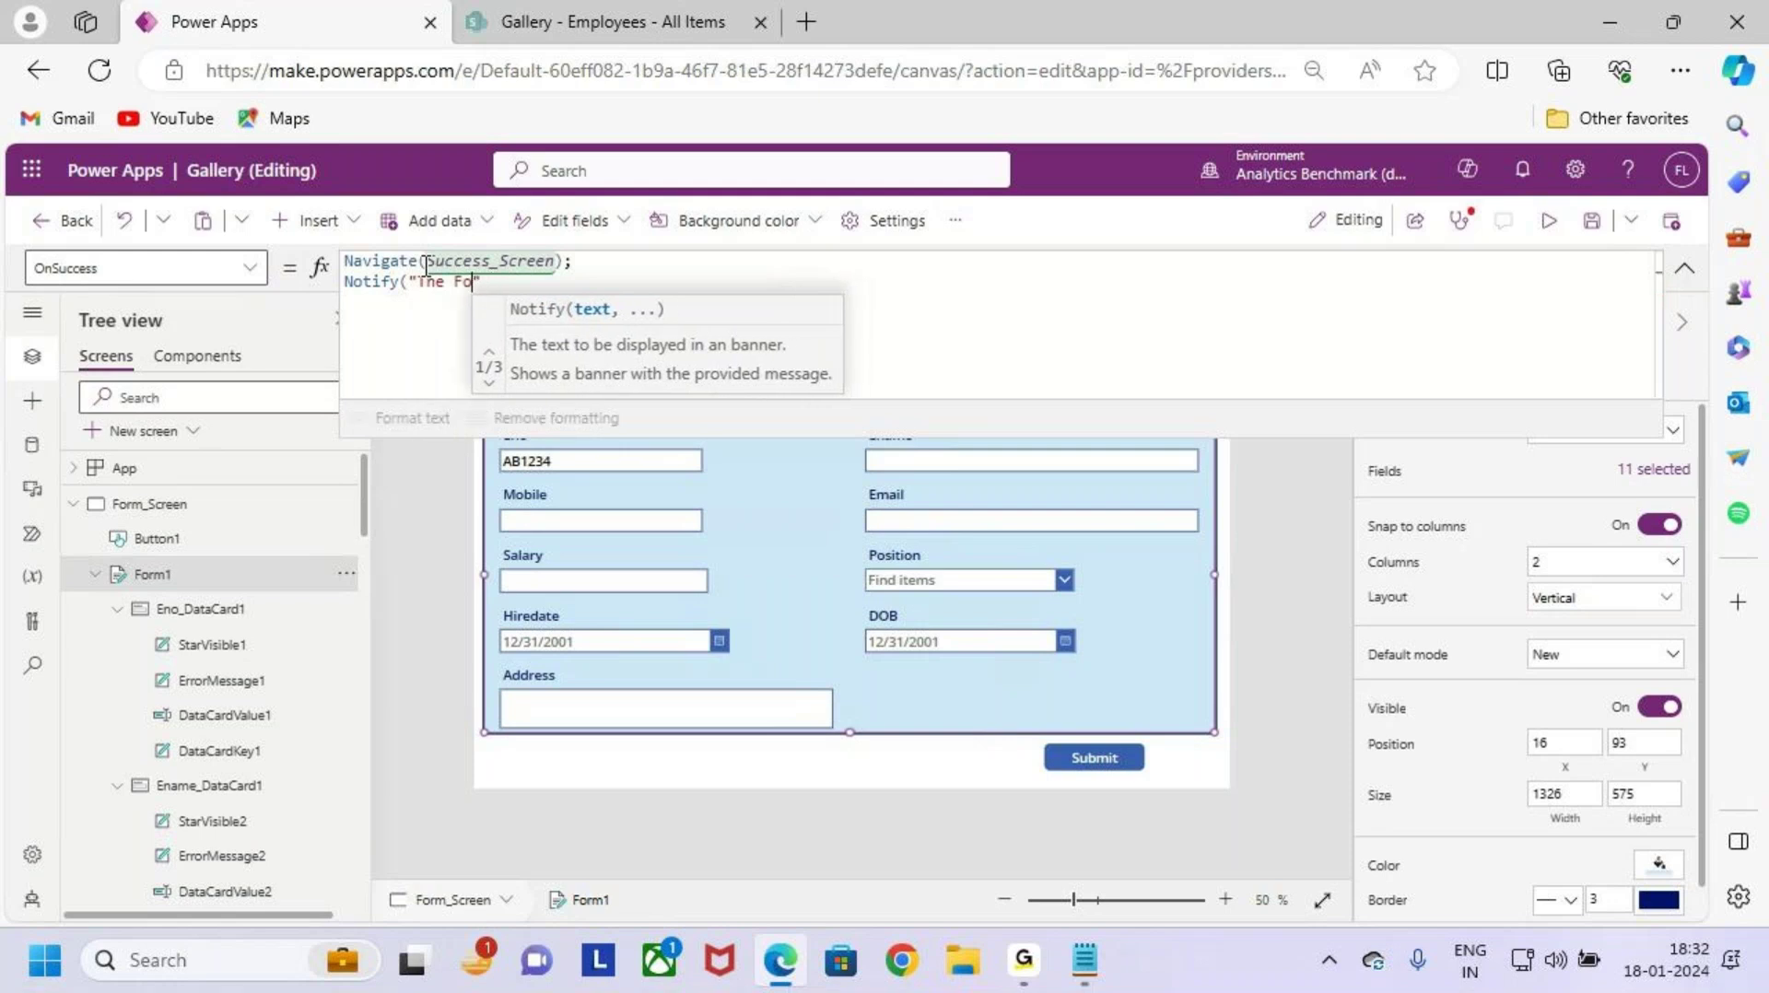
text(DFormk)
key(BackSpace)
key(BackSpace)
key(BackSpace)
key(BackSpace)
key(BackSpace)
key(BackSpace)
key(BackSpace)
key(BackSpace)
key(BackSpace)
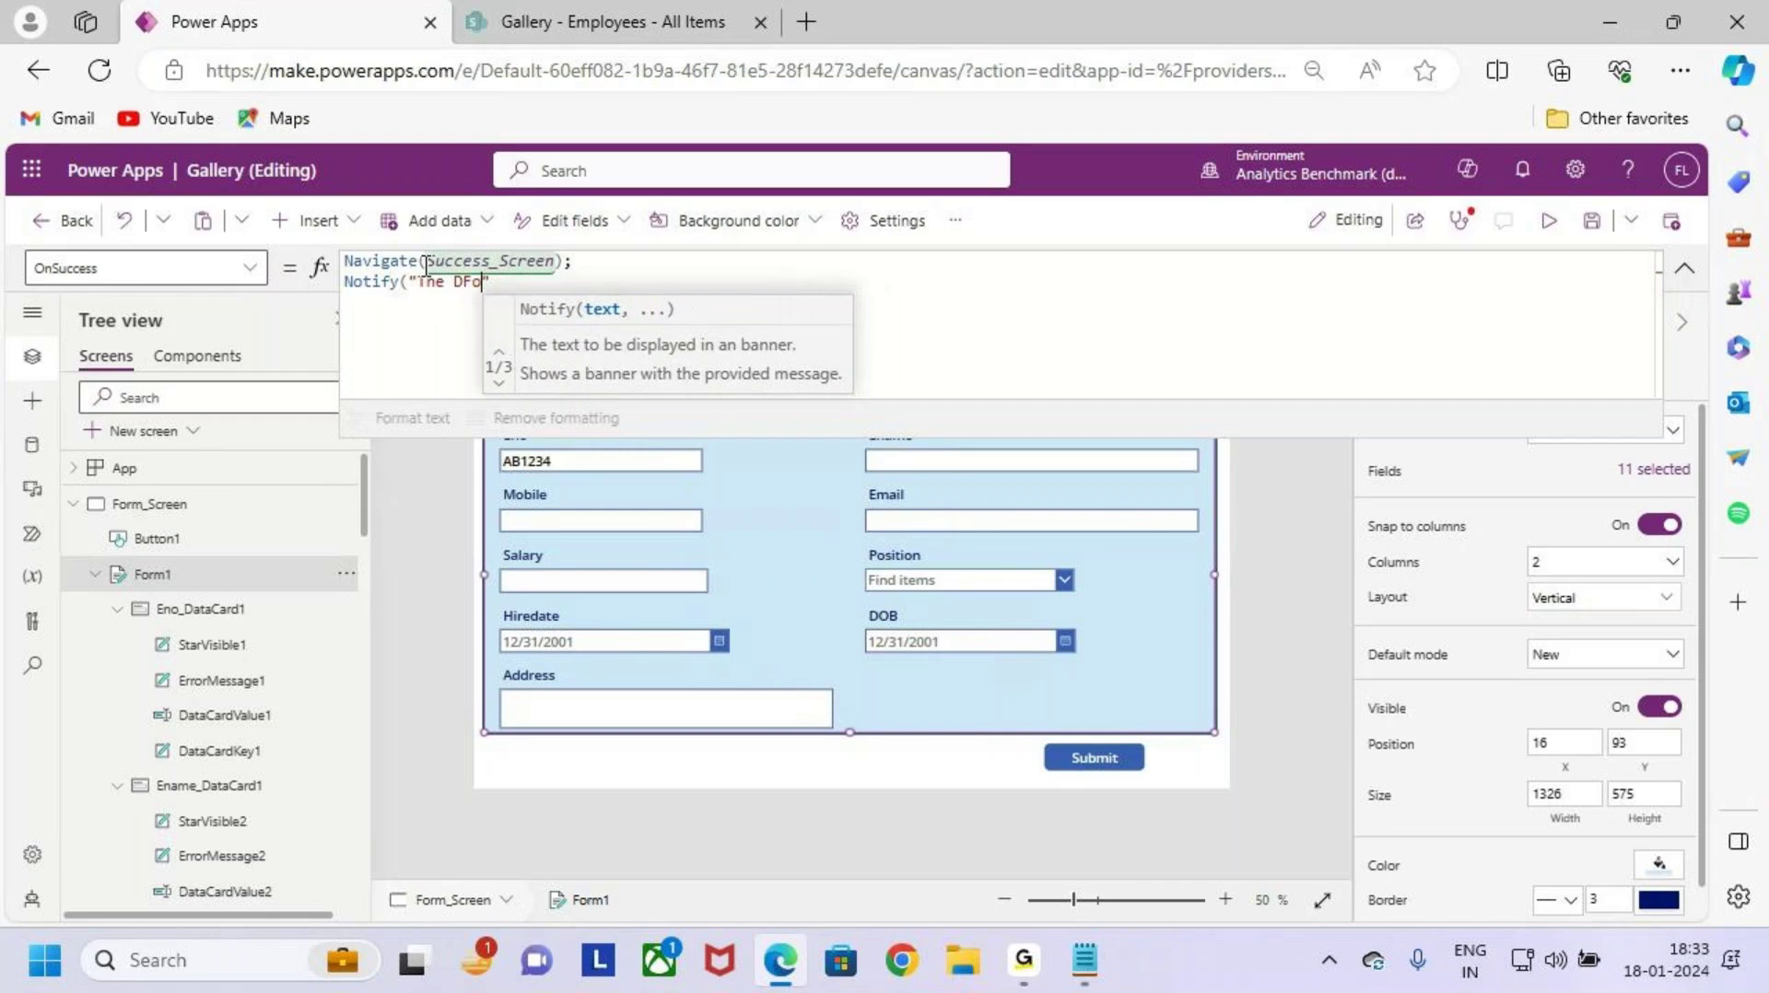
text(e Form ha)
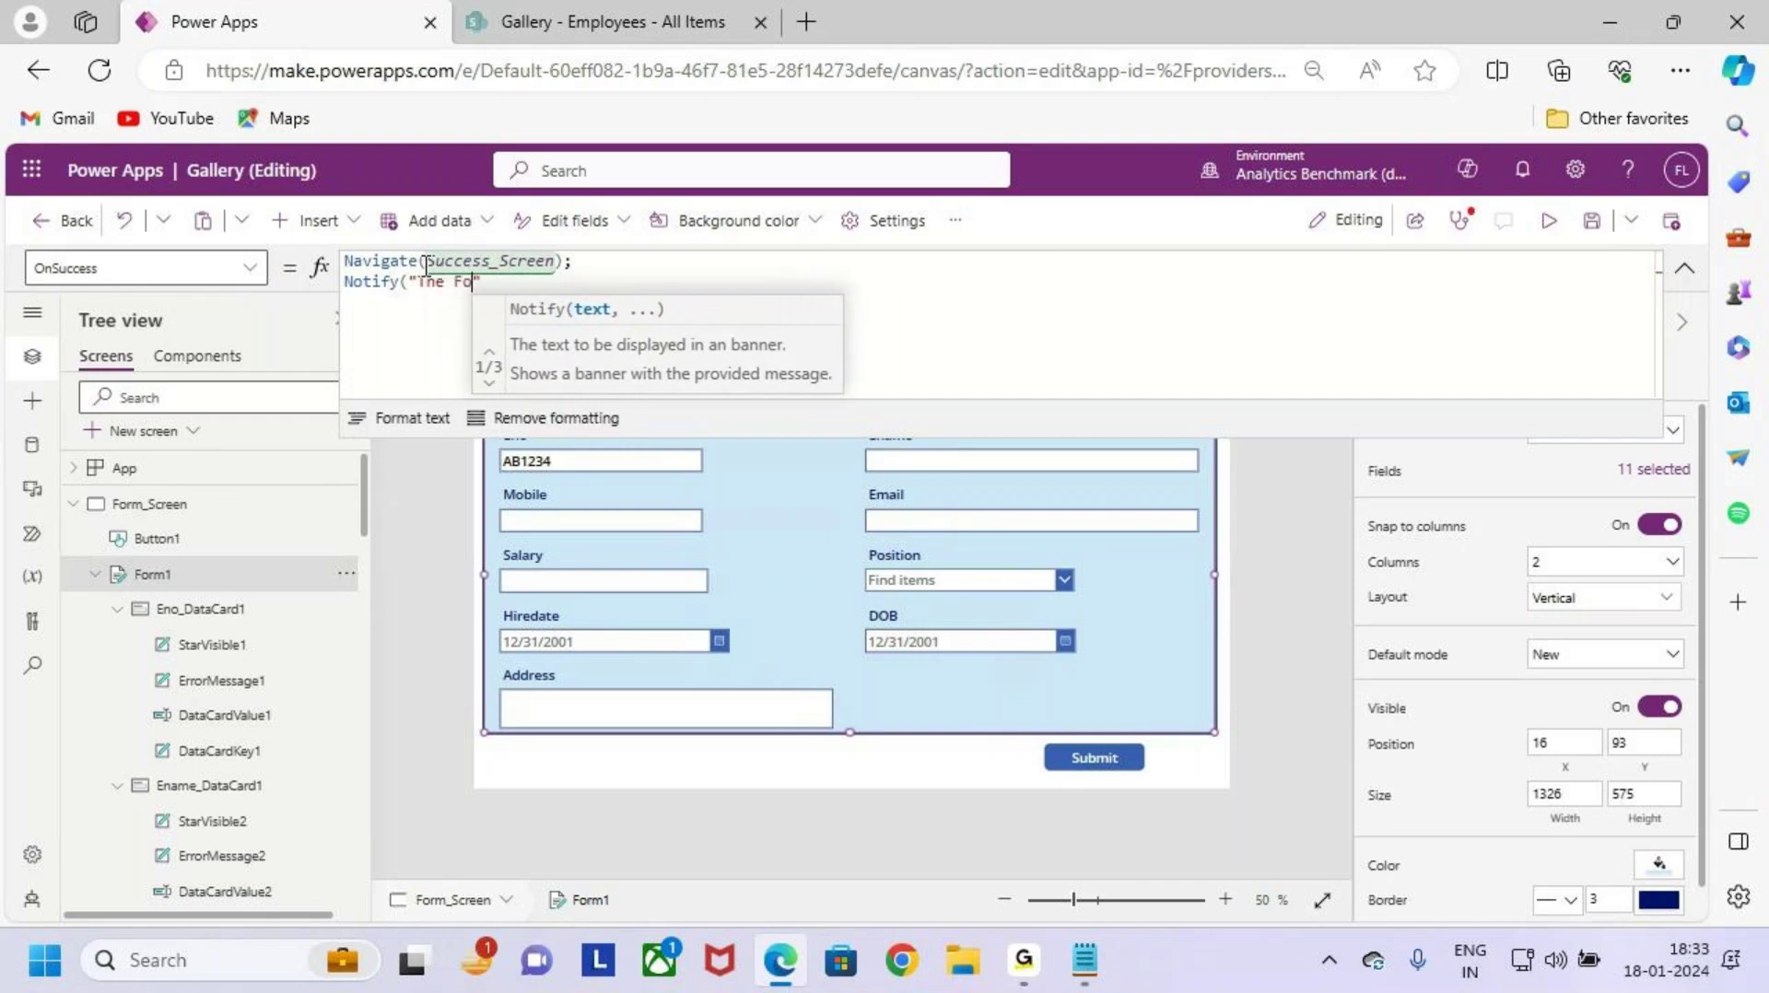
text(s been )
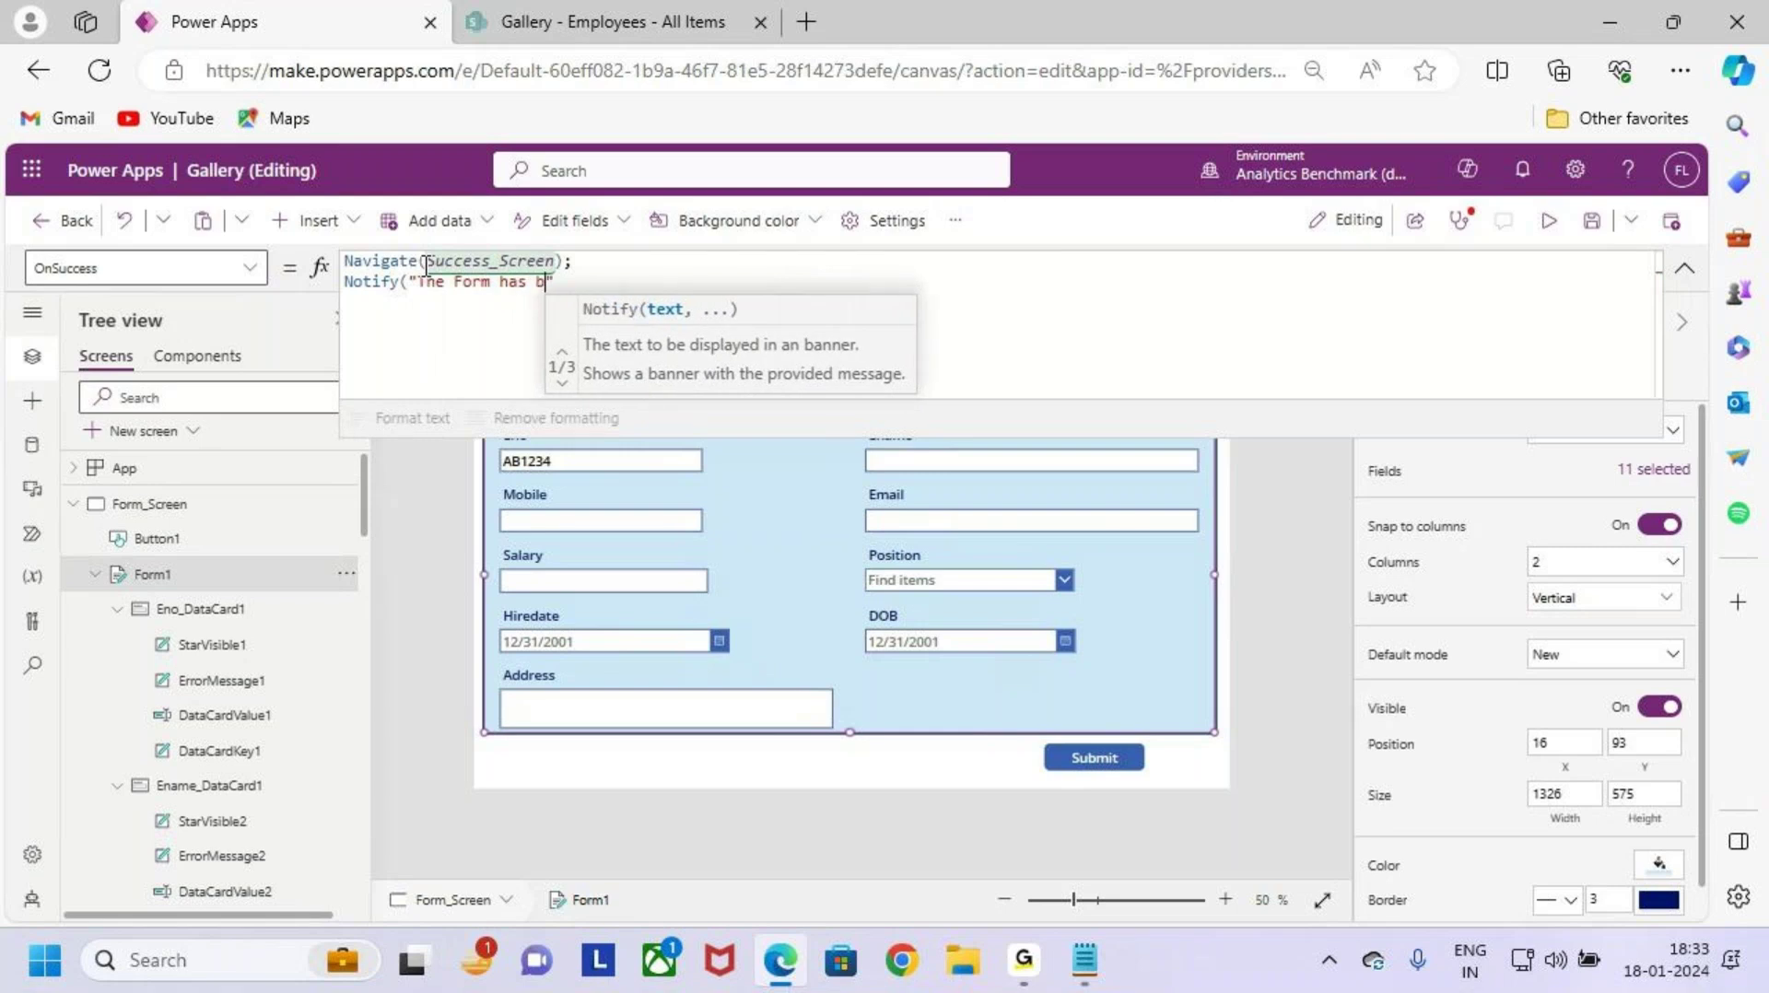
text(Submi)
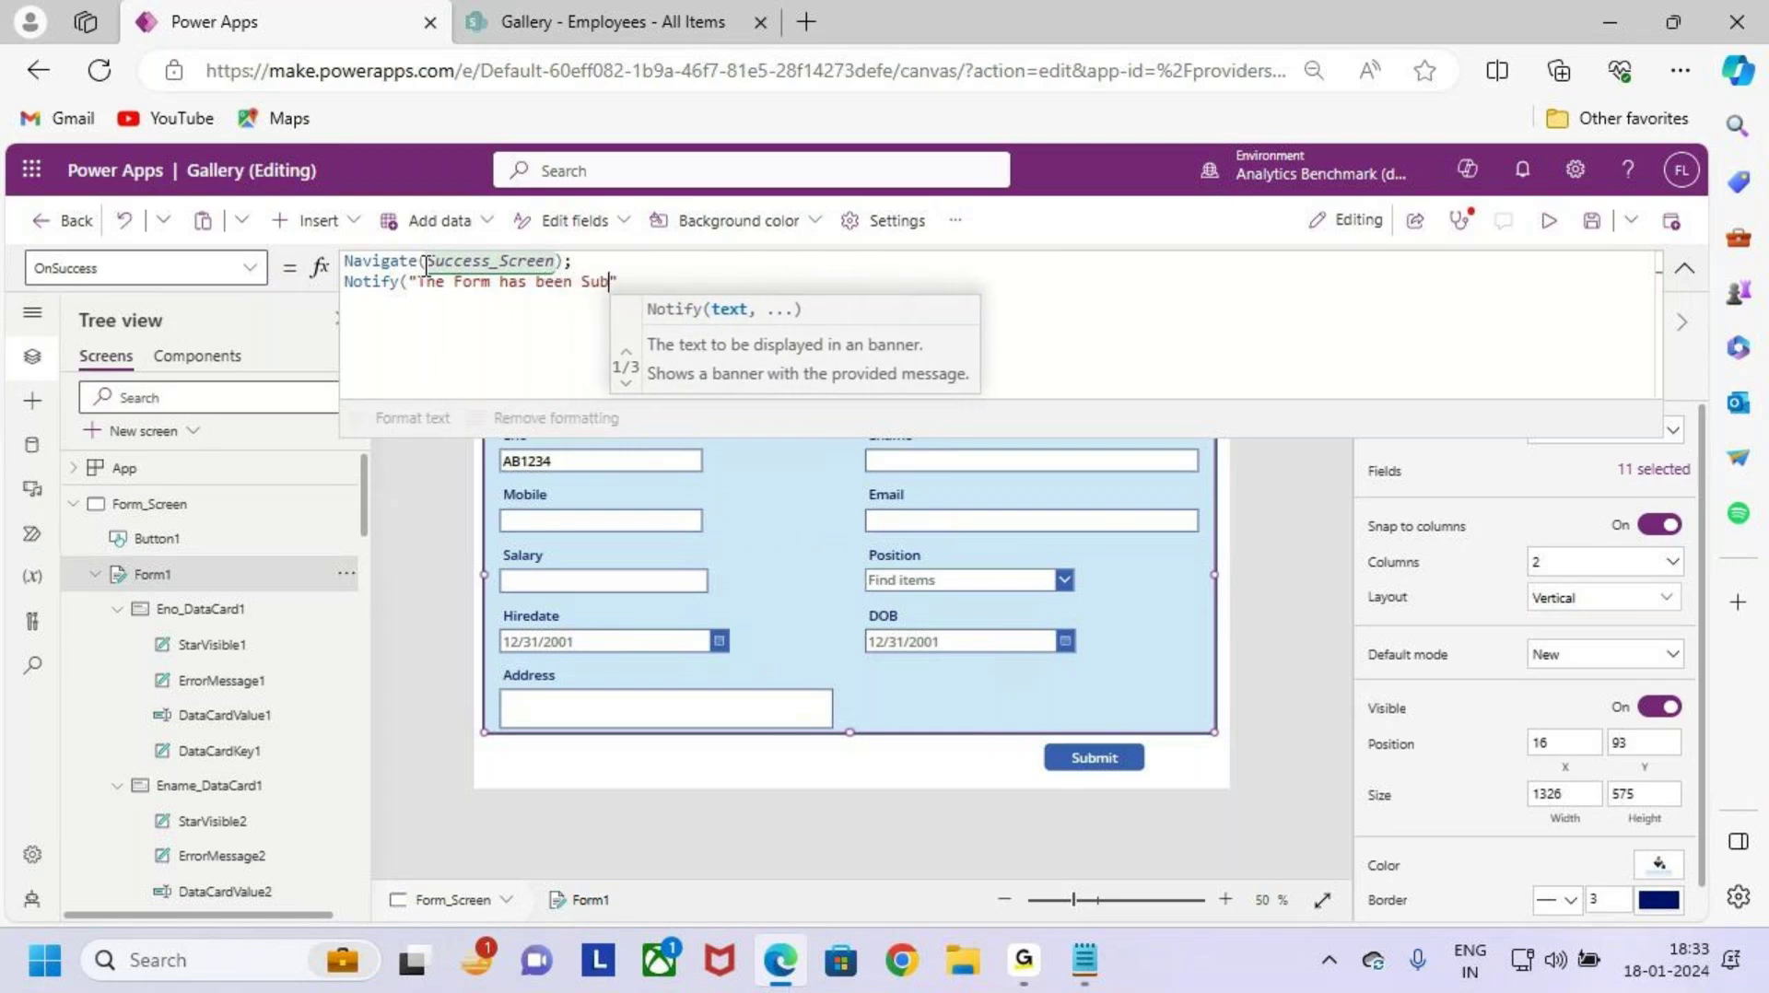
text(tted Succe)
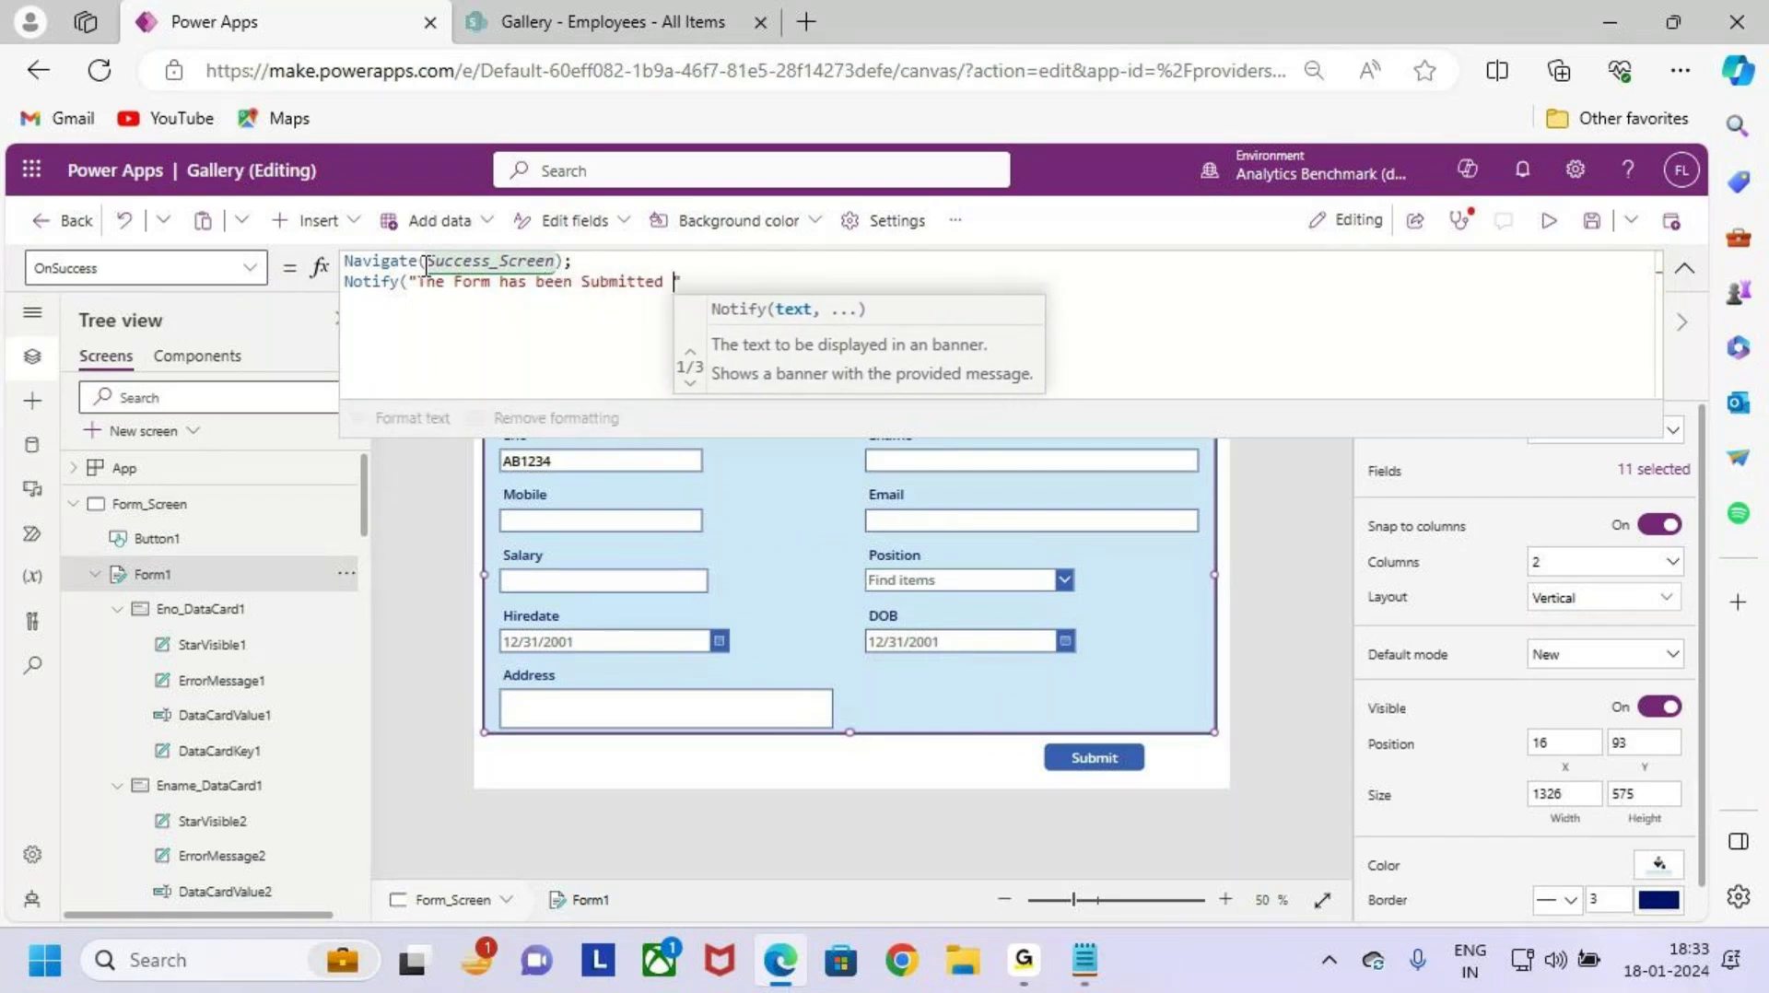
text(ssfully)
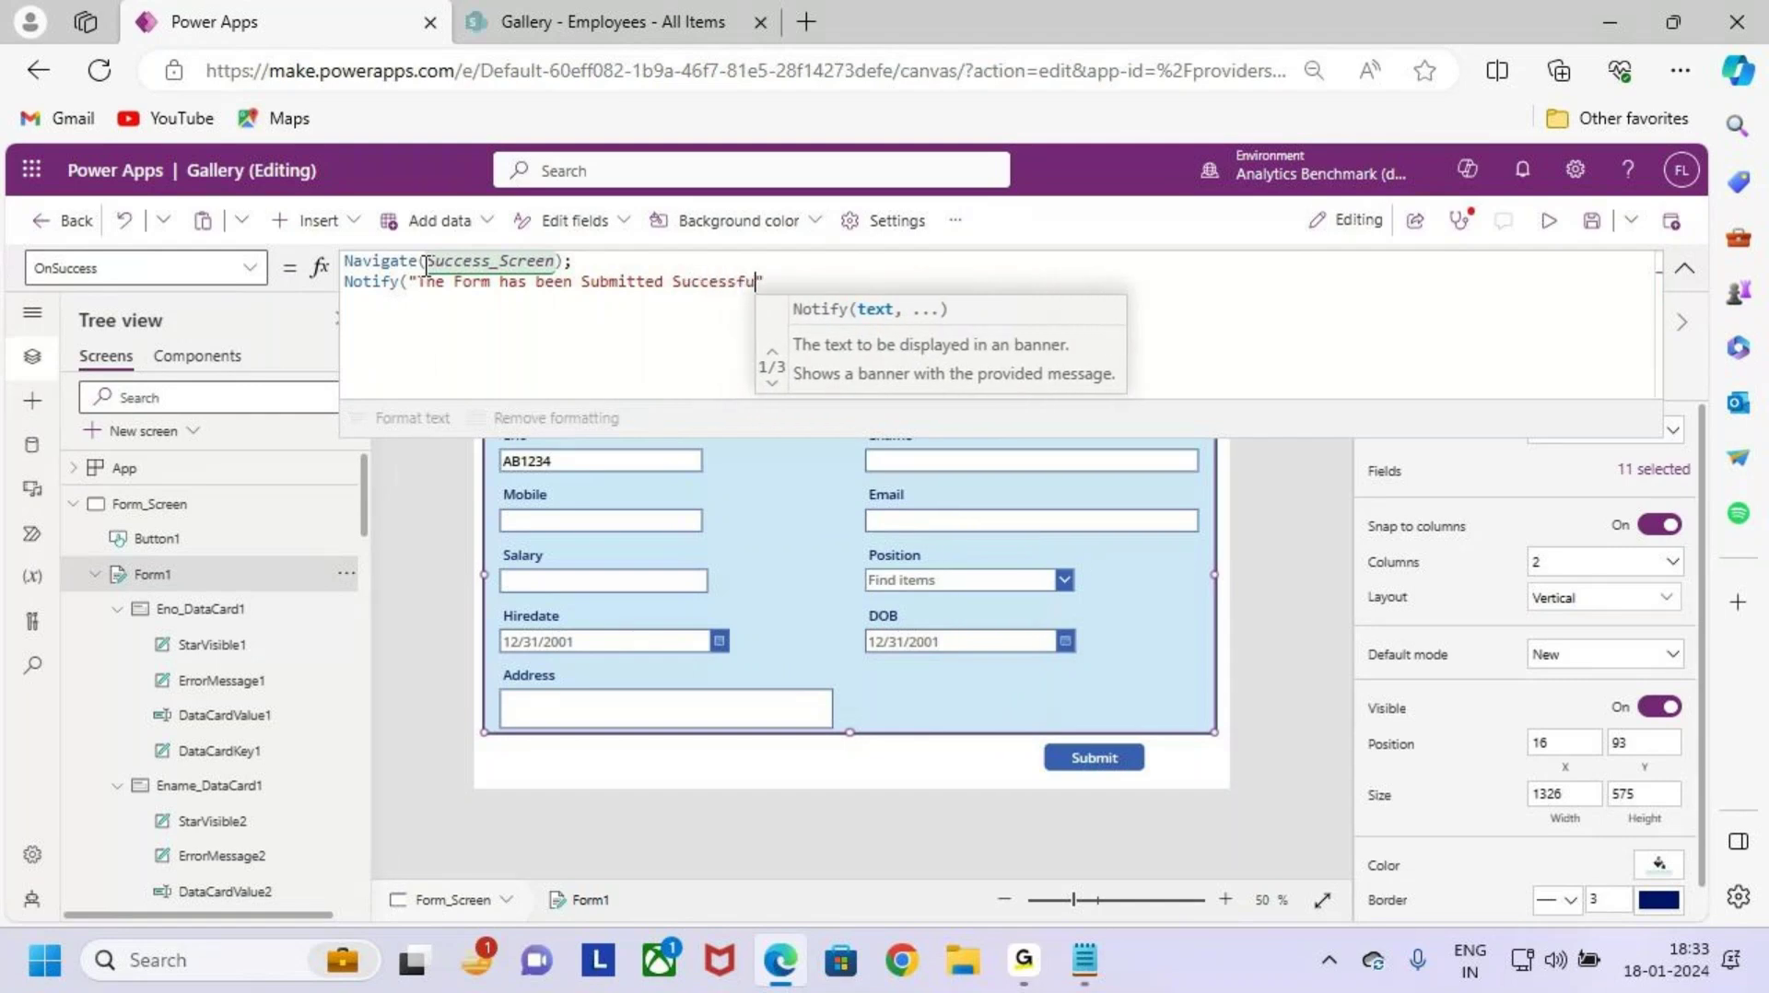
click(832, 280)
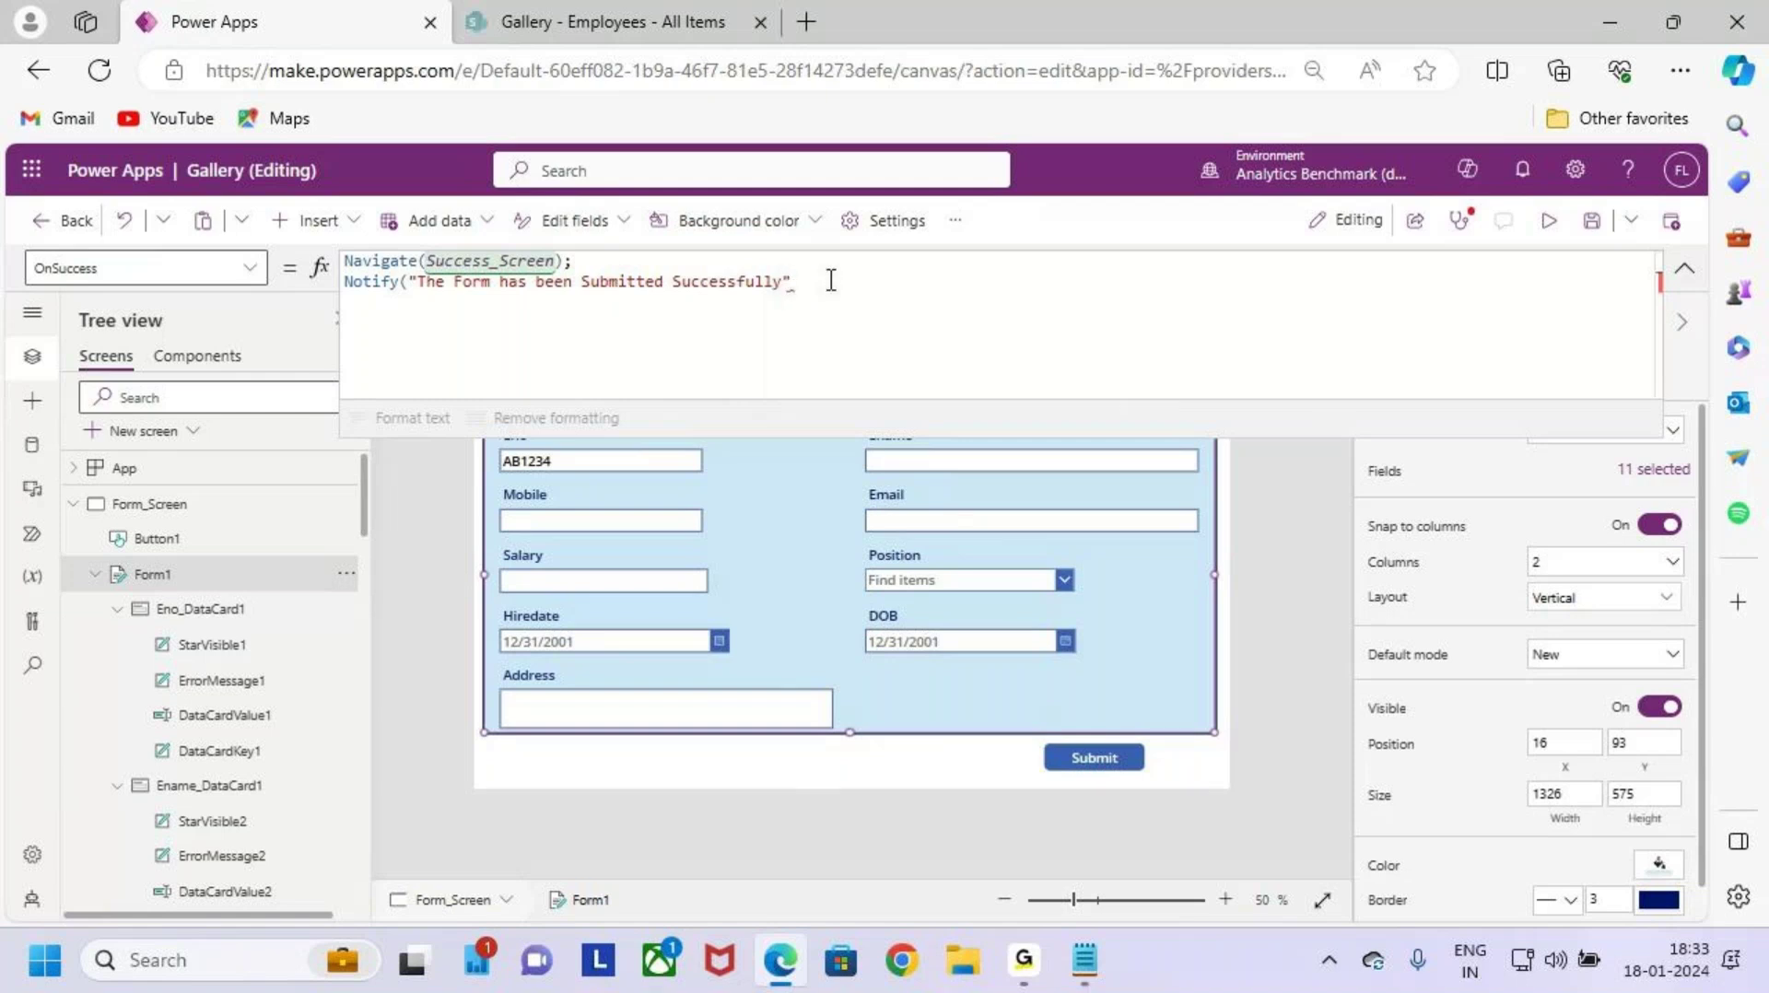
Step: Add NotificationType.Success to the Notify call and save the app
text(,)
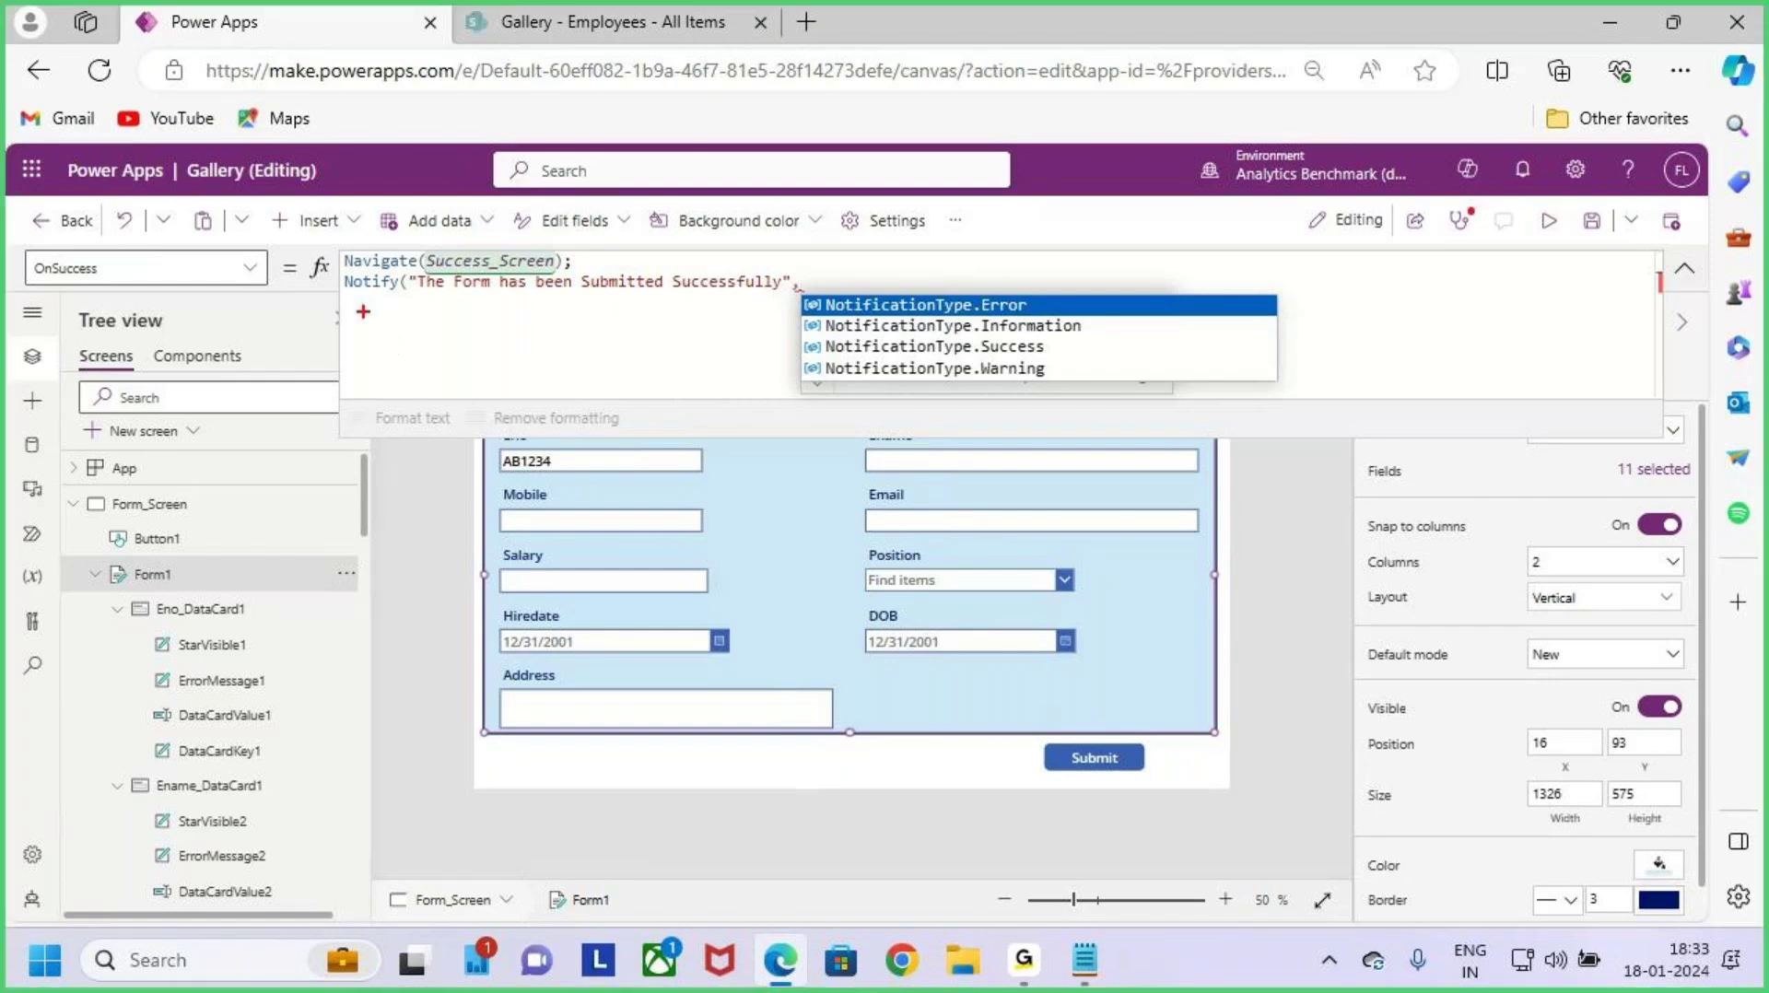
drag(364, 313, 417, 316)
drag(1084, 363, 1057, 345)
mouse_move(1060, 406)
mouse_down()
mouse_move(1030, 382)
mouse_move(1060, 406)
mouse_up()
key(Escape)
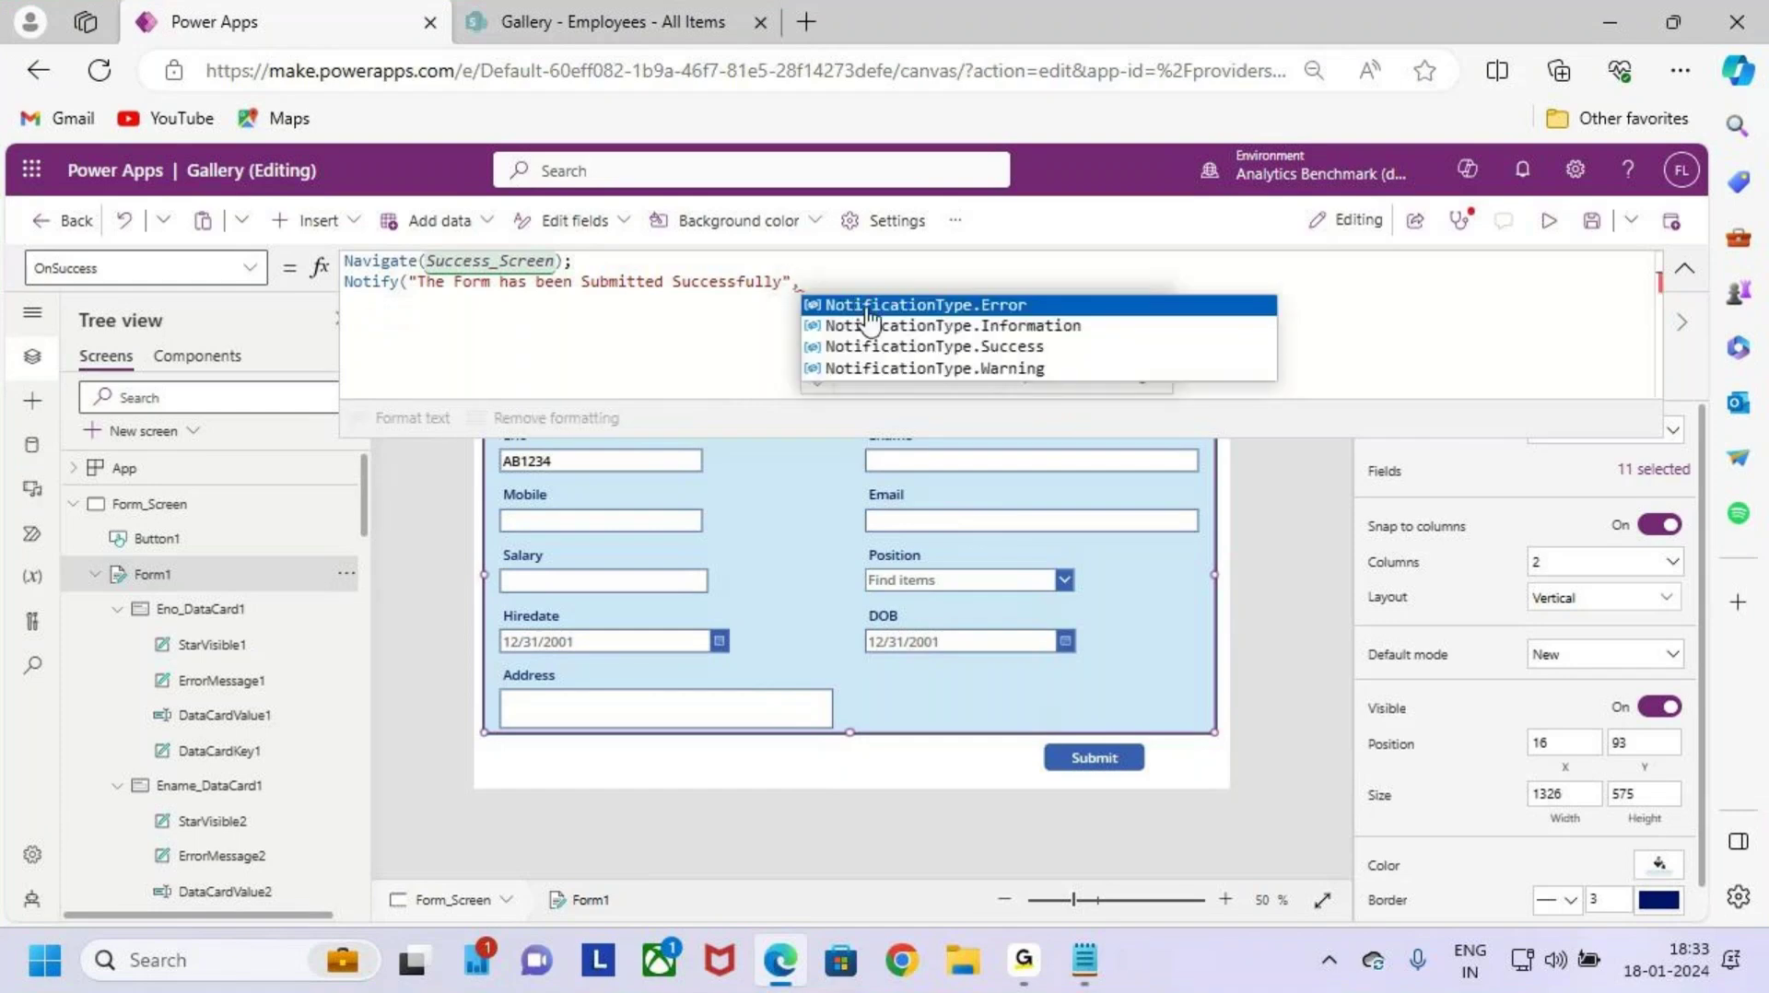
click(1086, 349)
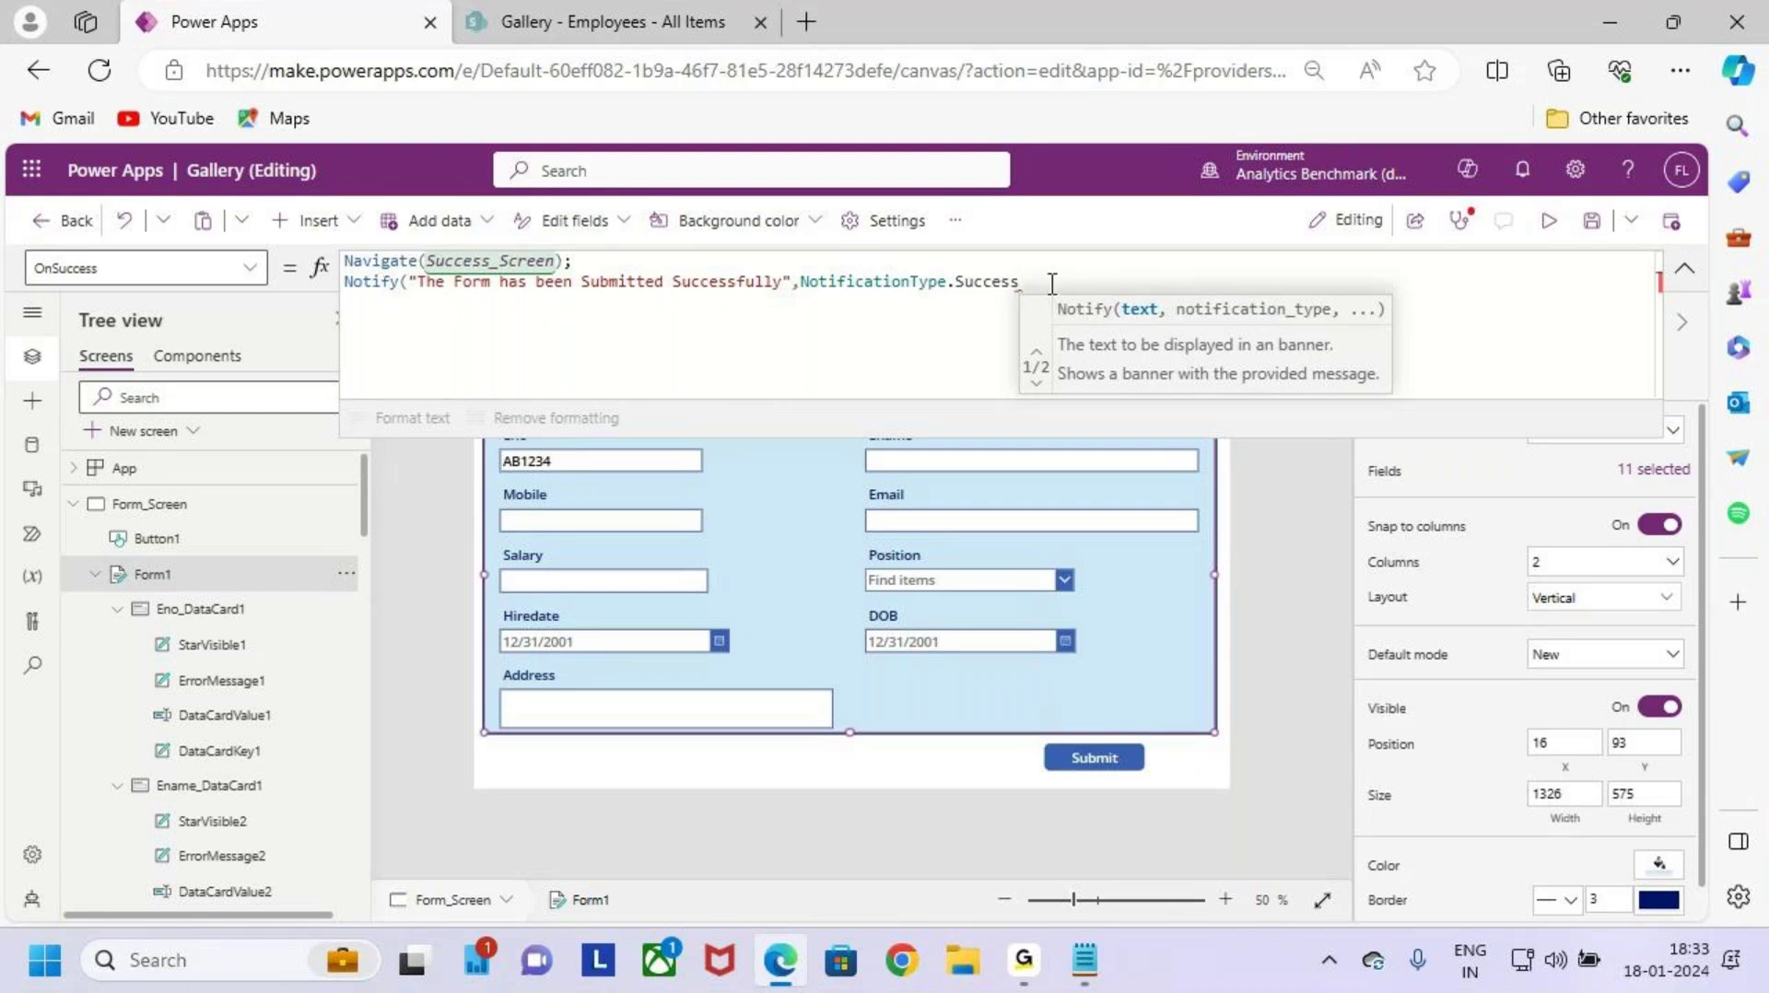
text())
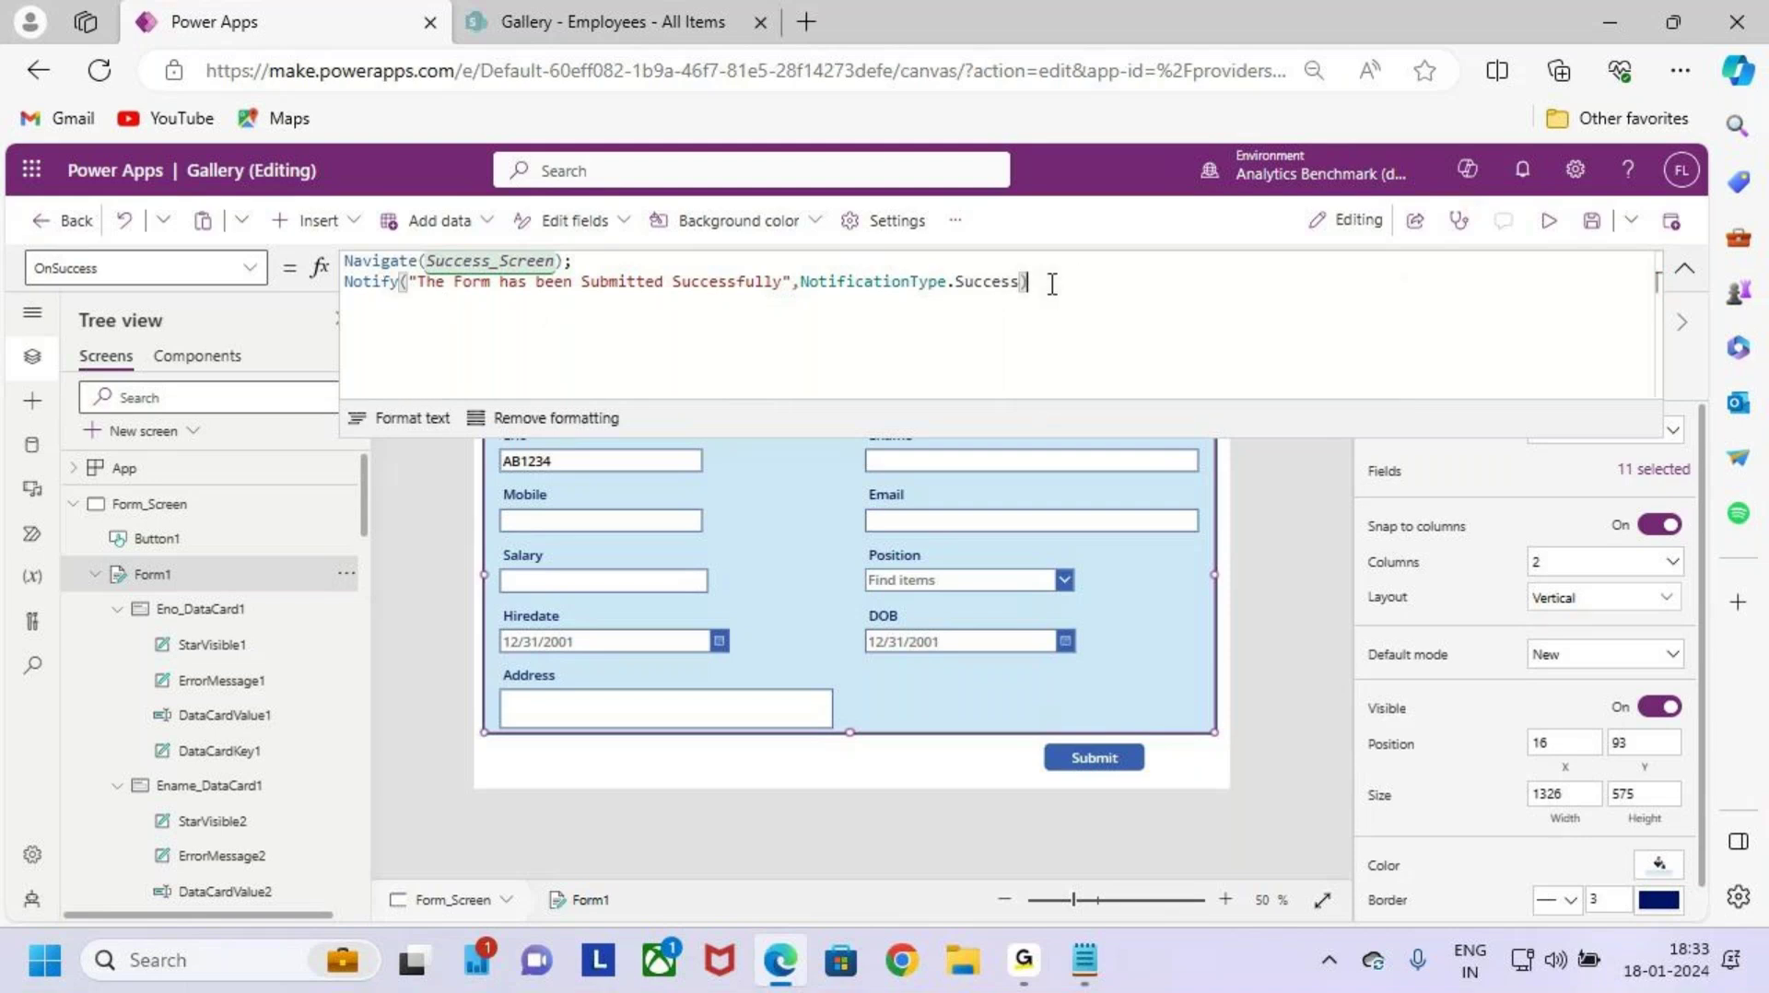
click(1602, 232)
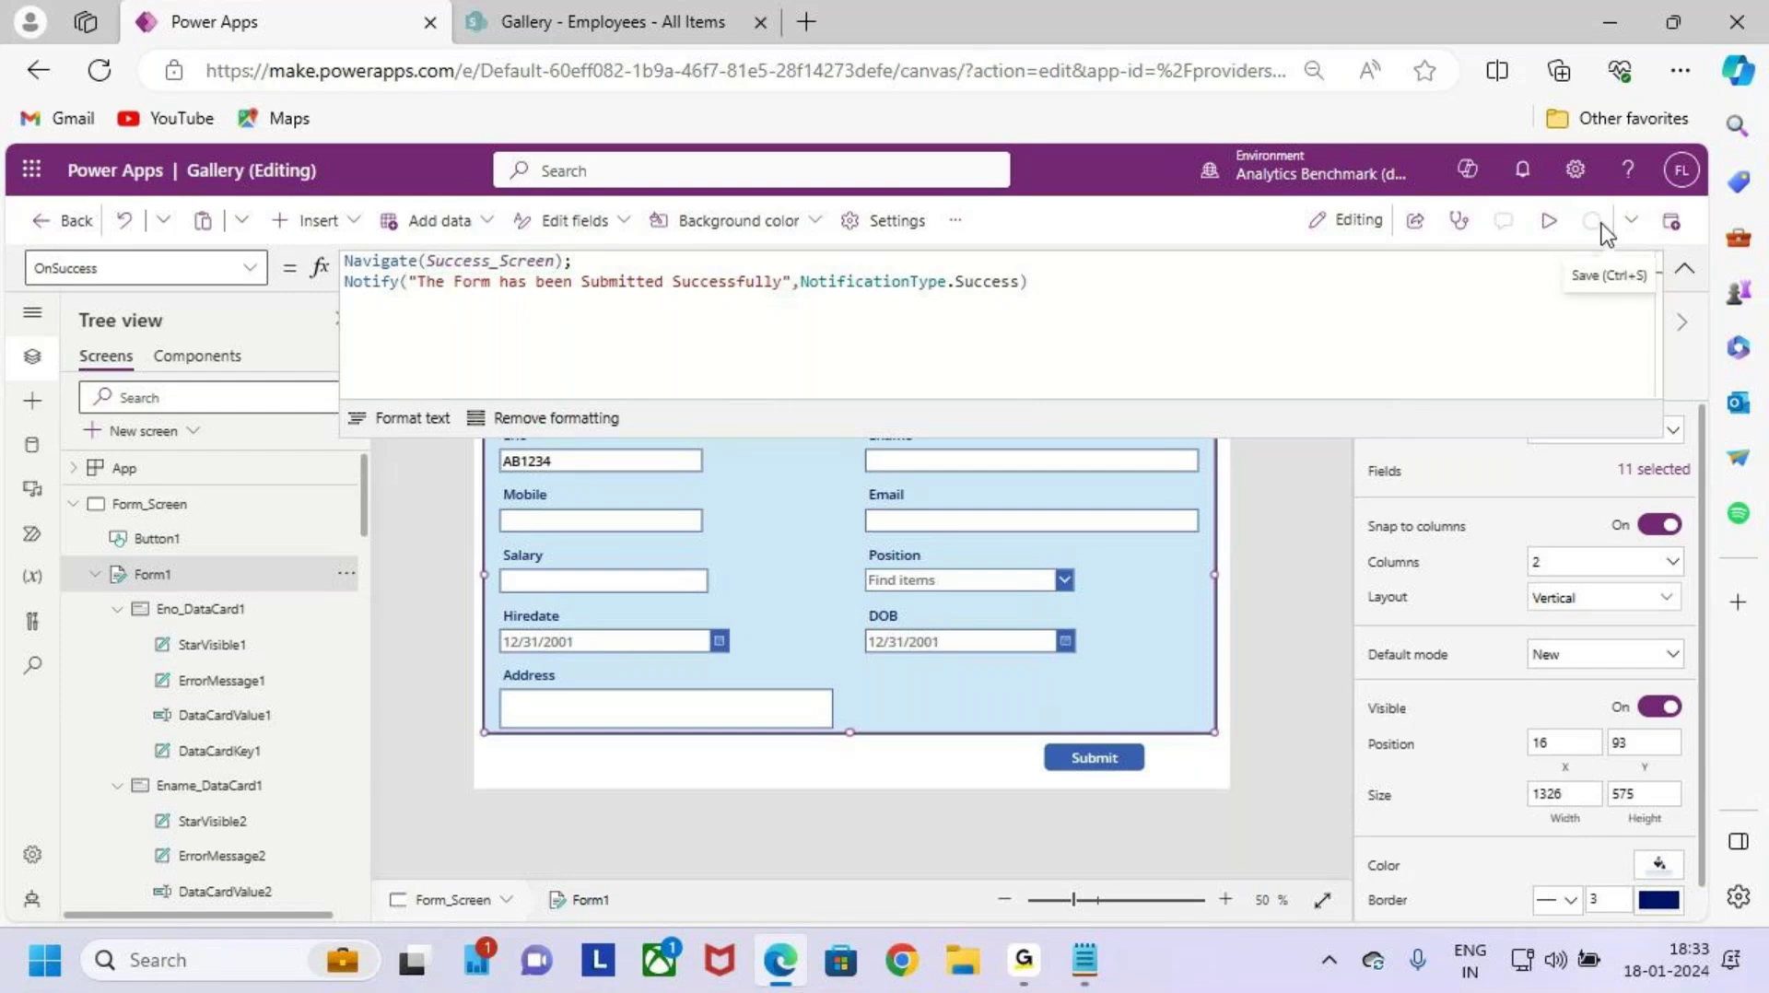
Step: Run the app in preview and look over the New Employee Onboarding form
click(1549, 242)
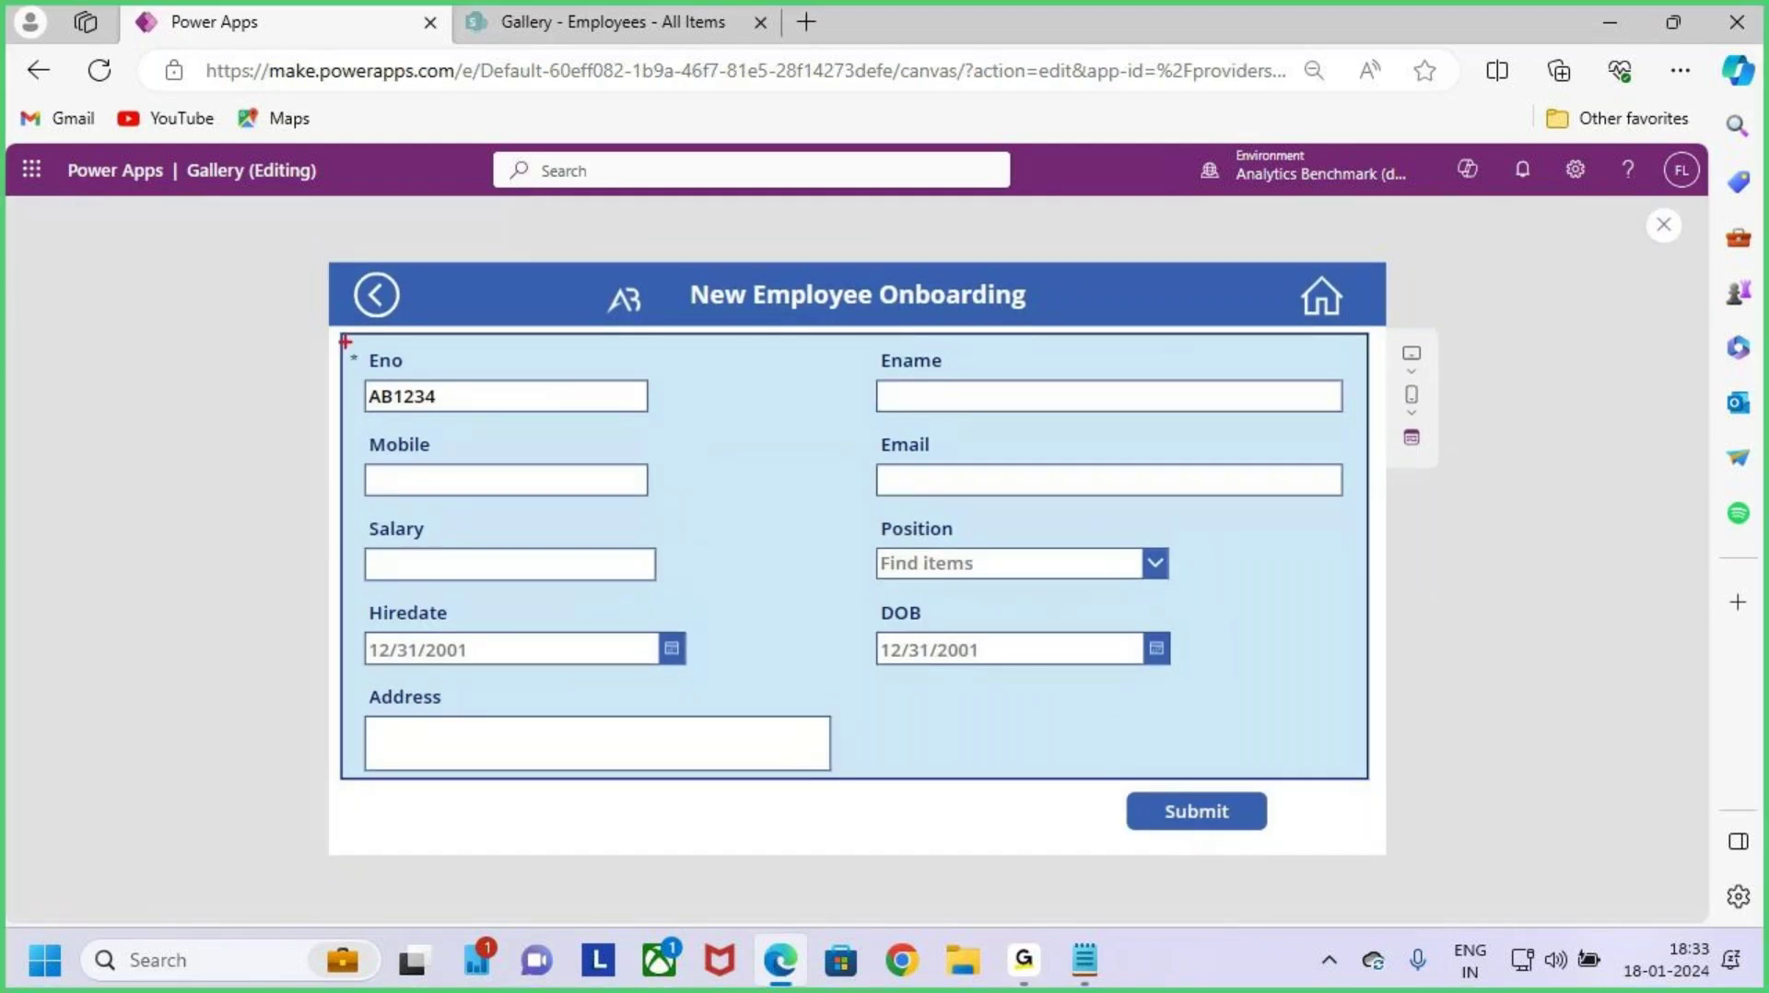
drag(1143, 718, 1338, 774)
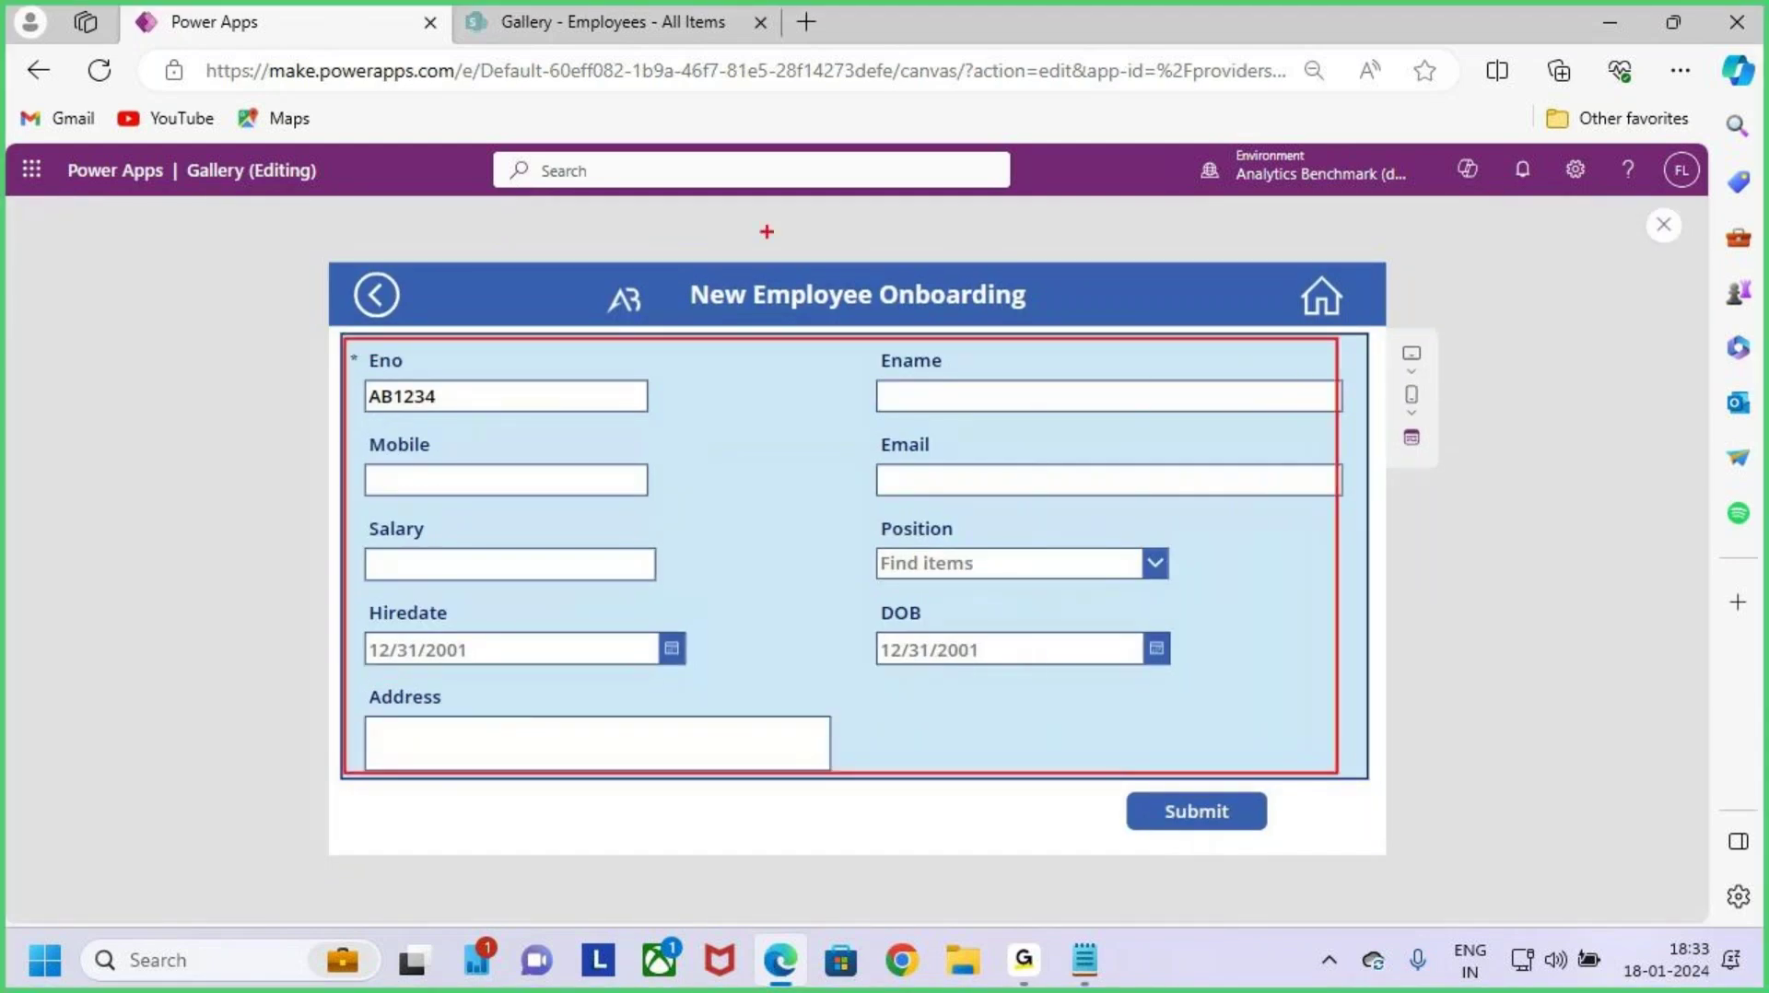
drag(784, 225, 802, 365)
drag(836, 318, 813, 442)
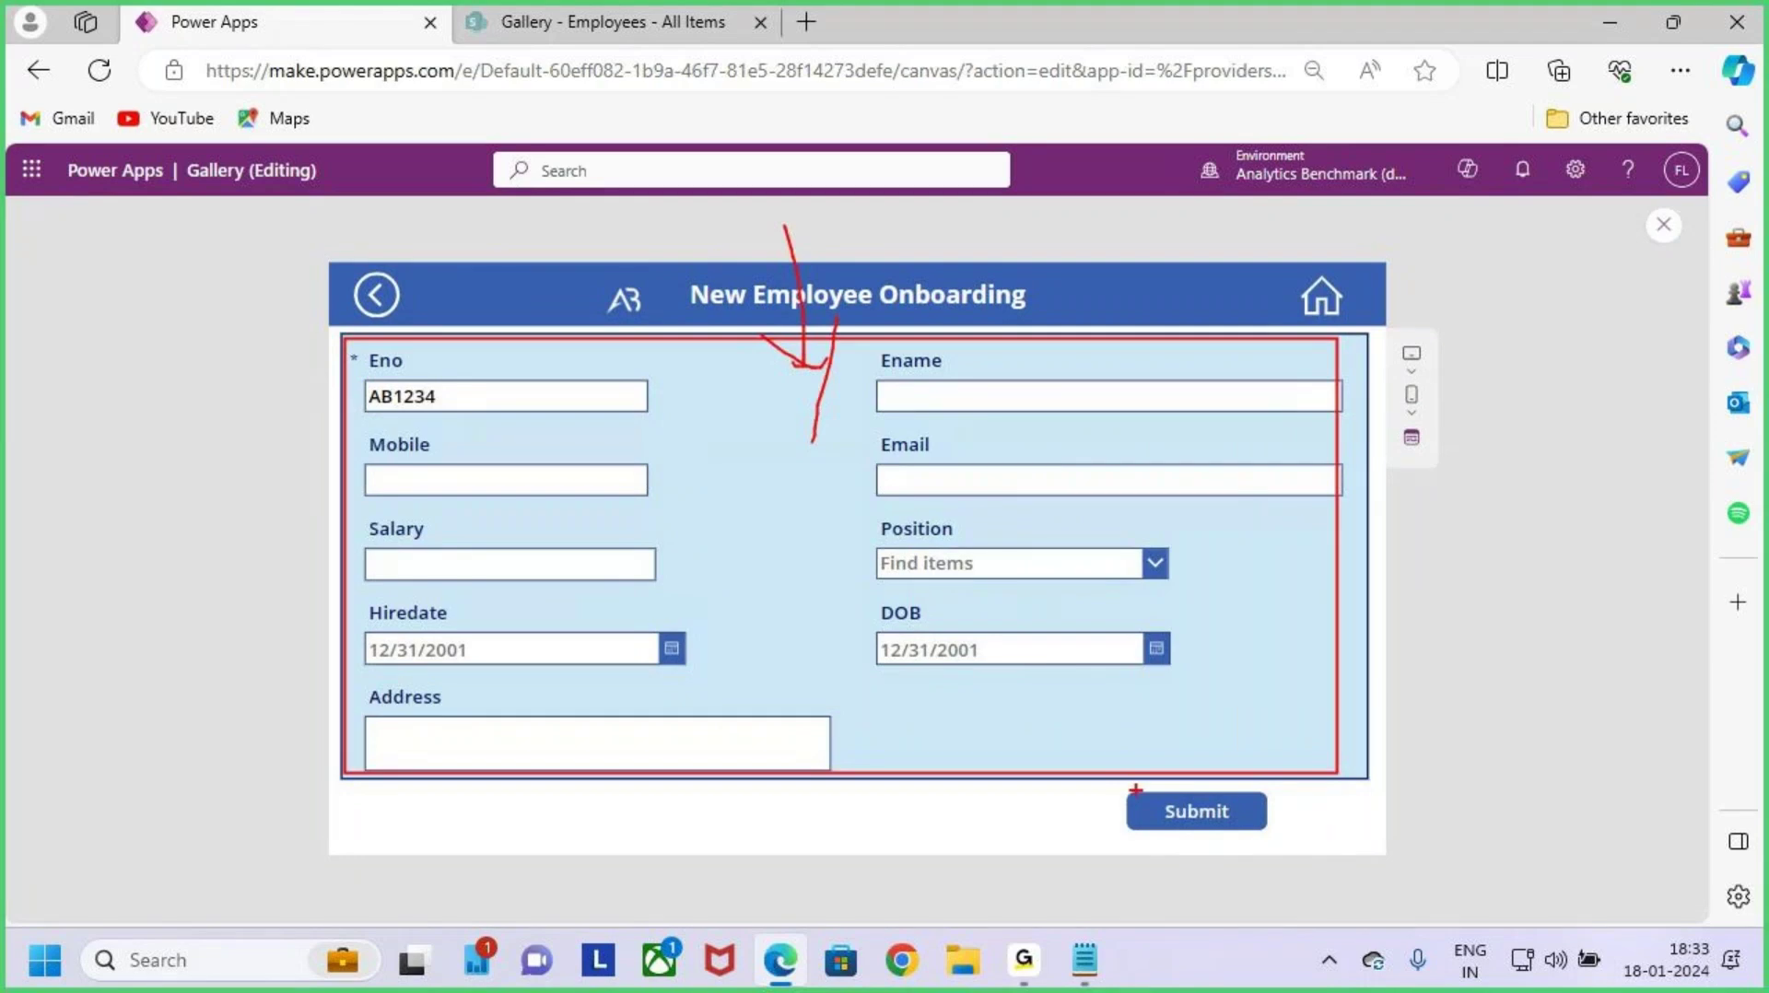
drag(1107, 782, 1296, 858)
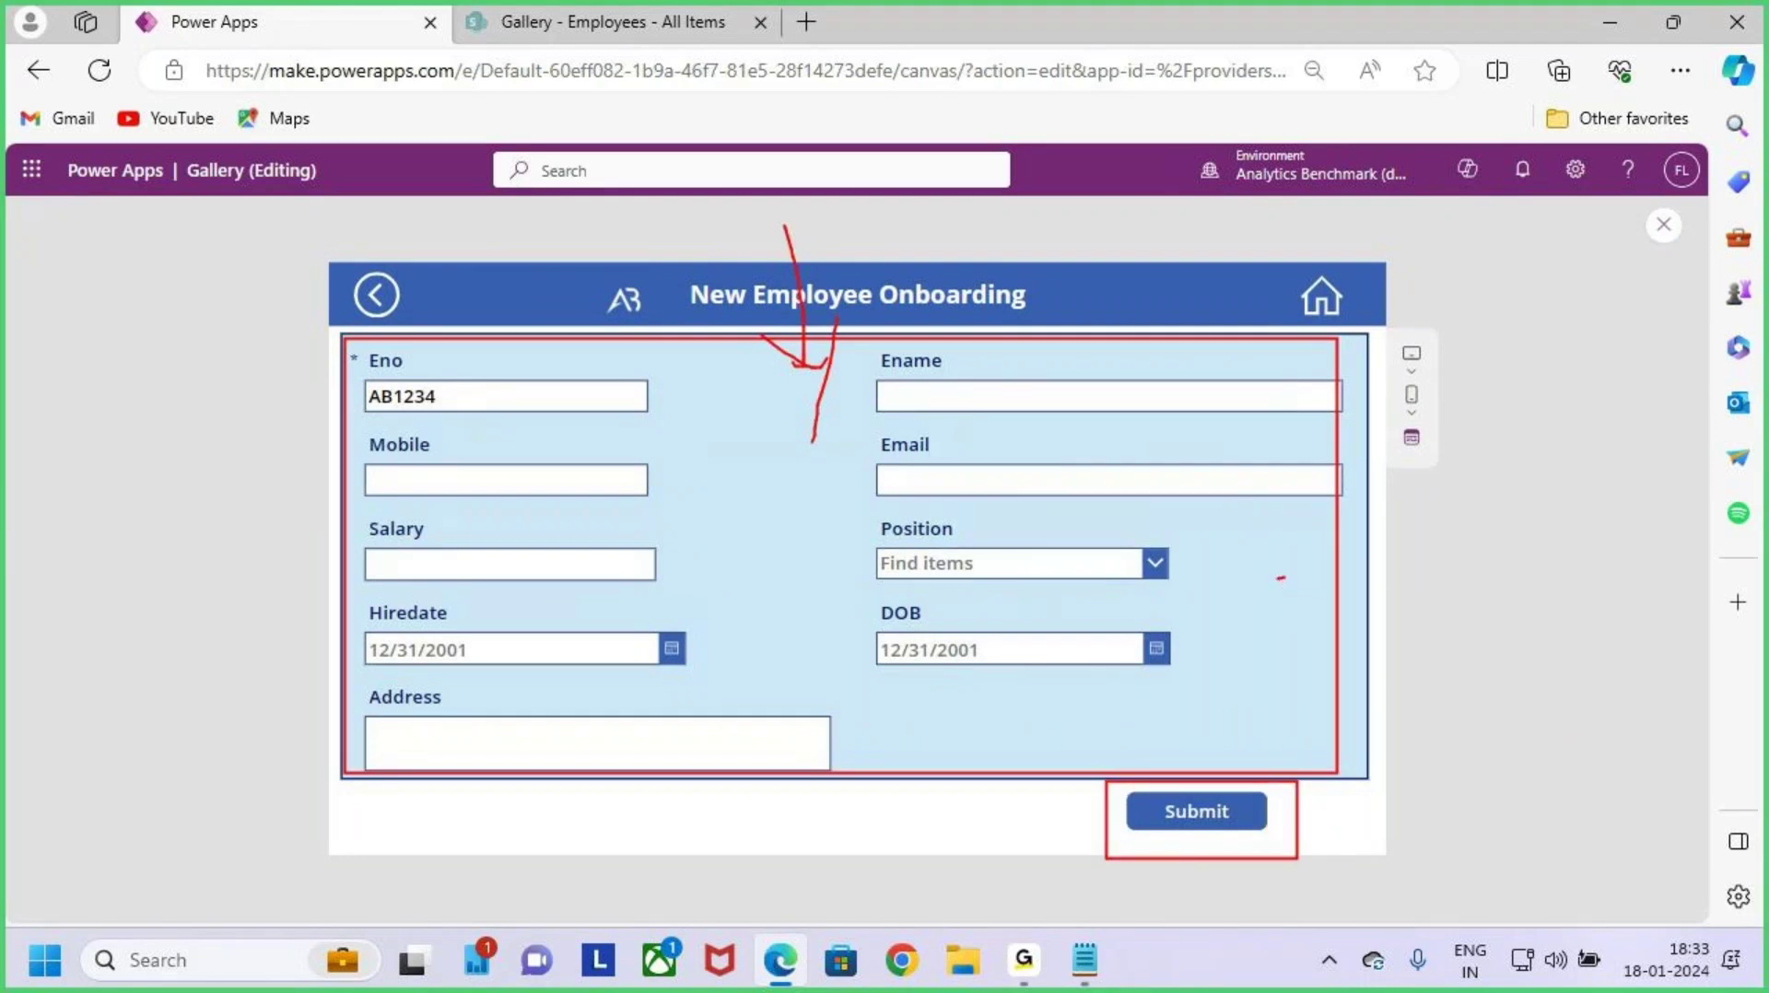
mouse_move(1279, 578)
mouse_down()
mouse_move(1399, 576)
mouse_move(1393, 622)
mouse_up()
mouse_move(1451, 558)
mouse_down()
mouse_move(1452, 610)
mouse_move(1484, 597)
mouse_move(1456, 616)
mouse_up()
drag(1574, 548, 1561, 595)
click(1542, 582)
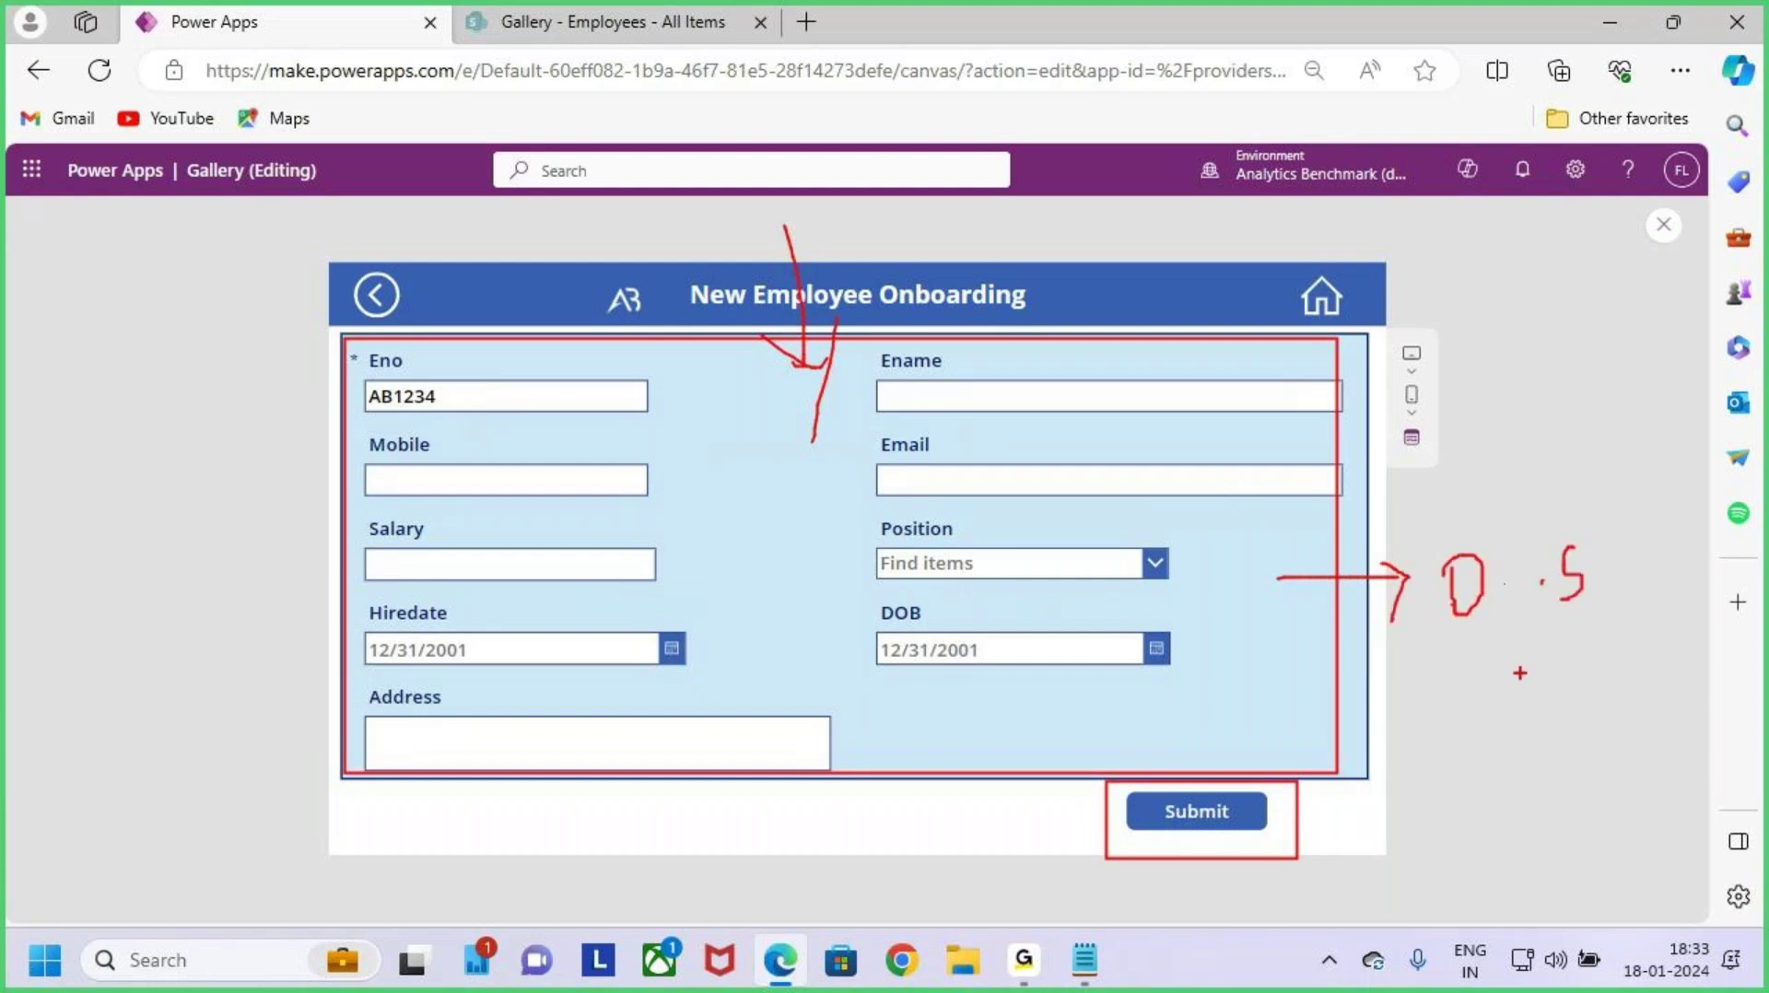
drag(1519, 673, 1604, 632)
mouse_move(1443, 758)
mouse_down()
mouse_move(1464, 765)
mouse_move(1392, 843)
mouse_up()
mouse_move(1493, 794)
mouse_down()
mouse_move(1516, 847)
mouse_move(1560, 852)
mouse_move(1612, 806)
mouse_move(1644, 859)
mouse_up()
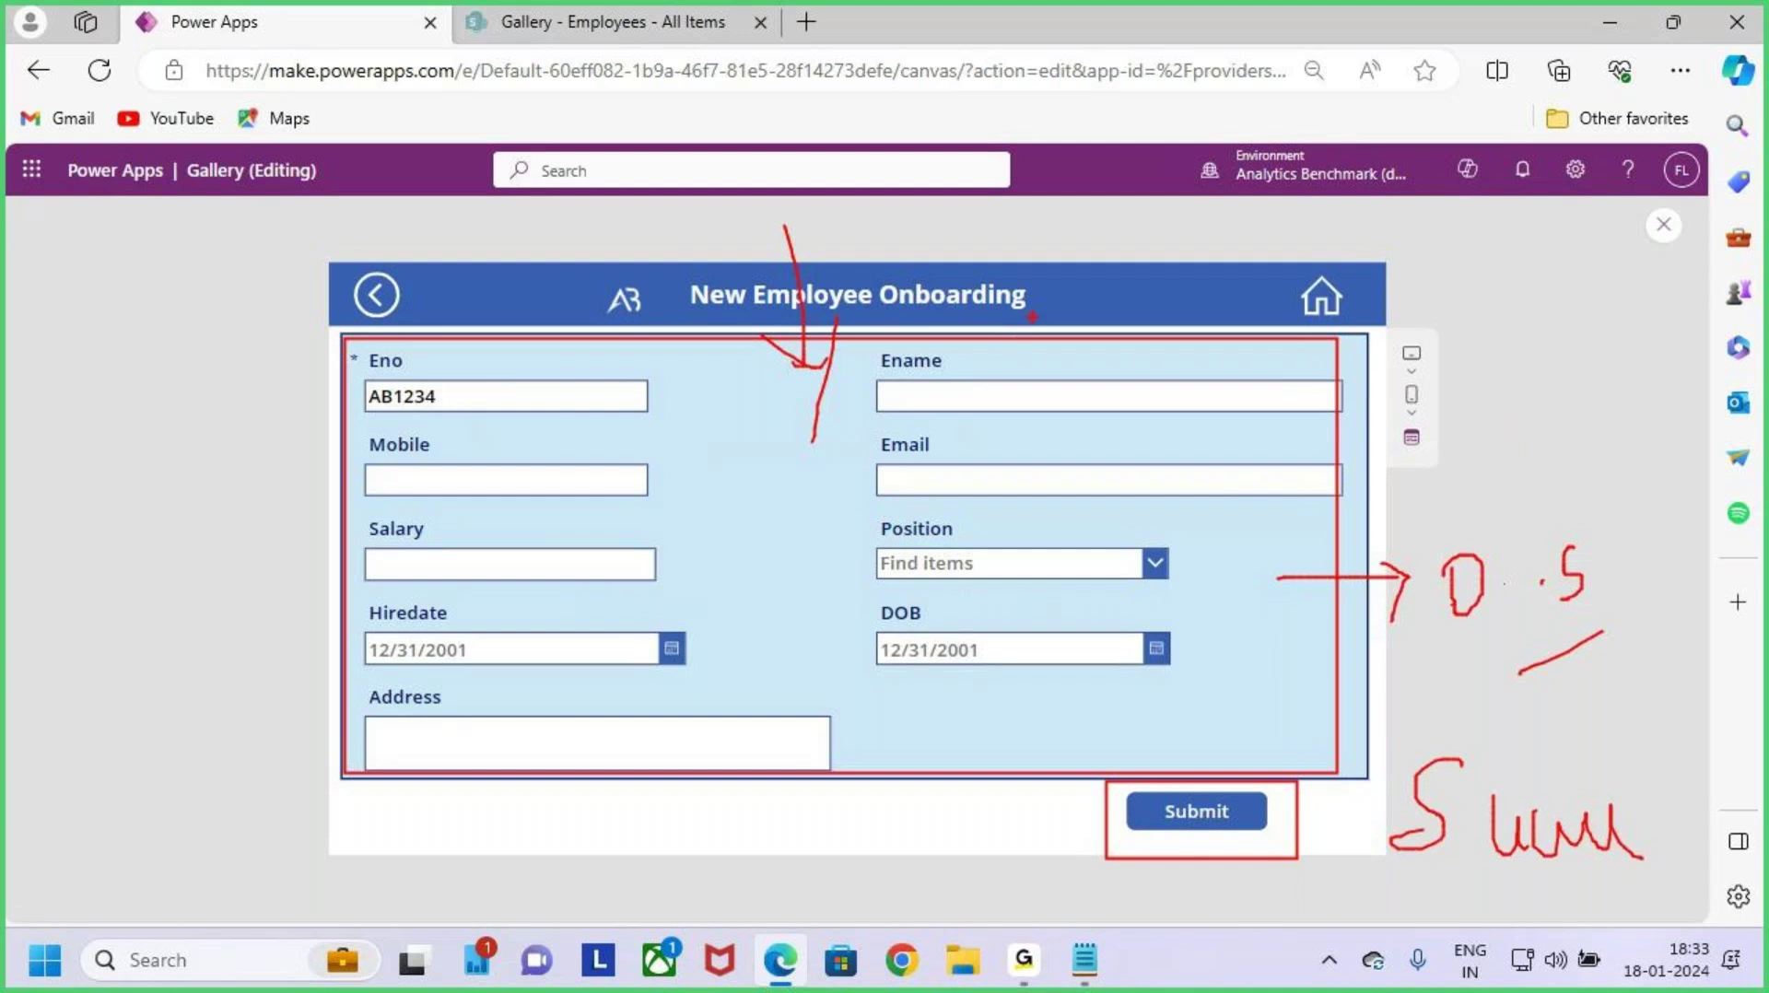
key(Escape)
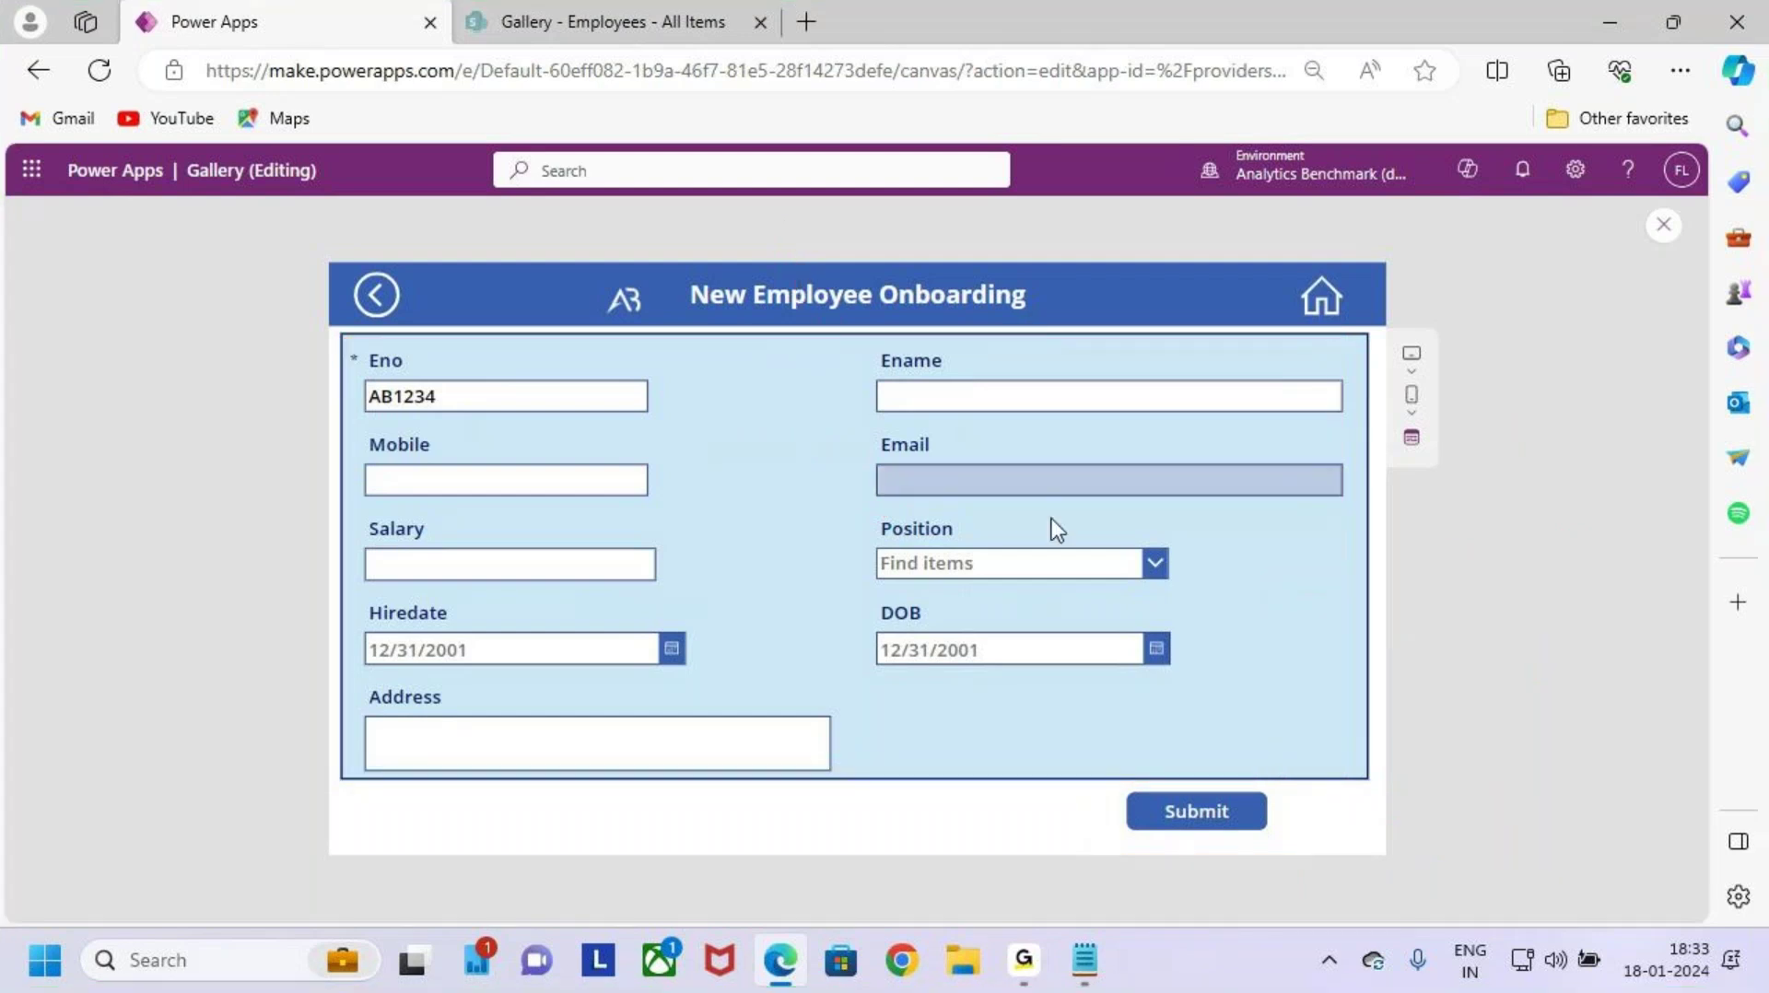
Step: Clear the old Eno and enter a new employee number in capitals
click(468, 392)
key(BackSpace)
key(BackSpace)
key(BackSpace)
key(BackSpace)
key(BackSpace)
key(BackSpace)
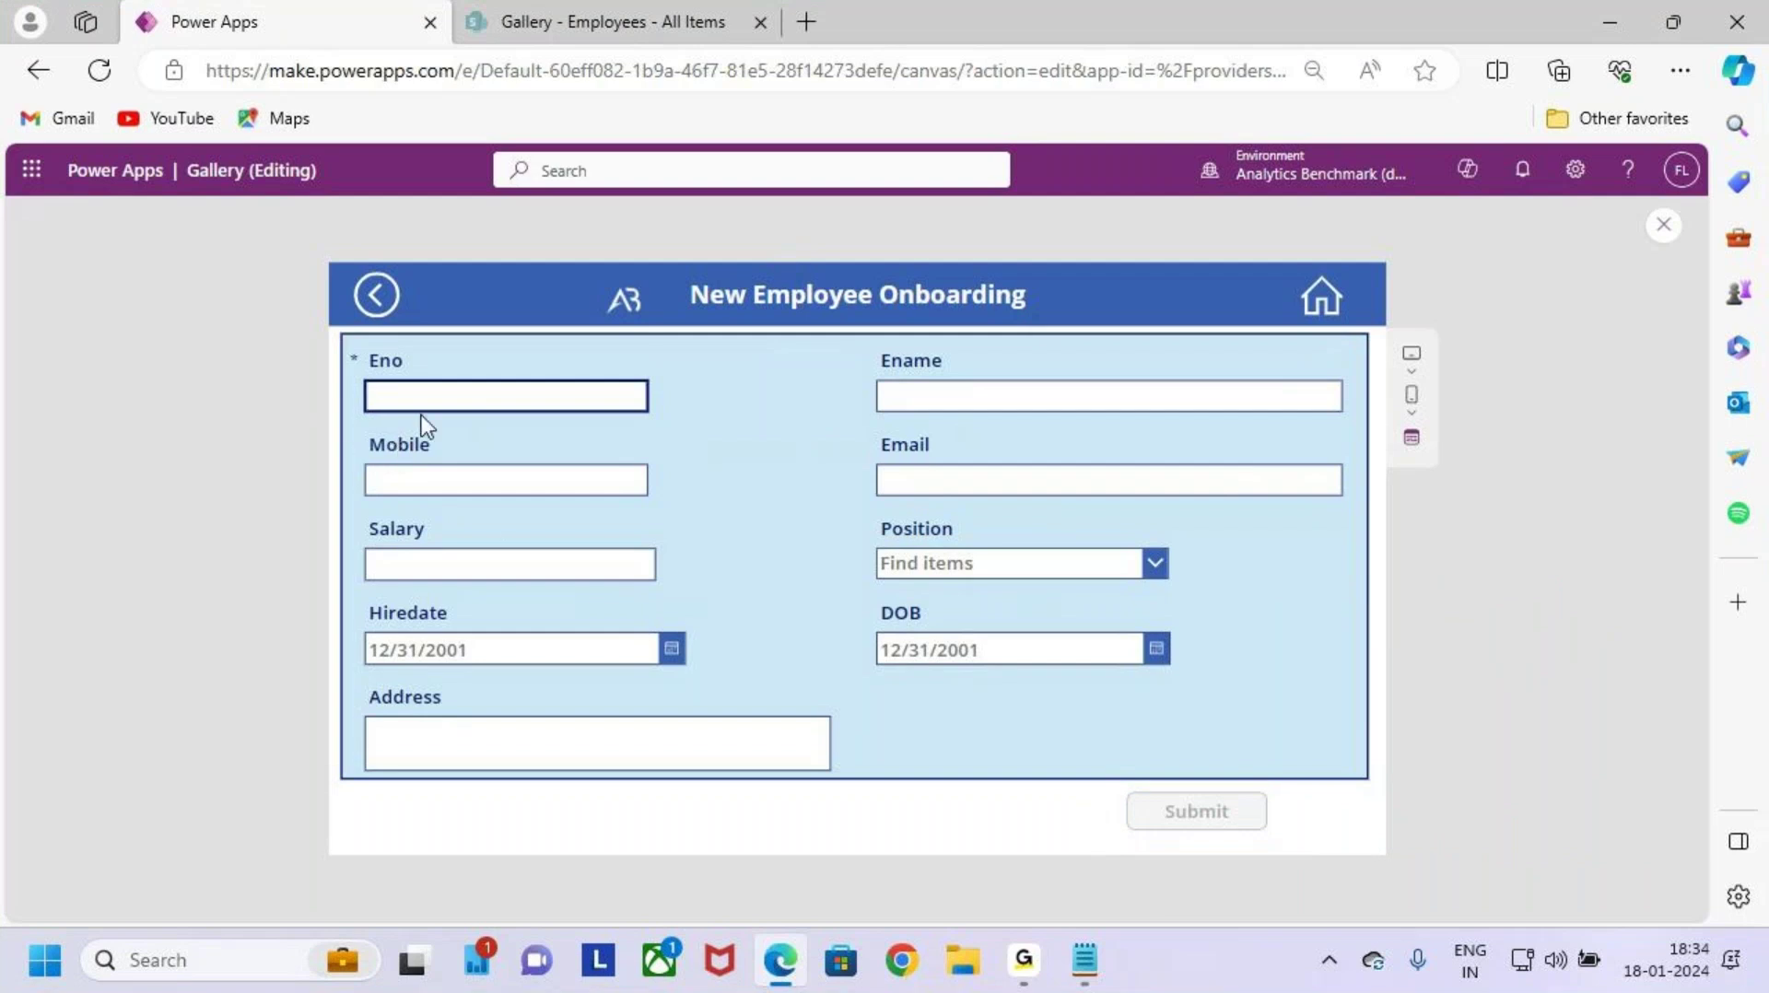
key(ctrl+2)
drag(347, 343, 515, 427)
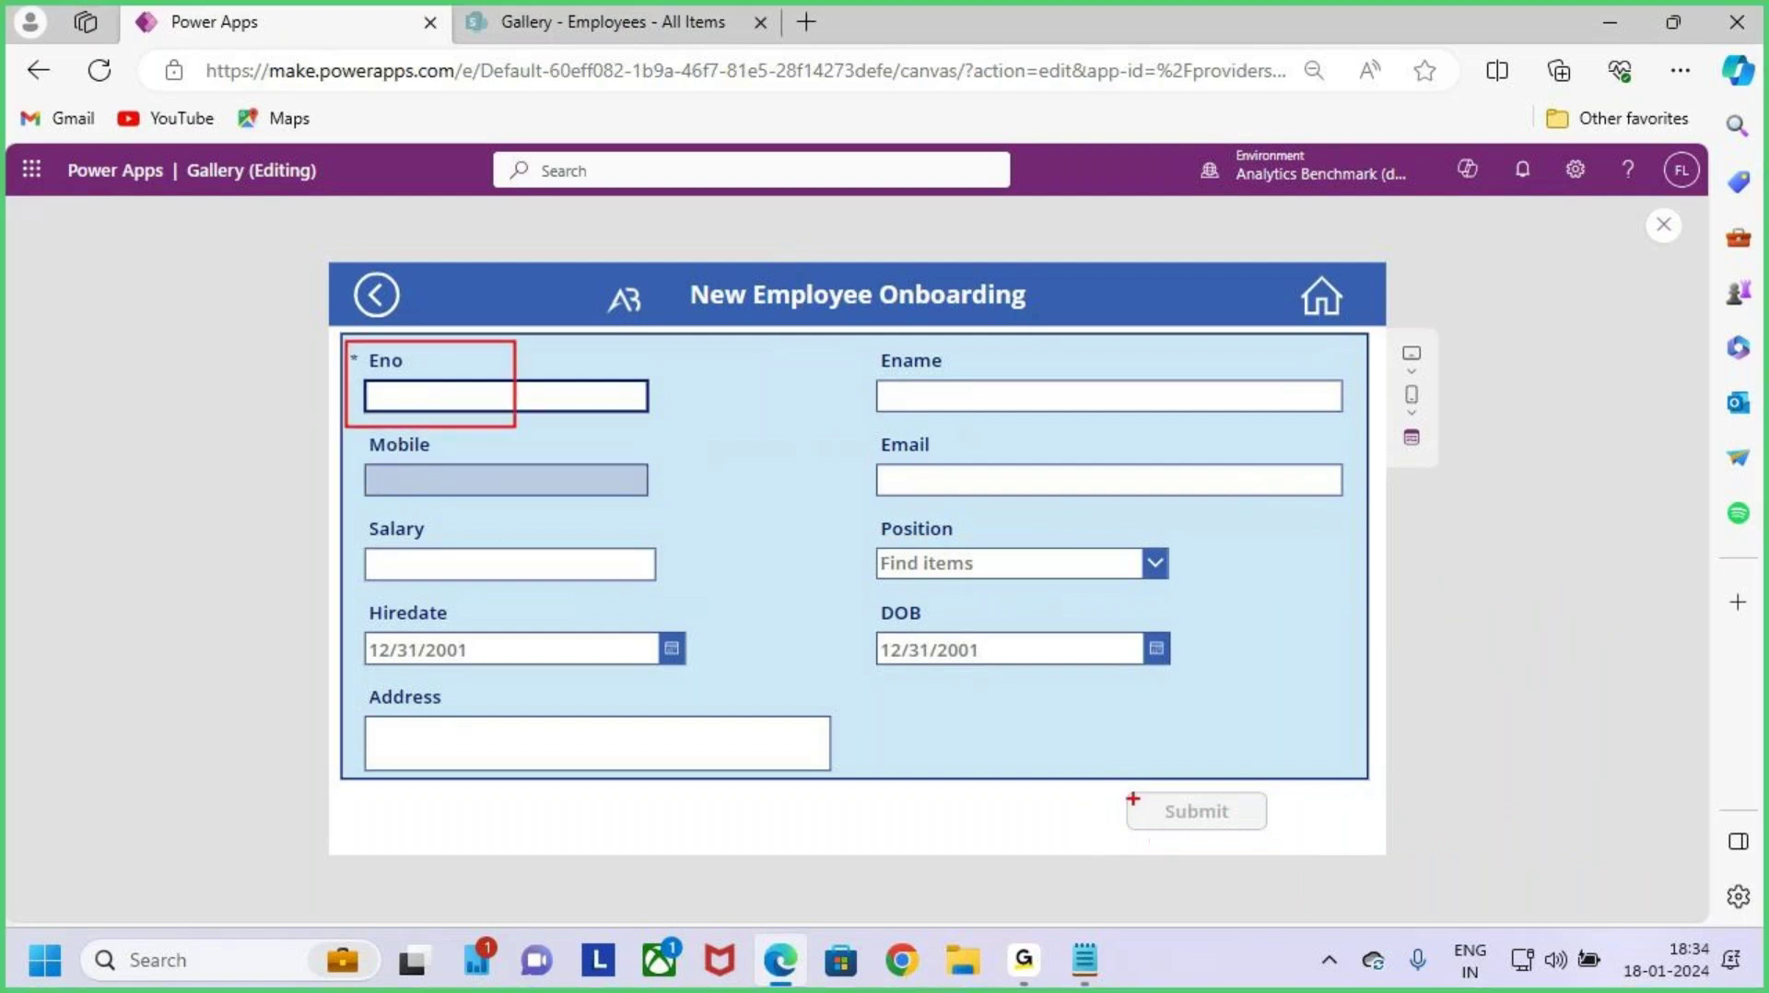
drag(1120, 784, 1278, 846)
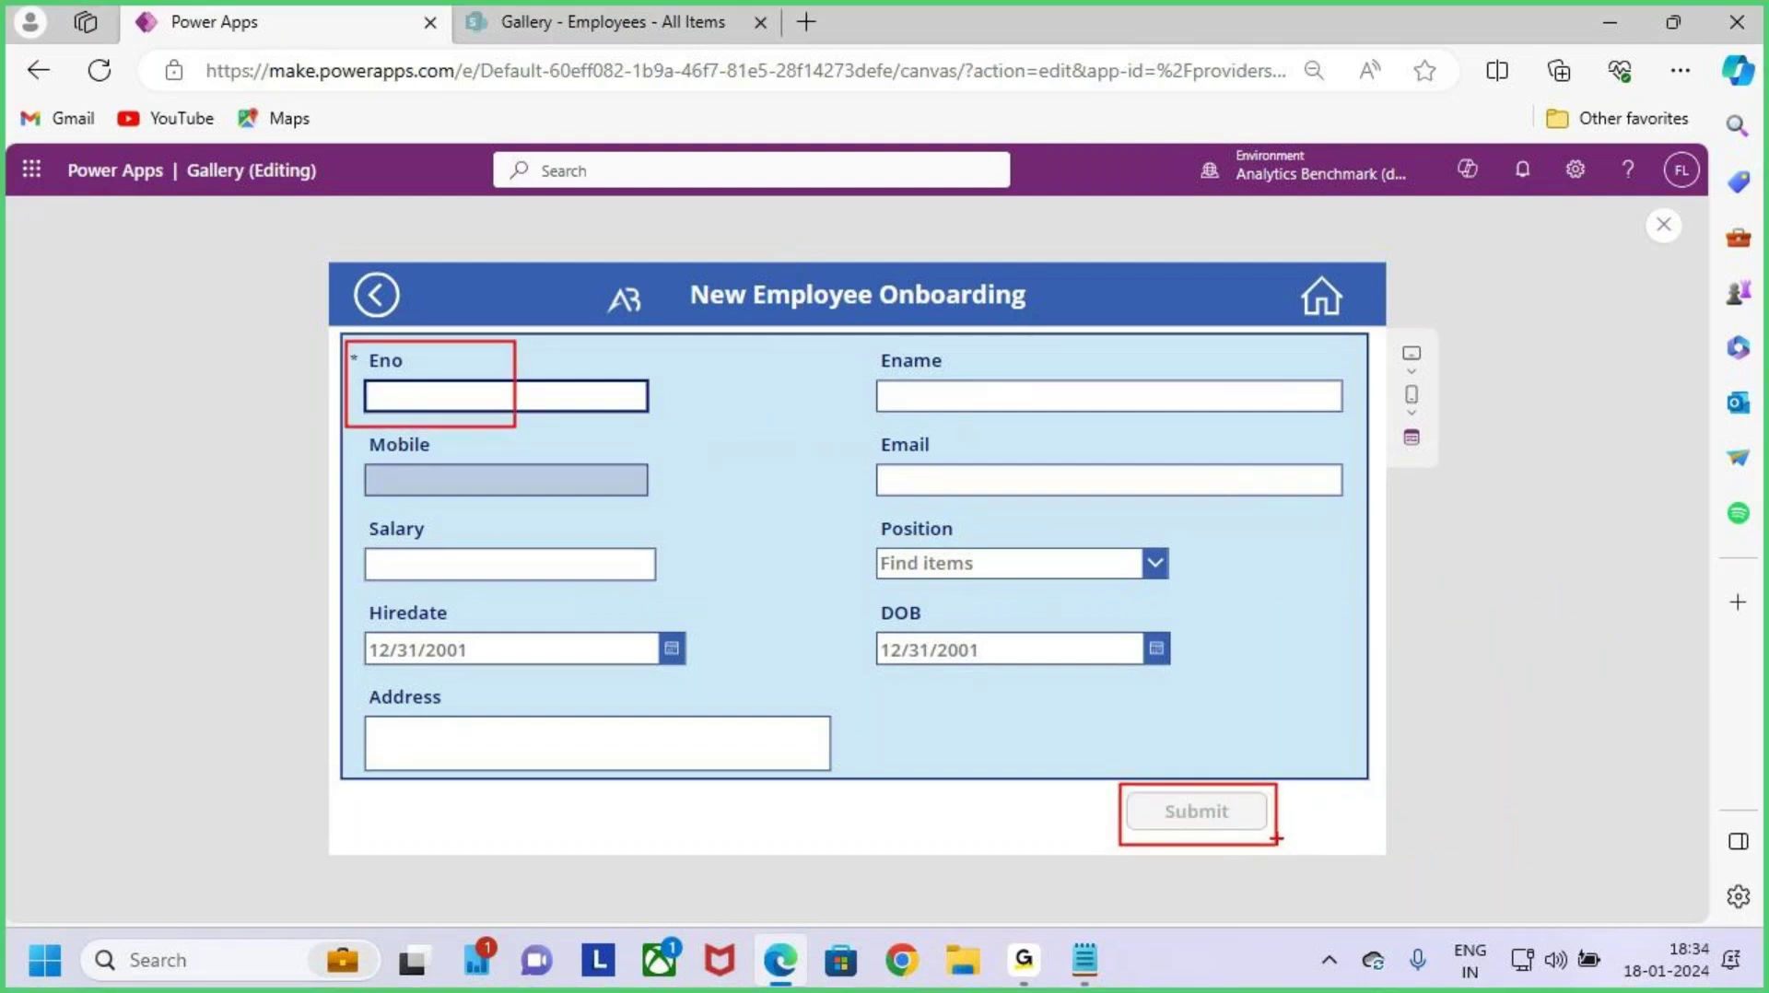
key(Escape)
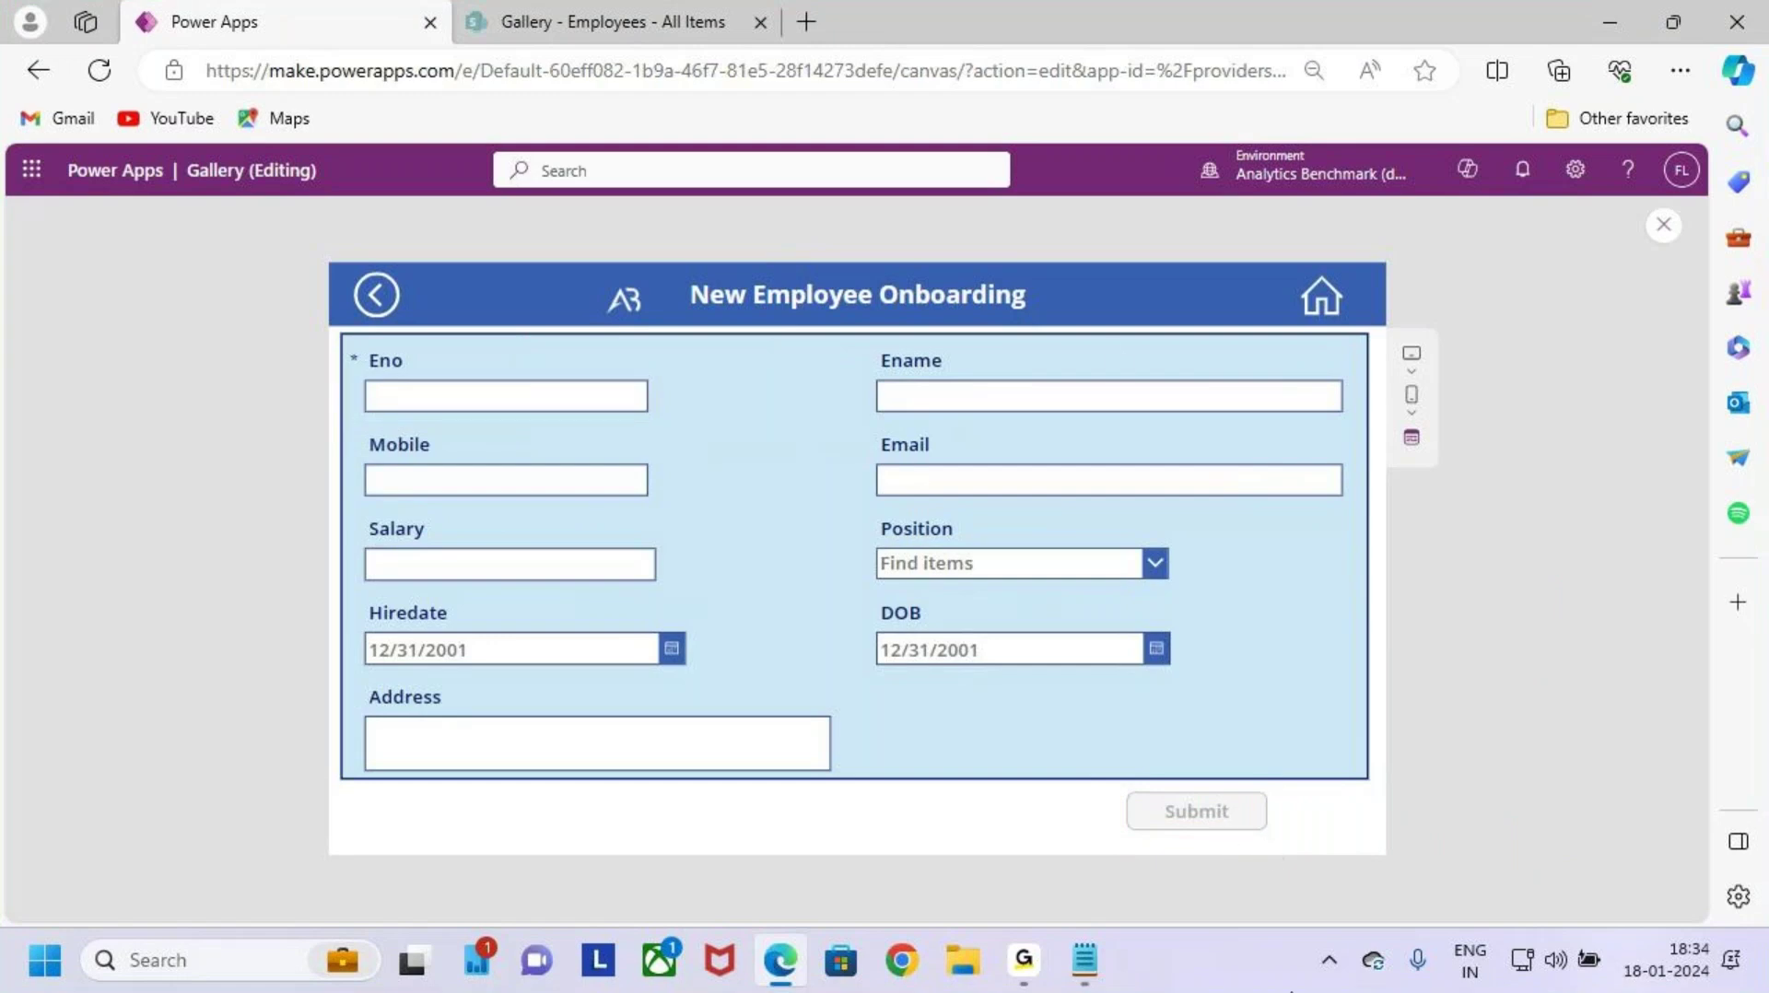
click(544, 396)
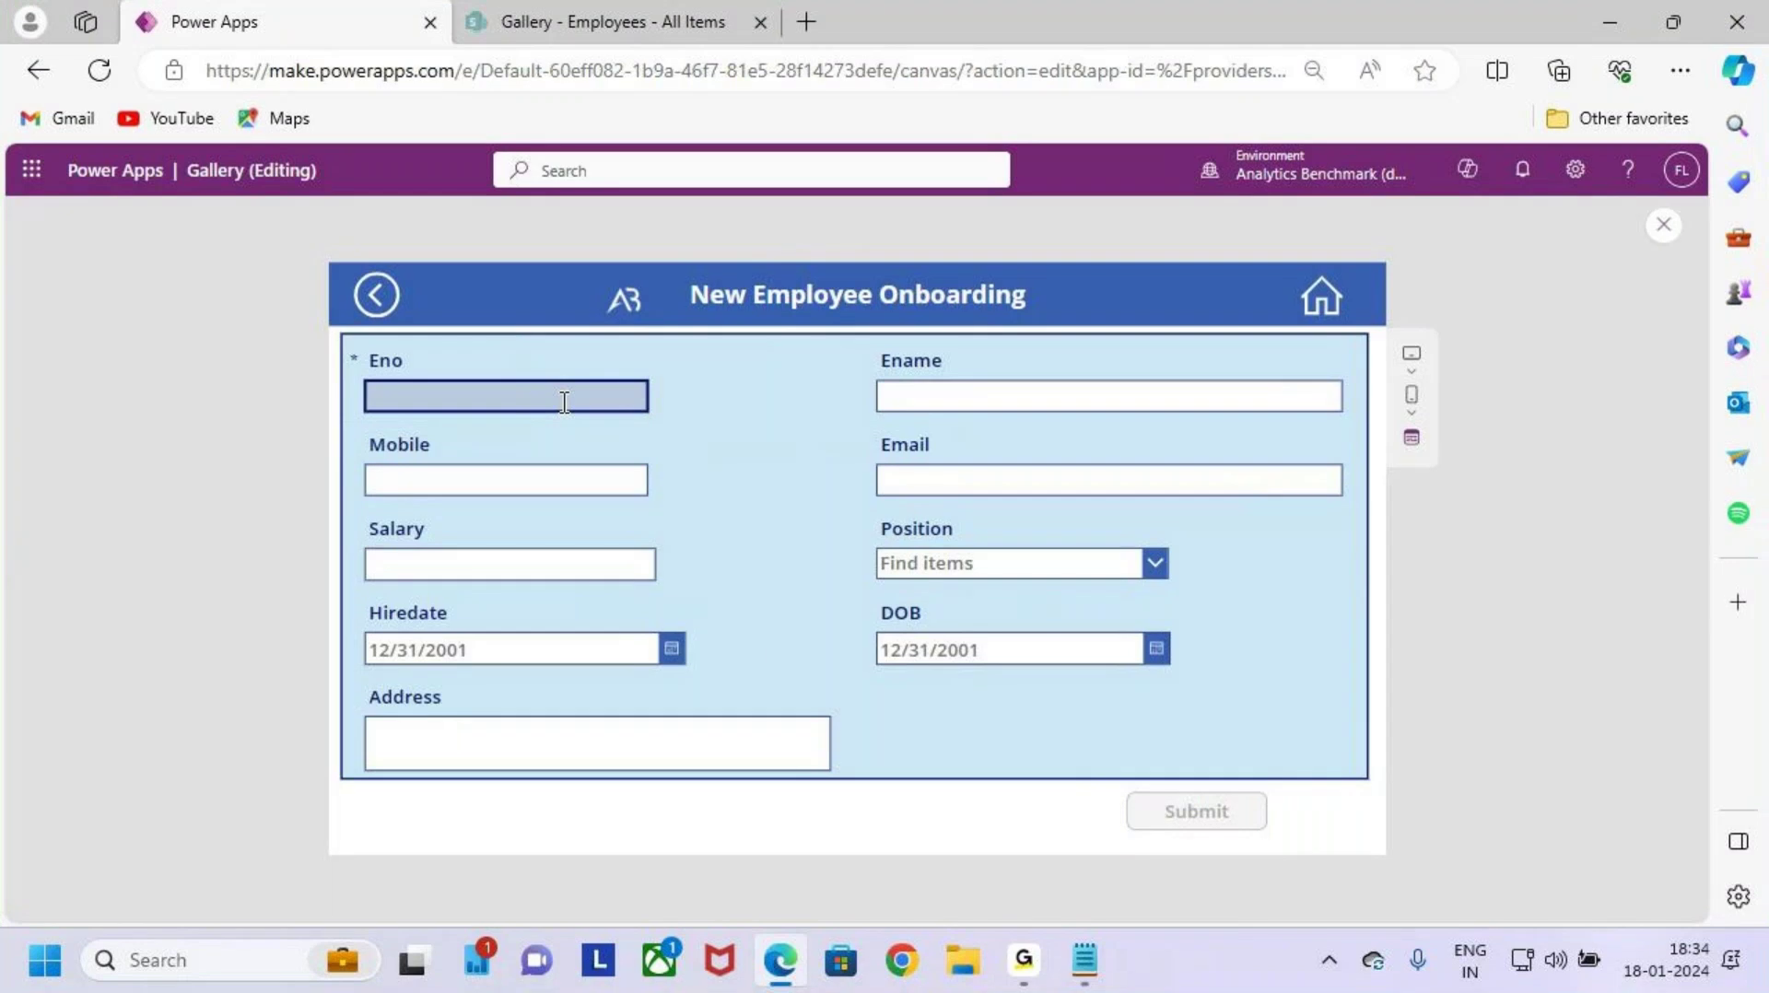
key(Caps_Lock)
text(ABN)
key(BackSpace)
key(BackSpace)
key(Num_Lock)
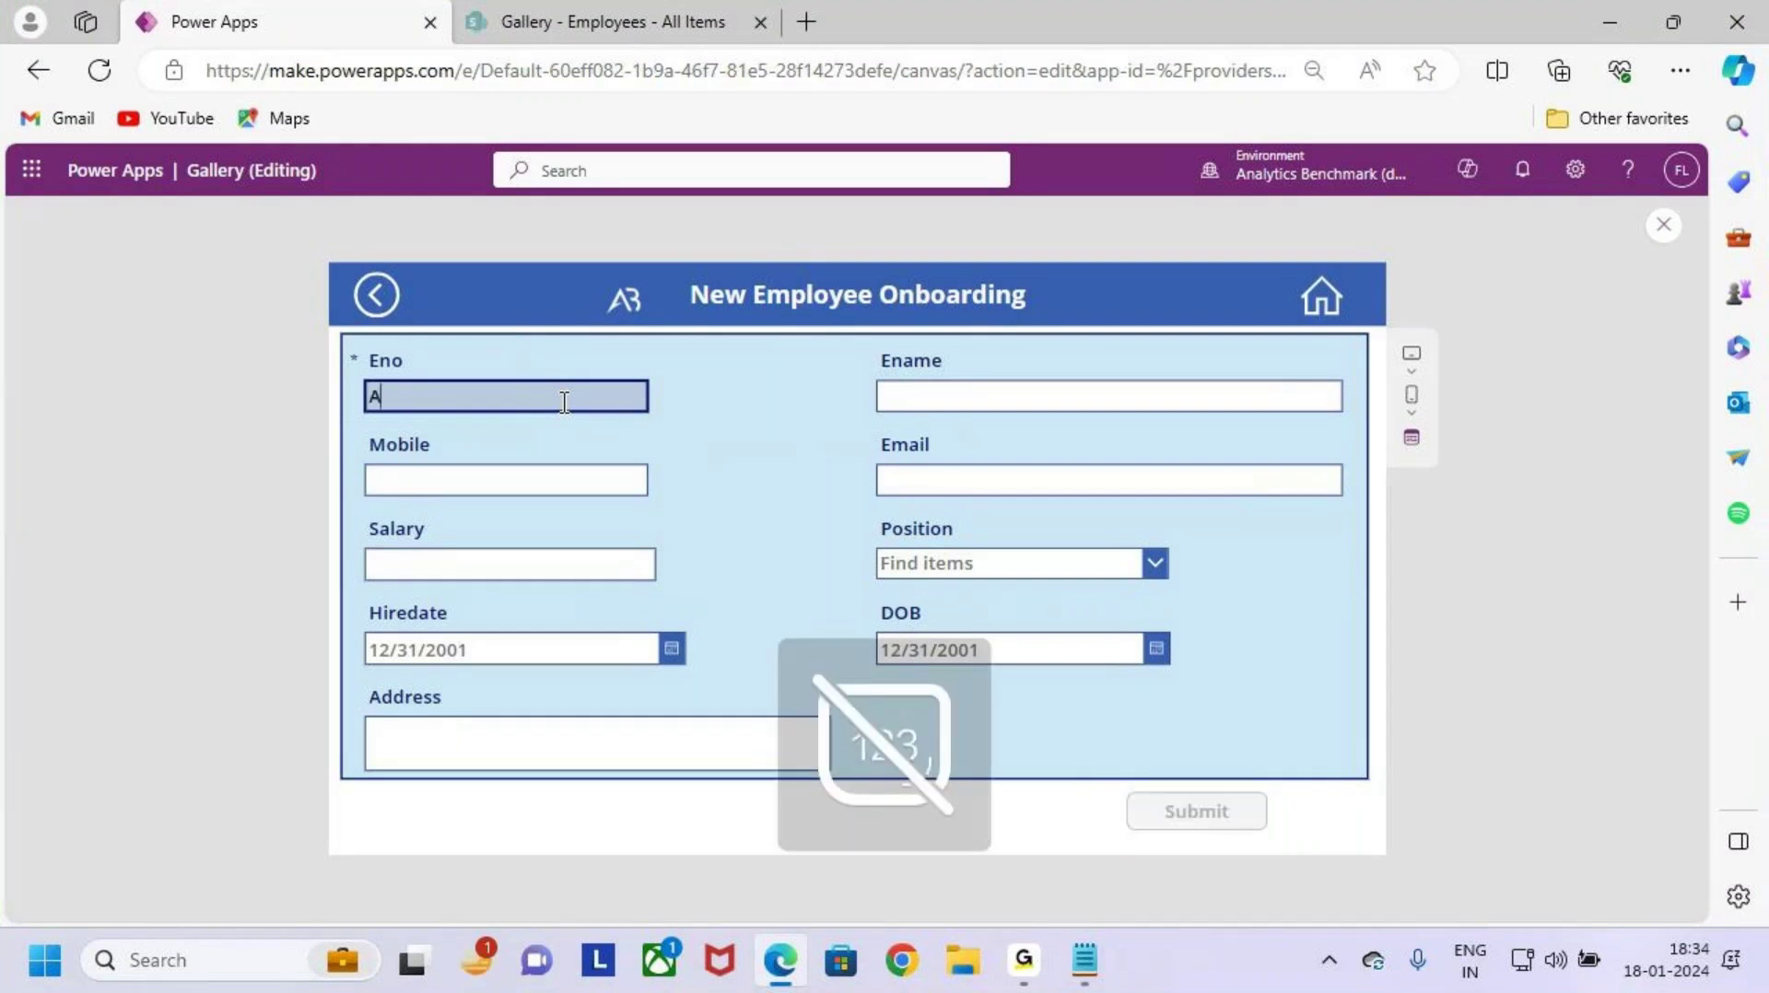
key(BackSpace)
text(AB1234)
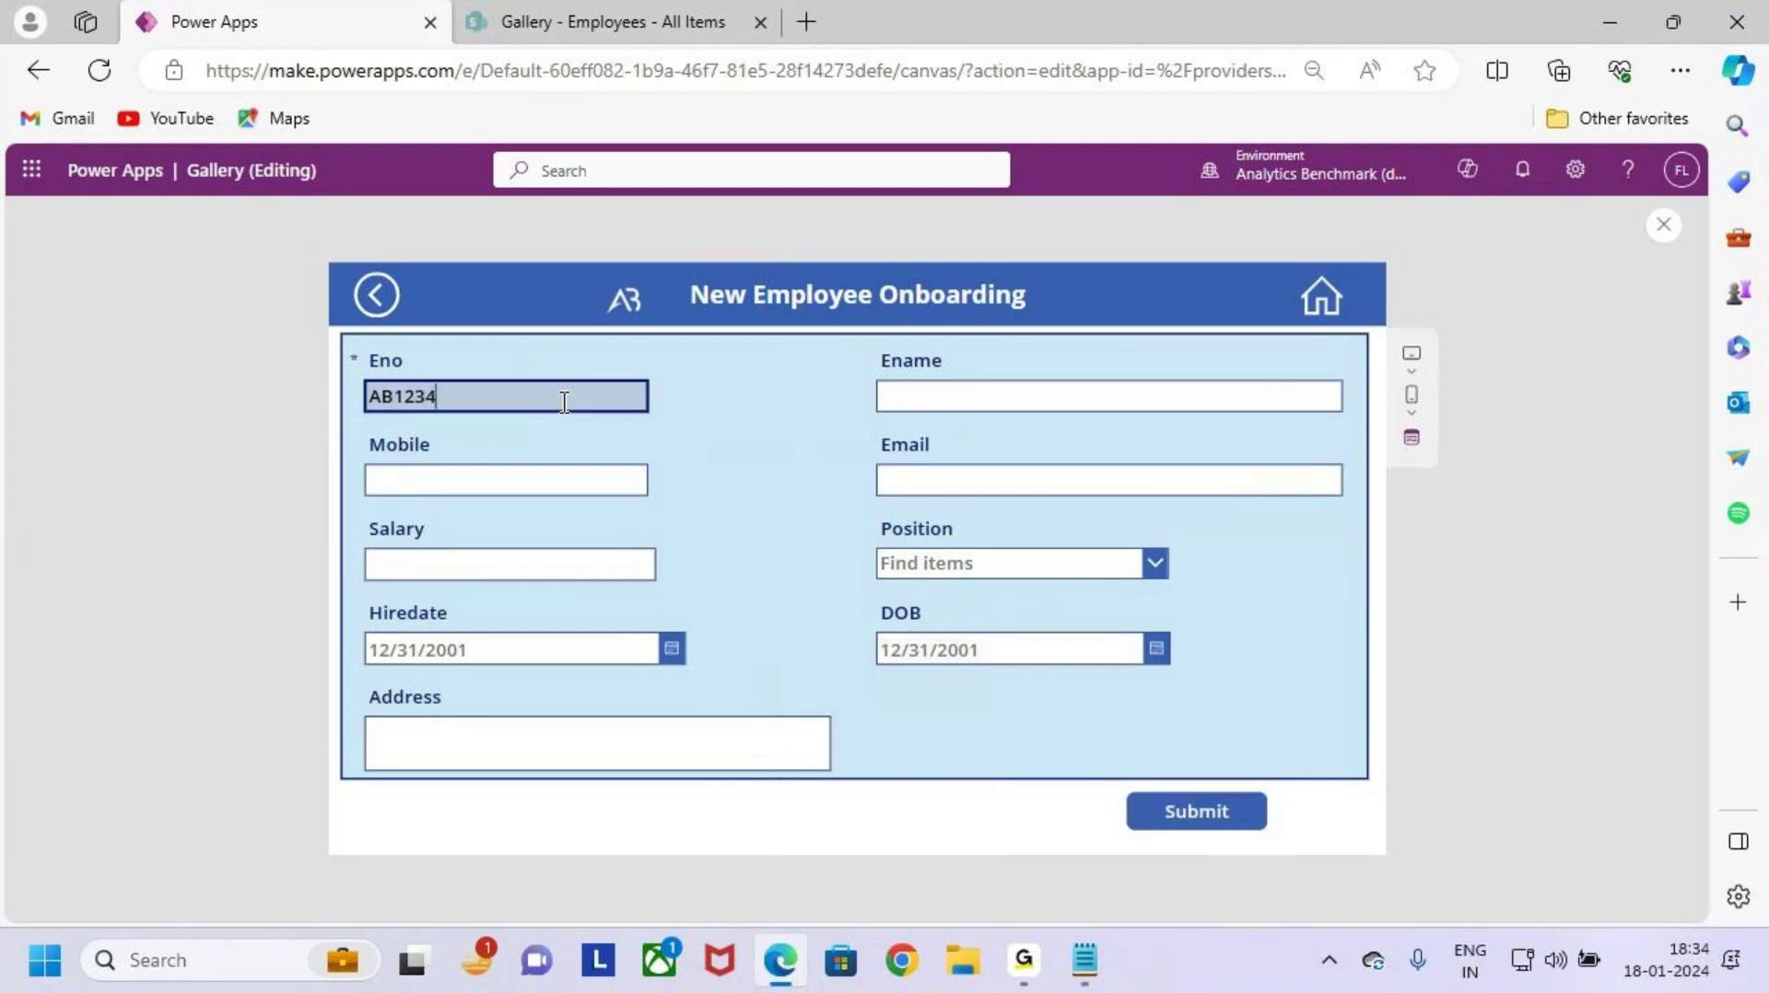
Step: Fill in the employee's name, mobile number and e-mail address
click(932, 392)
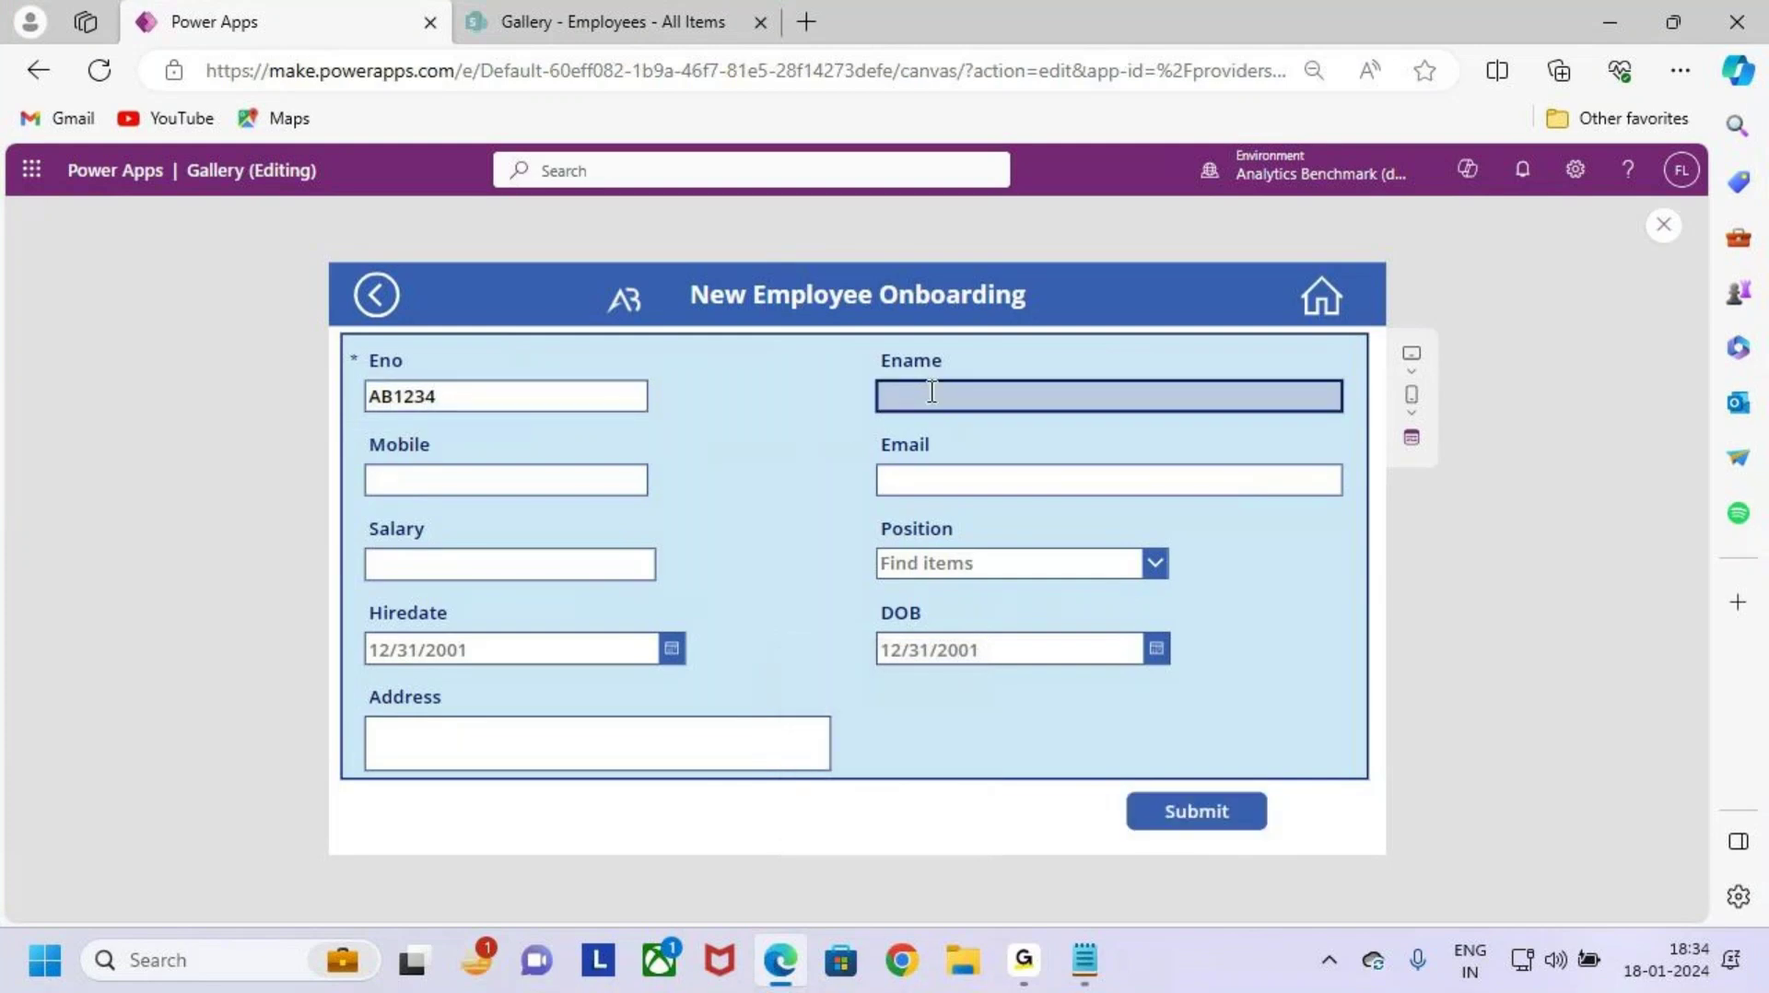
key(Caps_Lock)
text(Warner)
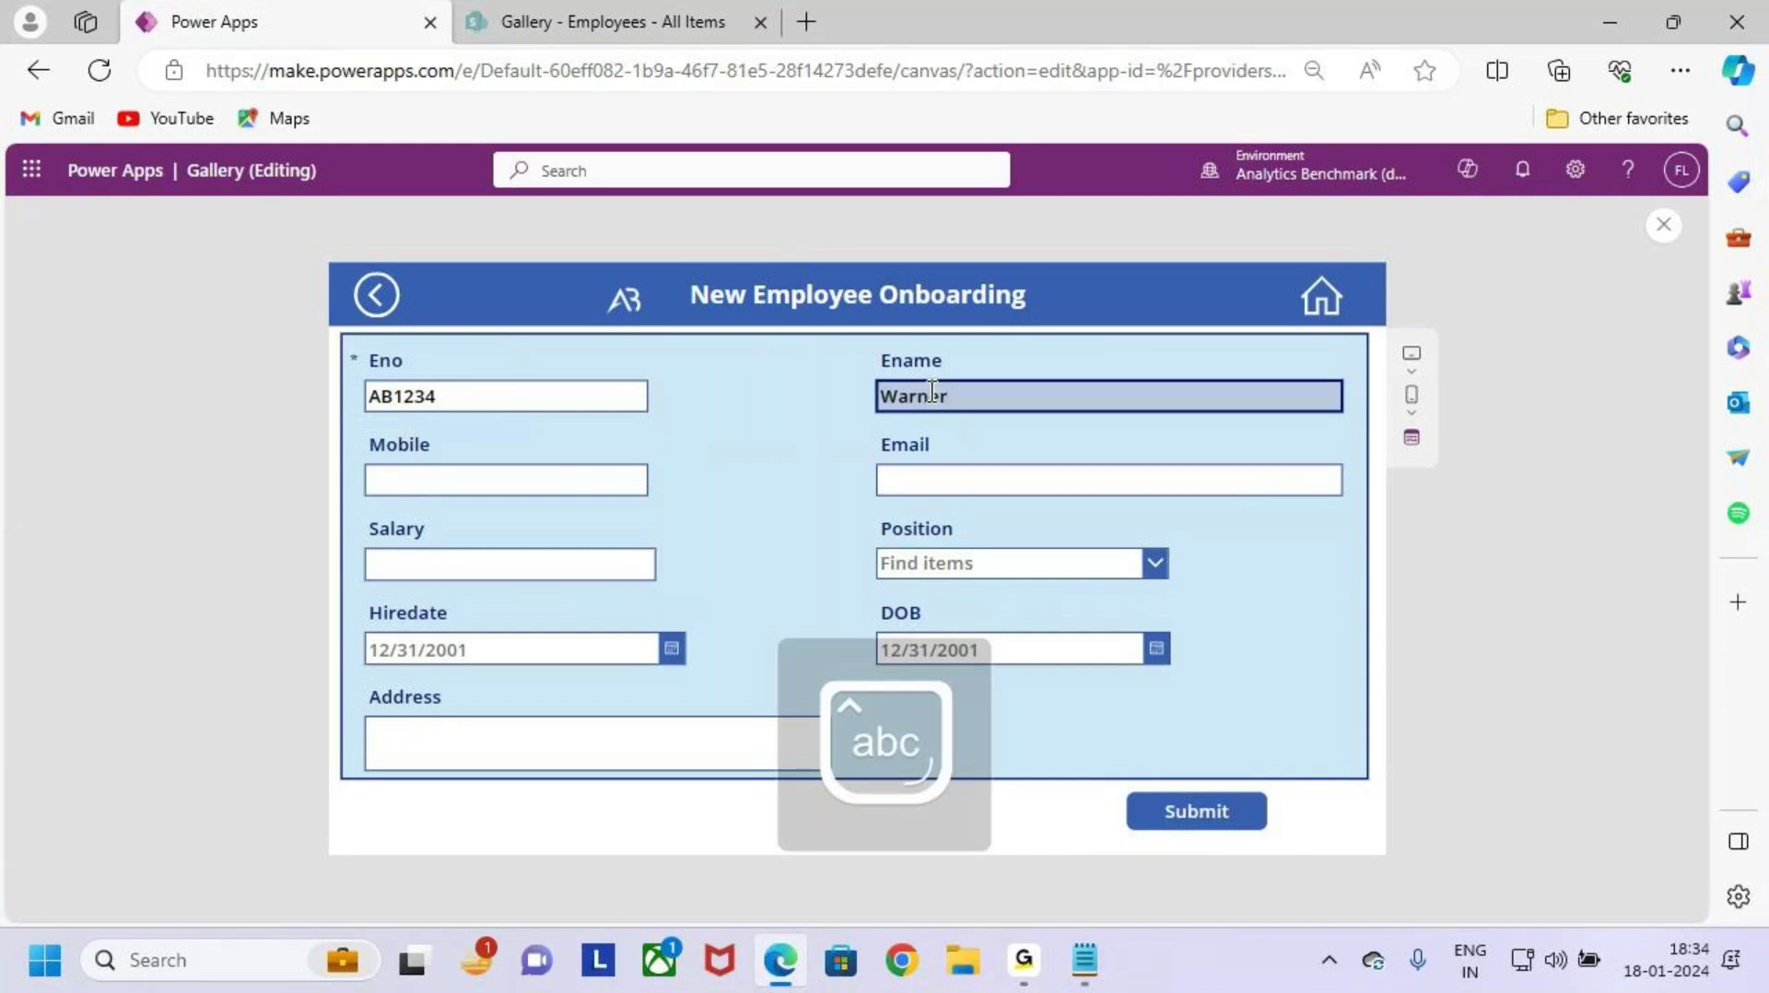
click(577, 485)
text(908)
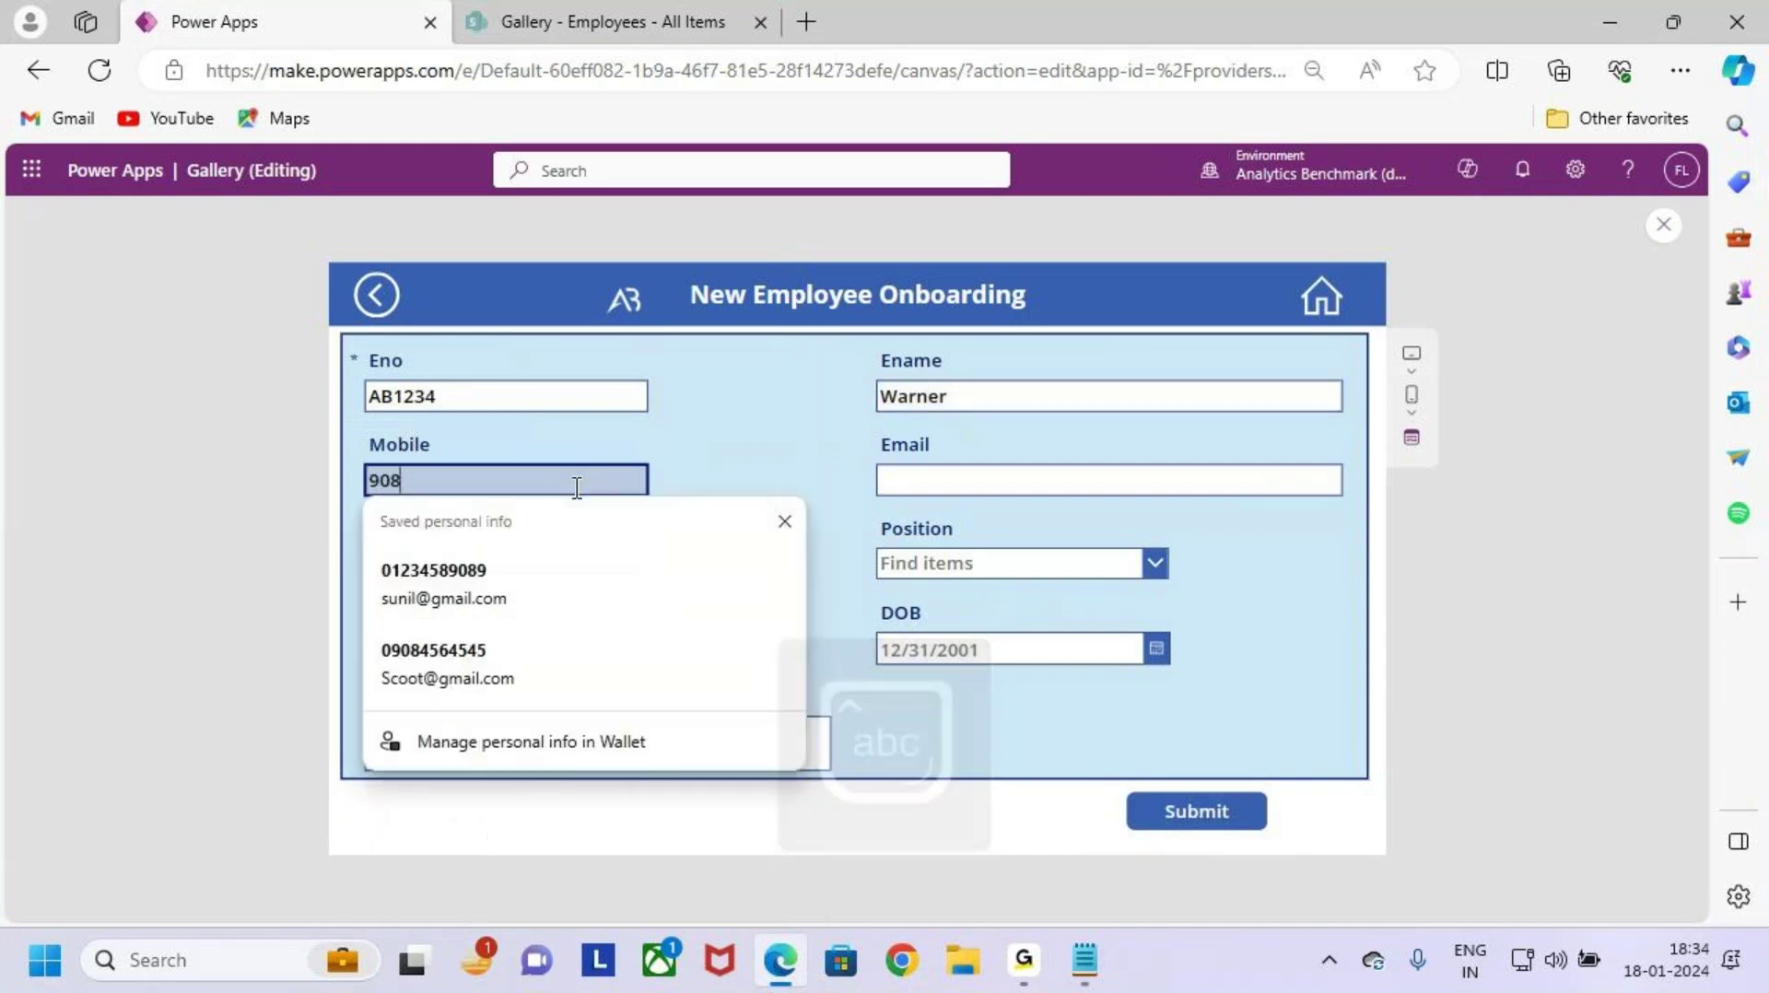
text(994)
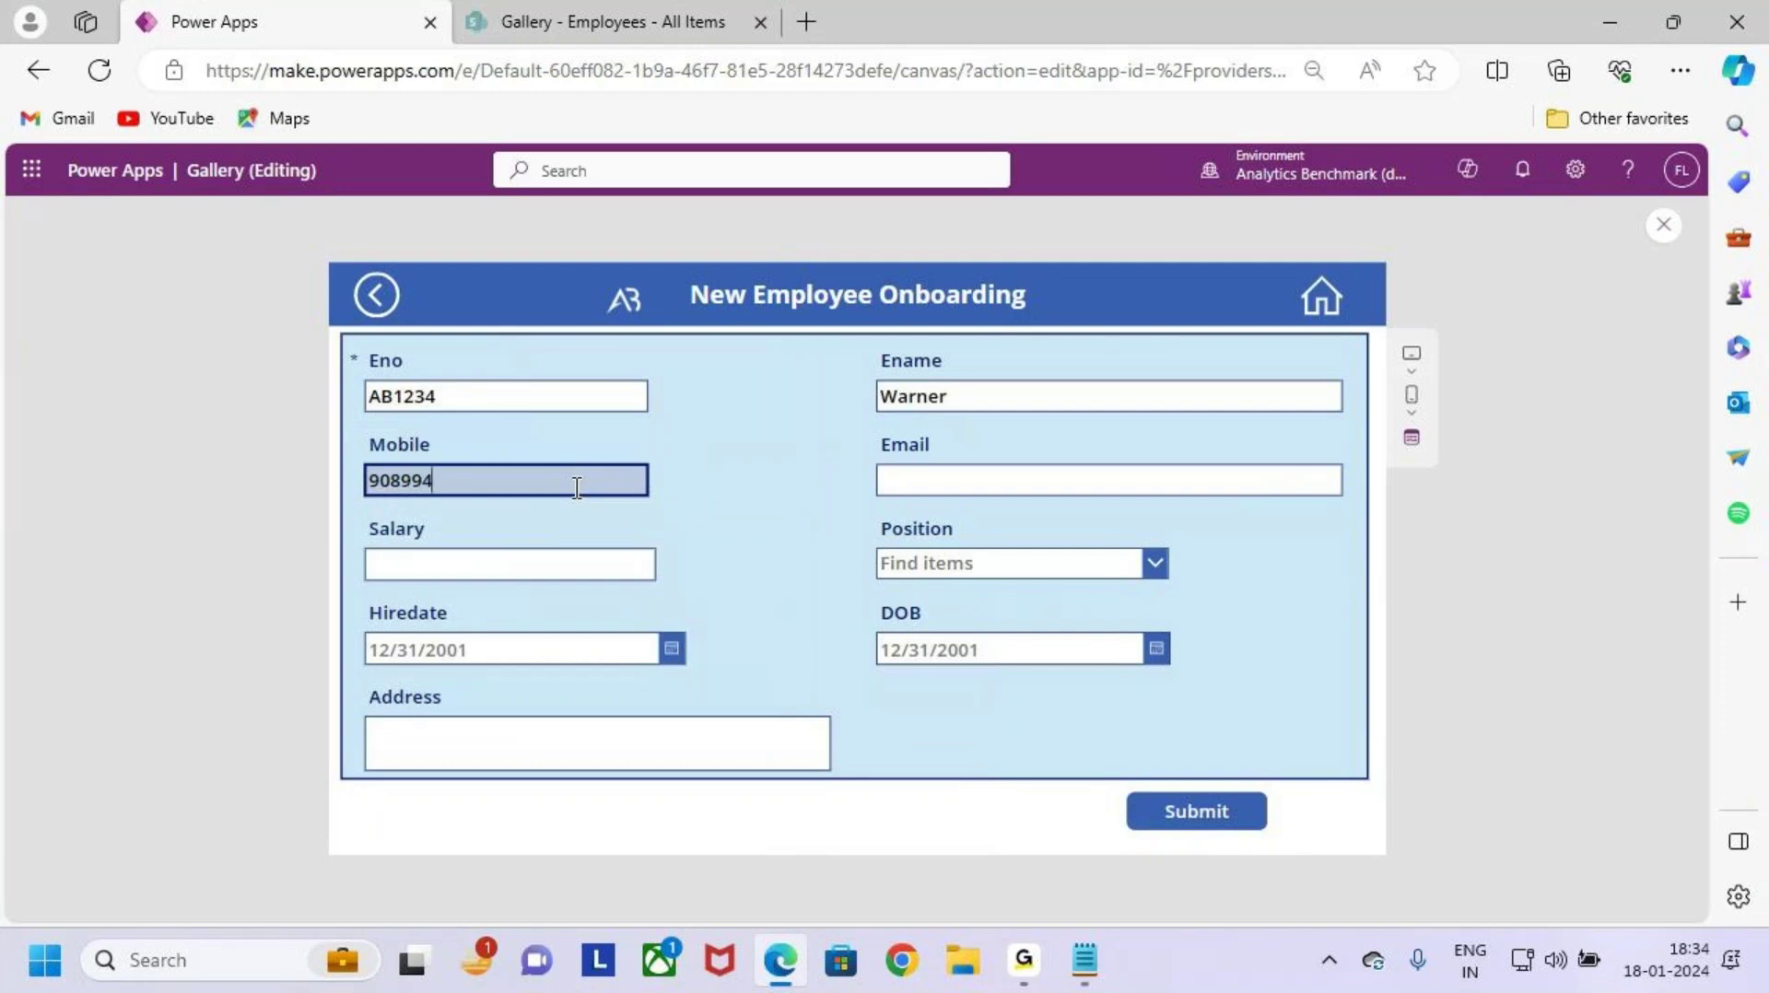
text(433)
key(BackSpace)
key(BackSpace)
click(1007, 481)
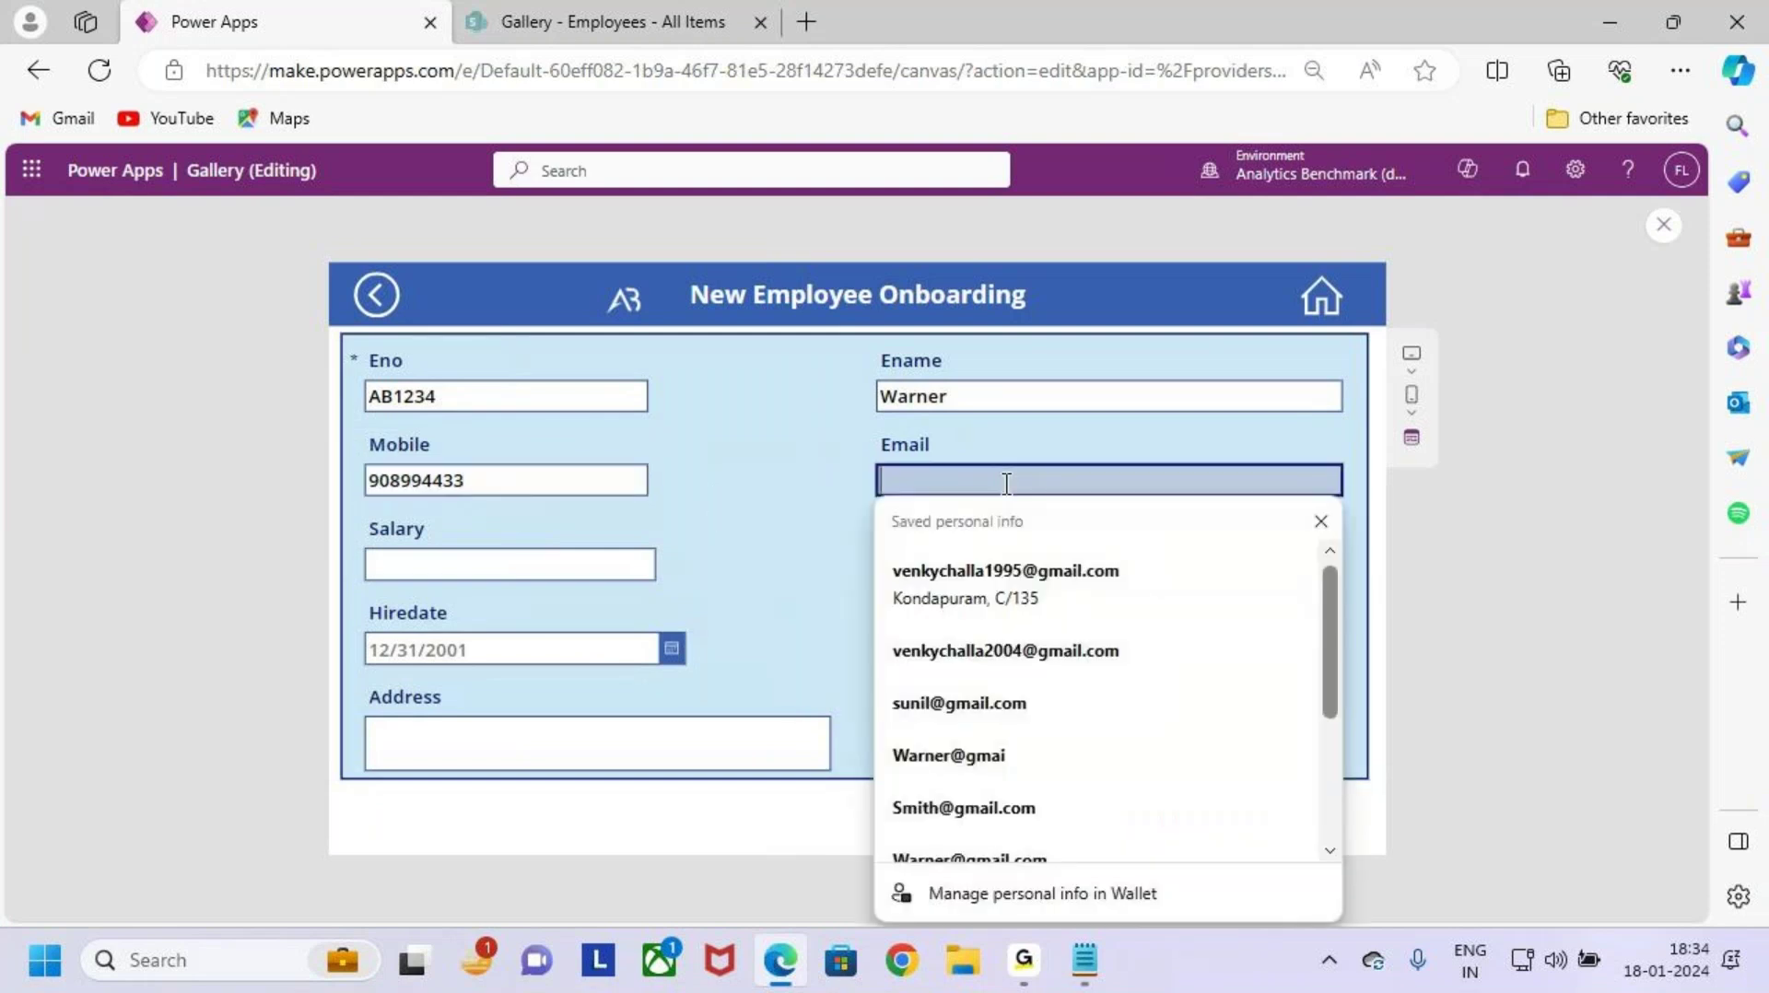
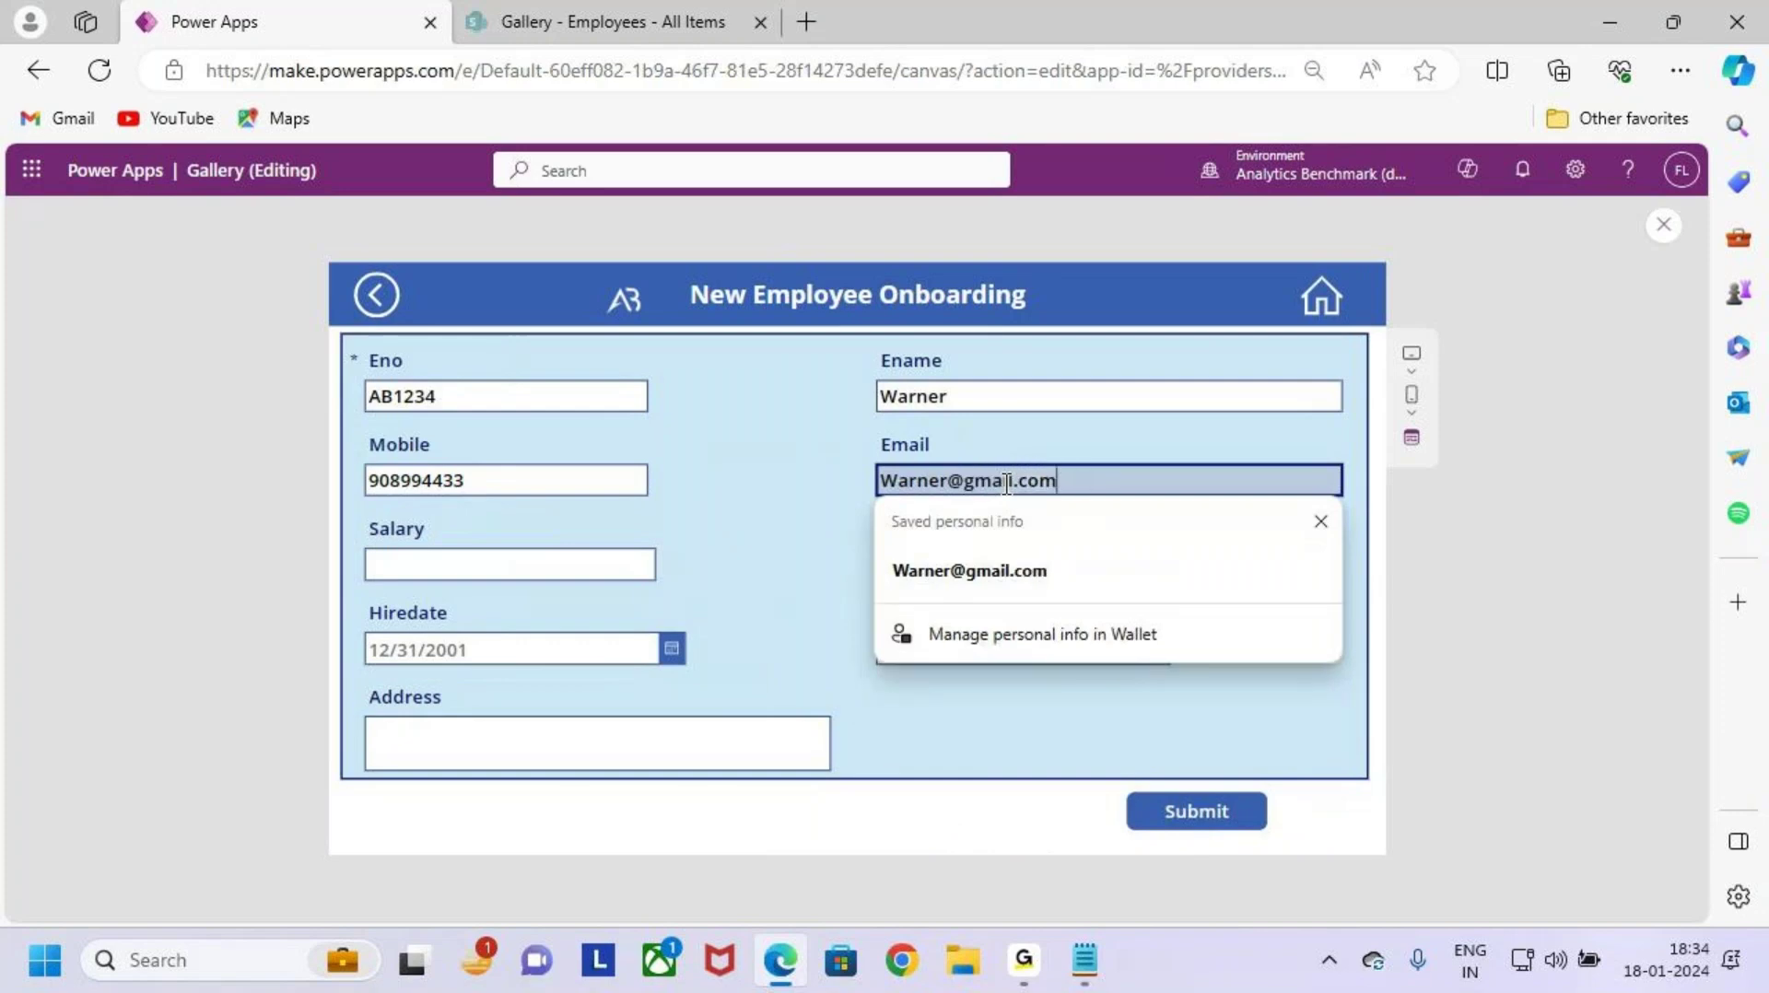
Step: Enter salary 120000 and choose System Engineer as the position
click(448, 571)
text(12)
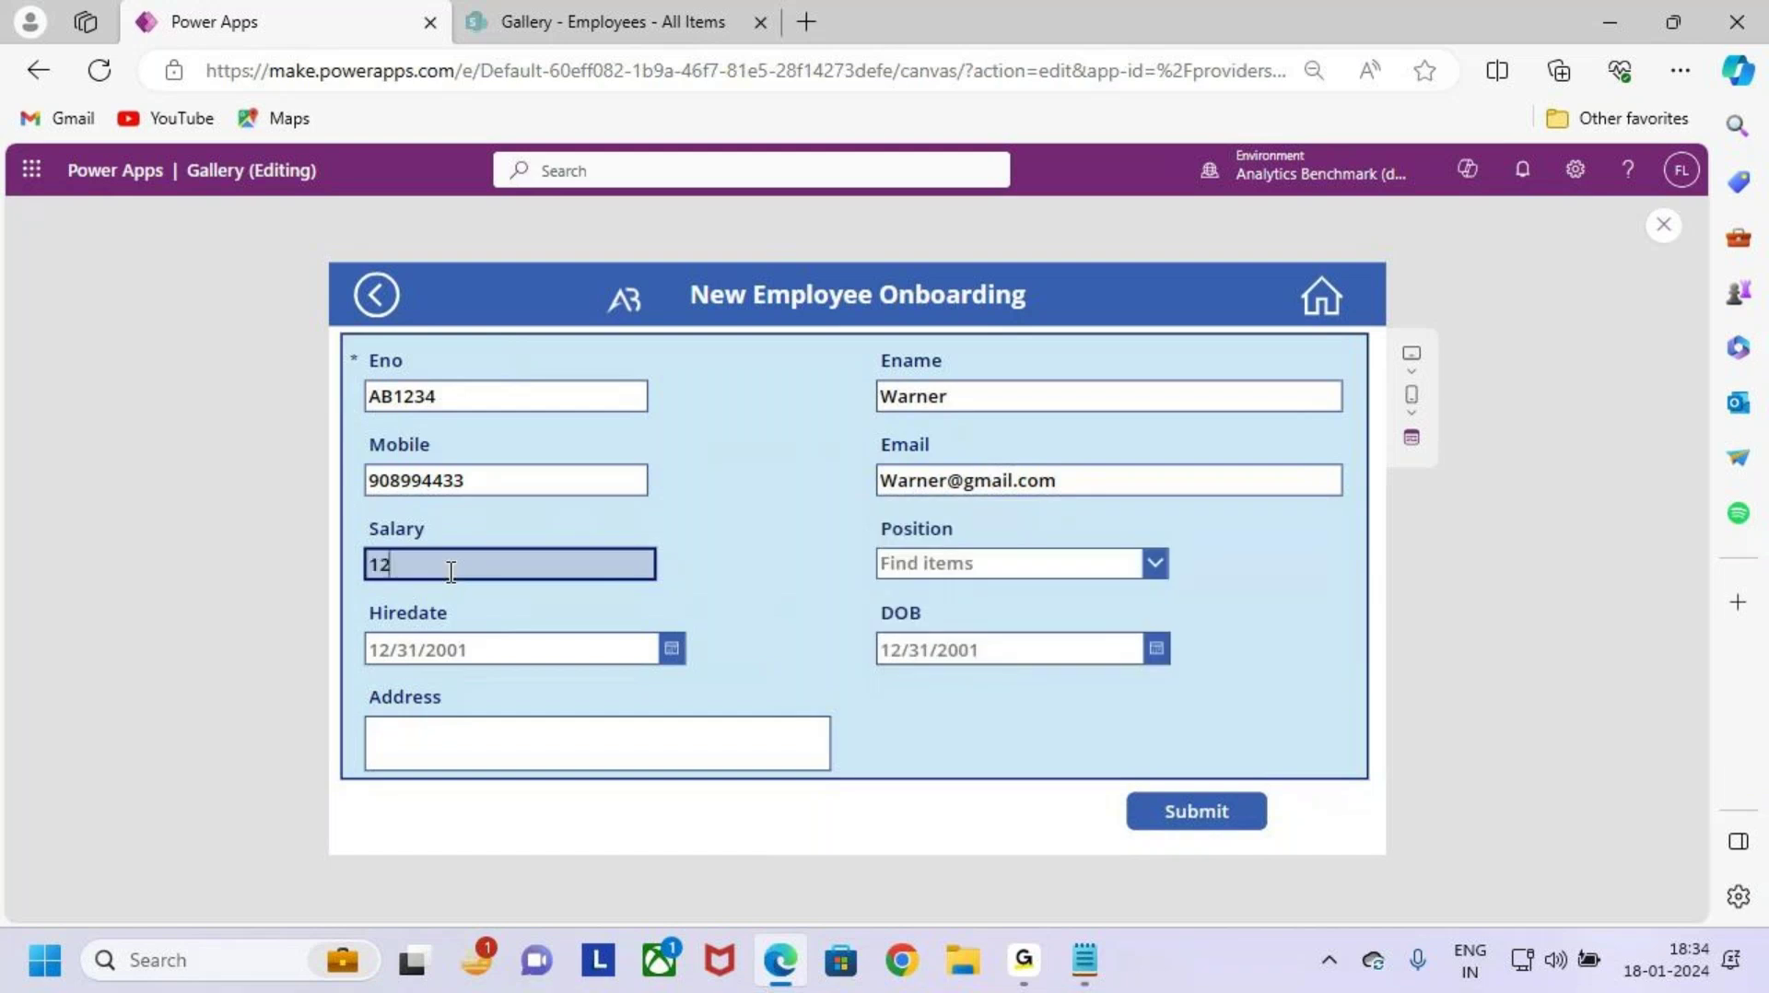
text(0000)
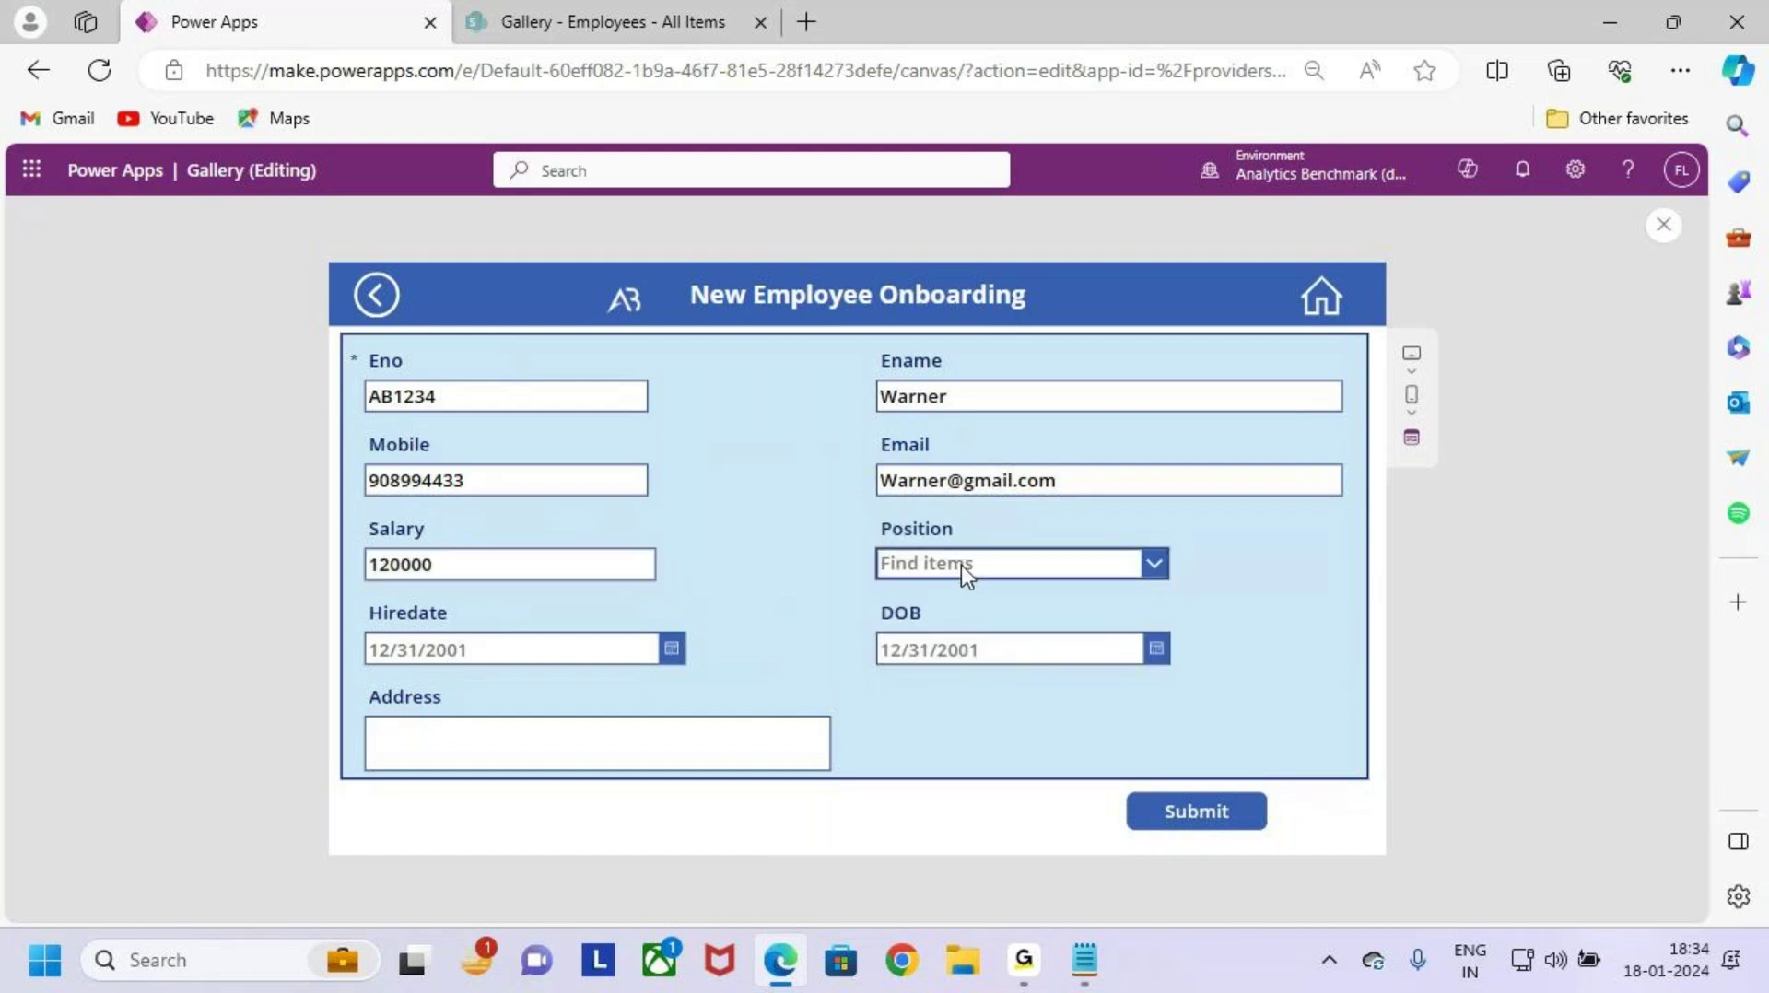
click(961, 566)
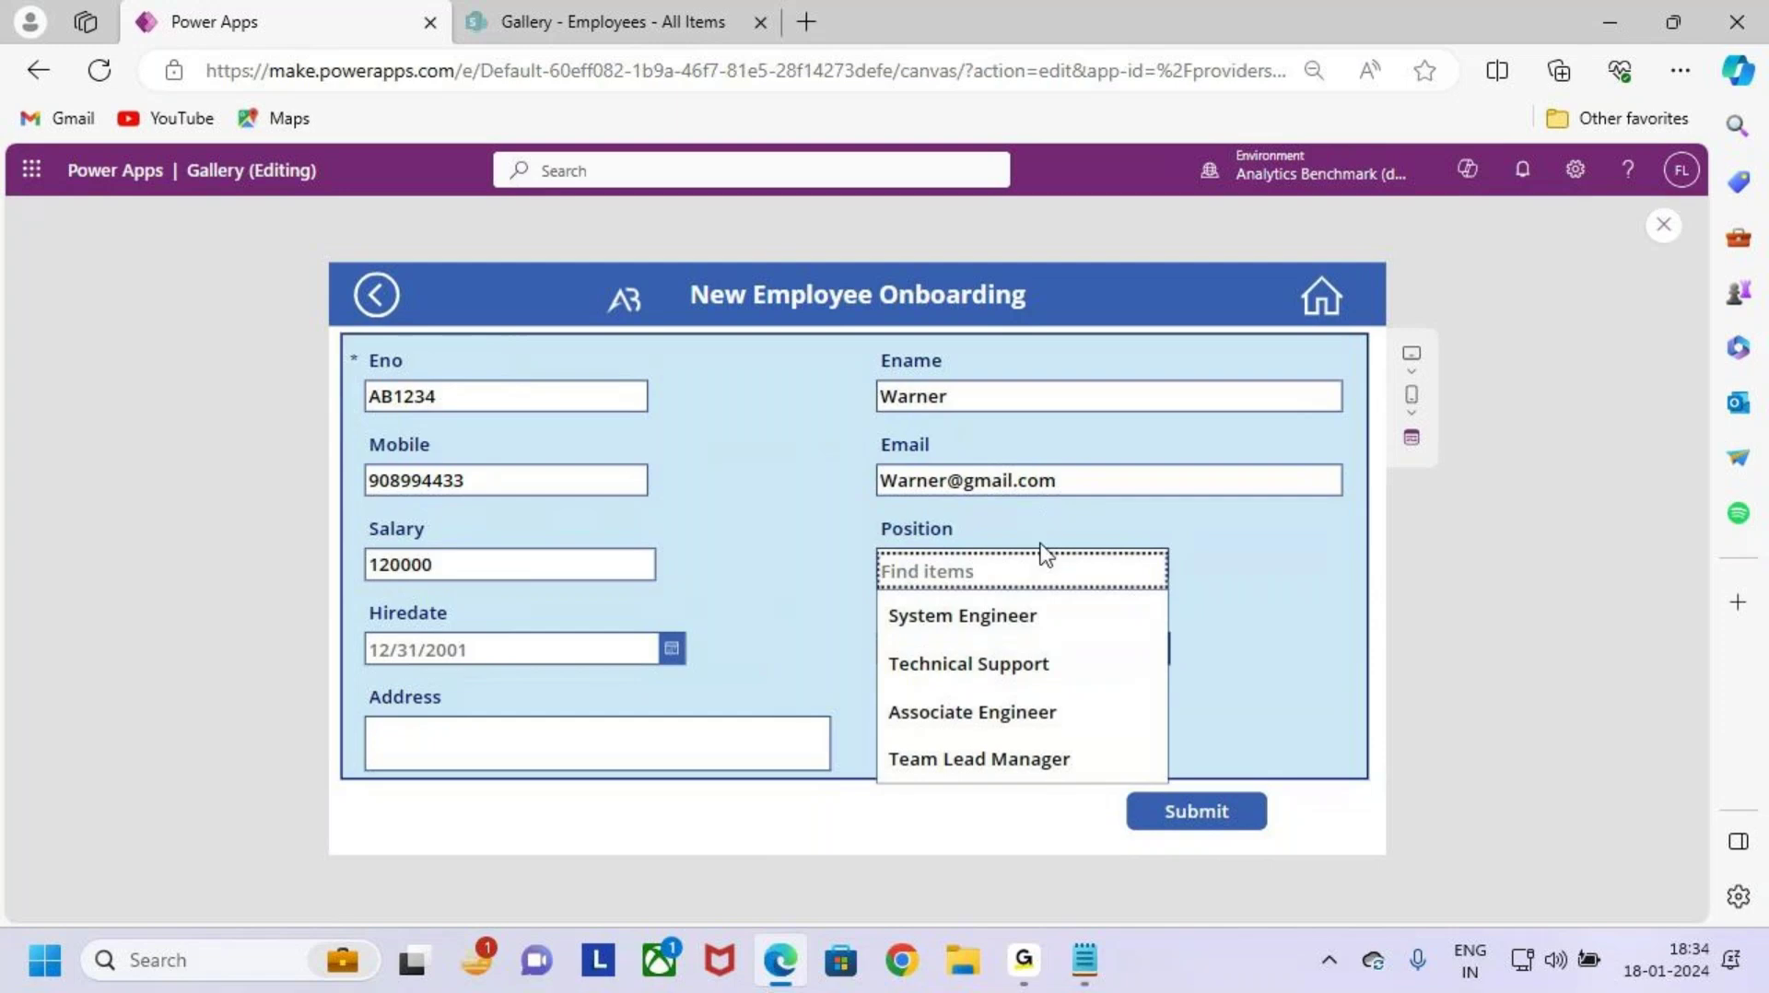
click(1032, 617)
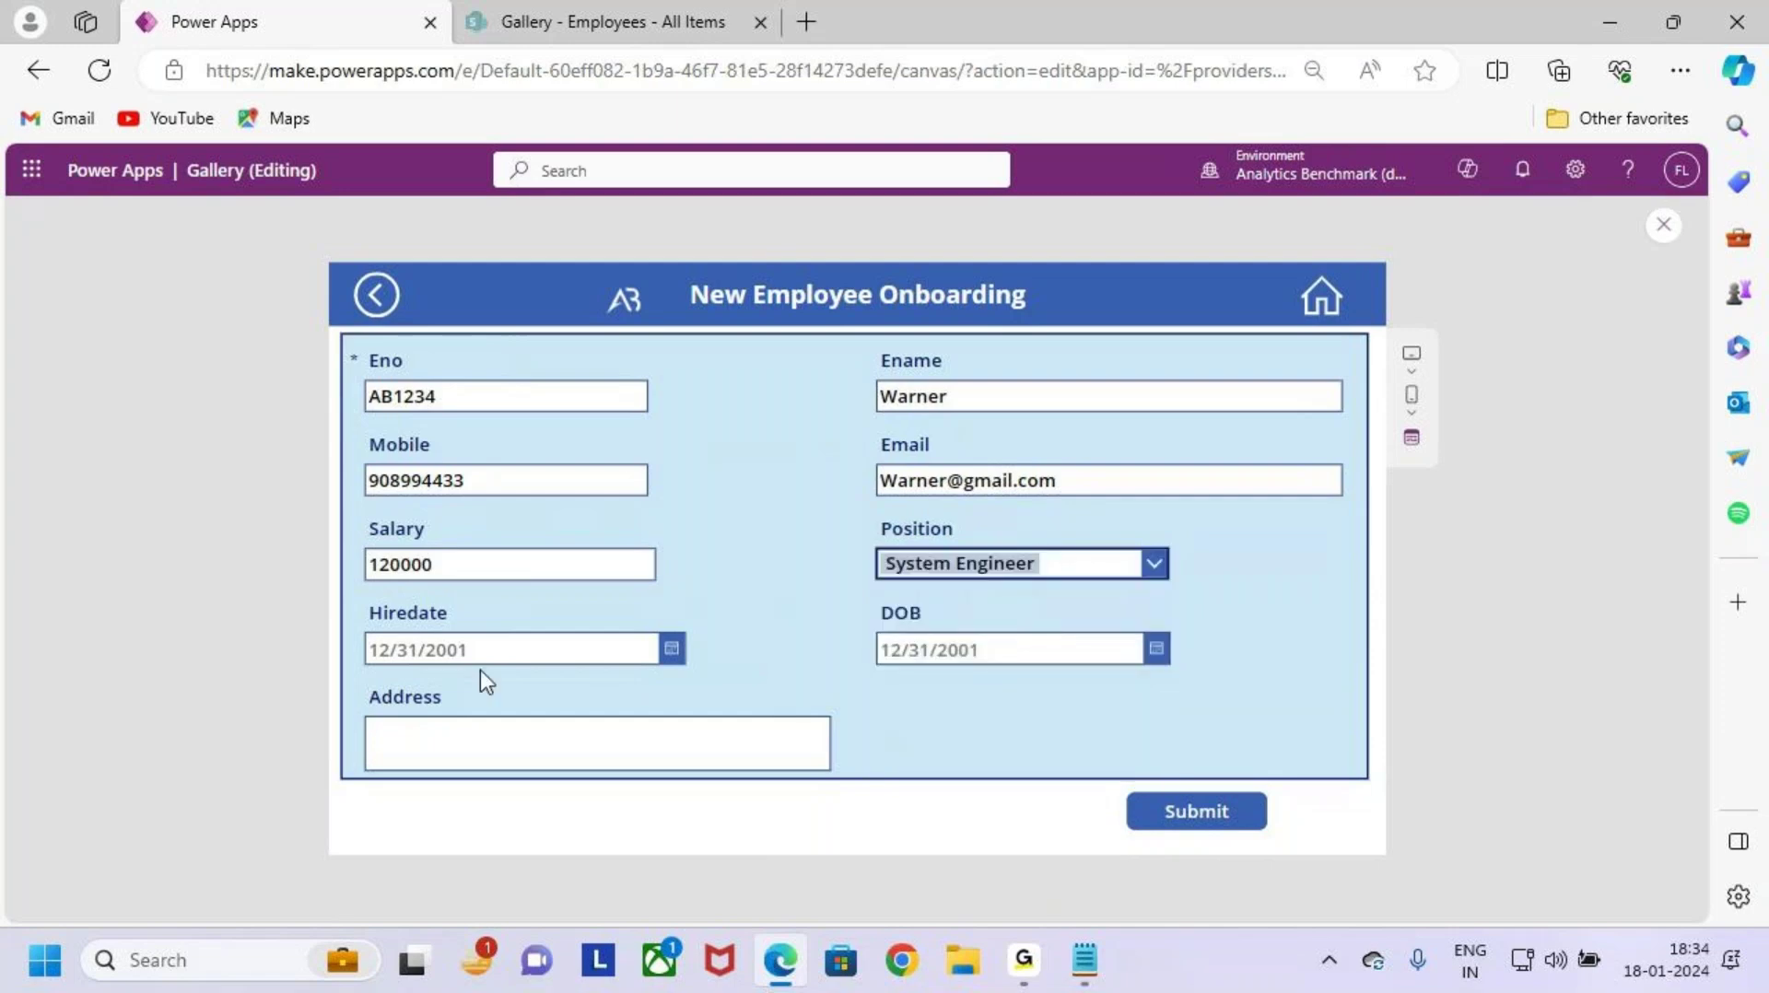
Step: Set the hire date to 1/2/2024 and the date of birth to 11/2/2023
click(673, 650)
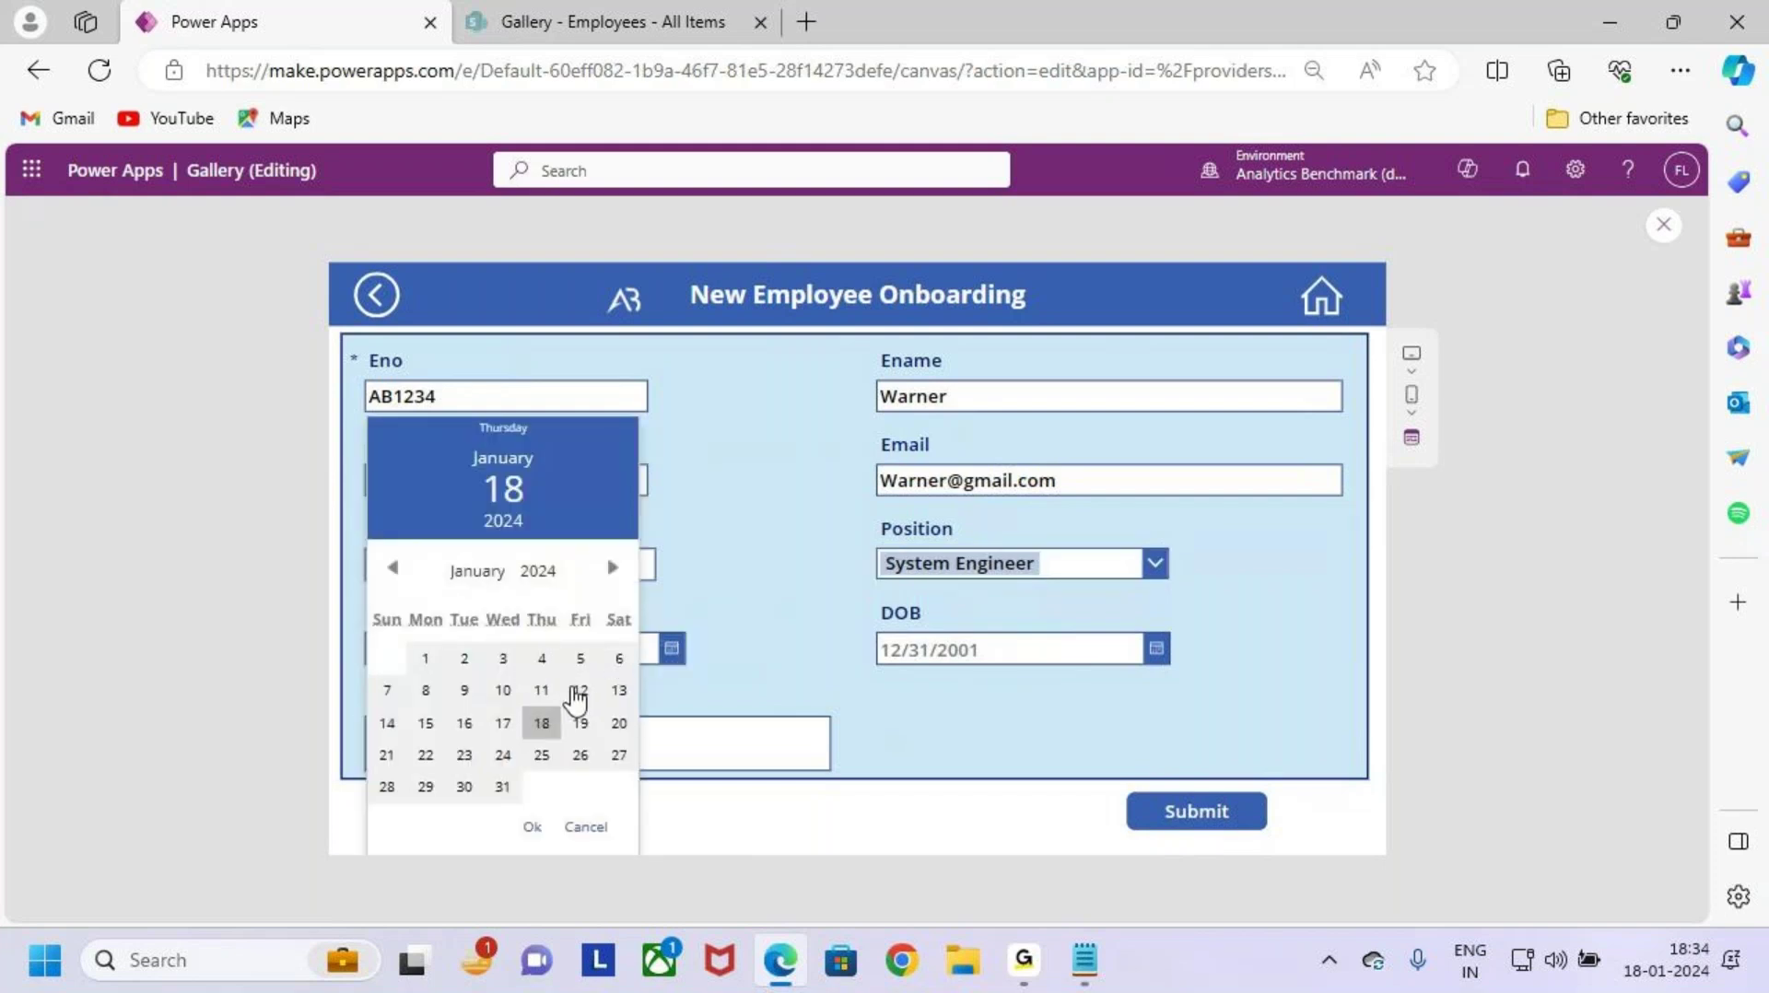
click(470, 667)
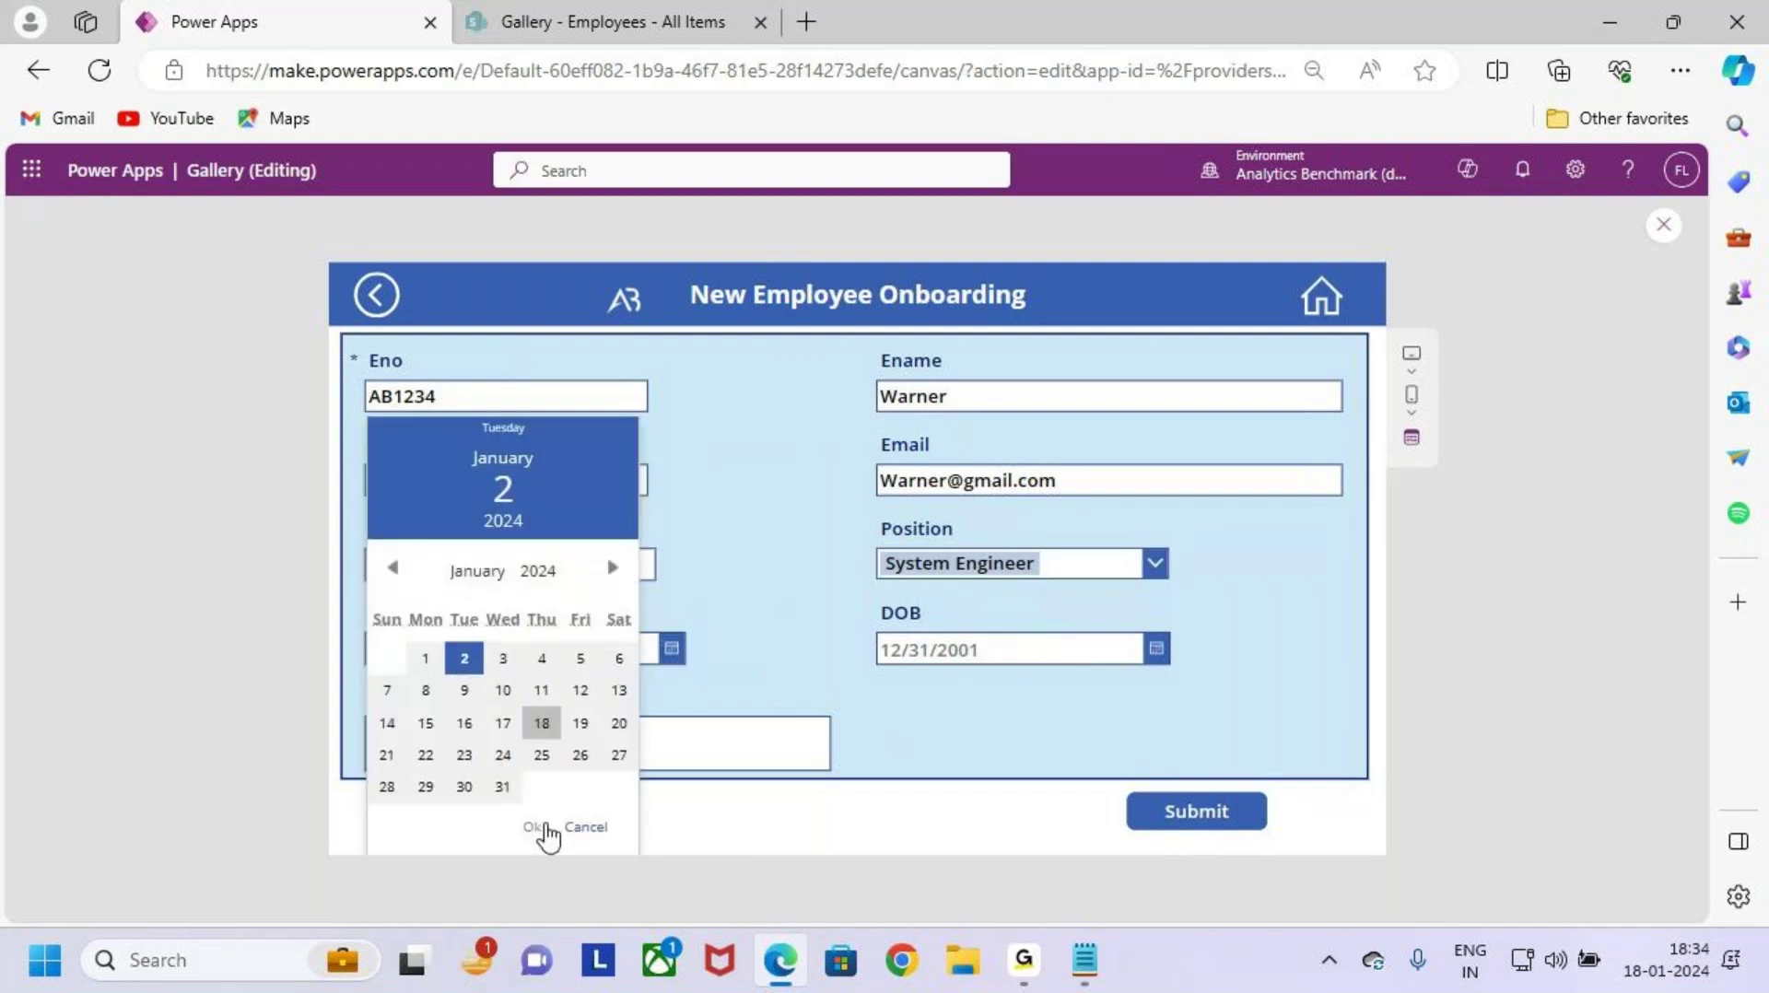
click(535, 827)
click(1155, 651)
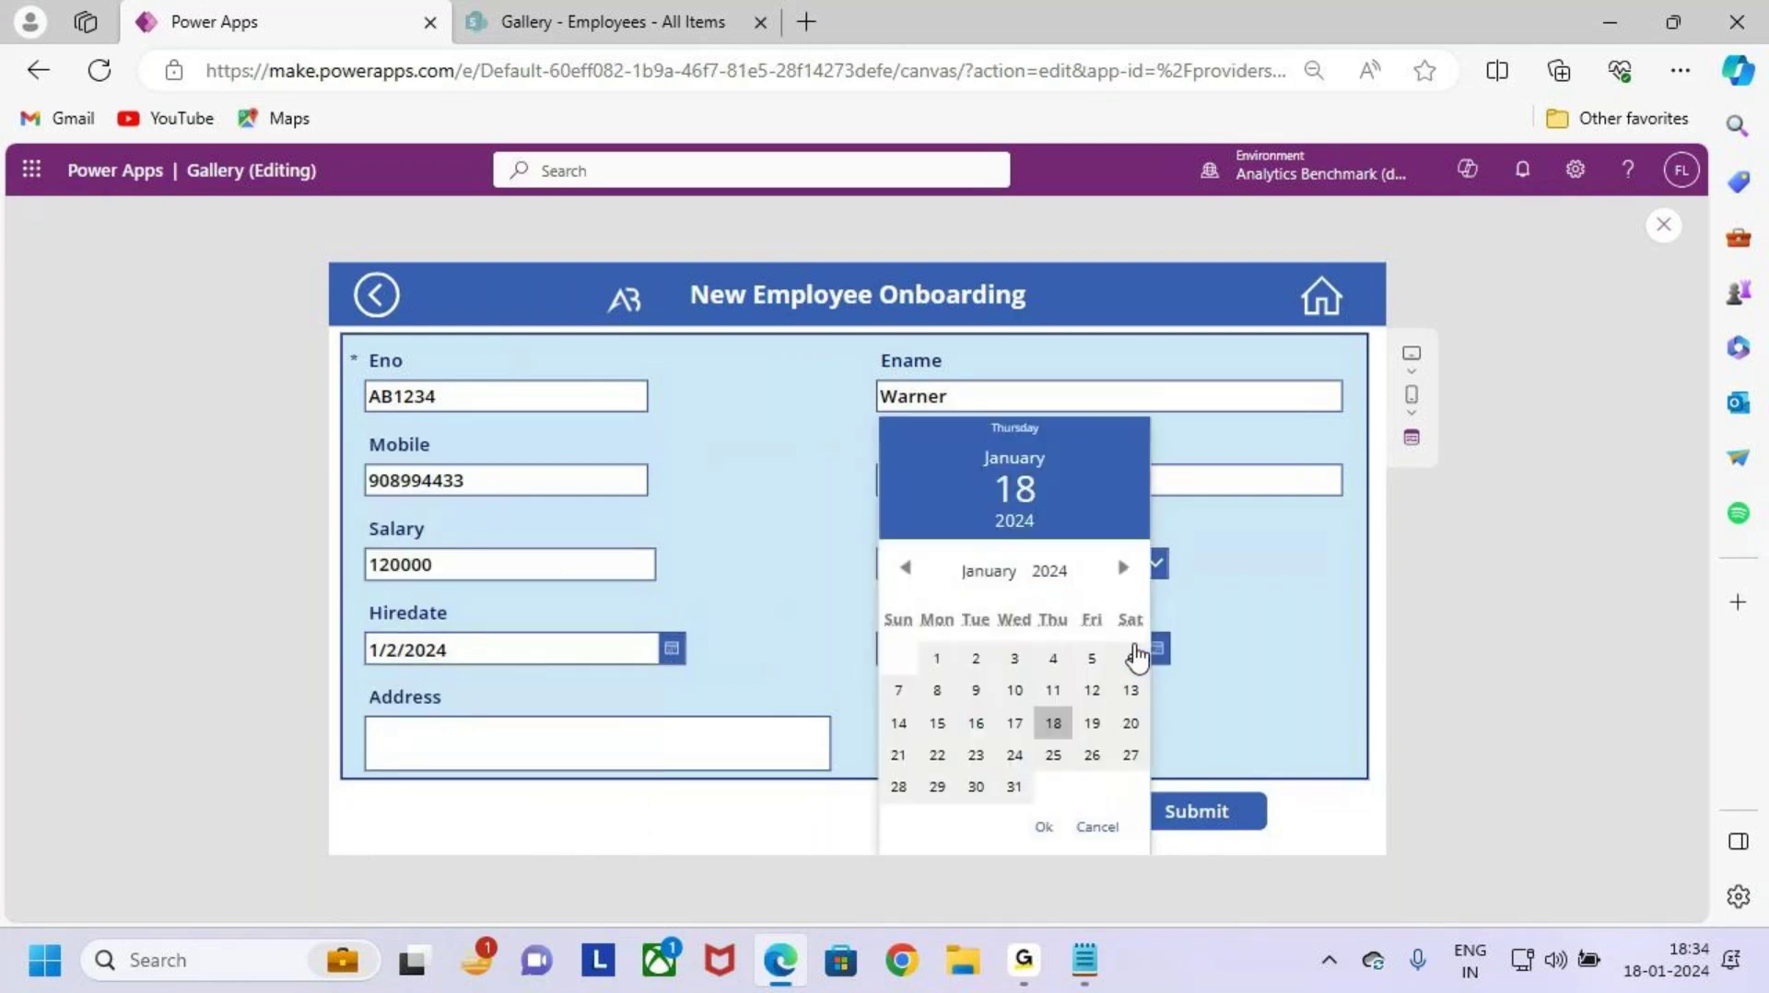
click(906, 572)
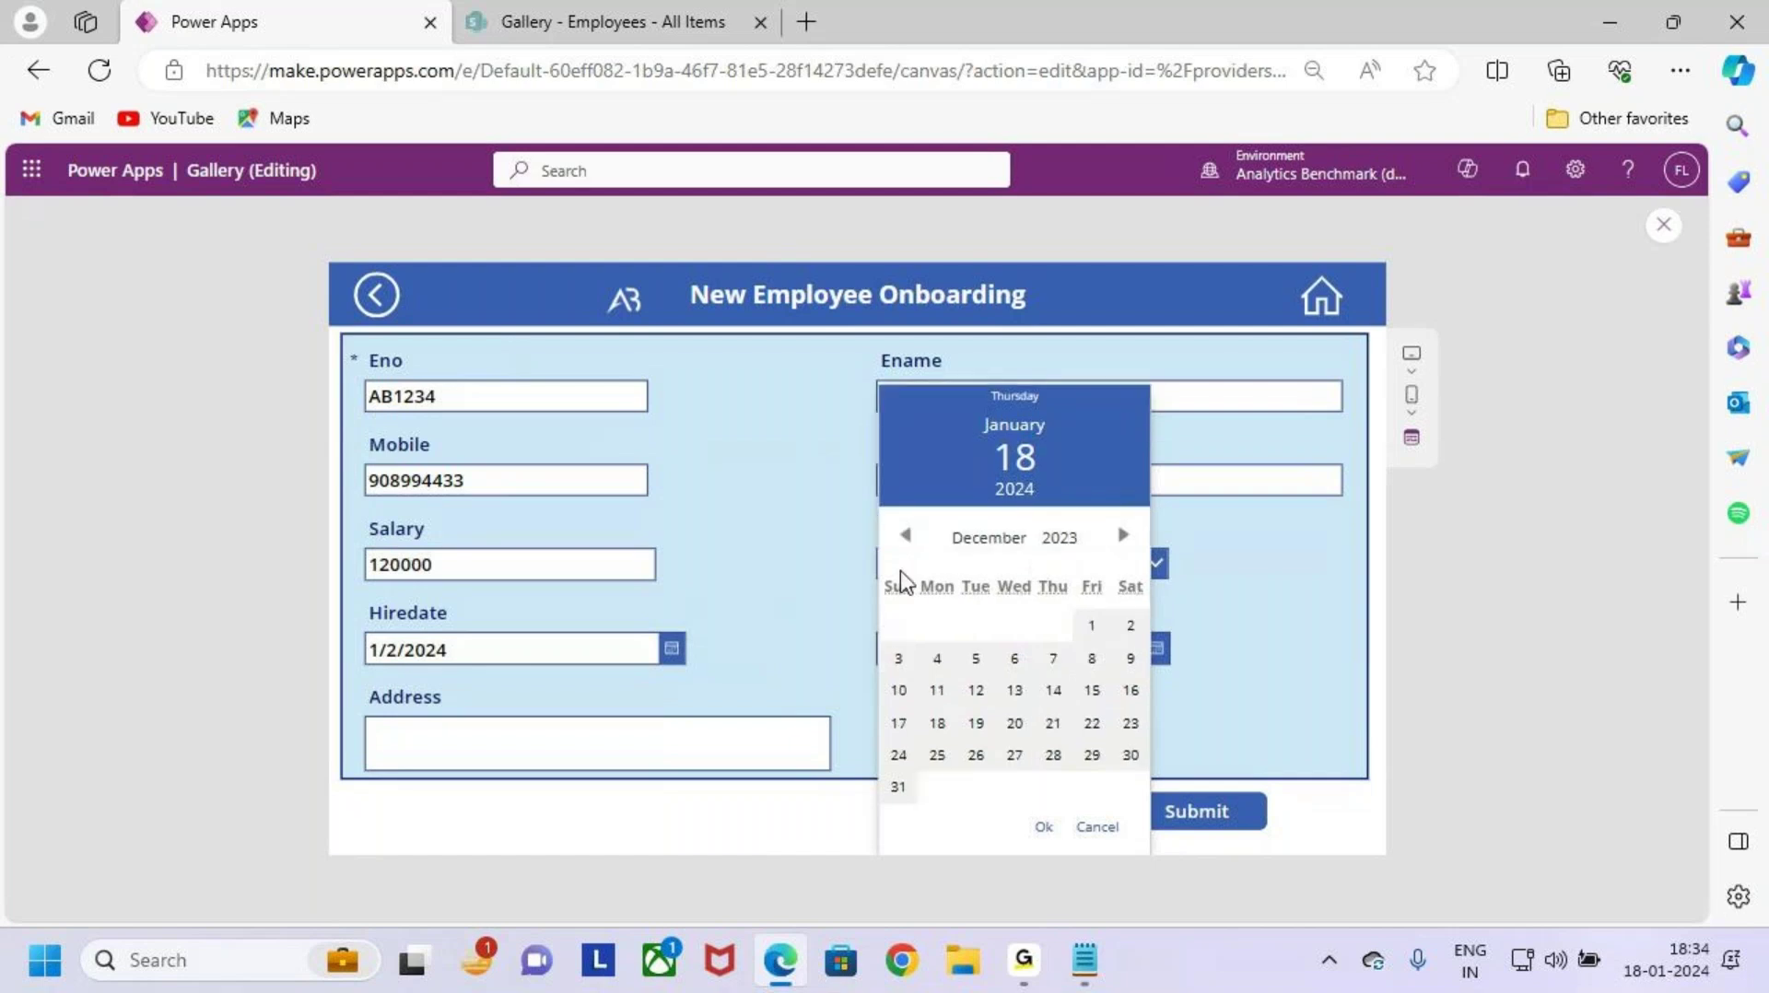
click(906, 572)
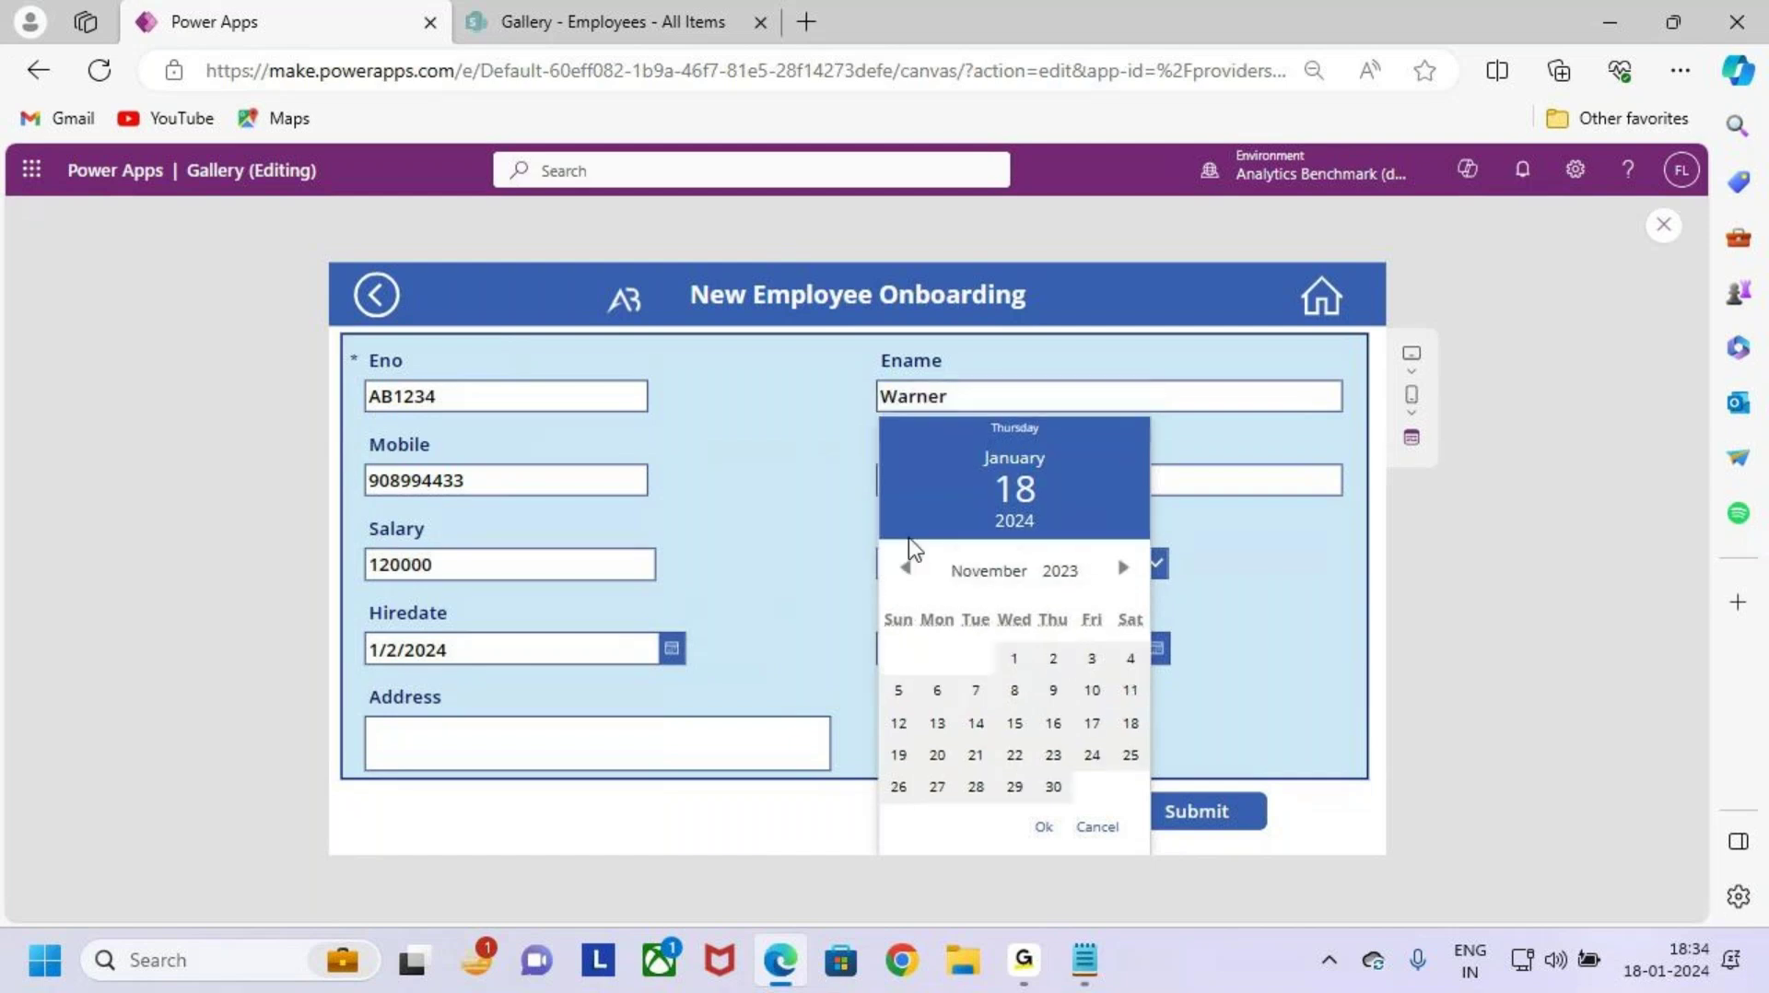
click(1053, 660)
click(1045, 826)
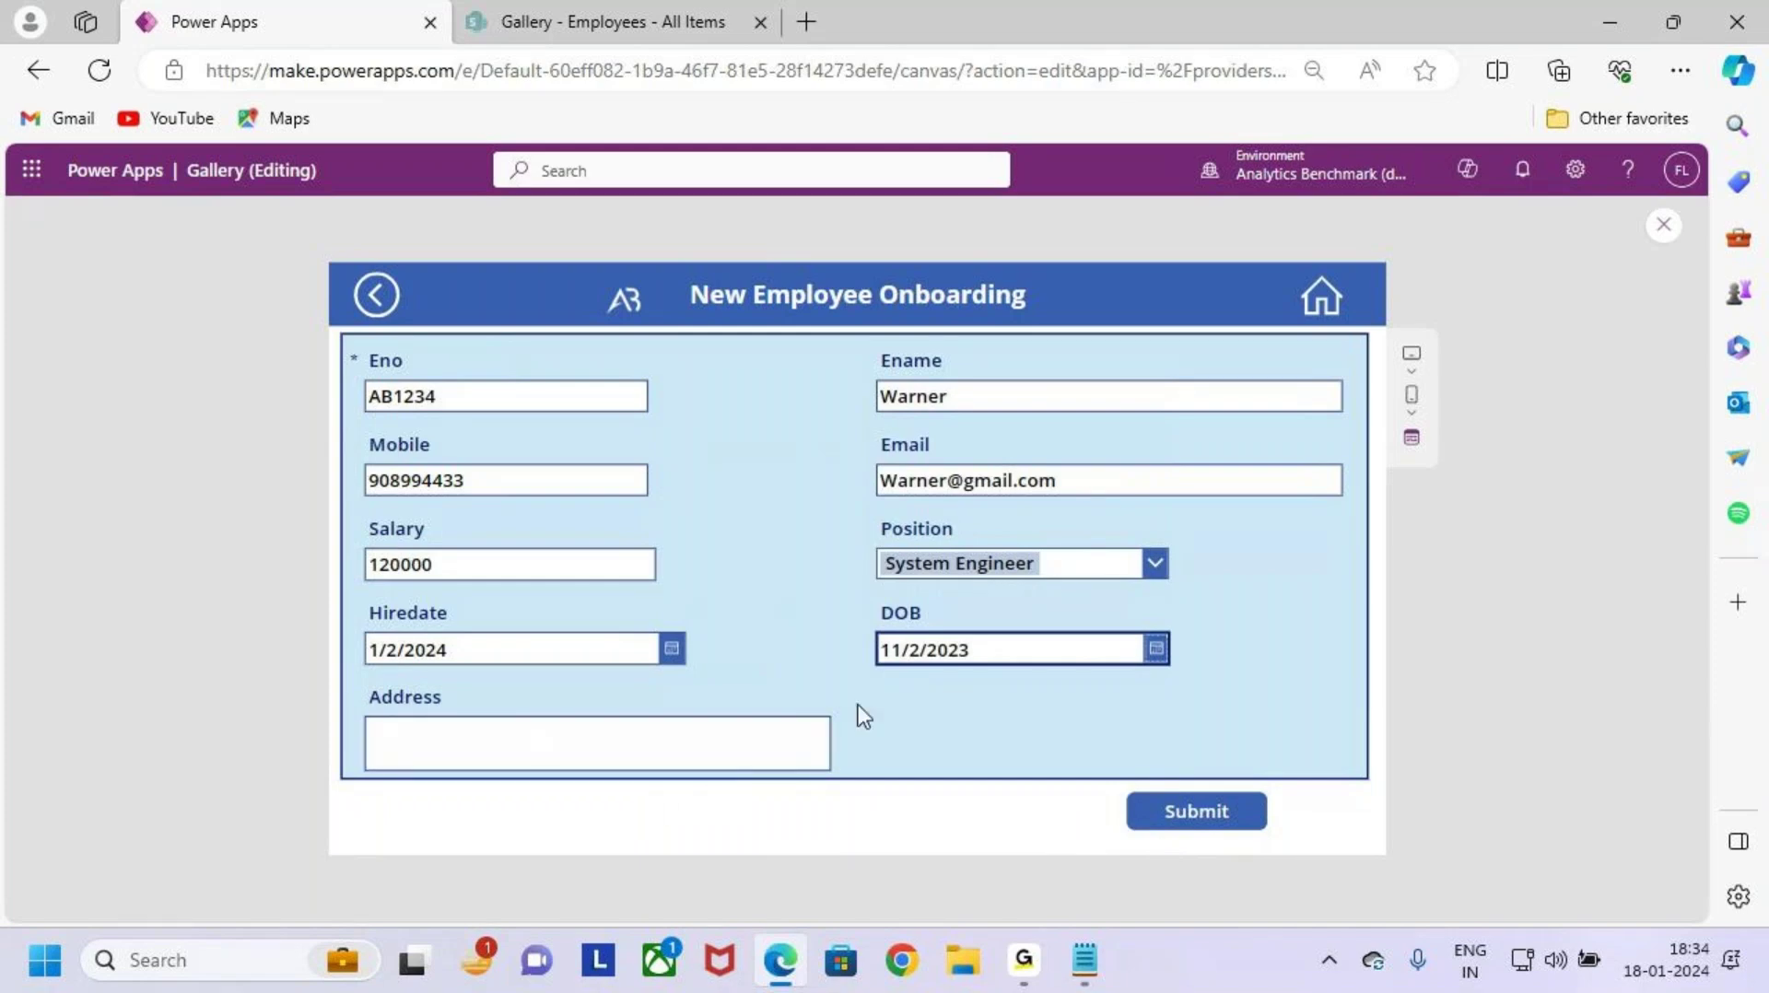
Step: Type Hyderabad as the address and review the completed form
click(644, 750)
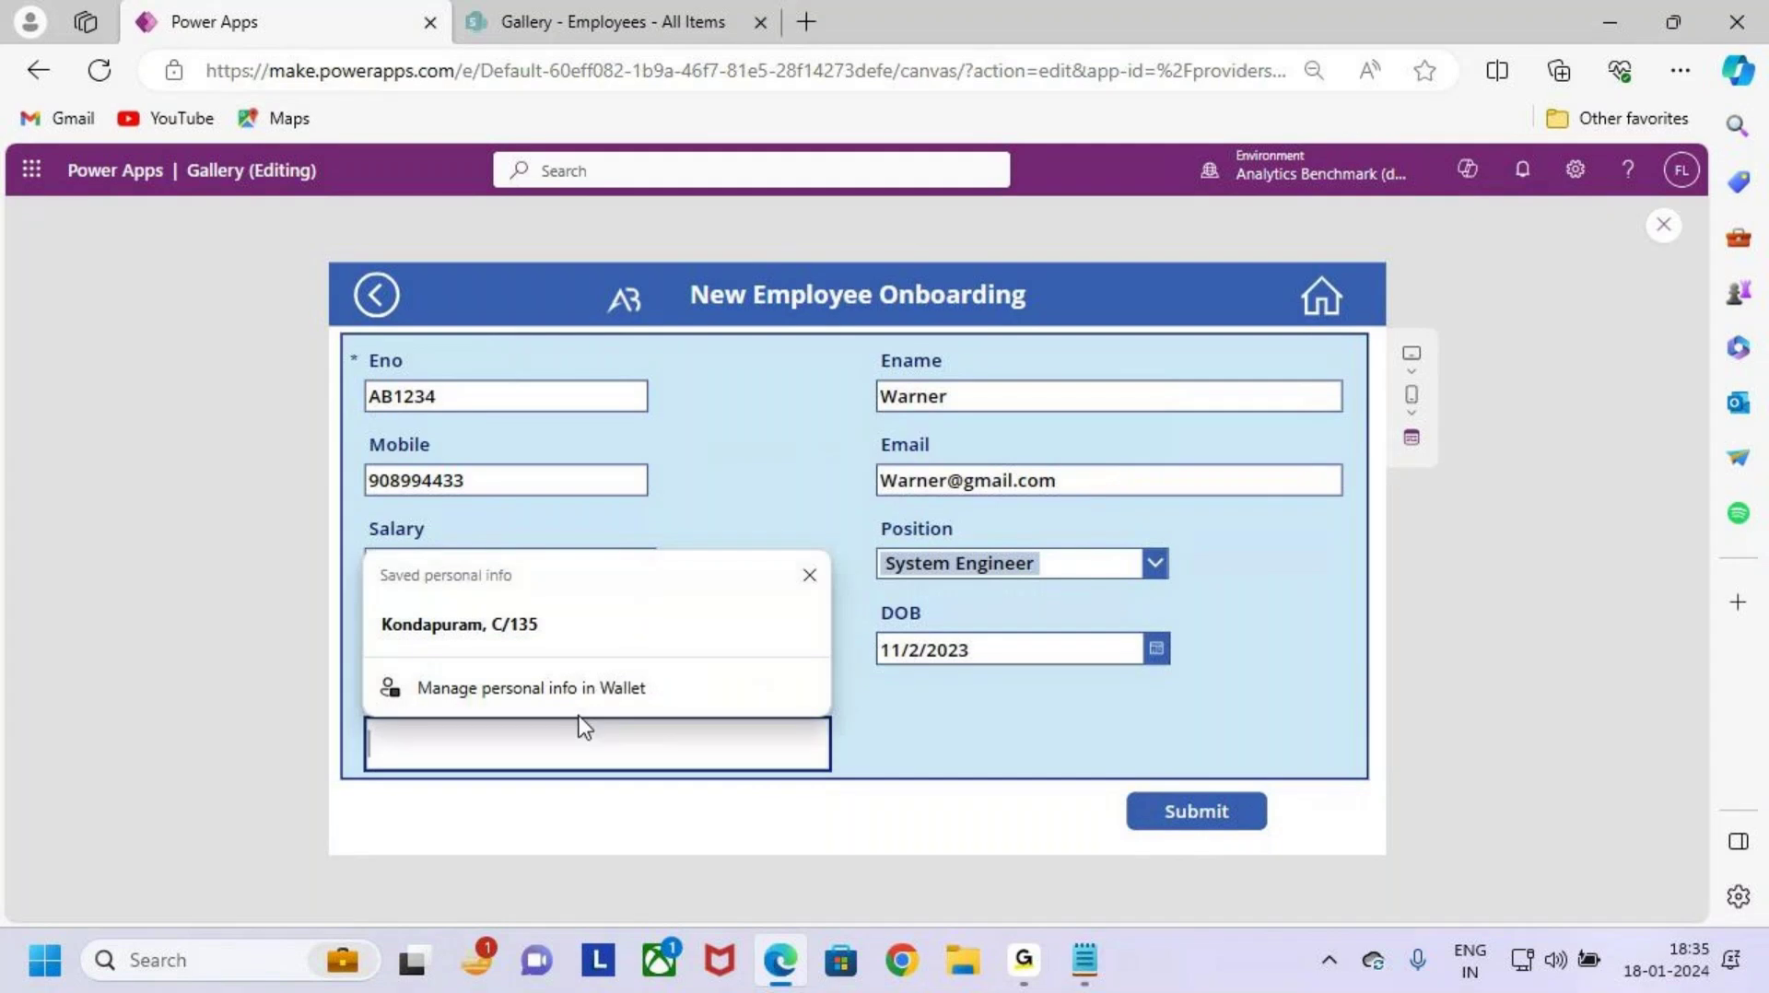
text(Hyderabad)
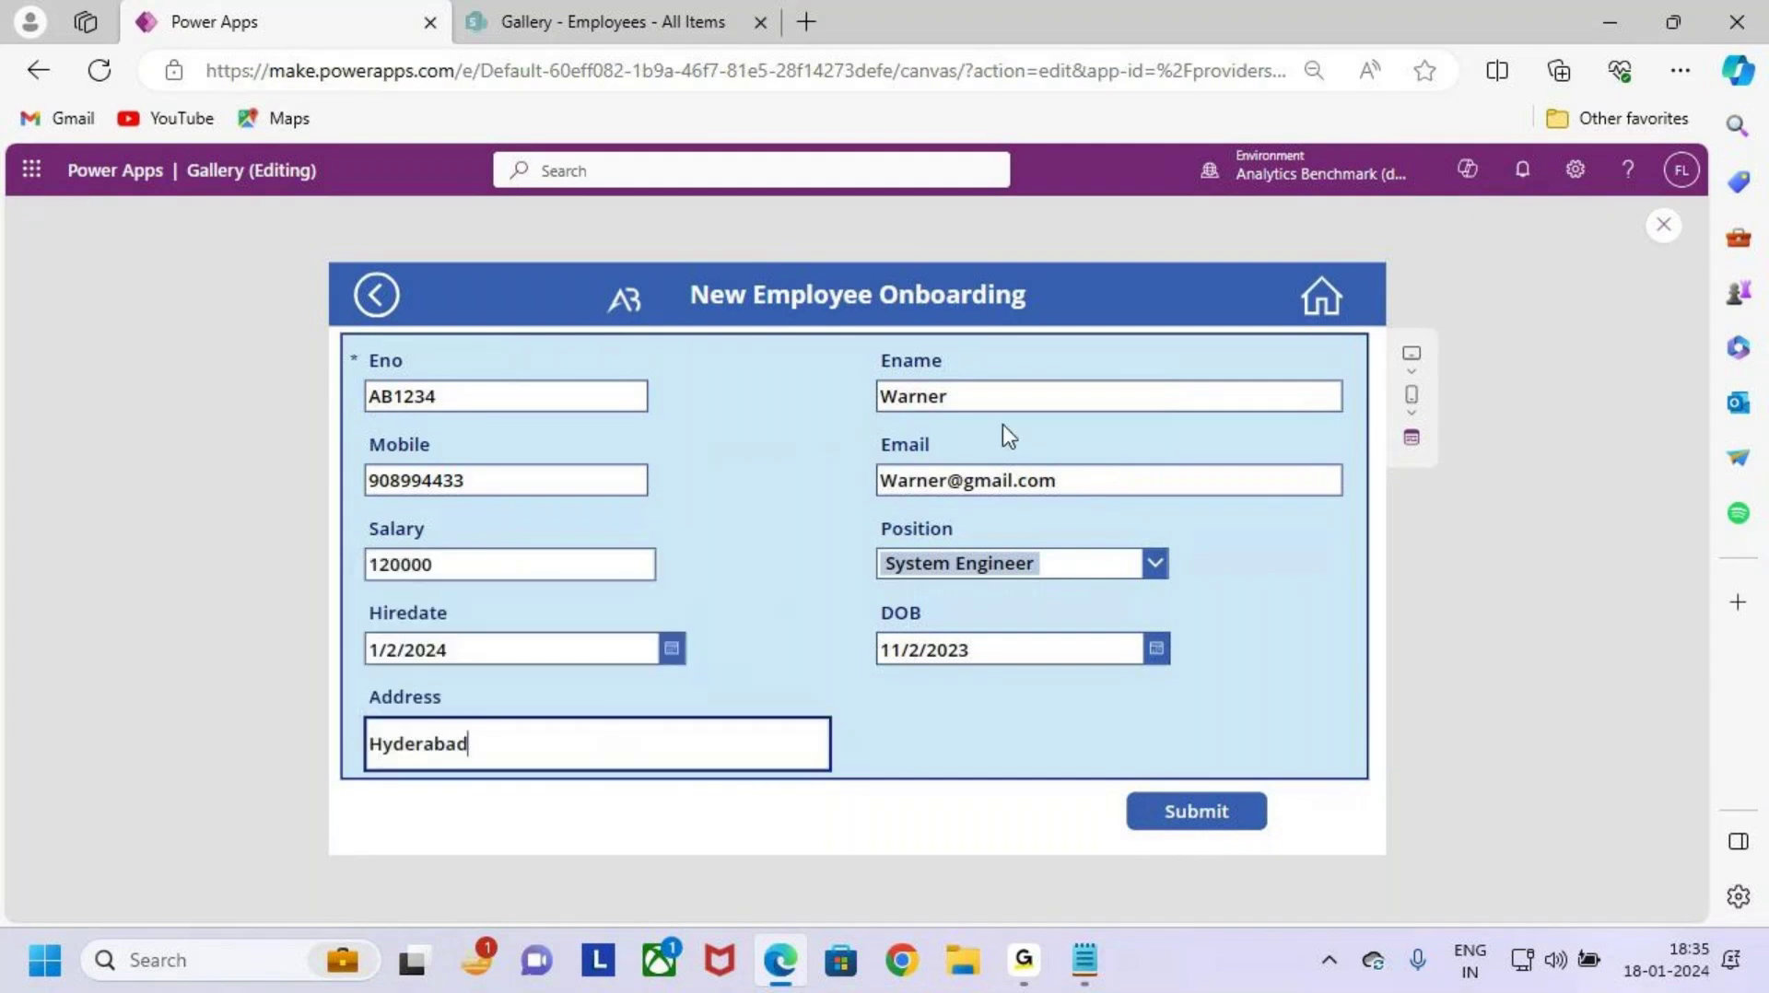
key(ctrl+2)
mouse_move(350, 336)
mouse_down()
mouse_move(1130, 733)
mouse_move(1321, 769)
mouse_up()
key(Escape)
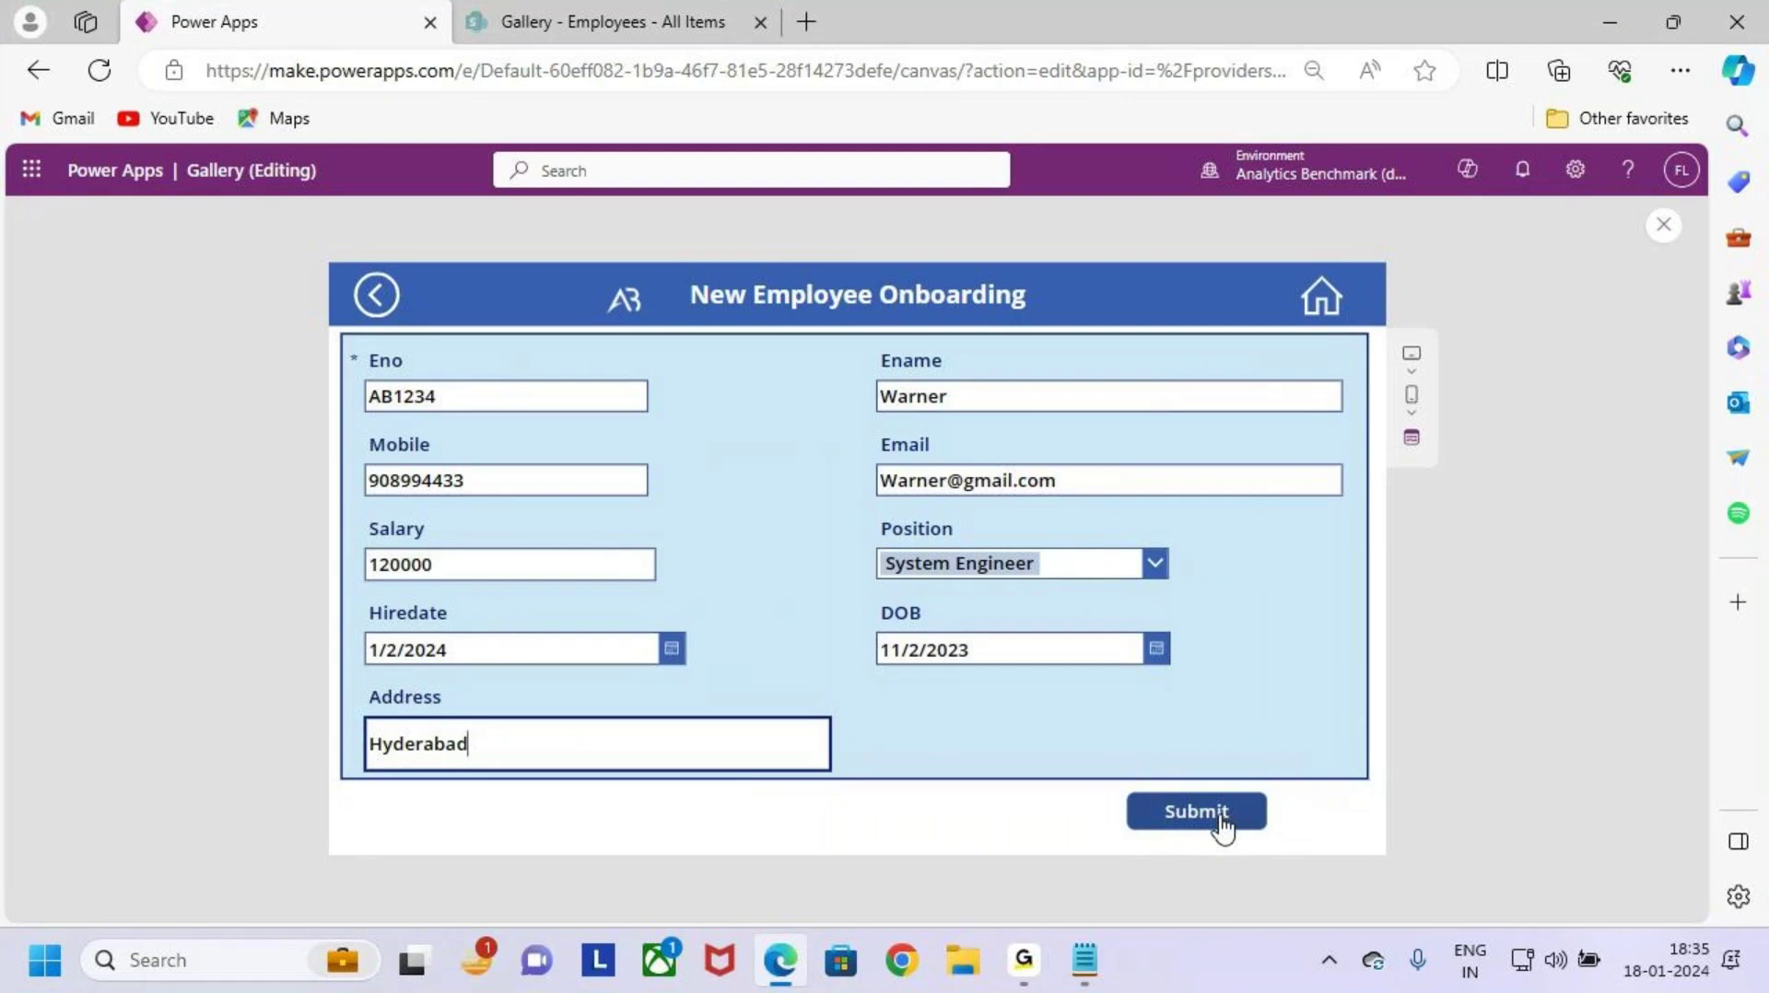
Step: Submit the form, confirm the success screen and banner appear, then exit preview
click(1222, 820)
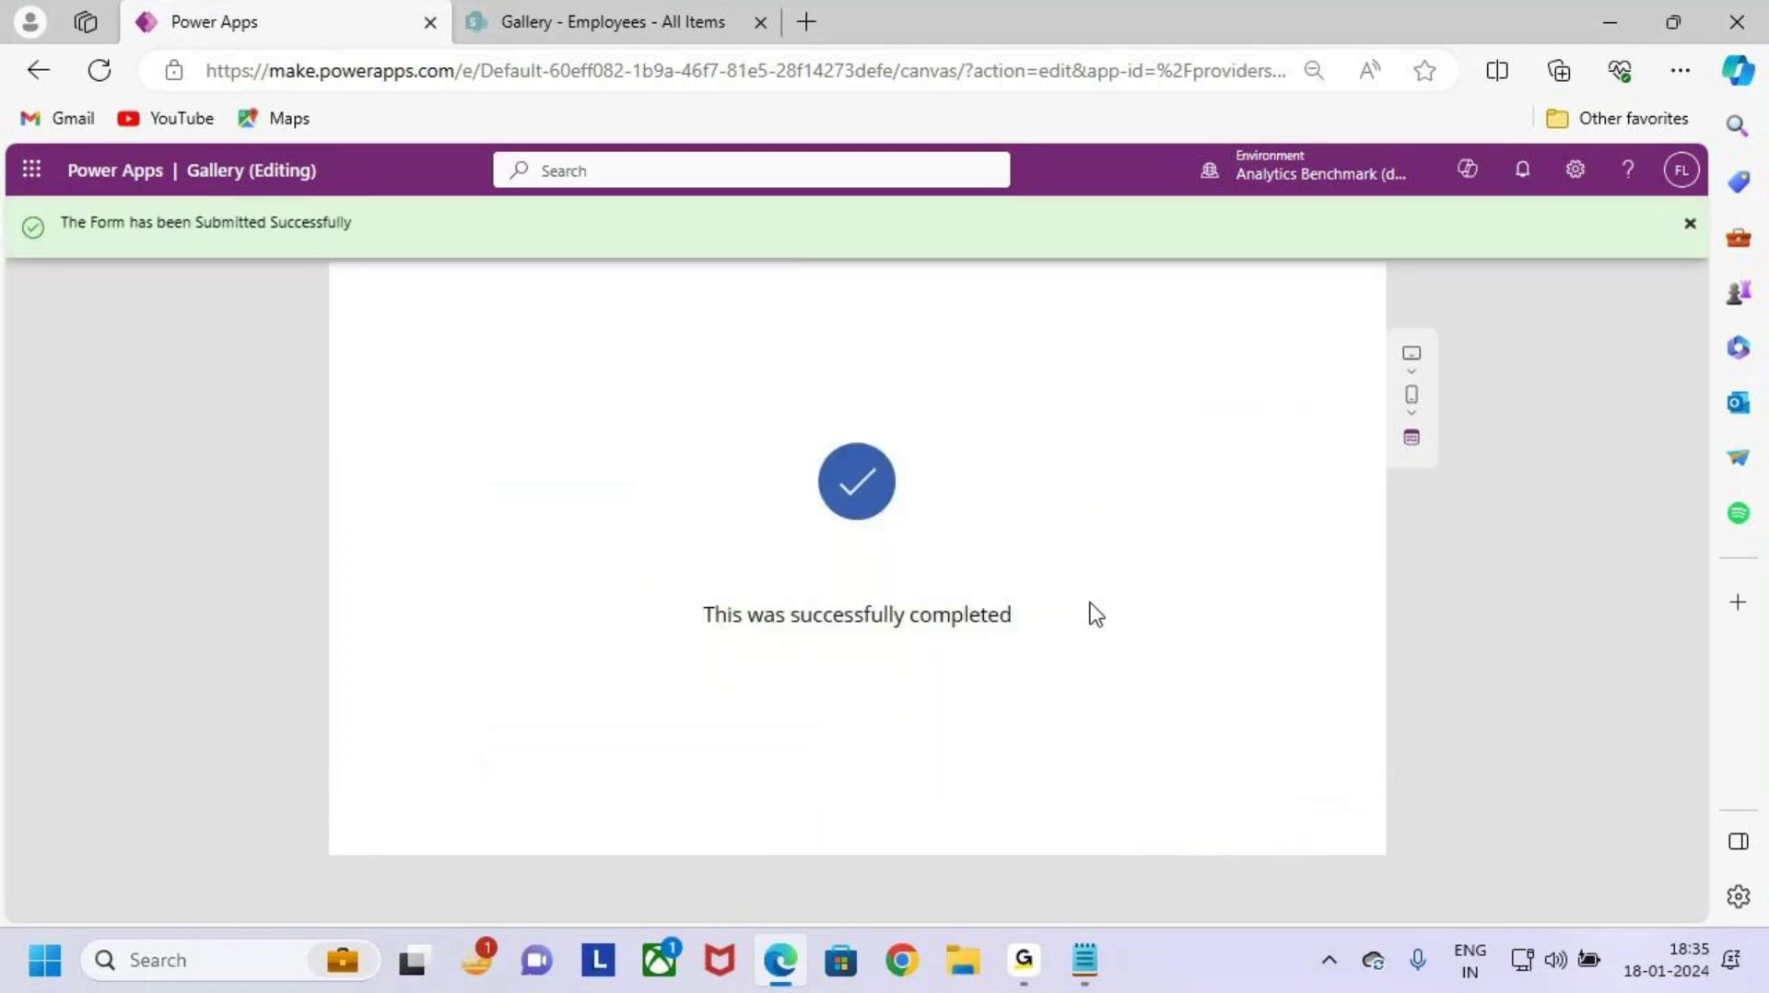
key(ctrl+2)
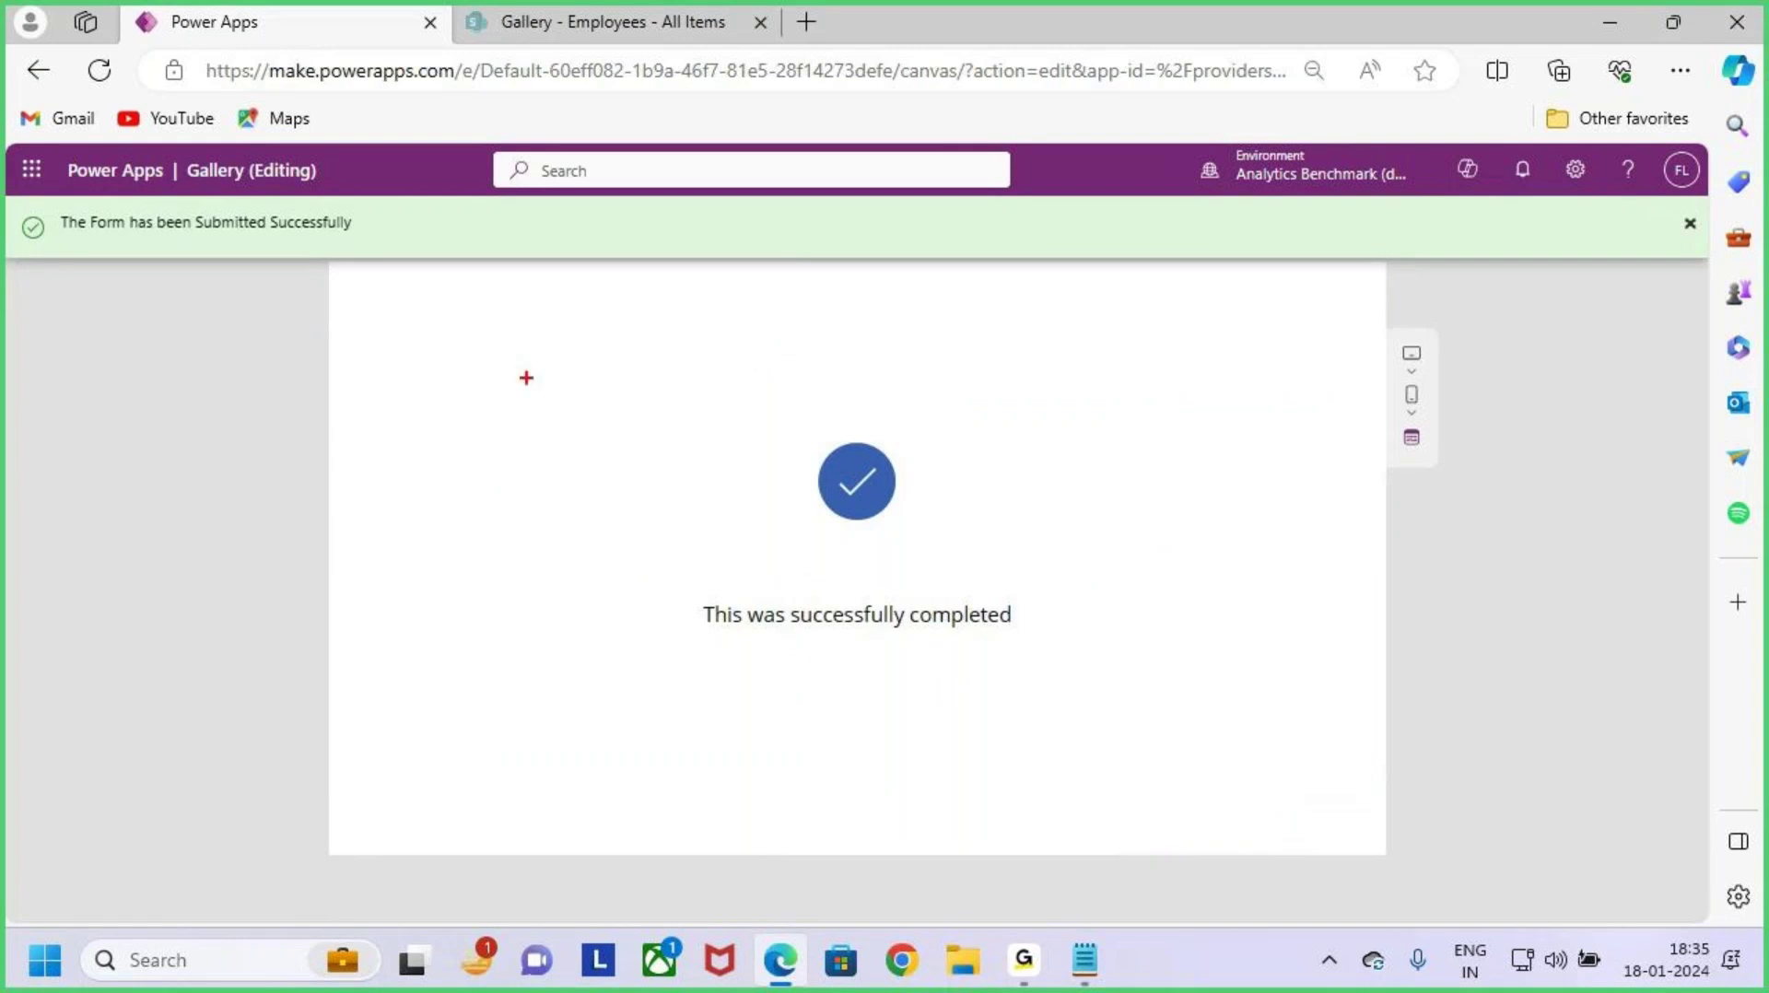
mouse_move(385, 340)
mouse_down()
mouse_move(1027, 695)
mouse_move(1323, 763)
mouse_up()
drag(1153, 521, 1379, 368)
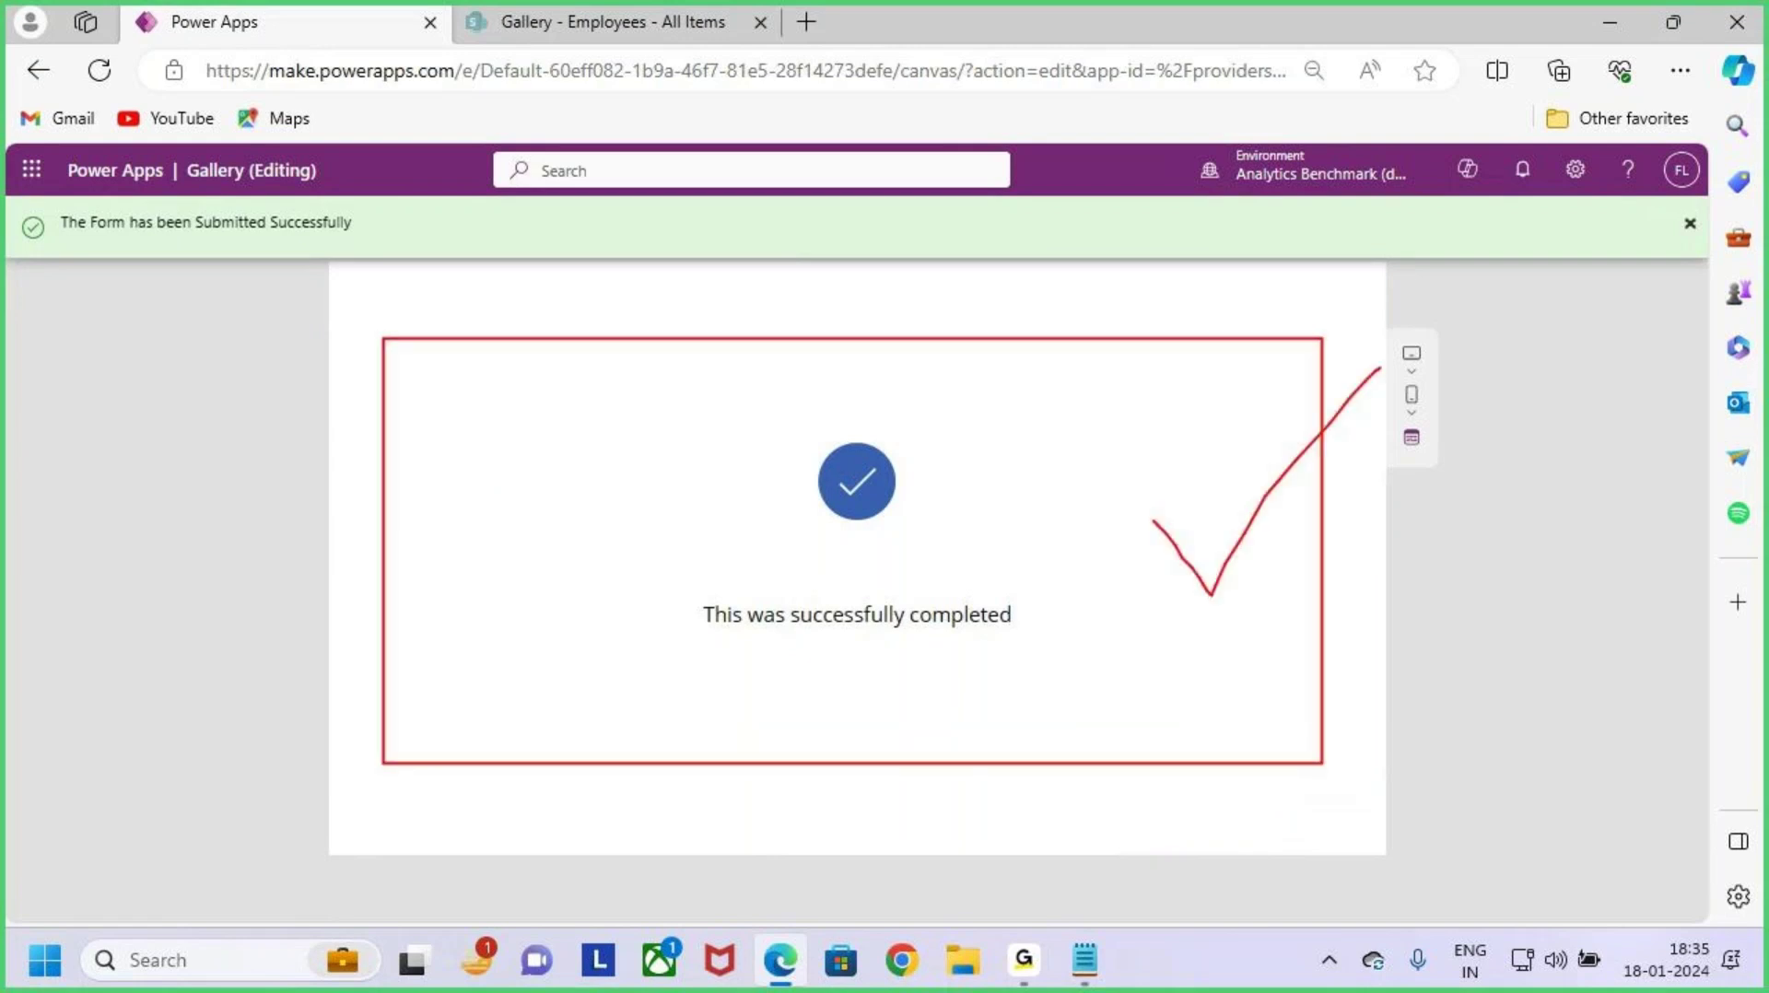
mouse_move(684, 598)
mouse_down()
mouse_move(942, 656)
mouse_move(1042, 647)
mouse_up()
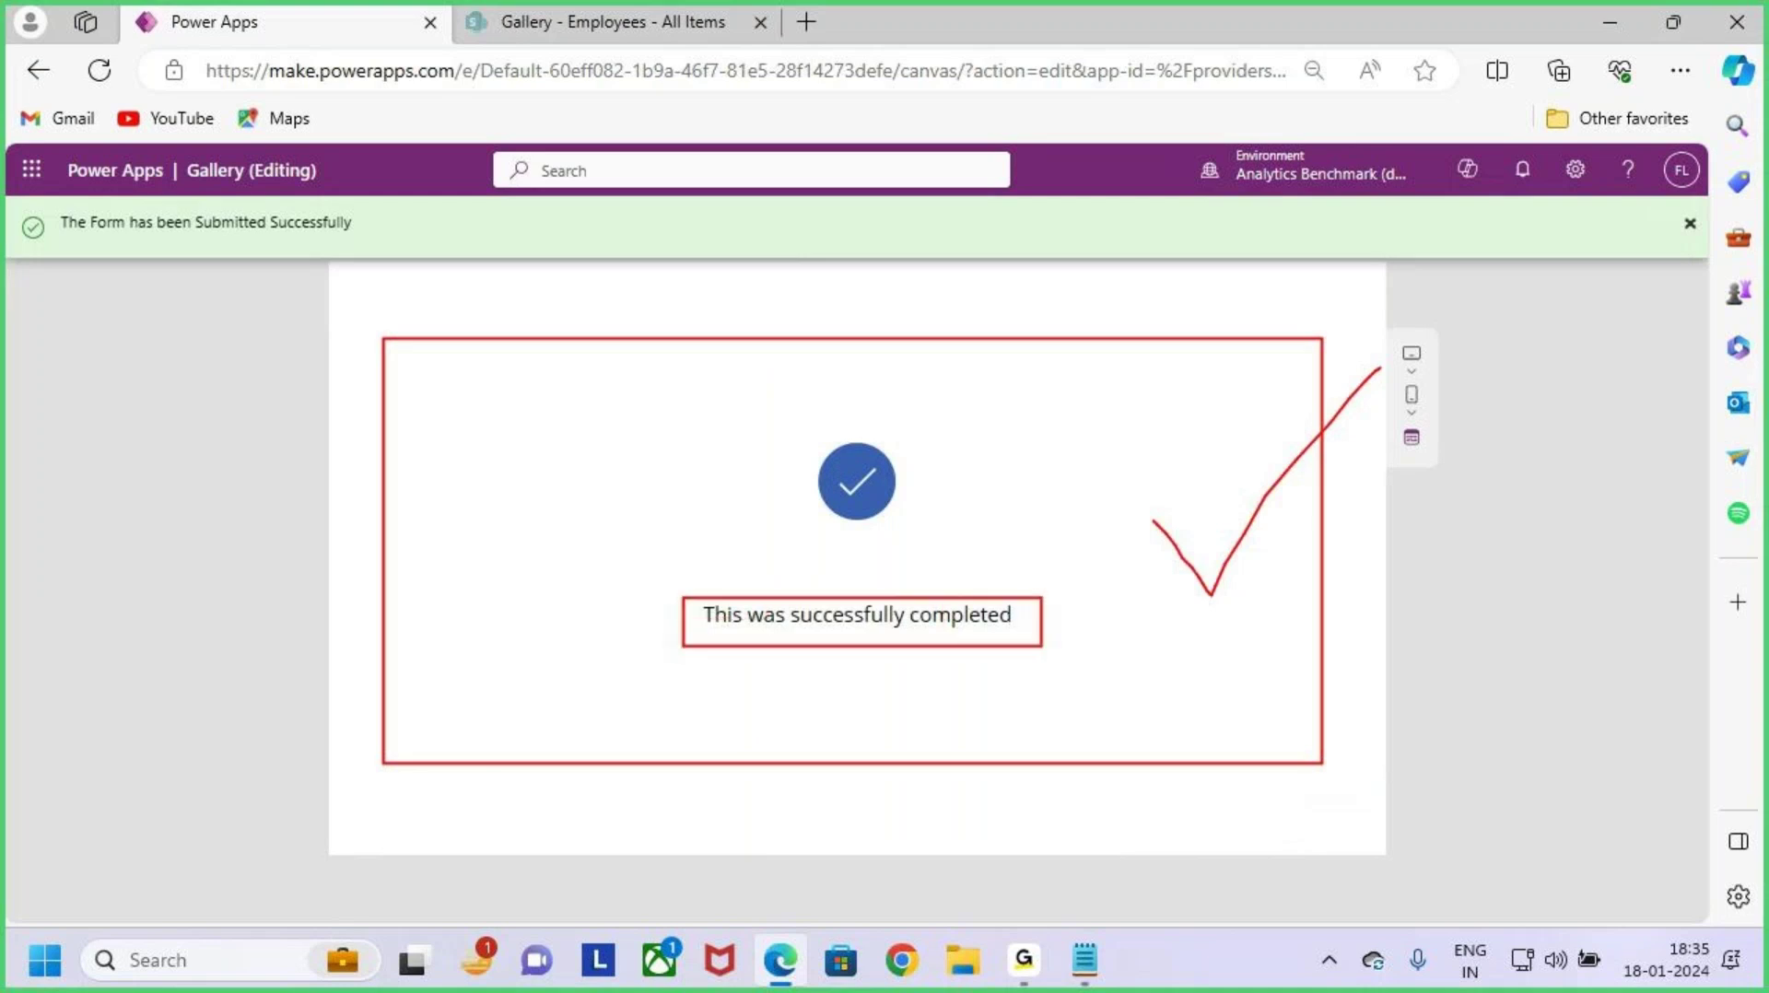
mouse_move(48, 201)
mouse_down()
mouse_move(164, 242)
mouse_move(411, 258)
mouse_up()
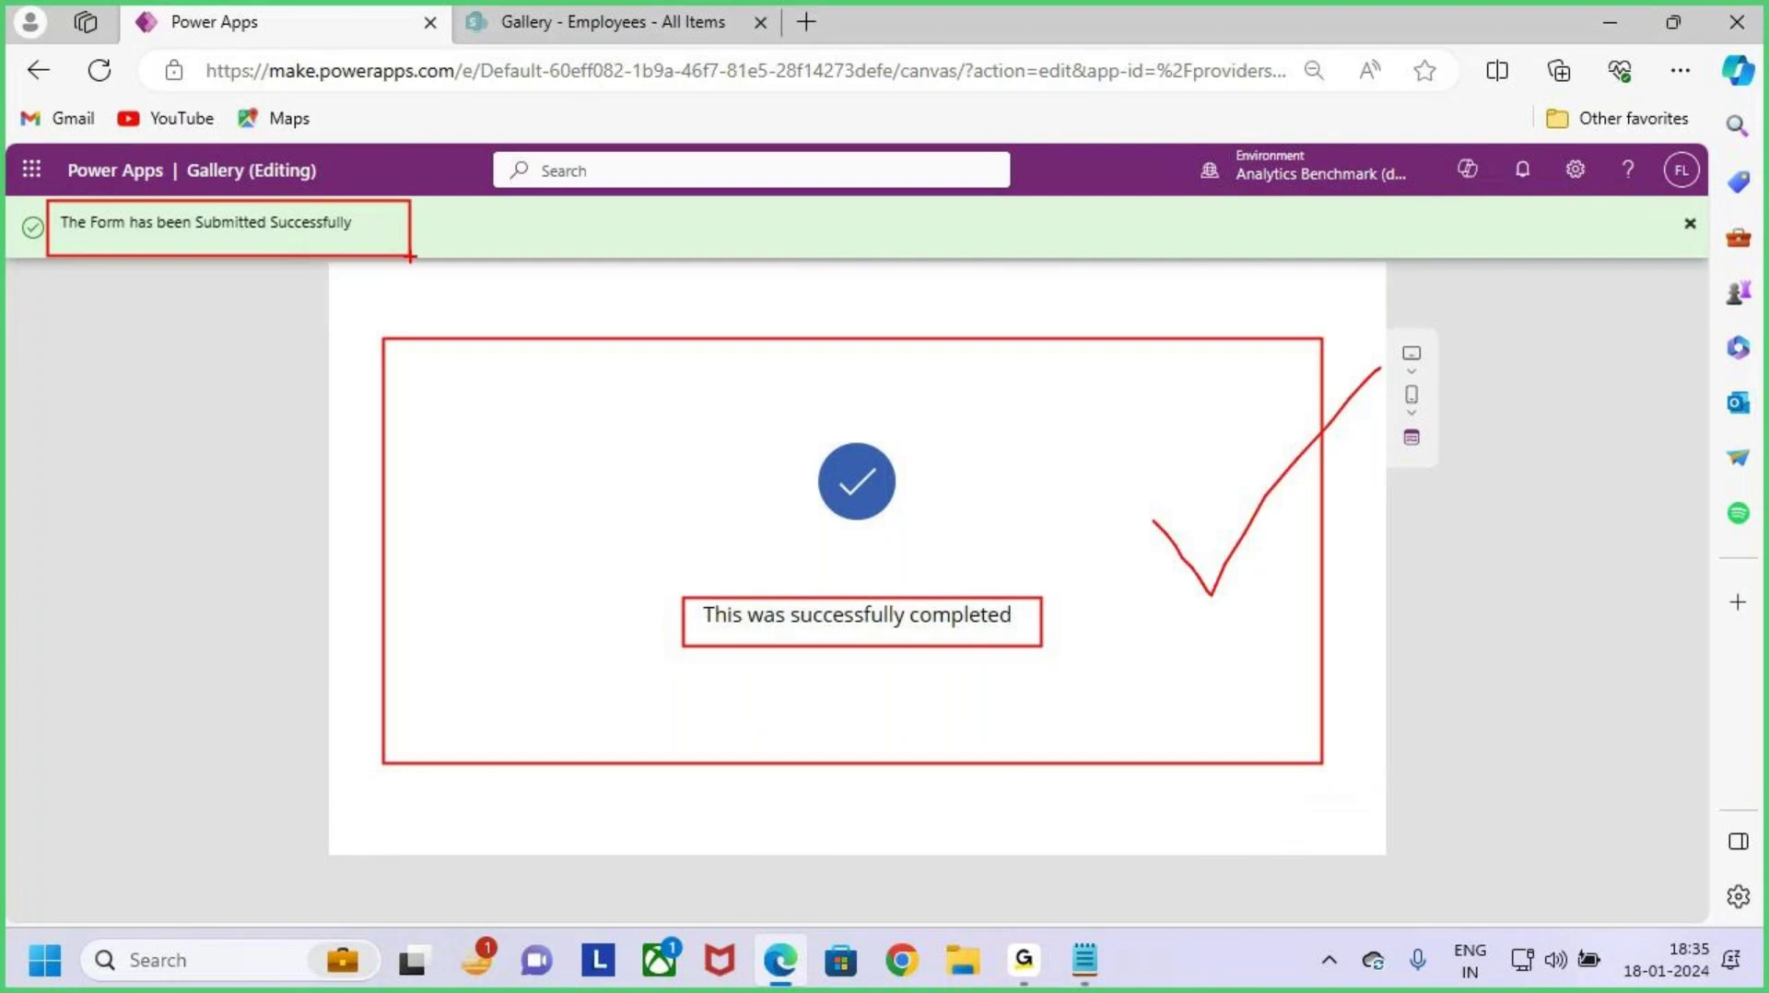
key(Escape)
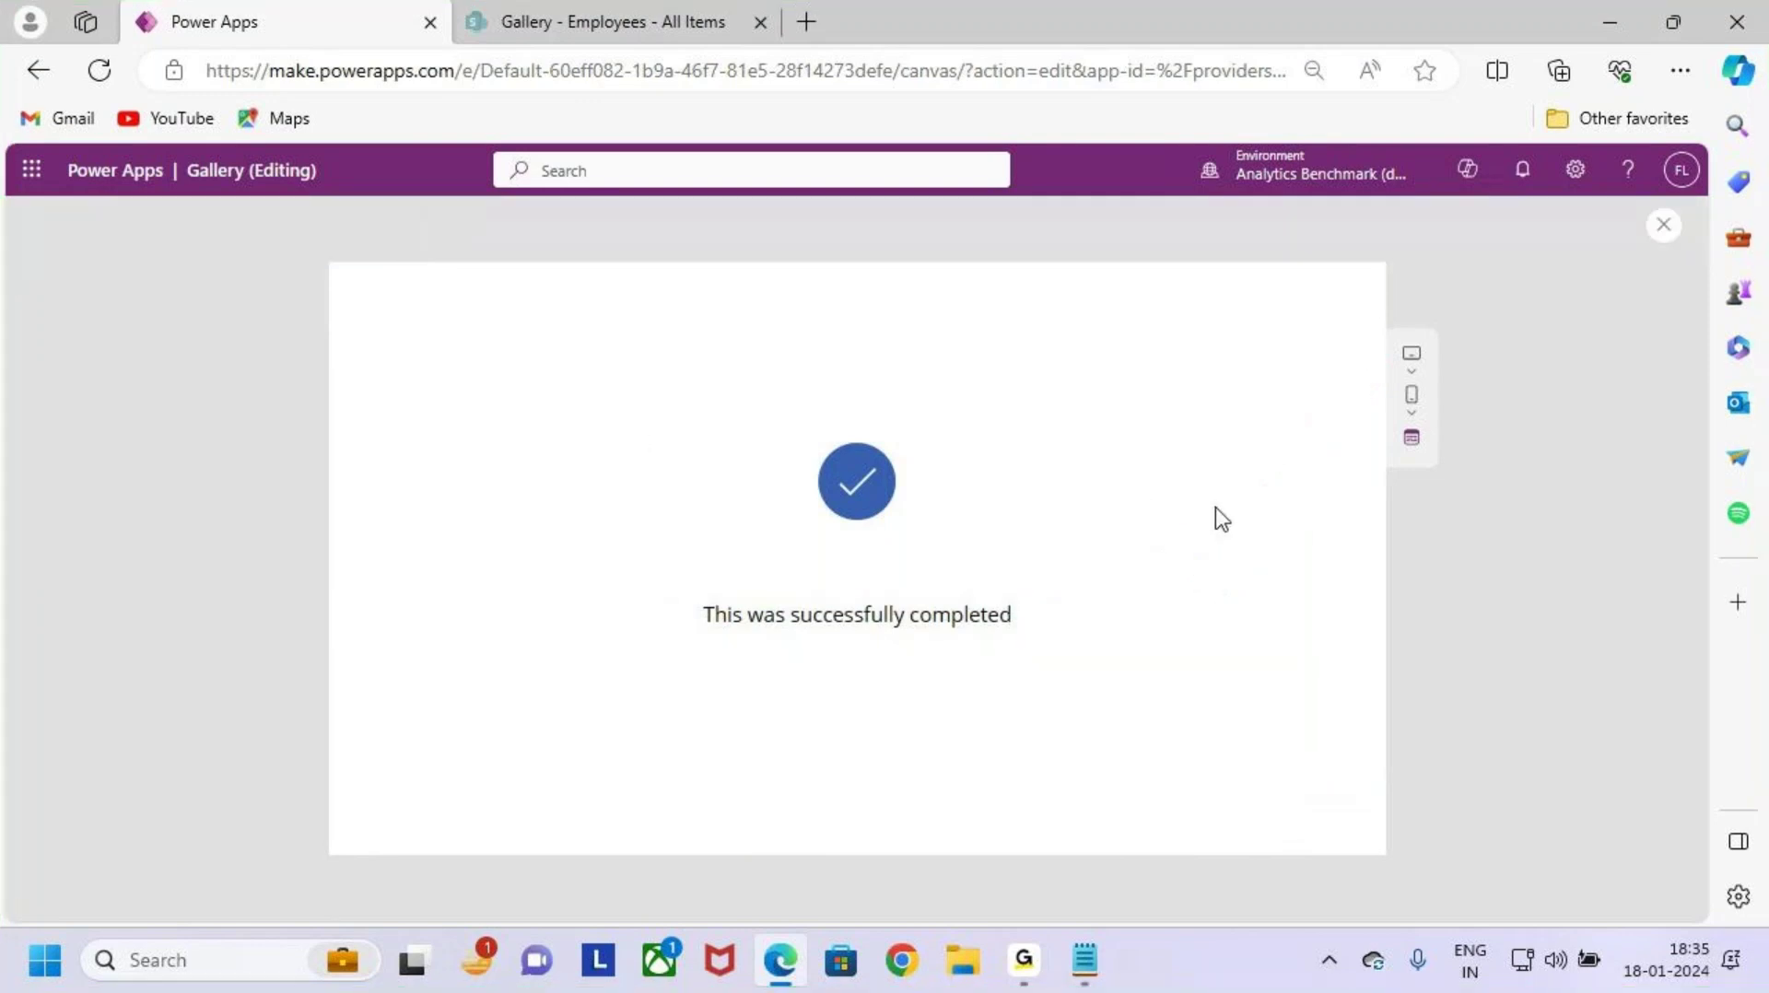
click(1659, 231)
click(1605, 18)
Step: Read Case 3's 'Display the Last Submitted Record' requirement in Notepad, then return to Power Apps
key(alt+Tab)
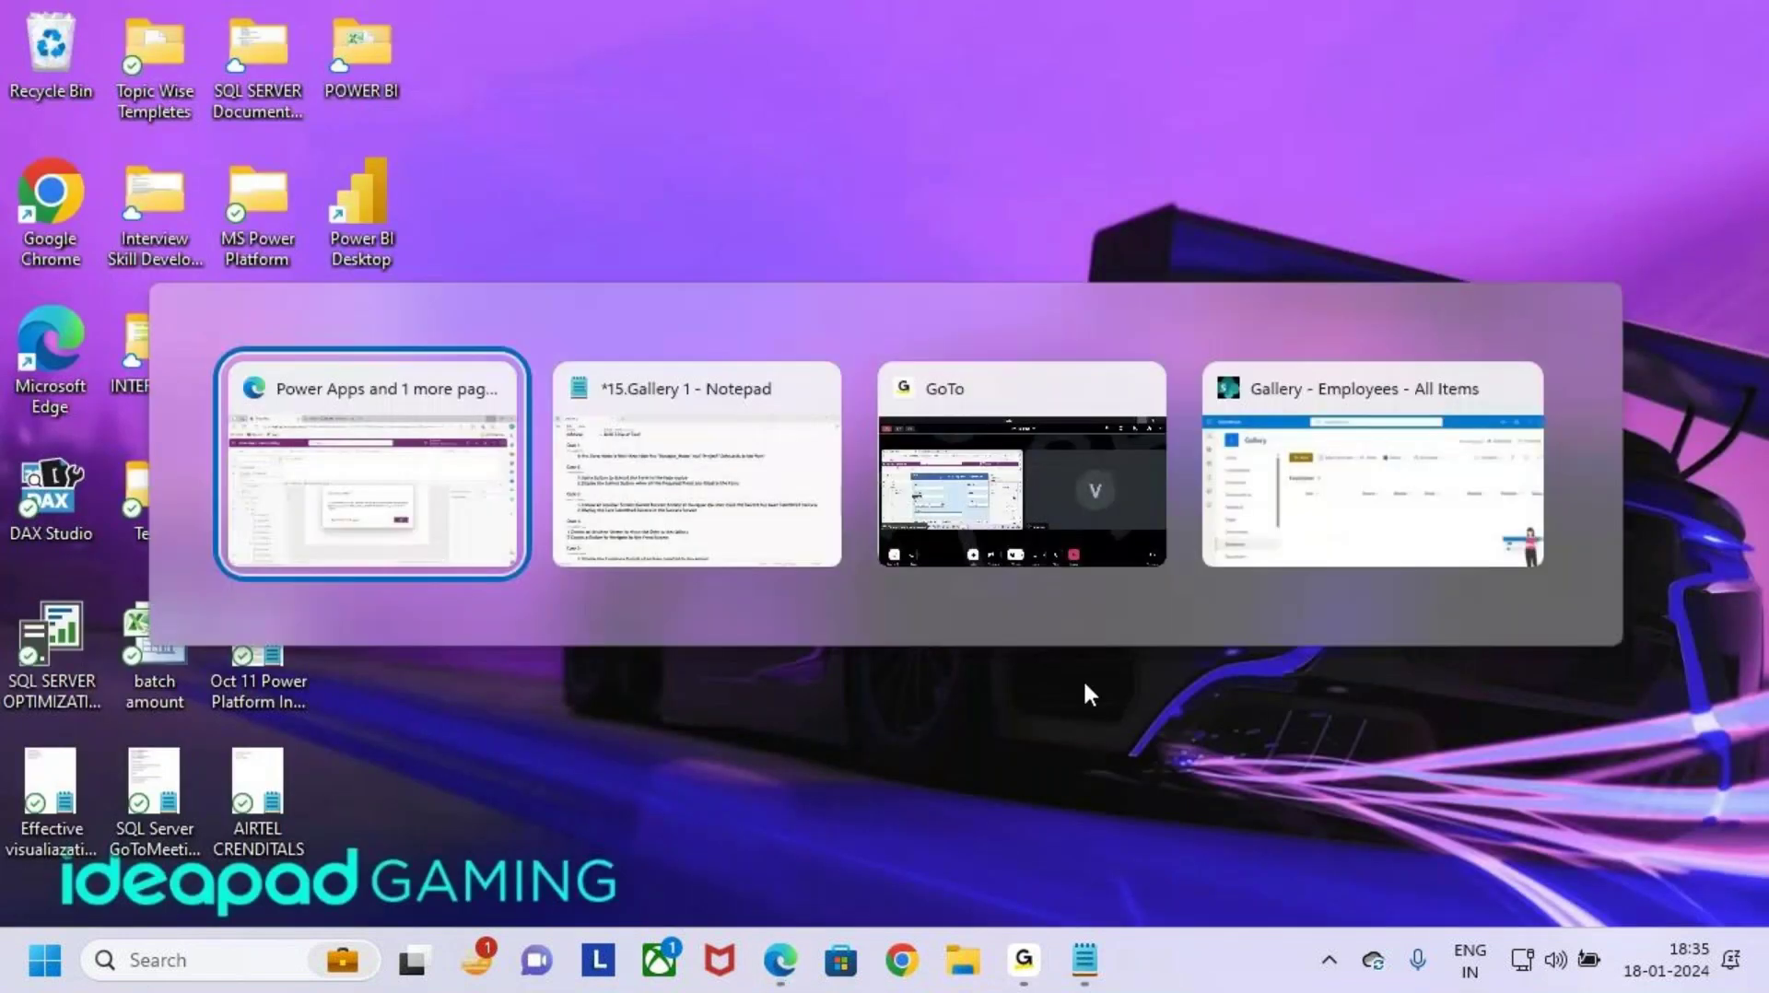
key(alt+Tab)
key(alt+Tab)
key(alt+Tab)
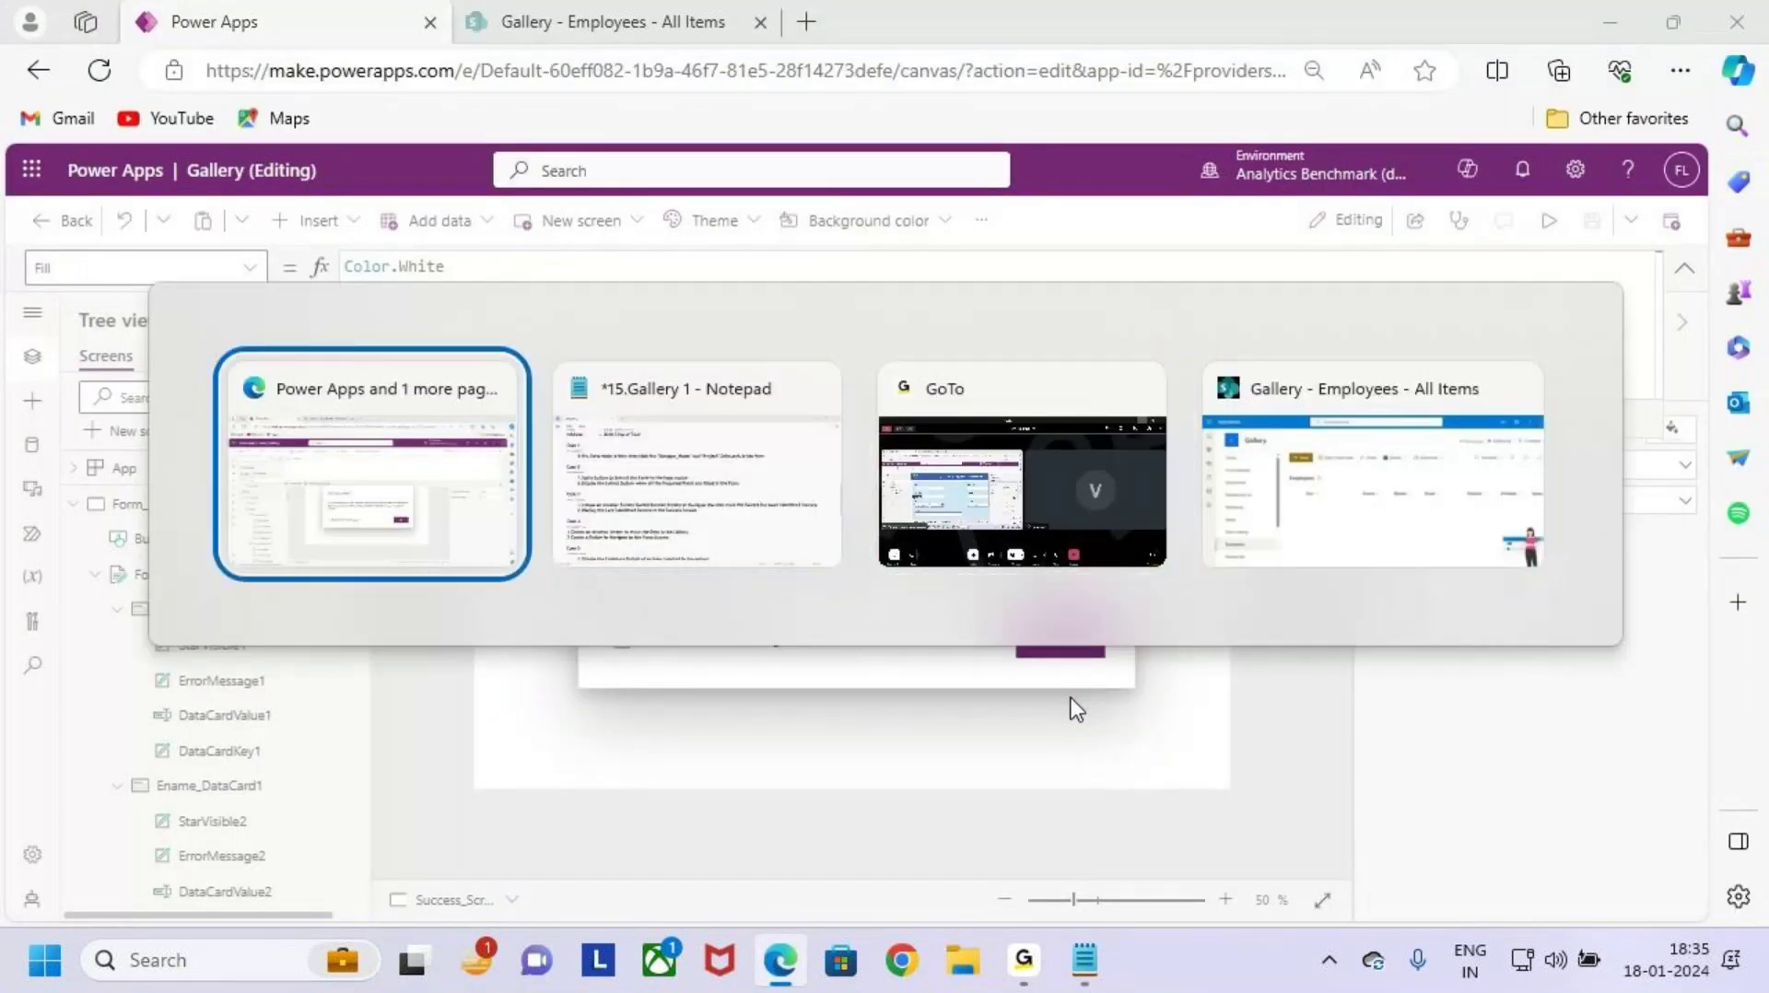
key(alt+Tab)
triple_click(208, 485)
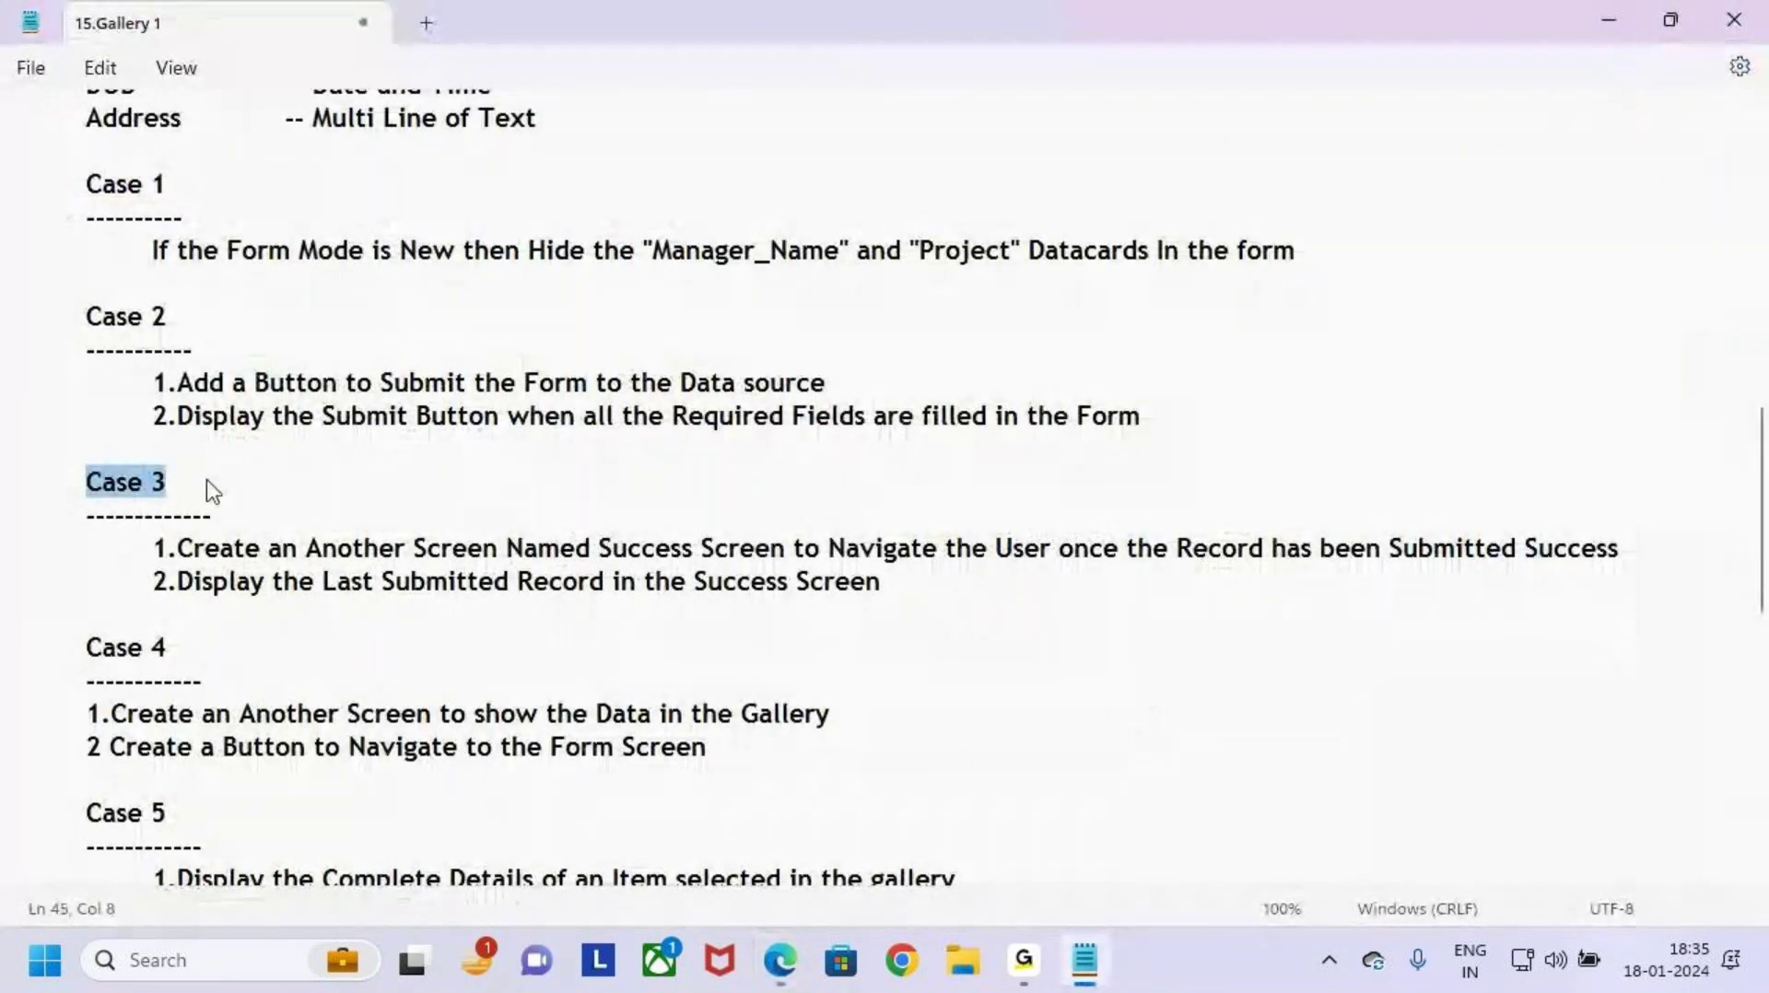
click(556, 594)
drag(484, 543, 943, 553)
click(128, 596)
drag(177, 586, 948, 600)
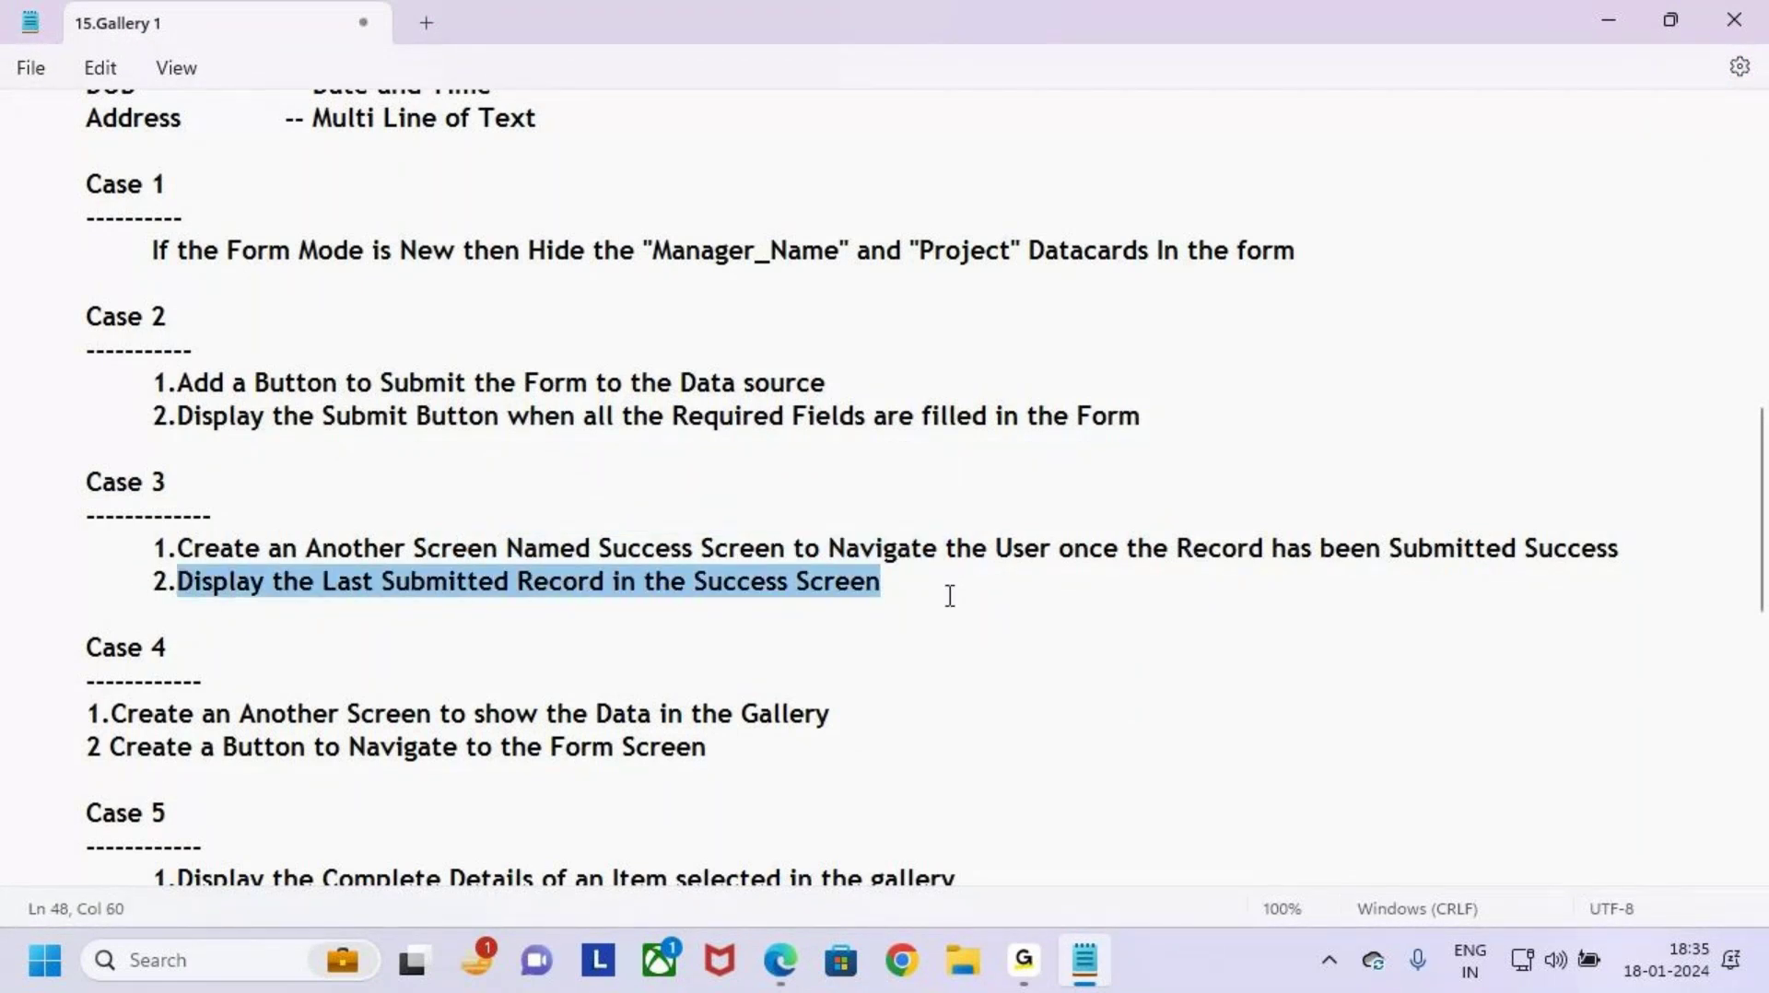
click(948, 600)
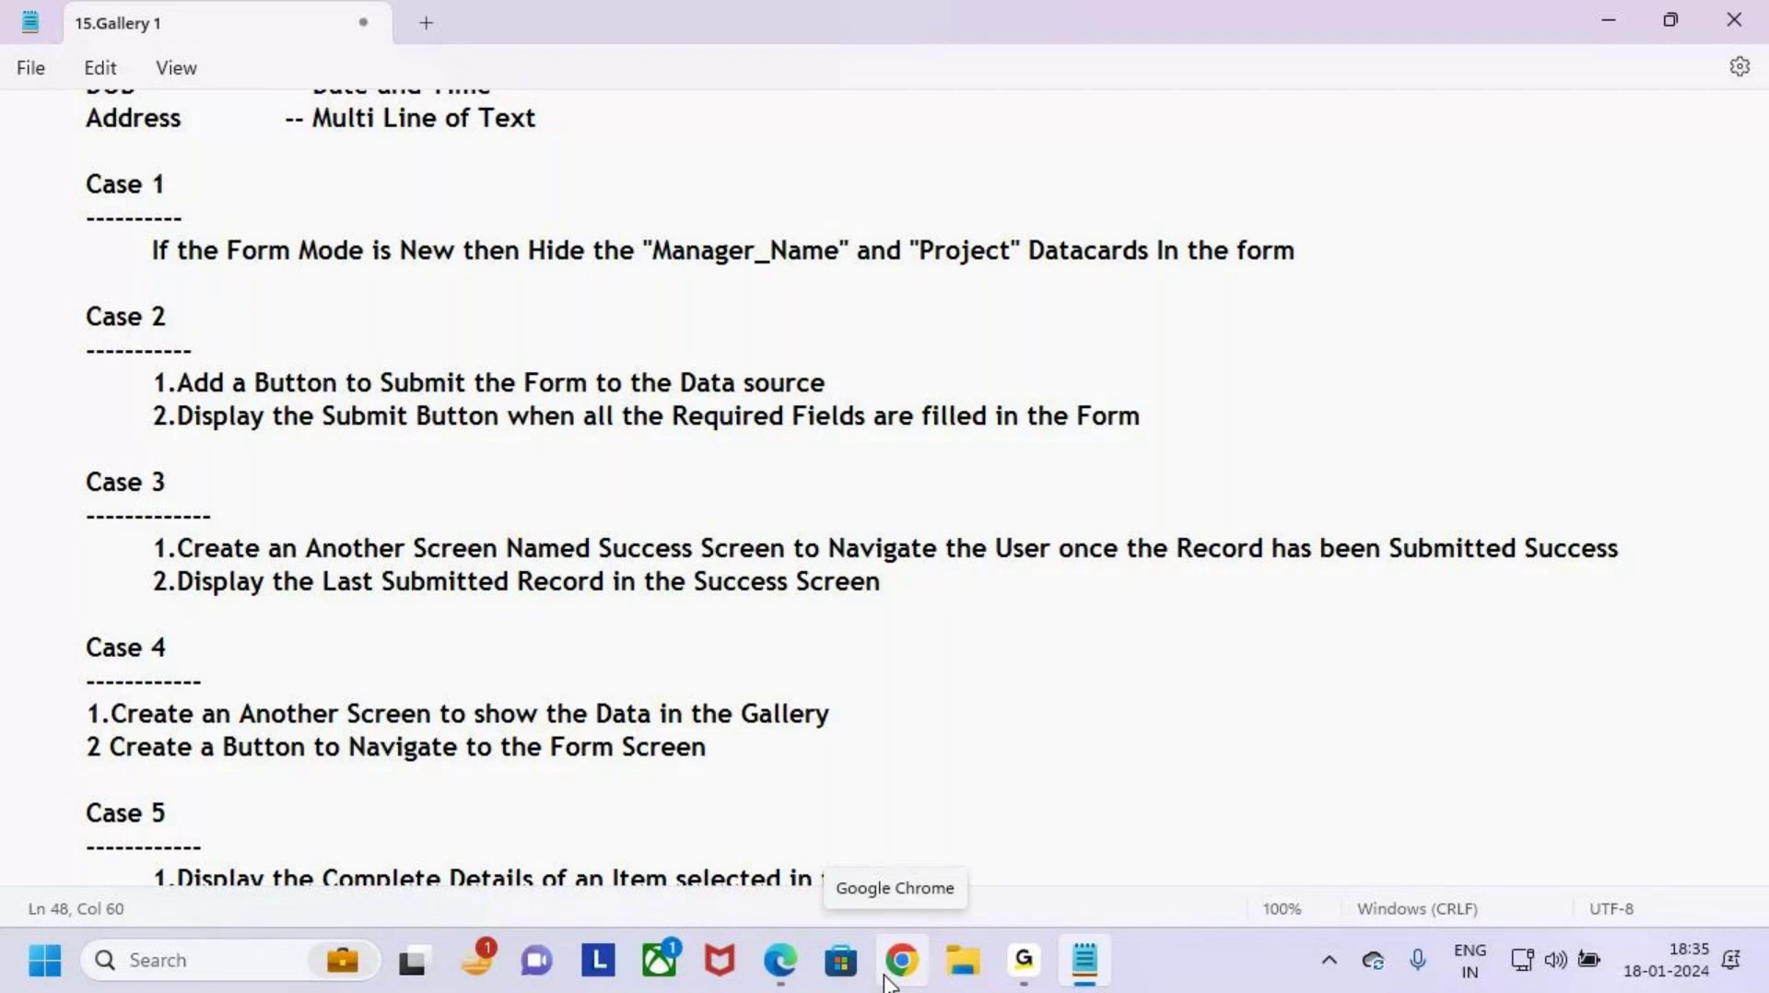
drag(708, 581, 977, 589)
click(977, 589)
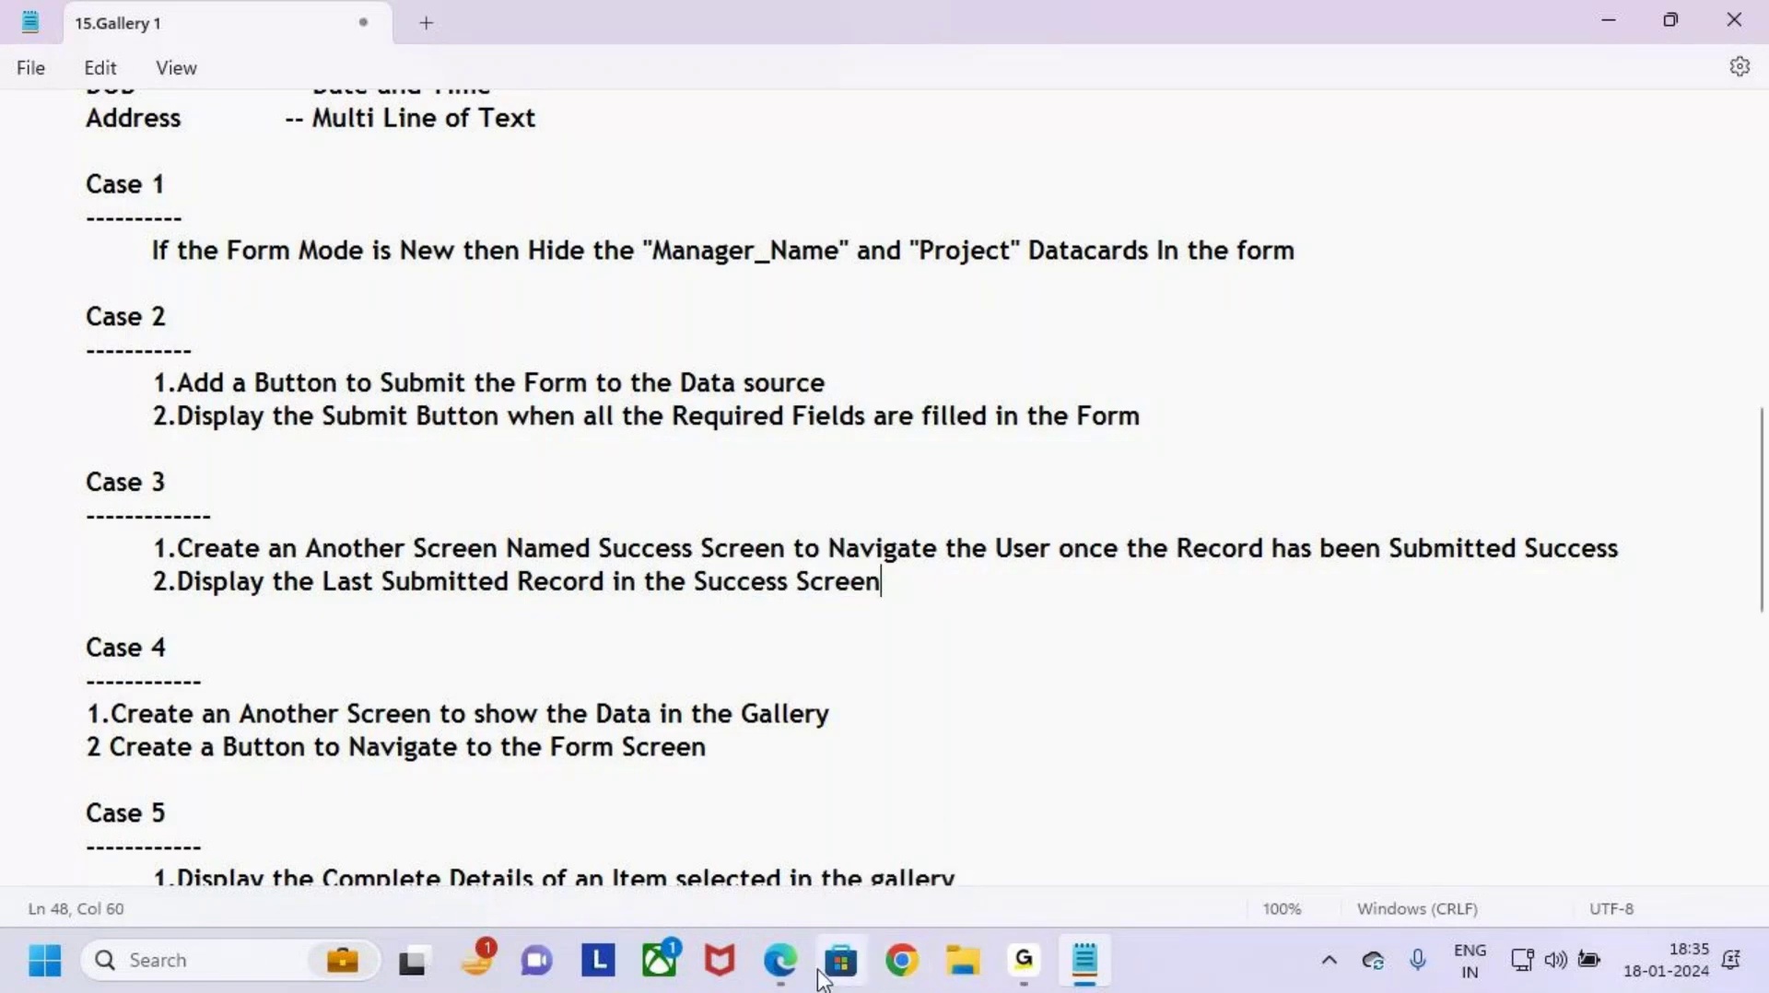
click(780, 960)
click(1060, 640)
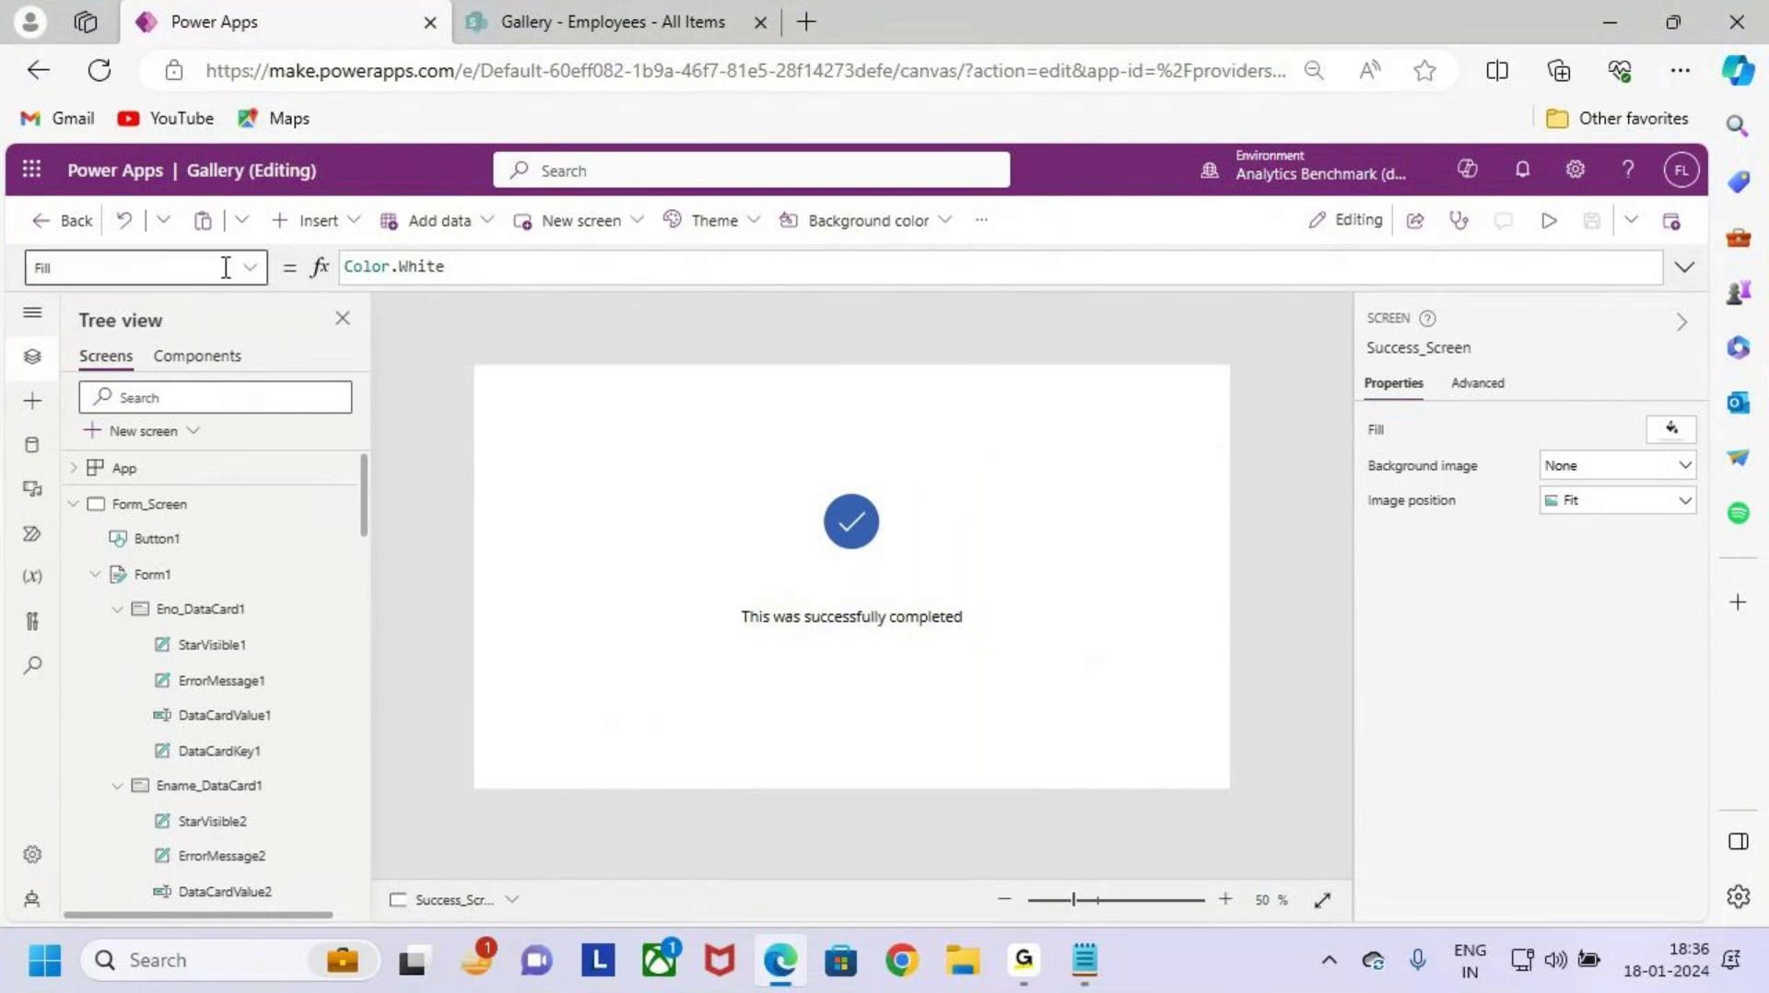
Step: Add a text label to Success_Screen just below the check mark
click(311, 220)
click(423, 318)
drag(536, 402, 918, 591)
drag(802, 566, 849, 577)
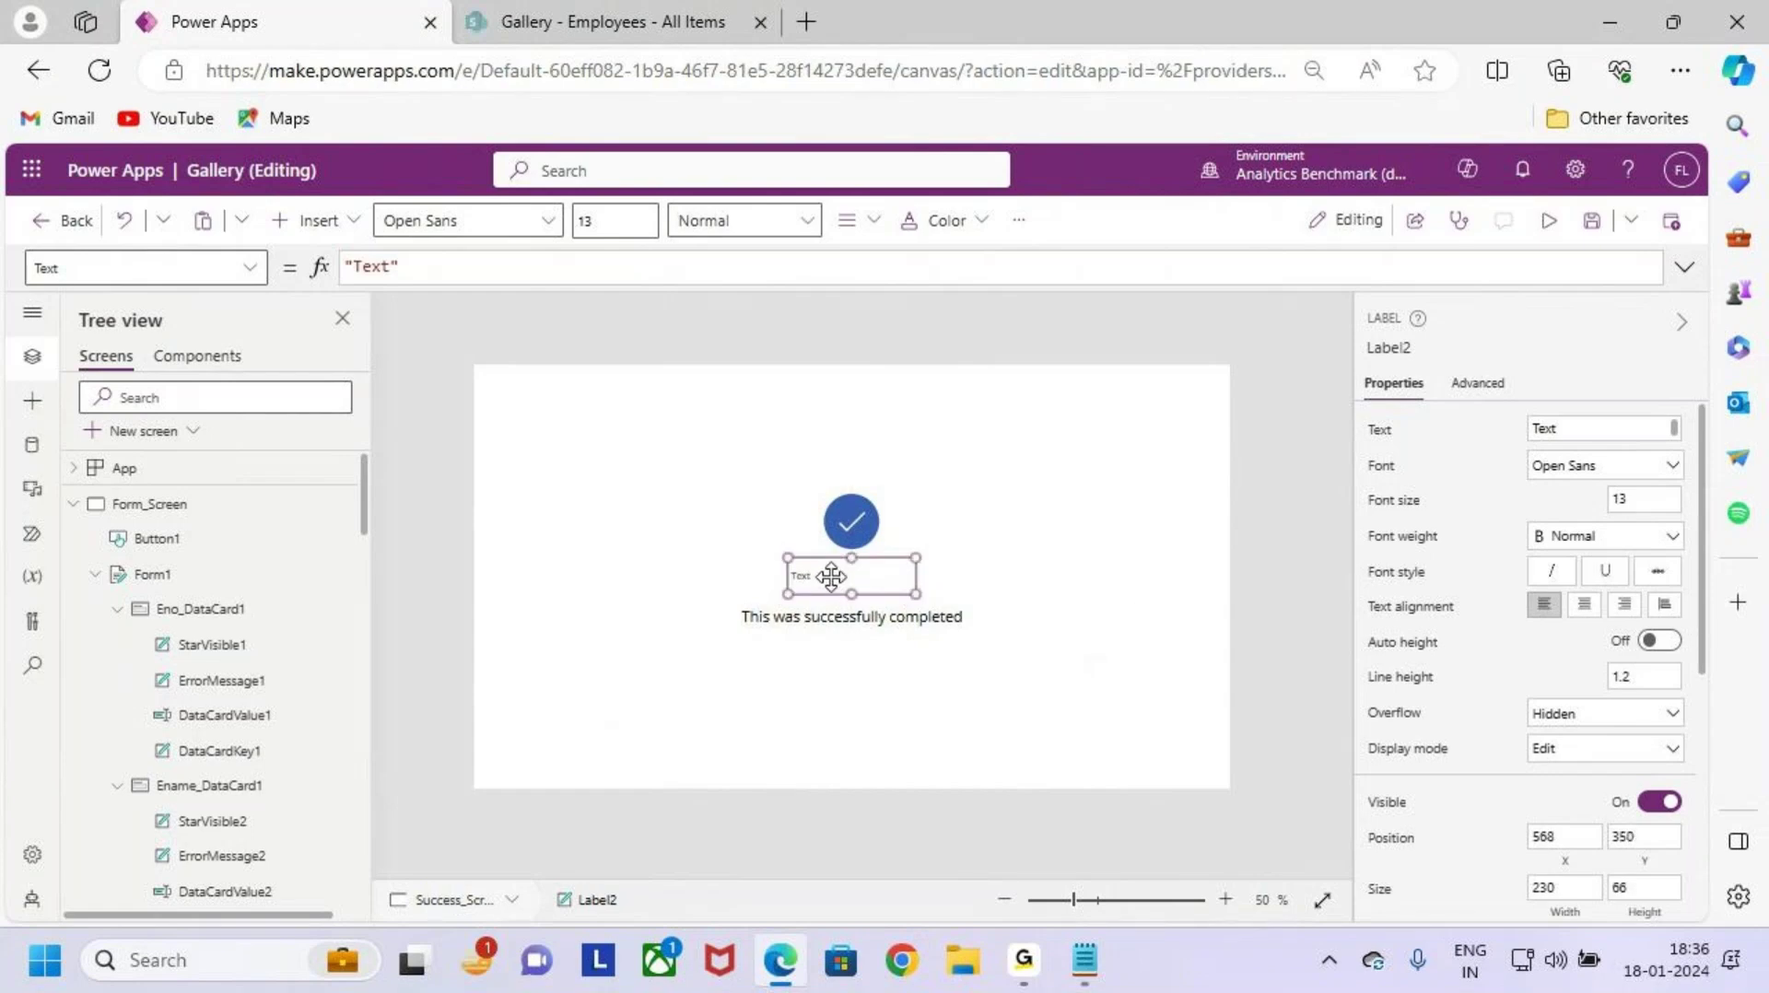
Step: Set the label's Text formula to Form1.LastSubmit.Eno
drag(426, 268, 275, 271)
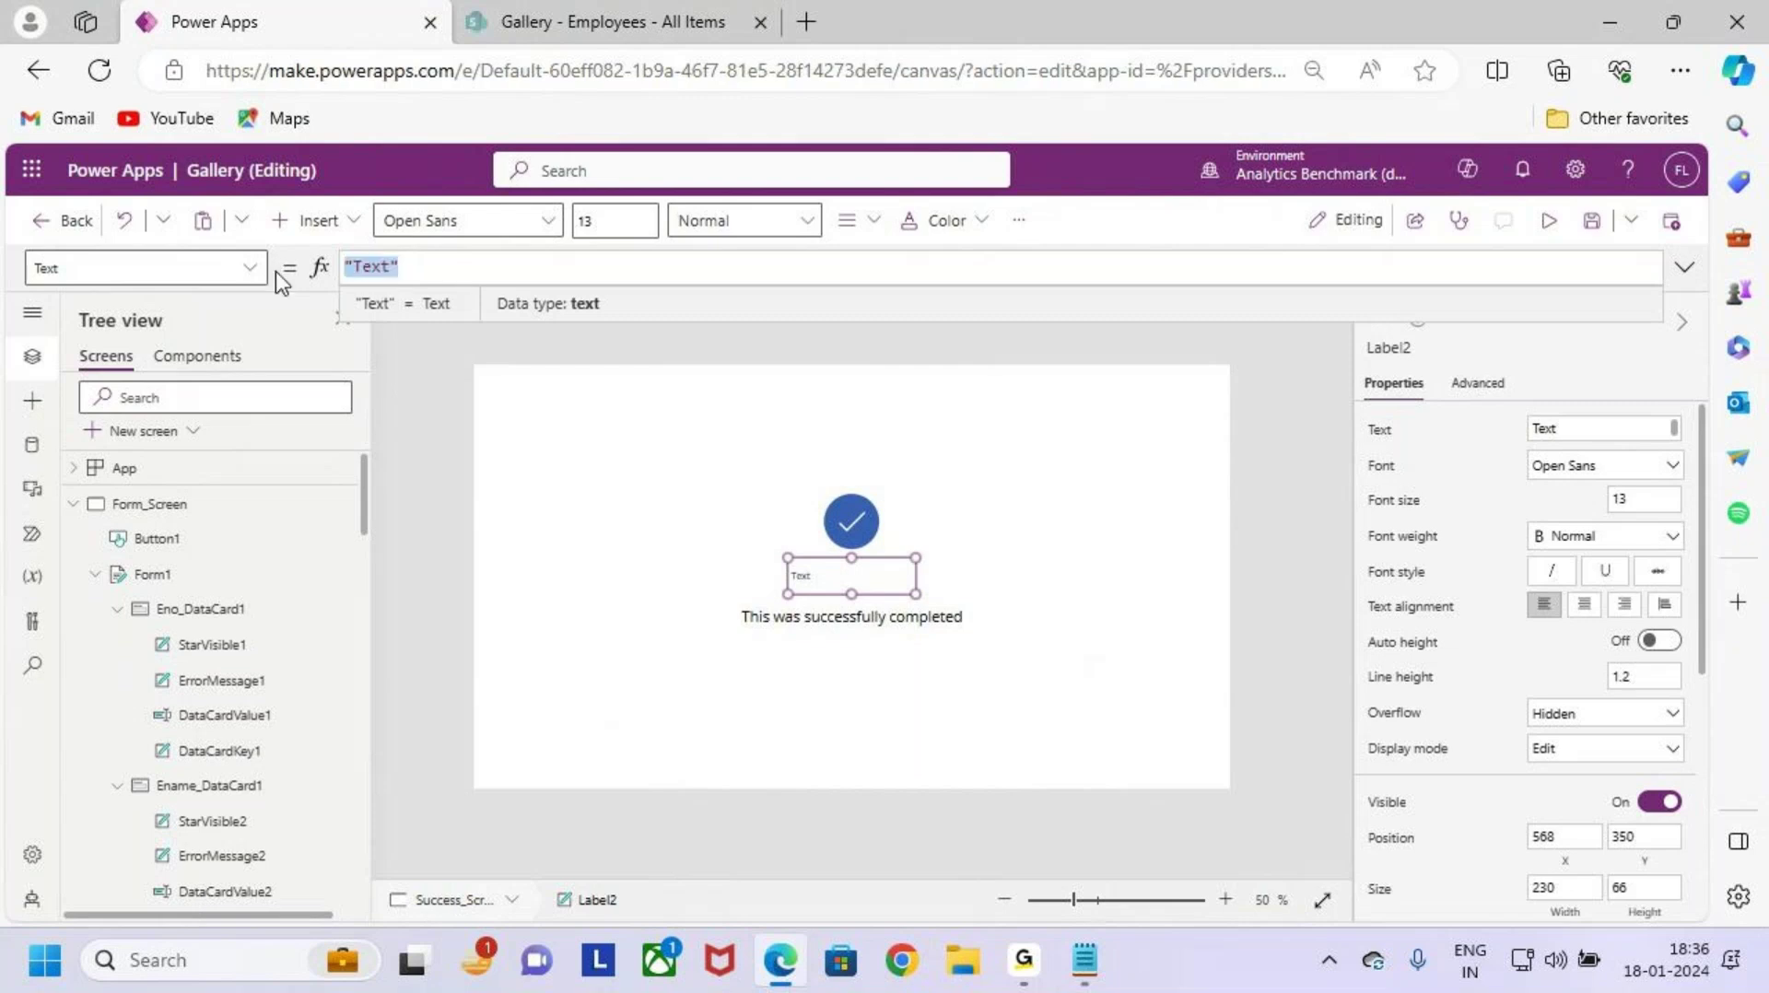
key(BackSpace)
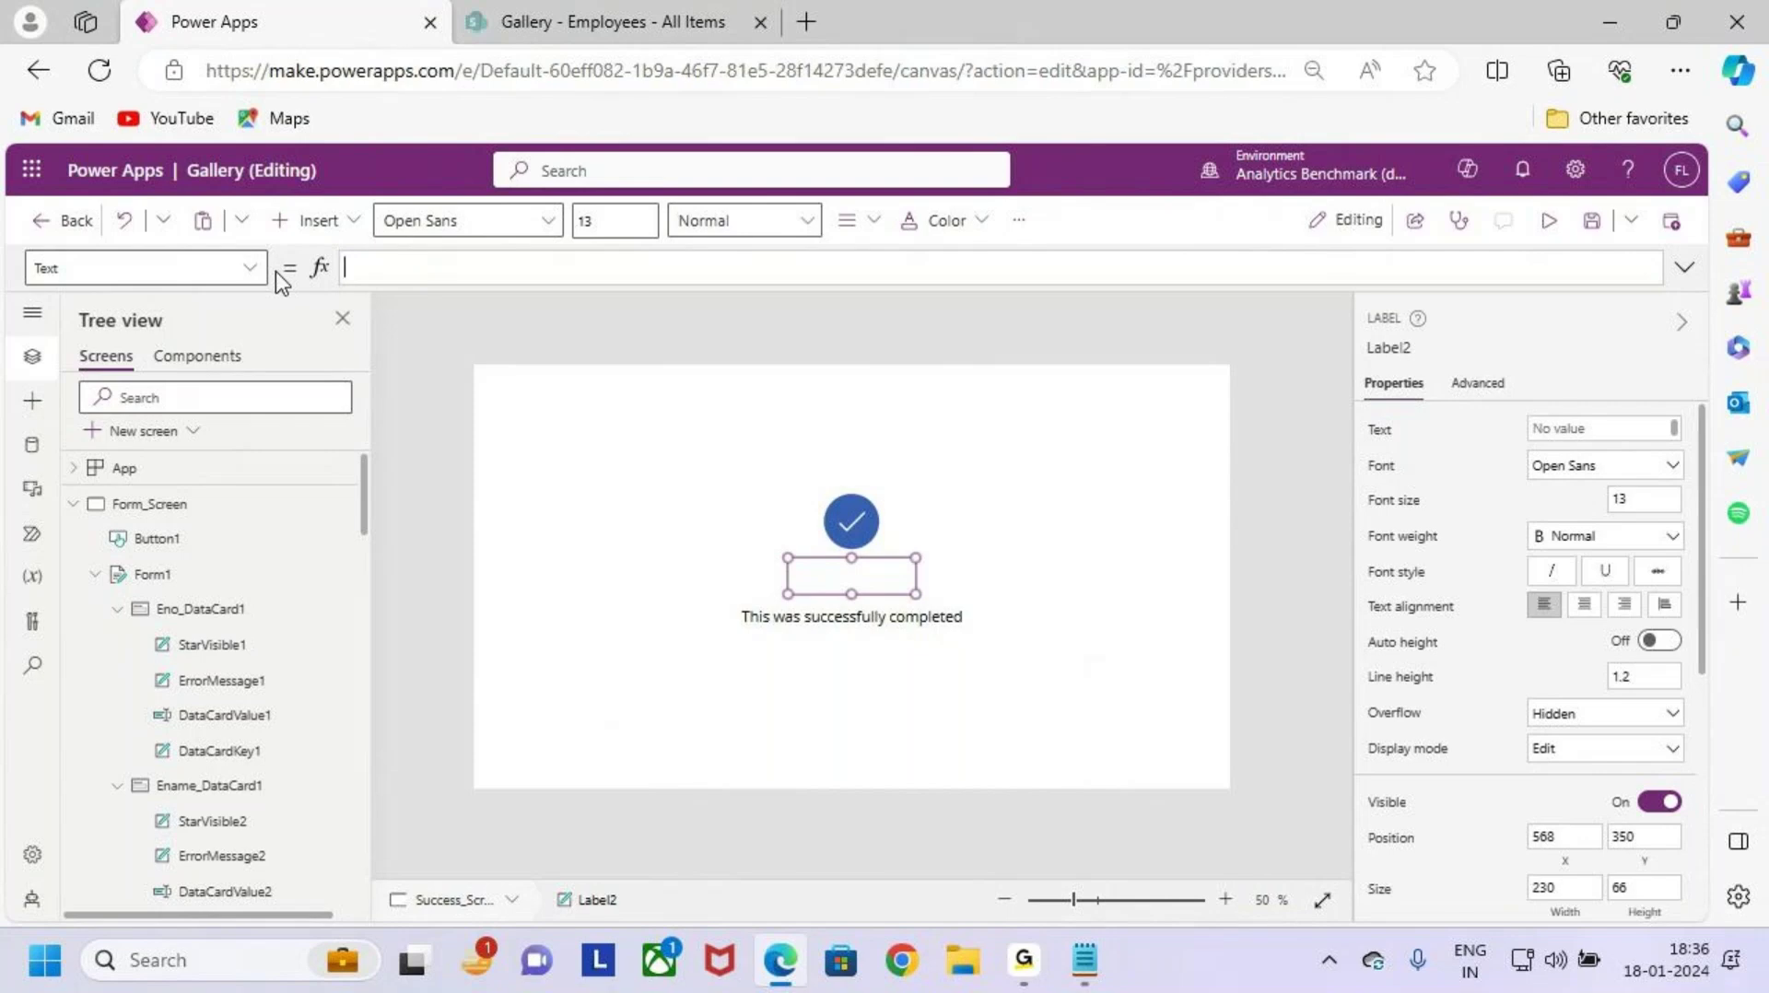
text(form)
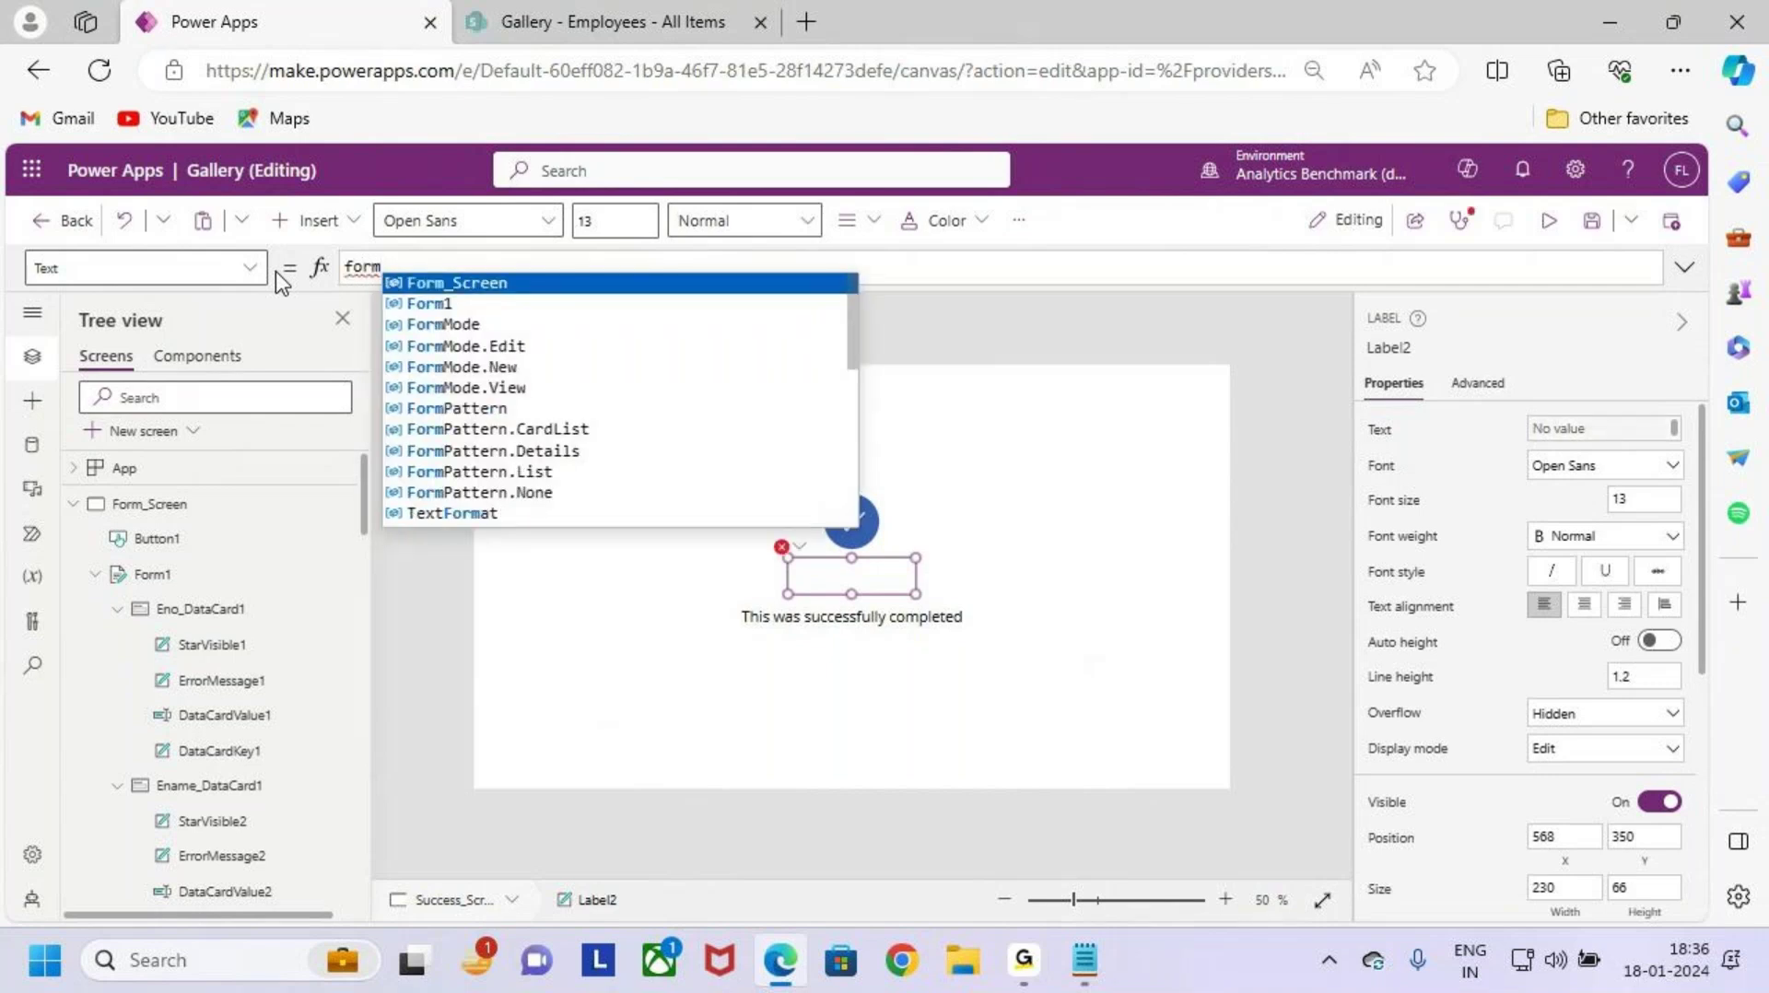
key(Down)
key(Tab)
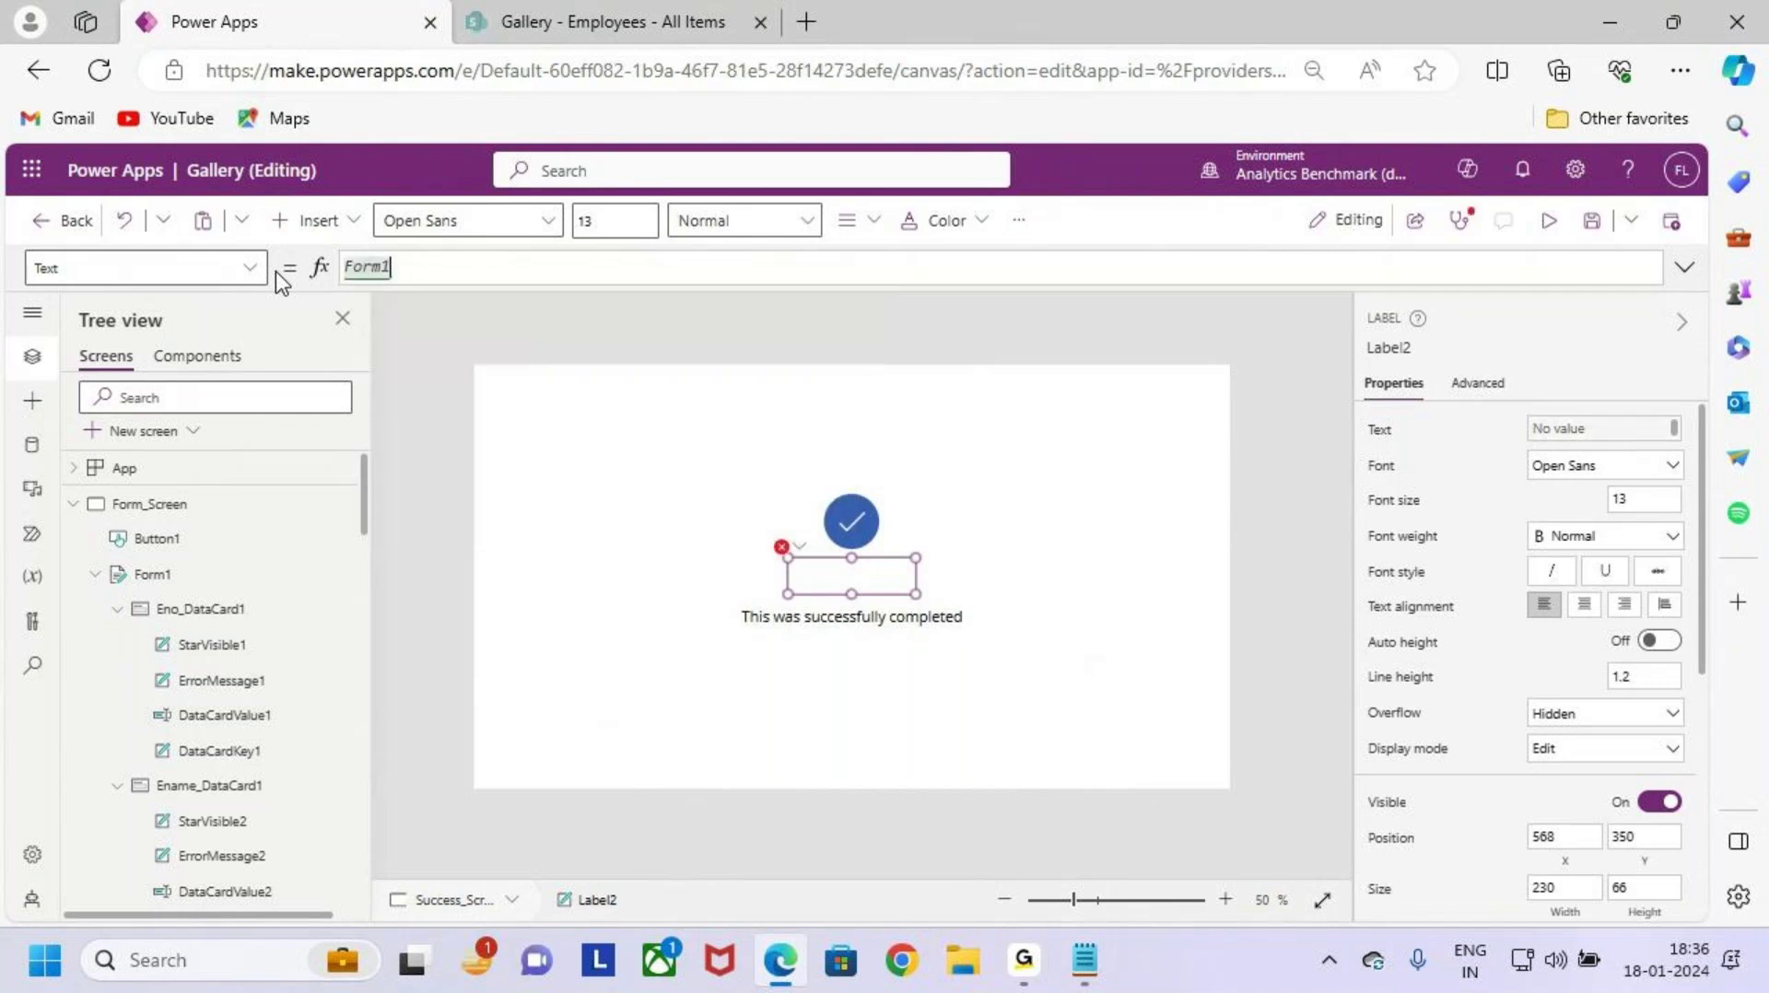
text(.LastSubmit)
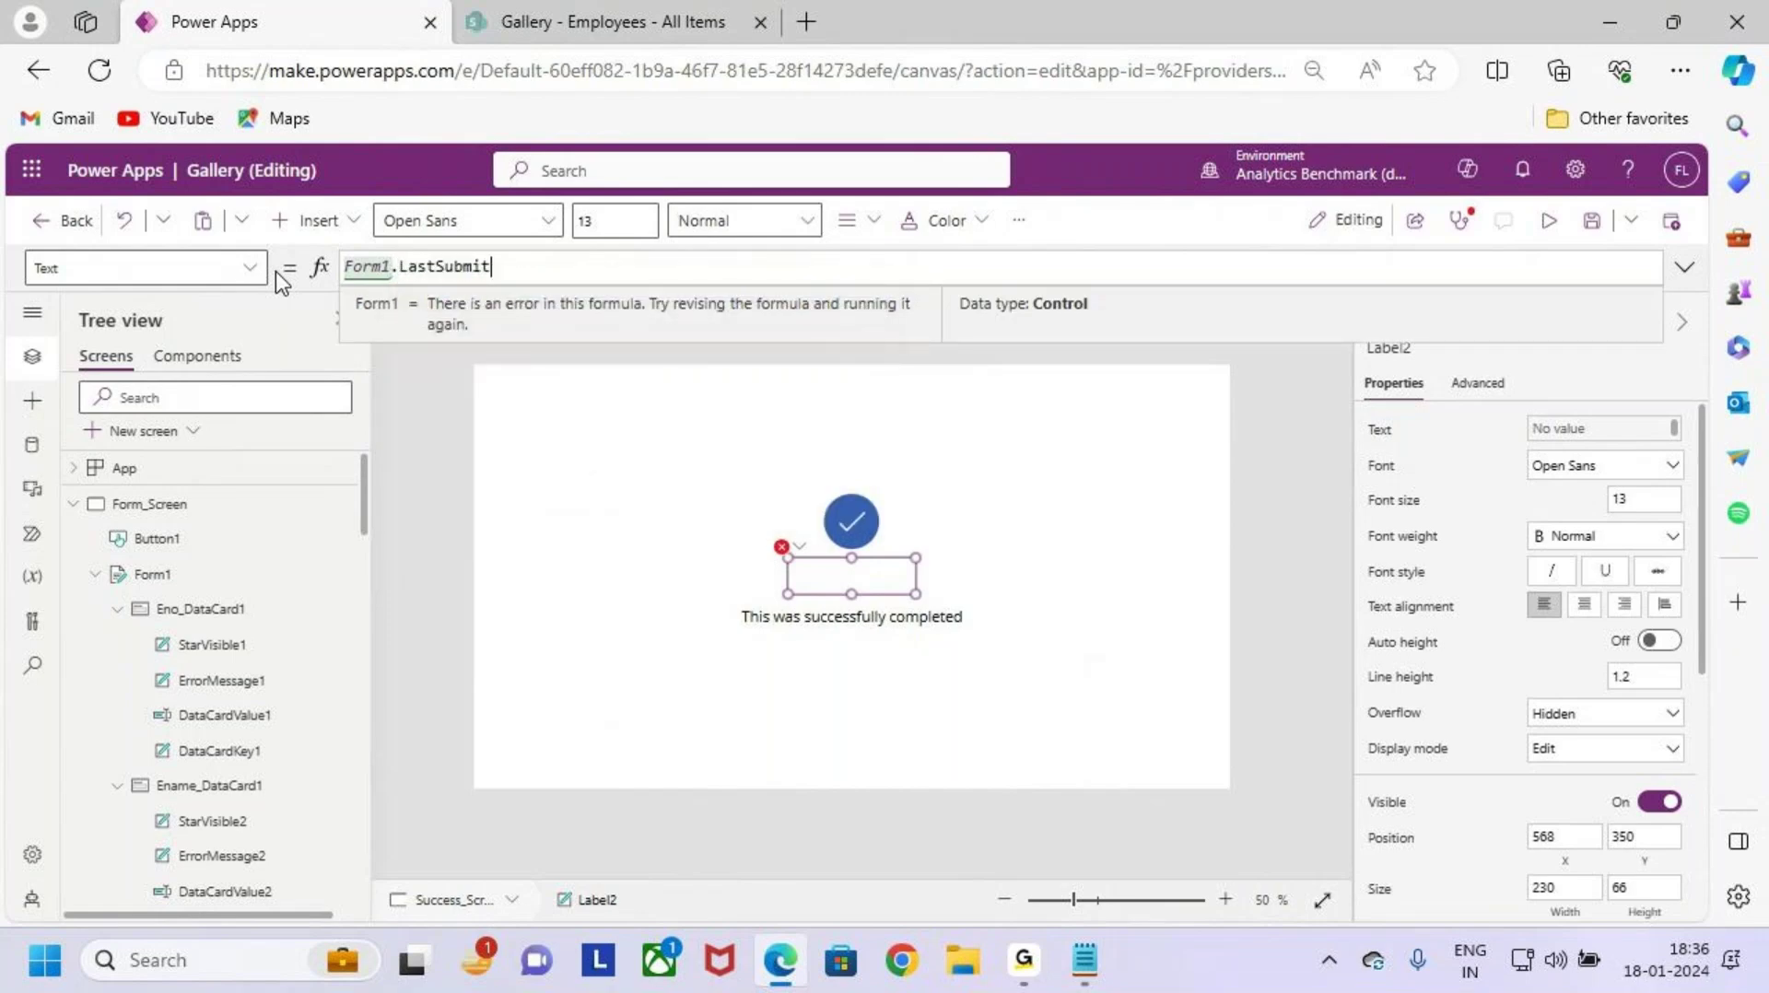
text(.)
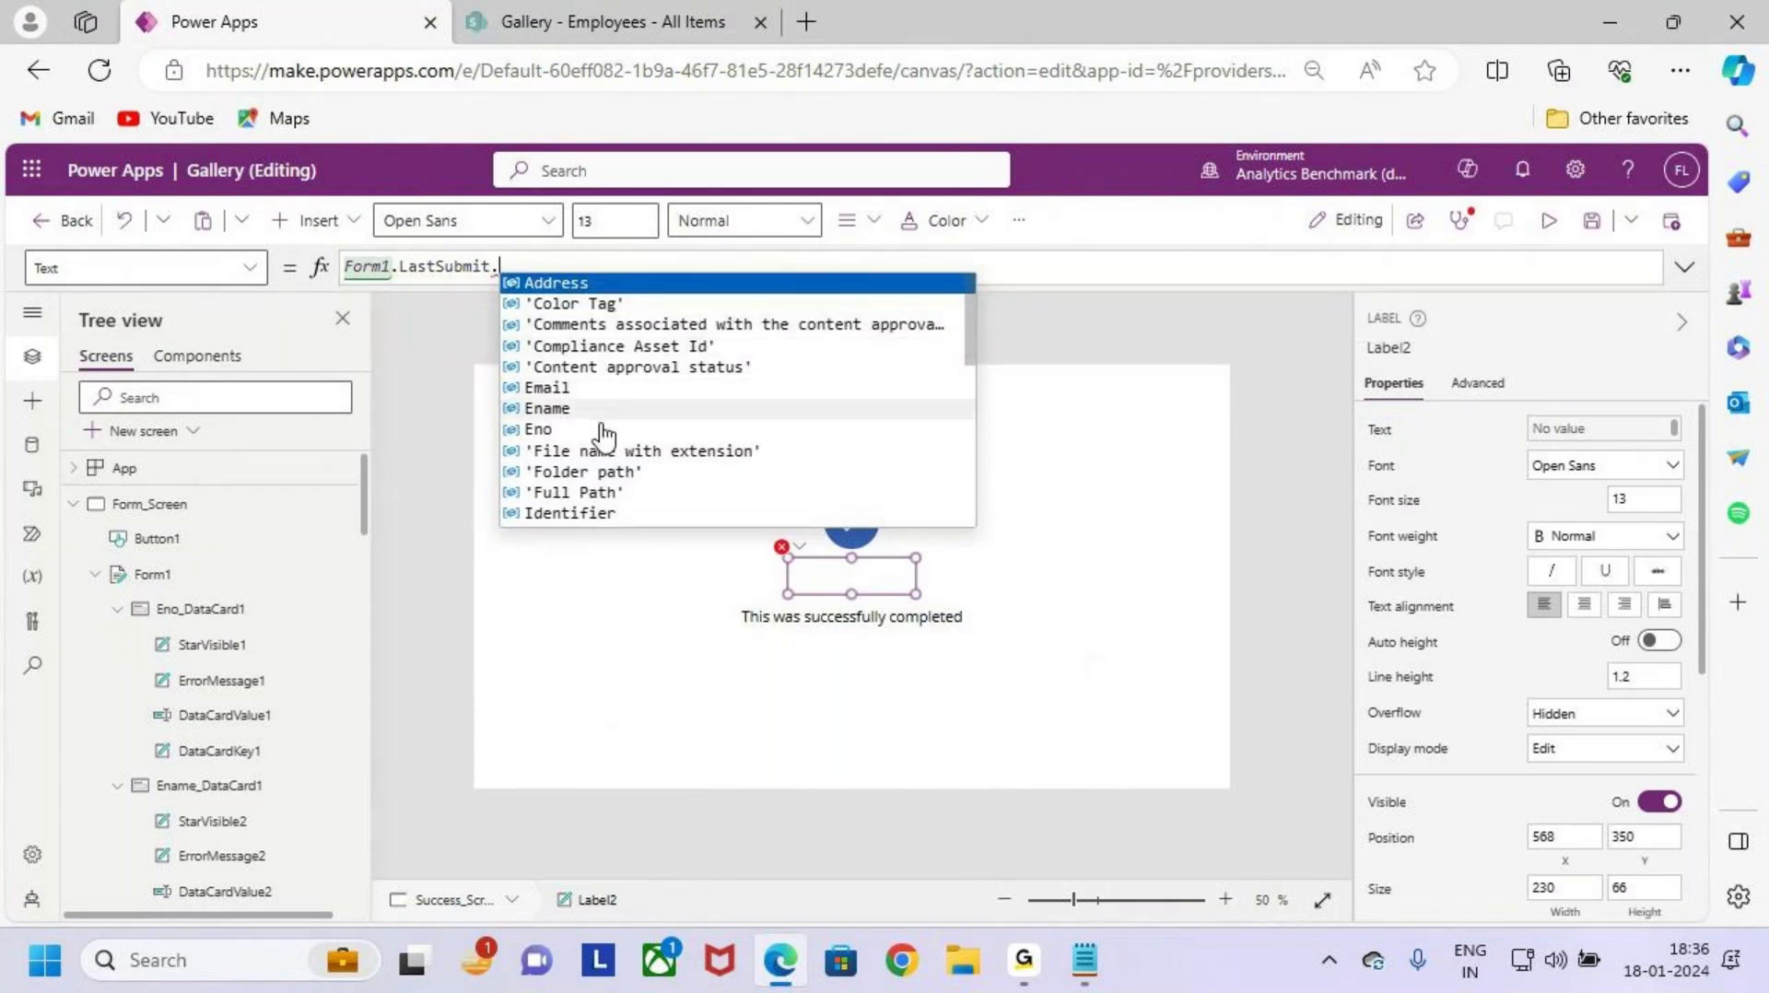
click(565, 430)
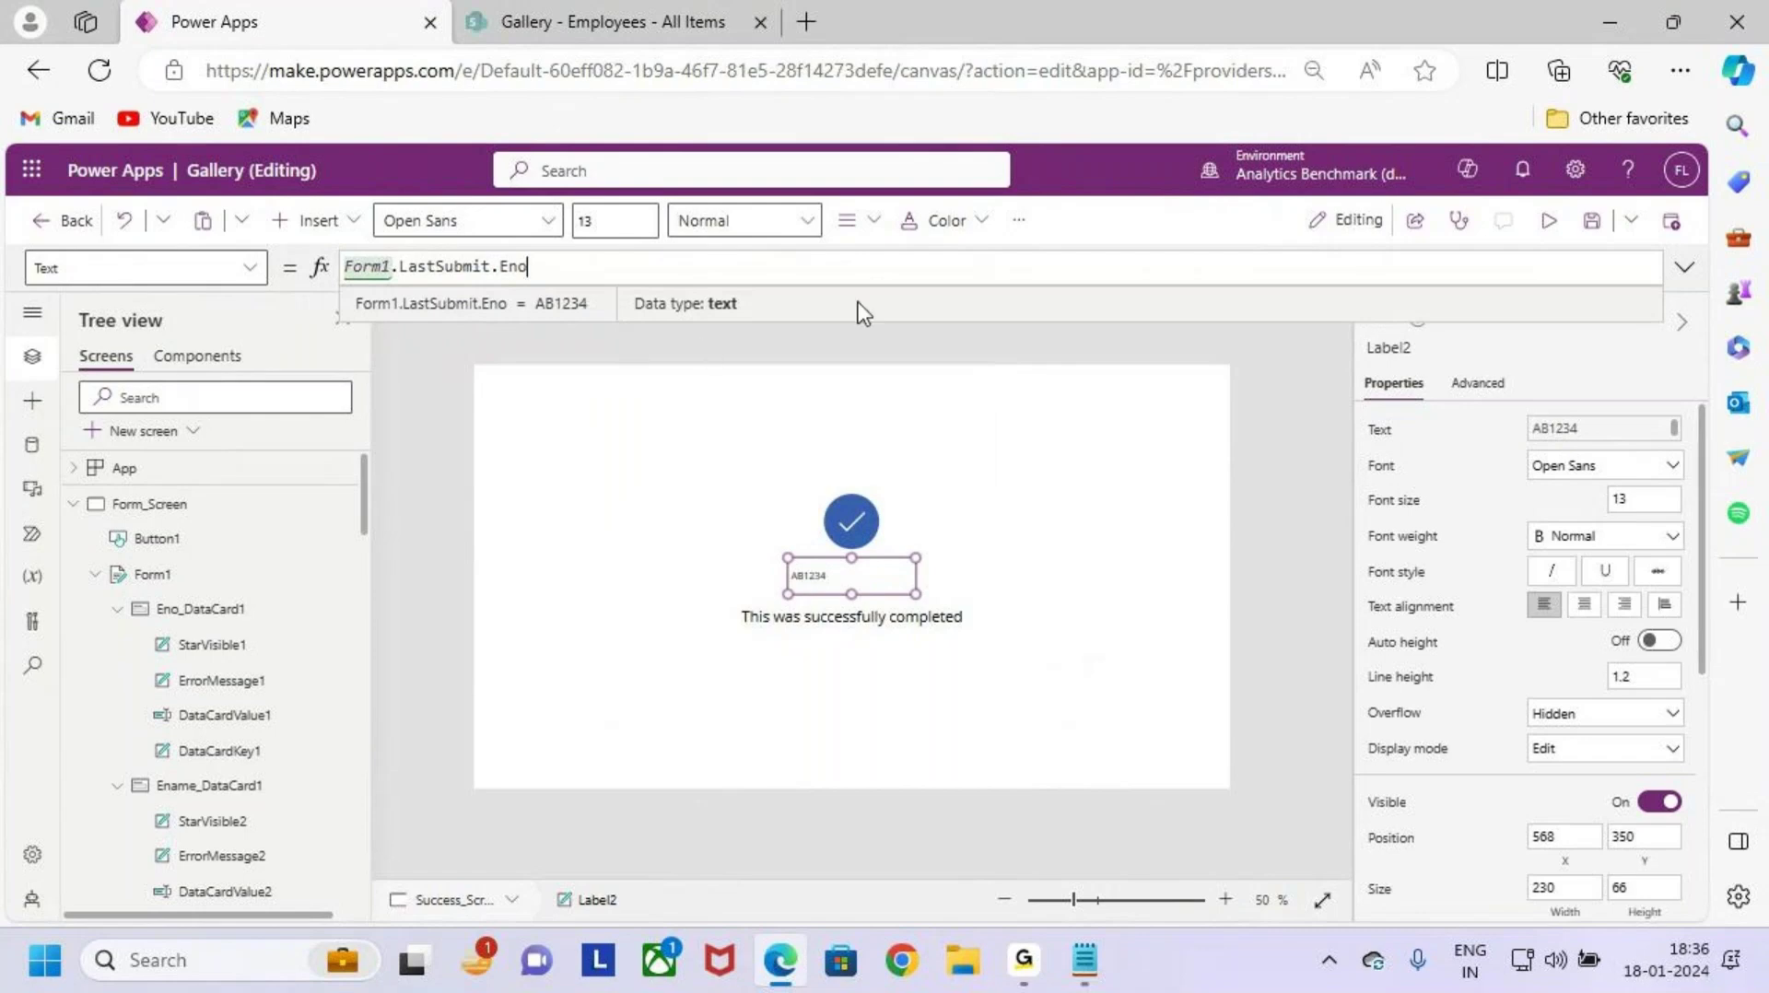
Step: Format the label centred, semibold and at font size 20
click(859, 221)
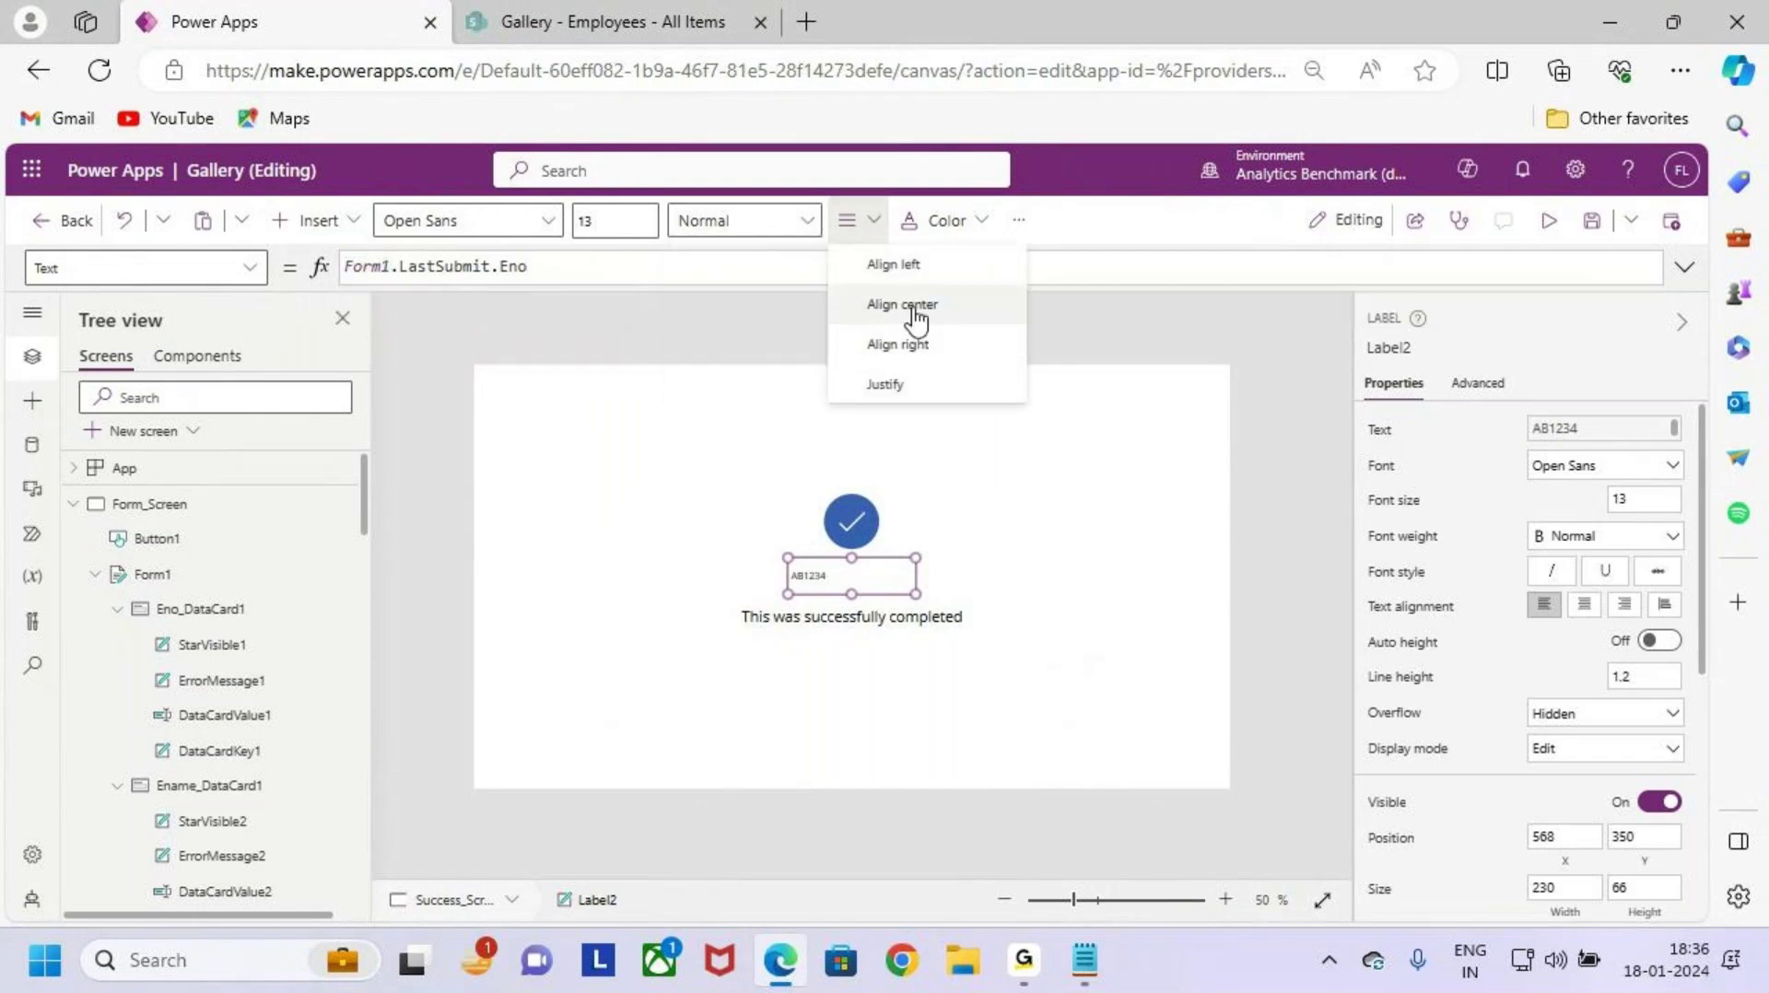
click(908, 305)
click(714, 229)
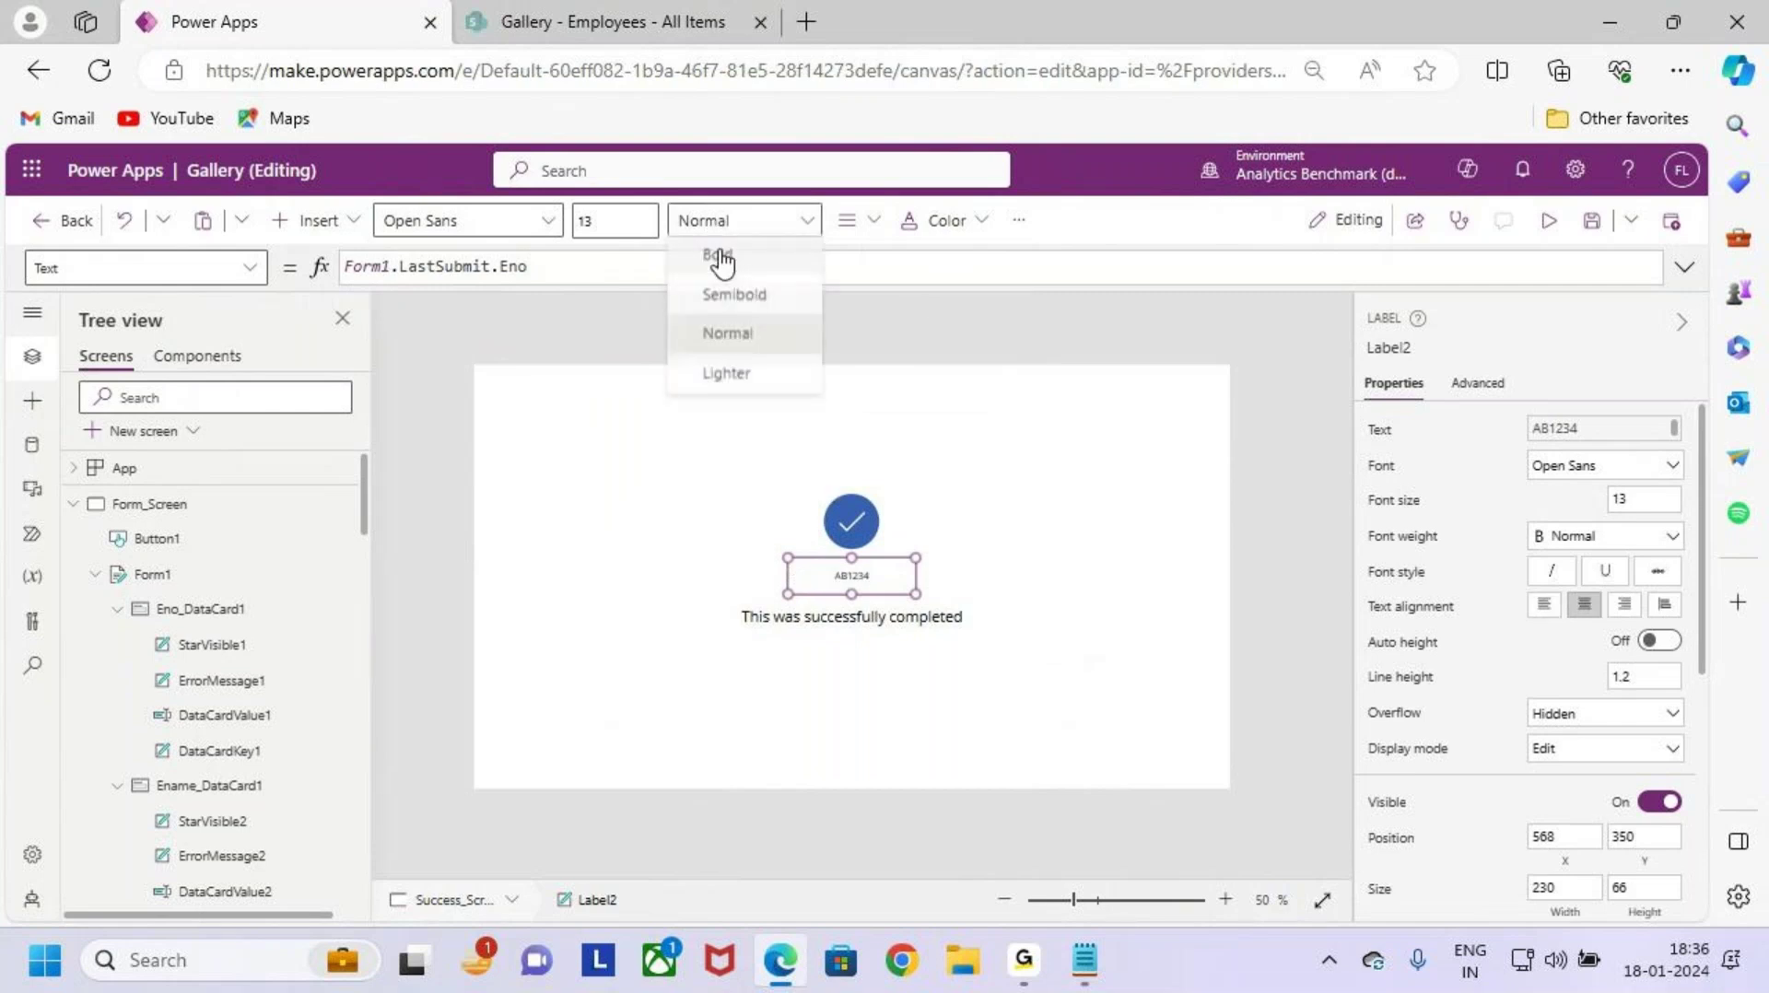
click(766, 296)
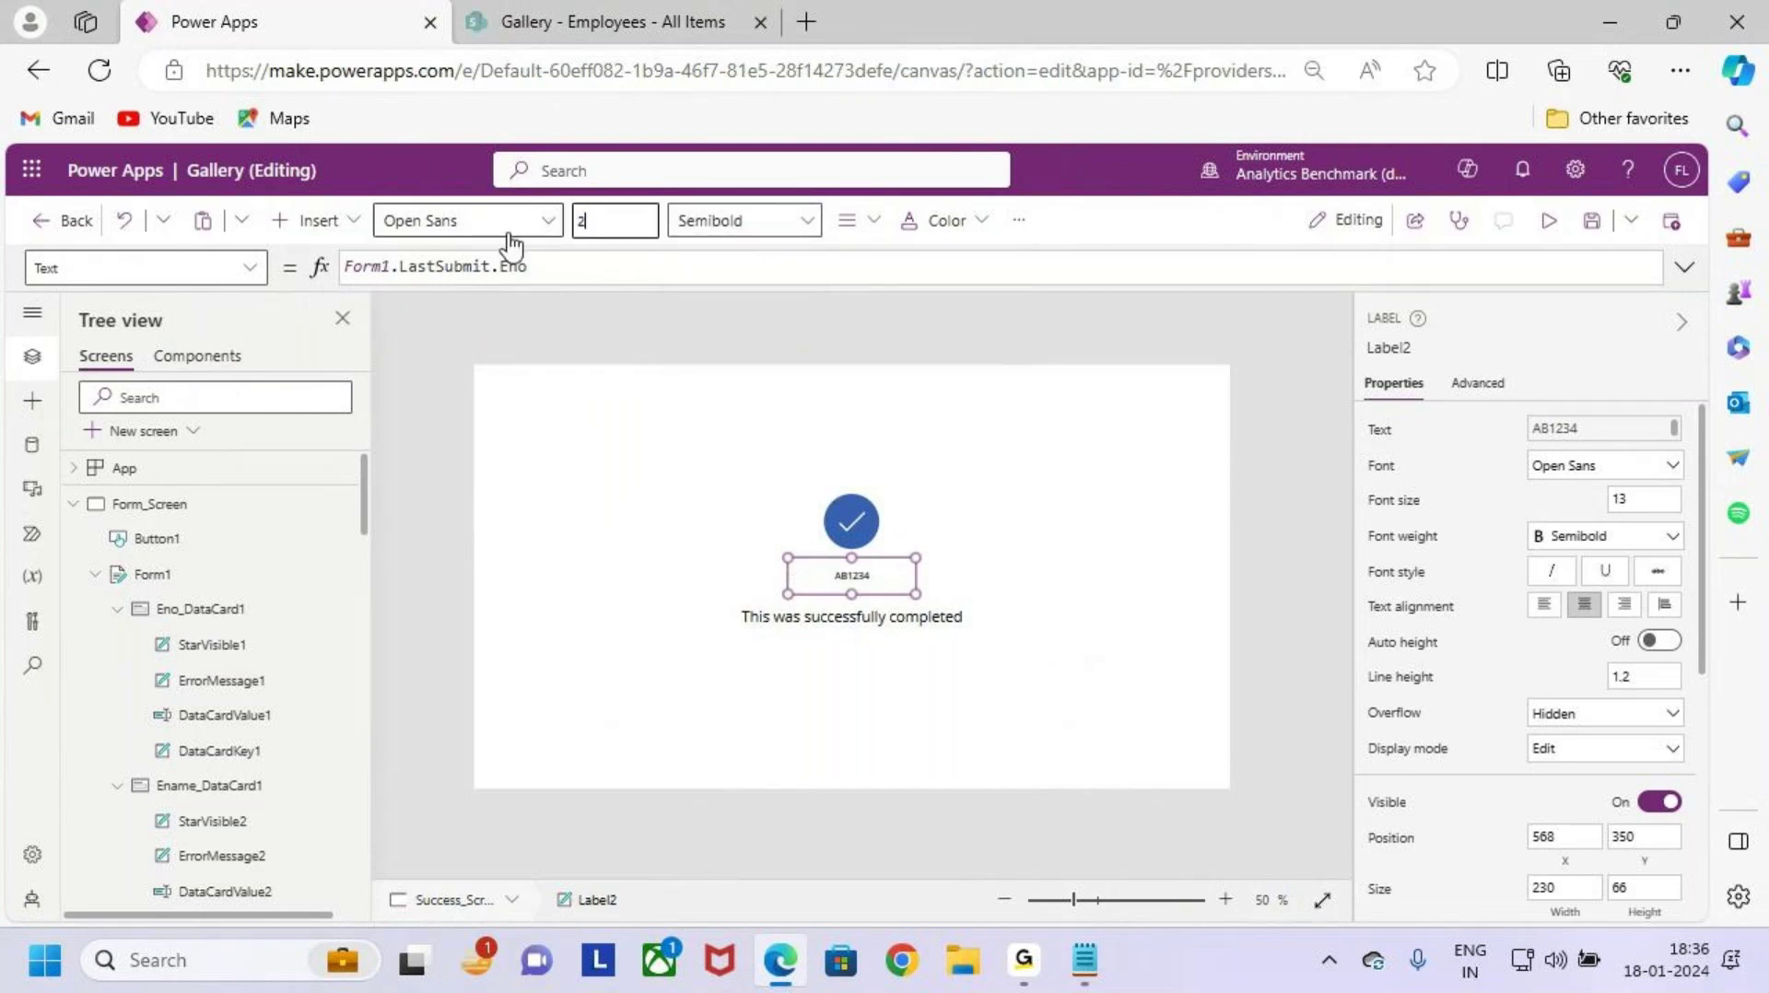
text(20)
key(Return)
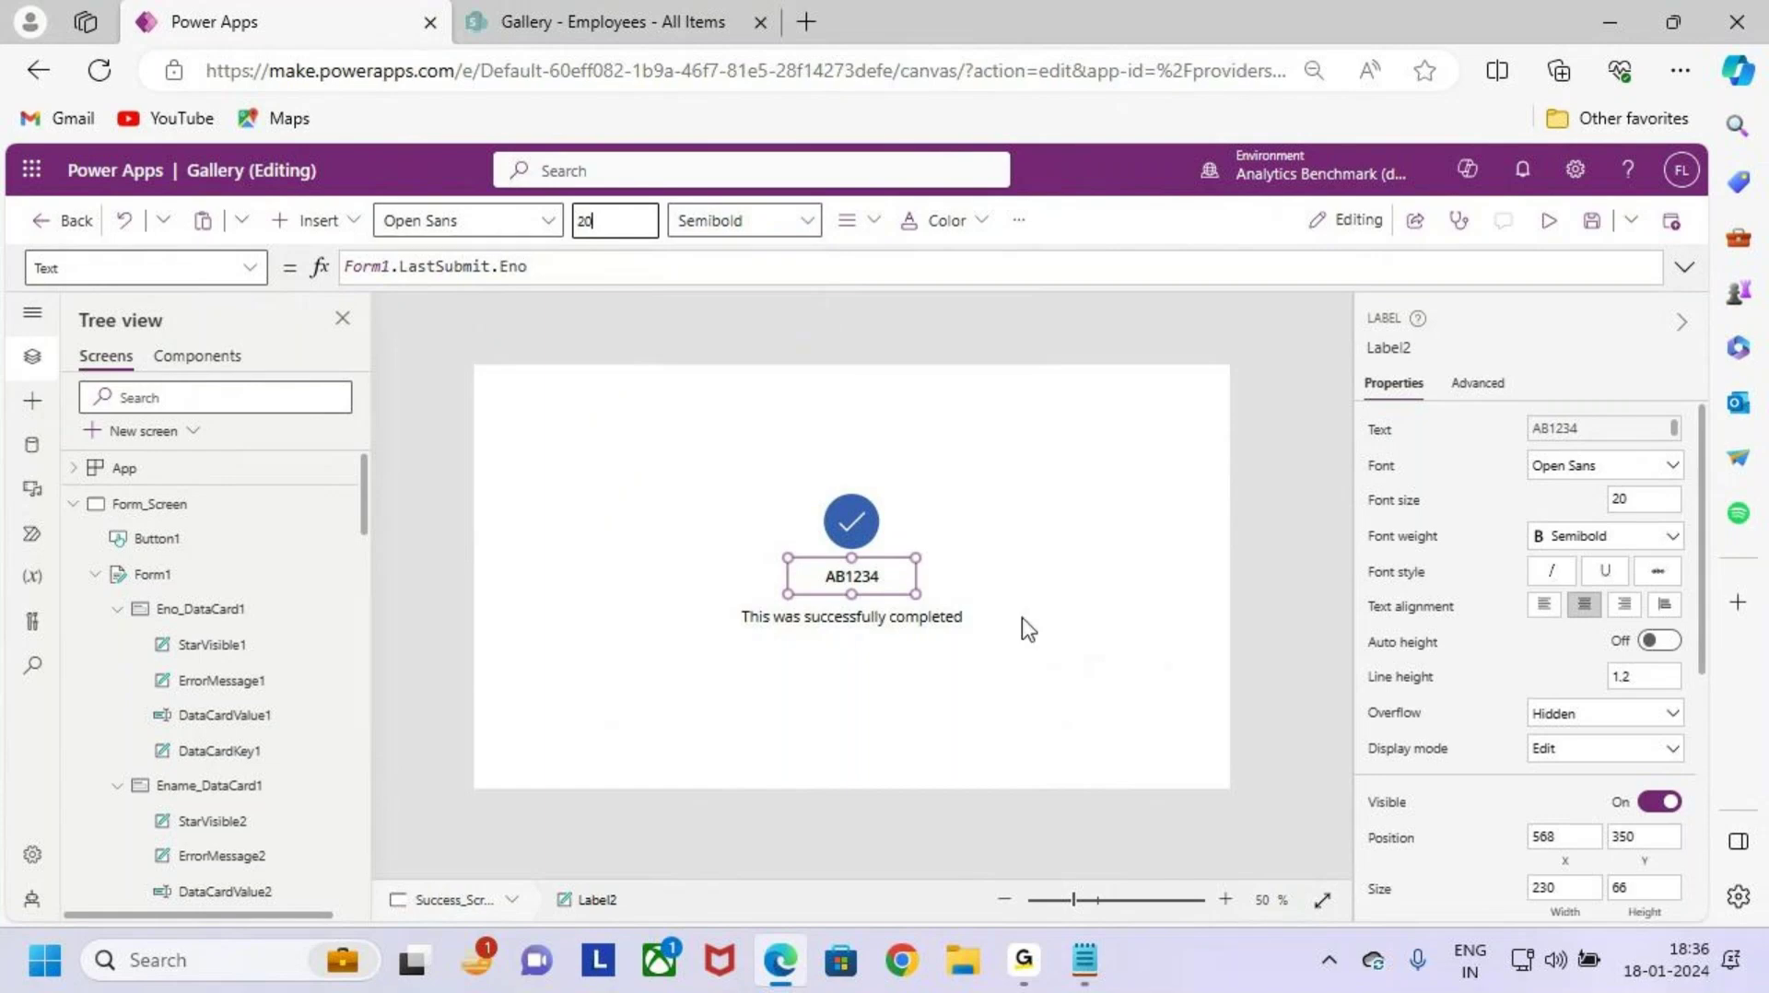
click(921, 616)
click(1134, 715)
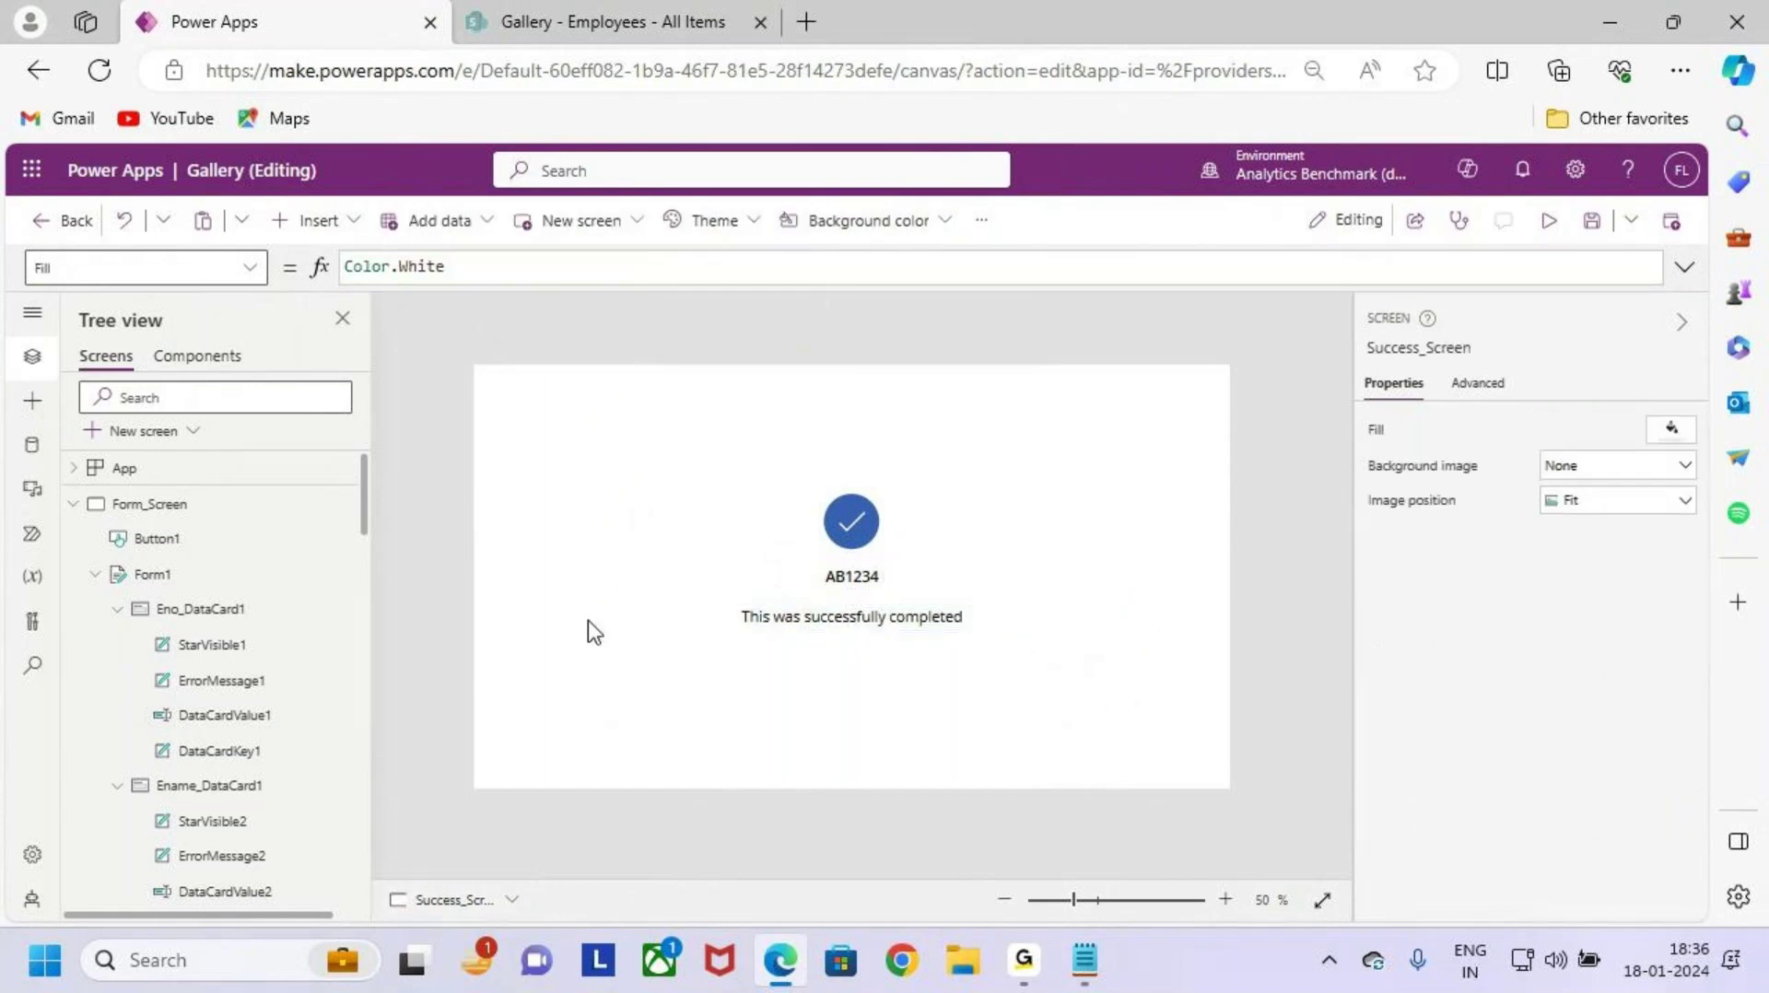
Step: On Form_Screen, set Form1's Default mode to New and preview the app with F5
click(216, 523)
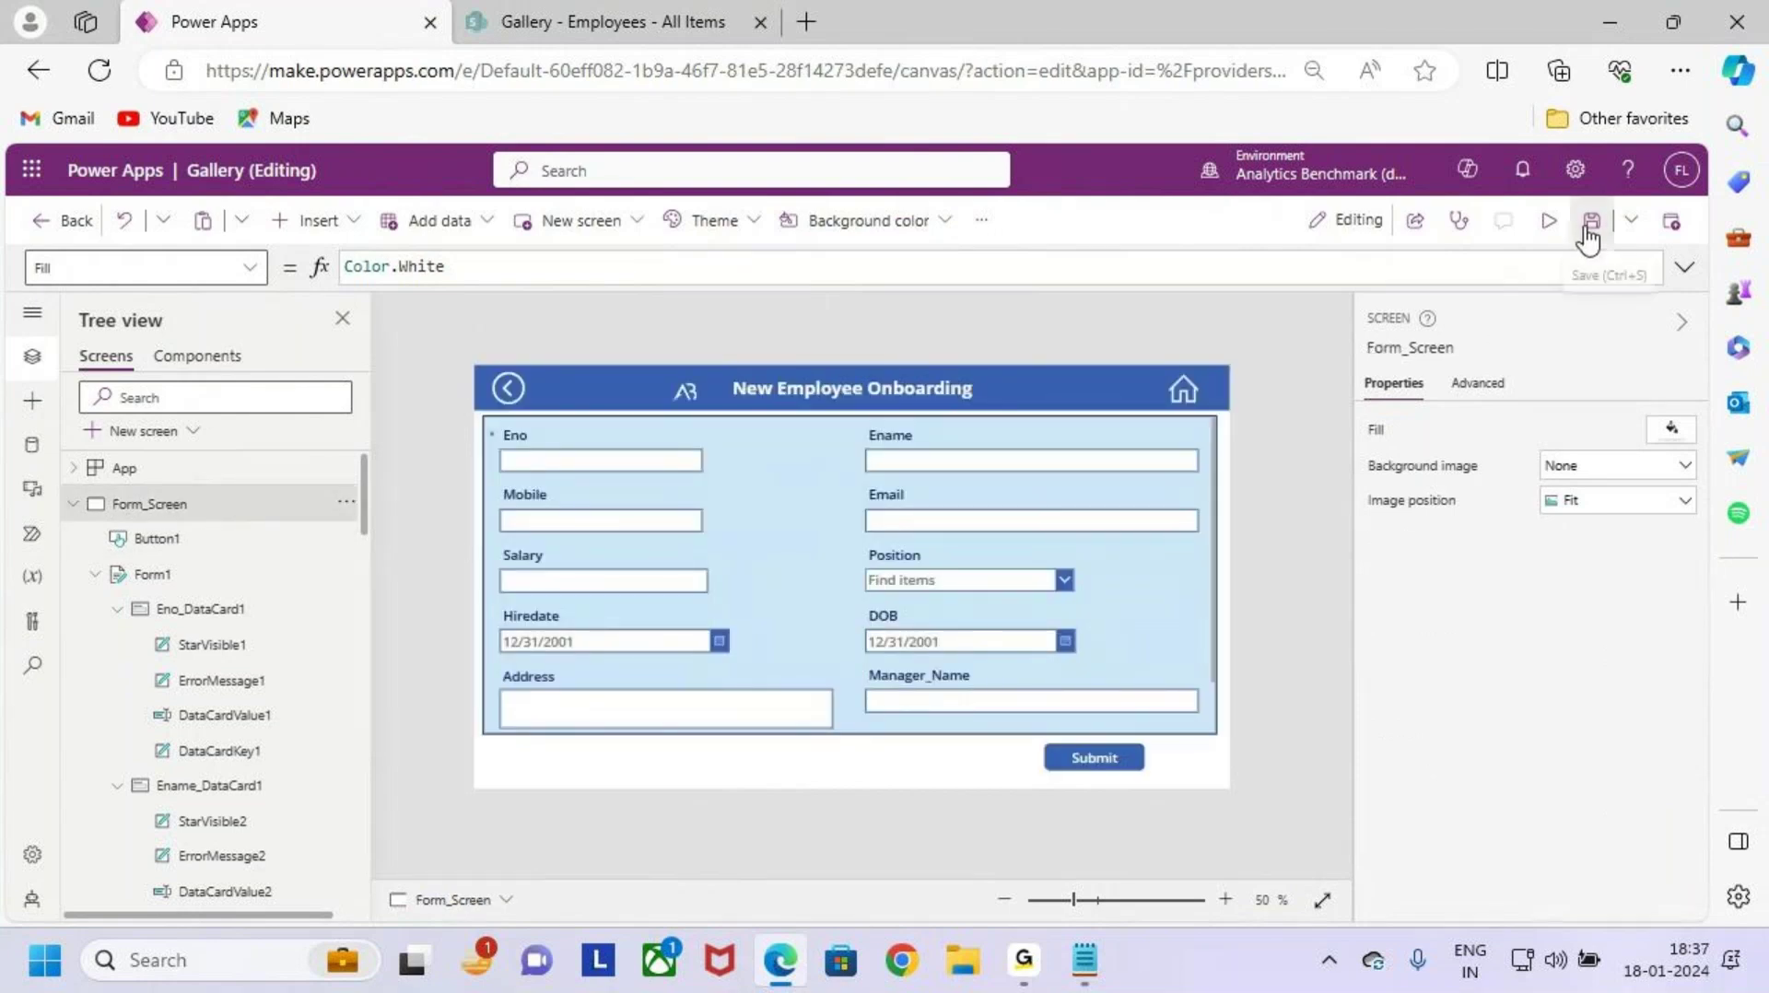
click(1170, 733)
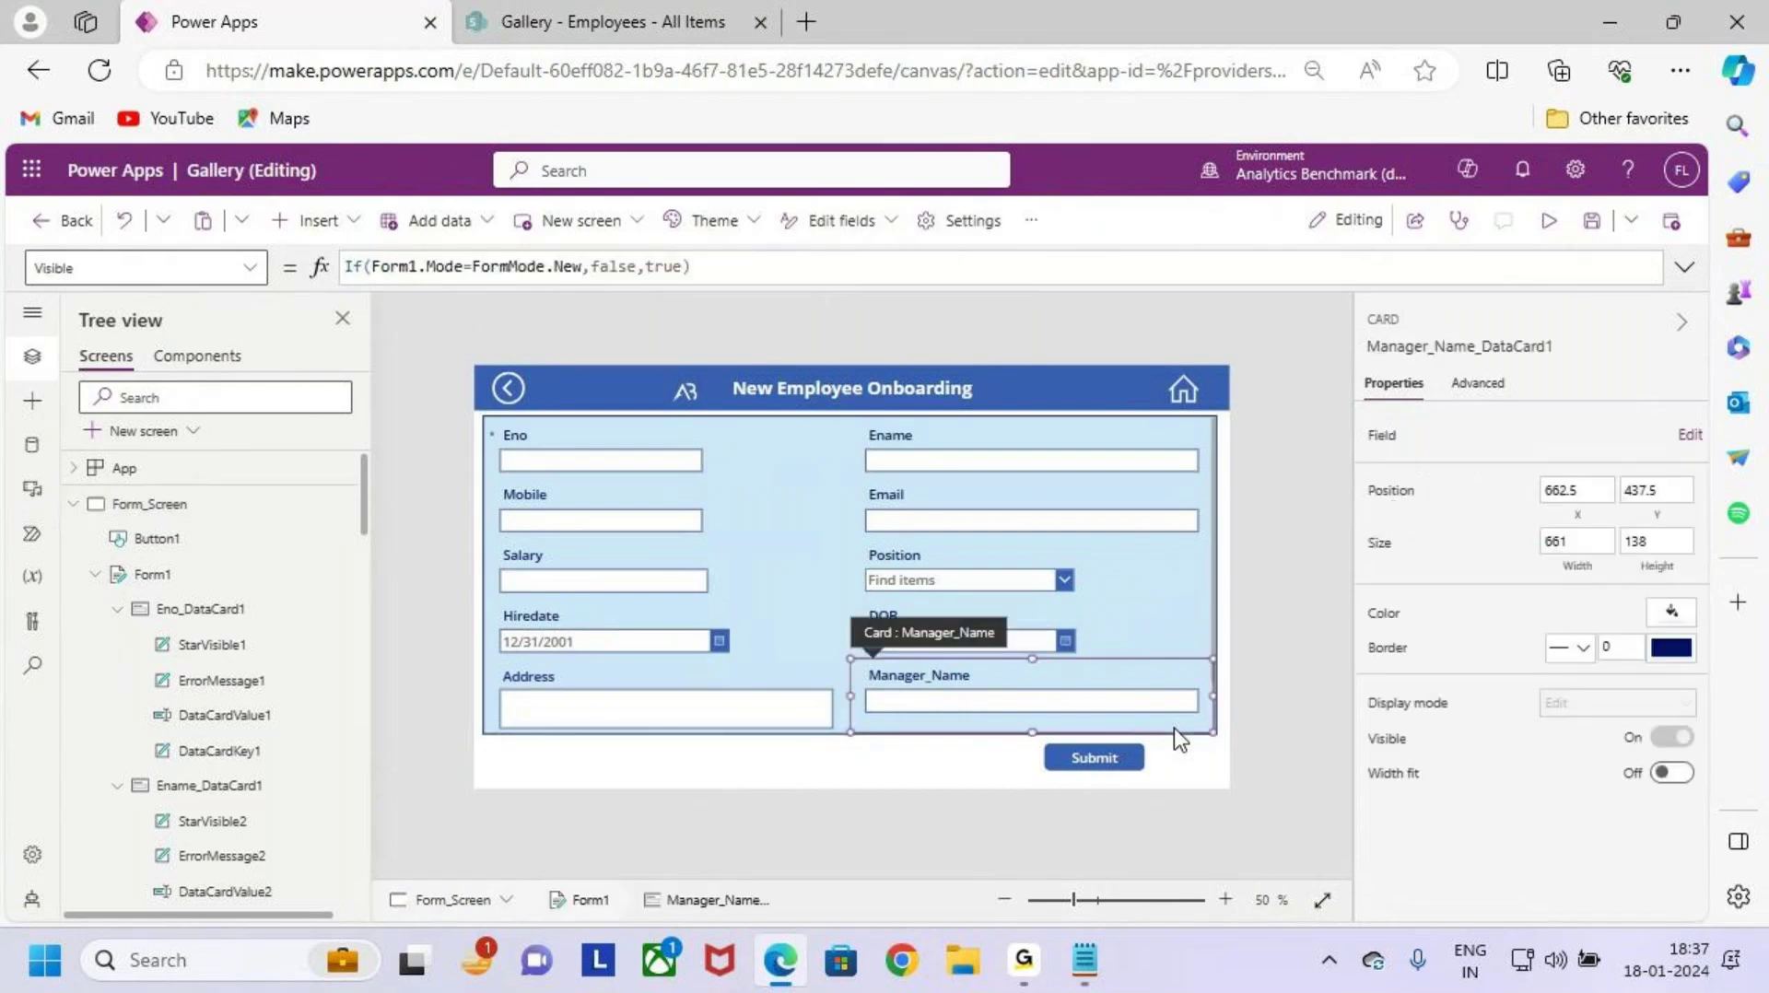
click(1215, 636)
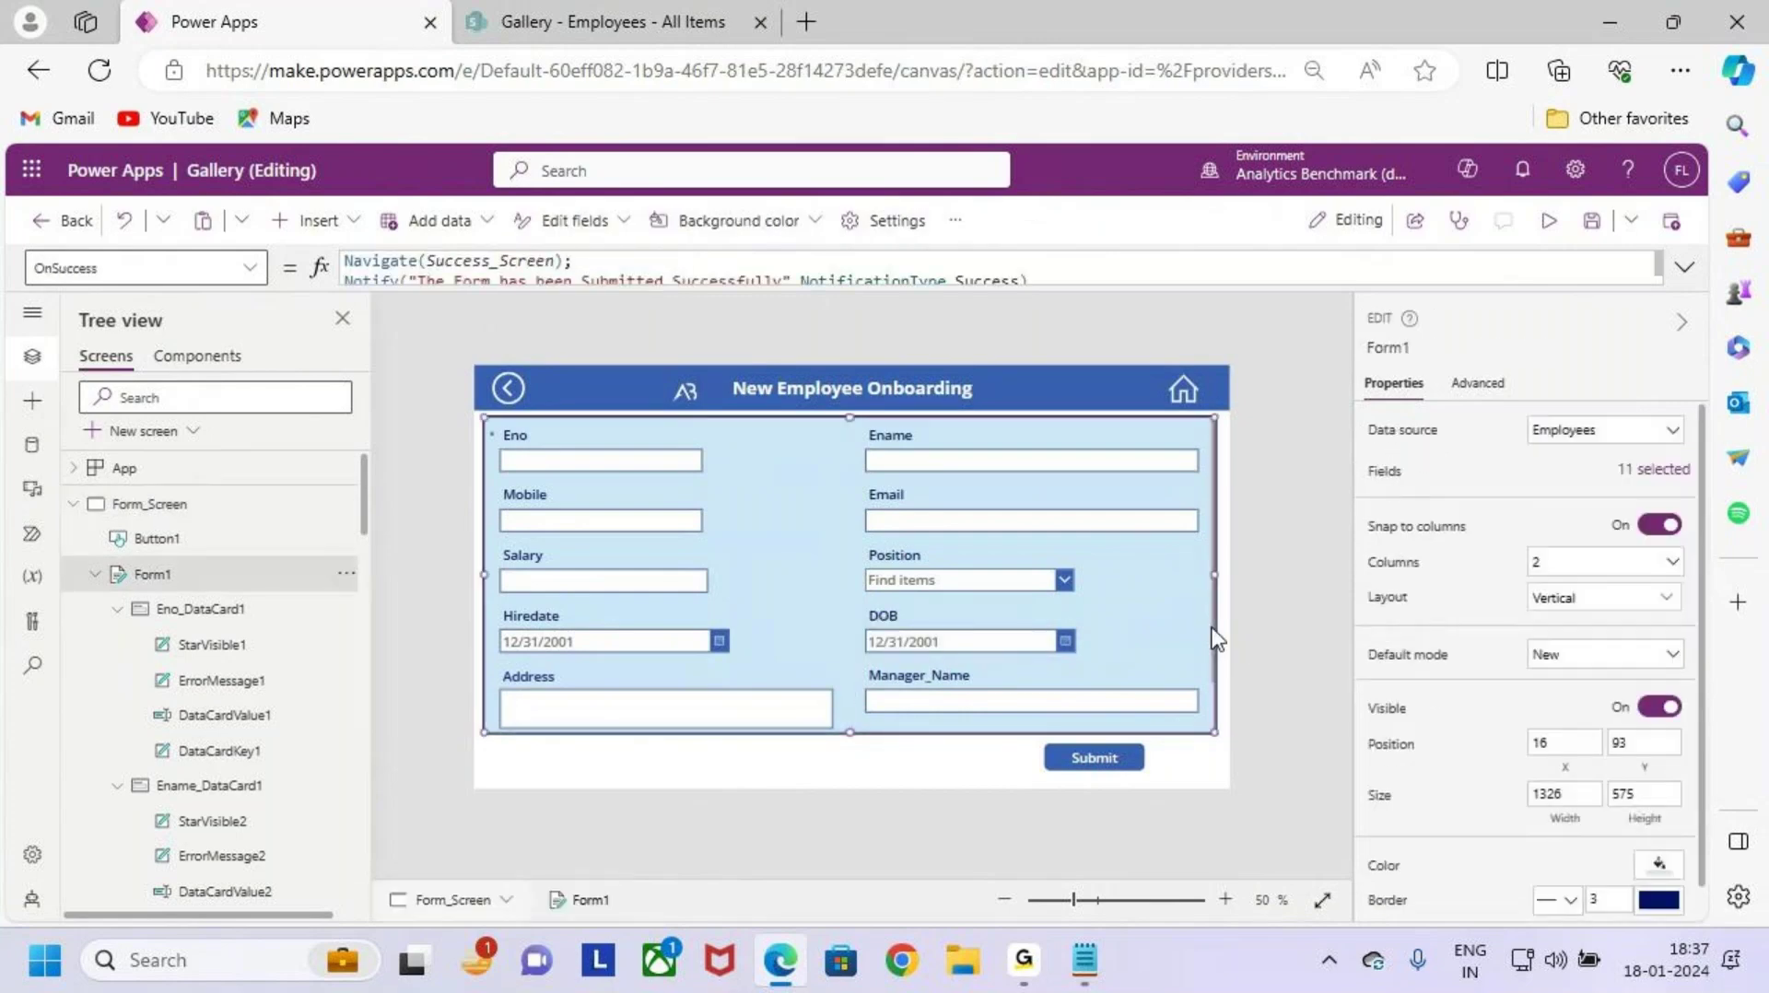
click(1602, 655)
click(1596, 684)
click(1591, 656)
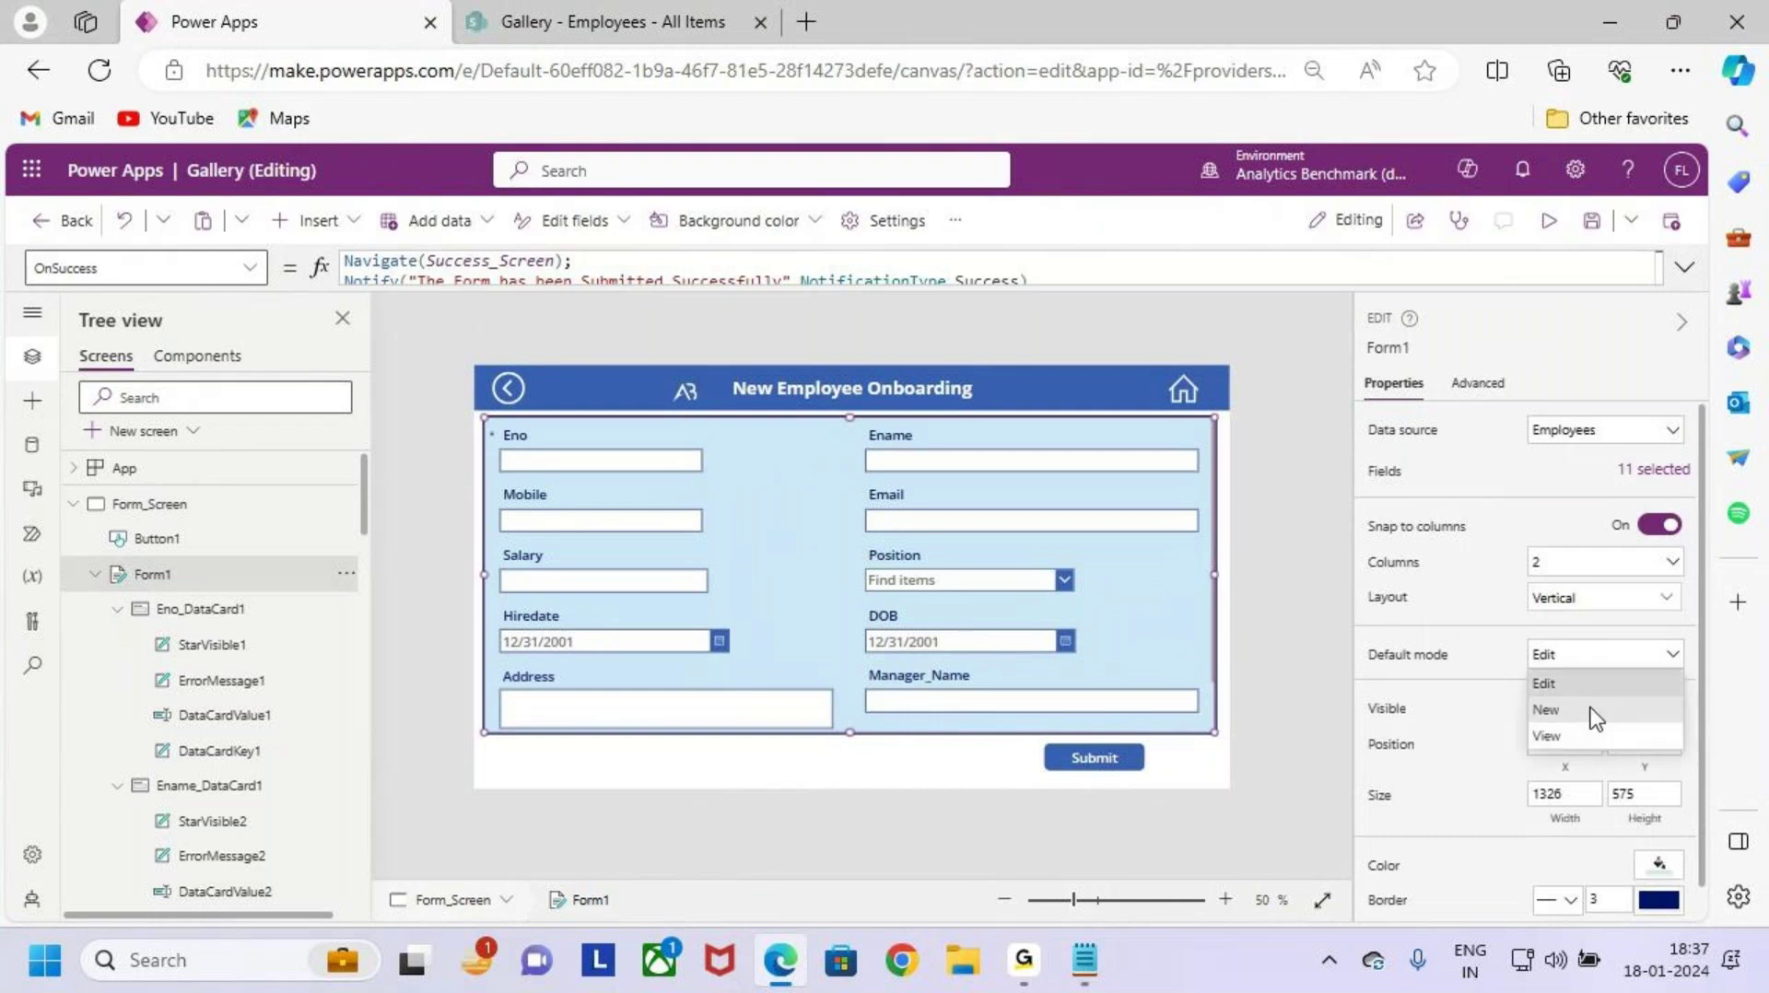
click(1591, 710)
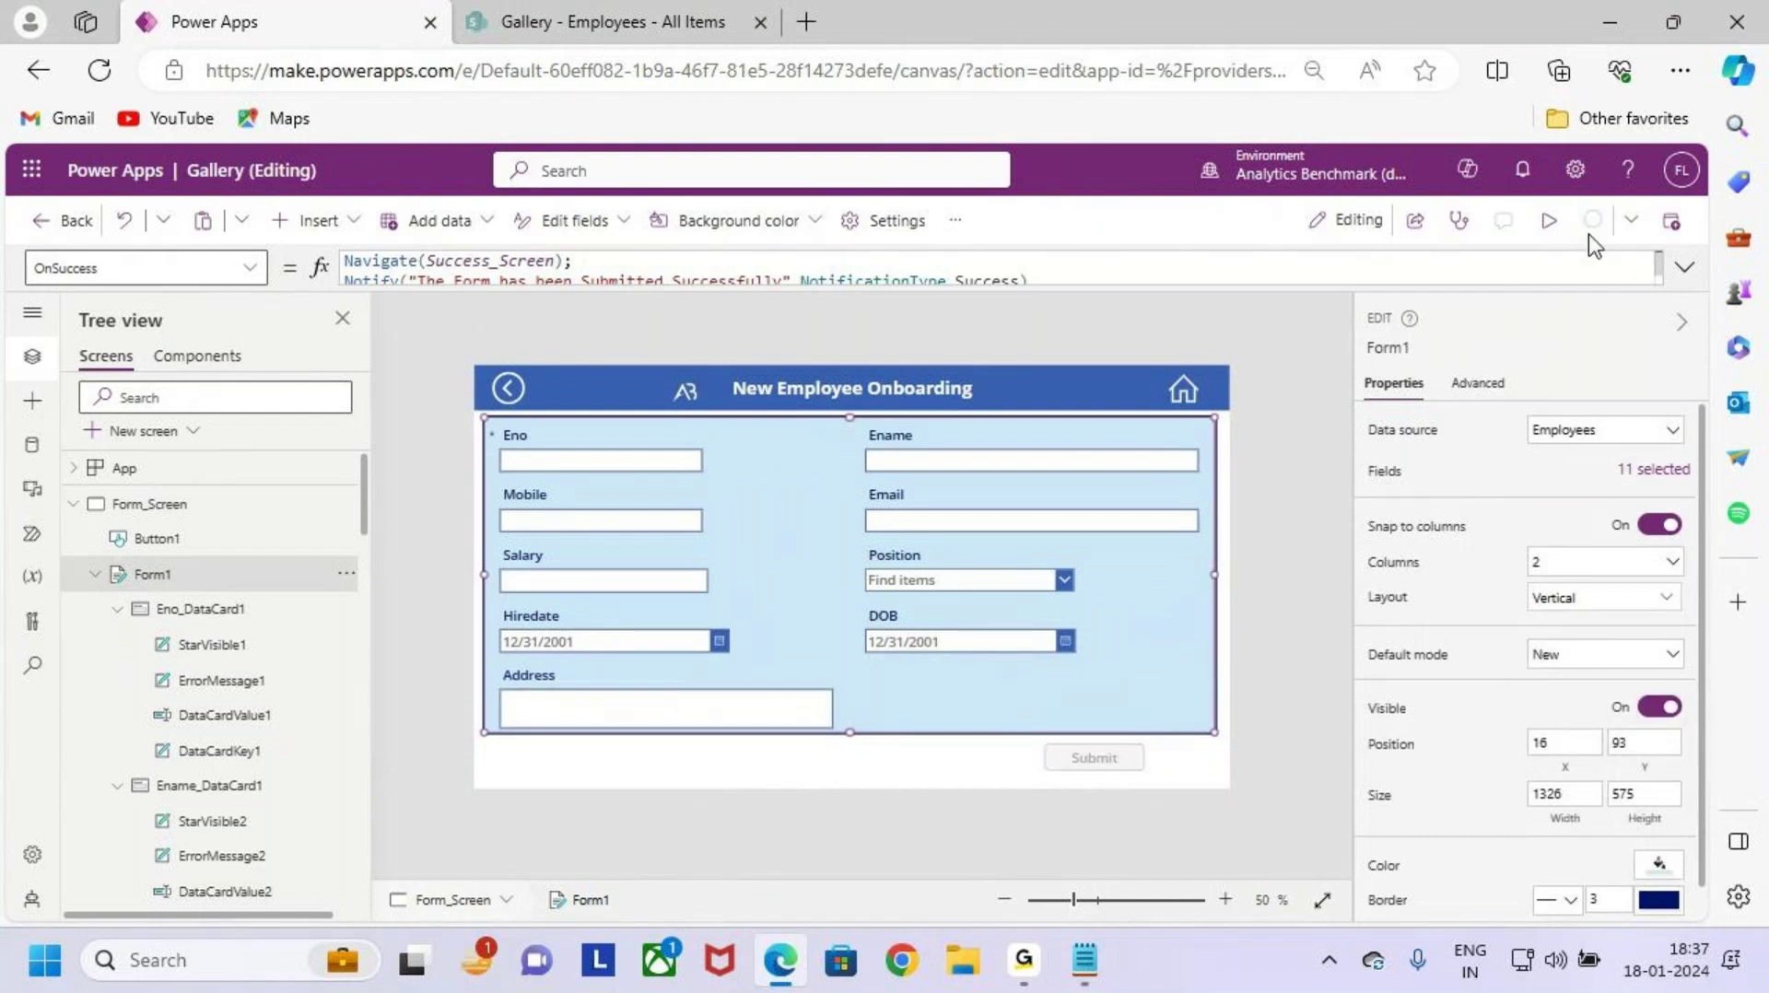
key(F5)
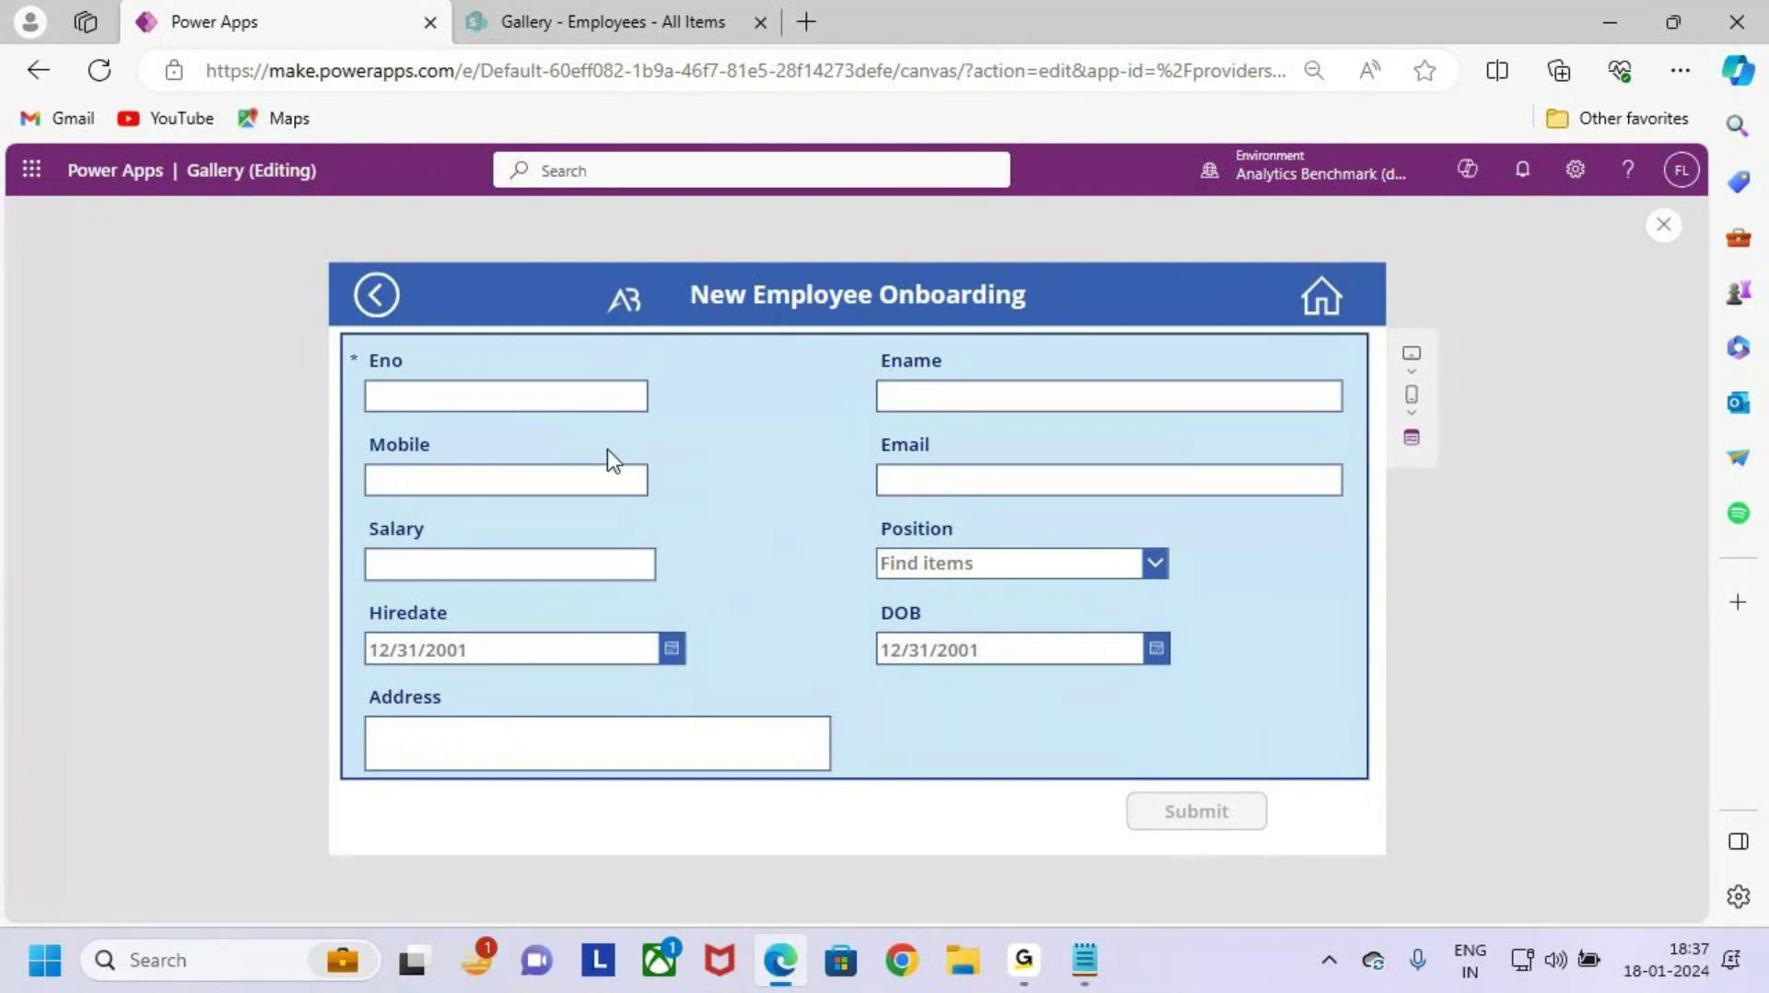
Step: Fill in Eno with the uppercase employee ID and Ename with the employee's name
click(576, 398)
text(ab)
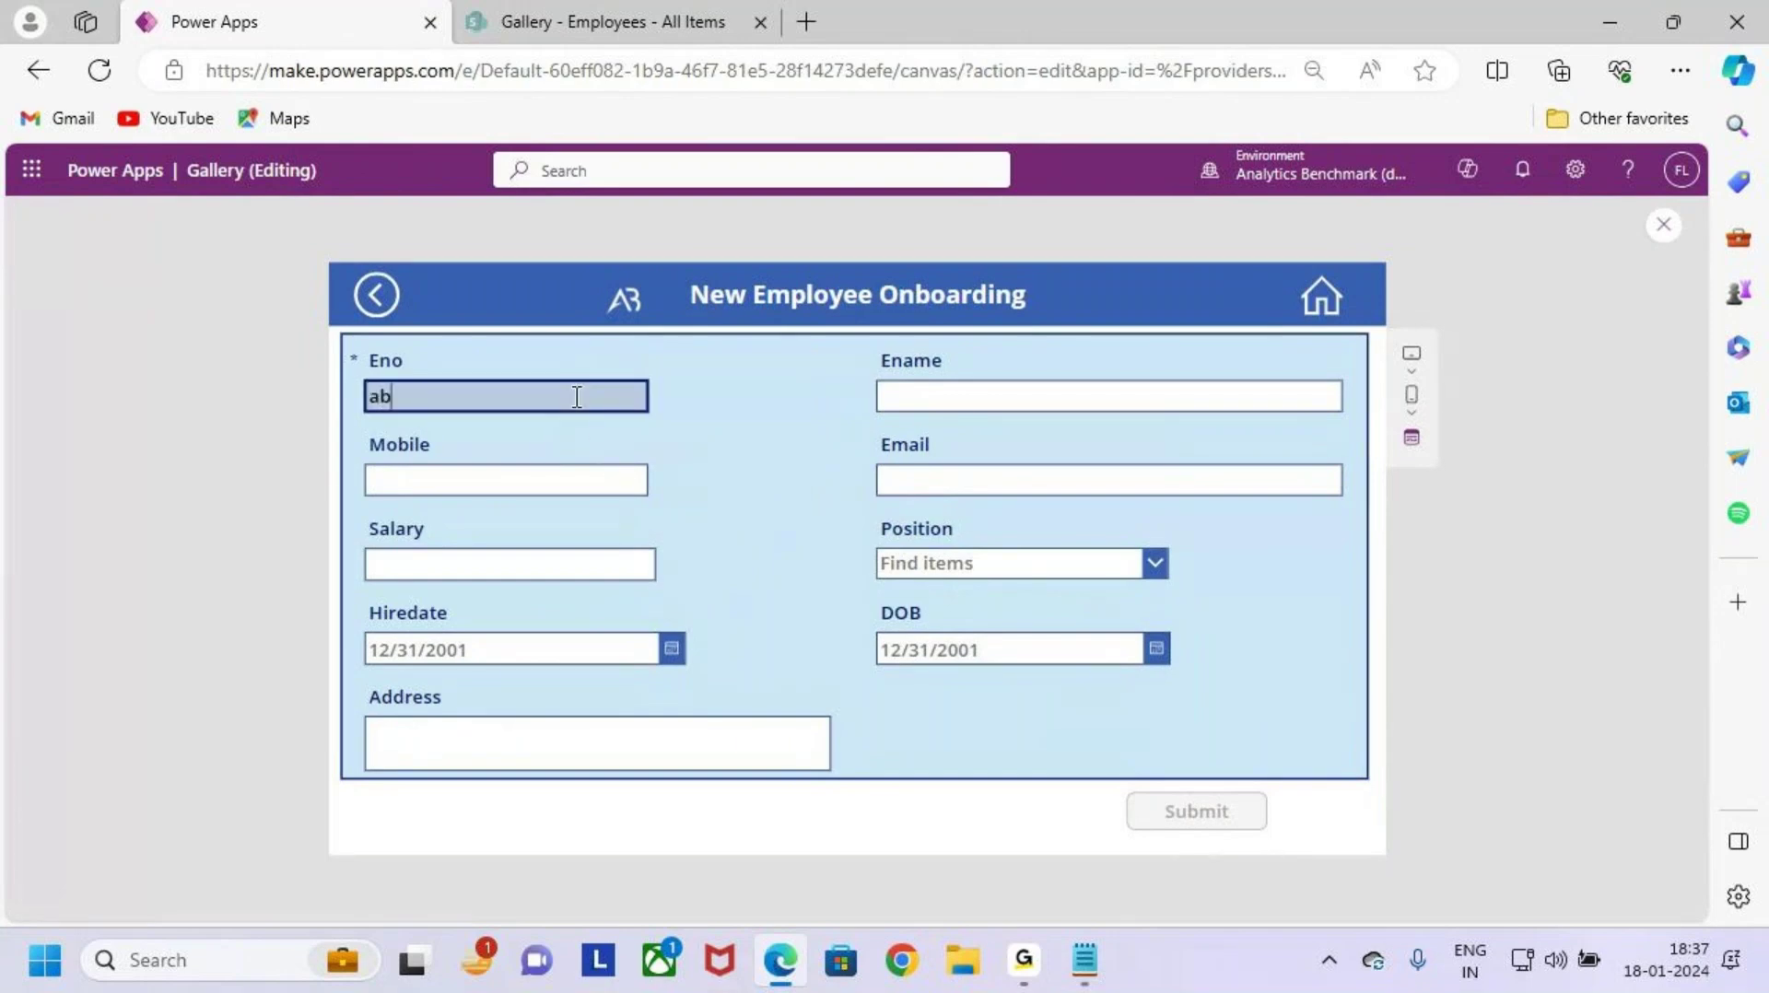
text(4568)
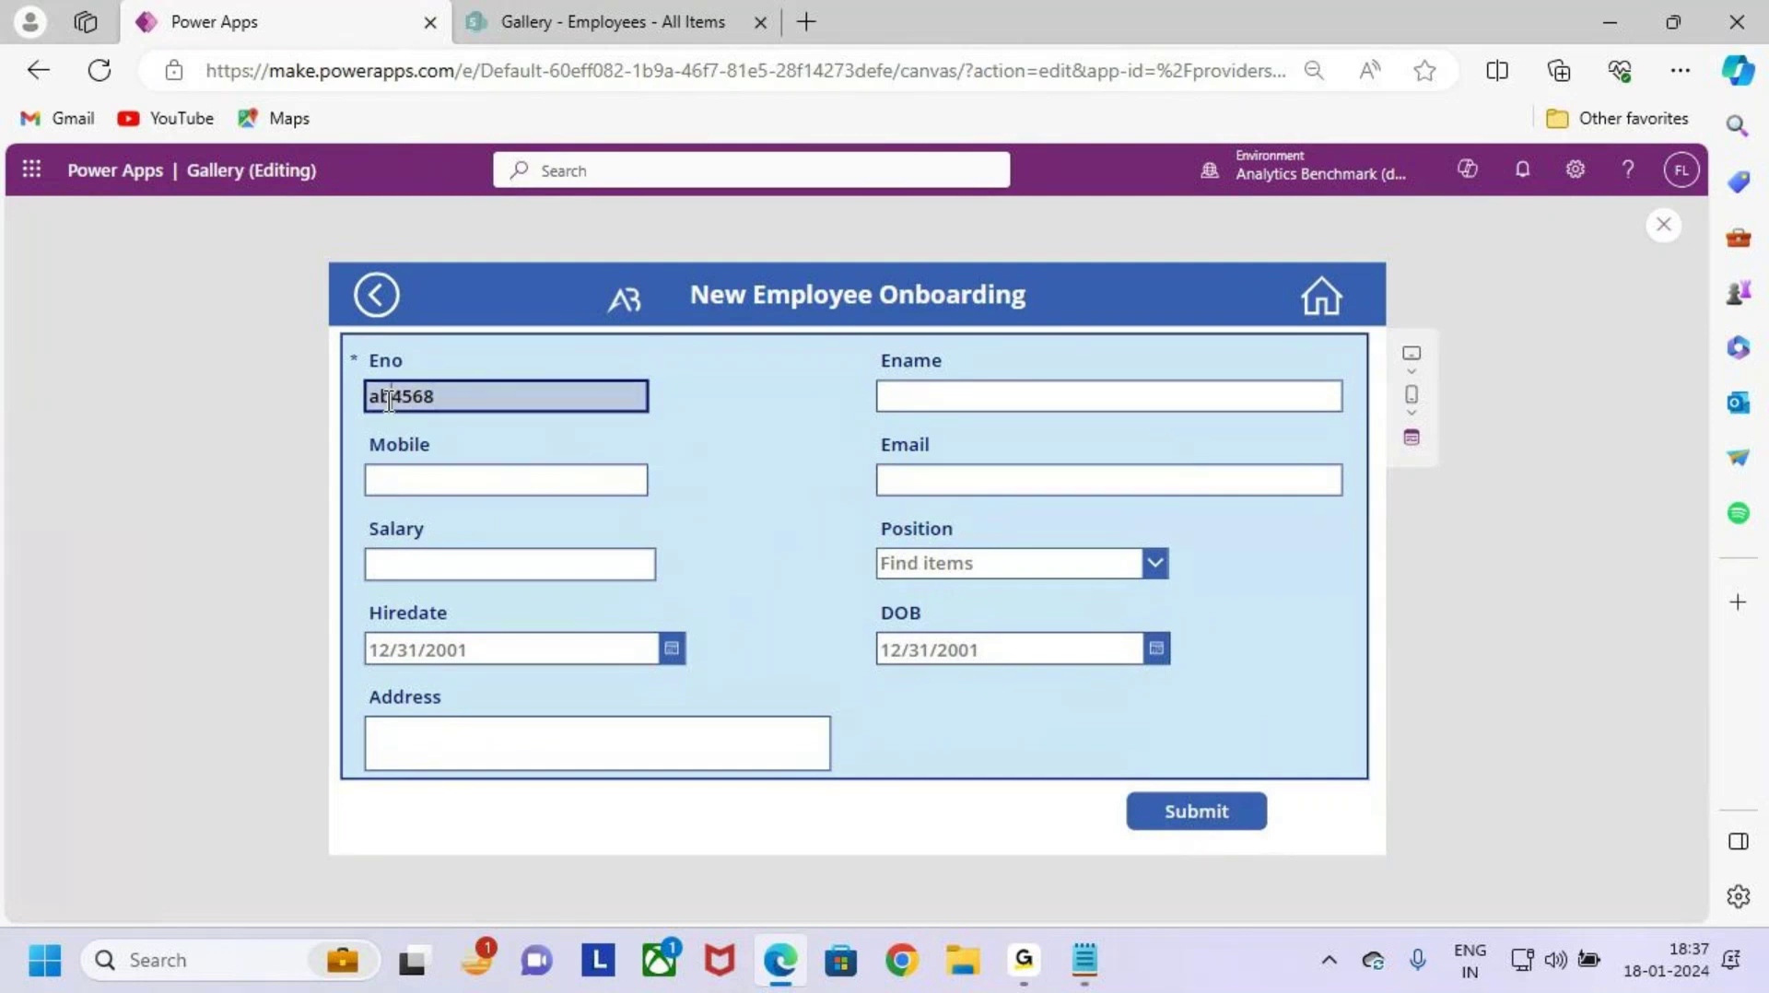
drag(391, 396, 343, 417)
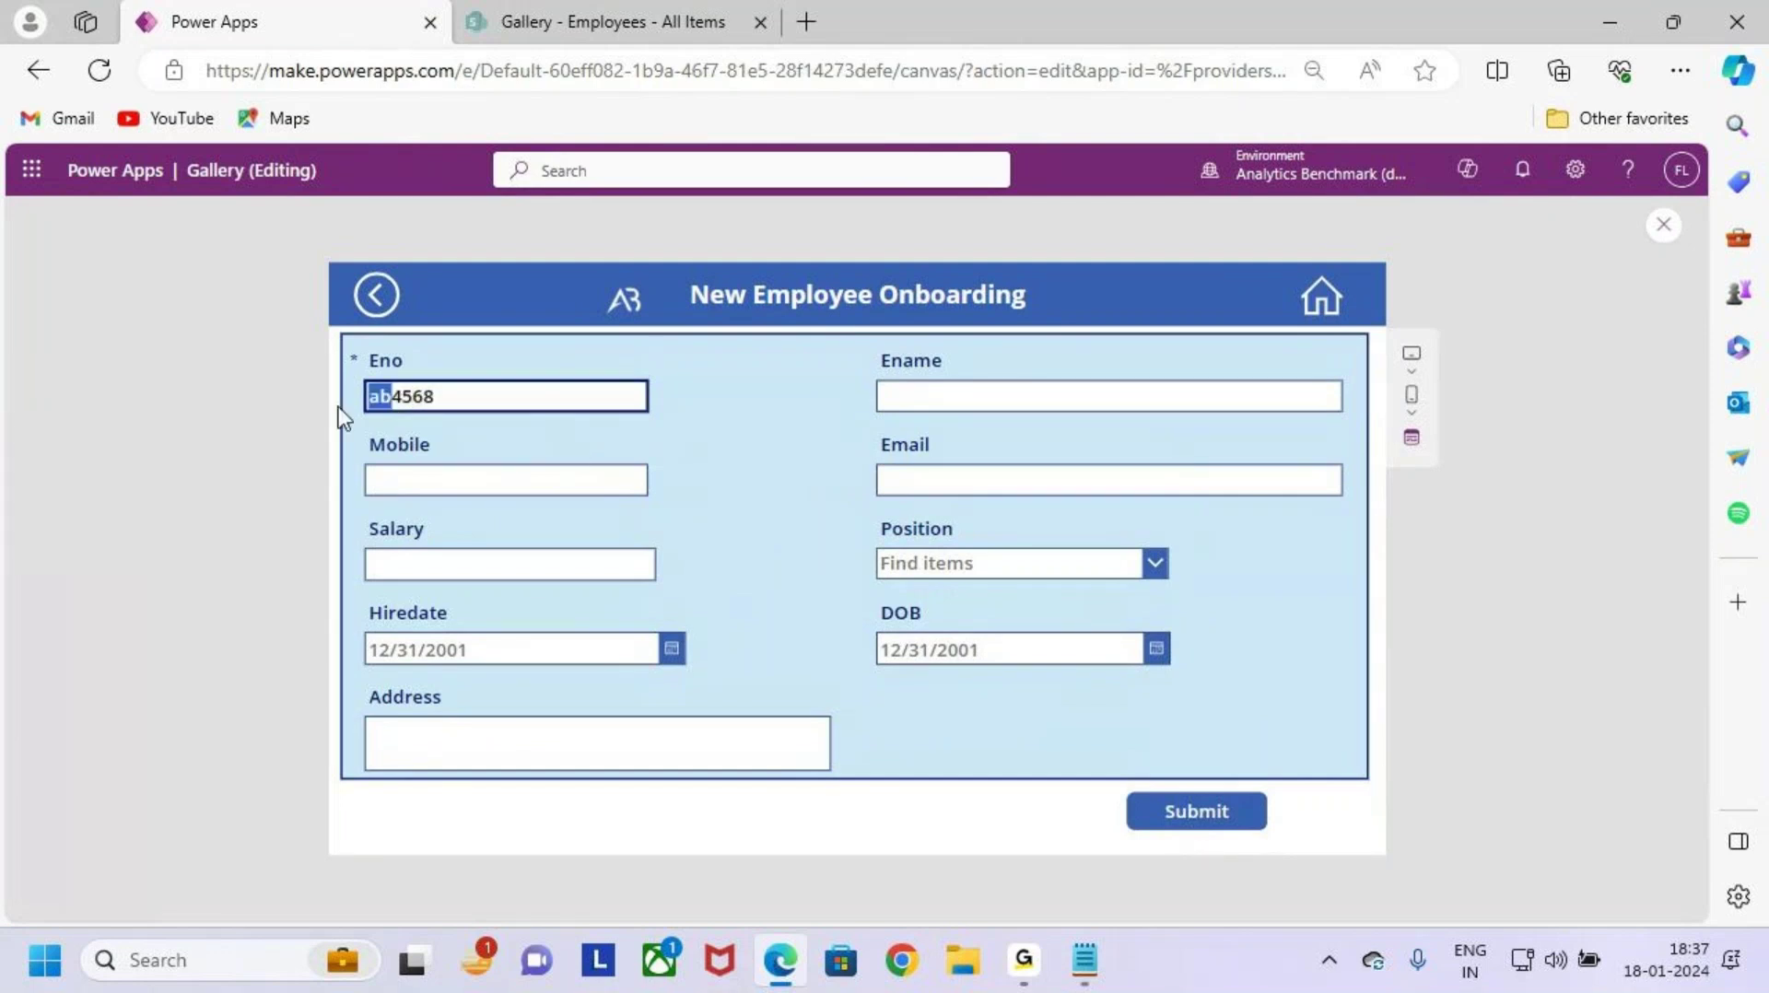
key(BackSpace)
key(Caps_Lock)
text(AB)
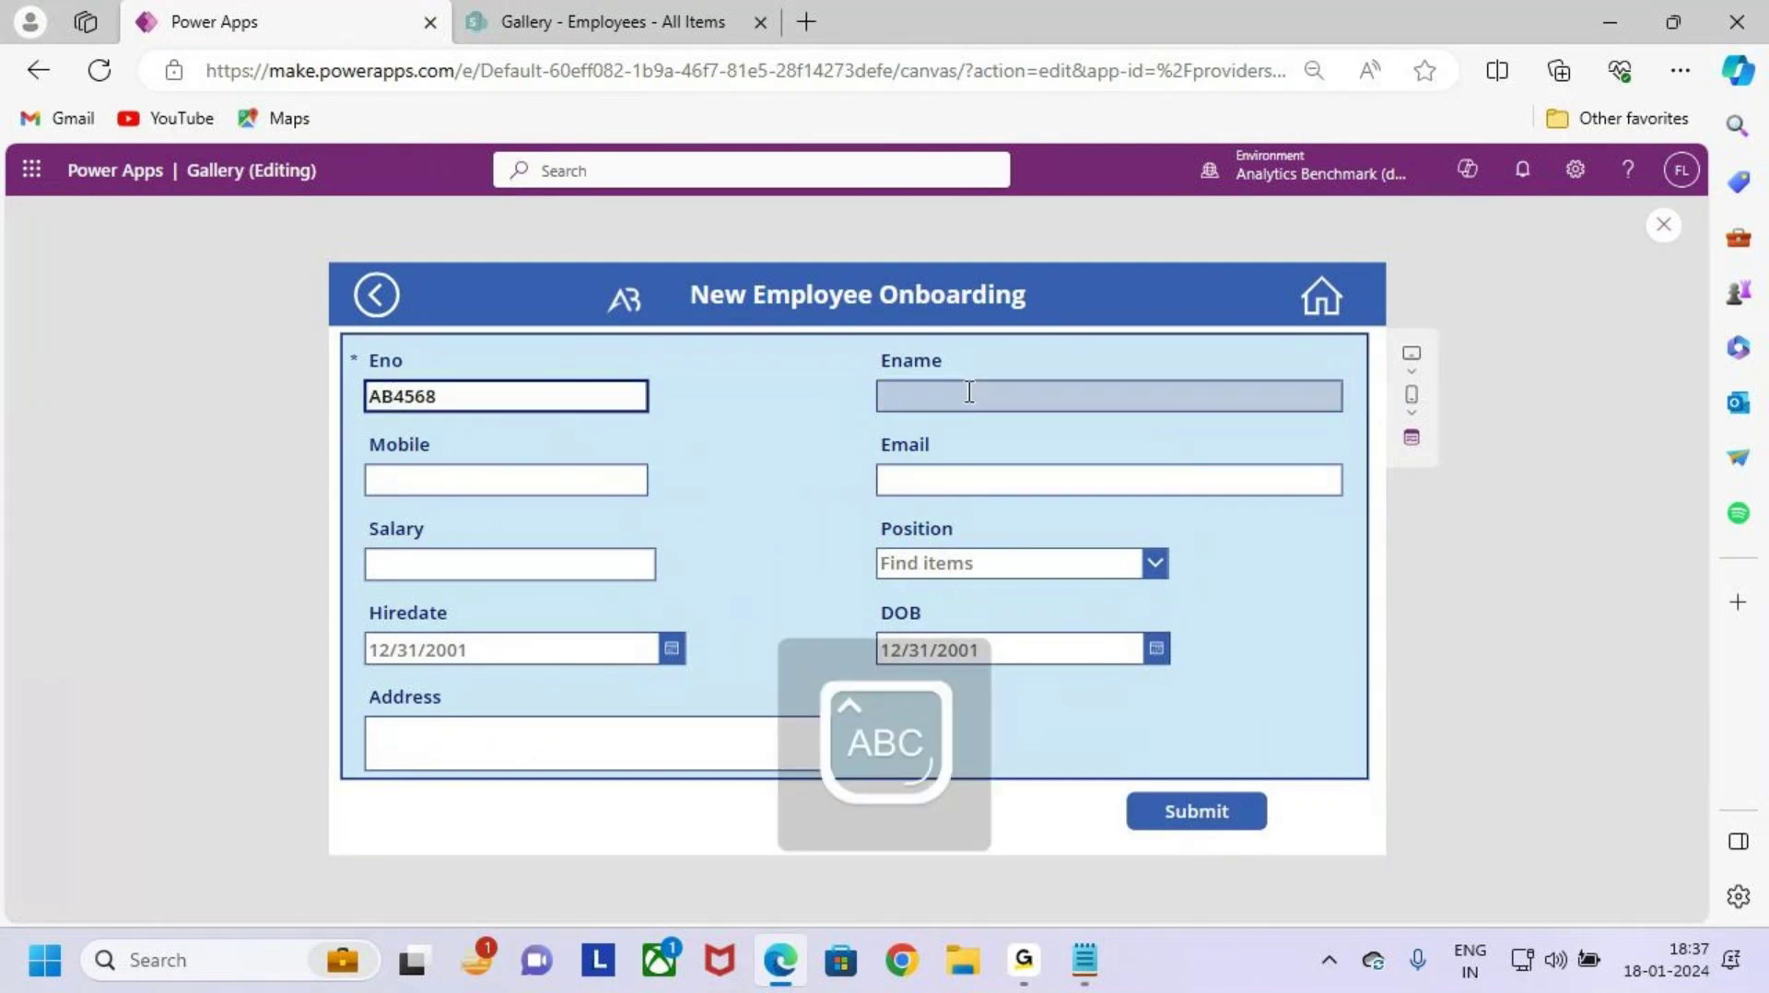
click(964, 388)
key(Caps_Lock)
text(S)
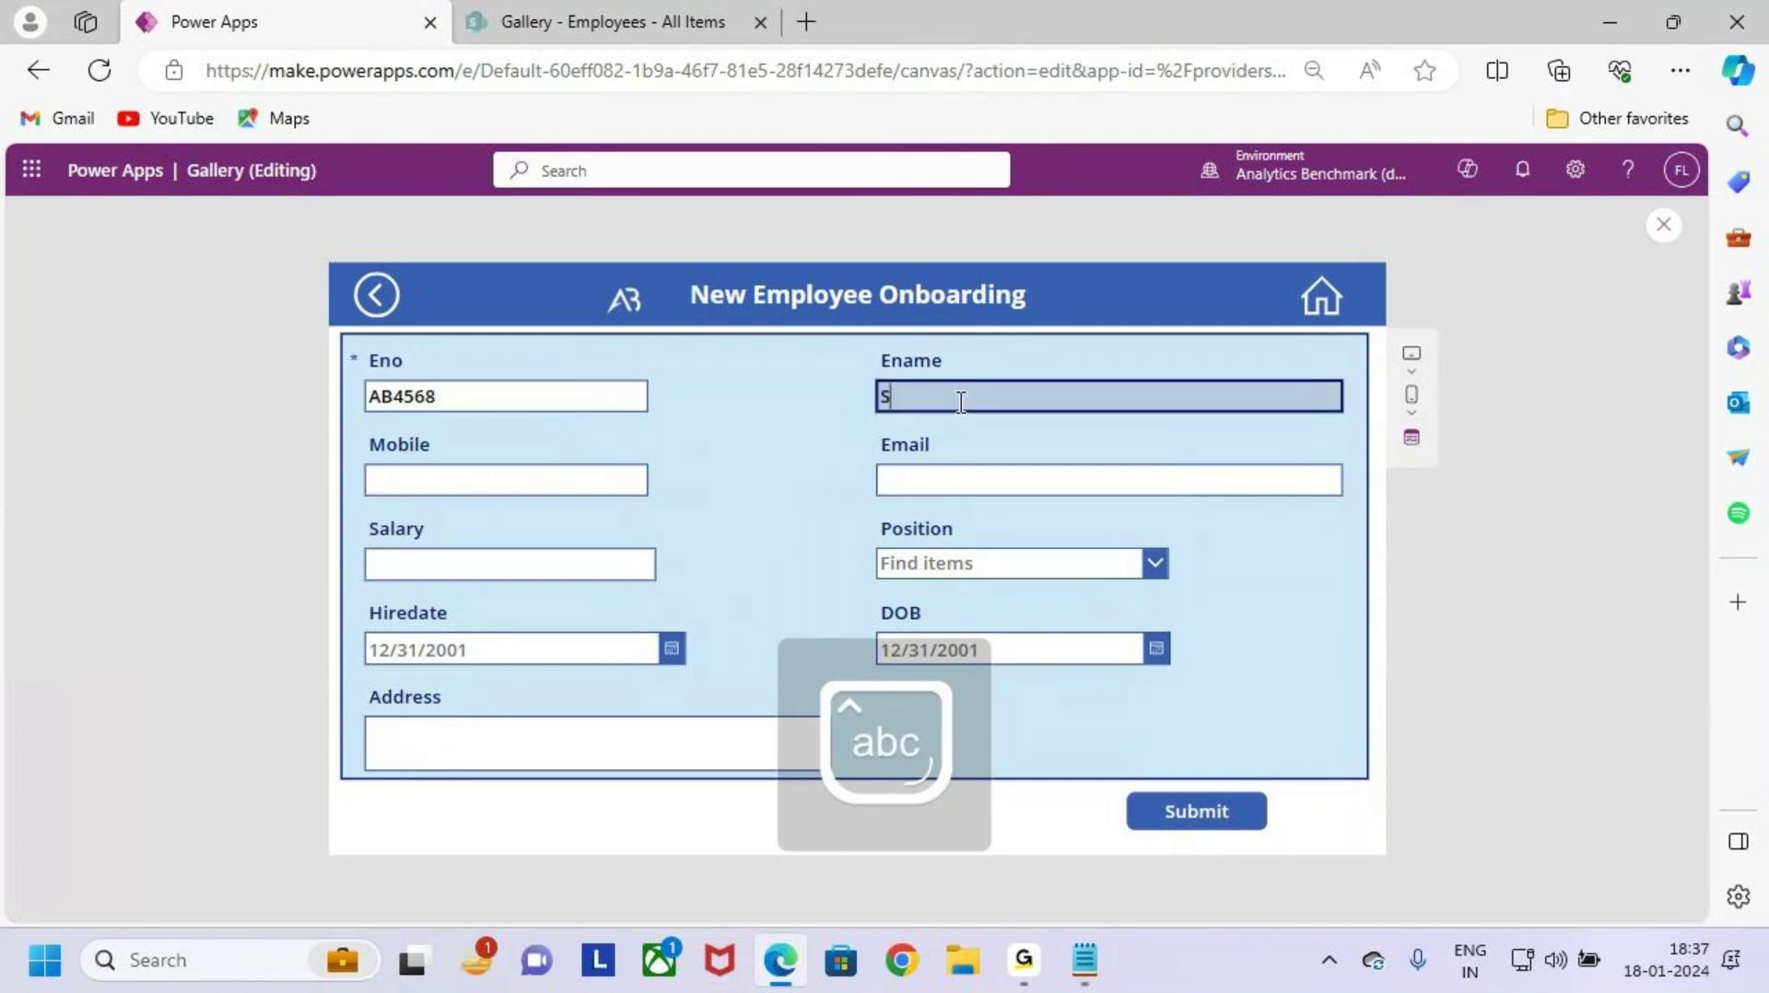
text(mith)
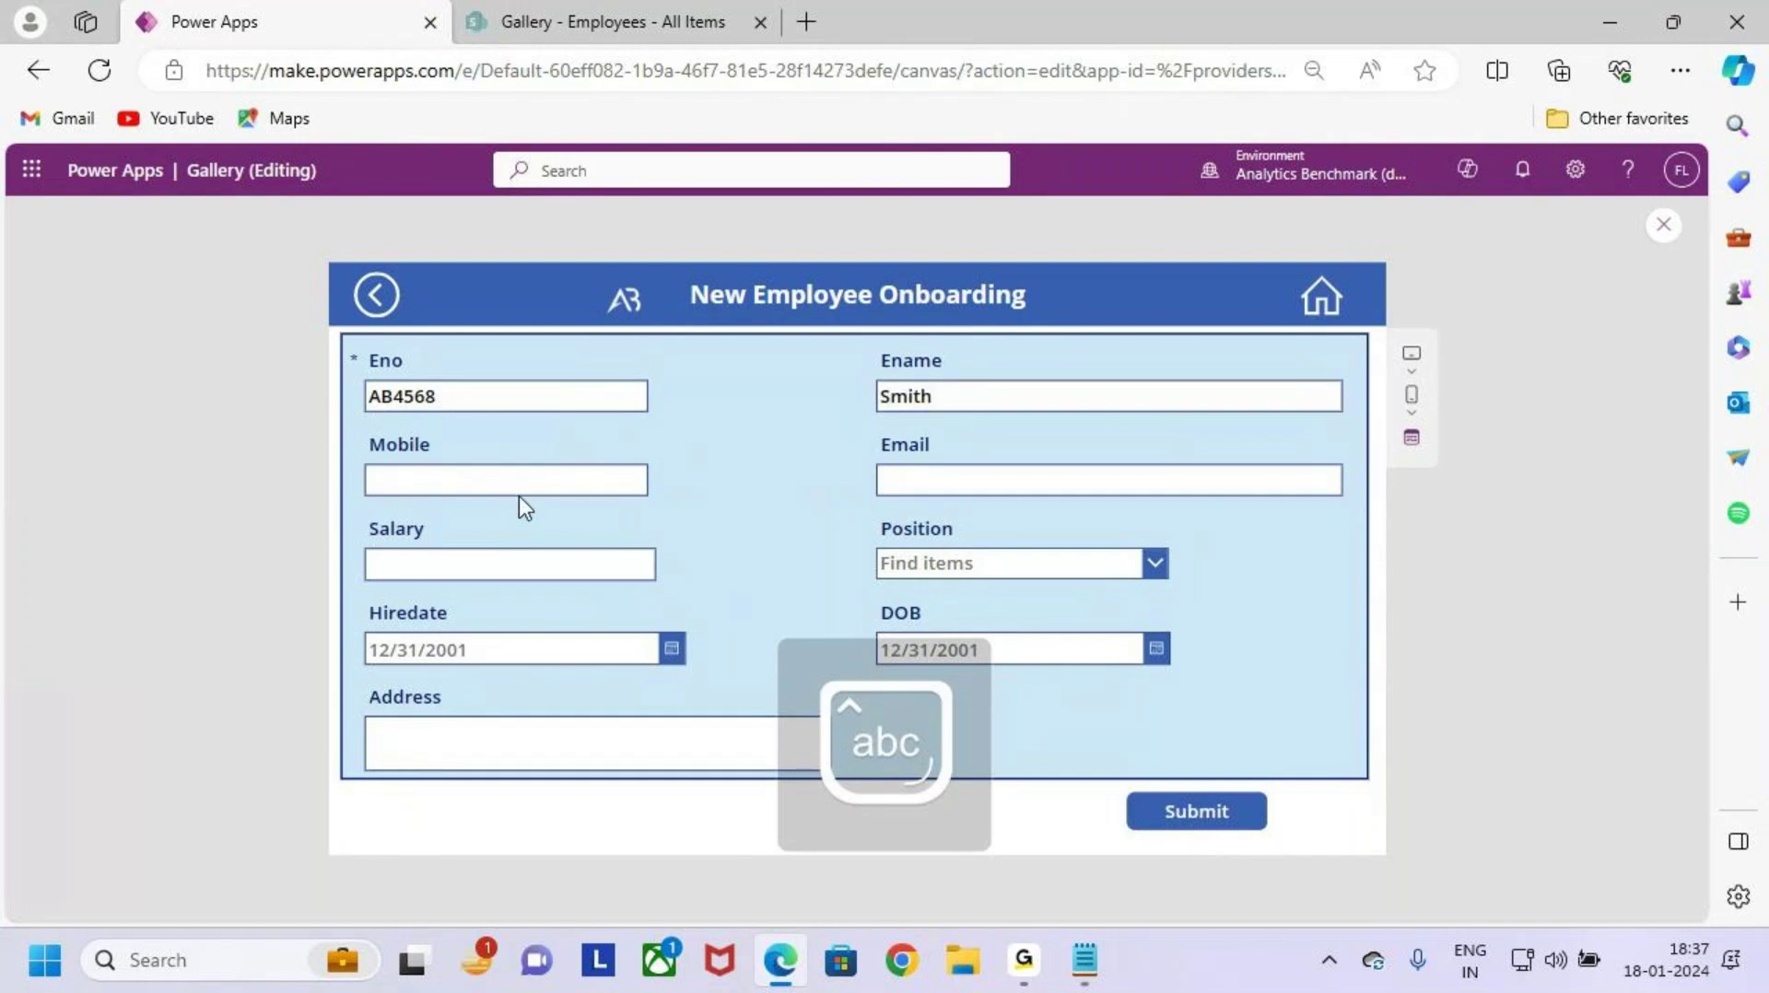
Step: Enter the employee's mobile number and e-mail address, and a salary of 14000
click(538, 479)
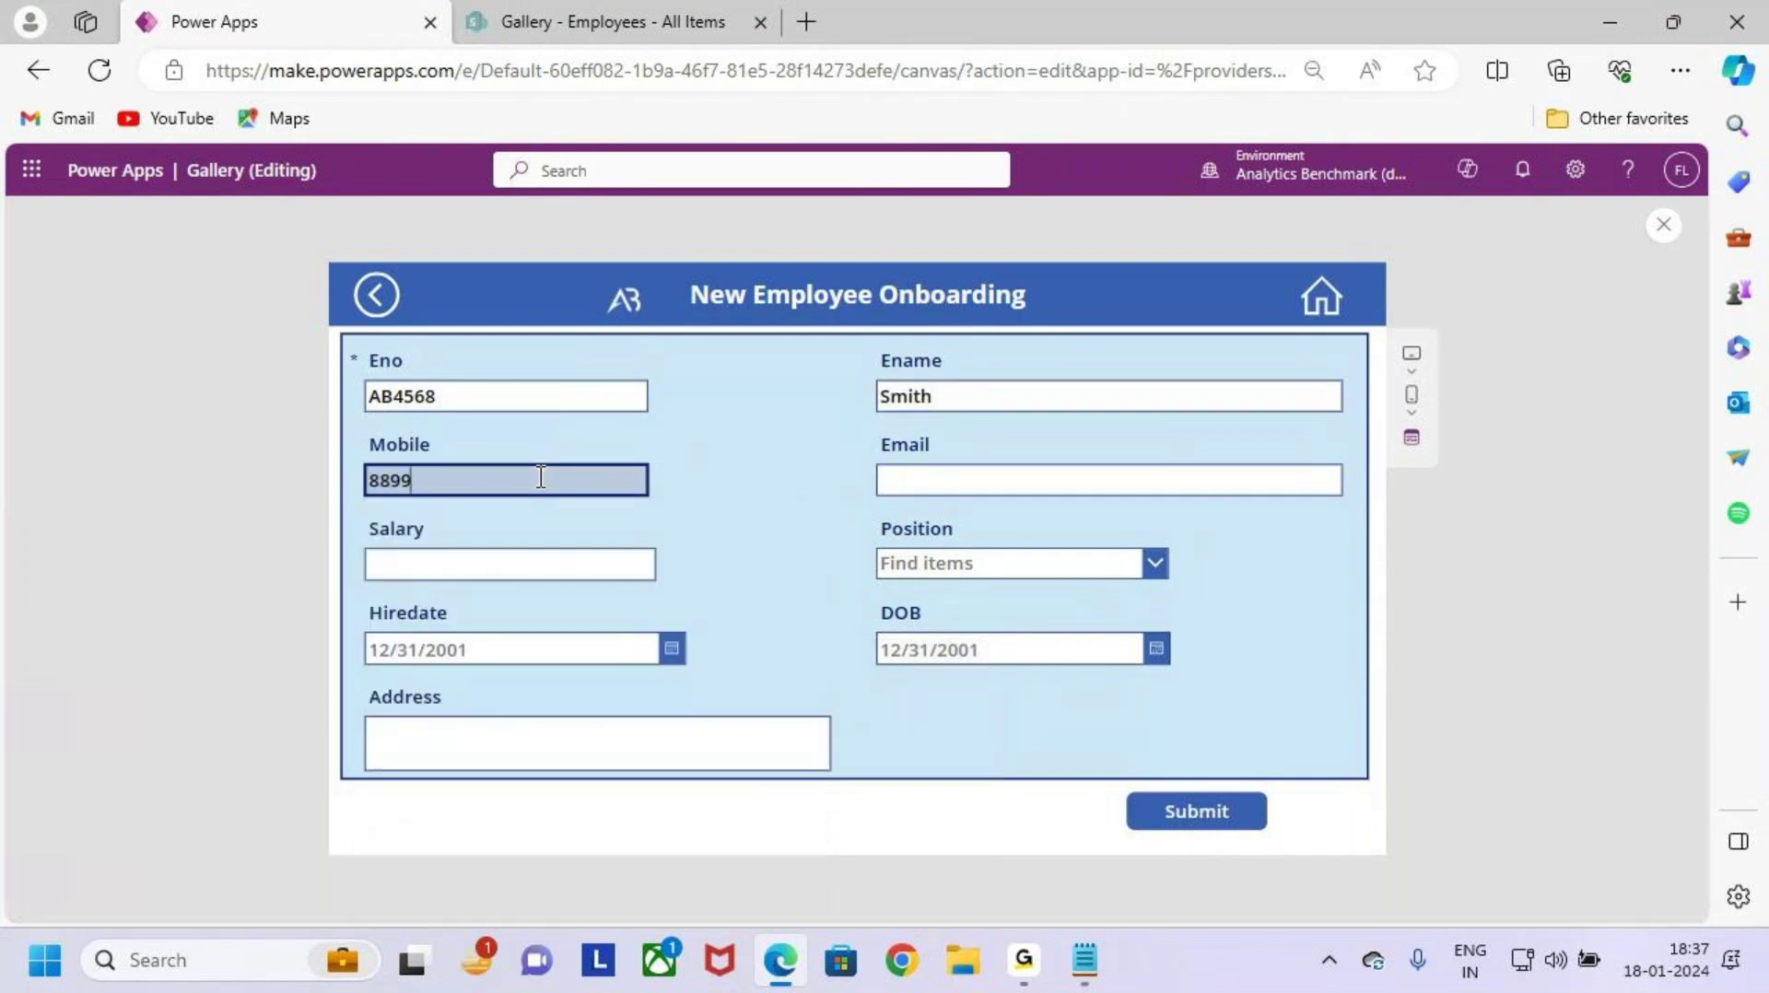
click(984, 472)
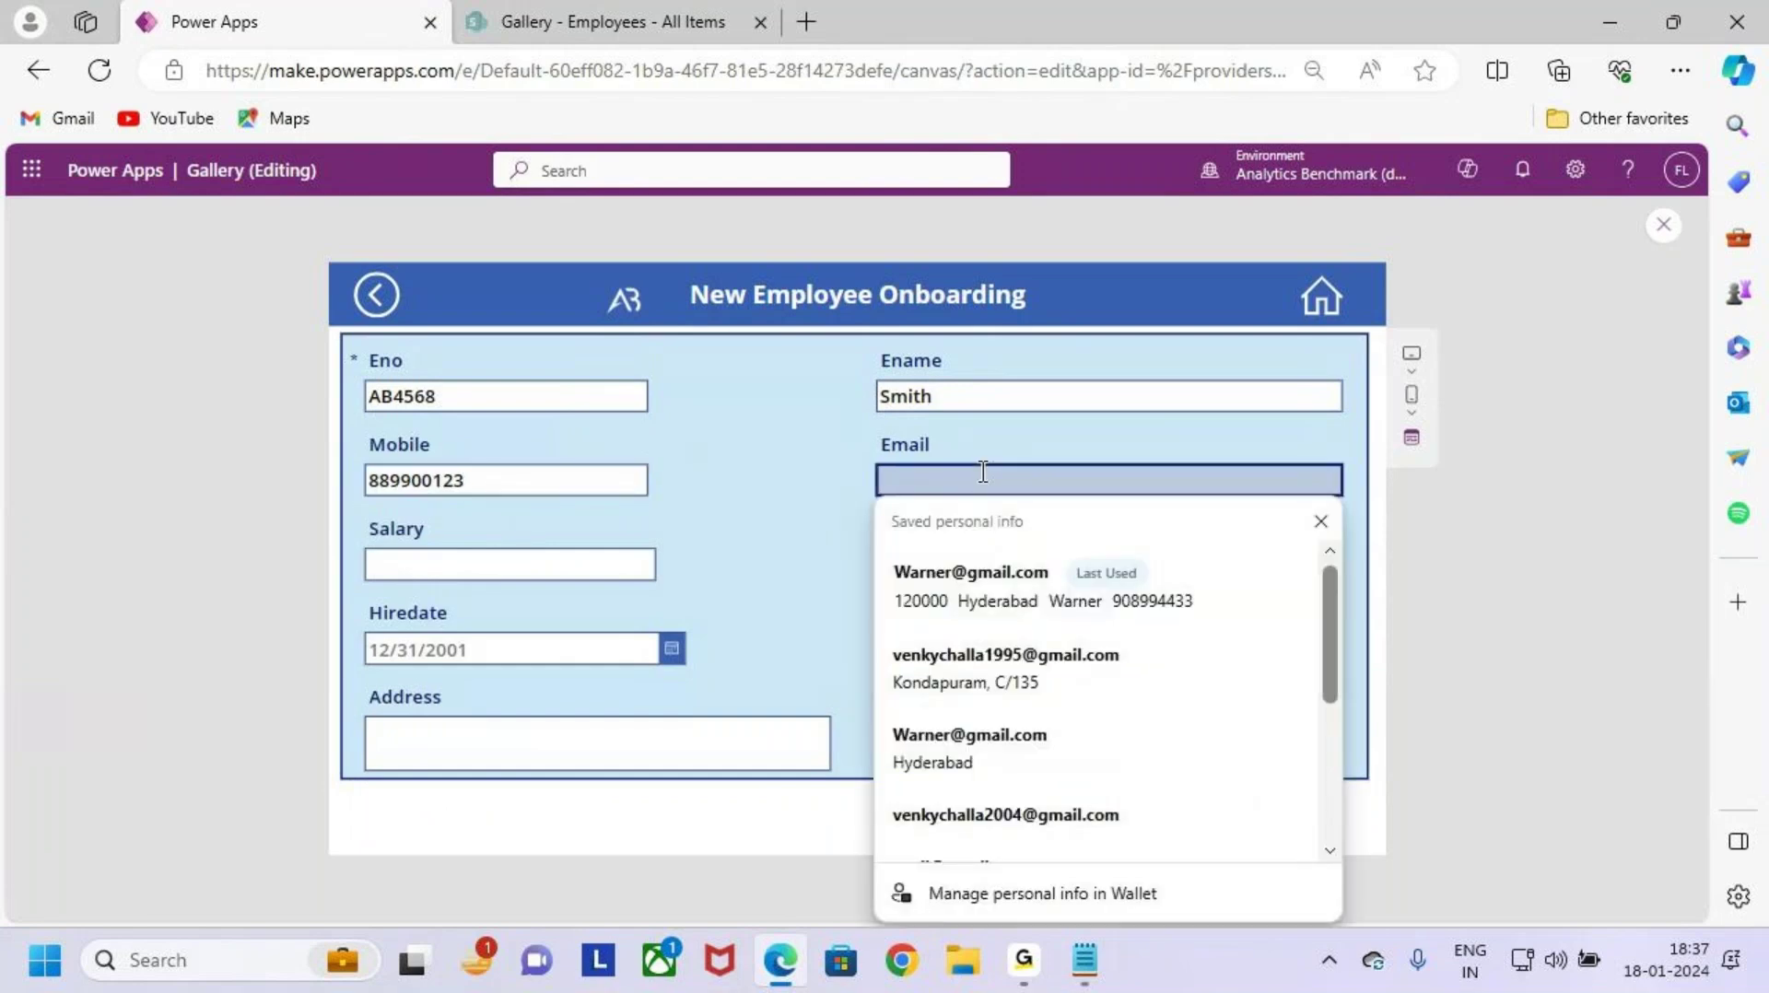
text(Smith)
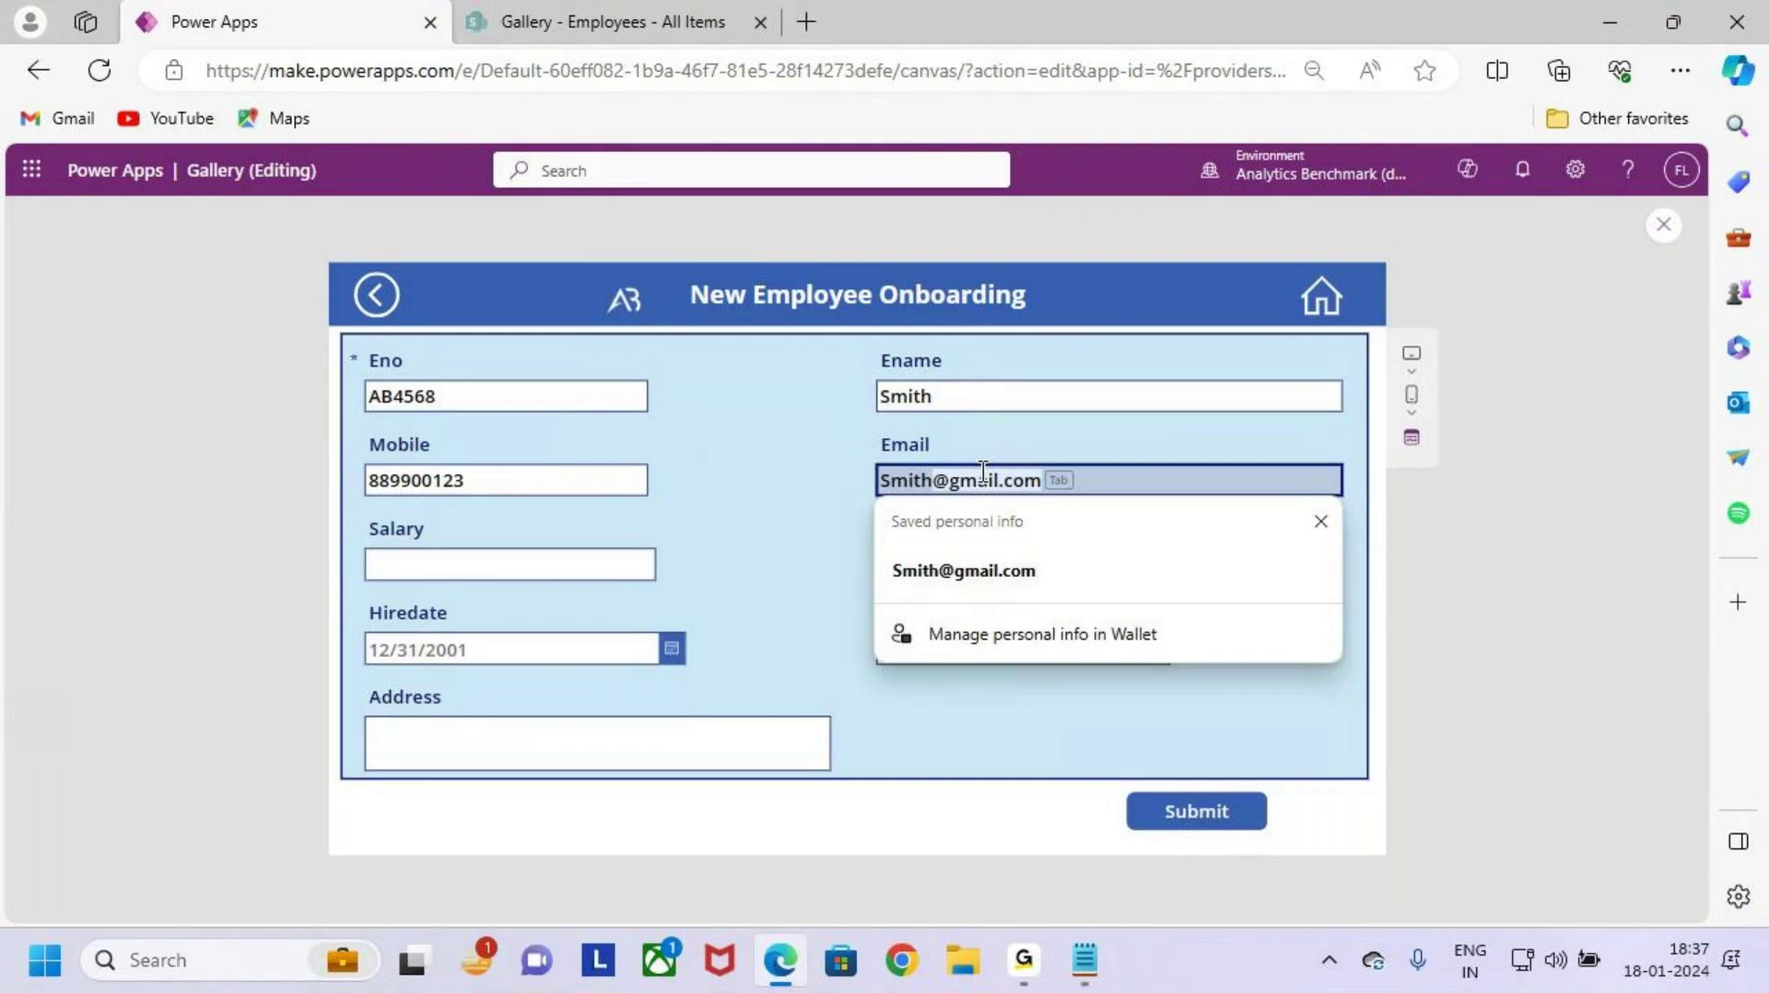
key(Tab)
click(519, 563)
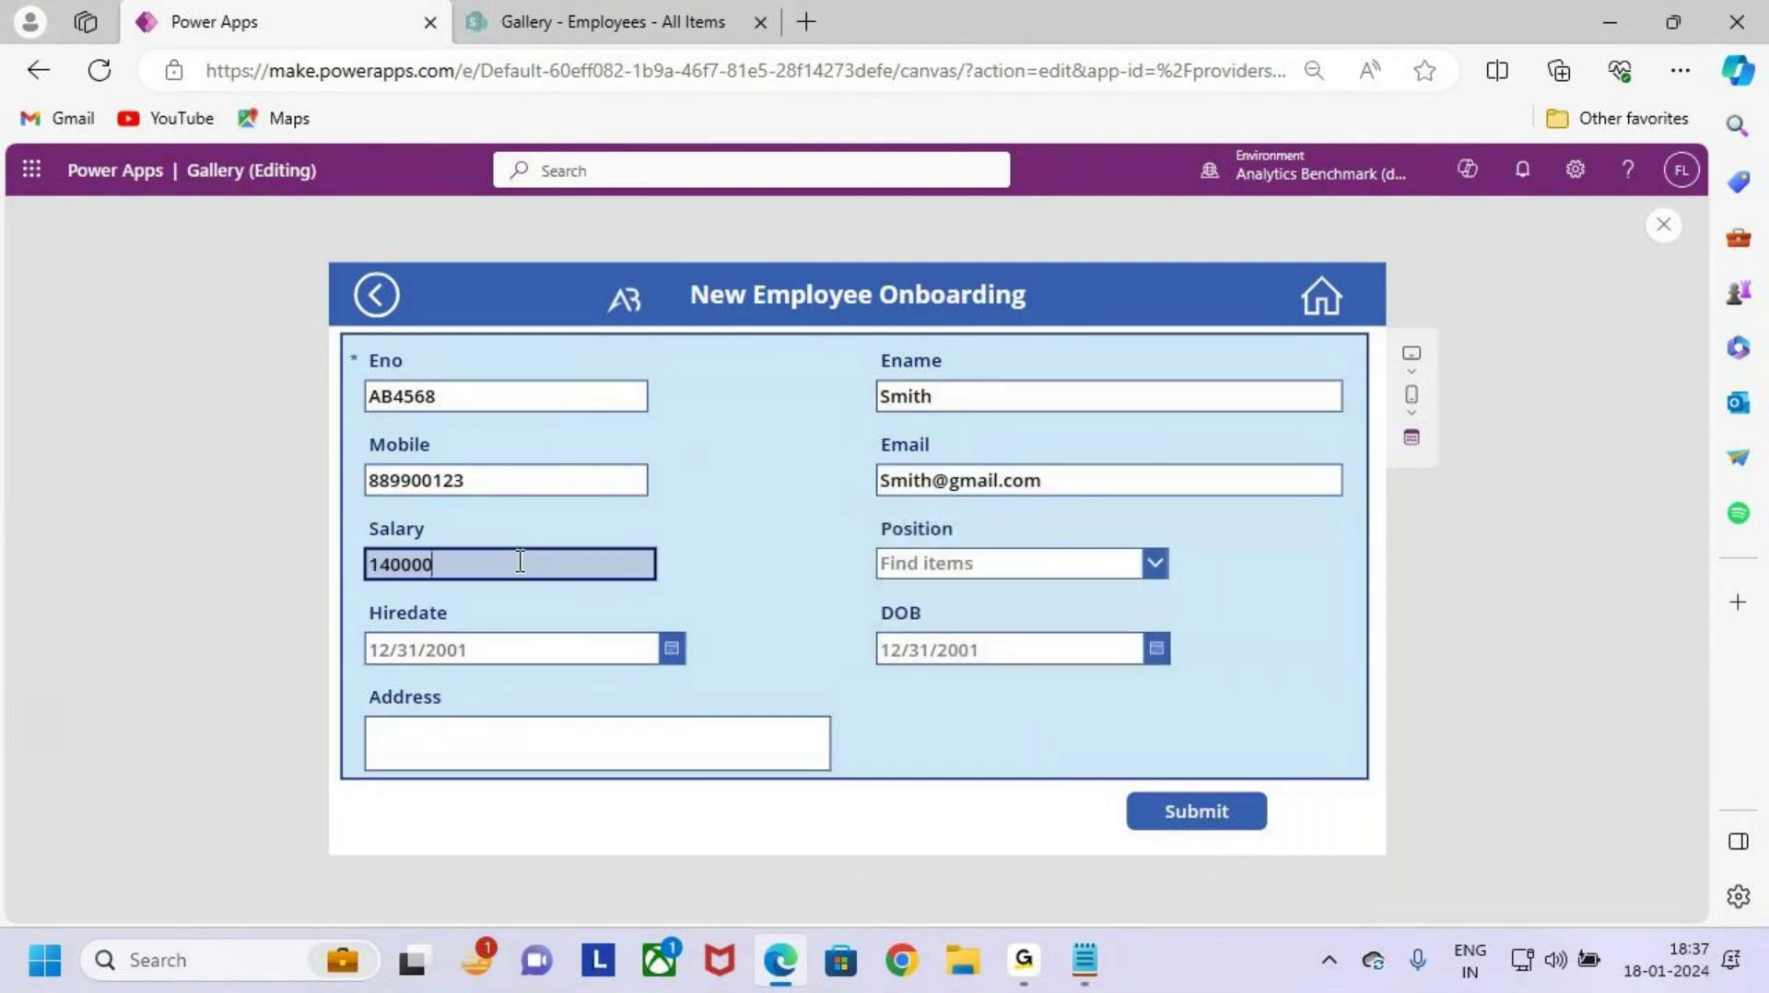
text(140000)
key(BackSpace)
Step: Set Position to Technical Support, Hiredate January 16, 2024, DOB January 1, 2024, and start the address
click(983, 564)
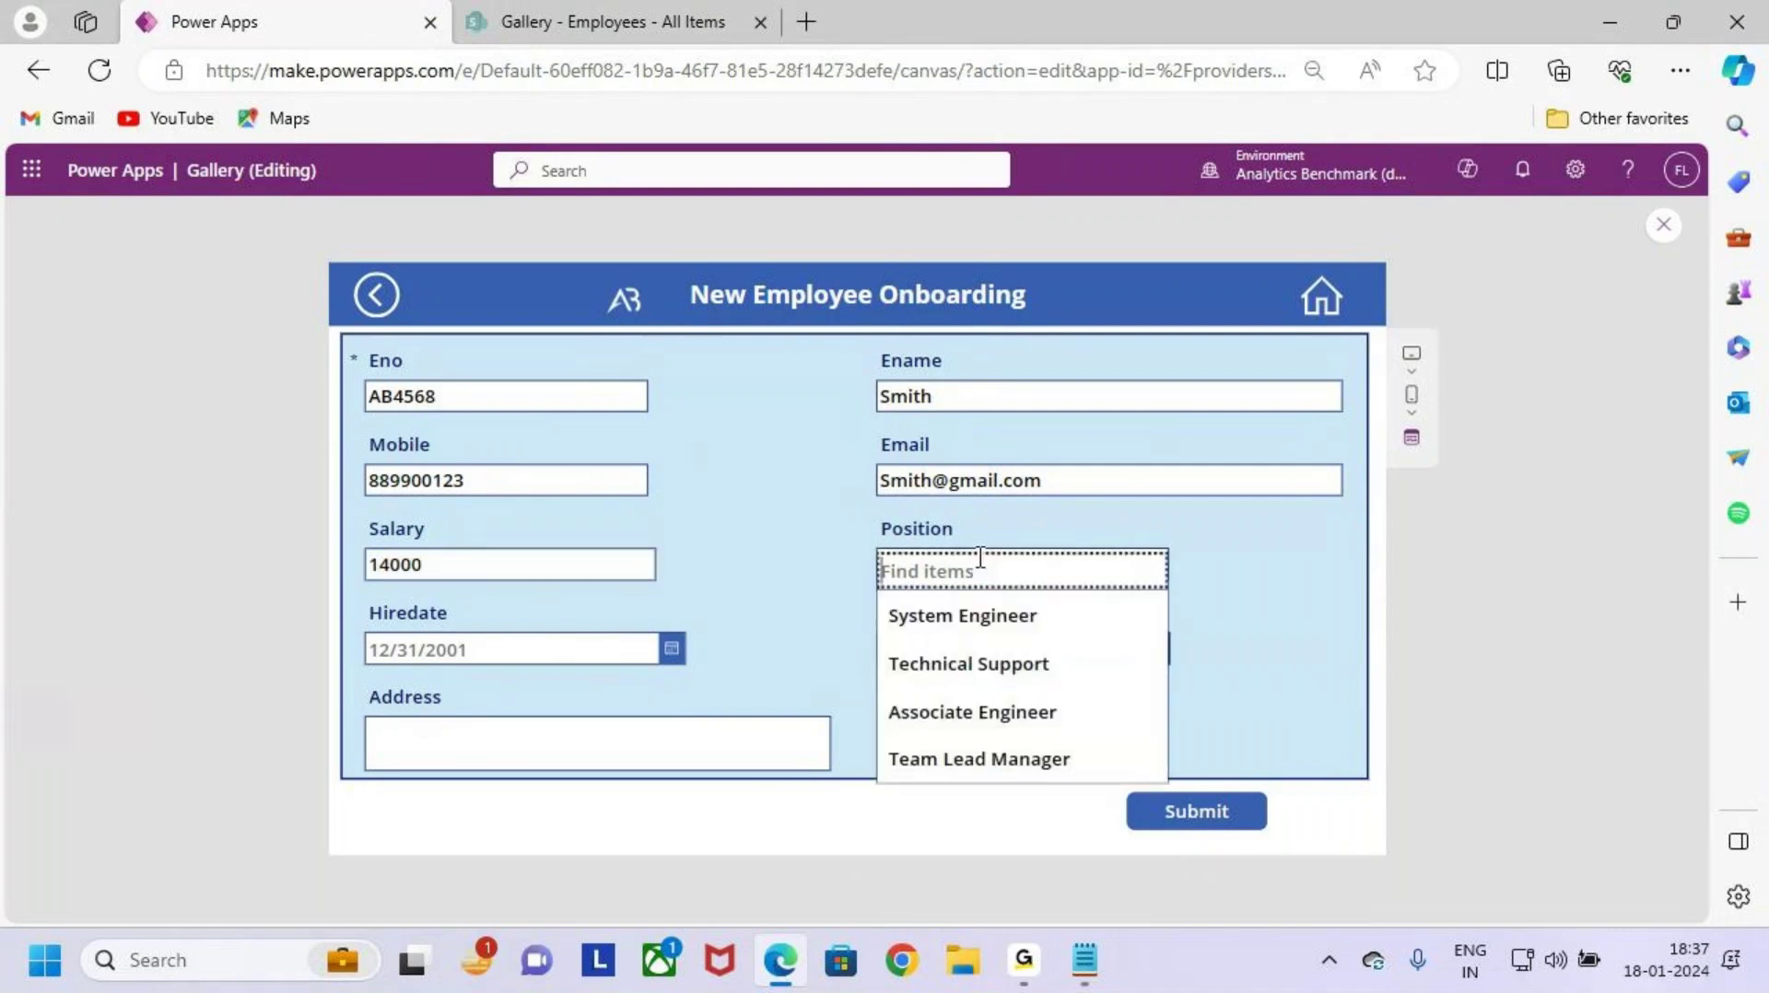
click(1003, 680)
click(671, 652)
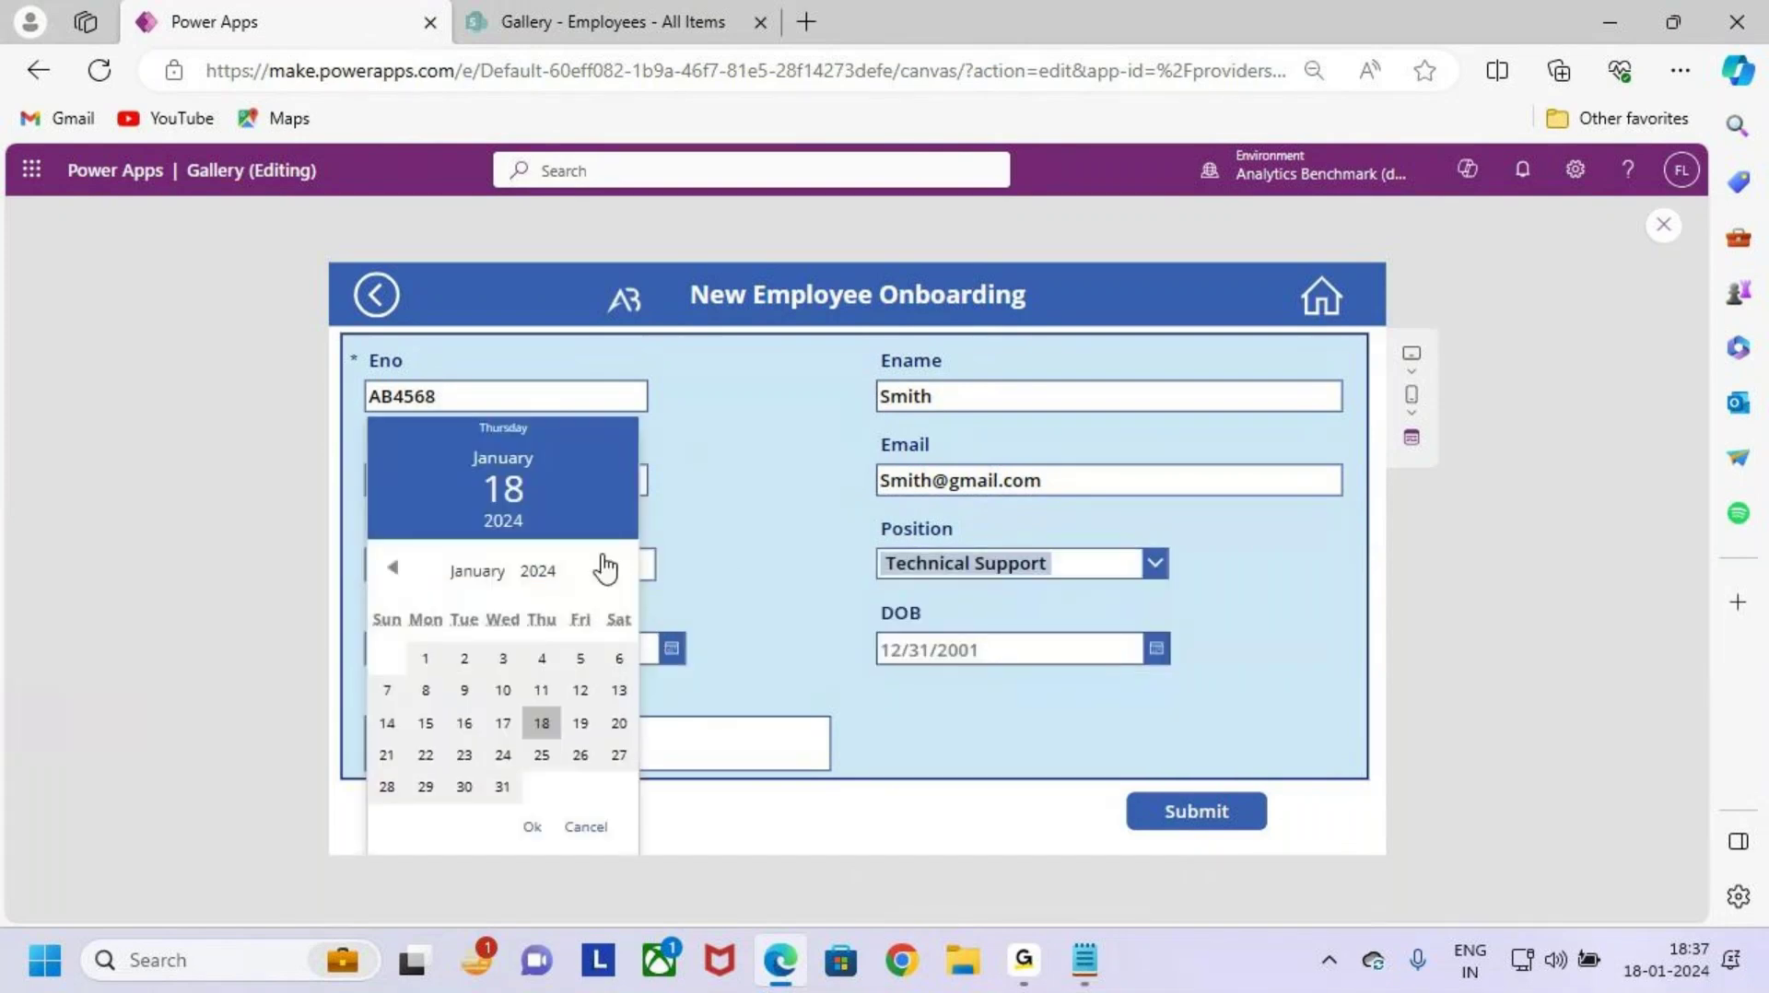
click(465, 724)
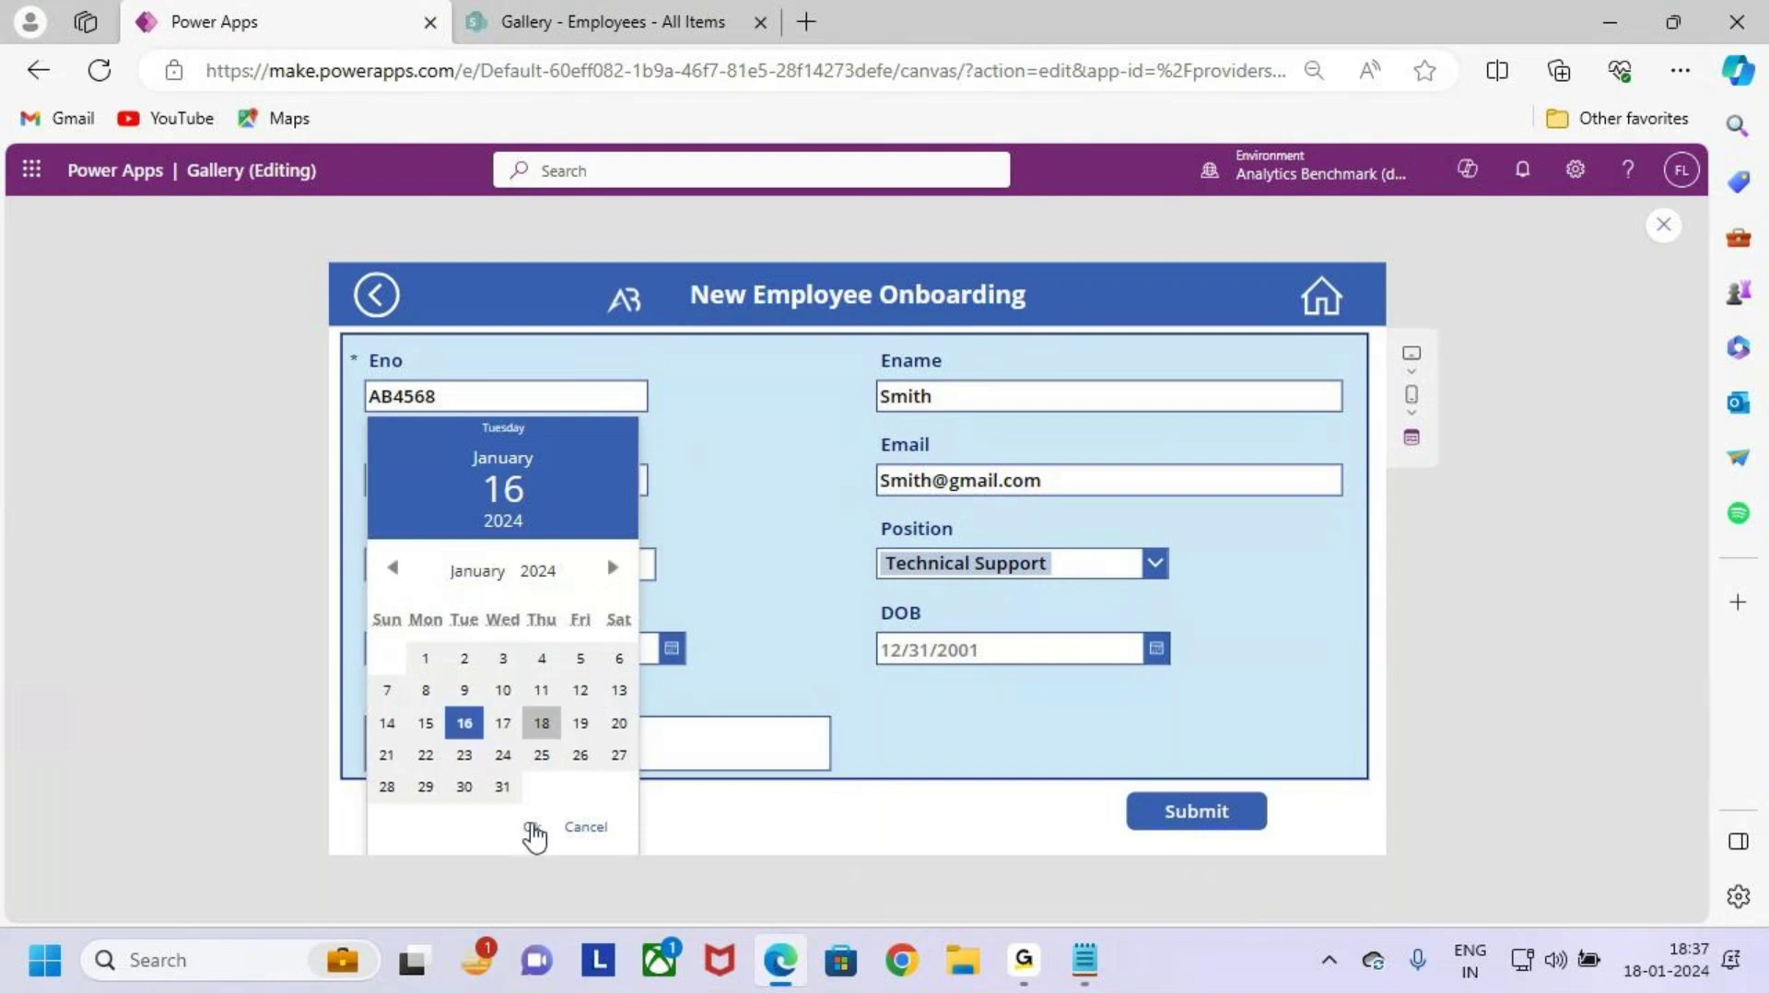
click(535, 836)
click(1081, 646)
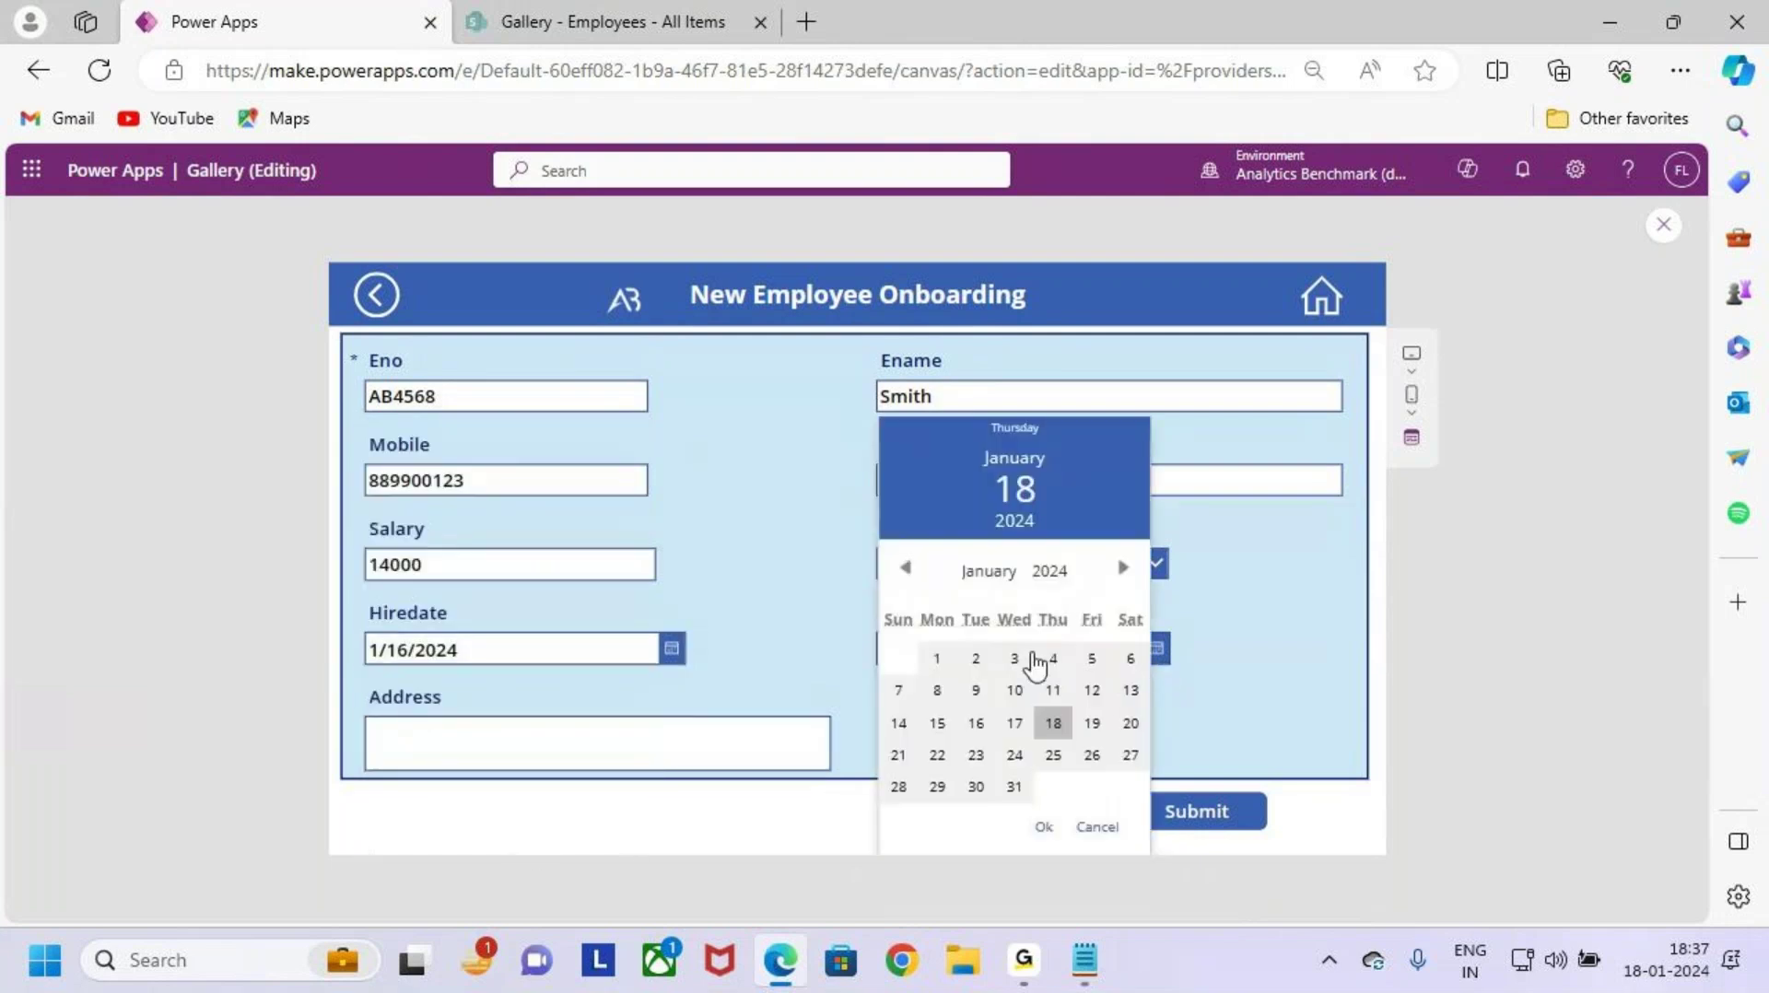
click(940, 658)
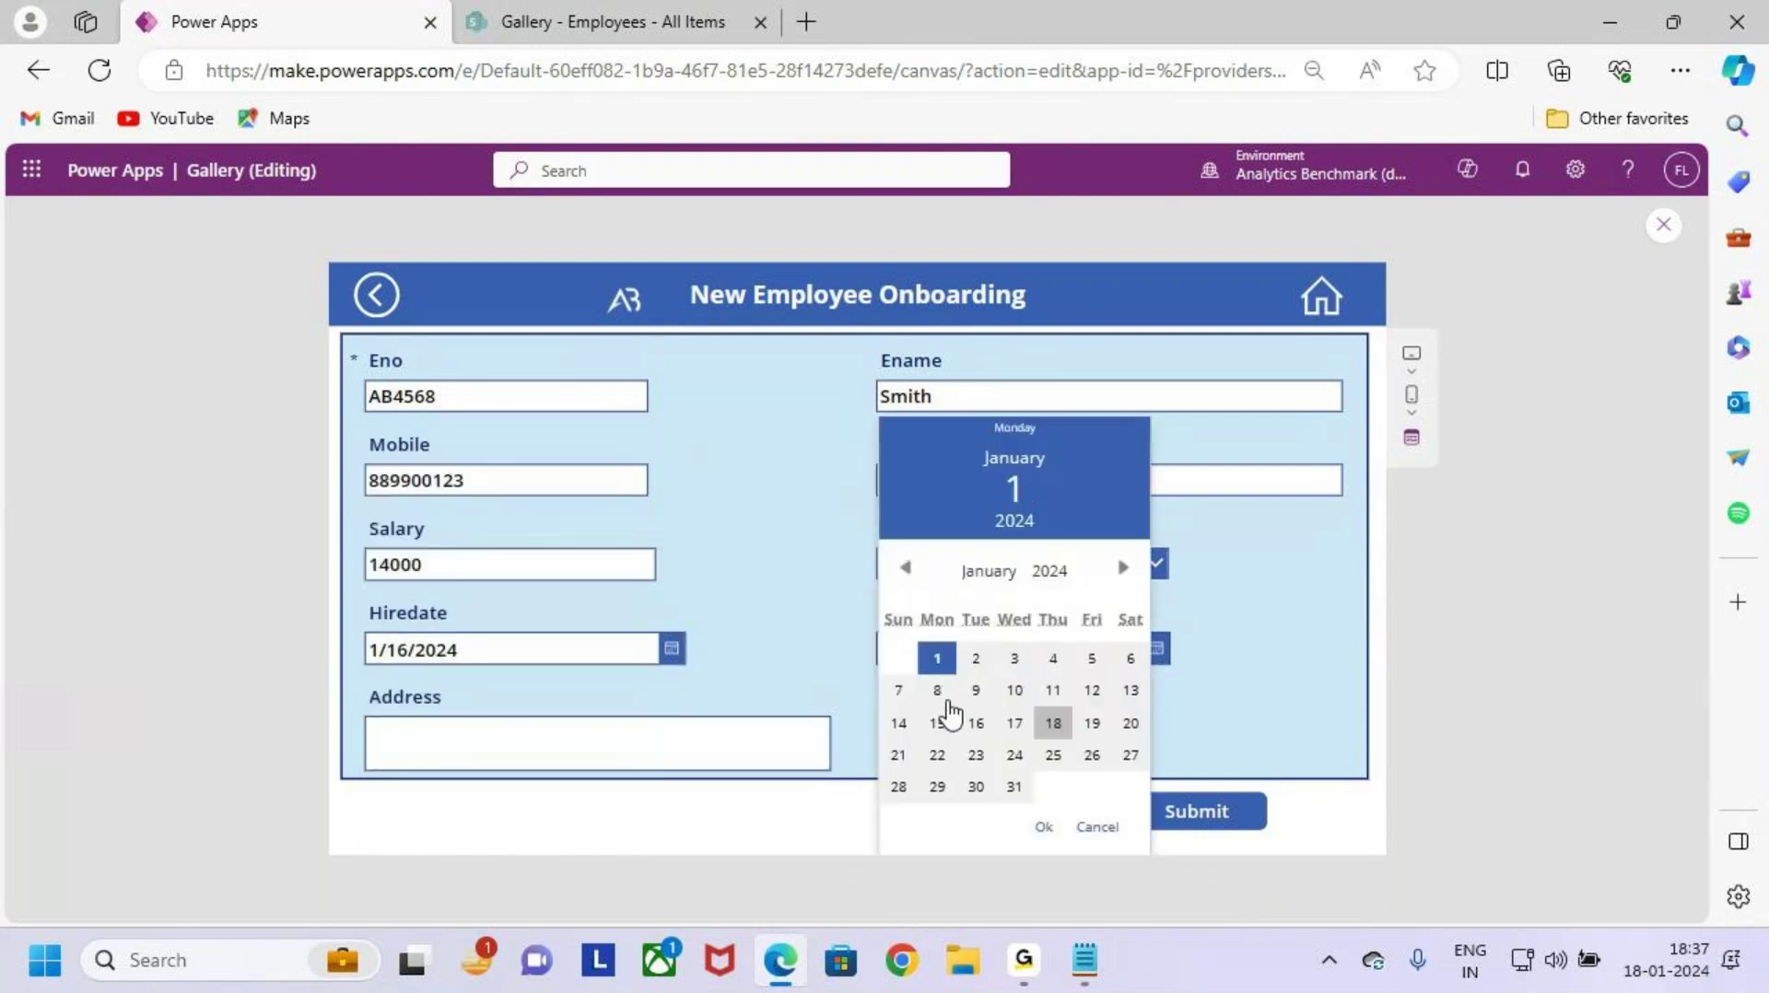
click(1045, 827)
click(632, 748)
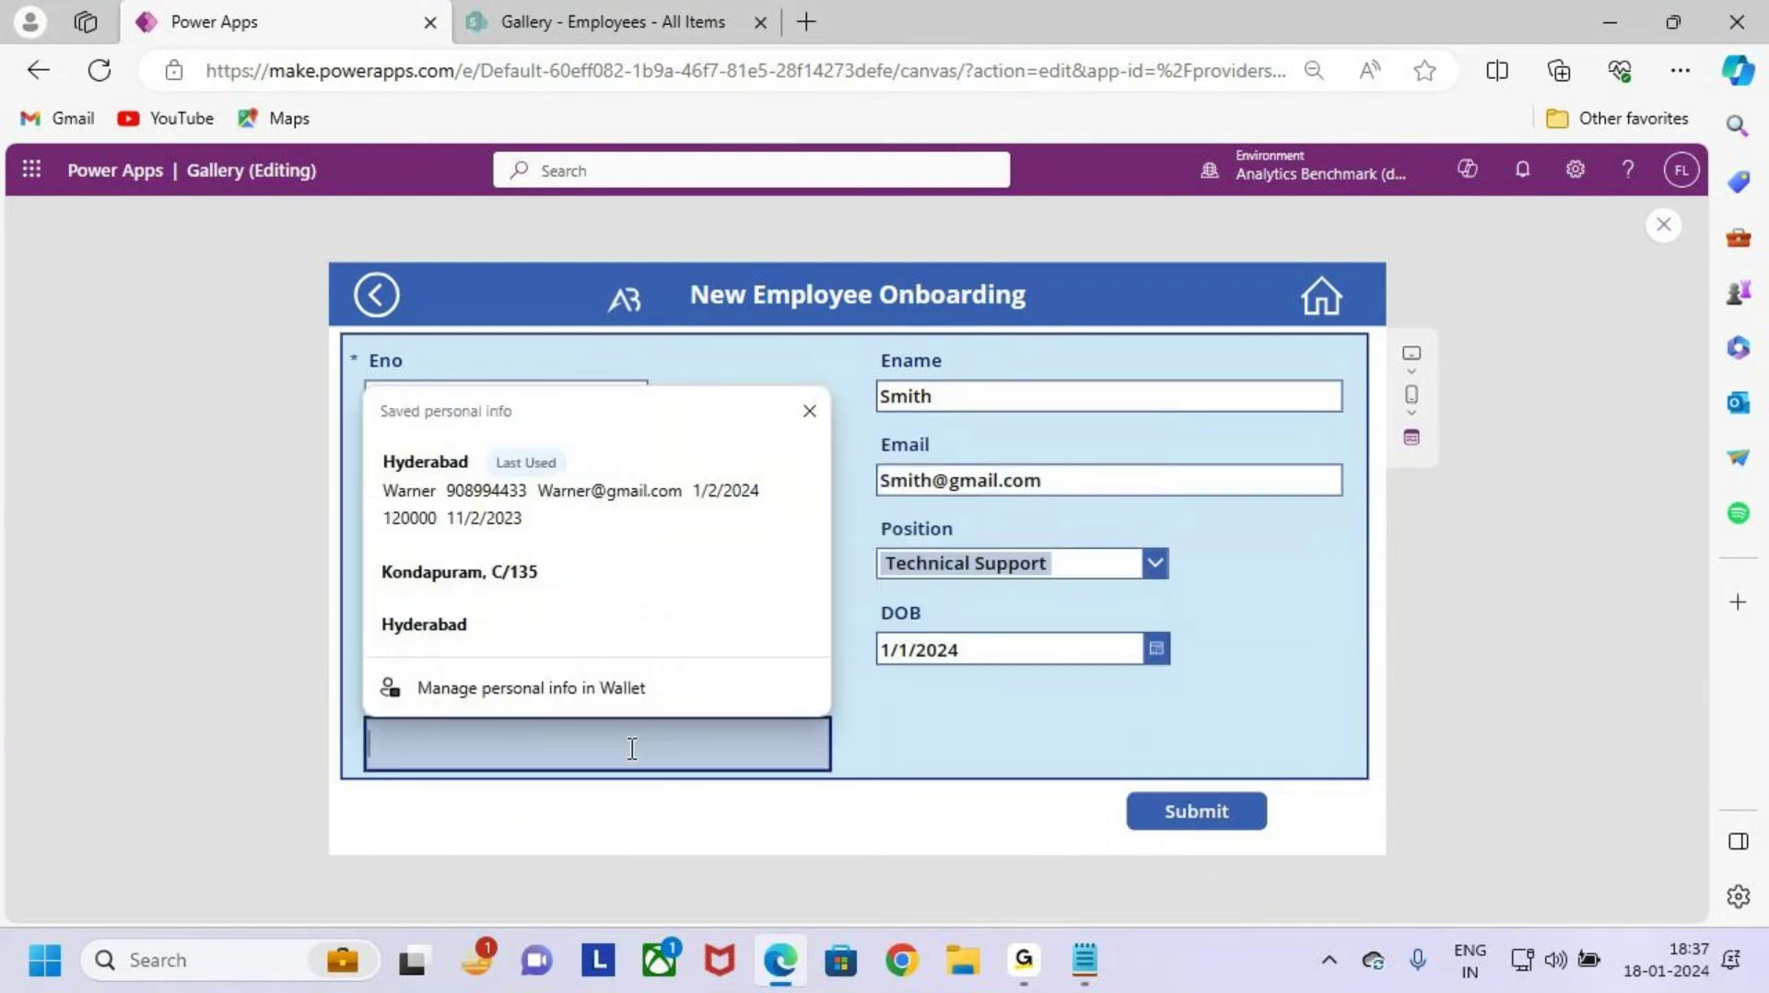
text(Banglore)
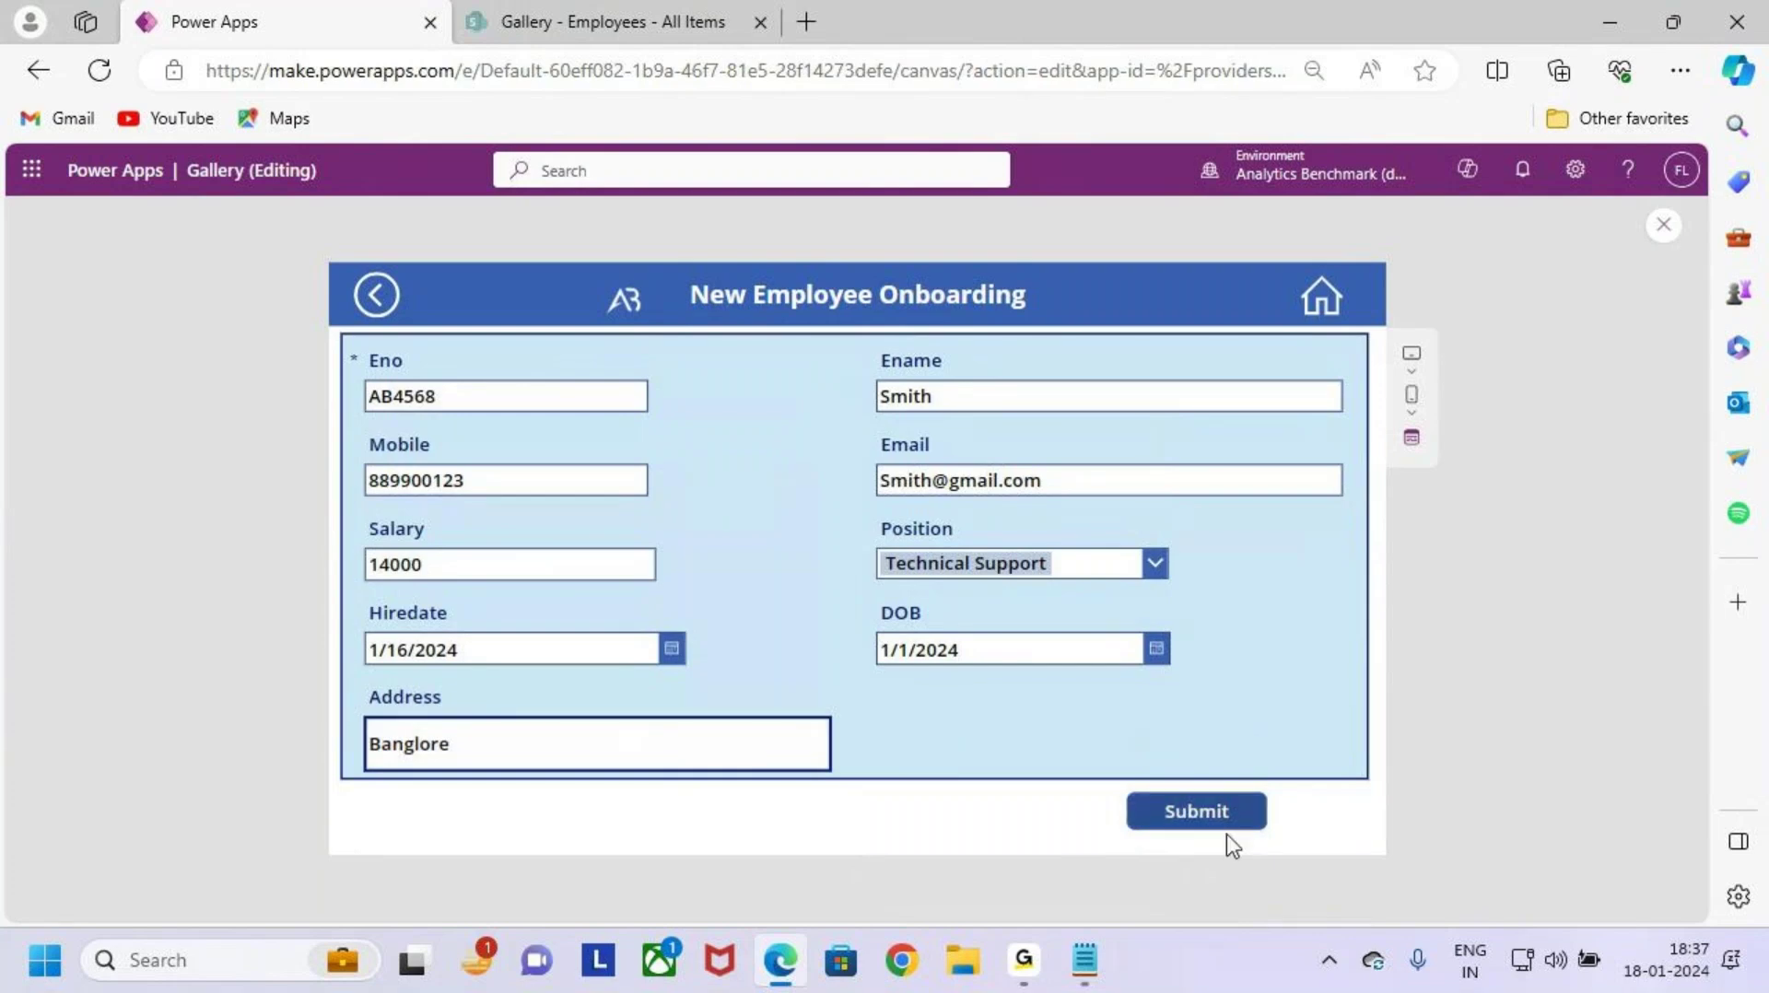
key(ctrl+2)
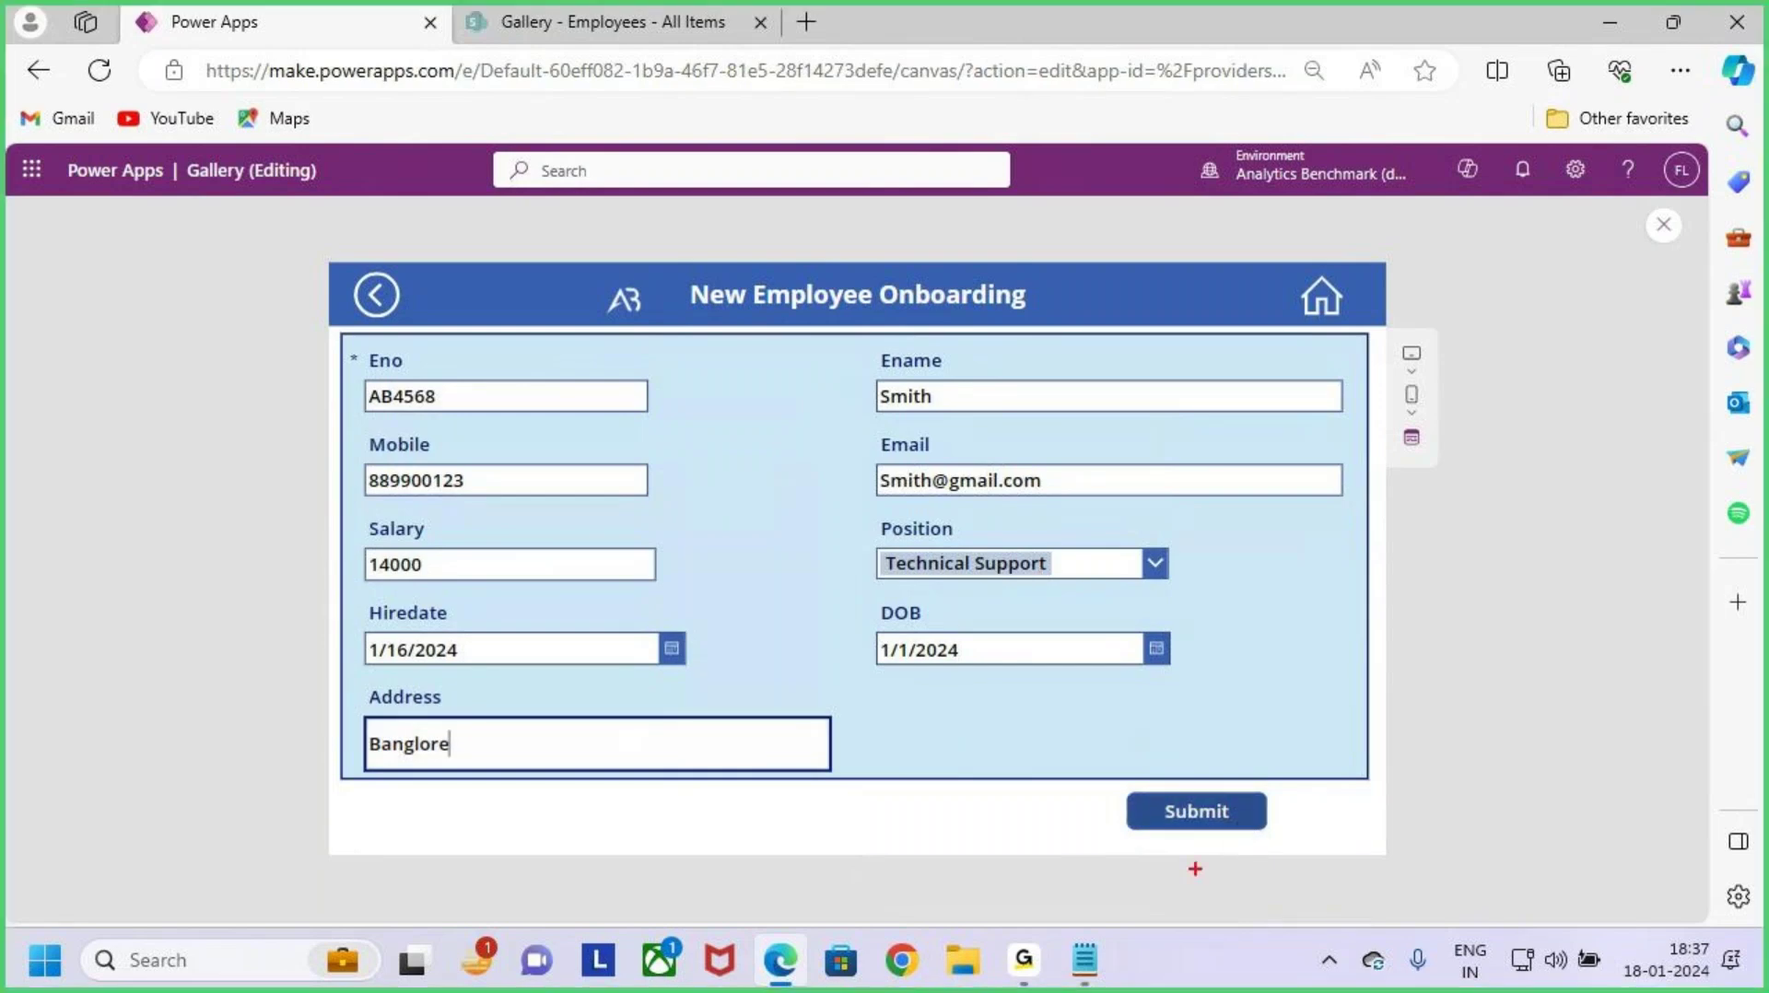
Step: Submit the onboarding form, then dismiss the success banner on Success_Screen
click(1235, 820)
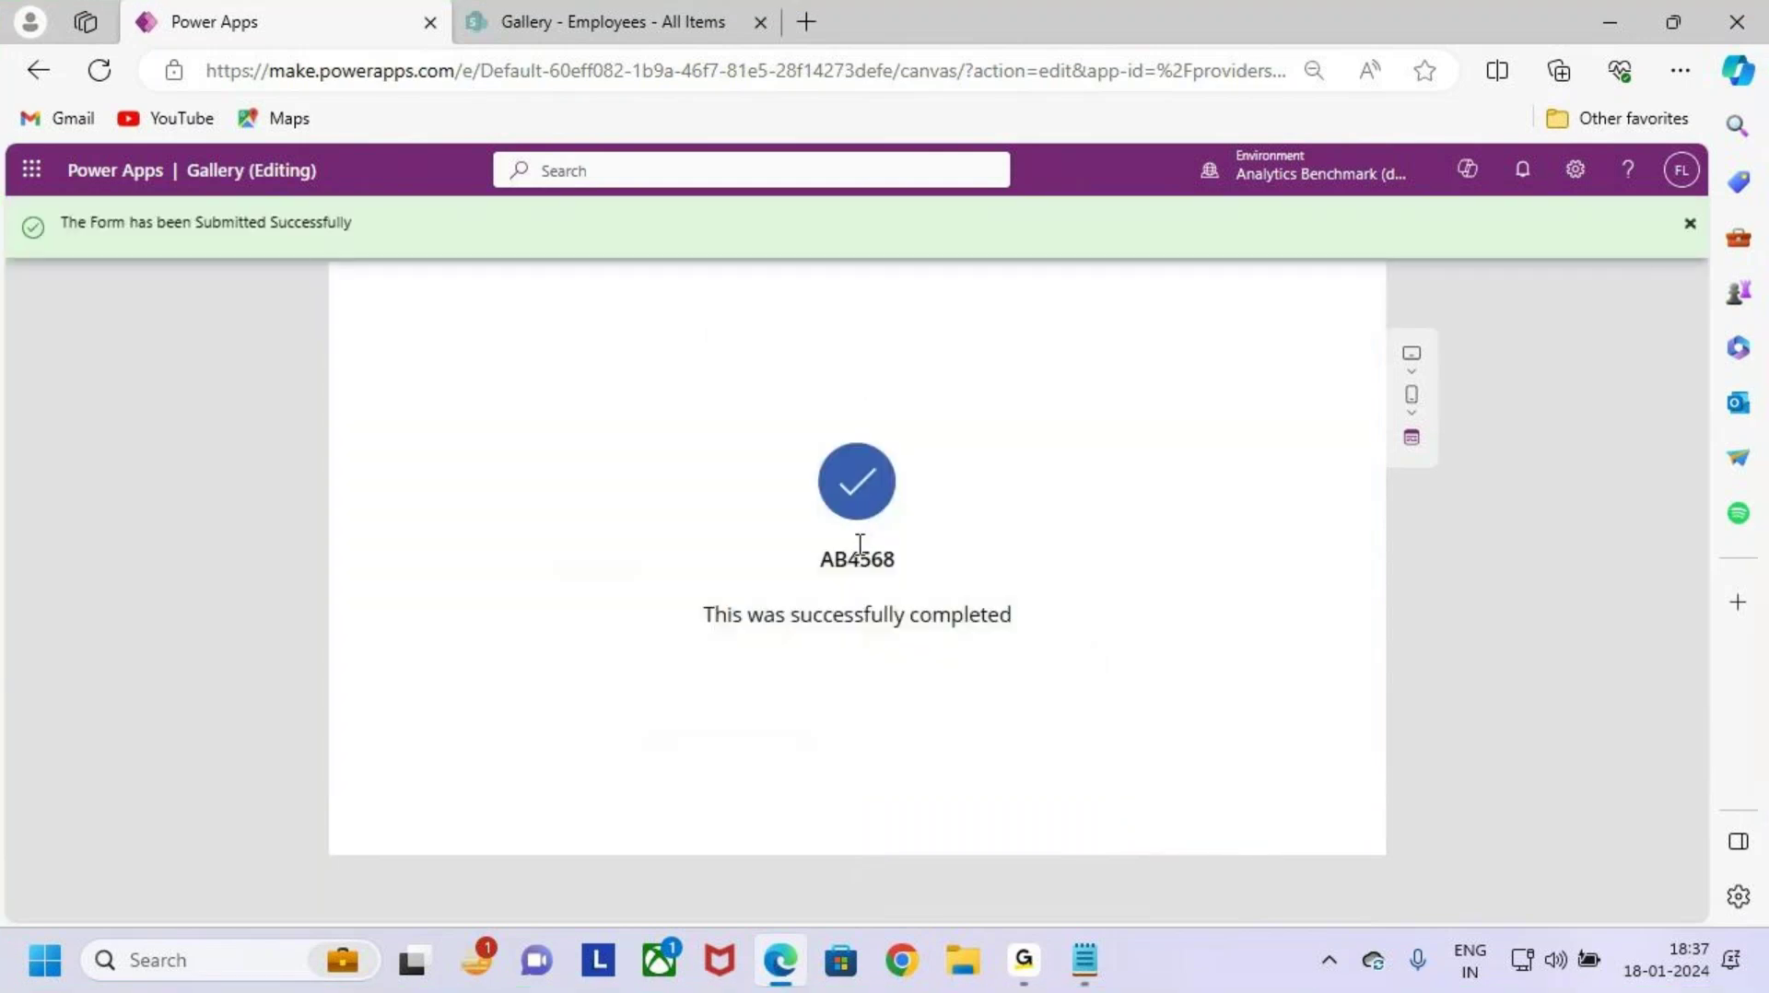
key(ctrl+2)
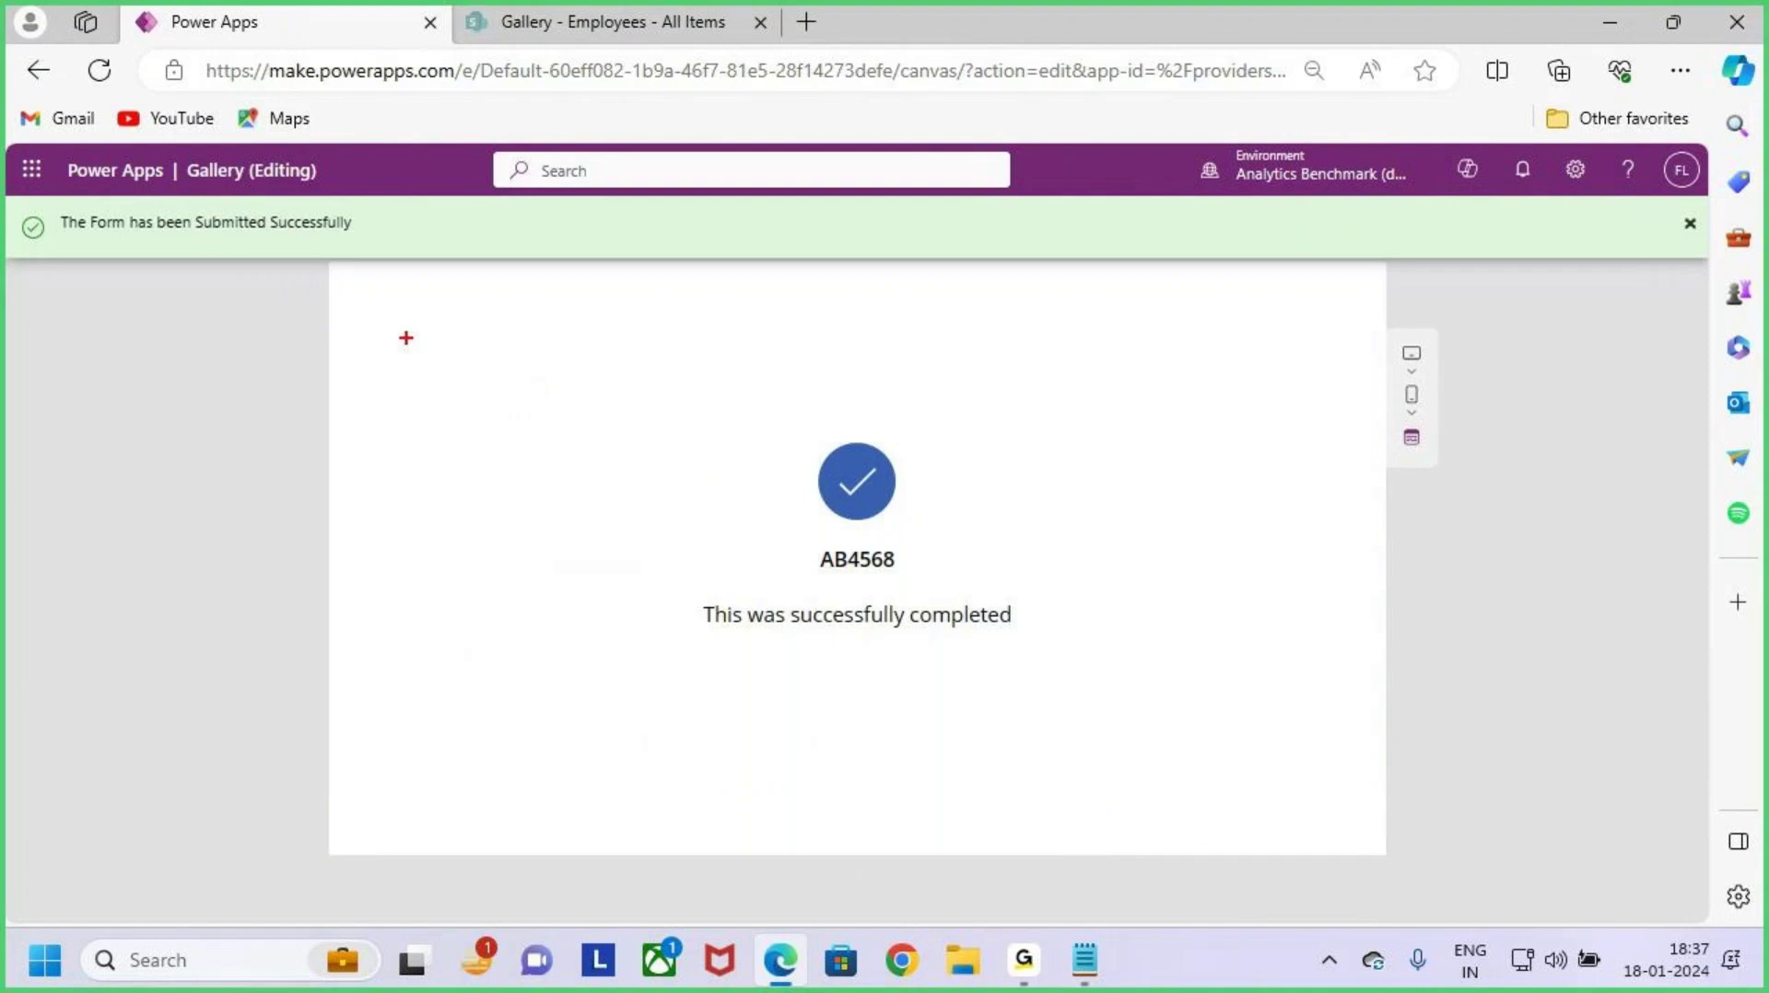
drag(406, 338, 1333, 732)
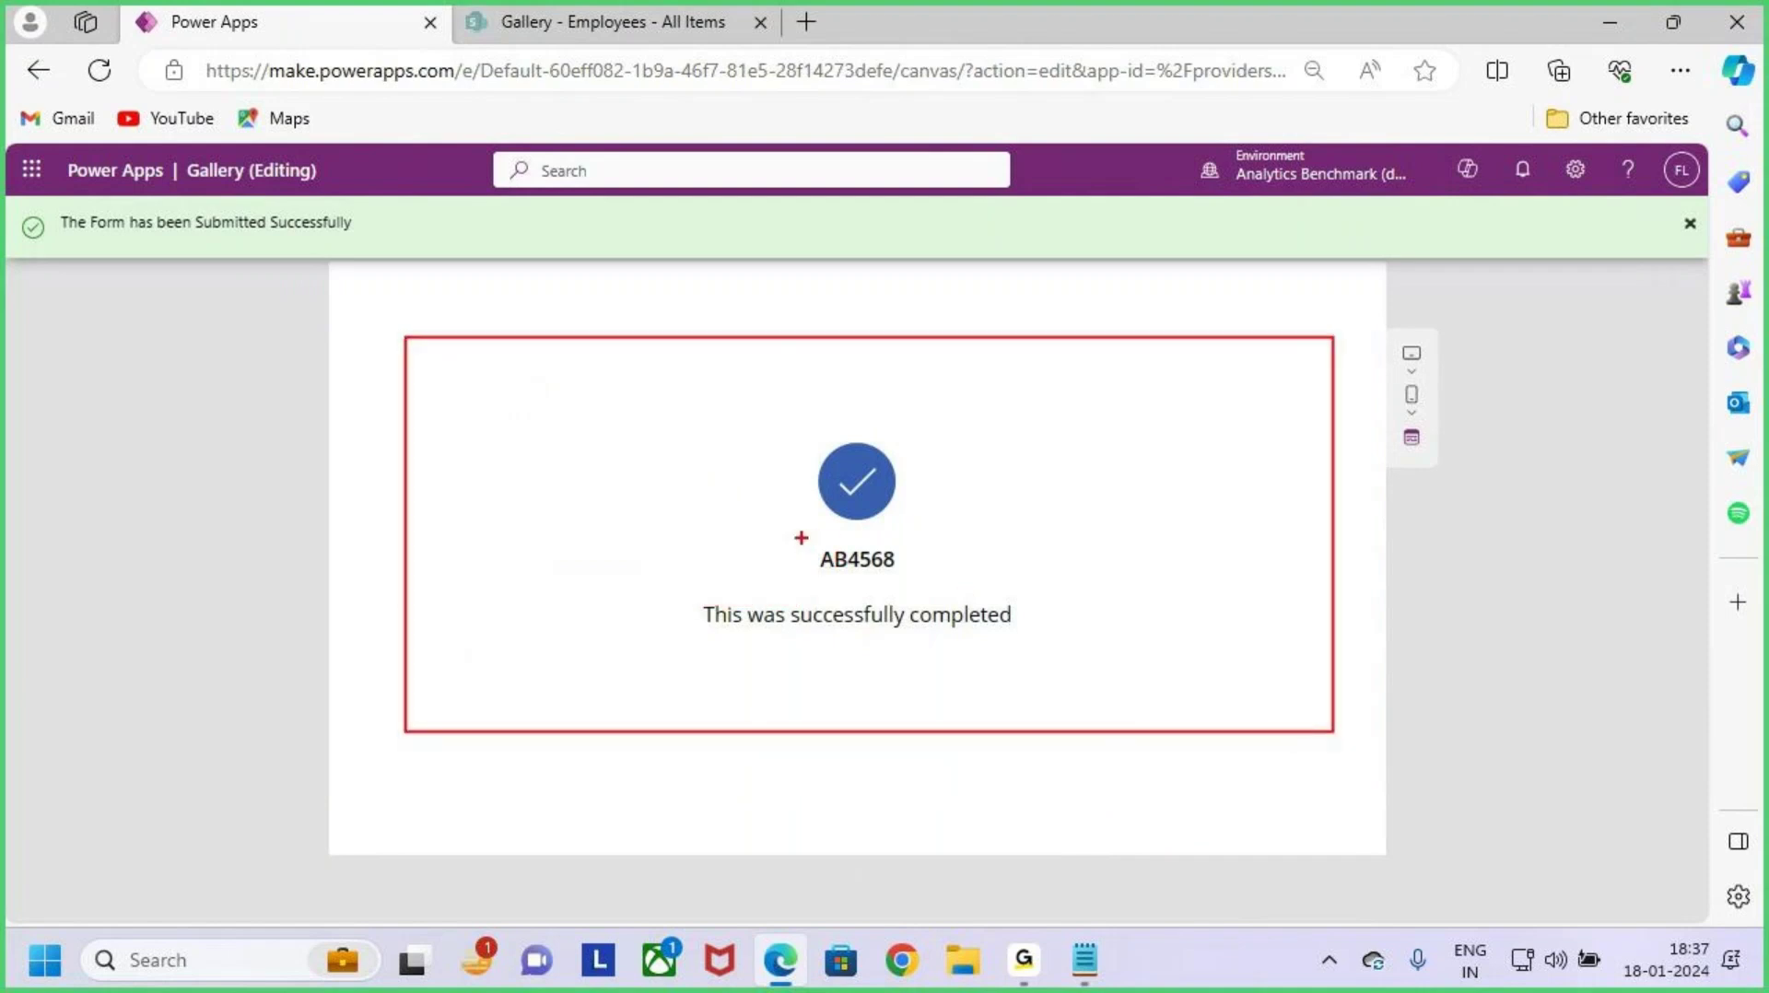
drag(801, 537, 918, 581)
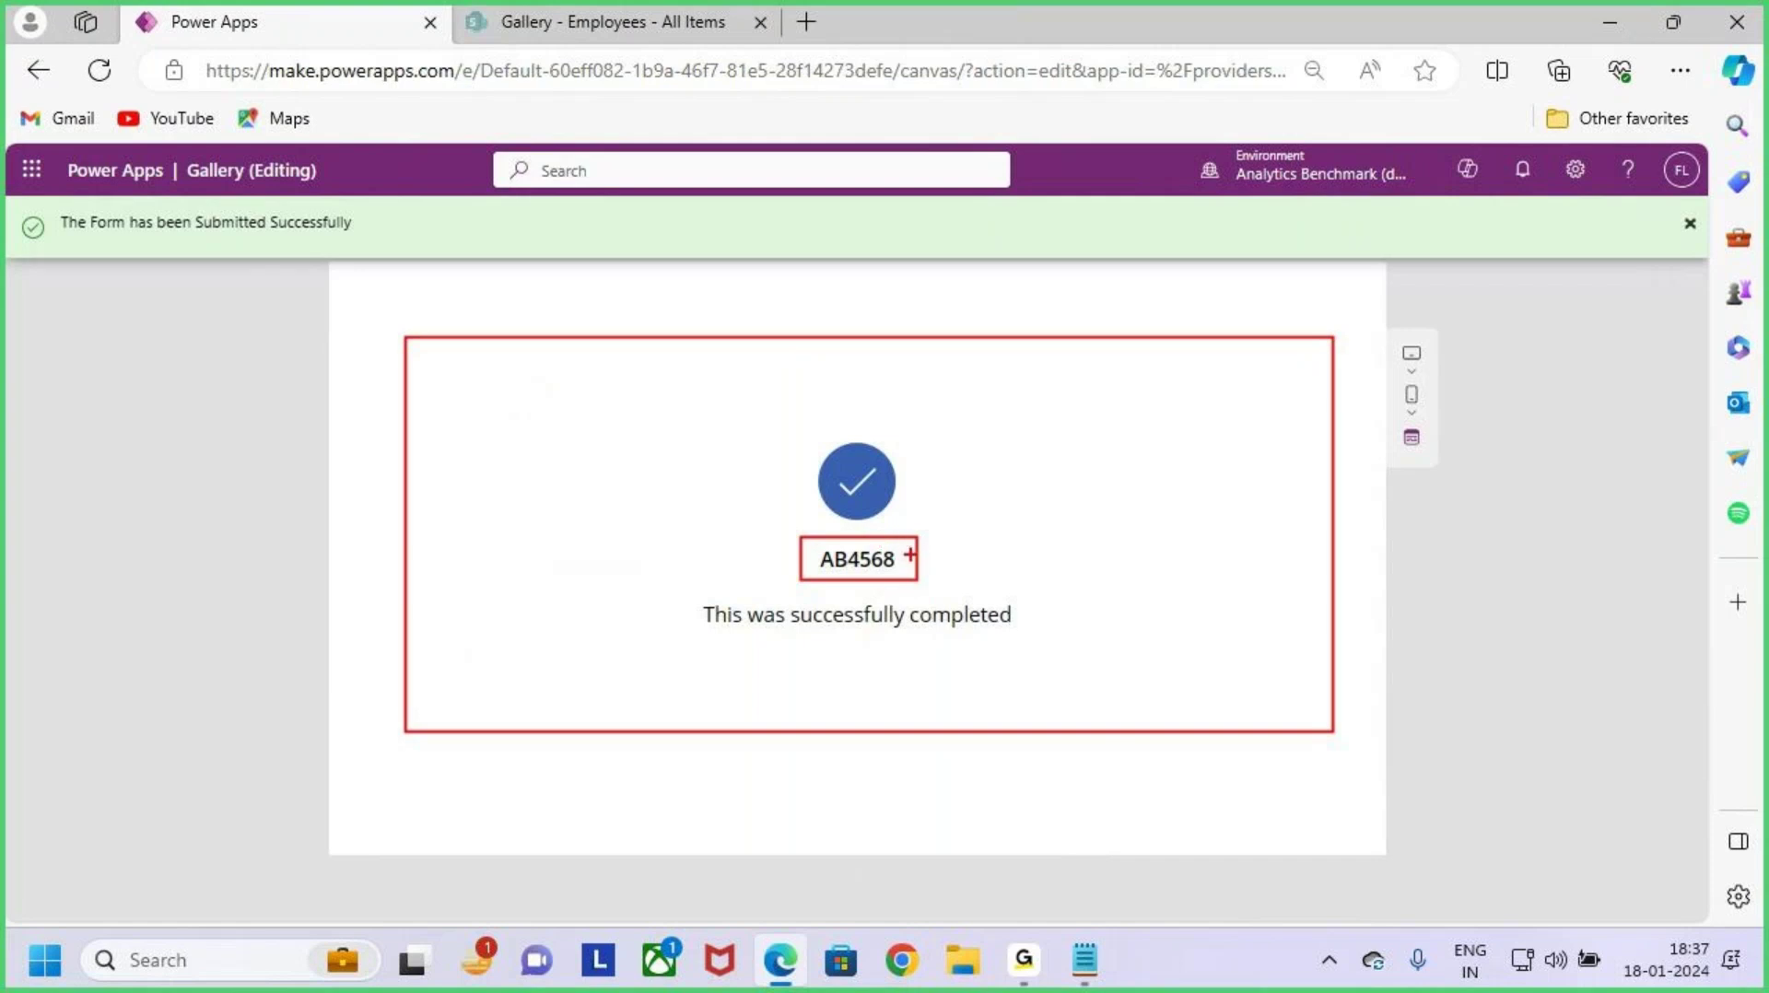
drag(910, 555, 949, 536)
drag(46, 204, 421, 258)
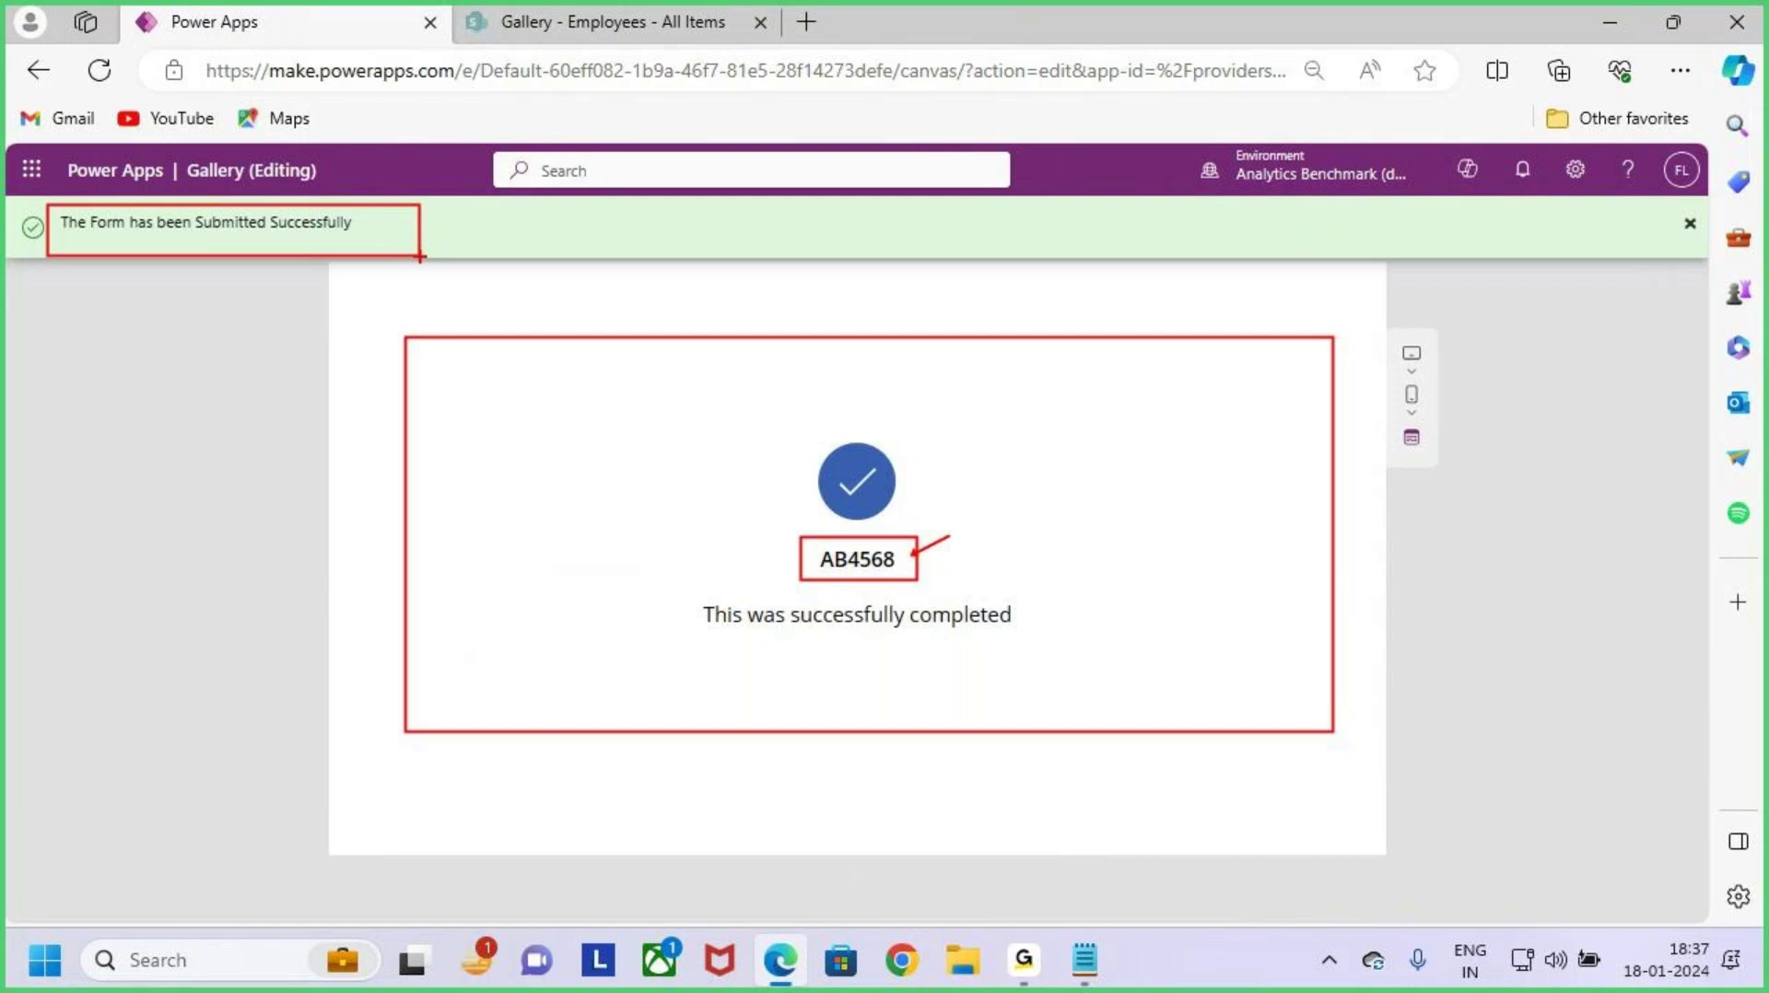
key(Escape)
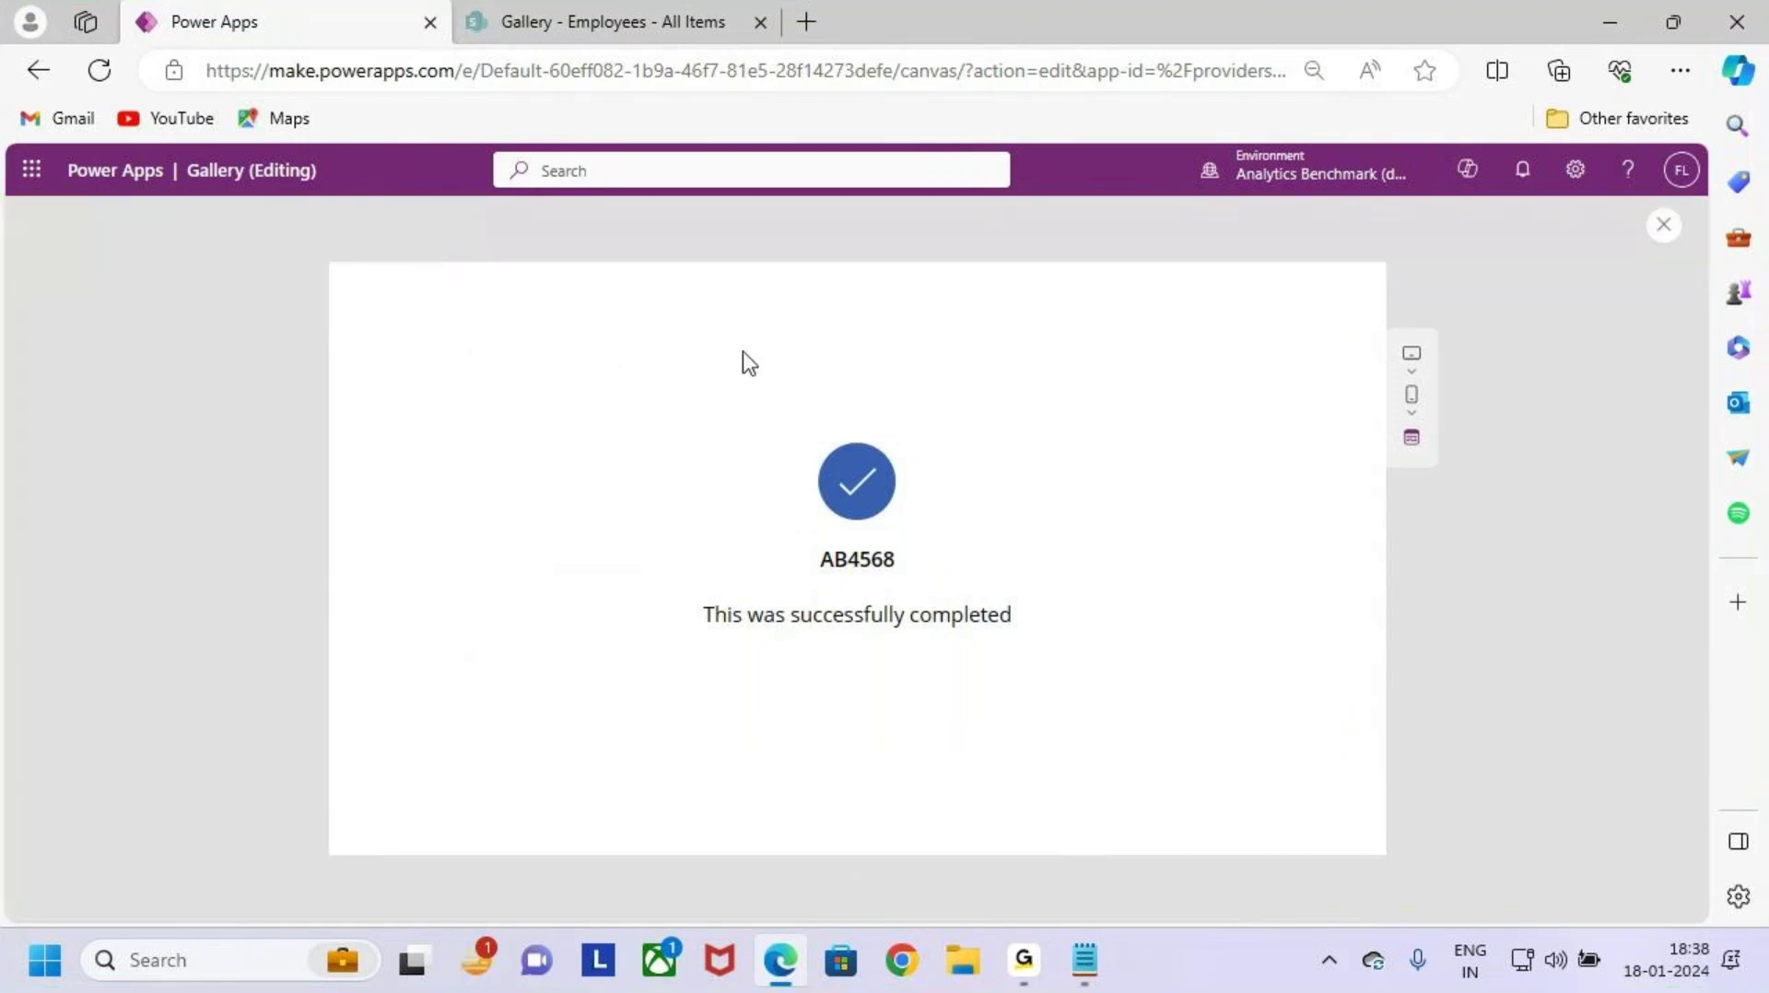
Step: Close the preview, dismiss the tip, and display Success_Screen from the Tree view
click(1664, 226)
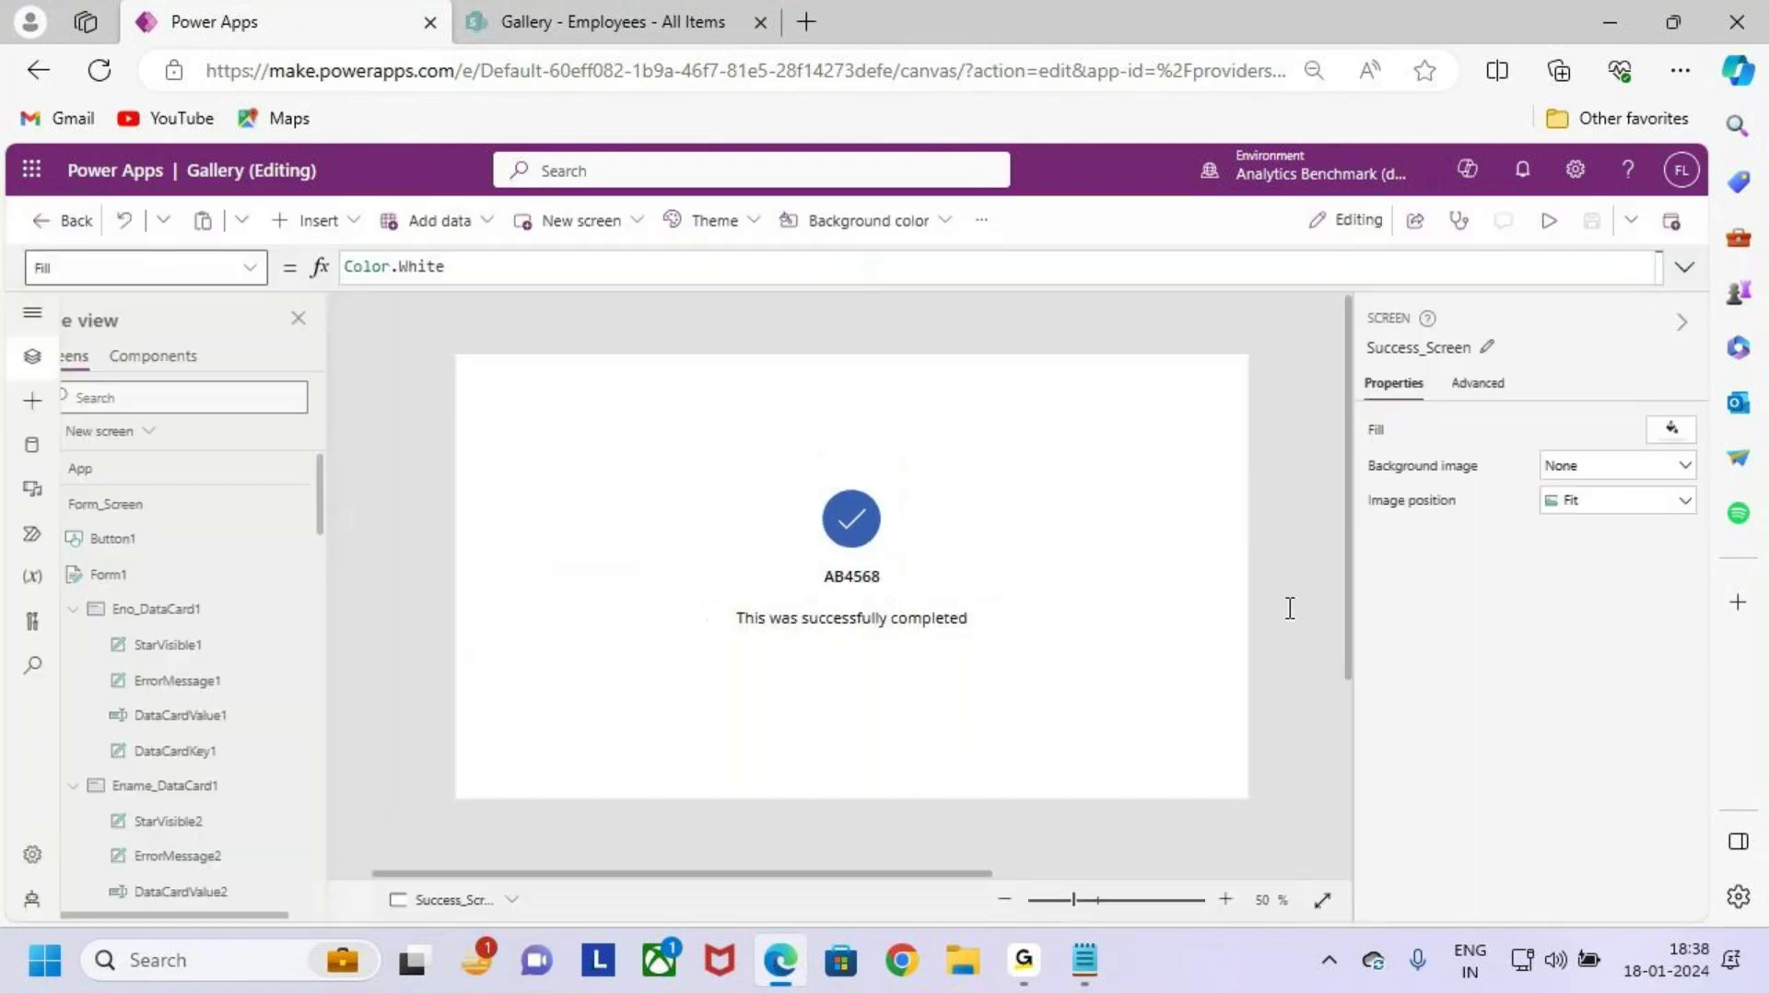
click(1088, 645)
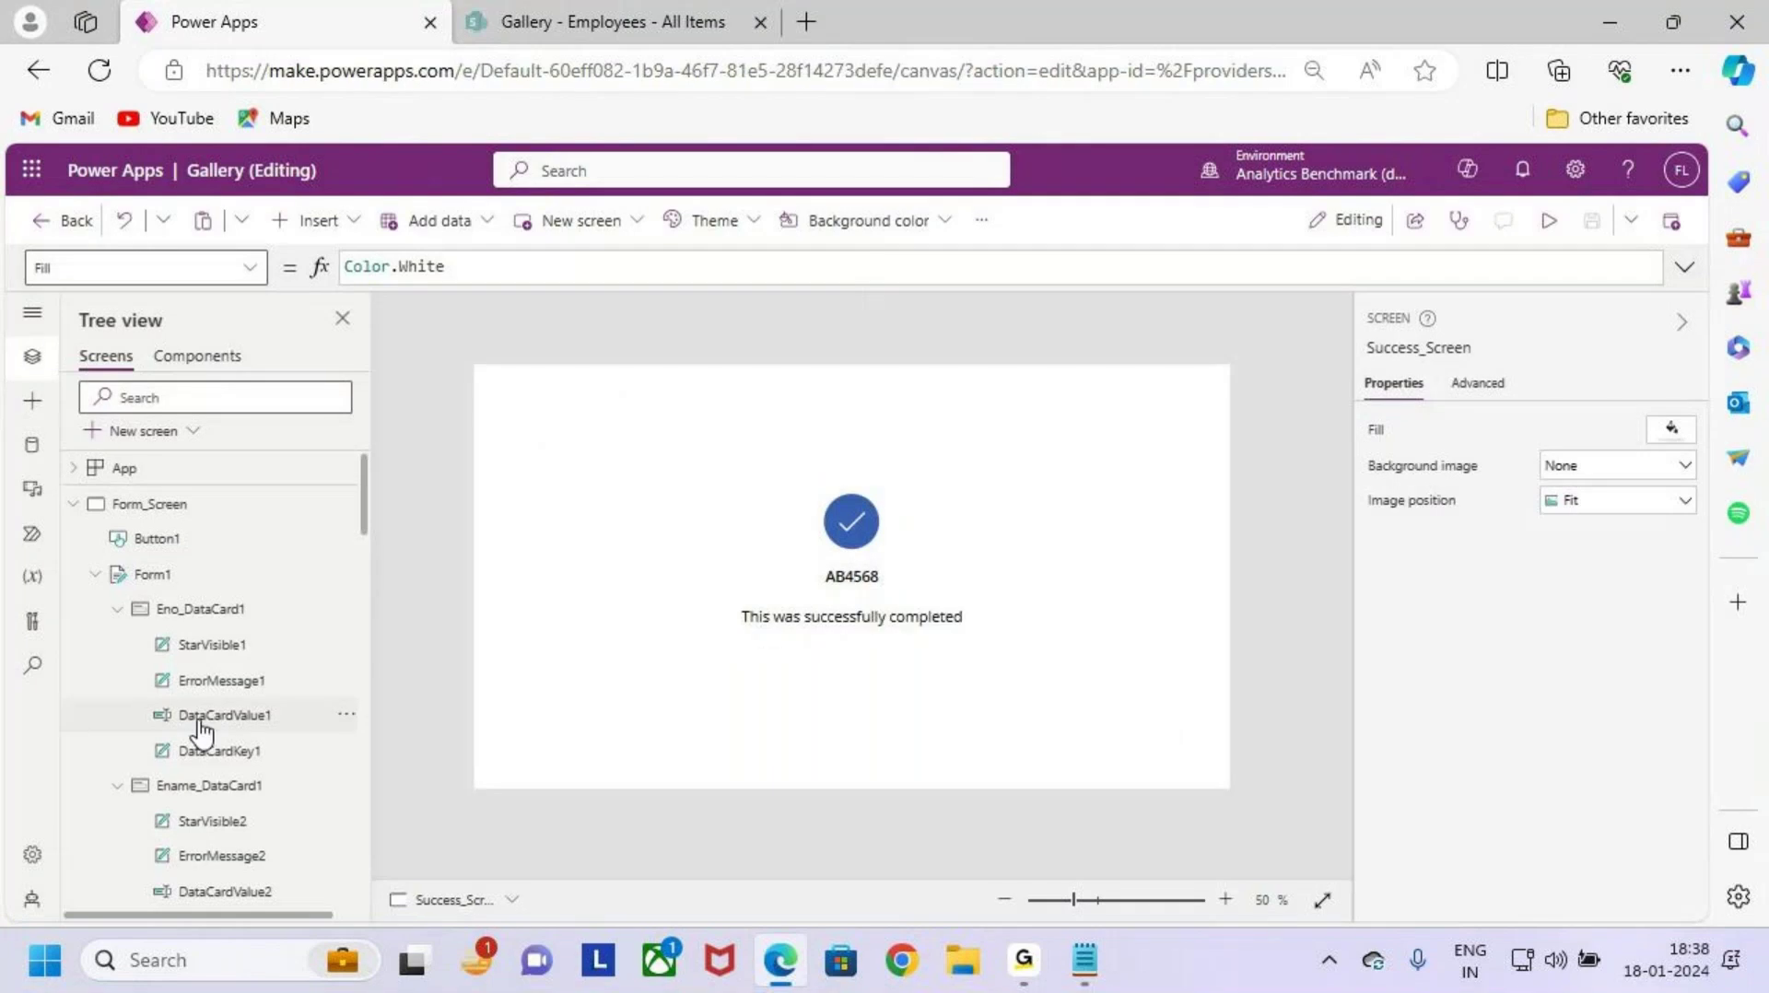
click(199, 575)
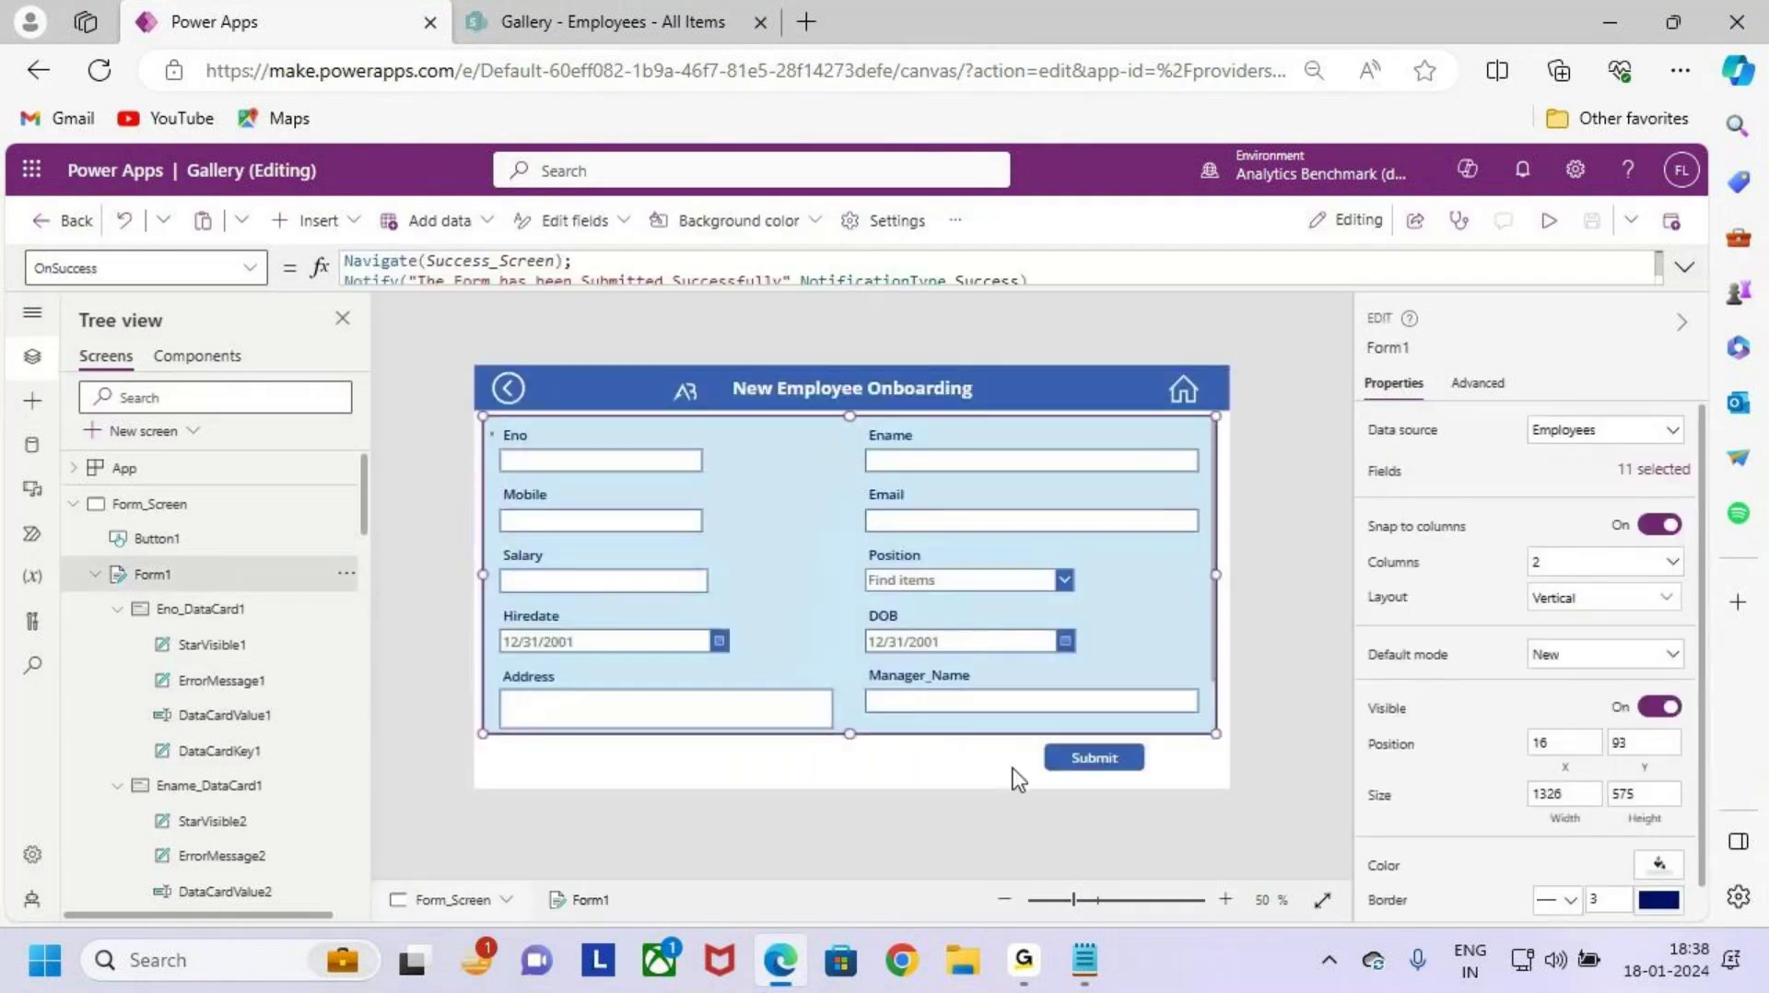
click(74, 505)
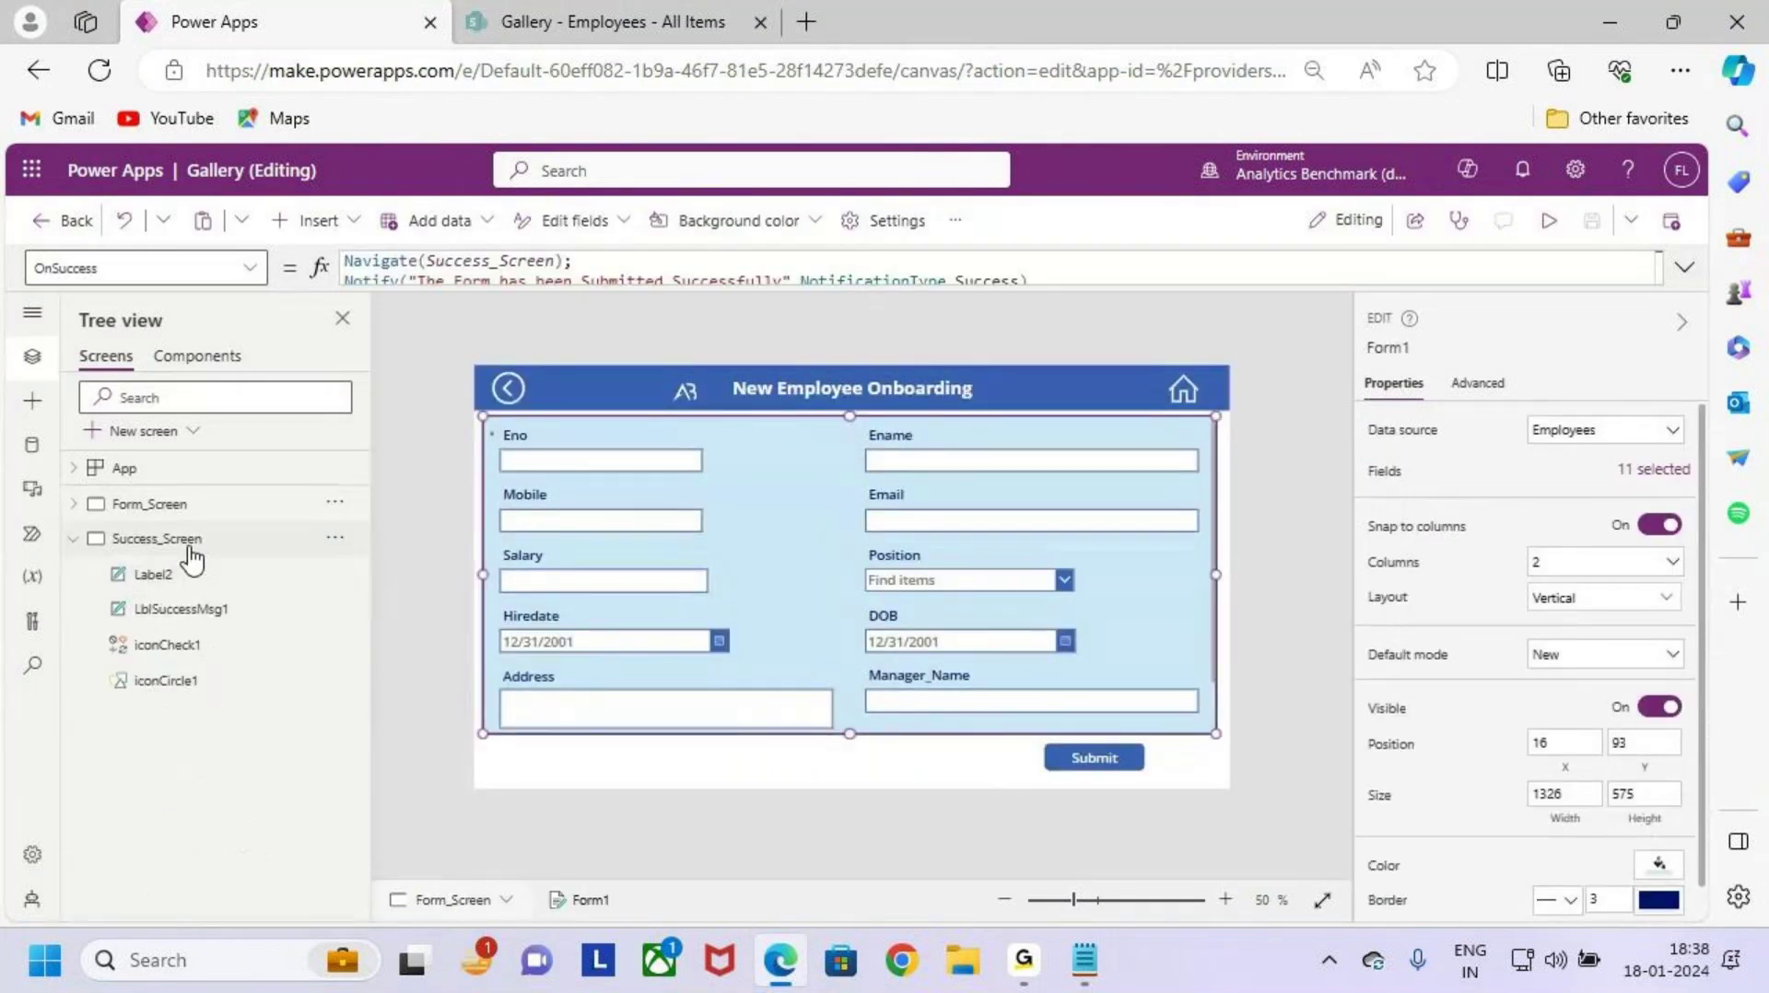
click(185, 542)
key(ctrl+2)
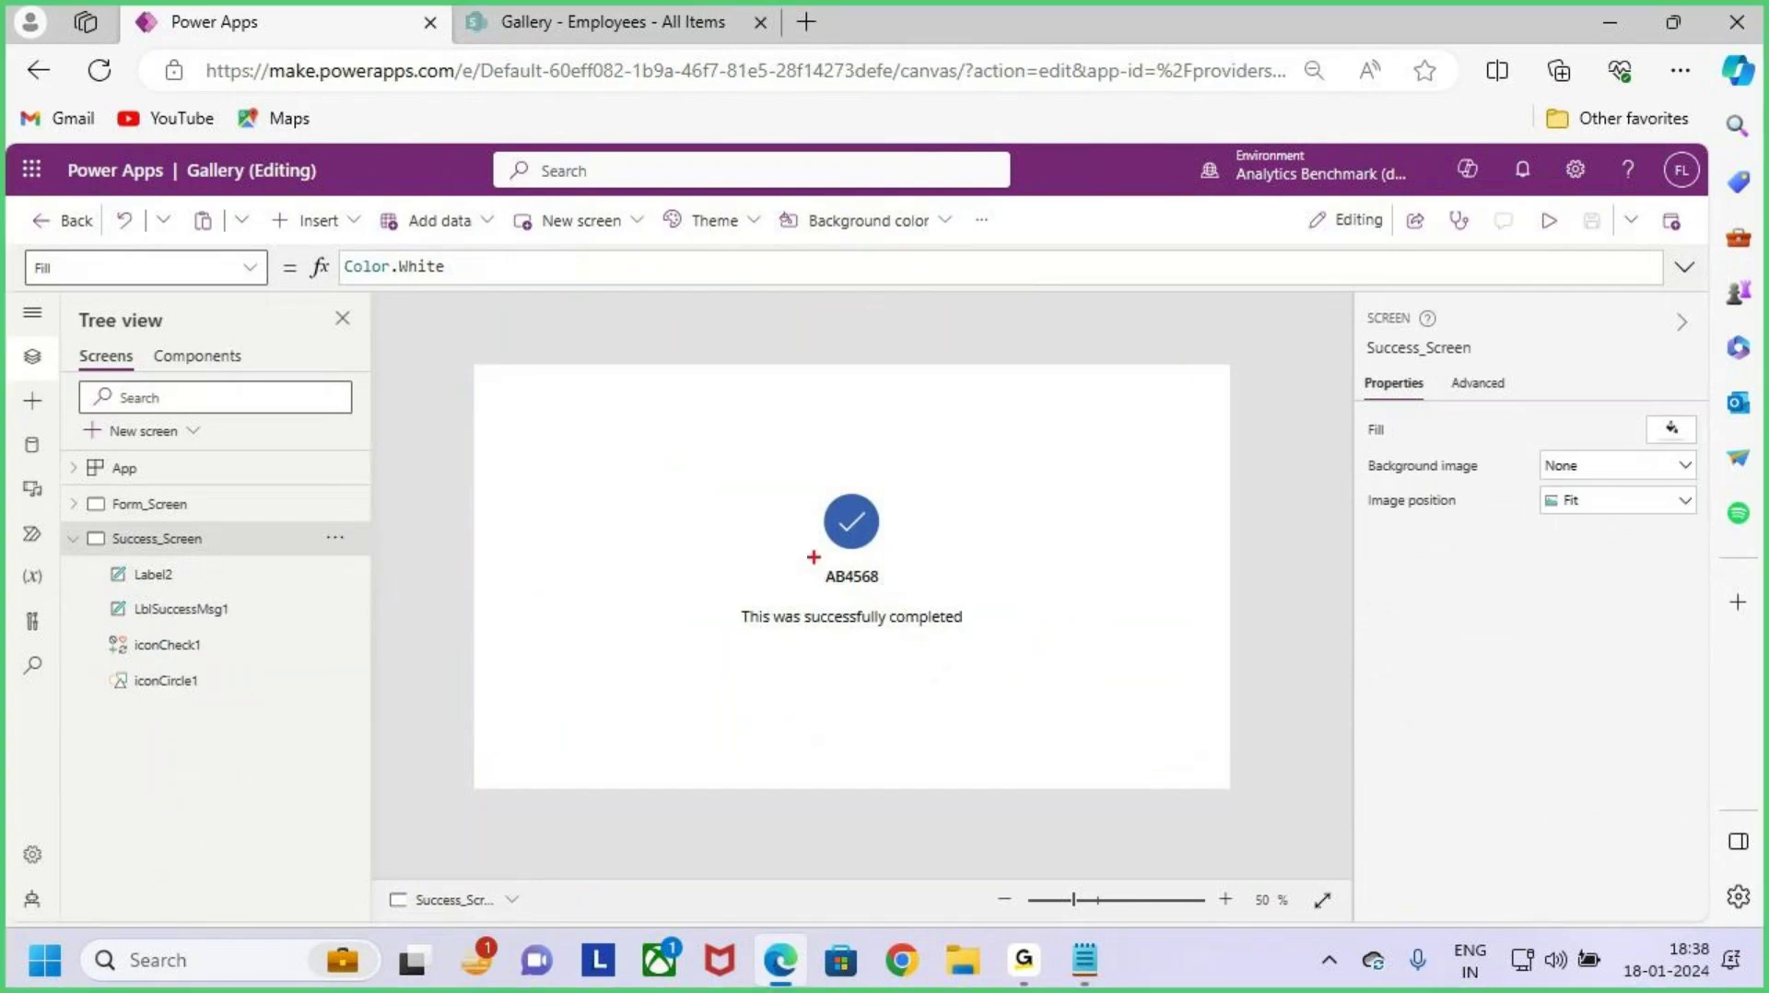
mouse_move(811, 556)
mouse_down()
mouse_move(946, 598)
mouse_move(999, 480)
mouse_up()
key(Escape)
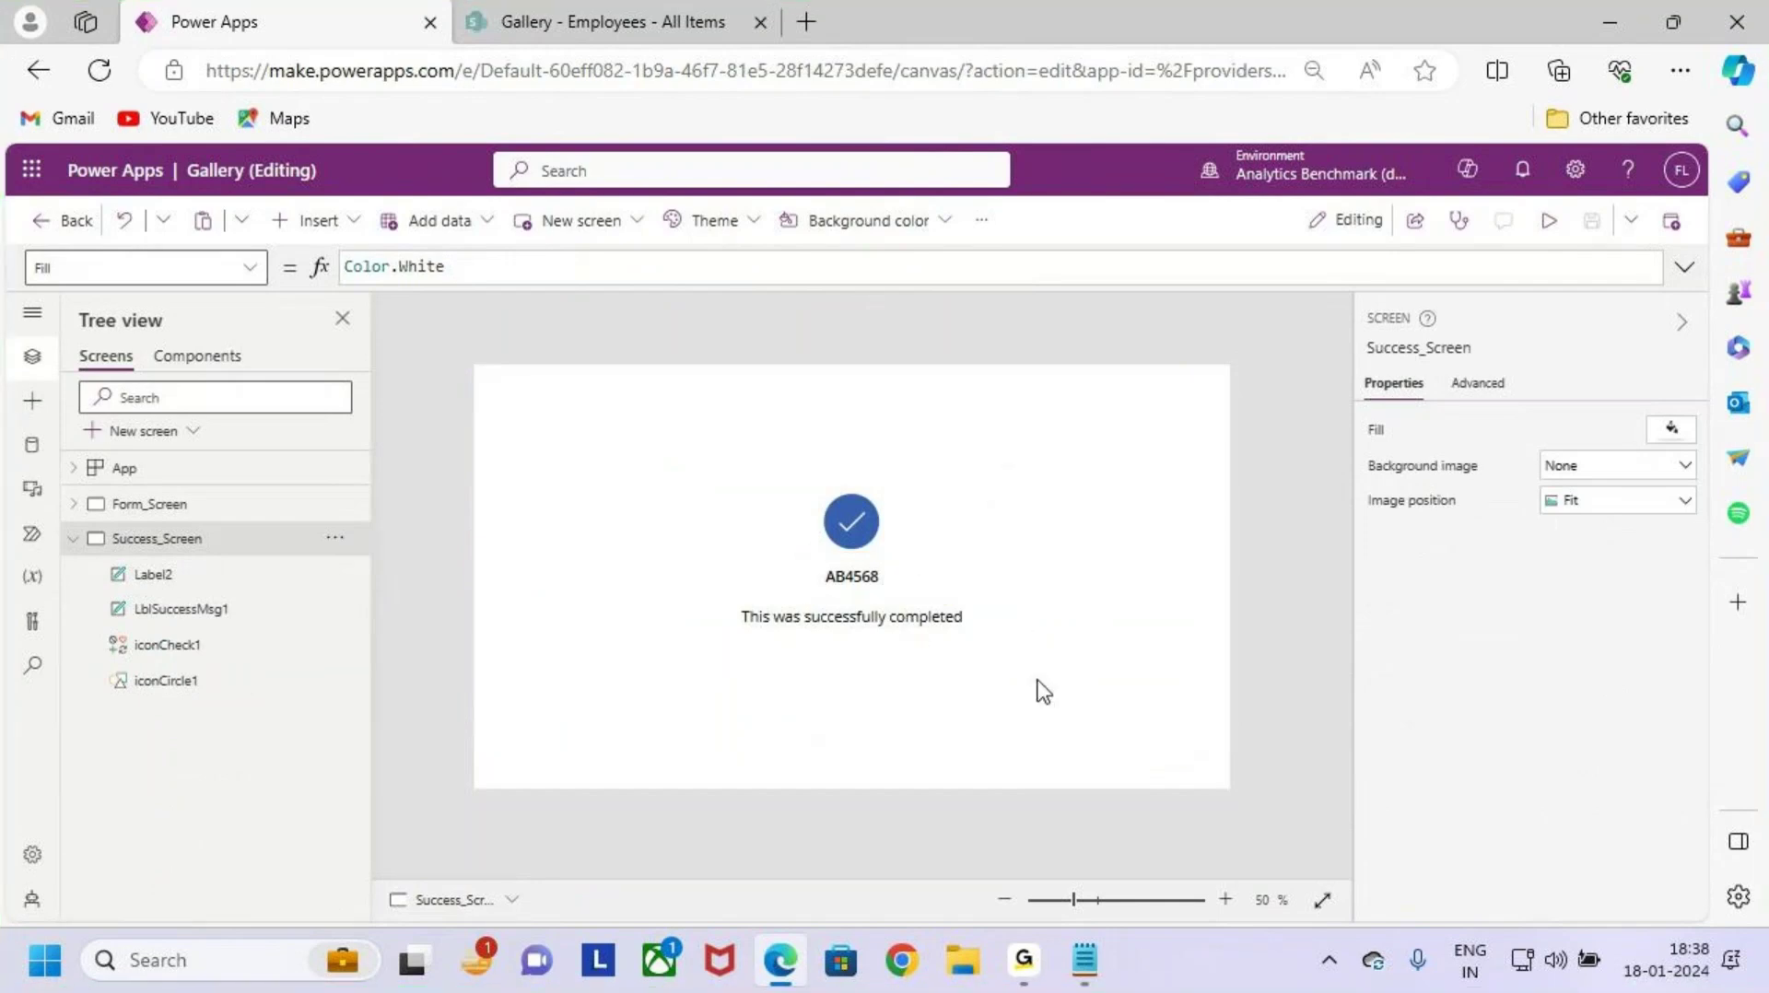
Step: Review Case 4 in the Notepad notes: a gallery screen plus a button back to the form
click(1609, 22)
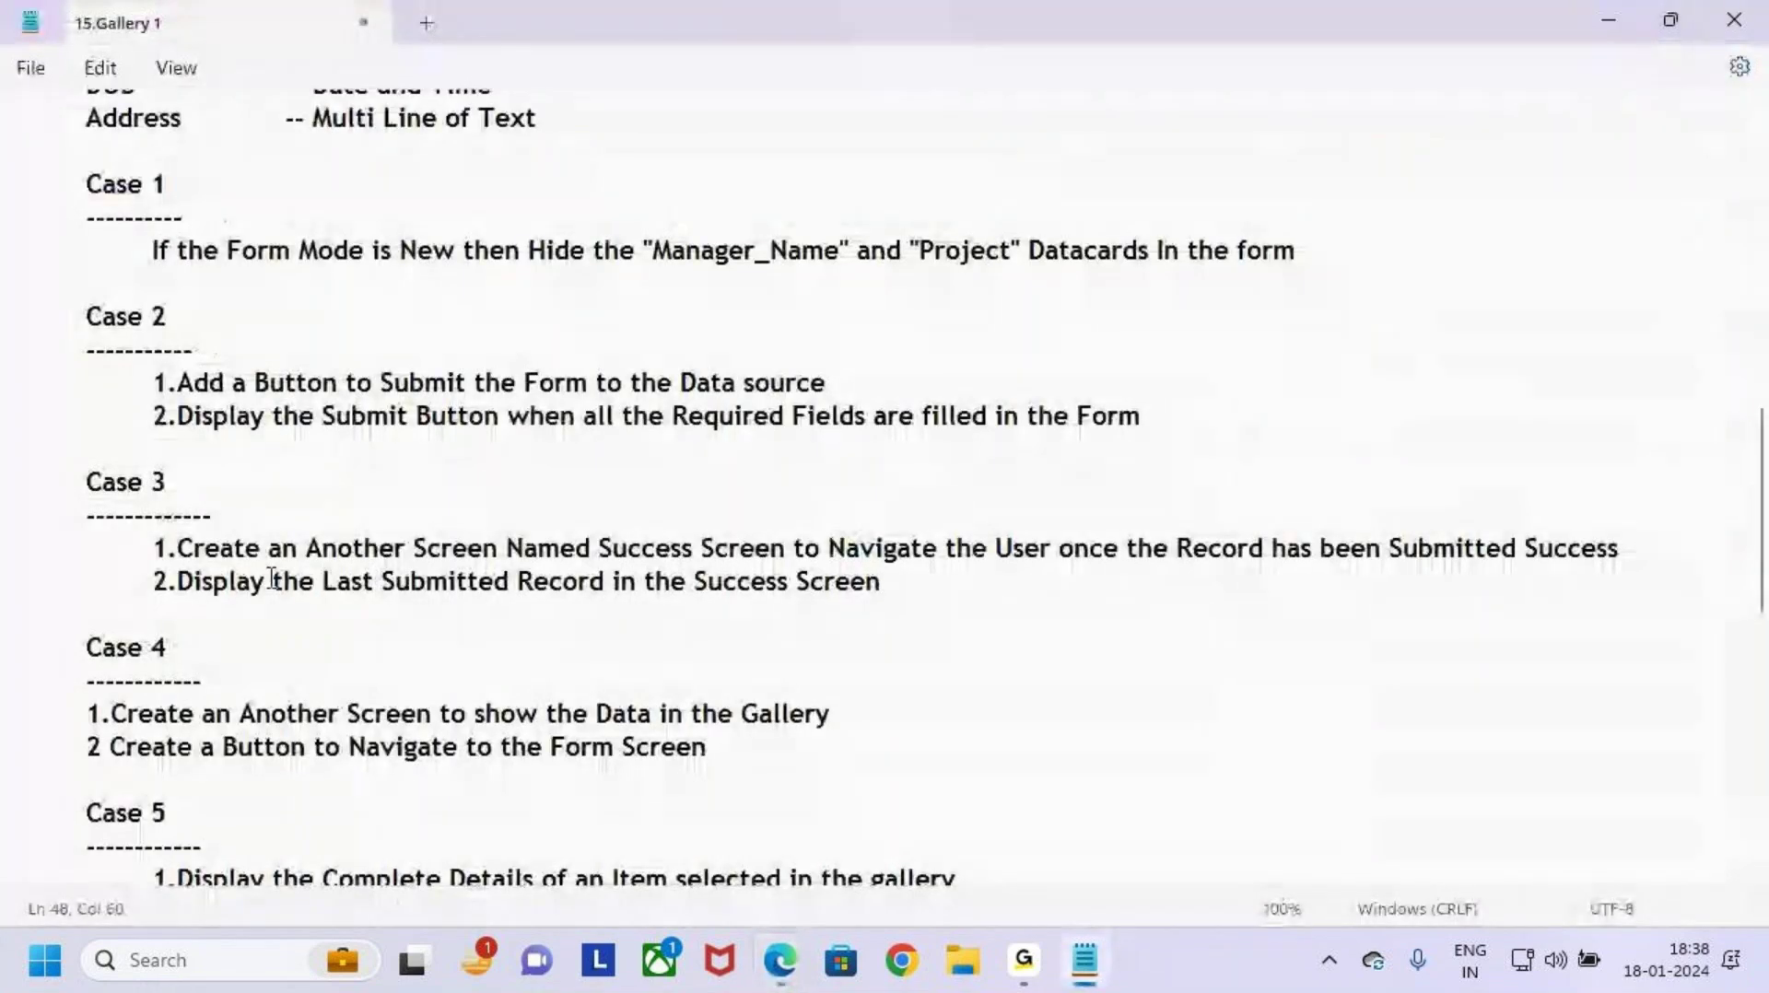
scroll(277, 589, down, 2)
drag(79, 452, 280, 493)
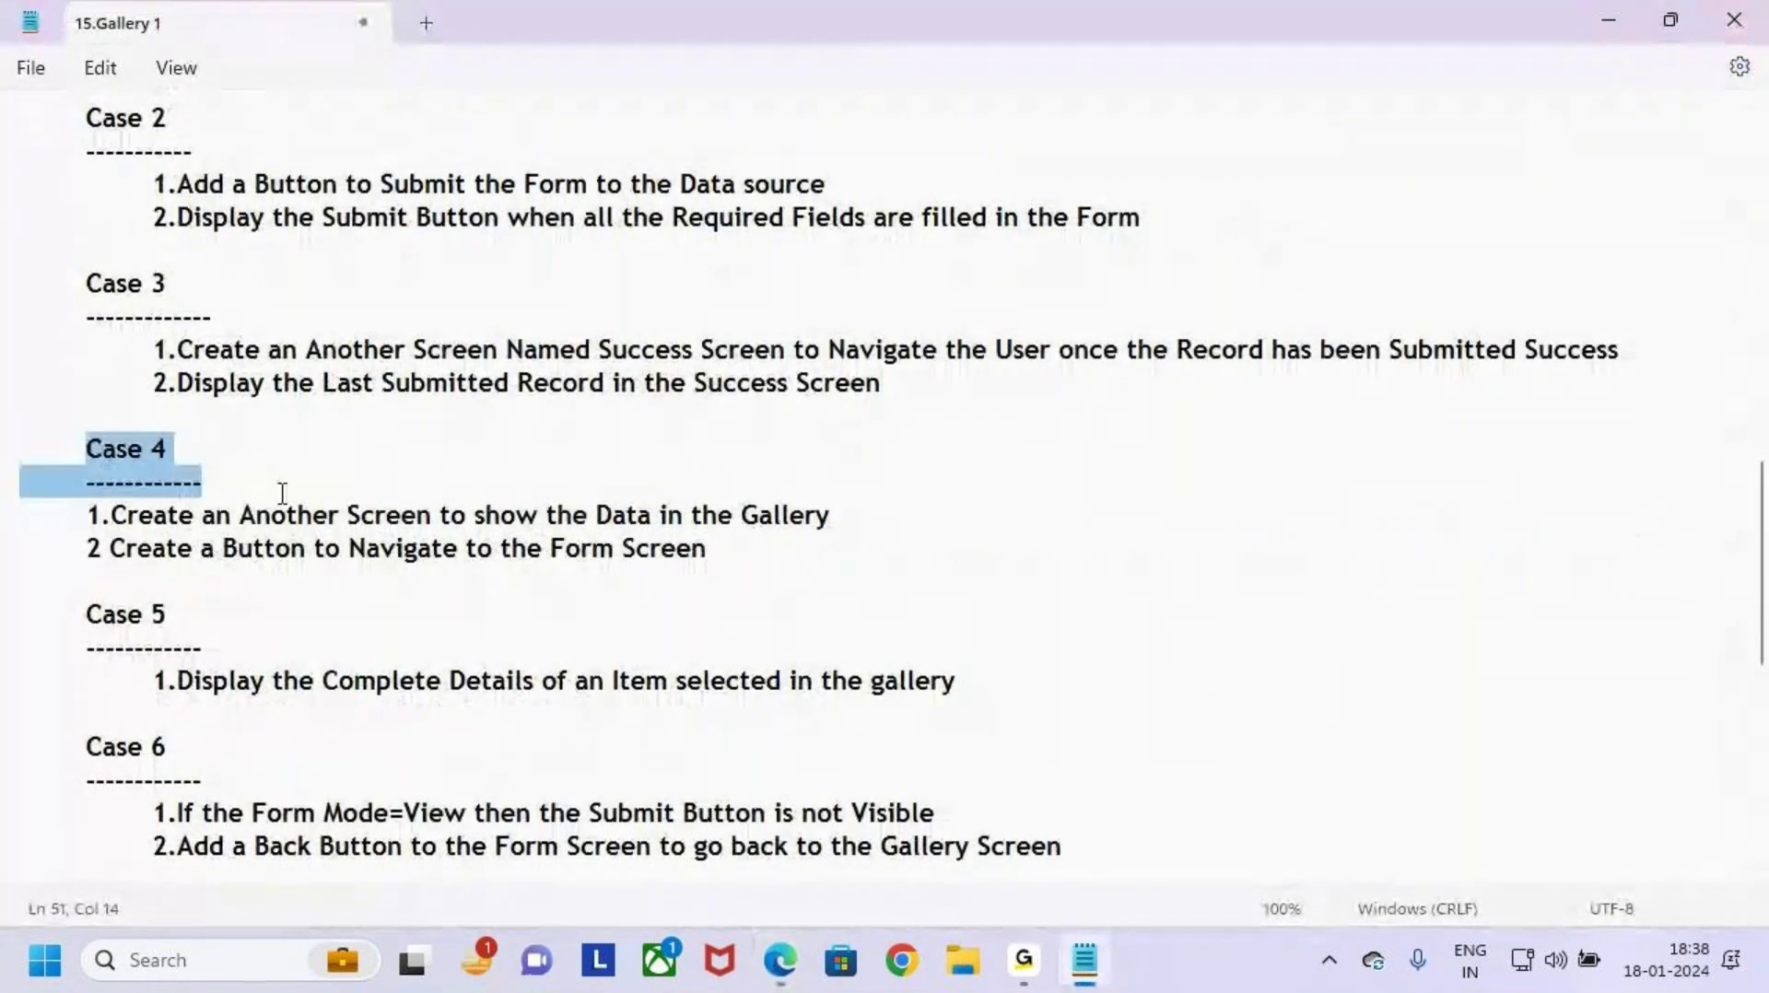
click(280, 493)
click(82, 517)
drag(83, 453, 335, 590)
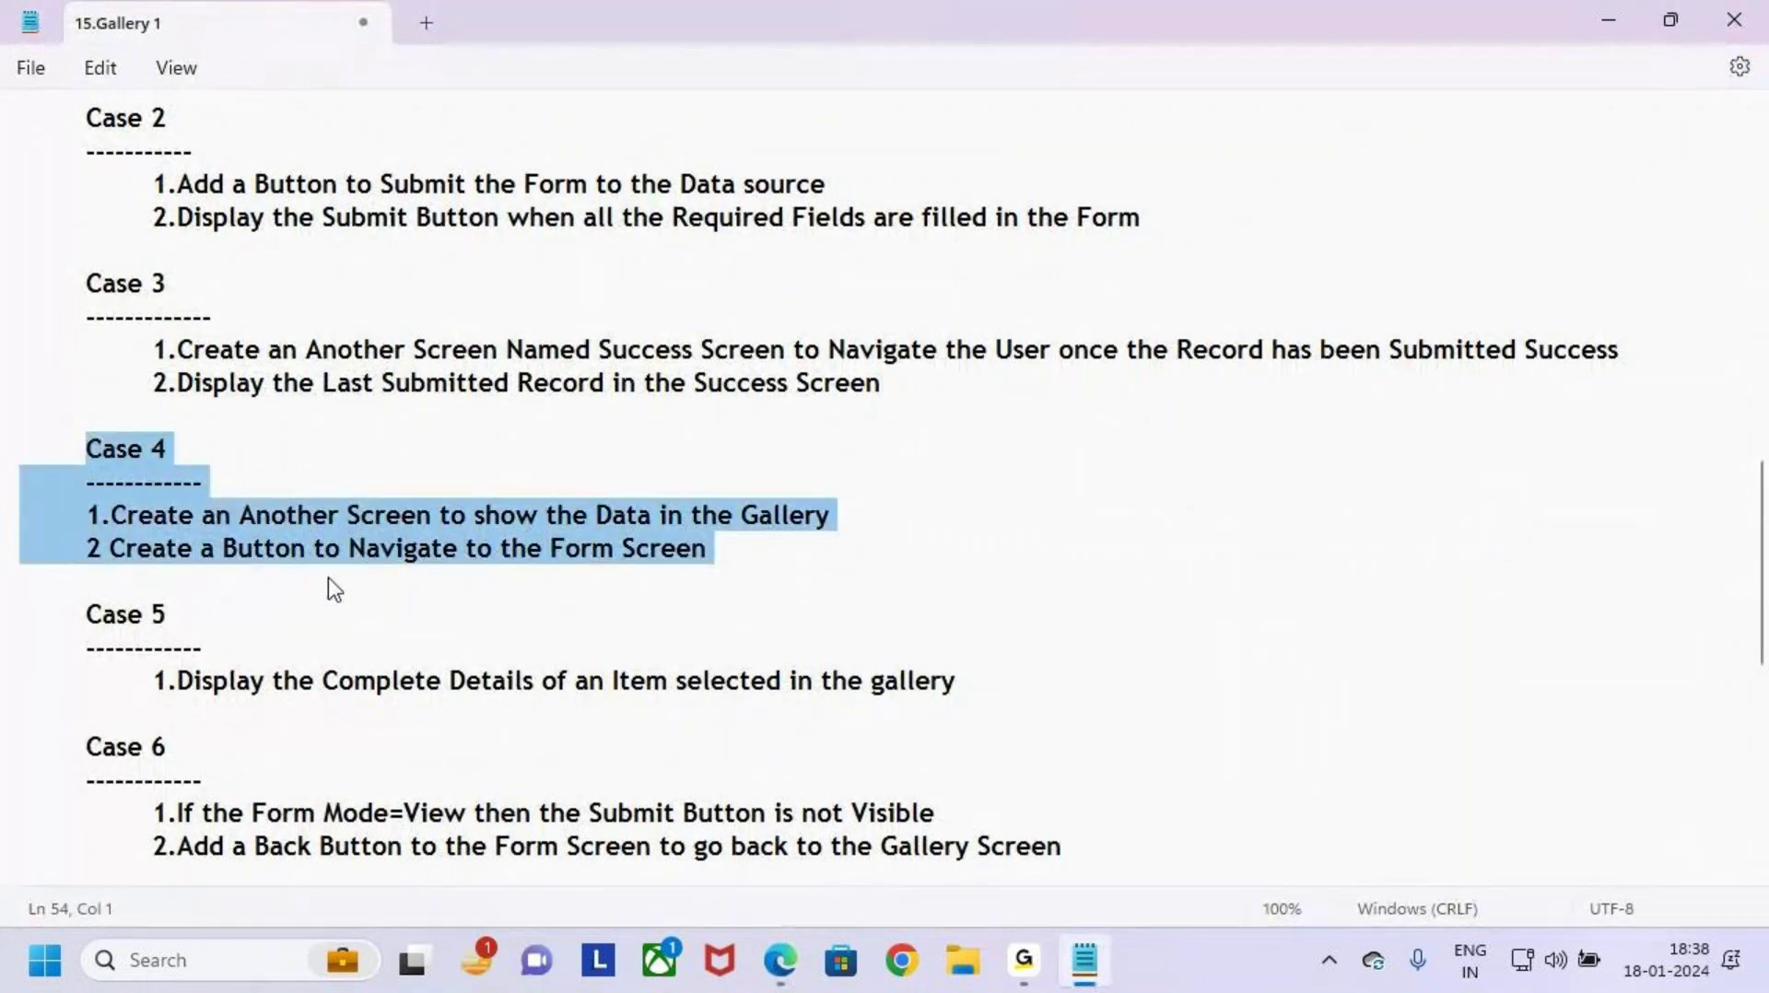
click(334, 588)
click(178, 548)
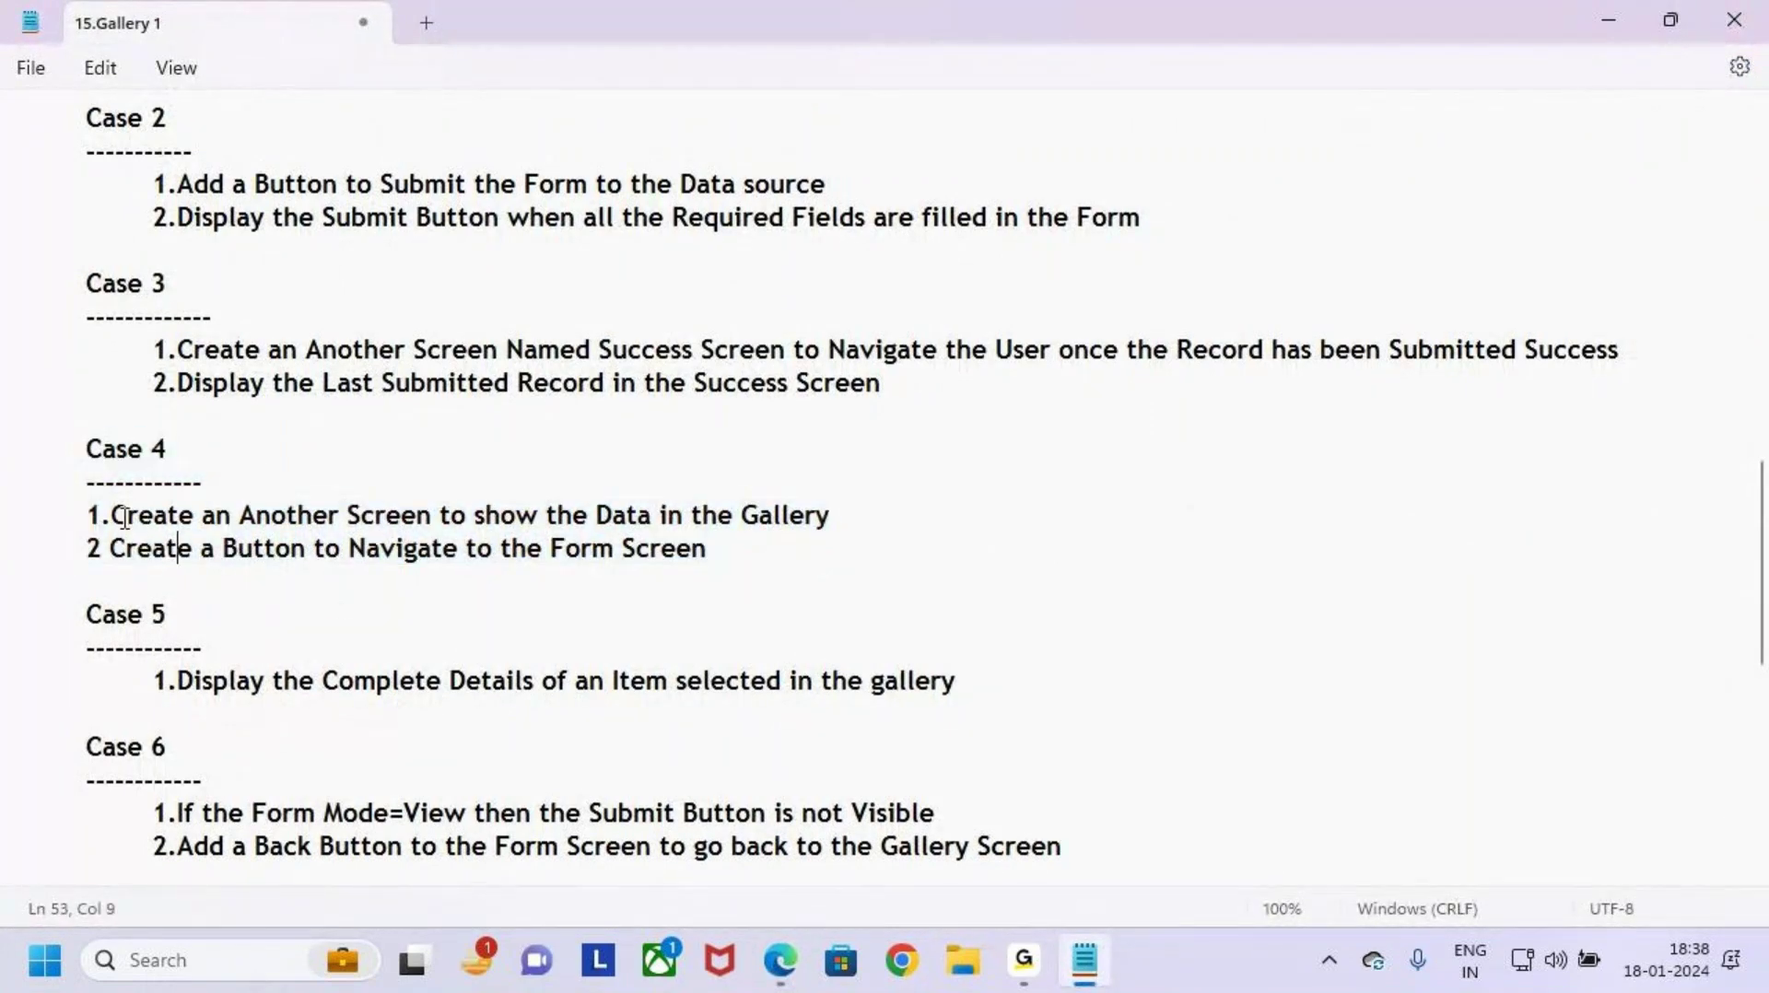
drag(112, 517, 882, 503)
click(882, 503)
Step: Bring Edge back and display Form_Screen's New Employee Onboarding form on the canvas
click(781, 960)
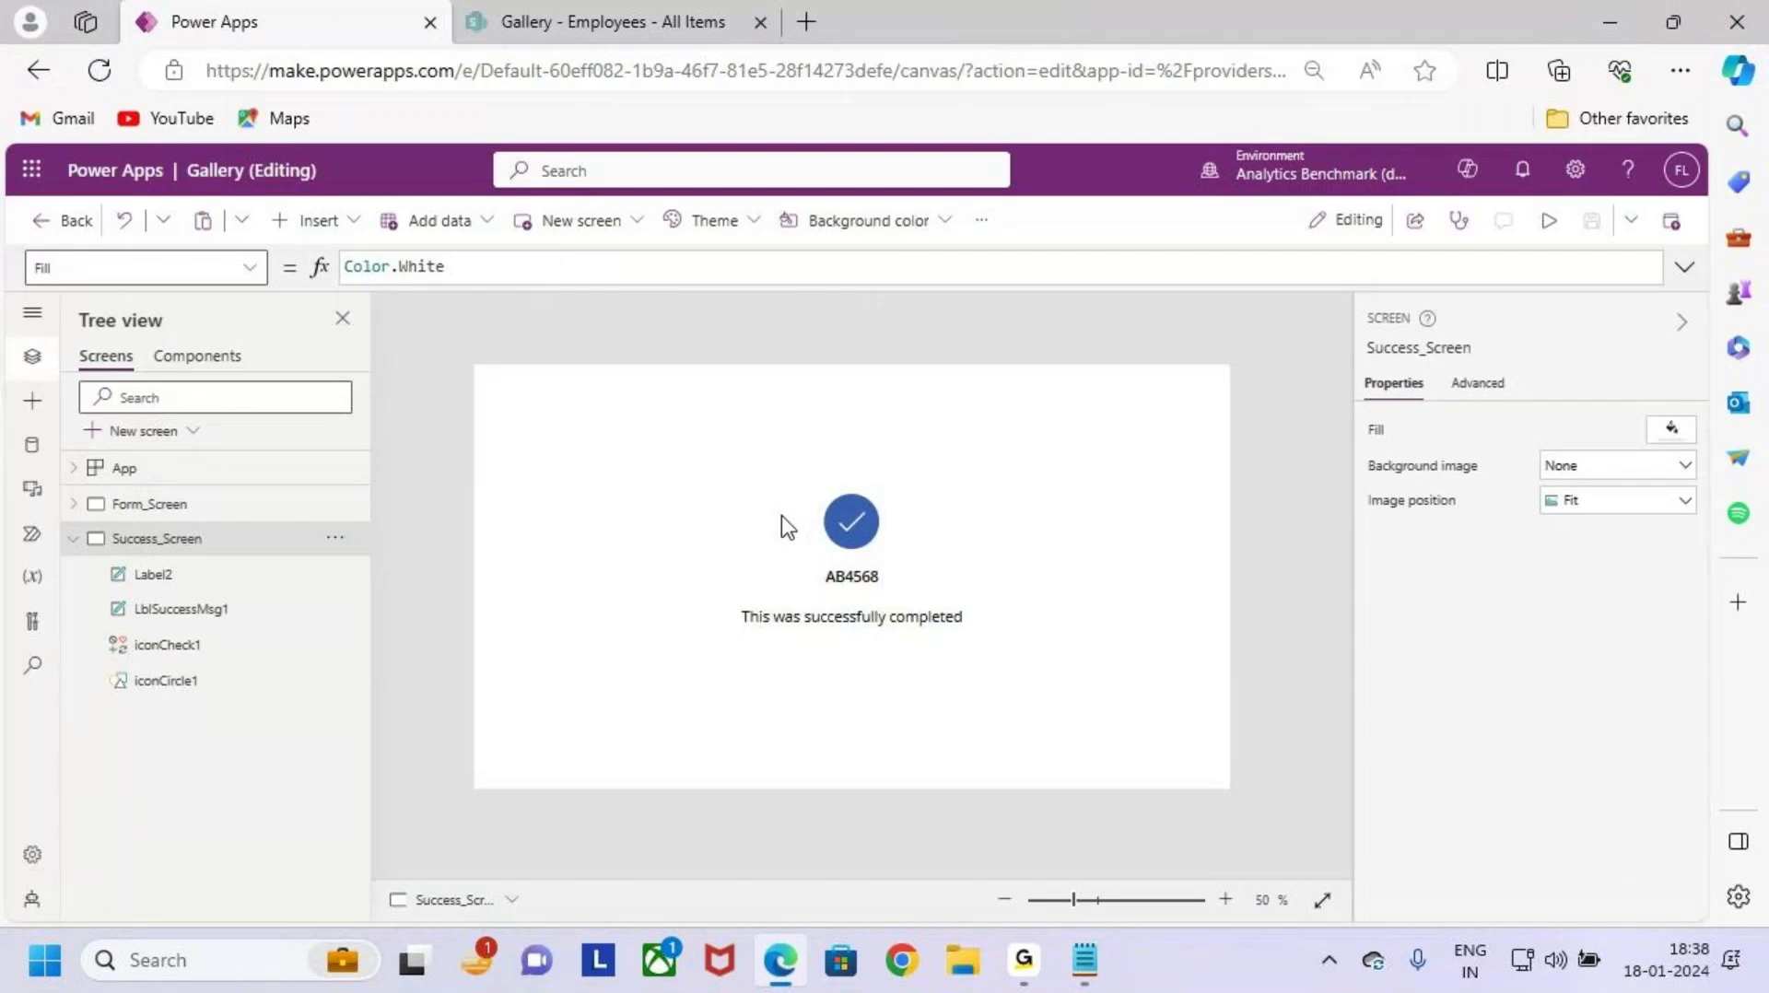
click(143, 504)
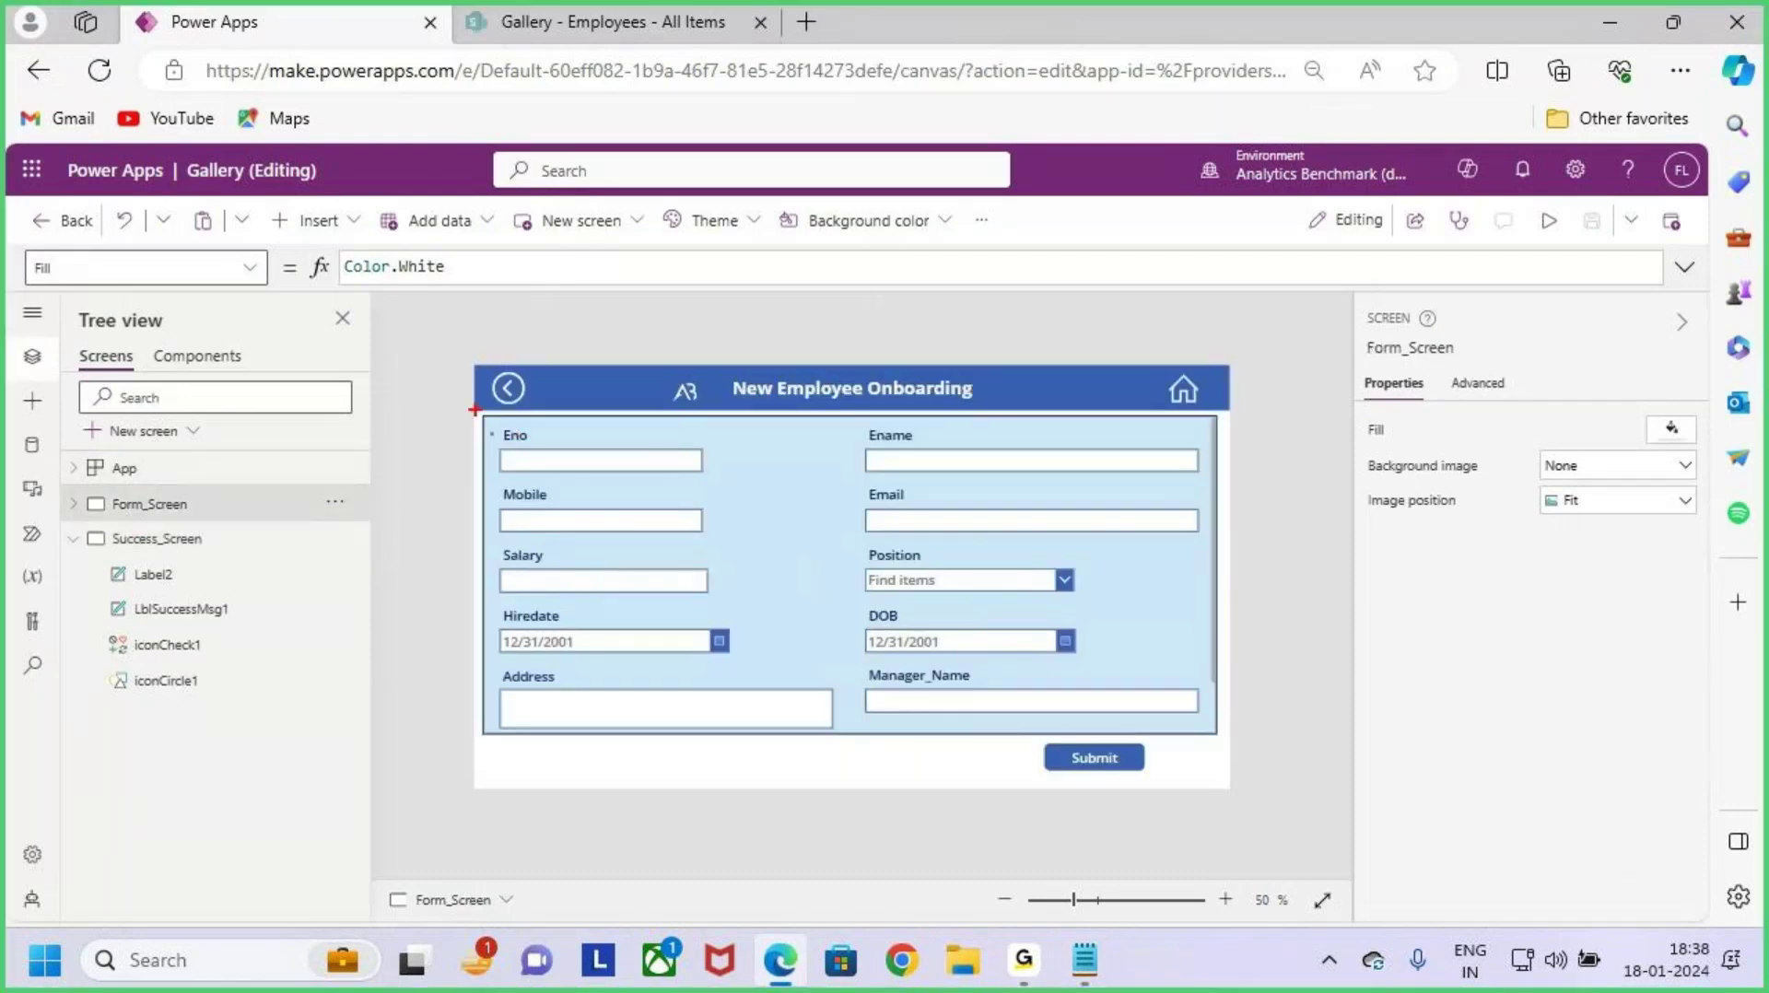
mouse_move(474, 409)
mouse_down()
mouse_move(1139, 721)
mouse_move(1237, 741)
mouse_up()
mouse_move(1270, 607)
mouse_down()
mouse_move(1307, 676)
mouse_move(1332, 680)
mouse_up()
mouse_move(1335, 635)
mouse_down()
mouse_move(1389, 613)
mouse_move(1534, 705)
mouse_up()
drag(1535, 526, 1564, 604)
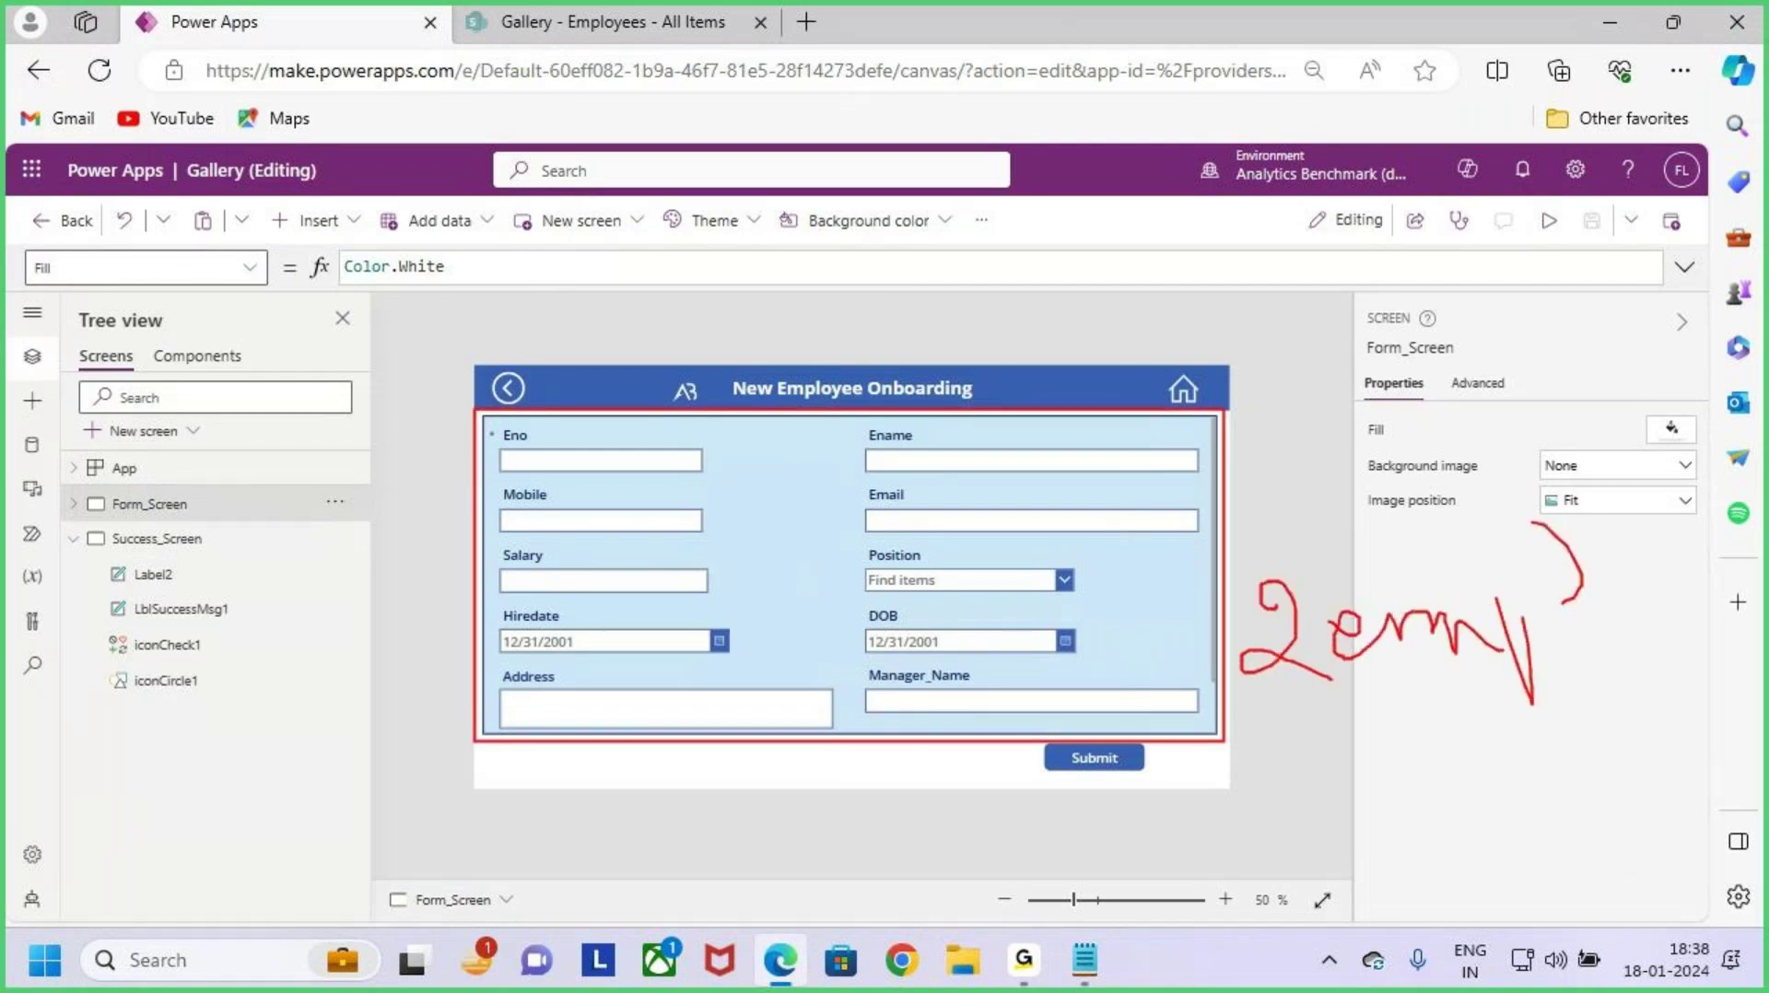
key(Escape)
Step: Reload the SharePoint Employees list to check for the new record, then return to Power Apps
click(618, 29)
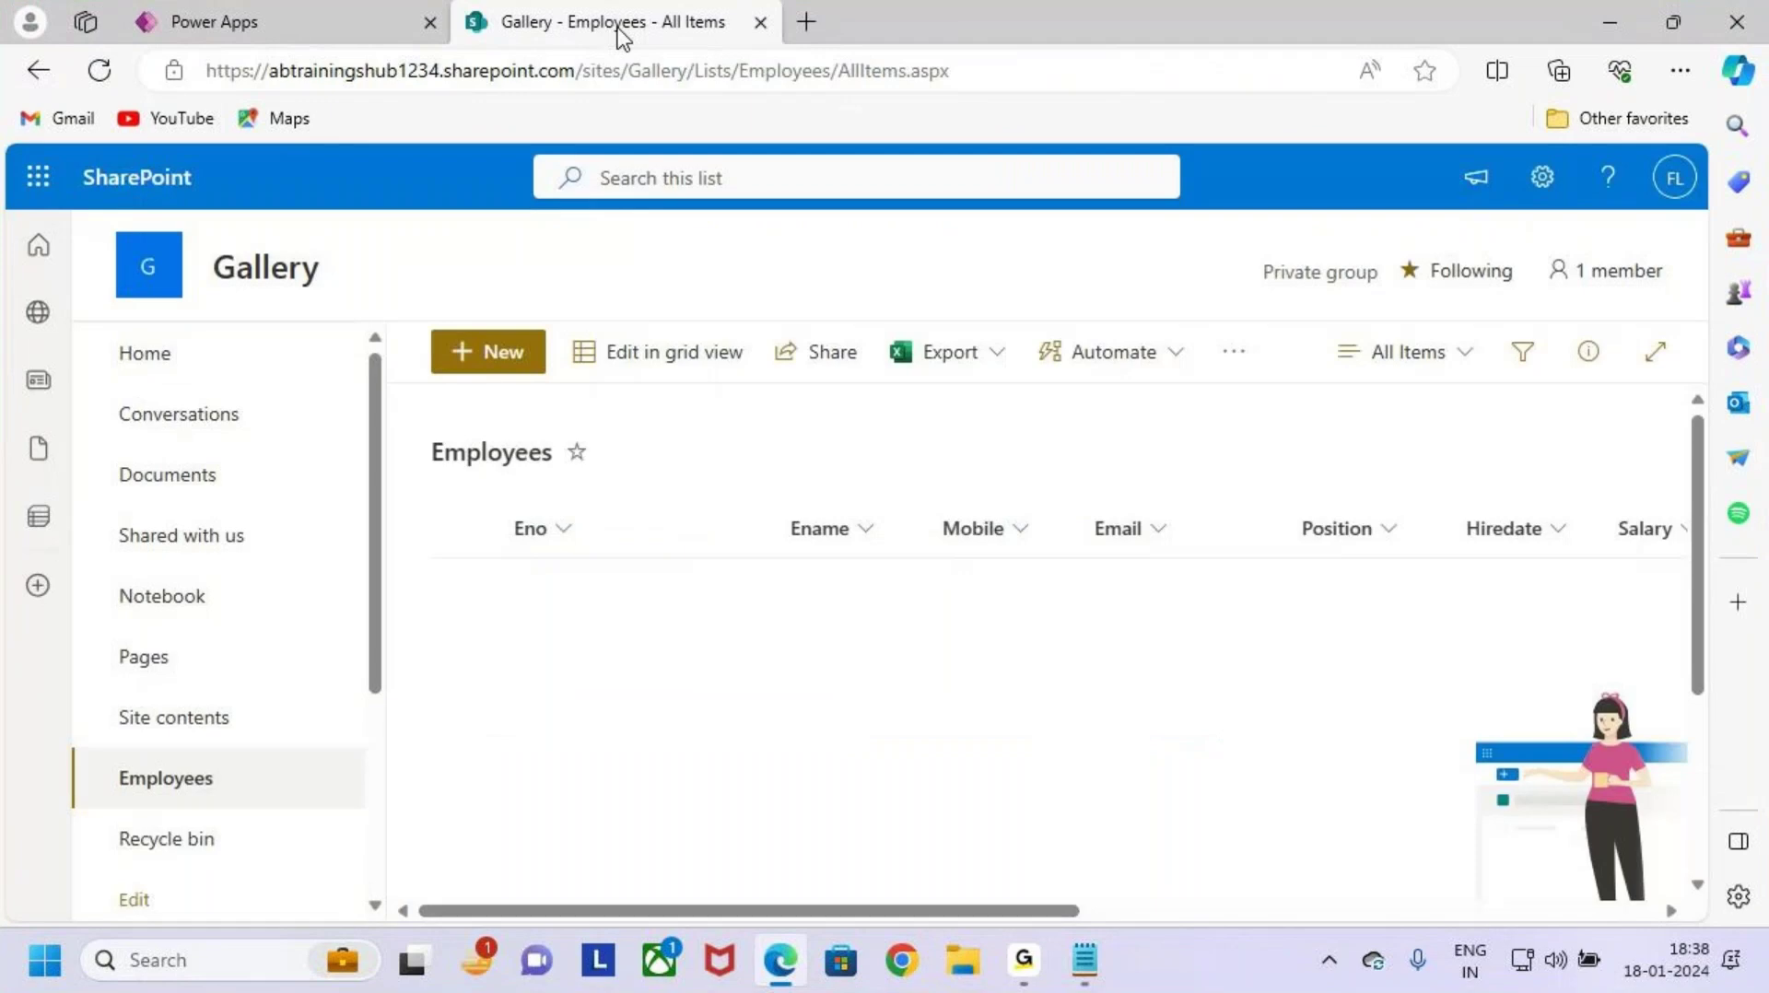
click(118, 71)
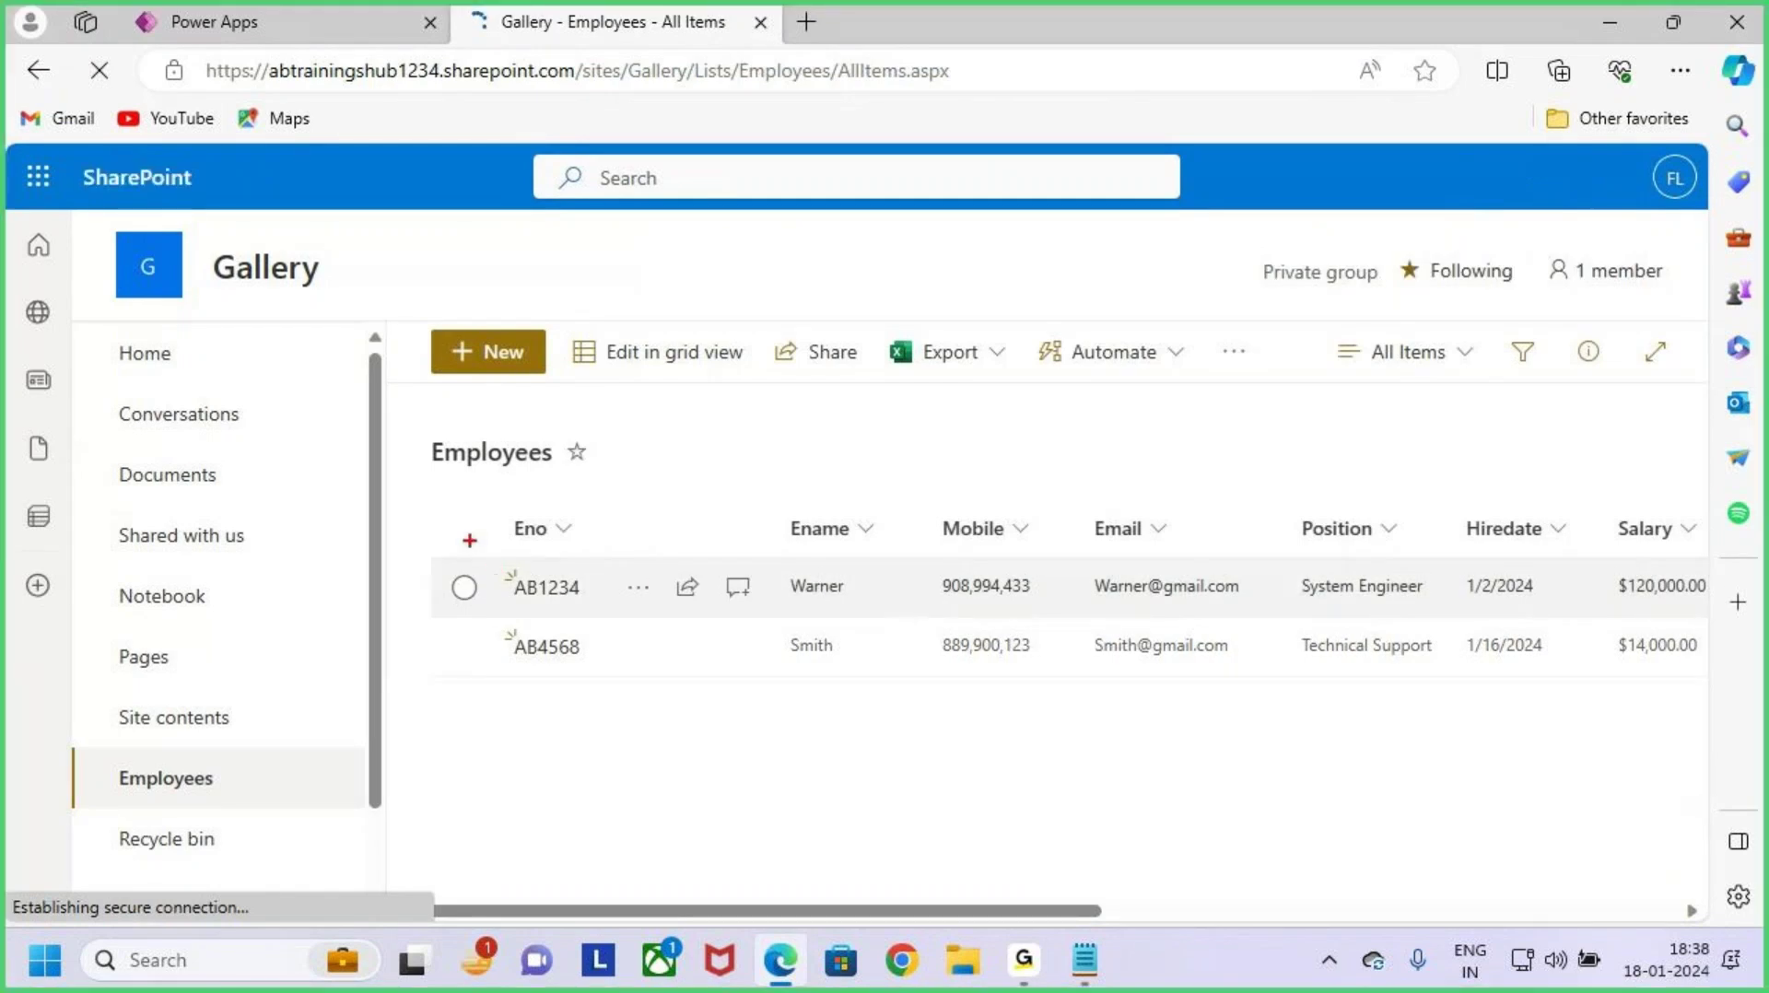
mouse_move(470, 541)
mouse_down()
mouse_move(1441, 718)
mouse_move(1536, 716)
mouse_up()
mouse_move(883, 475)
mouse_down()
mouse_move(917, 562)
mouse_move(894, 565)
mouse_up()
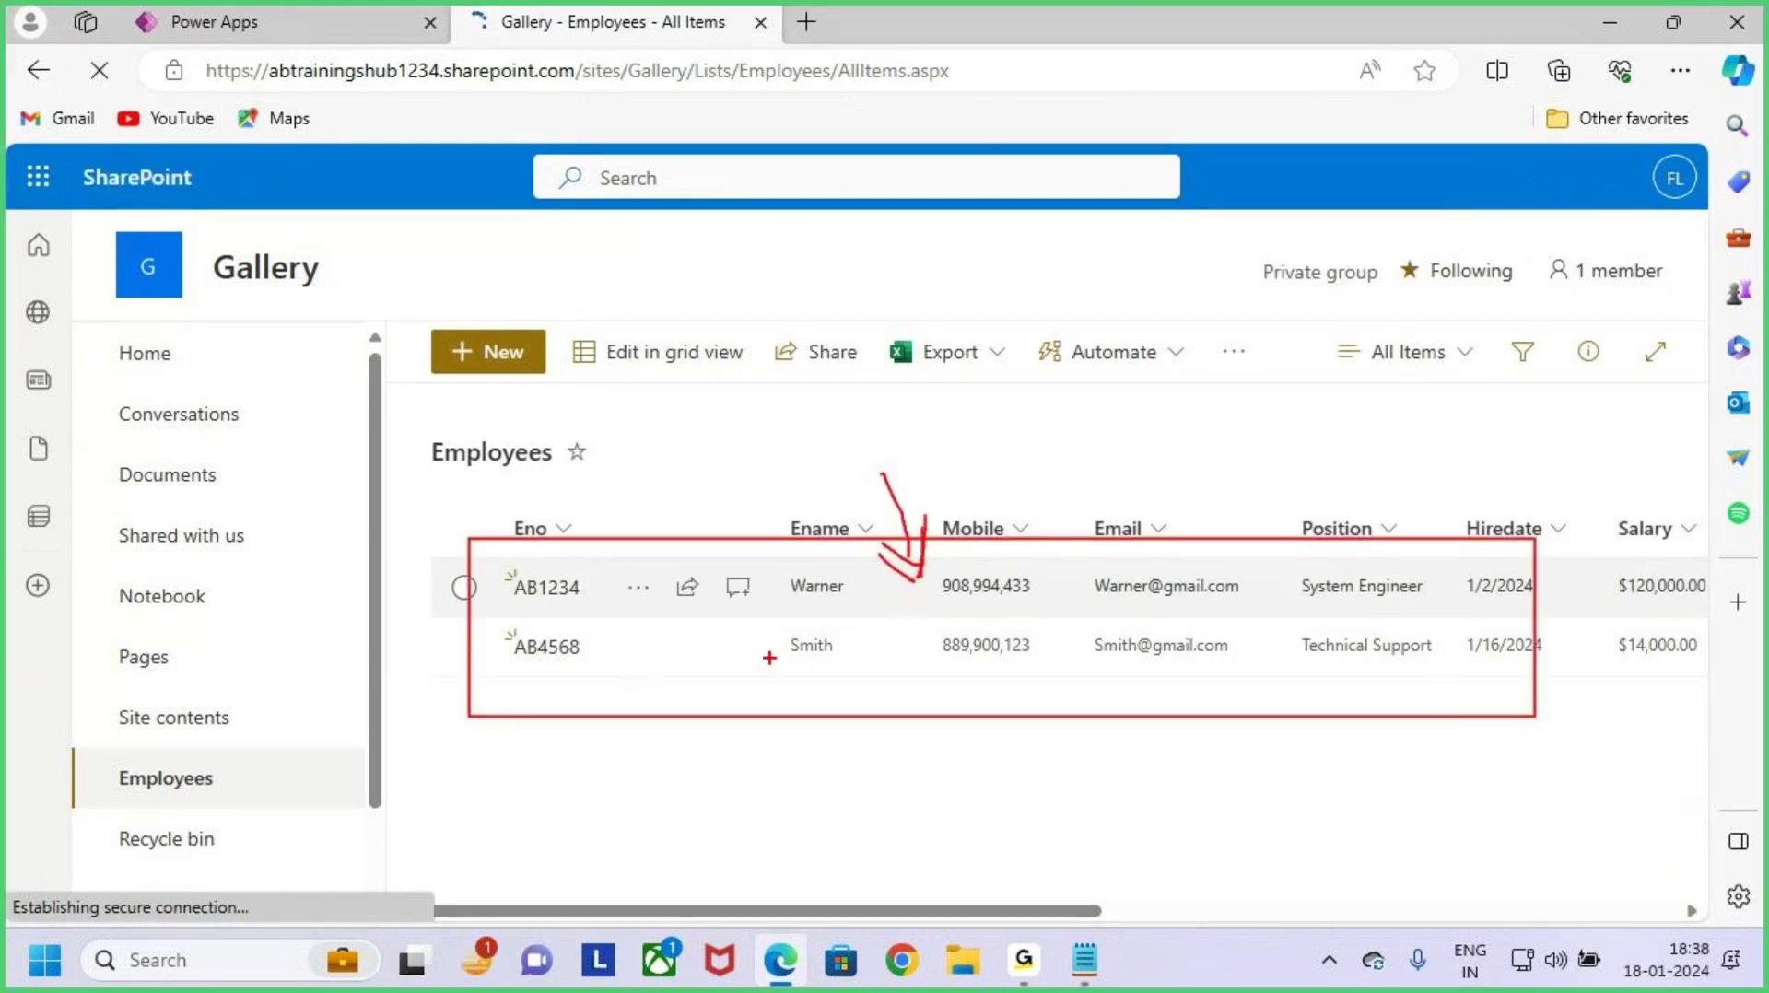
mouse_move(615, 686)
mouse_down()
mouse_move(502, 795)
mouse_move(247, 349)
mouse_move(245, 184)
mouse_up()
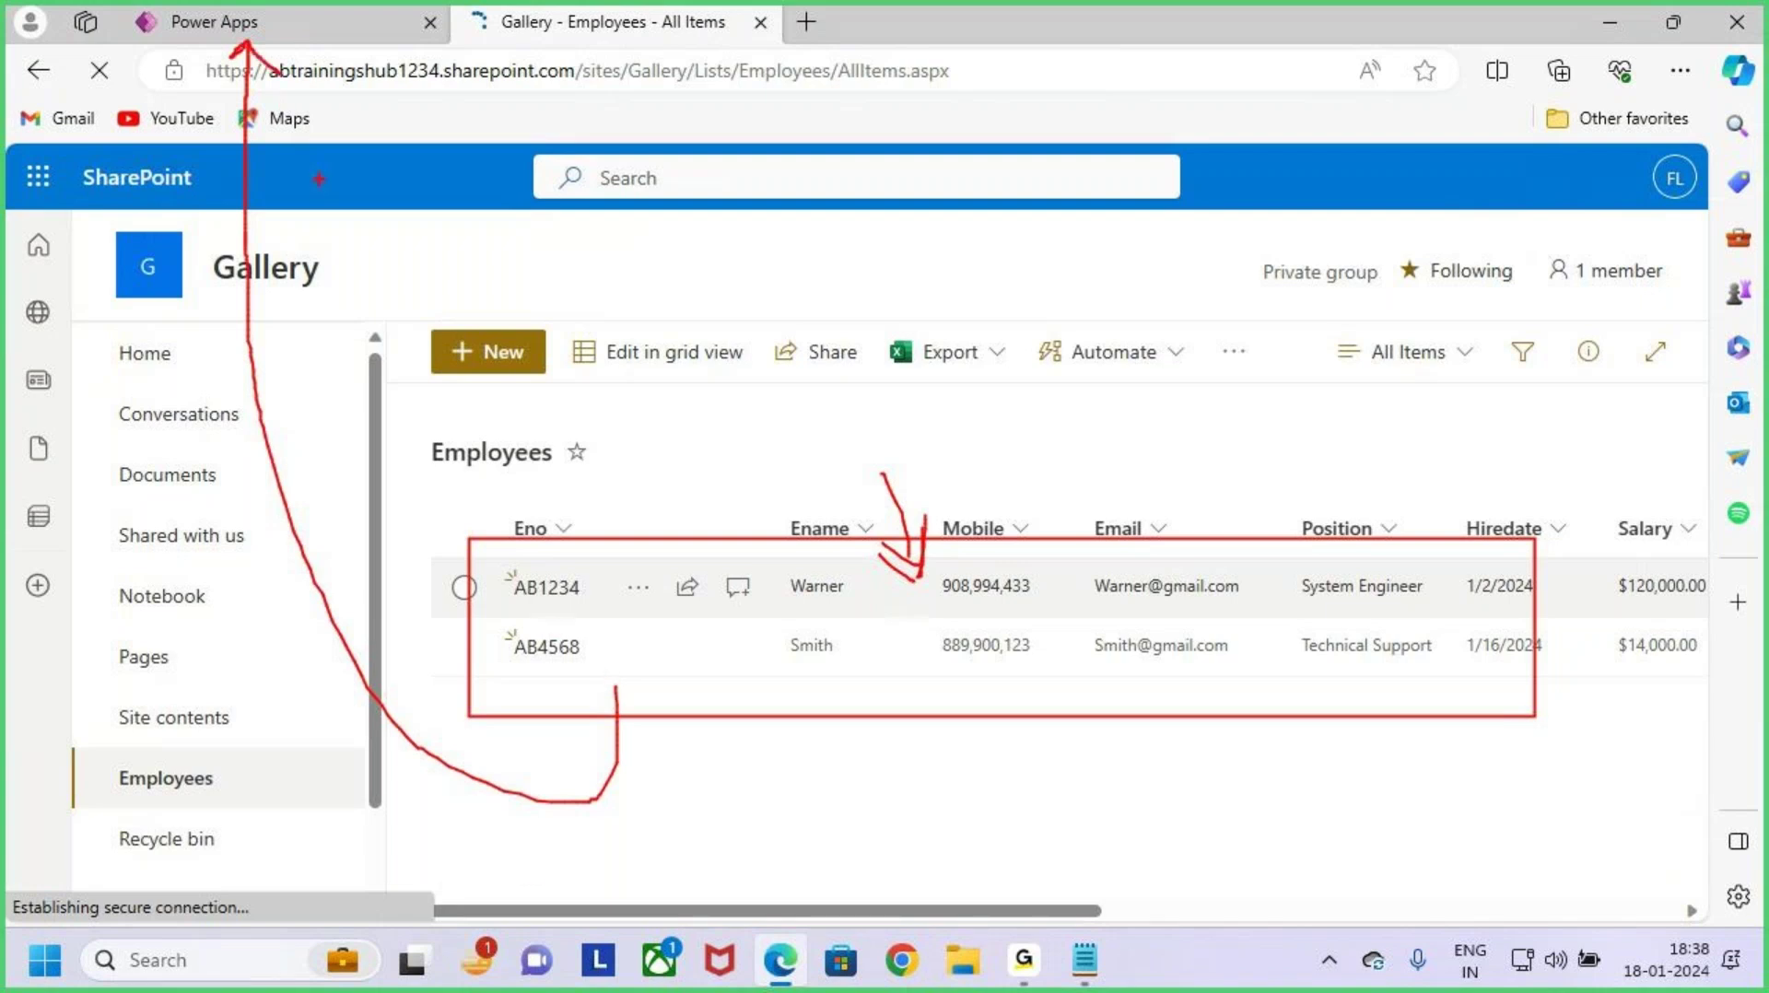
drag(244, 41, 203, 79)
drag(871, 552, 967, 511)
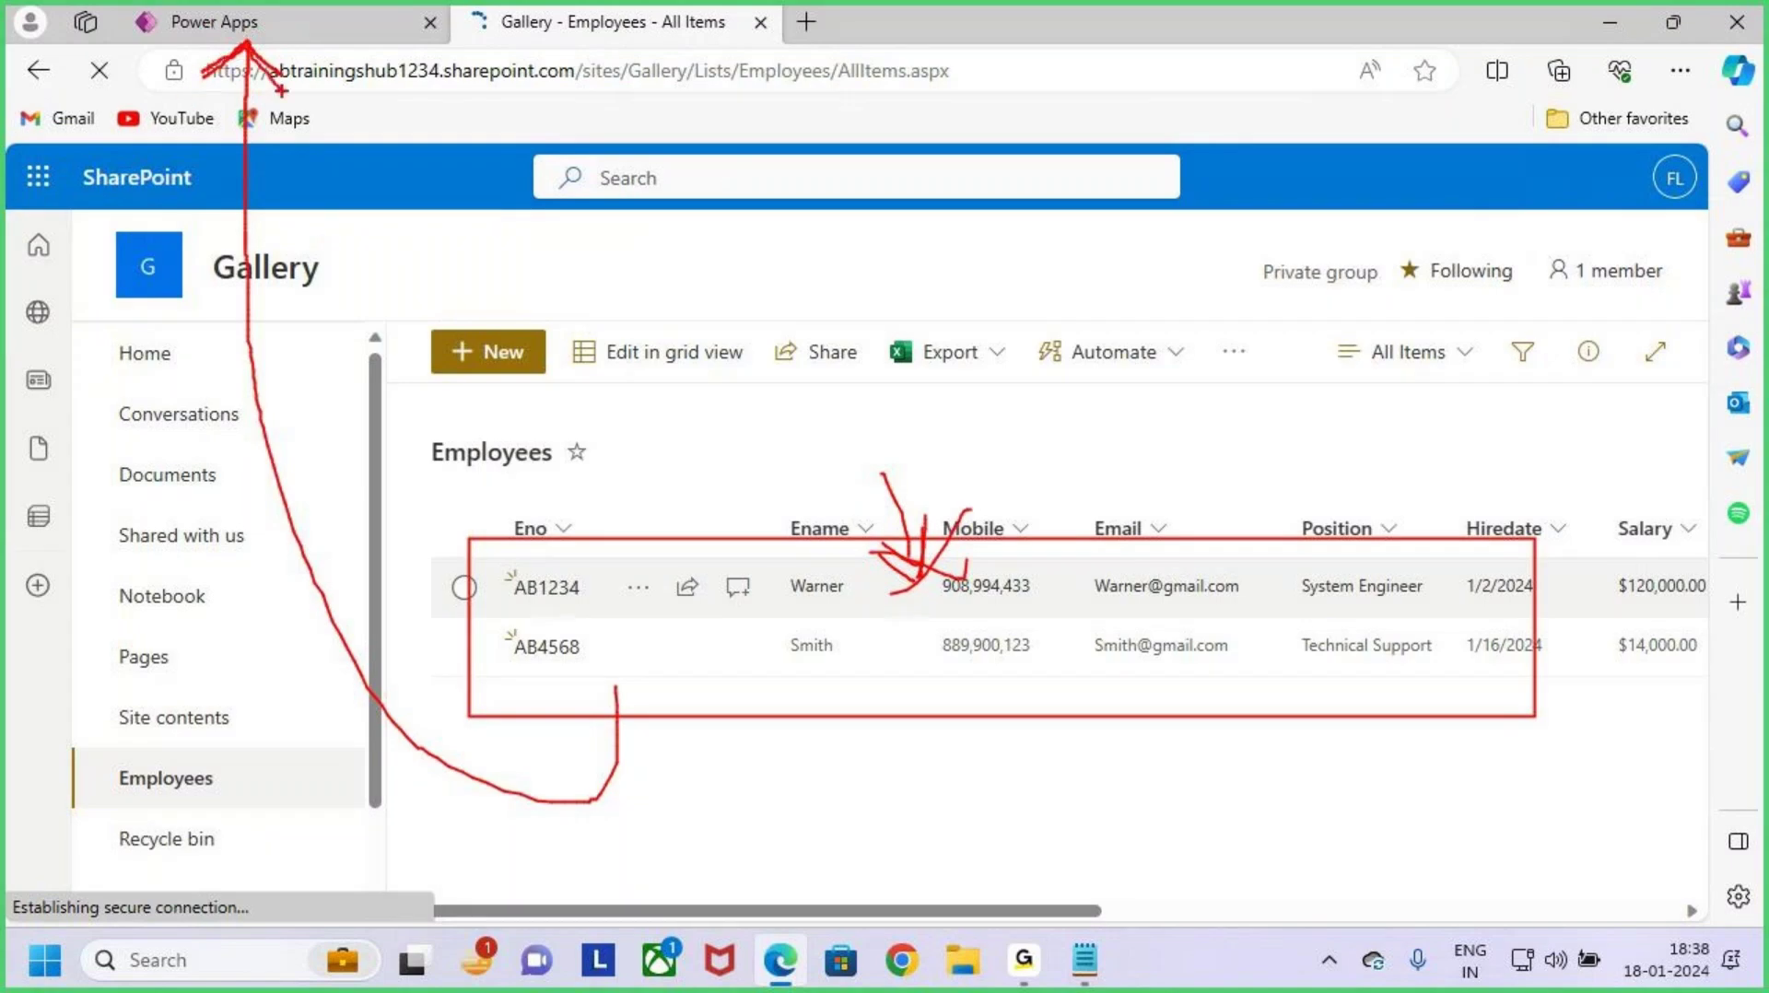
click(284, 20)
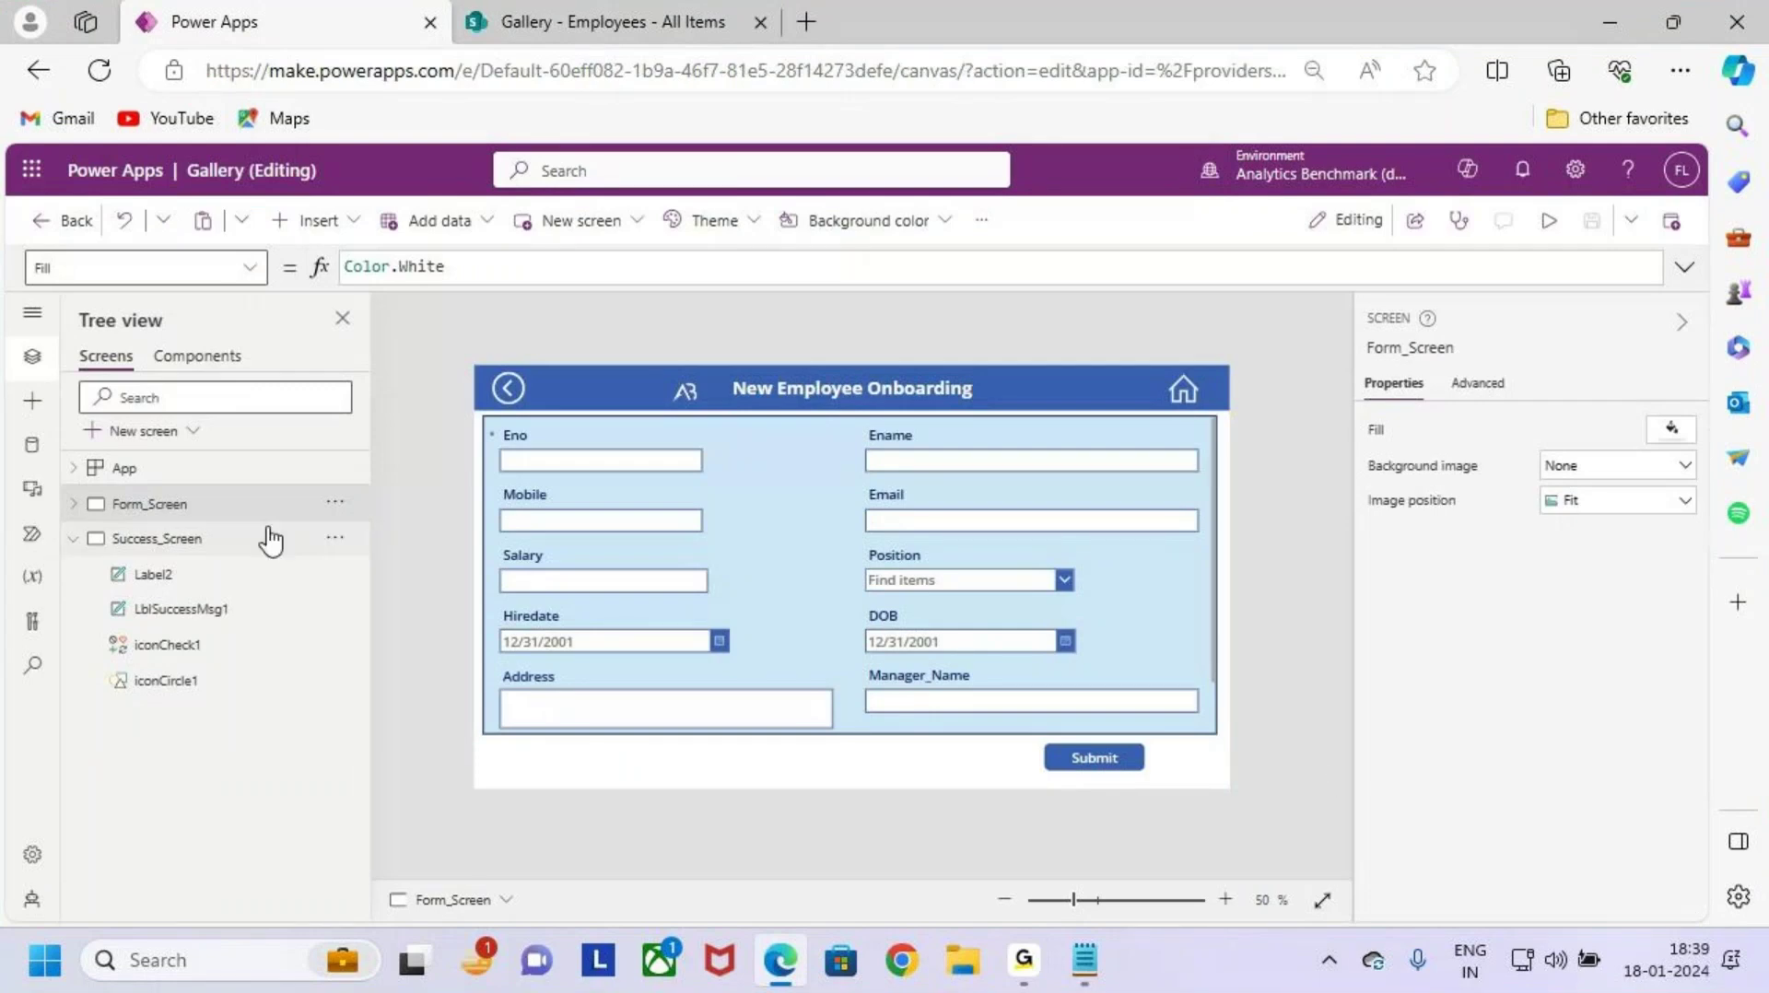
Step: Add a new blank screen and rename it Gallery_Screen
click(212, 551)
click(73, 538)
click(167, 433)
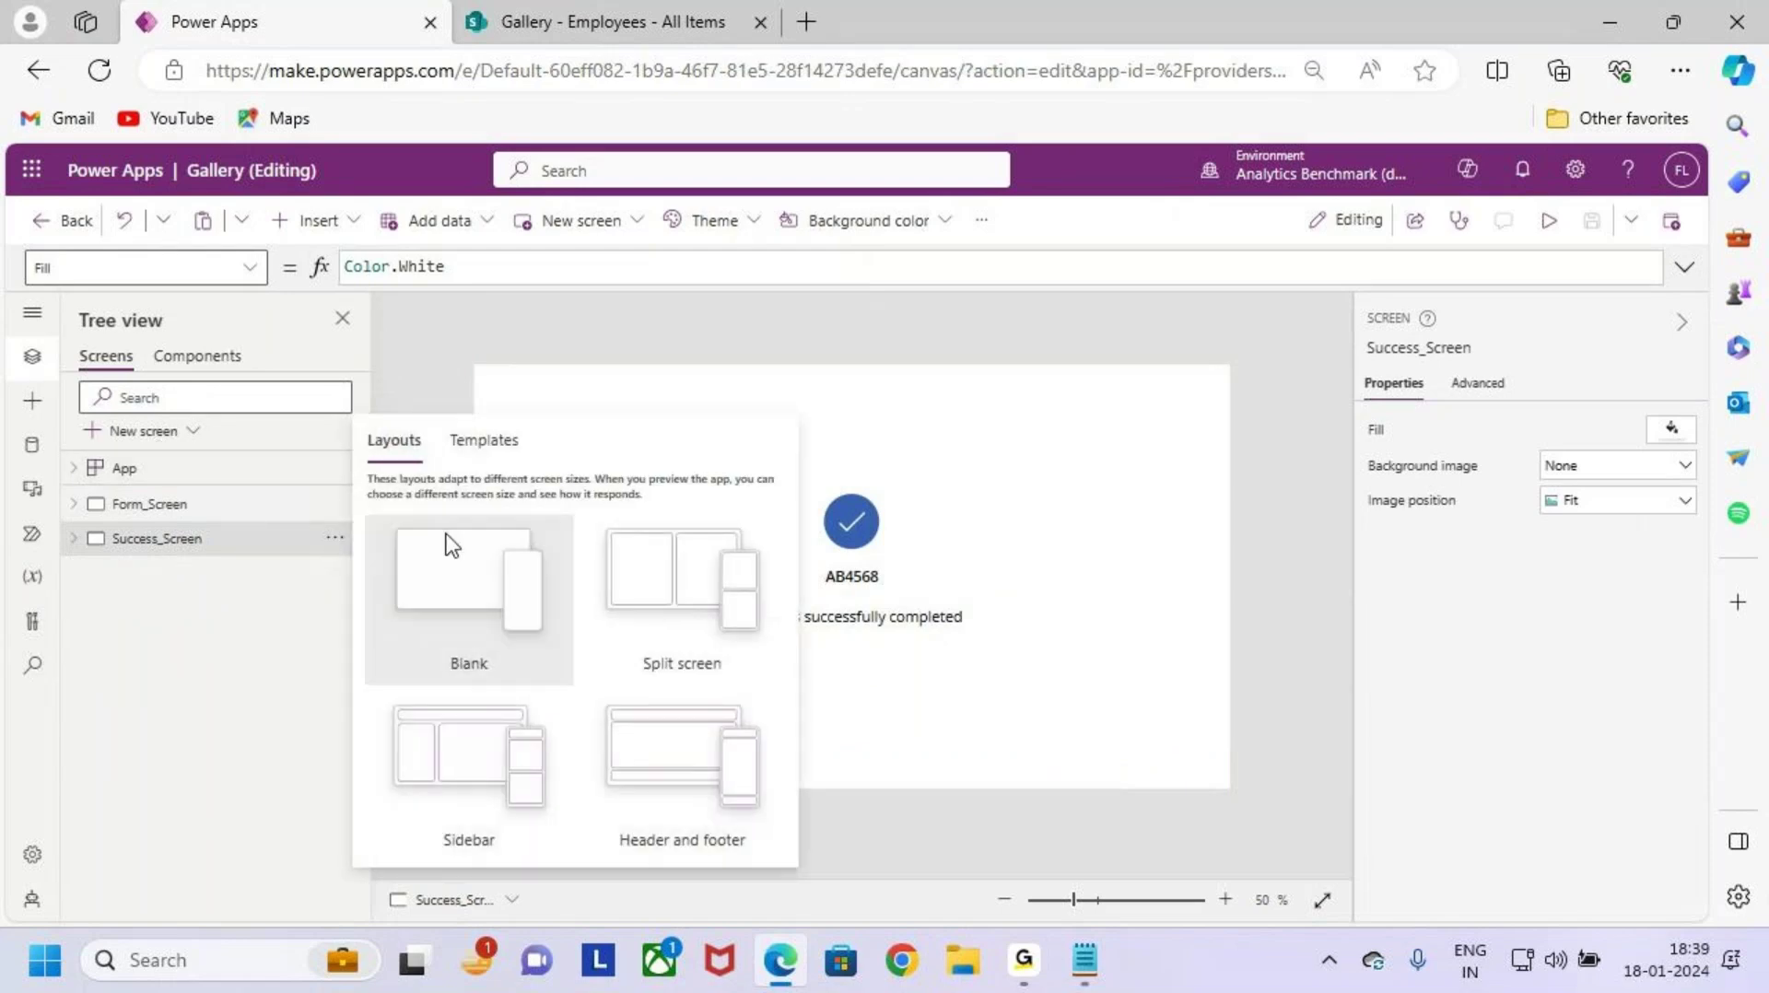
click(446, 548)
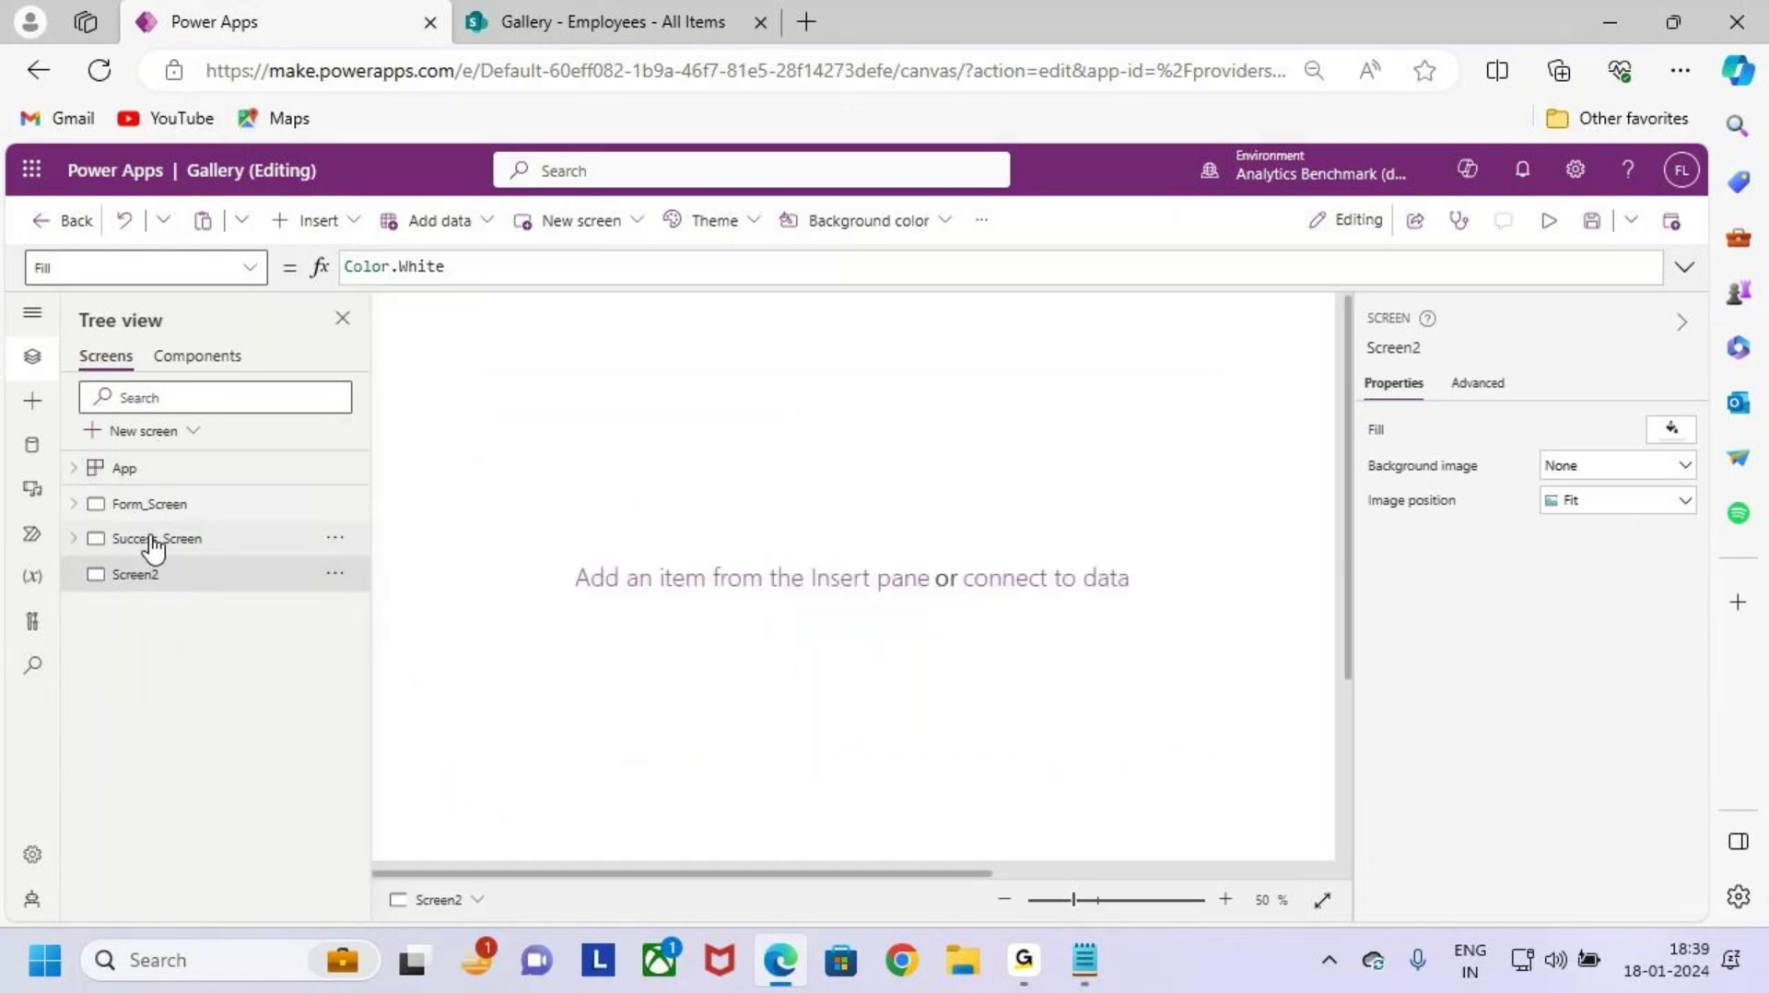
click(152, 540)
double_click(216, 574)
text(Gallery_Screen)
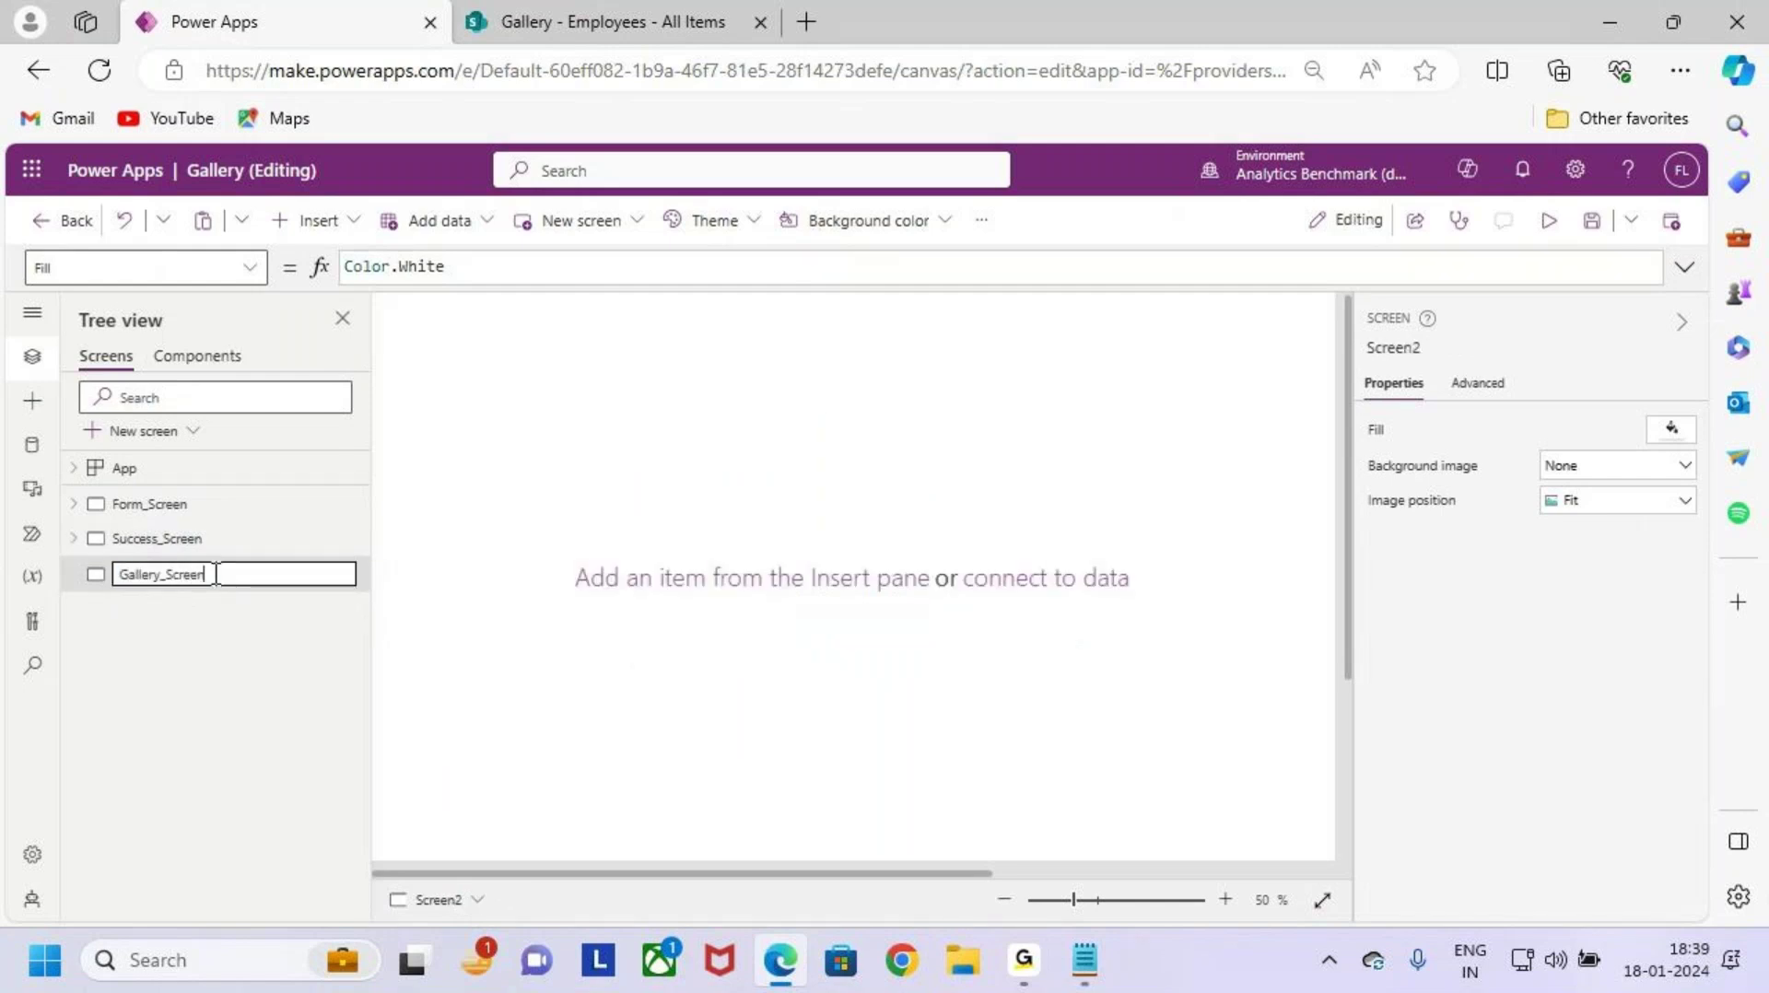
key(Return)
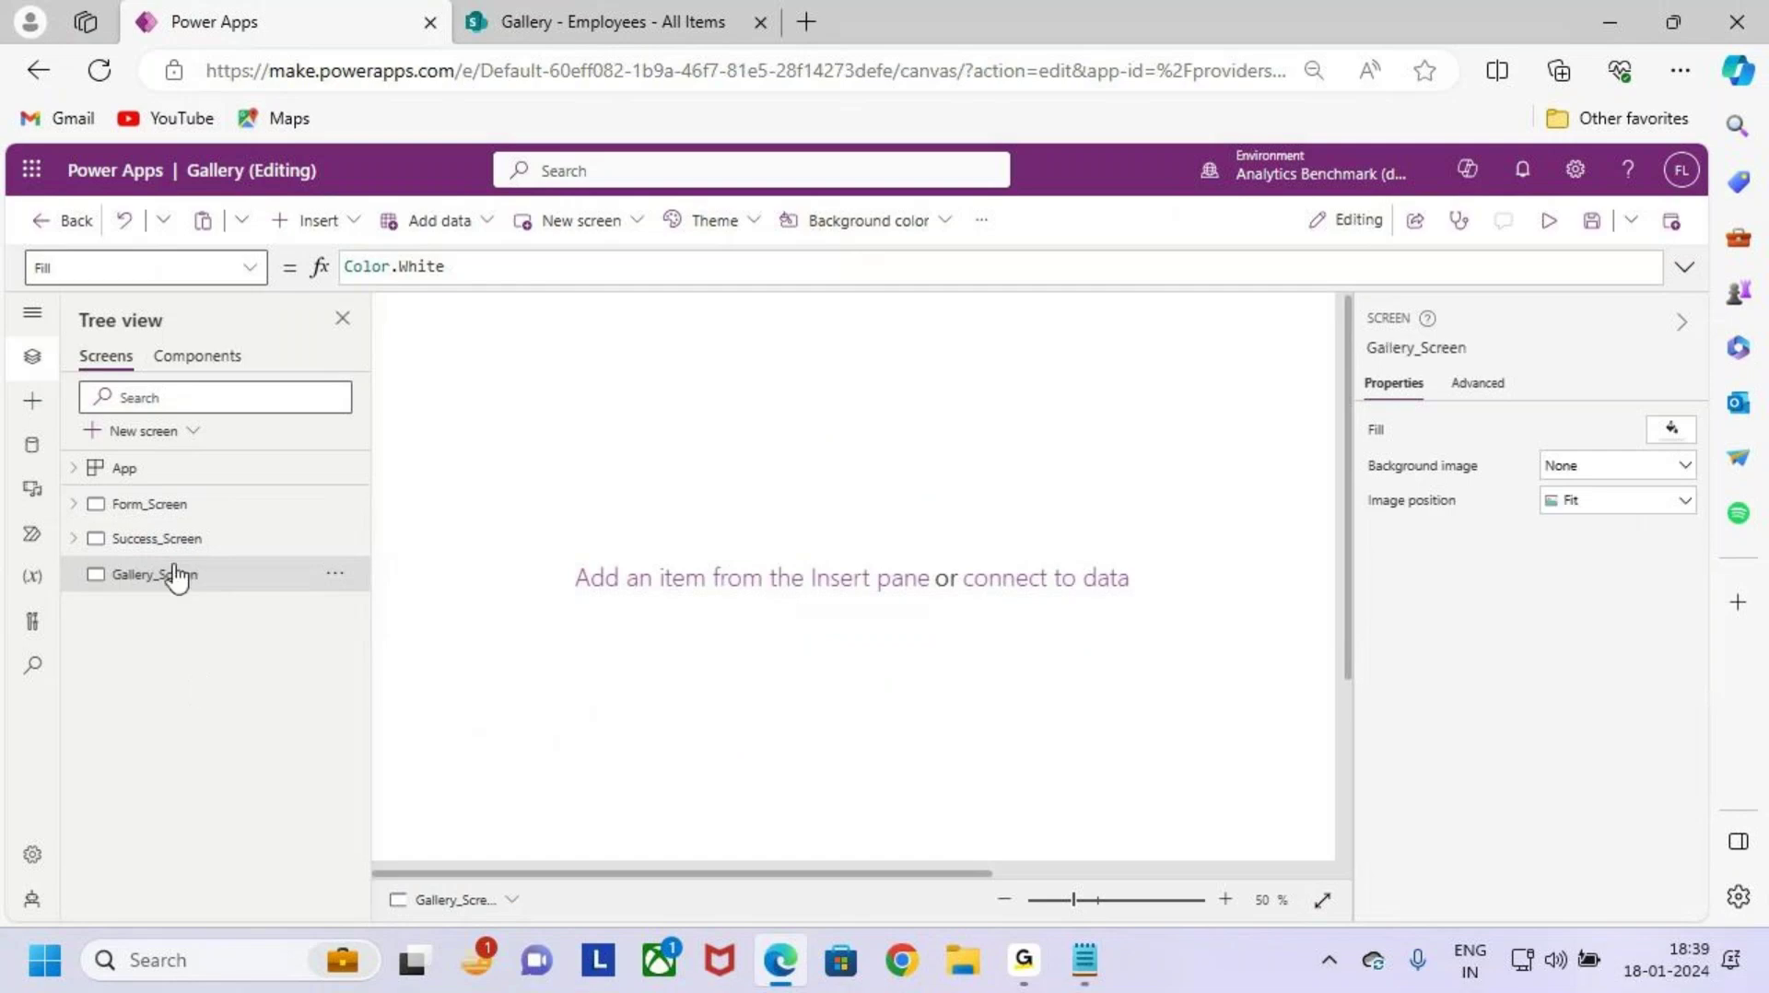
Step: Move Gallery_Screen up twice so it sits above Form_Screen and Success_Screen
click(171, 544)
click(192, 574)
click(210, 542)
click(228, 576)
click(335, 577)
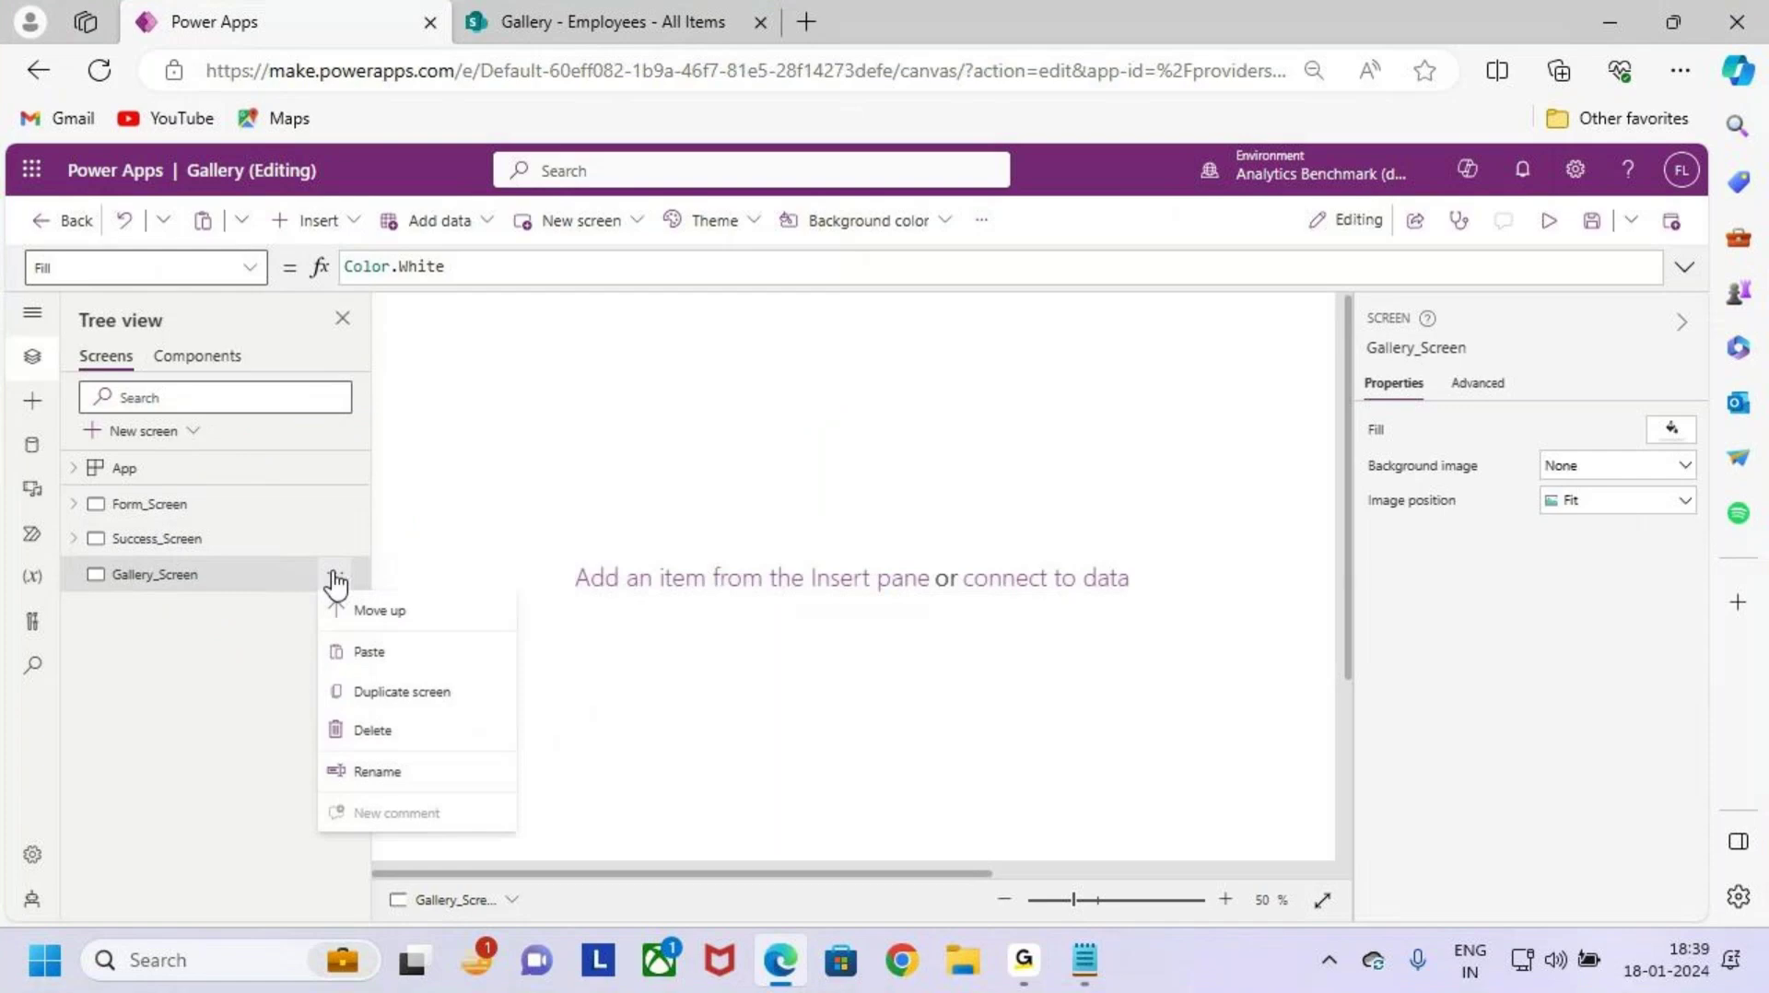
click(424, 623)
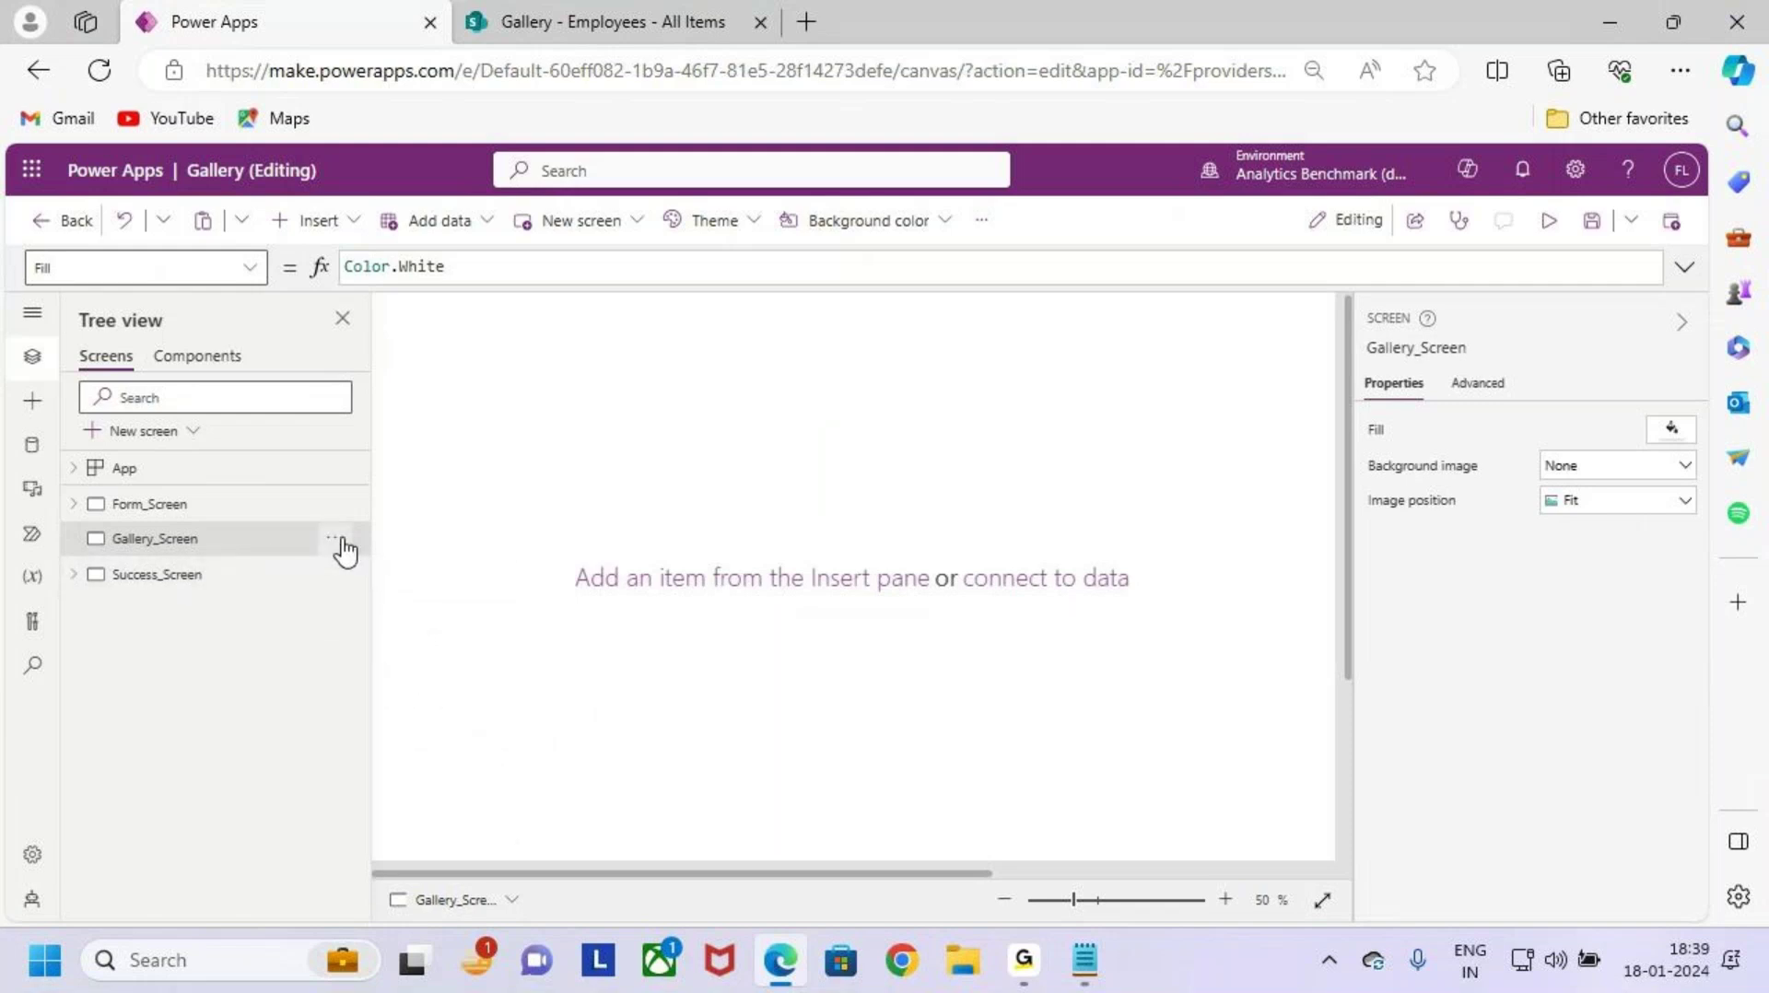
click(337, 540)
click(421, 586)
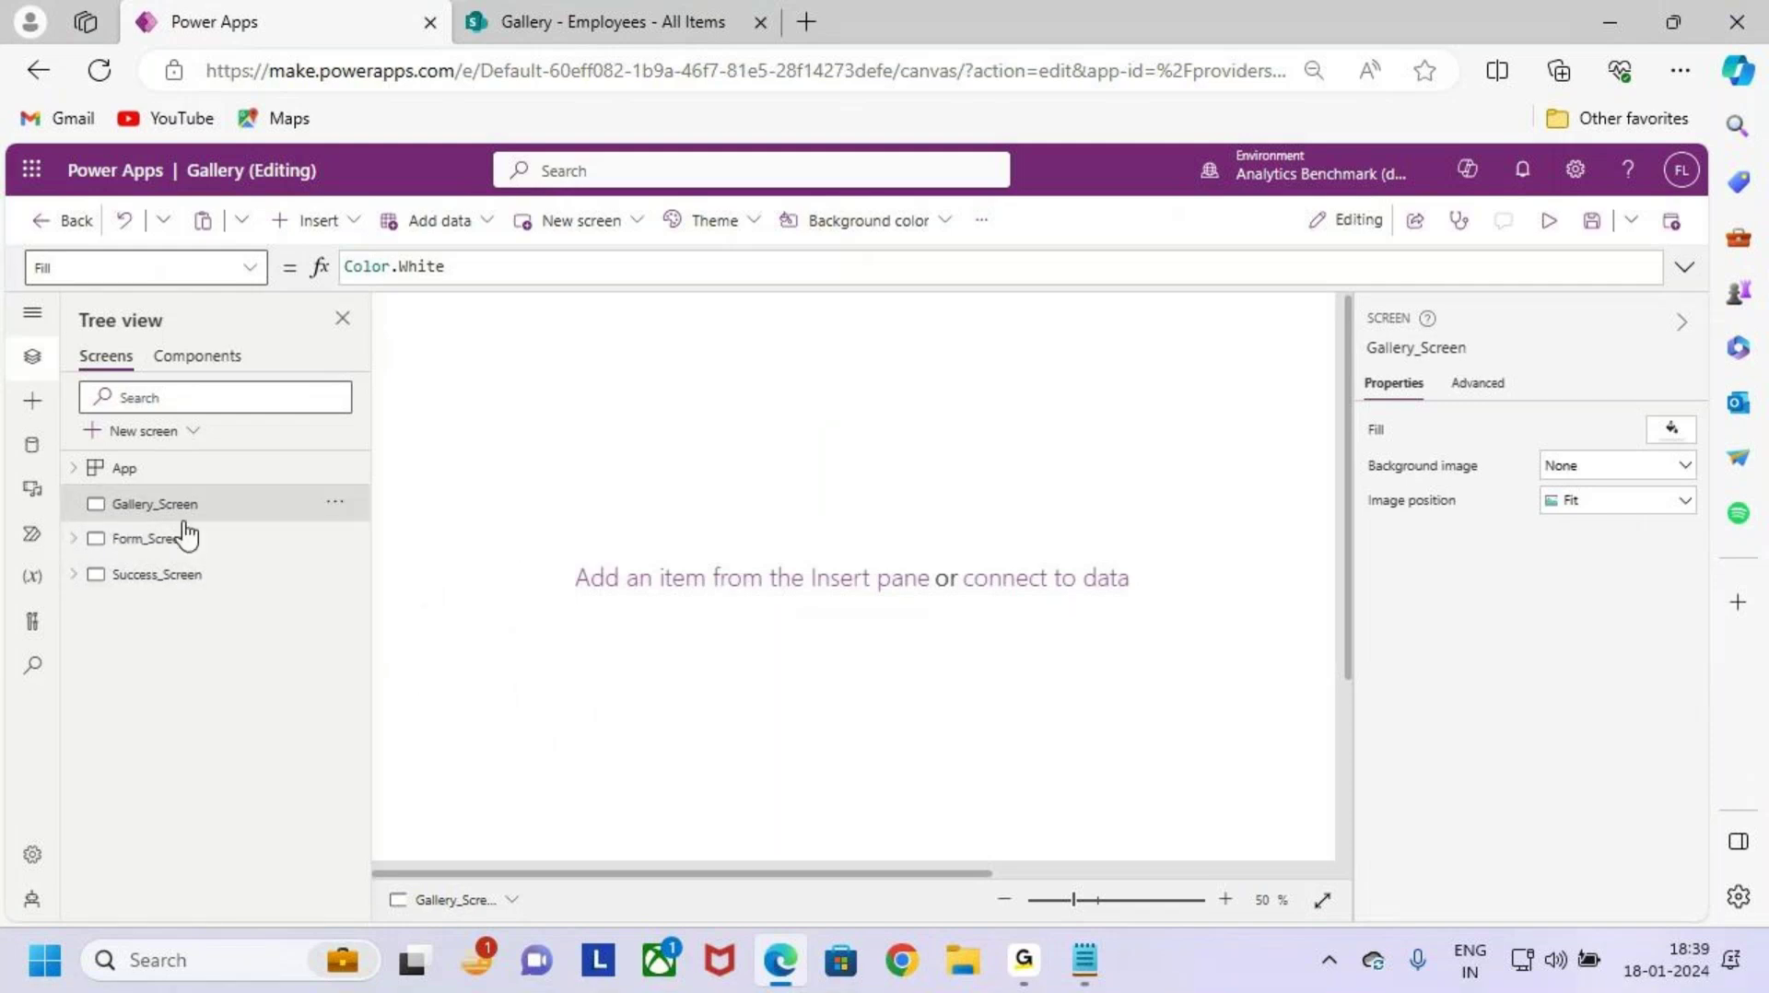
drag(83, 483, 228, 525)
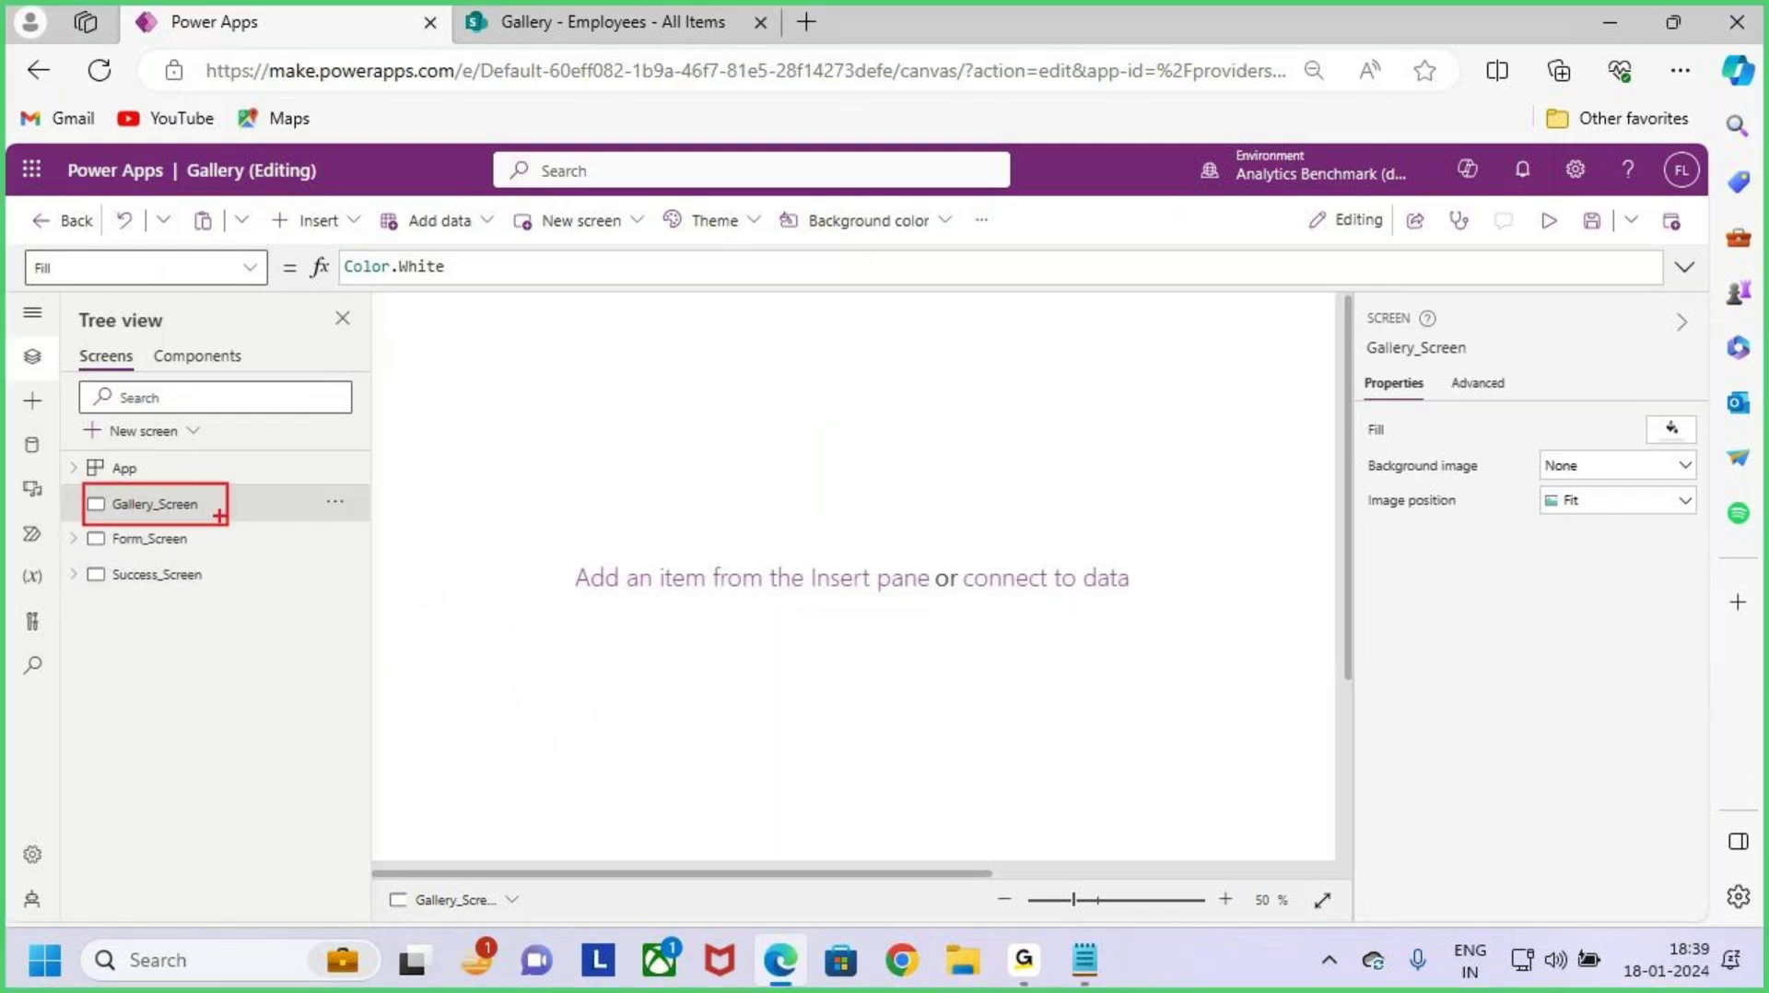
key(Escape)
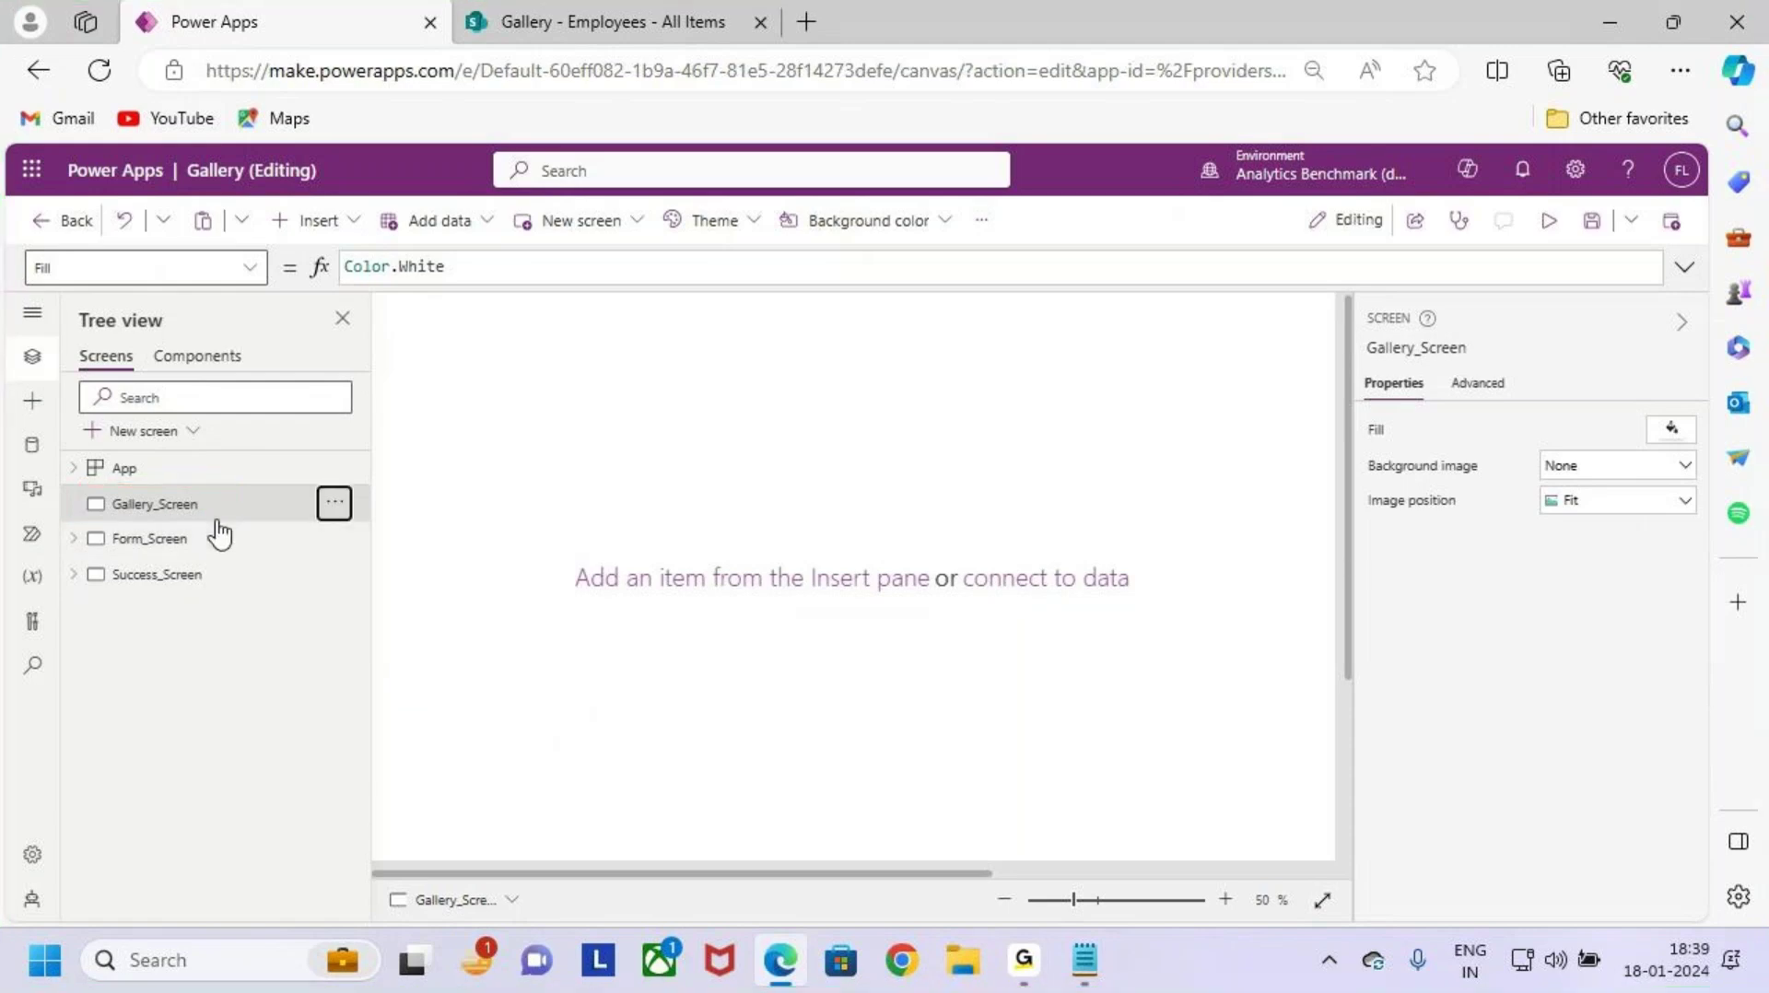
click(196, 540)
click(225, 583)
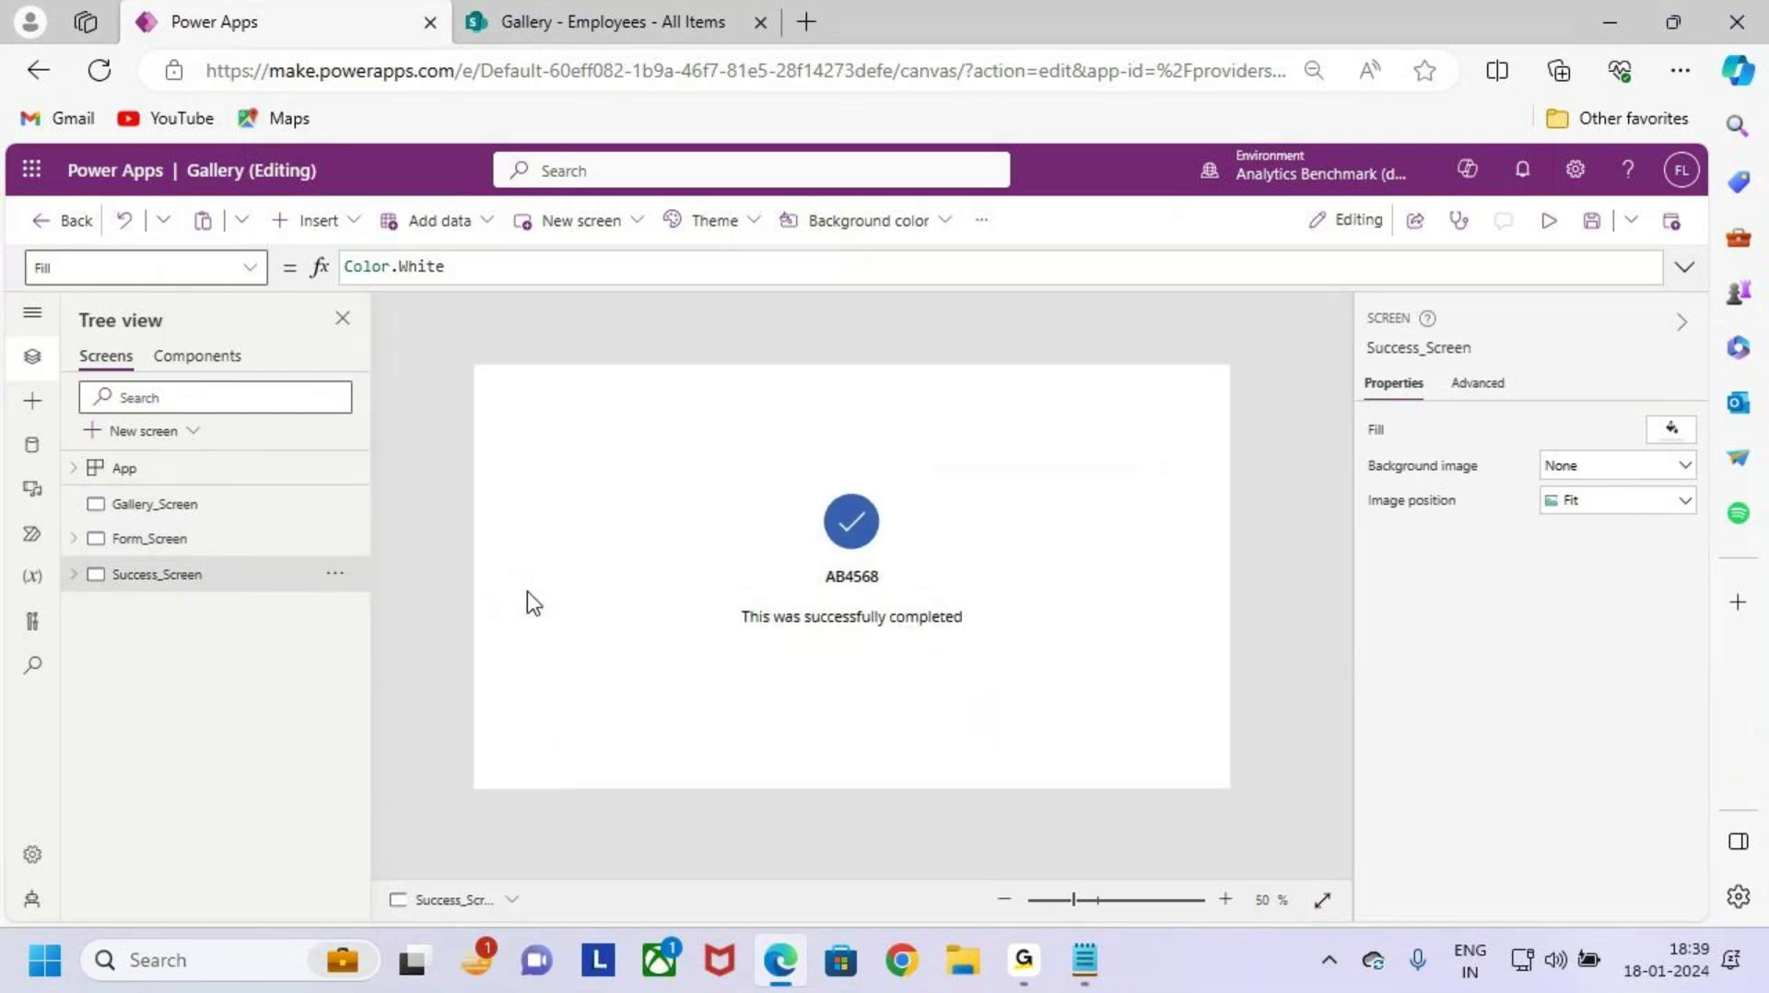
click(201, 508)
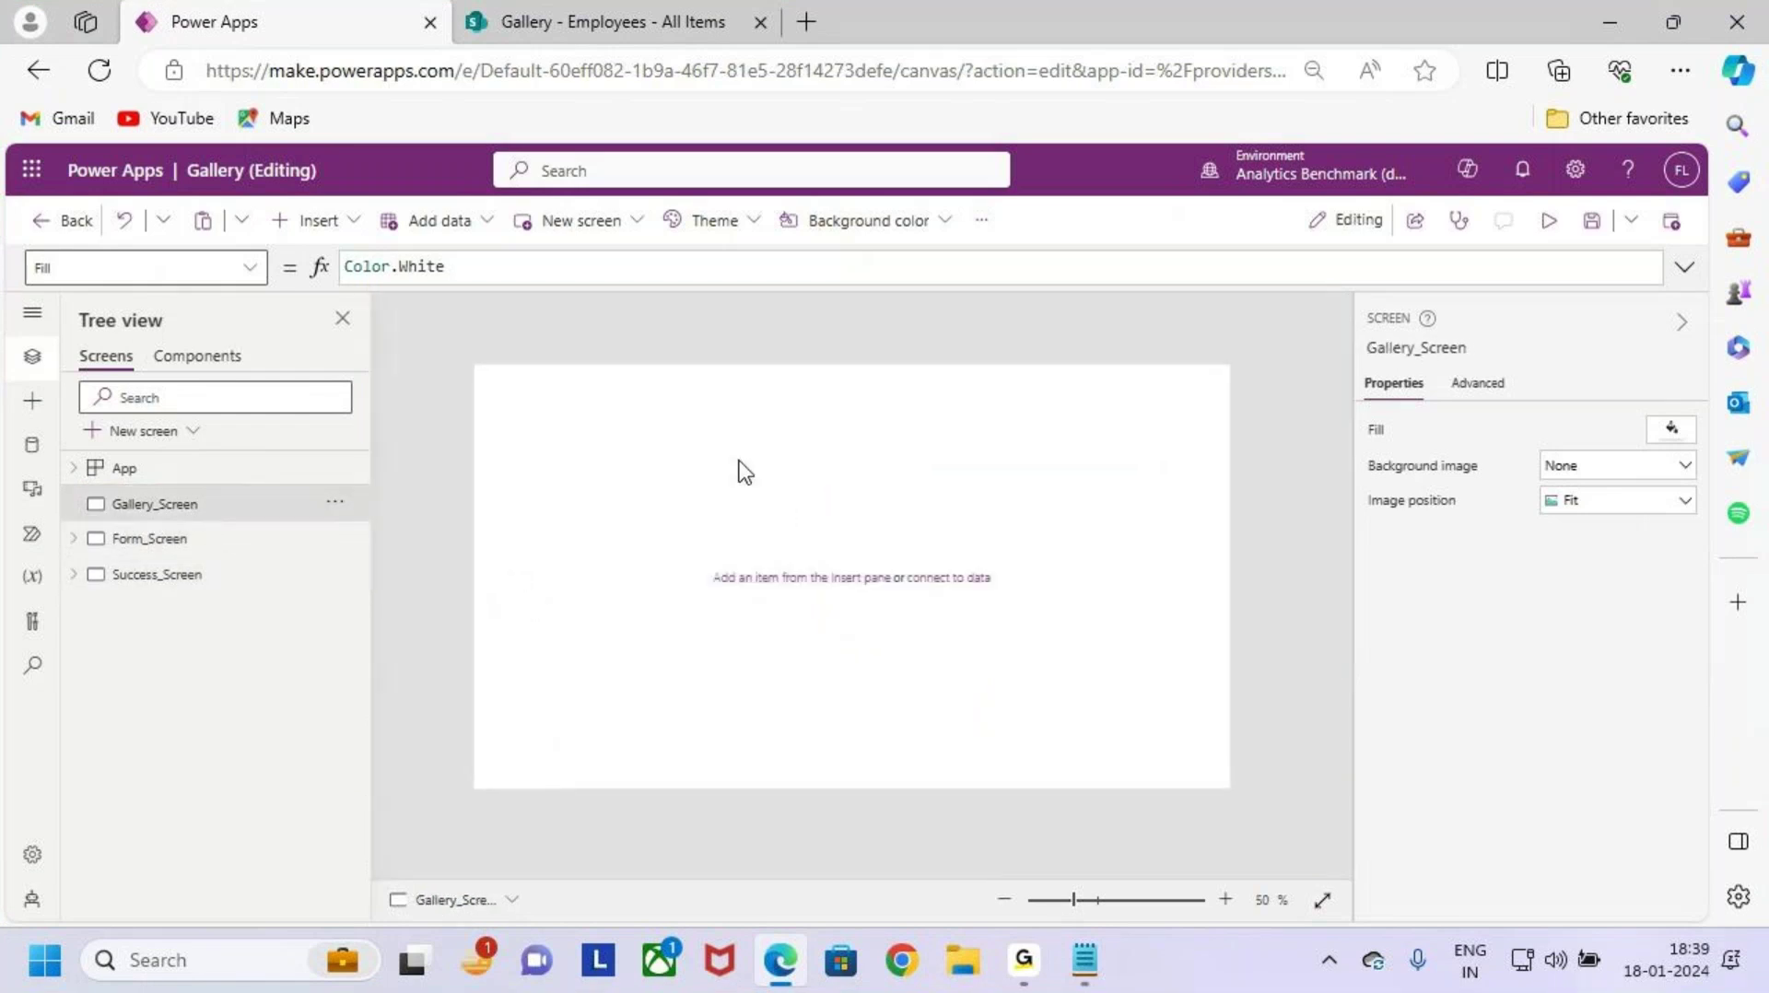
Step: Recheck the Case 4 notes about a new screen showing data in a gallery, then return to Power Apps
key(ctrl+Tab)
key(alt+Tab)
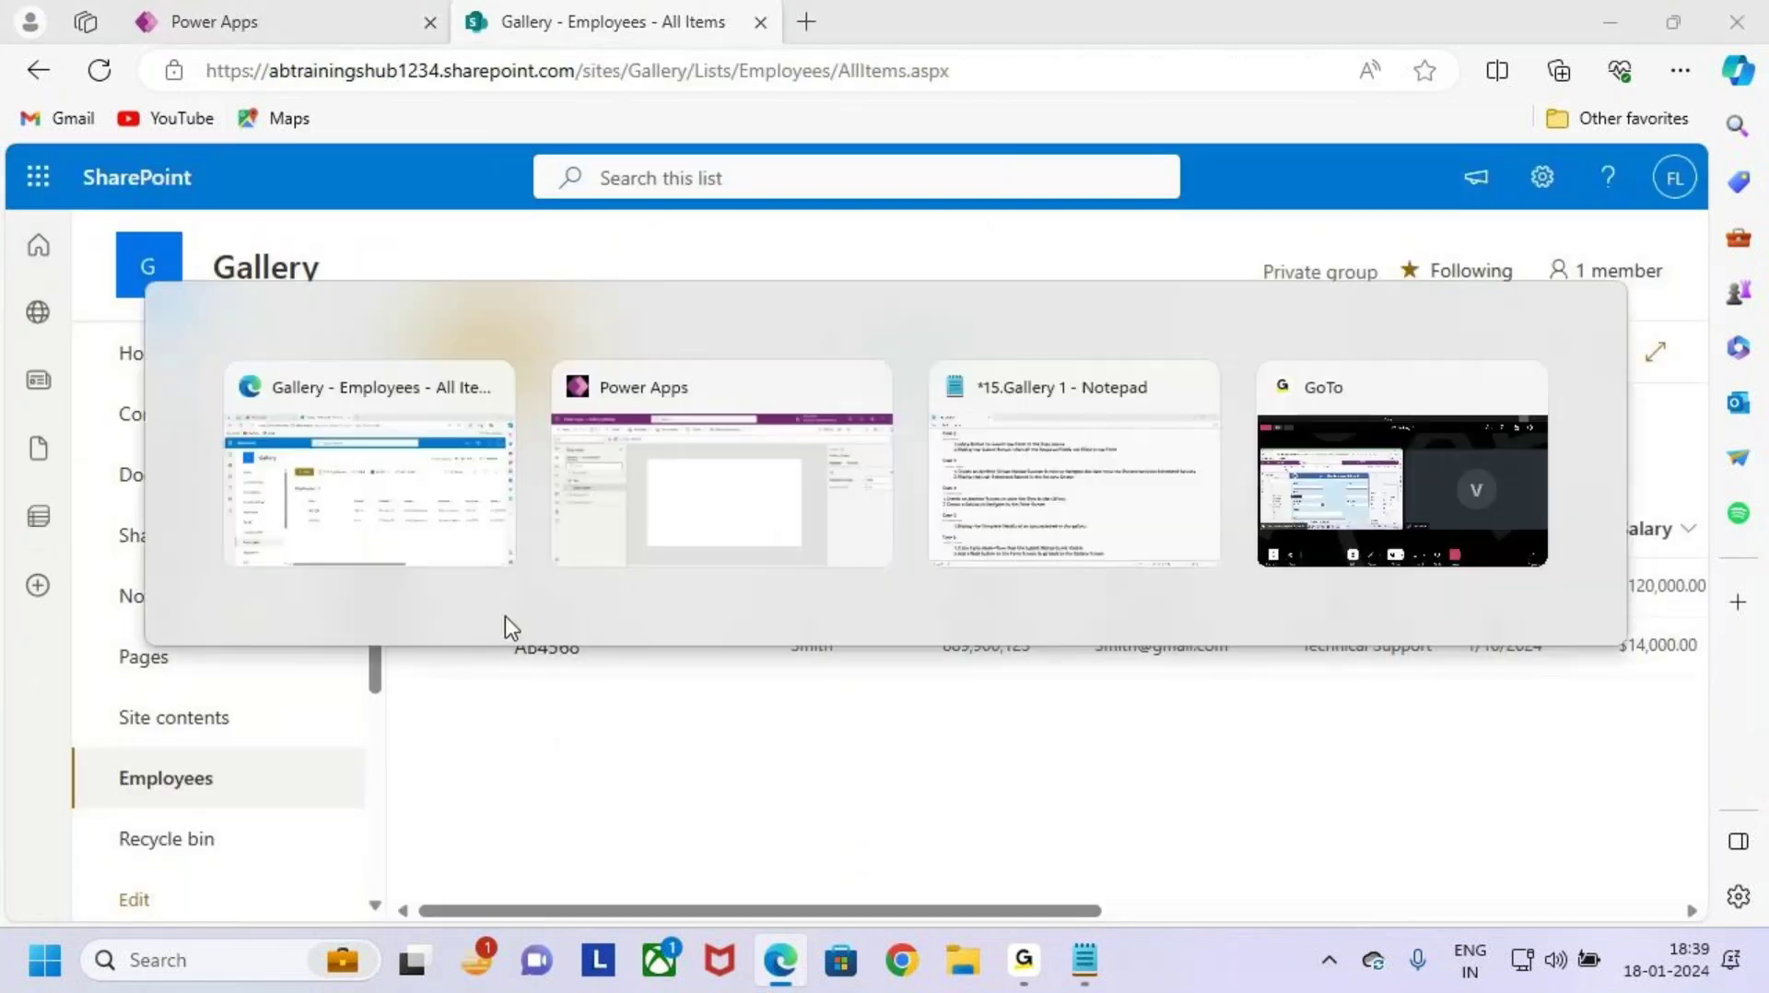
key(Tab)
drag(269, 514, 401, 516)
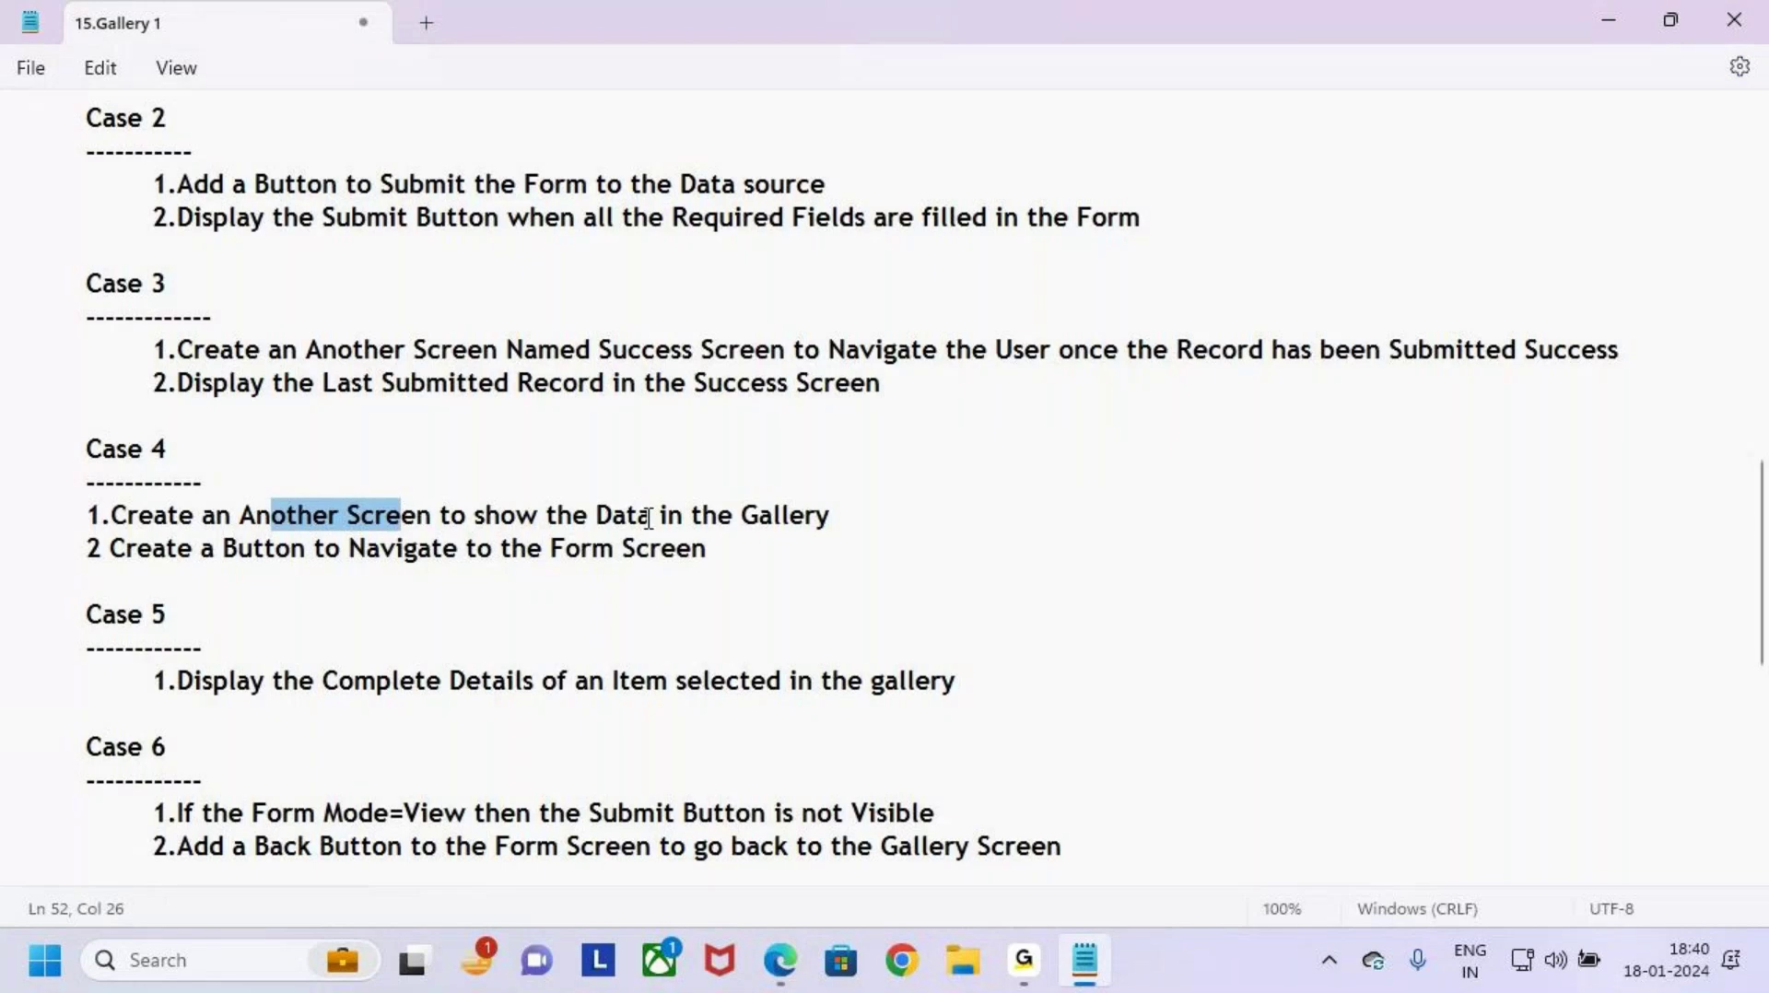
drag(593, 516, 901, 525)
click(904, 545)
key(alt+Tab)
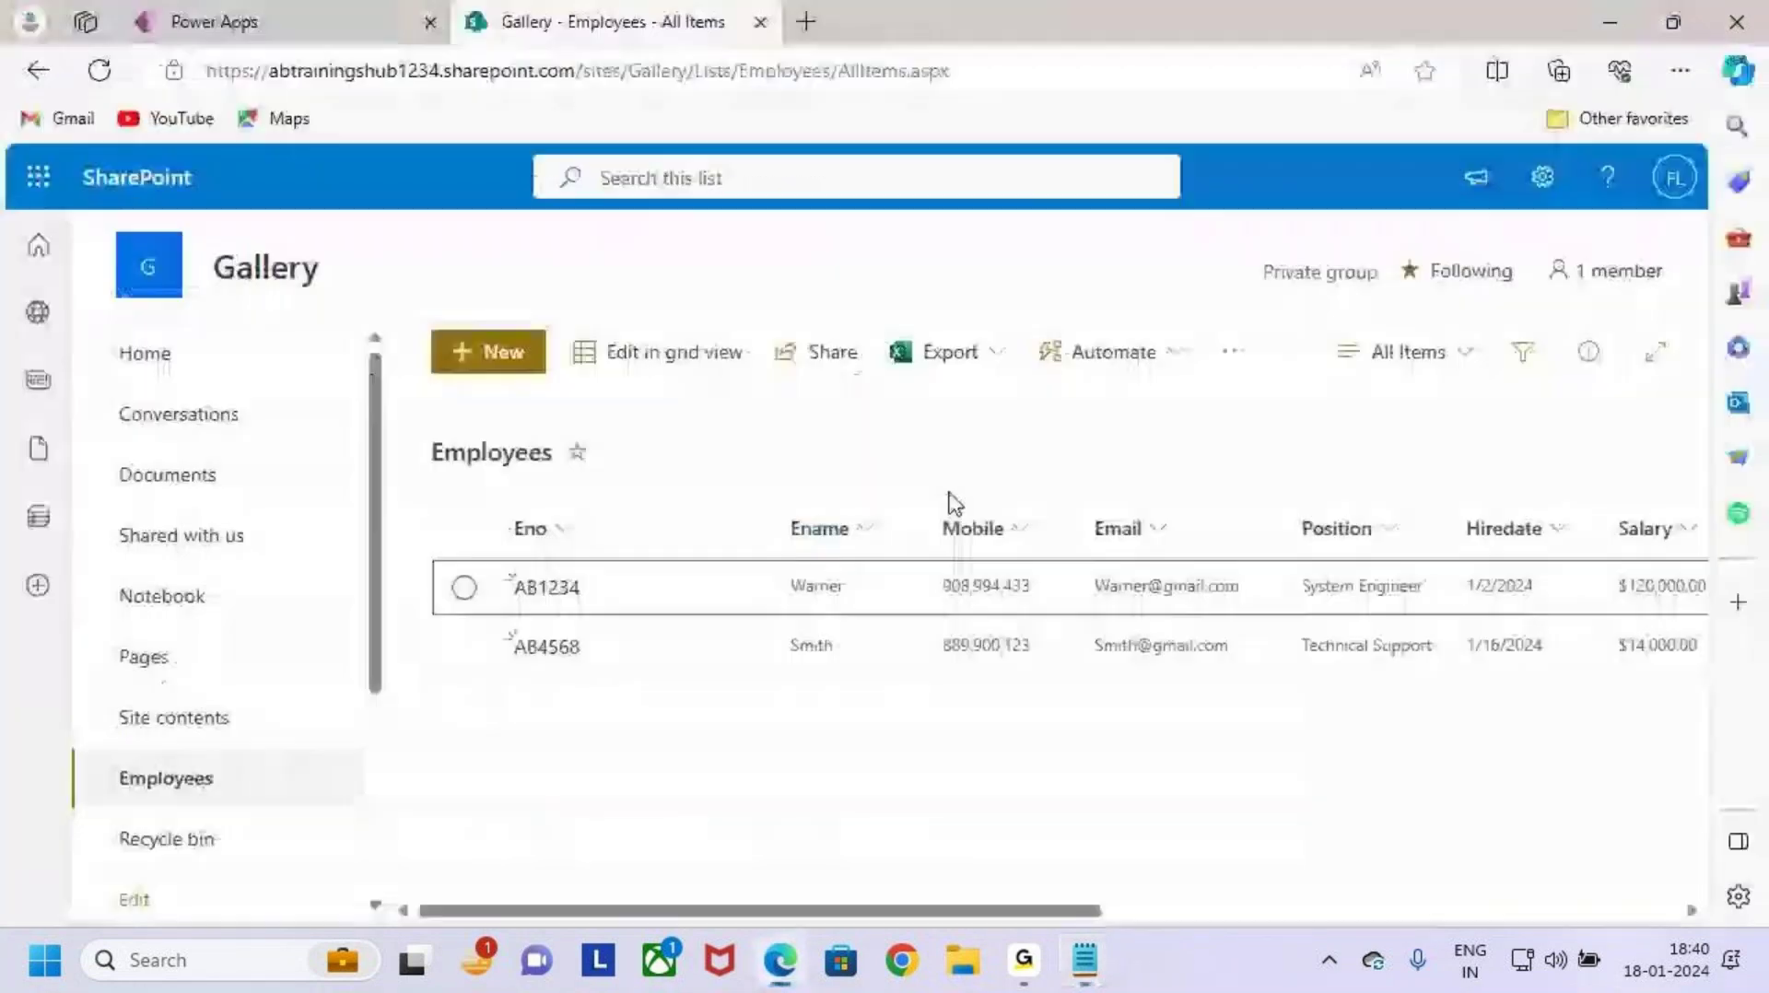
key(alt+Tab)
key(alt+Tab)
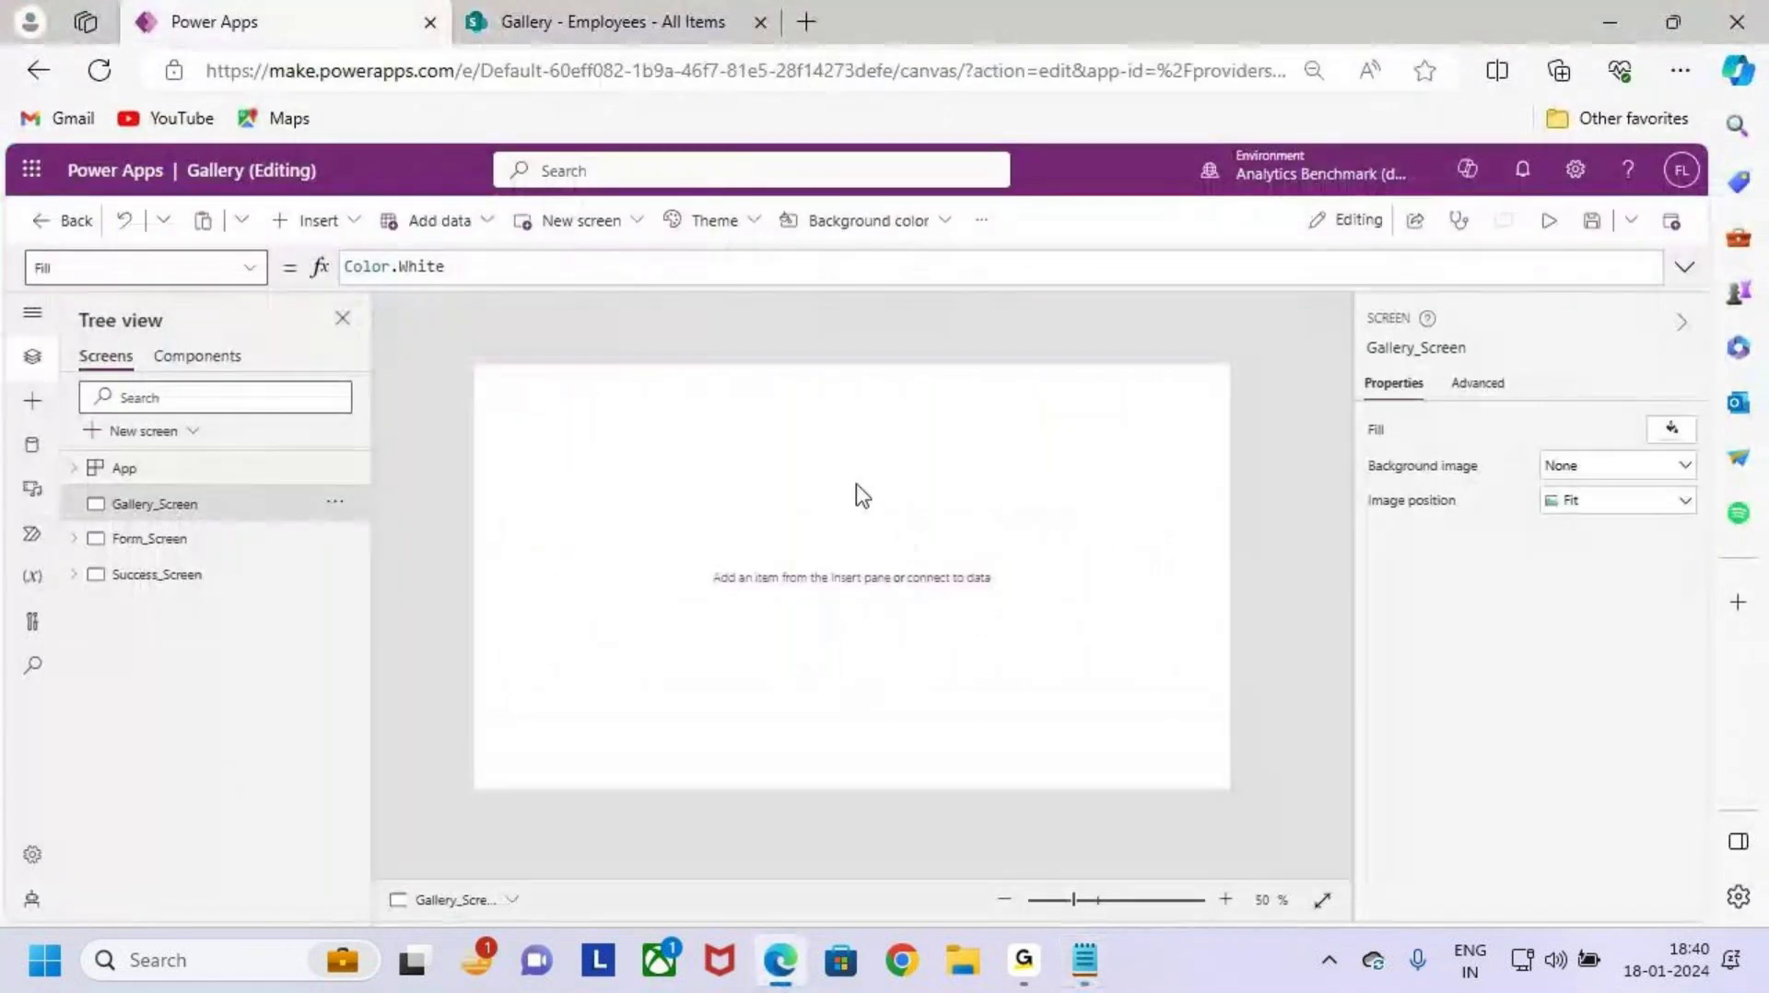
Step: Insert a text label on Gallery_Screen and stretch it across the top of the screen
key(ctrl+2)
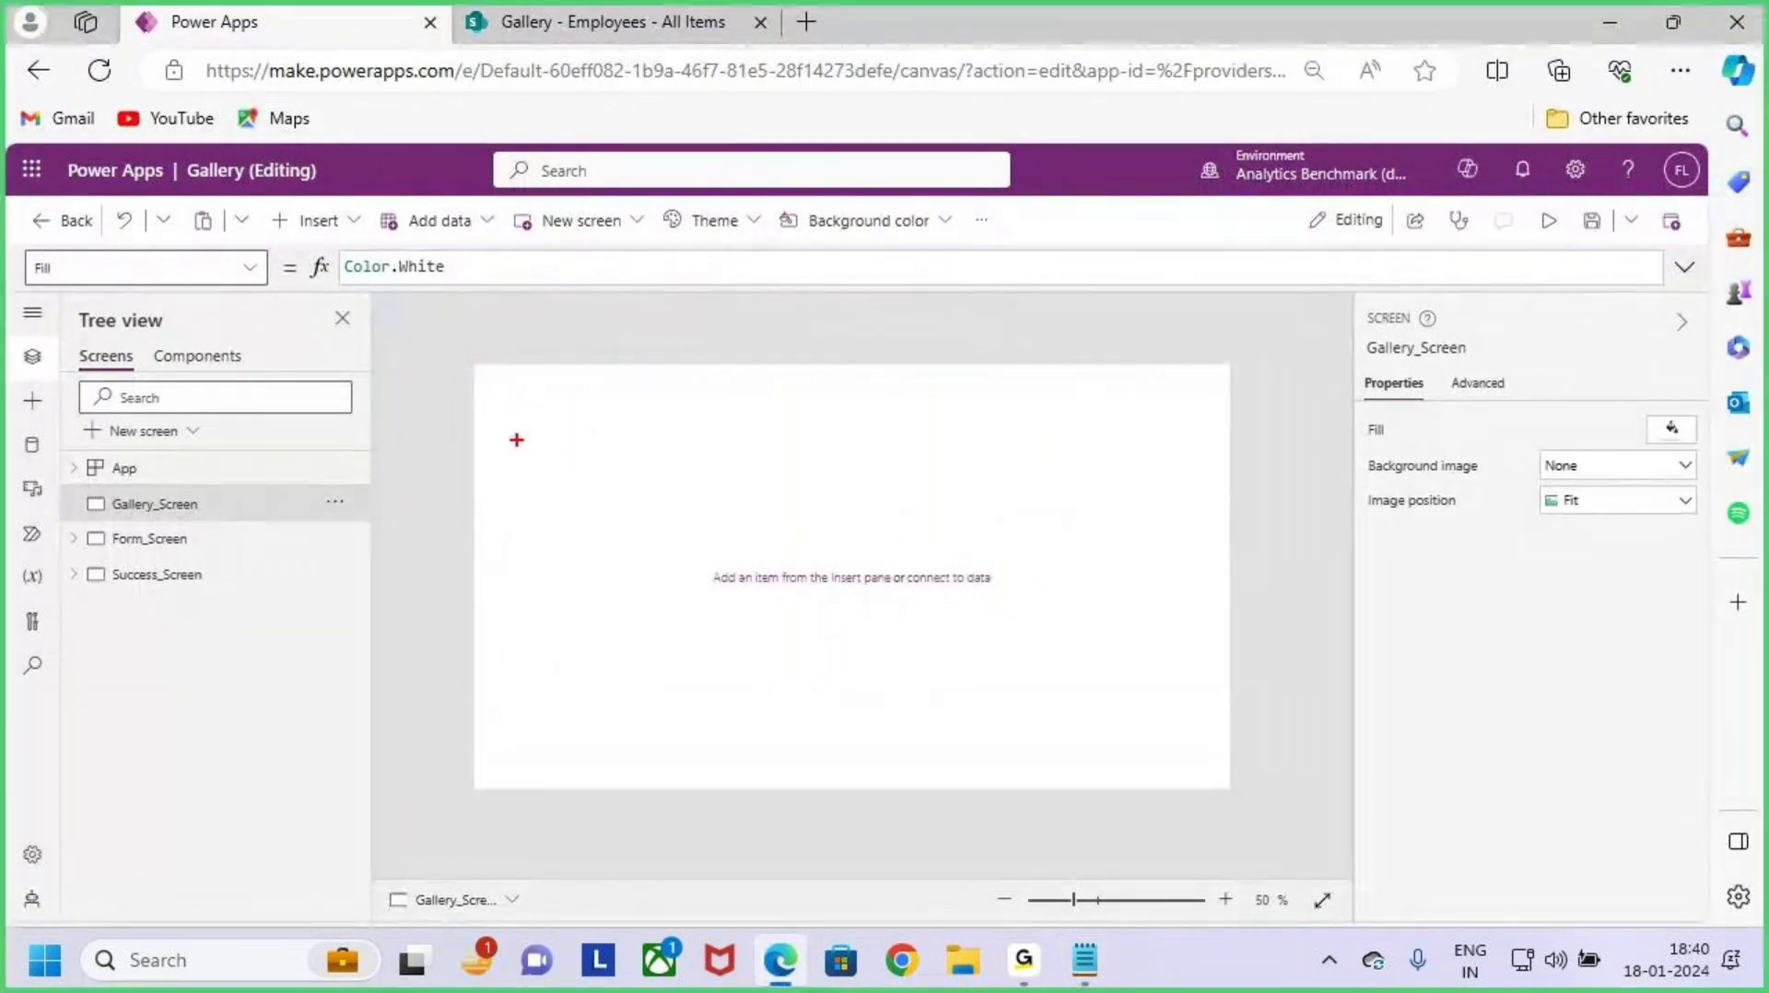
drag(474, 368, 1232, 429)
key(Escape)
click(309, 221)
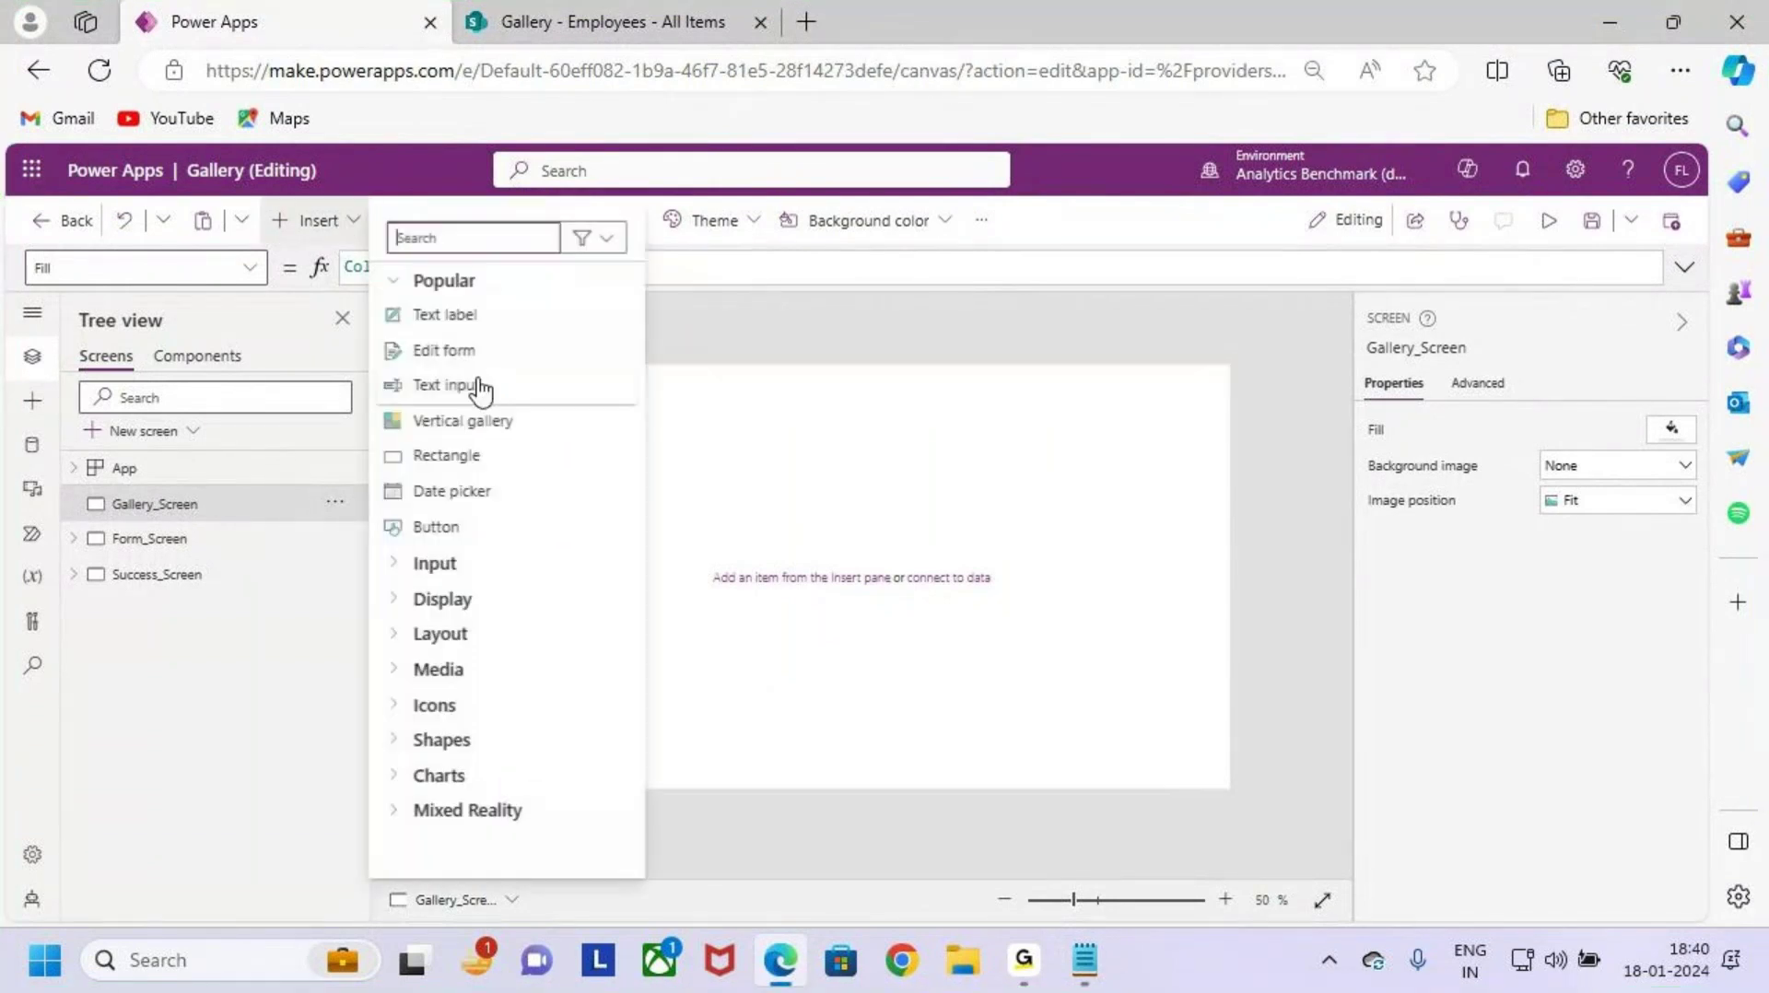
click(462, 314)
drag(535, 401, 1232, 417)
click(898, 512)
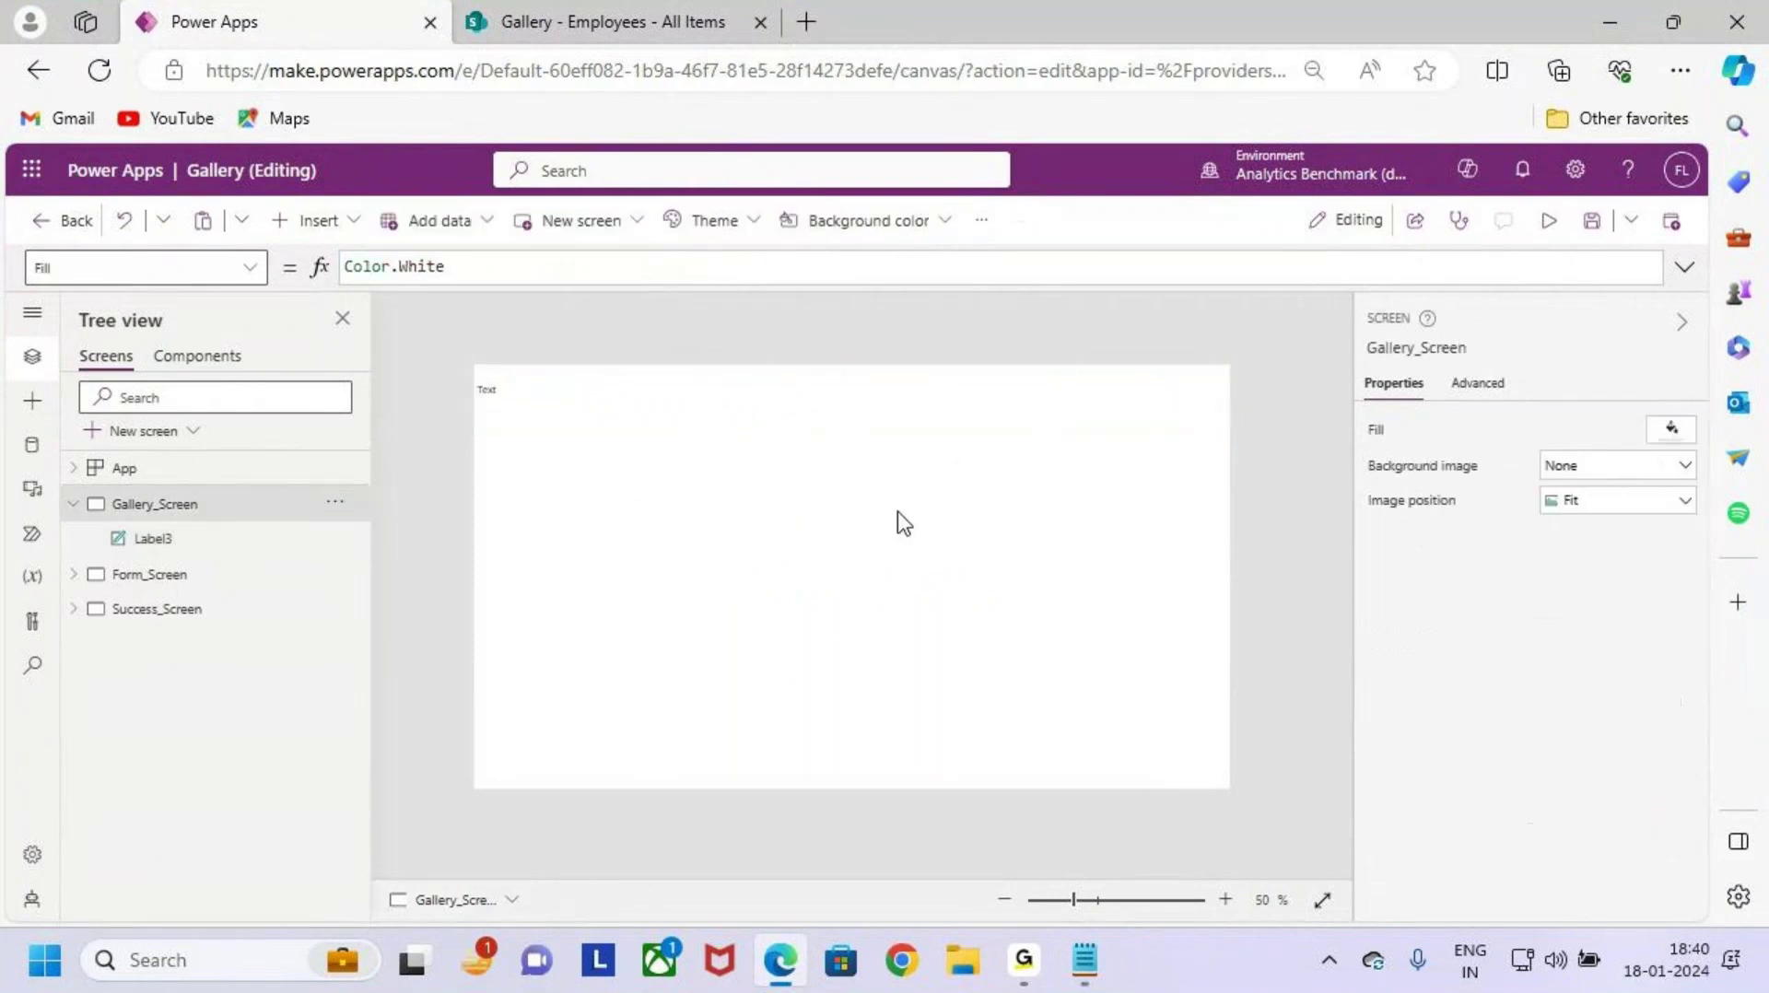
click(433, 364)
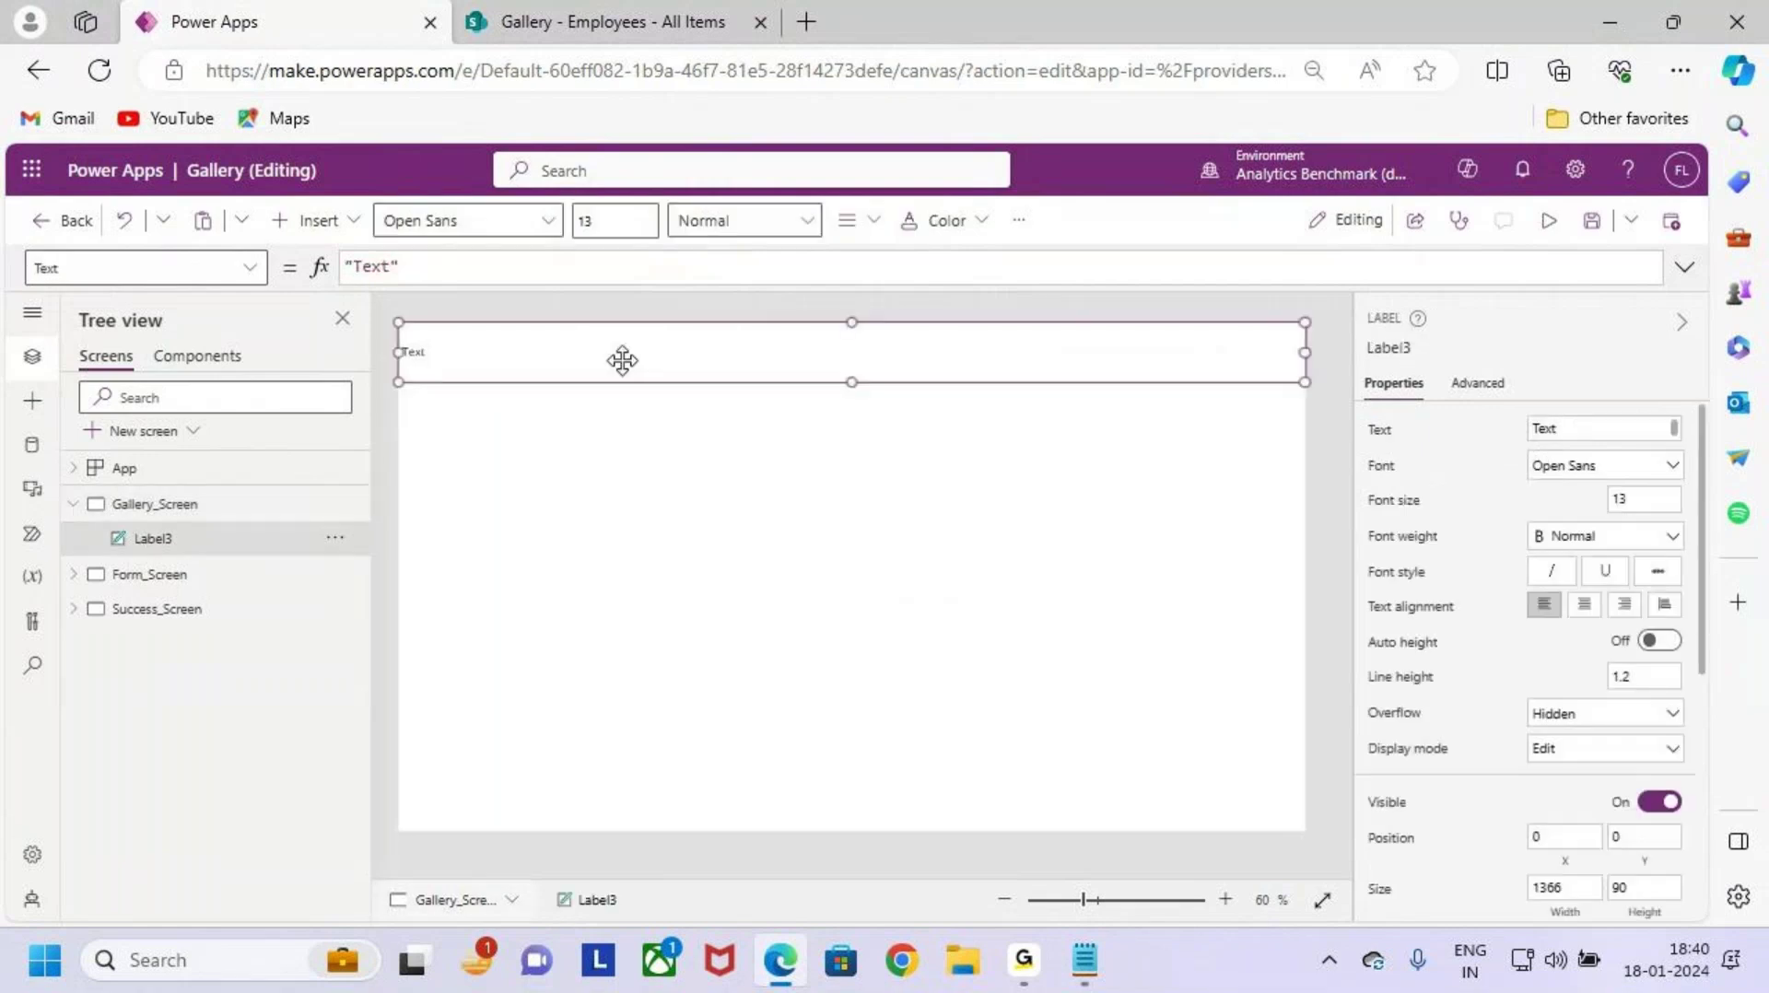
drag(849, 379, 853, 372)
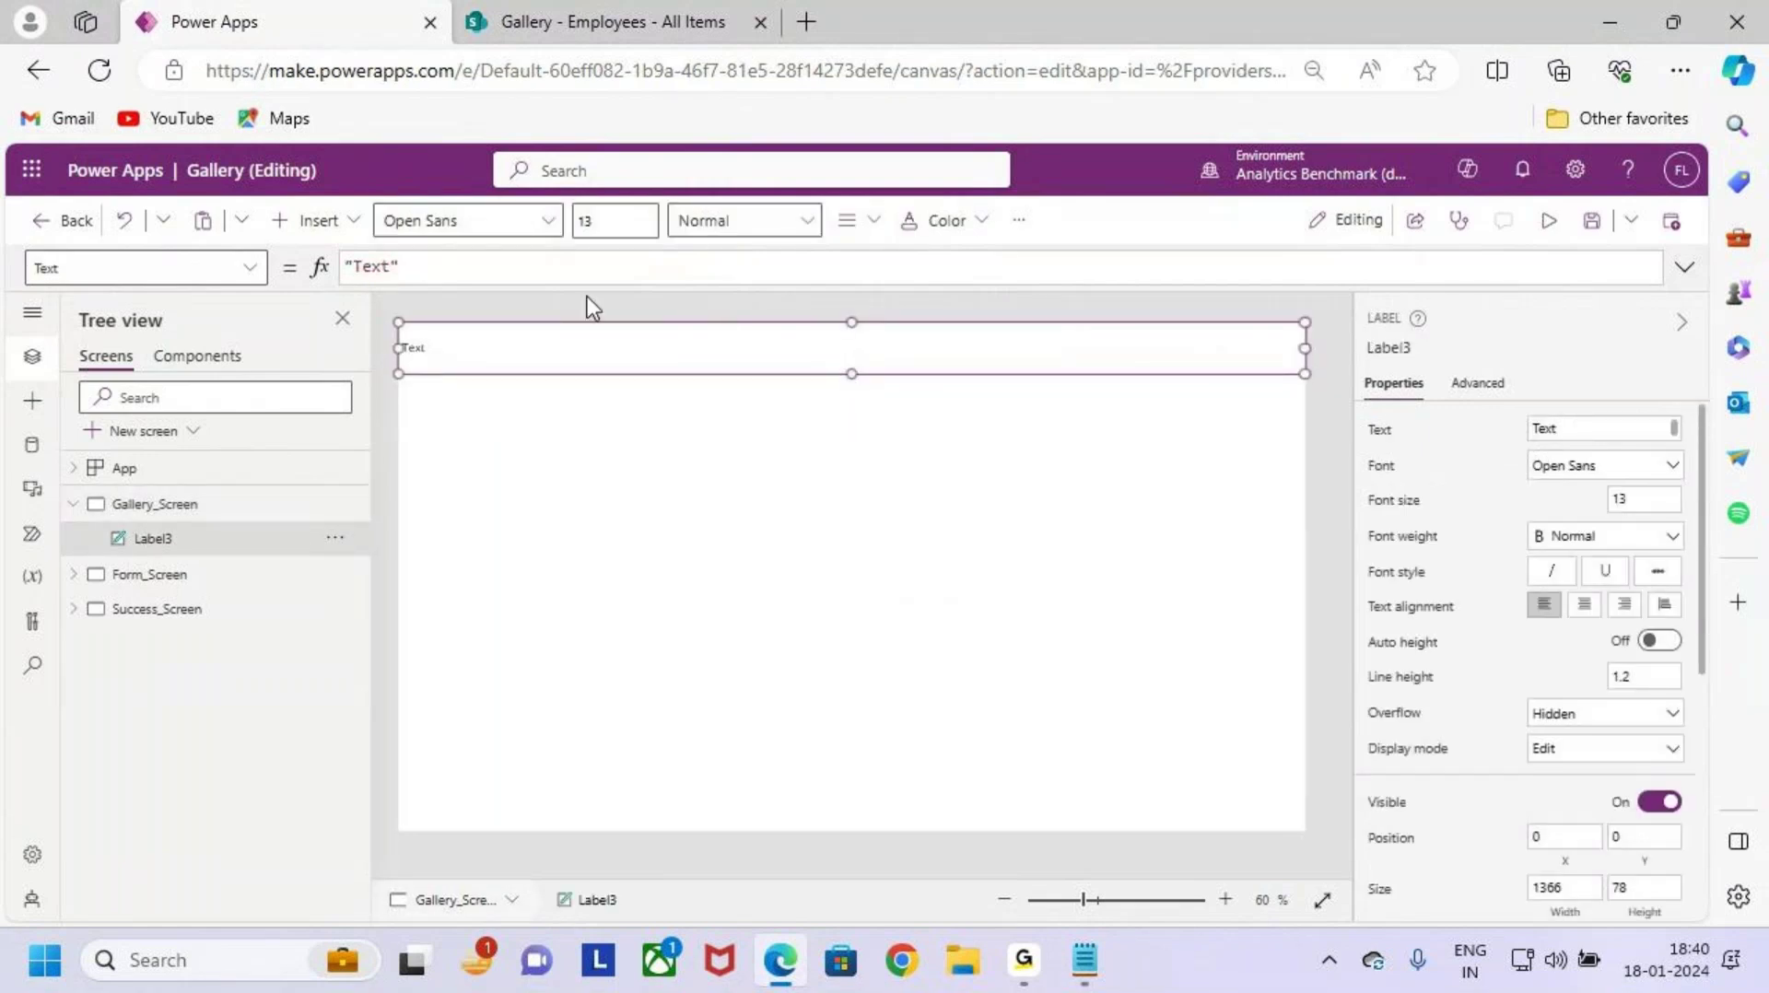
Step: Make the label text semibold, centre-aligned and size 24
click(710, 223)
click(770, 298)
click(857, 220)
click(779, 230)
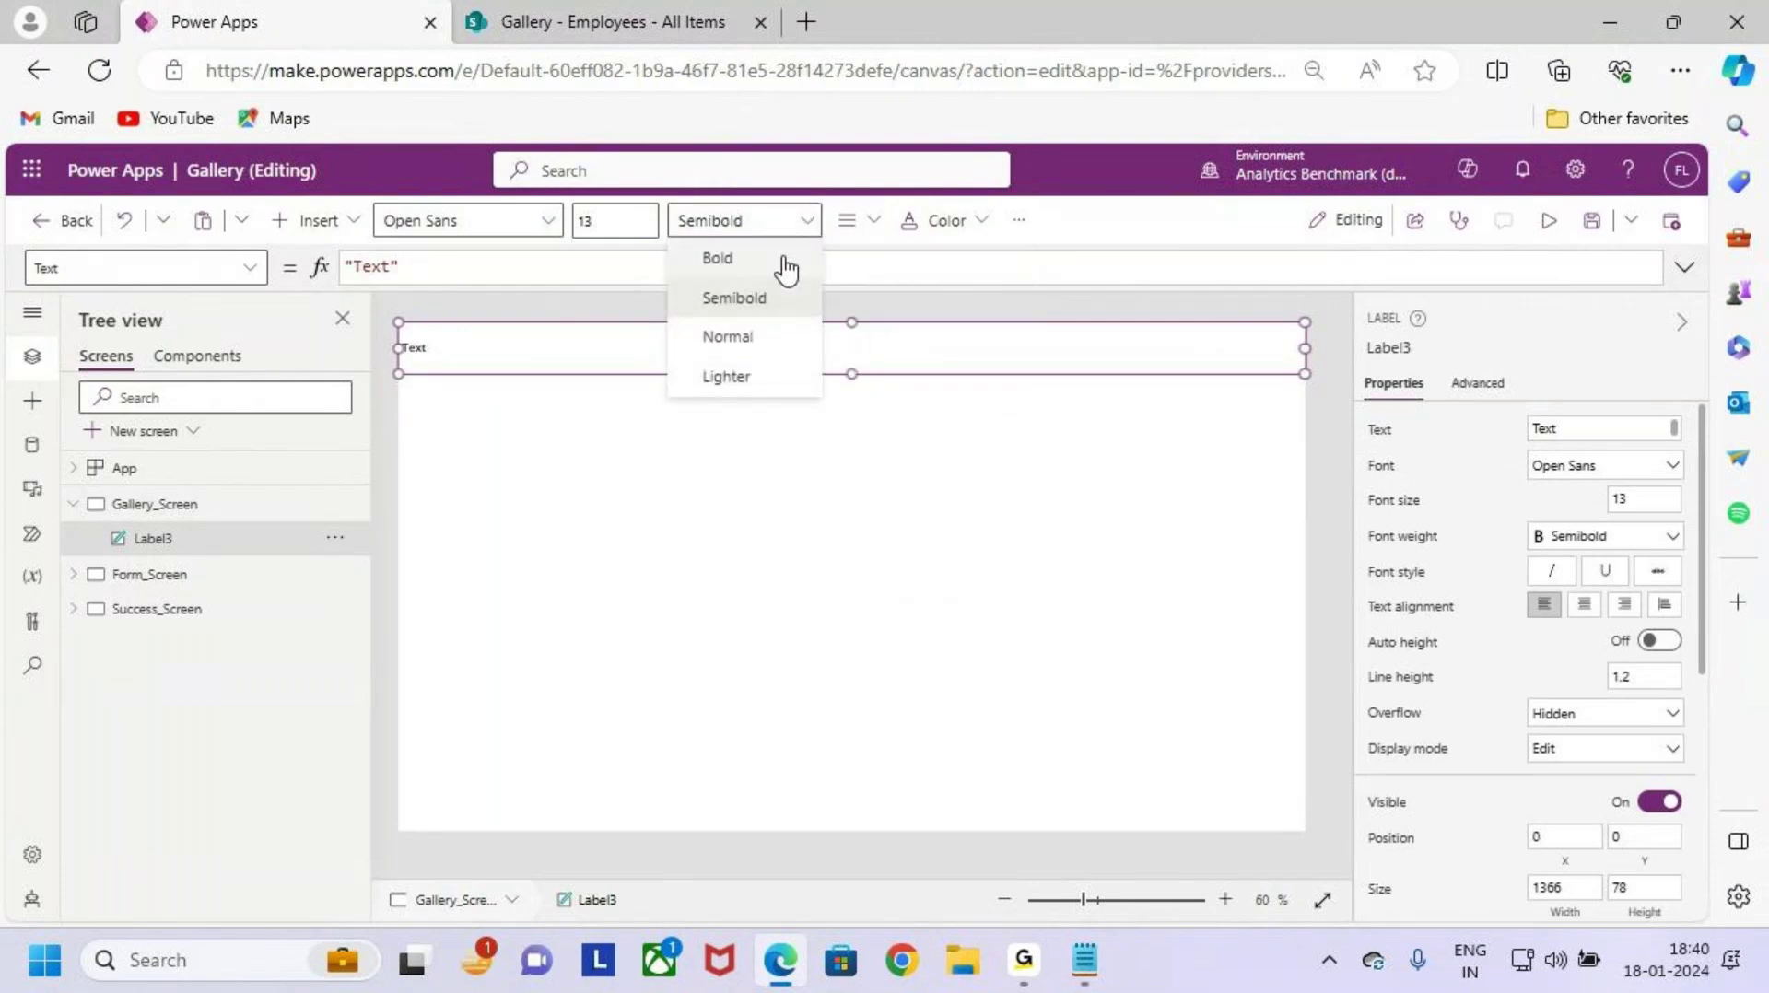
click(784, 261)
click(848, 223)
click(904, 305)
click(778, 226)
click(781, 287)
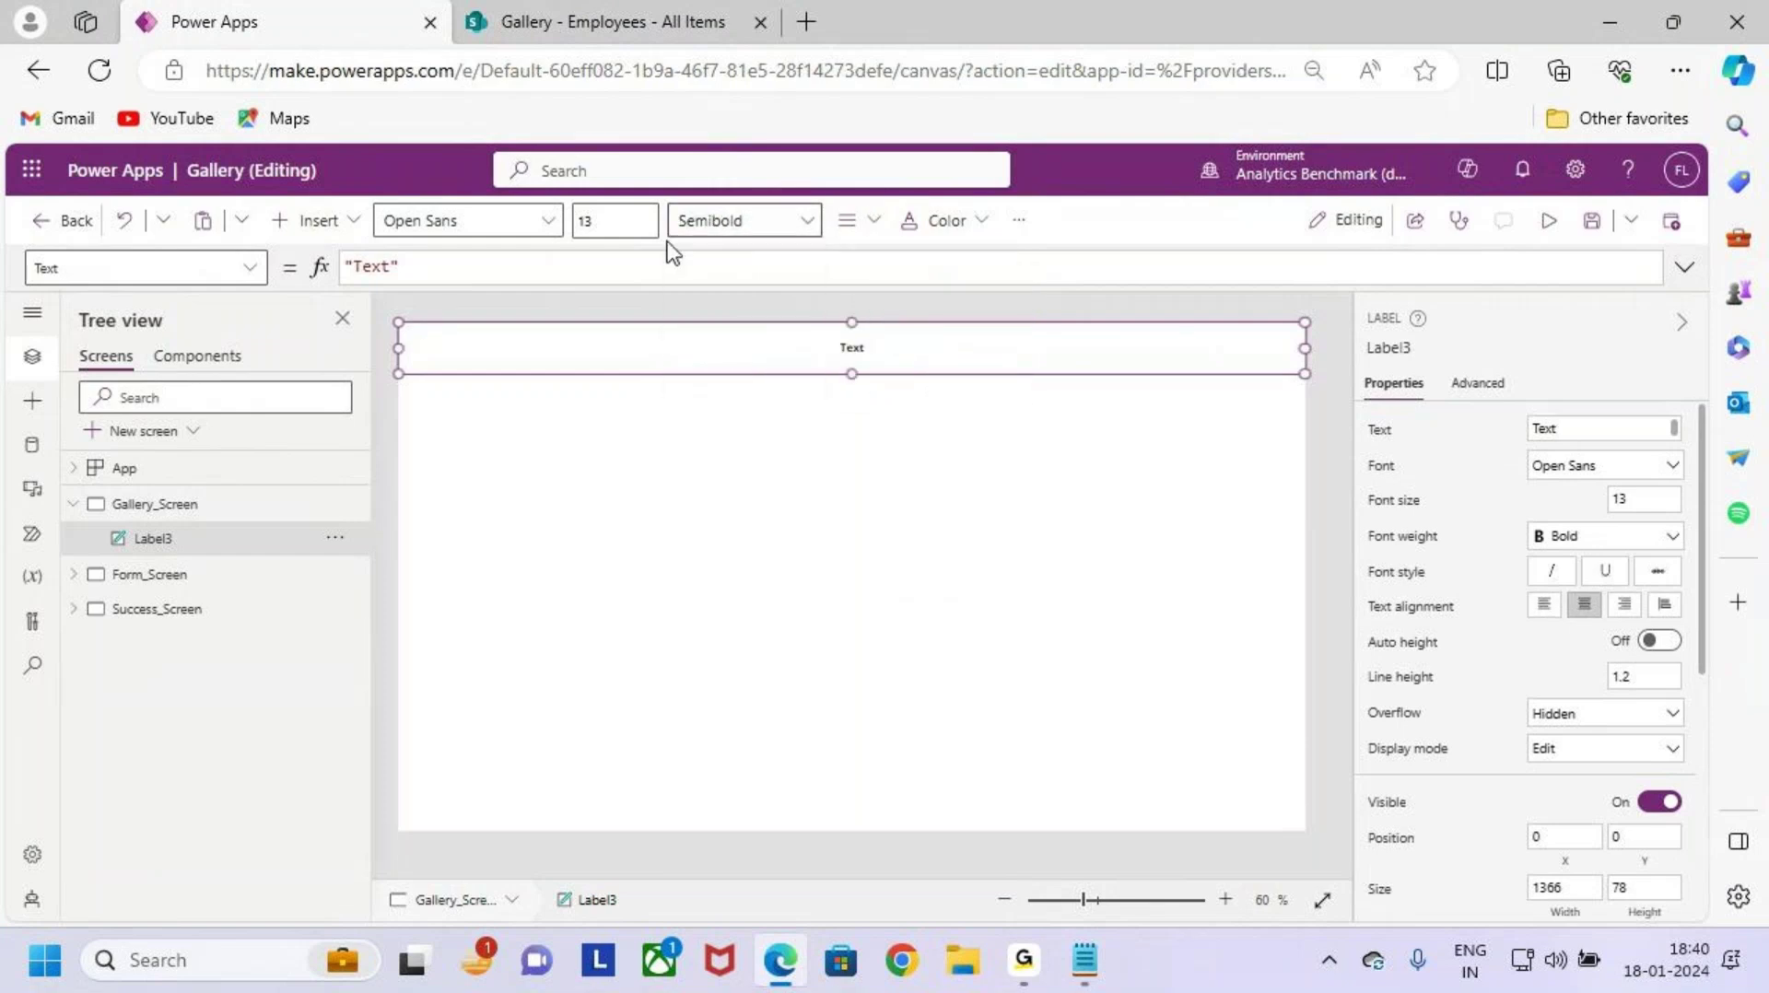
click(618, 221)
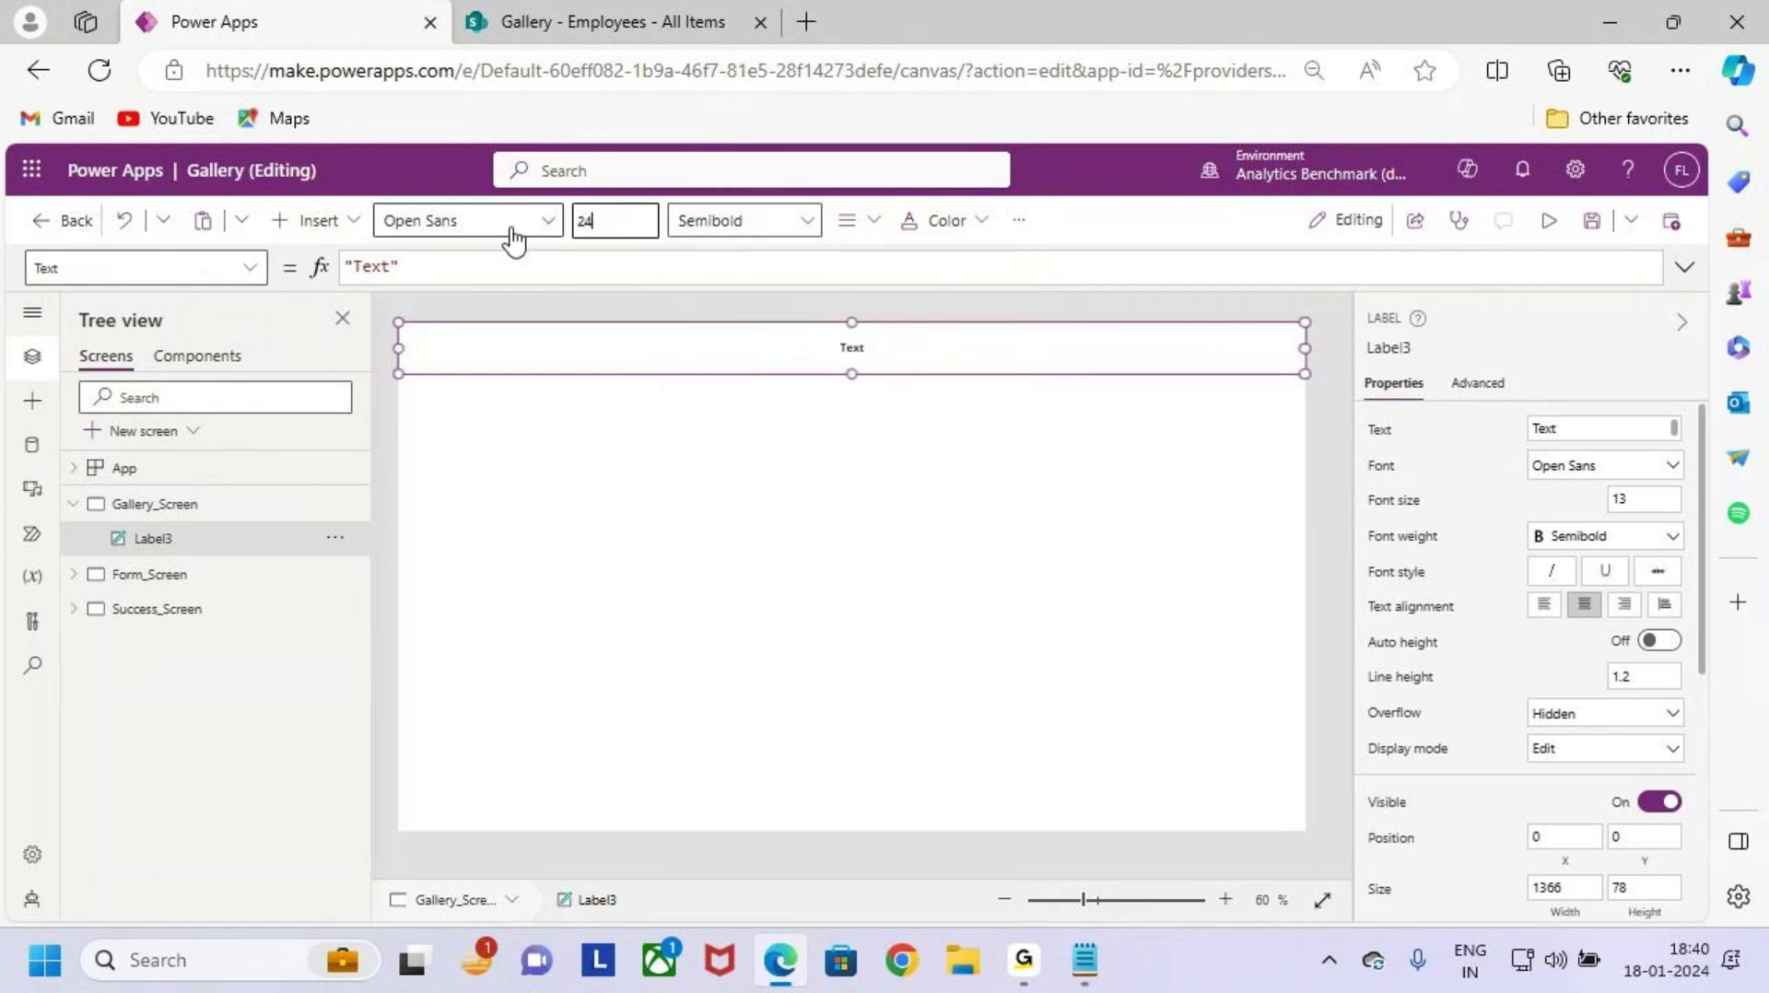
Step: Give the header label an orange background
click(957, 232)
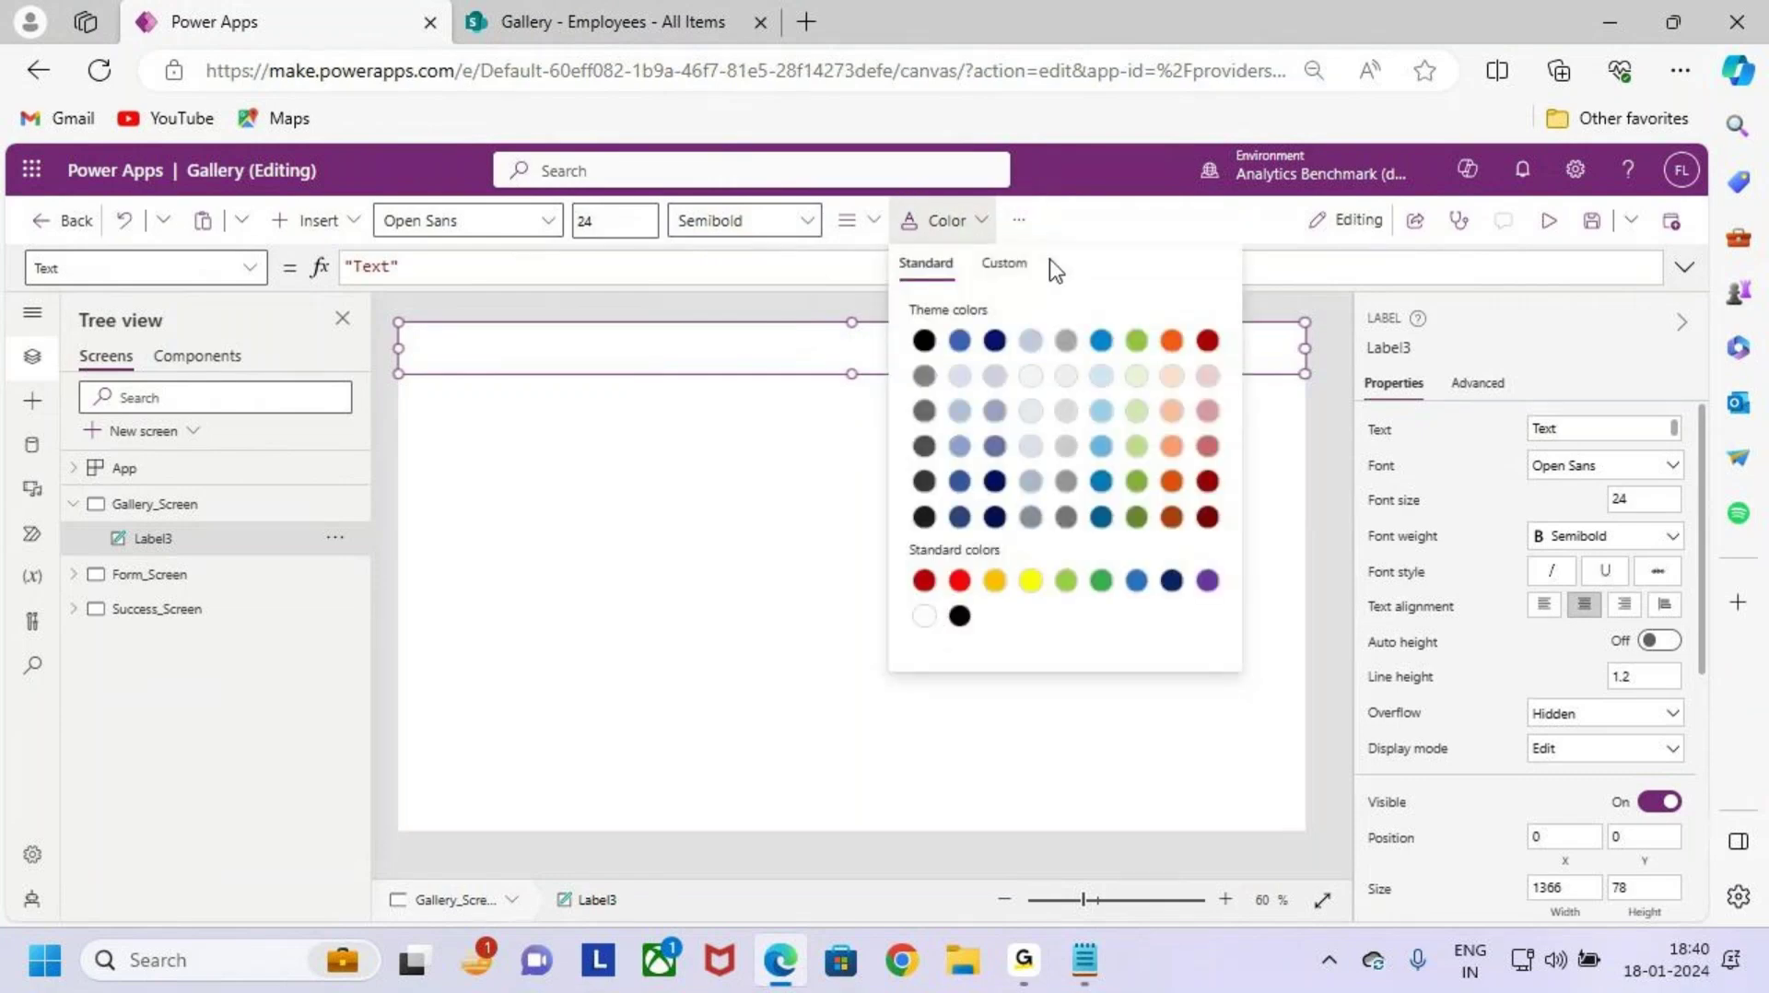
click(1018, 220)
mouse_move(1106, 272)
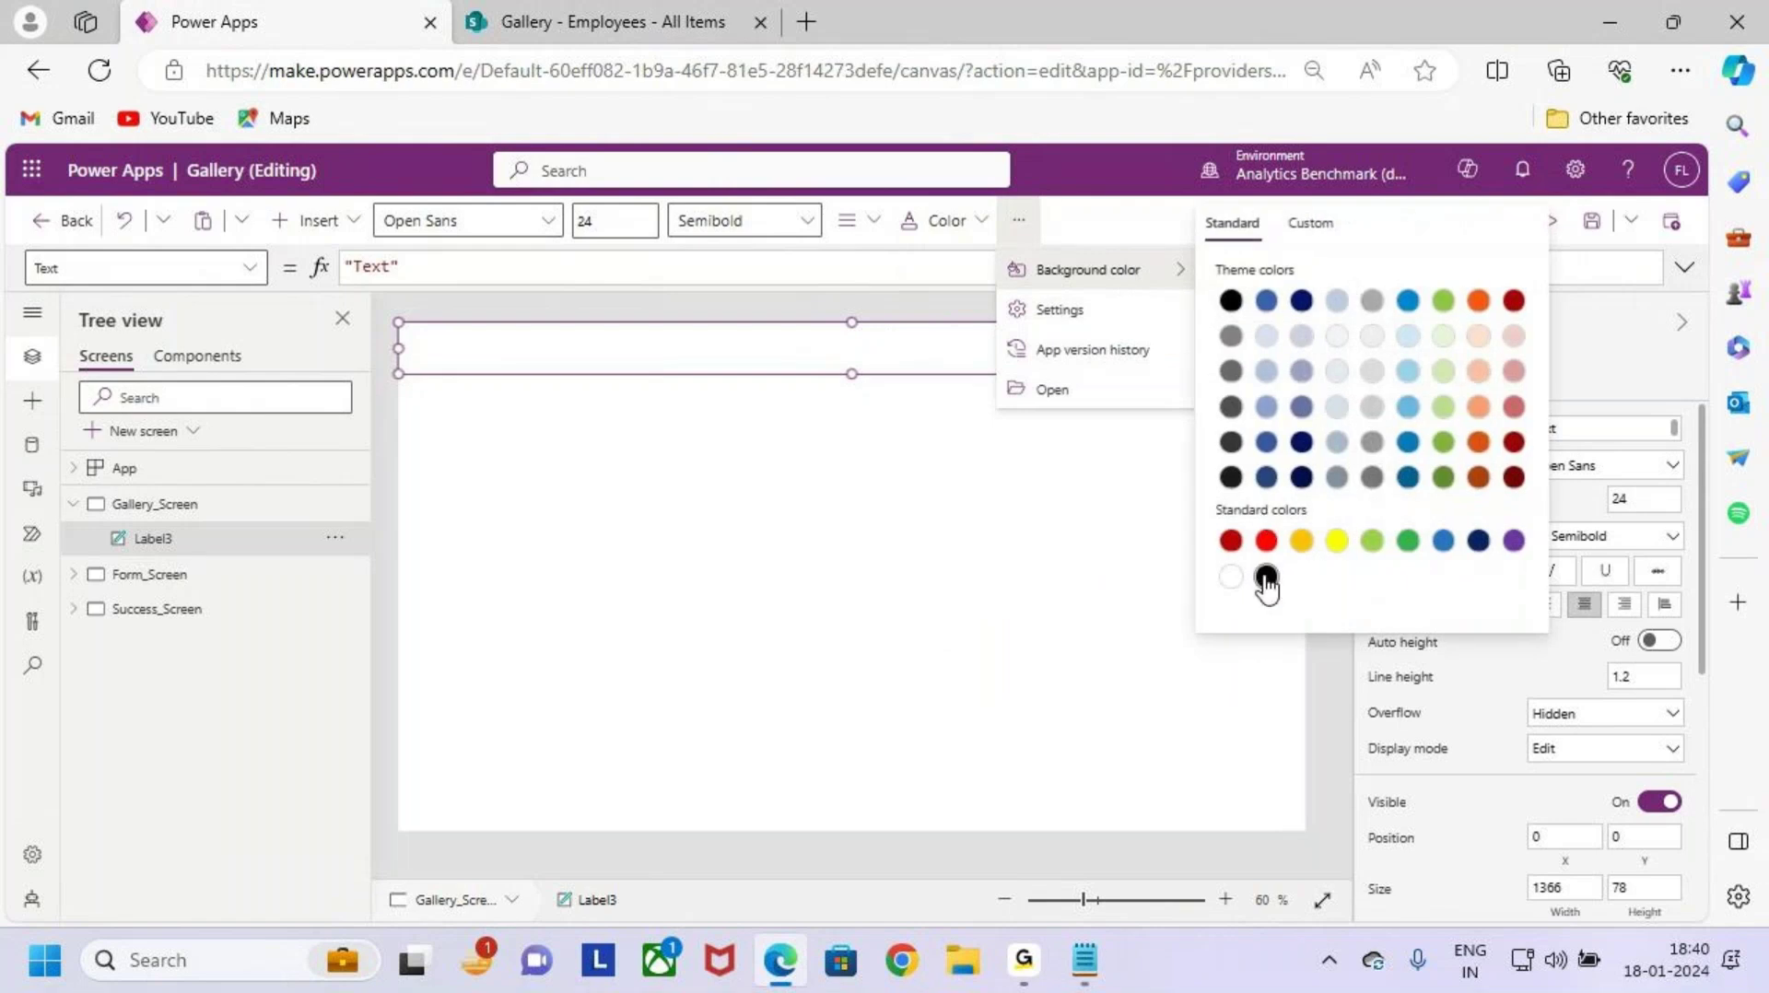
click(1479, 301)
click(1141, 533)
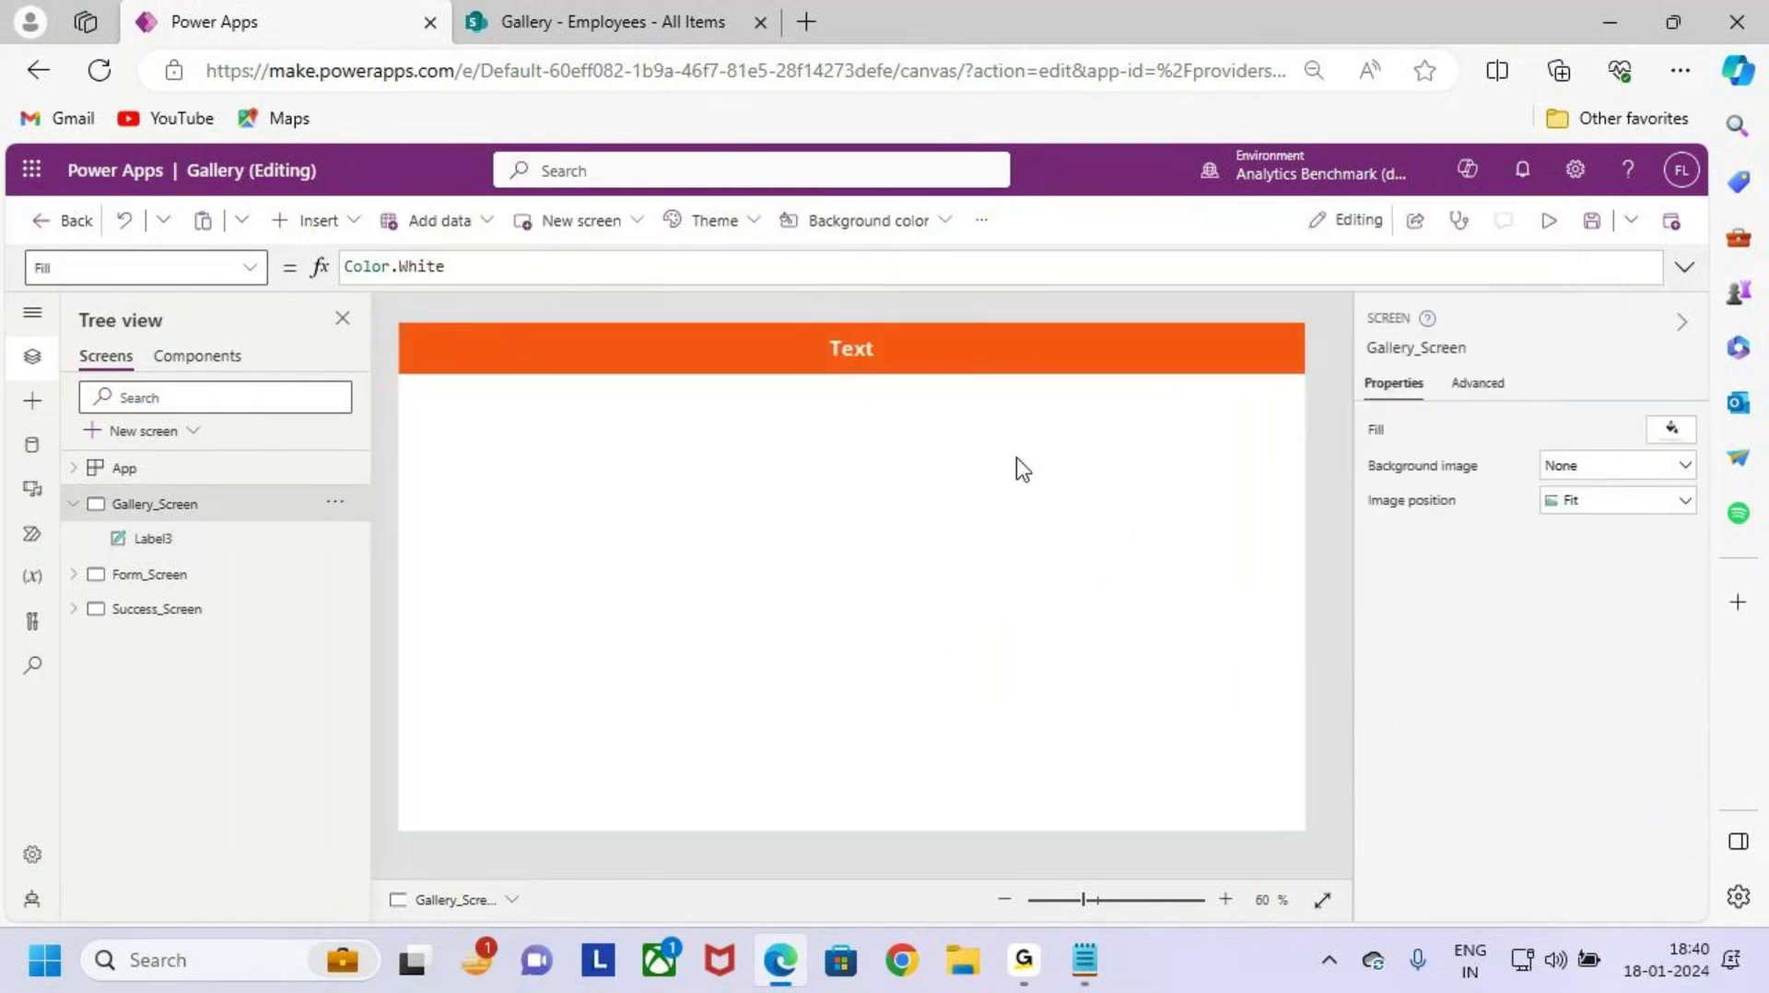
Step: Replace the label's Text formula placeholder with 'Employees Onboarding Process'
click(892, 355)
click(496, 268)
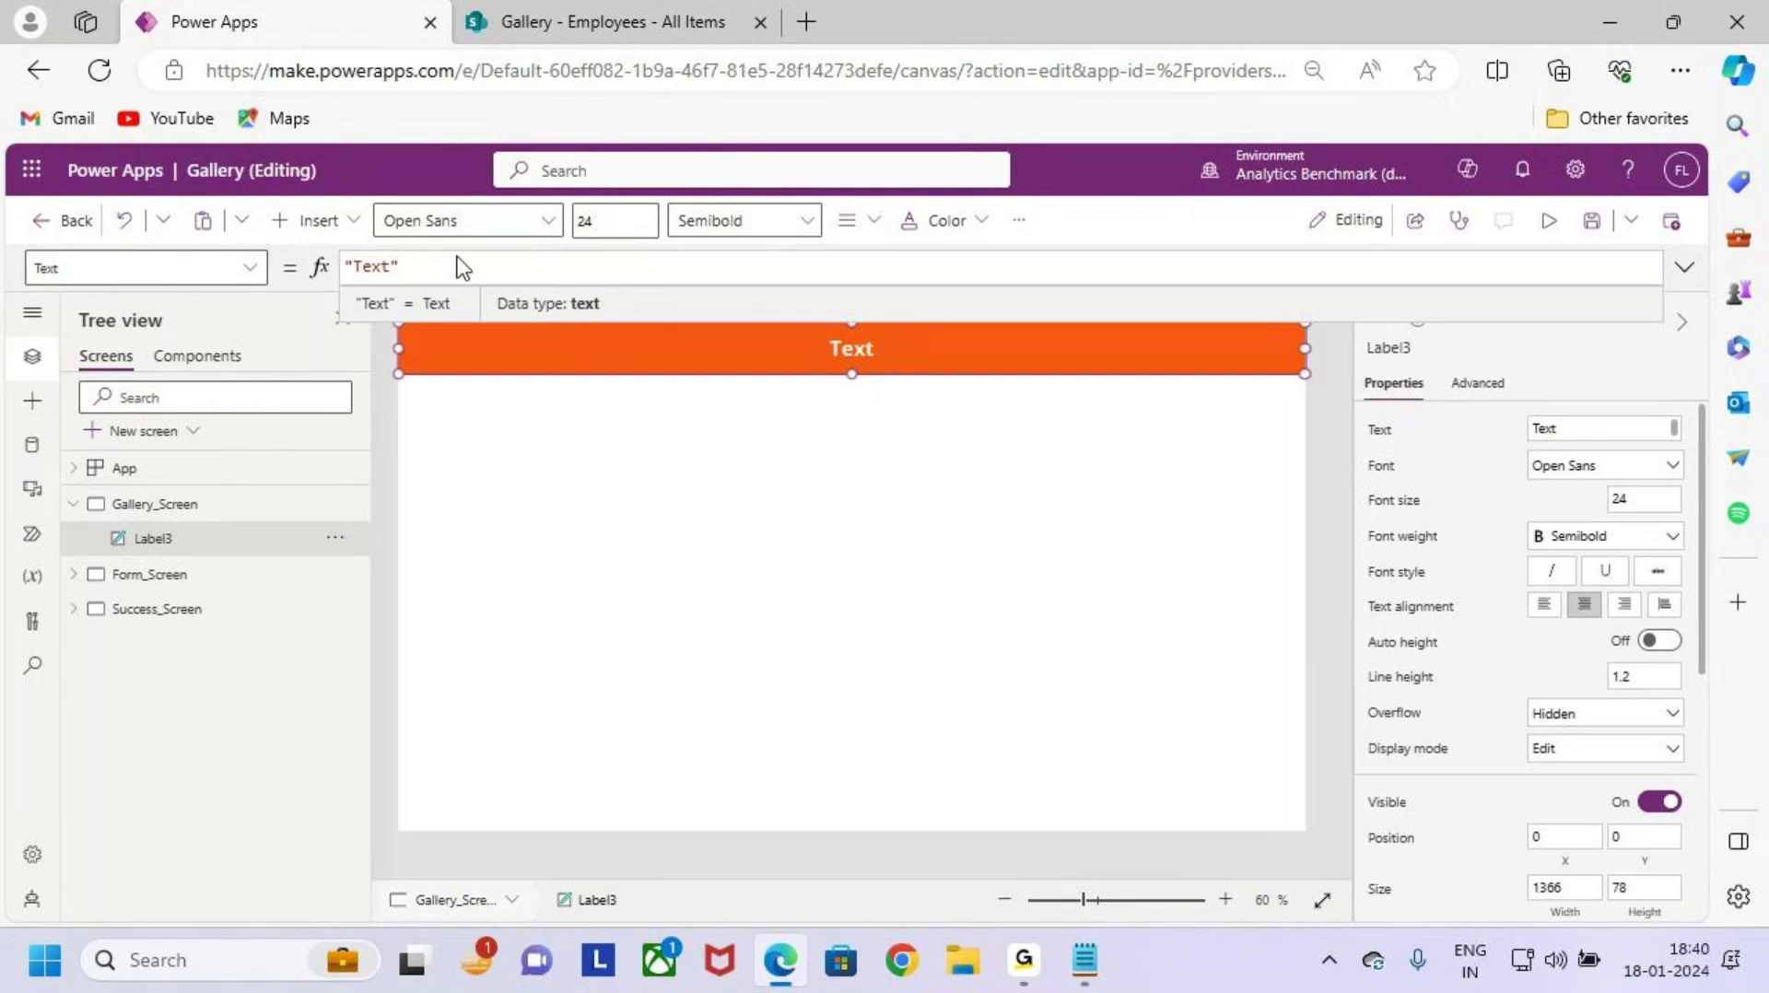
double_click(365, 267)
text(Employees)
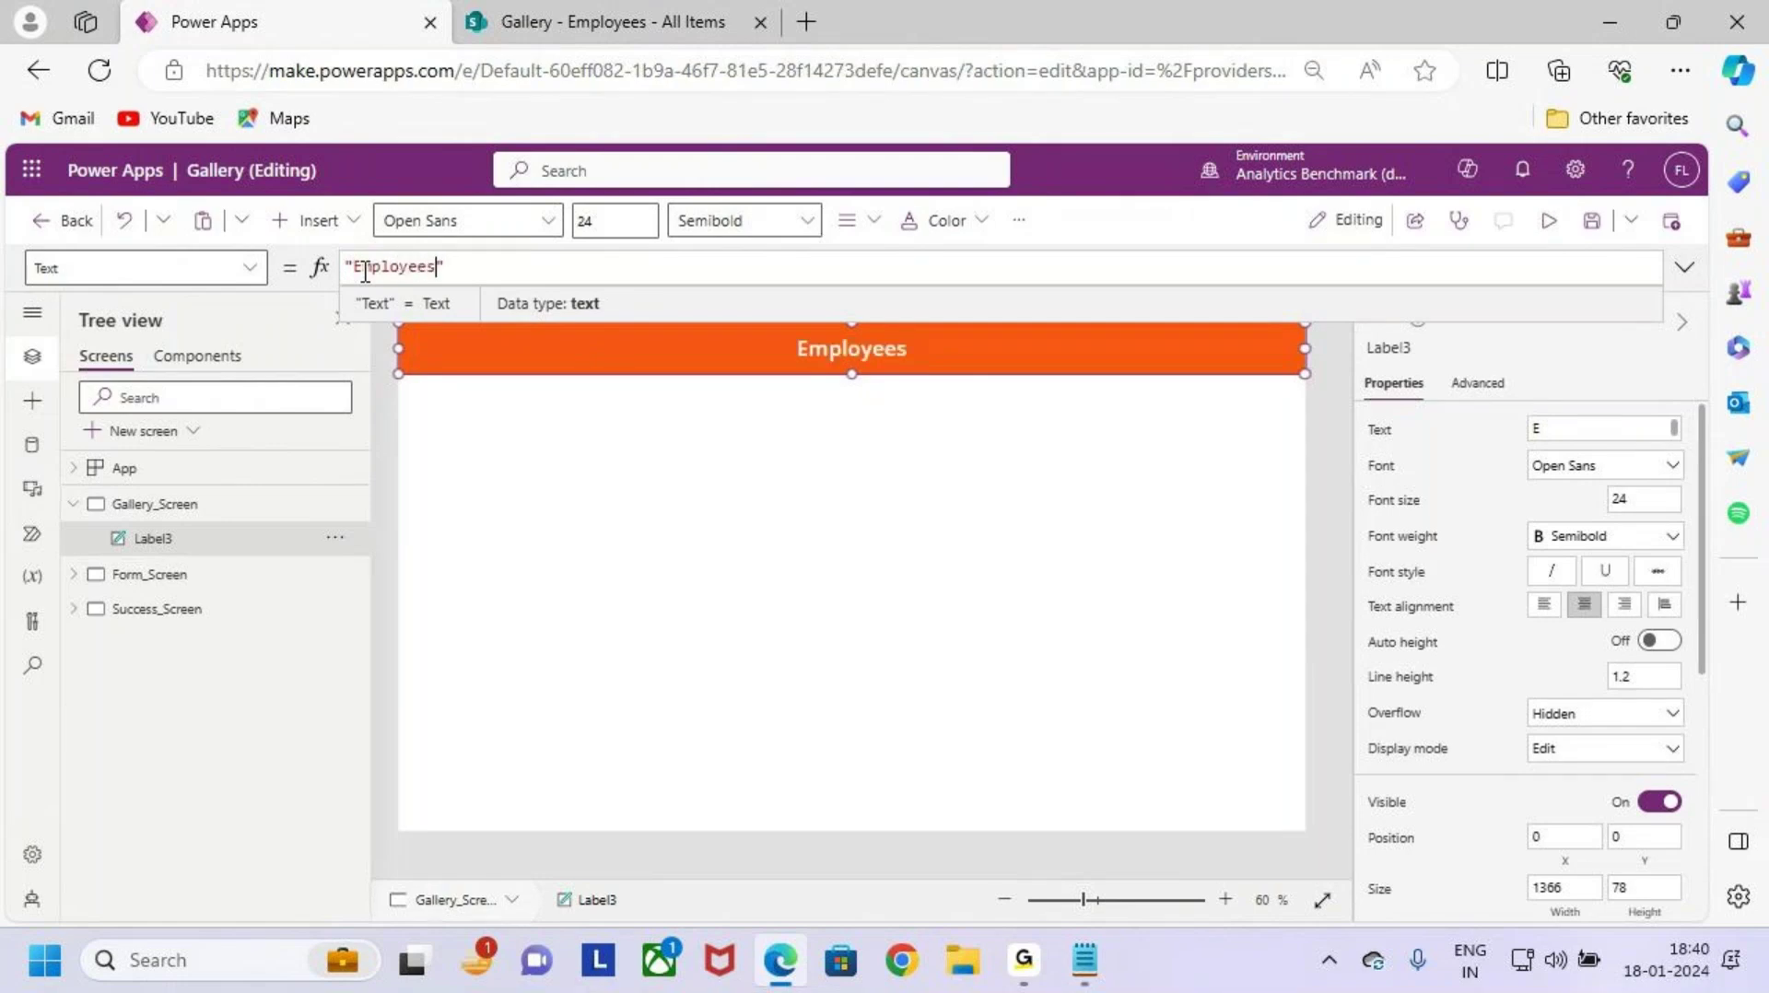
text( Onboa)
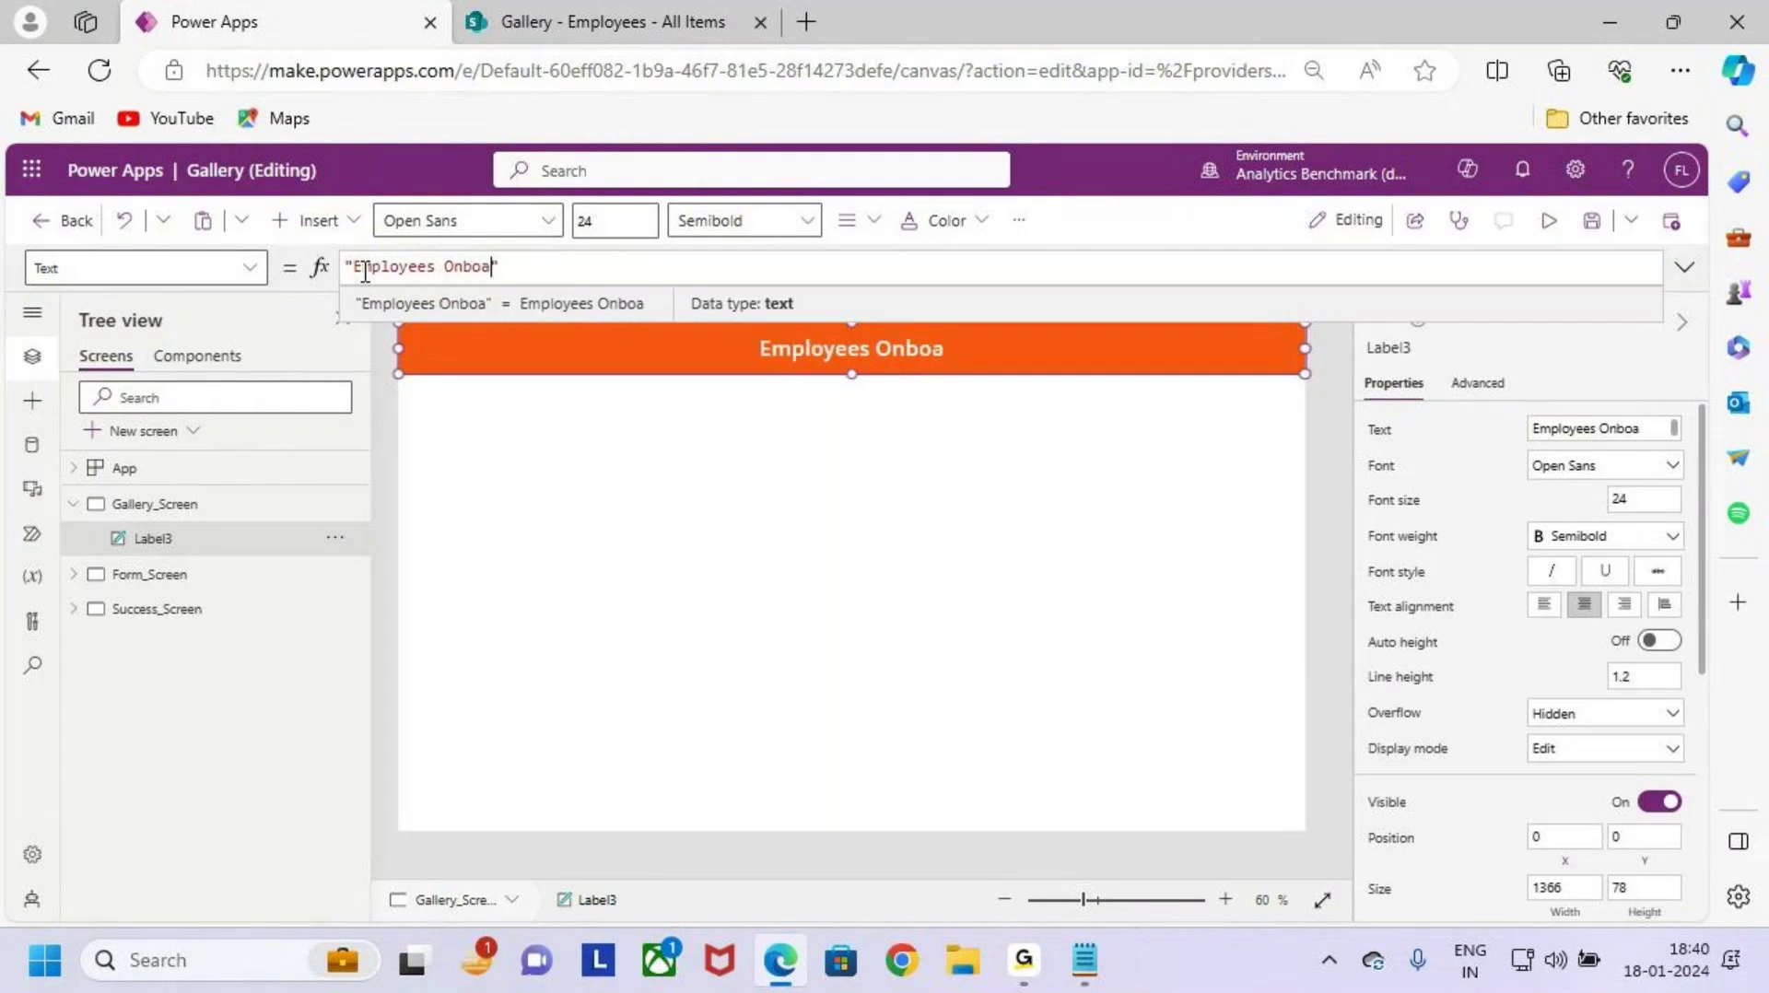
text(rding Process)
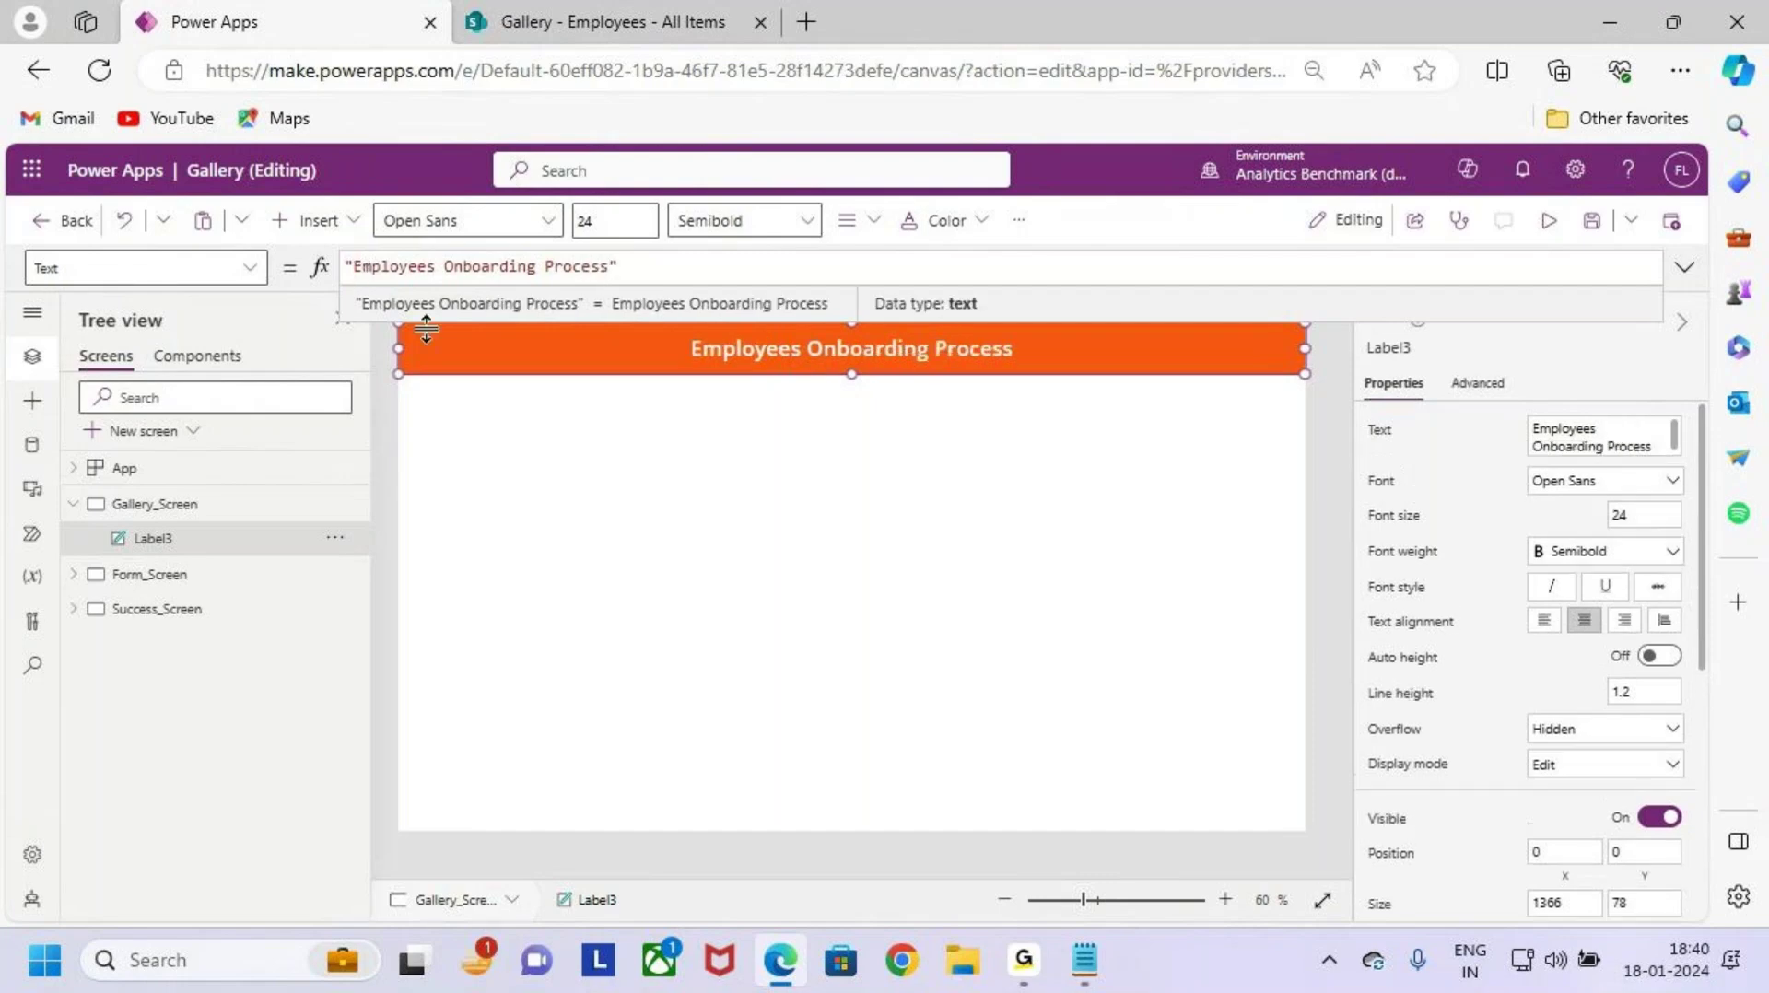
click(983, 419)
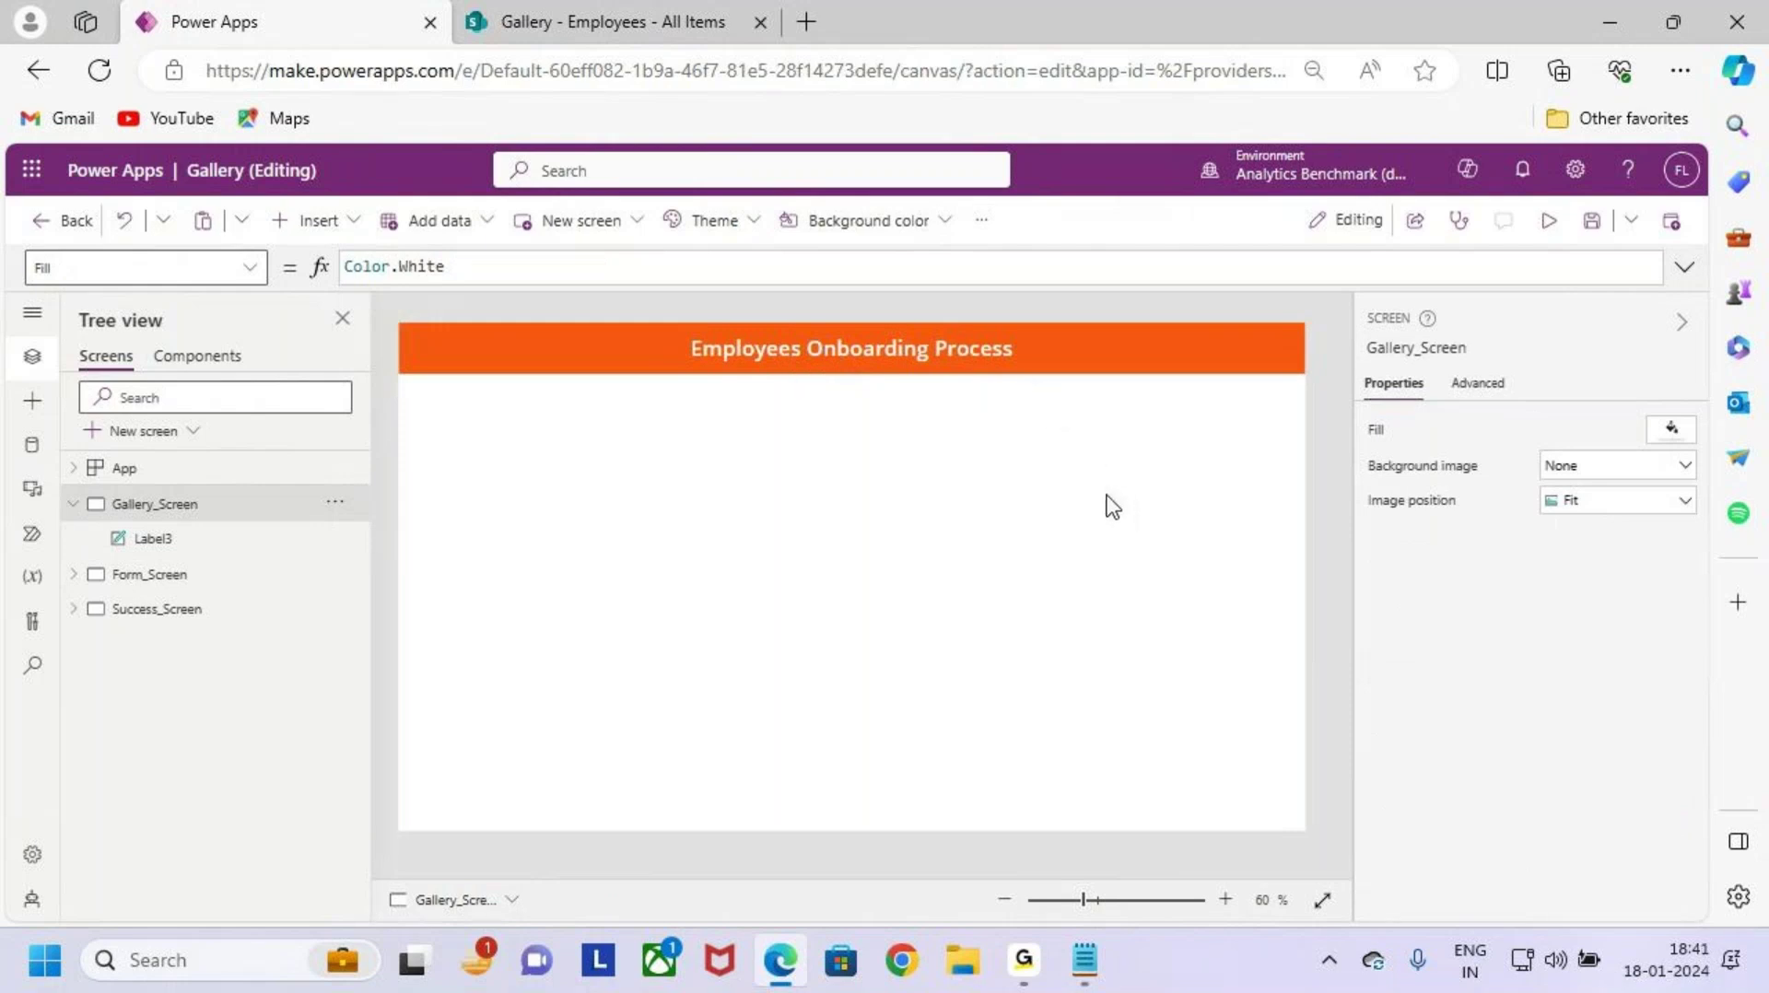
key(ctrl+2)
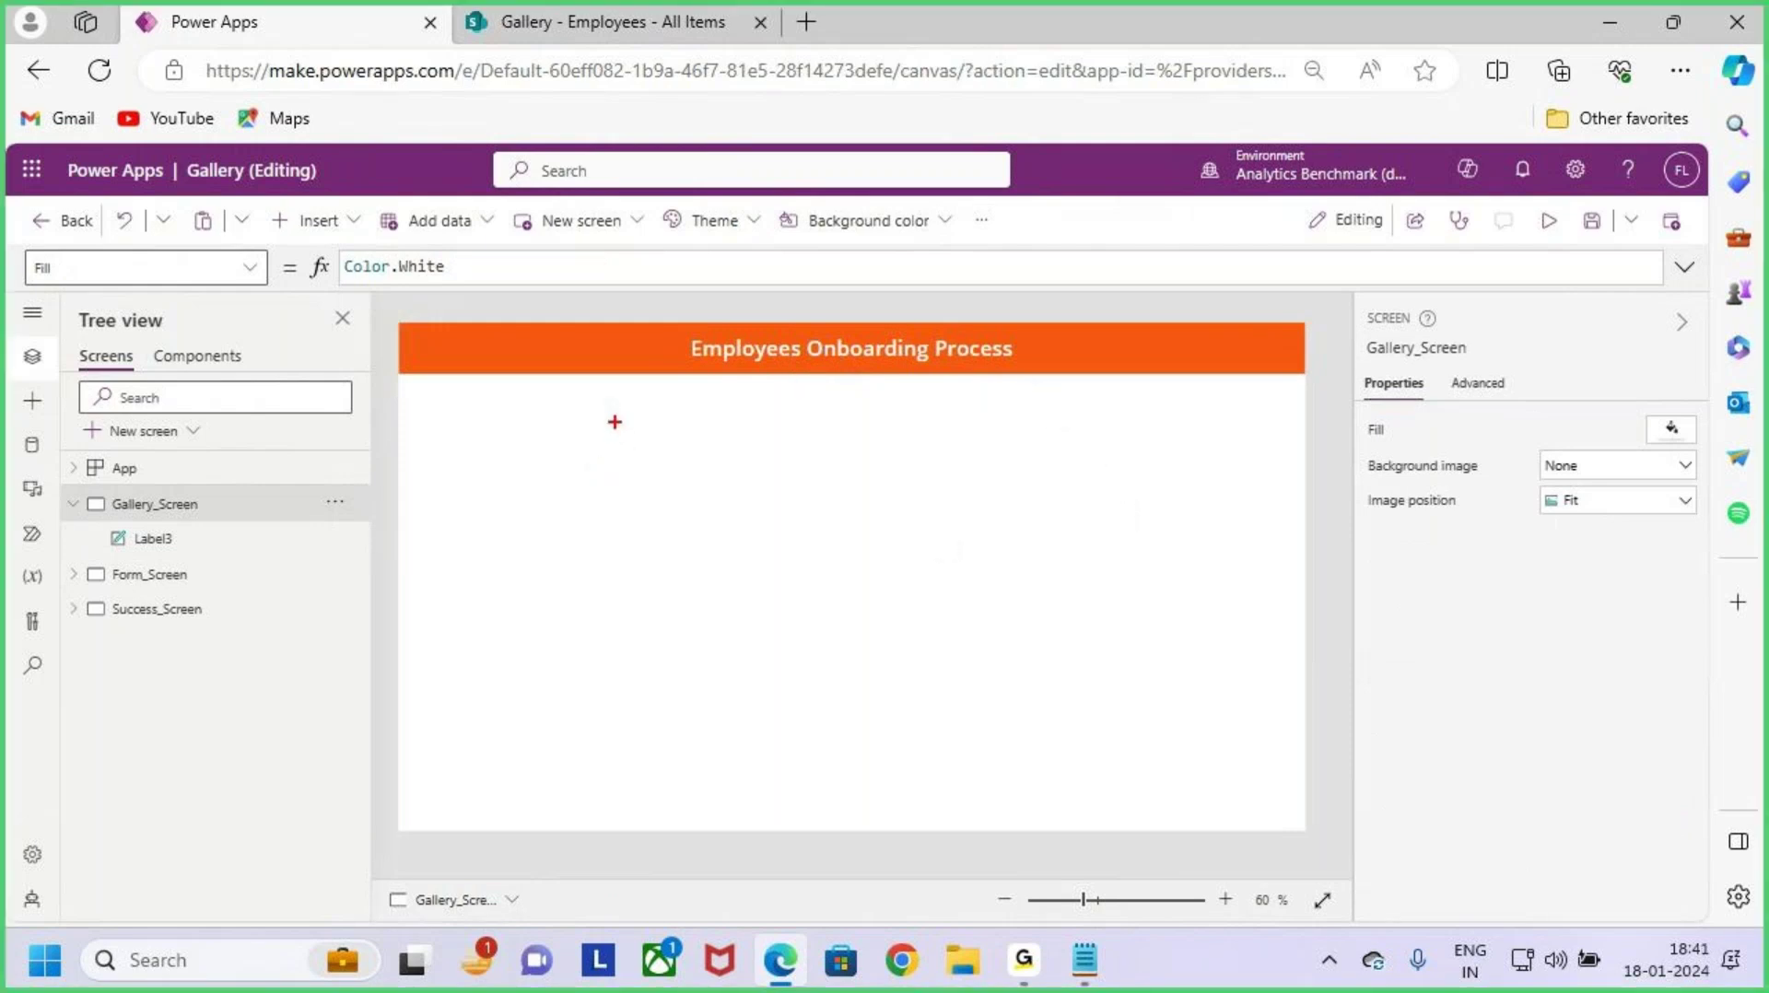
Step: Look over the SharePoint Employees list, then return to the Power Apps editor
mouse_move(612, 421)
mouse_down()
mouse_move(980, 683)
mouse_move(984, 790)
mouse_up()
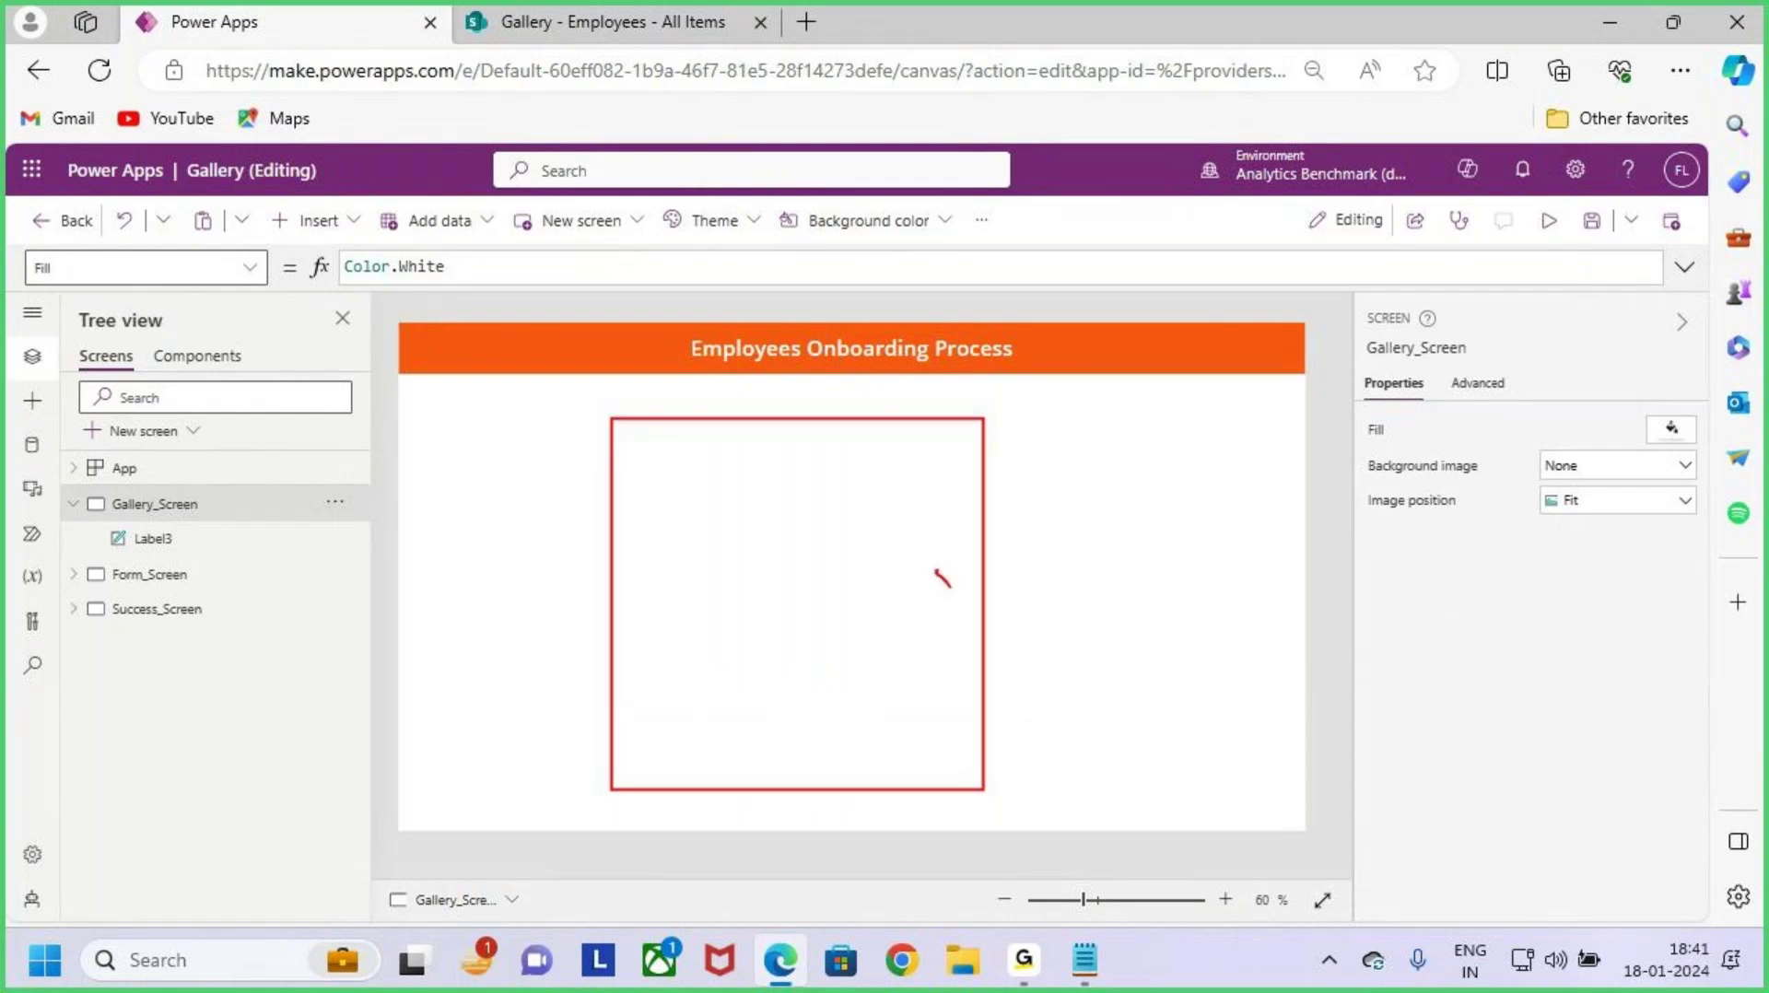
drag(950, 586, 1066, 459)
key(Escape)
click(613, 4)
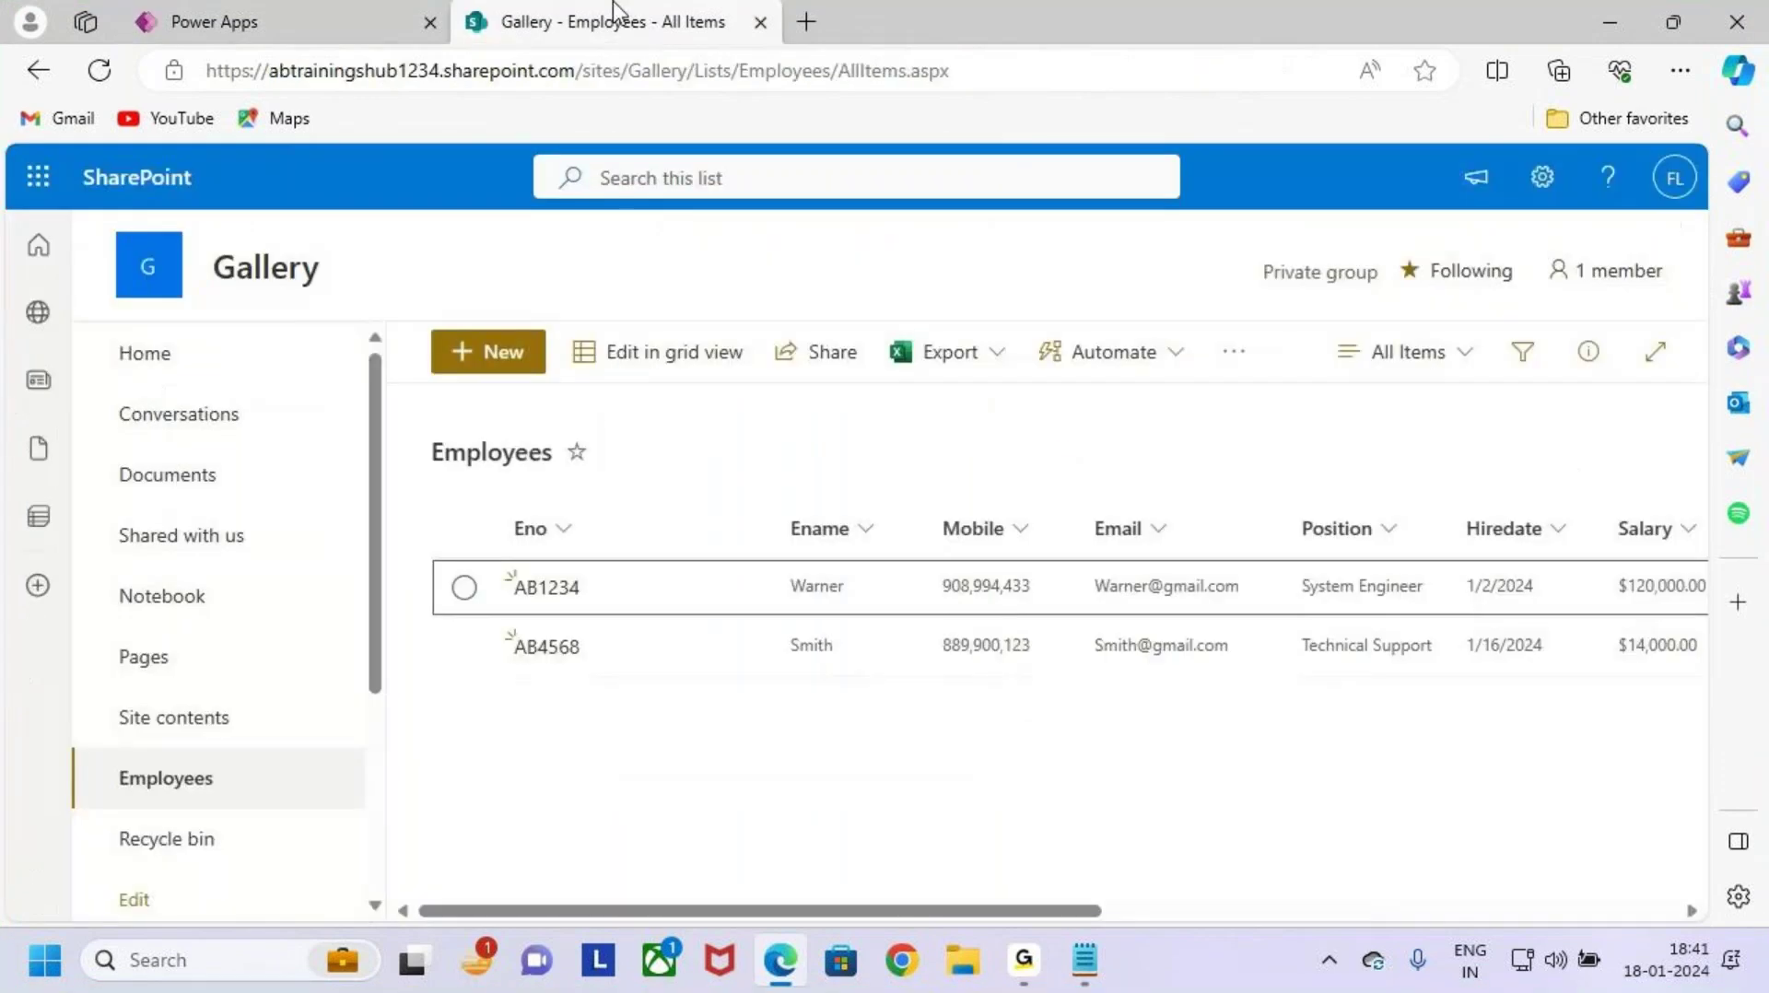
key(ctrl+2)
mouse_move(483, 527)
mouse_down()
mouse_move(537, 562)
mouse_move(1257, 692)
mouse_up()
key(Escape)
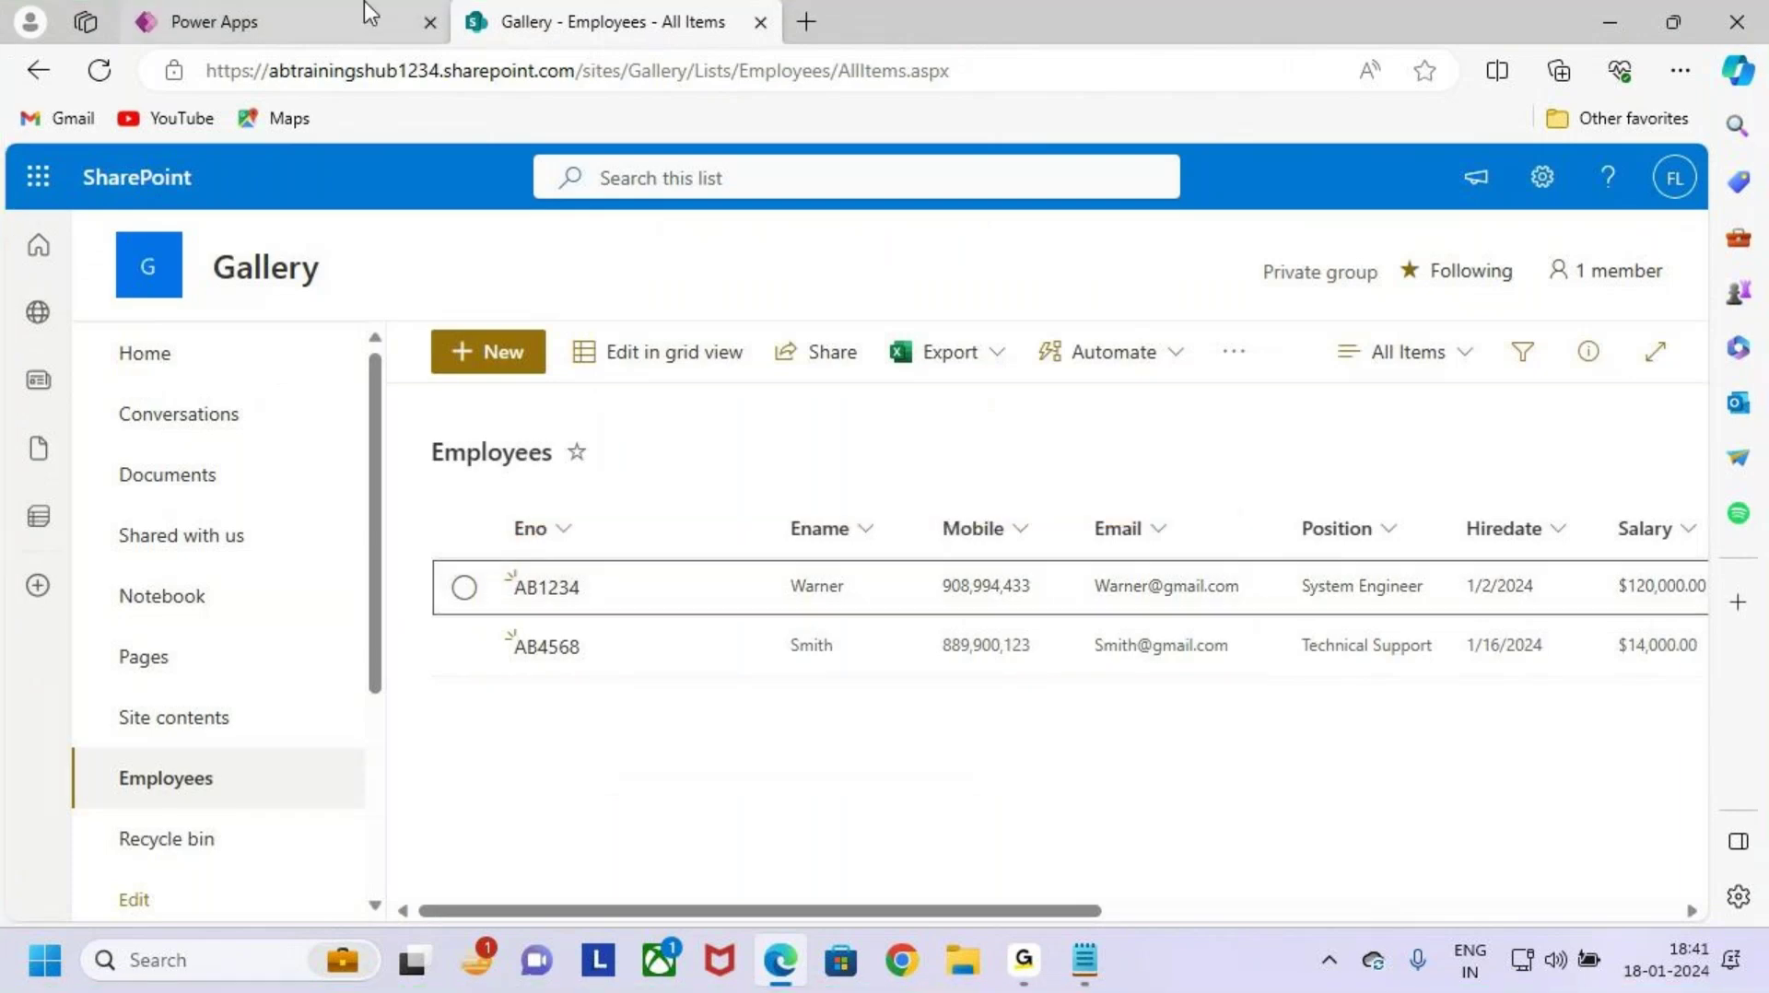
click(367, 18)
Step: After a second look at the Employees list, select Gallery_Screen and list the insertable controls
click(182, 579)
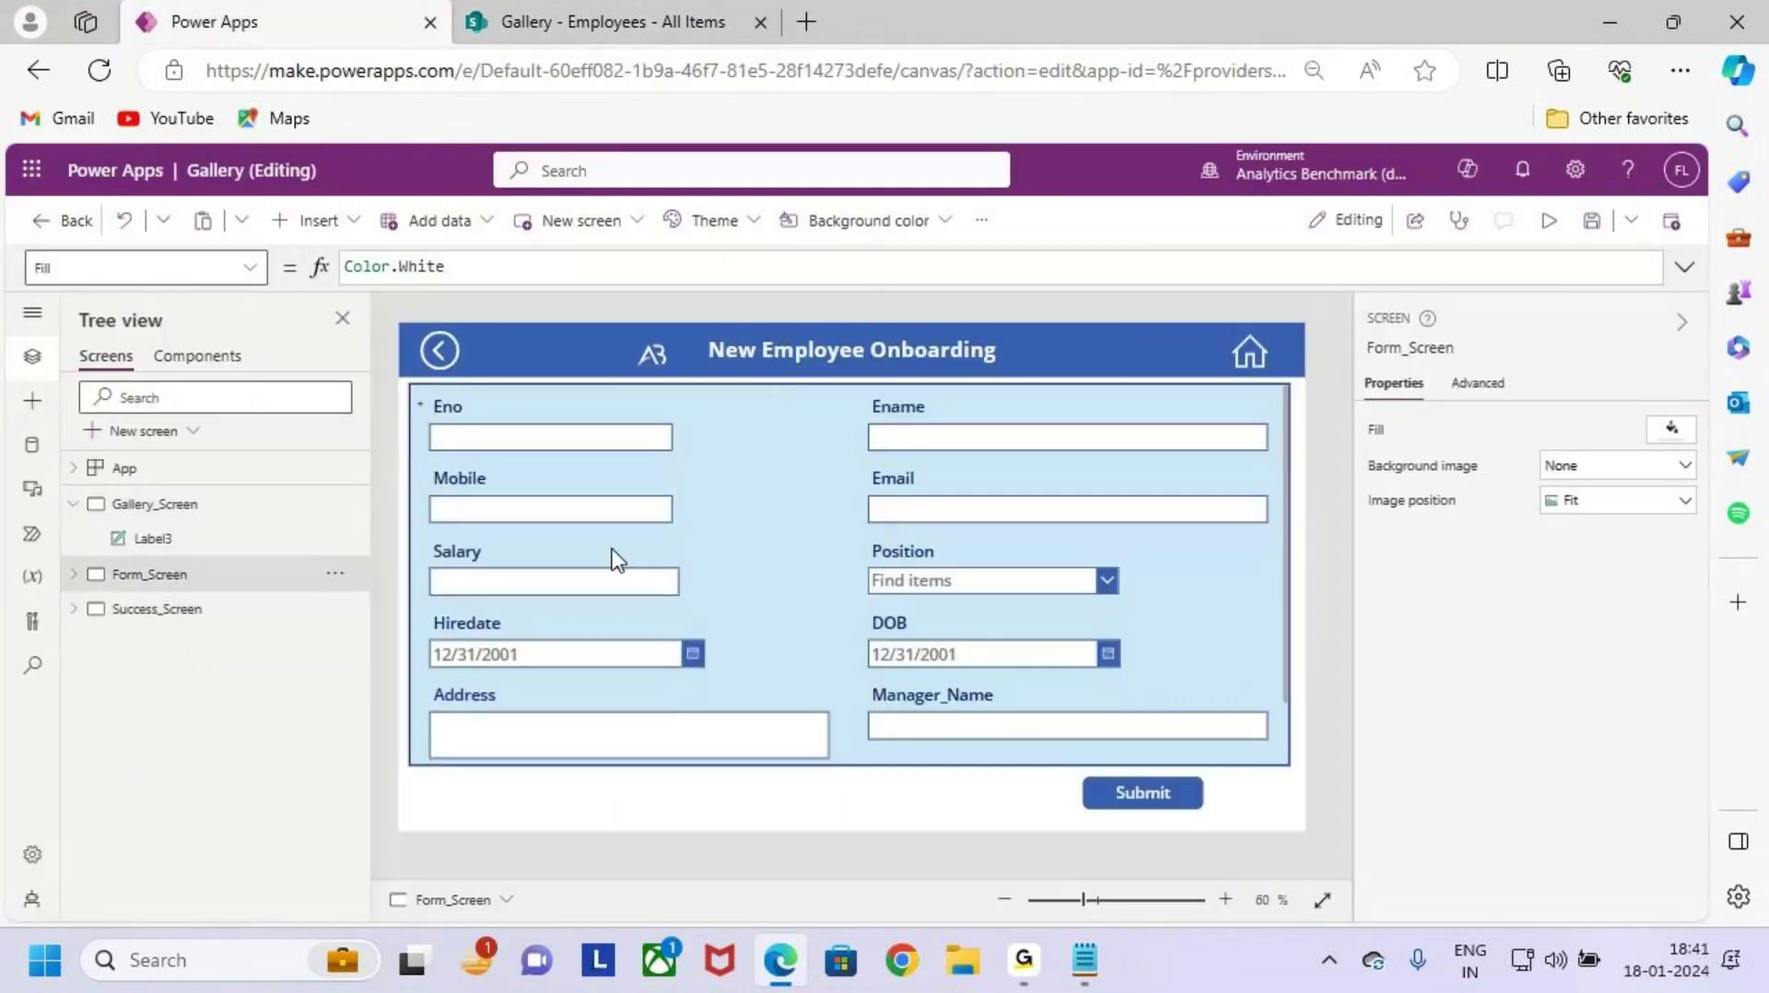
click(632, 32)
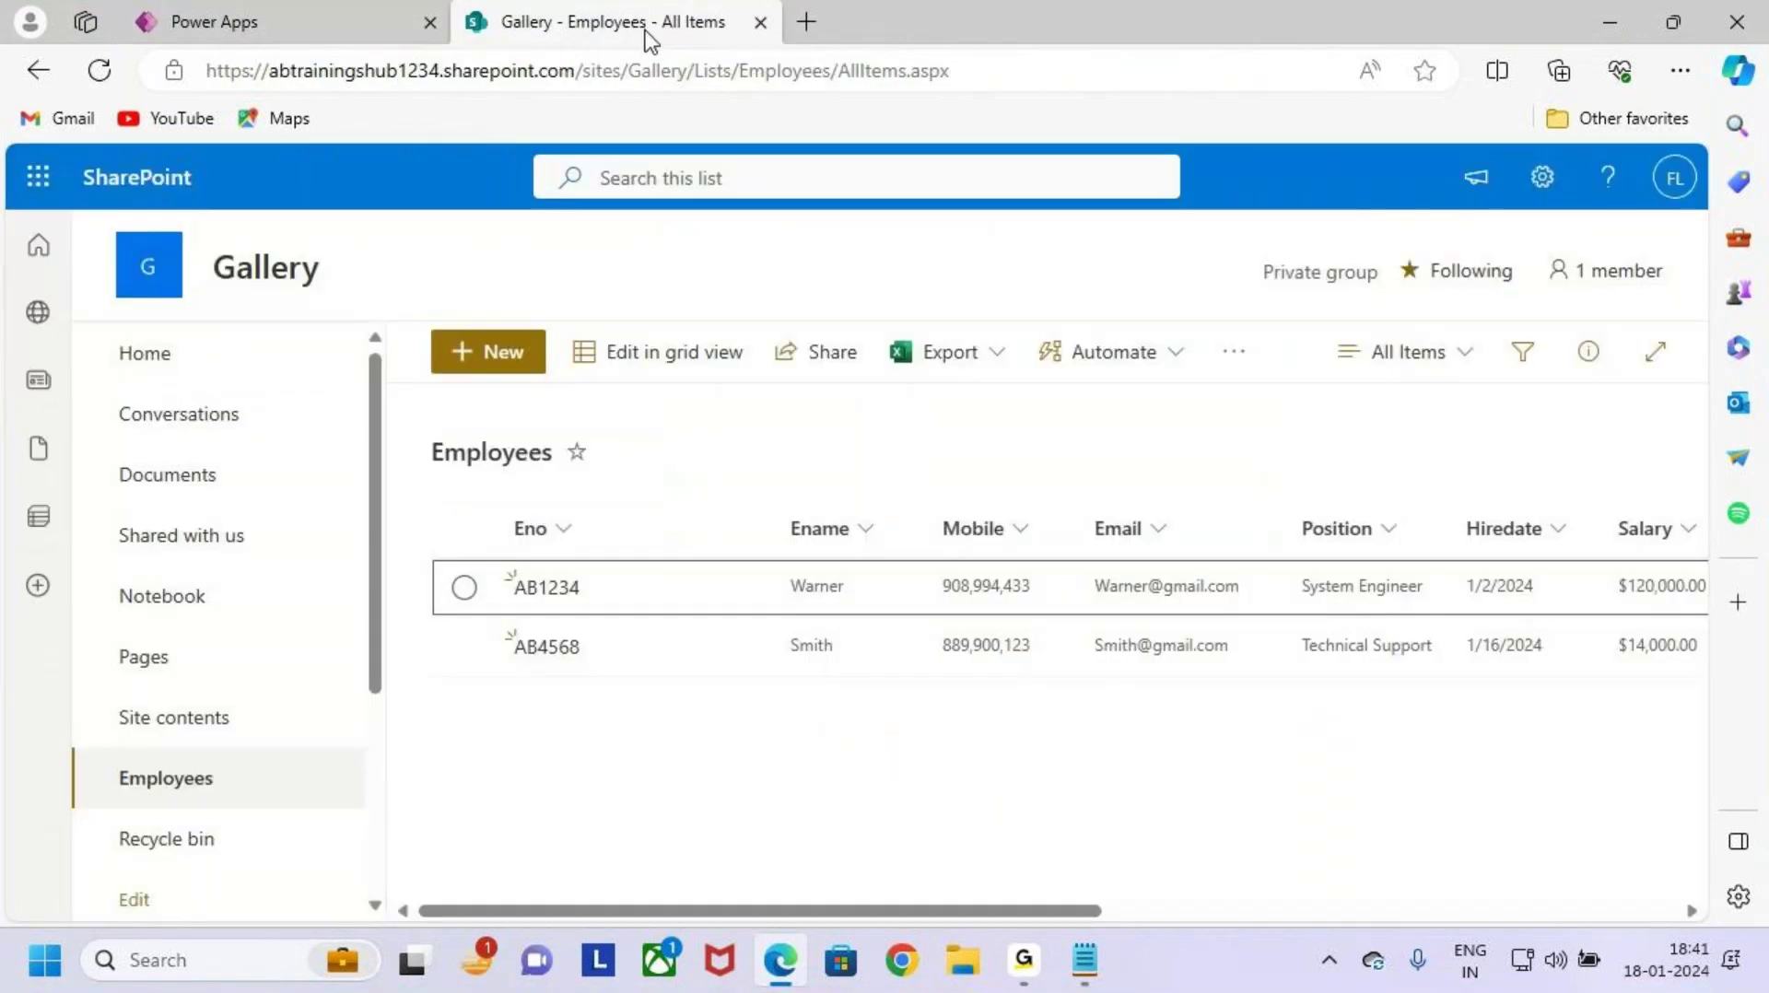
click(258, 20)
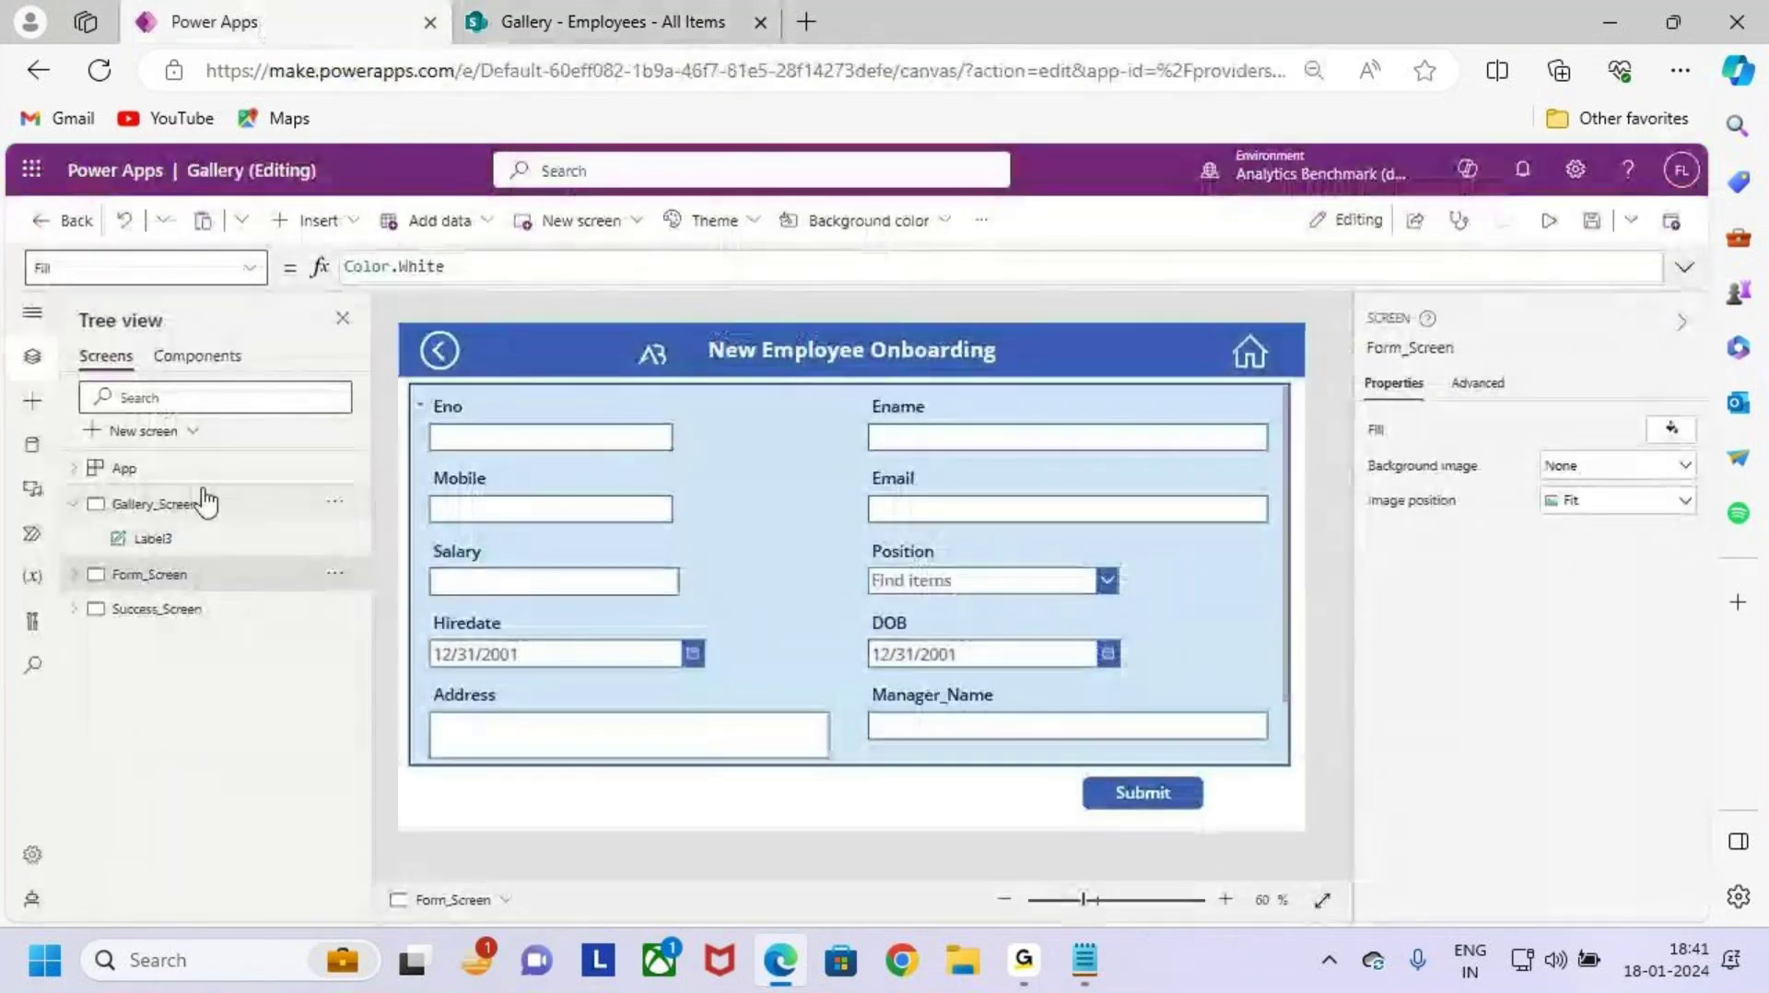
click(202, 503)
click(318, 220)
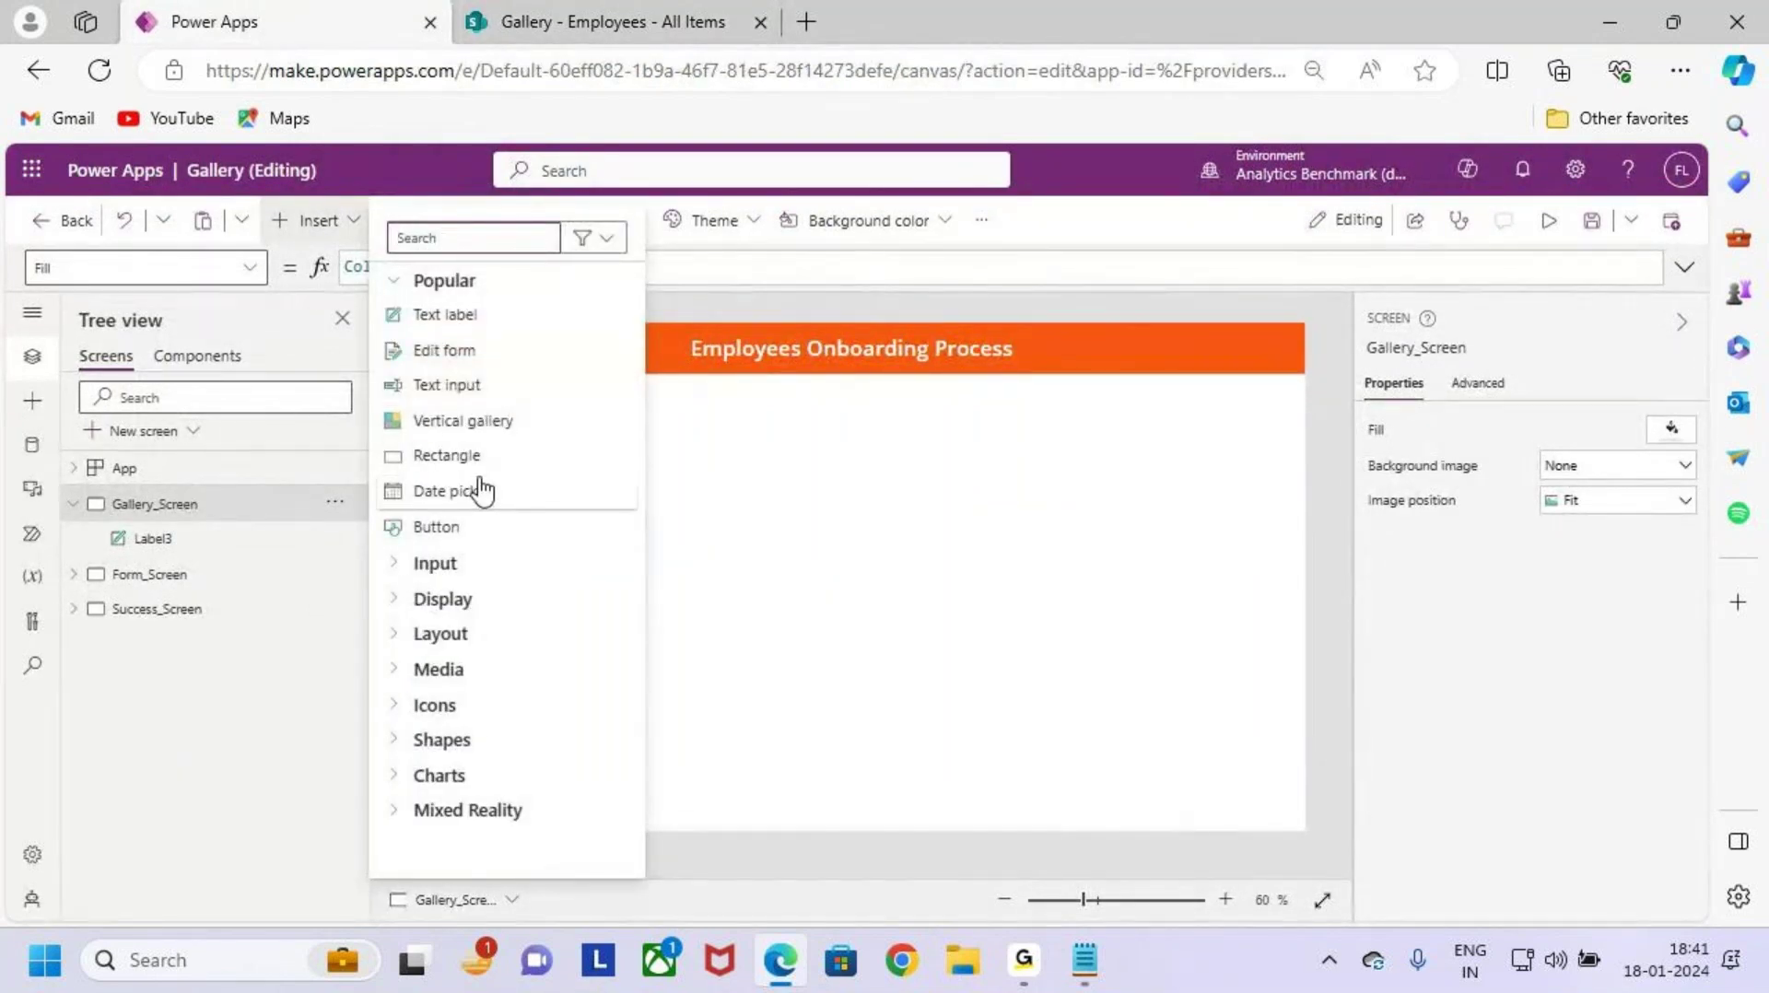
Step: Insert a vertical gallery into Gallery_Screen
key(ctrl+2)
mouse_move(382, 404)
mouse_down()
mouse_move(574, 443)
mouse_move(638, 339)
mouse_up()
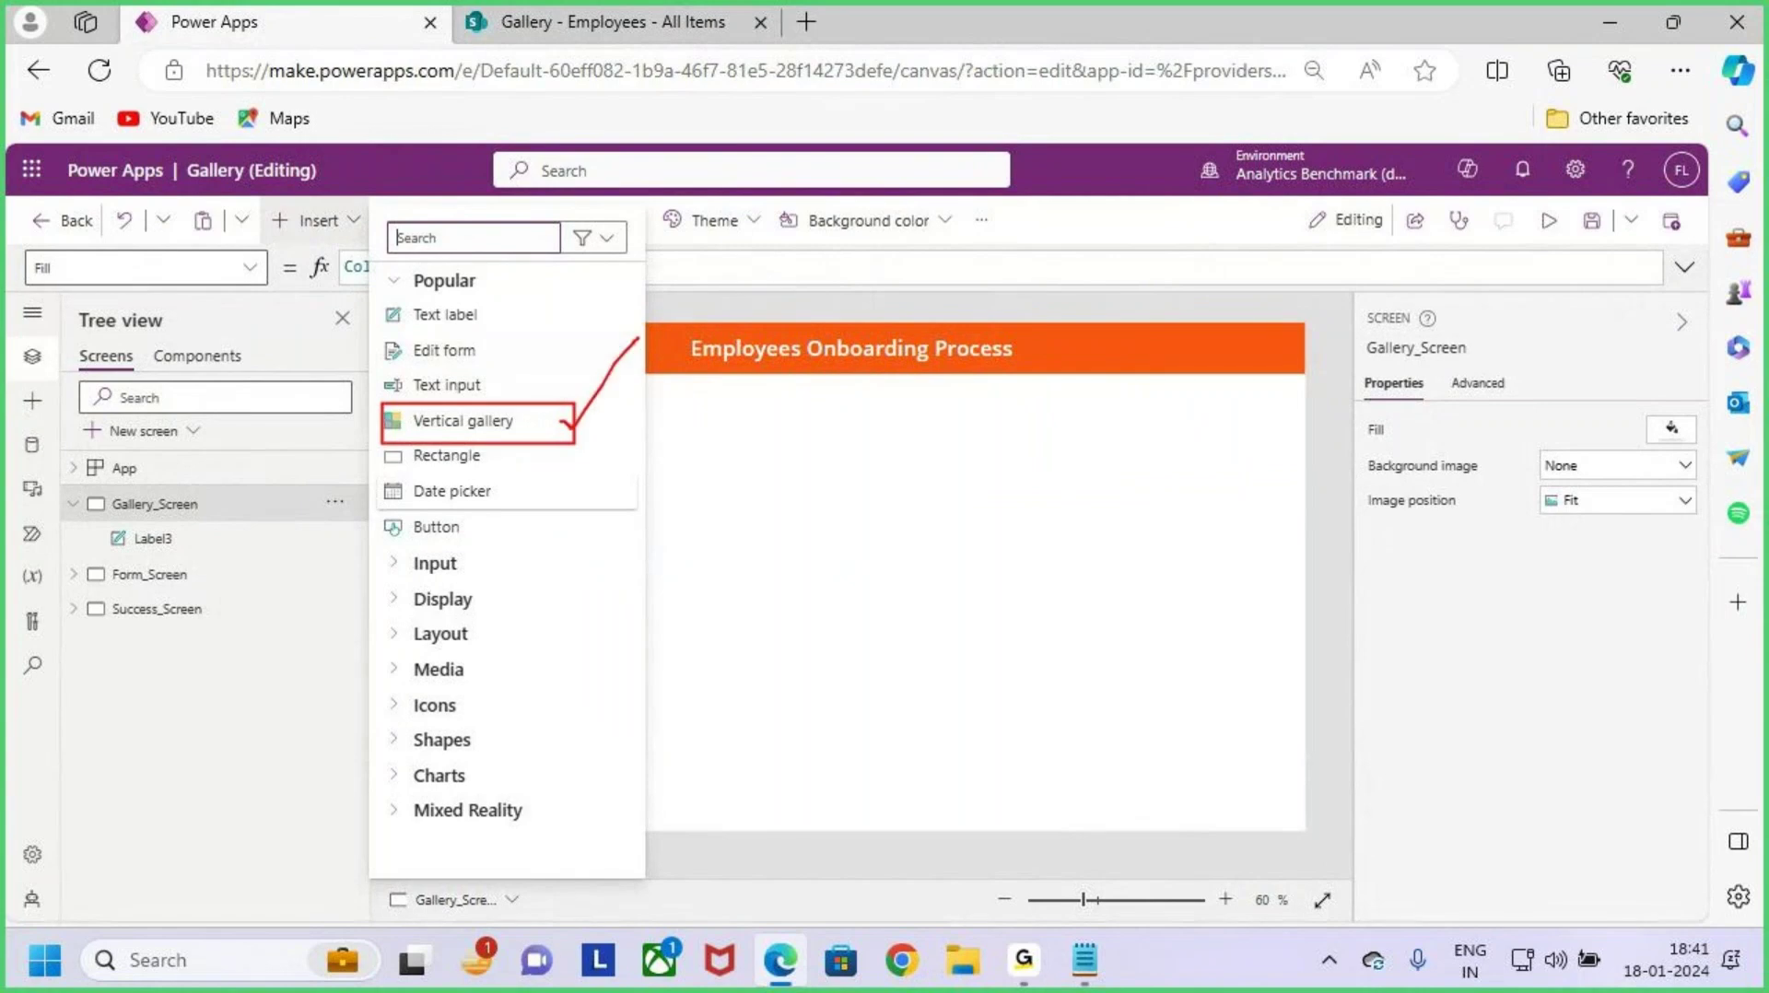
key(Escape)
click(528, 425)
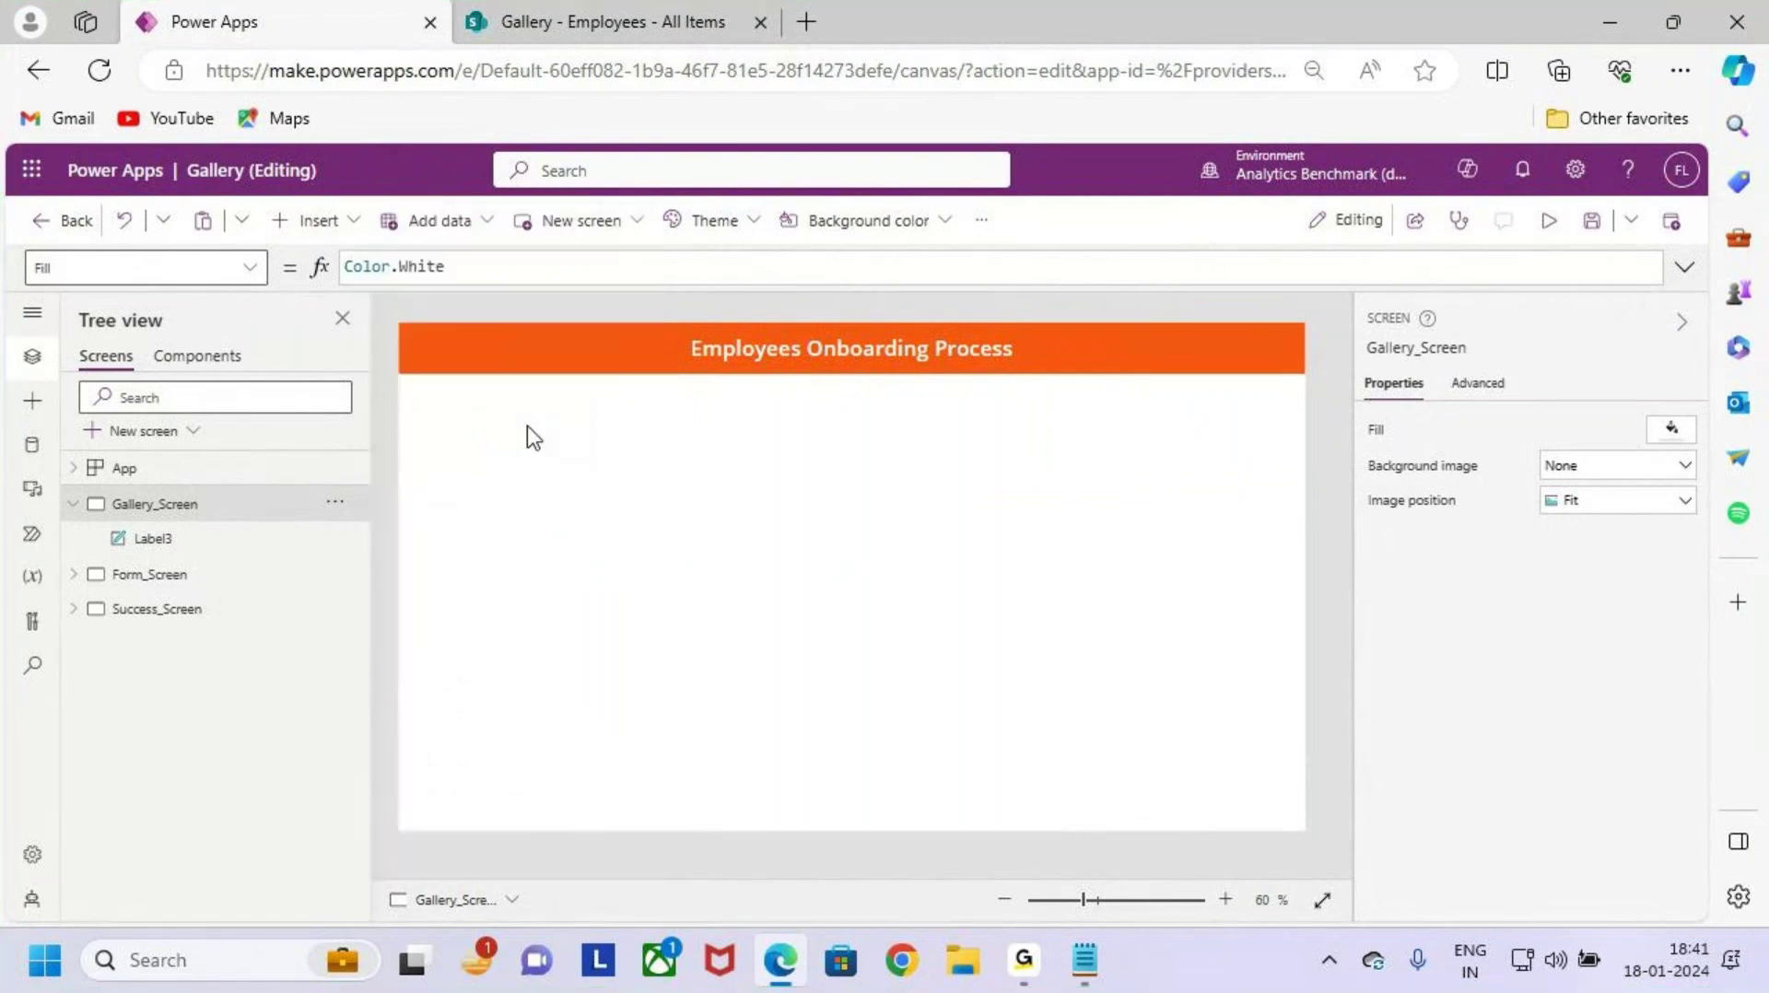
Step: Move Gallery1 below the orange header to 442,120 and narrow it to 482 wide
drag(723, 473, 962, 607)
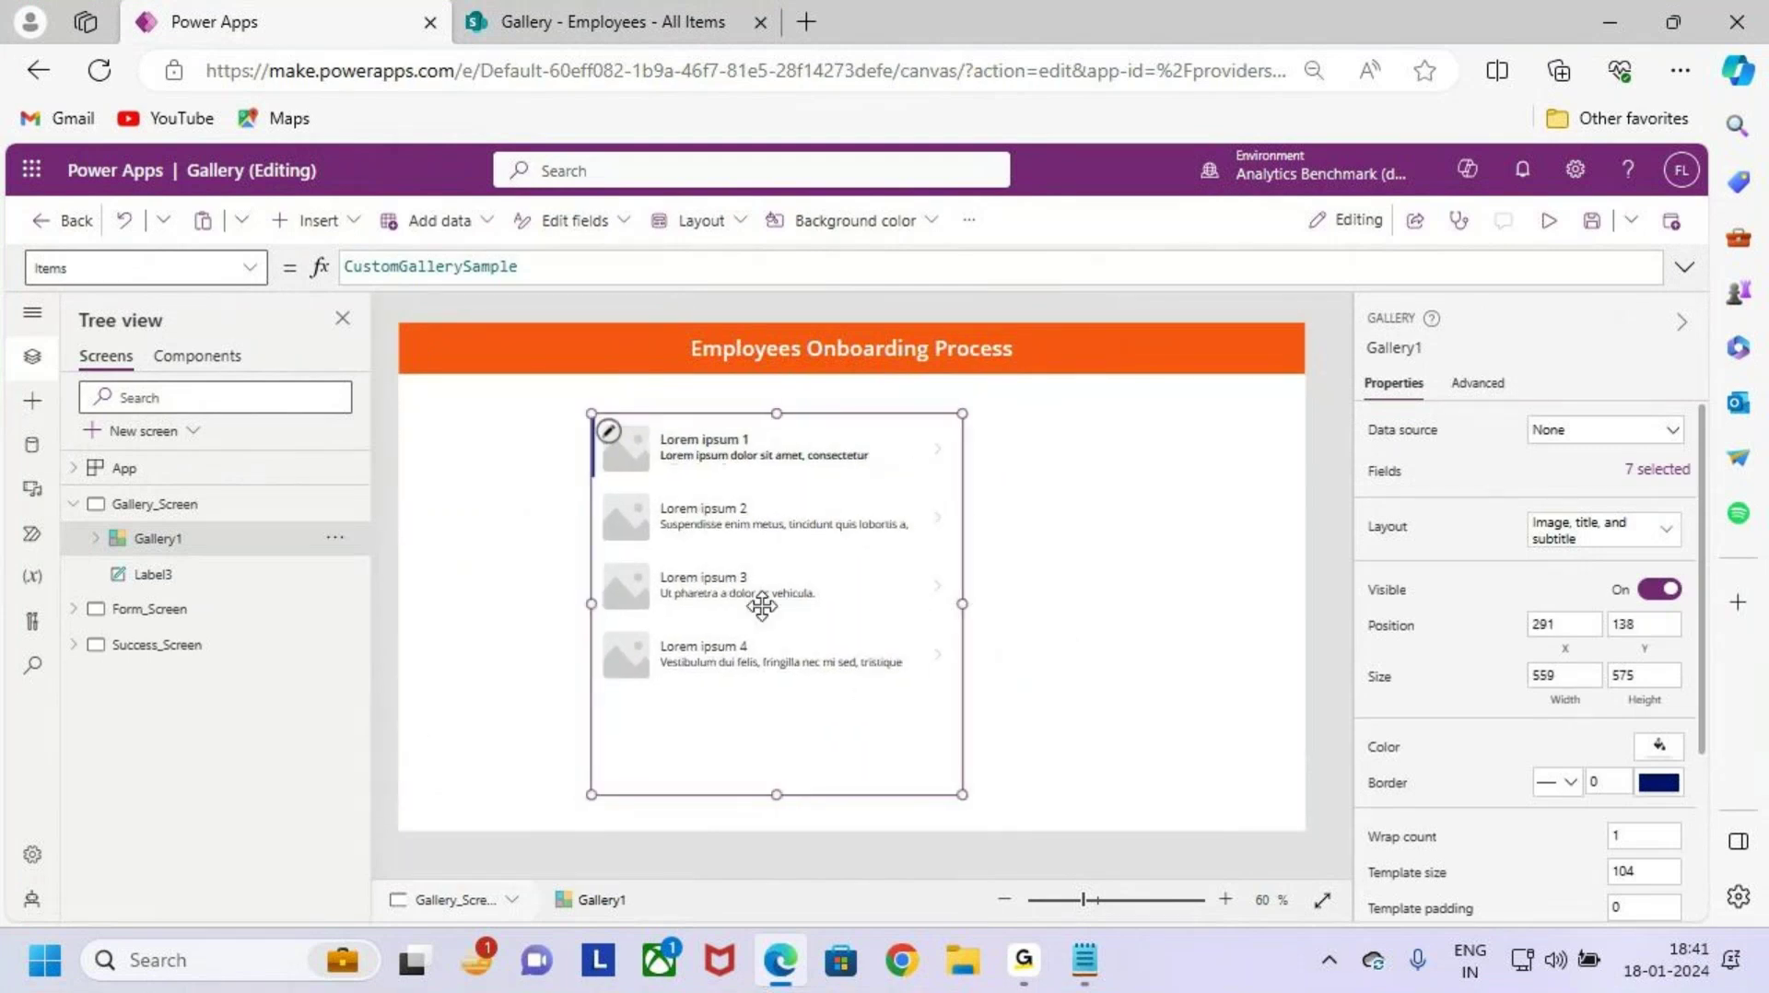
drag(788, 592, 854, 588)
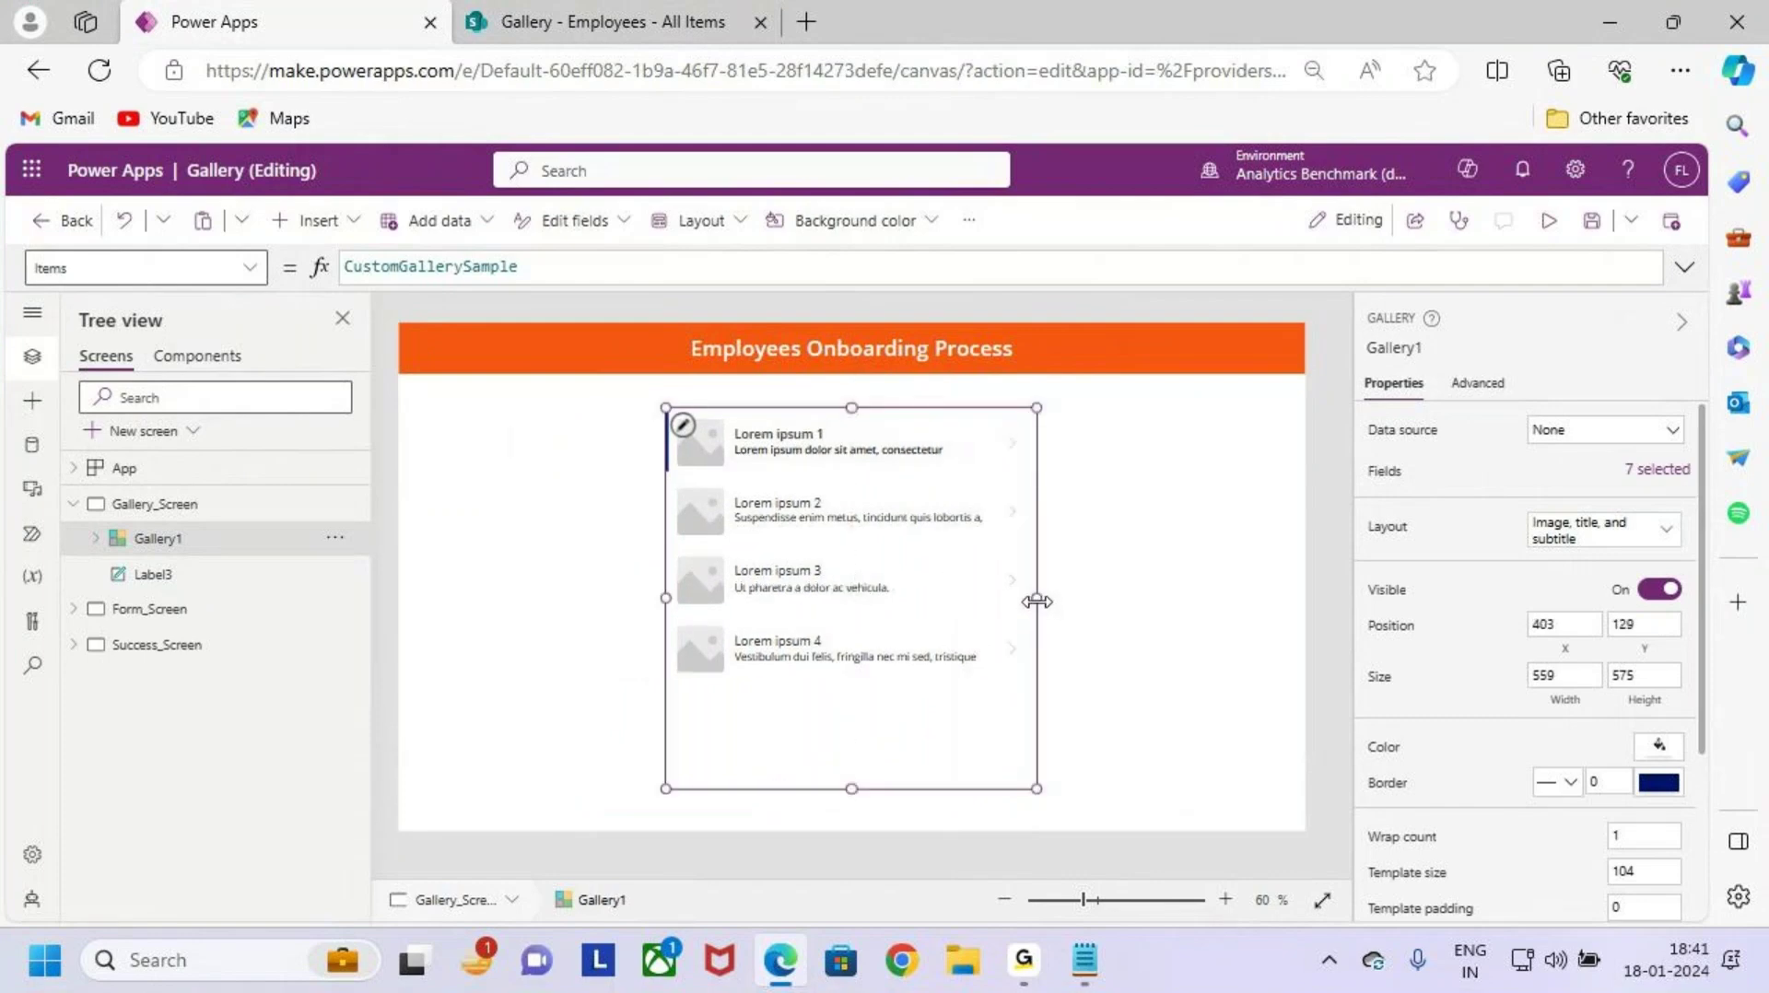
drag(1037, 604, 985, 607)
drag(859, 579, 884, 569)
key(ctrl+2)
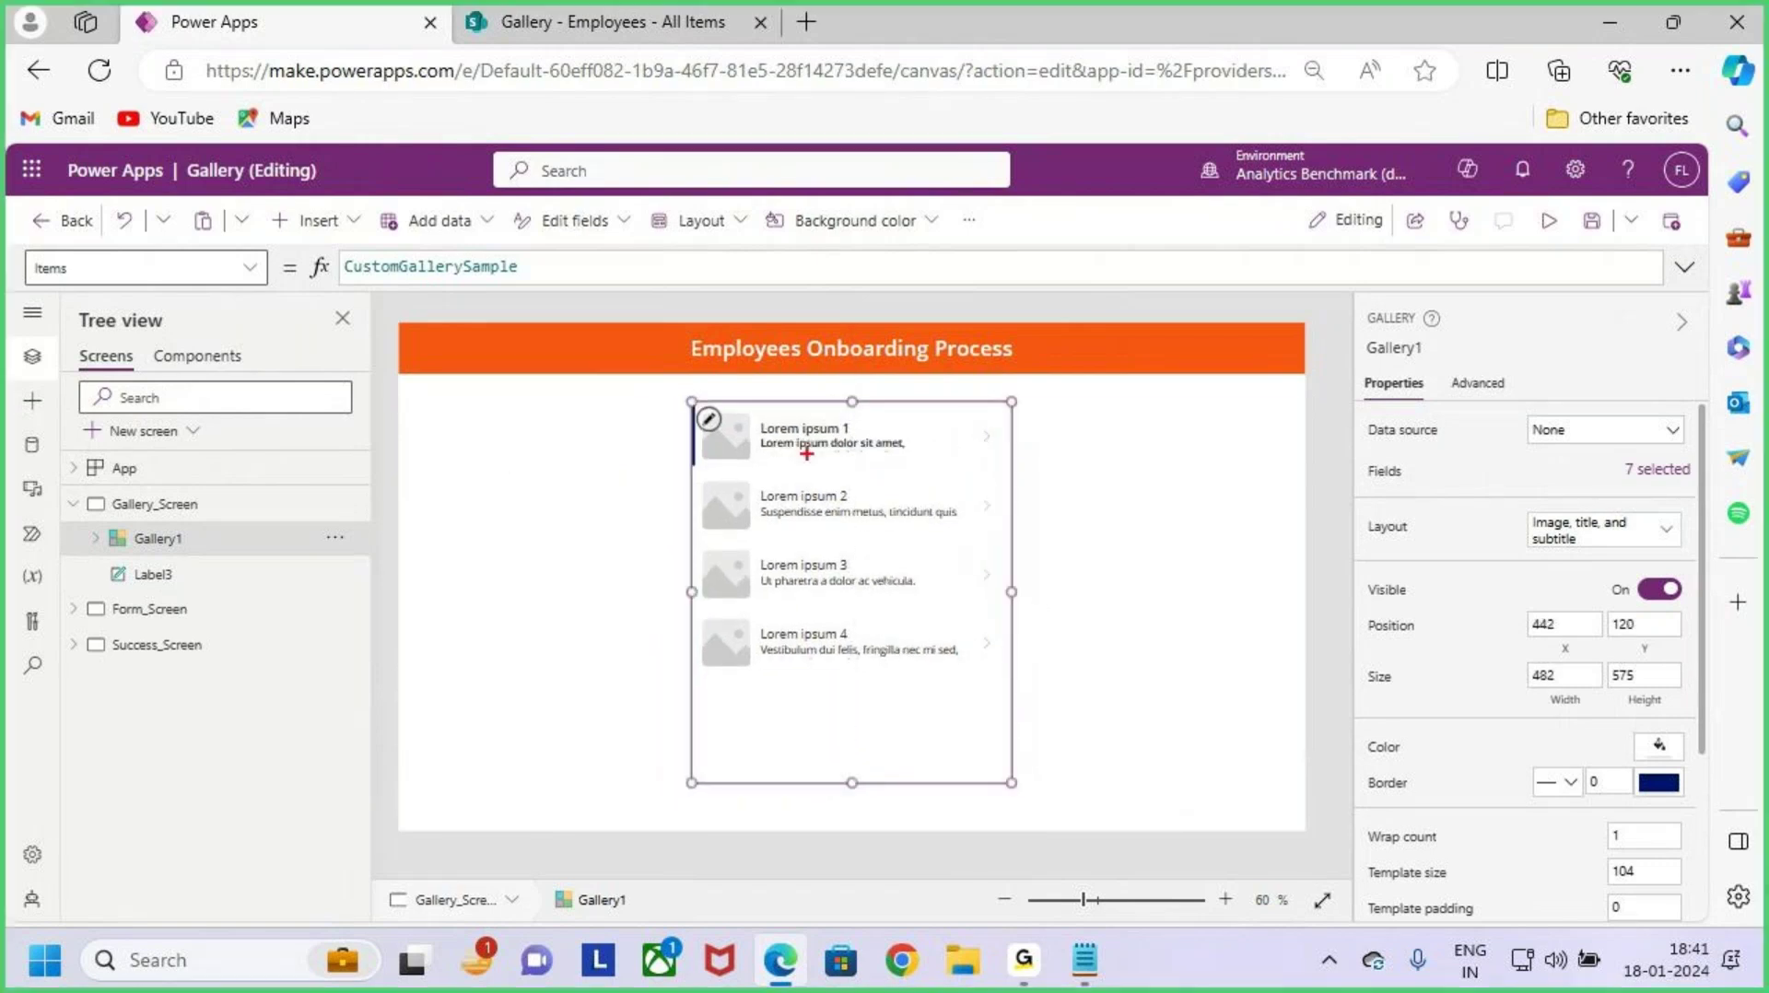
mouse_move(693, 402)
mouse_down()
mouse_move(738, 492)
mouse_move(988, 735)
mouse_up()
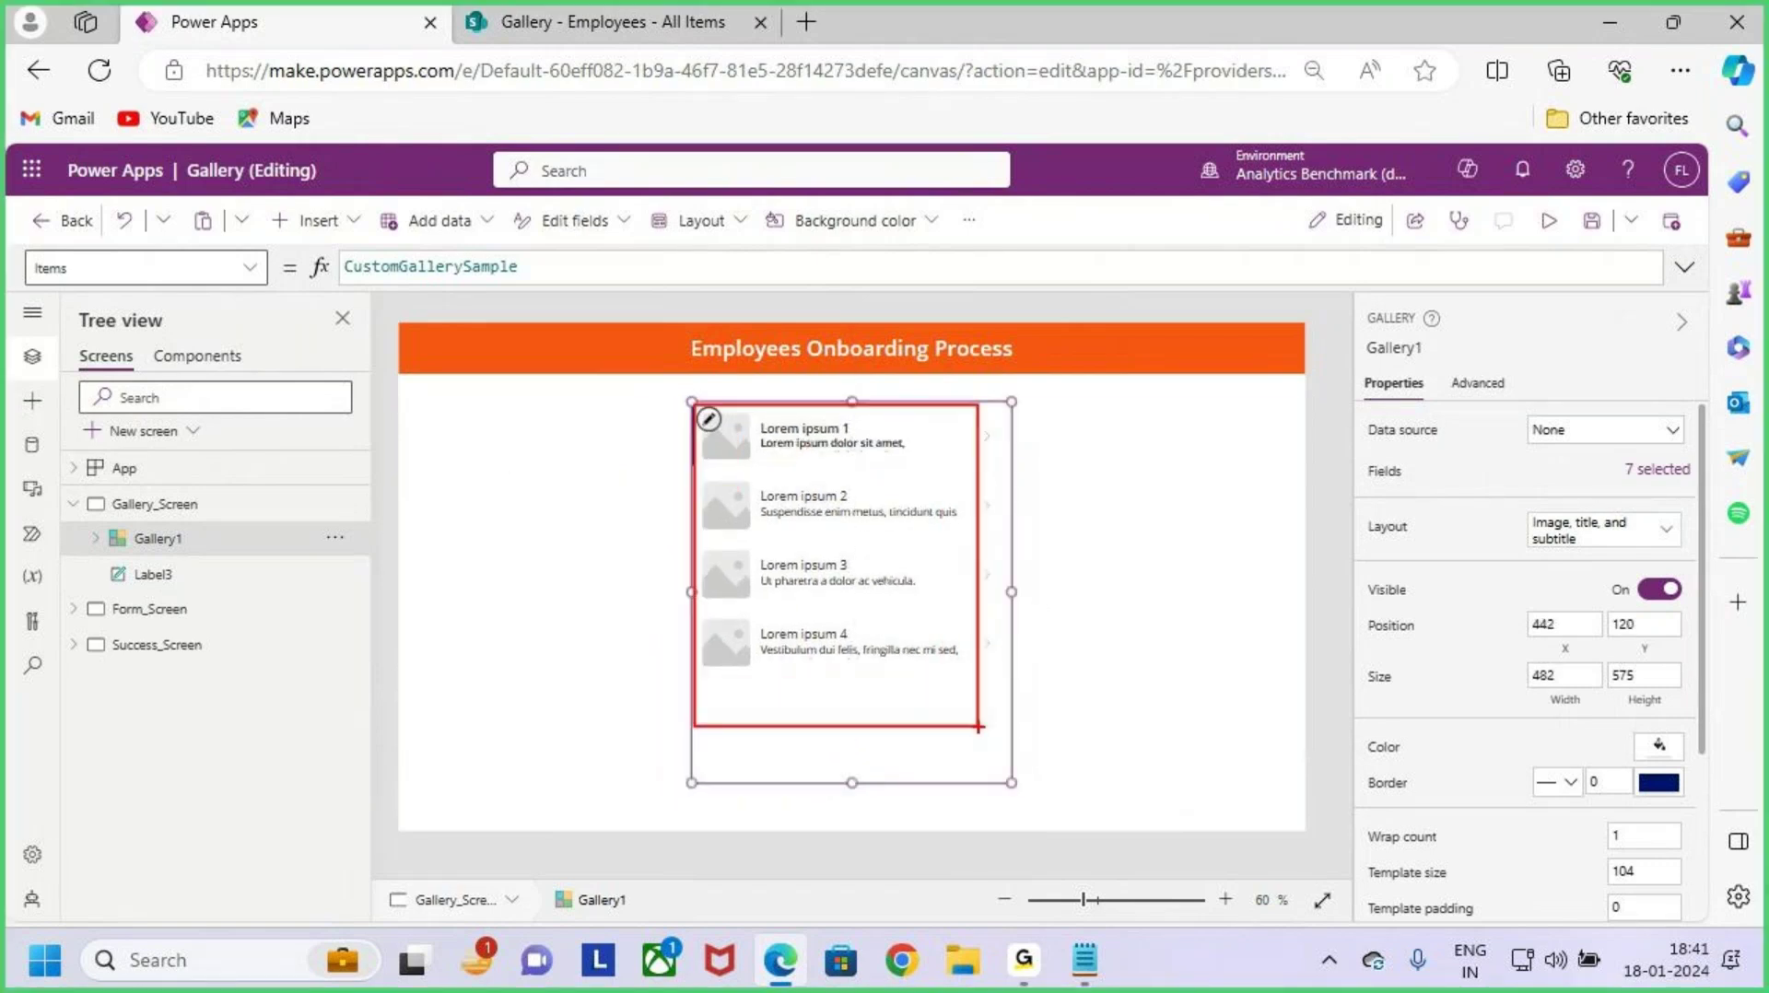
key(Escape)
Step: Check the SharePoint Employees list columns, then return to the Power Apps editor
click(591, 11)
key(ctrl+2)
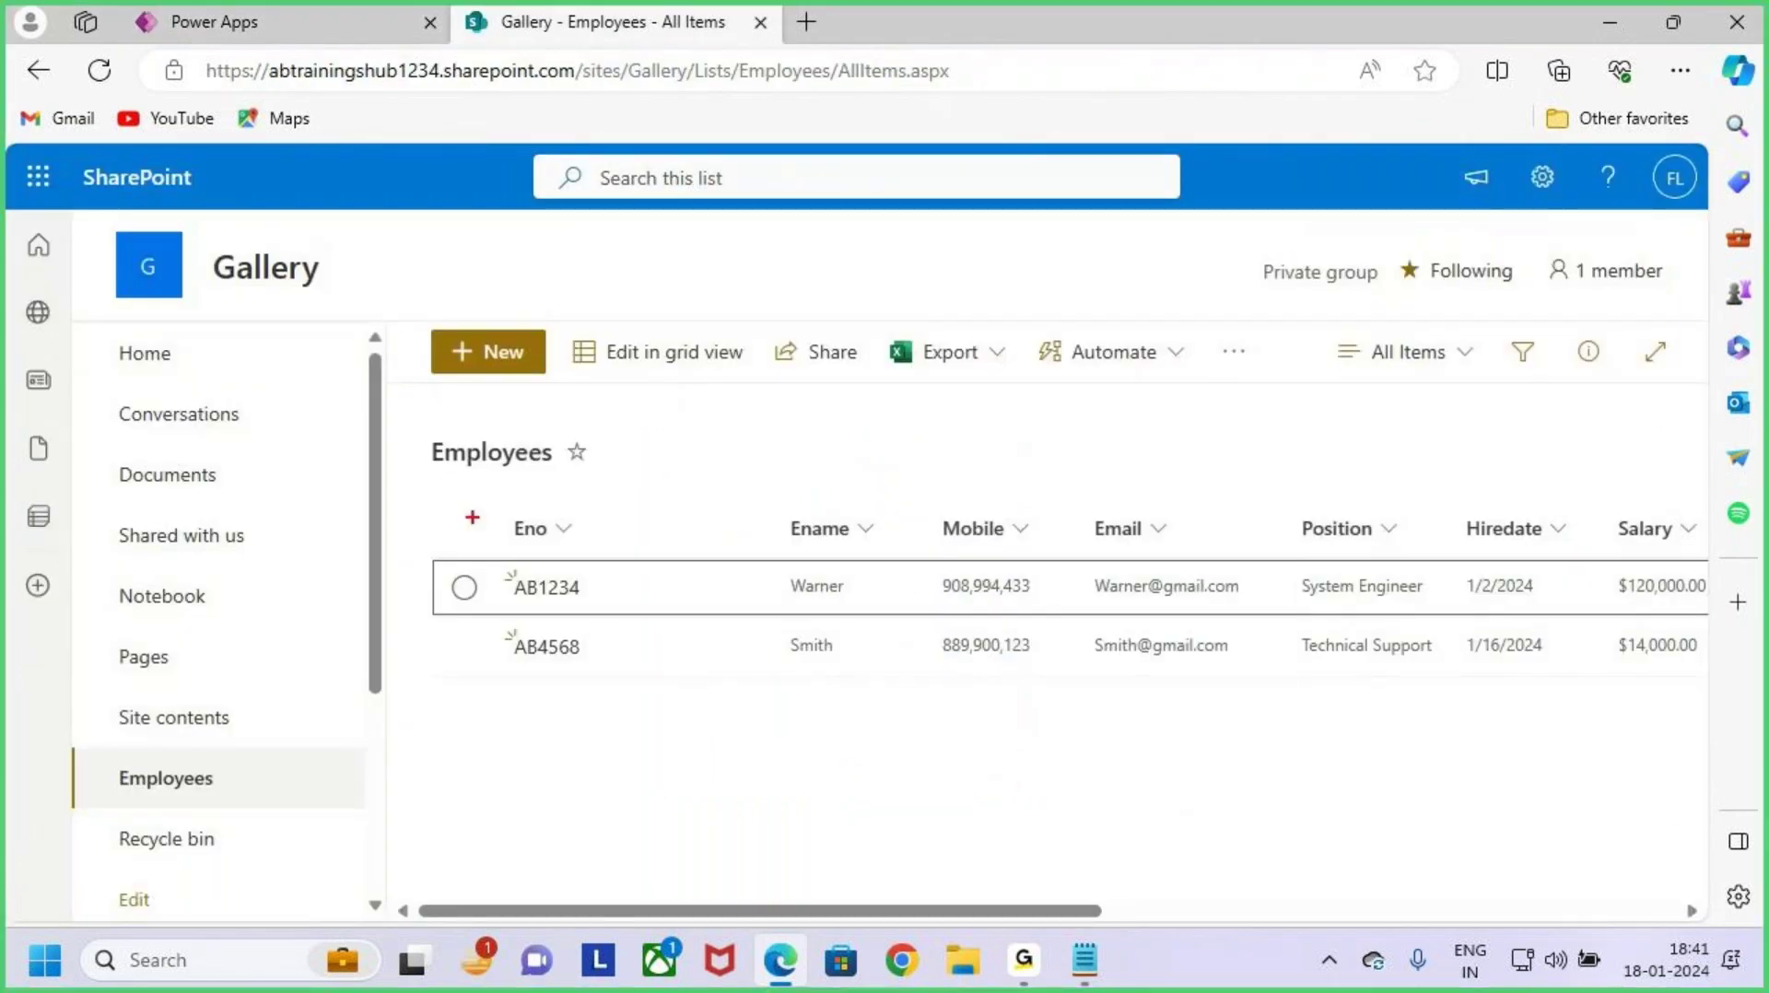
drag(460, 499, 1187, 503)
drag(1187, 680, 1292, 702)
drag(487, 477, 612, 453)
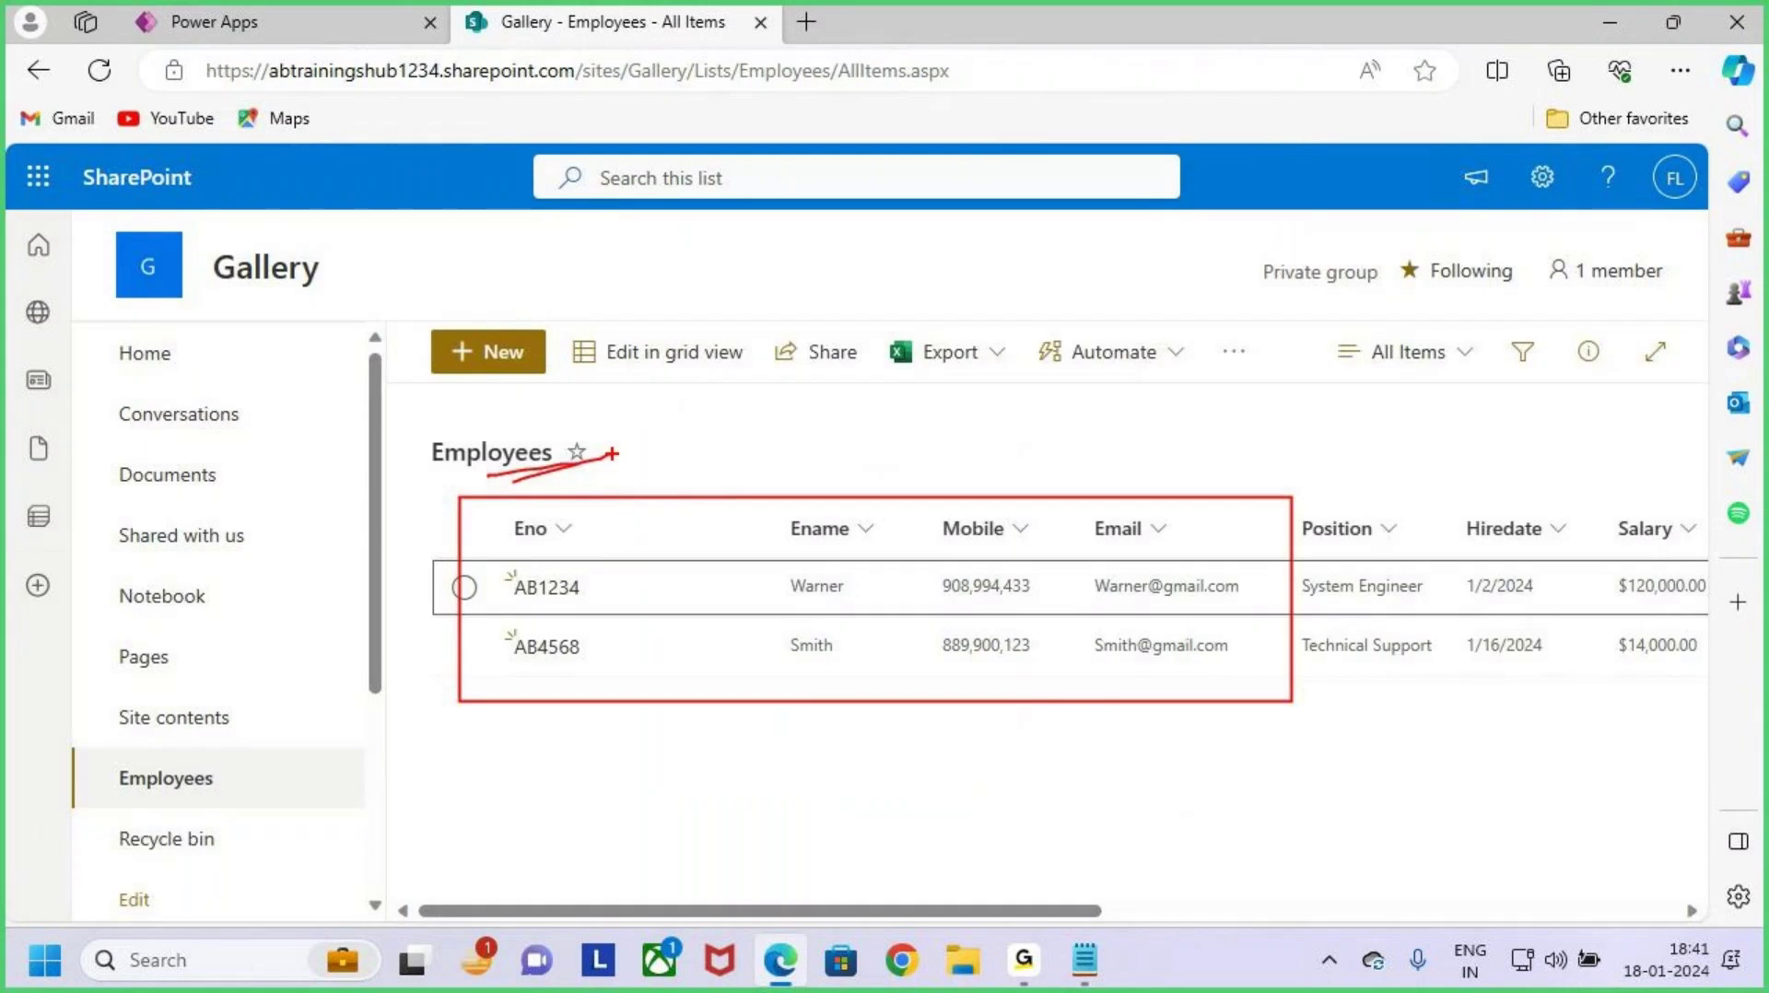
key(Escape)
click(316, 13)
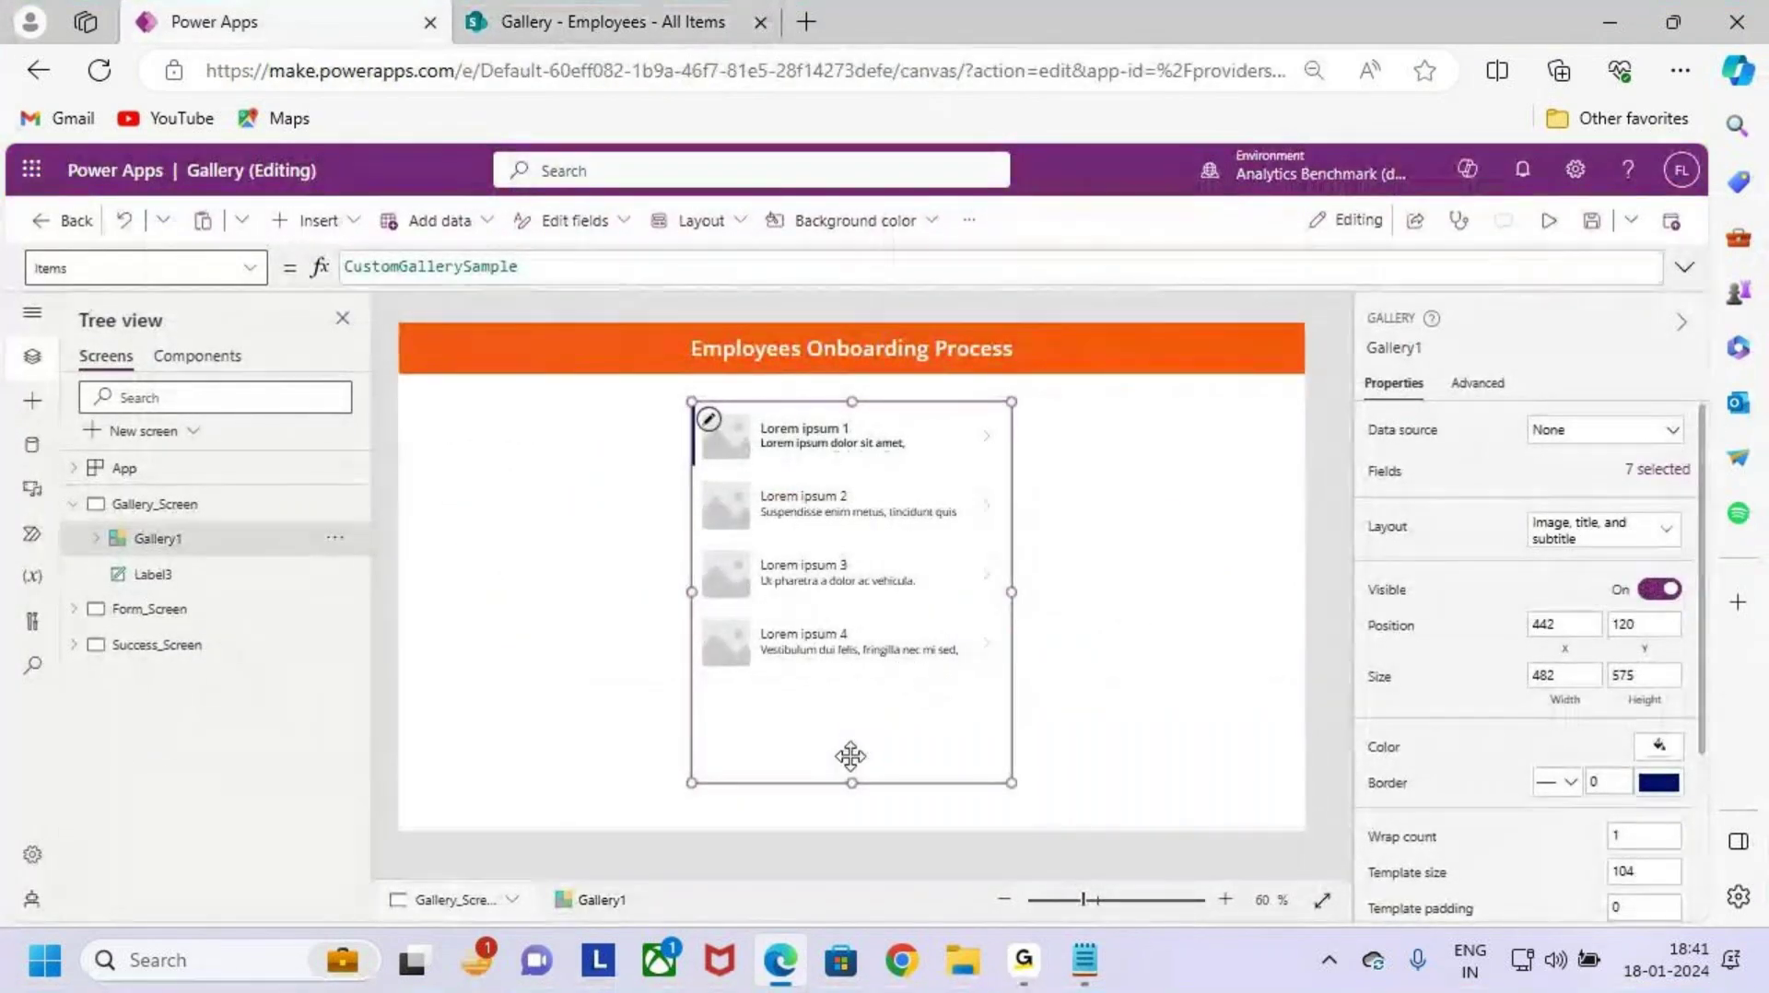
Step: Set Gallery1's data source to the Employees list
click(931, 738)
key(ctrl+2)
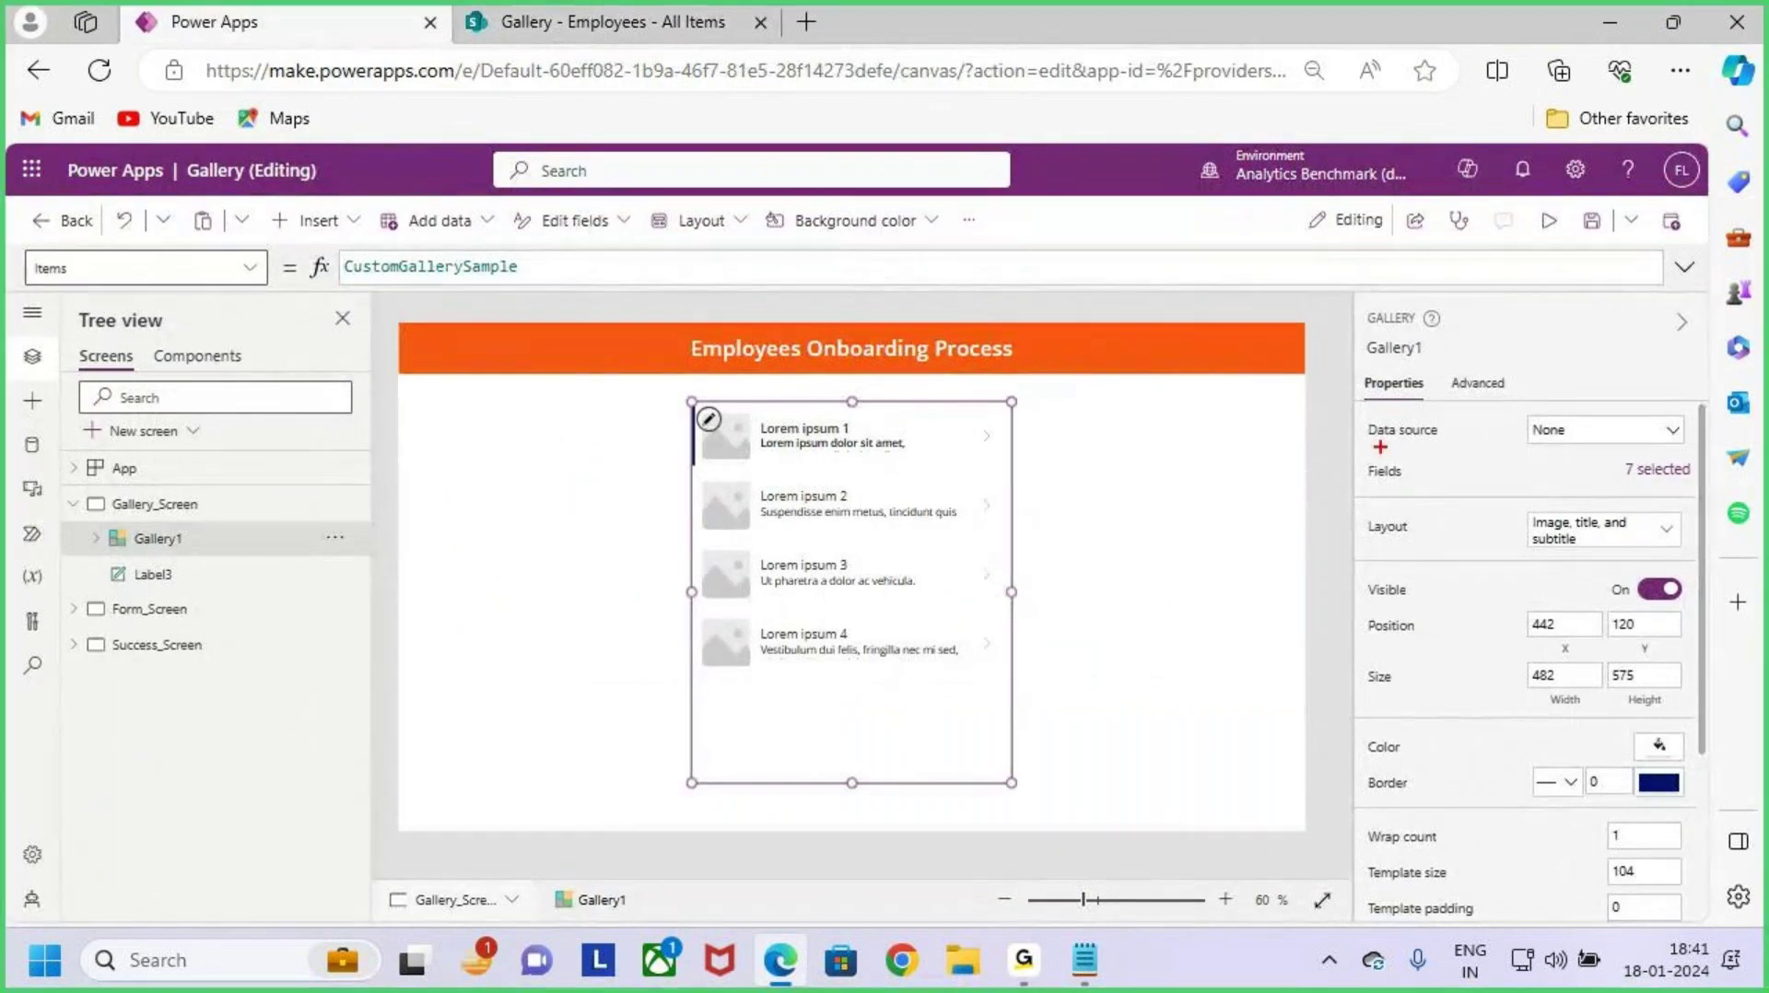
drag(1374, 442, 1446, 443)
key(Escape)
click(1645, 432)
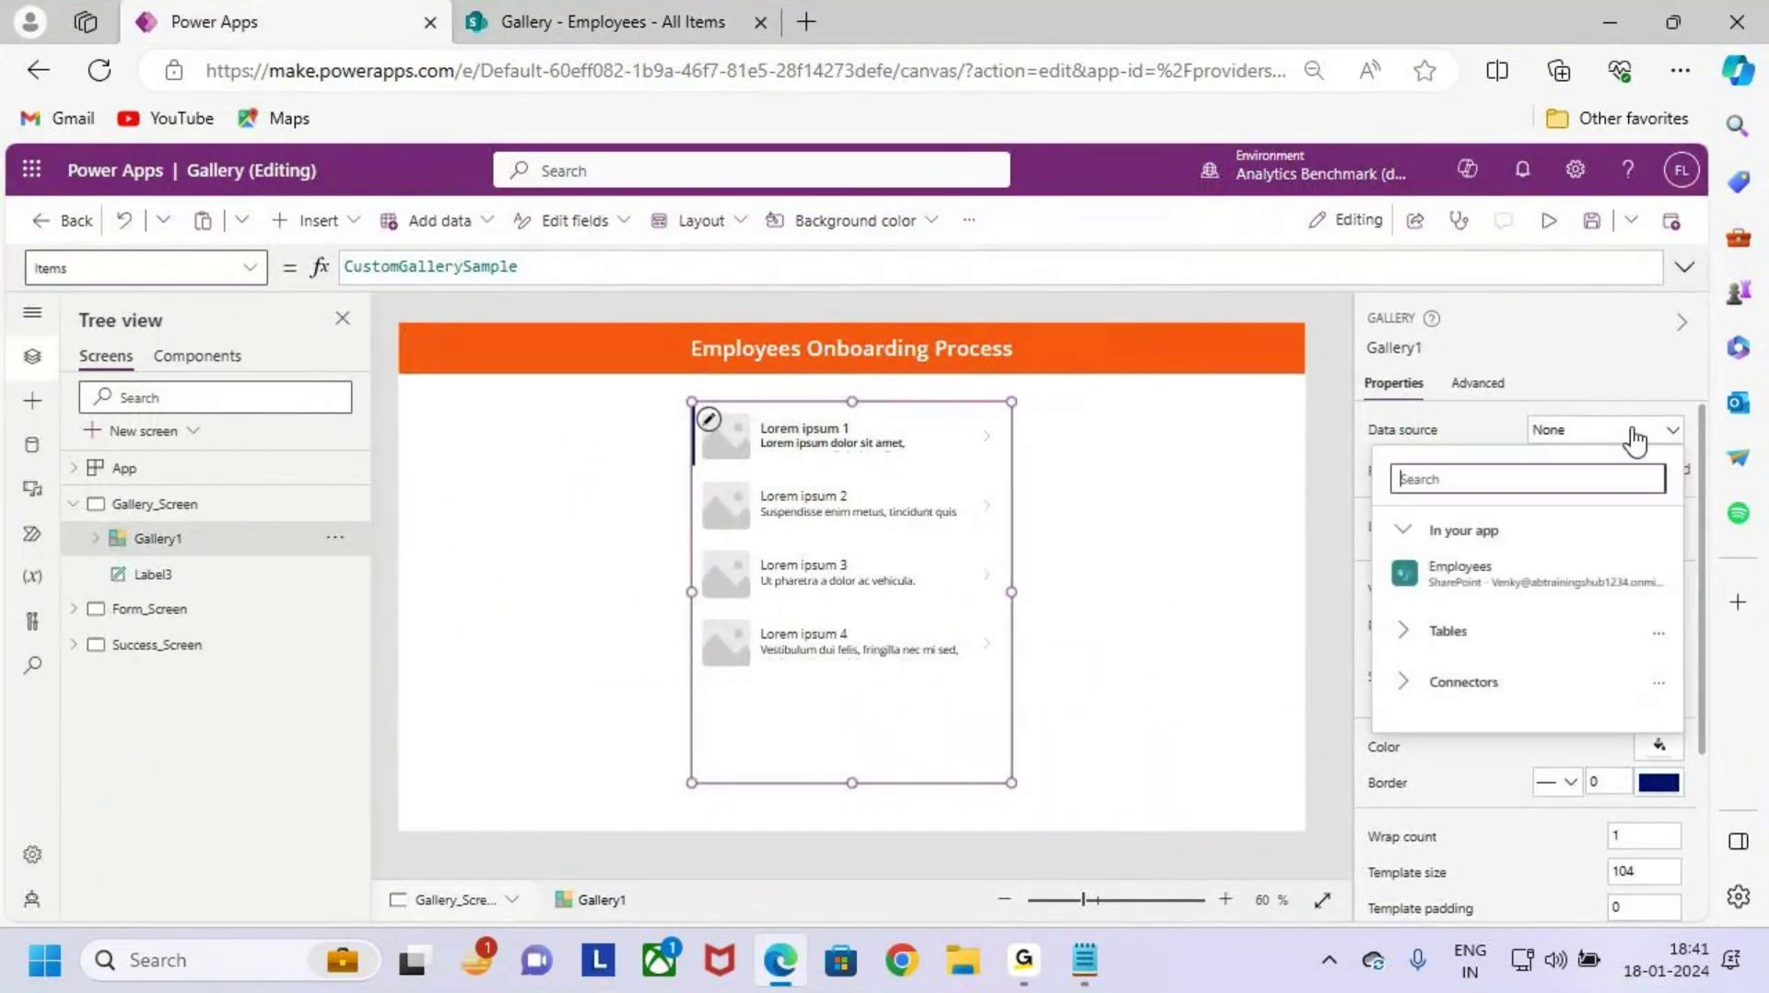
click(1530, 578)
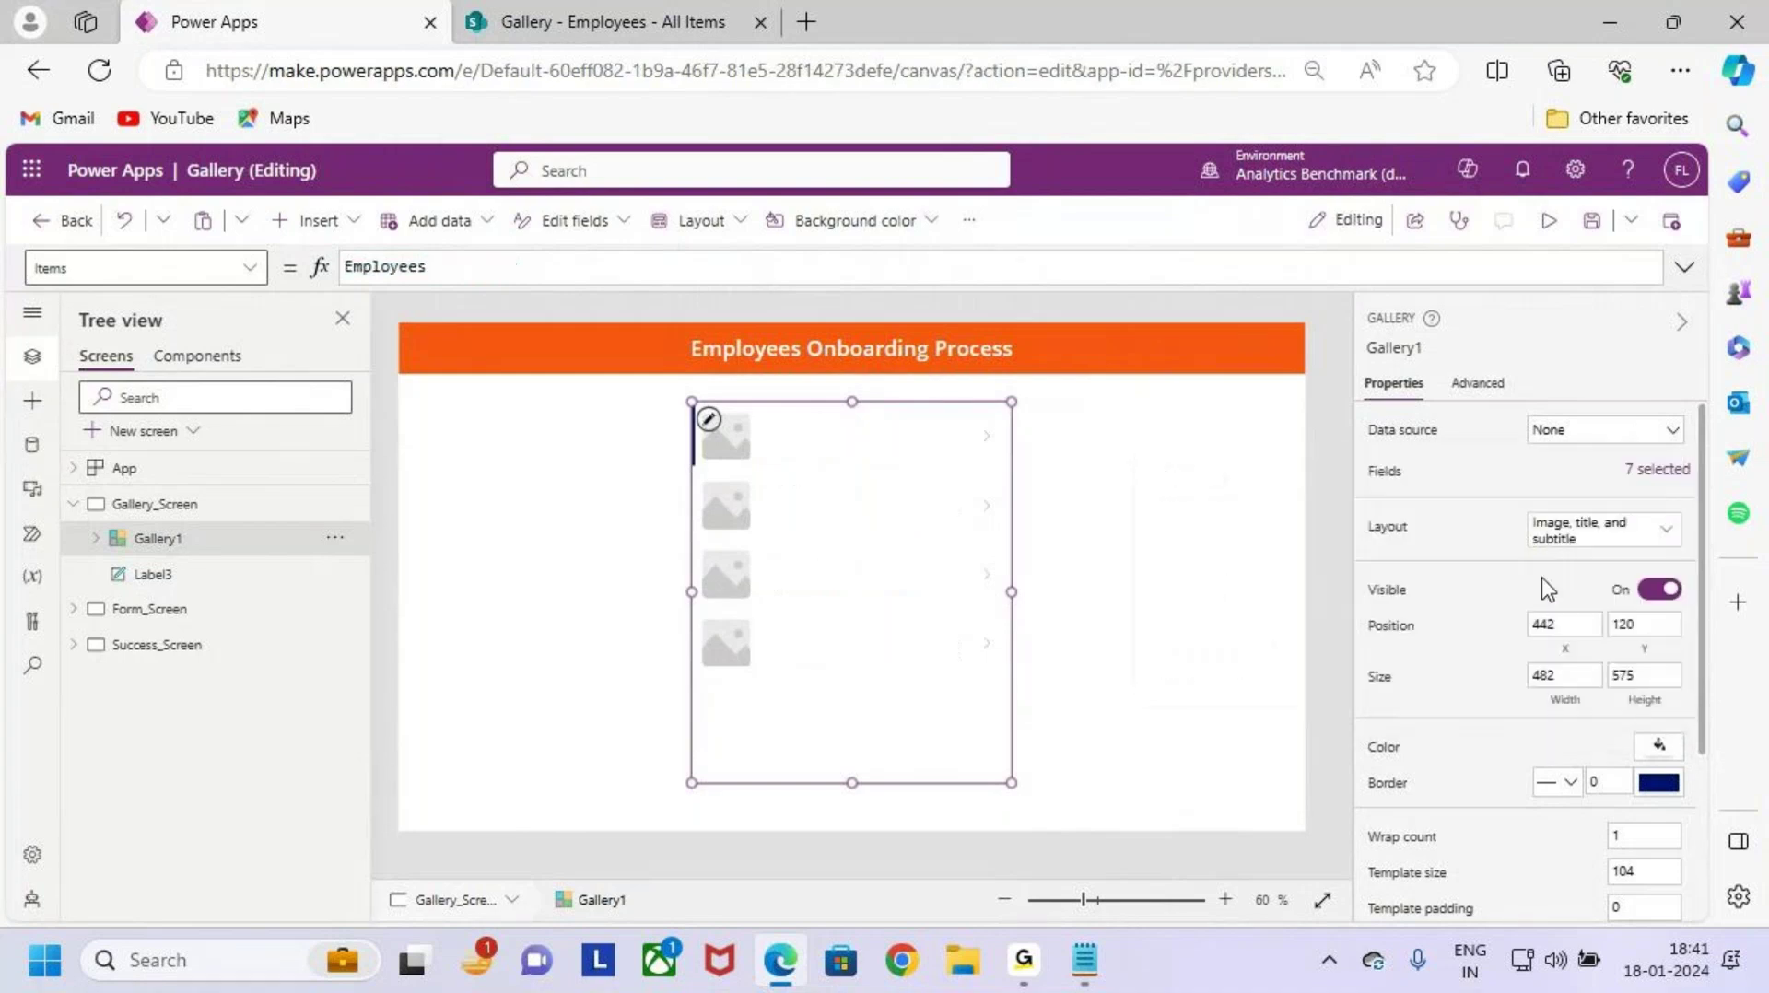
key(ctrl+2)
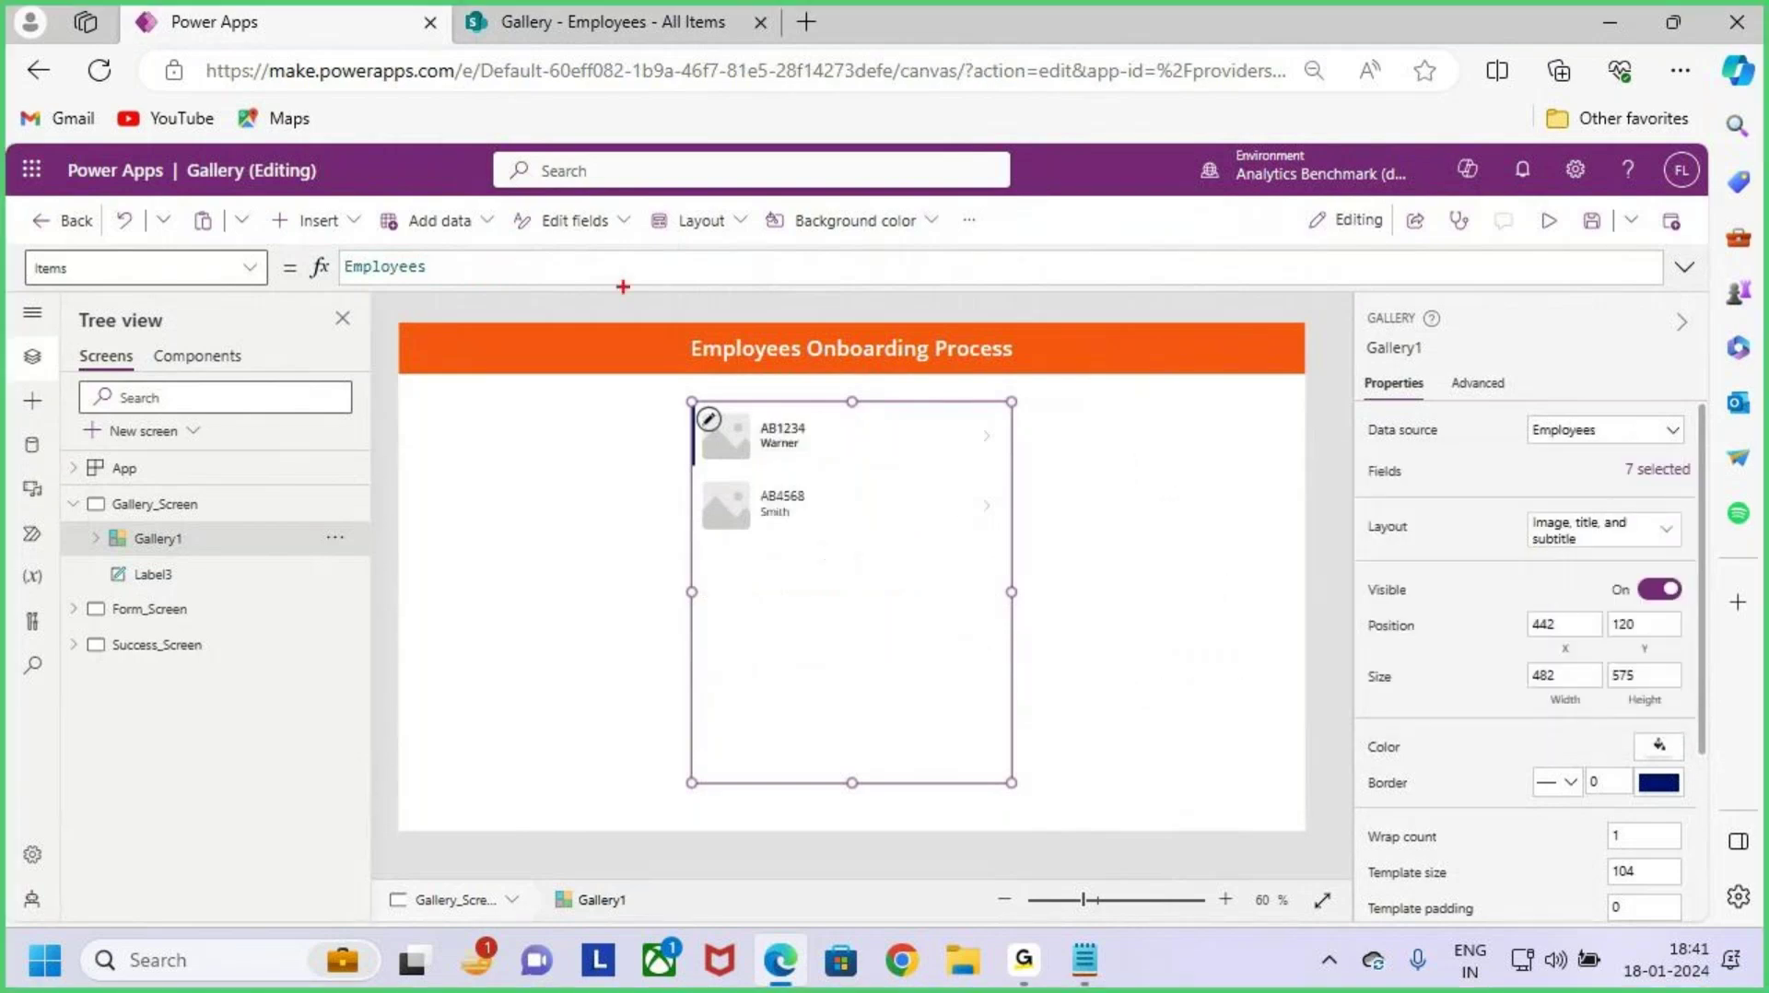
Step: Compare the gallery's two employee records against the SharePoint Employees list
click(588, 32)
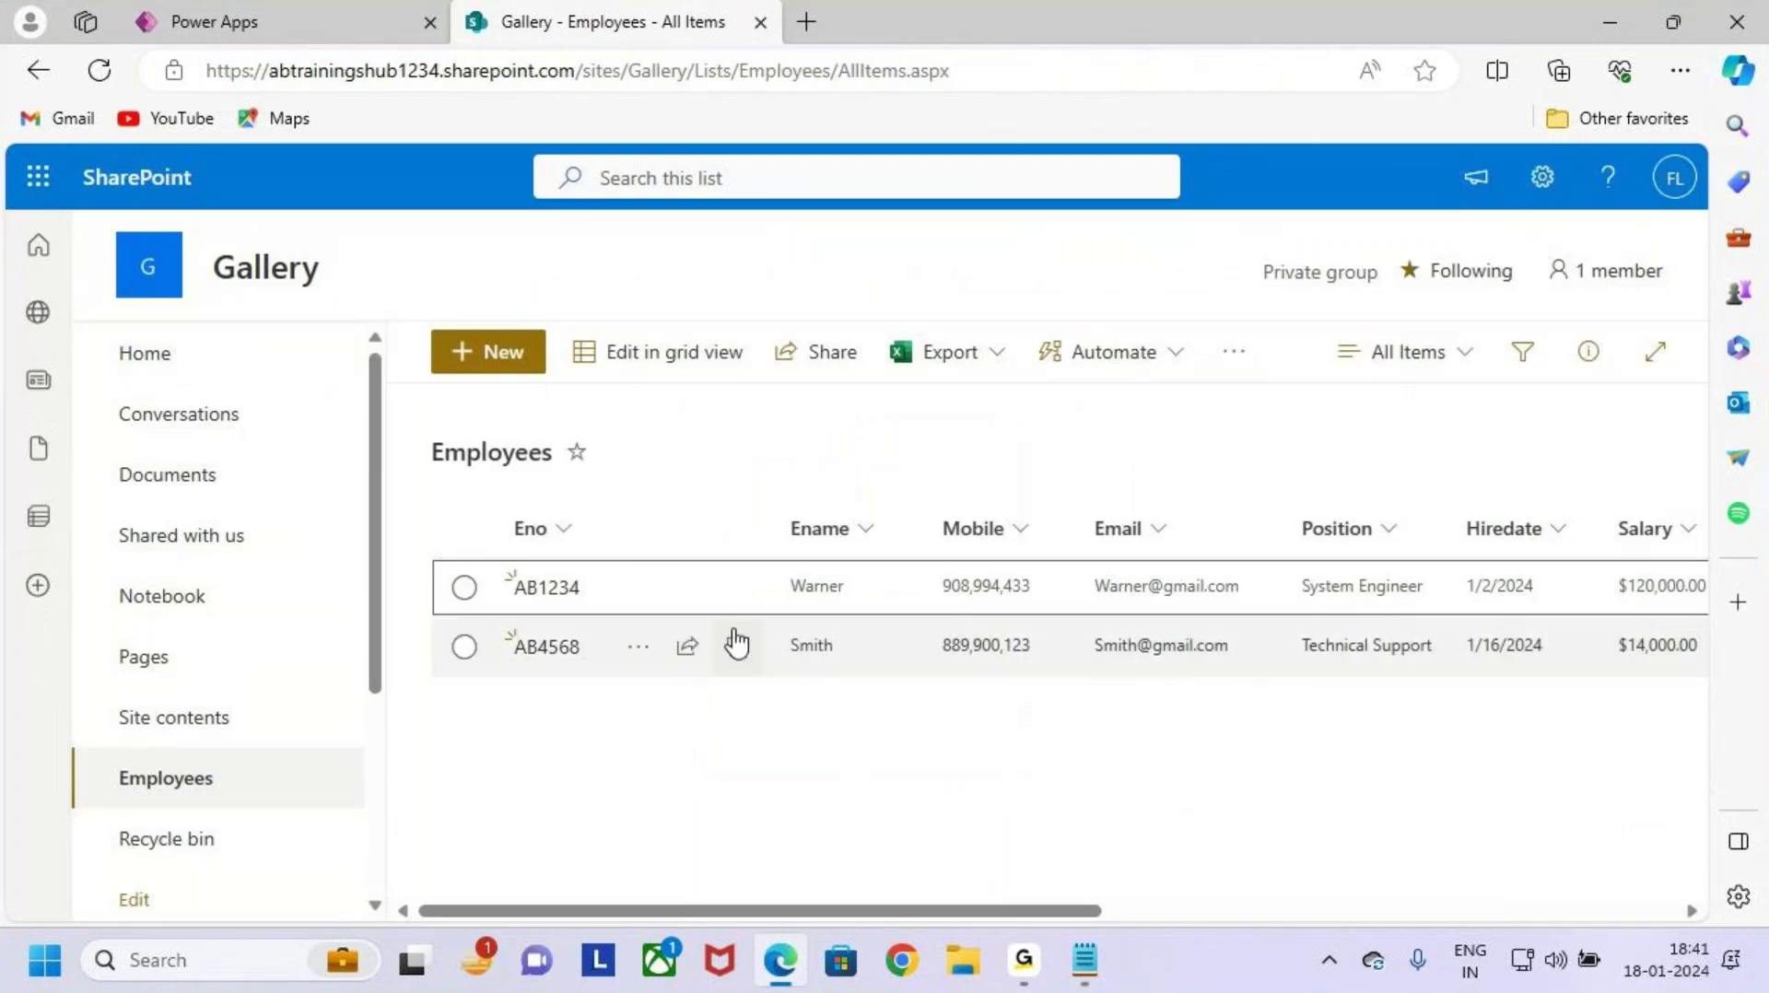
click(226, 16)
key(ctrl+2)
drag(700, 402, 905, 563)
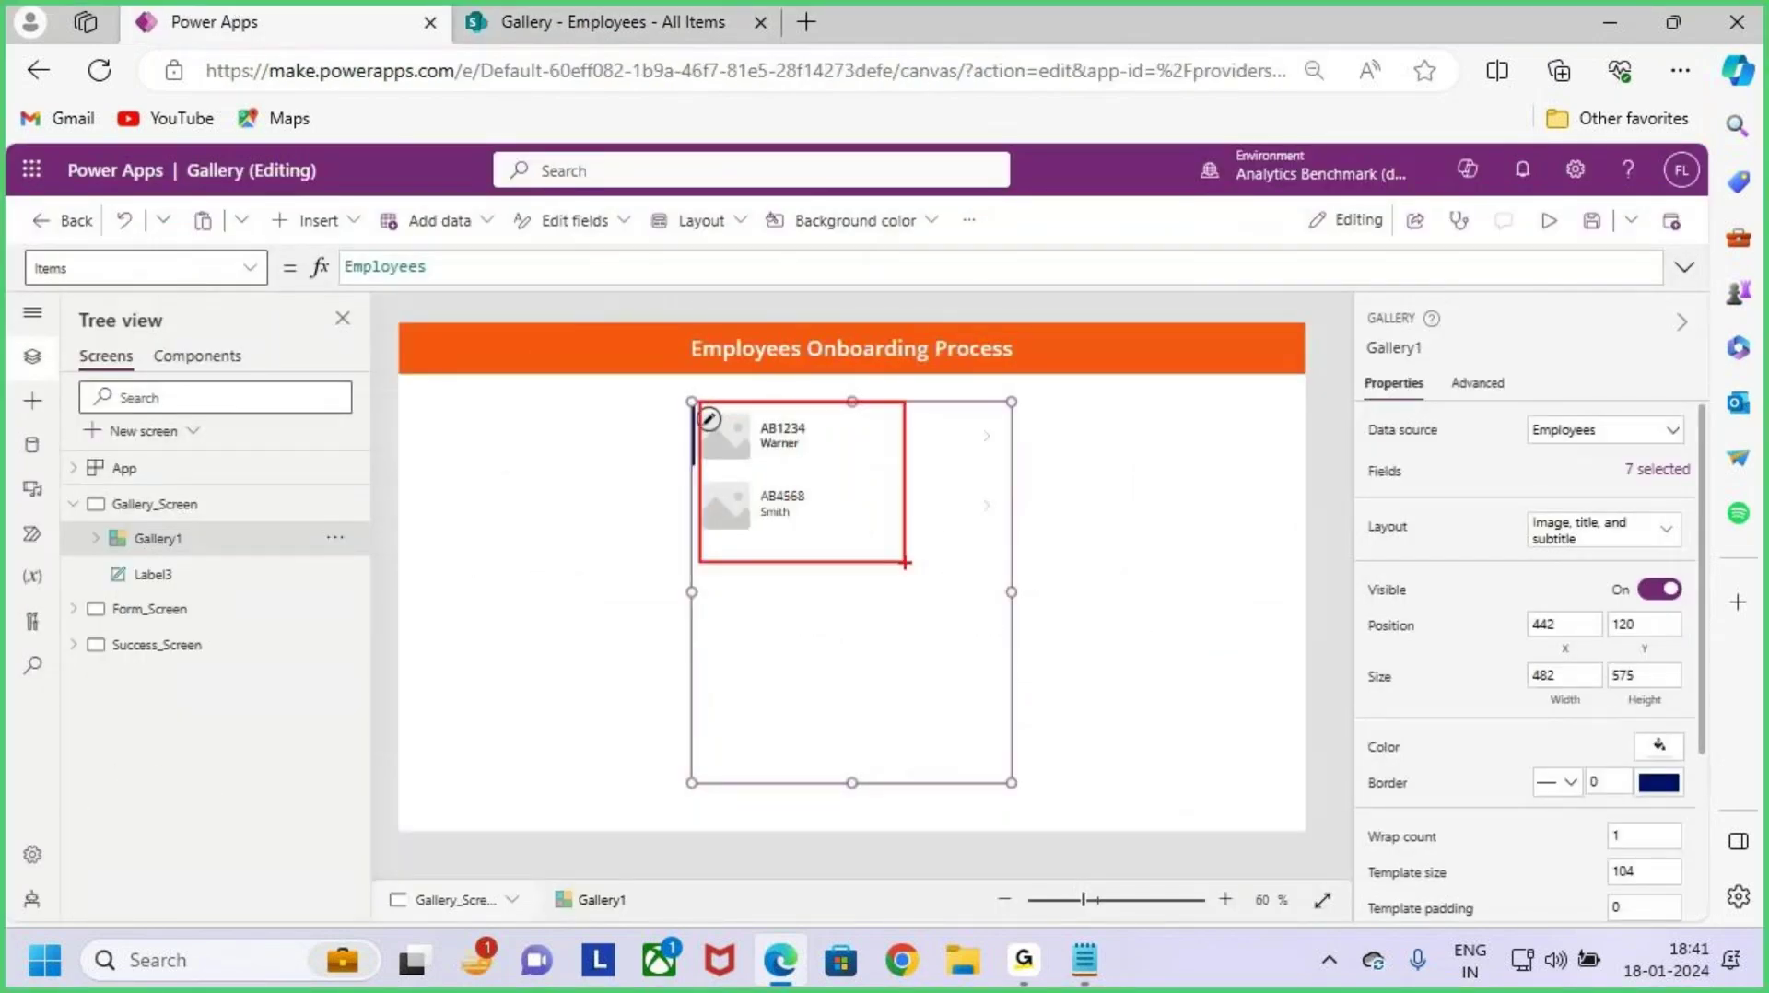
key(e)
drag(790, 445, 834, 412)
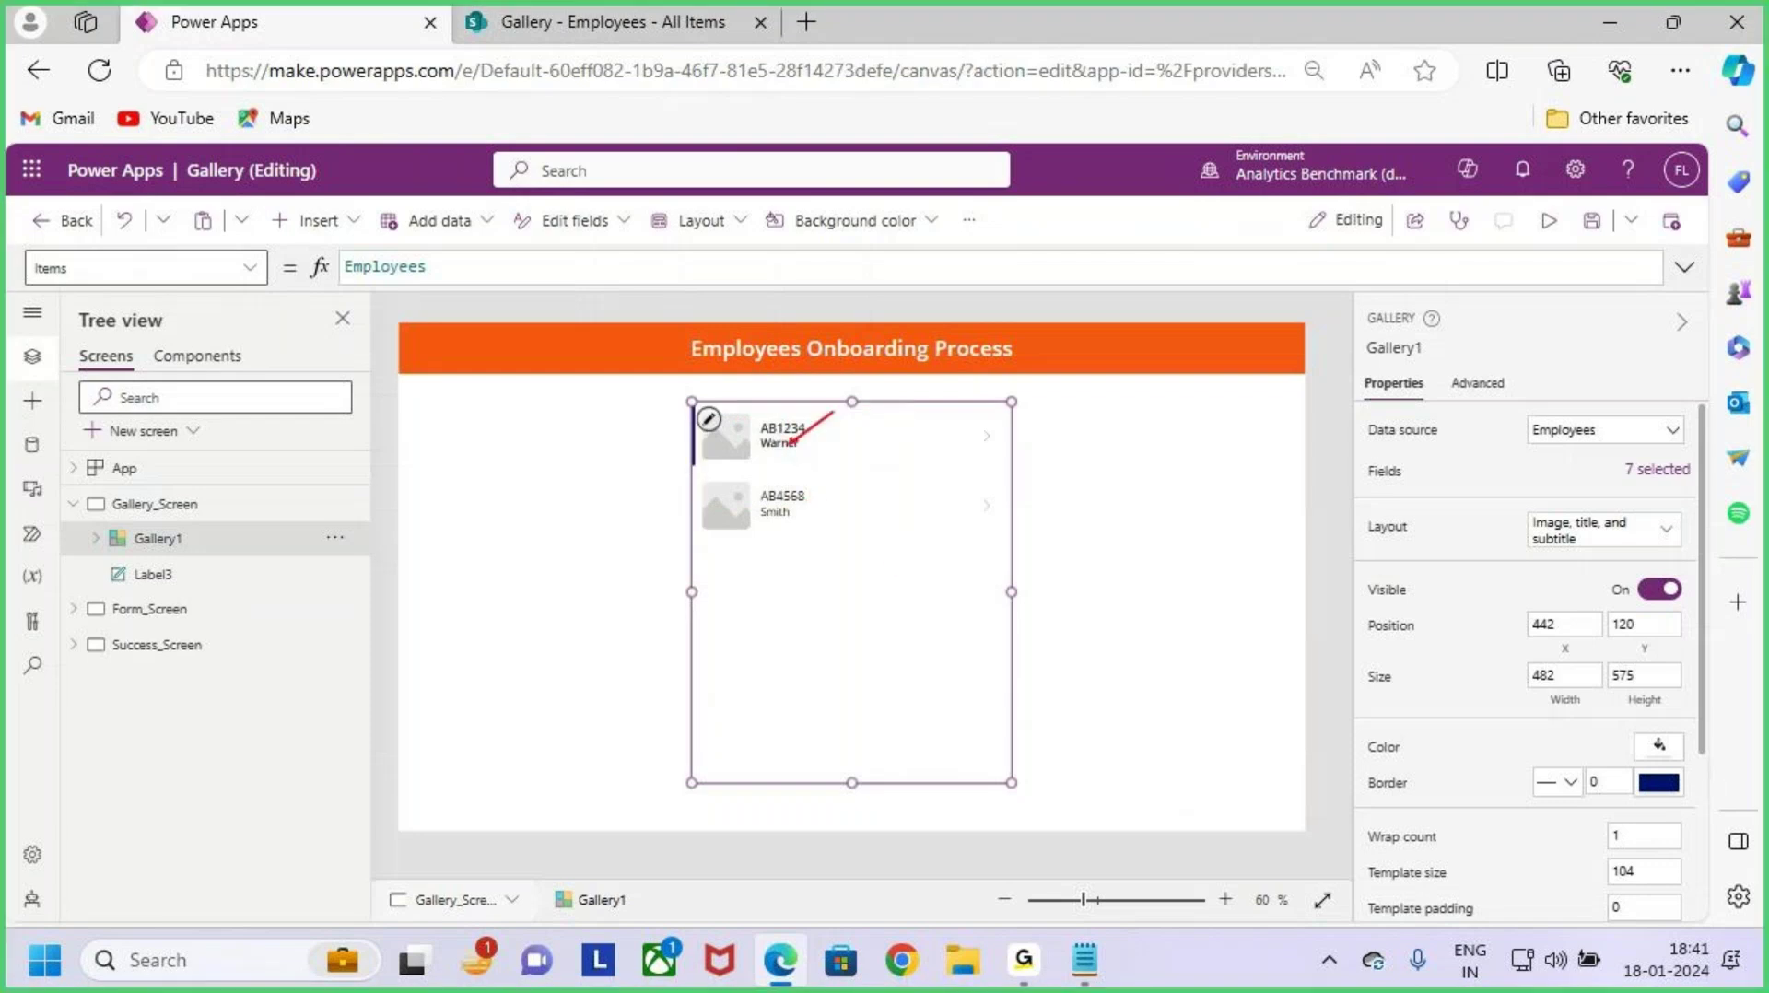
drag(804, 514, 883, 467)
key(Escape)
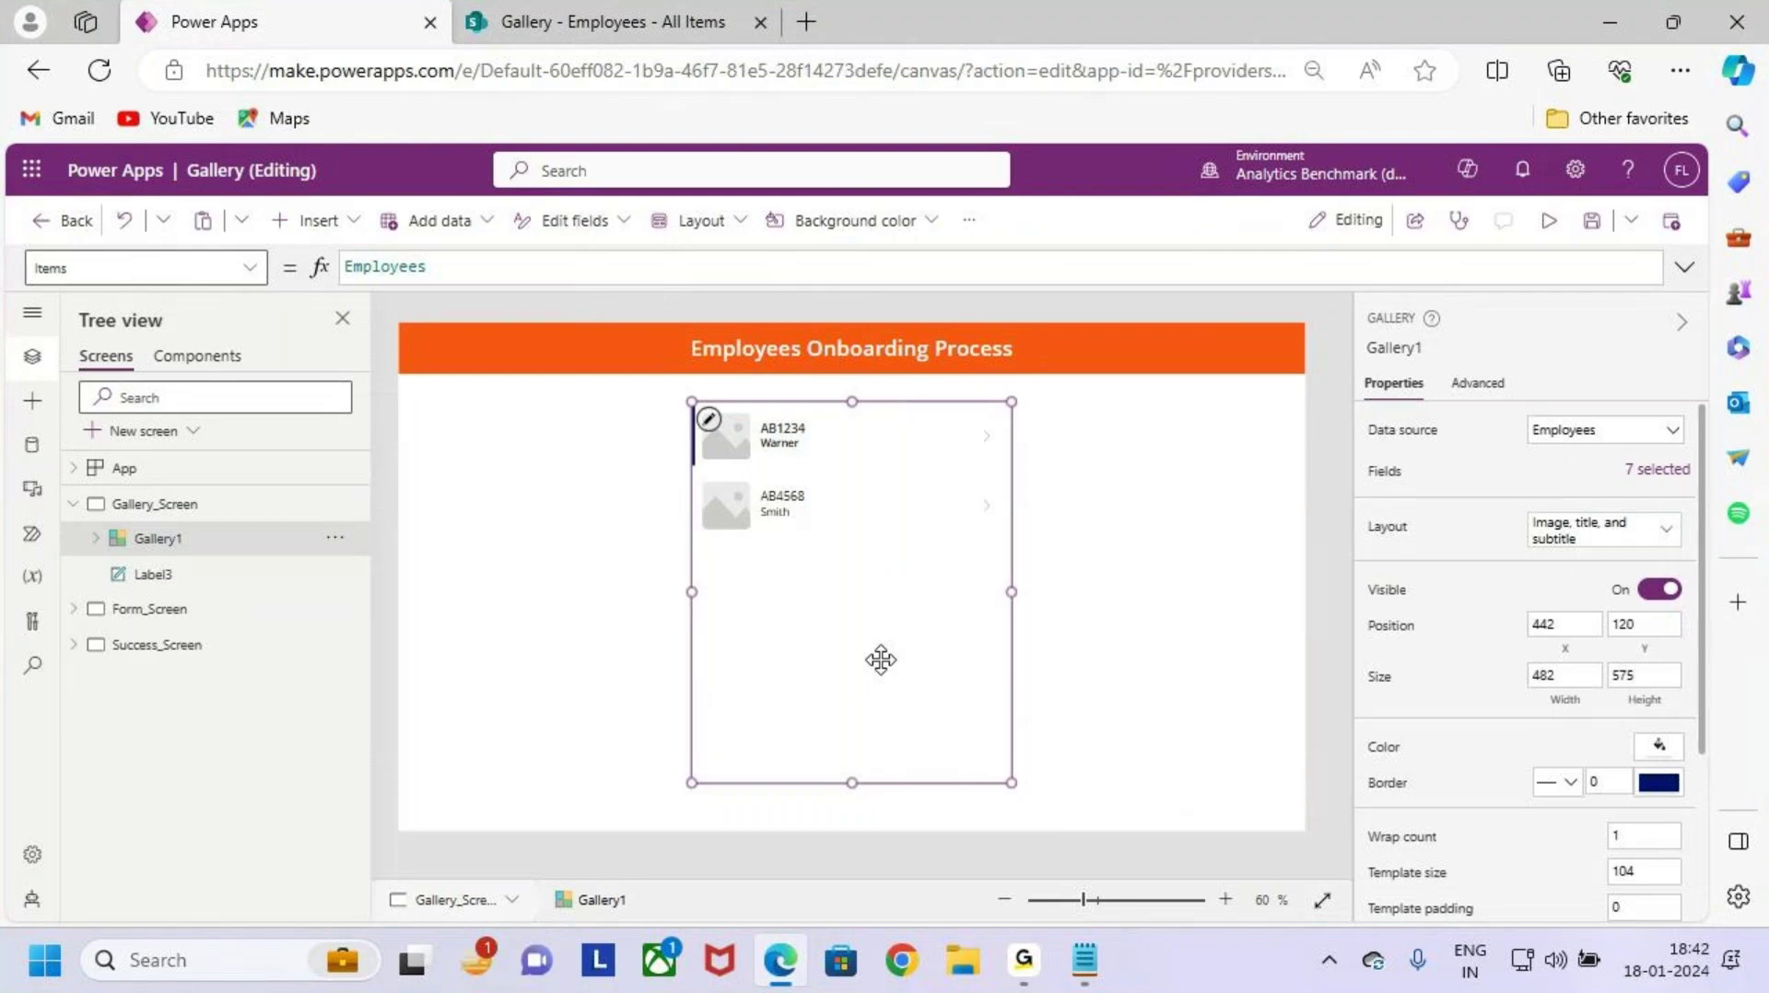
key(ctrl+2)
drag(790, 320, 728, 427)
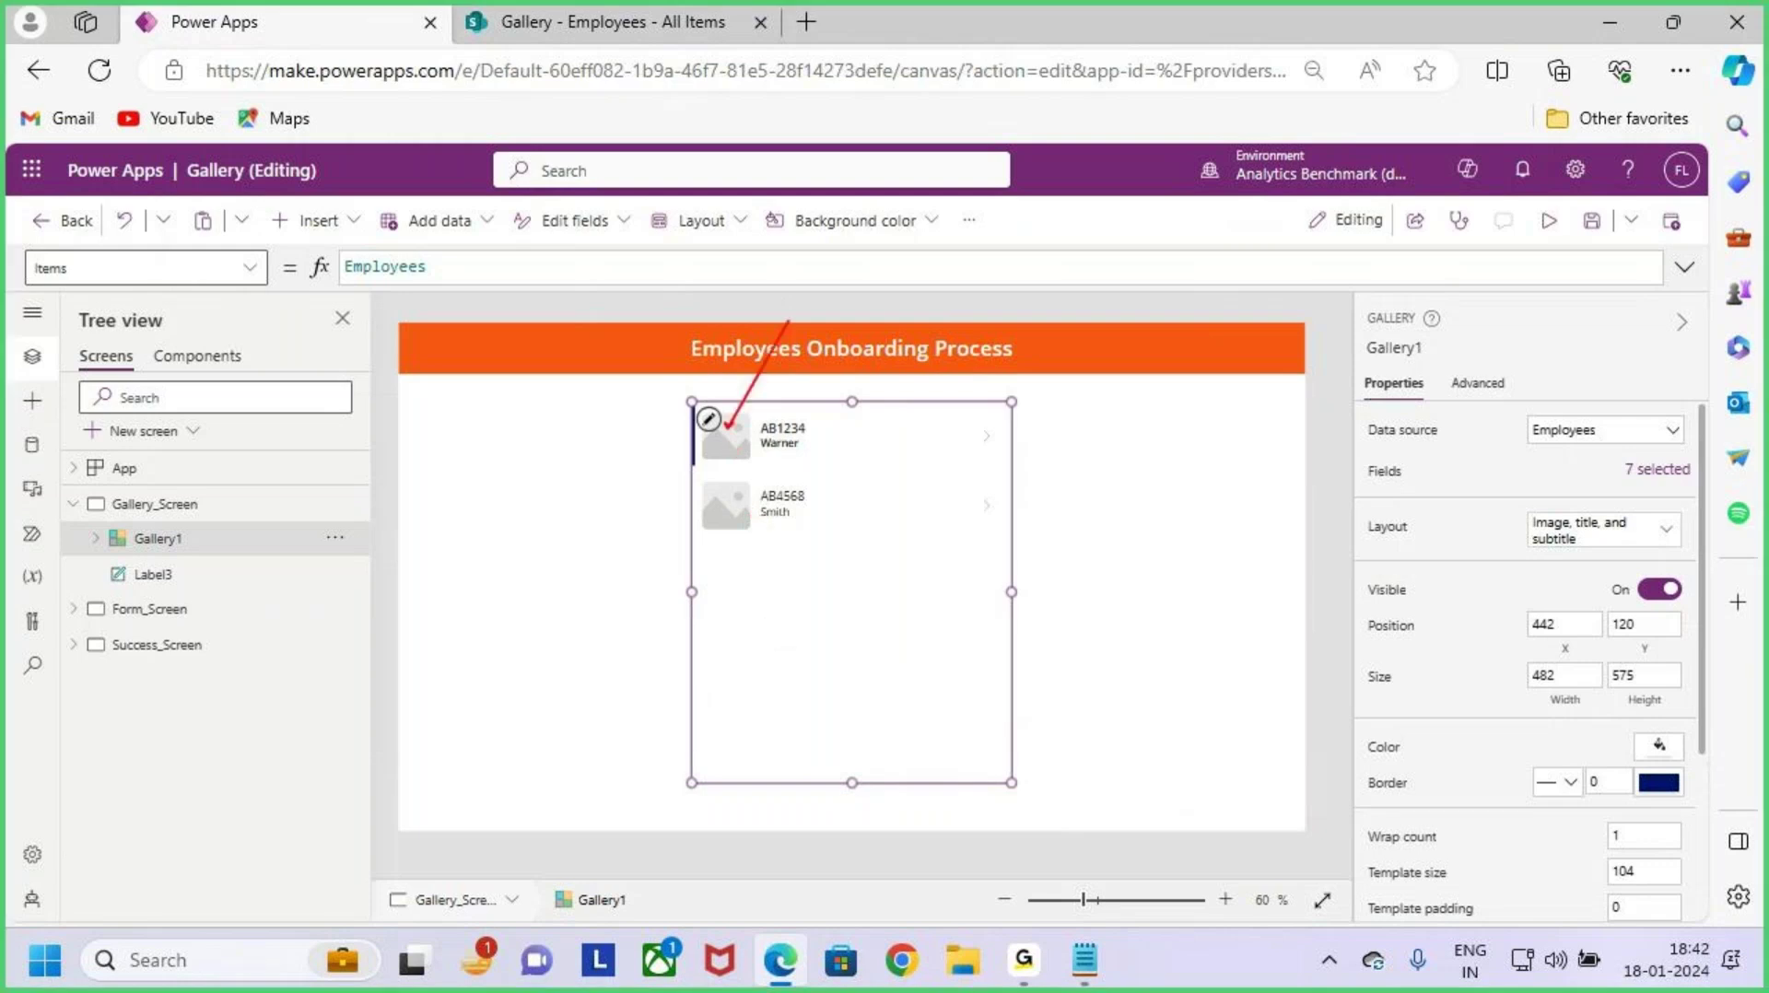
drag(754, 494, 701, 622)
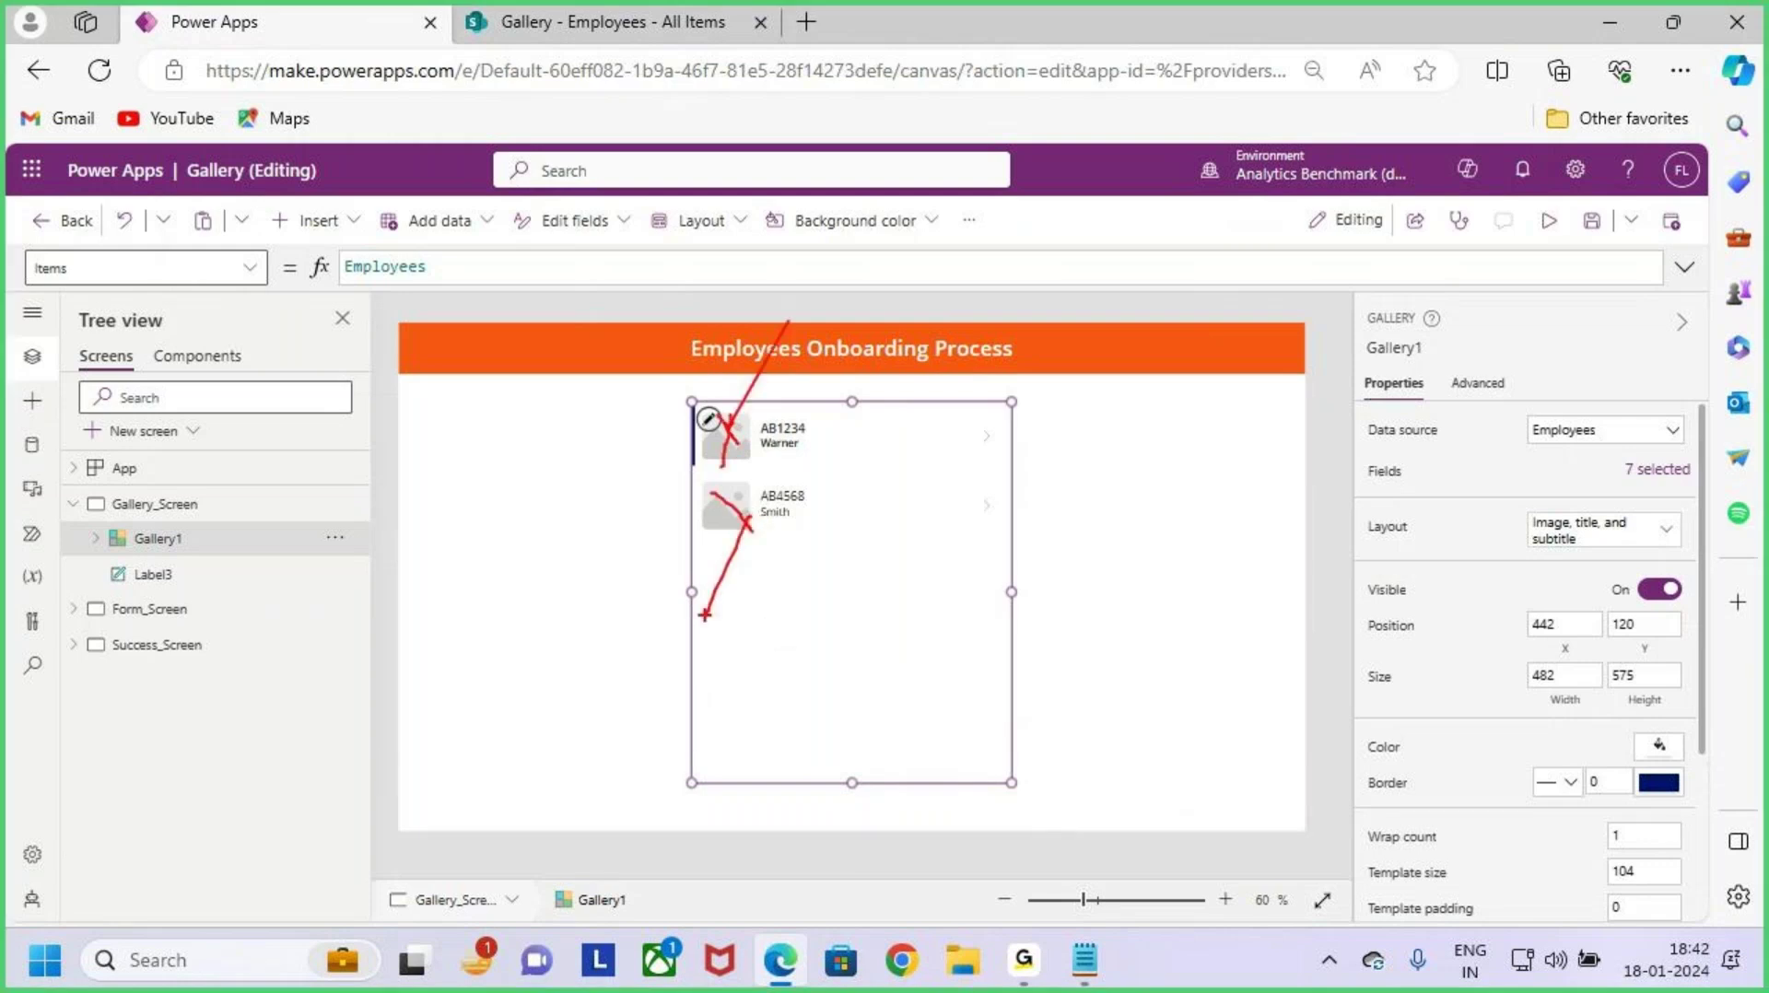
key(Escape)
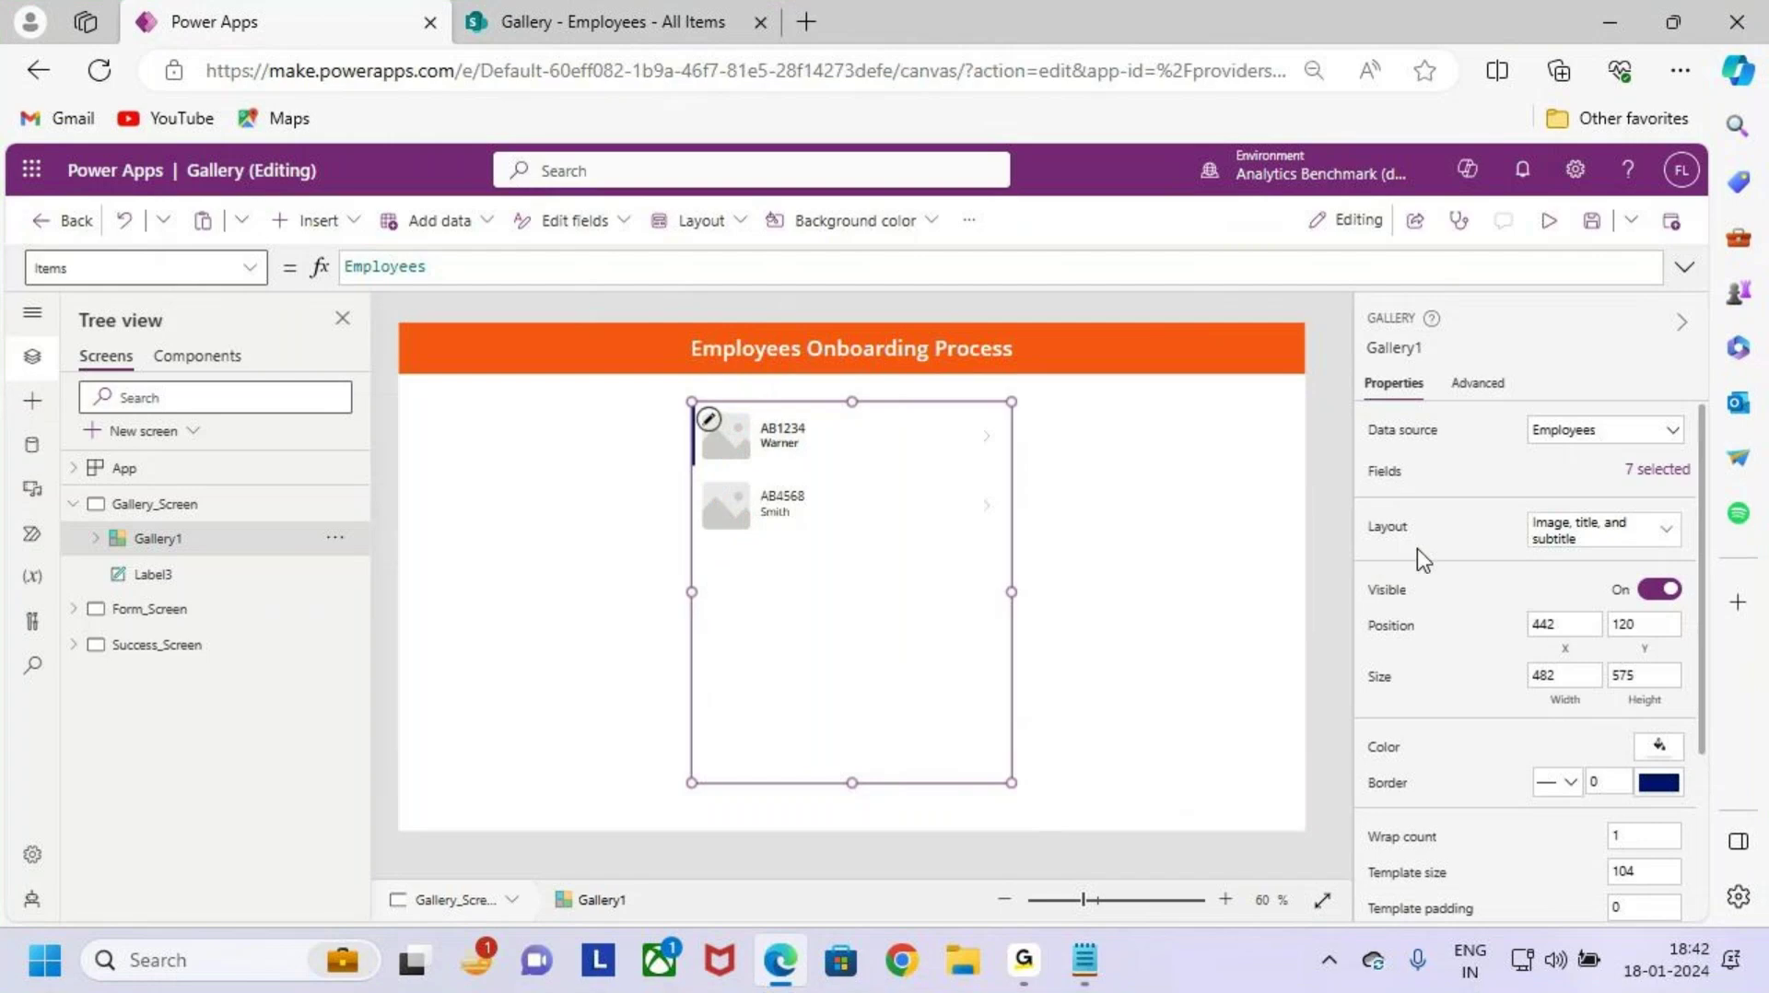
click(1591, 533)
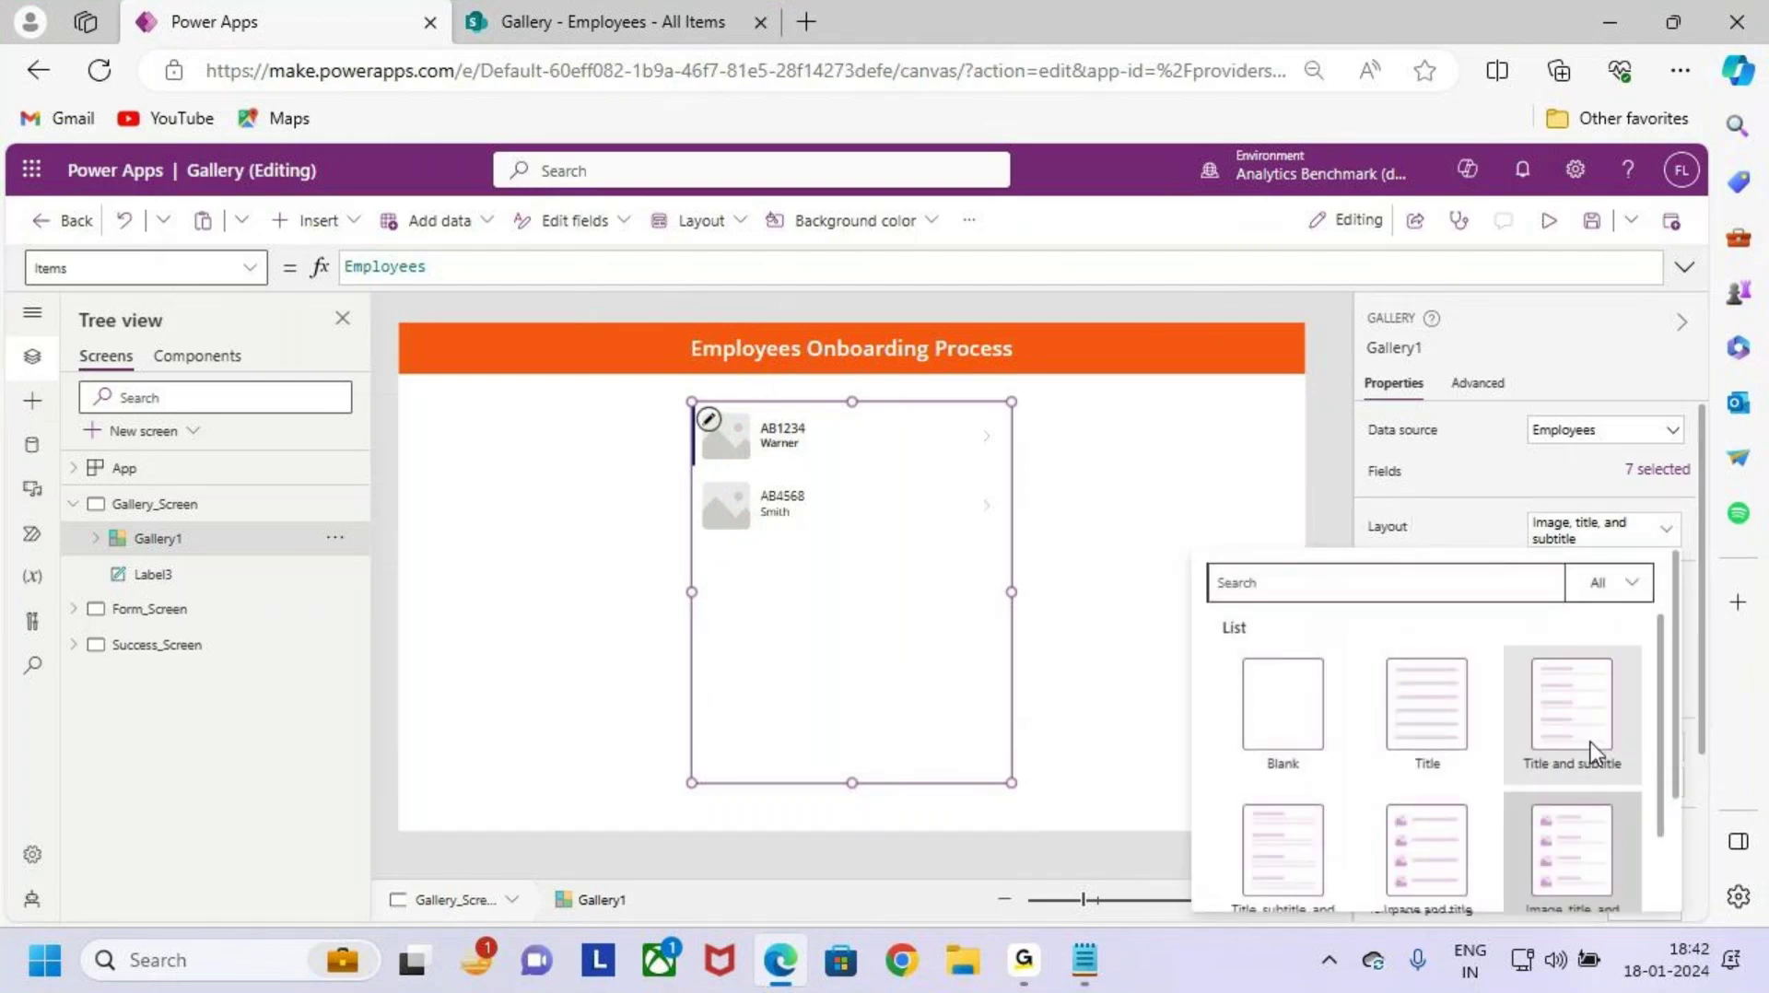
scroll(1592, 802, down, 2)
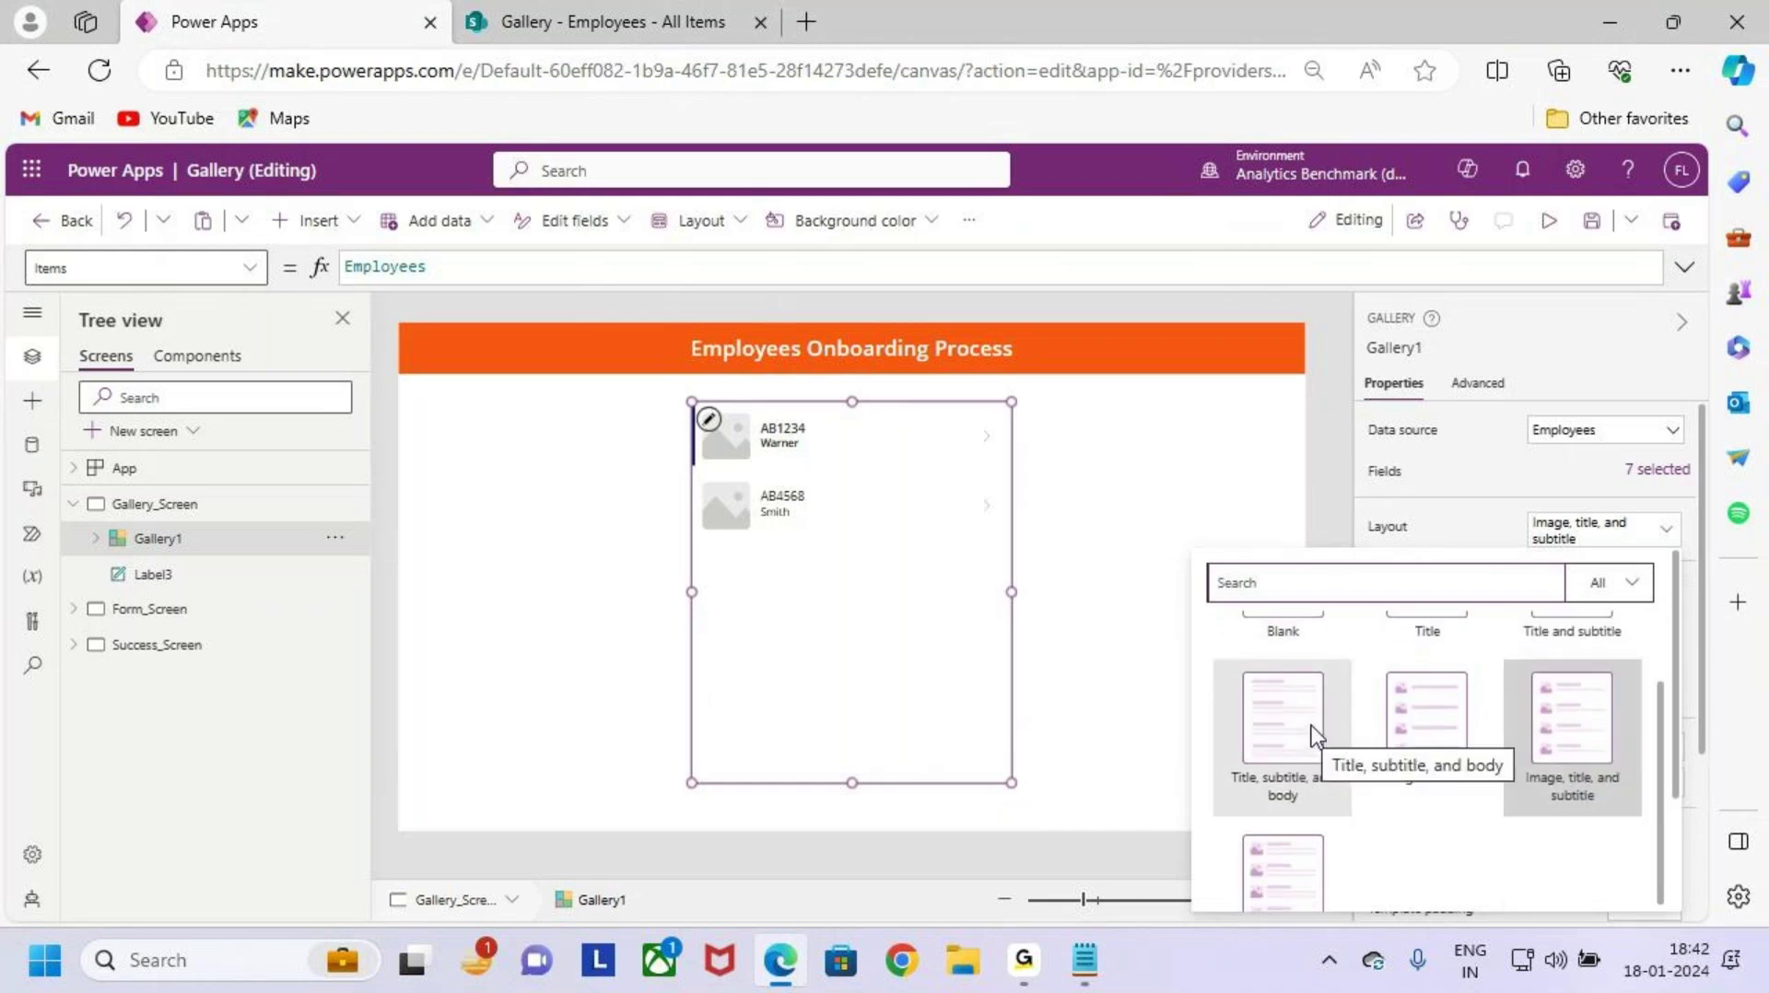
click(1268, 732)
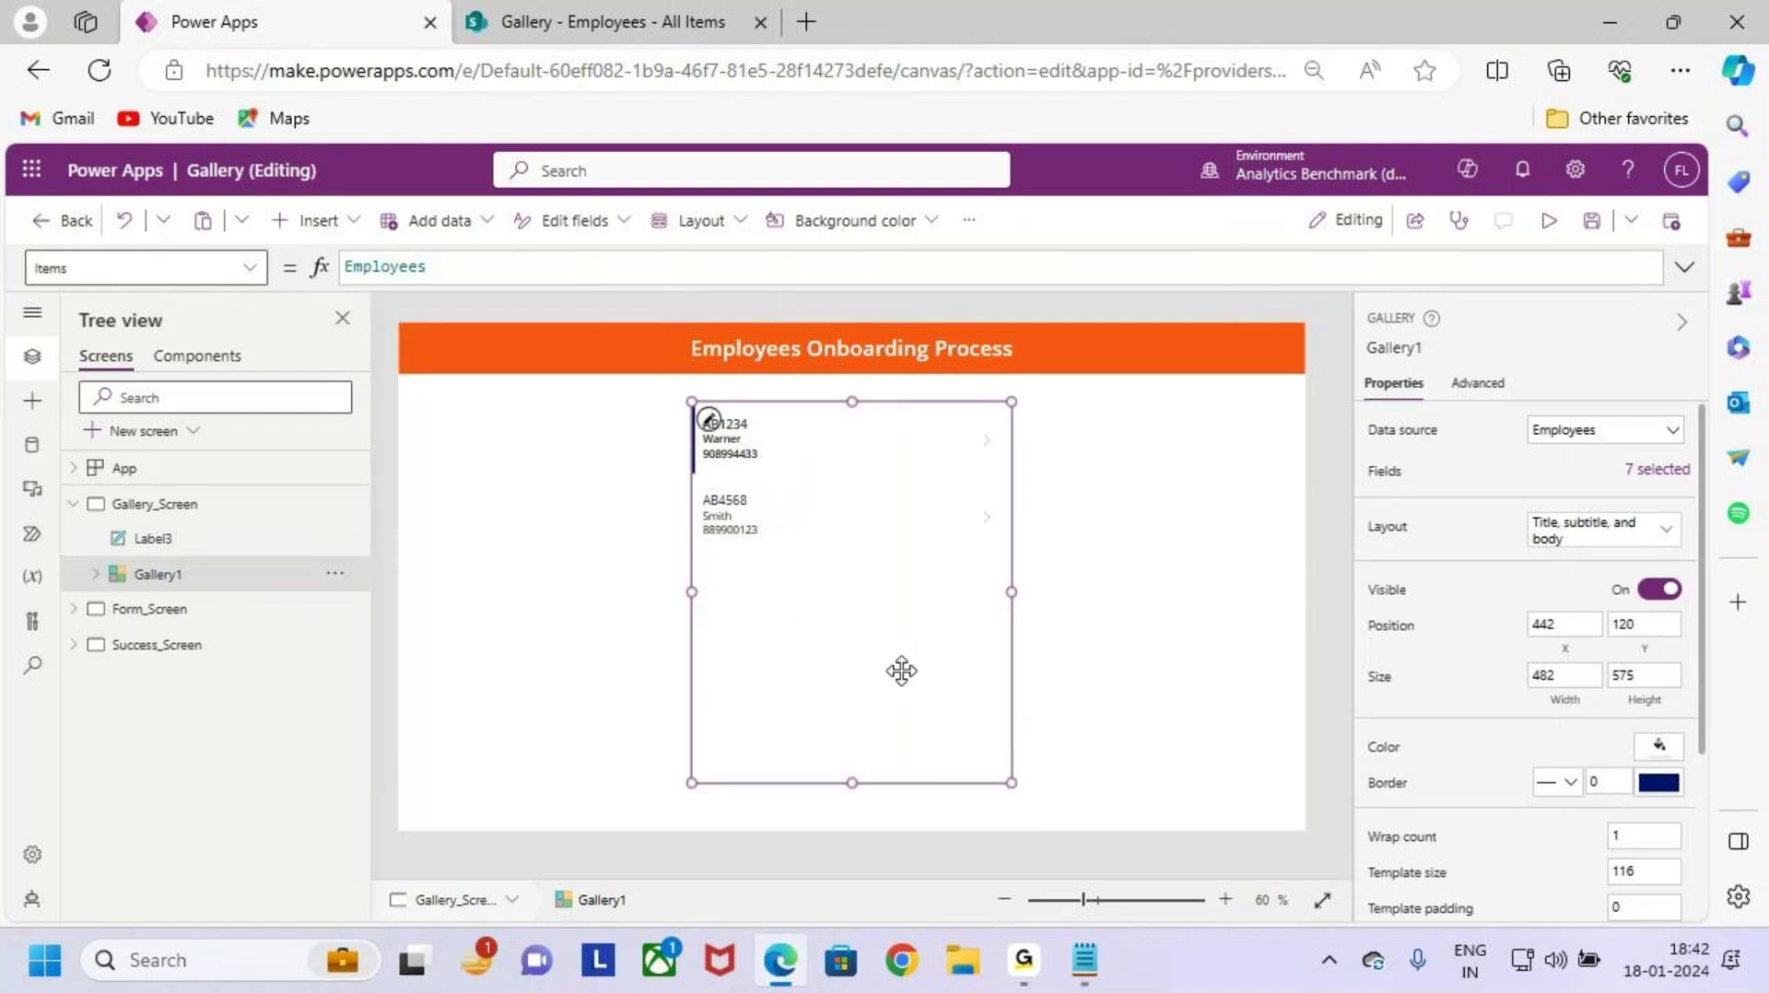
click(744, 424)
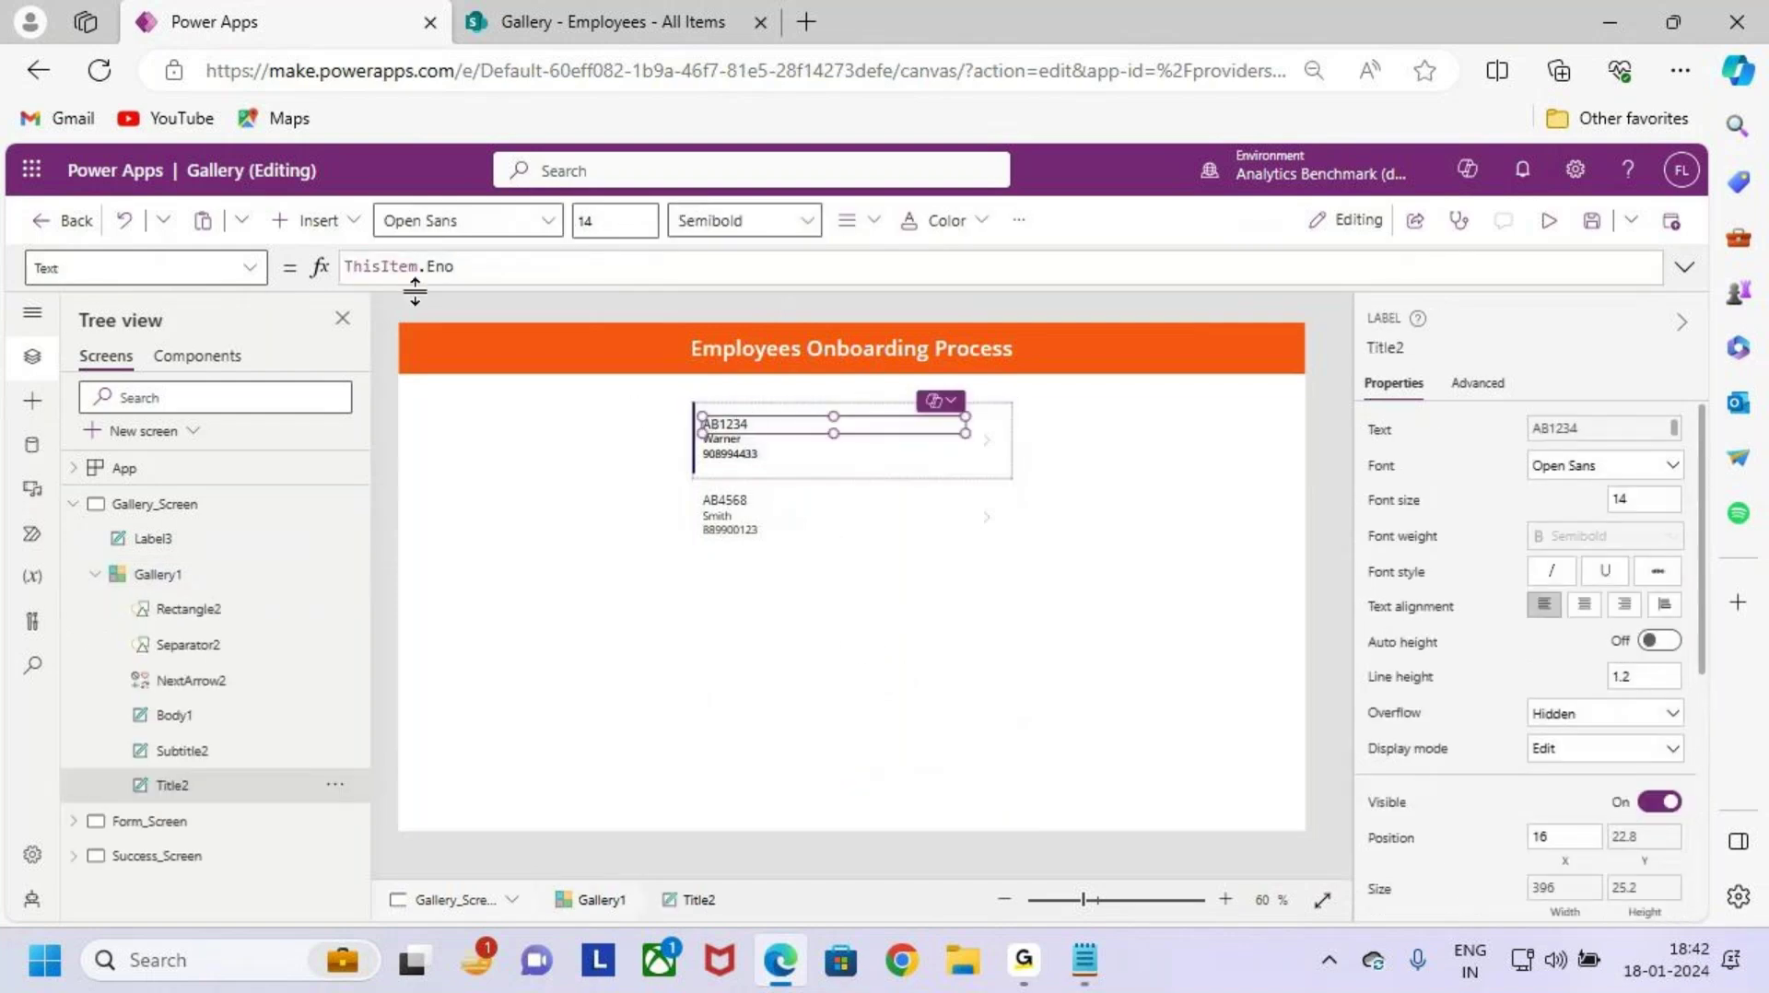
click(881, 590)
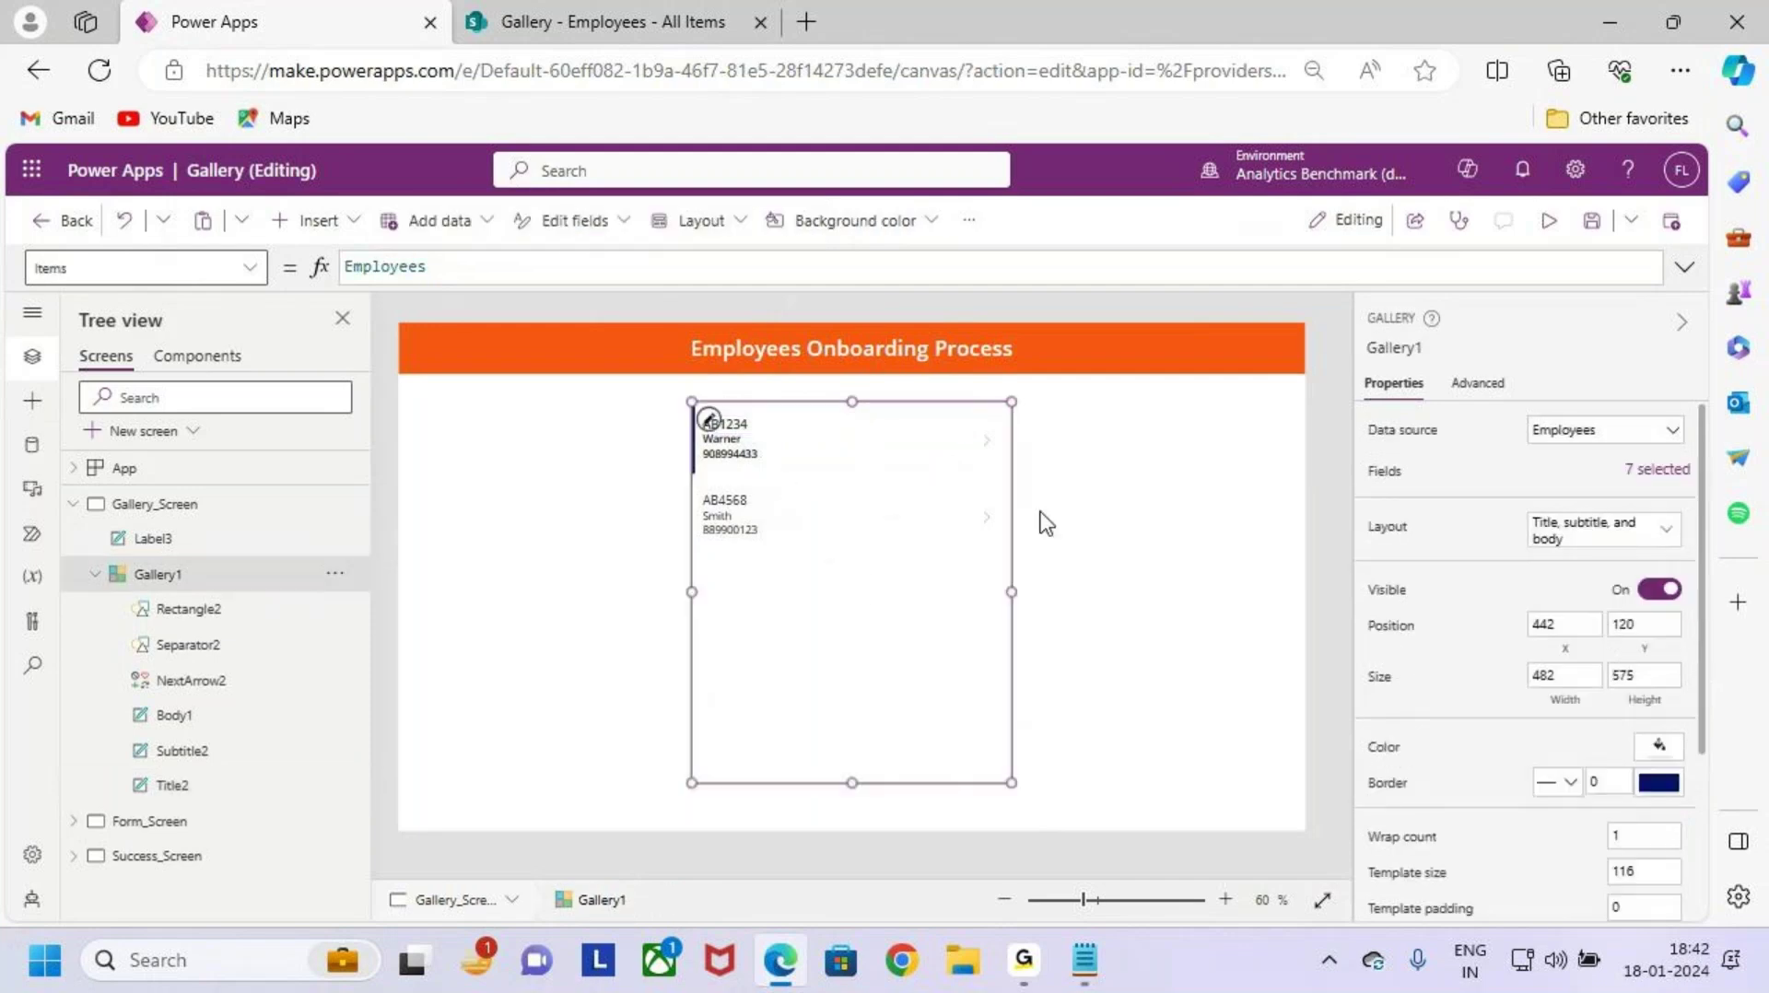
click(1547, 223)
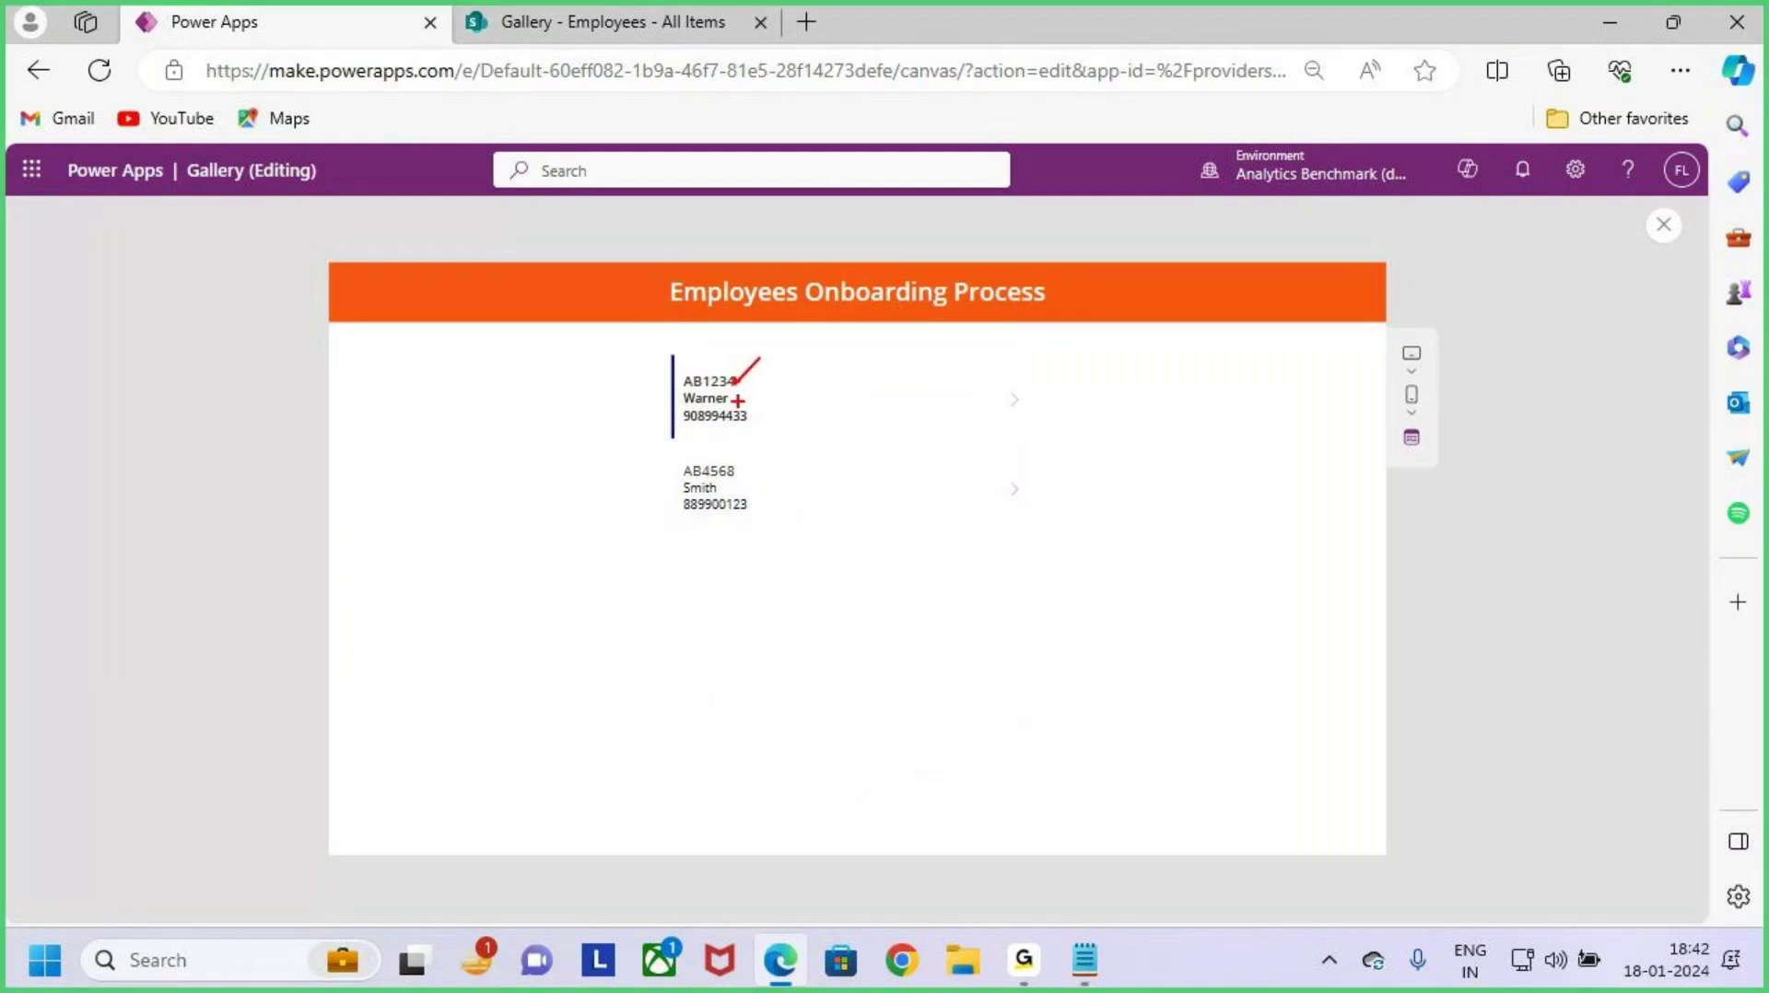
drag(752, 413, 820, 375)
key(Escape)
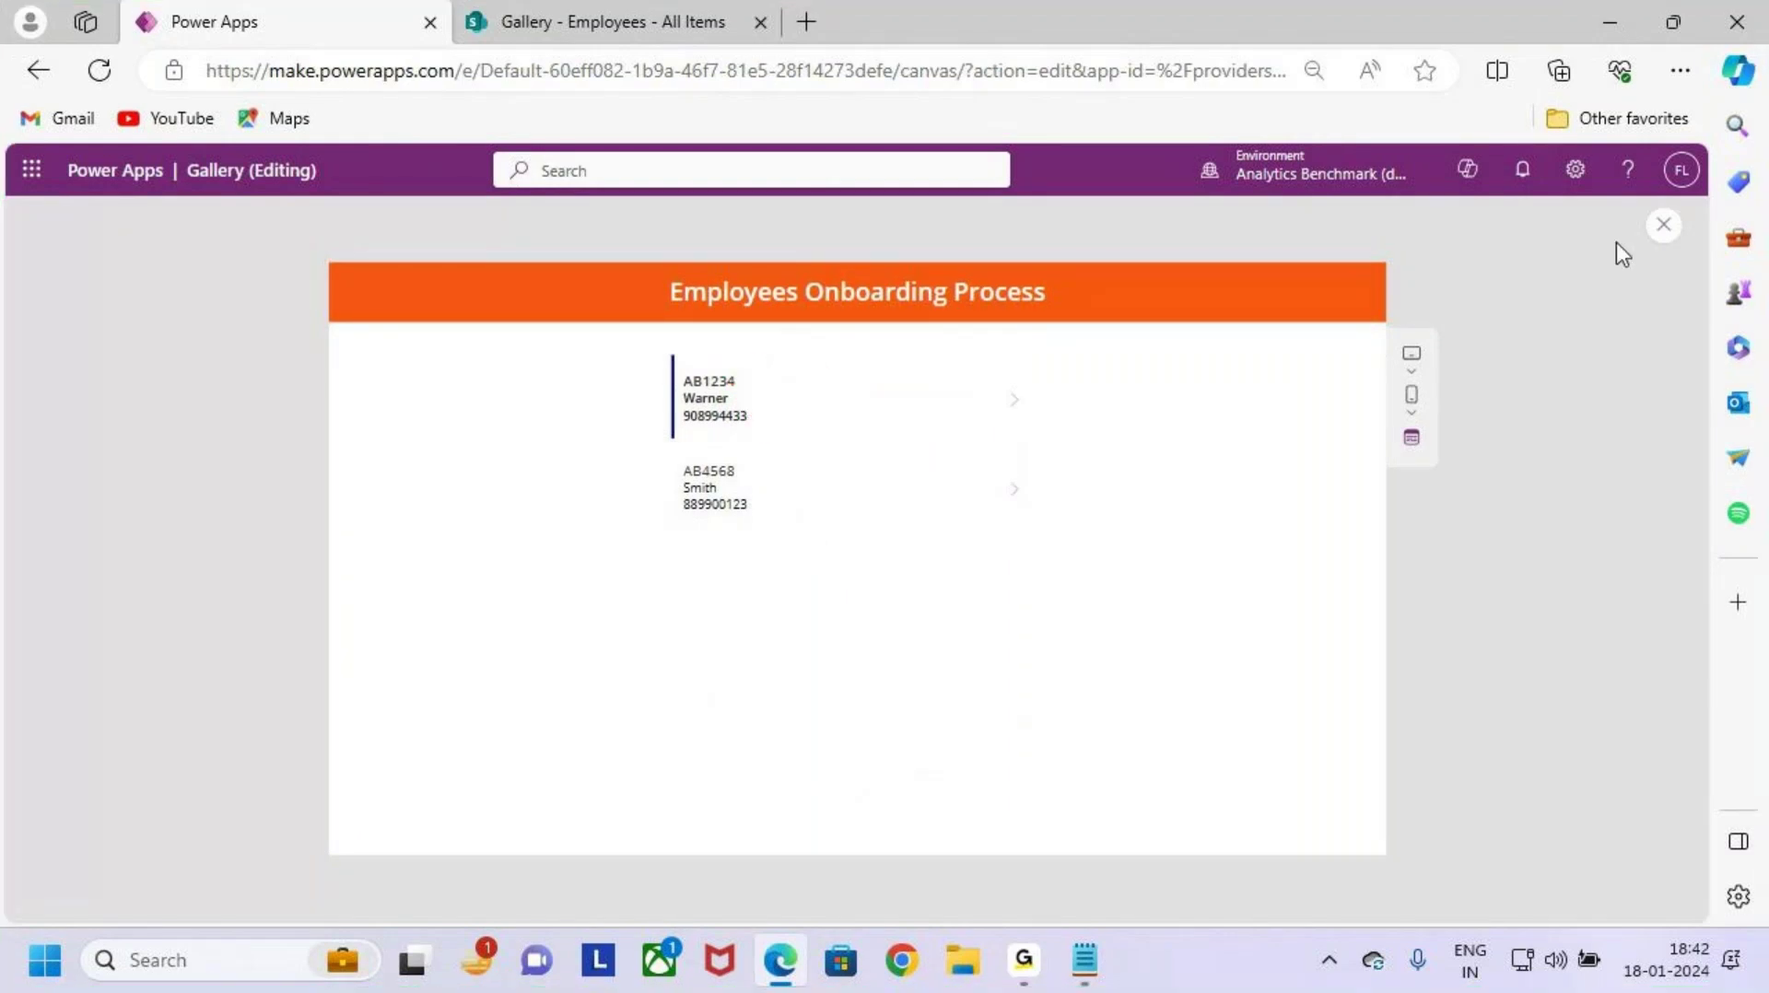
click(1664, 226)
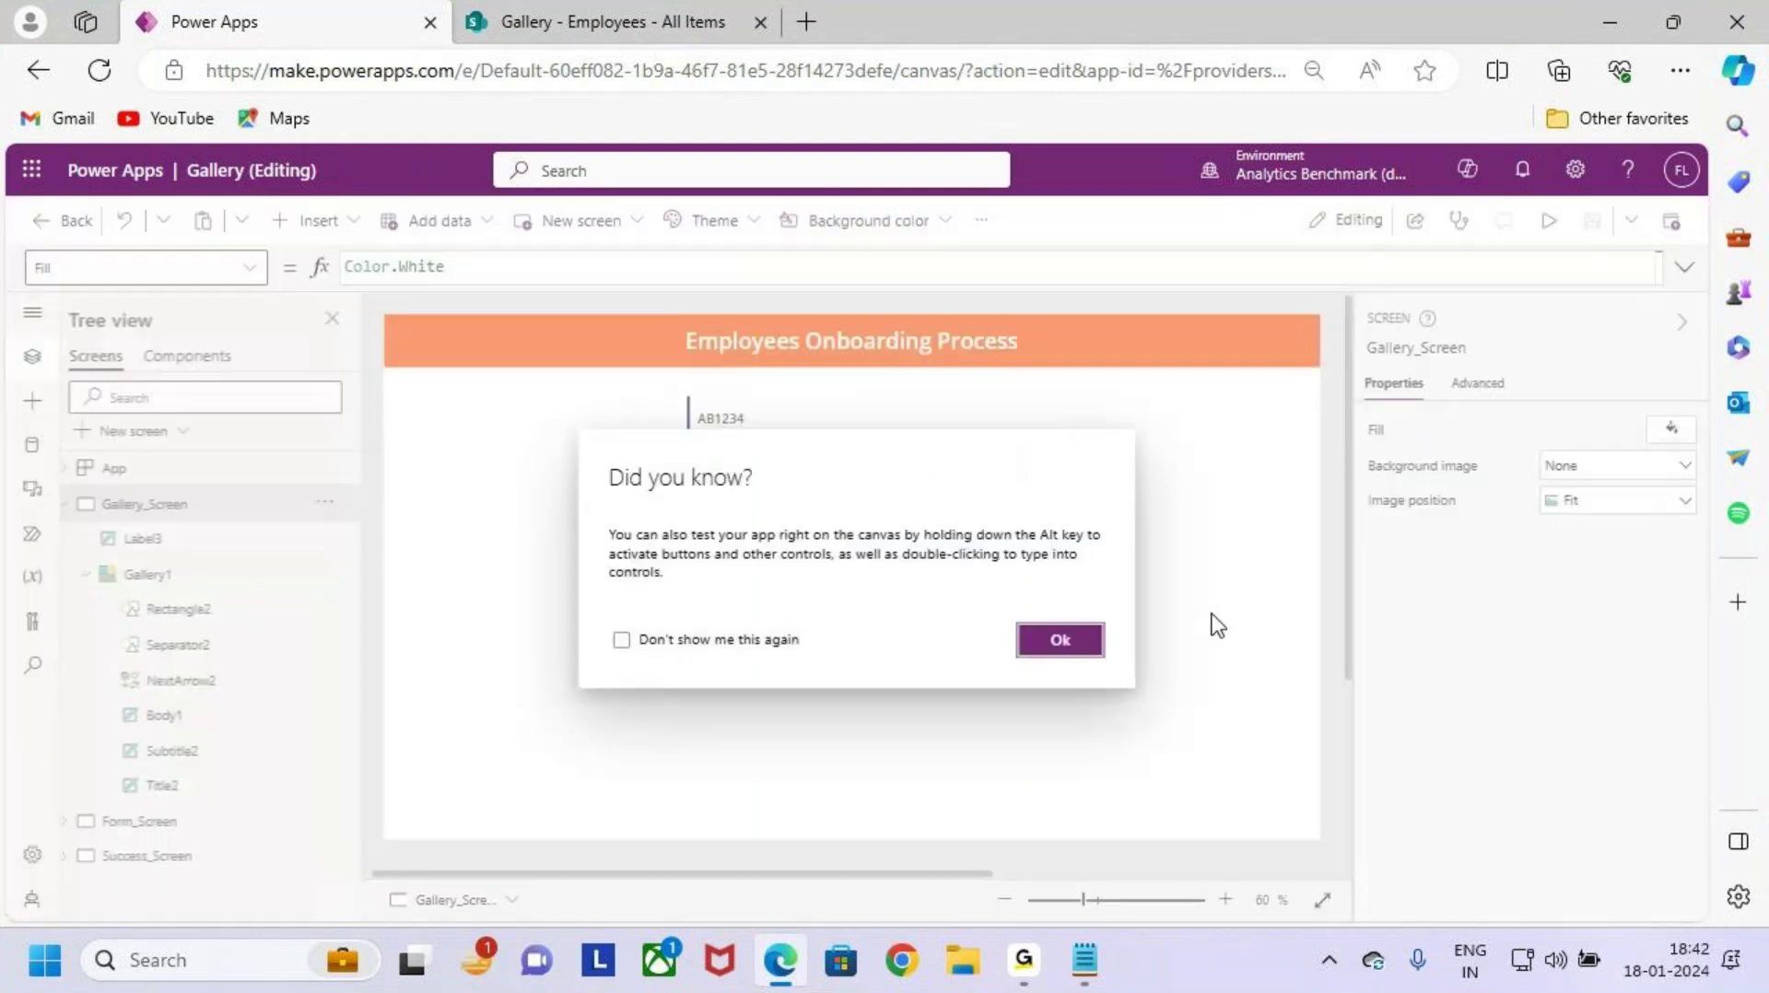
click(1091, 656)
click(947, 678)
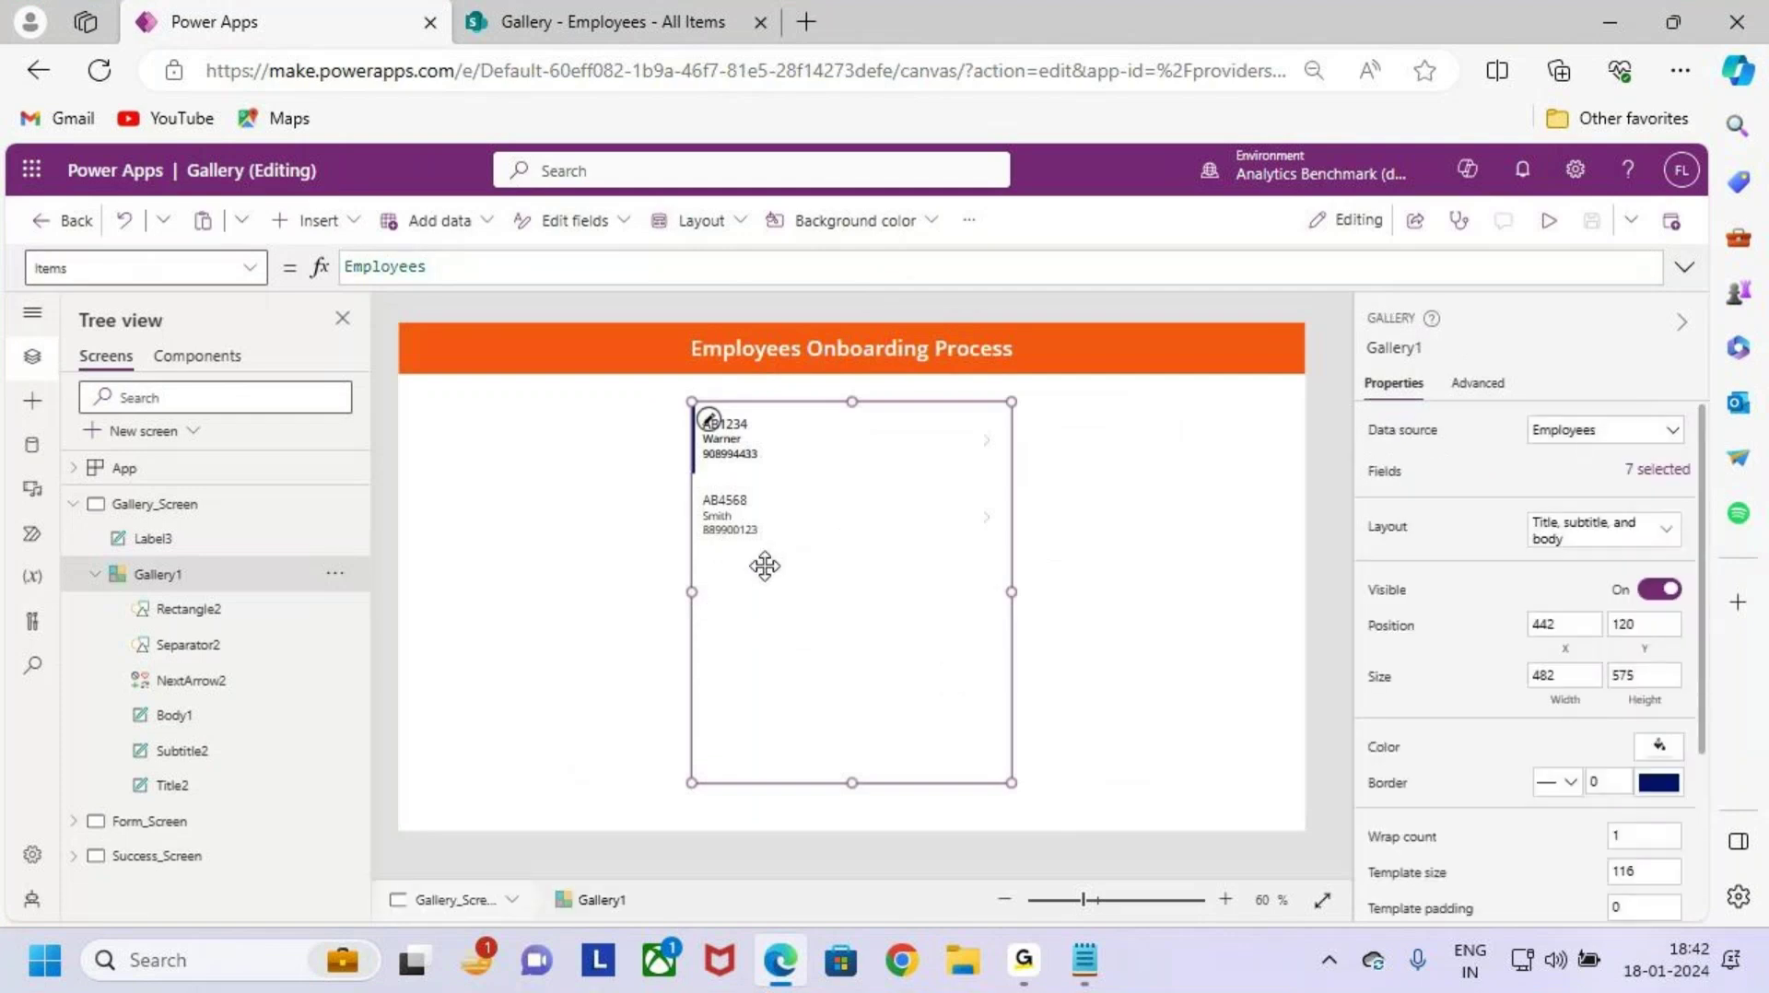
Step: Edit the gallery template and set the Eno title label's font size to 18
key(ctrl+2)
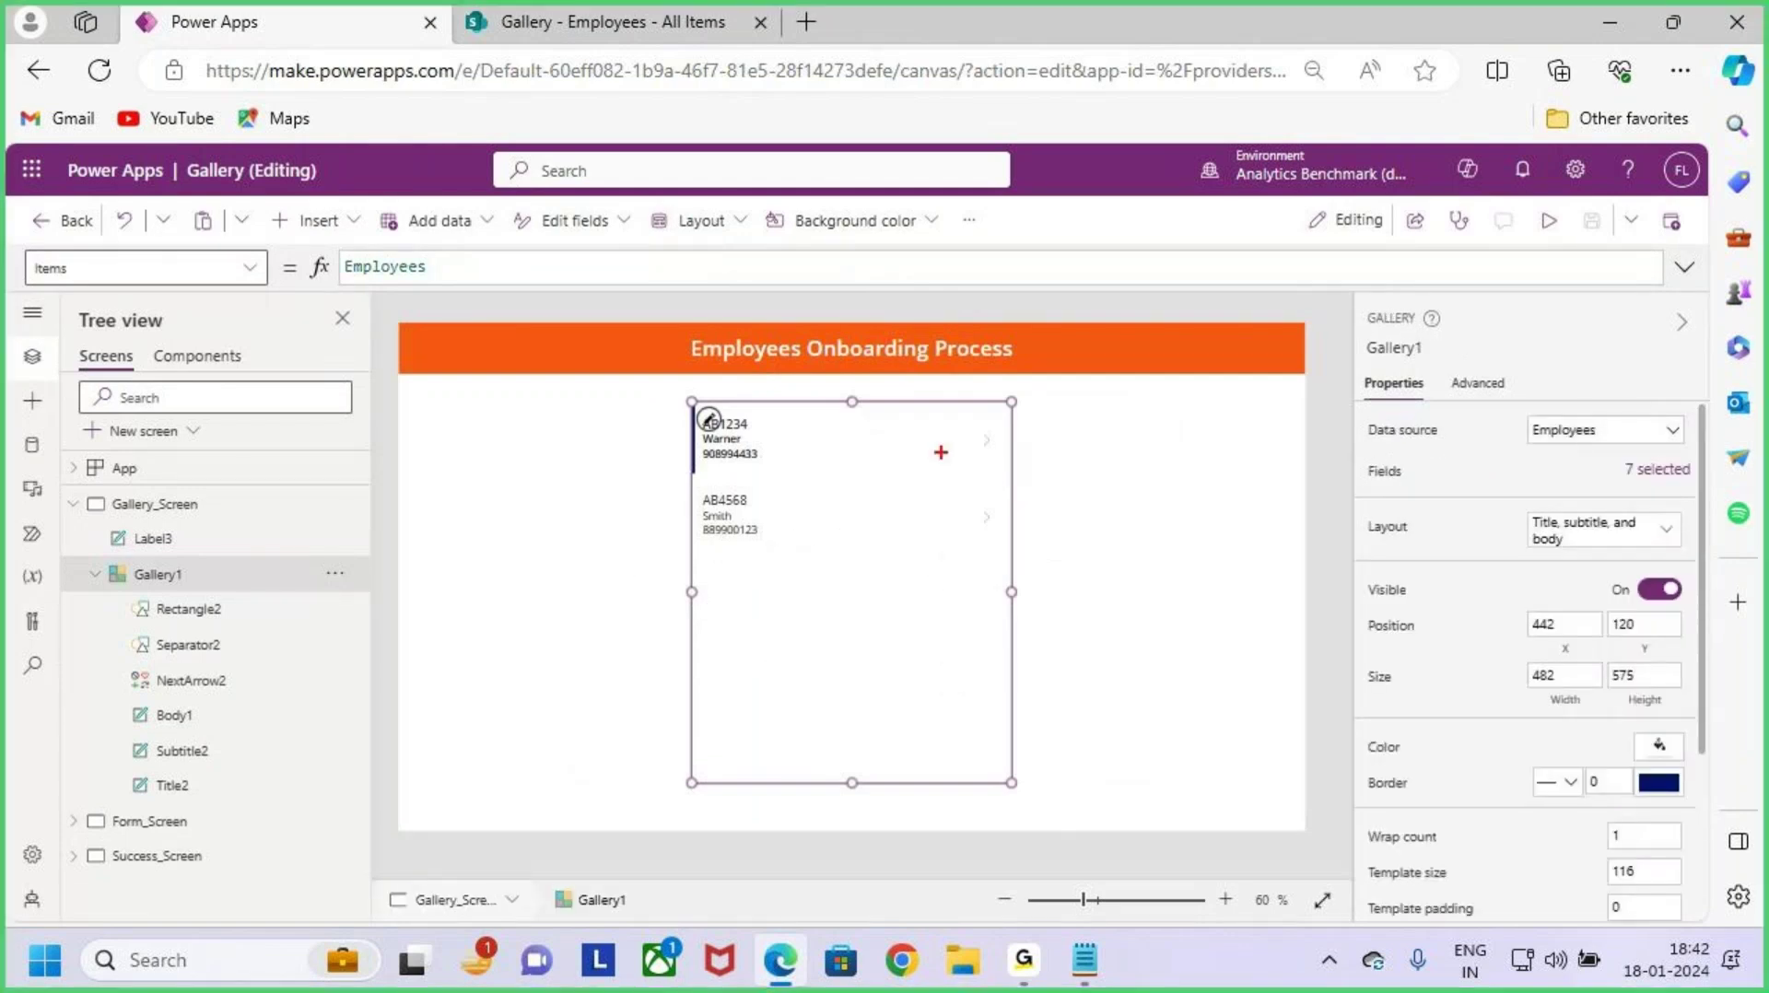
drag(721, 414, 741, 379)
key(Escape)
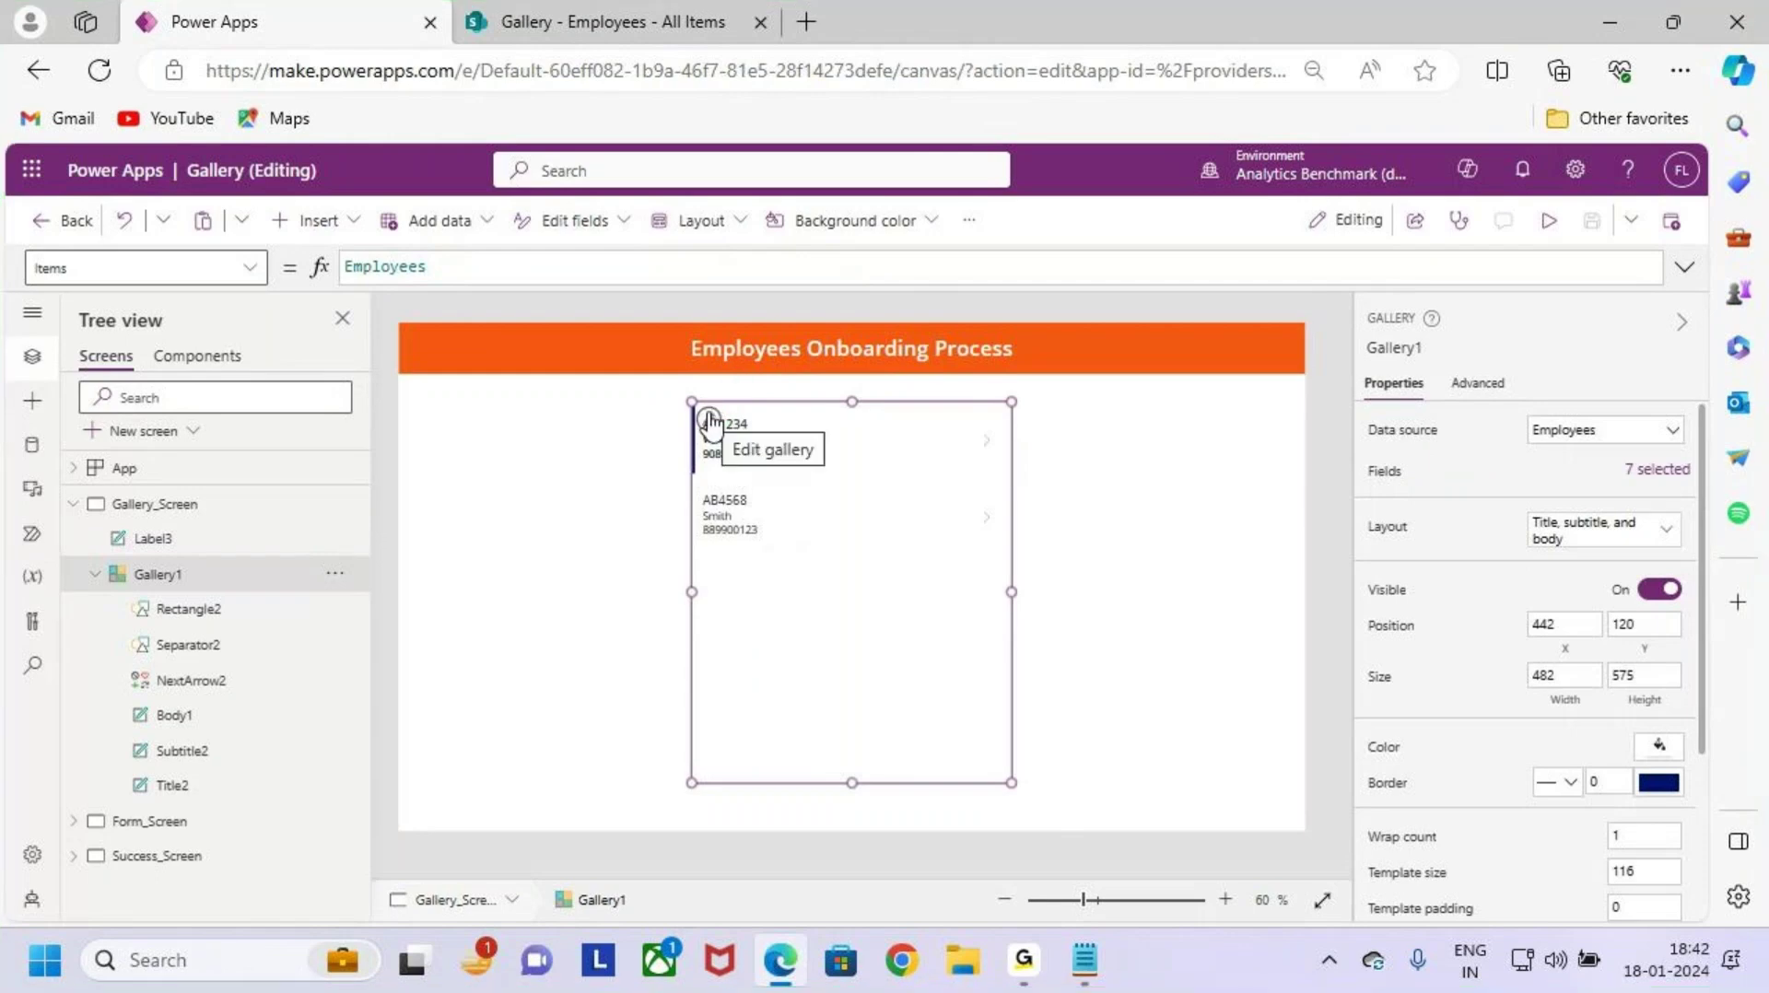
click(709, 423)
key(ctrl+2)
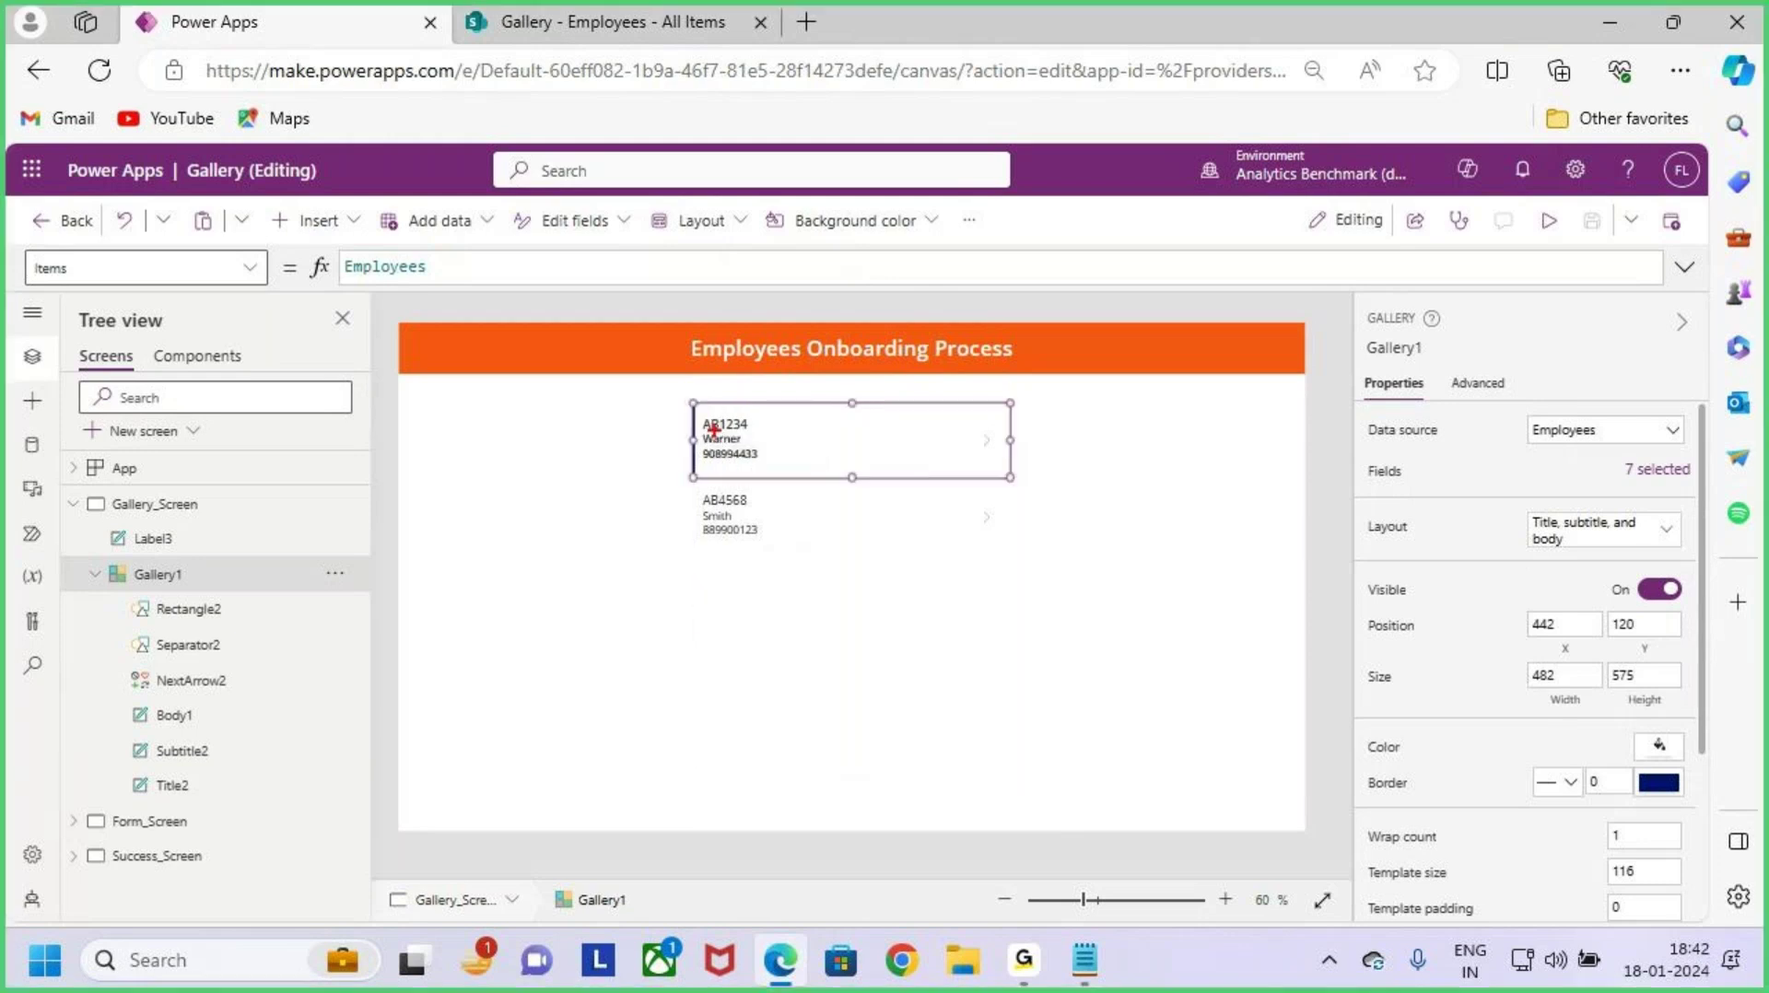
drag(693, 412, 1011, 479)
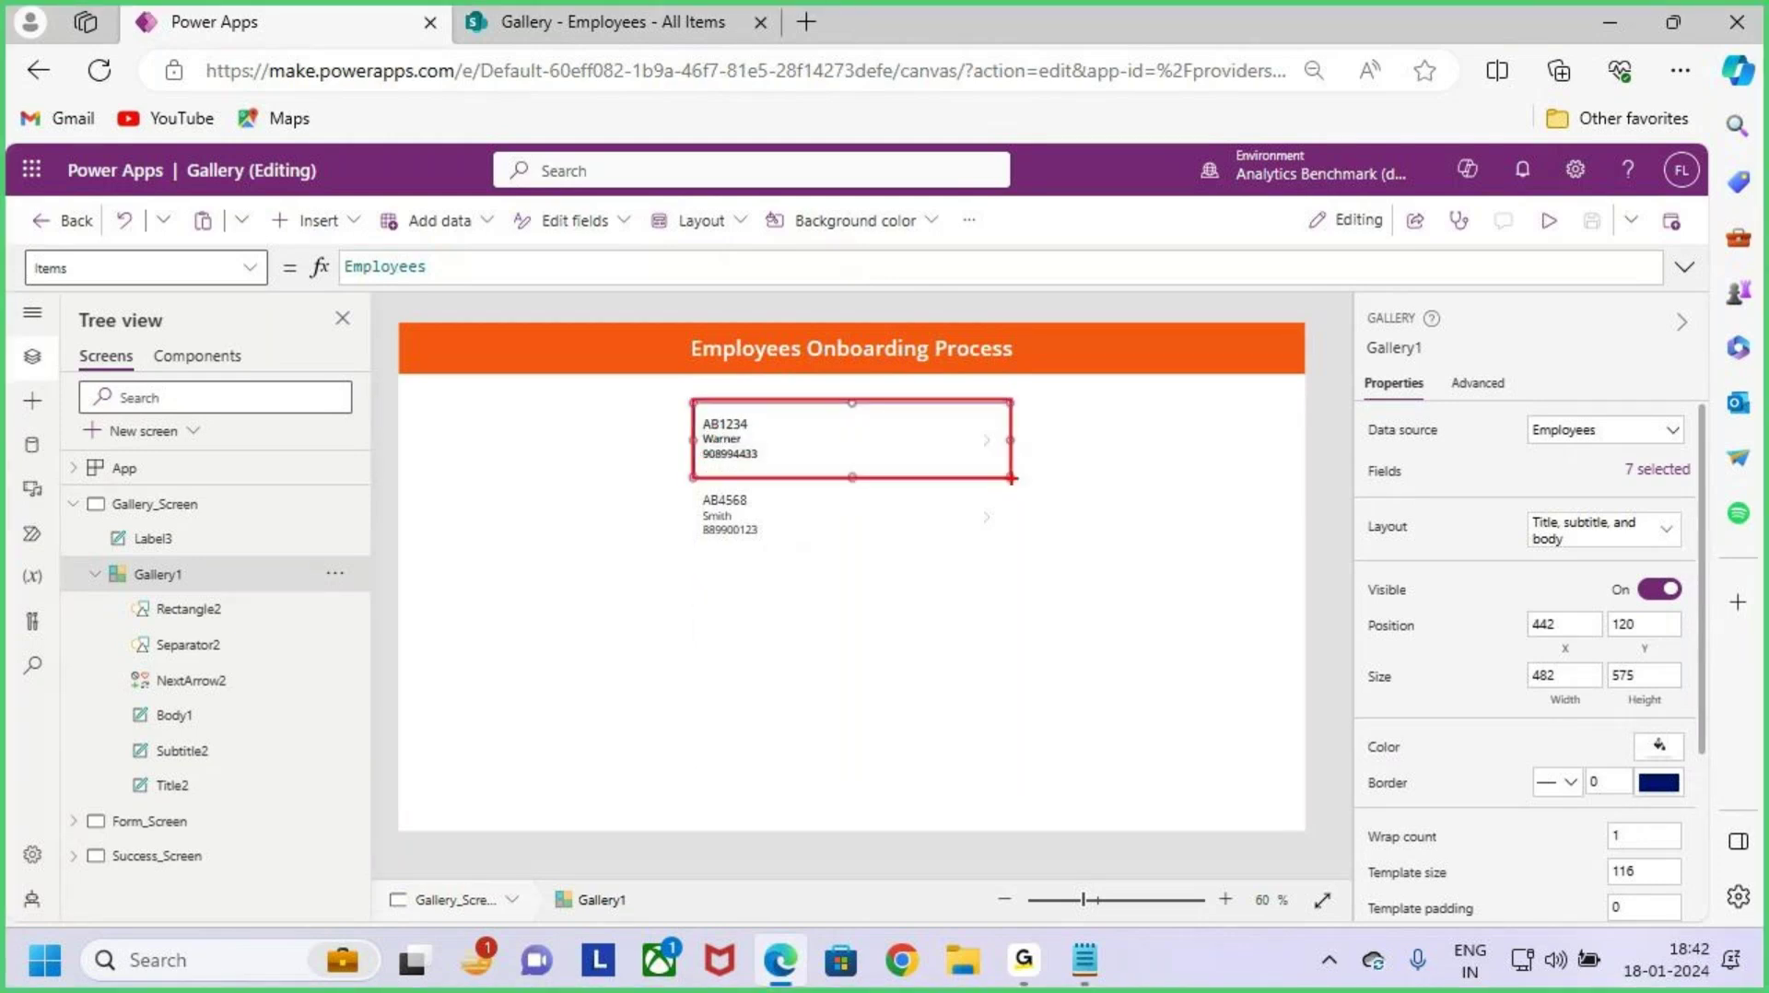
key(Escape)
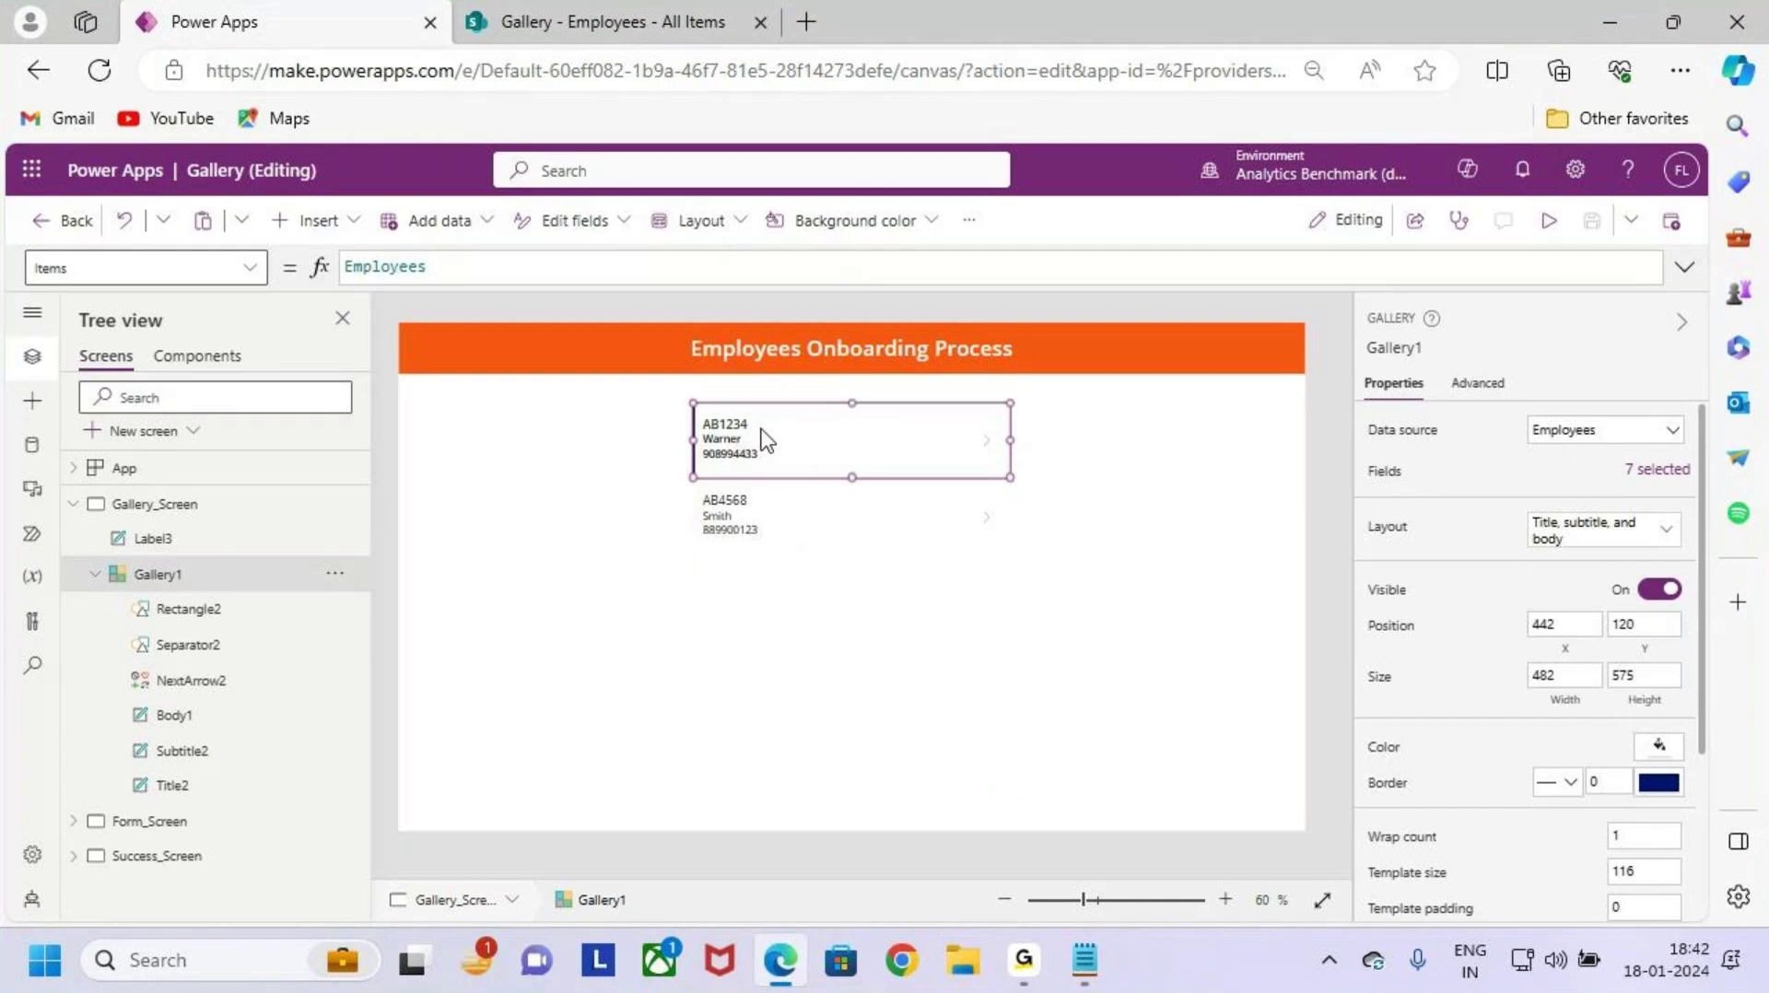
click(731, 424)
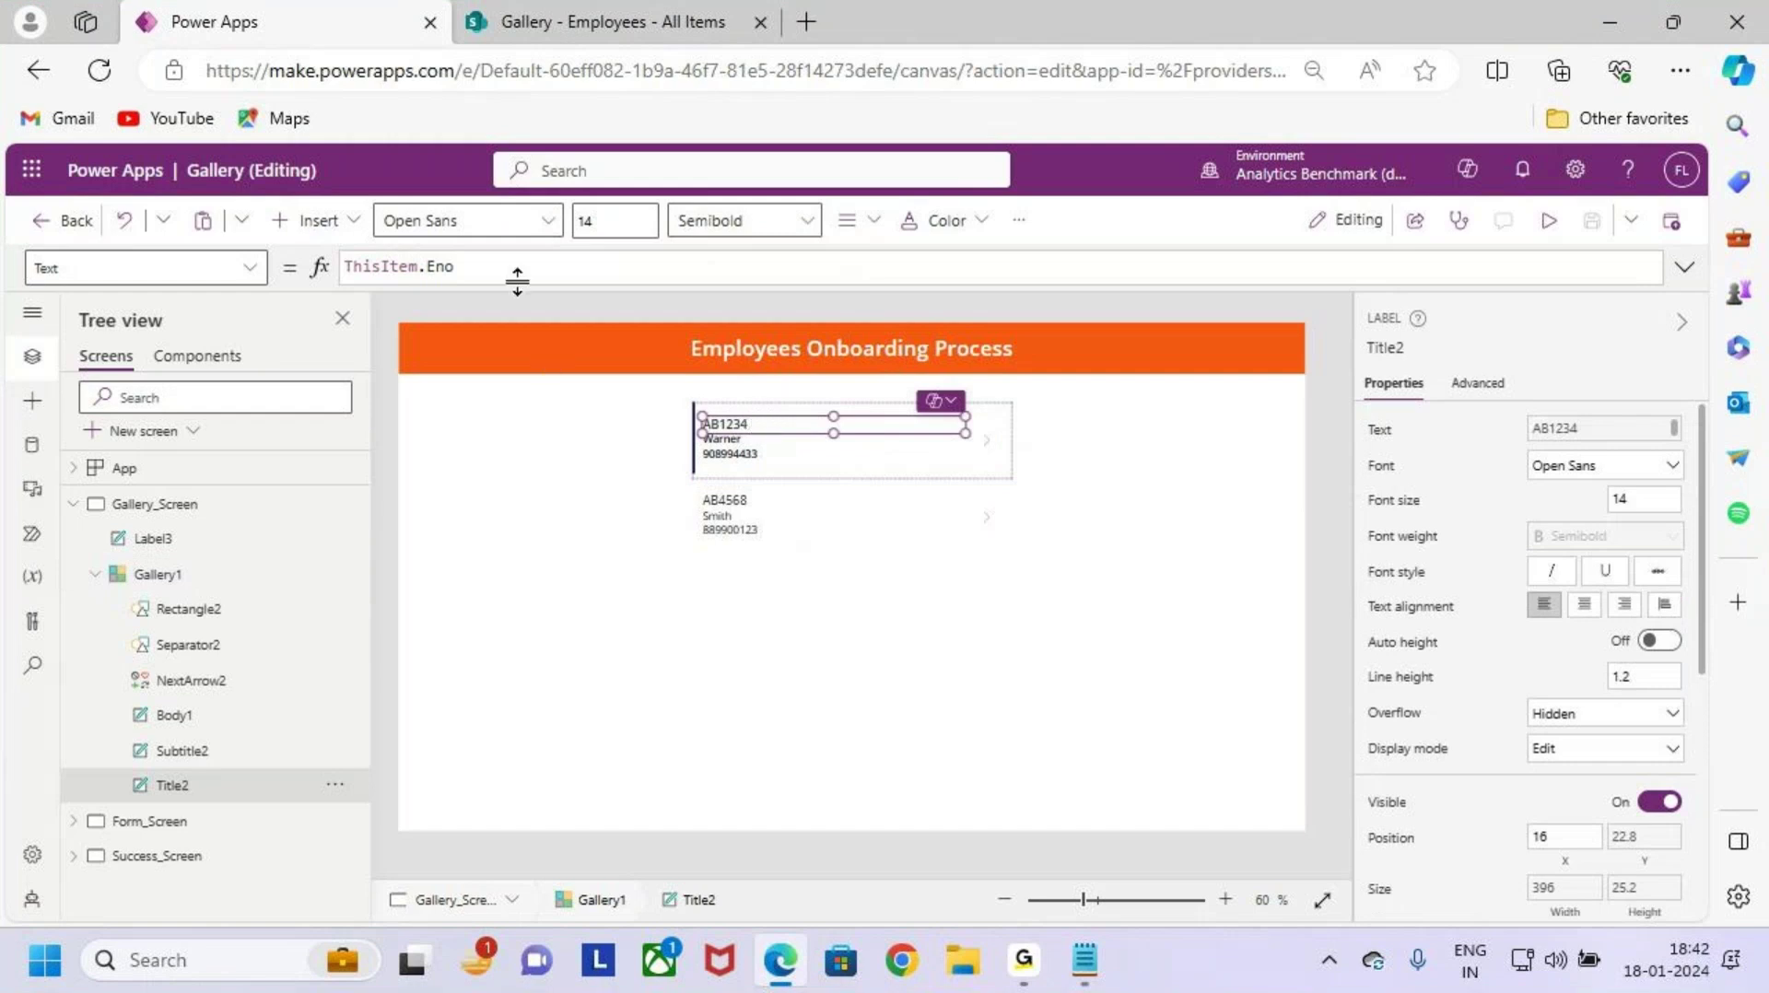
click(615, 224)
key(Return)
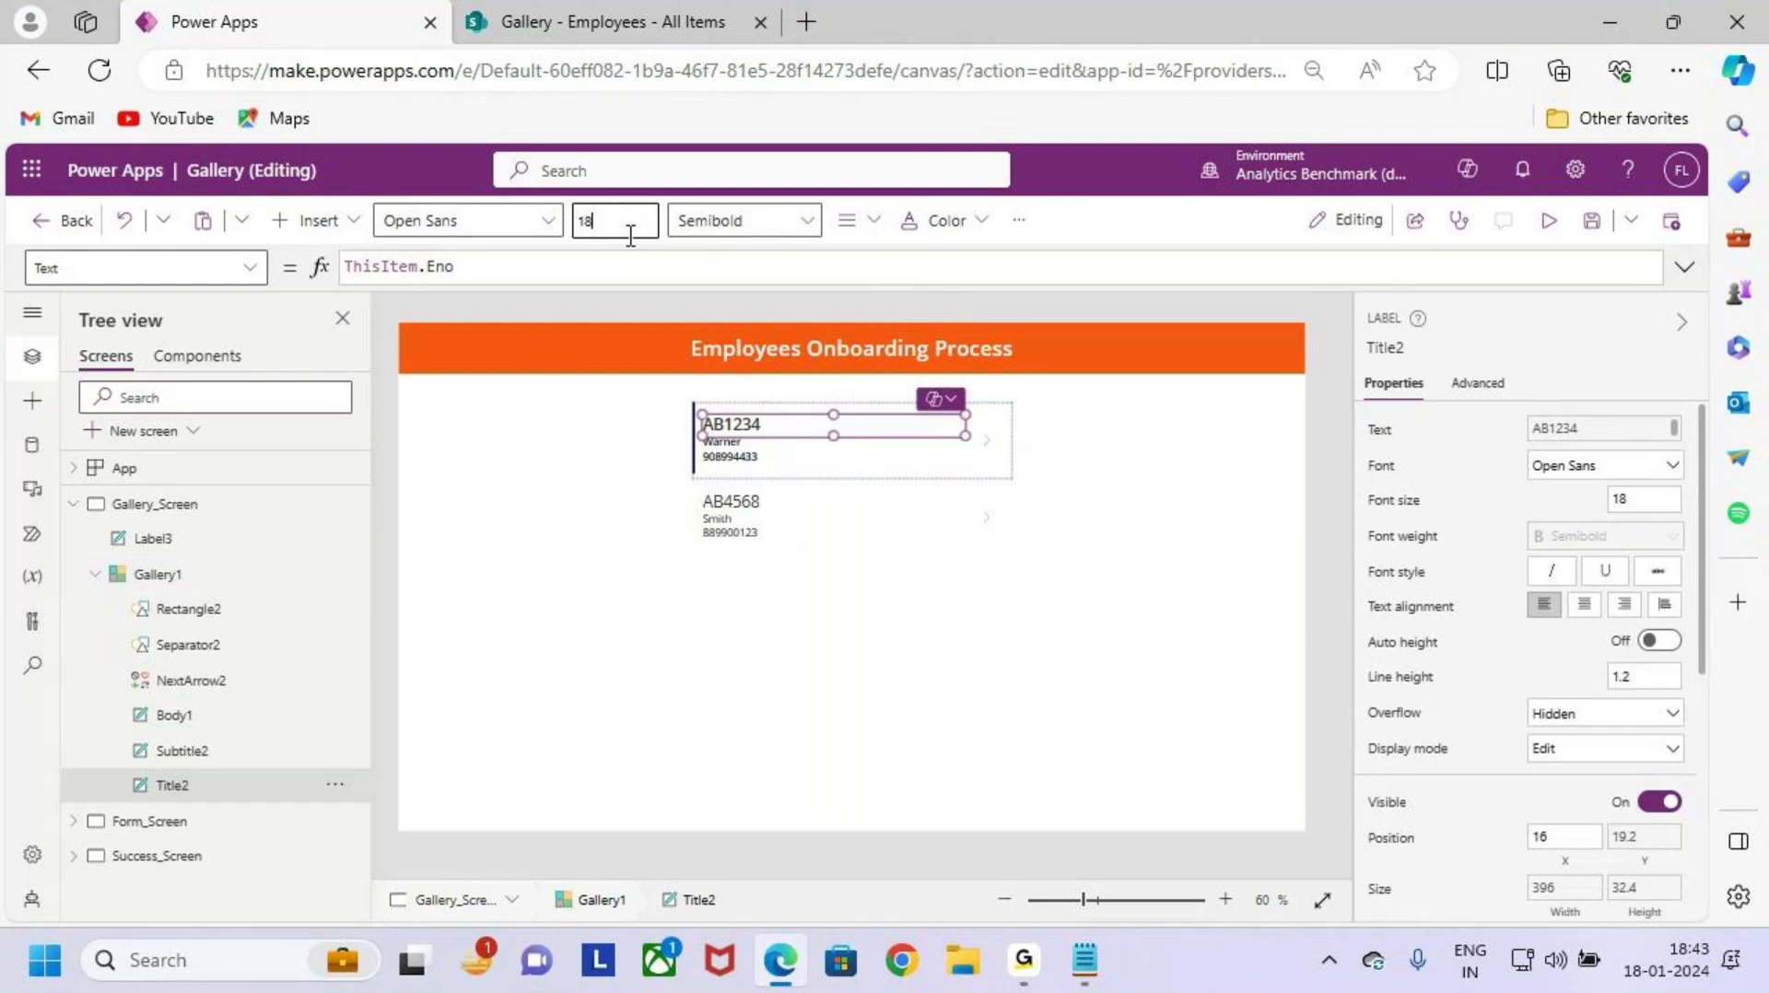
Step: Set the Ename subtitle label's font size to 16, keeping Semibold weight
click(754, 444)
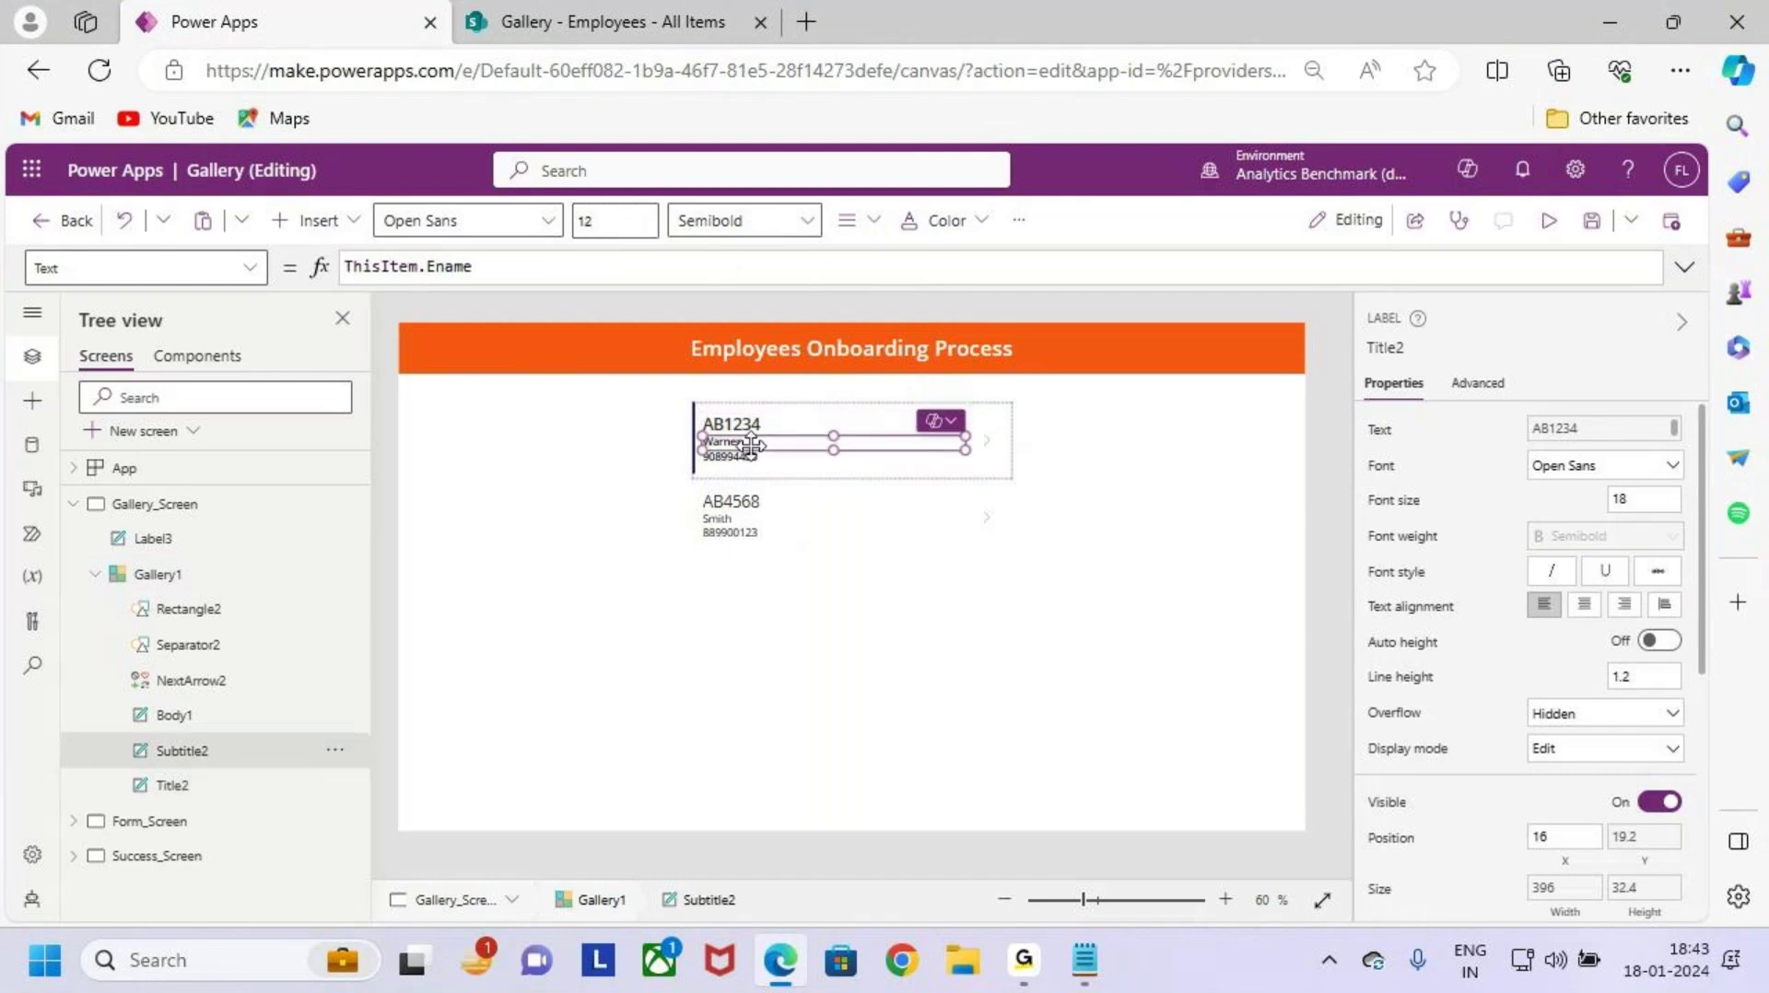
click(619, 214)
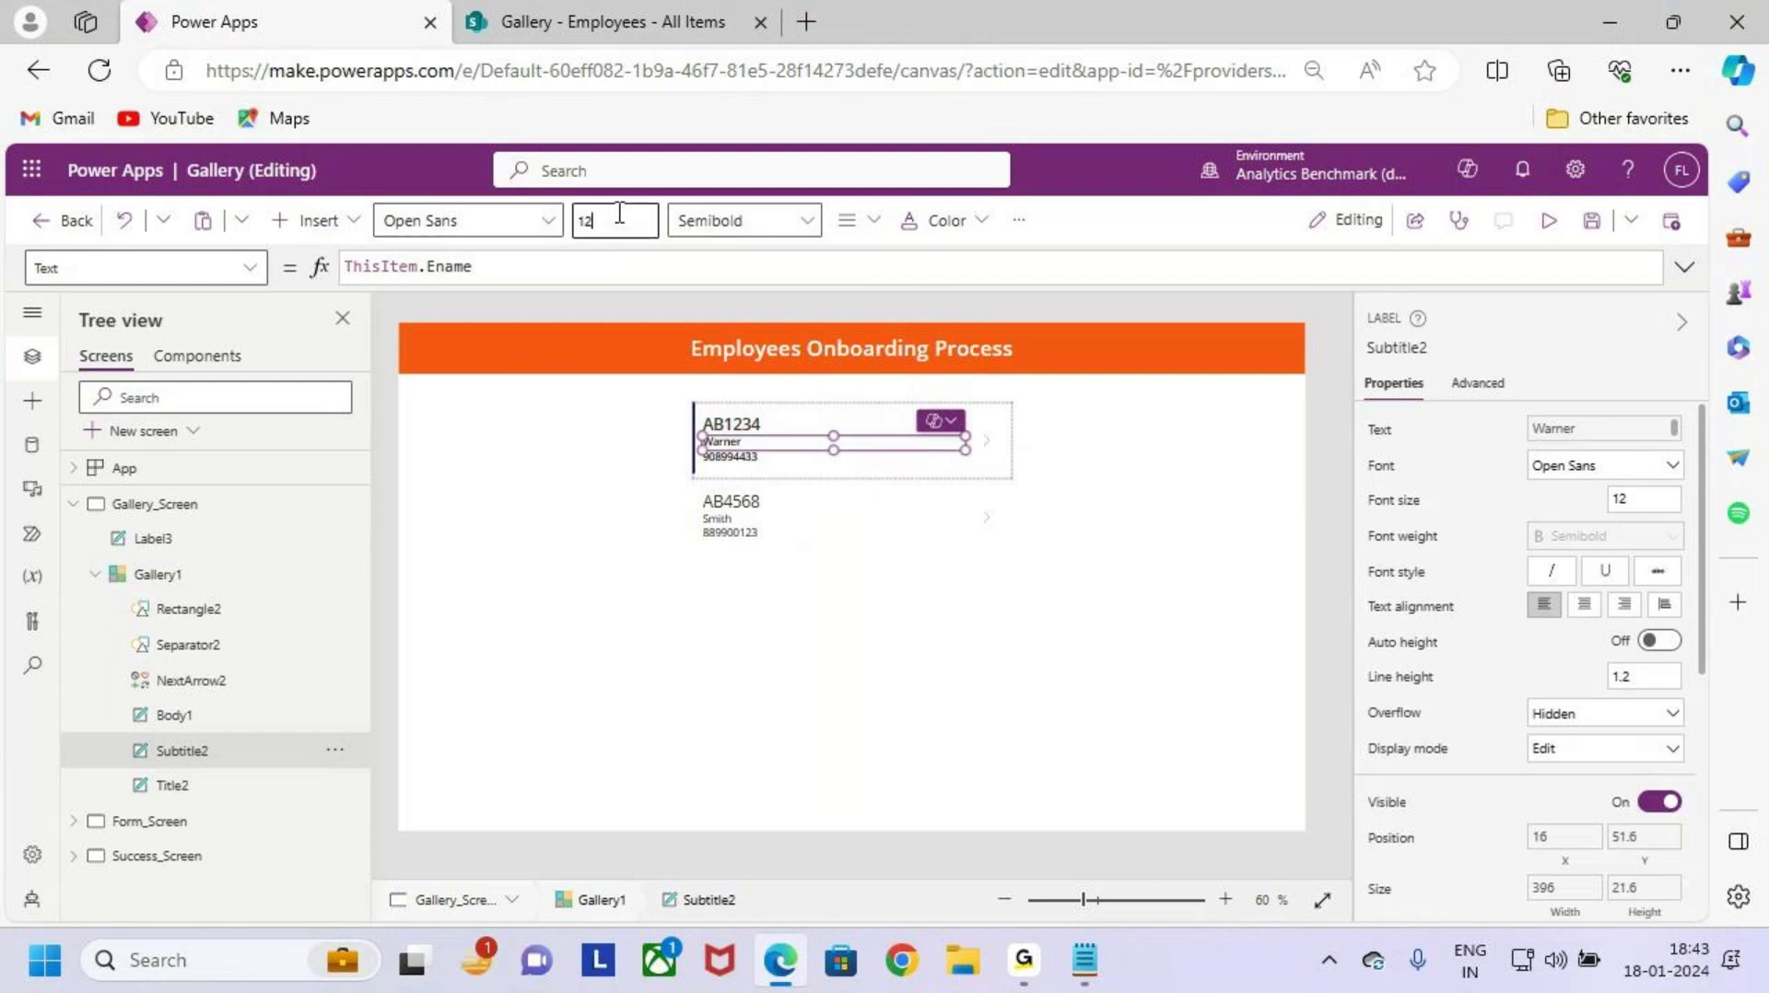
text(4)
key(Return)
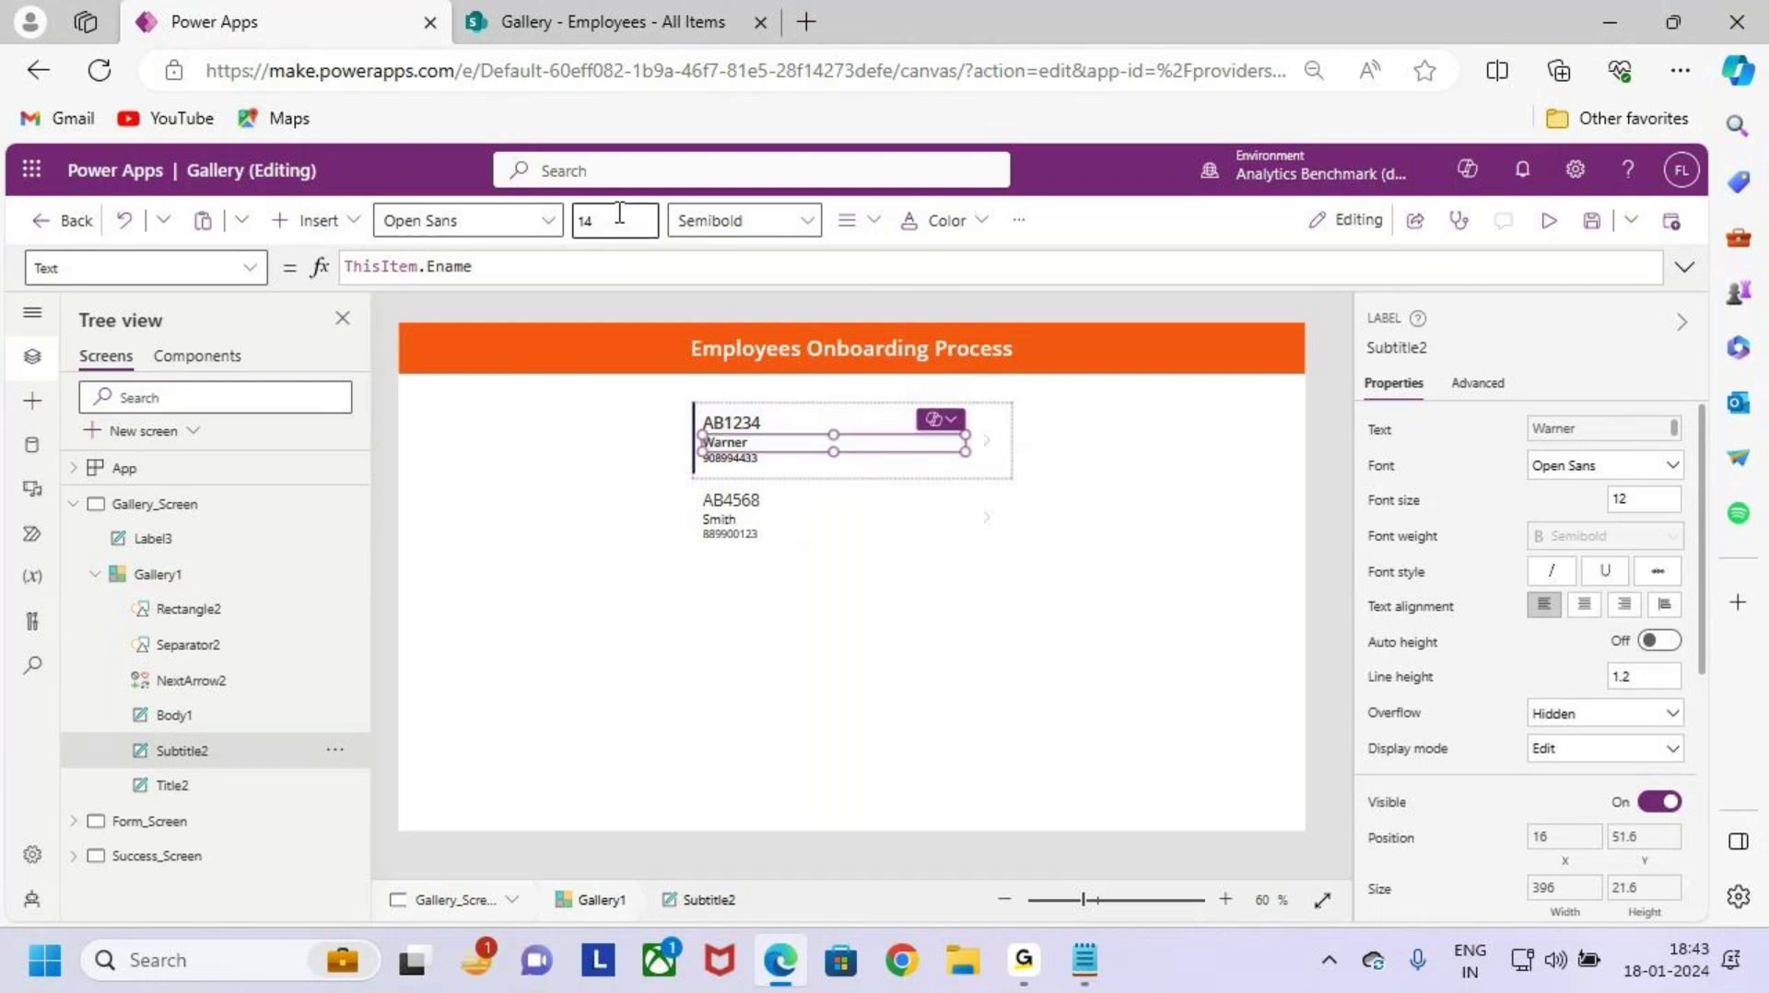
text(6)
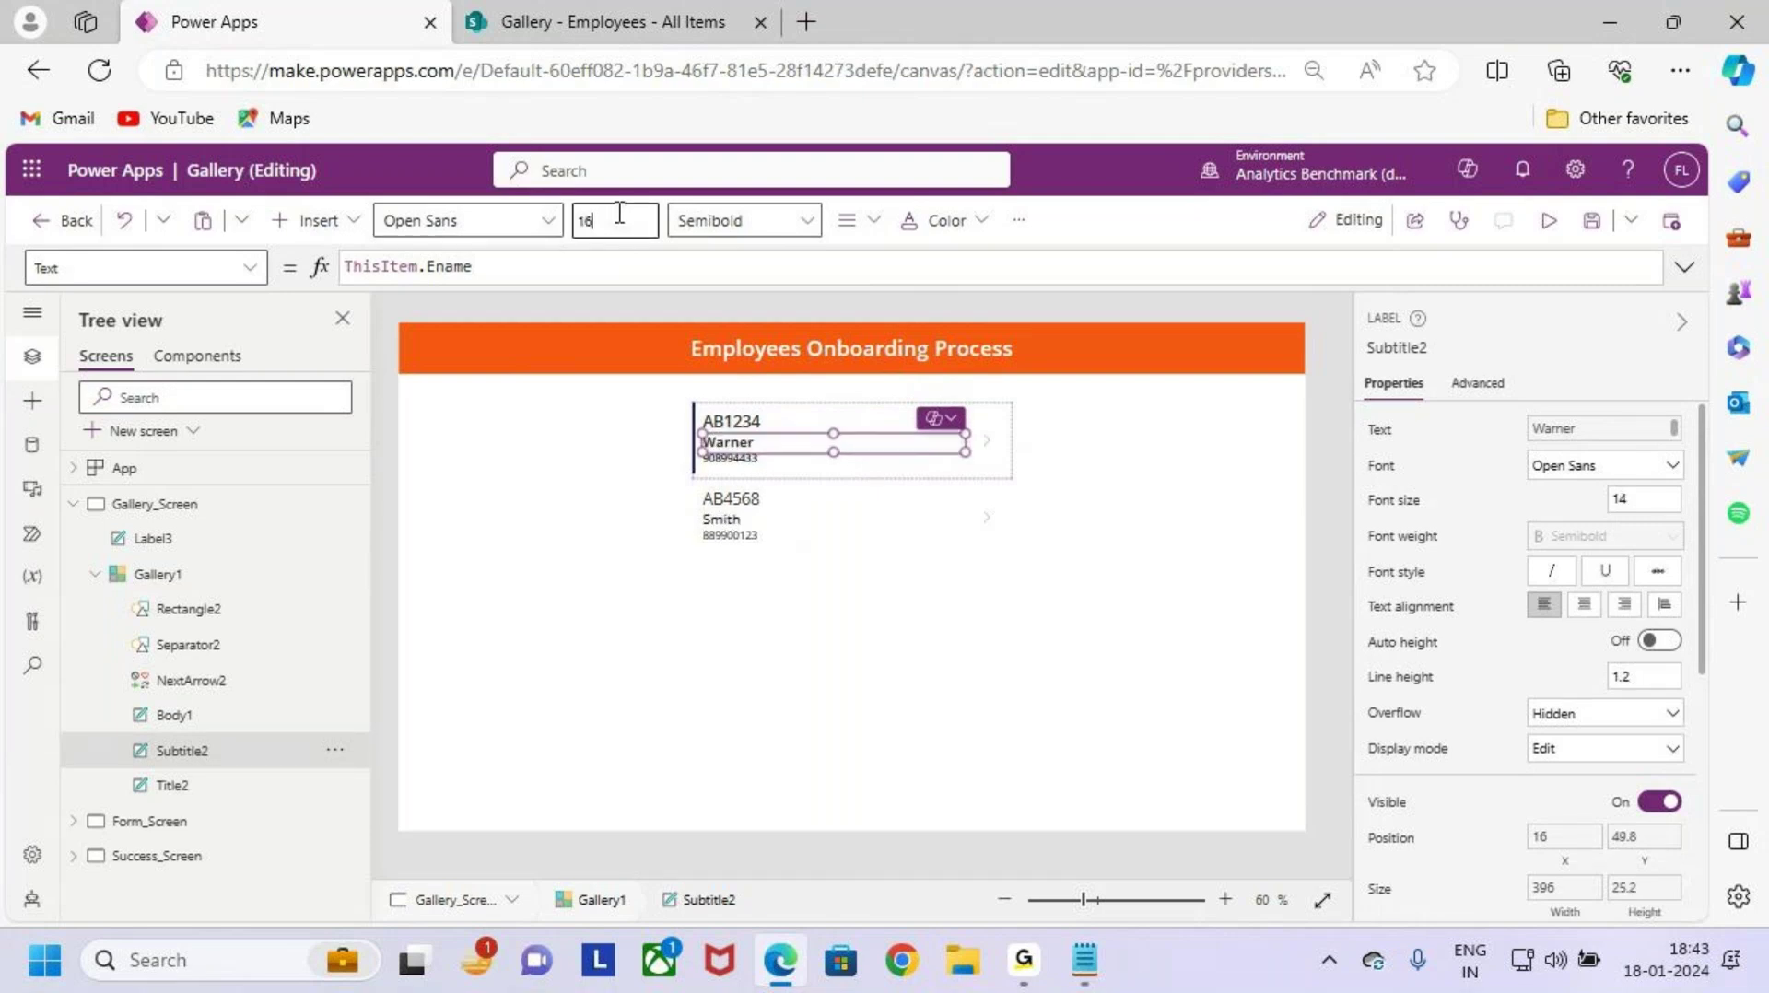
click(758, 224)
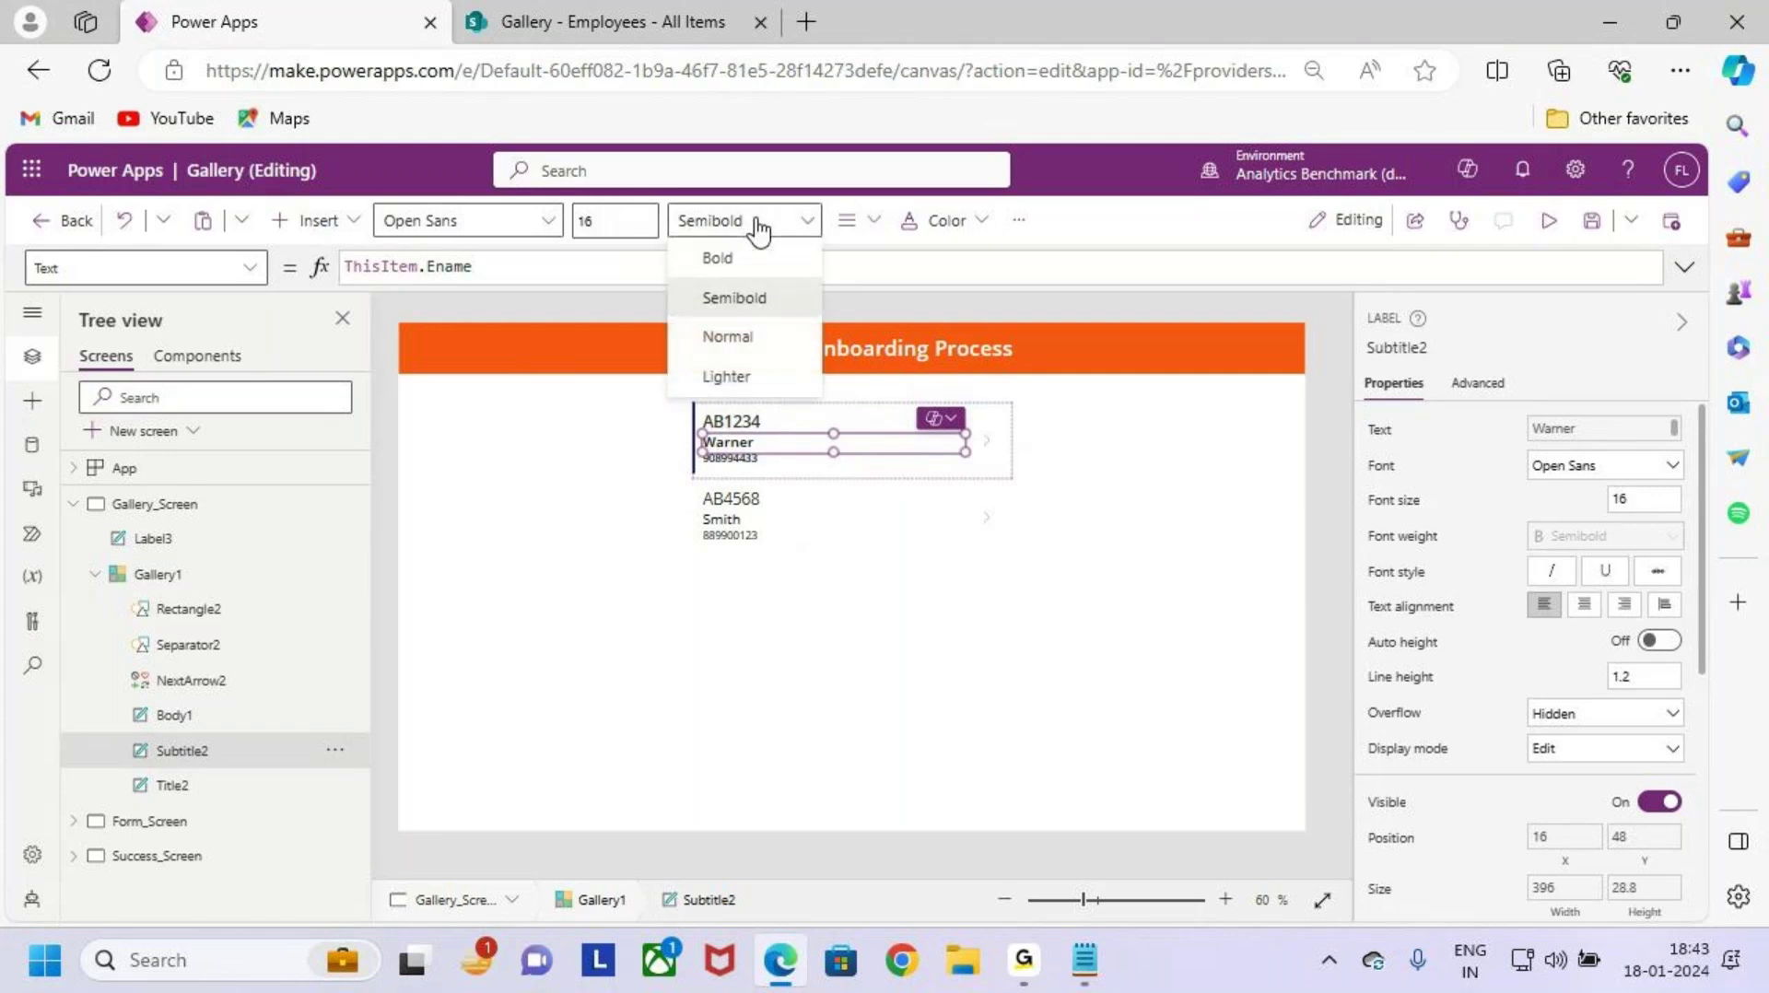
click(761, 458)
Step: Review the Mobile body label and the Items formula, then reselect Gallery1
click(762, 458)
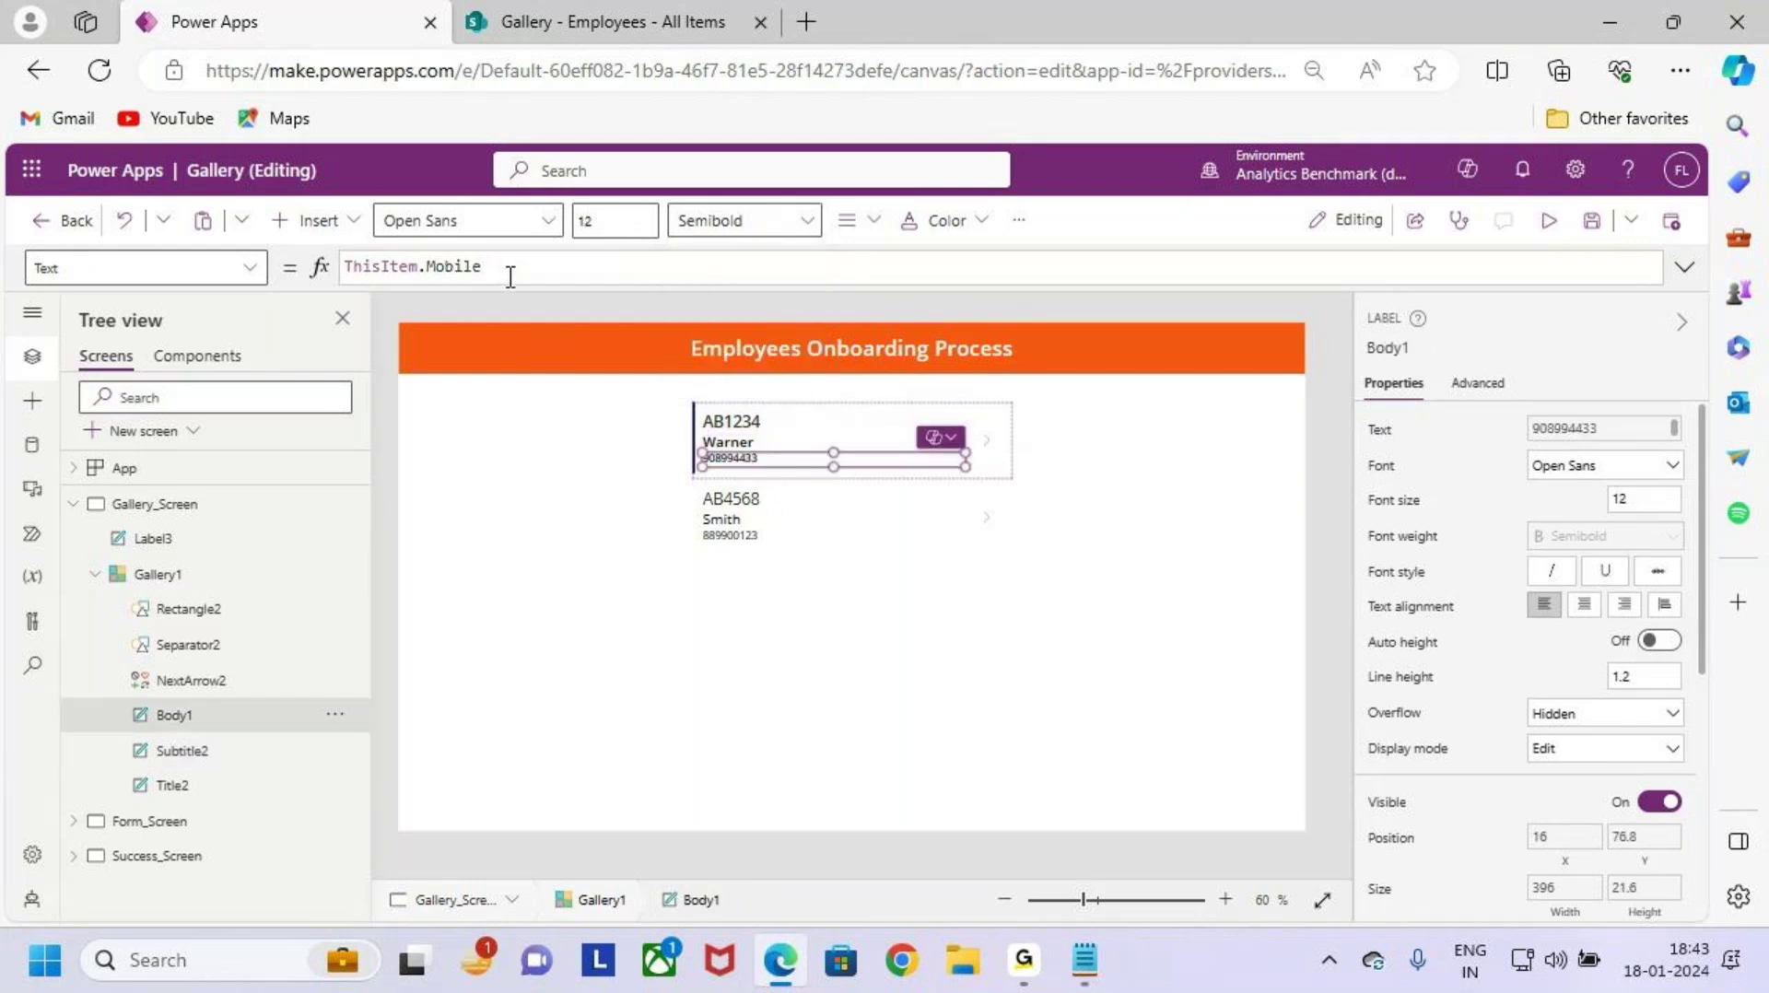
key(ctrl+2)
mouse_move(429, 281)
mouse_down()
mouse_move(478, 284)
mouse_move(426, 287)
mouse_move(445, 286)
mouse_up()
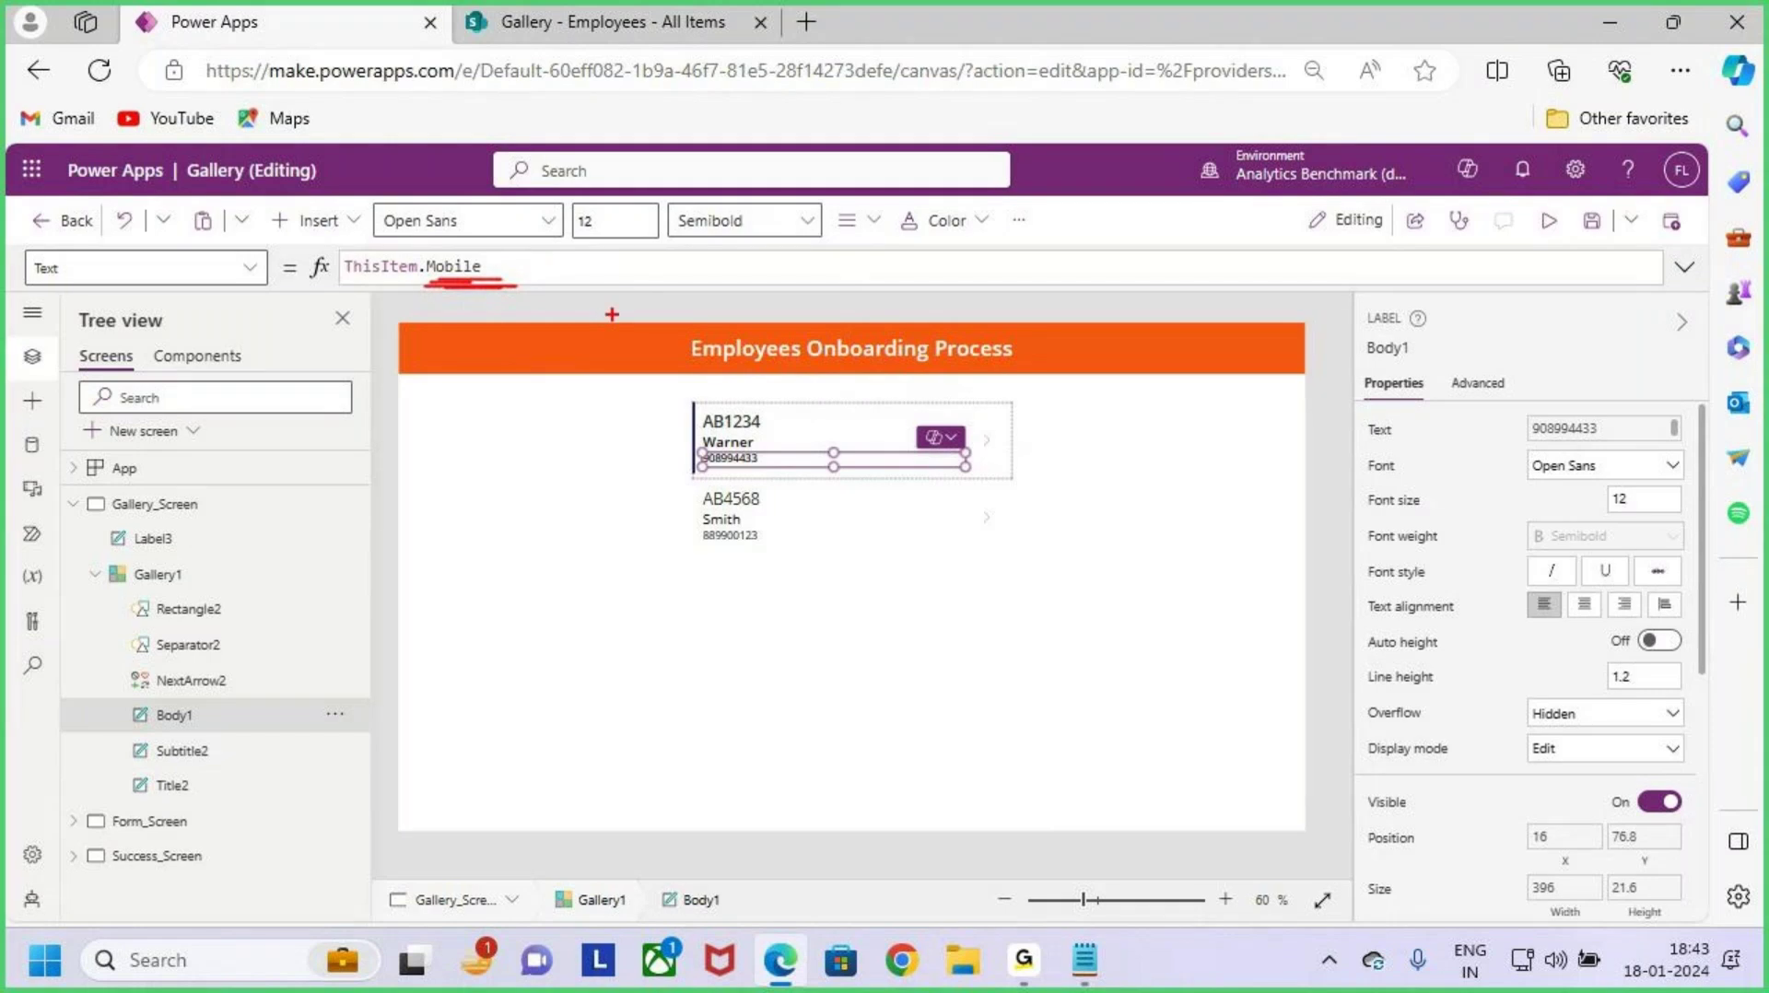
drag(645, 283, 736, 282)
drag(708, 290, 697, 372)
mouse_move(767, 297)
mouse_down()
mouse_move(761, 355)
mouse_move(791, 314)
mouse_up()
drag(824, 226, 809, 357)
key(Escape)
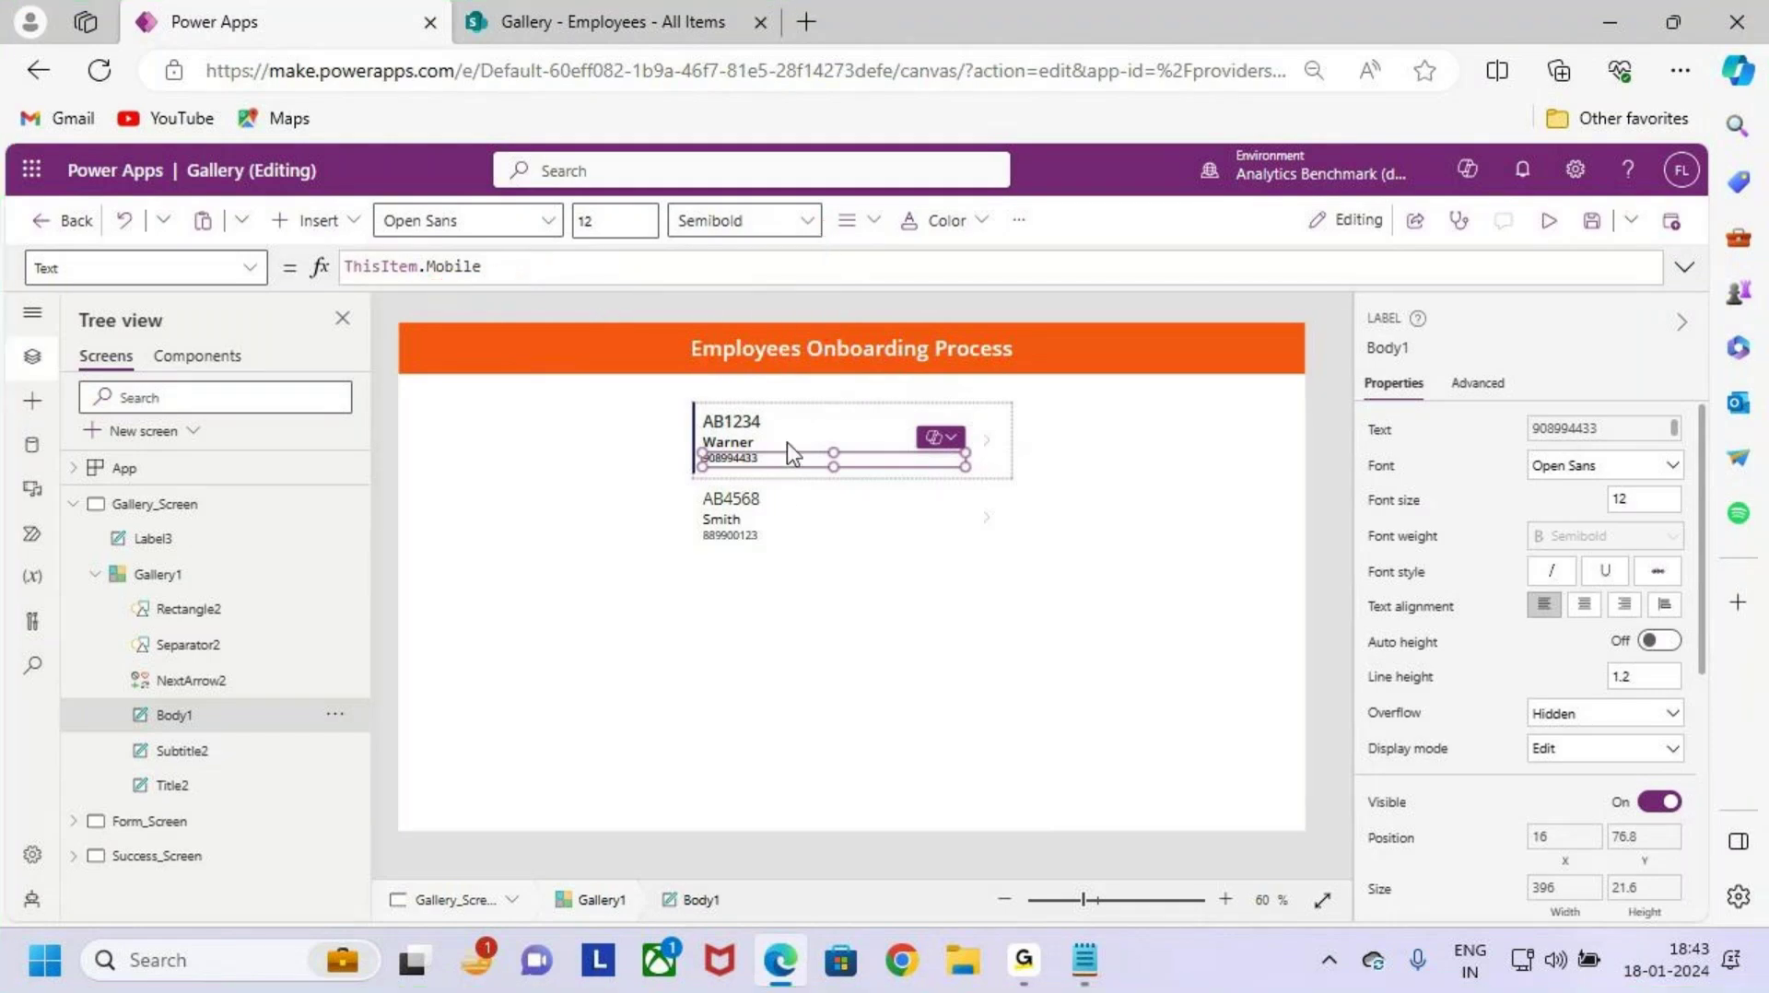
key(ctrl+2)
drag(437, 286, 502, 287)
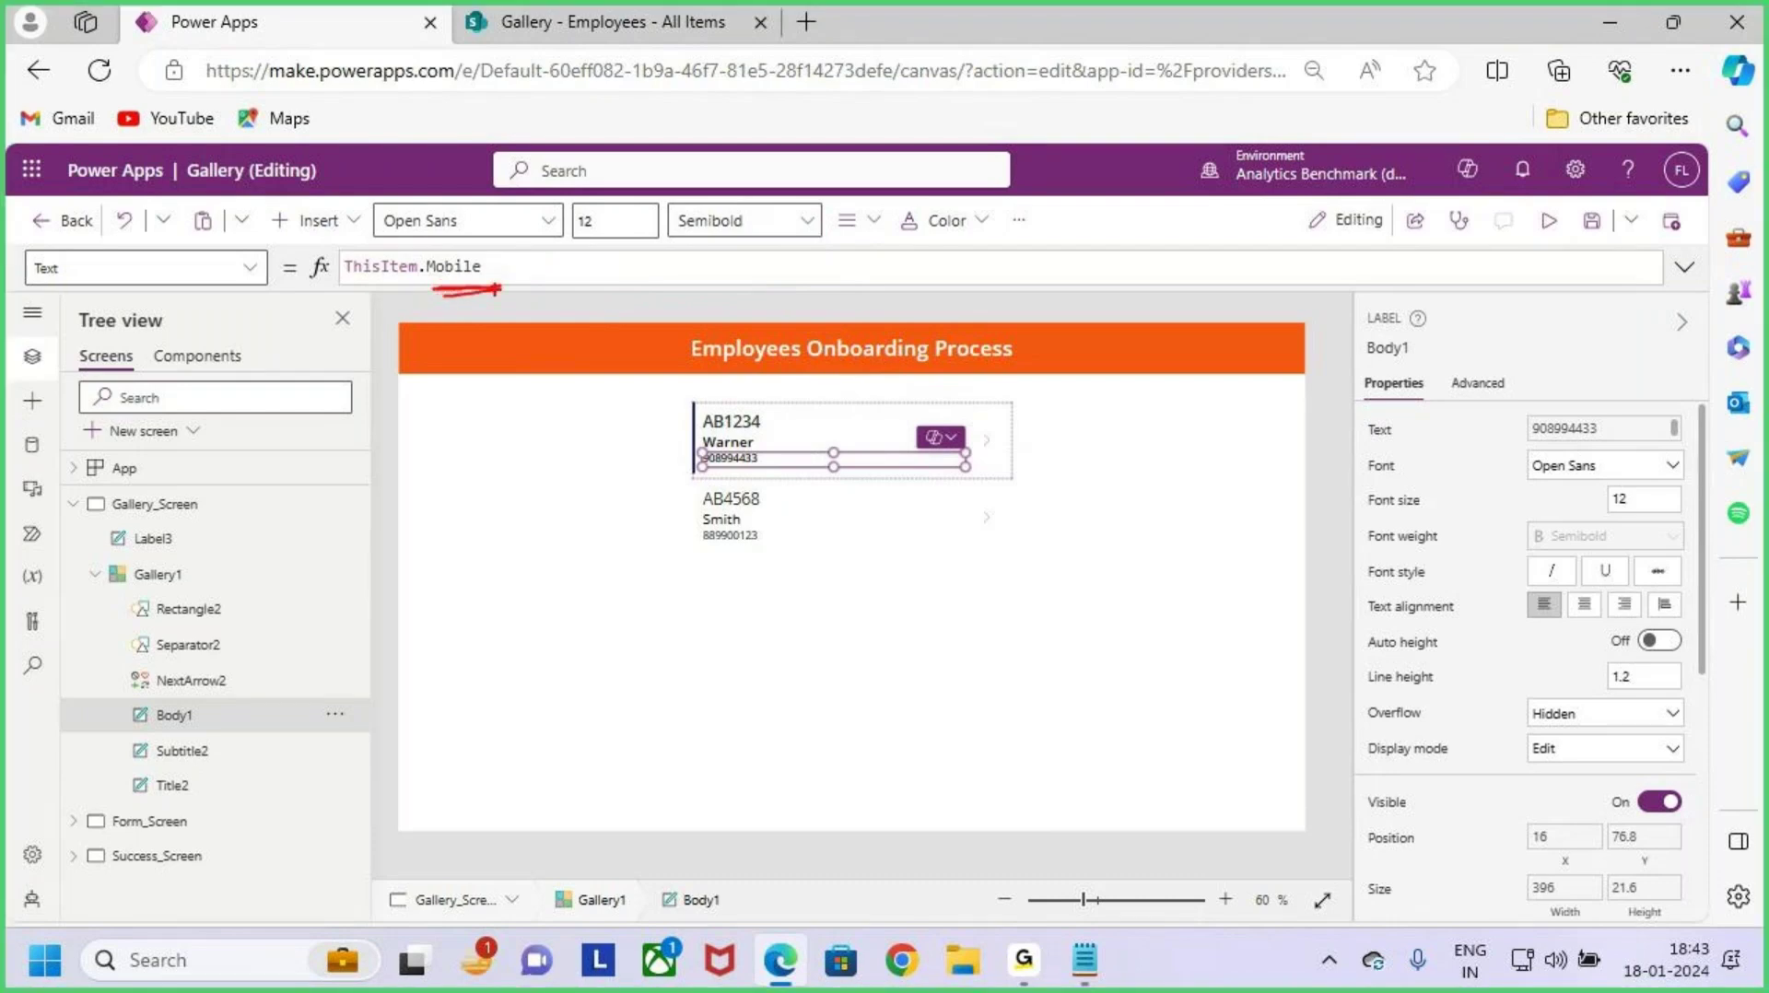
key(Escape)
click(904, 612)
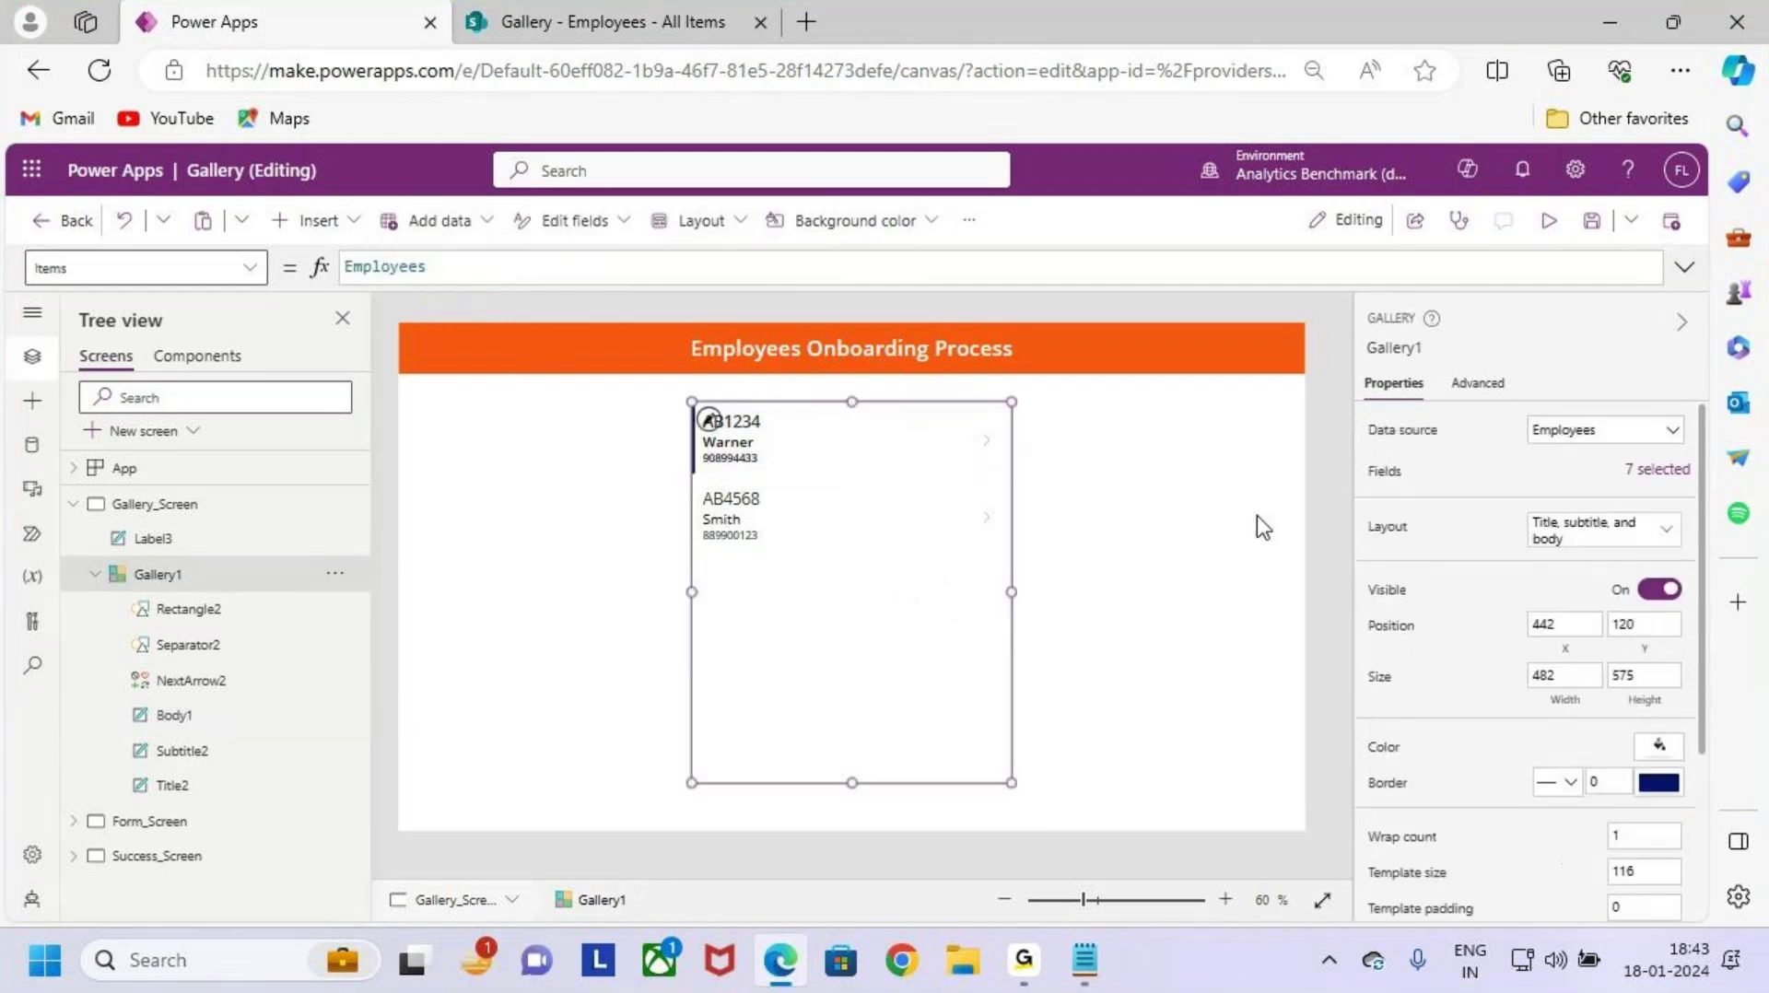
Step: Show Gallery1's field mapping (Eno title, Ename subtitle, Mobile body) and browse the Body1 field choices
click(1458, 470)
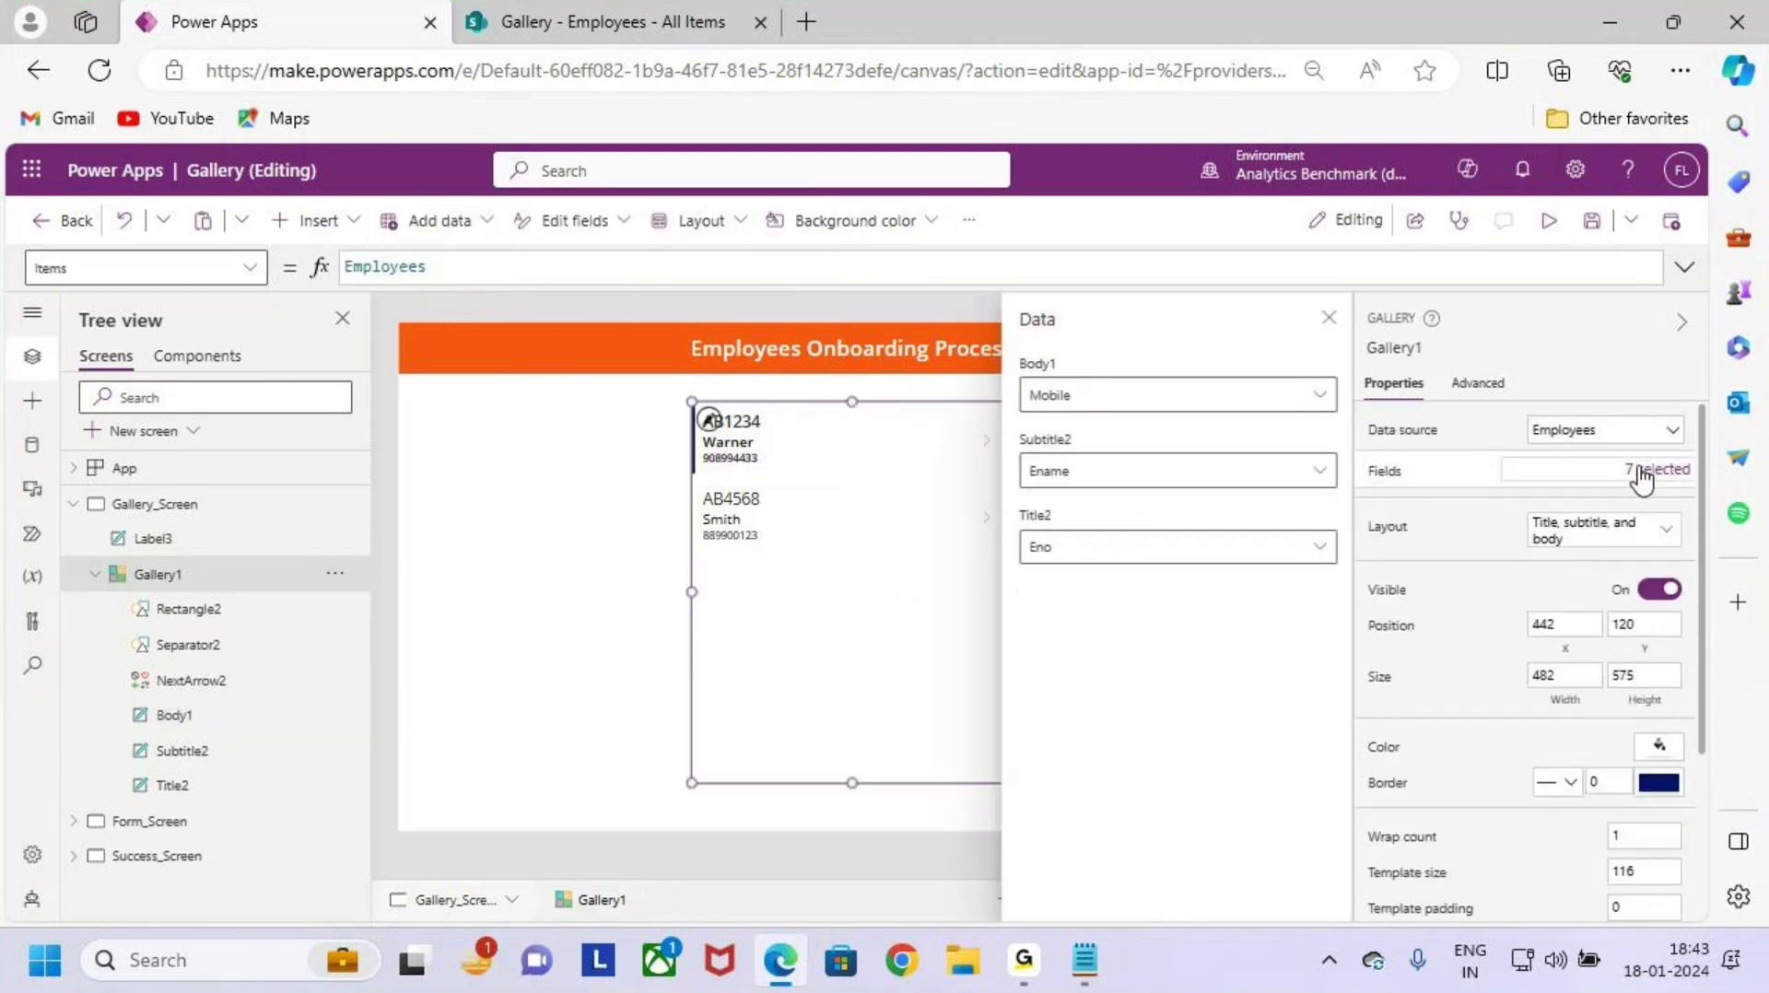
key(ctrl+2)
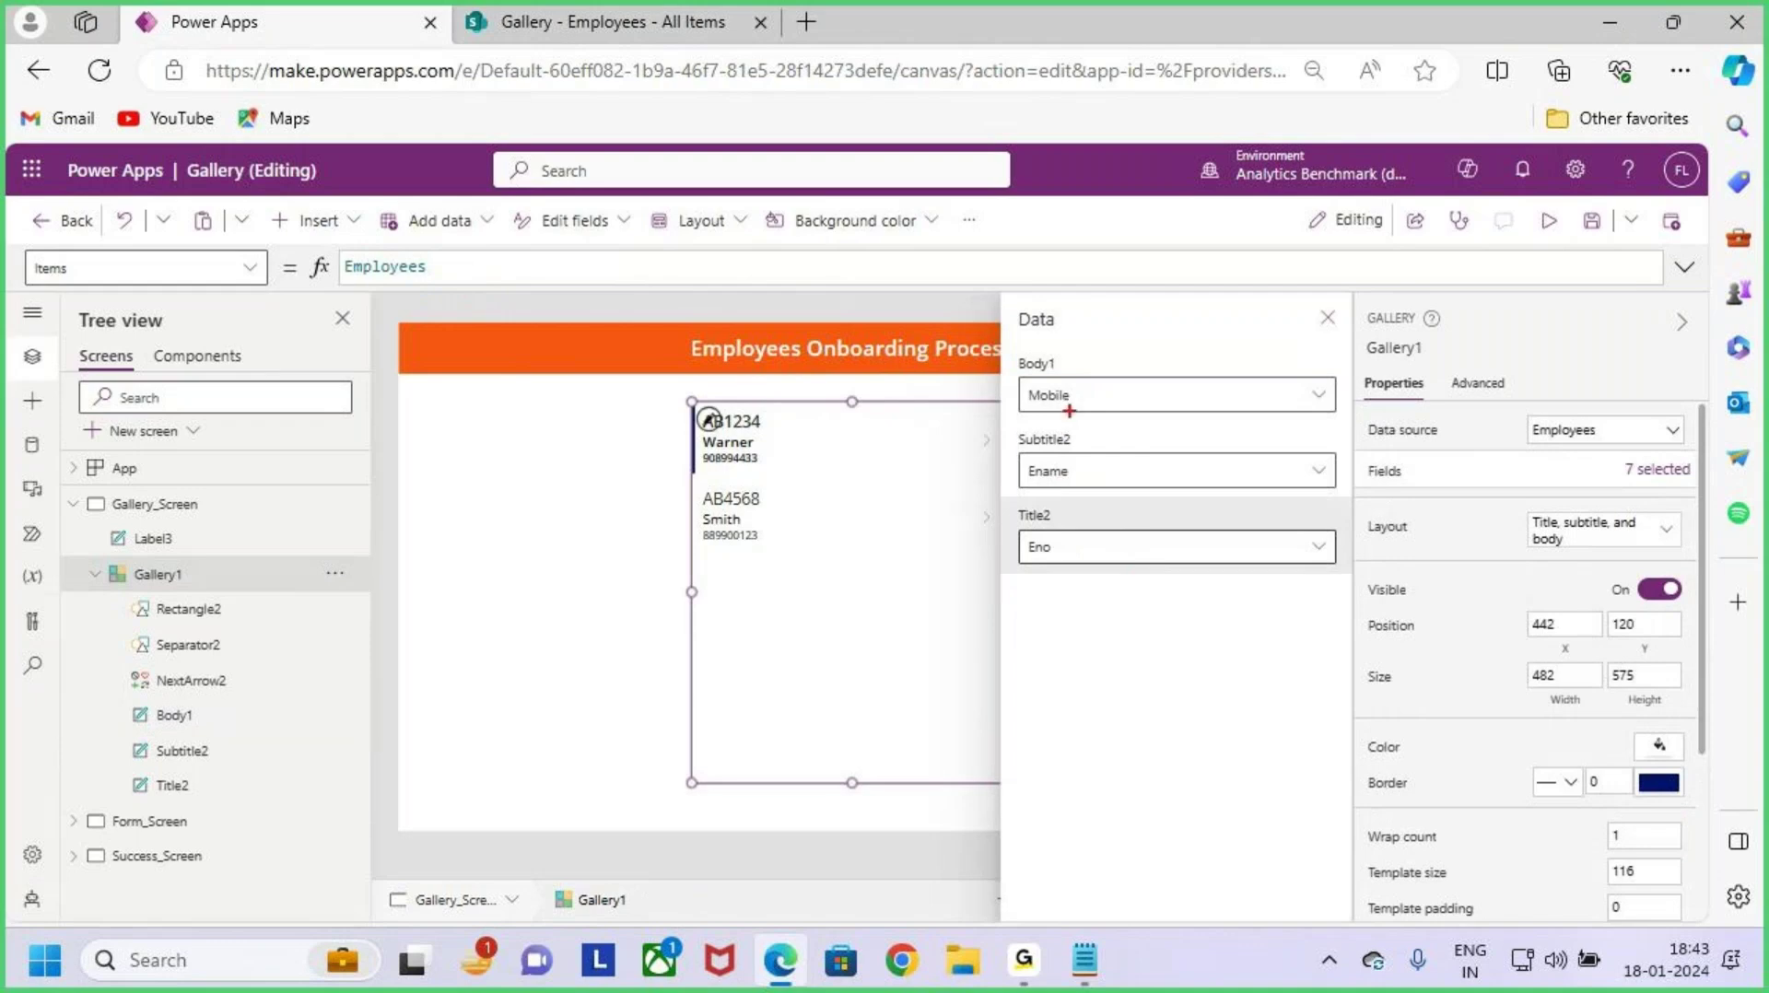
mouse_move(1017, 371)
mouse_down()
mouse_move(1064, 366)
mouse_move(1098, 402)
mouse_up()
key(Escape)
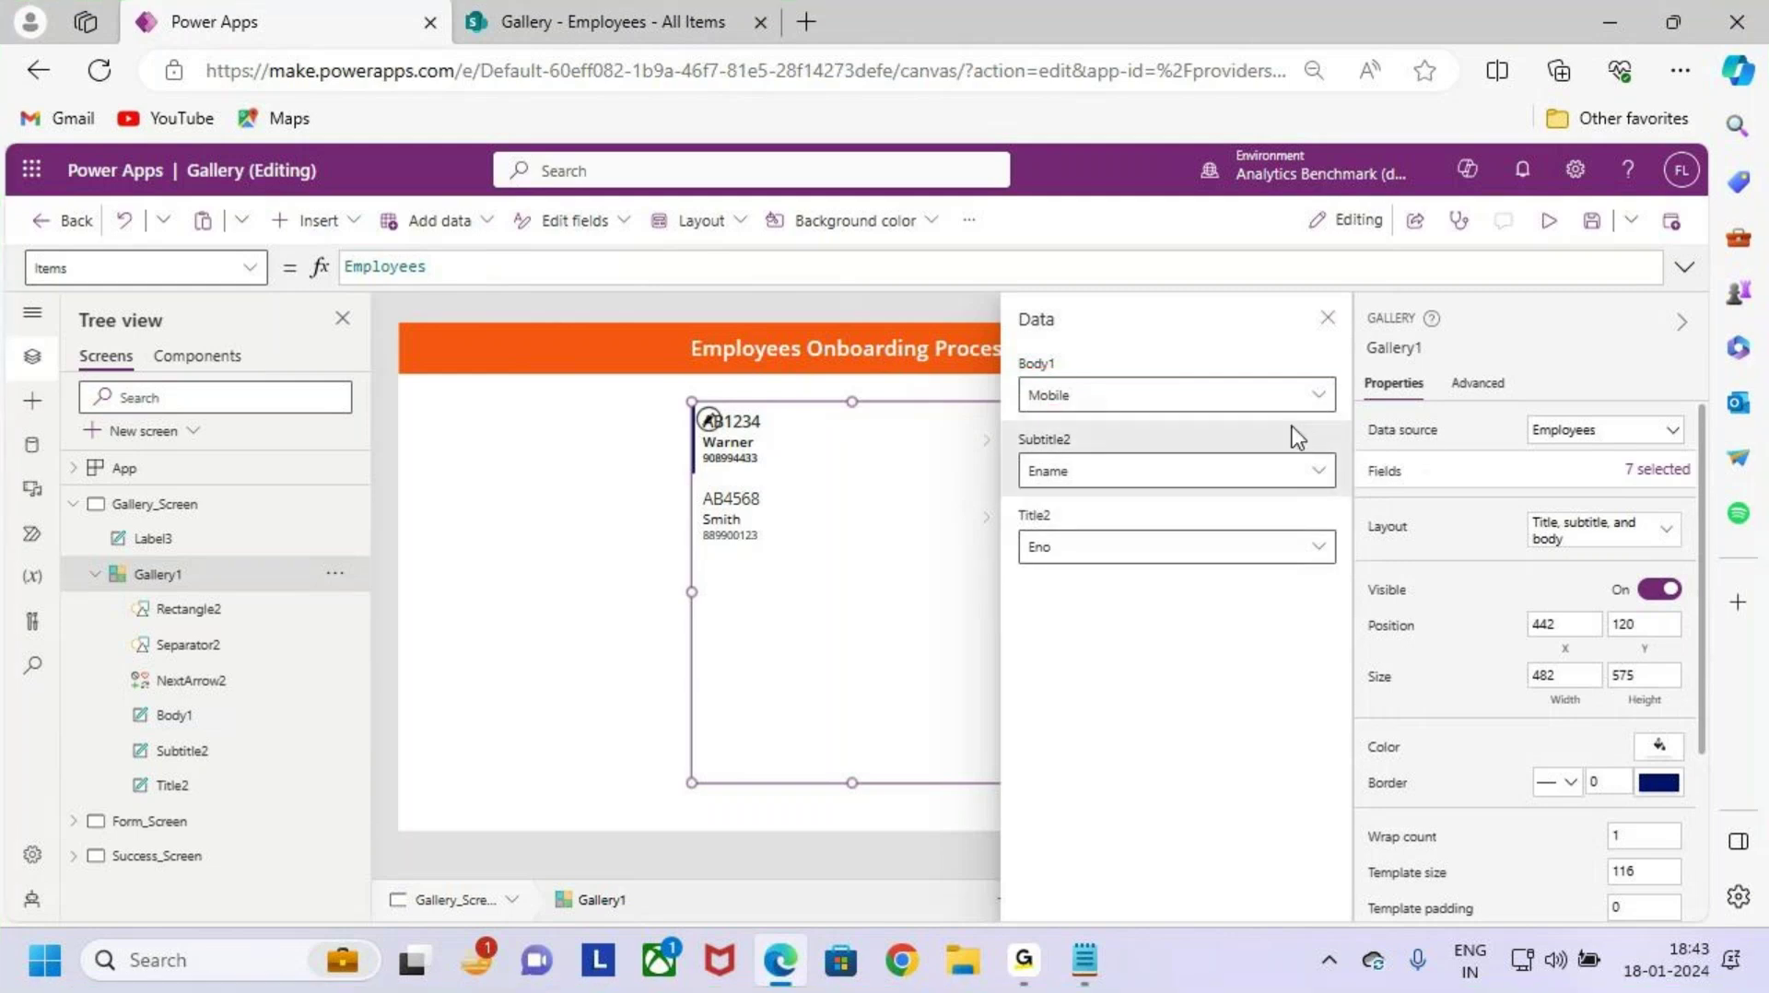
click(1316, 395)
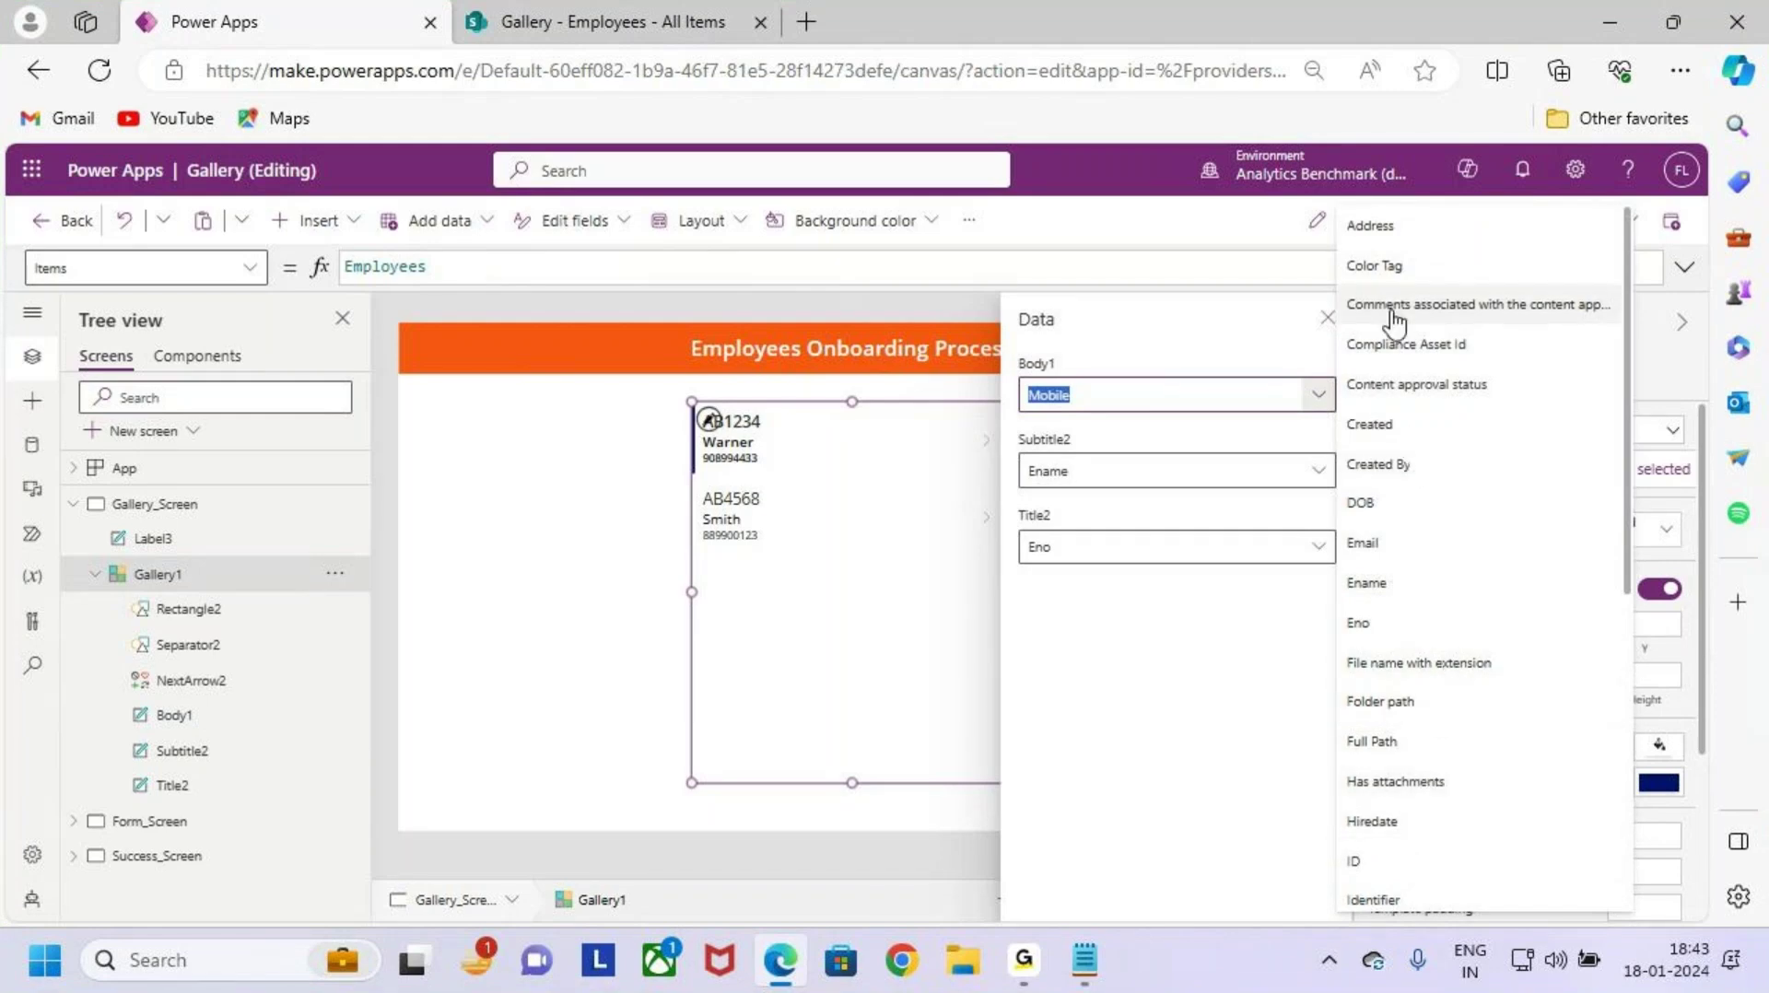
scroll(1449, 765, down, 5)
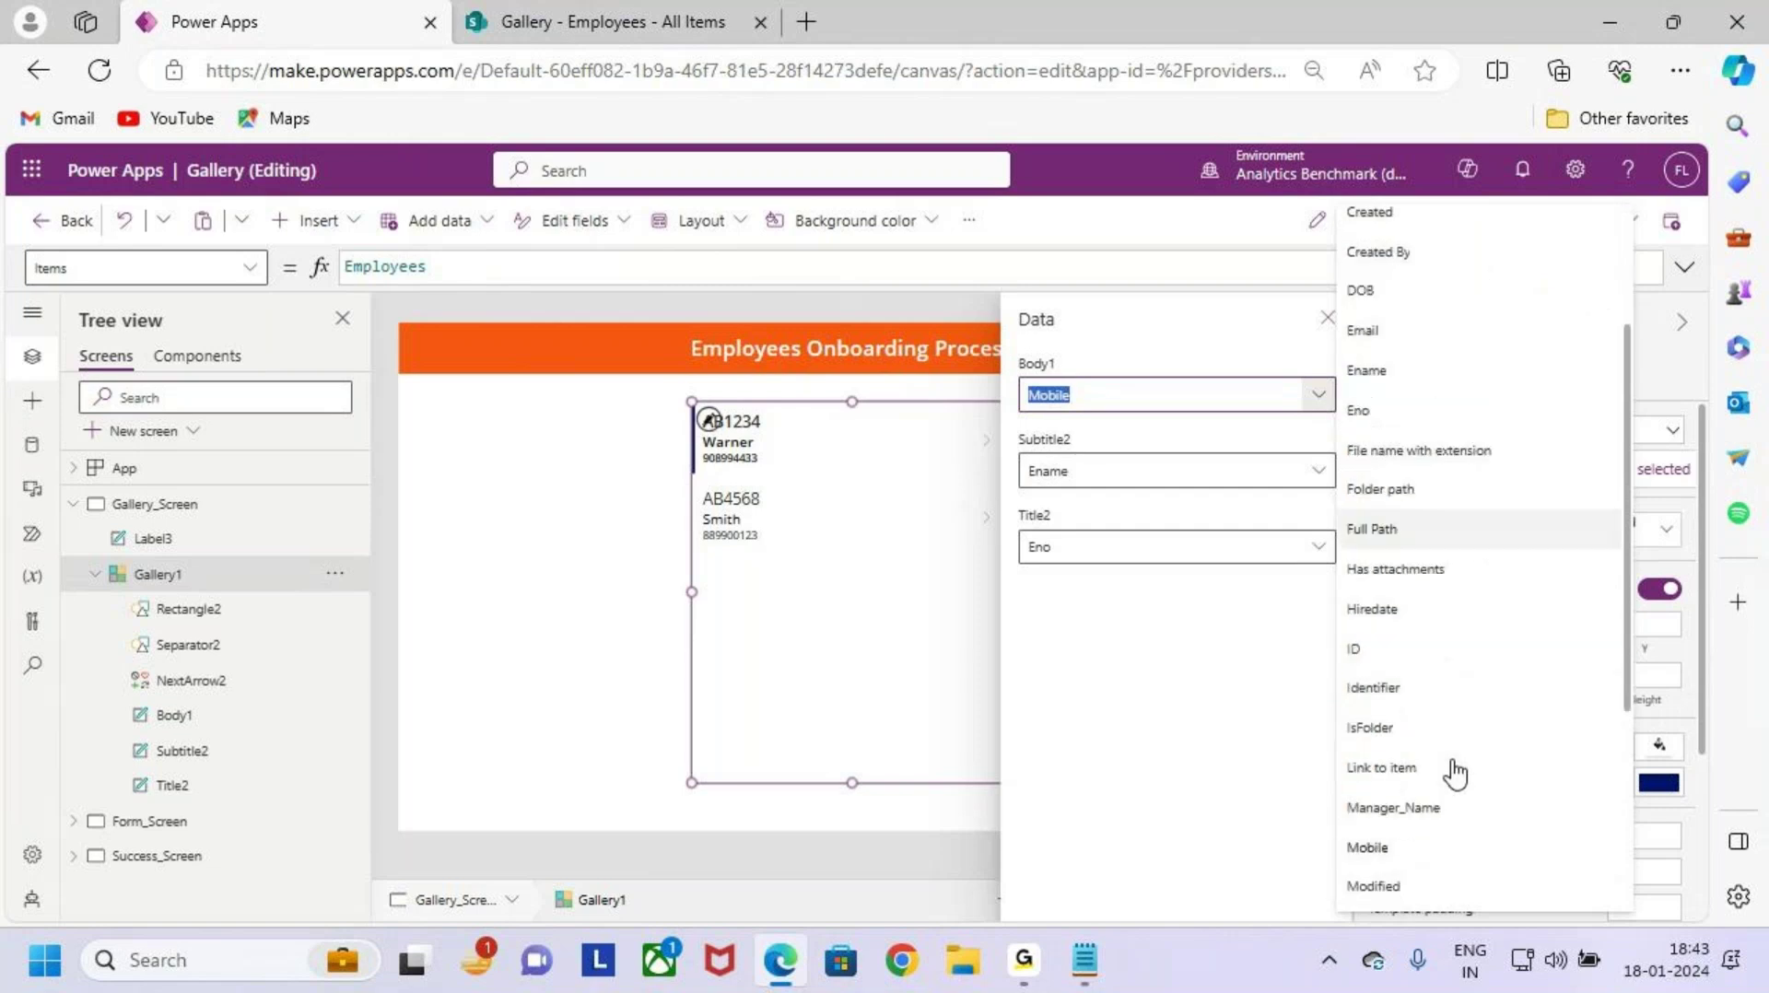
scroll(1455, 774, down, 1)
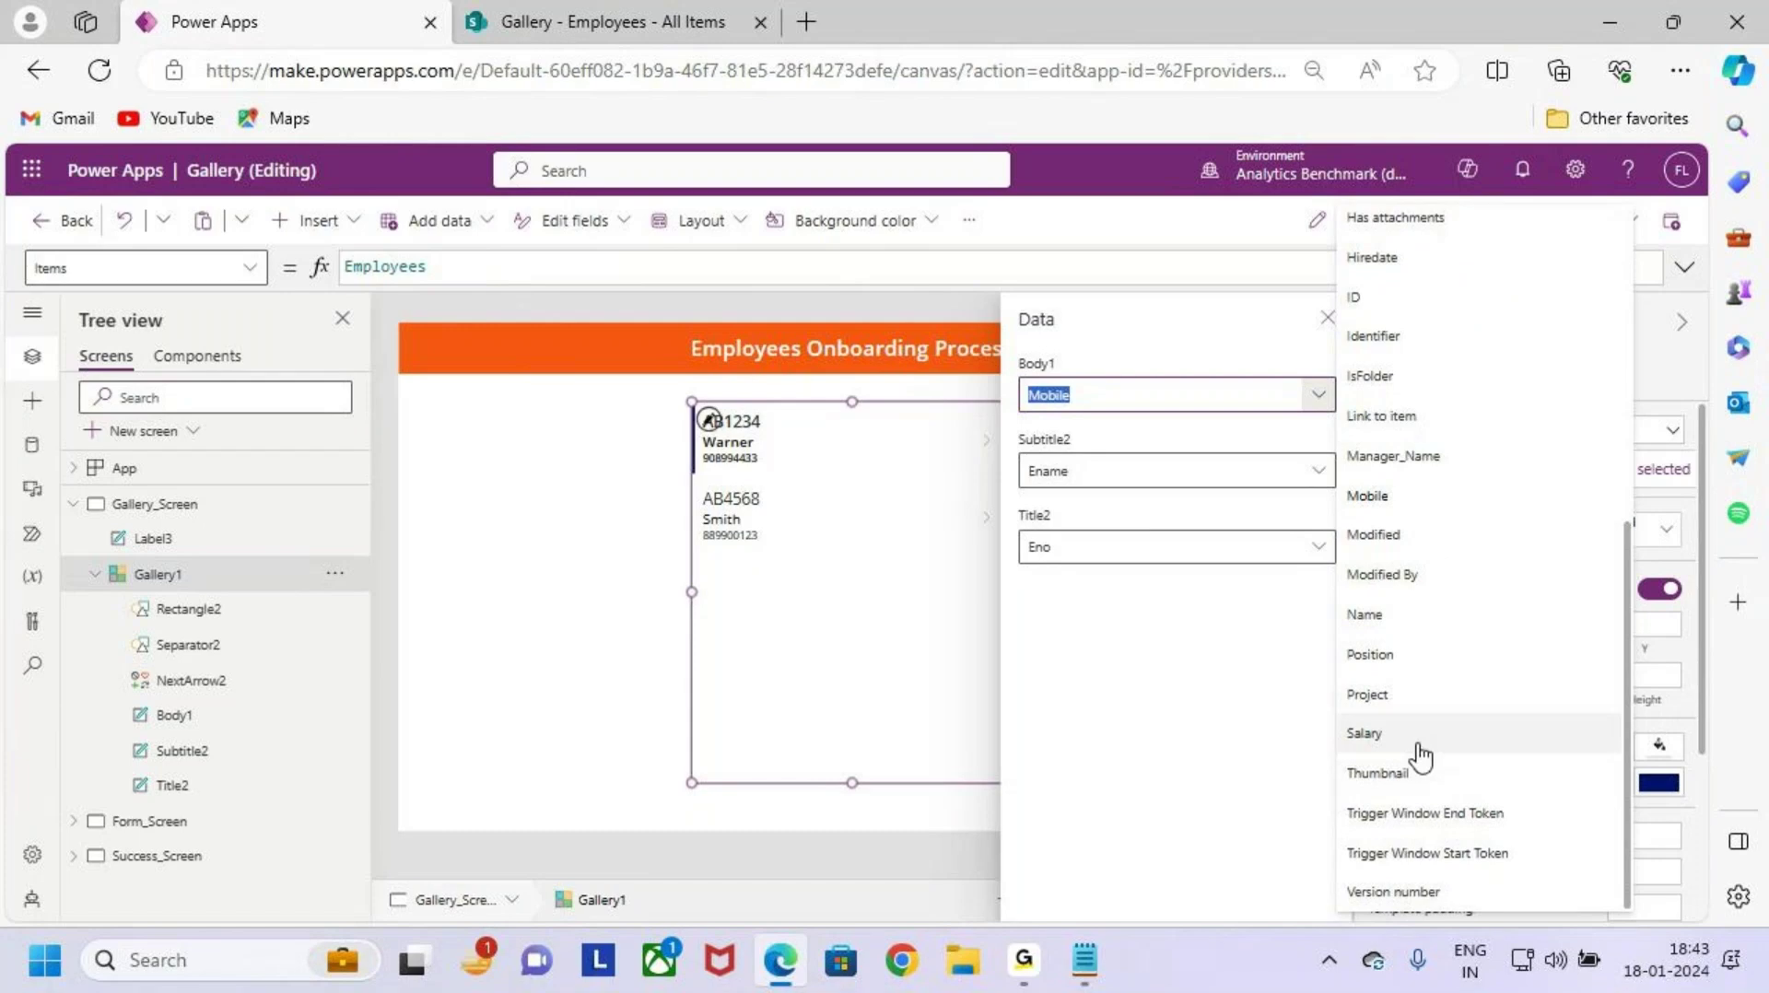
scroll(1420, 756, up, 8)
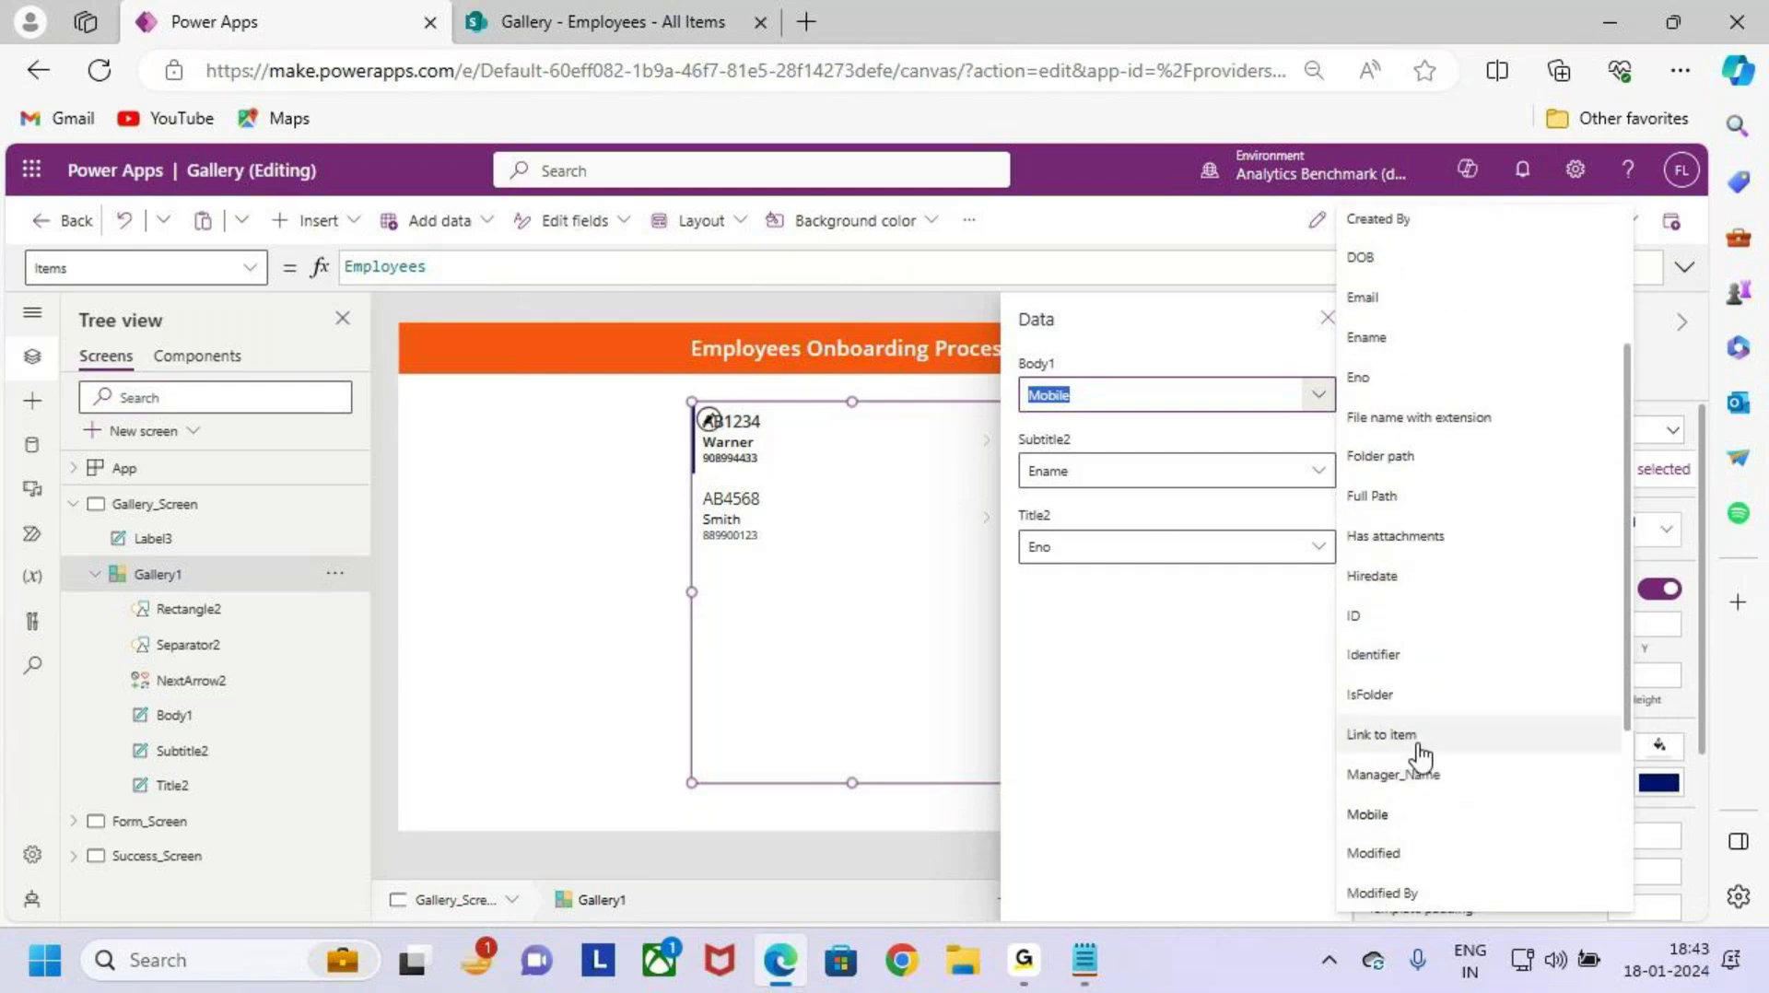
scroll(1420, 755, up, 3)
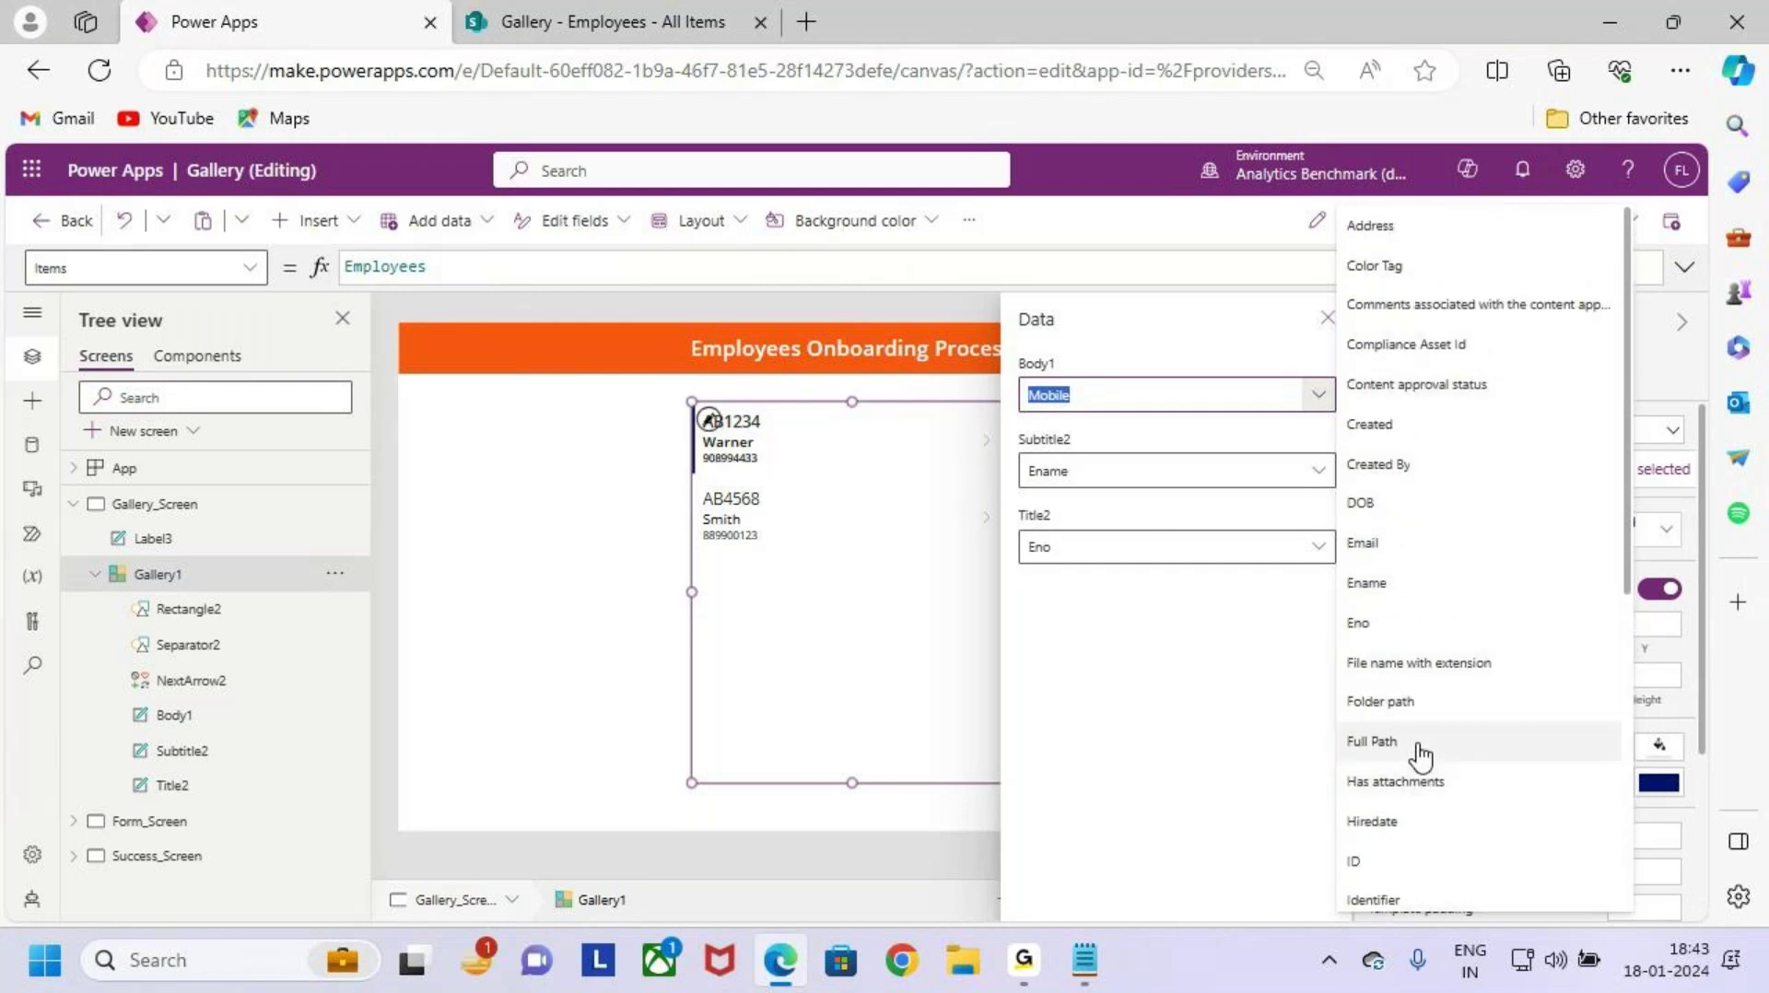
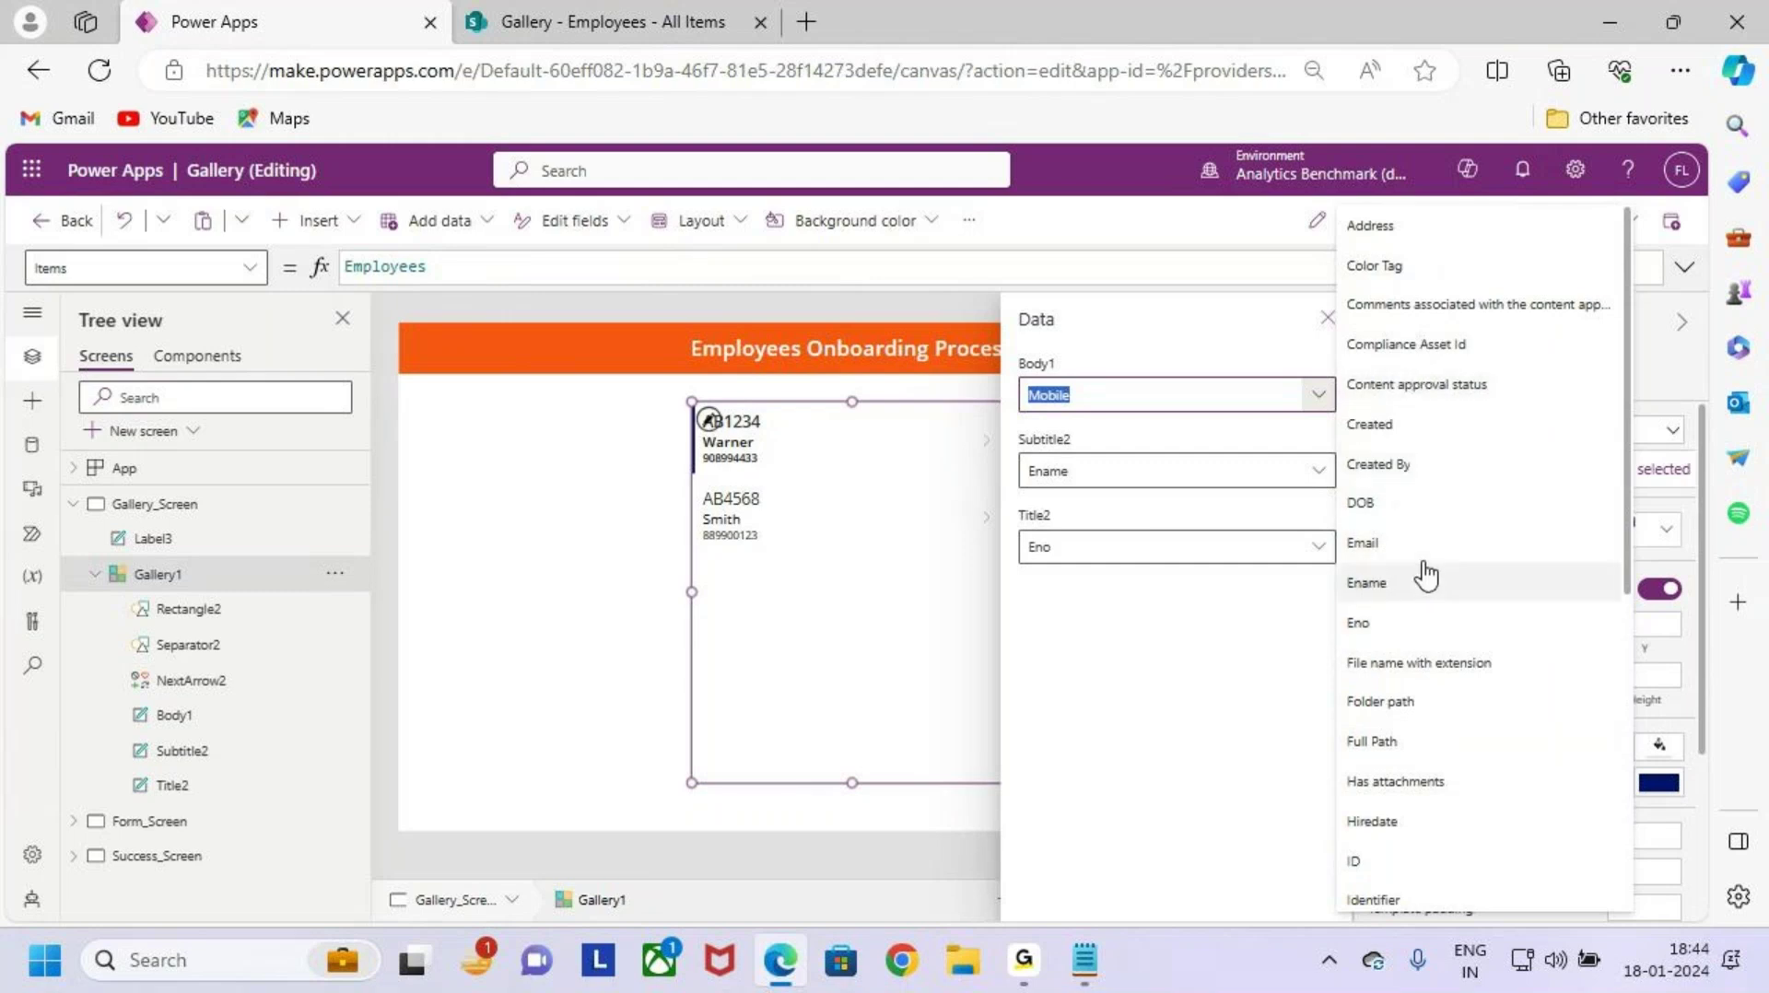
Step: Dismiss the Body1 field list and the Data pane without changes, then select the gallery's Body1 (Mobile) label
scroll(1454, 714, down, 2)
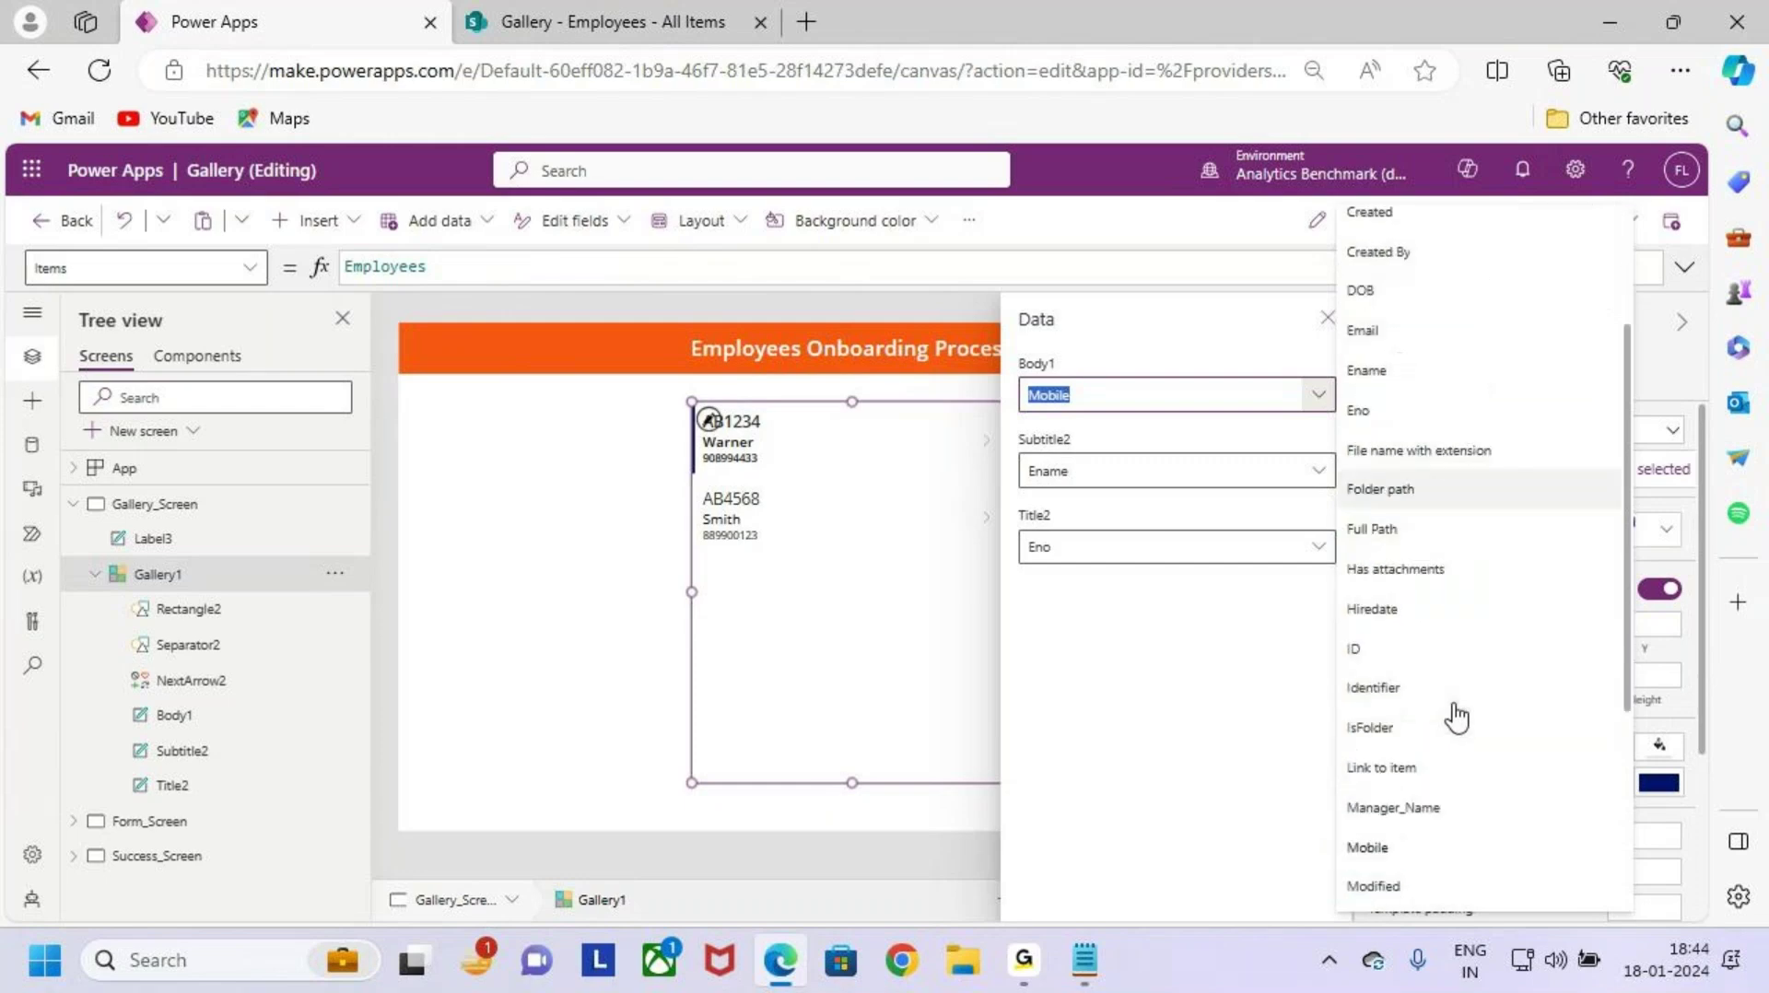
scroll(1454, 714, down, 3)
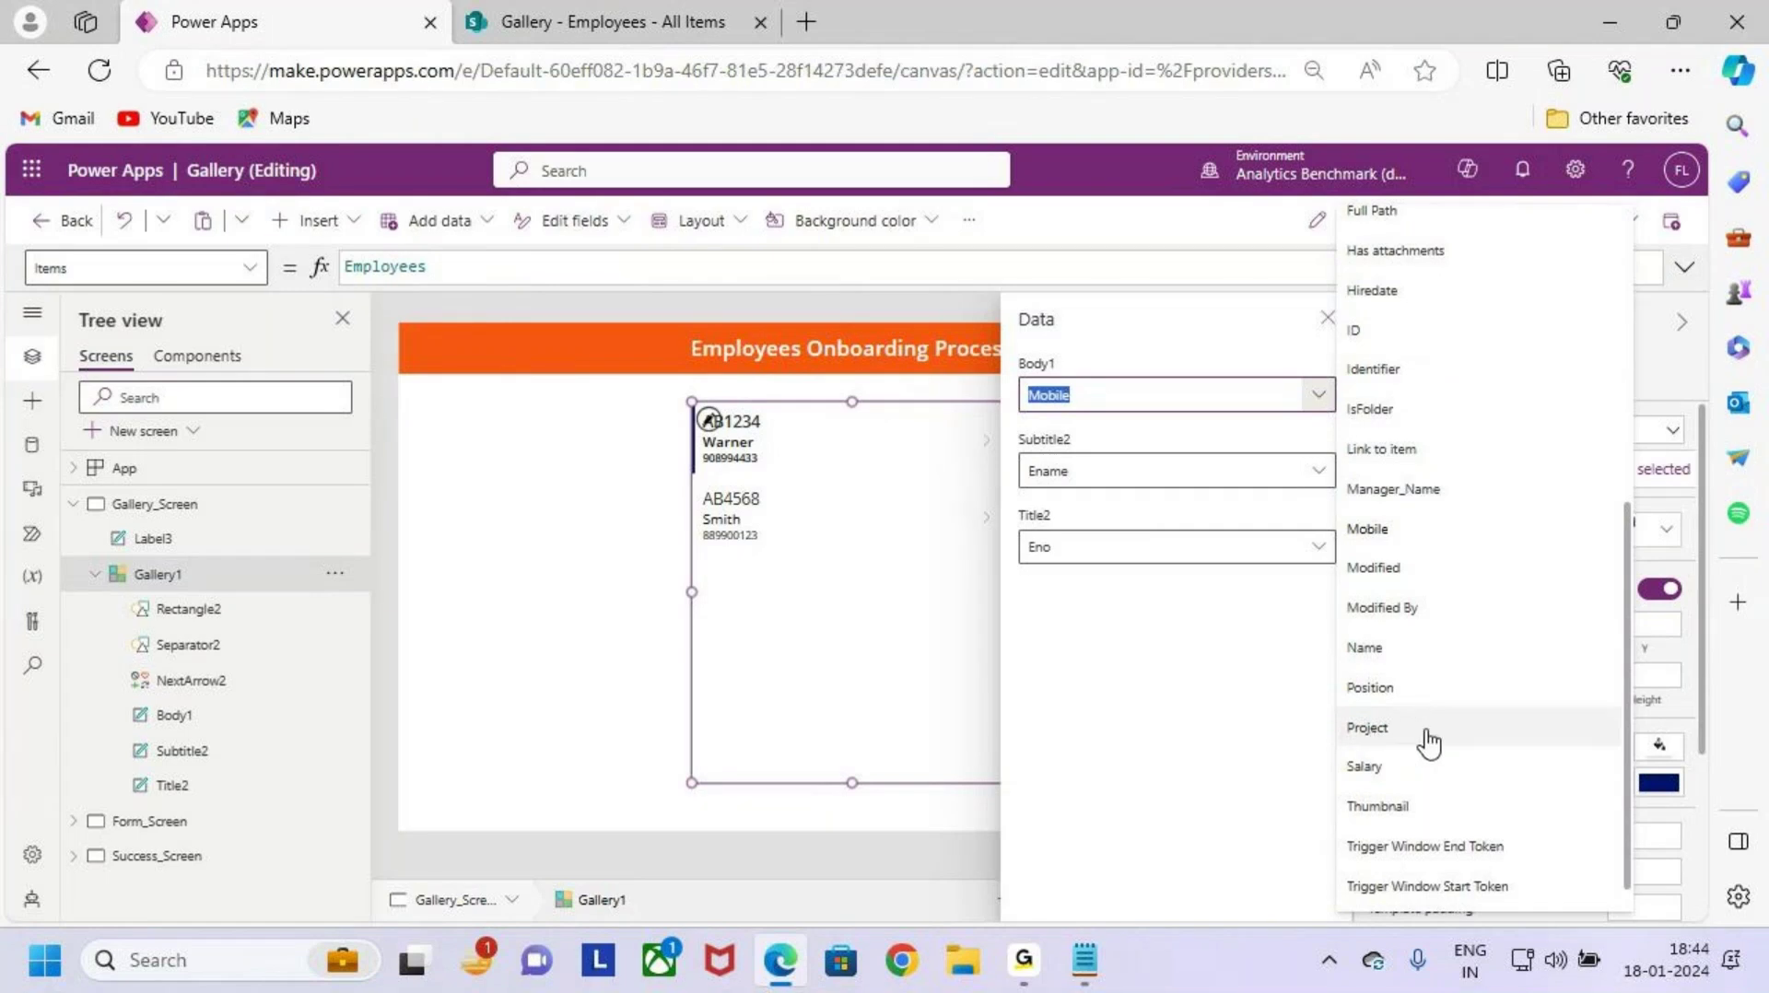
click(786, 512)
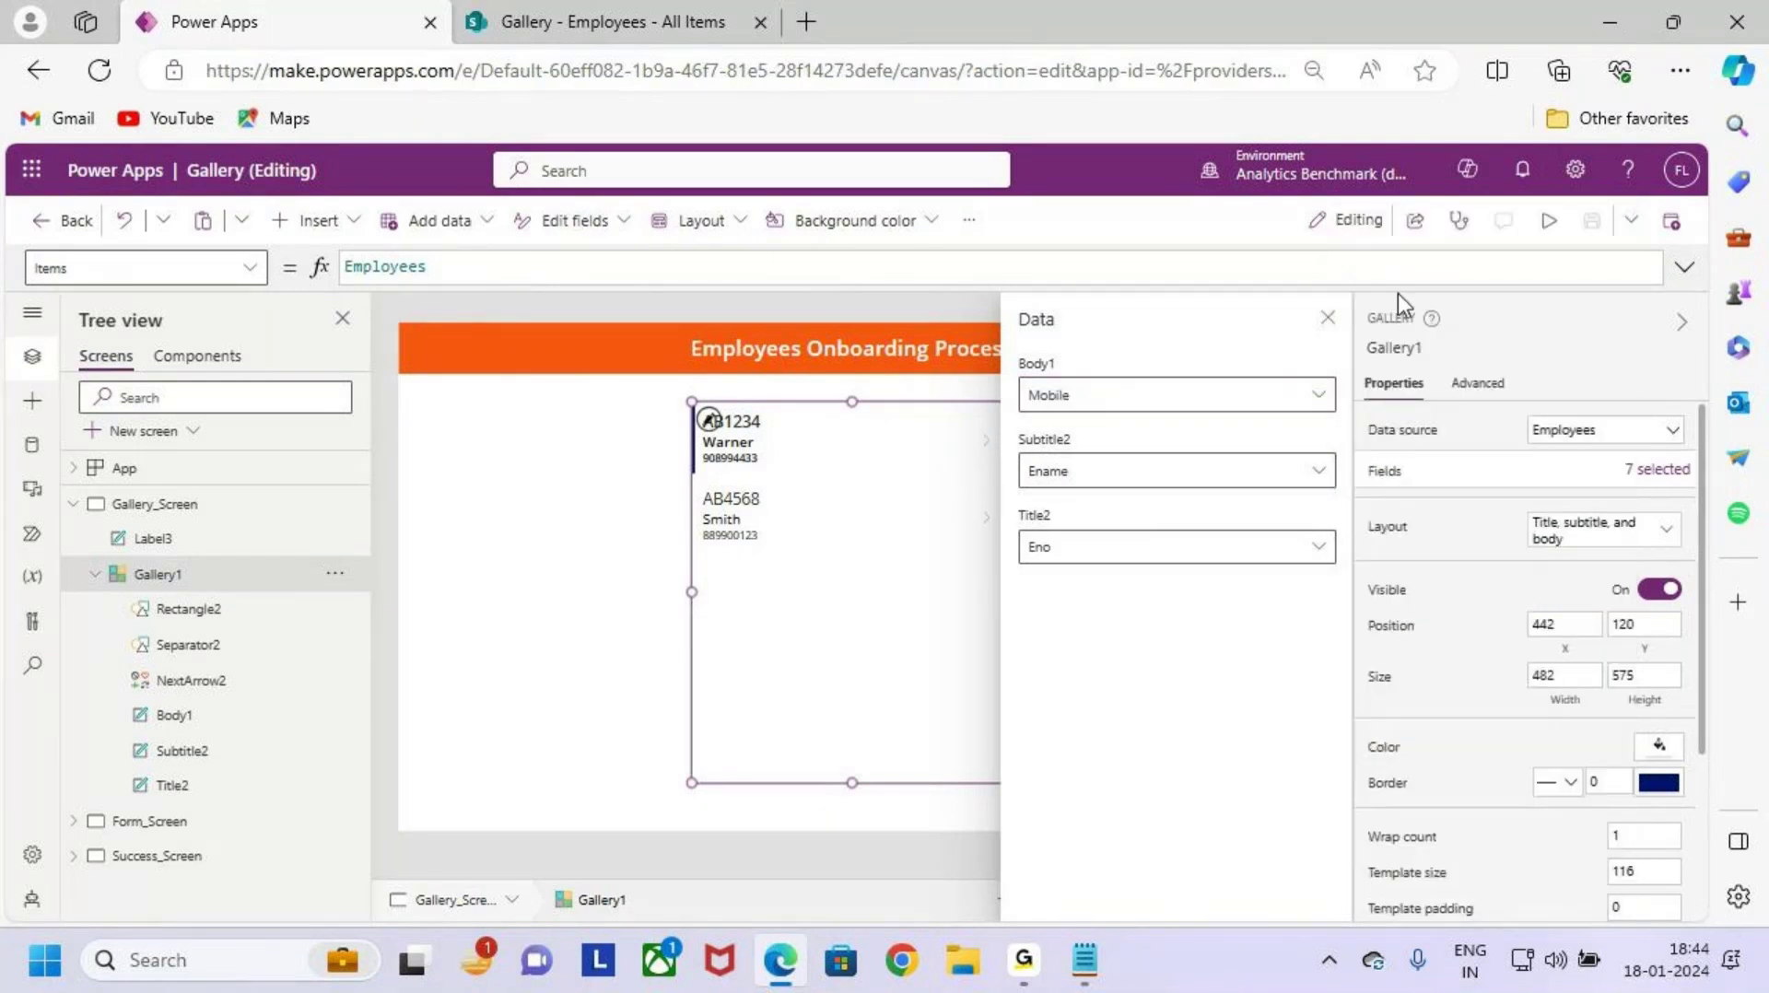
click(1333, 336)
click(737, 458)
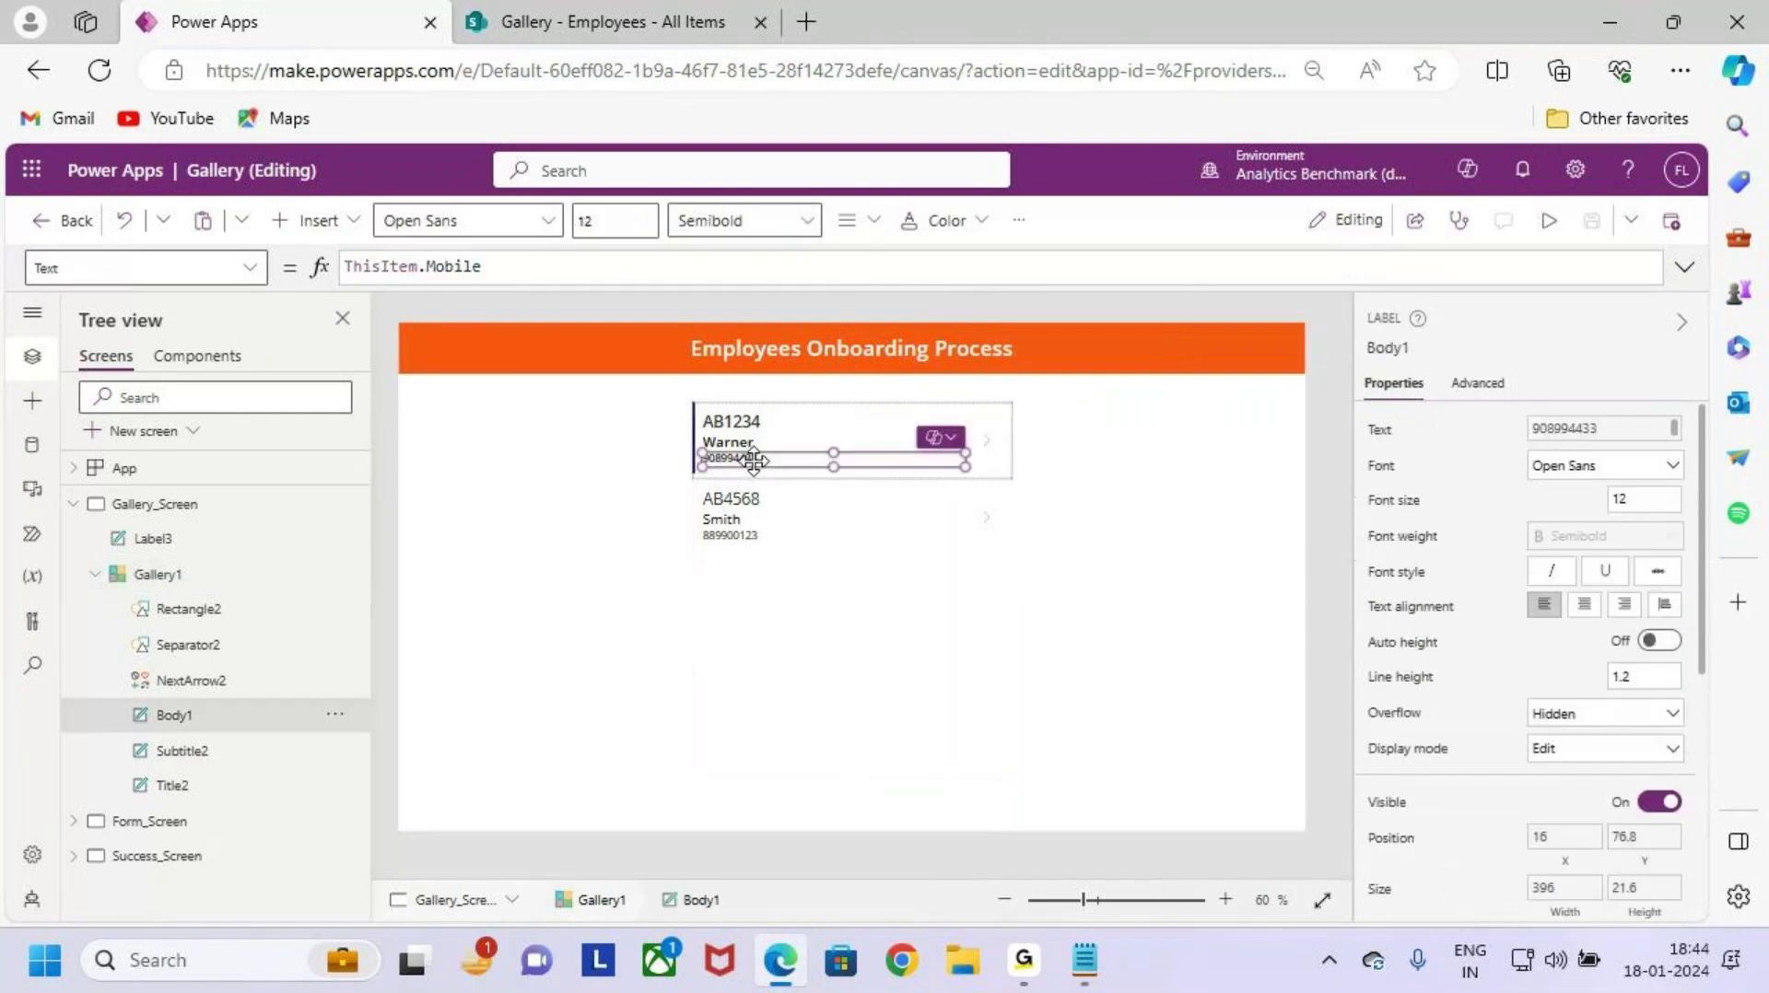
Step: Change the Body1 label formula from ThisItem.Mobile to ThisItem.Position.Value
click(526, 272)
double_click(472, 267)
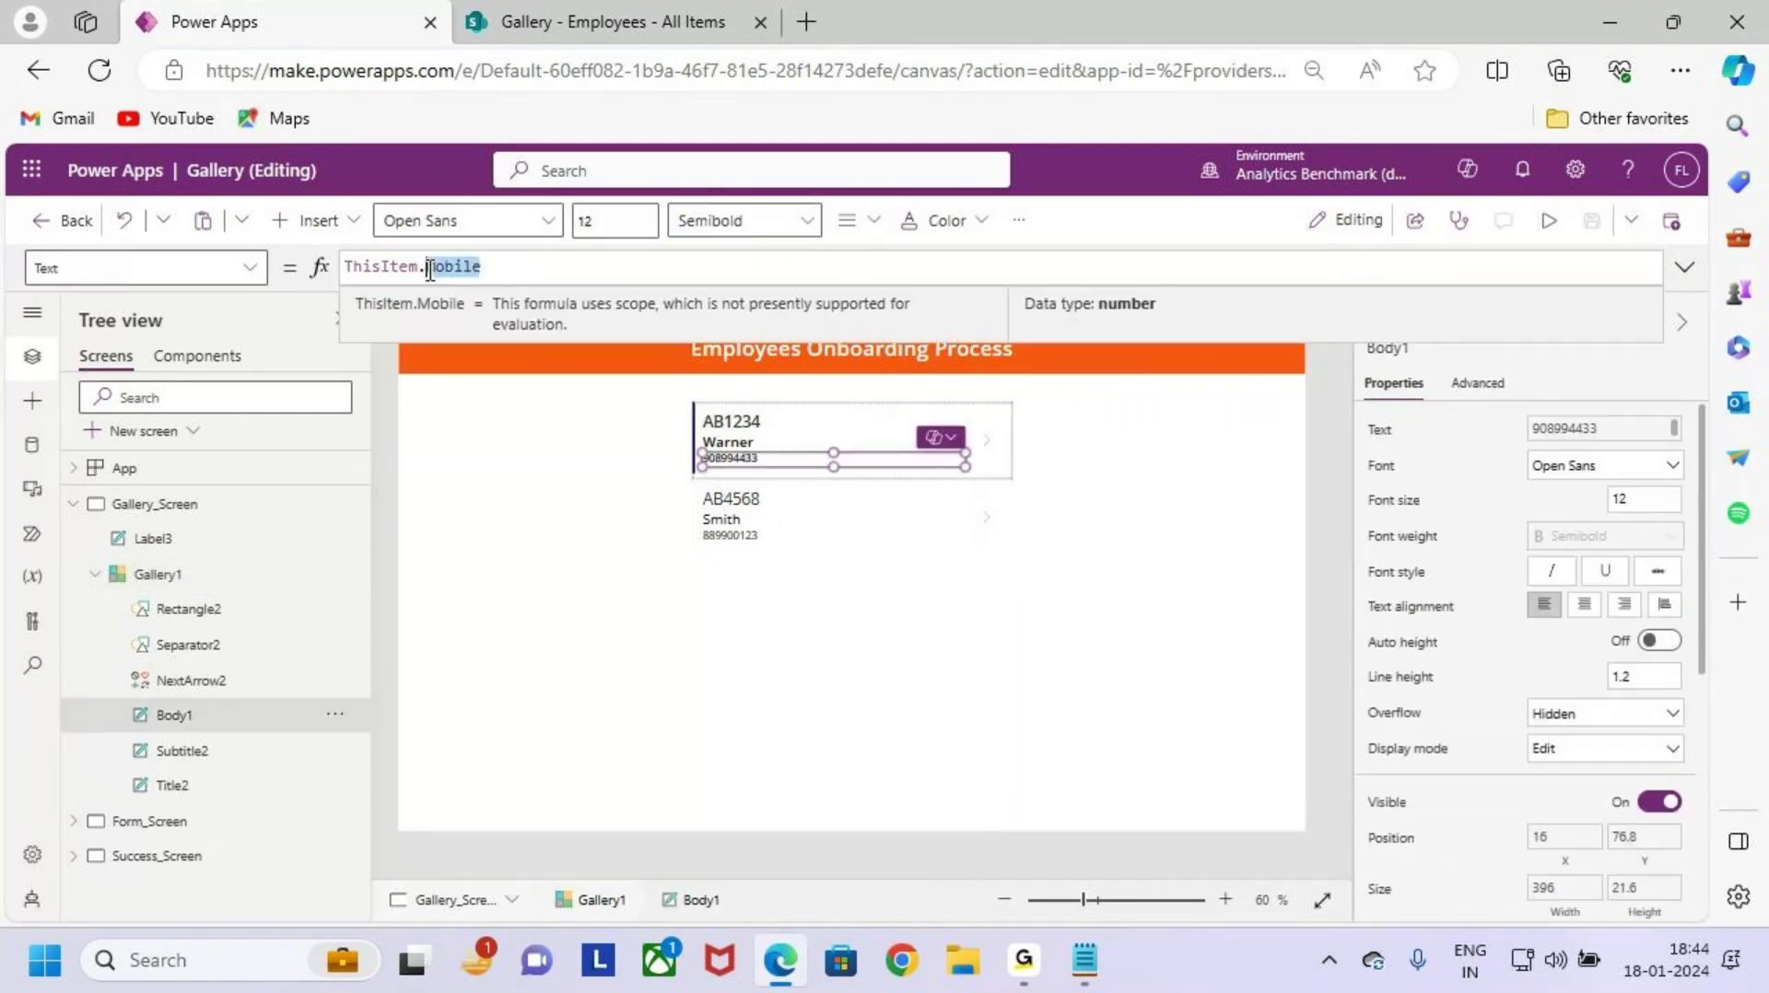
key(BackSpace)
key(BackSpace)
text(.)
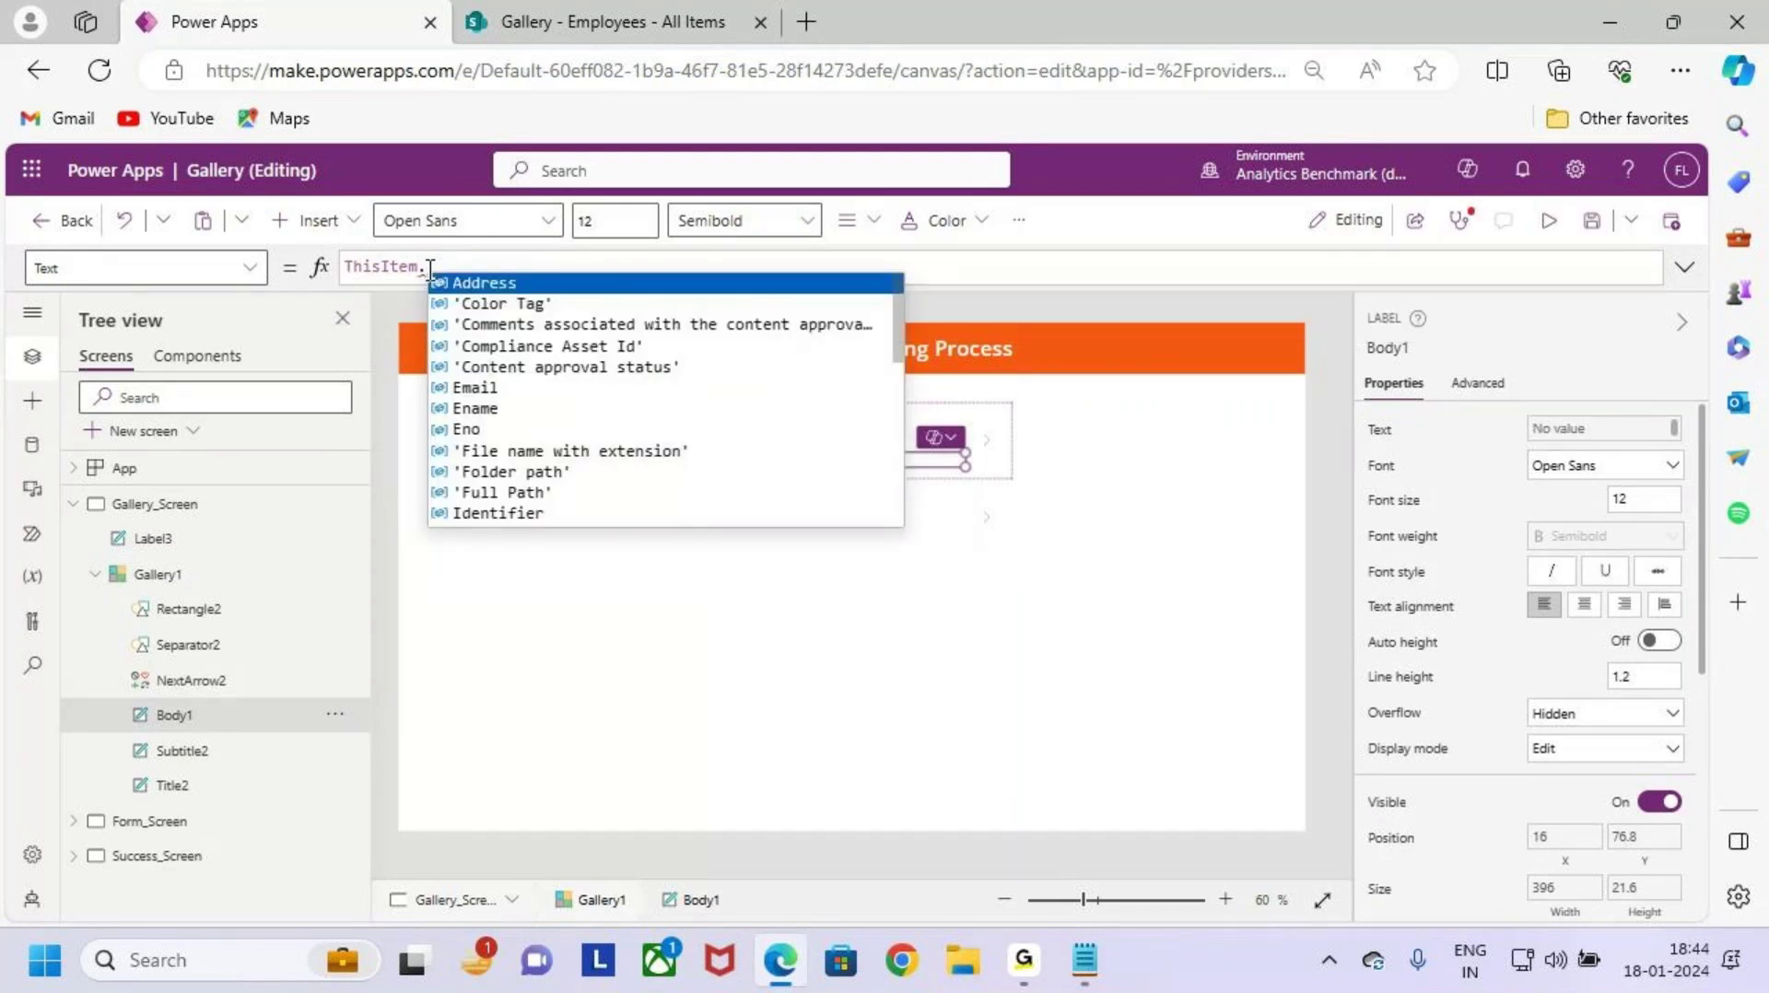
text(Po)
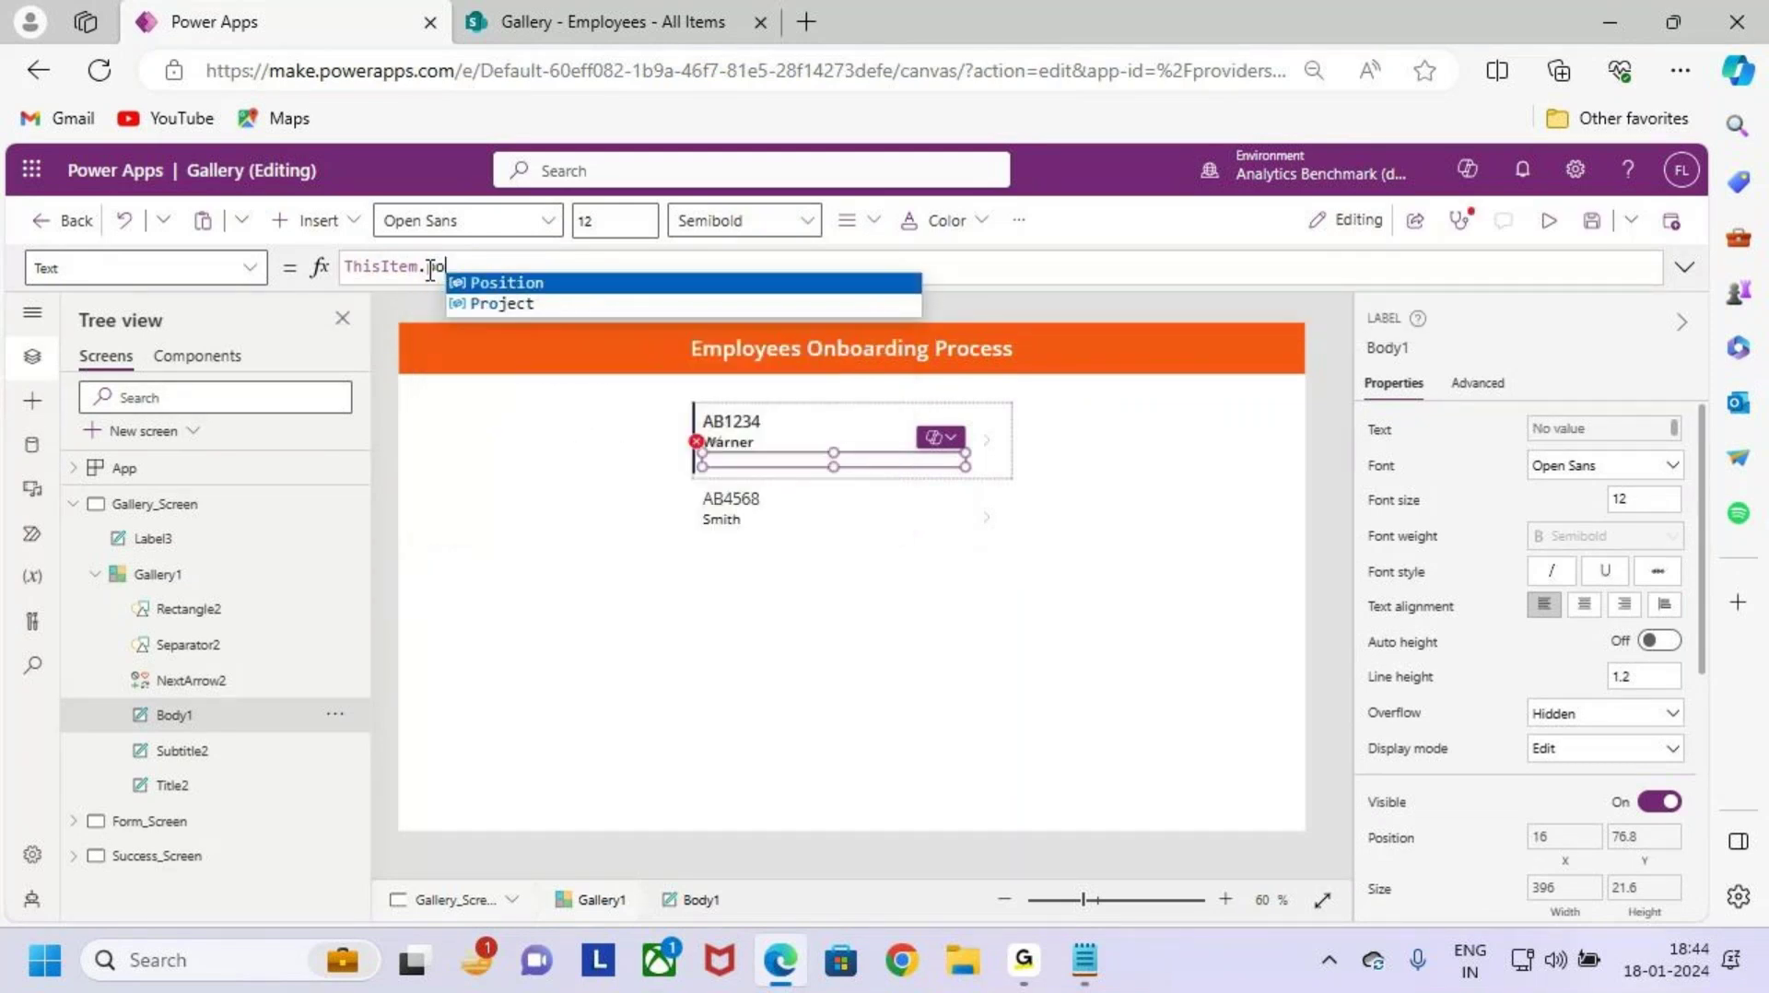
text(sition.)
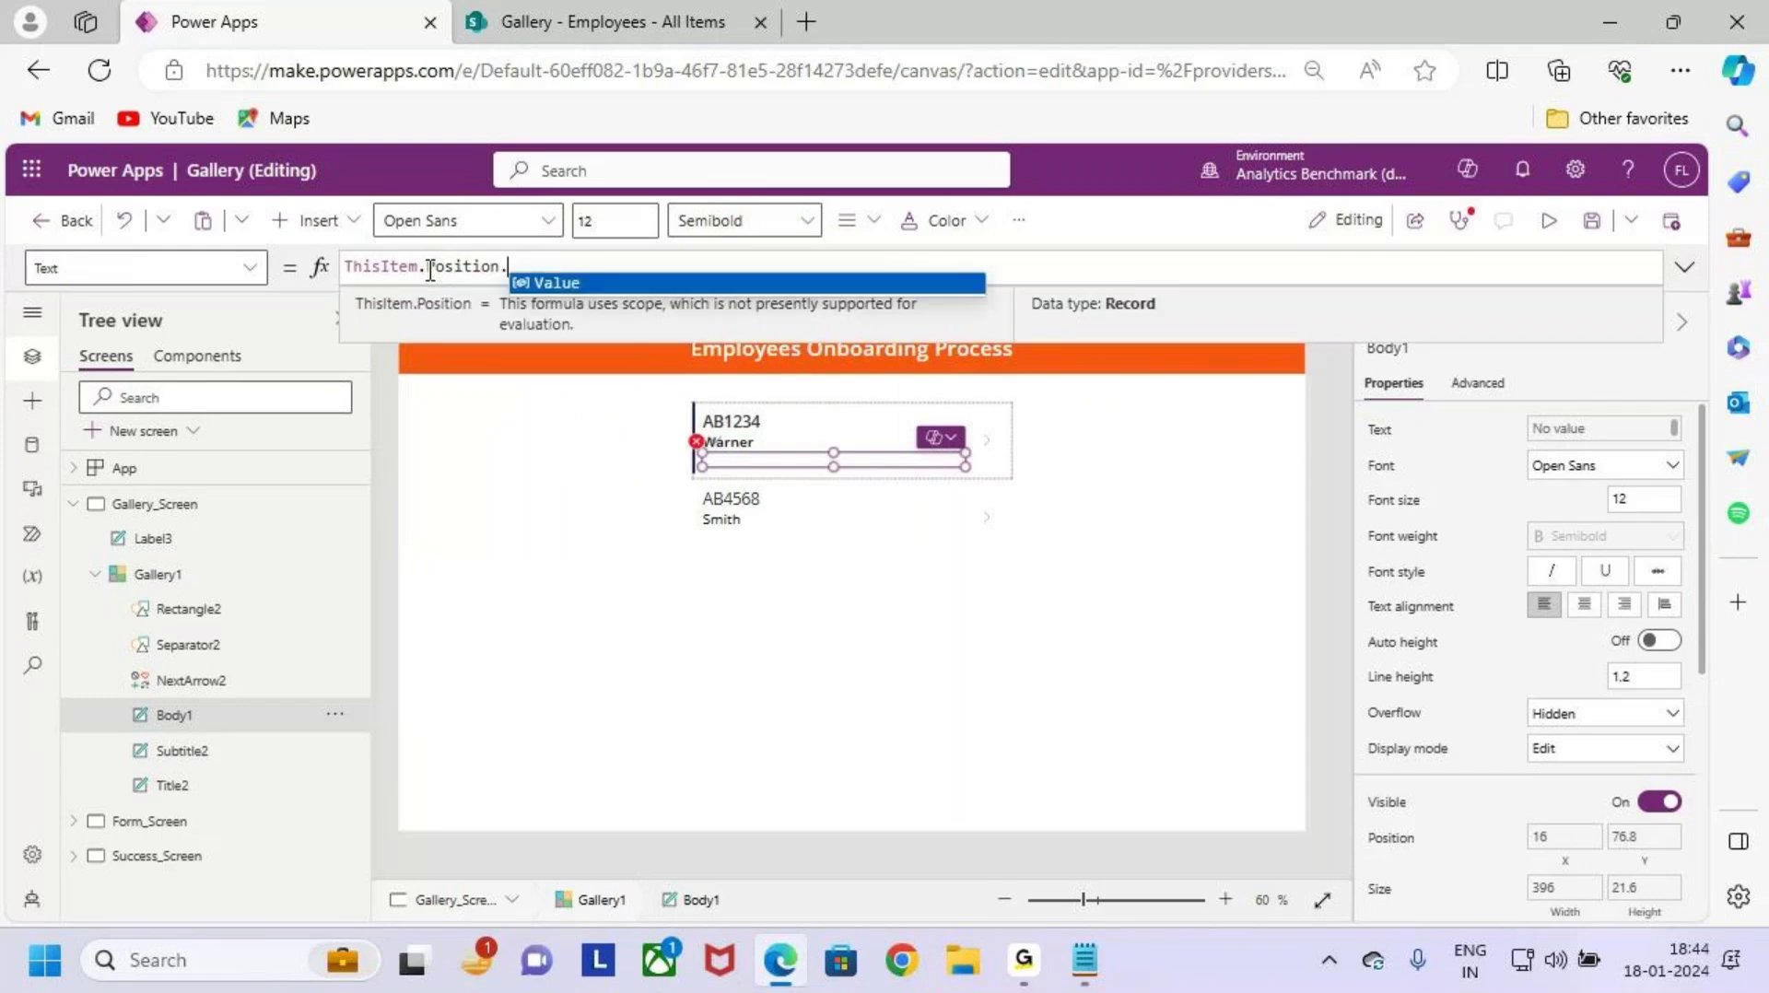
text(Value)
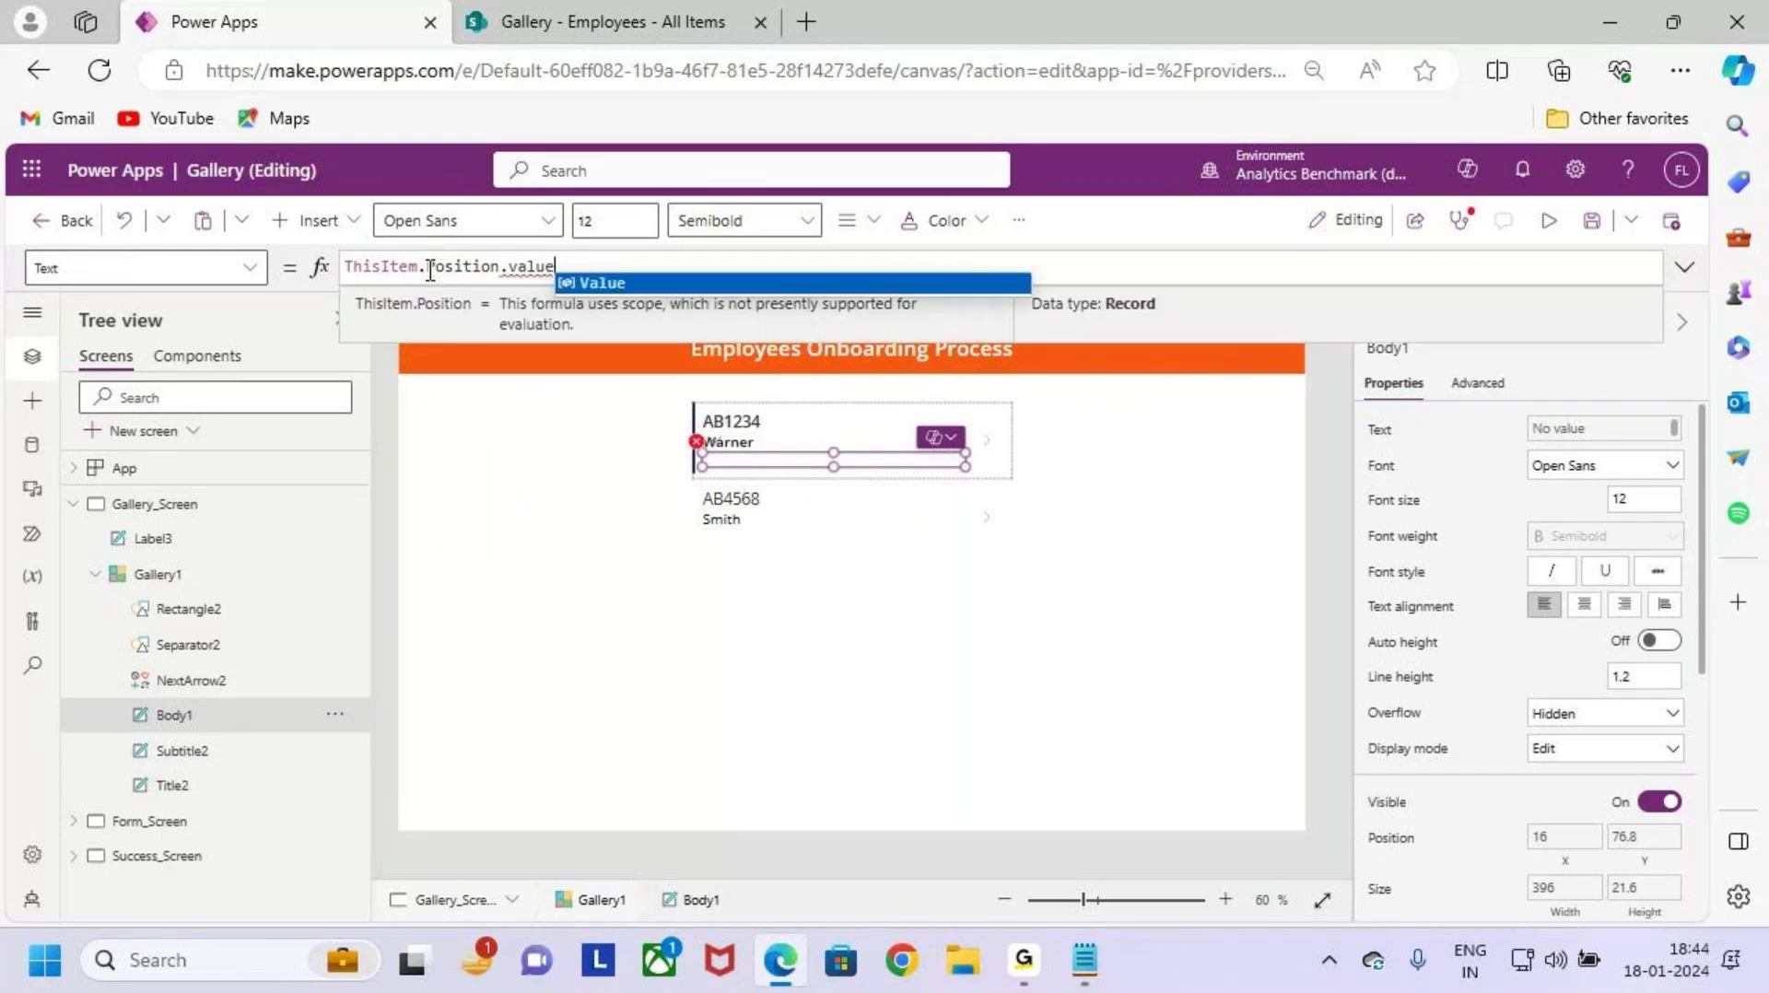
drag(480, 274, 480, 364)
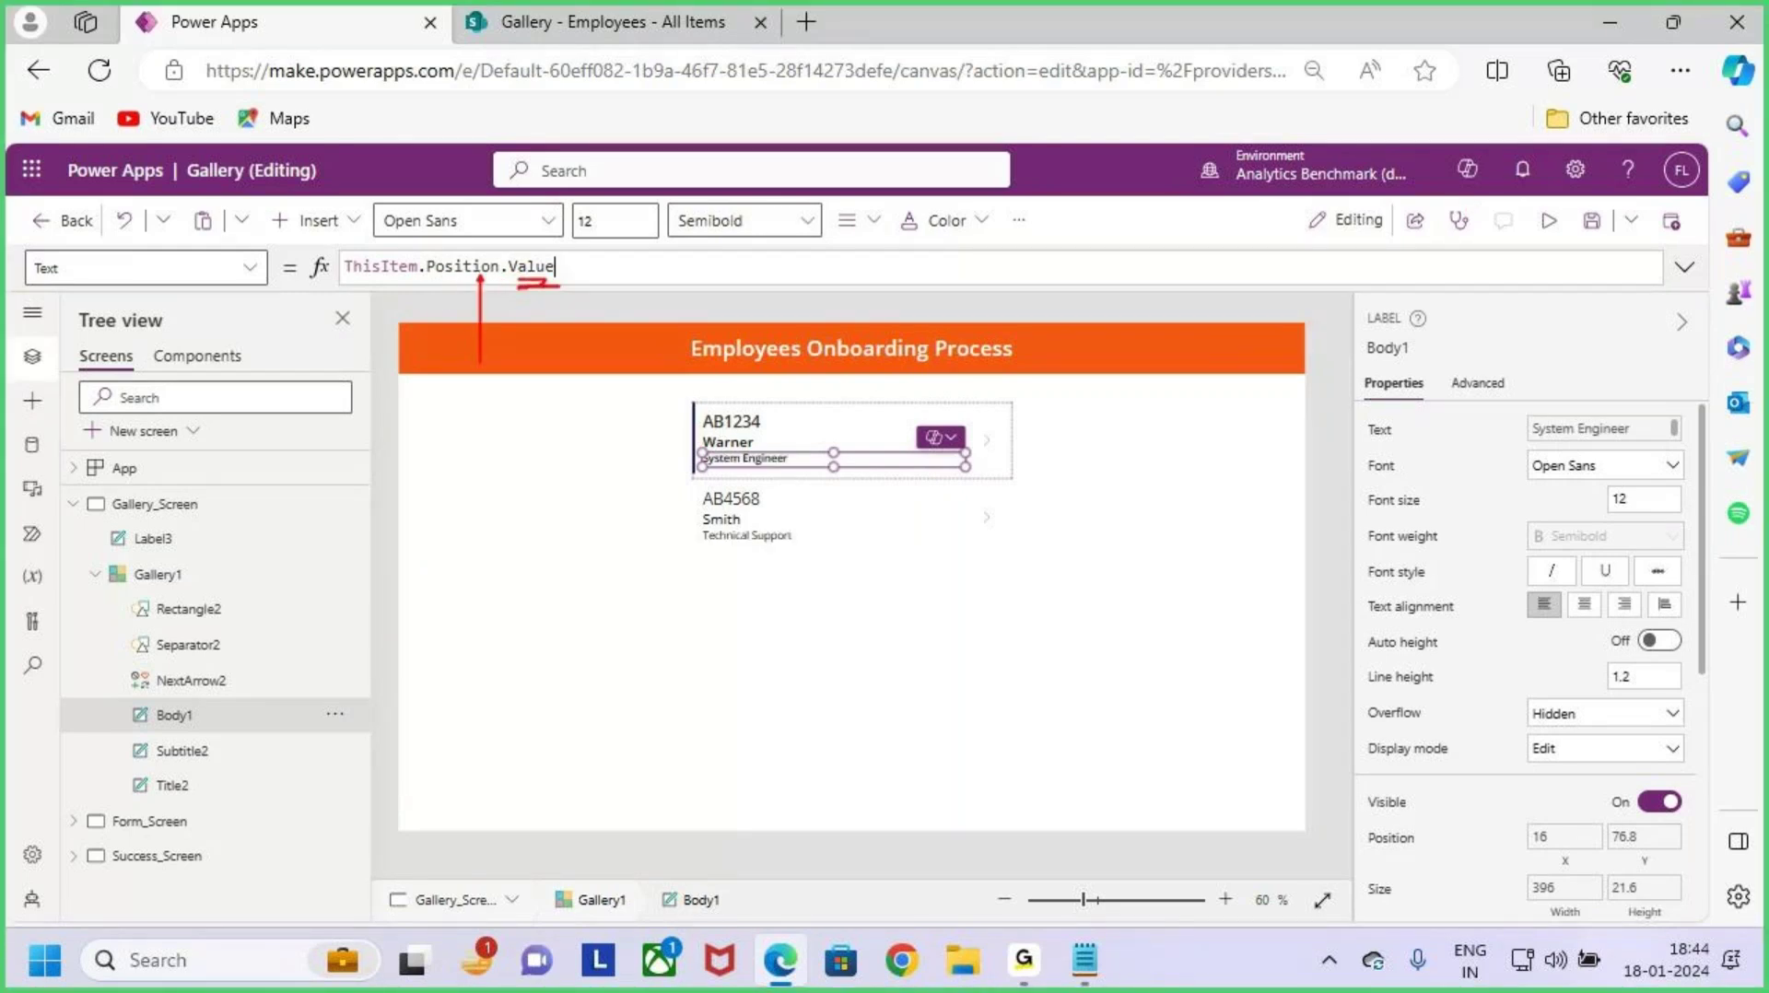
key(Escape)
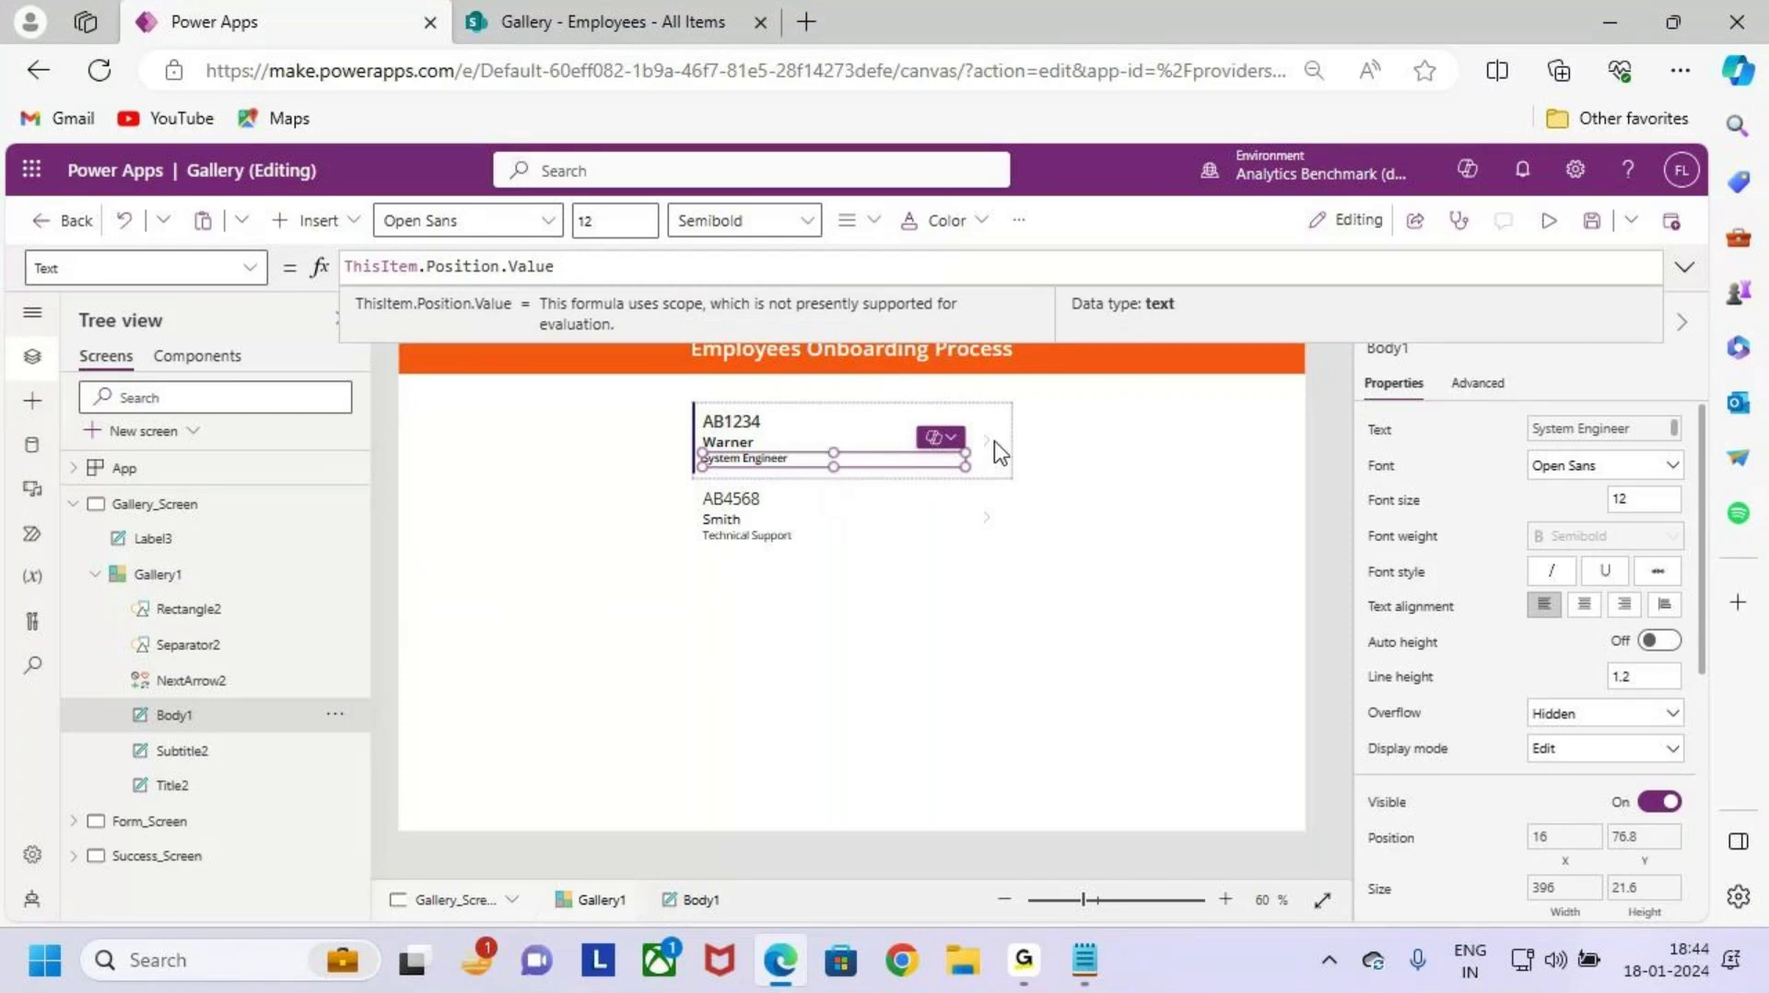
Step: Make the position label taller, to height 31
scroll(869, 520, up, 2)
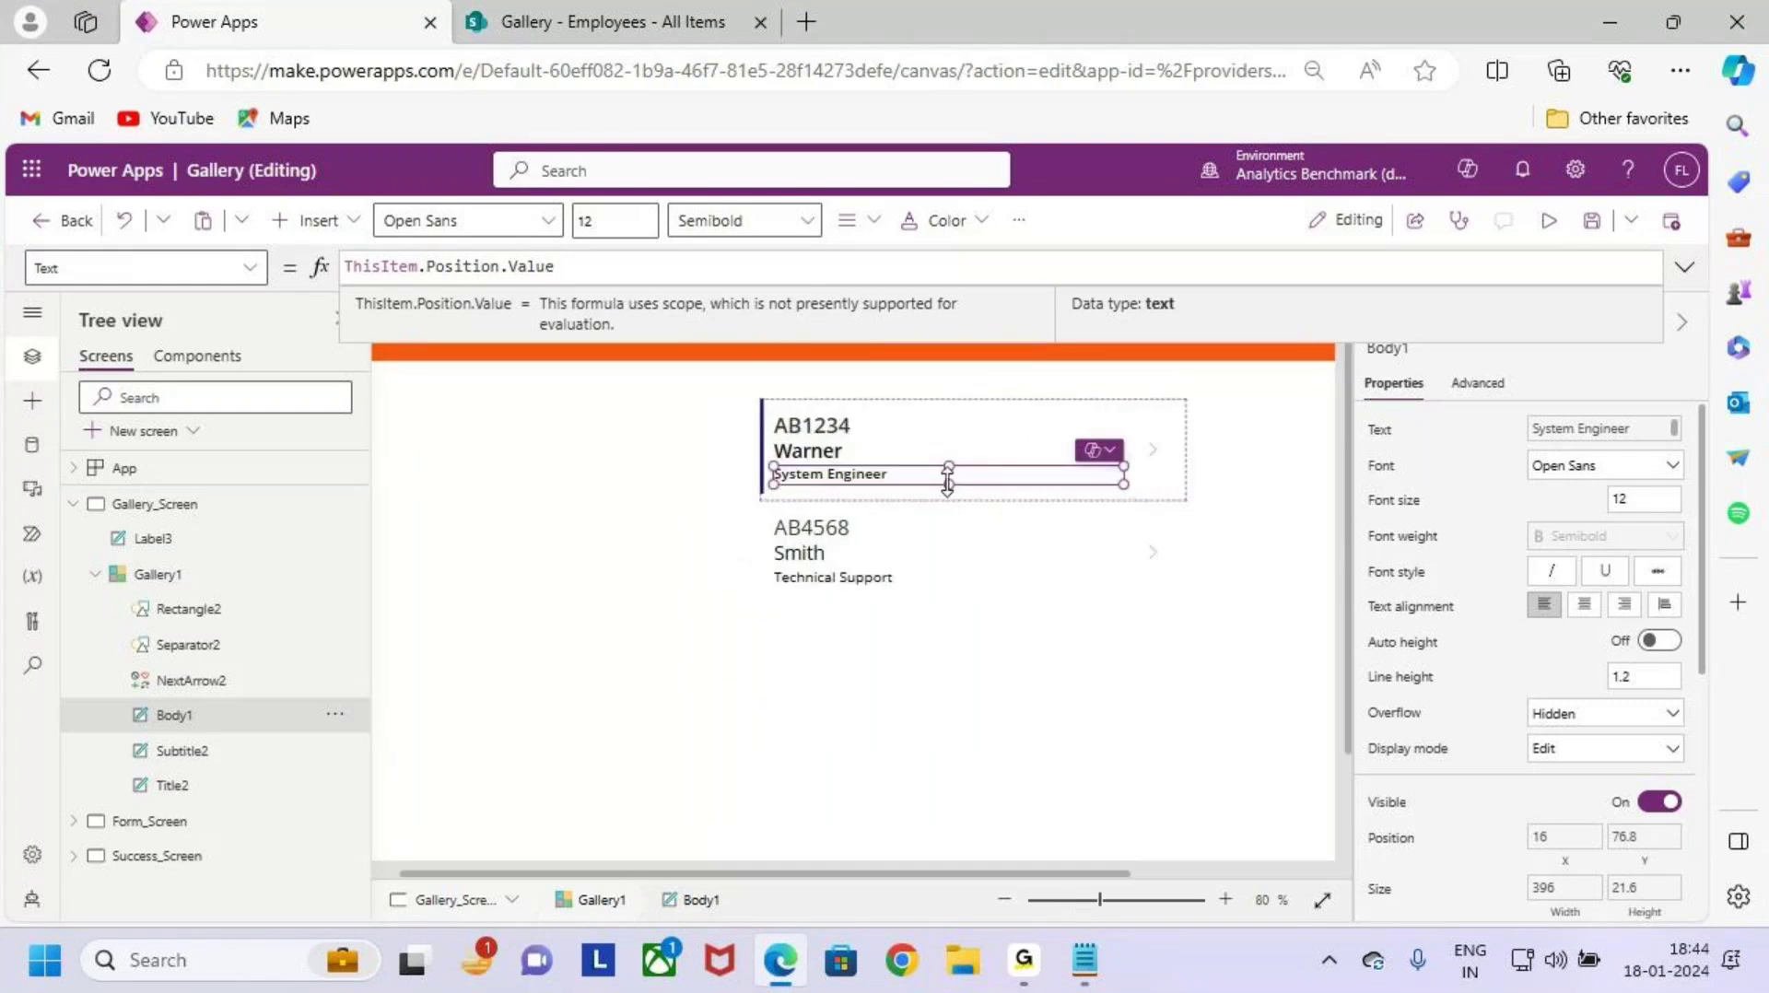
drag(949, 483, 950, 492)
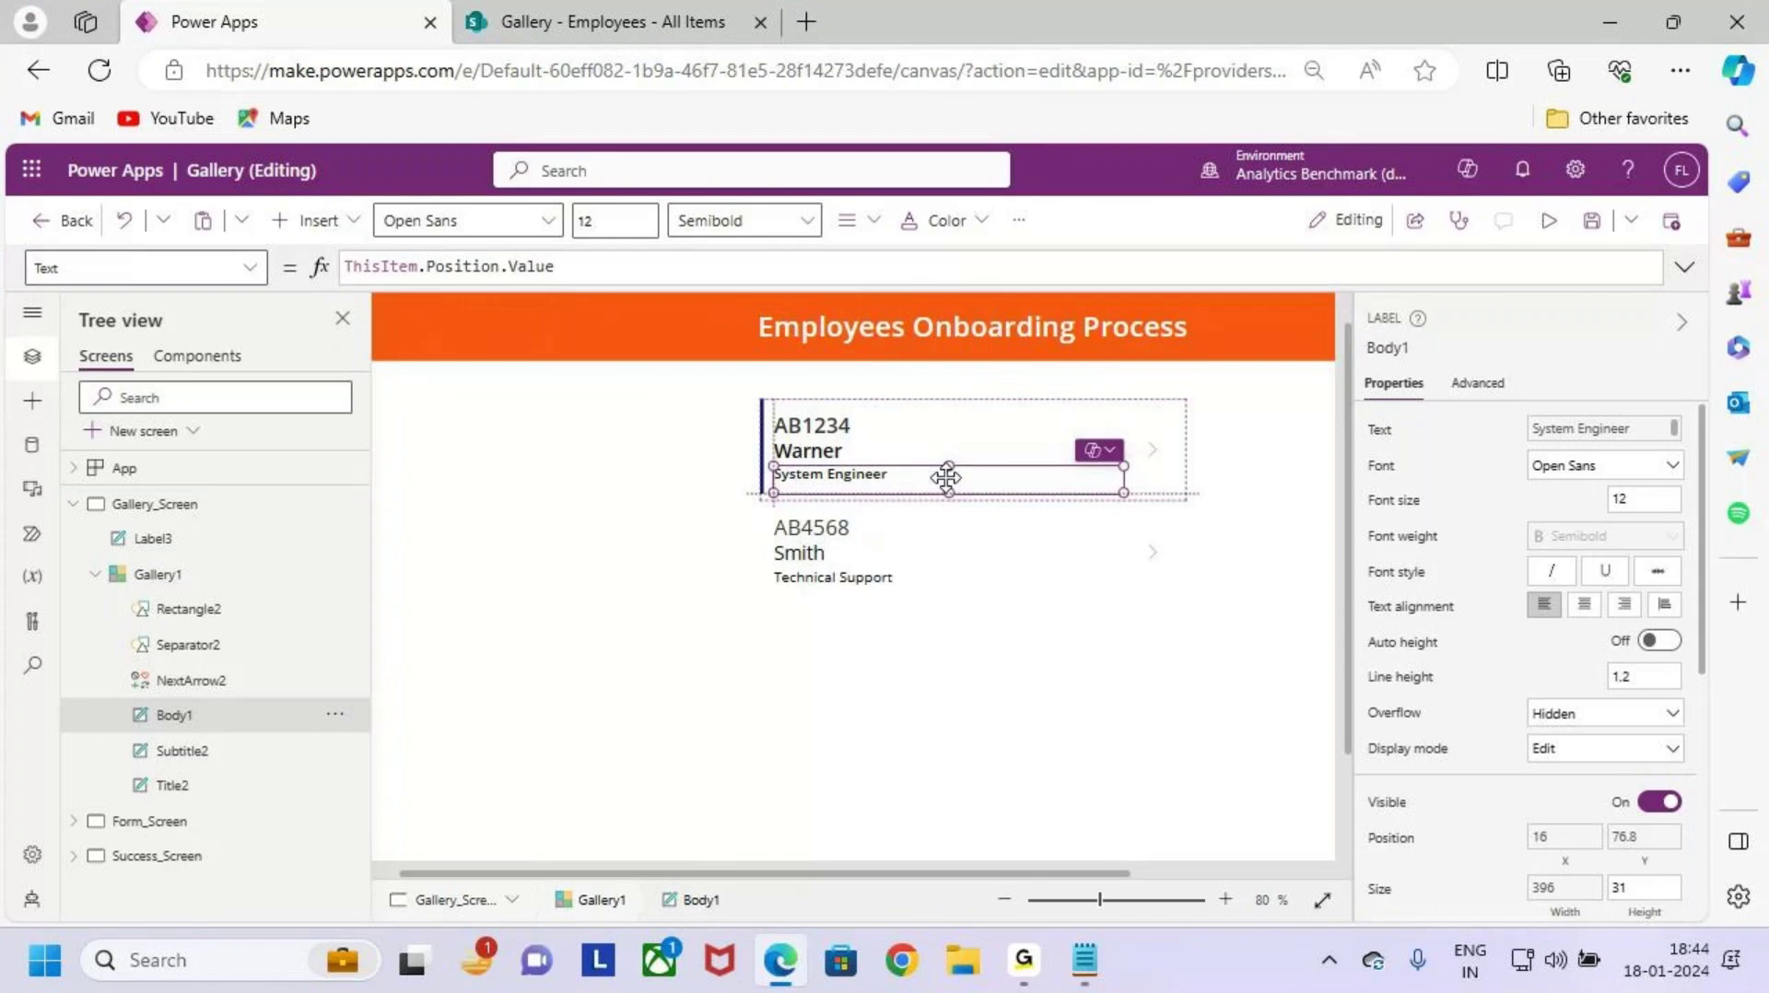
click(848, 453)
click(1106, 489)
click(769, 412)
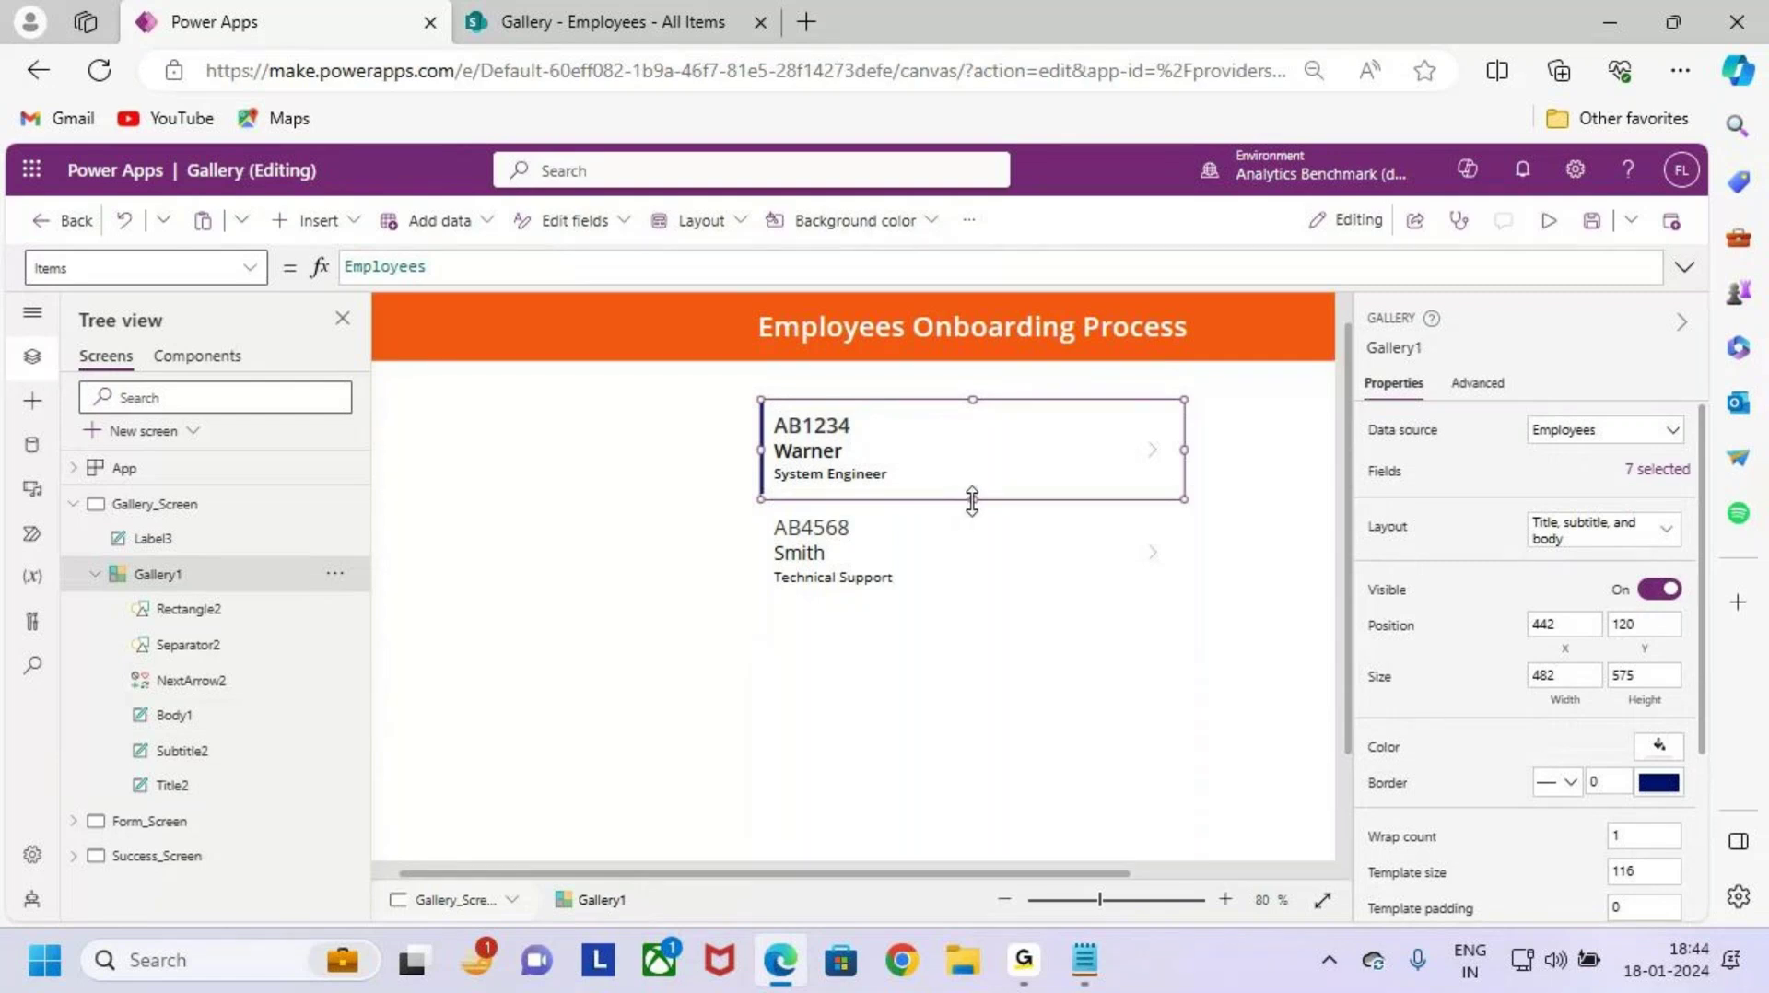
Step: Raise the gallery row height to 128, move the position label lower, and set its font size to 14
drag(973, 502, 973, 513)
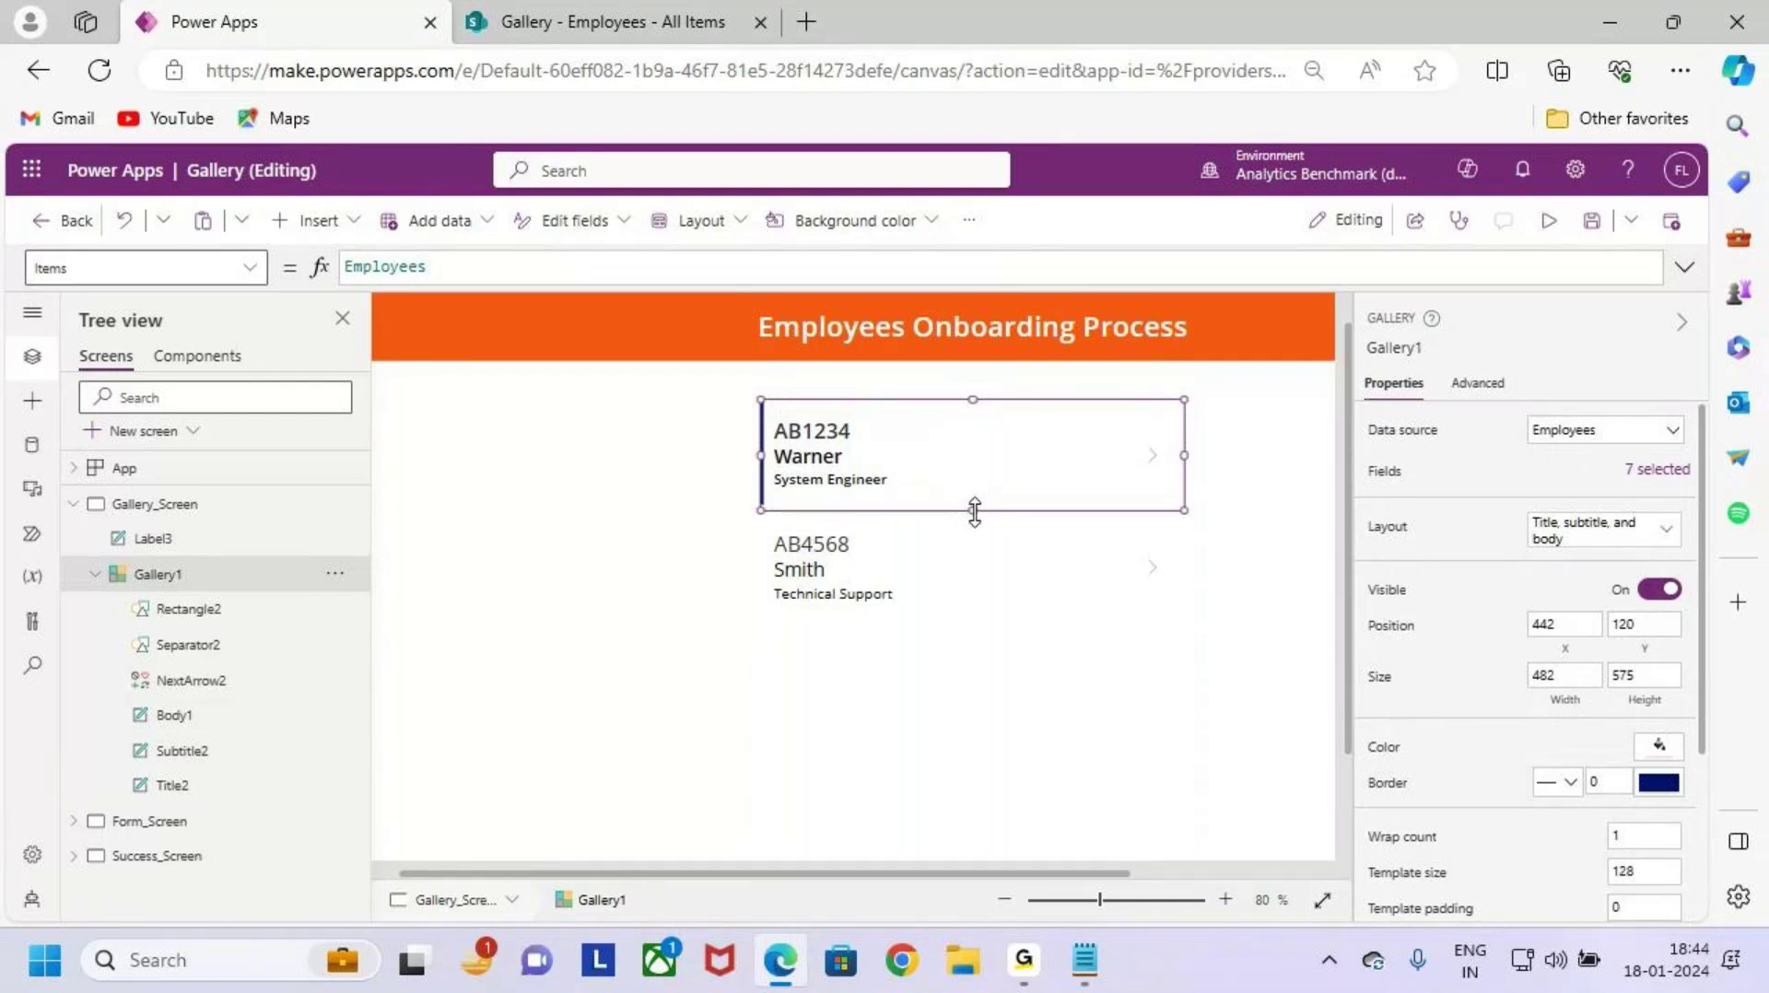
click(855, 483)
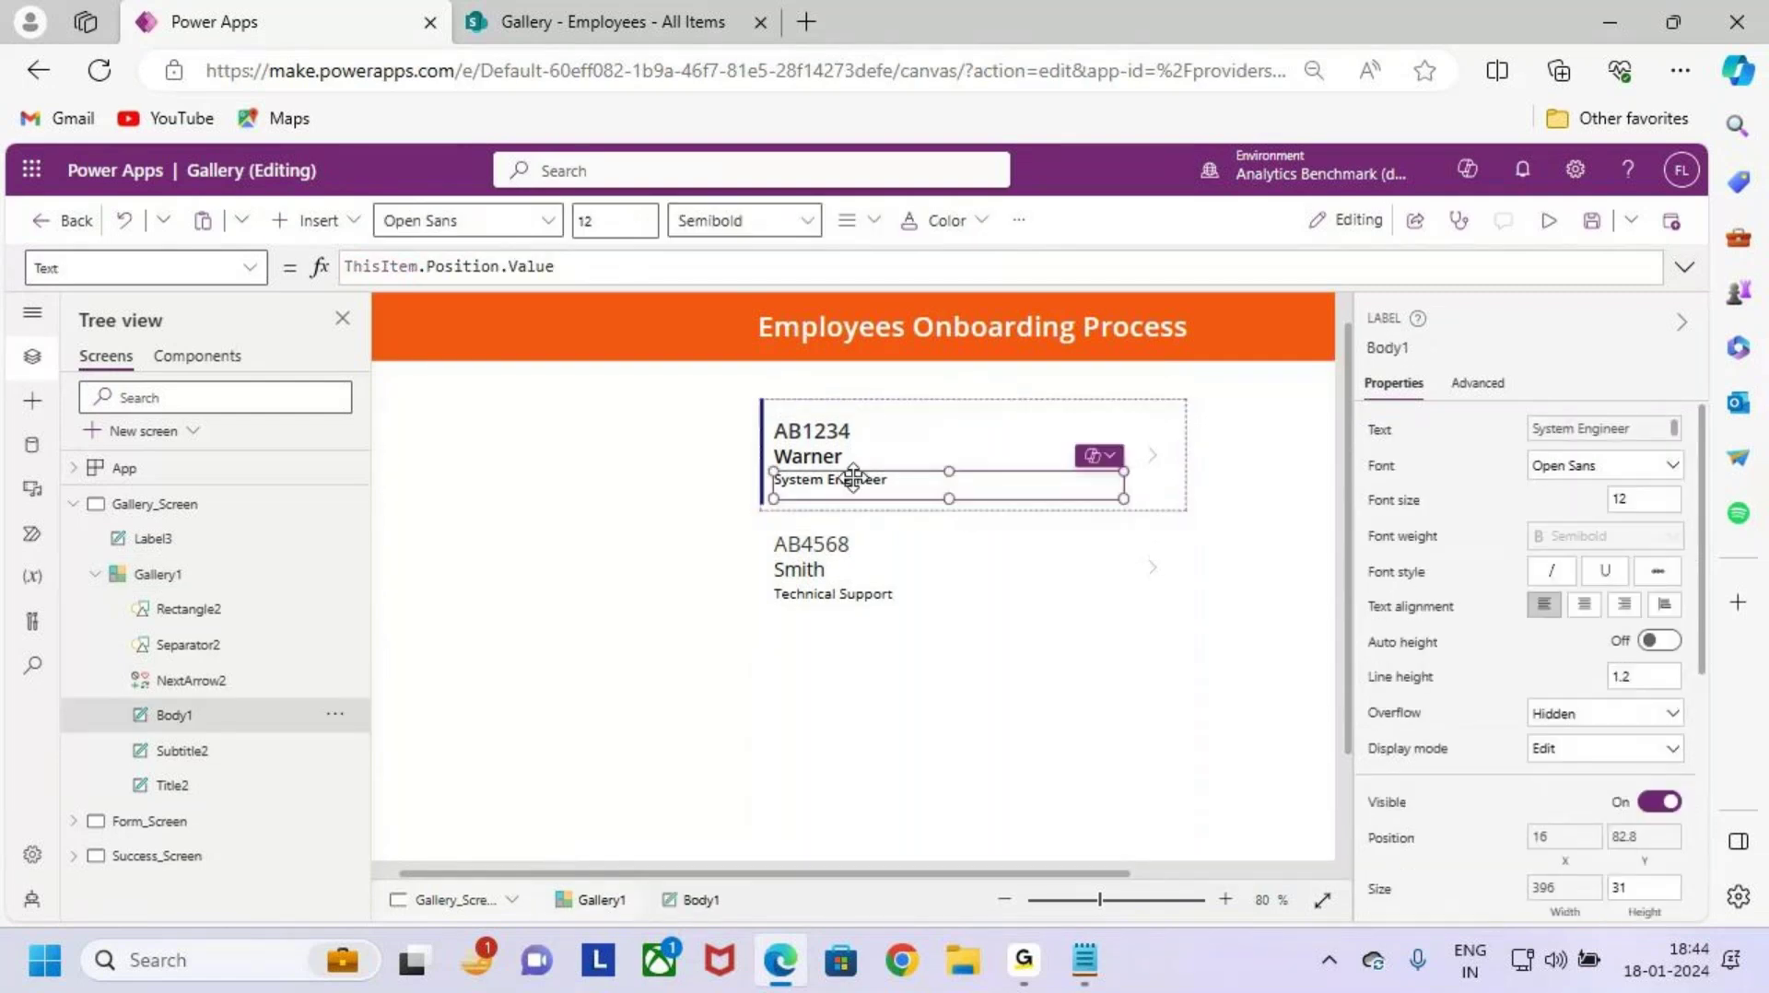
drag(849, 478, 850, 489)
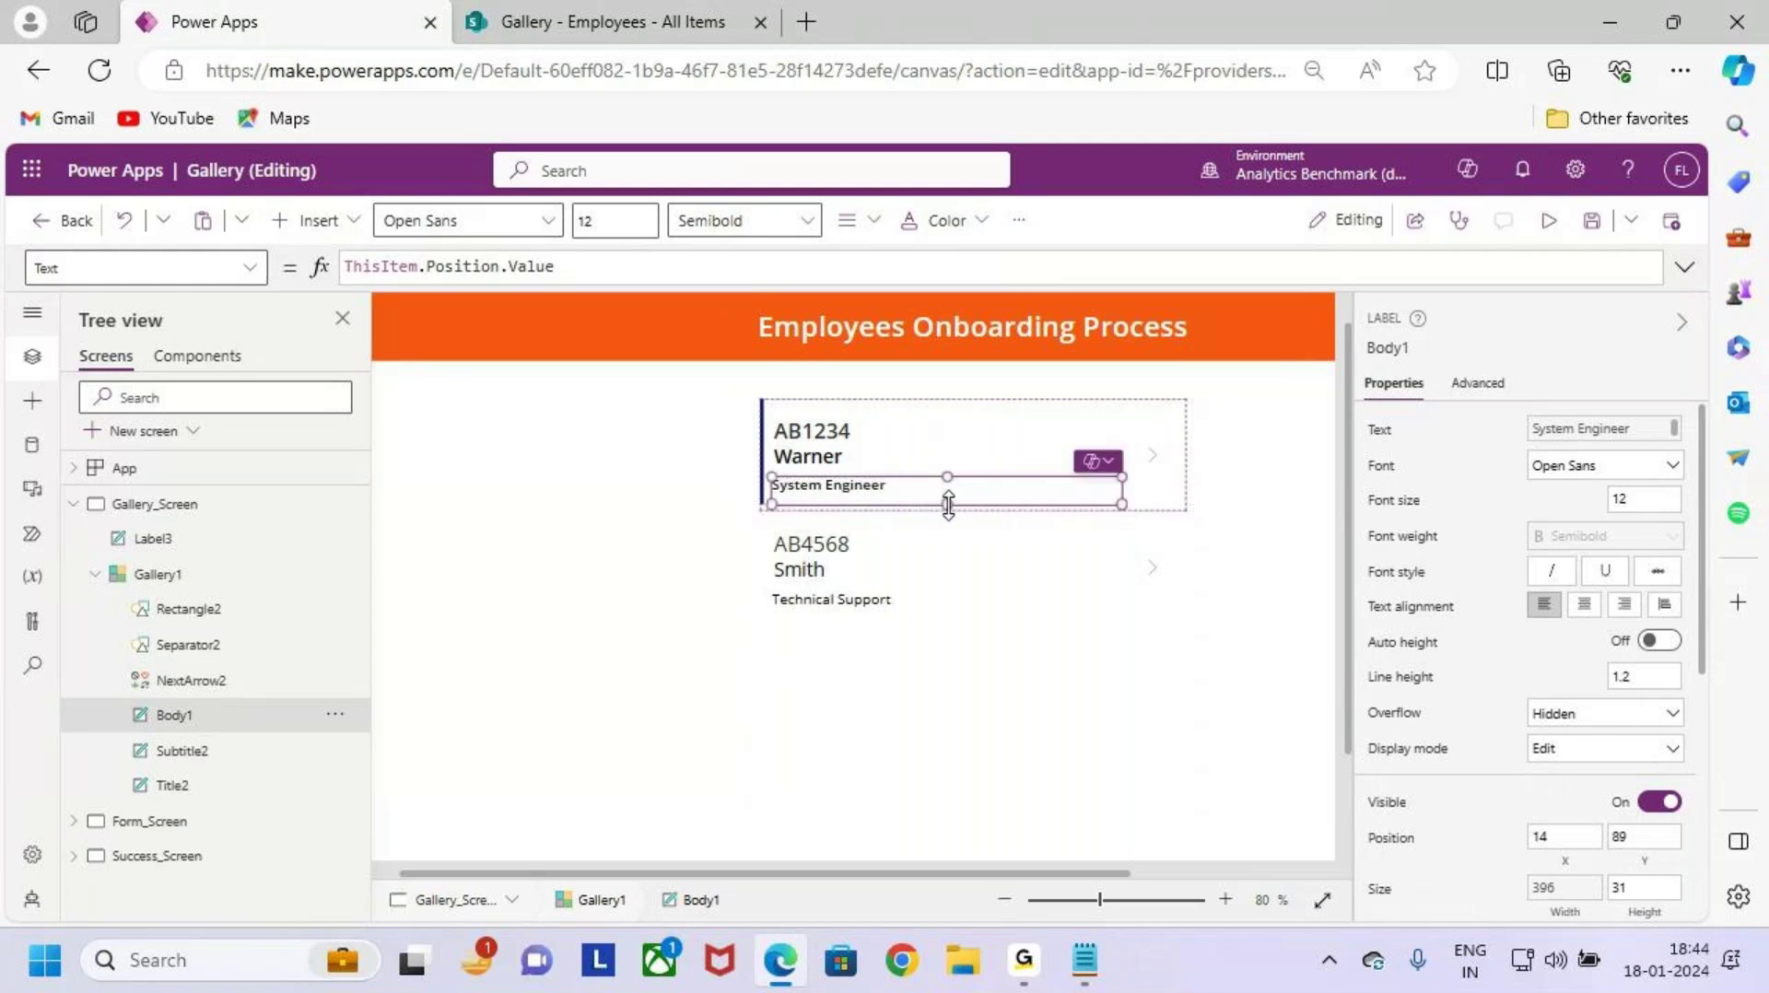
click(609, 226)
text(4)
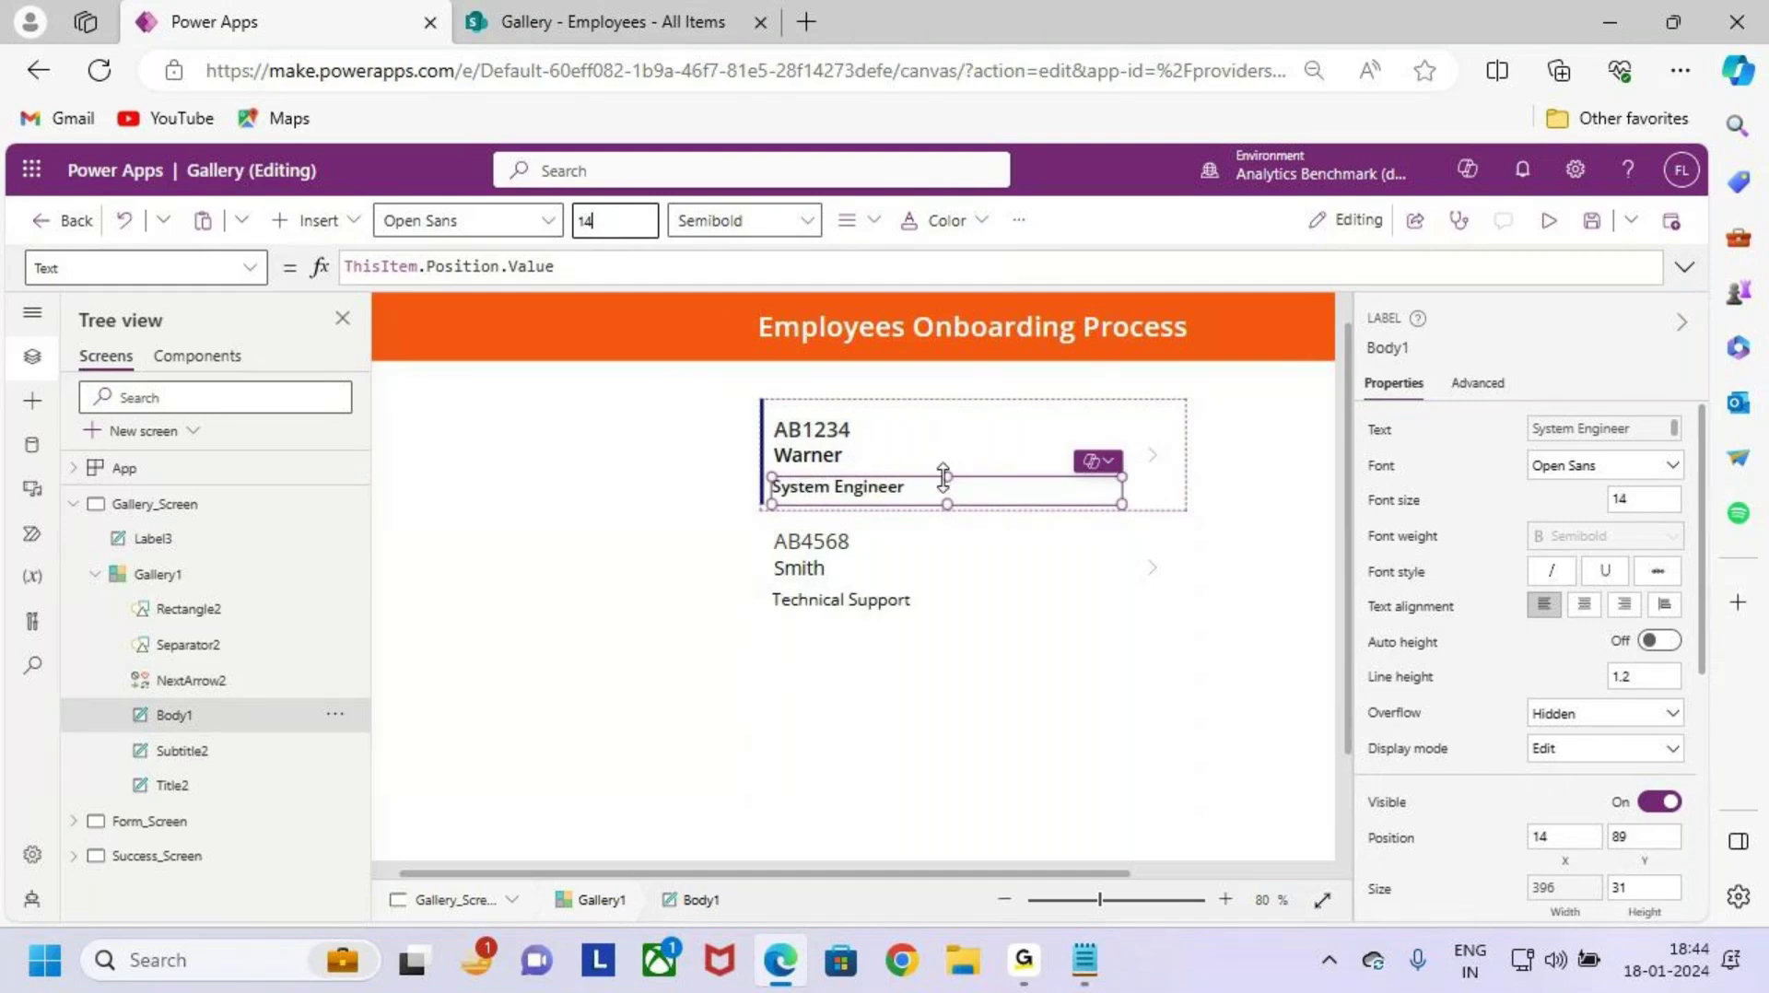
Step: Nudge the employee name label down to Y position 56
click(837, 466)
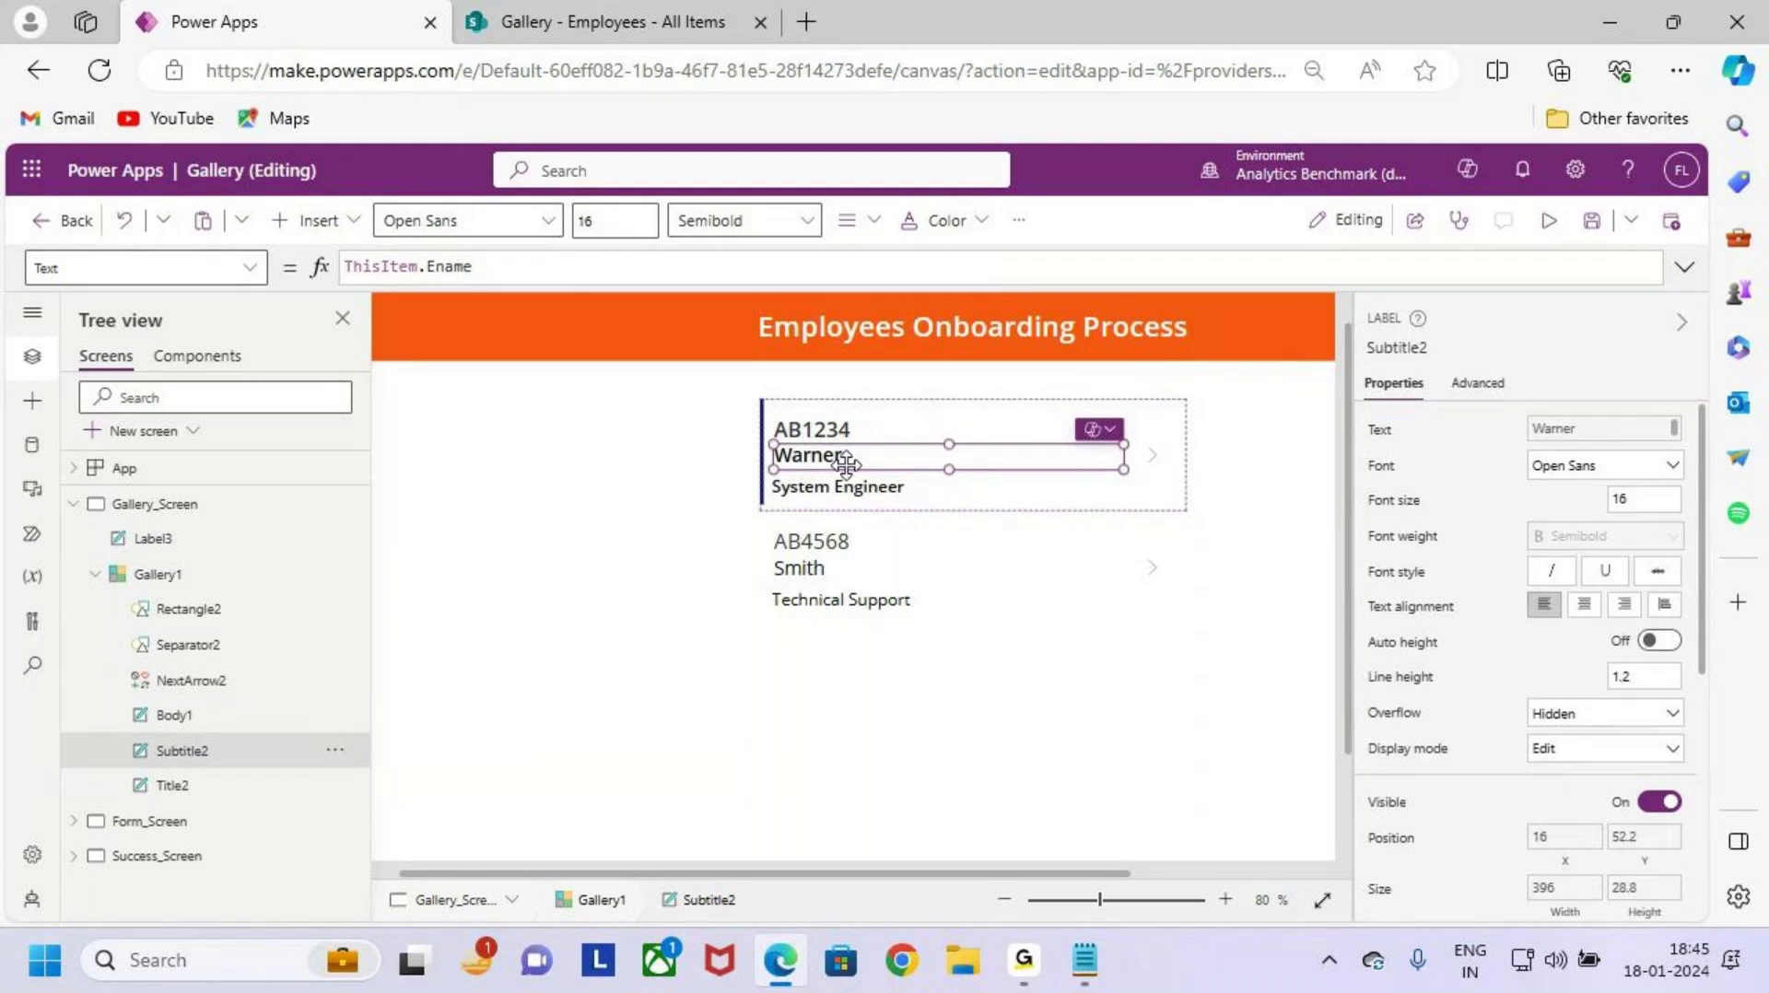
scroll(844, 465, up, 3)
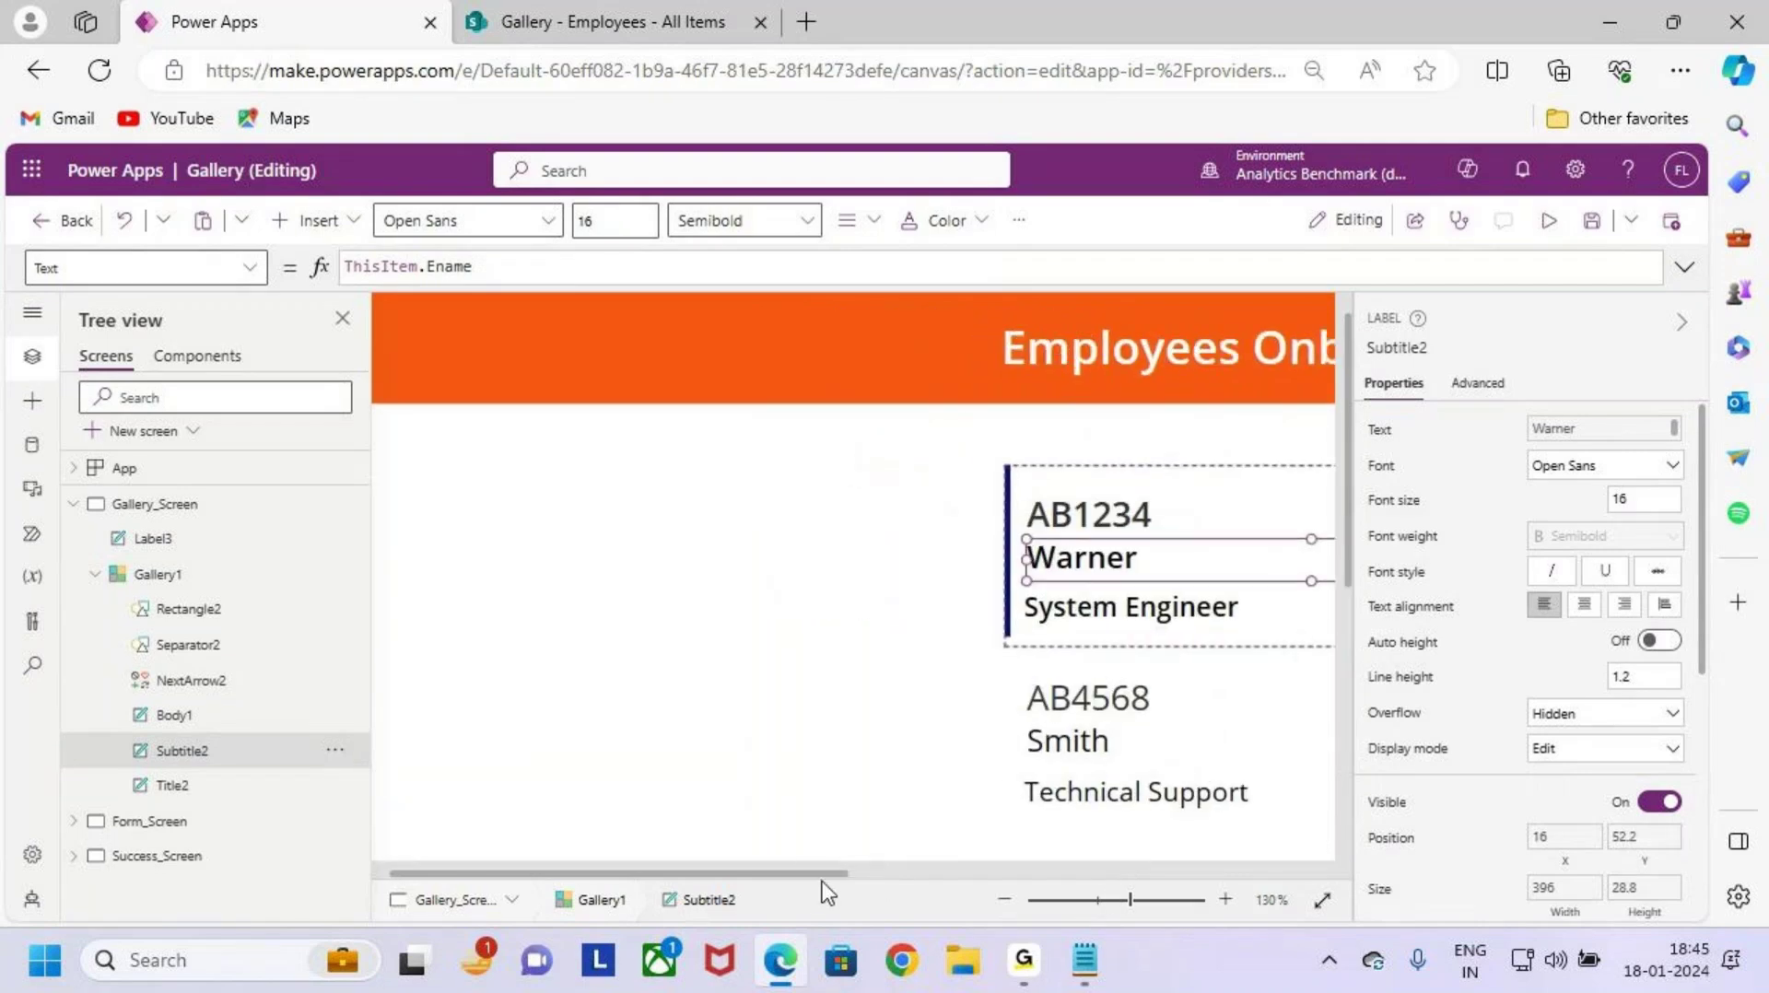
scroll(909, 620, right, 5)
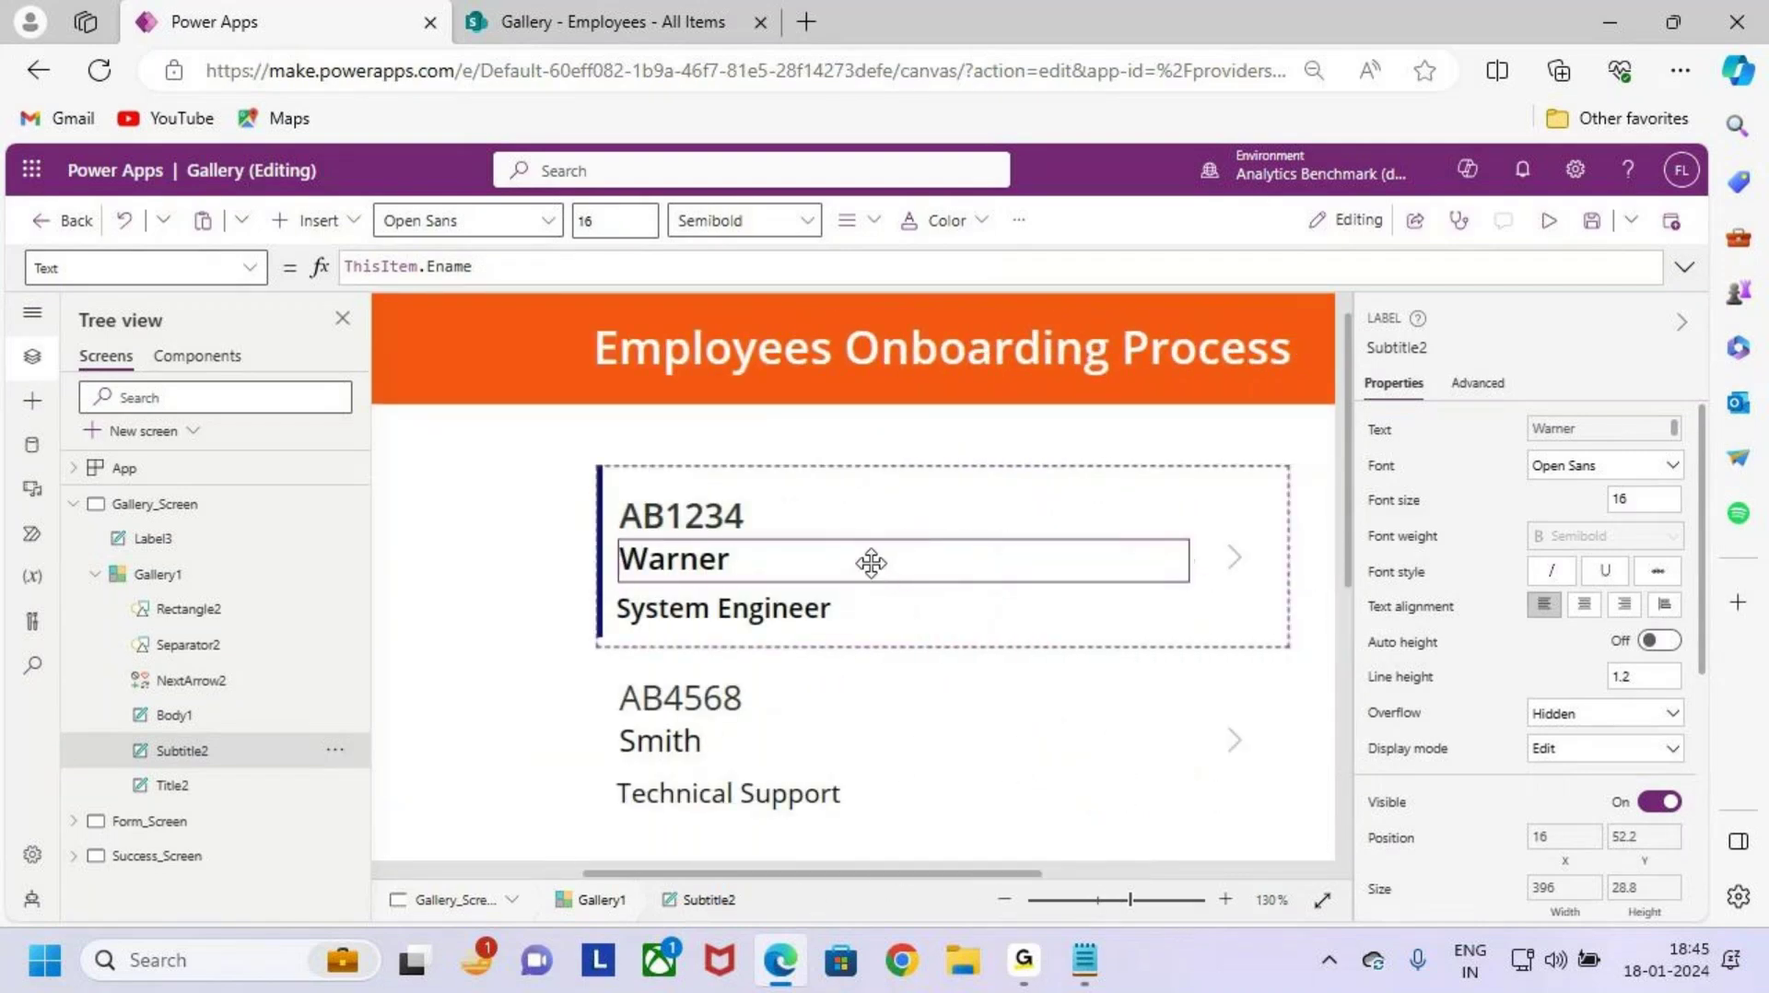
drag(871, 563, 872, 566)
scroll(927, 588, down, 3)
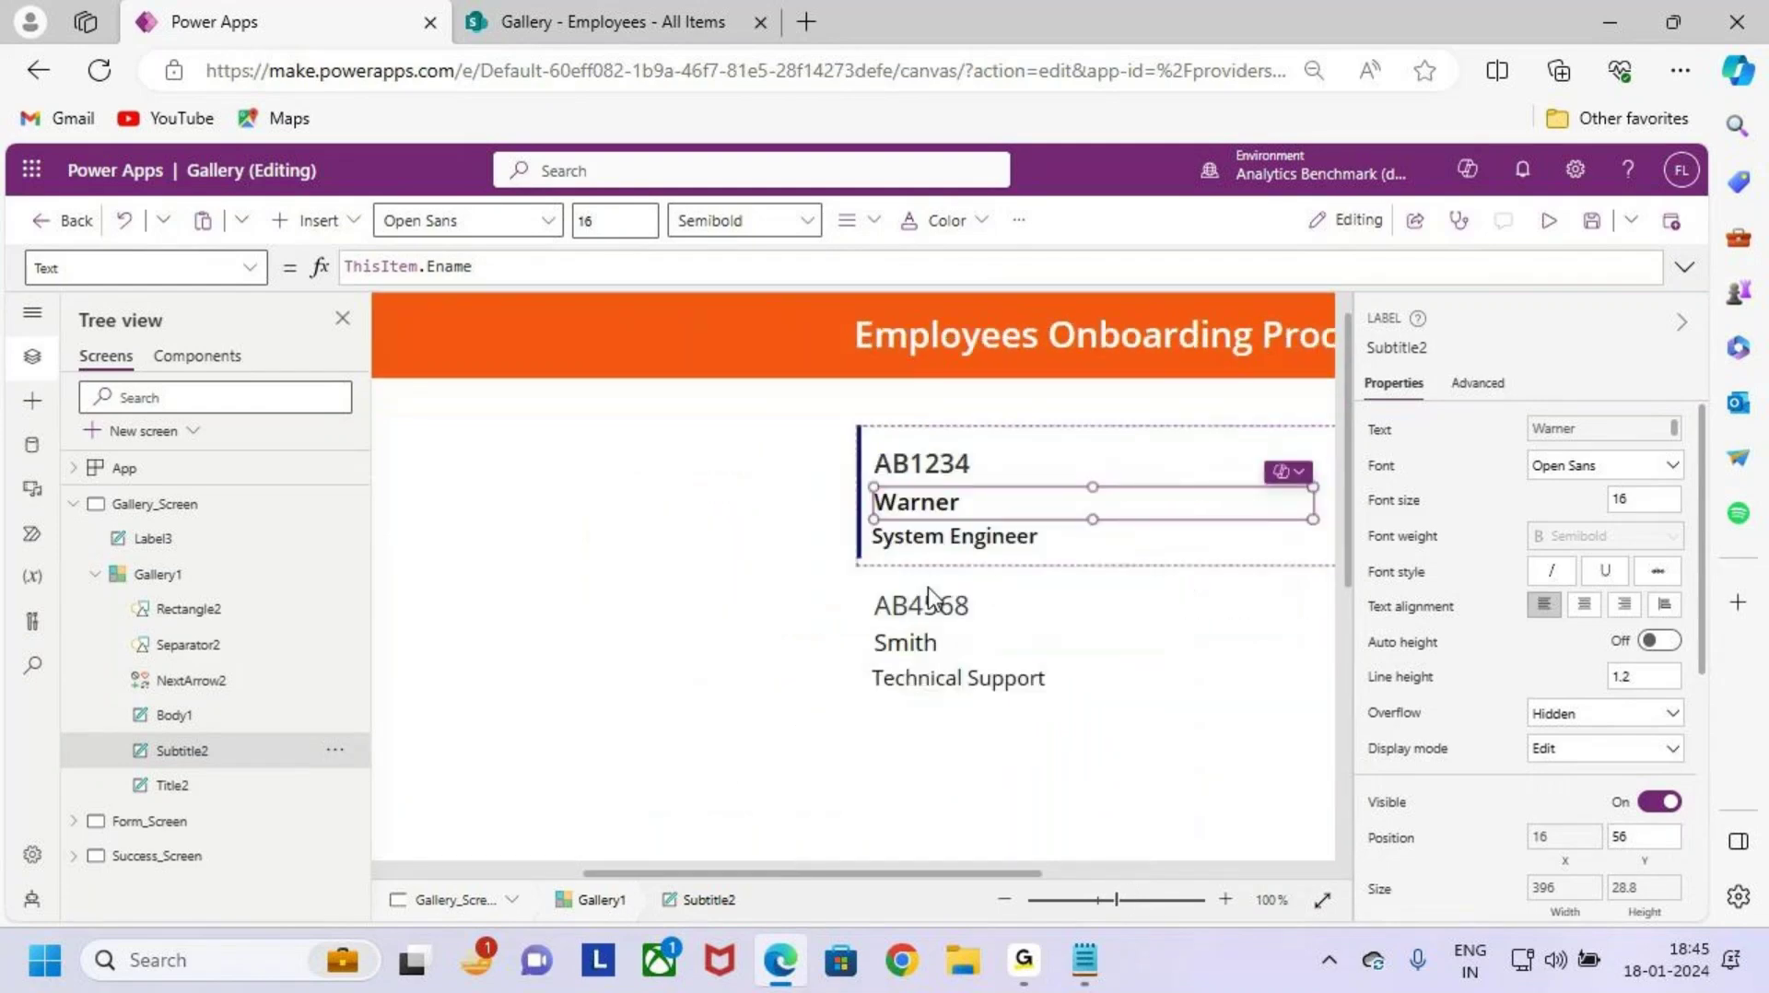
scroll(927, 588, down, 3)
click(915, 627)
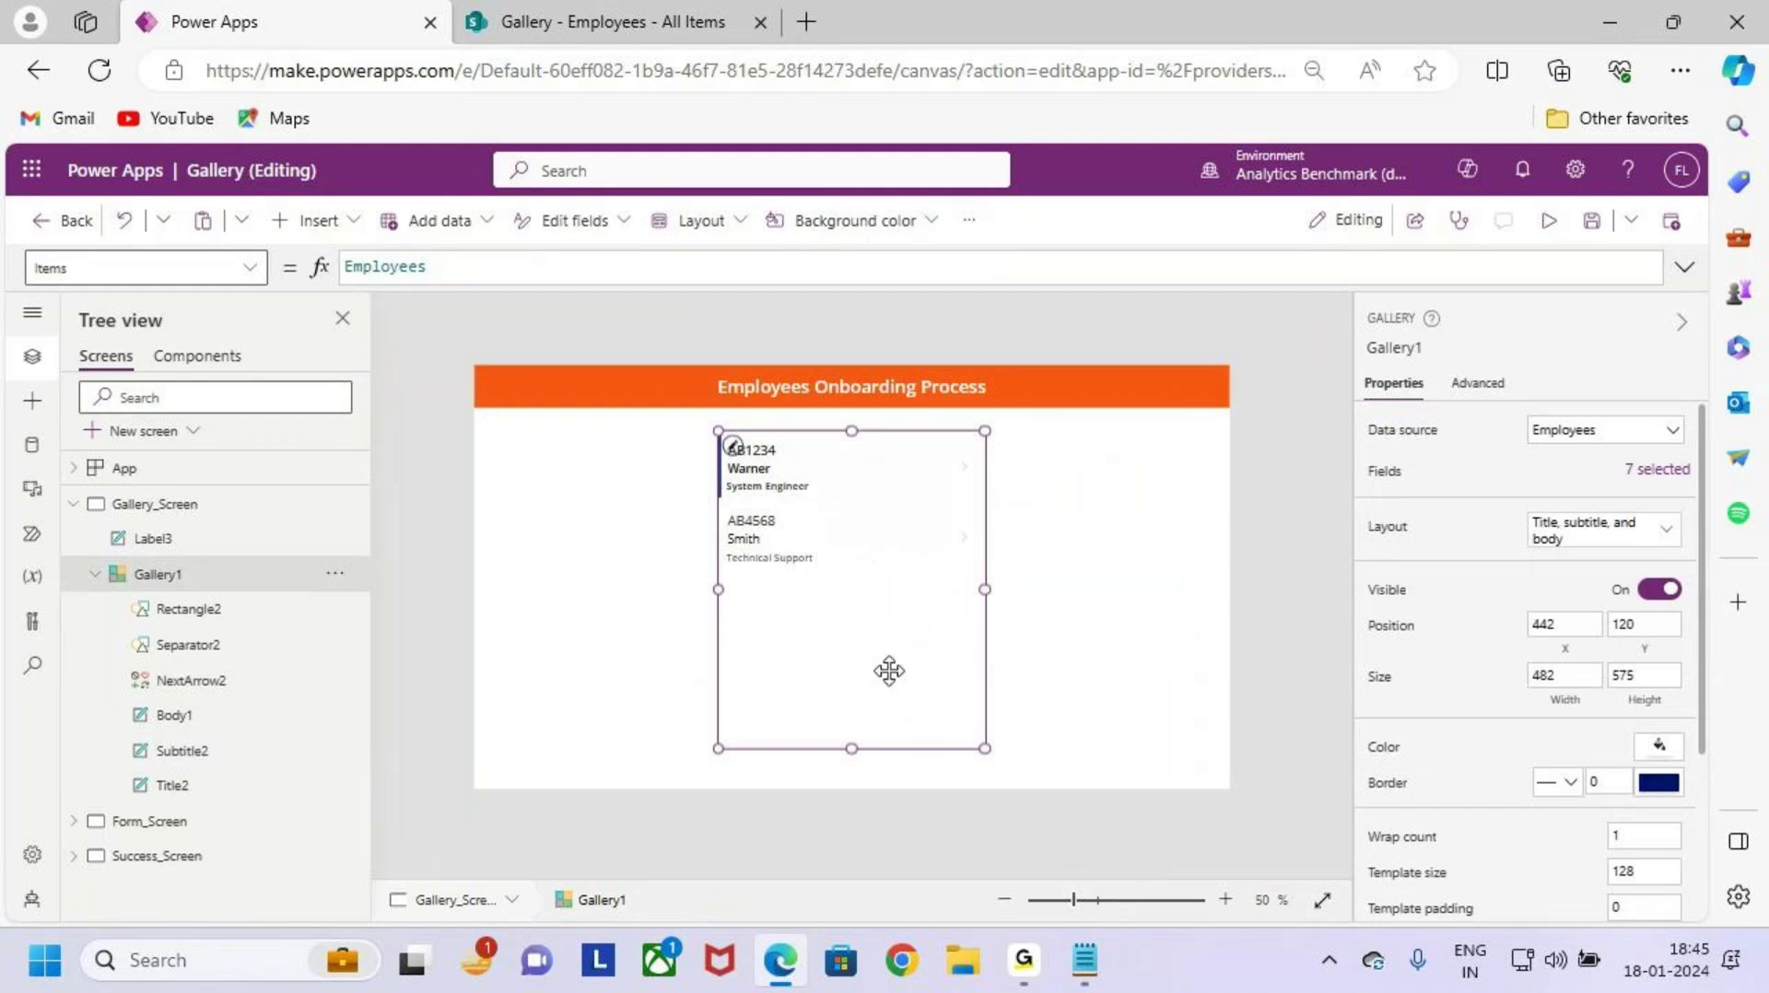
Step: Give the gallery a light blue-grey fill and a border thickness of 3
click(1182, 619)
click(899, 612)
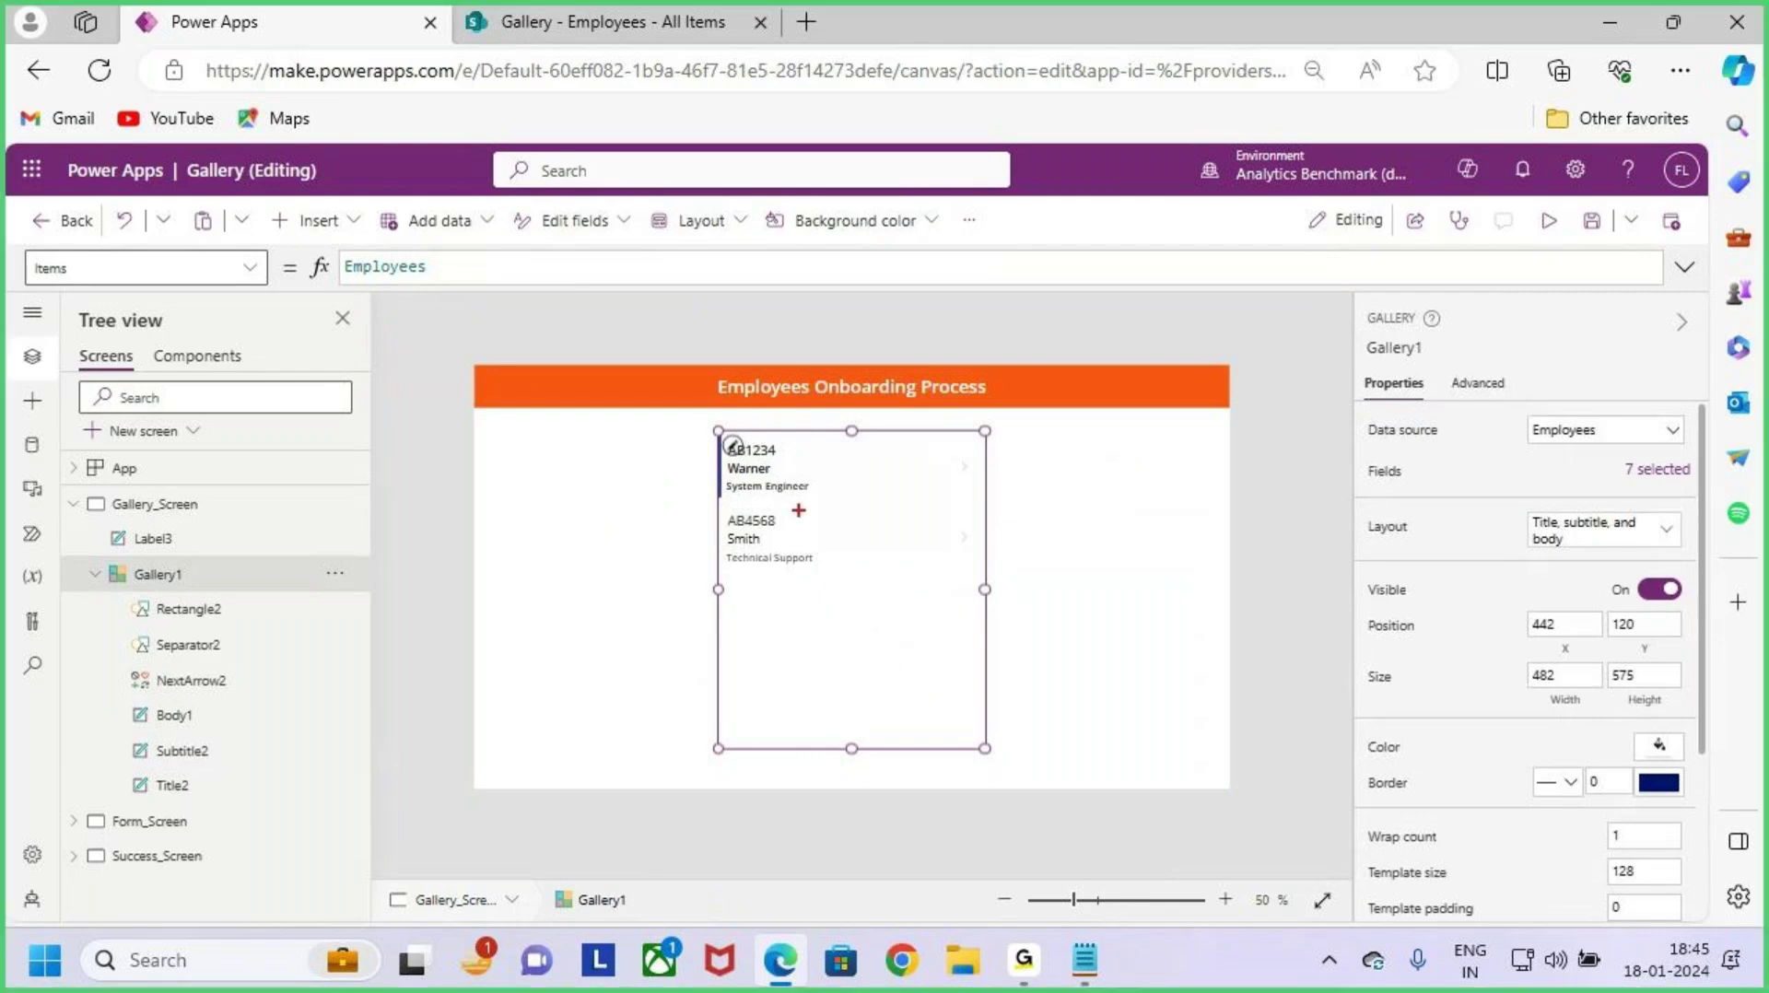
drag(719, 437, 961, 743)
key(Escape)
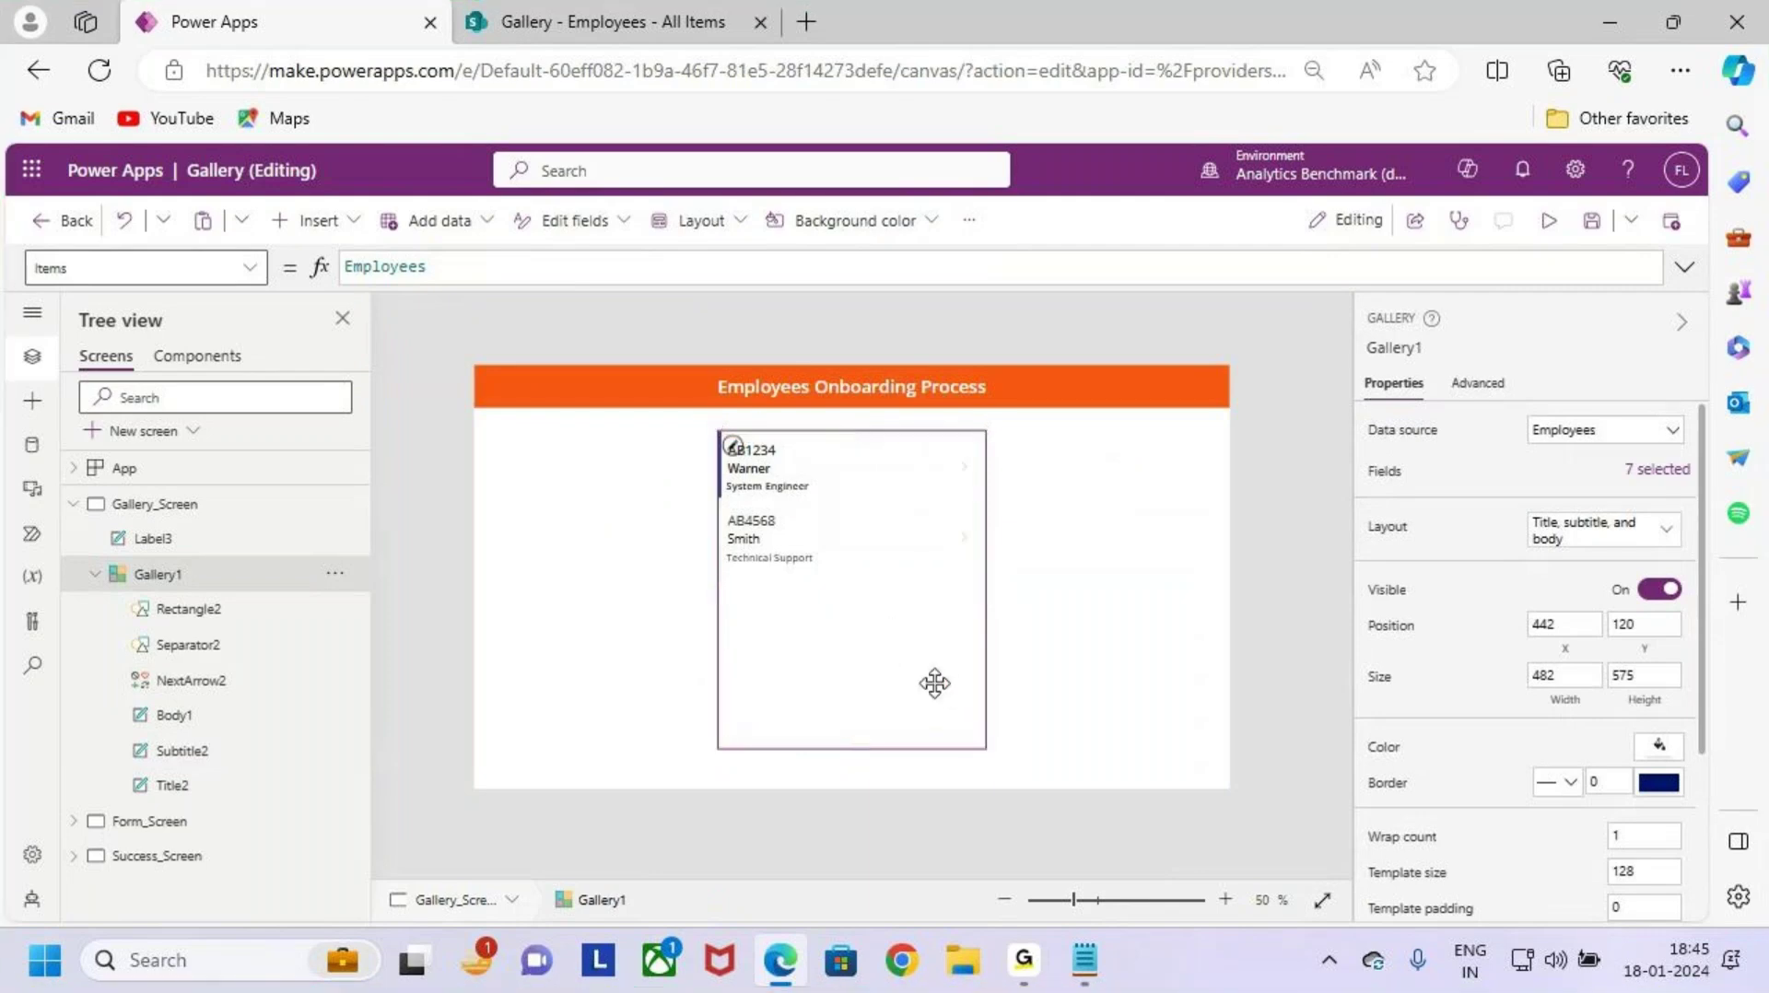
scroll(1567, 774, down, 2)
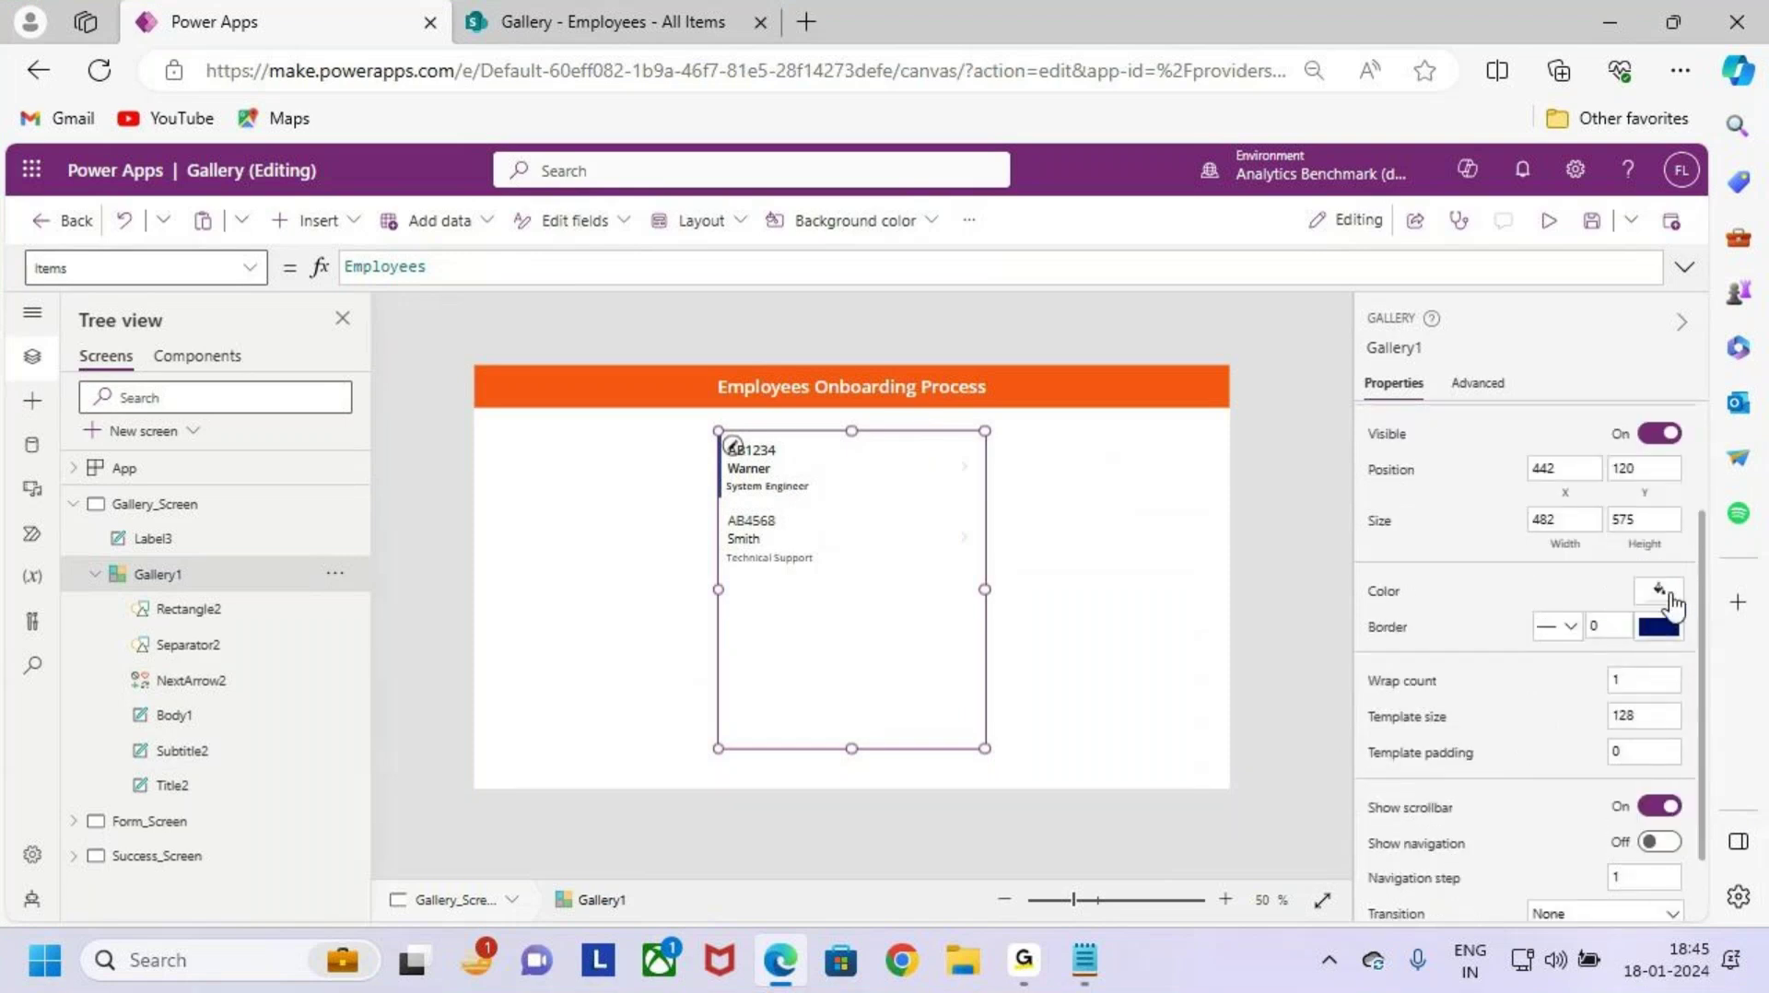
click(1658, 594)
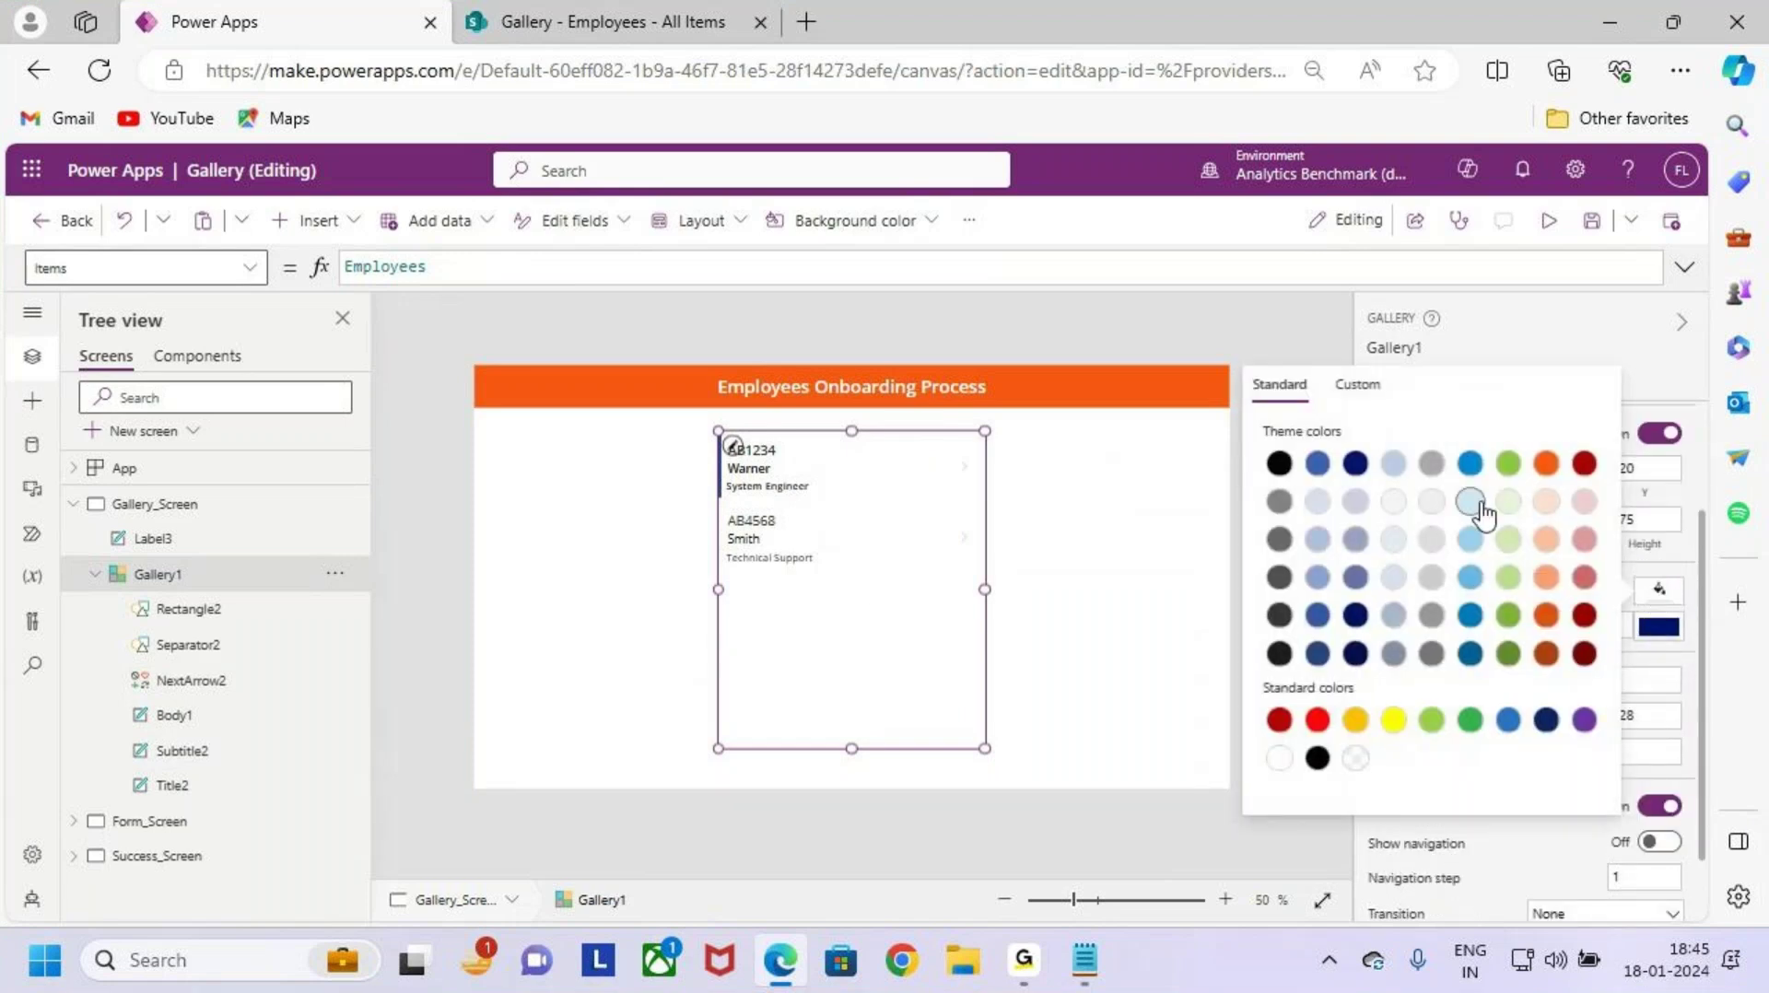
click(1317, 503)
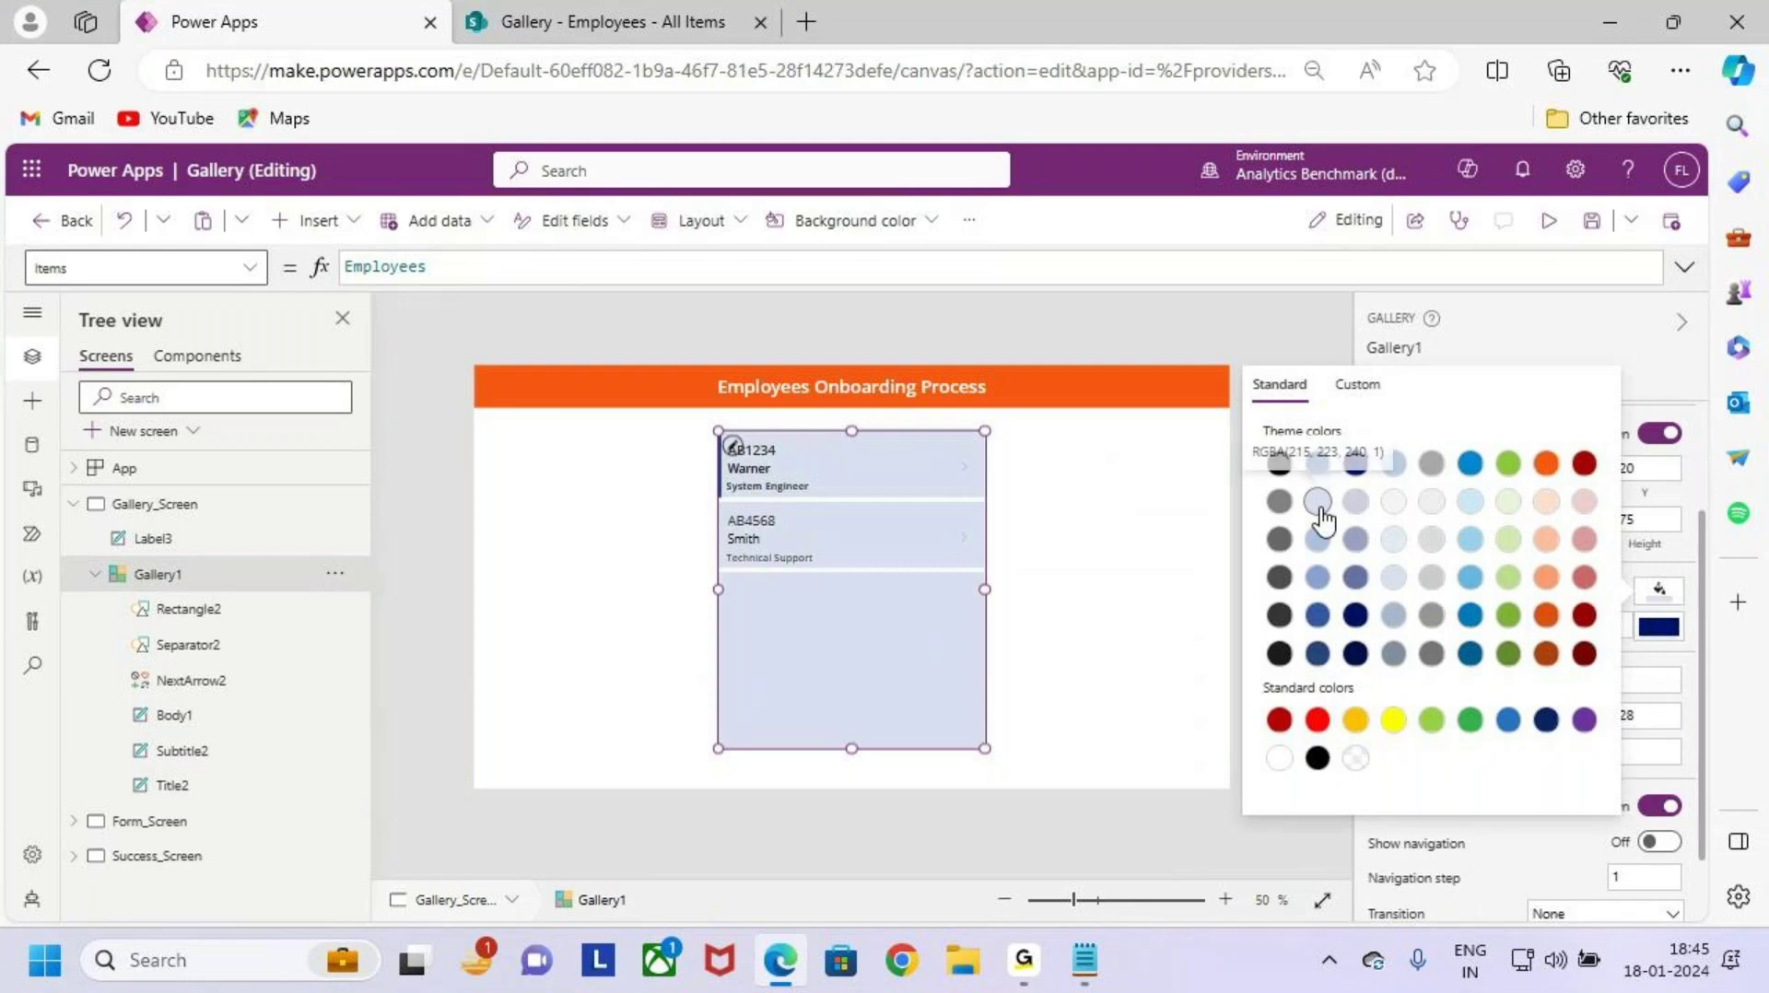
click(821, 671)
scroll(1640, 686, down, 1)
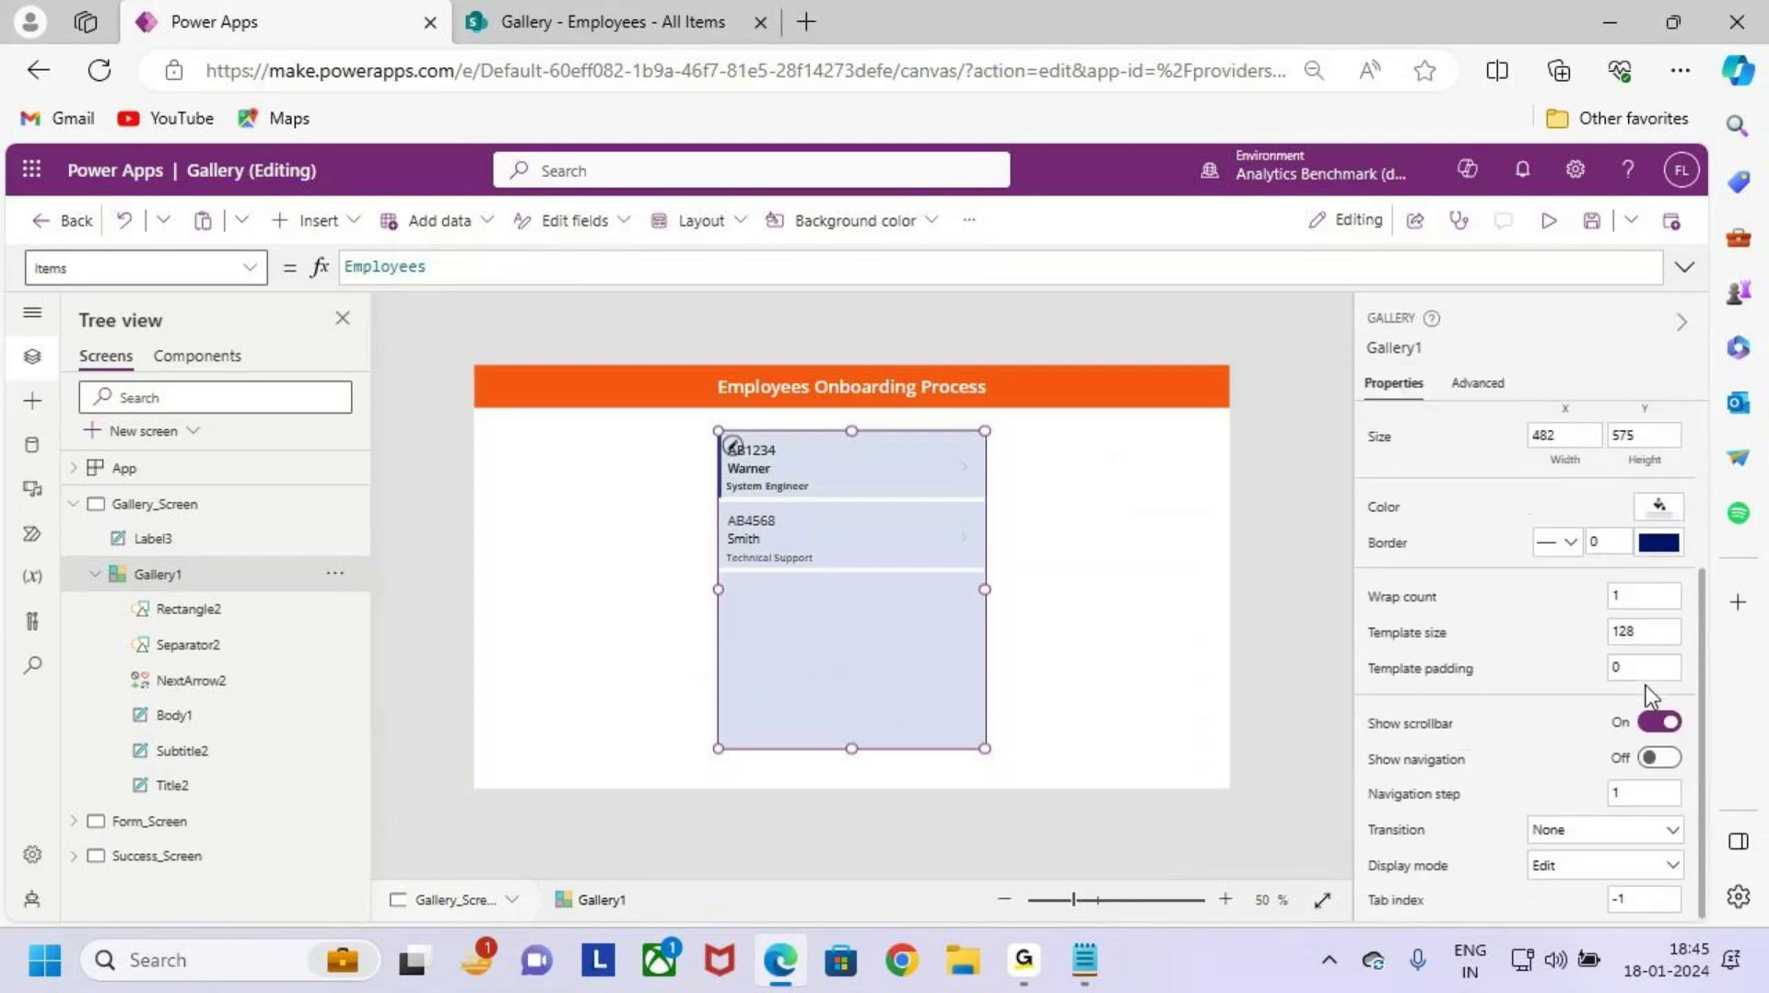
click(1608, 542)
text(3)
Step: Widen the employee gallery from 482 to 512
click(1046, 600)
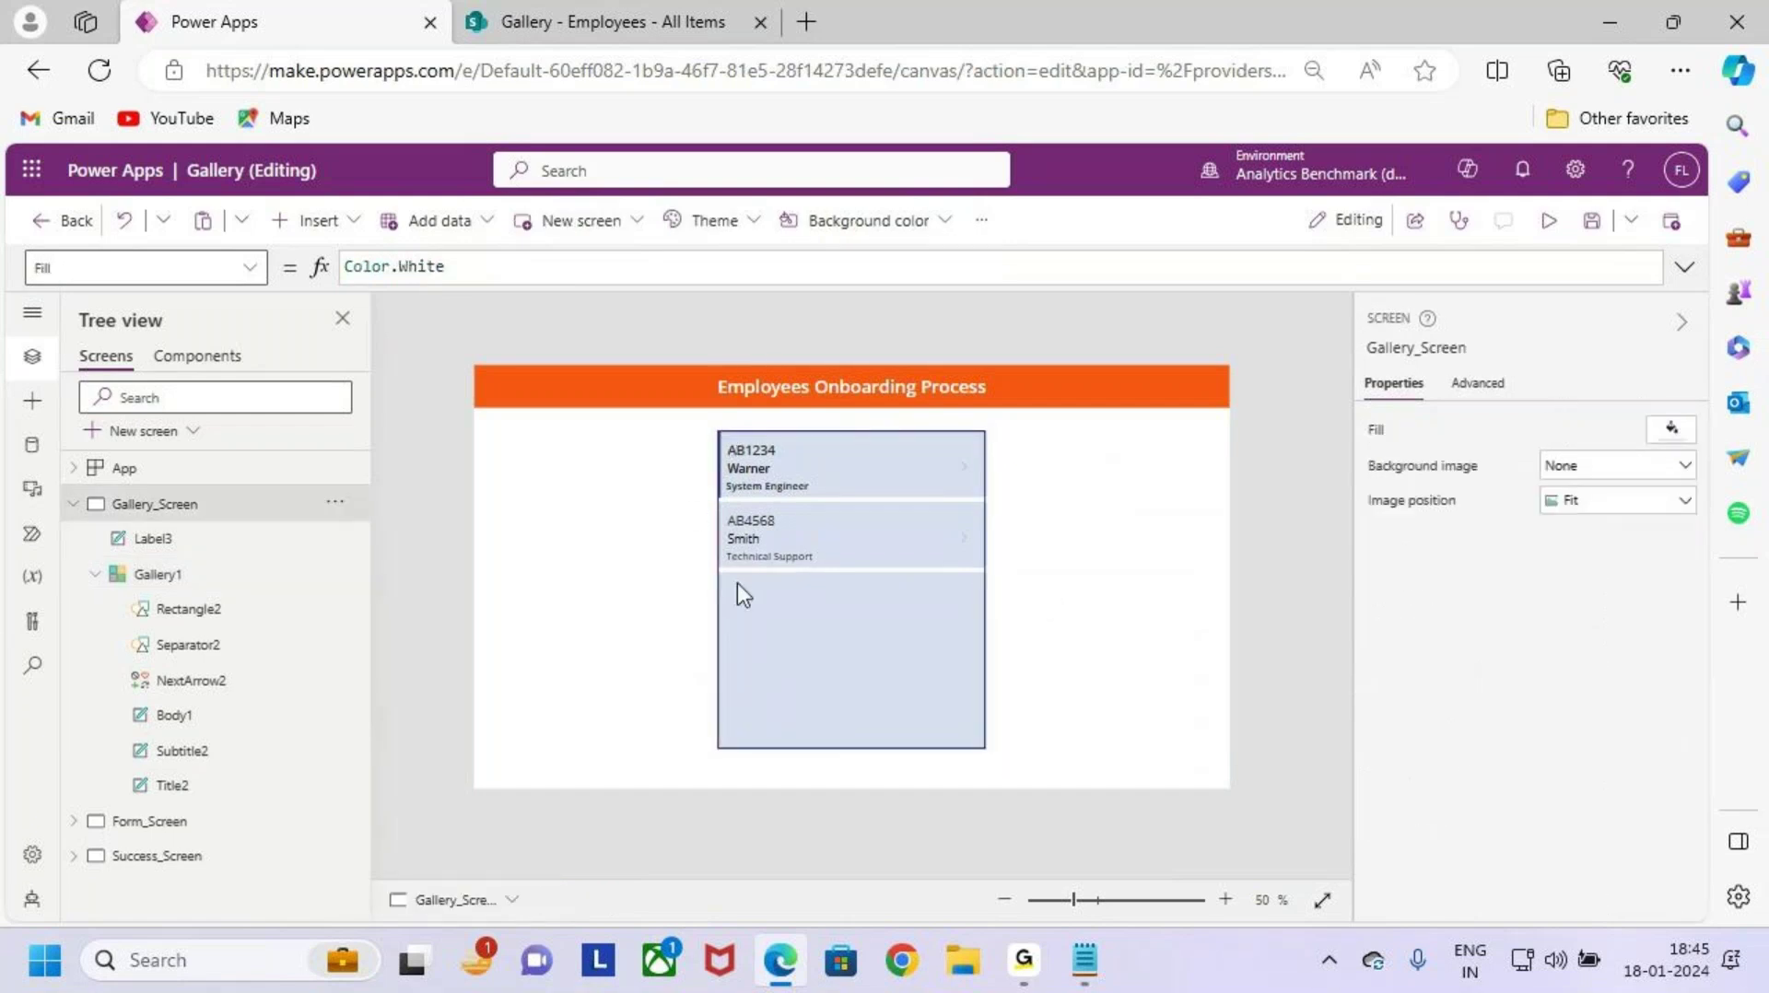
click(972, 670)
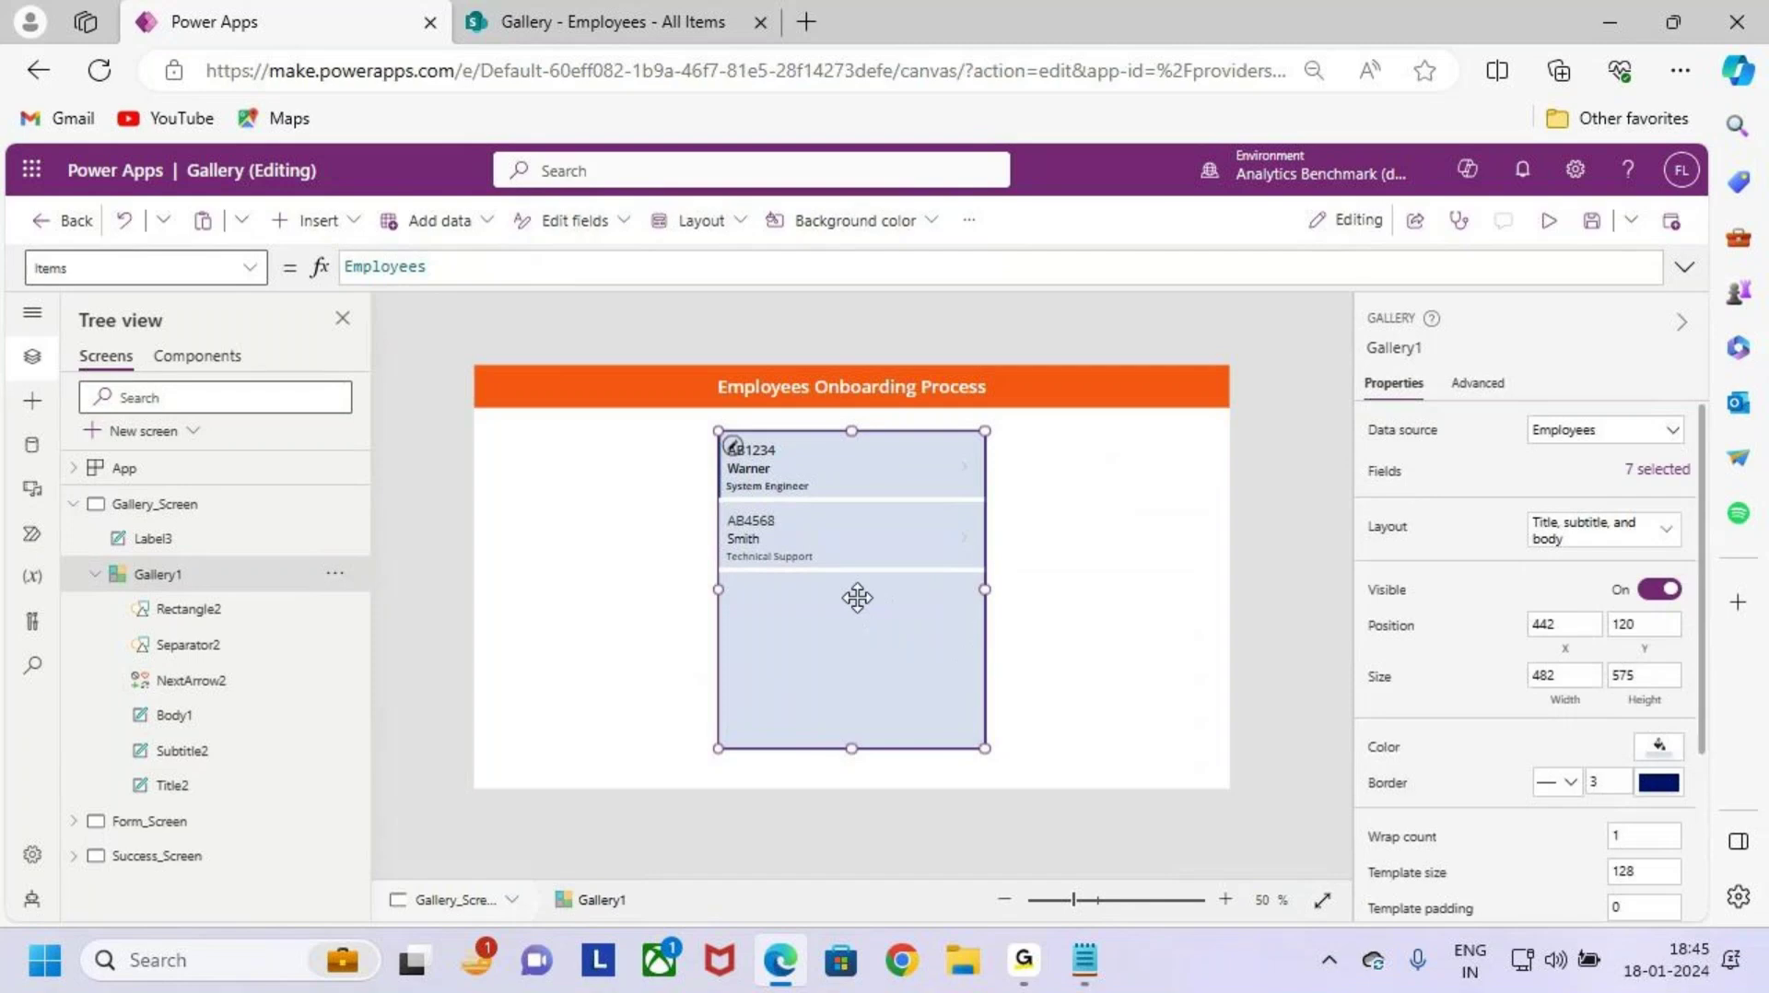
scroll(898, 587, up, 1)
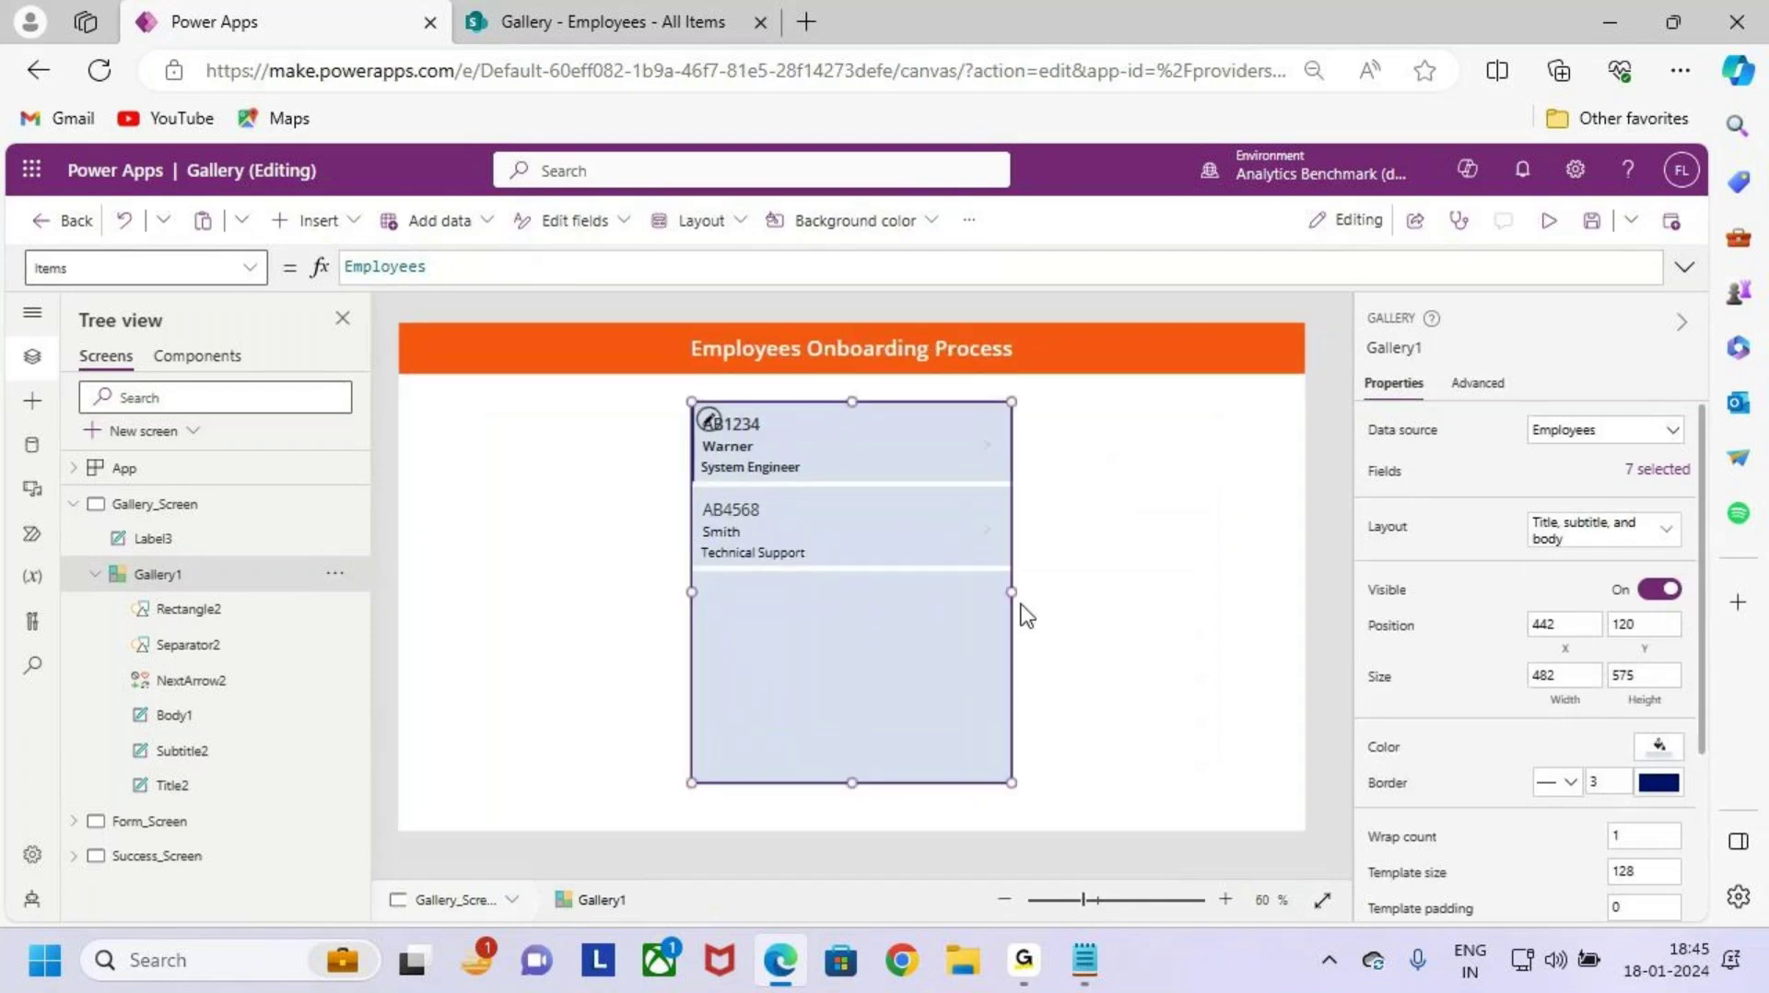
drag(1013, 594, 1033, 596)
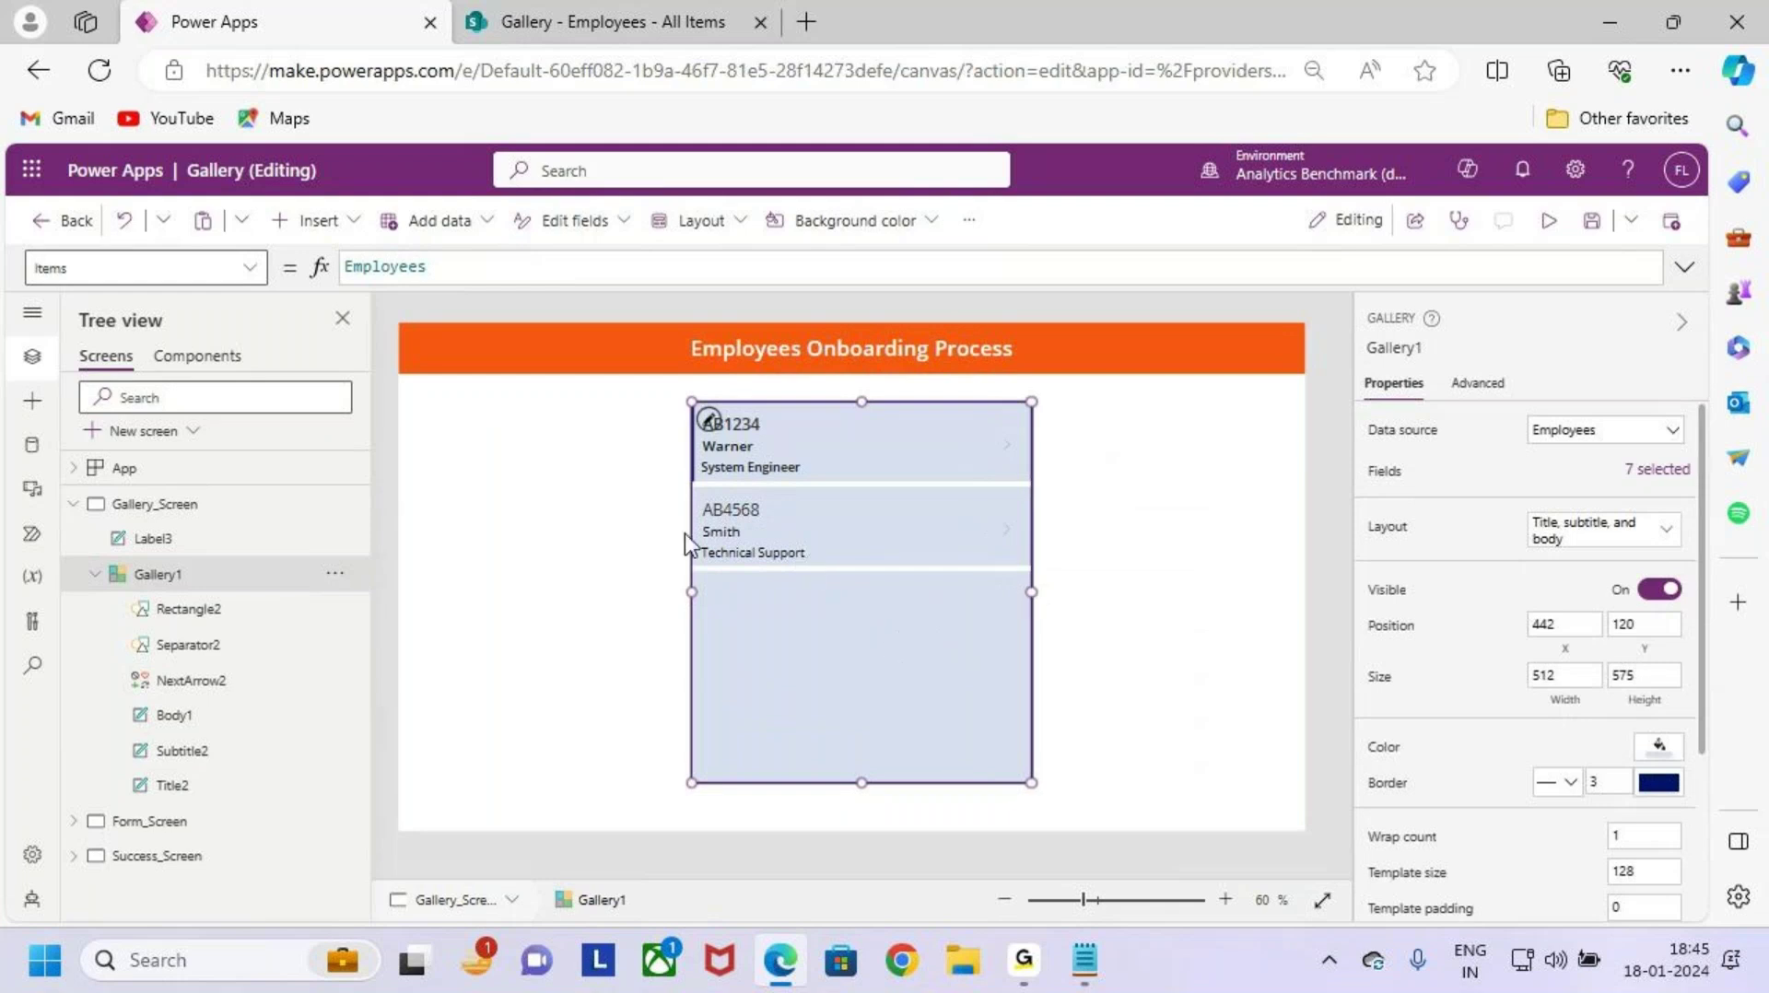
click(730, 450)
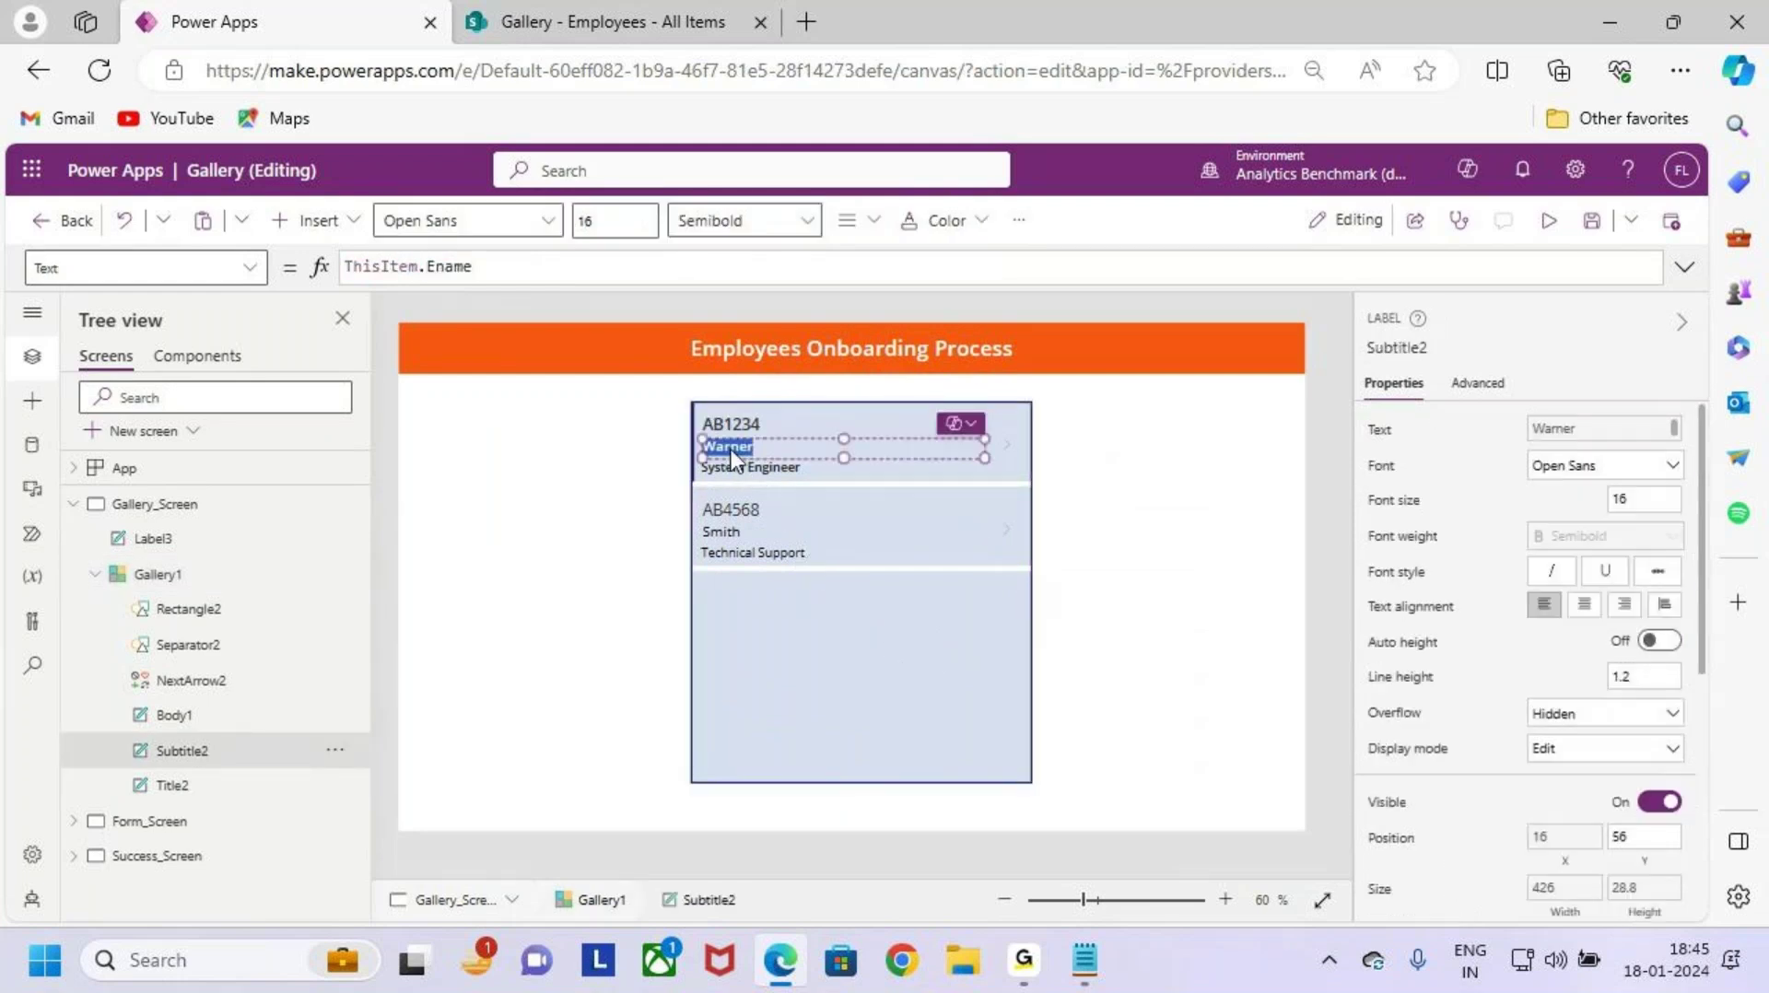
Step: Save the app and publish this version
click(734, 425)
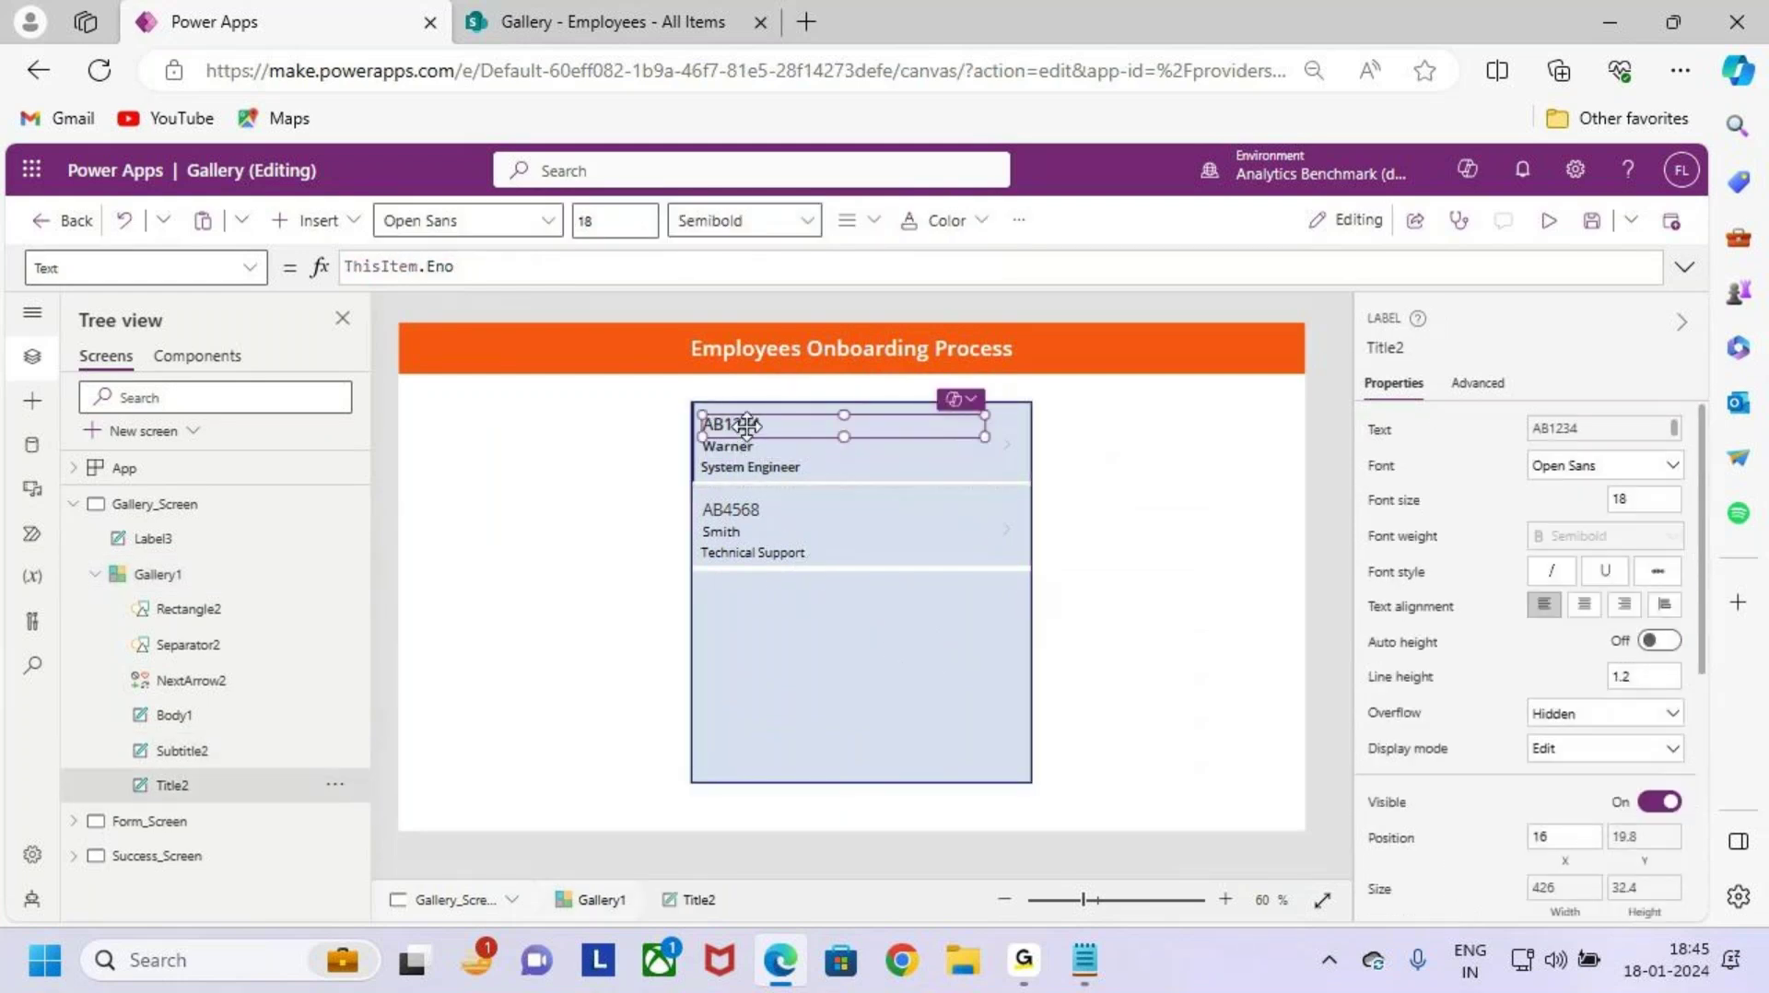
click(820, 669)
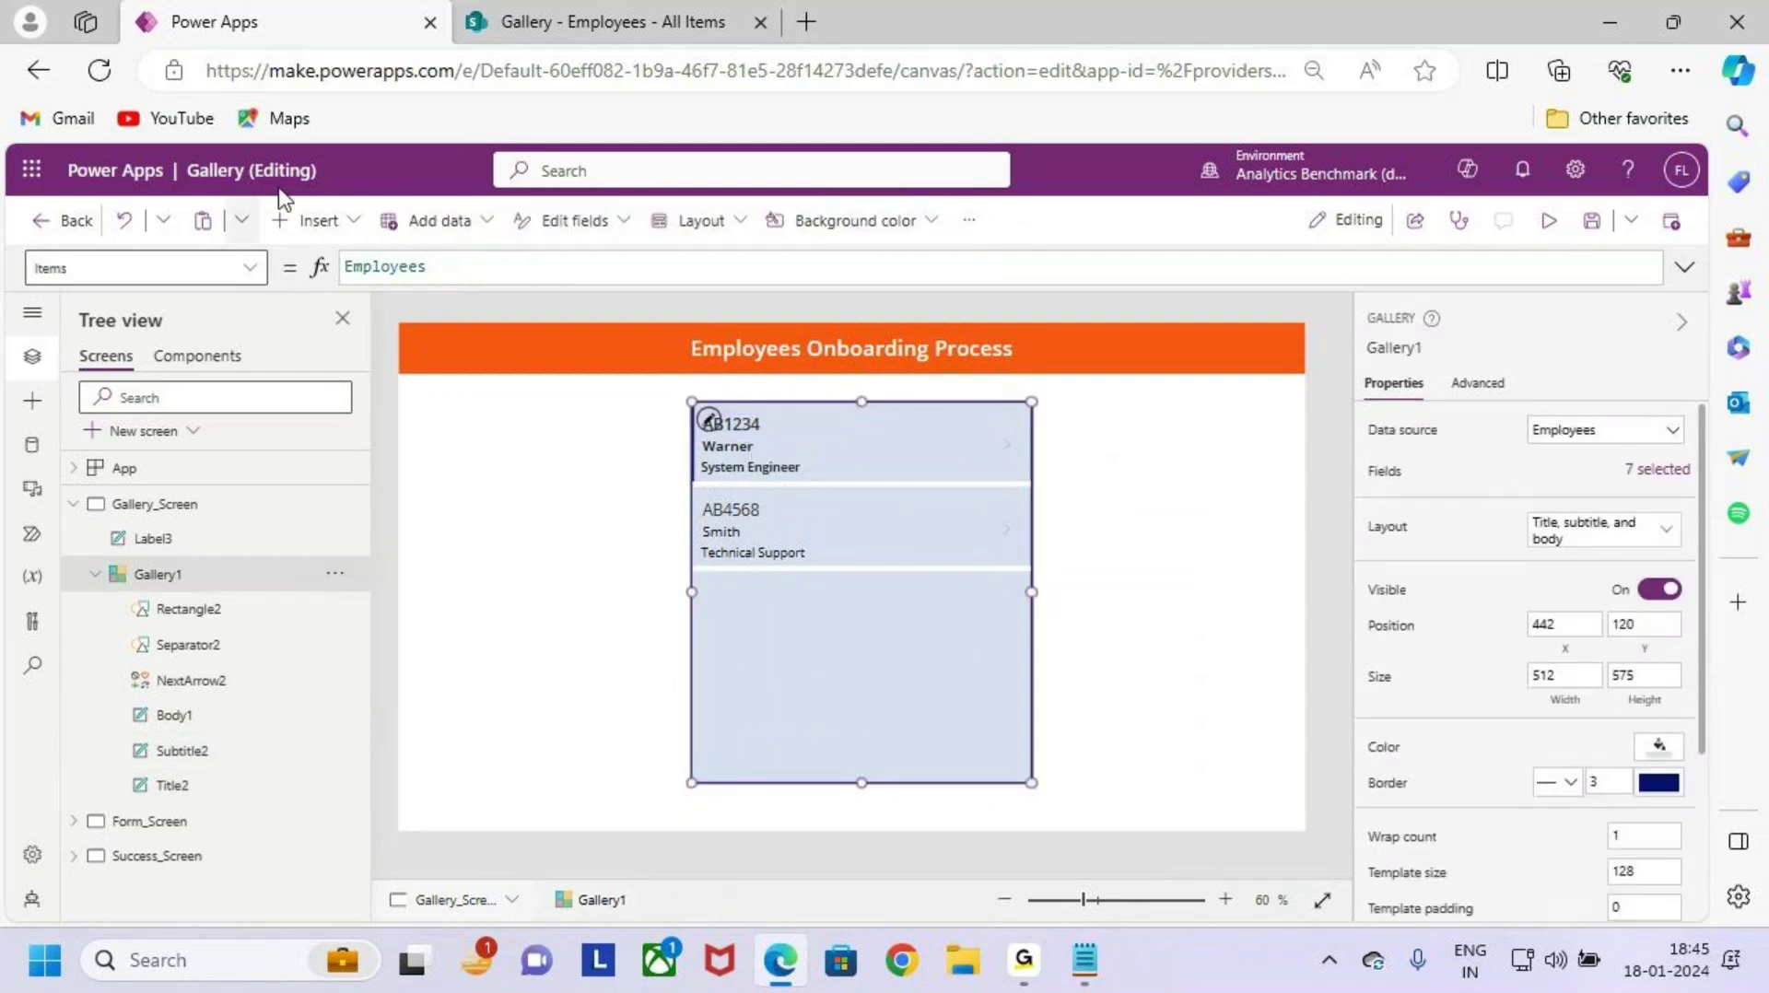
click(1591, 222)
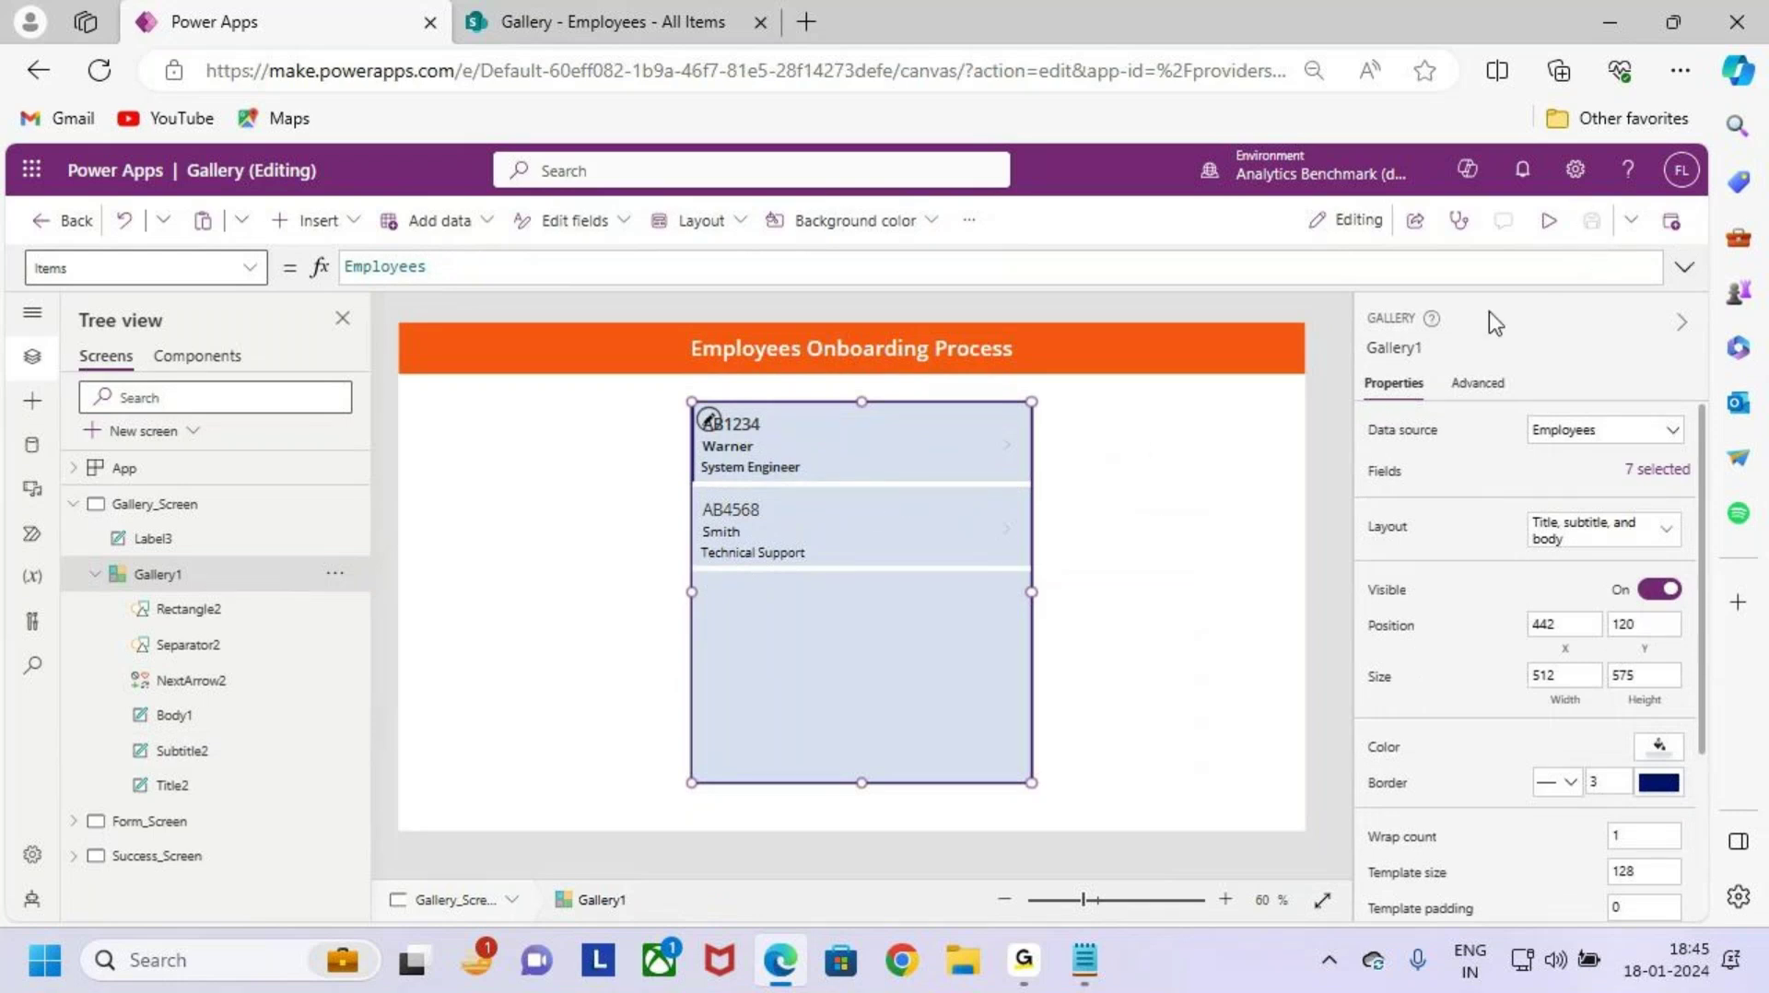
click(1672, 222)
click(911, 782)
Step: Try Bold on the employee number and name labels, then revert both to Semibold
click(753, 431)
click(617, 223)
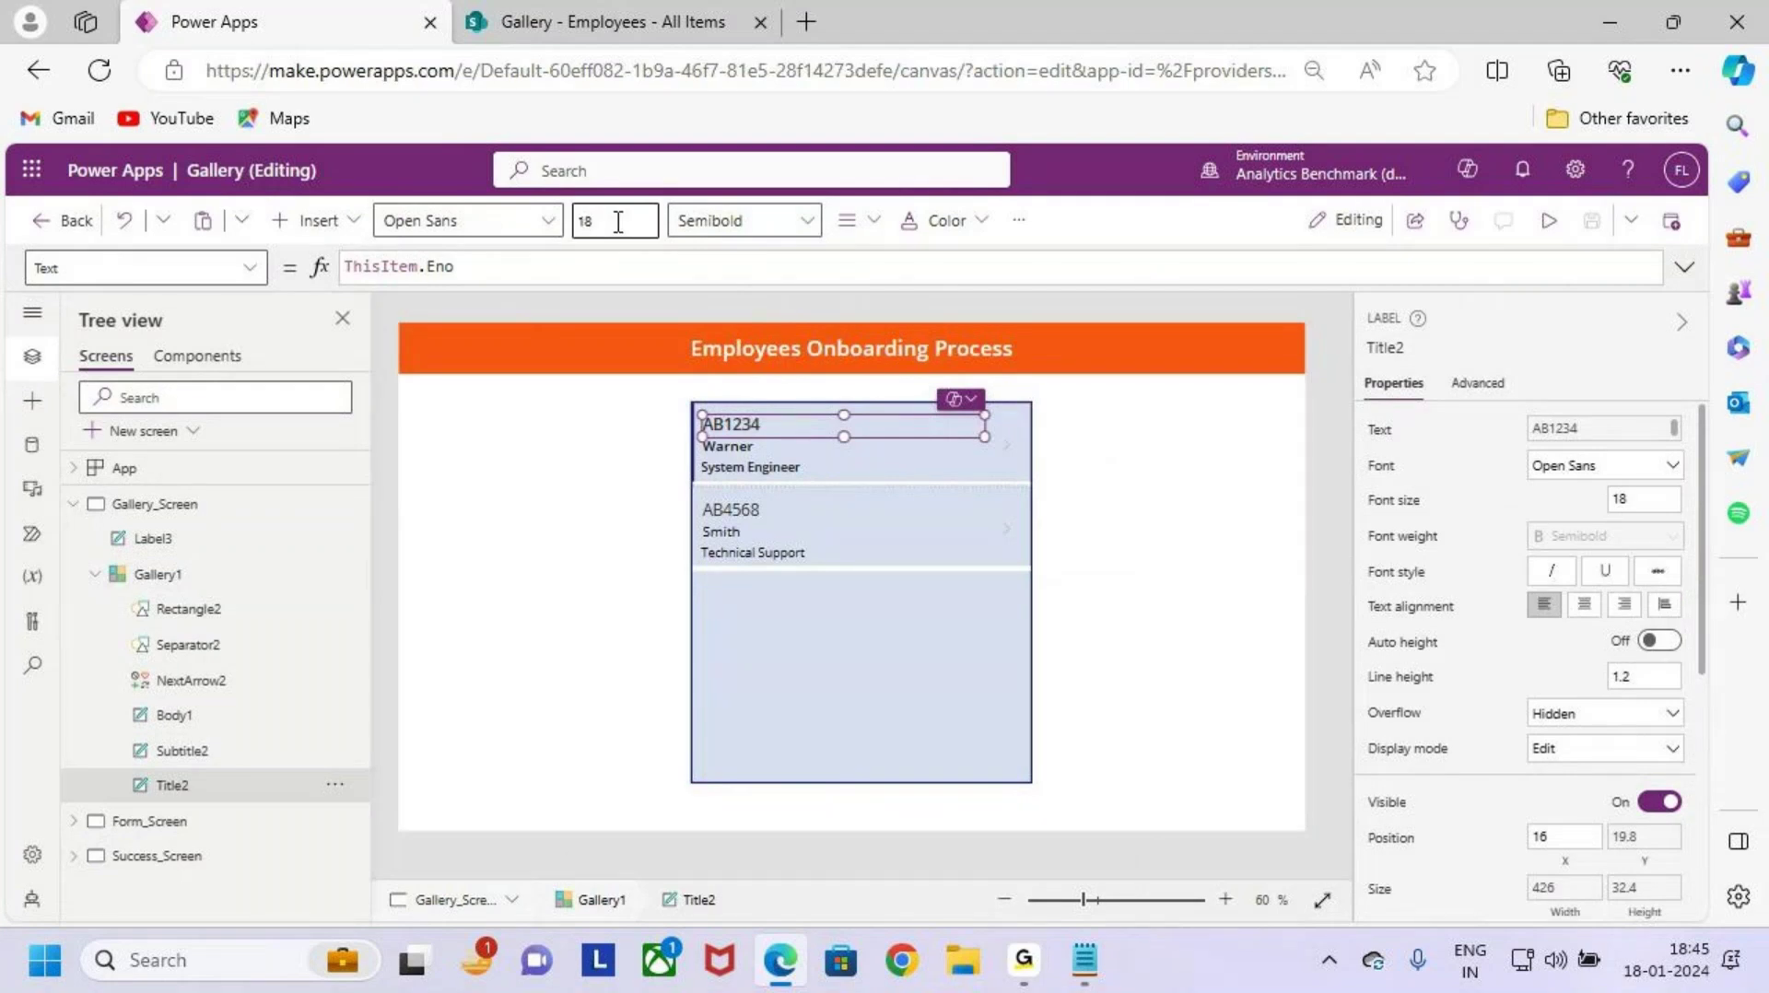
click(748, 223)
click(738, 258)
click(751, 225)
click(756, 298)
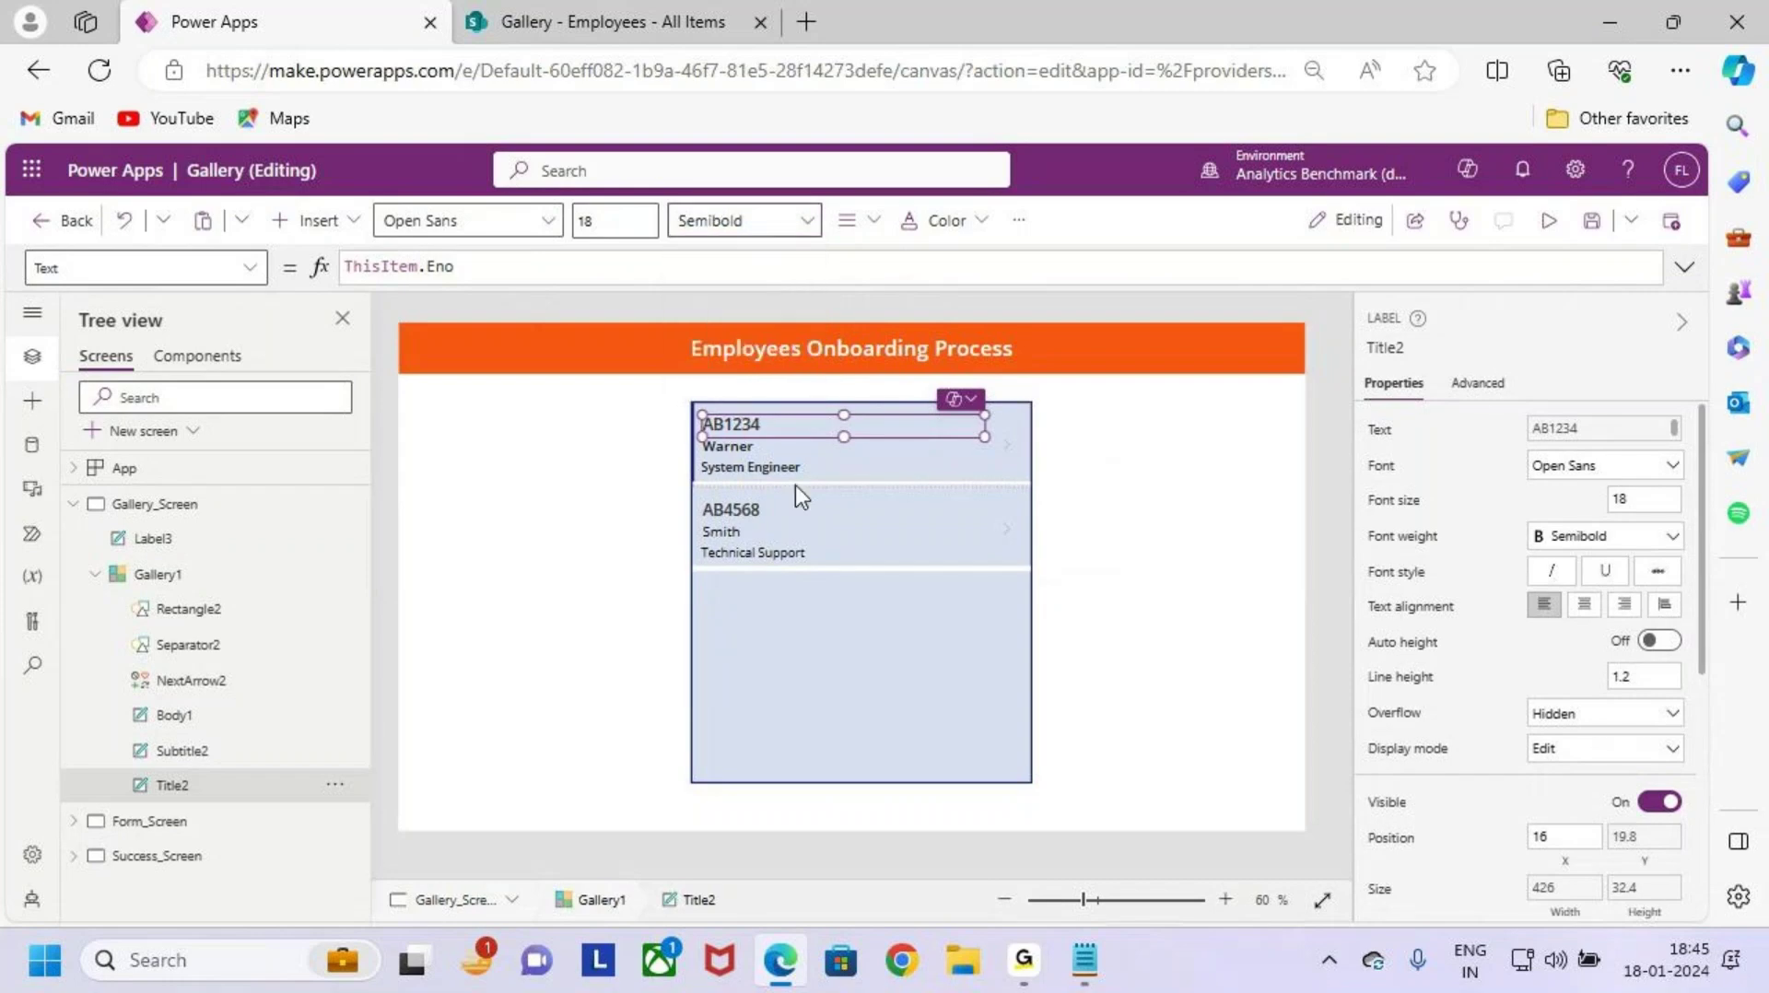
click(754, 447)
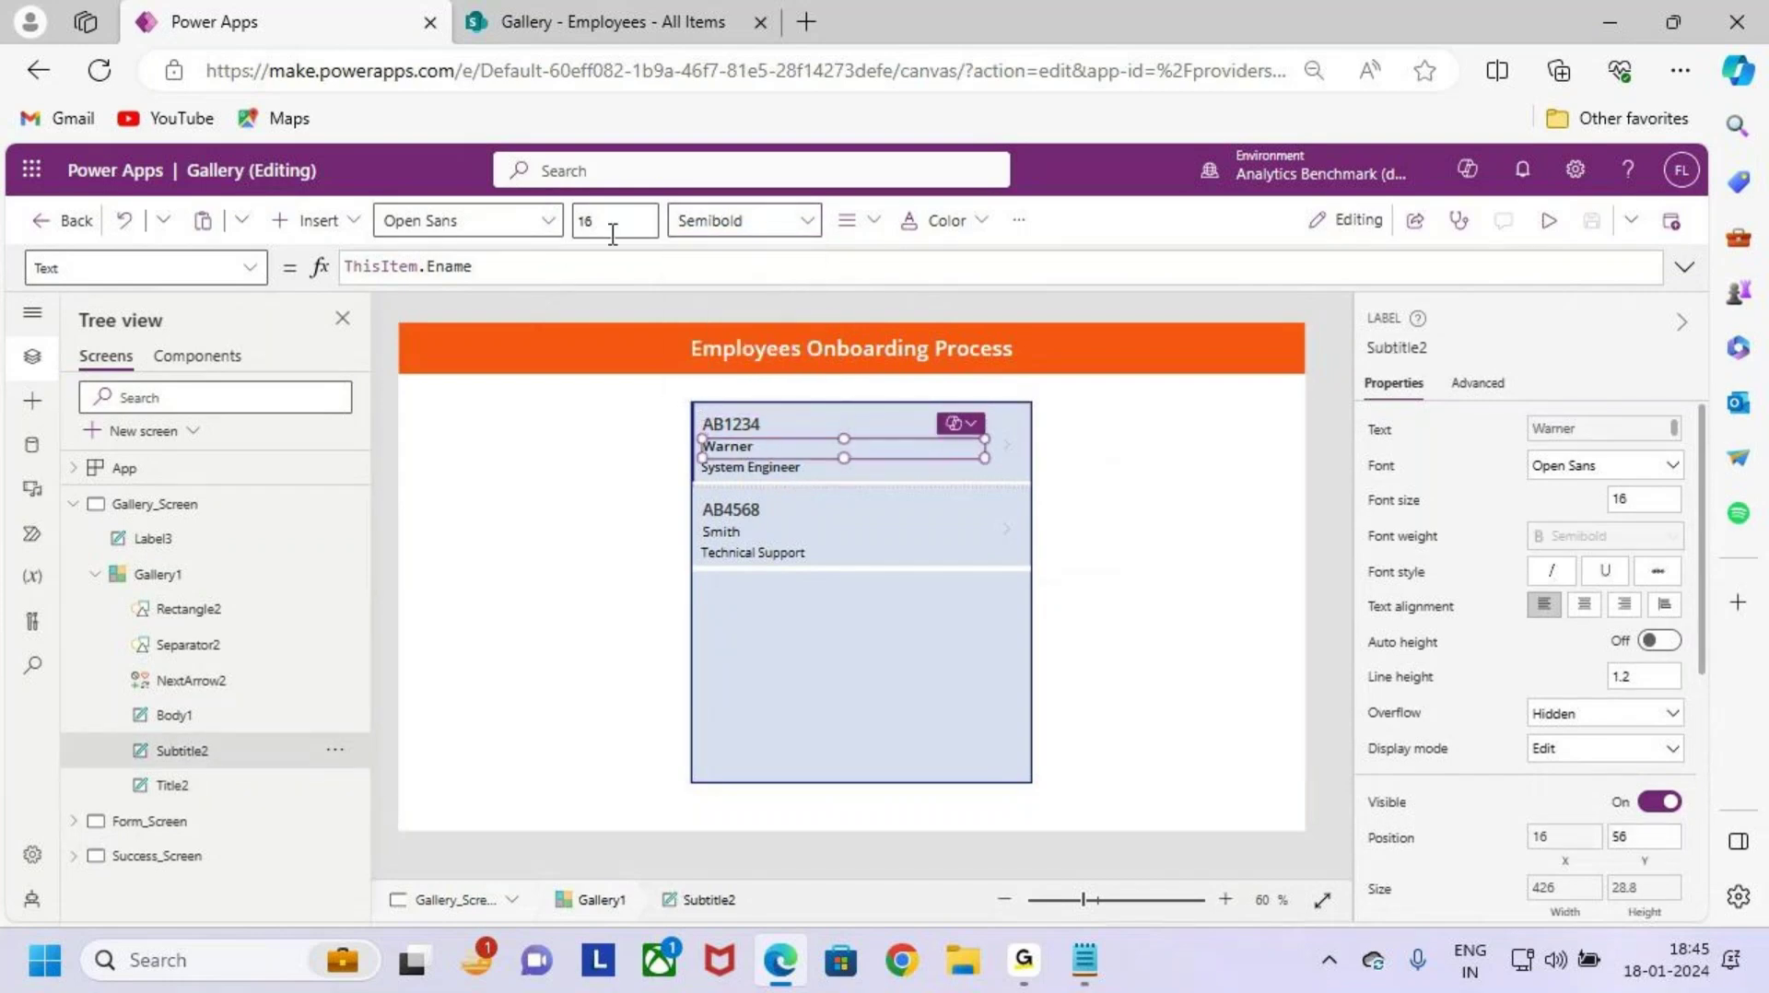
click(748, 223)
click(752, 262)
click(748, 223)
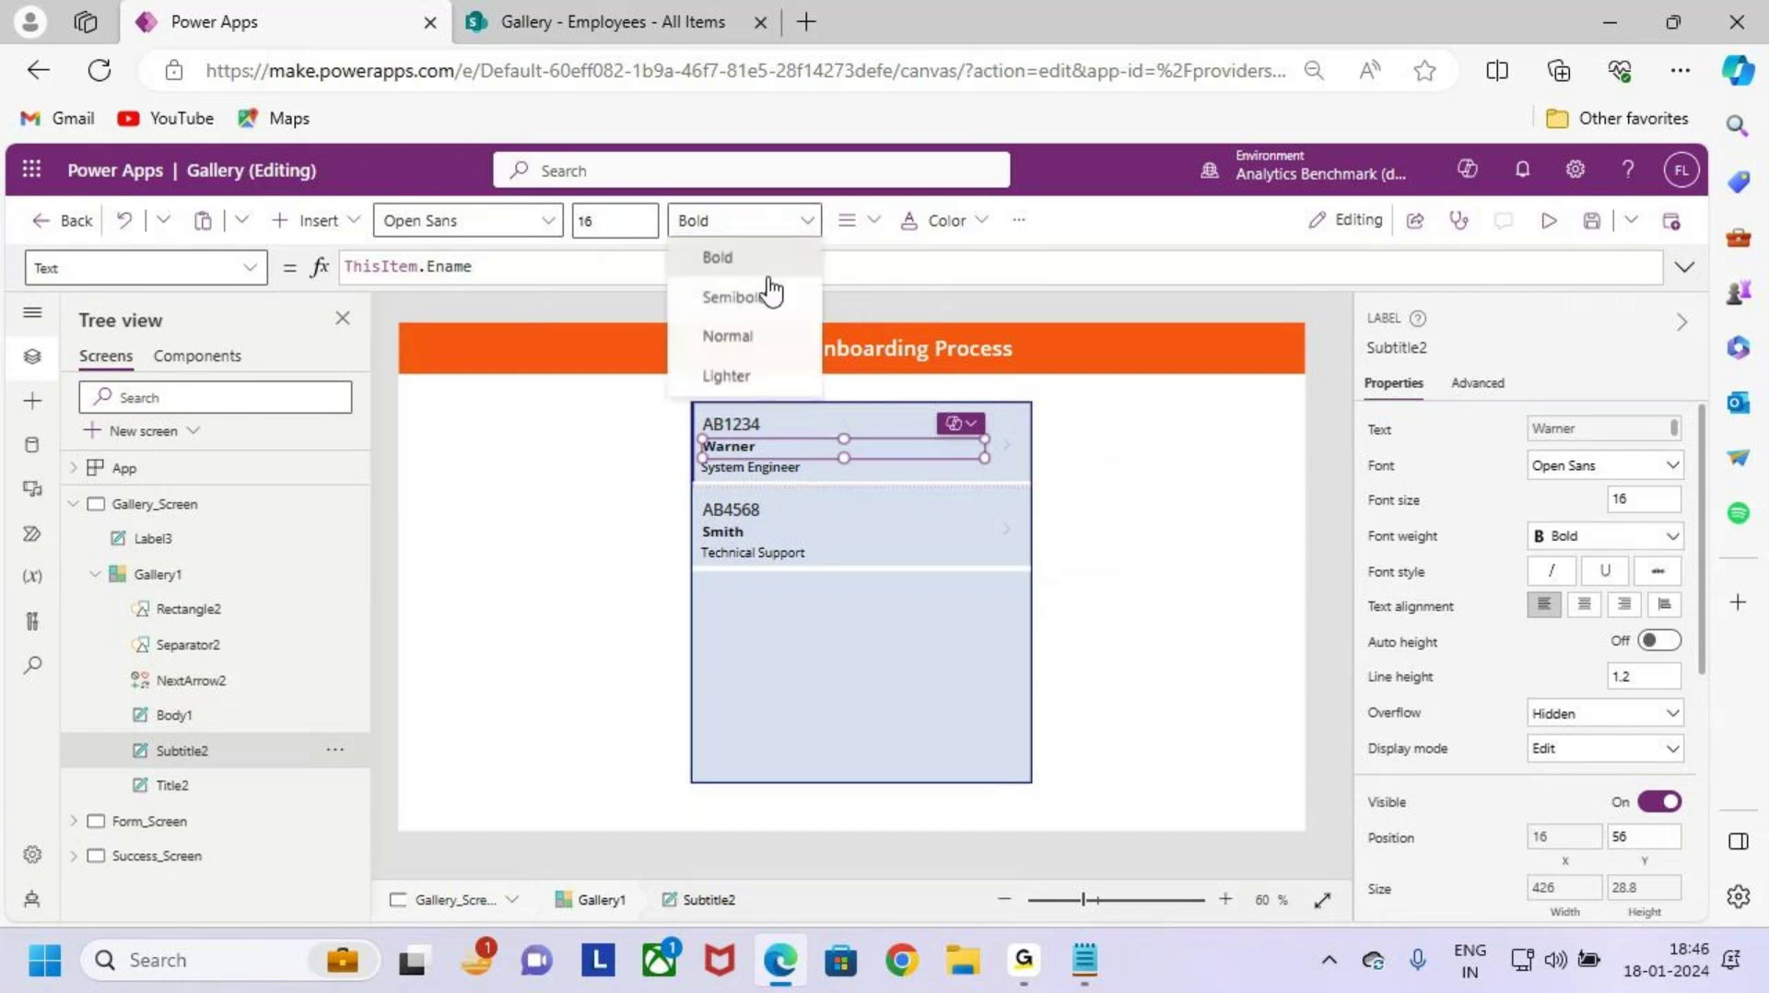
click(758, 295)
Step: Make the job title (Body1) labels Bold
click(773, 470)
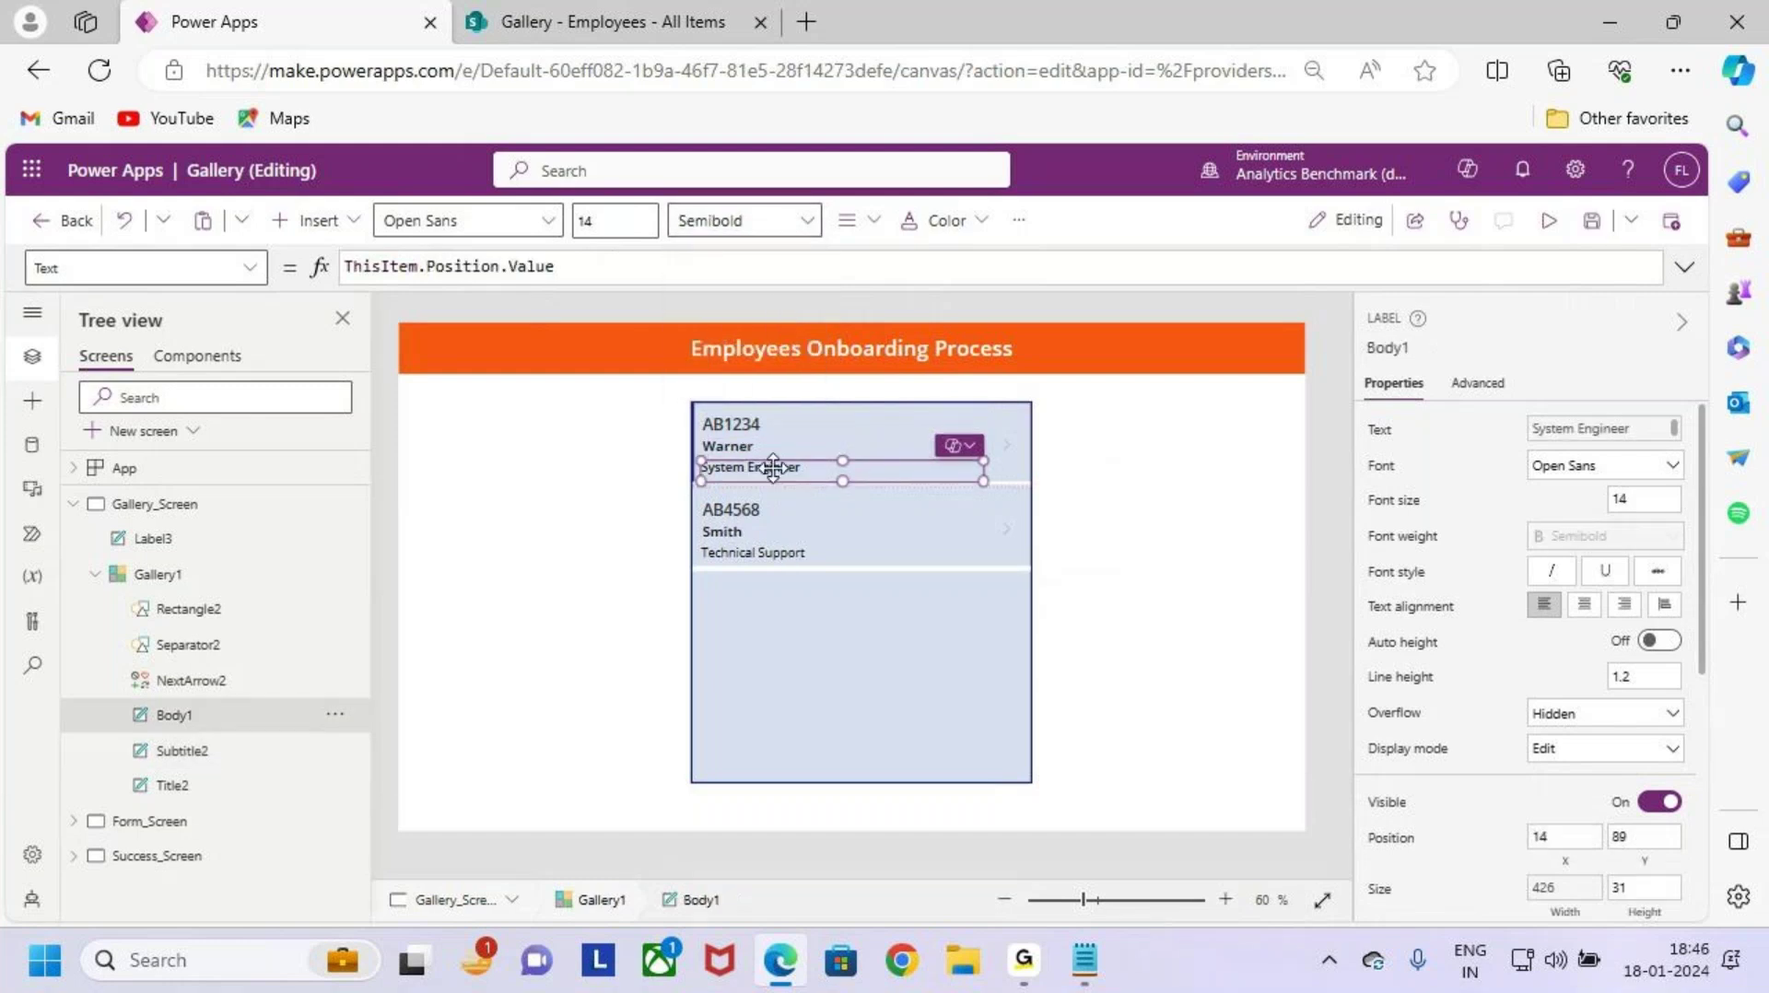
click(729, 249)
click(734, 262)
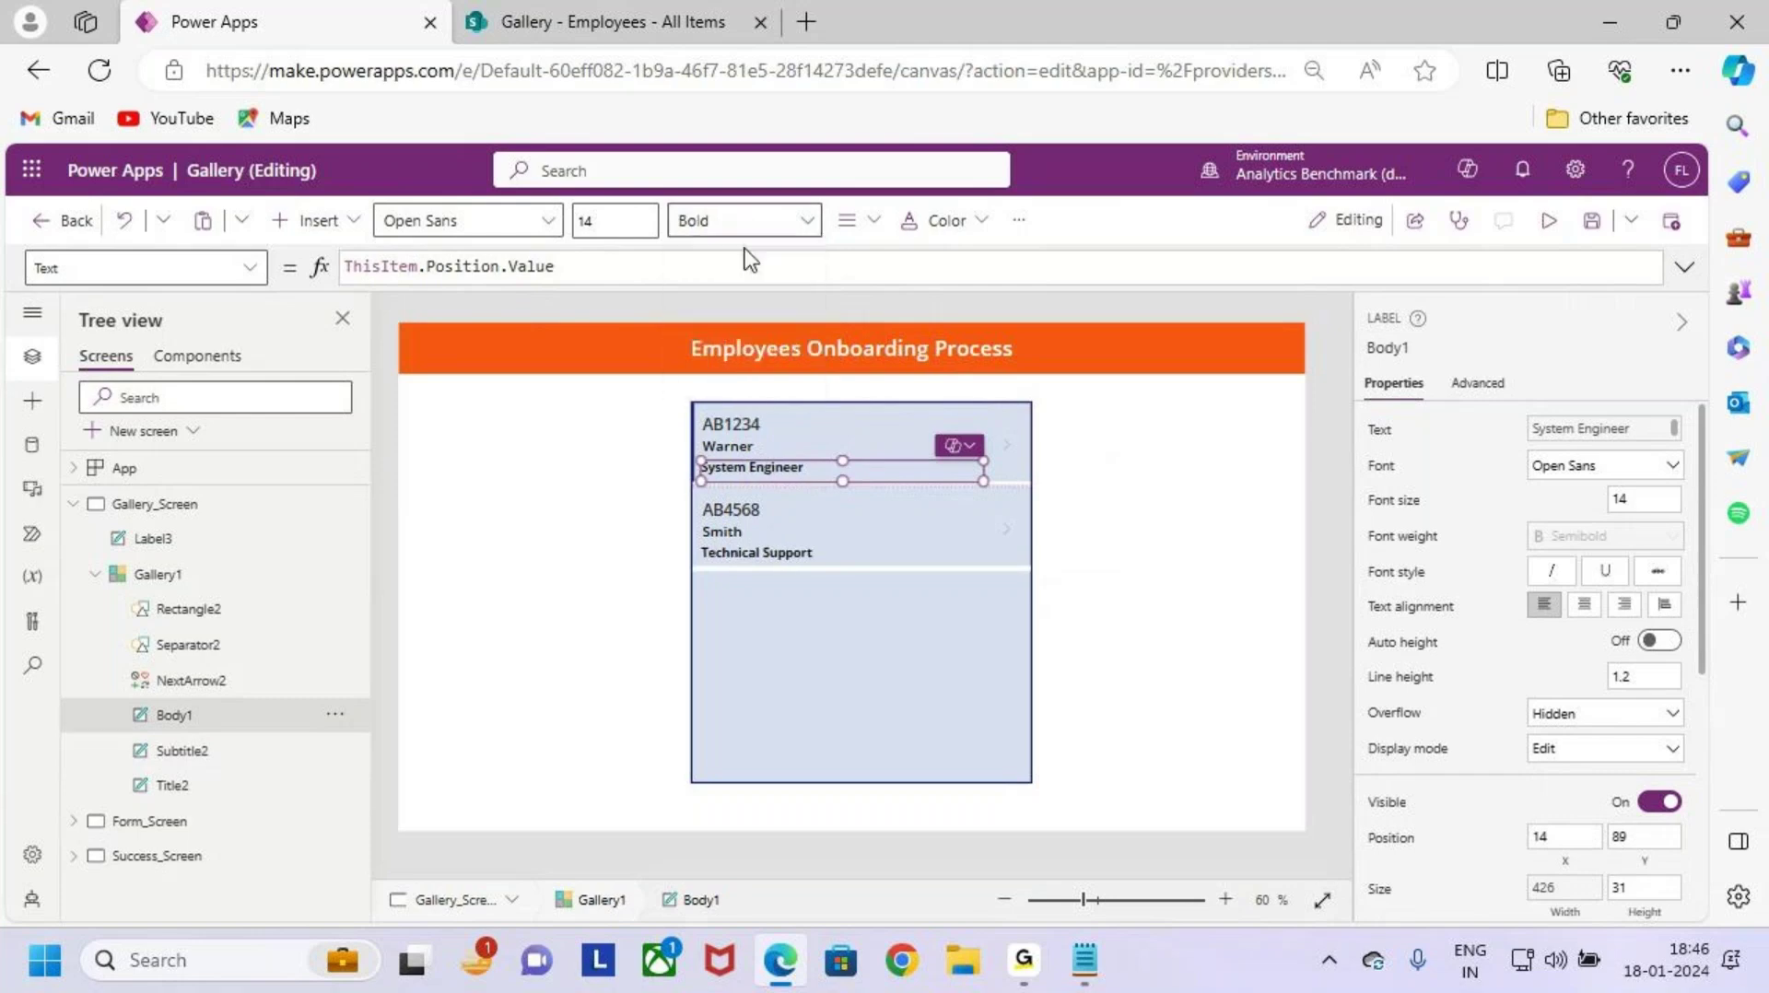
click(748, 223)
click(751, 261)
click(833, 713)
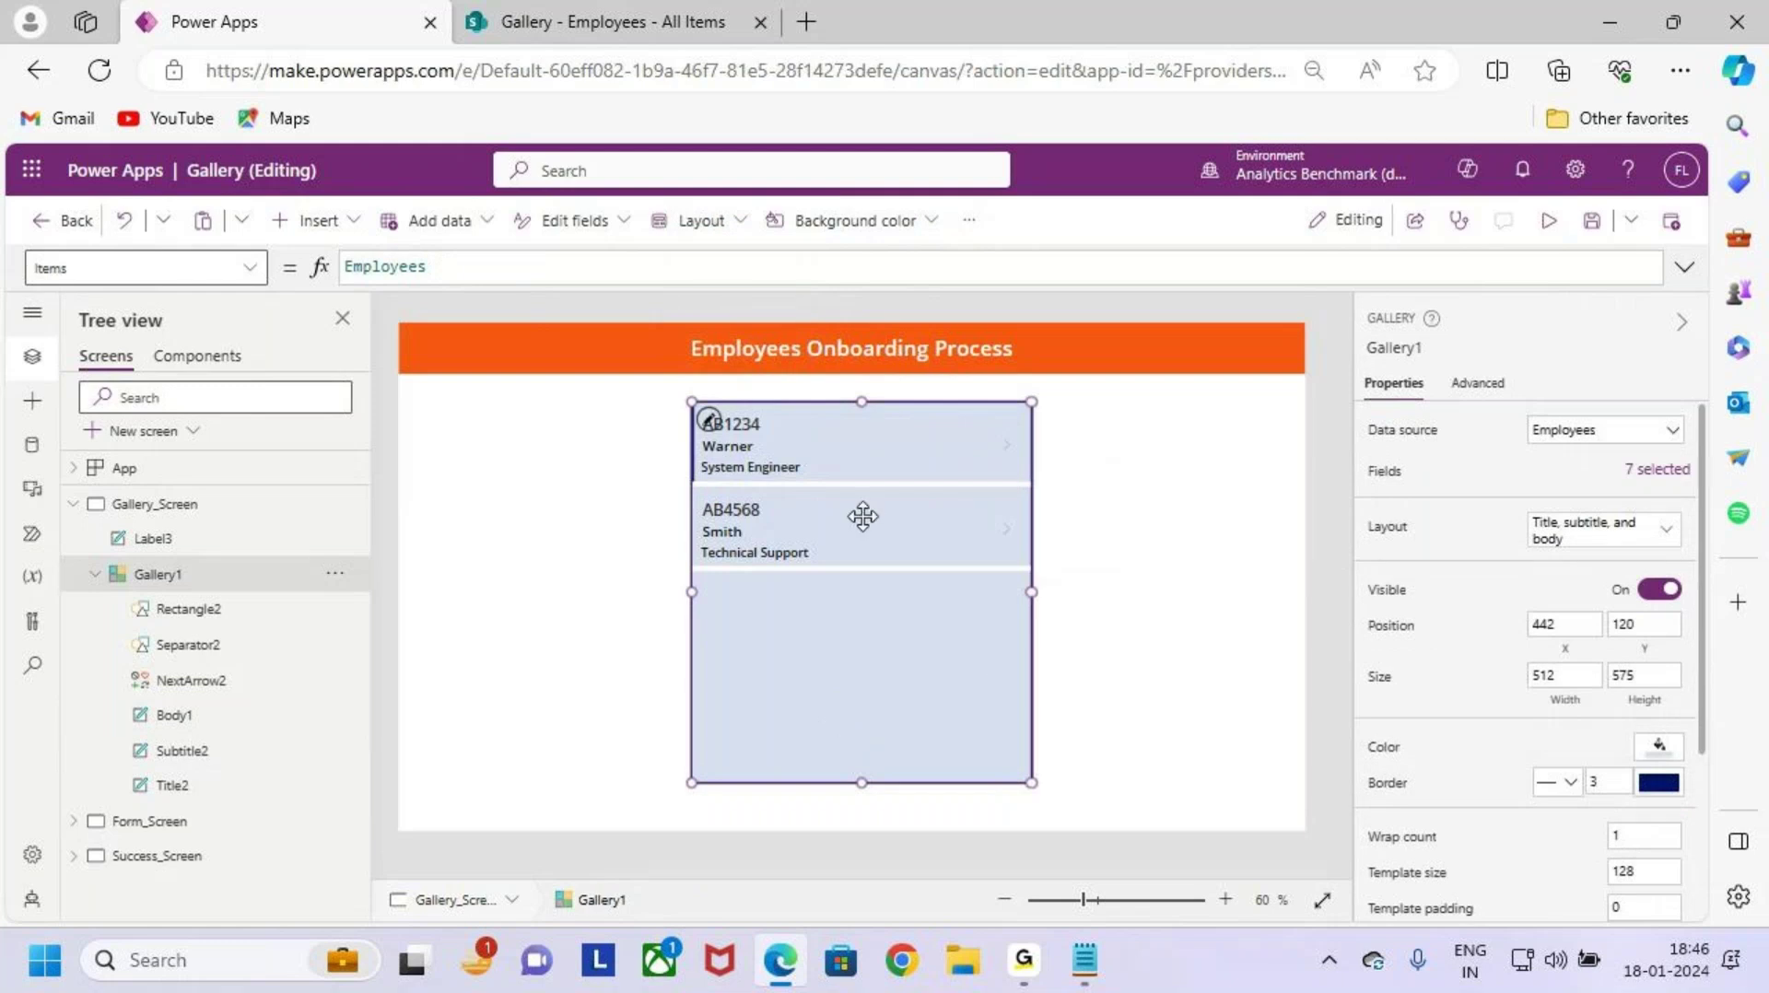
Step: Set the employee name (Subtitle2) font size to 18
click(755, 444)
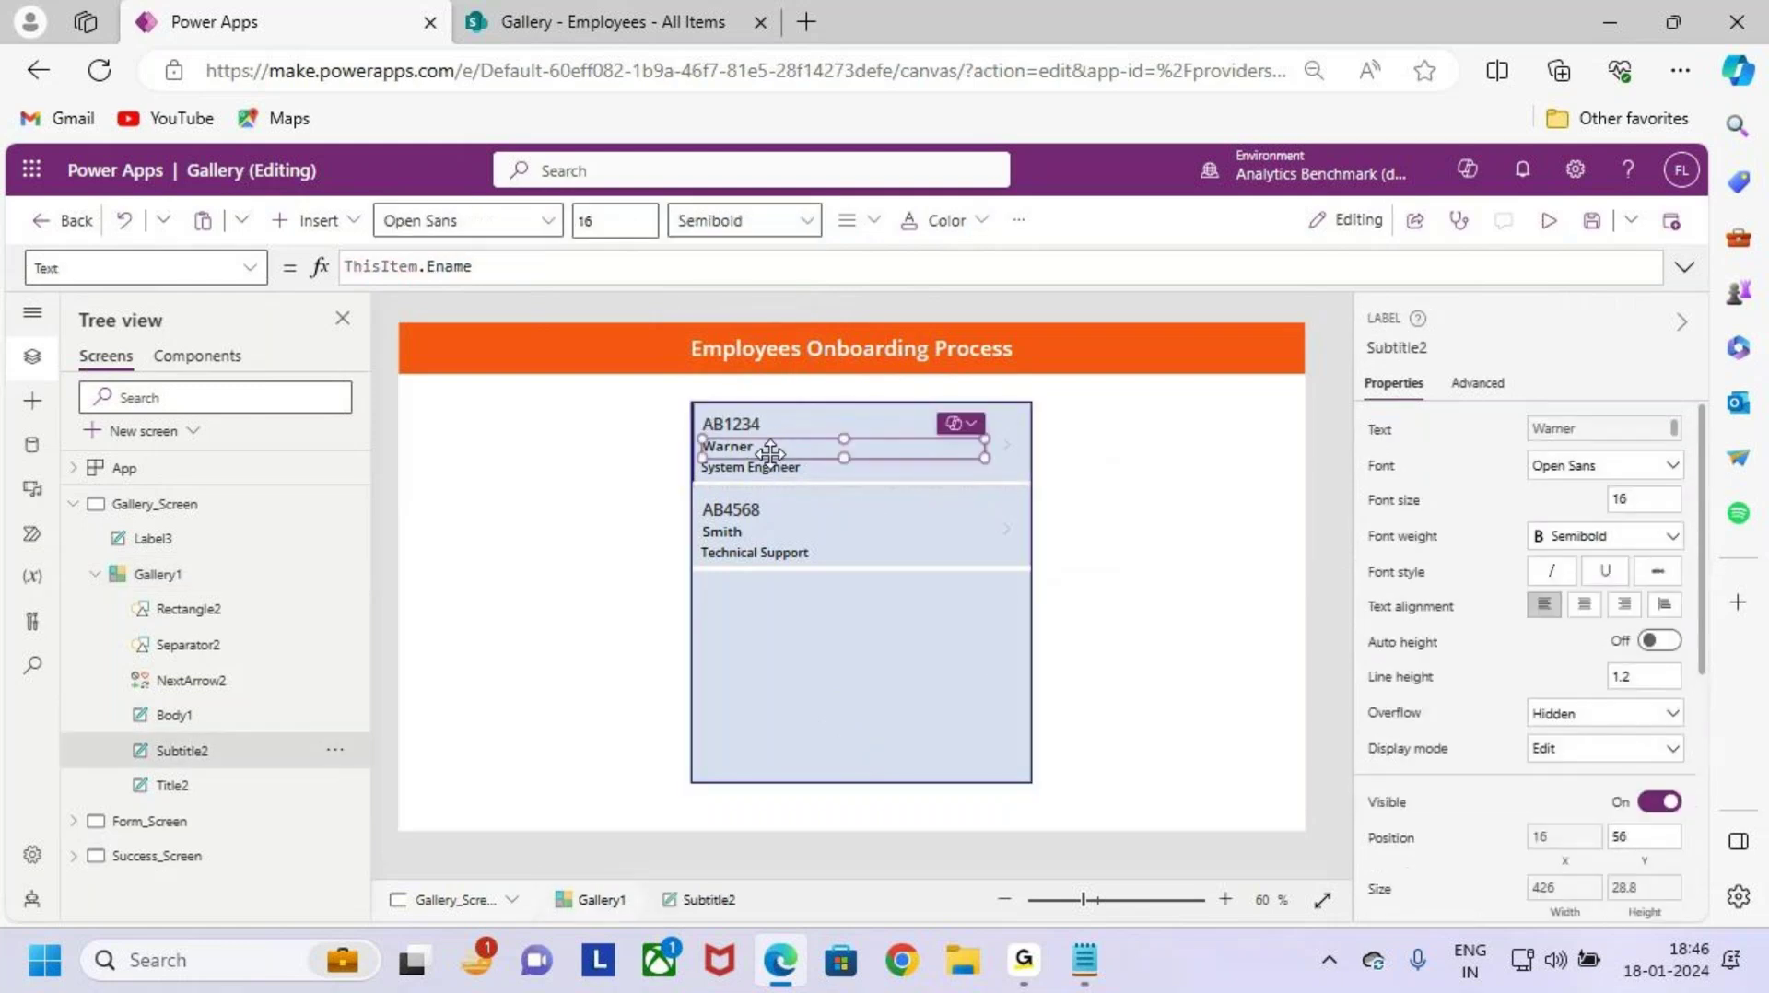
click(620, 228)
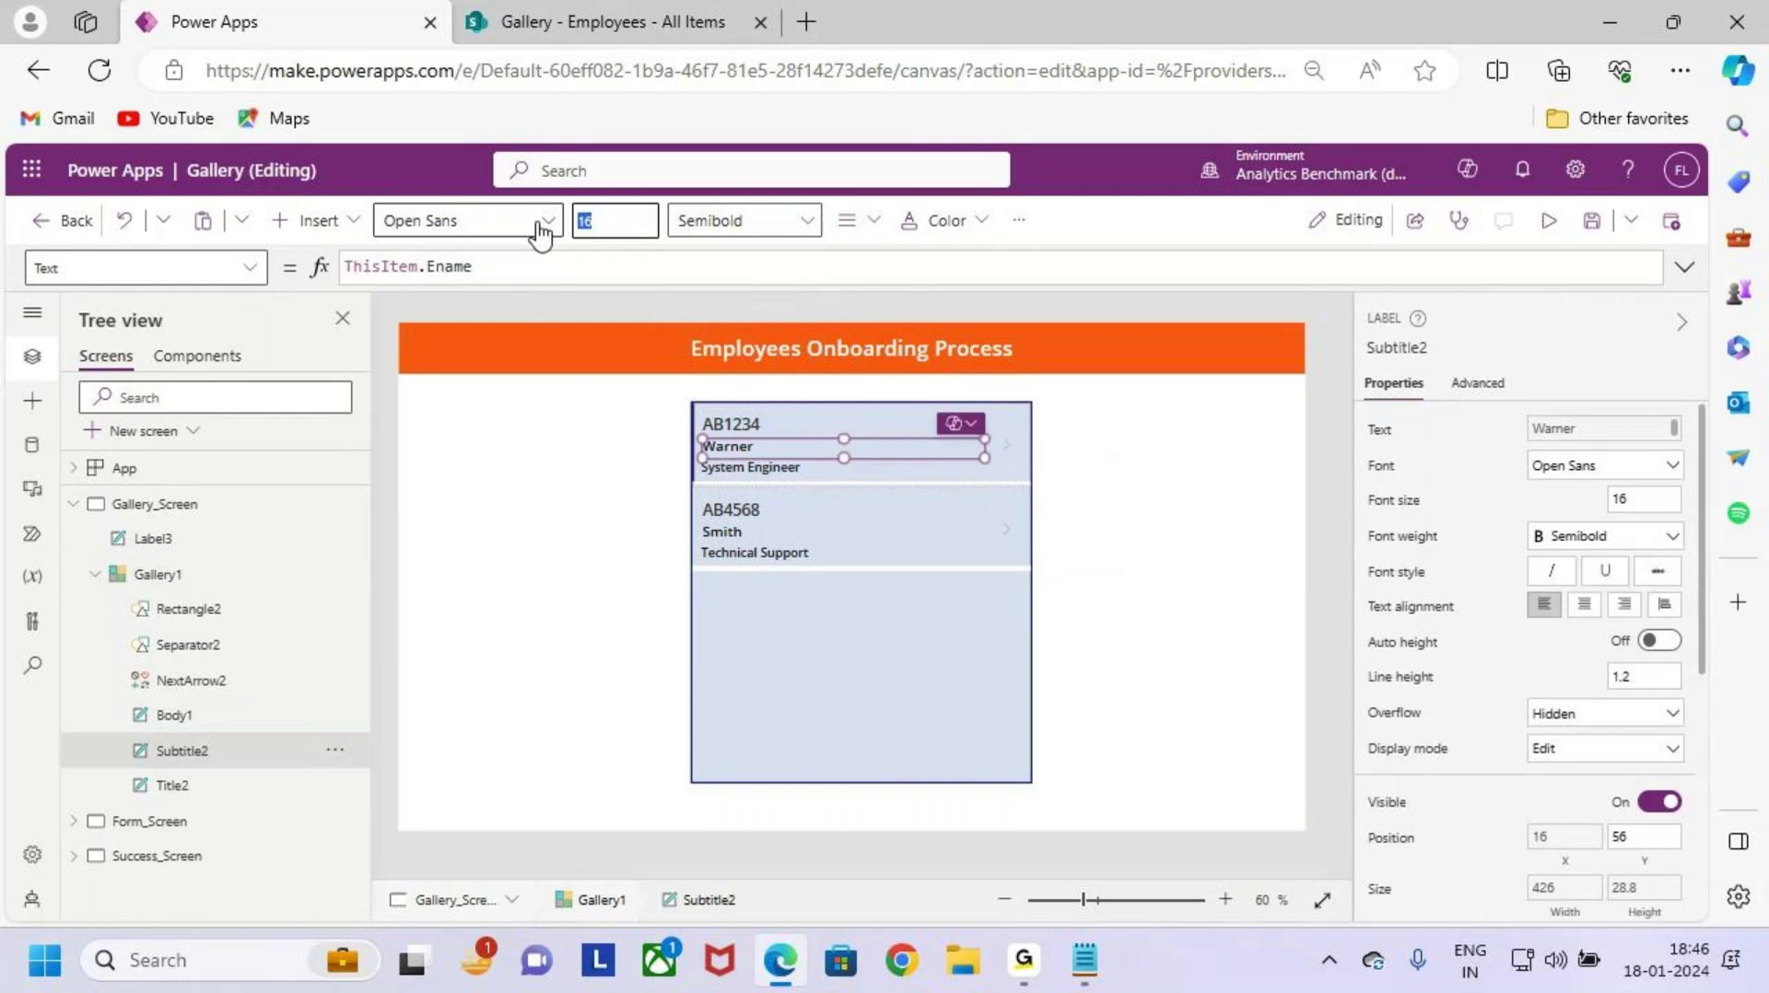
text(18)
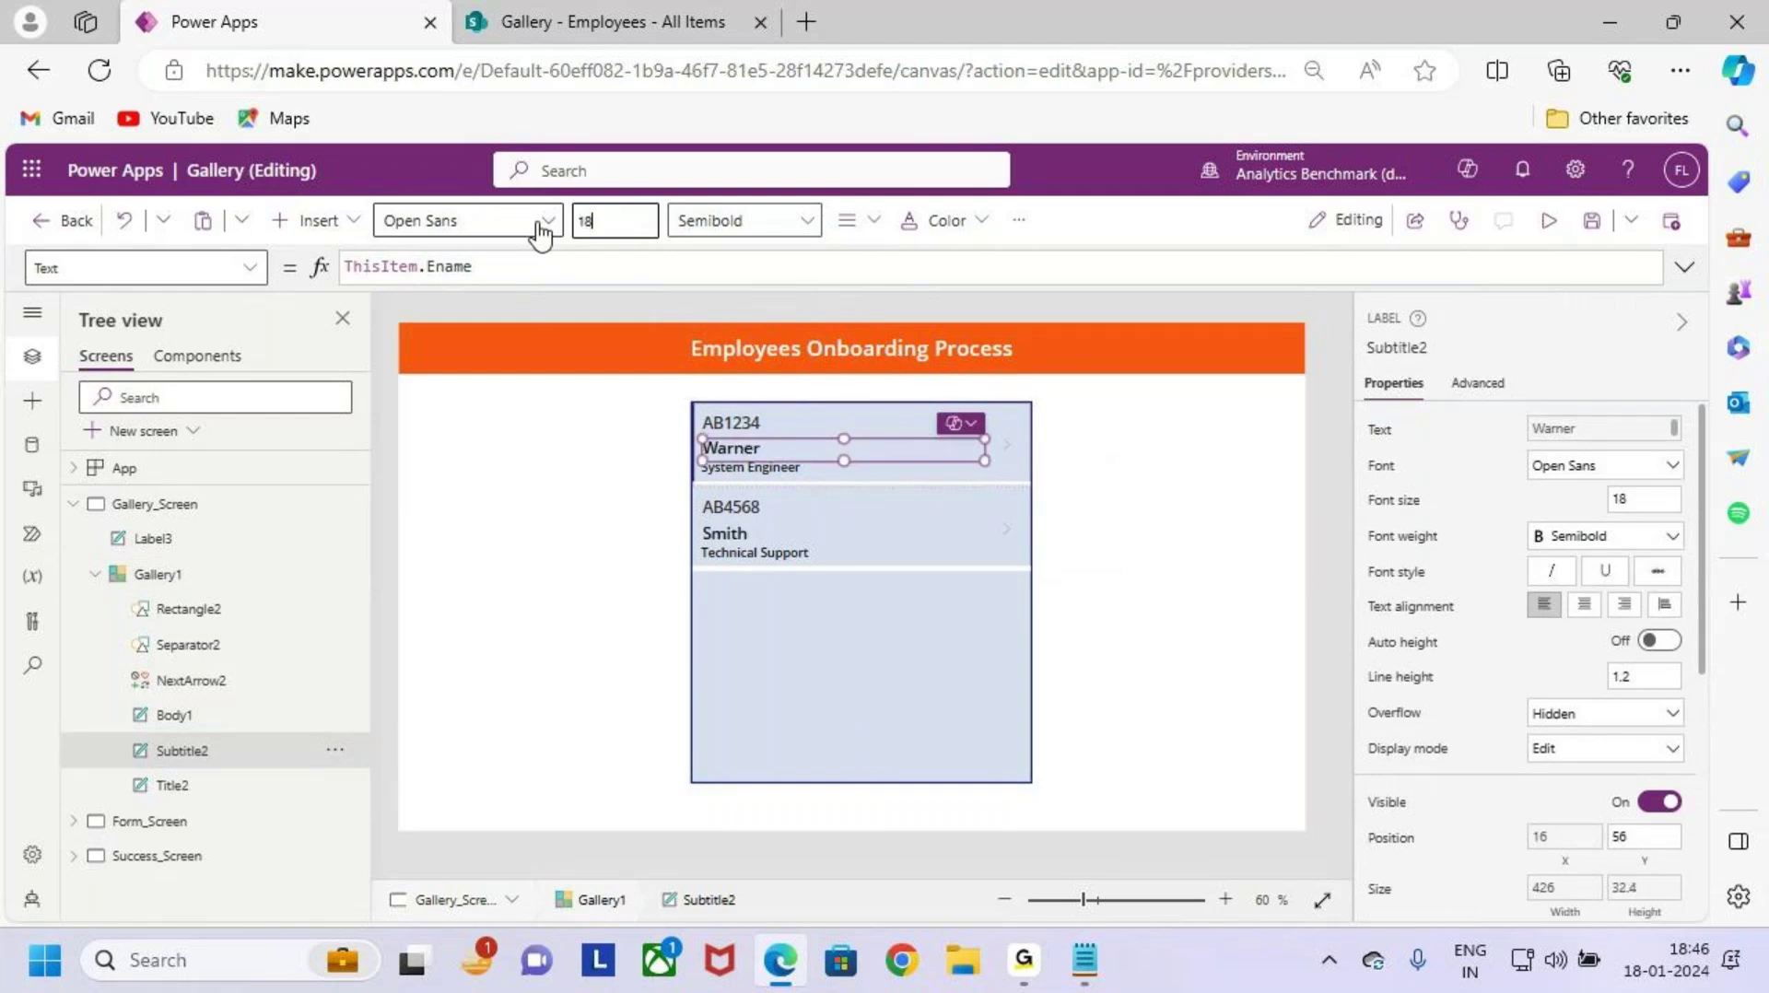
click(728, 422)
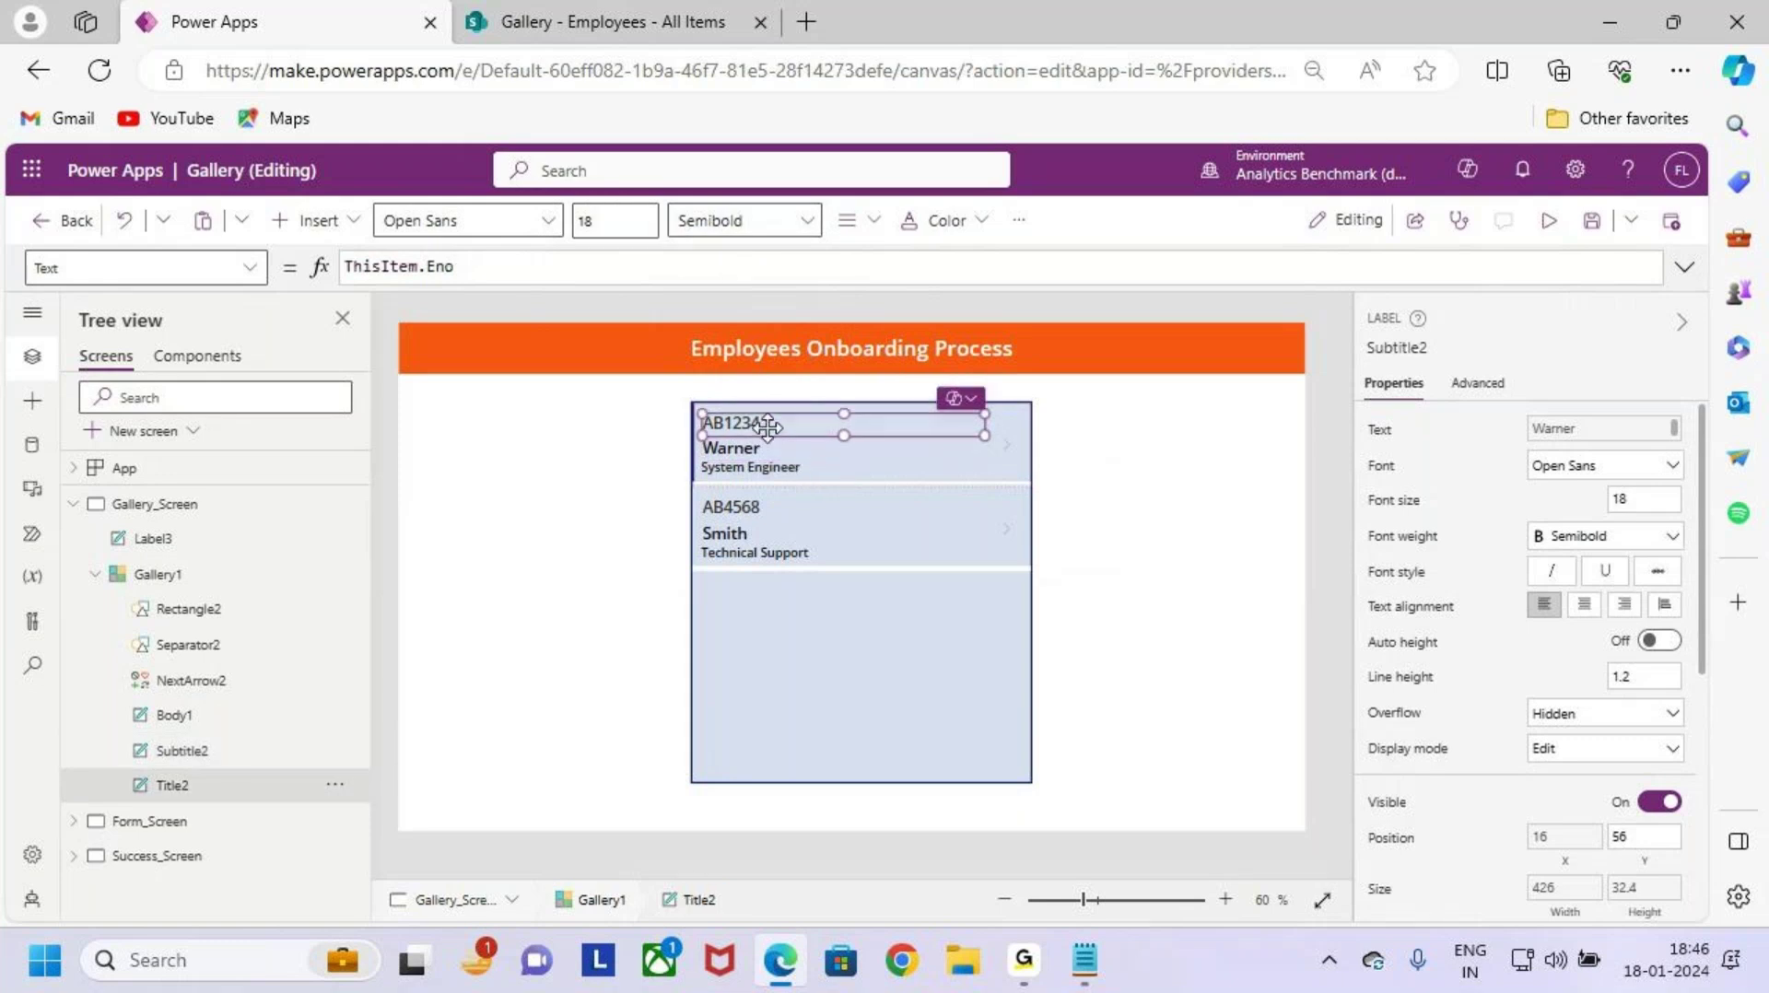
click(609, 211)
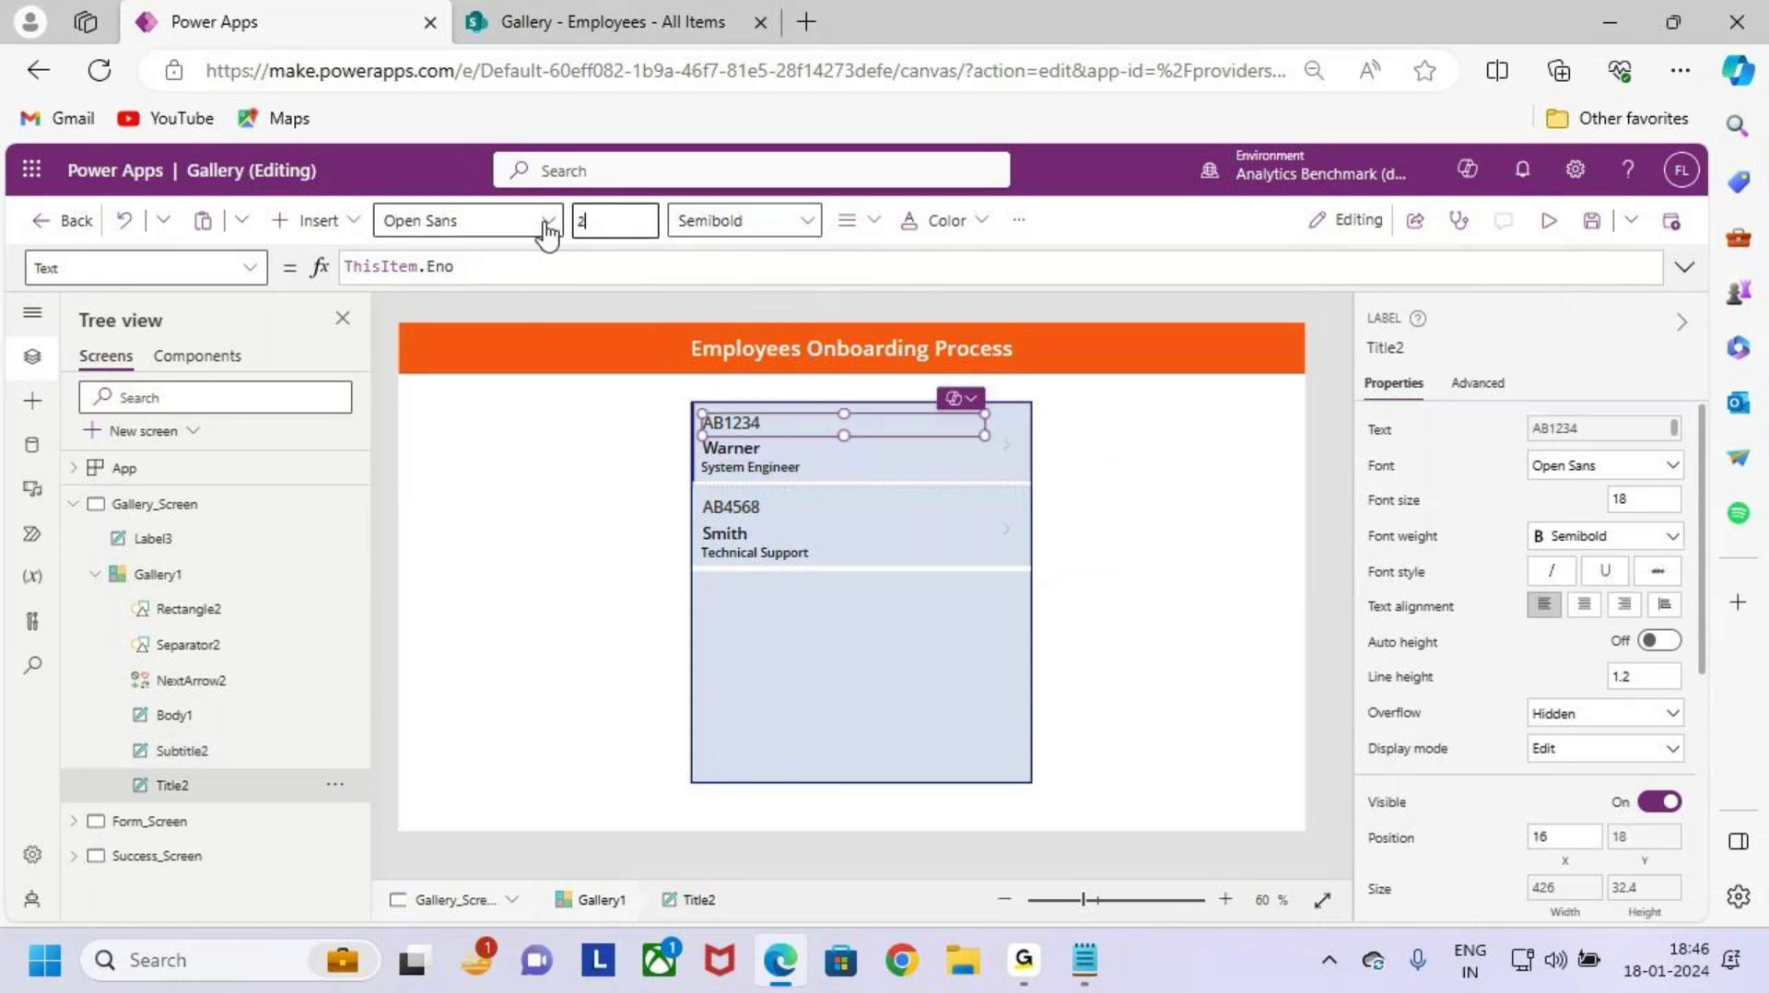
click(743, 531)
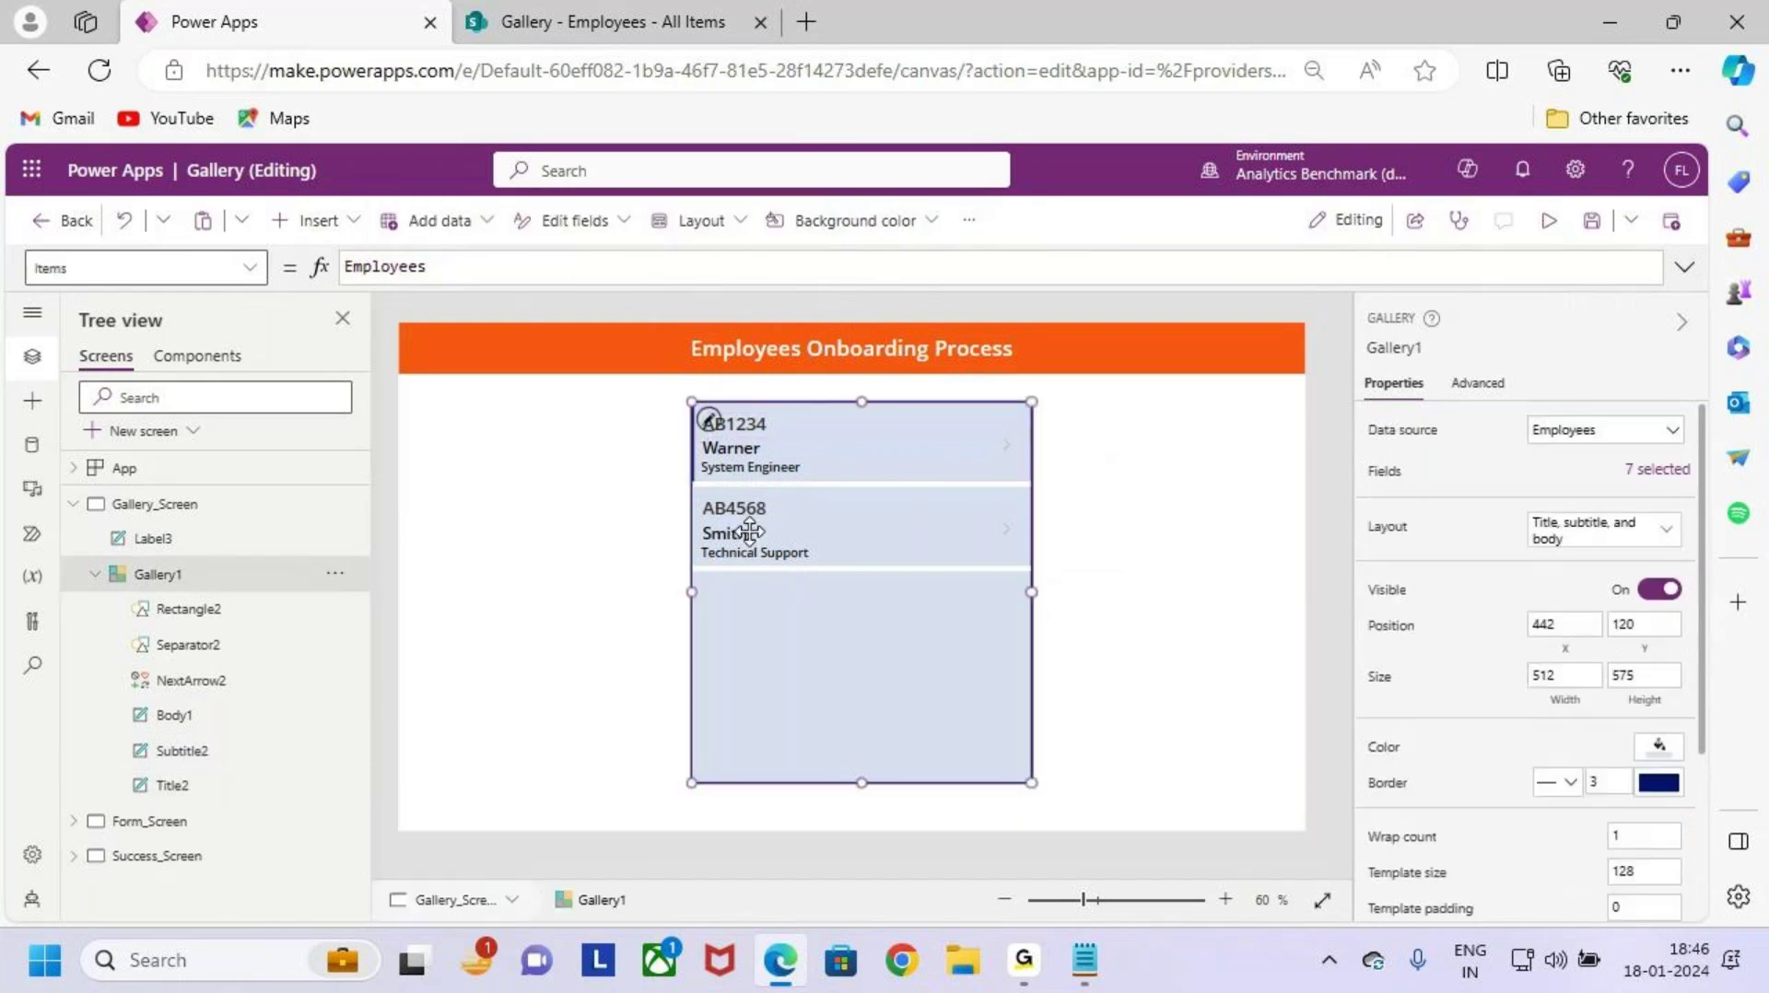
Step: Move the name label to 16, 52, check the SharePoint Employees list, and shift the gallery left to X 408
click(754, 449)
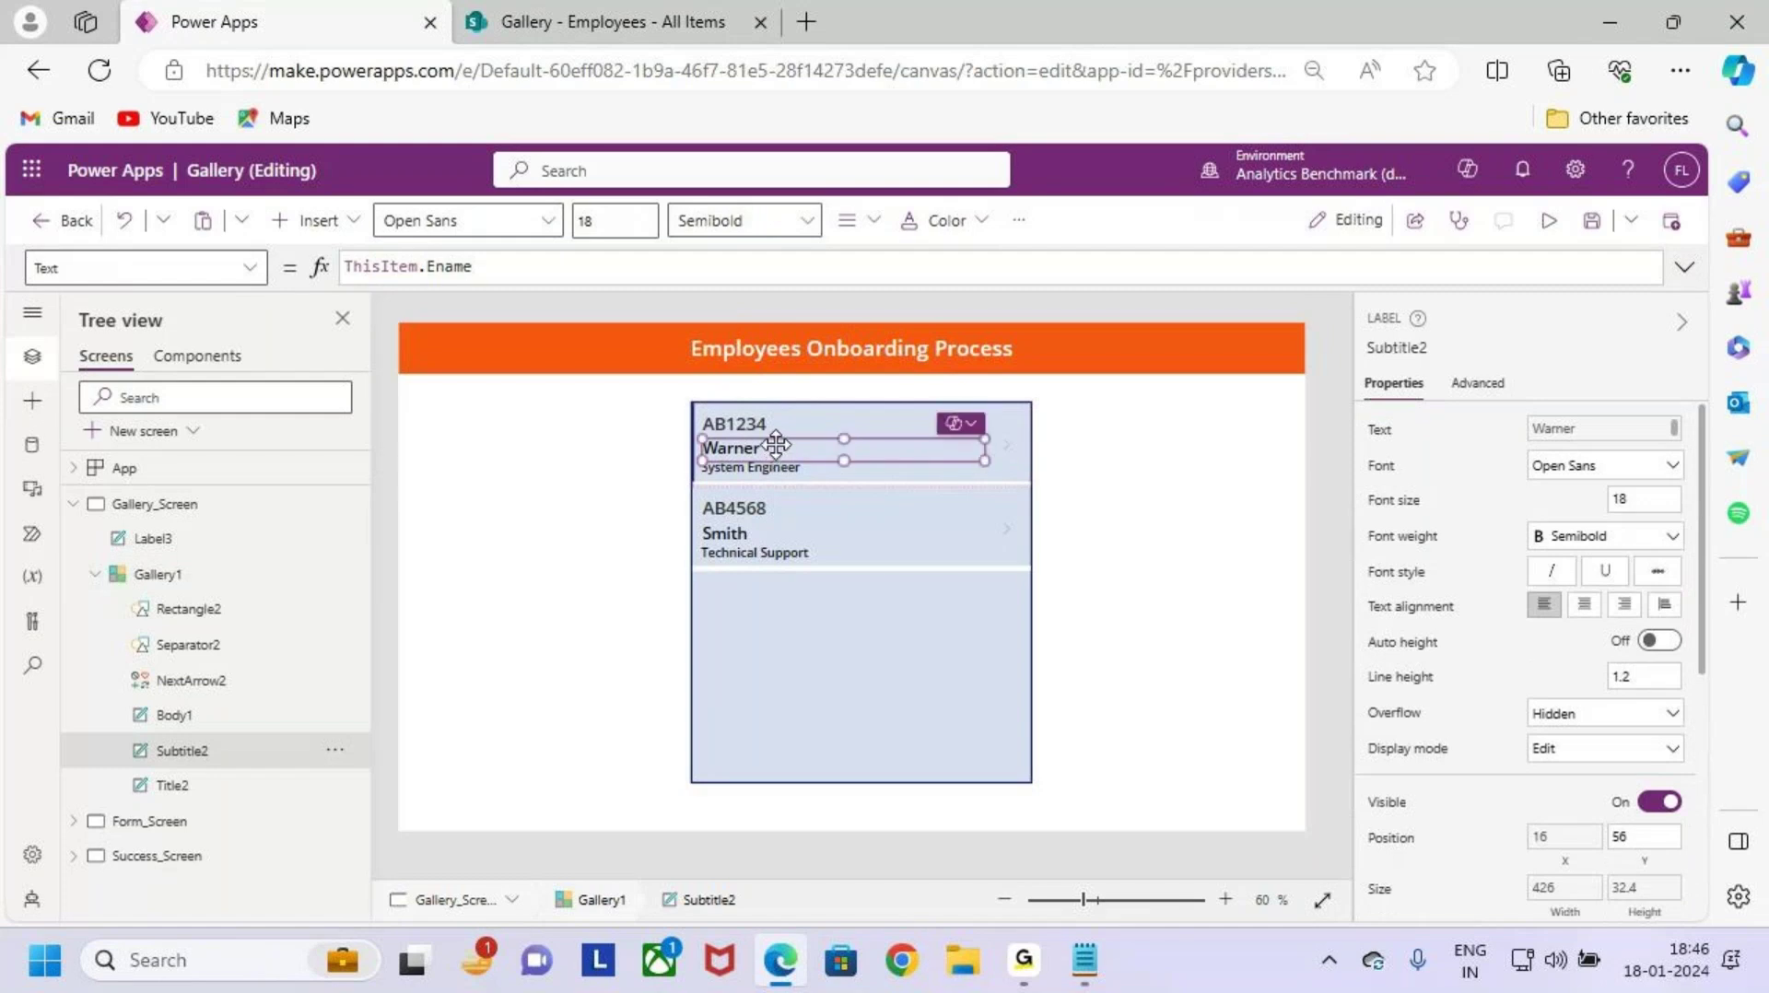
scroll(776, 445, up, 4)
drag(949, 513, 956, 498)
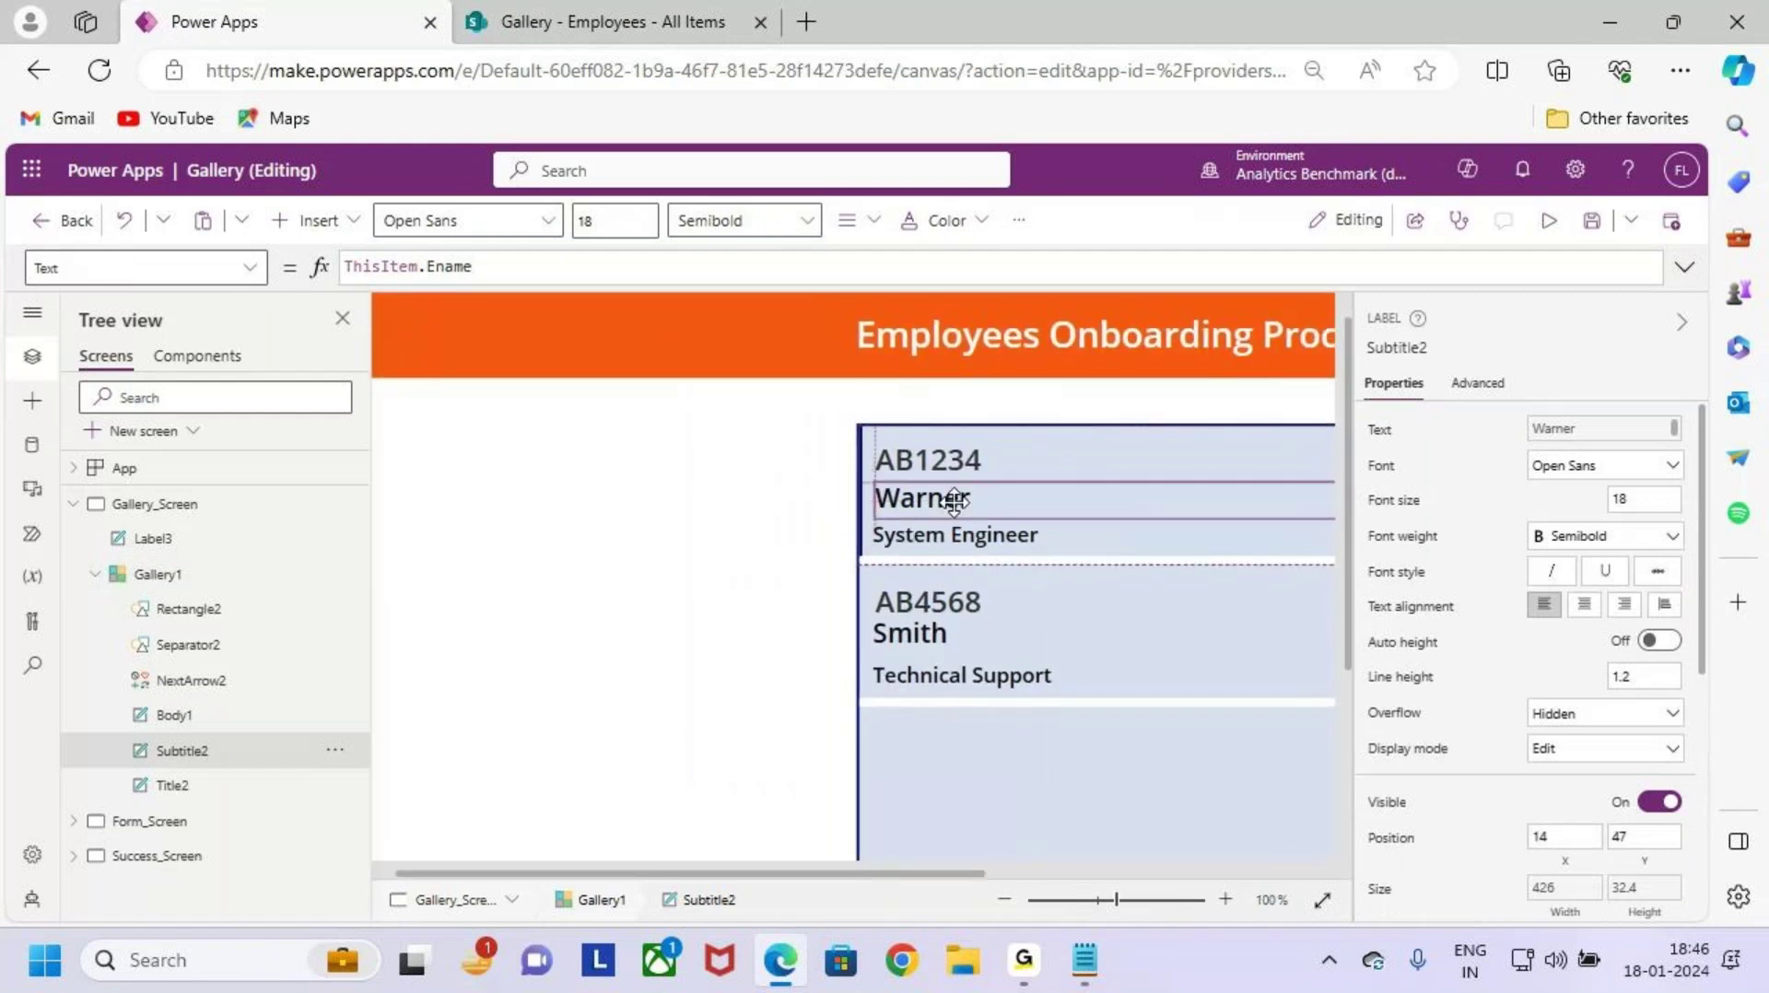
click(1039, 726)
scroll(1034, 729, down, 4)
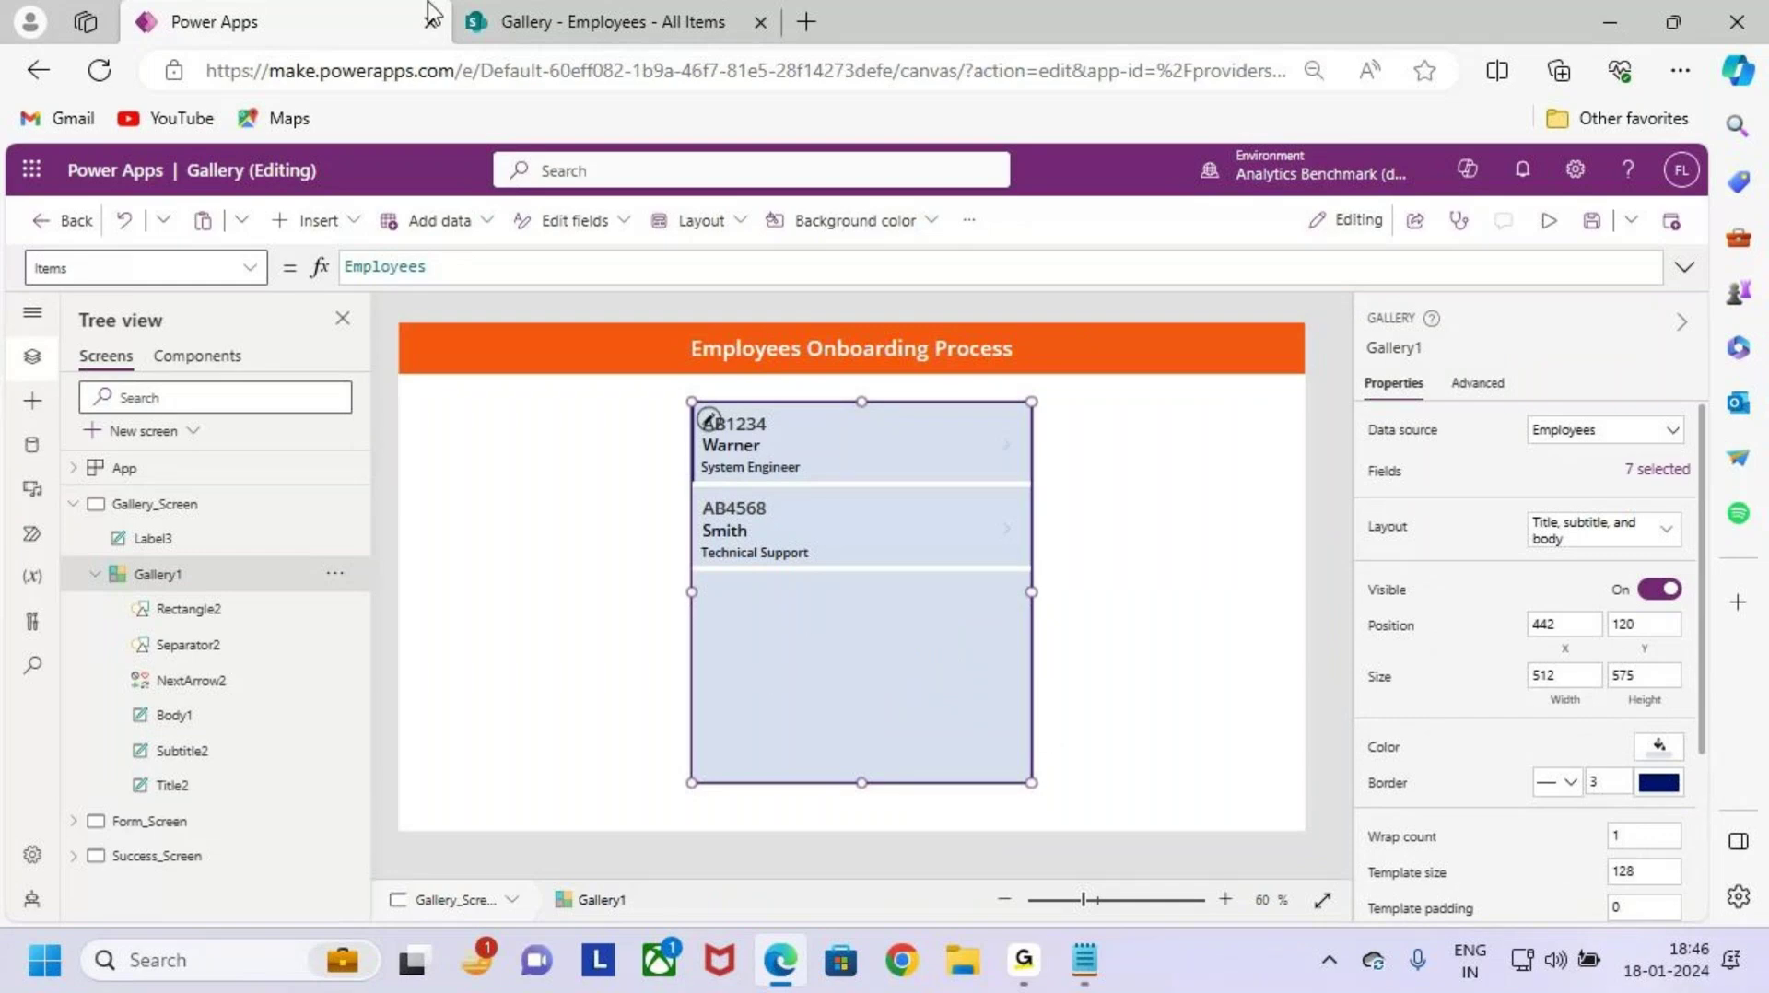
click(467, 12)
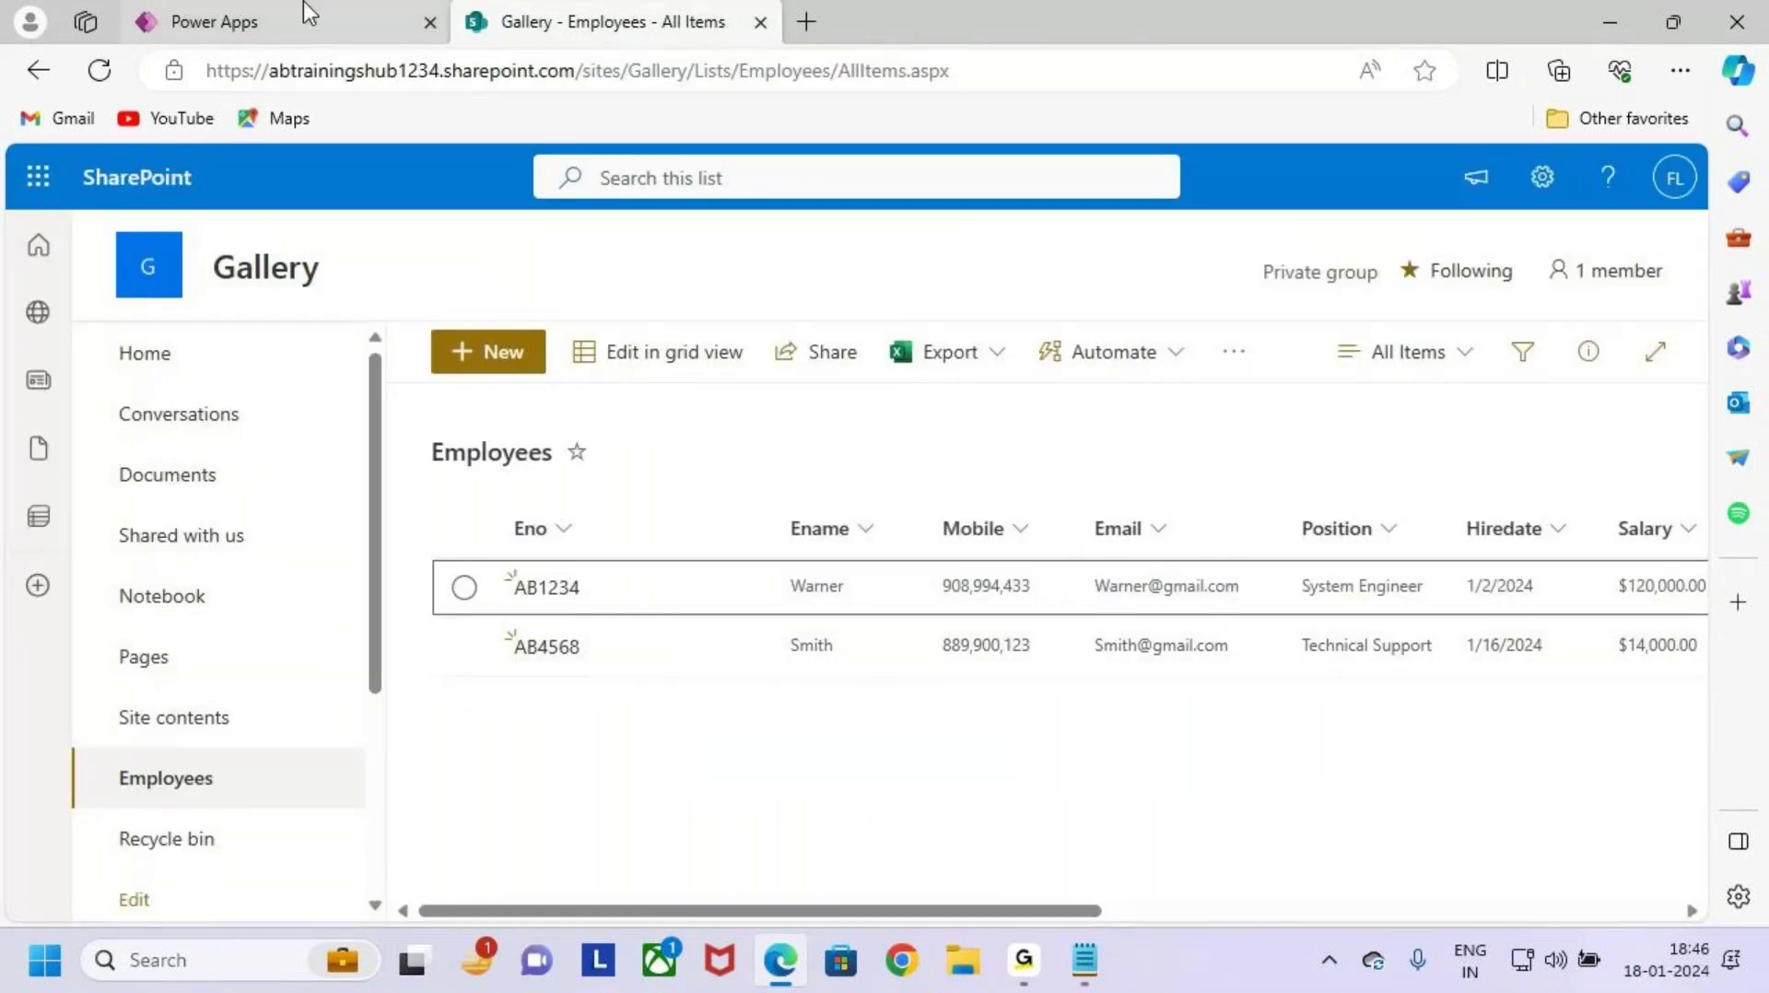
click(307, 12)
drag(826, 624, 807, 627)
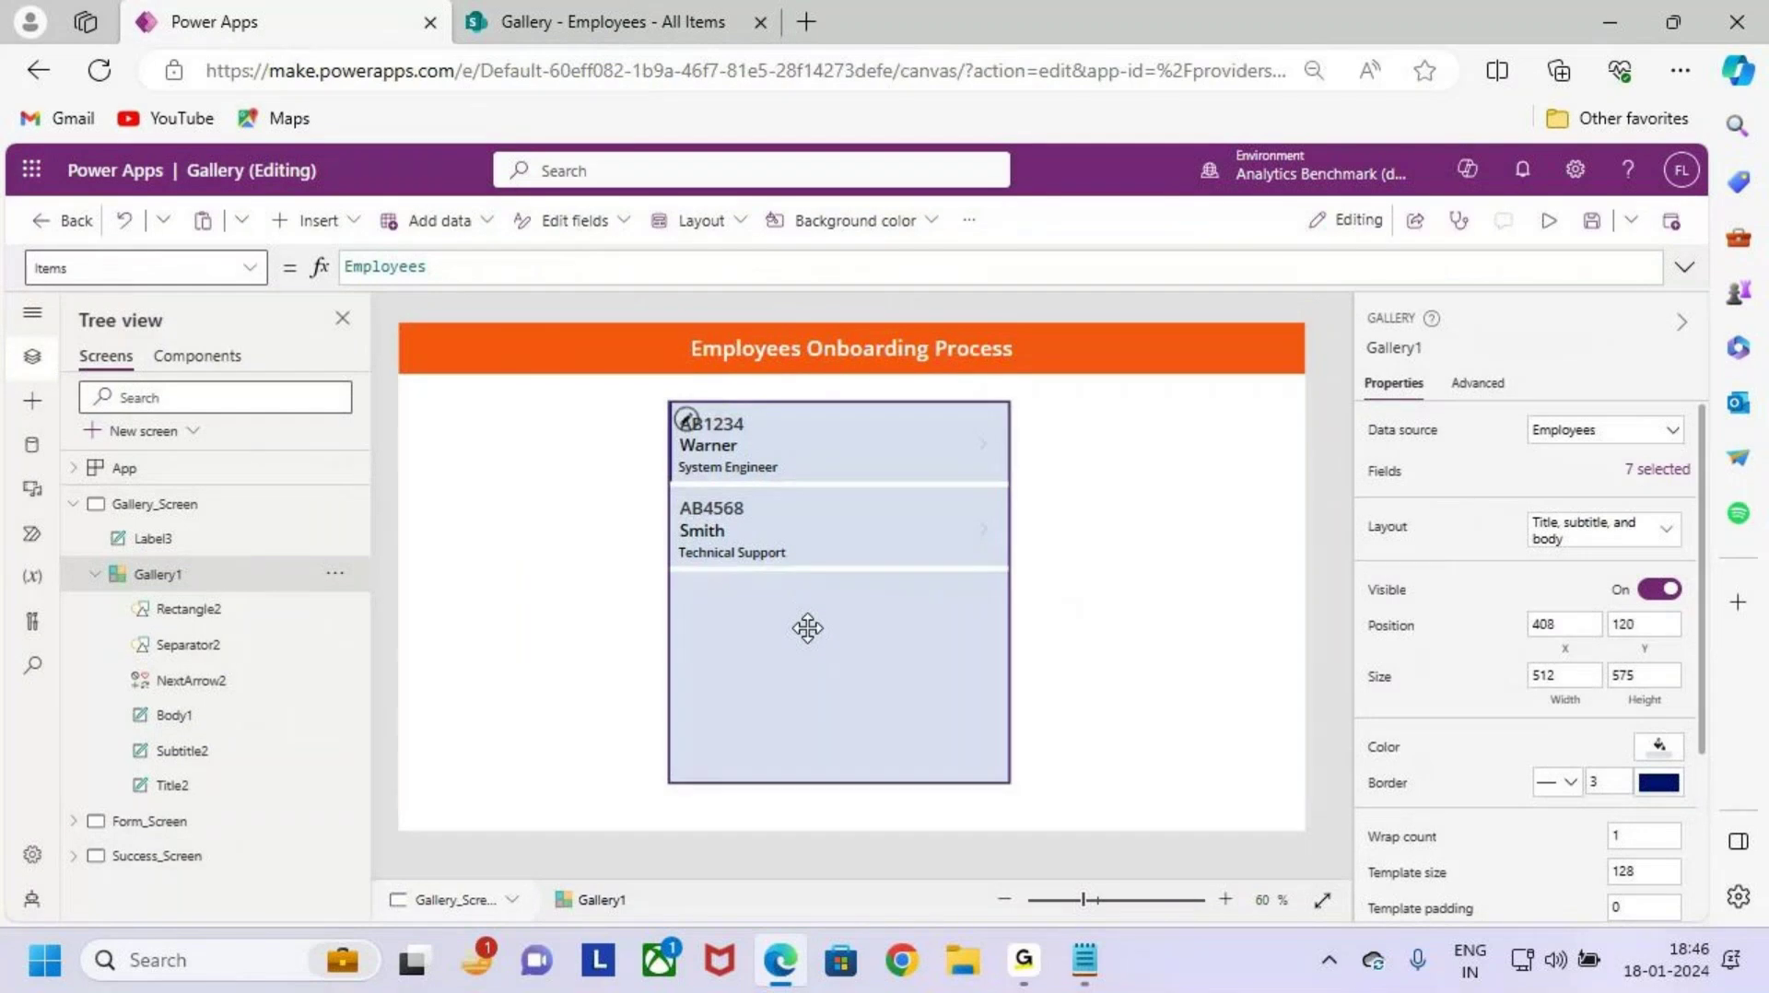
click(1180, 647)
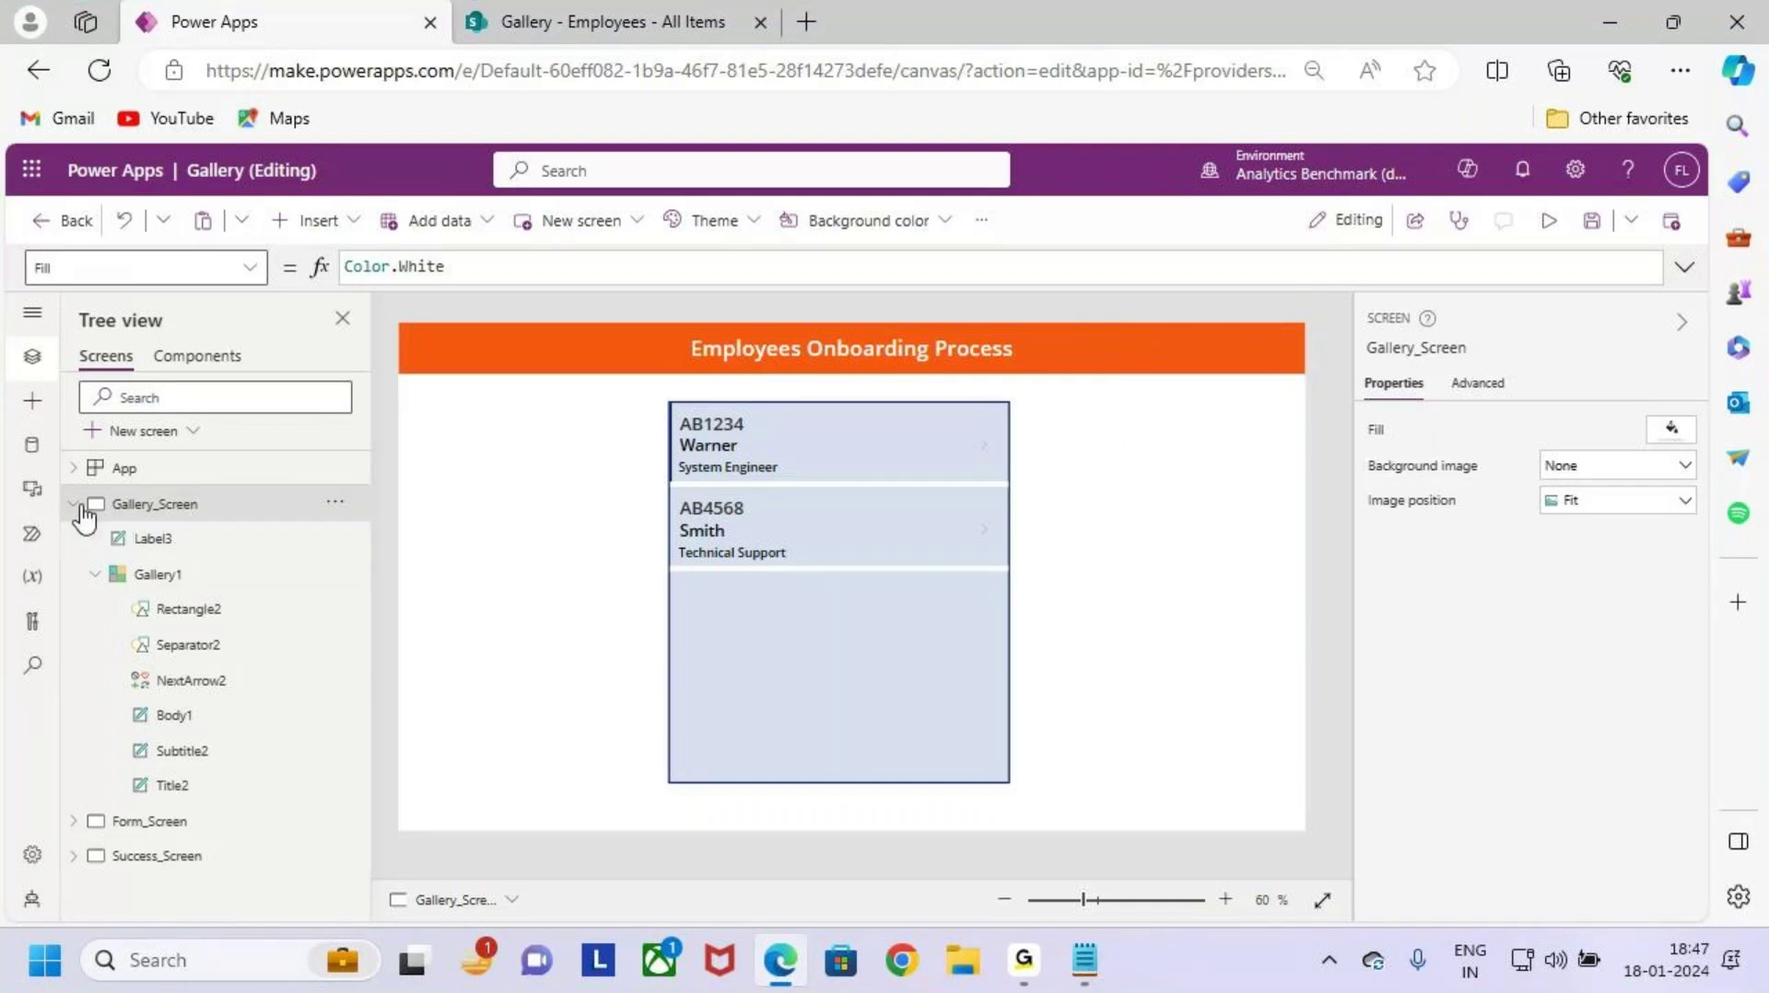
click(78, 506)
click(166, 541)
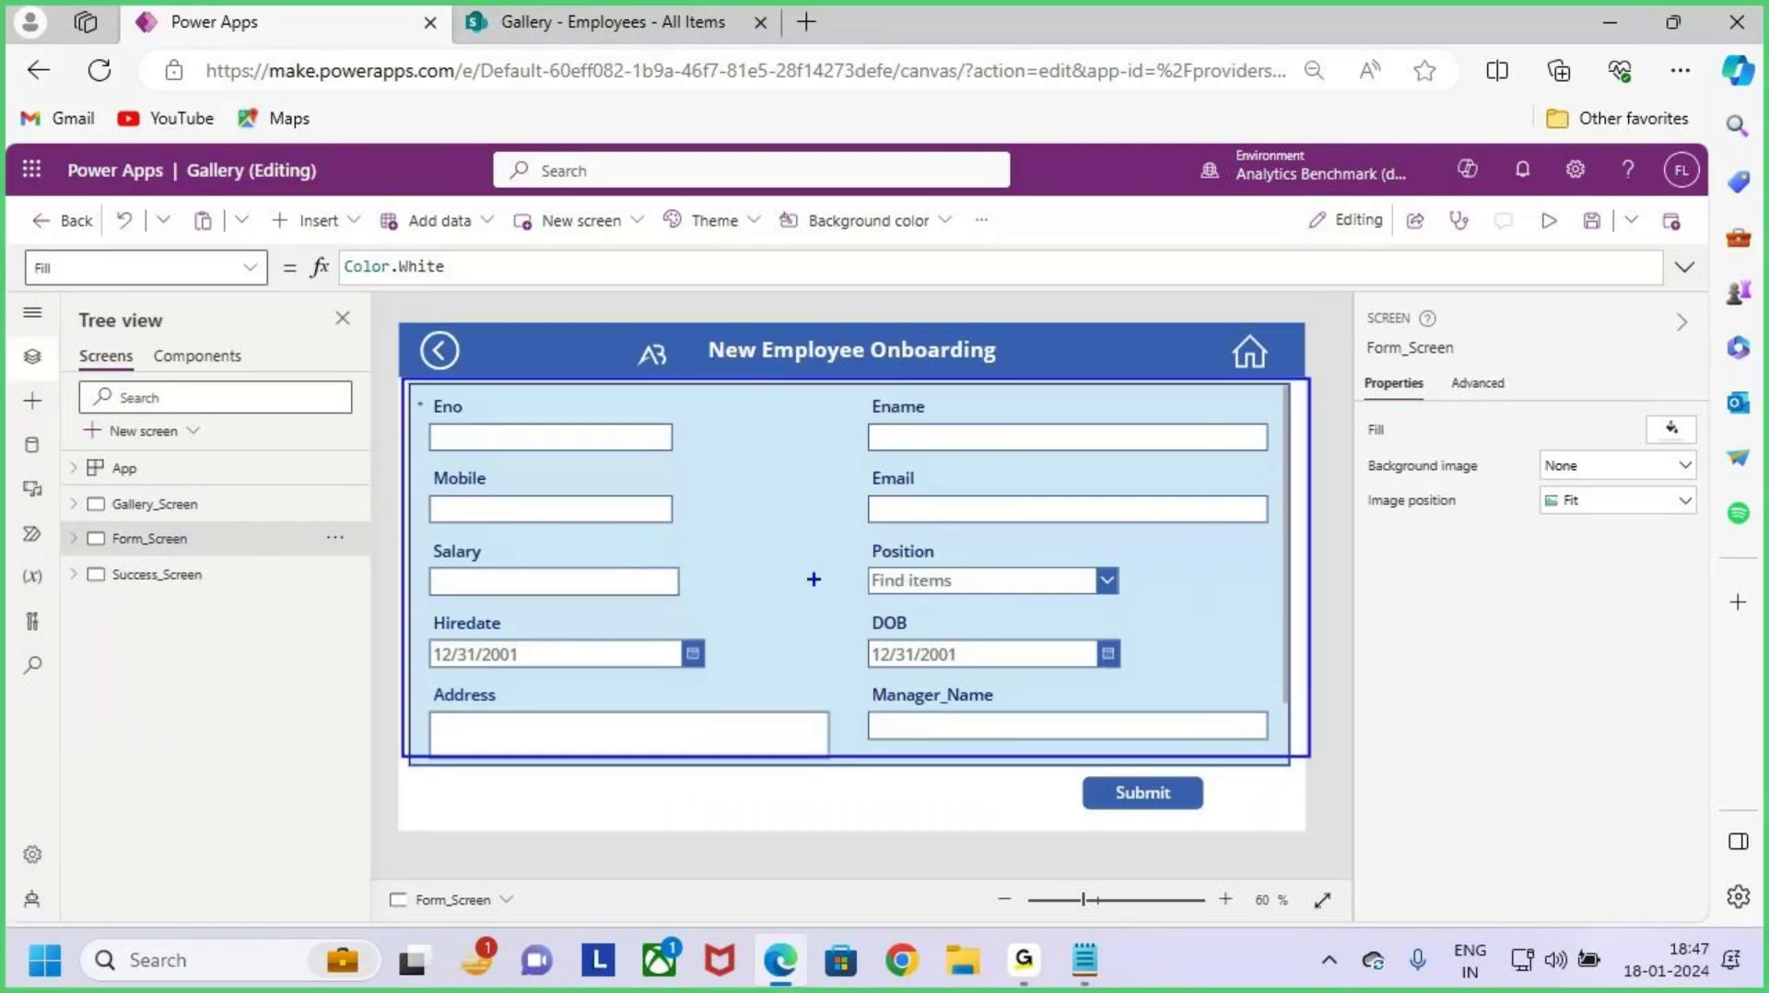
mouse_move(800, 649)
mouse_down()
mouse_move(792, 562)
mouse_move(846, 511)
mouse_up()
mouse_move(899, 530)
mouse_down()
mouse_move(949, 571)
mouse_move(1069, 544)
mouse_up()
drag(875, 702, 1175, 635)
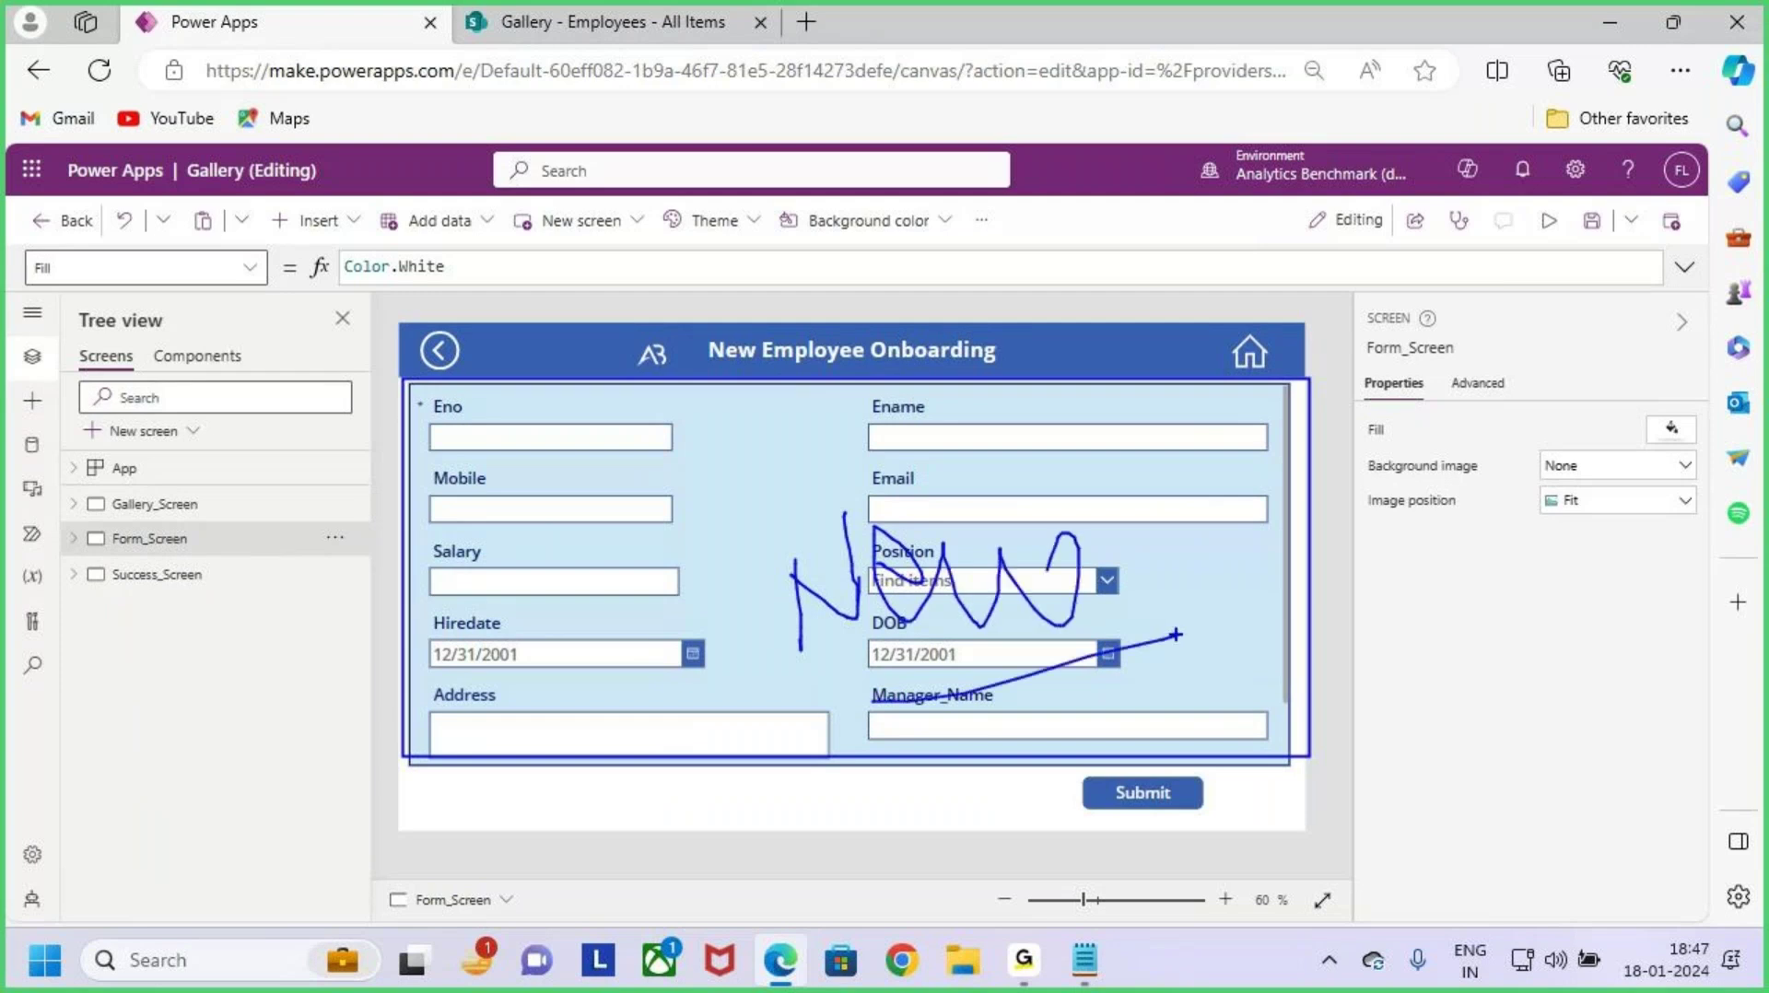
key(Escape)
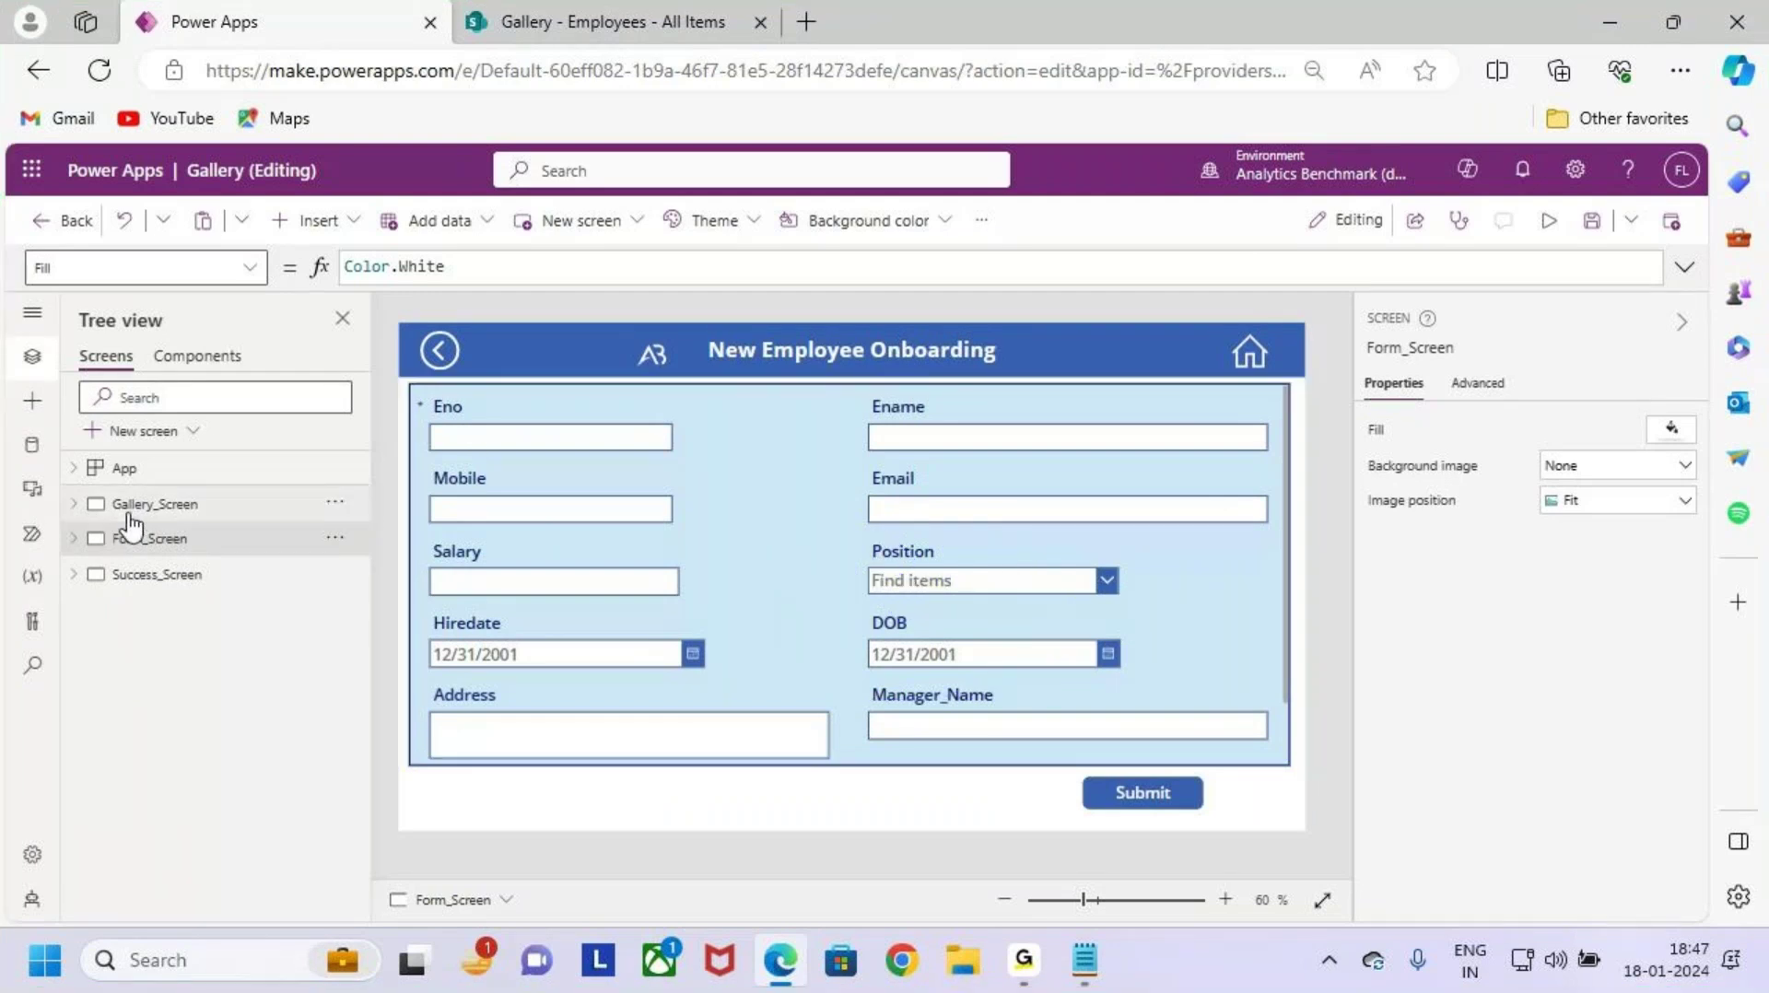
click(150, 510)
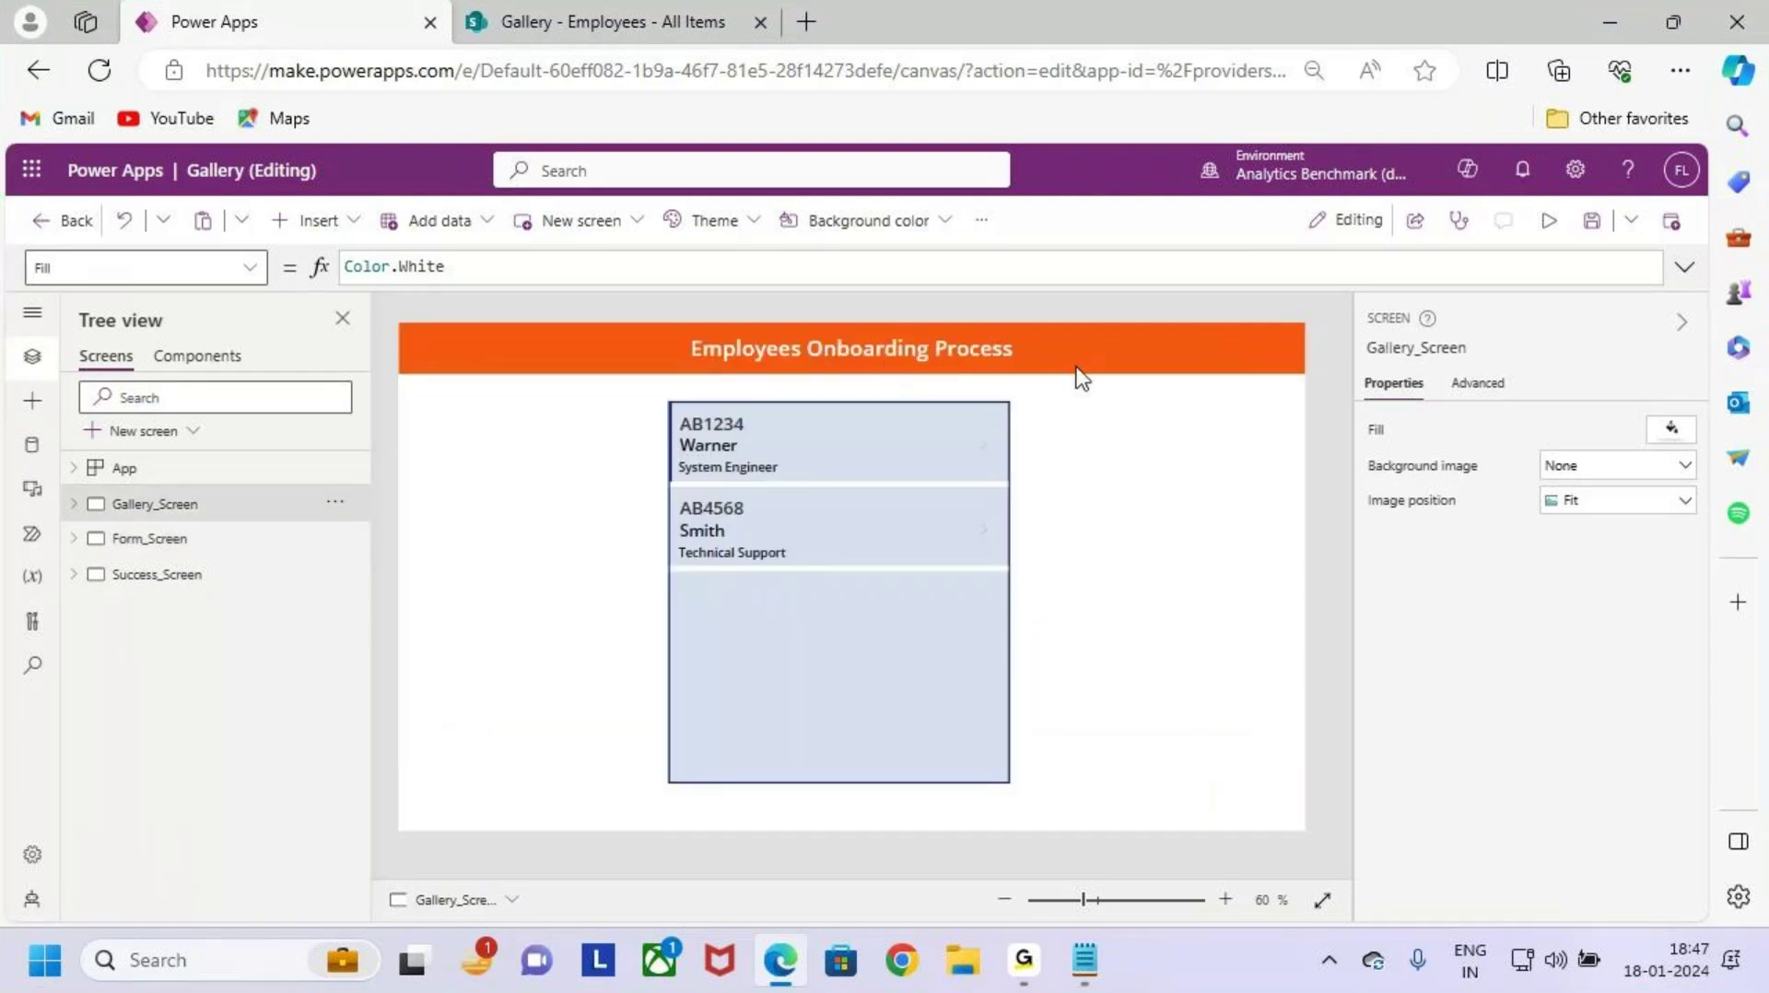
Step: Add a button at the header's right end captioned 'New Employee'
click(313, 220)
click(474, 526)
drag(491, 359, 1210, 346)
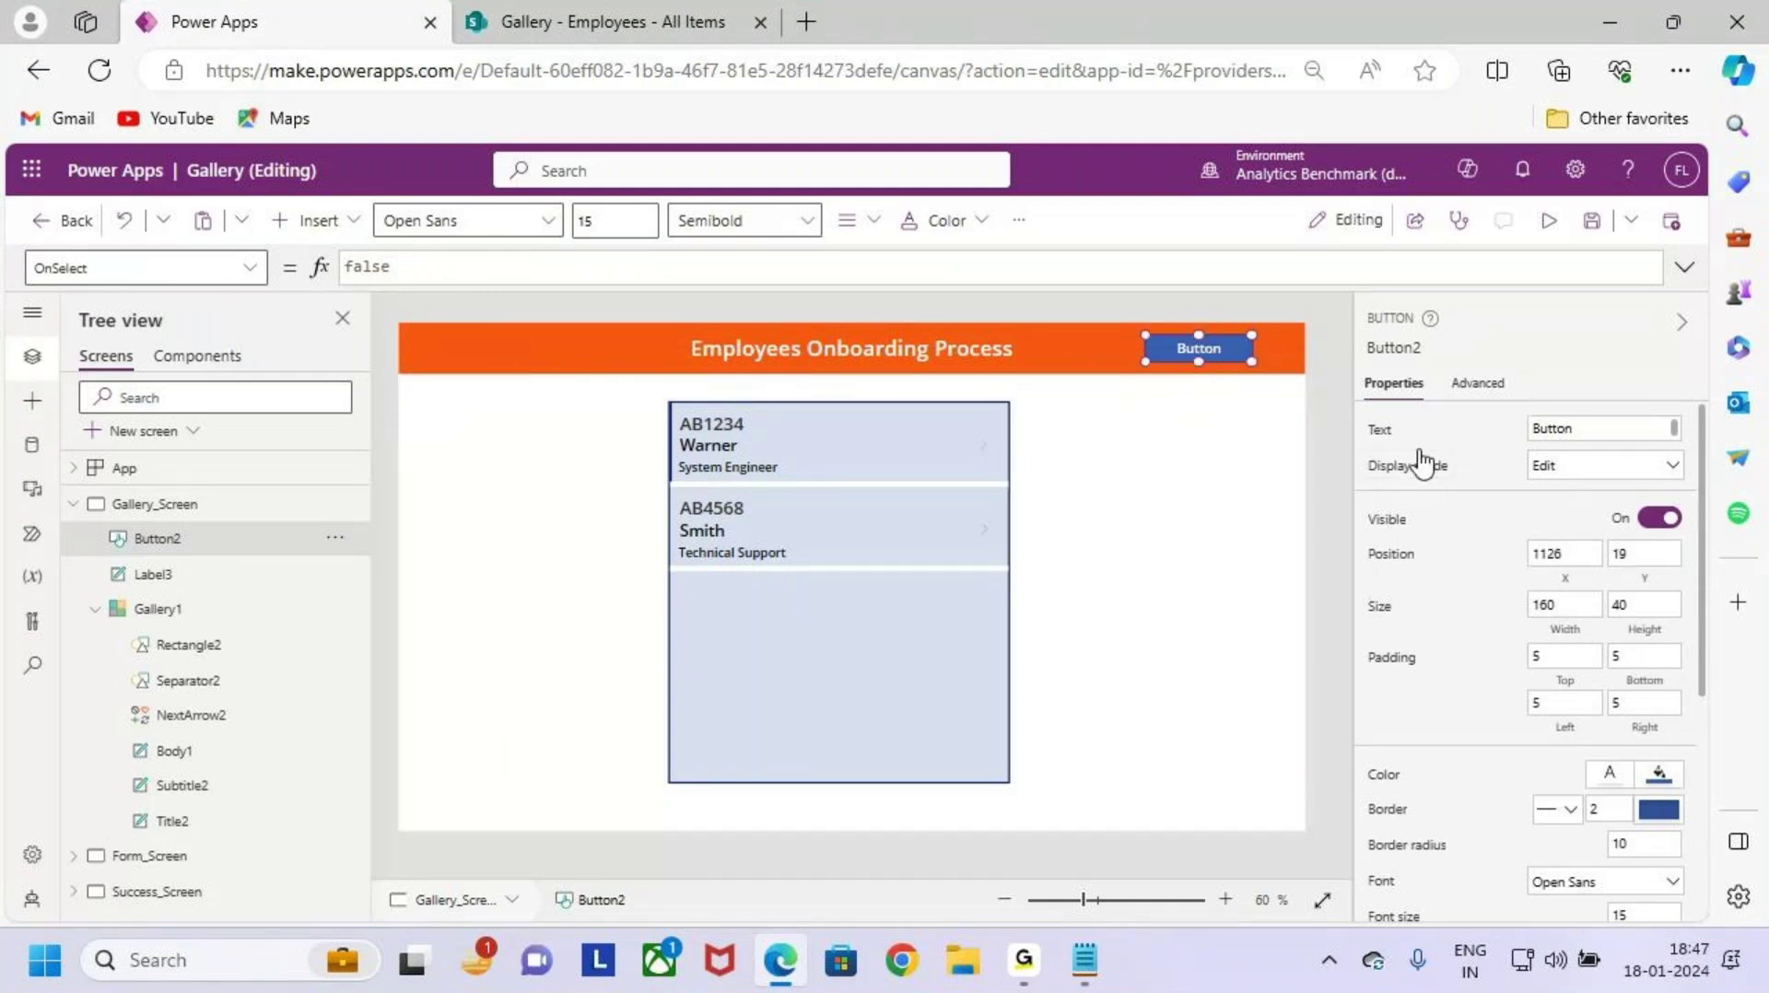
click(1383, 431)
click(381, 270)
double_click(381, 269)
text(N)
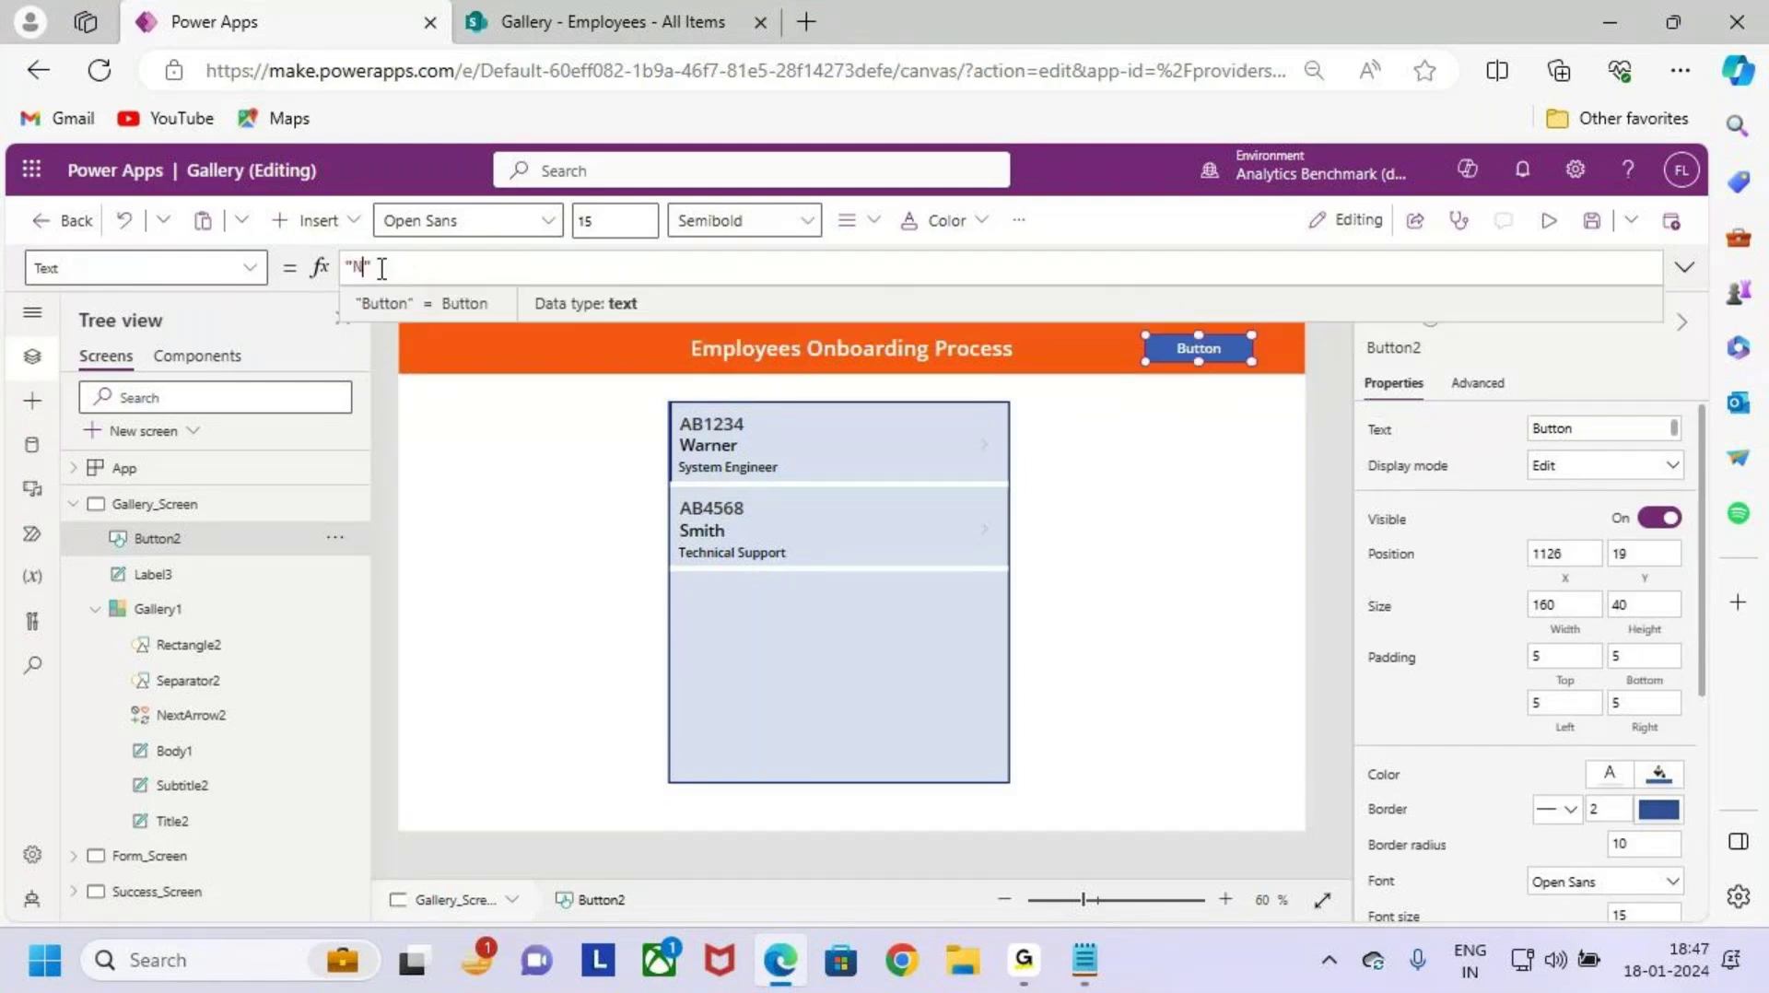
text(ew Emplo)
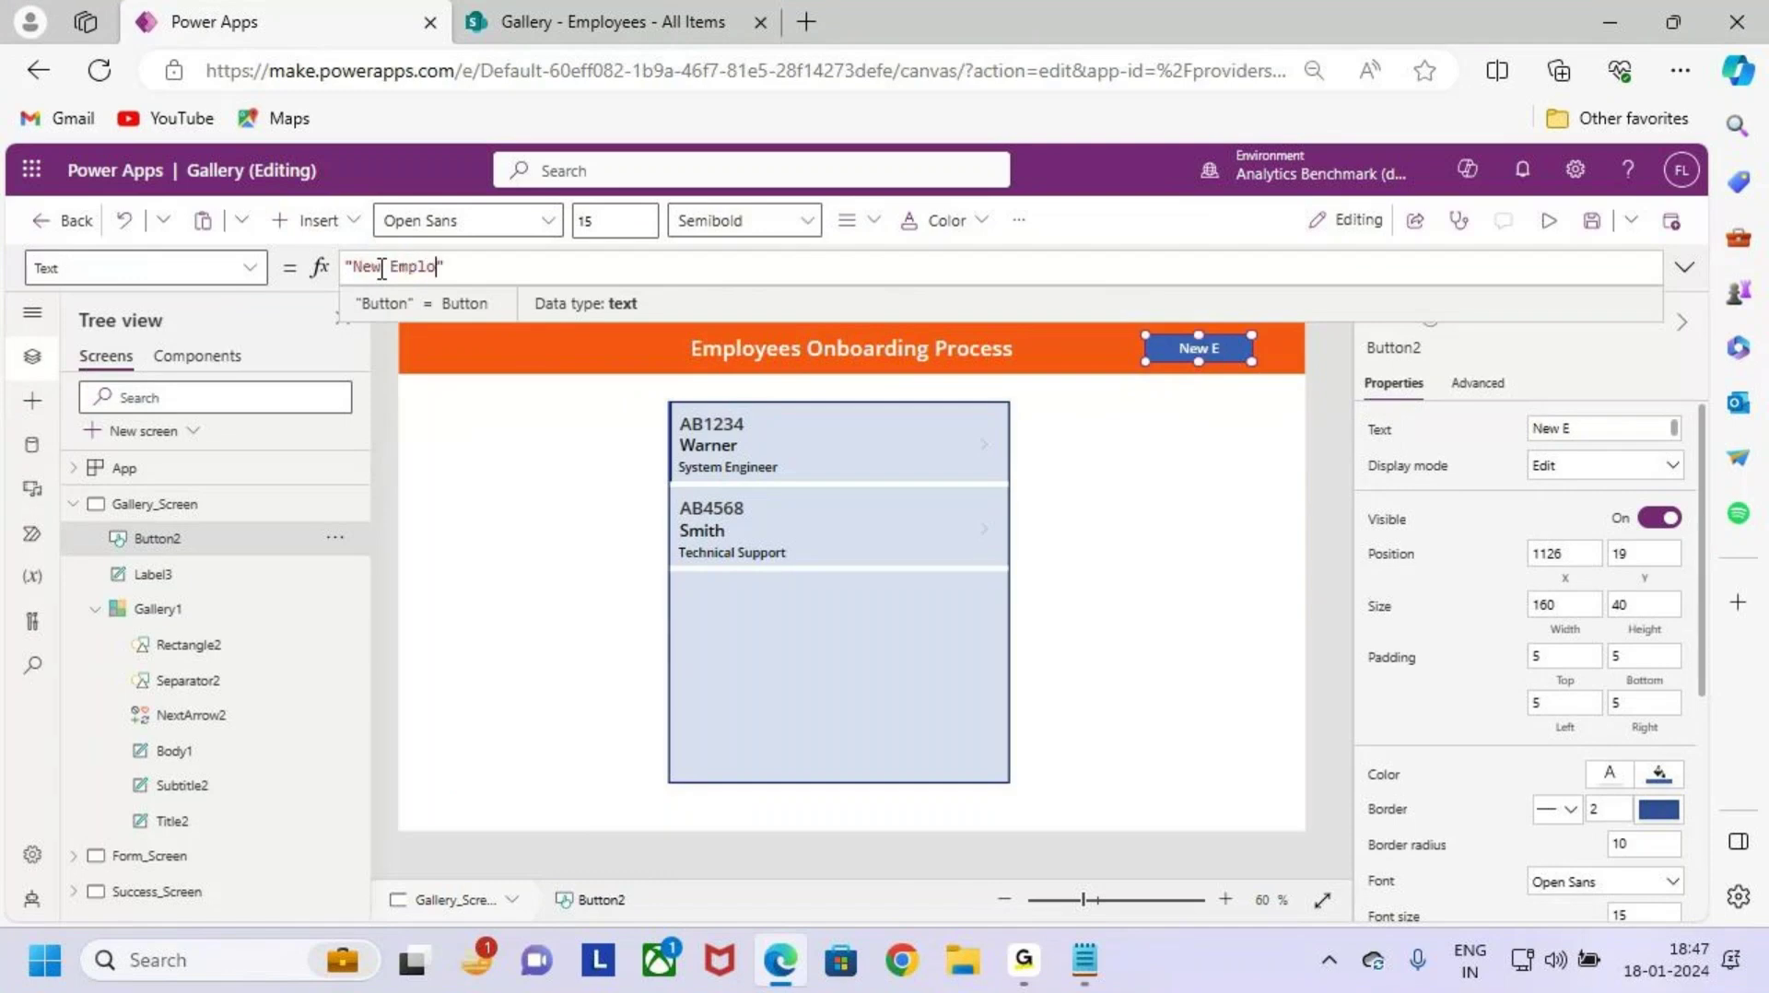
text(yee)
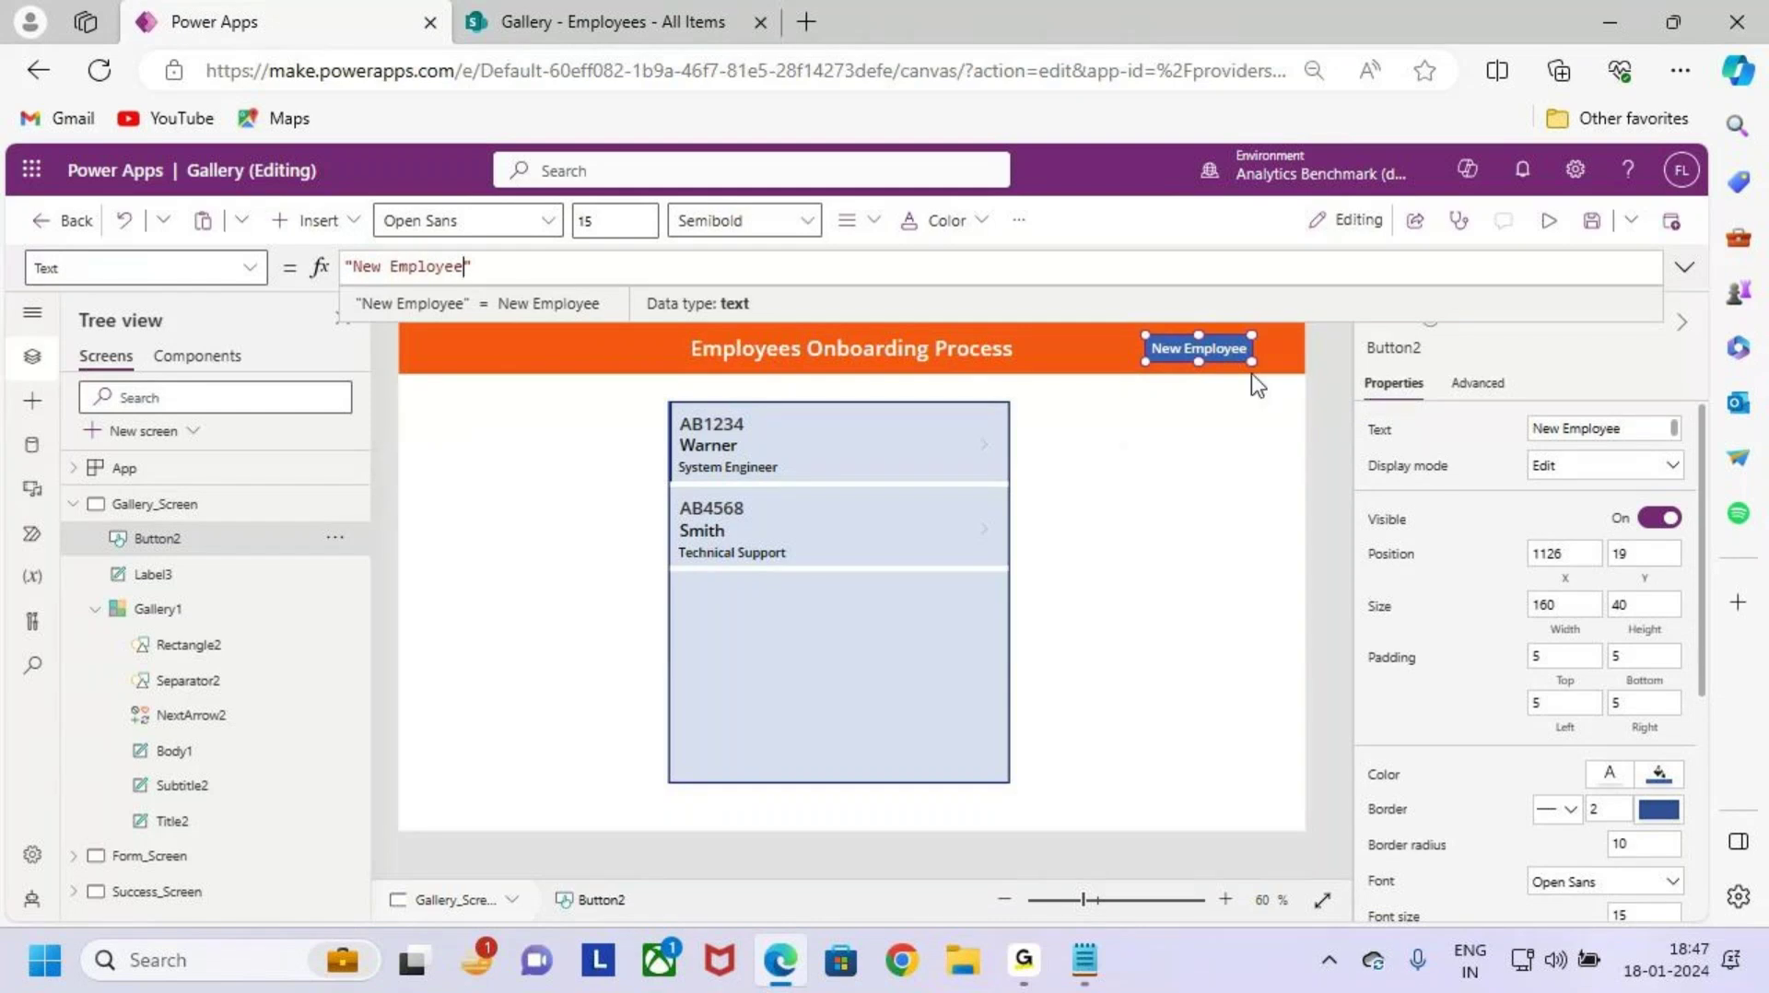
Step: Resize the button to 175×45 and give it custom fill colour 100CF2
scroll(1216, 425, up, 5)
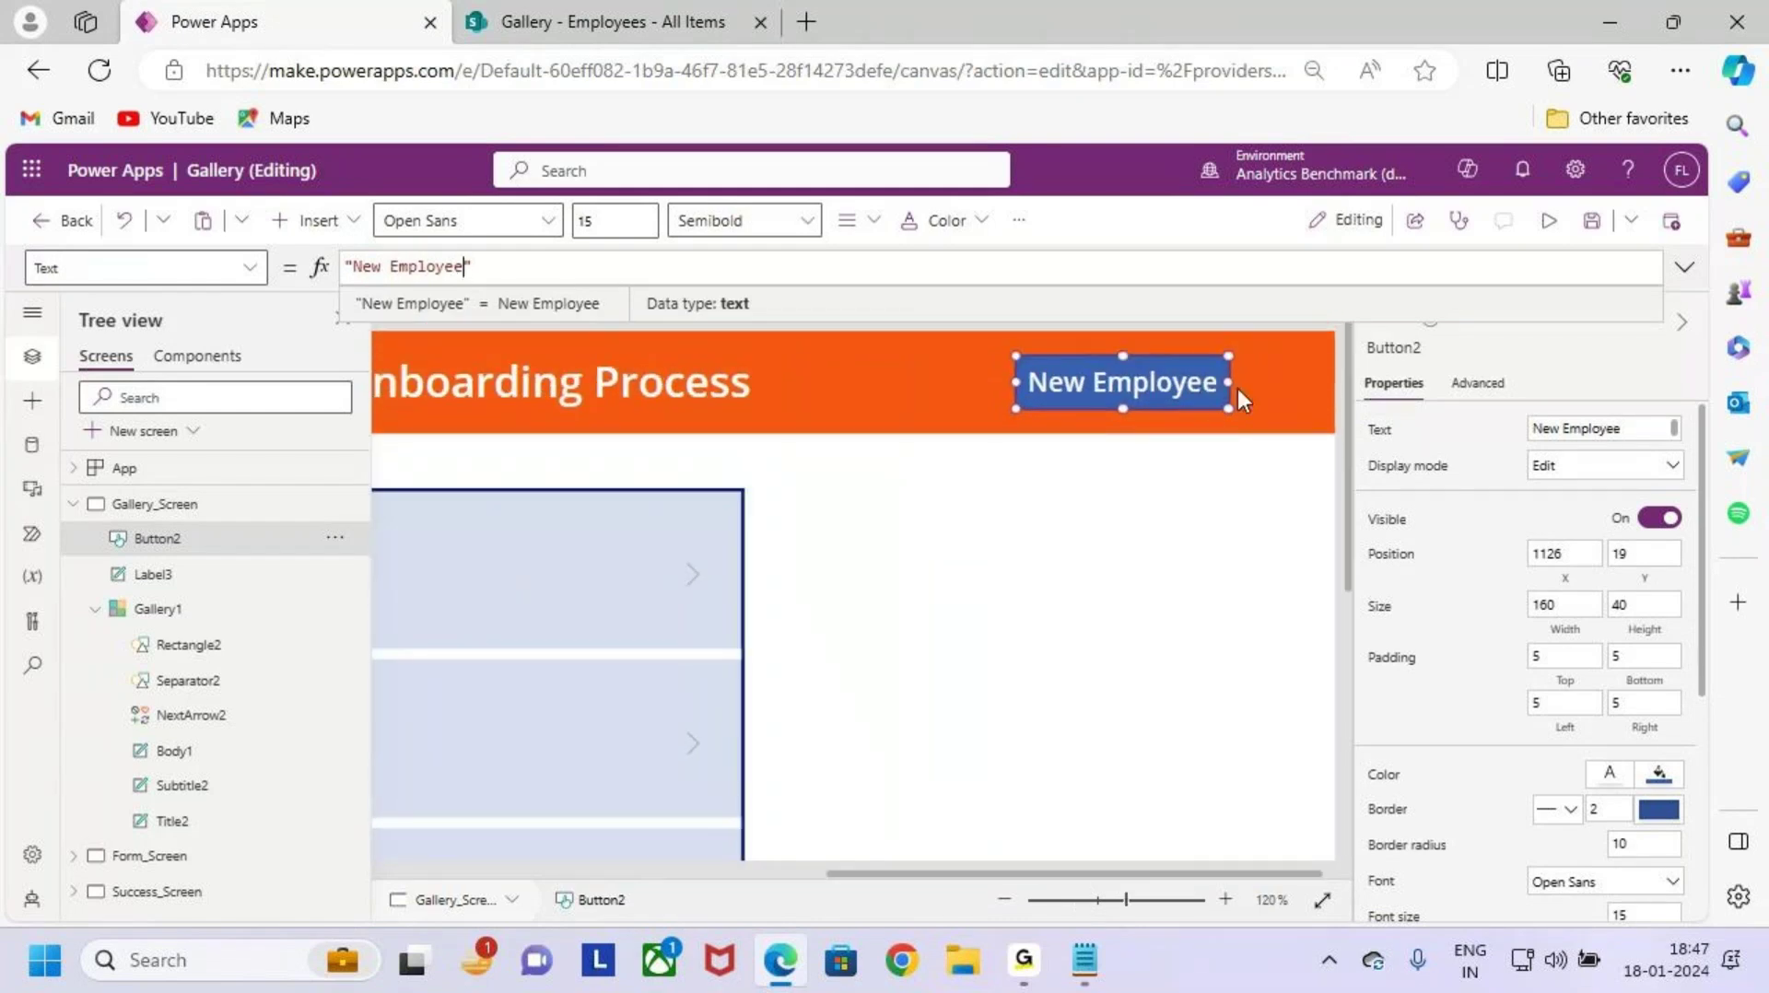
drag(1232, 383, 1250, 383)
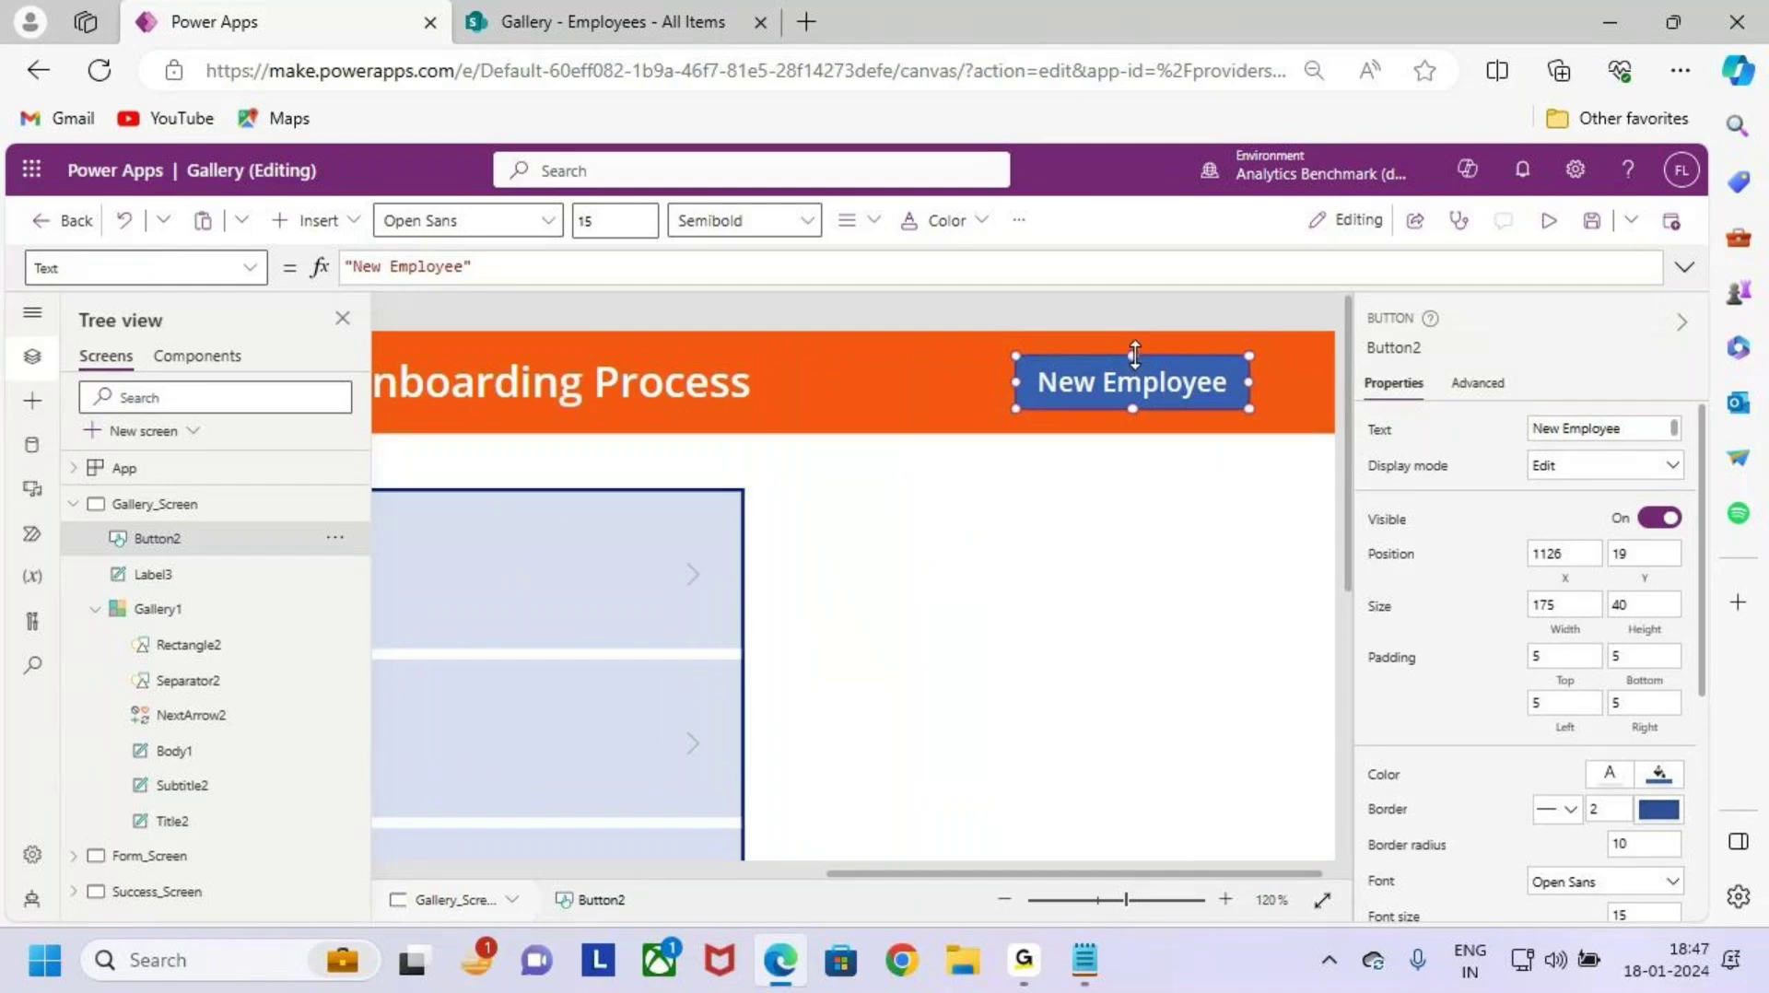
drag(1135, 353, 1133, 377)
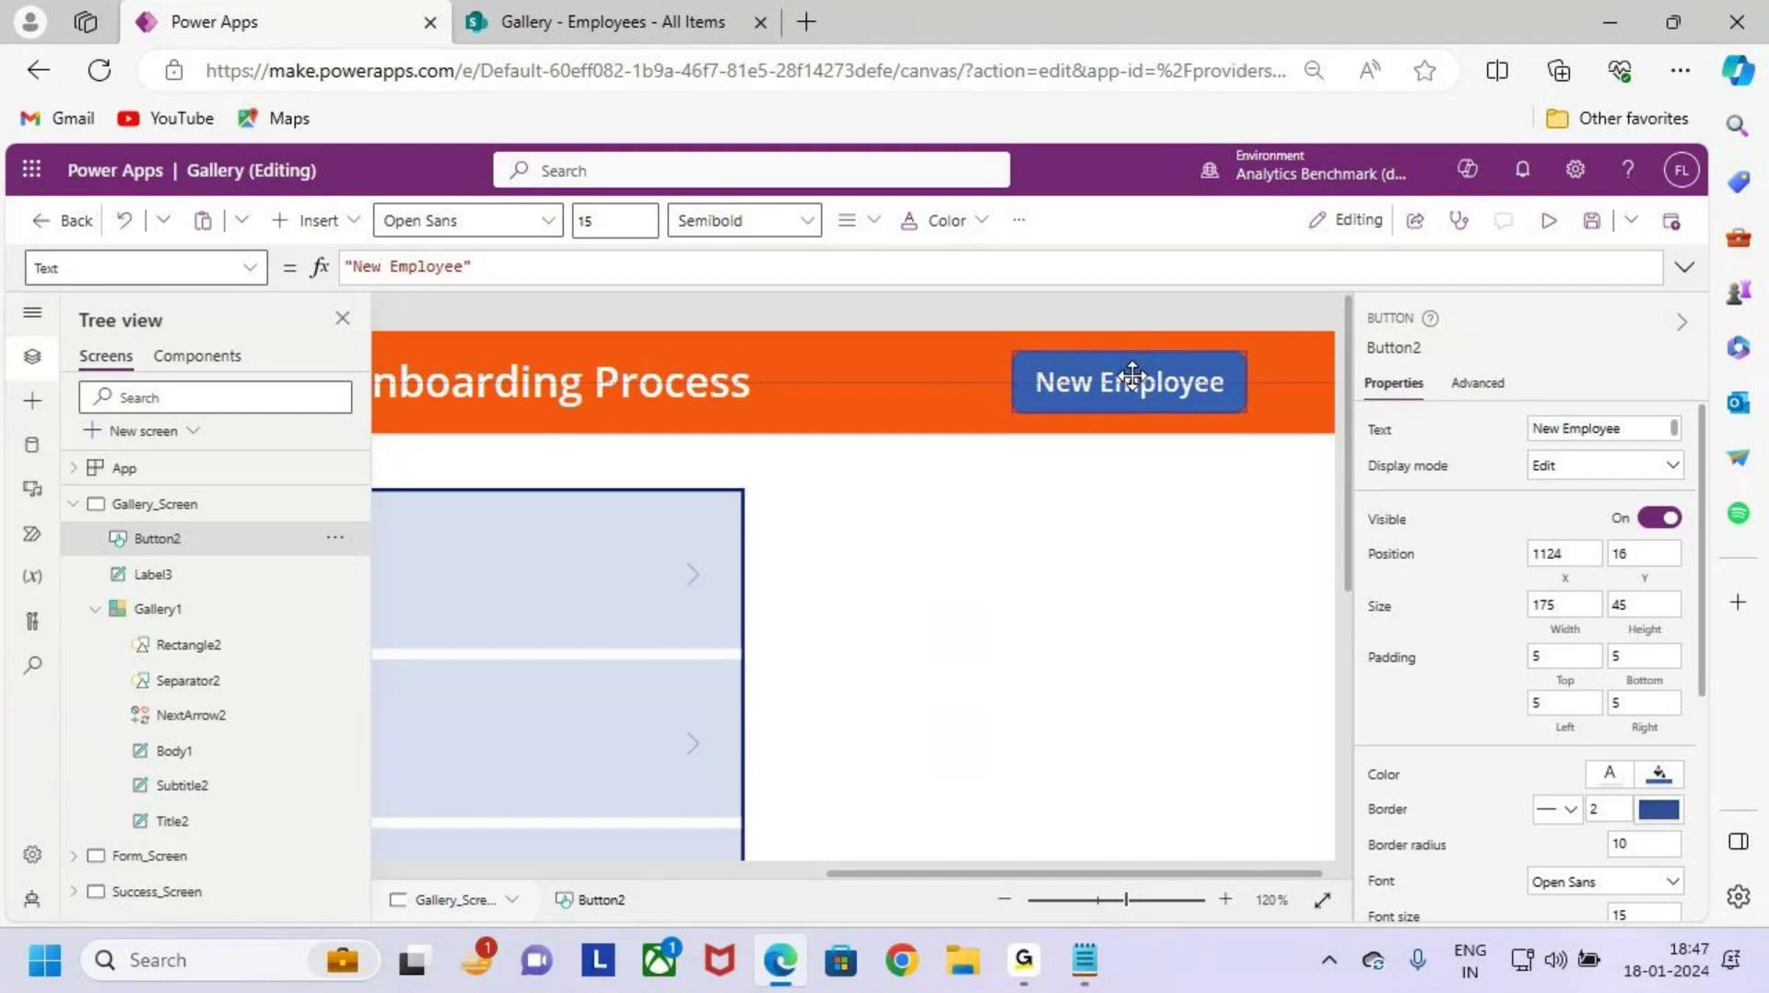
click(1019, 219)
mouse_move(1103, 273)
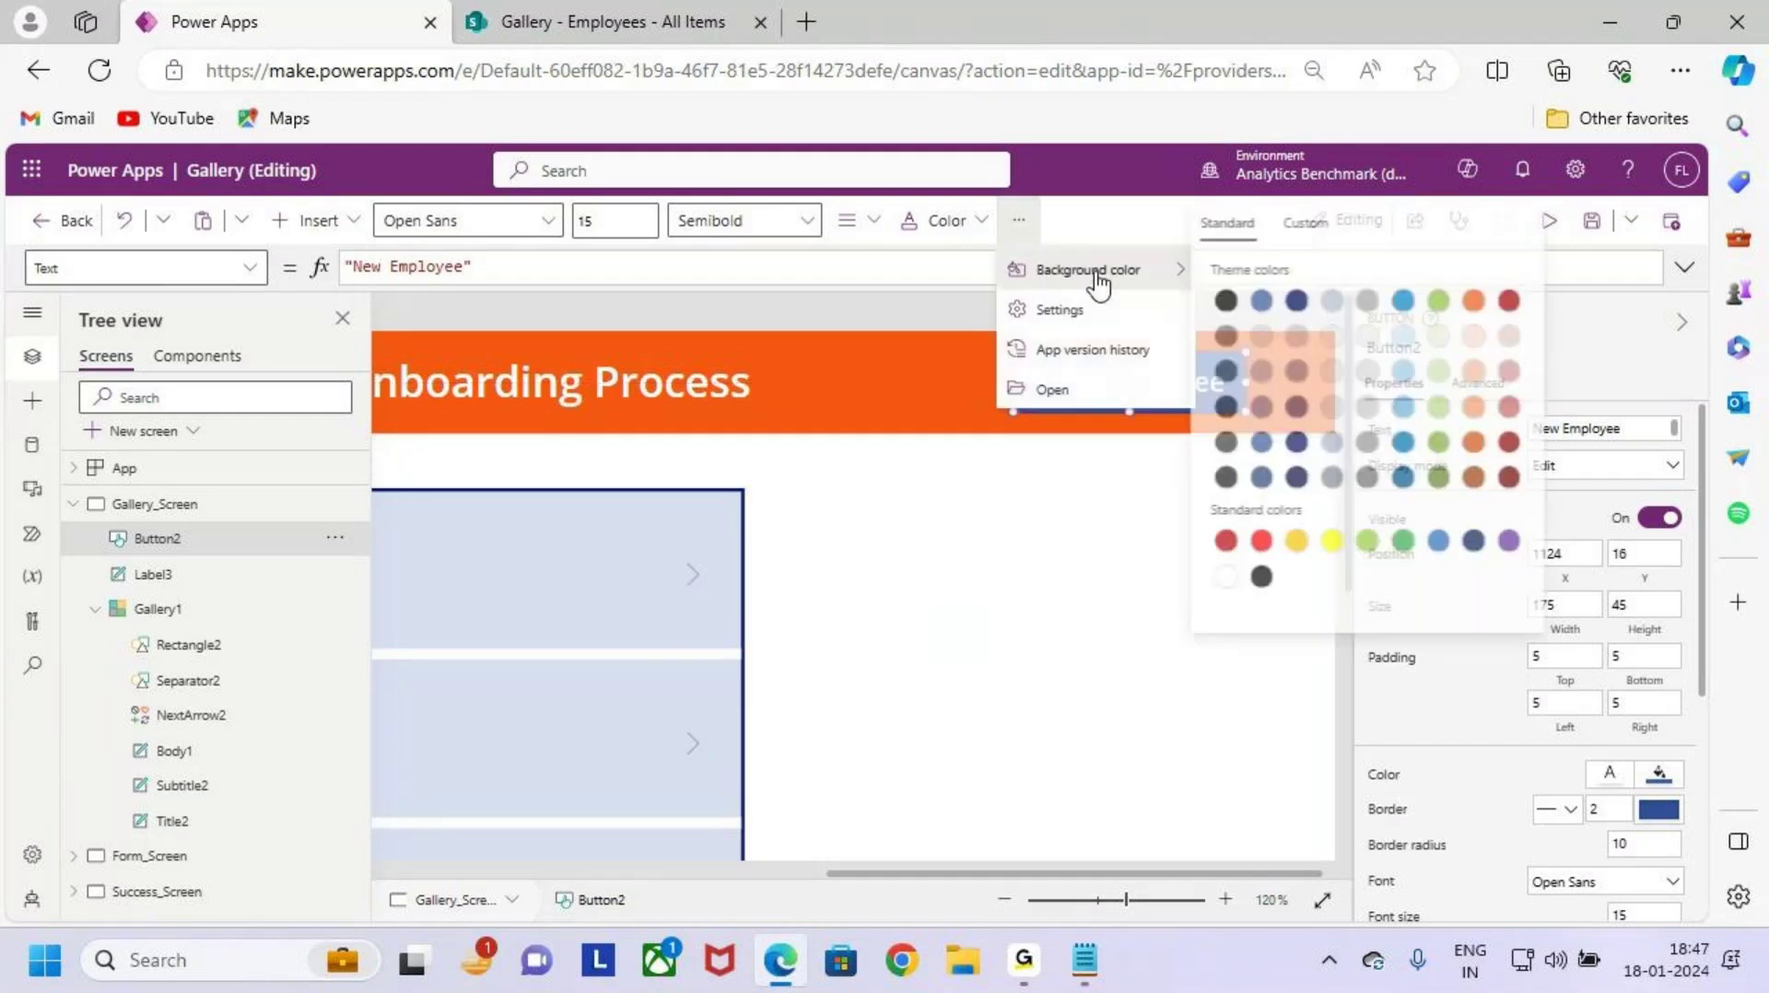
click(1311, 223)
drag(1420, 330, 1496, 276)
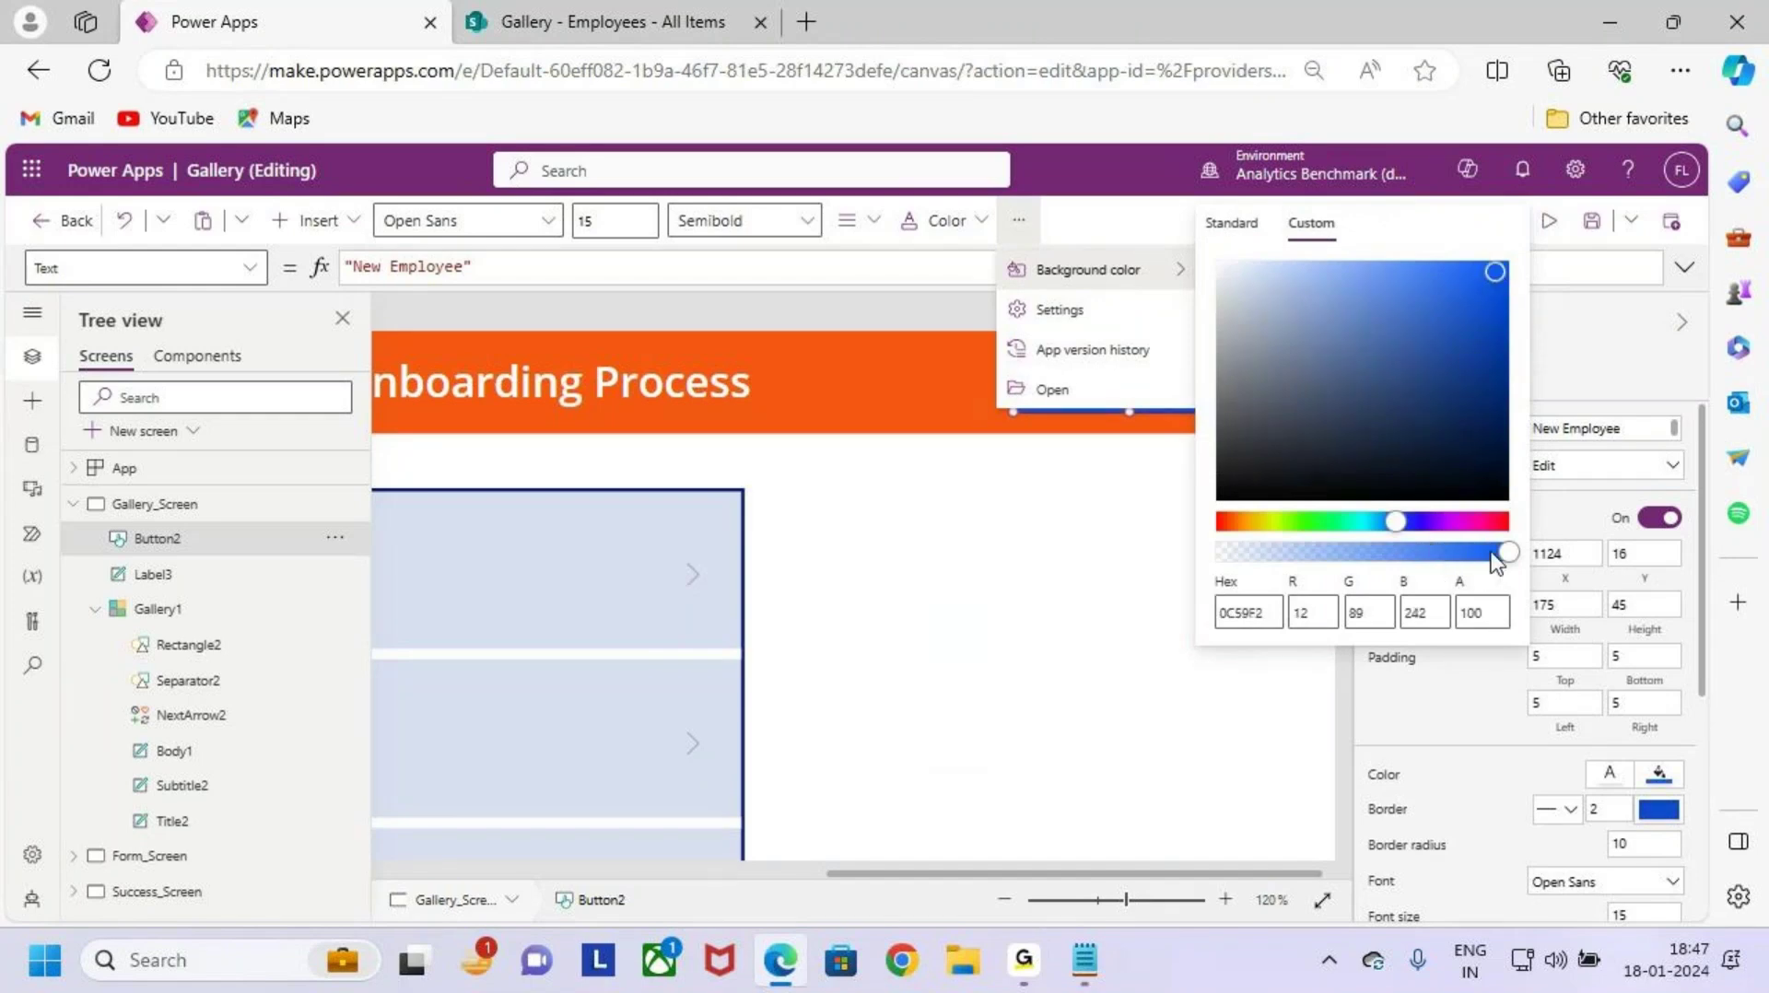
drag(1400, 522, 1414, 520)
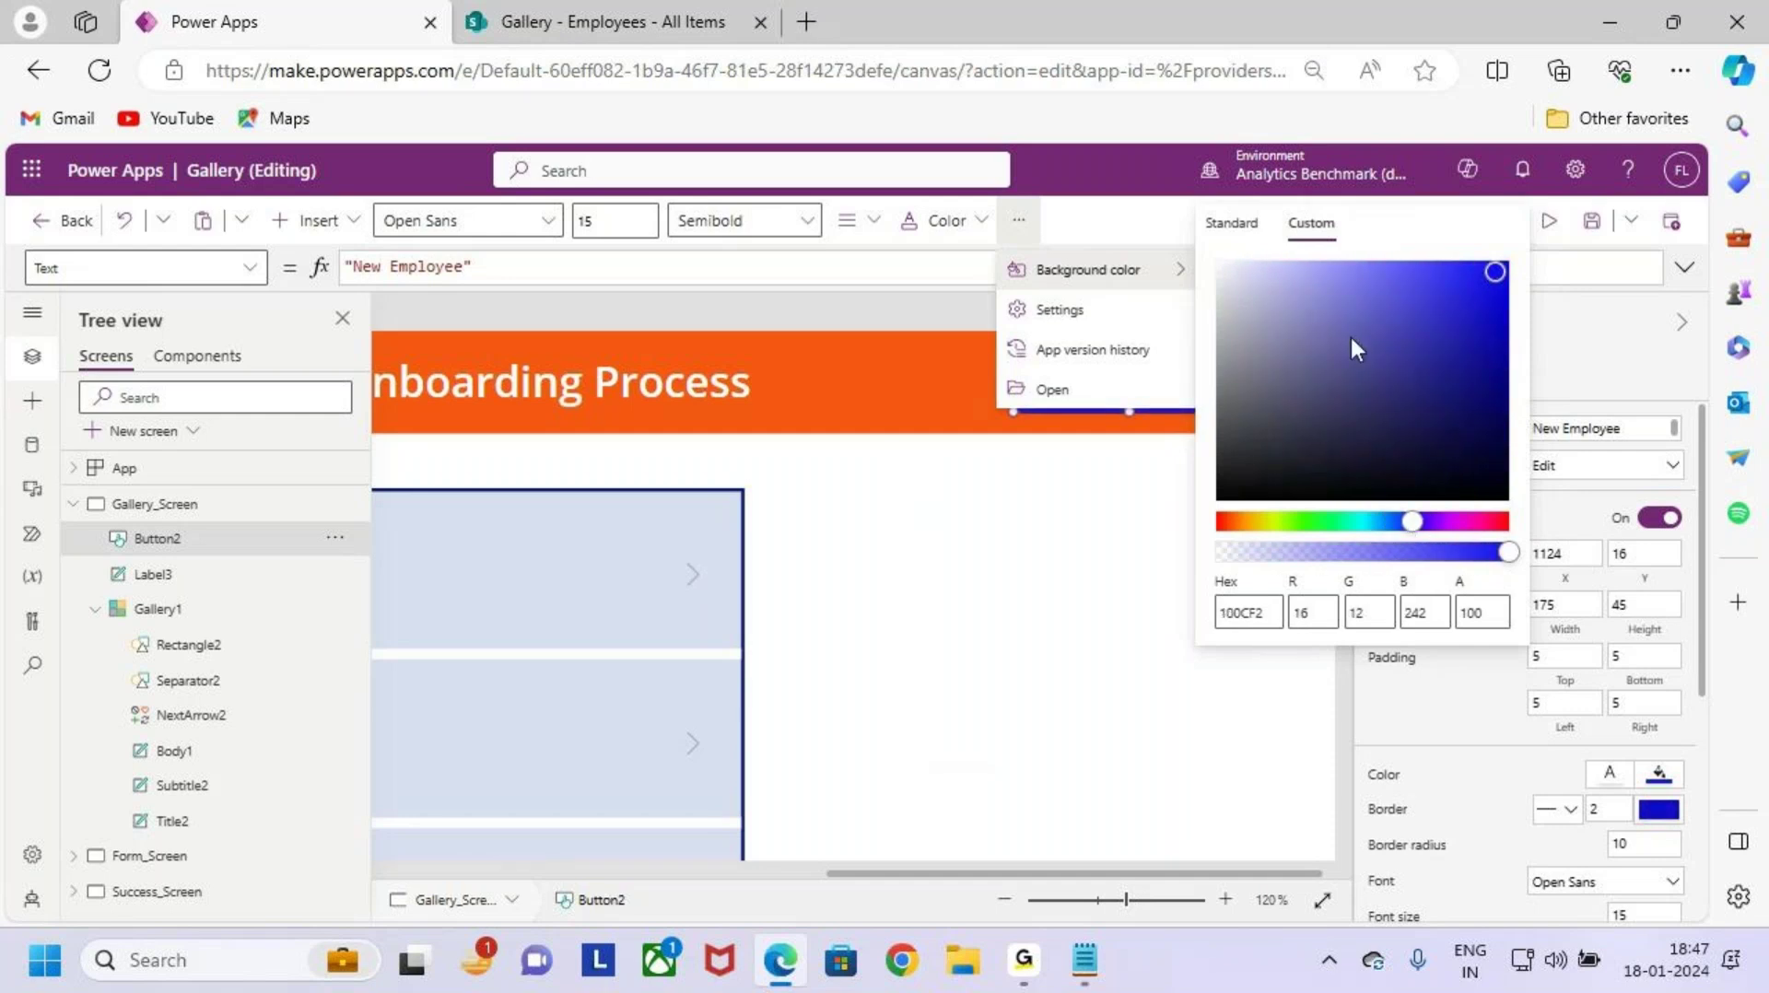
click(1277, 739)
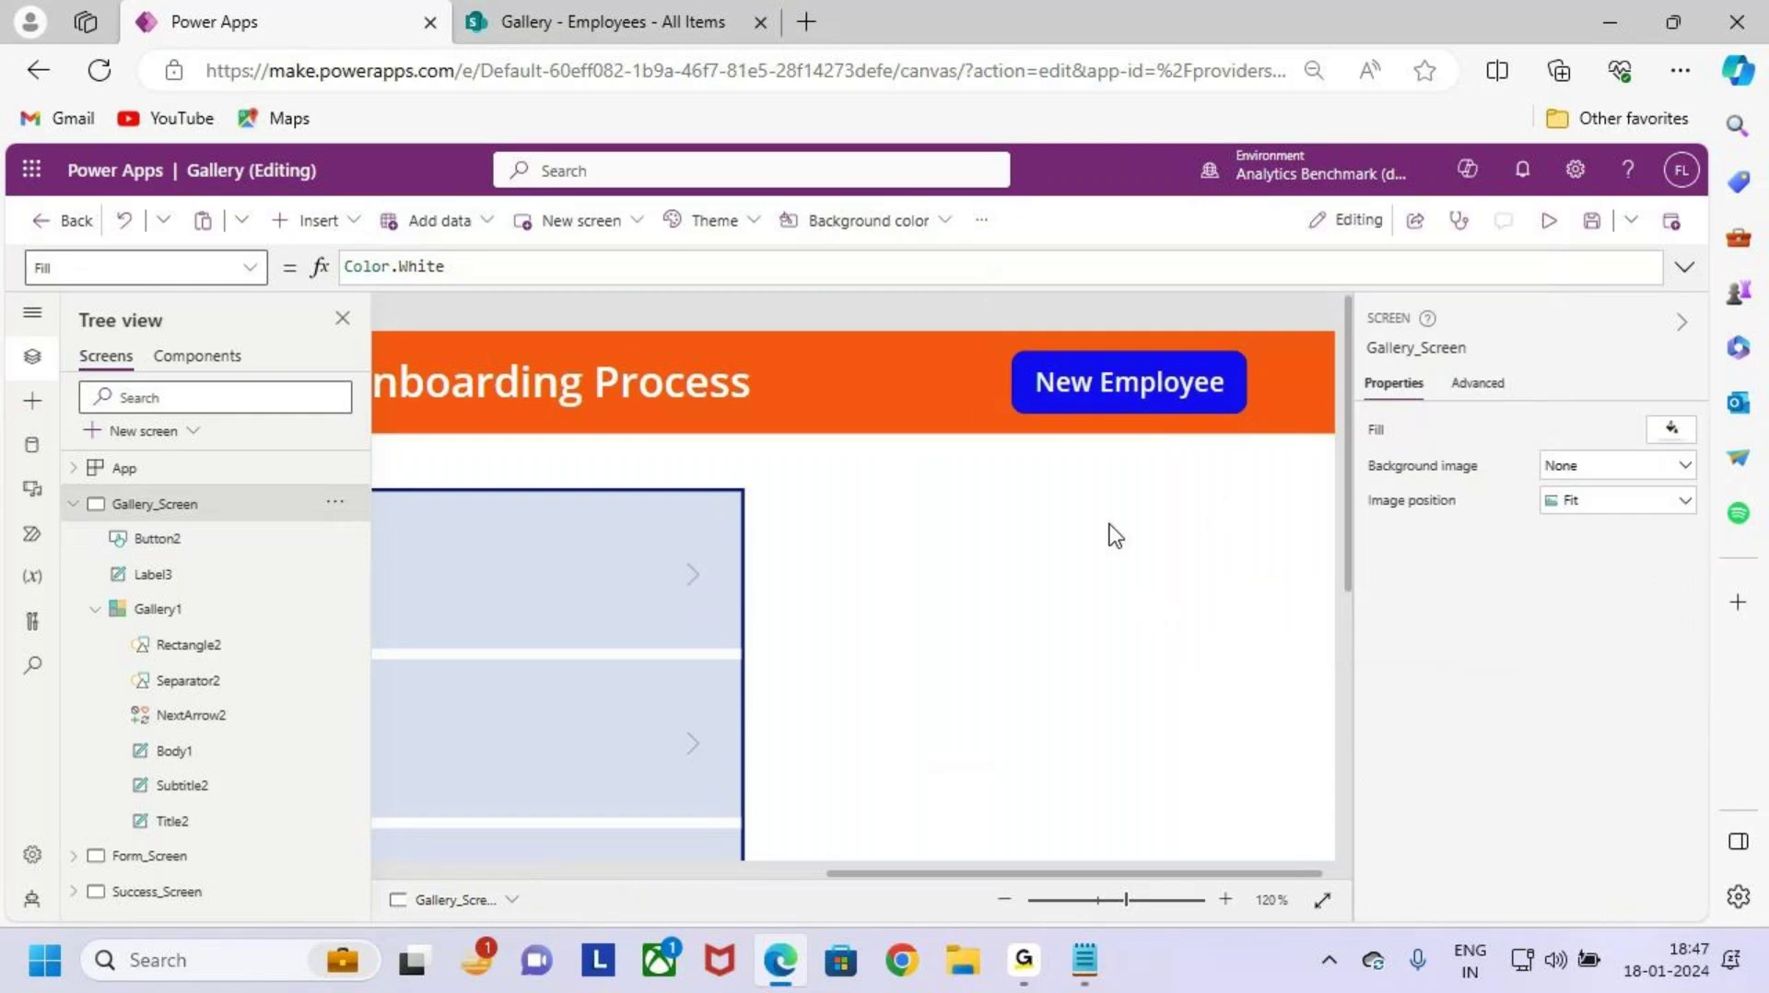
Step: Set the New Employee button's font size to 18
scroll(1115, 536, down, 6)
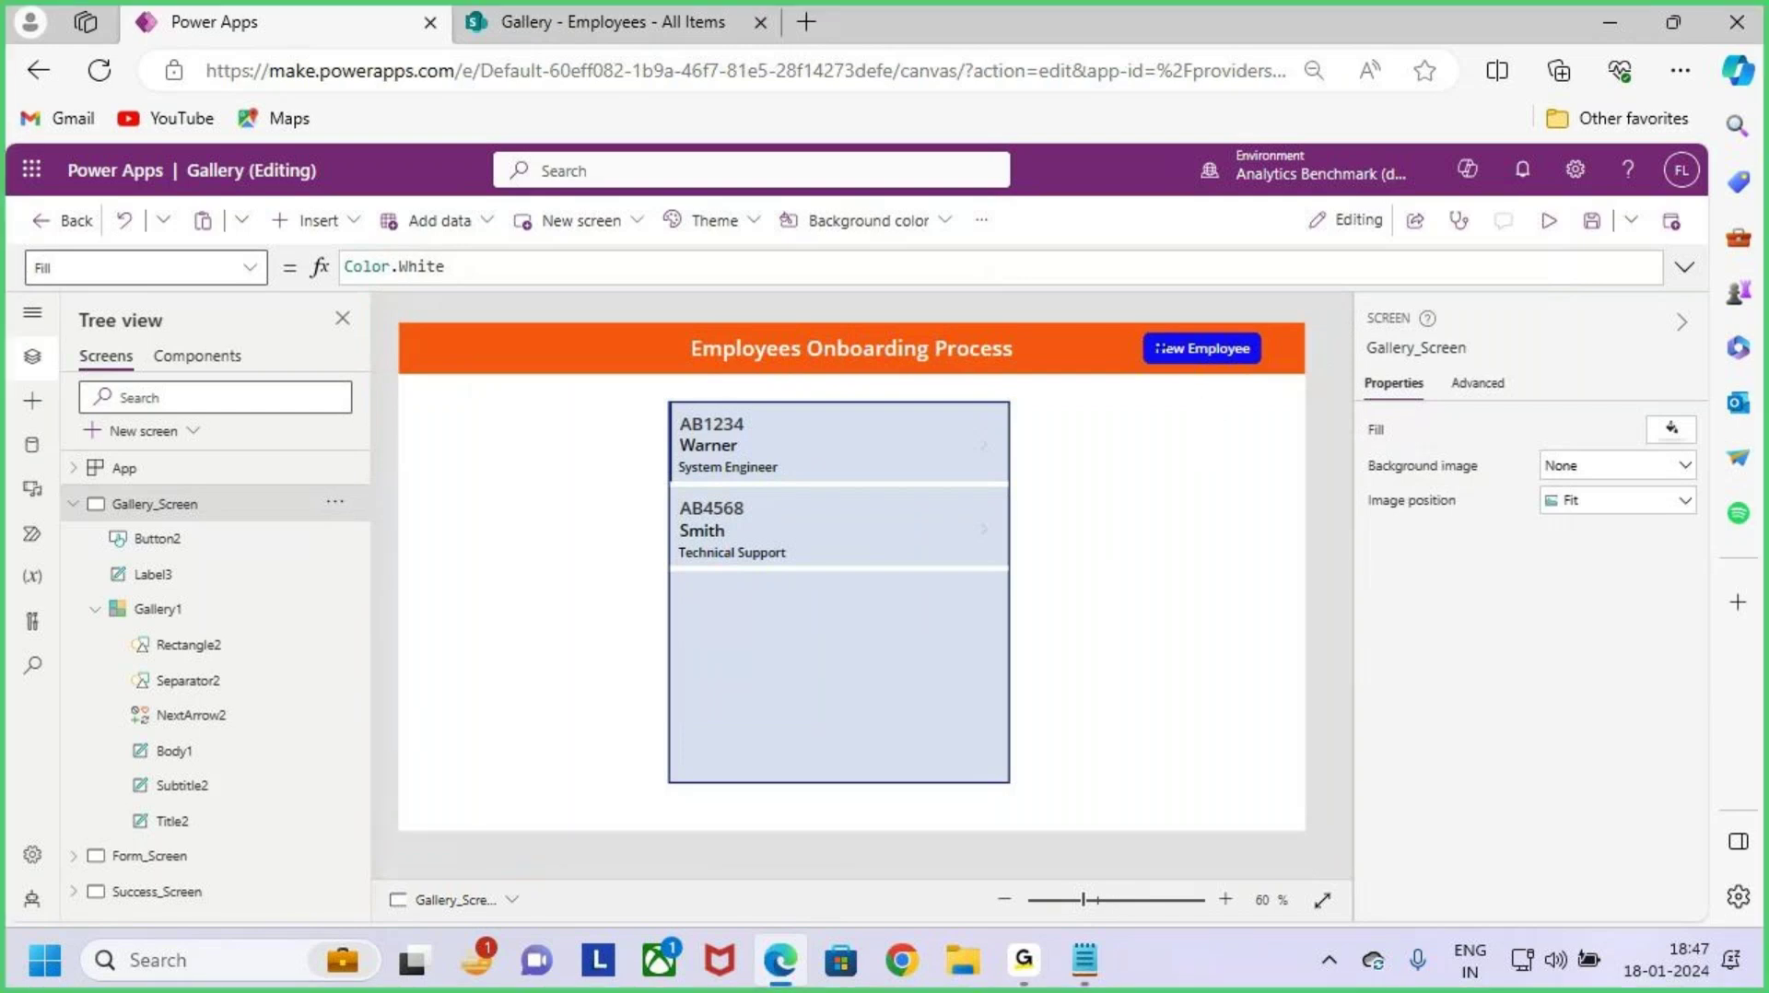
mouse_move(1115, 320)
mouse_down()
mouse_move(1275, 396)
mouse_move(1271, 264)
mouse_up()
key(Escape)
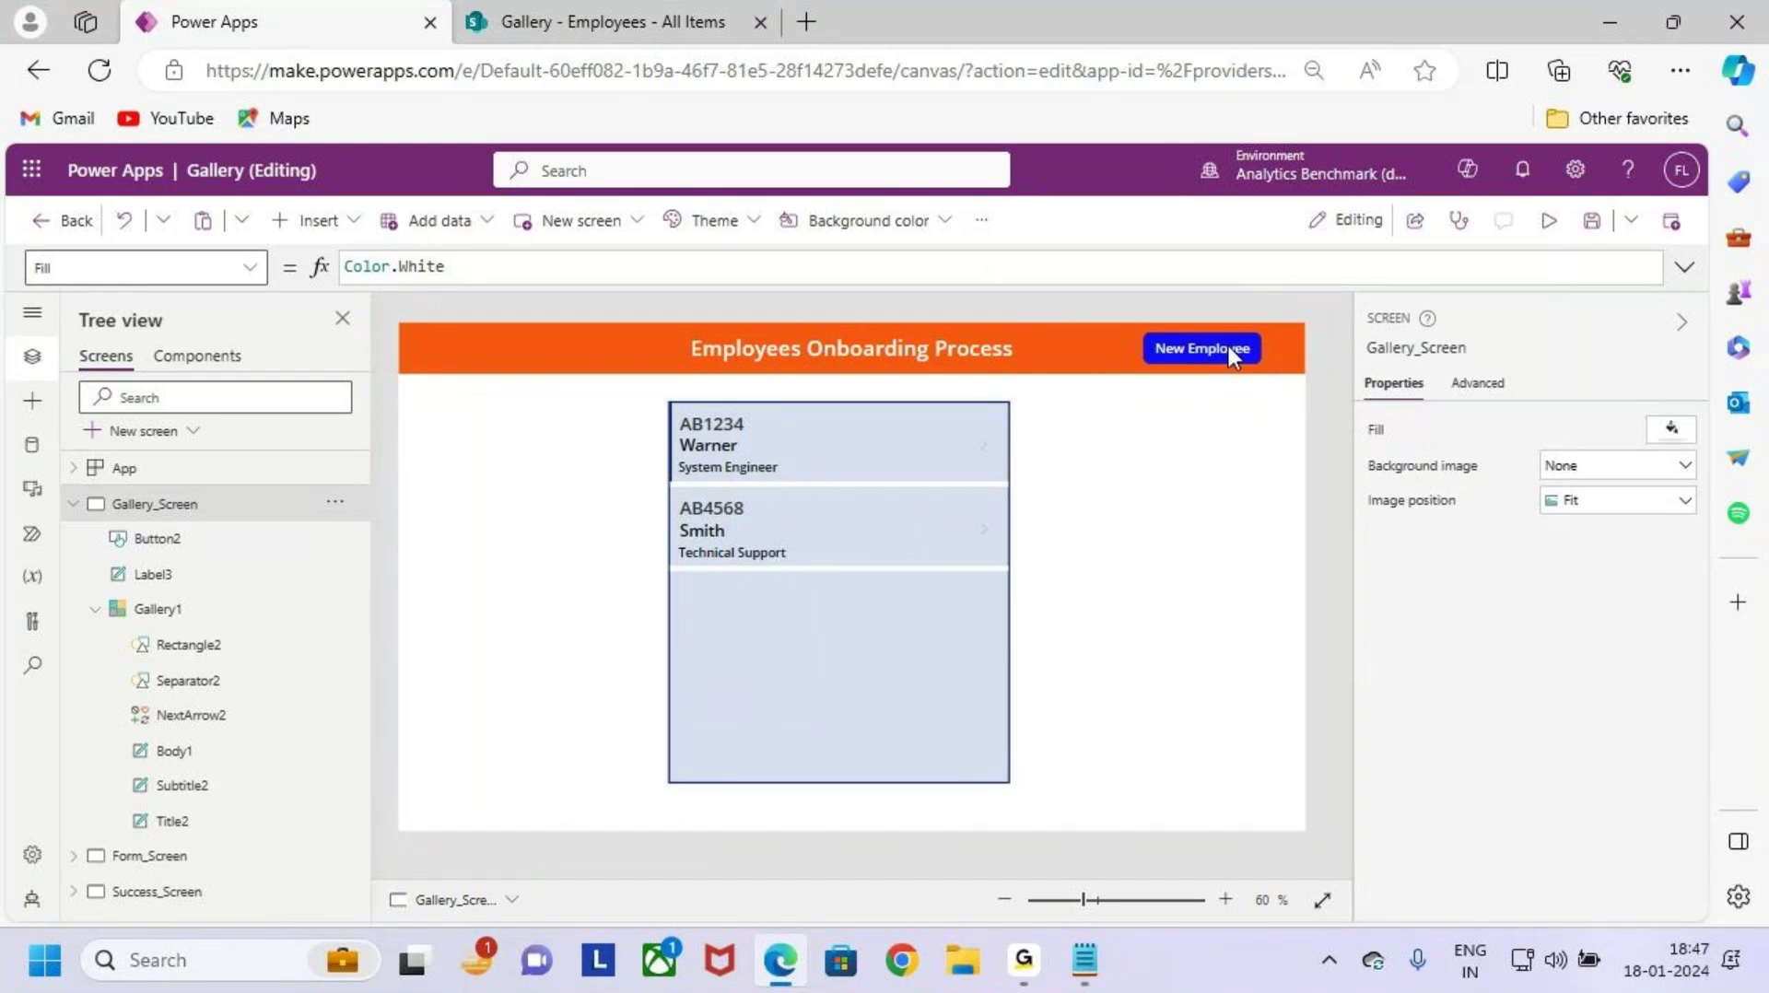
click(1229, 348)
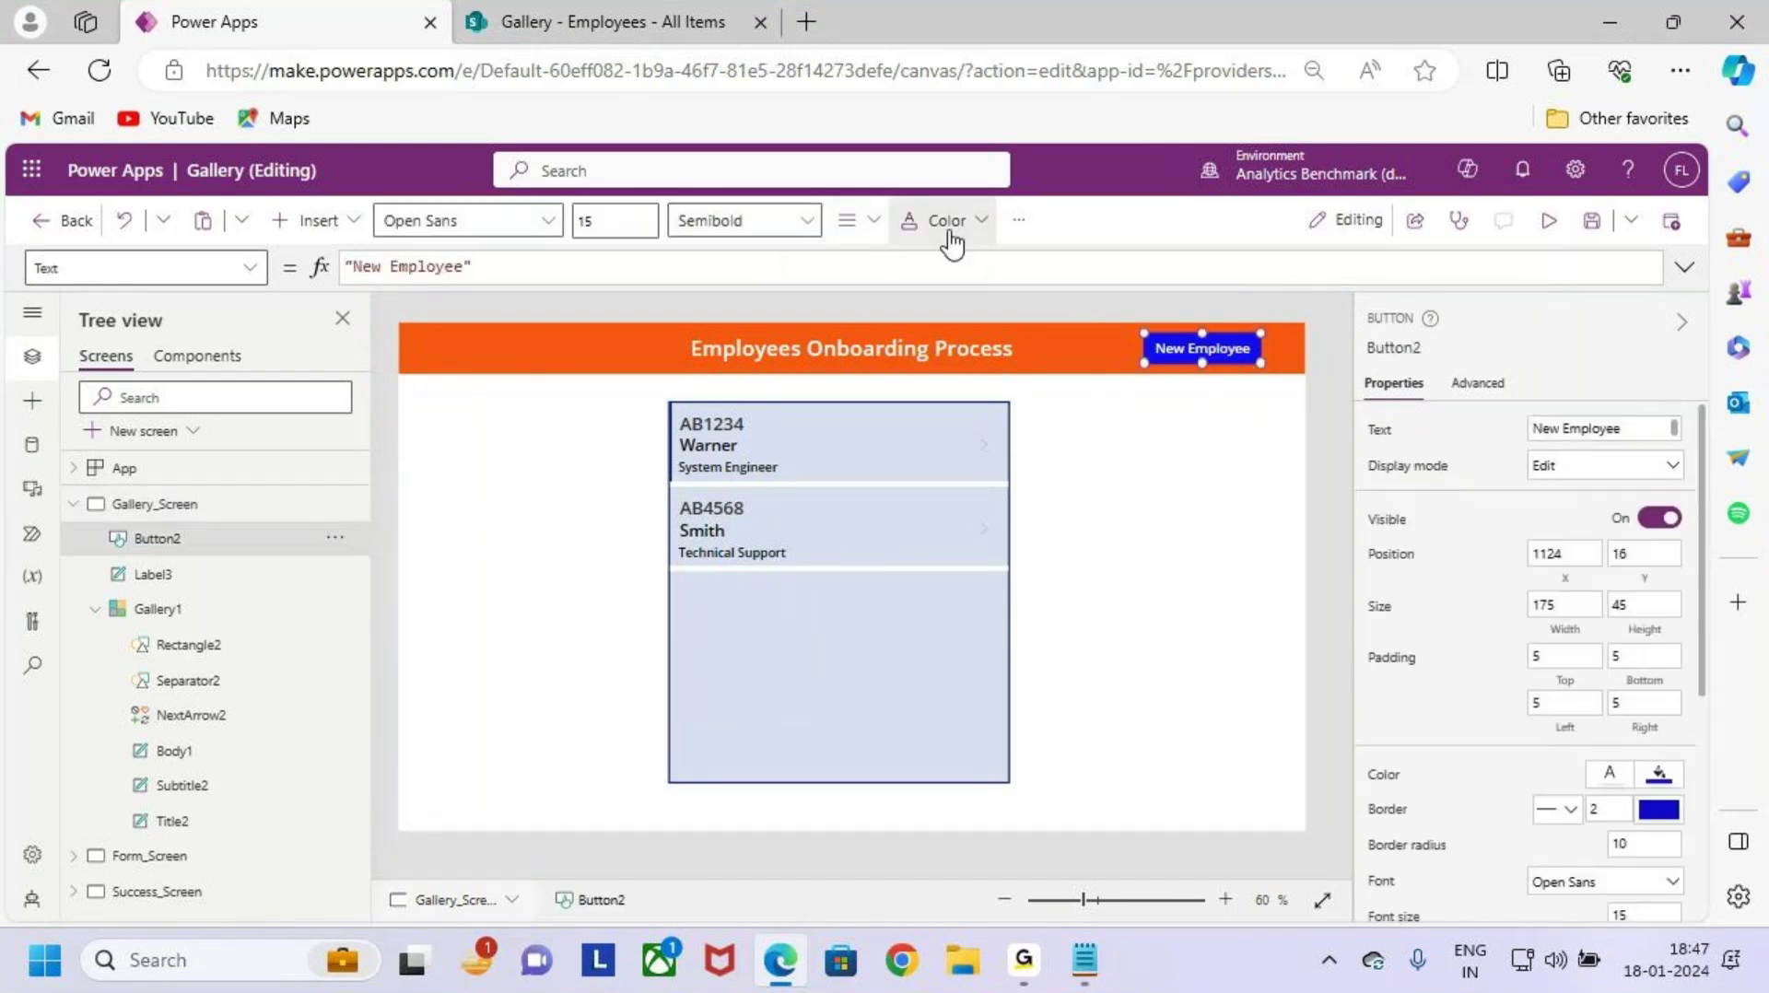
click(592, 221)
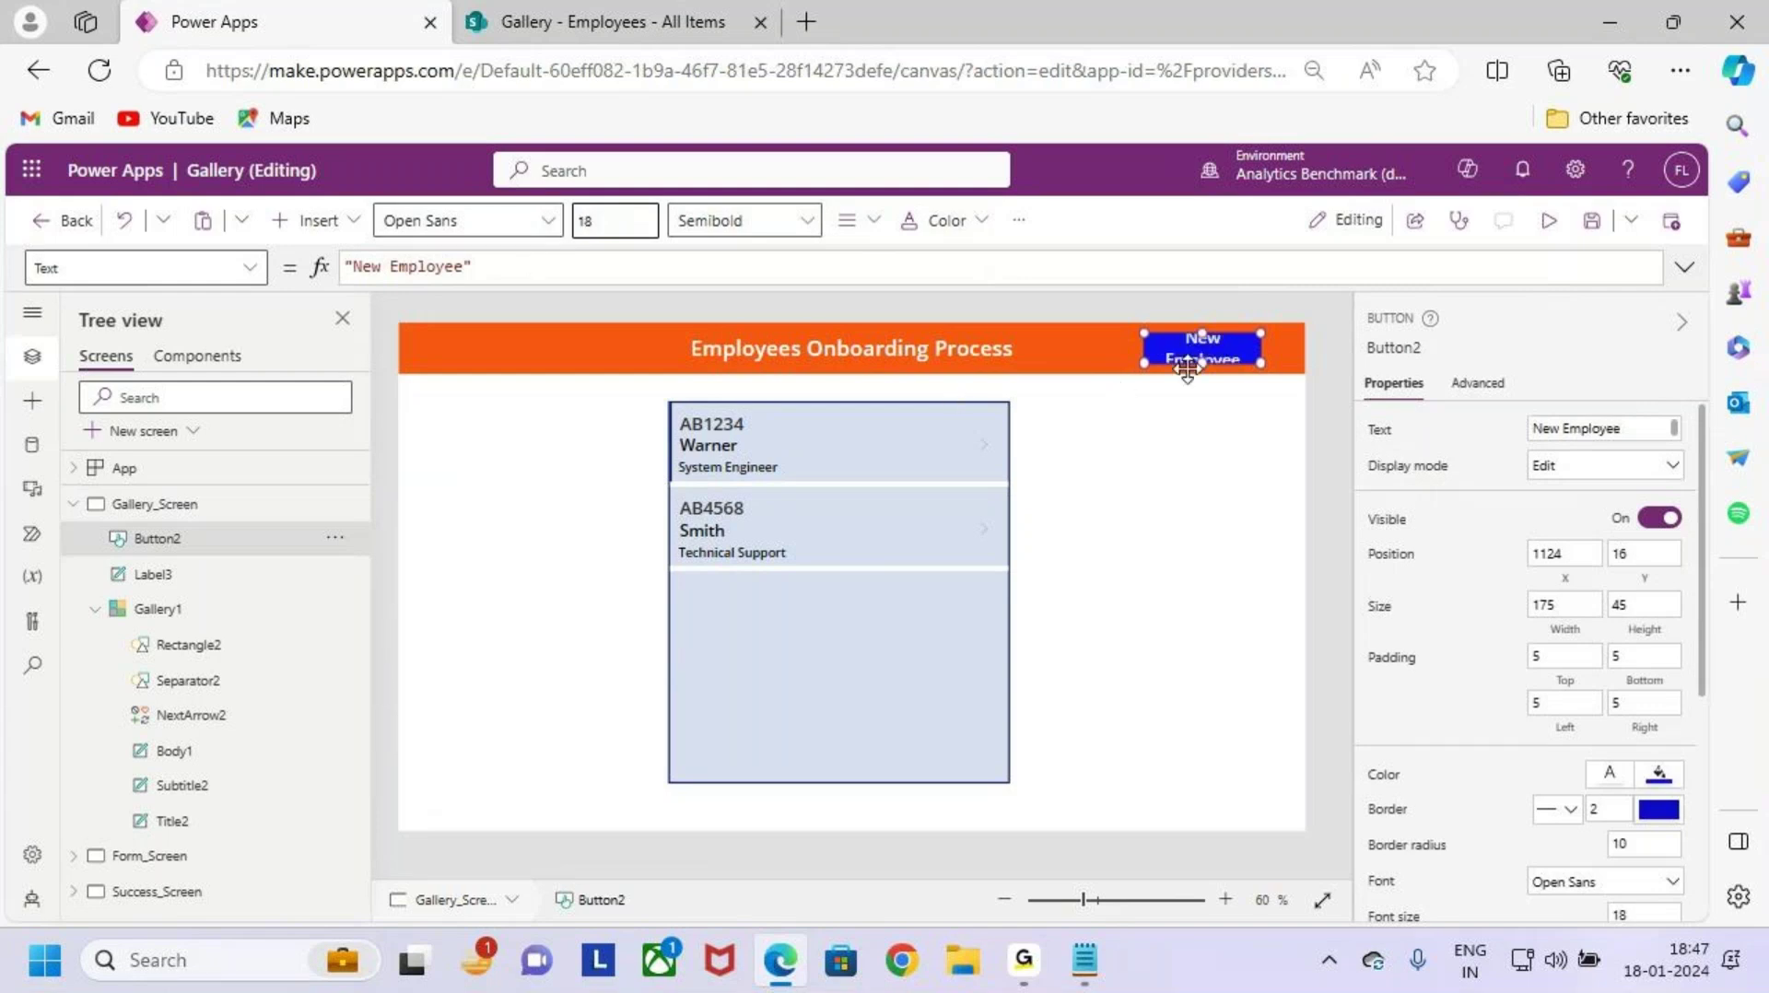
Step: Widen the button to 201 at X 1095 so its caption fits one line
scroll(1185, 348, up, 3)
drag(1093, 331, 1067, 331)
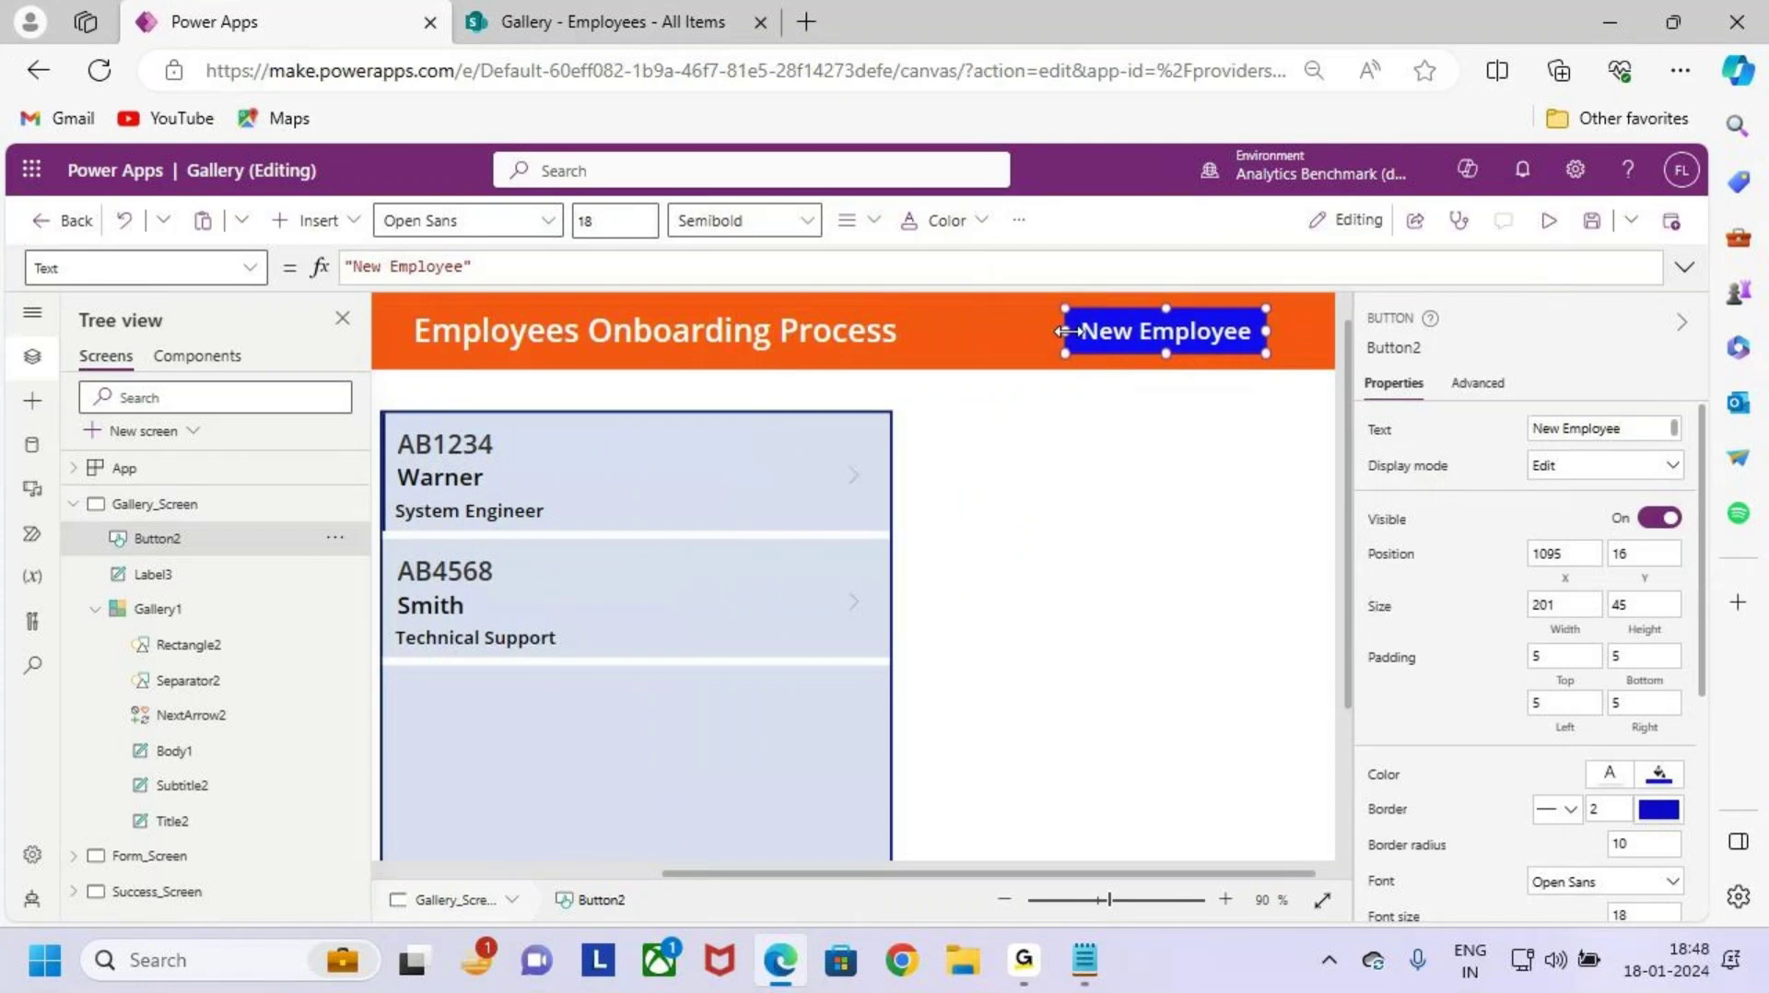
click(1125, 438)
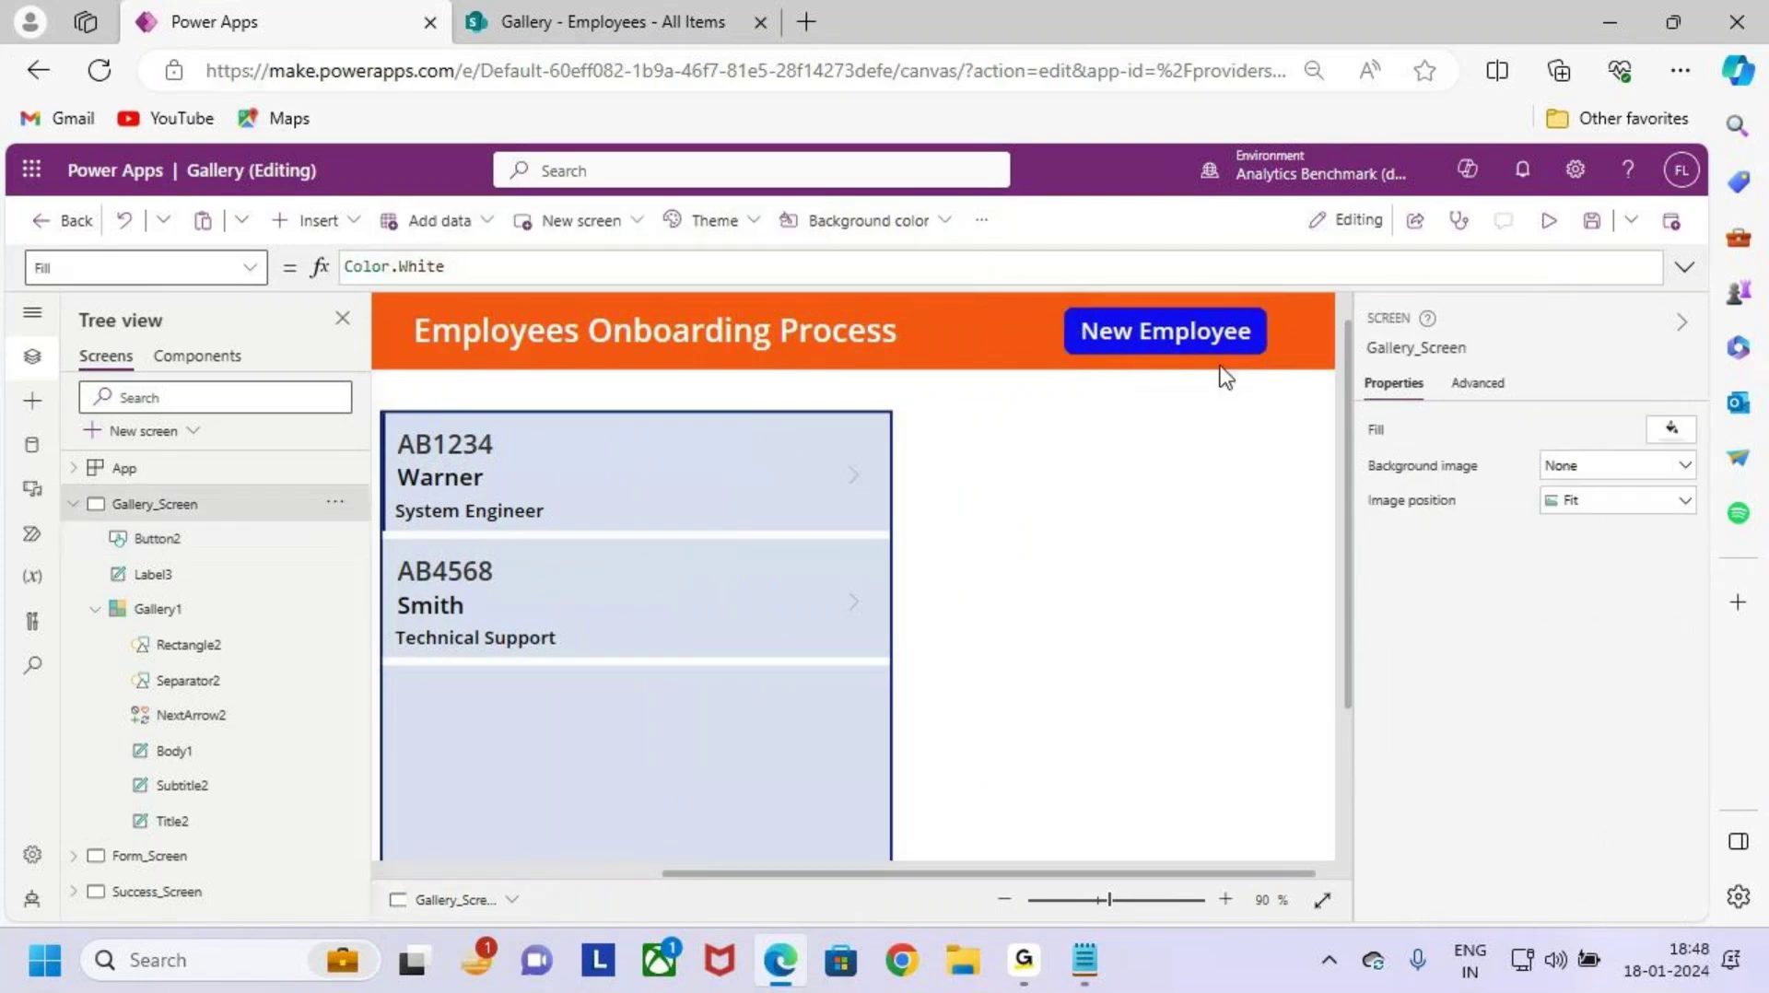
key(ctrl+2)
drag(1041, 298, 1269, 376)
drag(1152, 341, 1355, 128)
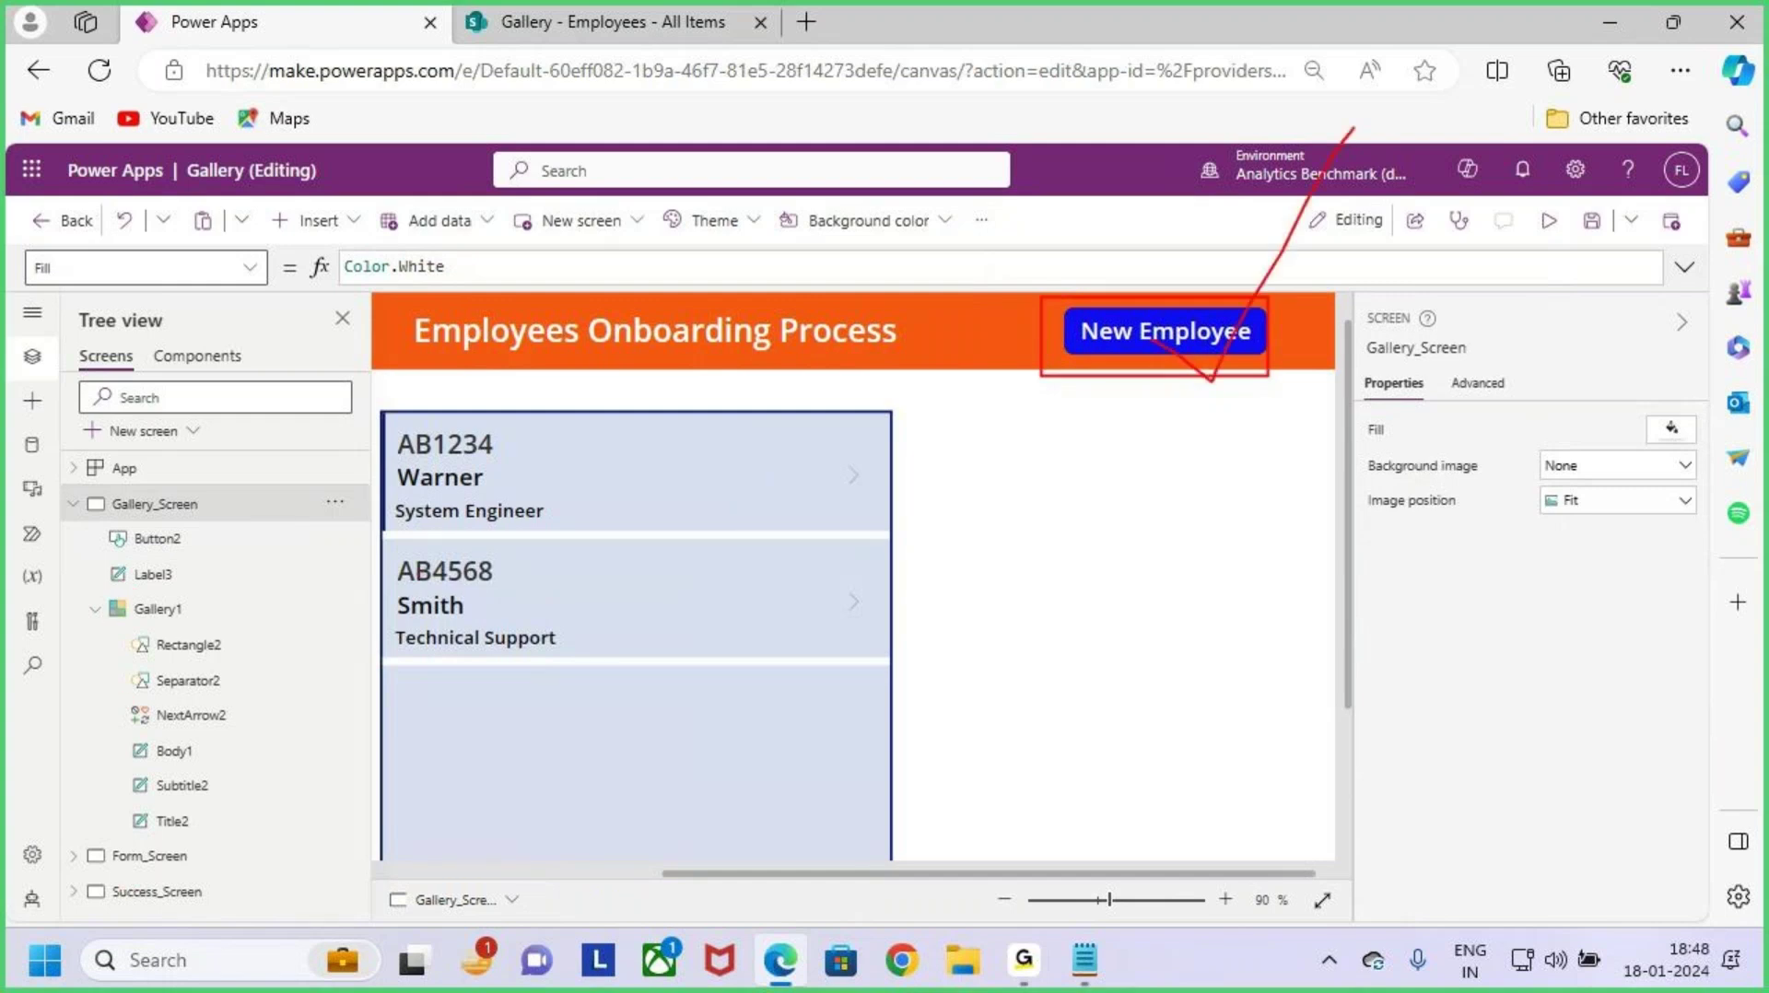
mouse_move(93, 835)
mouse_down()
mouse_move(225, 876)
mouse_move(315, 727)
mouse_up()
mouse_move(612, 774)
mouse_down()
mouse_move(615, 850)
mouse_move(706, 777)
mouse_move(912, 728)
mouse_up()
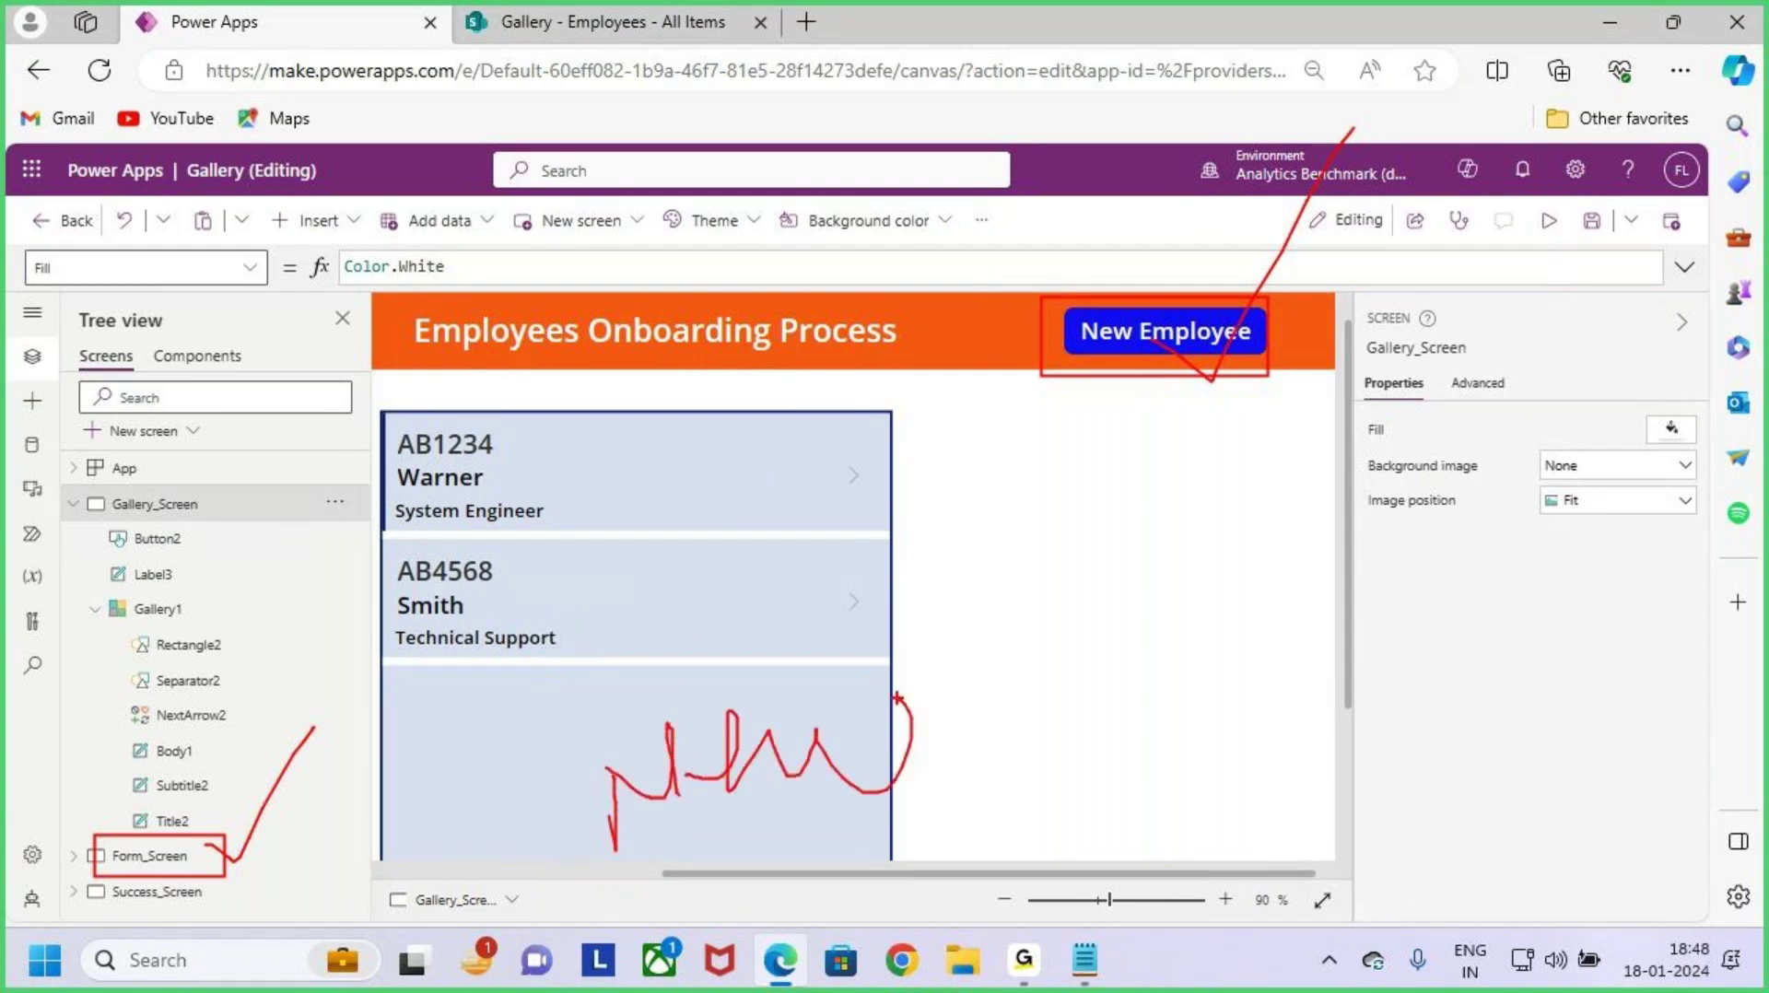
key(Escape)
scroll(1157, 571, down, 1)
scroll(1158, 568, down, 2)
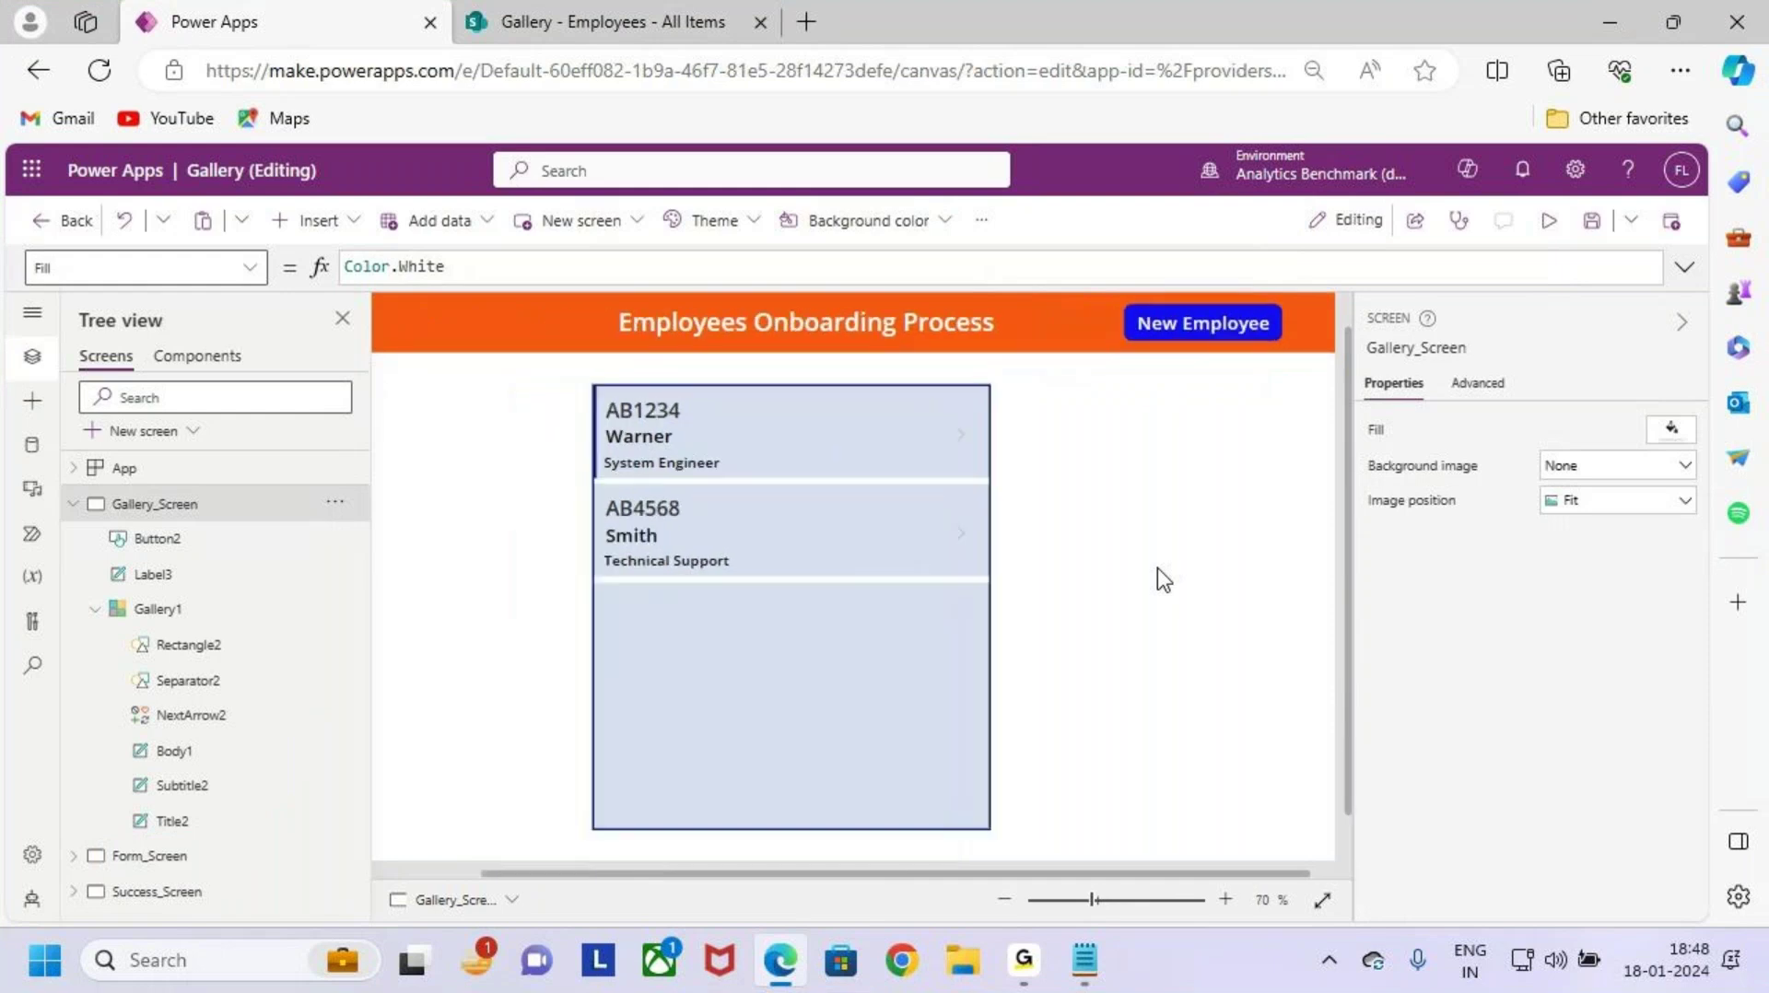
Step: Replace the button's OnSelect value false with ResetForm(Form1);
click(1186, 347)
click(245, 267)
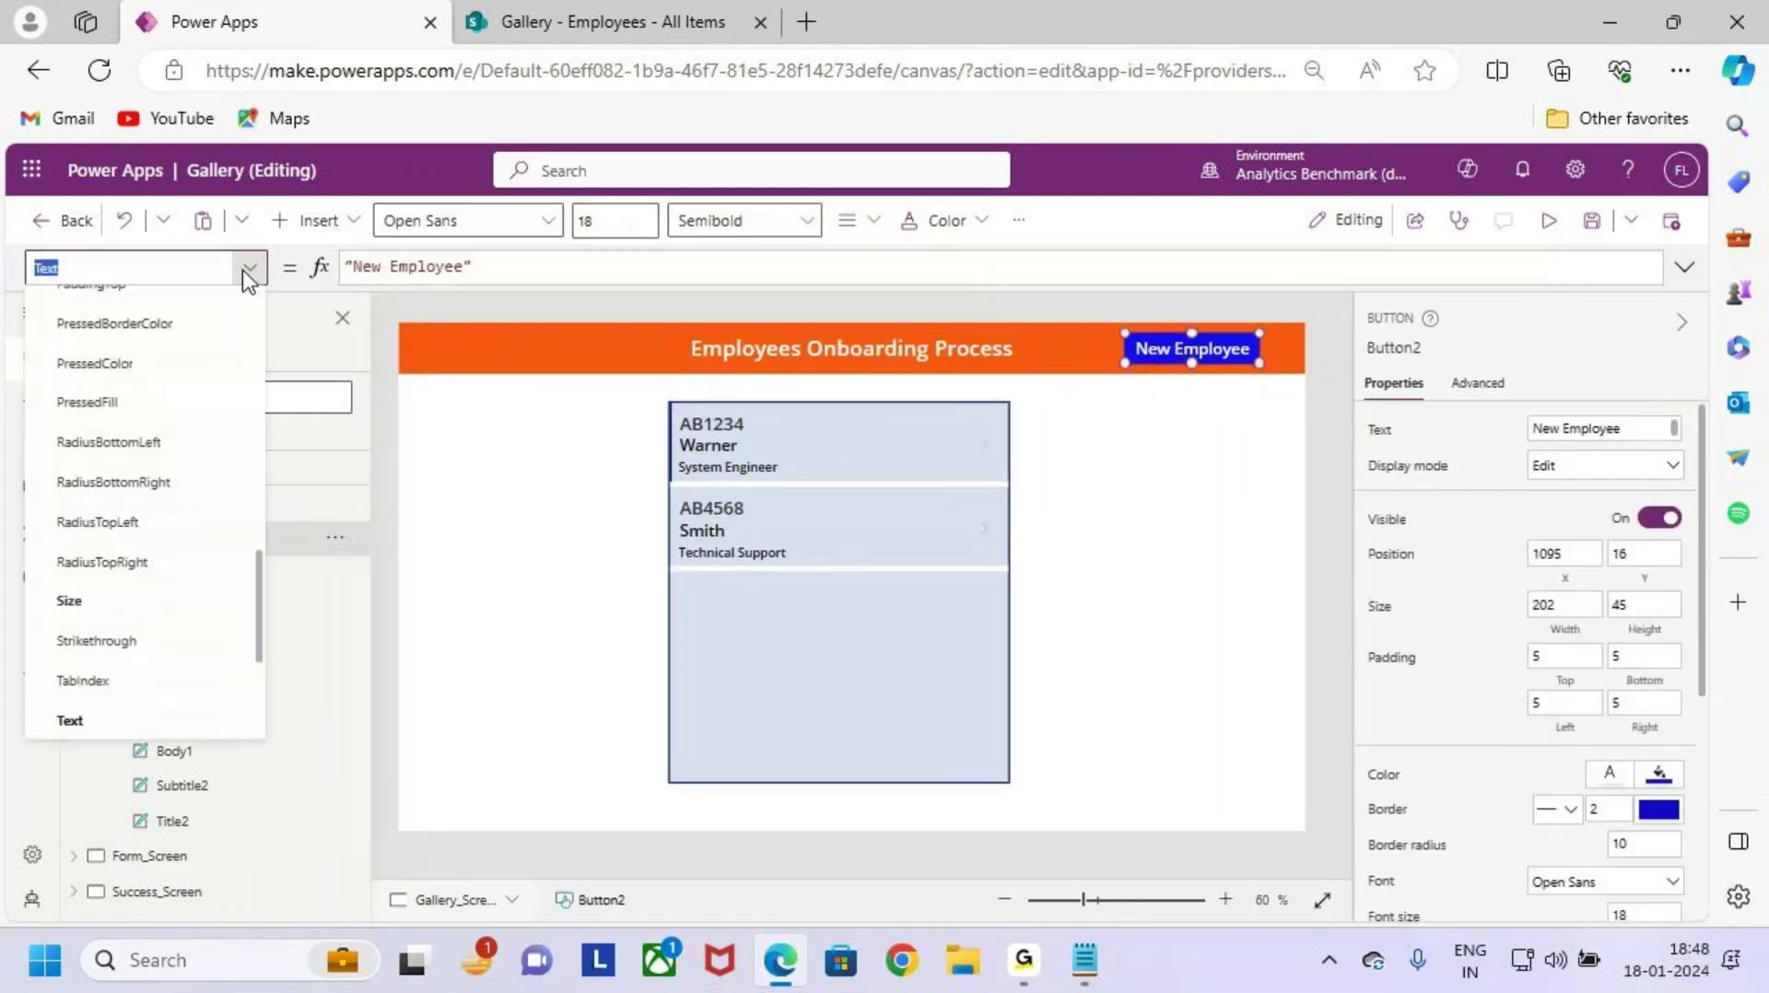
scroll(166, 590, down, 5)
scroll(115, 581, up, 5)
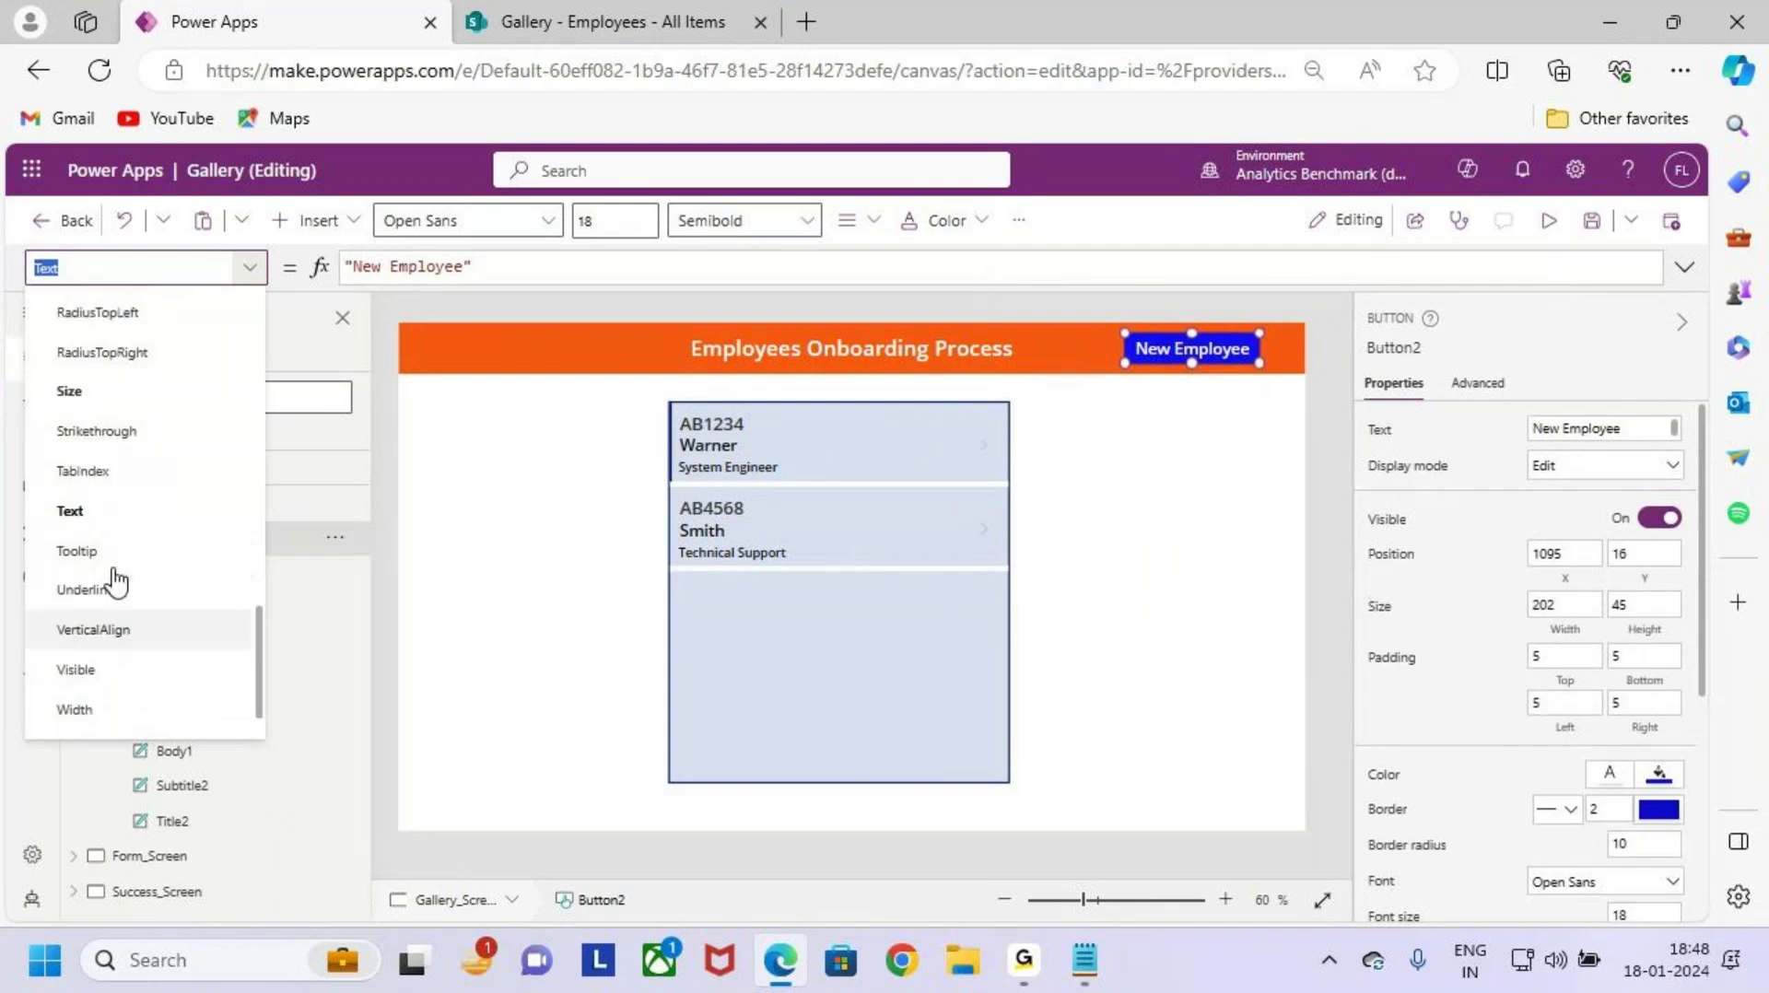
scroll(135, 543, up, 3)
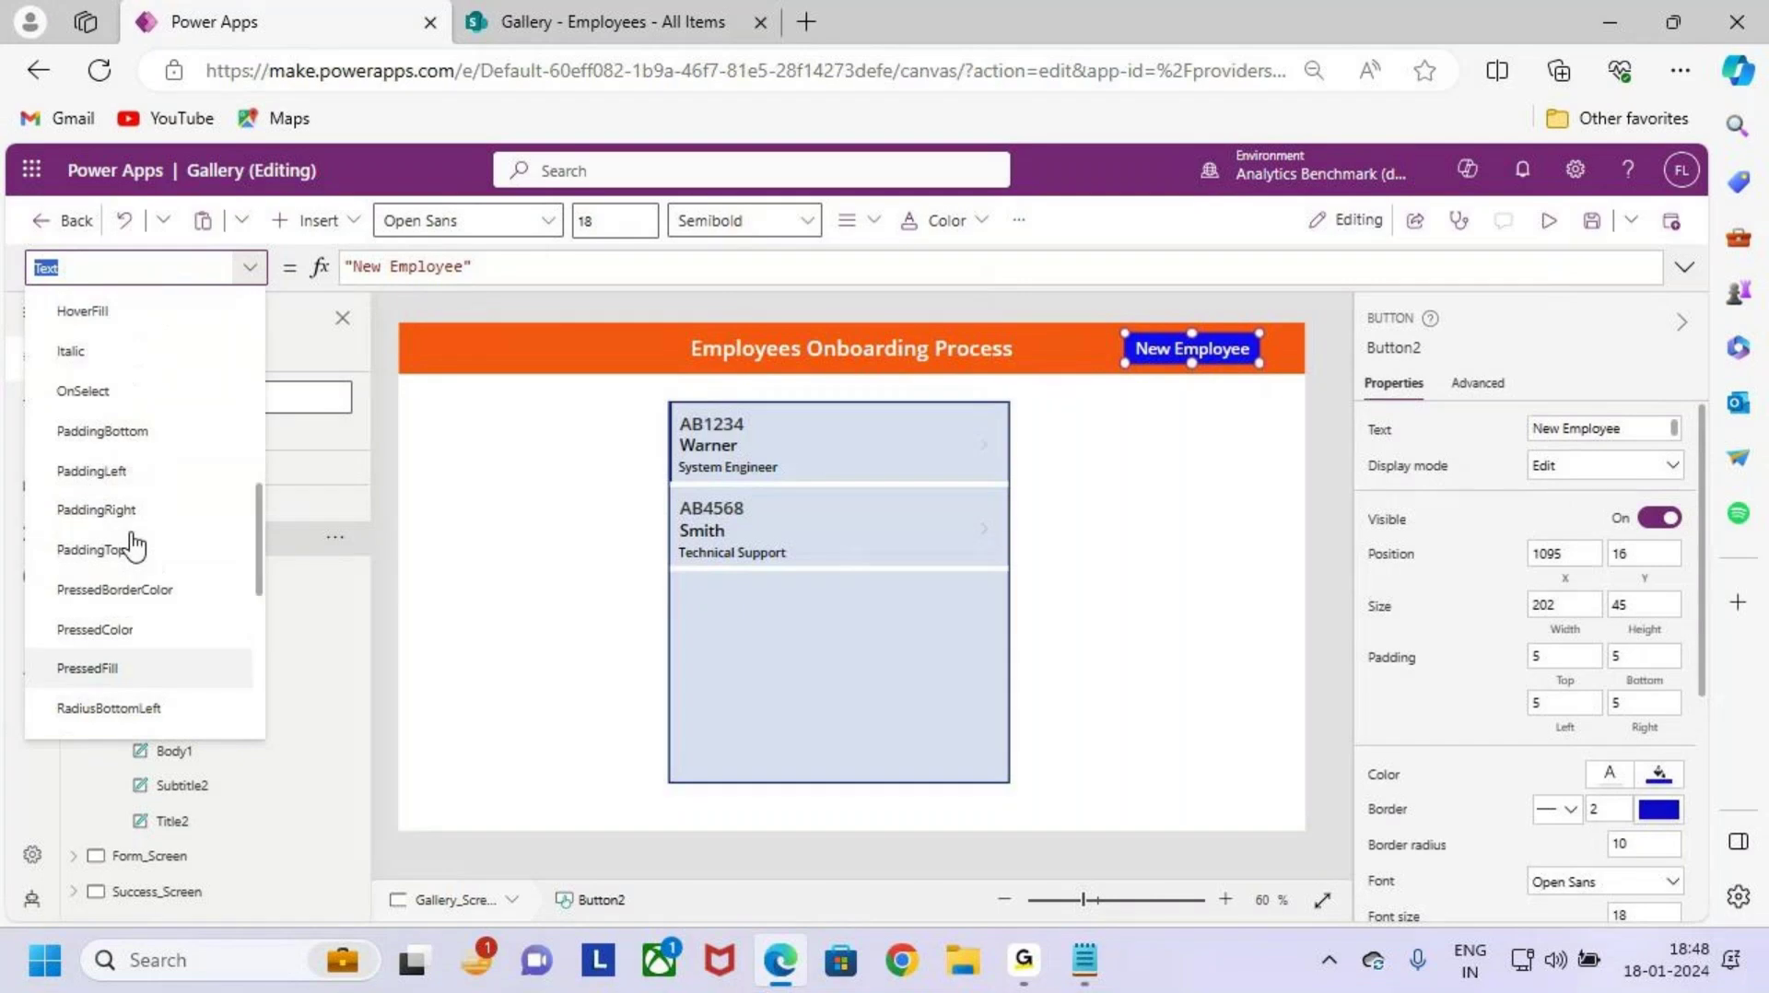
click(118, 461)
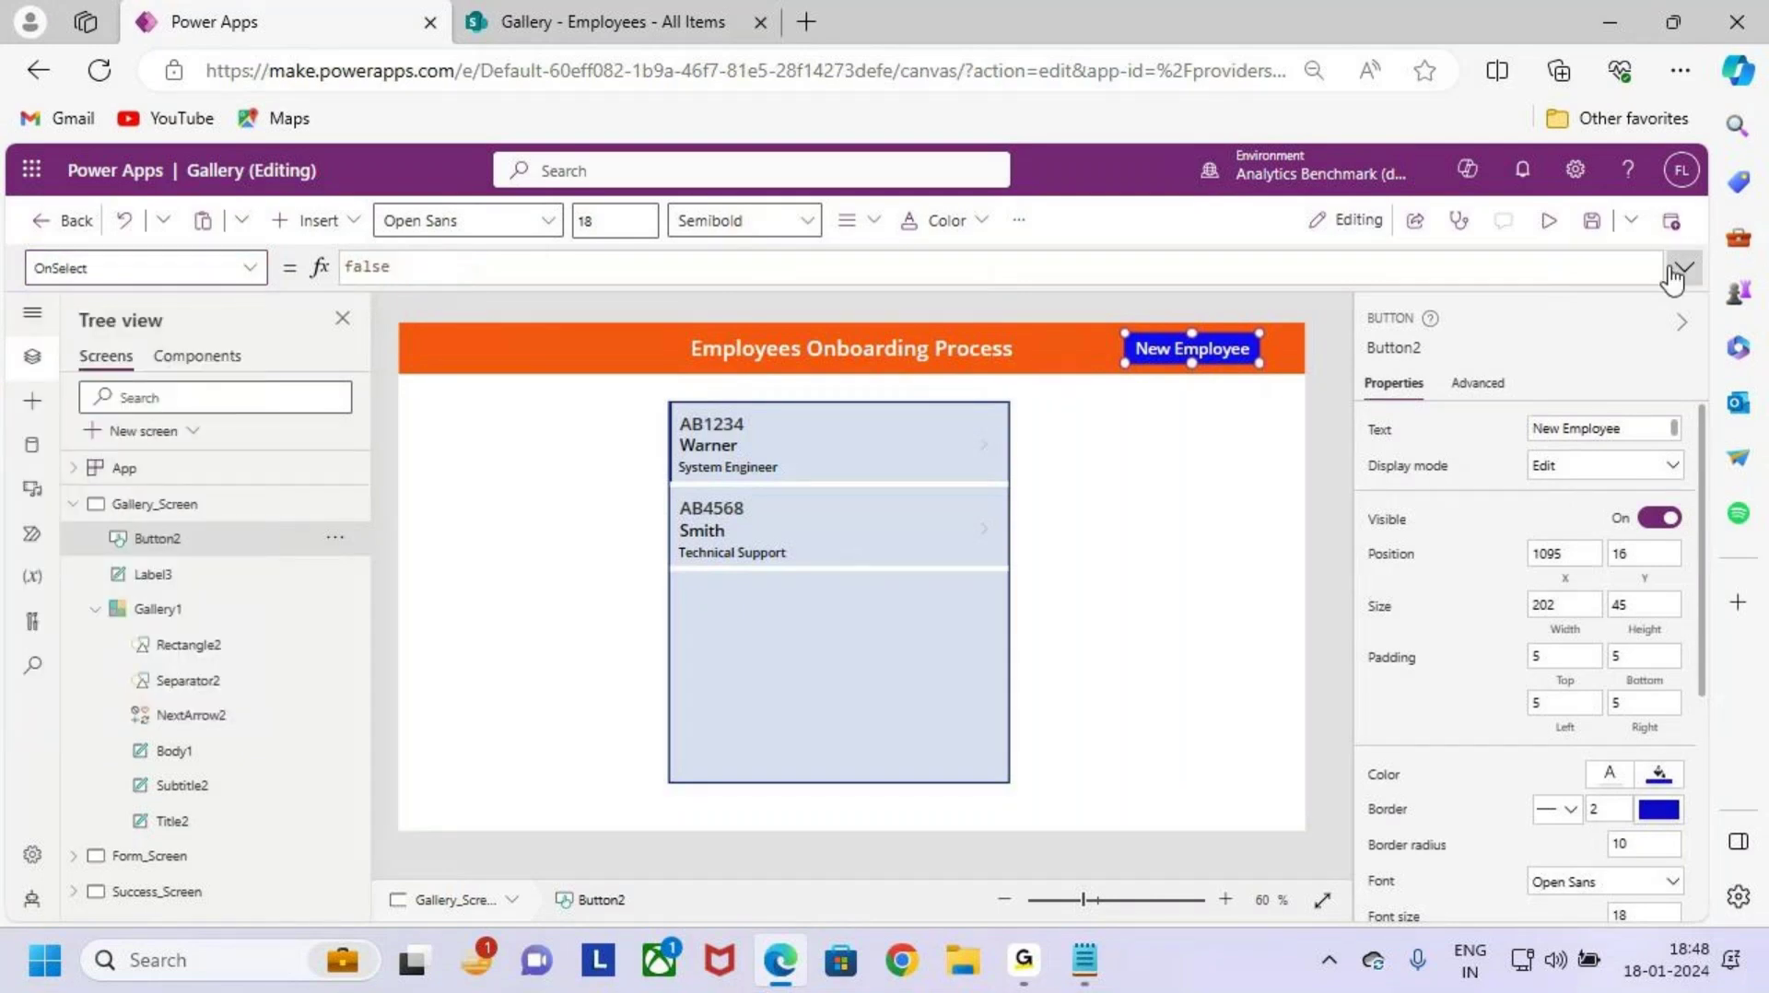
click(1684, 267)
drag(584, 316, 291, 268)
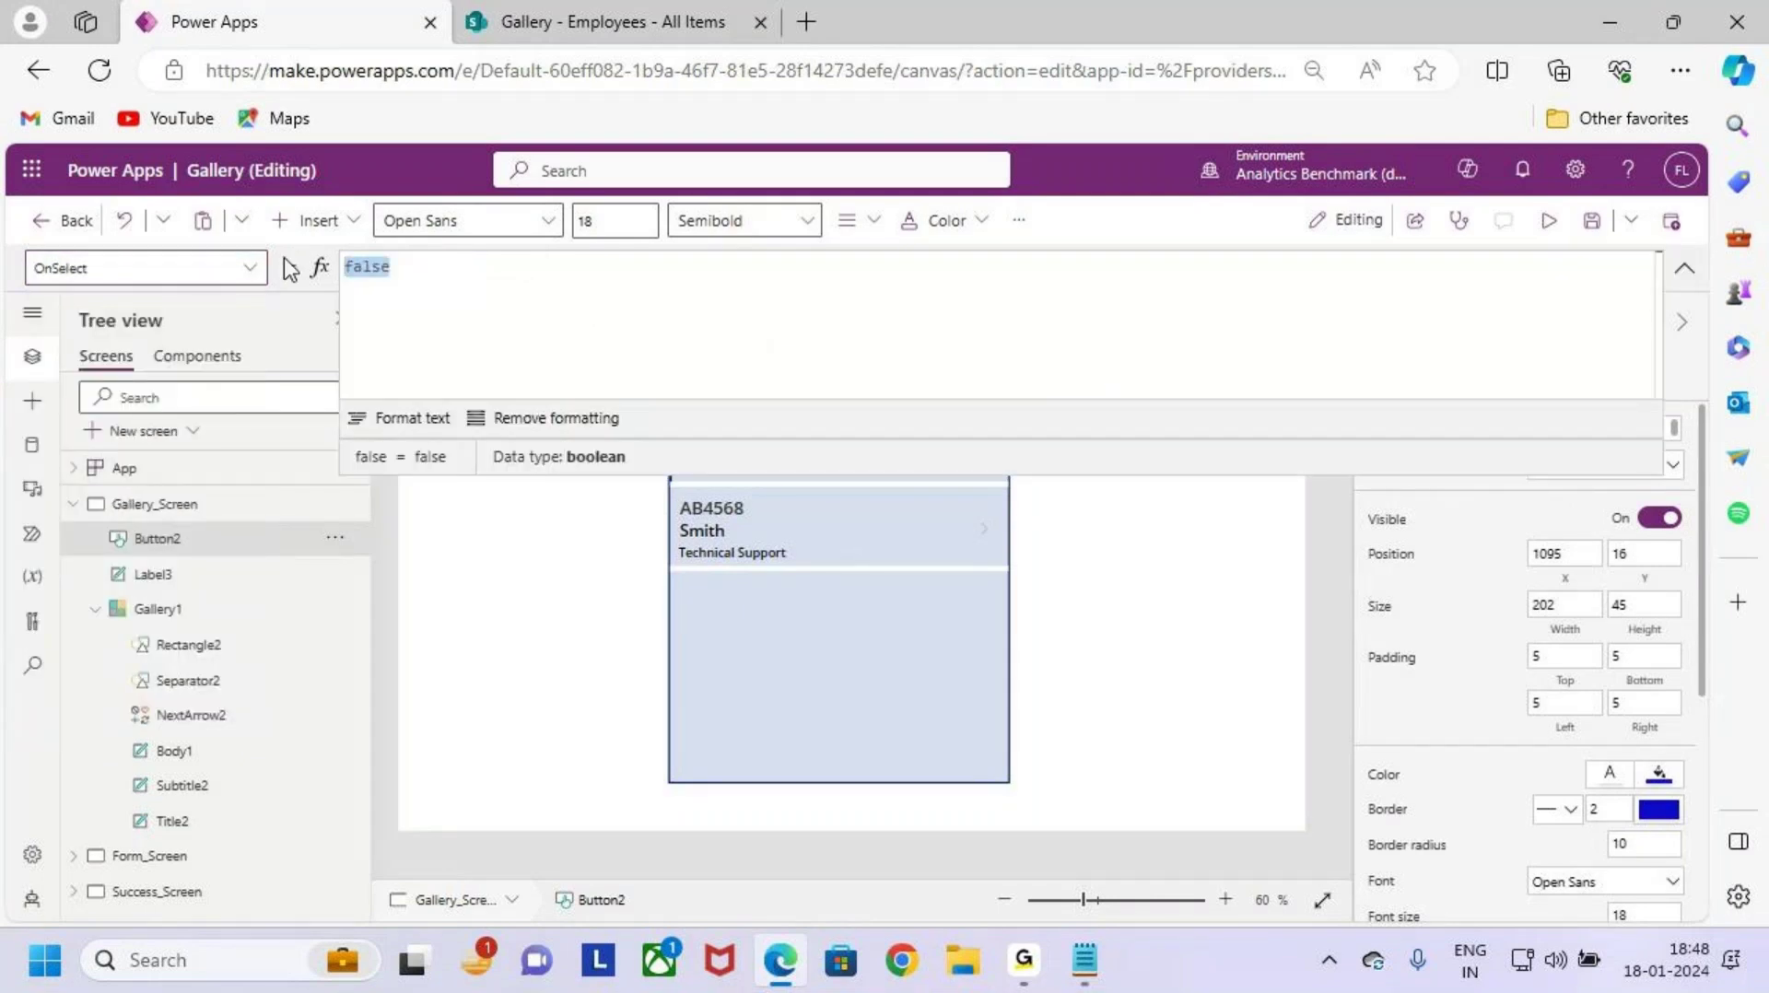
text(rest)
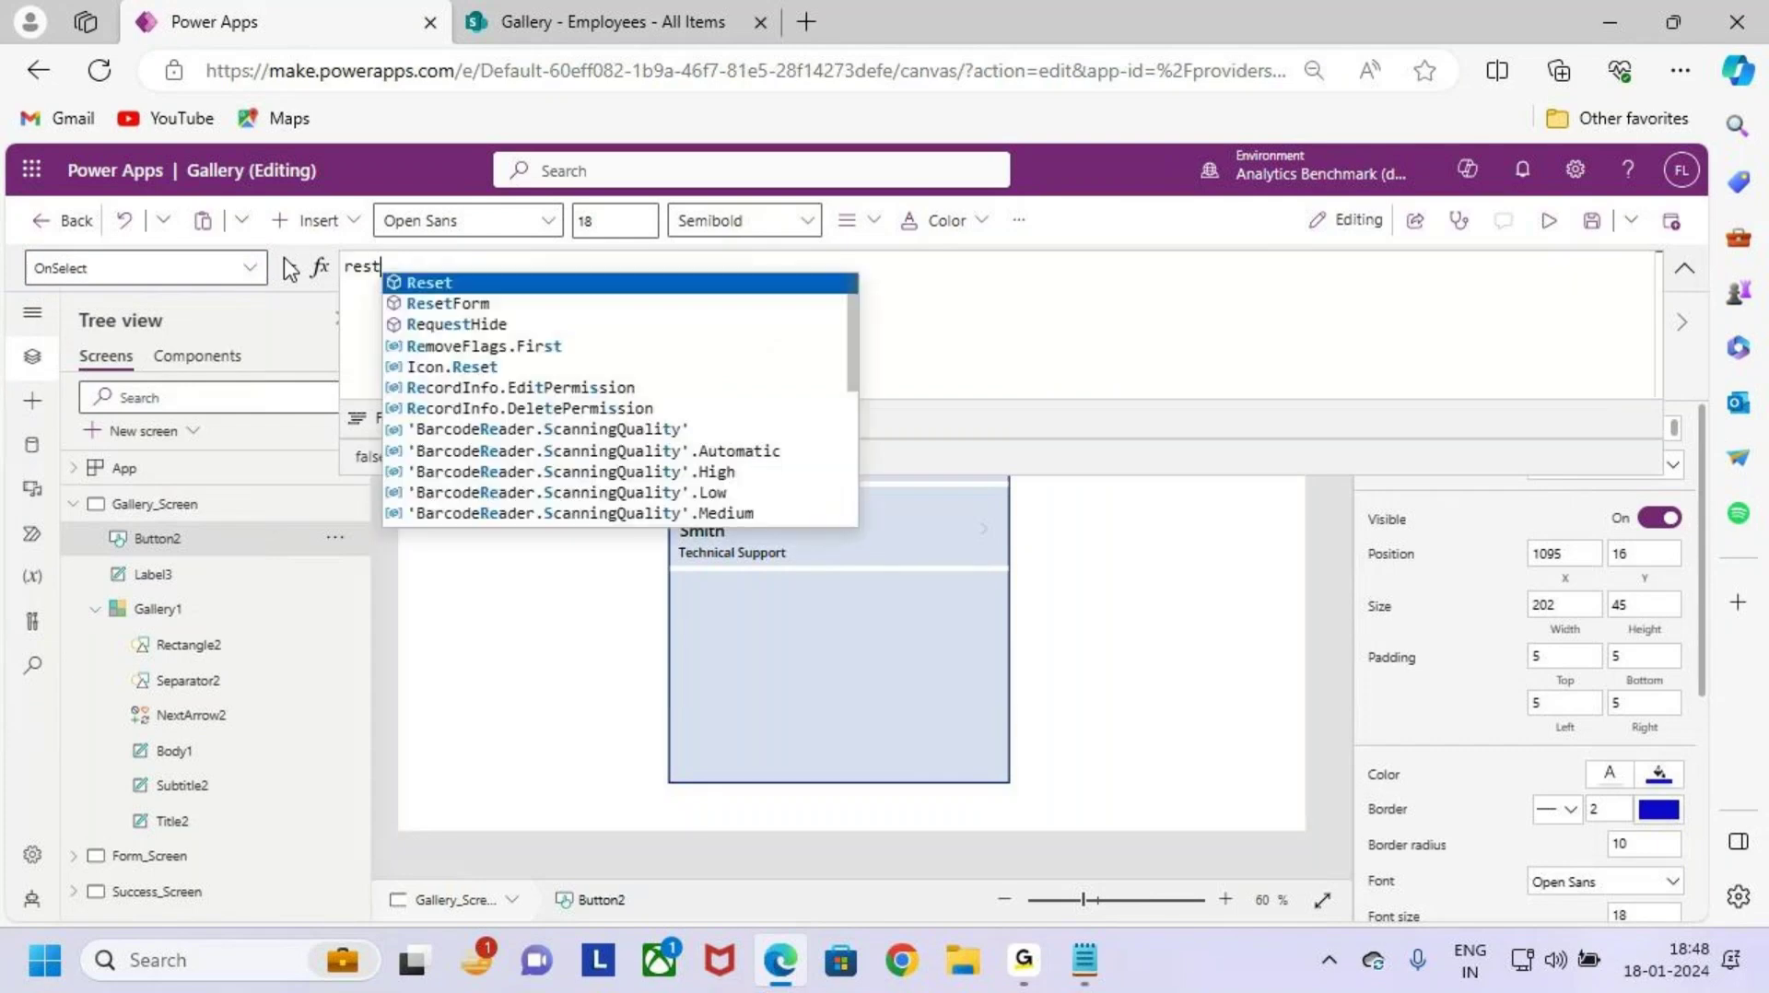
key(Down)
key(Tab)
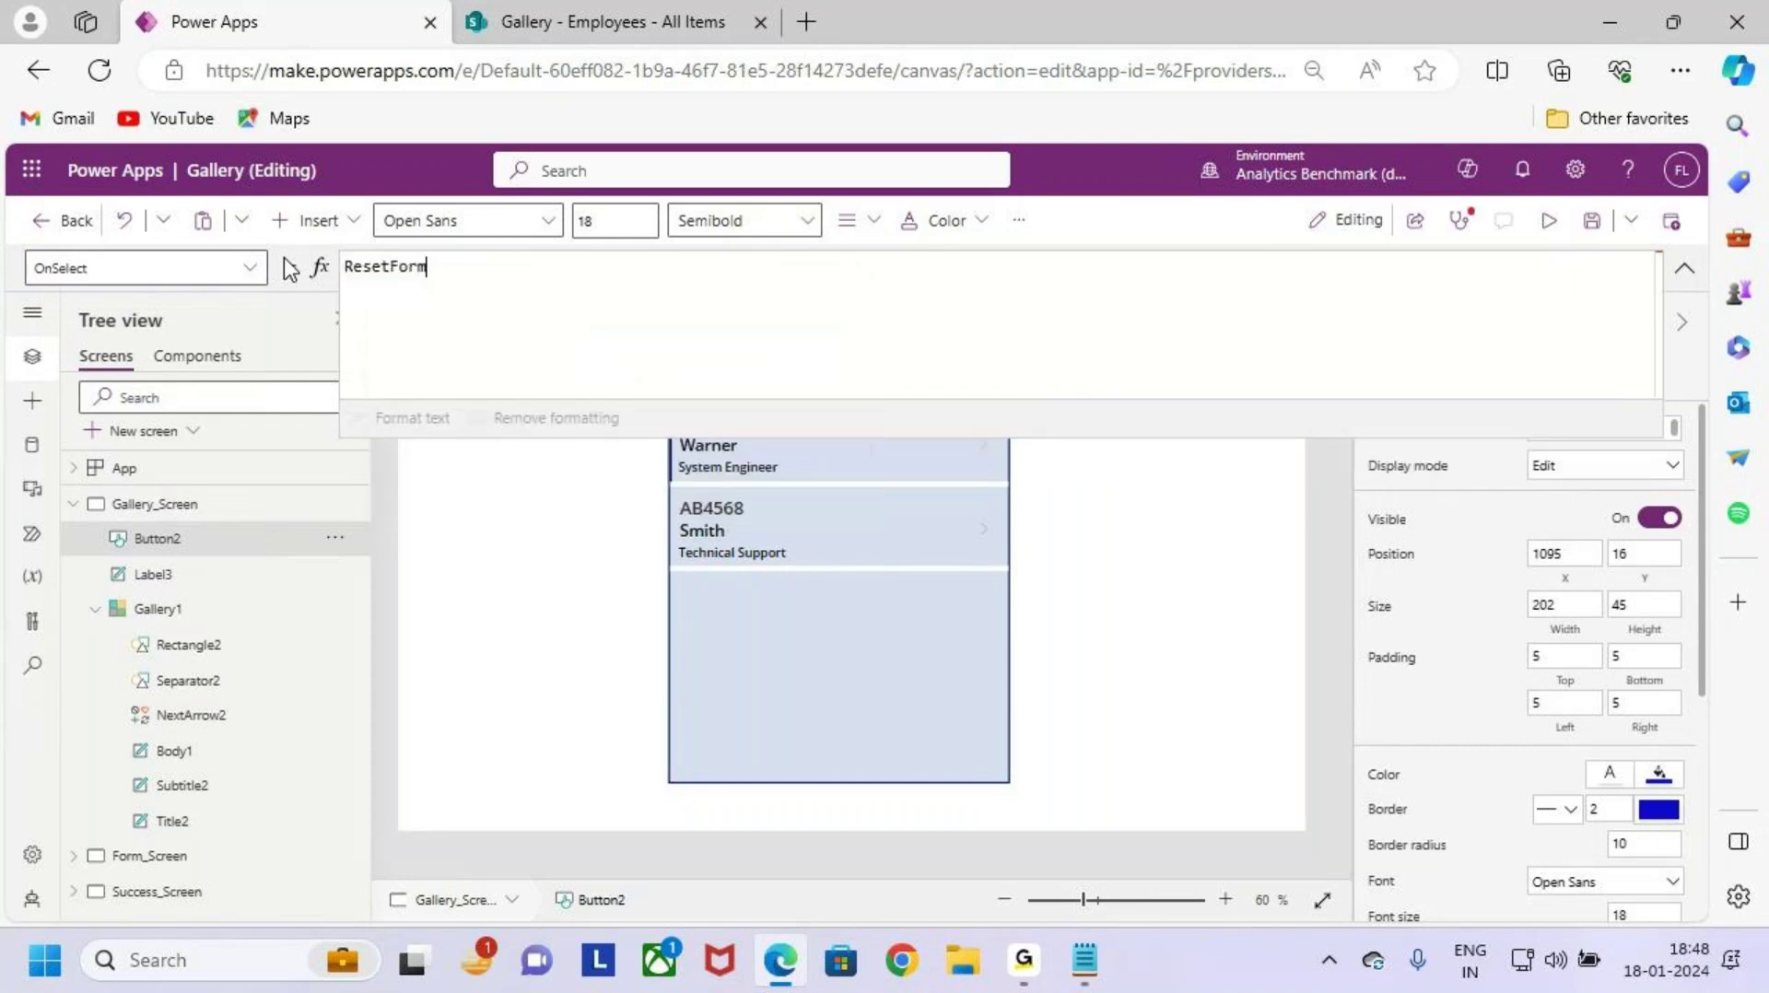
text((form)
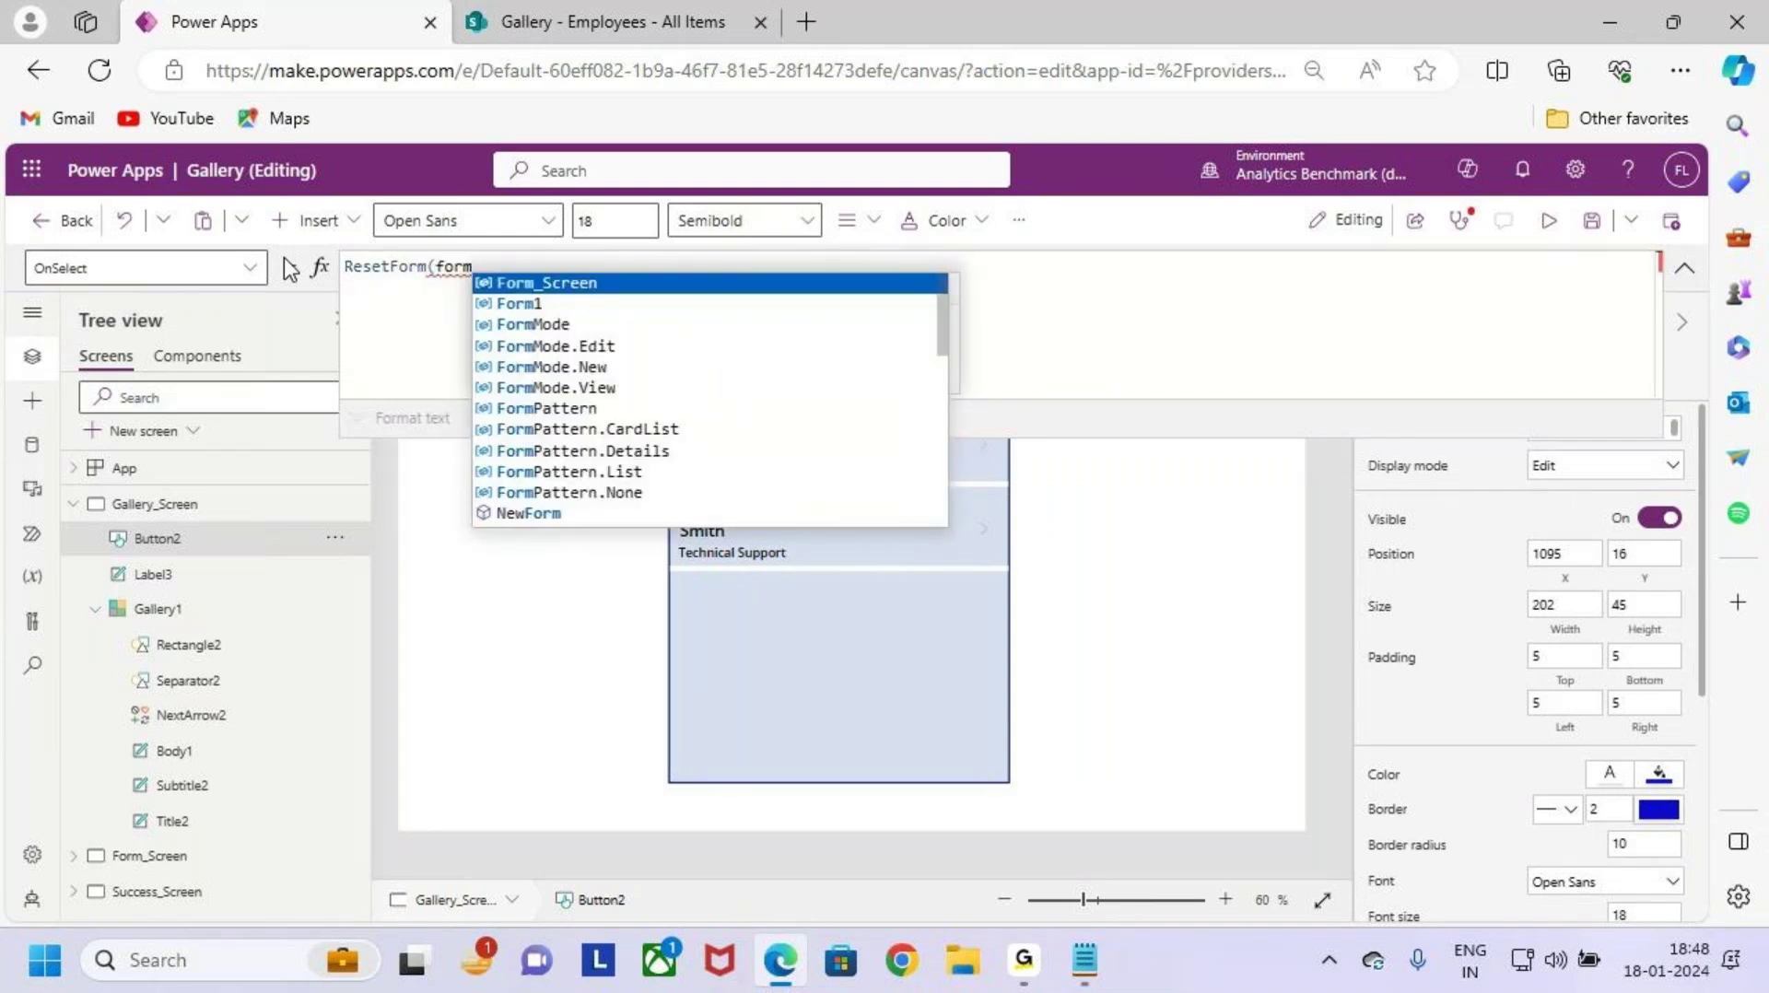
key(Down)
key(Tab)
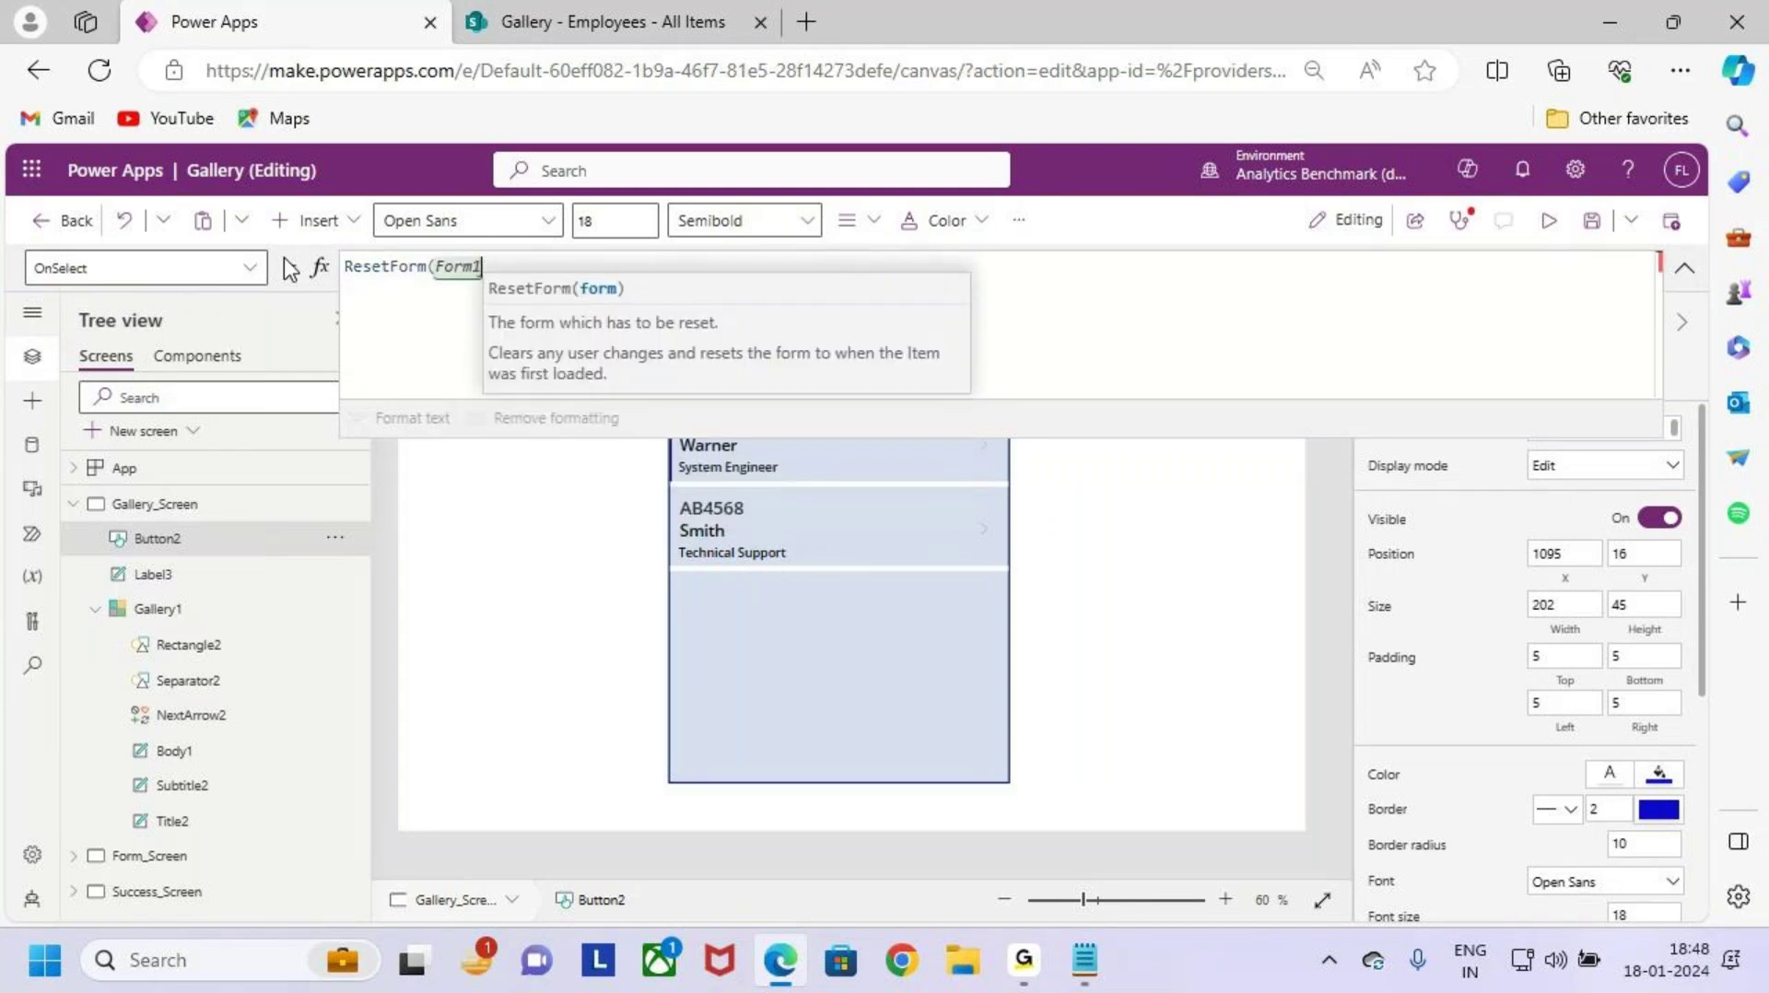
text())
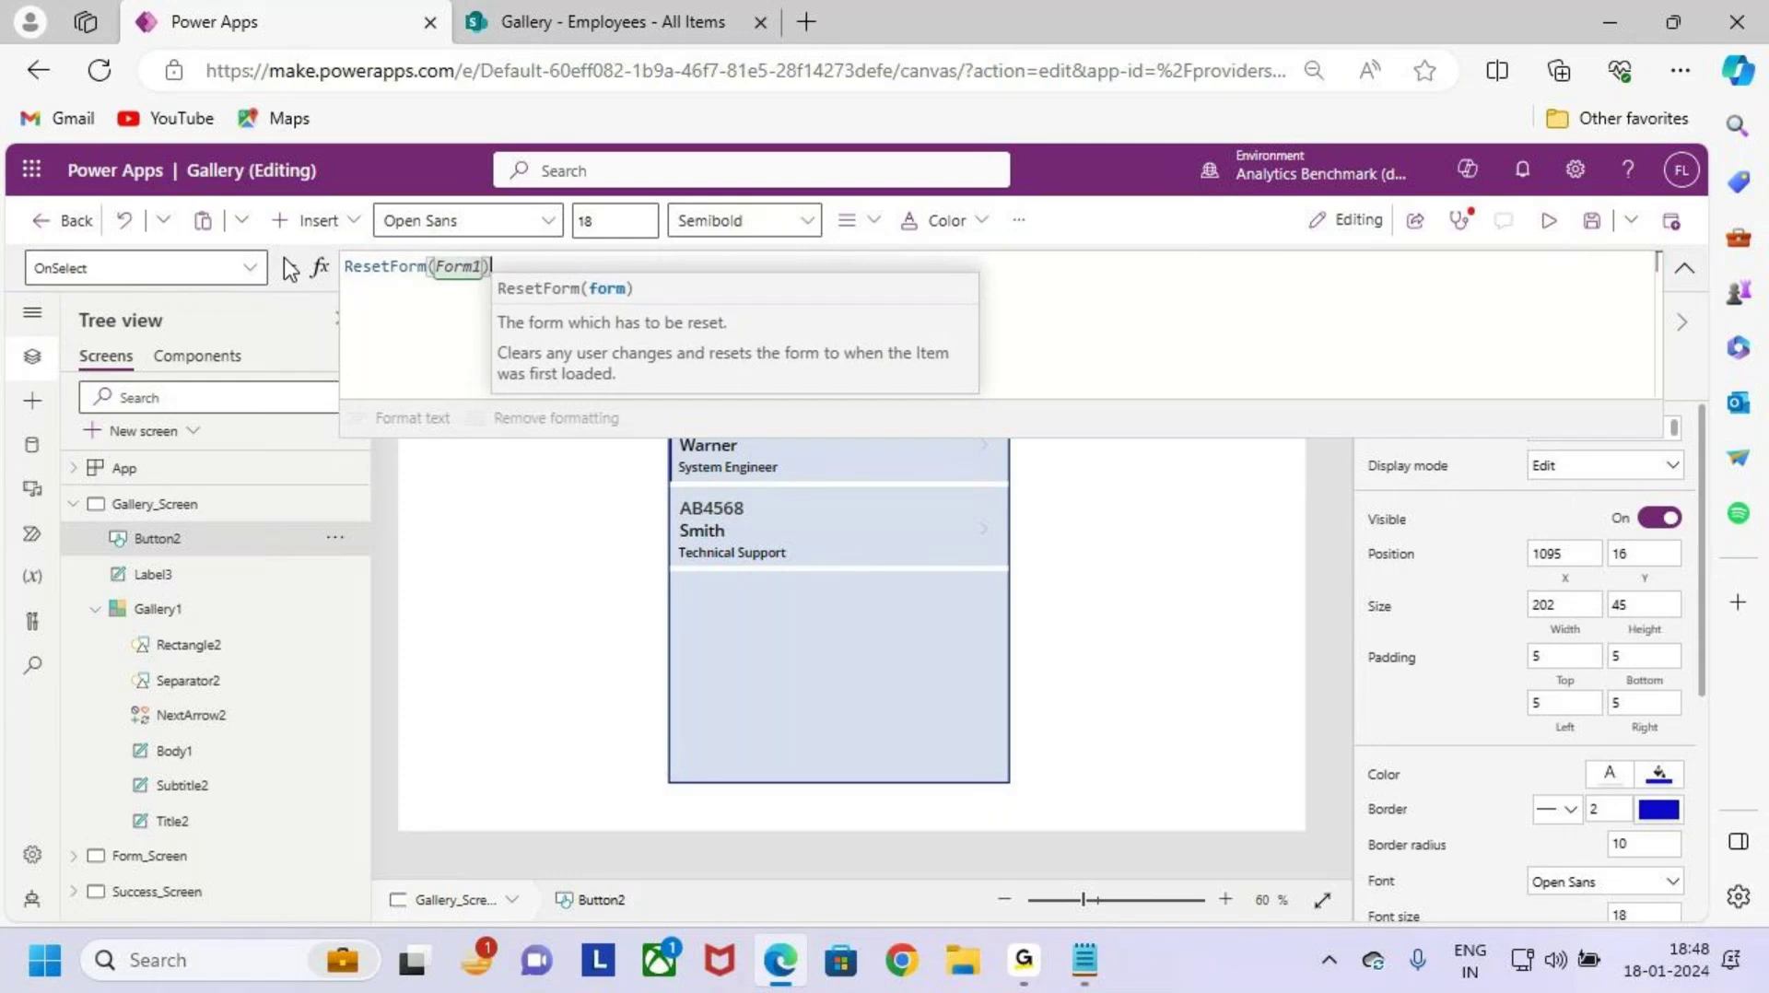
text(;)
Step: Add NewForm(Form1); and Navigate(Form_Screen) on new lines of the OnSelect formula
key(shift+Return)
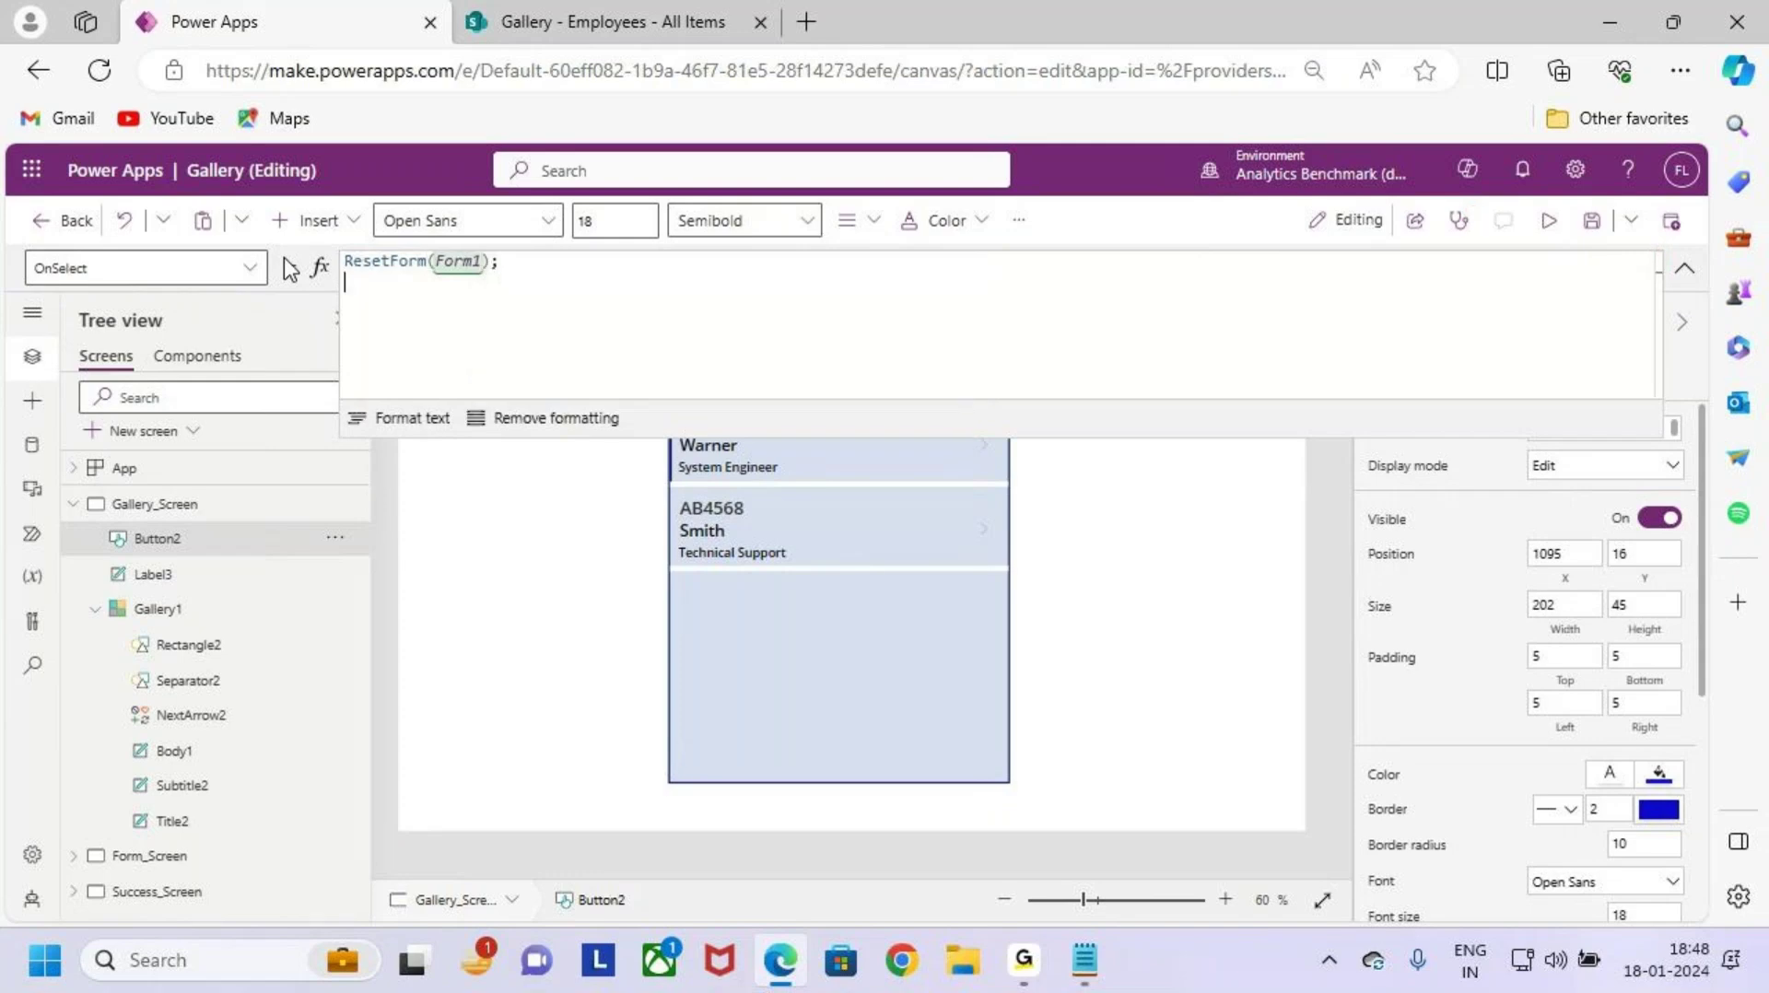
text(New)
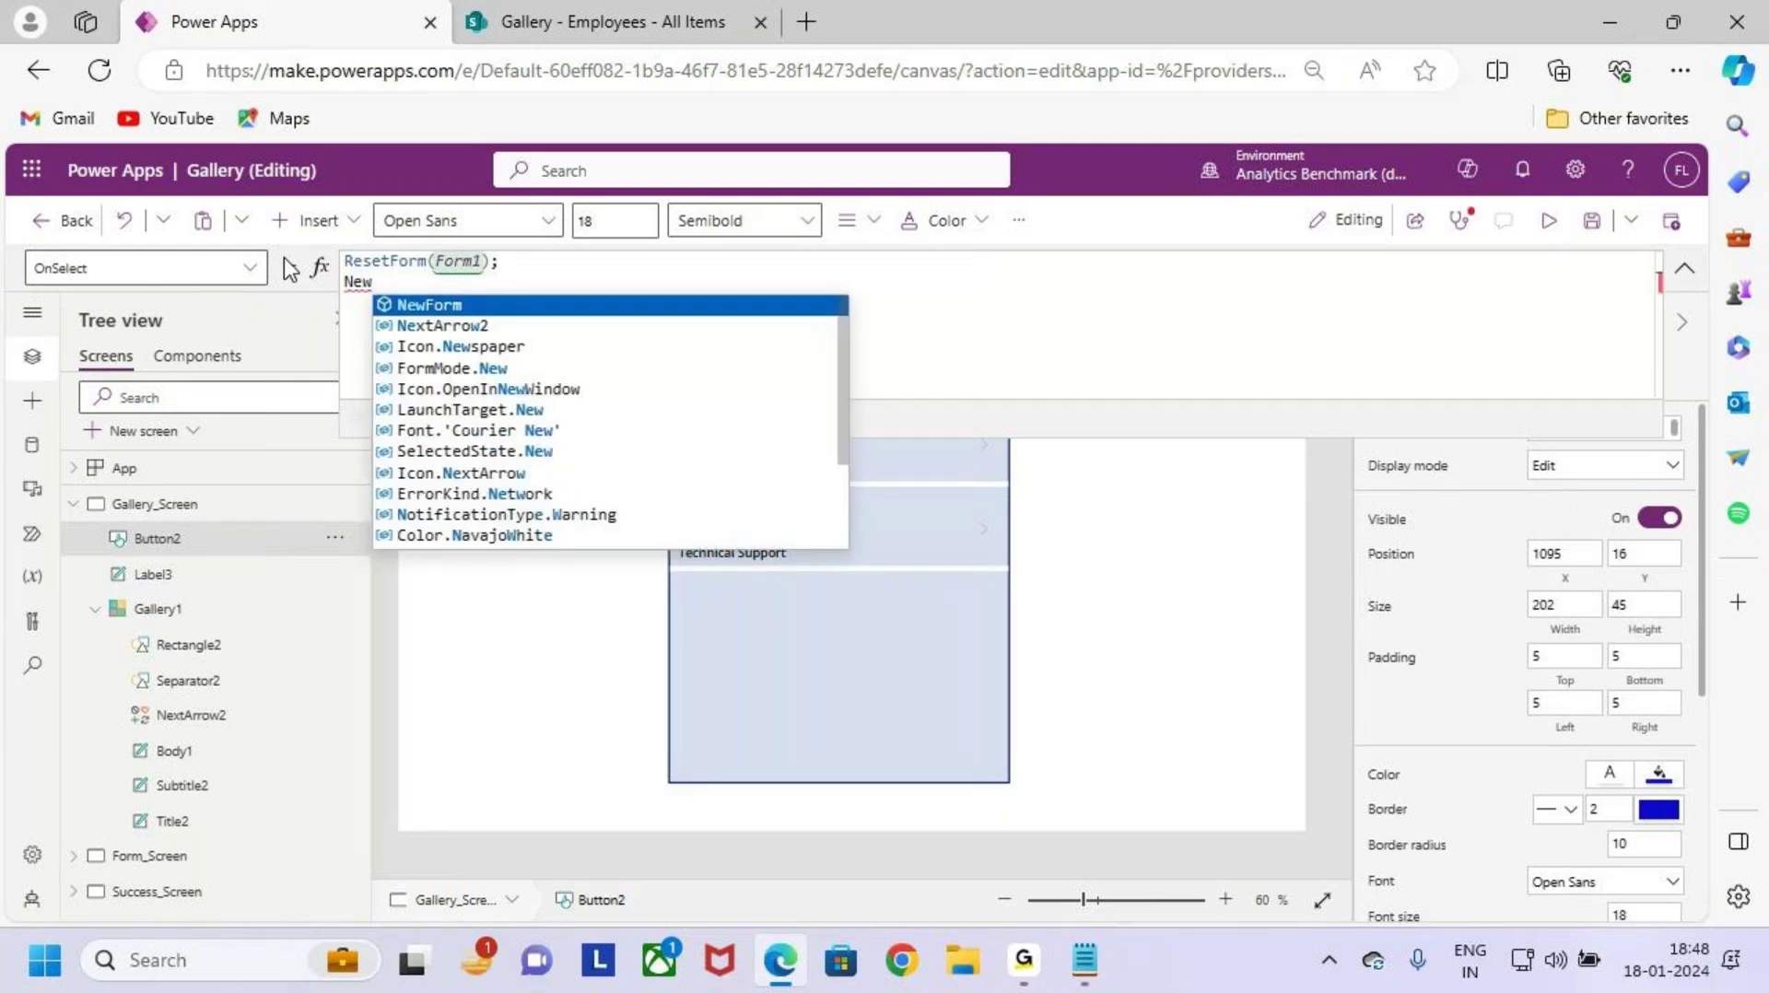
key(Tab)
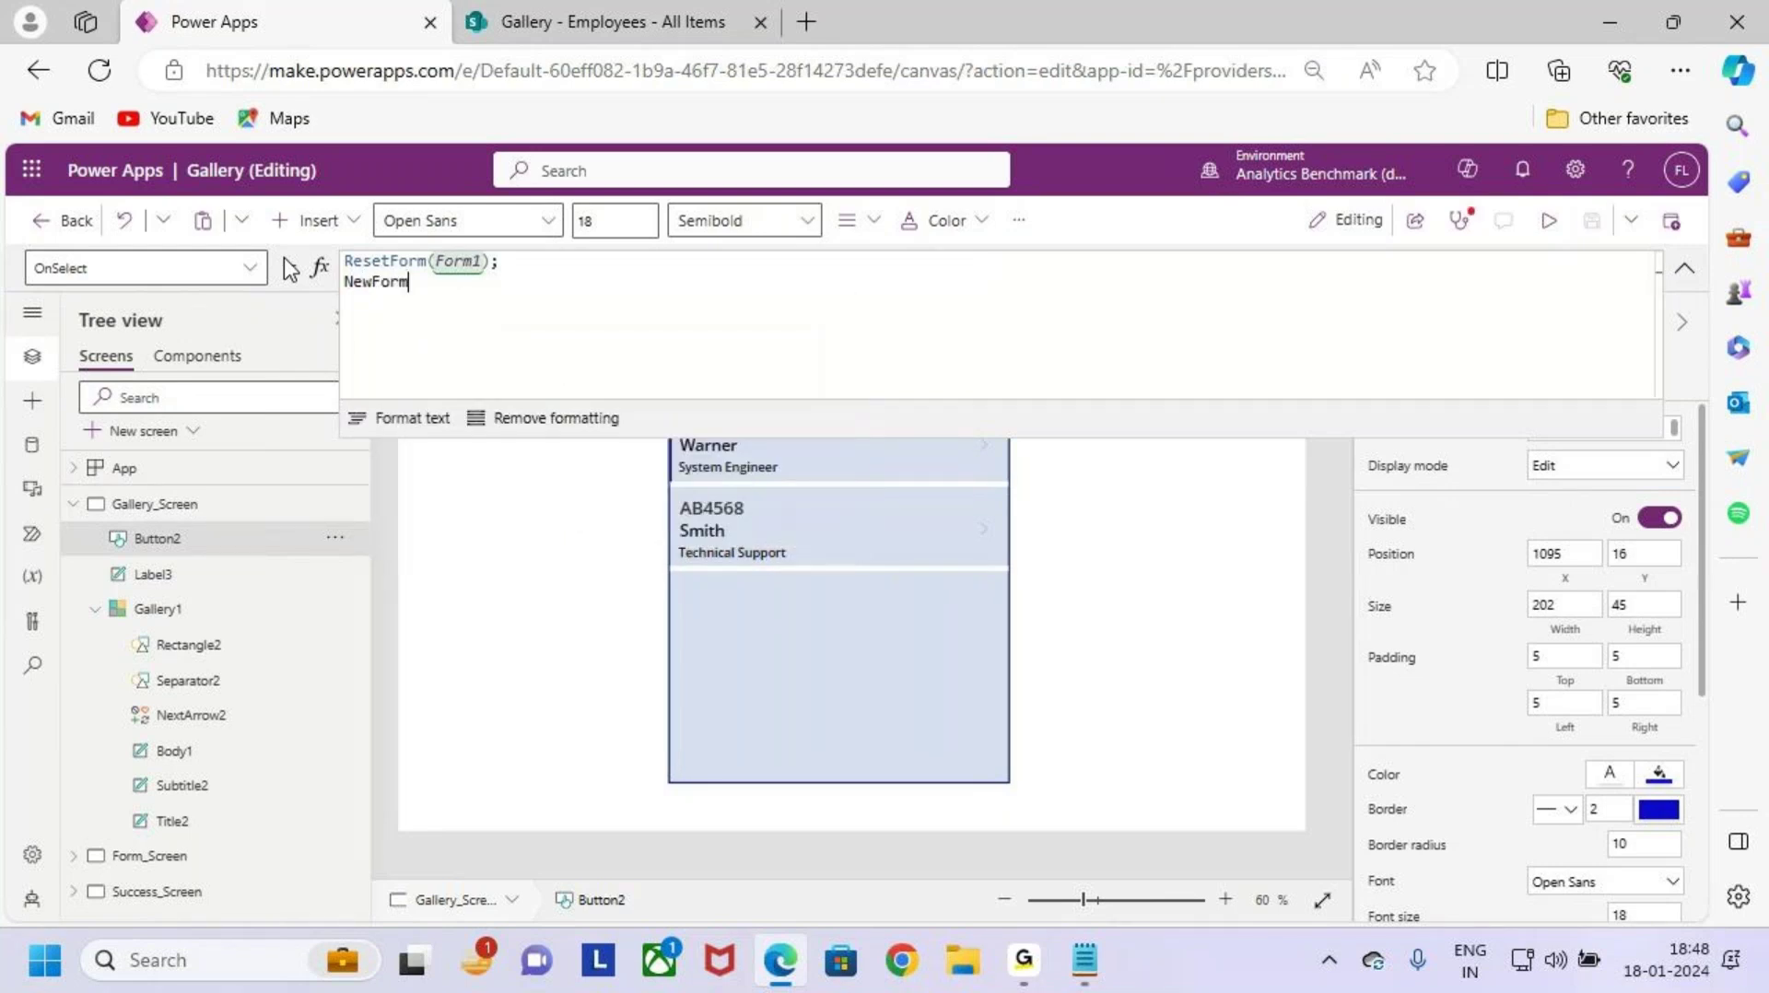
text((f)
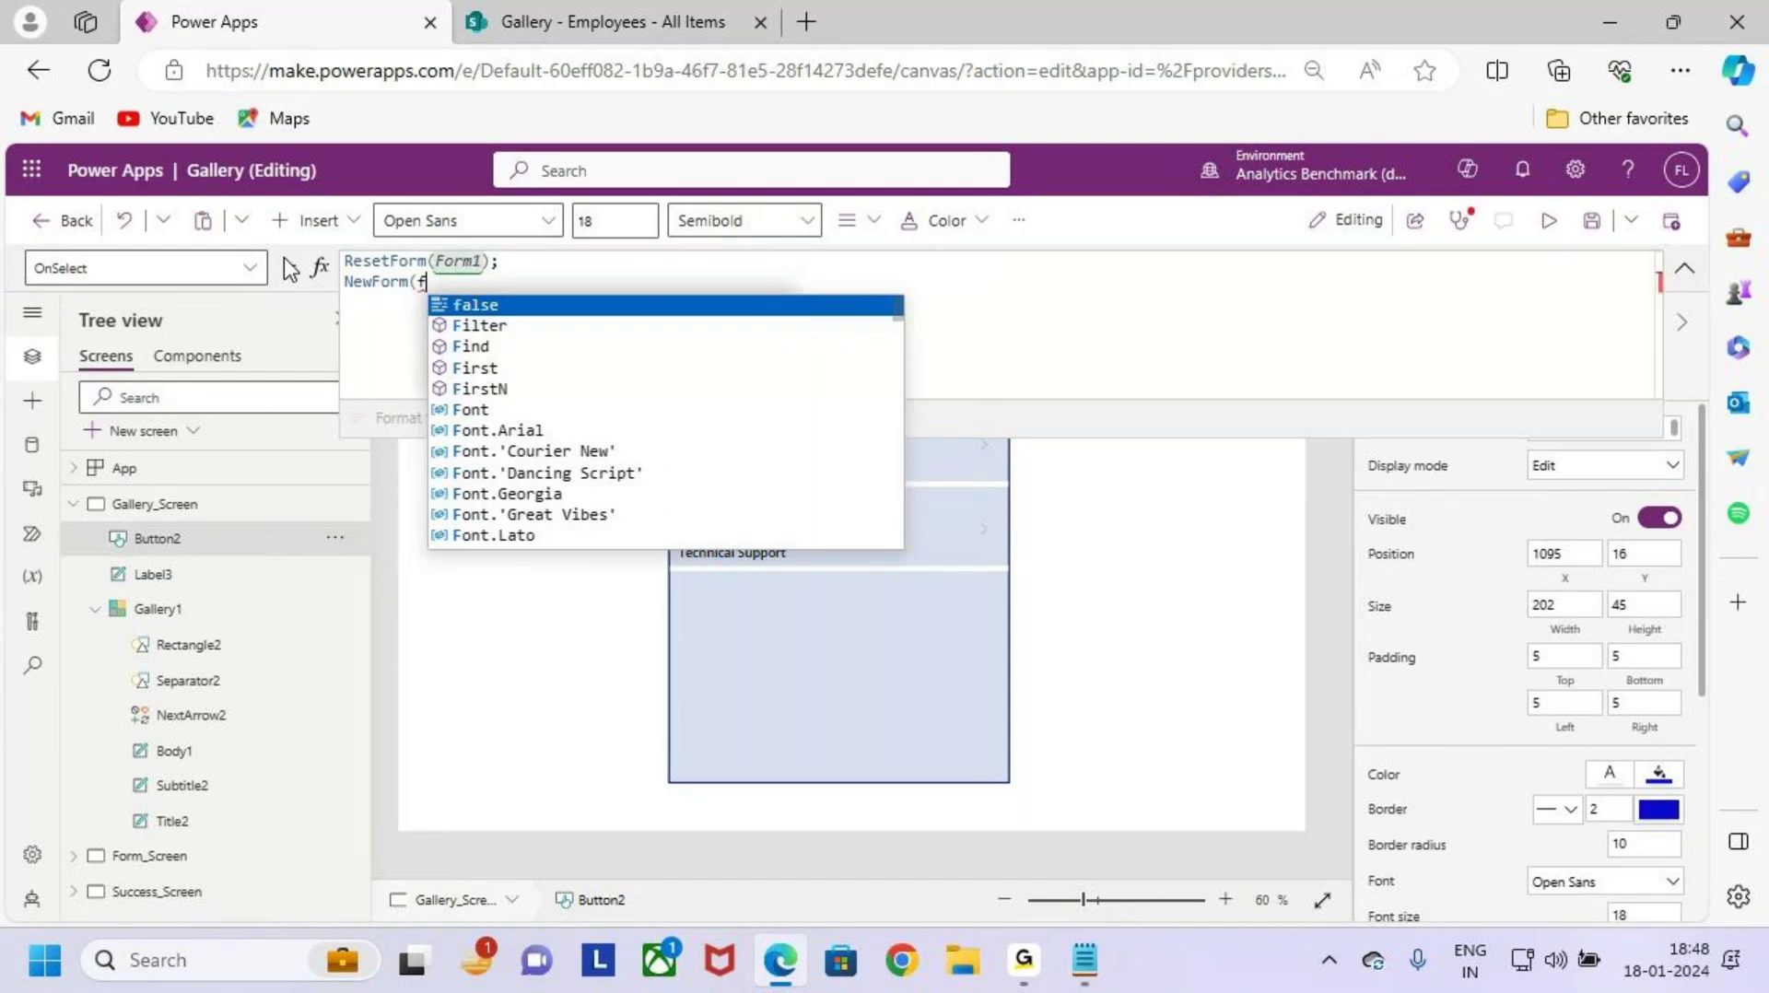
text(orm)
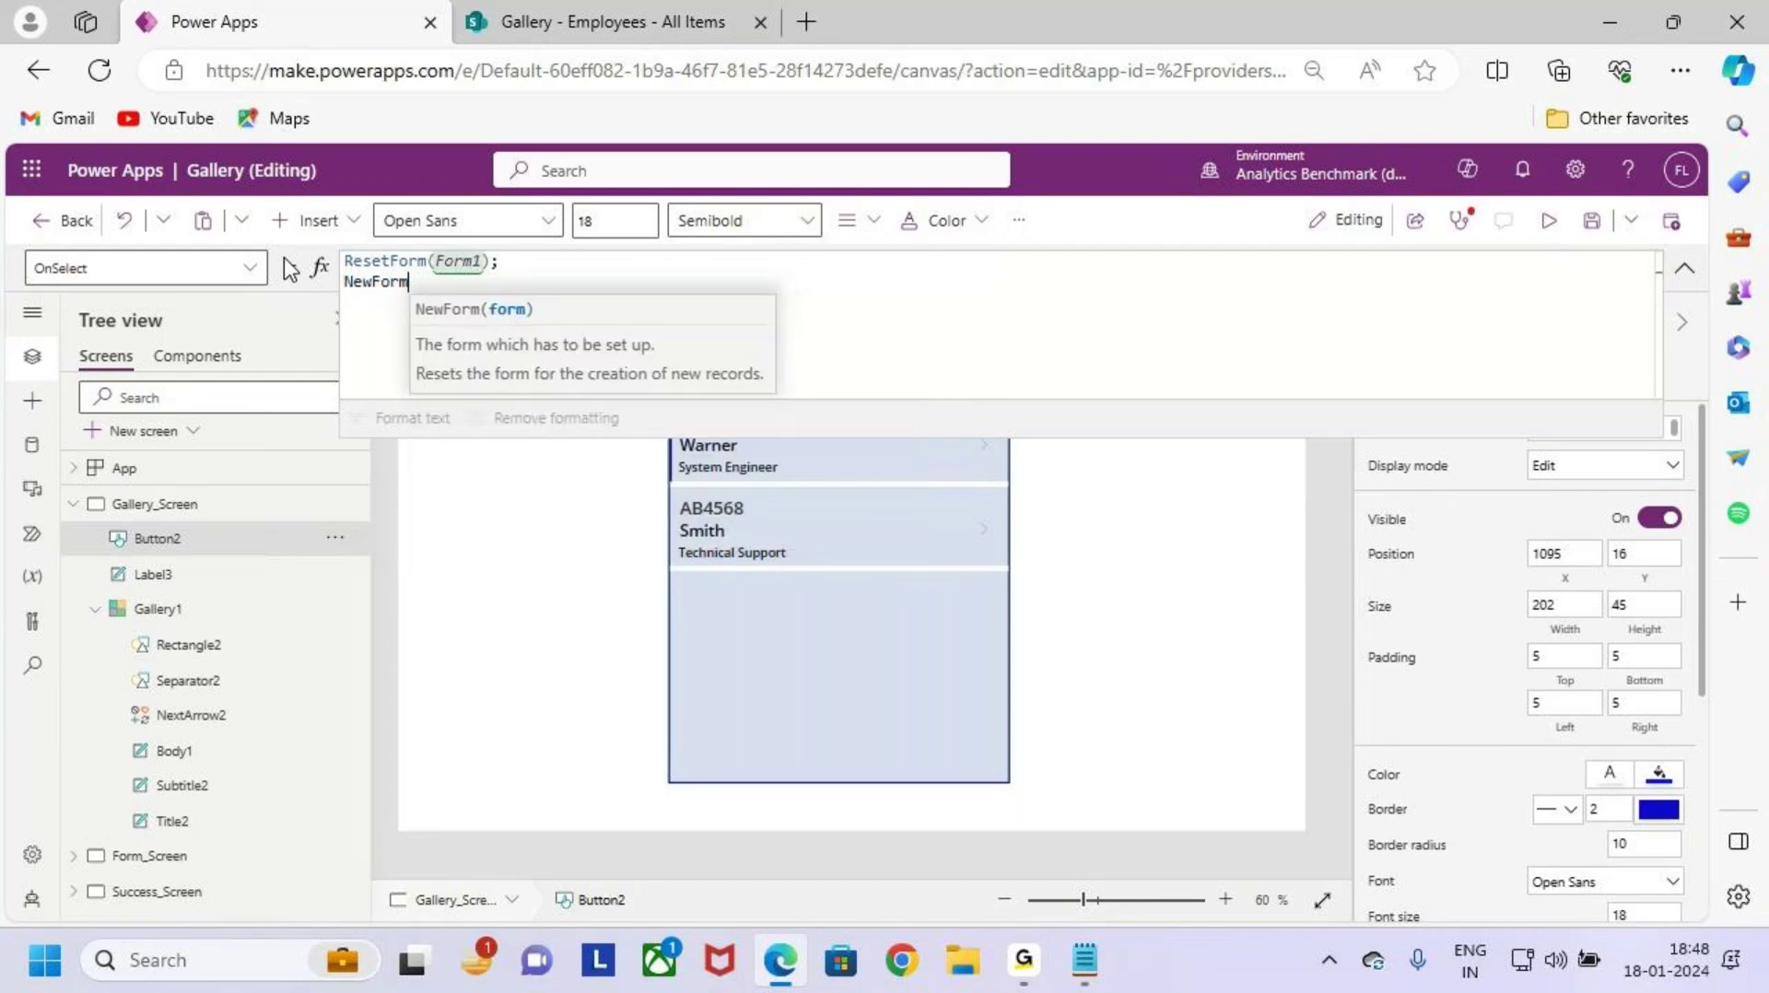
text((Form1))
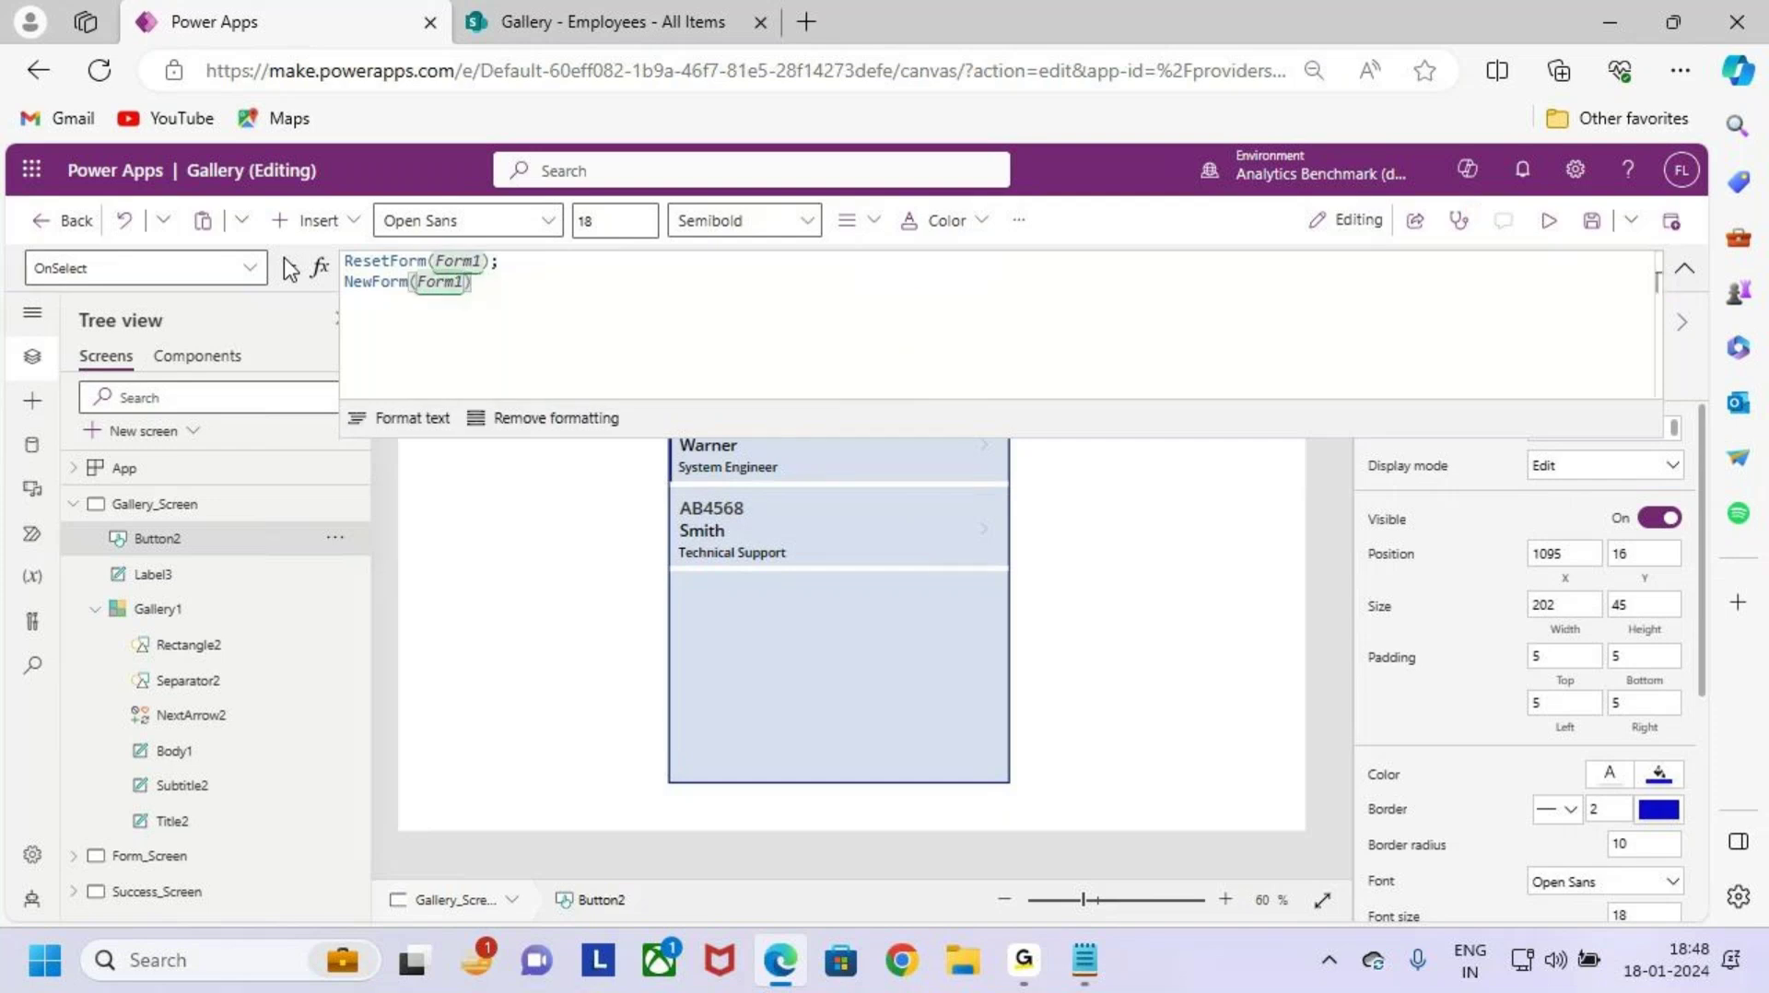
text(;)
key(Return)
text(navi)
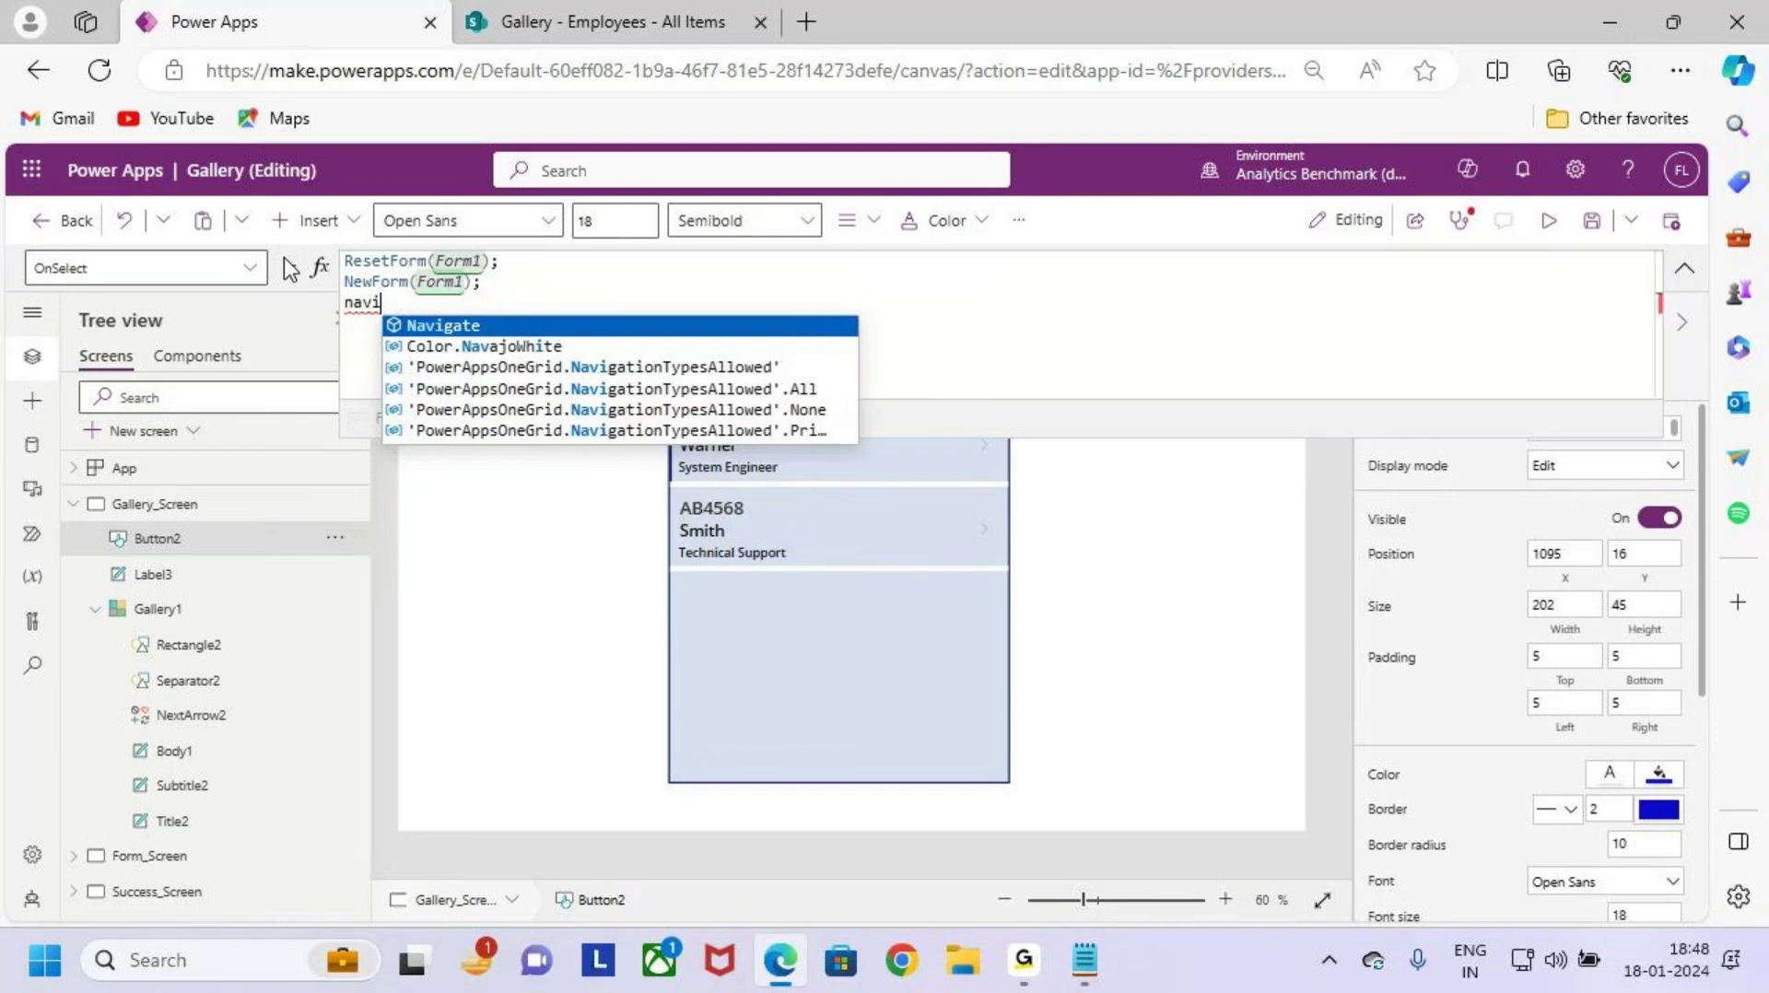
key(Tab)
text(()
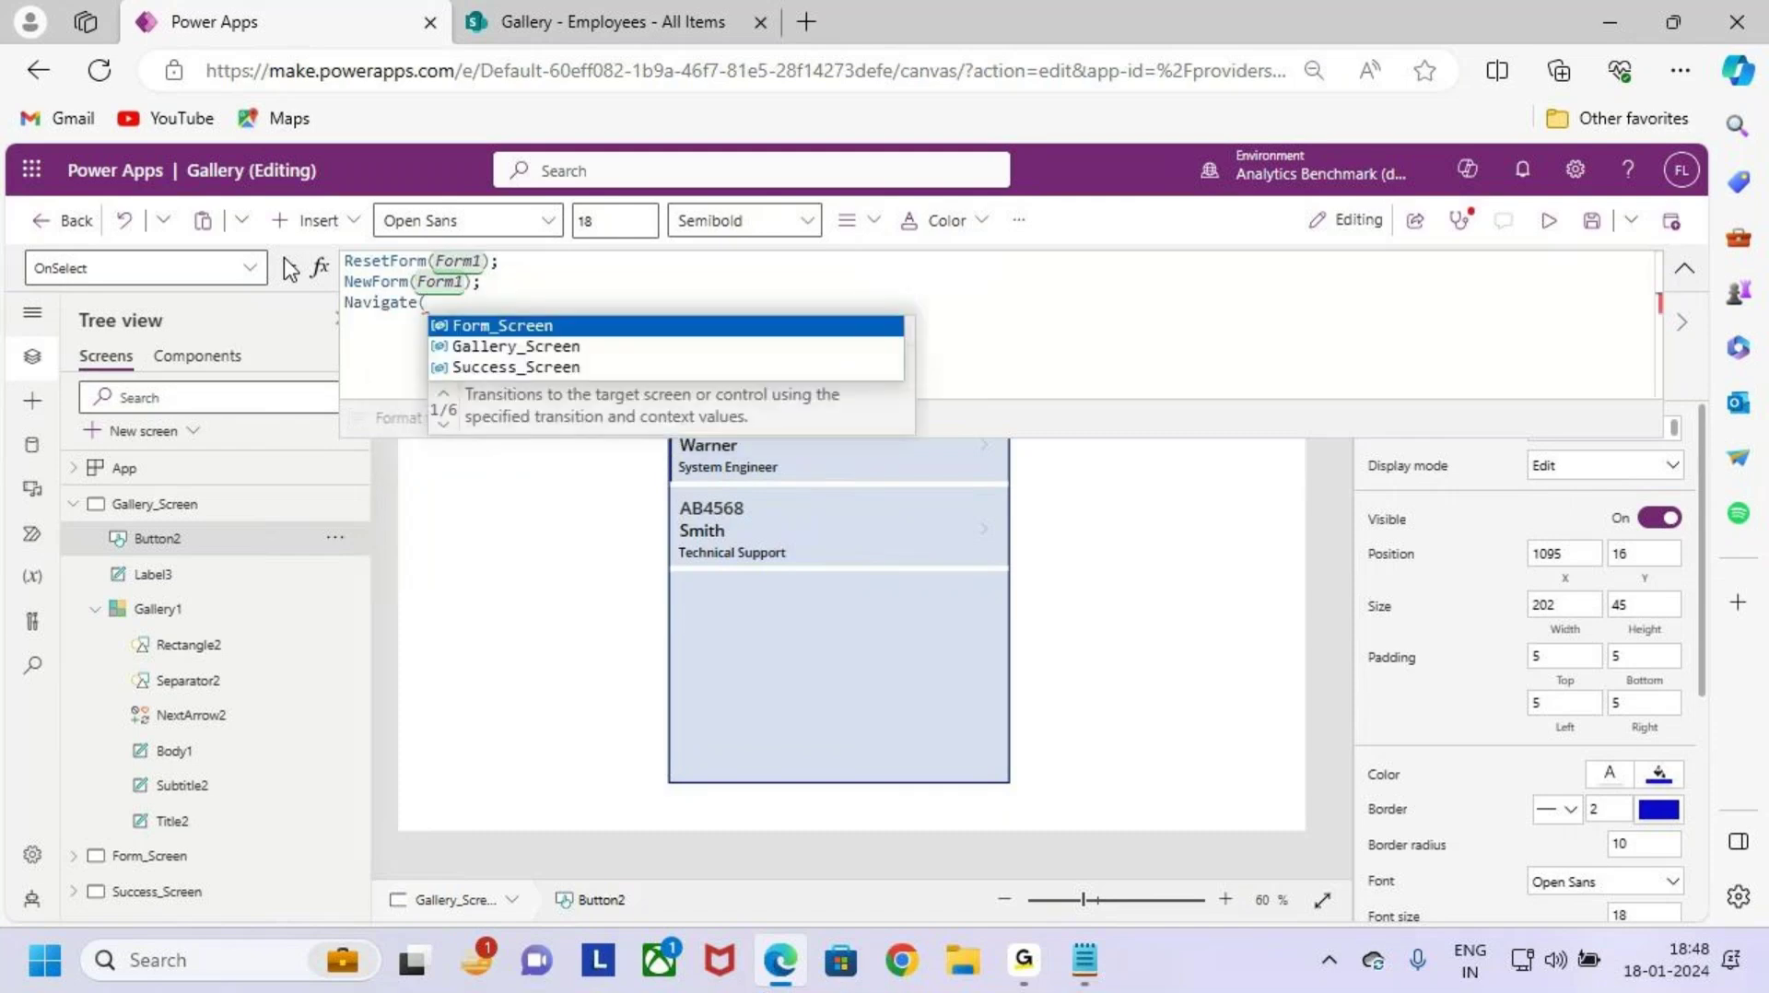
text(fom)
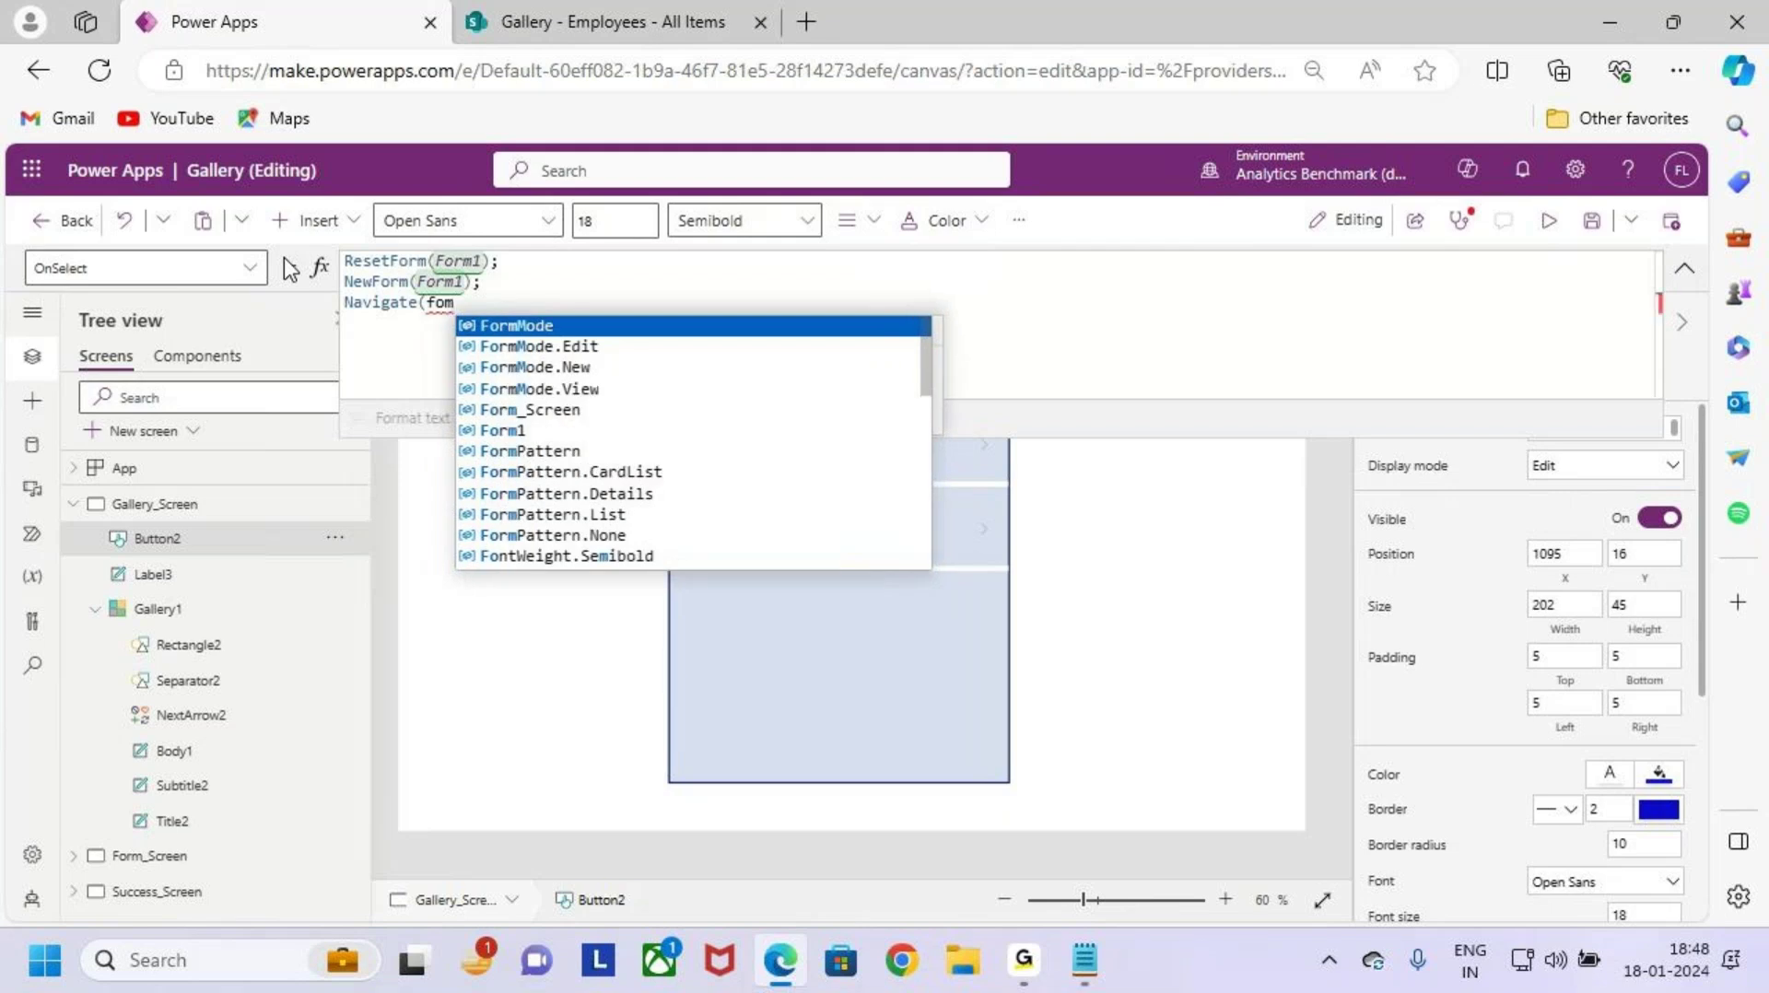
key(Down)
key(Down)
key(Down)
key(Down)
key(Tab)
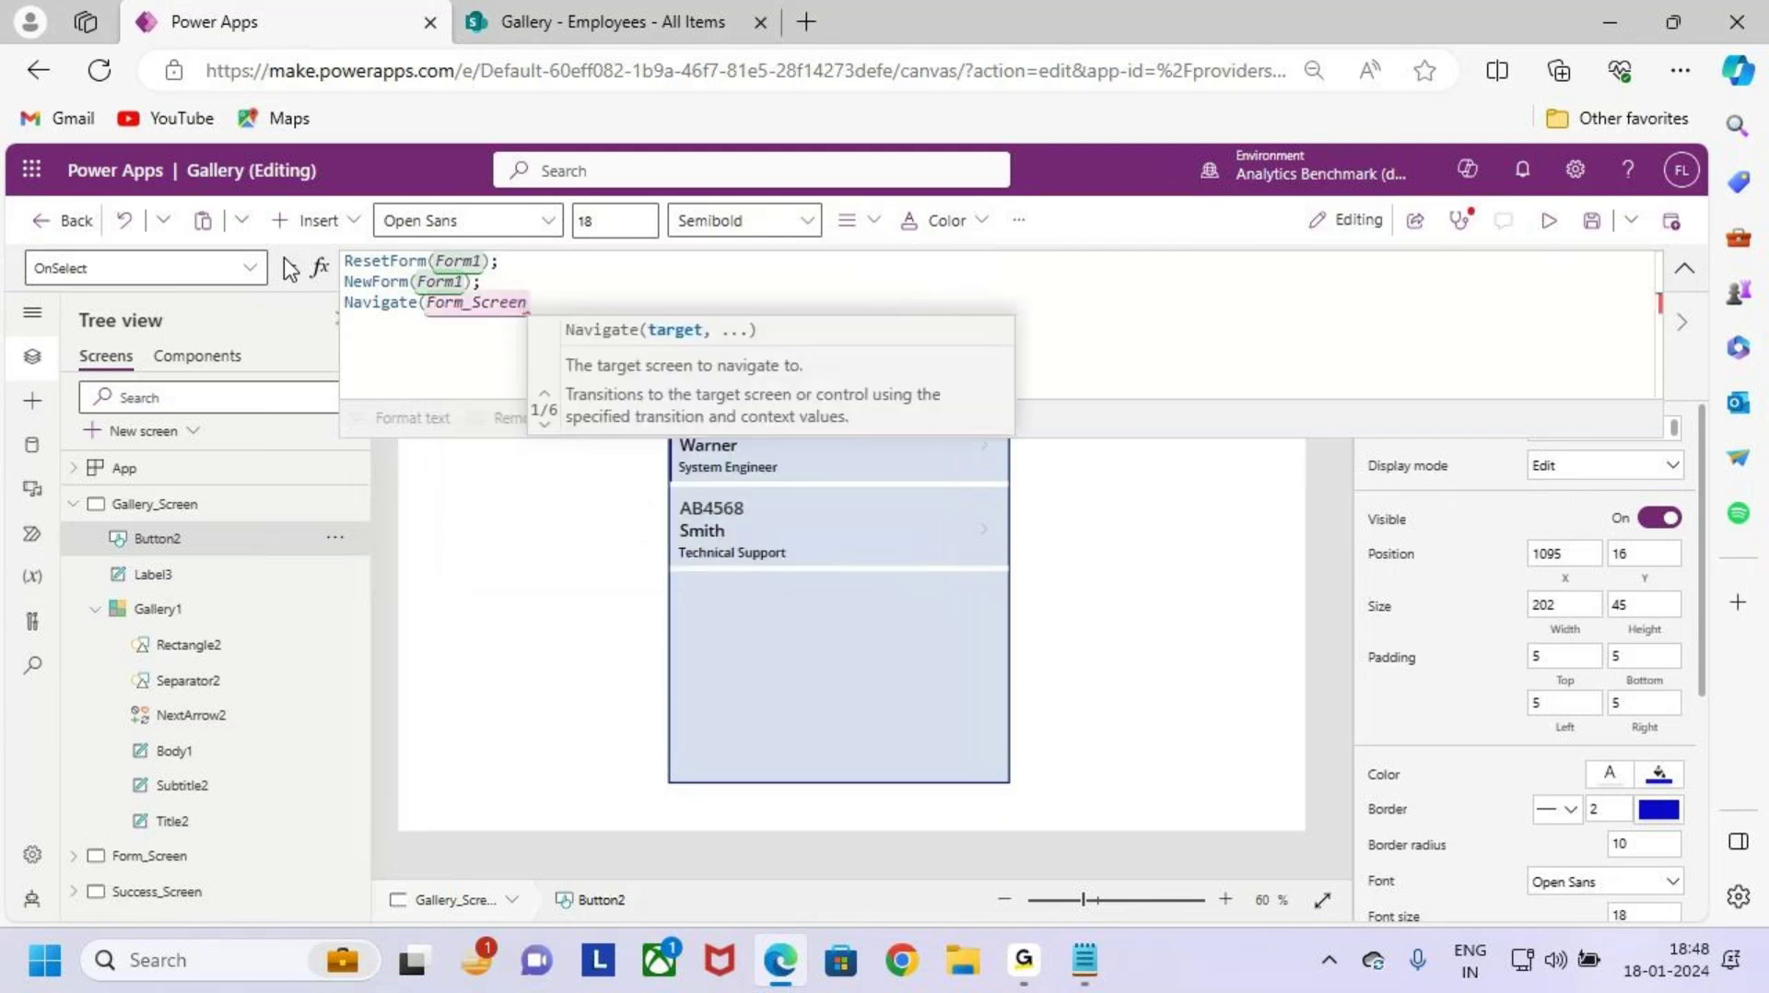
text())
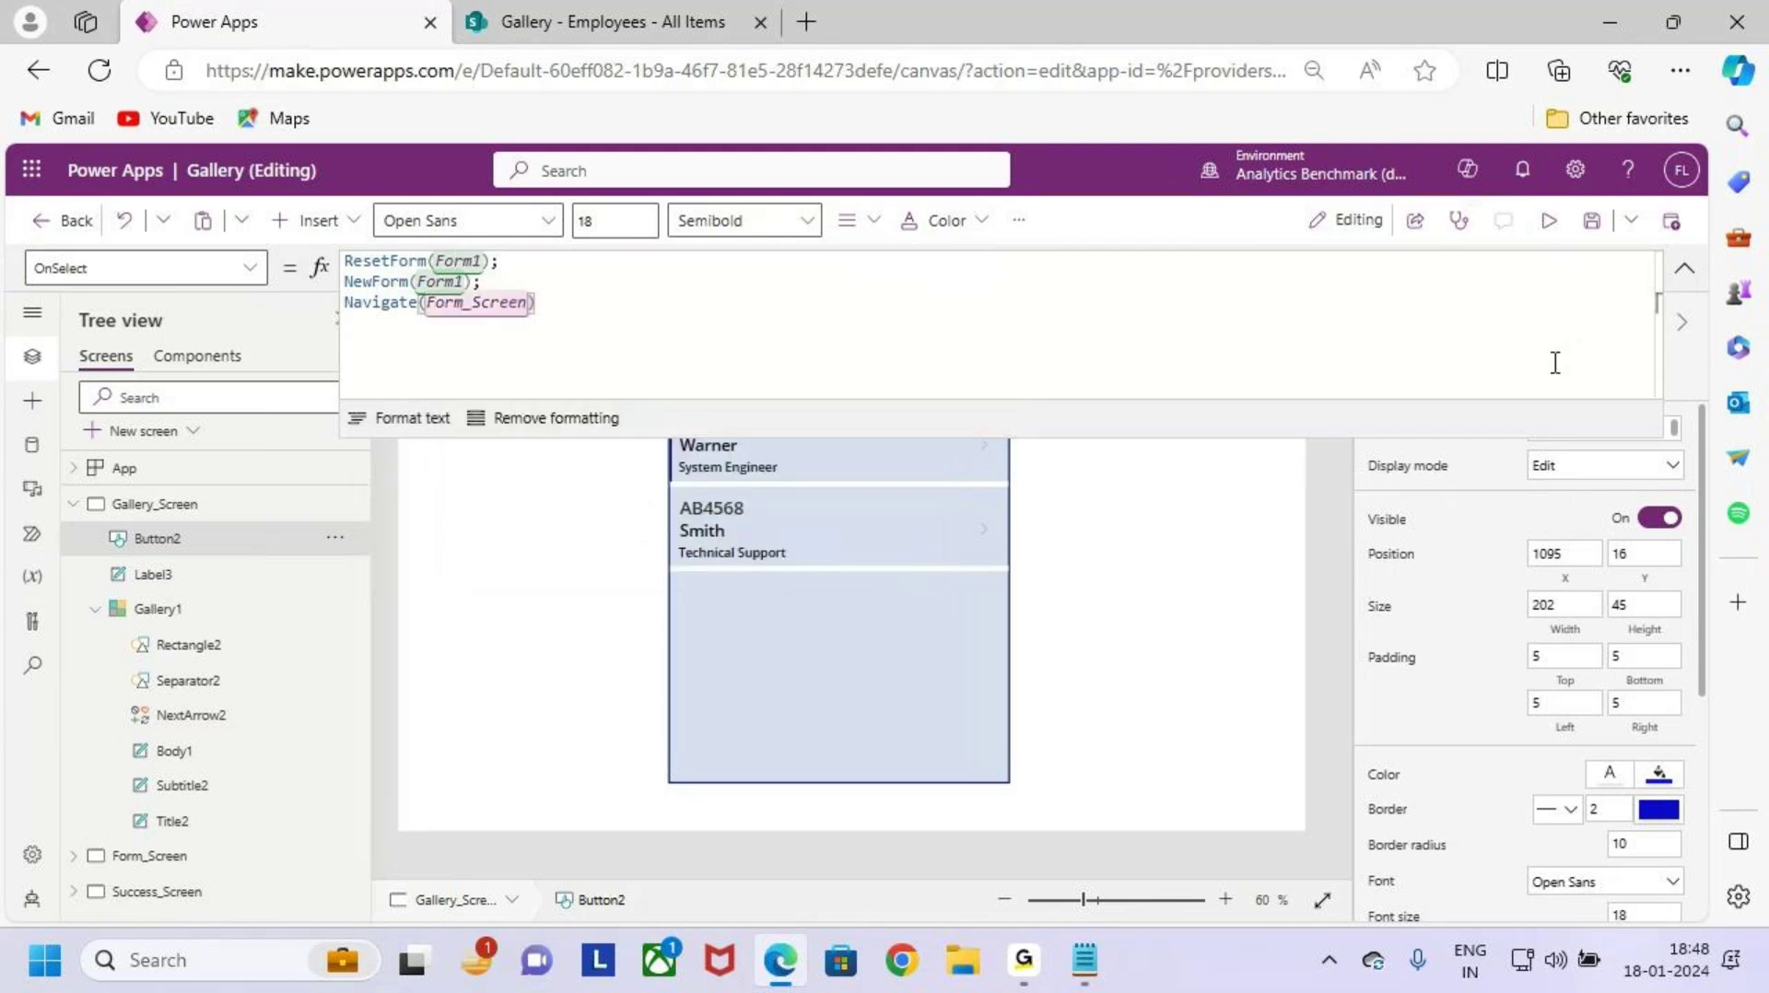
Step: Review the ResetForm(Form1), NewForm(Form1), Navigate(Form_Screen) formula and save the app
drag(1281, 406, 1286, 340)
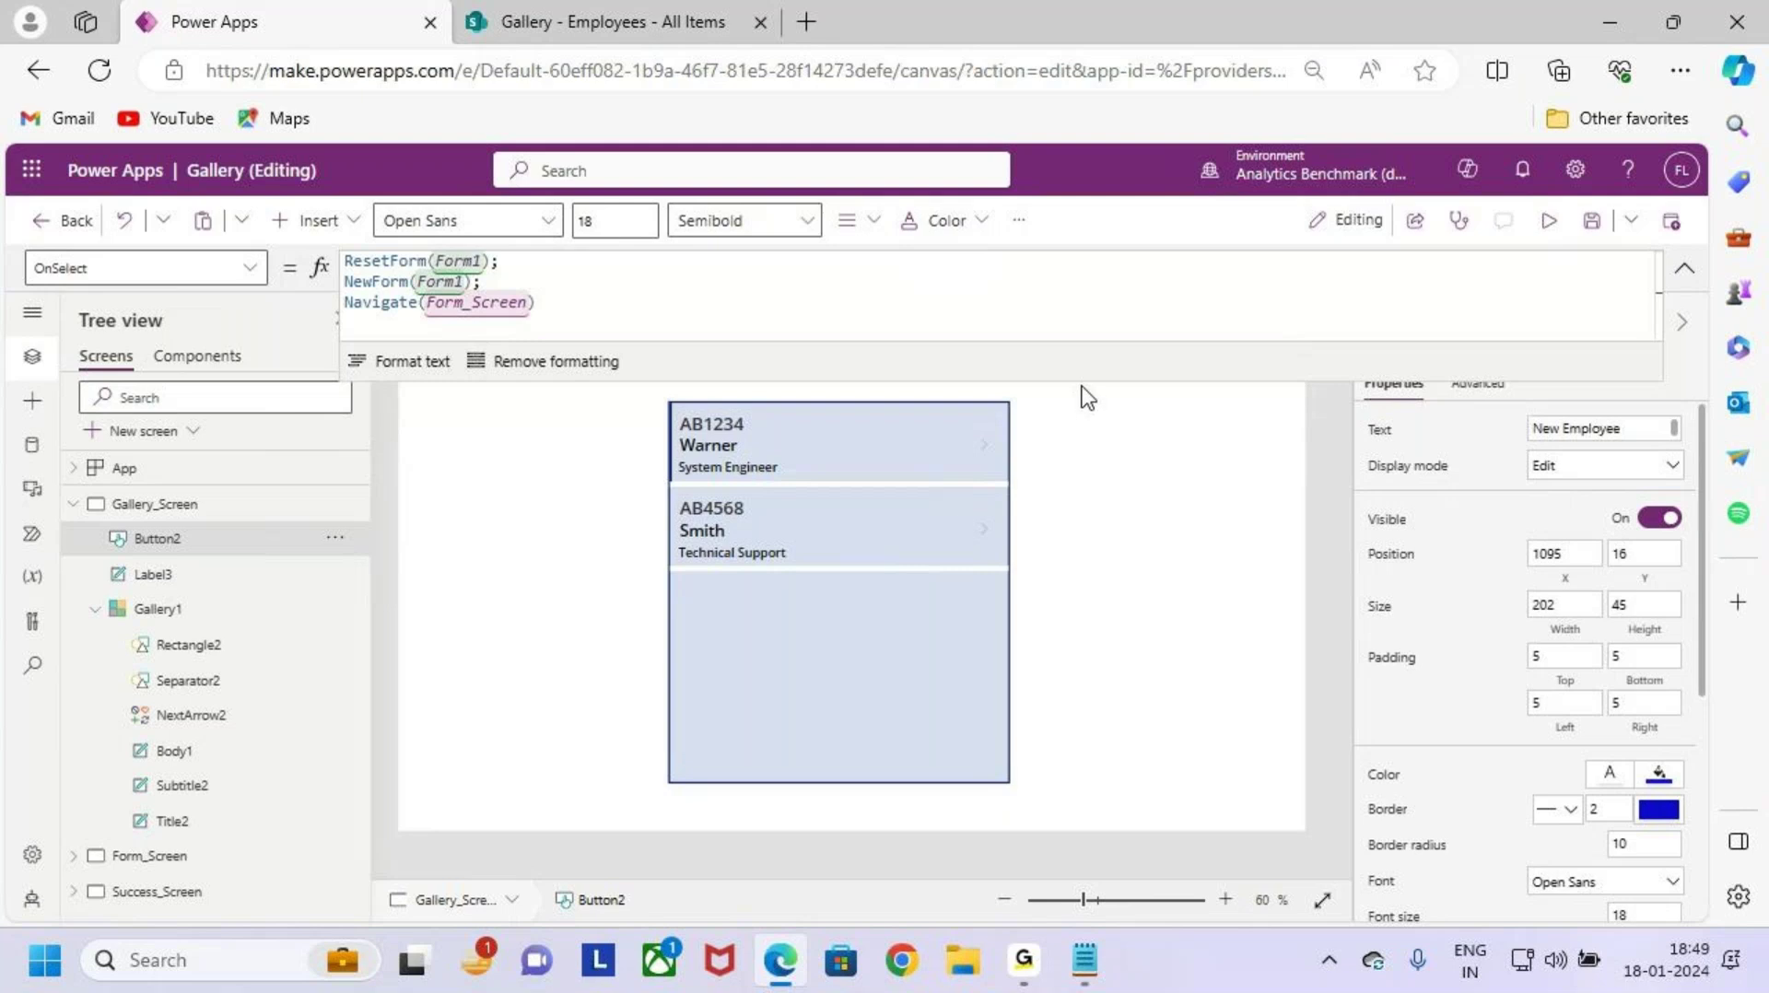
drag(1088, 341, 1090, 319)
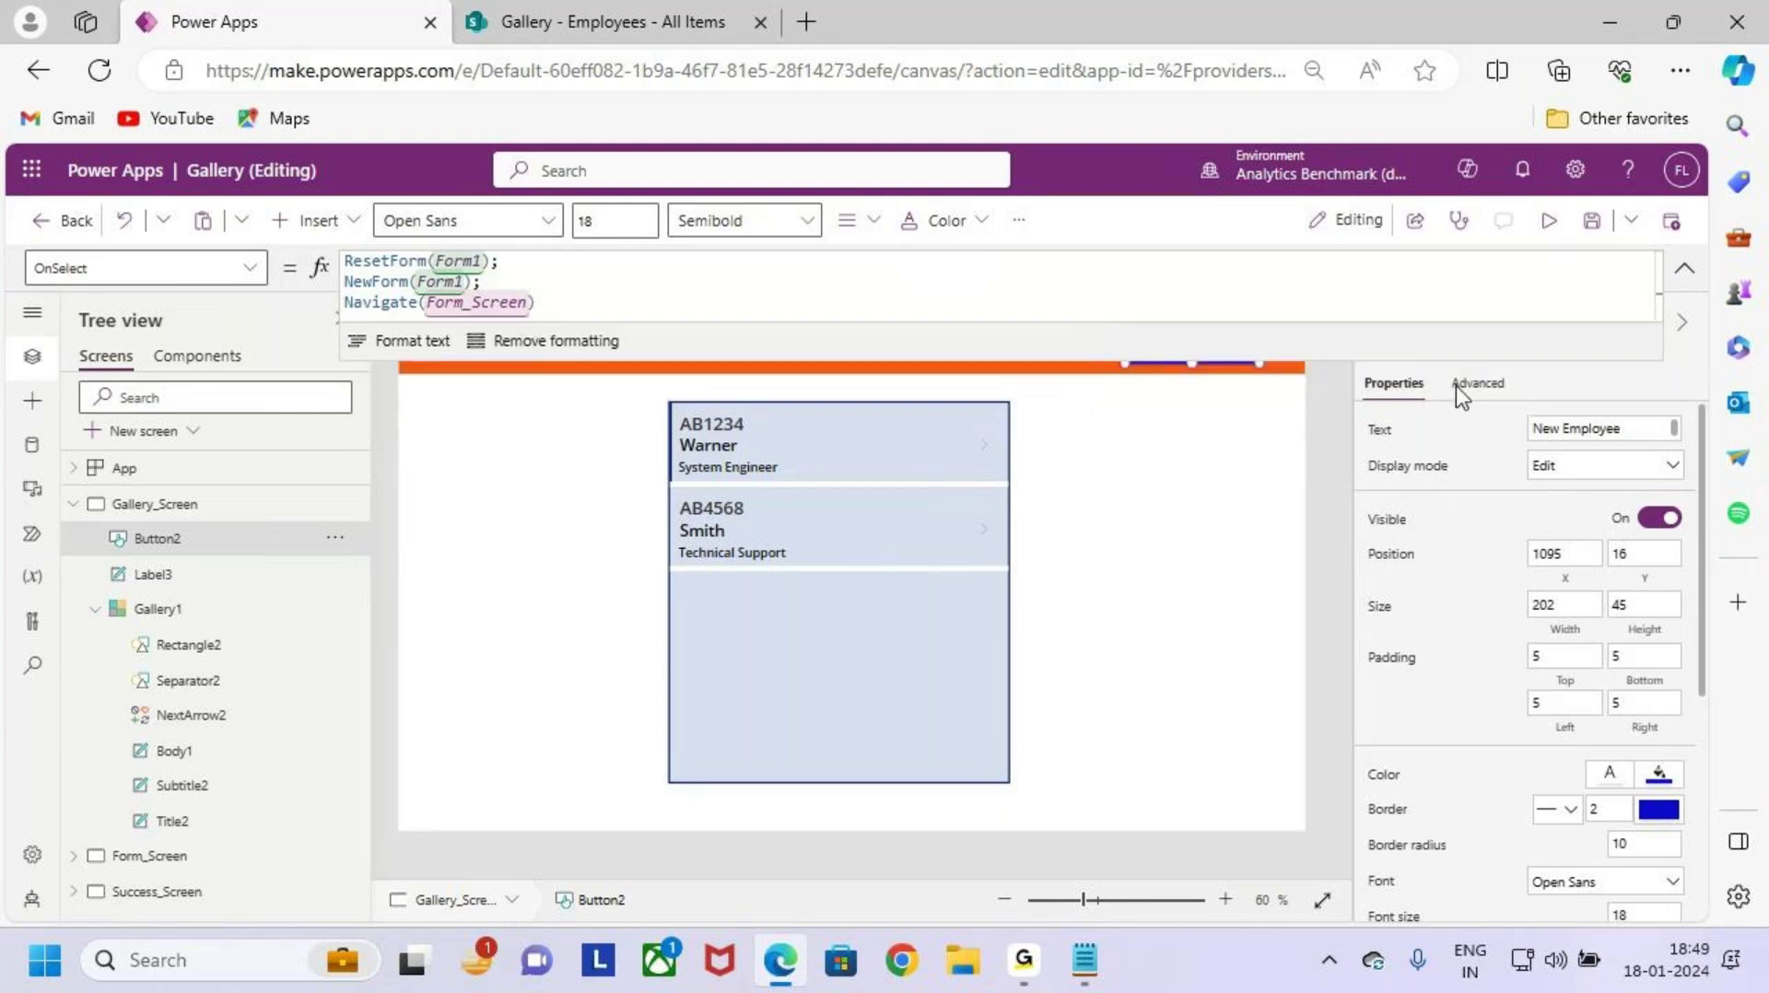
click(1674, 277)
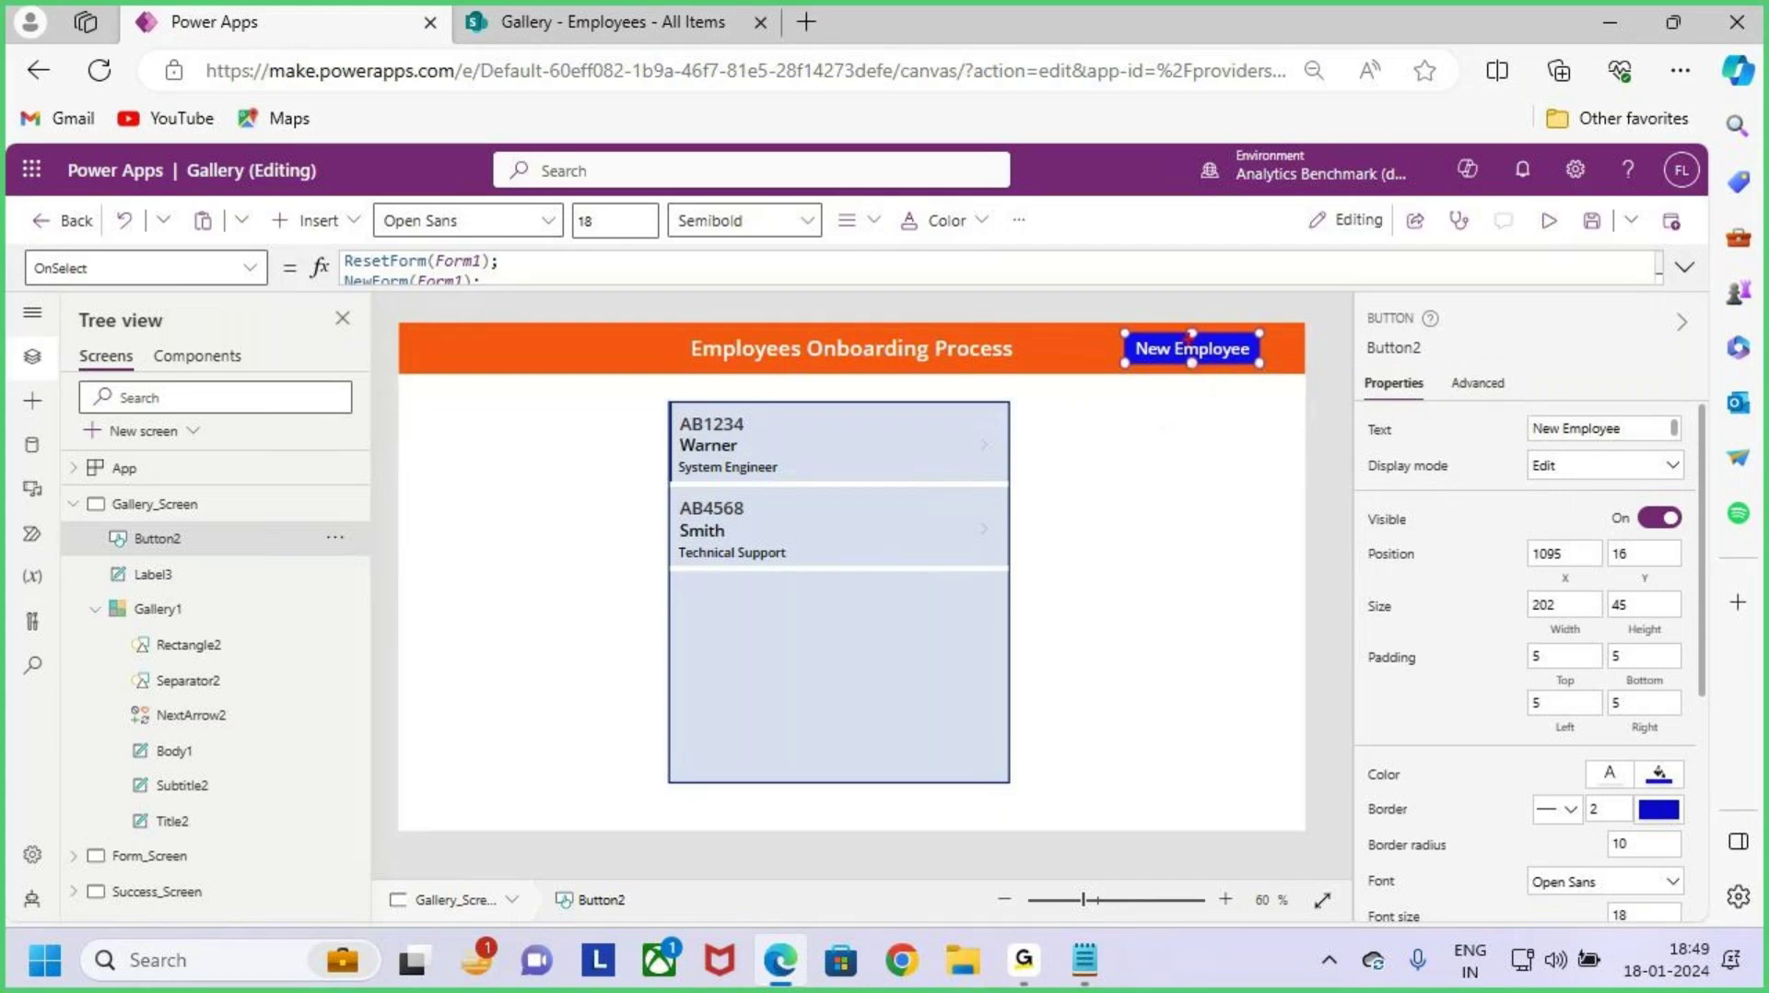
drag(1190, 300, 1194, 358)
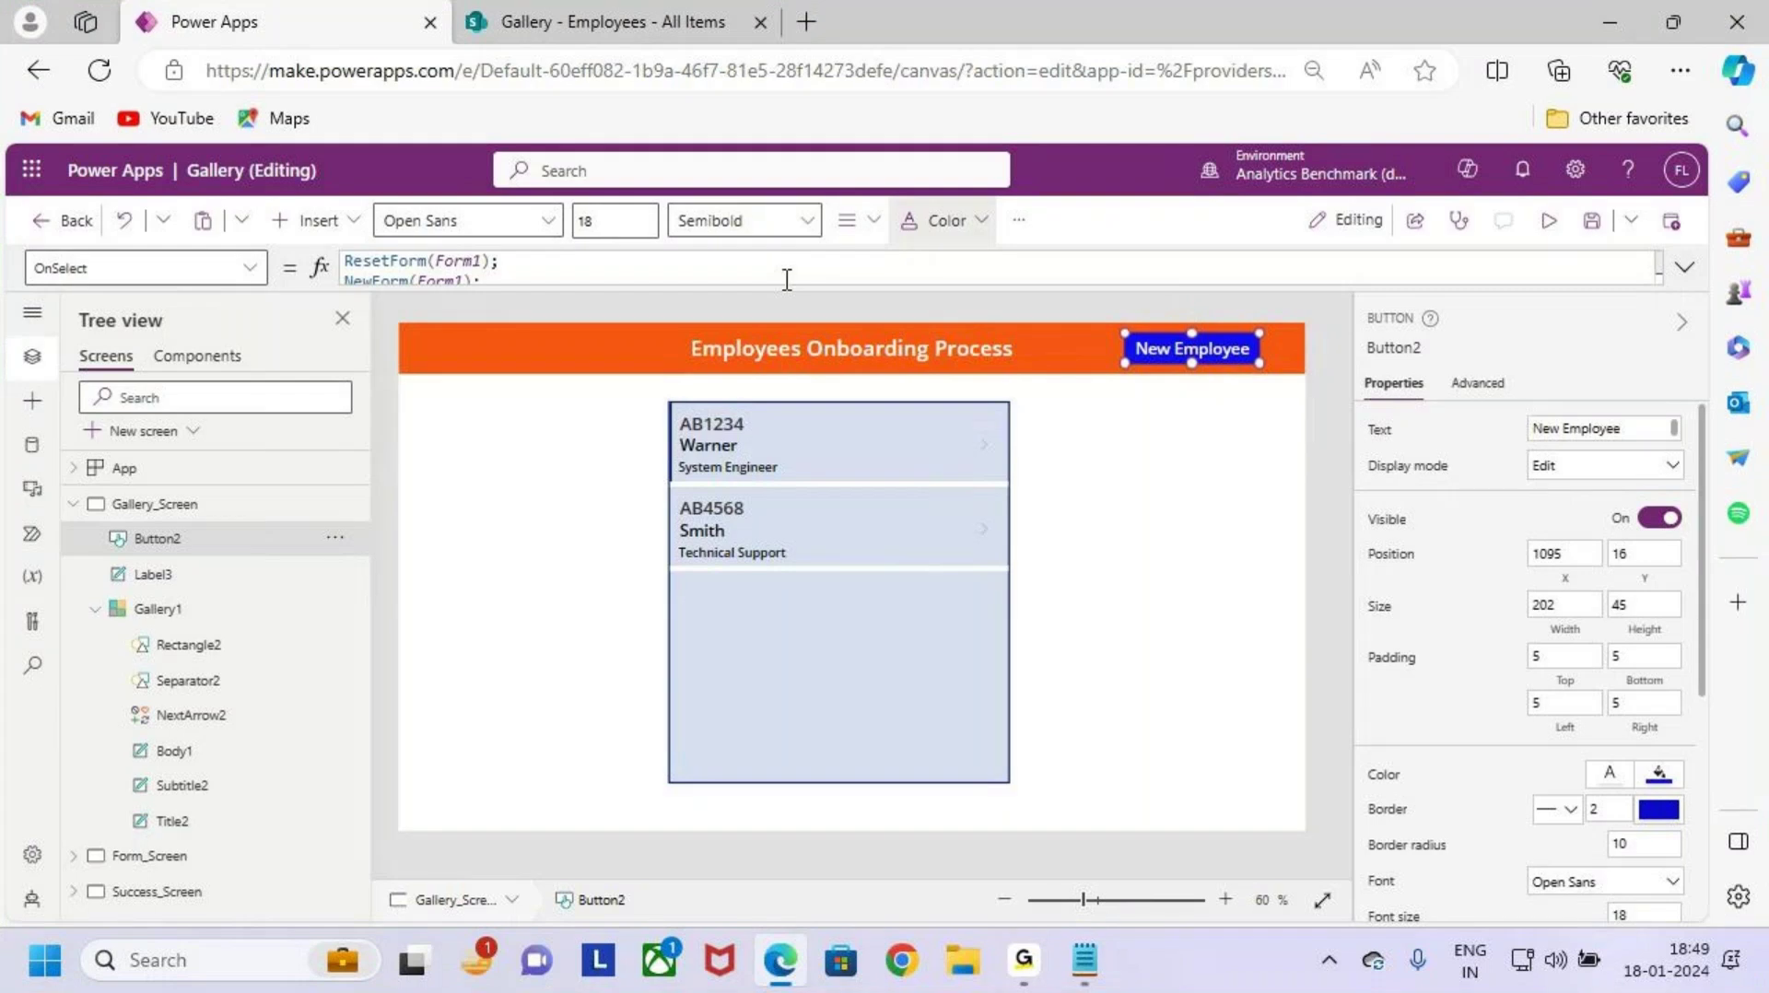
click(1684, 267)
drag(391, 262, 486, 262)
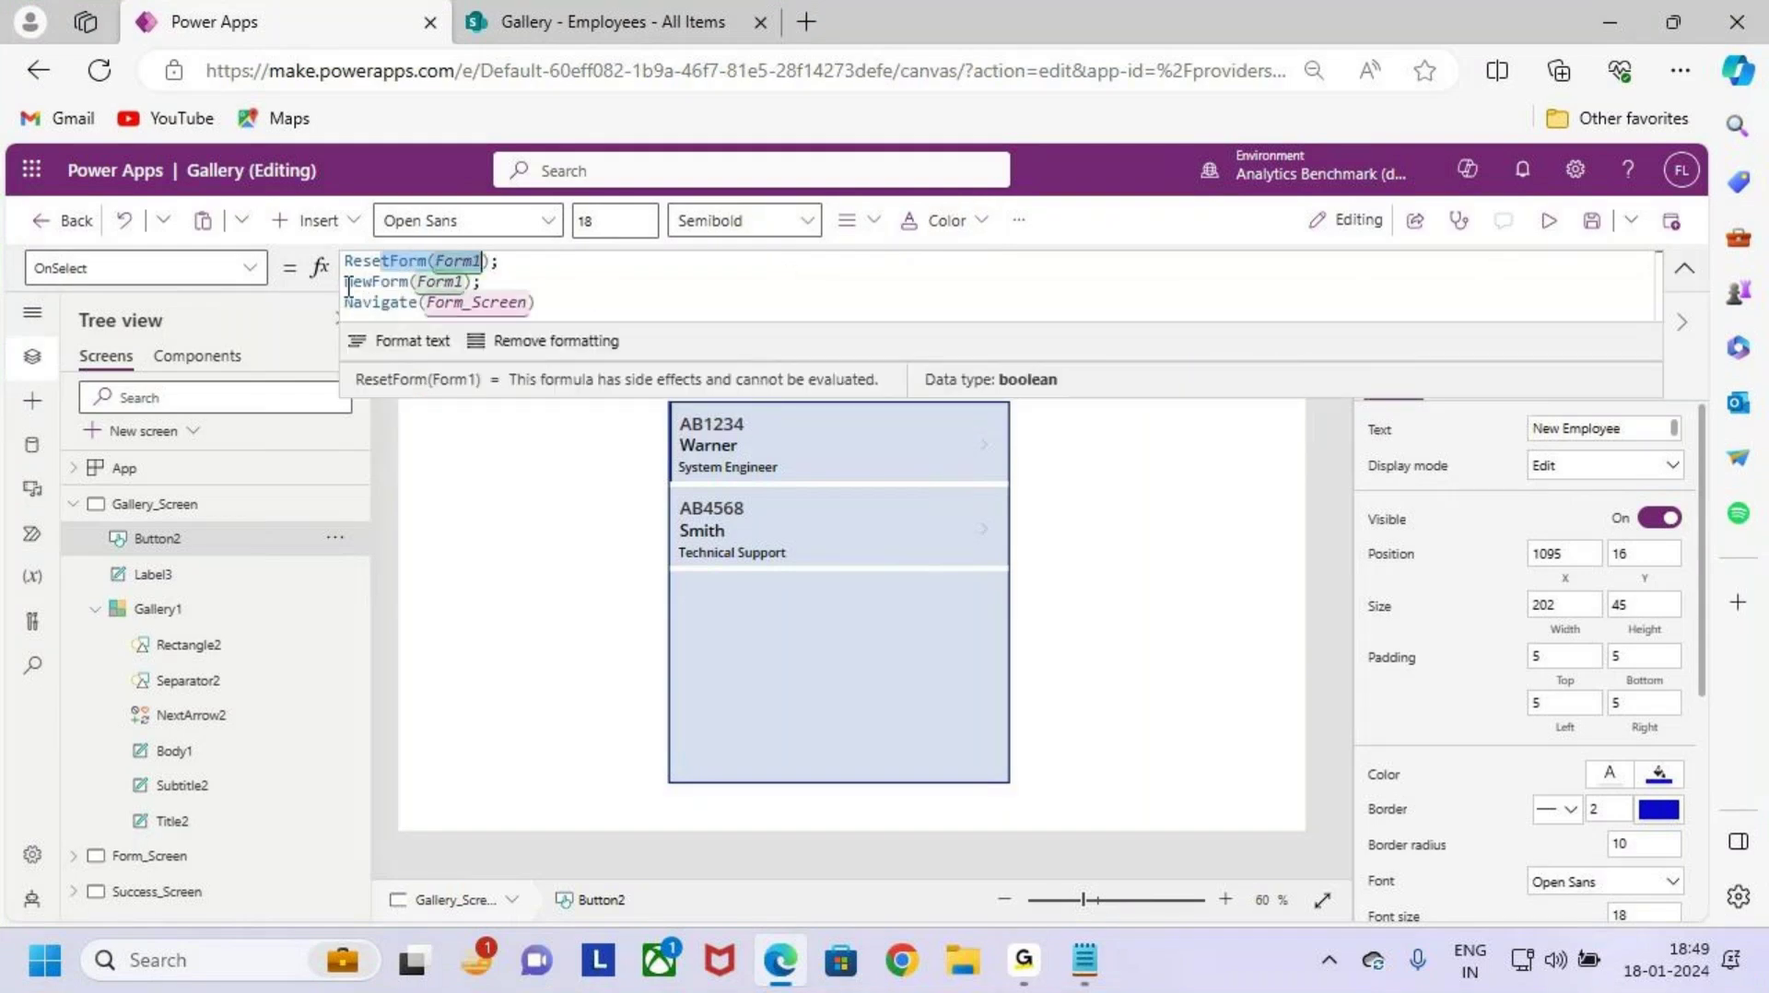
drag(344, 282, 590, 304)
click(589, 304)
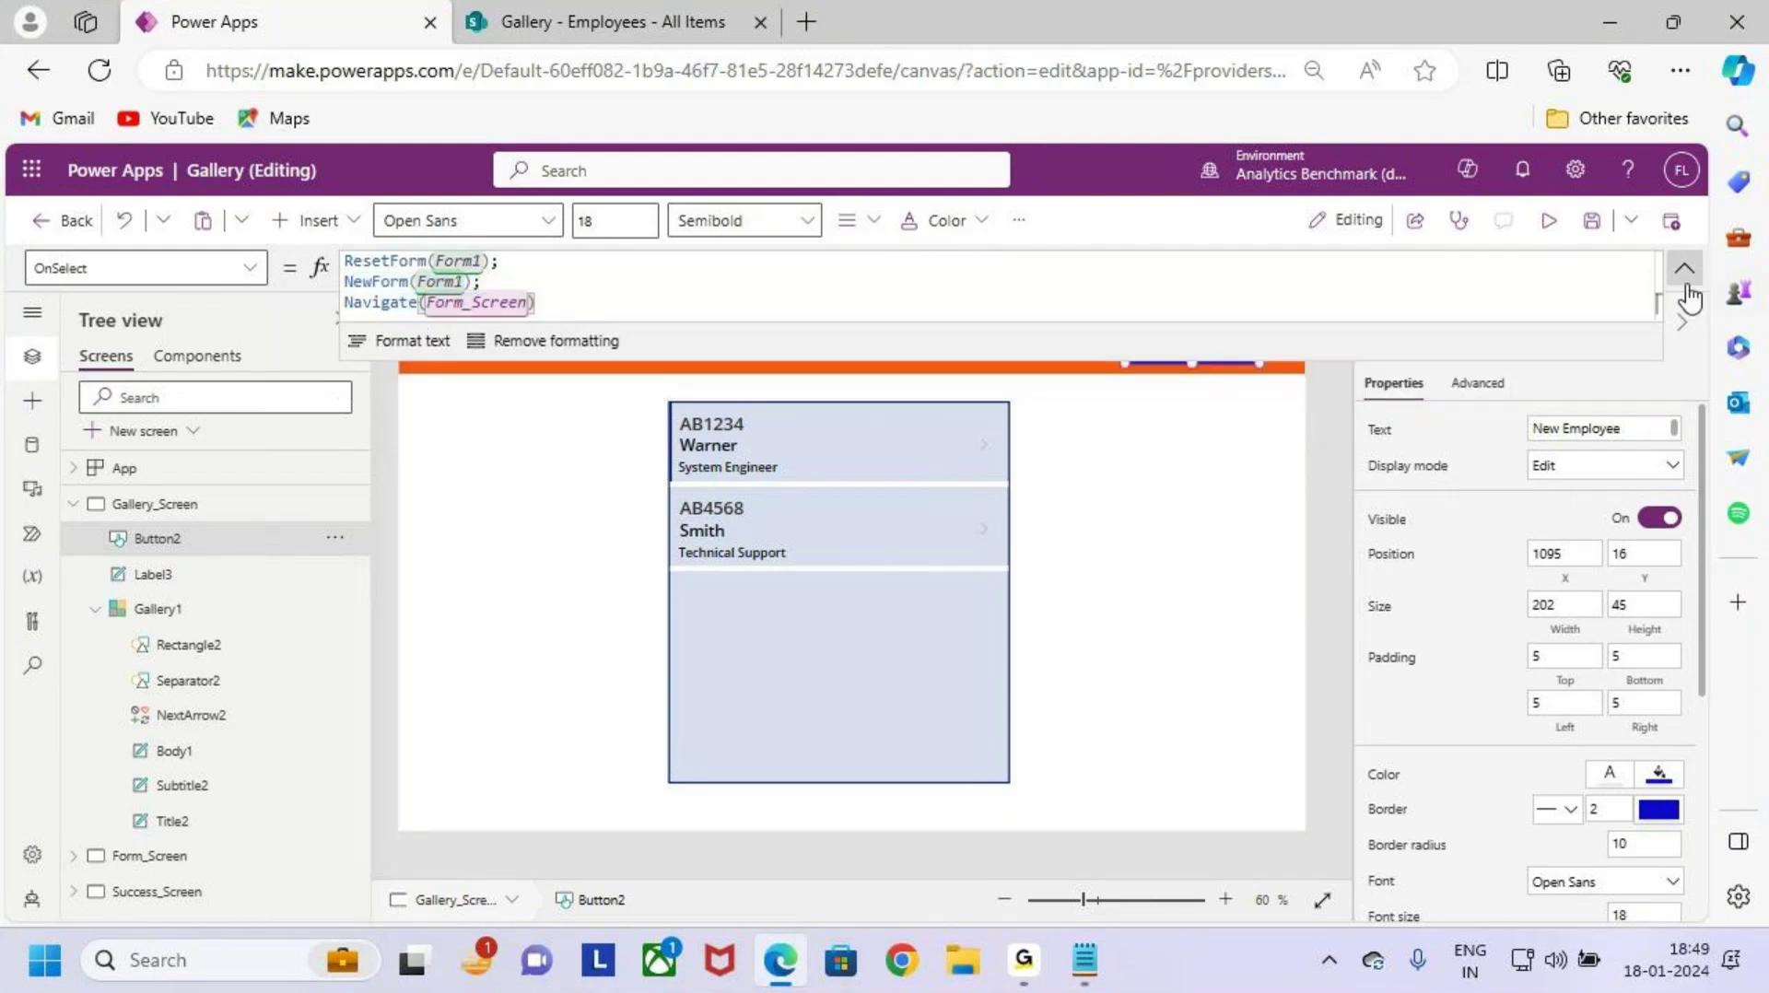
click(1591, 222)
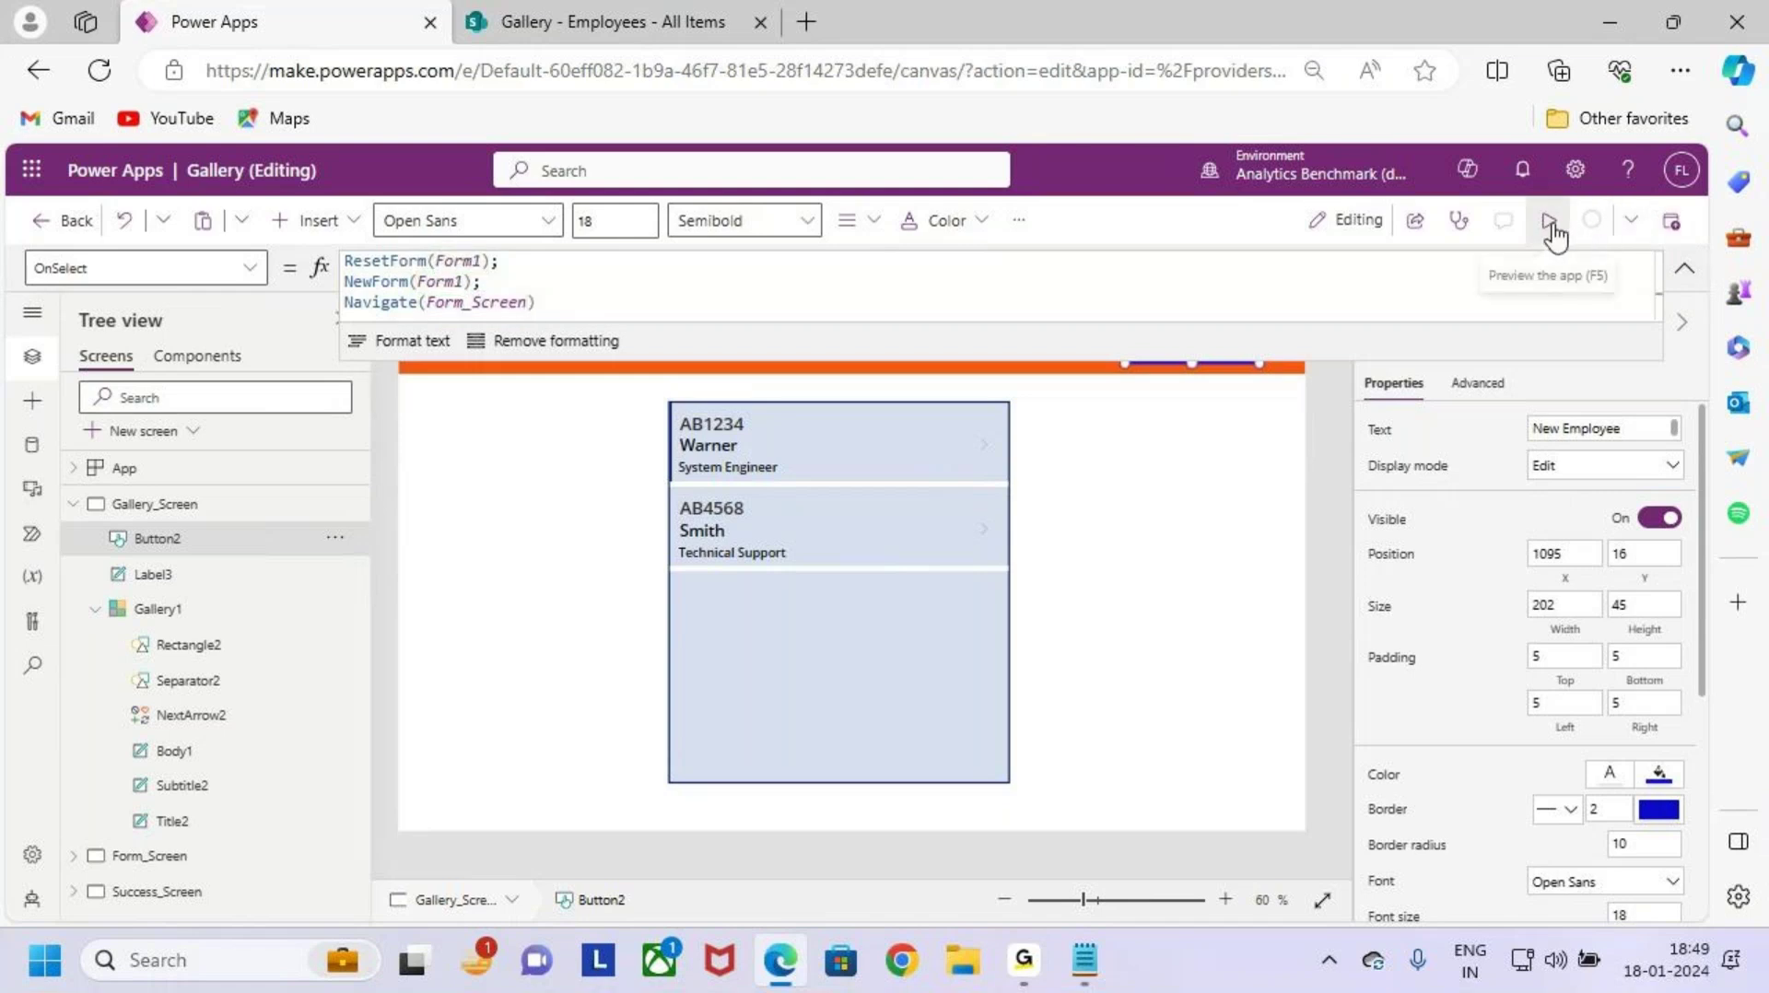
Step: Preview the app and open a blank New Employee Onboarding form from the gallery
click(1551, 222)
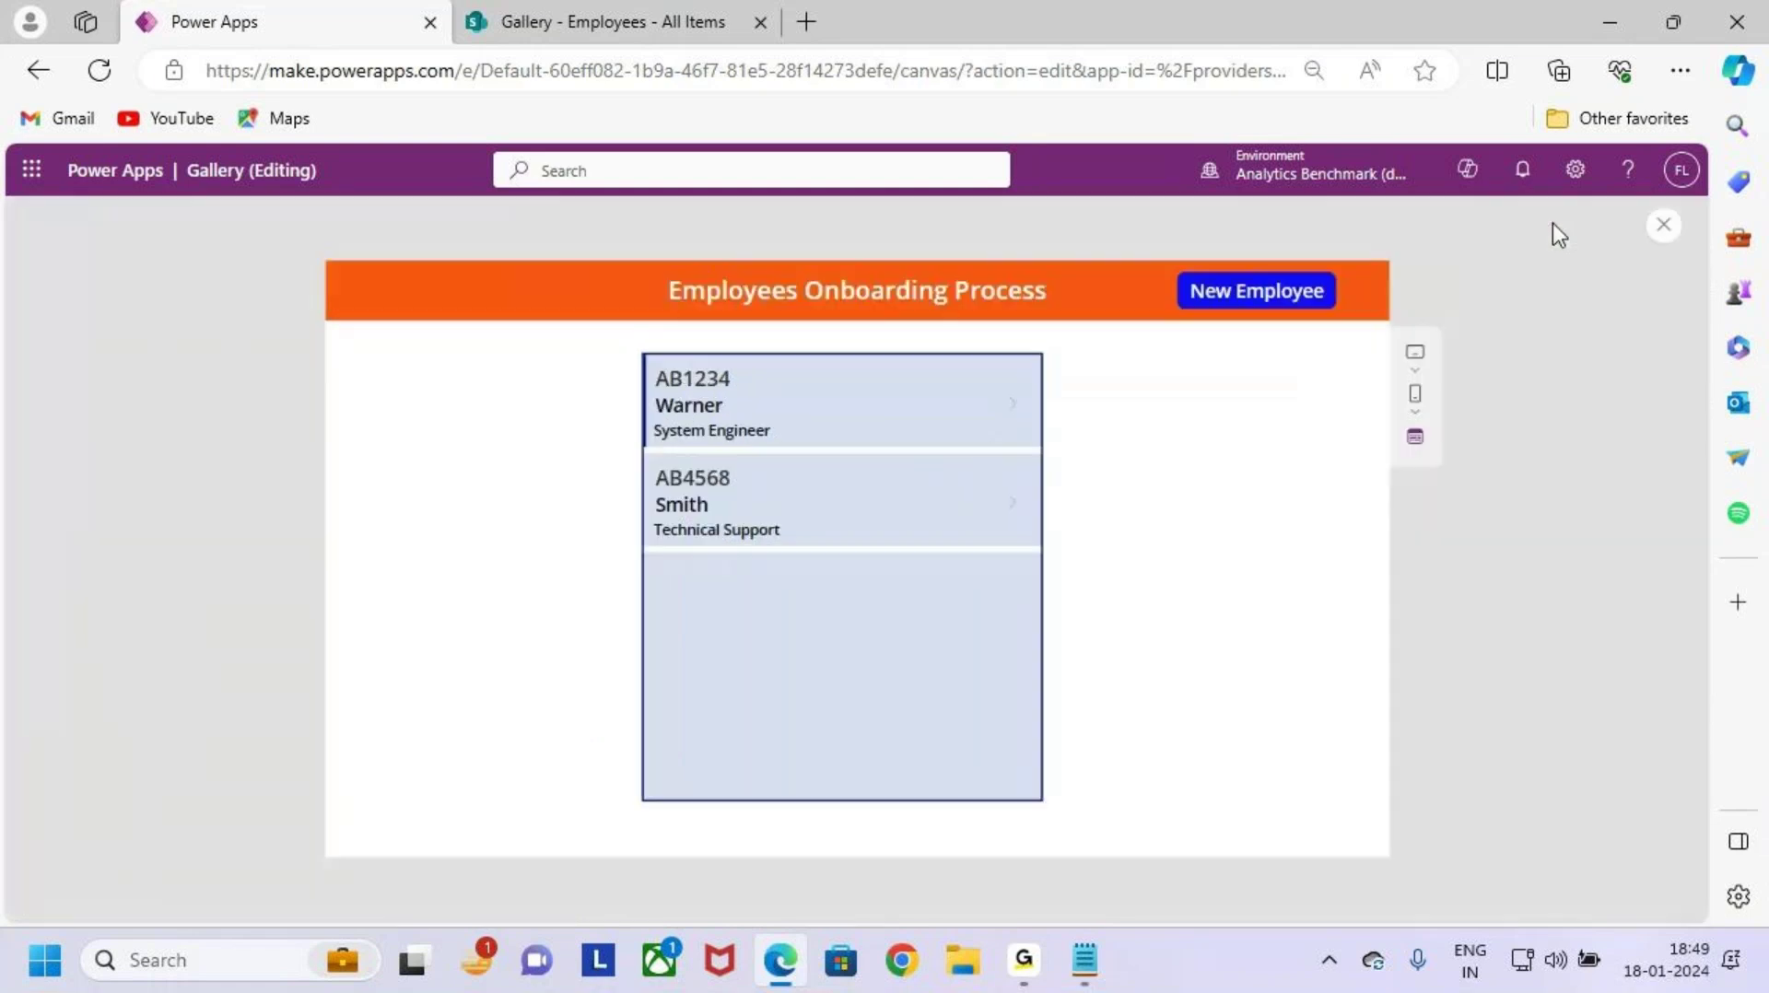
click(1290, 304)
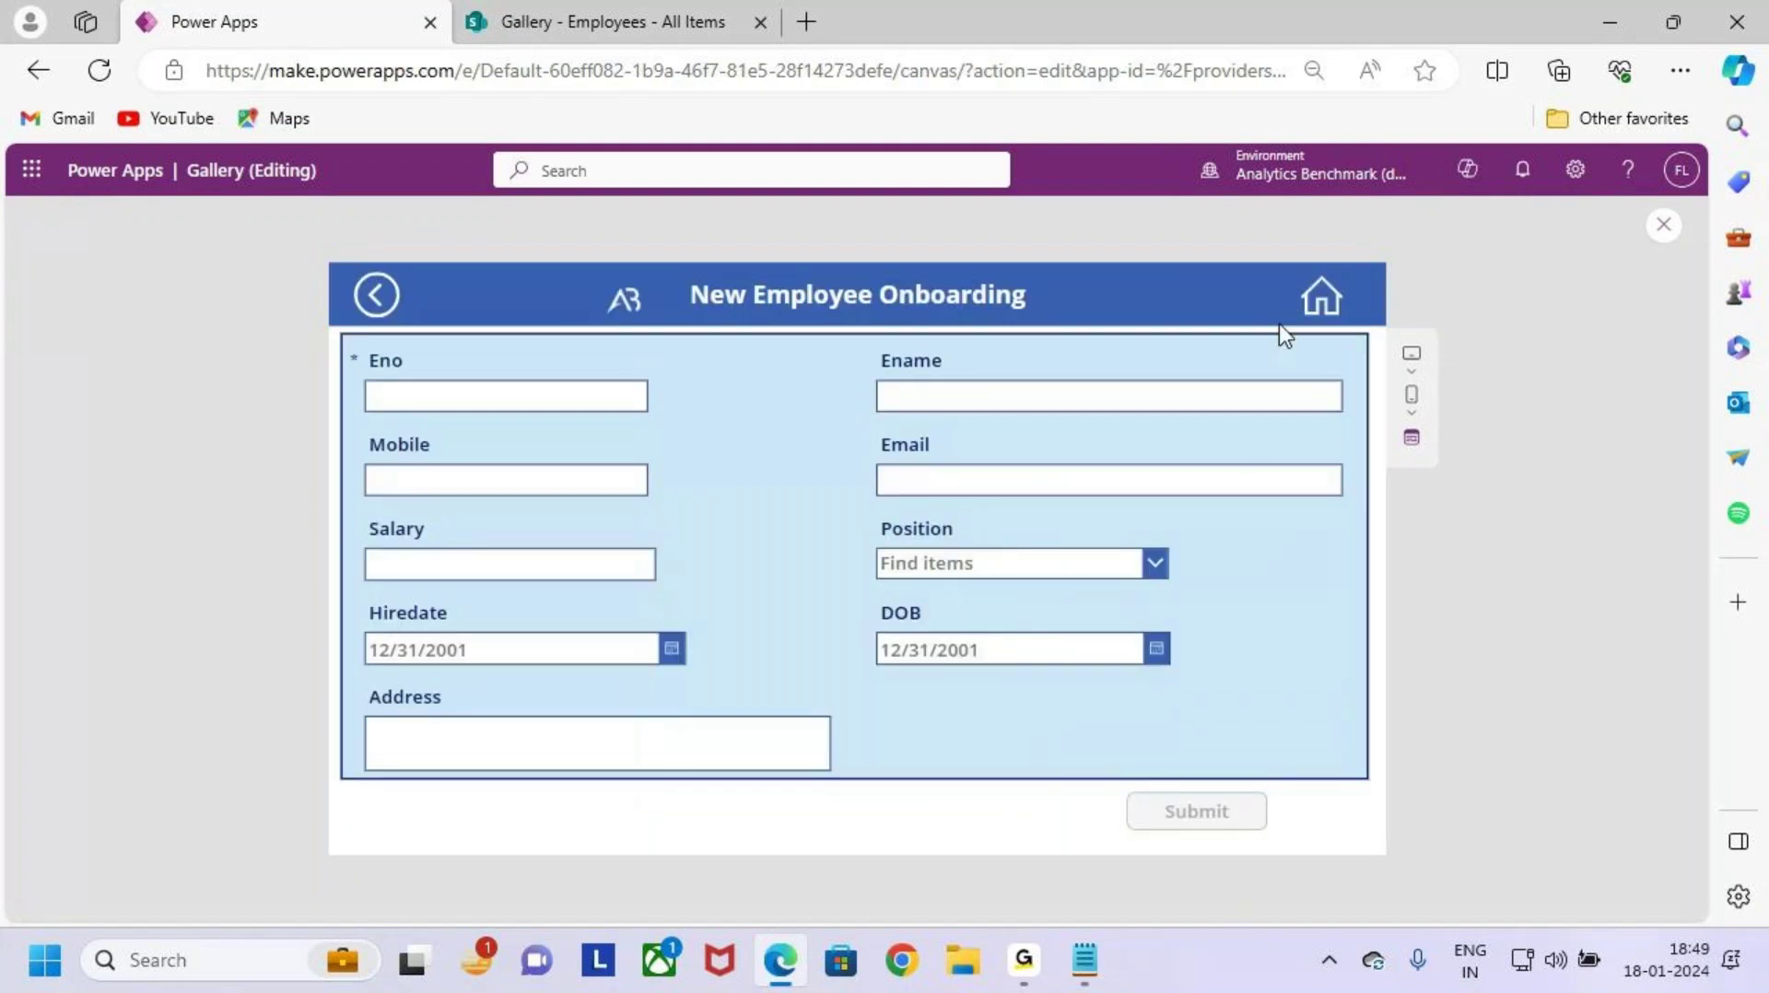
key(ctrl+2)
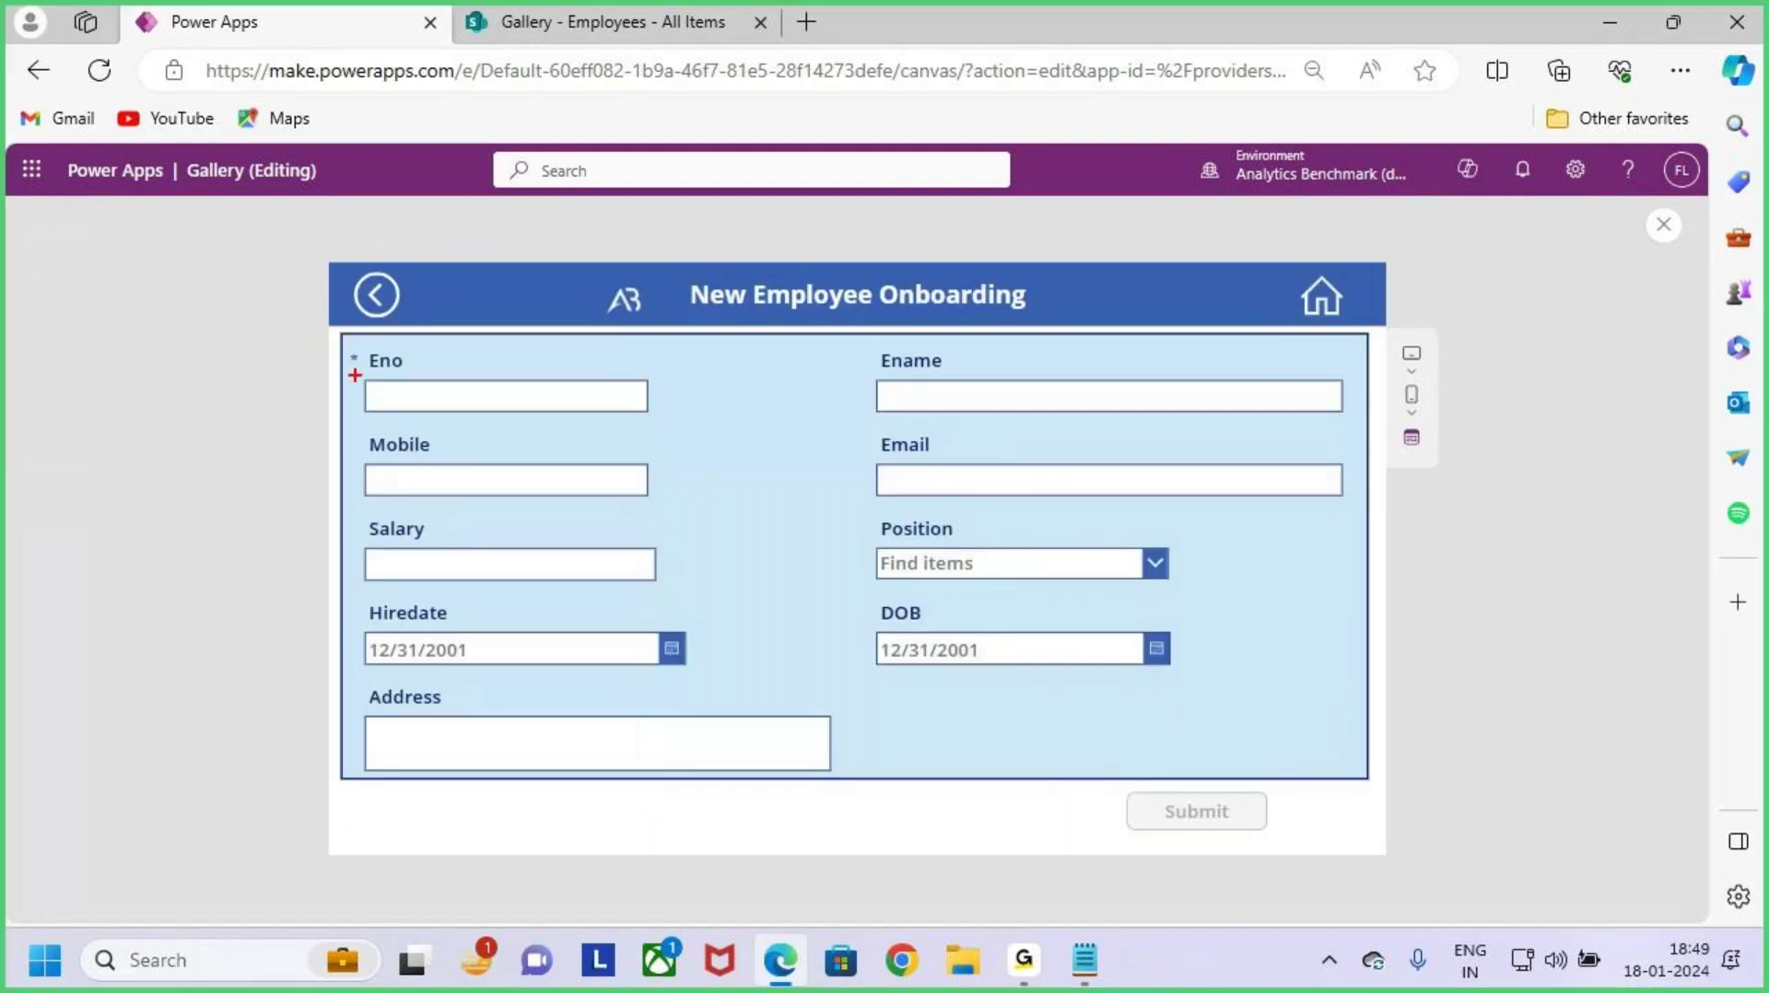
mouse_move(341, 334)
mouse_down()
mouse_move(1323, 734)
mouse_move(1371, 780)
mouse_up()
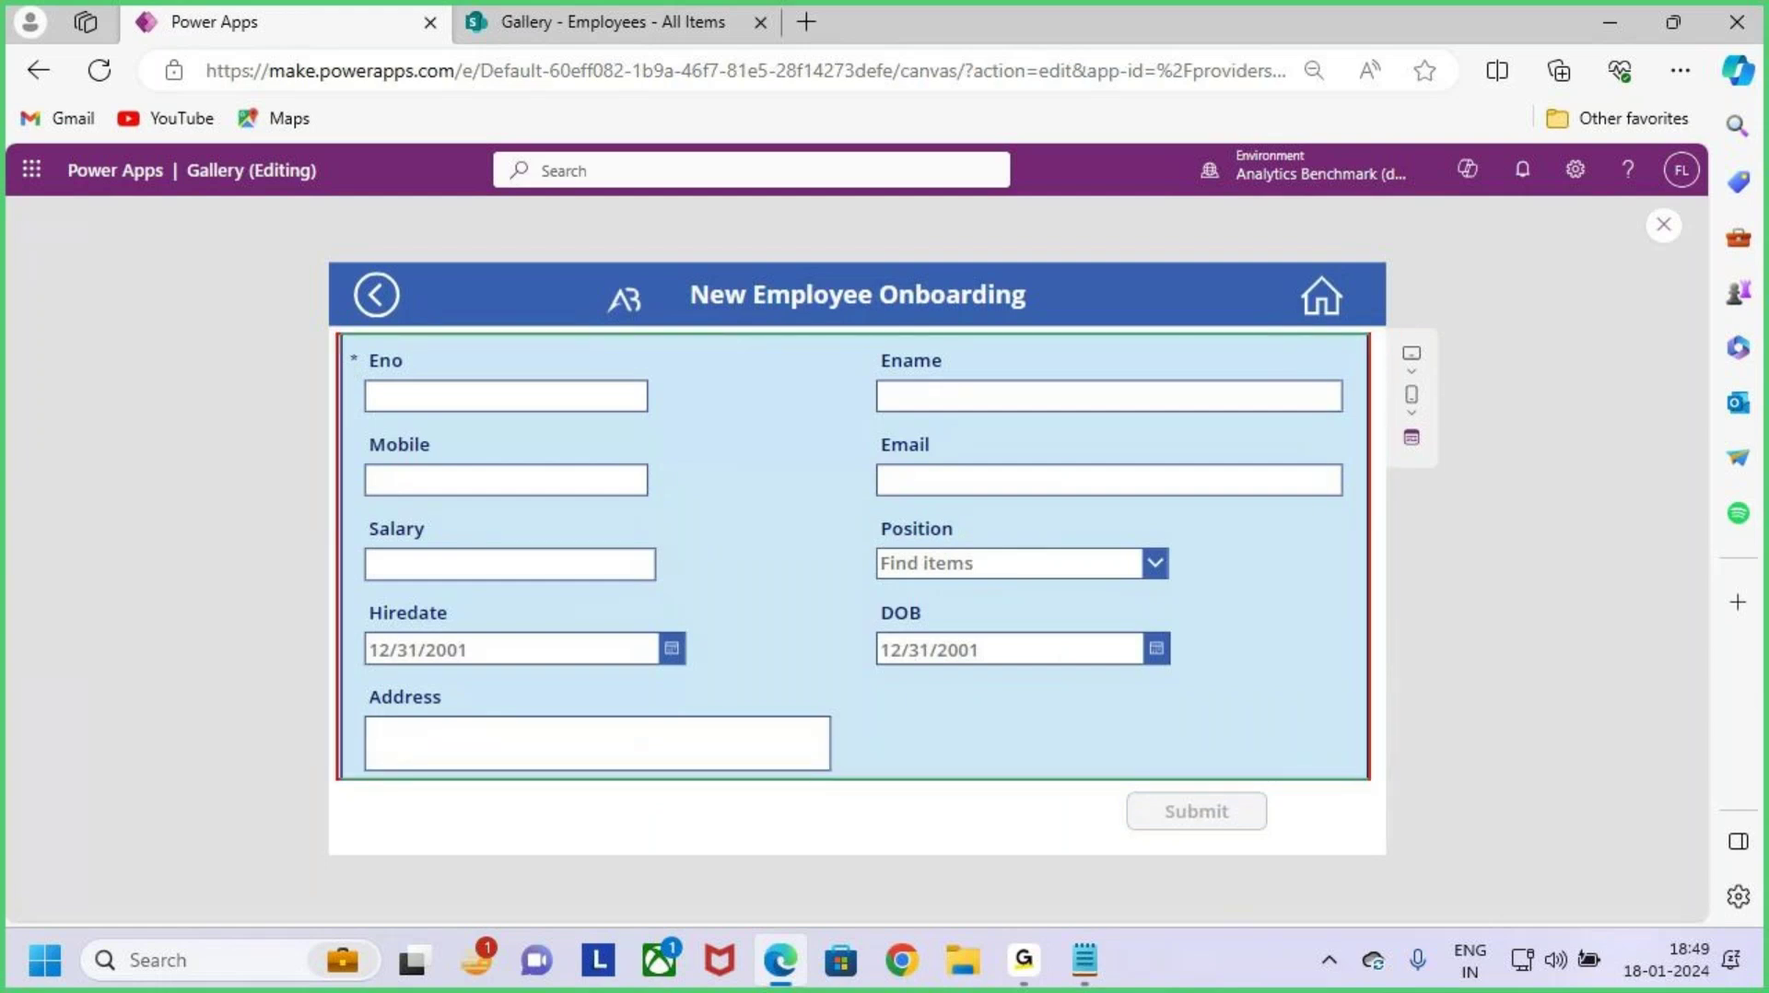
mouse_move(785, 542)
mouse_down()
mouse_move(789, 601)
mouse_move(844, 513)
mouse_move(866, 571)
mouse_move(1061, 522)
mouse_move(1036, 497)
mouse_up()
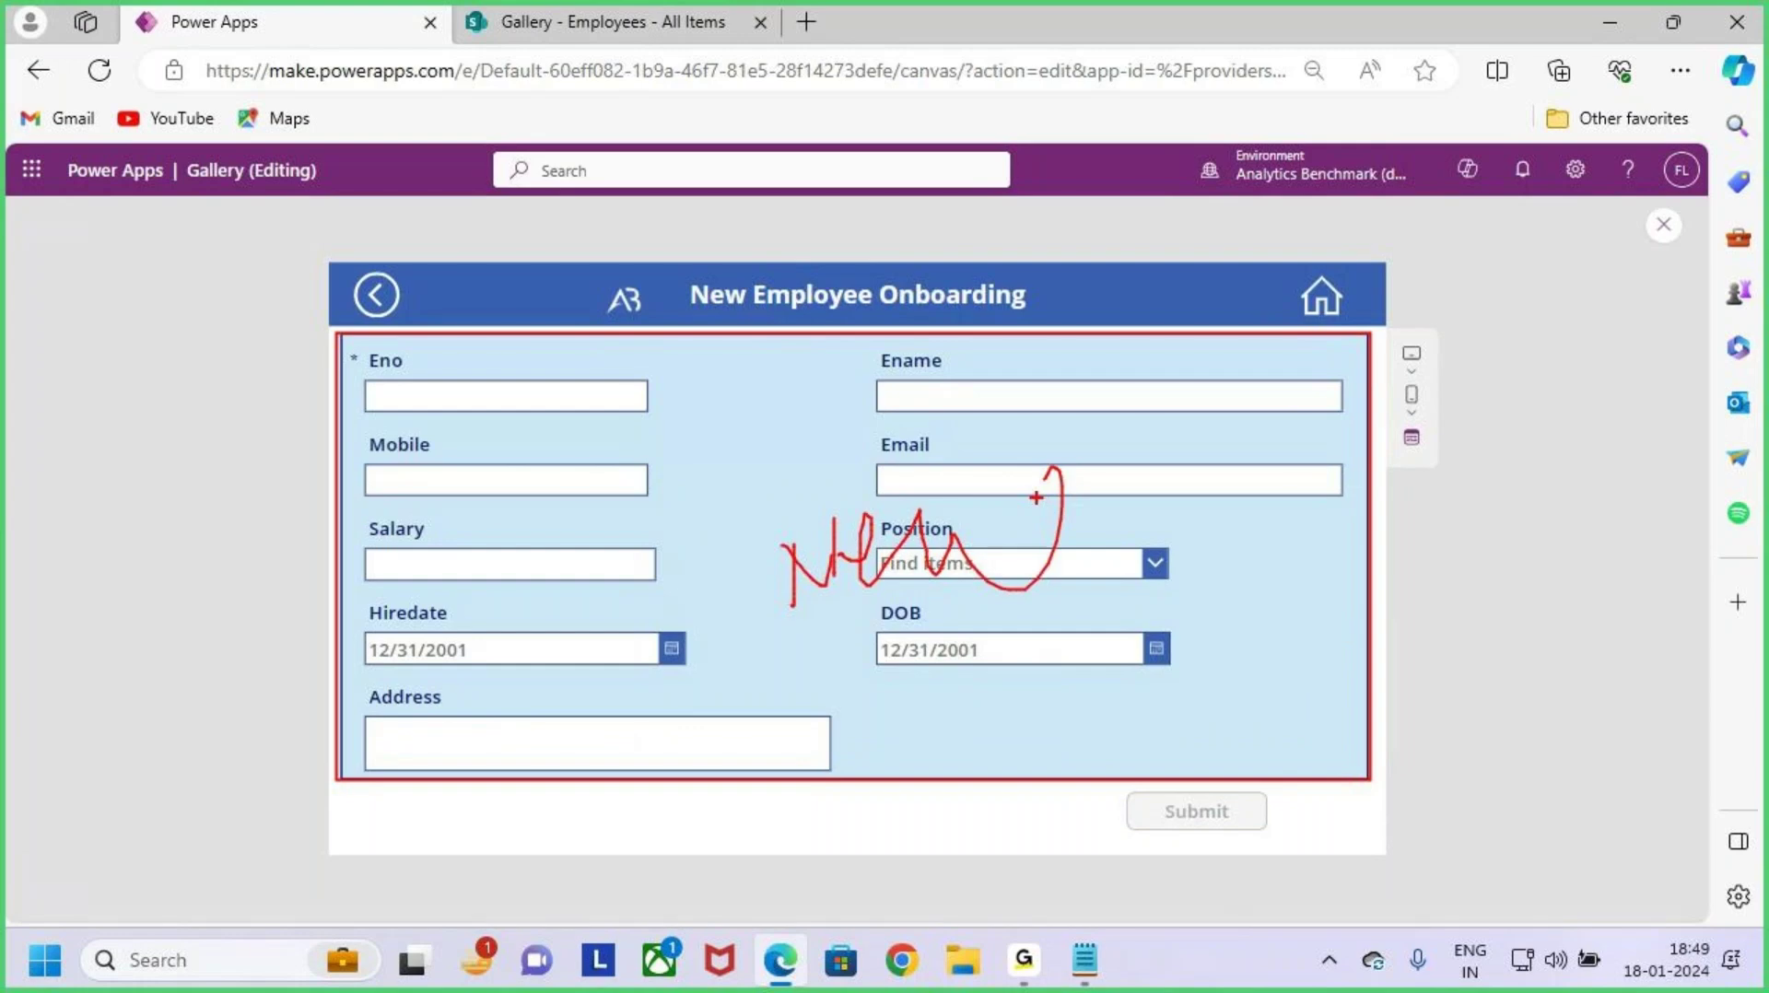
key(e)
drag(1118, 785, 1295, 871)
key(Escape)
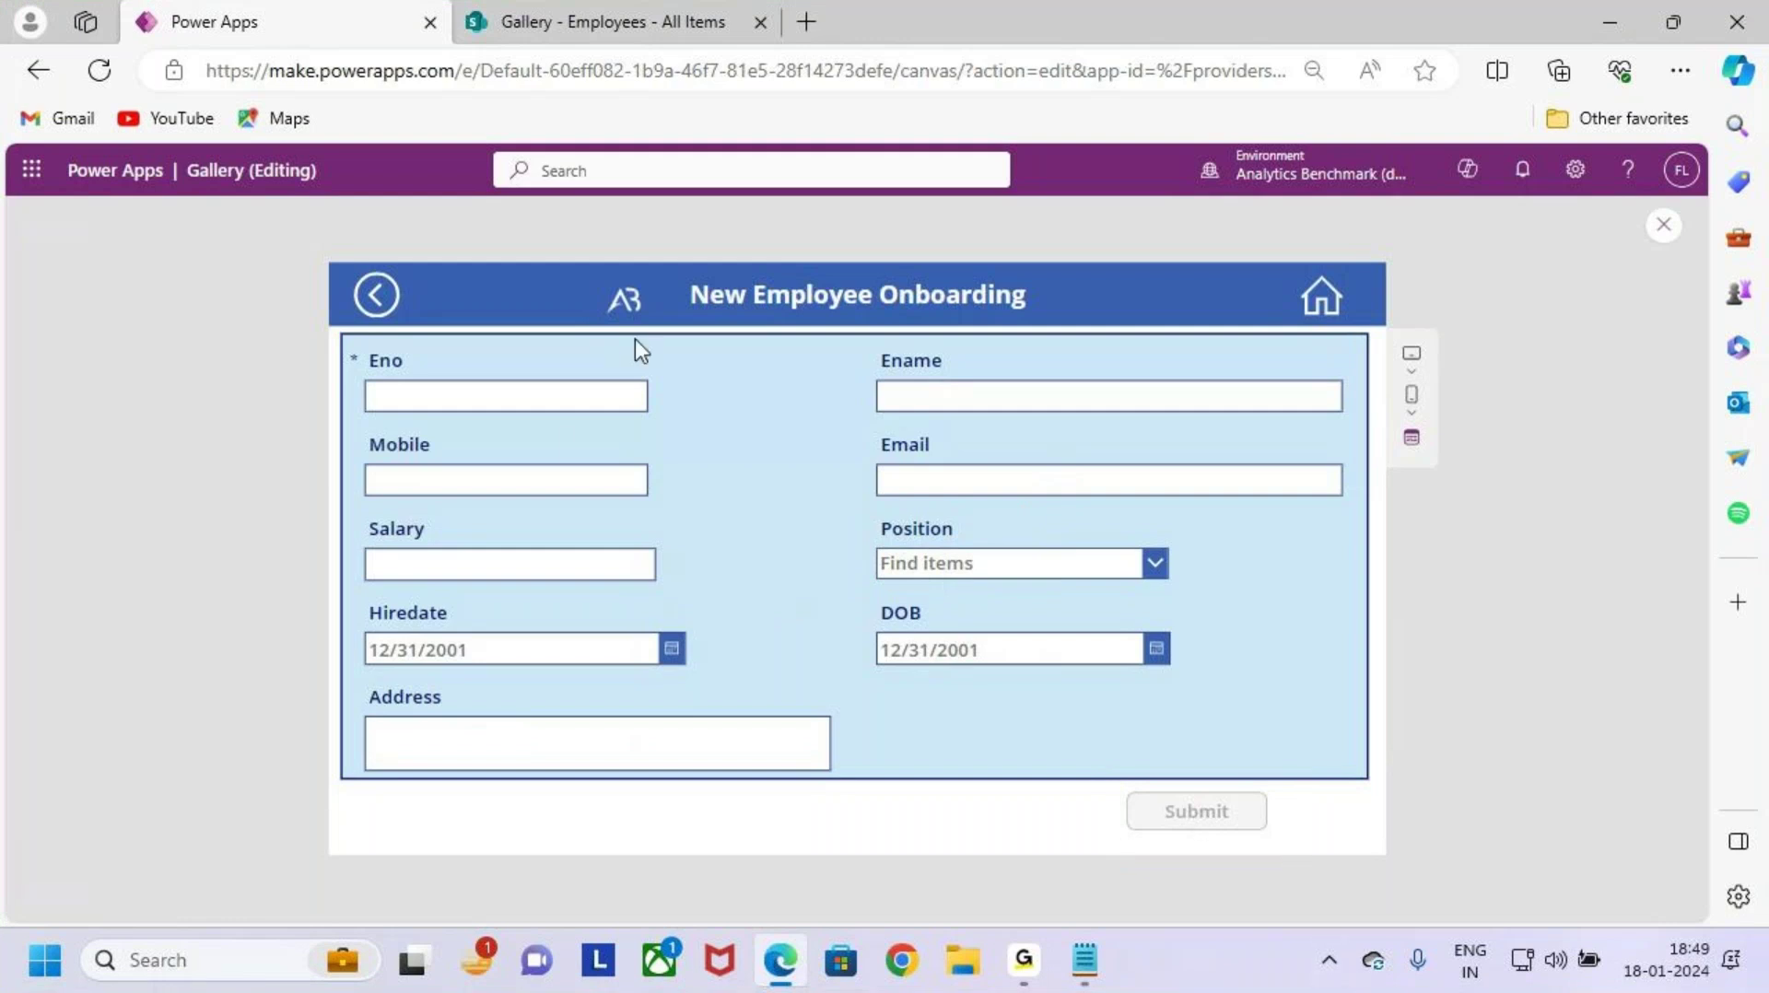
Step: Enter employee number AB1256 in the Eno field
click(548, 398)
text(10)
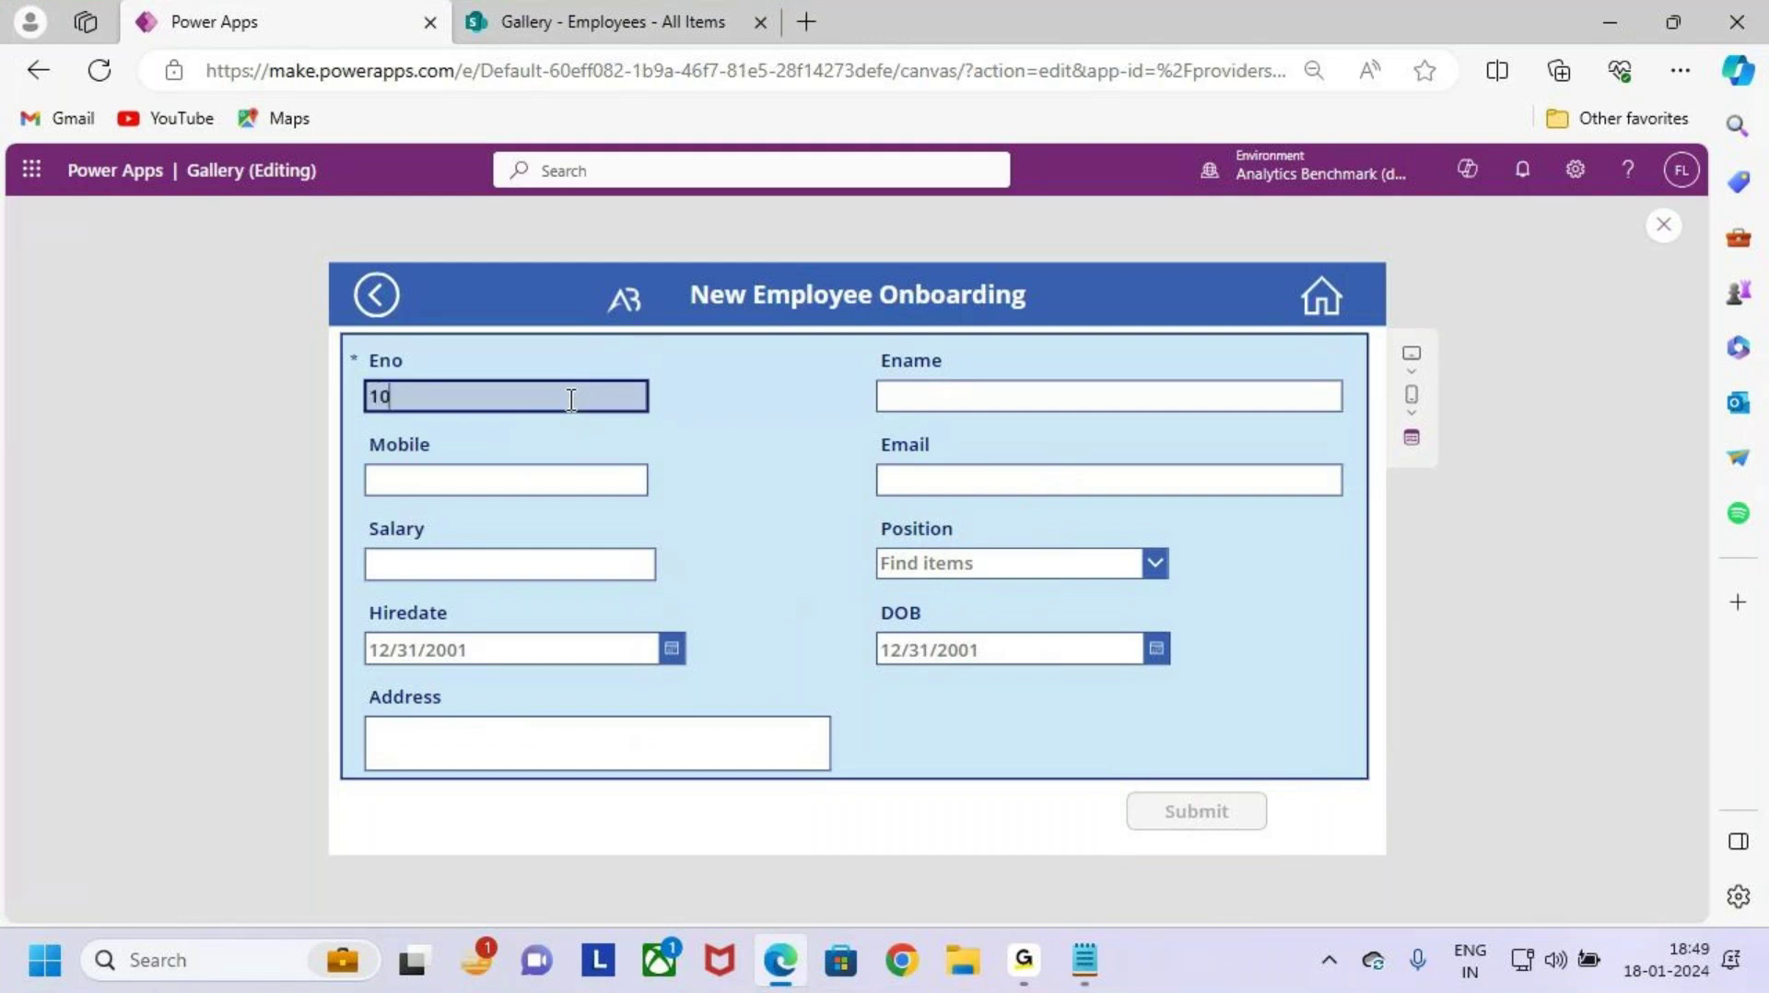
key(BackSpace)
key(Caps_Lock)
text(AB)
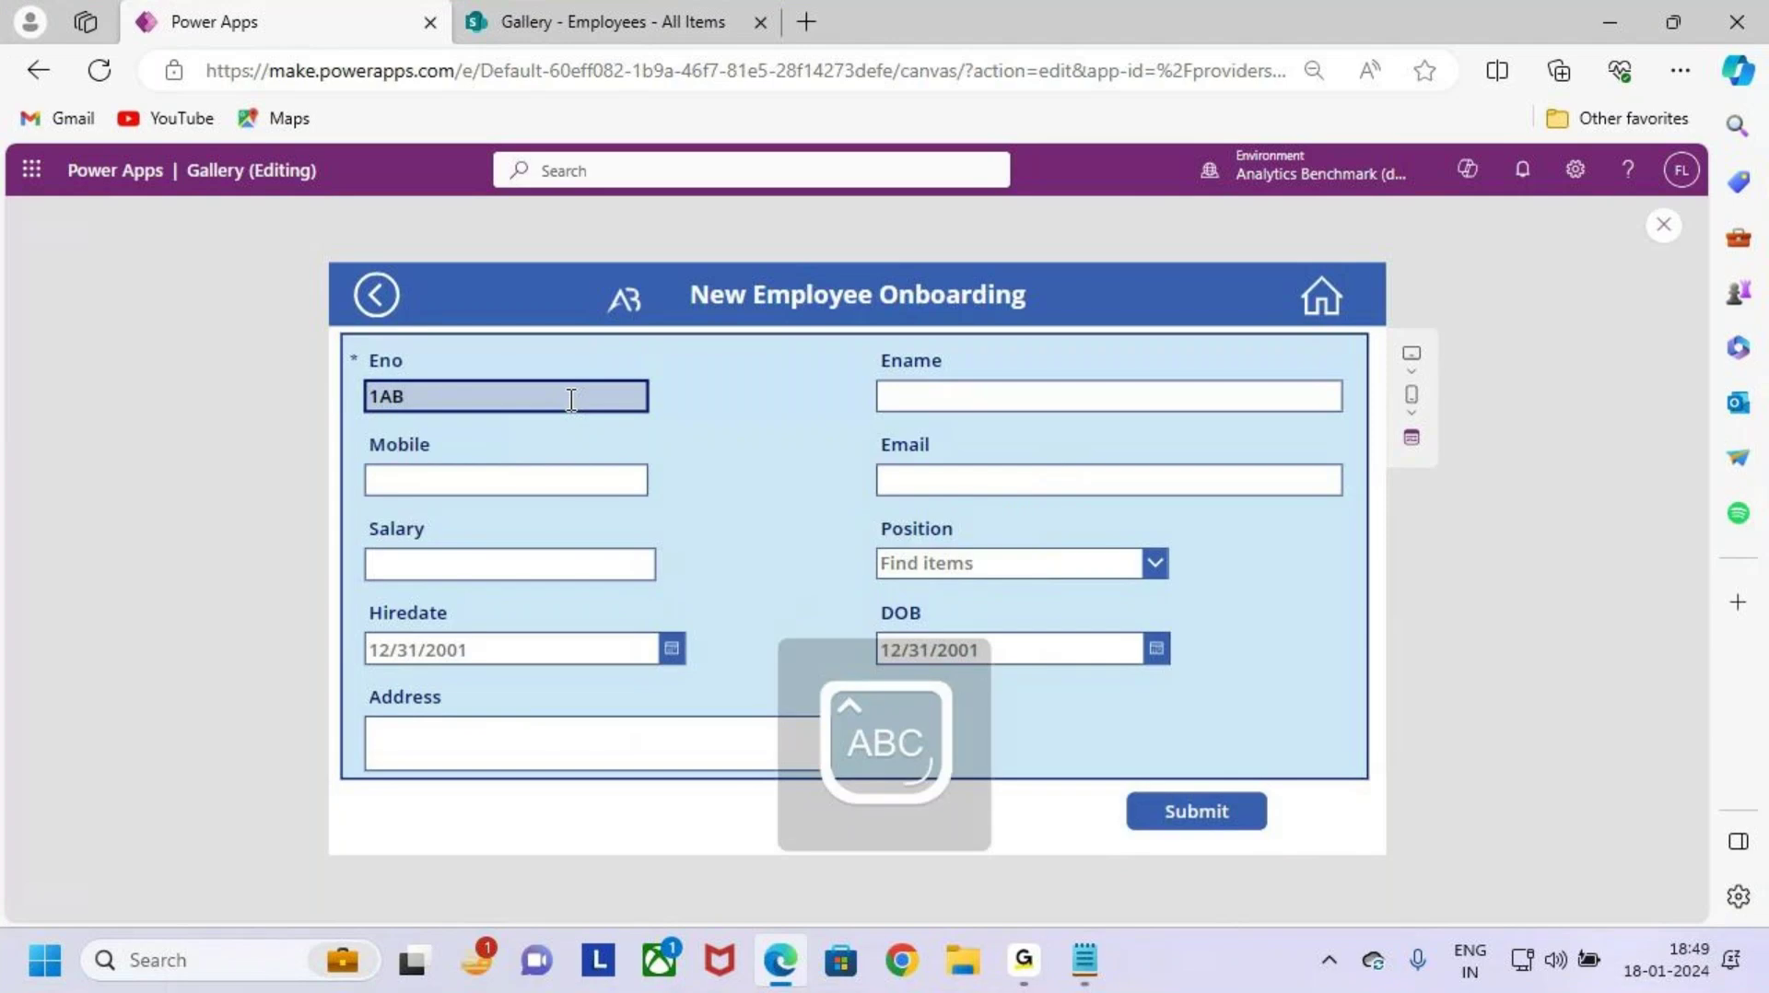
text(1256)
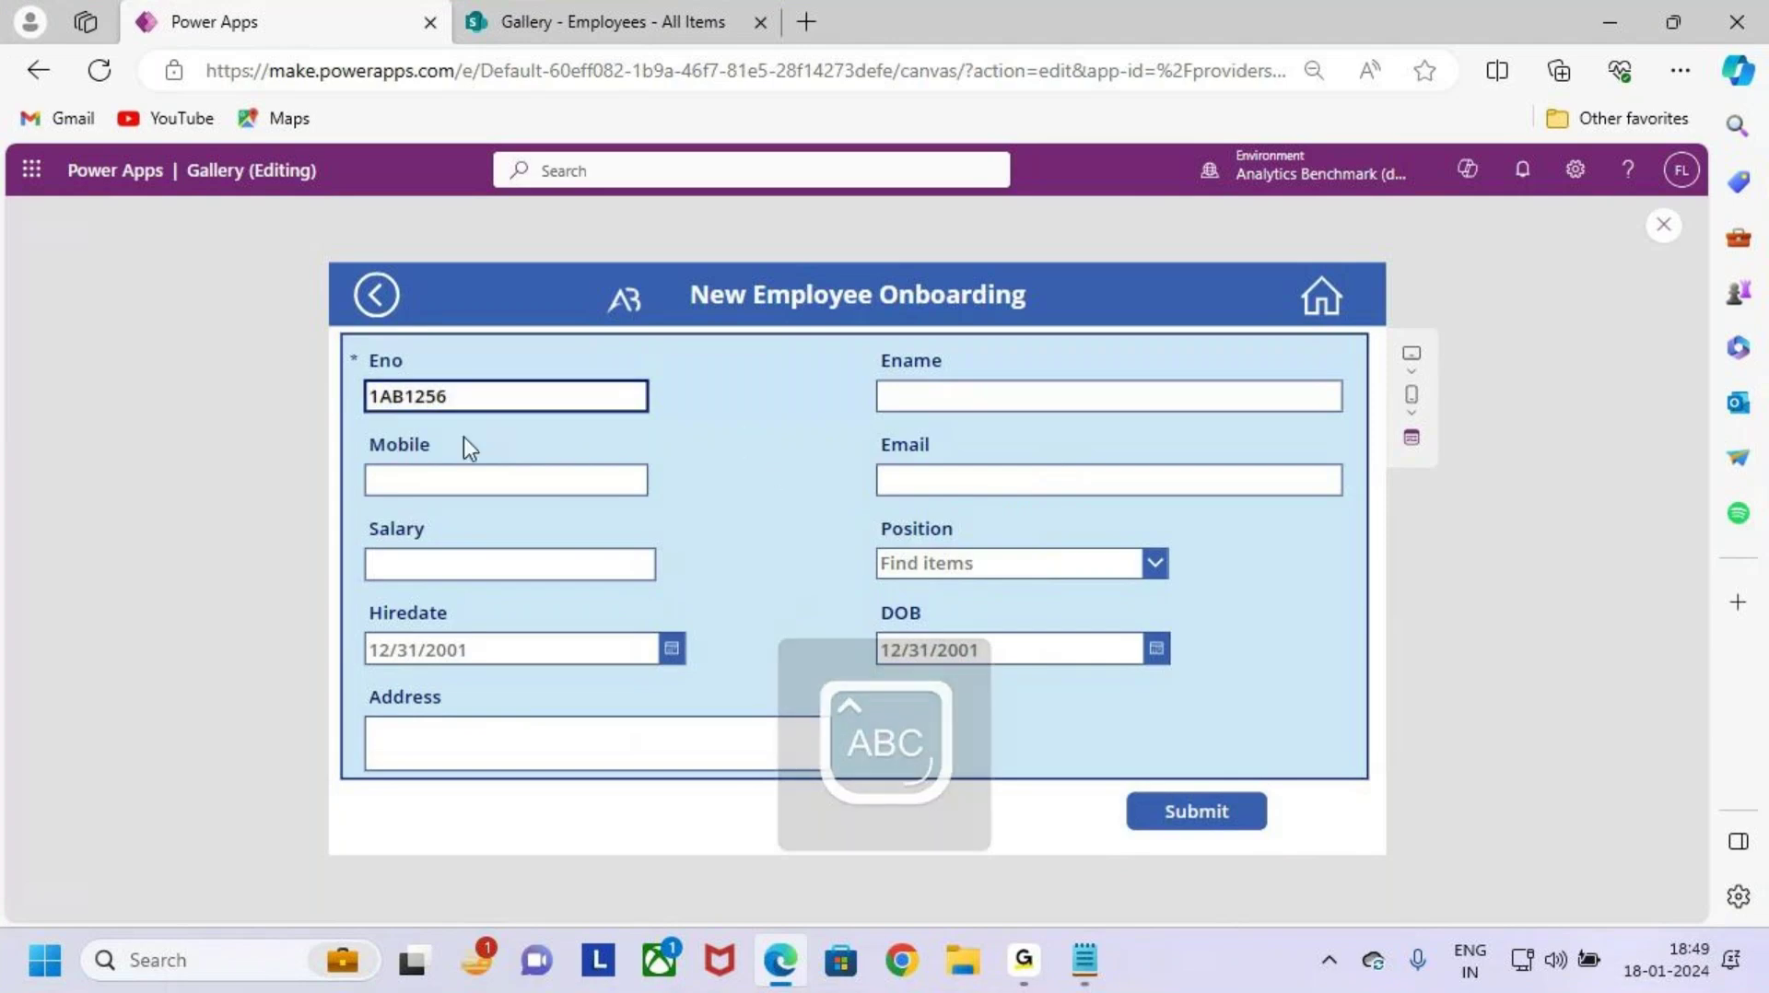
click(377, 397)
key(BackSpace)
click(901, 398)
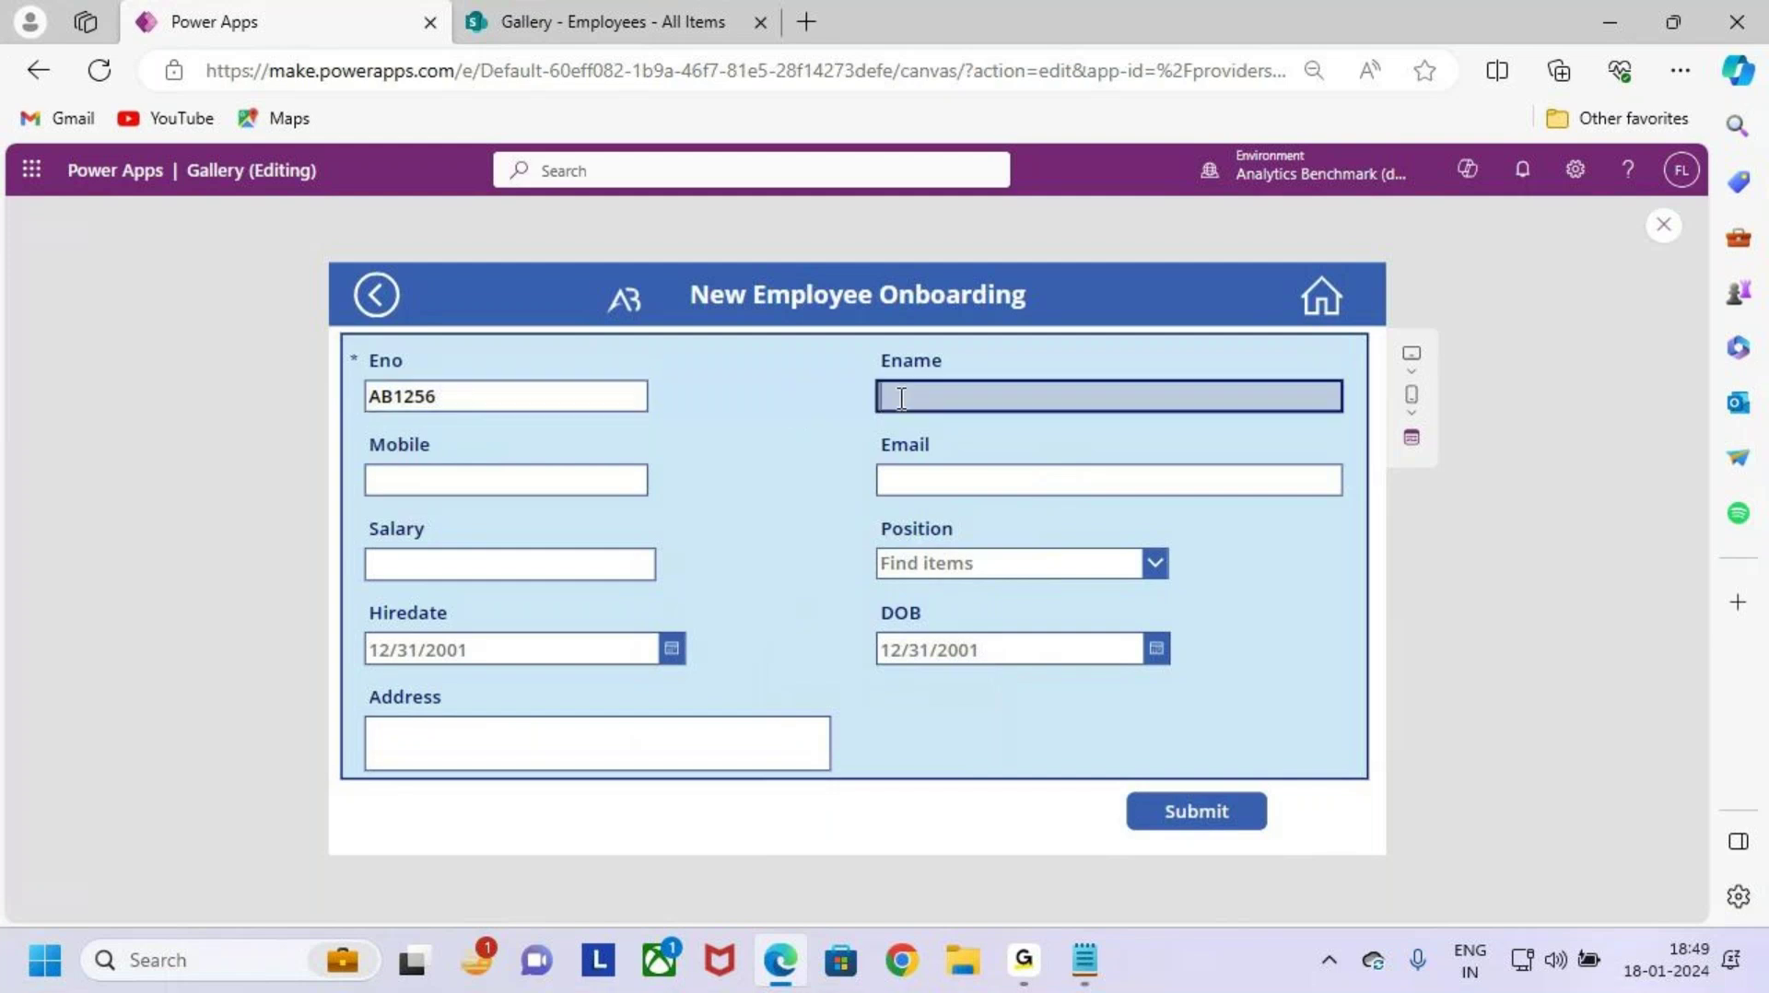
key(Caps_Lock)
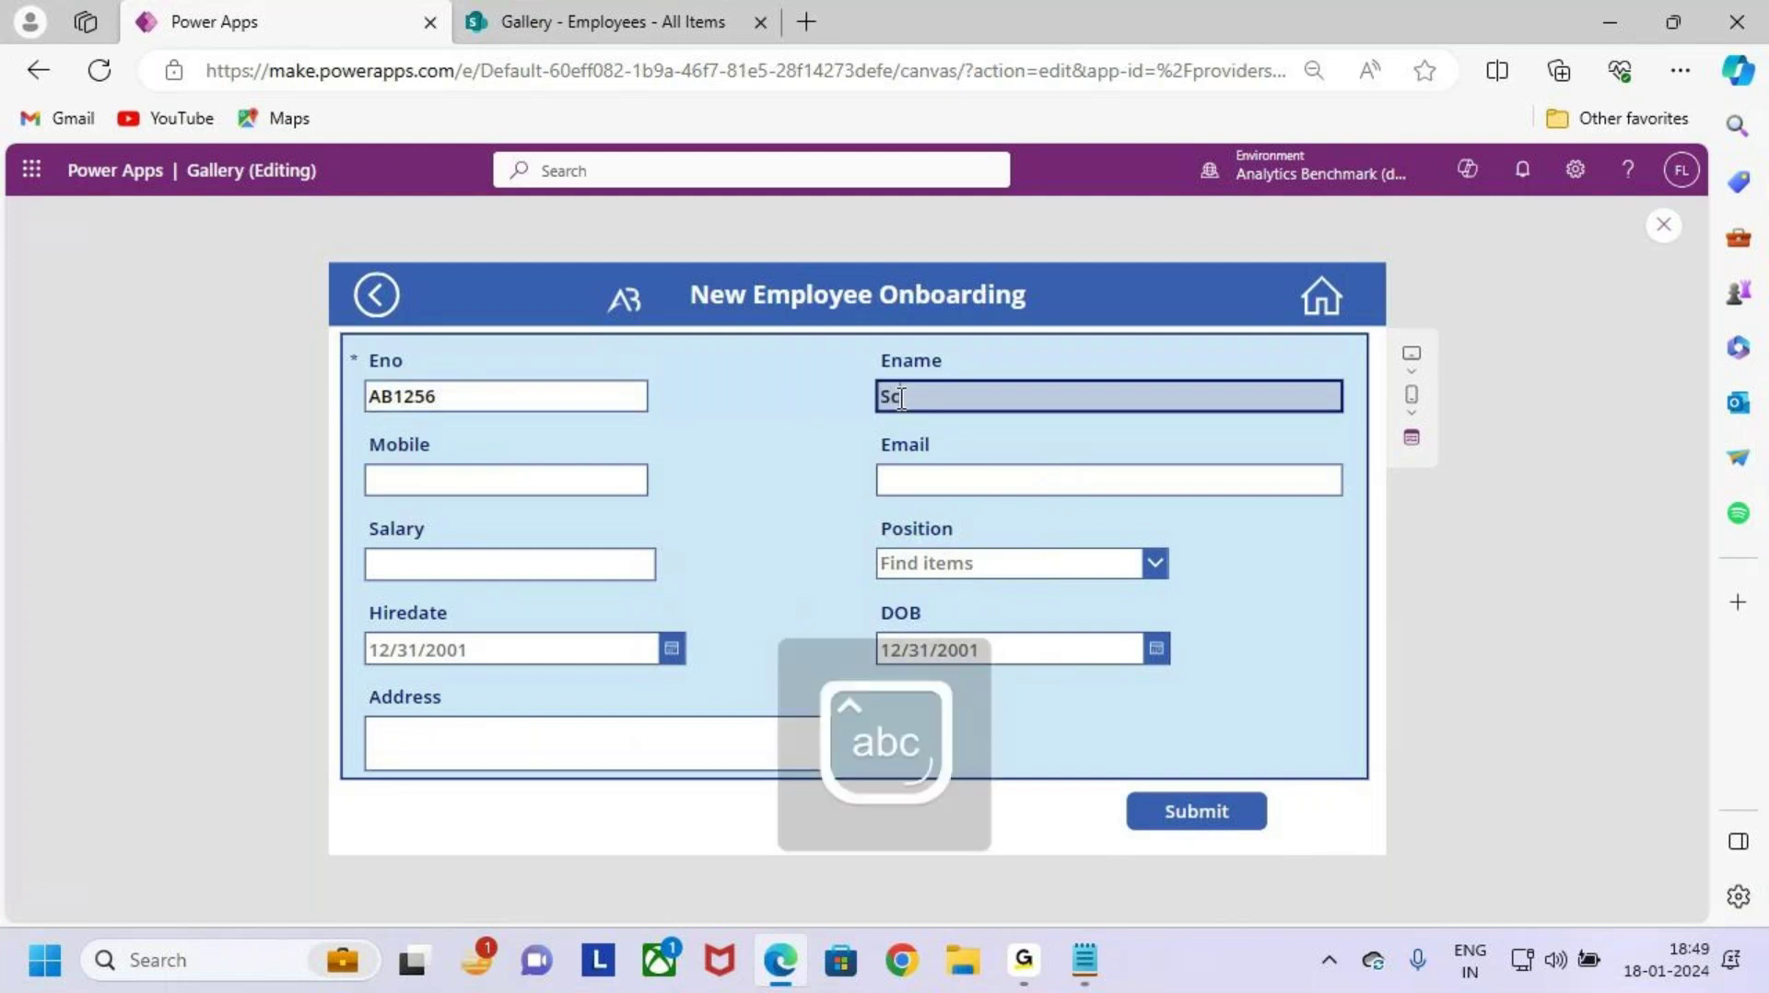
Step: Fill Mobile from a saved entry and replace Email with the suggested address
click(551, 481)
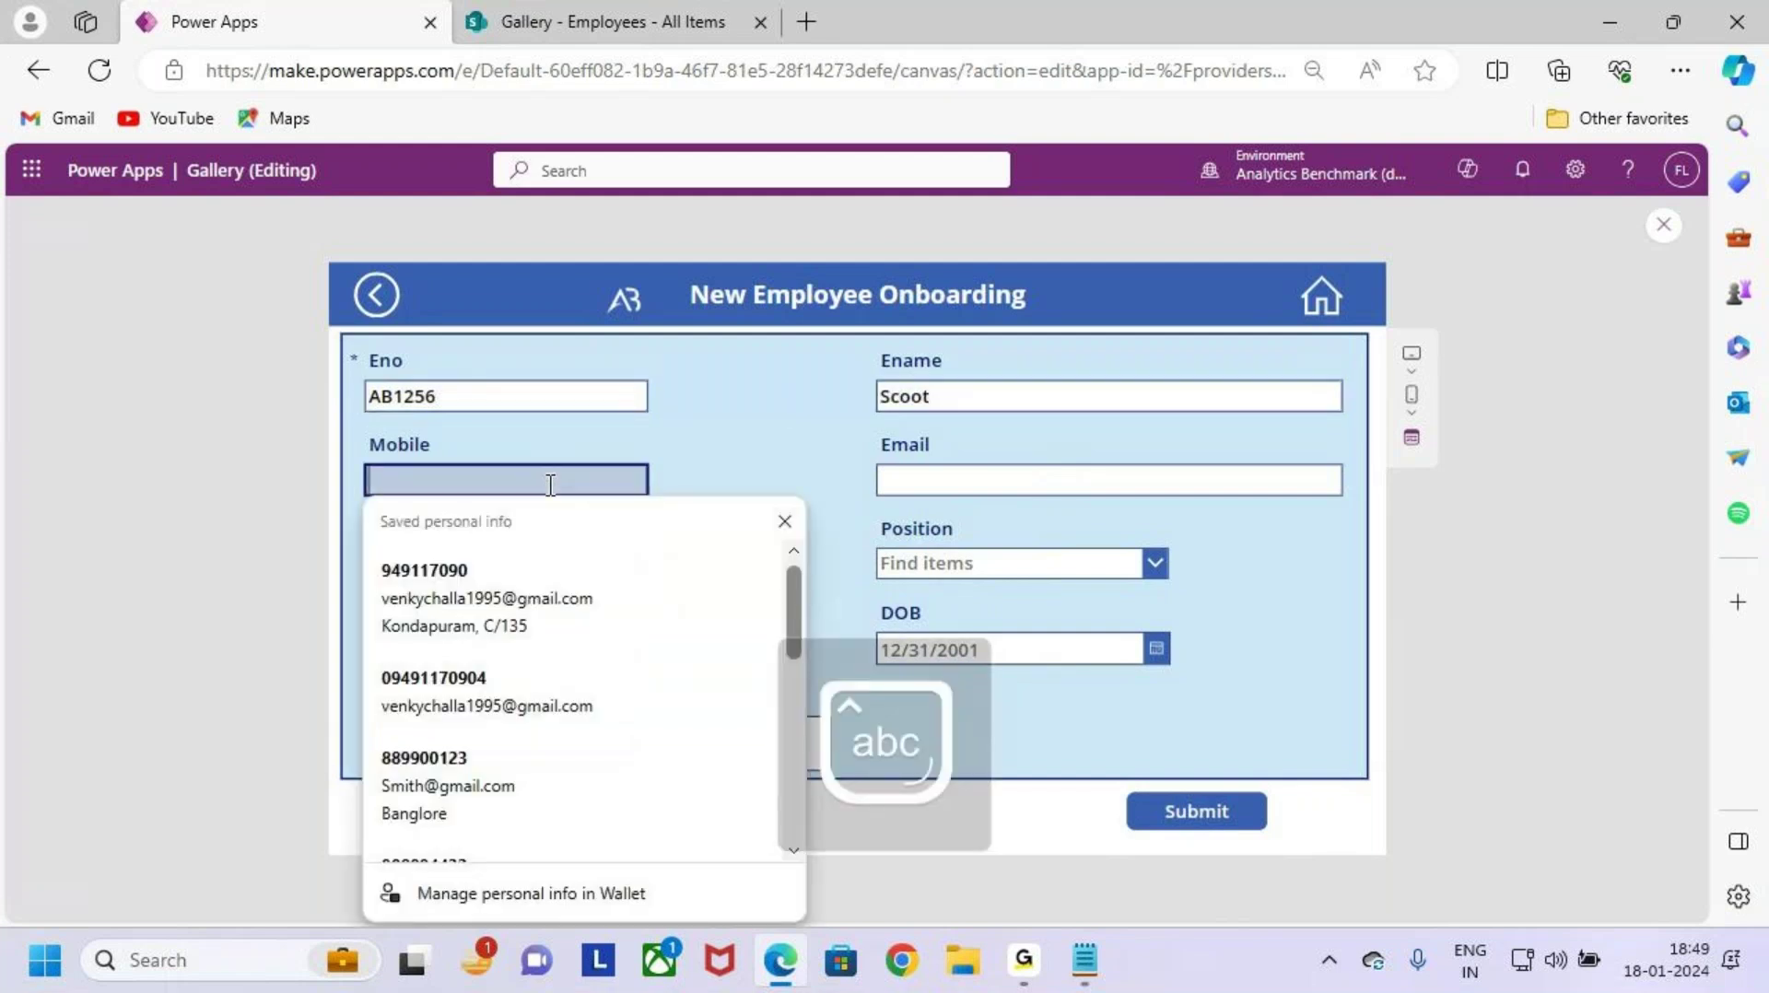
click(542, 588)
triple_click(1149, 481)
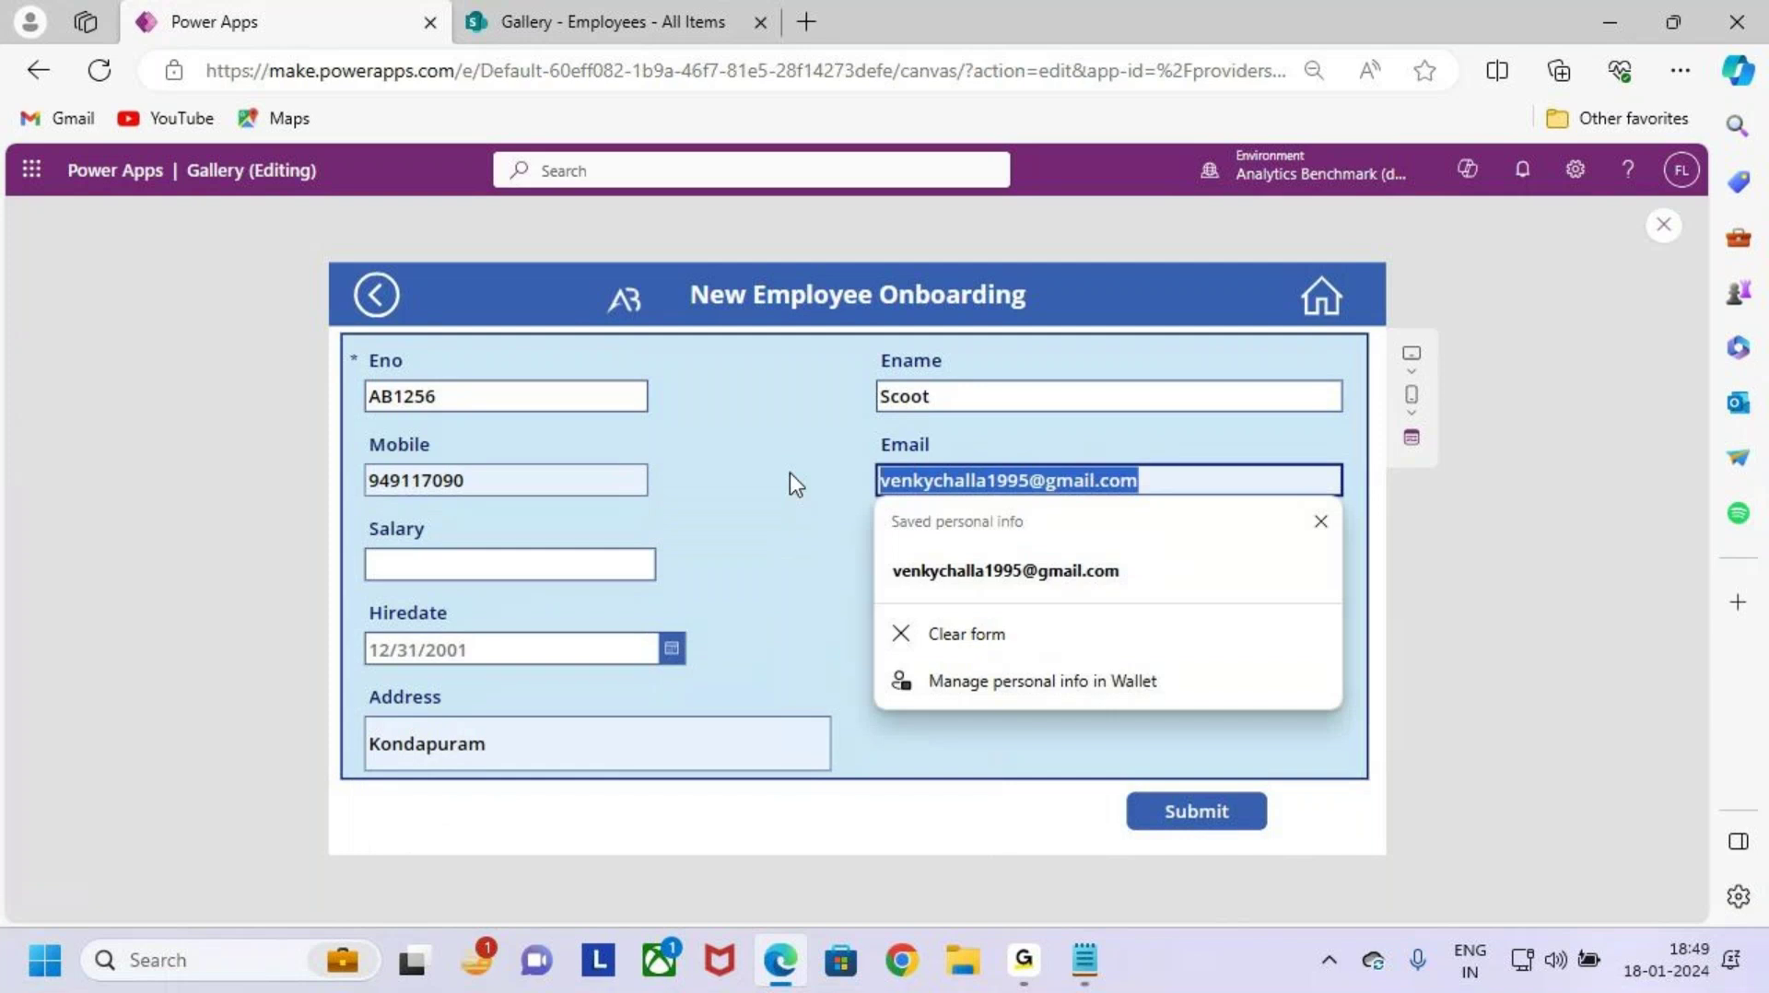
key(BackSpace)
text(Scoot)
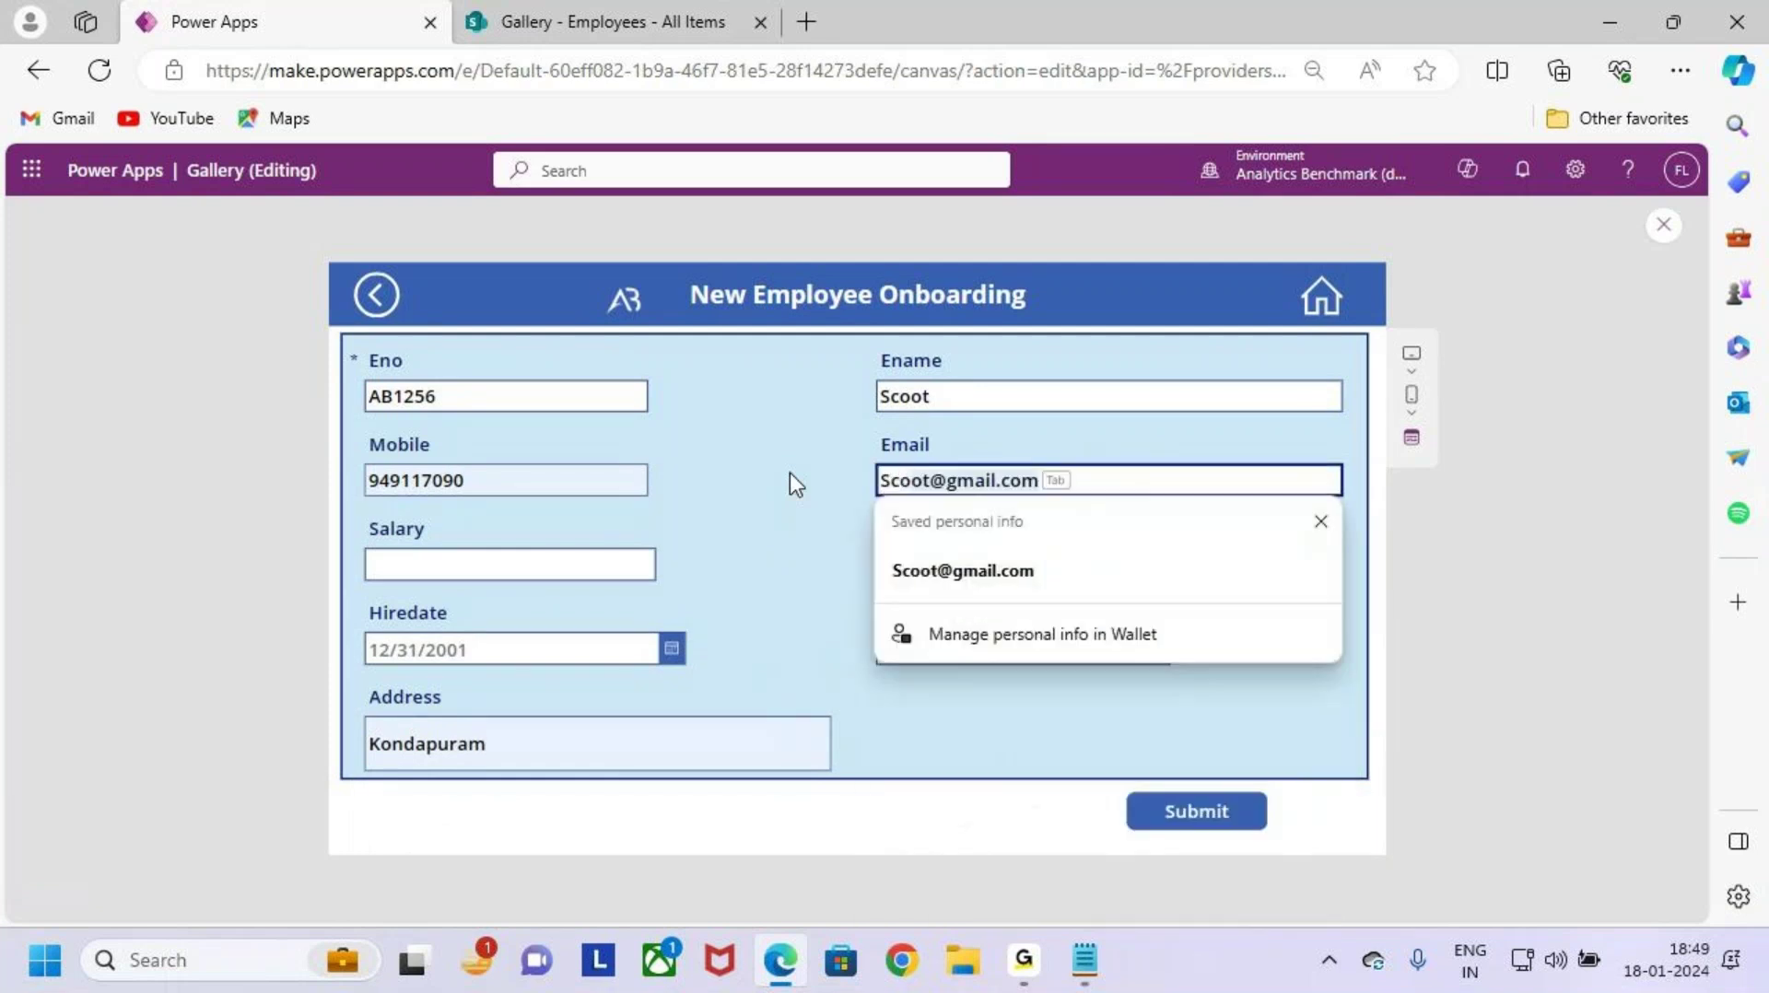
key(Tab)
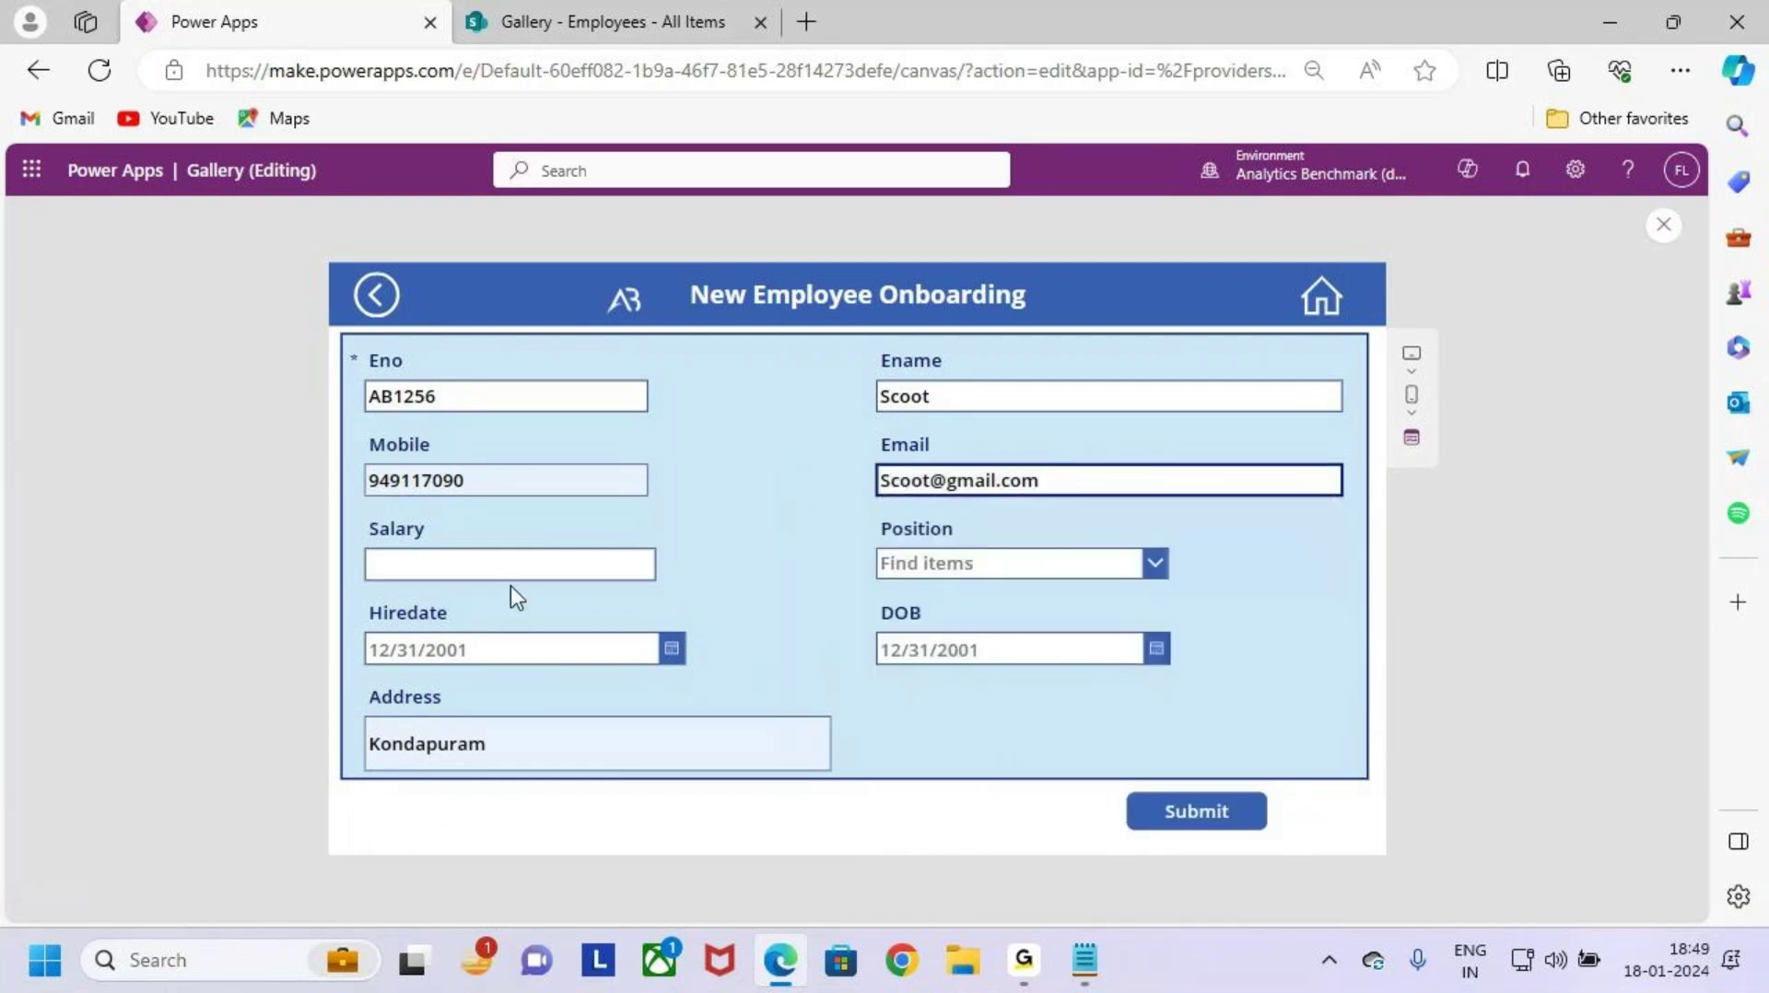
Step: Enter salary 200000 and choose Associate Engineer as the position
click(514, 565)
text(200000)
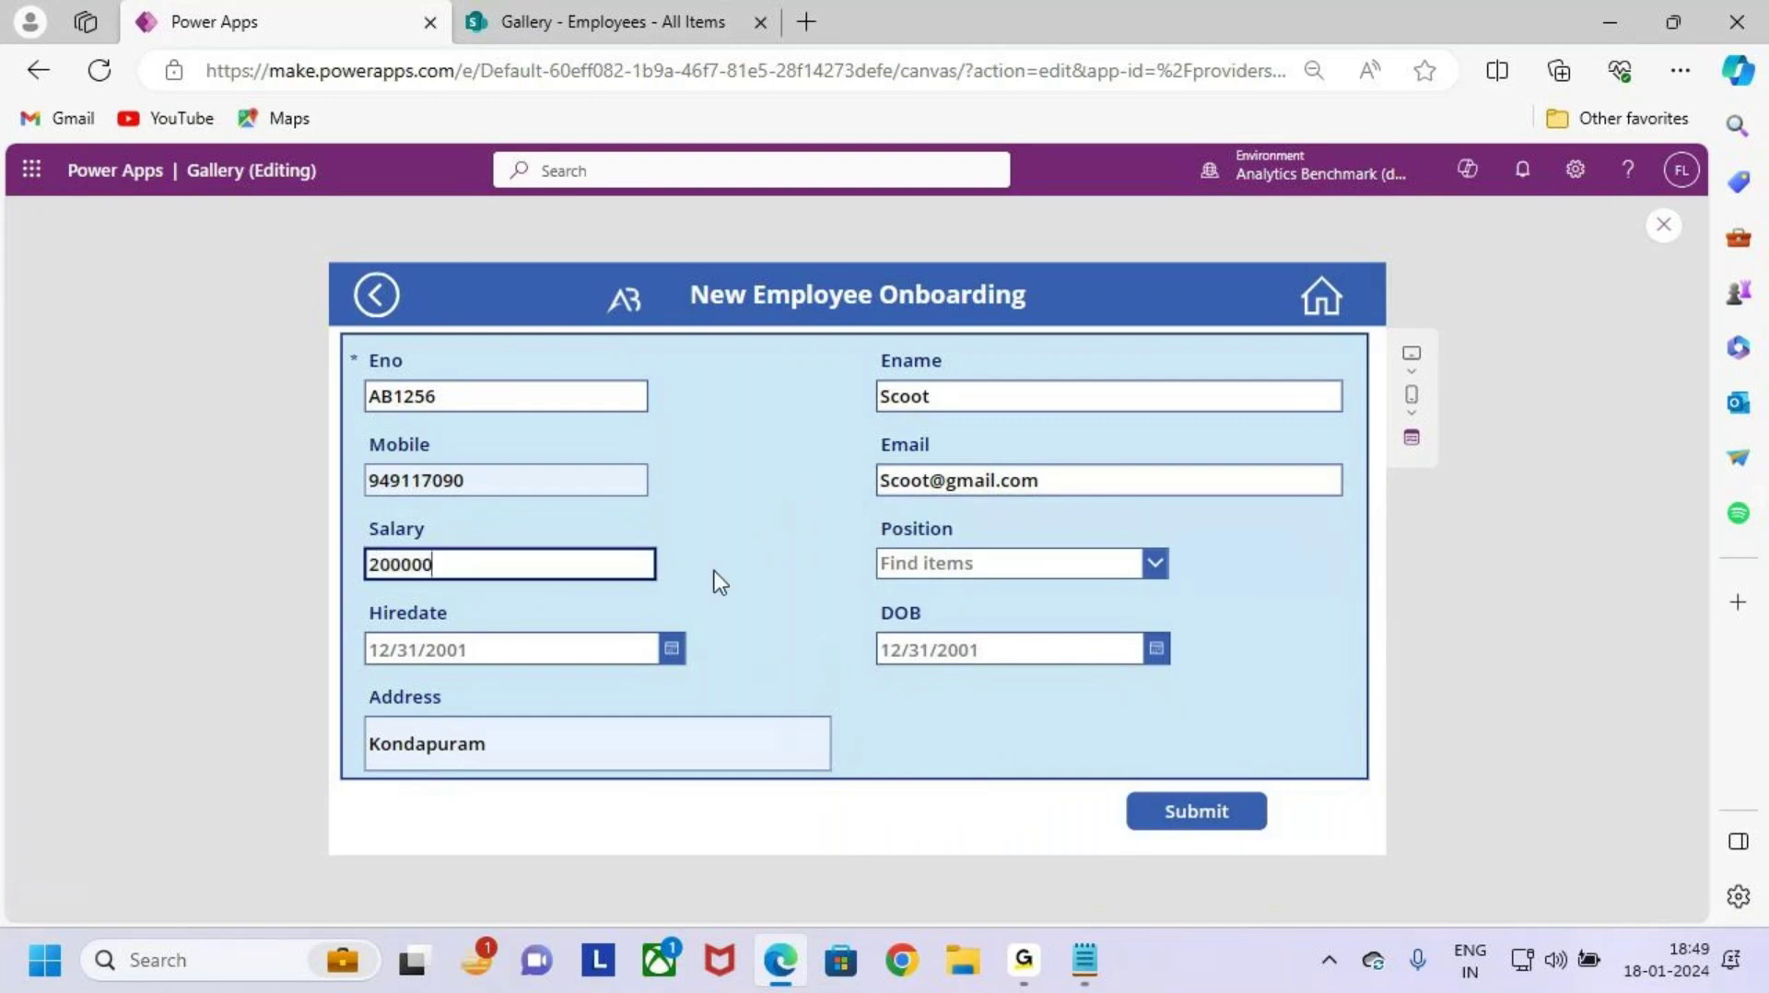
click(940, 564)
click(973, 712)
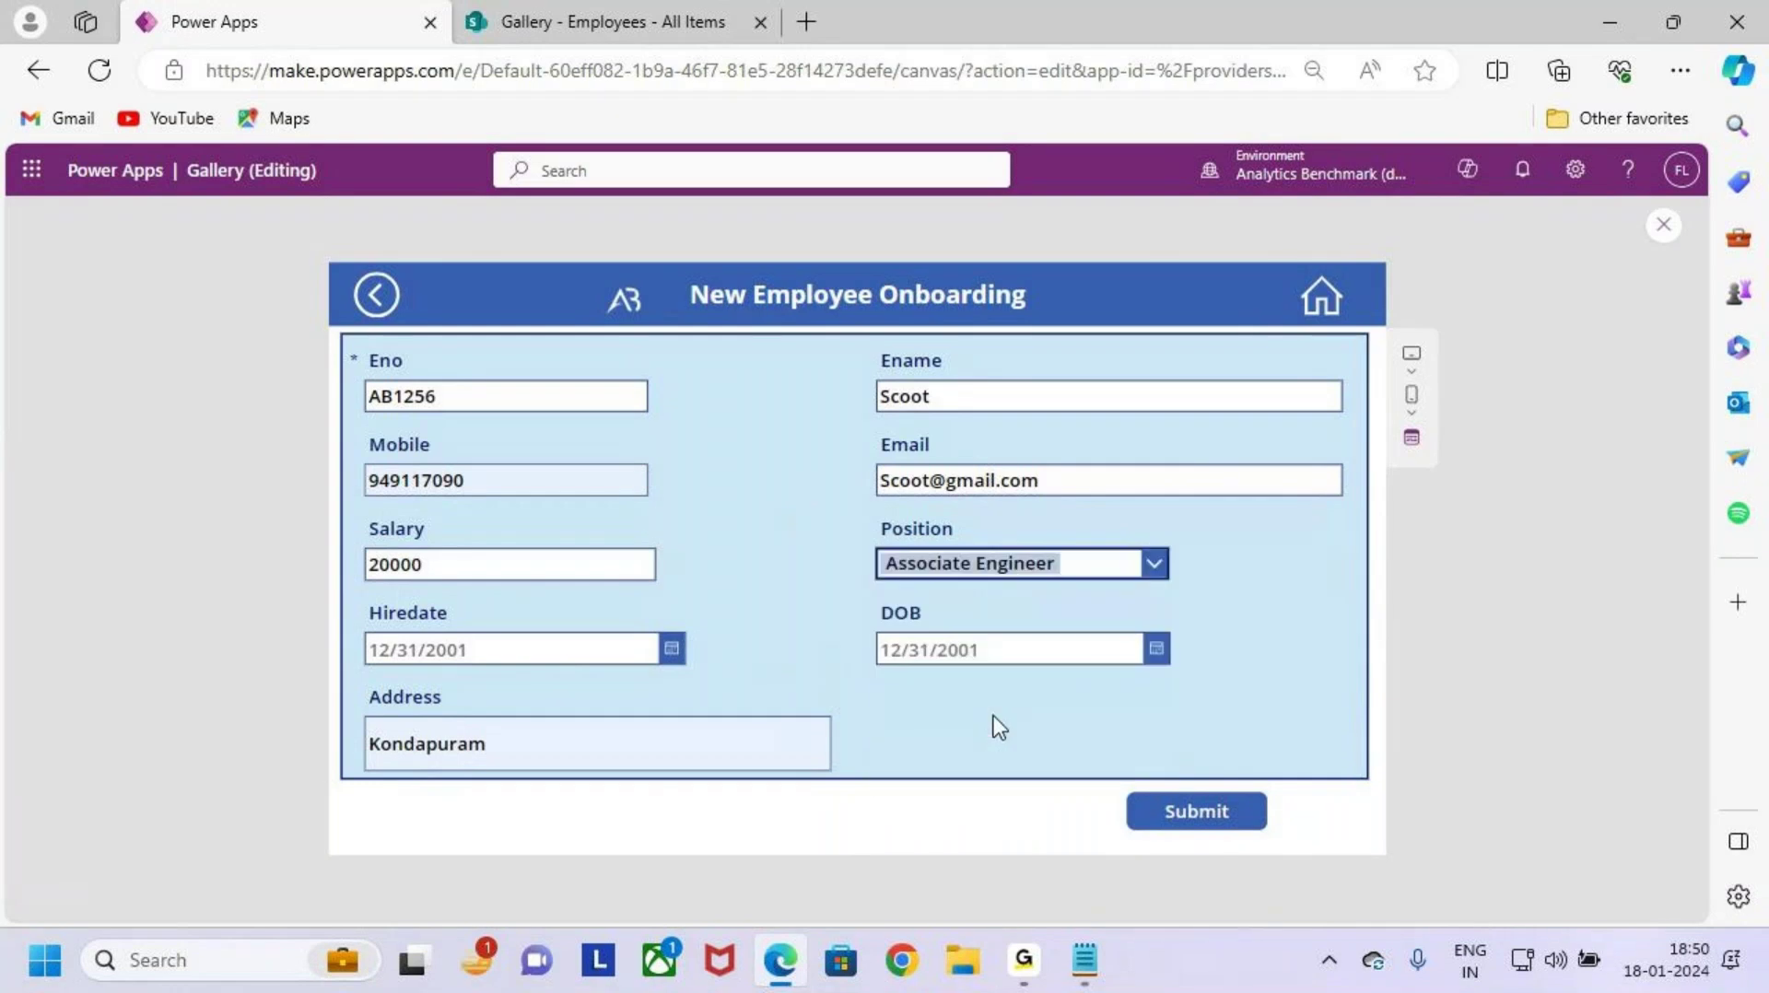
Step: Set both the hire date and date of birth to 1/2/2024
click(655, 648)
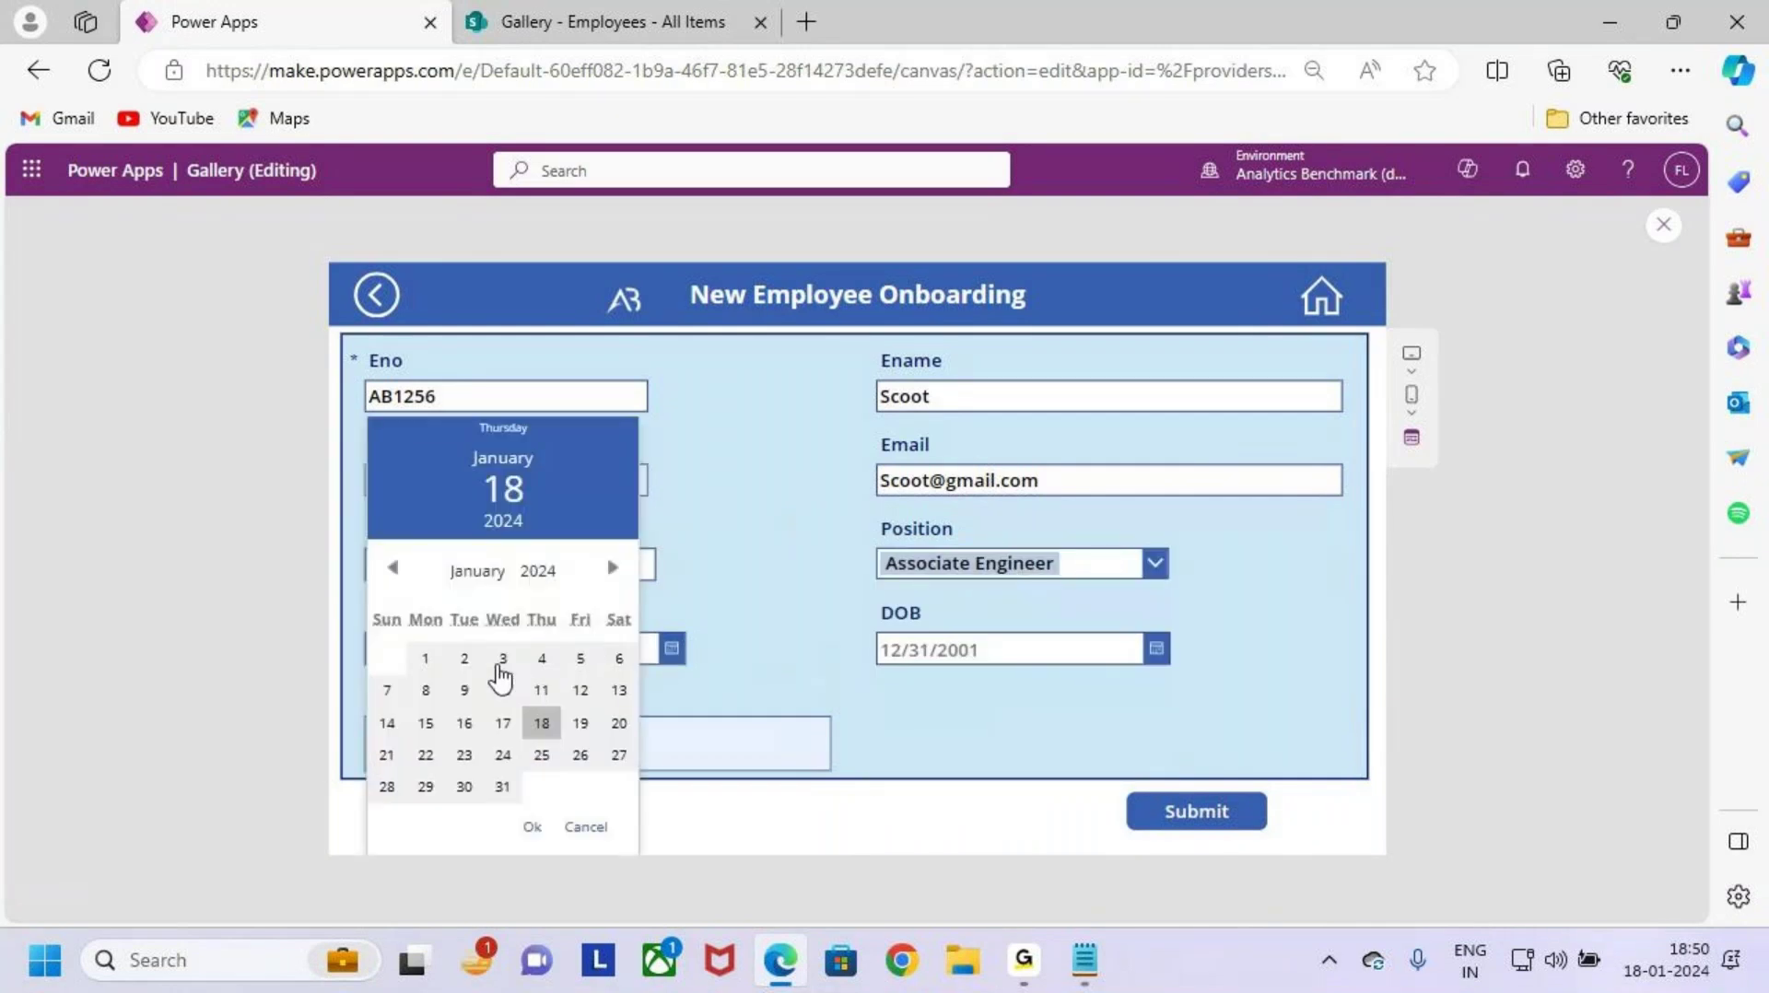
click(464, 658)
click(531, 827)
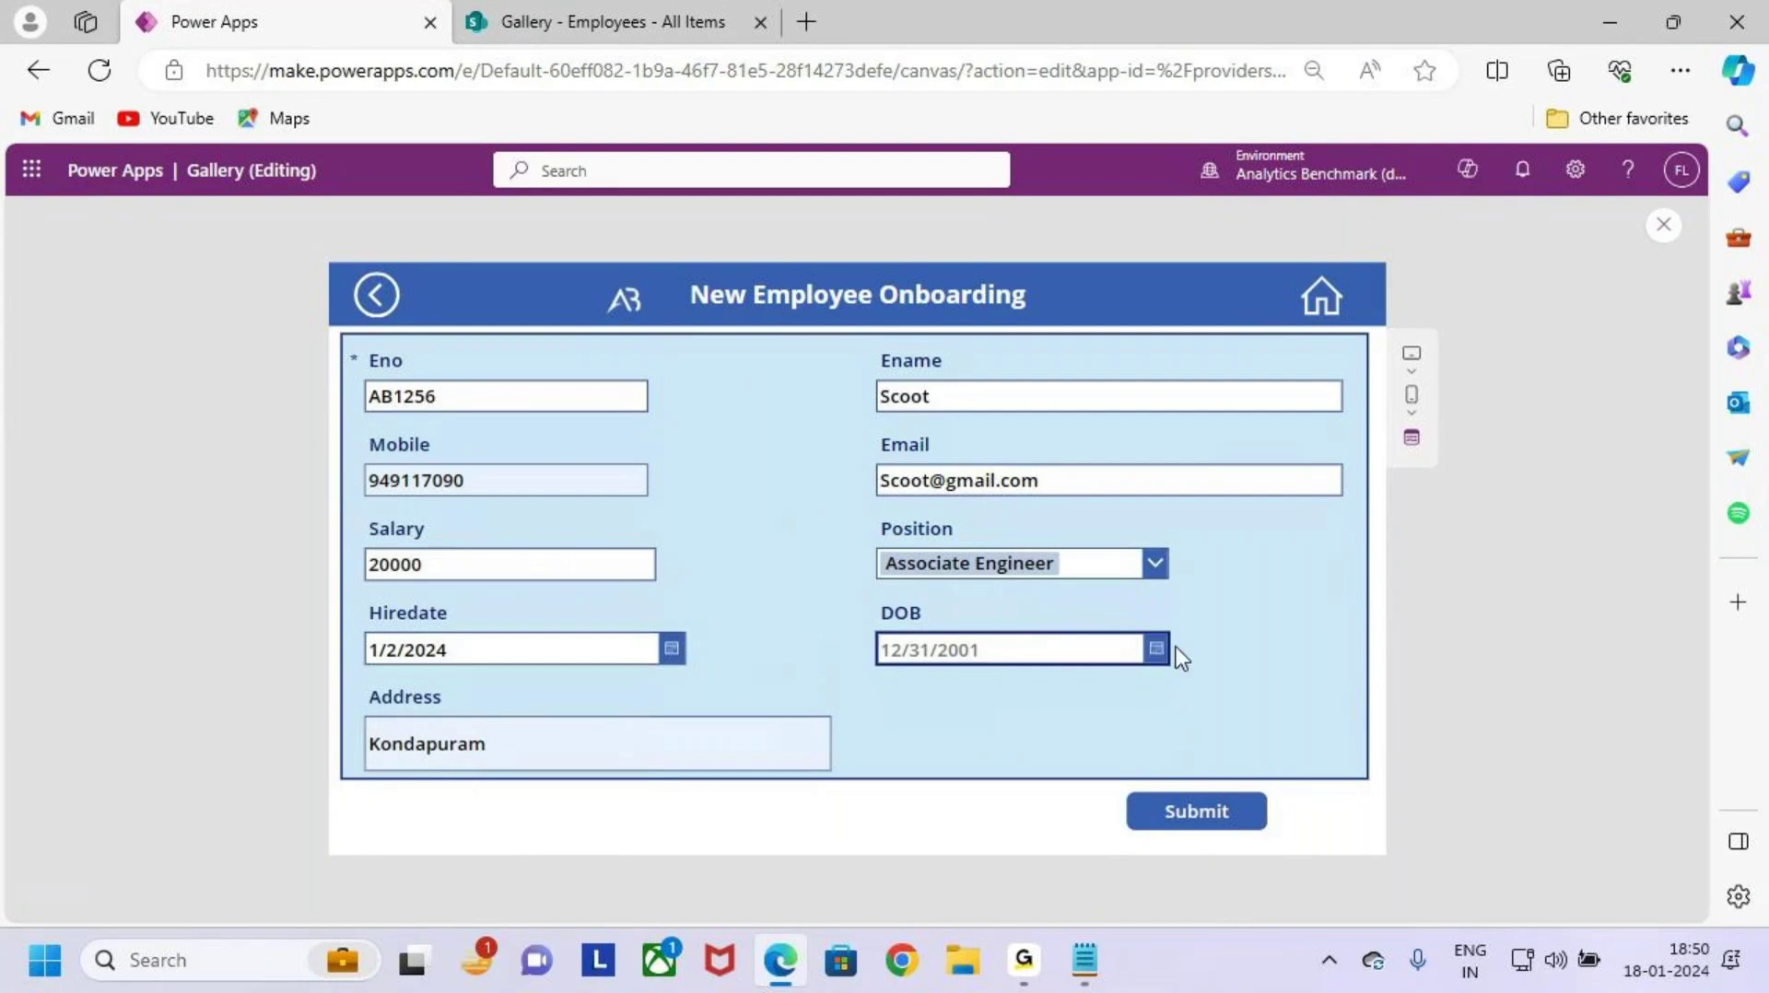
click(1152, 651)
click(976, 658)
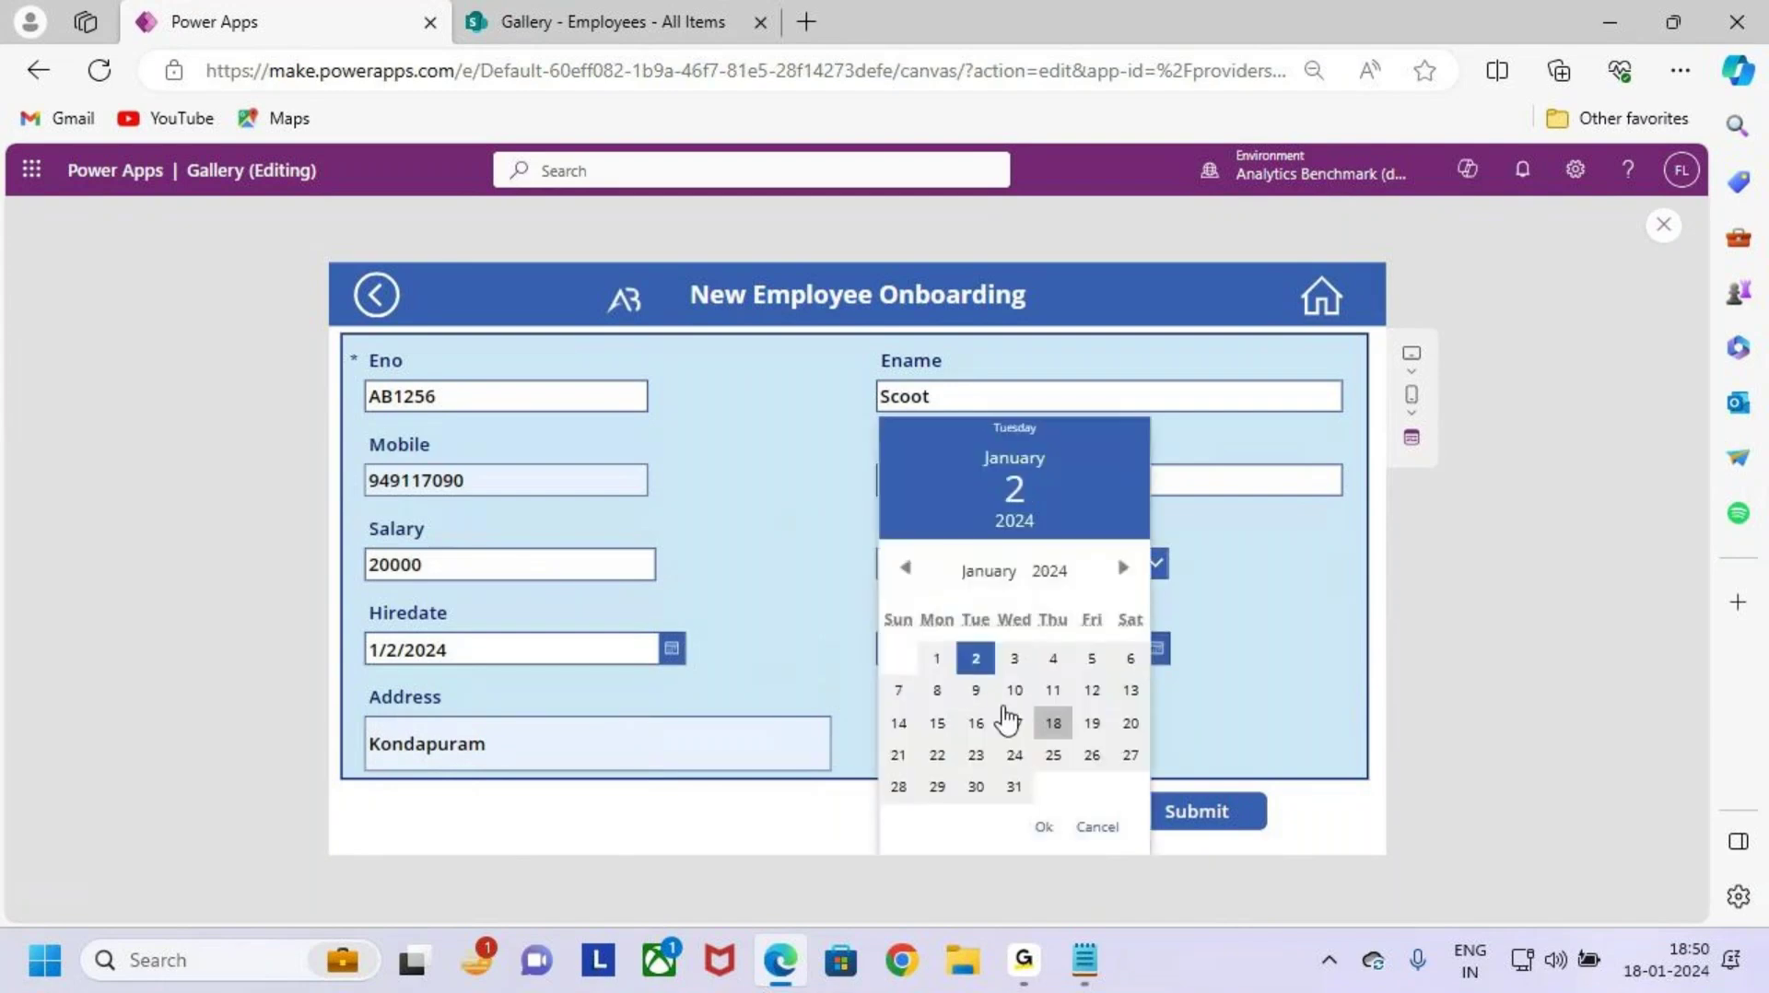
click(1045, 827)
Step: Replace the address Kondapuram with Hyderabad
click(604, 748)
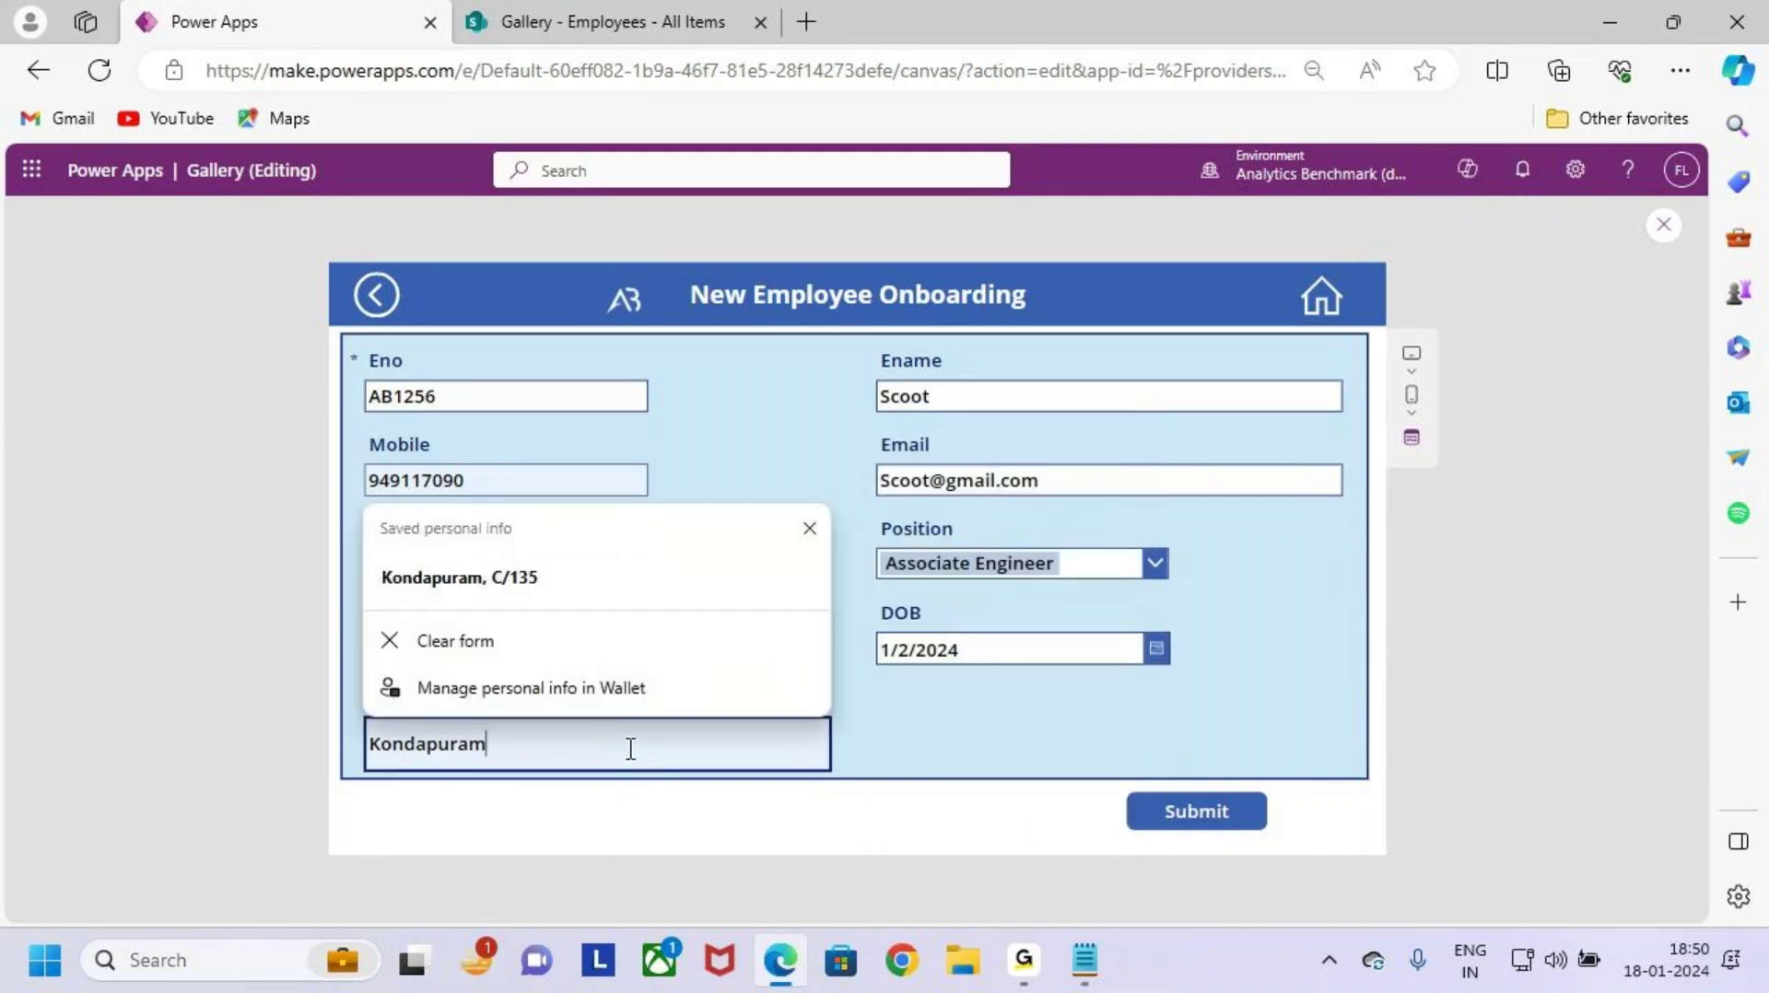
click(906, 732)
drag(584, 732, 261, 745)
key(BackSpace)
key(BackSpace)
key(BackSpace)
key(BackSpace)
key(BackSpace)
key(BackSpace)
key(BackSpace)
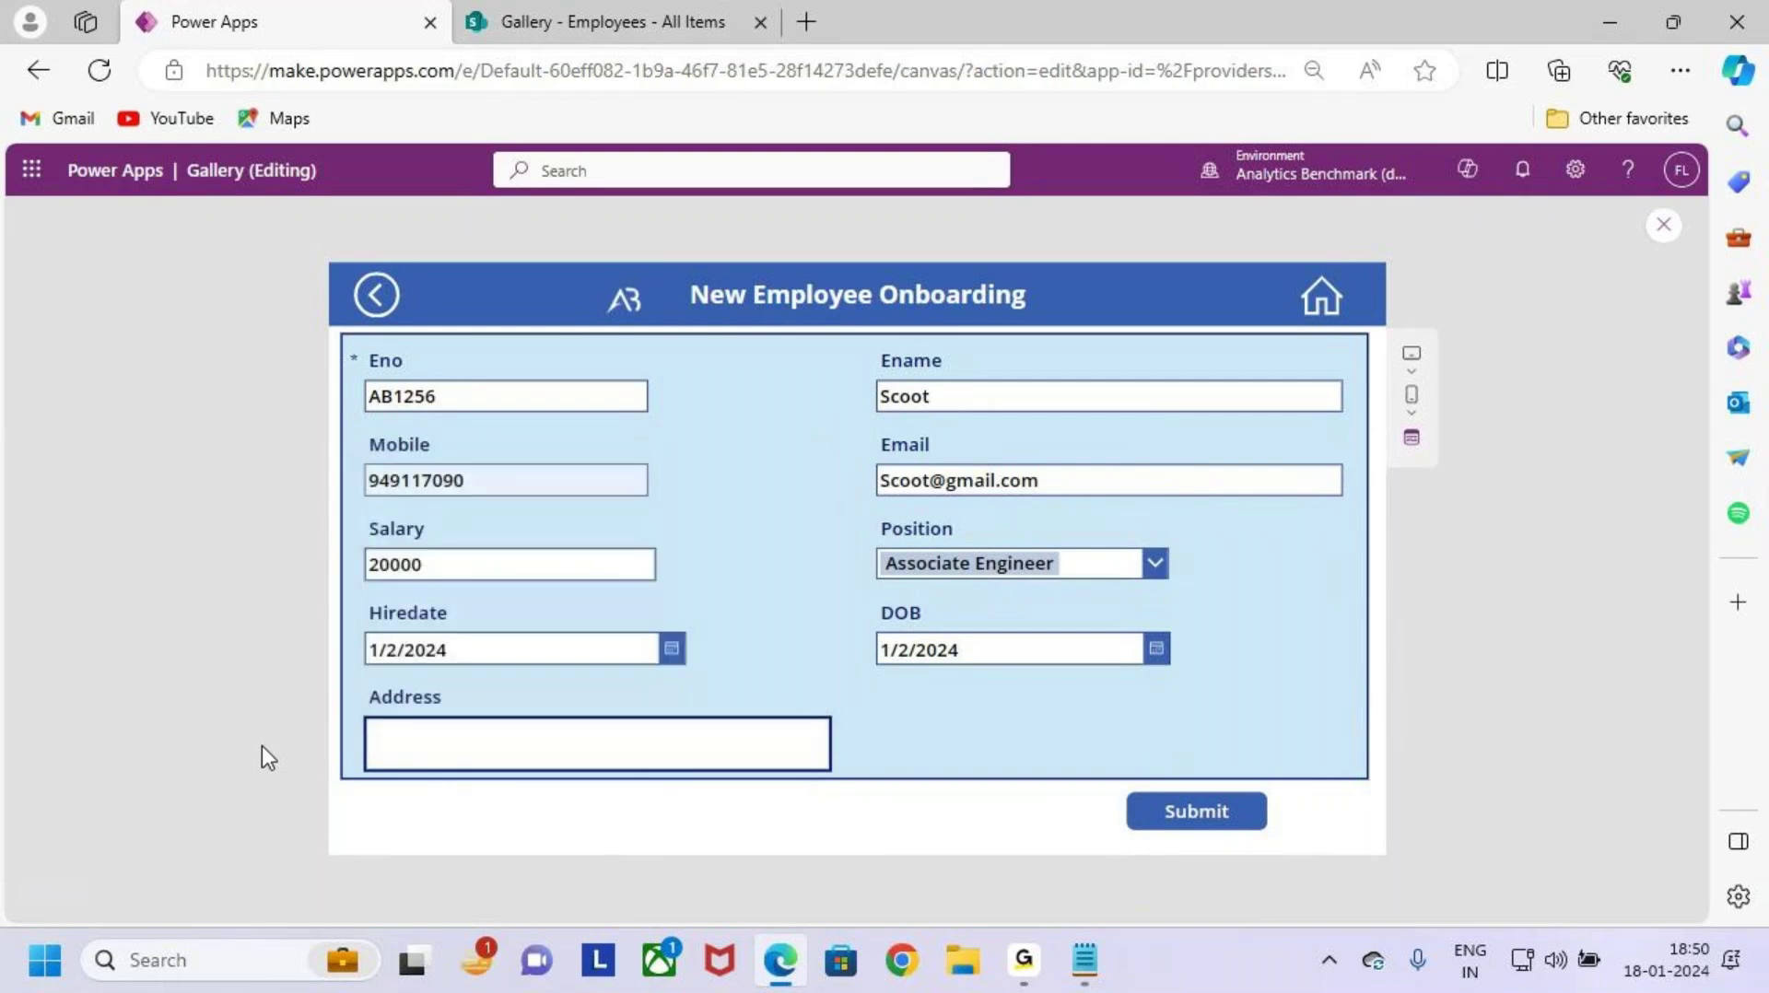
text(Hyd)
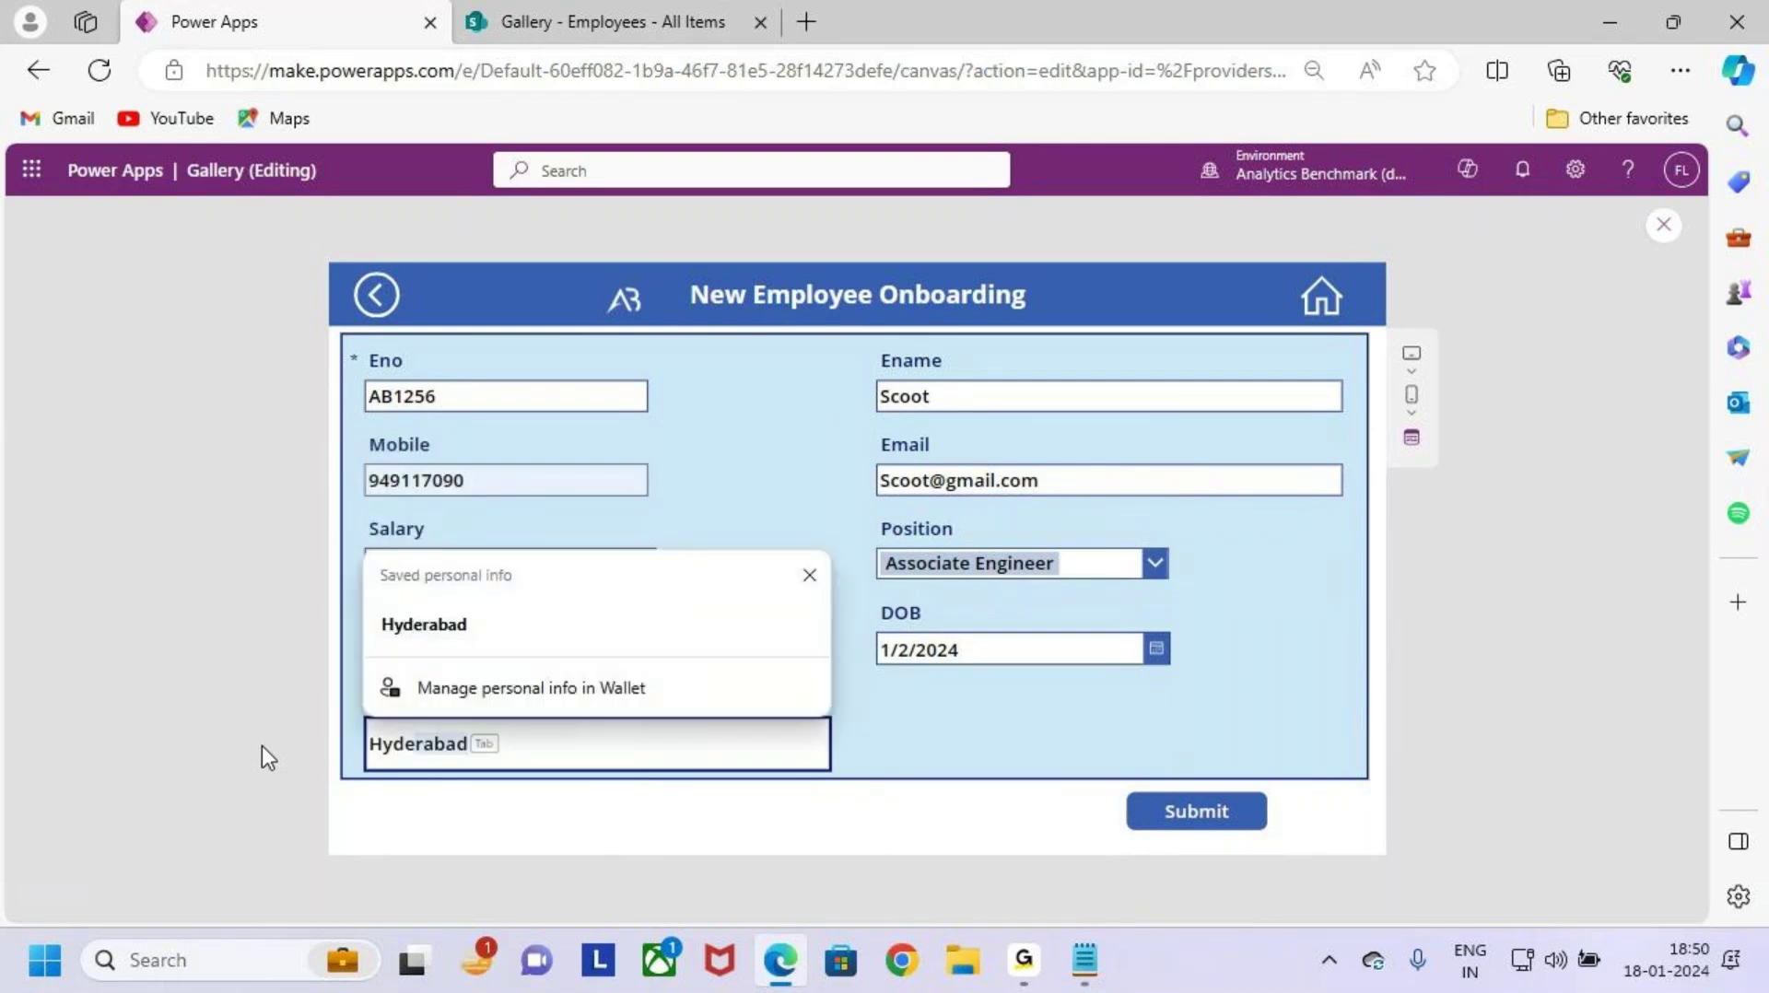
key(Tab)
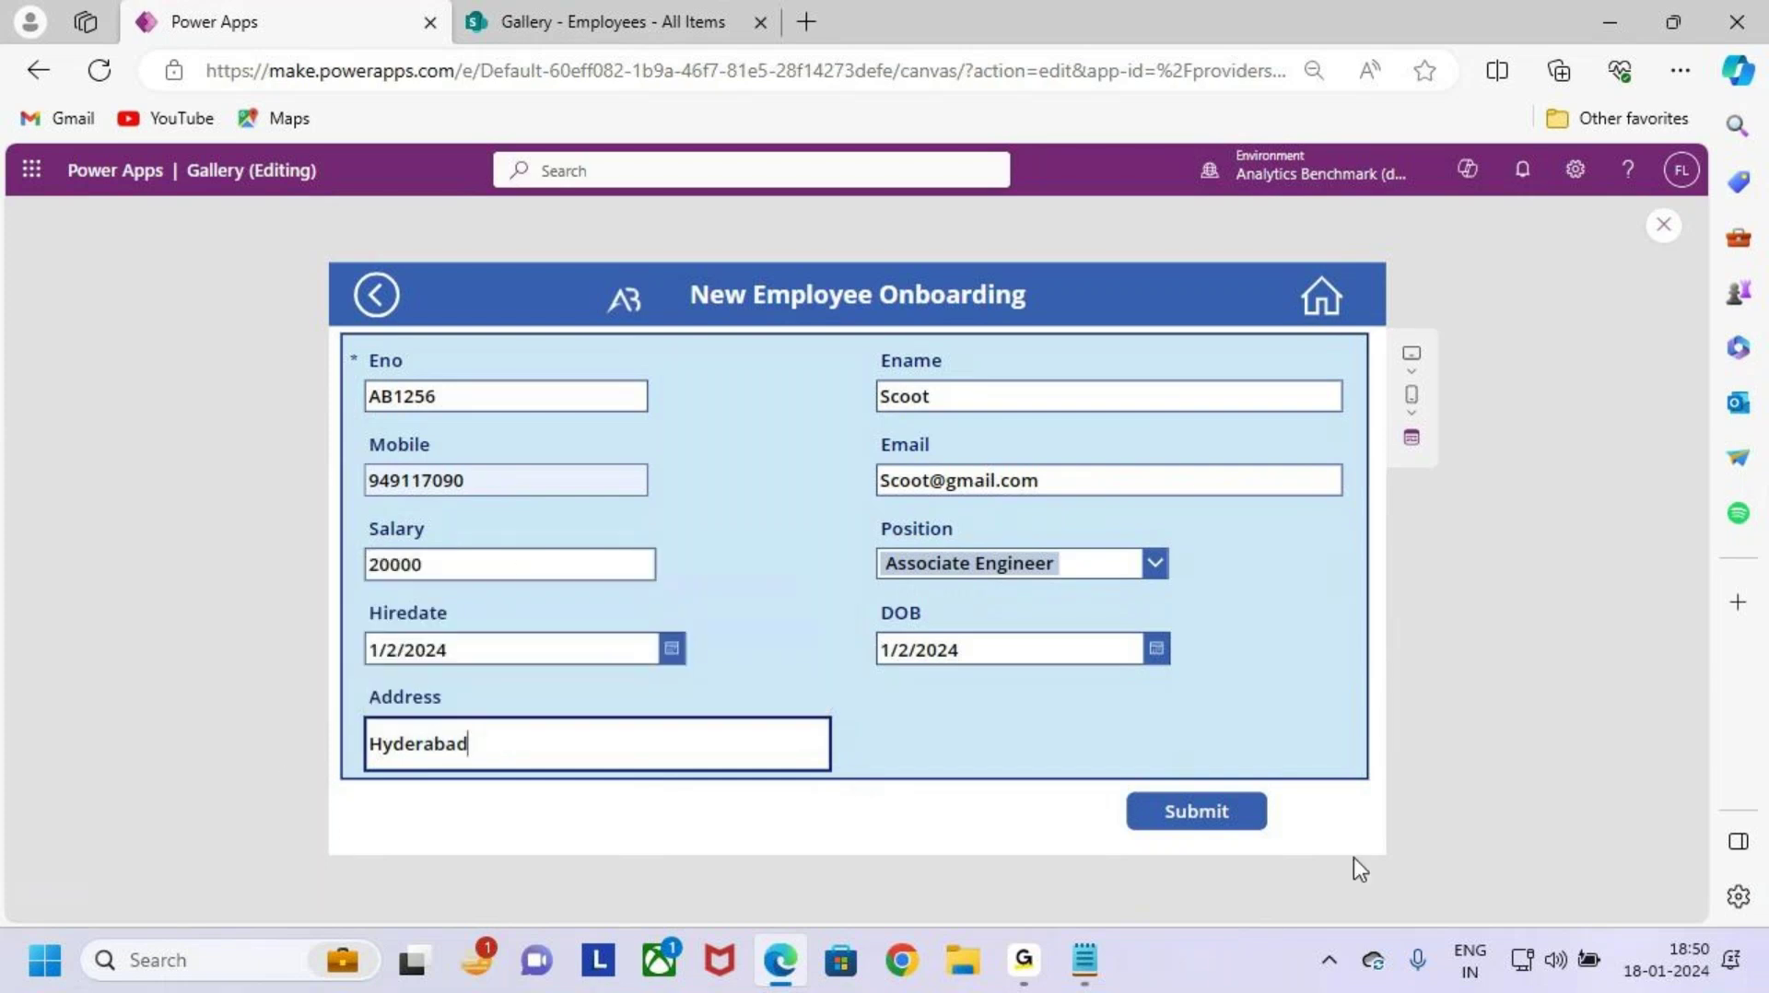
Step: Submit the employee record and reach the success screen
click(1223, 819)
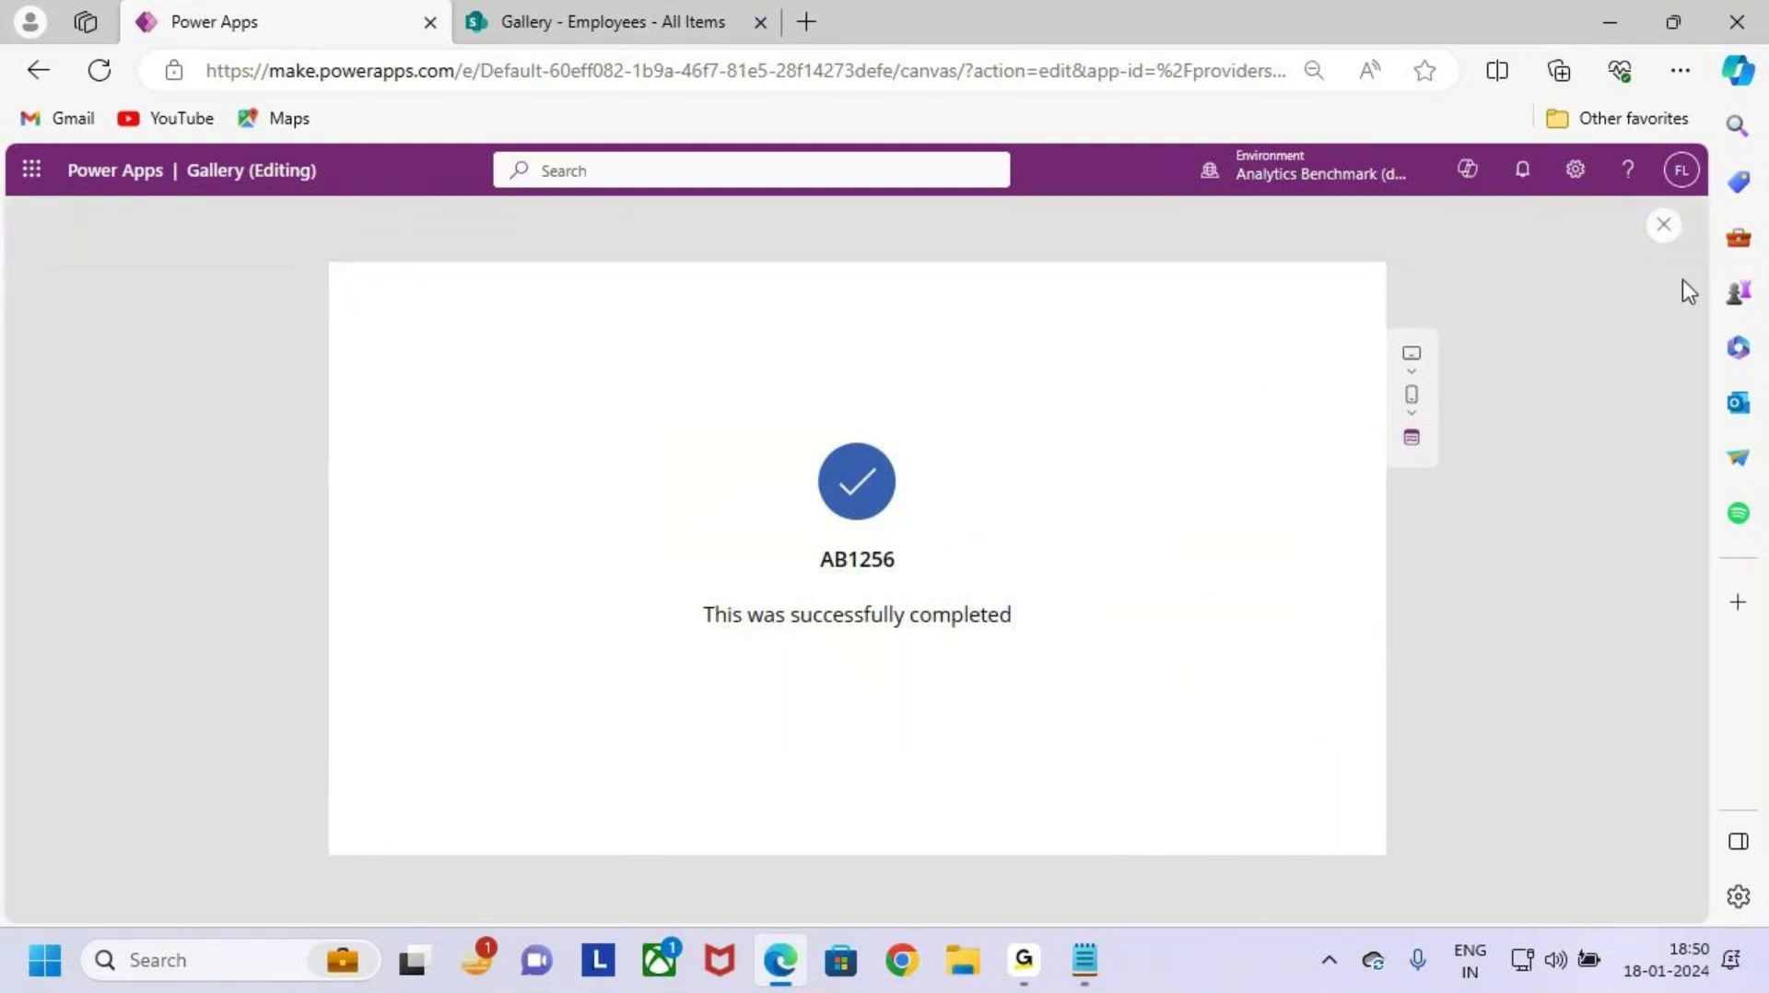
drag(1199, 274, 1310, 348)
drag(1230, 295, 1308, 218)
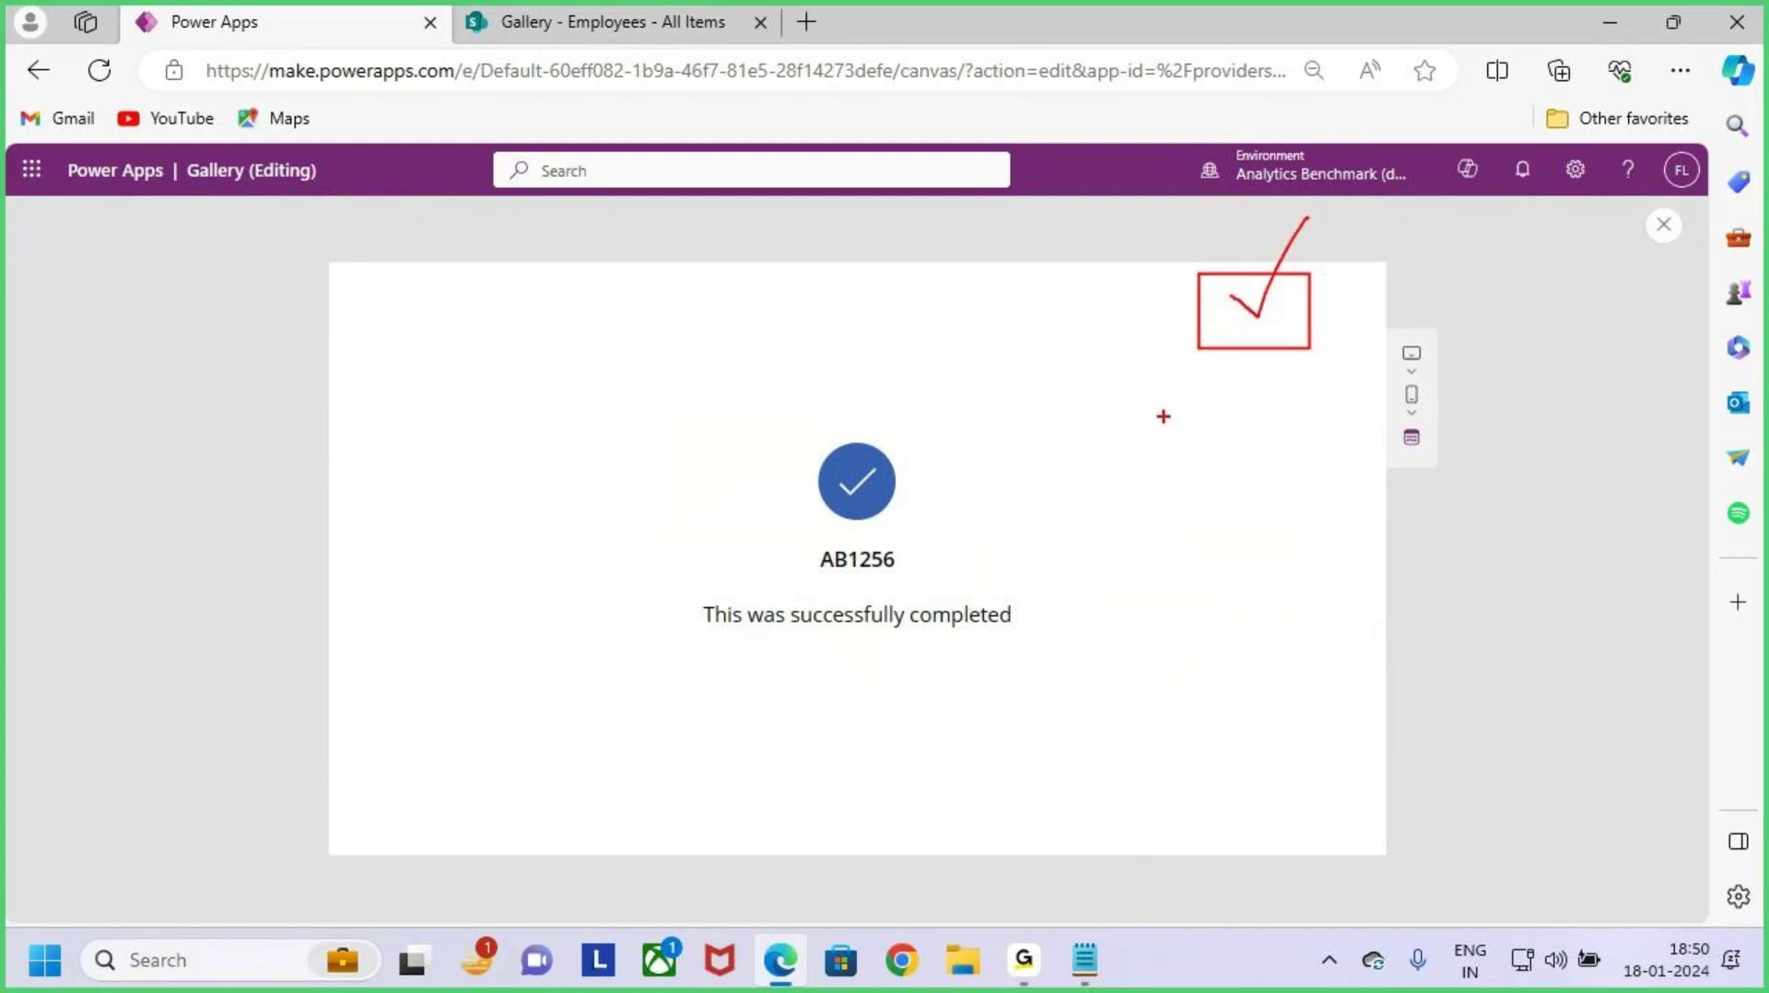
key(Escape)
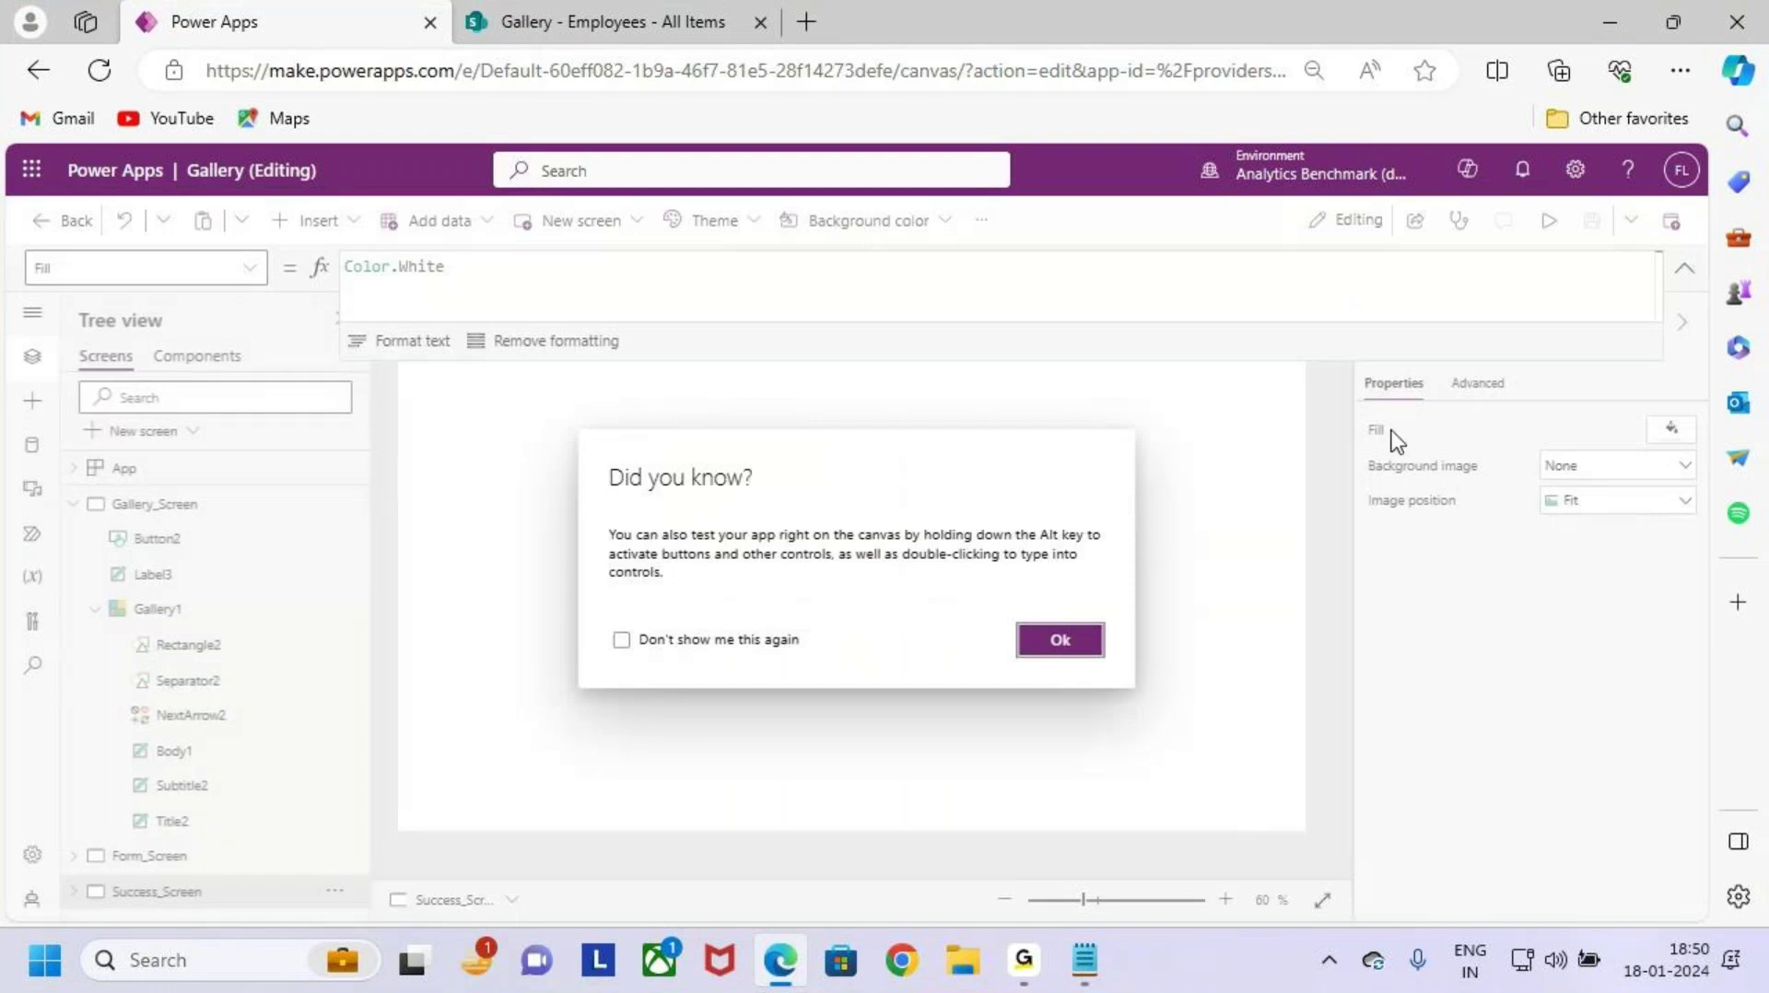
Step: Dismiss the testing tip and select Success_Screen for editing
click(1059, 640)
click(163, 503)
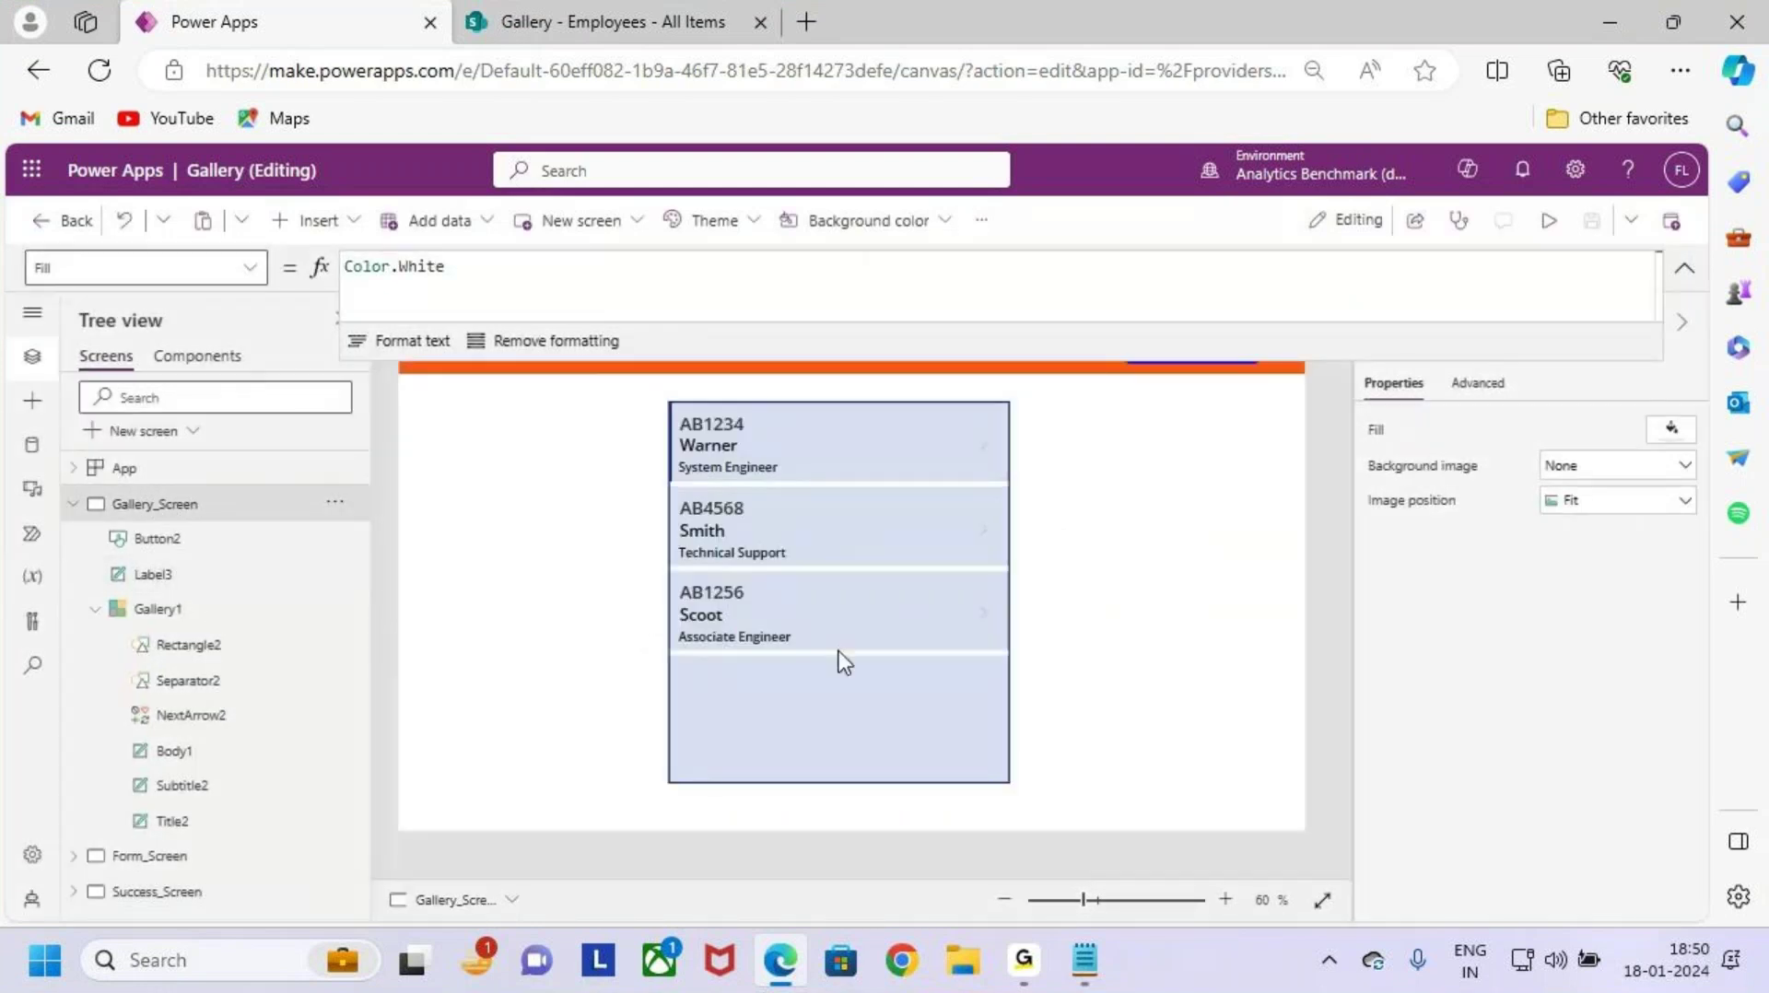
click(73, 504)
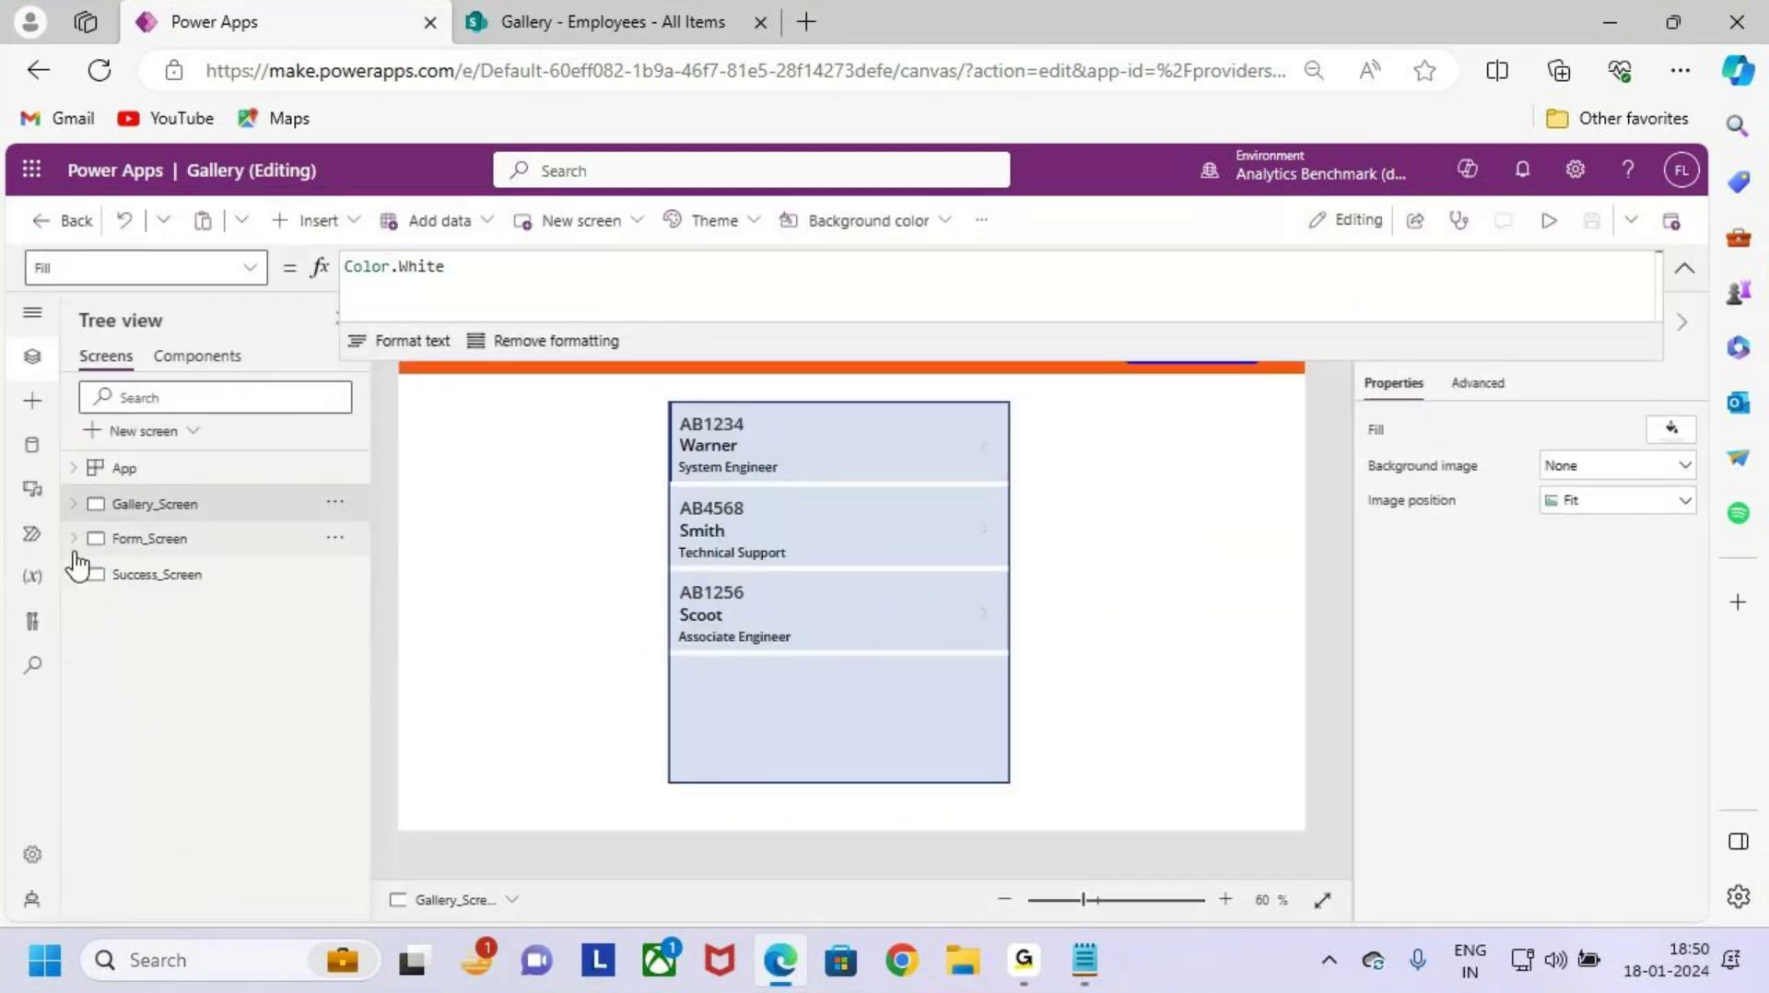
click(166, 575)
click(1677, 271)
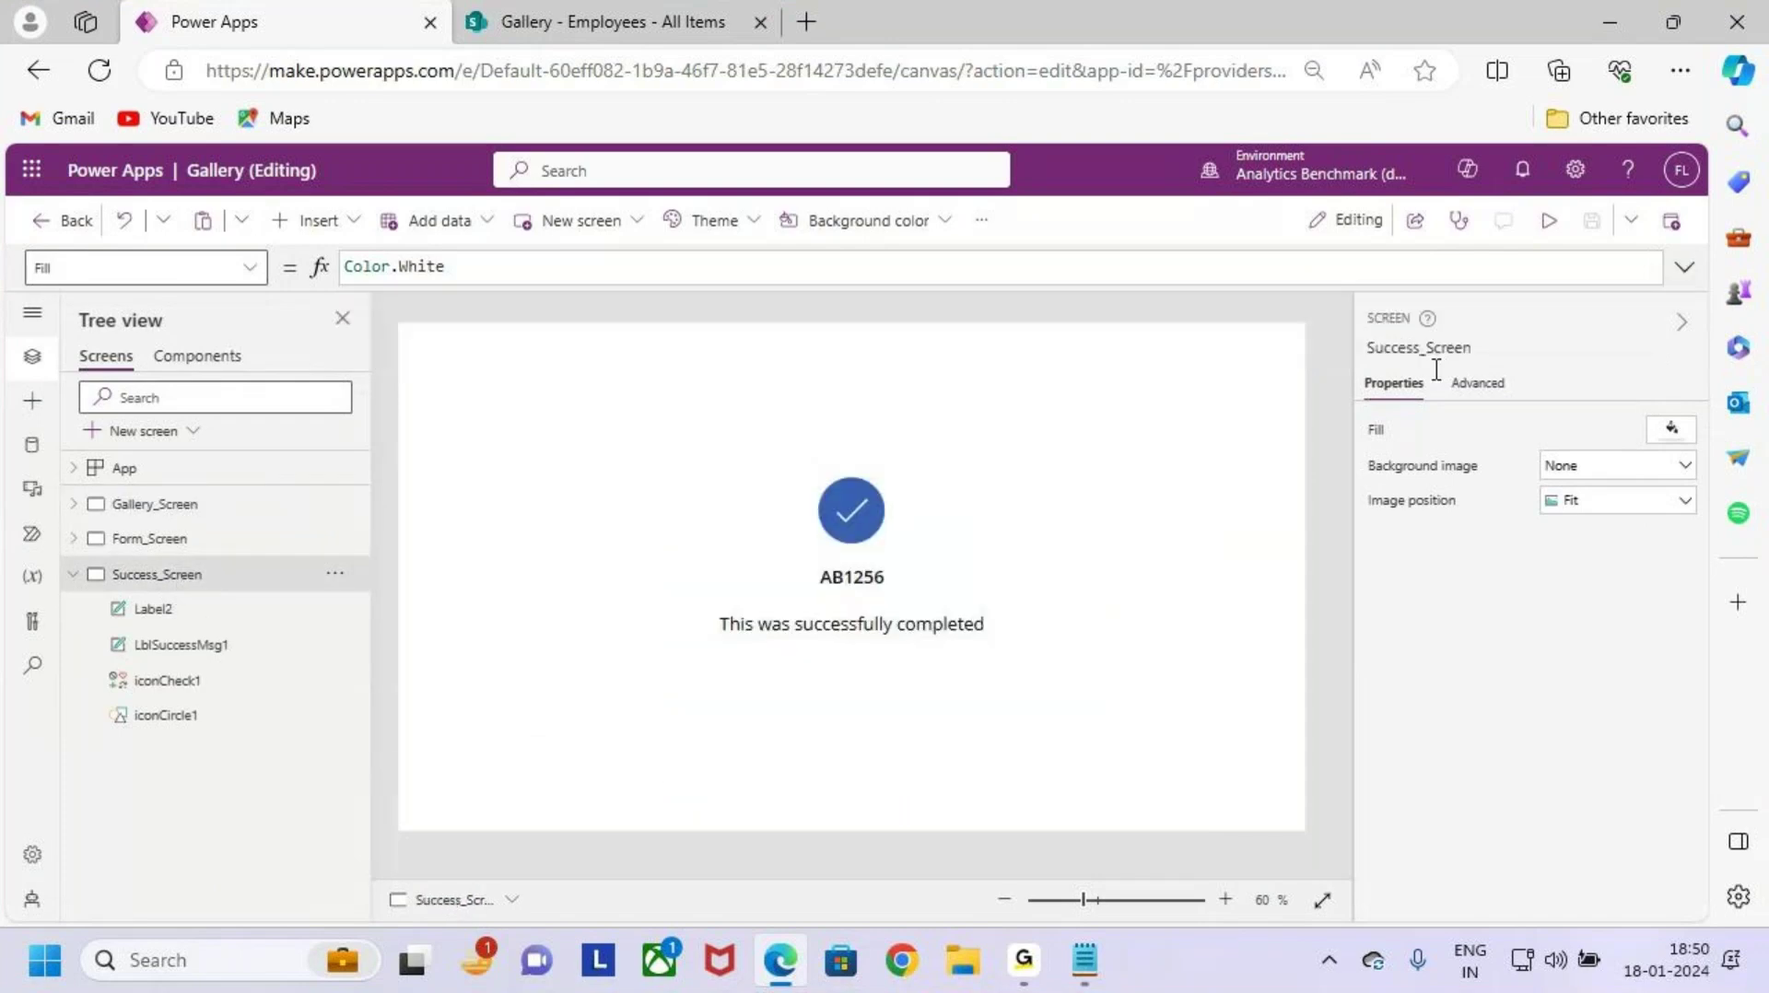
Step: Insert a Home icon and place it at the success screen's top-right
click(338, 224)
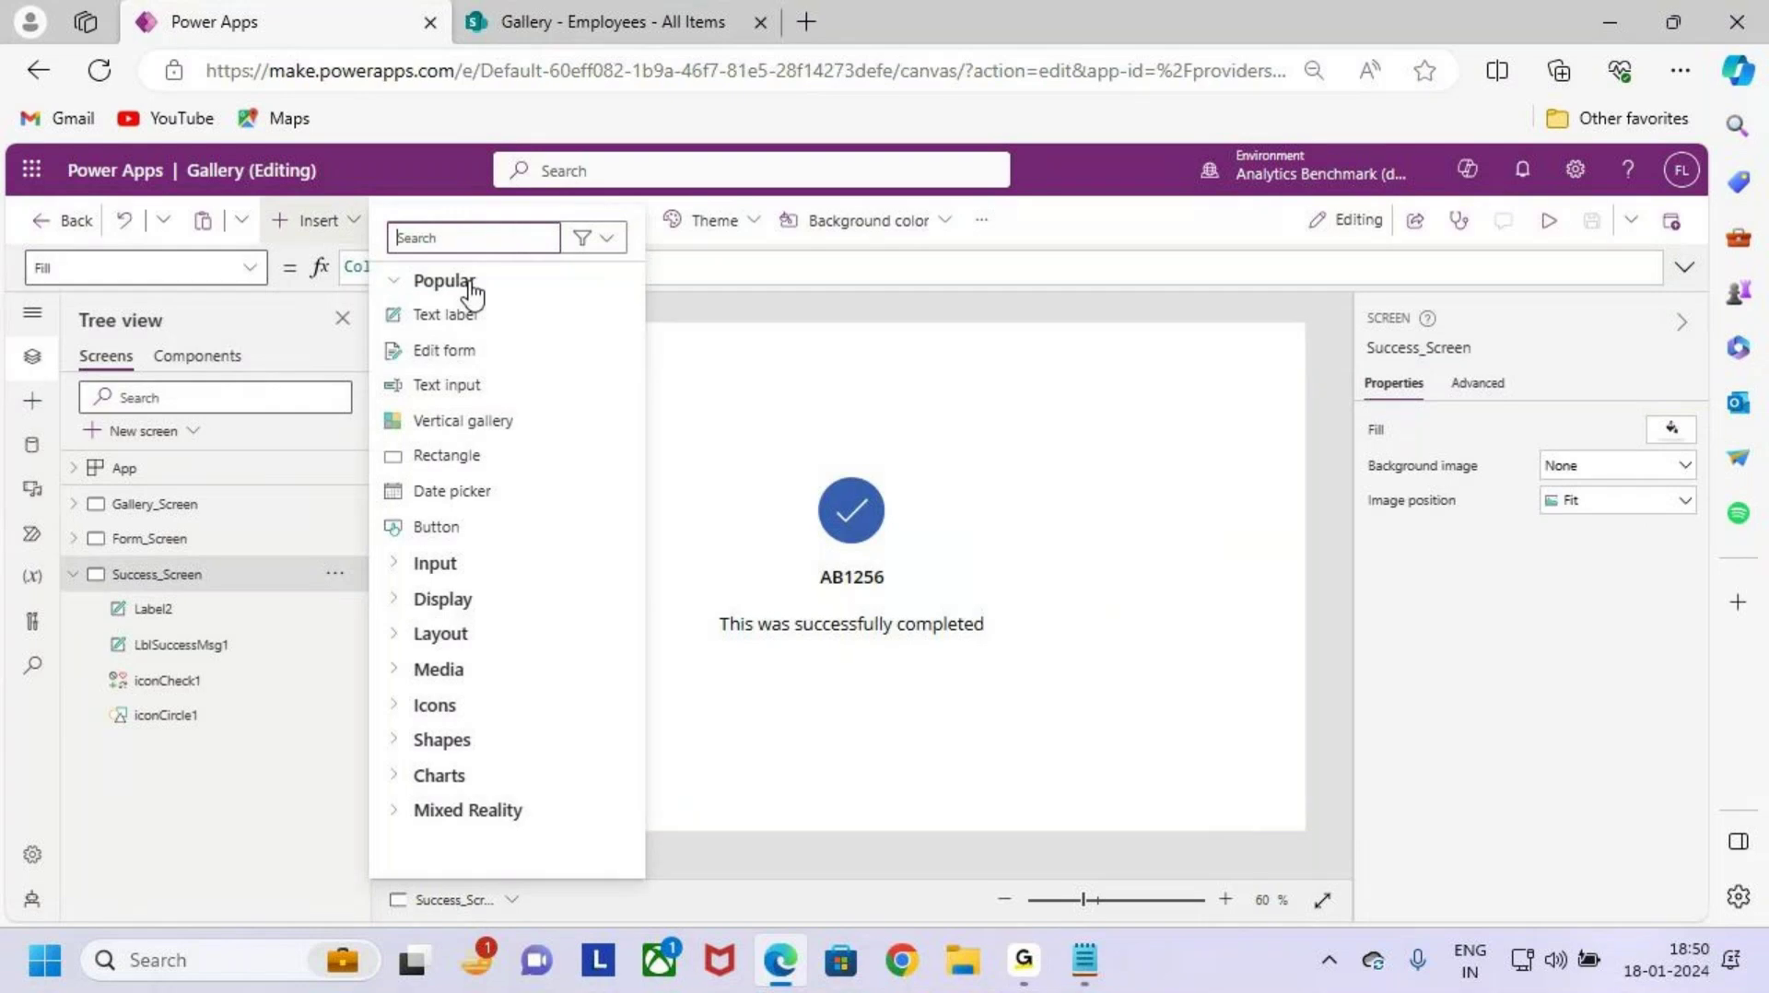
click(456, 238)
text(hom)
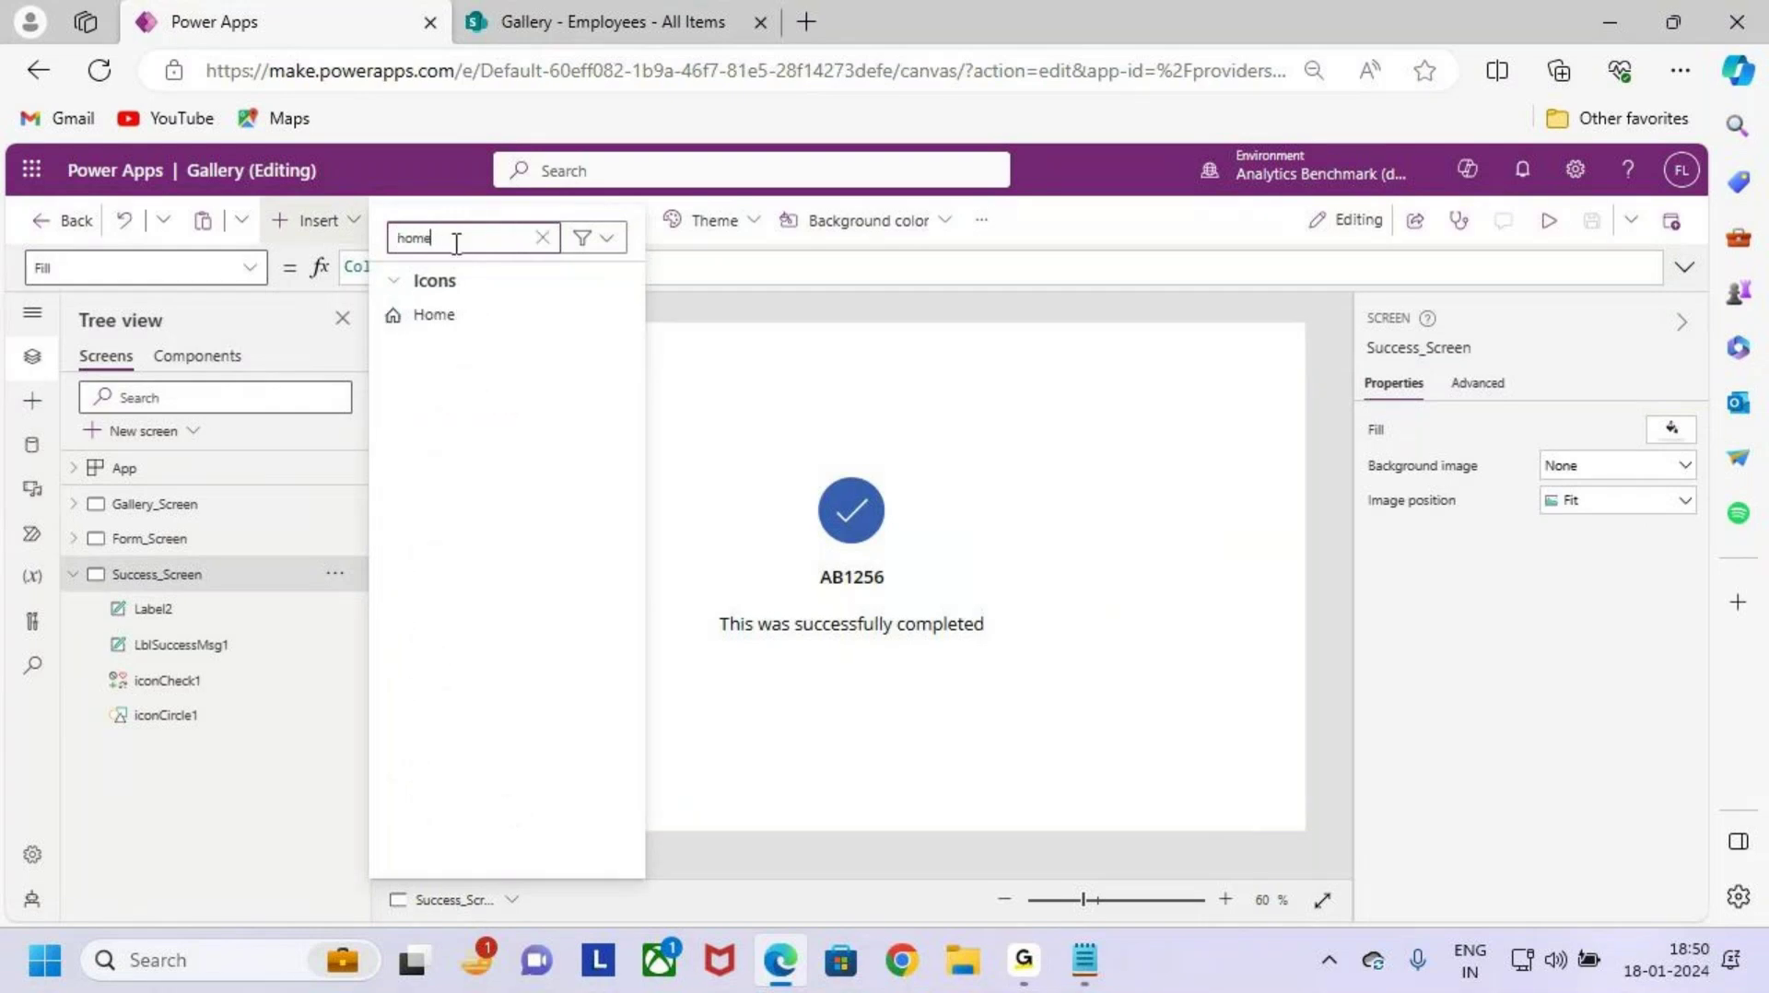
text(e)
click(461, 318)
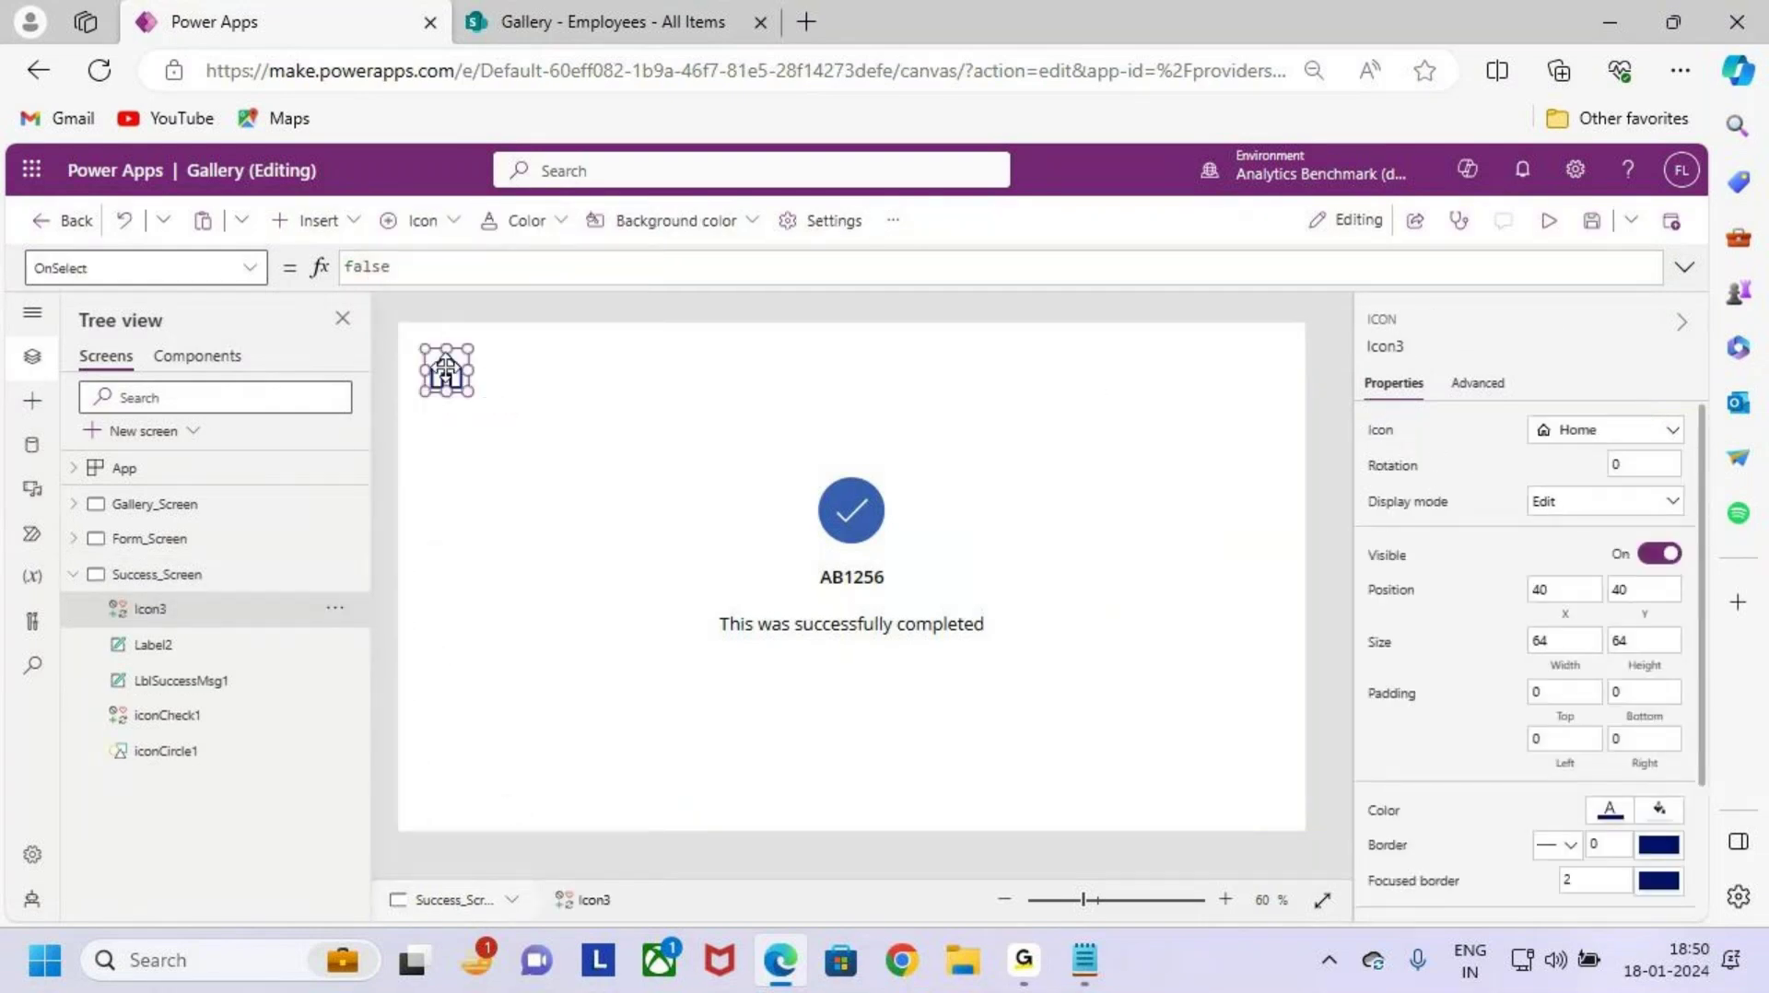
drag(446, 371, 1213, 369)
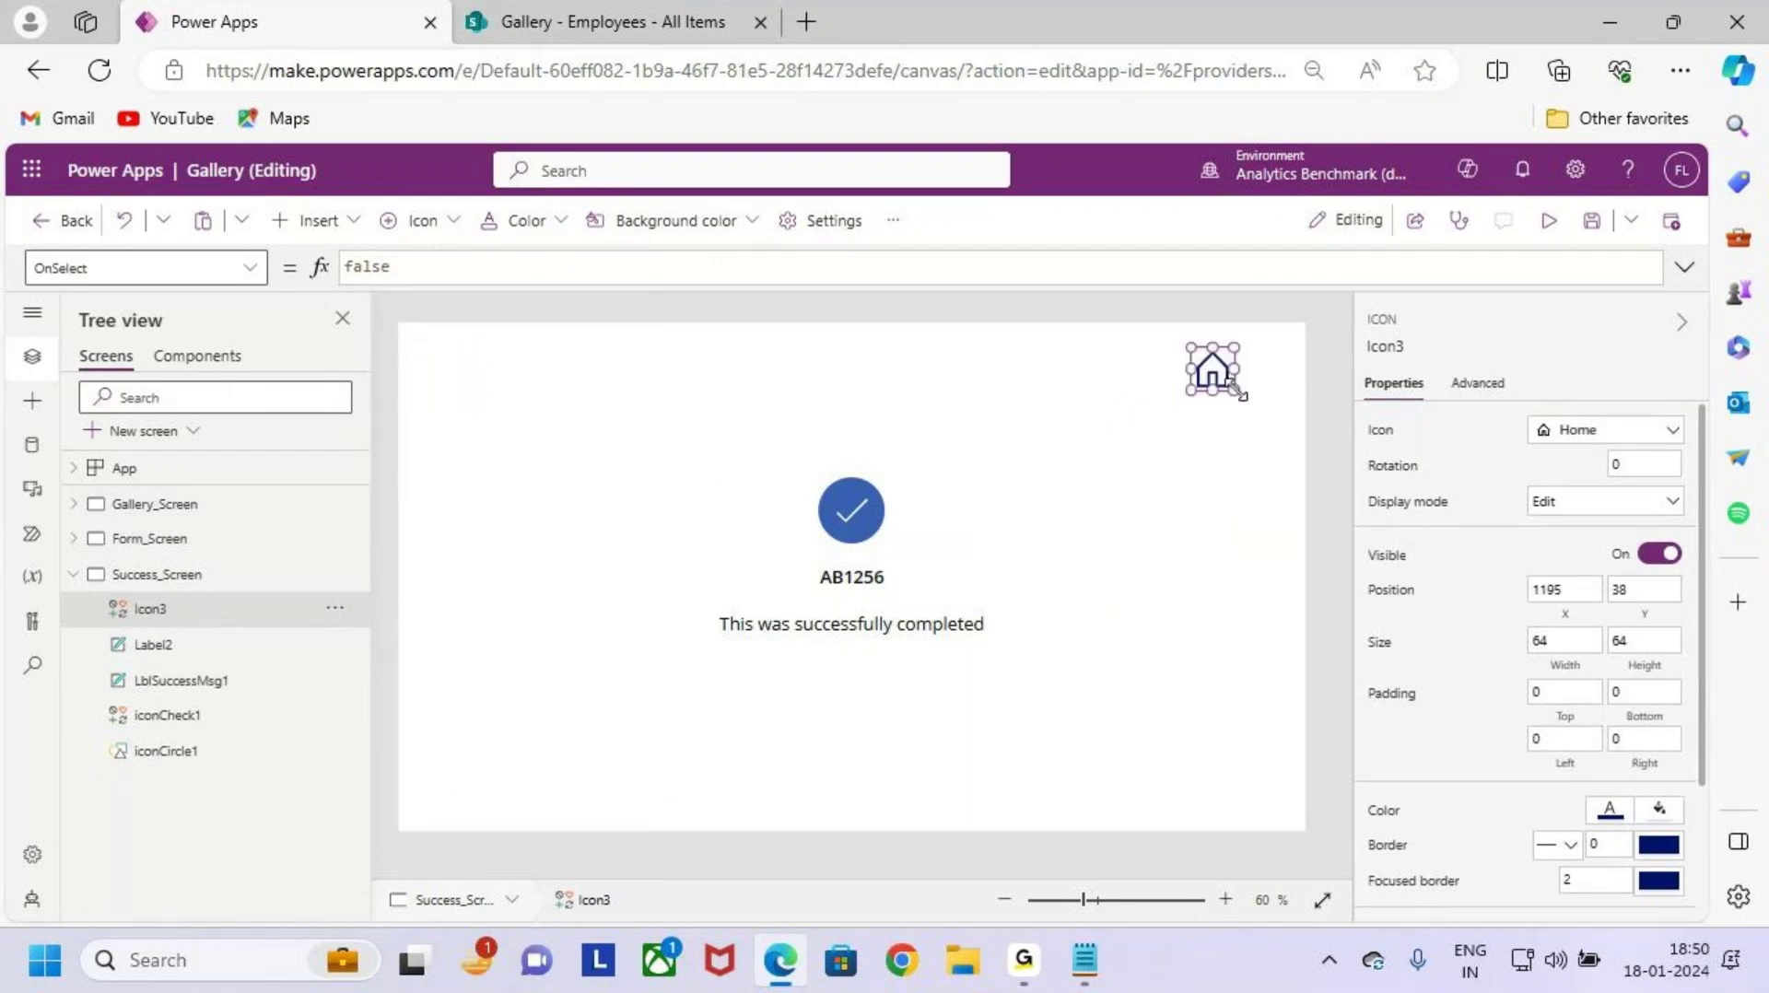
Step: Set the Home icon's OnSelect to Navigate(Gallery_Screen) and preview the app
click(430, 268)
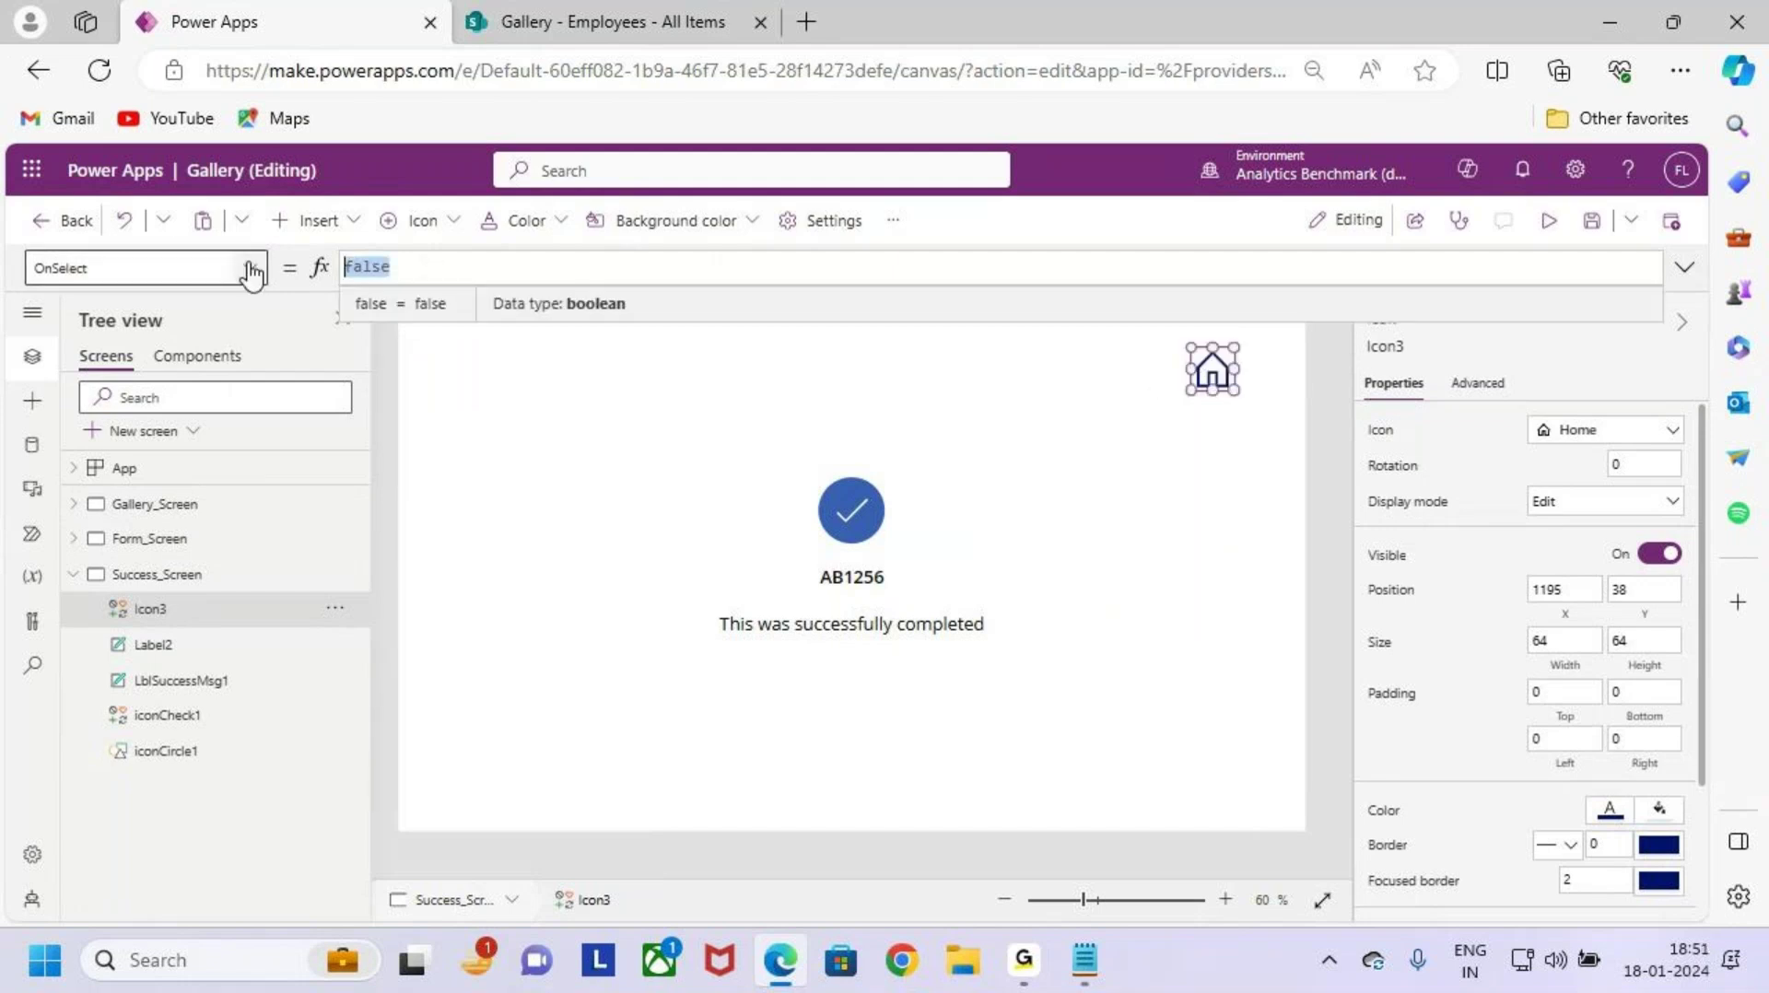
text(Navigate)
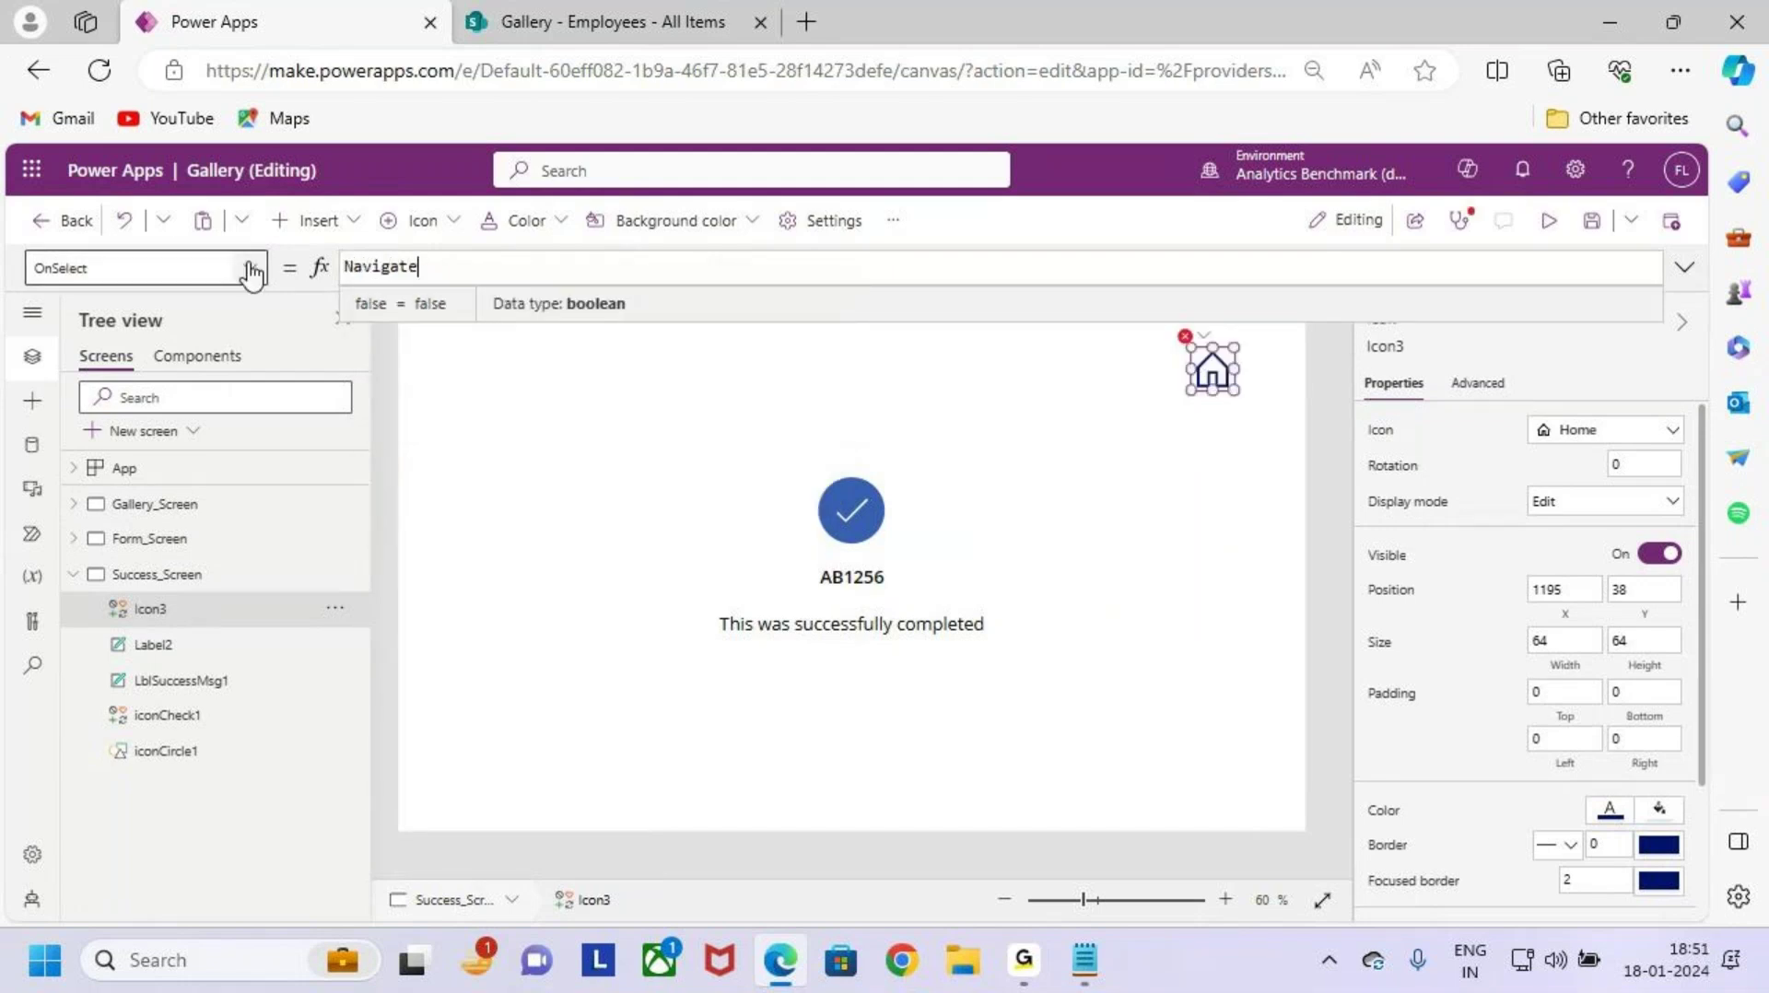
text(()
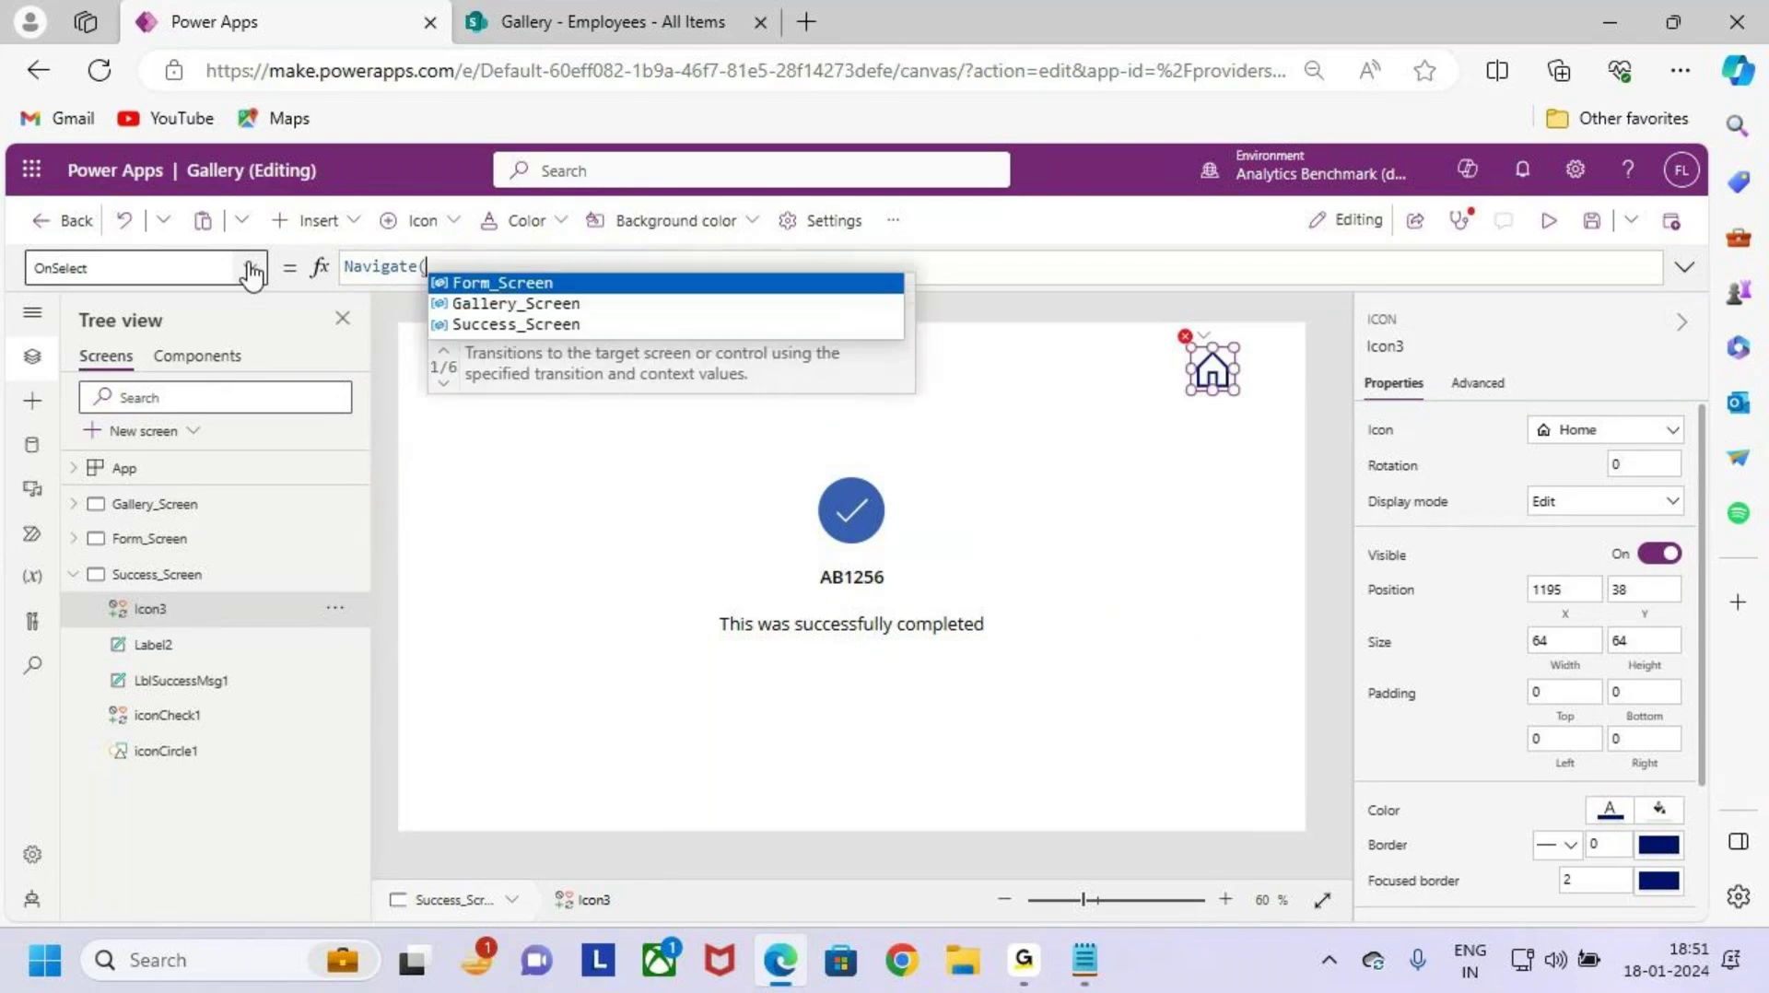
text(Gallery_Screen)
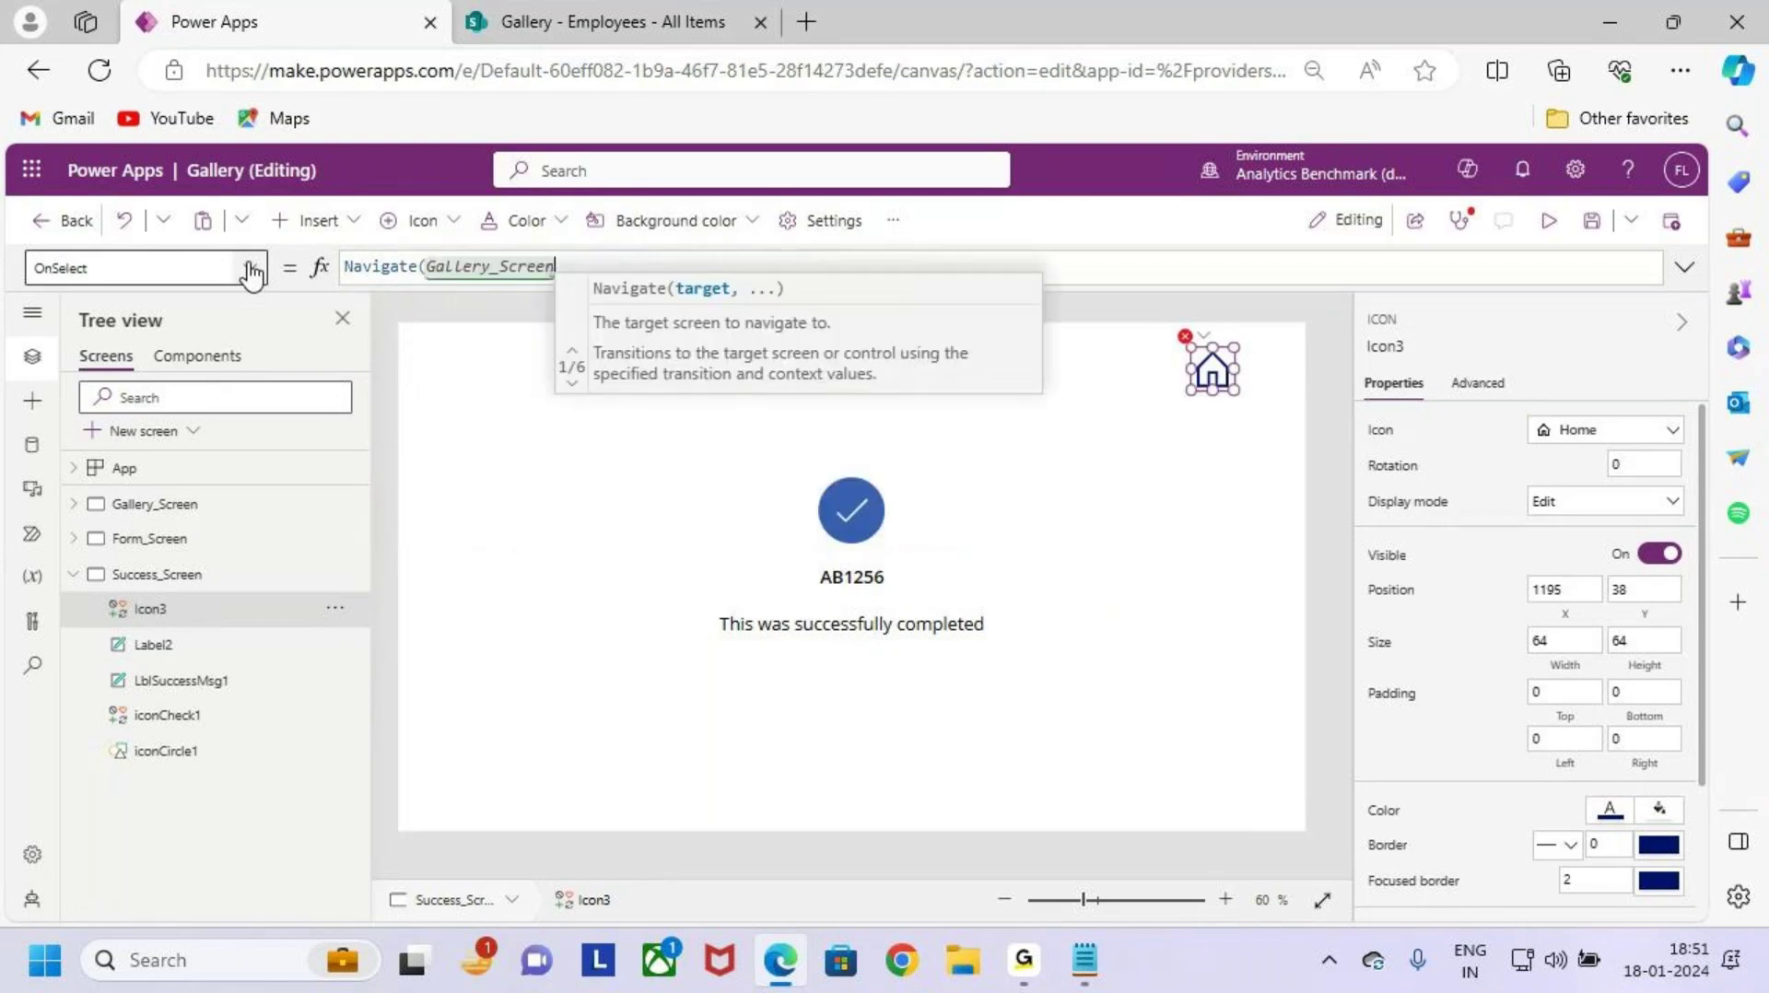
text())
click(1549, 221)
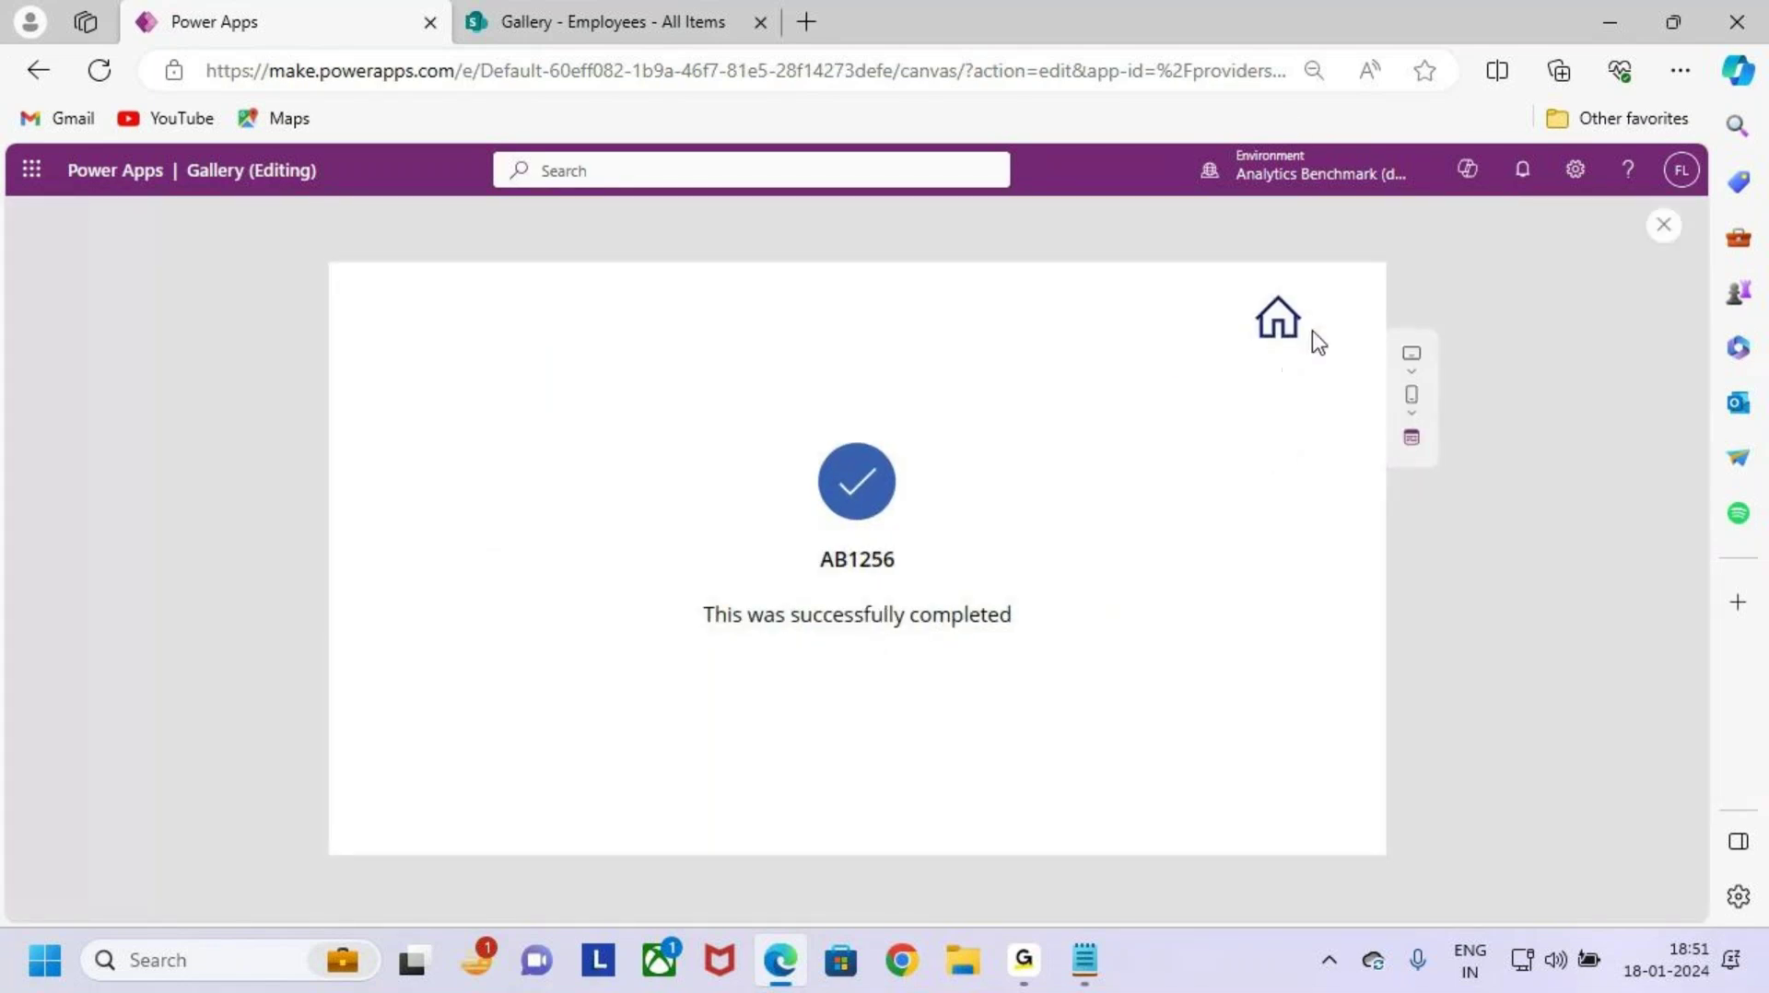
Step: Go Home to the gallery showing the new third employee, then open a blank form
click(1279, 322)
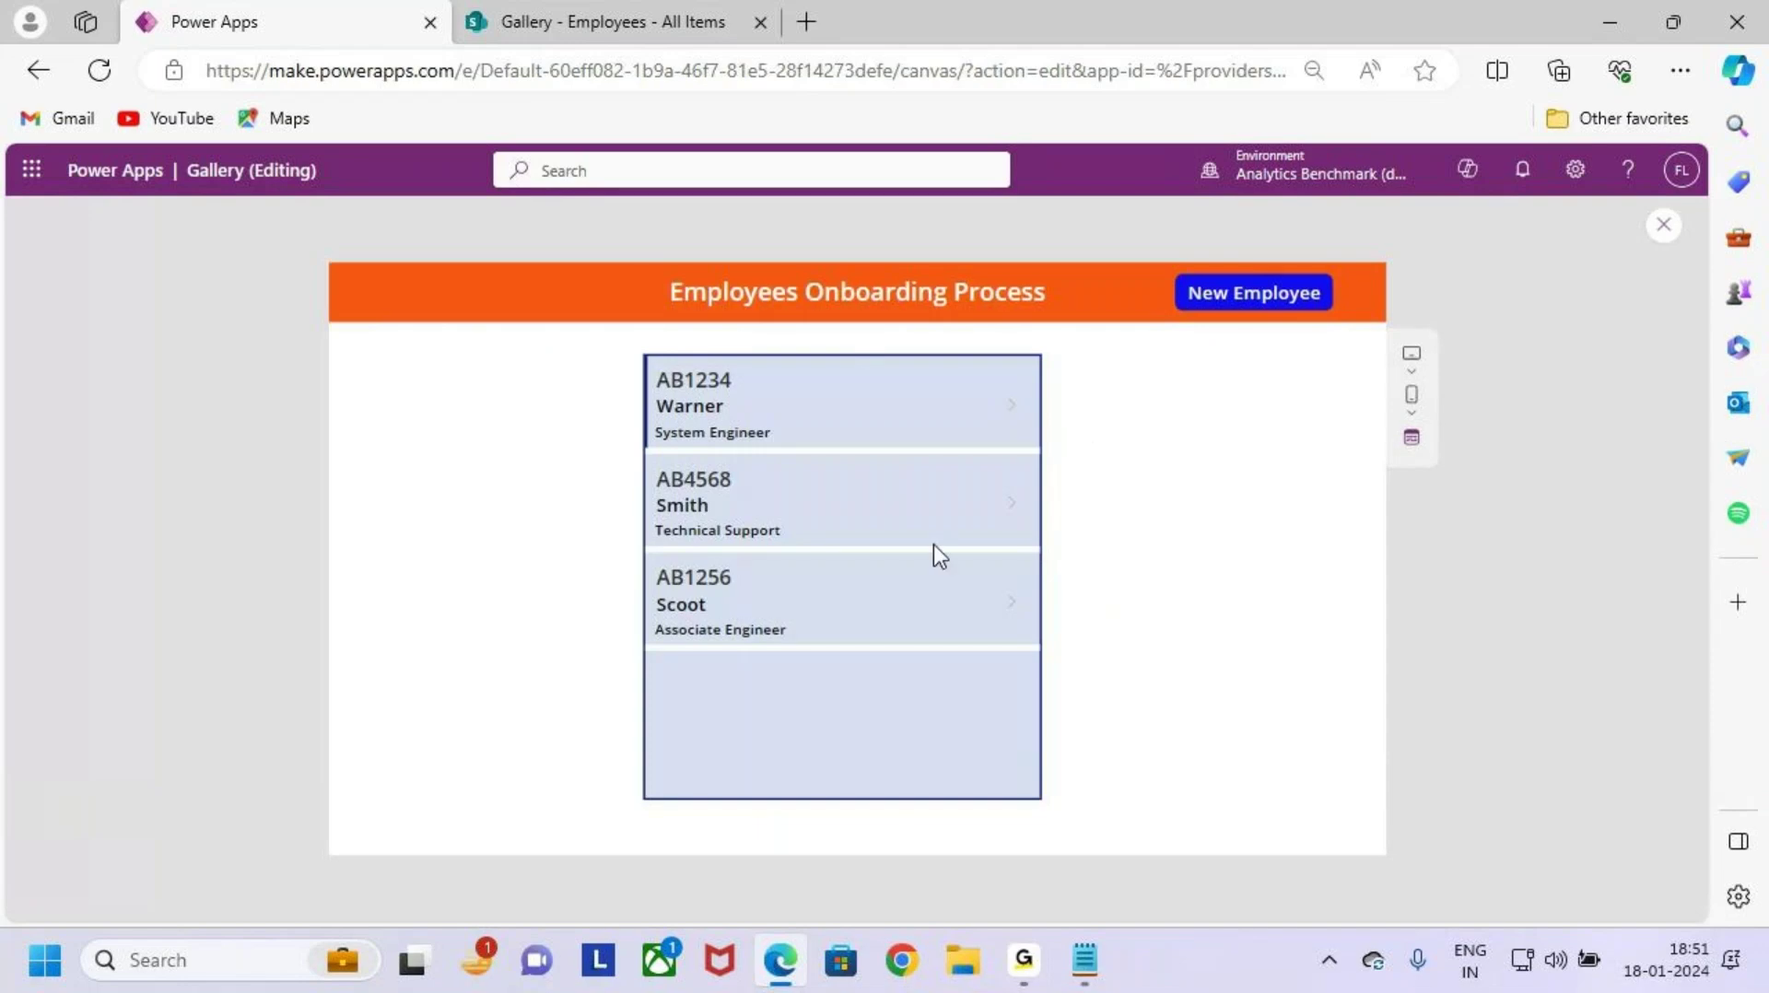
key(ctrl+2)
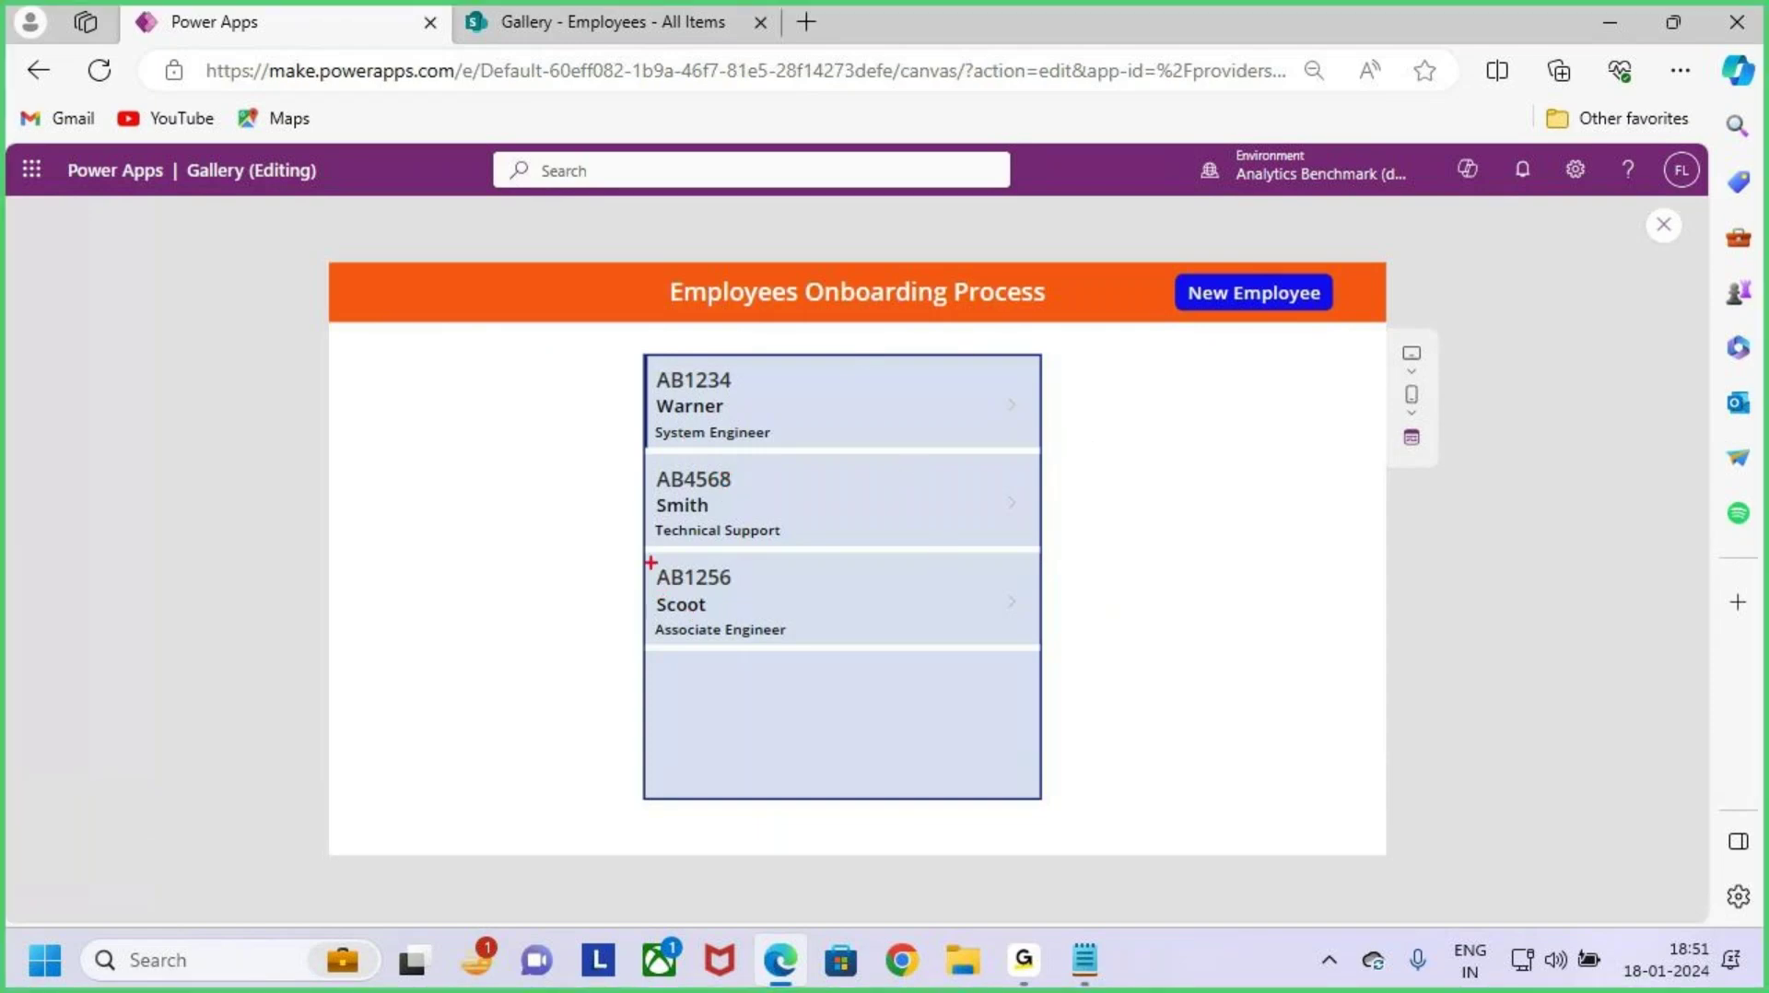
drag(651, 563, 1034, 643)
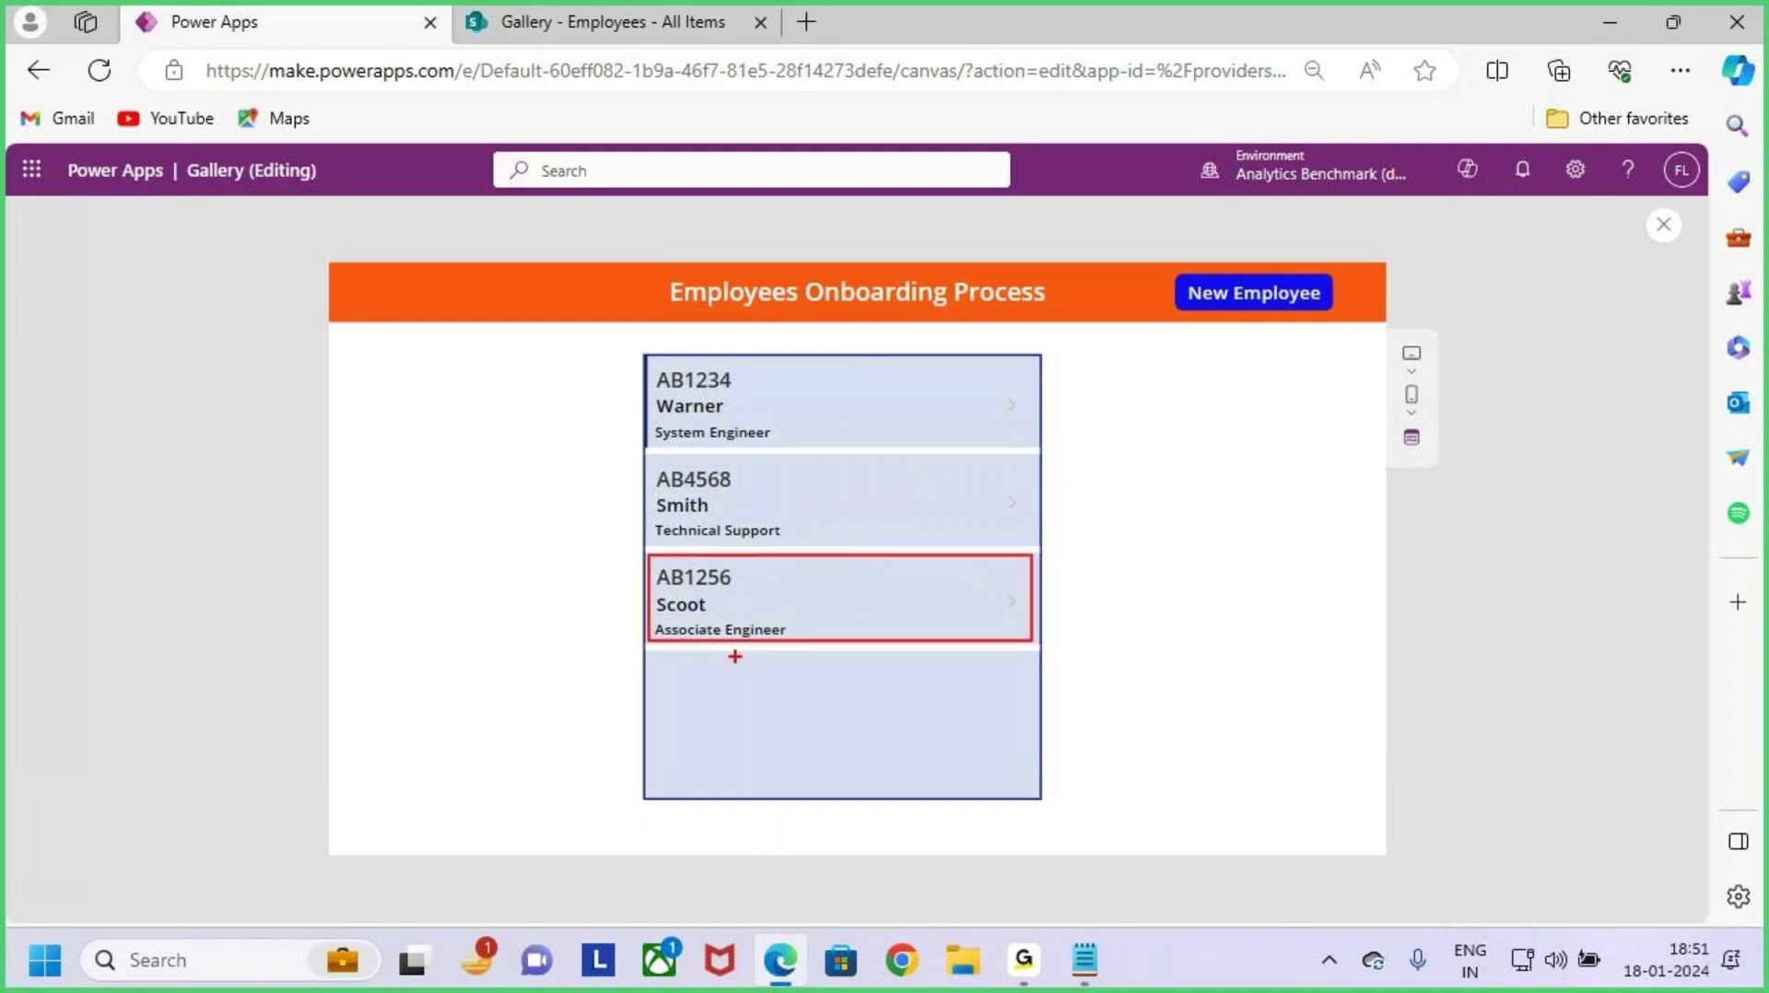
drag(765, 594, 784, 579)
key(Escape)
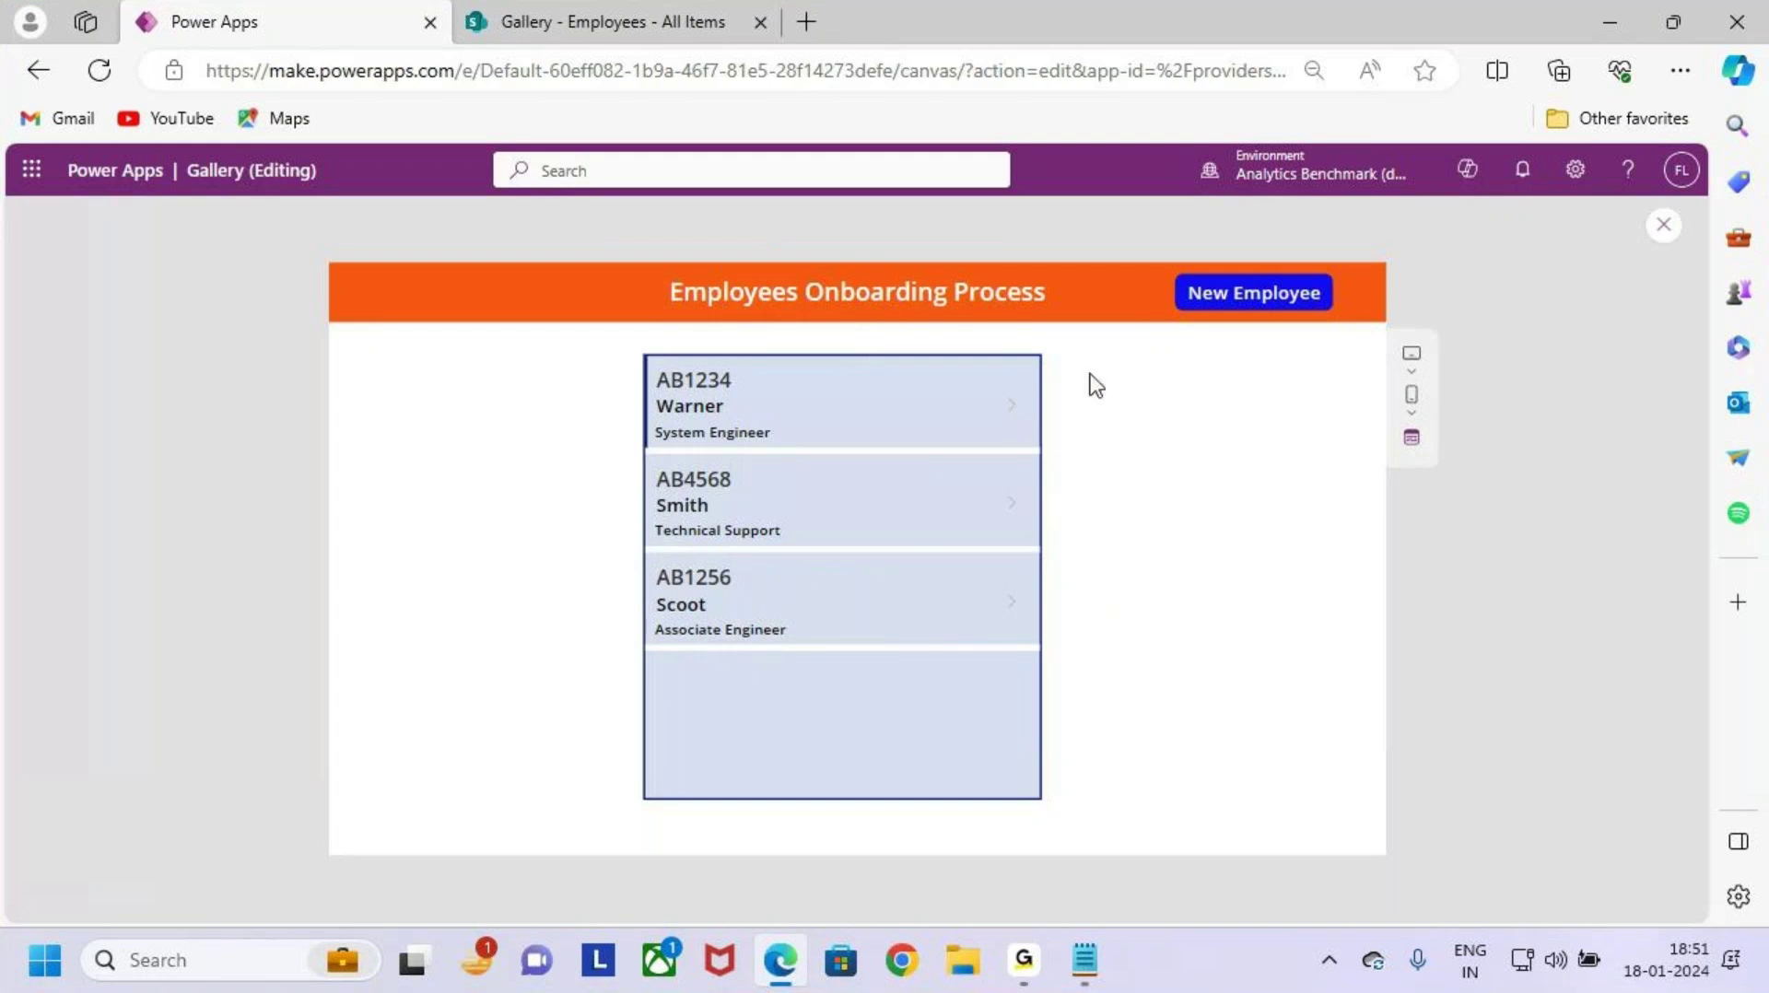
click(1297, 295)
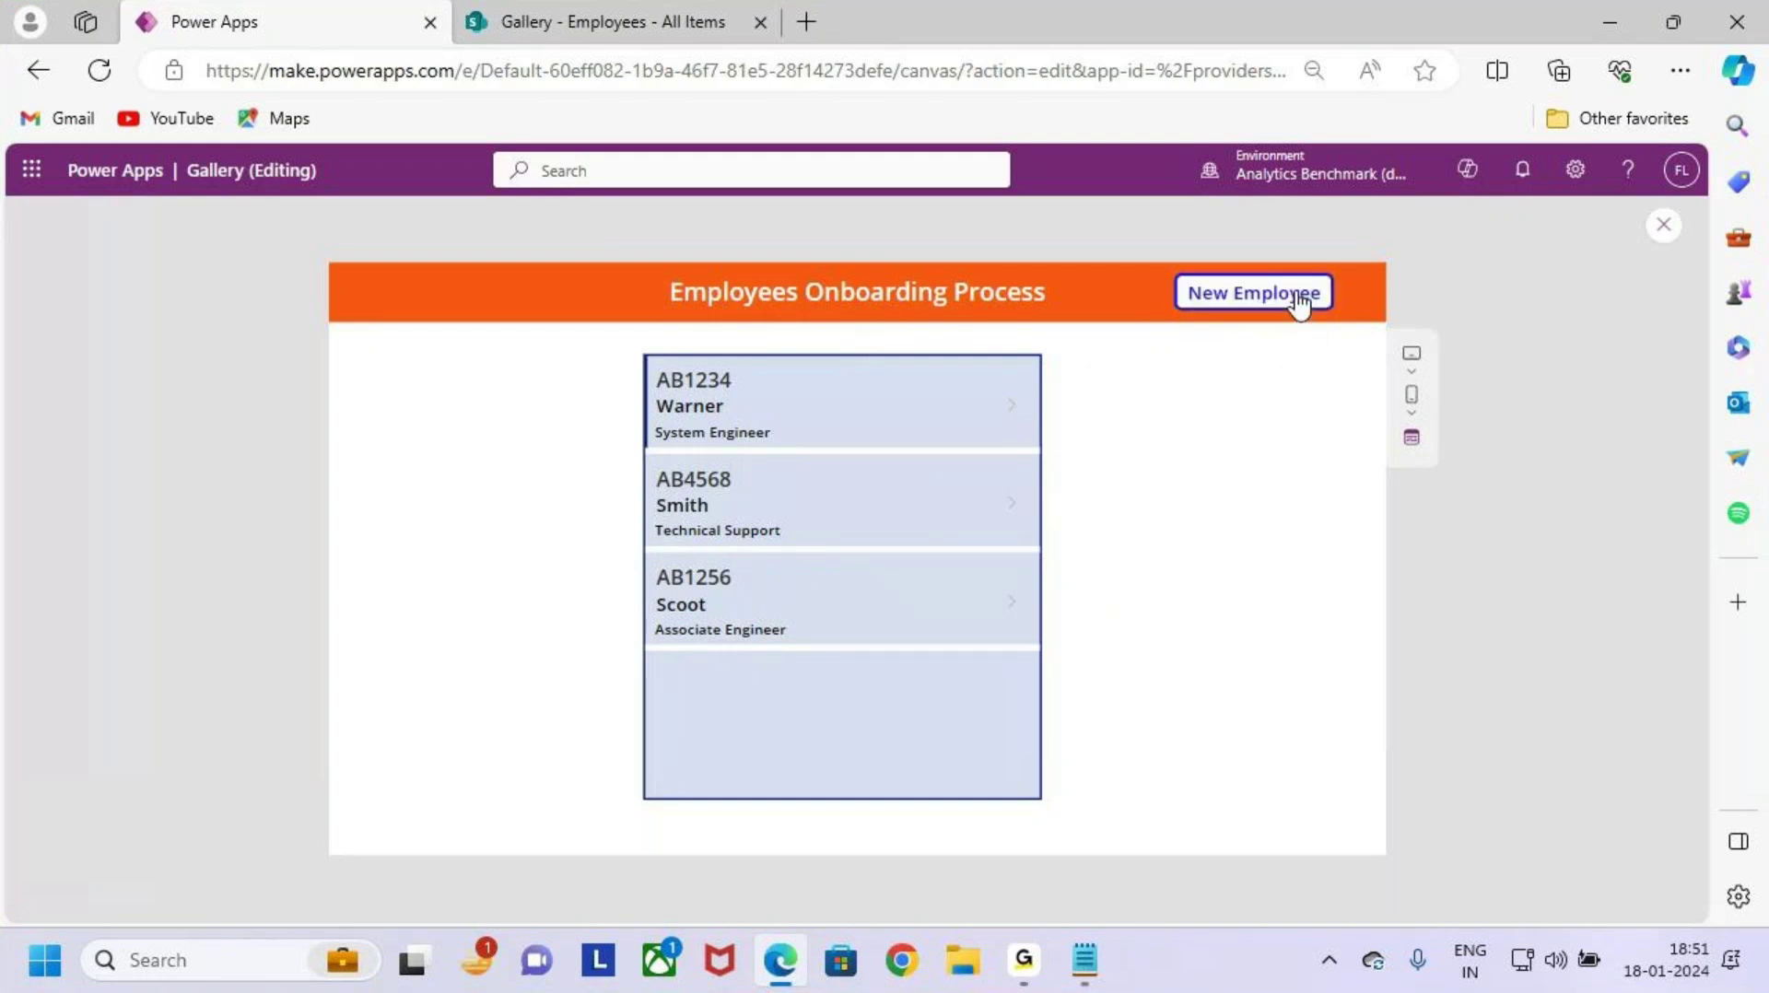
mouse_move(347, 329)
mouse_down()
mouse_move(1145, 715)
mouse_move(1370, 775)
mouse_up()
Step: Enter employee number AN8901 and type an employee name
key(Escape)
click(497, 395)
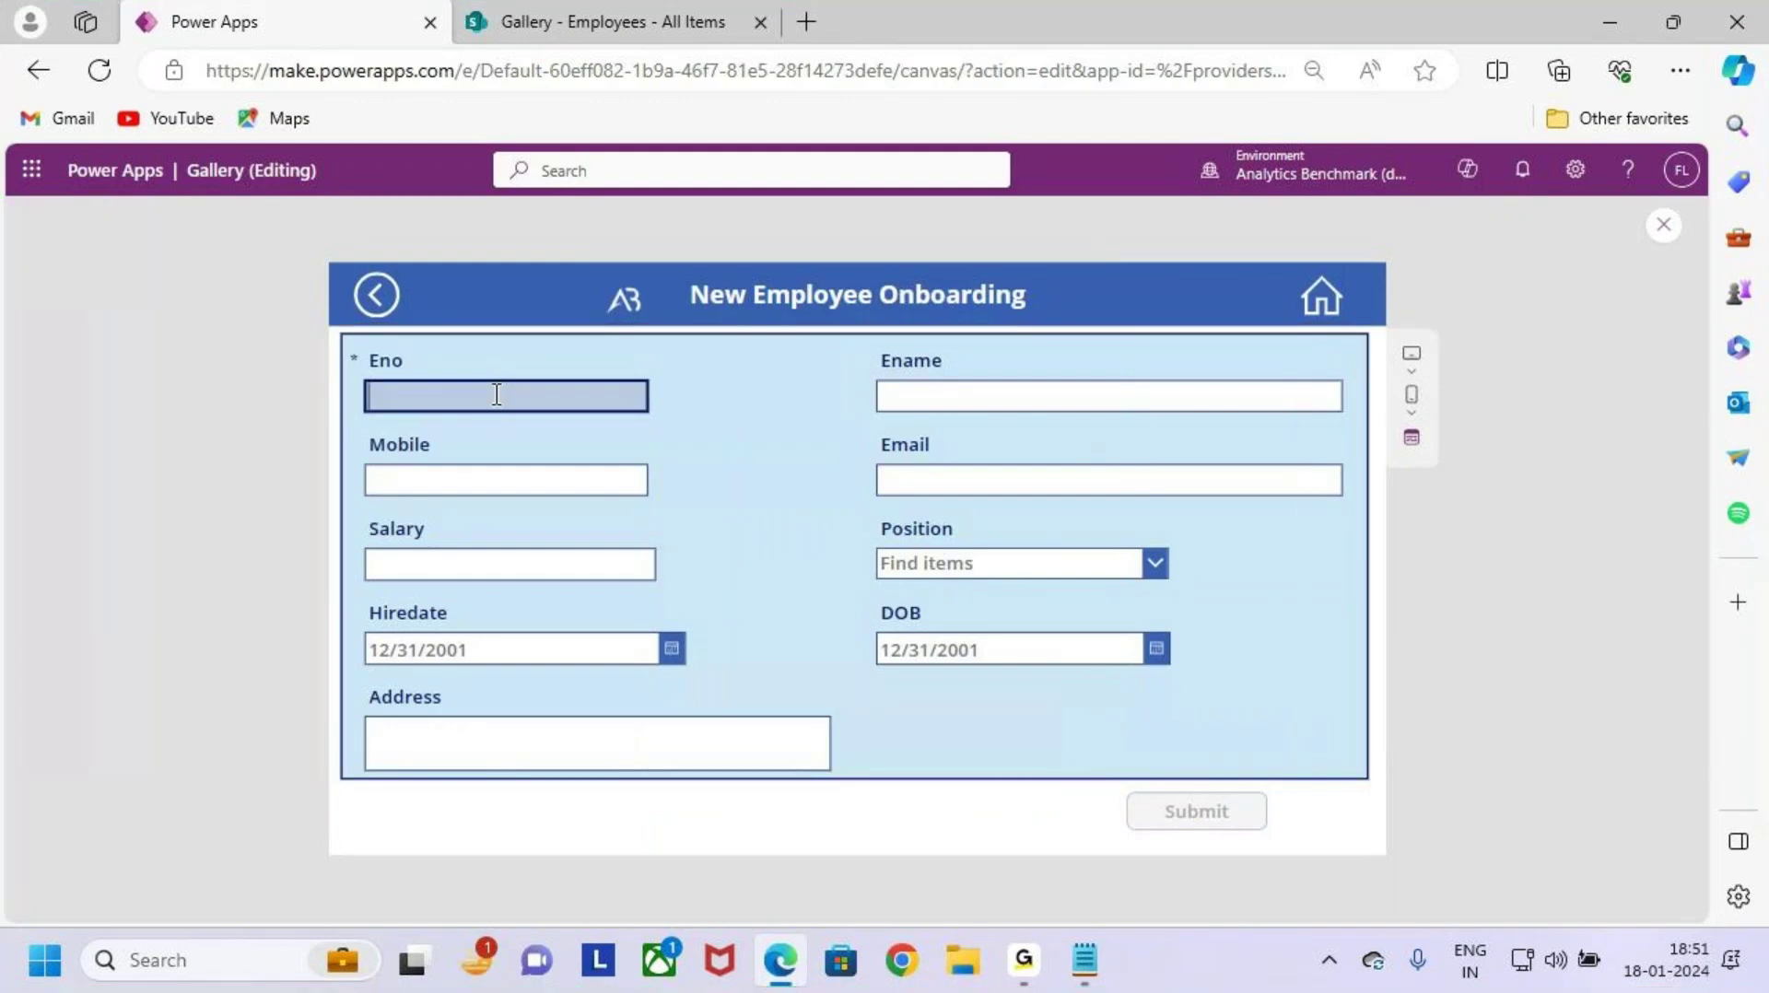
key(Caps_Lock)
text(AN)
key(BackSpace)
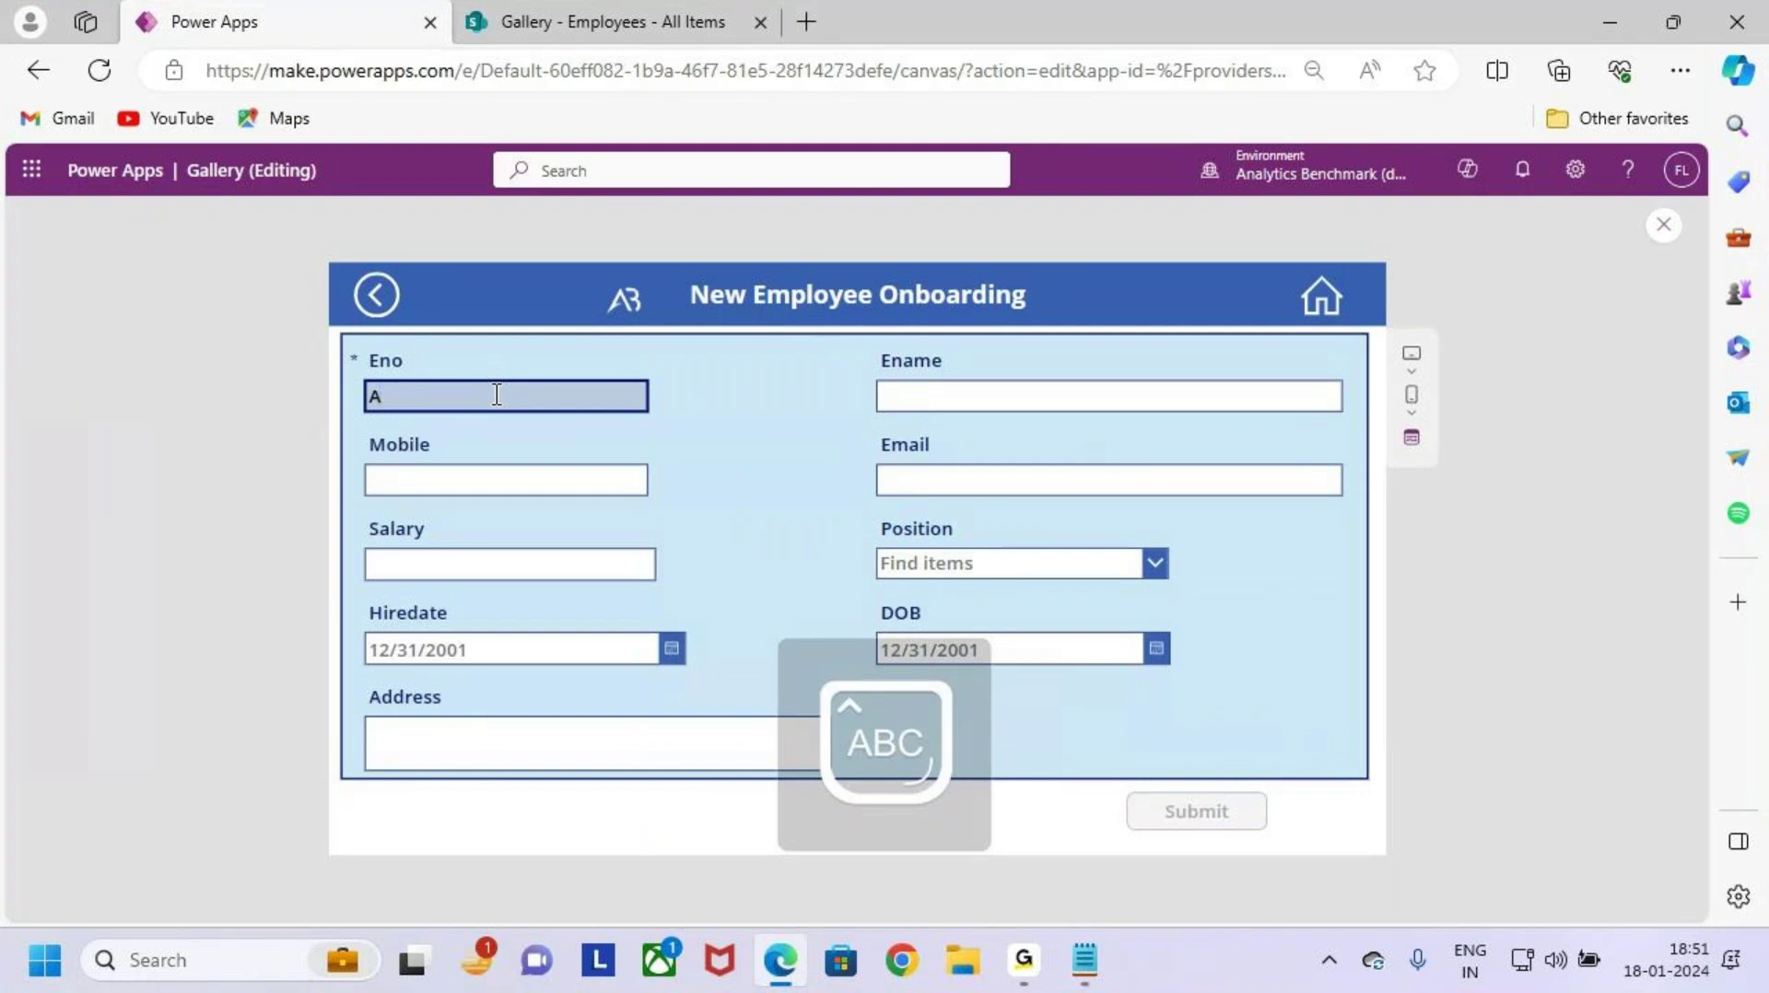
text(N)
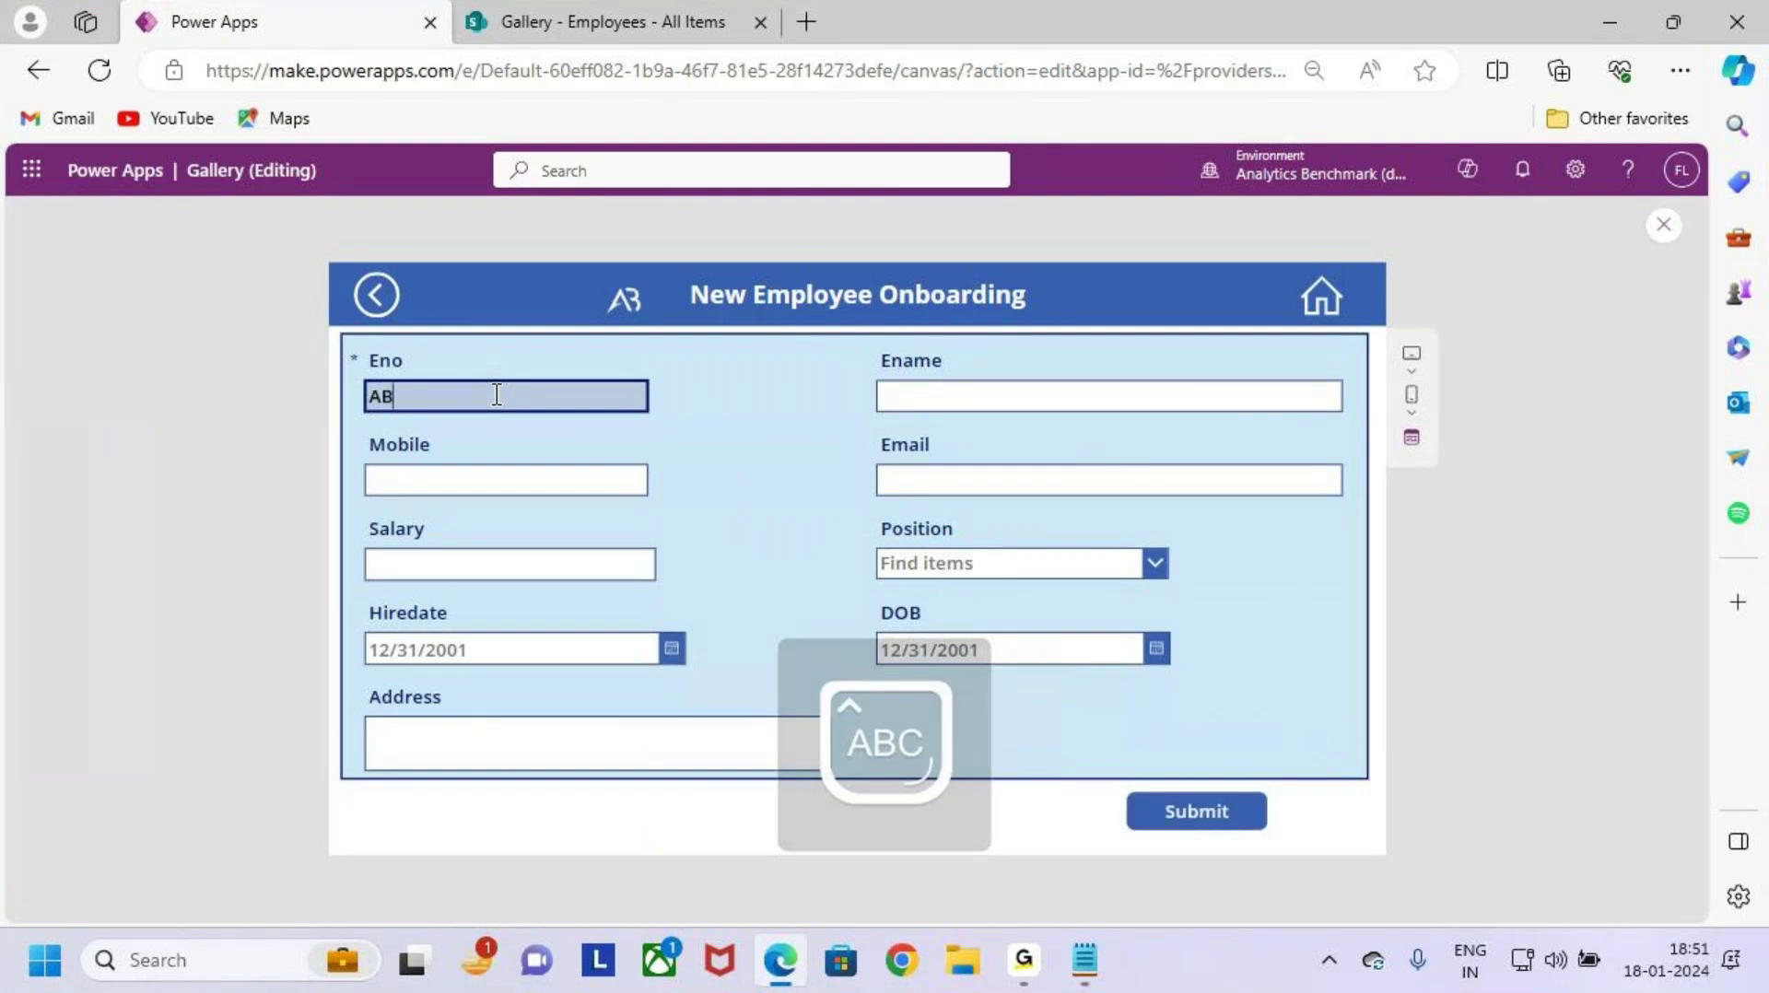
text(890)
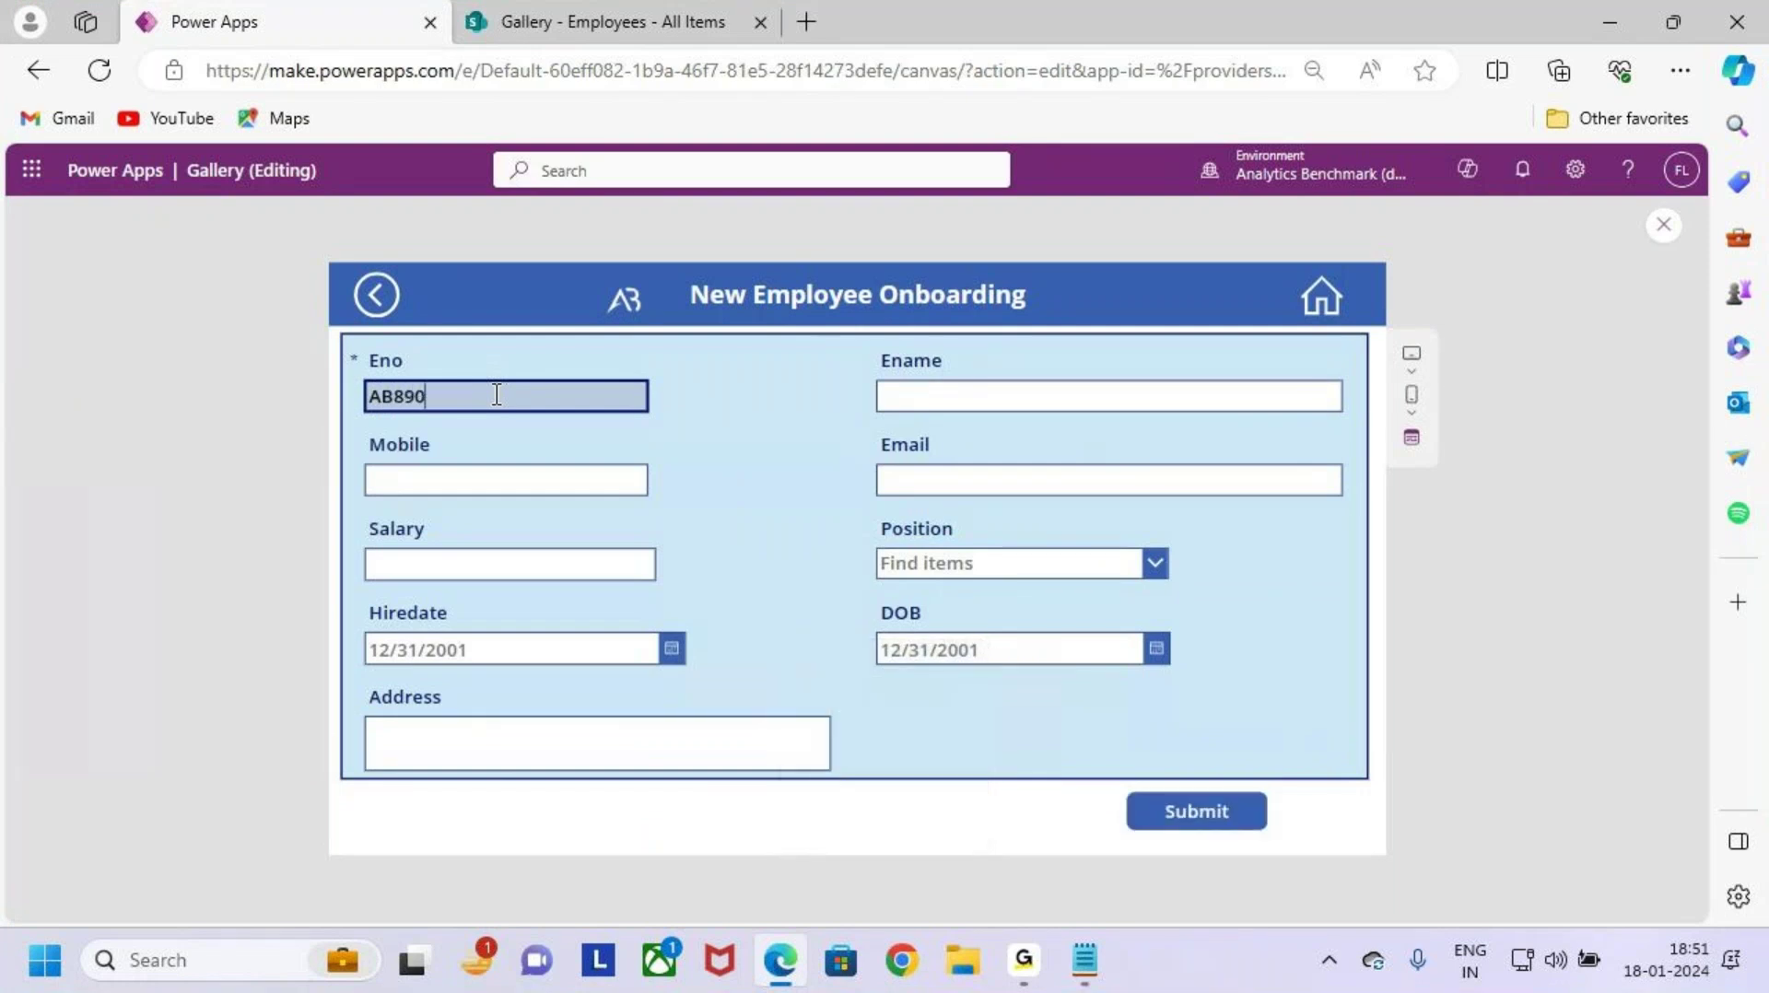
text(1)
click(1073, 403)
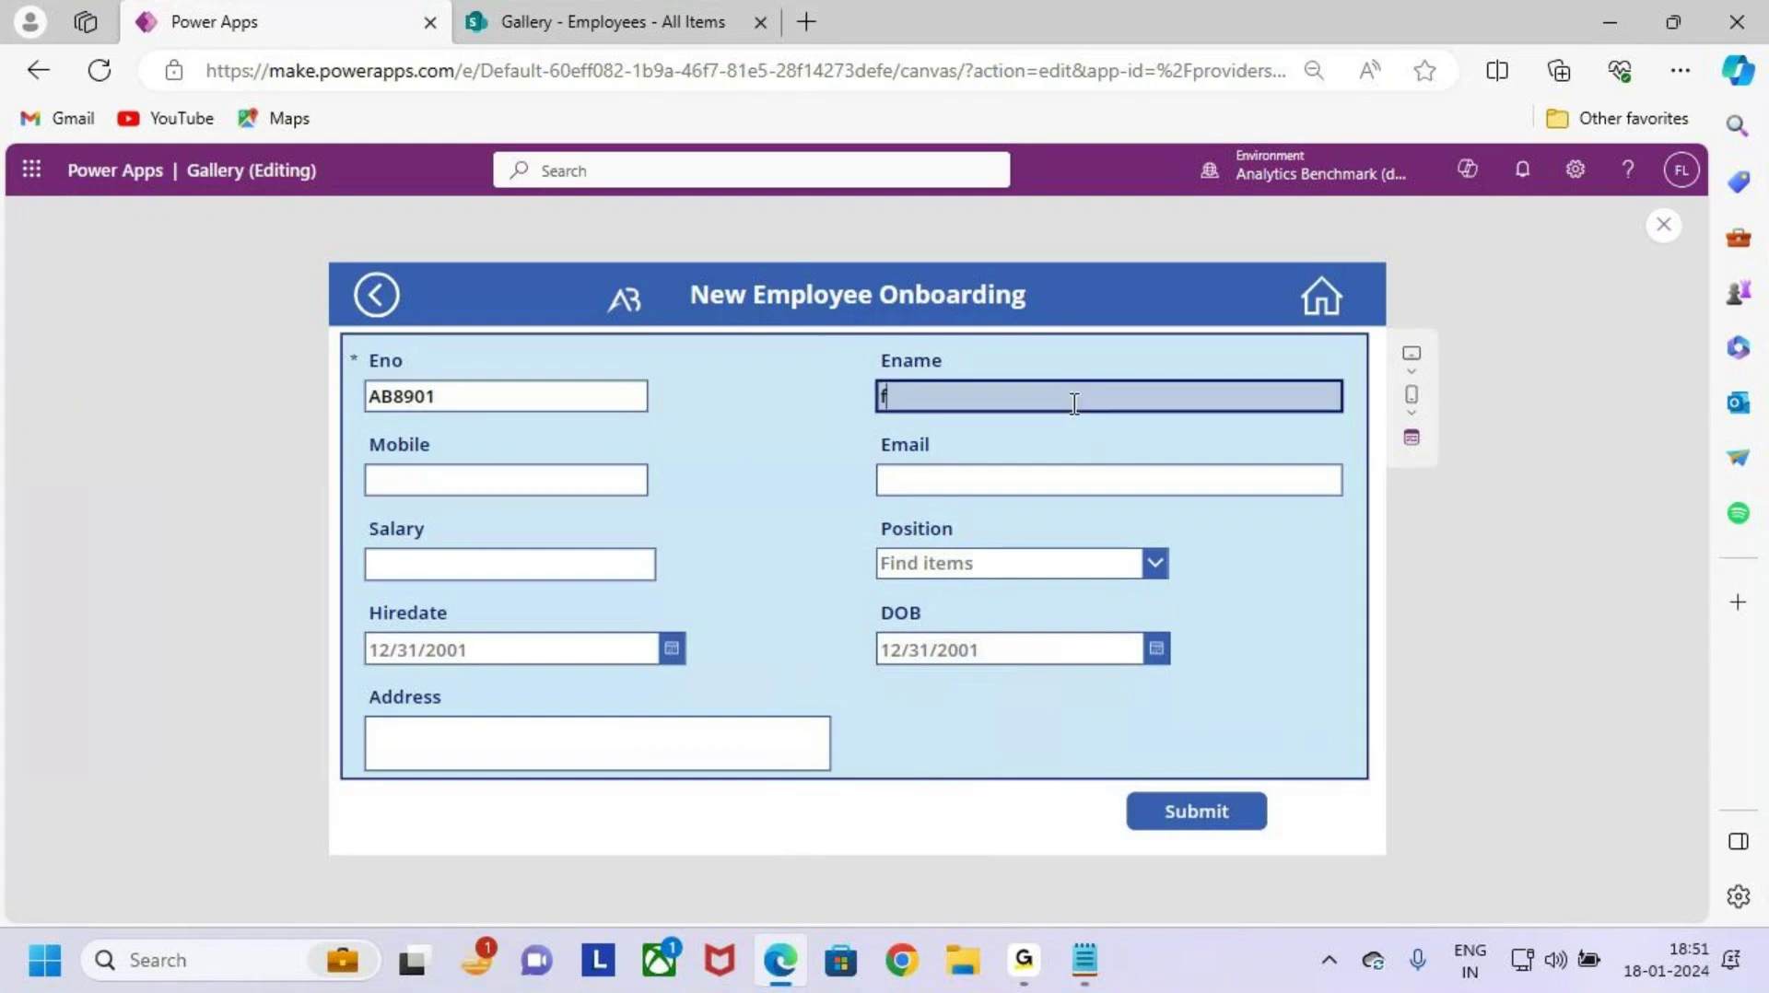
key(Caps_Lock)
text(F)
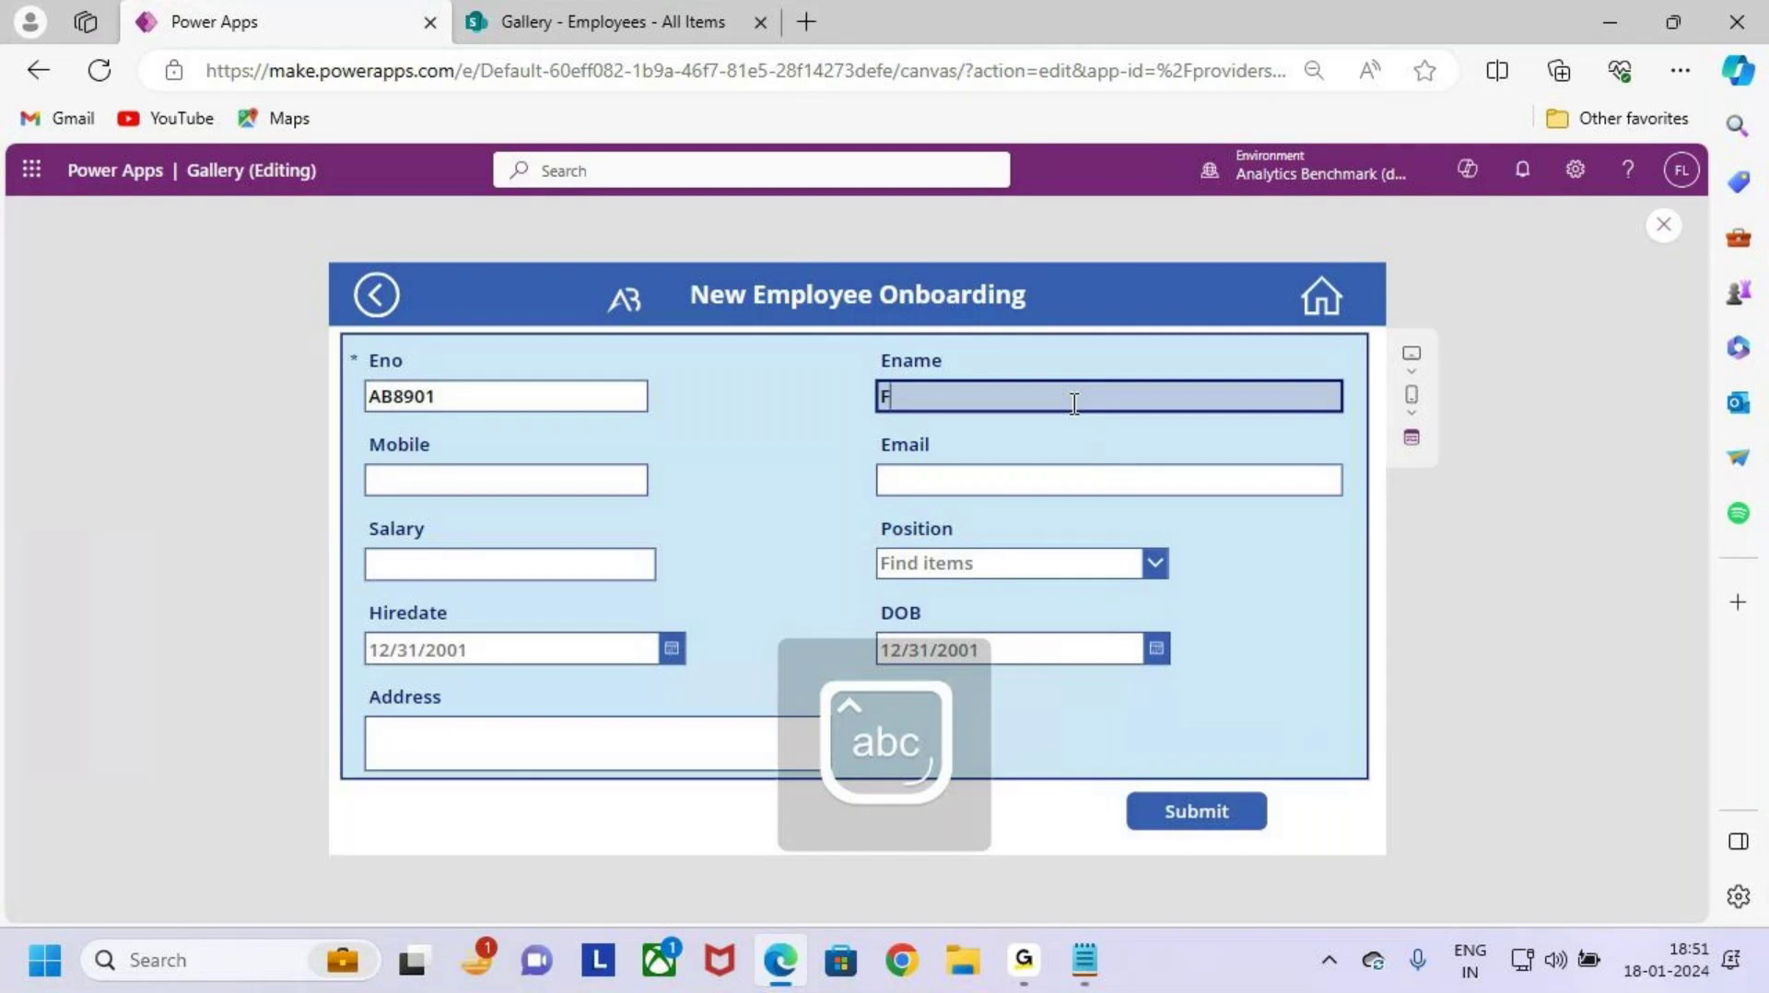
text(inch)
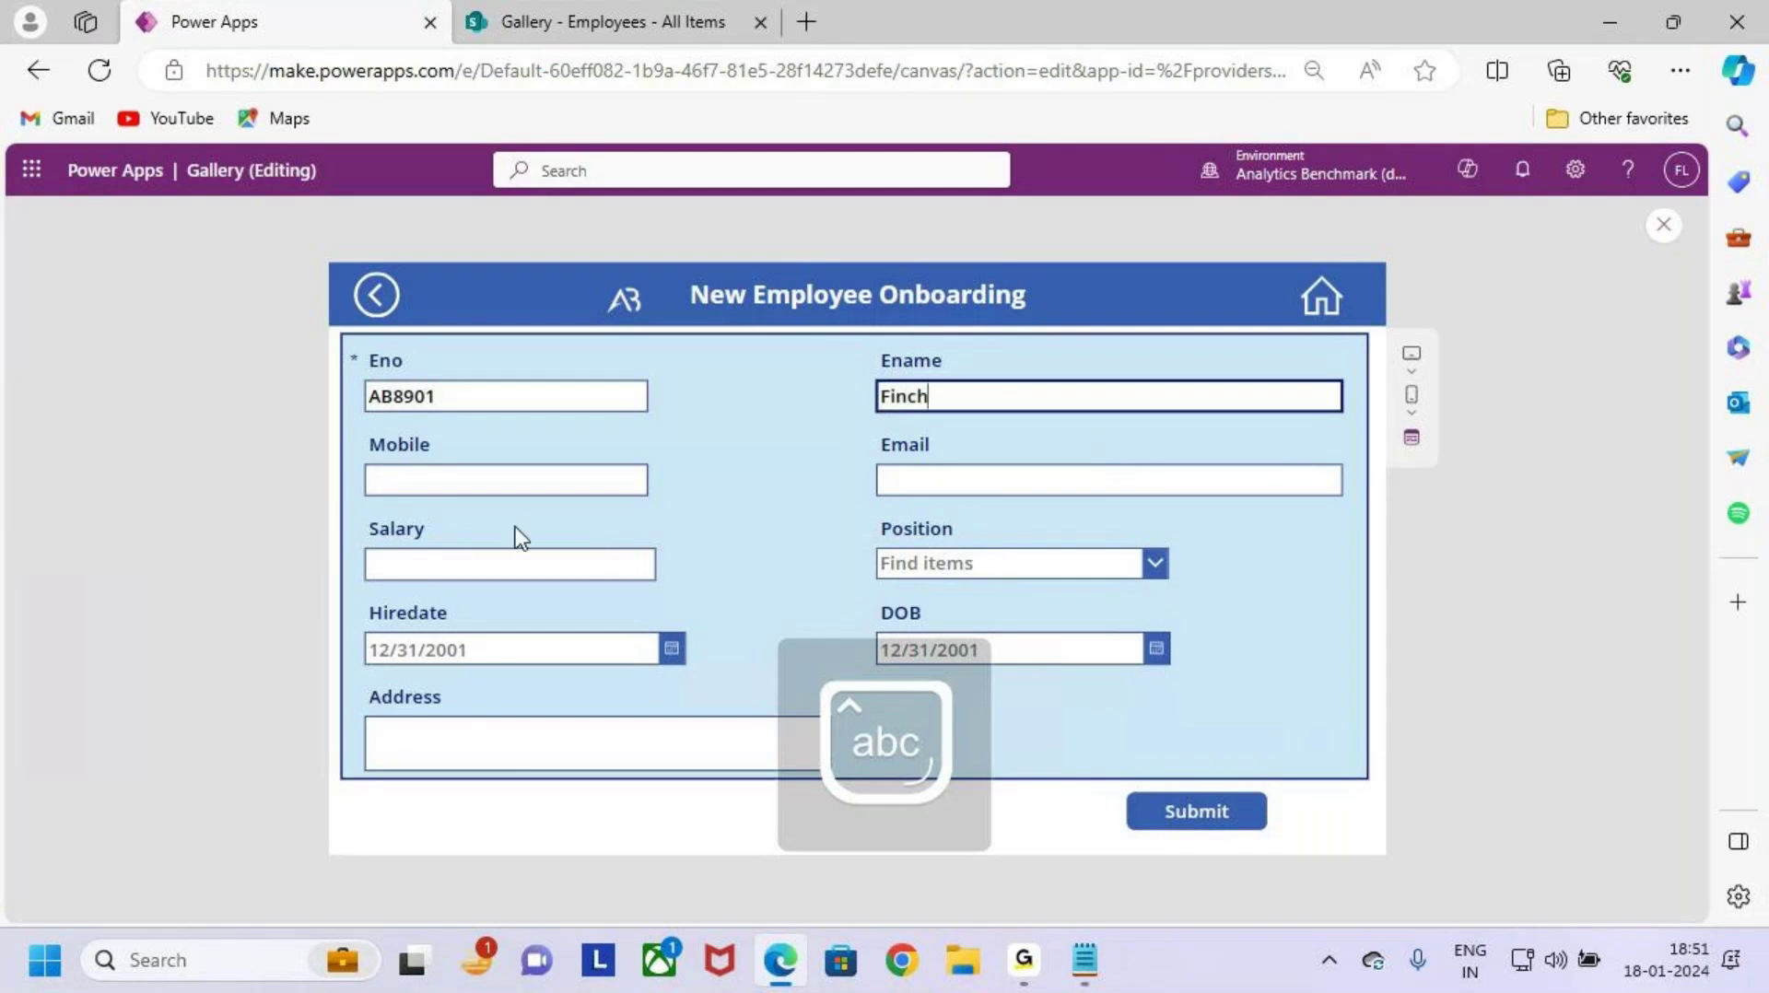
Step: Autofill Mobile and Email from saved info, then retype the employee name
click(520, 483)
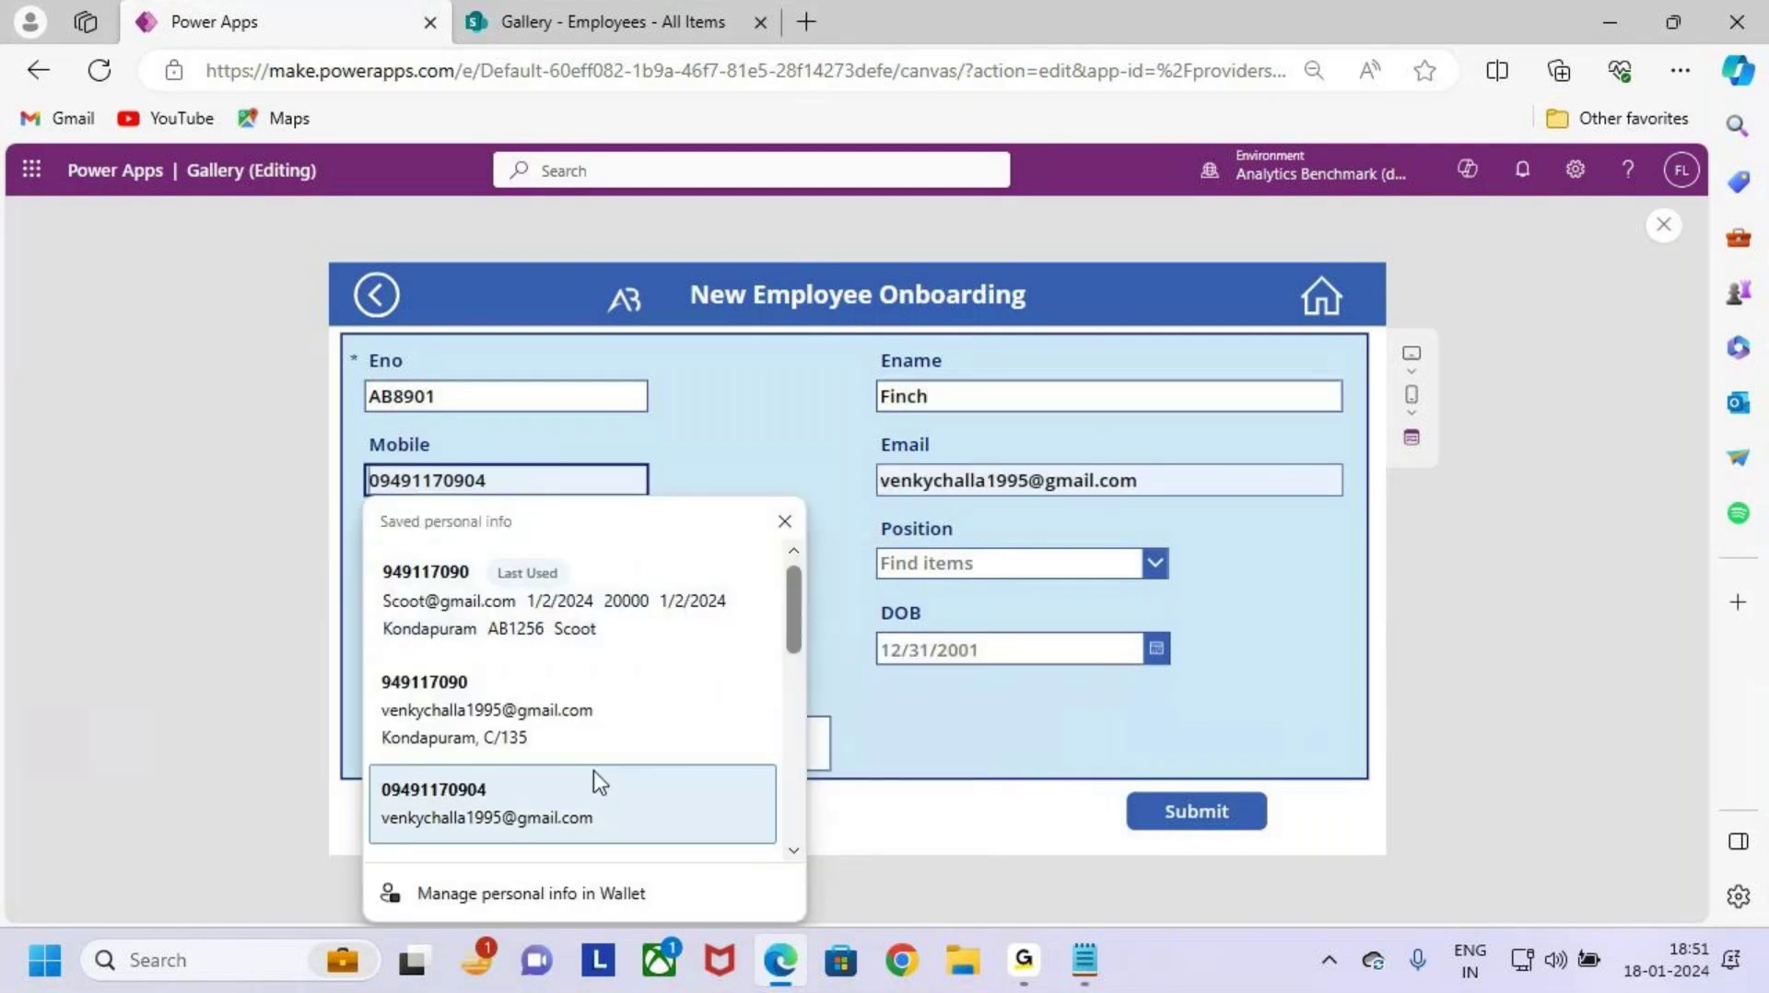
click(592, 814)
click(1195, 483)
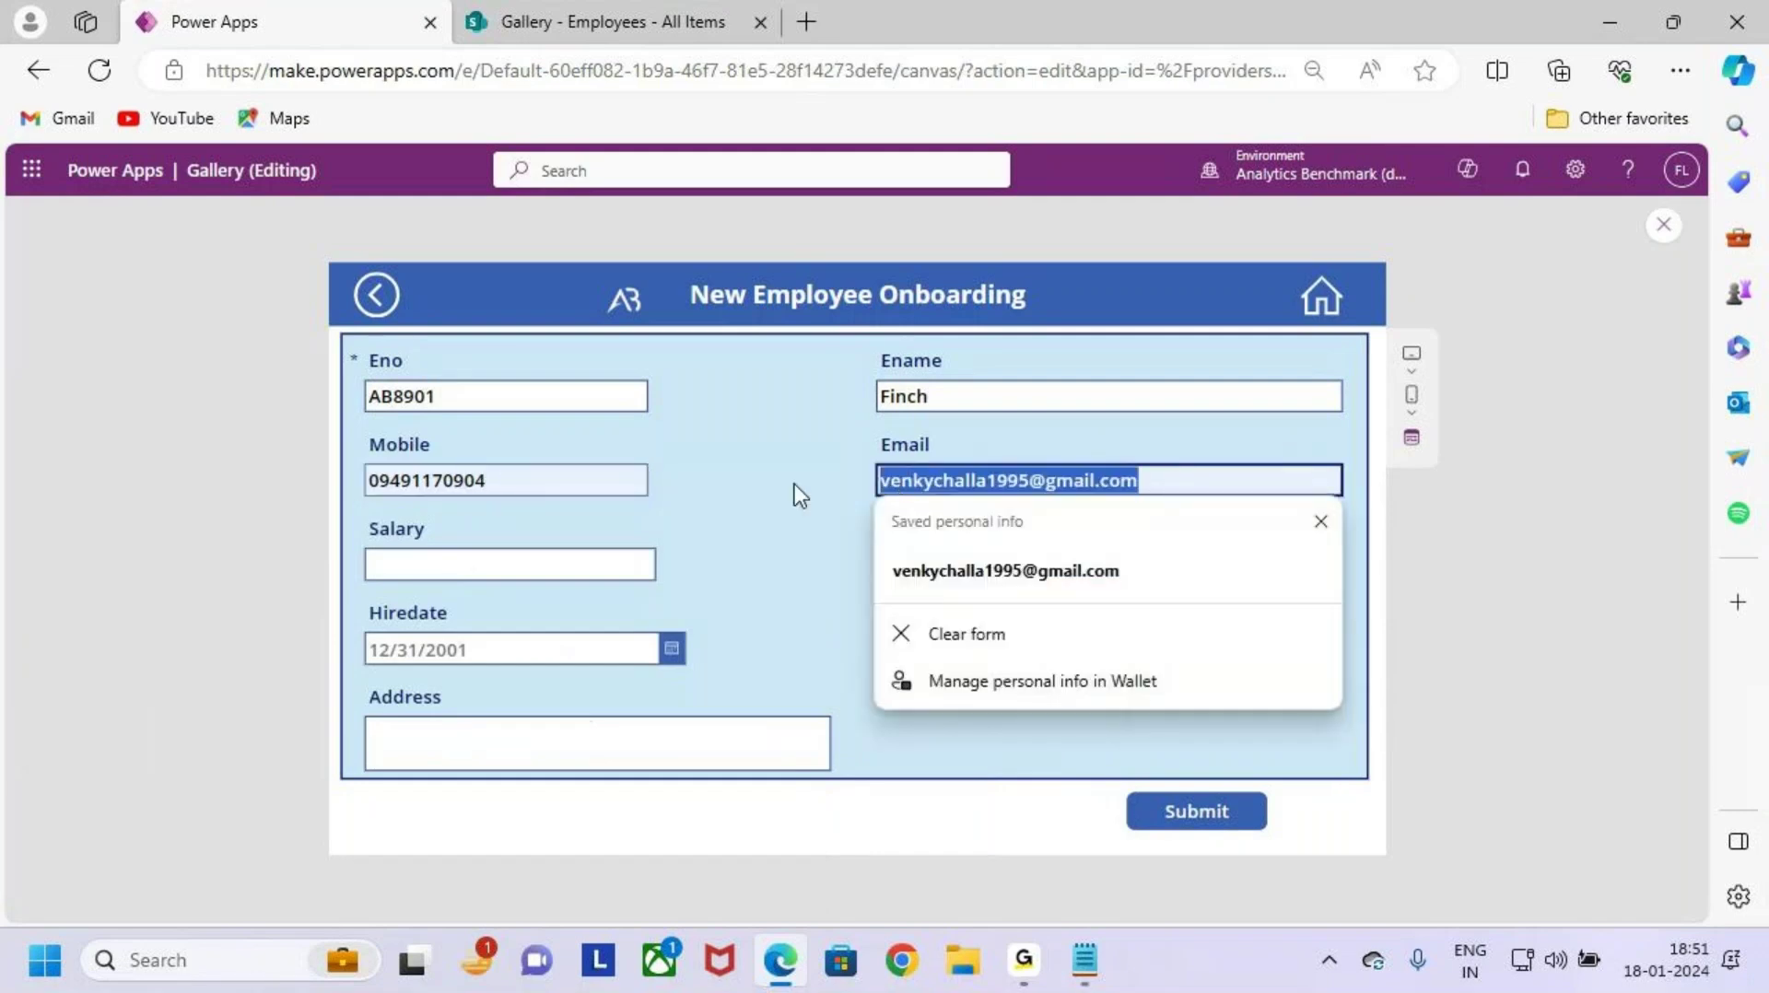
key(shift+Tab)
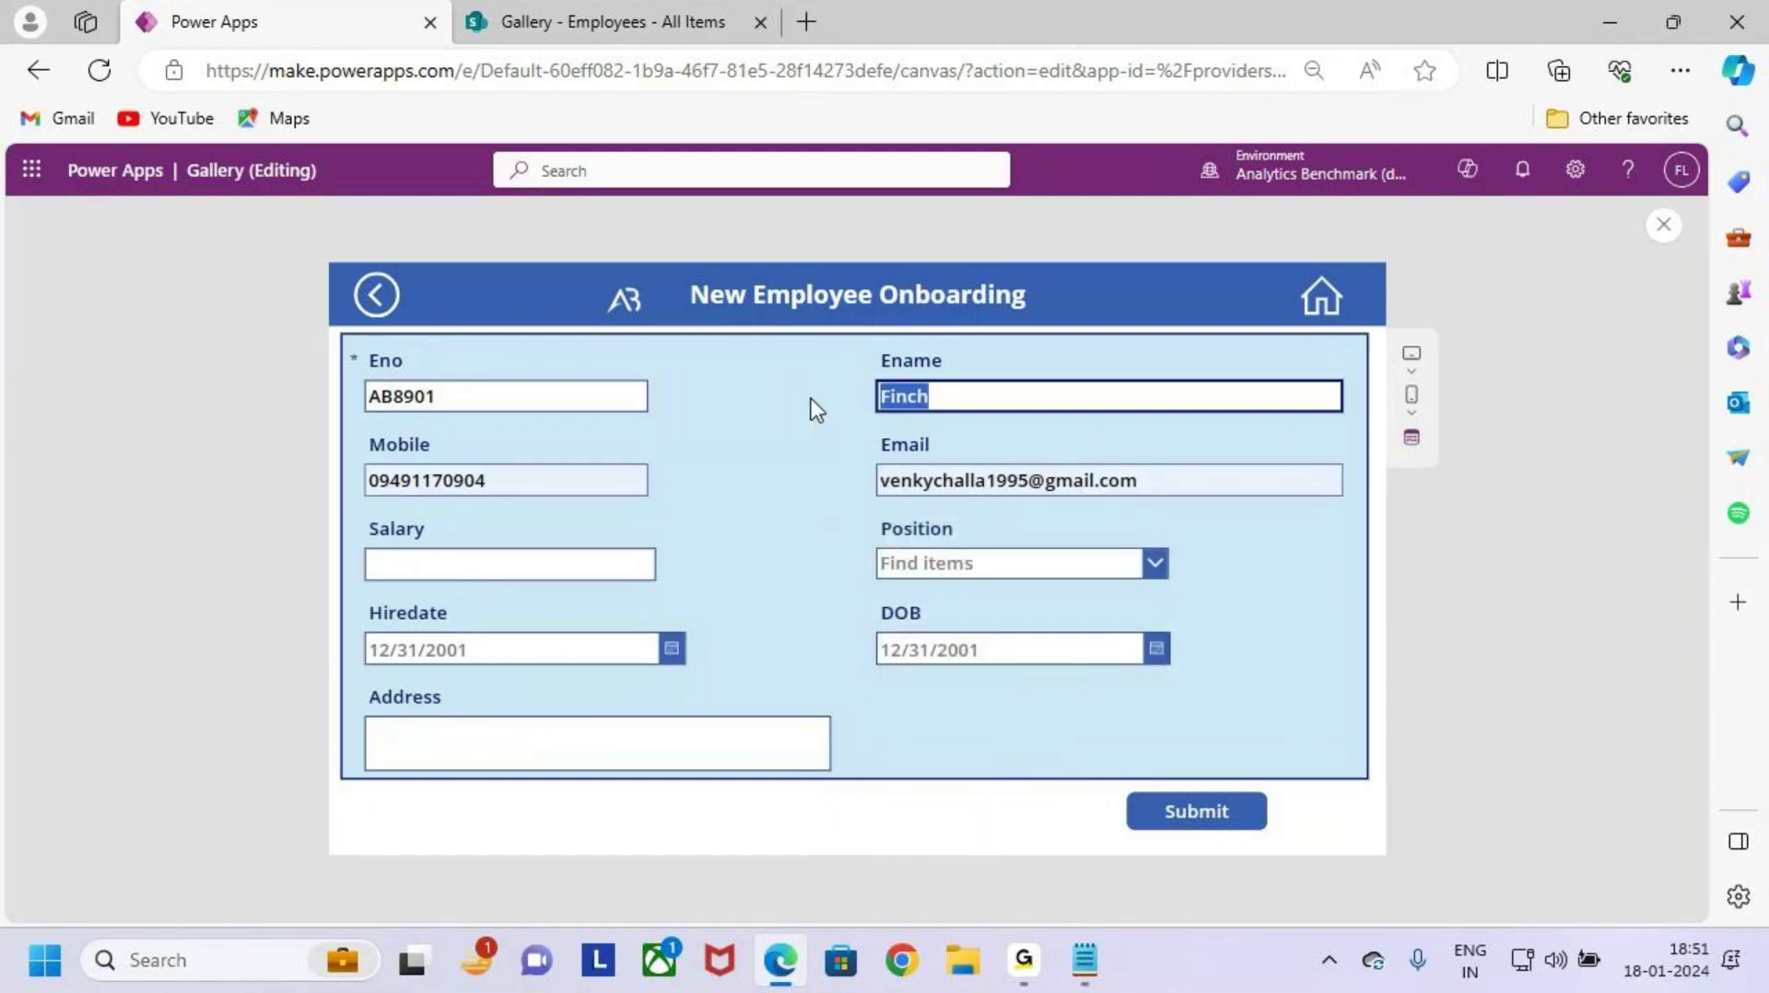
text(Venky)
Step: Enter the salary and choose Team Lead Manager as the position
click(472, 565)
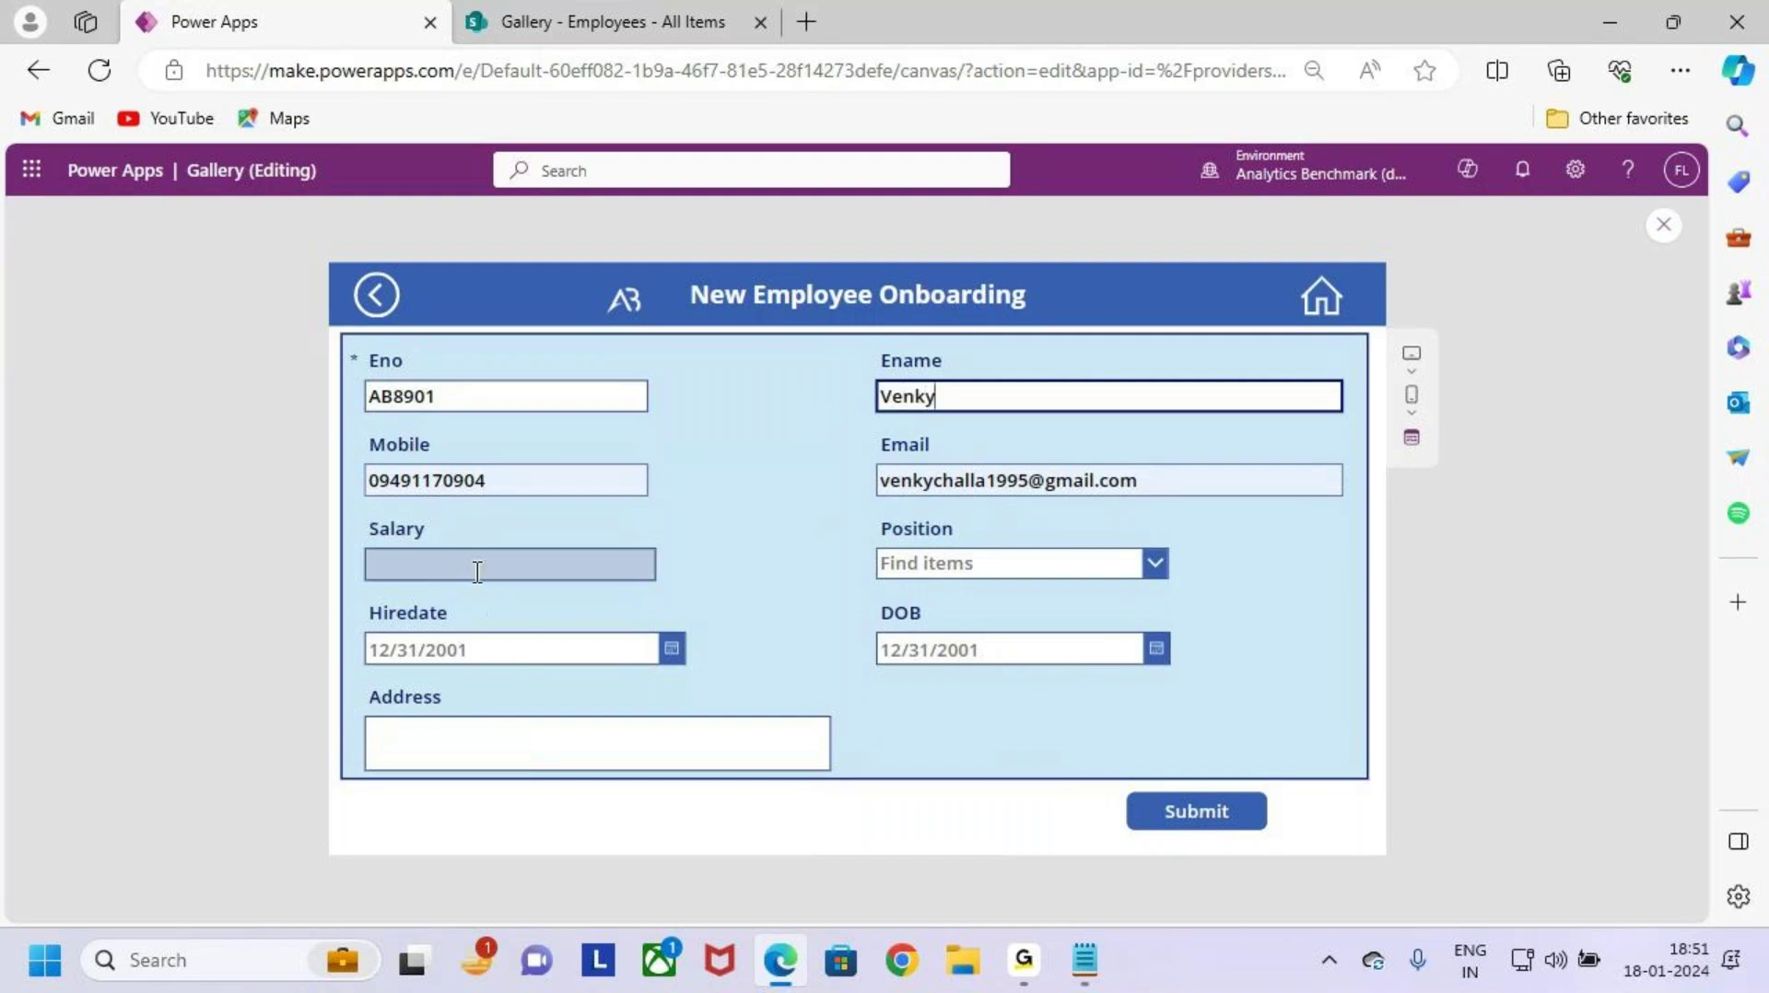
text(12)
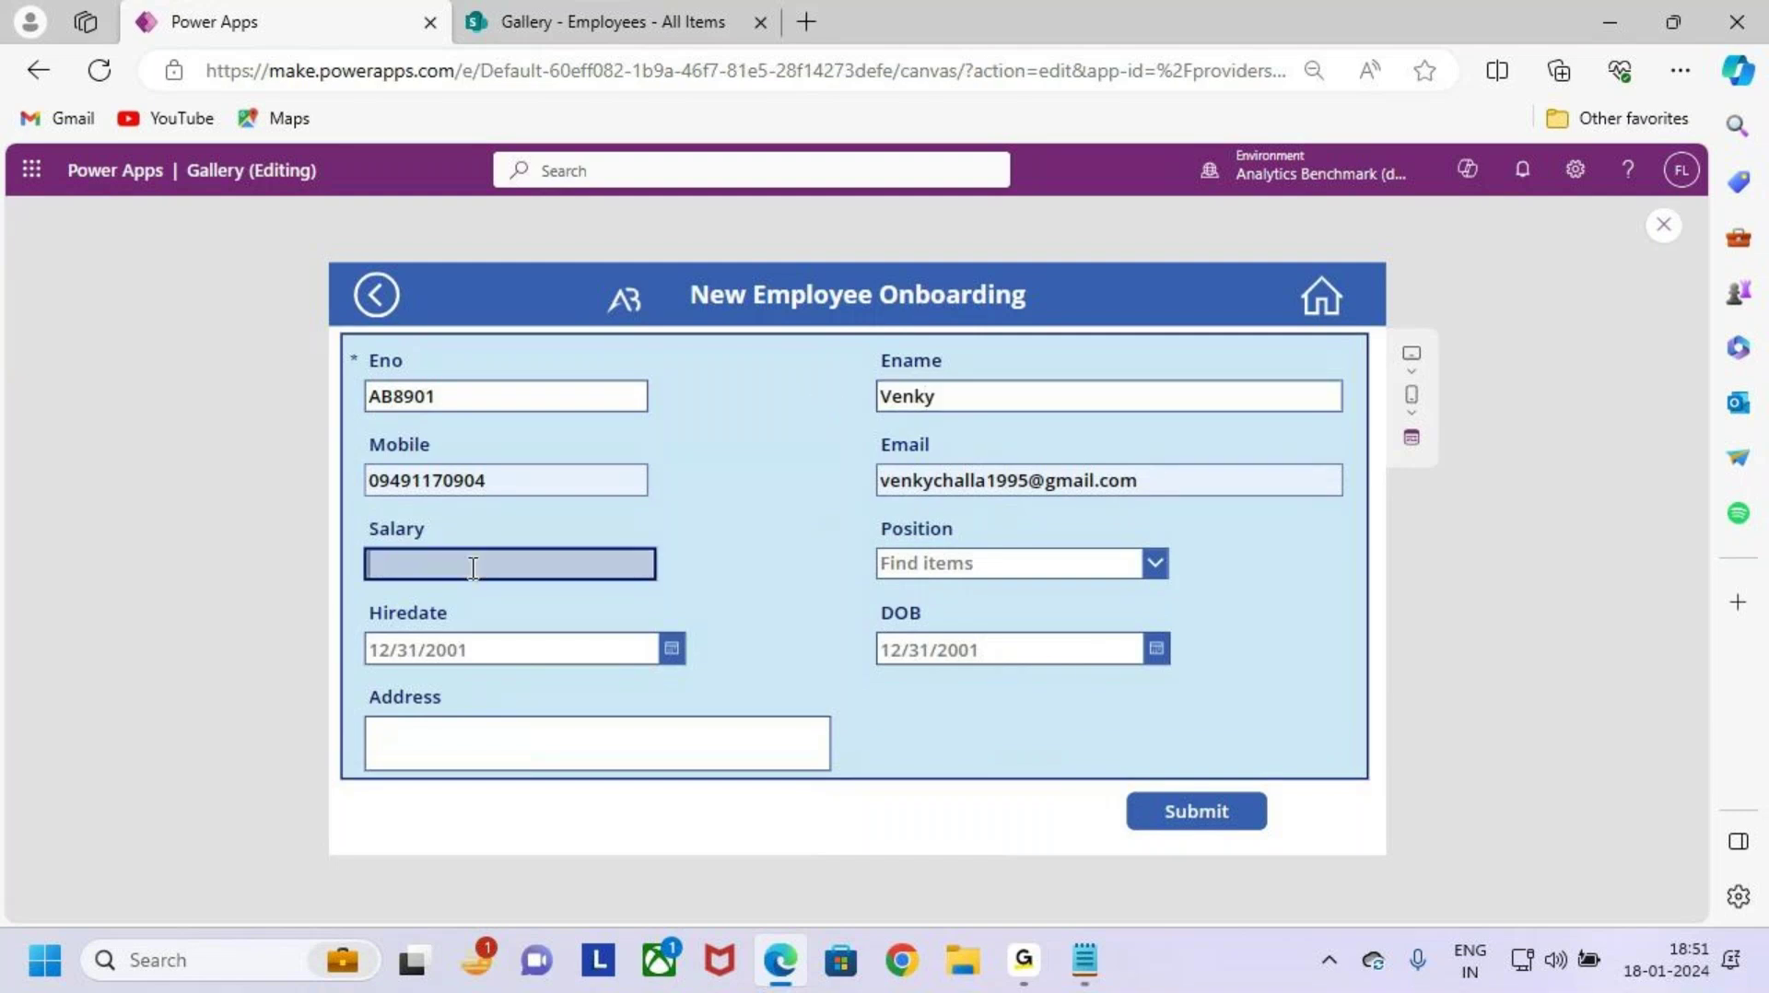
text(20000)
click(1085, 566)
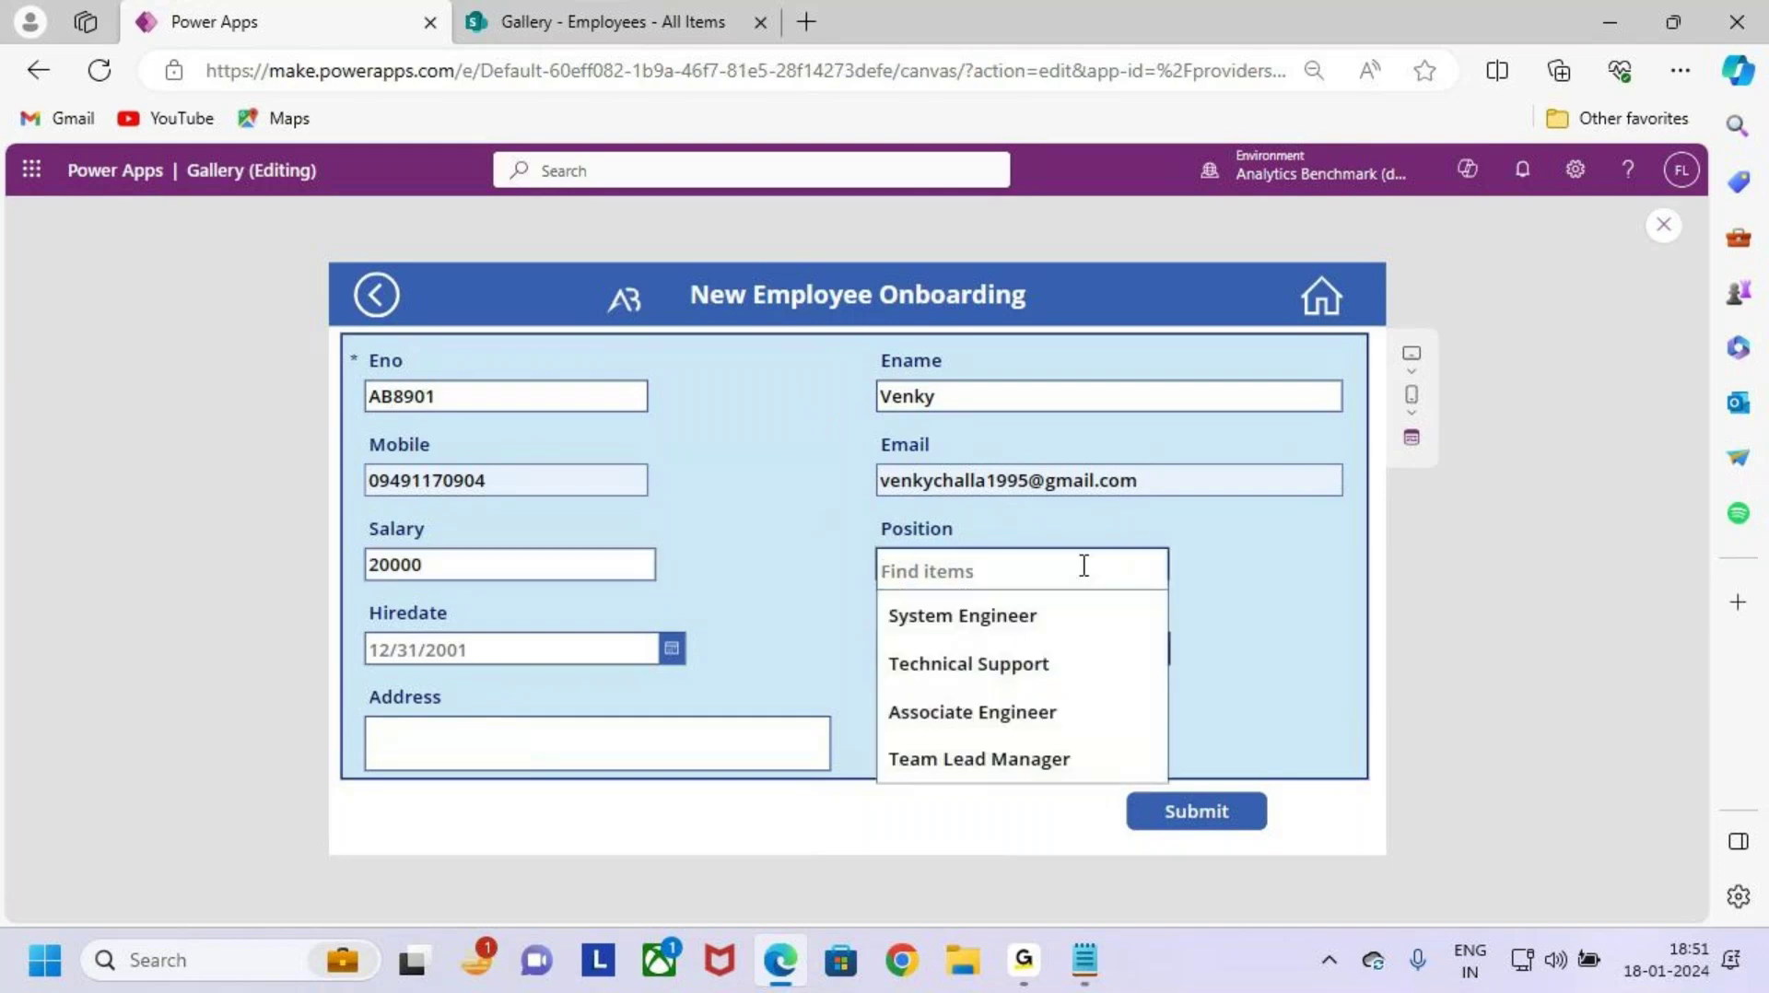
click(953, 751)
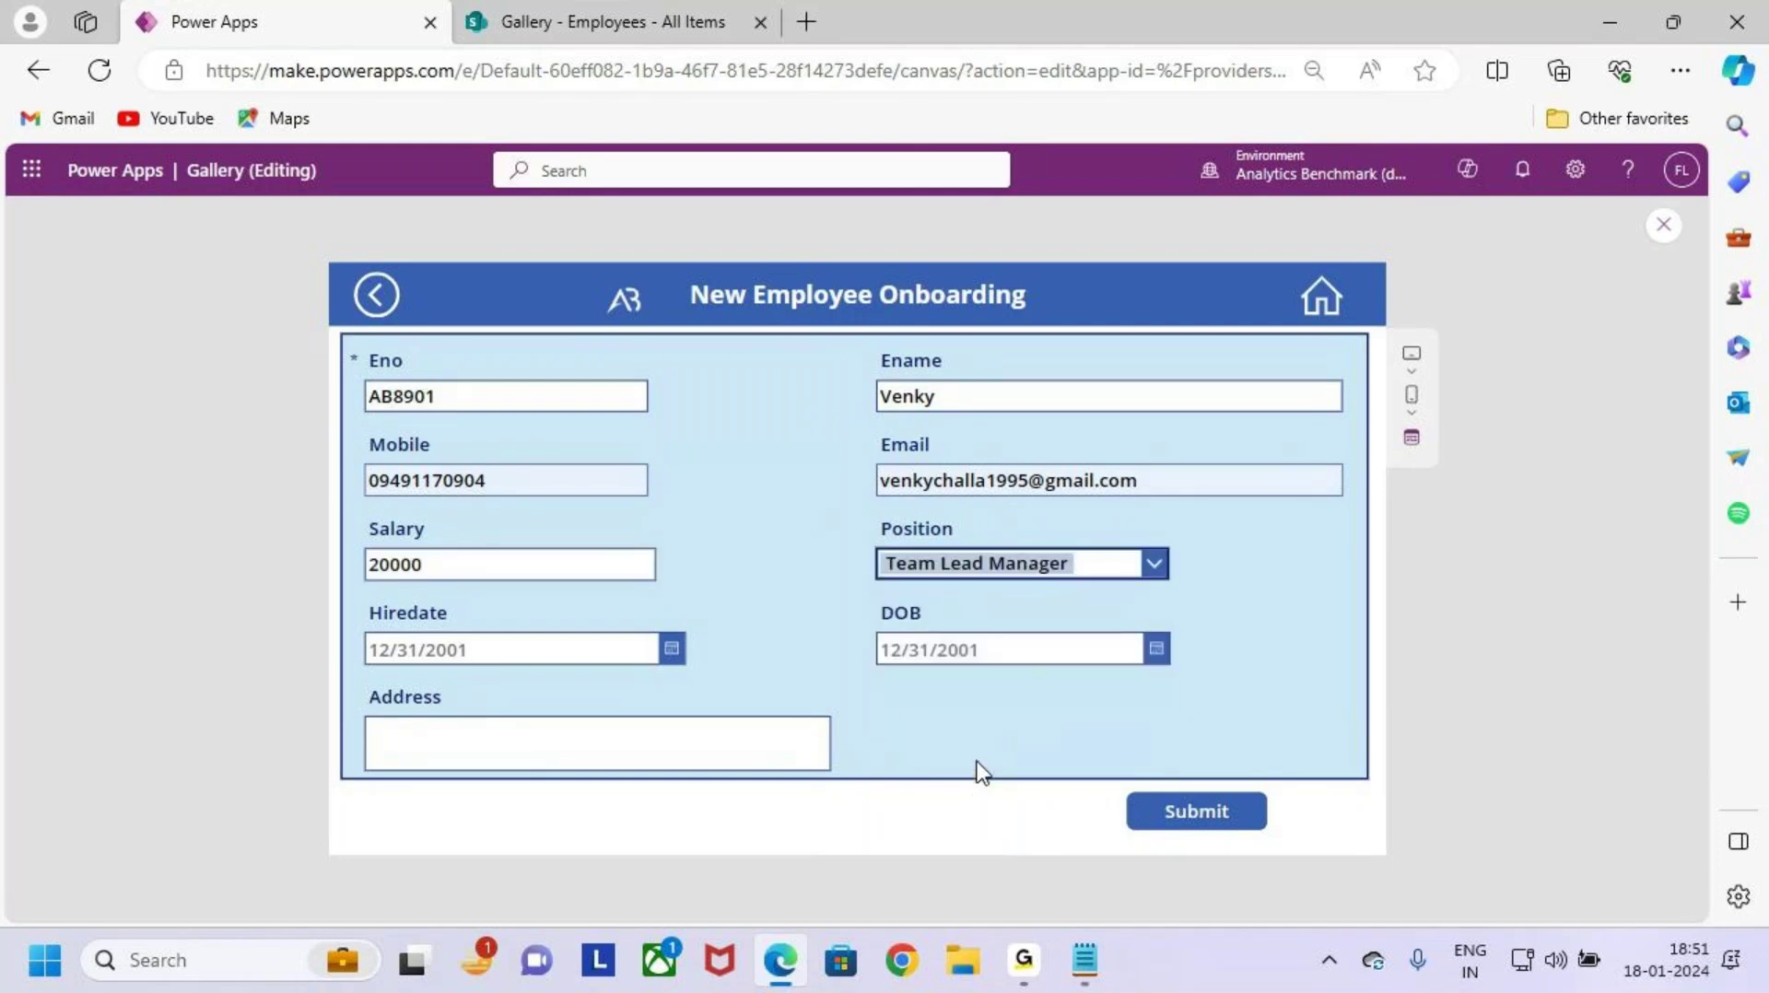
Step: Set hire date to January 2, 2024 and date of birth to January 5
click(674, 651)
click(502, 658)
click(465, 658)
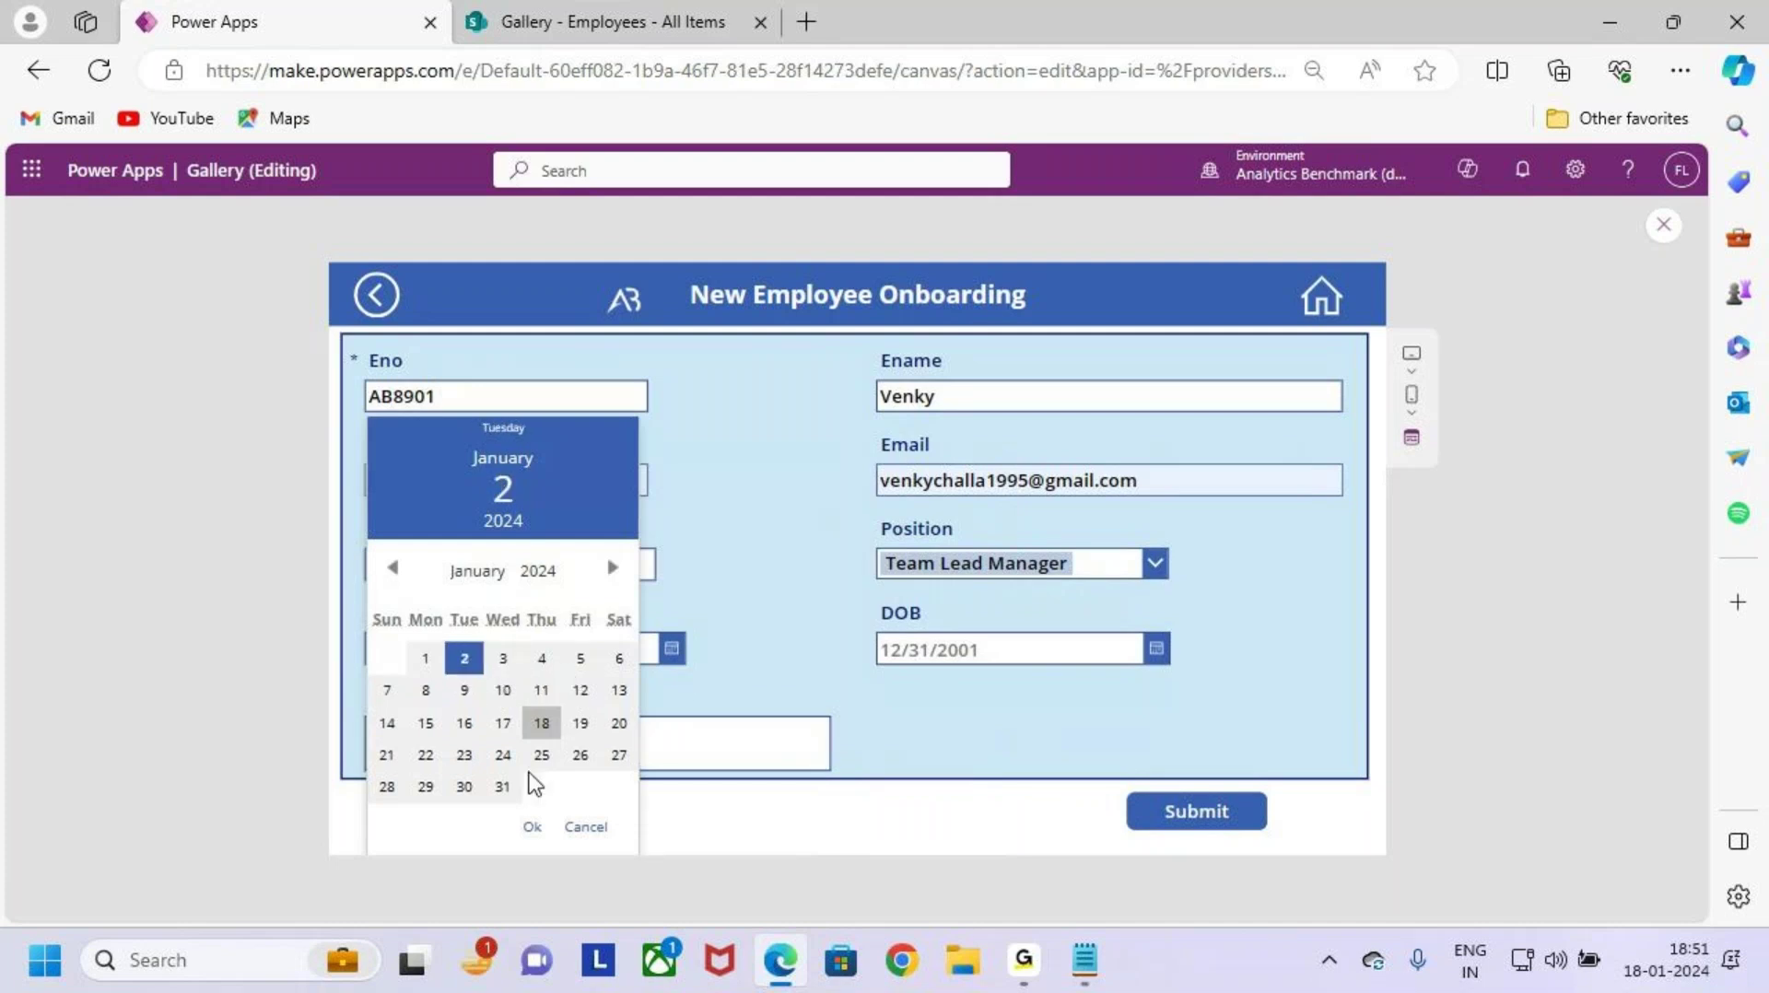
click(532, 826)
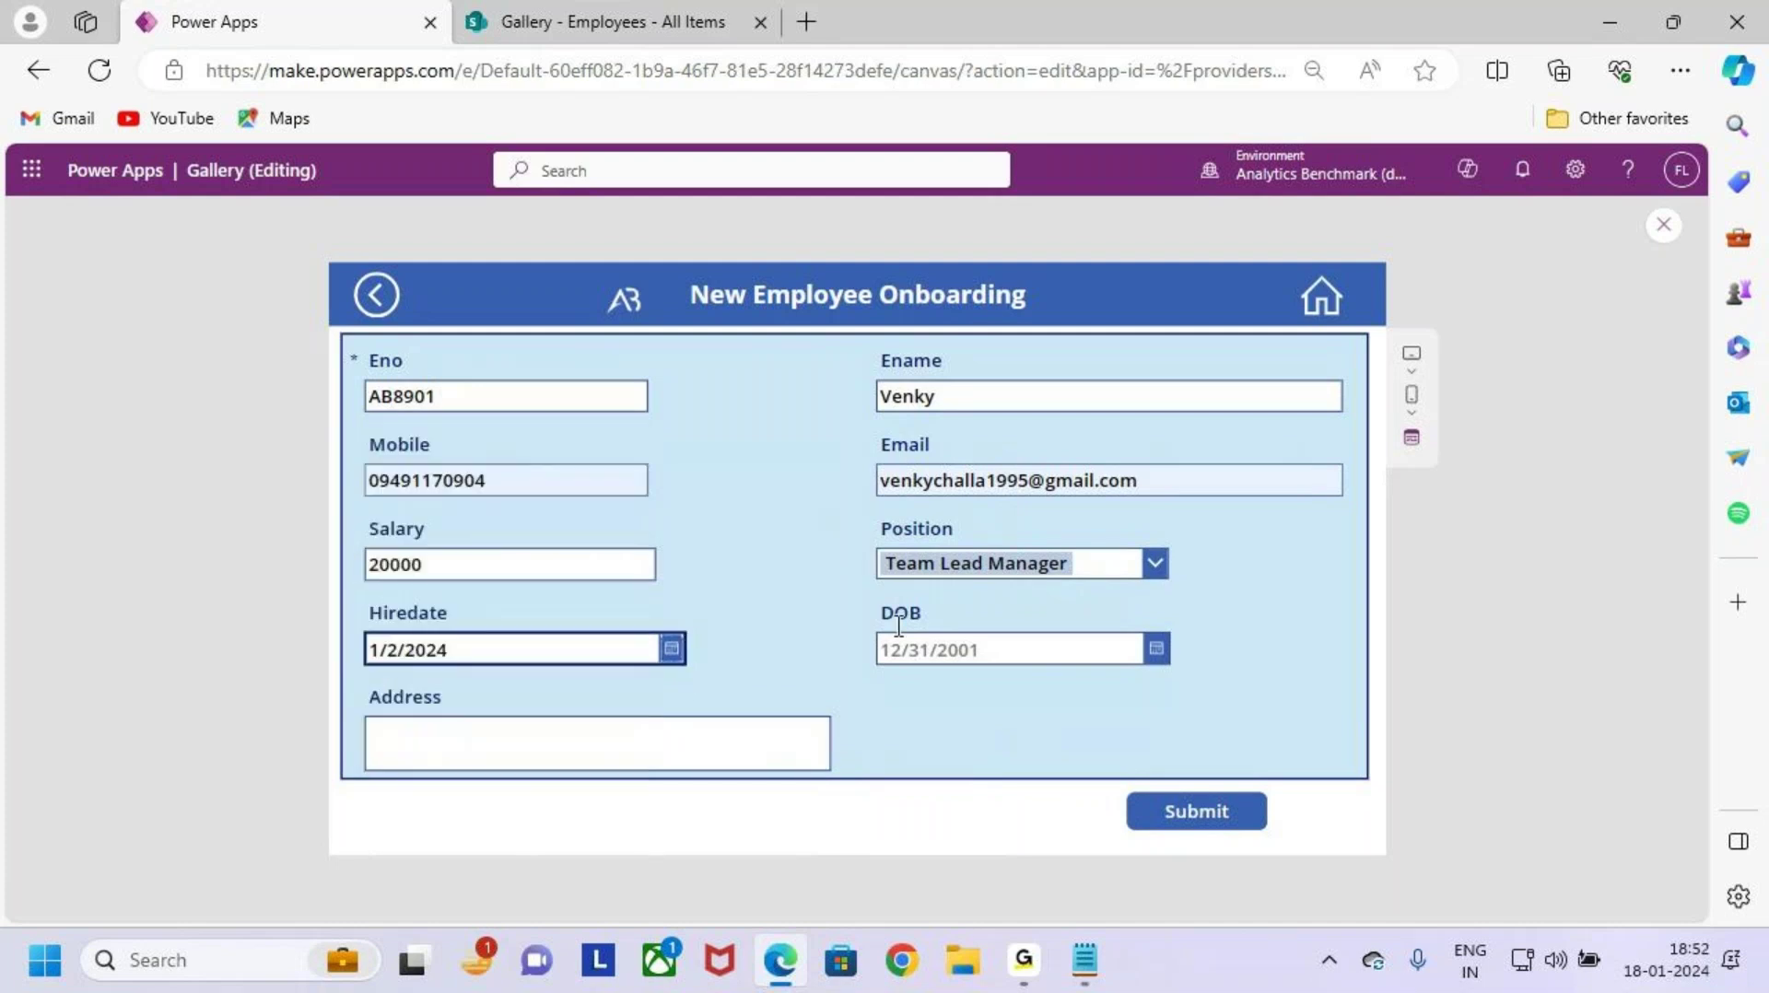
click(1159, 651)
click(938, 658)
click(1092, 658)
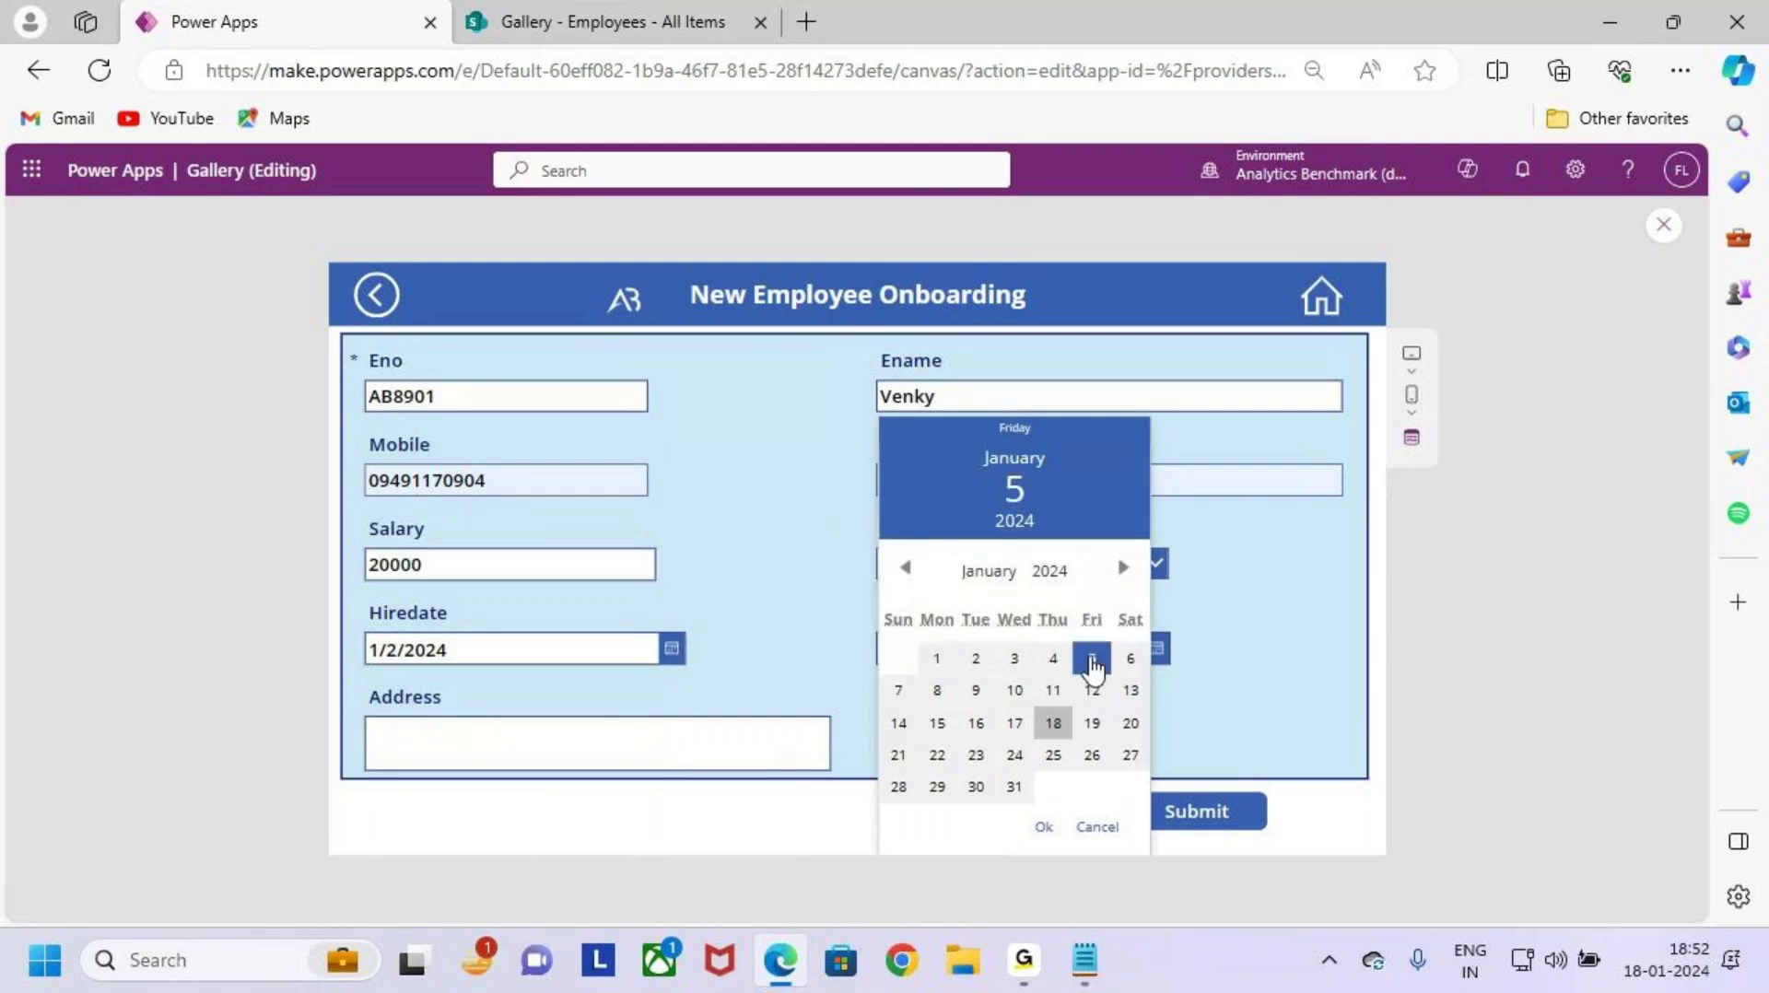
click(1046, 827)
Step: Fill the address with Hyderabad and submit the record
click(635, 732)
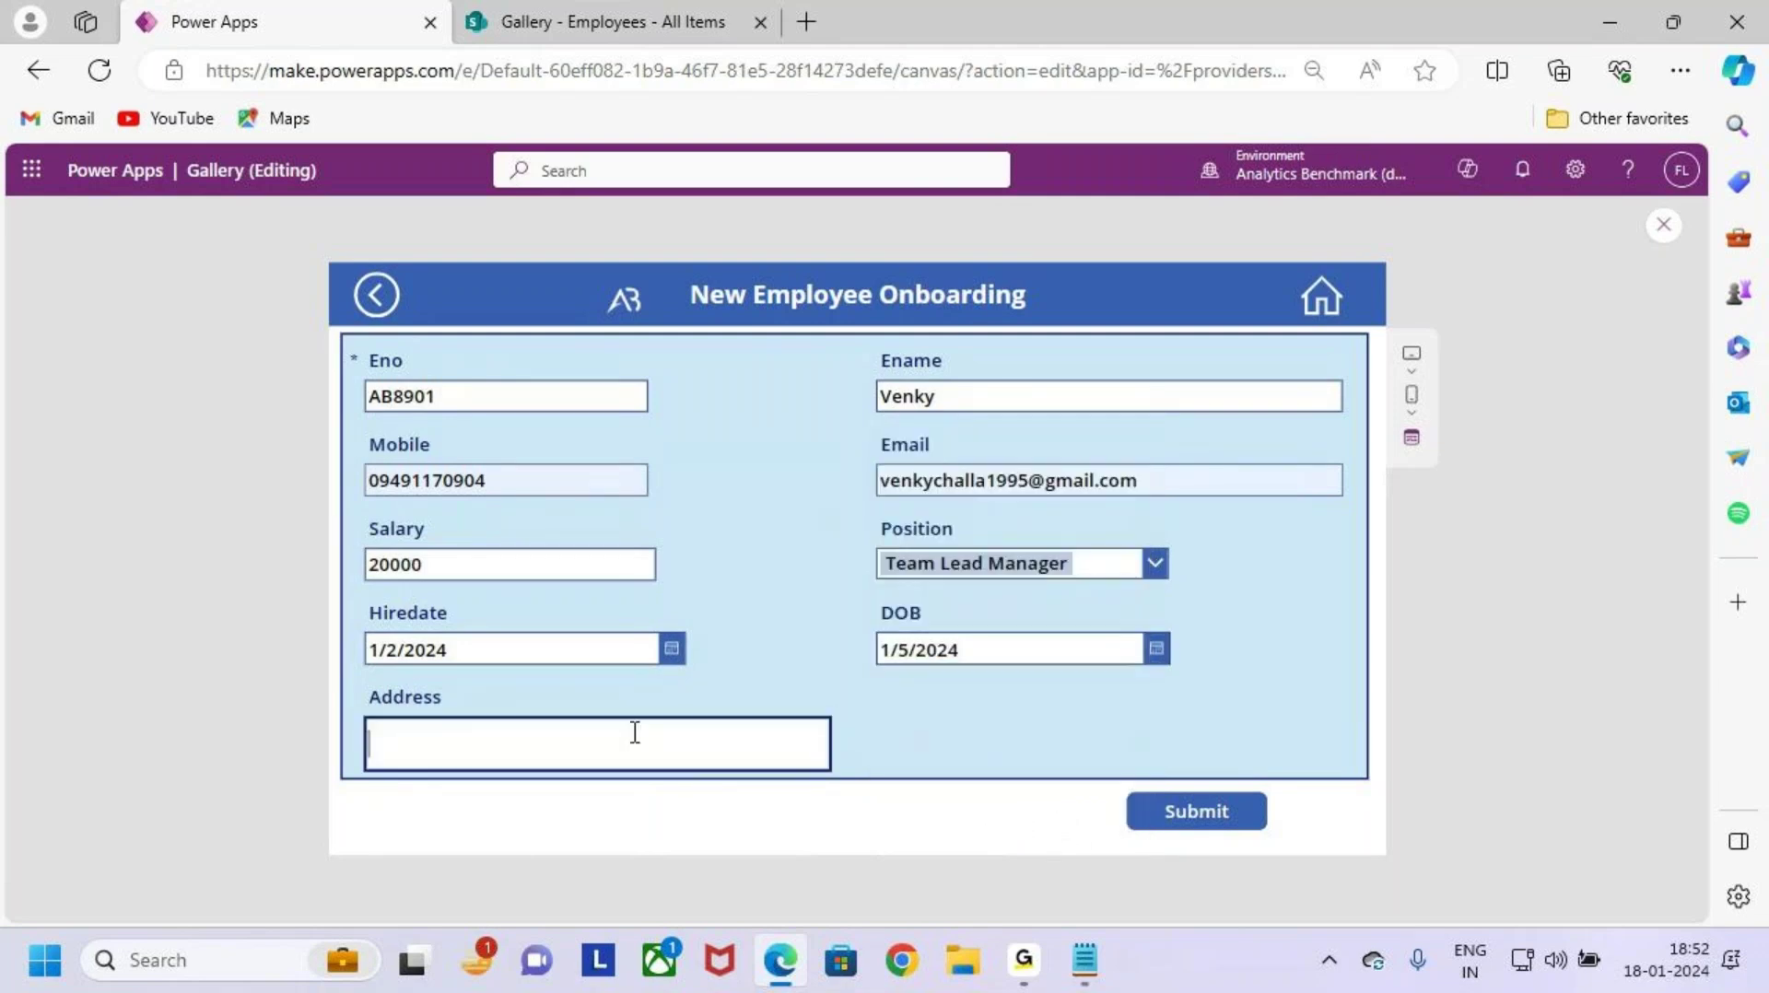
click(544, 590)
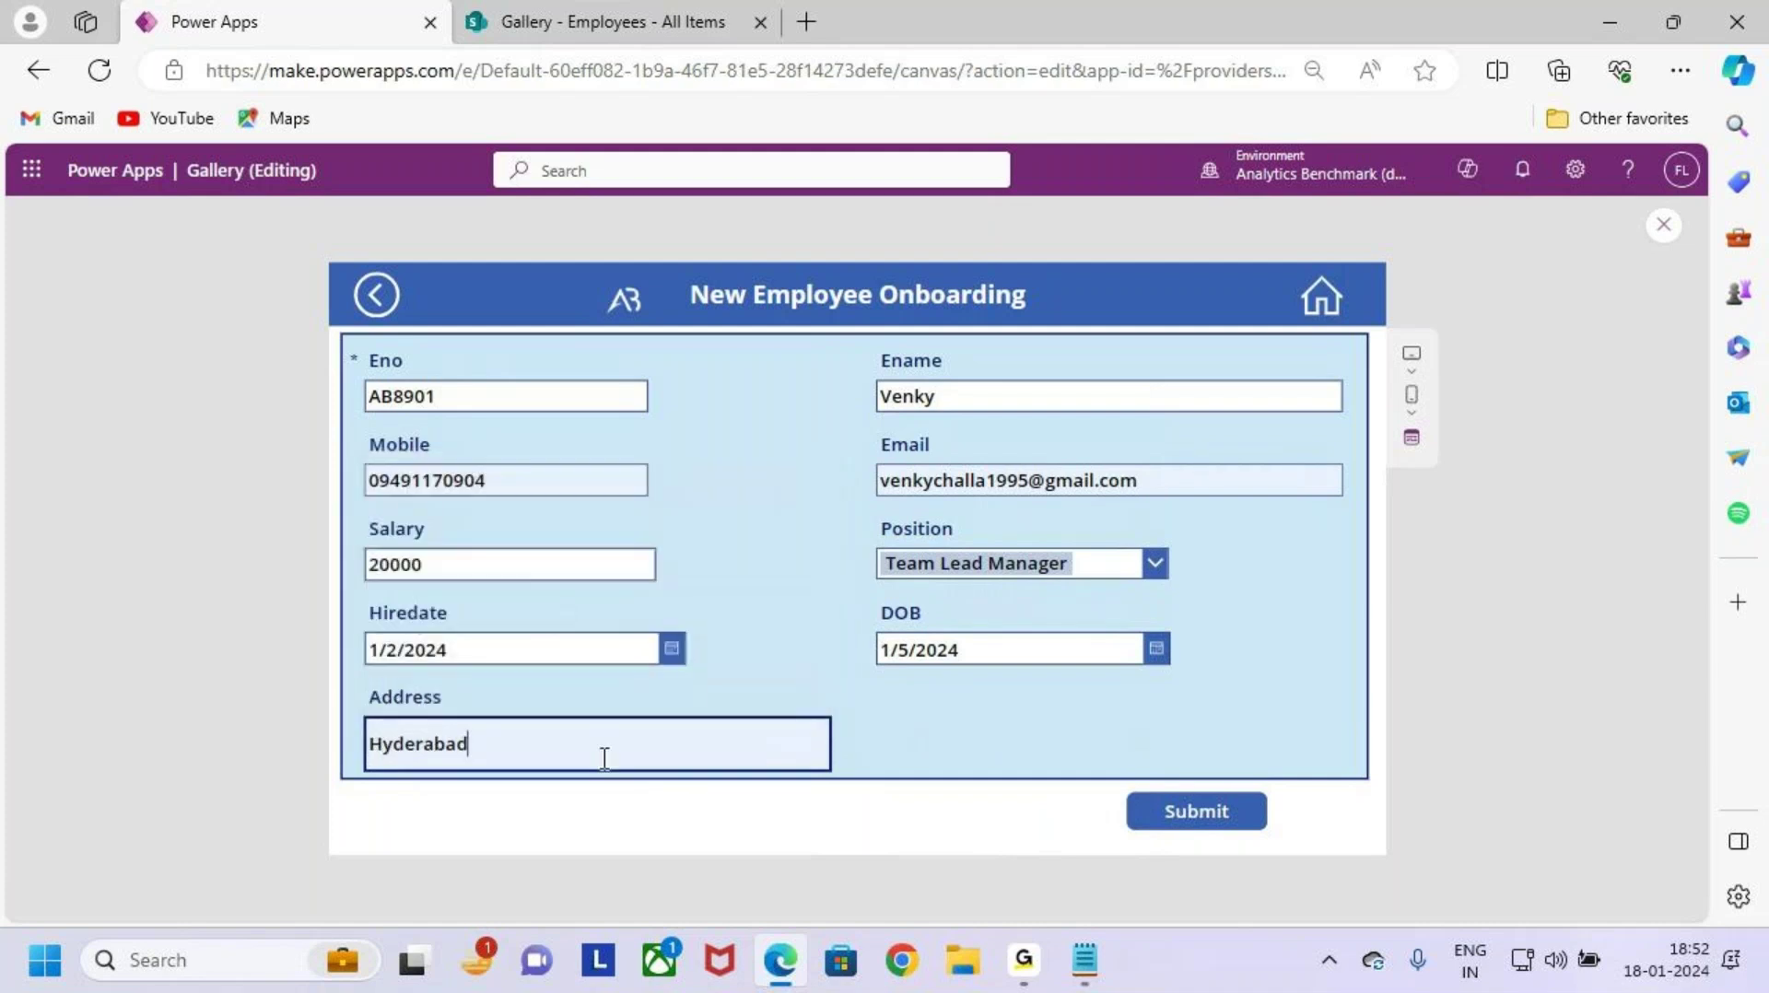
click(1229, 834)
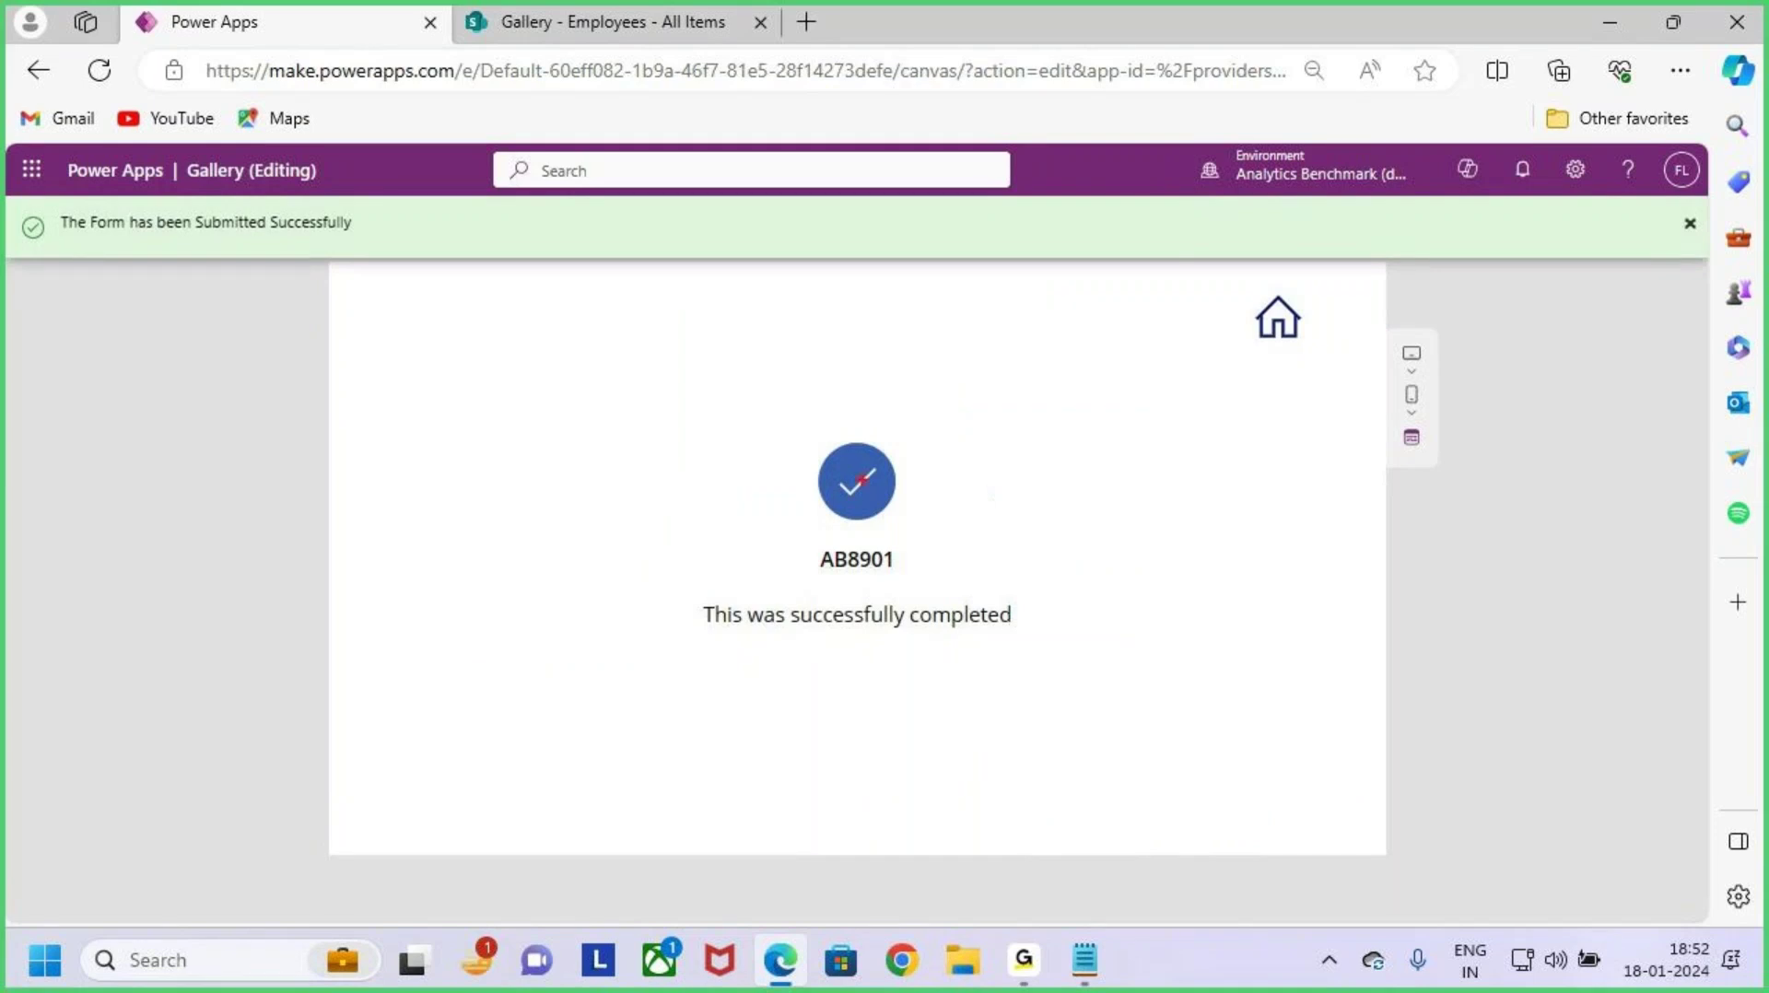
Step: Return Home to the gallery and check the new Team Lead Manager row
mouse_move(531, 380)
mouse_down()
mouse_move(1039, 621)
mouse_move(1233, 687)
mouse_up()
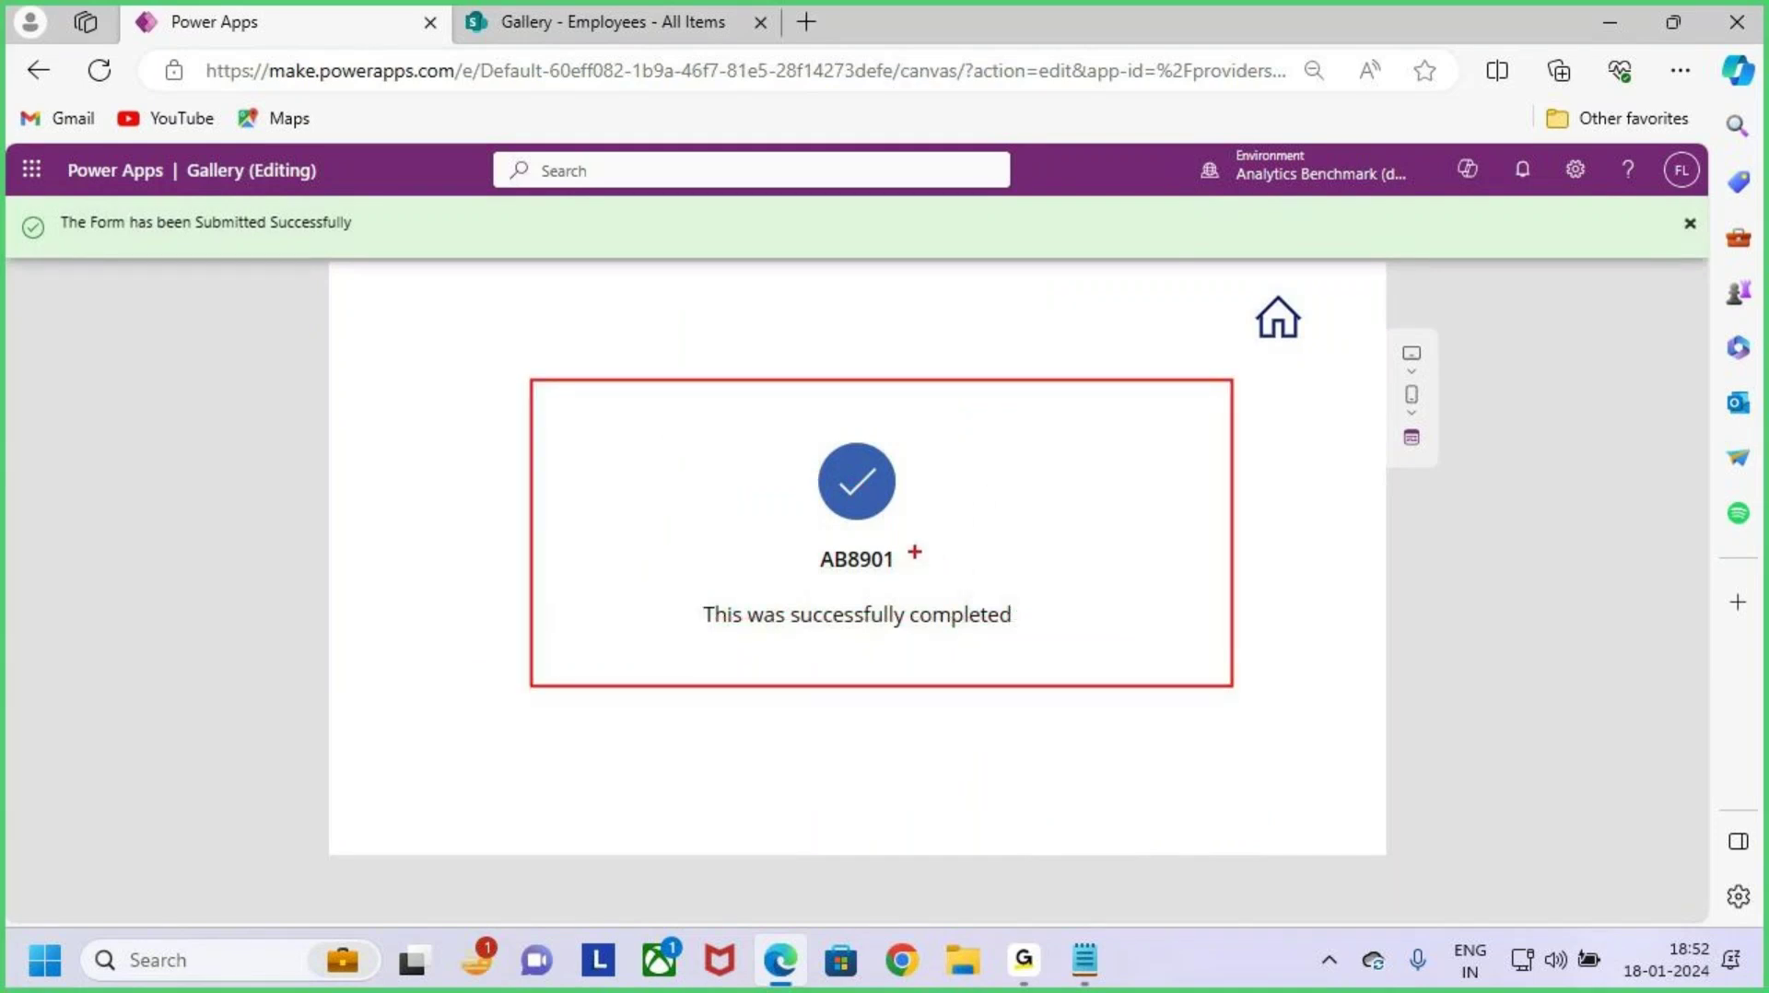
drag(1225, 288, 1374, 410)
key(Escape)
click(1295, 330)
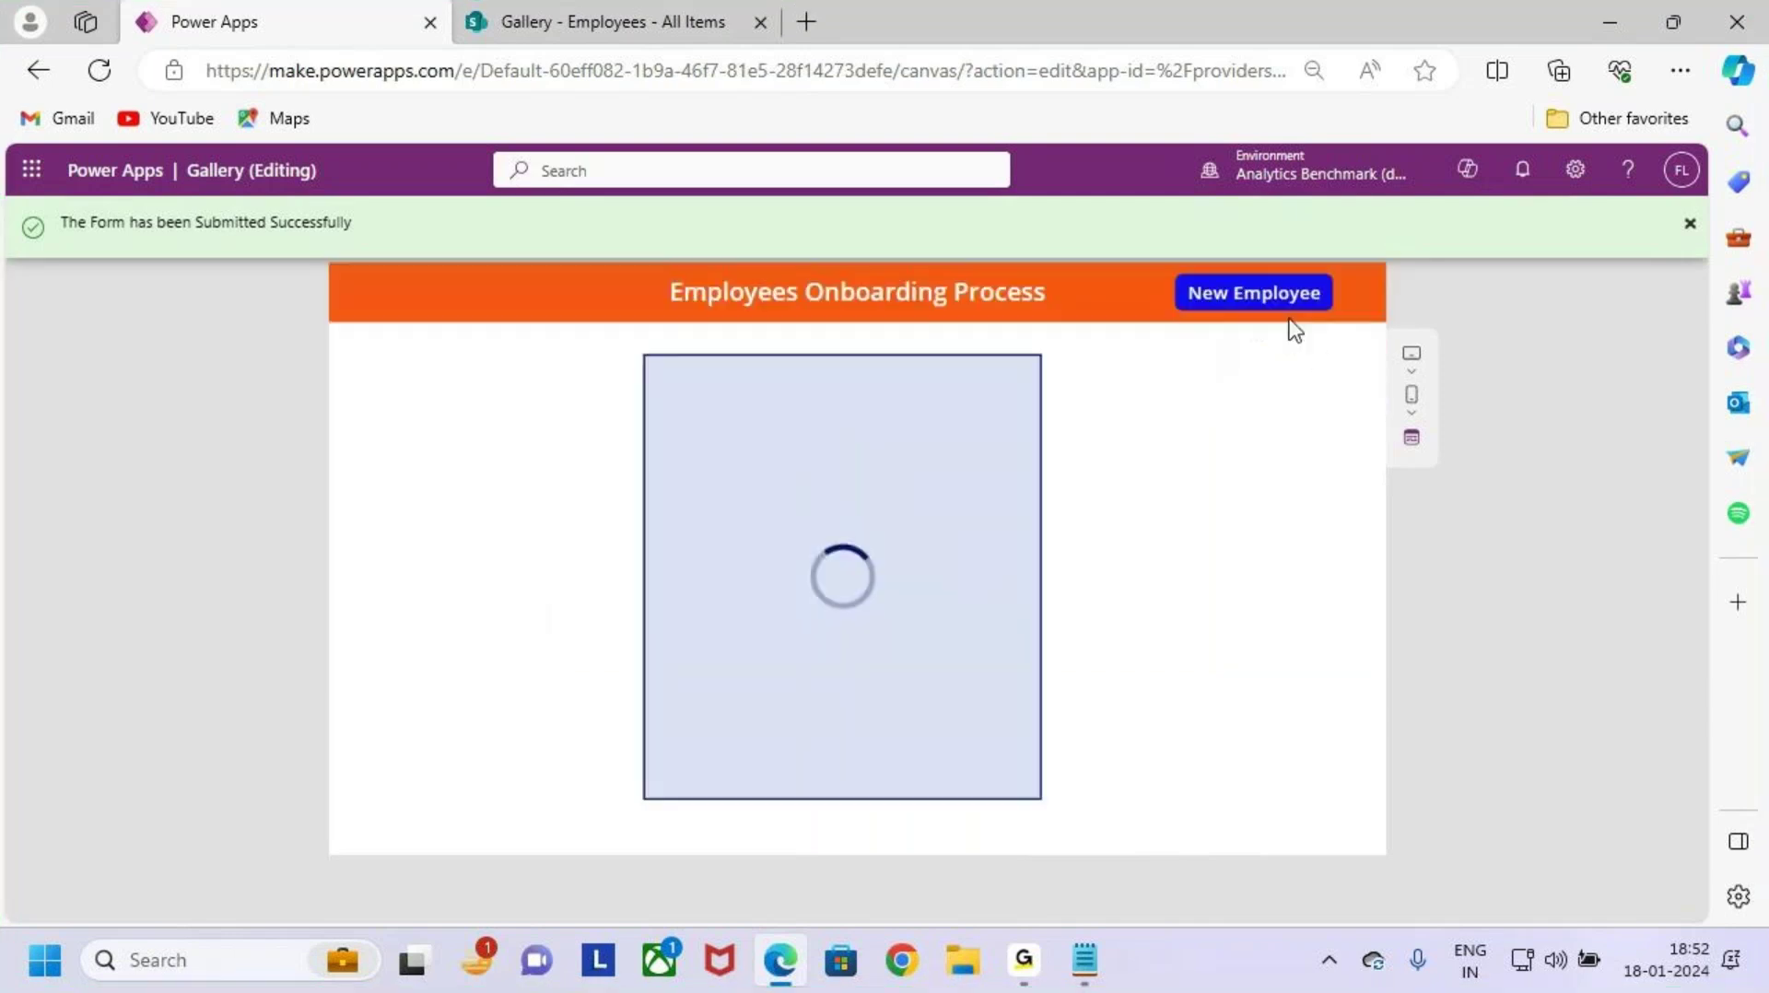
key(ctrl+2)
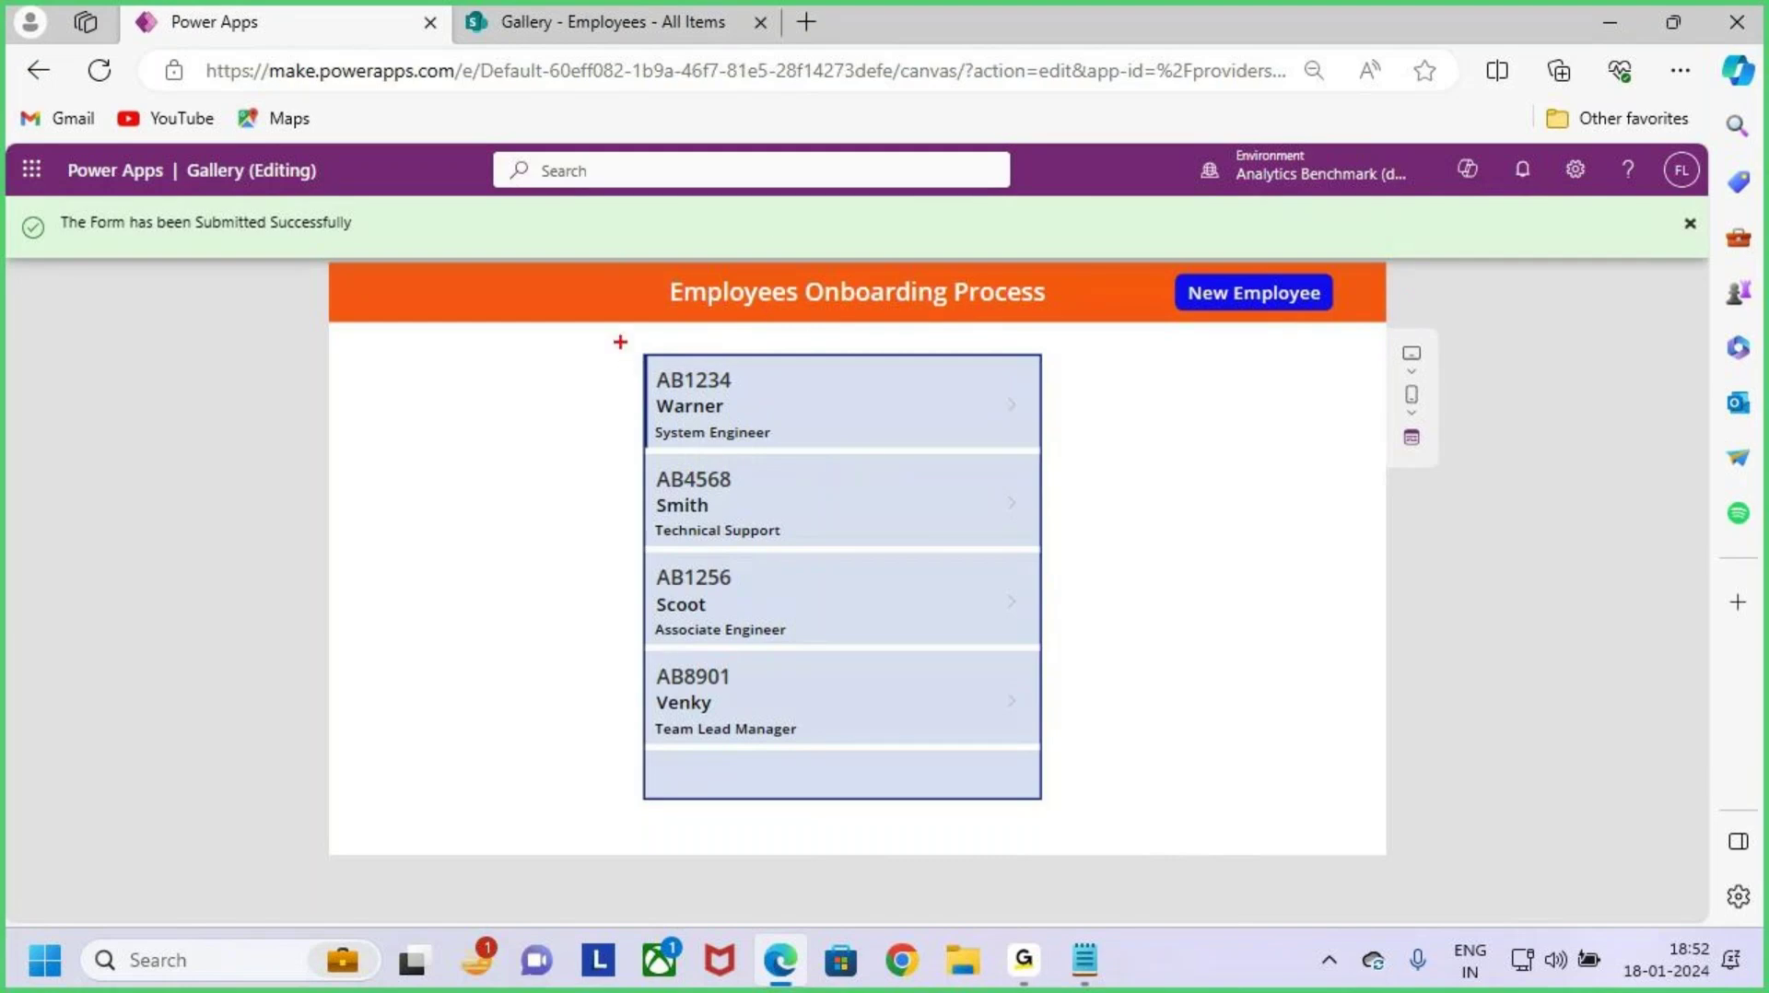
mouse_move(646, 658)
mouse_down()
mouse_move(1005, 744)
mouse_move(1037, 743)
mouse_move(1106, 642)
mouse_up()
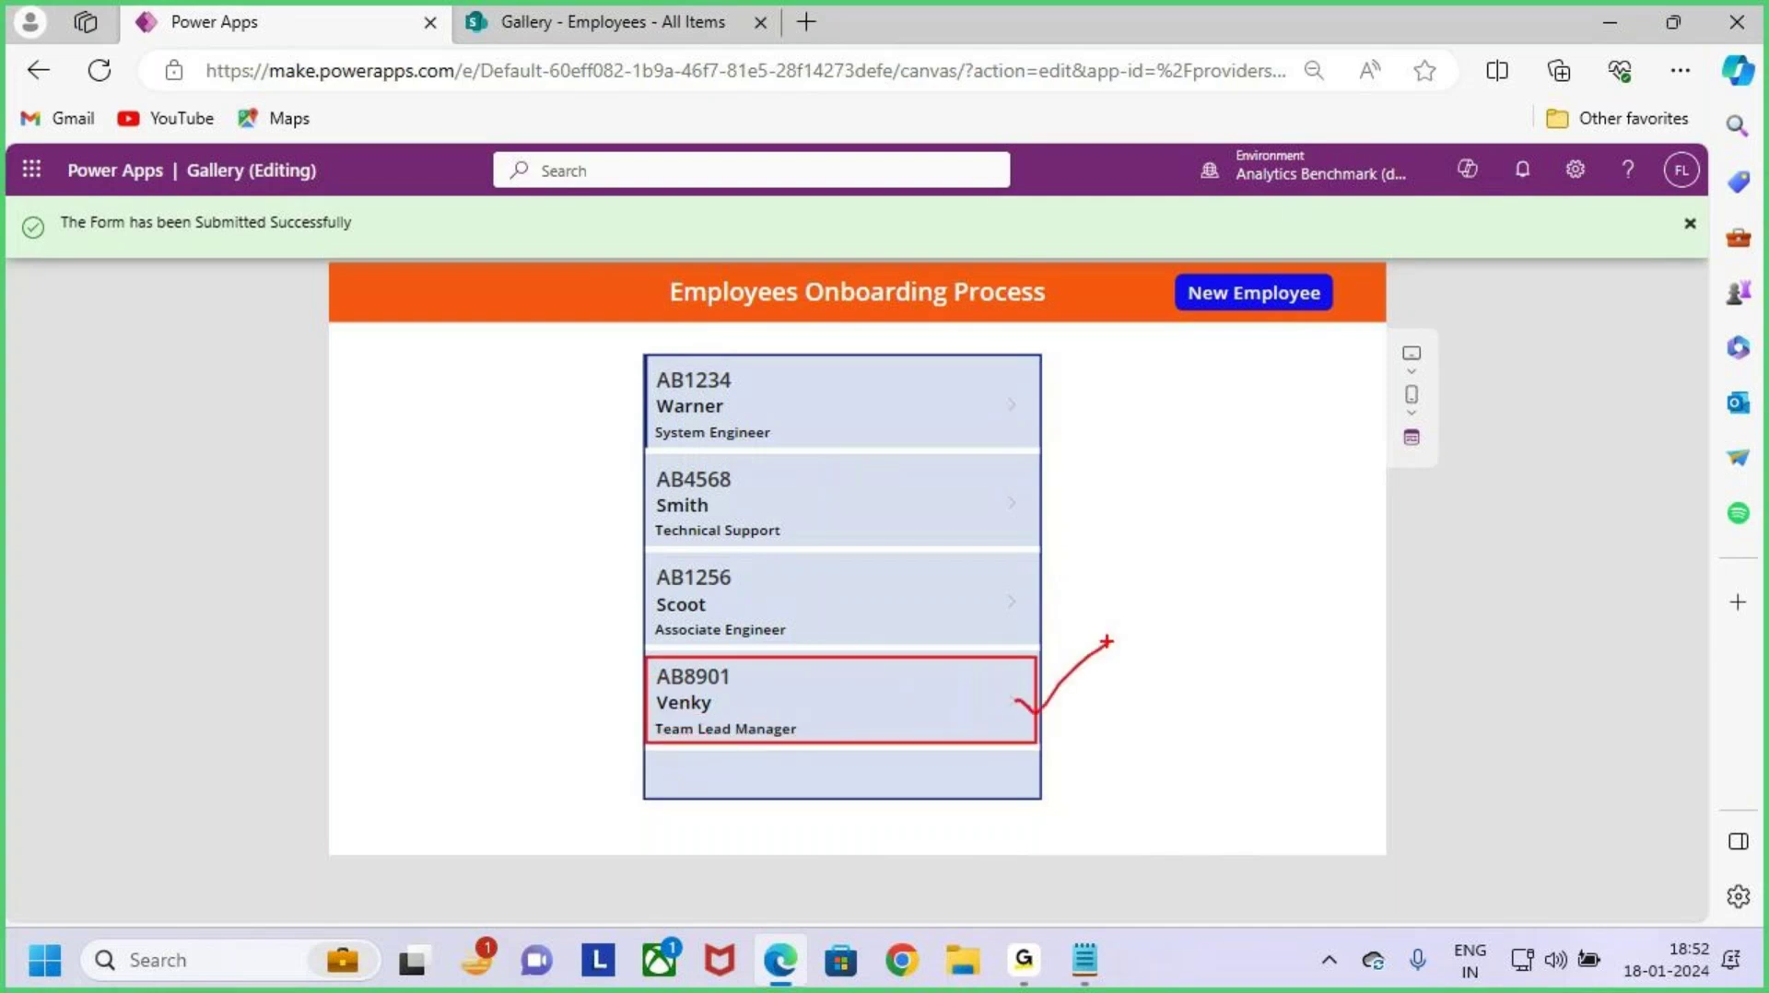
drag(1101, 556, 1006, 701)
drag(1003, 700, 1078, 701)
key(Escape)
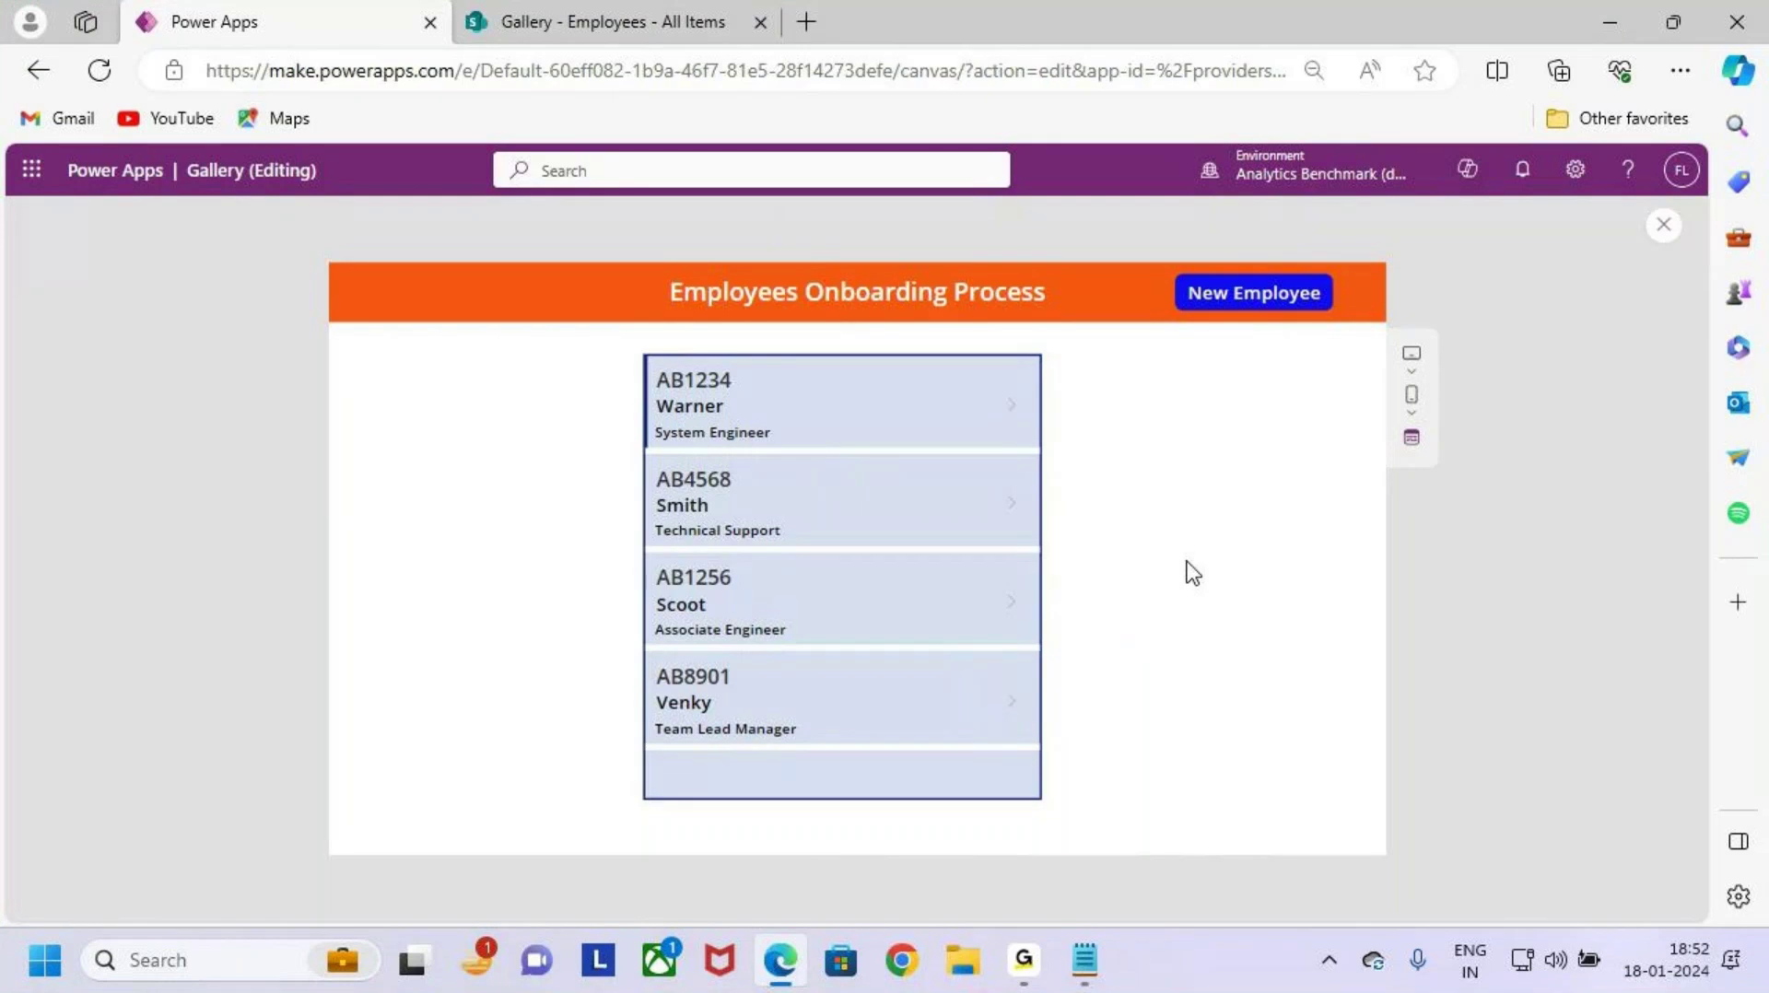
Step: Open a blank New Employee onboarding form from the gallery
click(1291, 304)
key(ctrl+2)
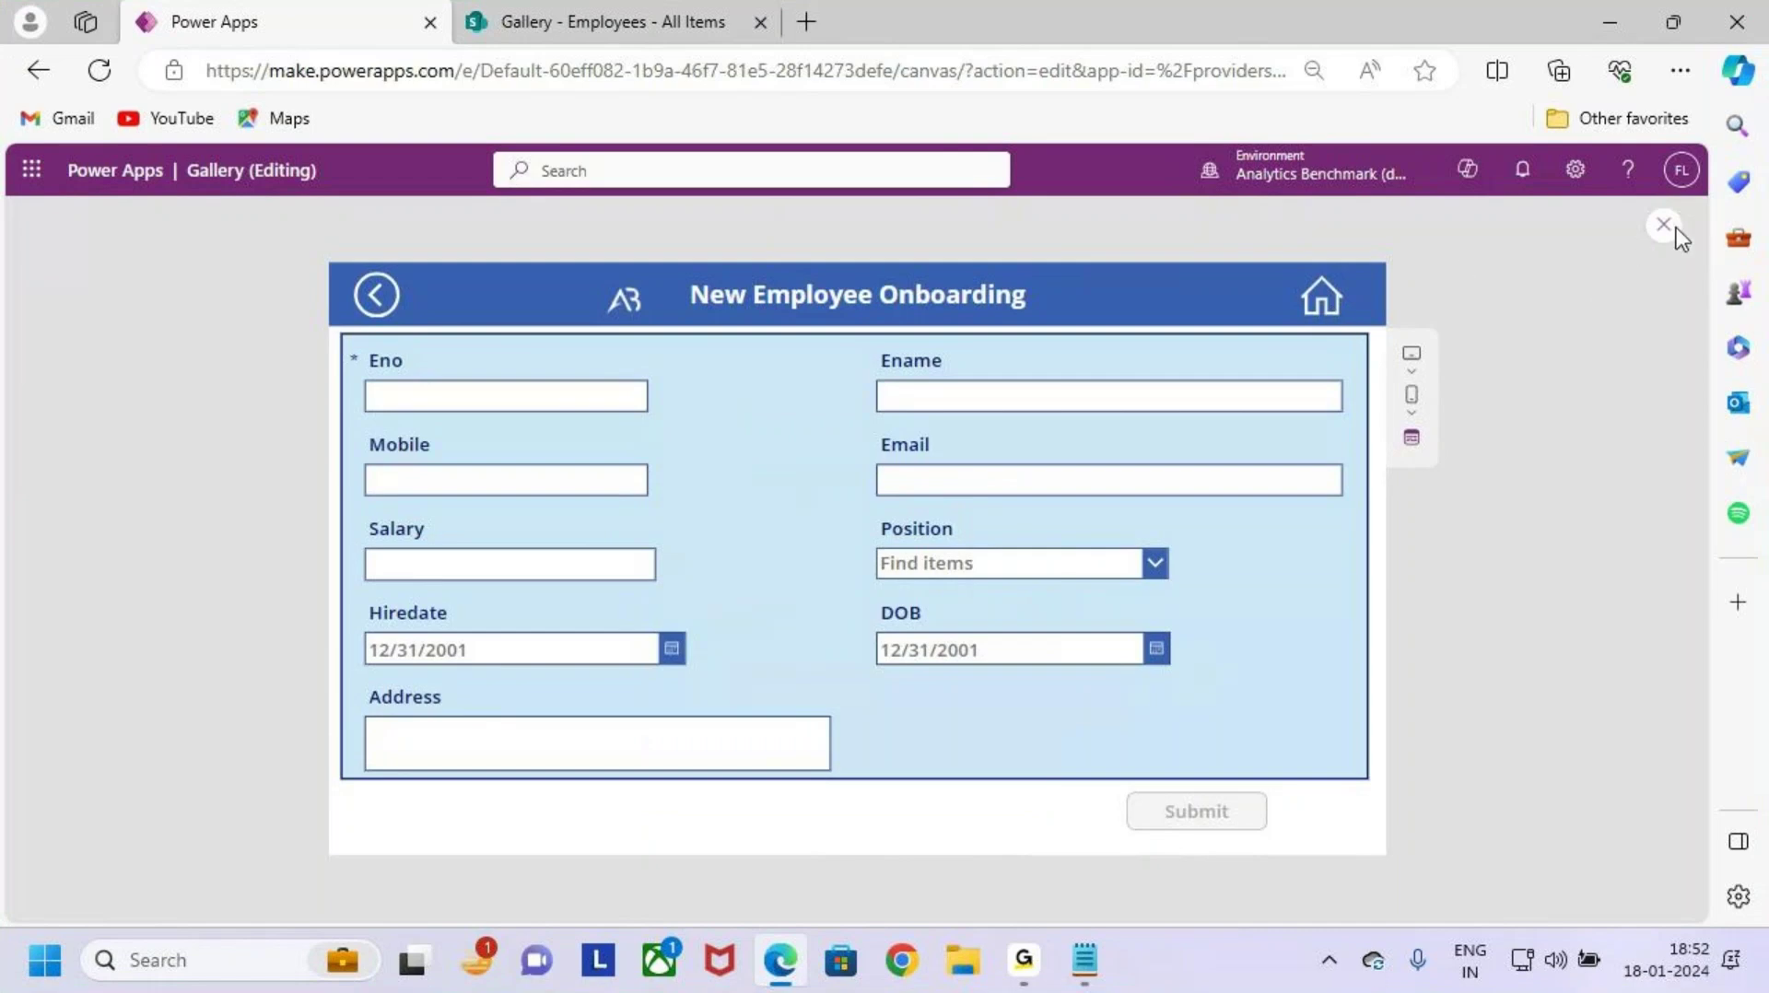
key(ctrl+2)
drag(336, 256, 418, 345)
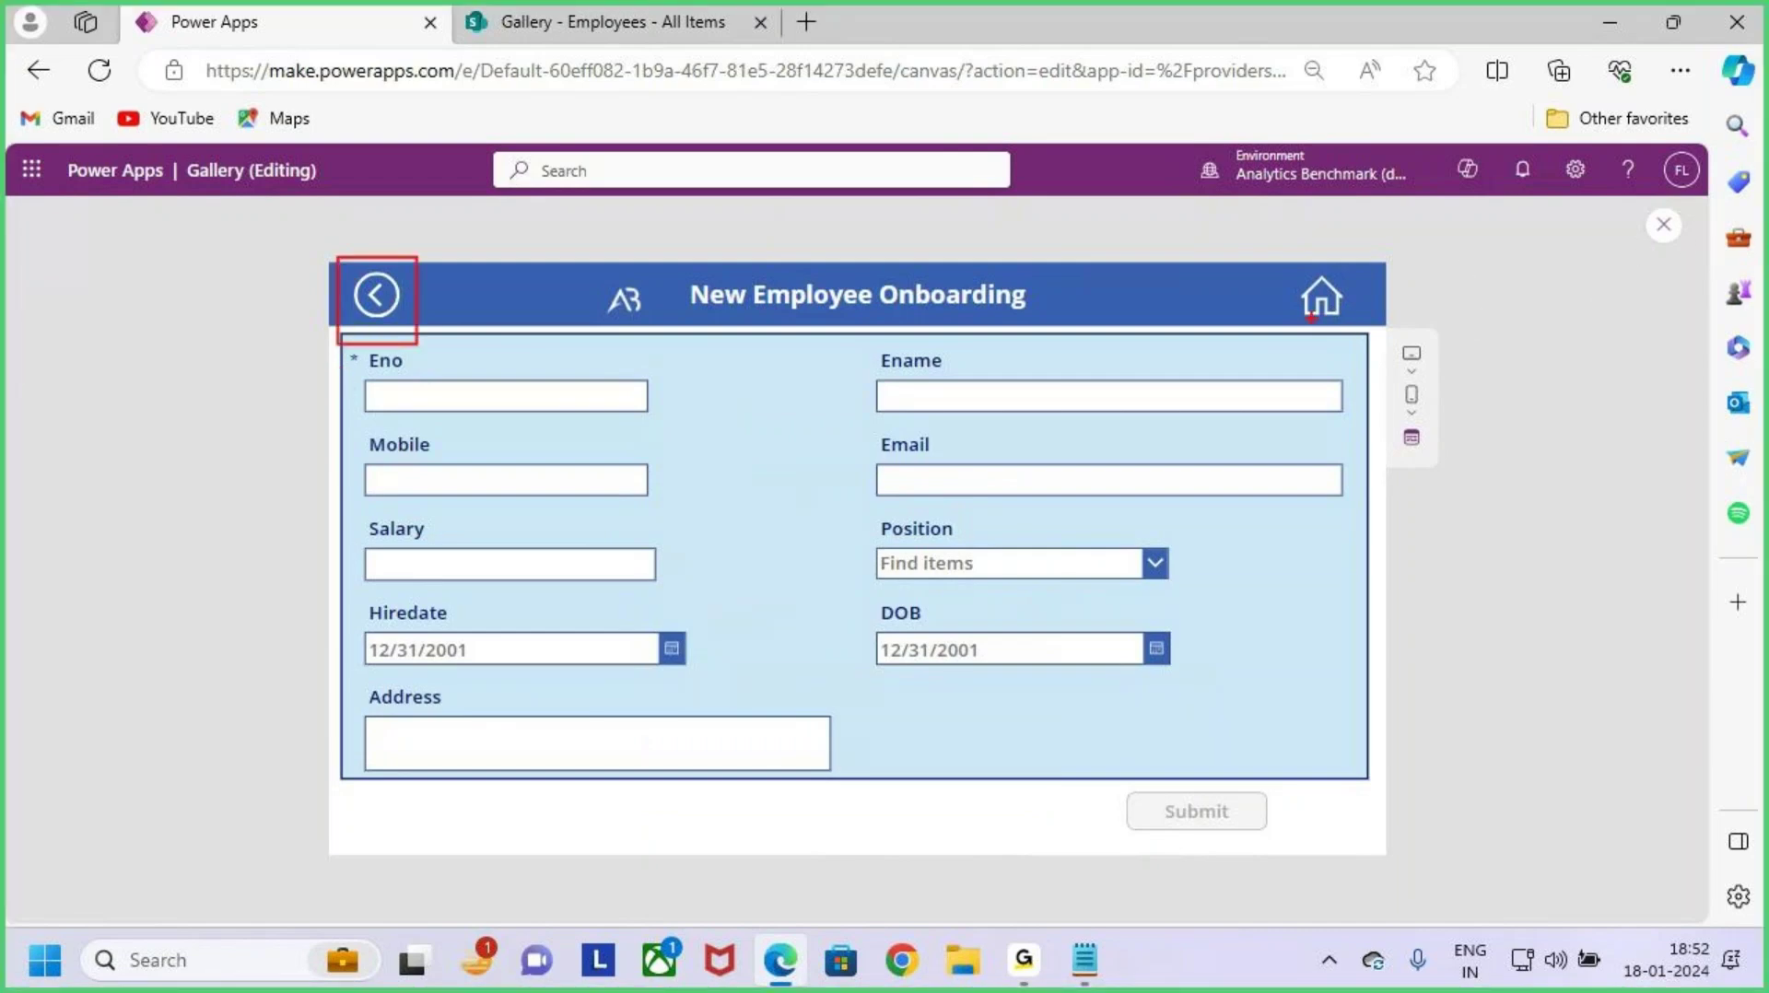
drag(1286, 259, 1348, 343)
key(Escape)
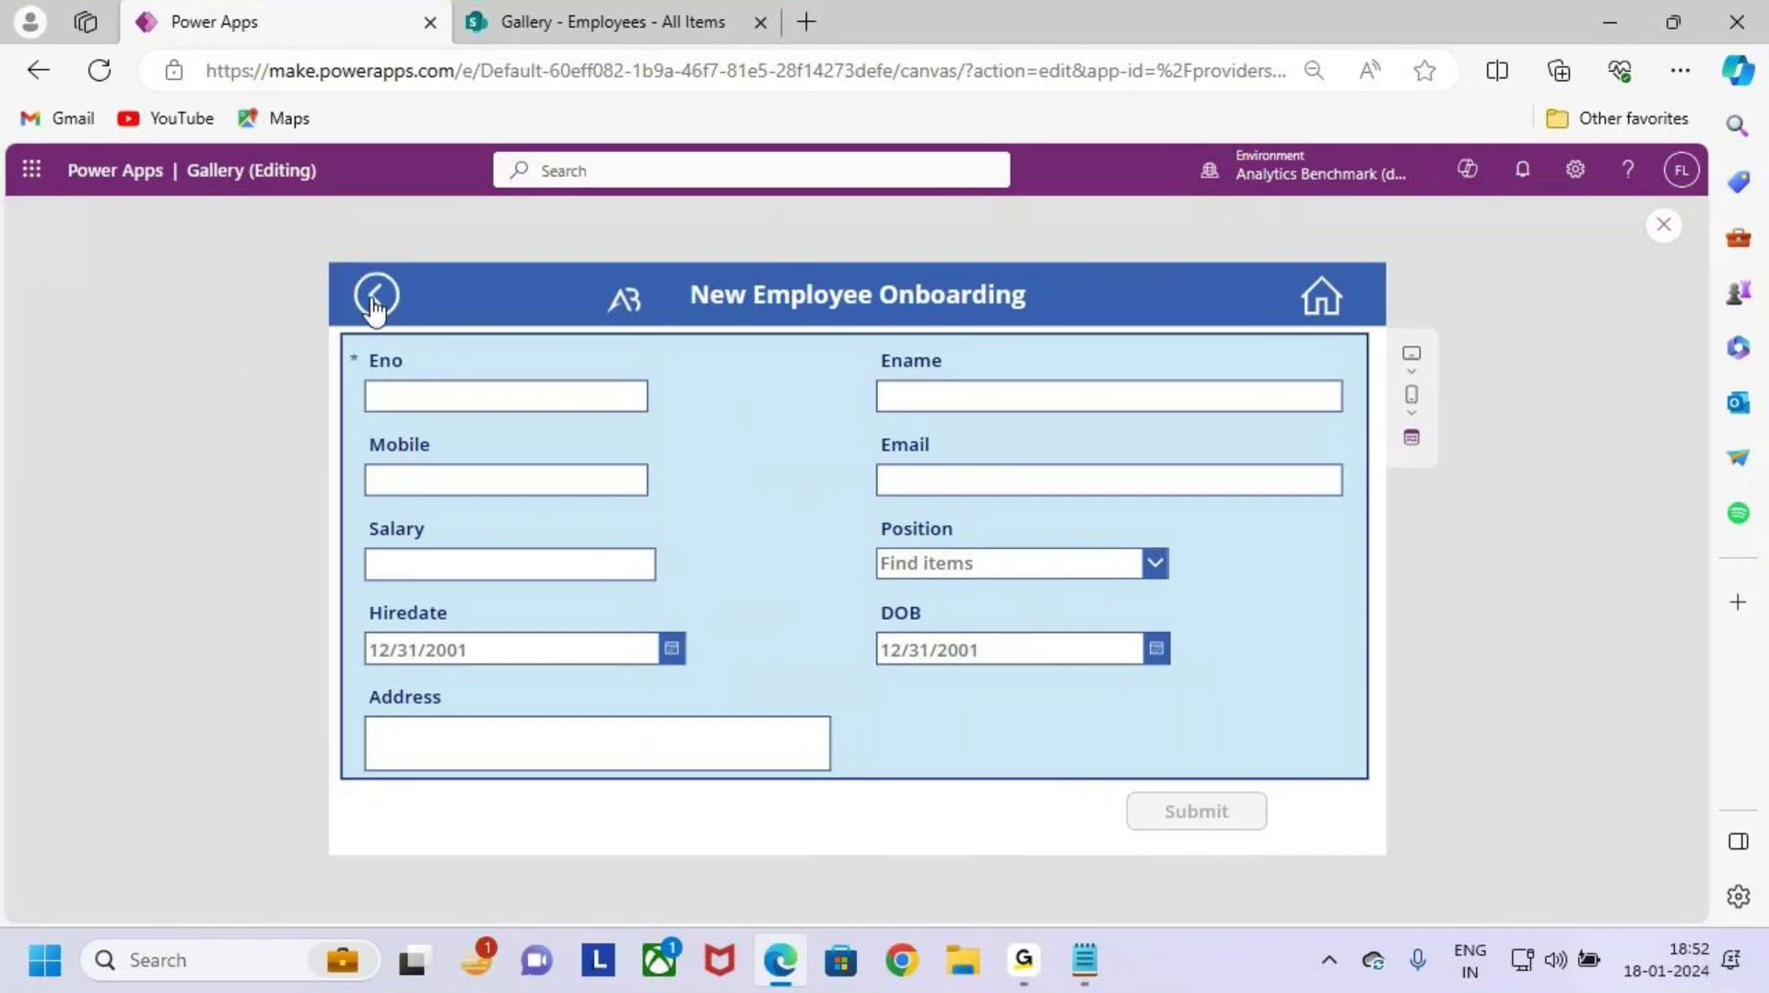
Step: Close the preview and set the form's back arrow OnSelect to Navigate(Gallery_Screen)
click(1663, 231)
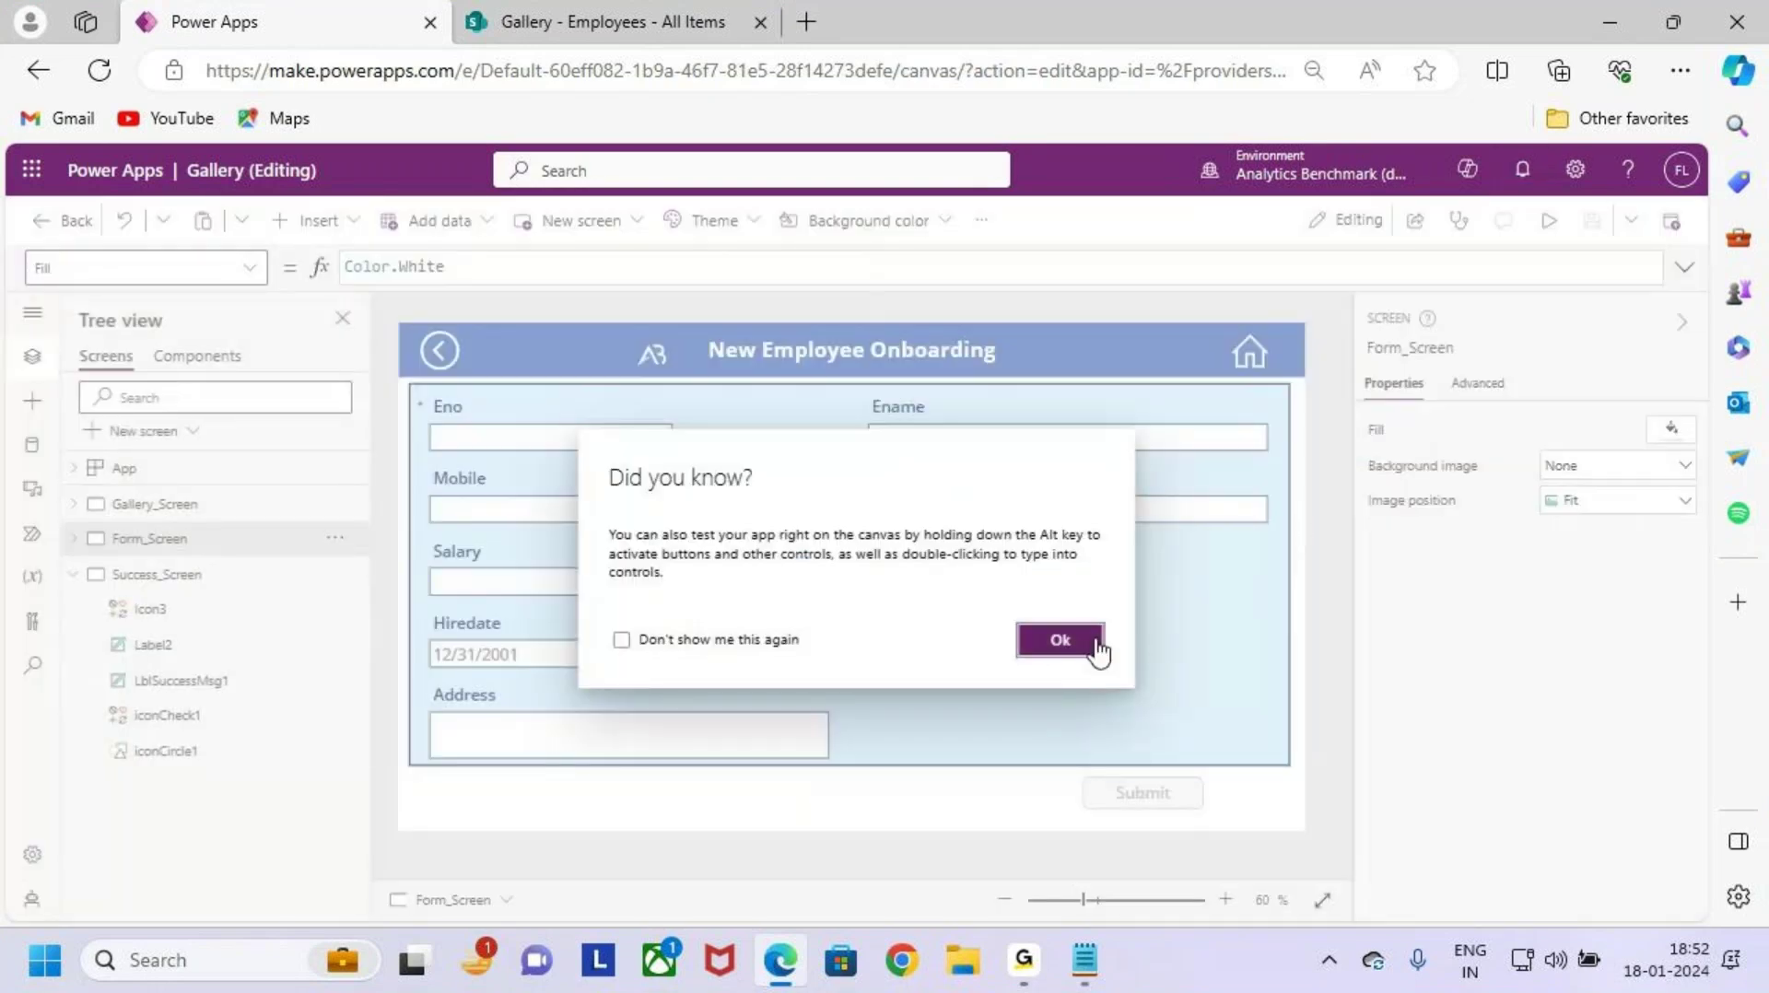
click(1097, 645)
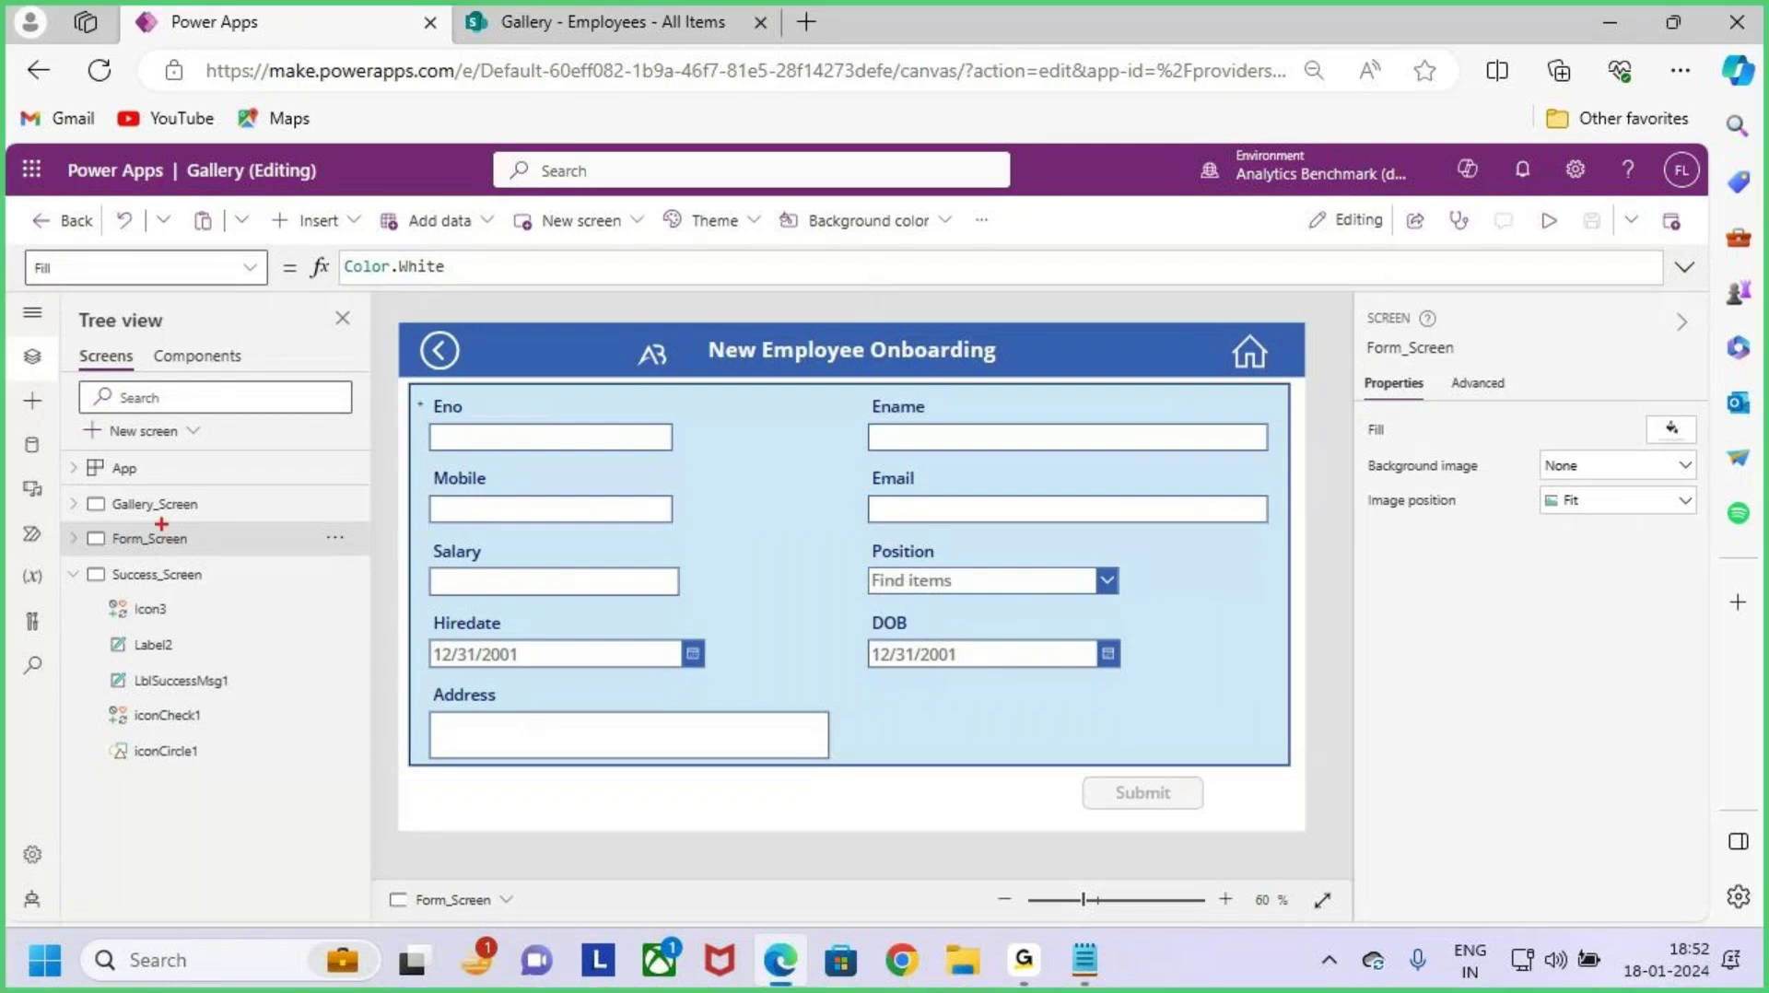
drag(136, 516, 189, 514)
click(446, 359)
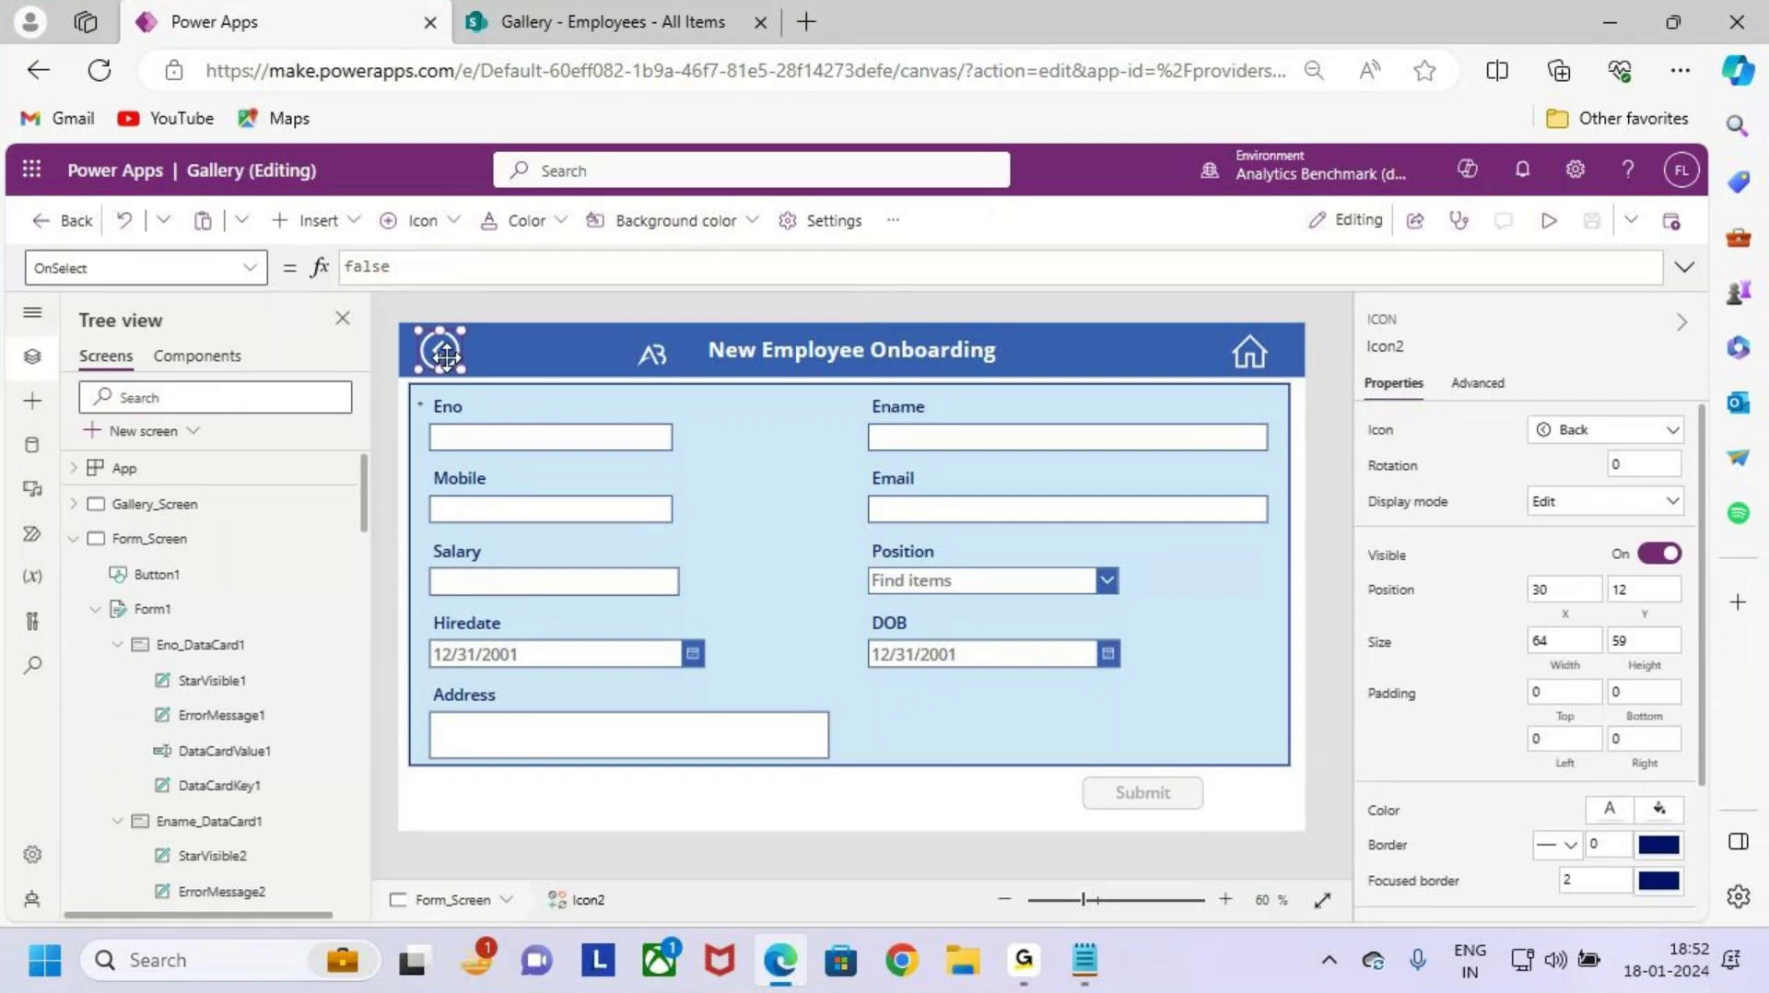
click(401, 277)
click(175, 269)
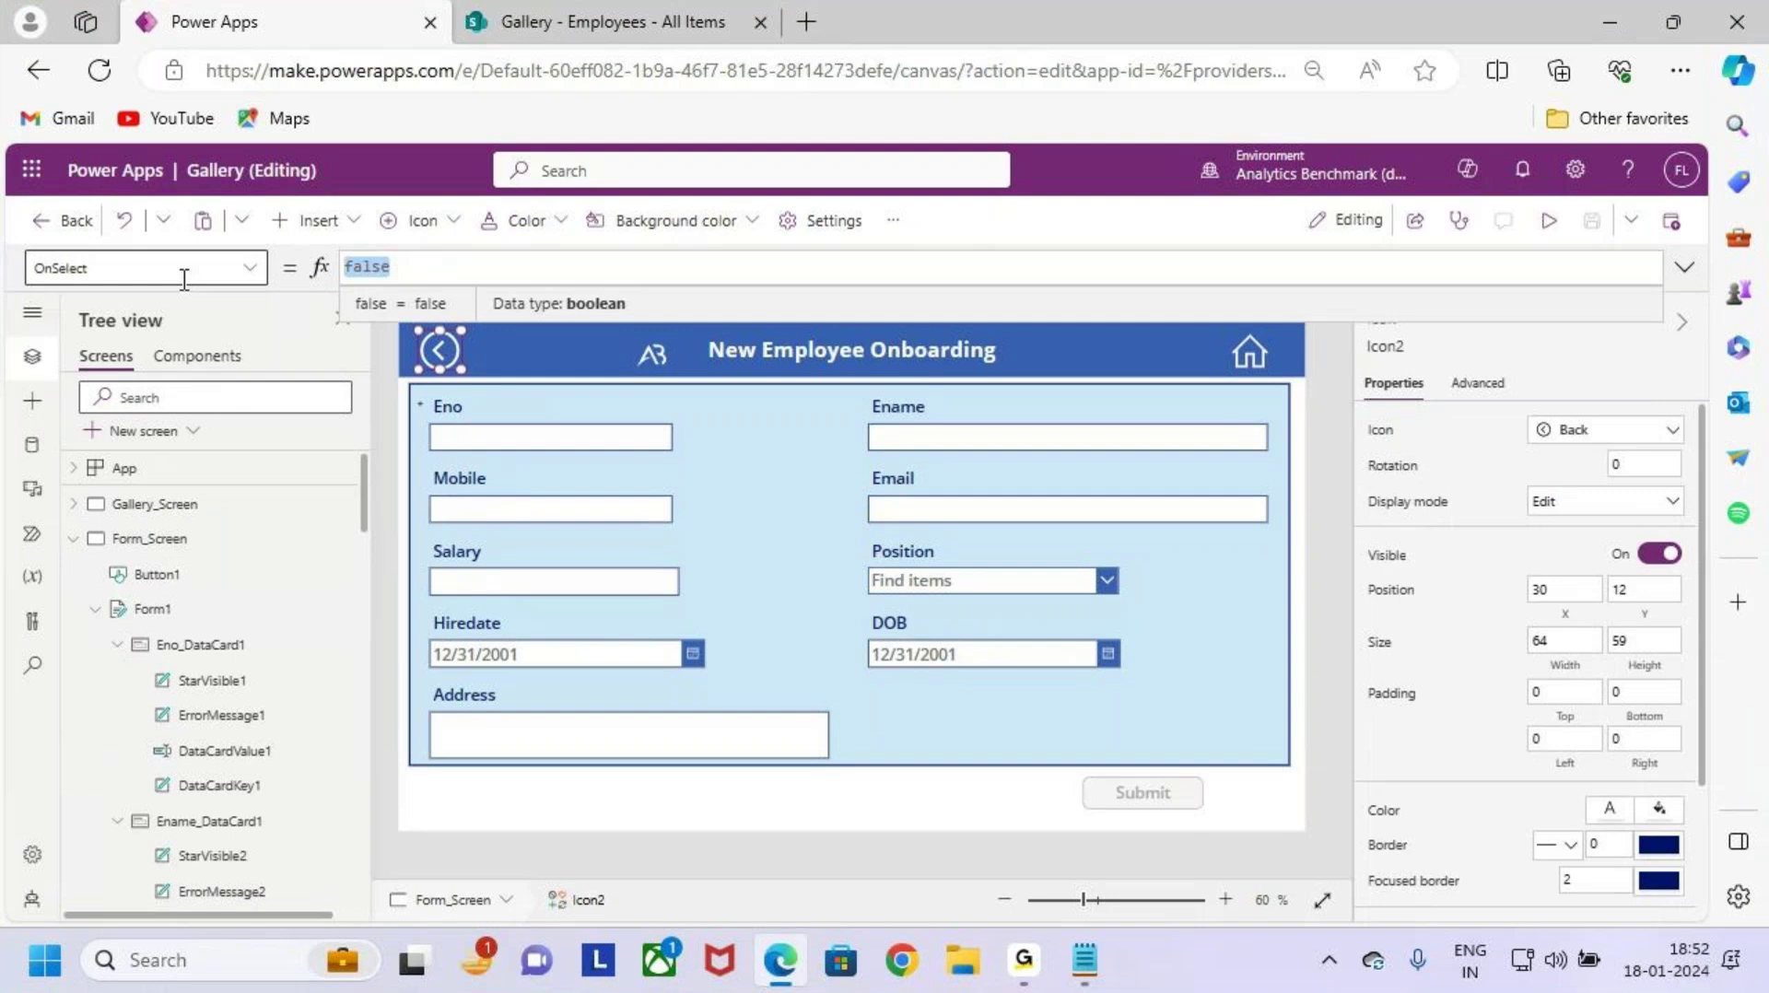
click(431, 277)
key(BackSpace)
key(BackSpace)
key(BackSpace)
key(BackSpace)
key(BackSpace)
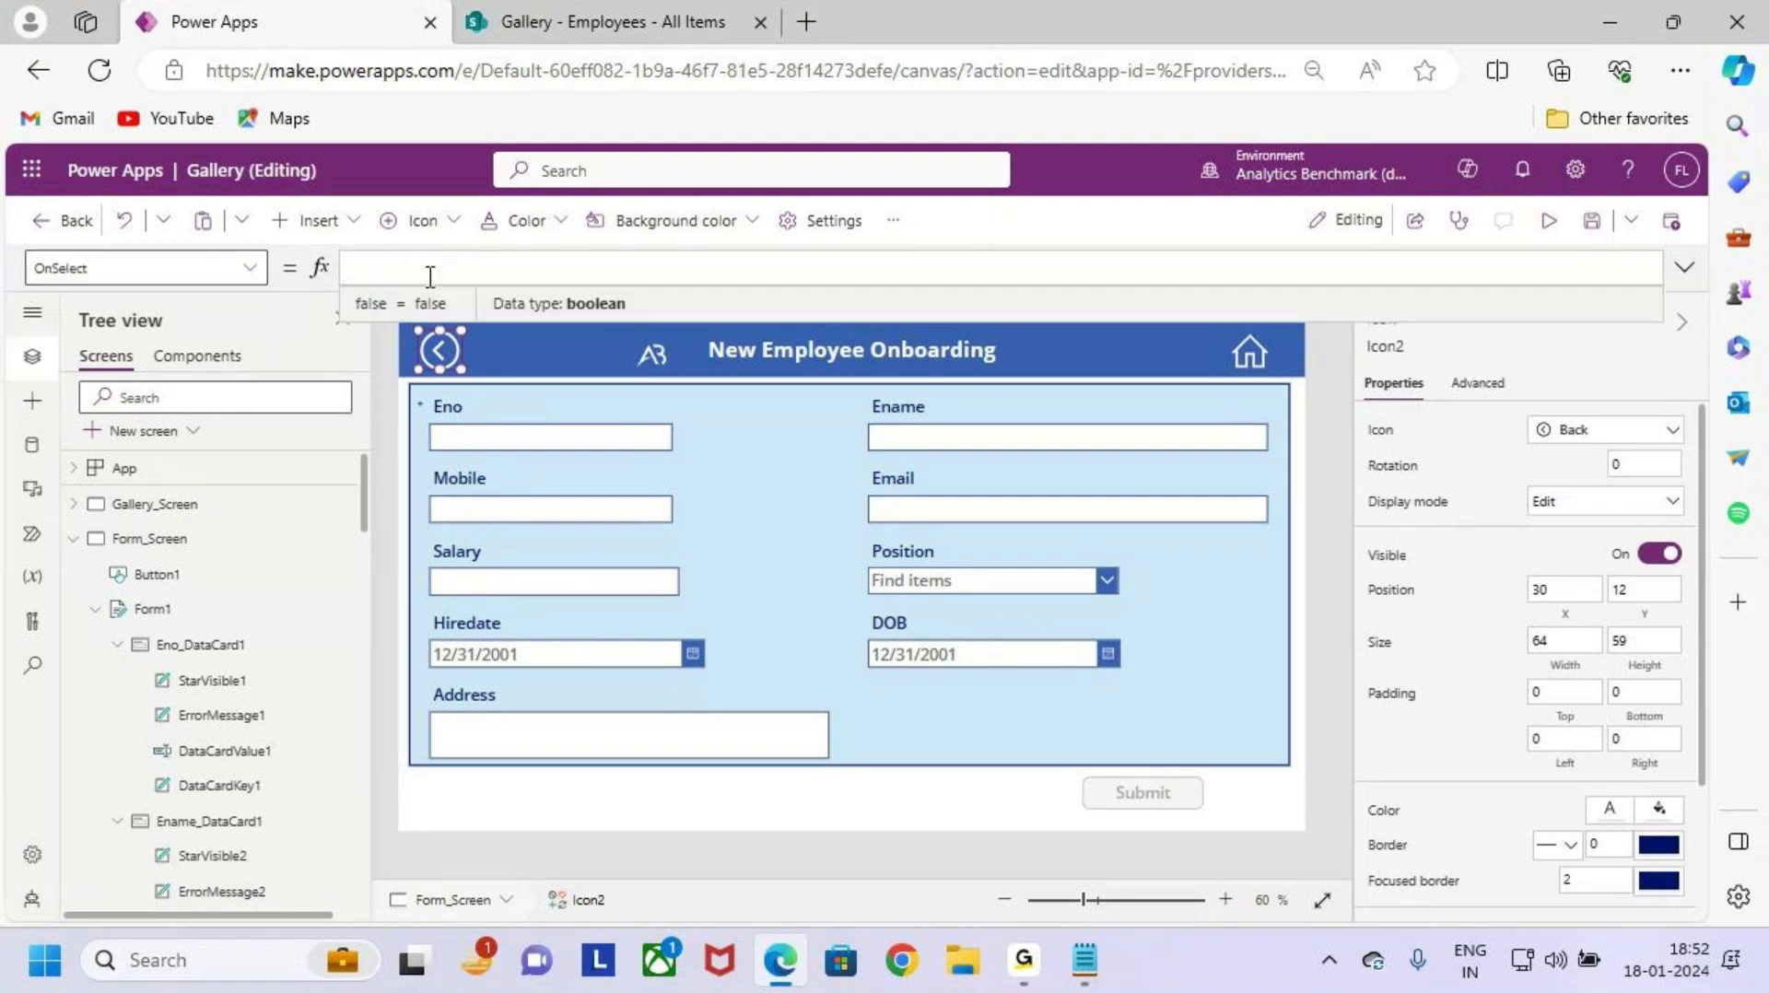
text(Navigate)
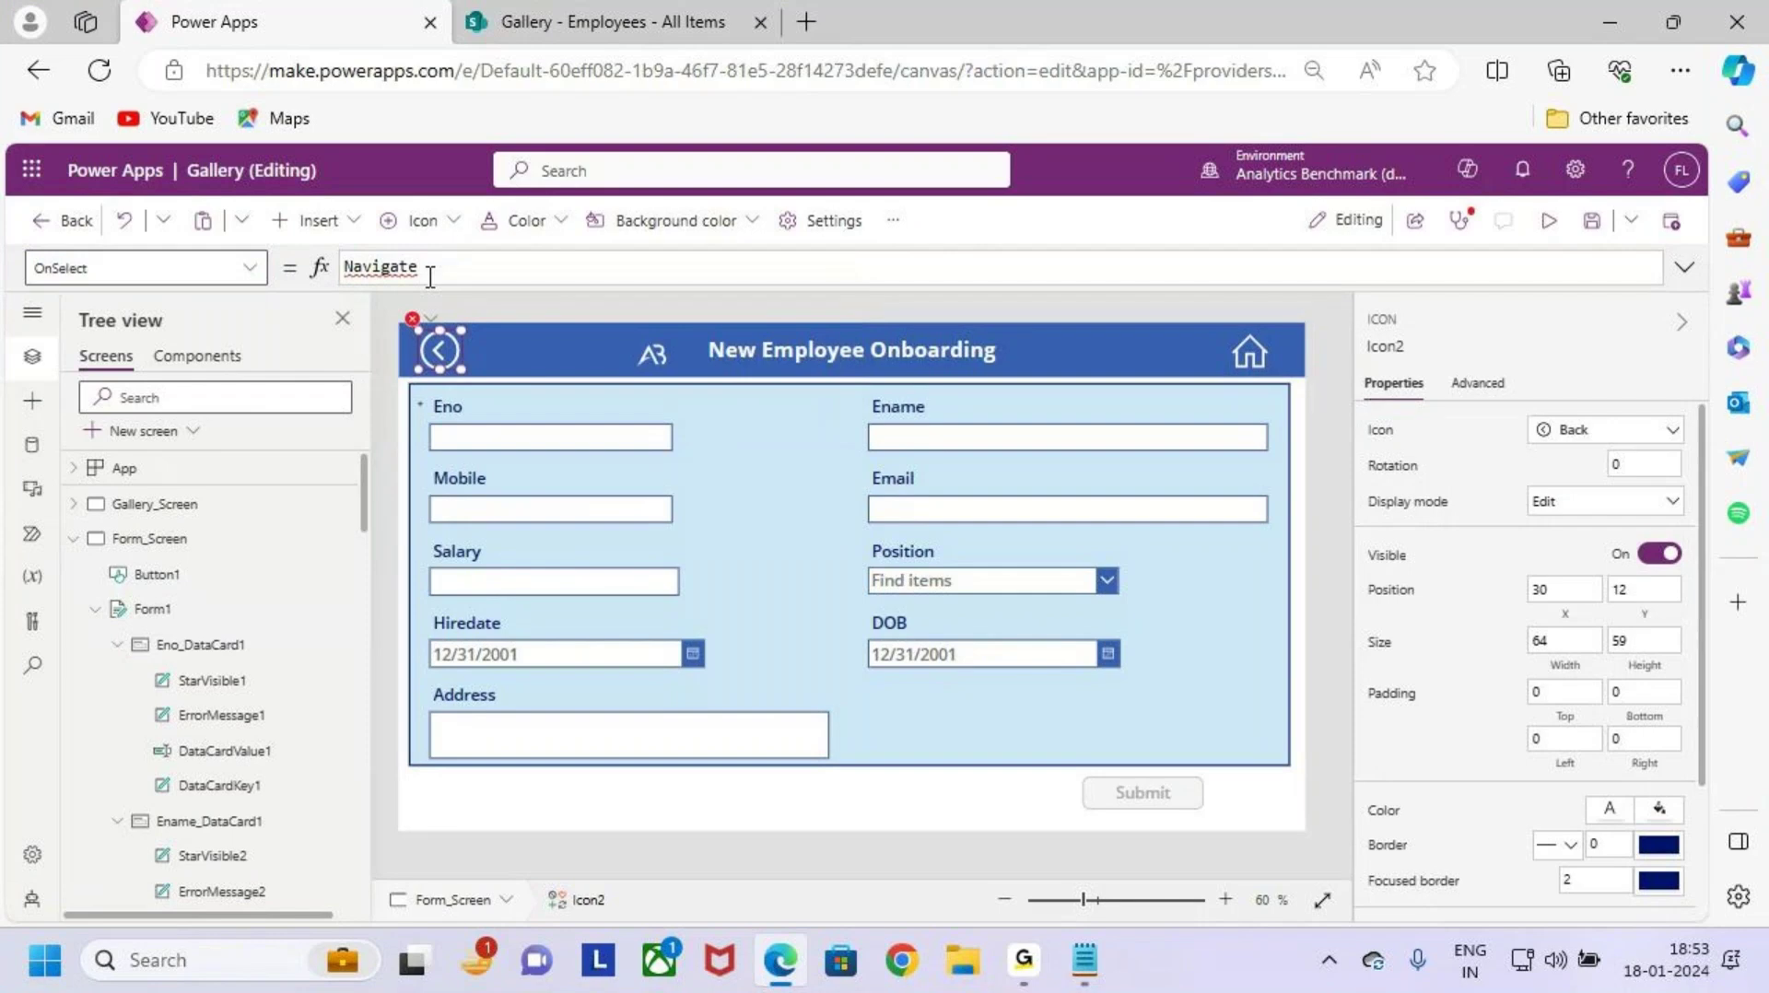
click(431, 277)
text((Gal)
key(Tab)
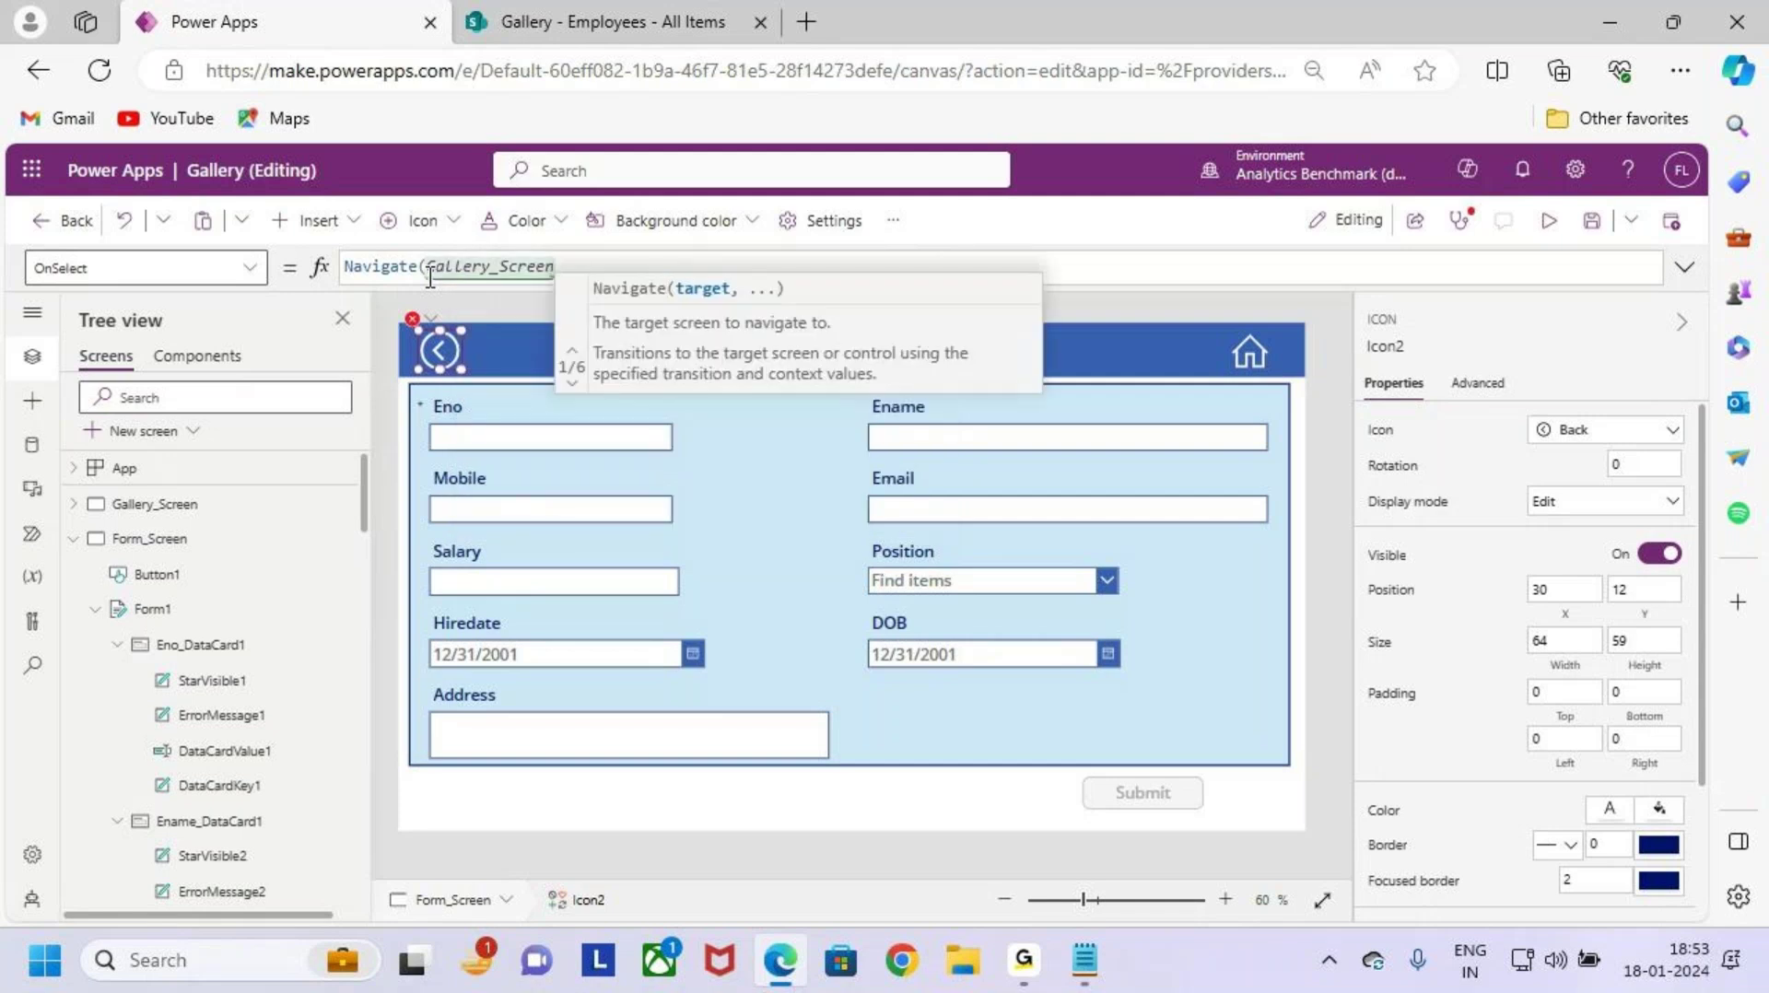
text())
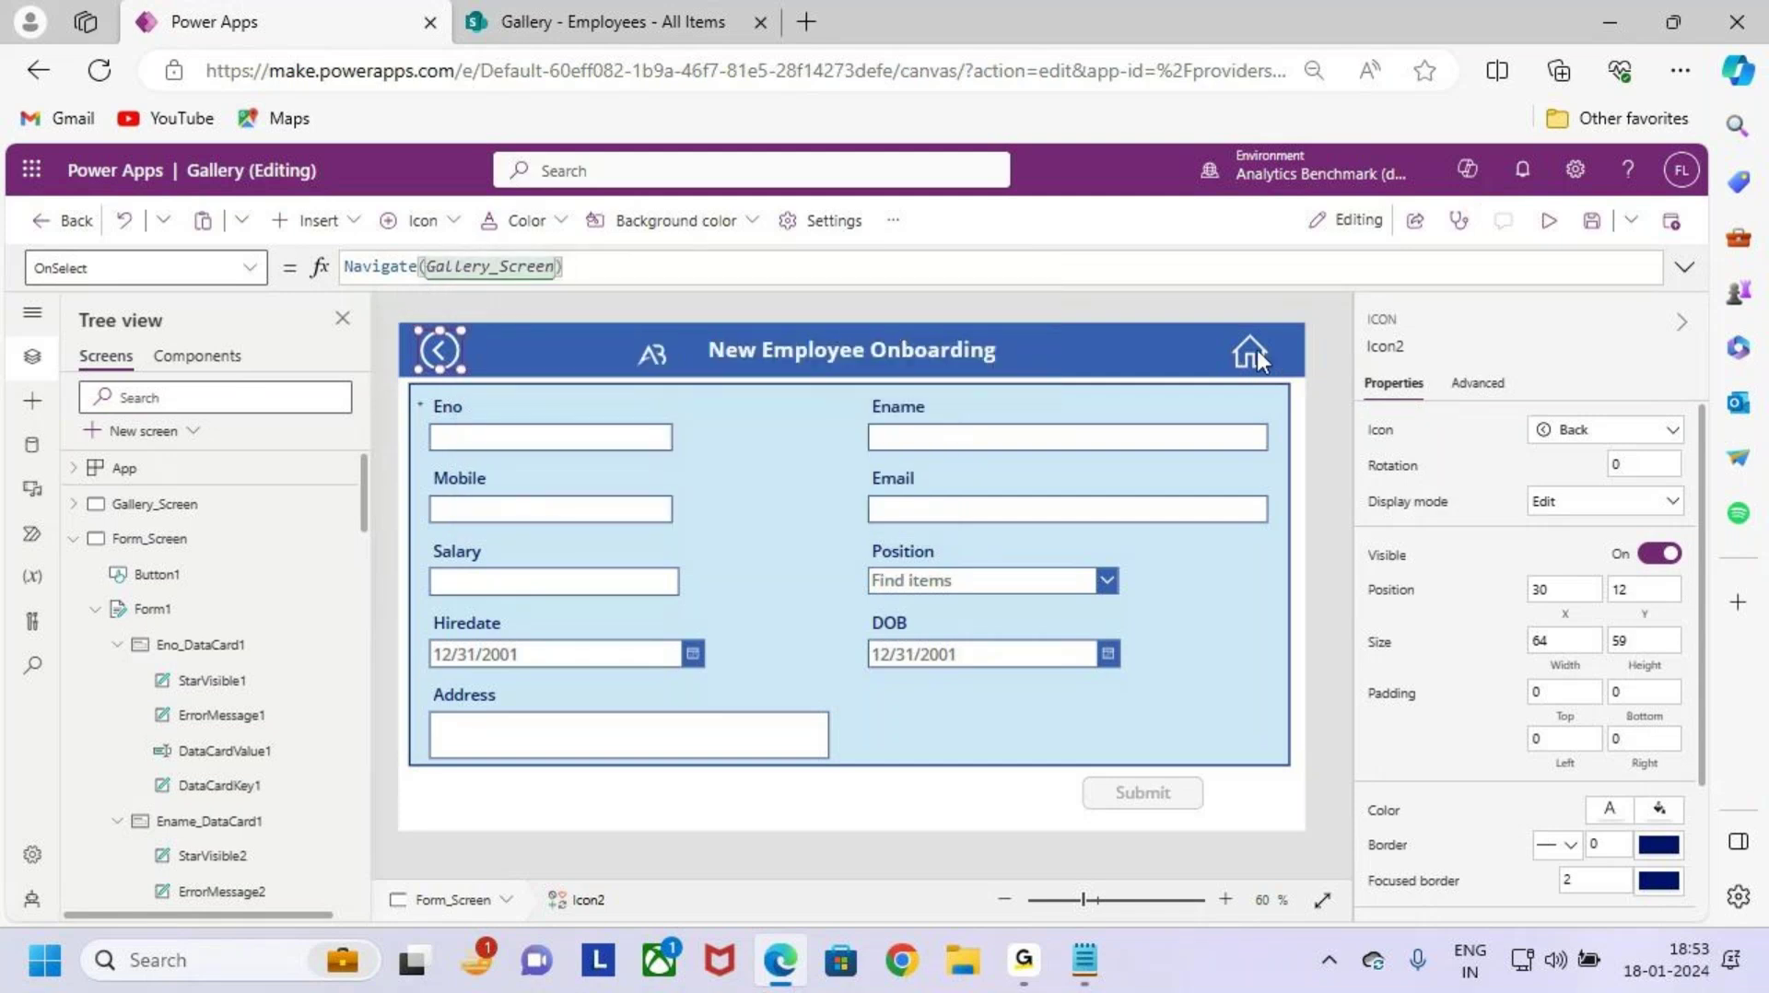
Step: Set the form's Home icon OnSelect to Navigate(Gallery_Screen) too
click(1257, 350)
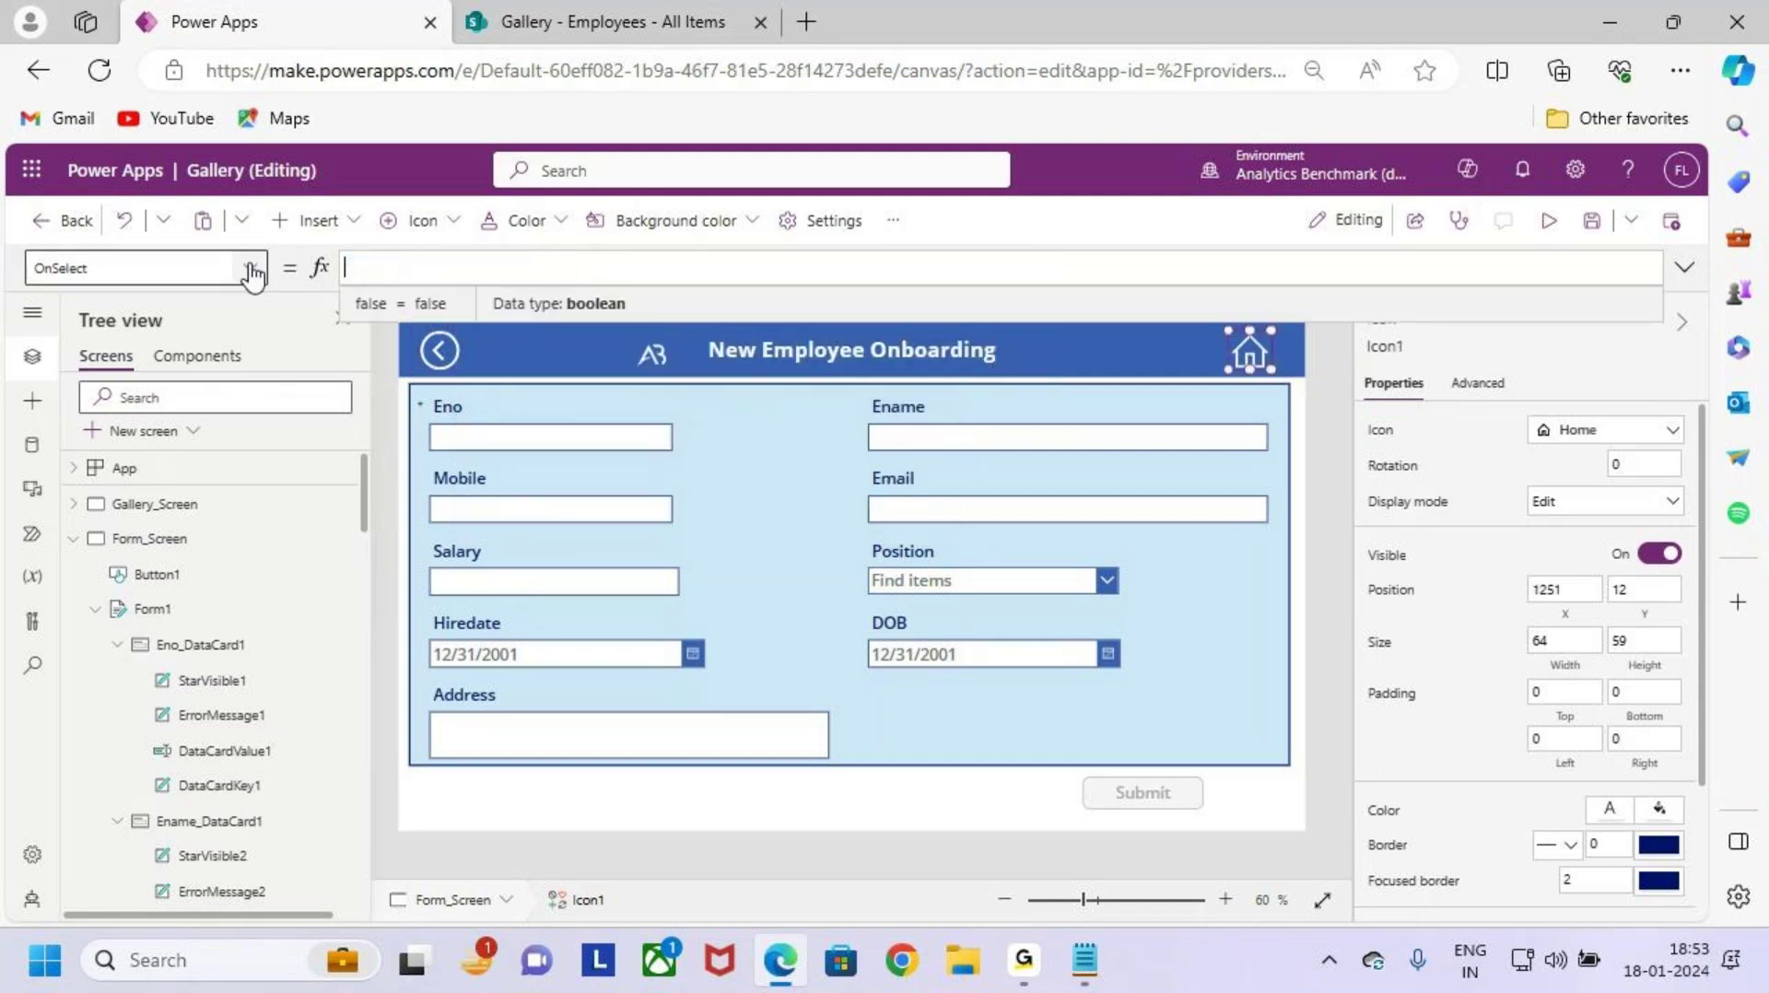
text(nav)
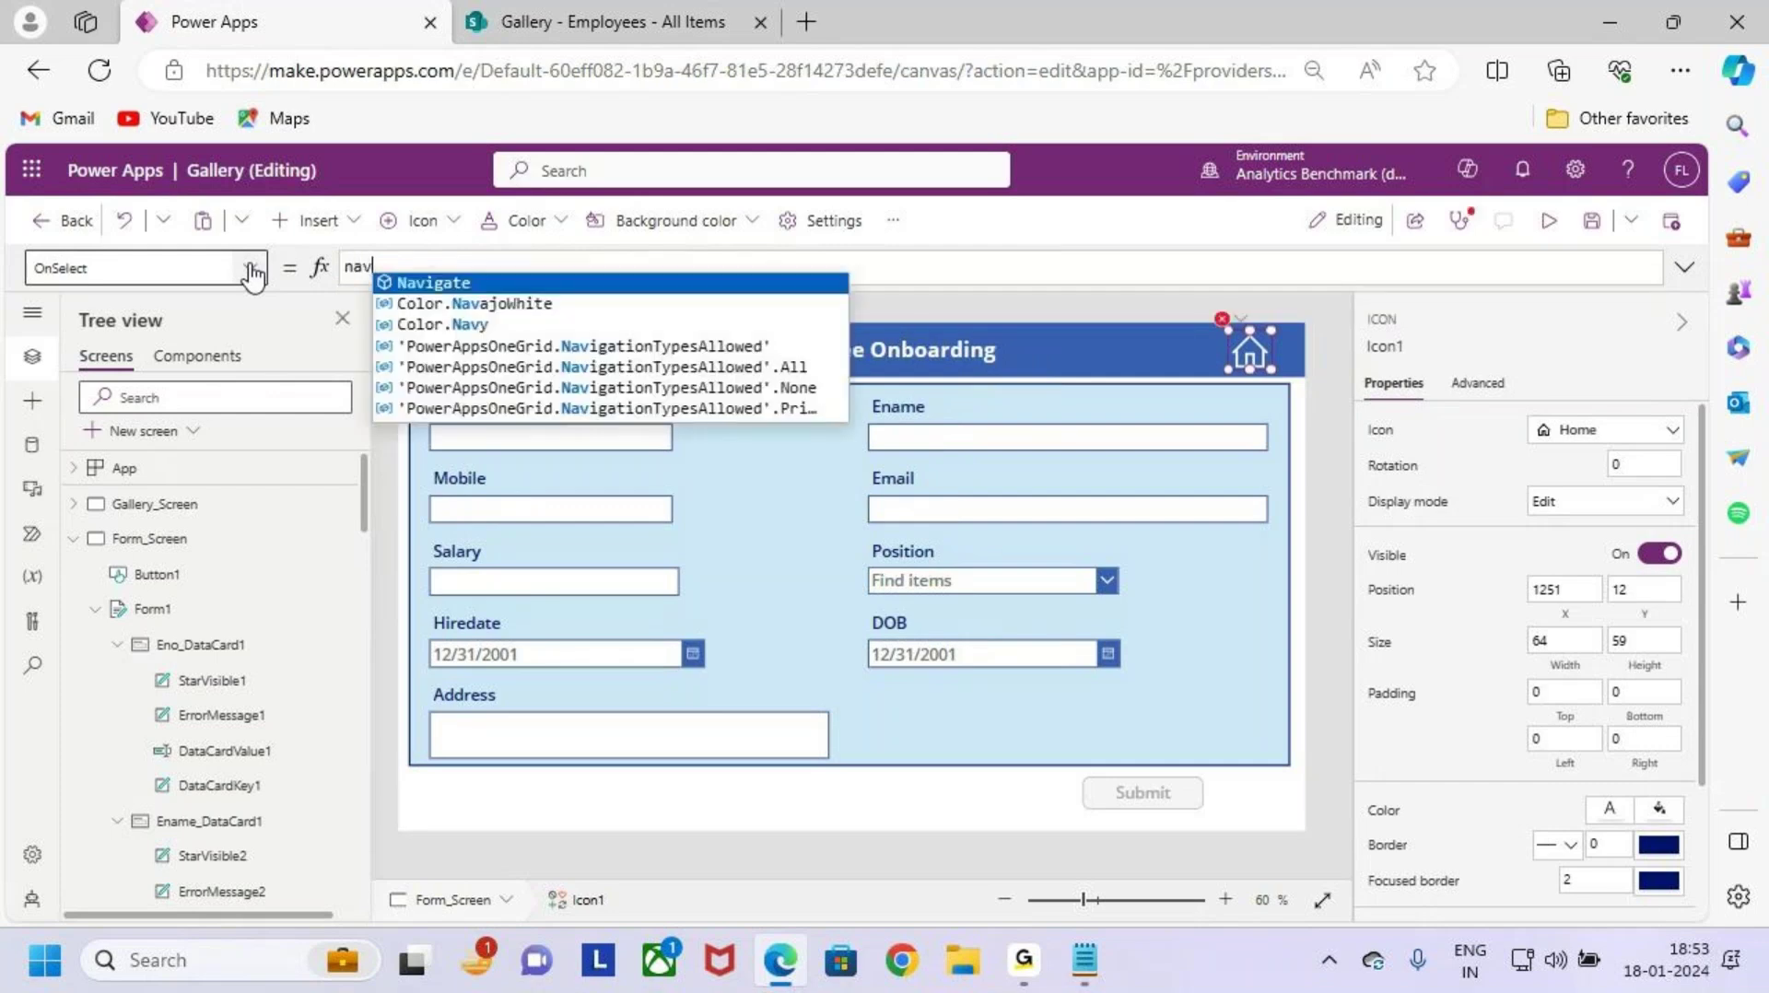
text(io)
key(BackSpace)
key(BackSpace)
key(BackSpace)
key(BackSpace)
key(BackSpace)
text(Navigate()
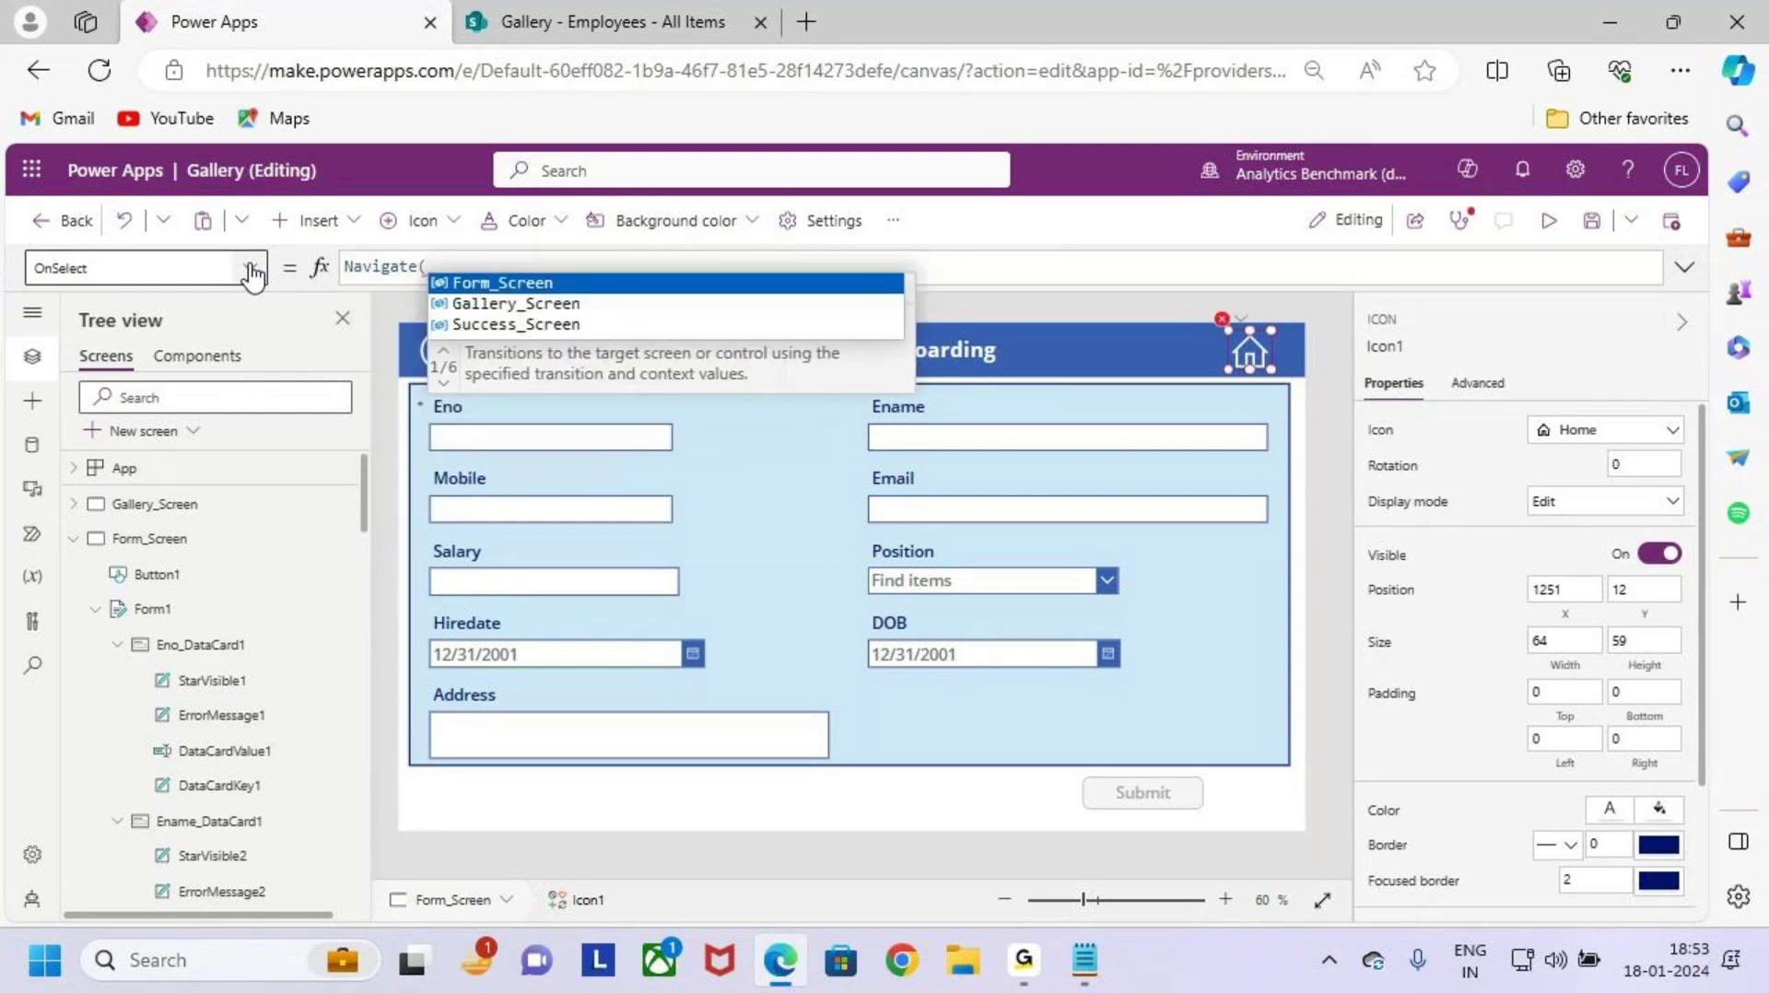
key(Down)
key(Tab)
text())
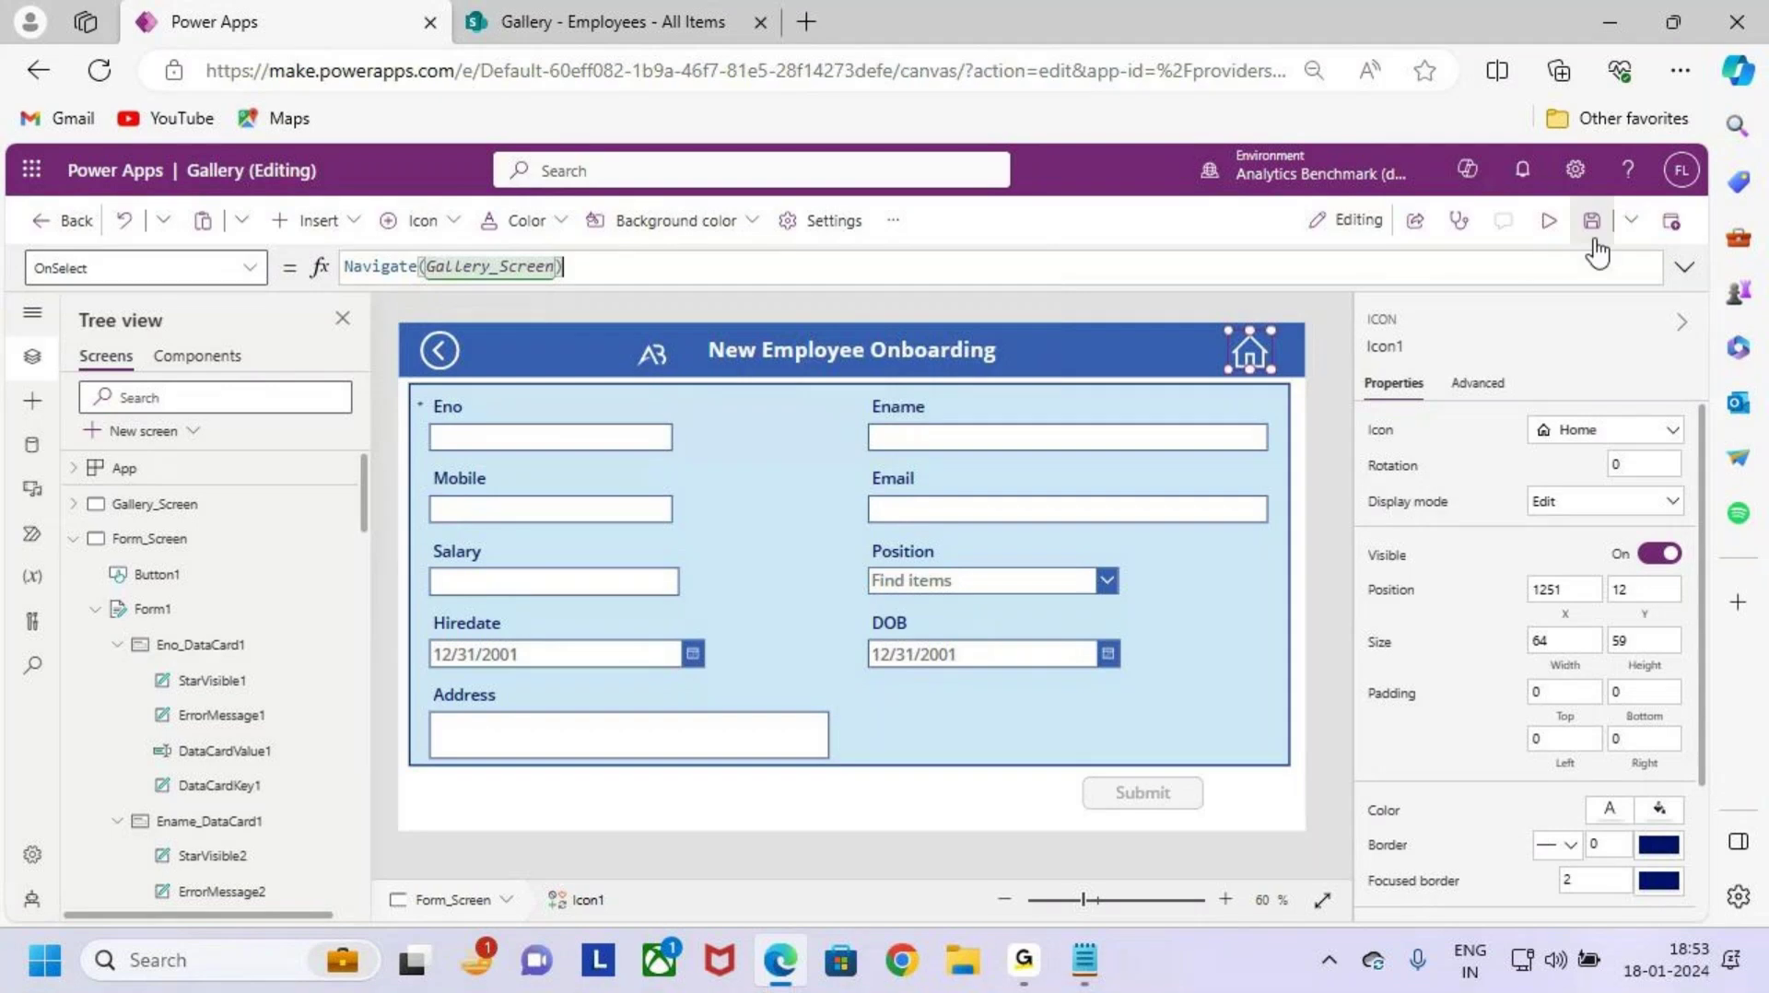
click(1548, 220)
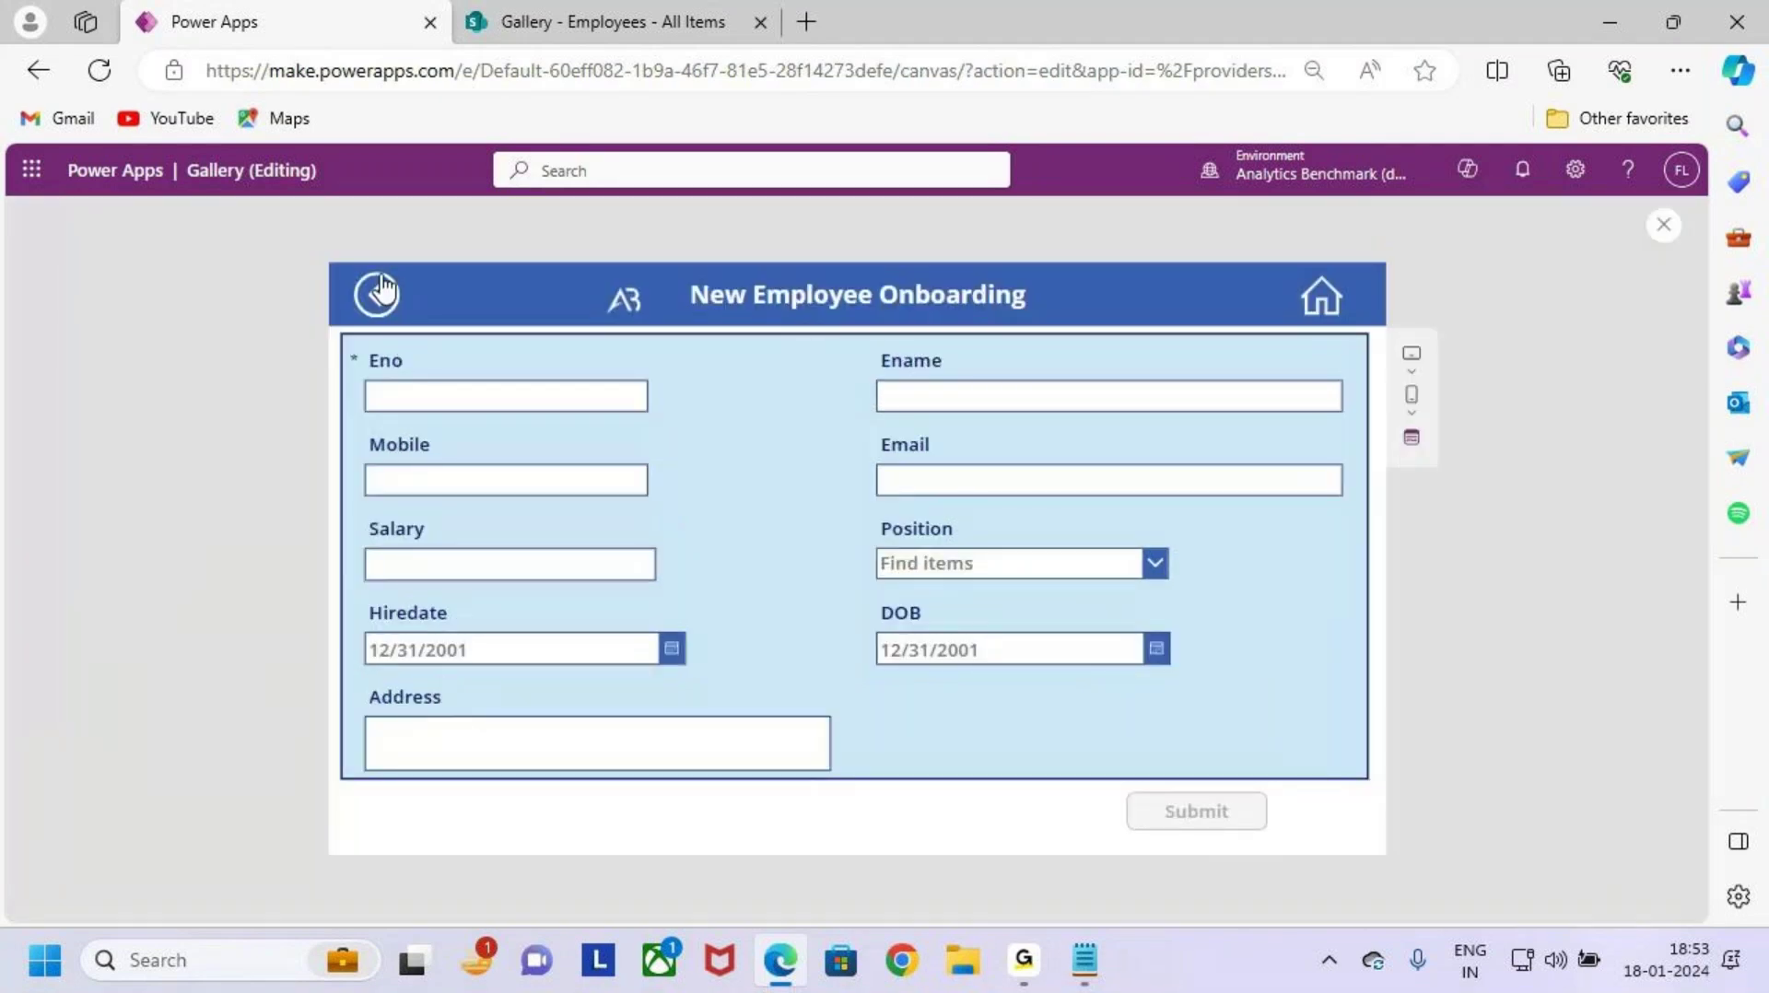
click(377, 295)
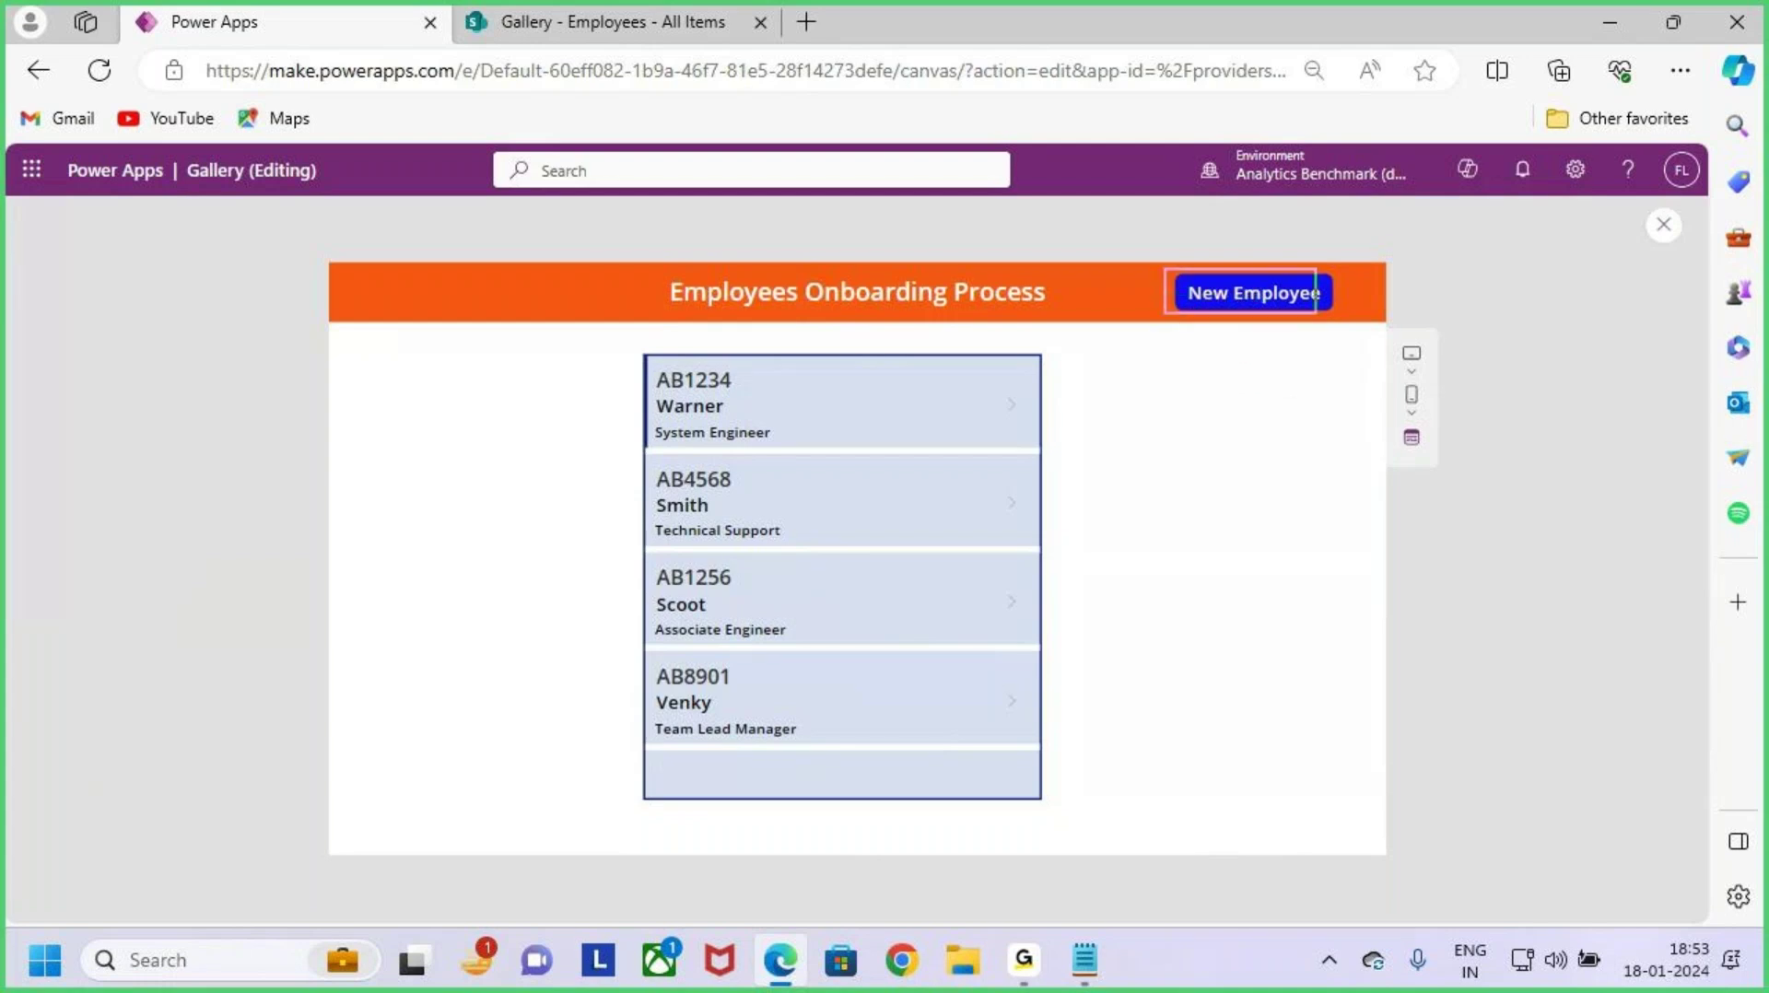
click(1249, 295)
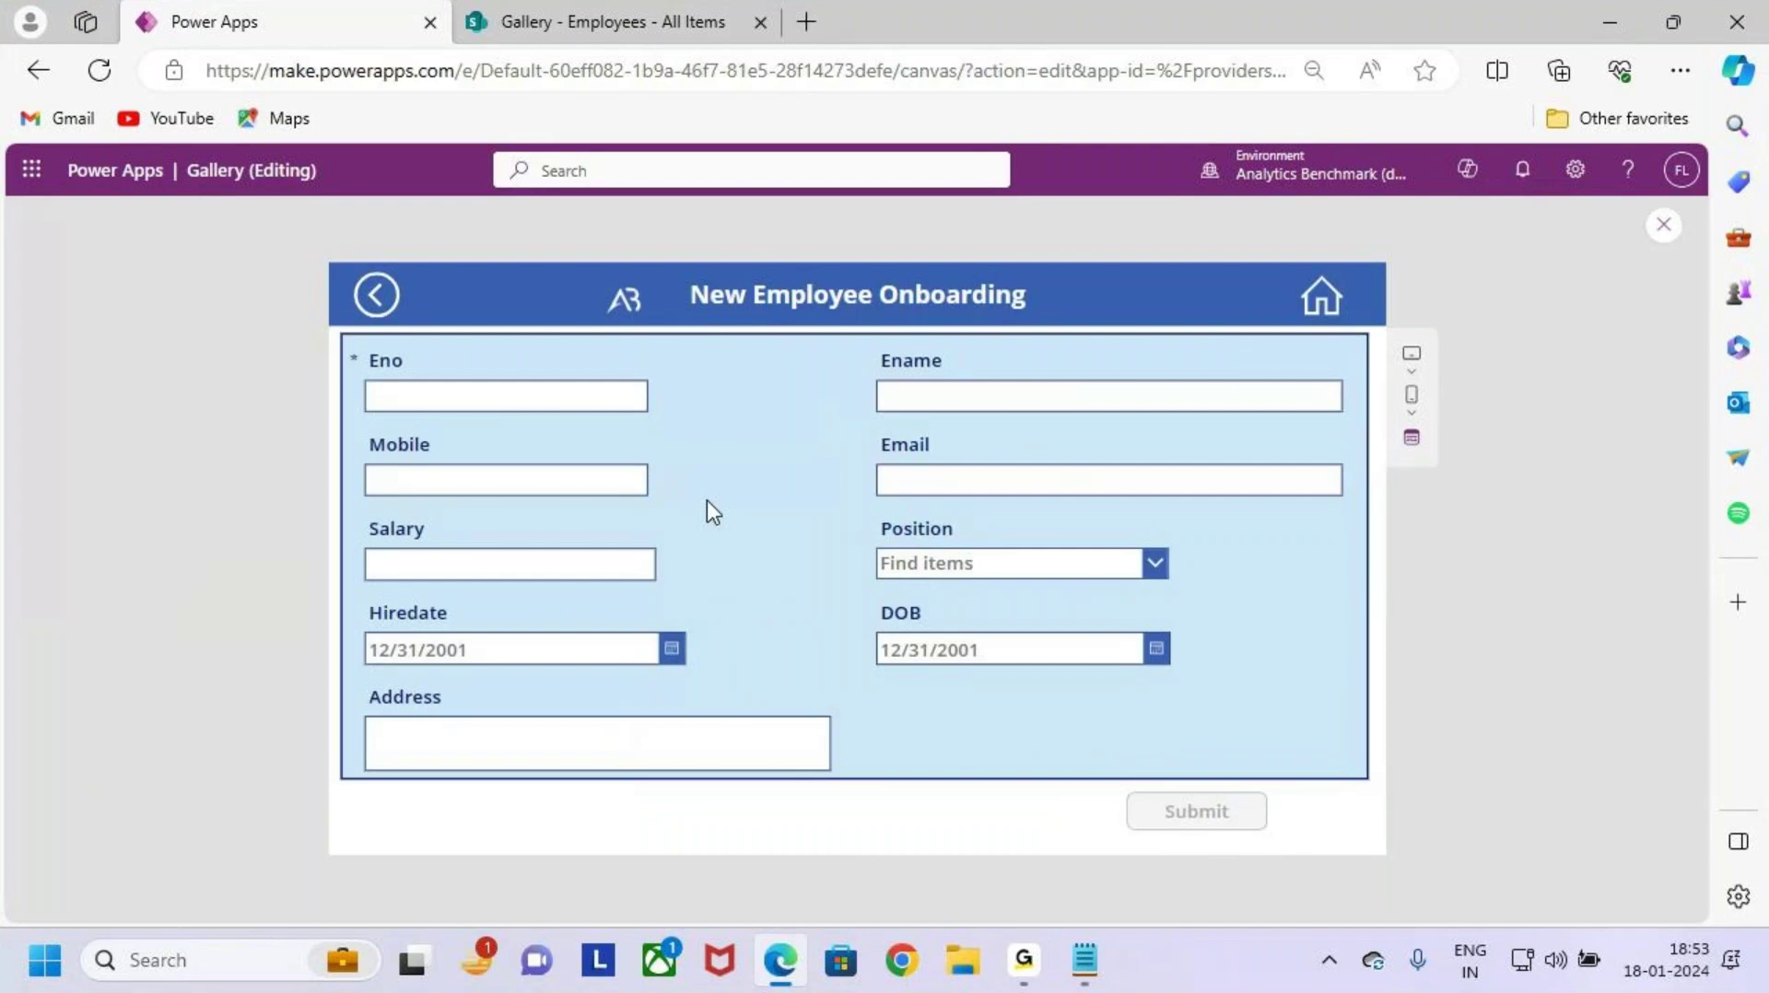
drag(1118, 781, 1268, 846)
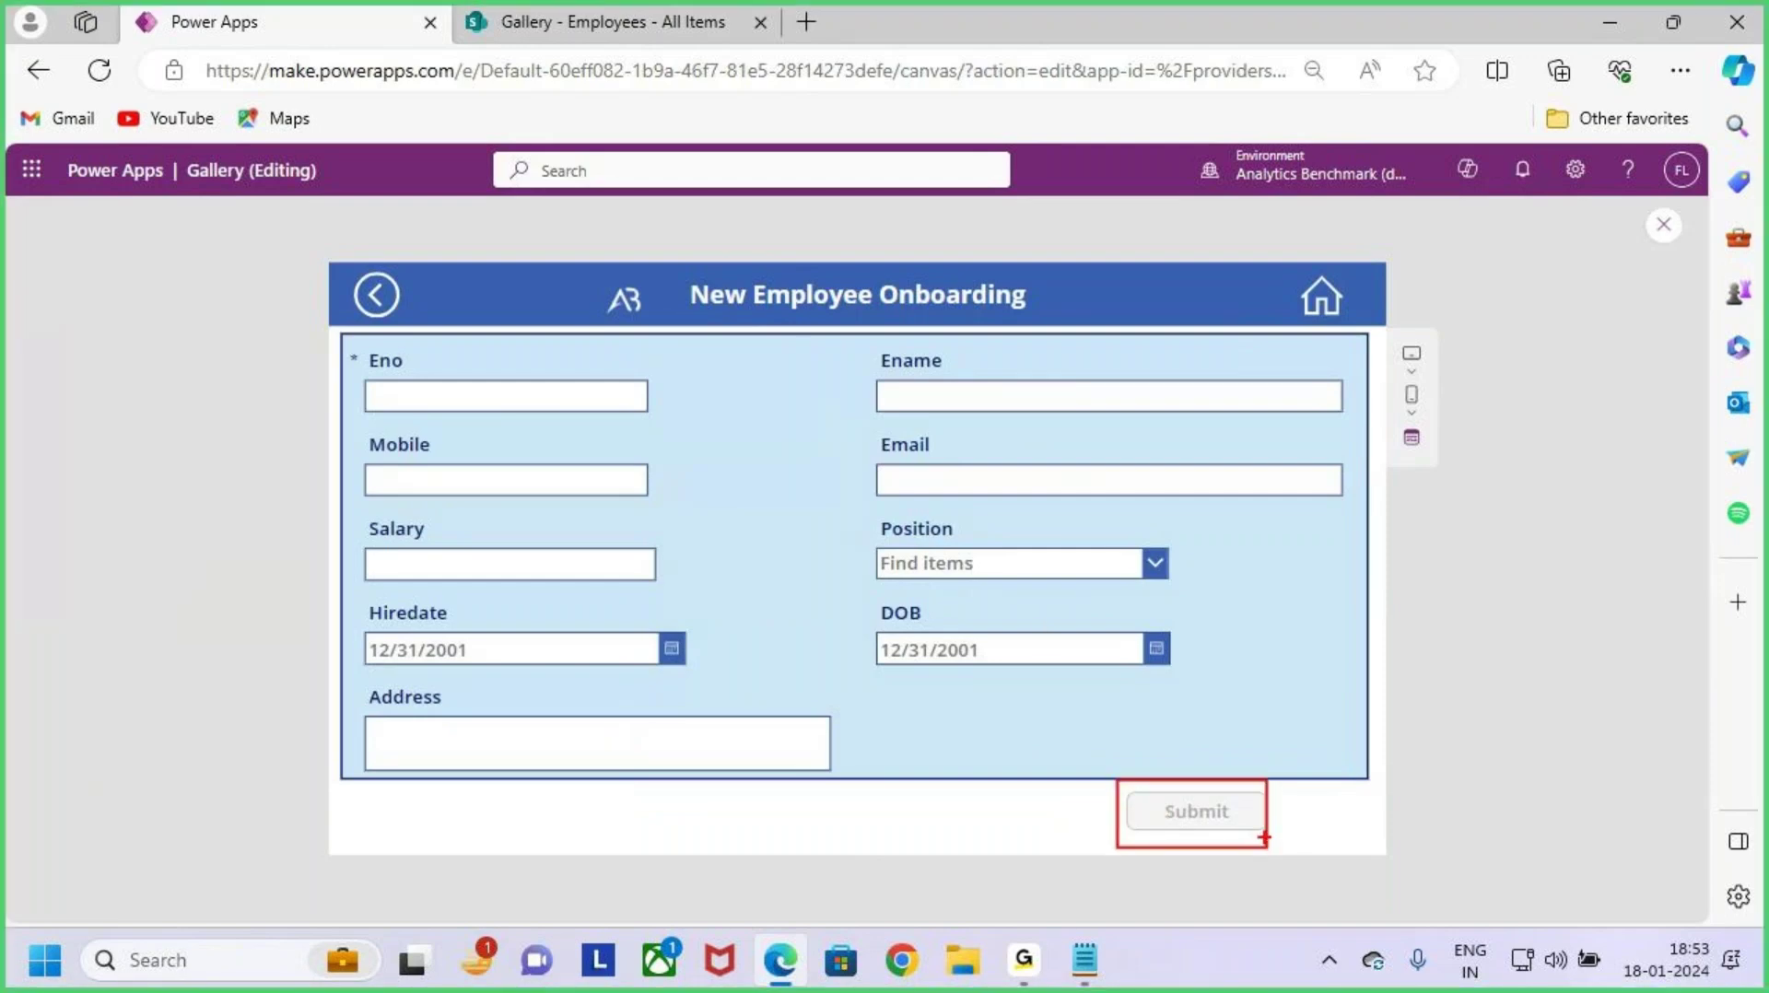
key(Escape)
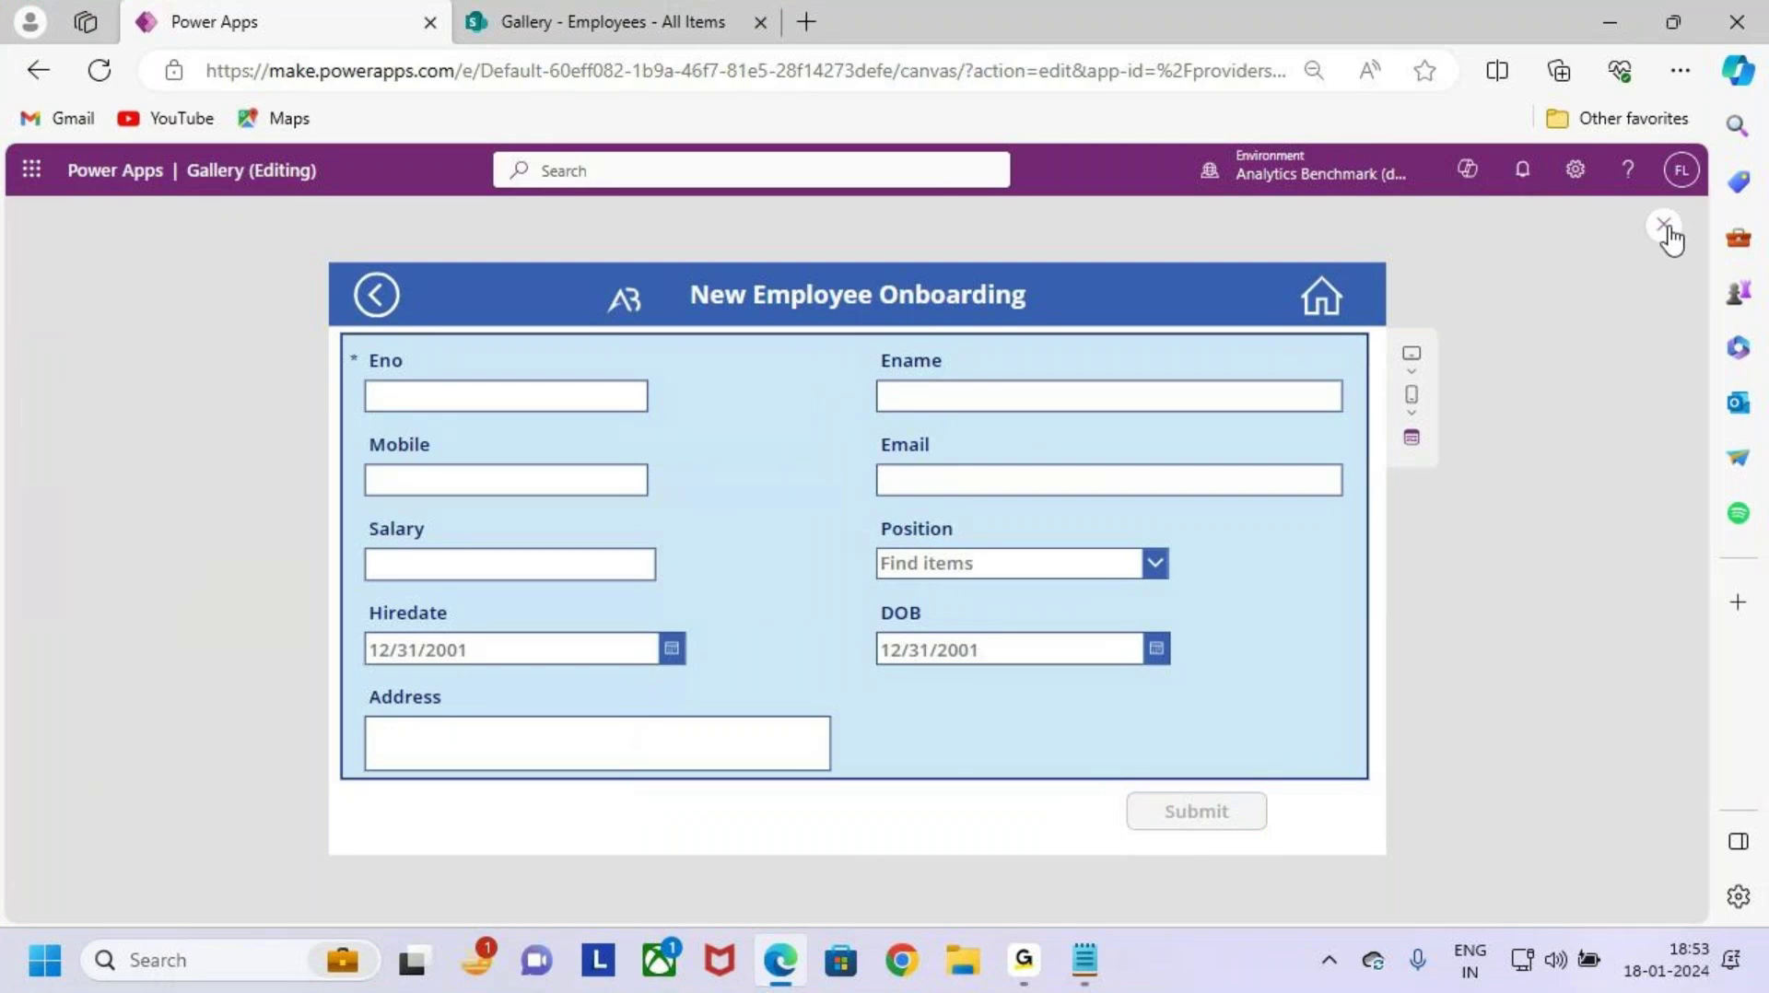
click(1665, 227)
click(1102, 643)
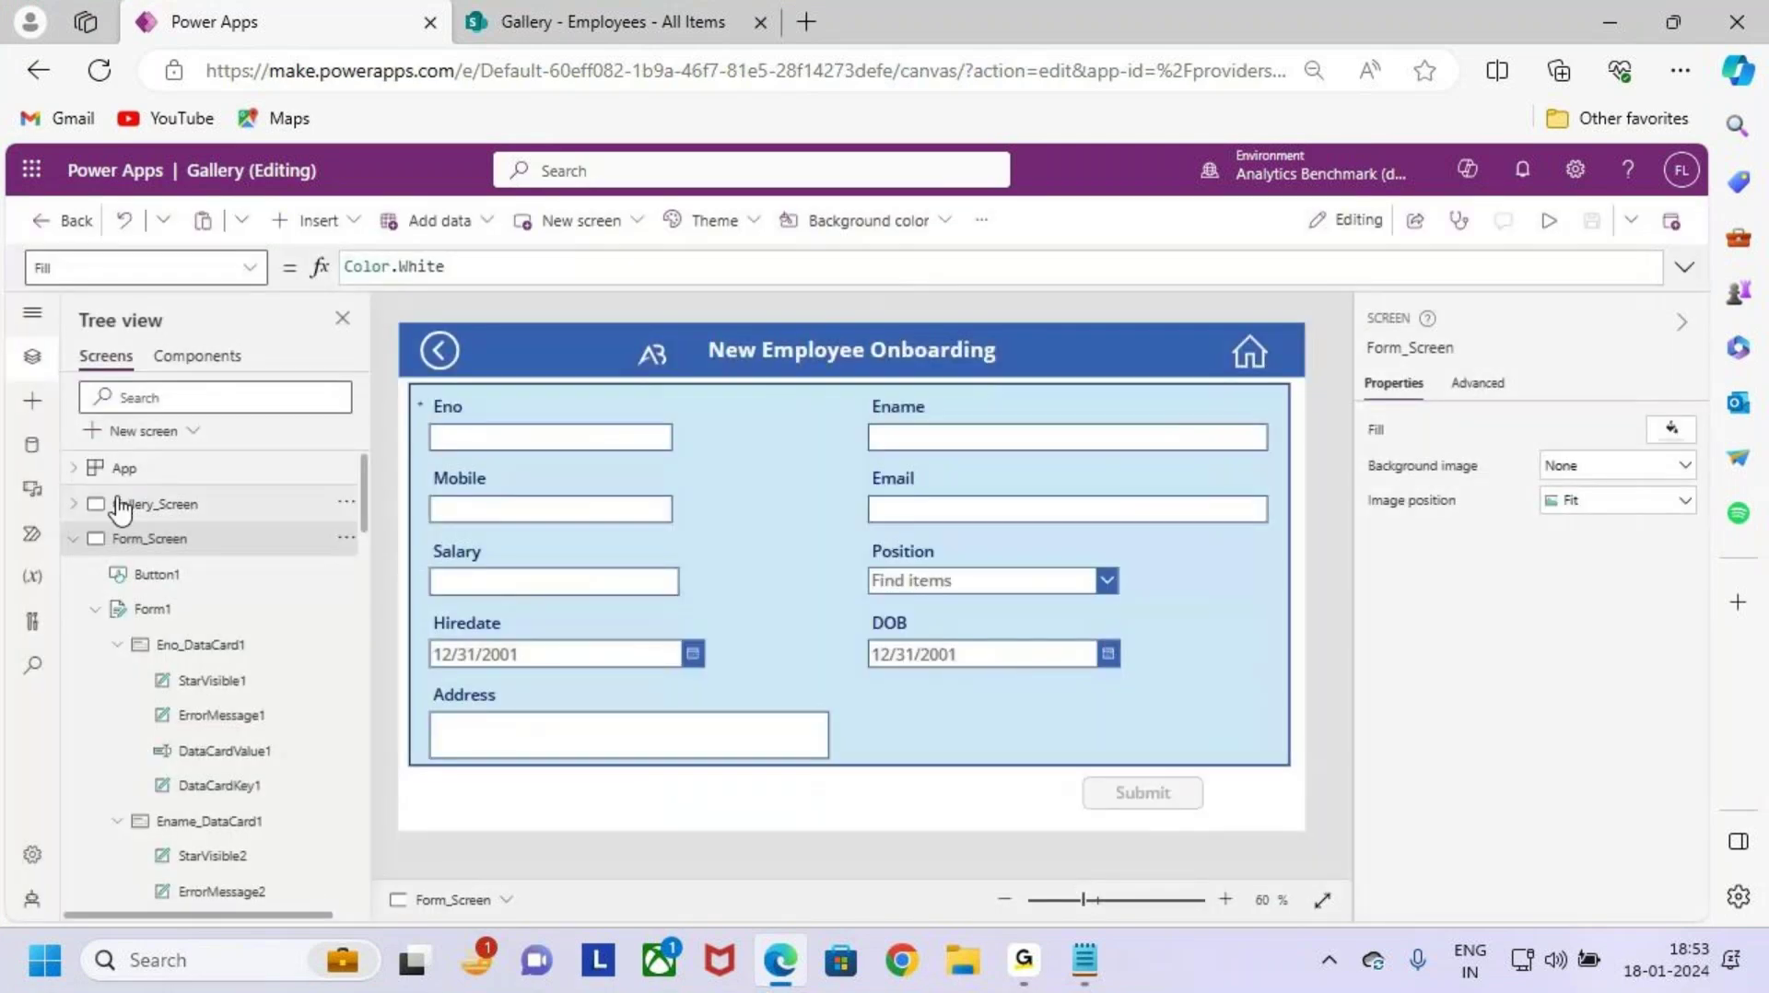
Step: Show Gallery_Screen on the canvas and drag across its employee gallery items
click(120, 508)
mouse_move(663, 406)
mouse_down()
mouse_move(819, 651)
mouse_move(997, 764)
mouse_up()
drag(960, 564, 1037, 566)
mouse_move(1021, 533)
mouse_down()
mouse_move(1060, 590)
mouse_move(1030, 616)
mouse_up()
drag(1084, 553, 1143, 498)
mouse_move(1137, 581)
mouse_down()
mouse_move(1270, 590)
mouse_move(1355, 636)
mouse_up()
drag(1014, 742, 1518, 667)
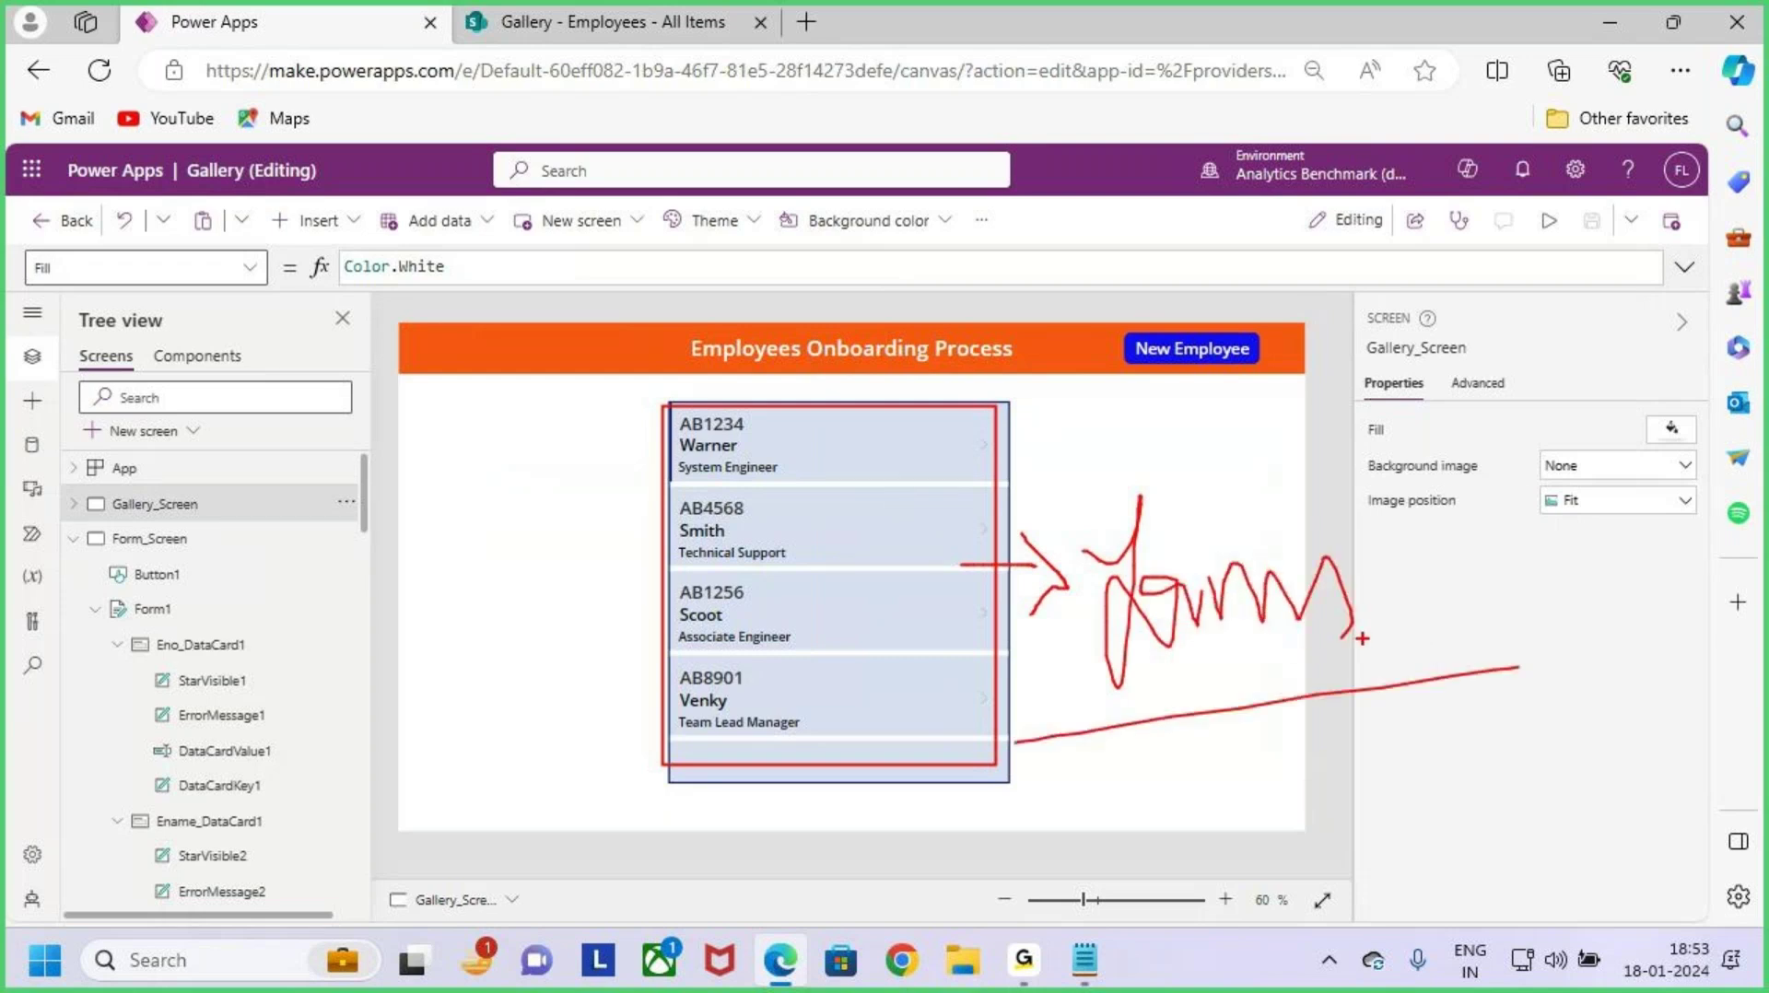
key(Escape)
Step: Switch to Form_Screen and back to Gallery_Screen, then minimize the browser
click(214, 538)
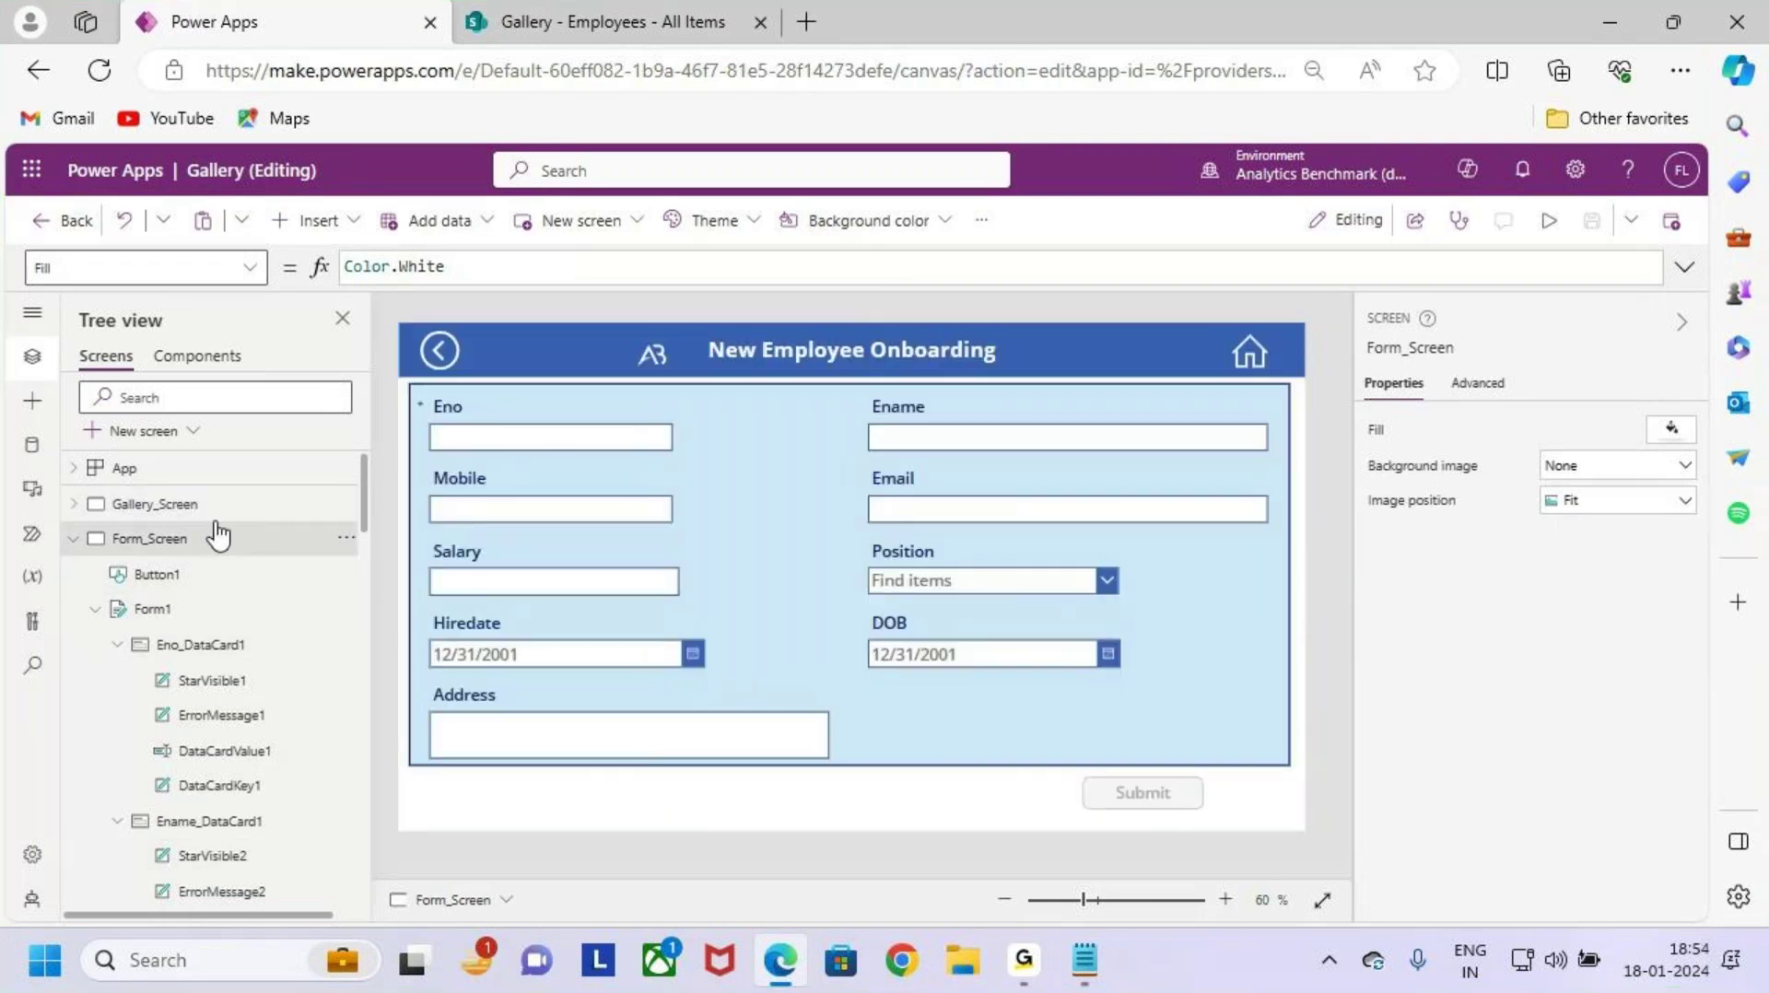
click(214, 505)
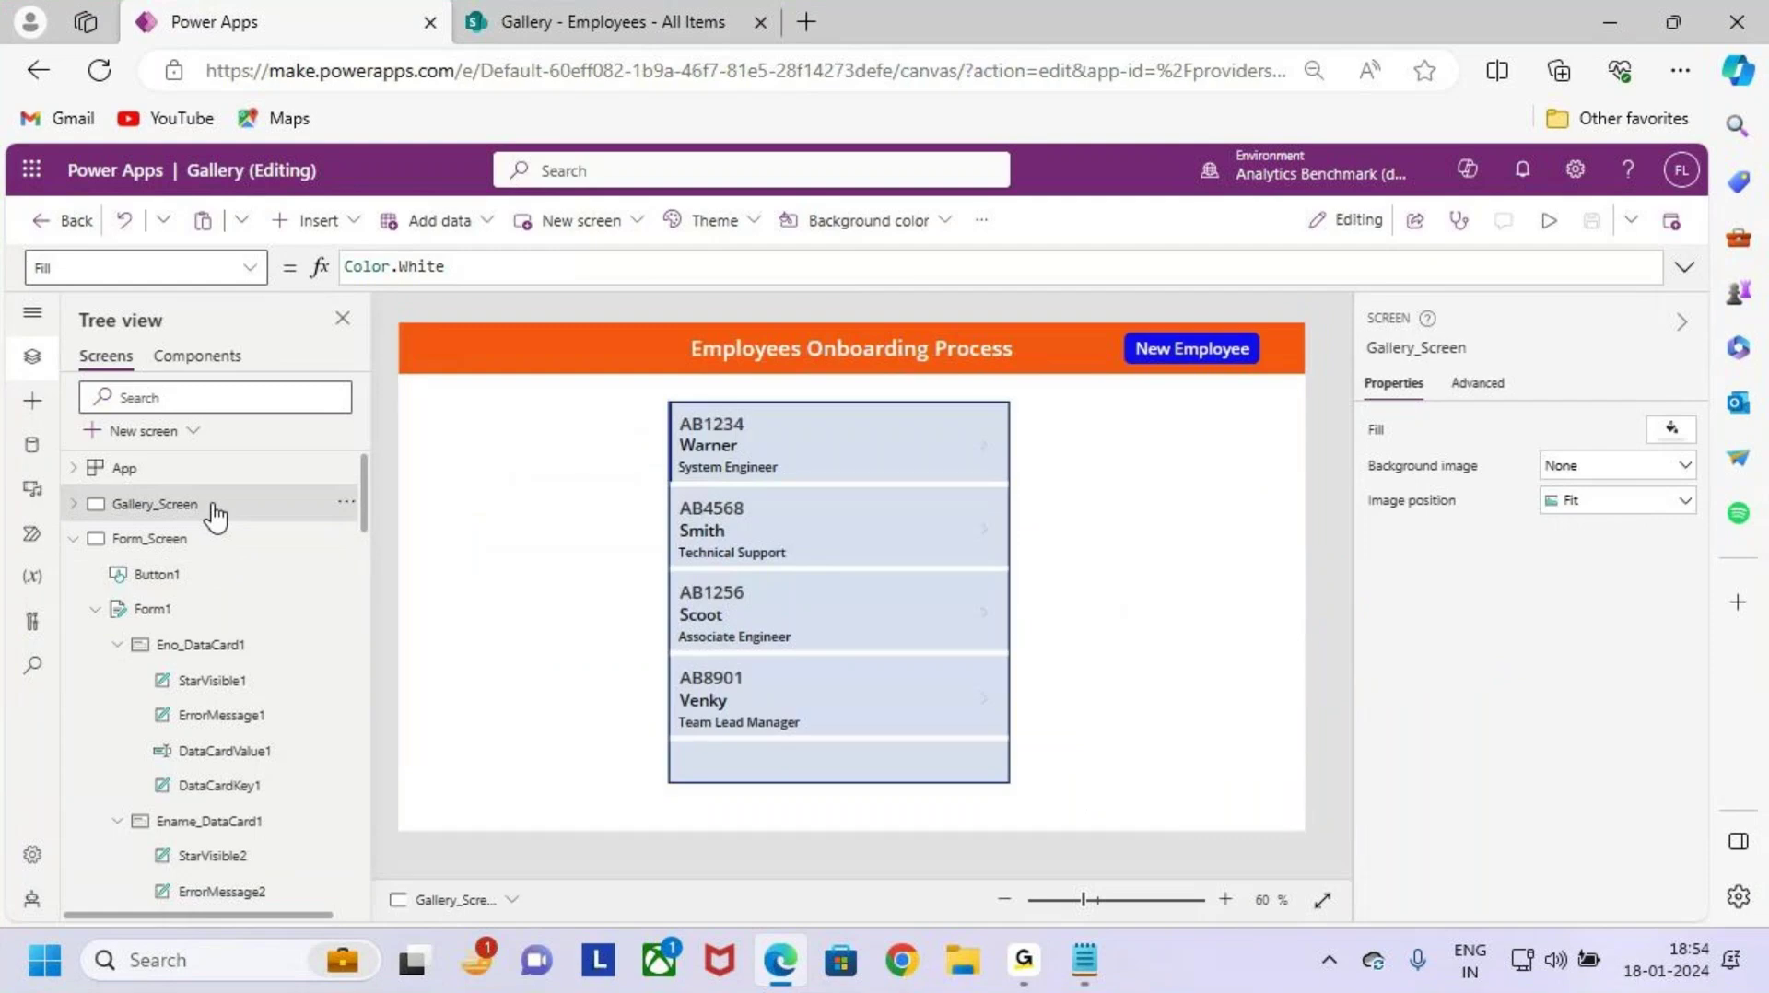
click(1594, 15)
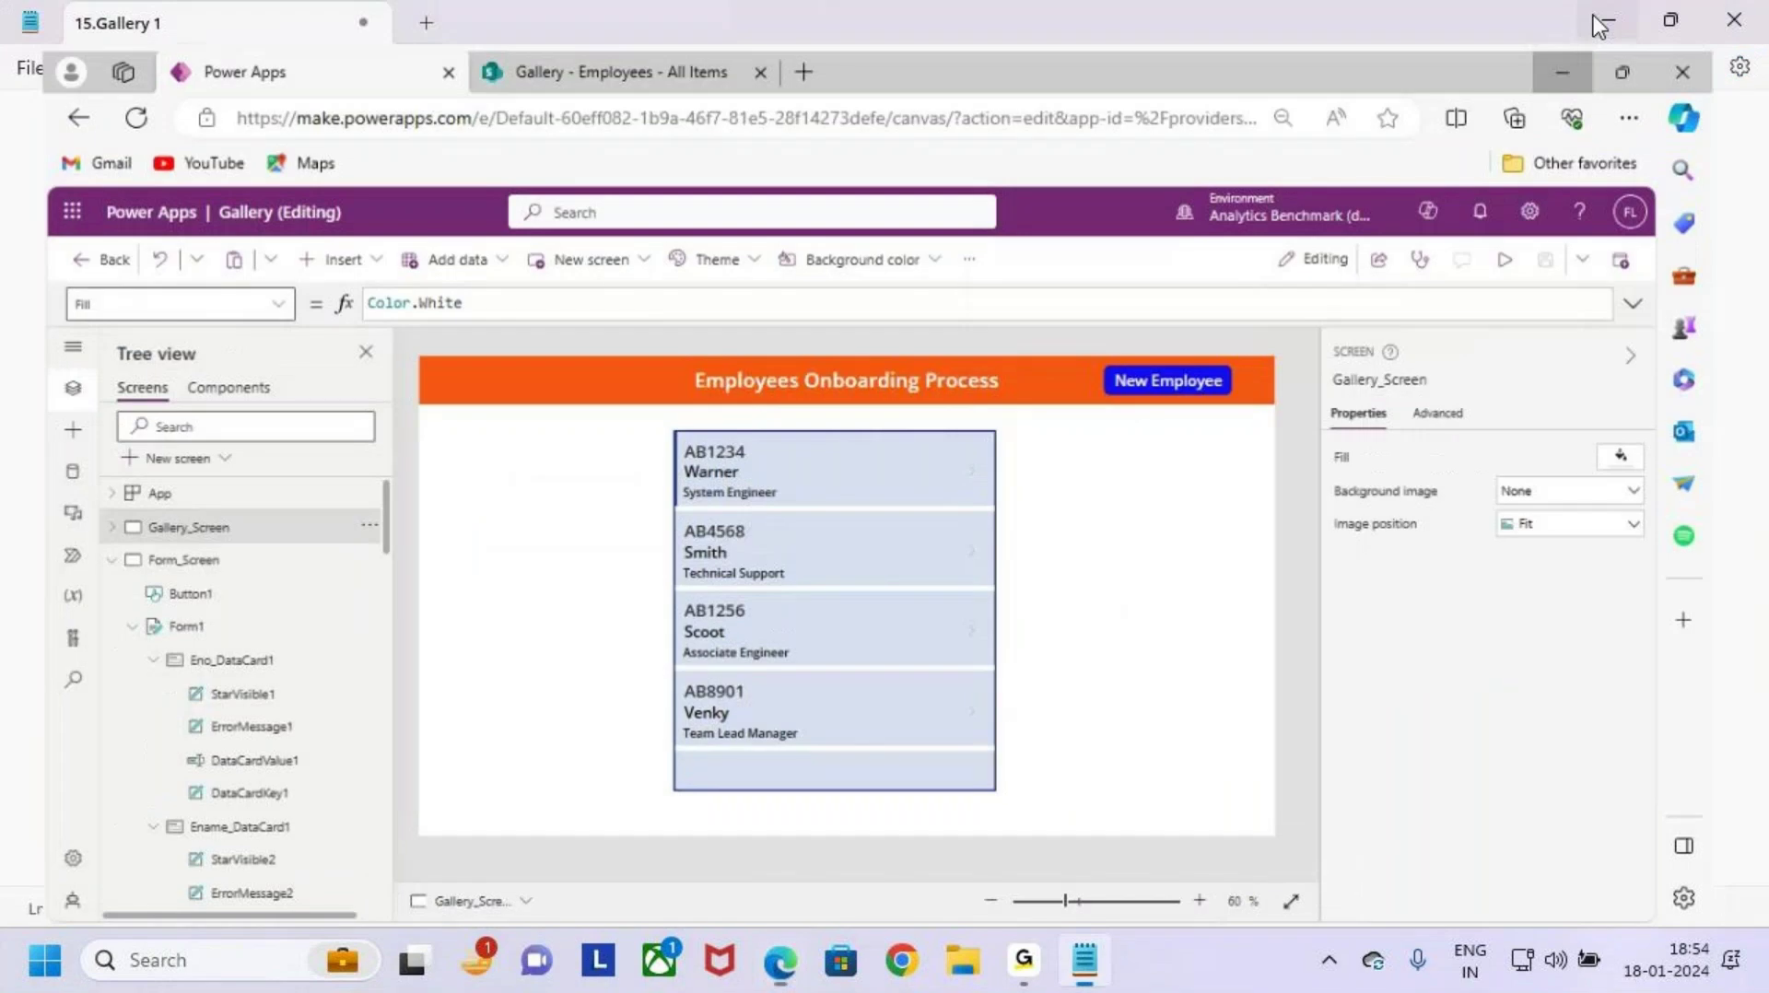
Step: Read the Case 5 task in the '15.Gallery 1' notes, then restore the Power Apps browser
scroll(442, 644, down, 2)
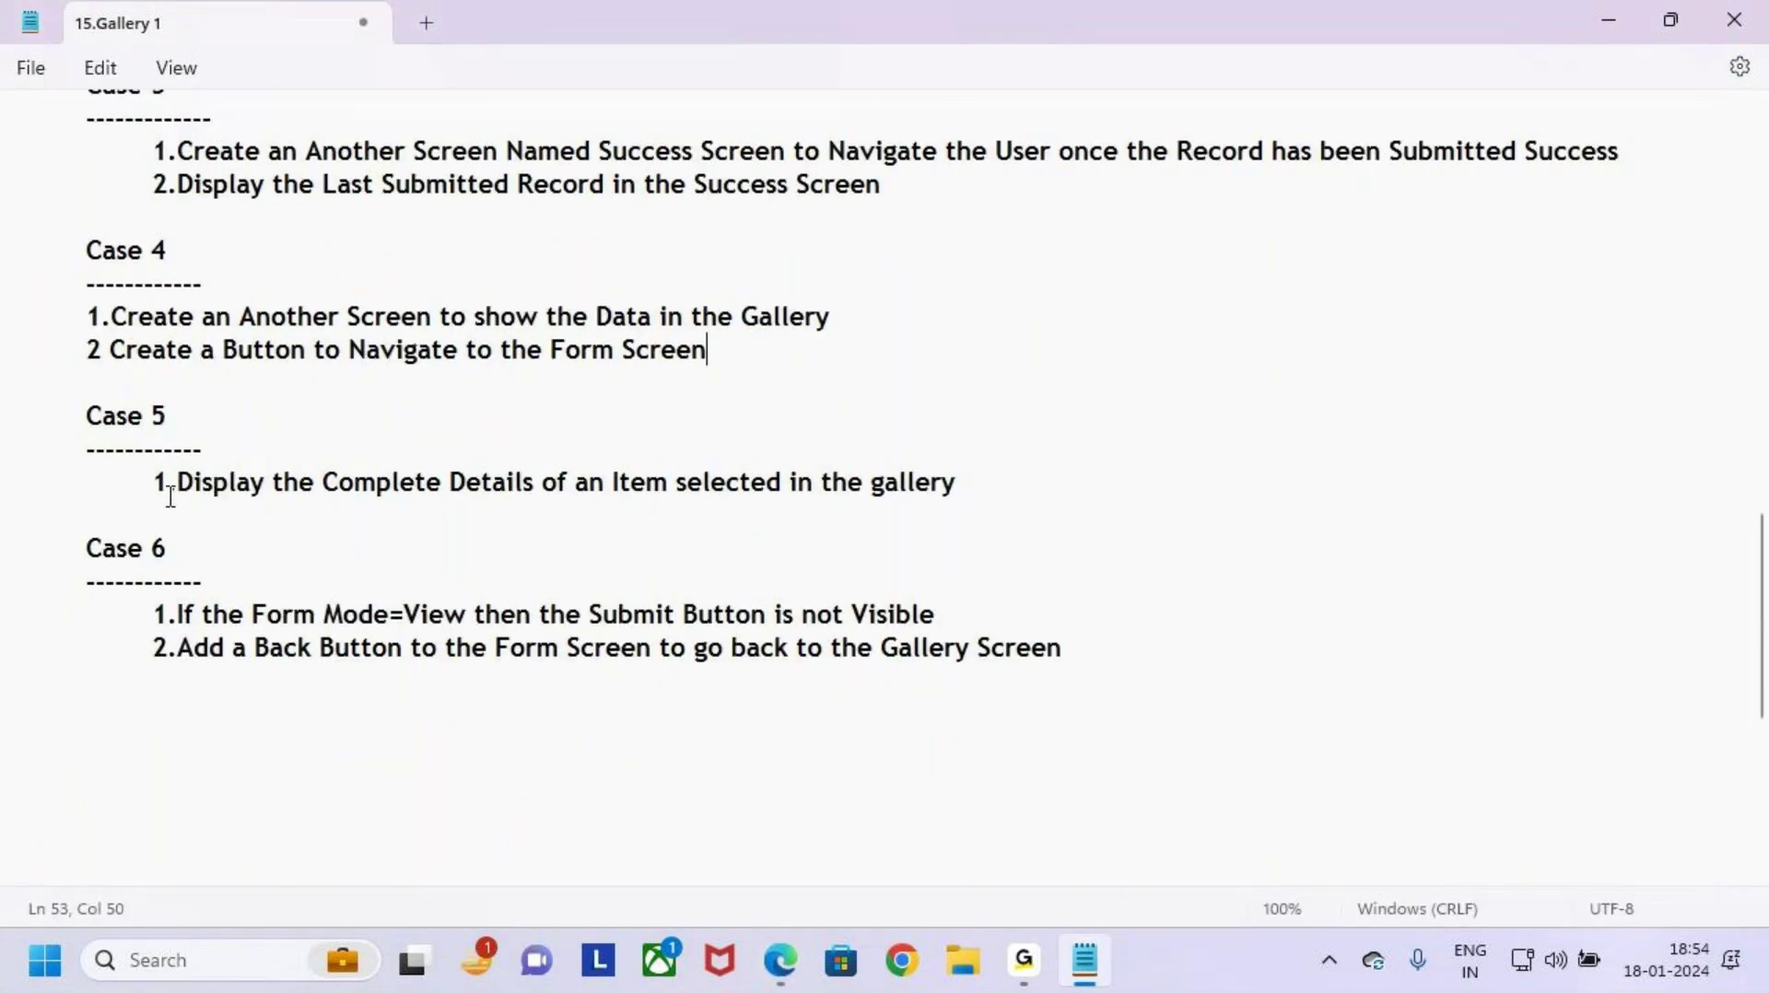
drag(175, 481, 1058, 502)
click(1058, 503)
click(1609, 20)
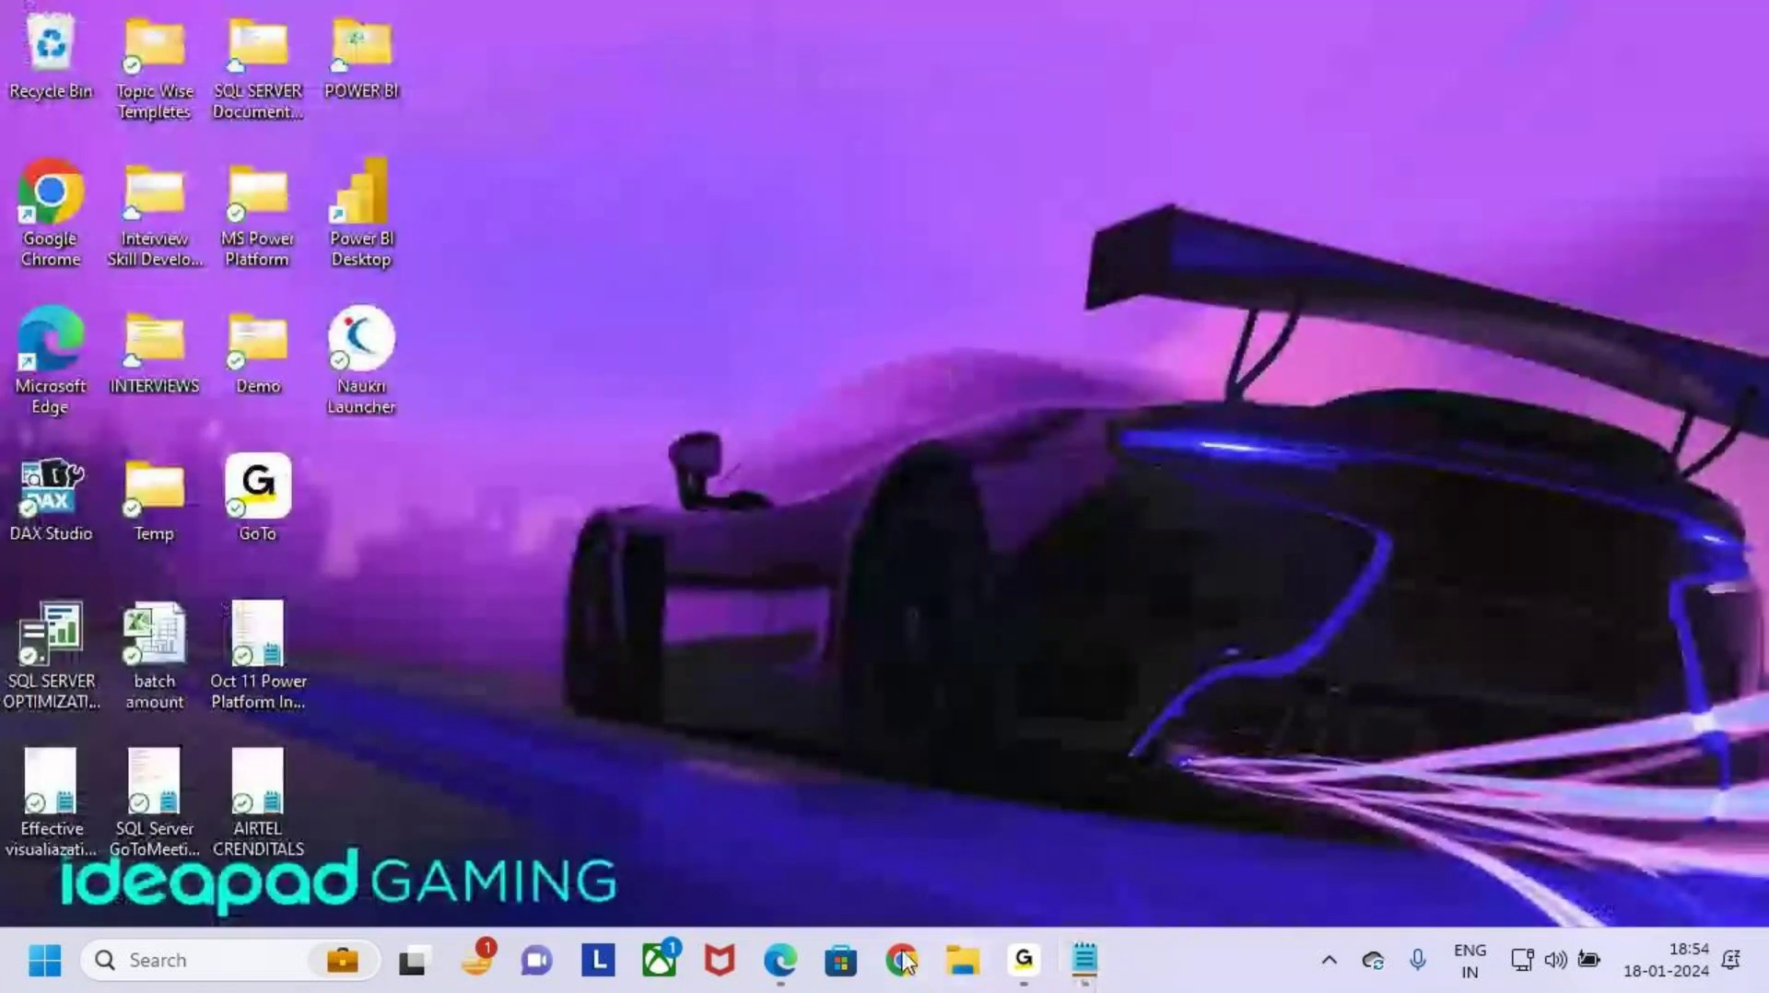
click(780, 960)
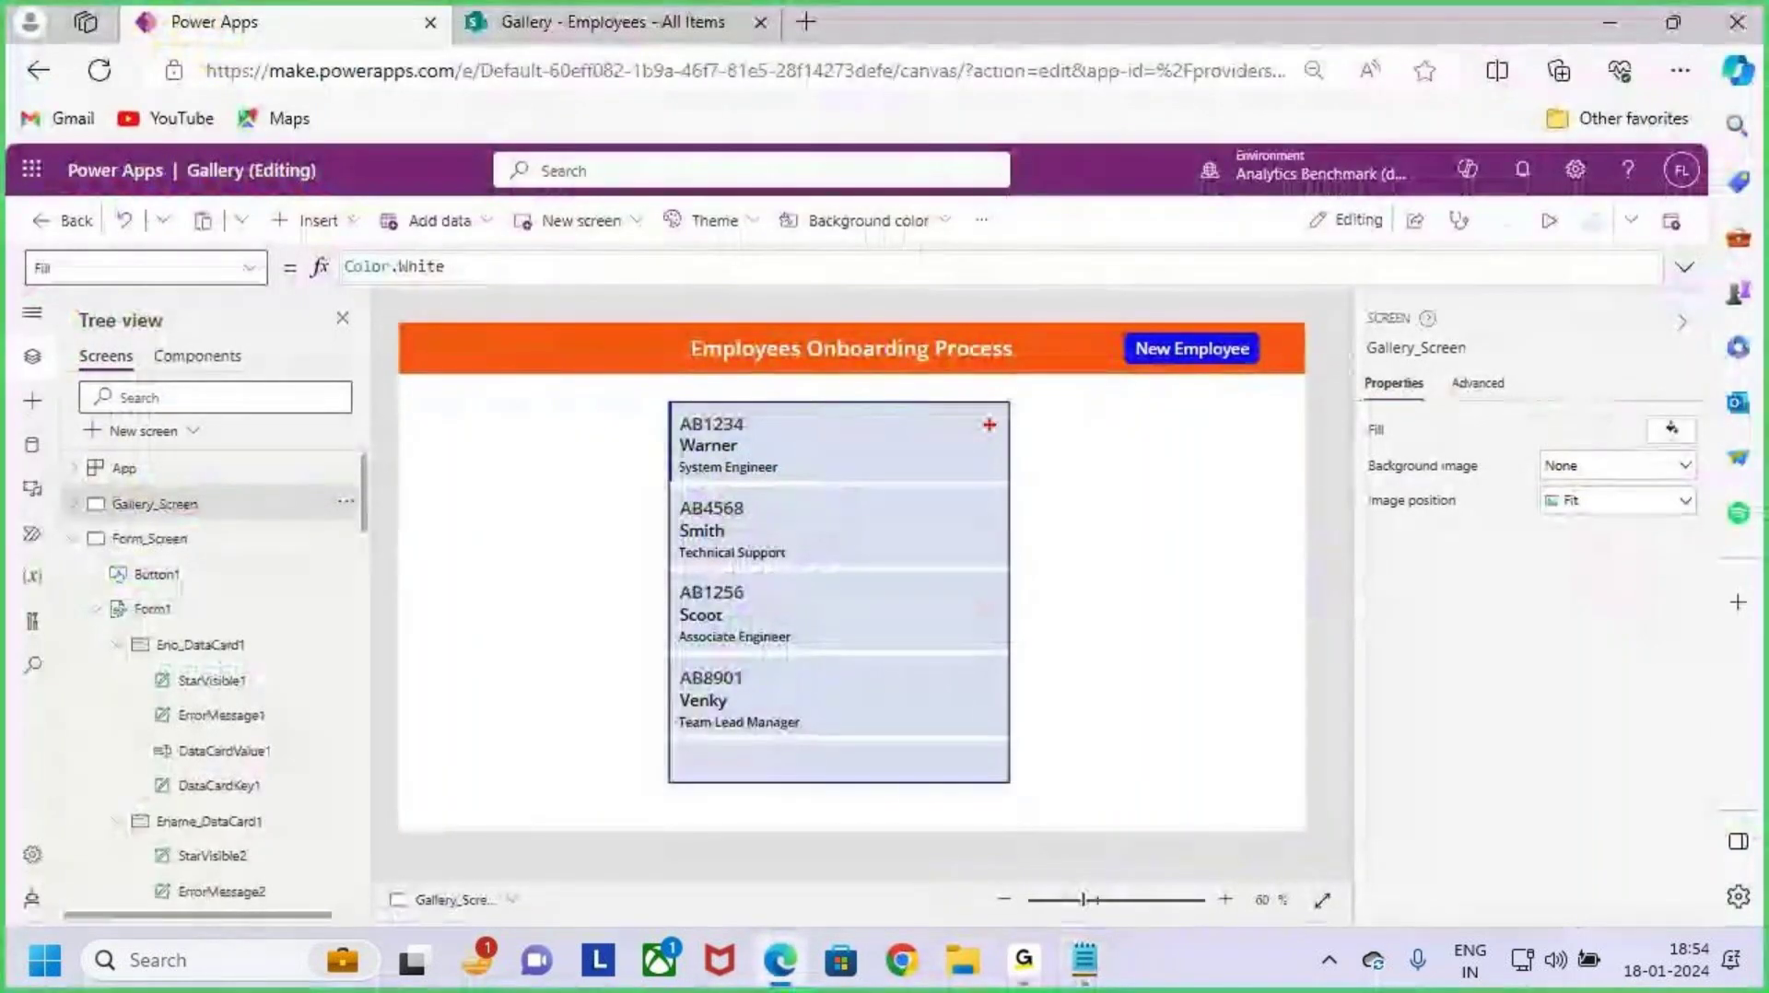
click(1549, 220)
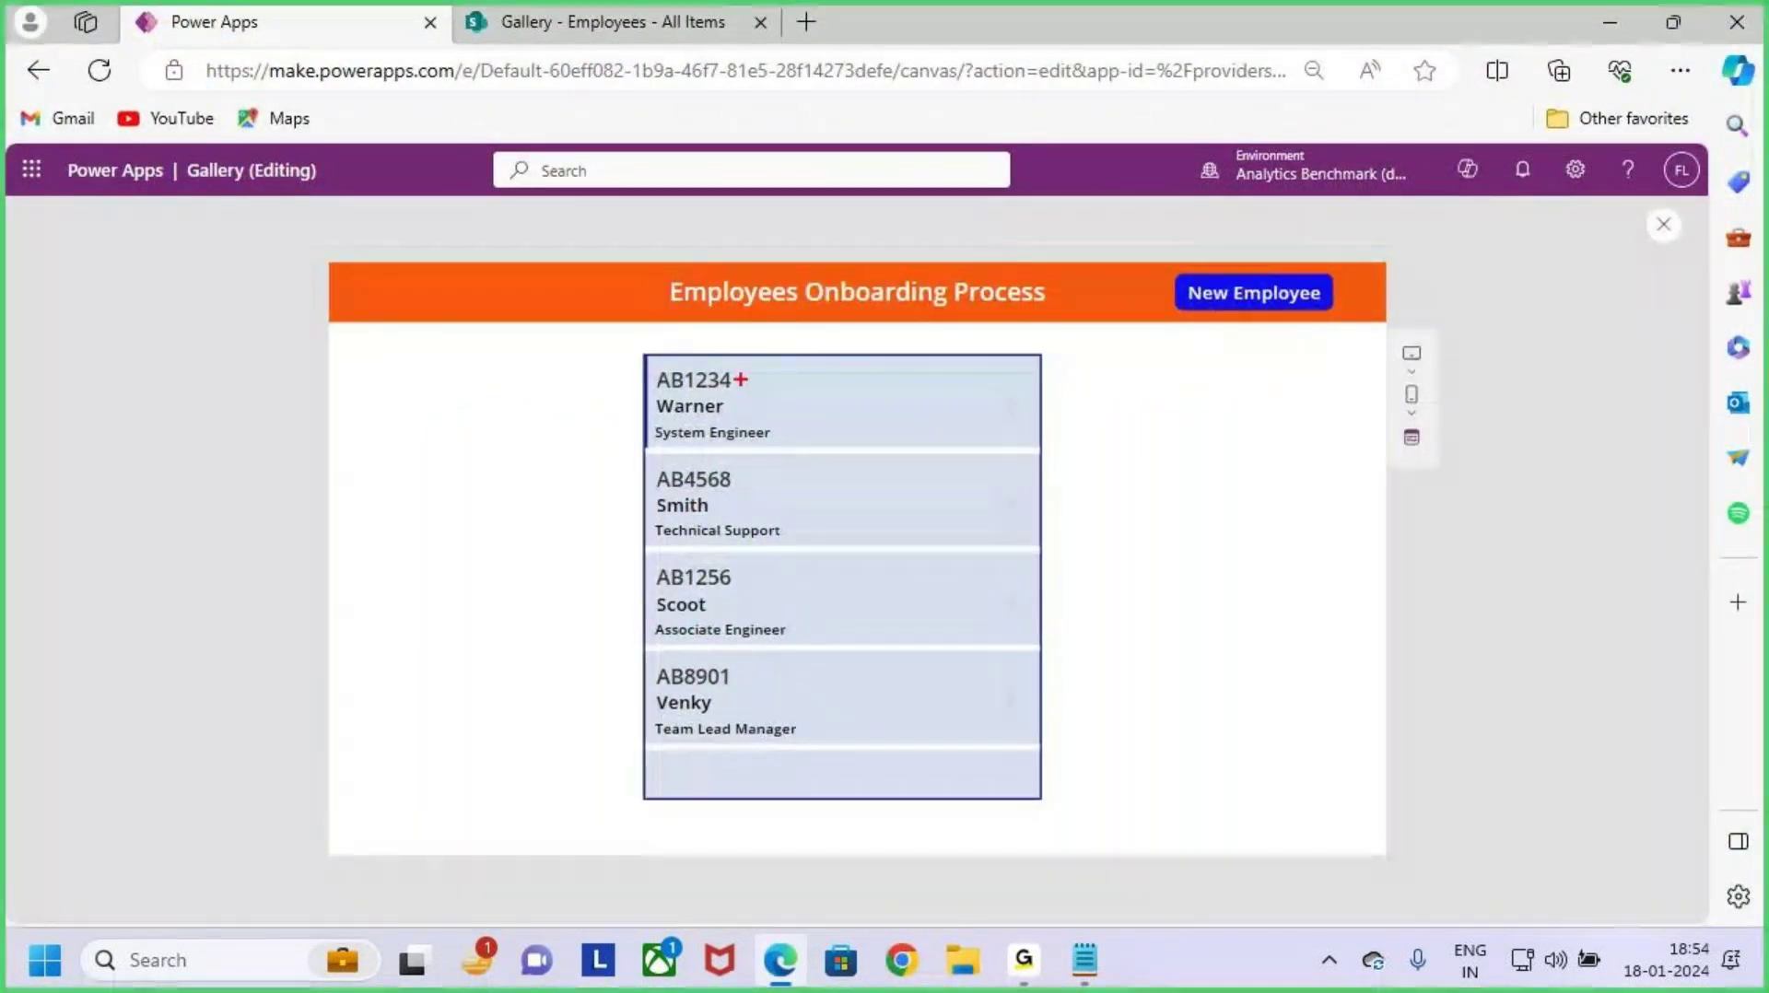
mouse_move(737, 408)
mouse_down()
mouse_move(771, 386)
mouse_move(842, 393)
mouse_up()
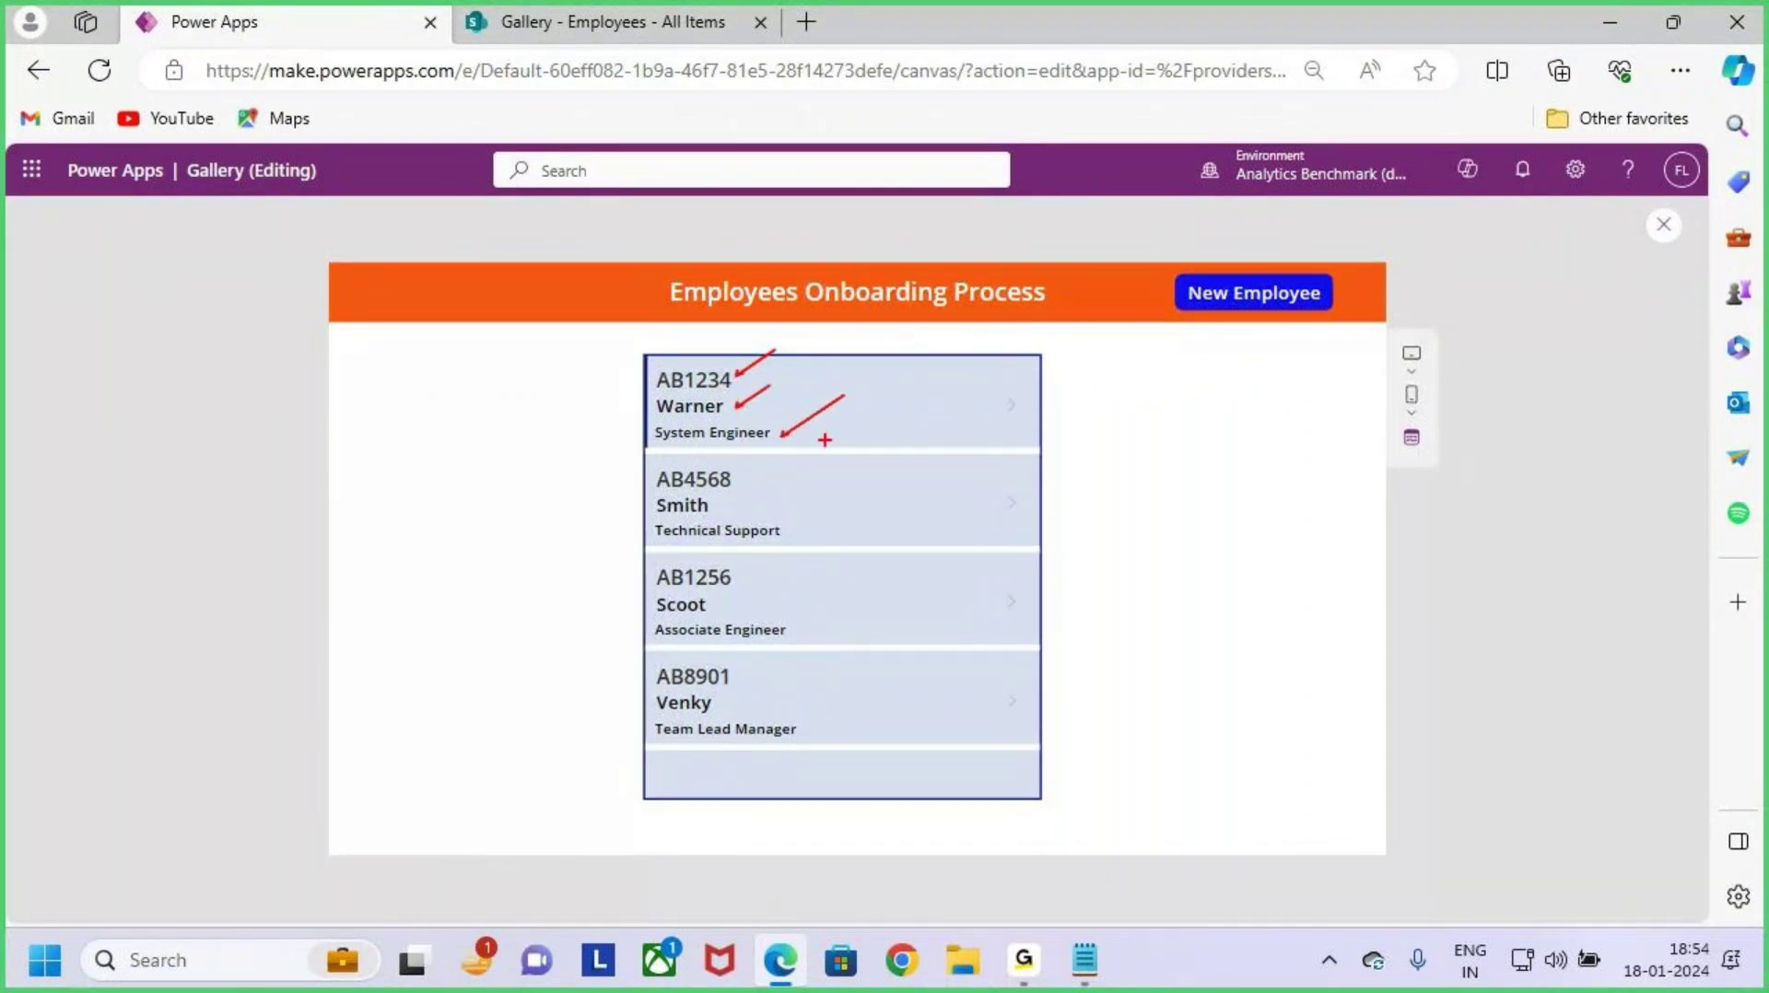
drag(645, 359, 1033, 464)
key(Escape)
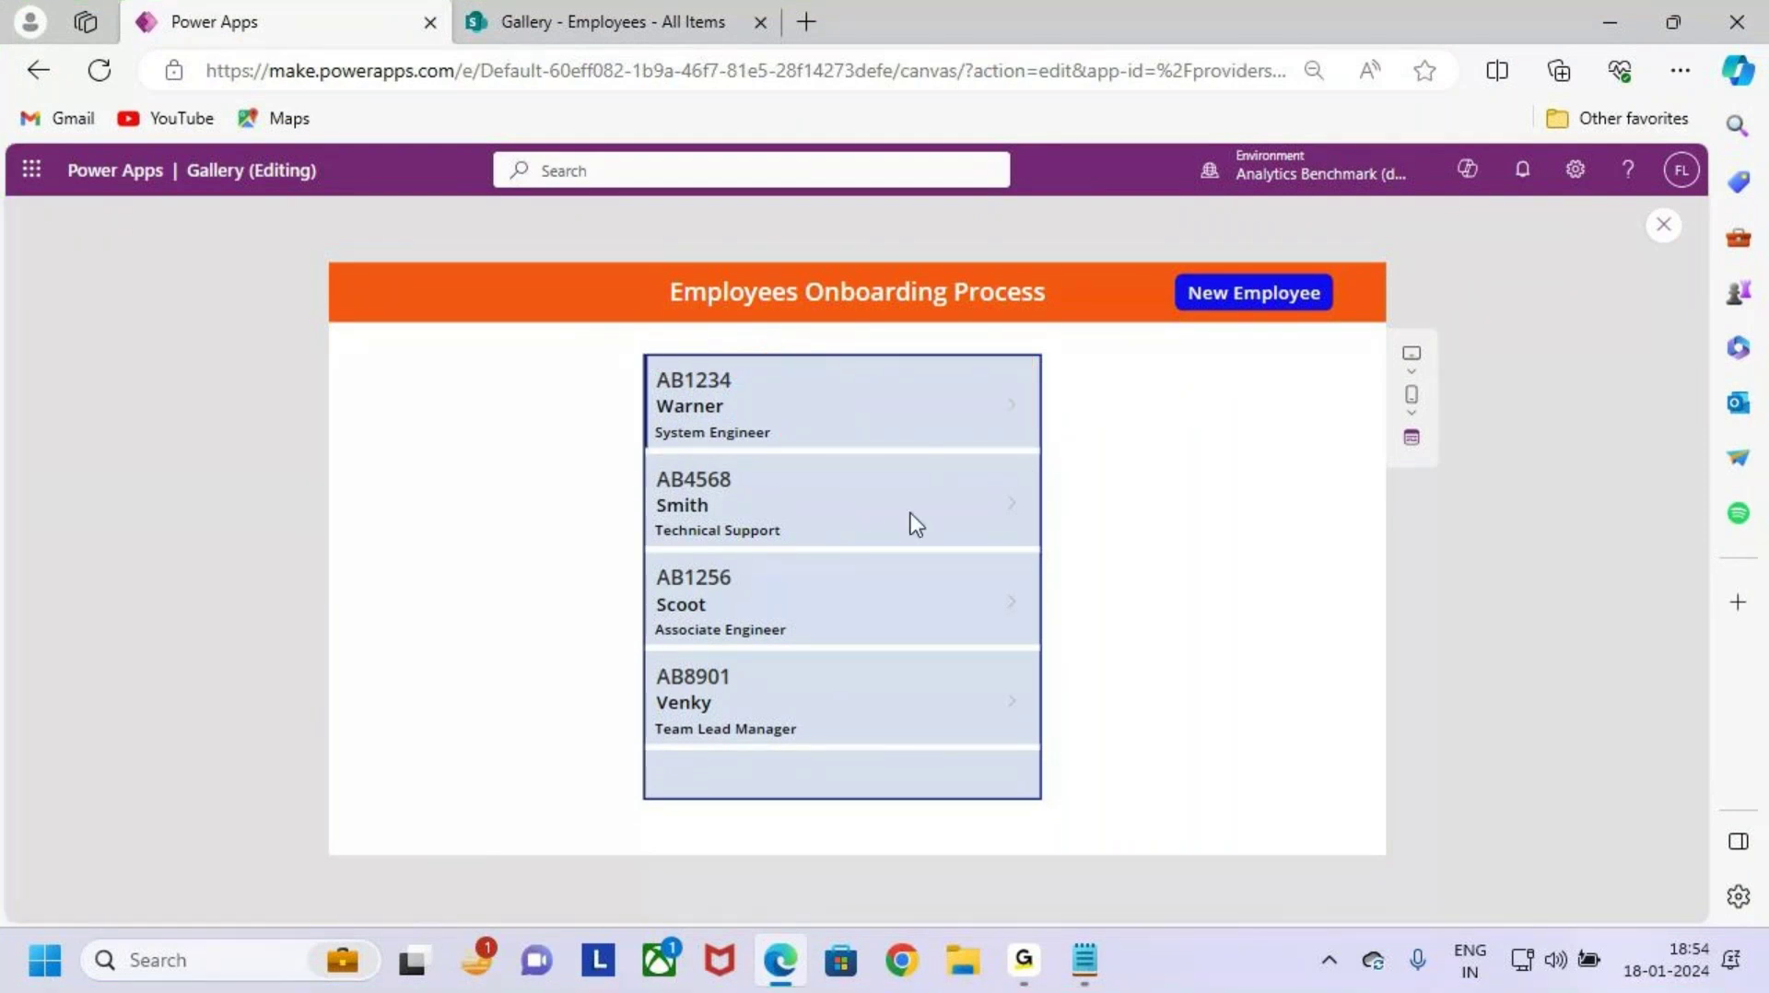
key(ctrl+2)
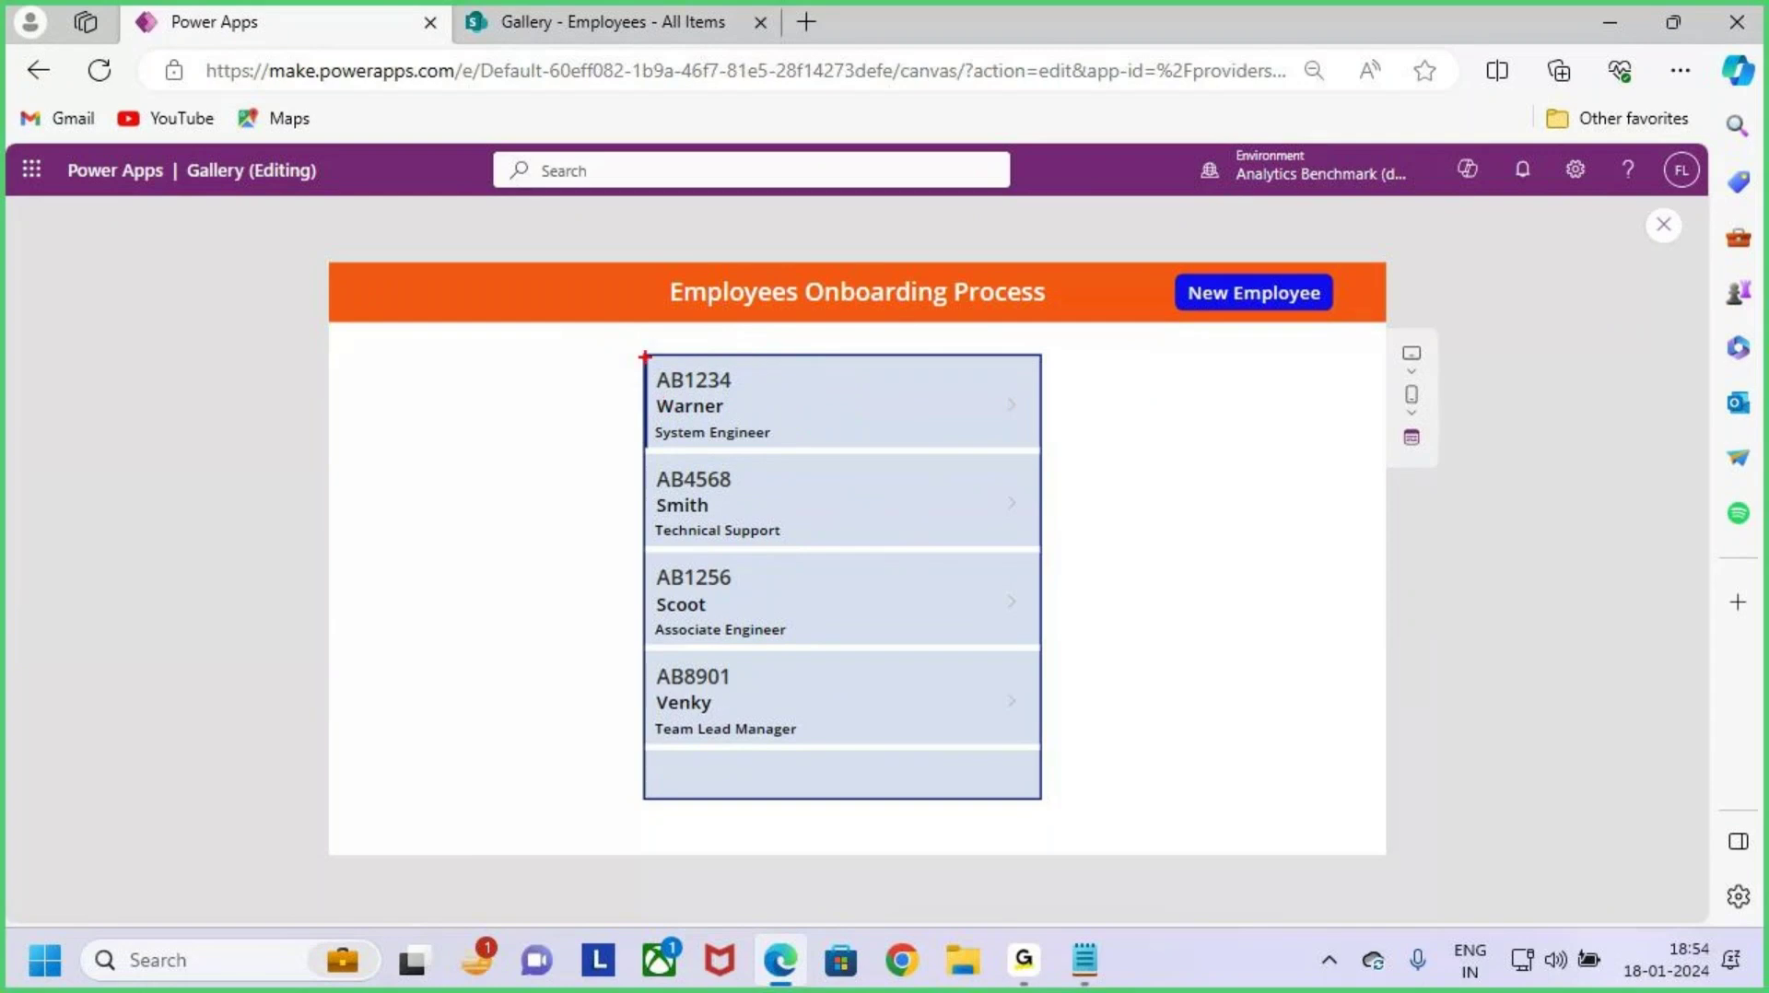
drag(646, 359, 1052, 463)
key(Escape)
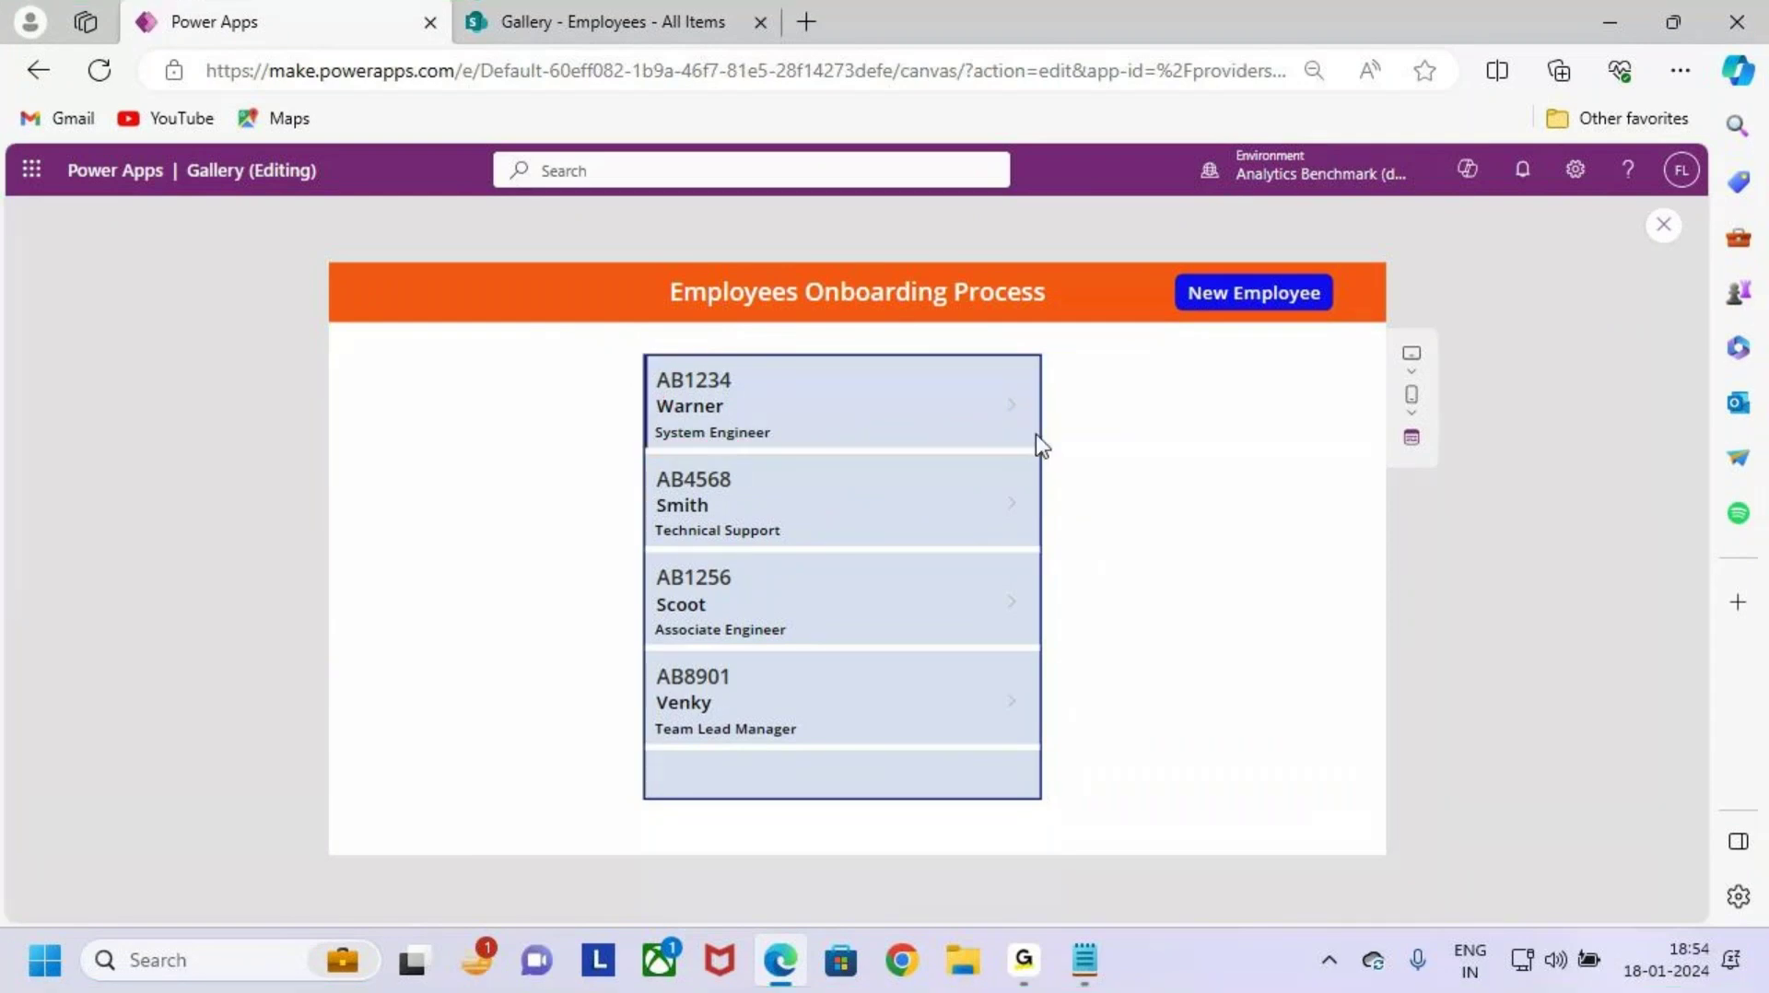
click(1665, 225)
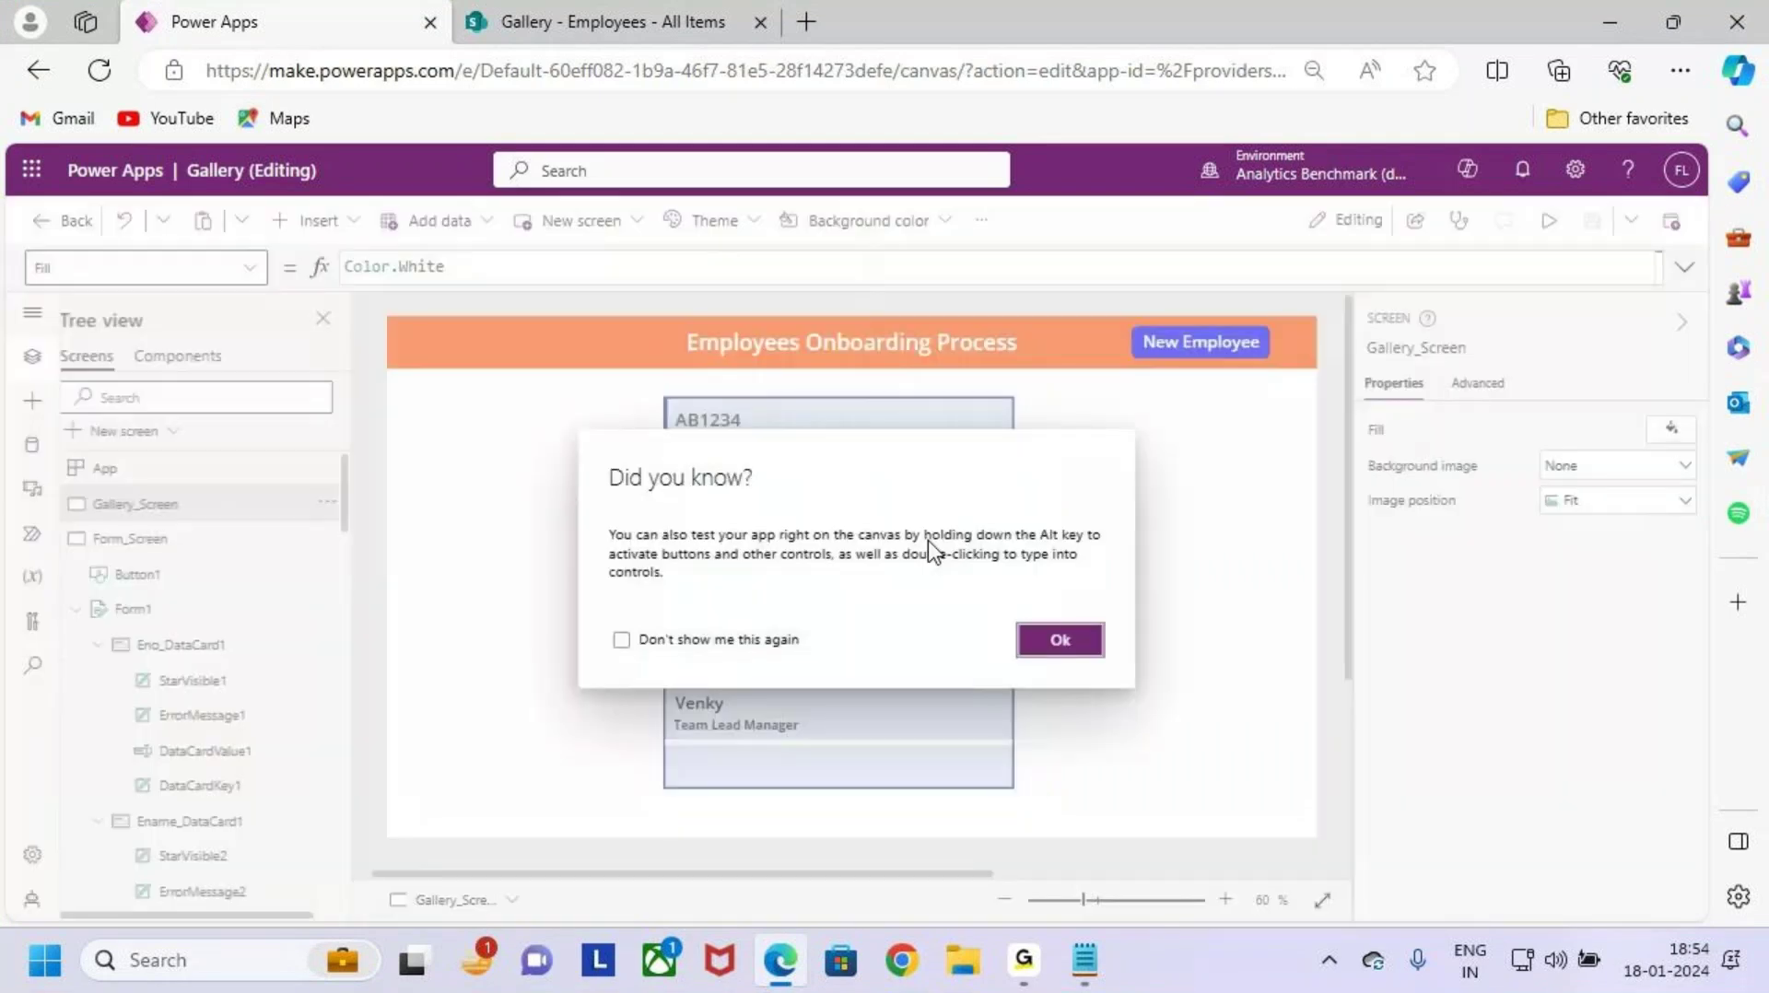
click(1062, 636)
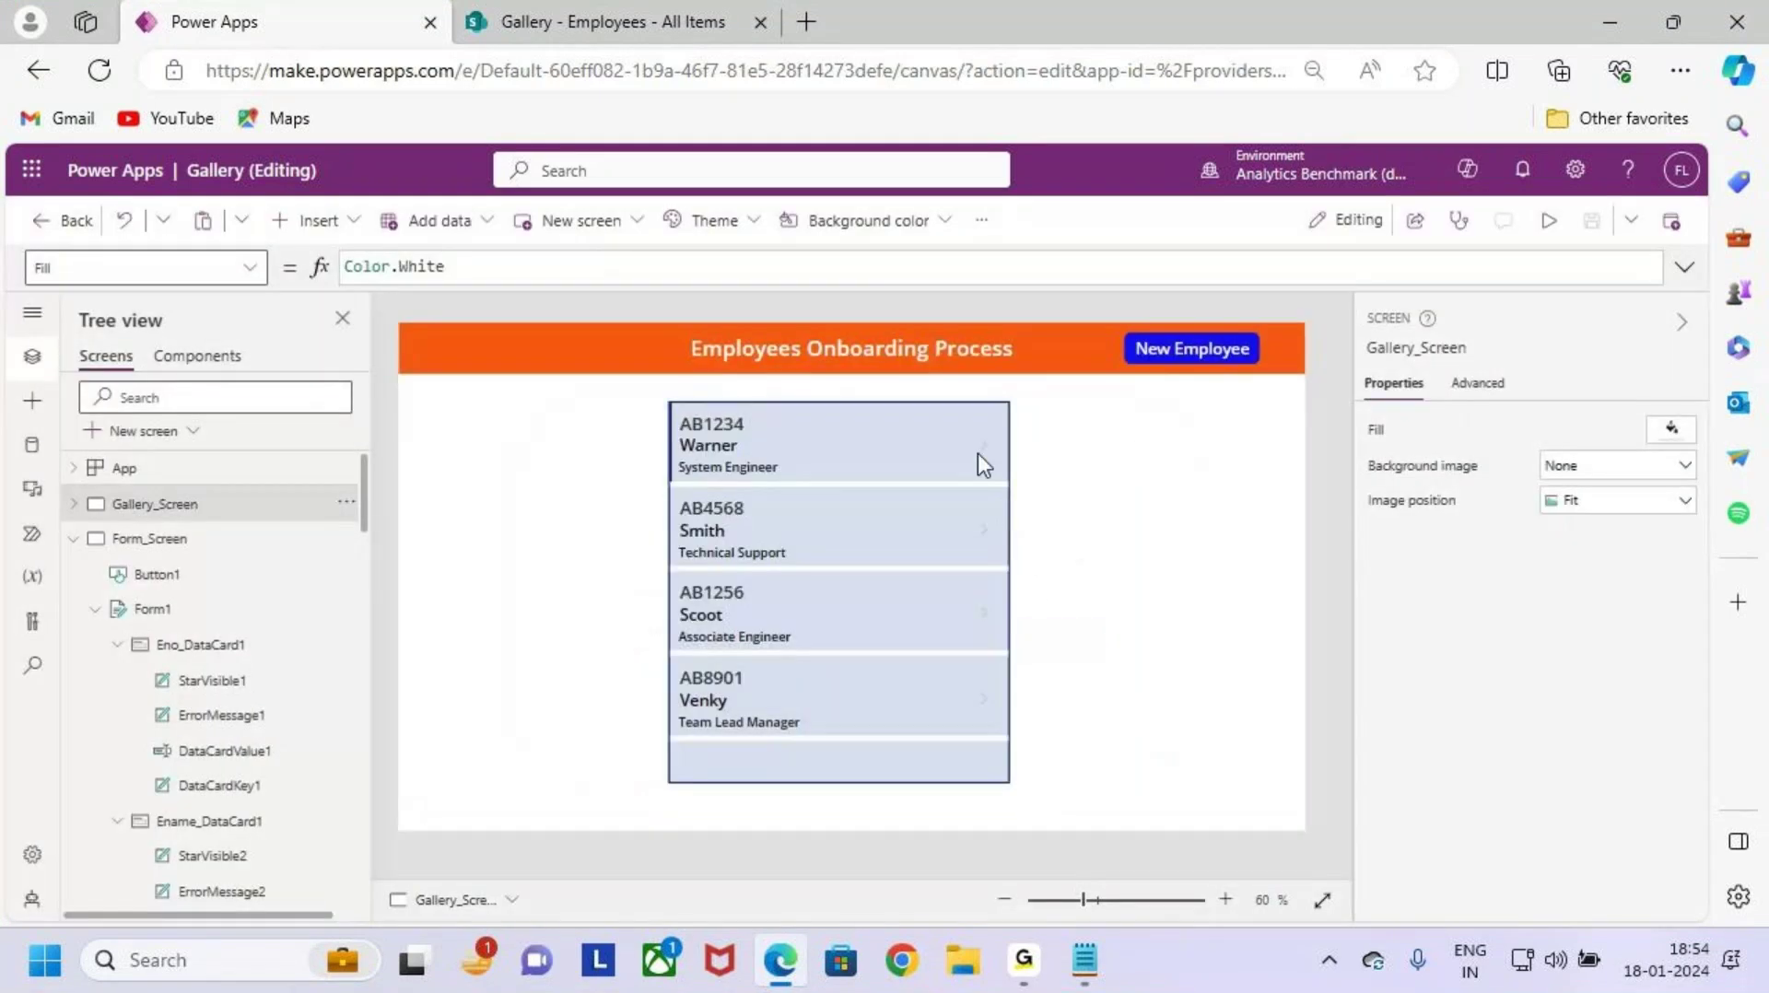
Step: Resize the gallery's NextArrow2 icon to 69 wide by 72 tall
click(978, 449)
drag(977, 450, 966, 449)
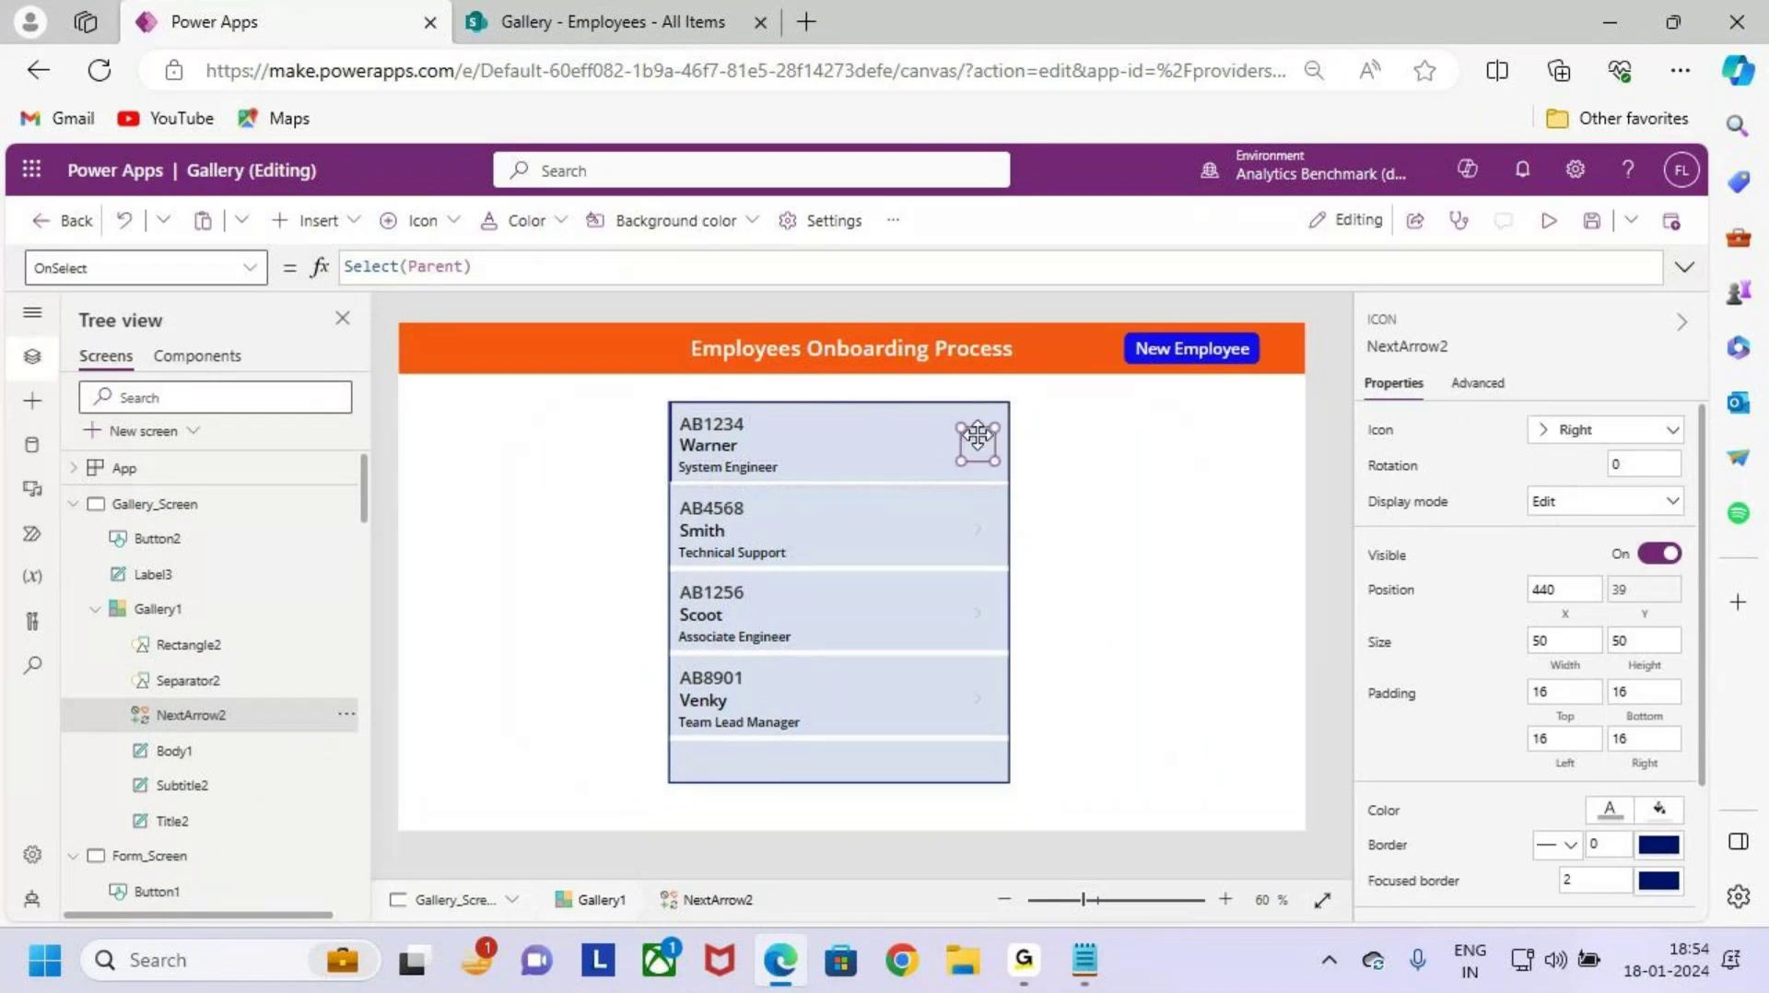
scroll(966, 449, up, 2)
scroll(1060, 682, up, 2)
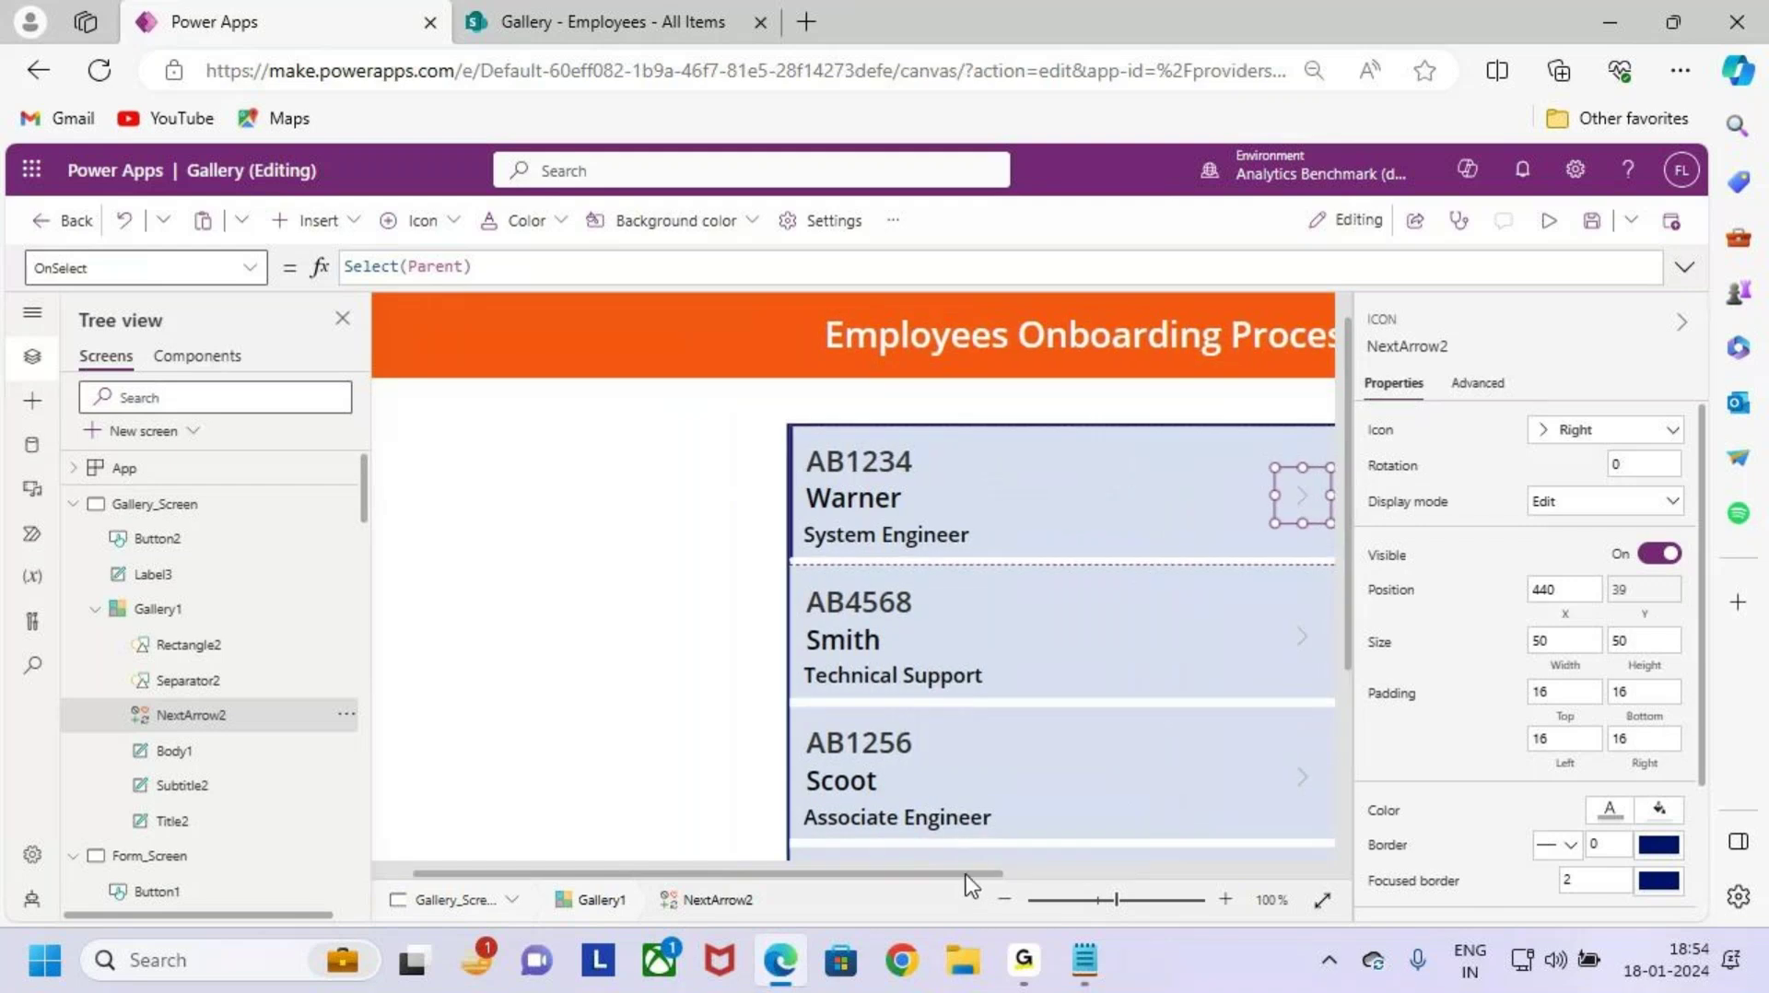
drag(970, 871, 1076, 859)
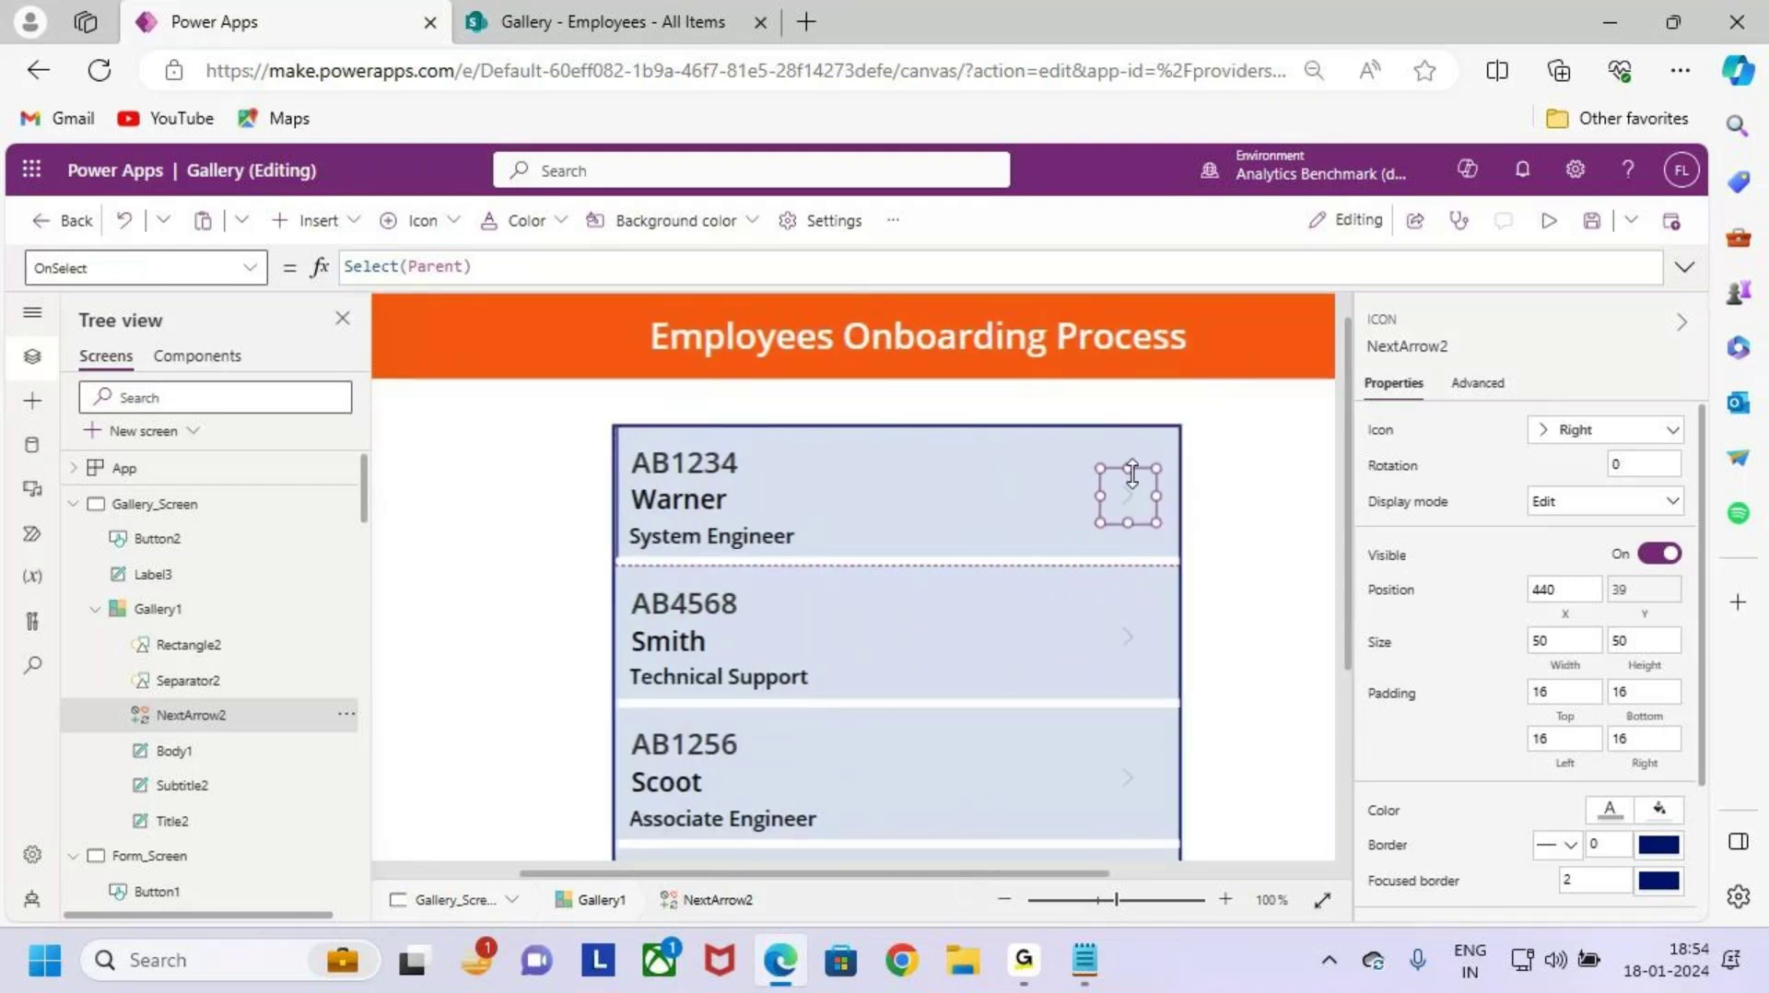
drag(1132, 475, 1128, 443)
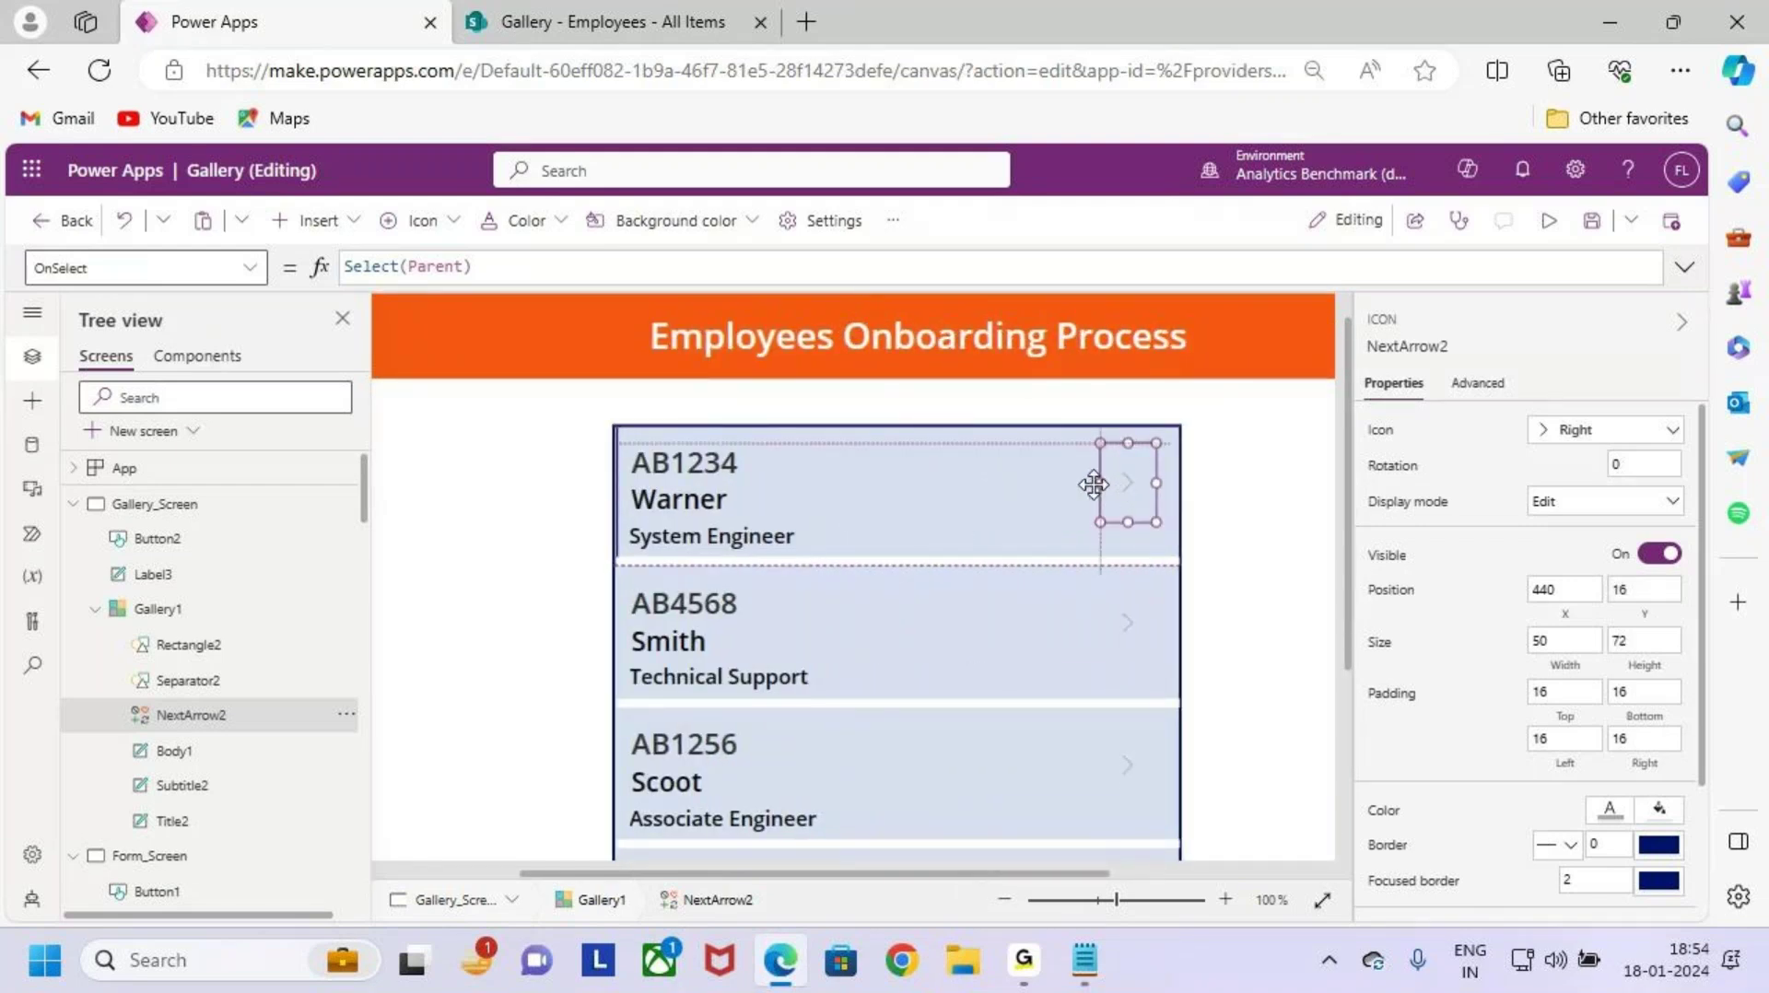
mouse_move(1094, 496)
mouse_down()
mouse_move(1076, 487)
mouse_move(1122, 494)
mouse_up()
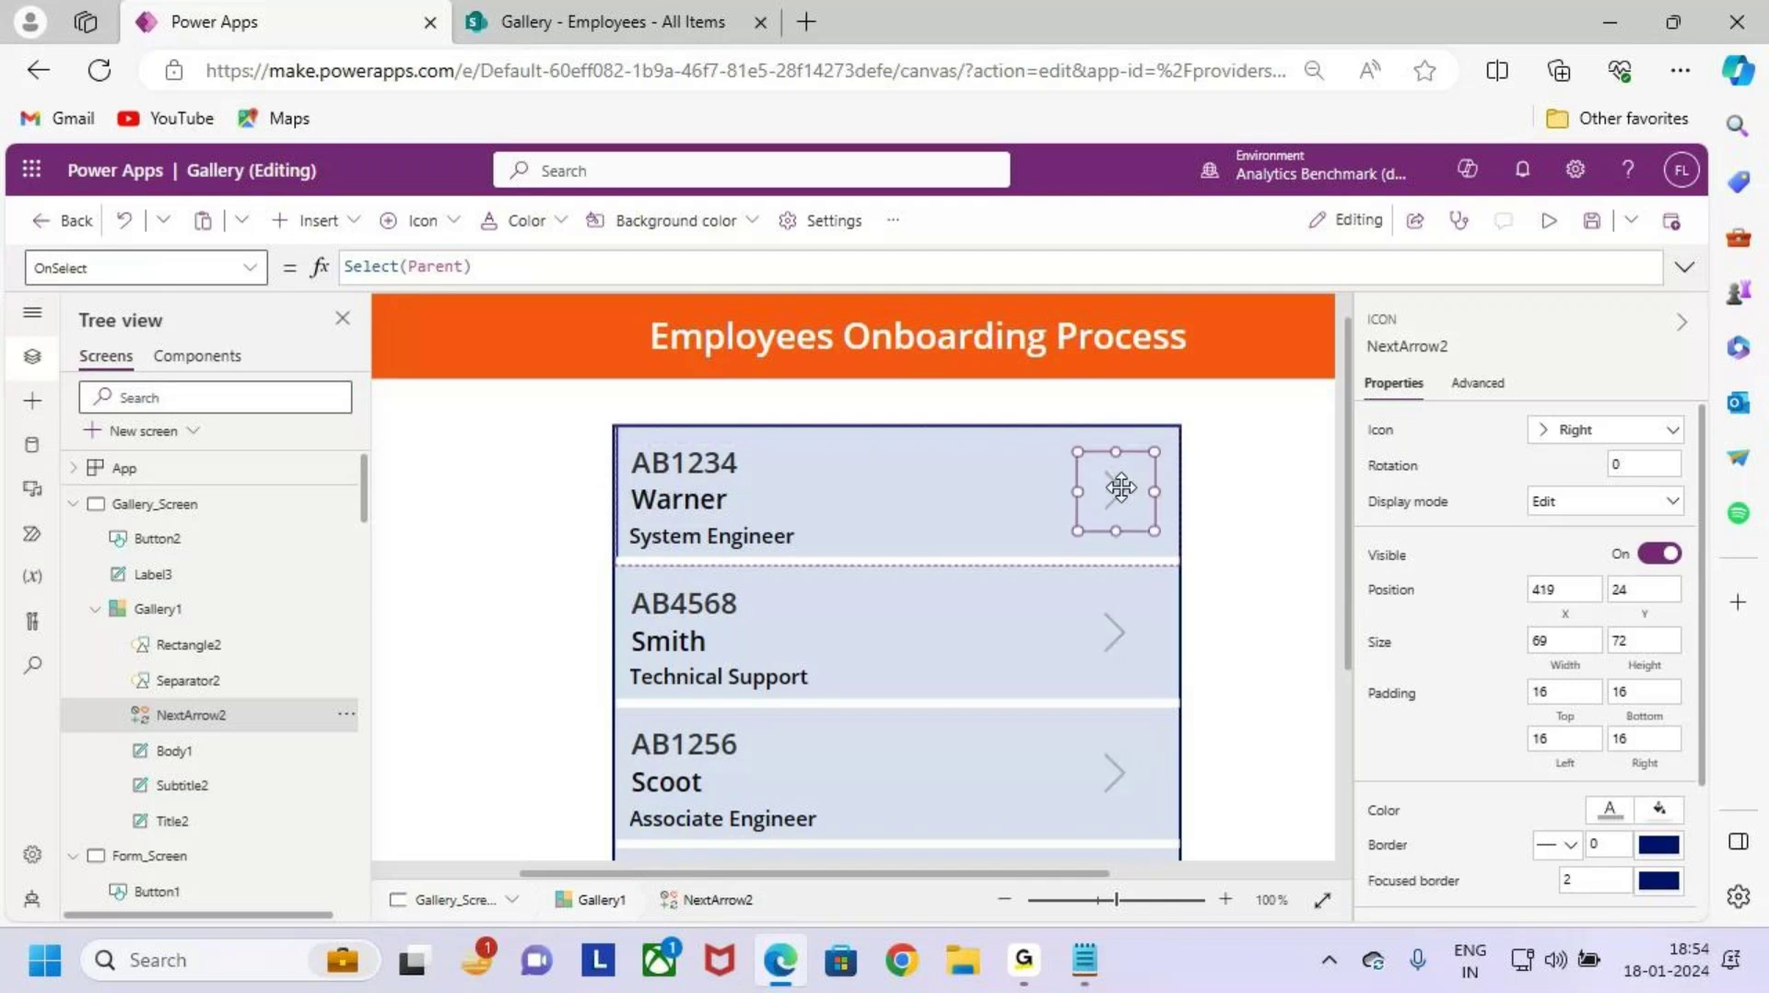
scroll(1141, 544, down, 3)
scroll(1147, 554, down, 1)
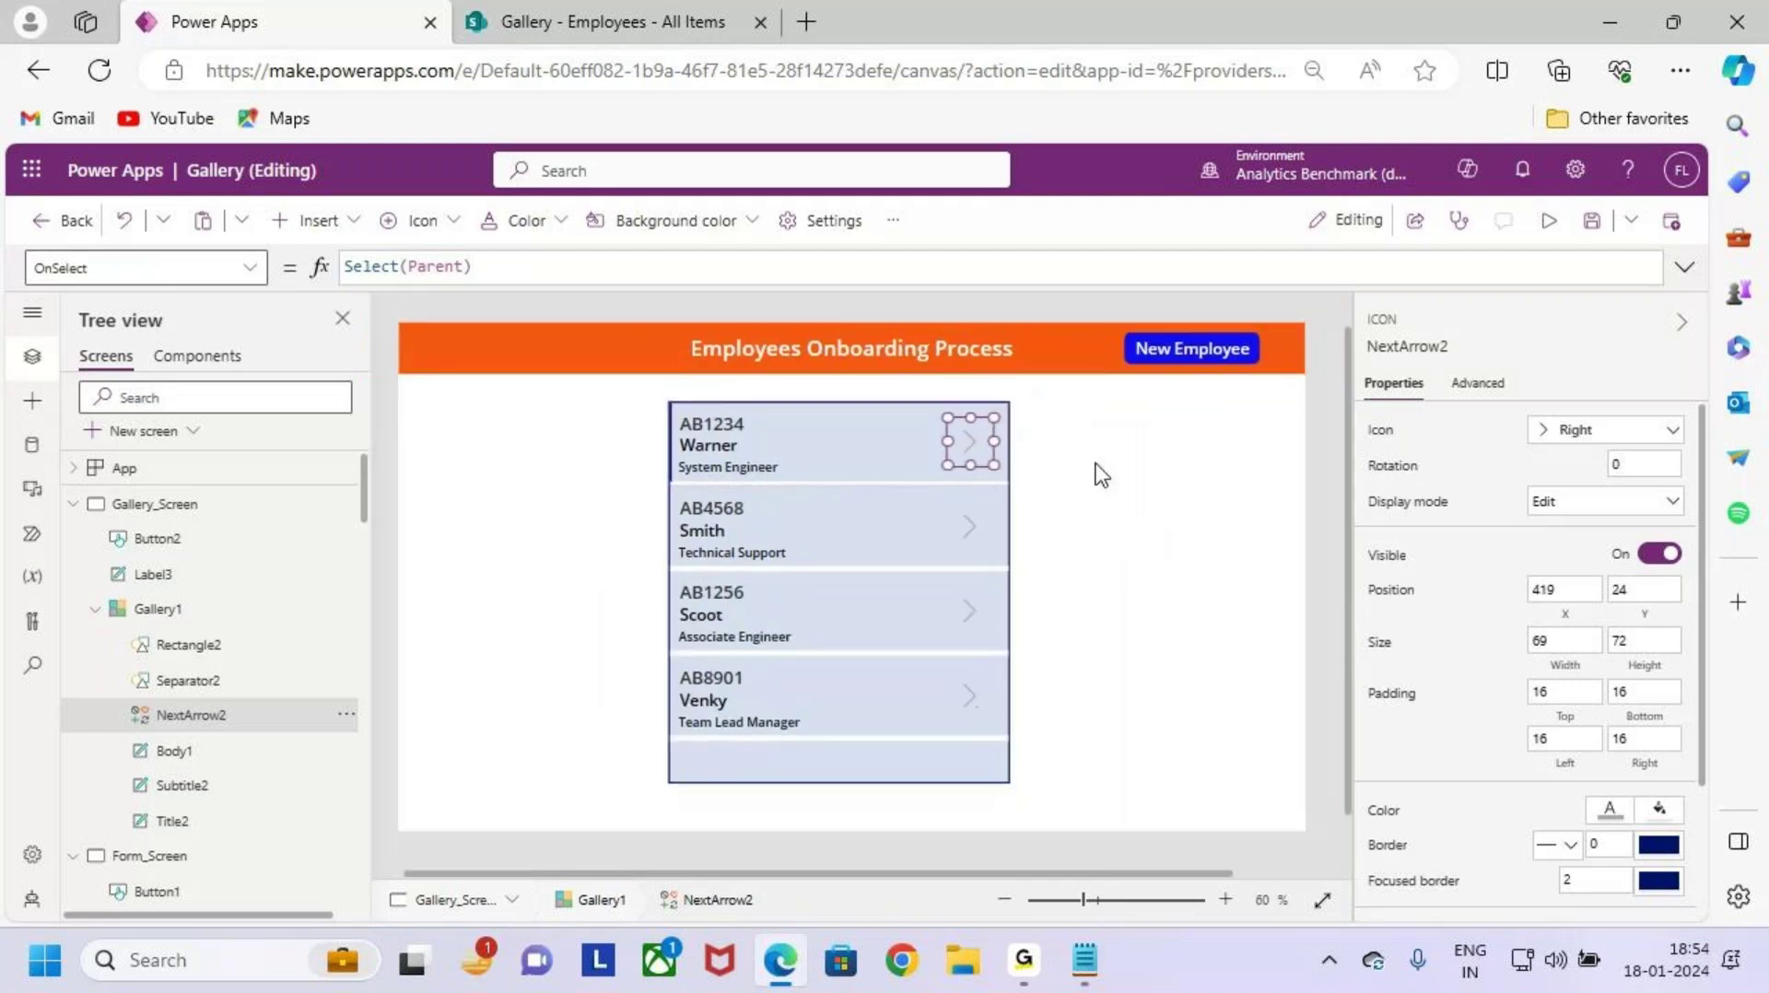
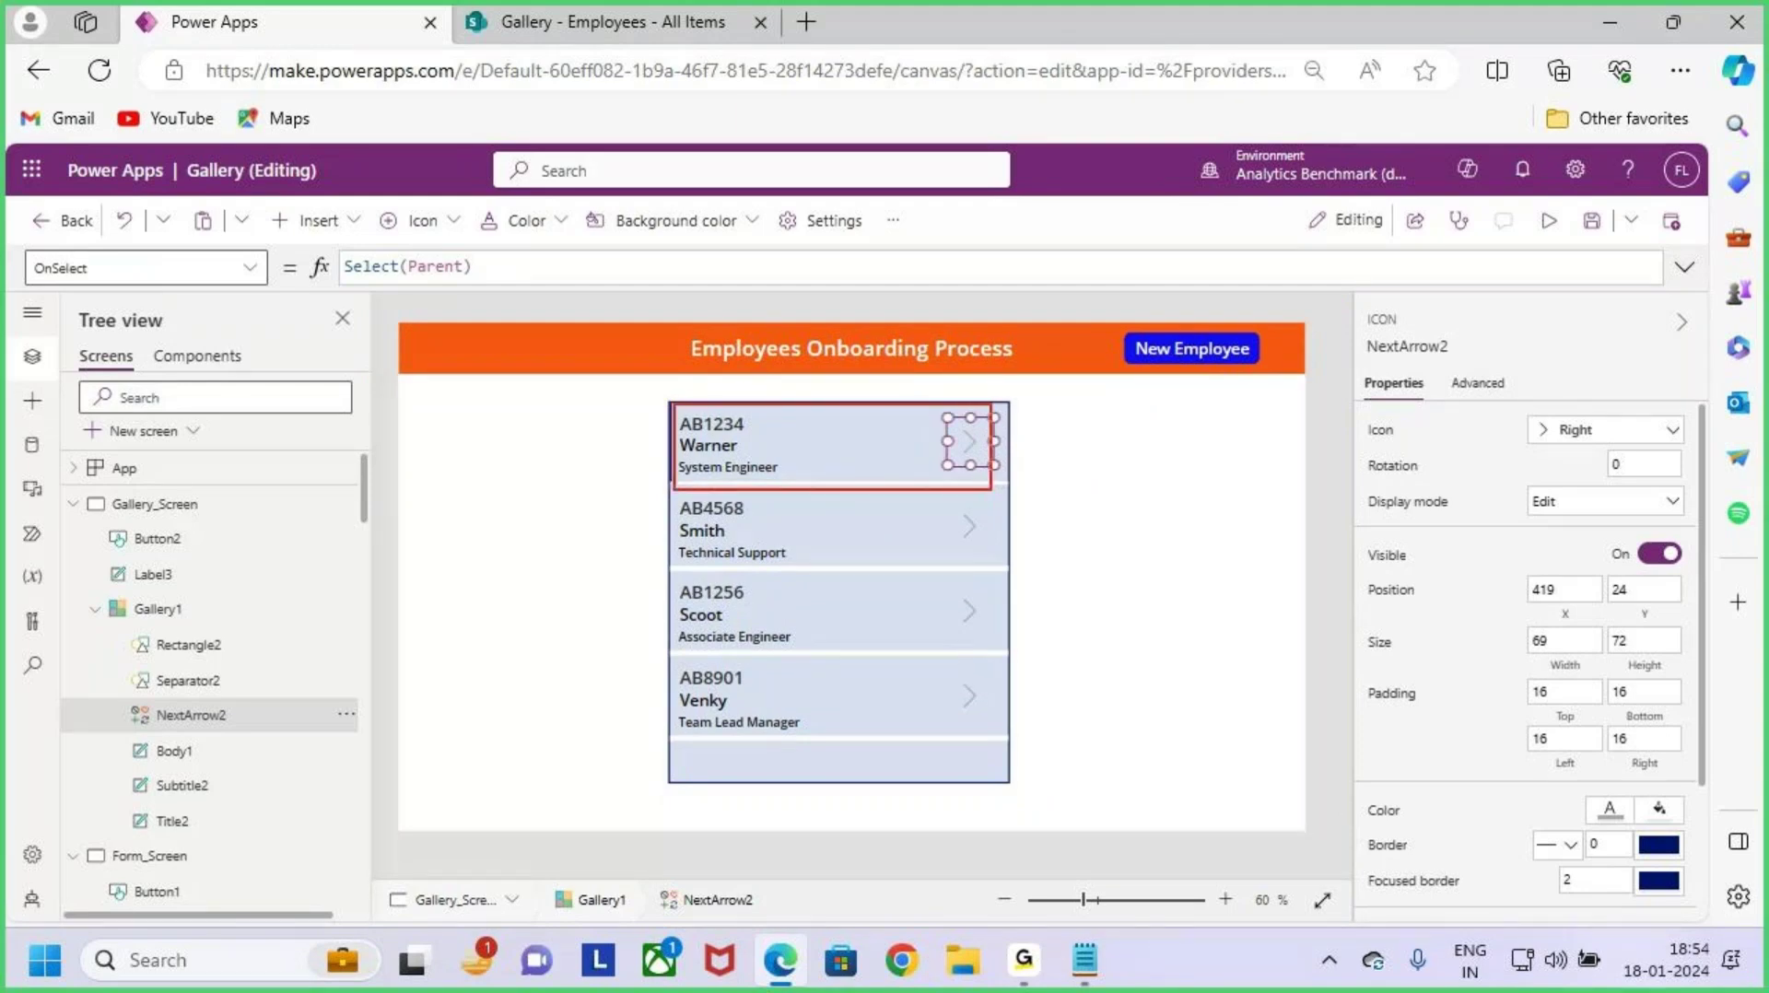
Step: Select the whole Gallery_Screen while marking up the gallery row arrows on the canvas
drag(982, 448, 1018, 383)
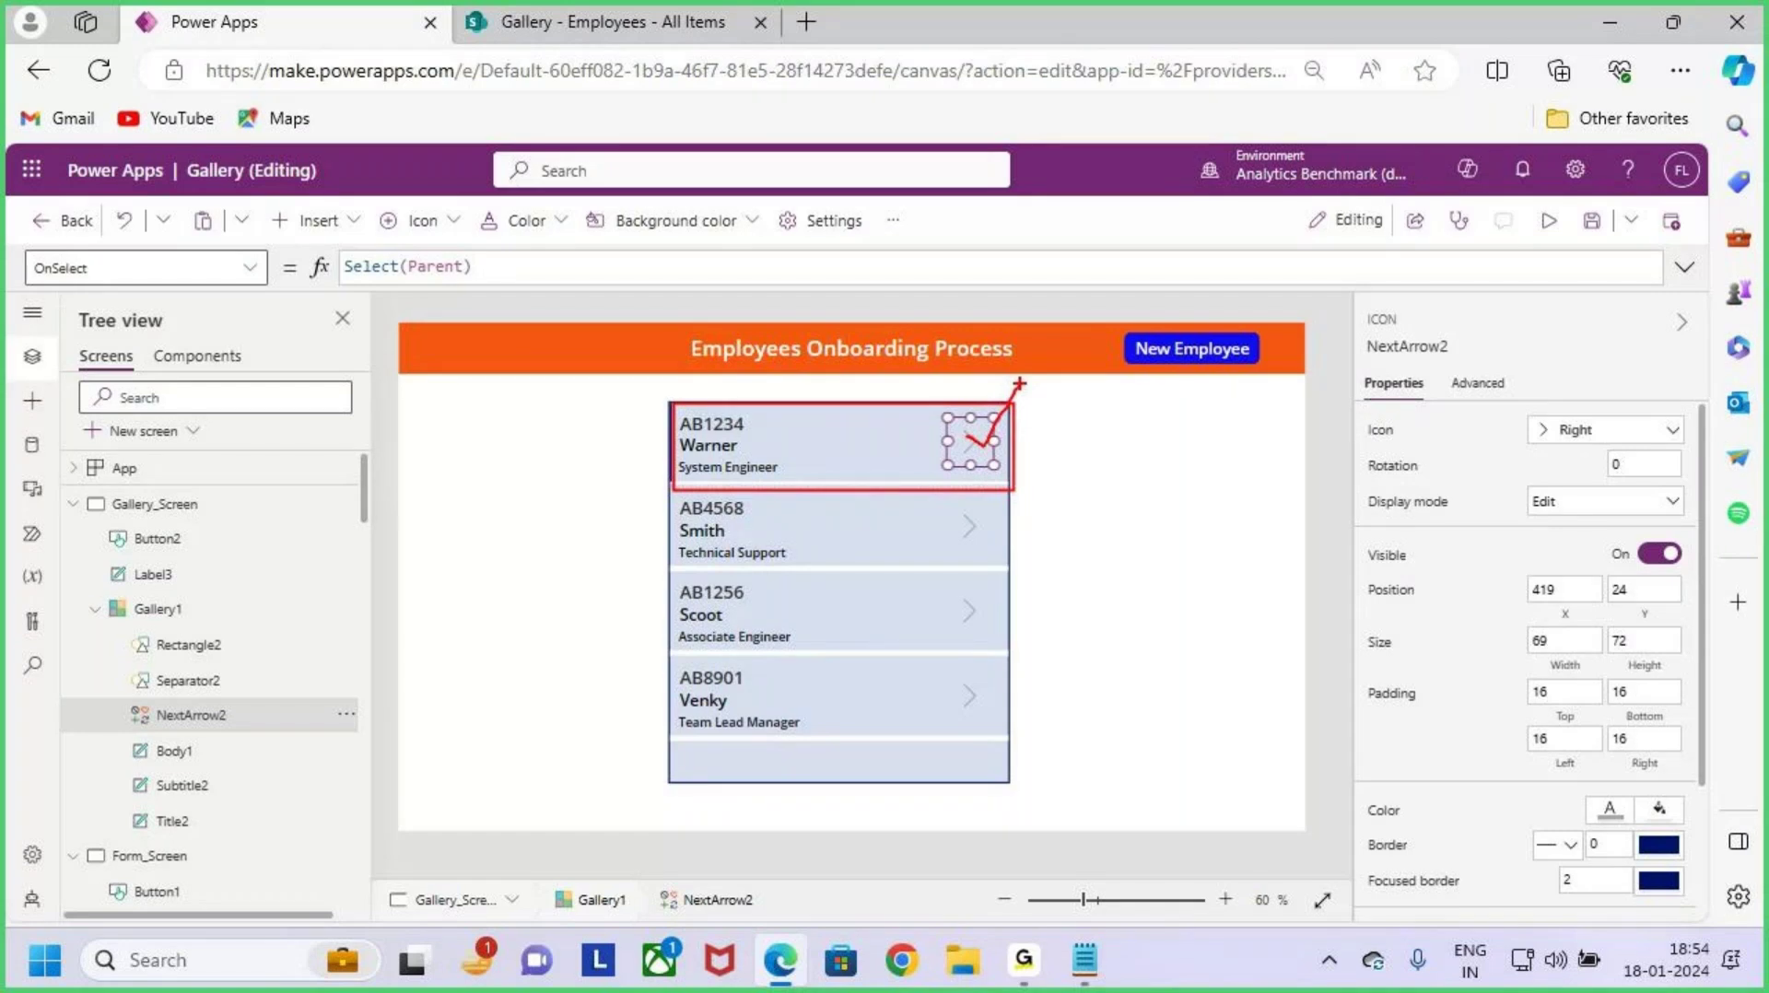
mouse_move(1110, 452)
mouse_down()
mouse_move(1106, 500)
mouse_move(1147, 539)
mouse_move(1240, 516)
mouse_move(1279, 581)
mouse_up()
drag(1097, 645, 1562, 509)
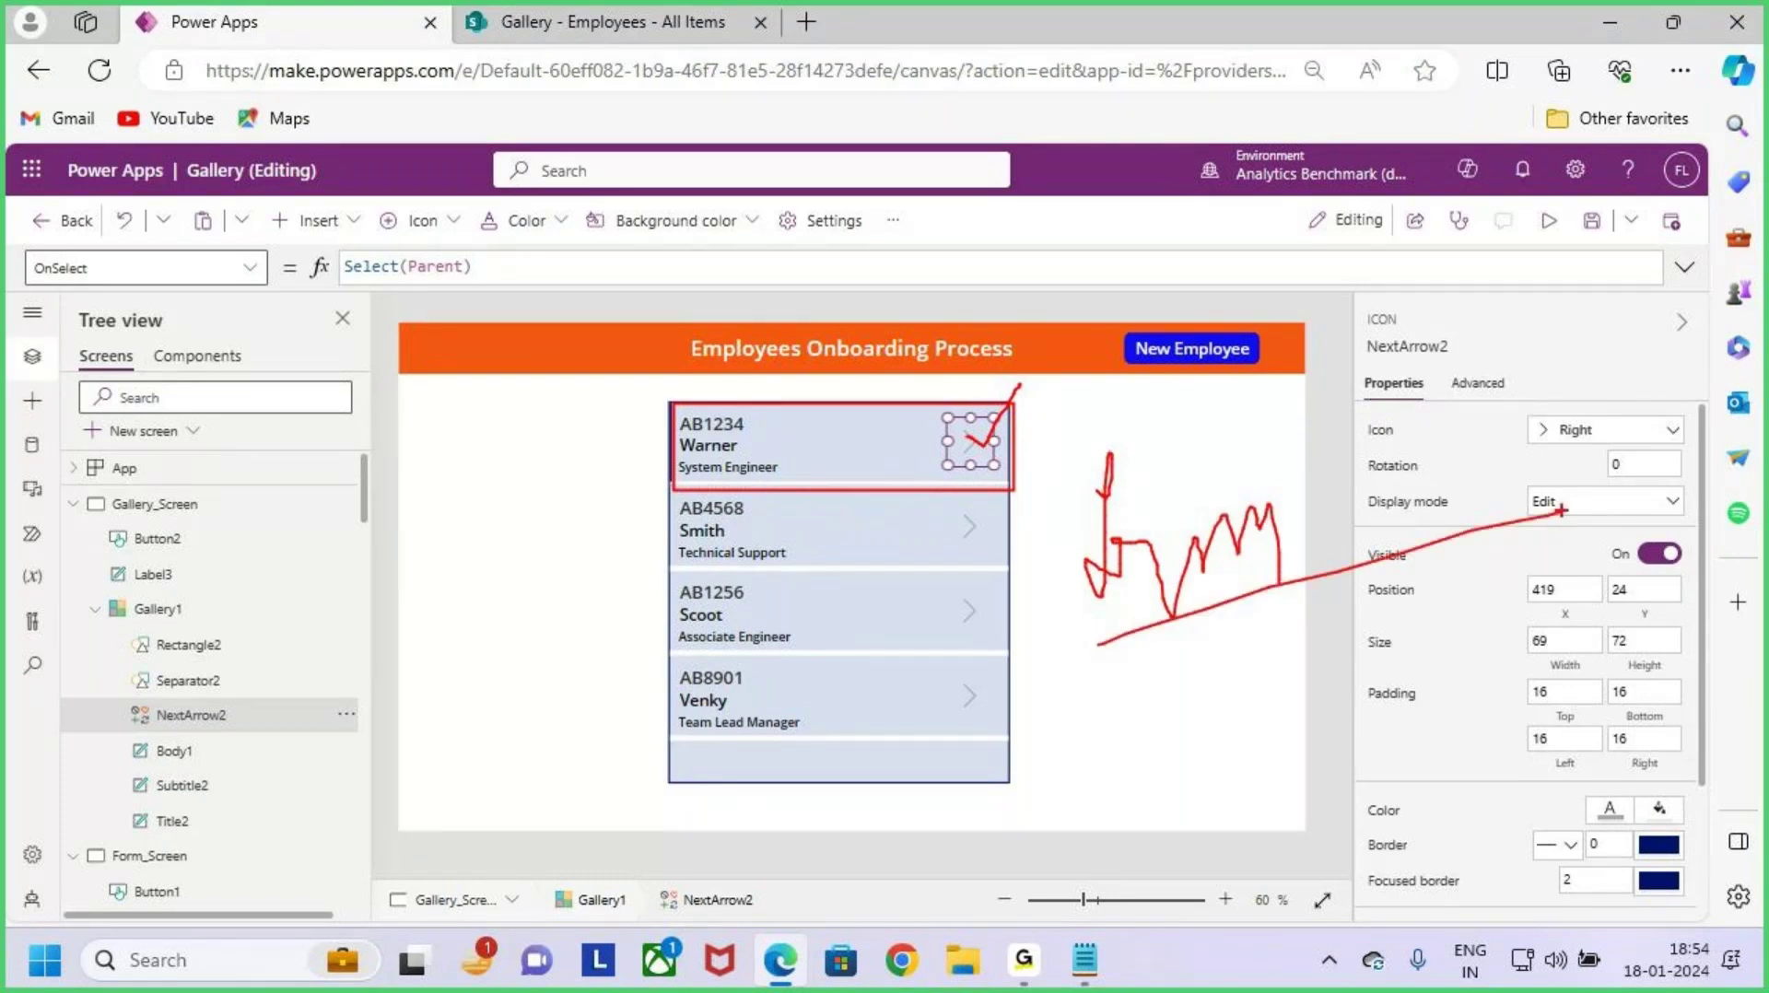
key(Escape)
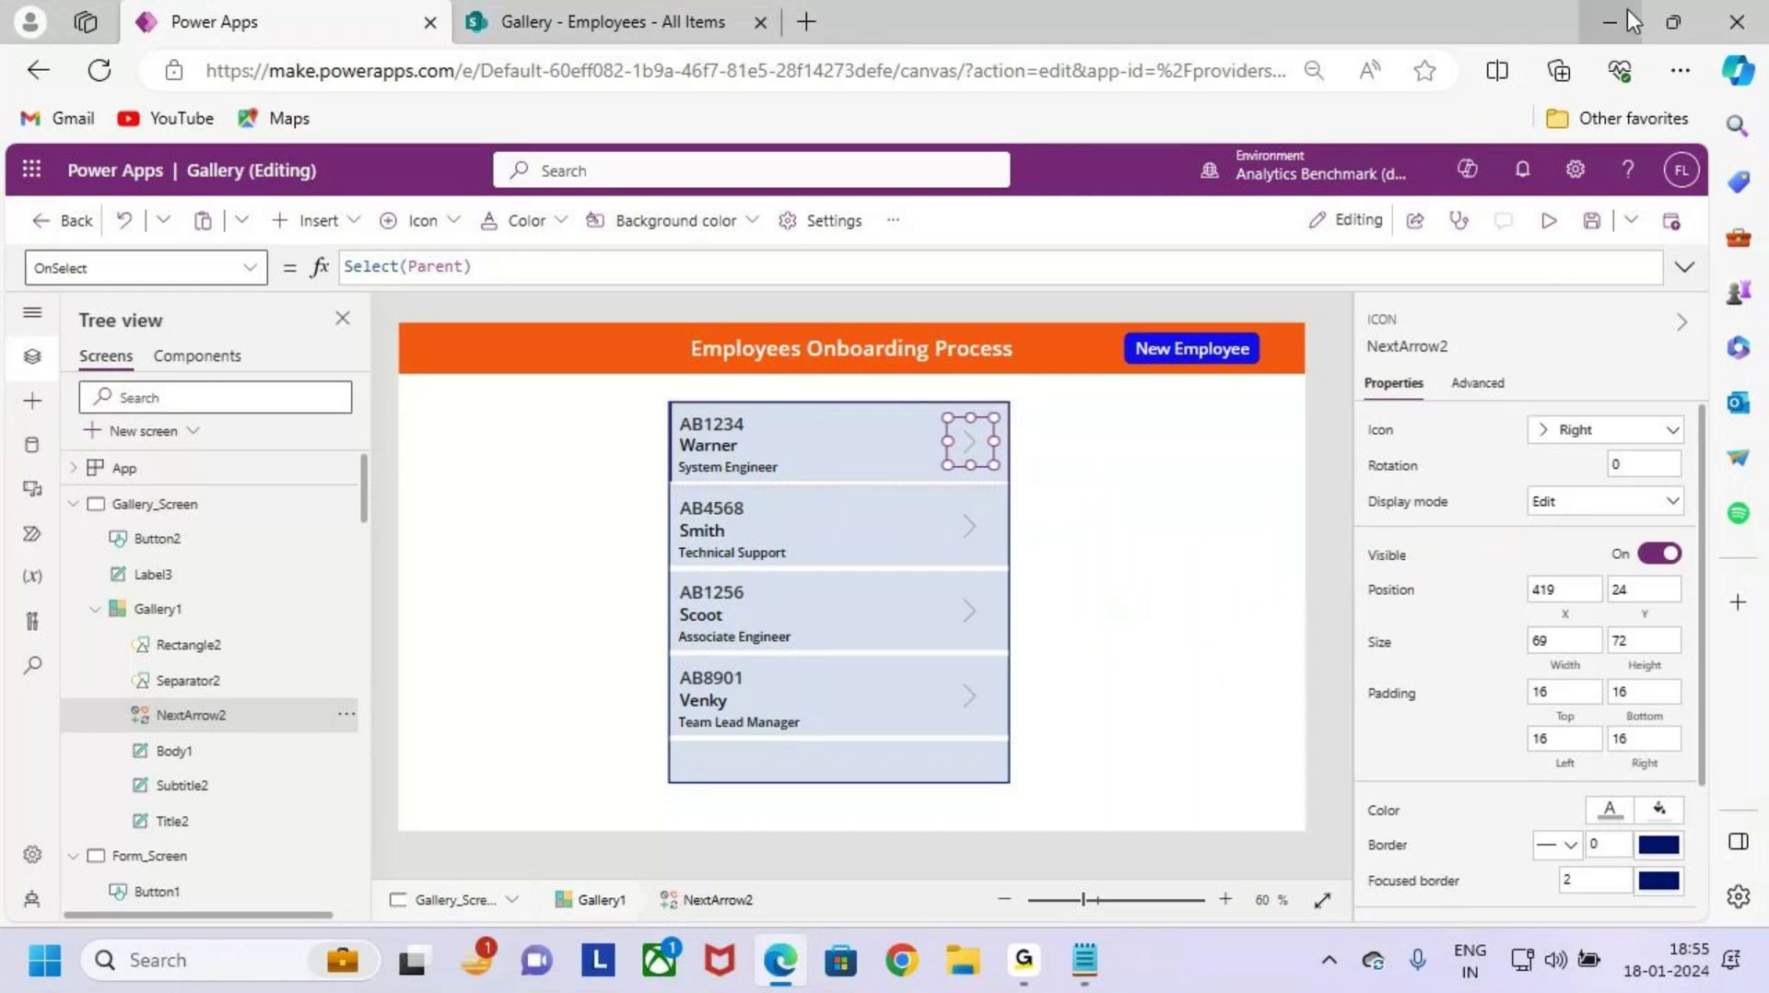
click(1126, 711)
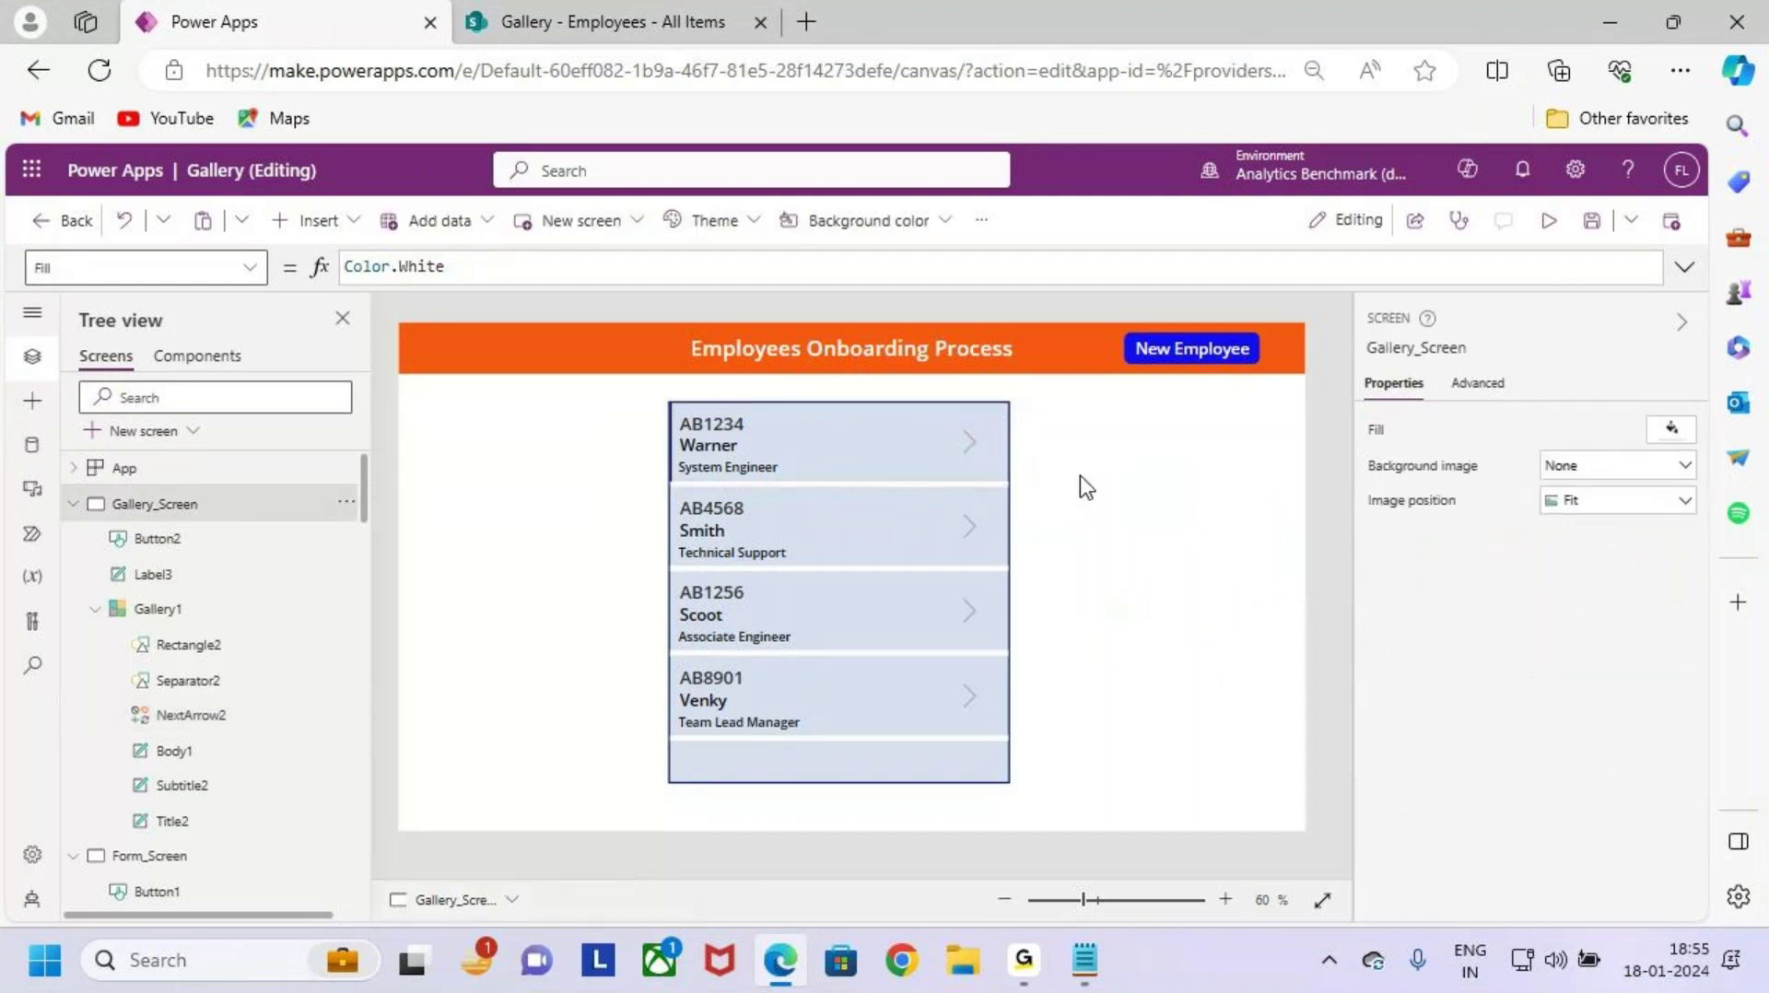
key(ctrl+2)
mouse_move(942, 417)
mouse_down()
mouse_move(1001, 473)
mouse_move(1069, 451)
mouse_move(1038, 482)
mouse_up()
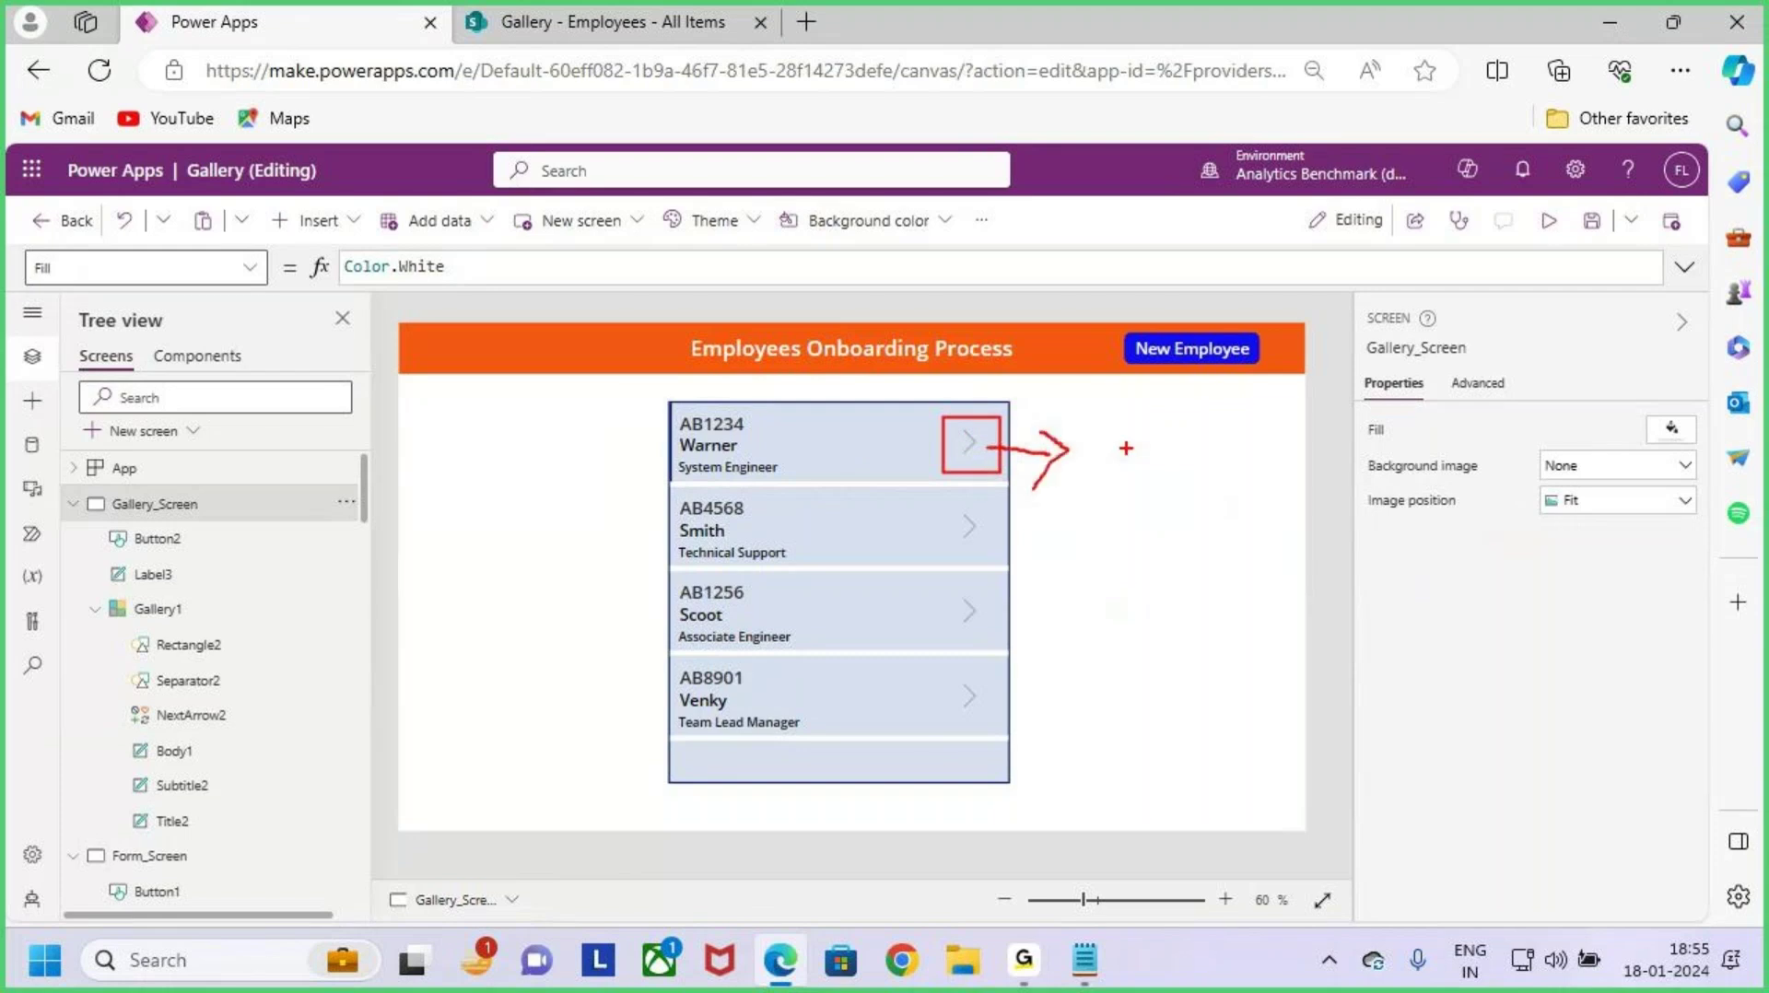
mouse_move(1126, 448)
mouse_down()
mouse_move(1150, 412)
mouse_move(1139, 525)
mouse_move(1198, 475)
mouse_move(1243, 491)
mouse_up()
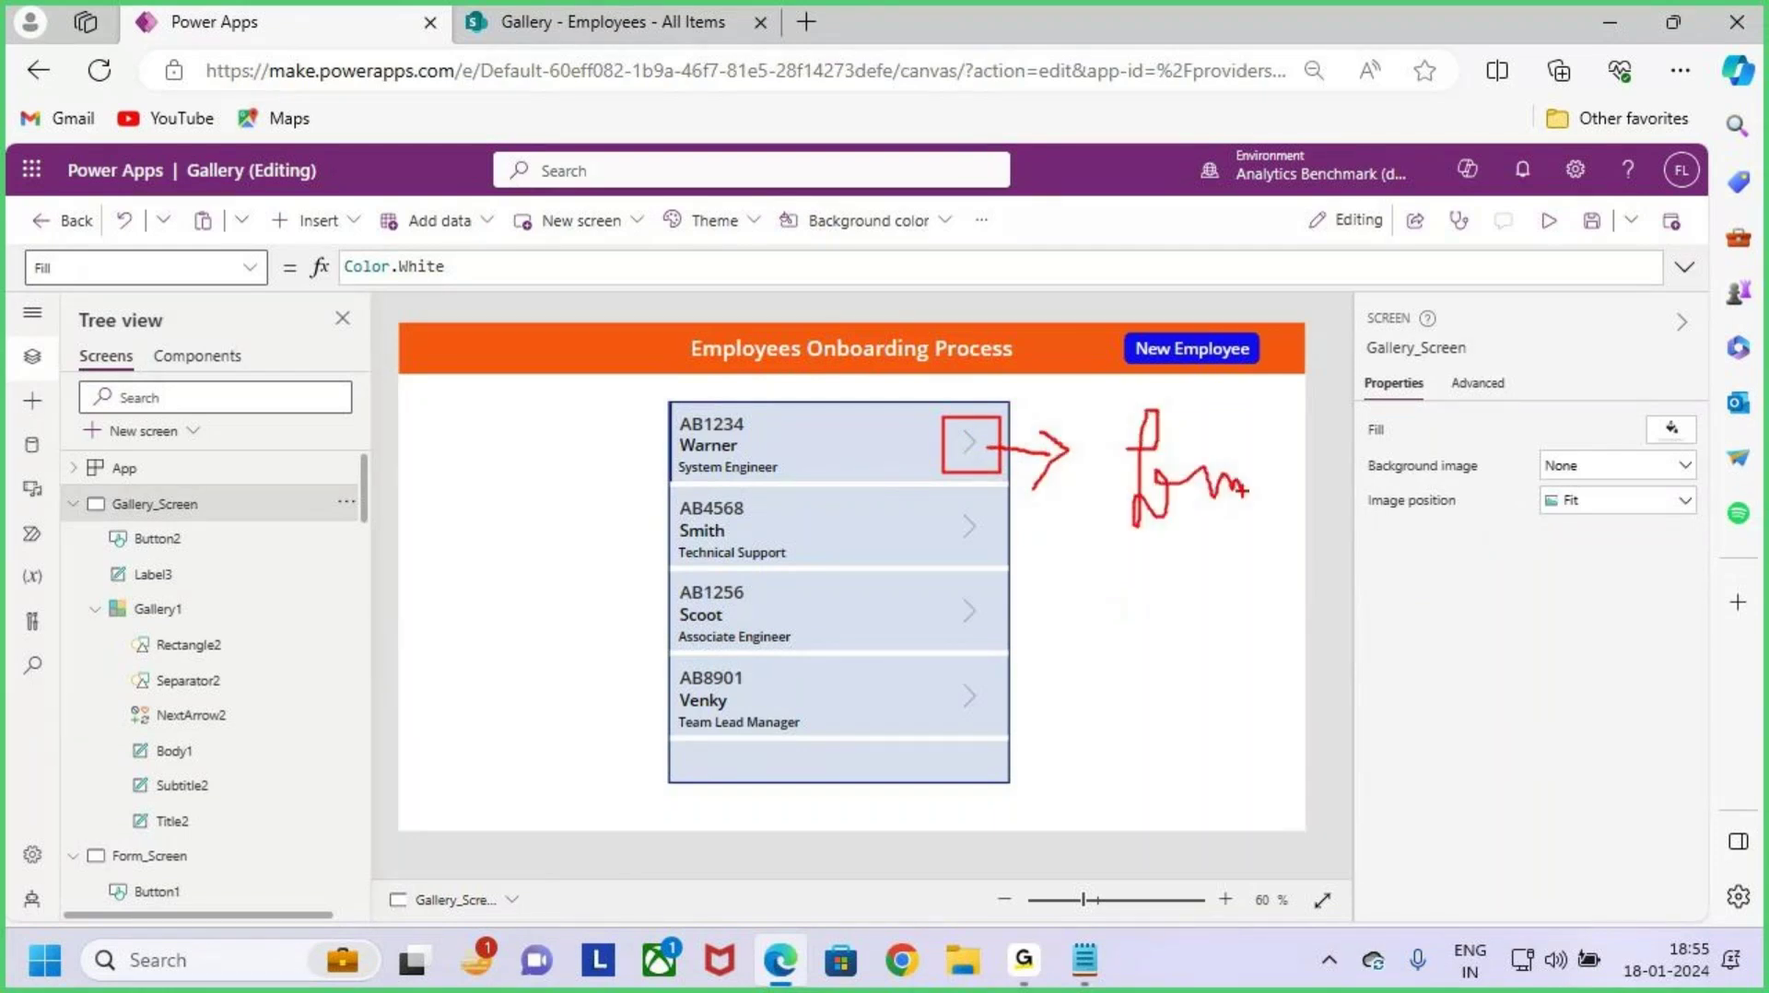
mouse_move(1129, 641)
mouse_down()
mouse_move(1163, 700)
mouse_move(1192, 622)
mouse_move(1226, 689)
mouse_move(1239, 623)
mouse_up()
mouse_move(1273, 664)
mouse_down()
mouse_move(1320, 684)
mouse_move(1390, 614)
mouse_up()
drag(667, 406, 861, 484)
drag(1173, 556, 1269, 546)
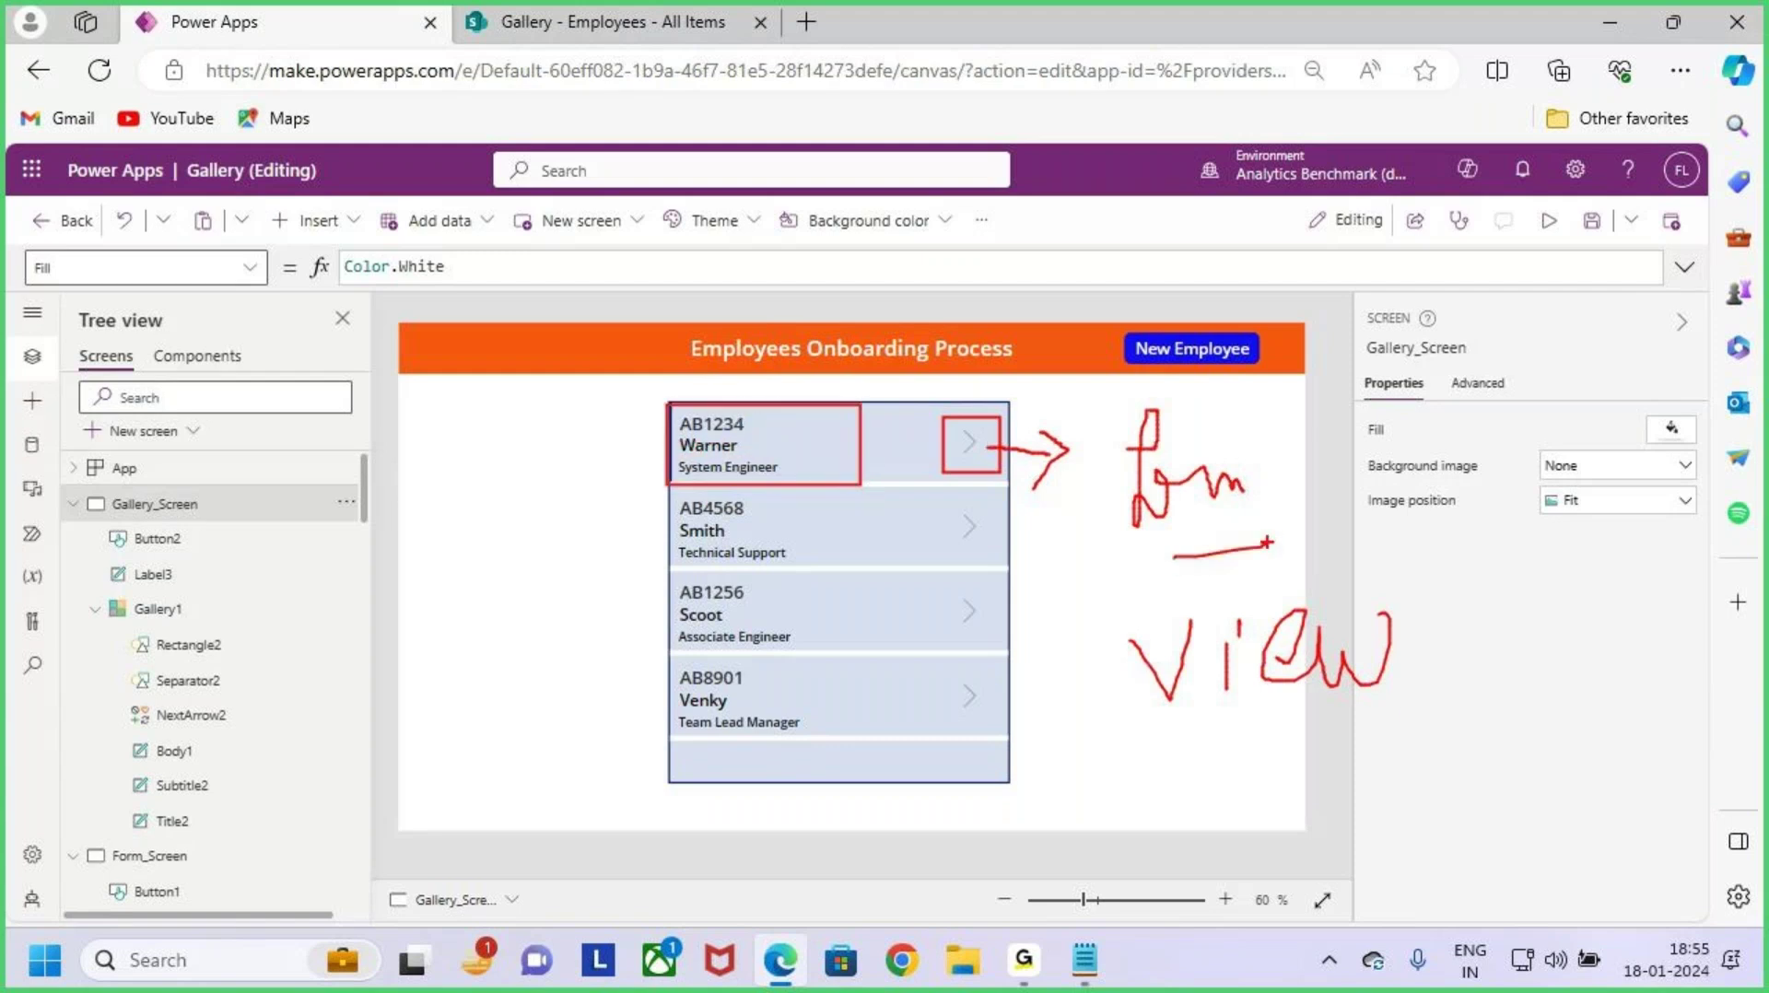
key(Escape)
Step: Select the first row's arrow and delete its Select(Parent) OnSelect formula
click(969, 442)
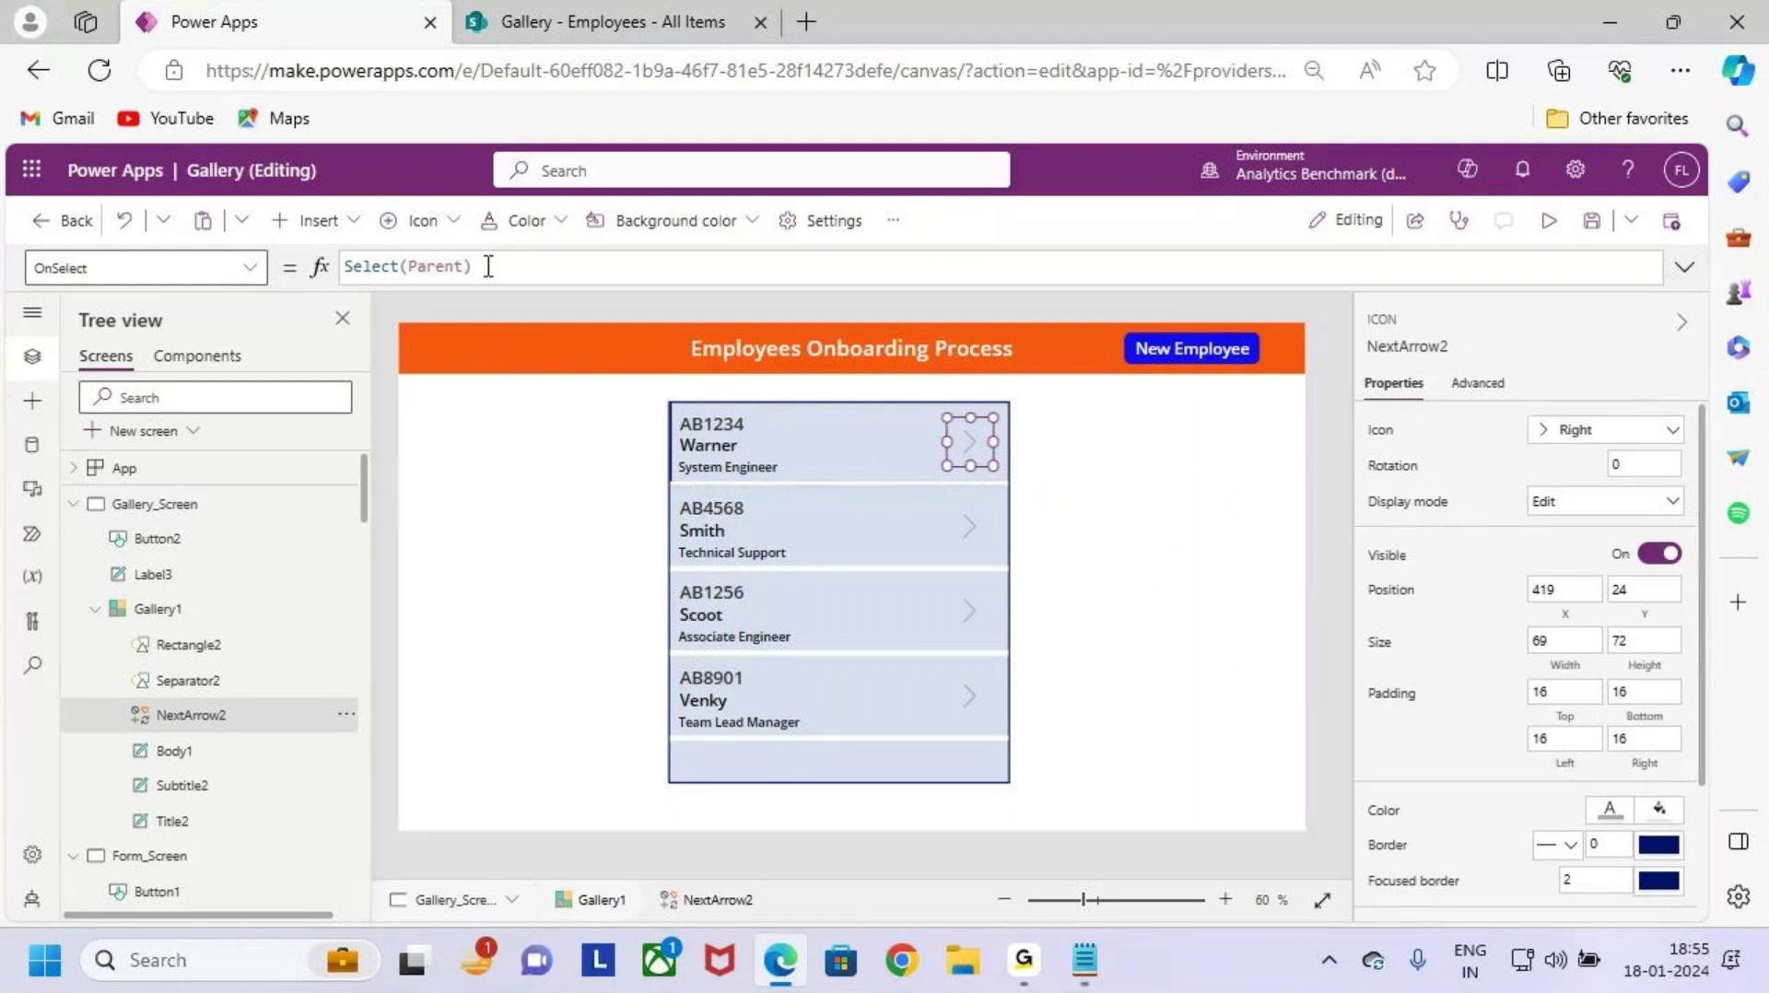
key(ctrl+2)
drag(39, 293, 106, 296)
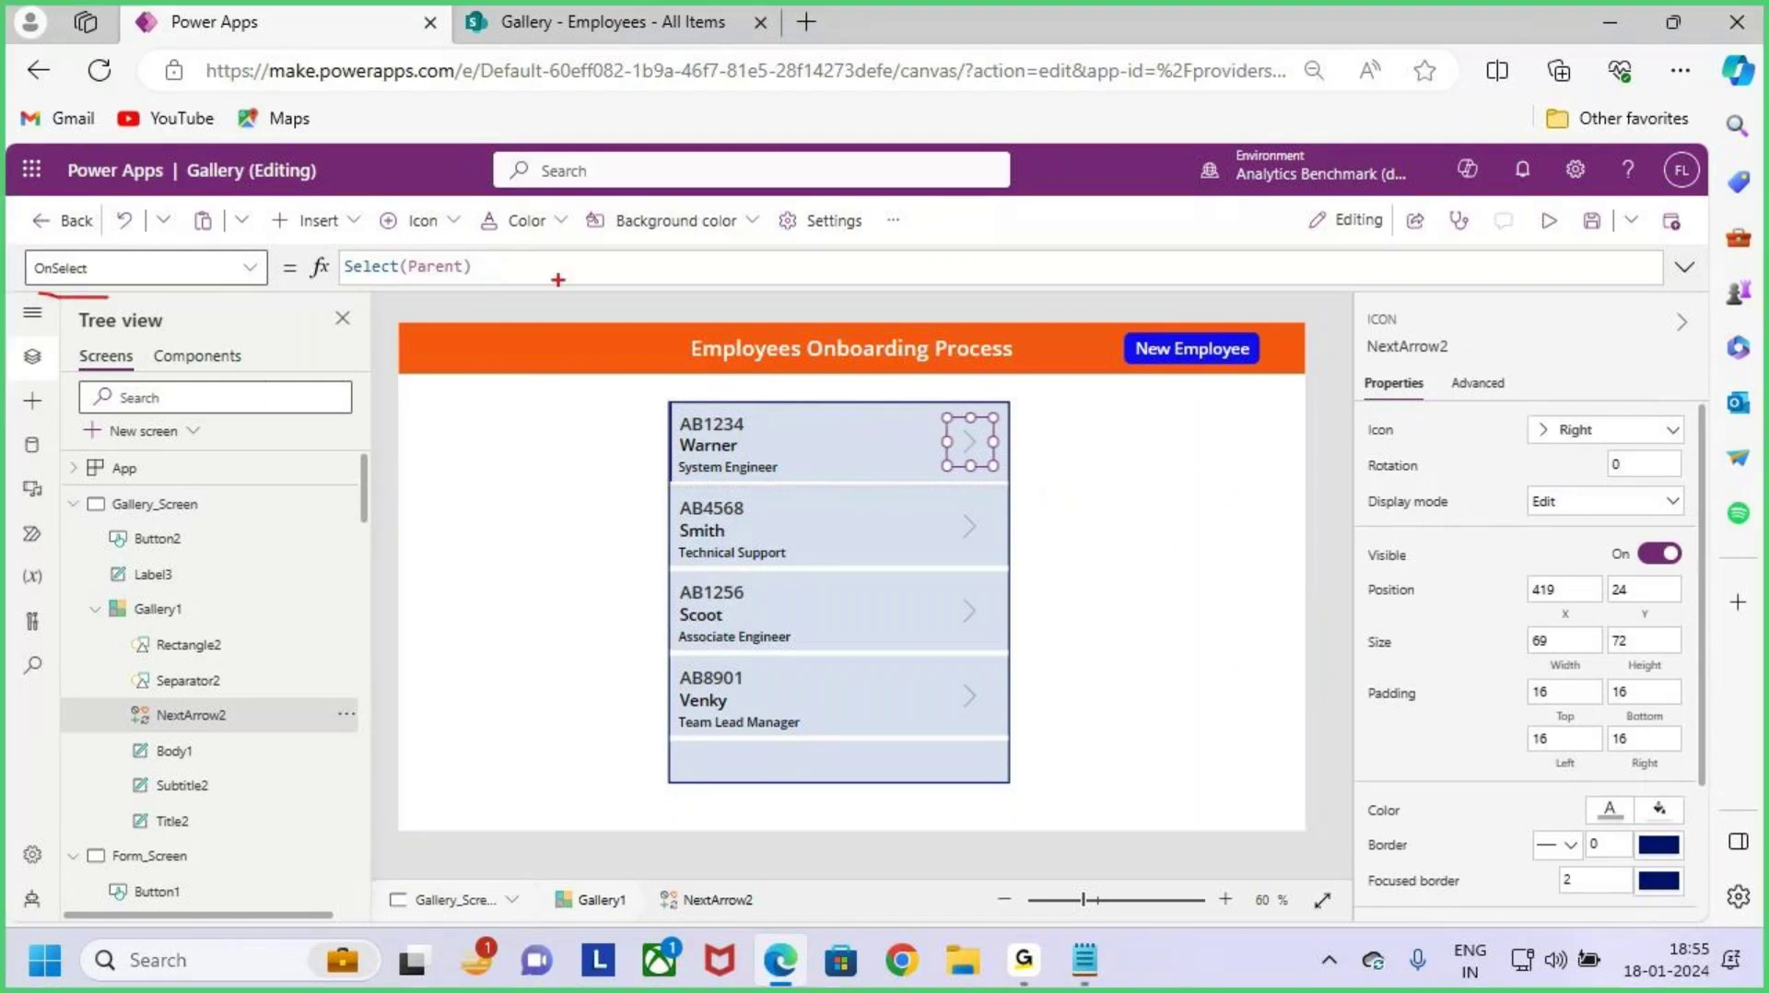
mouse_move(357, 286)
mouse_down()
mouse_move(437, 288)
mouse_move(226, 267)
mouse_up()
key(Escape)
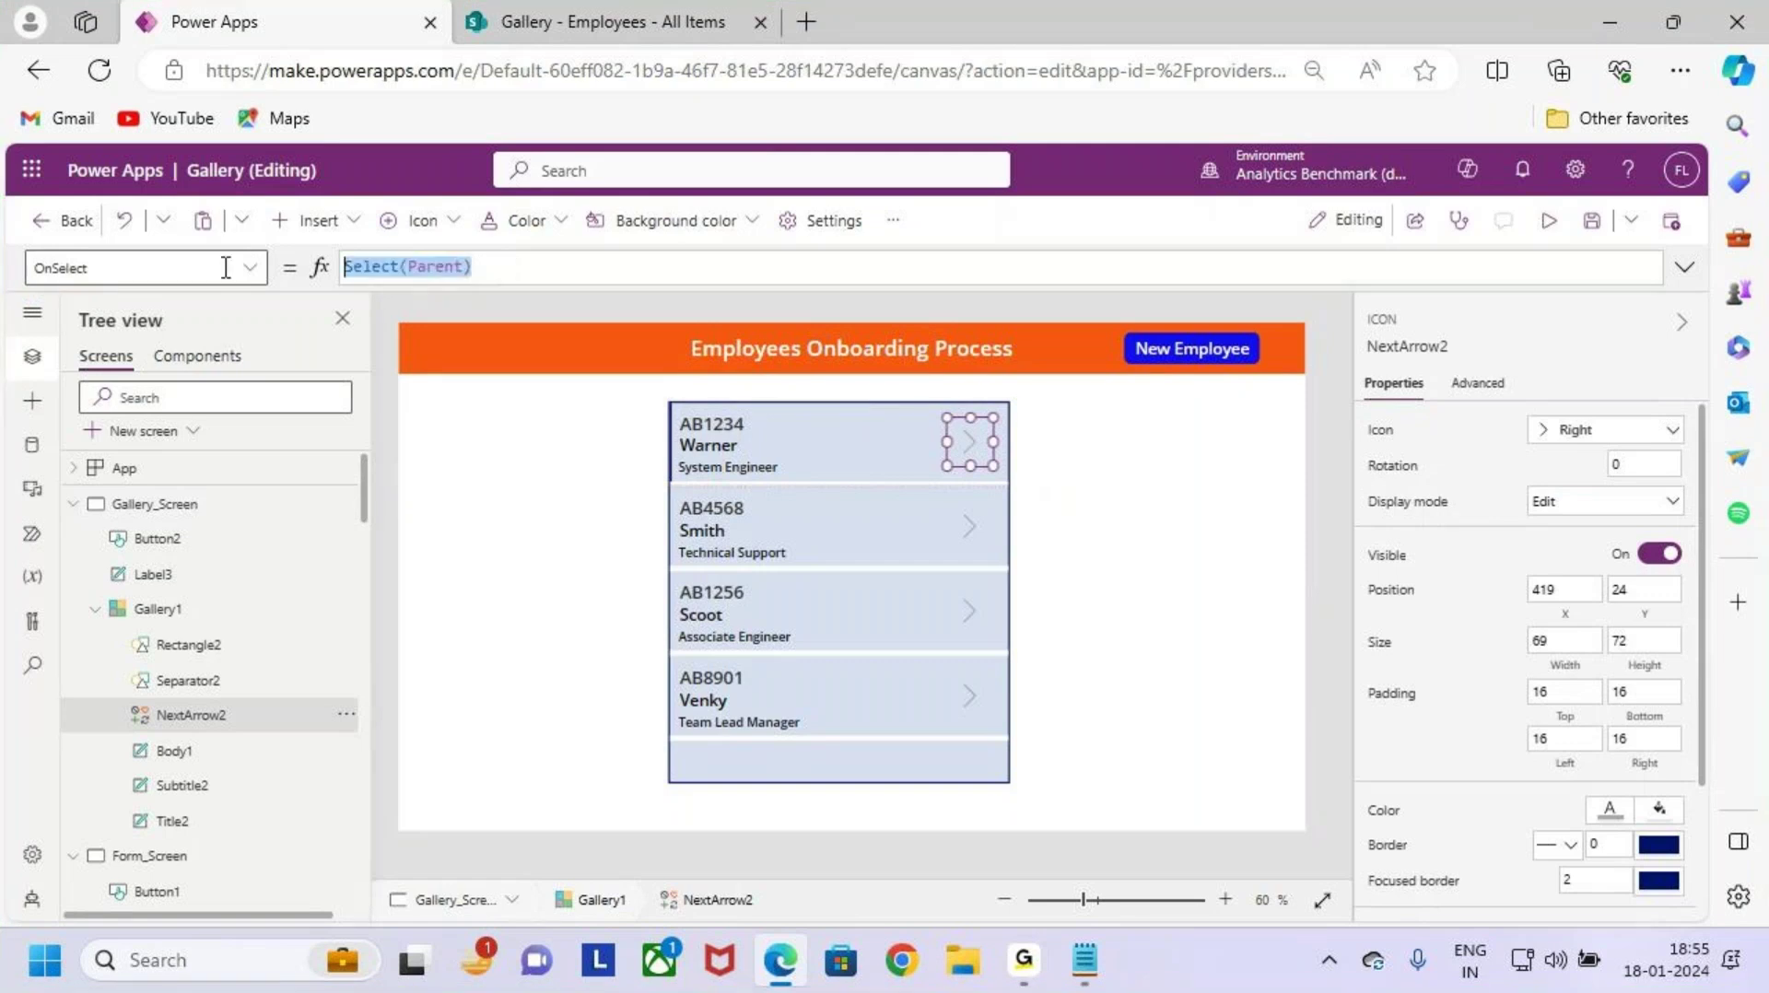
key(BackSpace)
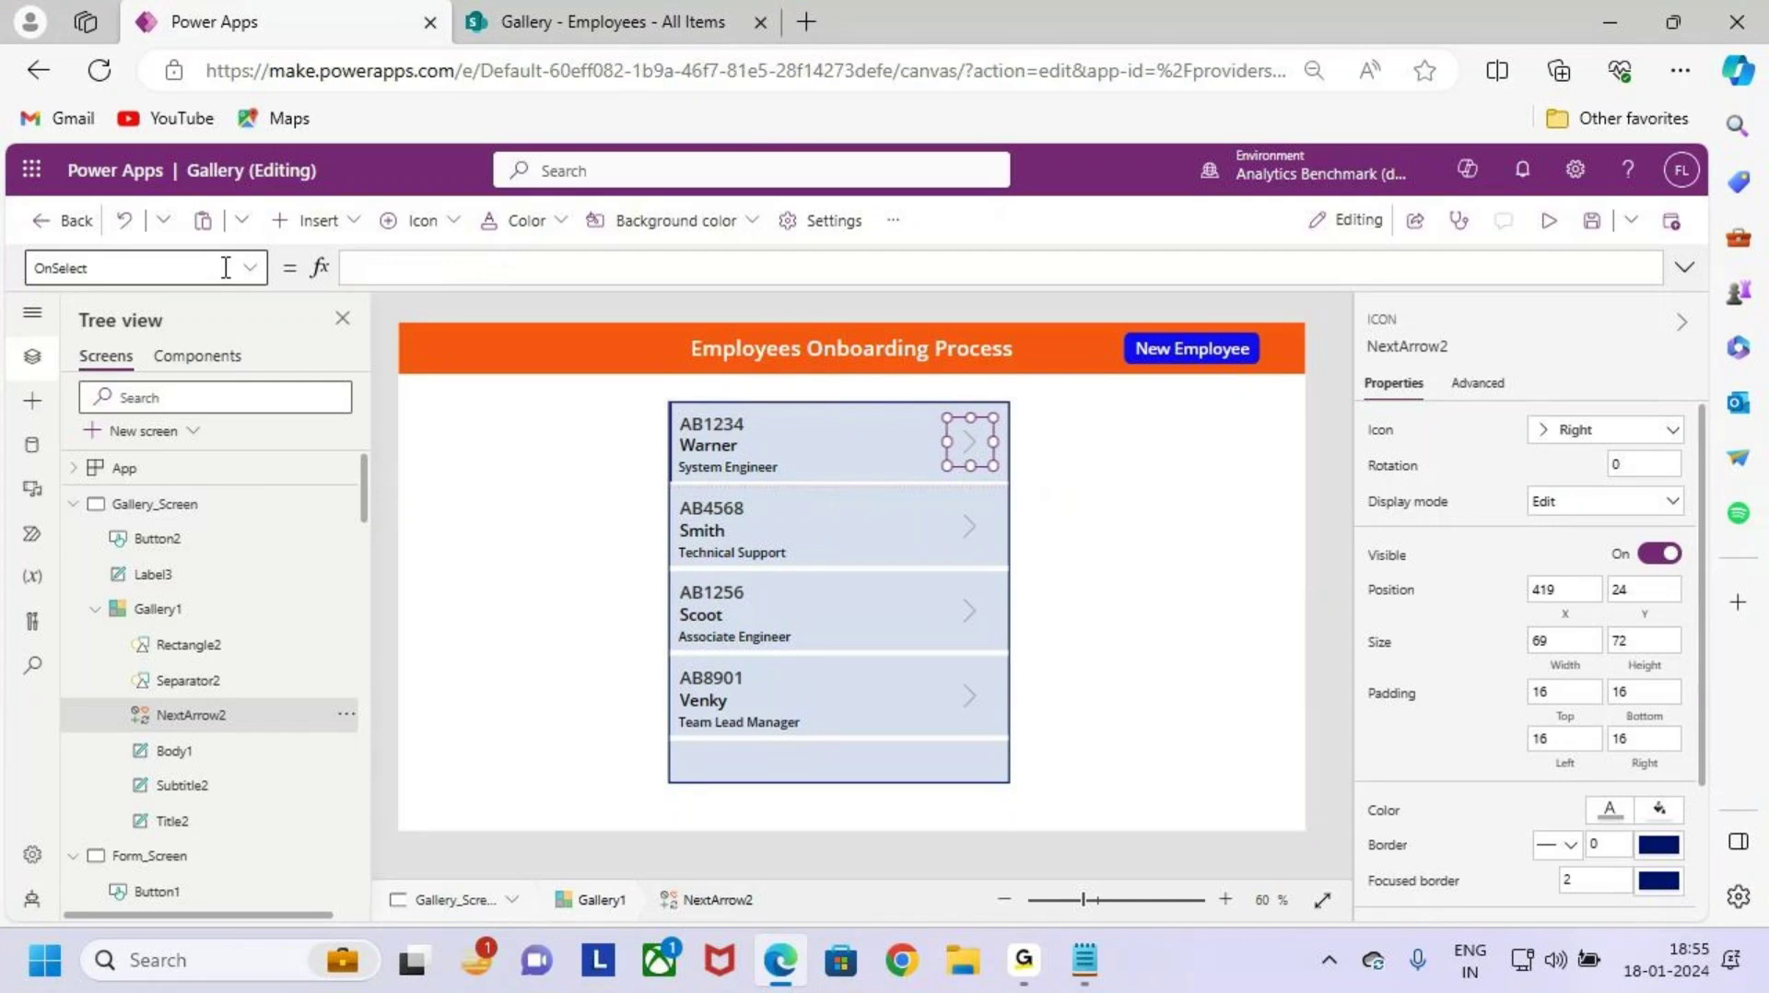
Step: Enter ViewForm(Form1) as the first line of the OnSelect formula
click(439, 273)
text(ViewForm)
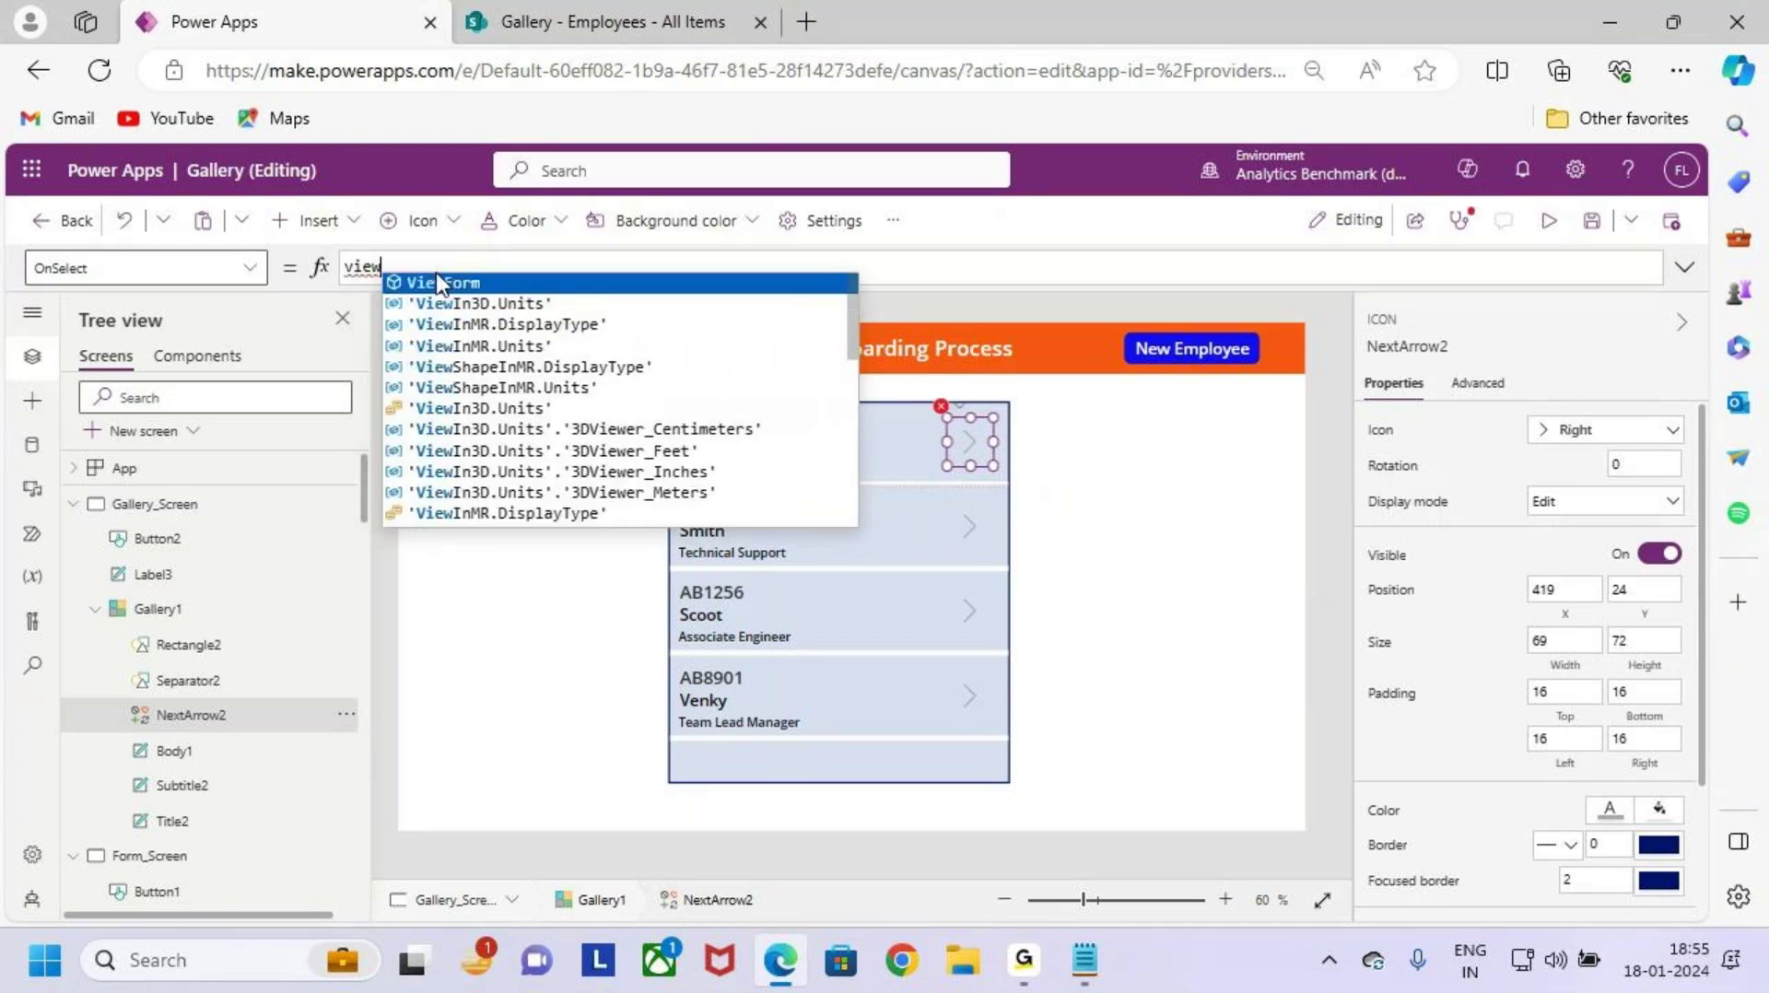
text(()
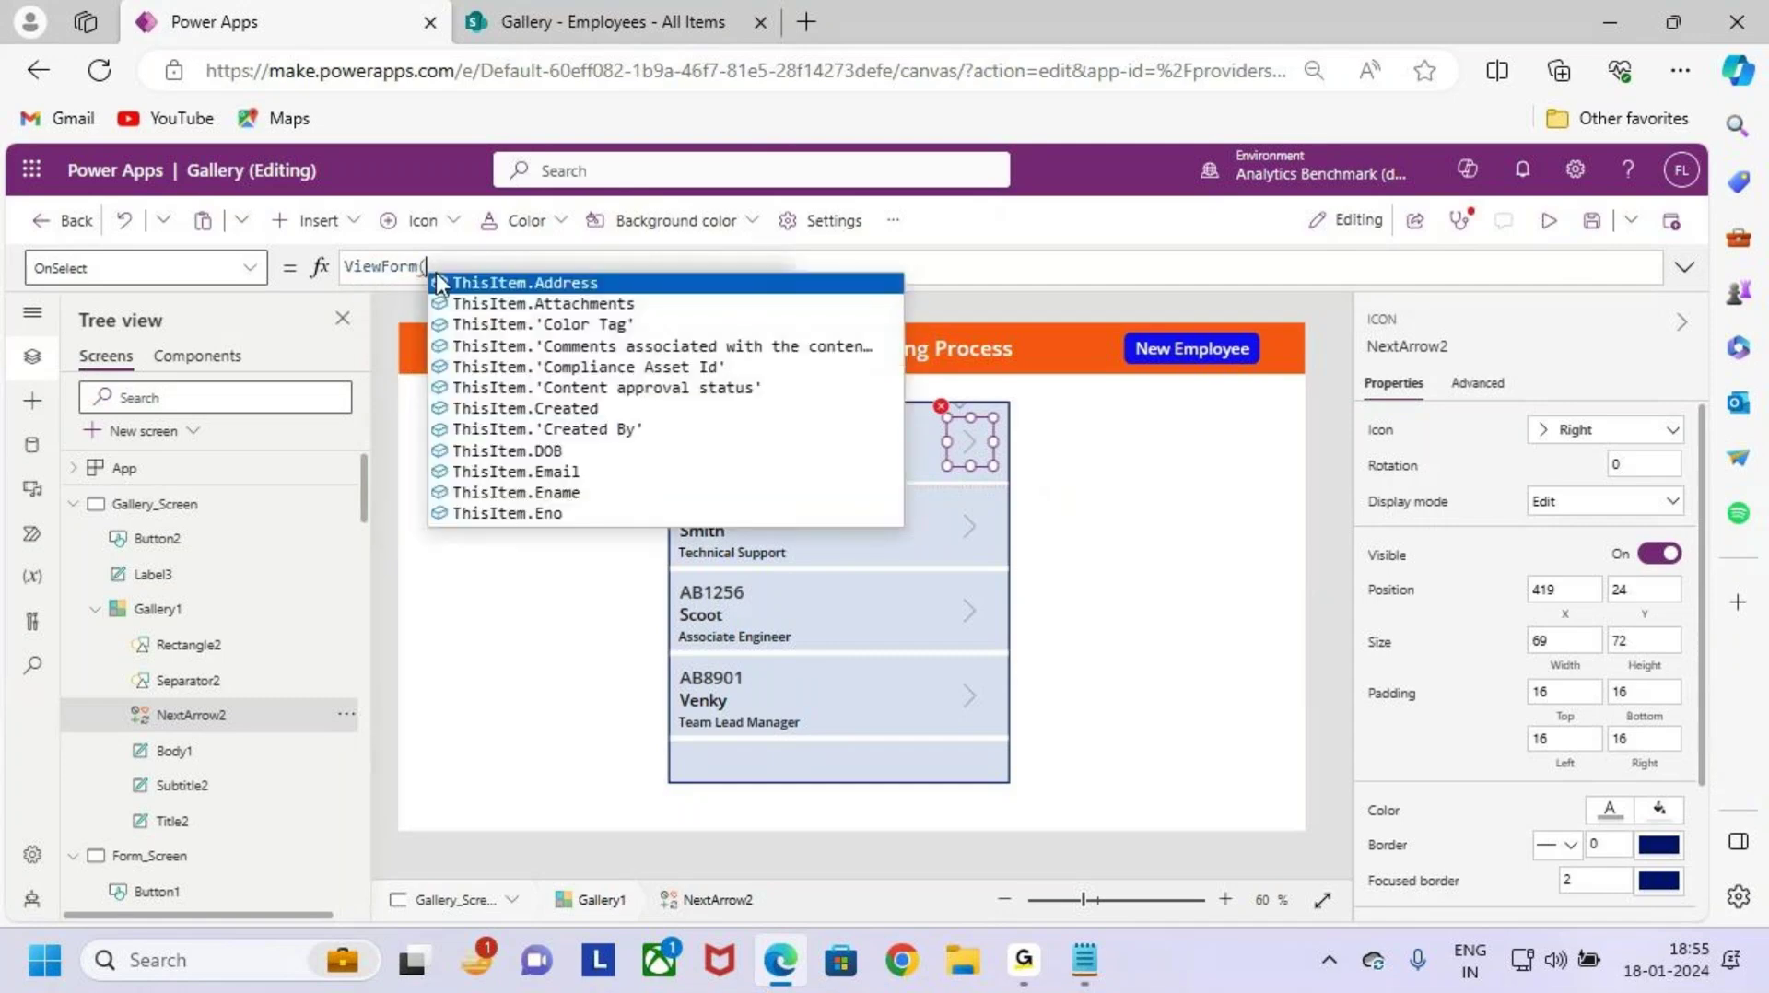
text(form)
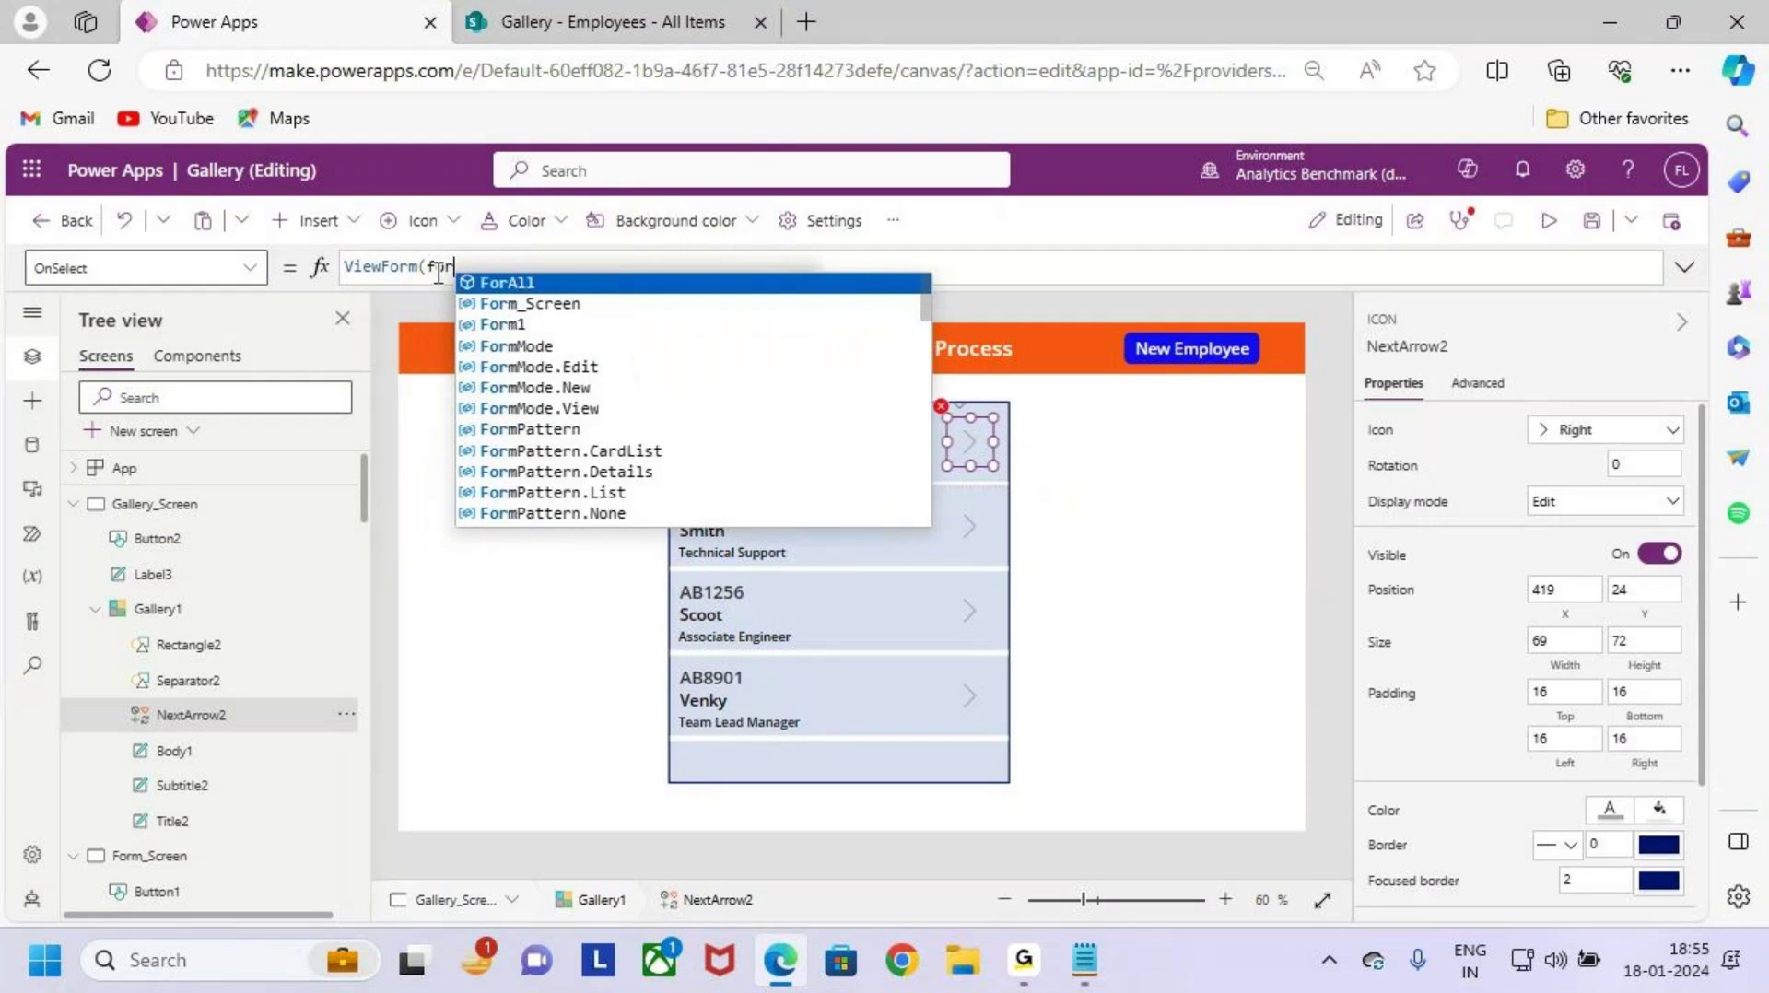
key(Down)
key(Tab)
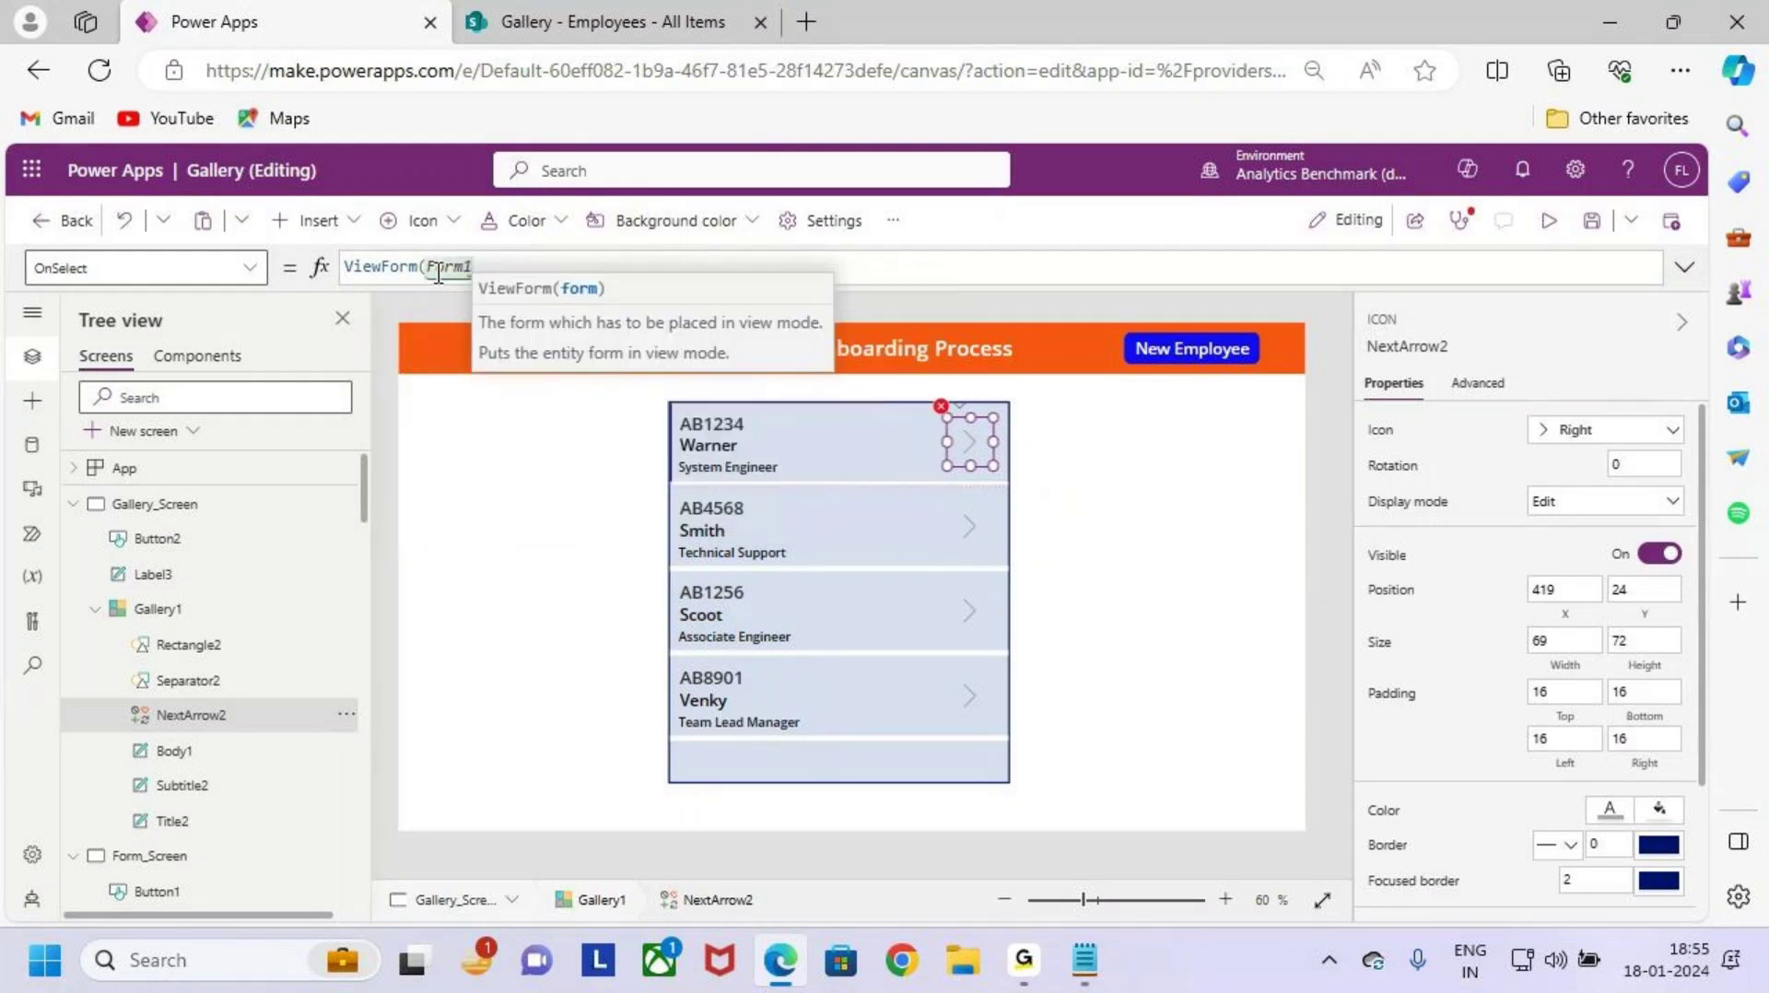
text())
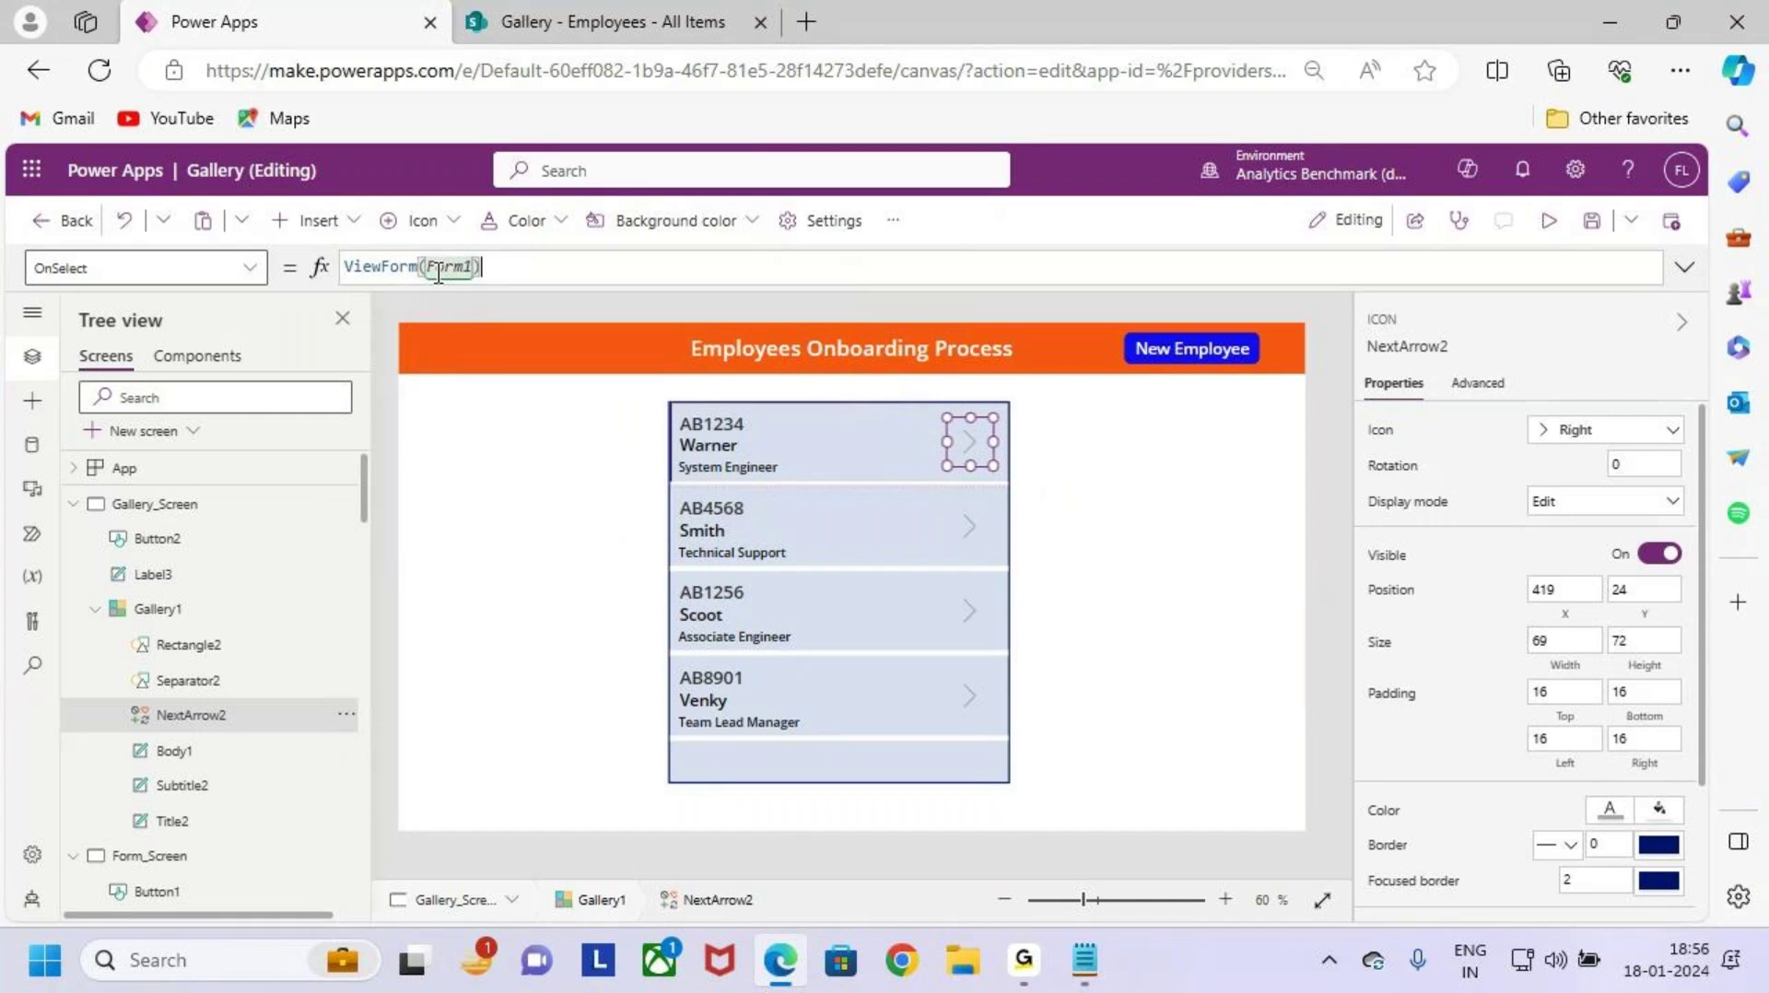
key(shift+Return)
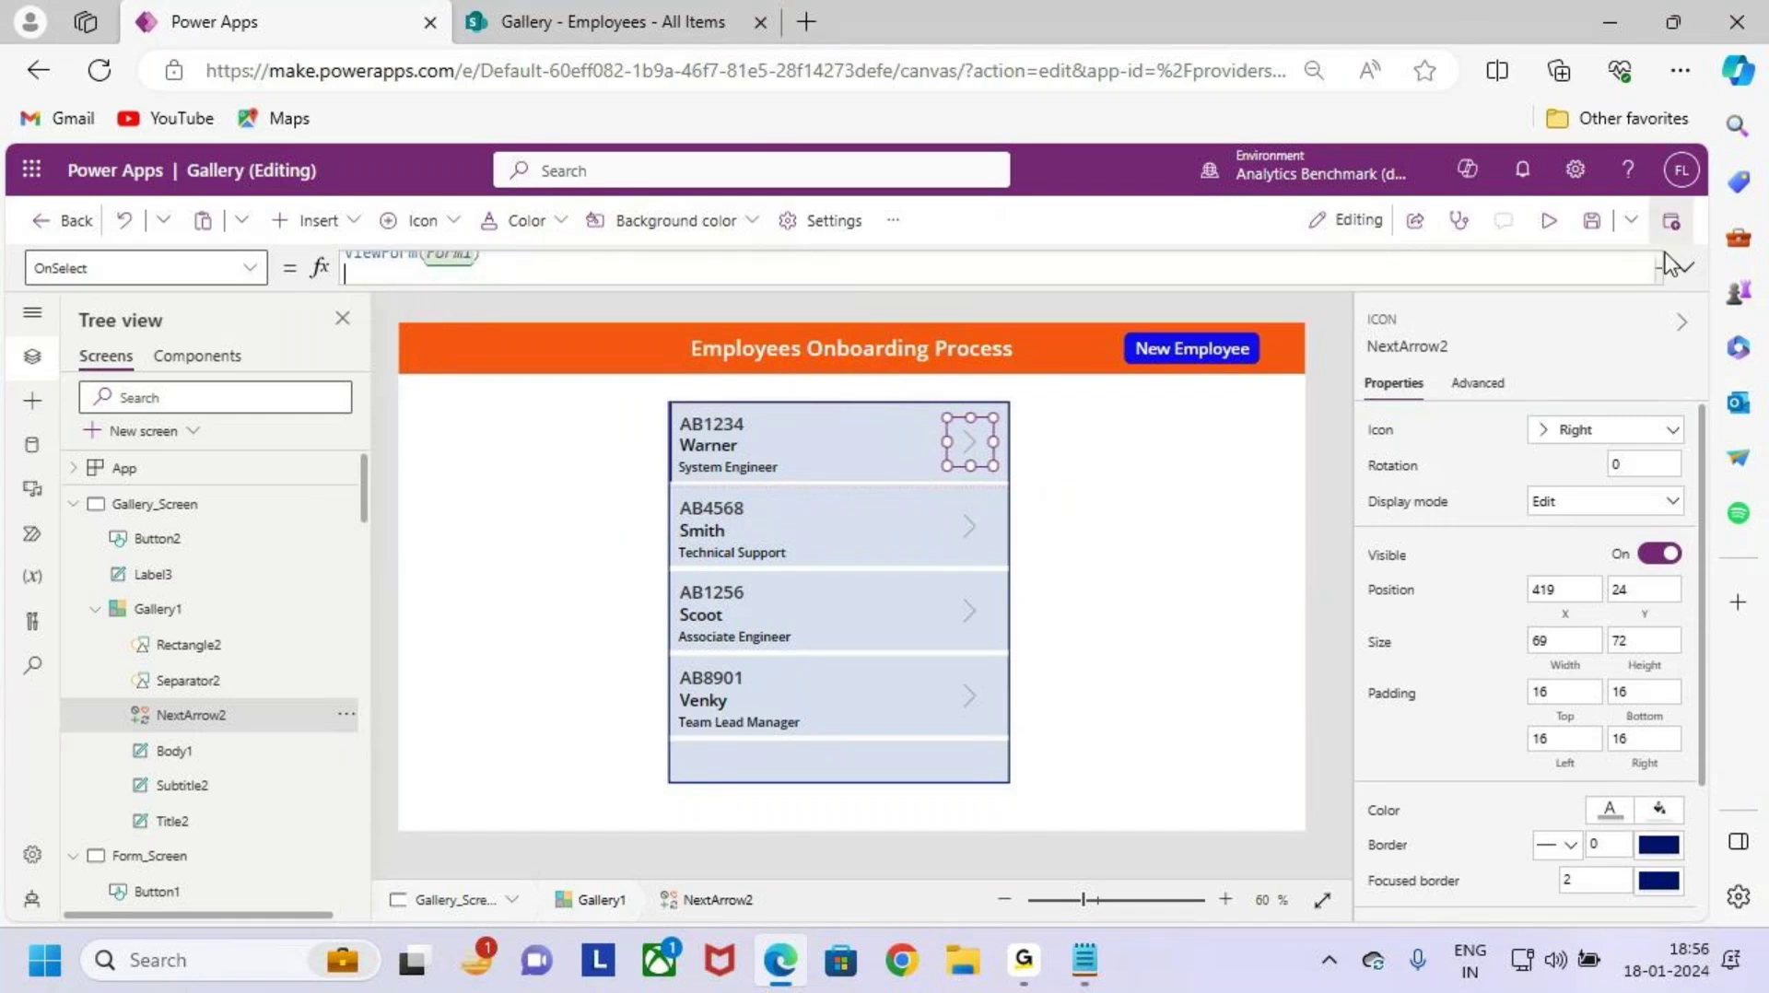
Step: Expand the formula bar and end line one as ViewForm(Form1); before a second line
click(1679, 267)
drag(511, 268, 317, 267)
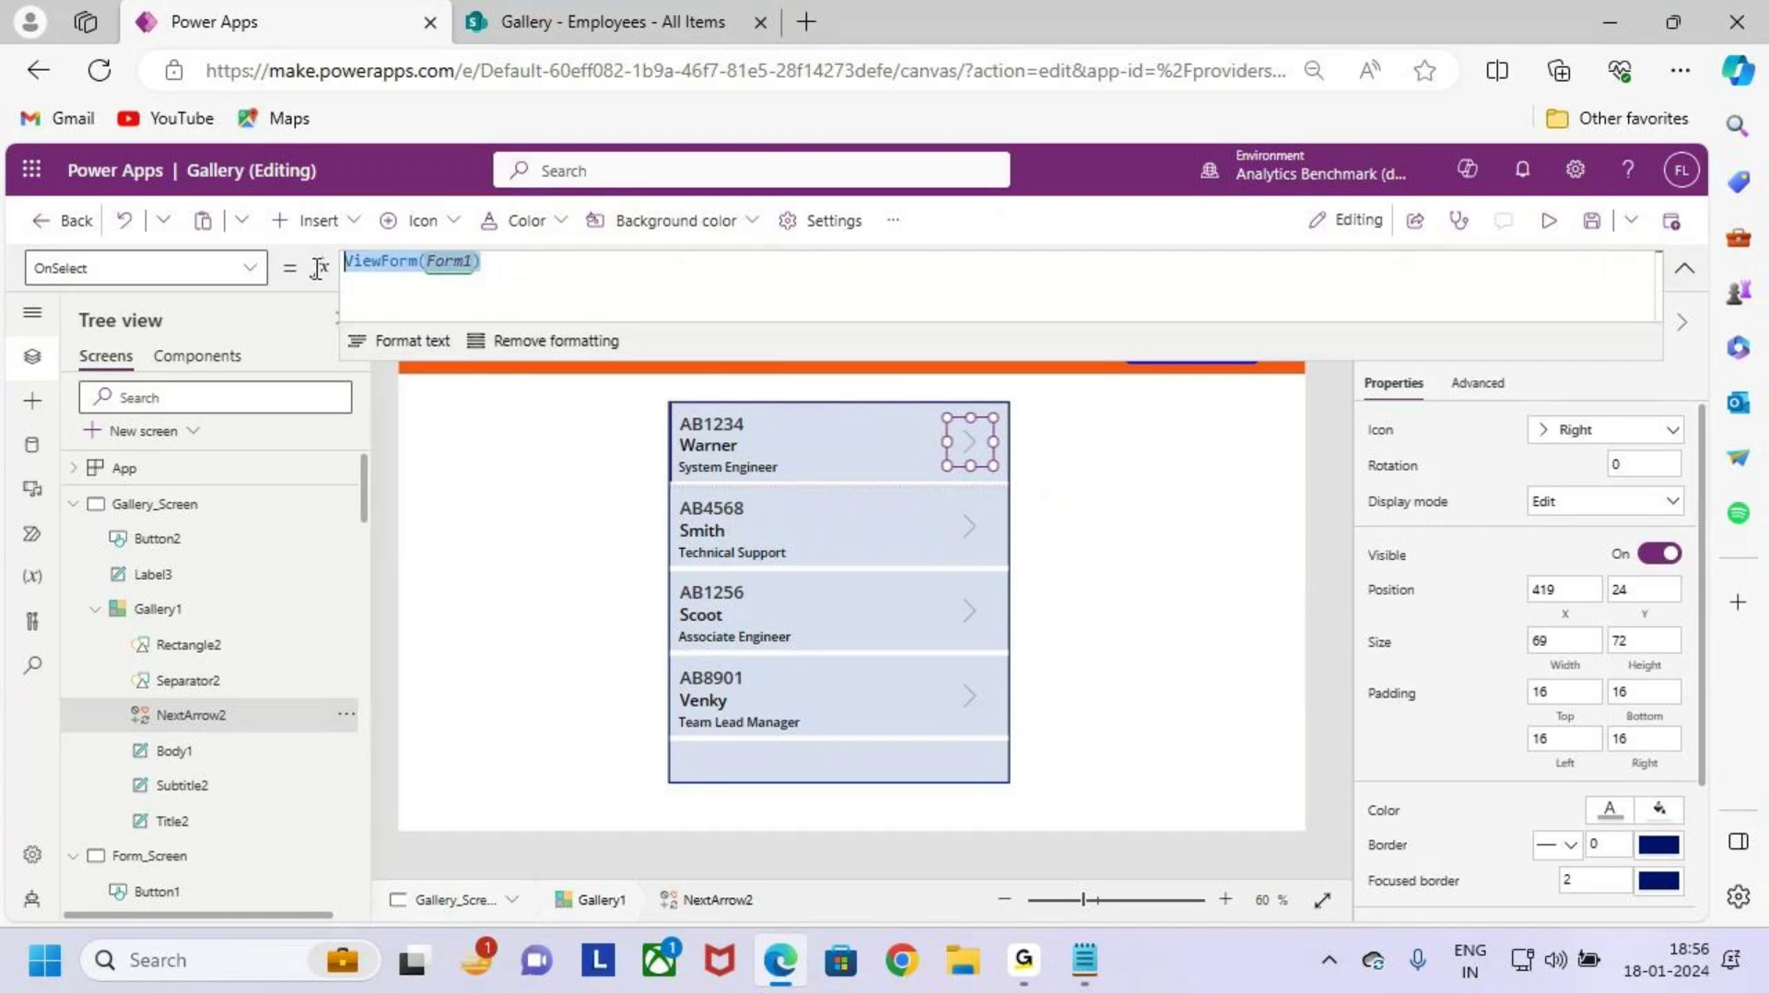
click(516, 260)
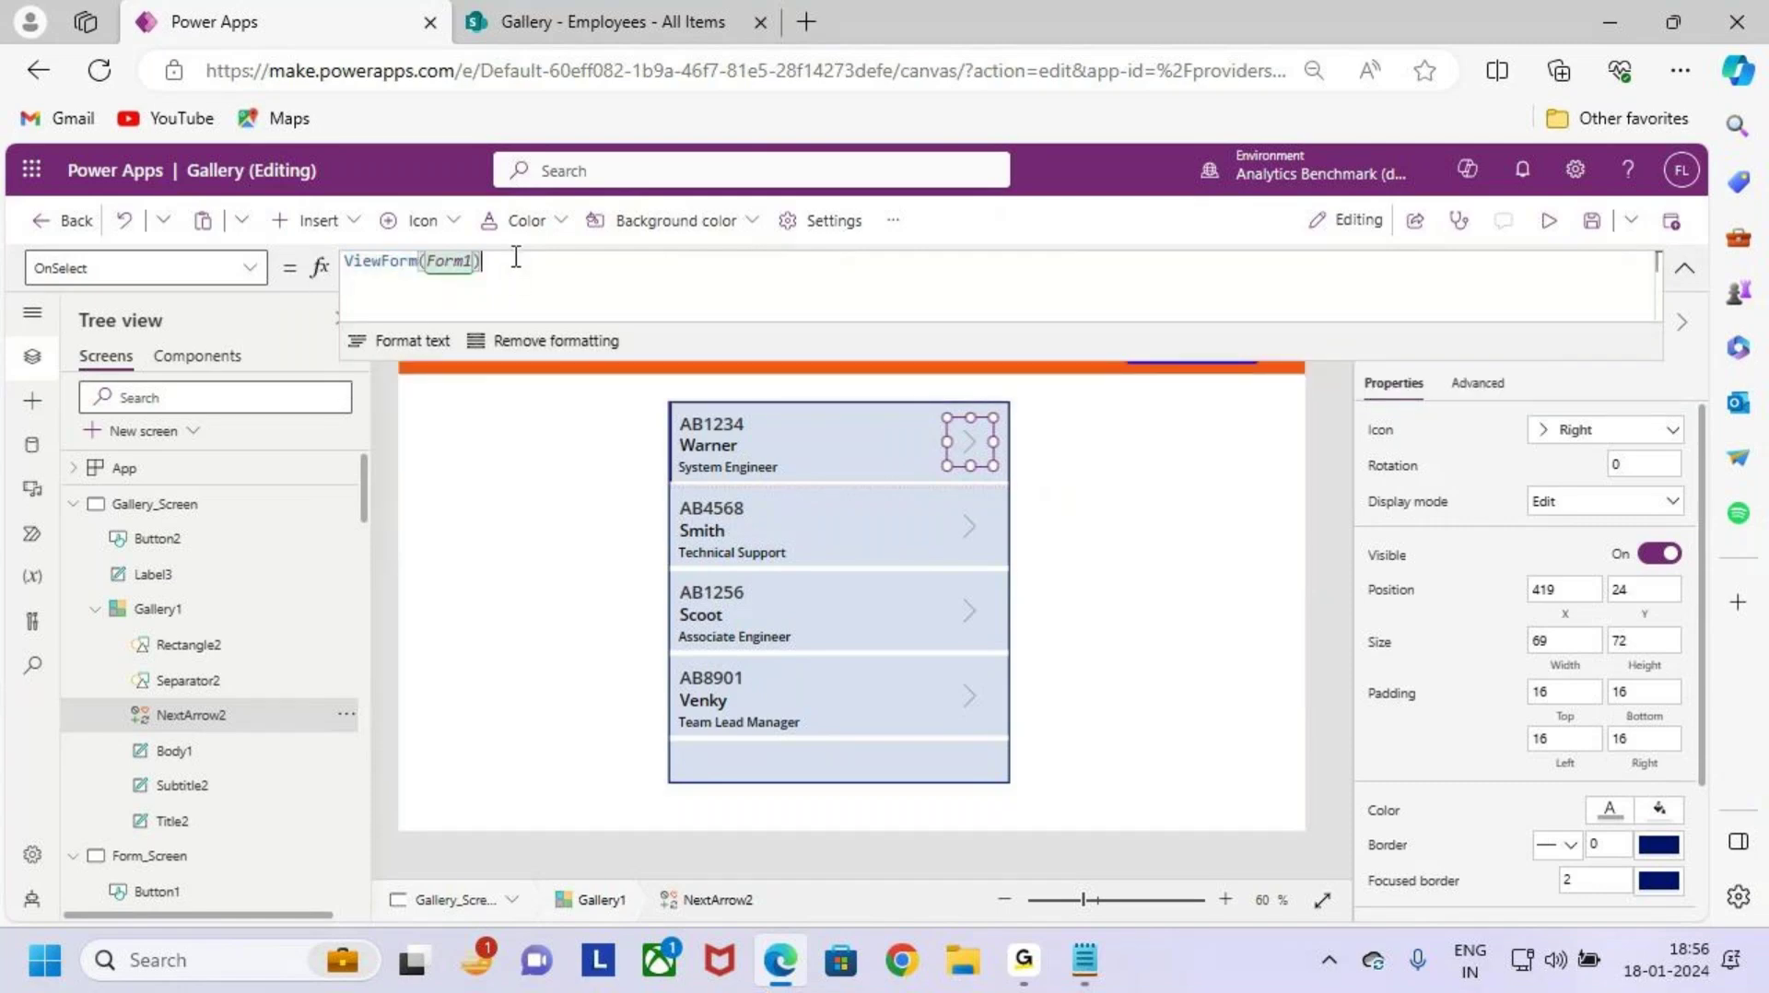
key(shift+Return)
text(Navi)
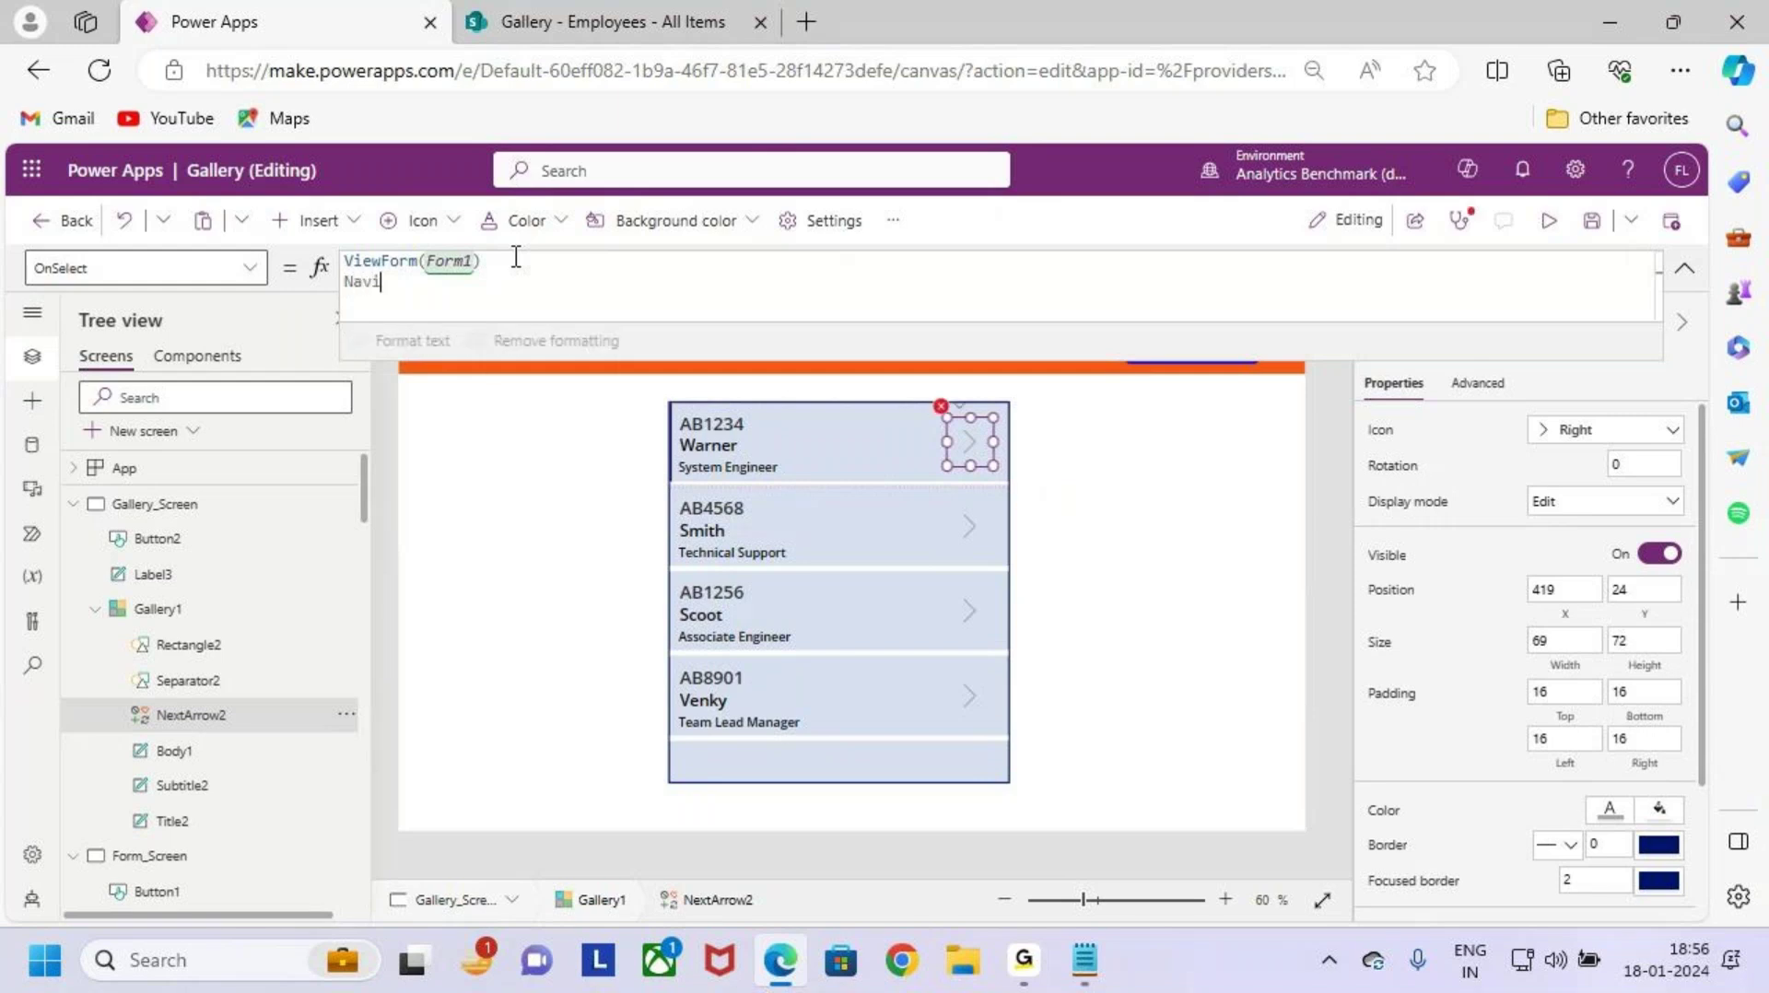
click(527, 261)
text(;)
Step: Complete the second line as Navigate(Form_Screen)
double_click(413, 270)
double_click(414, 279)
text(N)
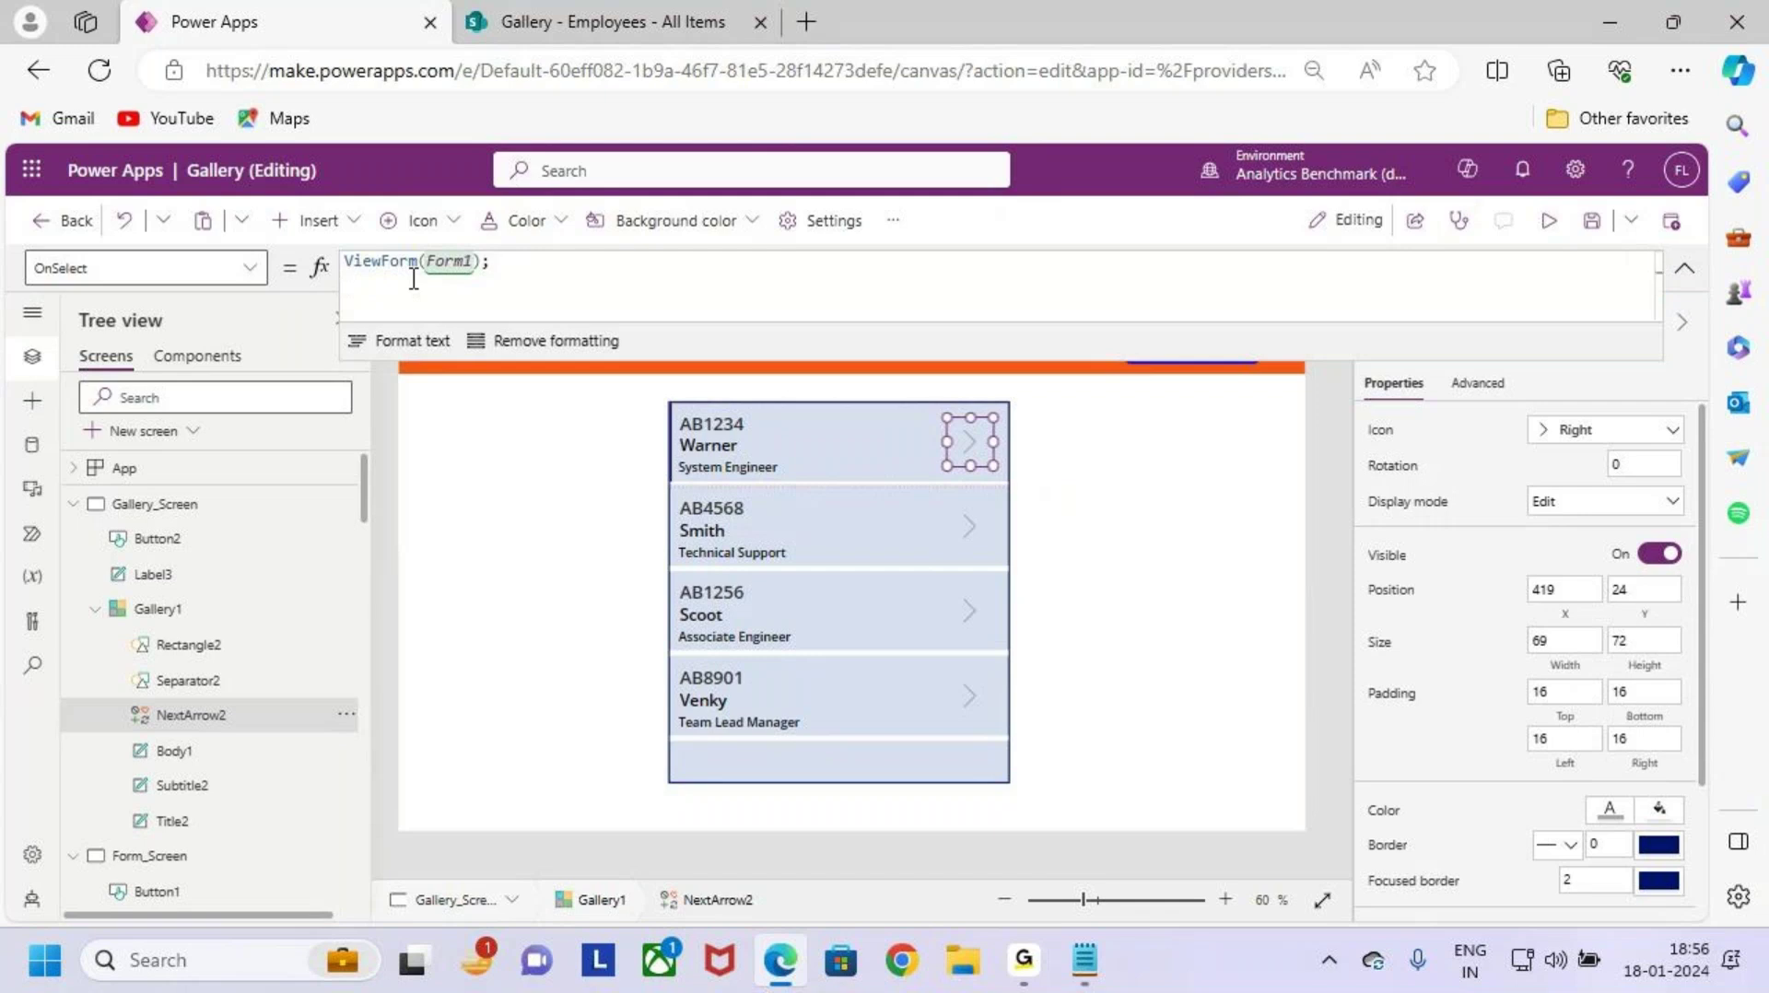
text(Navigate)
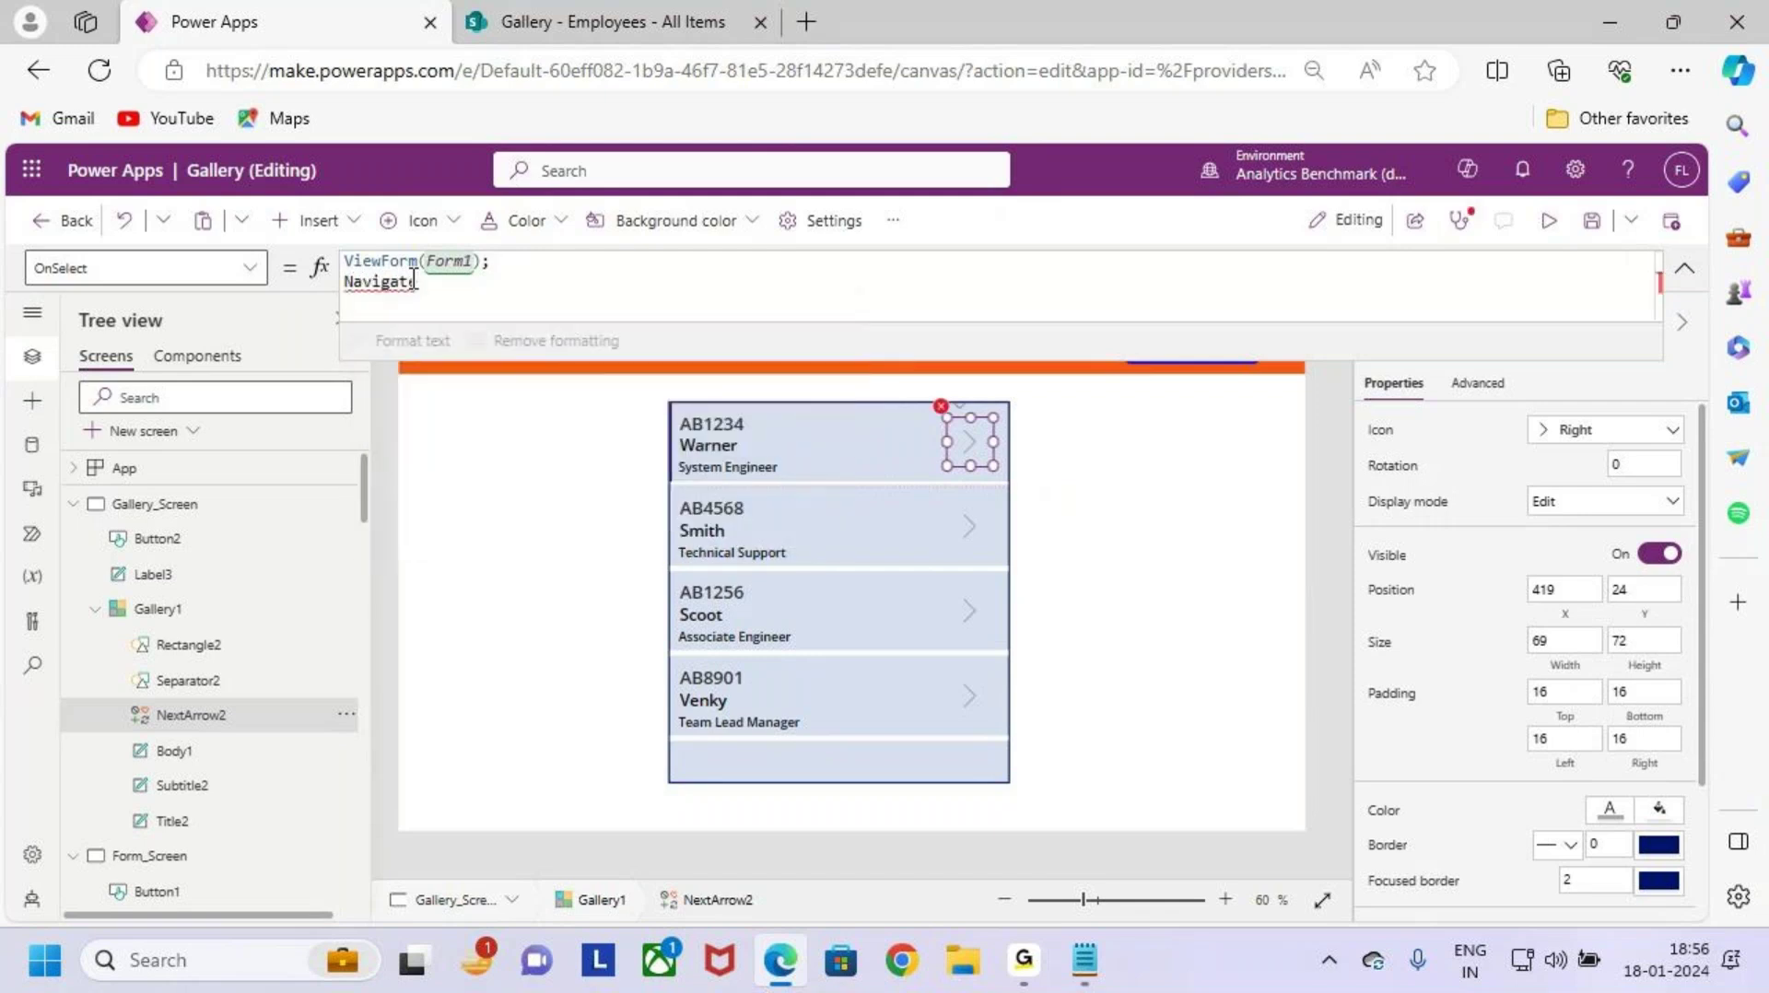
text((form)
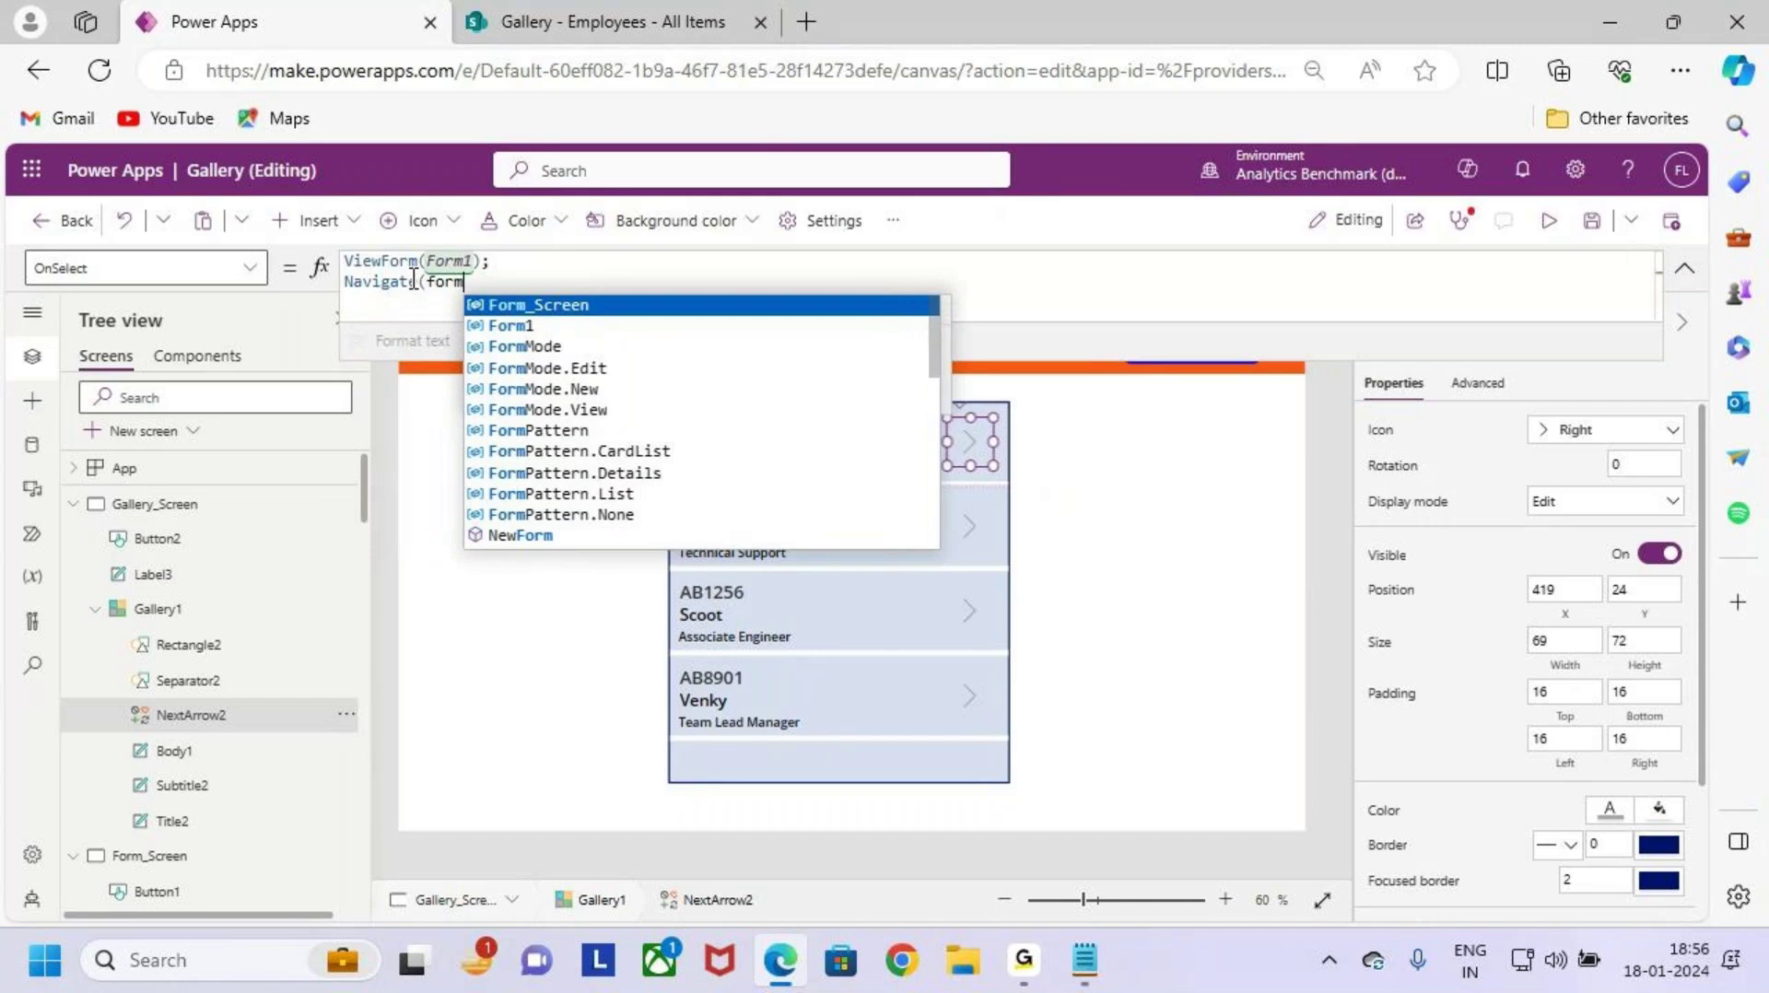
key(Tab)
text())
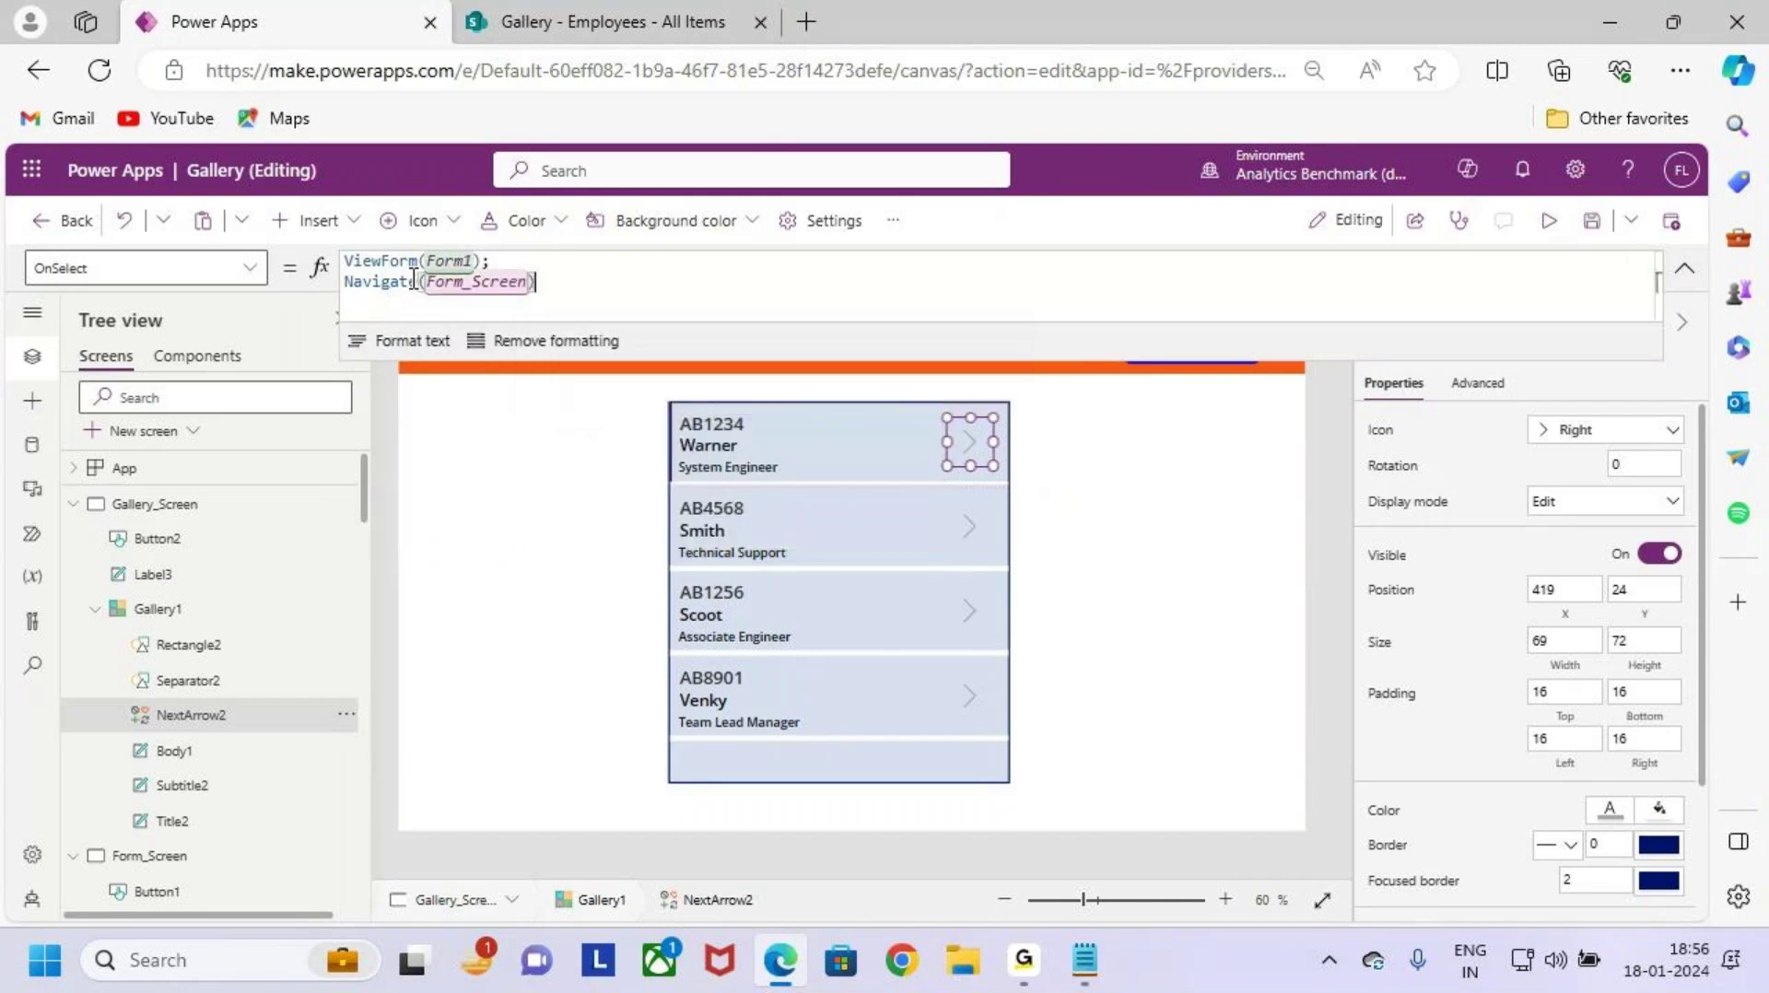
key(ctrl+2)
drag(949, 432, 988, 403)
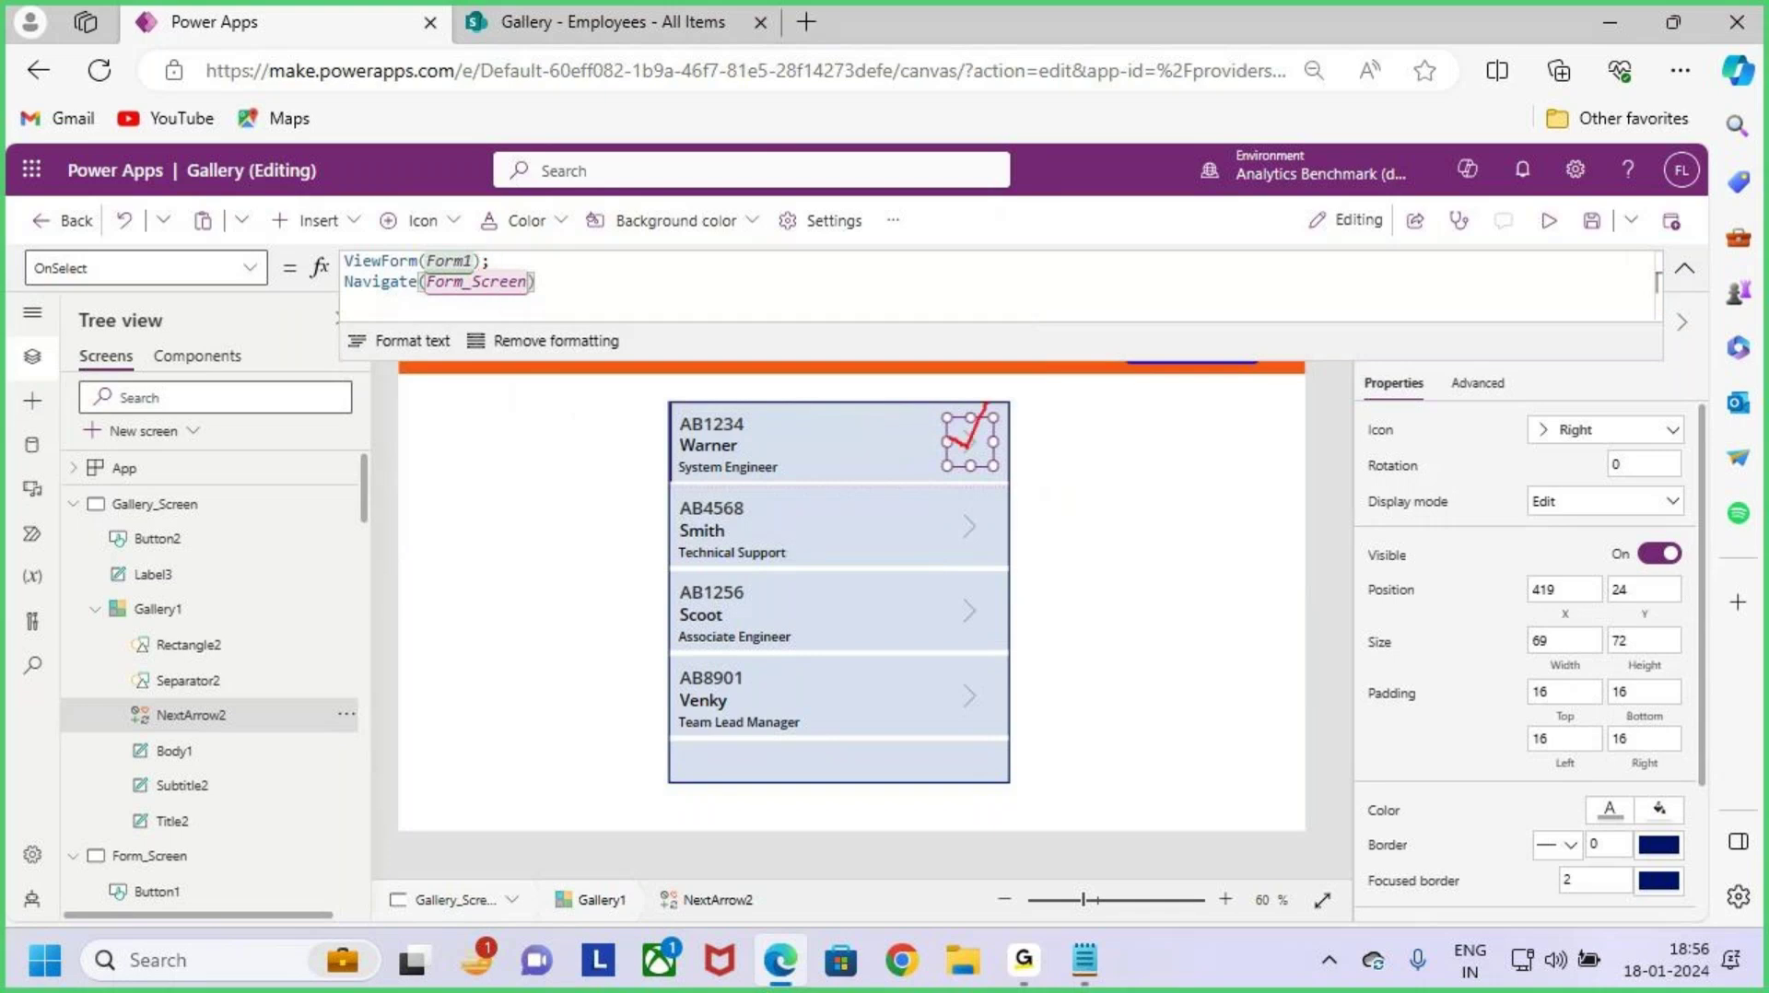
drag(486, 258, 531, 222)
drag(435, 302, 581, 302)
key(Escape)
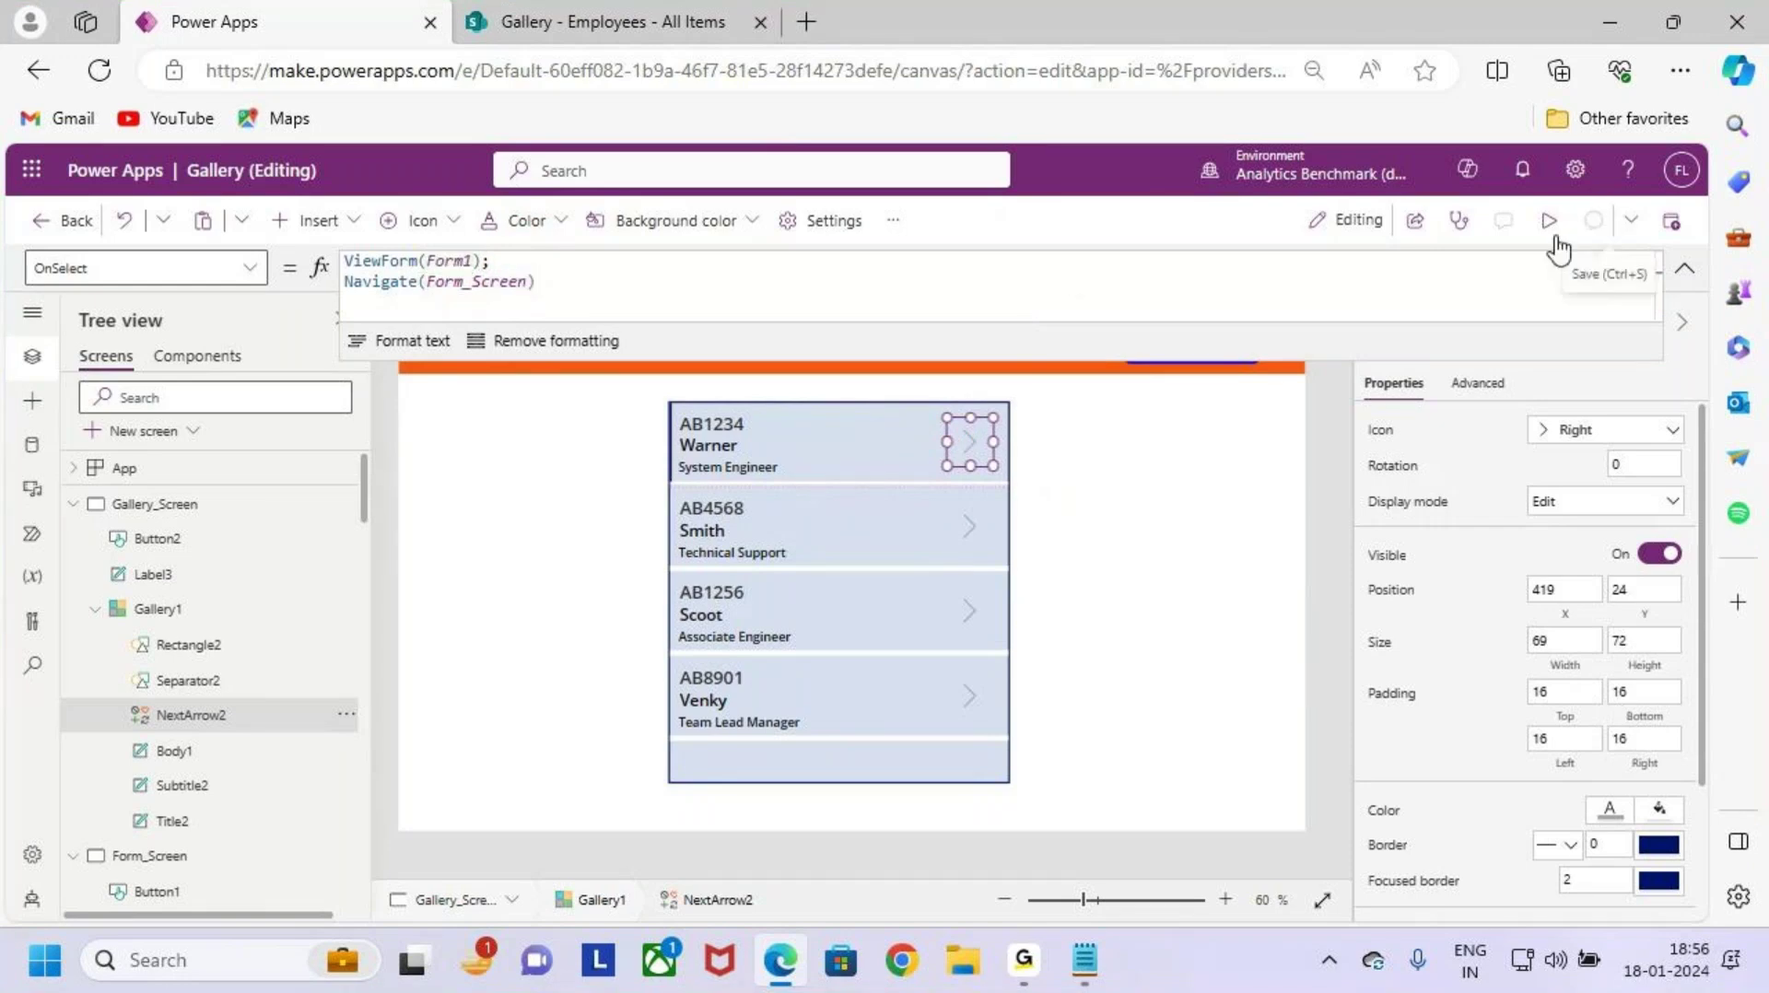
Step: Run the app in preview and mark up the employee gallery rows
click(1551, 226)
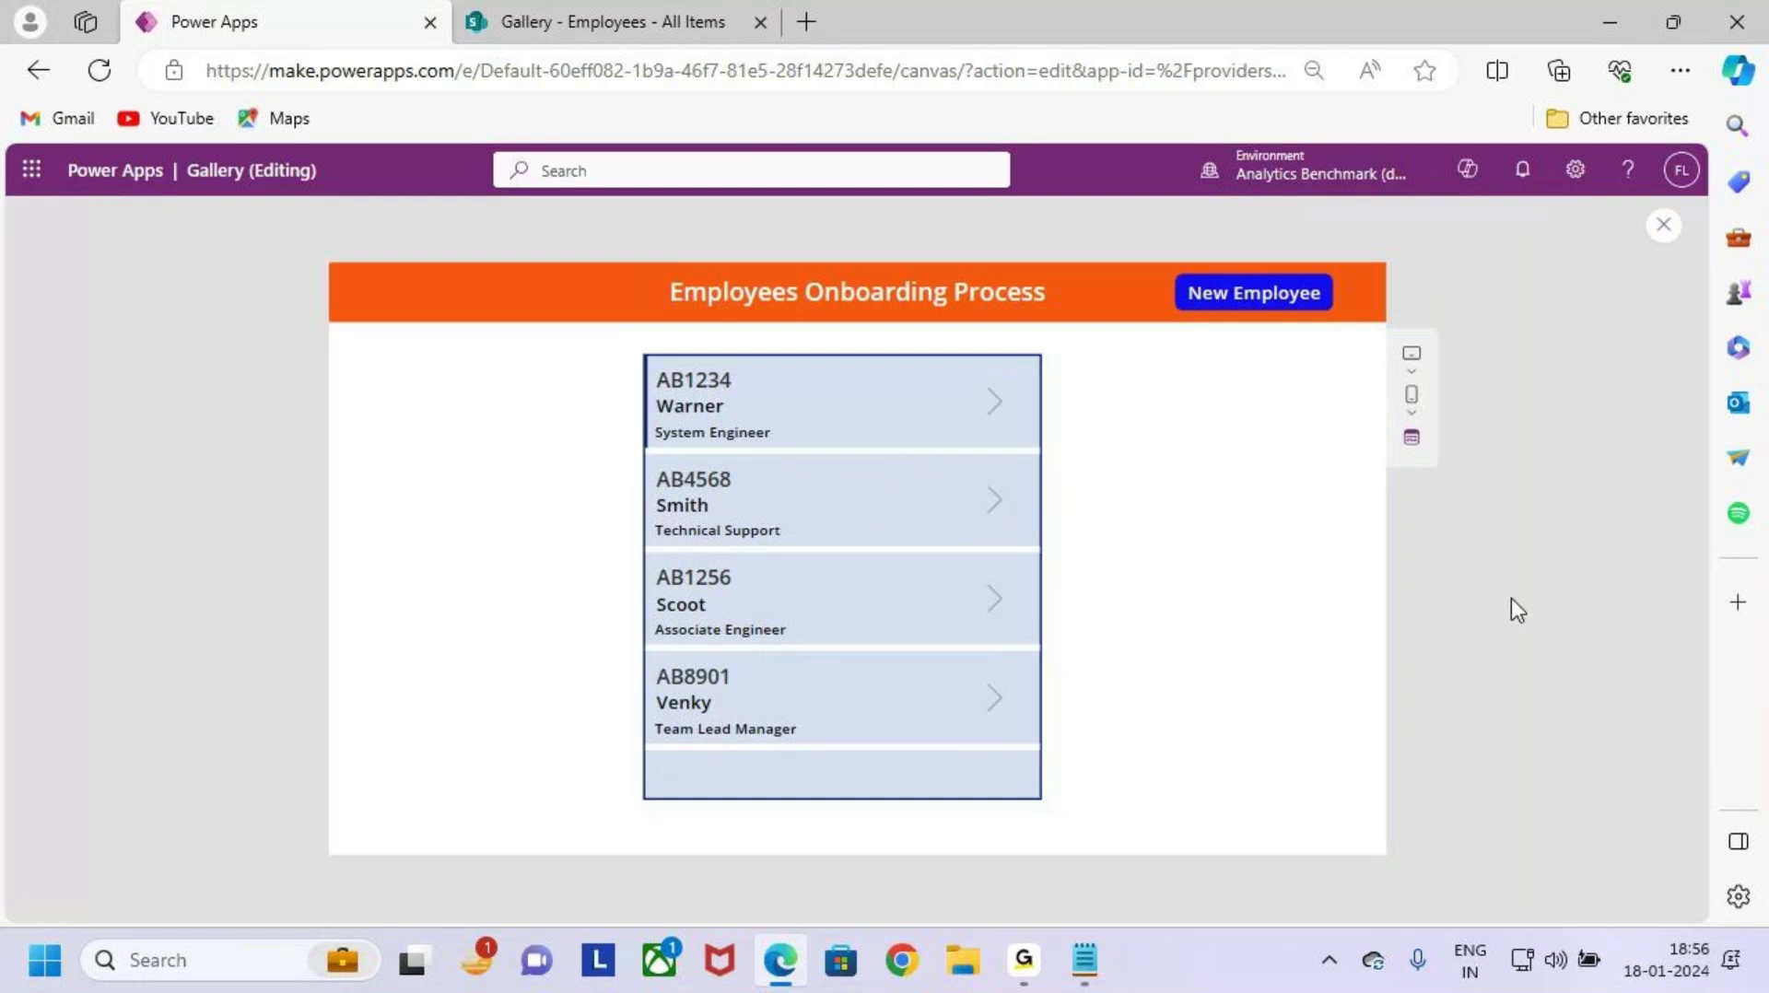
key(ctrl+2)
mouse_move(641, 359)
mouse_down()
mouse_move(1021, 445)
mouse_move(1033, 360)
mouse_up()
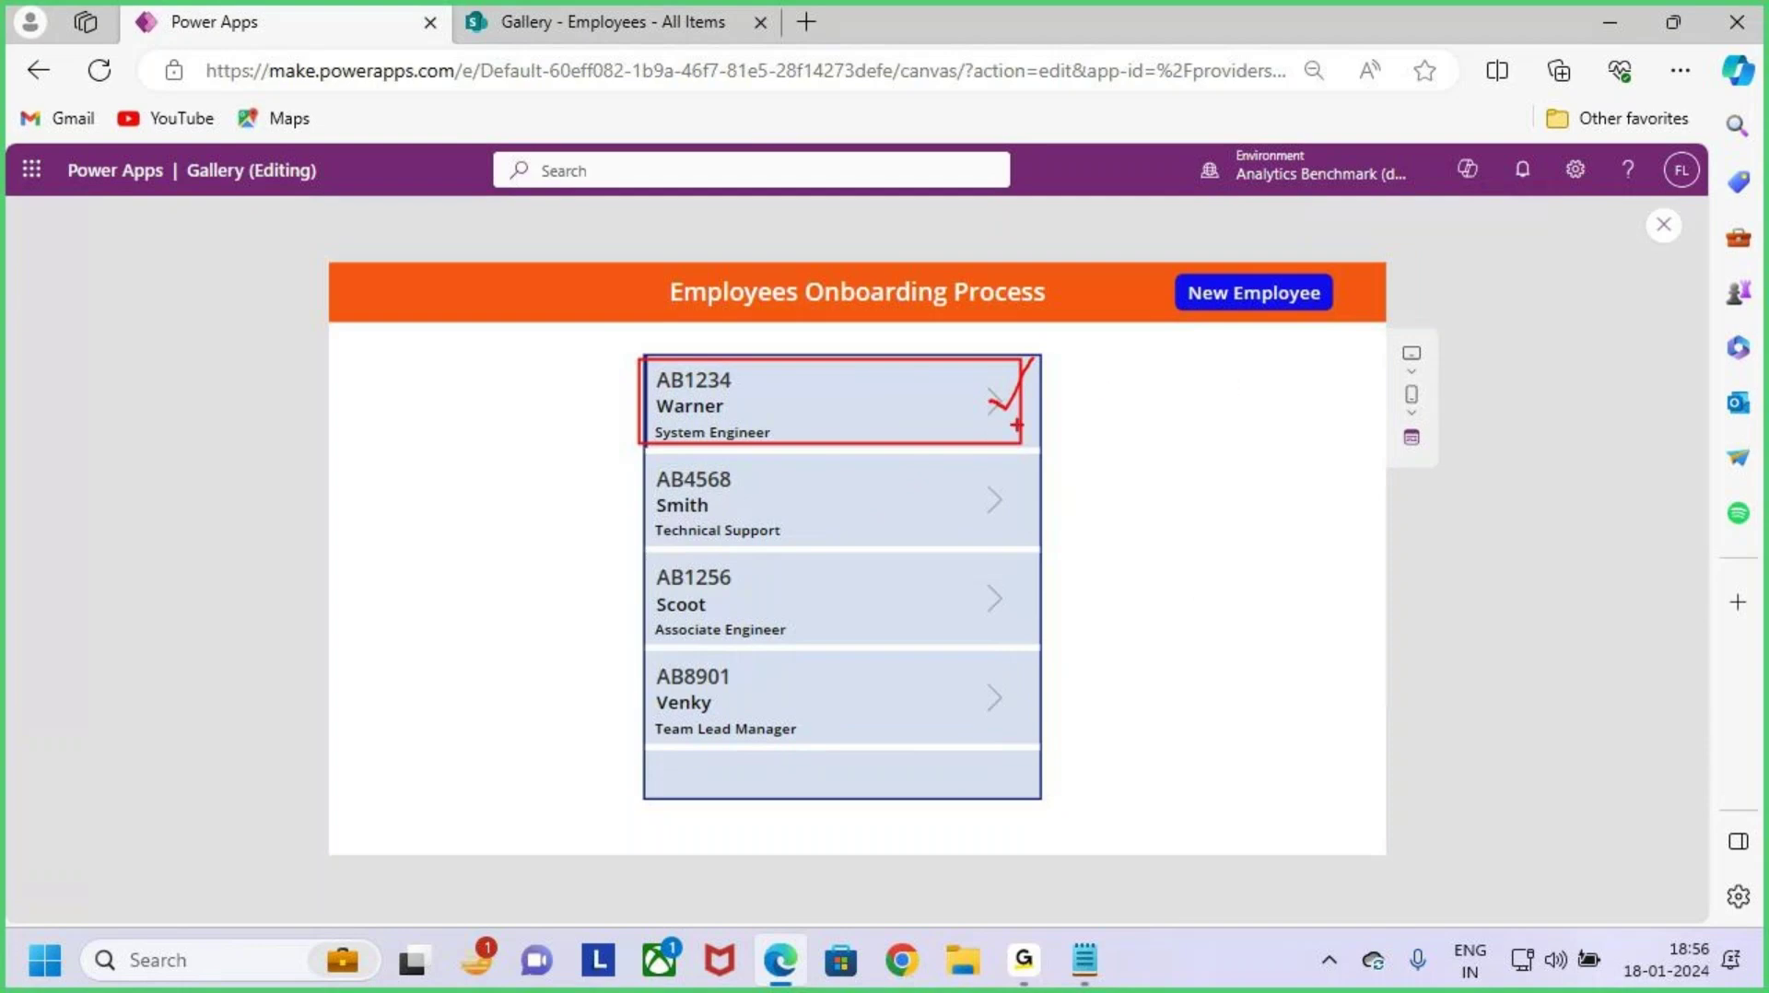
drag(748, 307, 763, 388)
key(Escape)
Step: Open the AB1234 row's arrow, see the form with no item shown, then exit preview
click(1001, 402)
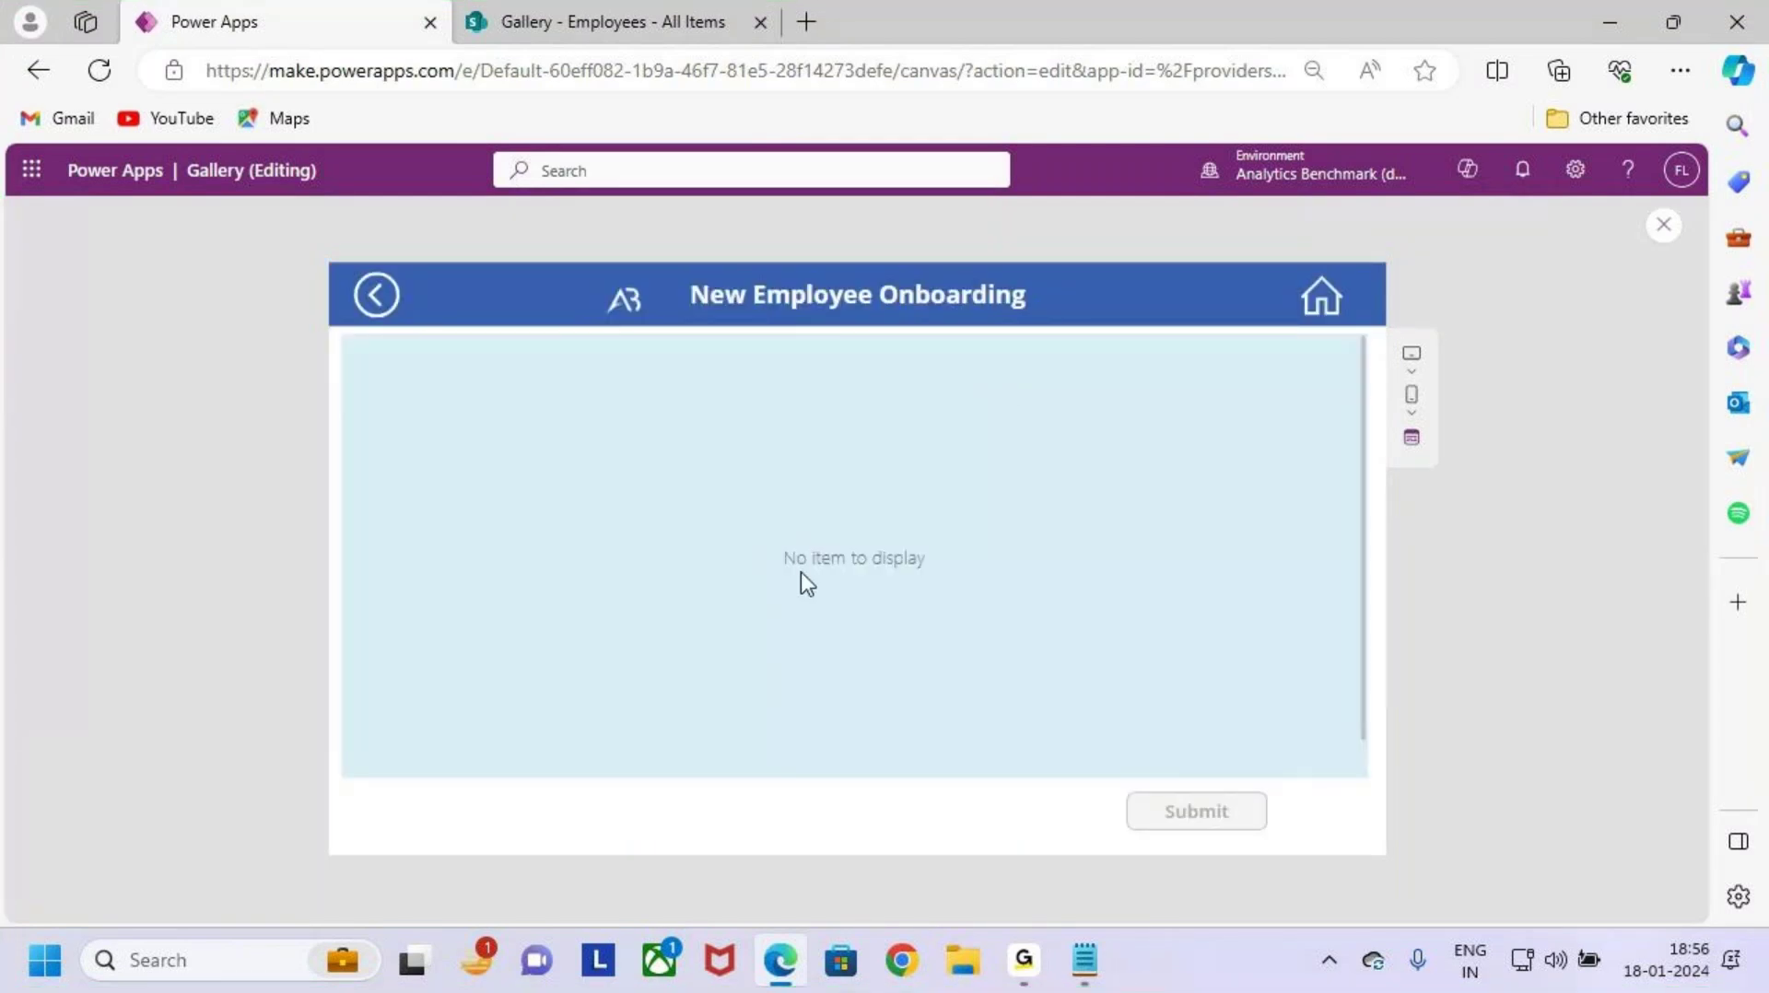
key(ctrl+2)
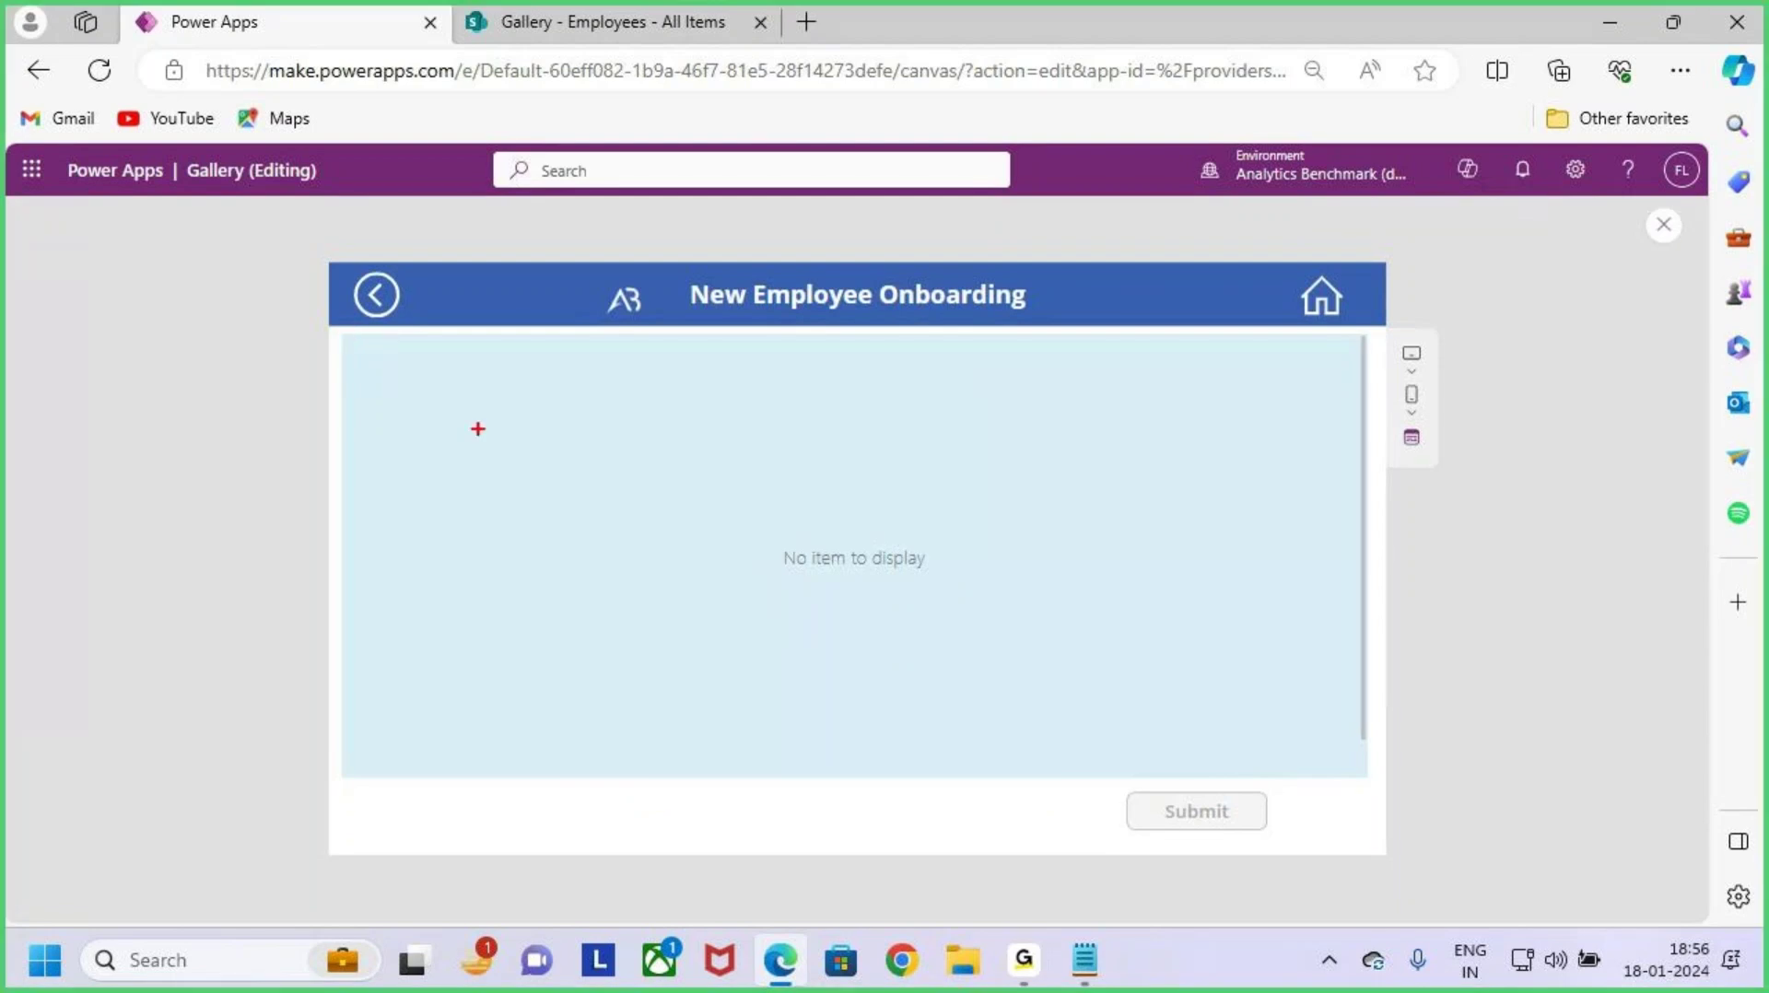
drag(769, 207, 791, 268)
mouse_move(749, 243)
mouse_down()
mouse_move(793, 269)
mouse_move(780, 328)
mouse_up()
mouse_move(338, 337)
mouse_down()
mouse_move(479, 427)
mouse_move(1376, 786)
mouse_up()
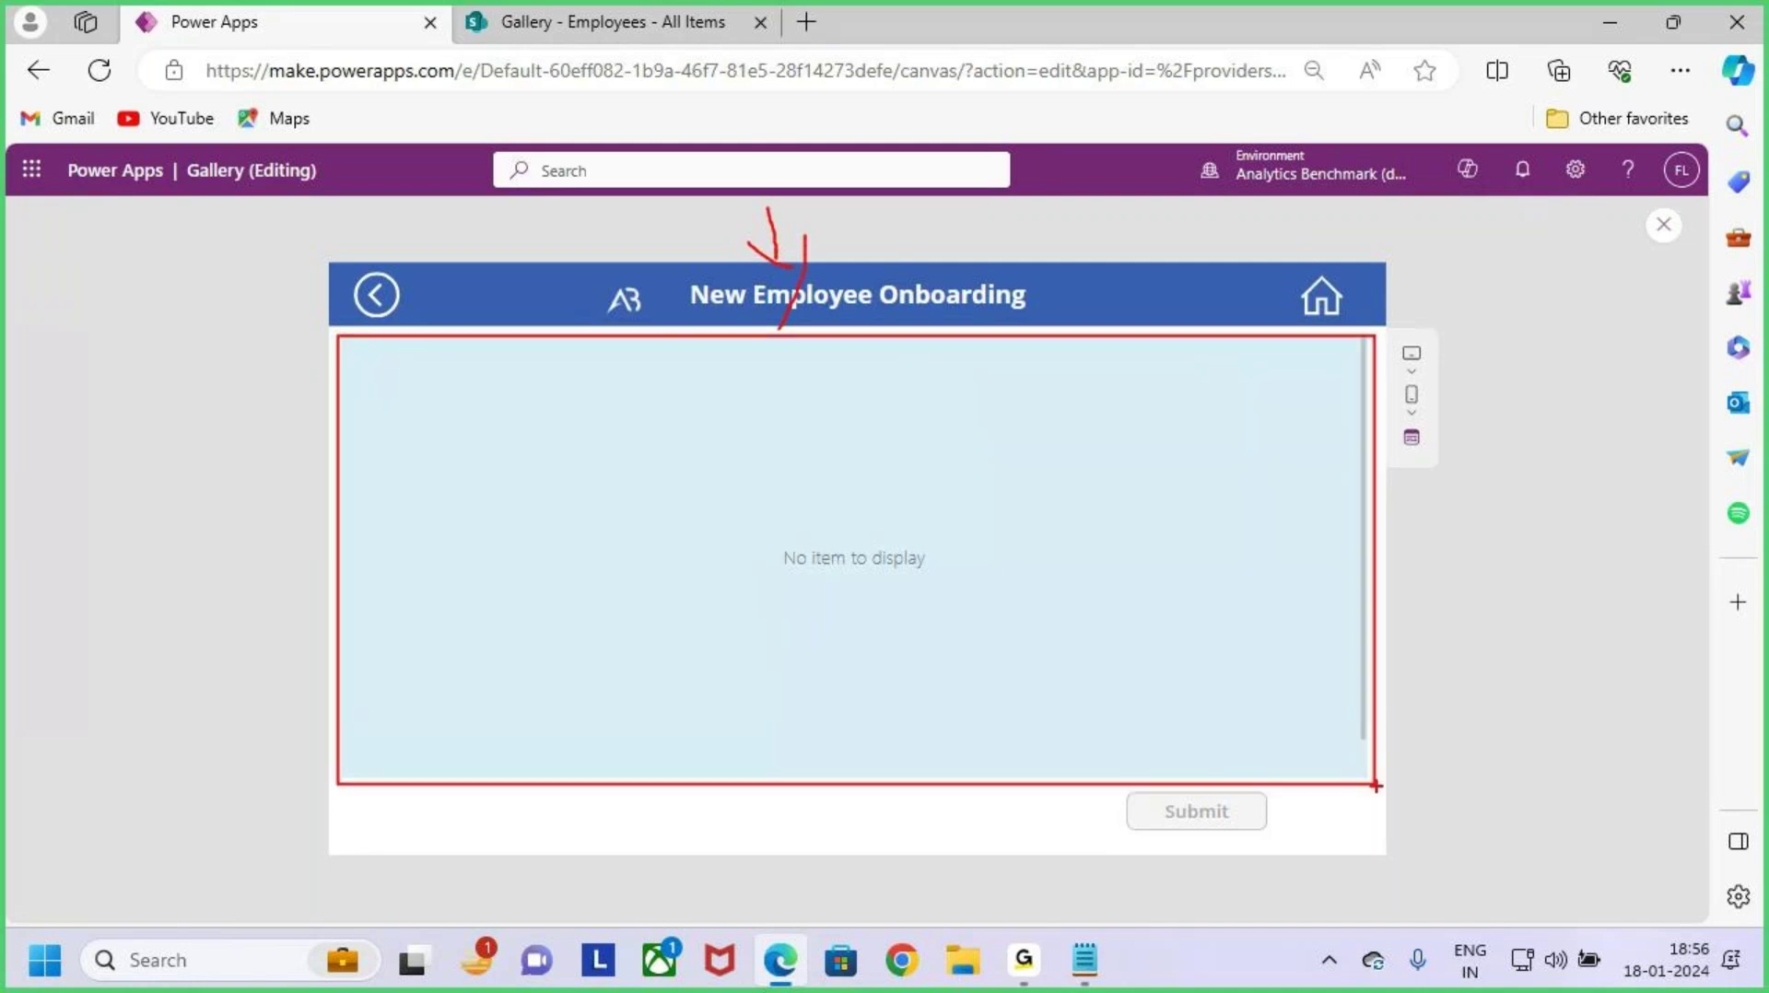
key(Escape)
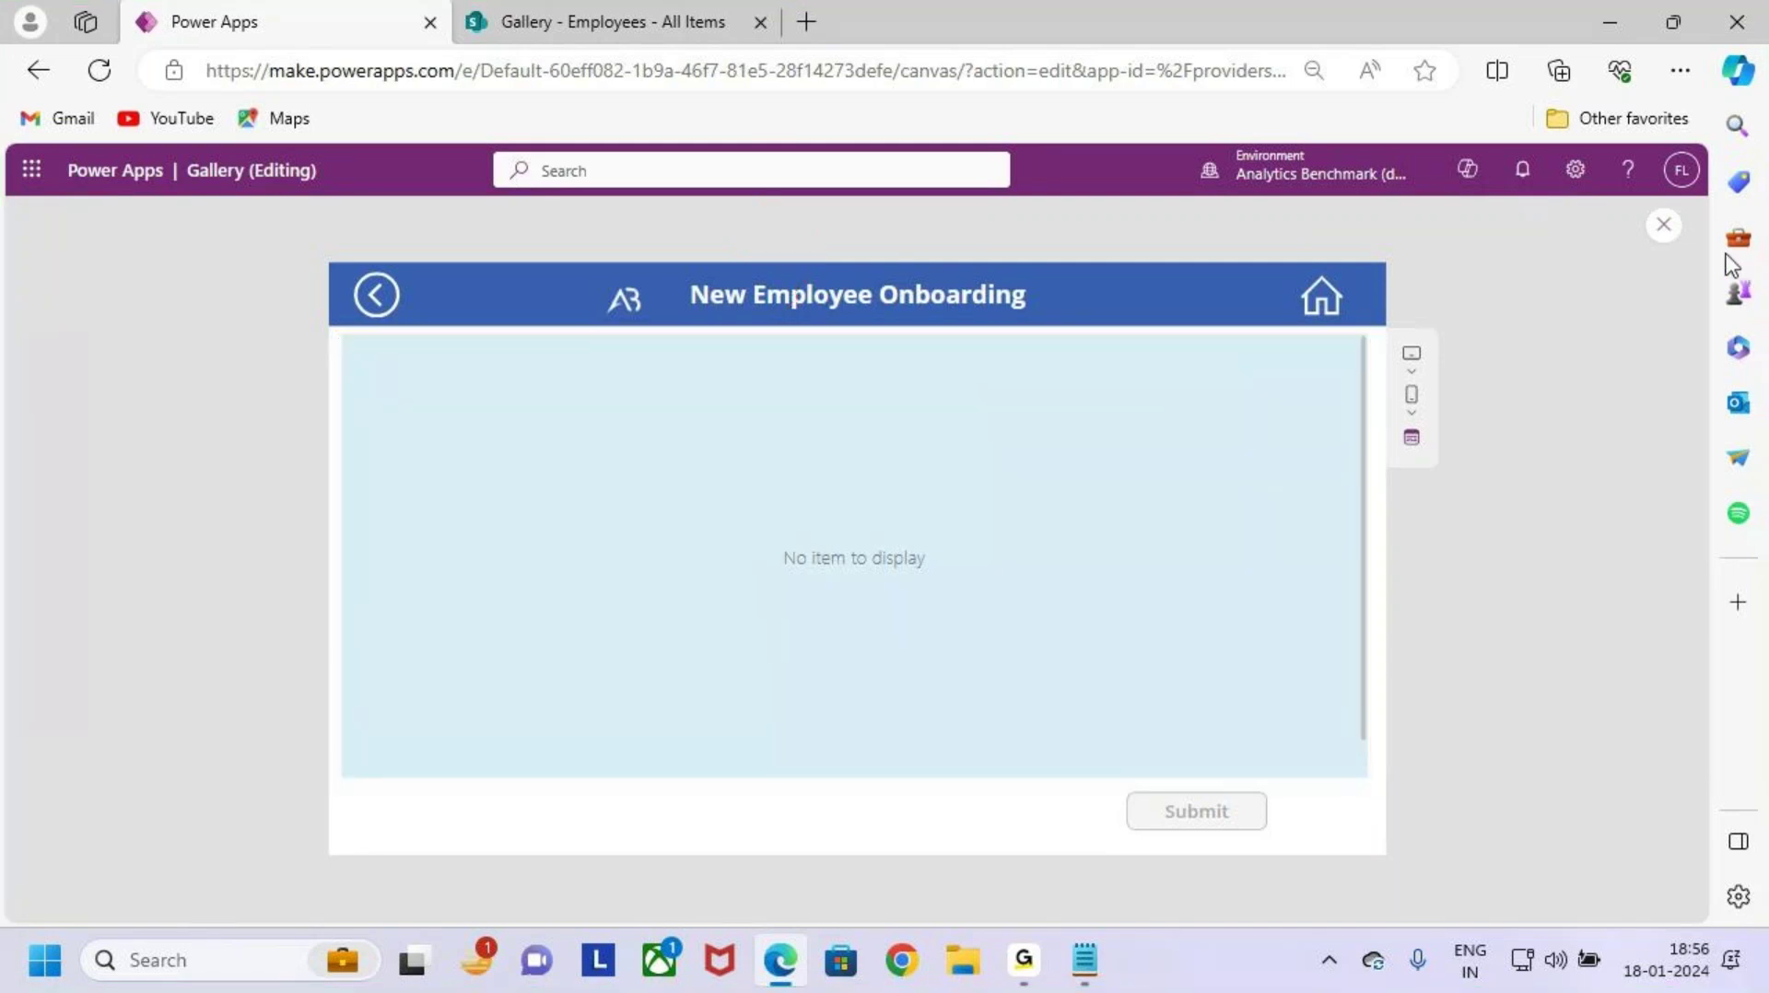
click(1665, 228)
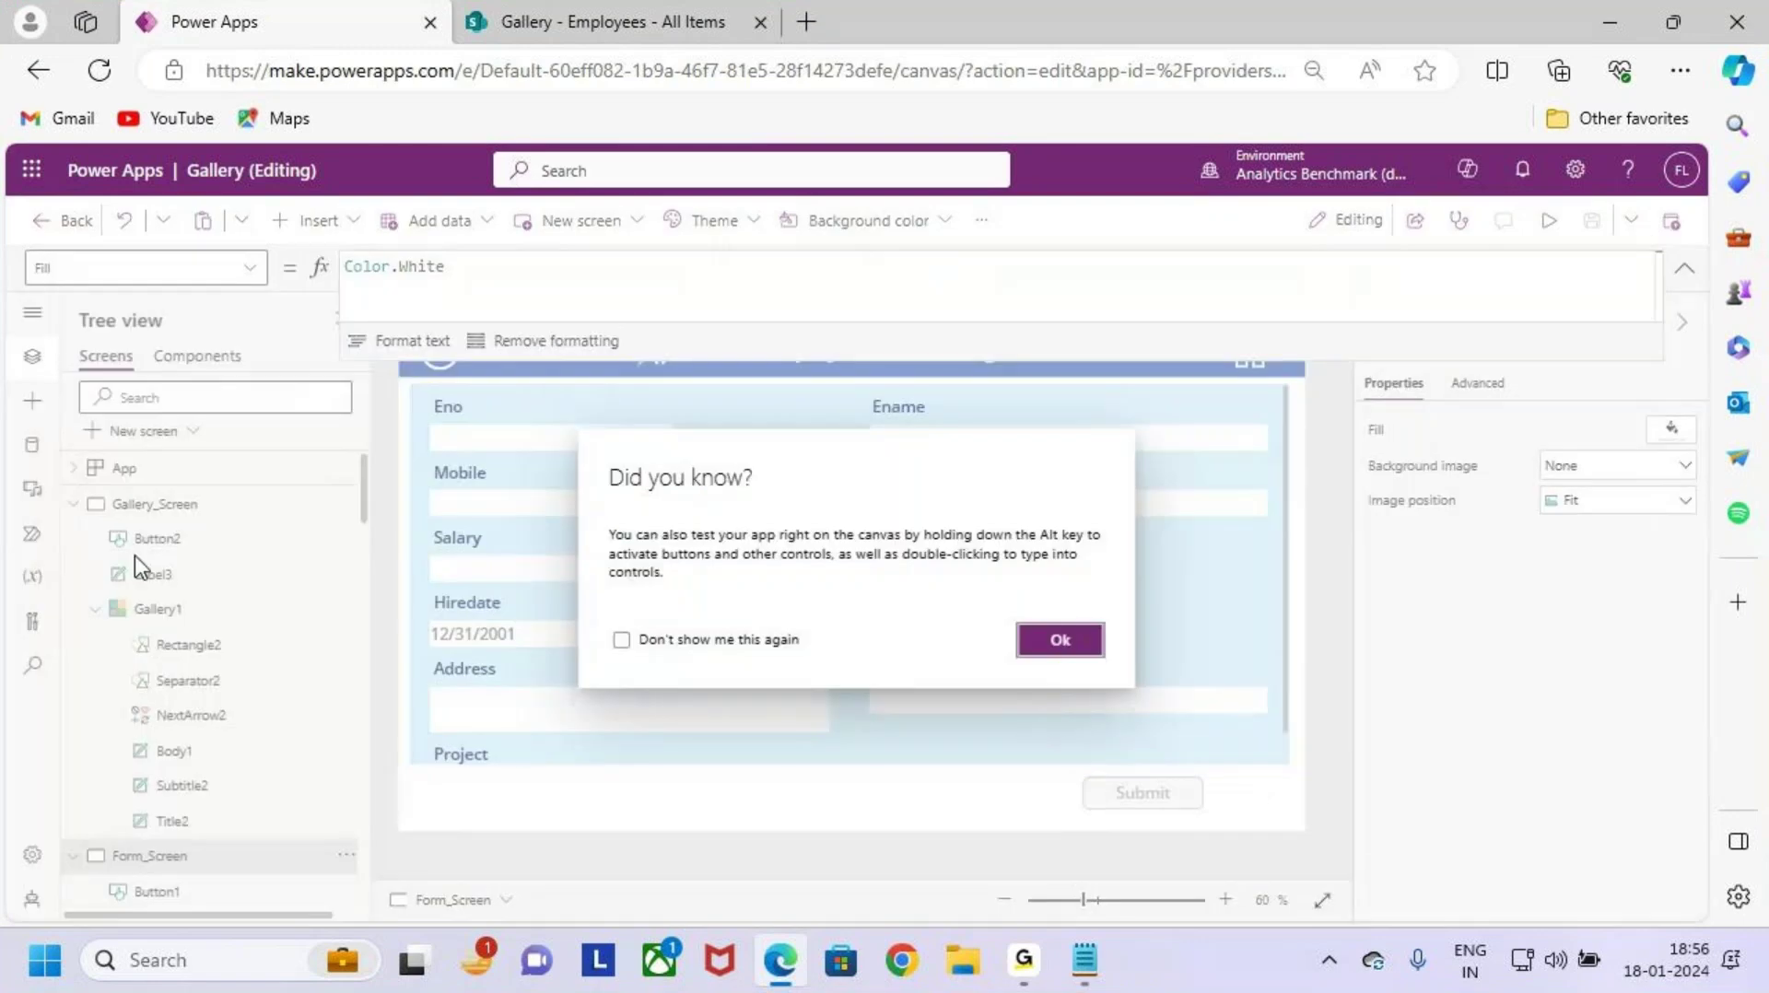
Step: Dismiss the tip and review the first row arrow's ViewForm(Form1); Navigate(Form_Screen) formula
click(1059, 642)
click(245, 509)
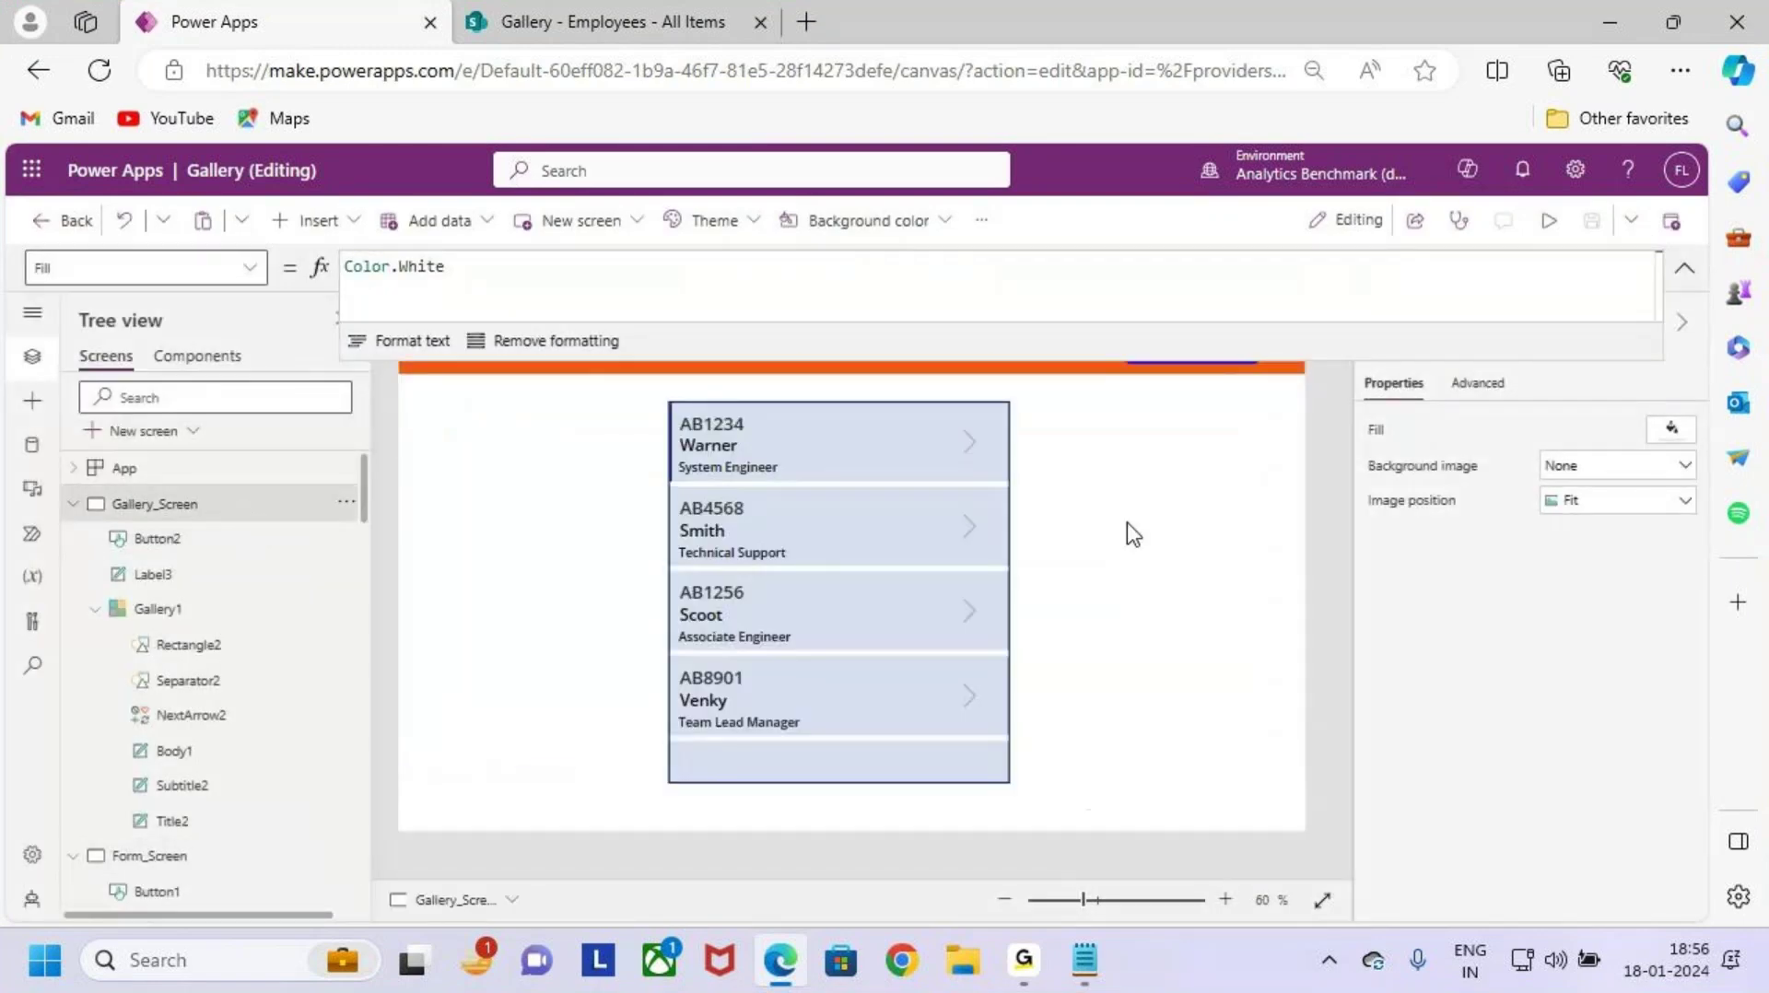
click(955, 440)
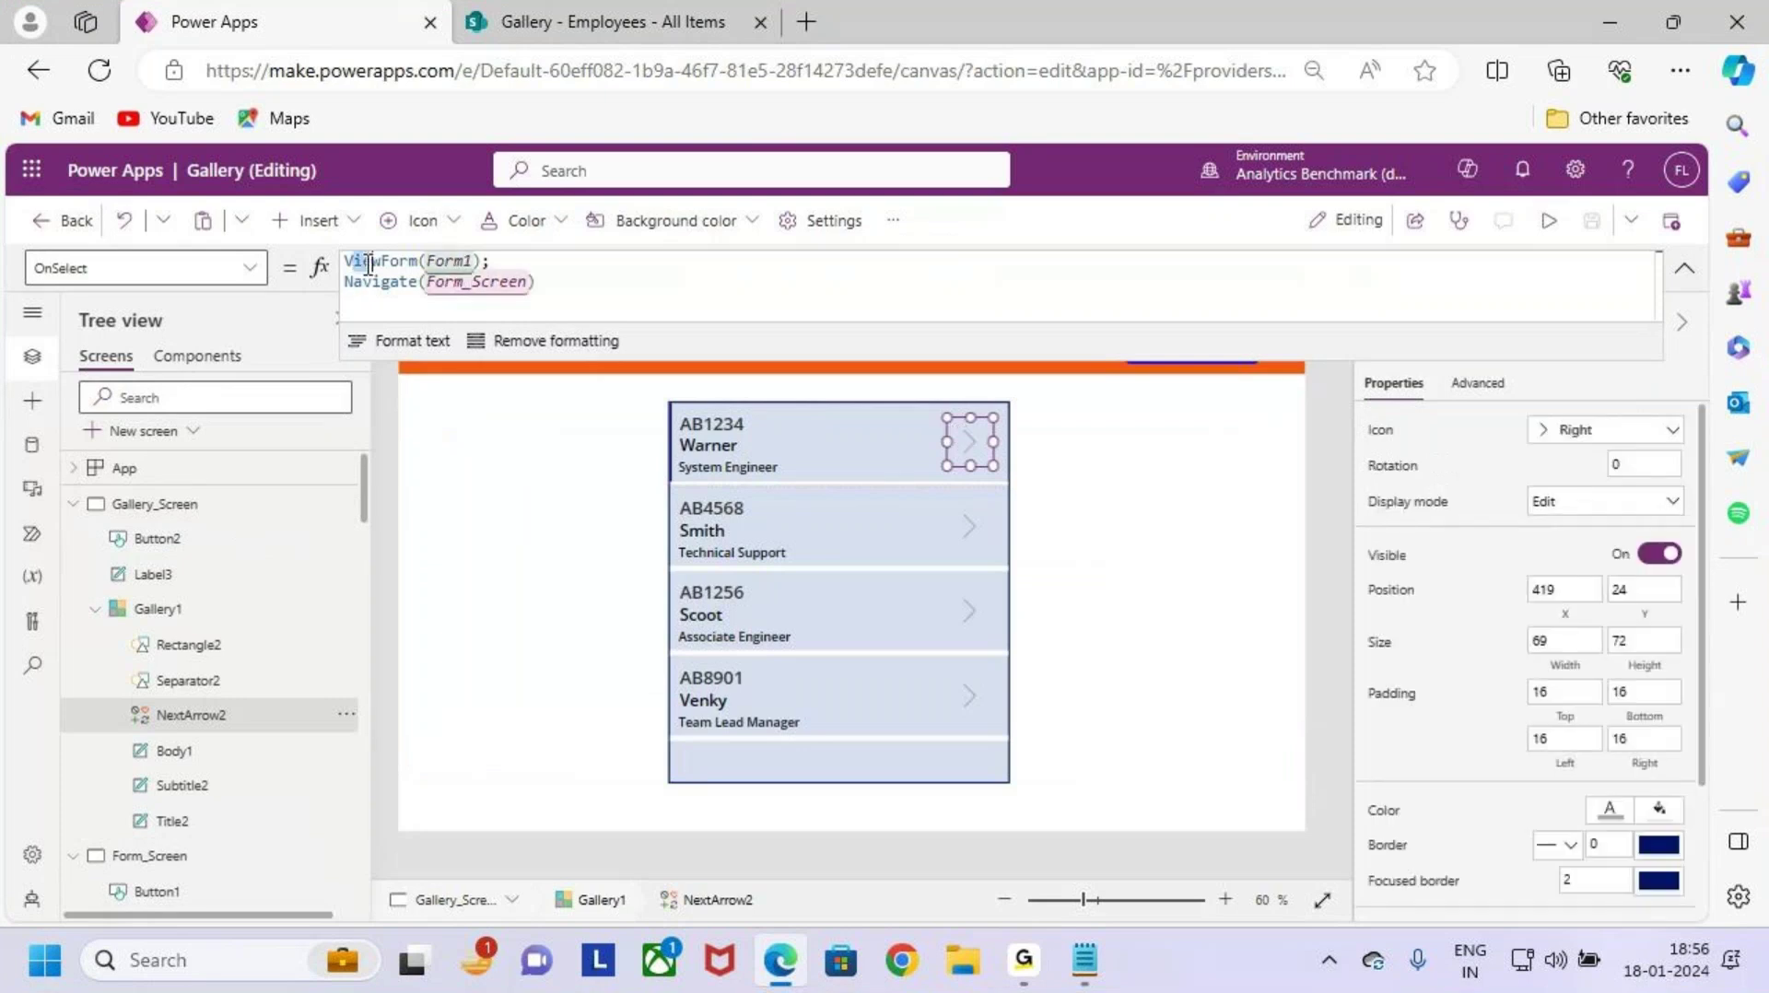
drag(348, 260, 481, 260)
drag(381, 282, 527, 282)
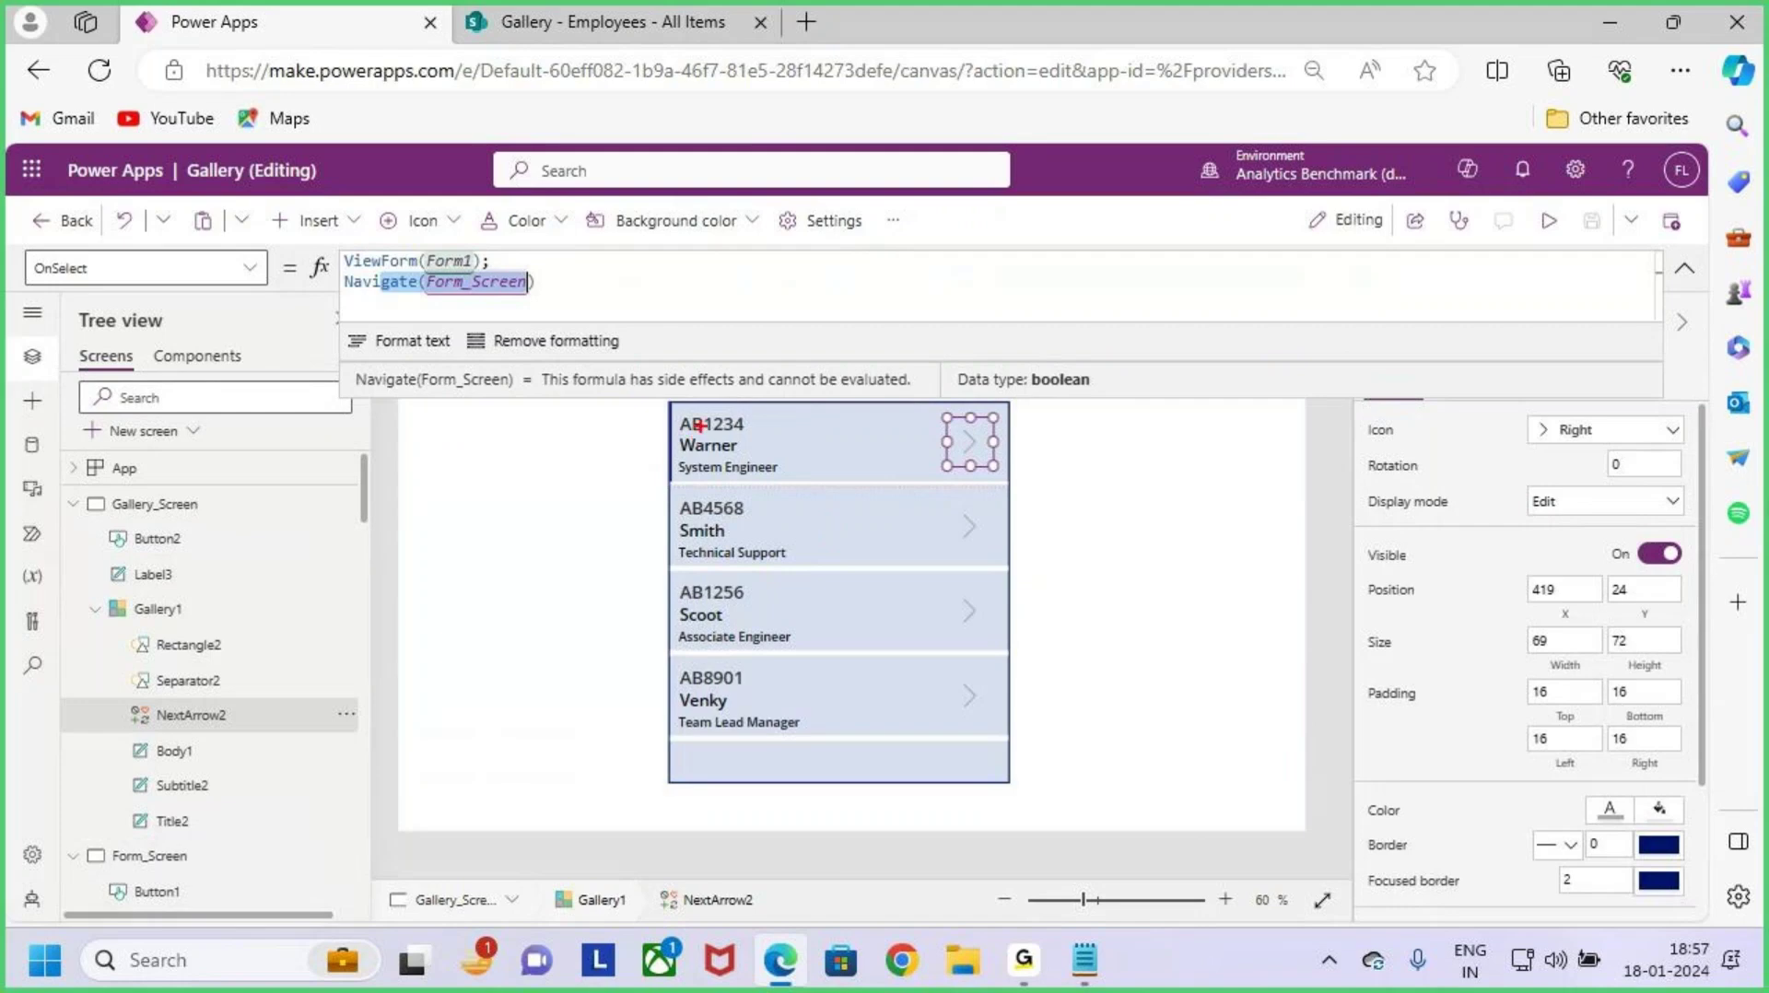
mouse_move(671, 408)
mouse_down()
mouse_move(825, 474)
mouse_move(869, 482)
mouse_move(925, 456)
mouse_move(1047, 475)
mouse_move(1045, 514)
mouse_up()
mouse_move(1129, 441)
mouse_down()
mouse_move(1159, 517)
mouse_move(1216, 498)
mouse_up()
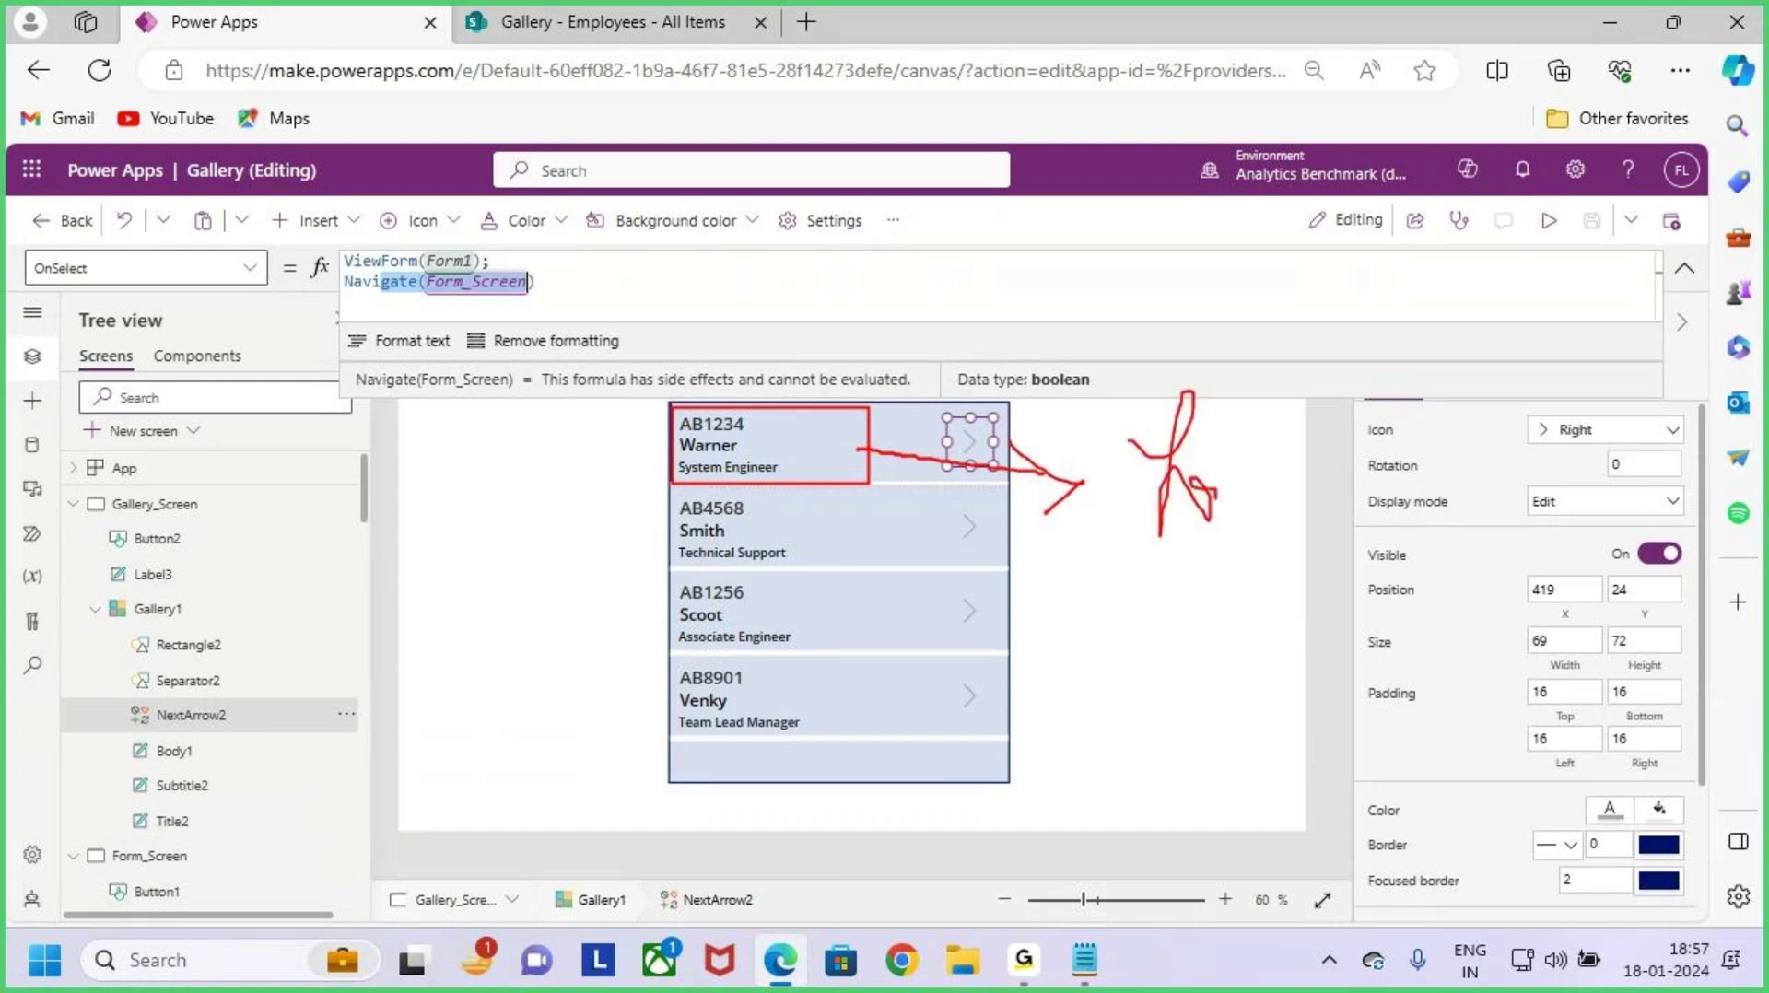
key(Escape)
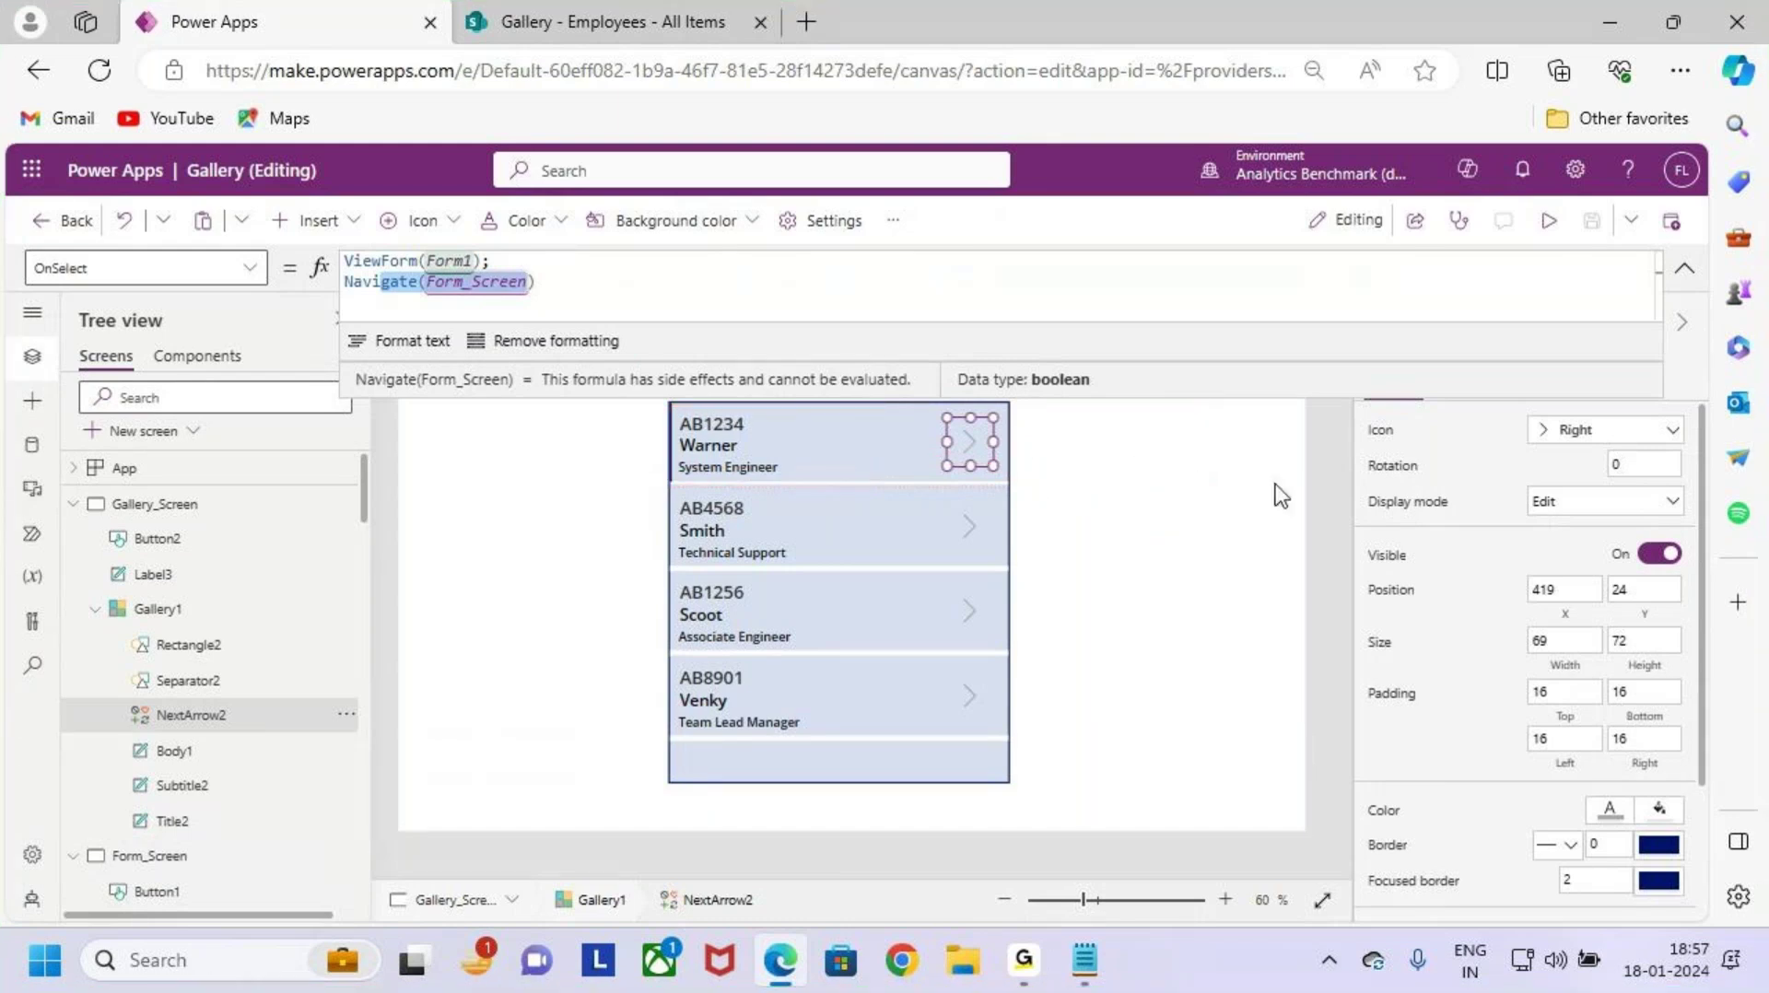
Step: Collapse the formula bar and select Form1 on Form_Screen in the Tree view
click(1684, 267)
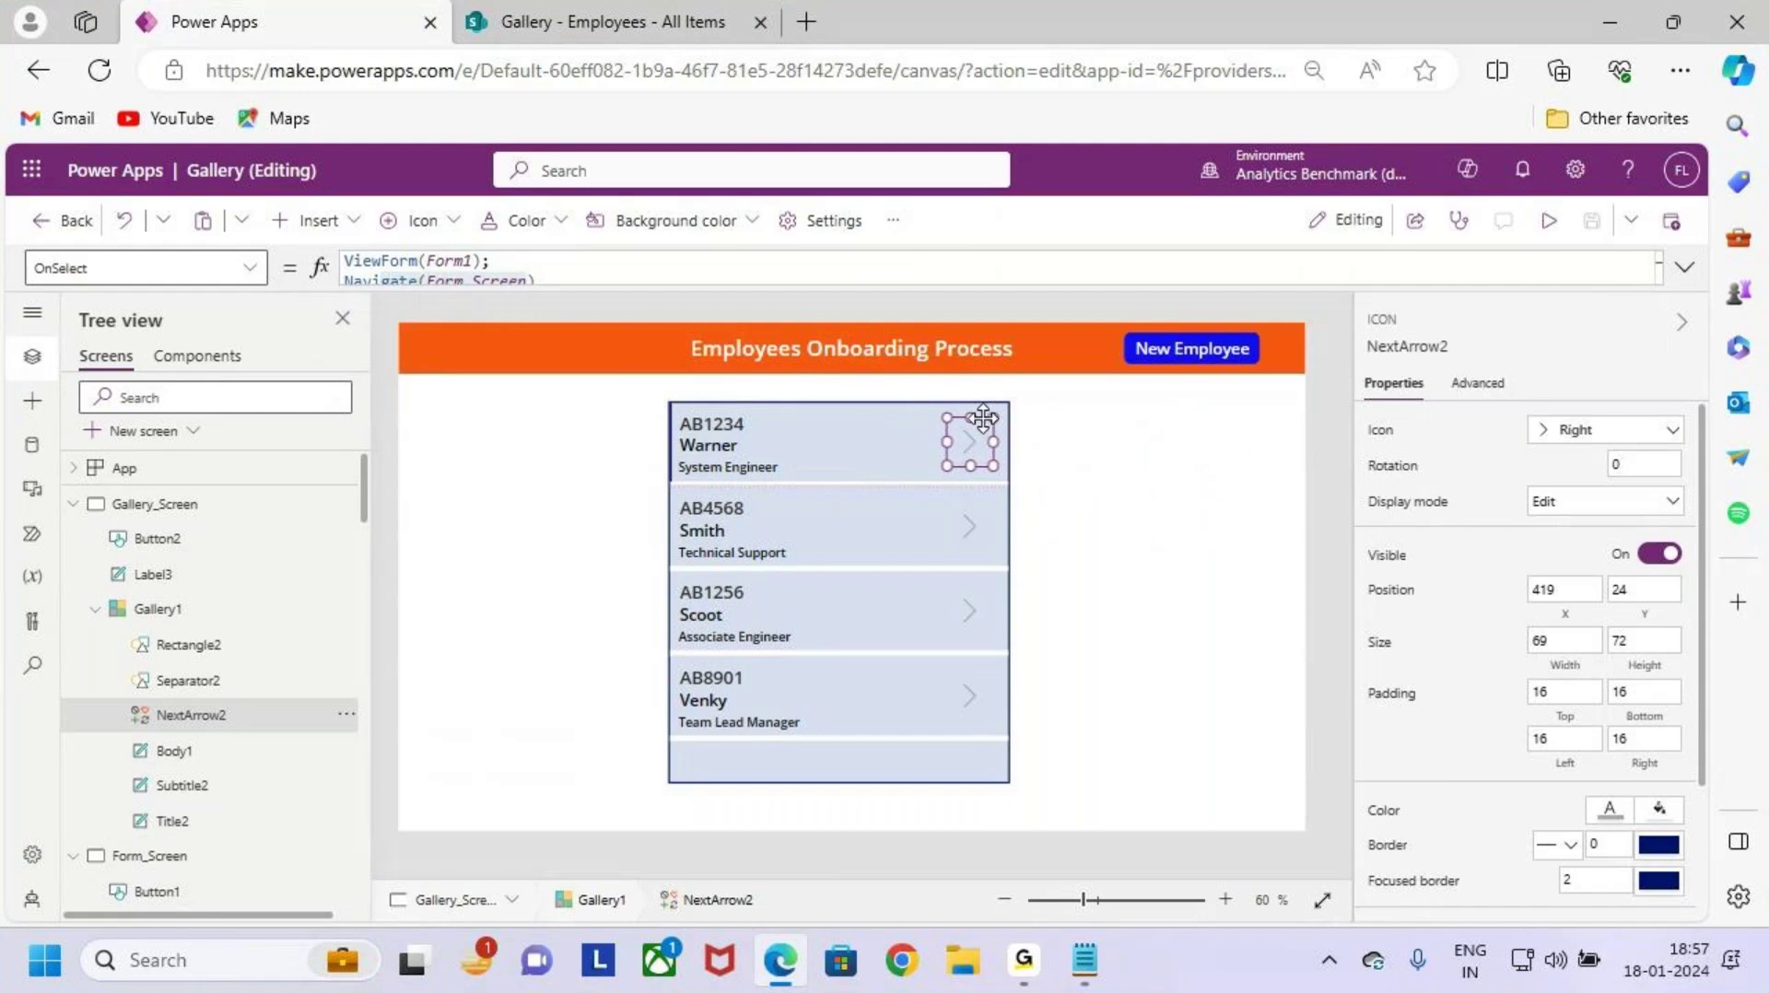
key(ctrl+2)
drag(327, 246, 545, 320)
drag(533, 265, 645, 167)
mouse_move(969, 440)
mouse_down()
mouse_move(991, 452)
mouse_move(1029, 389)
mouse_up()
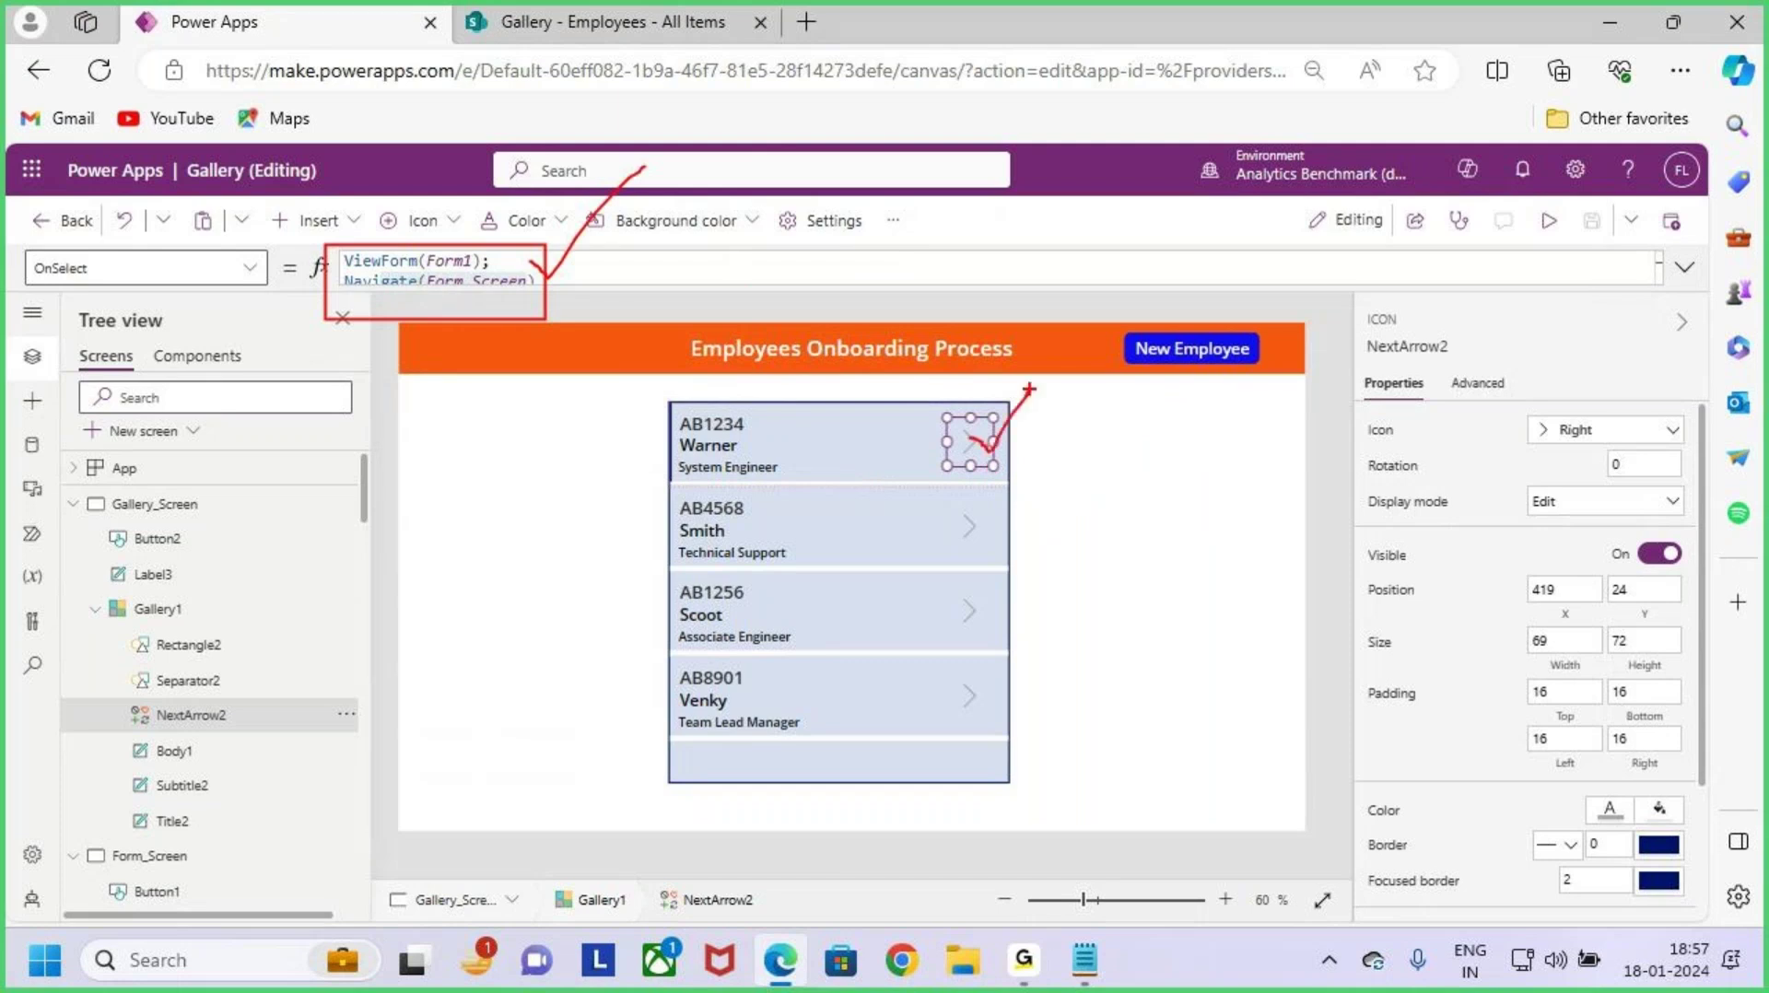
key(Escape)
click(200, 620)
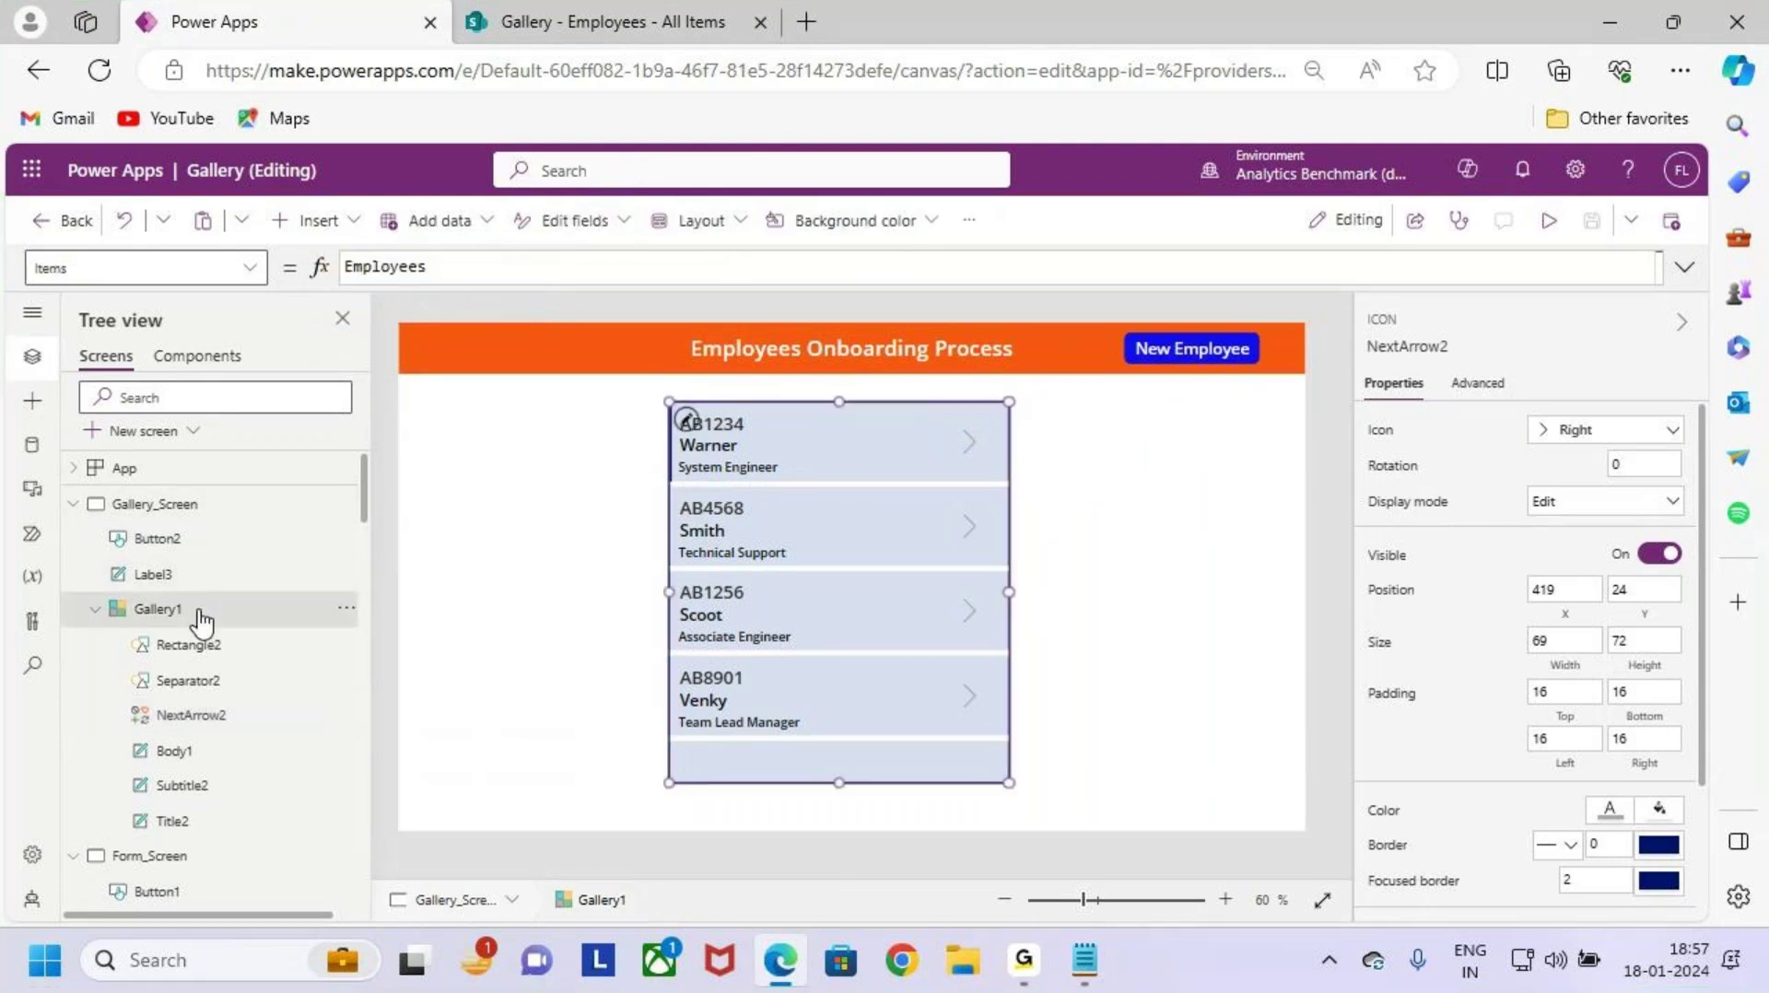
click(73, 505)
click(189, 615)
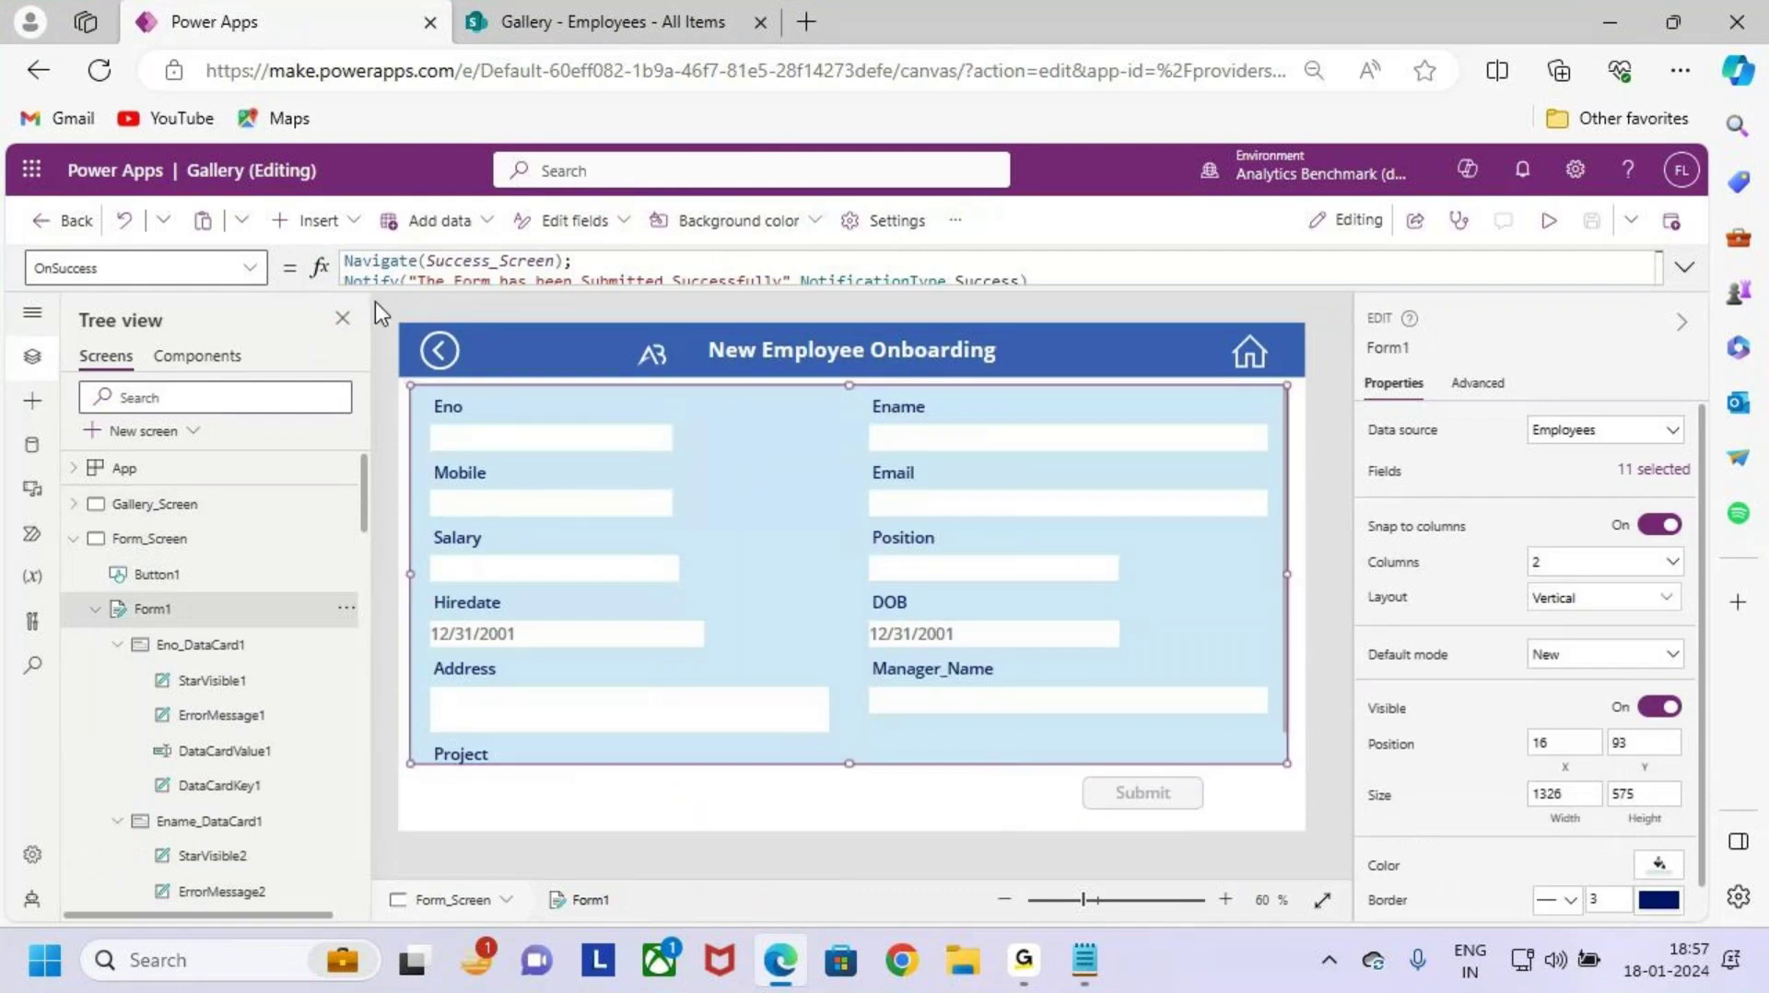
Step: Pick Form1's Item property and start entering a Gallery1 reference
click(251, 274)
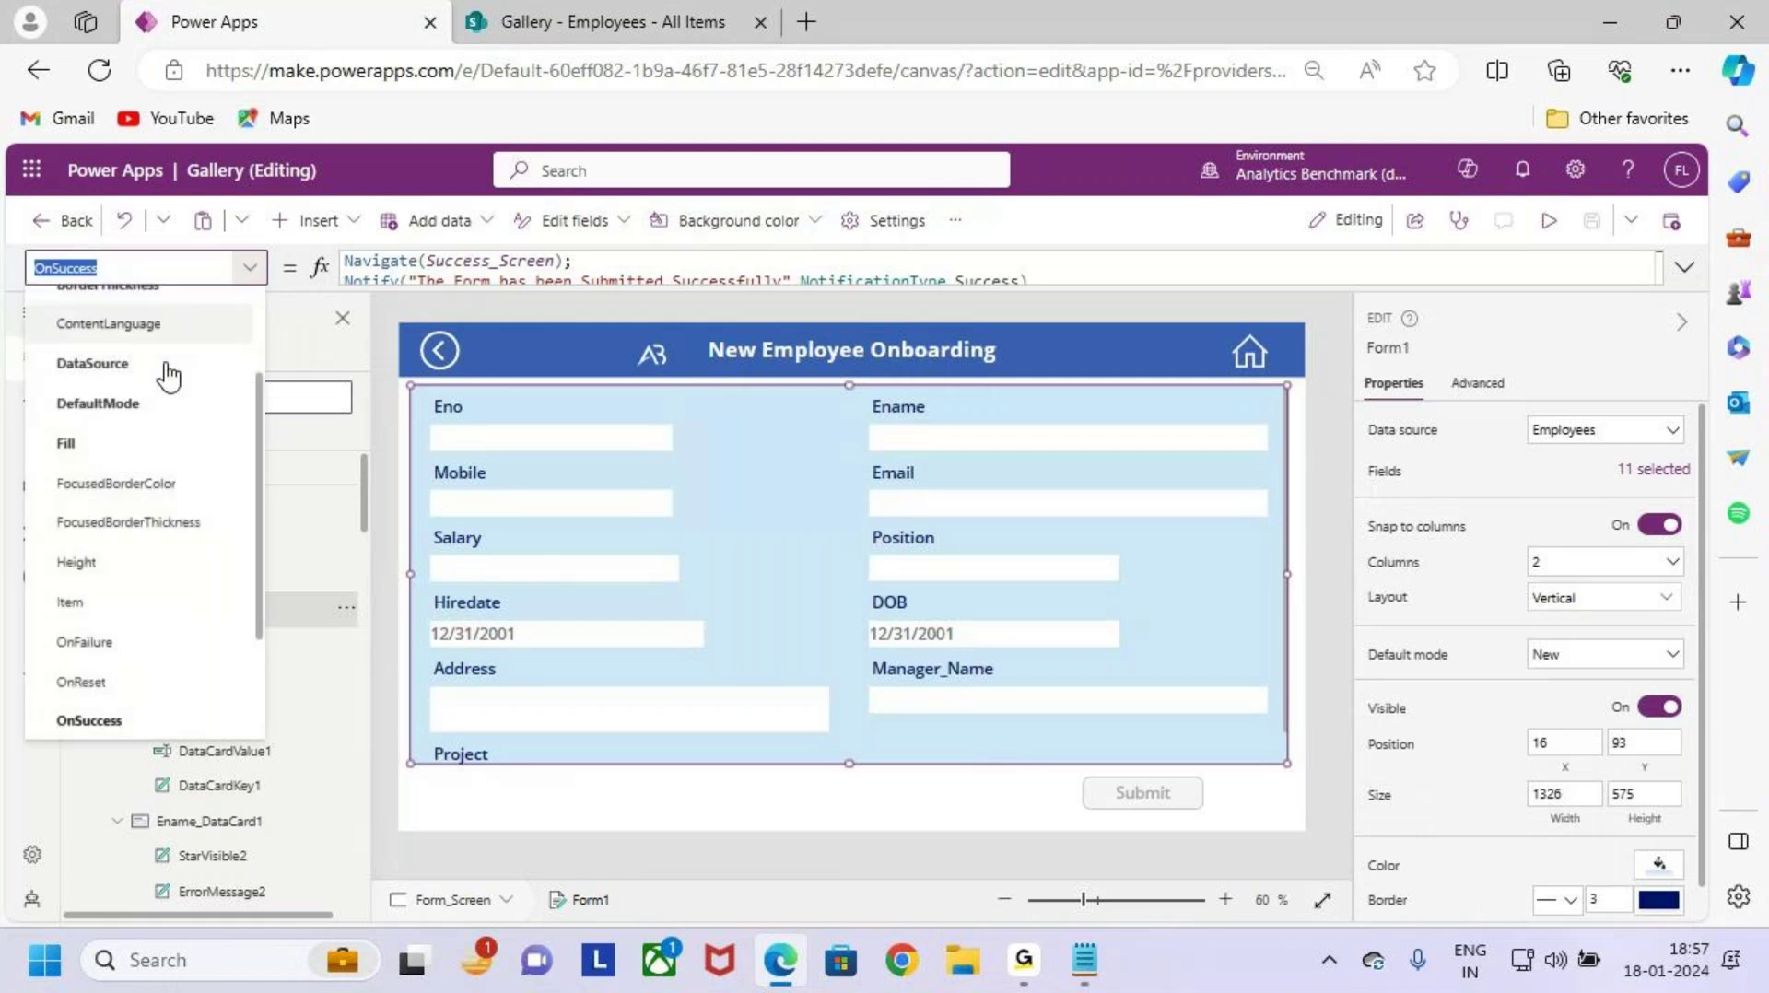
scroll(129, 486, up, 2)
scroll(136, 495, down, 3)
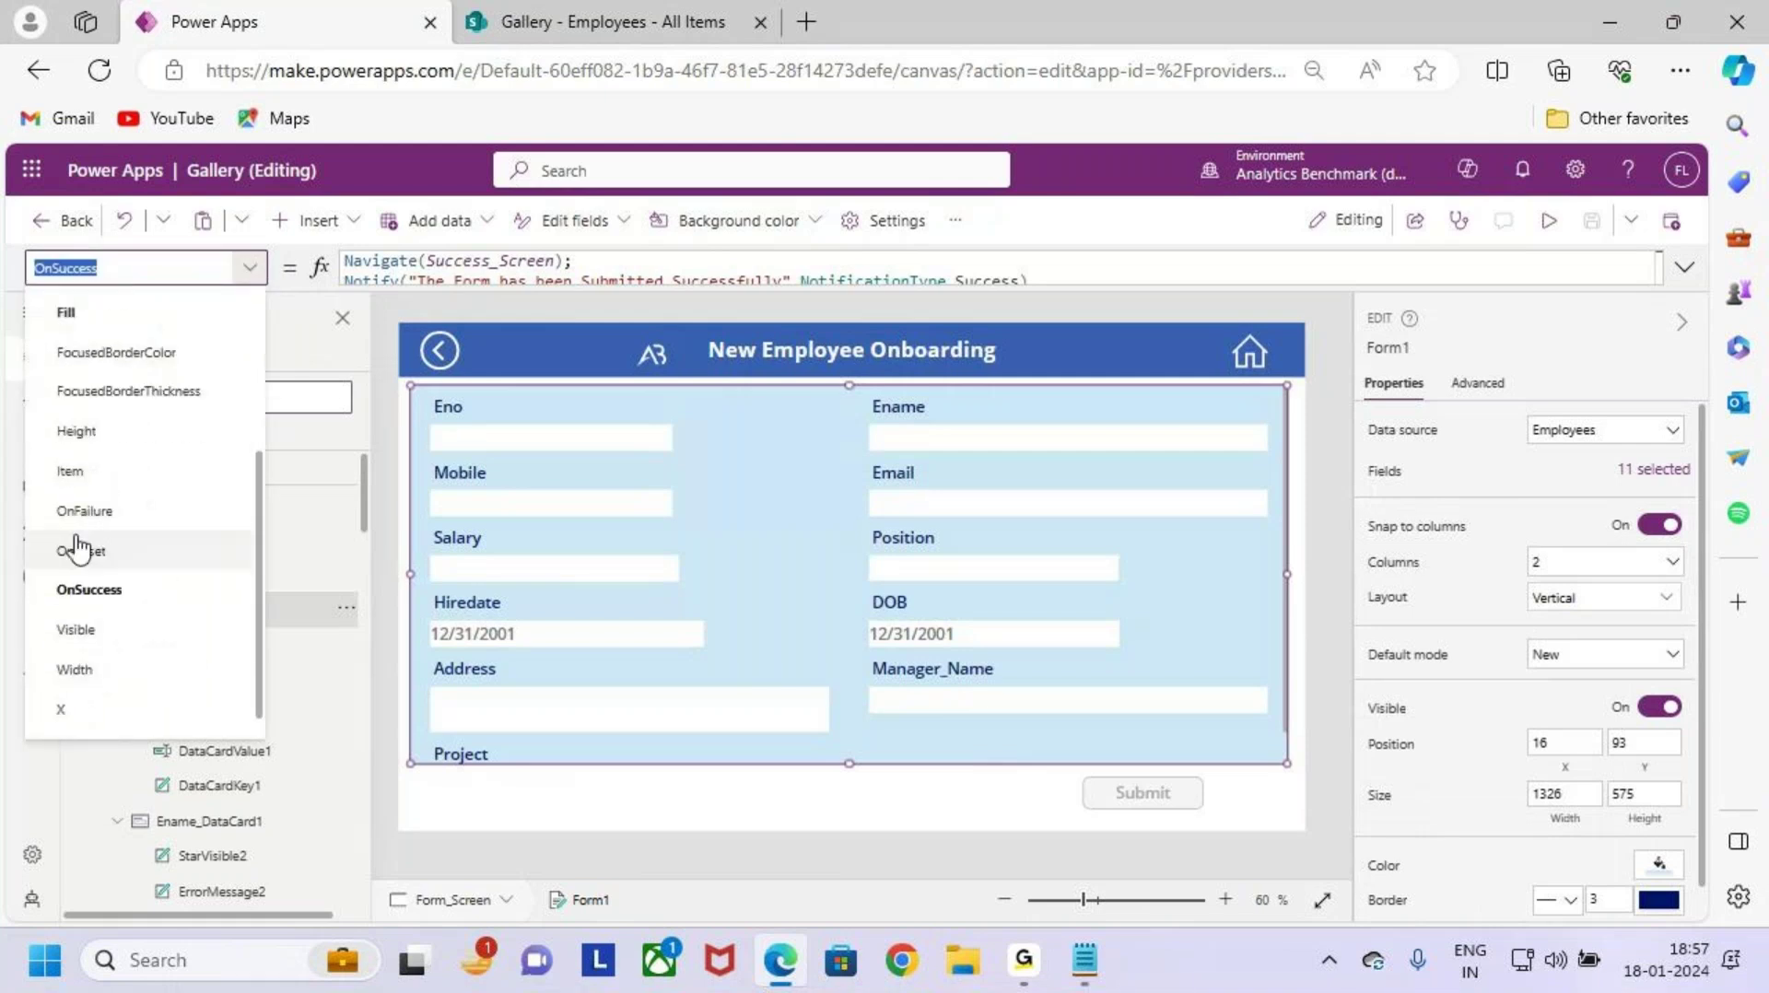
click(138, 480)
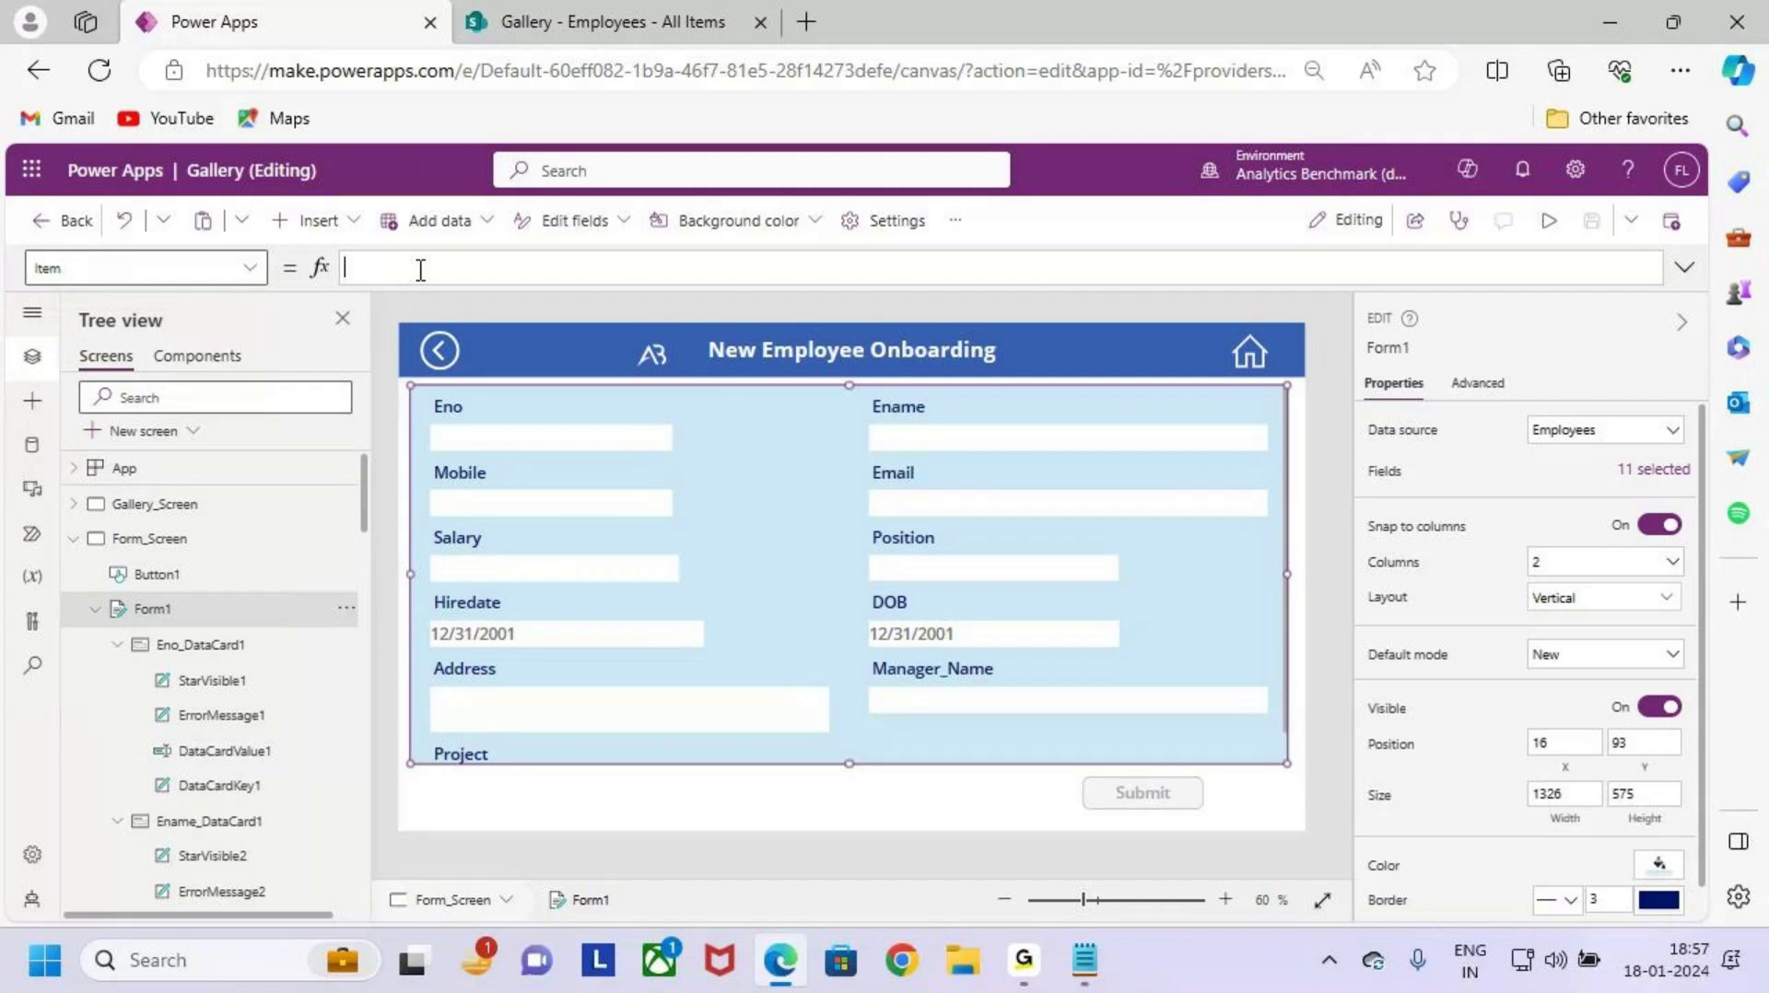
click(420, 268)
text(galler)
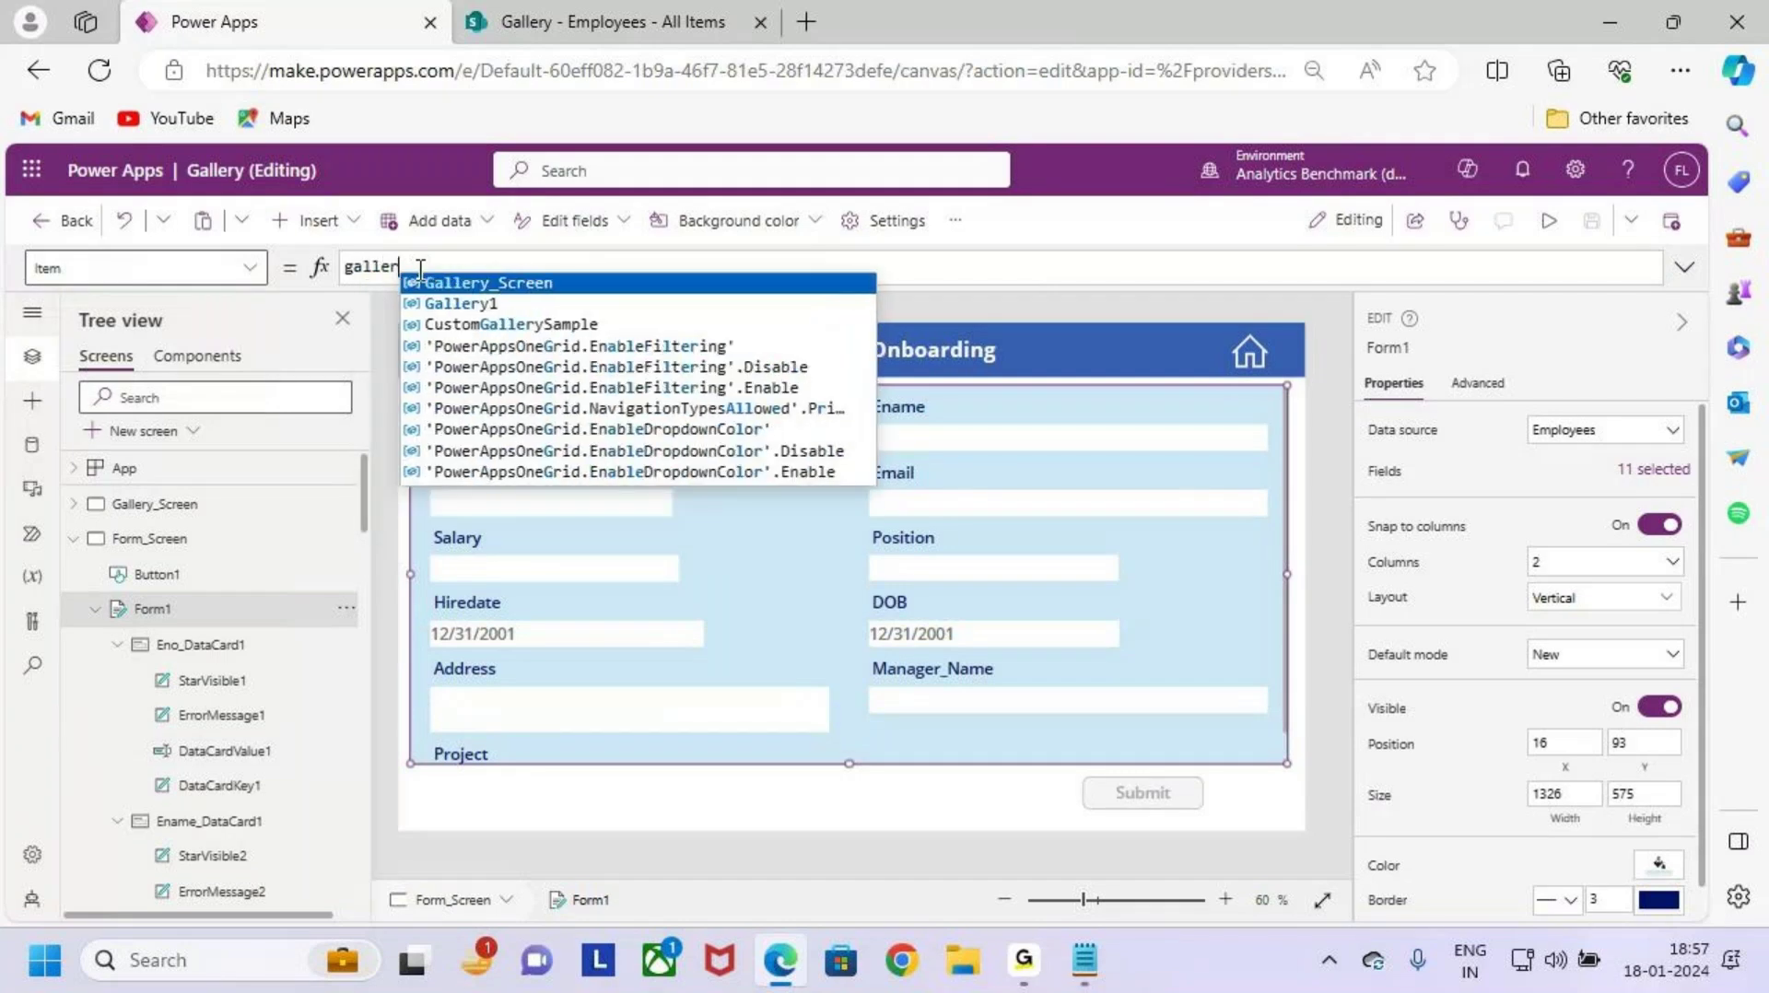
key(Down)
key(Tab)
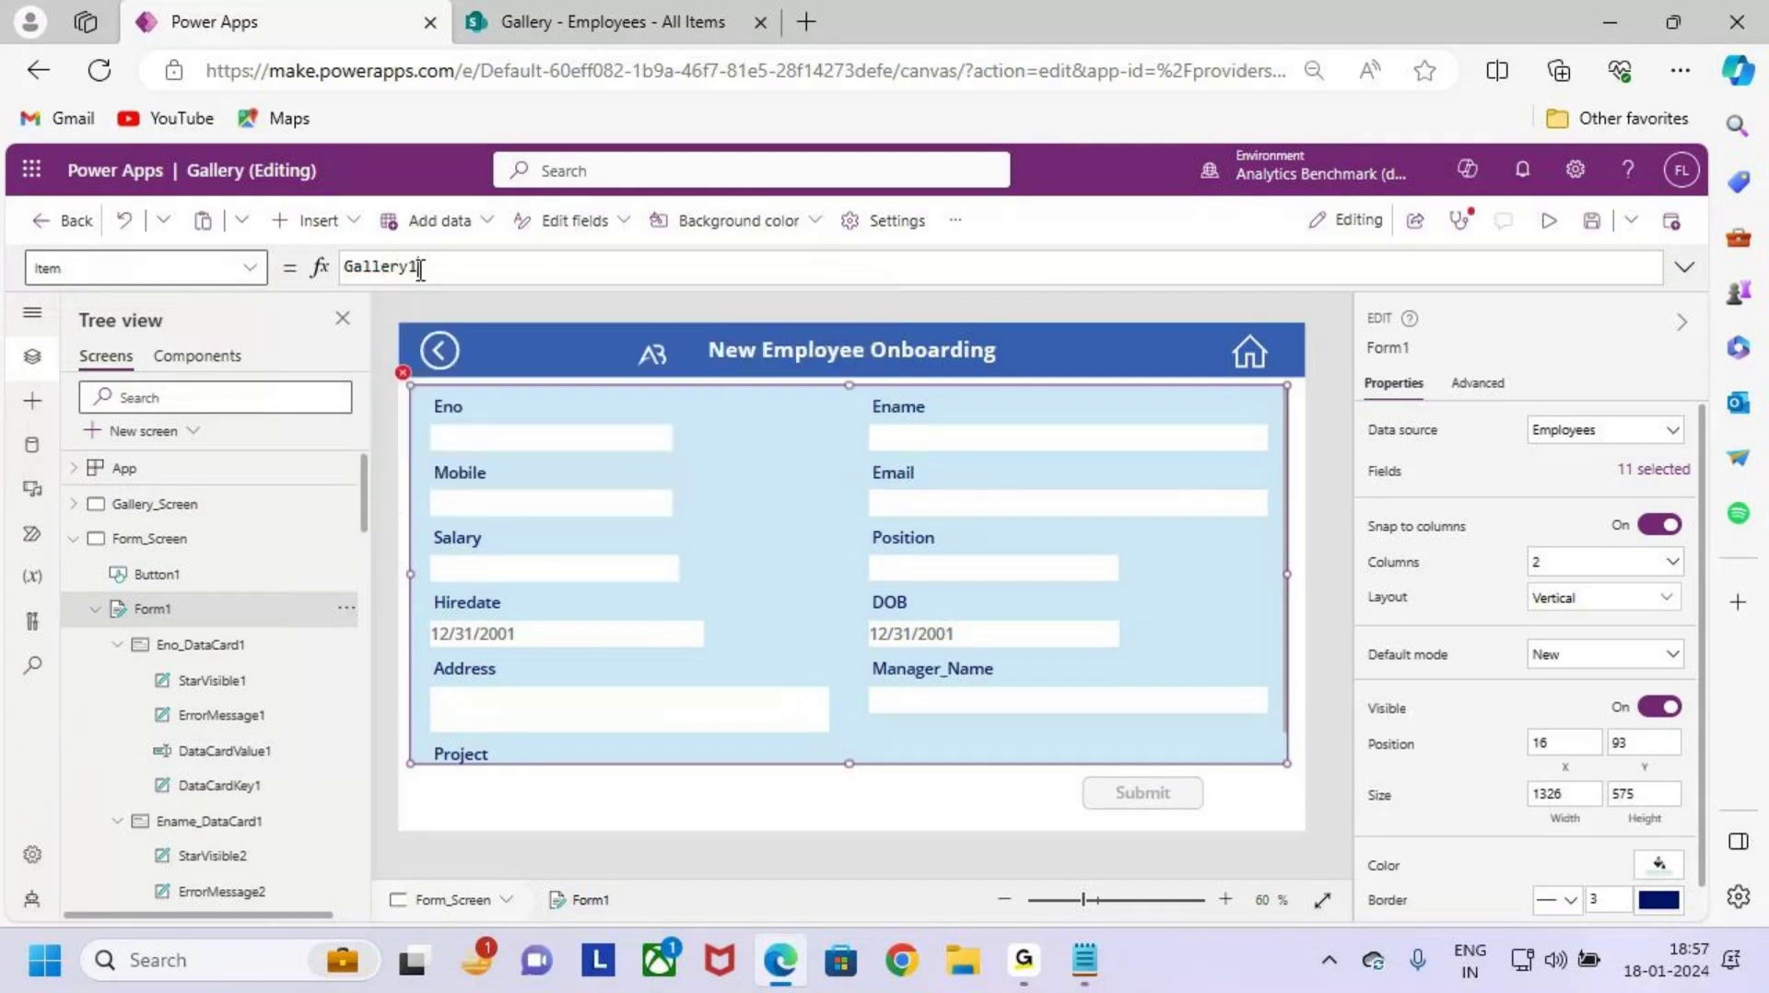
Step: Confirm the gallery is named Gallery1 in the Tree view, then reselect Form1
click(74, 507)
click(73, 504)
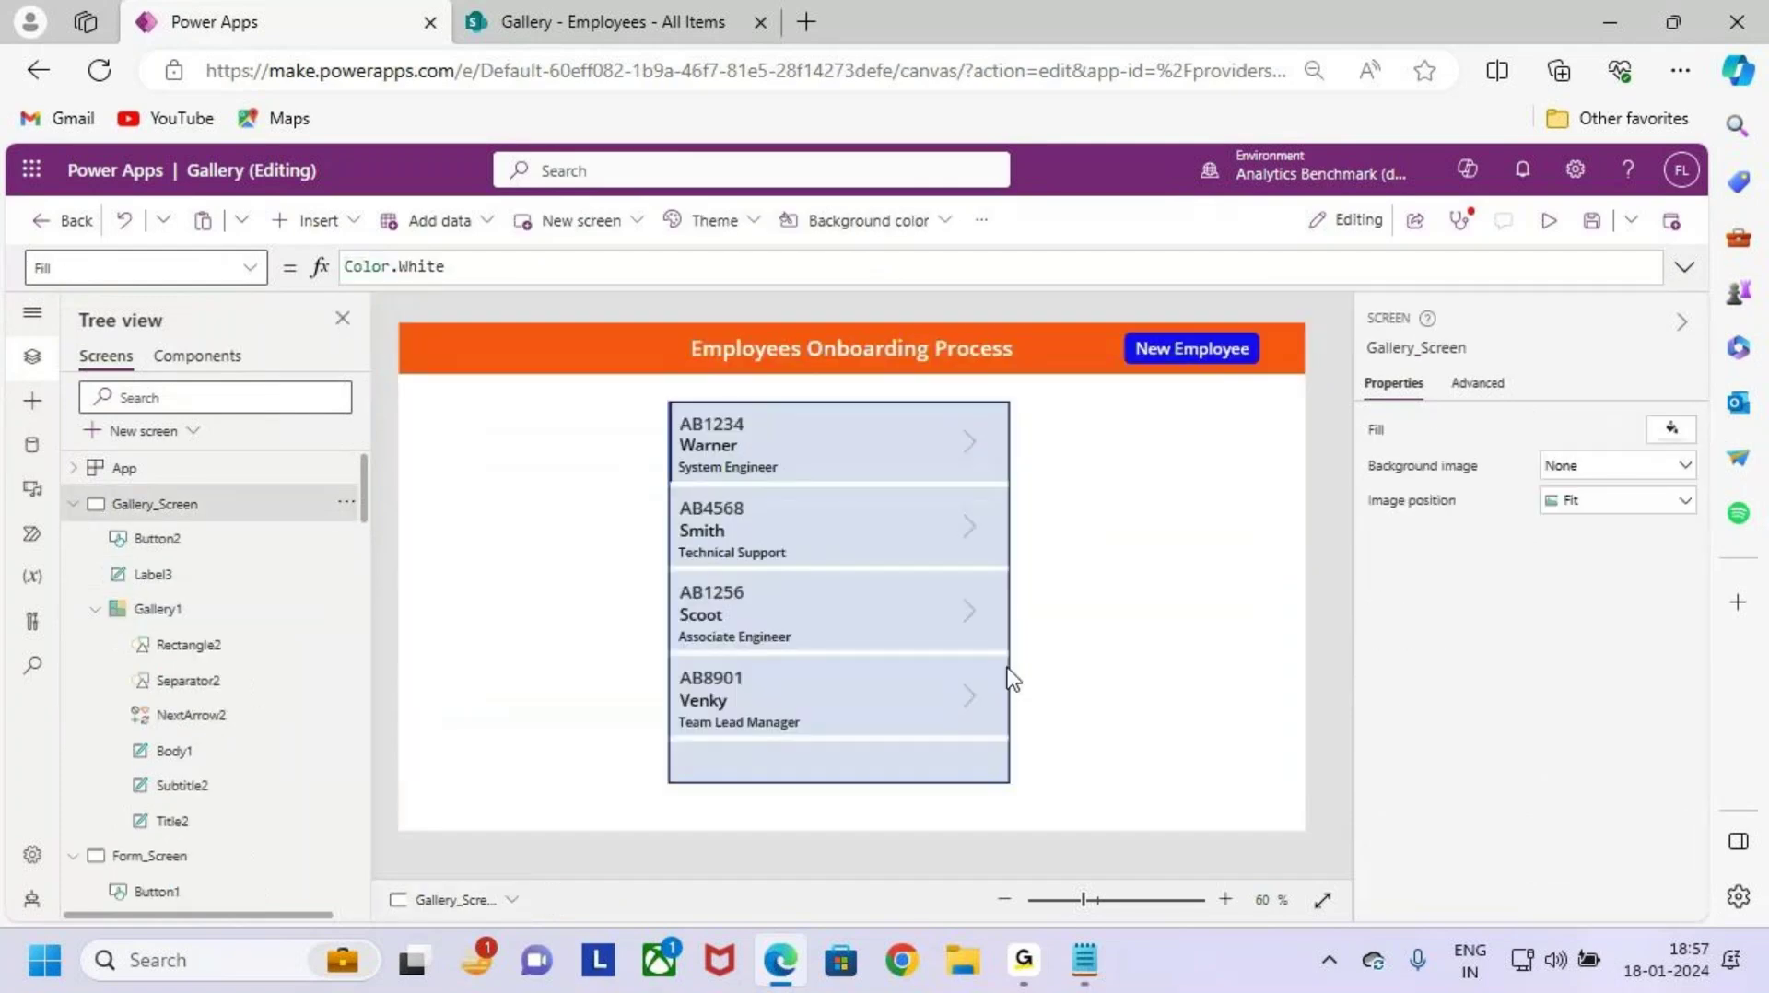
click(924, 751)
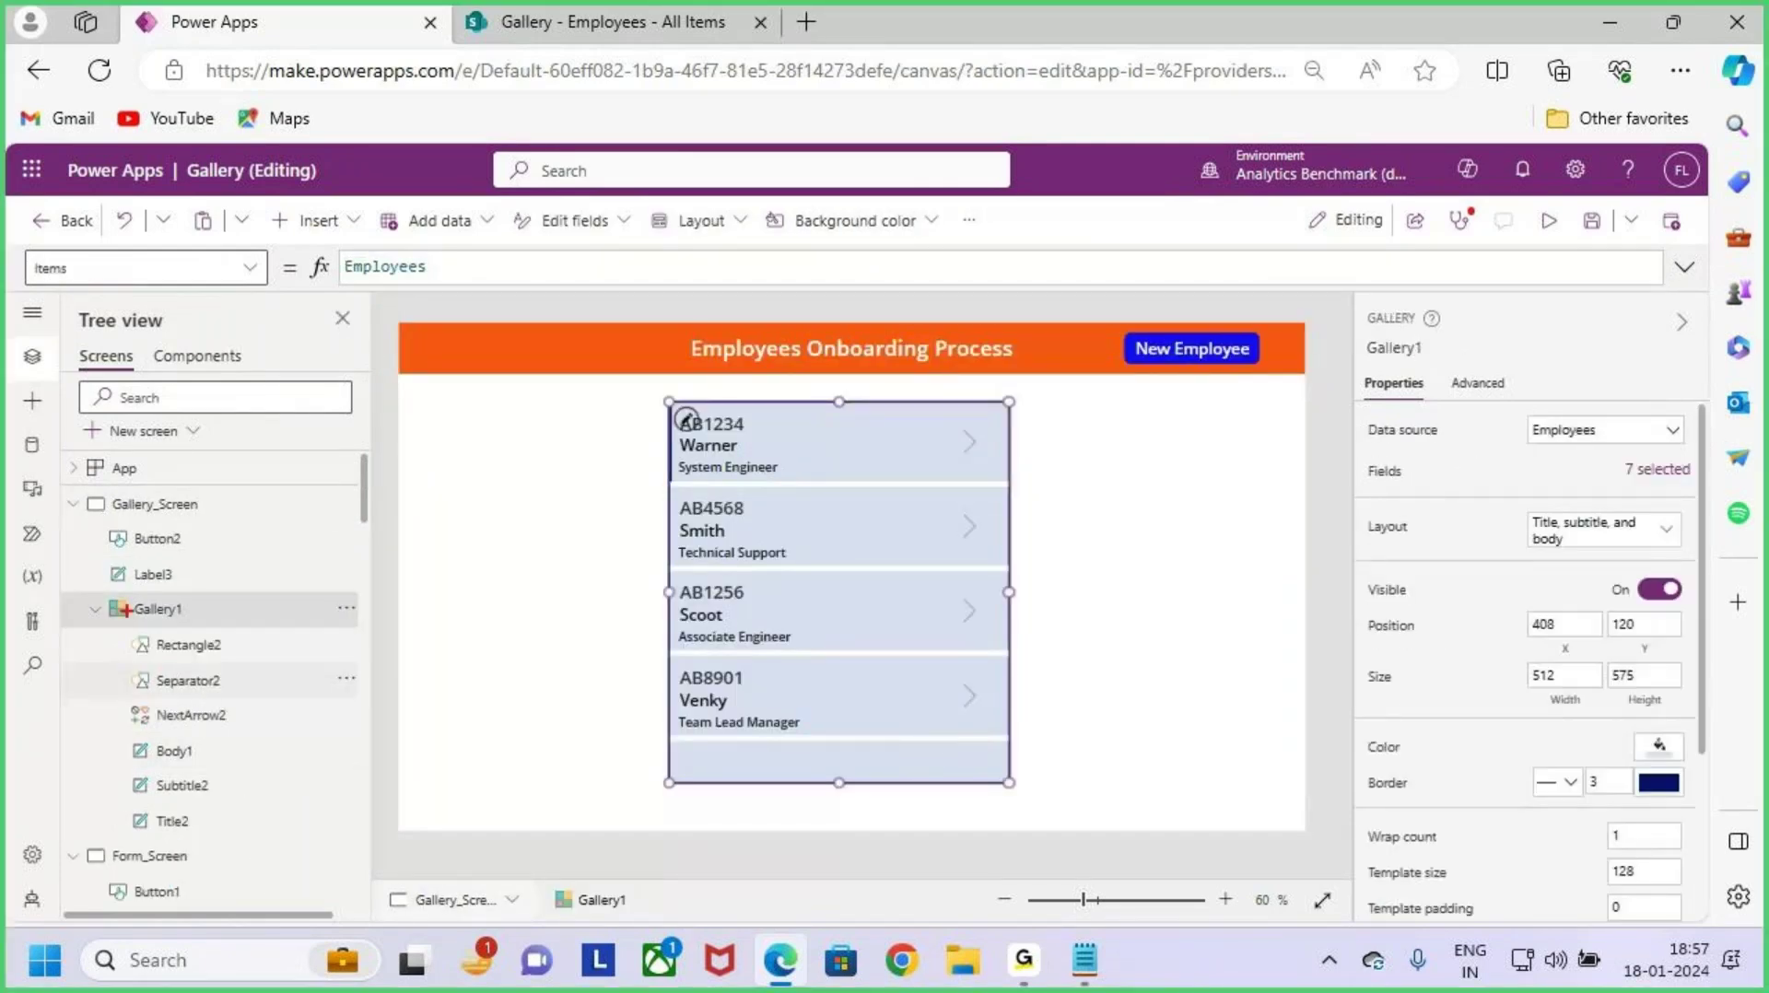
click(71, 505)
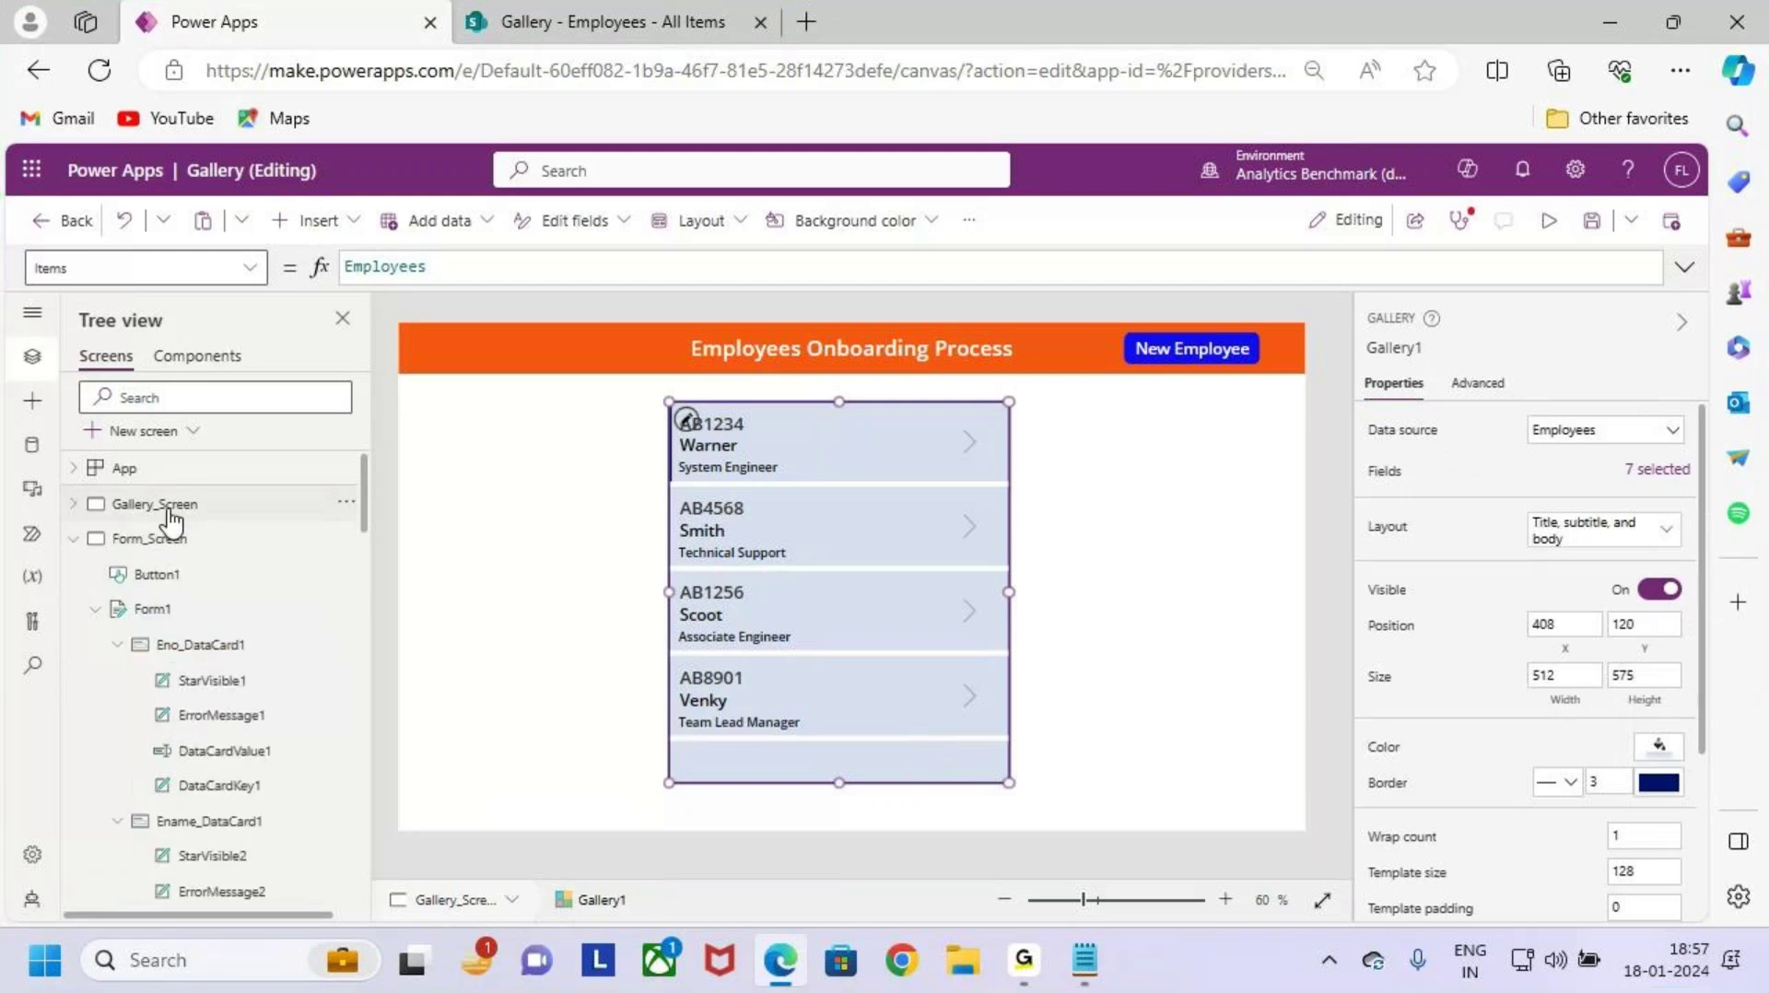
click(152, 609)
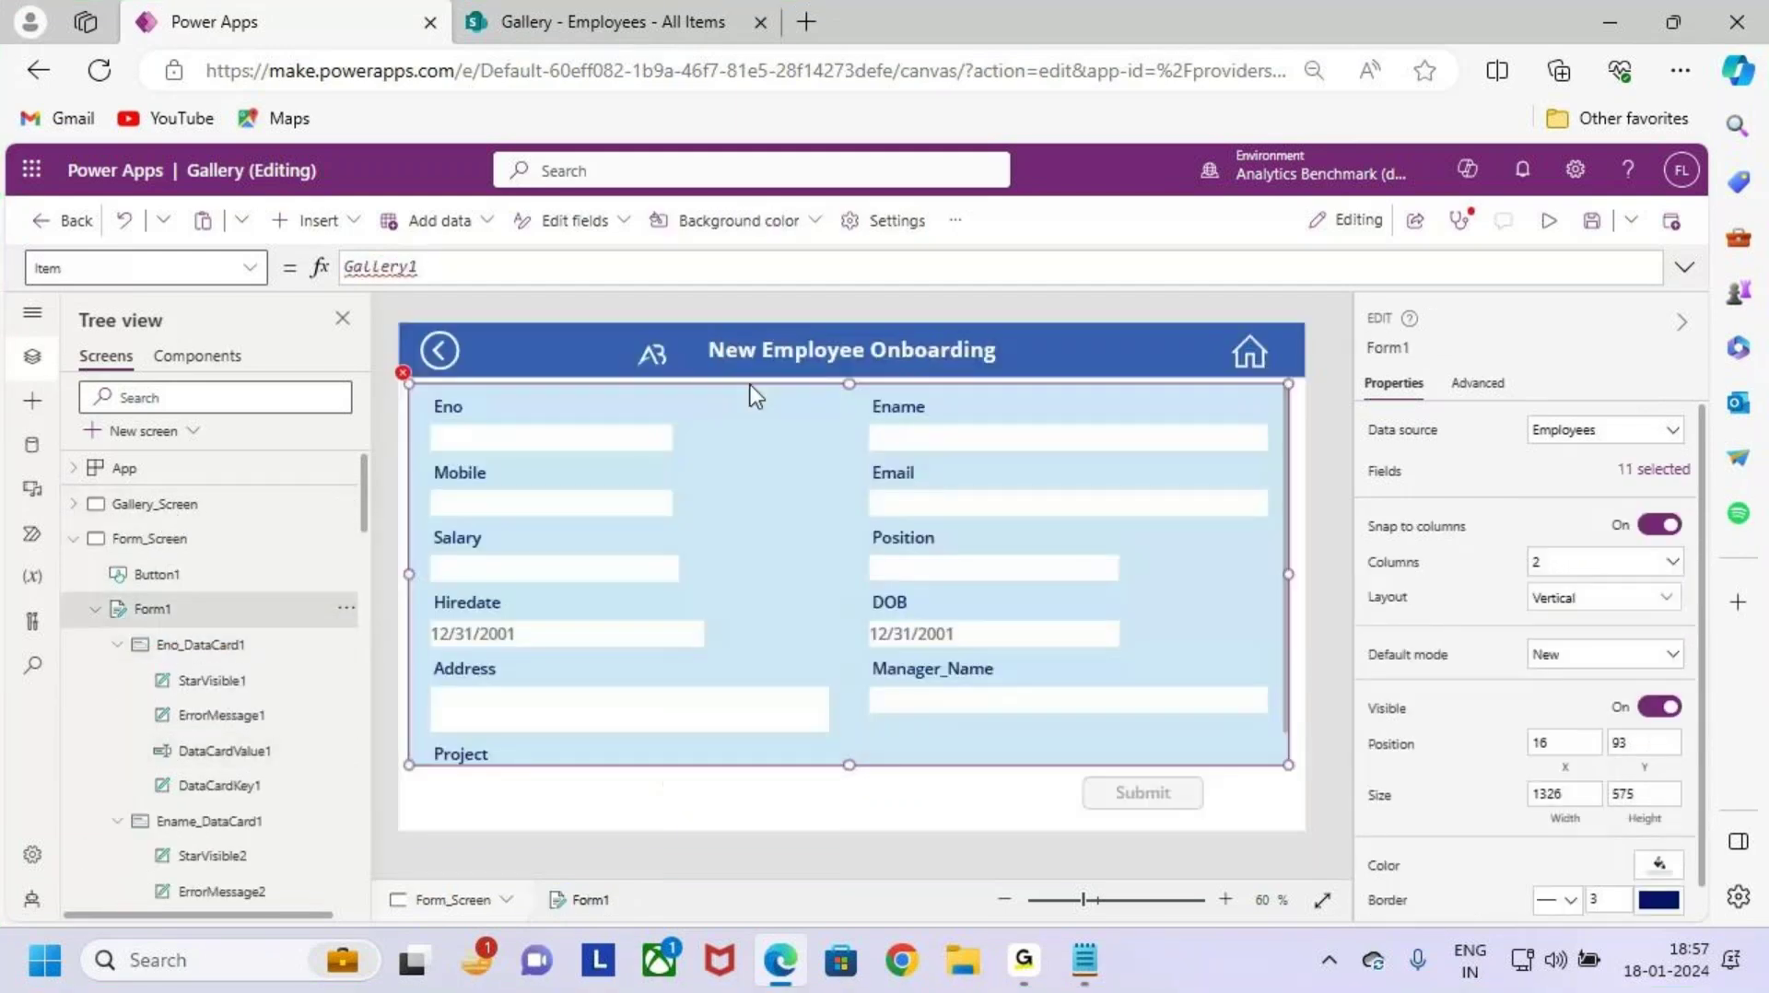
Step: Correct Form1's Item to Gallery1.Selected, save the app, and select Gallery_Screen
double_click(454, 268)
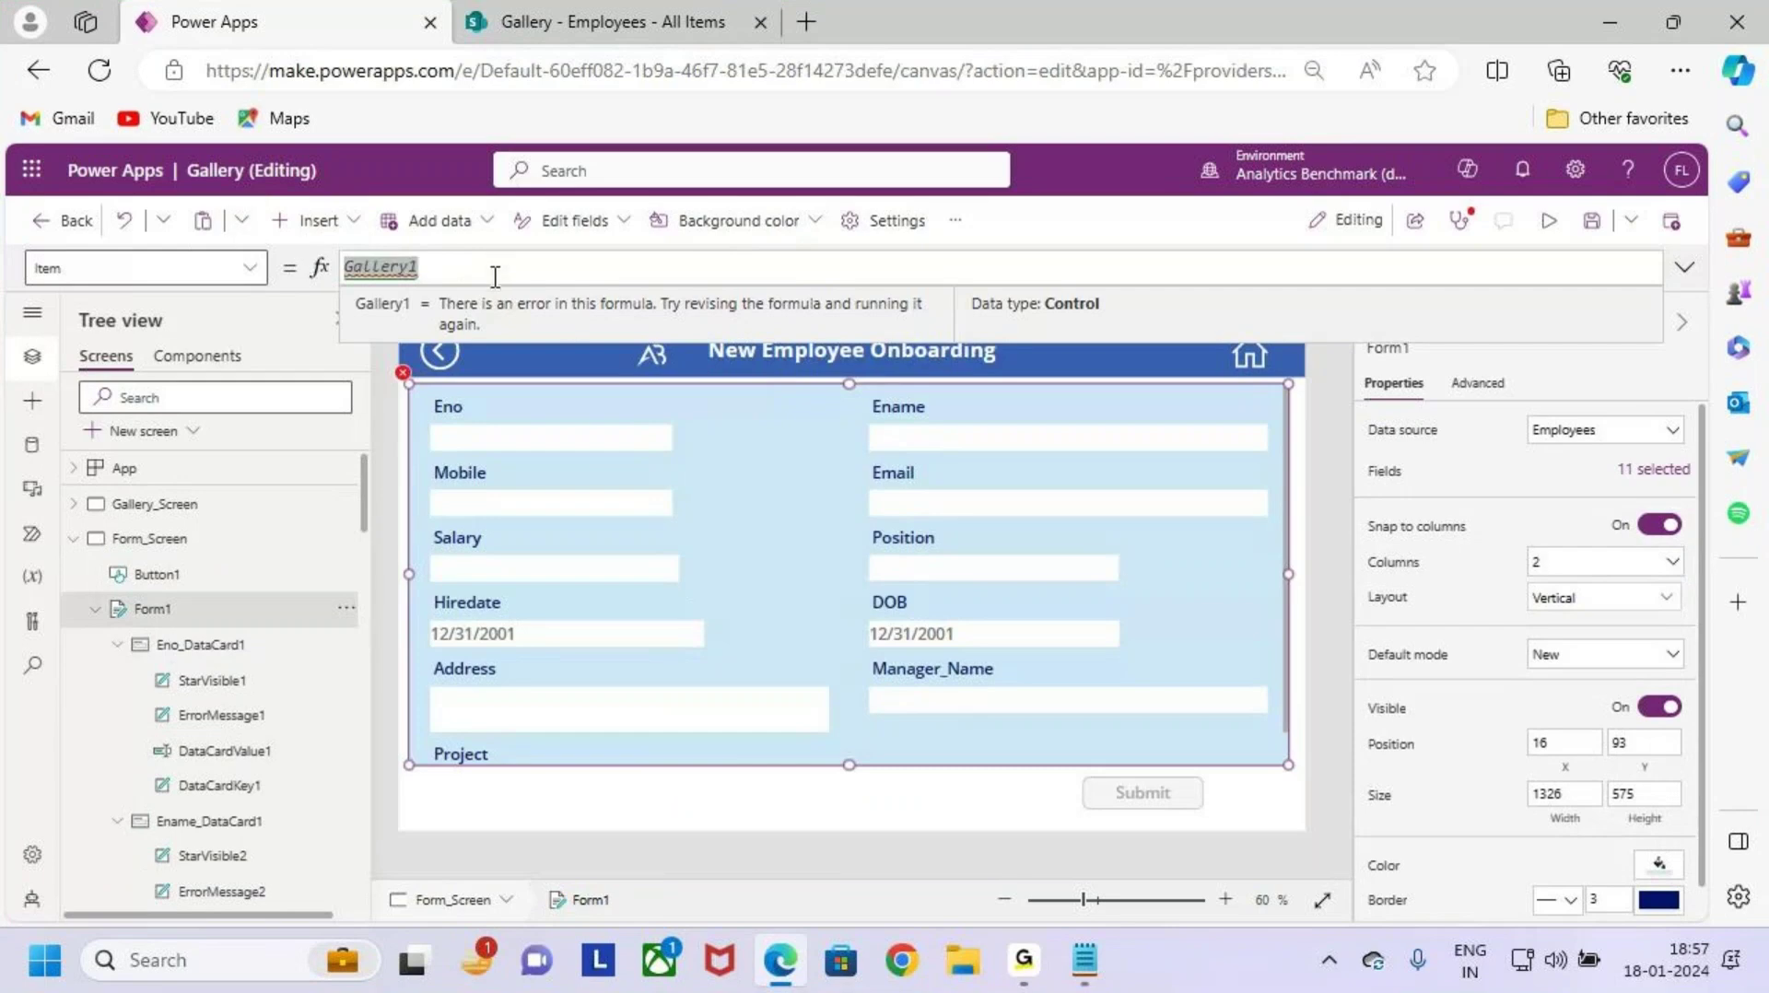
text(Galler)
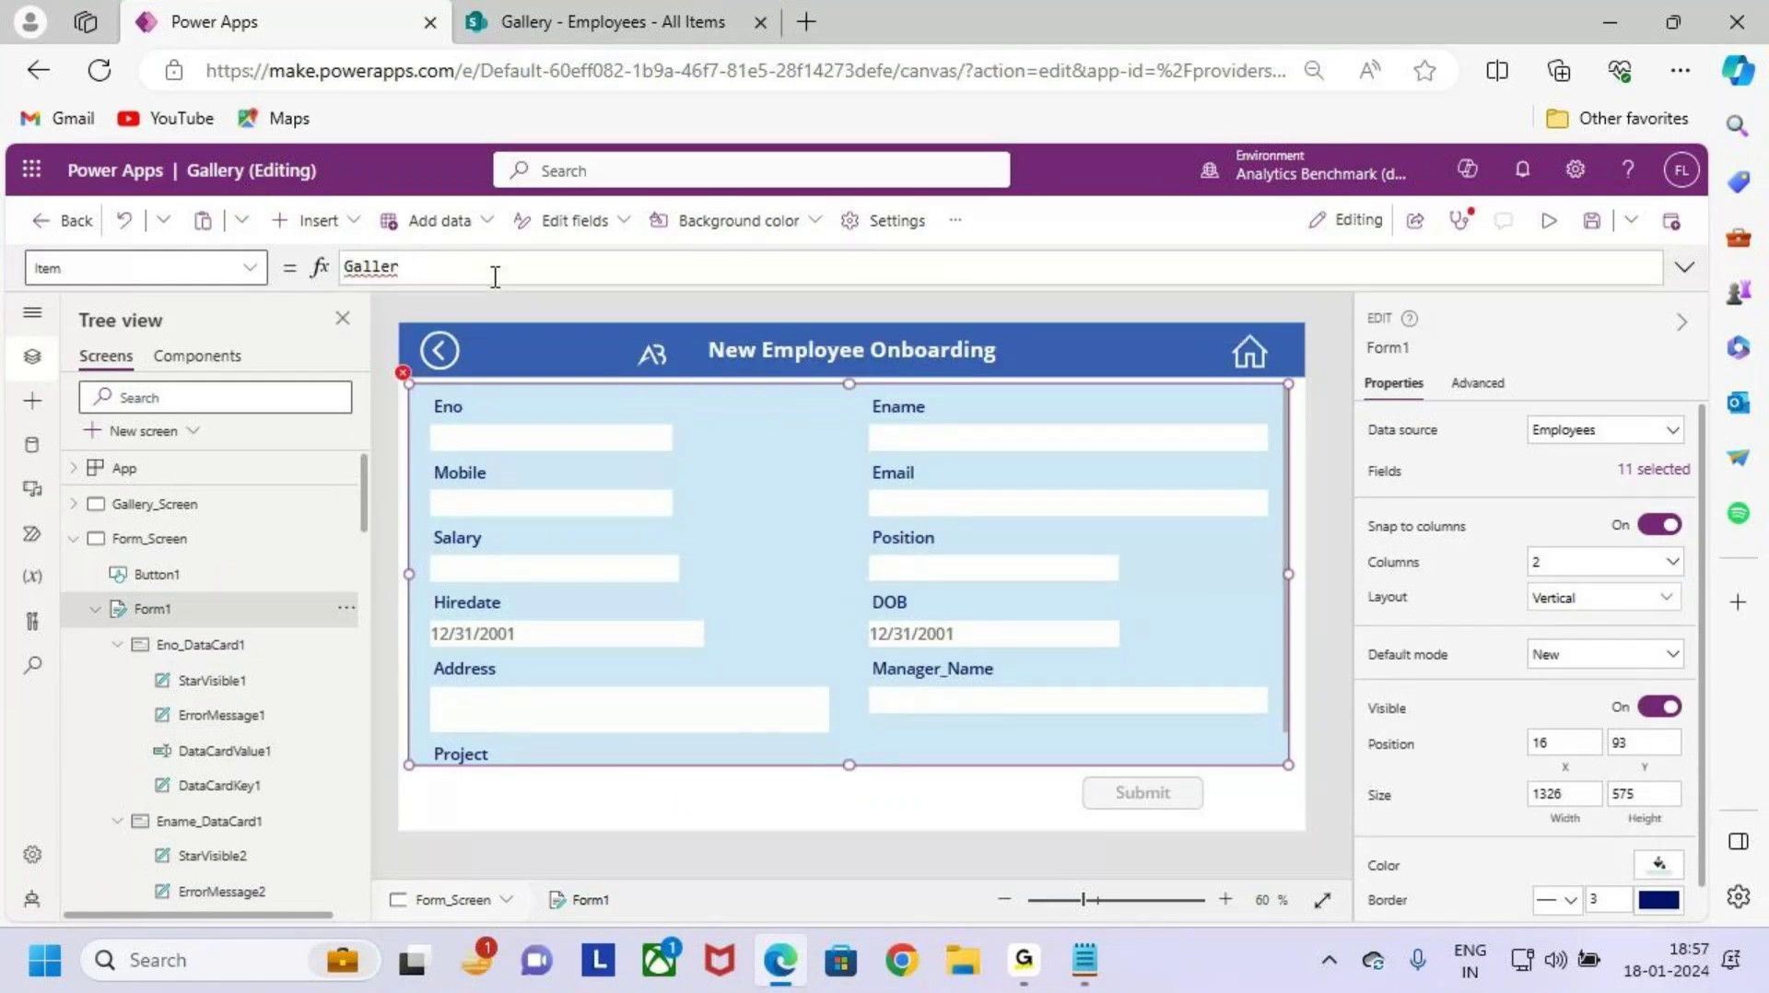
key(BackSpace)
text(ry1)
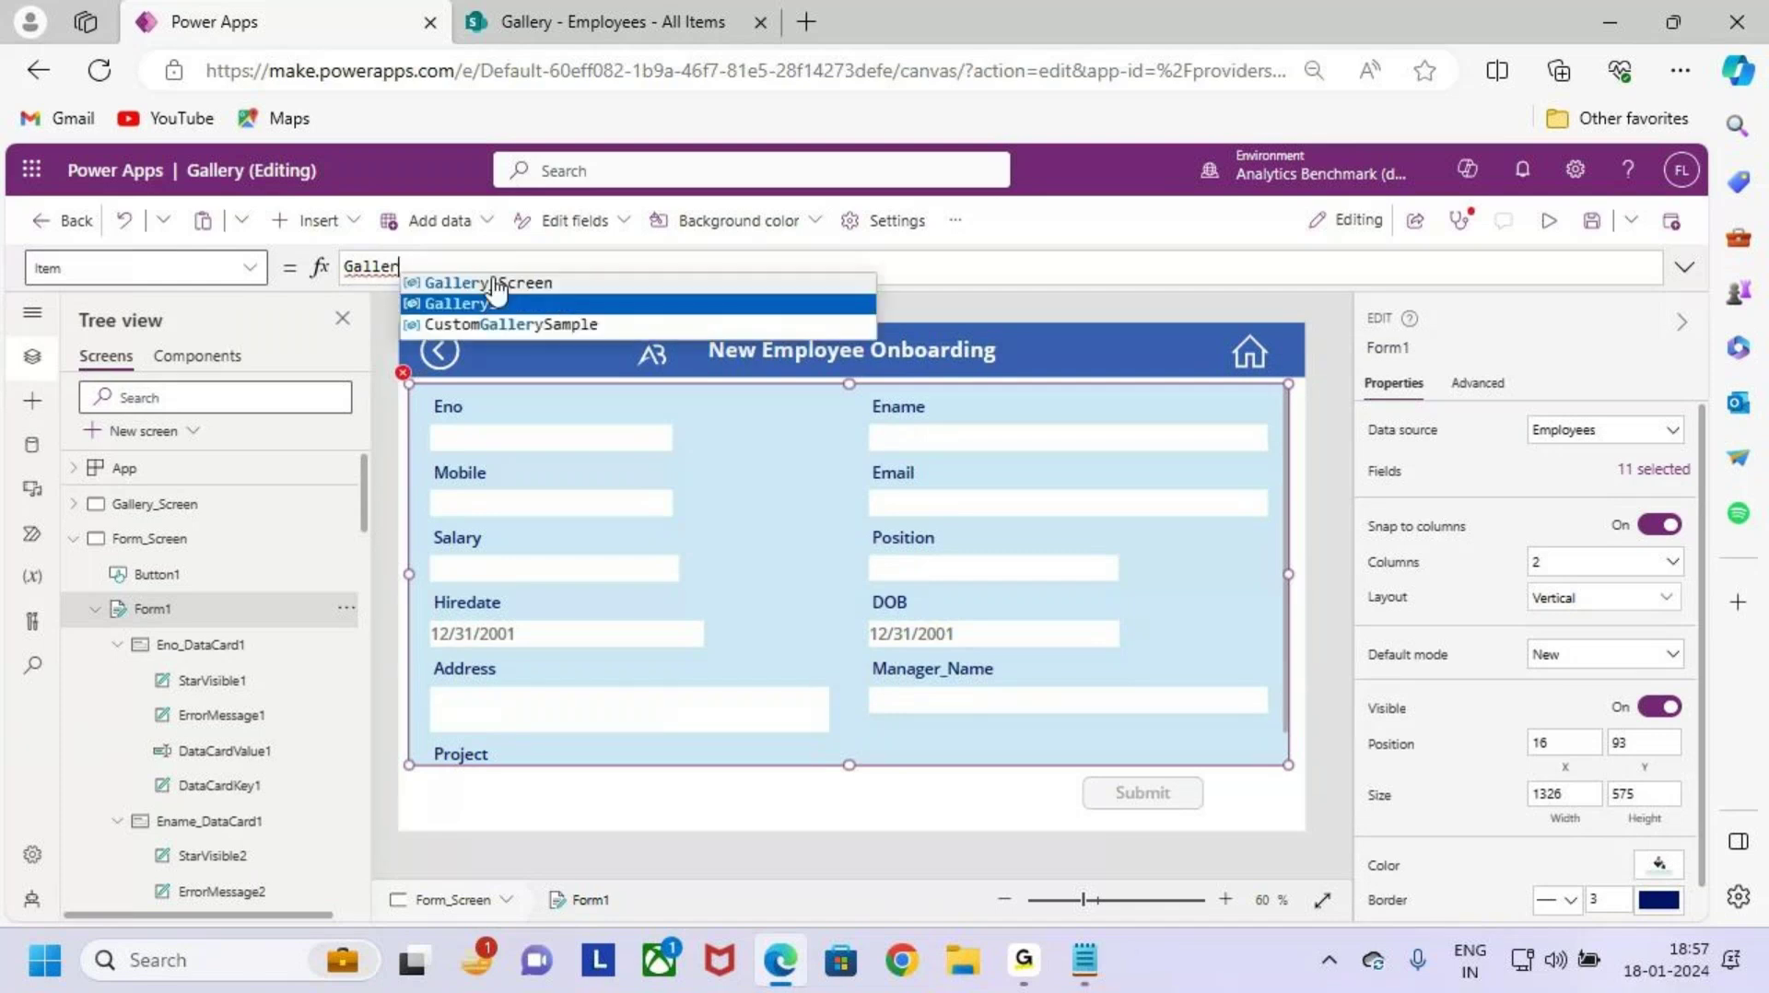
text(.Selected)
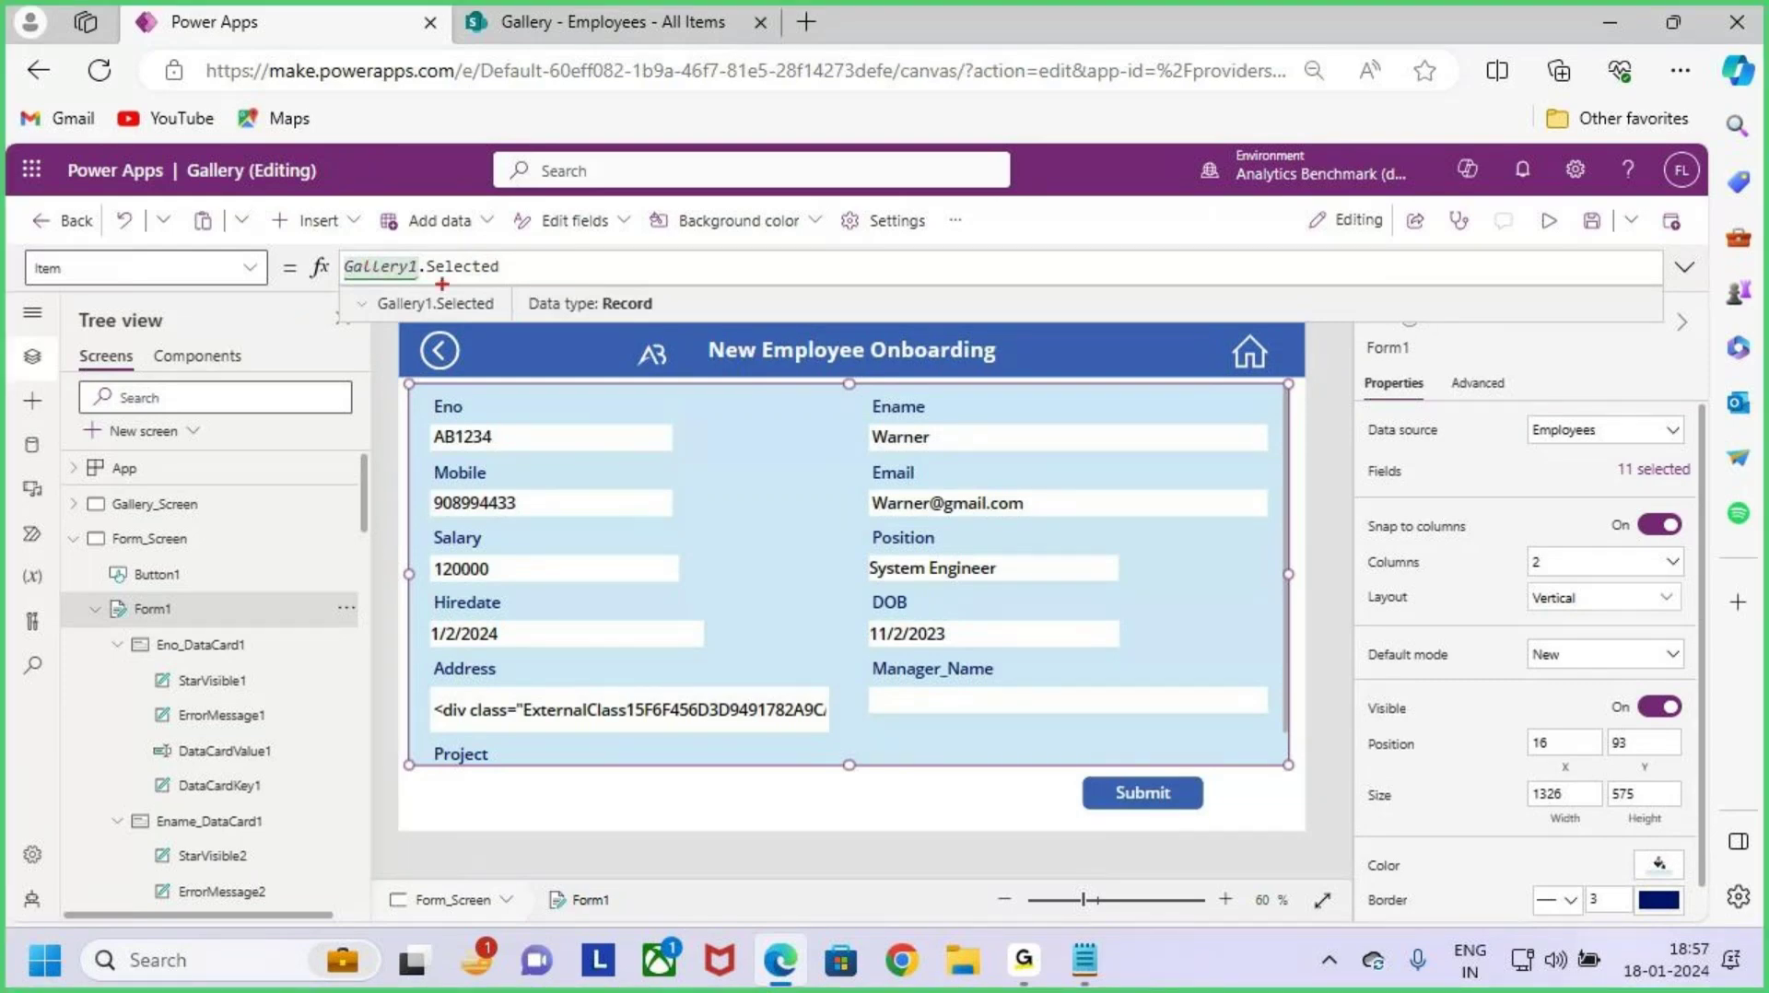
drag(341, 242, 522, 303)
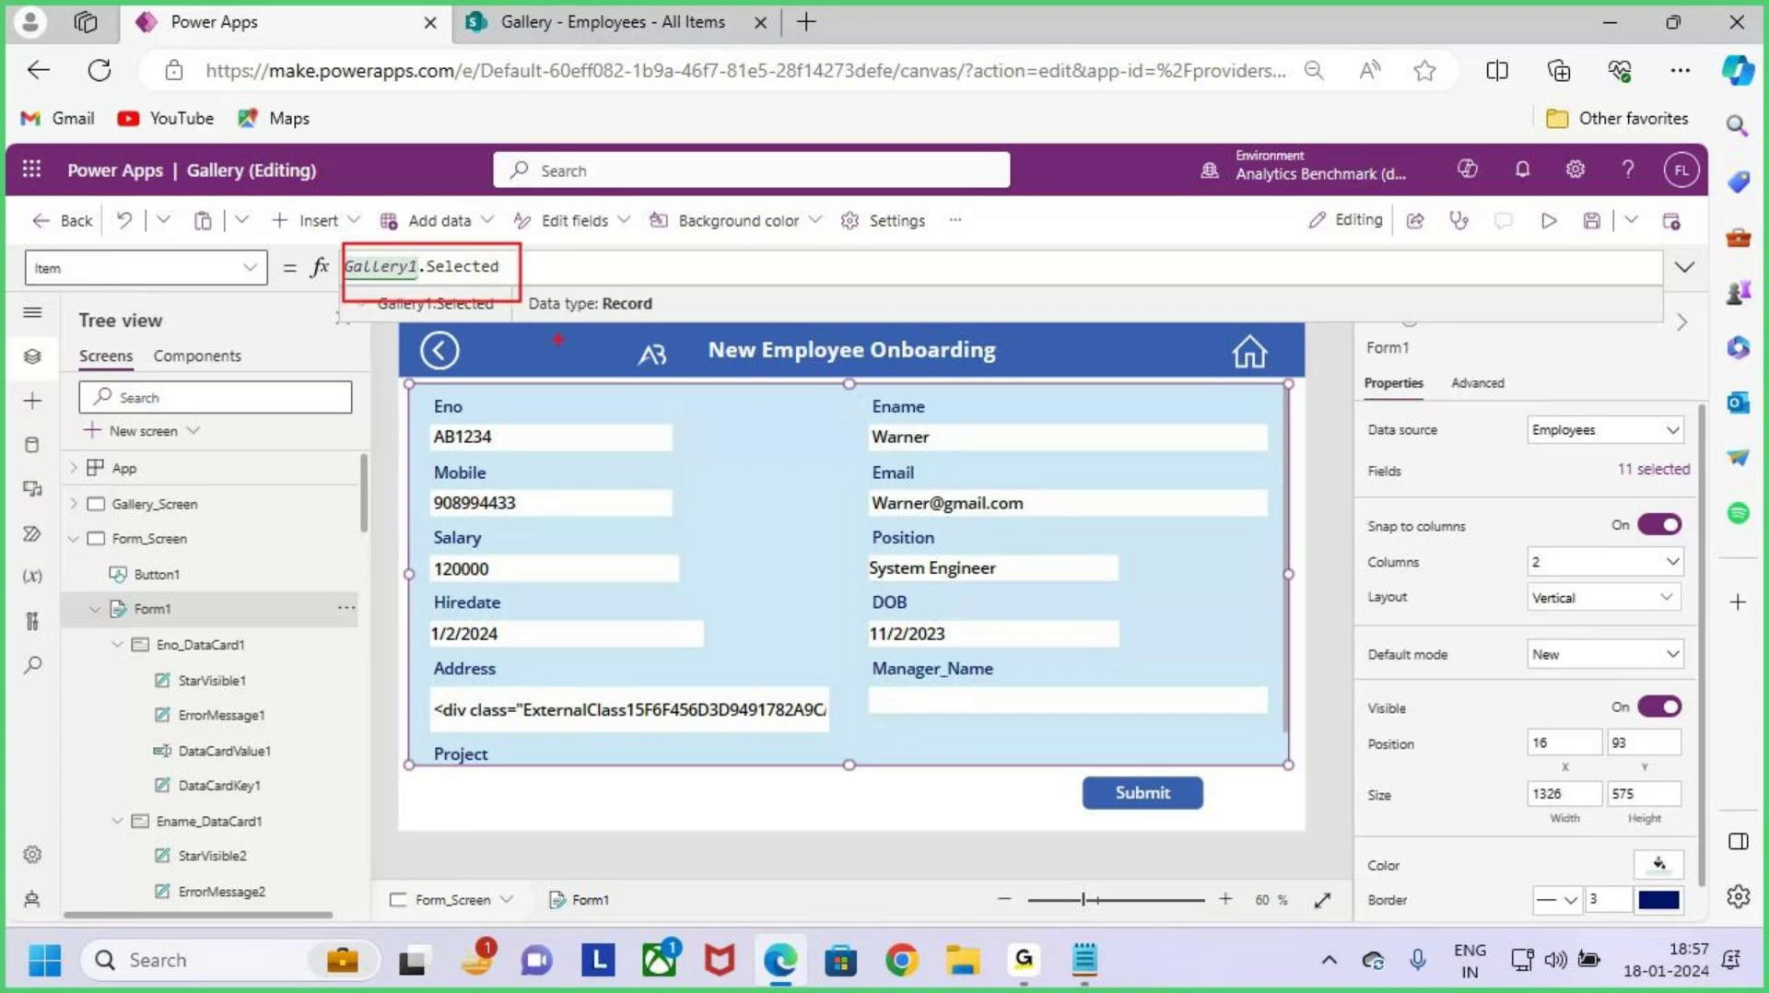
mouse_move(473, 250)
mouse_down()
mouse_move(488, 196)
mouse_move(666, 241)
mouse_move(686, 458)
mouse_up()
drag(645, 429, 751, 383)
drag(378, 288, 461, 286)
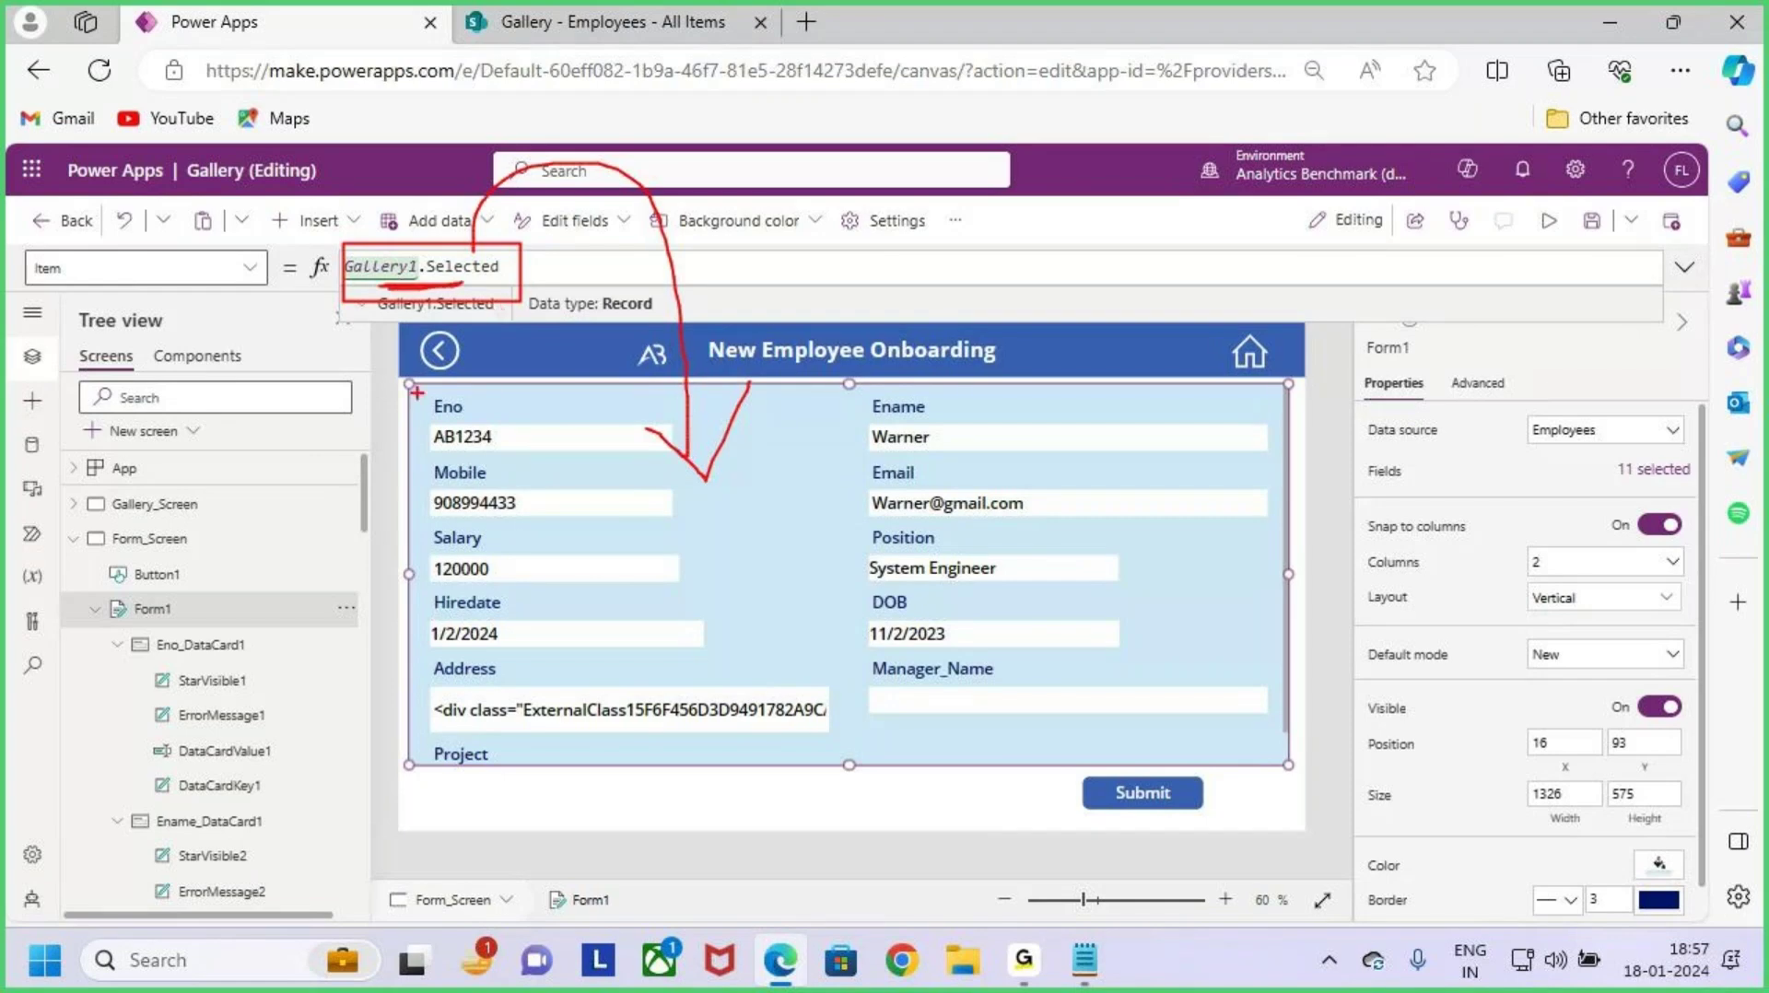
mouse_move(416, 391)
mouse_down()
mouse_move(791, 611)
mouse_move(1106, 742)
mouse_move(1256, 752)
mouse_up()
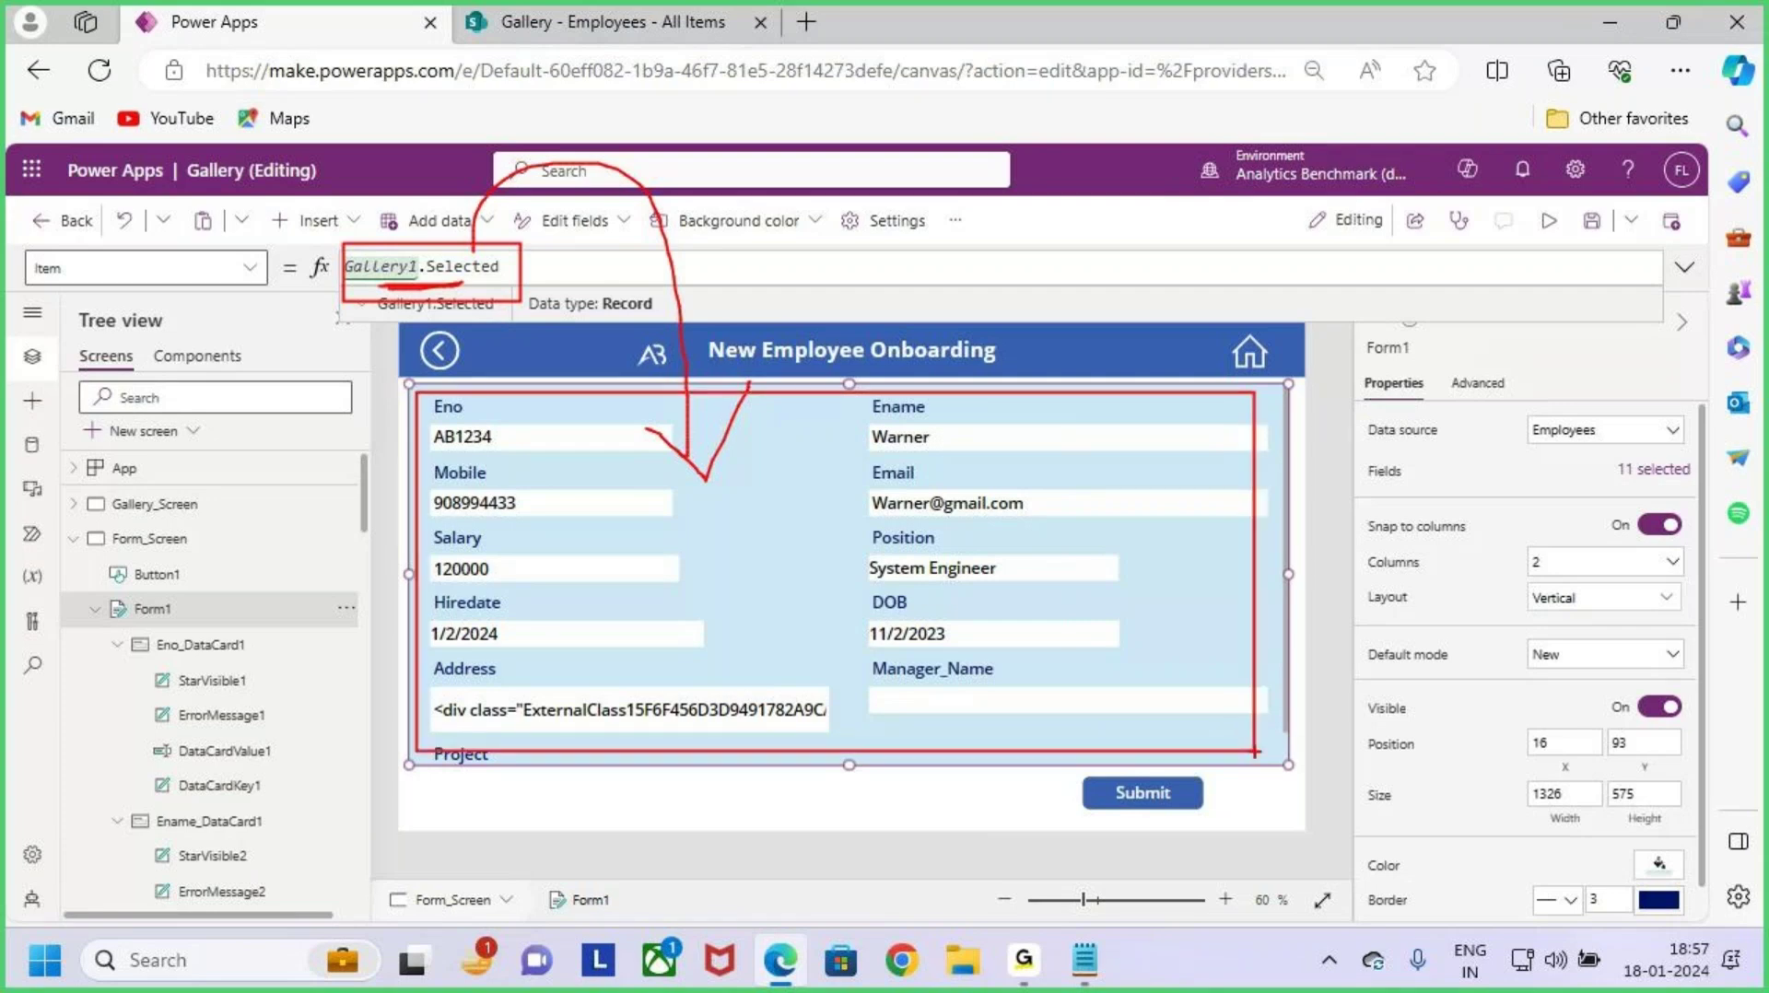
key(Escape)
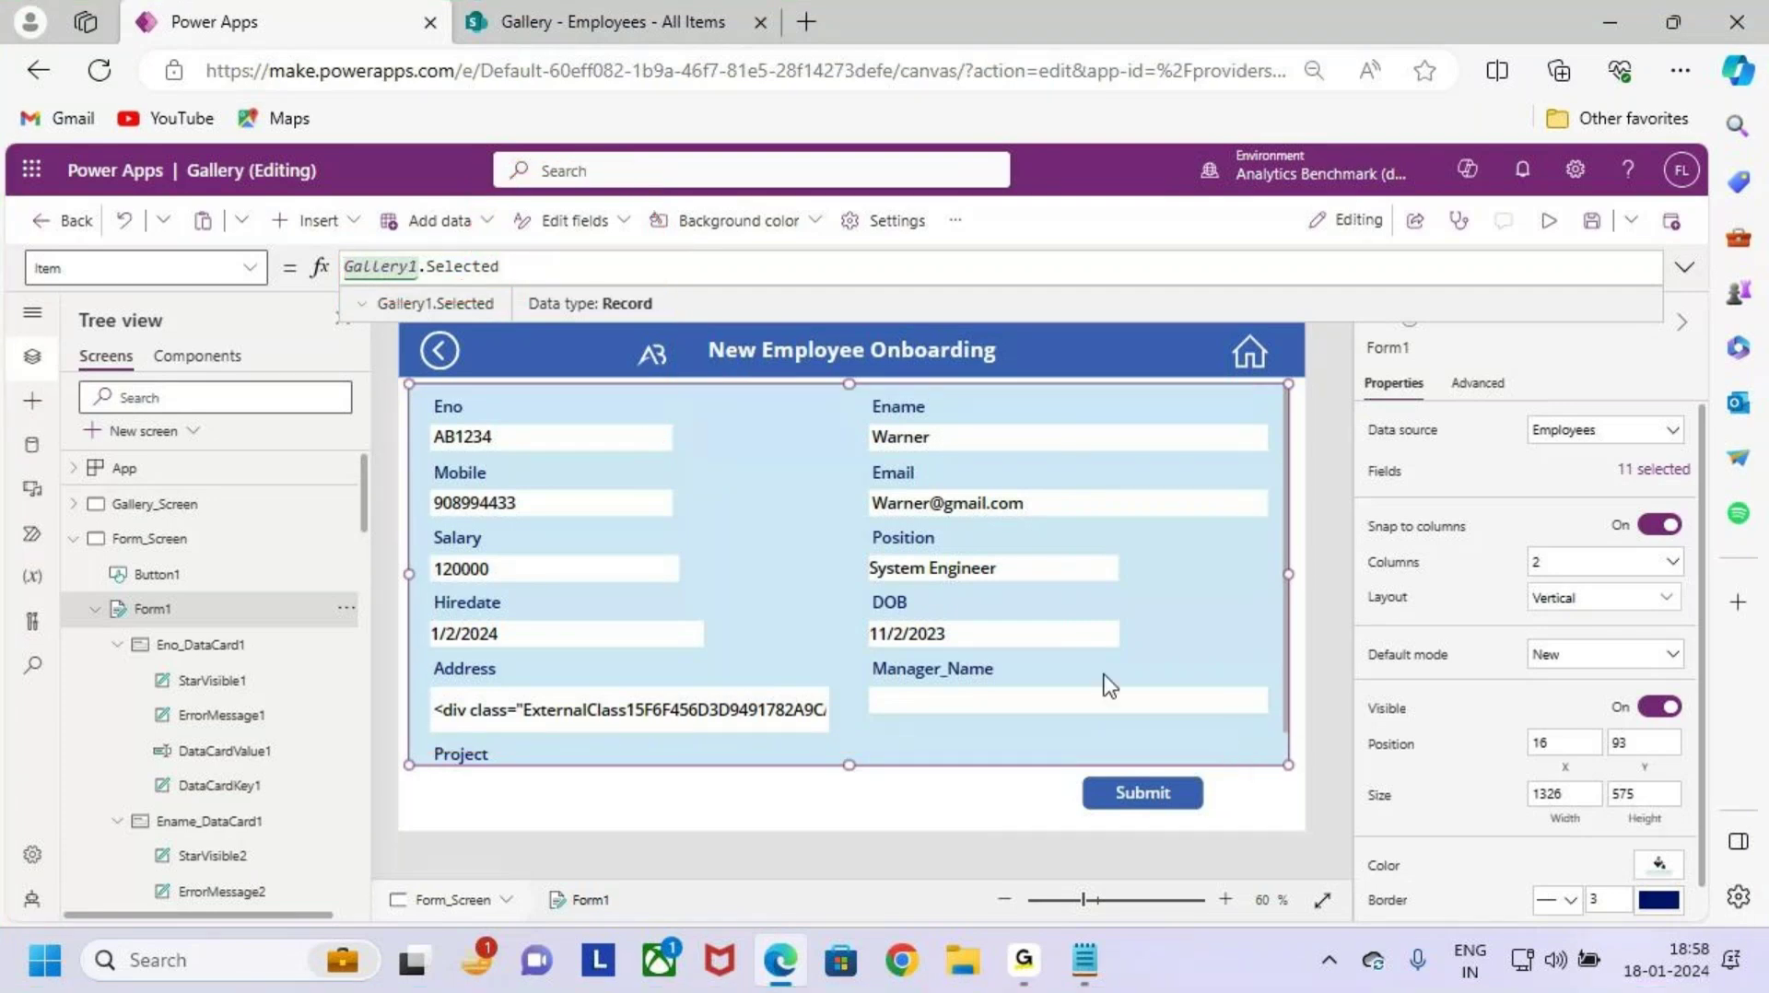
click(1592, 221)
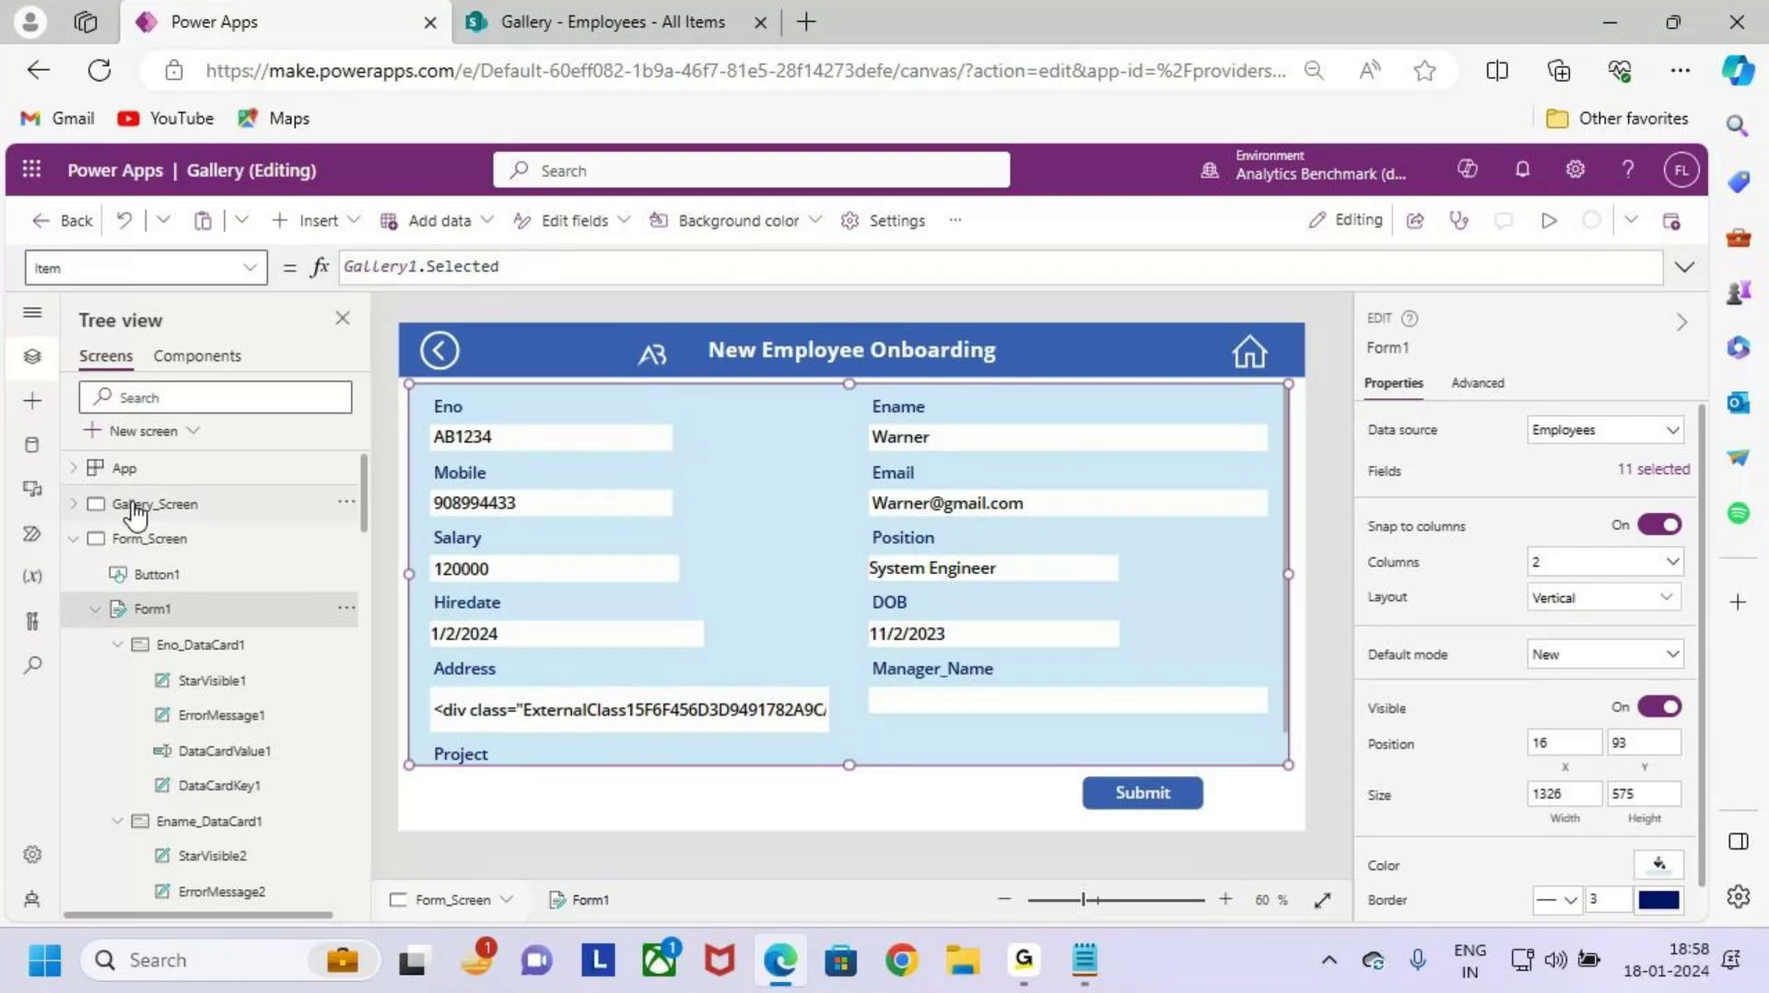
click(134, 507)
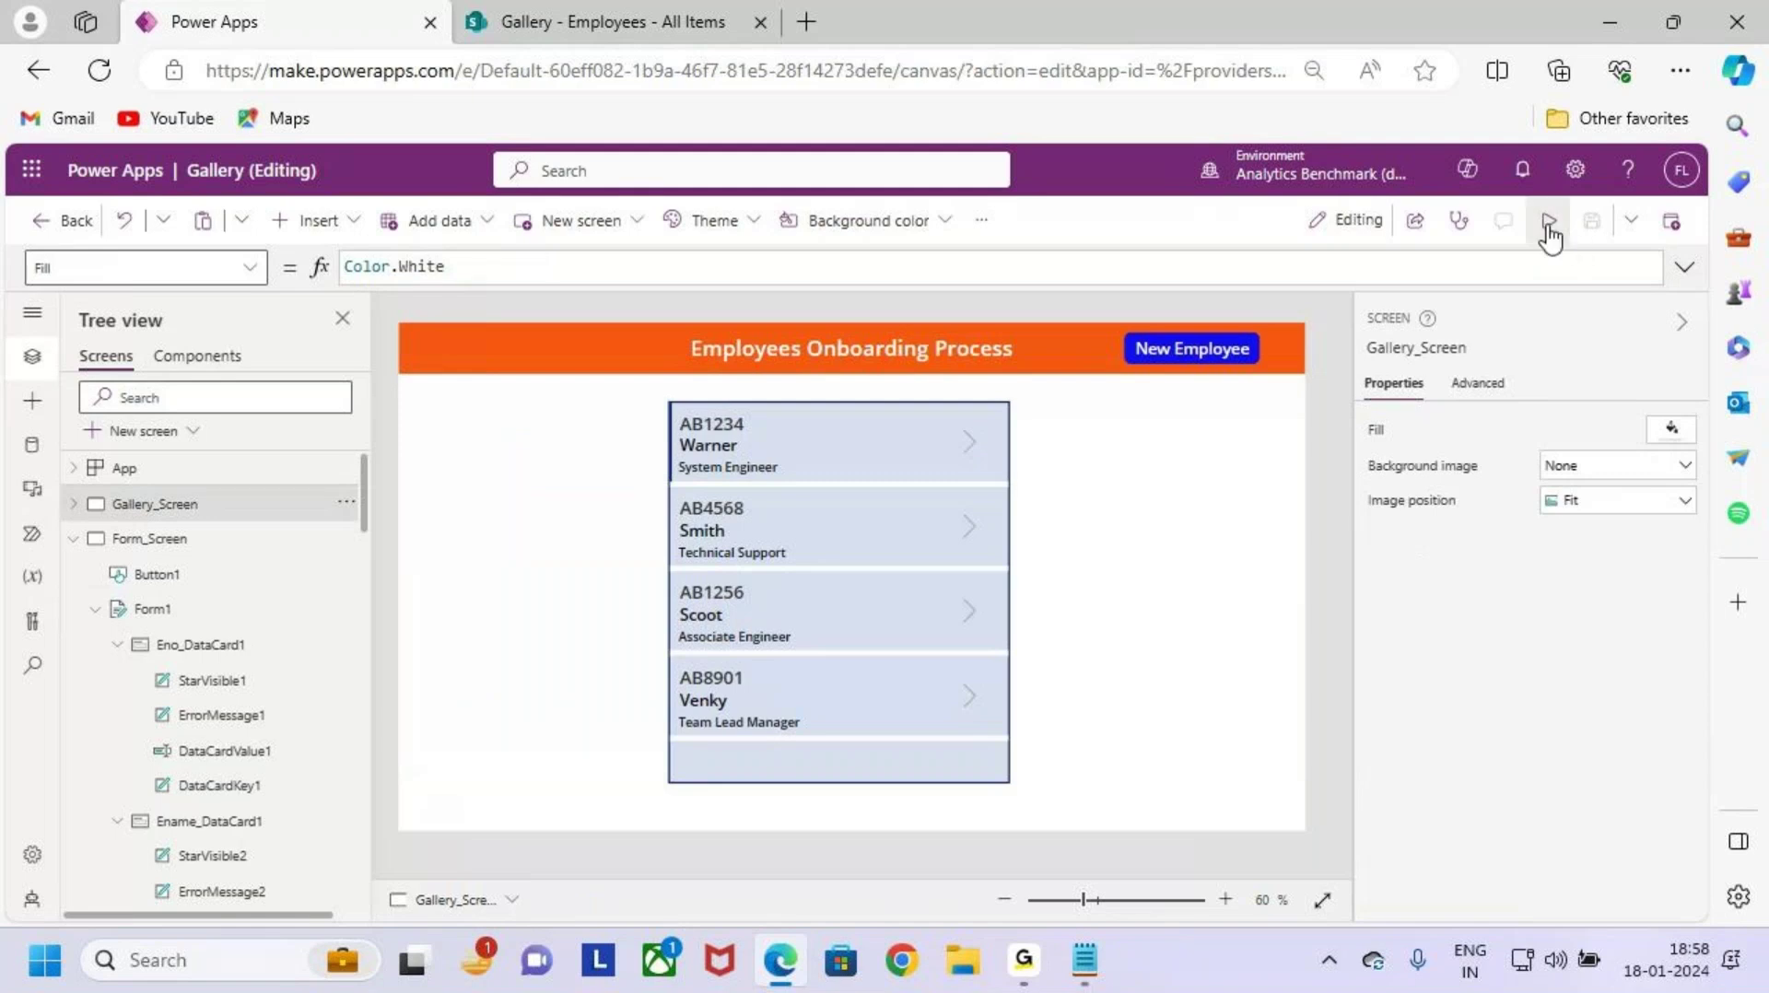
Step: Preview the app and open Warner's AB1234 record from the gallery
click(1549, 221)
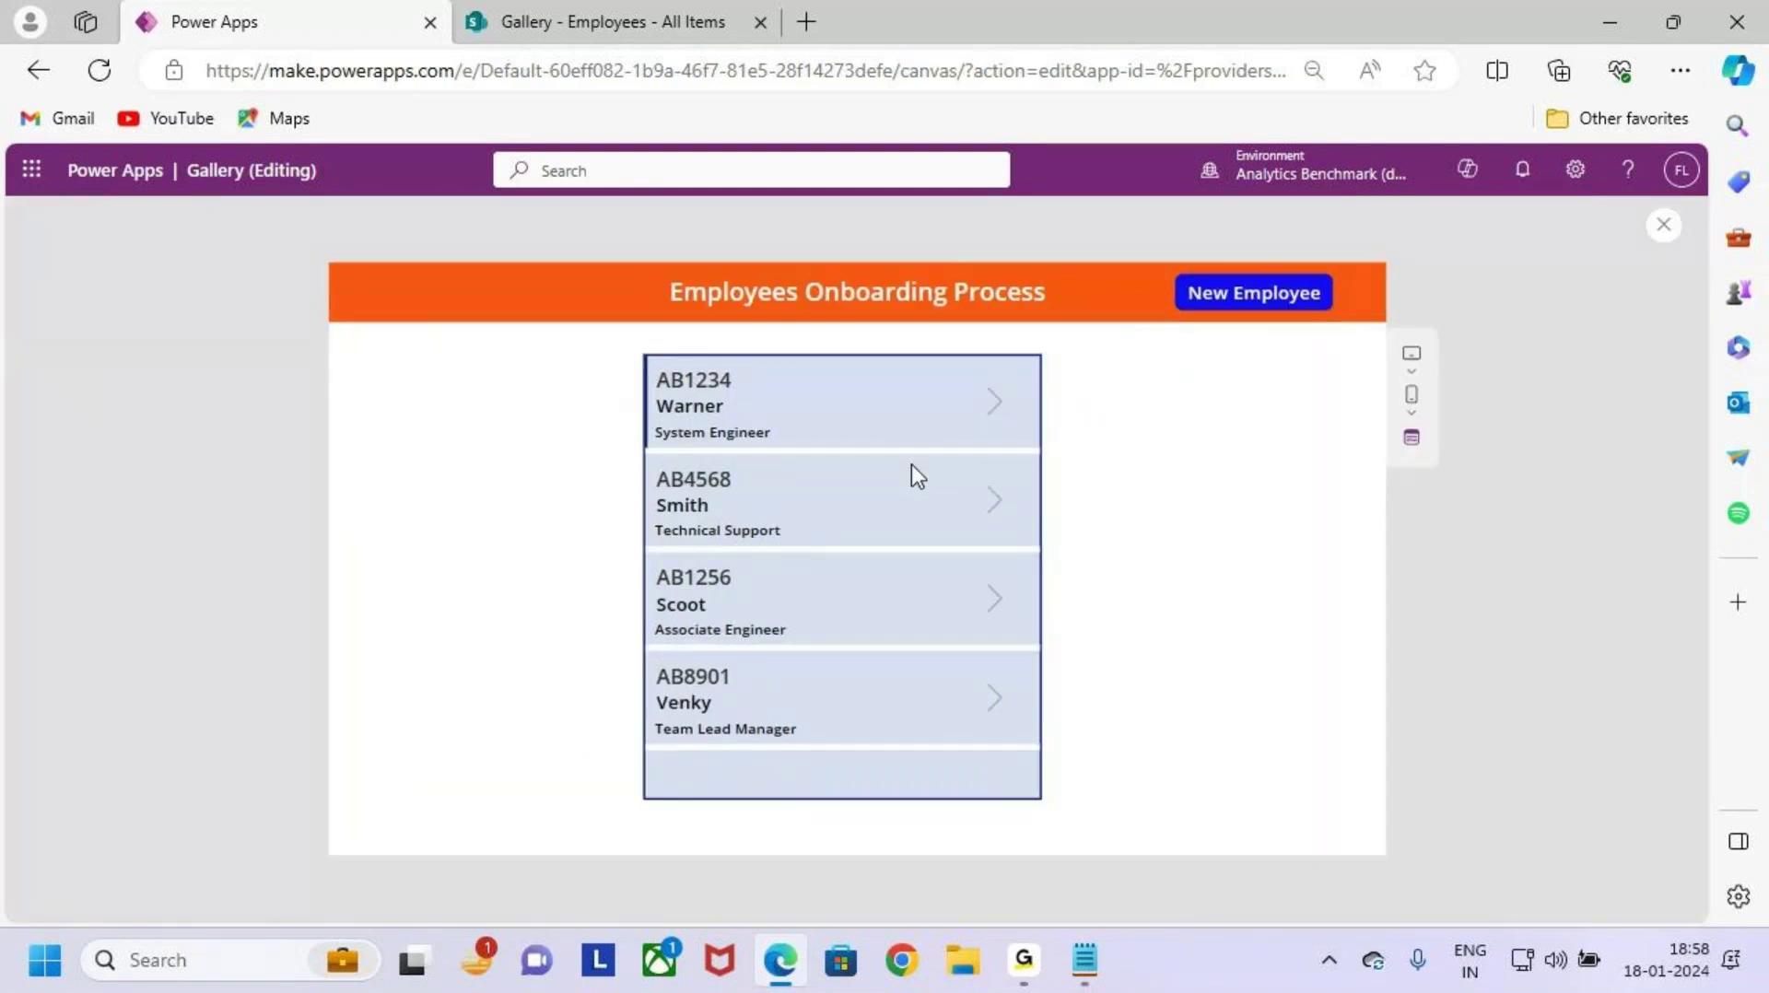
key(ctrl+2)
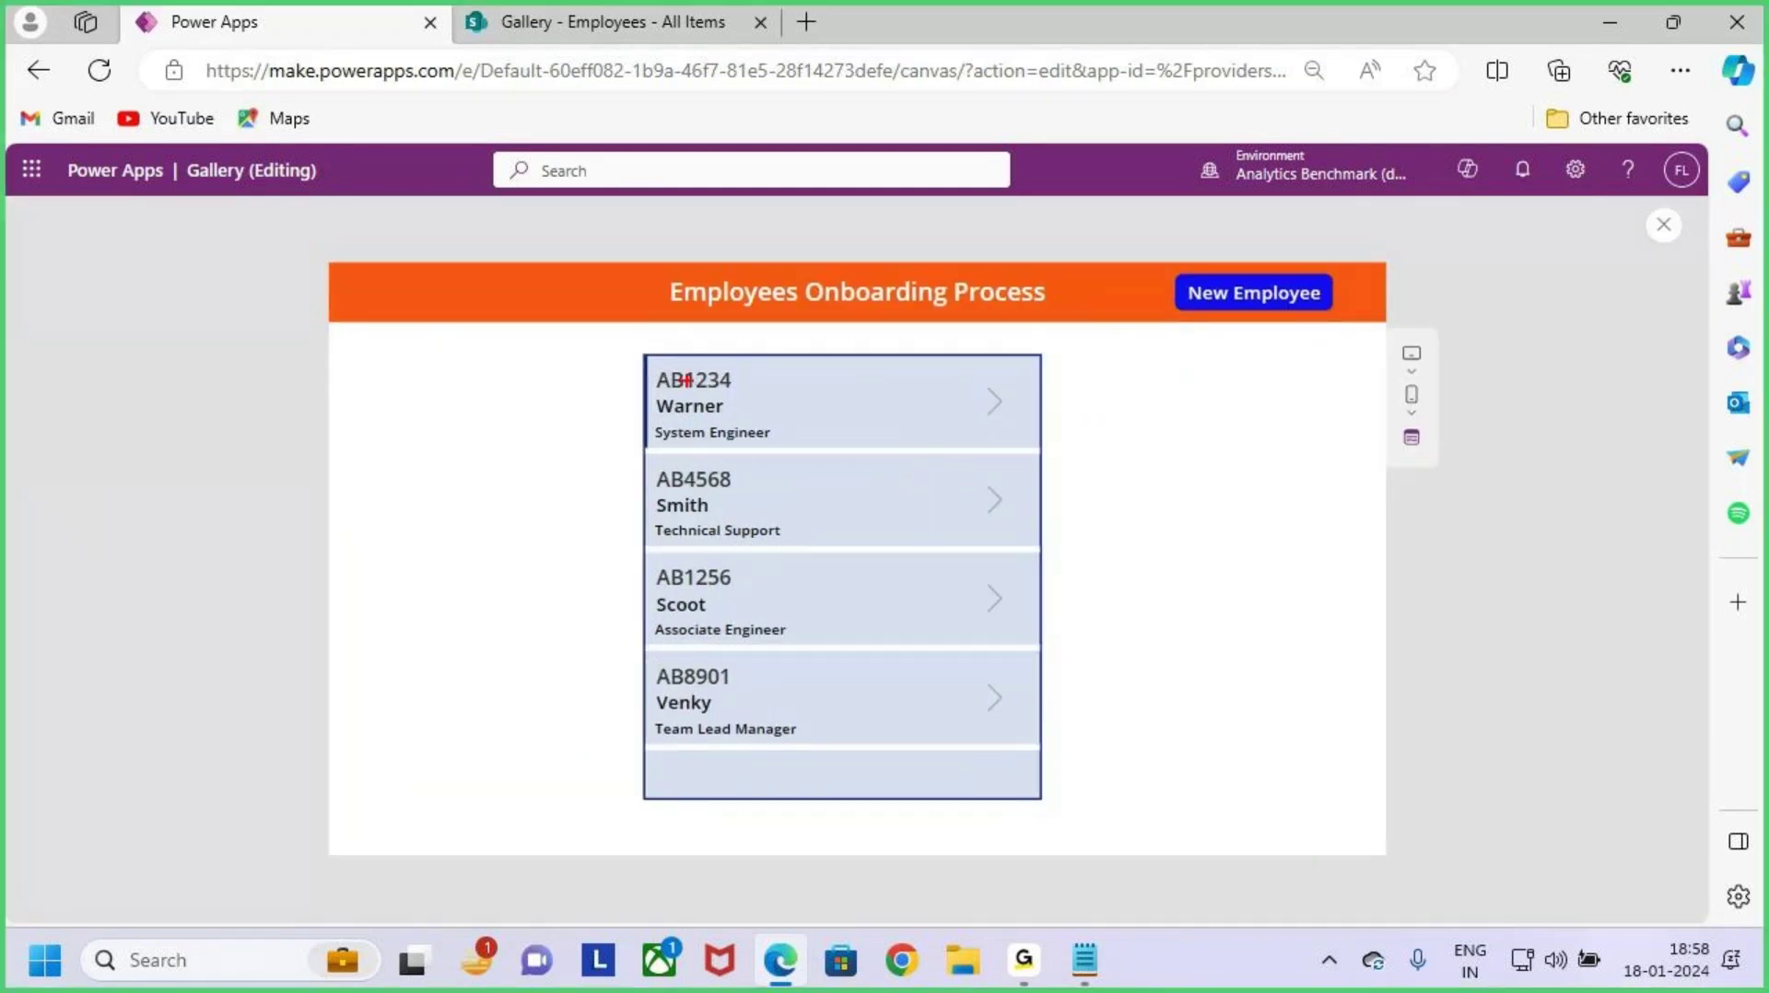
mouse_move(658, 367)
mouse_down()
mouse_move(861, 443)
mouse_move(1042, 452)
mouse_up()
key(Escape)
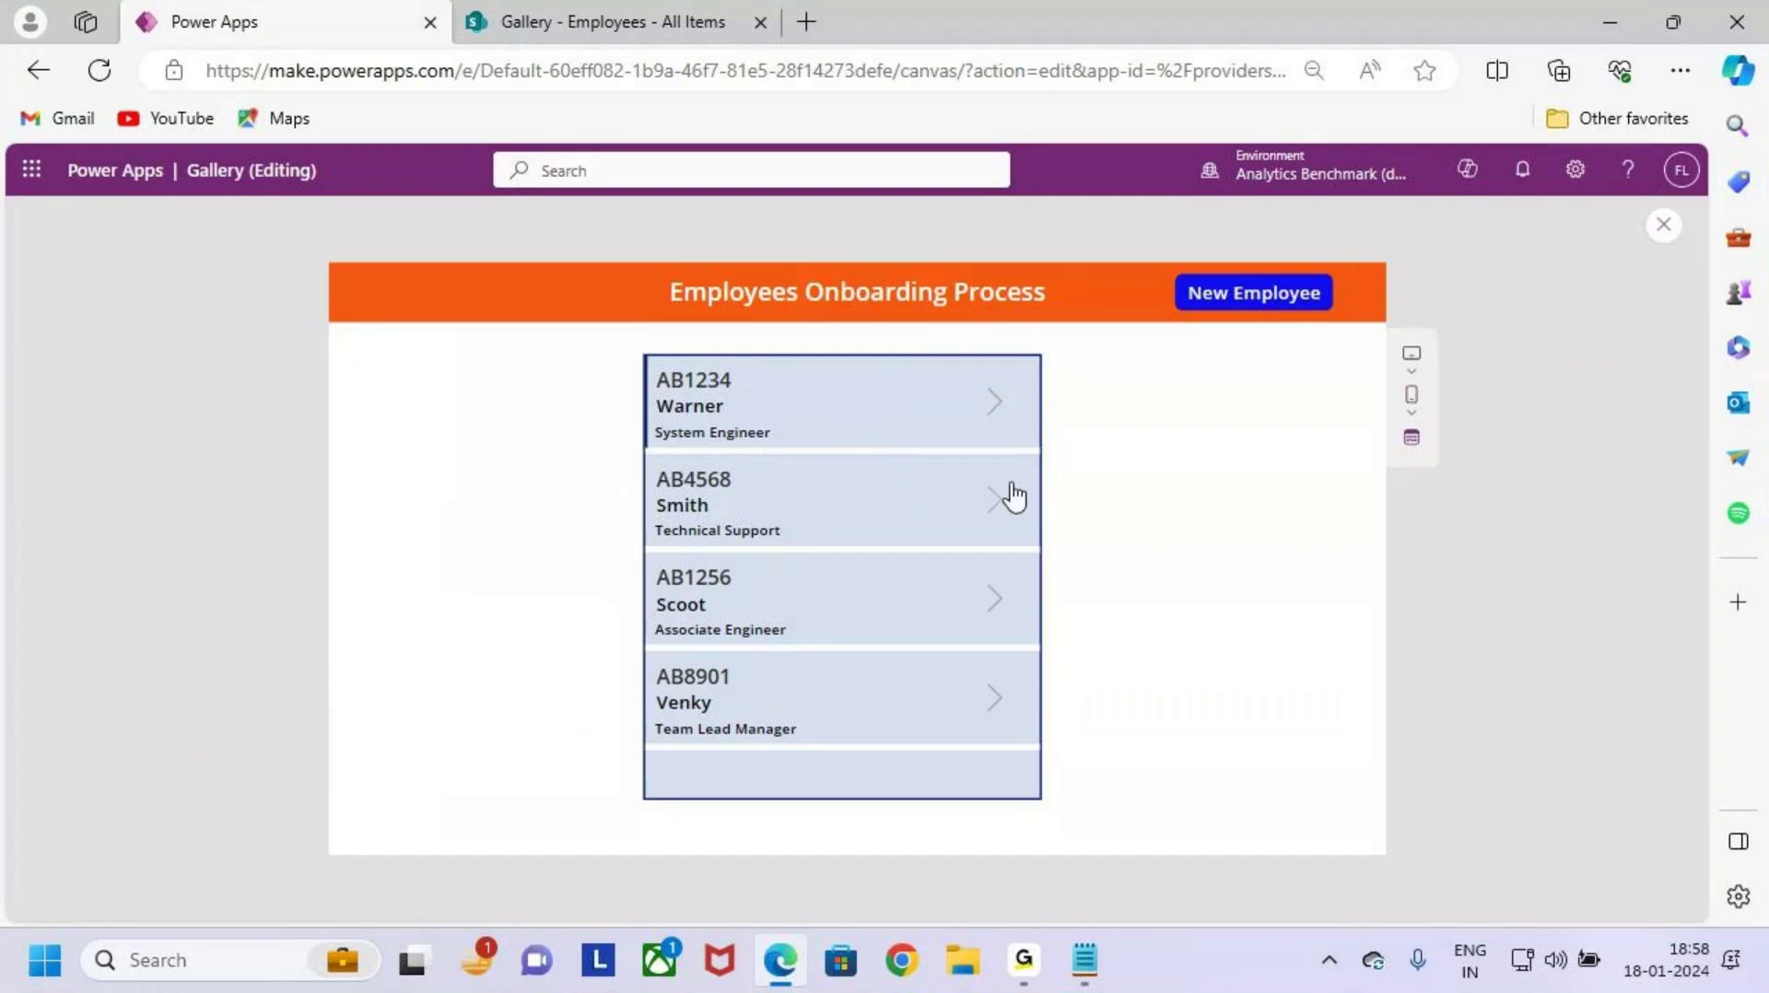
click(998, 417)
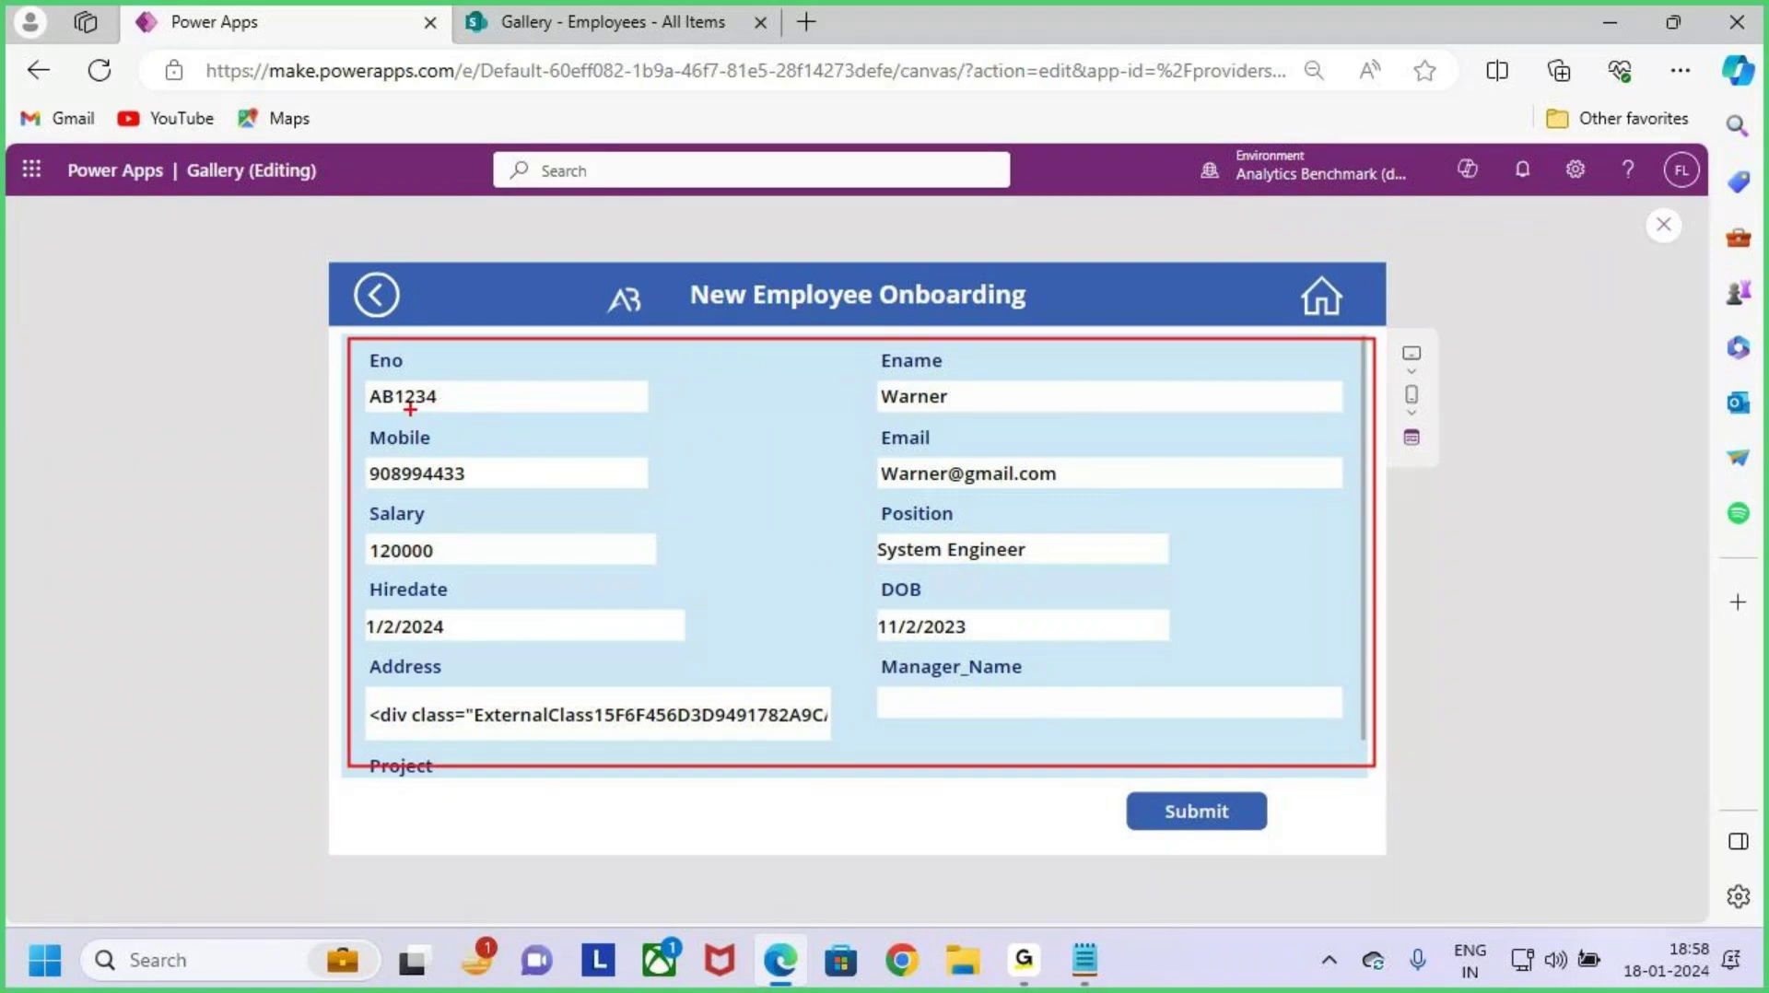
Step: Highlight Warner's filled-in field values at the top of the form
drag(397, 414, 507, 414)
drag(881, 417, 961, 417)
drag(448, 495, 570, 493)
drag(880, 495, 980, 499)
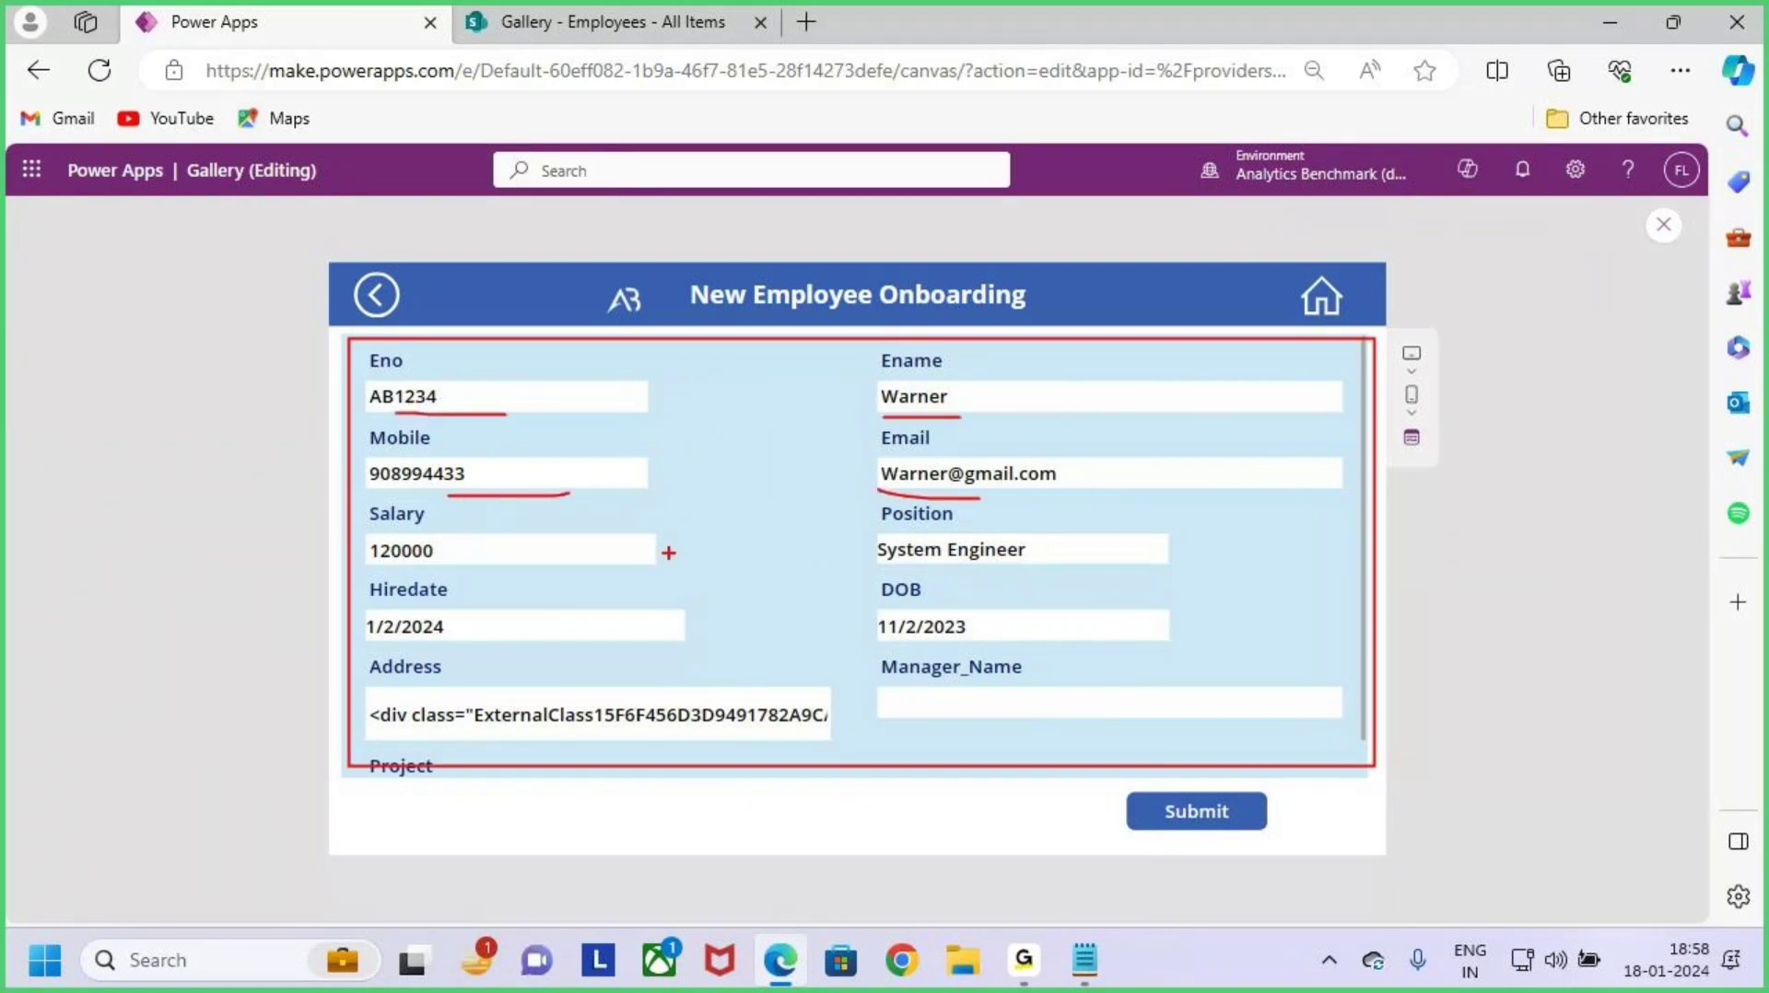
drag(403, 564, 516, 564)
drag(926, 561, 959, 560)
drag(445, 634, 482, 627)
drag(804, 623, 891, 608)
drag(354, 718, 429, 693)
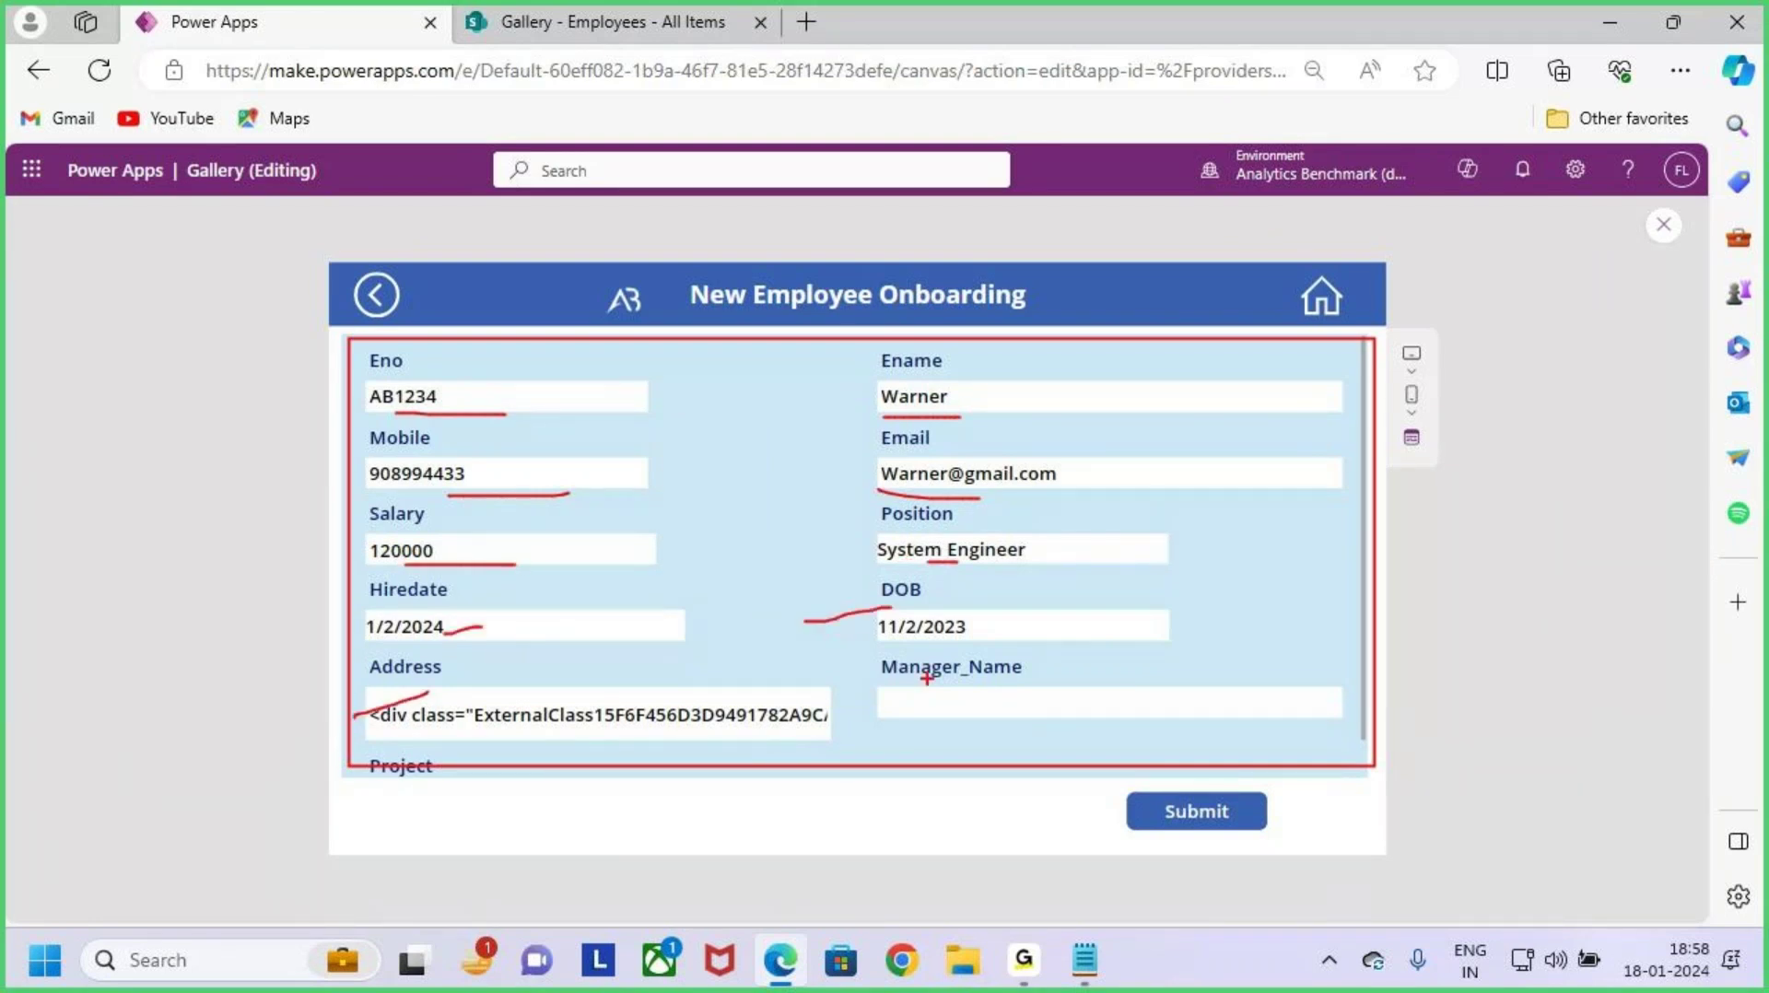
key(Escape)
Step: Scroll down and mark up the remaining fields of Warner's form
scroll(1002, 632, down, 1)
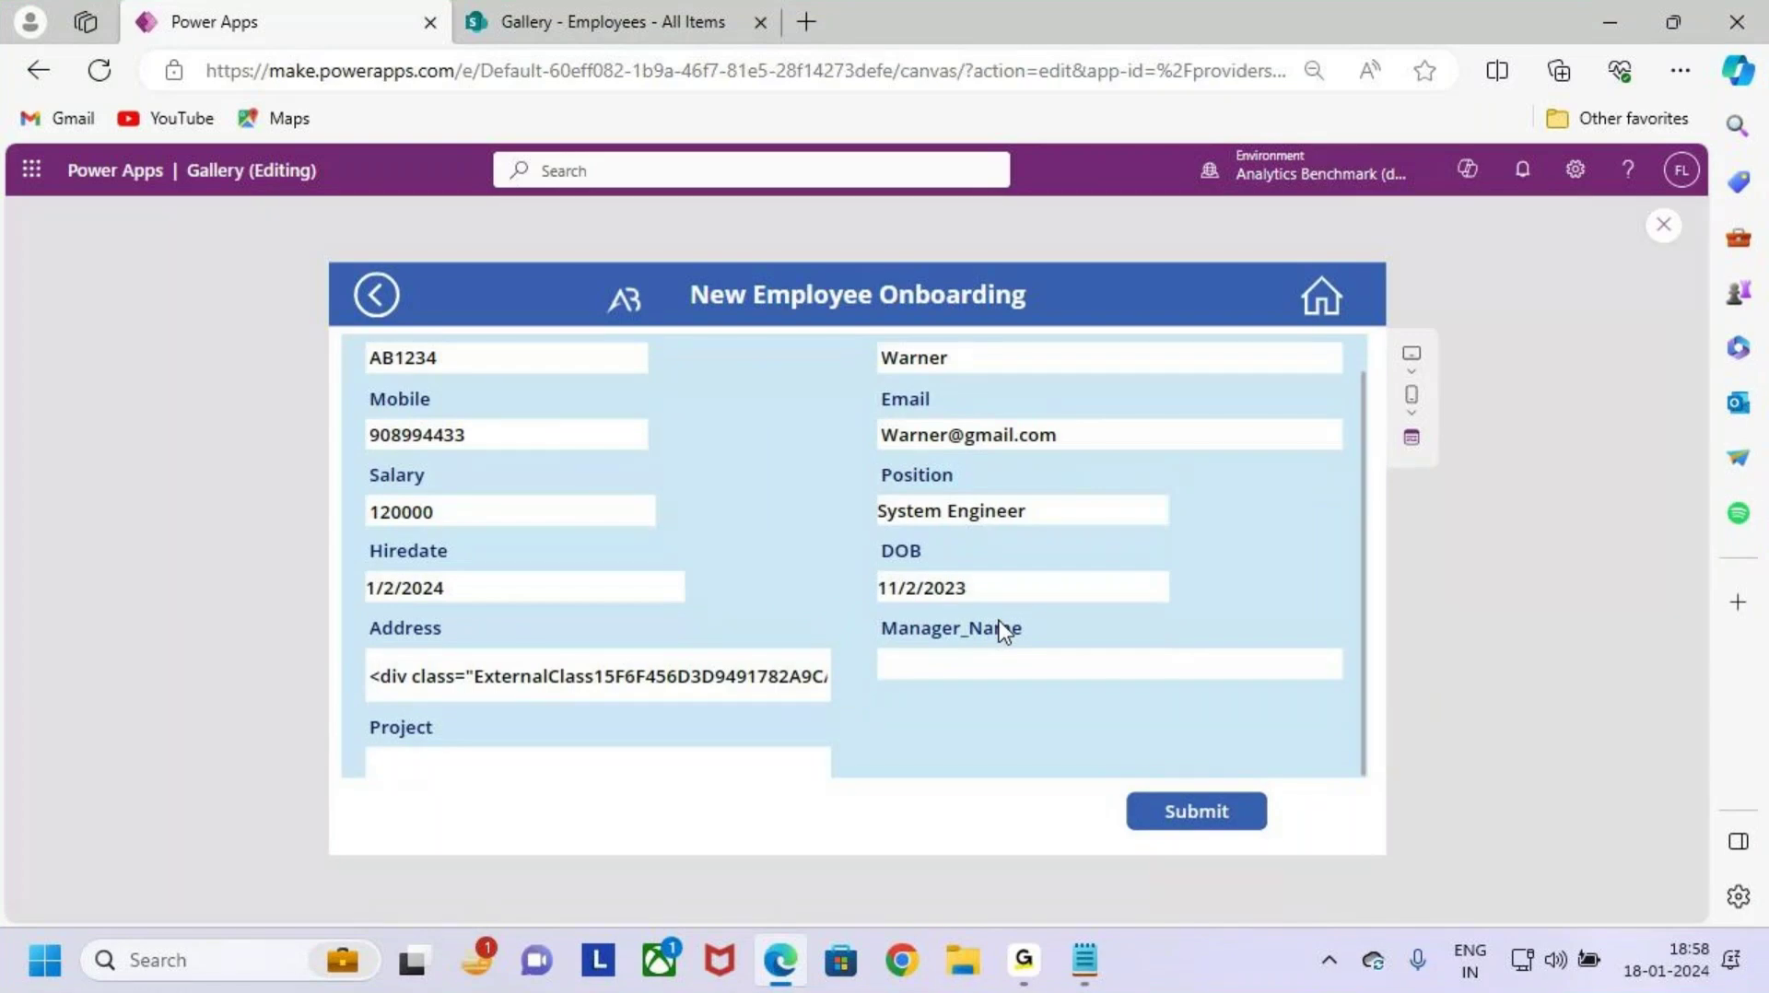
key(ctrl+2)
mouse_move(869, 613)
mouse_down()
mouse_move(1014, 646)
mouse_move(1367, 672)
mouse_move(1347, 687)
mouse_up()
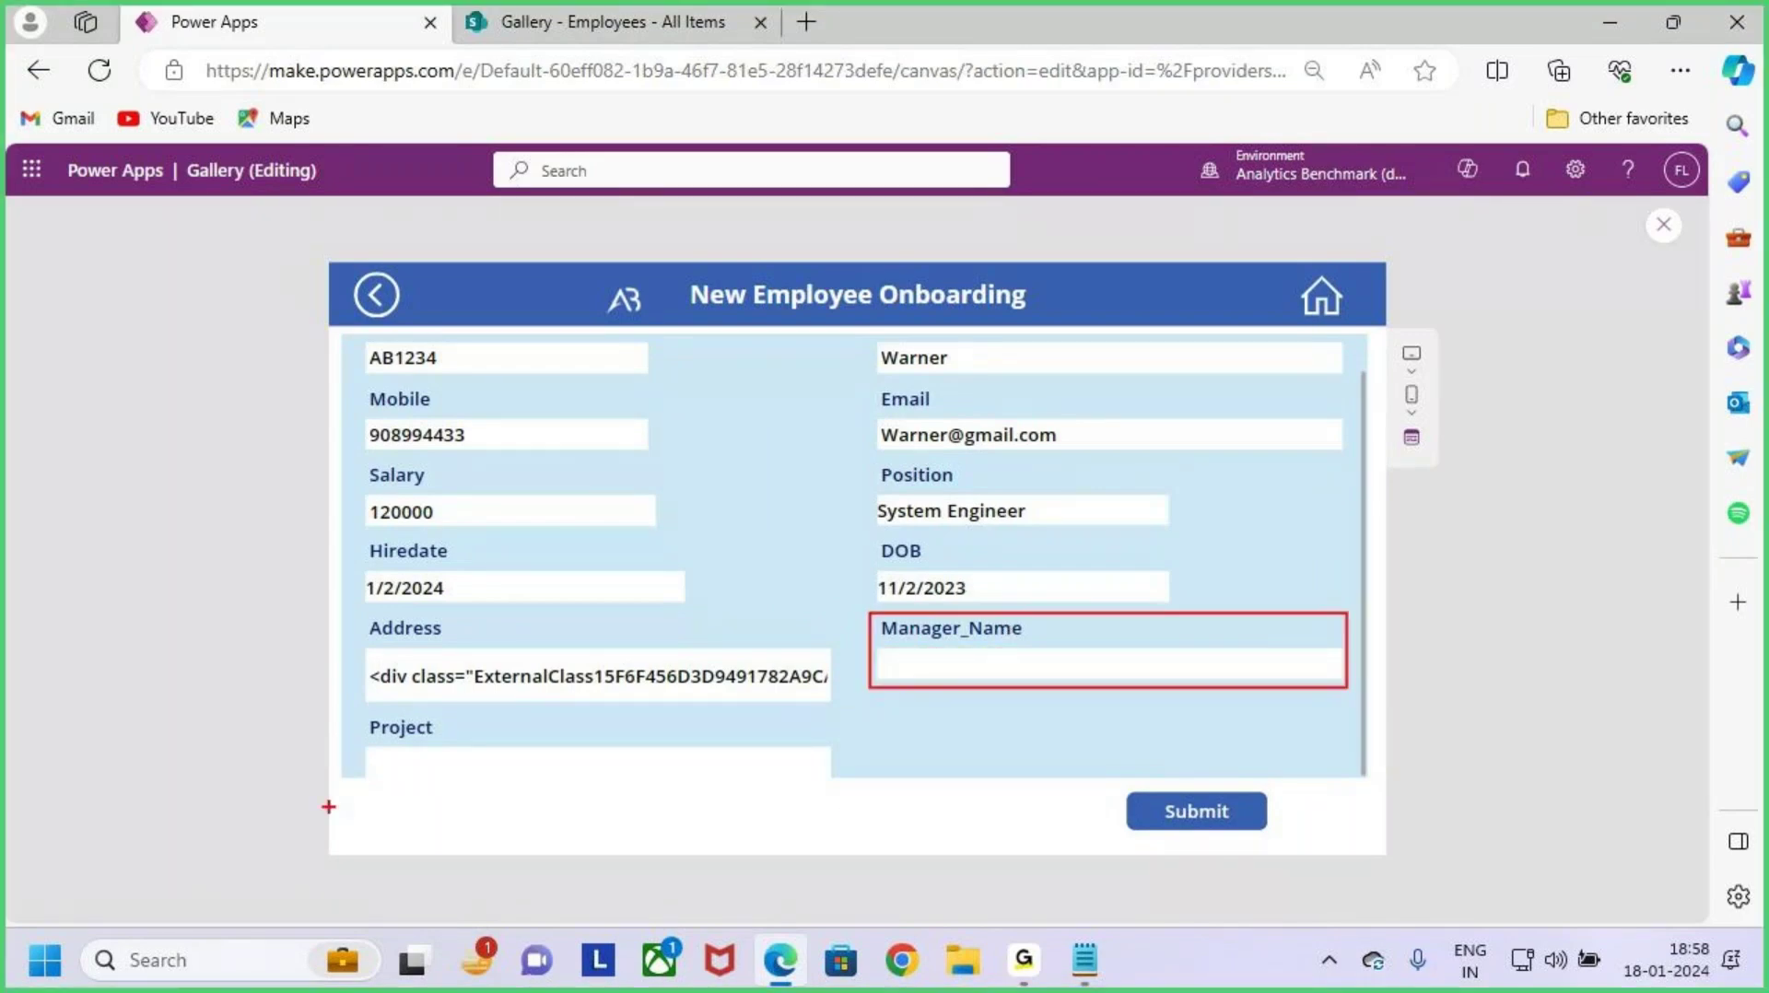
drag(357, 722, 836, 787)
mouse_move(1045, 608)
mouse_down()
mouse_move(1037, 561)
mouse_move(1045, 615)
mouse_up()
drag(707, 693, 715, 785)
mouse_move(346, 338)
mouse_down()
mouse_move(1290, 793)
mouse_move(1367, 790)
mouse_up()
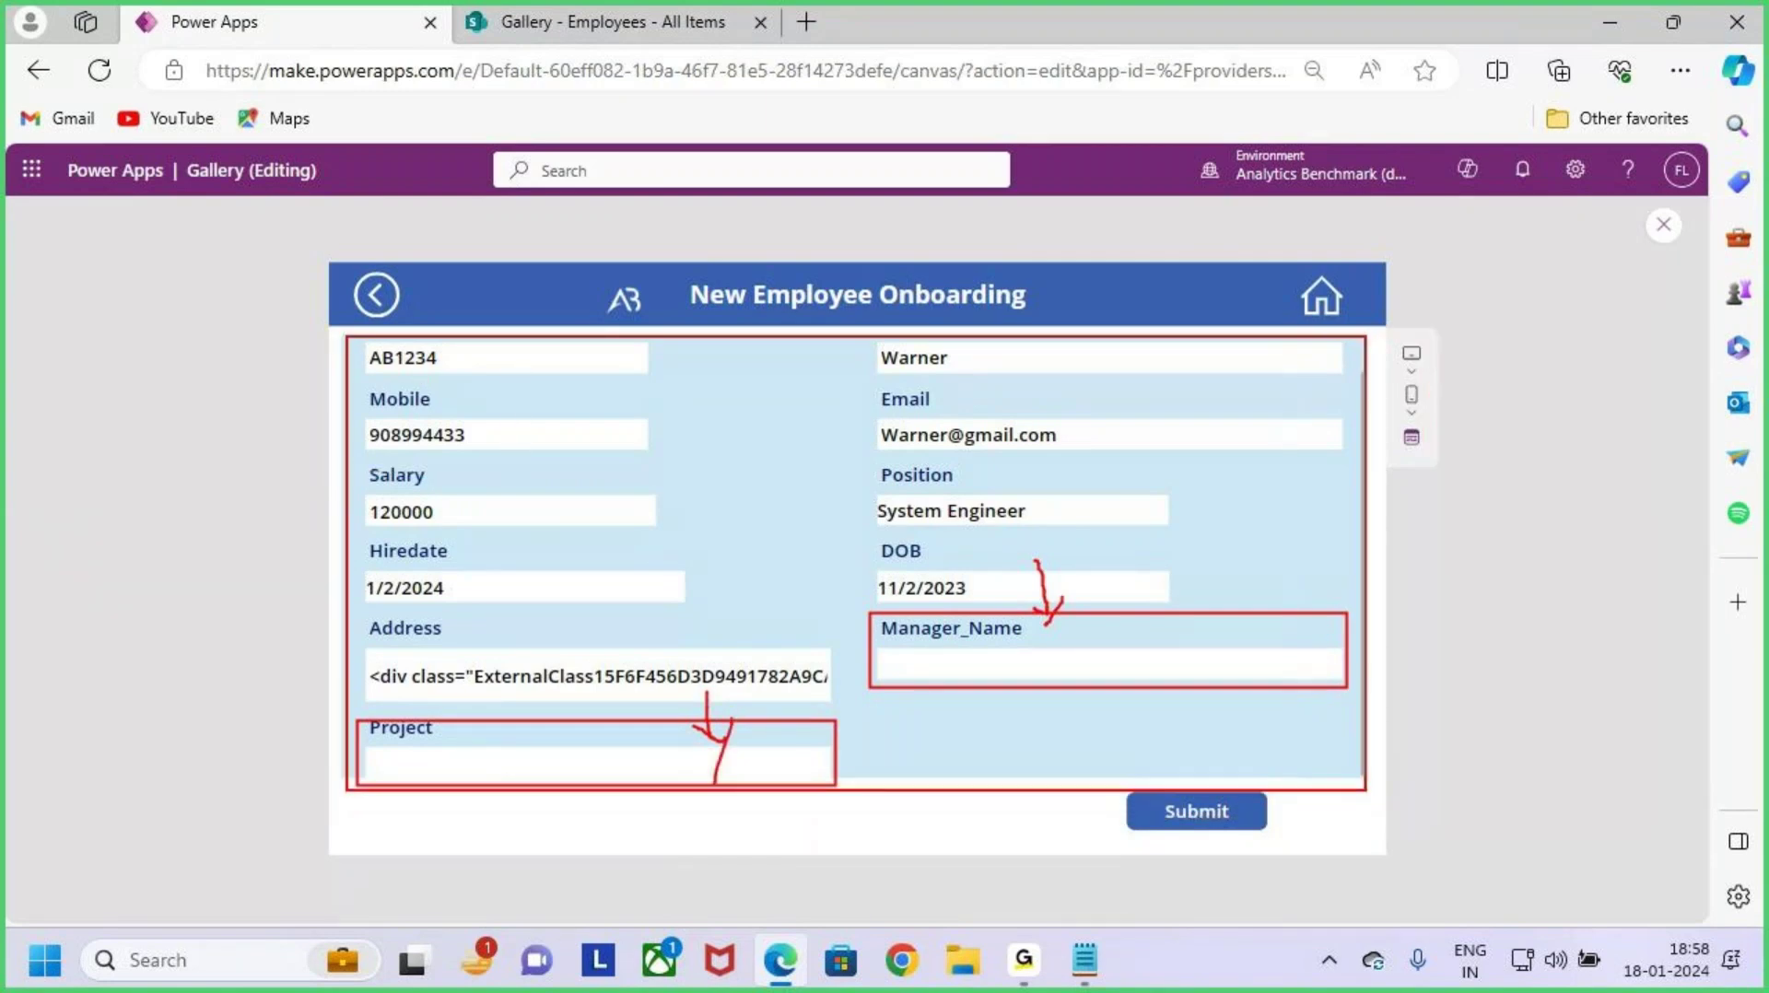
mouse_move(1443, 634)
mouse_down()
mouse_move(1454, 687)
mouse_move(1501, 619)
mouse_up()
mouse_move(1495, 592)
mouse_down()
mouse_move(1498, 656)
mouse_move(1579, 604)
mouse_move(1544, 509)
mouse_up()
drag(771, 250, 771, 364)
mouse_move(754, 352)
mouse_down()
mouse_move(794, 339)
mouse_move(791, 406)
mouse_up()
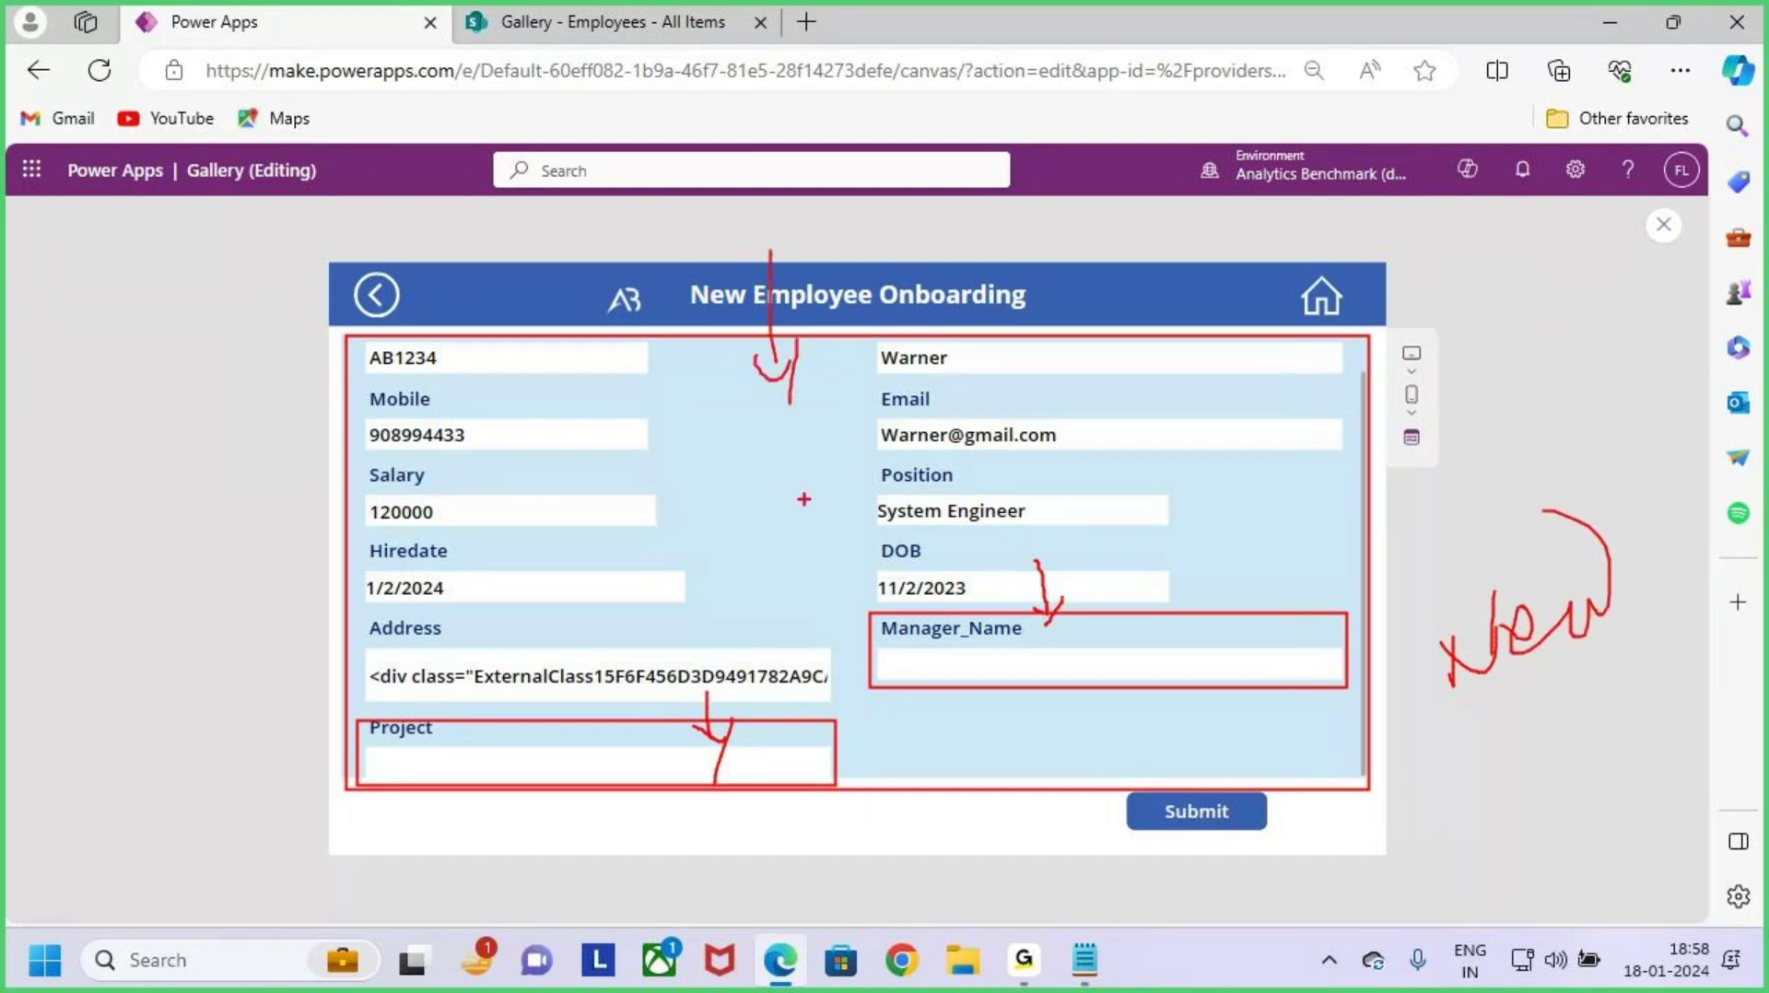
mouse_move(723, 472)
mouse_down()
mouse_move(782, 459)
mouse_move(800, 539)
mouse_up()
drag(804, 432, 802, 452)
drag(857, 478, 985, 394)
key(Escape)
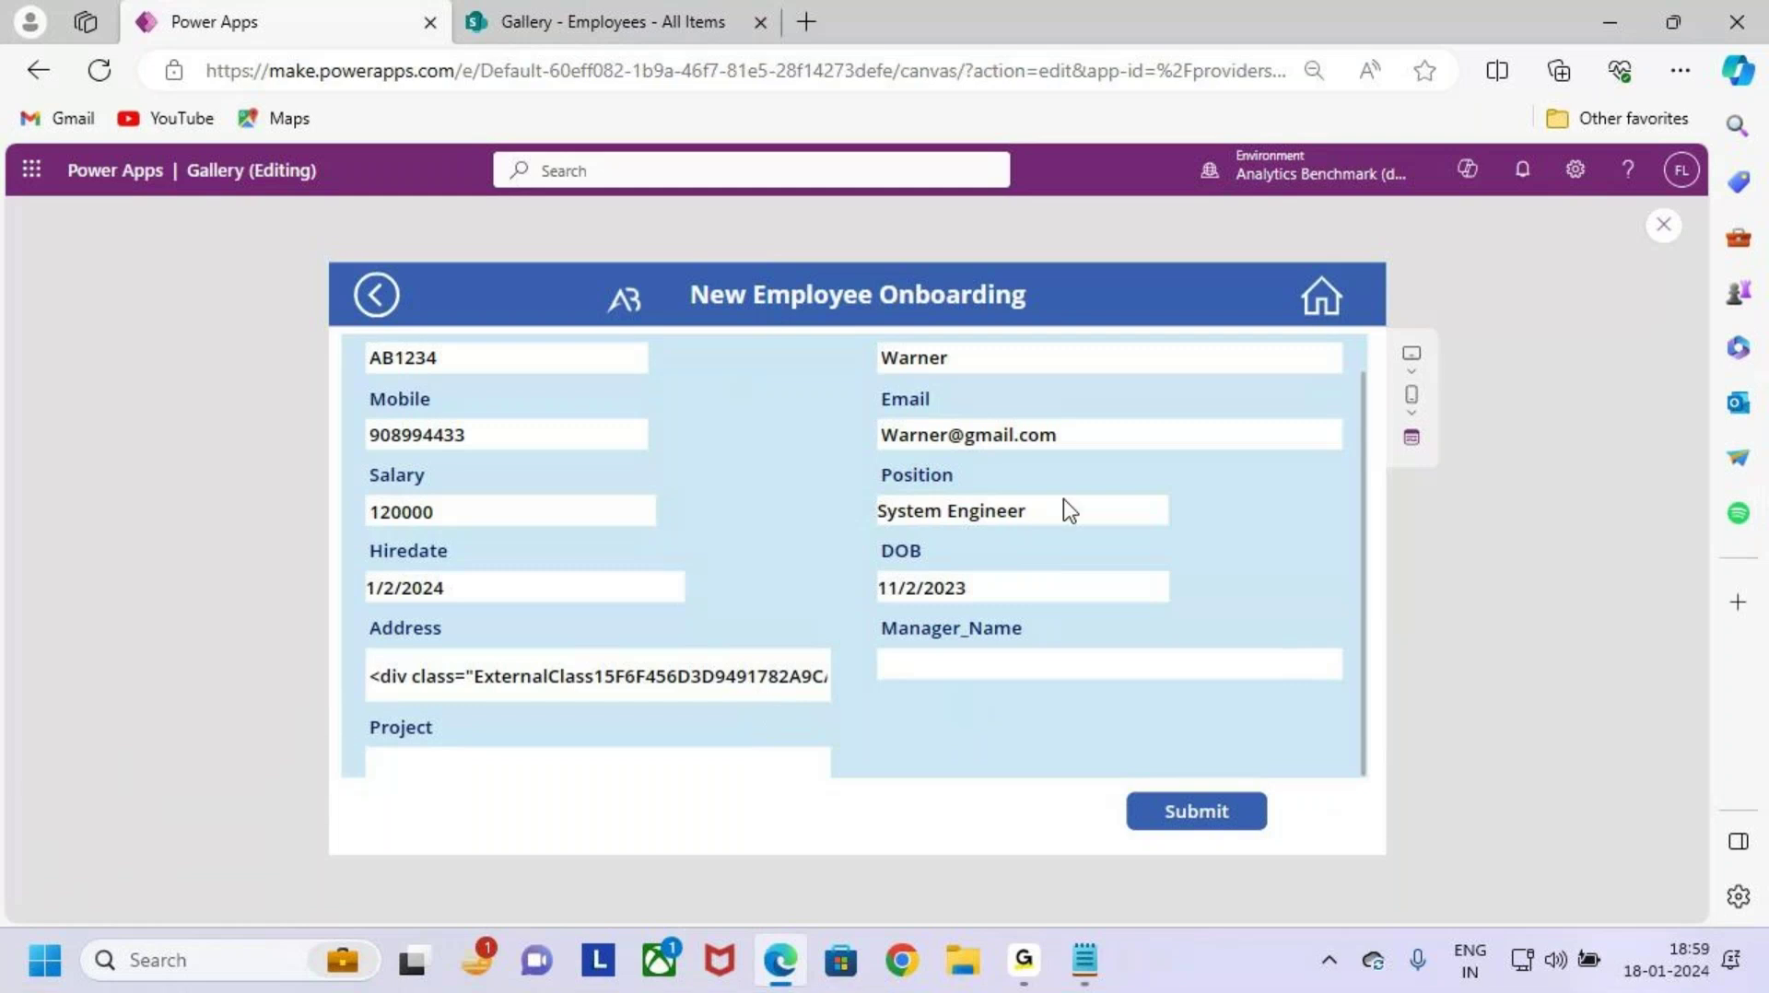
Step: Go back from Warner's form to the employee gallery
key(ctrl+2)
drag(878, 376, 955, 376)
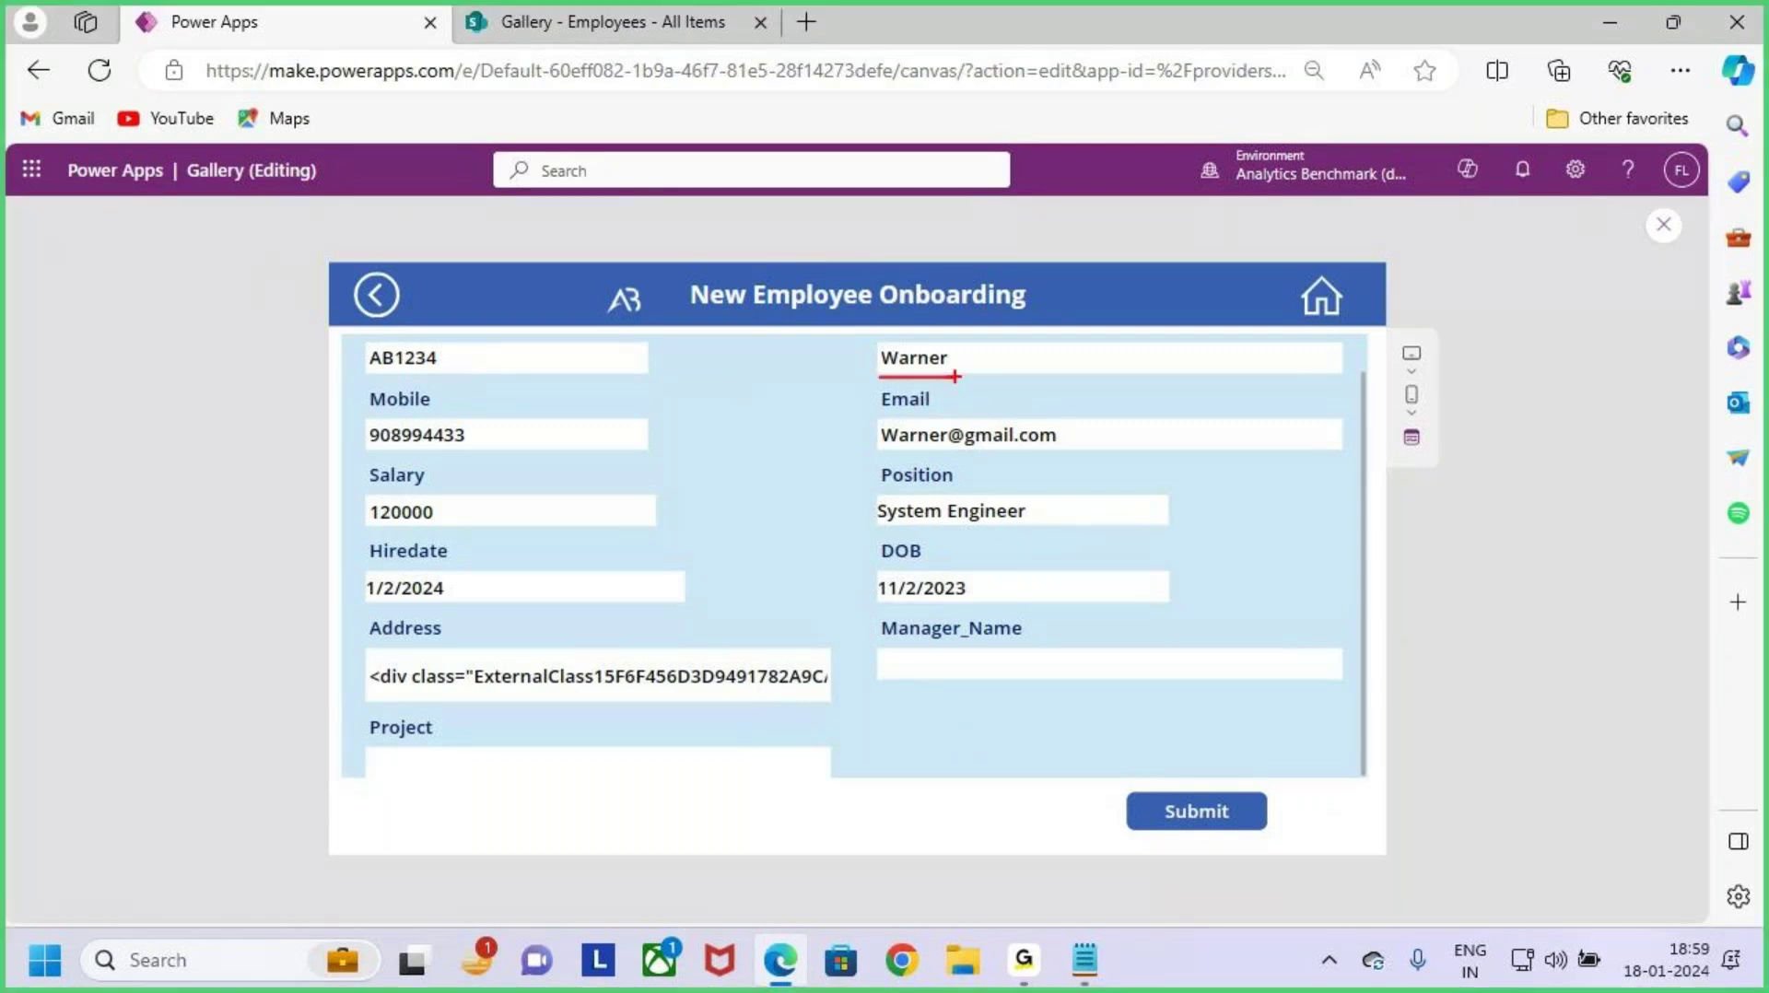
key(Escape)
click(366, 286)
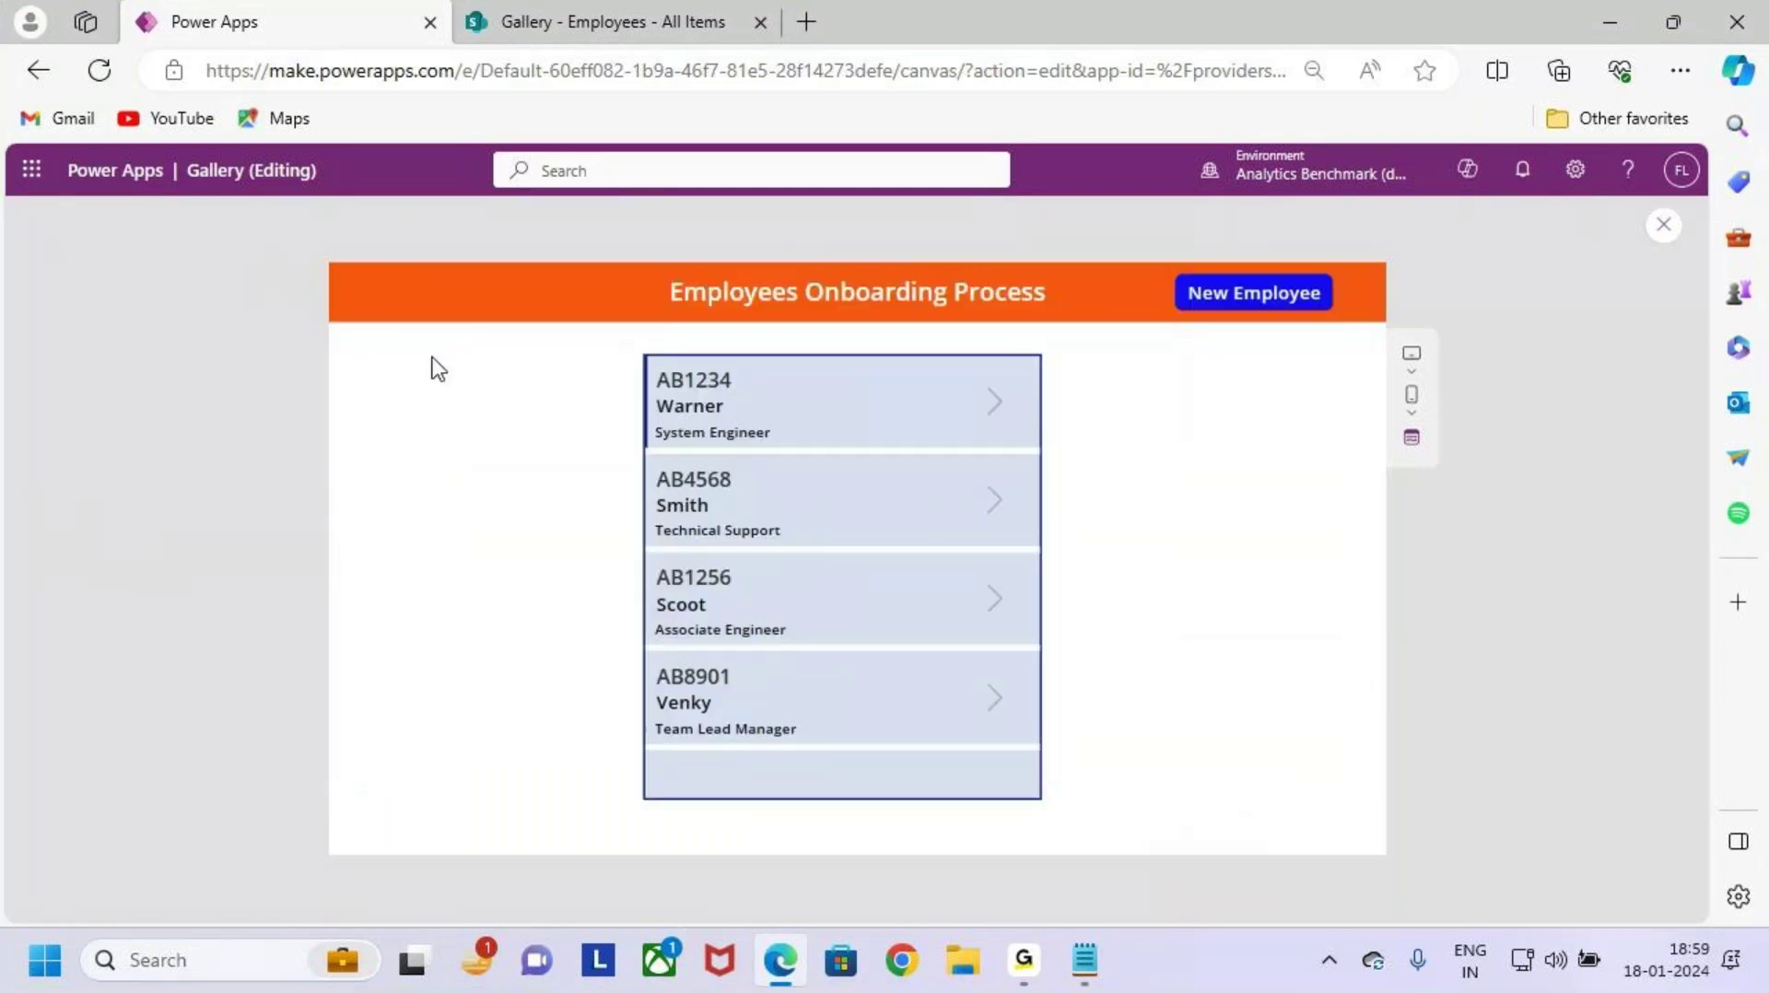
Step: Highlight the AB4568 Smith row and open its record in the form
key(ctrl+2)
drag(644, 456, 1030, 554)
key(Escape)
click(996, 514)
Step: Highlight Smith's Technical Support details shown in the form
key(ctrl+2)
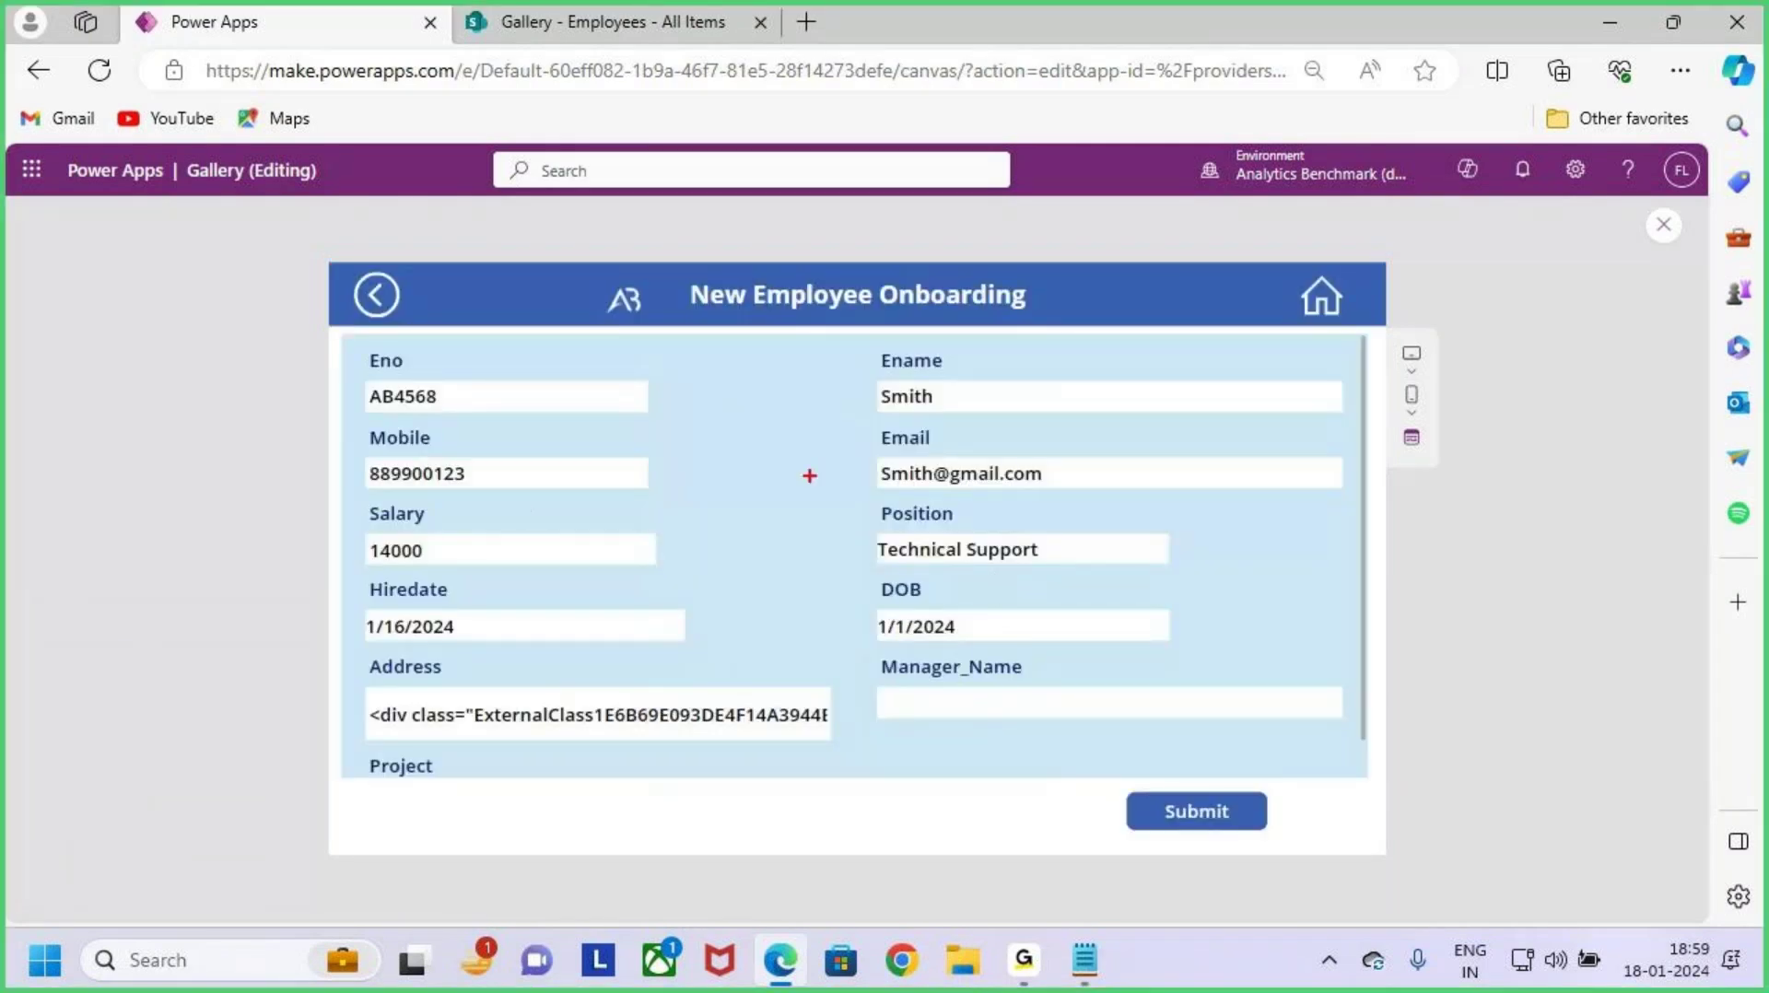
drag(883, 420, 942, 411)
drag(327, 437, 378, 425)
drag(443, 508, 513, 501)
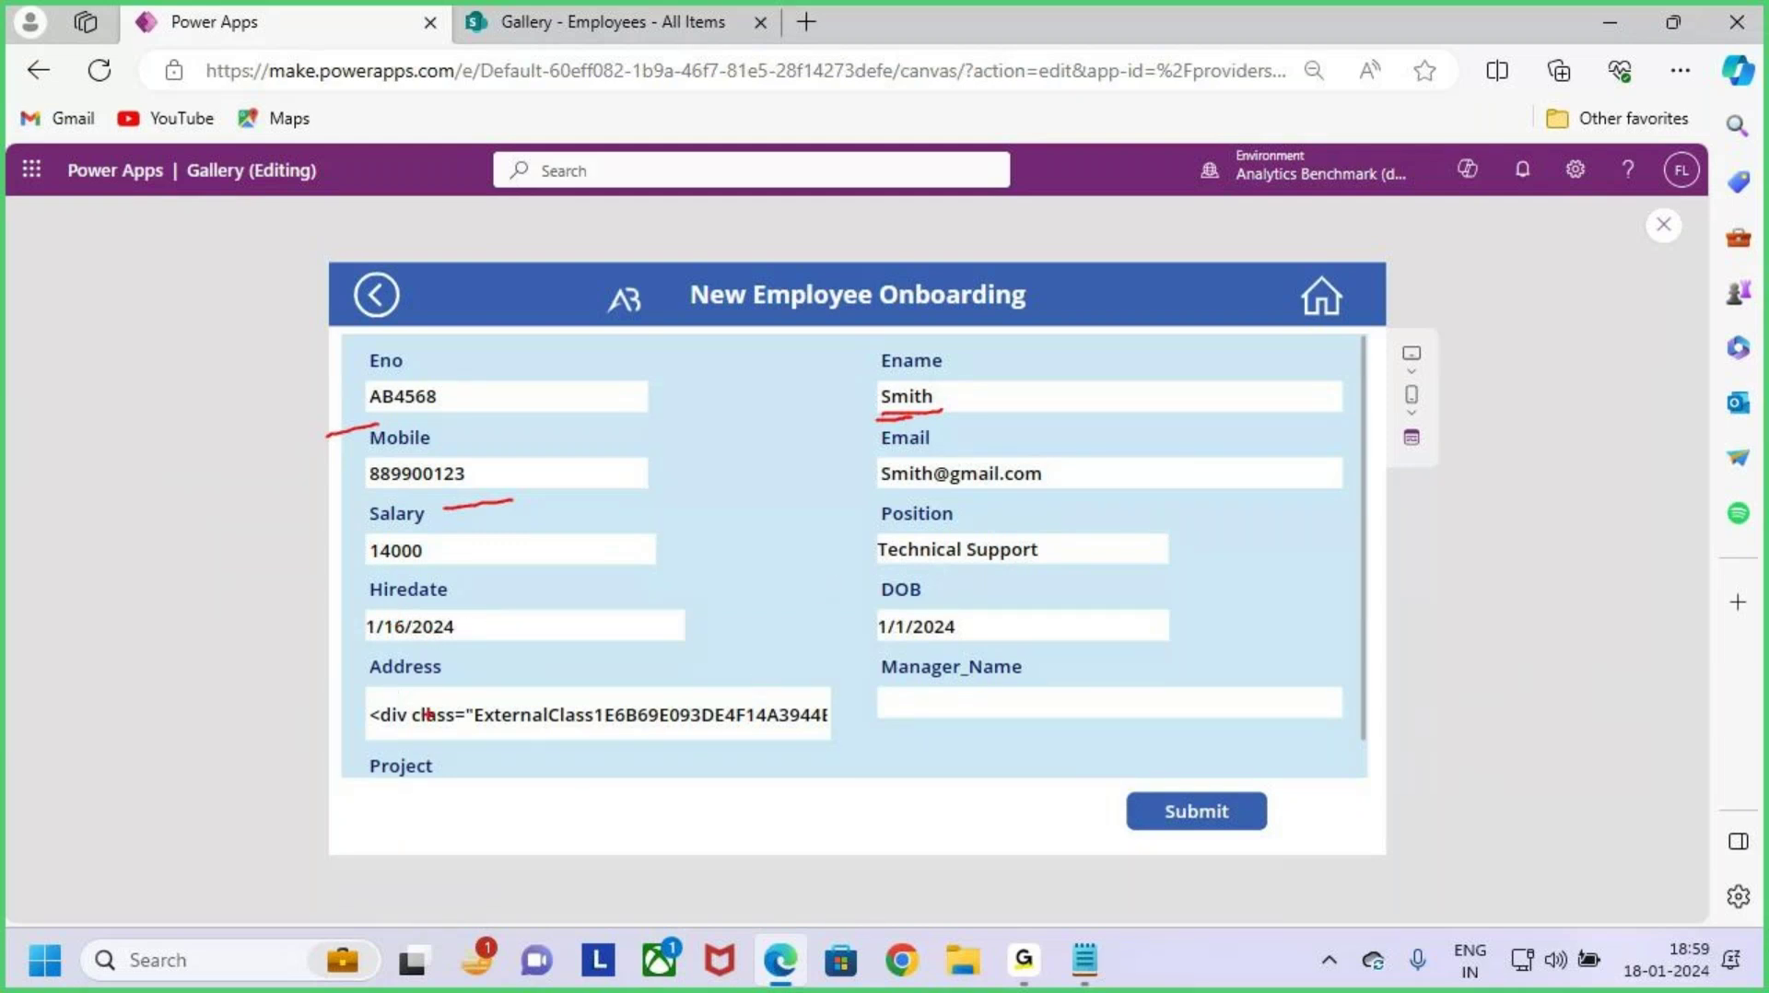
drag(859, 652, 1258, 736)
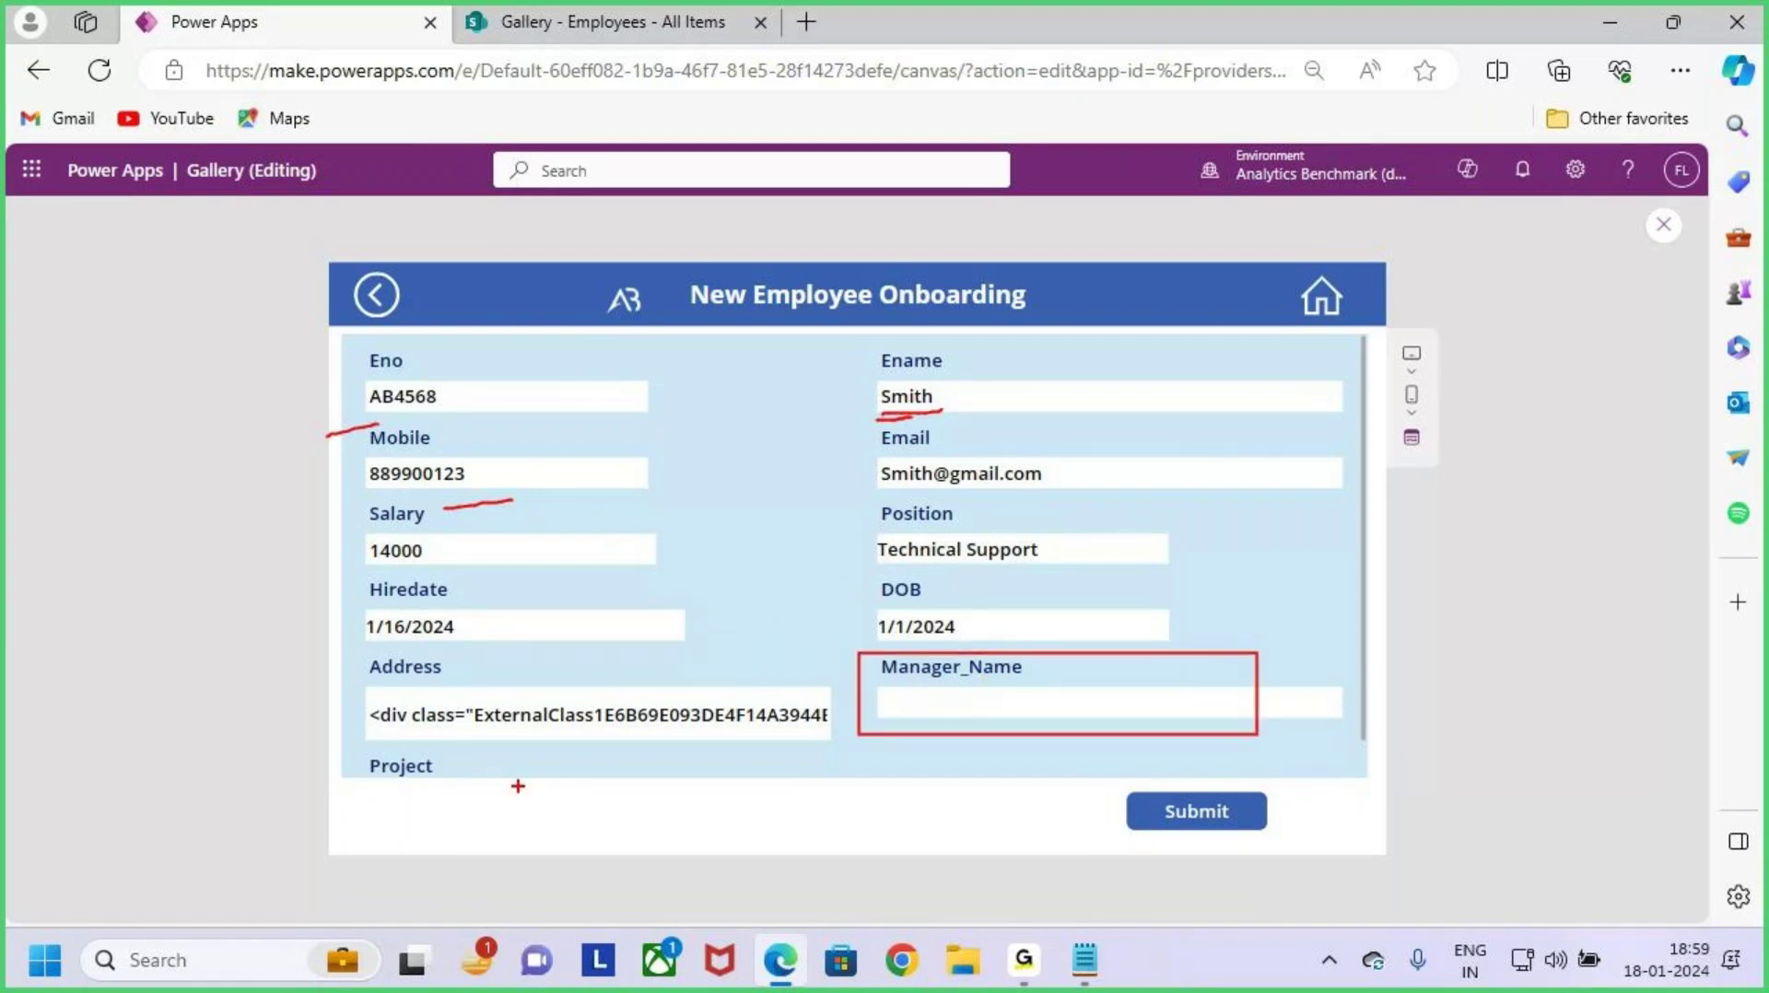
key(Escape)
Step: Review the remaining form fields, return to the gallery and close the preview
scroll(426, 766, down, 2)
key(ctrl+2)
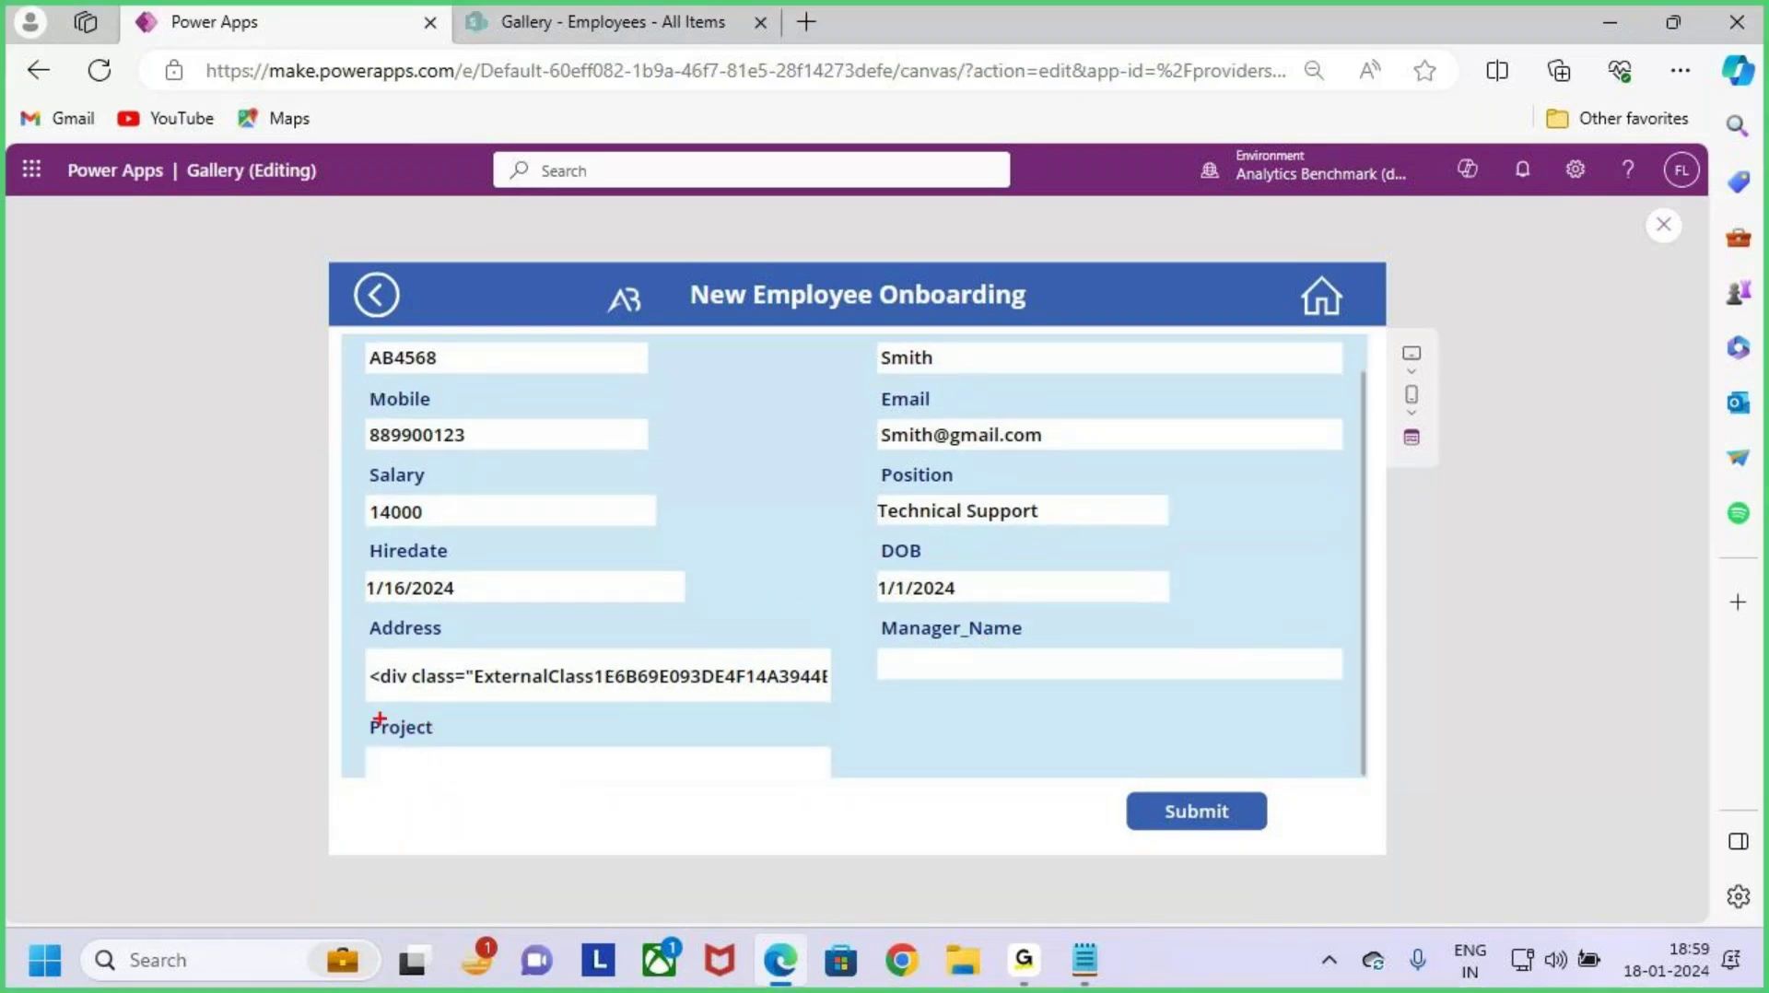
drag(361, 719, 848, 791)
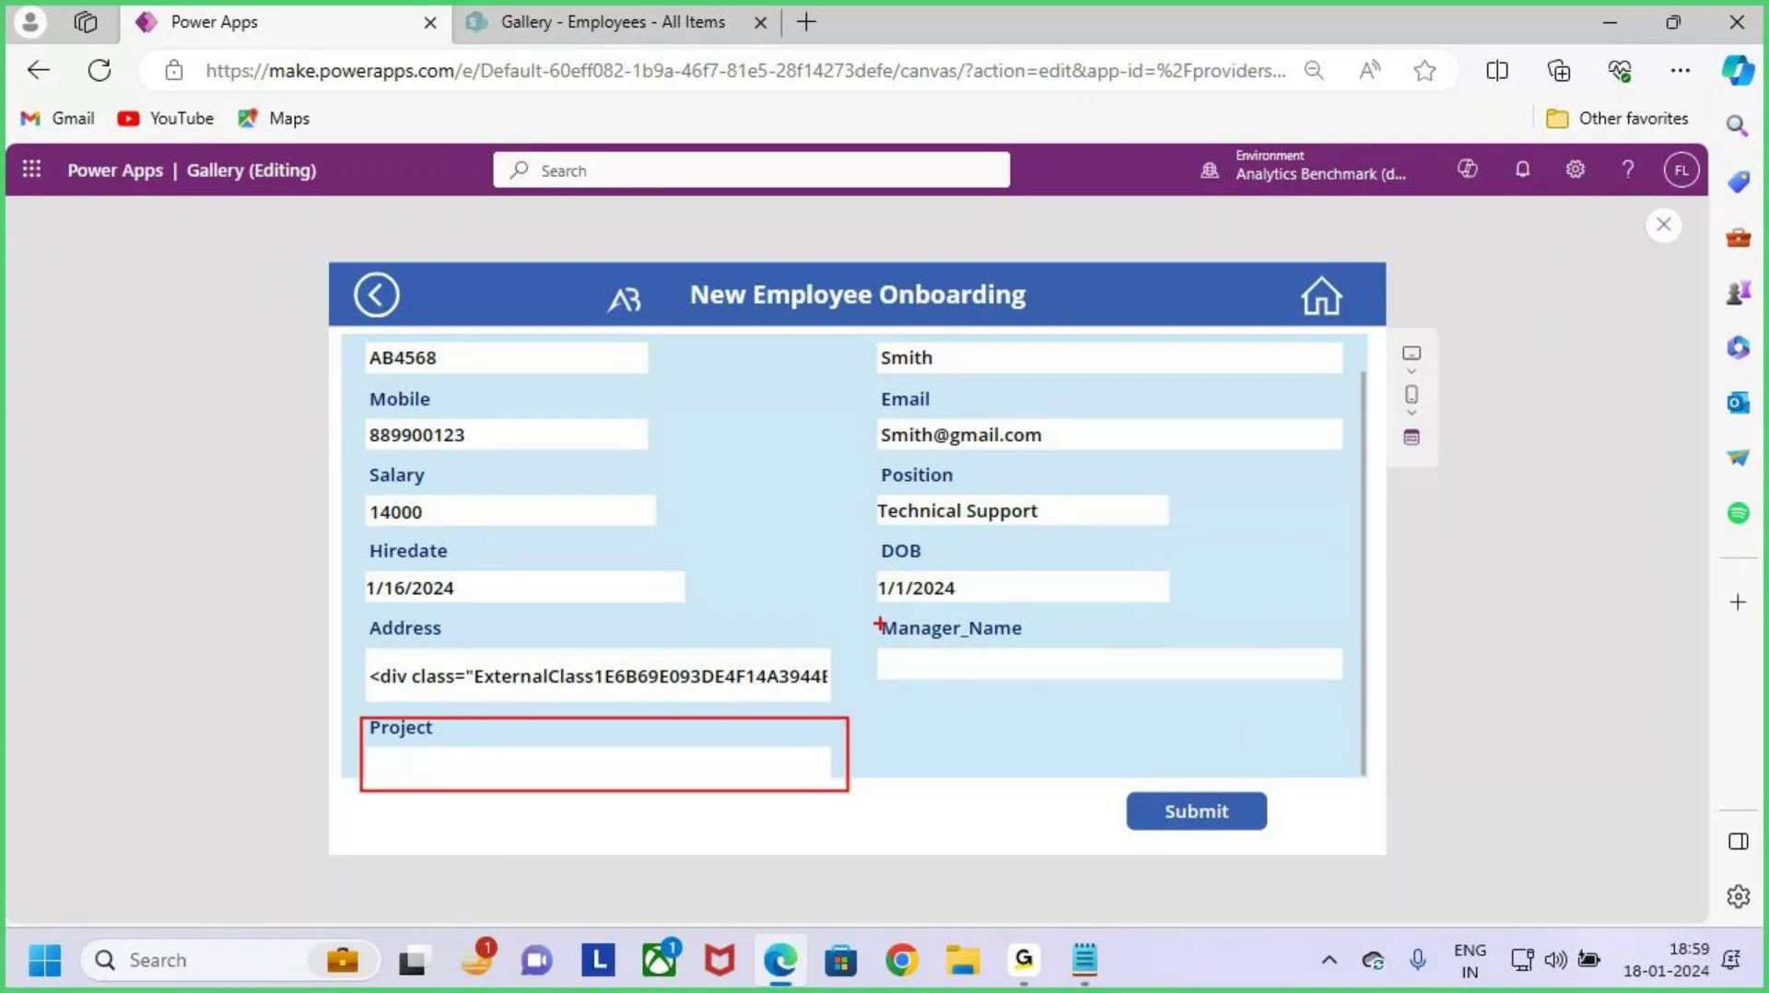
drag(869, 615, 1393, 709)
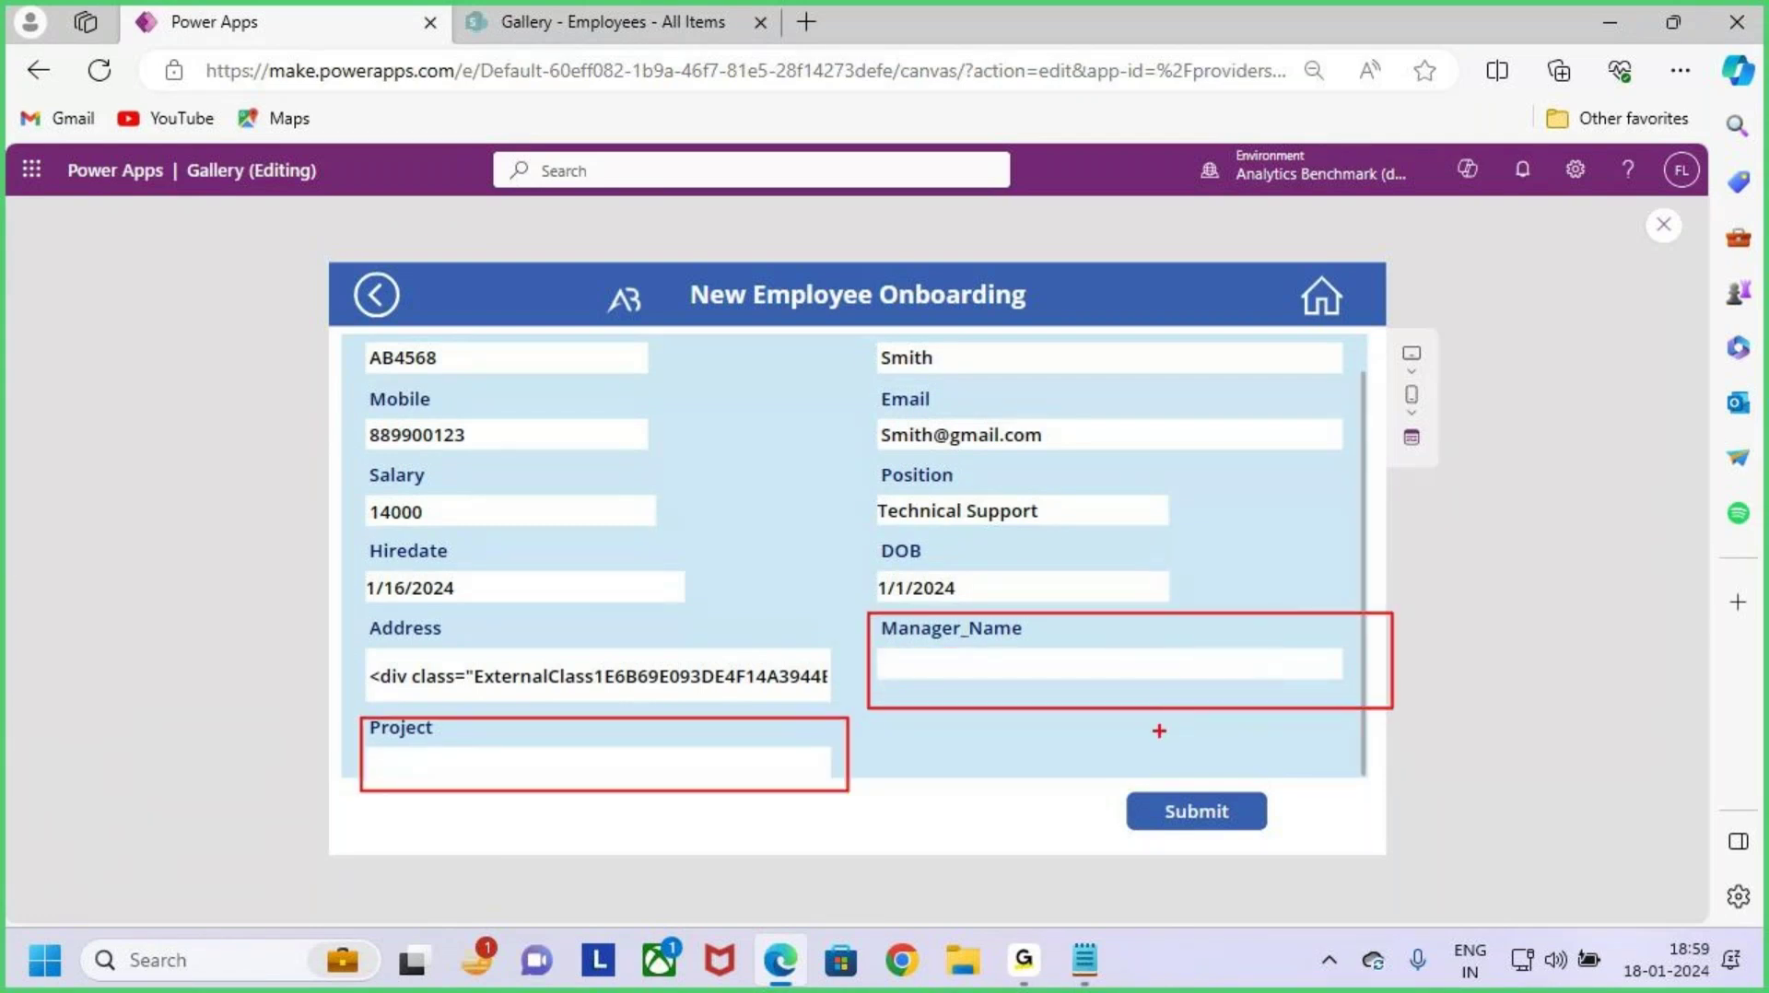
key(Escape)
scroll(1067, 768, up, 1)
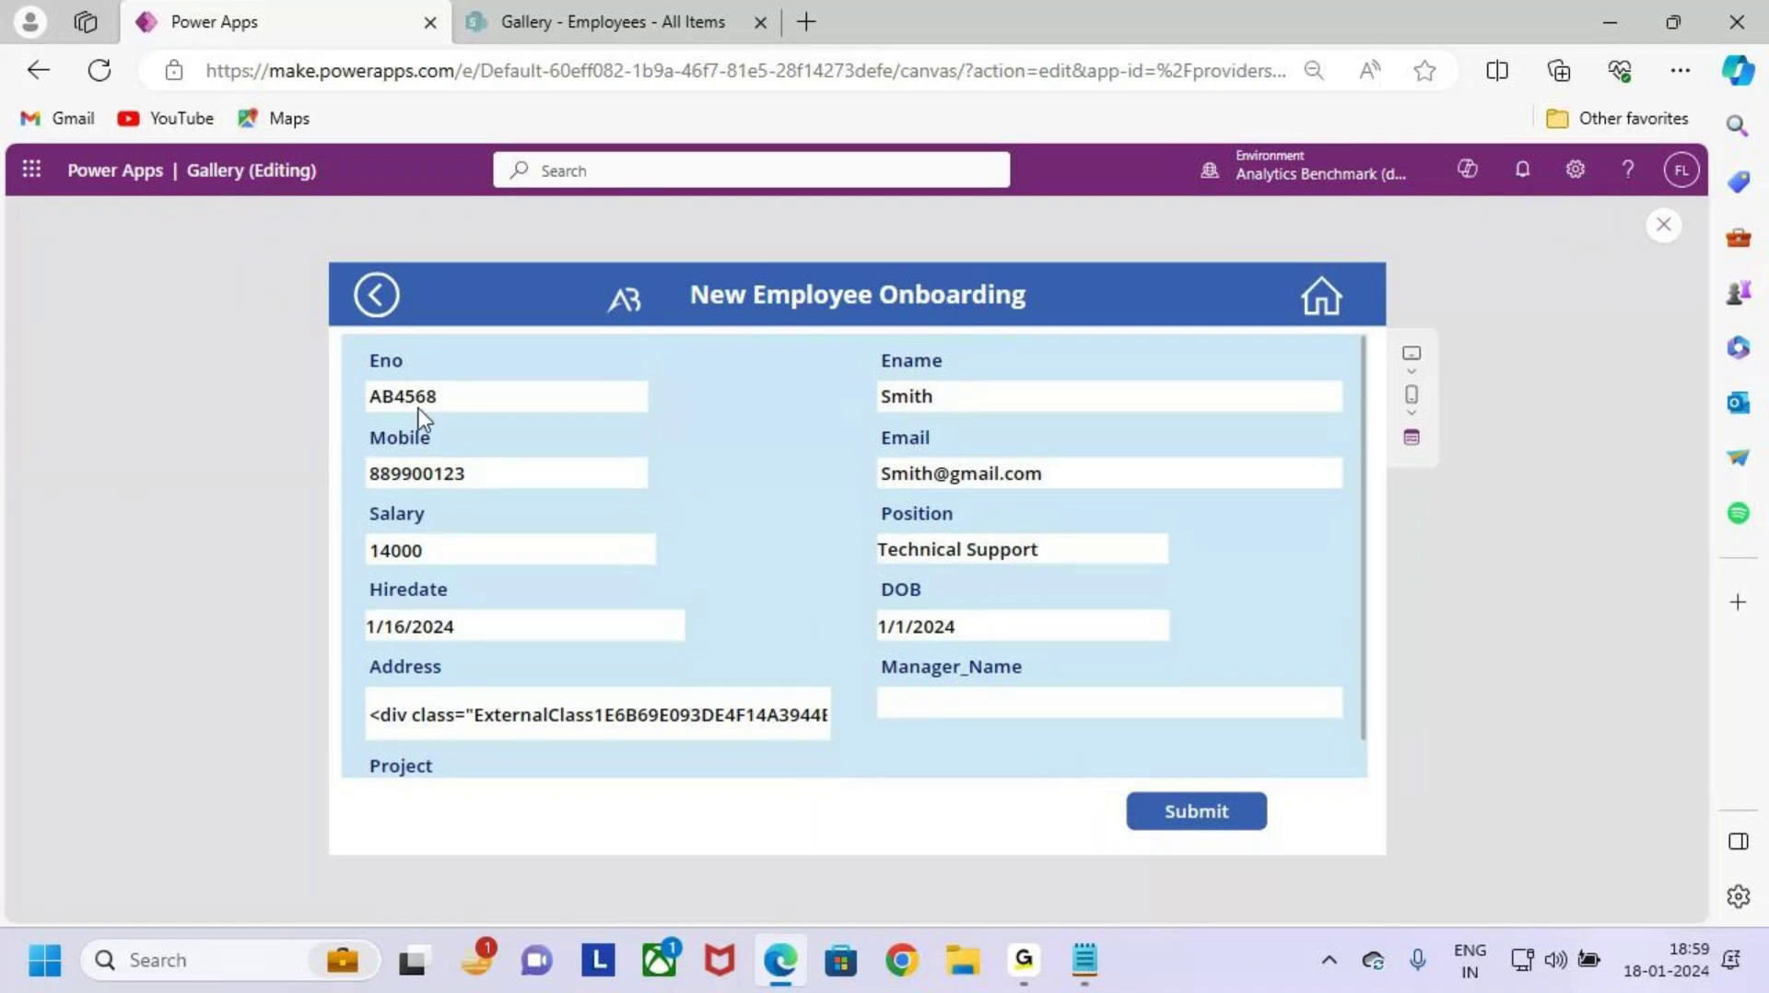
click(377, 295)
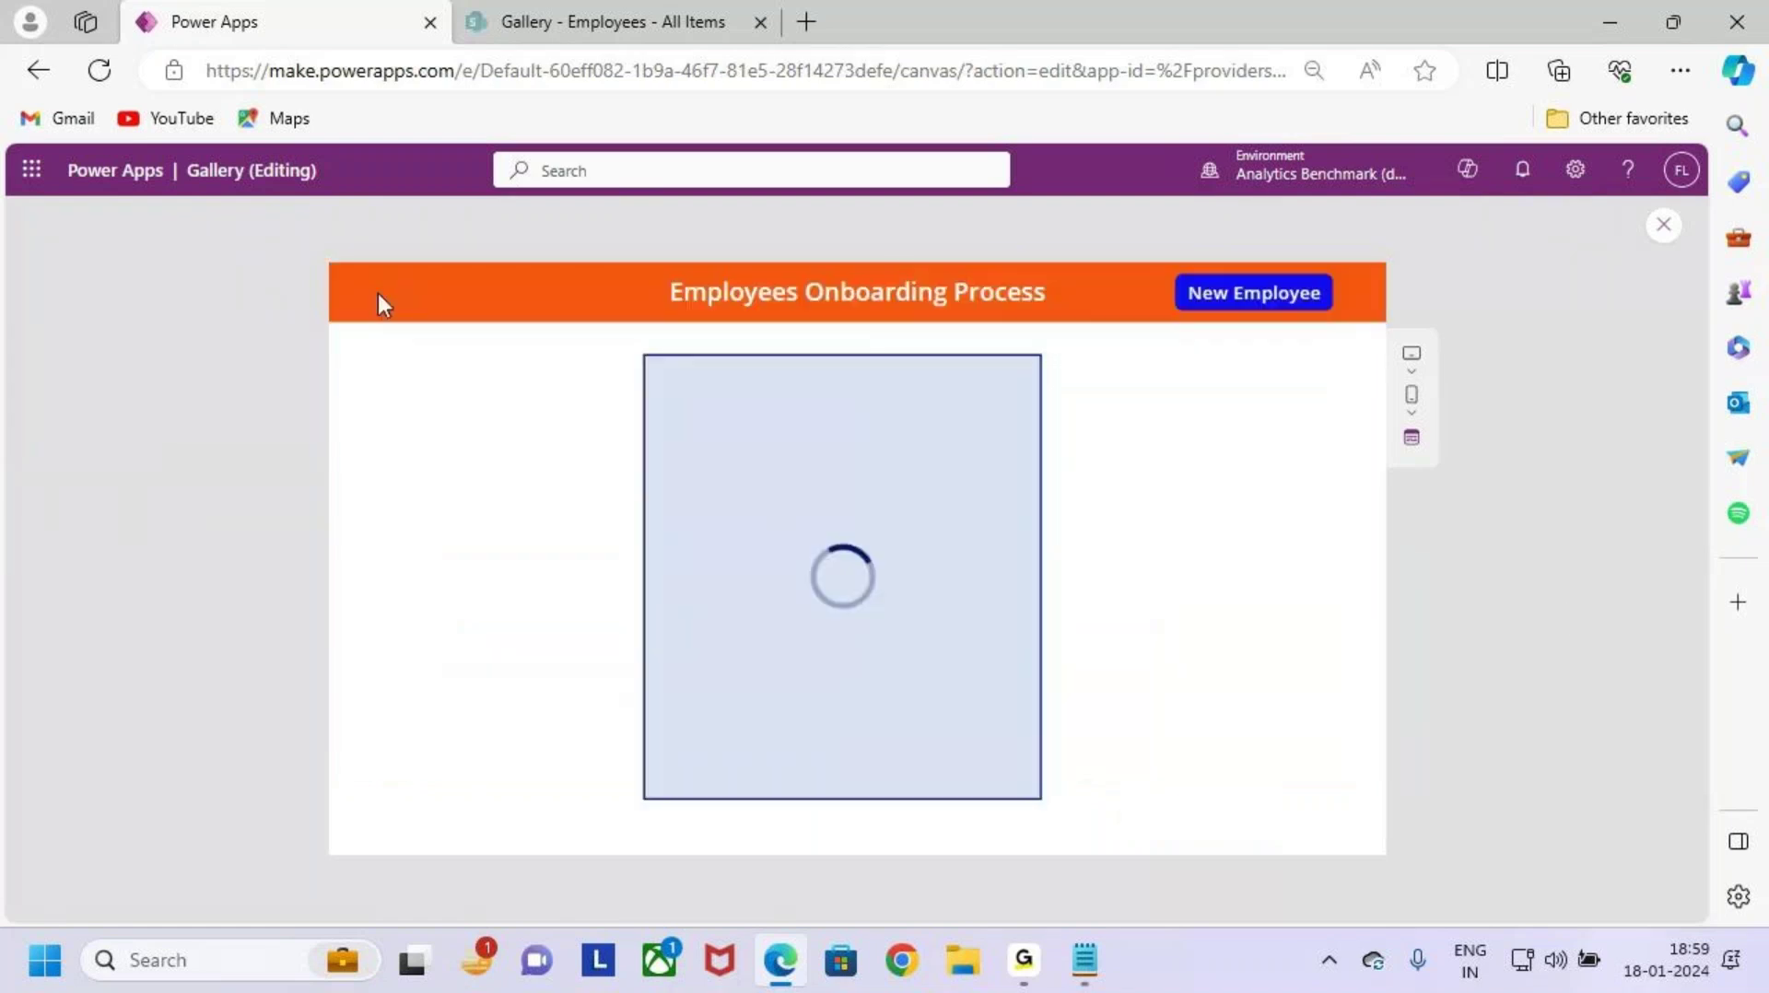
click(1664, 225)
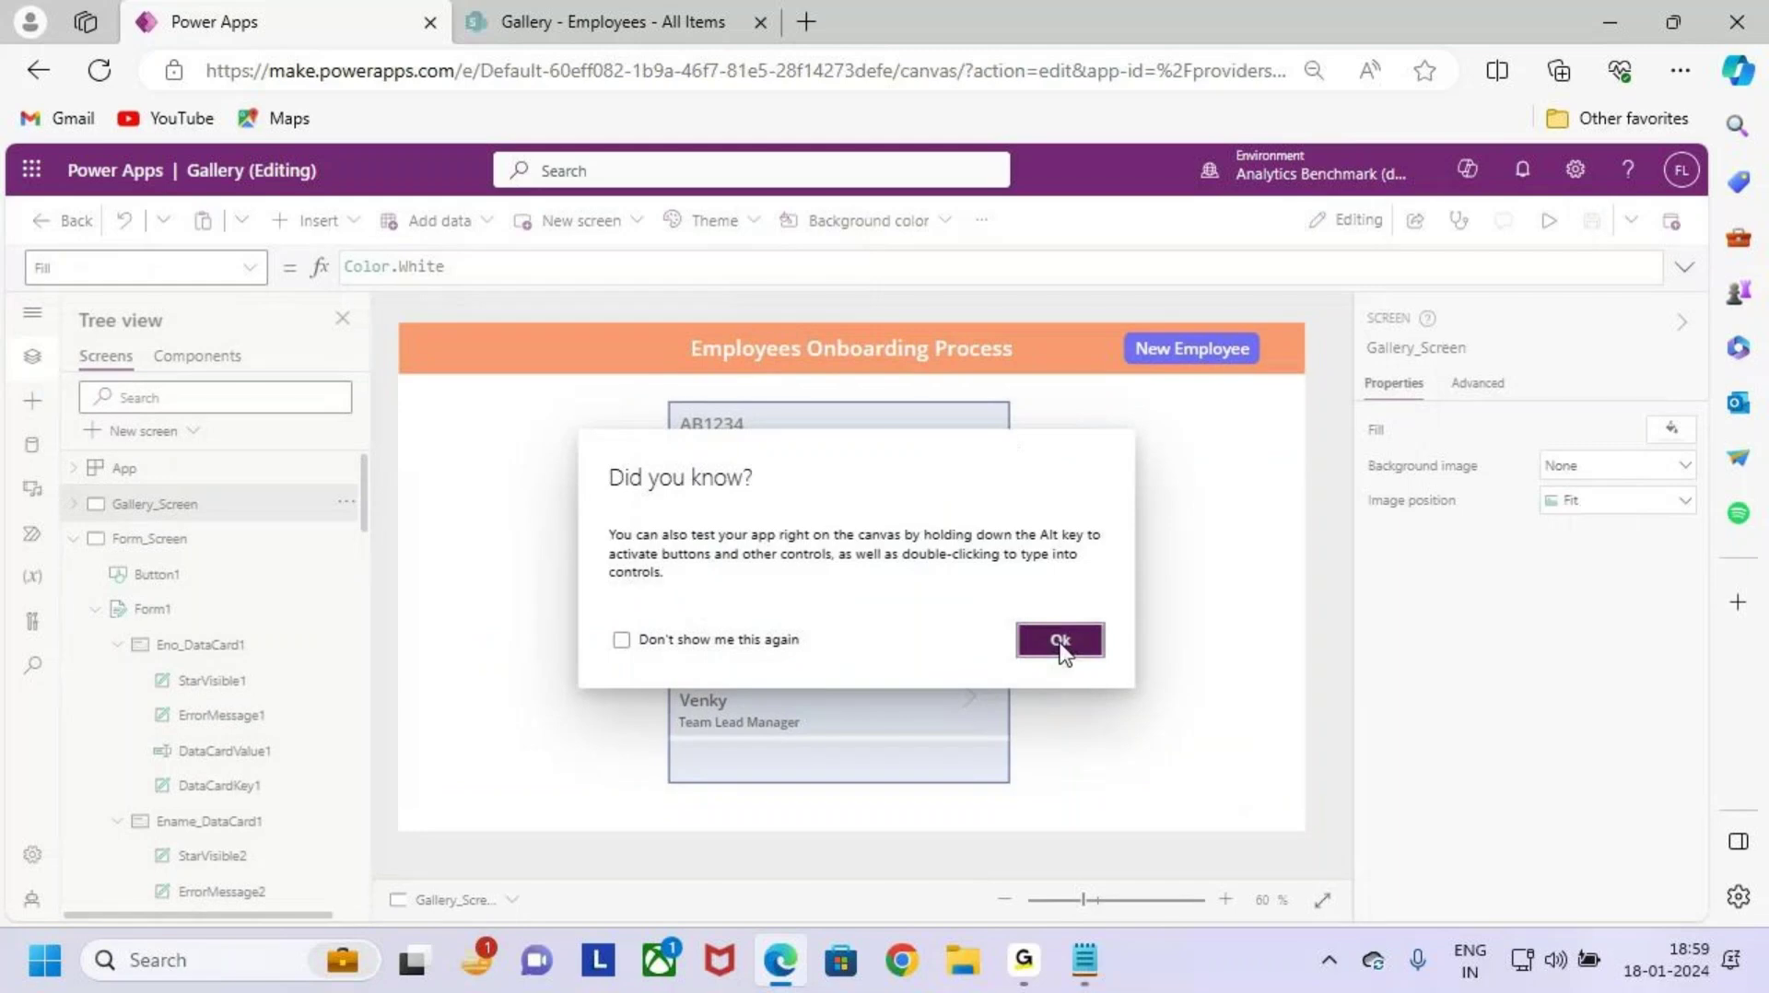
Step: Inspect the gallery arrow's OnSelect formula: ViewForm(Form1) and Navigate(Form_Screen)
click(1059, 642)
click(961, 448)
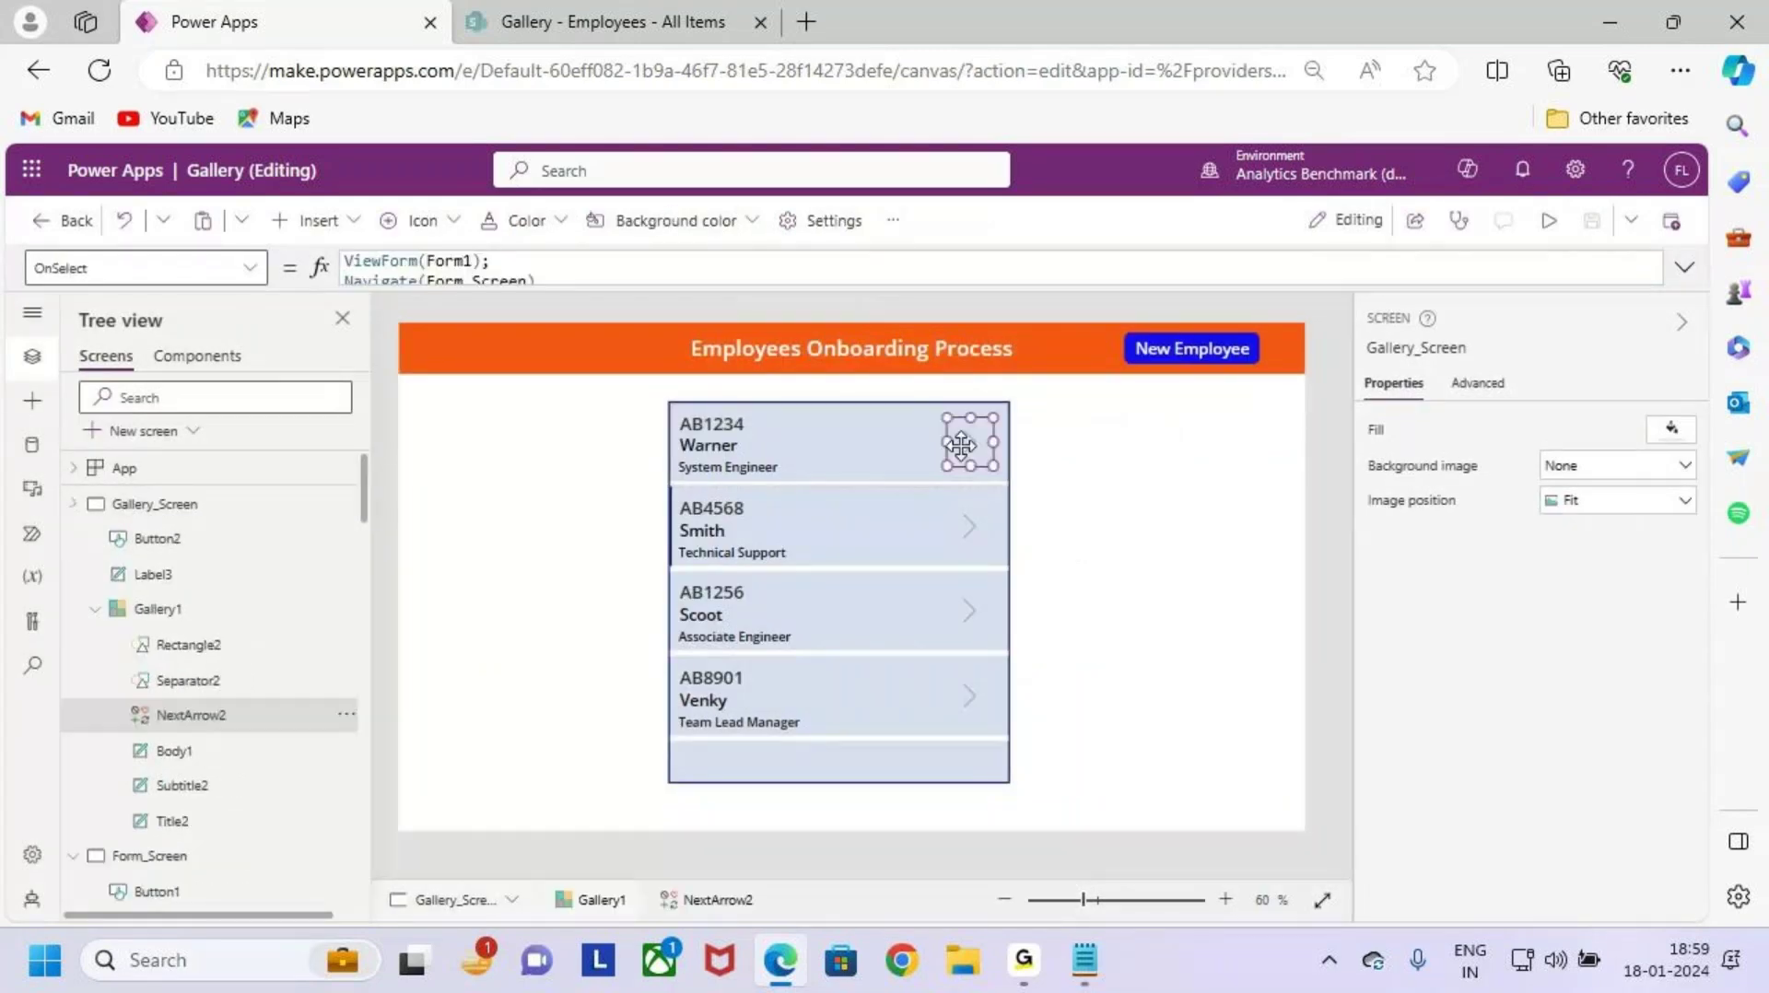
click(1685, 268)
drag(369, 261, 483, 261)
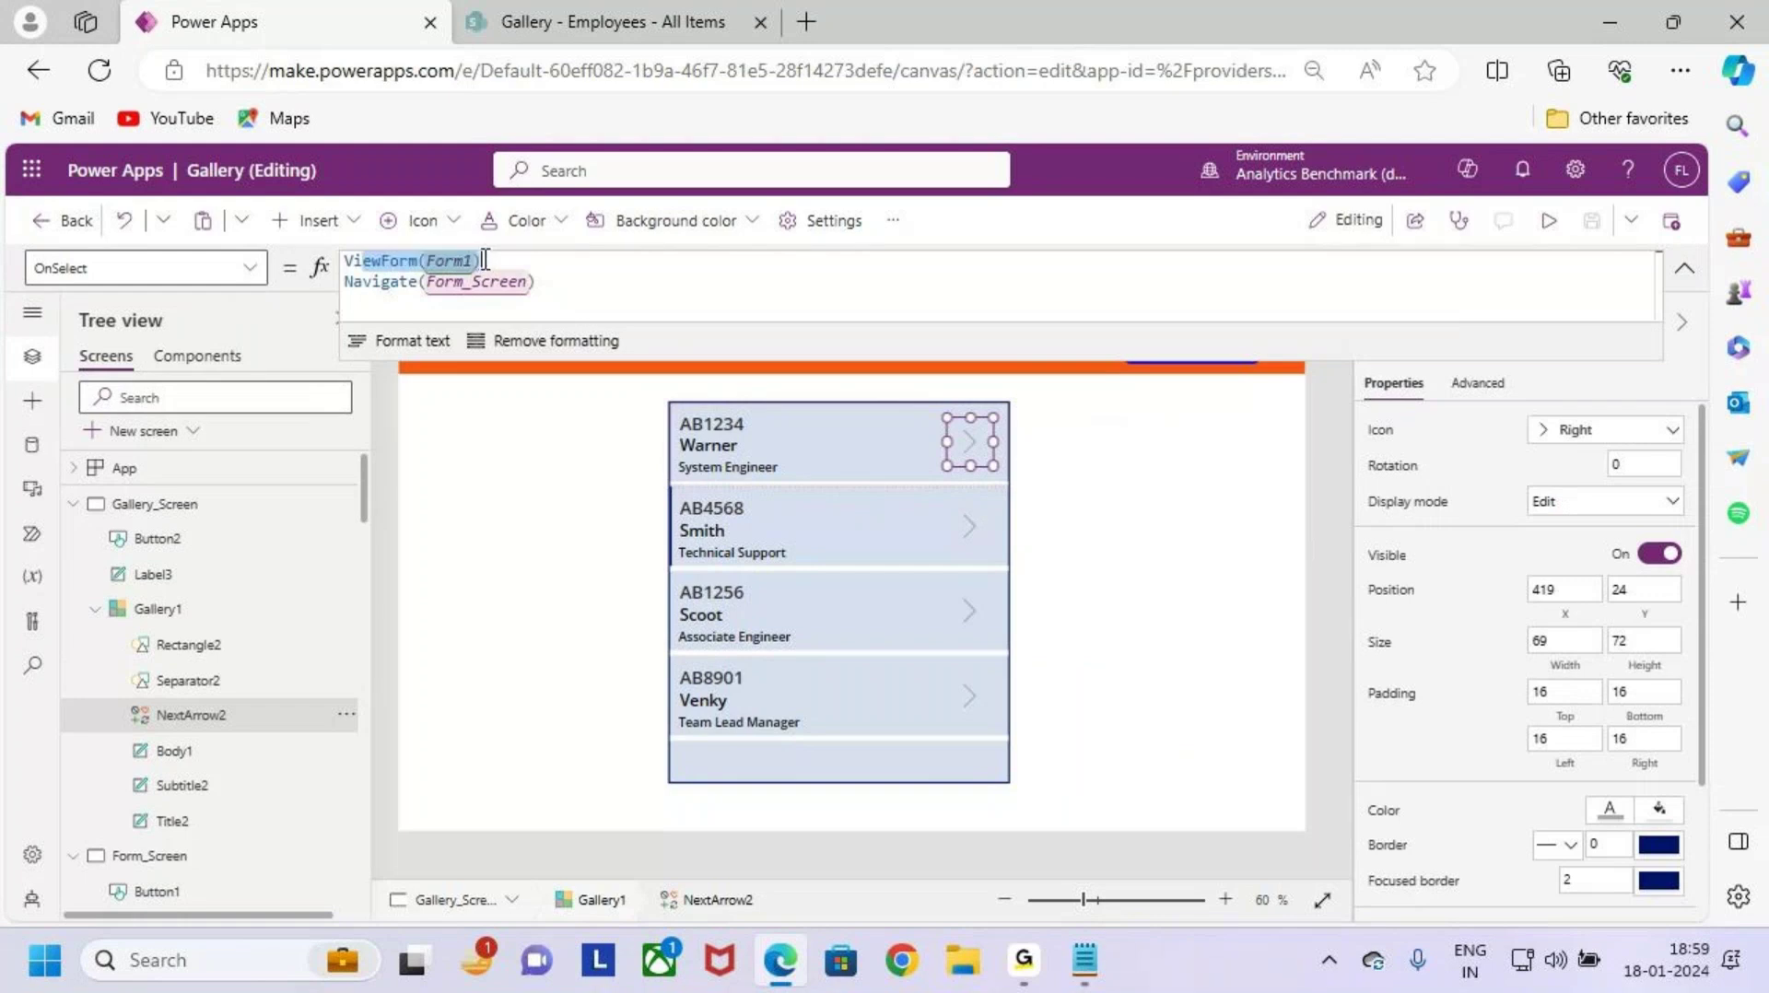
mouse_move(364, 283)
mouse_down()
mouse_move(537, 284)
mouse_move(347, 283)
mouse_move(344, 261)
mouse_up()
click(631, 289)
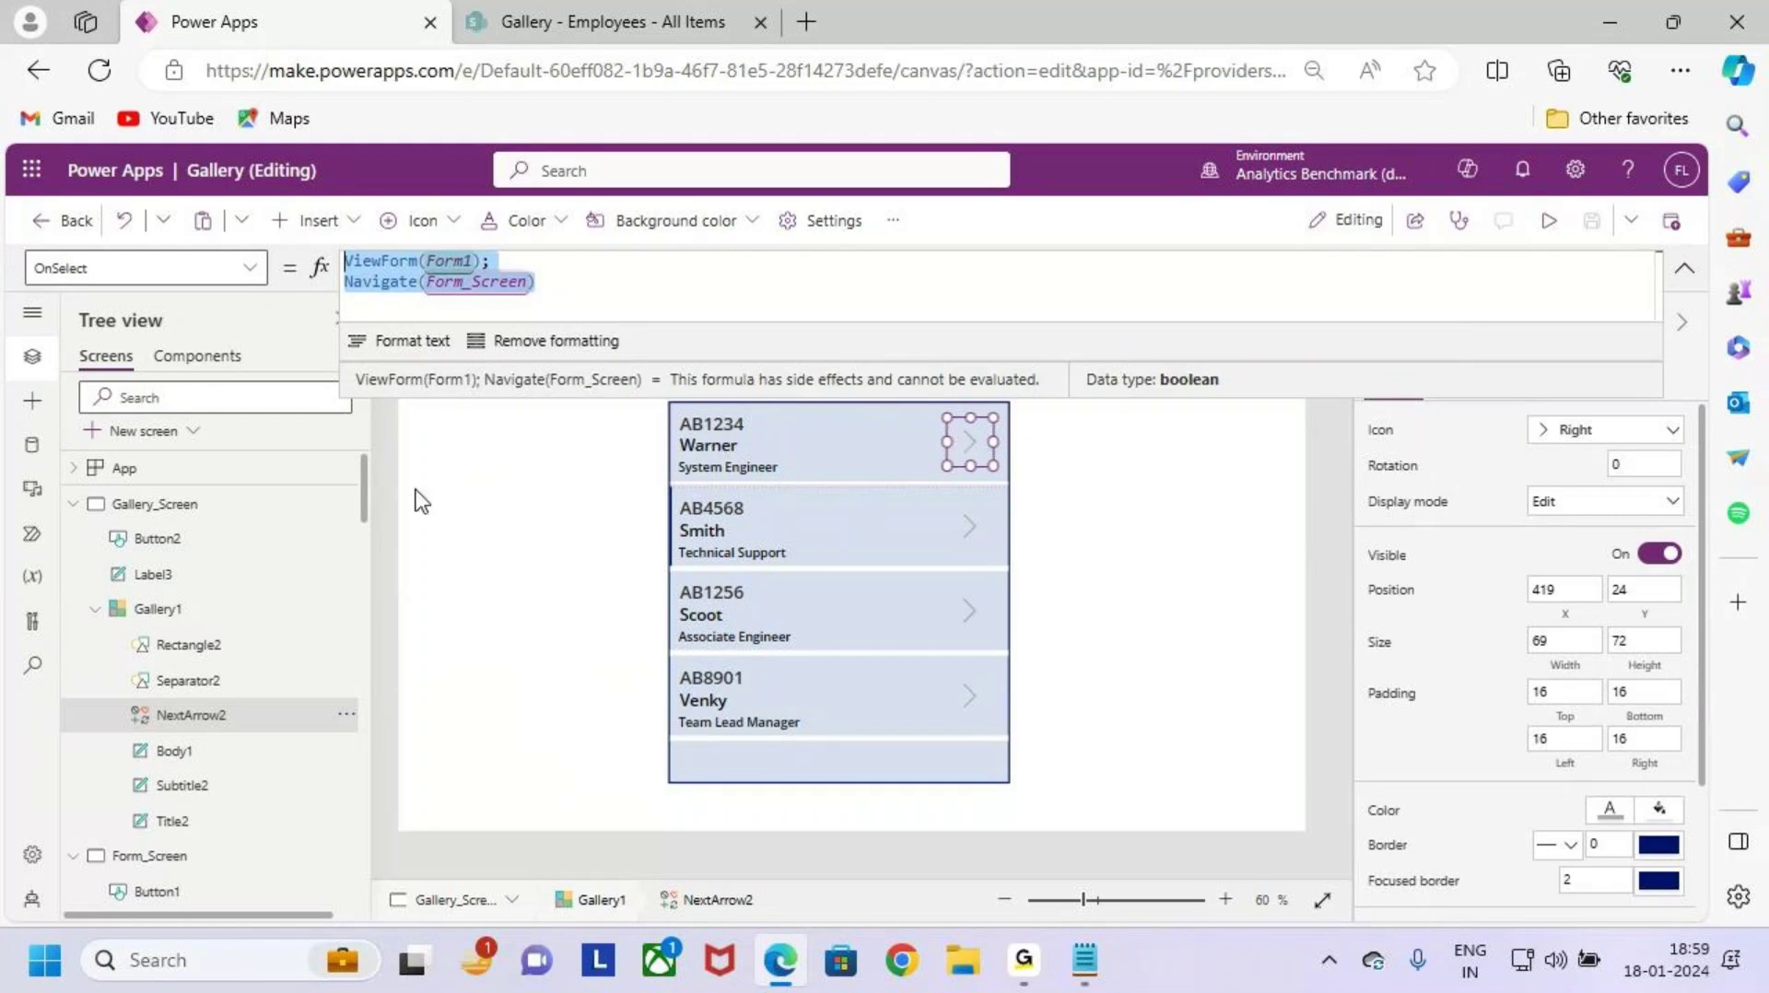
Step: Select Form1 on Form_Screen and inspect the Manager_Name card's properties
click(74, 505)
click(201, 608)
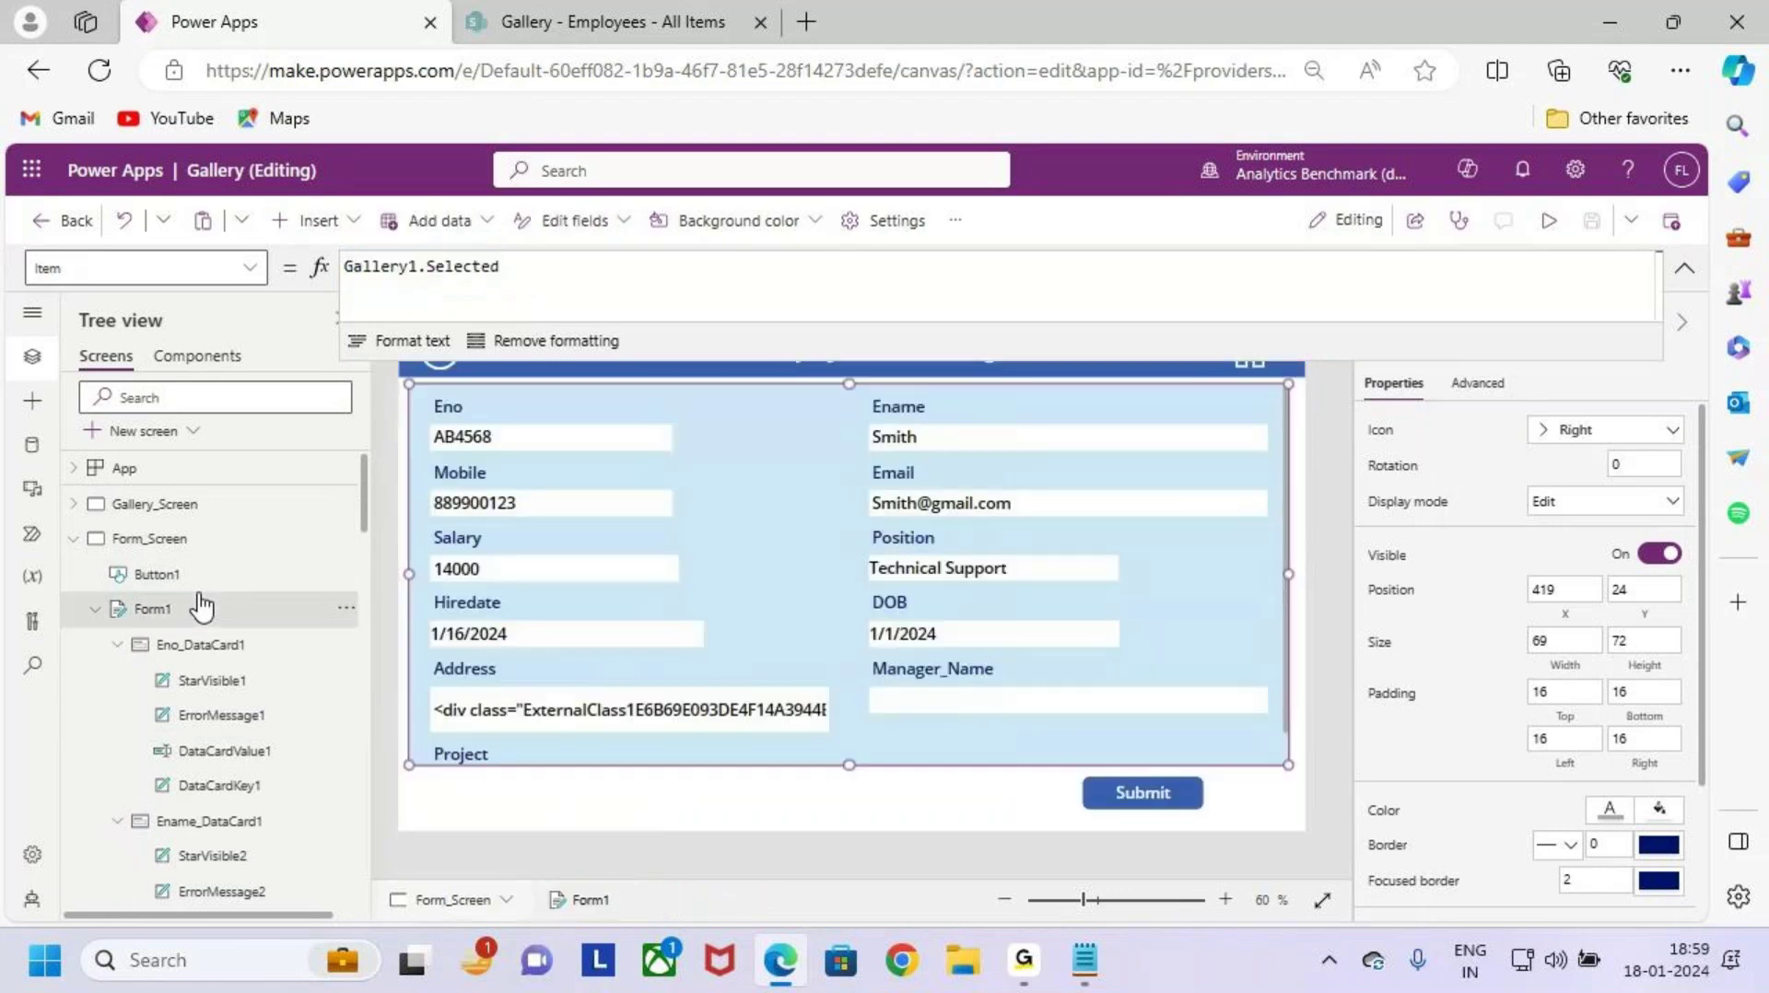
click(1106, 718)
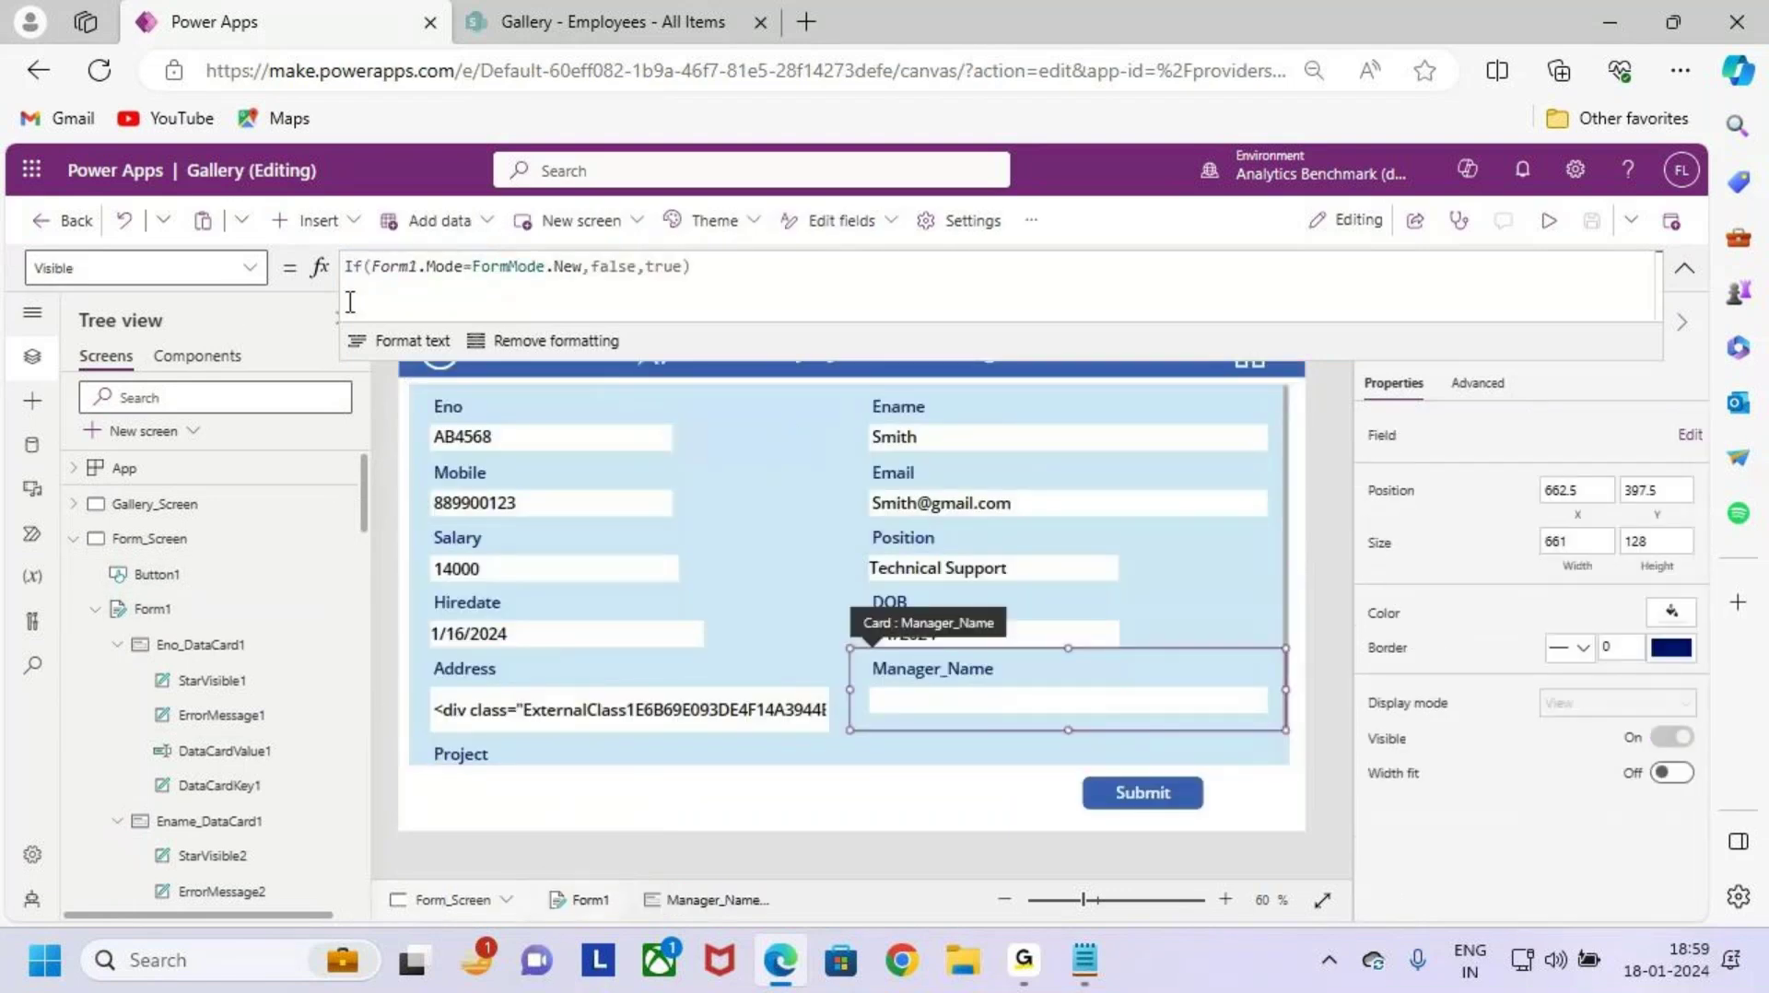
click(247, 267)
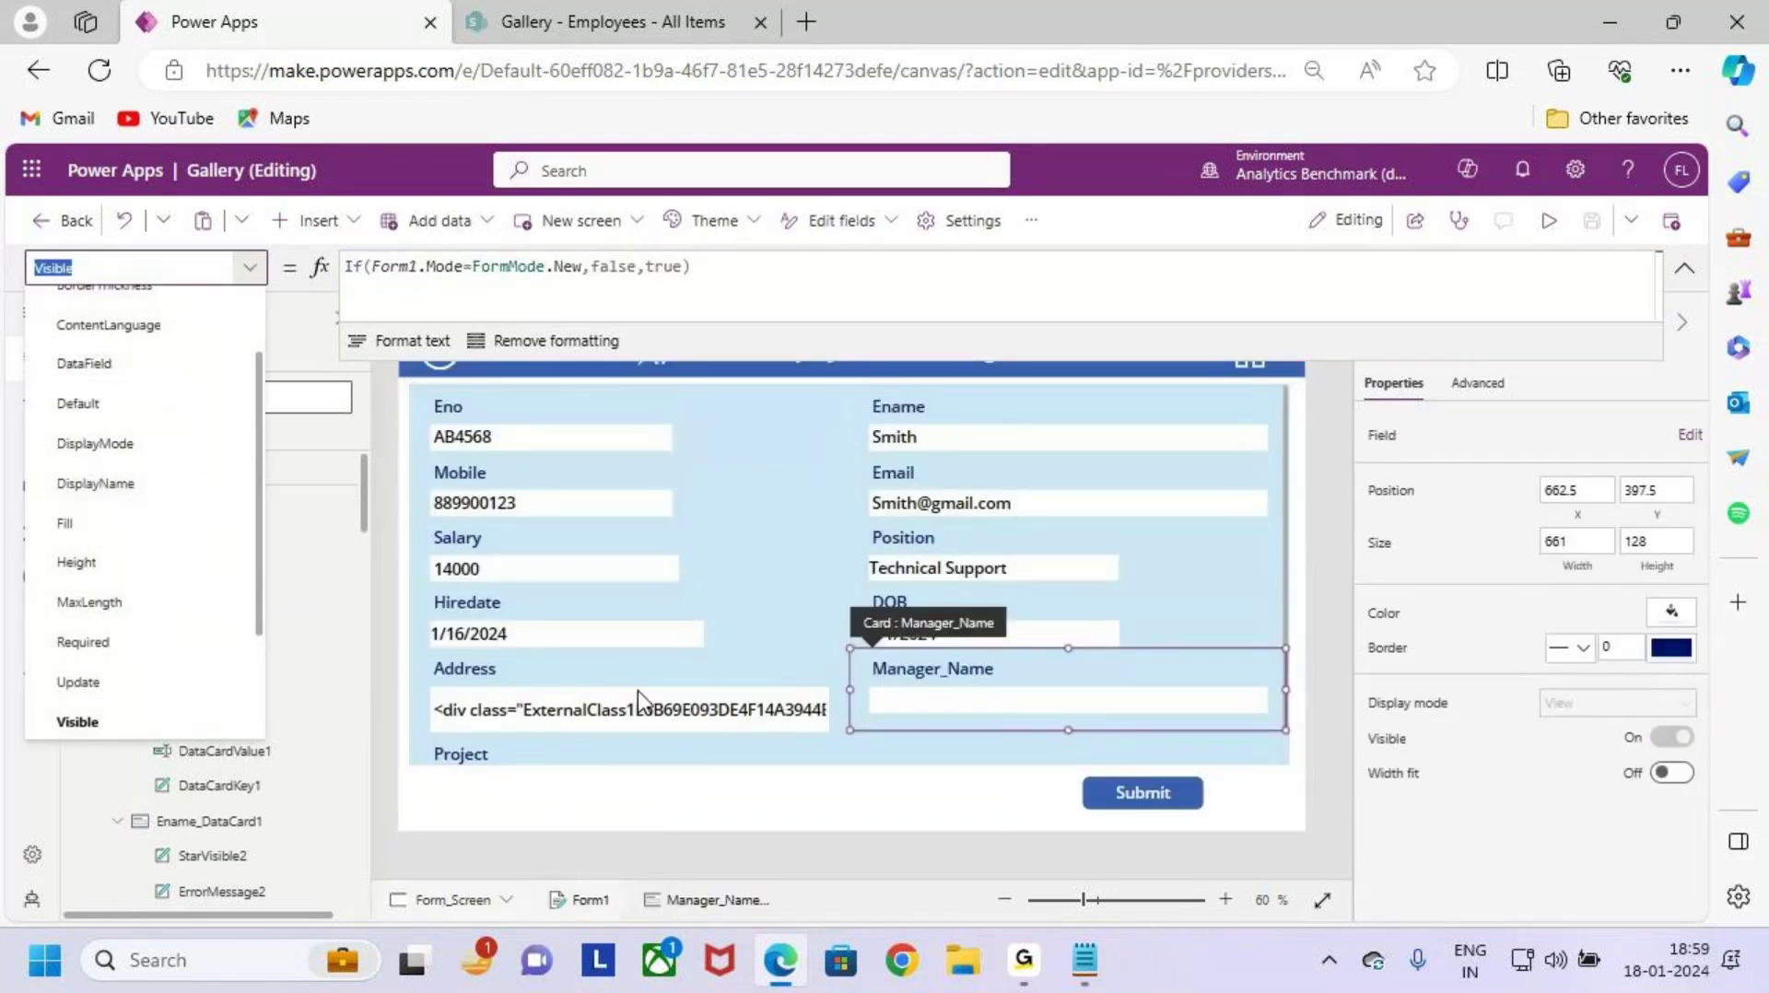
Step: Set Form1's Item to Gallery1.Selected and check the back arrow's Navigate(Gallery_Screen)
click(1023, 763)
scroll(443, 621, down, 1)
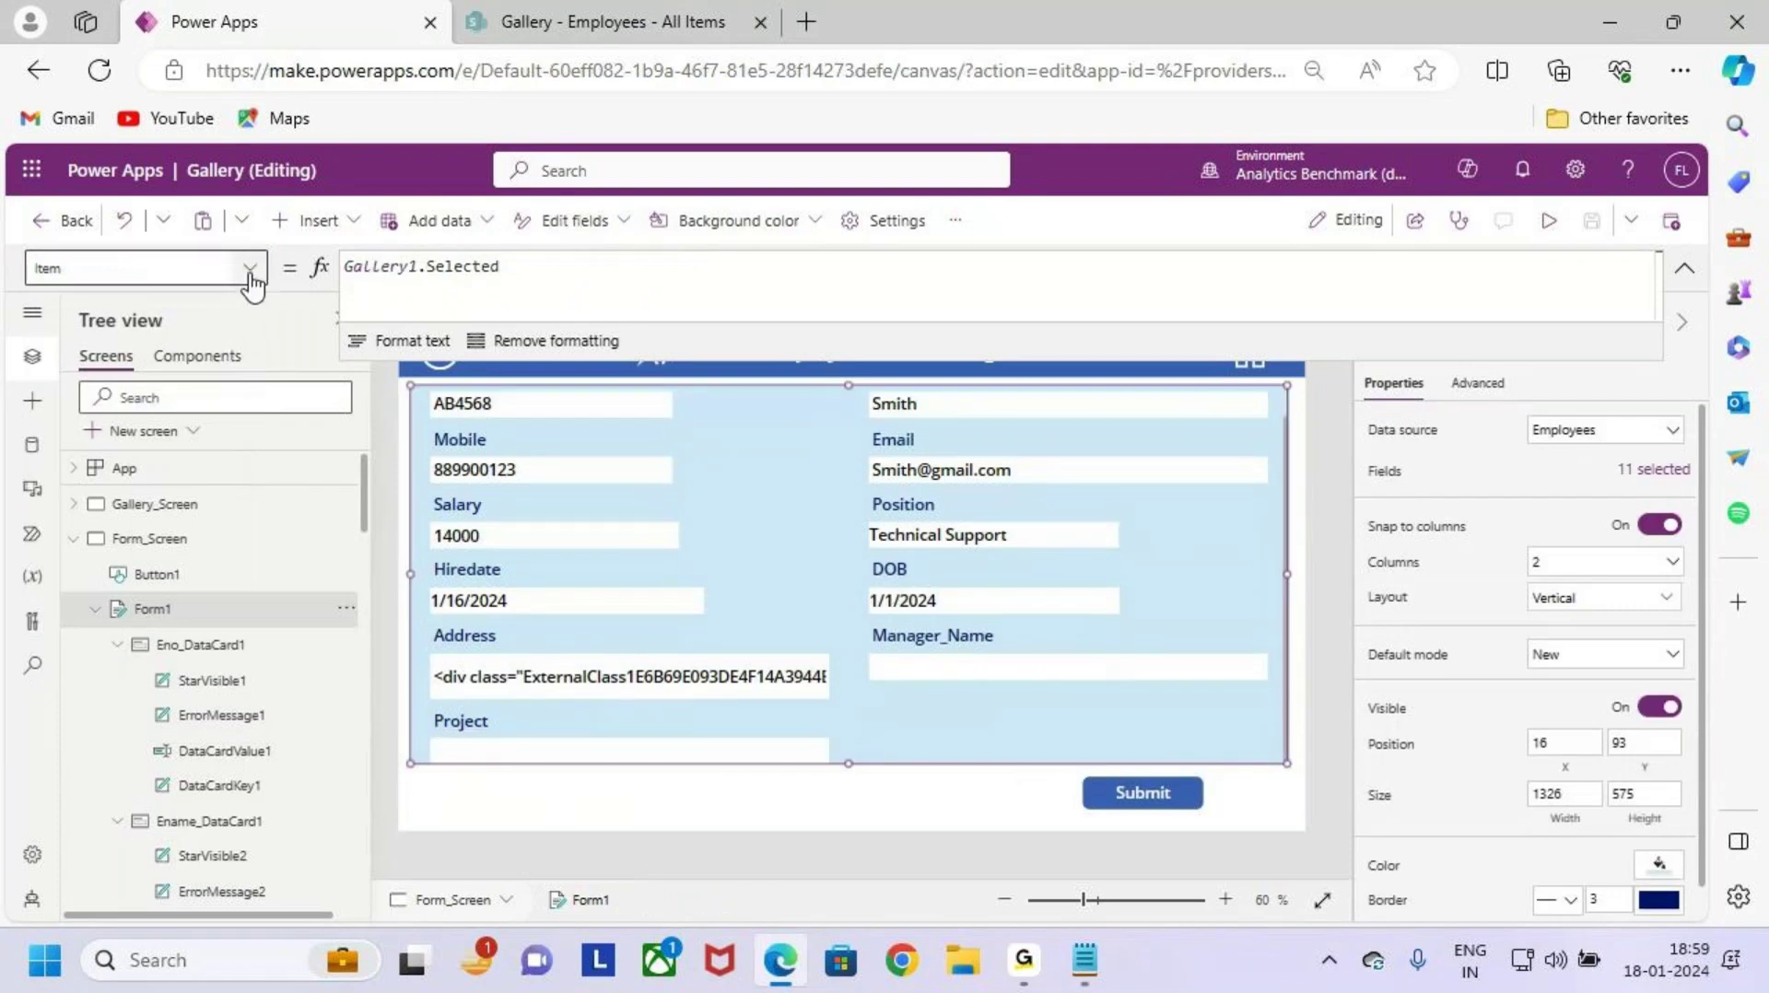
click(251, 286)
click(57, 276)
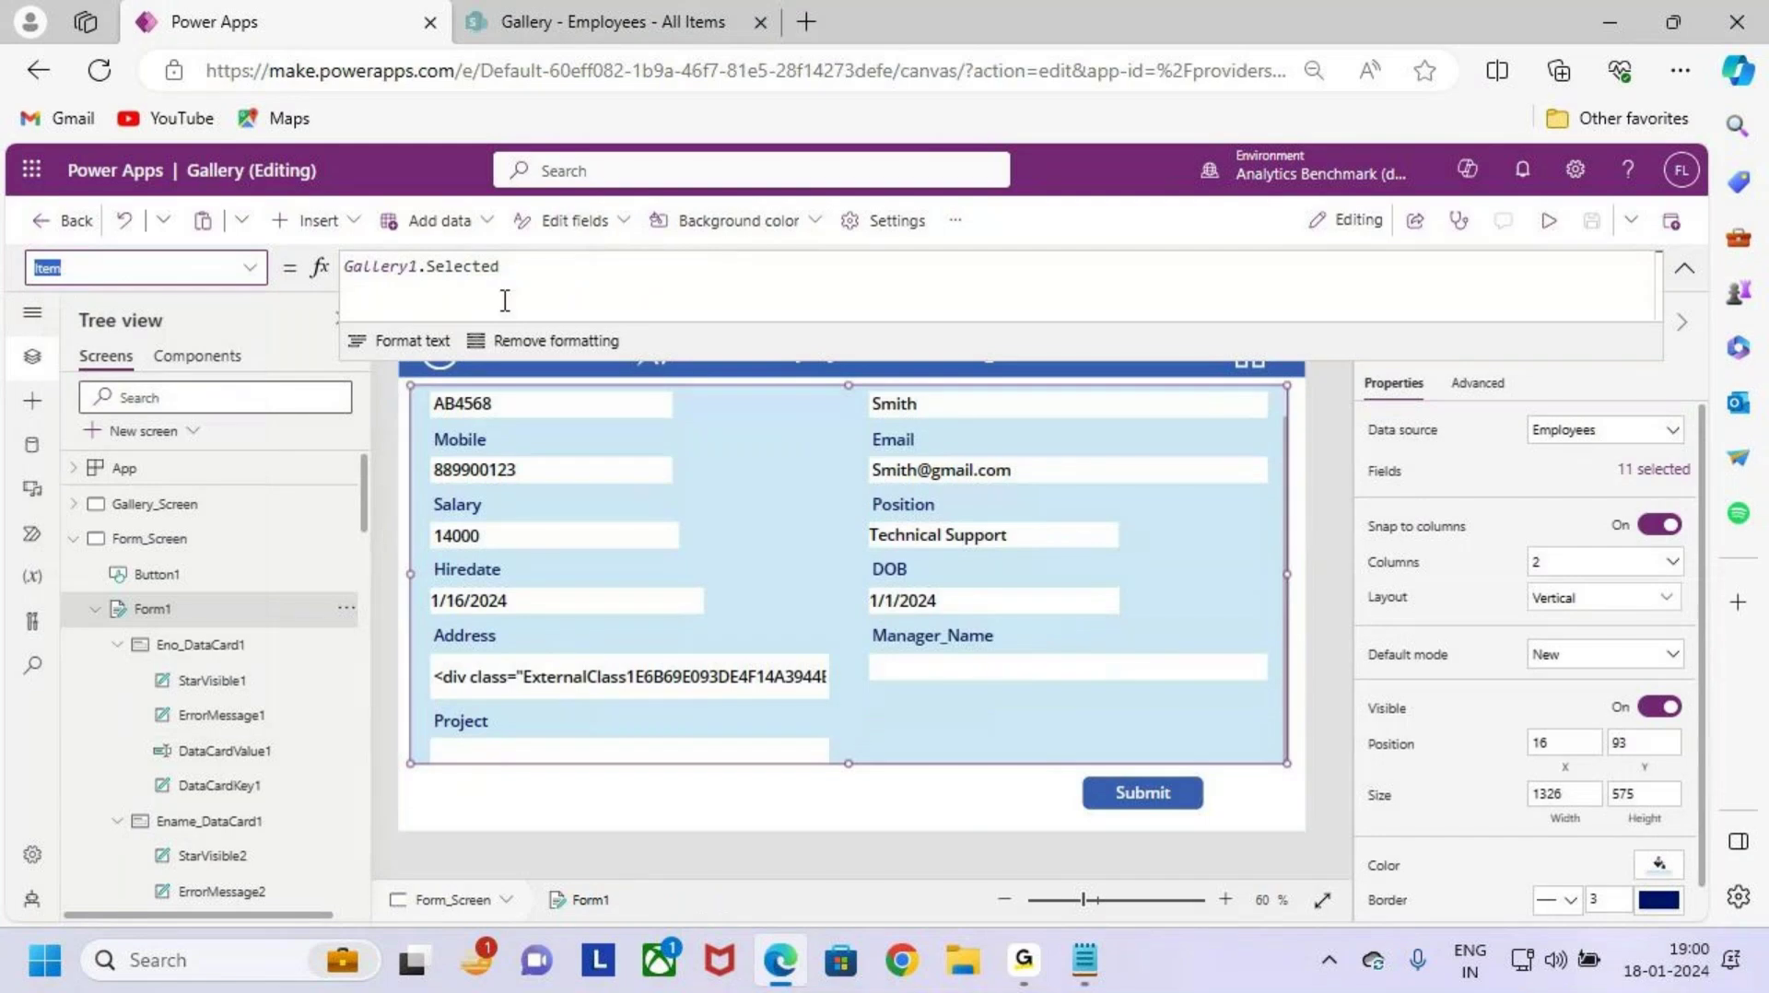
drag(505, 301, 314, 286)
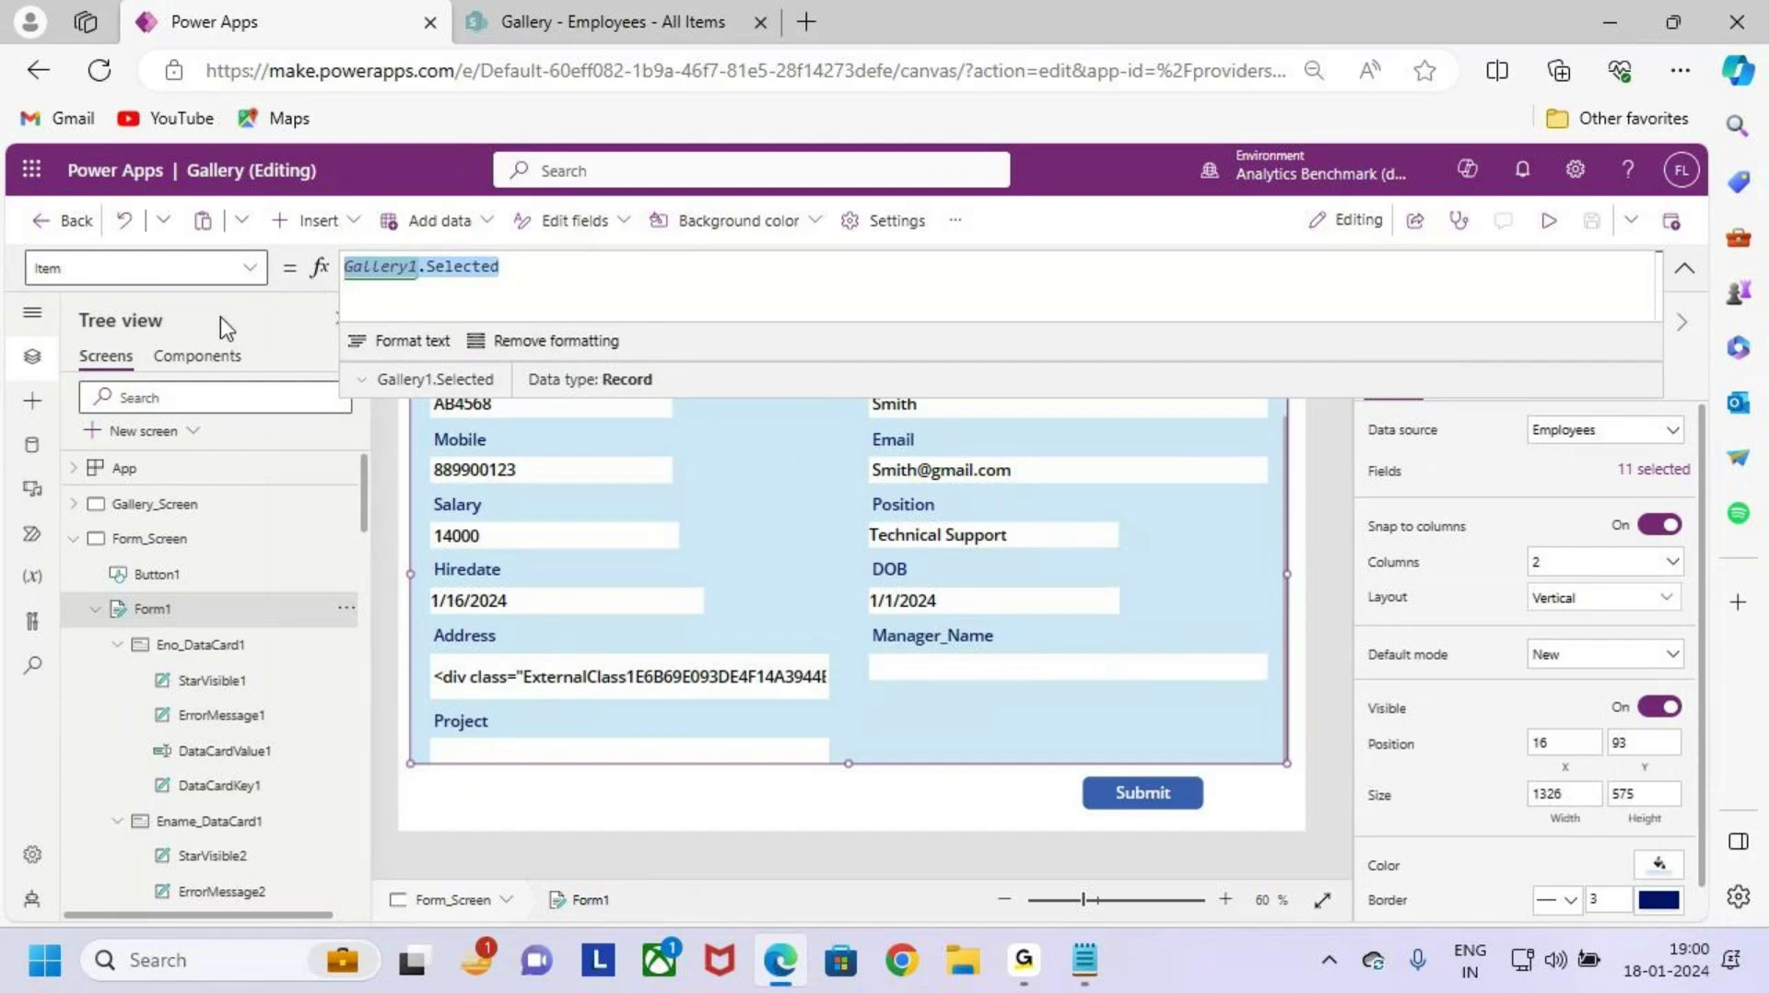
key(ctrl+2)
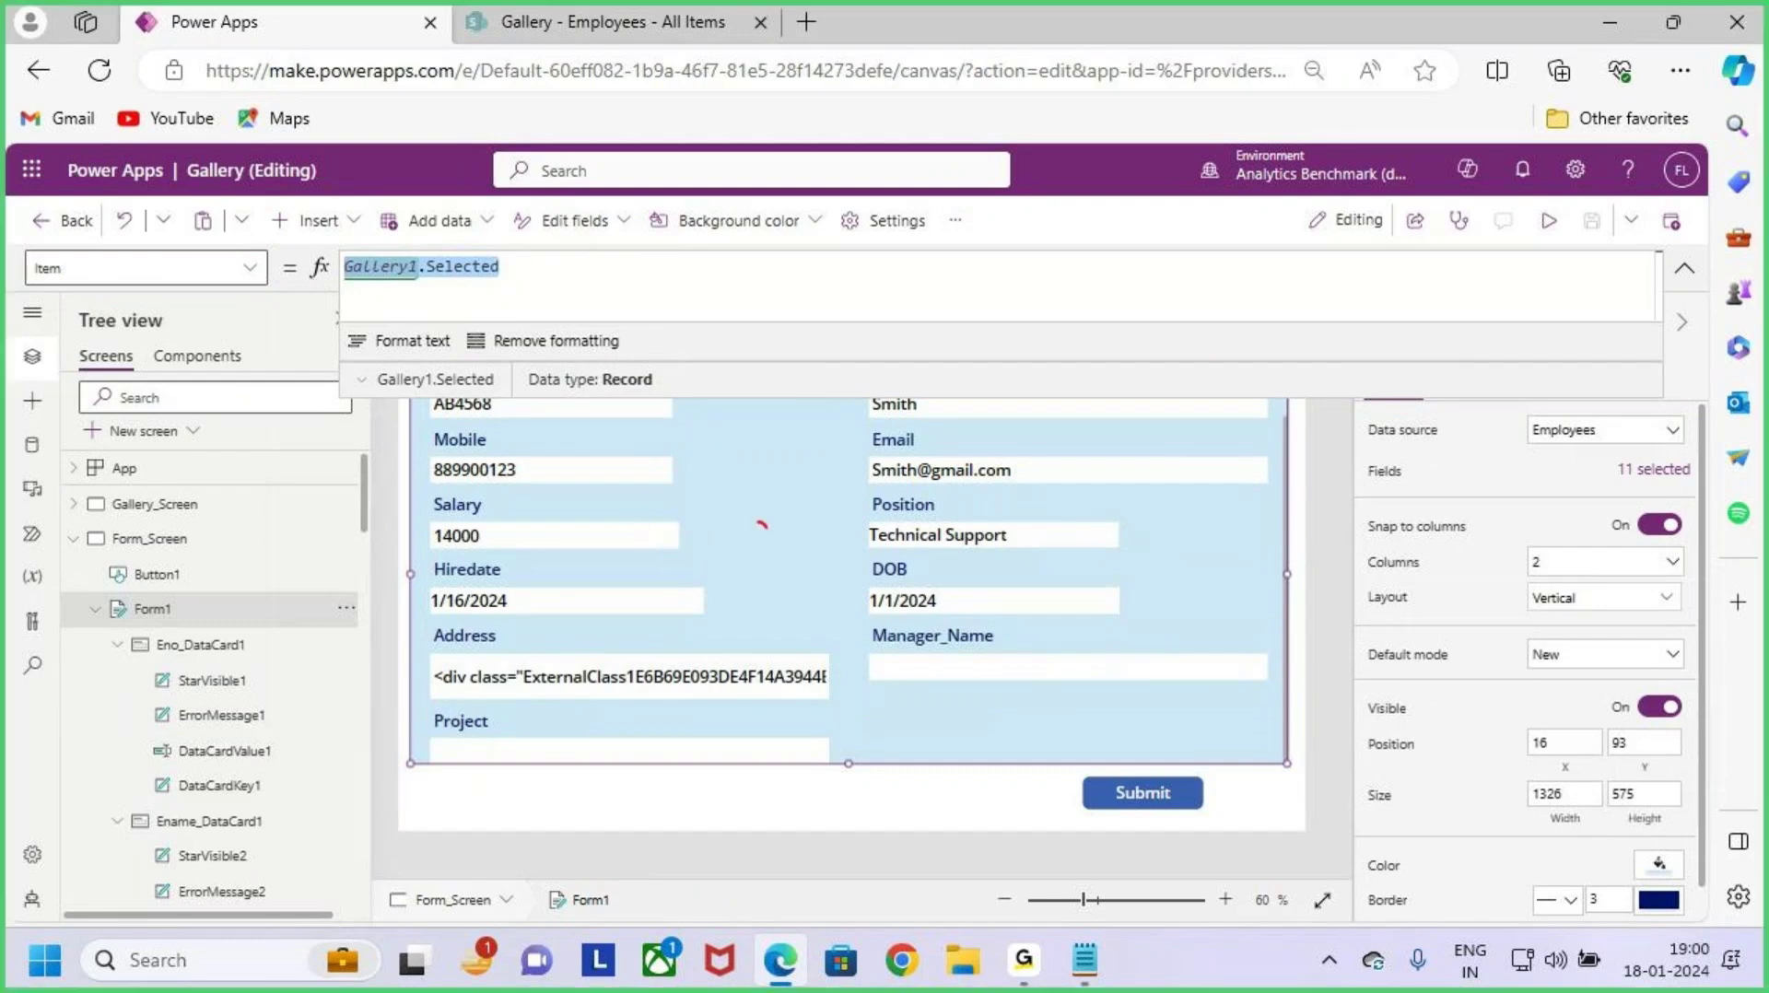
drag(762, 526, 980, 348)
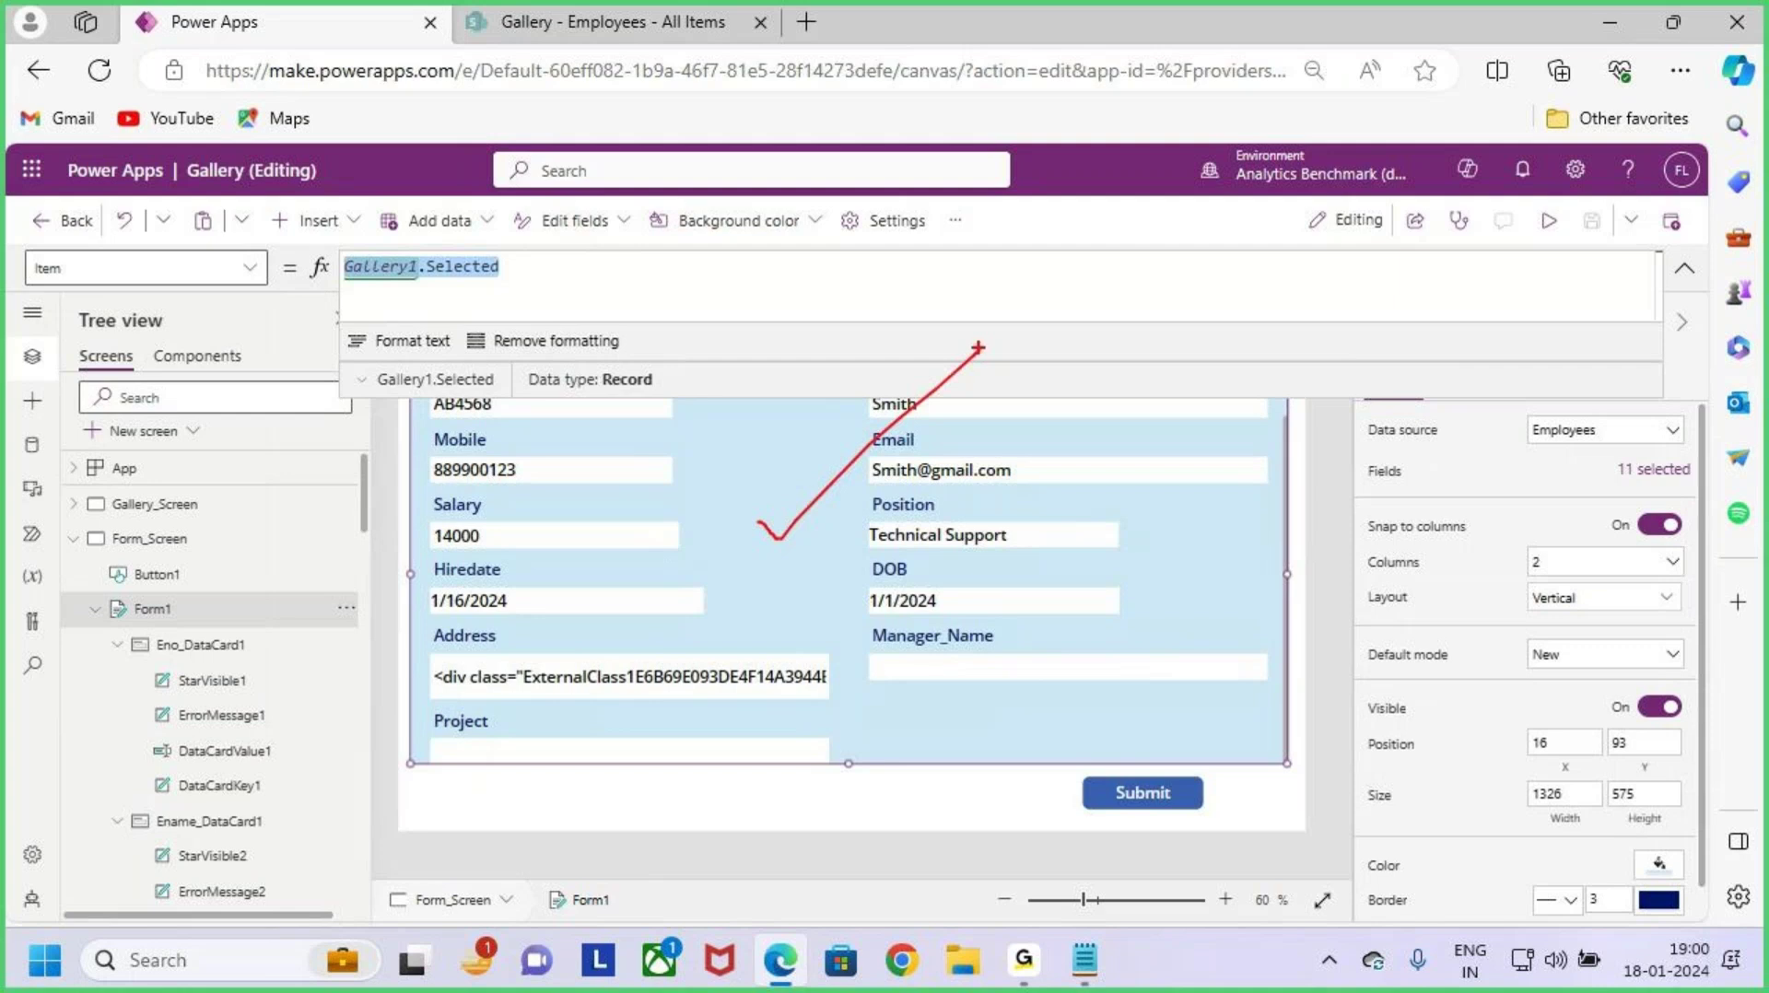
click(1686, 272)
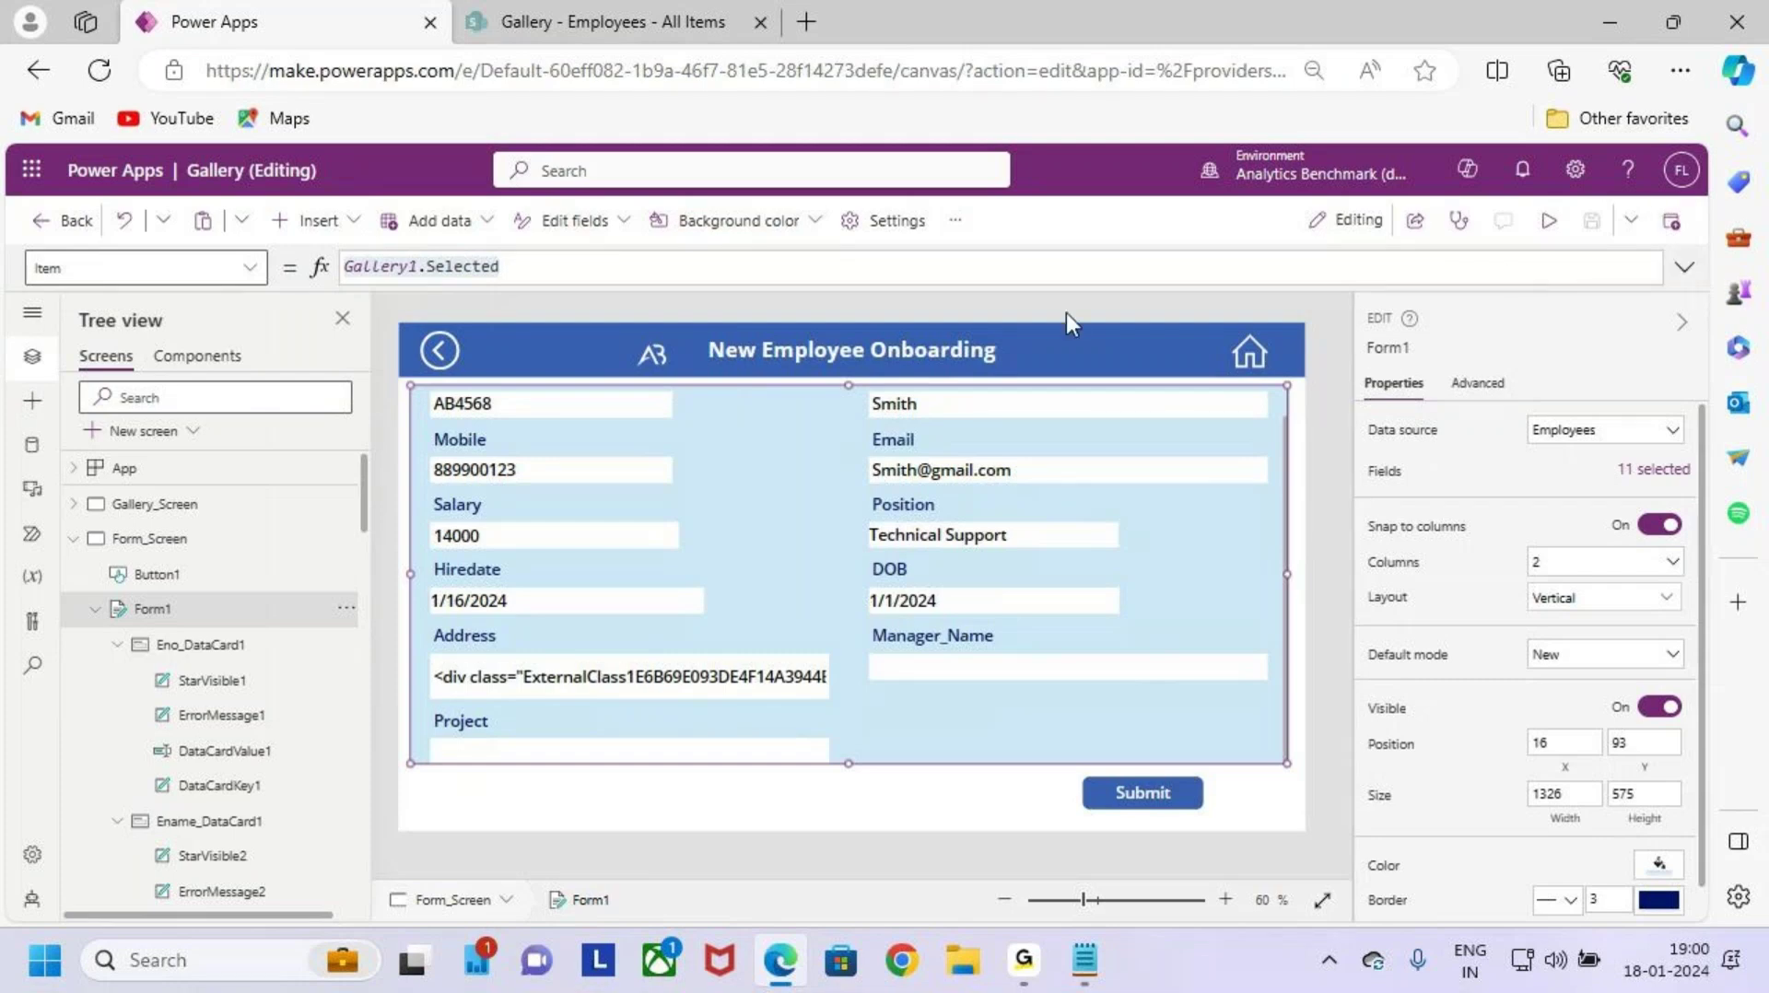
click(440, 361)
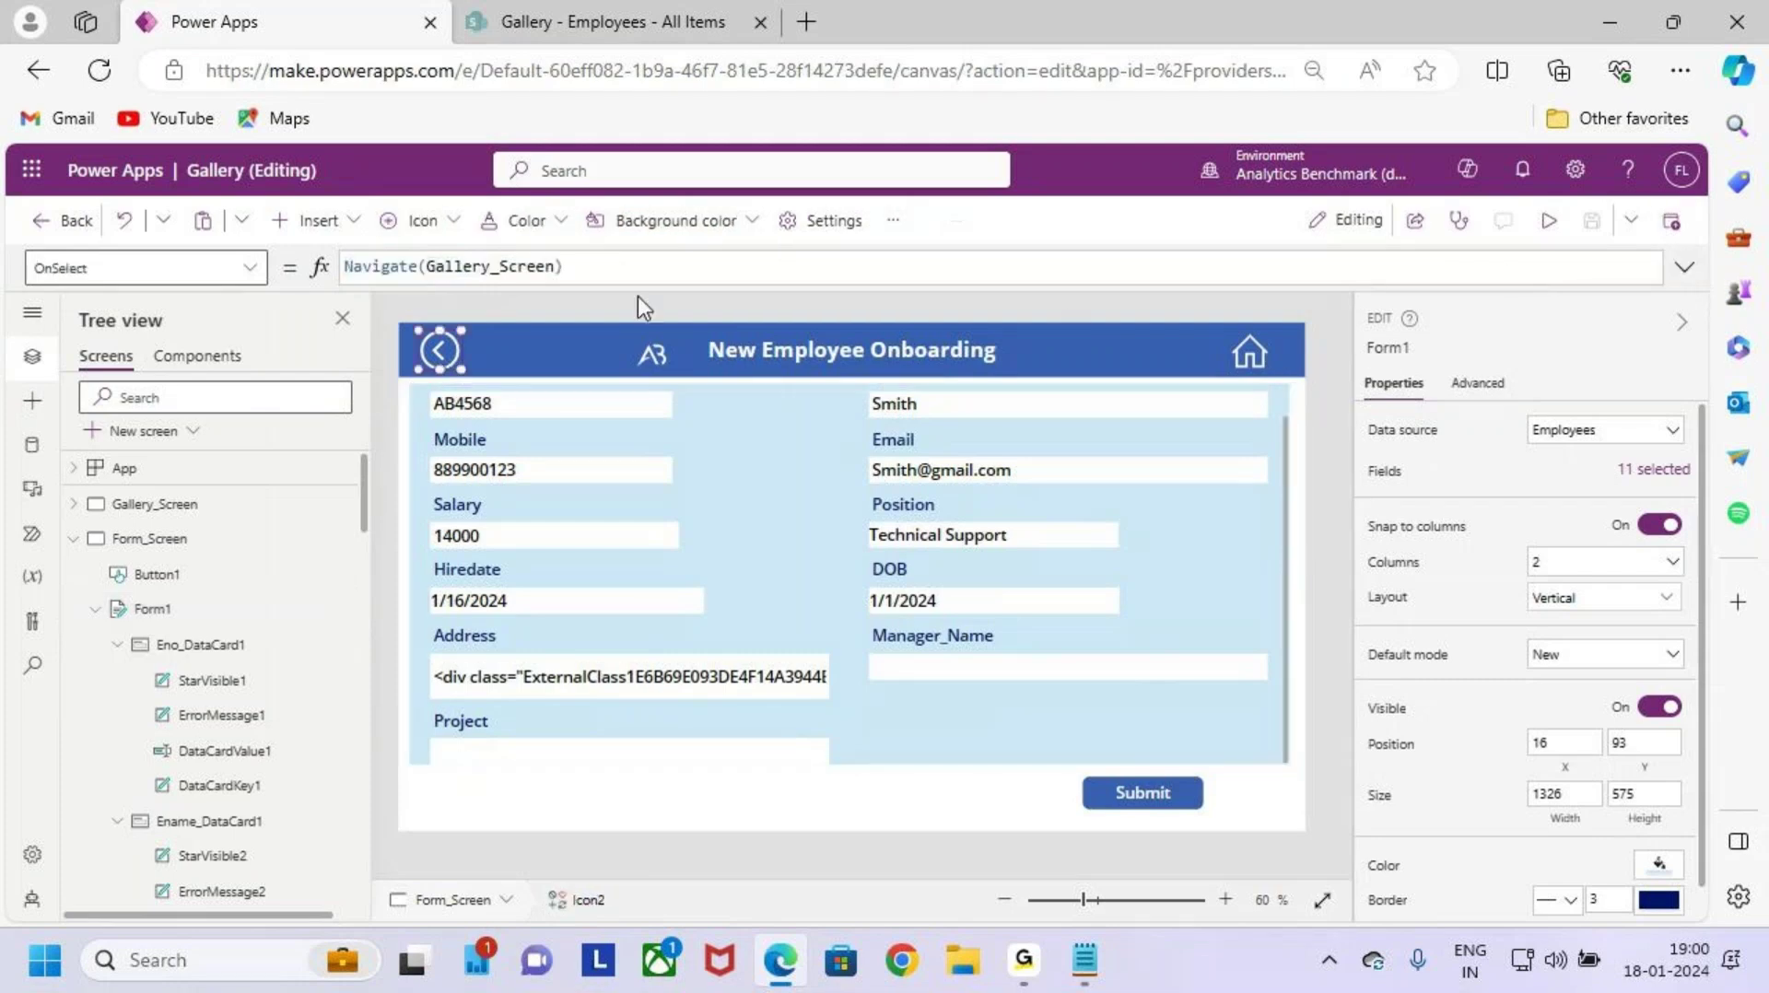
Step: Preview the app and open the AB1256 employee record from the gallery into Form1
click(1549, 220)
key(ctrl+2)
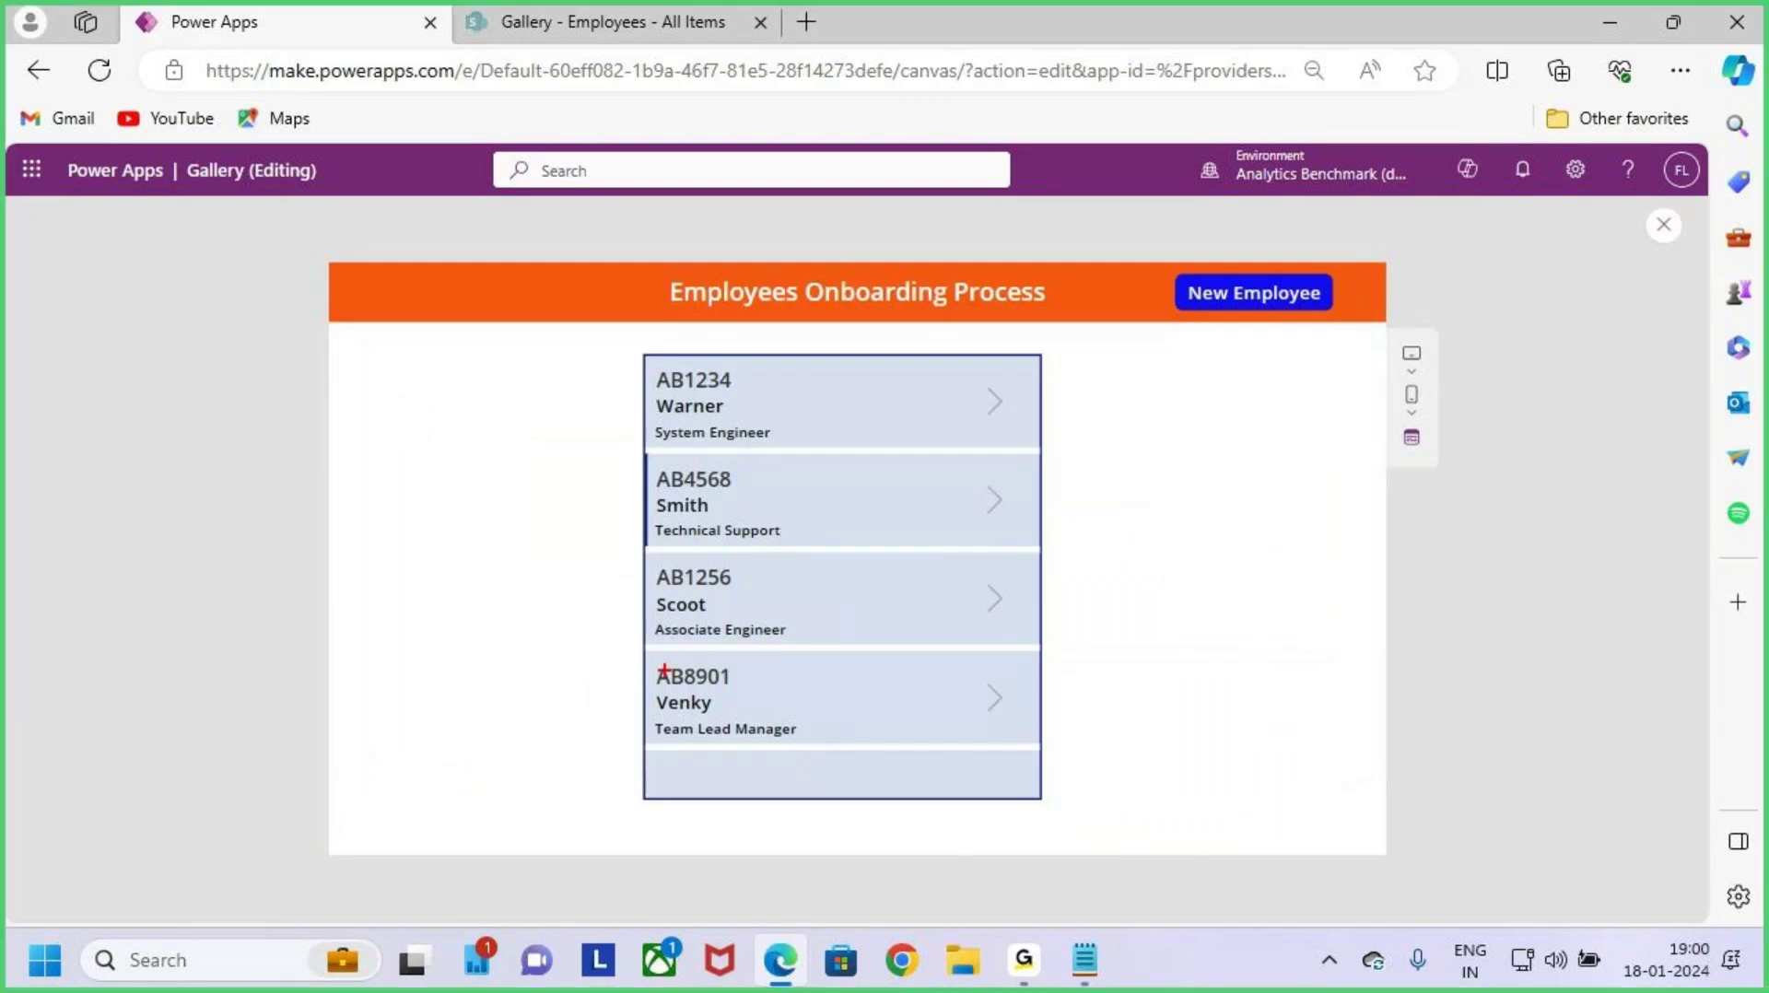
drag(646, 554, 1045, 646)
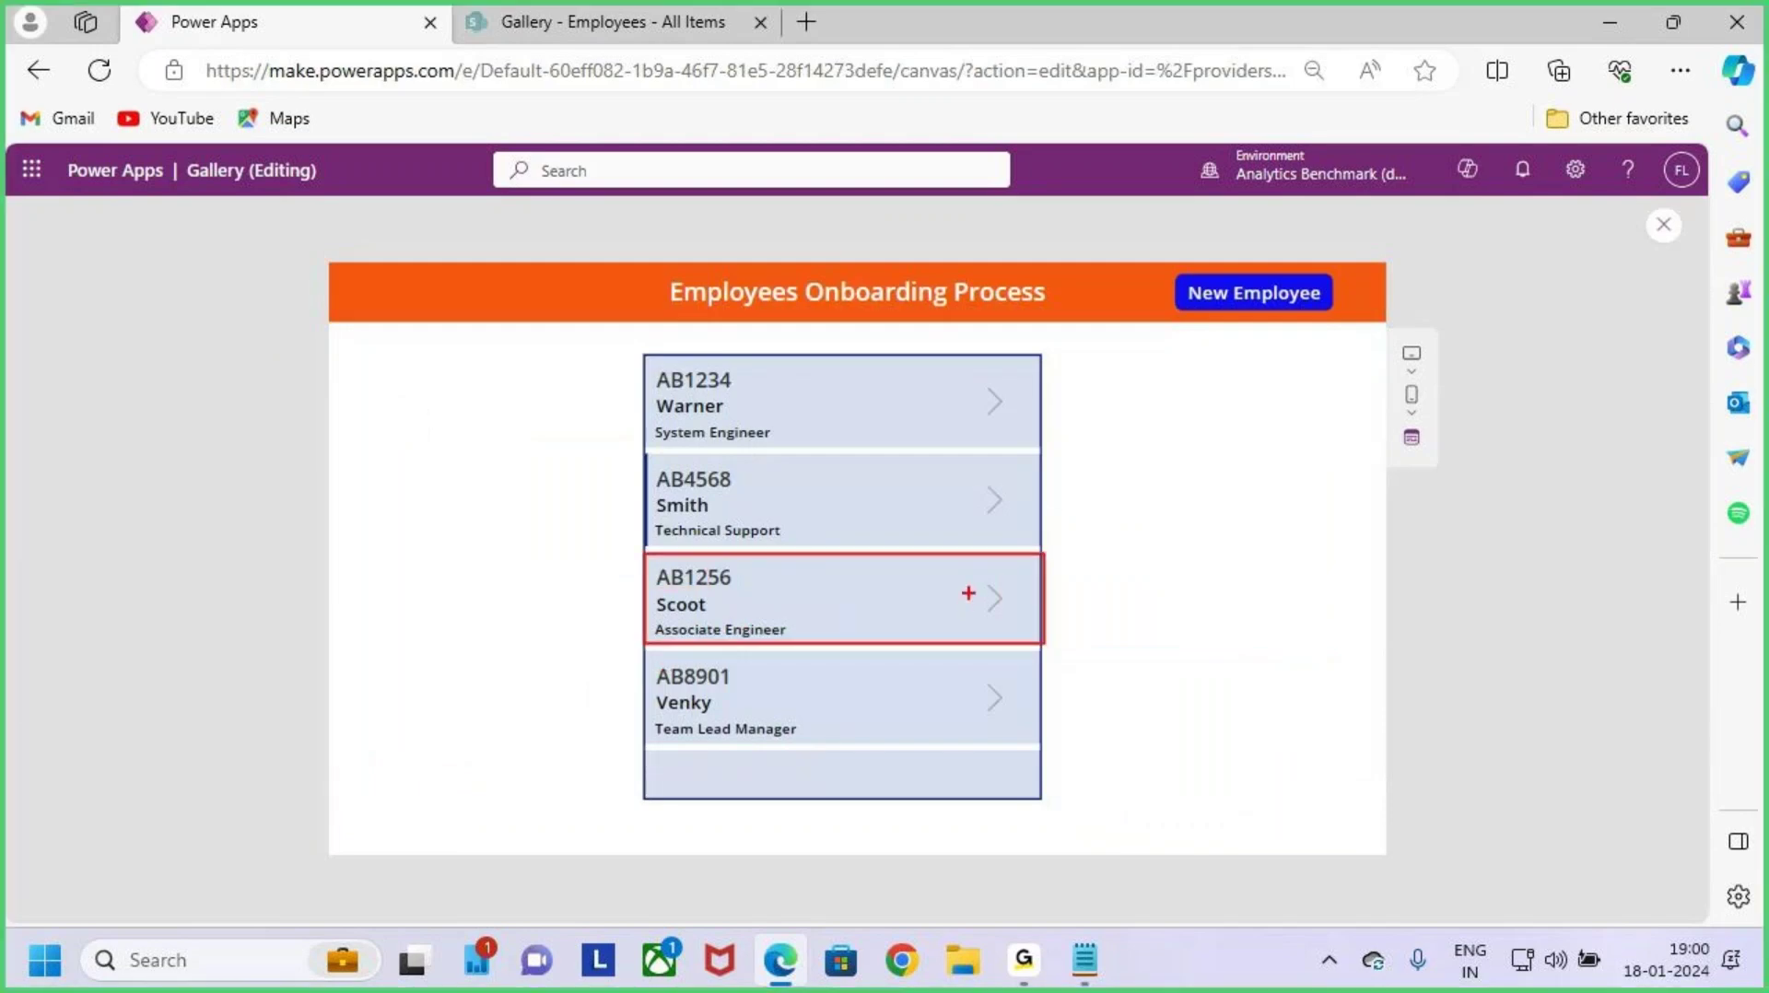
key(Escape)
click(987, 602)
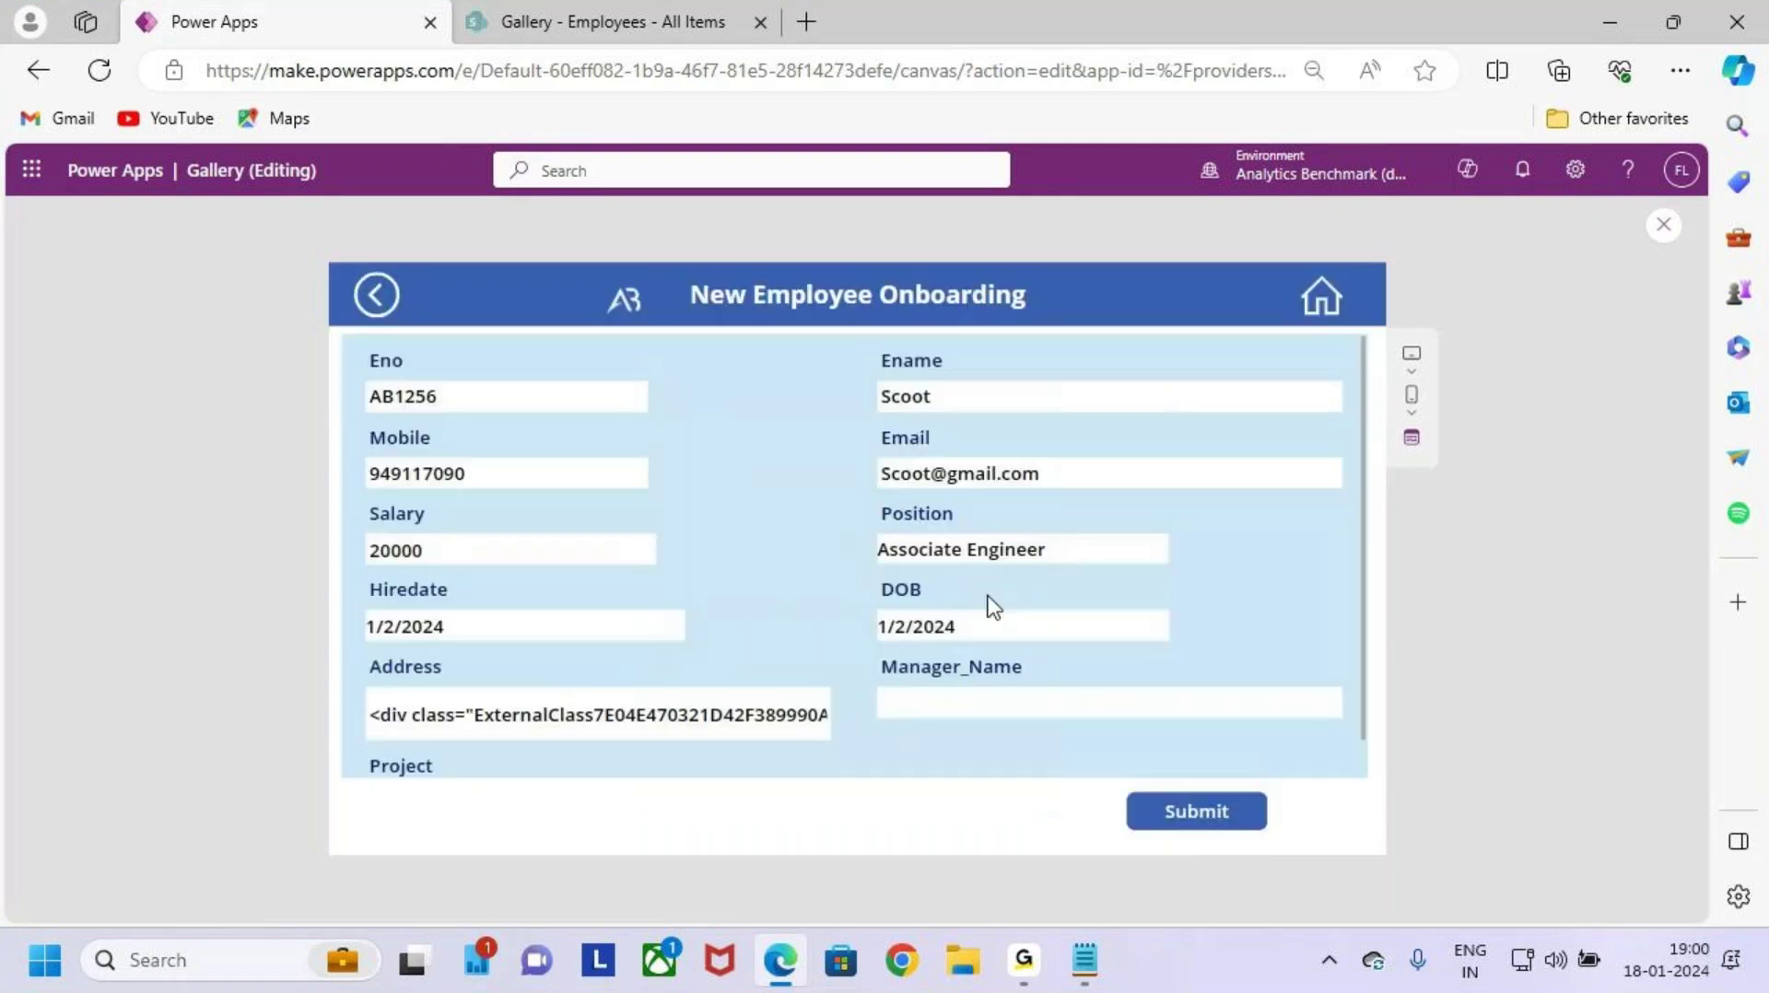
Step: Highlight the Associate Engineer record's form fields, Ename field and Submit button
key(ctrl+2)
mouse_move(349, 337)
mouse_down()
mouse_move(1274, 709)
mouse_move(1343, 761)
mouse_up()
drag(834, 258, 865, 378)
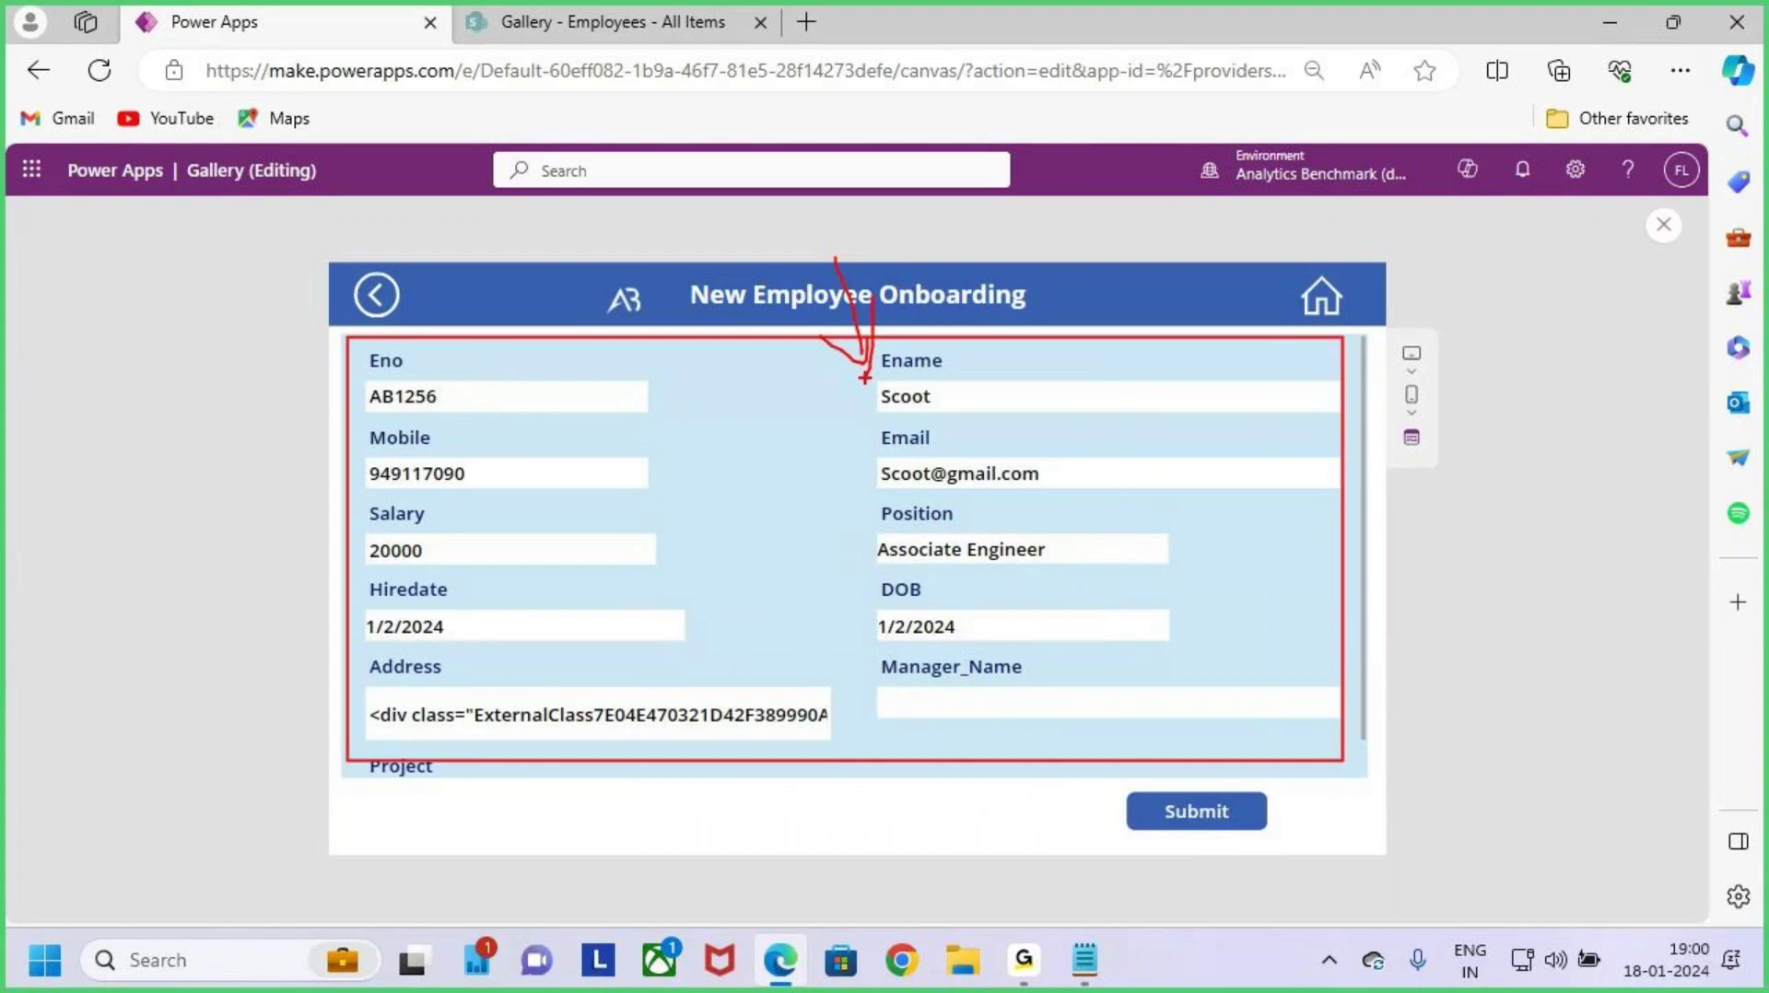
key(e)
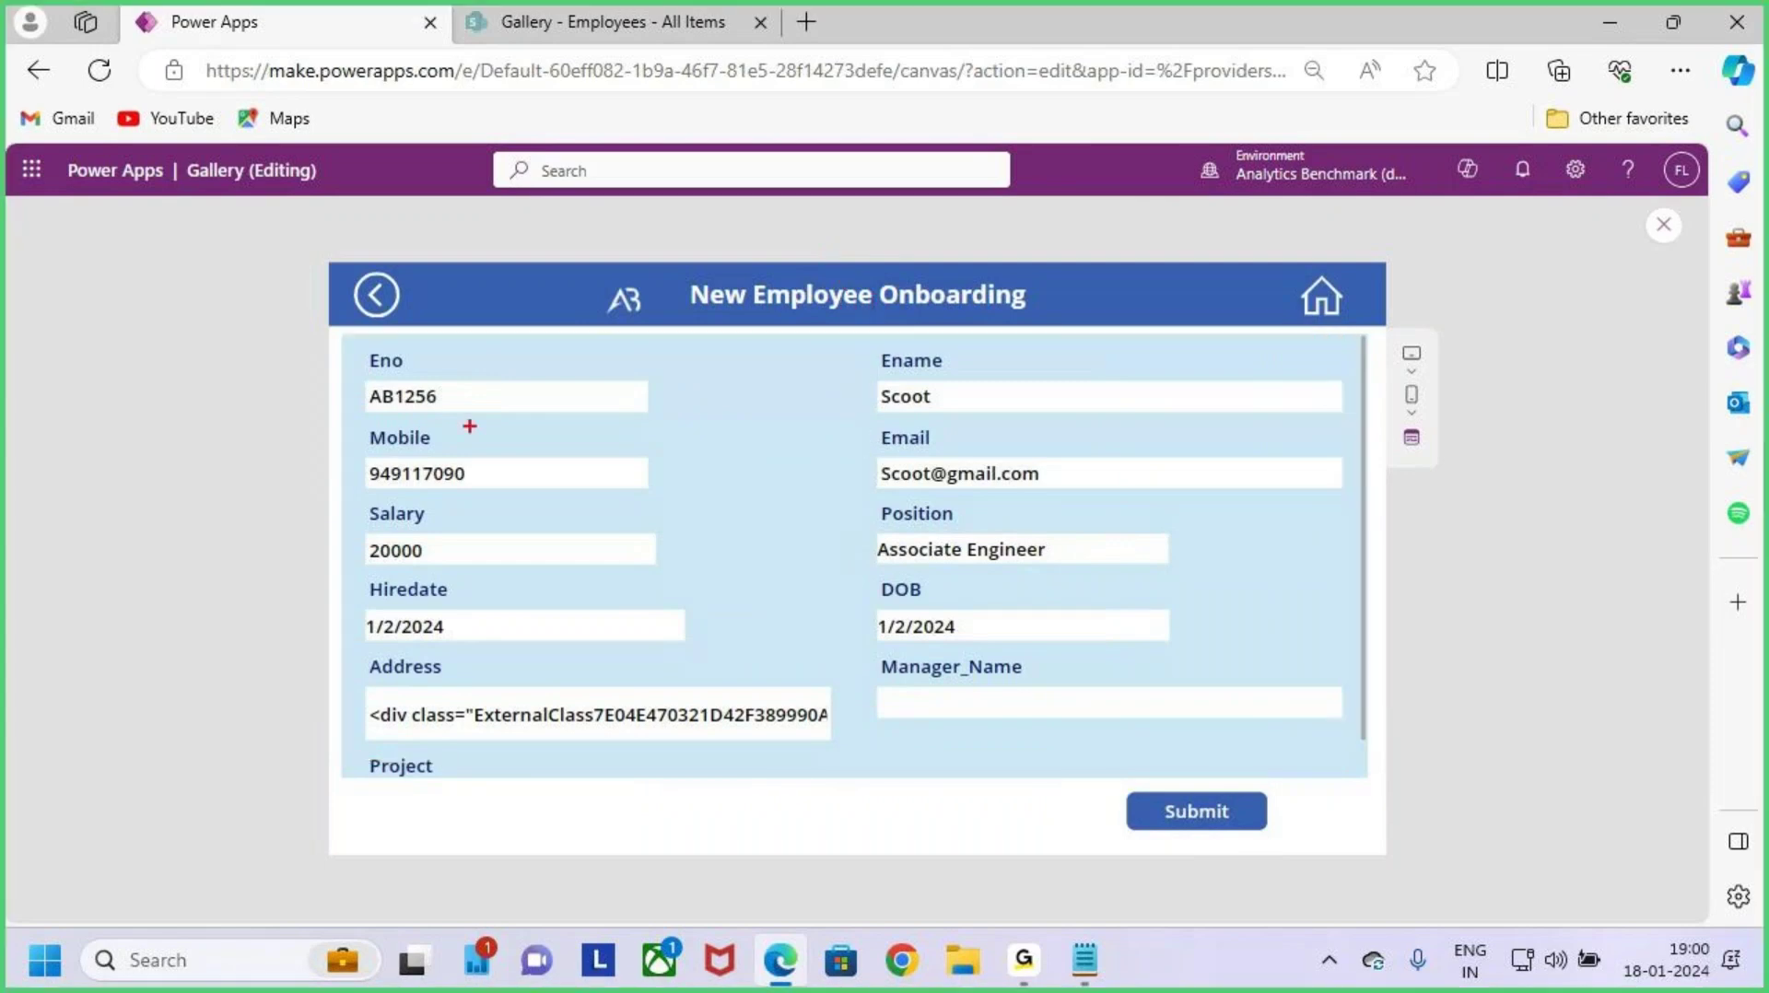
mouse_move(341, 334)
mouse_down()
mouse_move(538, 516)
mouse_move(1272, 702)
mouse_move(1373, 785)
mouse_up()
mouse_move(807, 201)
mouse_down()
mouse_move(838, 373)
mouse_move(859, 385)
mouse_up()
drag(883, 310, 850, 424)
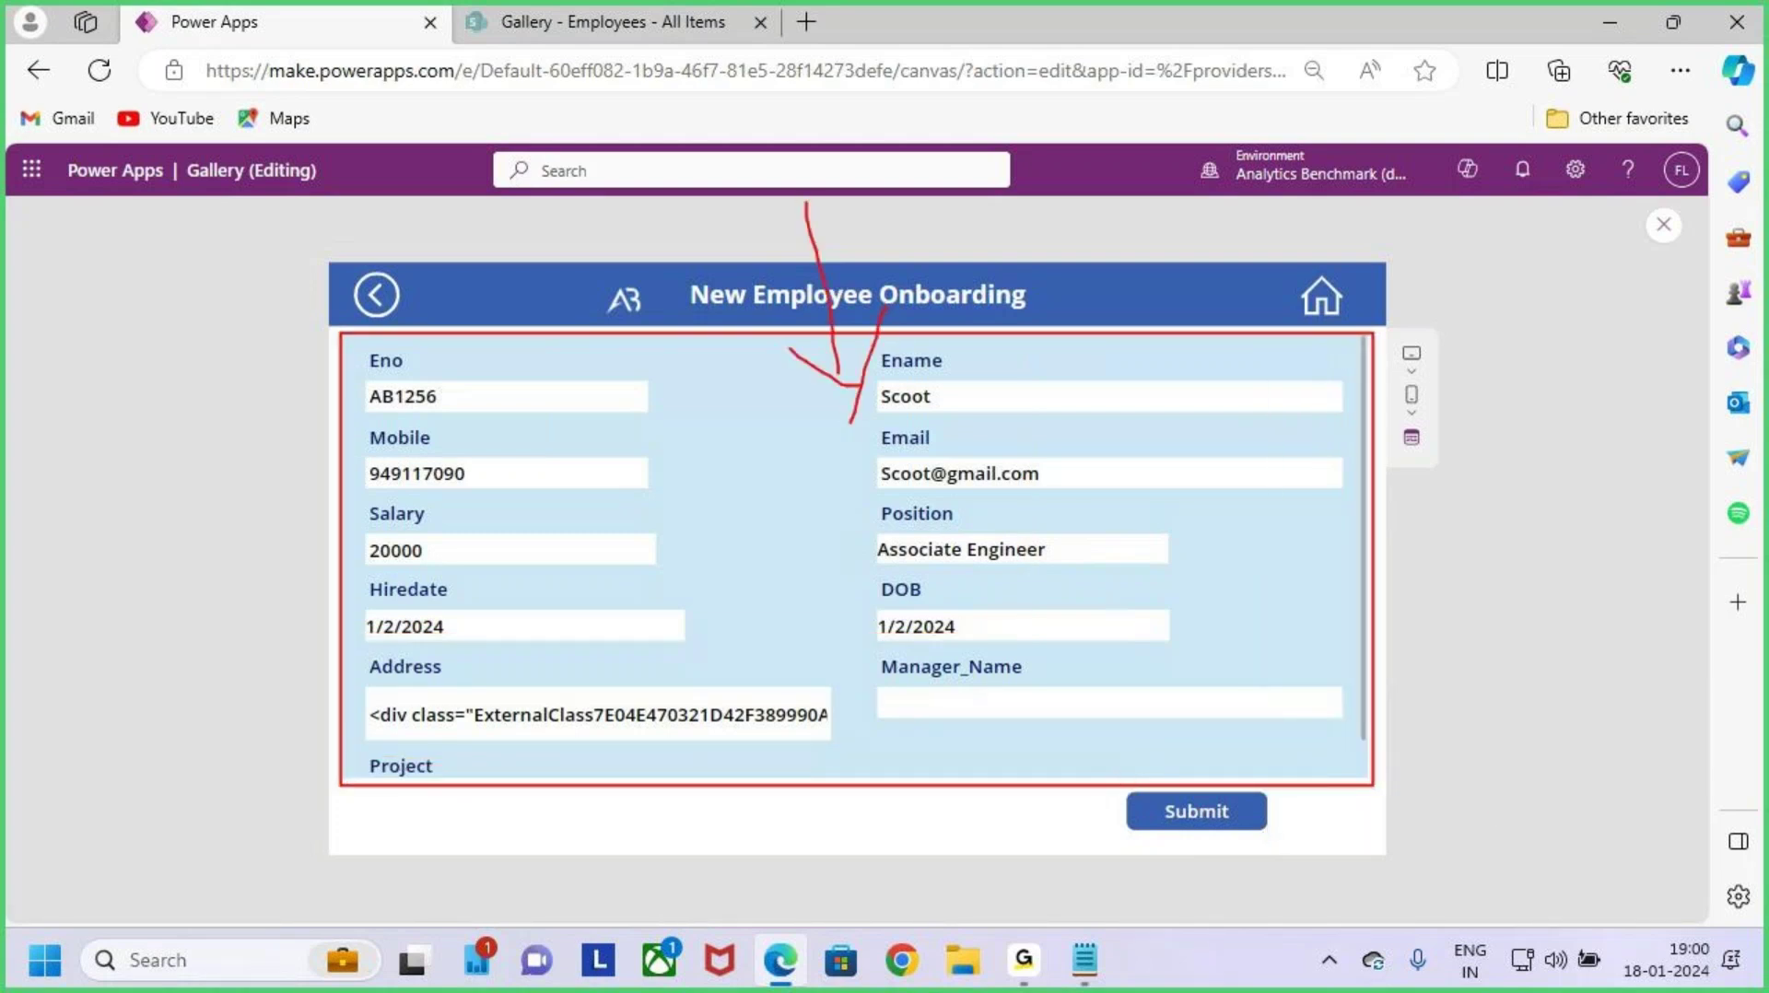
drag(1112, 785, 1269, 838)
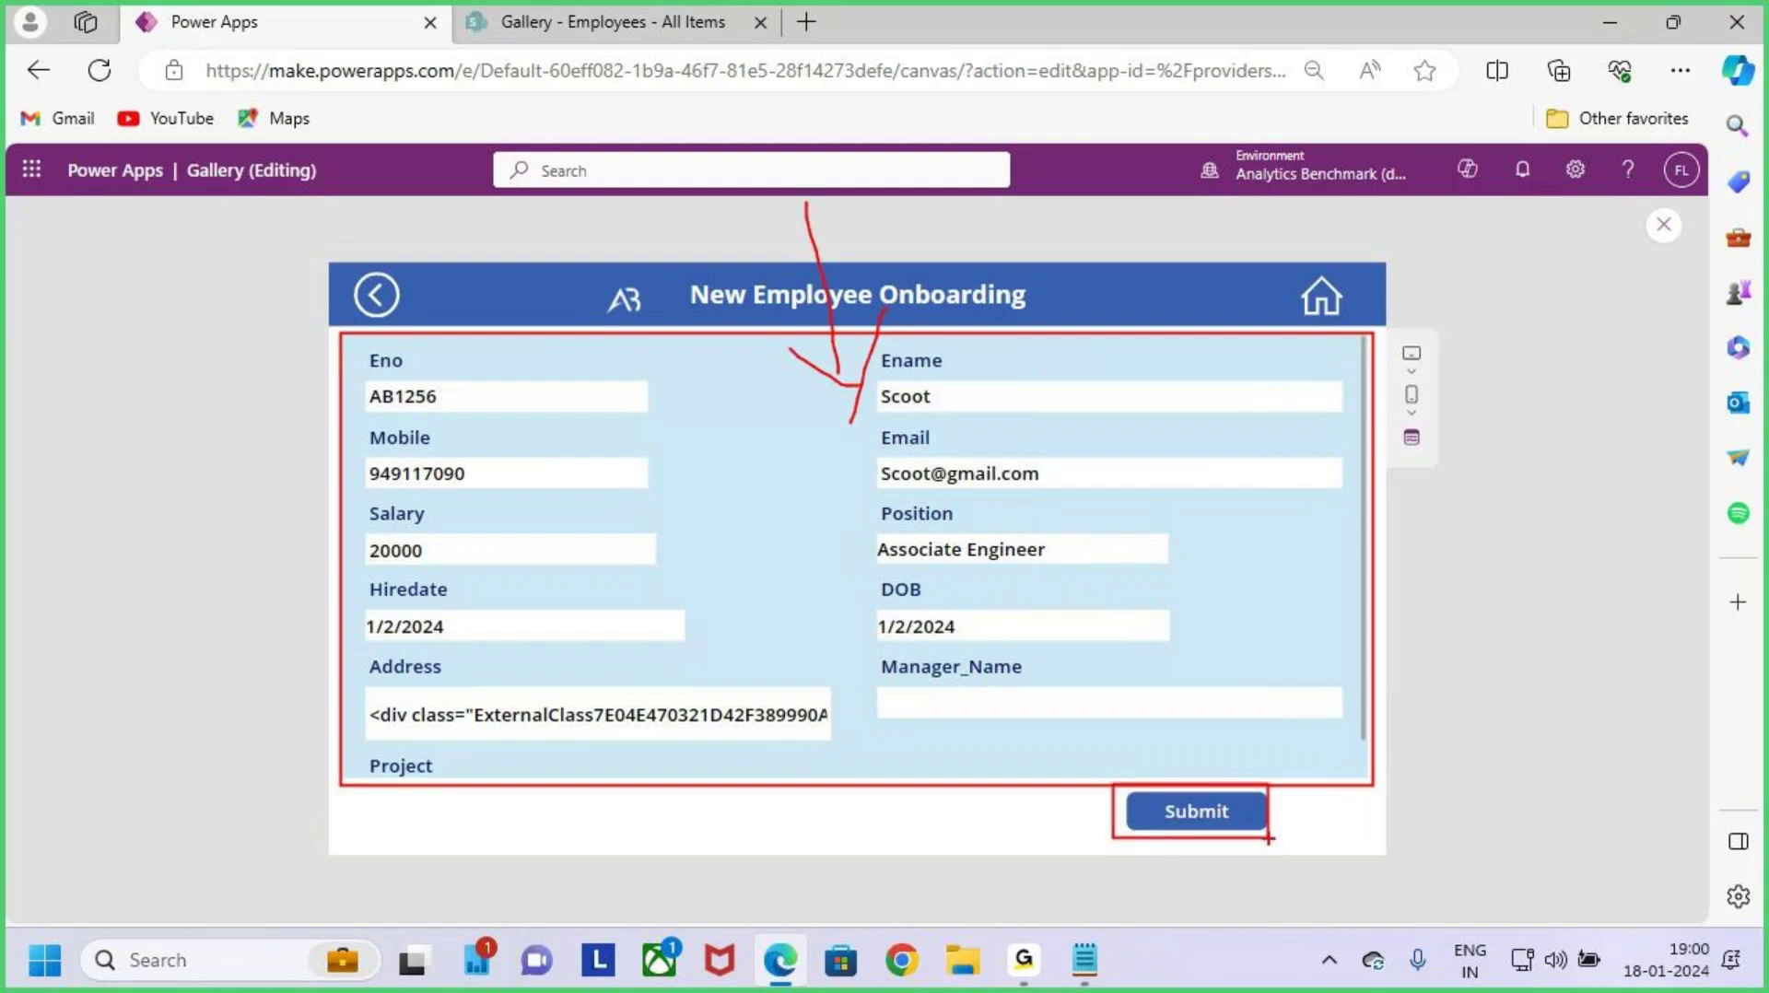
drag(789, 353, 901, 415)
drag(908, 331, 875, 441)
mouse_move(673, 545)
mouse_down()
mouse_move(740, 572)
mouse_move(744, 522)
mouse_move(780, 620)
mouse_move(807, 572)
mouse_move(954, 484)
mouse_move(921, 544)
mouse_up()
drag(772, 662, 941, 585)
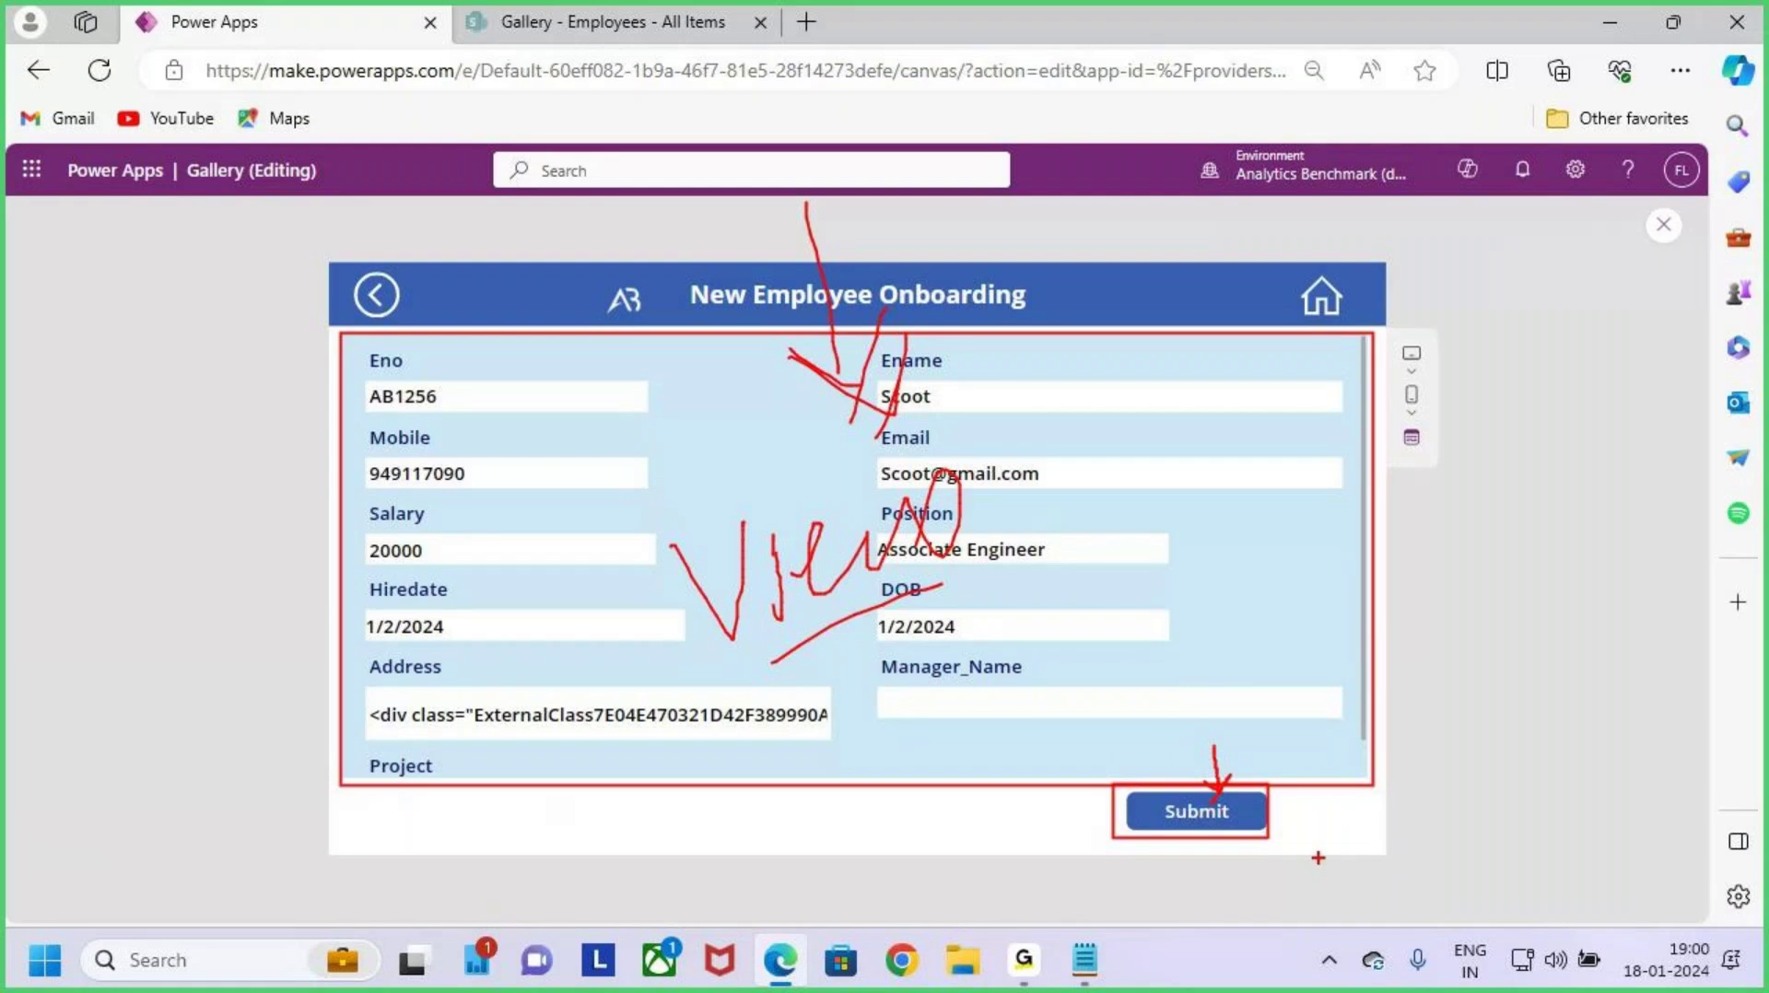
key(Escape)
Step: Mark the Submit button and annotate 'New Ed' notes over the form fields
mouse_move(1113, 781)
mouse_down()
mouse_move(1290, 846)
mouse_move(1333, 815)
mouse_move(1307, 850)
mouse_up()
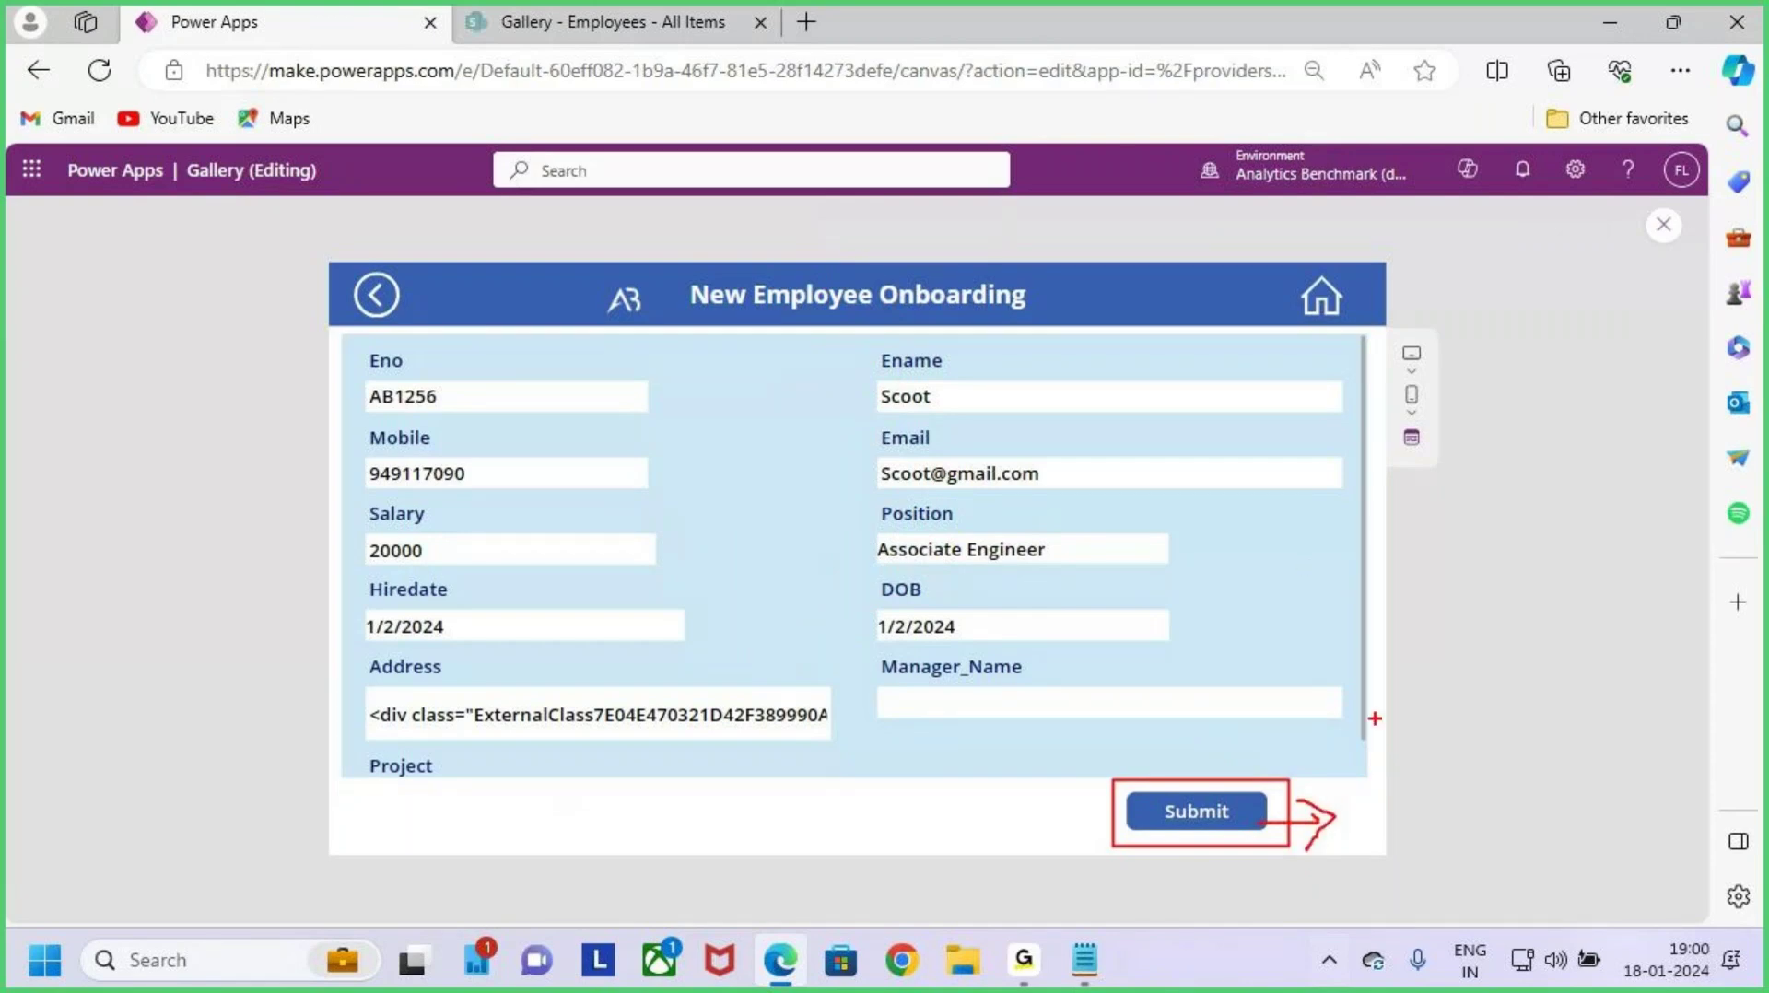
drag(1245, 573, 1299, 571)
mouse_move(1290, 527)
mouse_down()
mouse_move(1336, 559)
mouse_move(1292, 629)
mouse_up()
text(New )
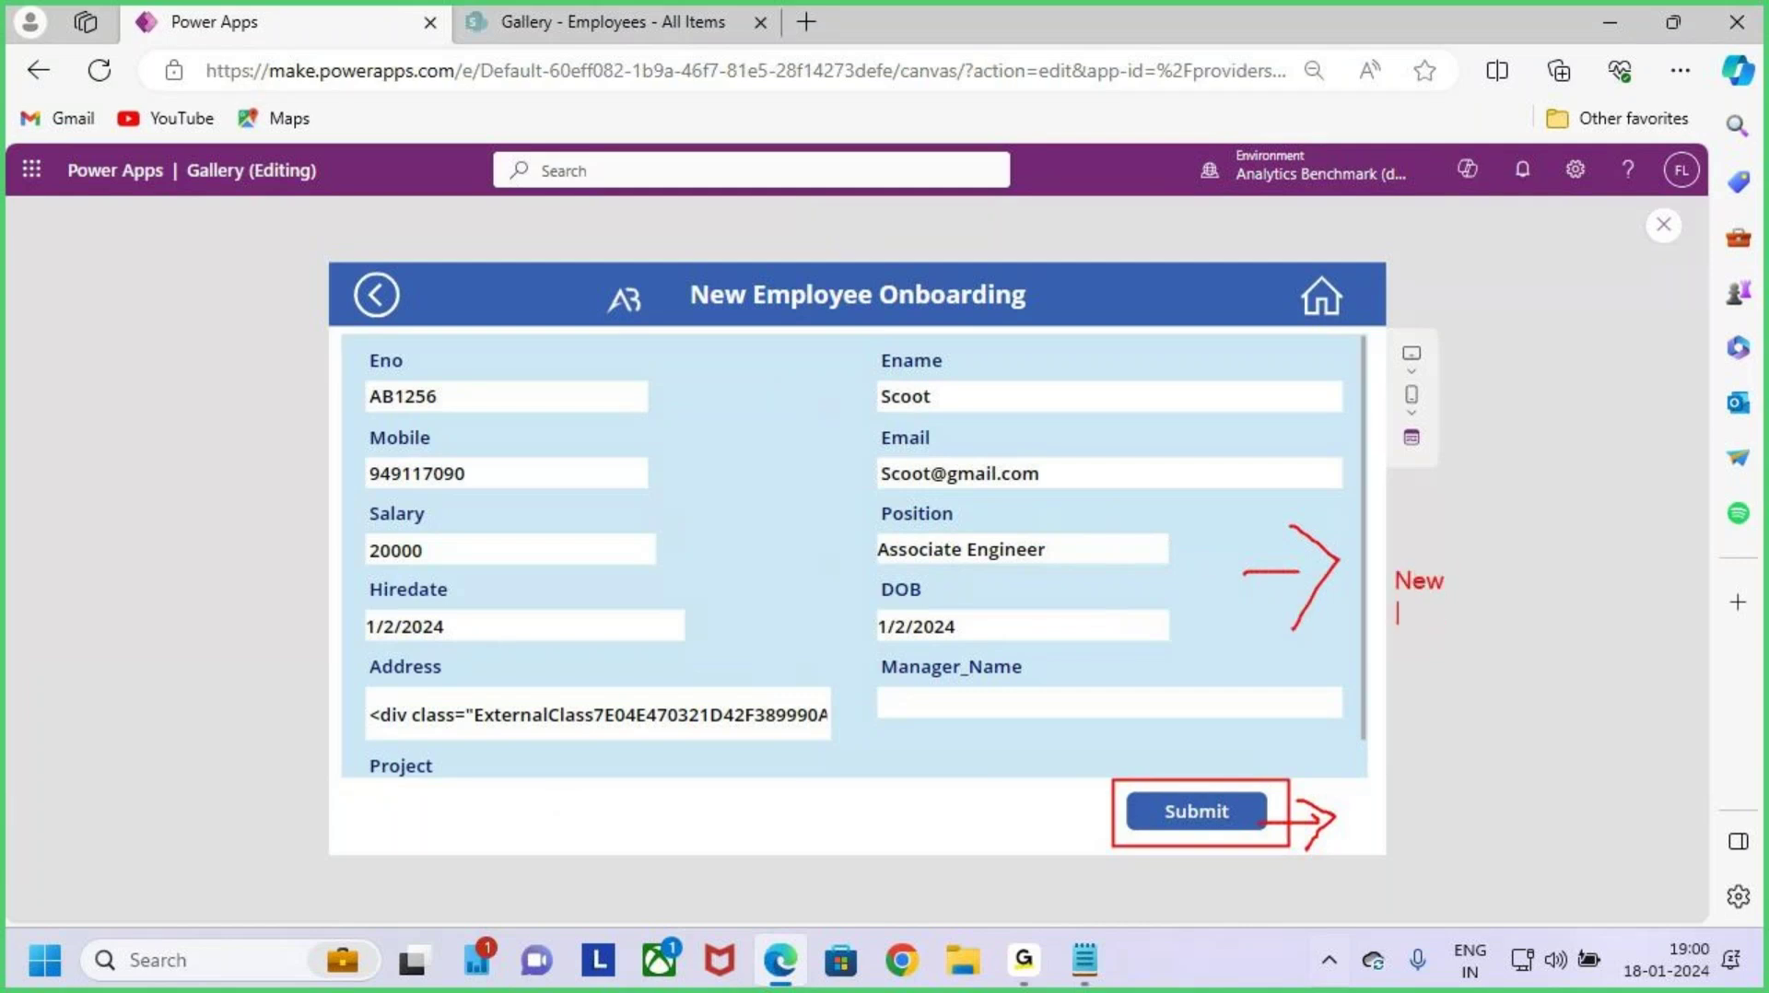
text(Edit)
mouse_move(774, 522)
mouse_down()
mouse_move(836, 594)
mouse_move(857, 495)
mouse_up()
drag(864, 521, 868, 560)
mouse_move(912, 488)
mouse_down()
mouse_move(917, 517)
mouse_move(1064, 451)
mouse_move(1065, 506)
mouse_up()
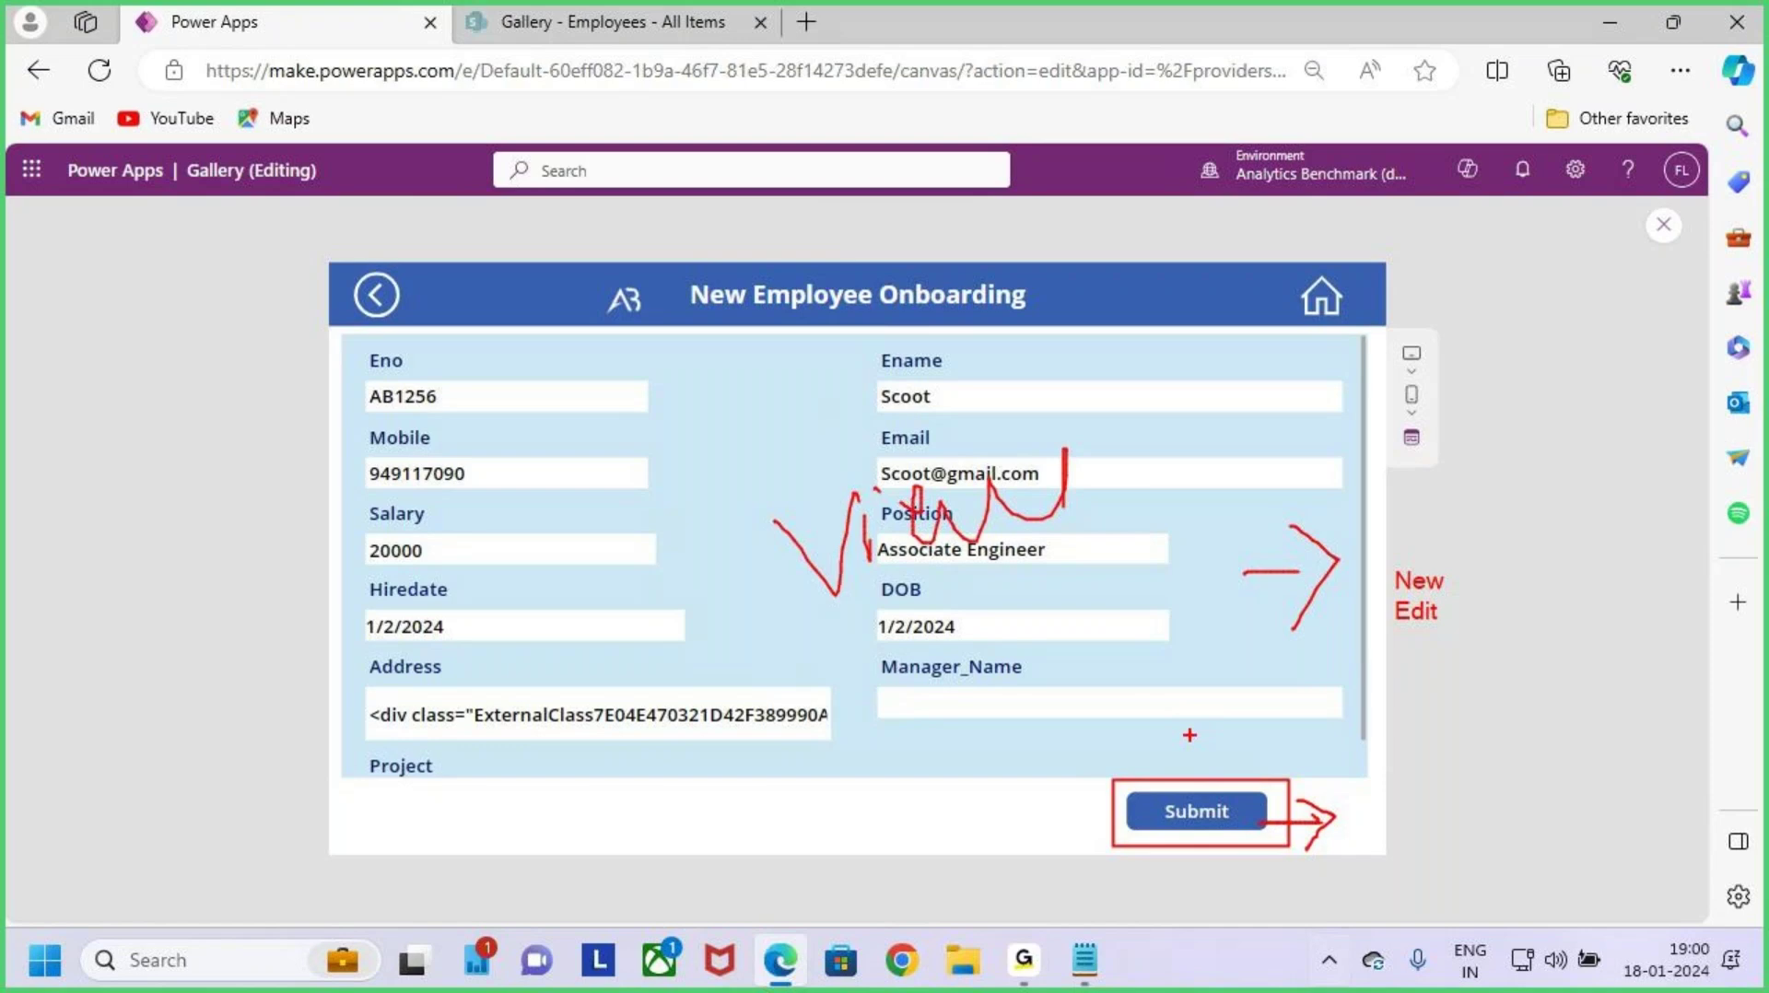
key(Escape)
Step: Box the Submit button, write 'View' on the form, and close the preview
key(ctrl+2)
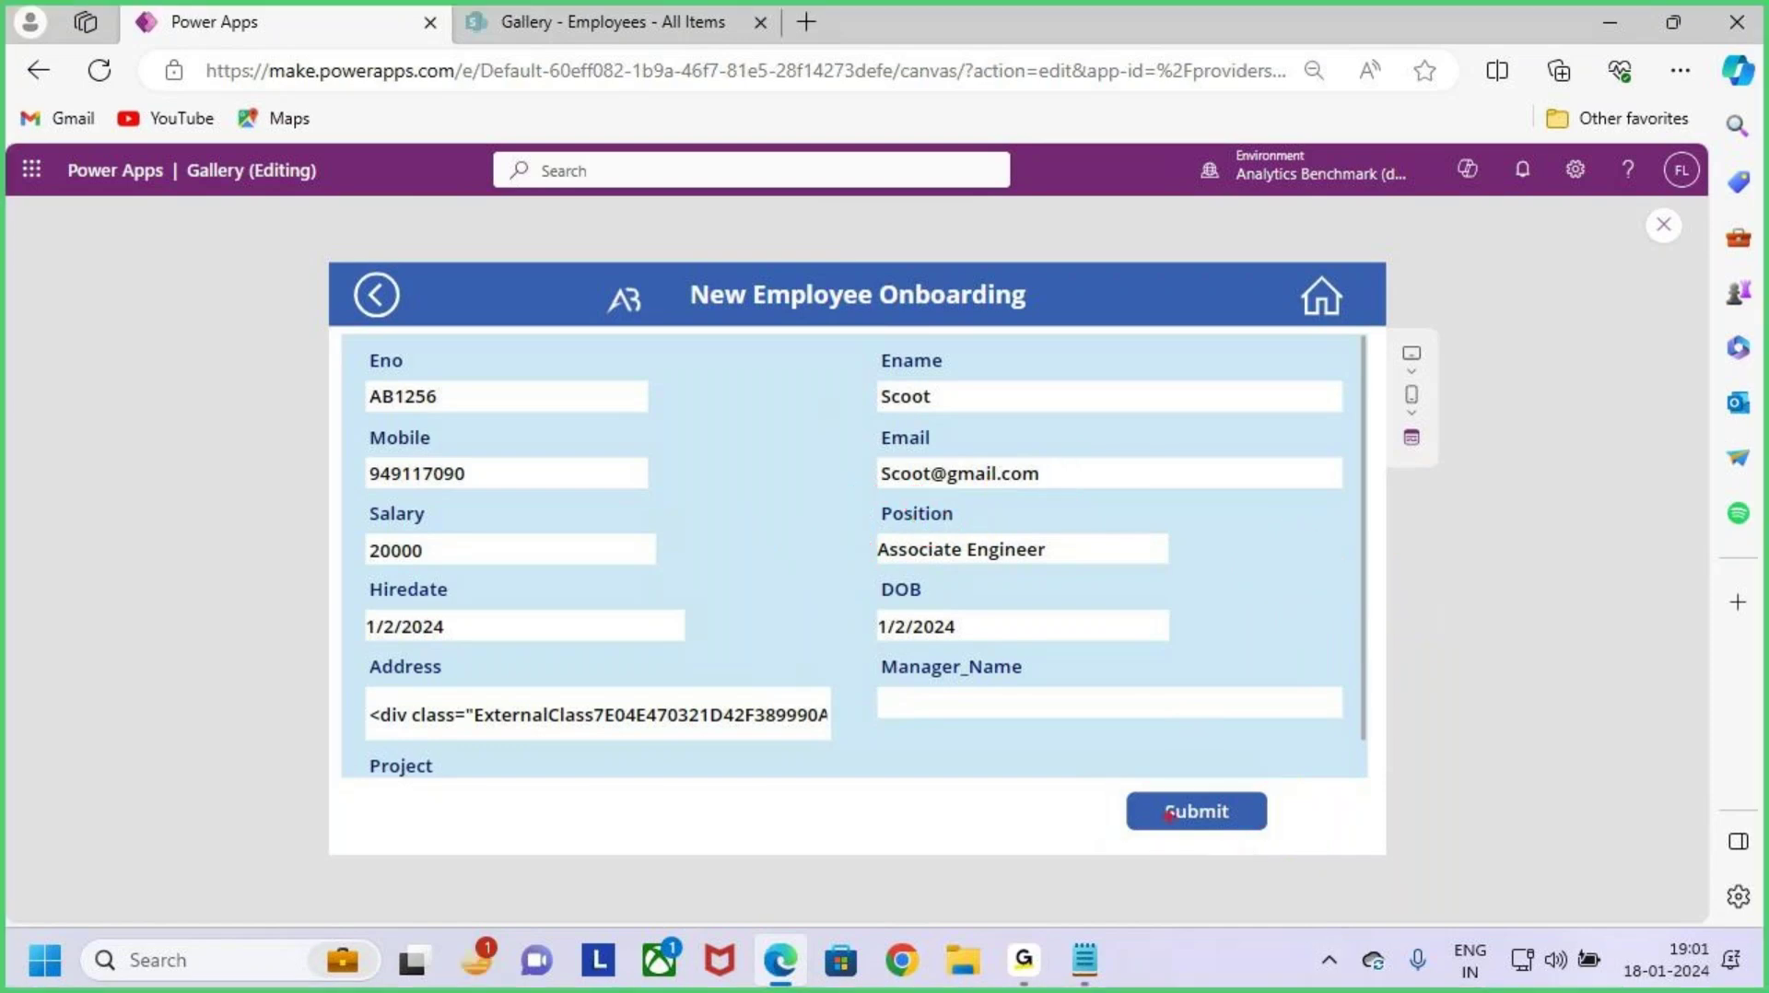
drag(1097, 777, 1302, 846)
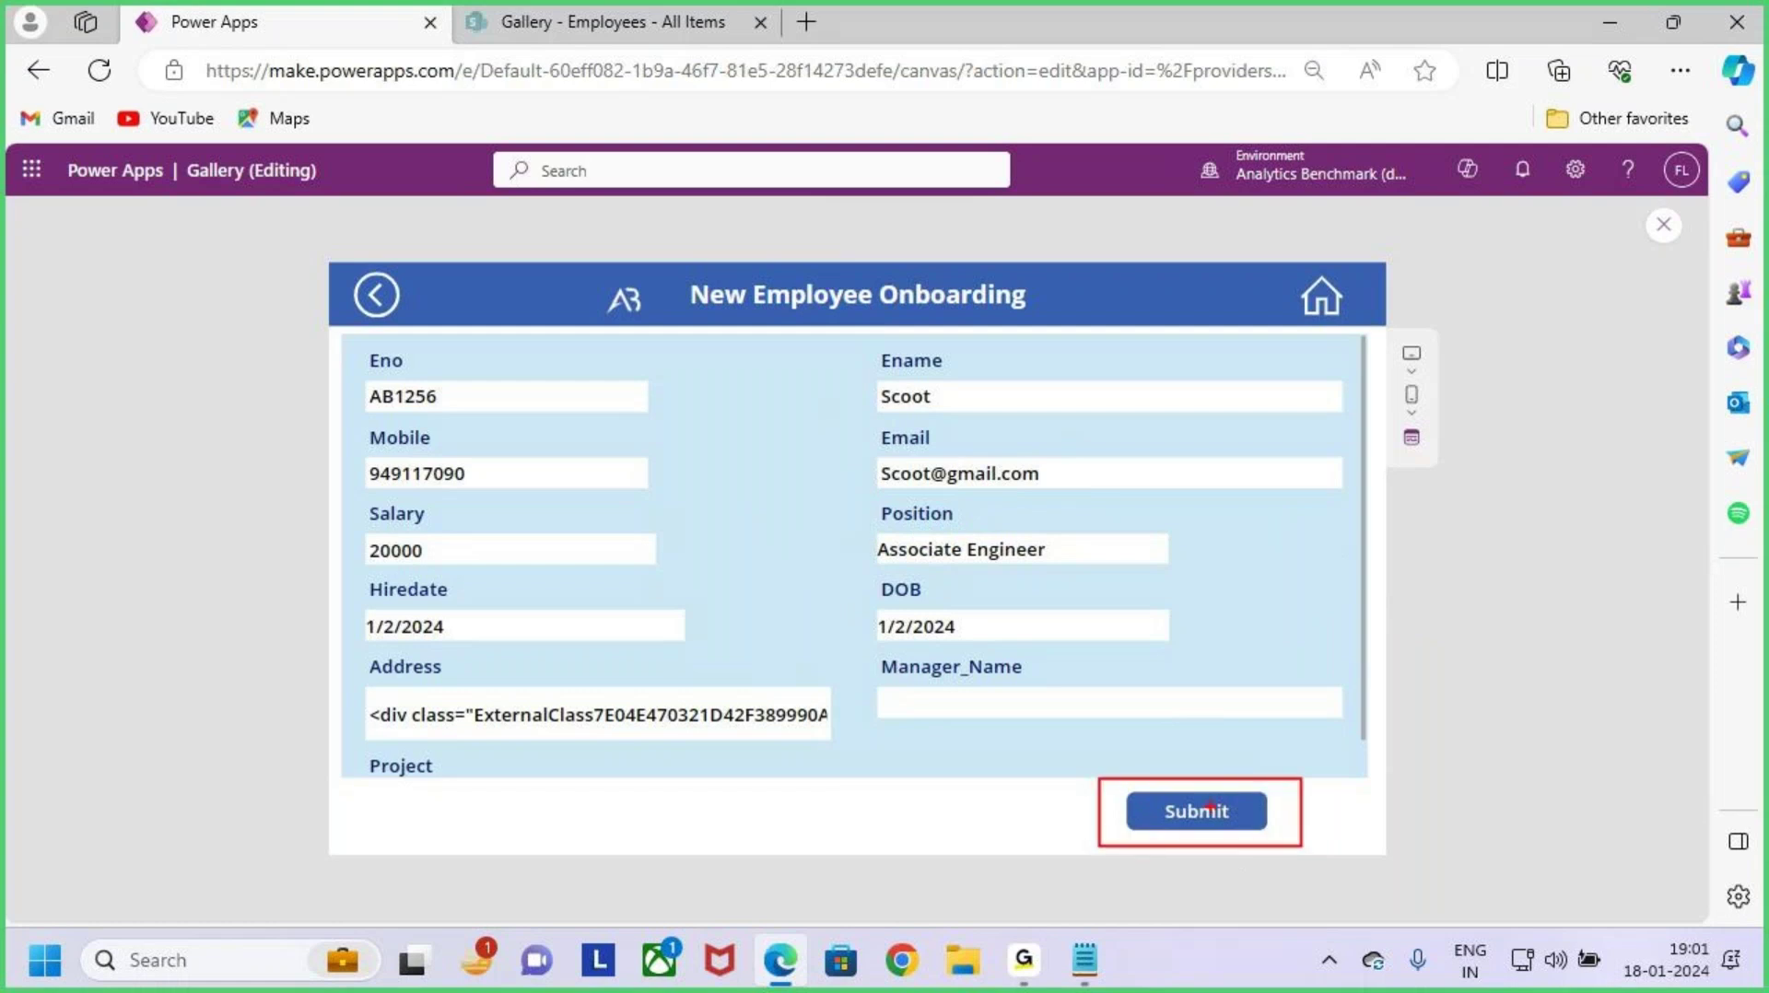
drag(1180, 698, 1218, 757)
mouse_move(797, 511)
mouse_down()
mouse_move(828, 468)
mouse_move(843, 590)
mouse_move(1007, 577)
mouse_up()
mouse_move(998, 604)
mouse_down()
mouse_move(1207, 504)
mouse_move(1334, 516)
mouse_move(1403, 458)
mouse_up()
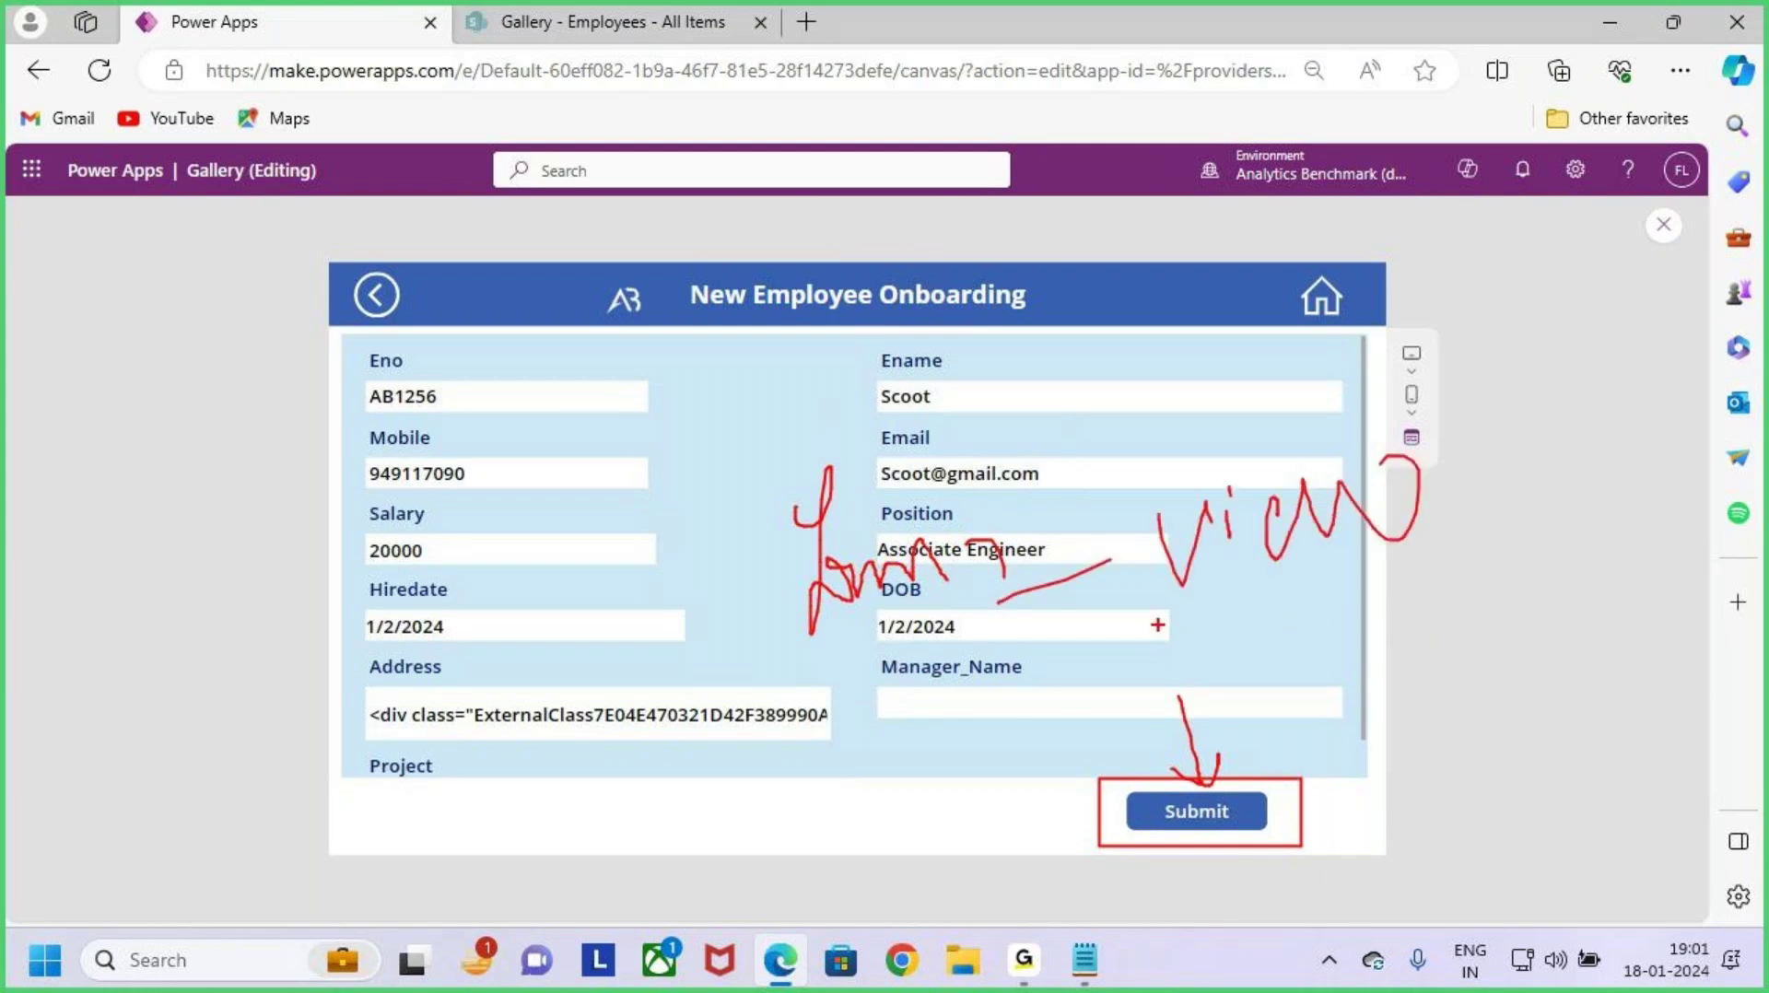
drag(1159, 624, 1530, 528)
key(Escape)
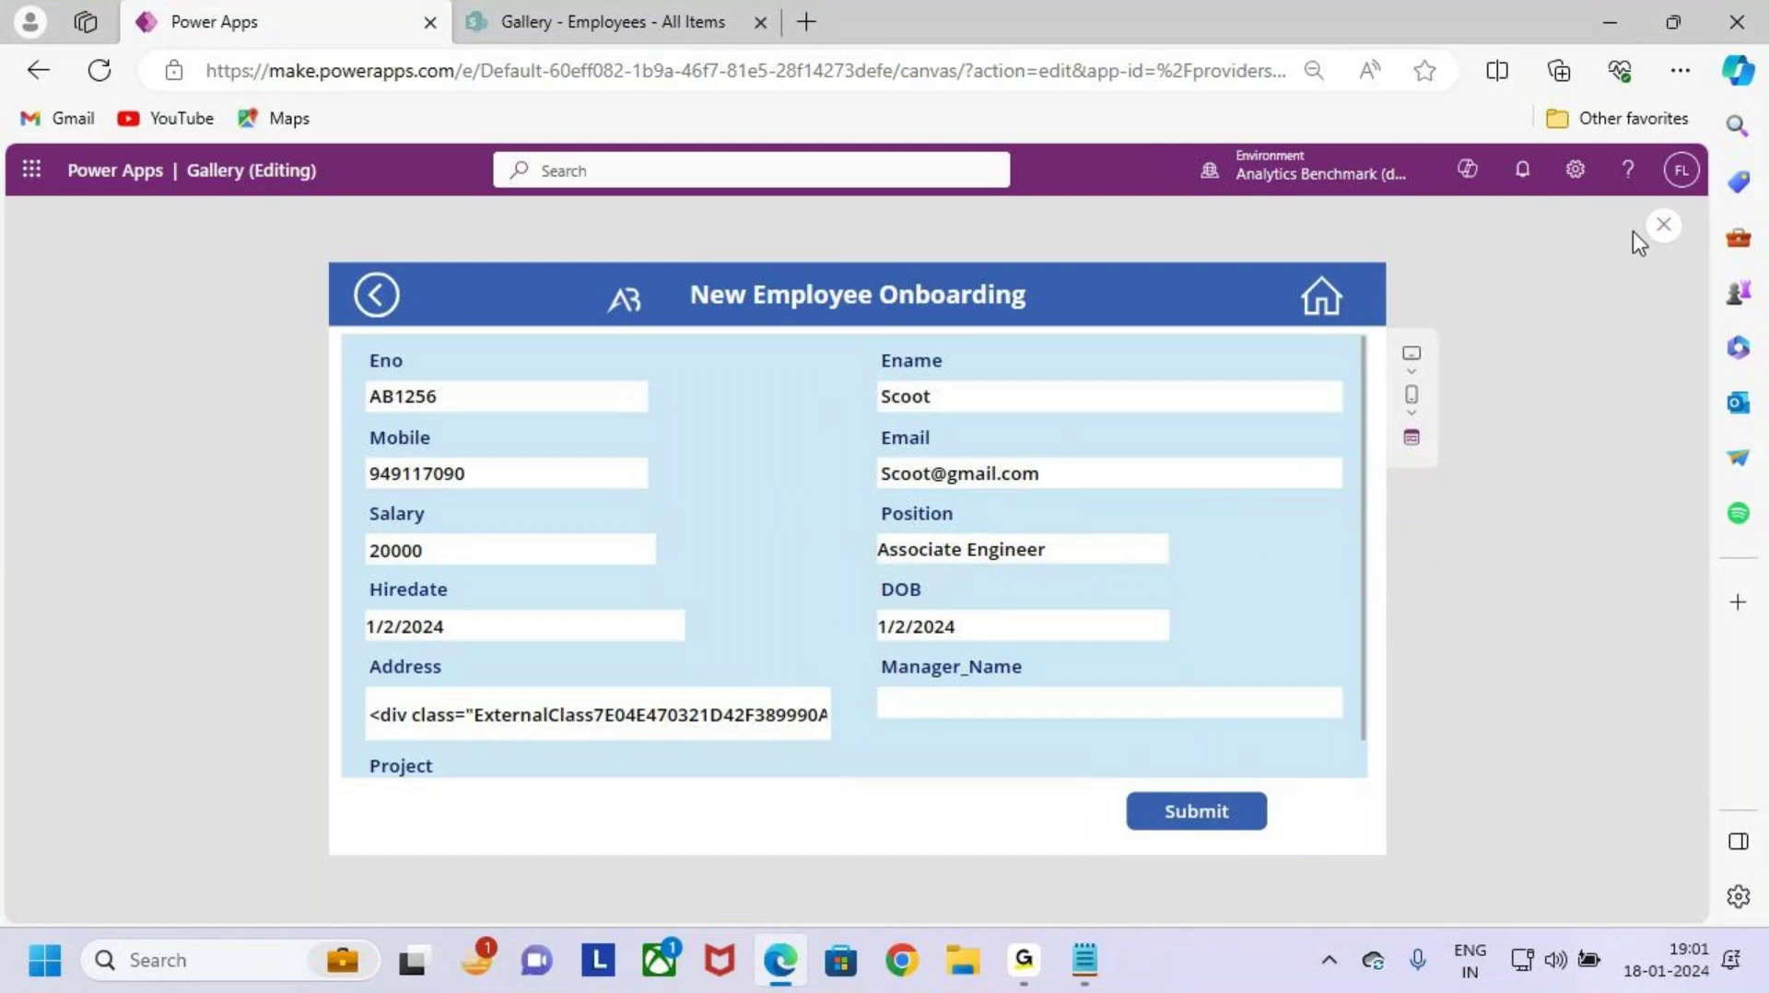
click(1665, 225)
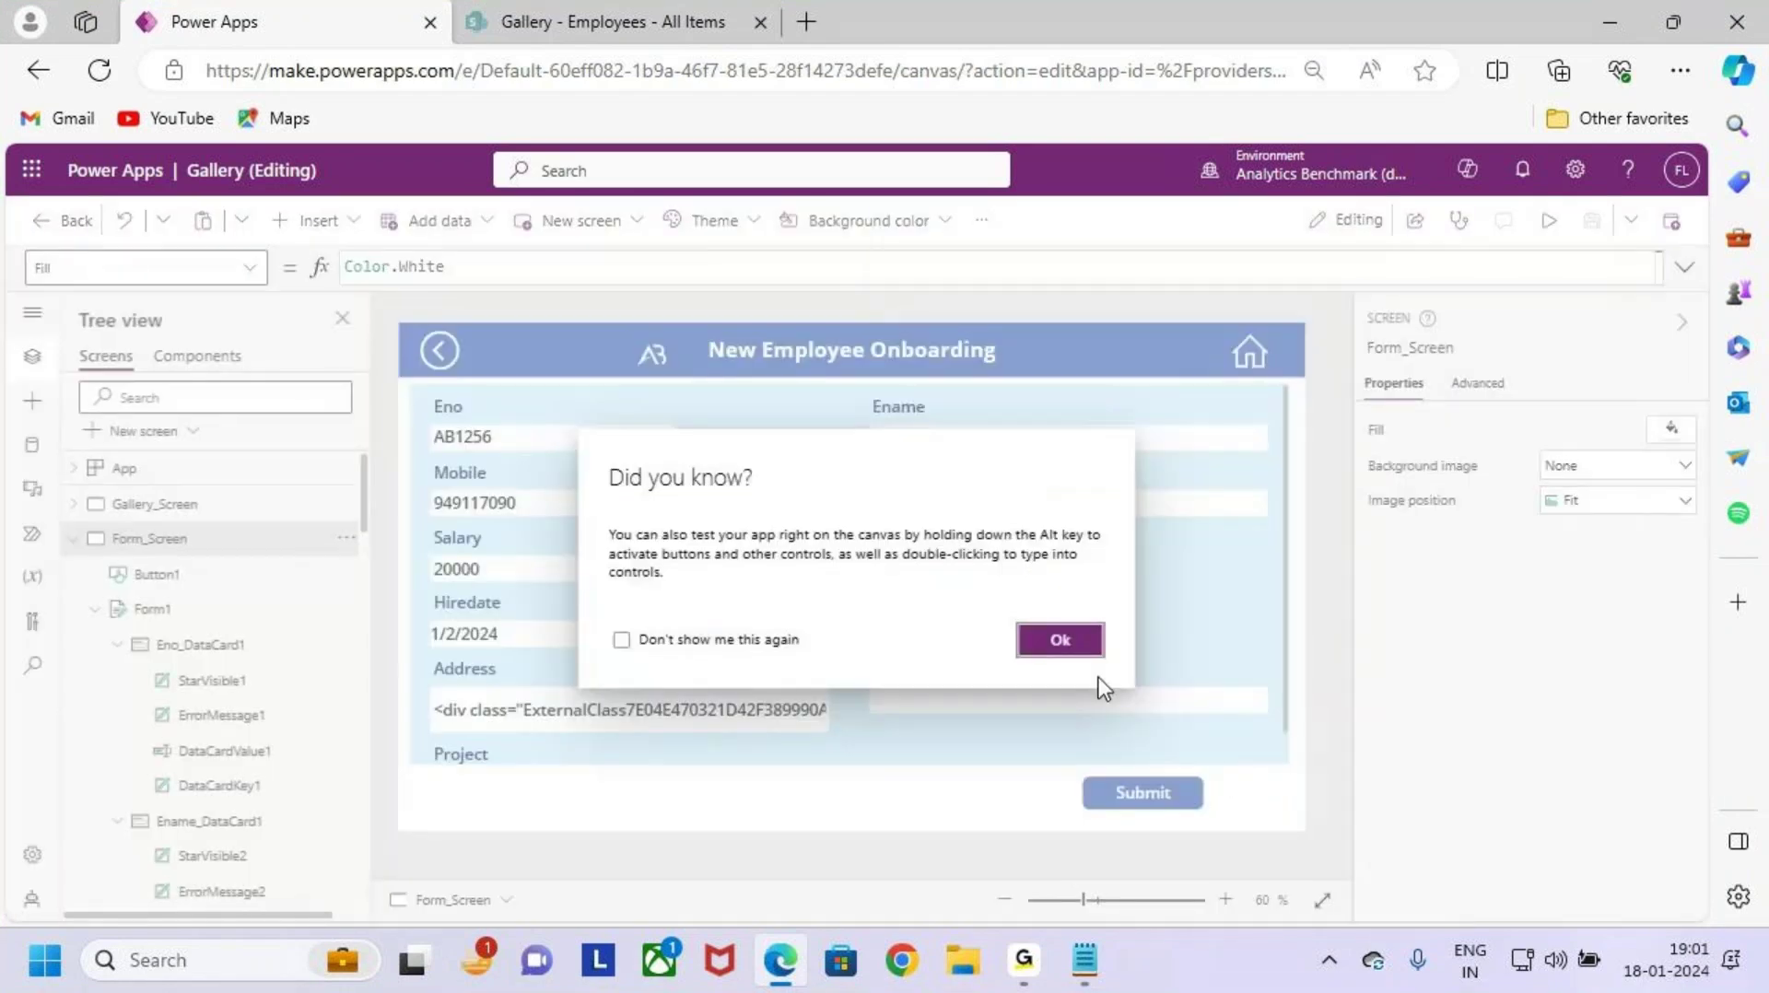
Step: Select the Submit button and bring up its Visible property in the formula bar
click(1060, 643)
click(1146, 789)
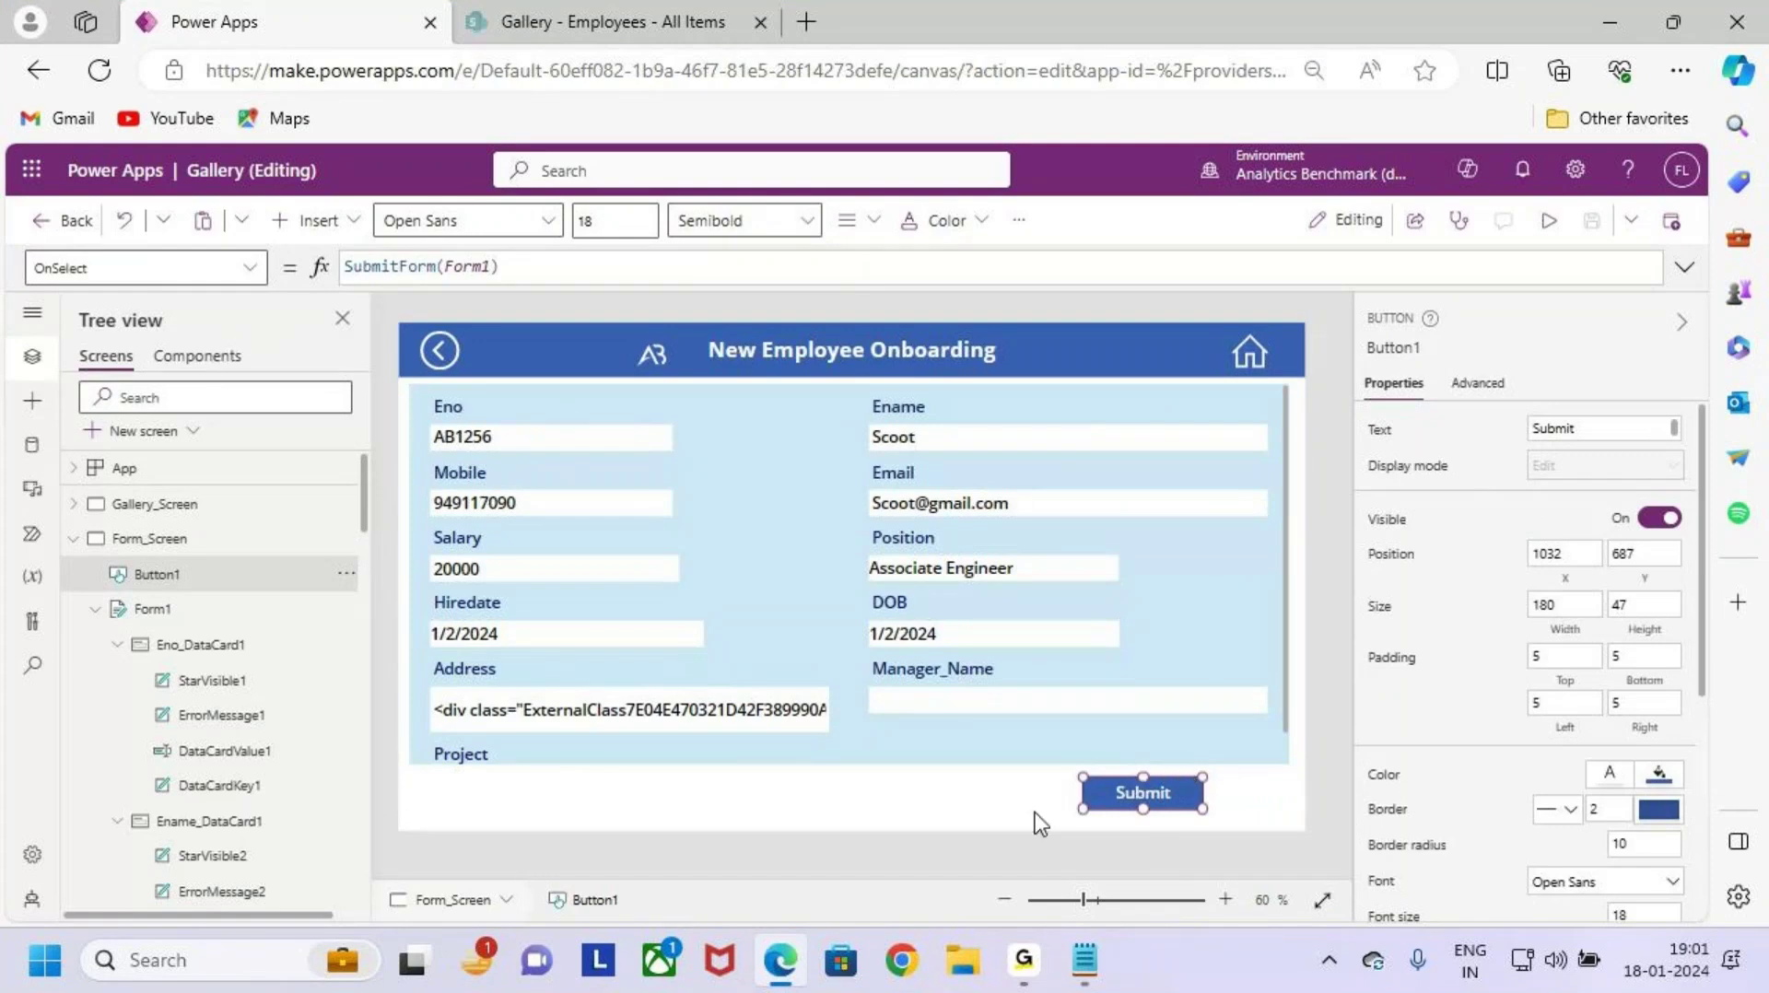
click(259, 269)
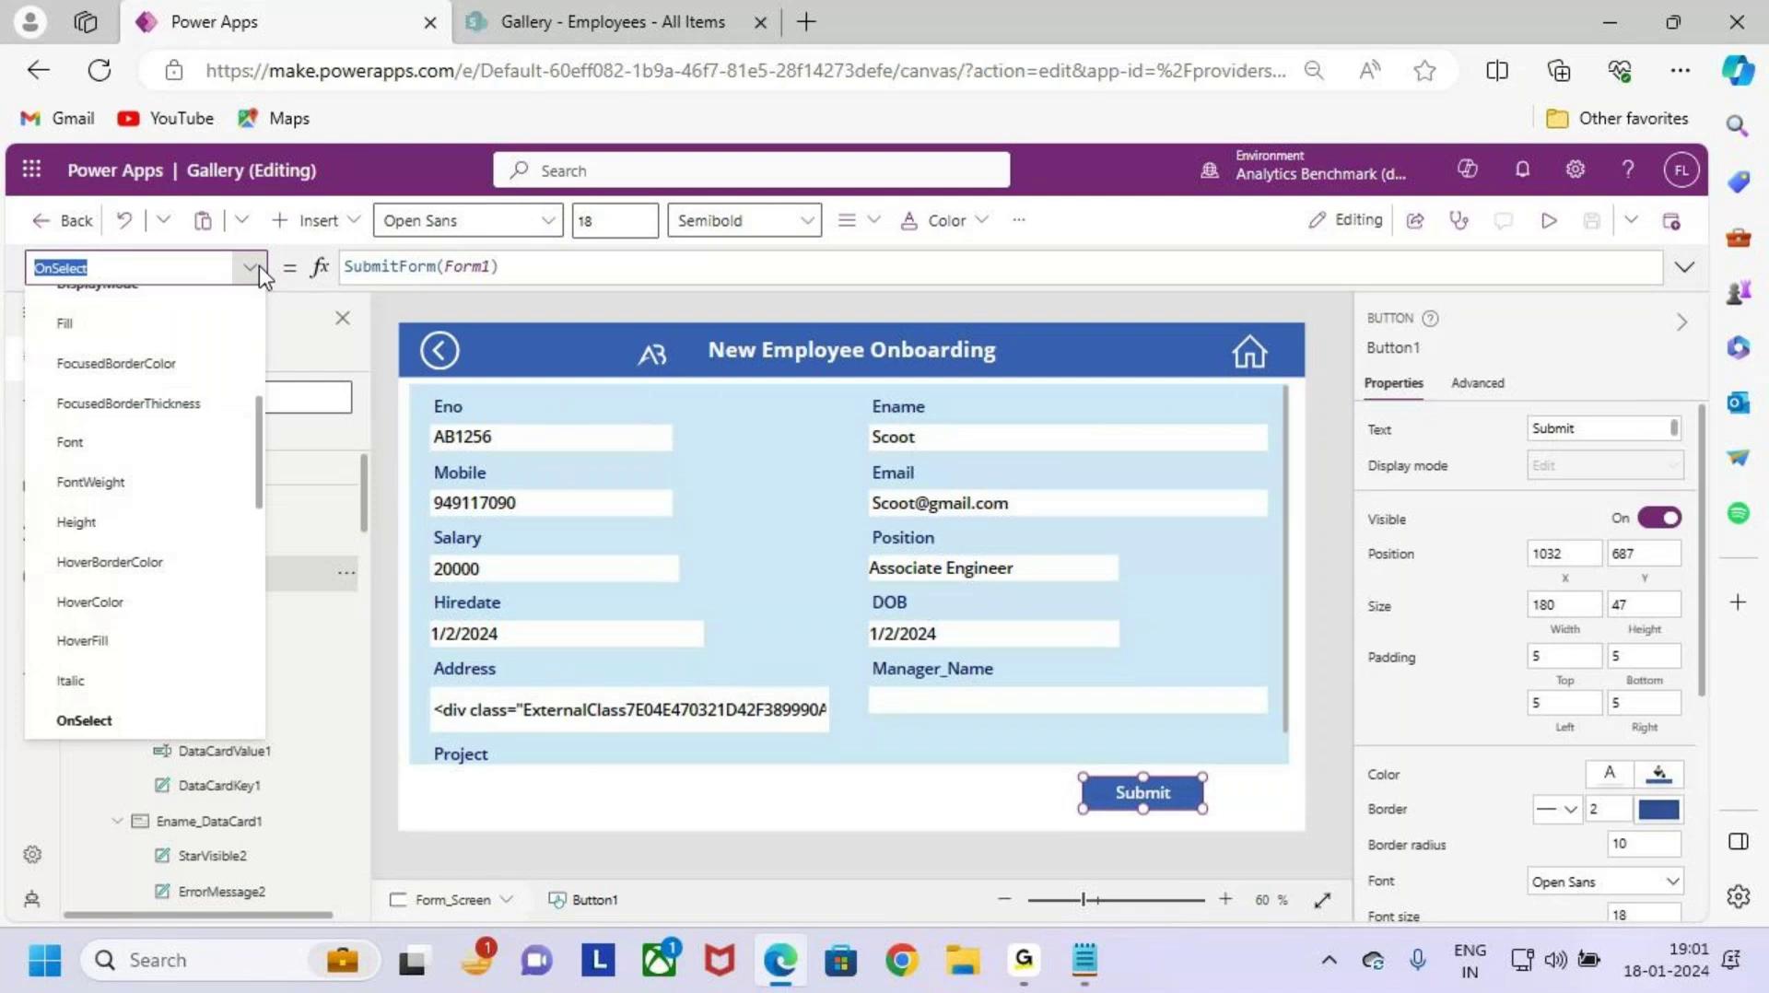
click(258, 266)
click(249, 267)
scroll(147, 626, up, 5)
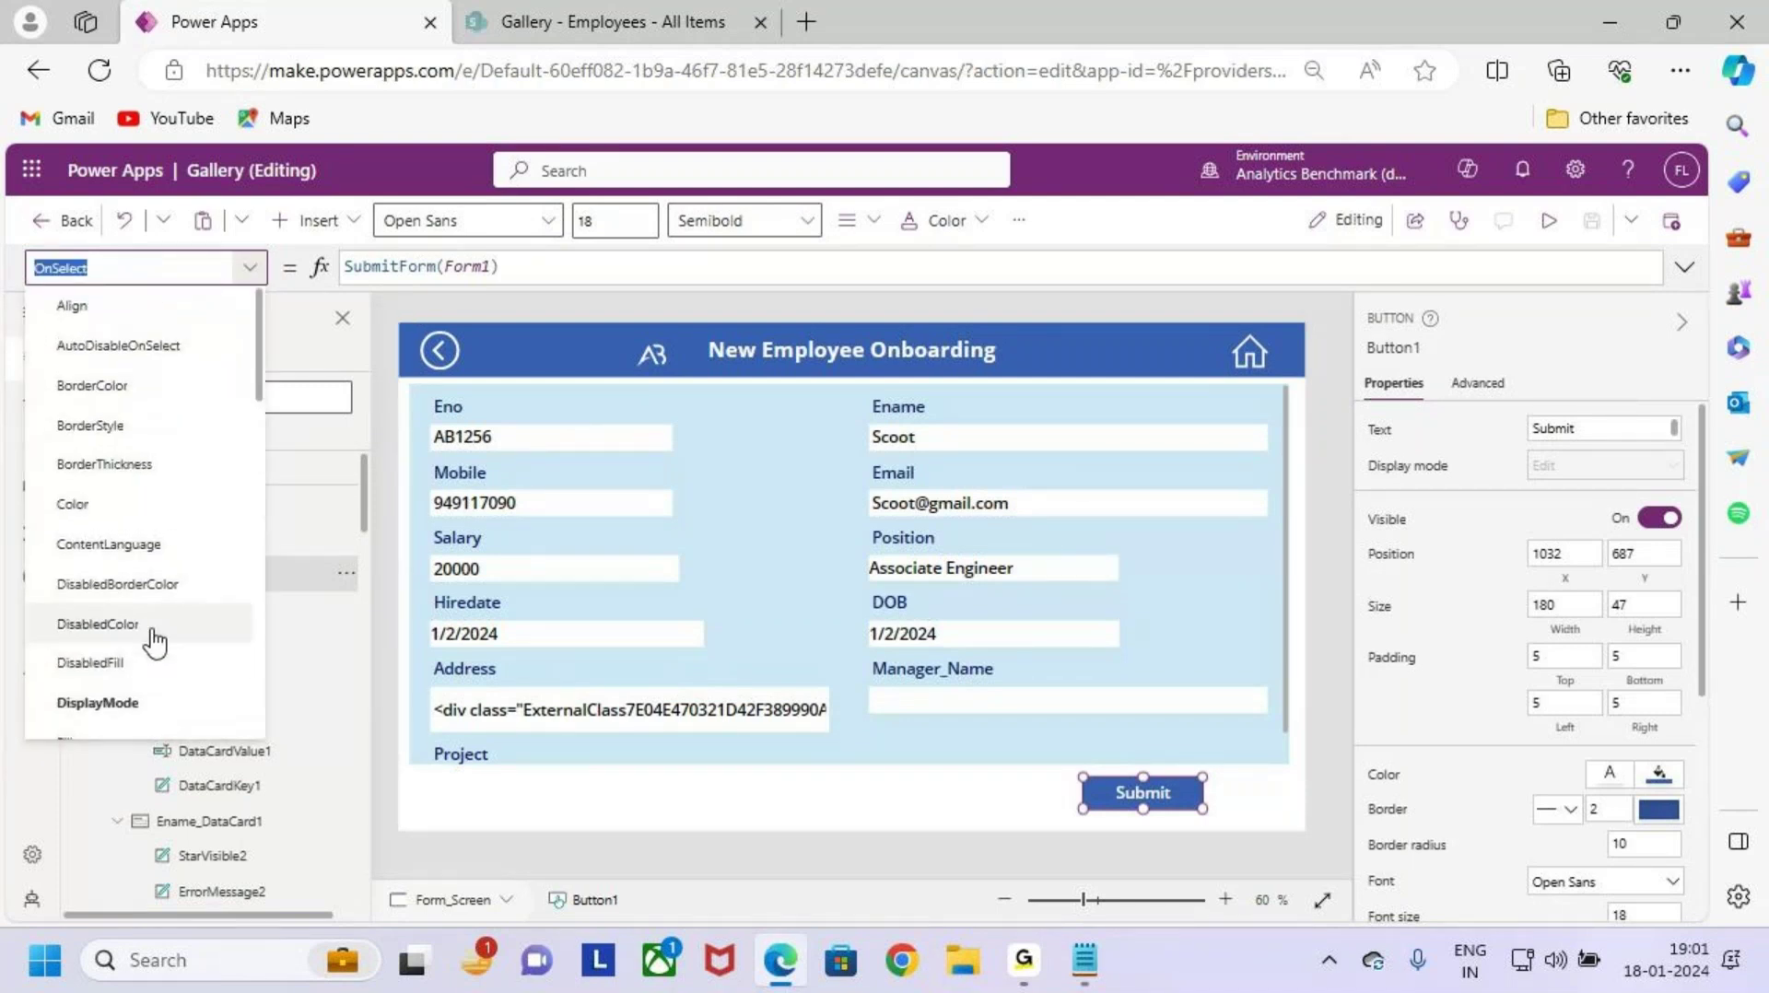
scroll(175, 613, down, 10)
scroll(208, 558, down, 5)
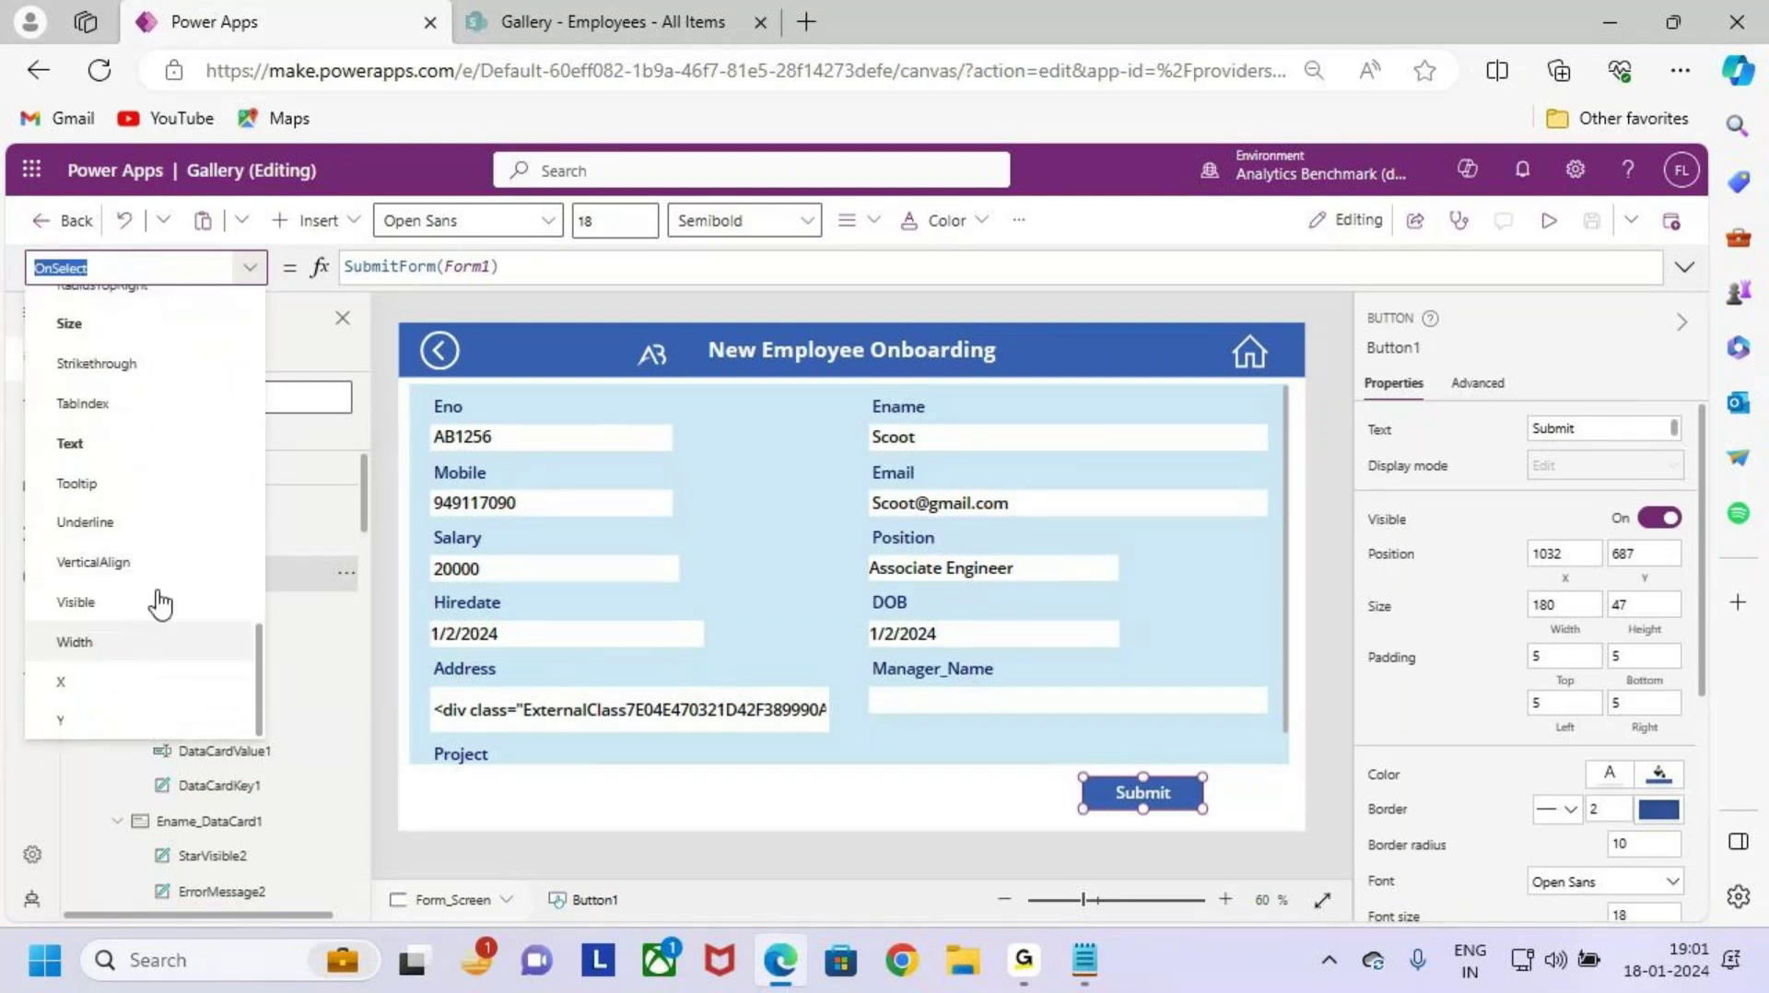
click(139, 604)
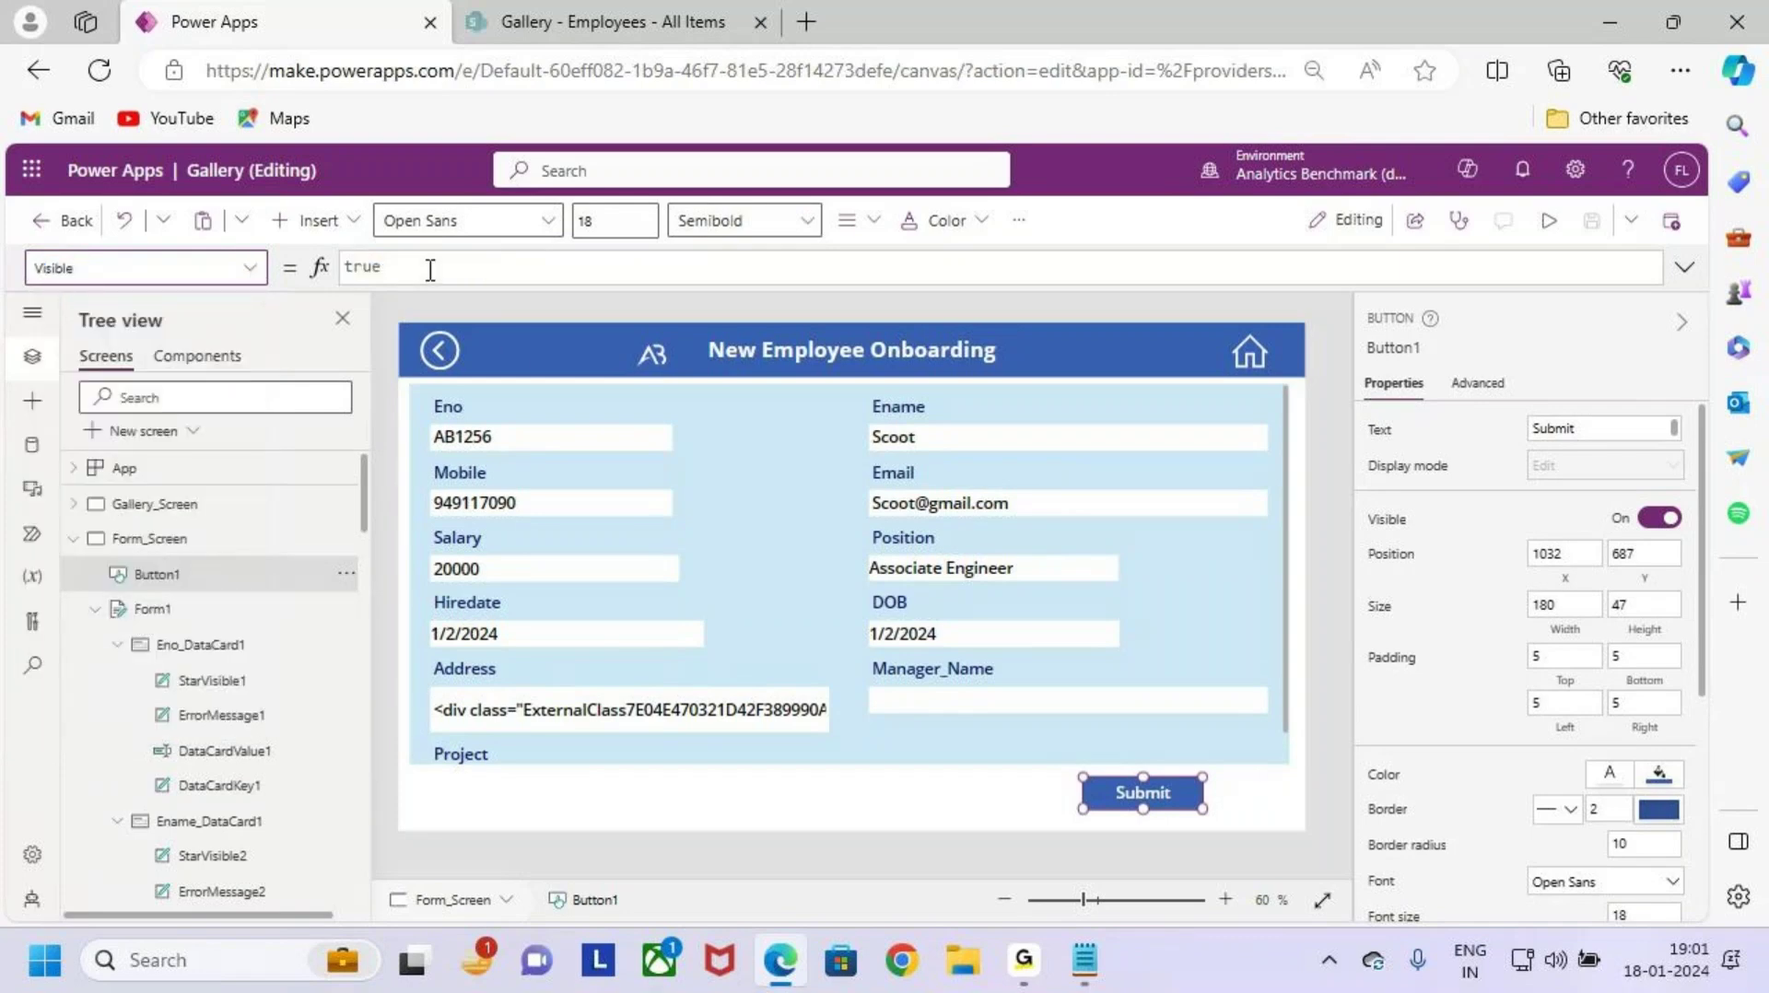
Step: Replace the Visible value true with Form1.Mode<>FormMode.View
drag(337, 244, 470, 316)
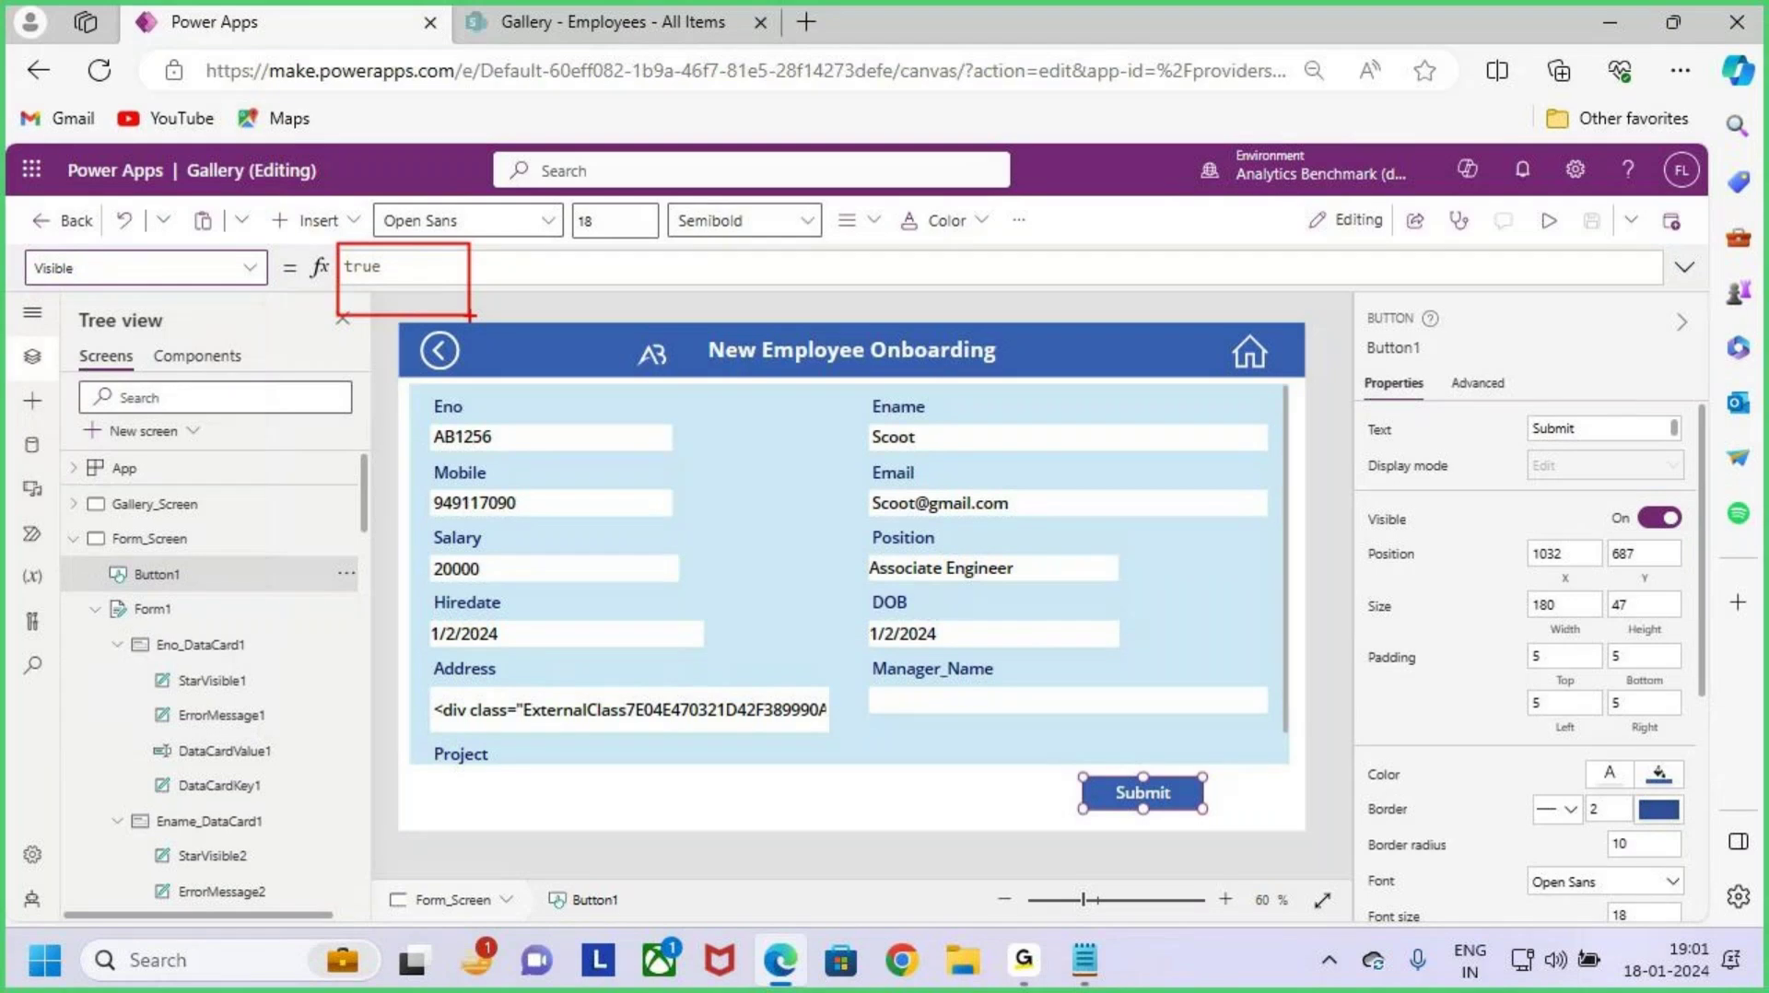
double_click(446, 271)
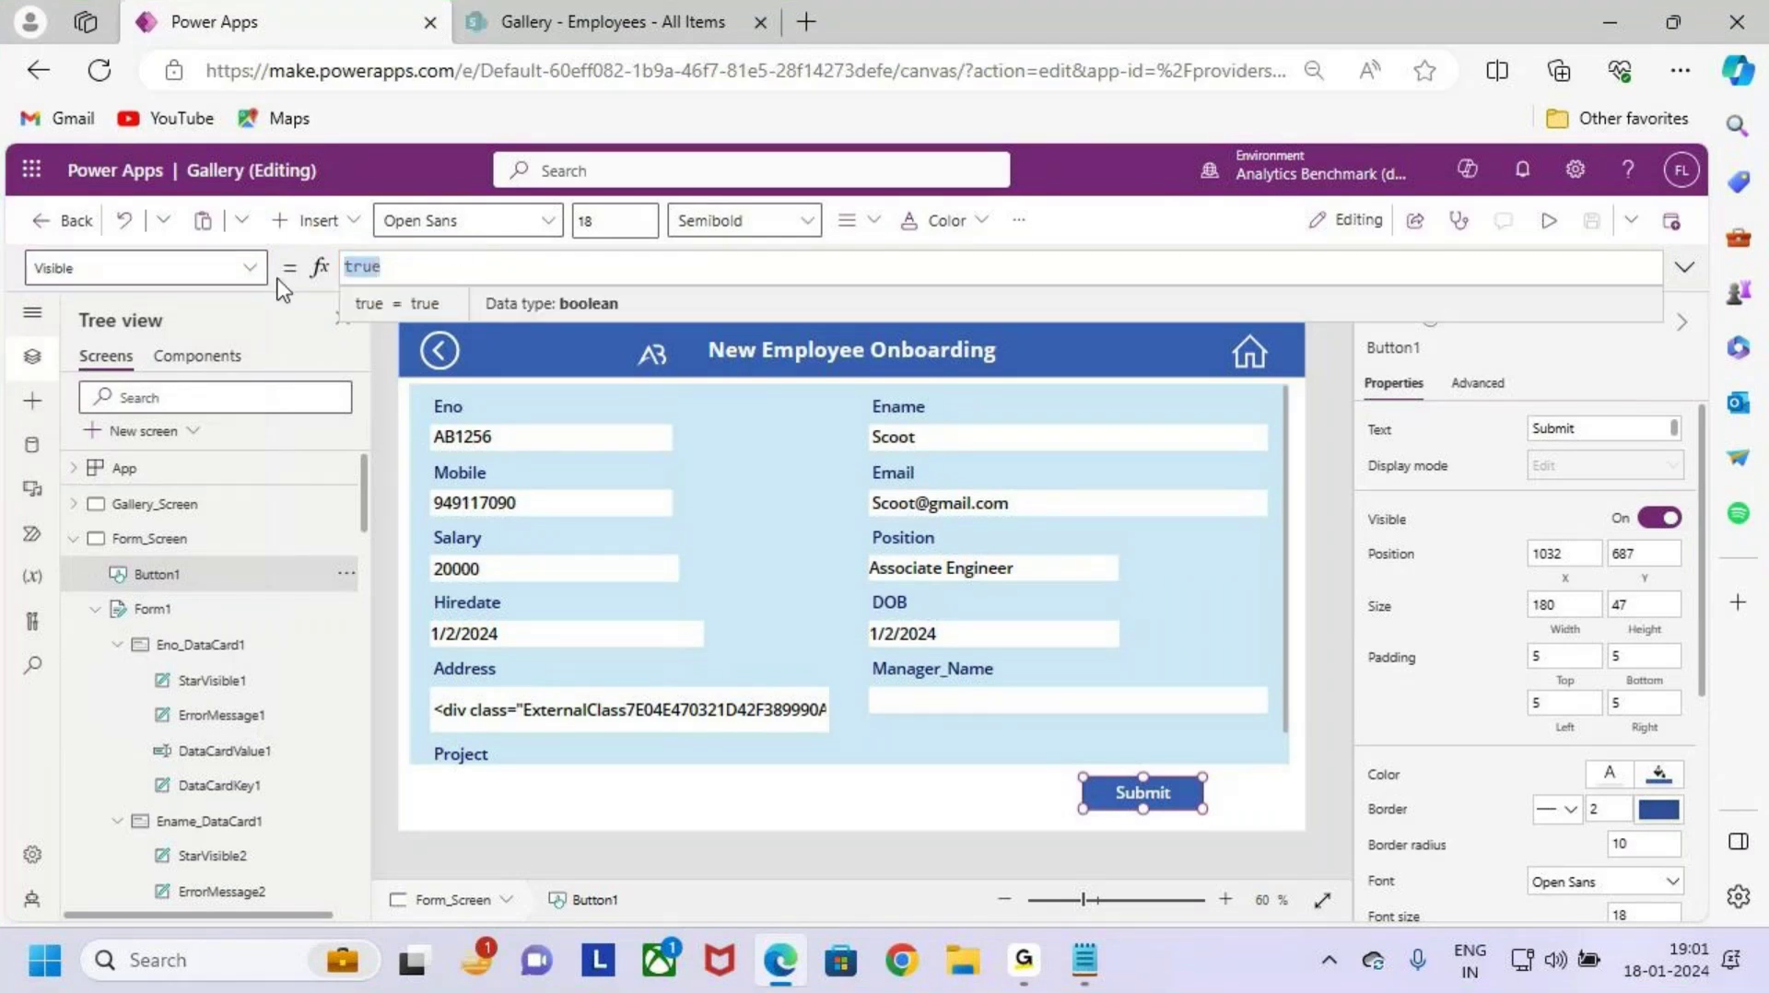
text(for)
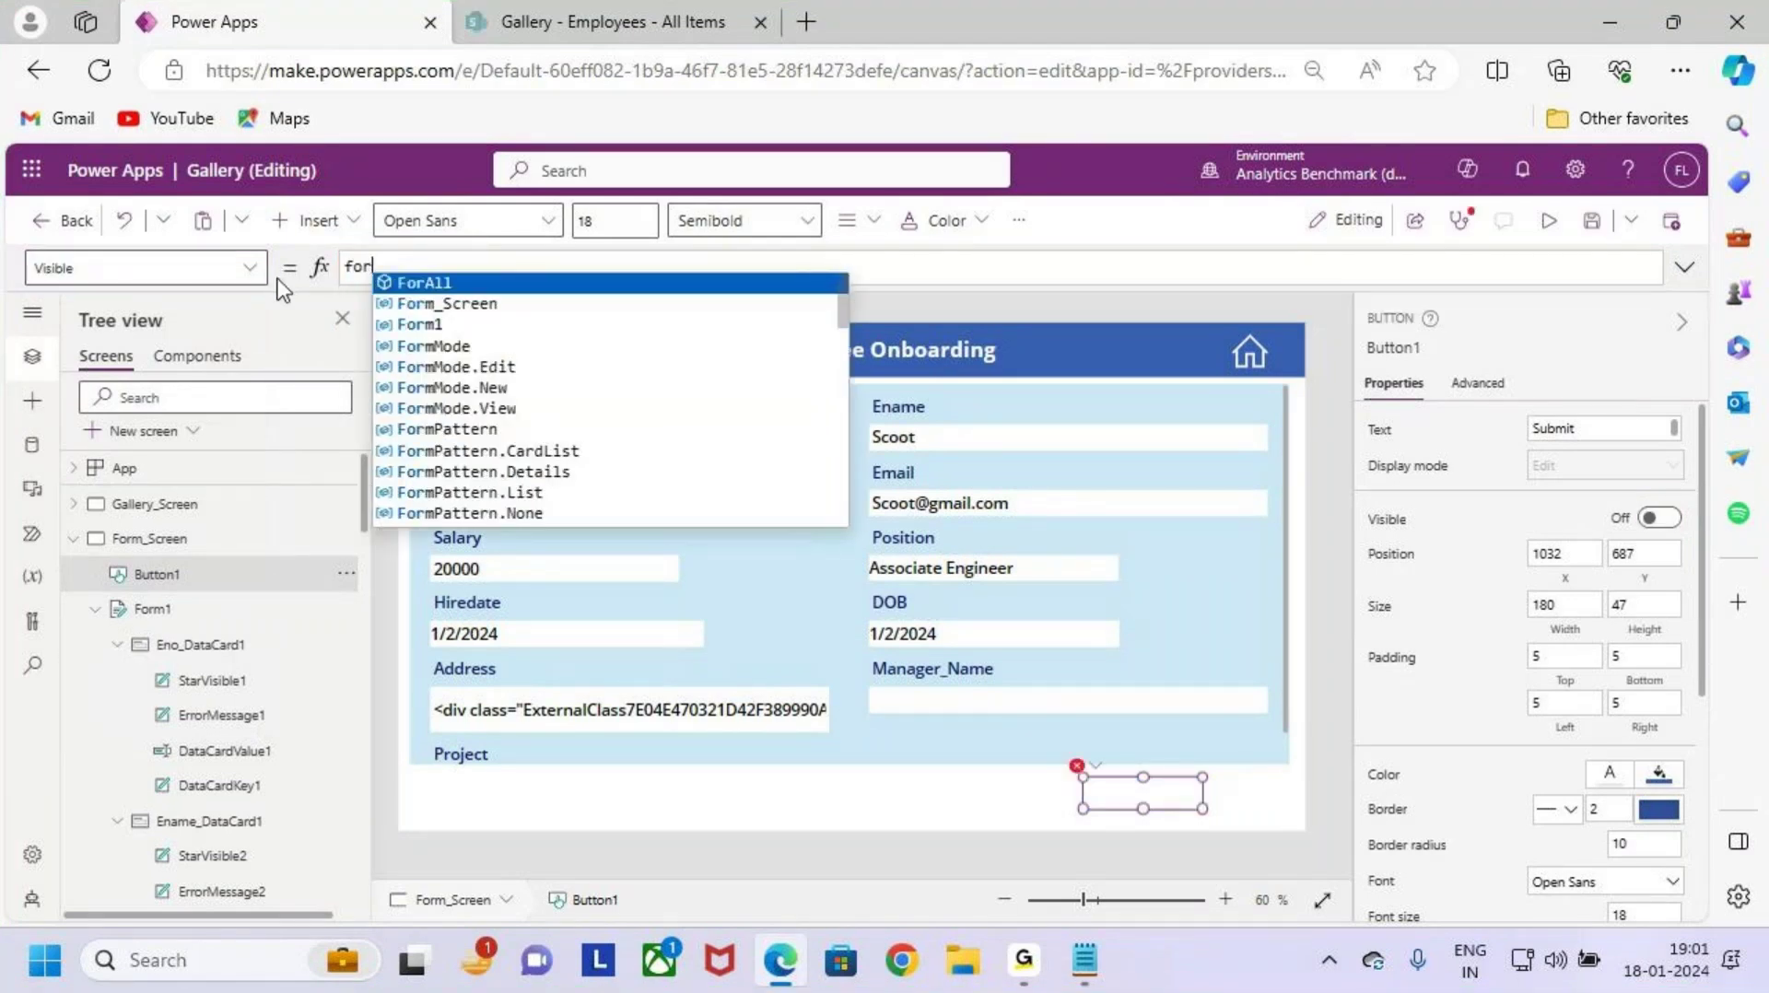
text(m)
key(Down)
key(Tab)
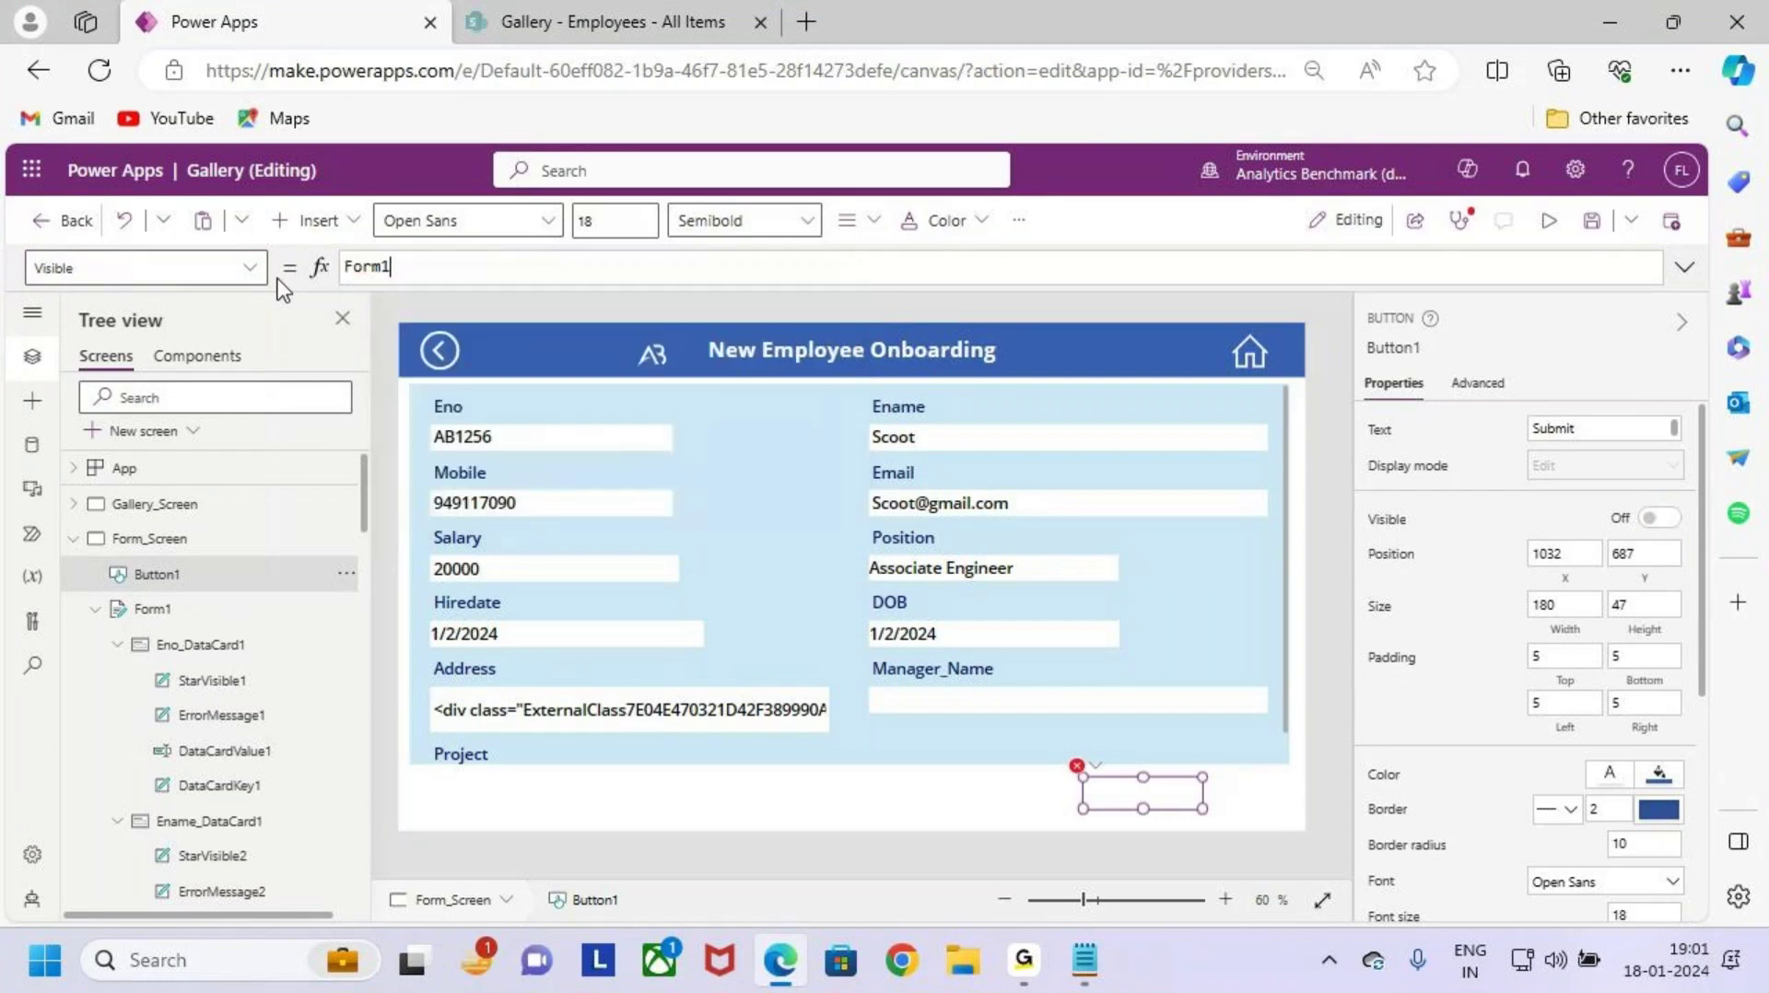
text(.mo)
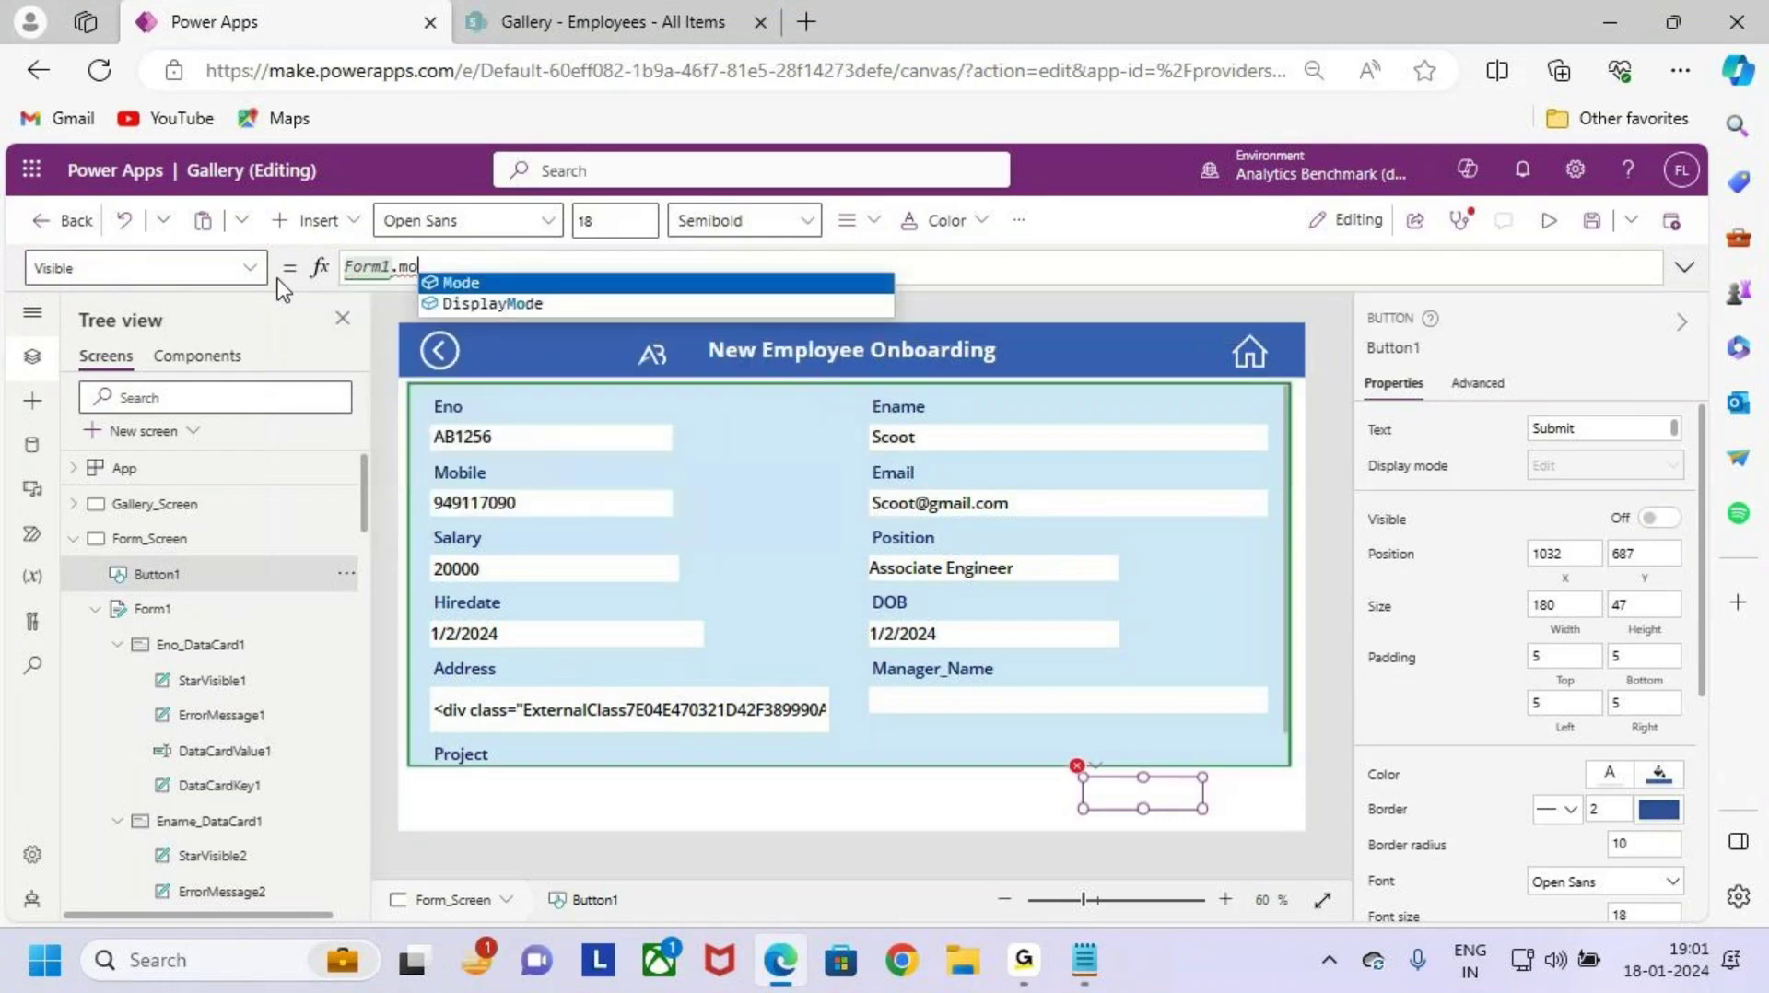
key(Tab)
text(<>)
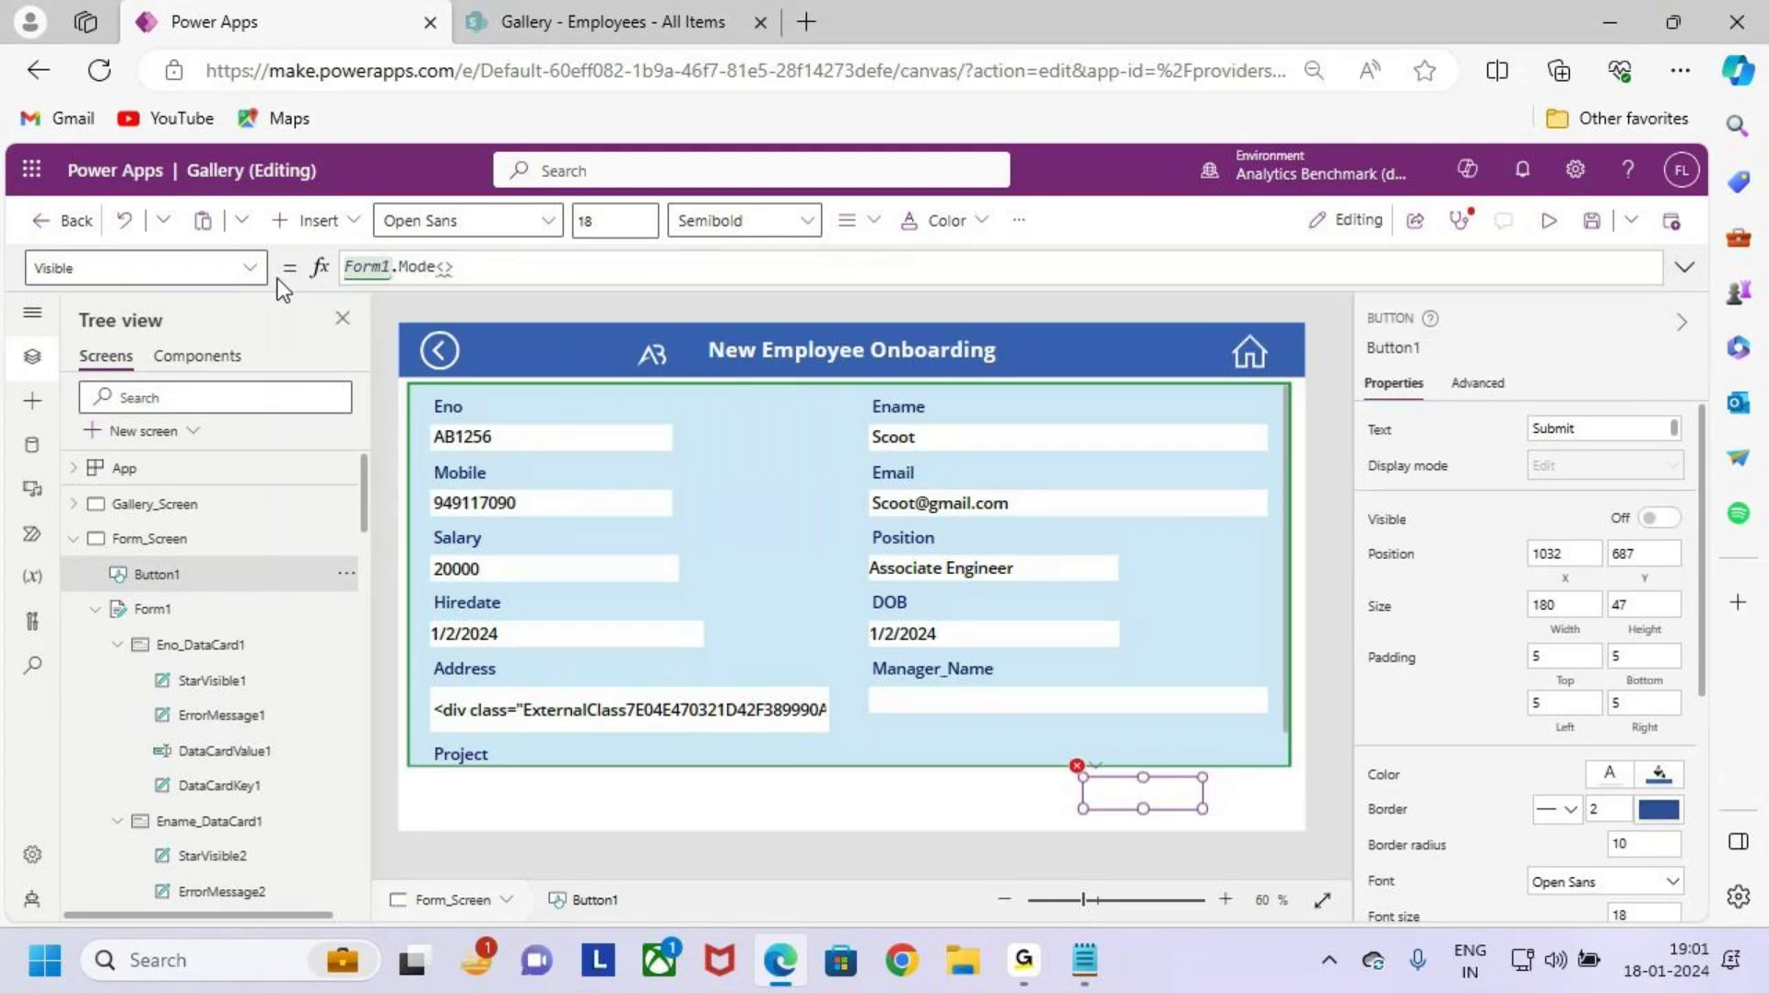
text(for)
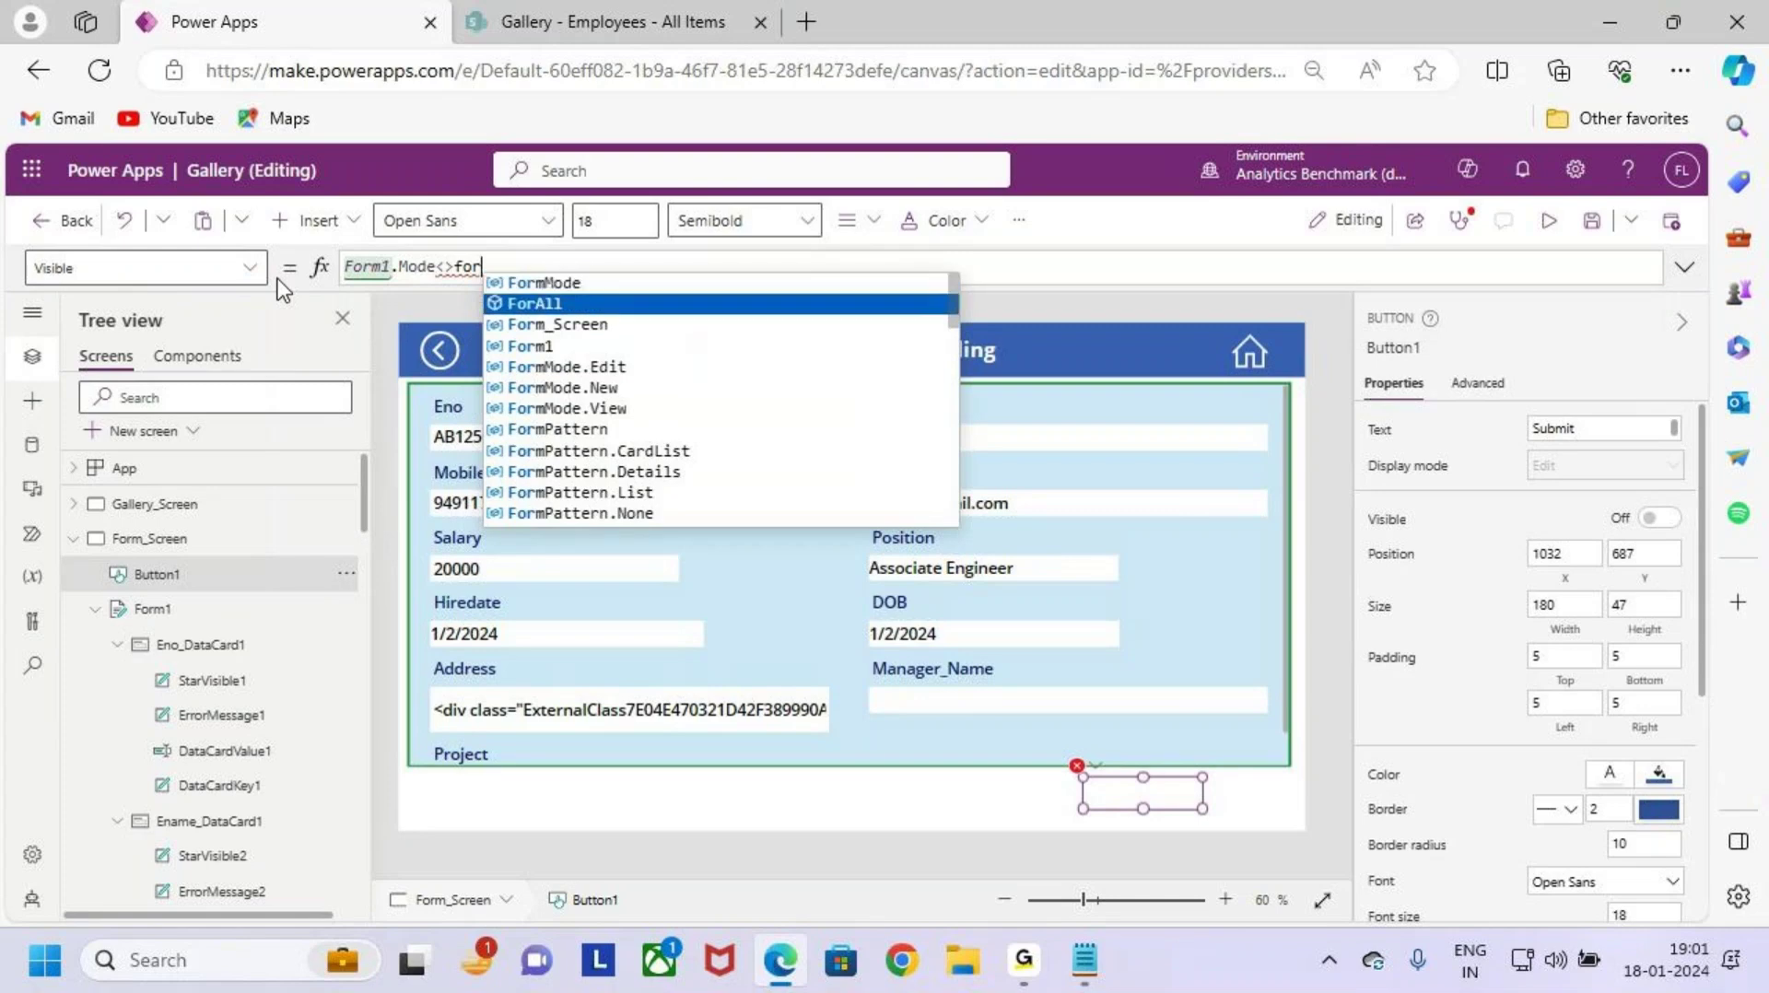
key(Down)
key(Down)
key(Down)
key(Down)
key(Down)
key(Return)
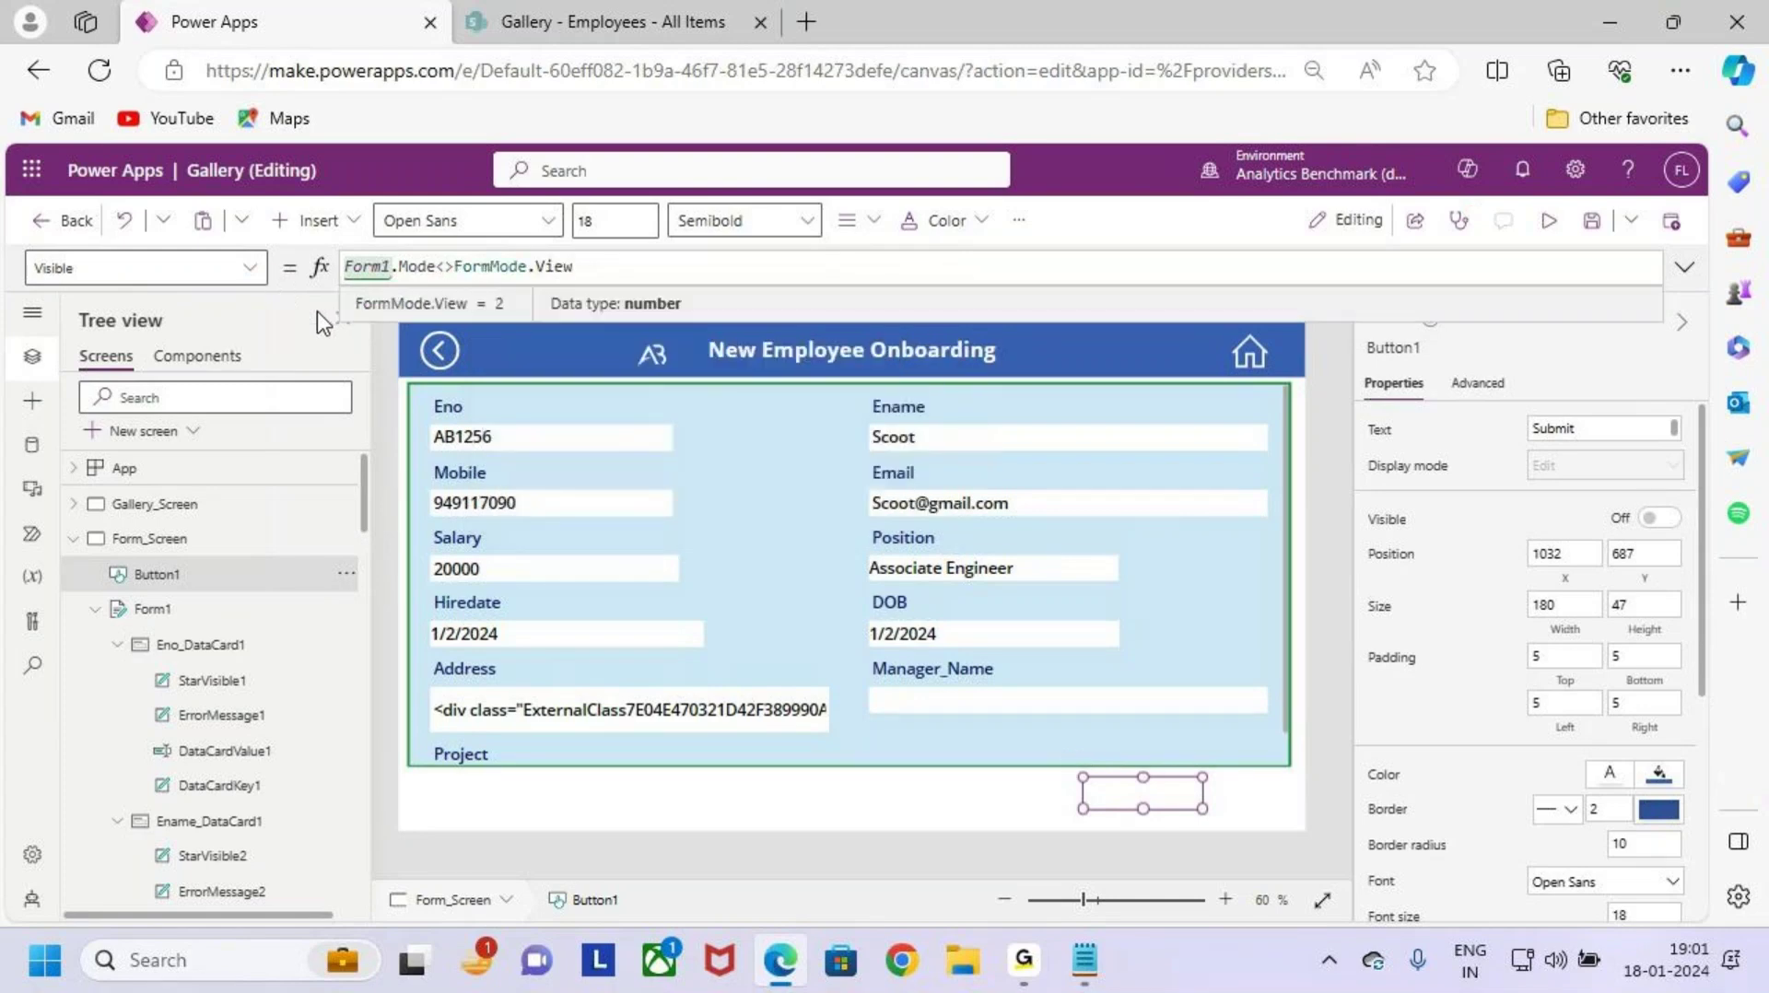
Step: Annotate the form and Submit button to explain the new visibility rule
drag(405, 380, 1291, 763)
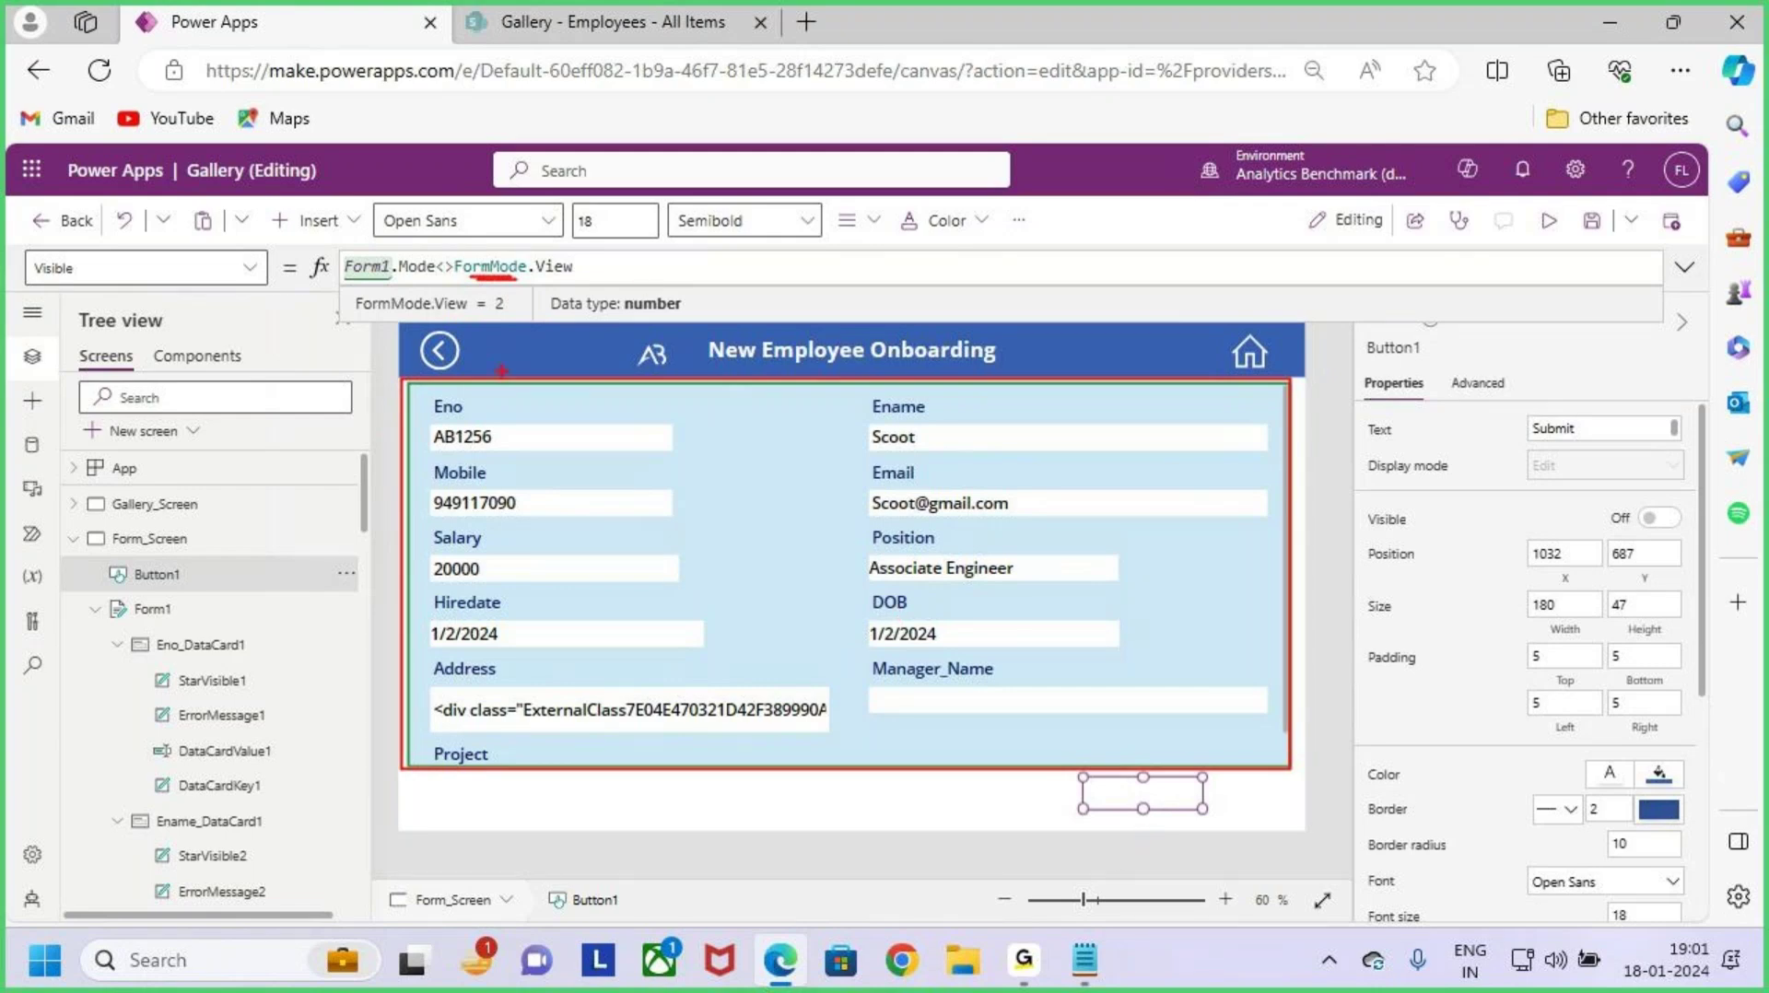
drag(1154, 732, 1160, 811)
drag(781, 339, 794, 458)
drag(722, 518, 774, 553)
drag(795, 560, 797, 619)
click(803, 542)
mouse_move(848, 535)
mouse_down()
mouse_move(949, 566)
mouse_move(994, 532)
mouse_up()
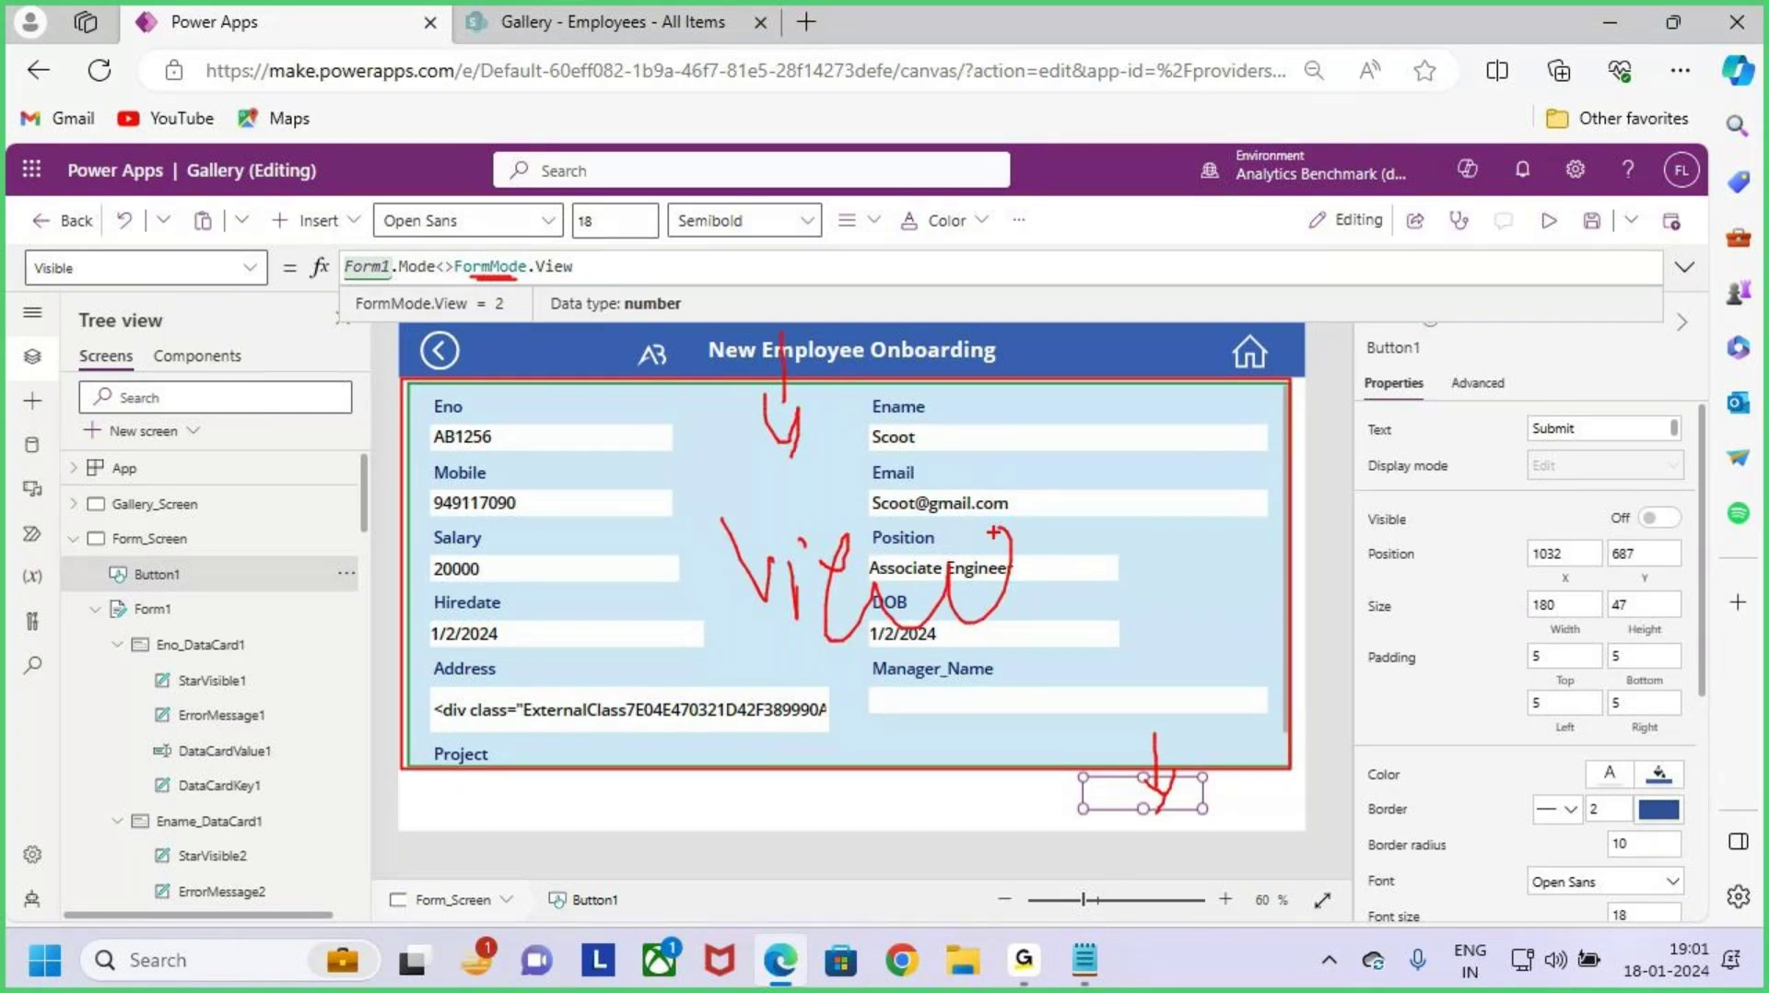
Step: Annotate the formula bar, then select Form_Screen
drag(917, 178, 1062, 172)
drag(1155, 205, 1145, 242)
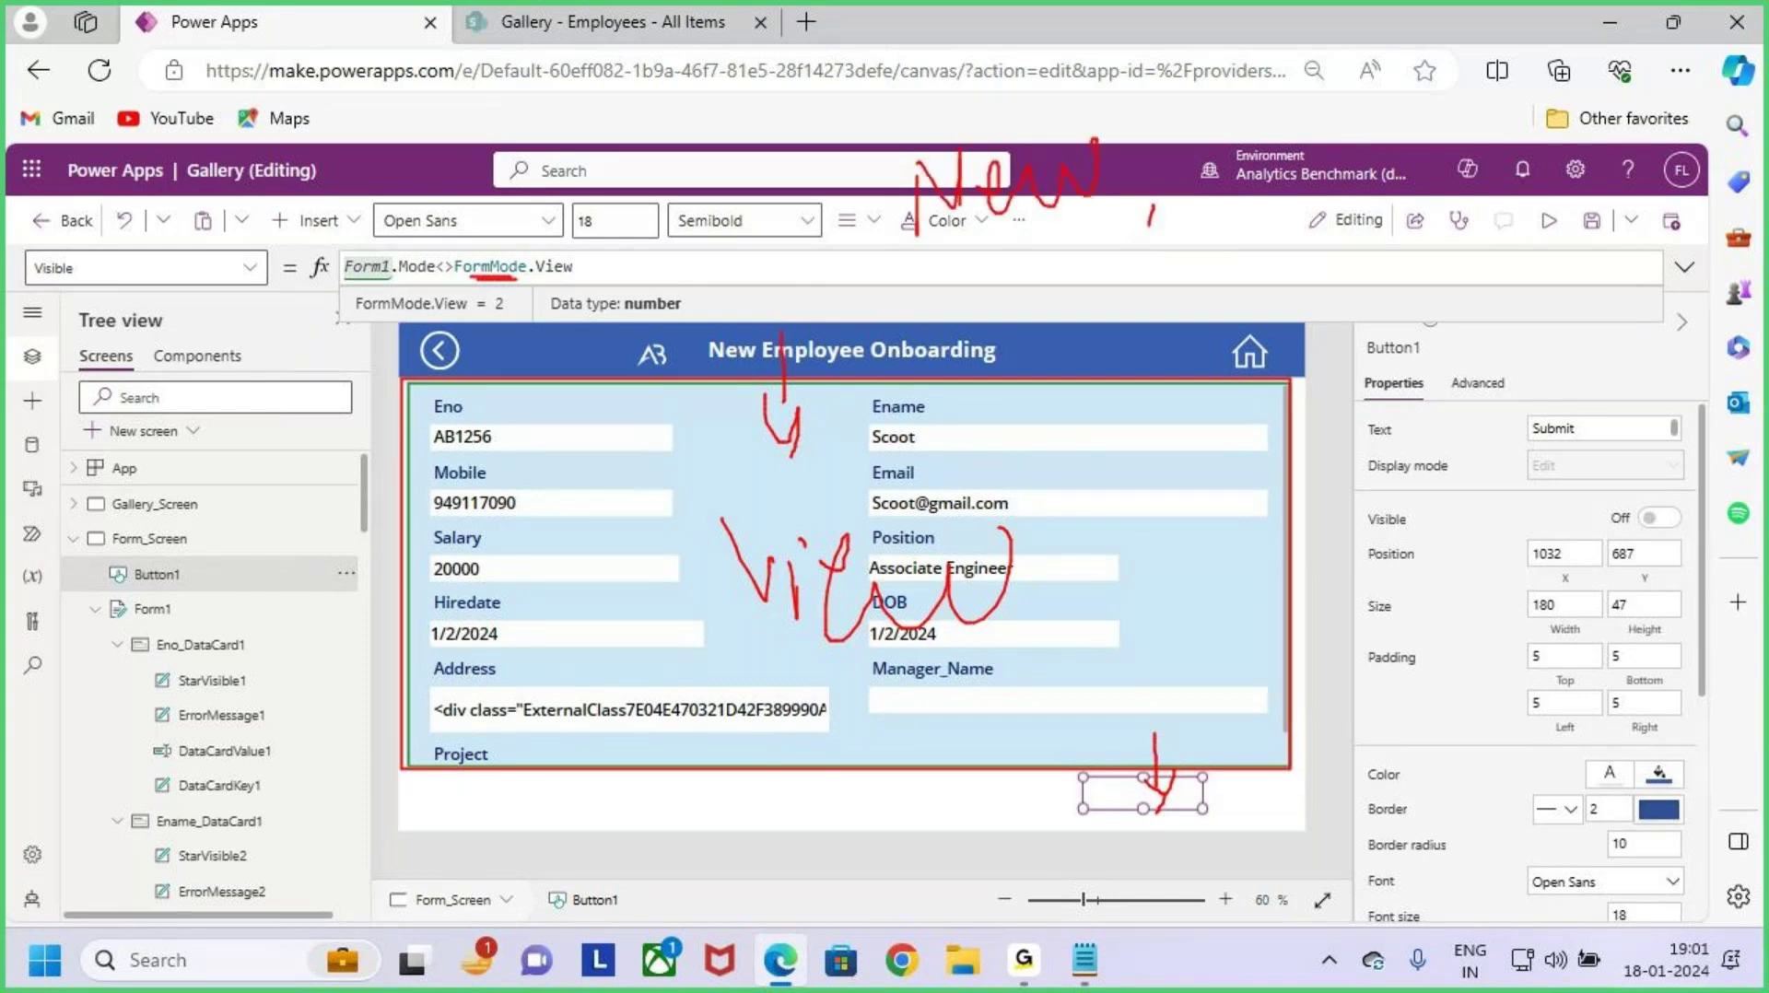
drag(1323, 190, 1436, 254)
drag(1457, 194, 1456, 271)
drag(1420, 249, 1540, 222)
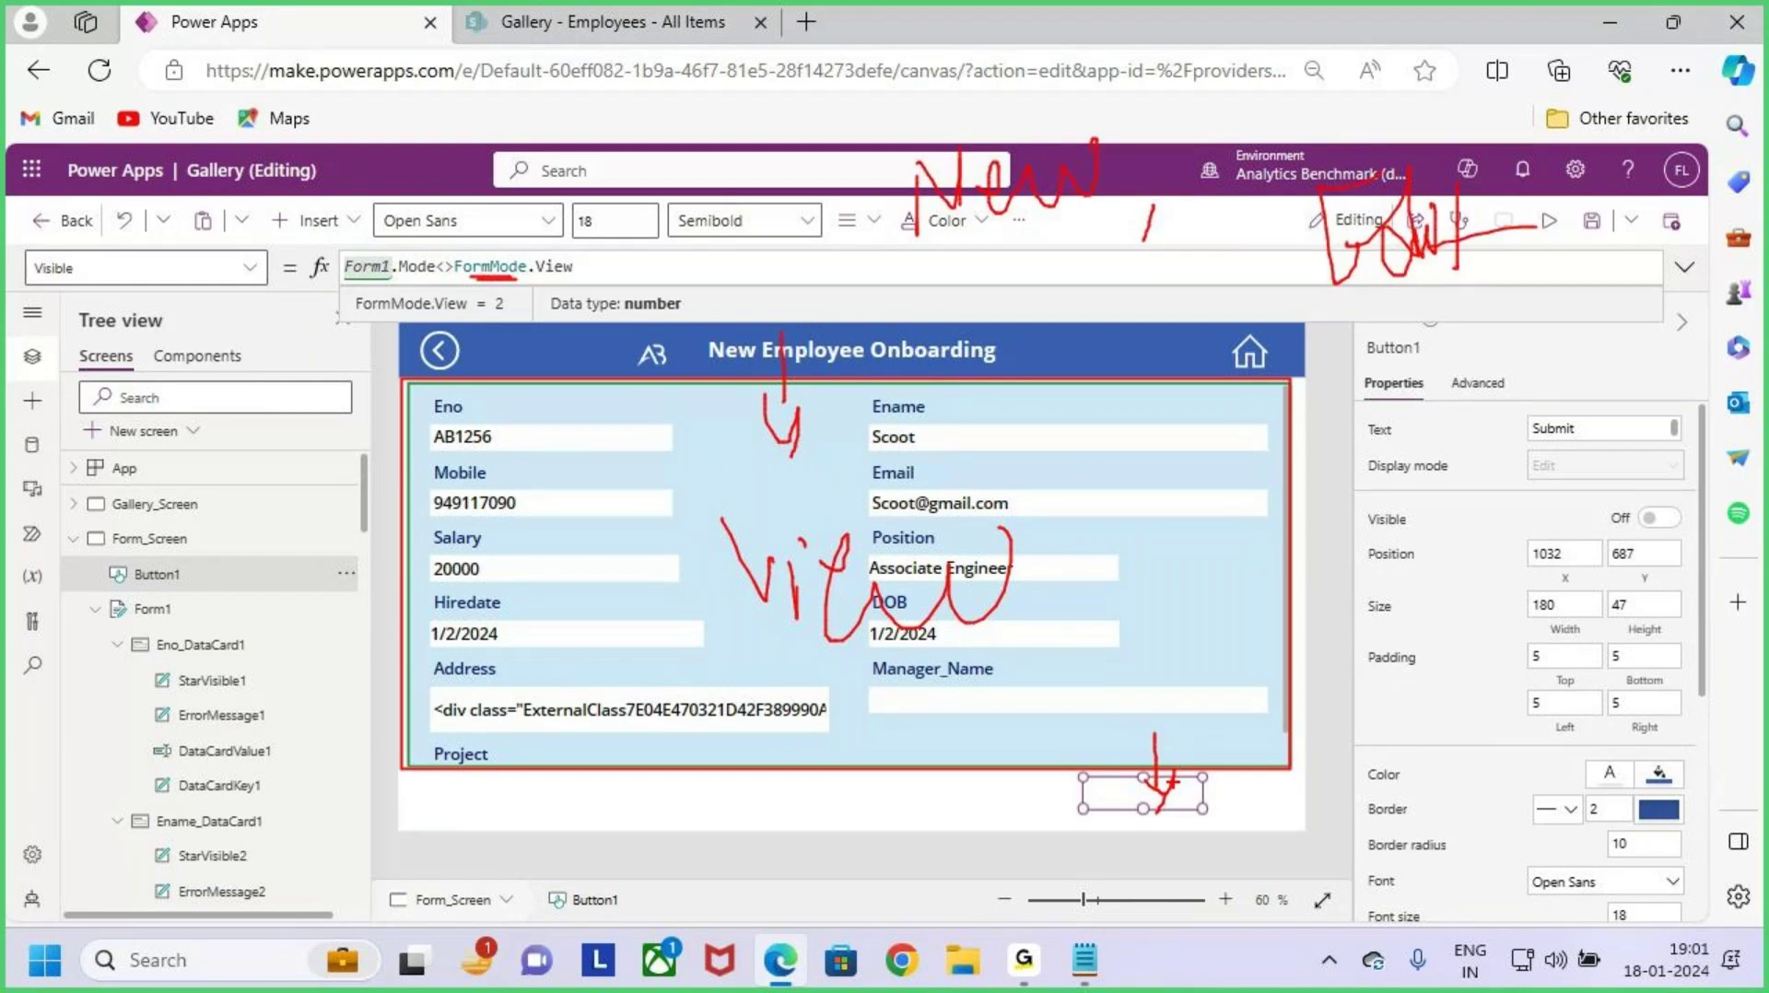
key(Escape)
click(1143, 855)
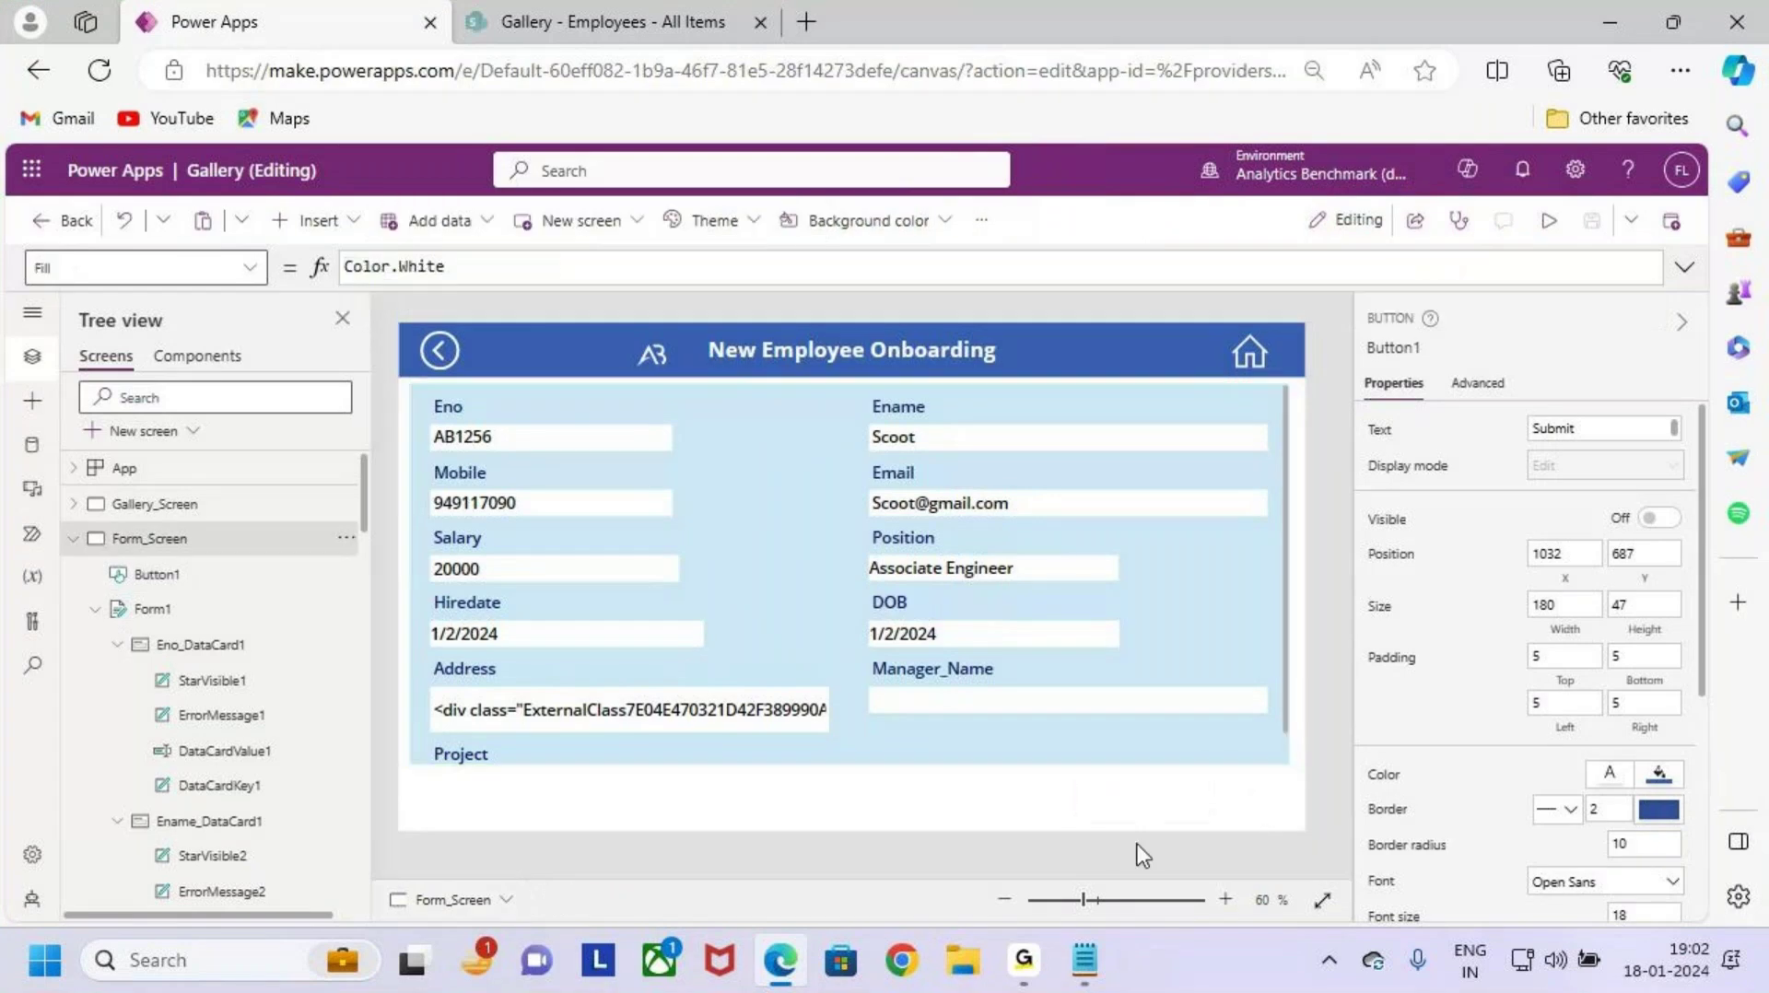
Step: Preview the app and open the first employee's record to check the Submit button is hidden
click(1548, 221)
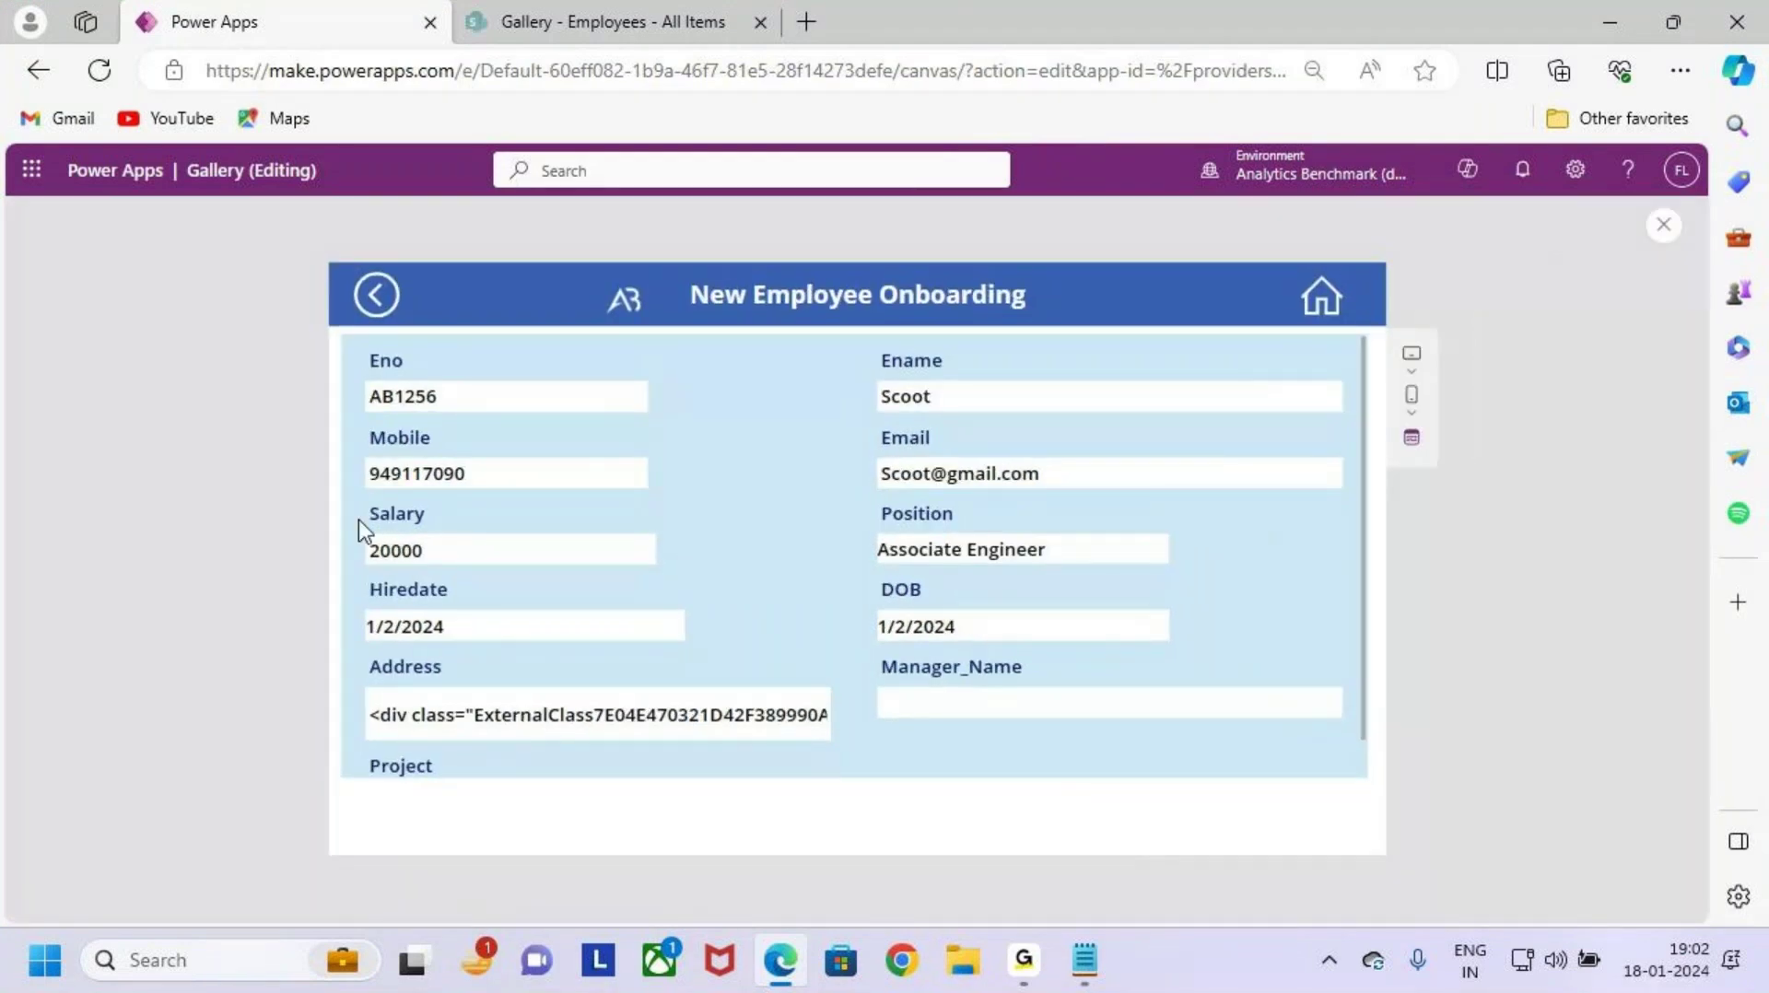
click(378, 297)
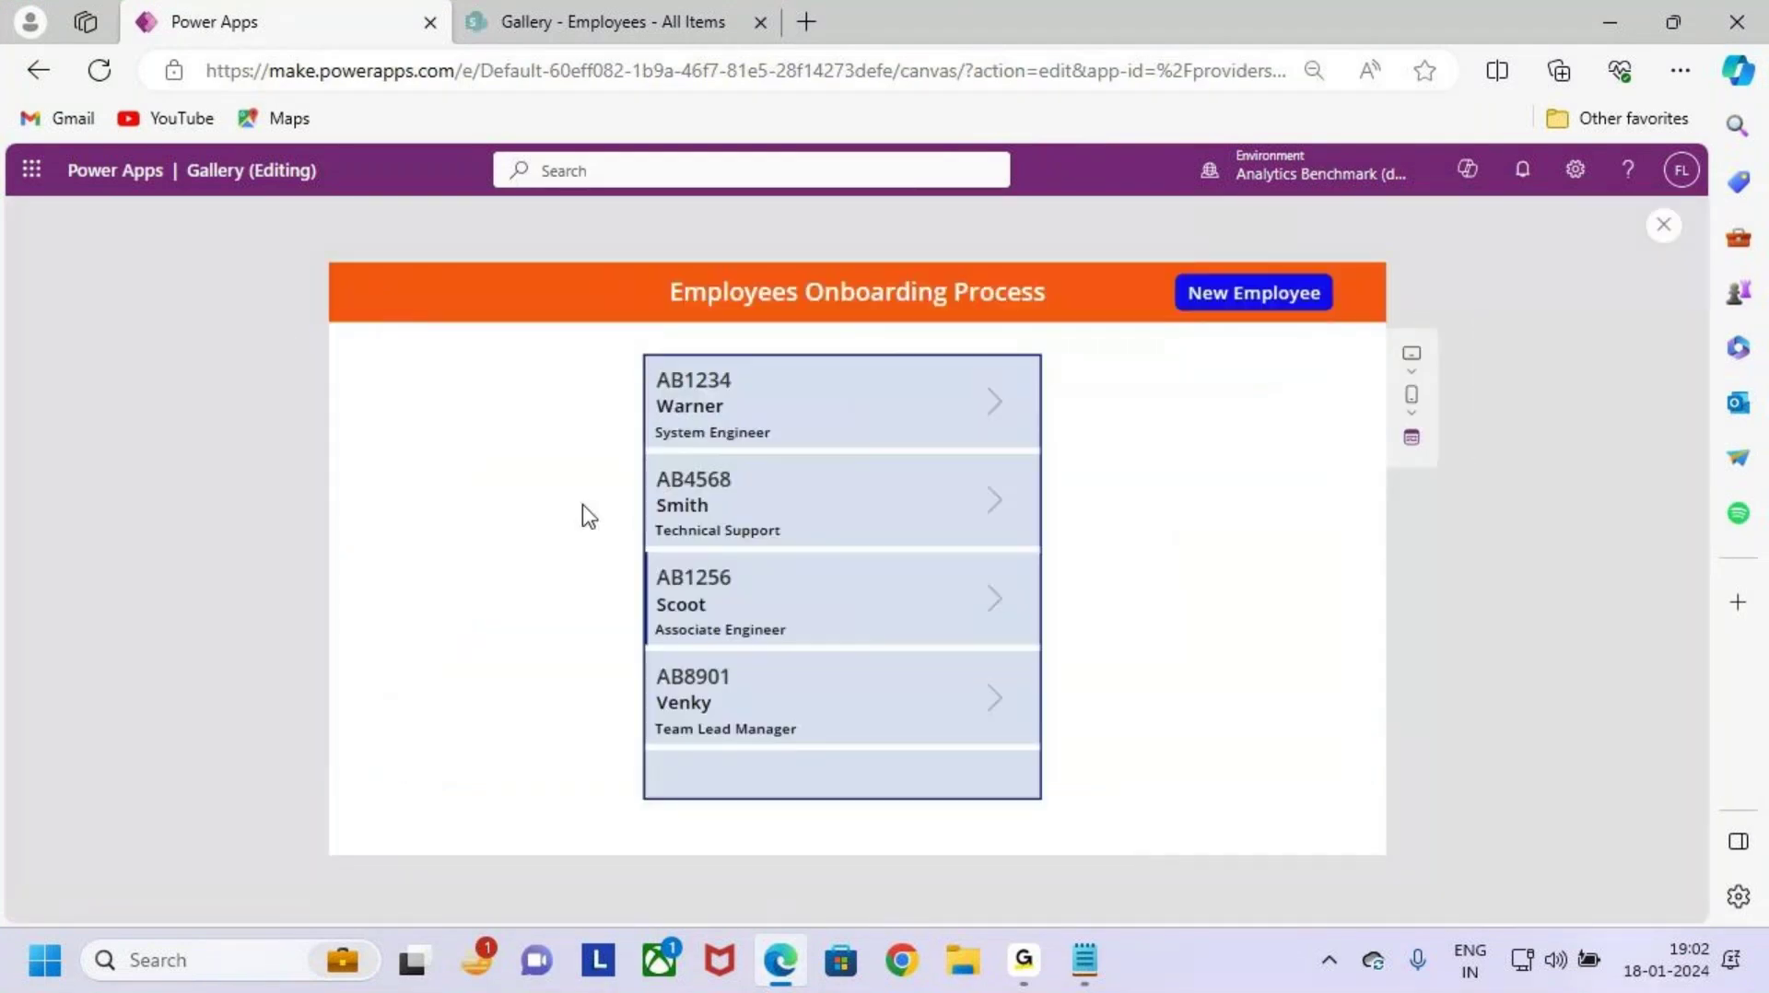
click(994, 400)
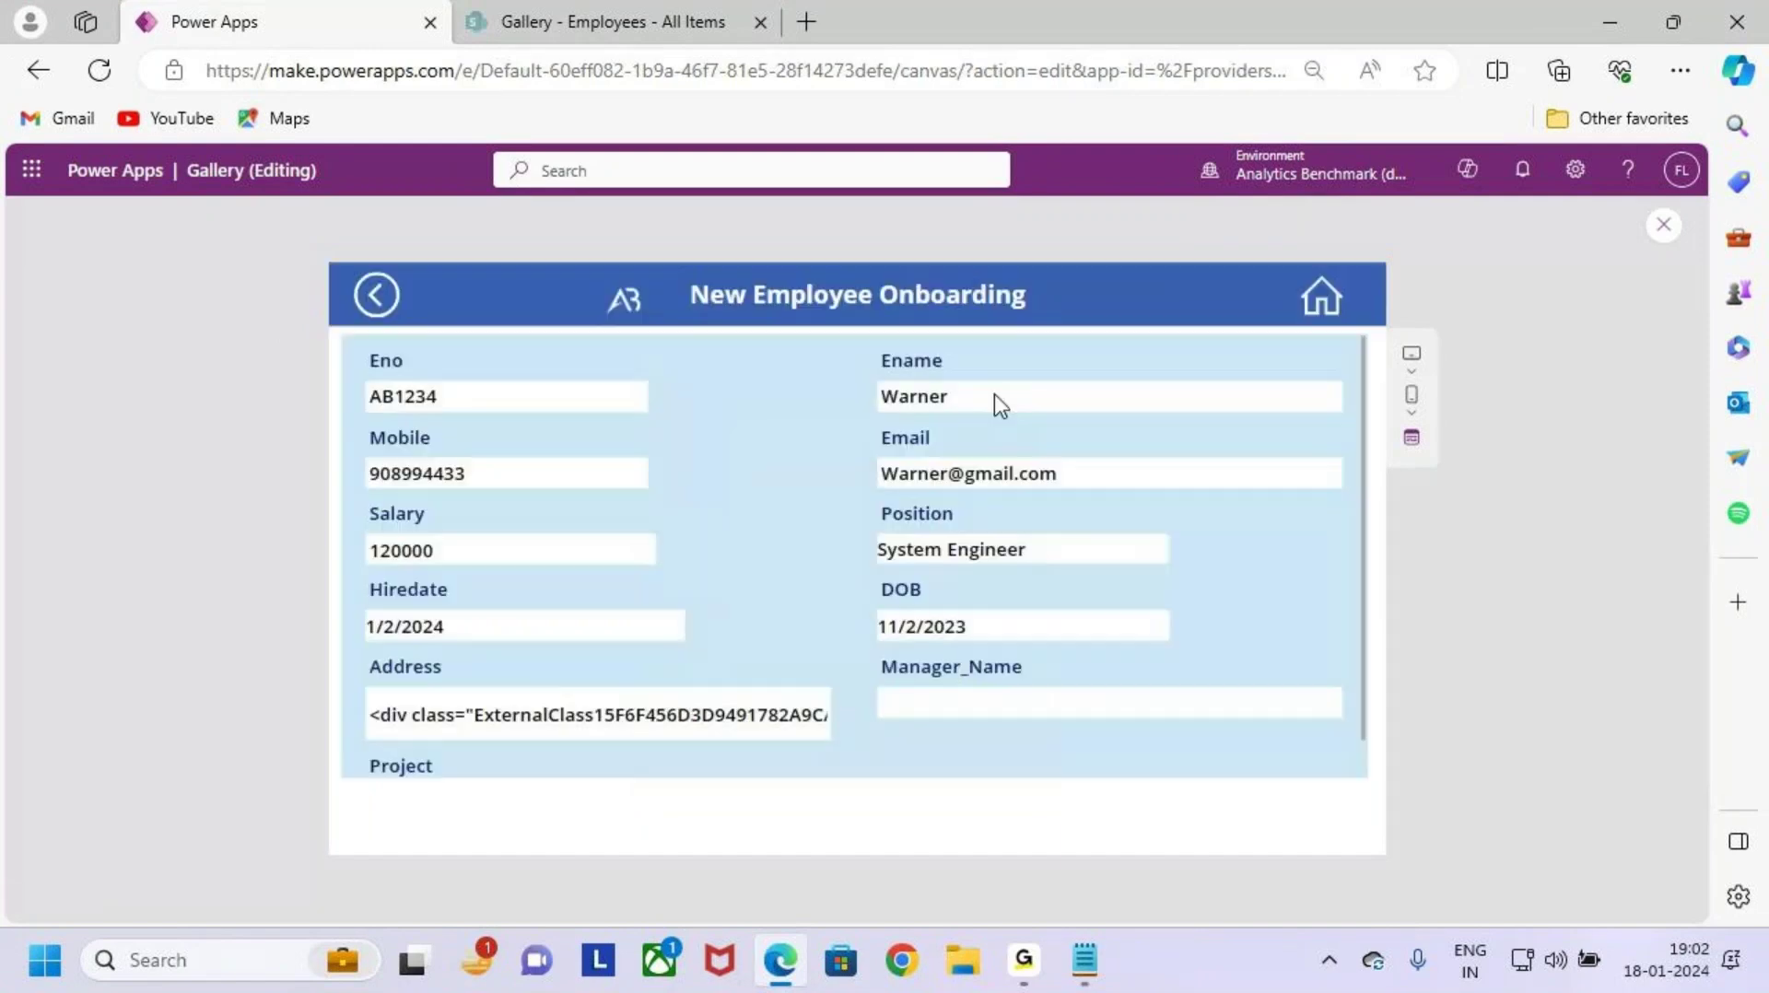
mouse_move(342, 333)
mouse_down()
mouse_move(802, 585)
mouse_move(1332, 731)
mouse_move(1364, 783)
mouse_up()
mouse_move(800, 285)
mouse_down()
mouse_move(810, 348)
mouse_move(842, 341)
mouse_move(838, 420)
mouse_up()
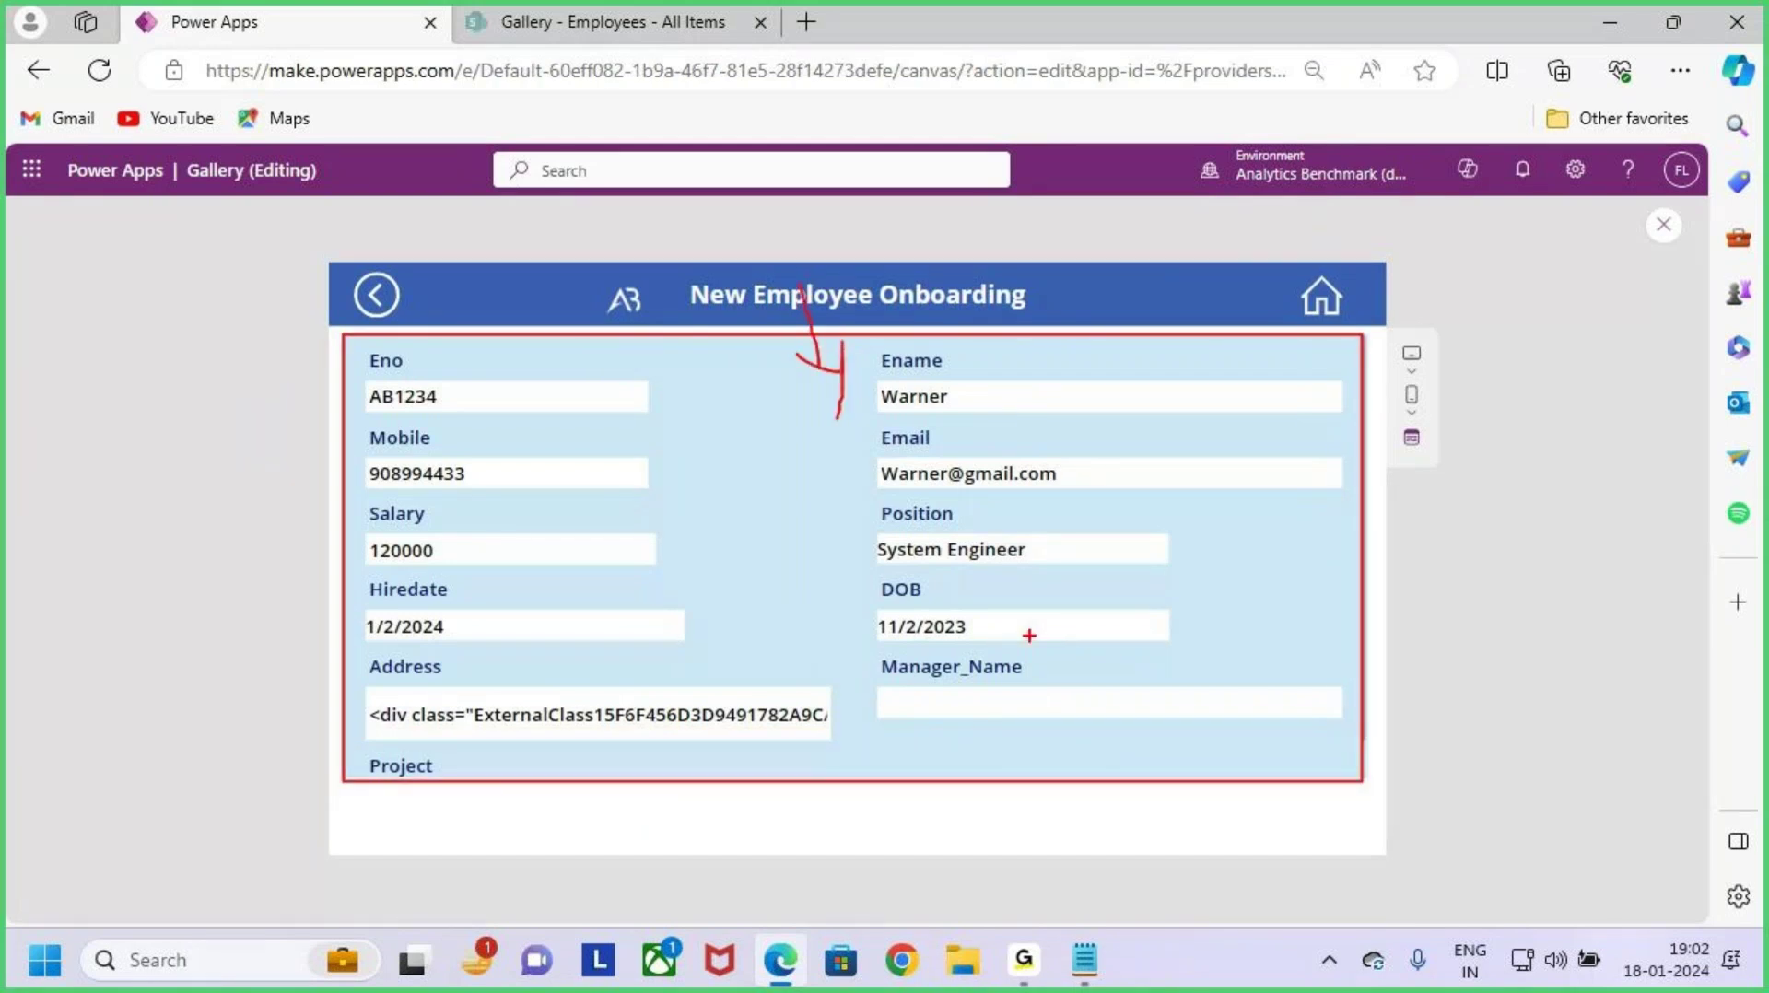
drag(1157, 790, 1323, 857)
key(Escape)
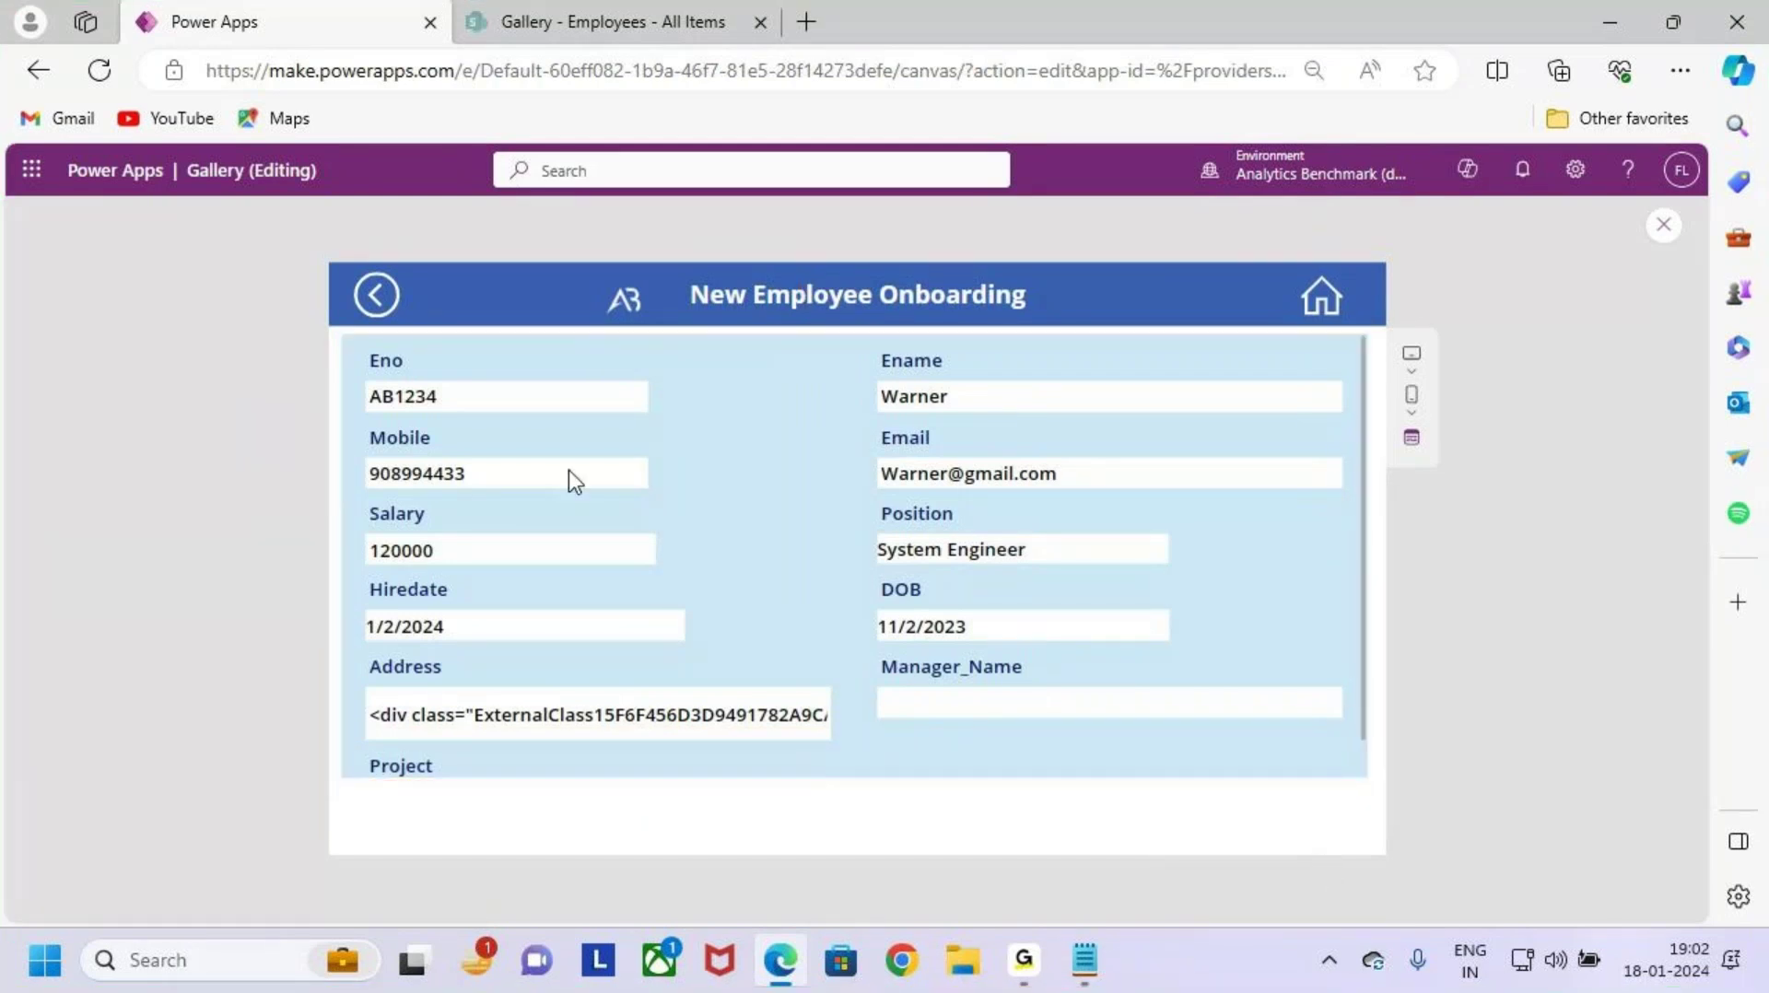
Step: Return to the gallery and highlight the add-new-employee icon
click(373, 297)
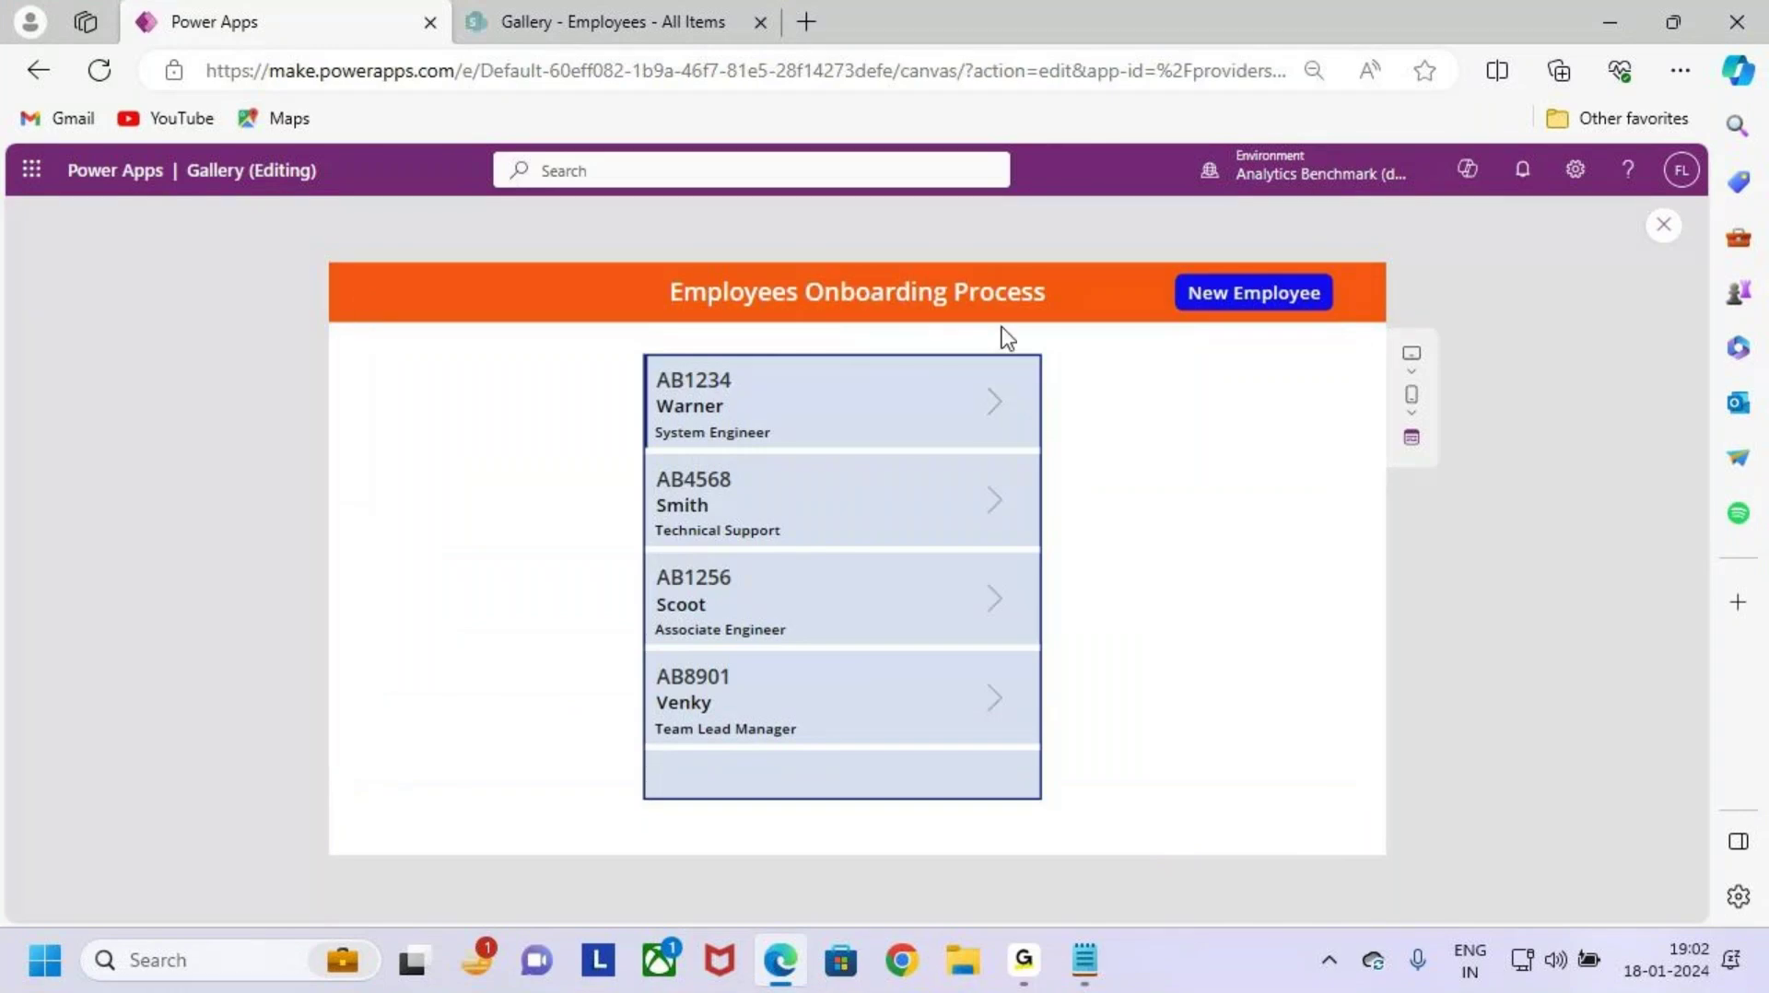
key(ctrl+2)
mouse_move(1146, 246)
mouse_down()
mouse_move(1294, 359)
mouse_move(1370, 358)
mouse_up()
drag(1235, 198, 1244, 245)
drag(1218, 234, 1245, 251)
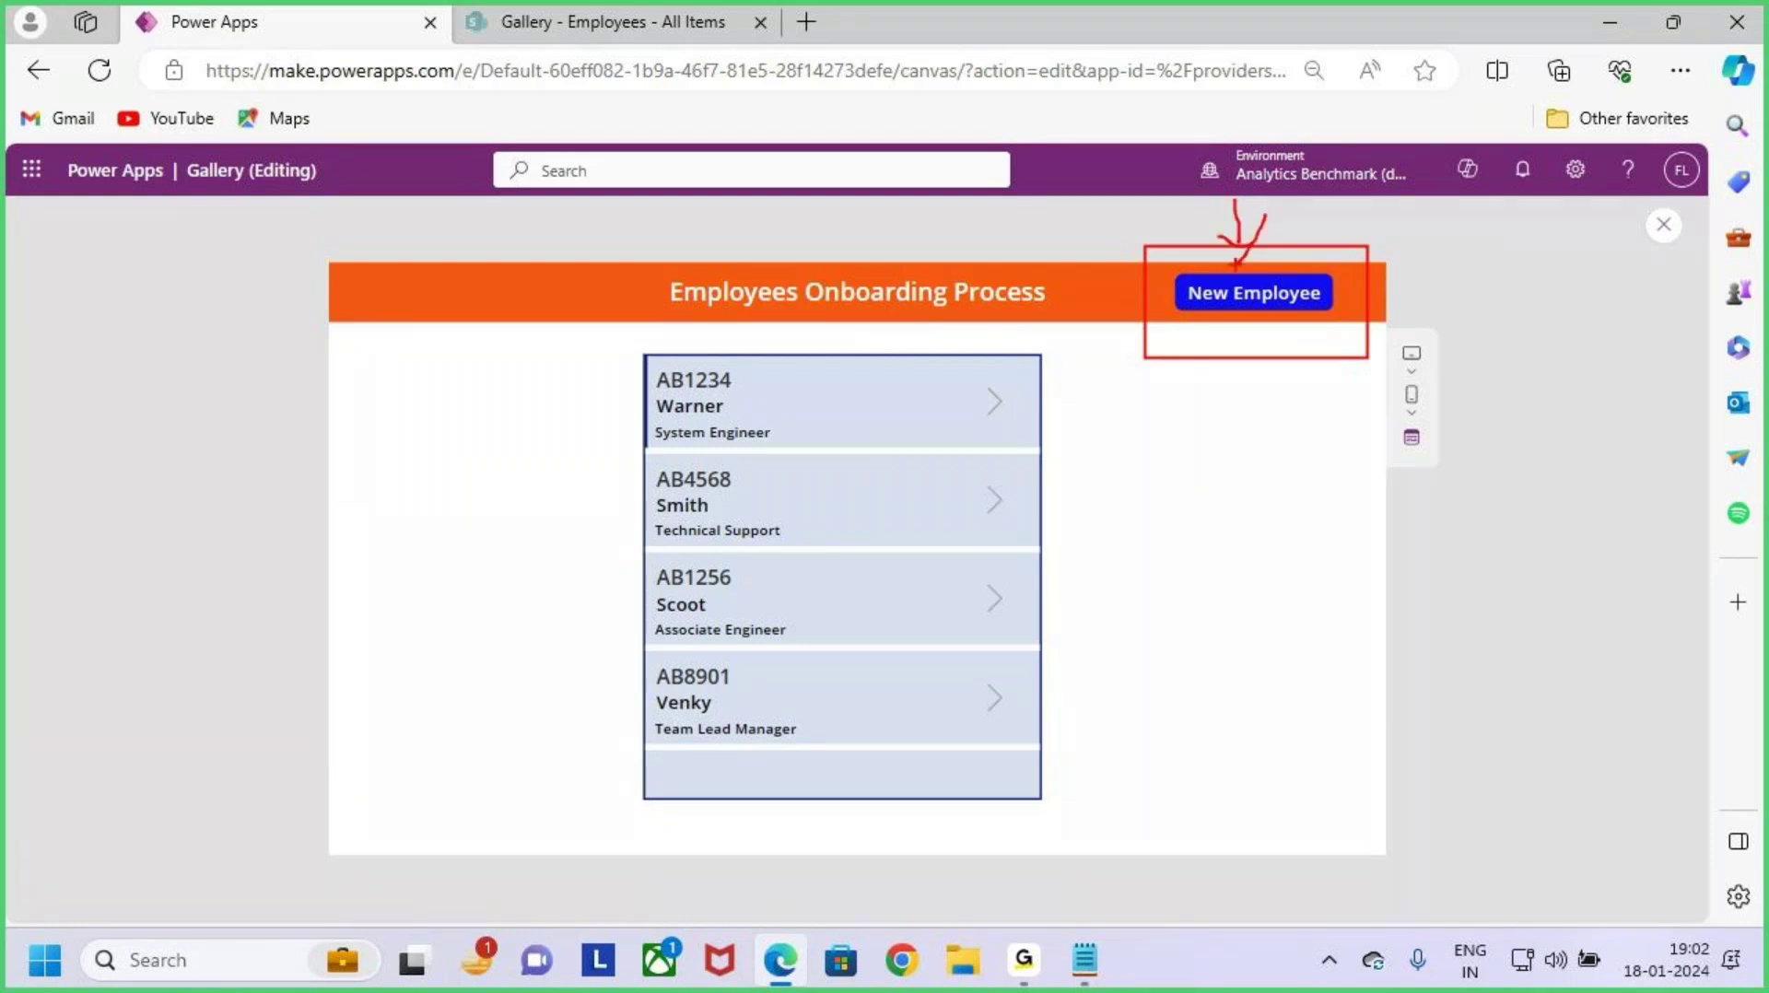
key(Escape)
Step: Open a blank new-employee form and highlight its visible Submit button
click(1256, 307)
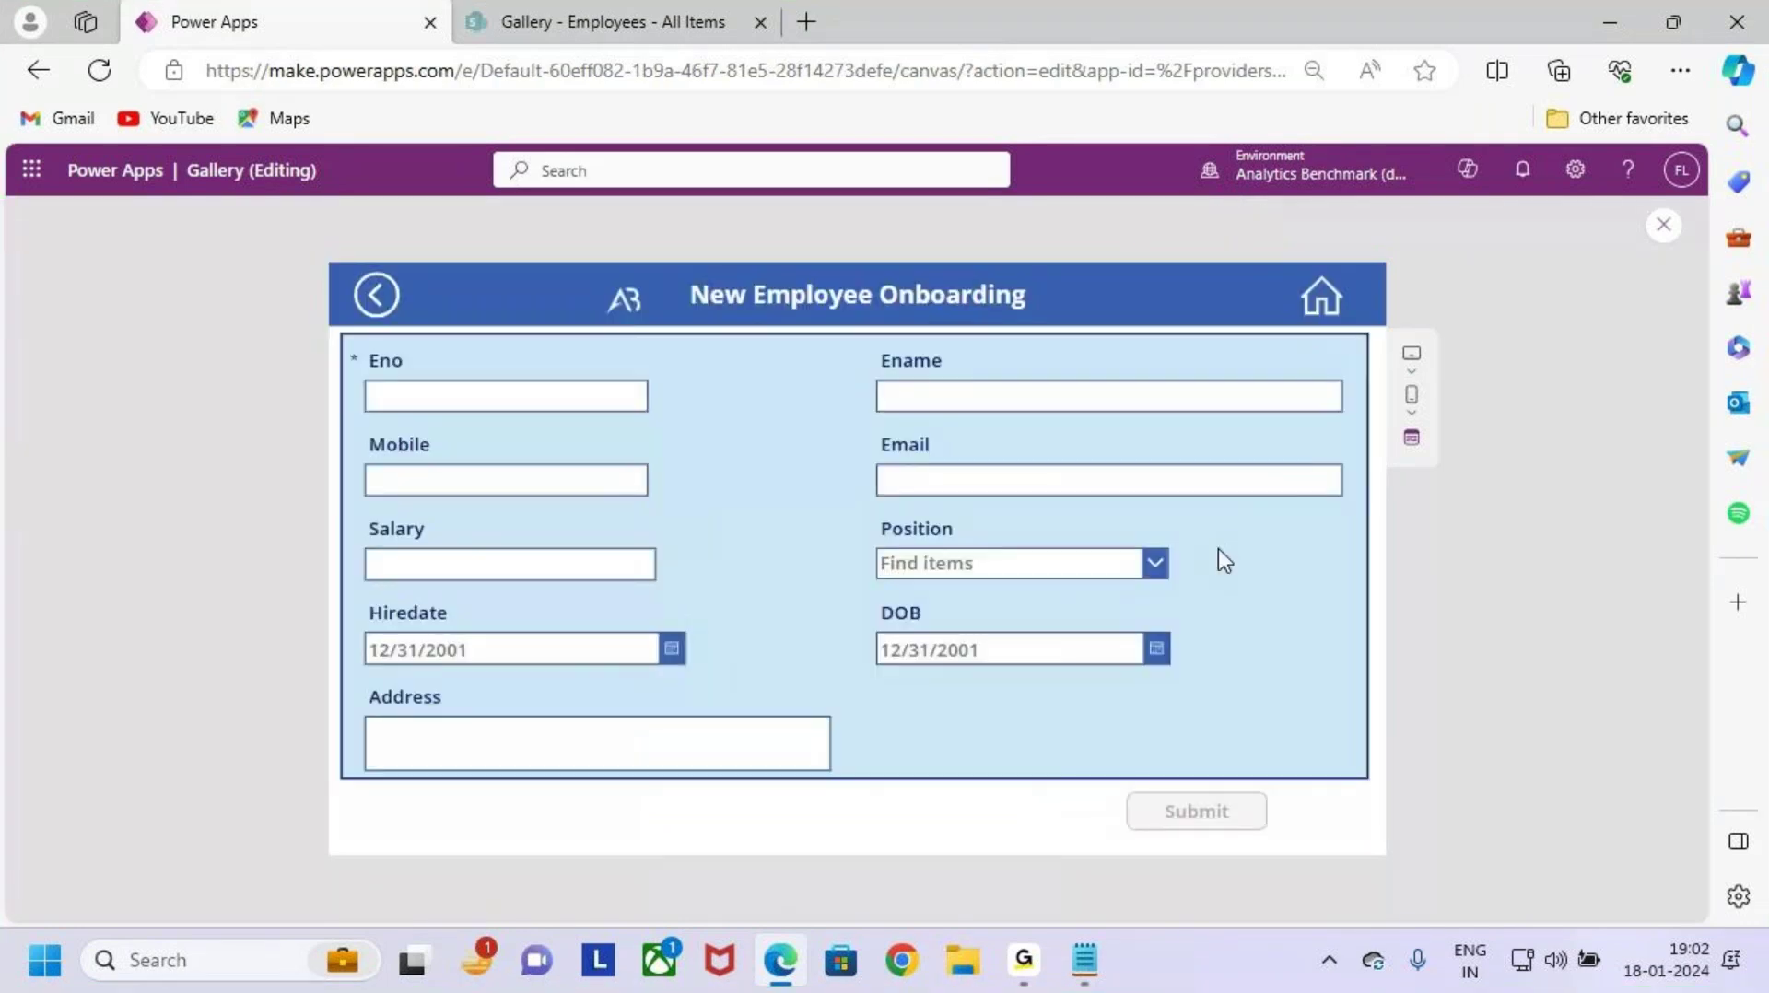
key(ctrl+2)
mouse_move(342, 334)
mouse_down()
mouse_move(624, 524)
mouse_move(1264, 756)
mouse_move(1369, 777)
mouse_up()
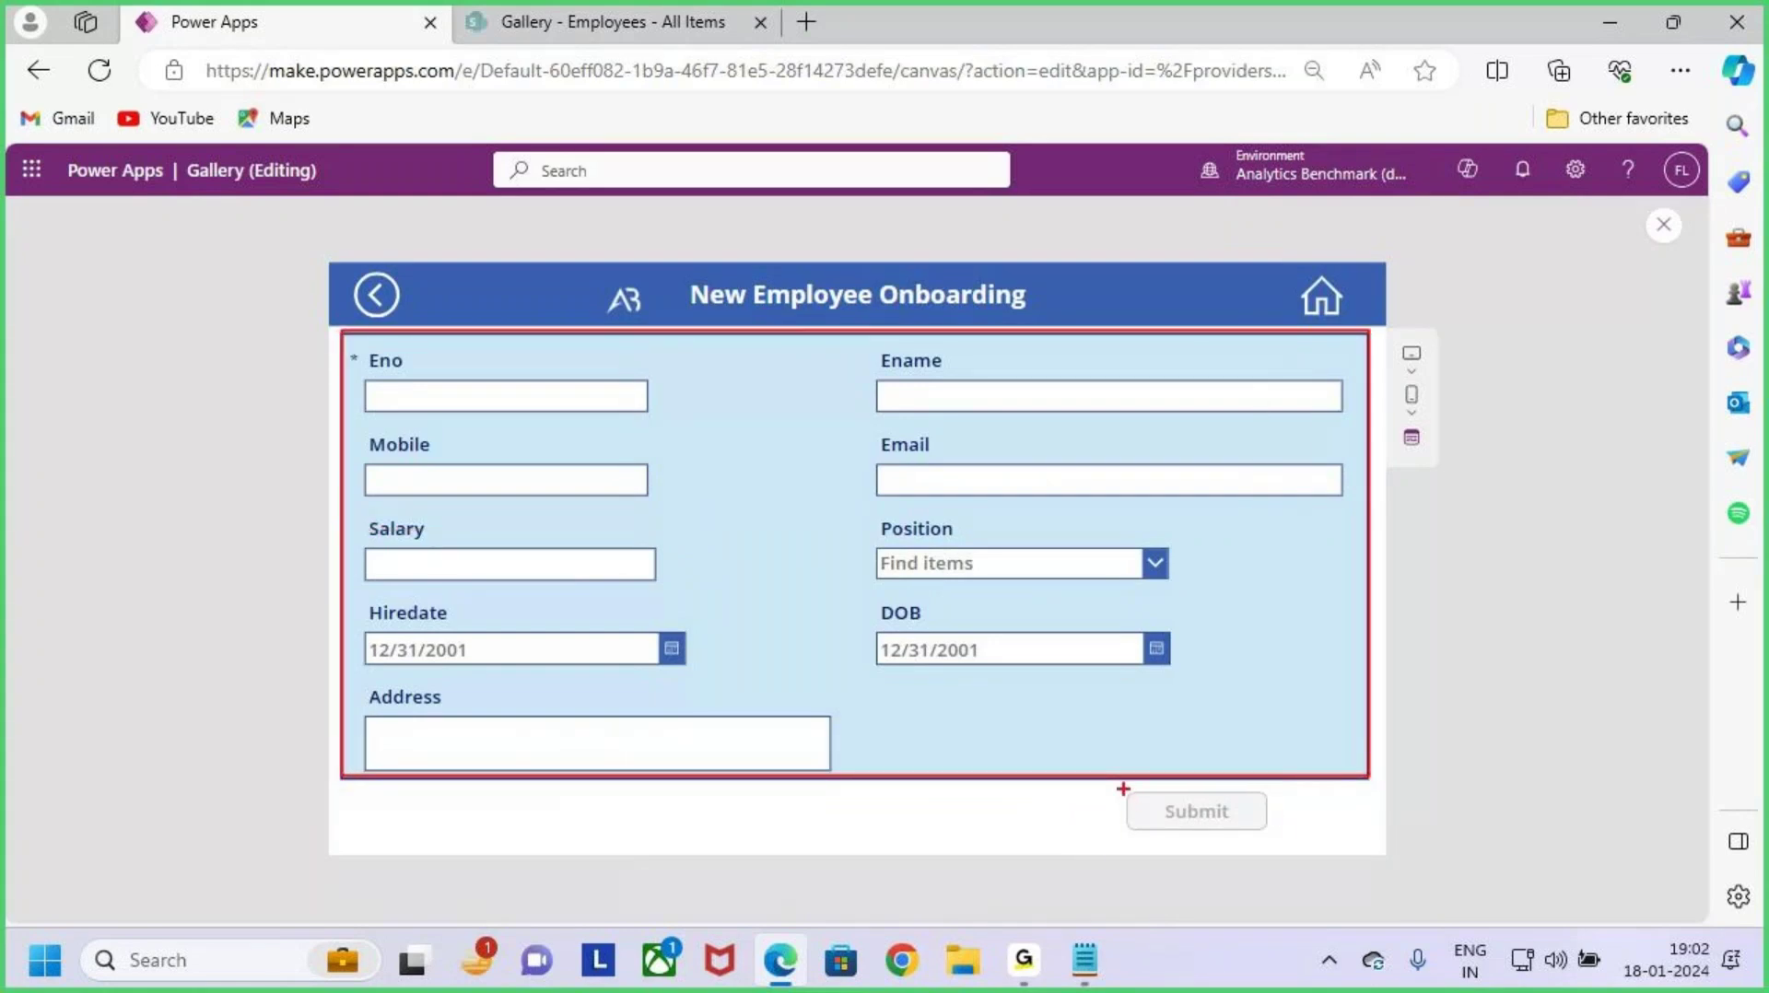
drag(1114, 785, 1278, 840)
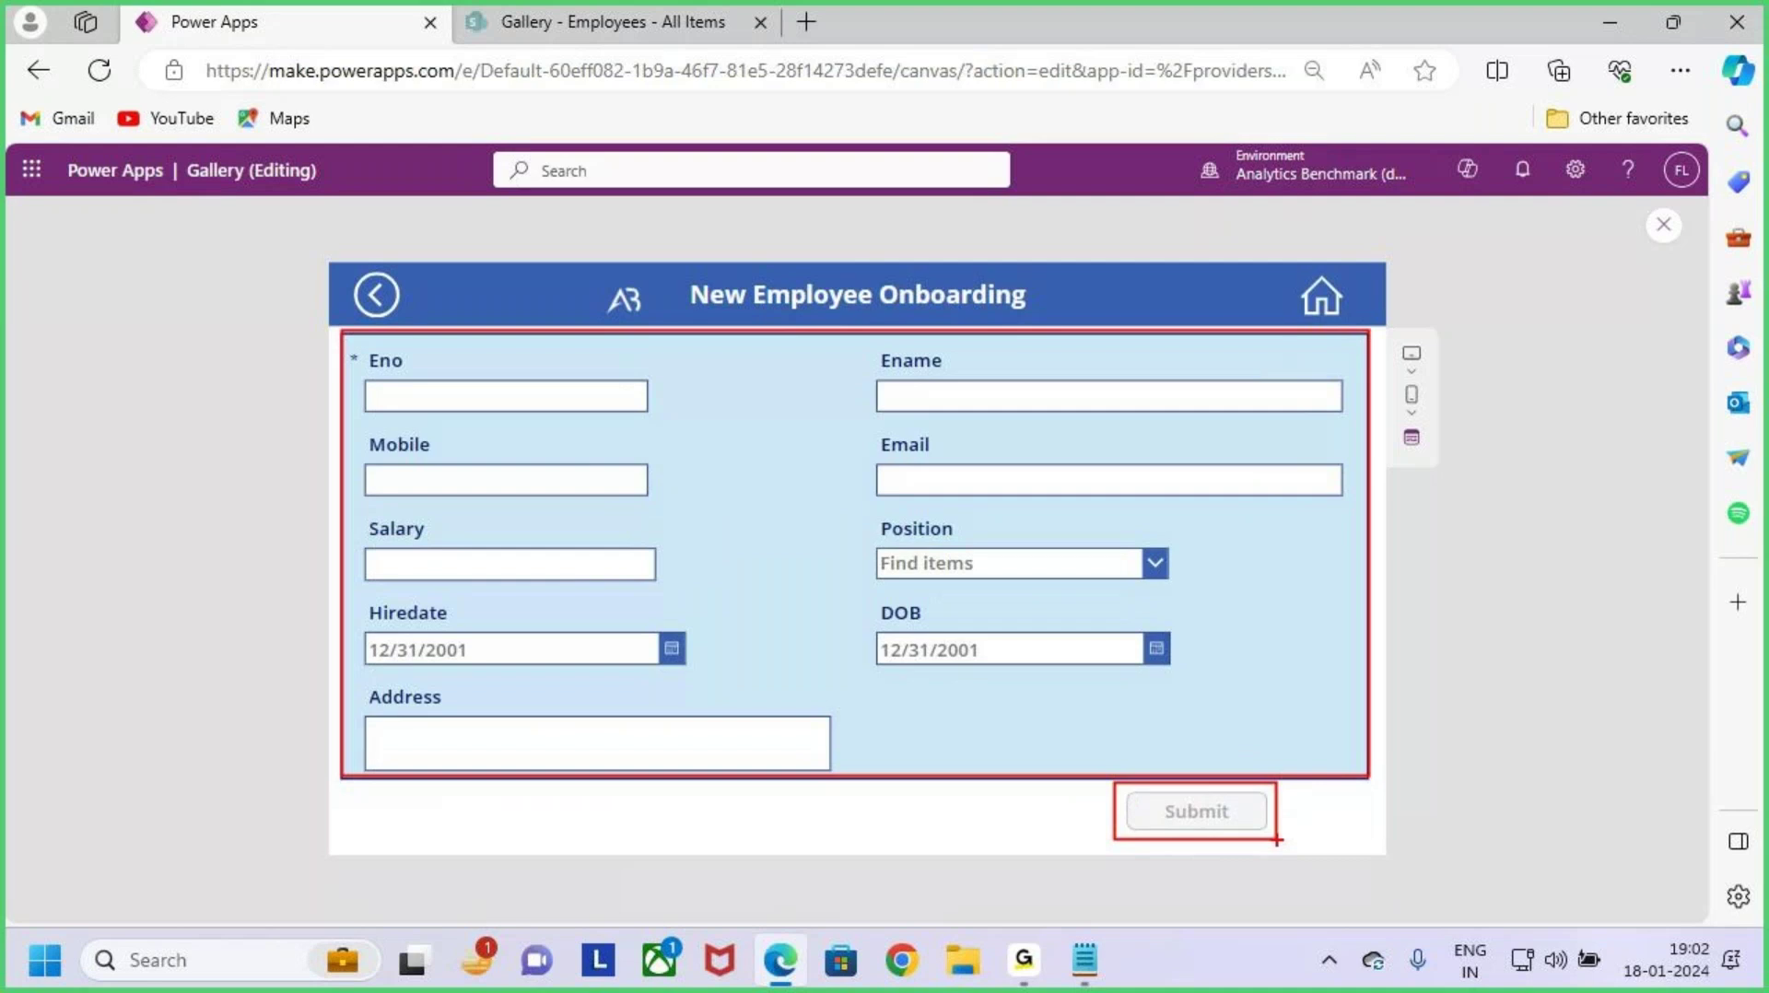
drag(1168, 789, 1244, 835)
drag(1230, 783, 1181, 851)
mouse_move(1472, 540)
mouse_down()
mouse_move(1294, 623)
mouse_move(1350, 635)
mouse_up()
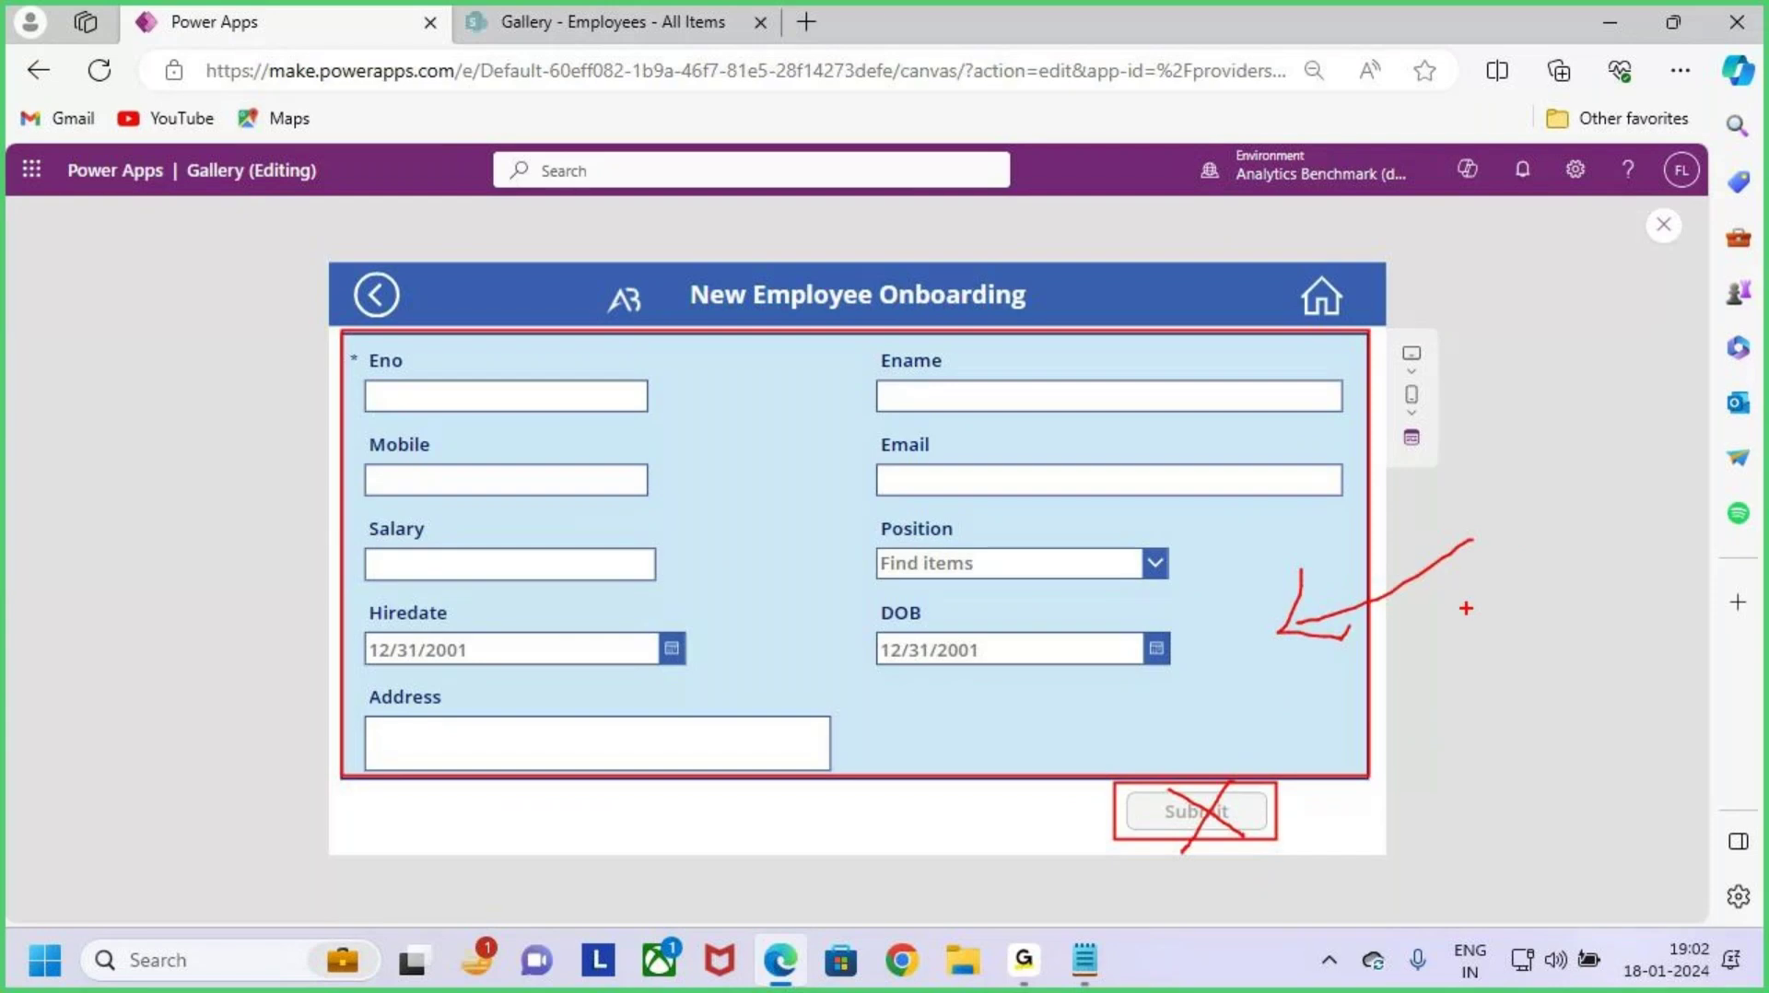
drag(1453, 600, 1502, 600)
mouse_move(1517, 614)
mouse_down()
mouse_move(1518, 651)
mouse_move(1584, 666)
mouse_move(1618, 634)
mouse_up()
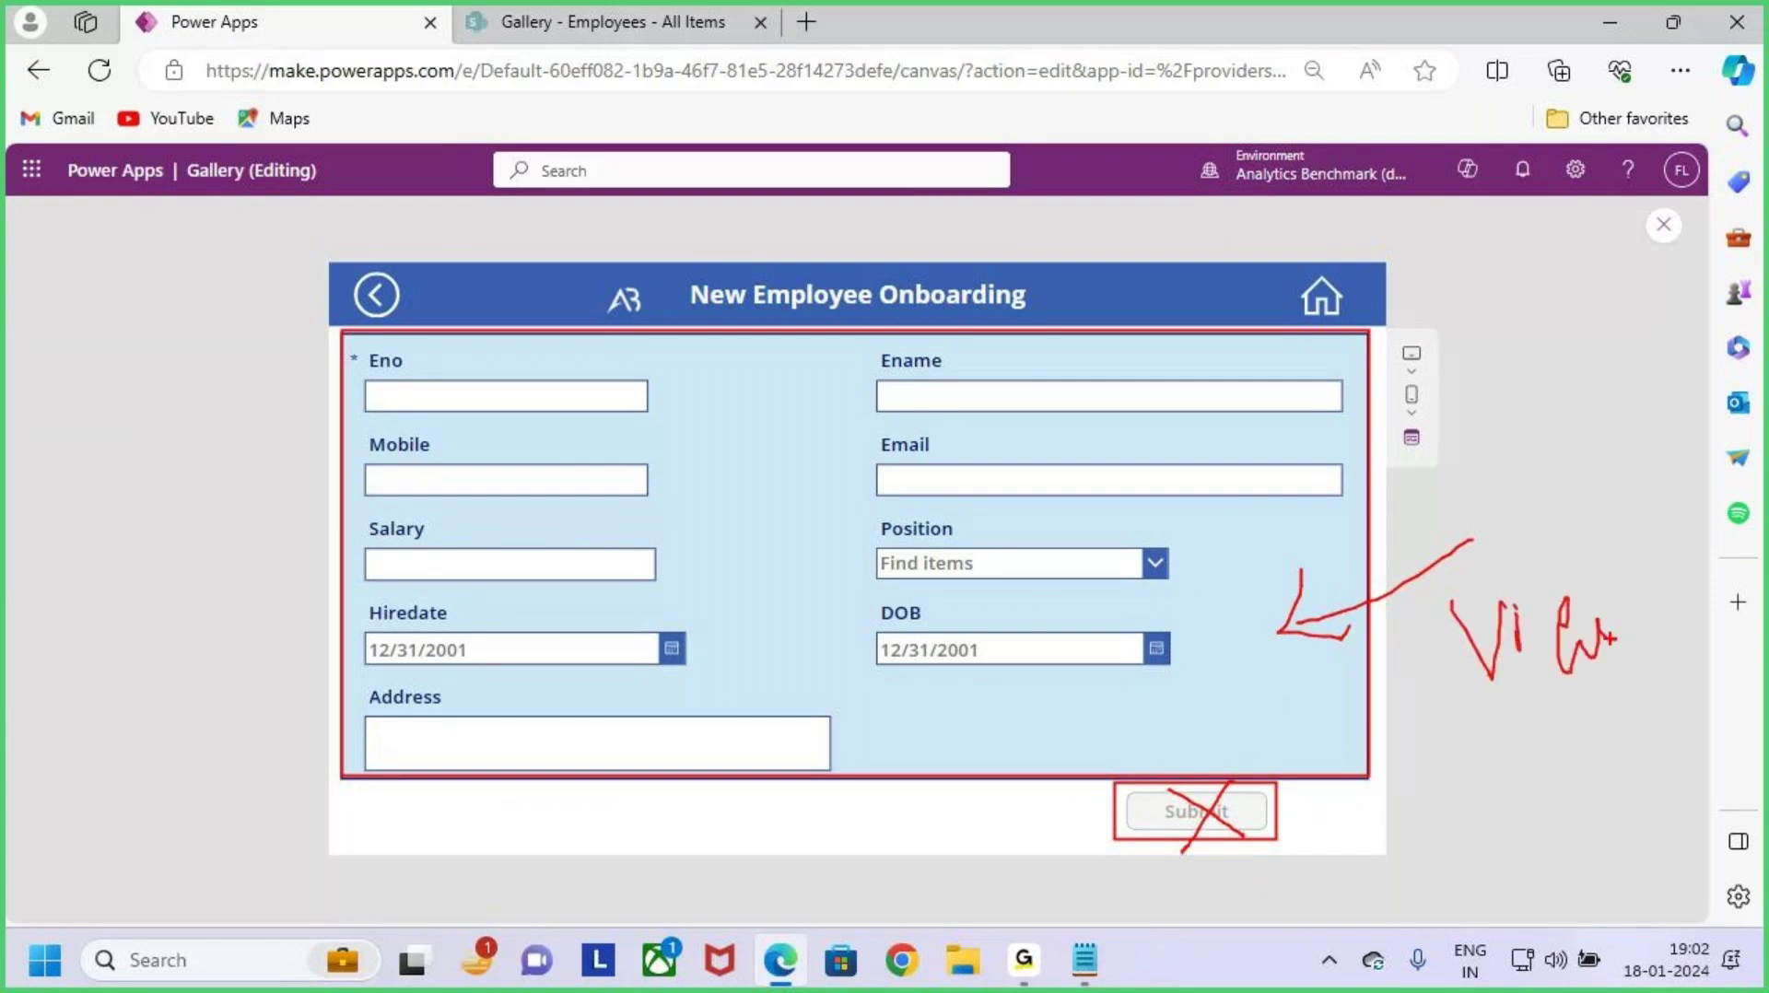
key(Escape)
Step: Confirm the last employee's Team Lead Manager record shows no Submit button, then minimize the browser
click(374, 295)
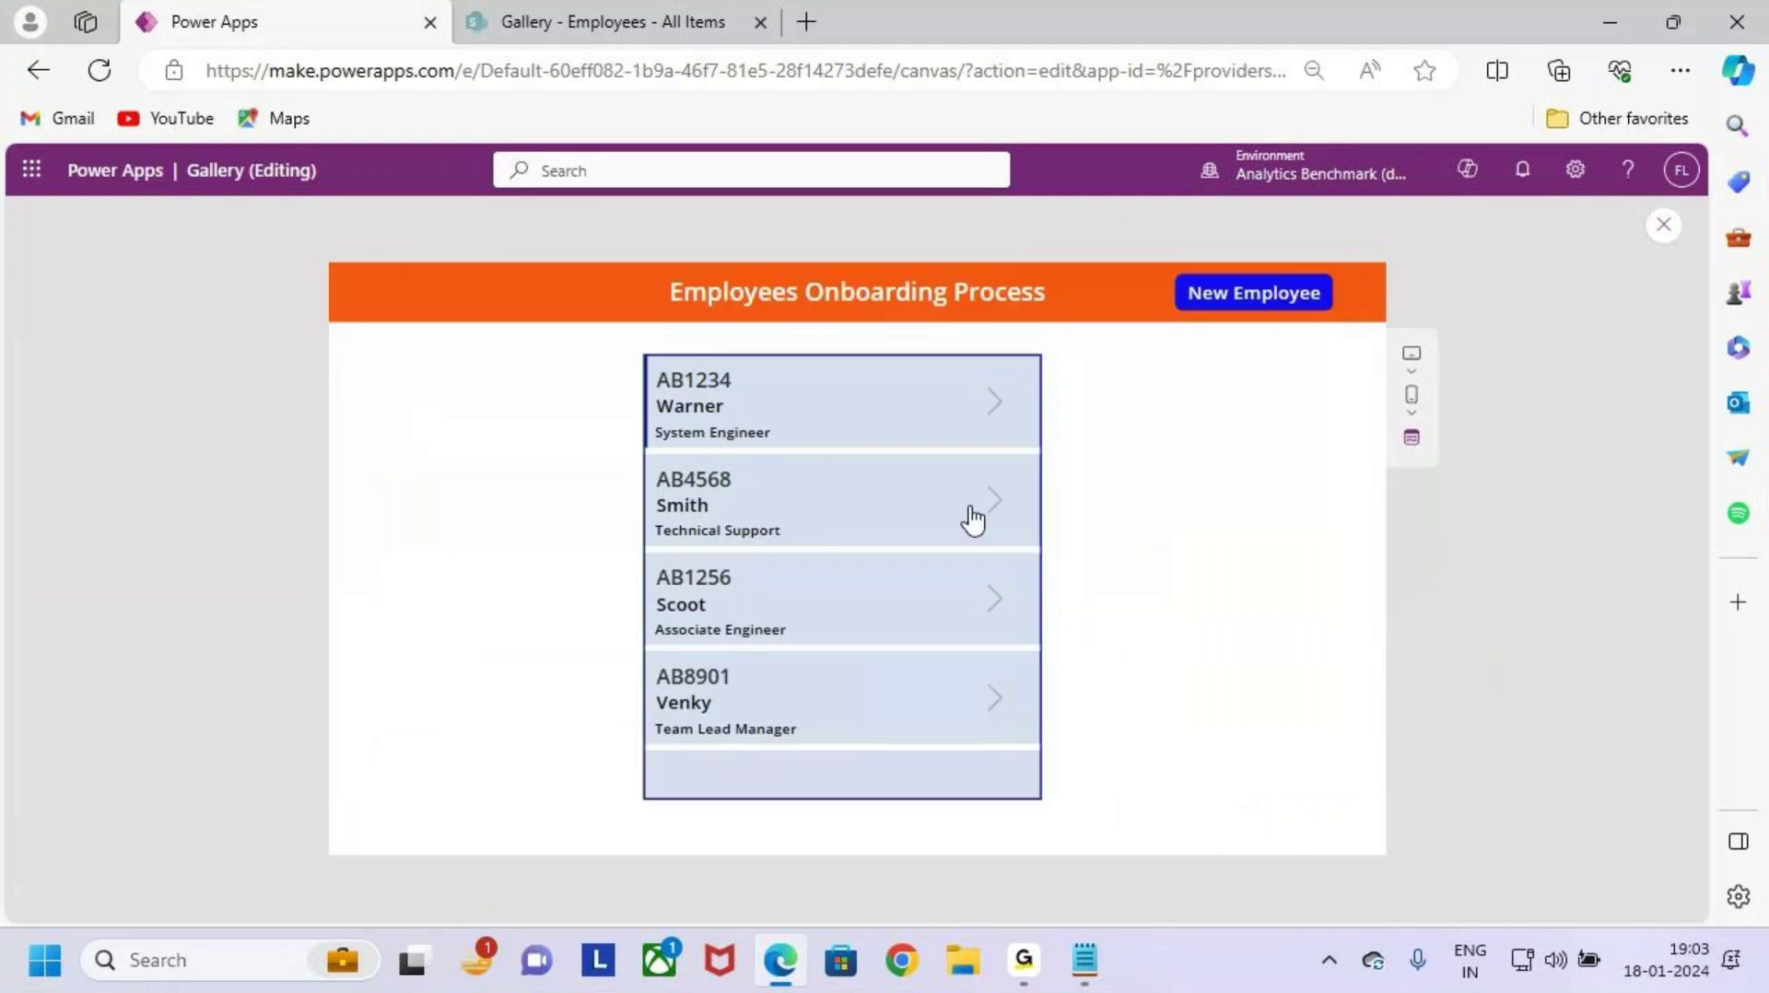
click(996, 710)
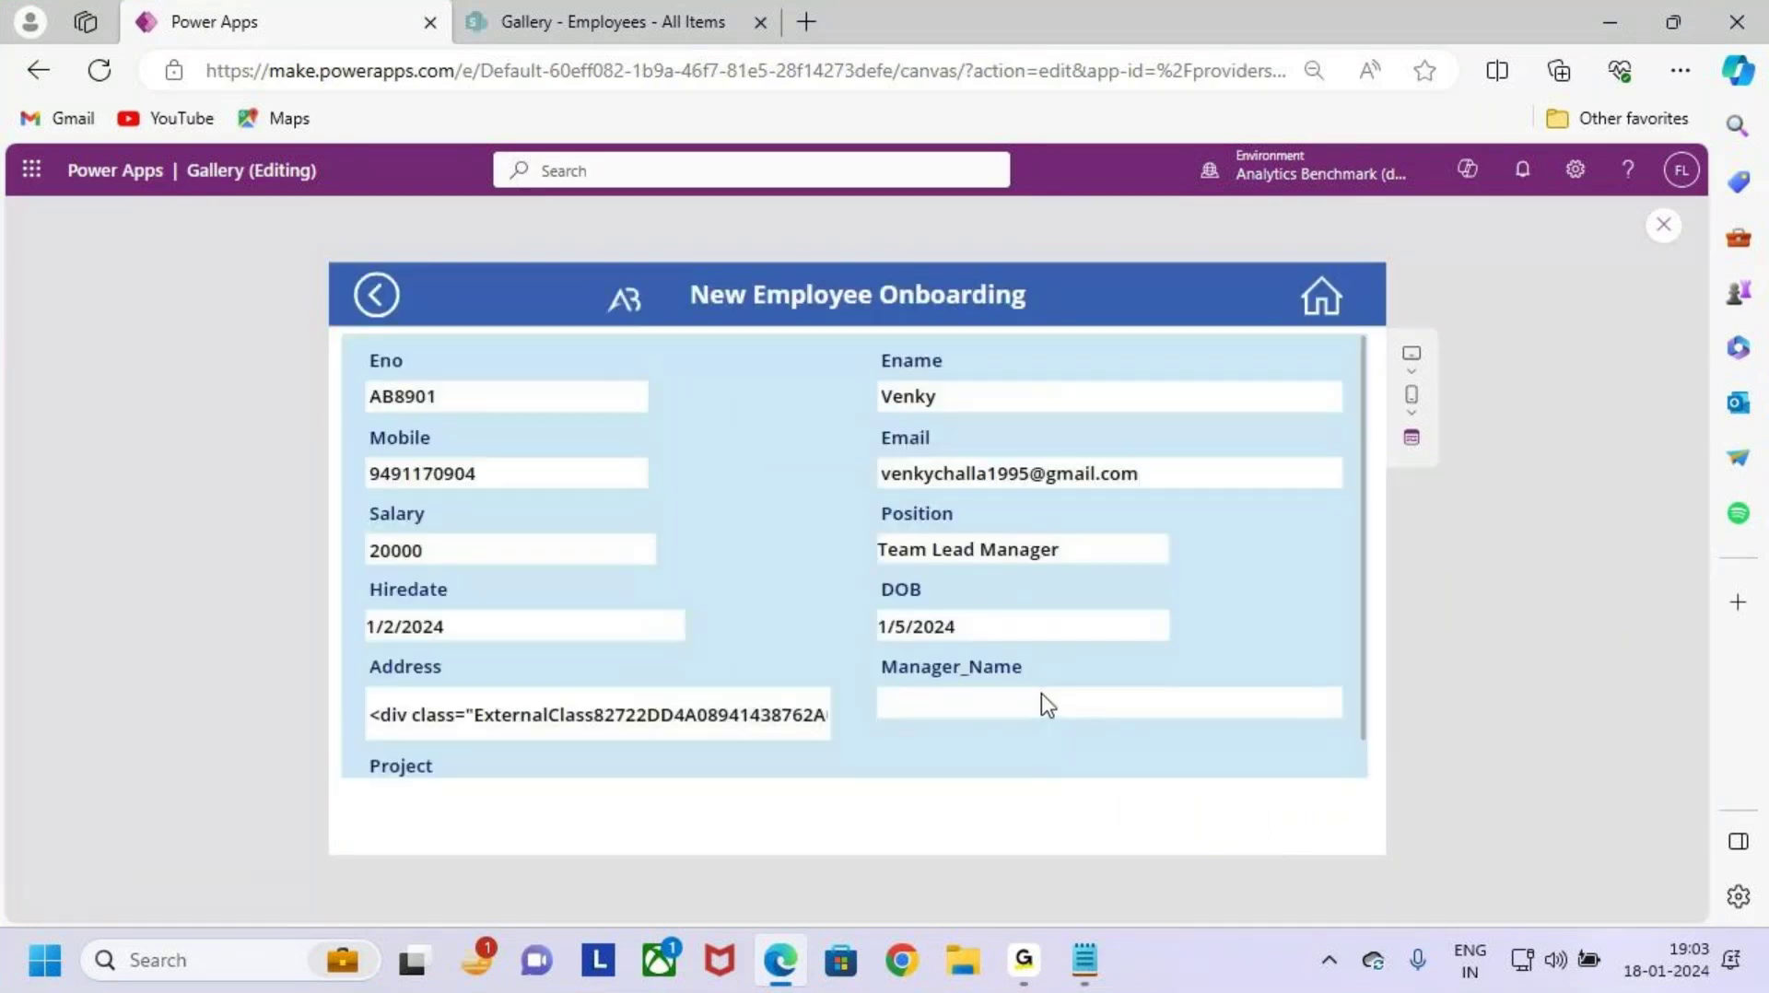
key(ctrl+2)
mouse_move(341, 336)
mouse_down()
mouse_move(510, 446)
mouse_move(1323, 723)
mouse_move(1353, 759)
mouse_up()
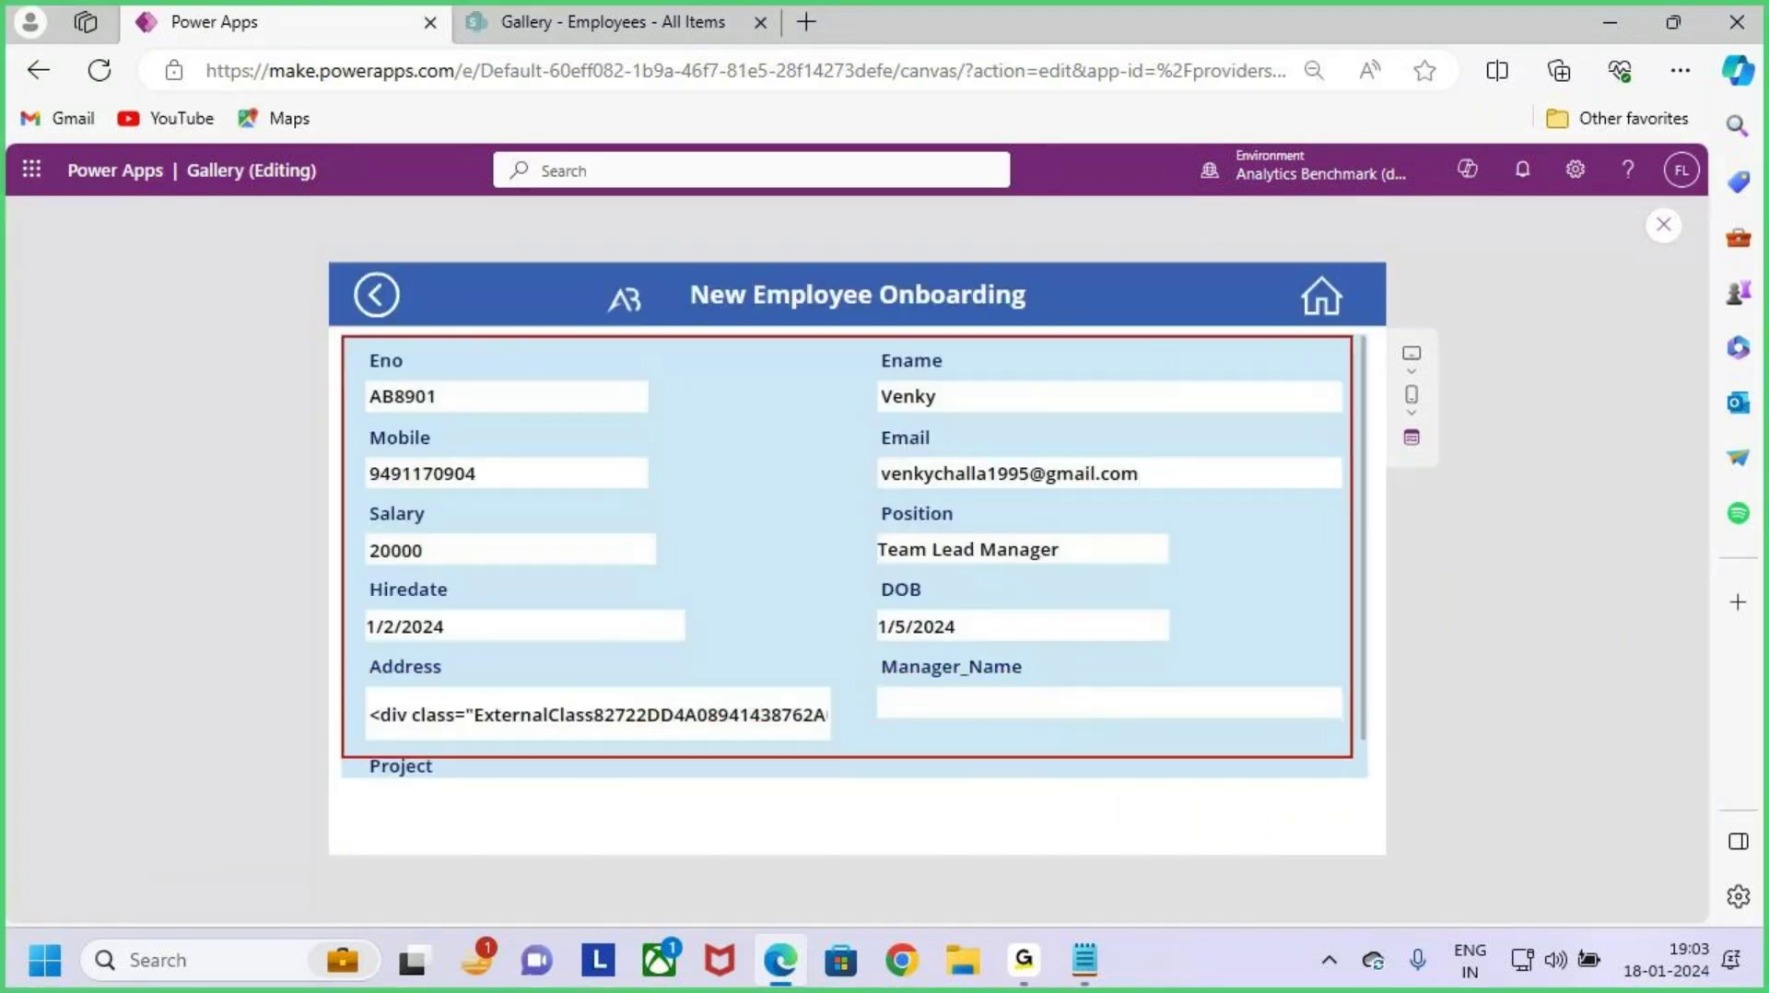
mouse_move(603, 461)
mouse_down()
mouse_move(640, 537)
mouse_move(672, 505)
mouse_up()
drag(698, 440, 943, 435)
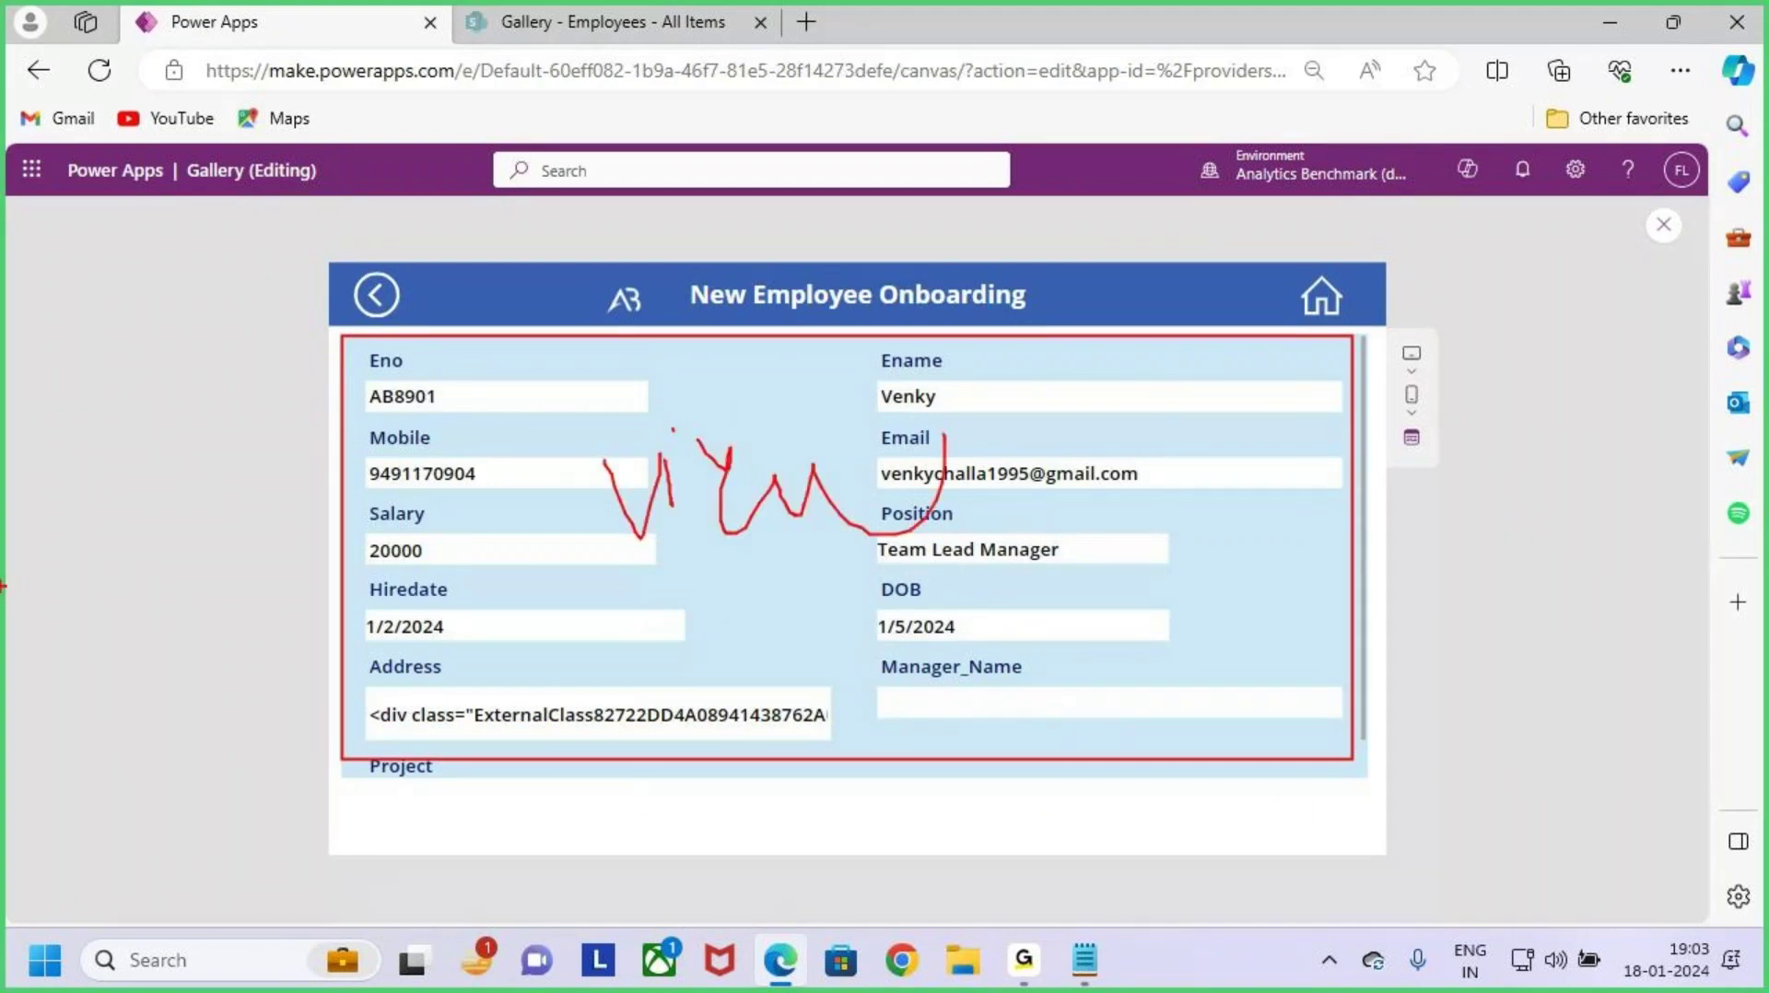
drag(1156, 800, 1309, 869)
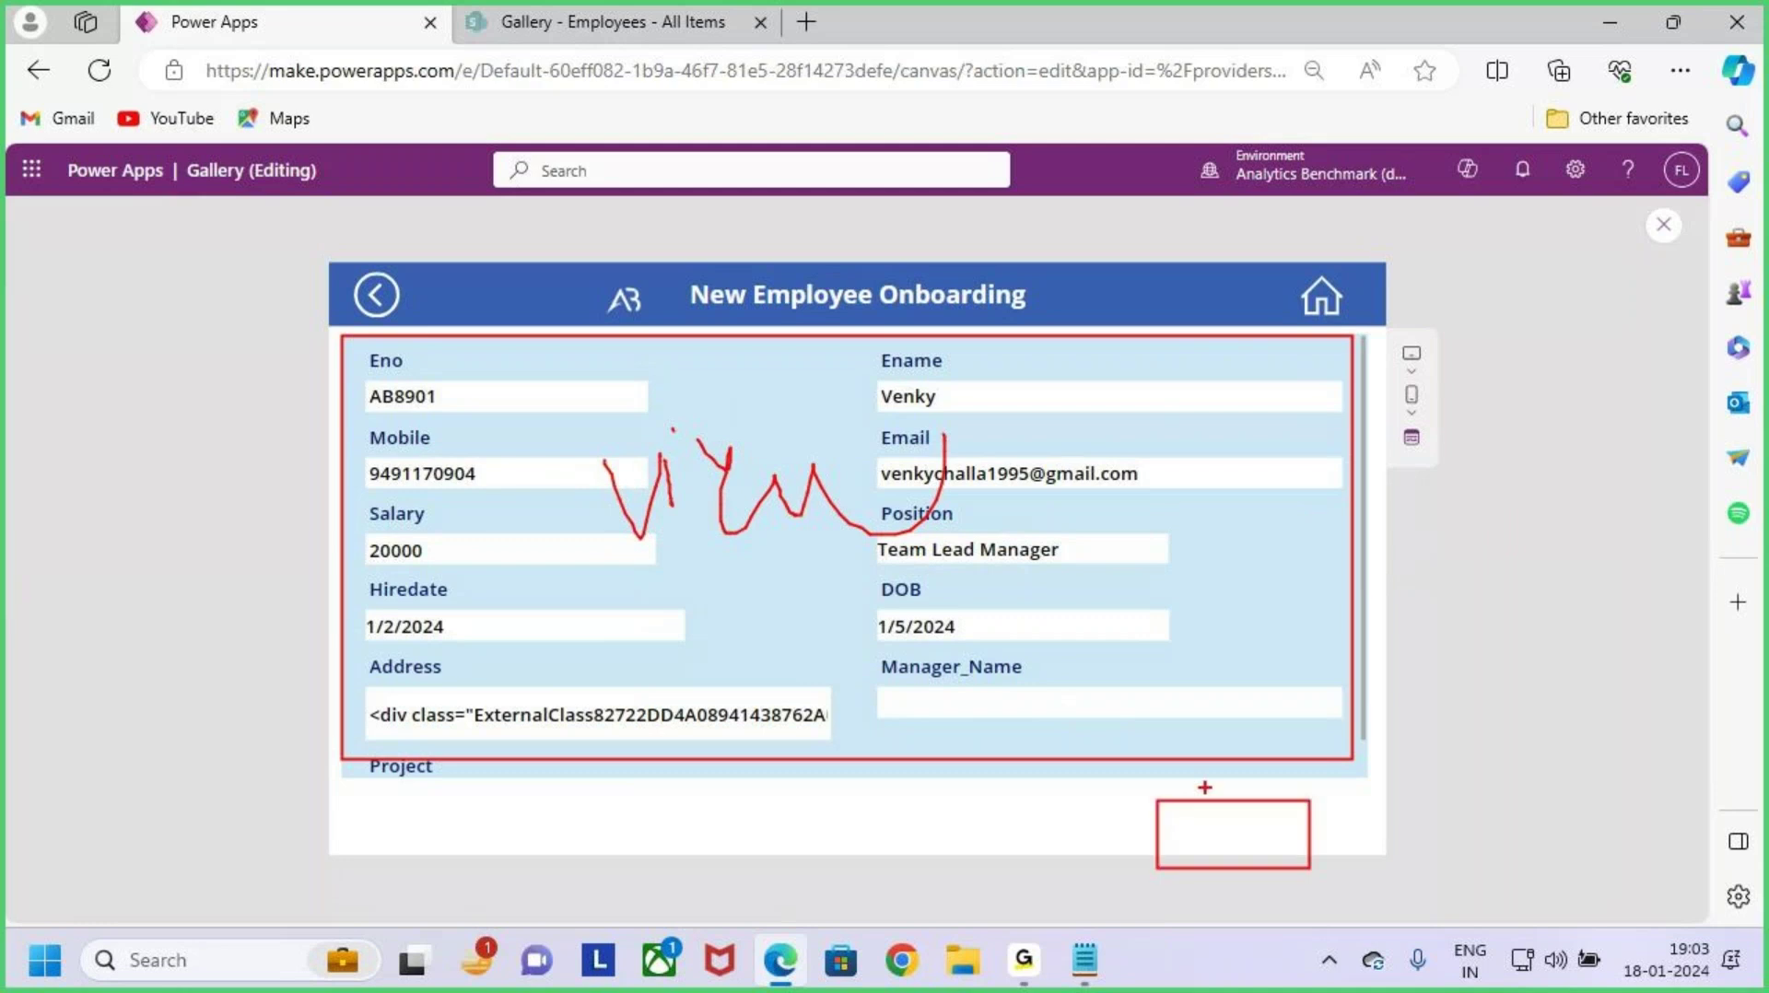
drag(1207, 791, 1299, 873)
drag(1291, 770, 1176, 927)
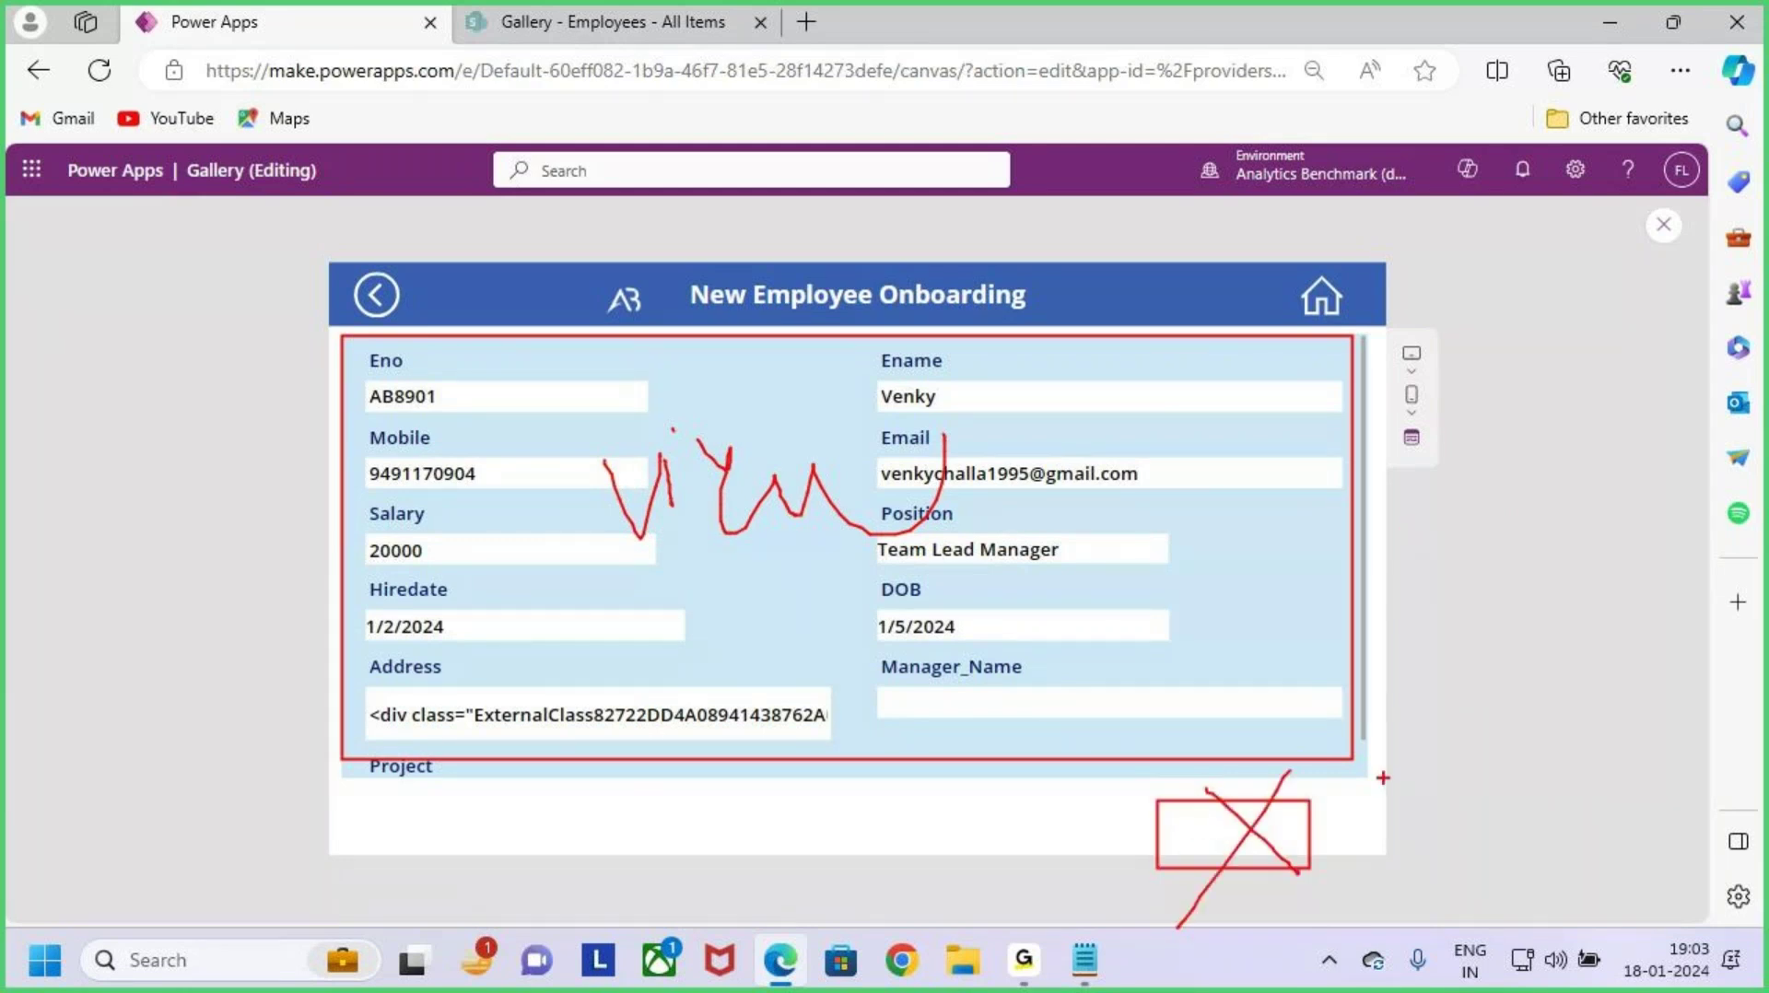
key(Escape)
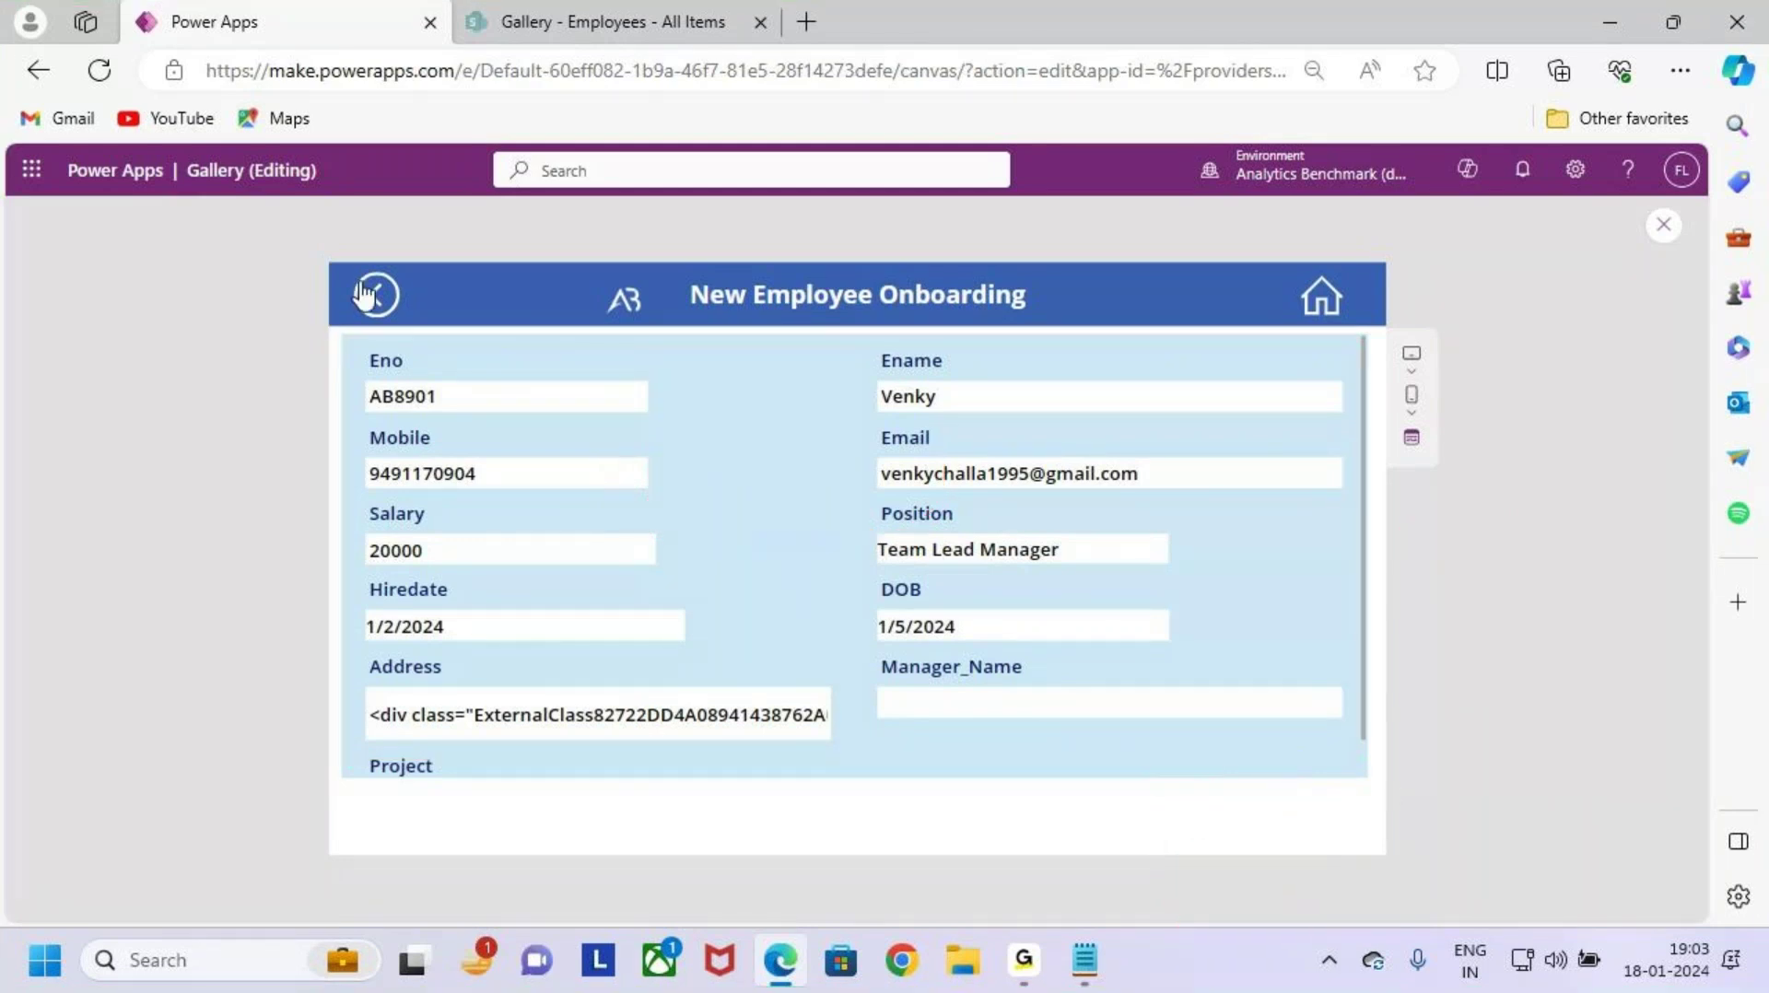
click(376, 295)
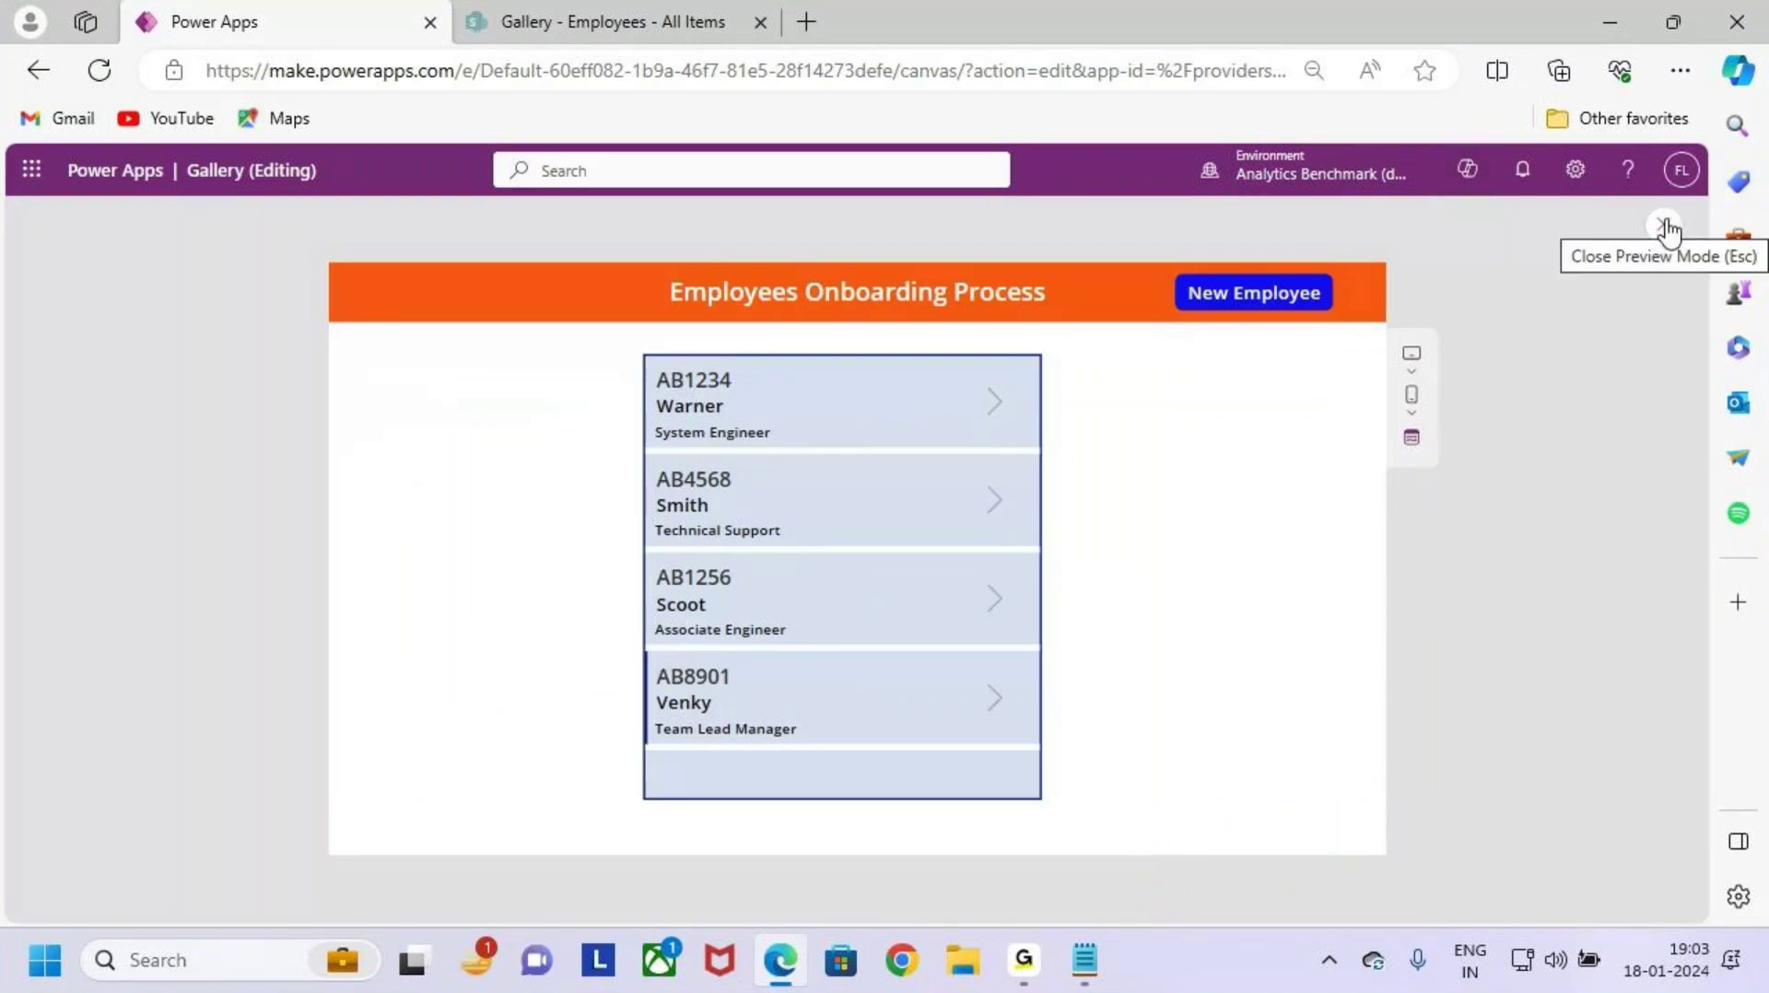
click(1619, 32)
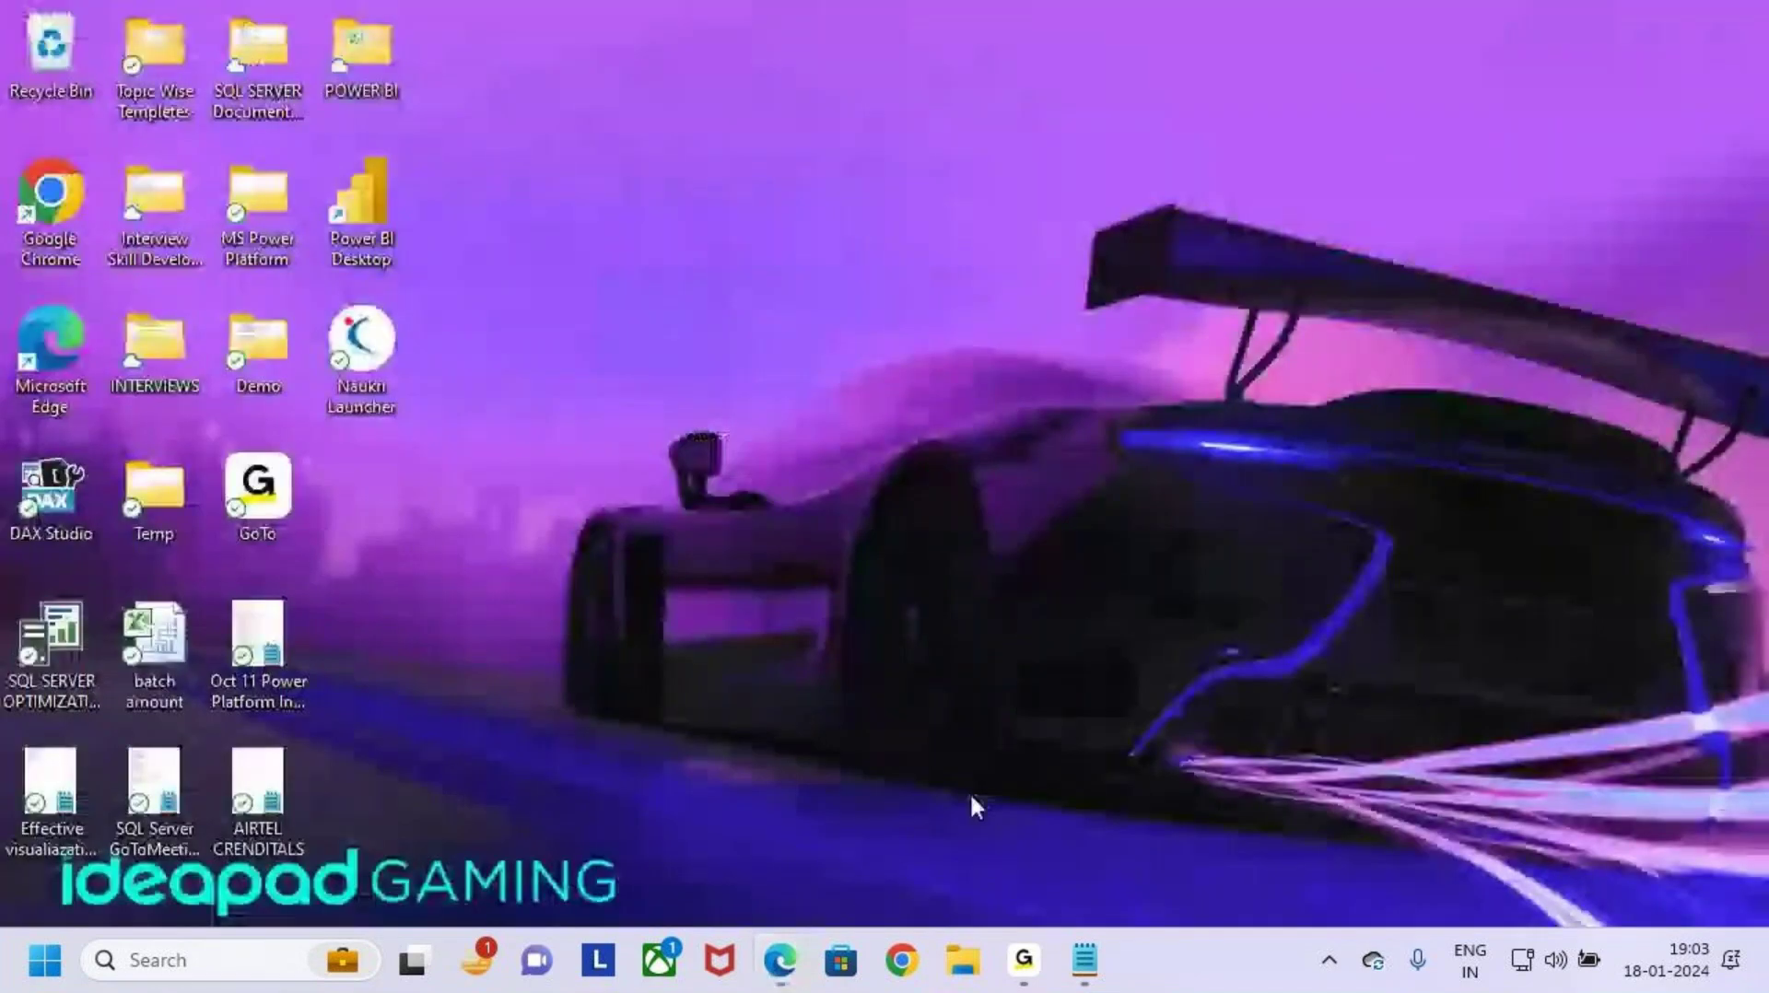
click(1087, 960)
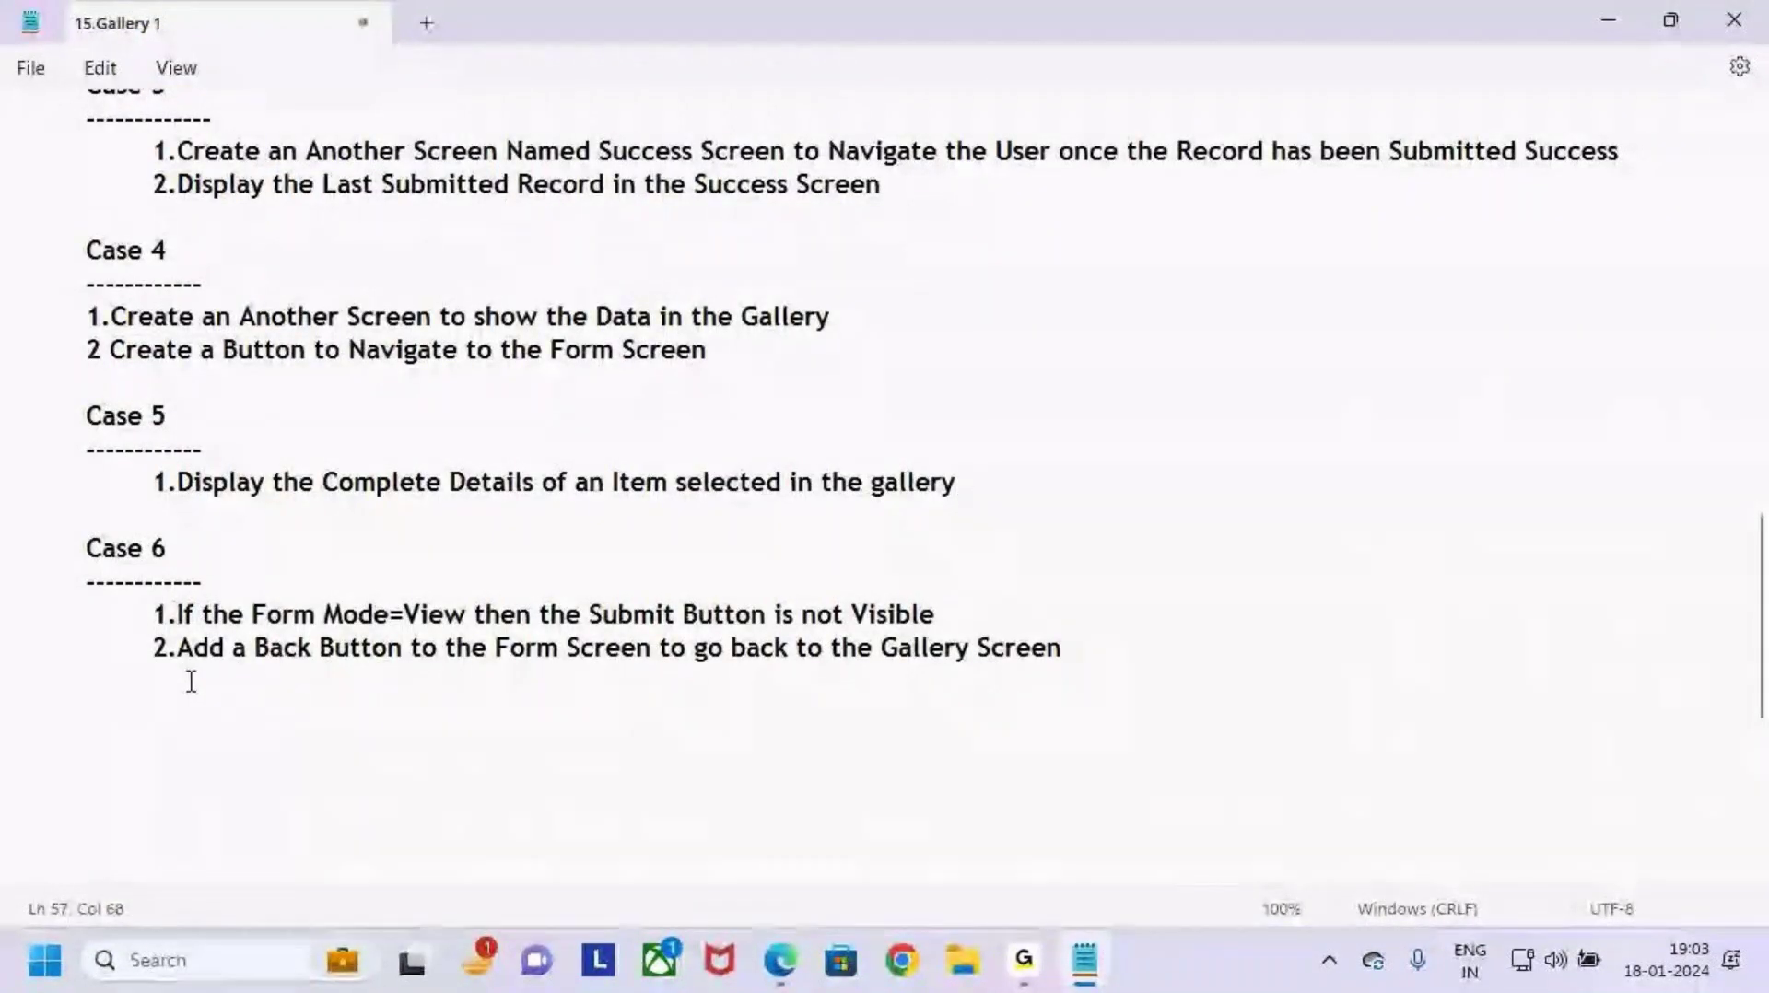
drag(156, 616, 952, 621)
click(296, 616)
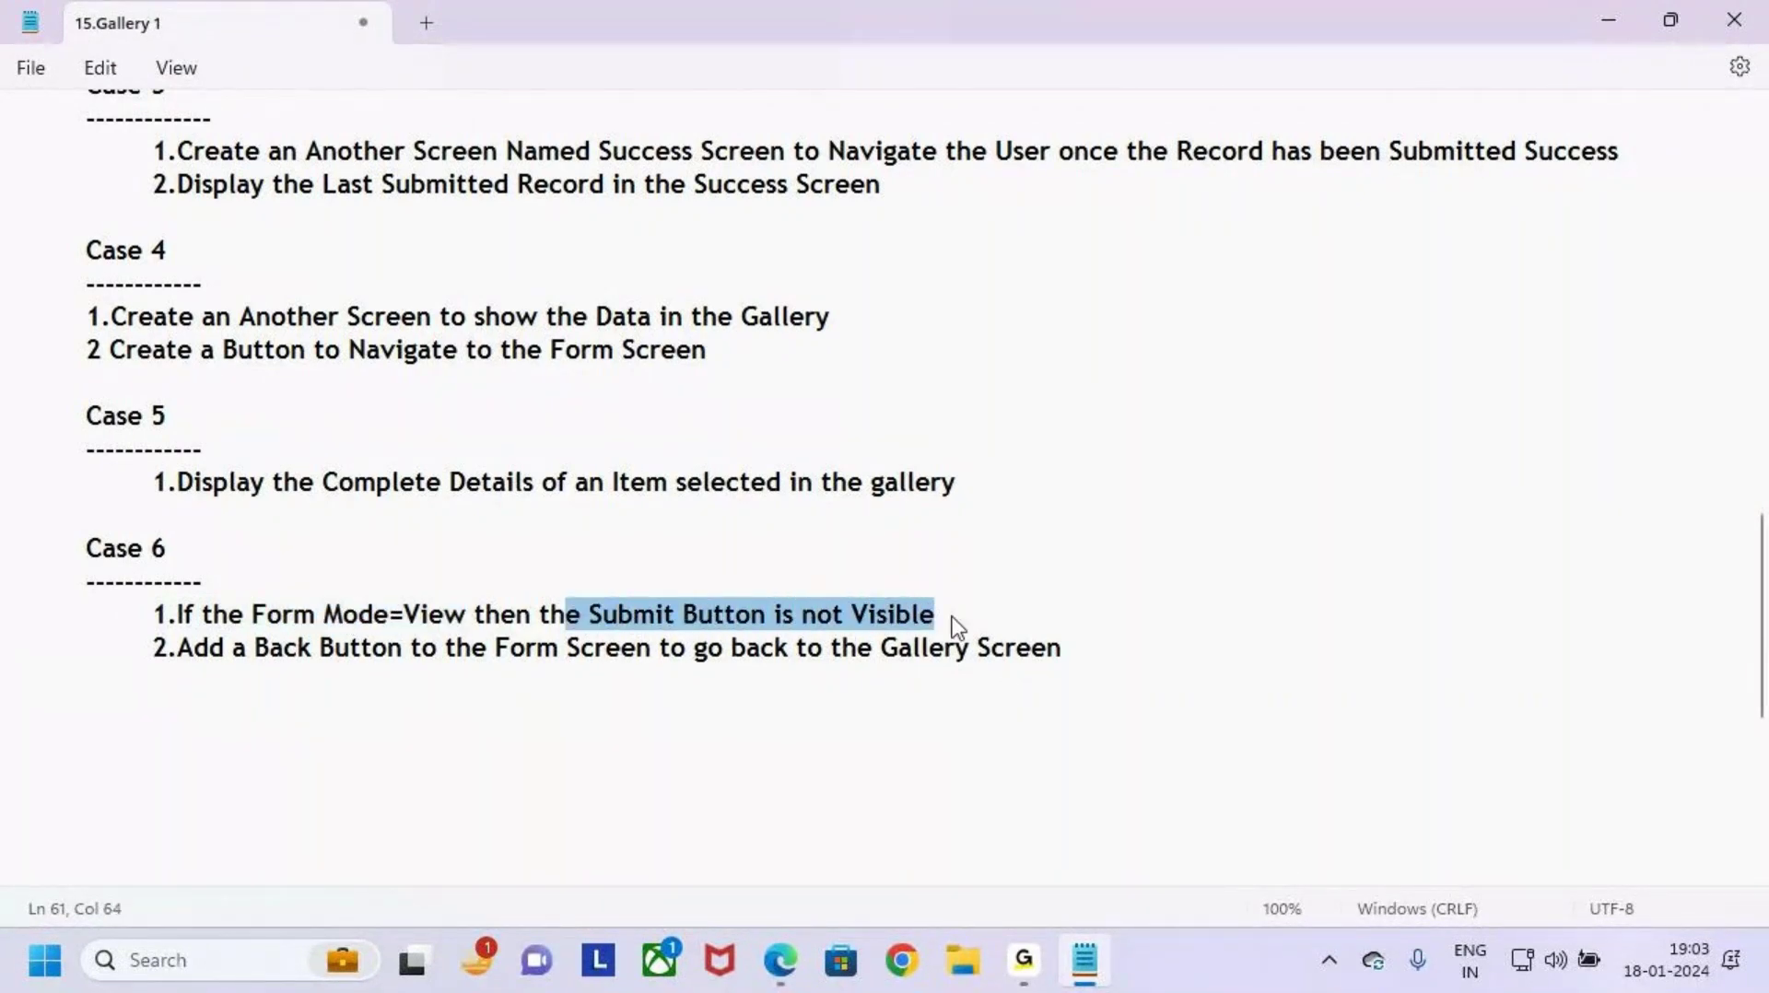
click(987, 616)
drag(178, 650, 763, 656)
click(1185, 644)
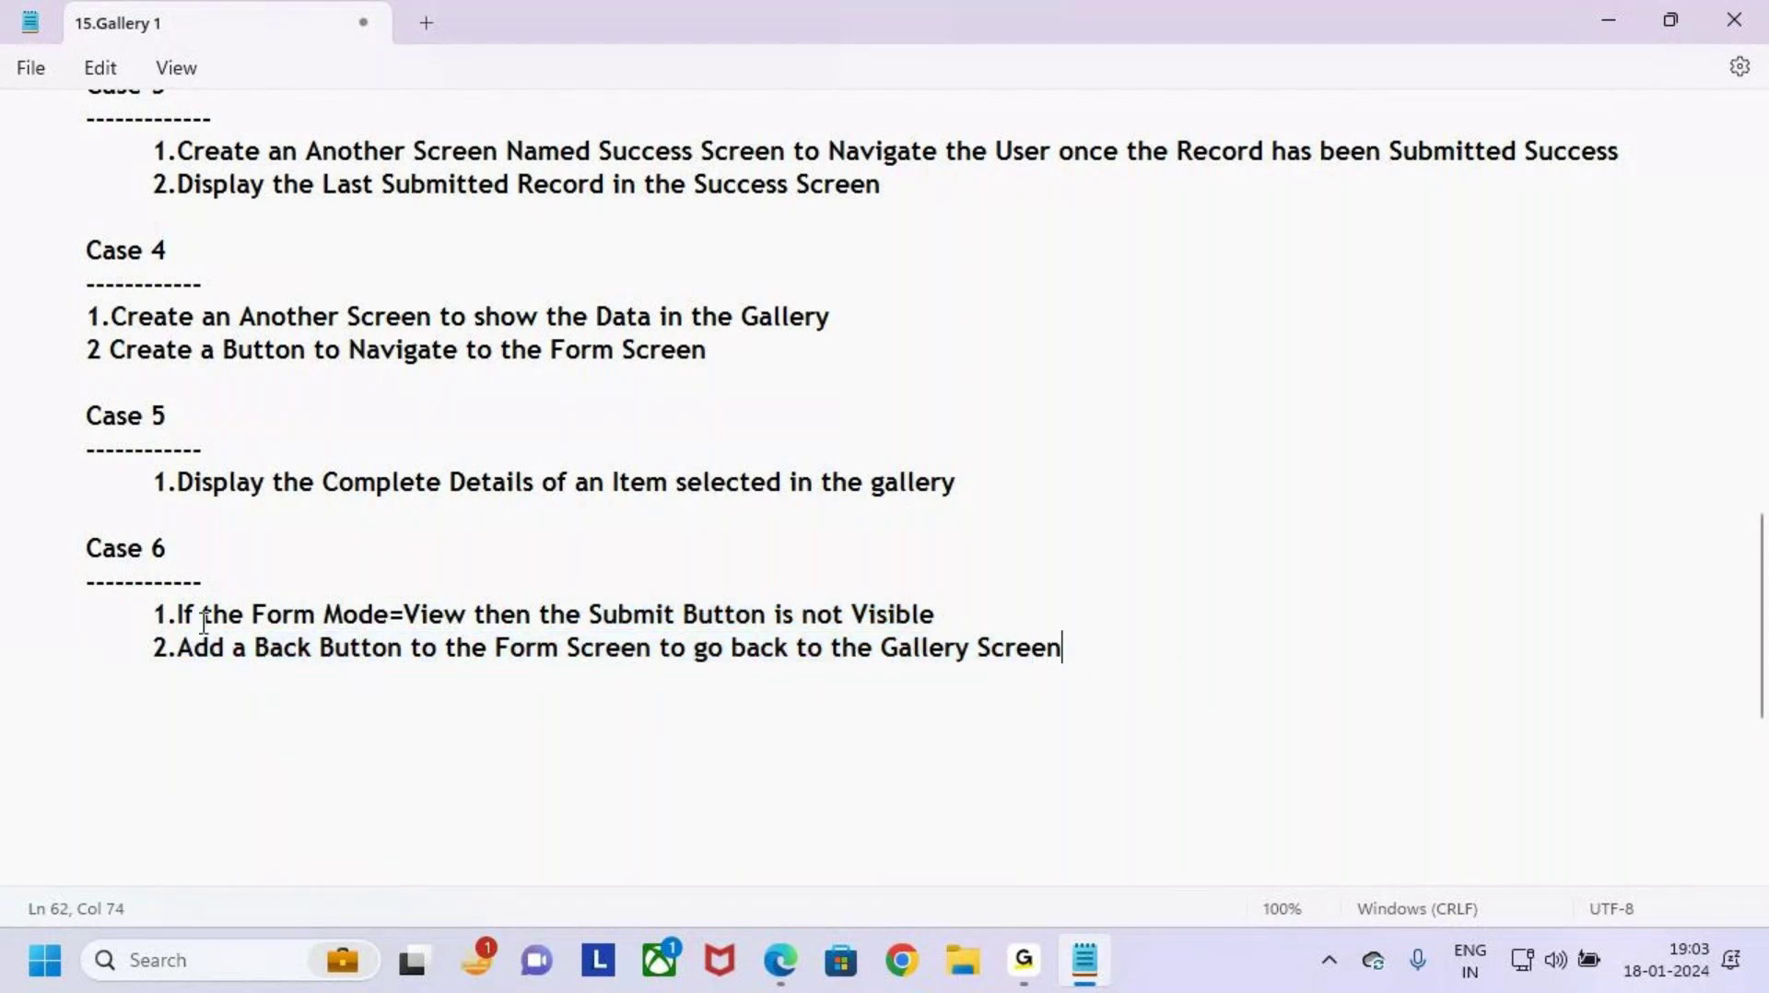
drag(1094, 722, 47, 565)
click(20, 680)
click(1626, 19)
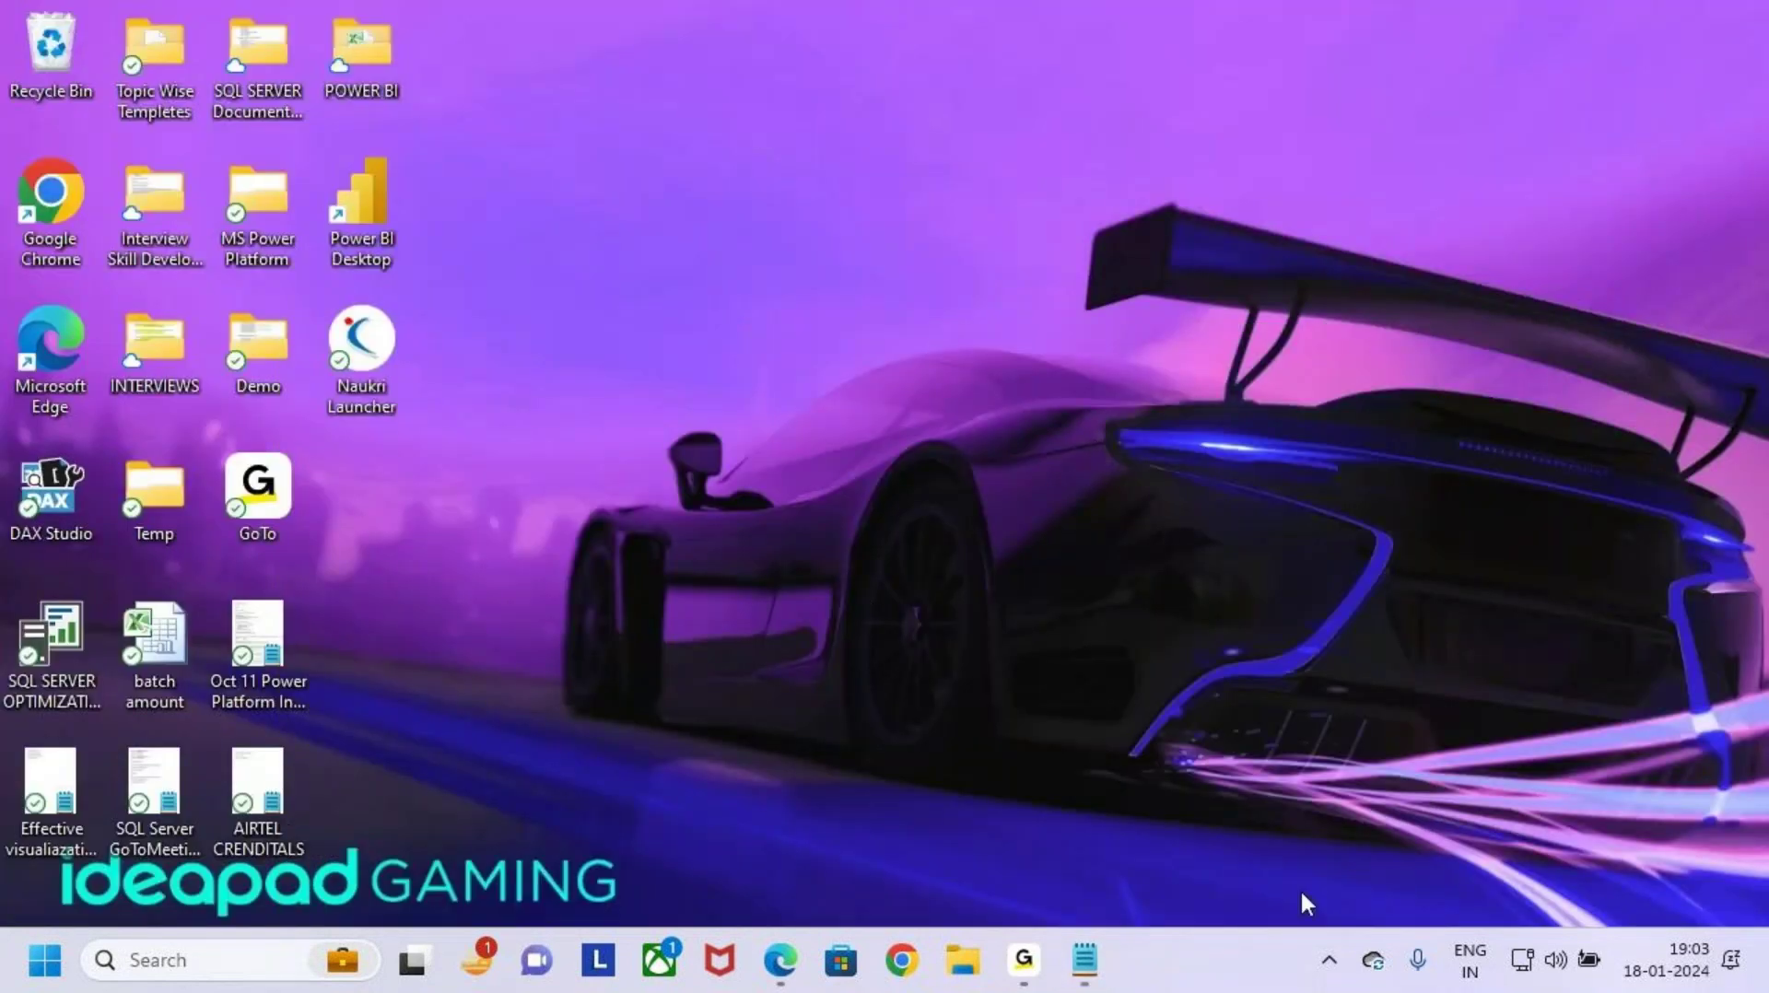
Step: Bring the Power Apps window back, leave the app preview and dismiss the tip
click(780, 961)
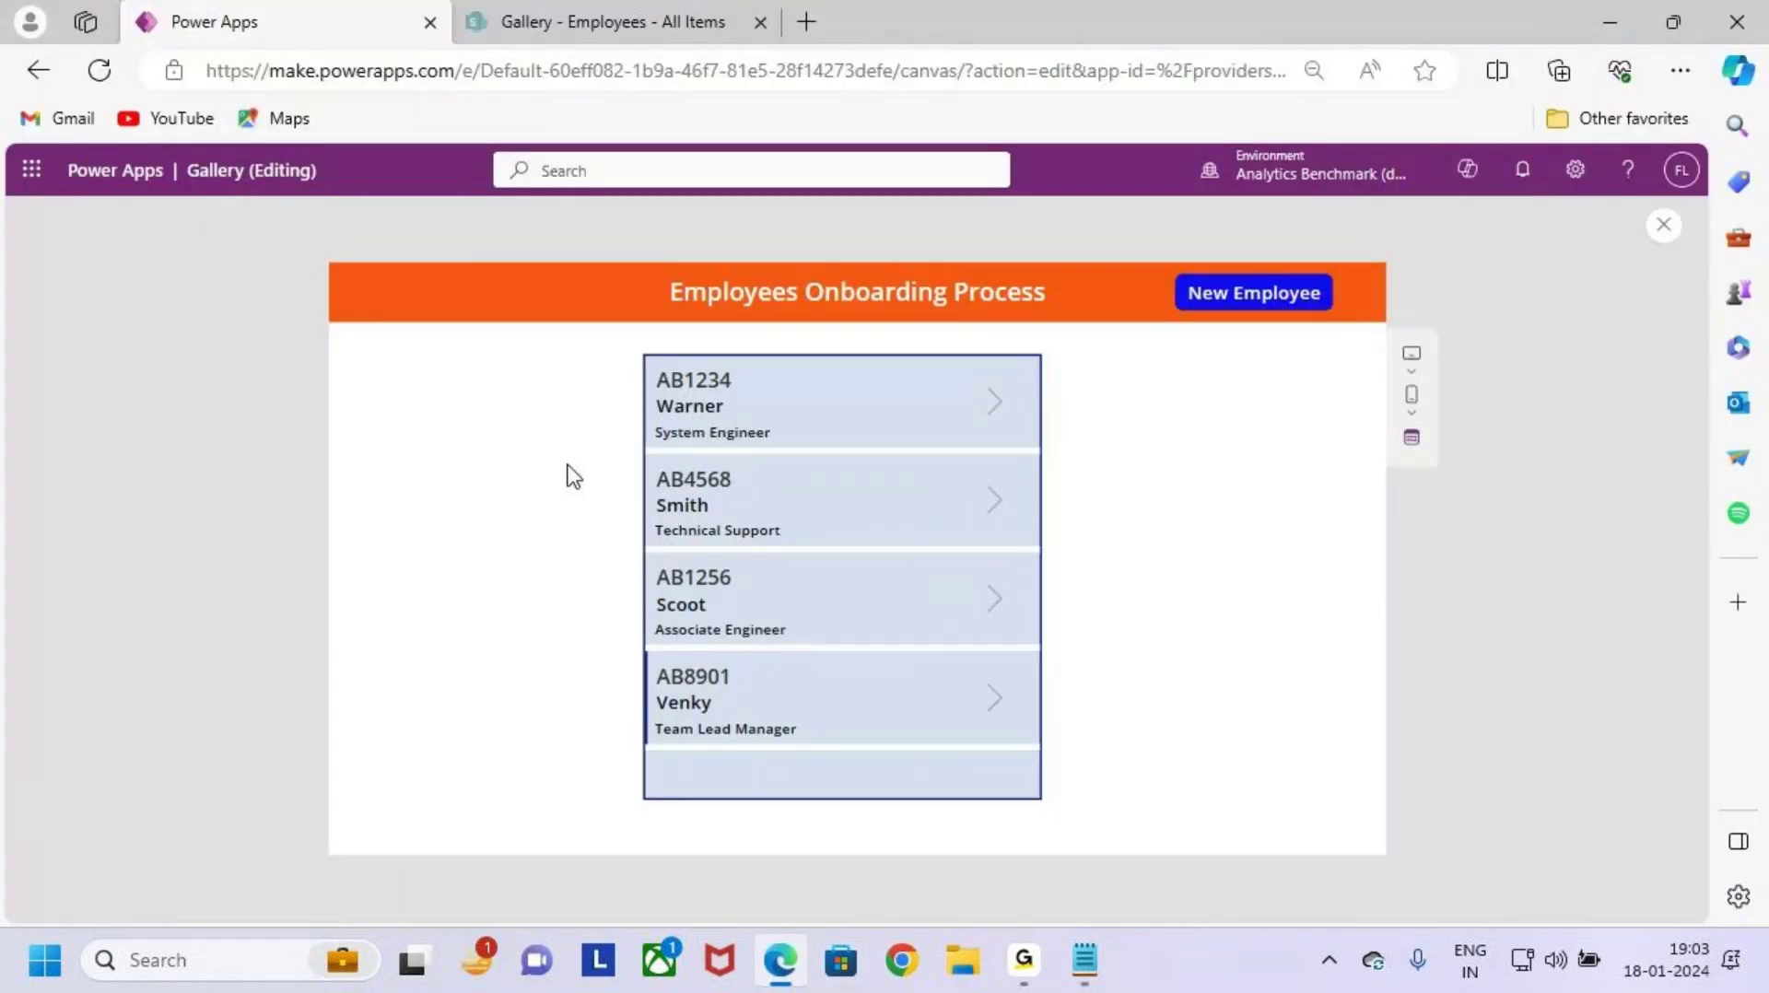
click(1002, 411)
click(1663, 231)
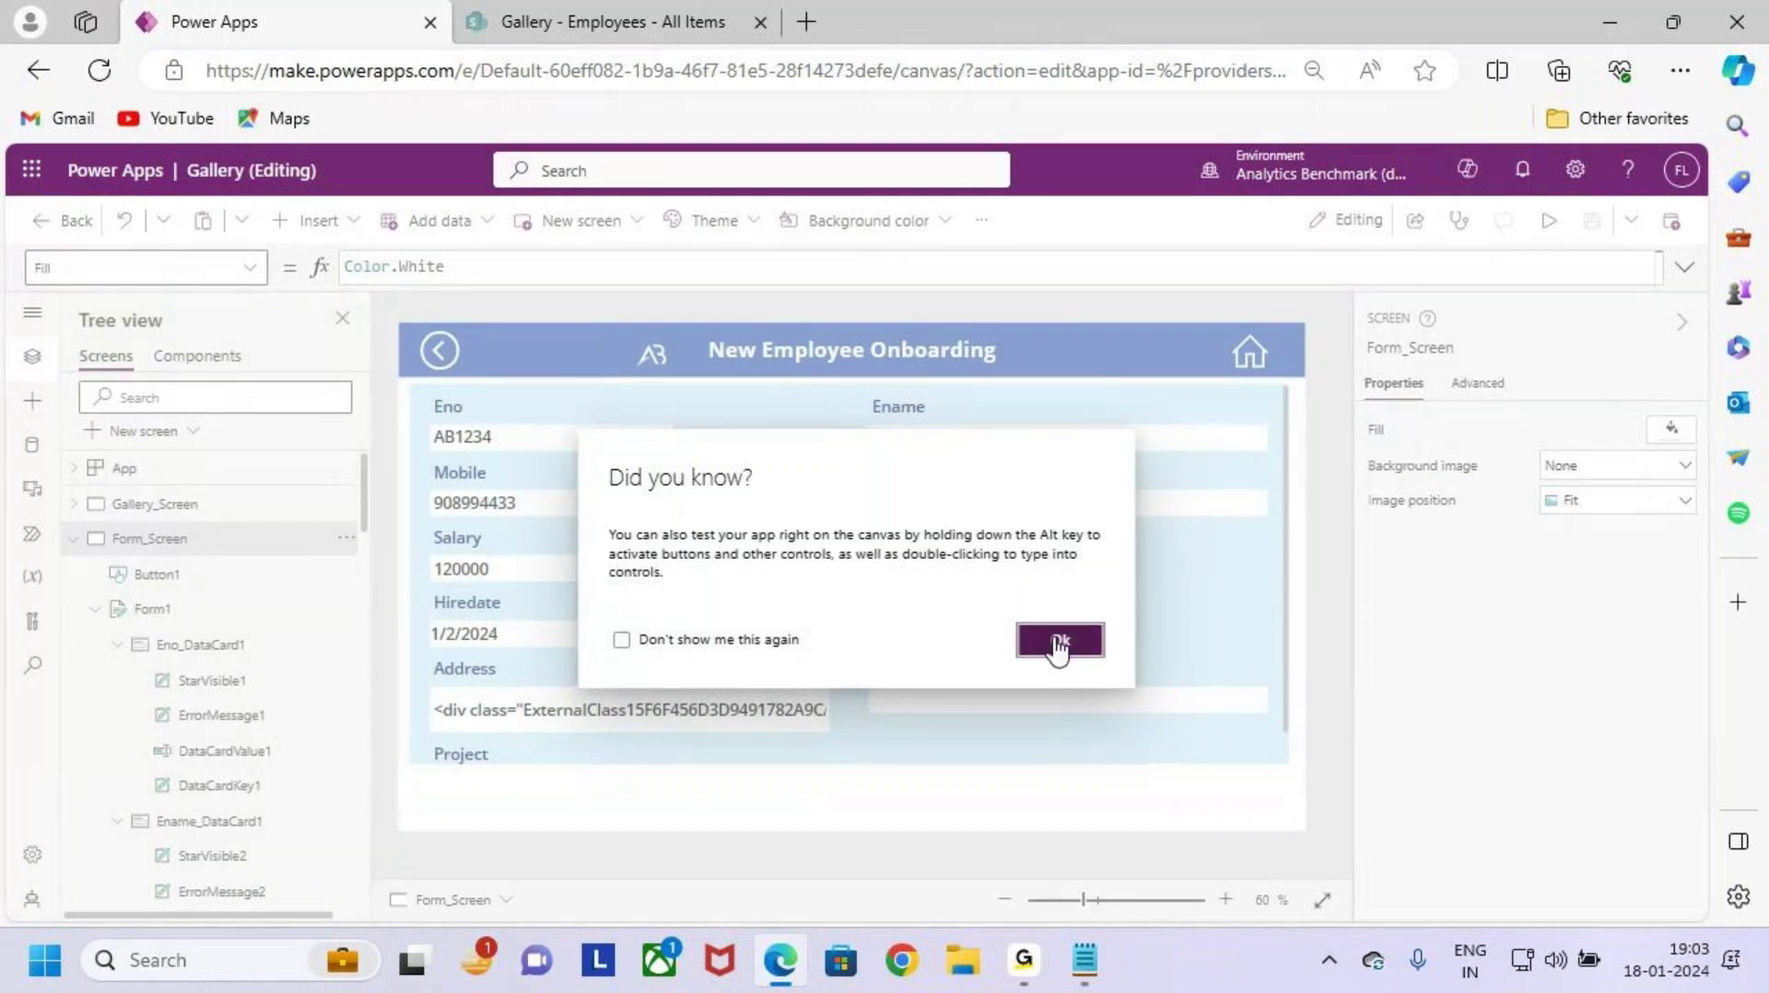
click(1059, 643)
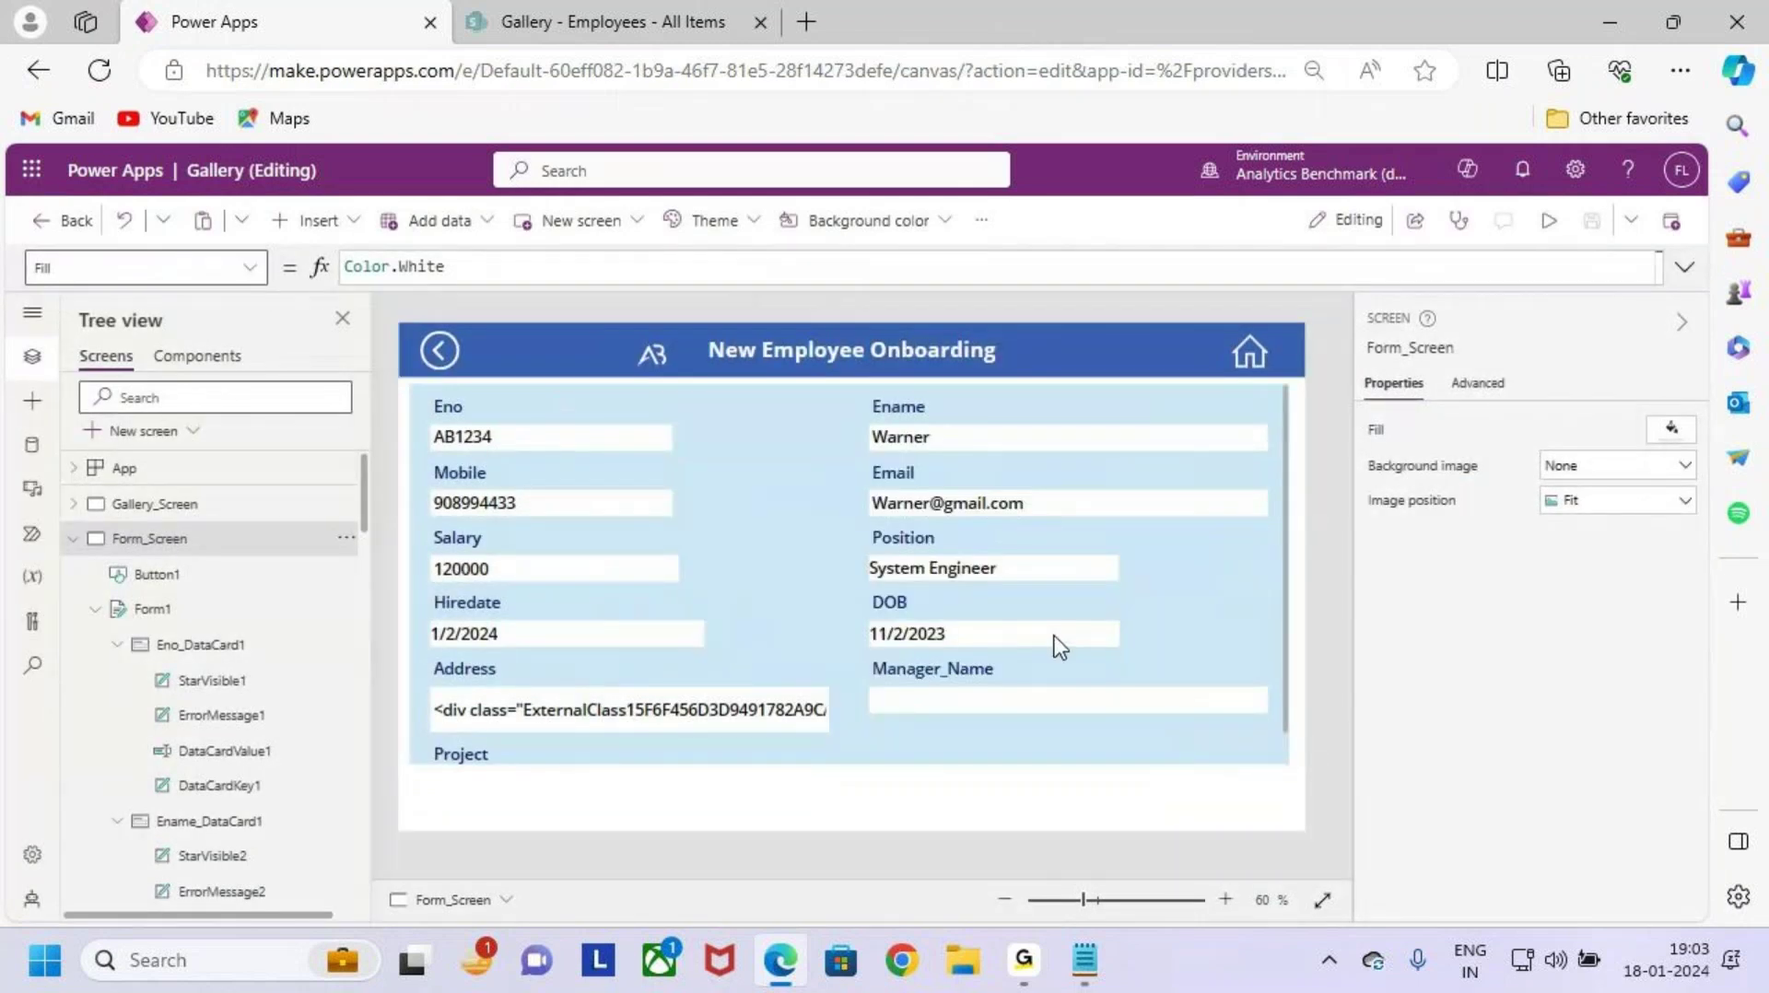
click(1198, 728)
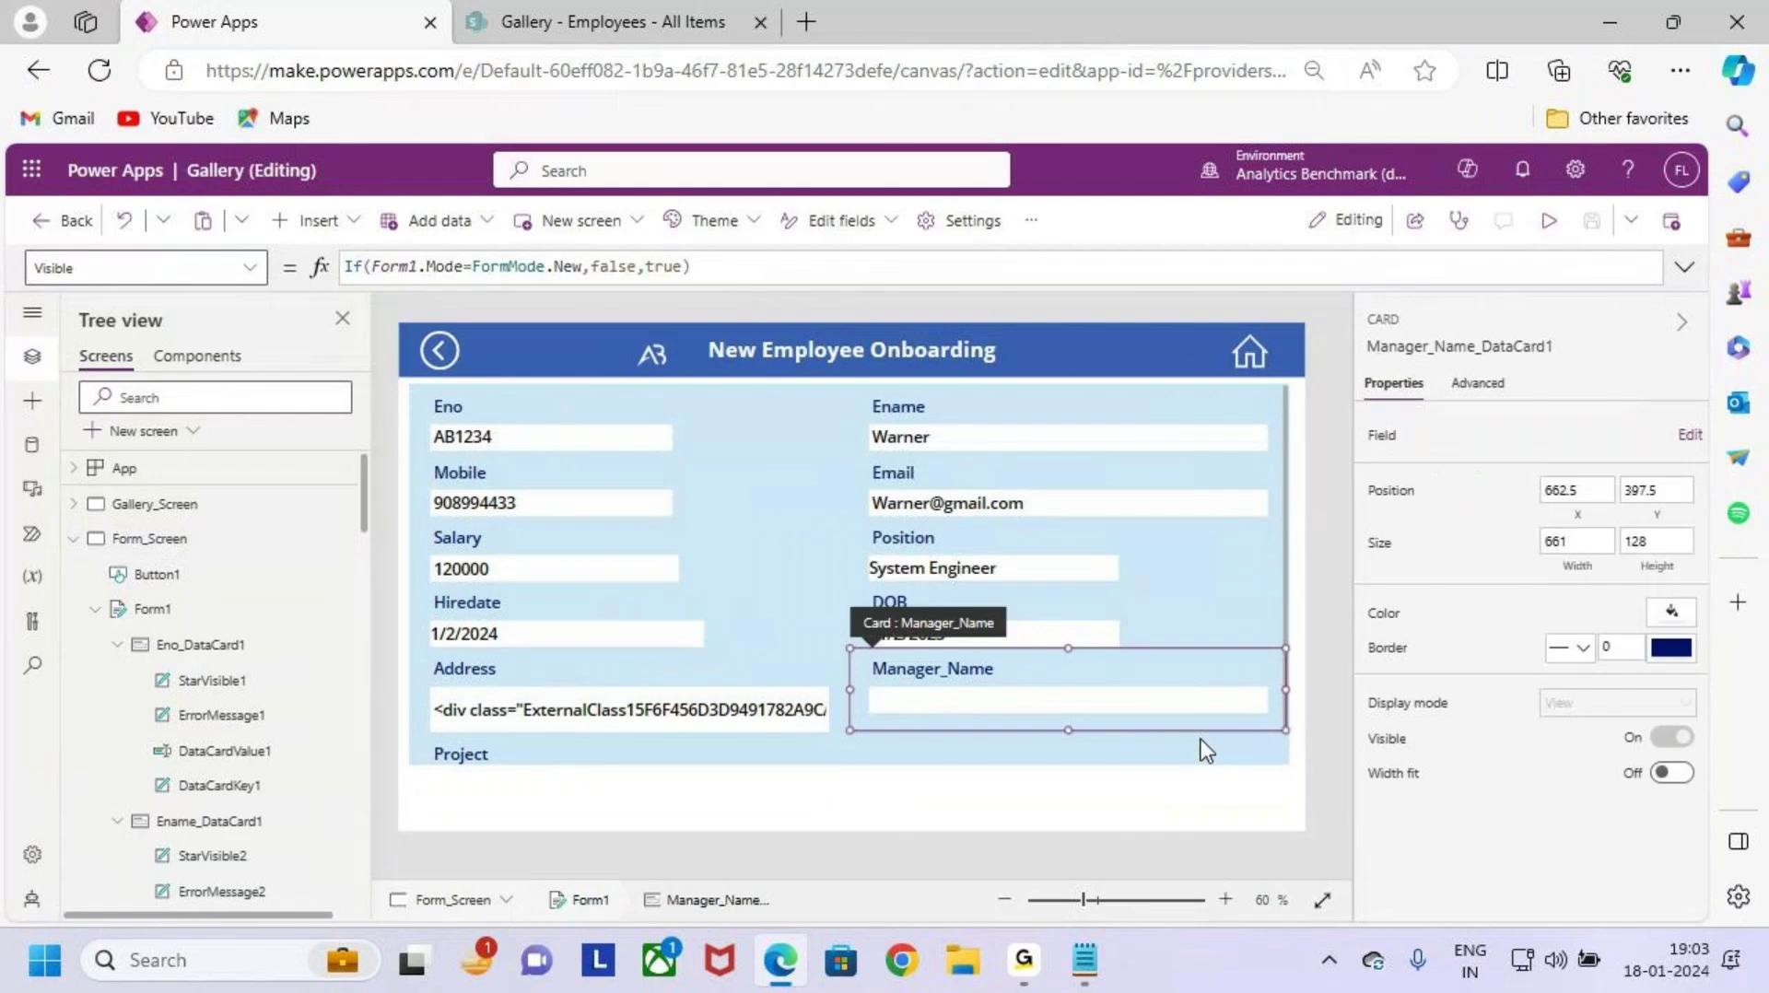
Step: Inspect Form1, then look through Gallery_Screen, Success_Screen and Form_Screen in Tree view
click(221, 610)
click(99, 509)
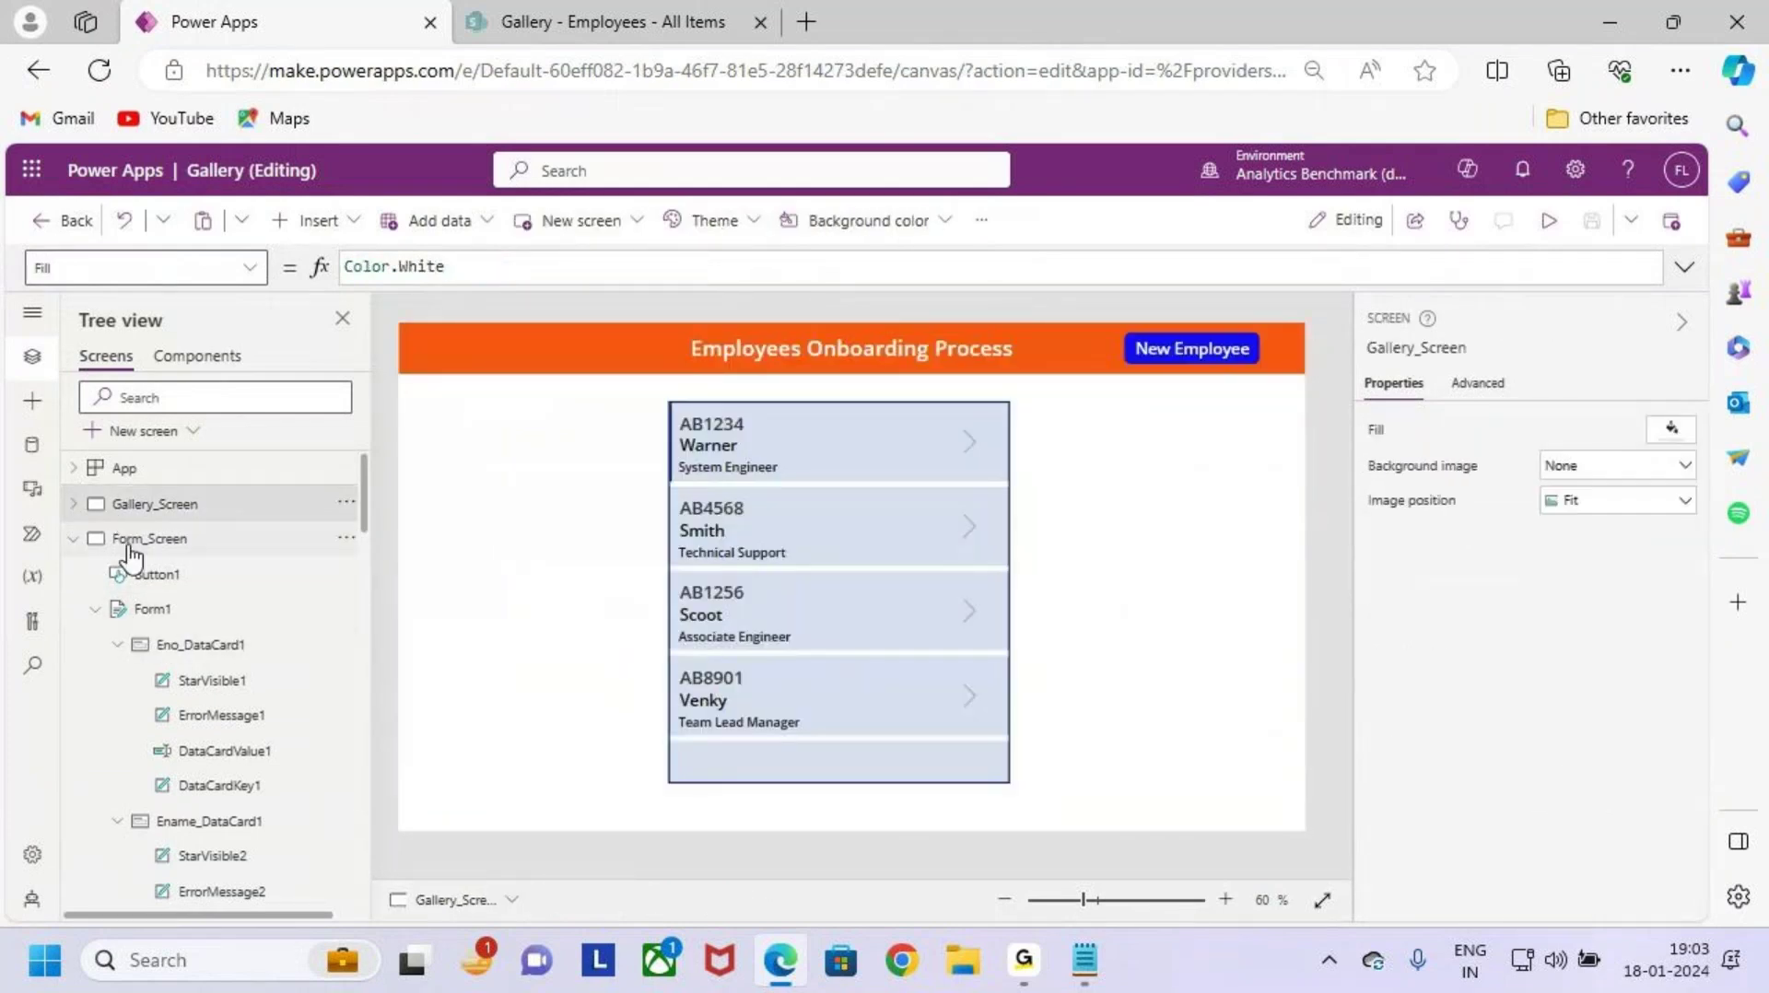
click(73, 539)
click(180, 575)
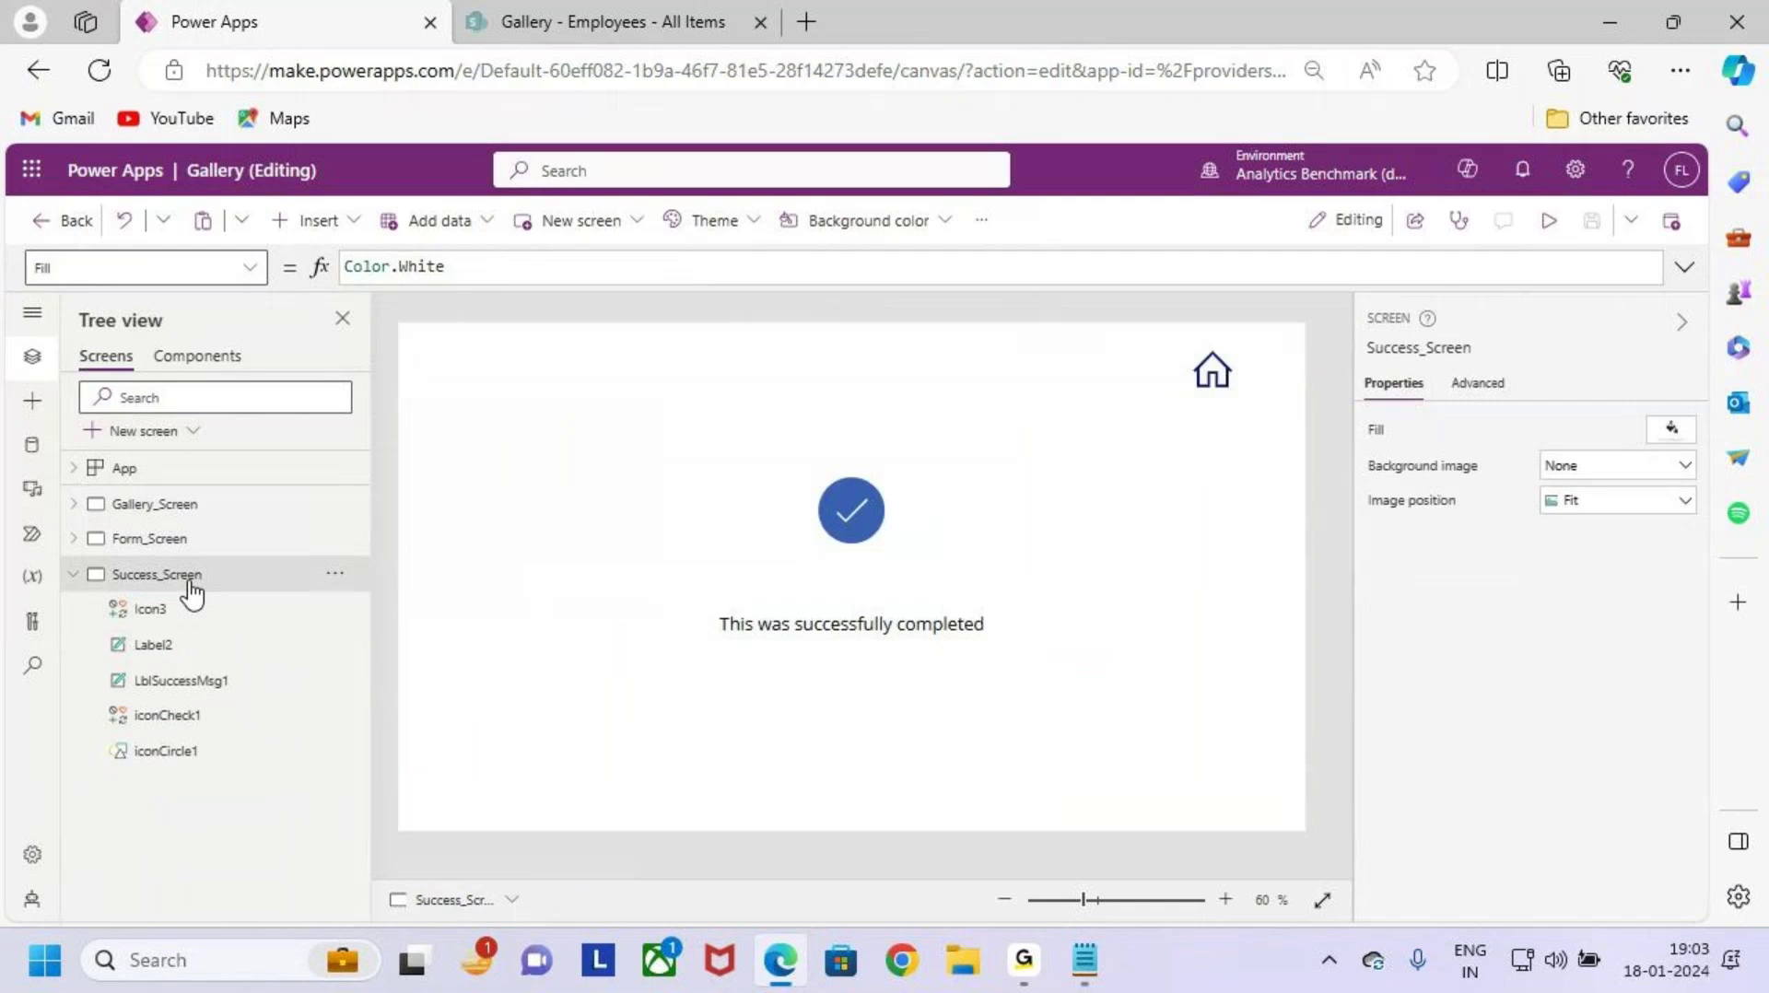
click(178, 506)
click(183, 540)
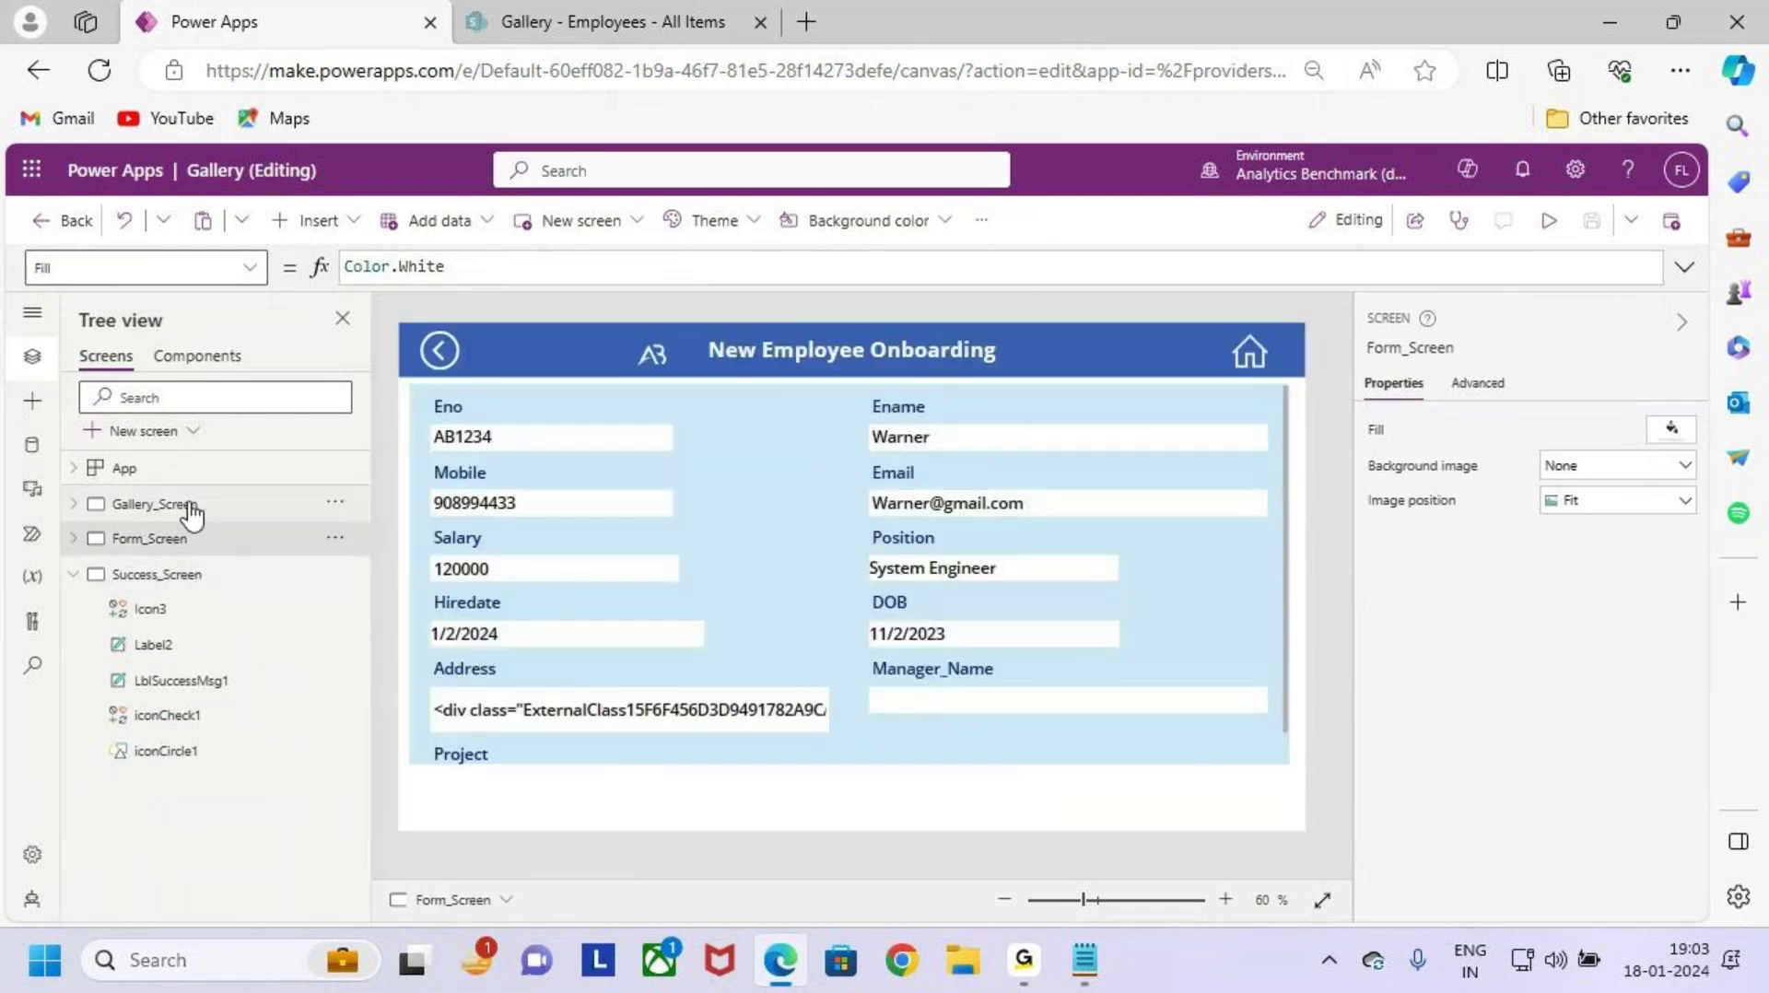
click(184, 505)
Step: Check Gallery1 and Form_Screen, then start previewing the app from Gallery_Screen
click(935, 766)
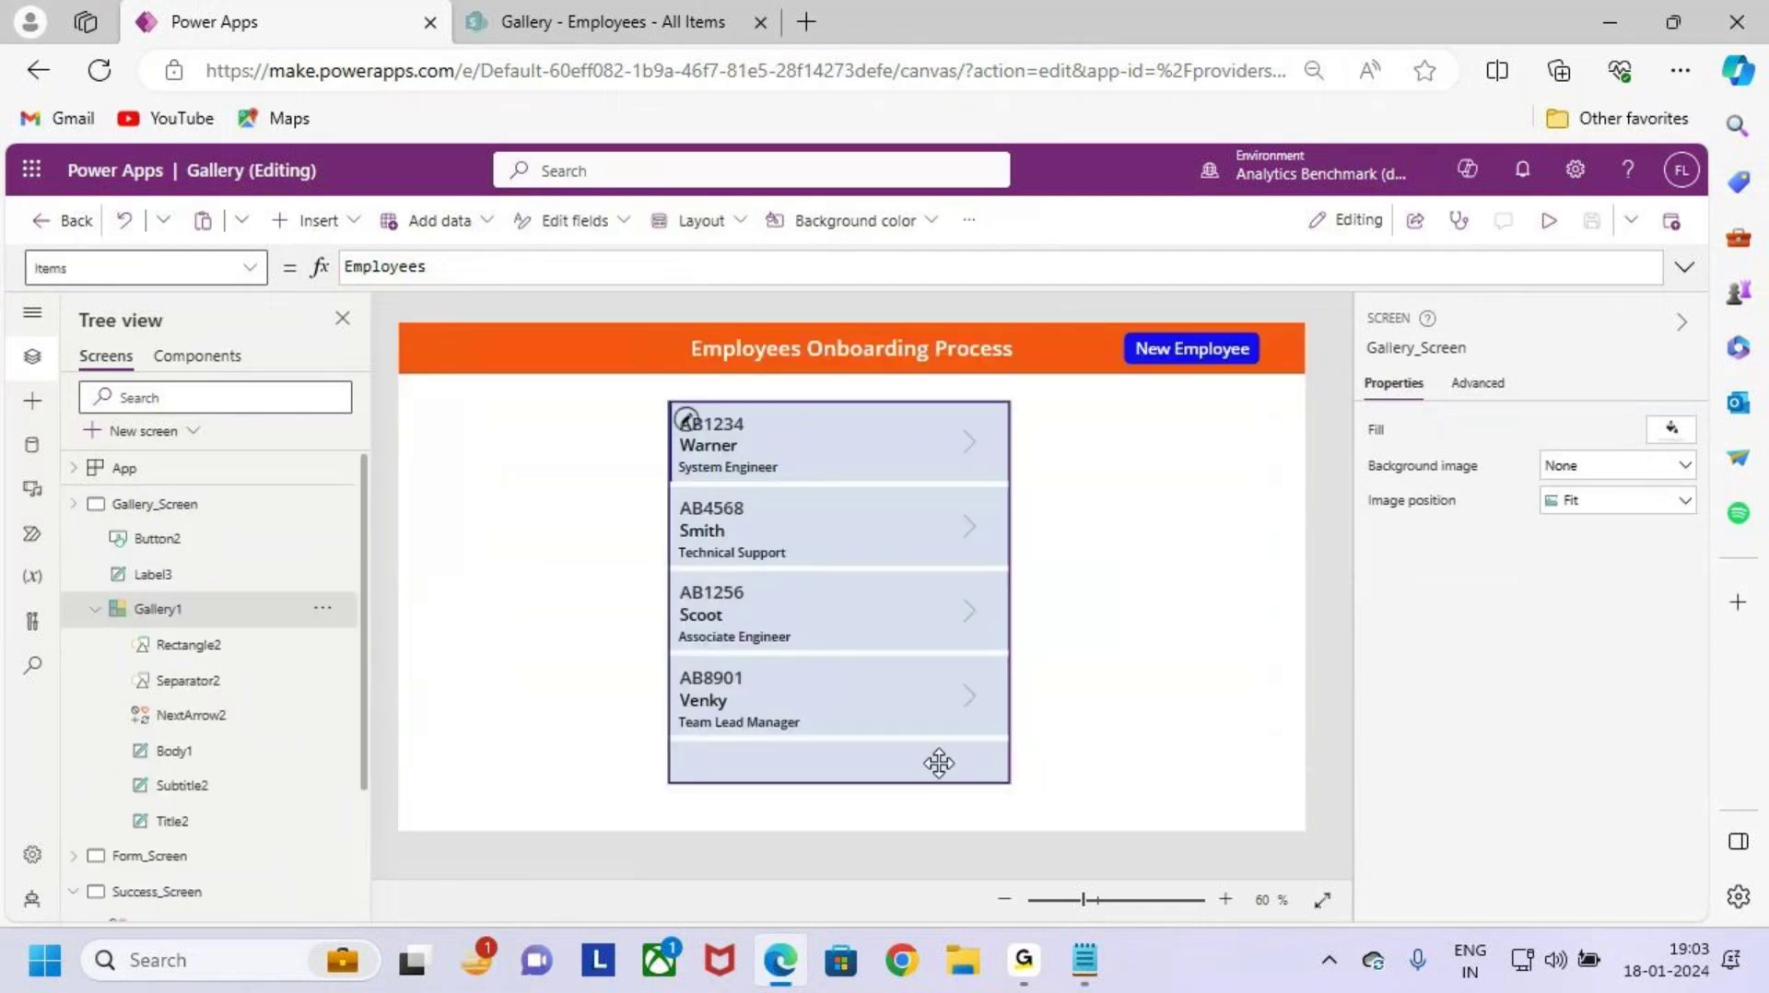
click(147, 504)
click(74, 504)
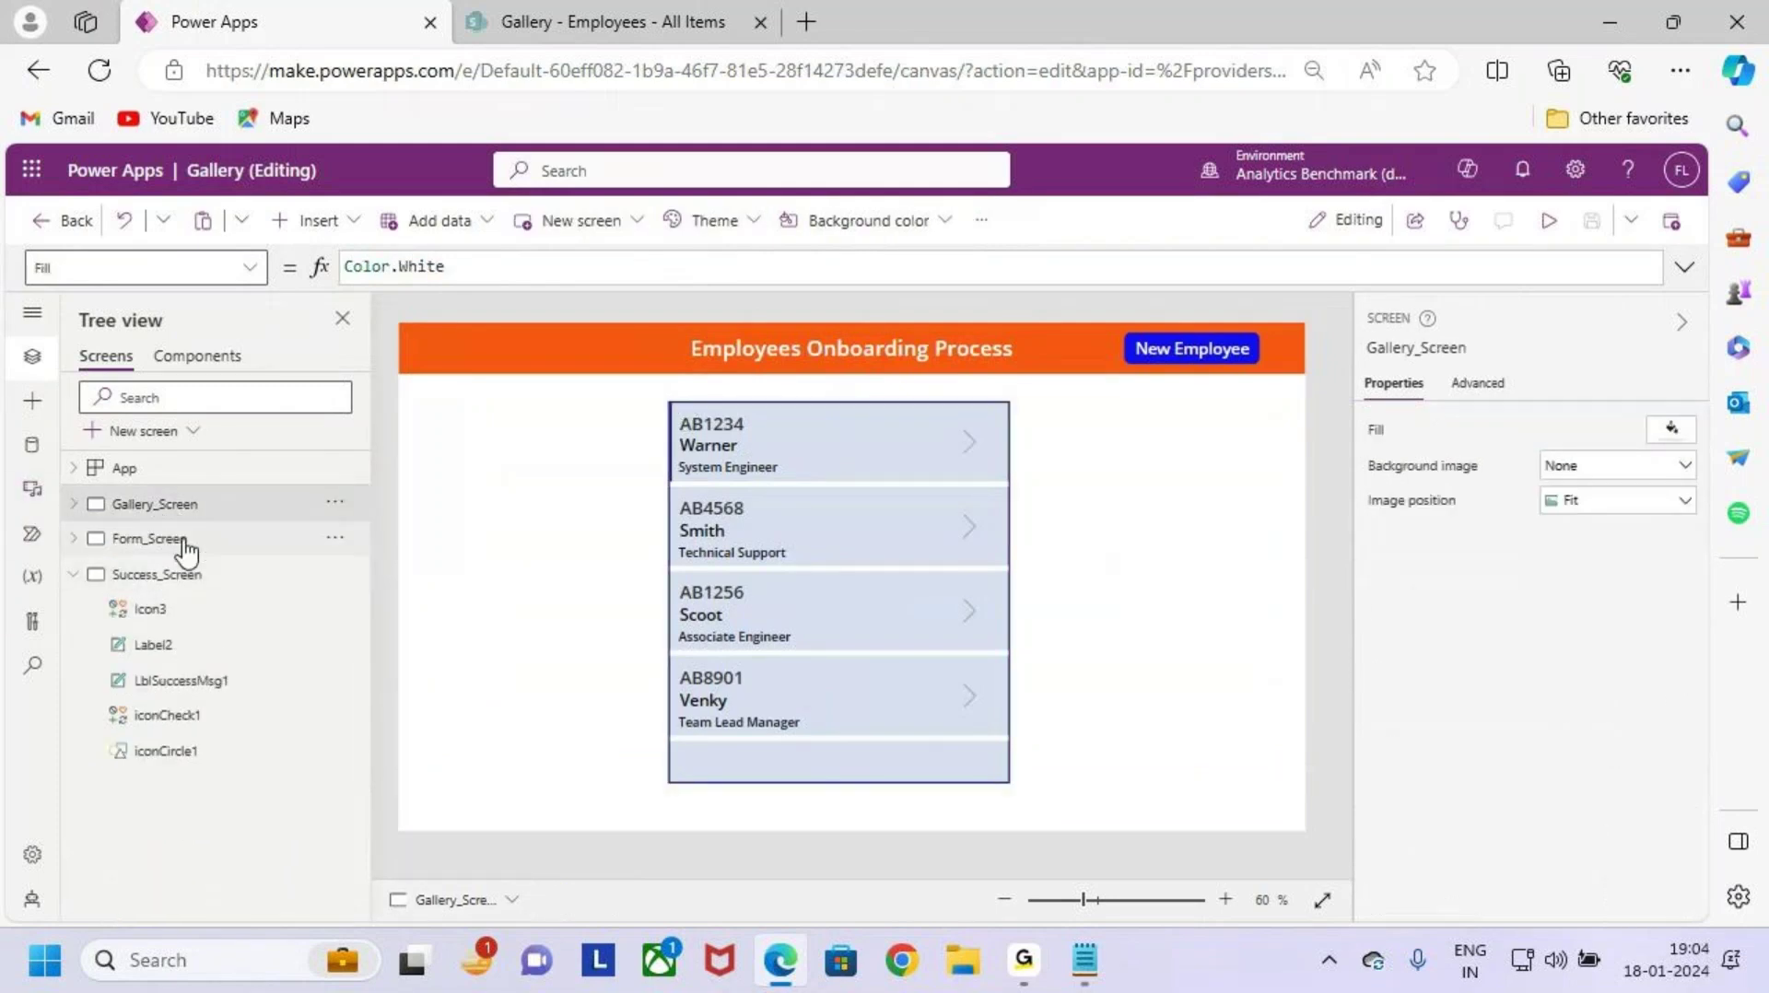
click(184, 540)
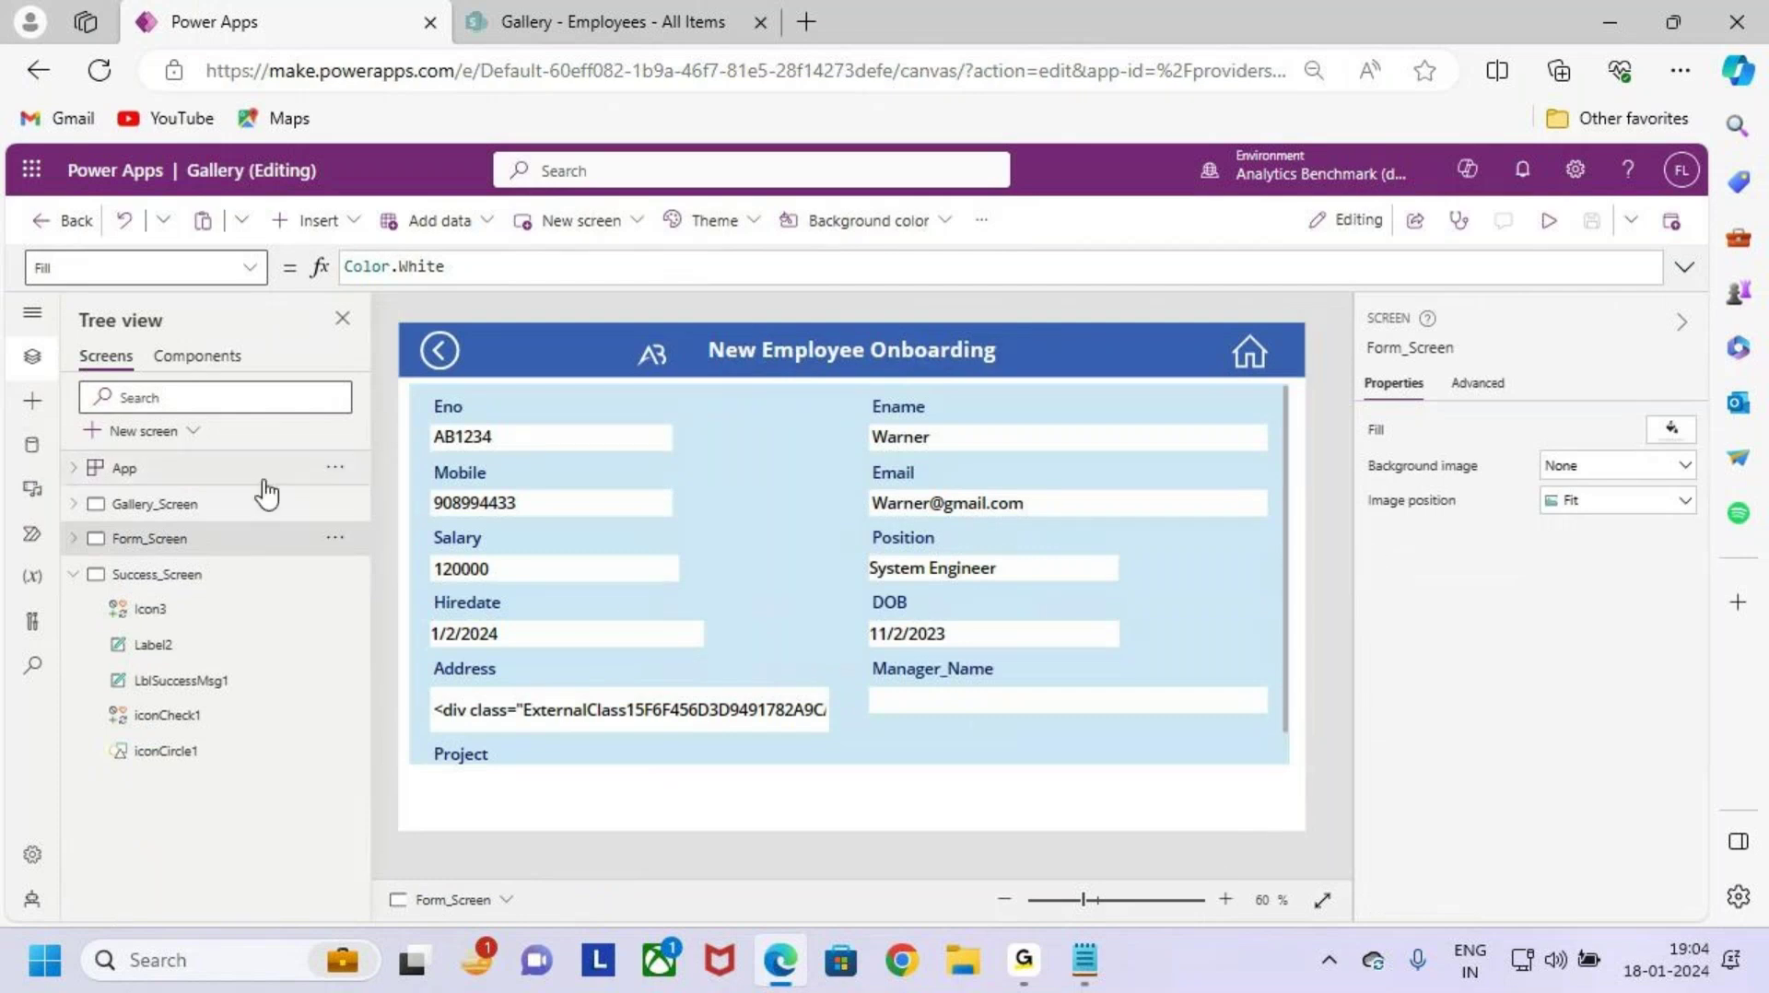
click(226, 507)
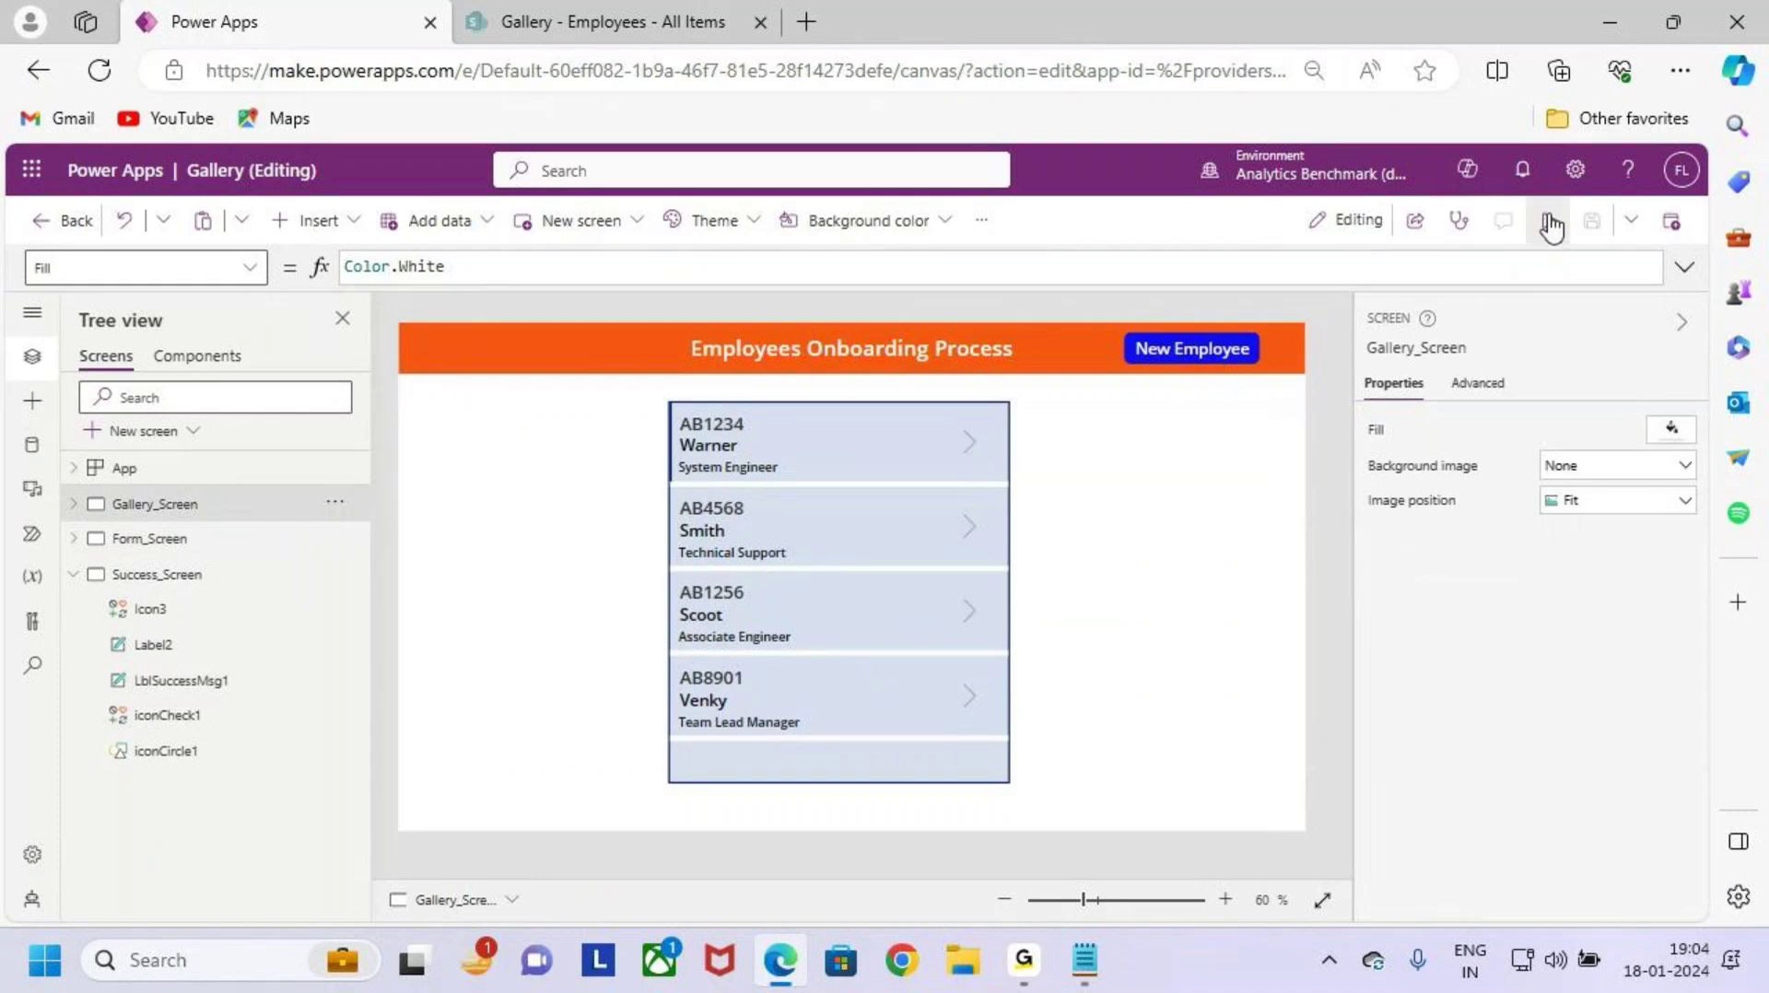
click(1551, 225)
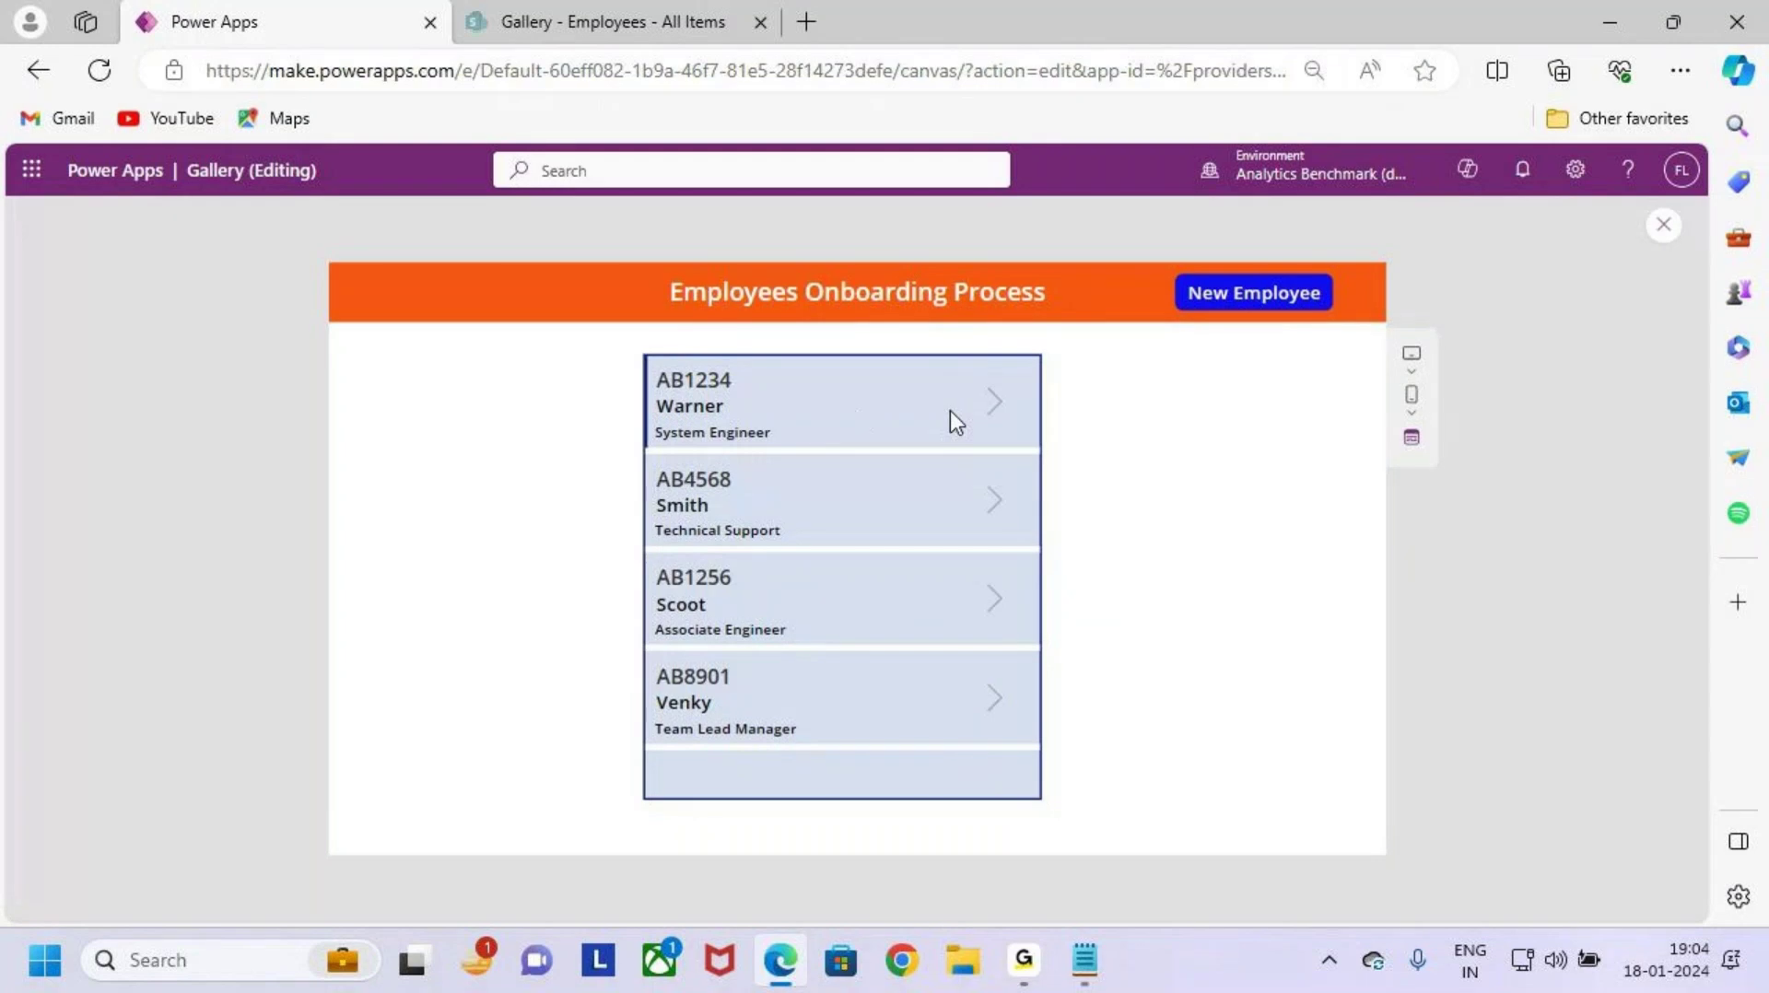
Step: Open employee AB1234's record from the first gallery arrow and check the form has no Submit button
click(993, 403)
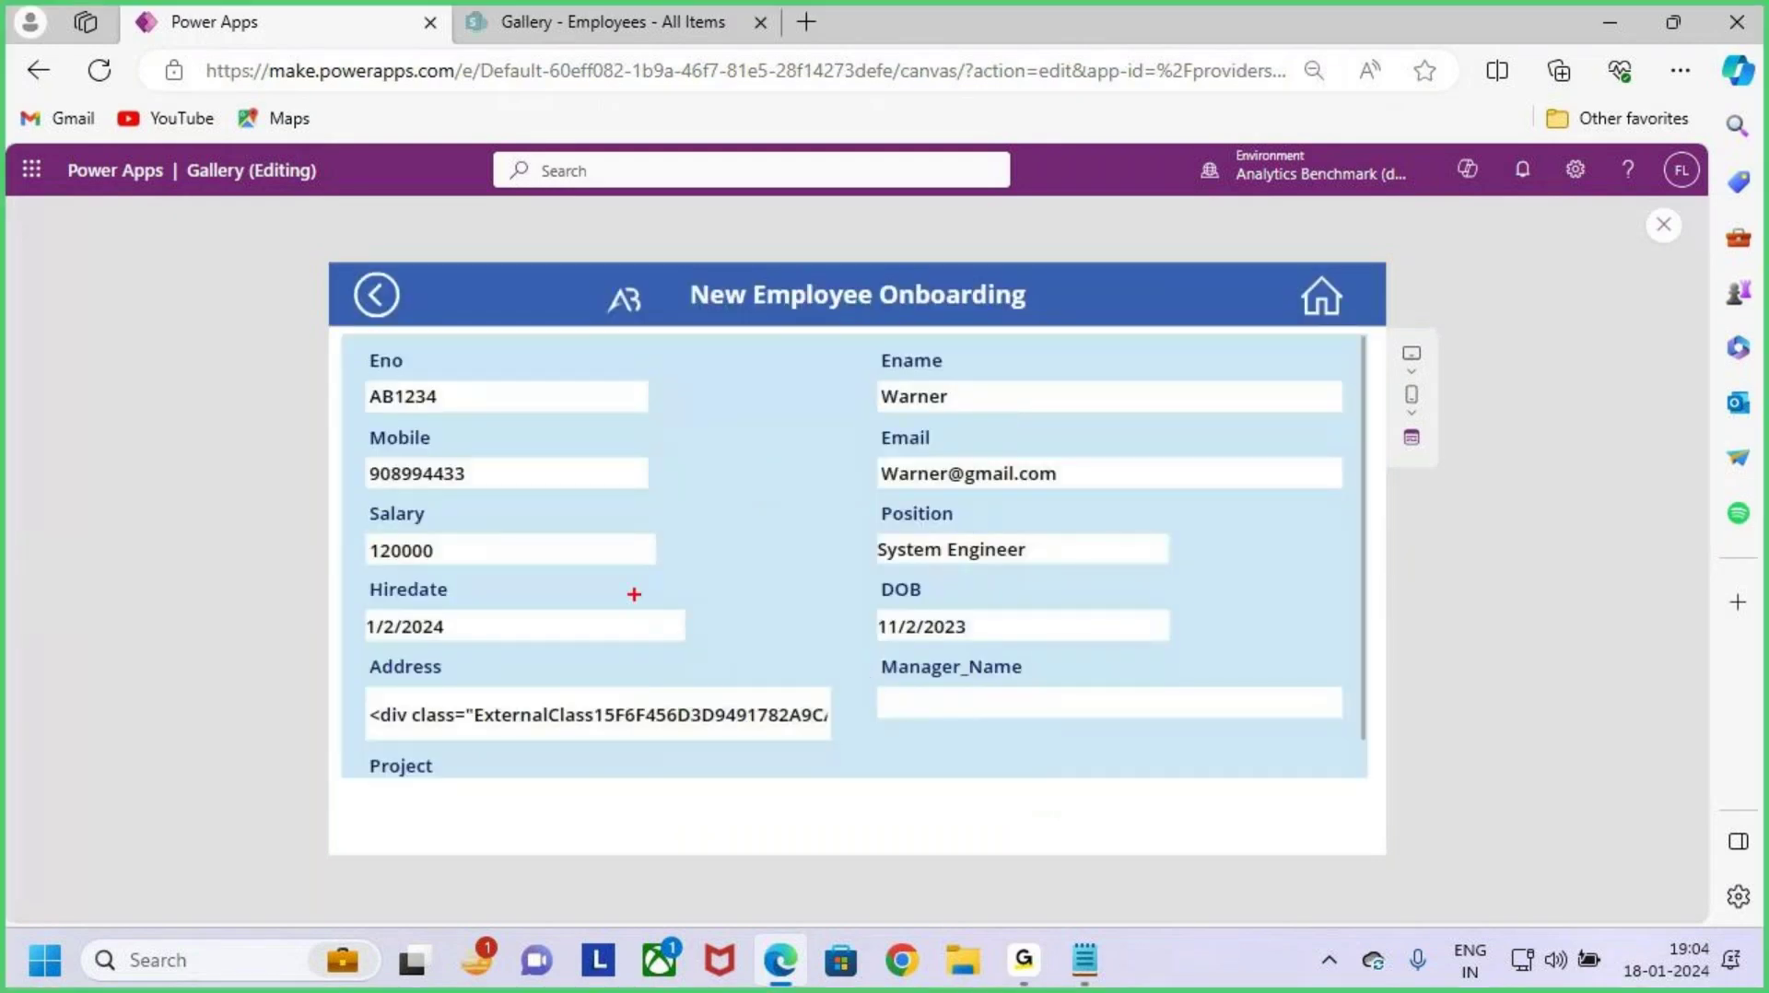
mouse_move(354, 342)
mouse_down()
mouse_move(1214, 717)
mouse_move(1380, 763)
mouse_up()
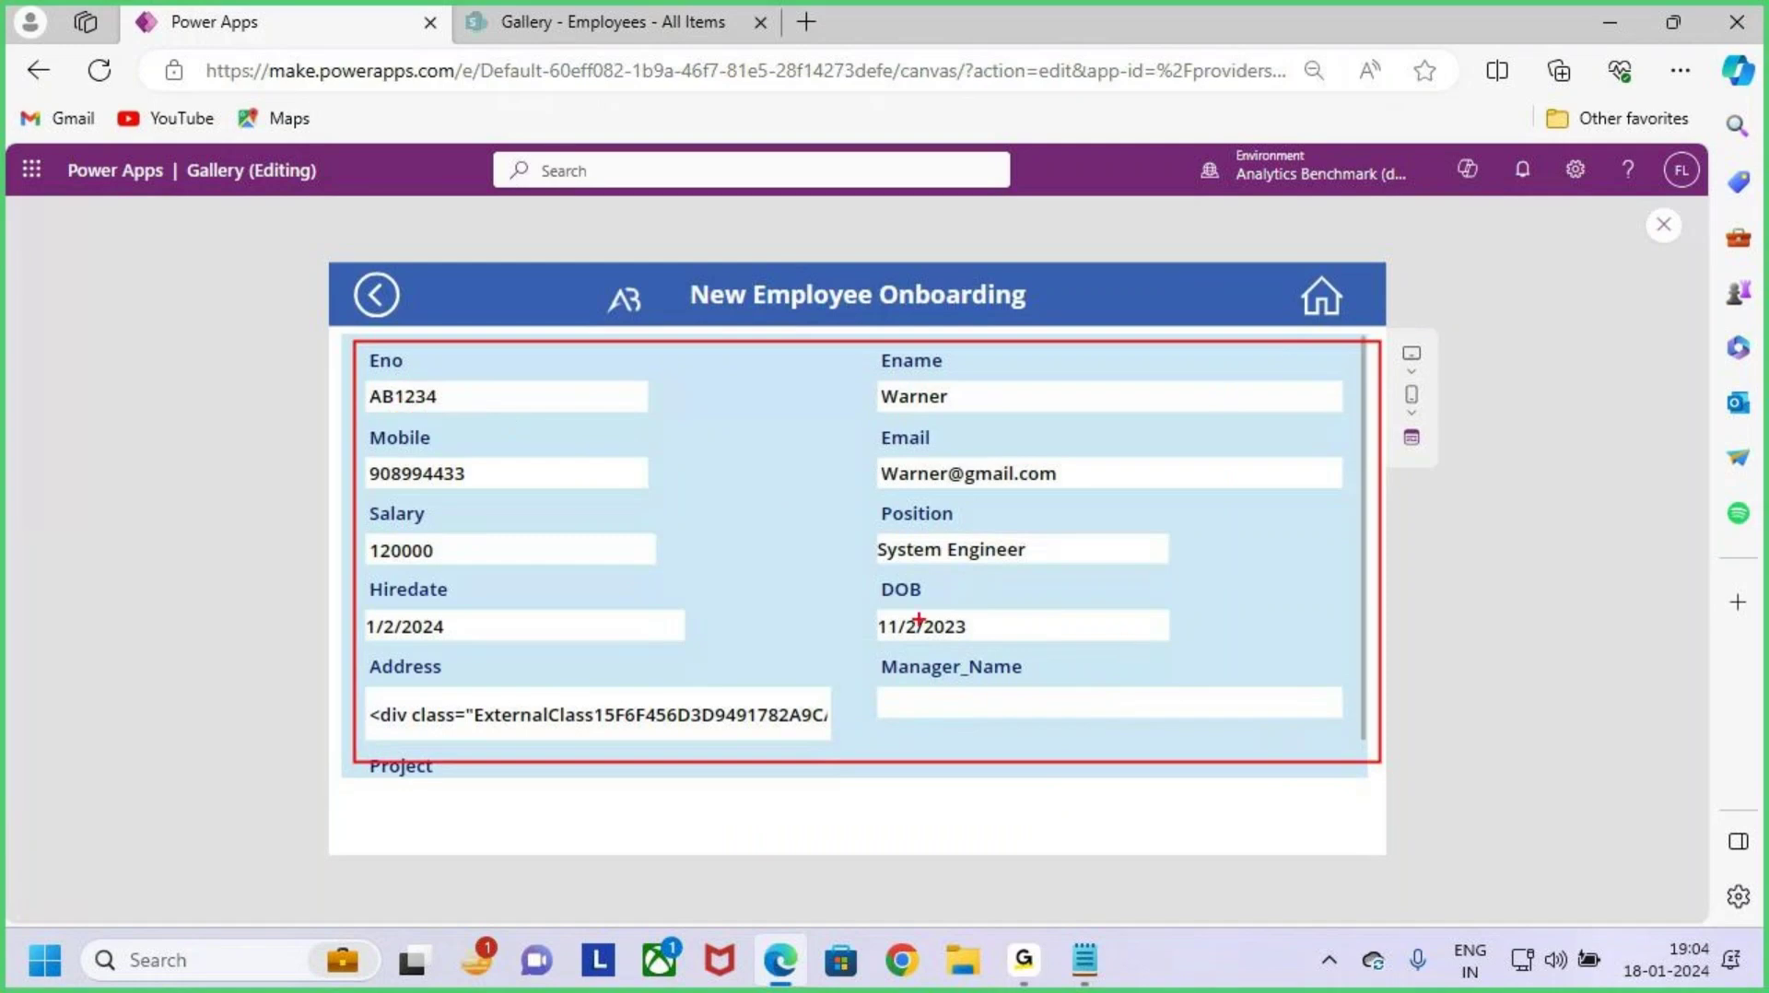
key(Escape)
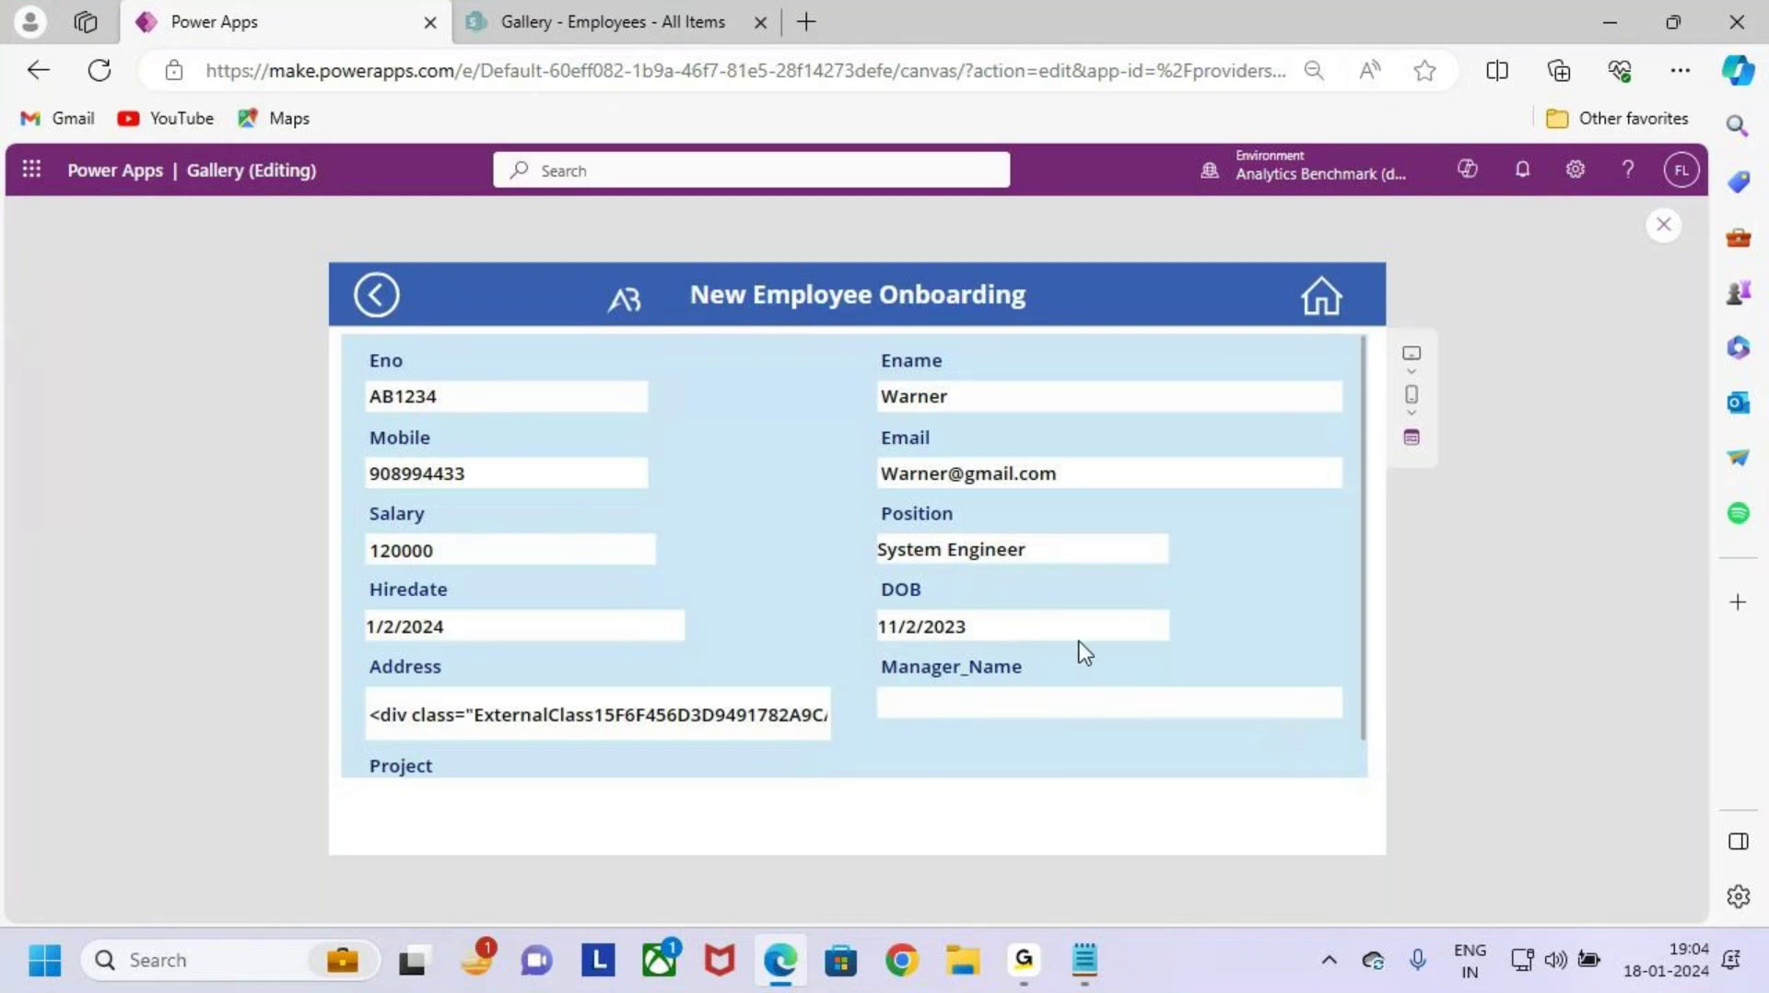
key(ctrl+2)
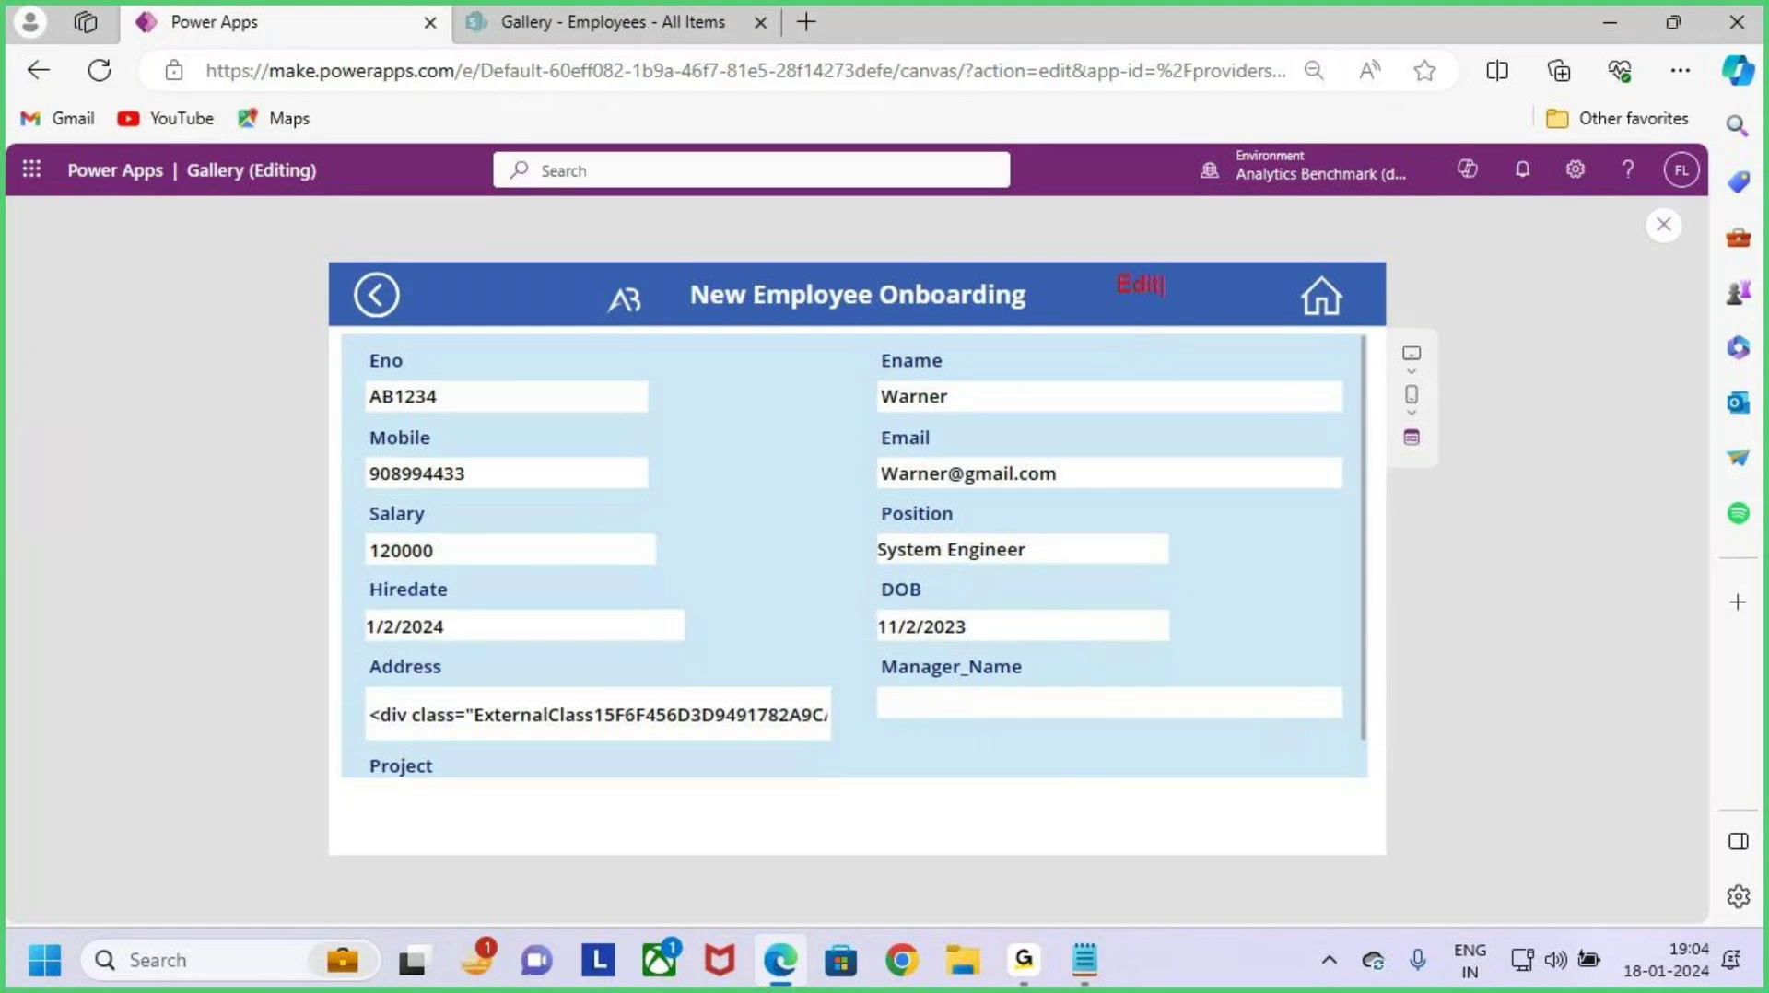
mouse_move(1089, 244)
mouse_down()
mouse_move(1148, 304)
mouse_move(1198, 323)
mouse_up()
drag(1135, 181, 1135, 242)
drag(1109, 221, 1163, 237)
drag(1185, 196, 1150, 266)
mouse_move(345, 341)
mouse_down()
mouse_move(442, 411)
mouse_move(1193, 651)
mouse_move(1352, 747)
mouse_up()
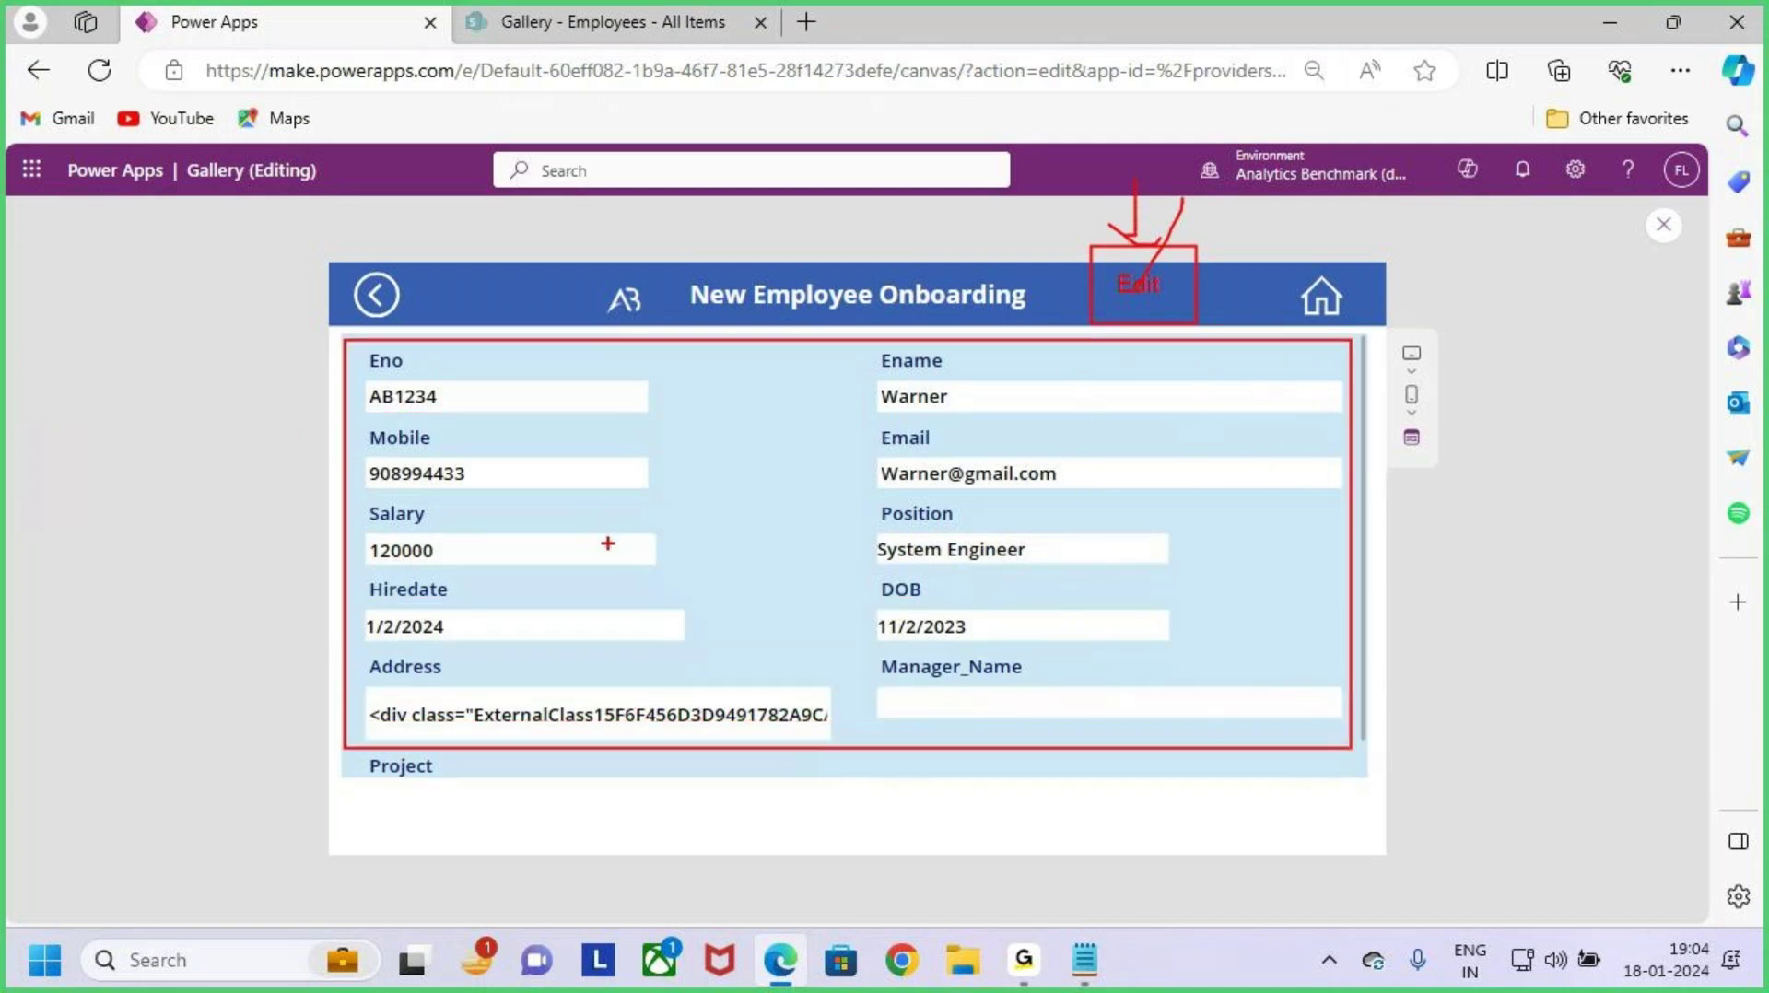
drag(567, 529, 836, 354)
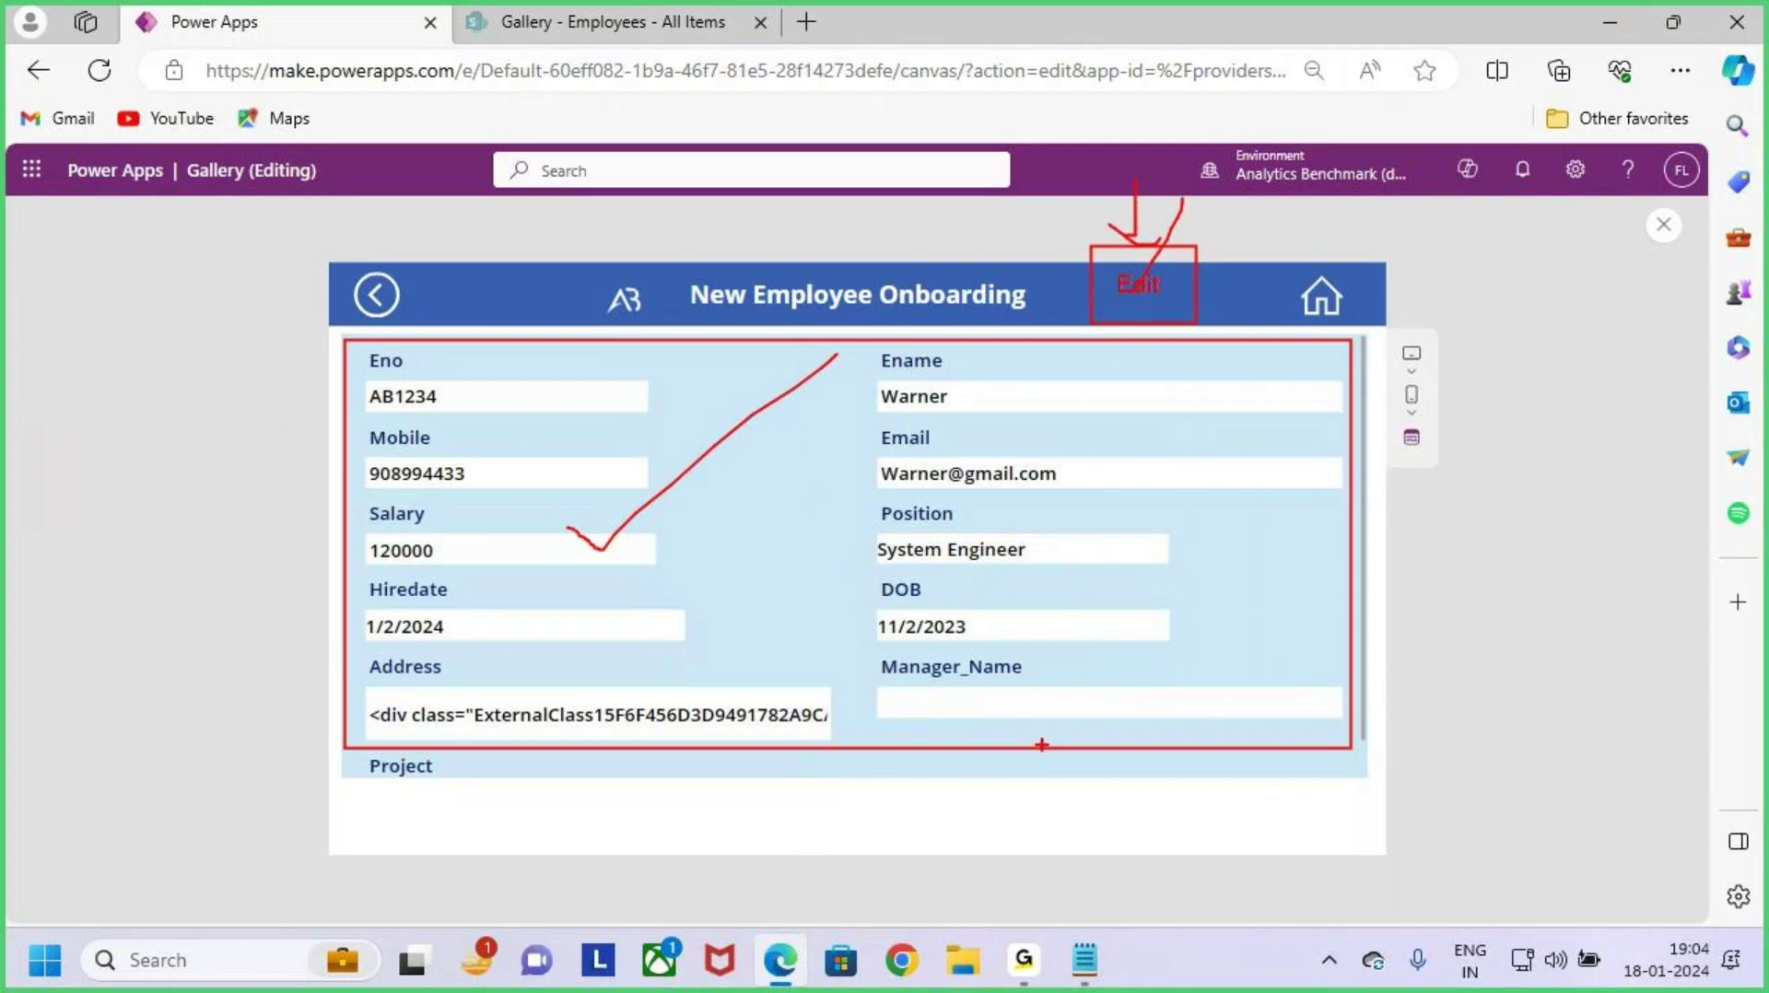
mouse_move(1192, 809)
mouse_down()
mouse_move(1325, 845)
mouse_move(1320, 823)
mouse_move(1391, 750)
mouse_up()
key(Escape)
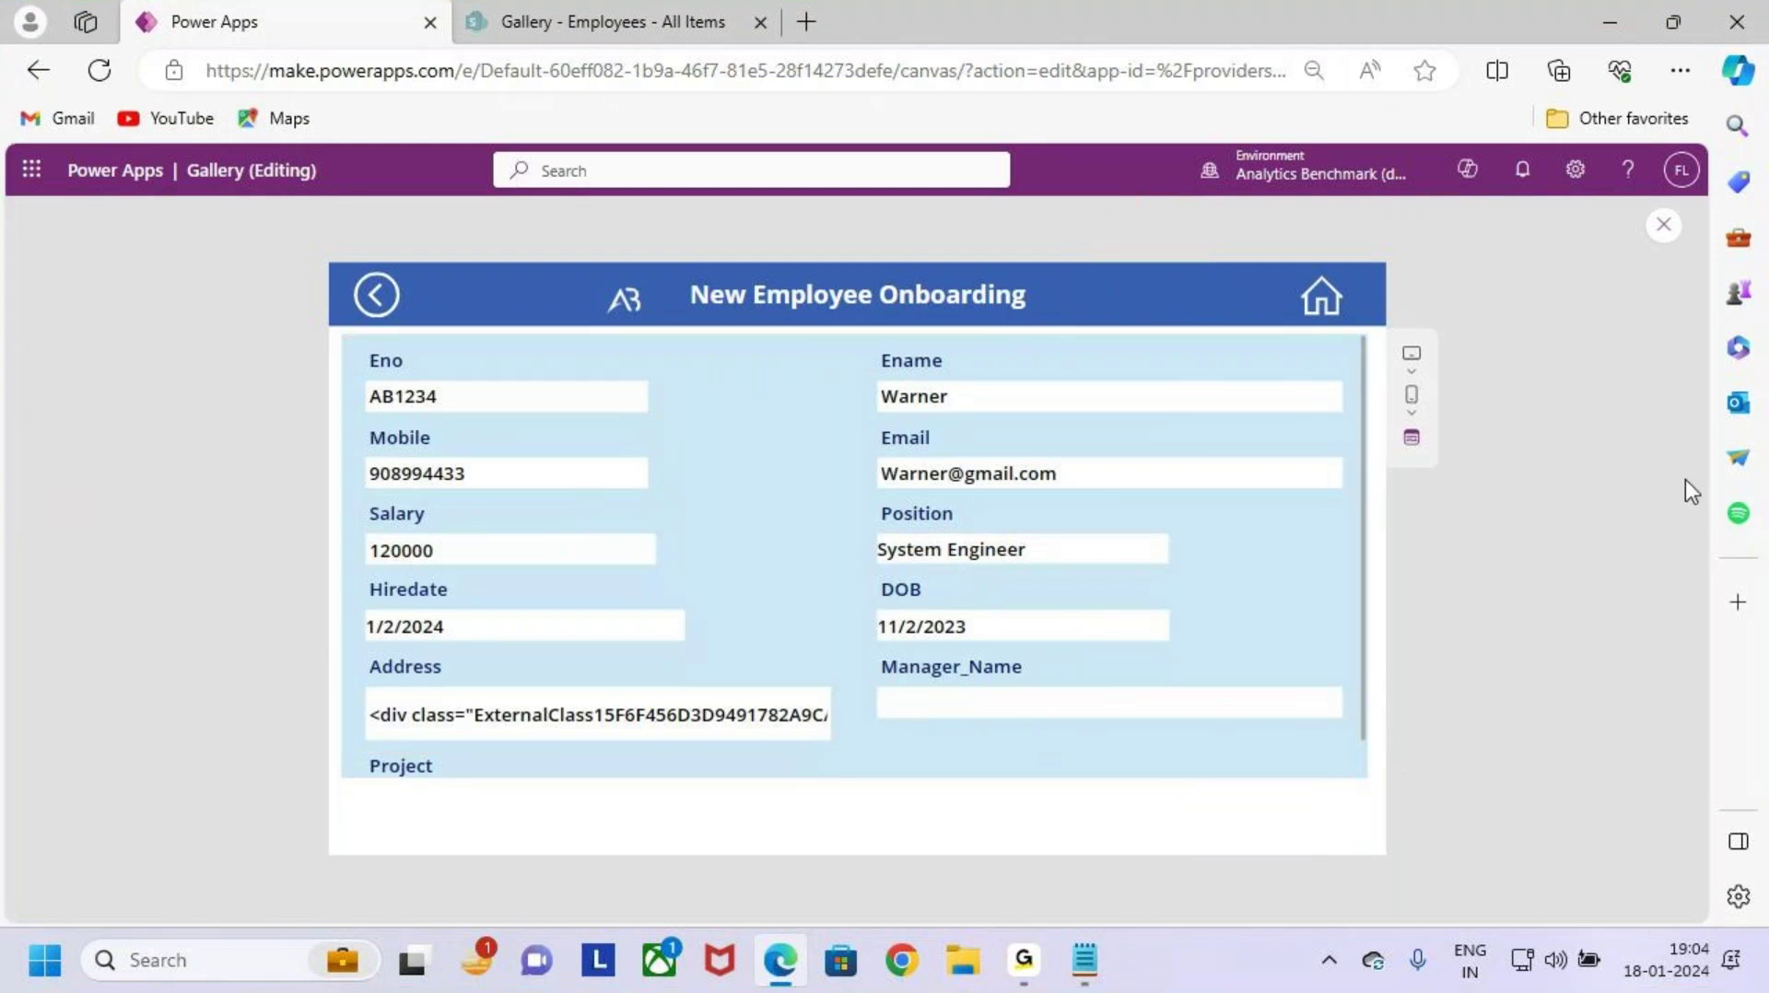
Step: Exit the preview, dismiss the tip and reselect Gallery_Screen in the editor
key(Escape)
click(1069, 638)
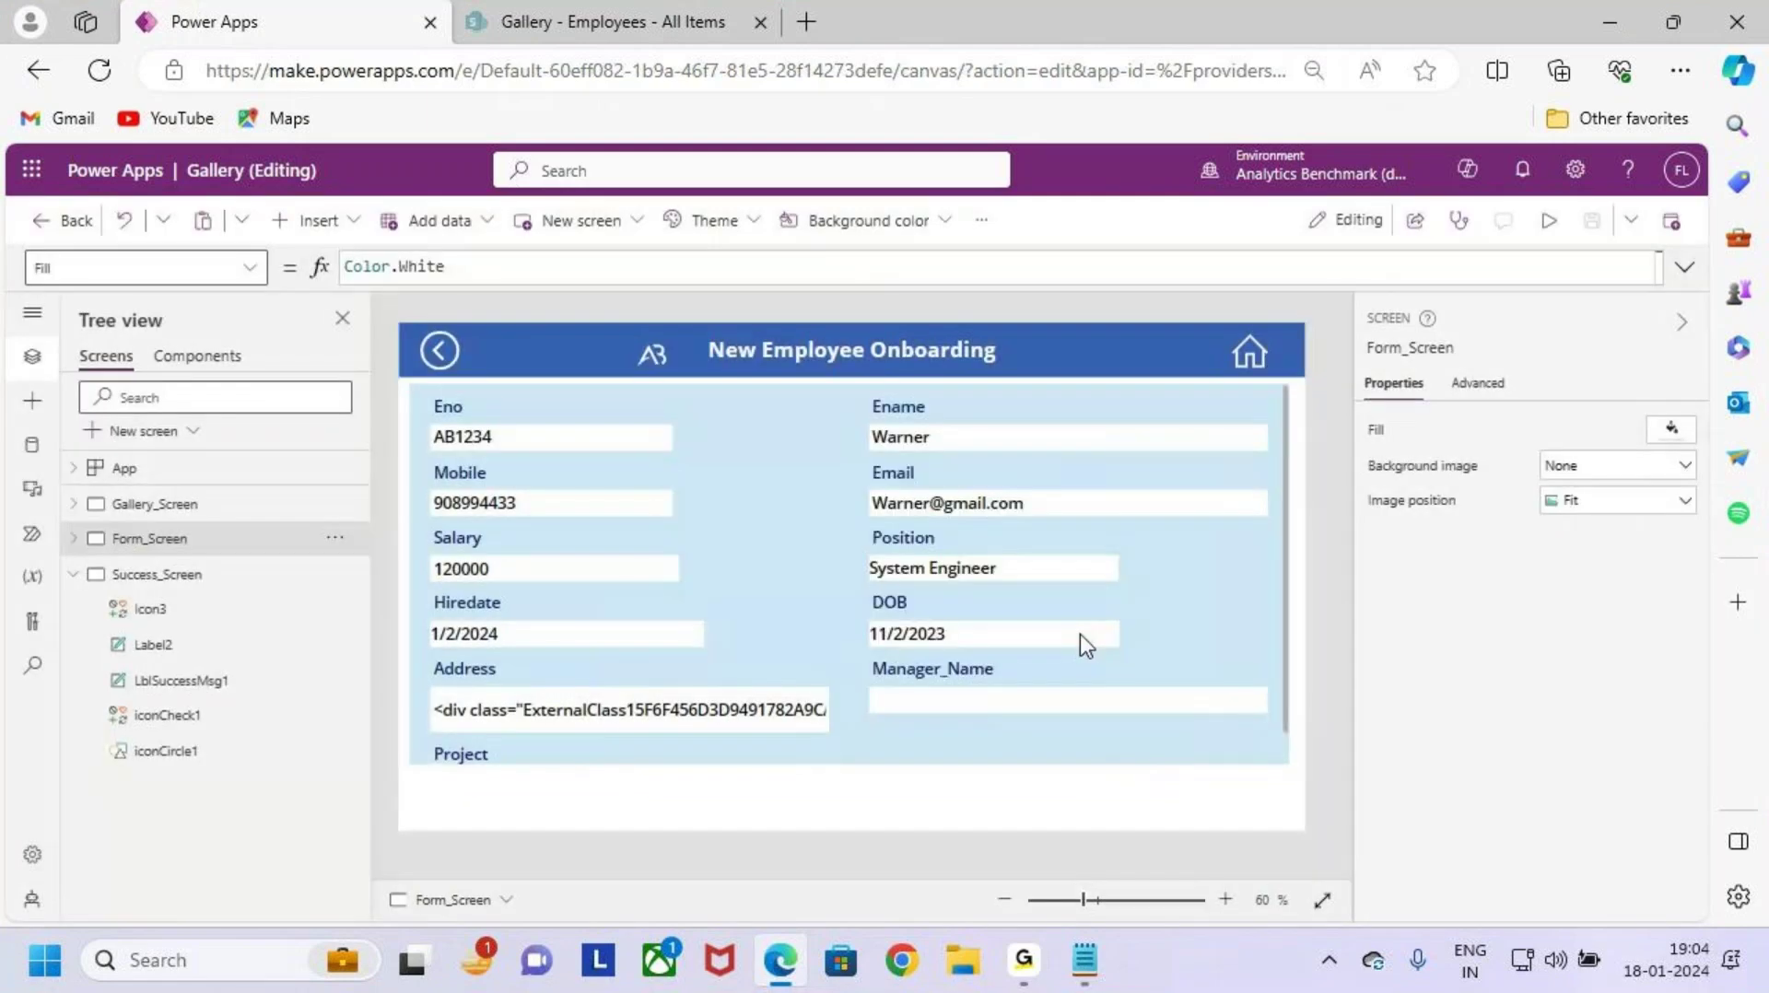
click(170, 504)
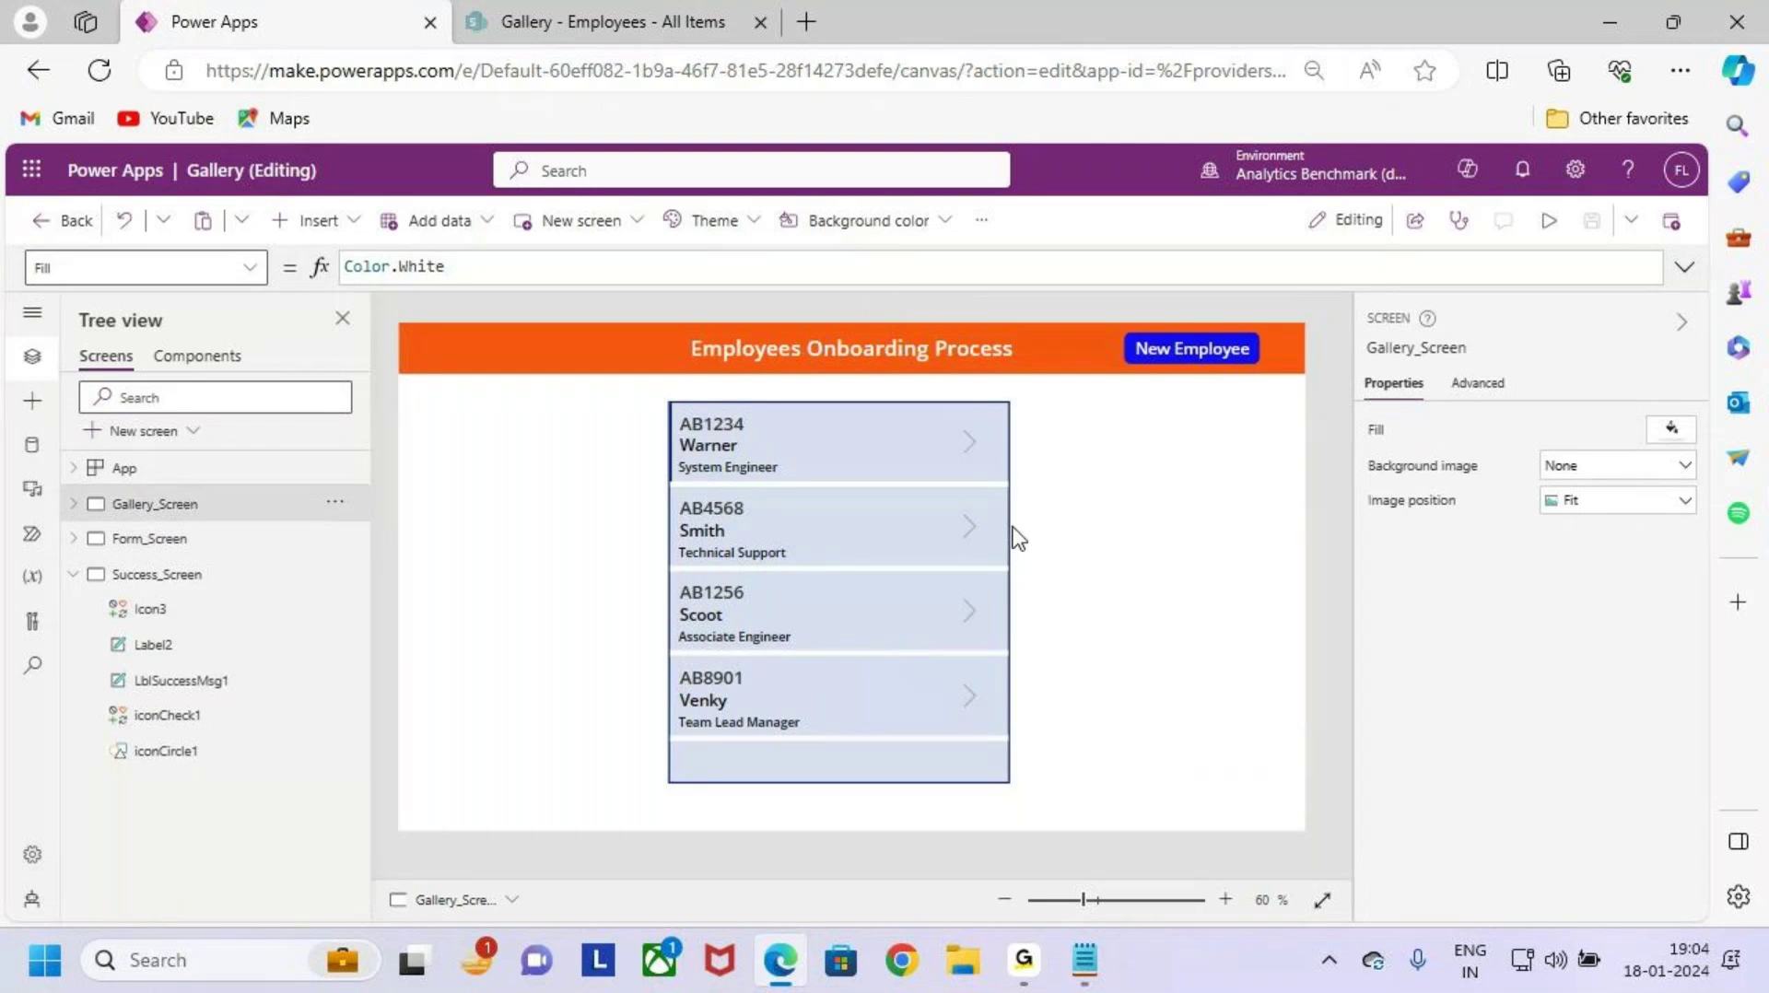